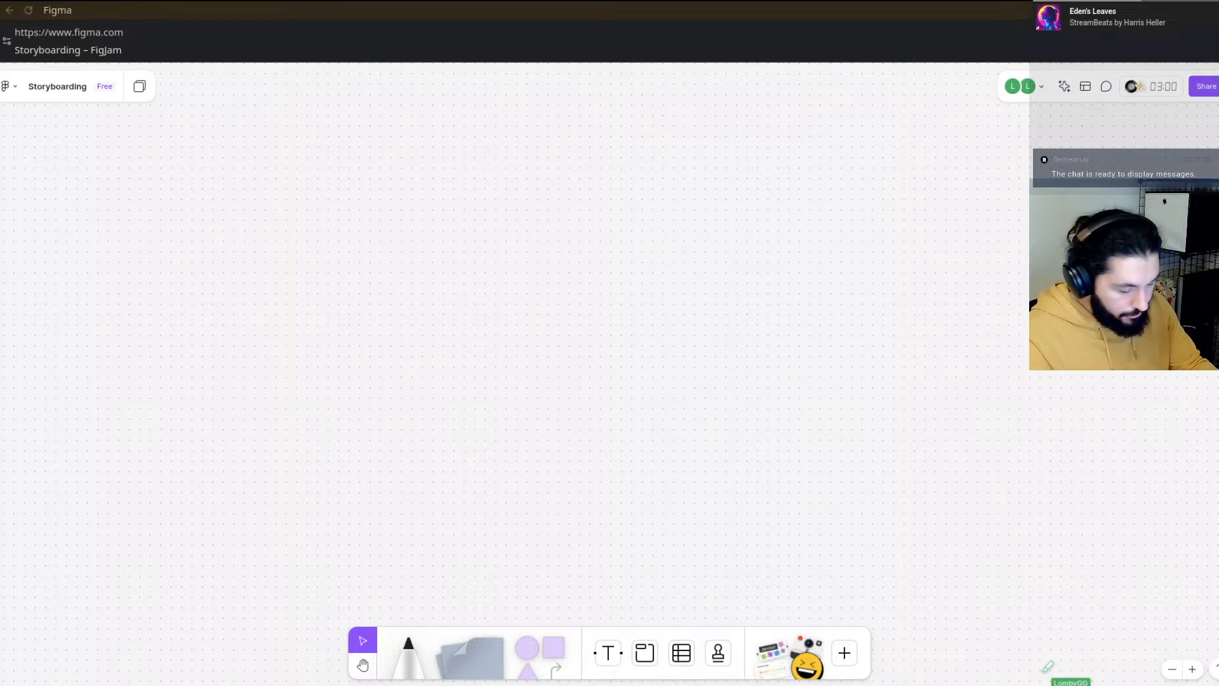
- Handwrite an underlined "Intro" heading and sketch a wide rectangular storyboard frame below it
mouse_move(126, 185)
mouse_down()
mouse_move(135, 246)
mouse_move(150, 216)
mouse_move(169, 235)
mouse_move(211, 211)
mouse_move(168, 224)
mouse_move(182, 229)
mouse_up()
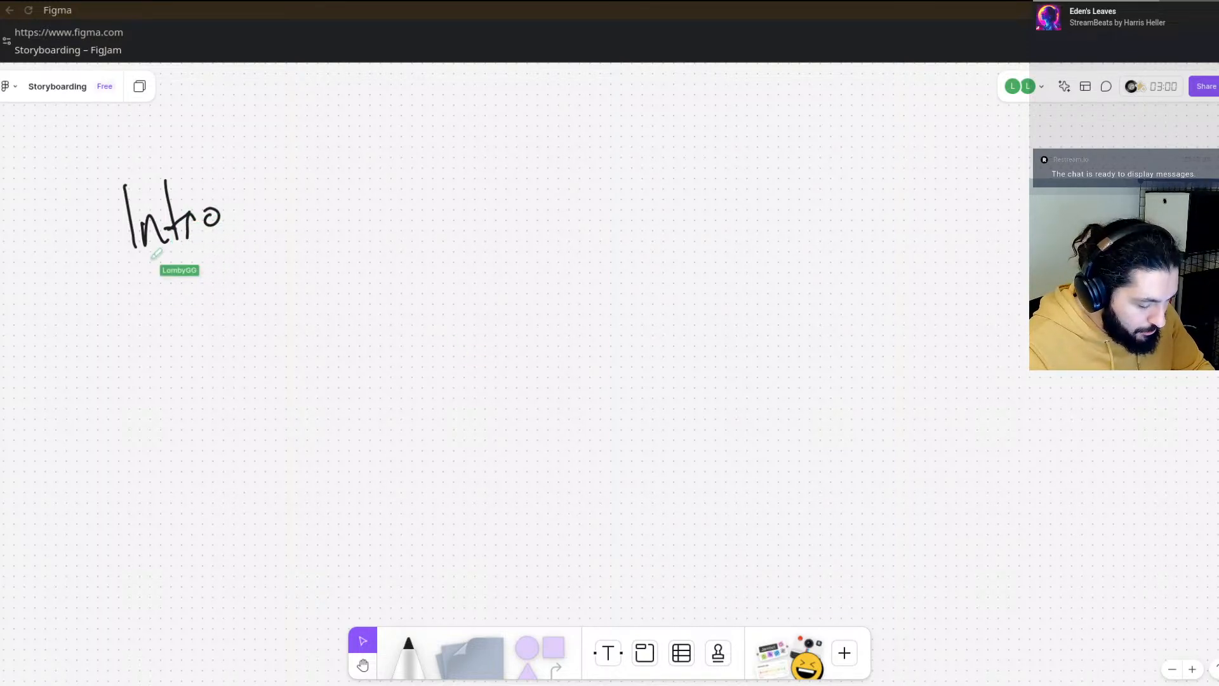
drag(149, 263, 223, 240)
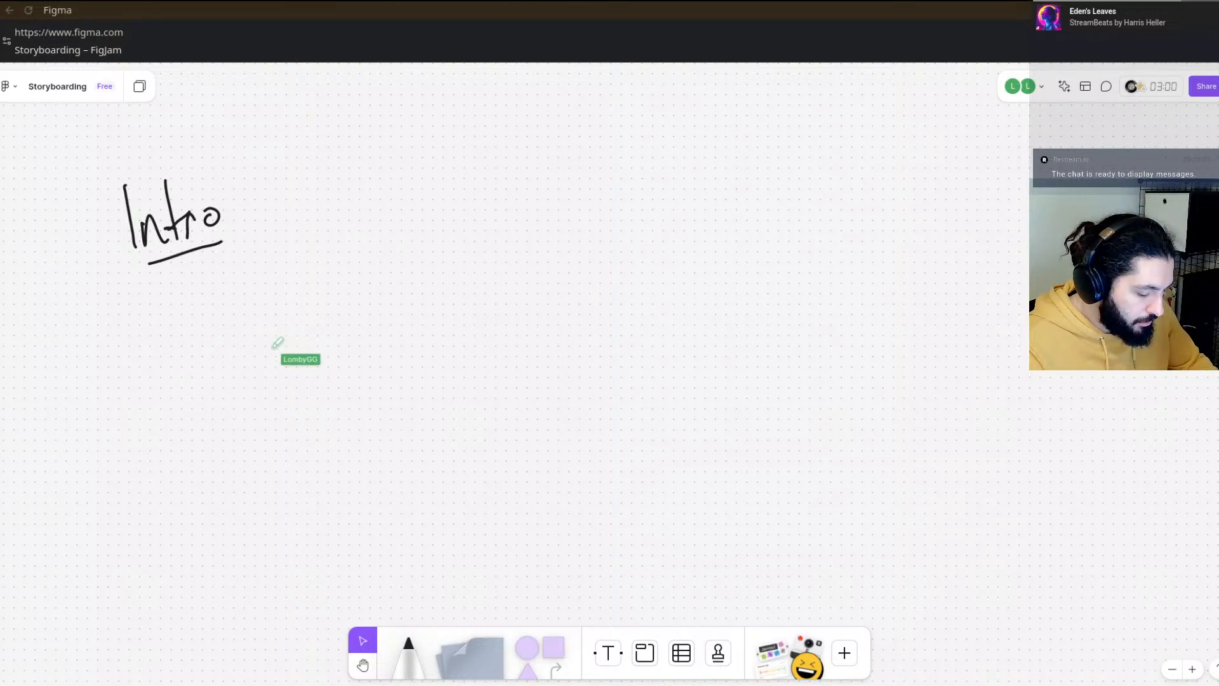
mouse_move(185, 424)
mouse_down()
mouse_move(184, 311)
mouse_move(401, 287)
mouse_move(437, 405)
mouse_up()
drag(203, 445, 451, 414)
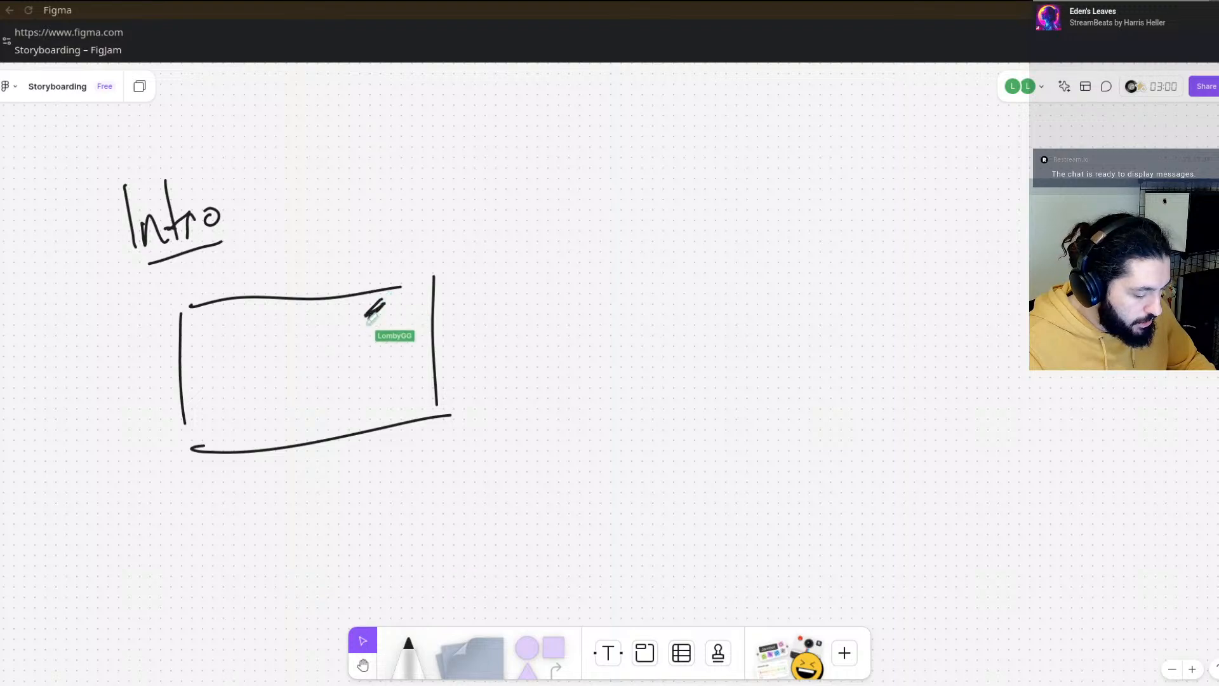
- Scribble a dark patch in each upper corner of the intro frame and handwrite "shadows in background" above it
drag(368, 302, 414, 331)
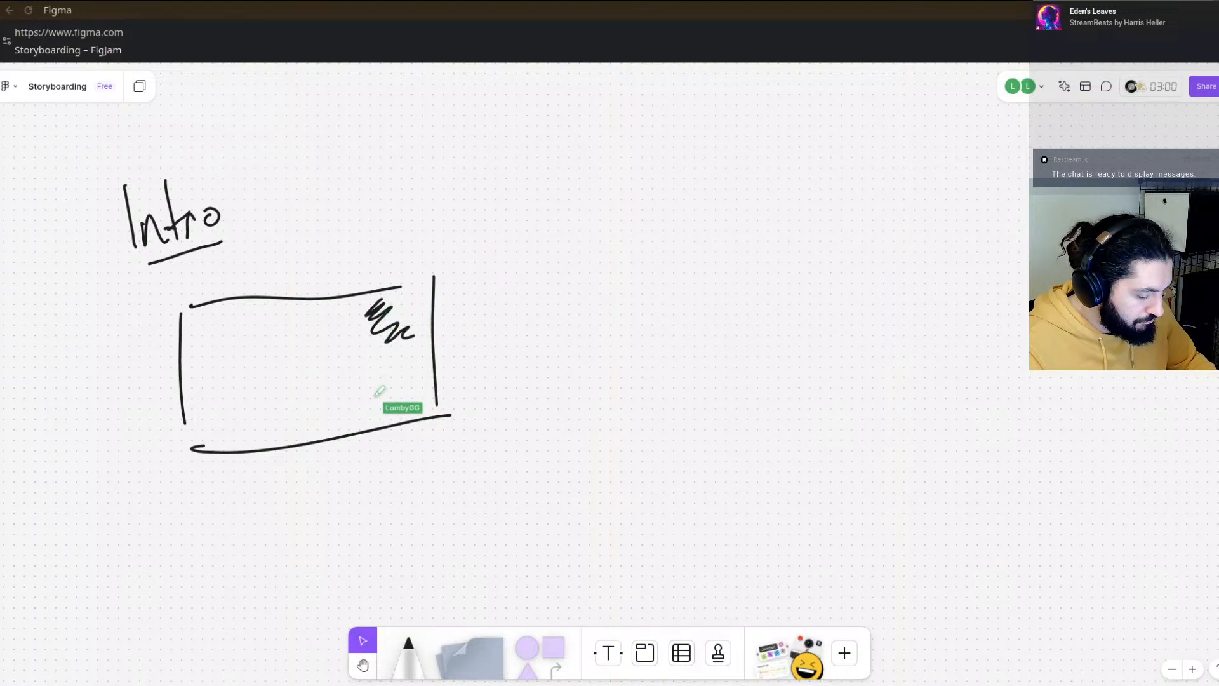
drag(211, 330, 224, 342)
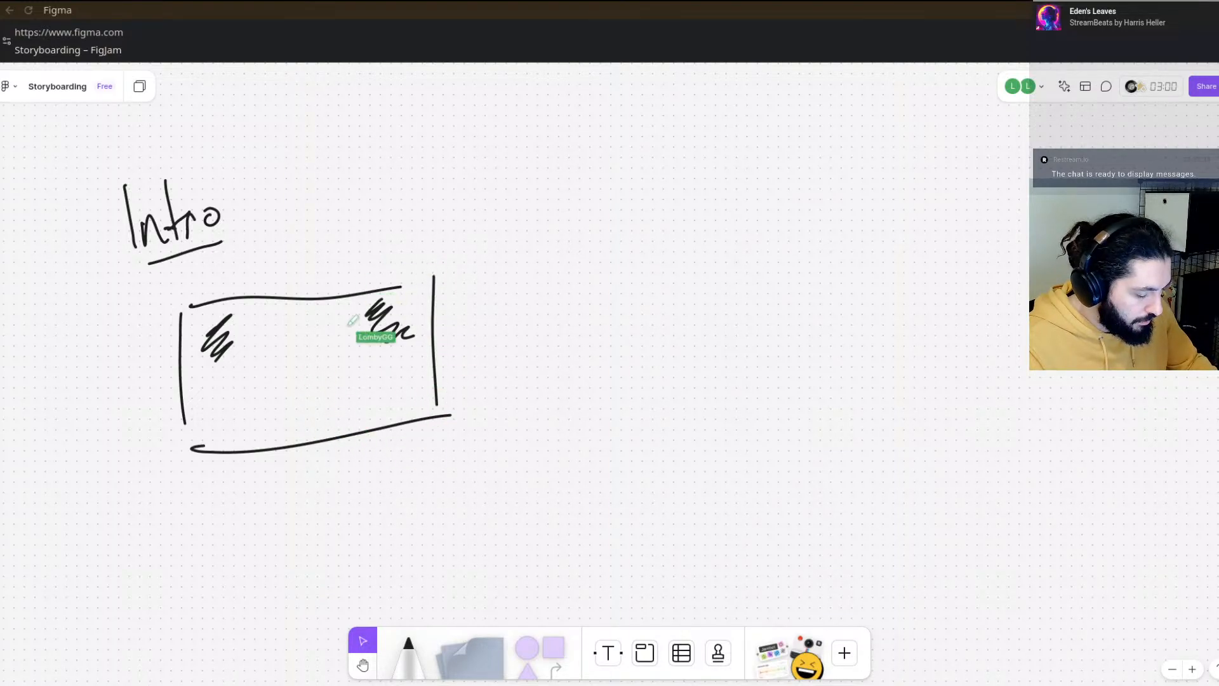
drag(356, 226, 343, 253)
mouse_move(373, 194)
mouse_down()
mouse_move(378, 244)
mouse_move(416, 206)
mouse_move(425, 240)
mouse_move(452, 227)
mouse_up()
drag(466, 224, 455, 243)
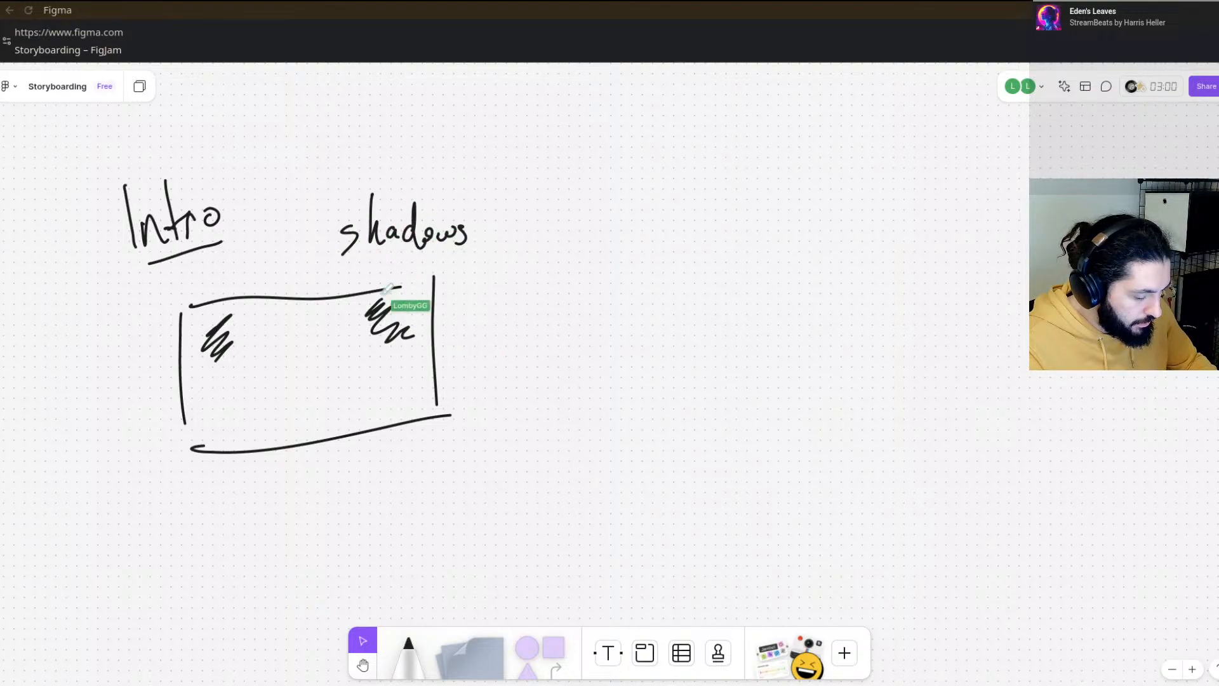
drag(366, 266, 367, 287)
mouse_move(374, 287)
mouse_down()
mouse_move(439, 267)
mouse_move(463, 267)
mouse_move(466, 285)
mouse_move(488, 254)
mouse_move(539, 259)
mouse_up()
click(365, 260)
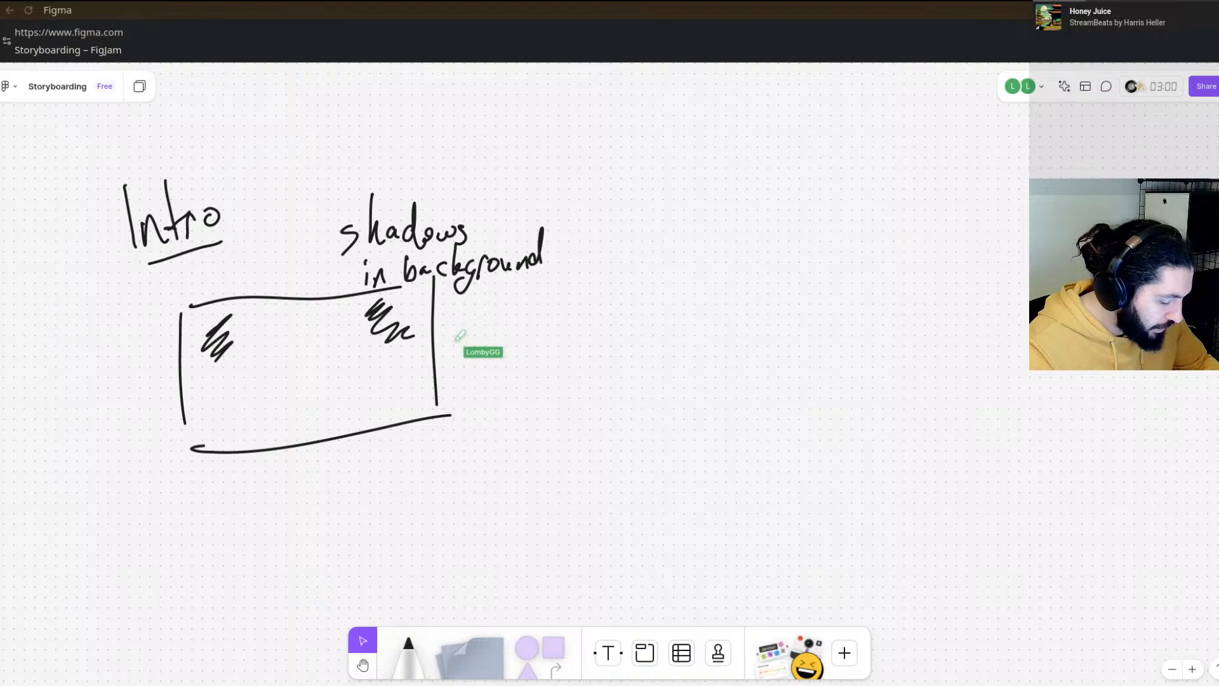
- Handwrite "shapes merging" beside the right edge of the intro frame
mouse_move(457, 330)
mouse_down()
mouse_move(445, 354)
mouse_move(468, 332)
mouse_move(487, 349)
mouse_move(506, 330)
mouse_move(529, 342)
mouse_up()
mouse_move(462, 385)
mouse_down()
mouse_move(513, 375)
mouse_move(505, 395)
mouse_move(529, 387)
mouse_move(527, 364)
mouse_move(550, 373)
mouse_move(525, 406)
mouse_up()
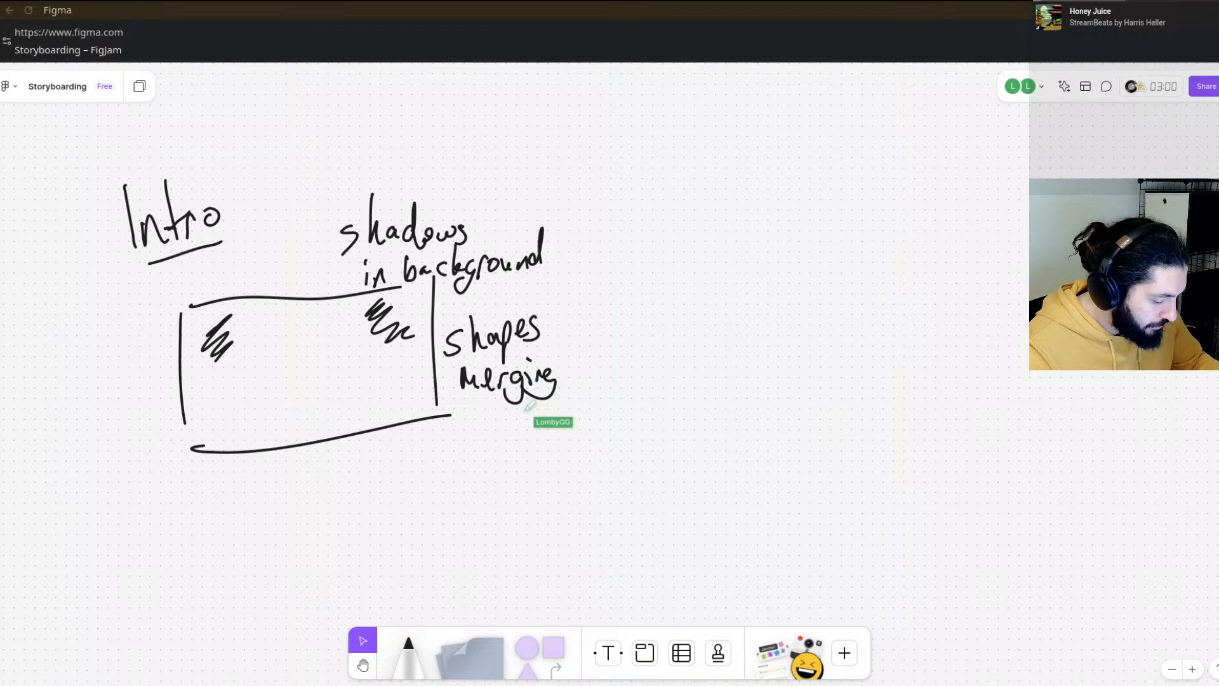
mouse_move(473, 441)
mouse_down()
mouse_move(465, 436)
mouse_move(493, 433)
mouse_move(484, 442)
mouse_move(522, 418)
mouse_move(538, 434)
mouse_move(564, 419)
mouse_up()
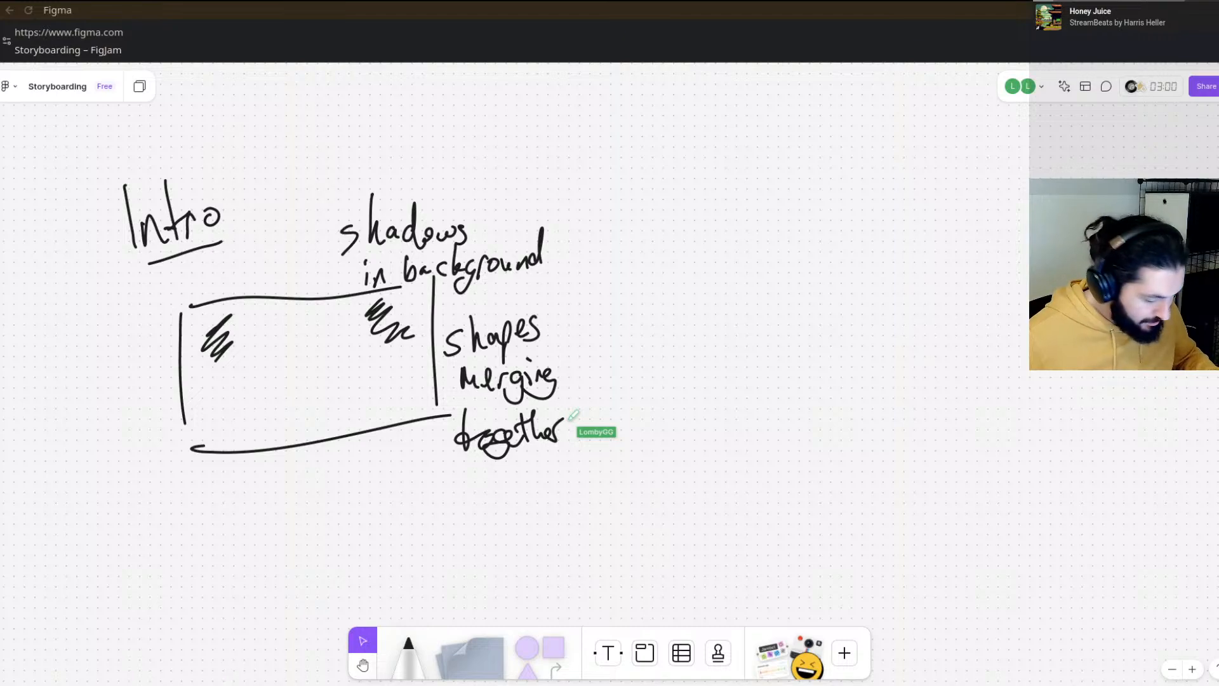
key(ctrl+z)
key(ctrl+z)
key(ctrl+z)
key(ctrl+z)
key(ctrl+z)
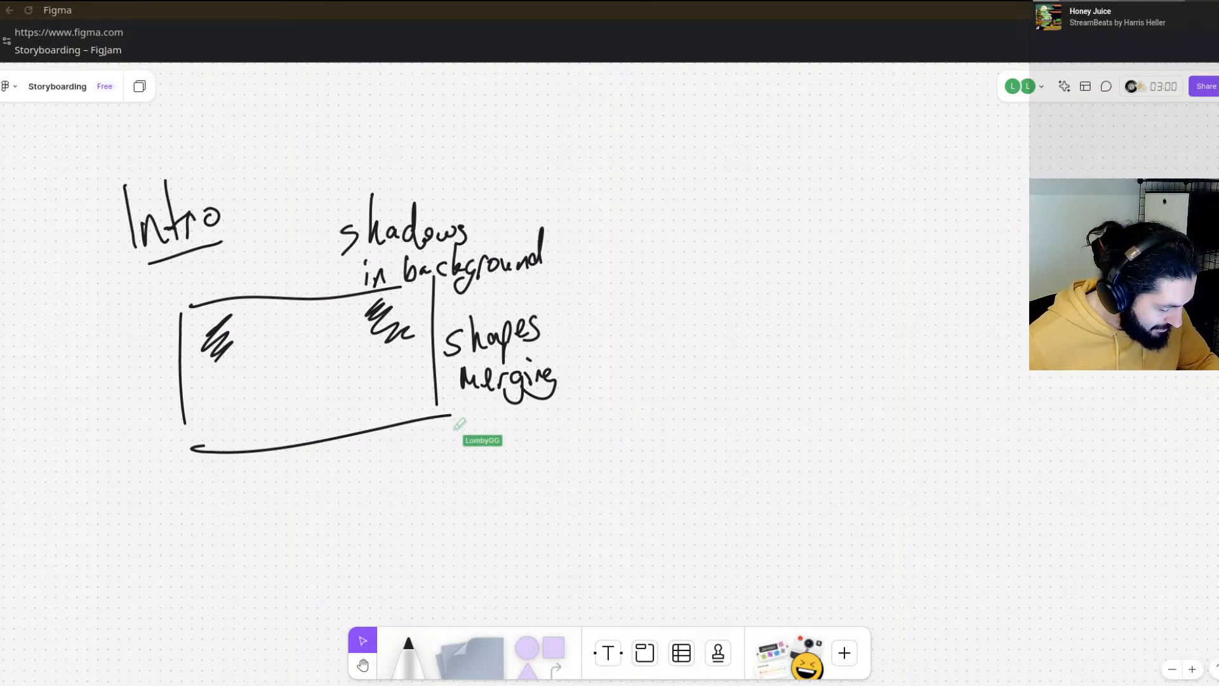
- Handwrite "together" beneath "shapes merging", redoing the letters after the initial "t" so they are legible
mouse_move(458, 412)
mouse_down()
mouse_move(462, 446)
mouse_move(481, 427)
mouse_move(494, 453)
mouse_move(527, 416)
mouse_move(550, 427)
mouse_move(566, 412)
mouse_up()
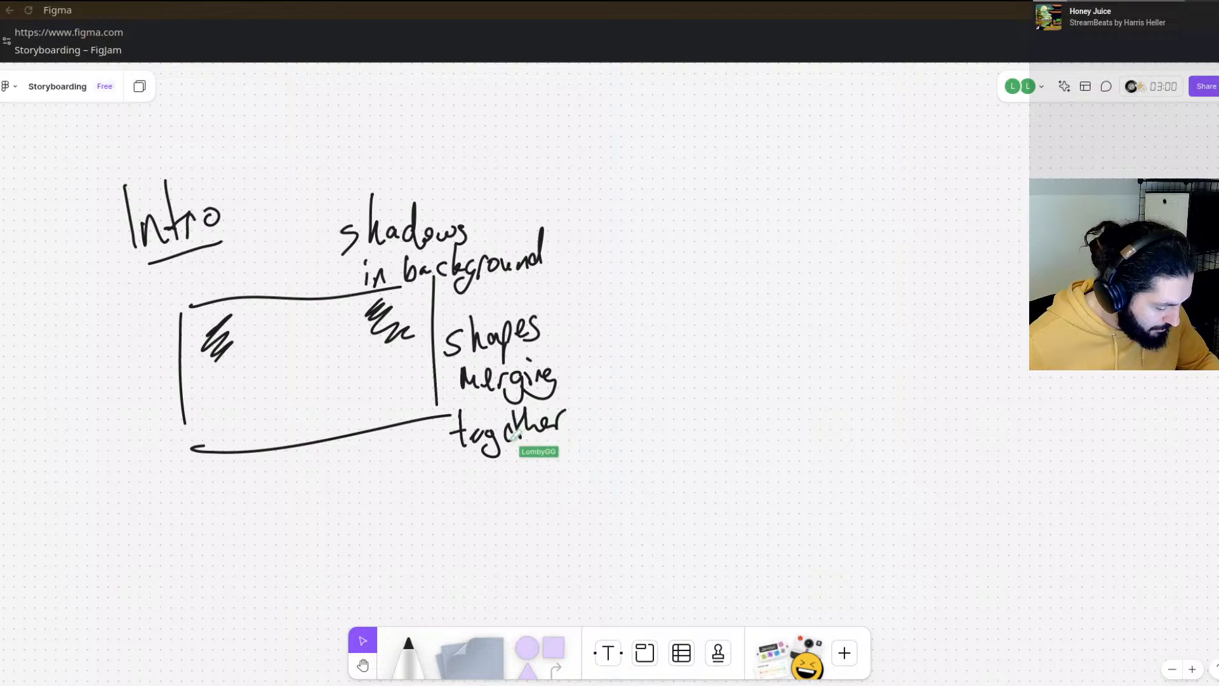
mouse_move(506, 437)
mouse_down()
mouse_move(530, 418)
mouse_move(486, 440)
mouse_move(502, 421)
mouse_up()
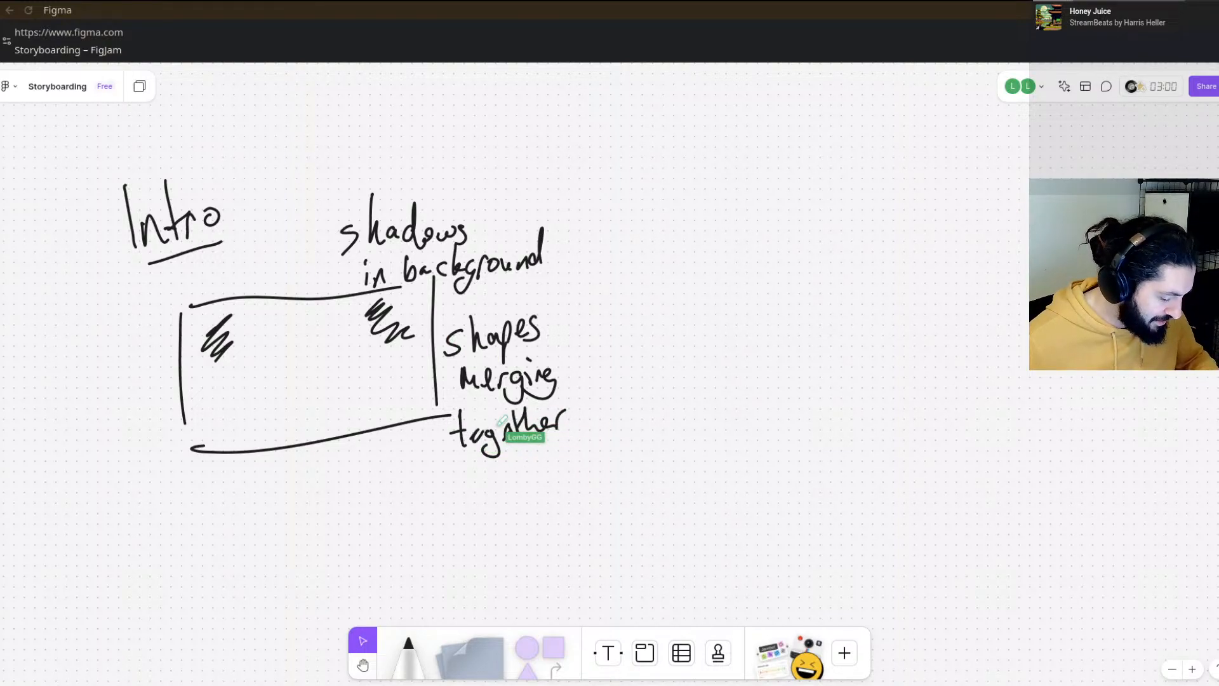
key(ctrl+z)
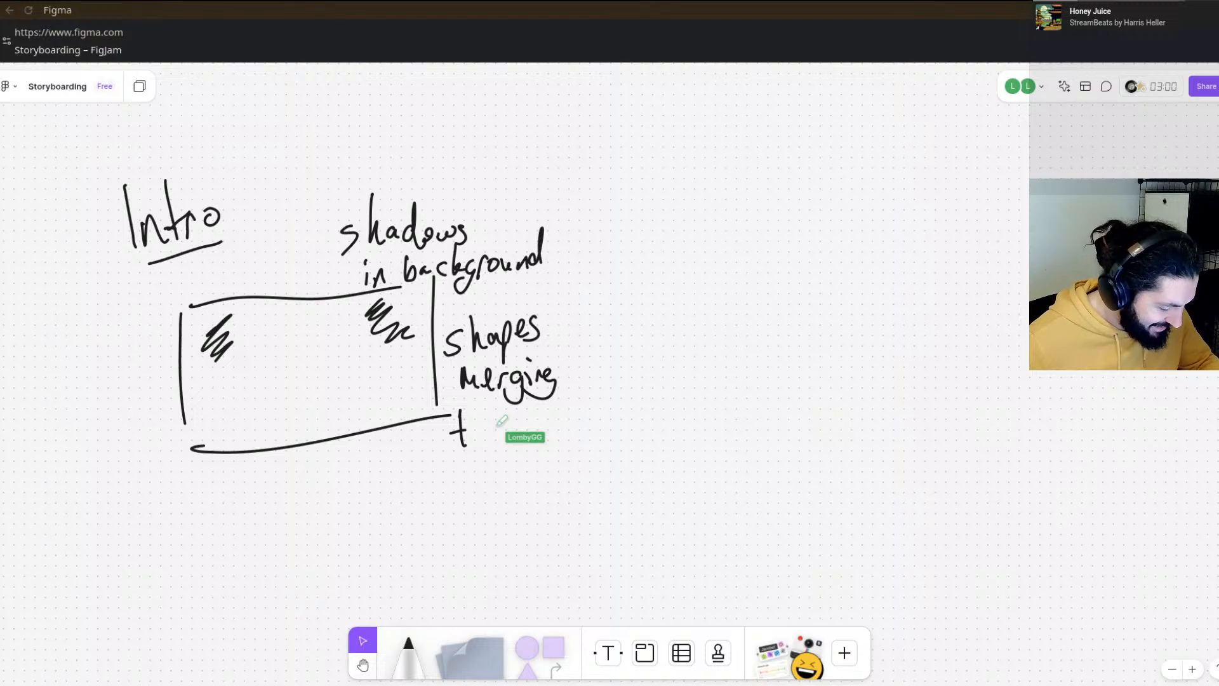
mouse_move(480, 426)
mouse_down()
mouse_move(501, 433)
mouse_move(517, 409)
mouse_move(543, 422)
mouse_move(595, 398)
mouse_up()
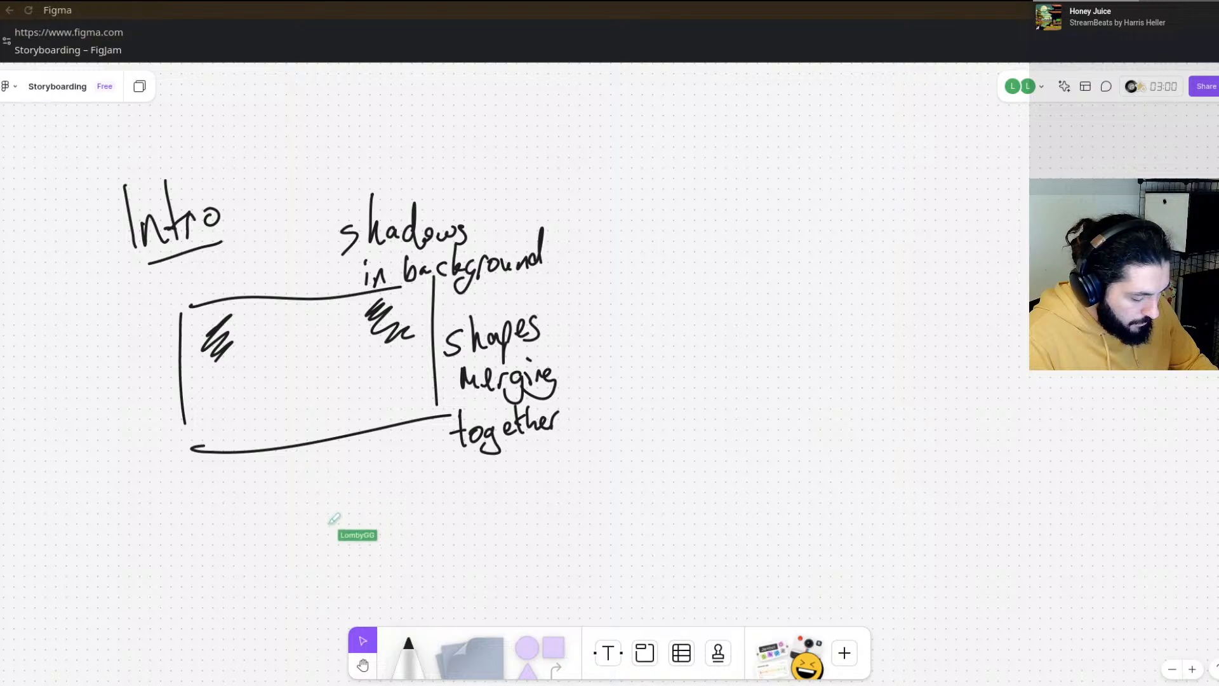
- Handwrite "animation of demon" on two lines beneath the intro frame
mouse_move(326, 504)
mouse_down()
mouse_move(382, 514)
mouse_move(384, 479)
mouse_move(419, 507)
mouse_move(398, 494)
mouse_move(400, 511)
mouse_move(397, 491)
mouse_move(442, 497)
mouse_up()
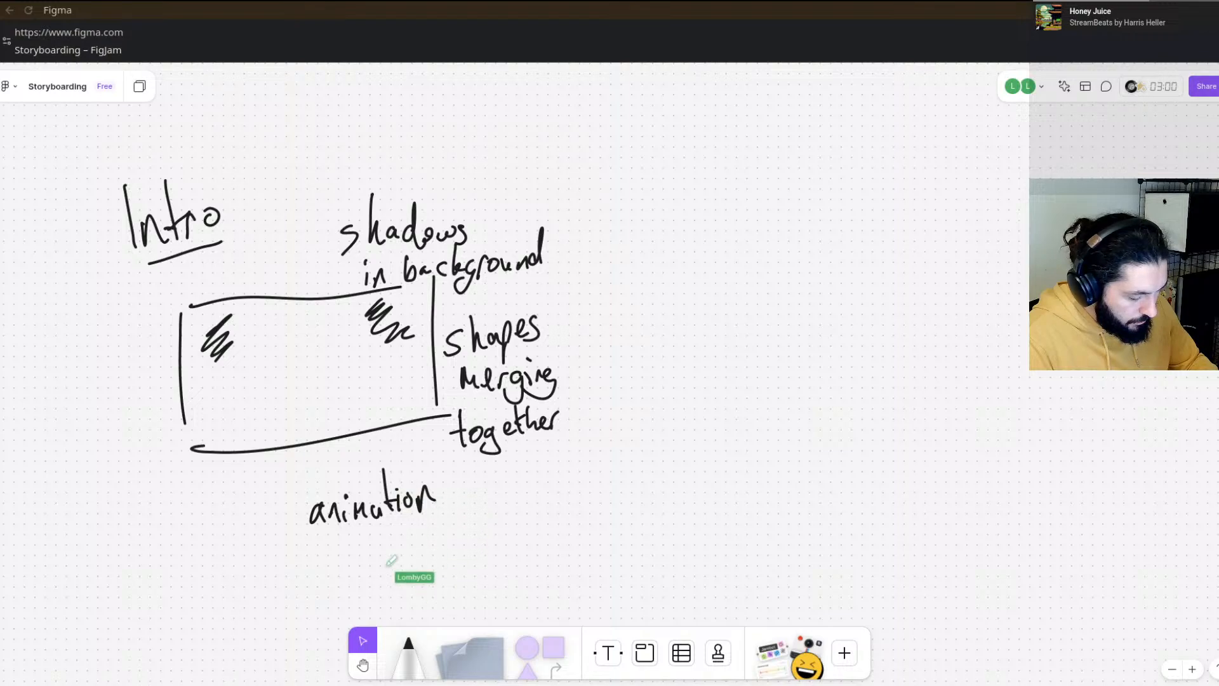
drag(365, 550, 376, 572)
mouse_move(371, 553)
mouse_down()
mouse_move(420, 541)
mouse_move(430, 556)
mouse_move(492, 527)
mouse_up()
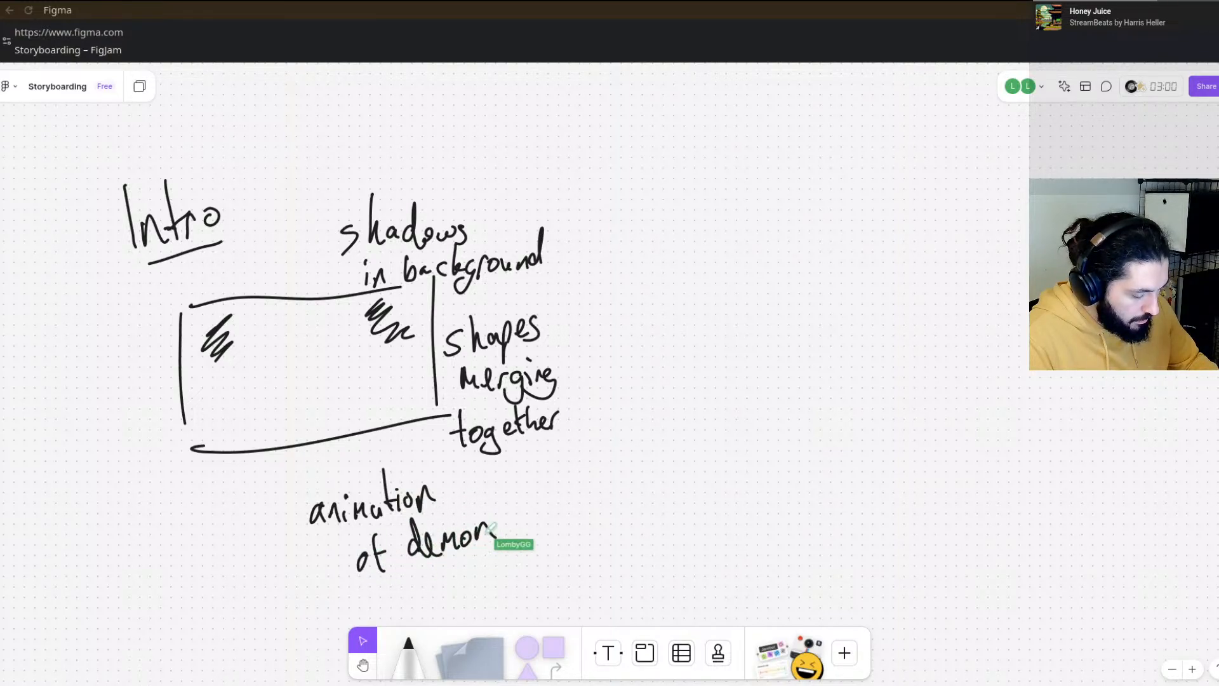
mouse_move(403, 574)
mouse_down()
mouse_move(423, 619)
mouse_move(480, 589)
mouse_move(518, 588)
mouse_move(508, 621)
mouse_up()
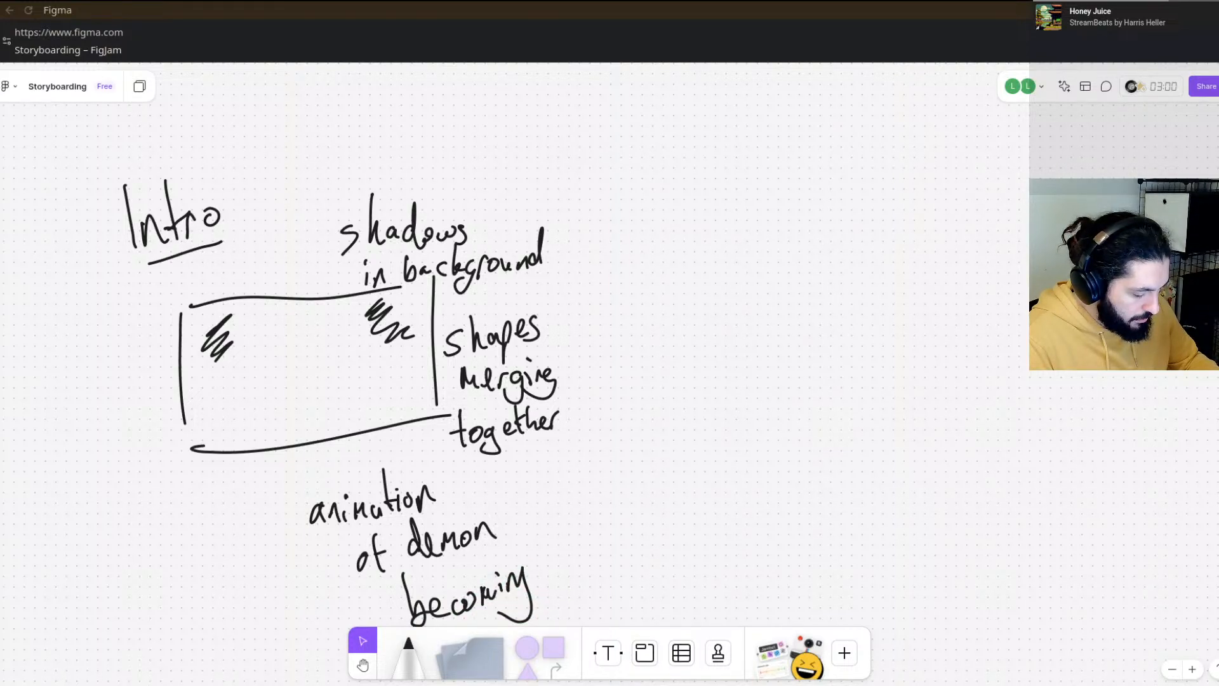
key(ctrl+z)
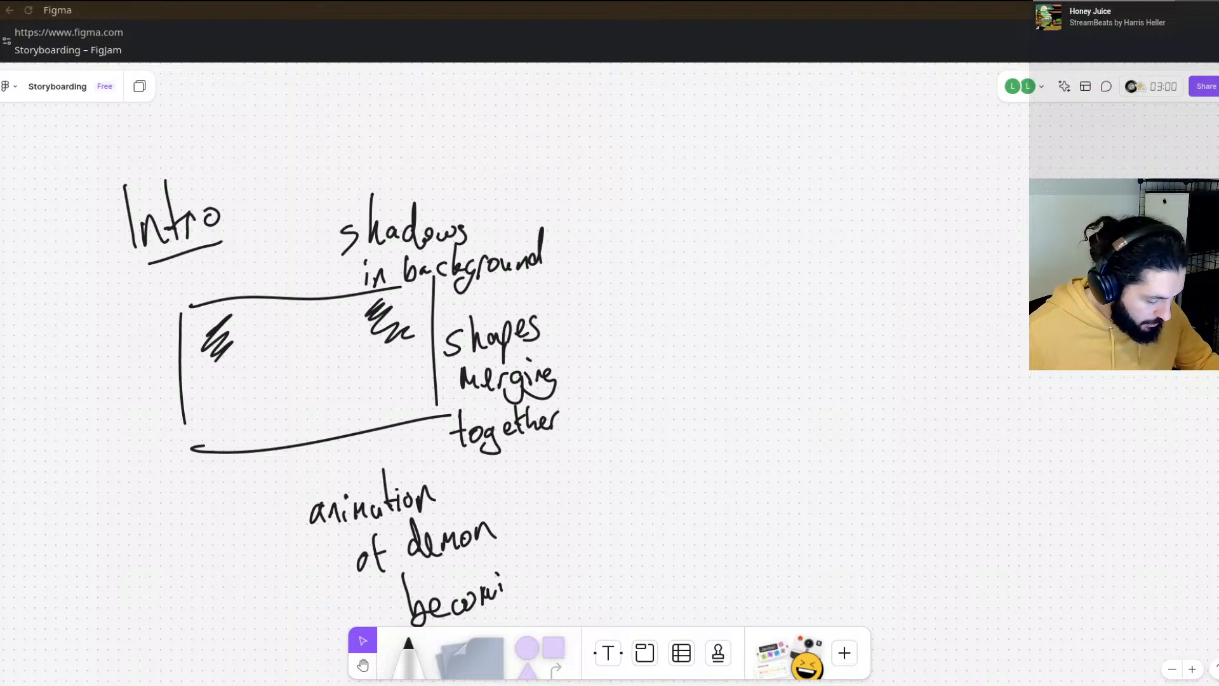
key(ctrl+z)
key(ctrl+z)
key(ctrl+z)
key(ctrl+z)
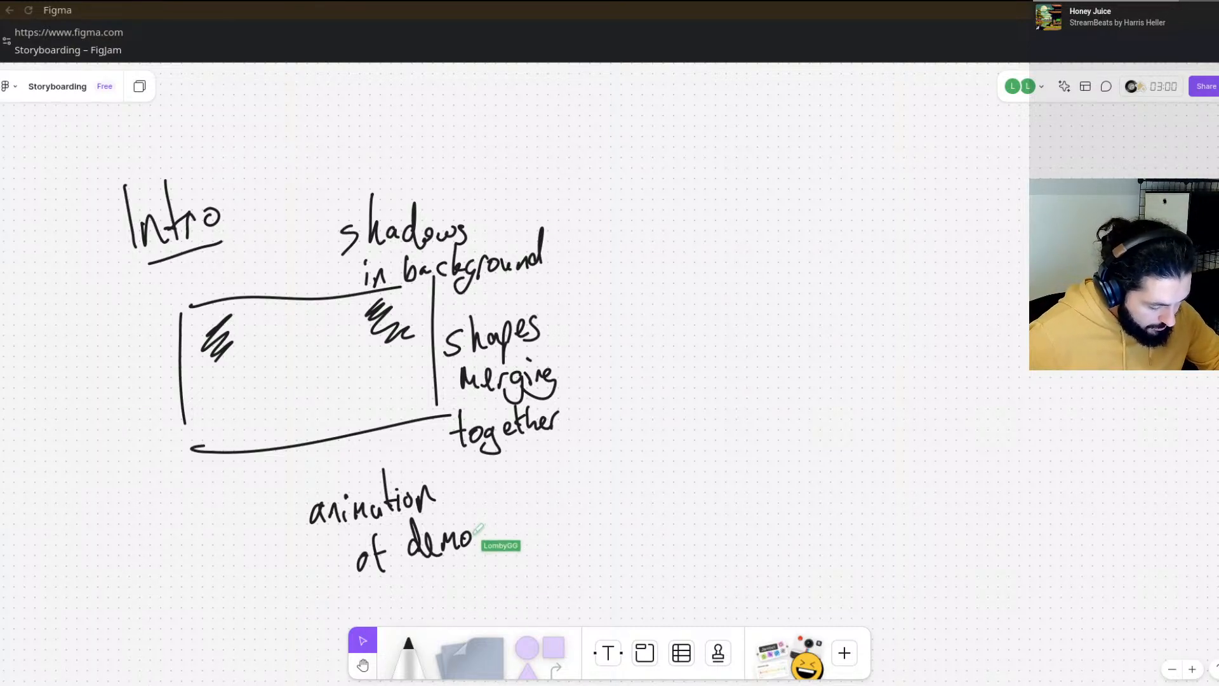
- Complete the last letter of "demon" and handwrite "becoming trapped" beneath it
drag(475, 533, 486, 543)
mouse_move(367, 586)
mouse_down()
mouse_move(375, 620)
mouse_move(481, 575)
mouse_move(467, 606)
mouse_up()
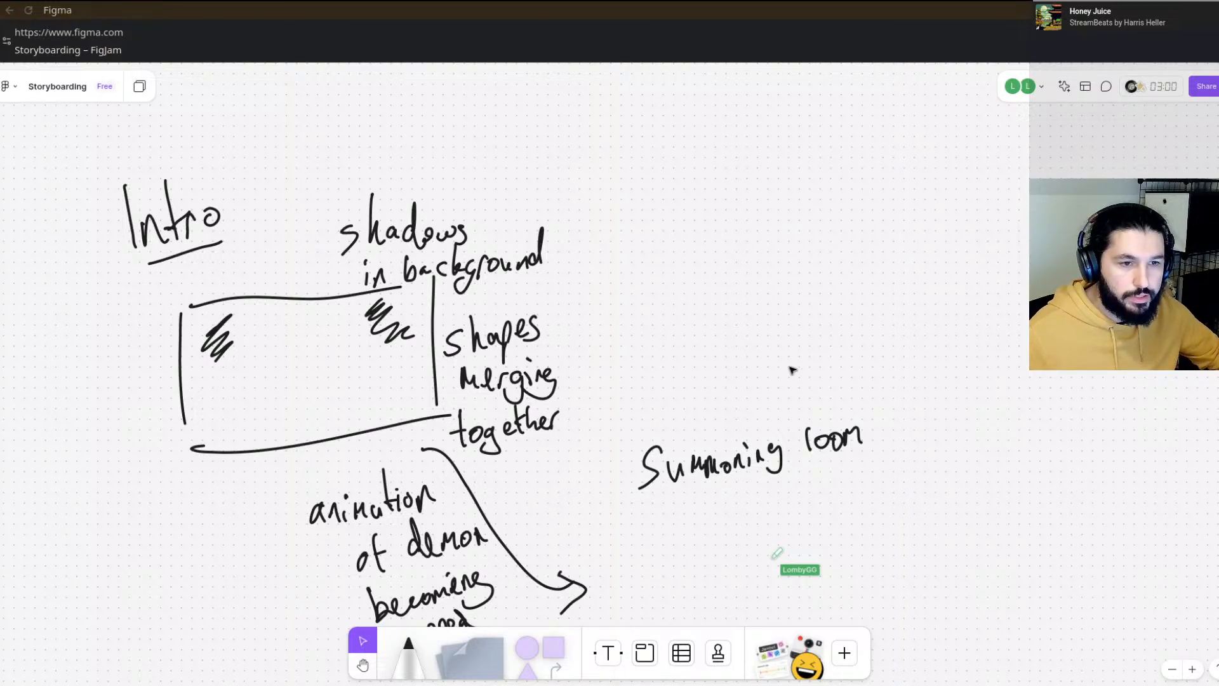
scroll(825, 298, down, 5)
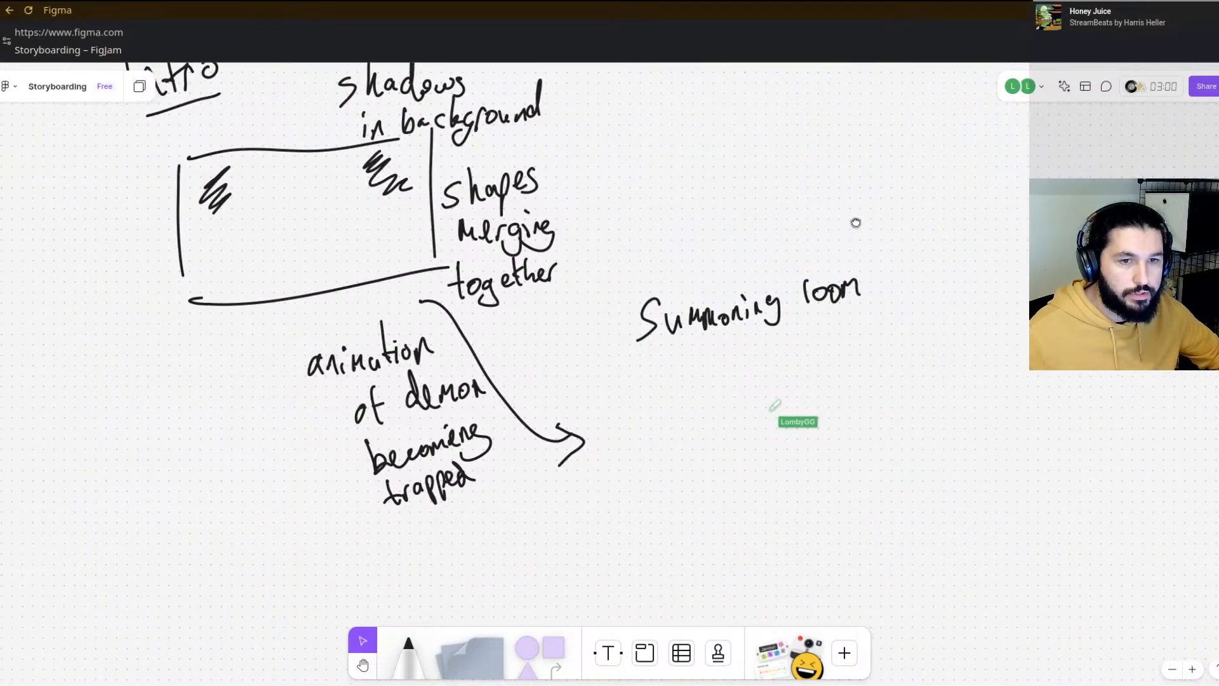
drag(856, 222, 747, 203)
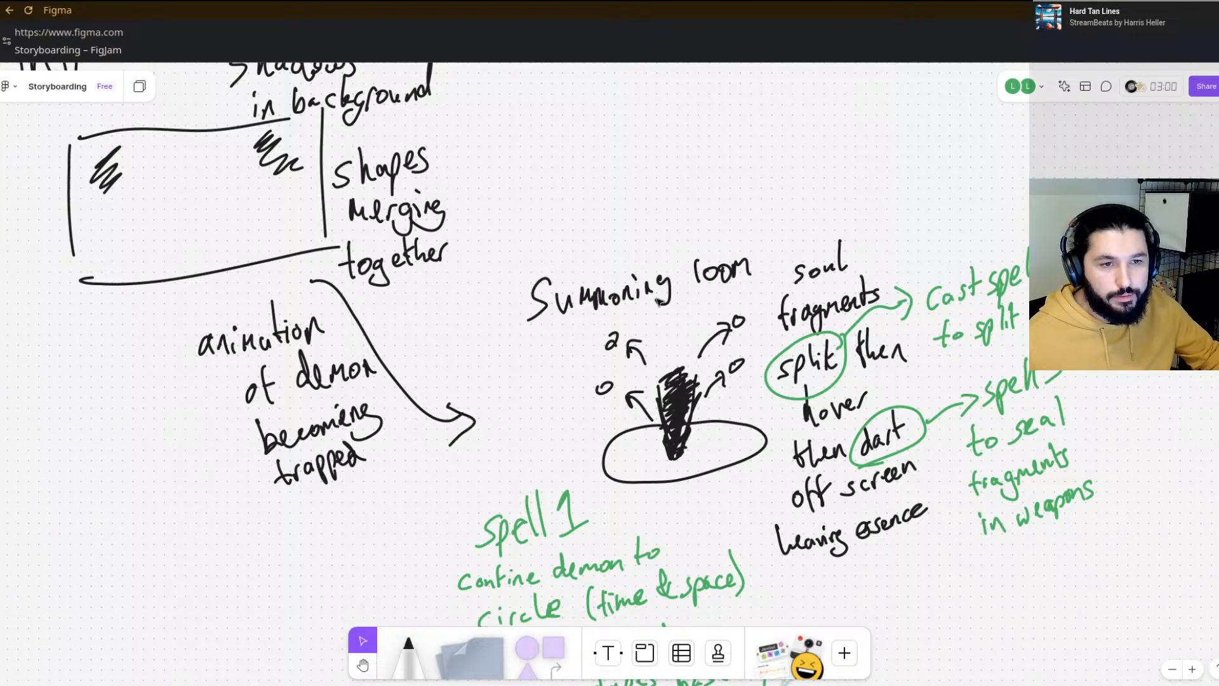
- Review the summoning room scene with its soul fragment notes and the green annotations for spells 1, 2 and 3
drag(577, 241, 688, 283)
drag(877, 493, 716, 360)
drag(858, 441, 814, 442)
mouse_move(467, 232)
mouse_down()
mouse_move(612, 293)
mouse_move(715, 227)
mouse_move(555, 173)
mouse_move(496, 187)
mouse_move(481, 231)
mouse_up()
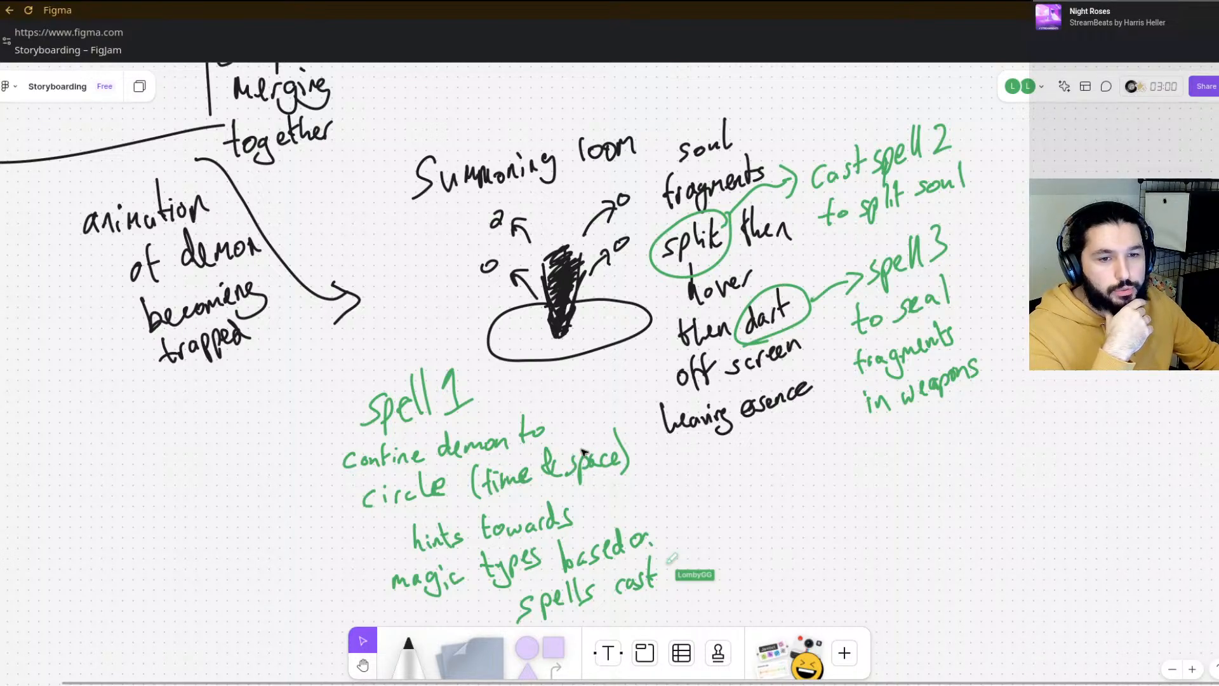
mouse_move(602, 427)
mouse_down()
mouse_move(729, 311)
mouse_move(792, 407)
mouse_up()
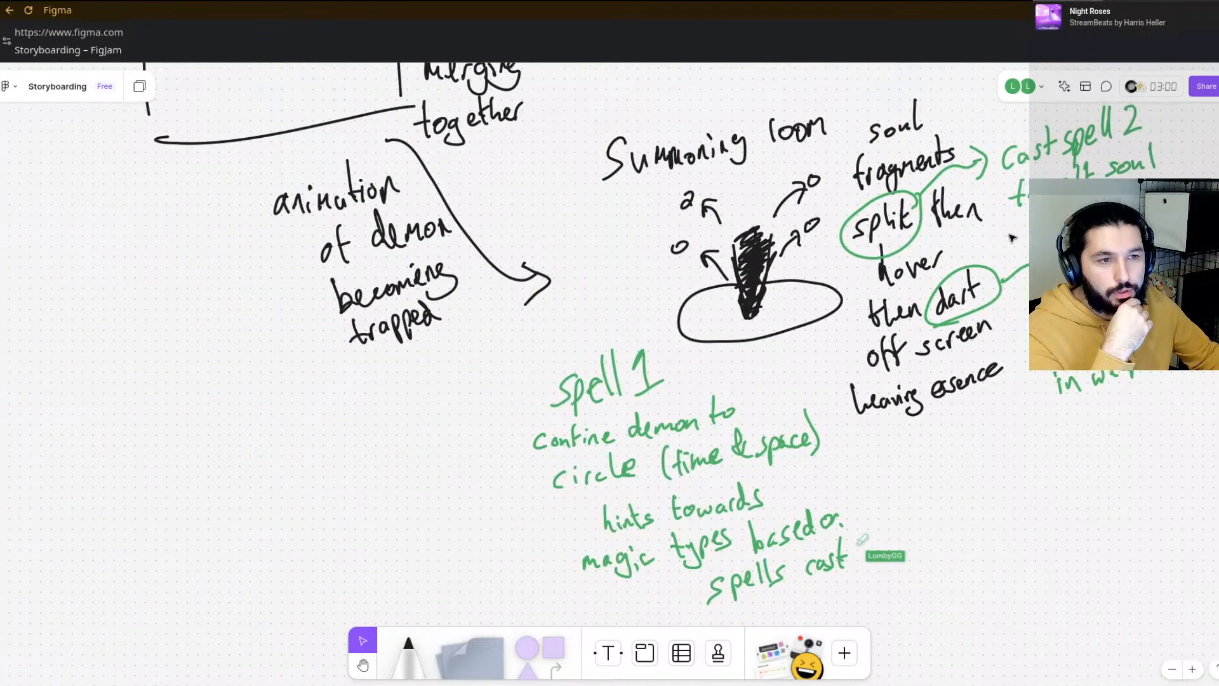
drag(1012, 238, 932, 287)
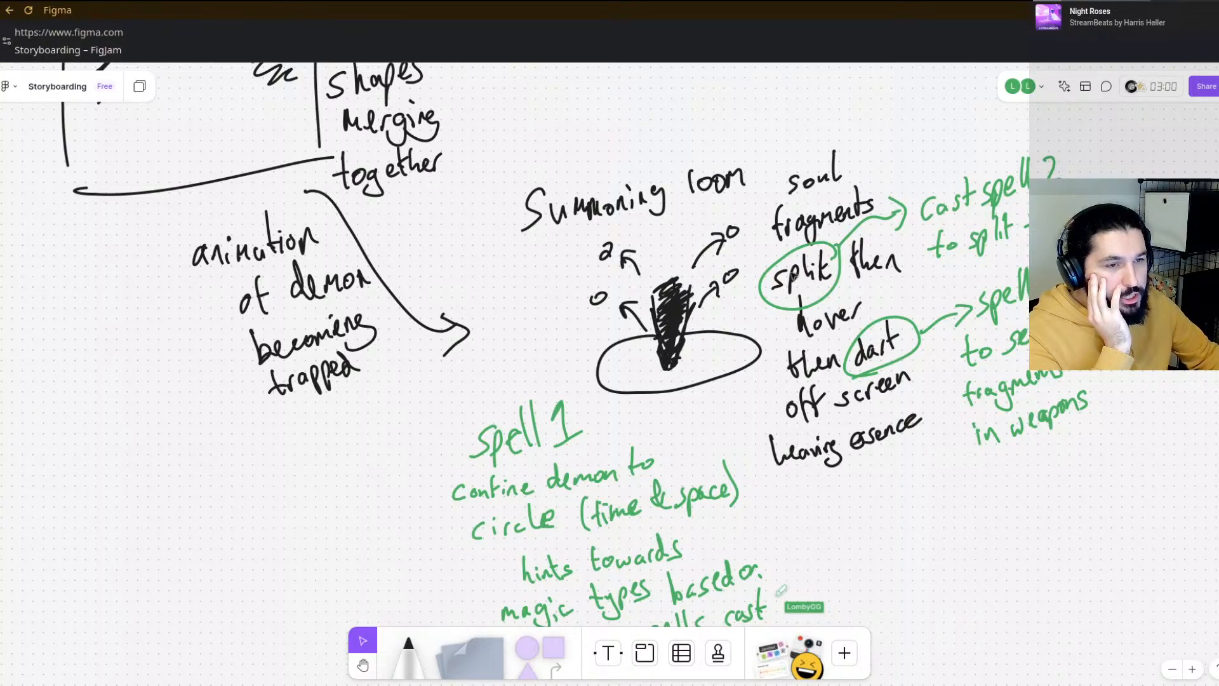
scroll(887, 176, right, 5)
scroll(886, 177, up, 3)
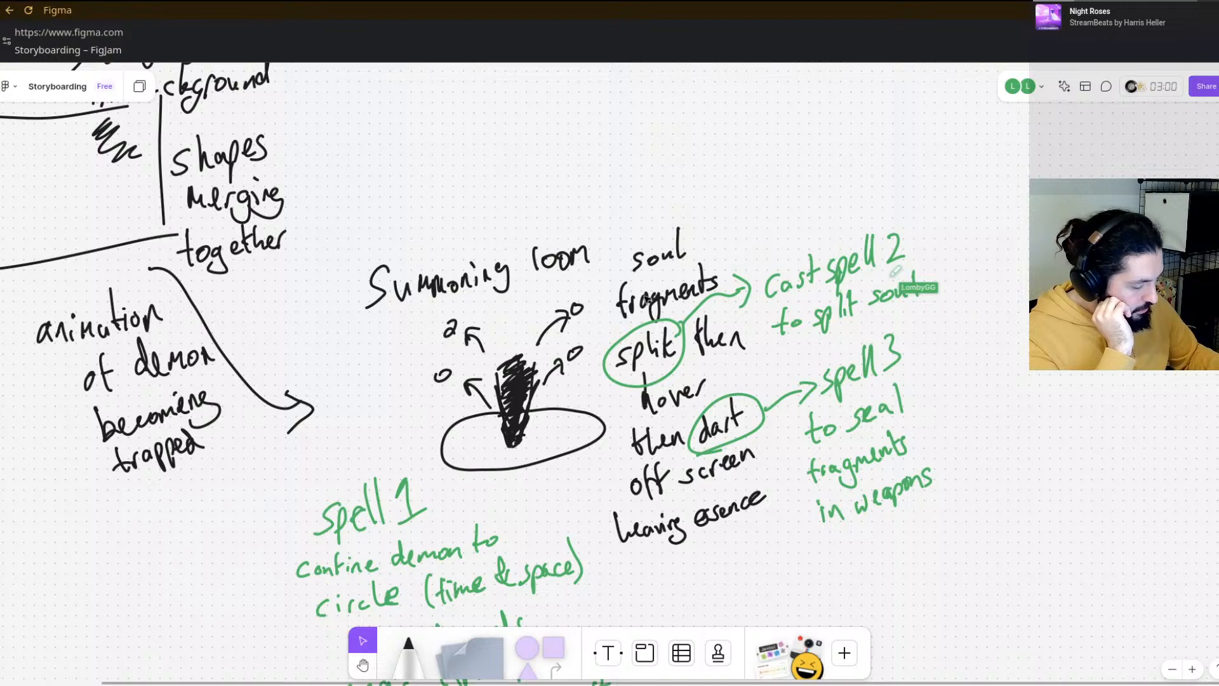
- Handwrite "(shatter)" in green beside the "cast spell 2 to split soul" note
mouse_move(948, 244)
mouse_down()
mouse_move(956, 271)
mouse_move(986, 267)
mouse_move(1011, 222)
mouse_up()
drag(1013, 238, 1028, 236)
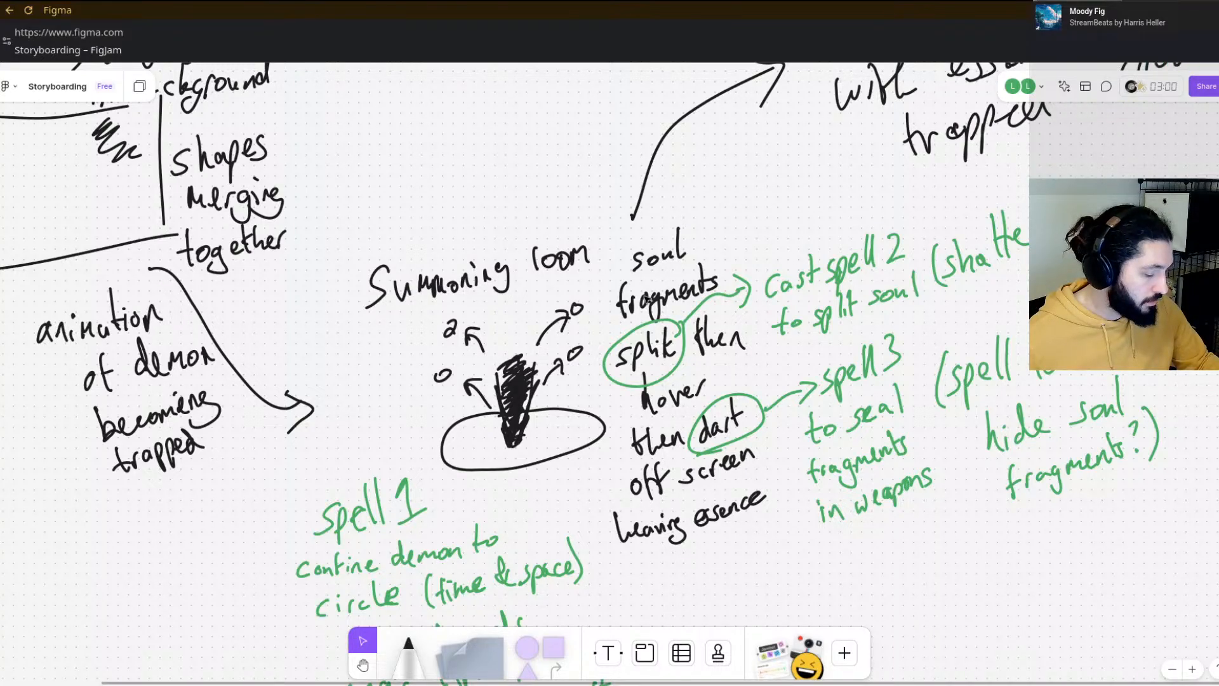
drag(645, 297, 554, 350)
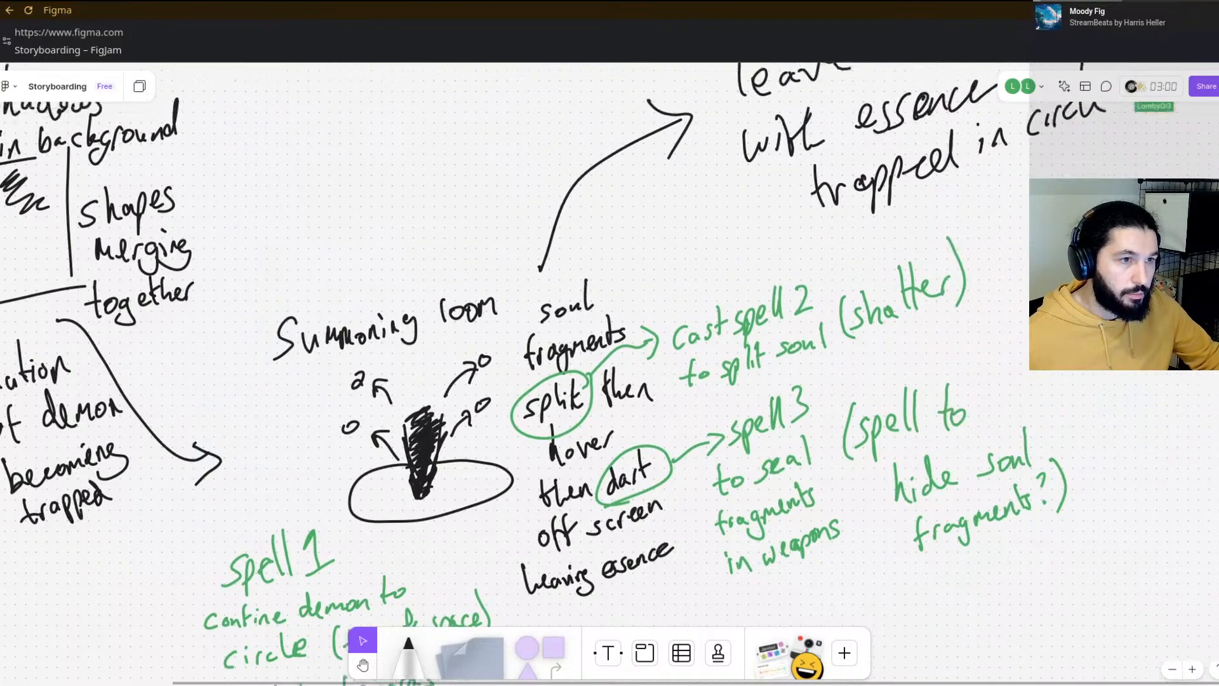
scroll(721, 337, down, 10)
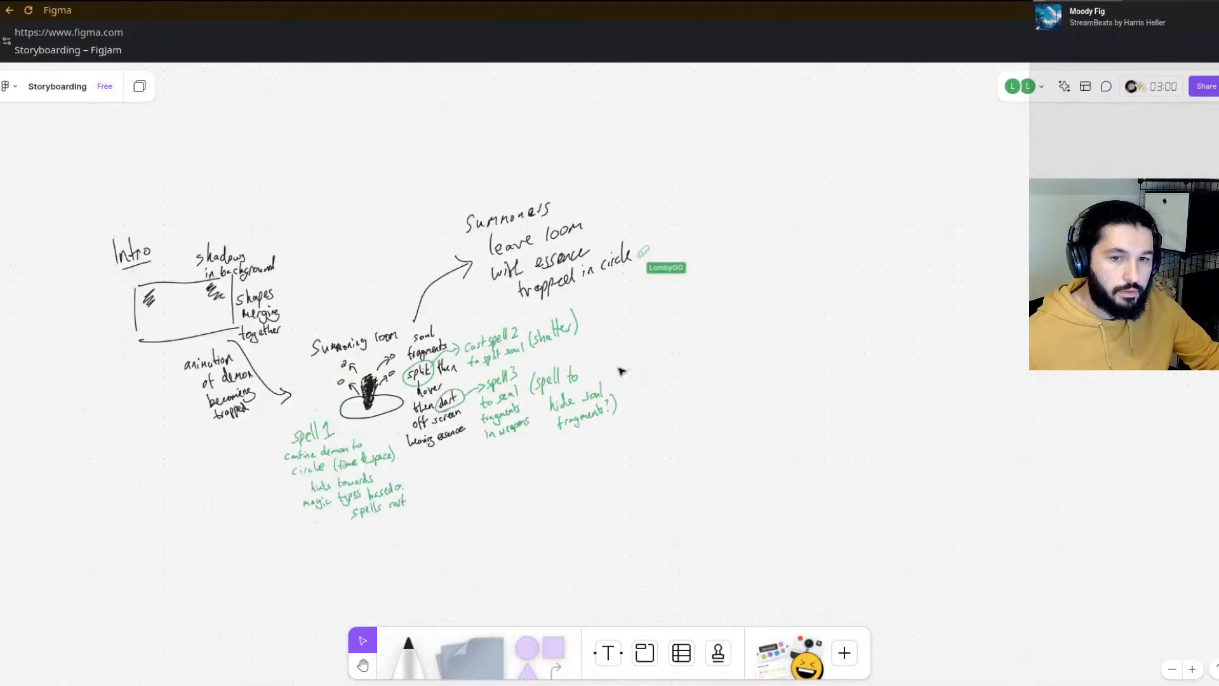
drag(621, 372, 582, 315)
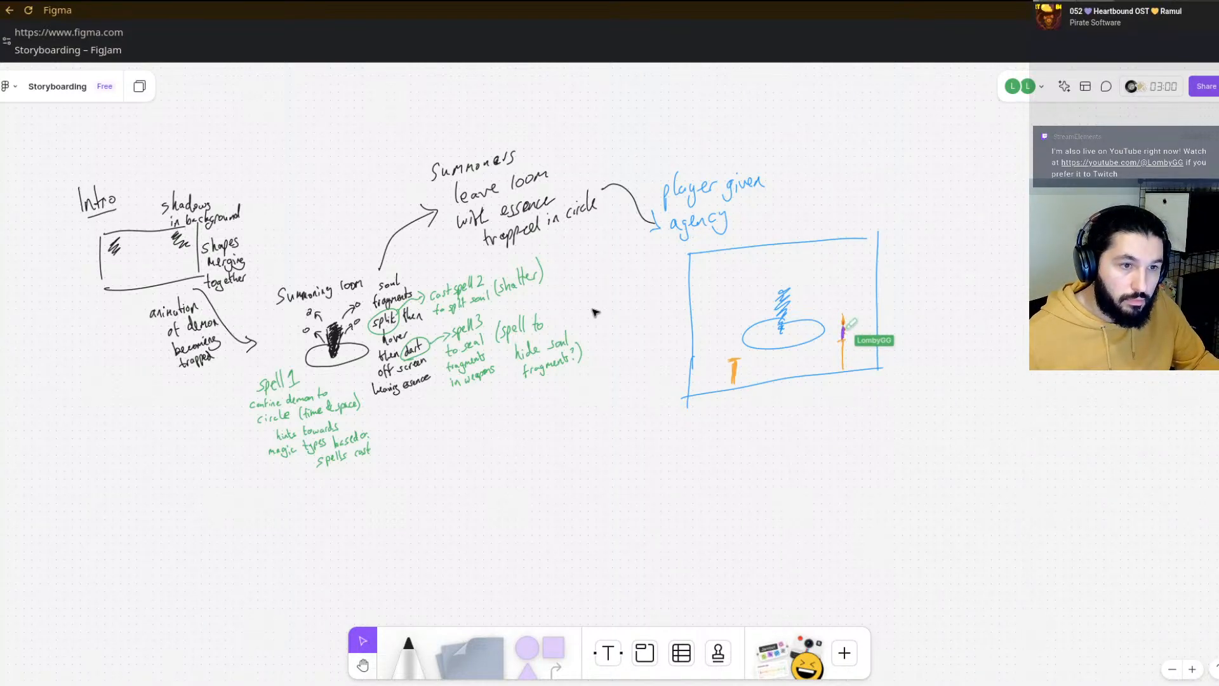
scroll(912, 375, up, 5)
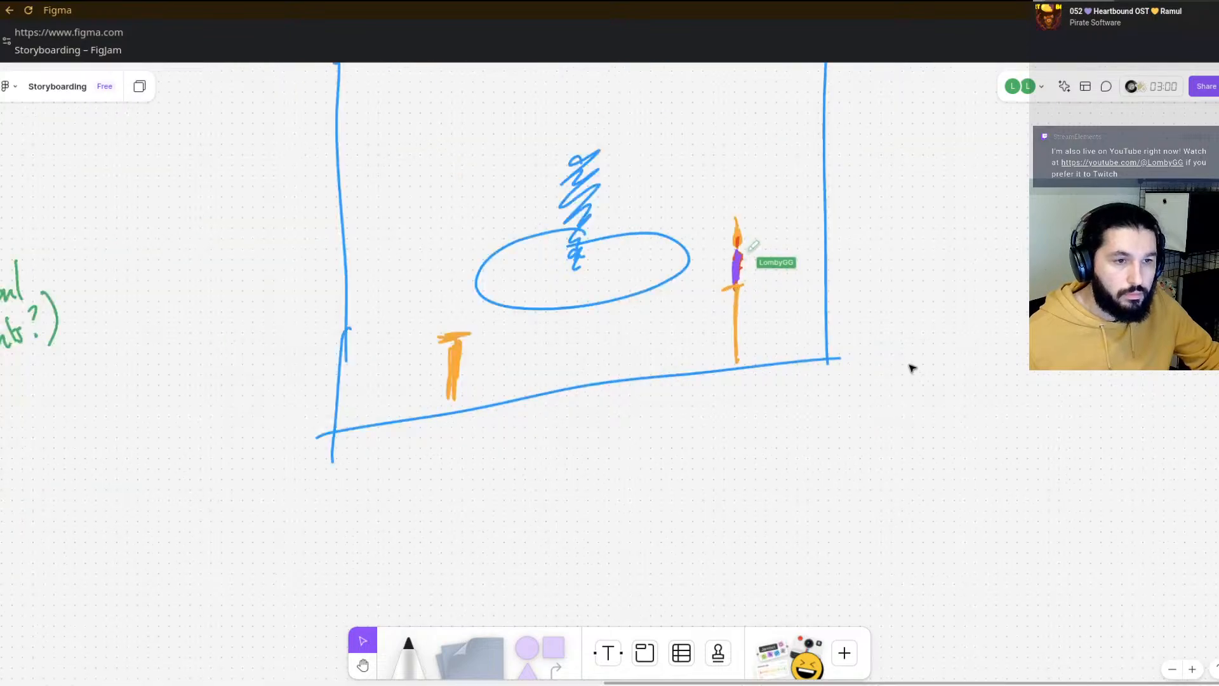
drag(909, 246, 987, 389)
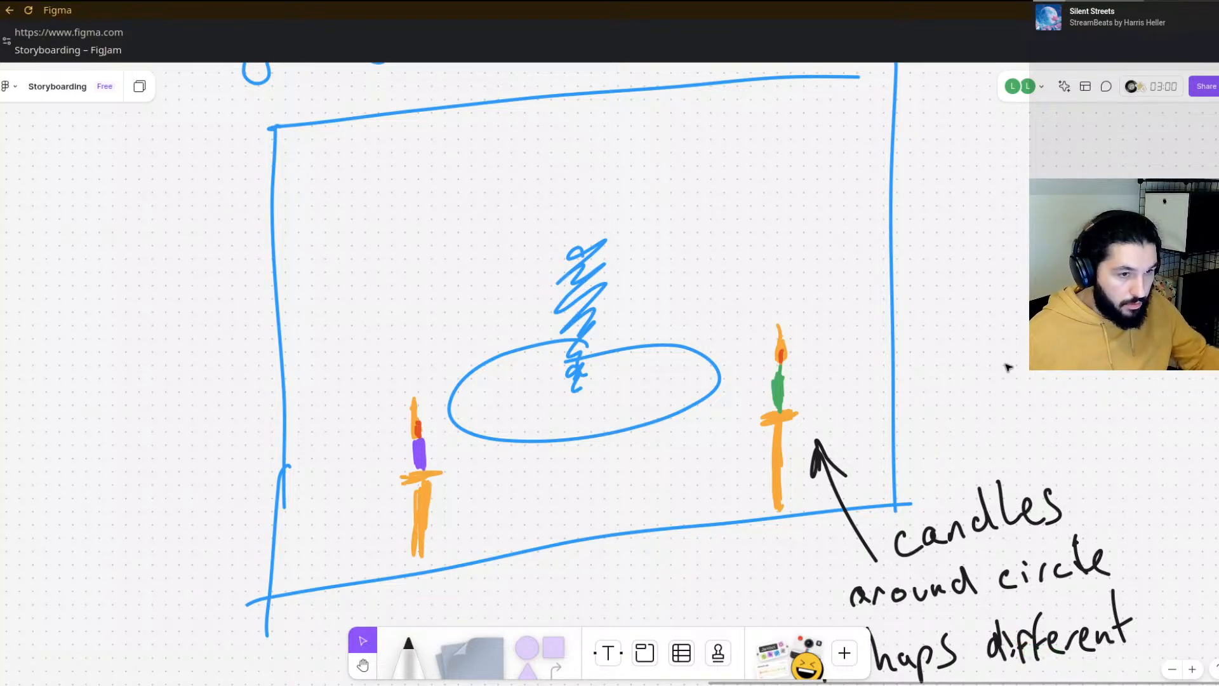
scroll(892, 303, down, 3)
scroll(893, 302, down, 2)
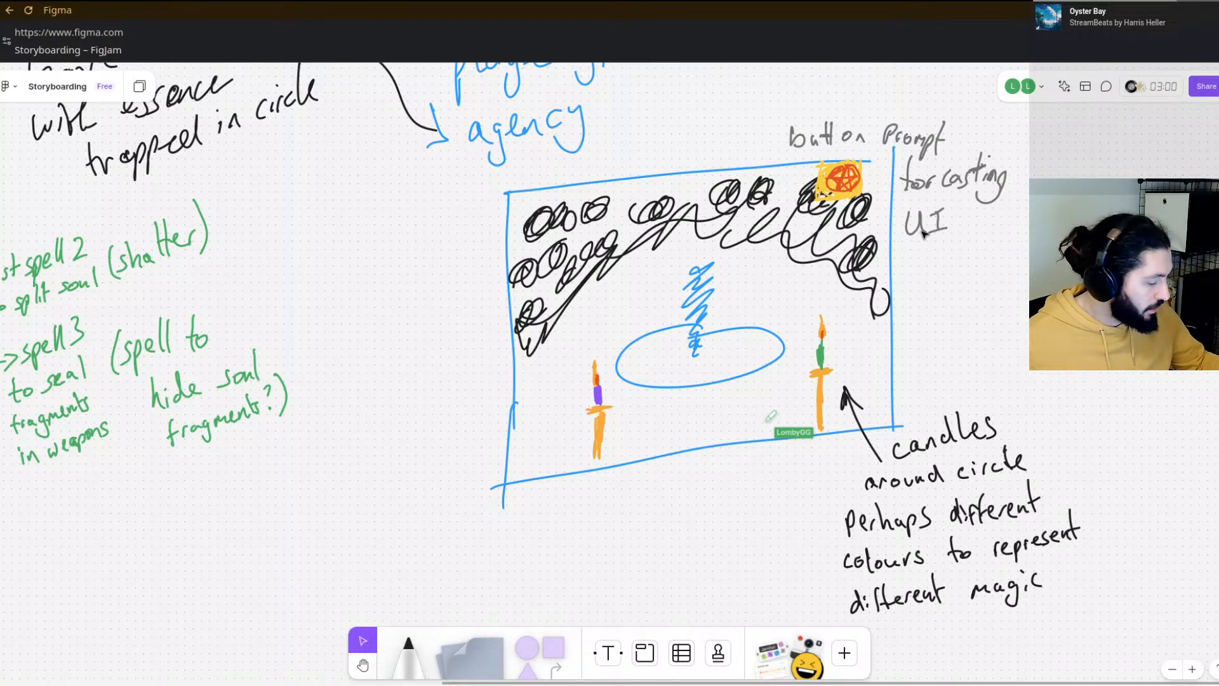
scroll(877, 212, down, 4)
drag(1015, 288, 889, 555)
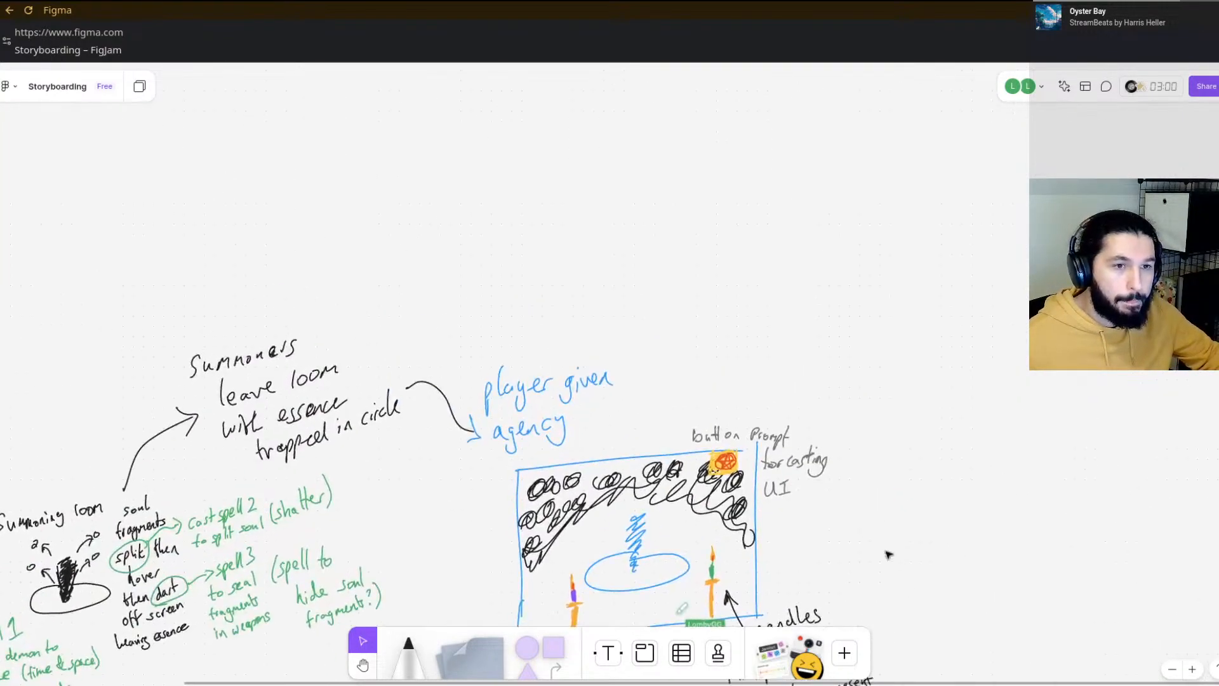
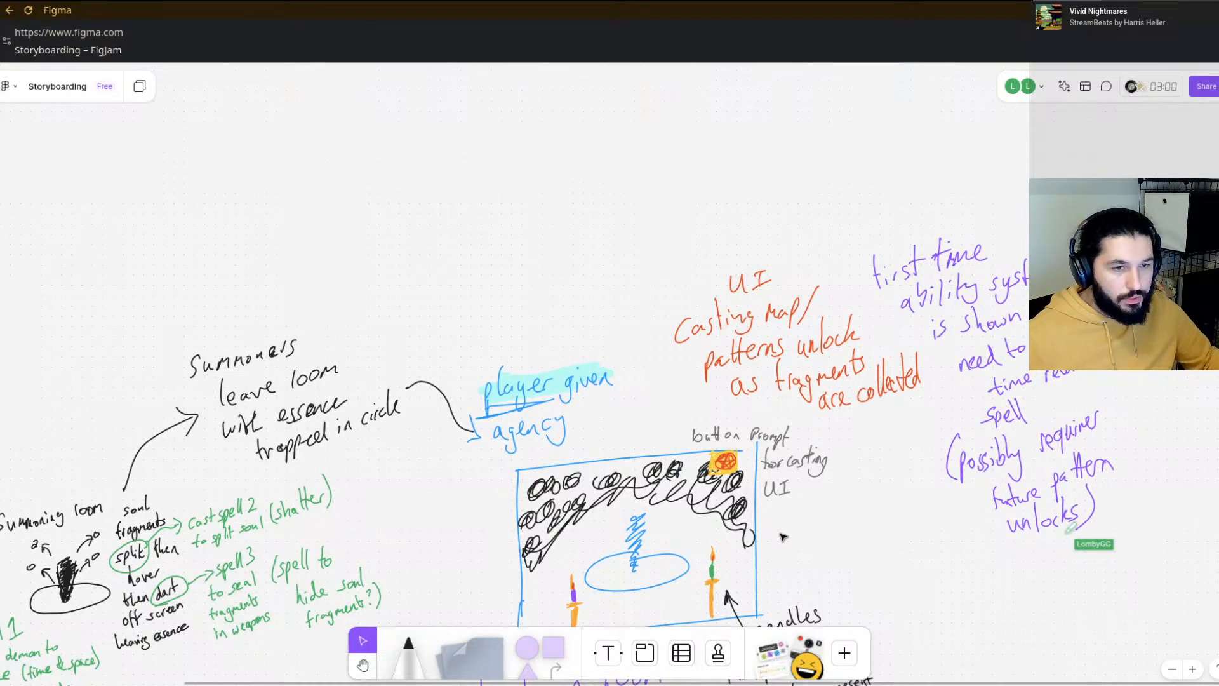
- Review the storyboard from the intro to the level cutscene, including the purple notes on the time rewind spell
drag(807, 469, 1036, 325)
scroll(902, 294, down, 2)
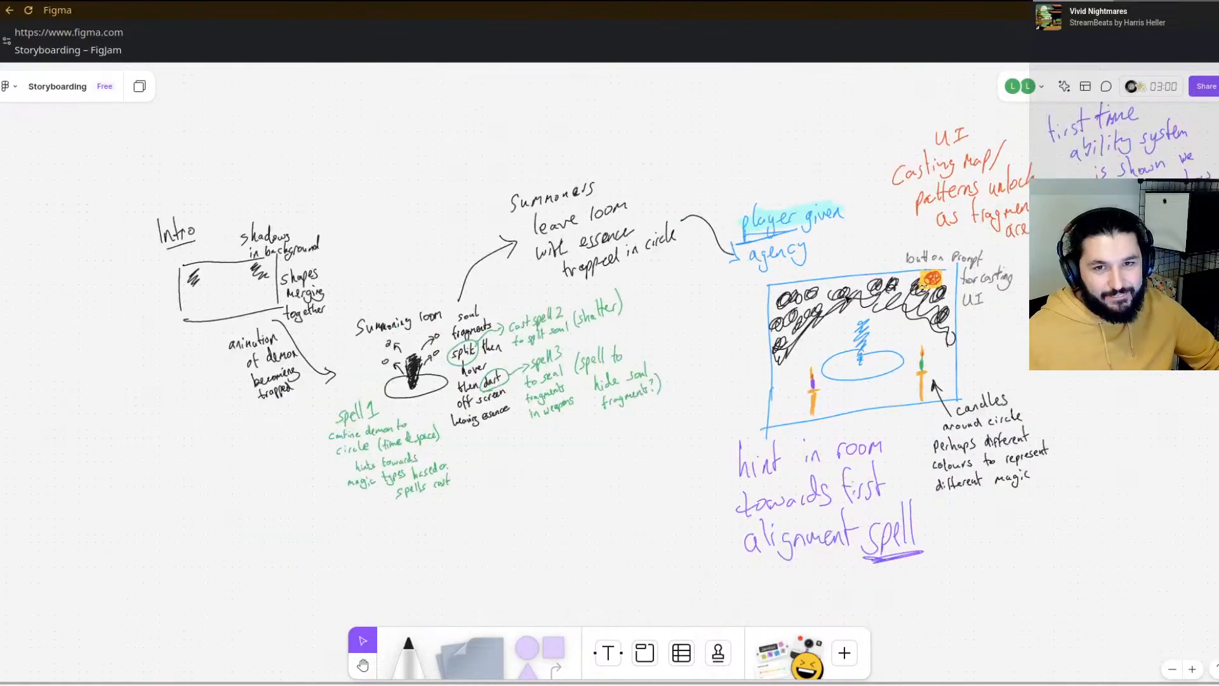
drag(929, 336, 578, 356)
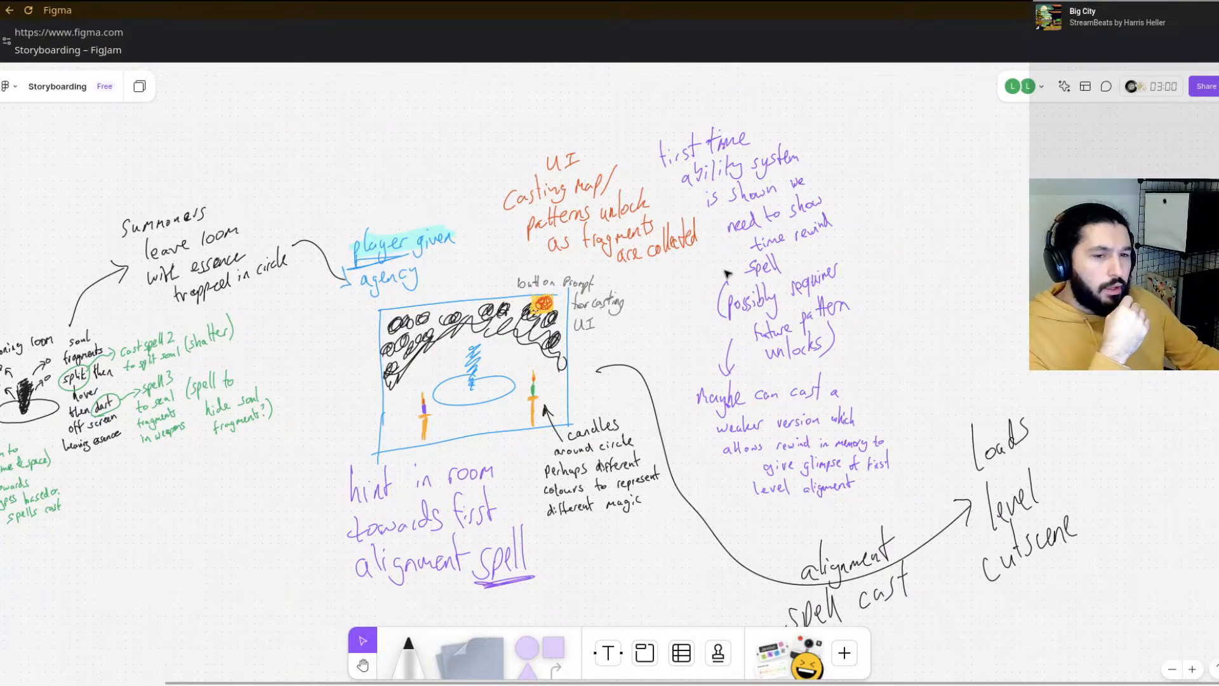
scroll(951, 334, down, 3)
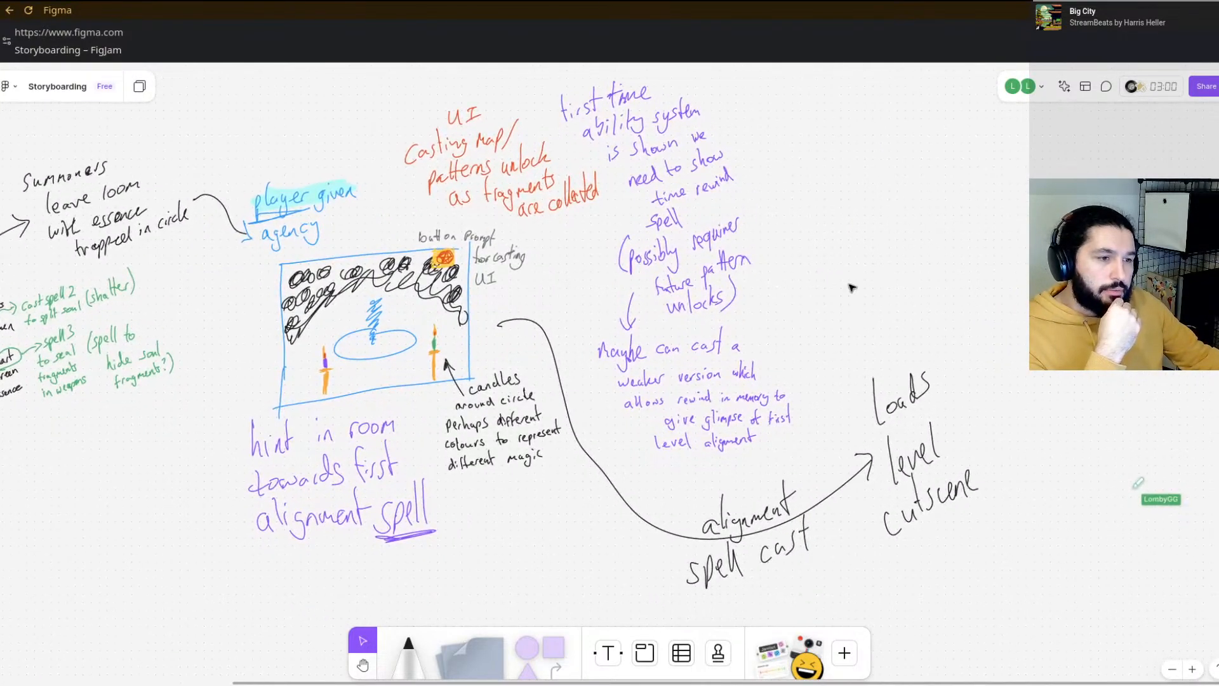
scroll(857, 287, left, 5)
scroll(857, 287, up, 1)
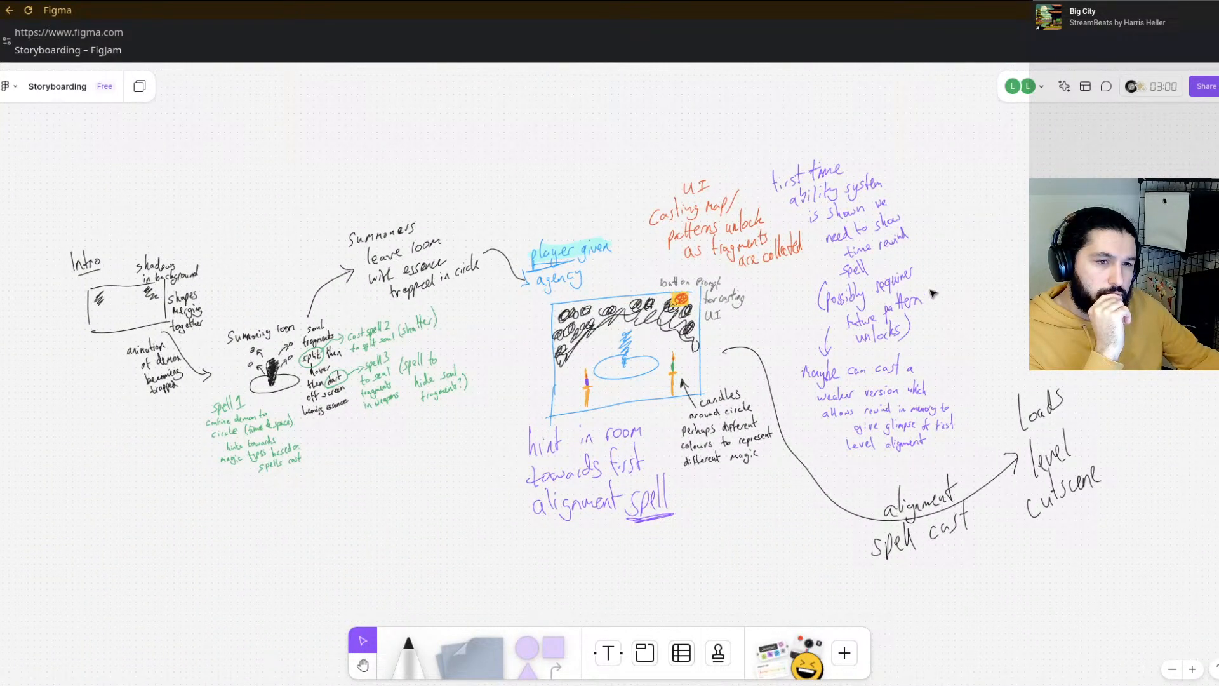
scroll(978, 284, right, 4)
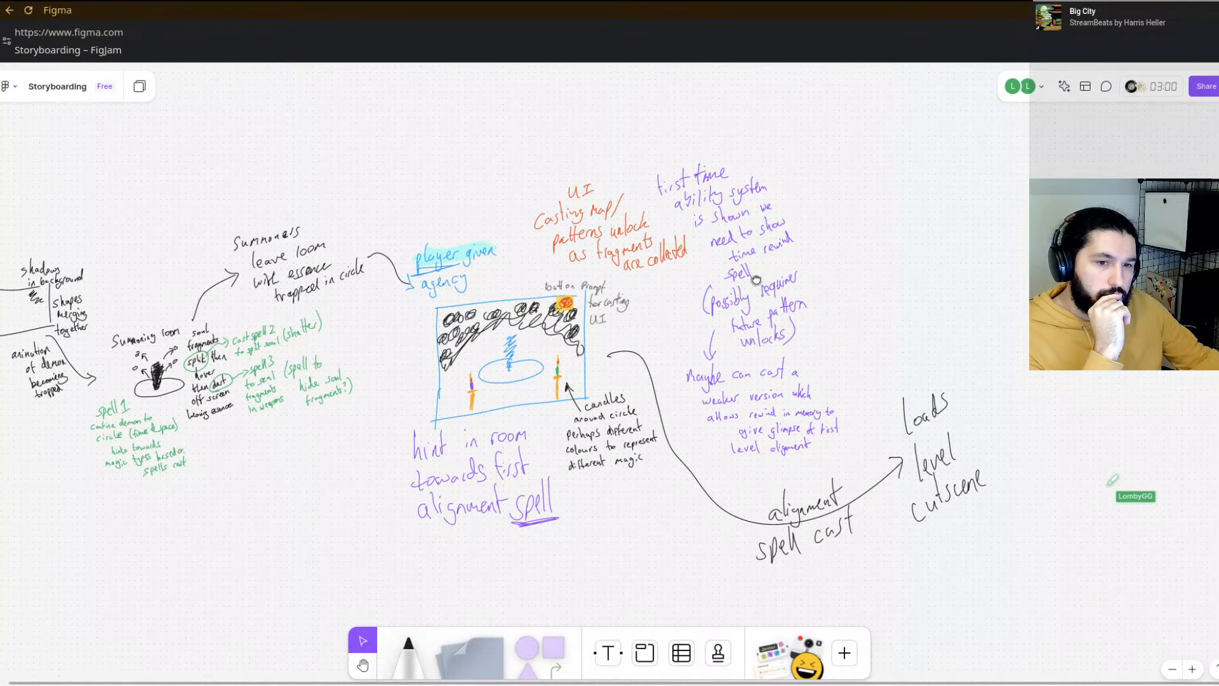
drag(756, 280, 689, 301)
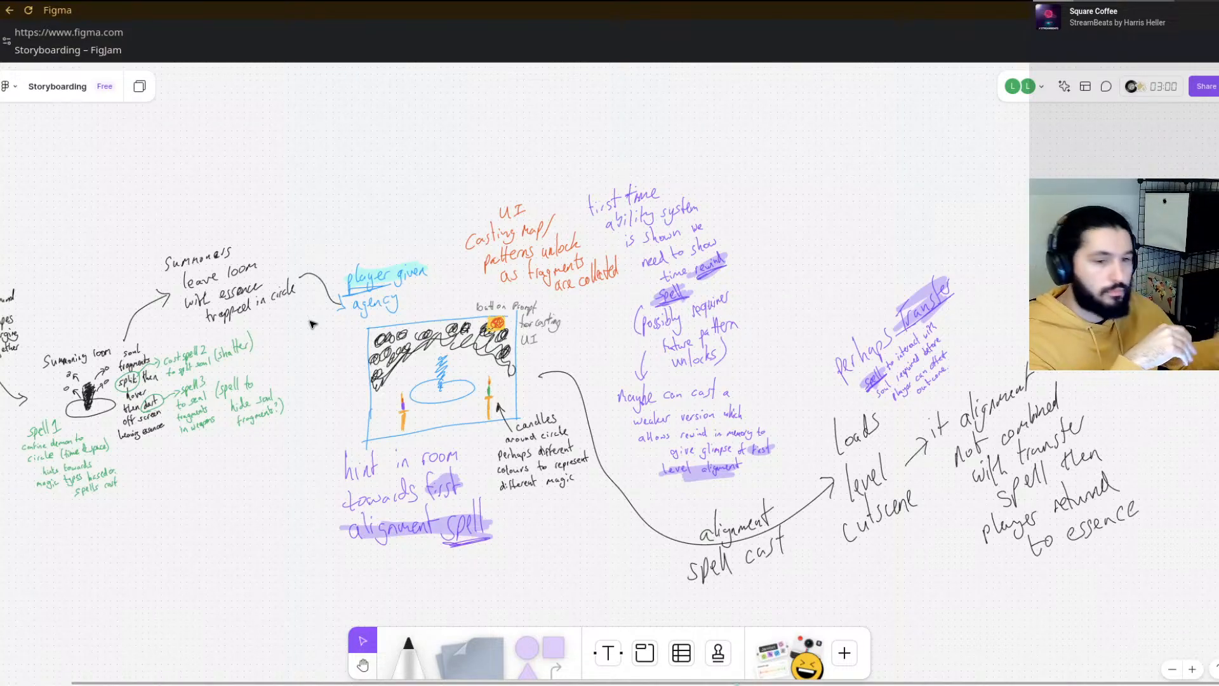
click(722, 662)
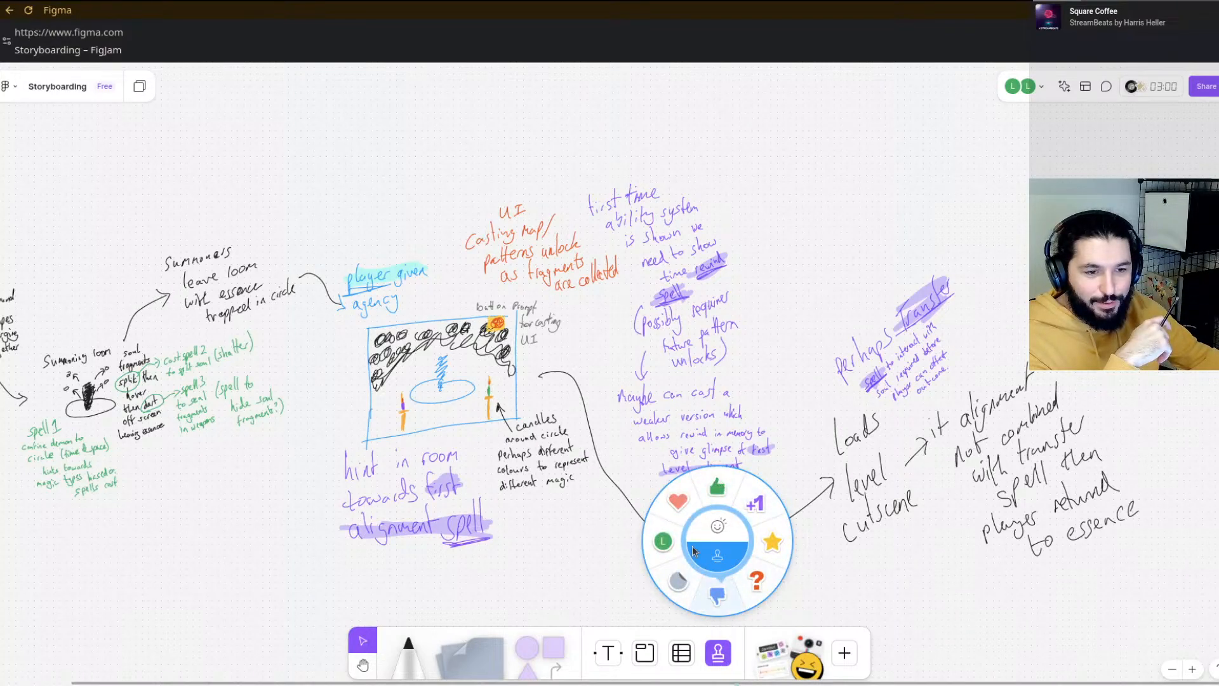
click(716, 528)
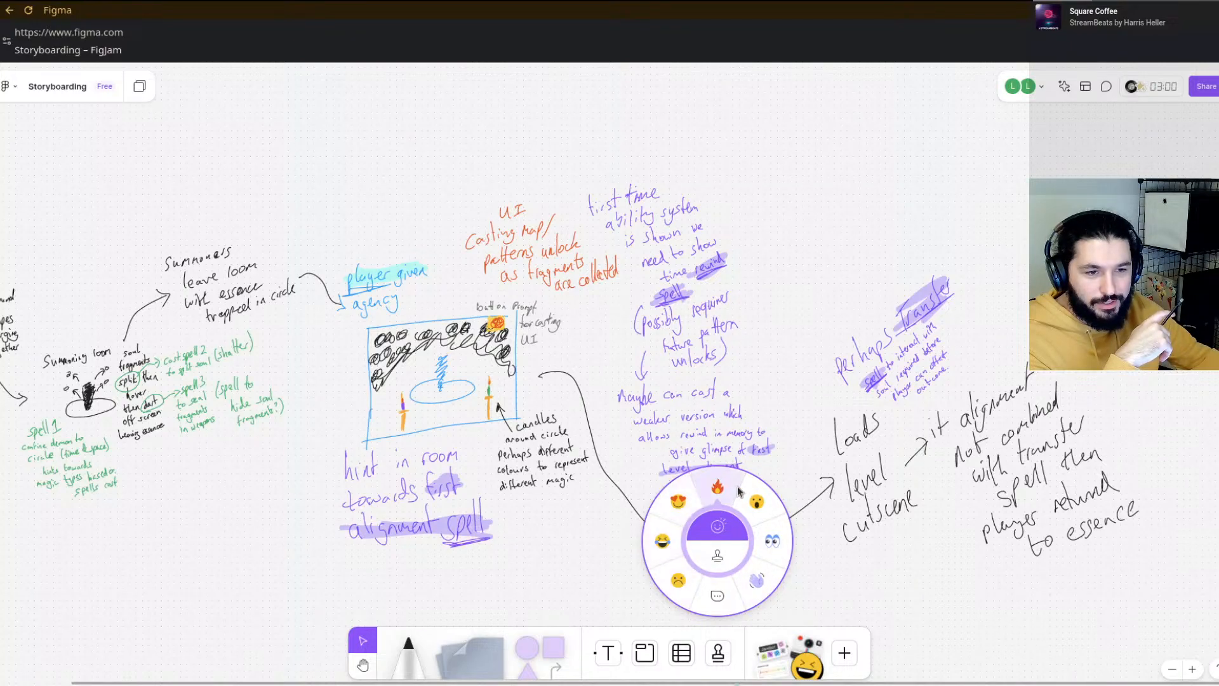
click(717, 558)
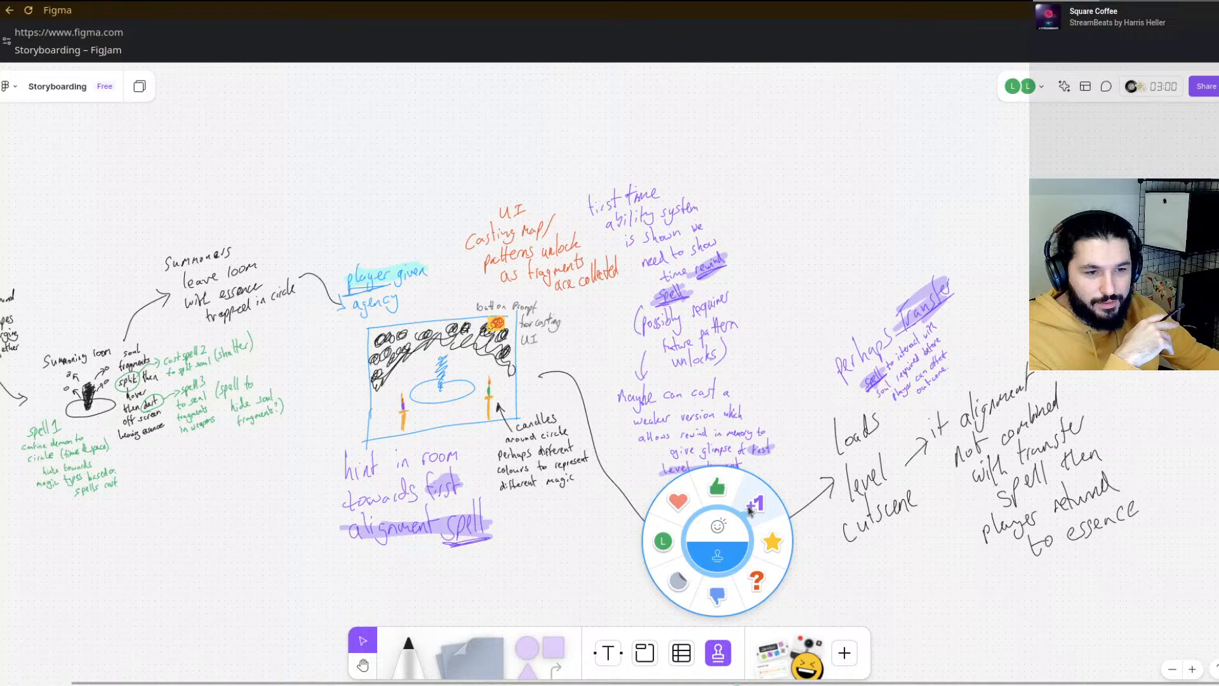
click(750, 508)
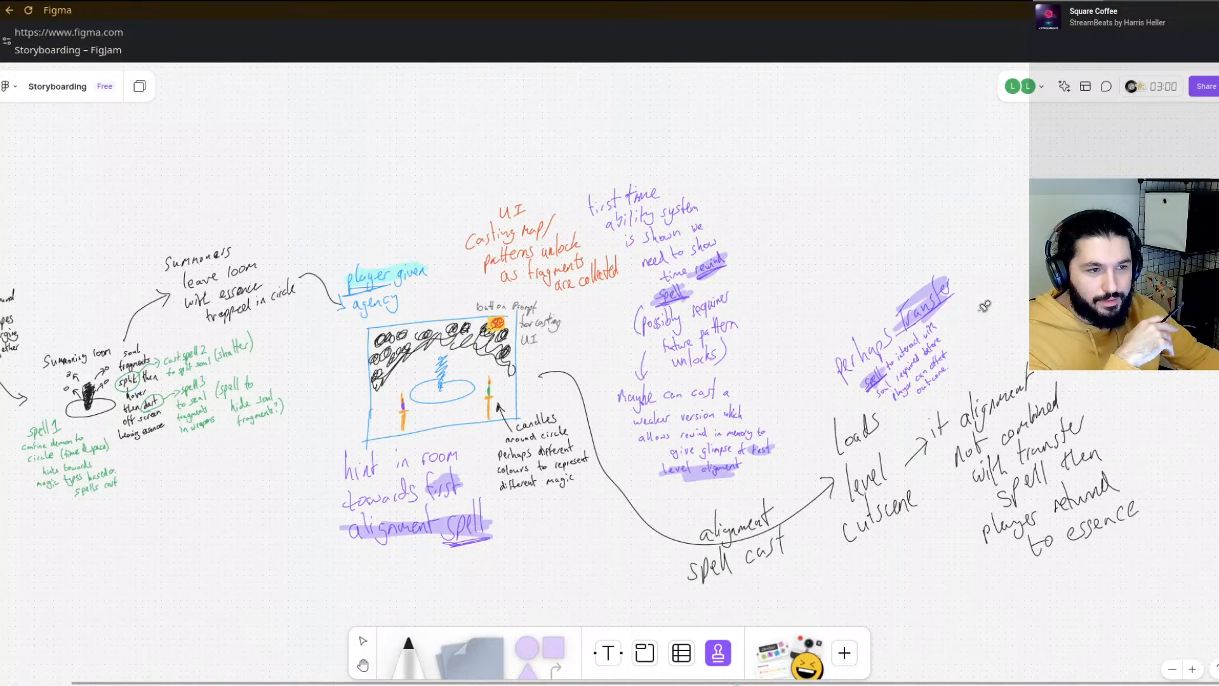
scroll(985, 306, up, 10)
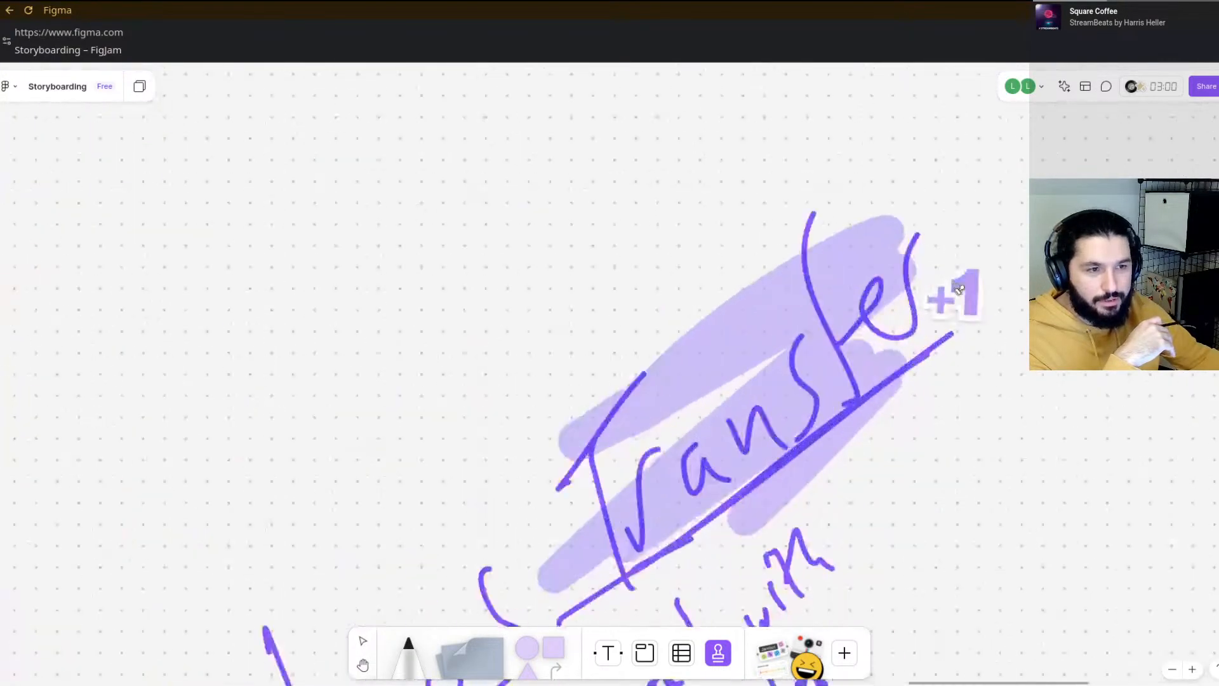
scroll(959, 289, down, 10)
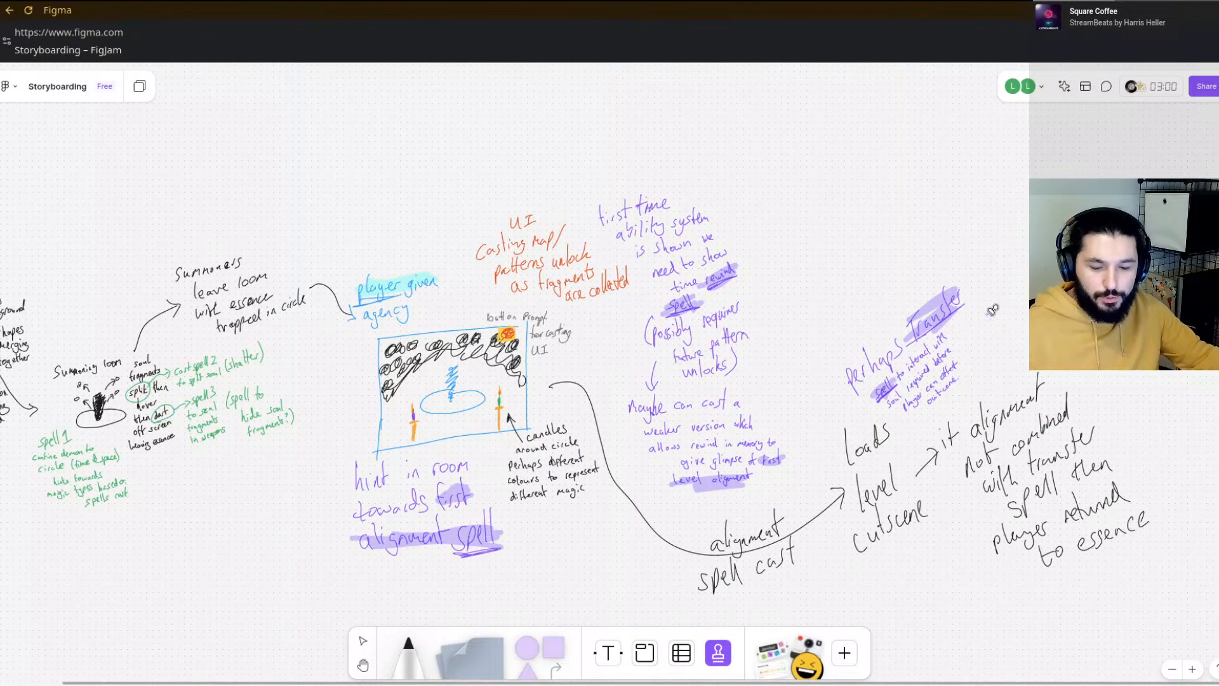
scroll(993, 310, up, 5)
scroll(981, 295, down, 5)
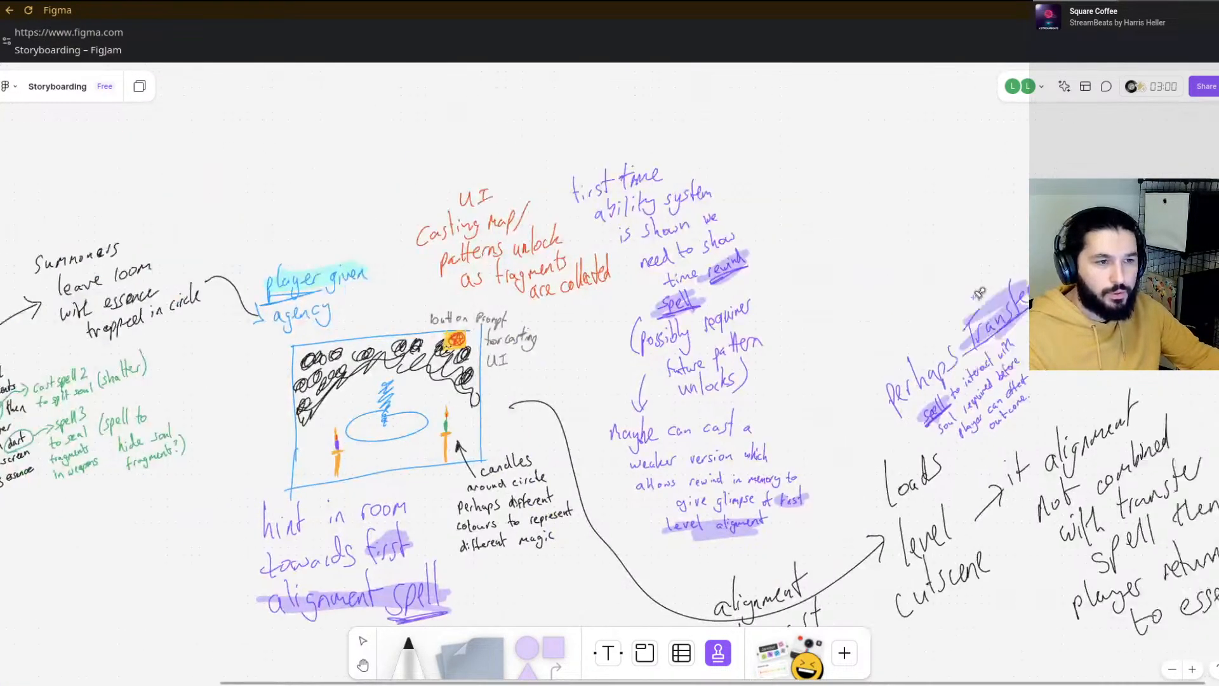
scroll(980, 292, right, 3)
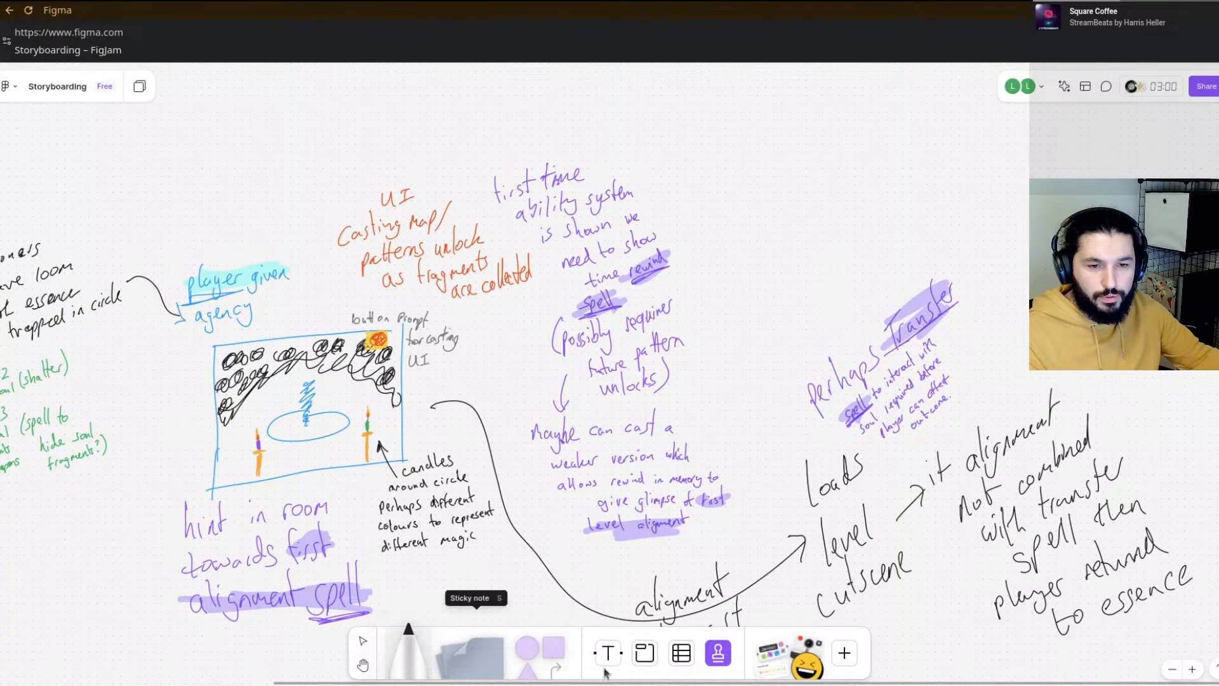
click(720, 656)
click(721, 654)
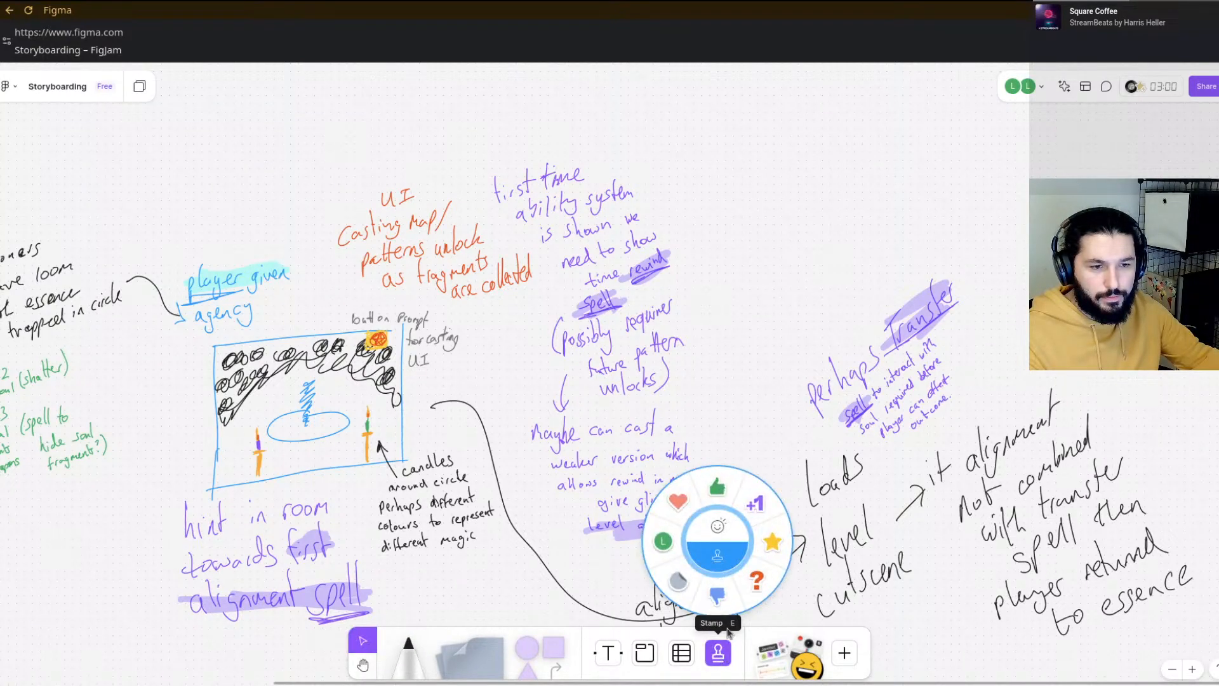
click(1001, 245)
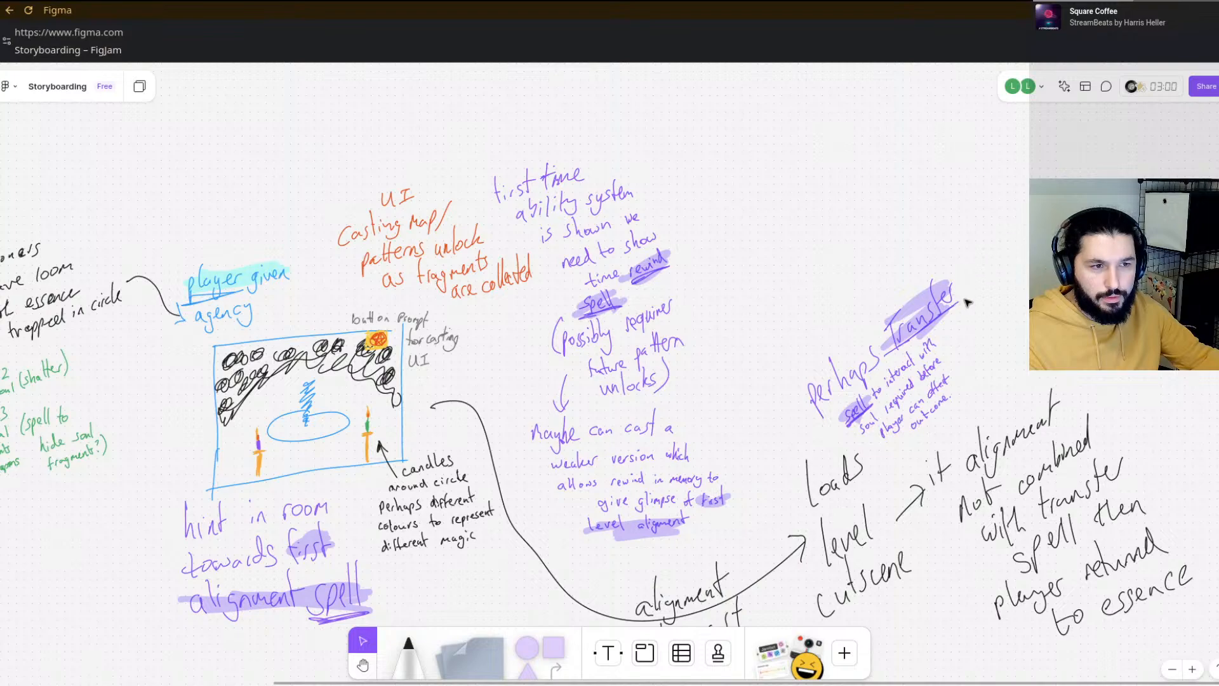
- Place +1 stamps beside the highlighted "Transfer", "rewind spell" and "first level alignment" notes
click(718, 654)
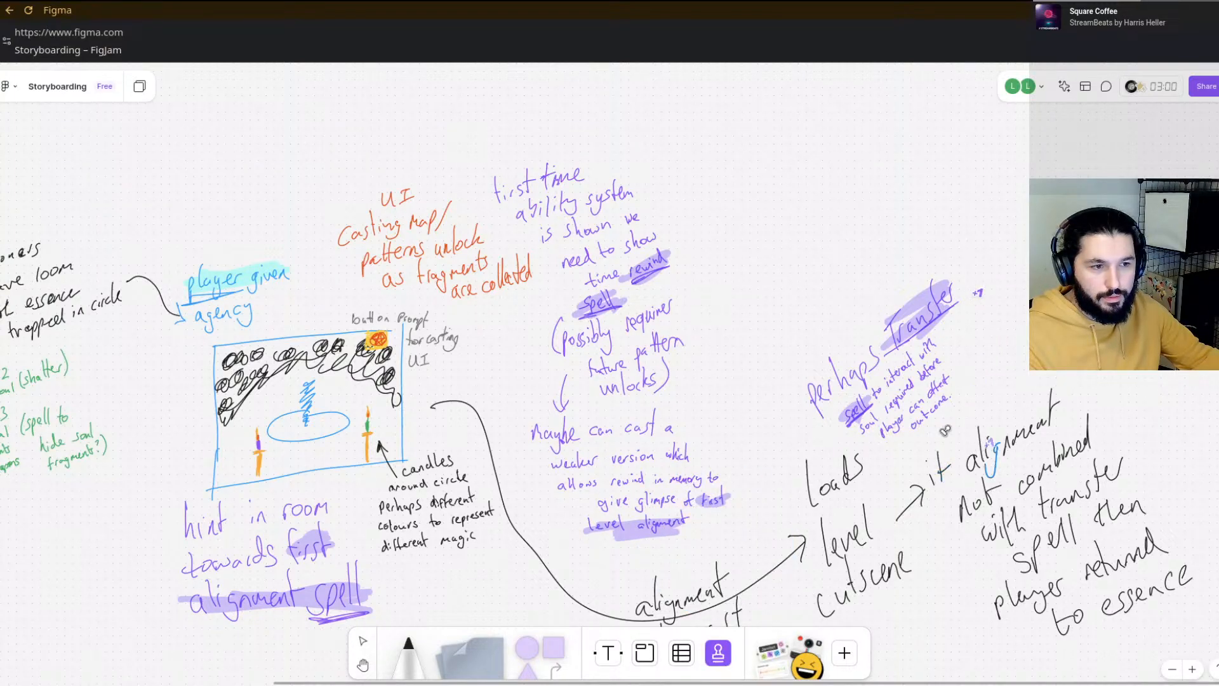
click(686, 264)
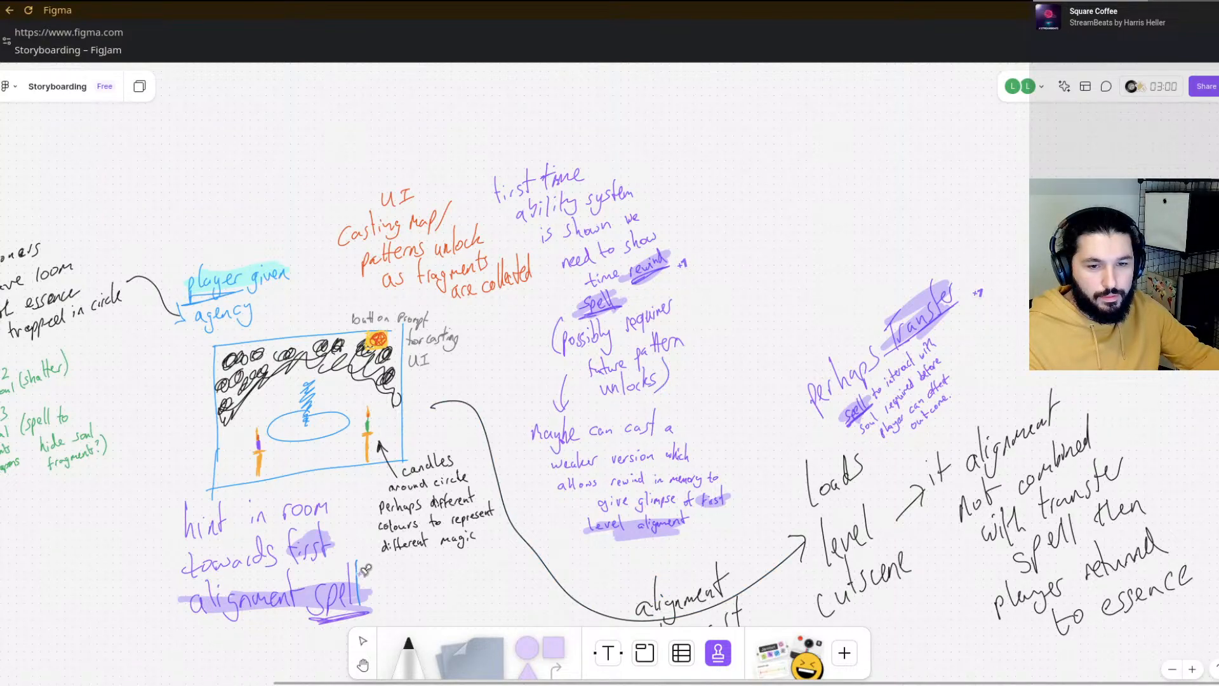
click(378, 580)
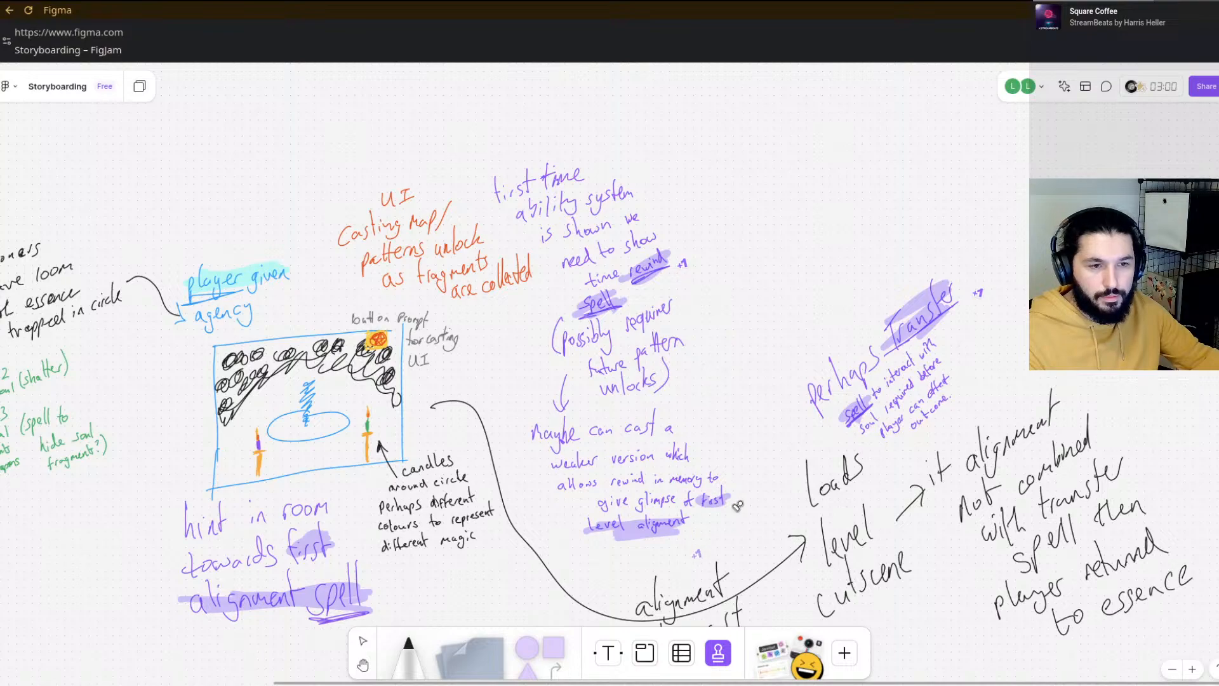
click(740, 484)
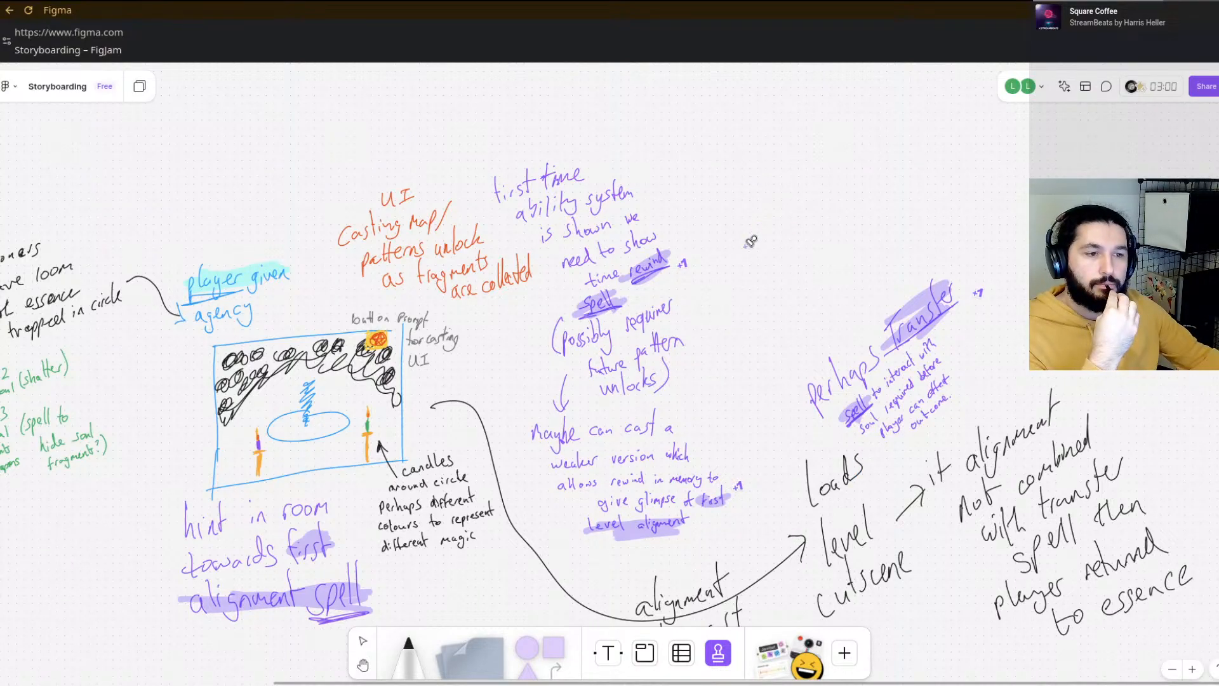
- Remove the +1 stamp beside the highlighted word "Transfer" in the note above the level cutscene
scroll(751, 242, down, 2)
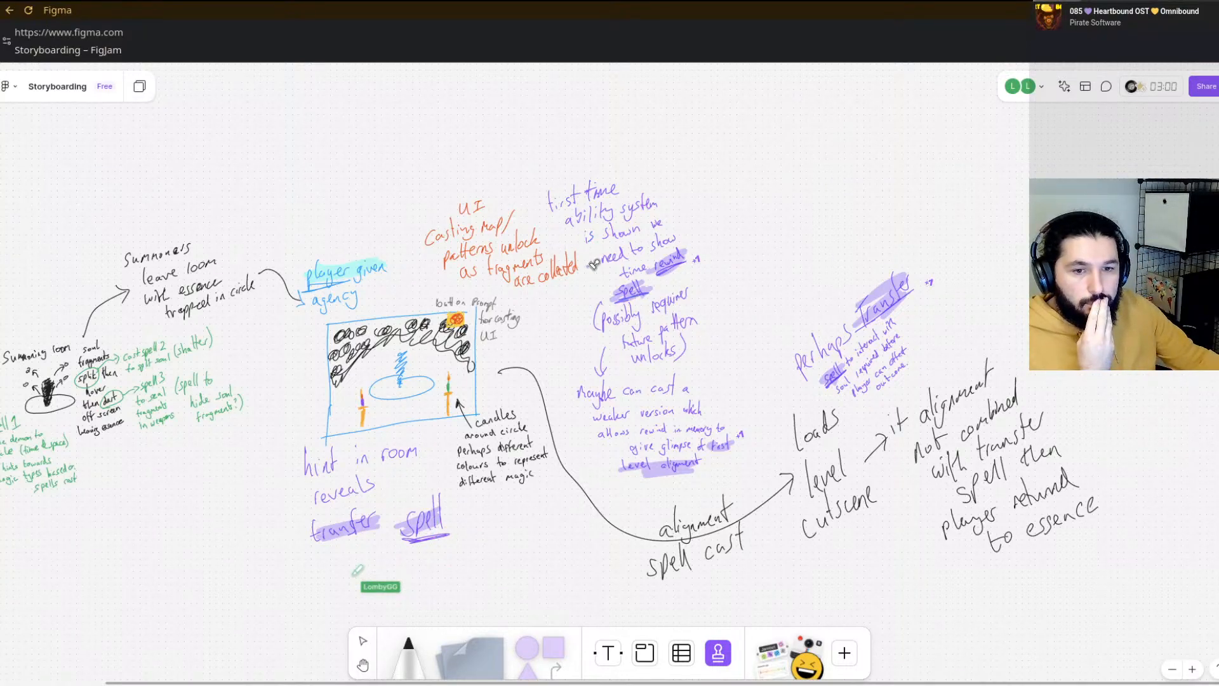
drag(598, 348, 835, 307)
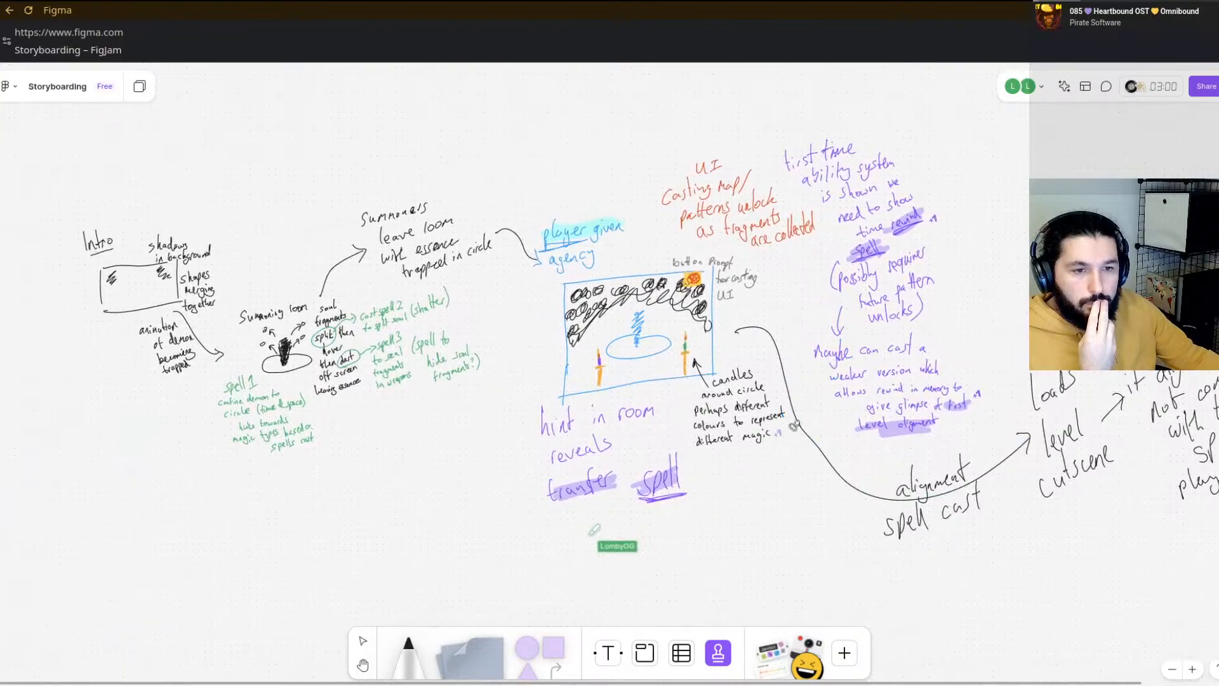
drag(829, 421, 708, 392)
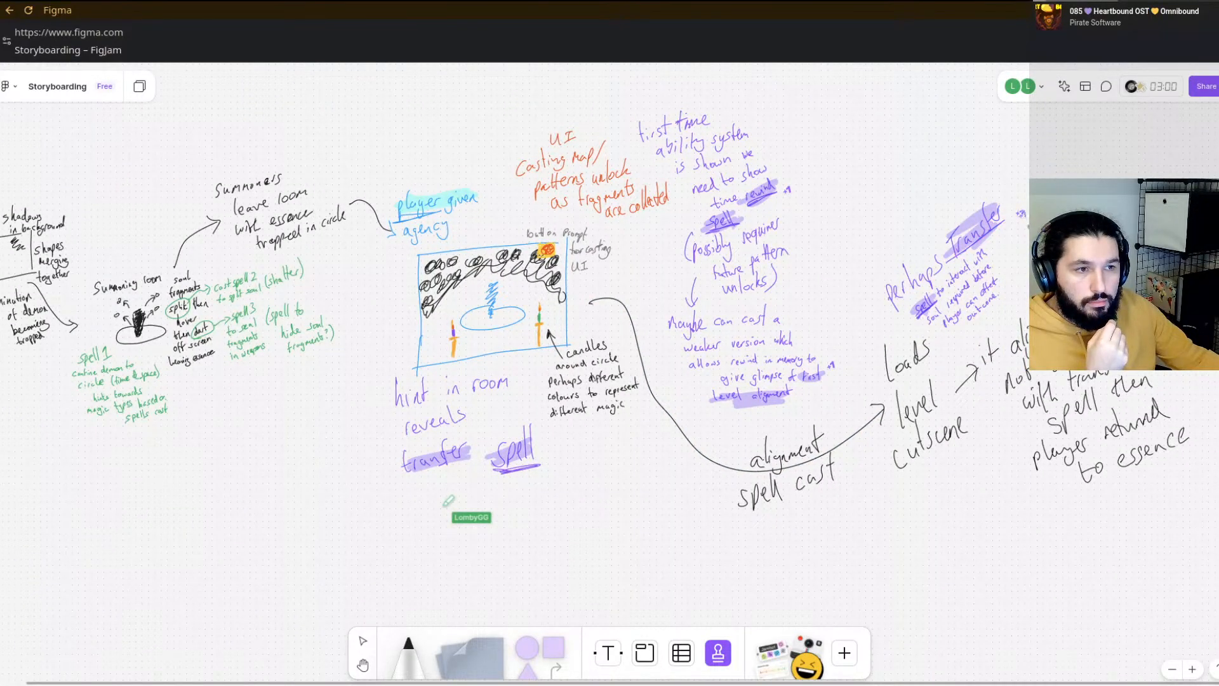
scroll(1010, 205, up, 5)
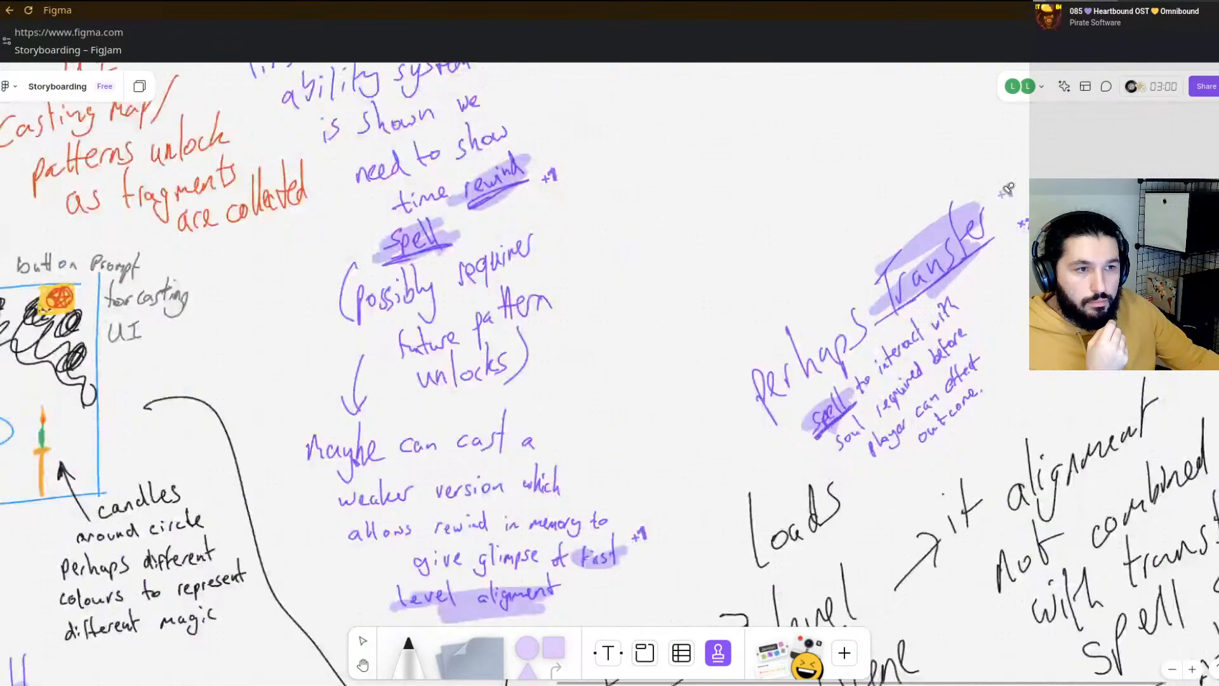
click(727, 641)
click(1022, 228)
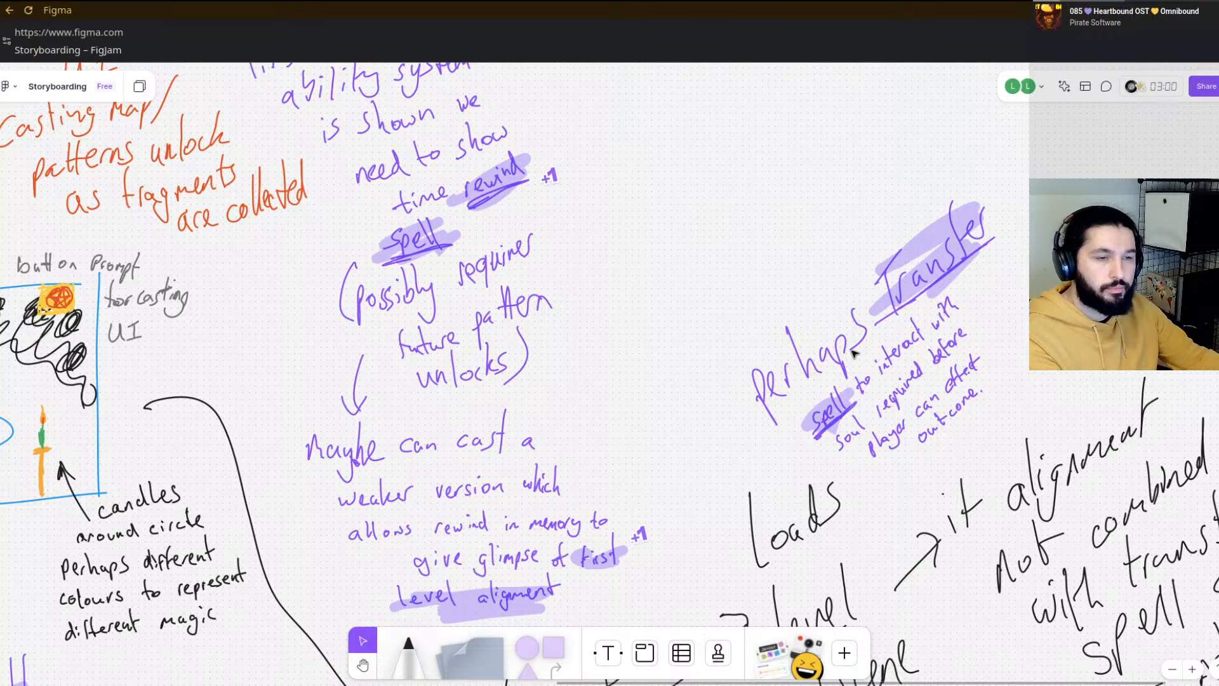
- Place a +1 stamp beside the highlighted "transfer spell" in the hint note beneath the room frame
drag(667, 332, 770, 183)
scroll(664, 380, down, 2)
drag(765, 334, 833, 386)
drag(726, 547, 869, 418)
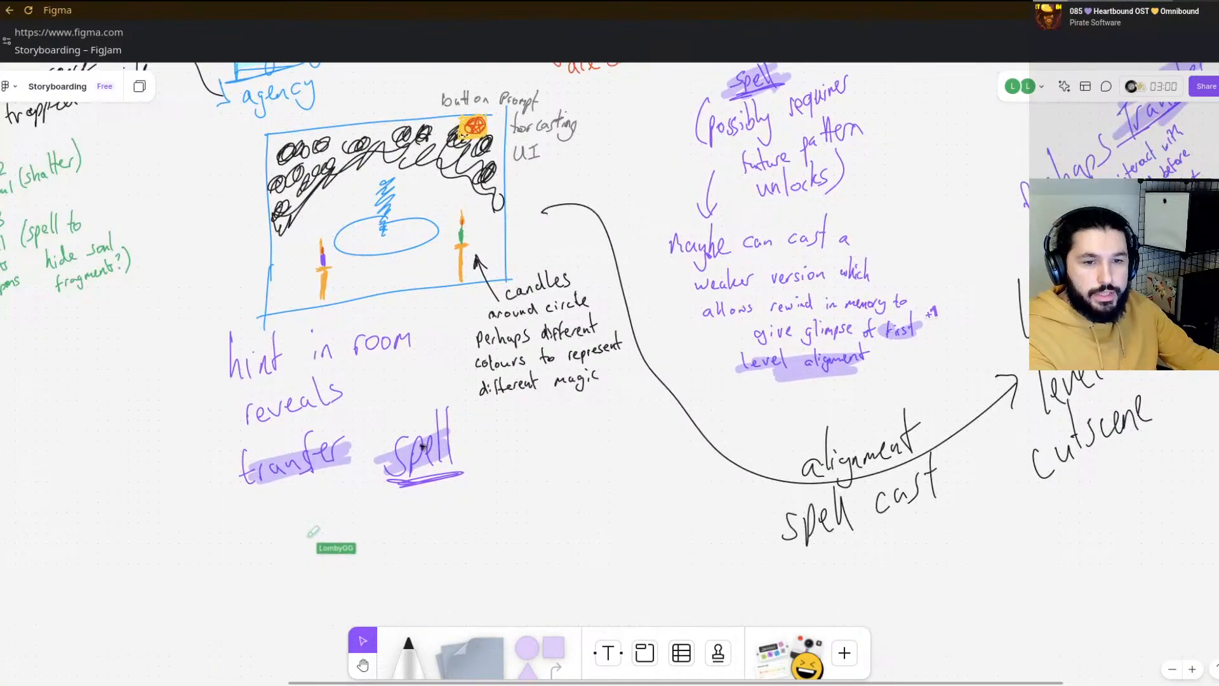
click(729, 657)
click(753, 496)
click(470, 452)
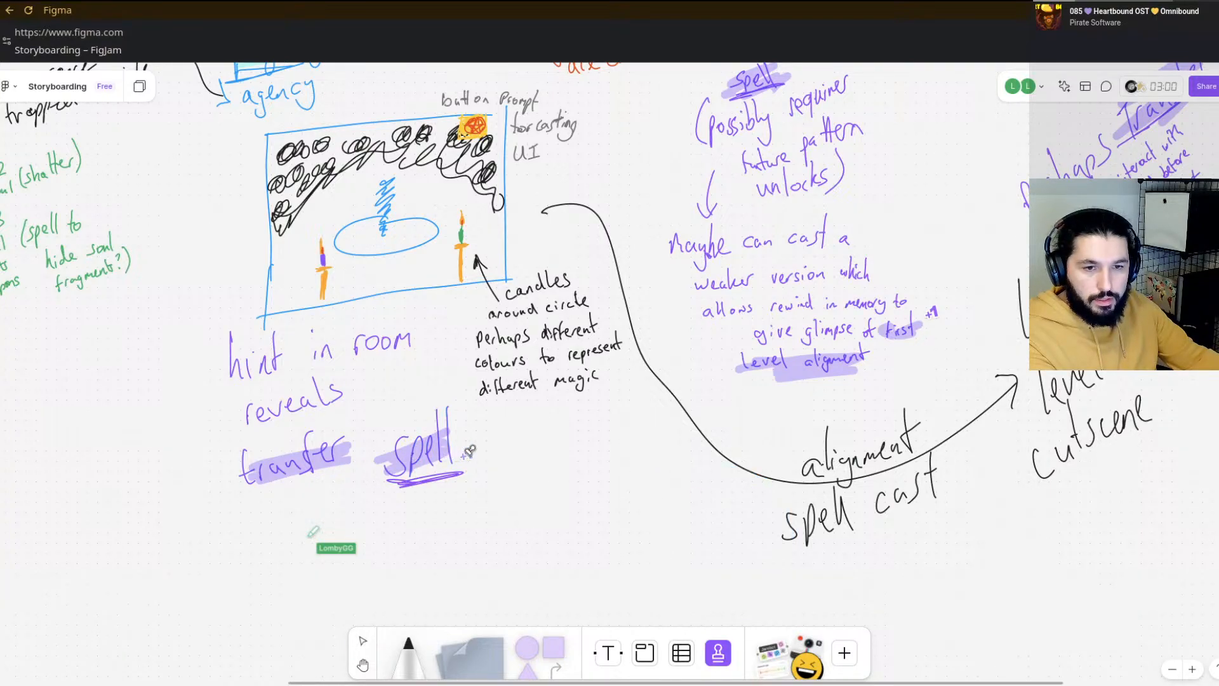
click(534, 453)
- Draw a small purple two-panel hint object marked with question marks inside the room frame, beside the green candle
scroll(525, 452, down, 3)
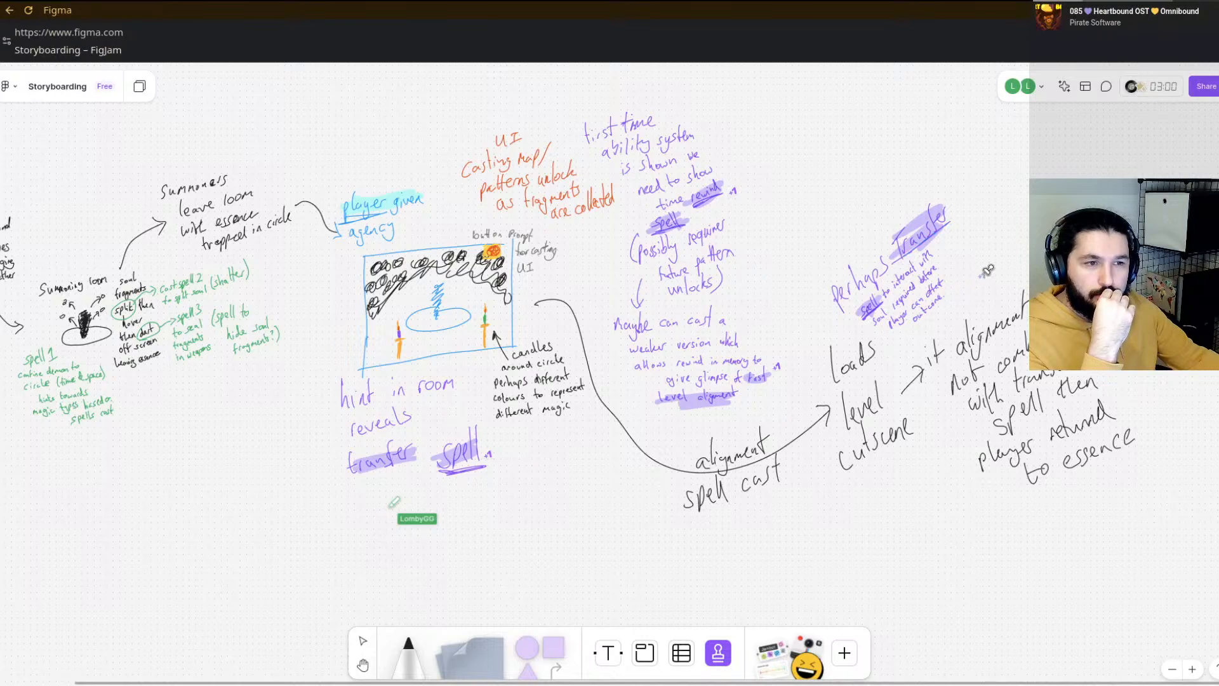
scroll(798, 270, down, 3)
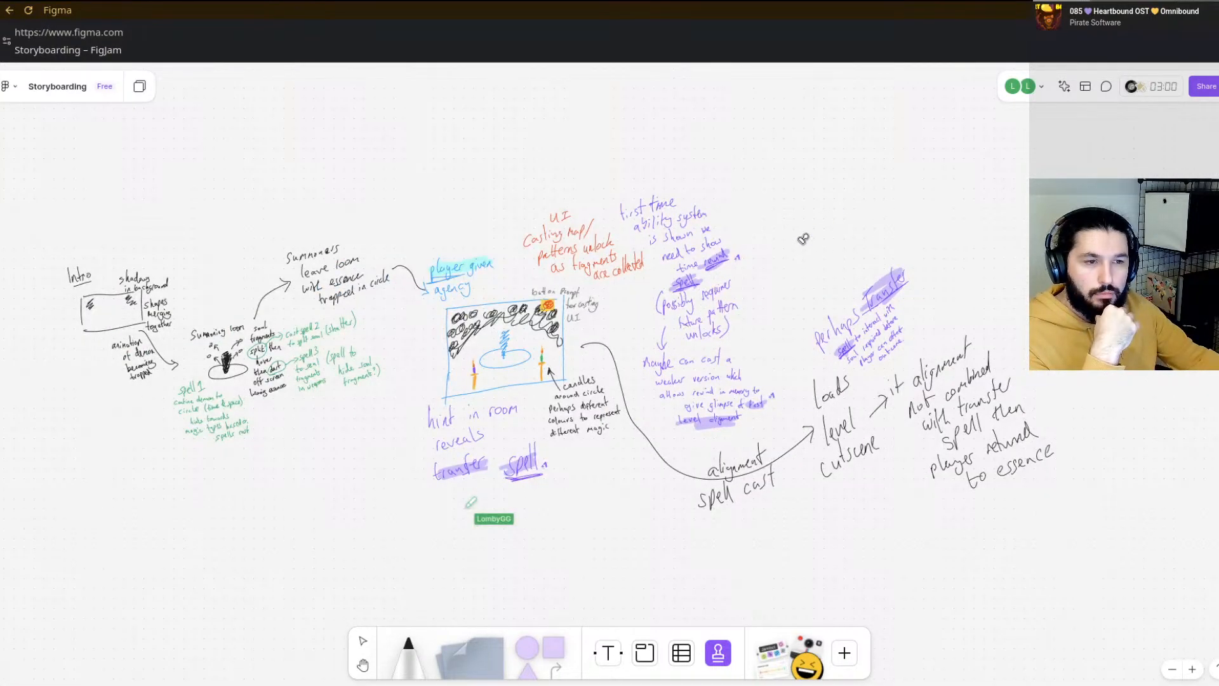
scroll(802, 237, right, 2)
scroll(803, 237, up, 2)
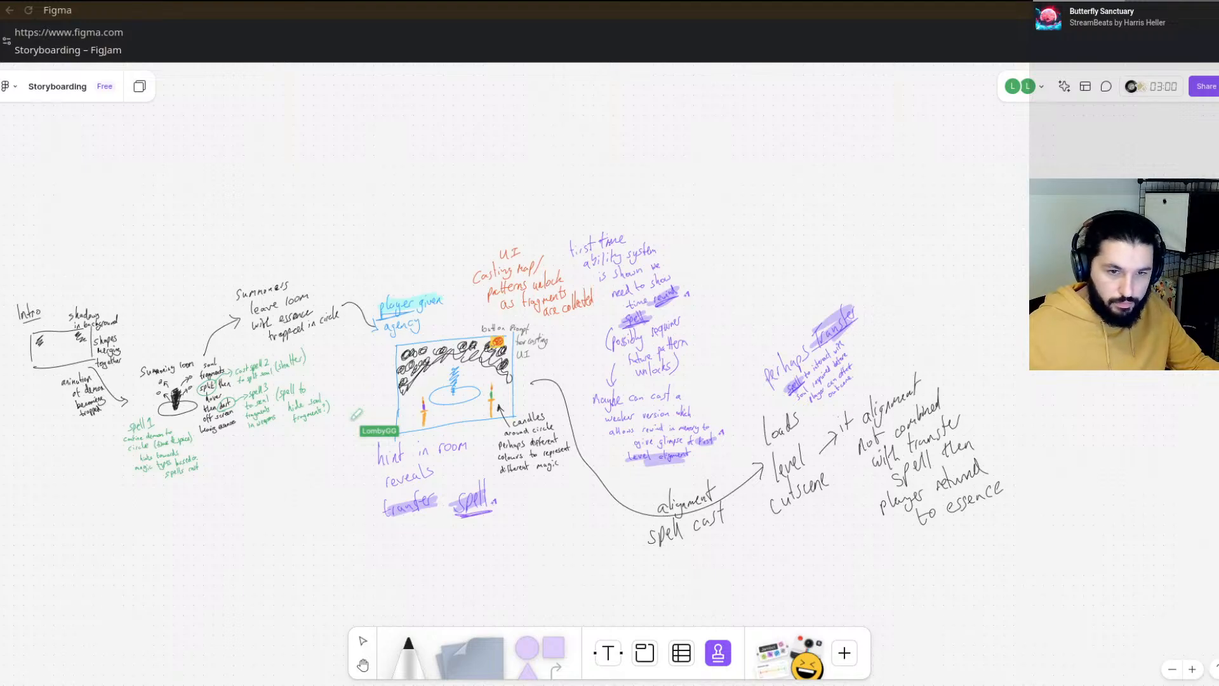
drag(424, 404, 387, 409)
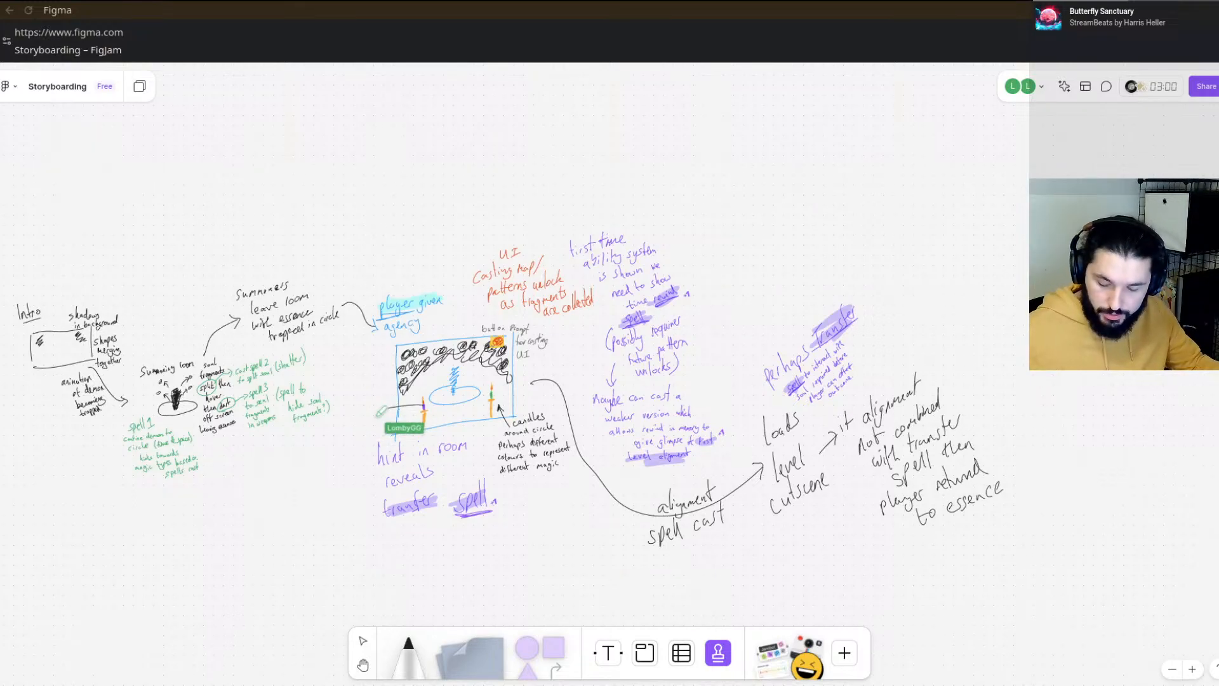
key(ctrl+z)
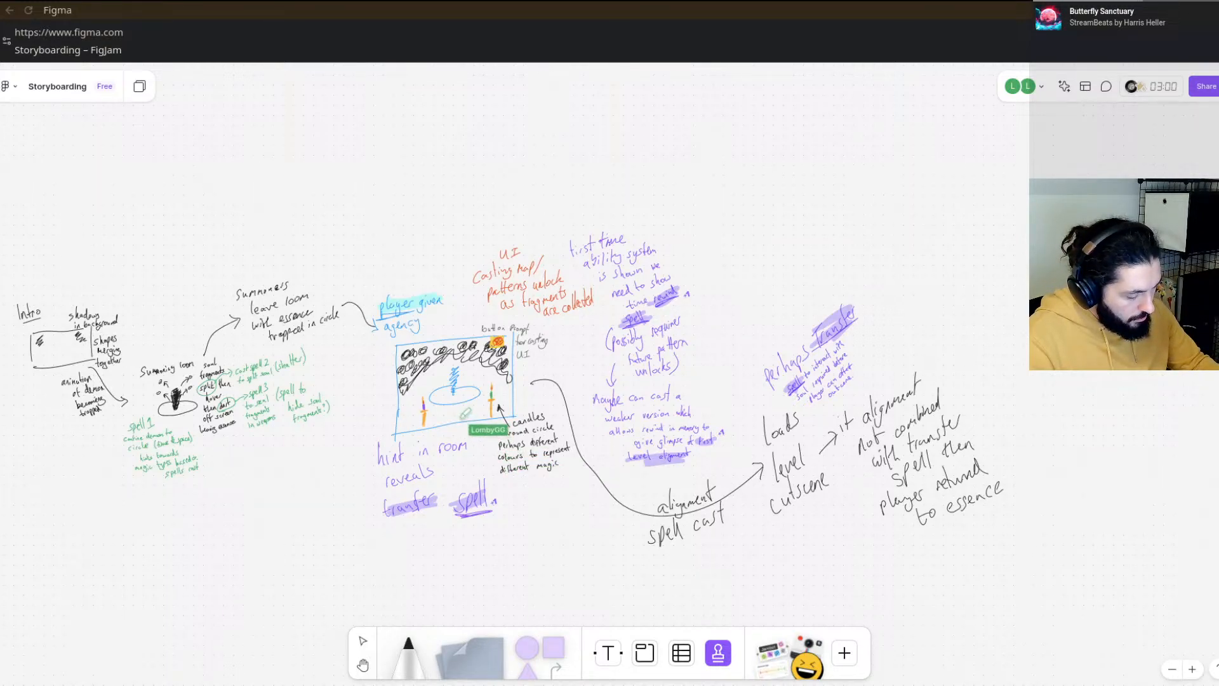
mouse_move(461, 412)
mouse_down()
mouse_move(476, 402)
mouse_move(472, 414)
mouse_up()
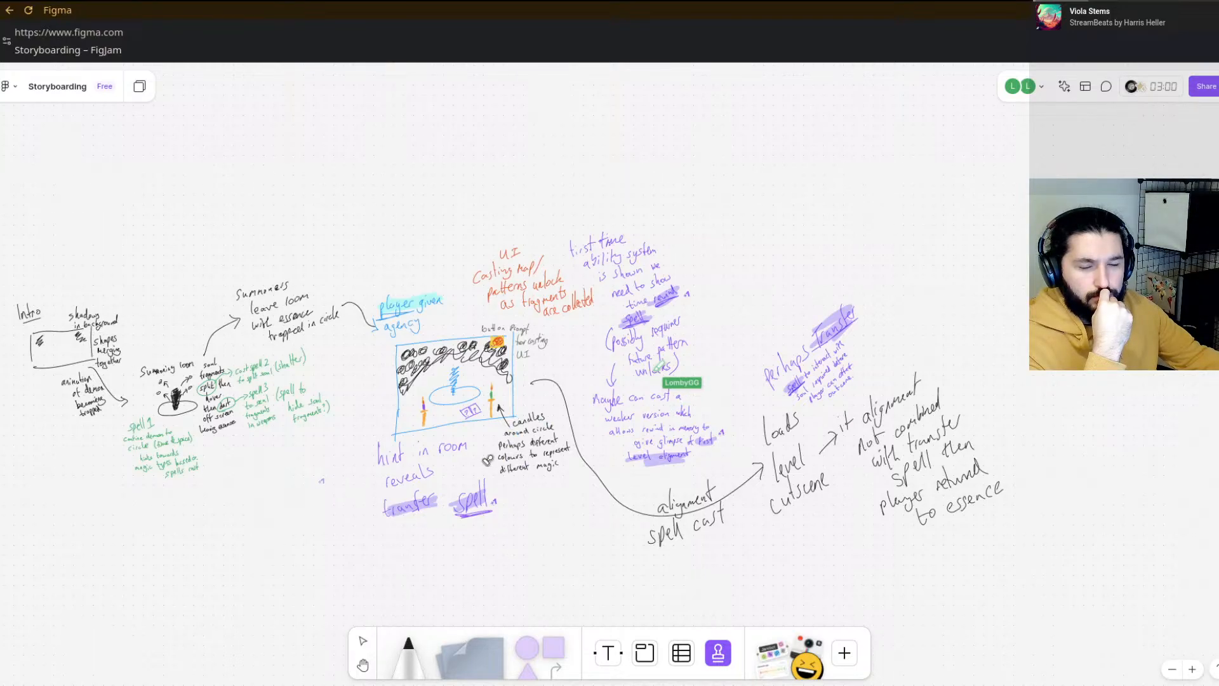
scroll(439, 451, up, 3)
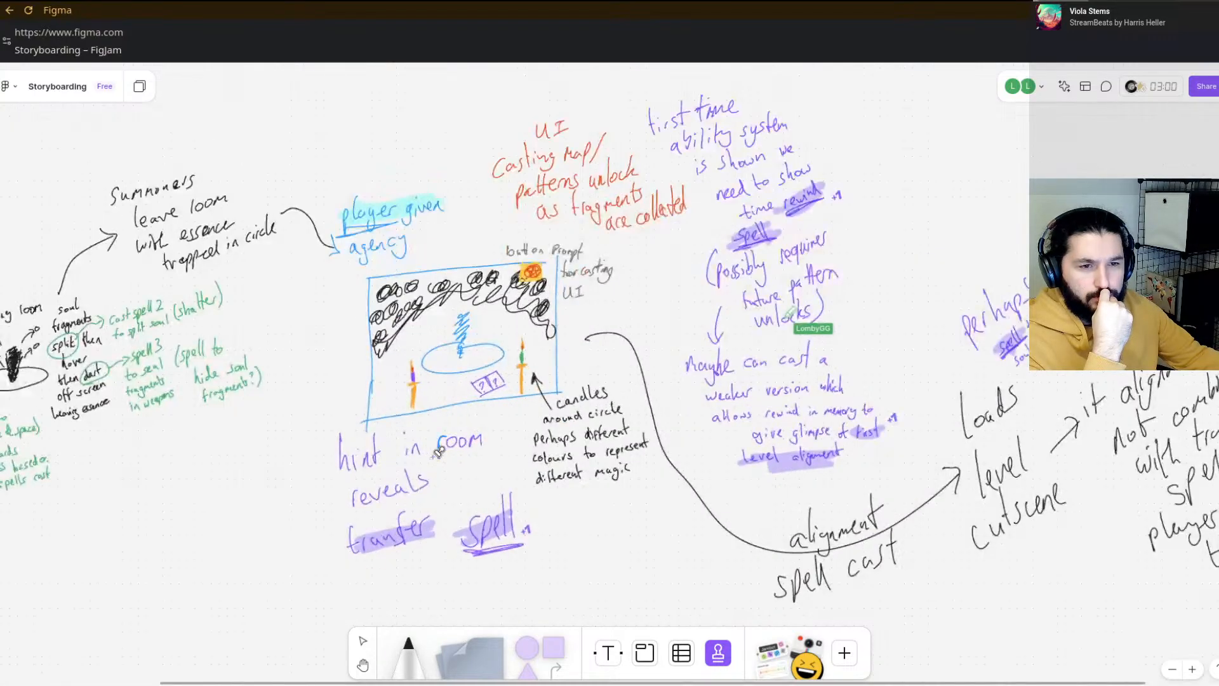
scroll(438, 451, up, 2)
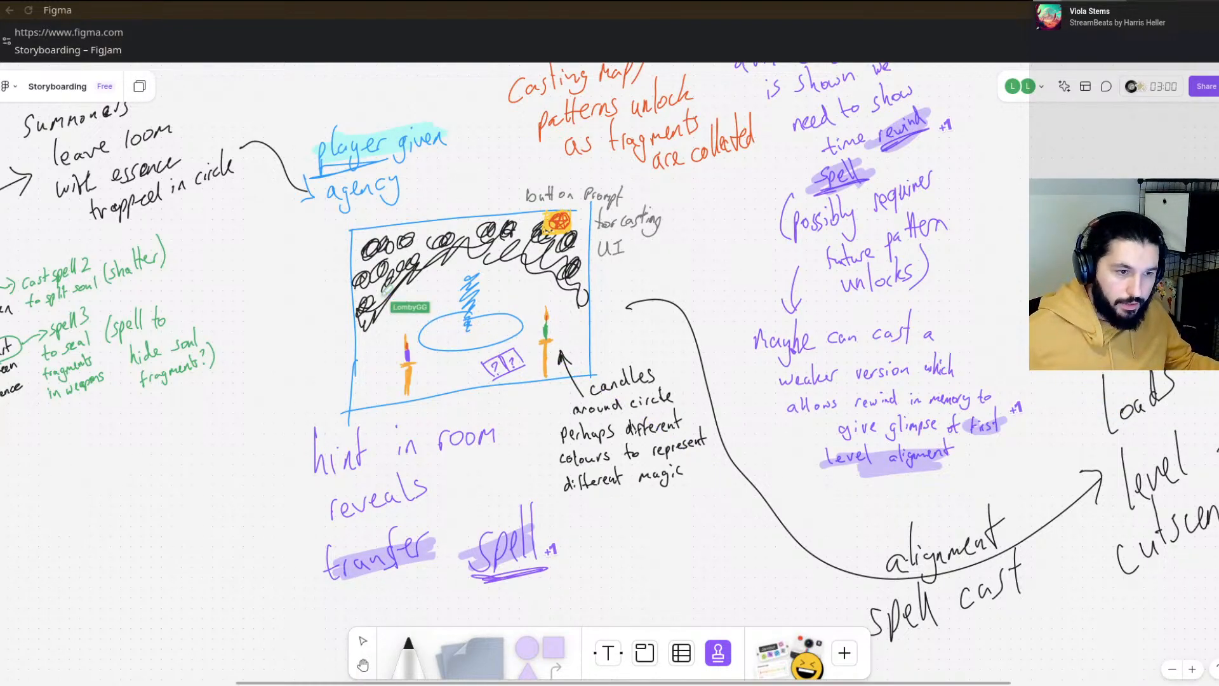
scroll(976, 354, down, 2)
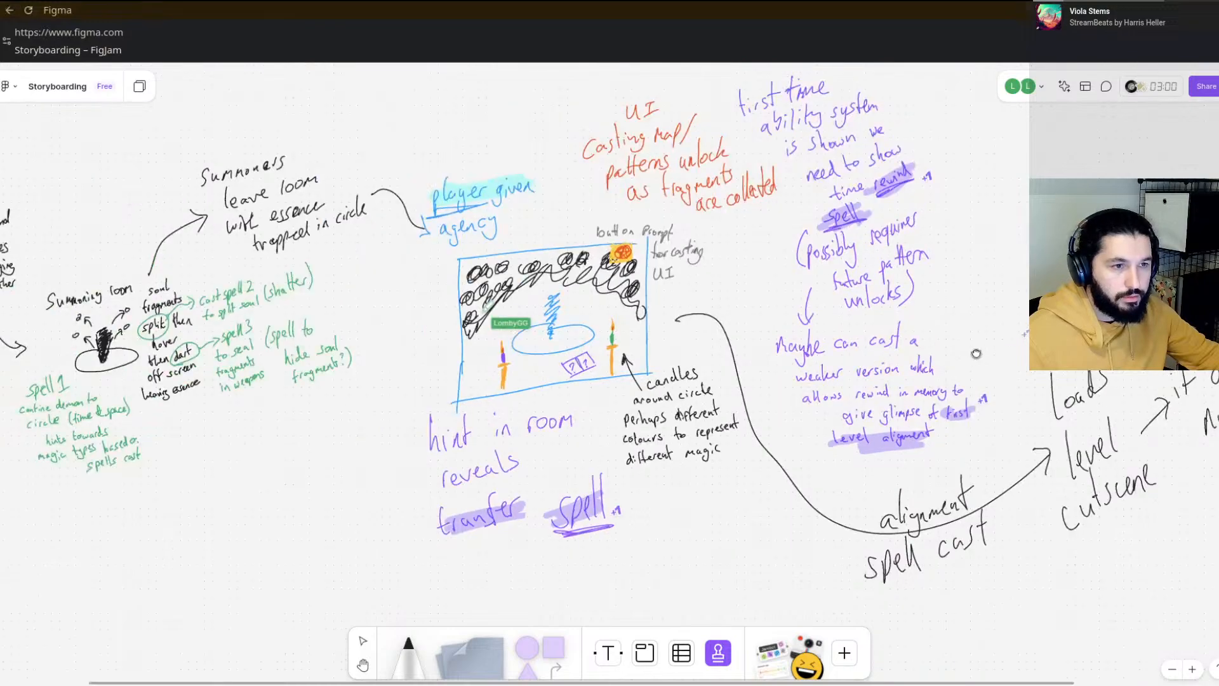
drag(976, 354, 531, 400)
scroll(530, 400, down, 5)
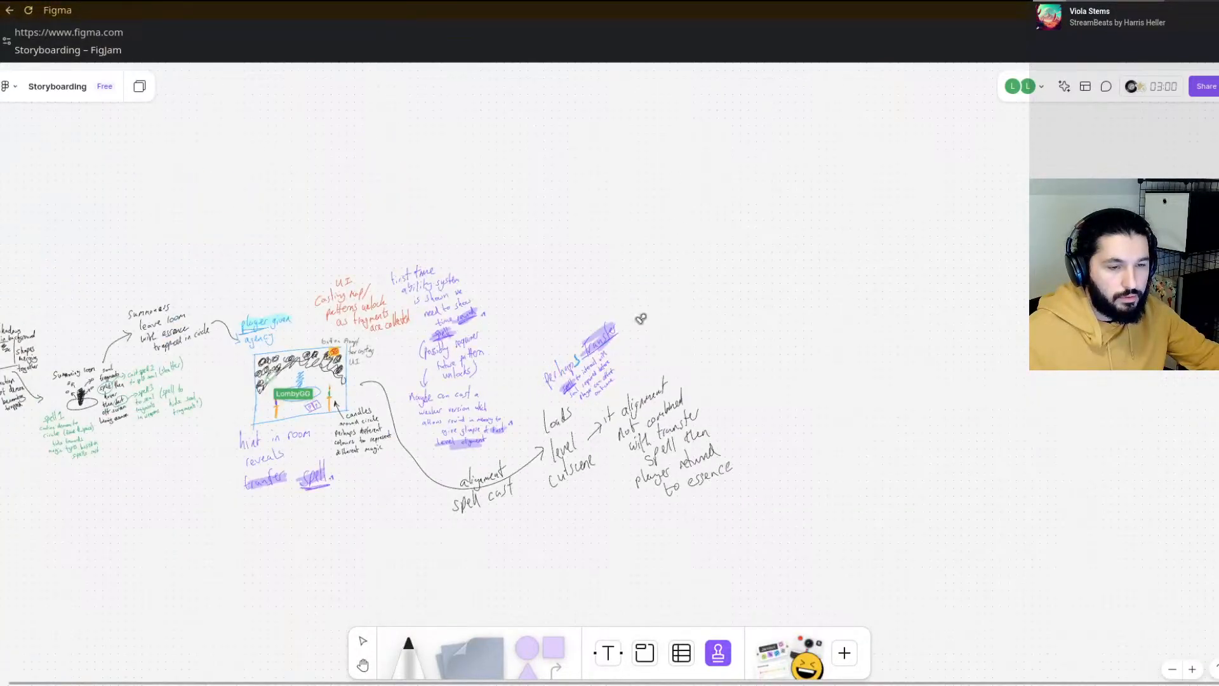
drag(640, 318, 728, 235)
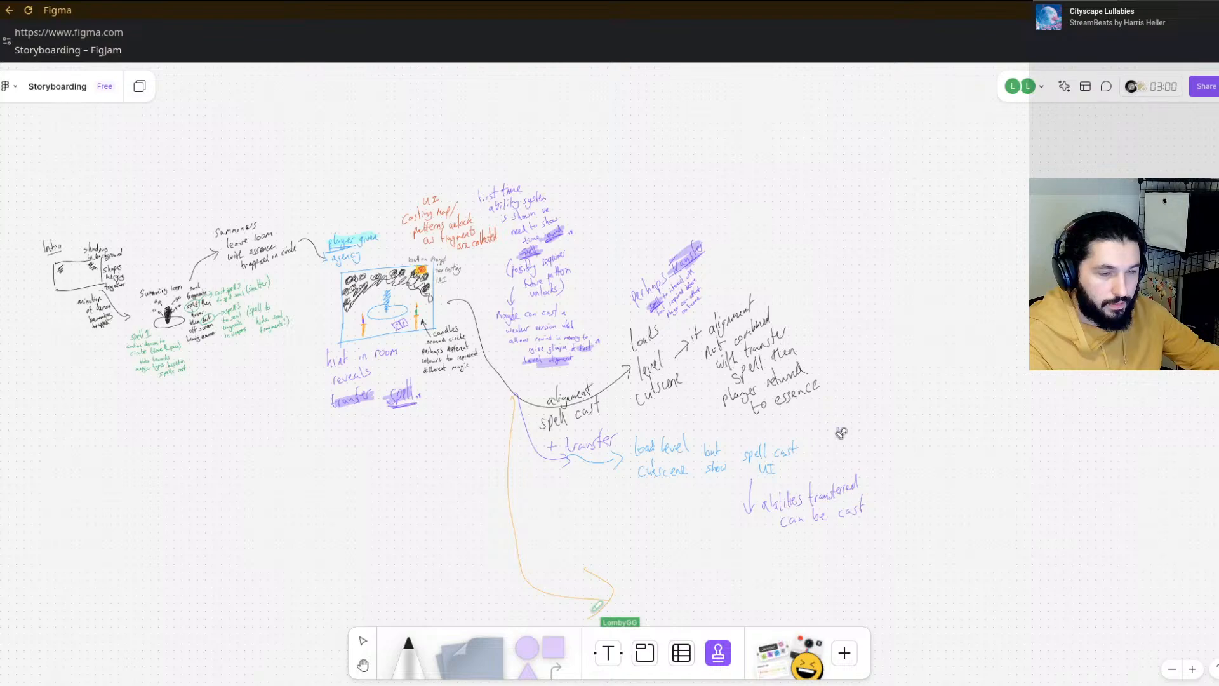
- Handwrite "First level is ritual with dagger" in orange at the long orange arrow's tip, and complete the purple "new ability unlocked" note
drag(844, 414, 639, 214)
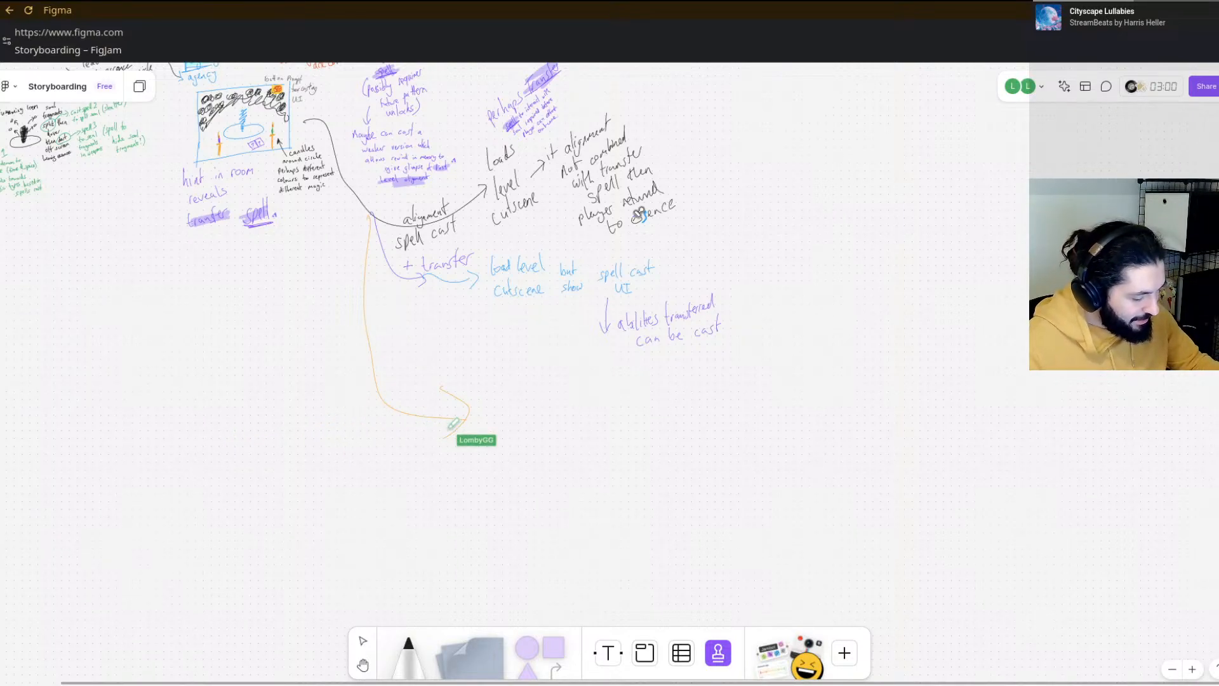
mouse_move(484, 377)
mouse_down()
mouse_move(482, 406)
mouse_move(491, 401)
mouse_up()
mouse_move(495, 401)
mouse_down()
mouse_move(501, 377)
mouse_move(508, 390)
mouse_move(522, 376)
mouse_move(531, 396)
mouse_move(549, 380)
mouse_move(555, 395)
mouse_move(571, 383)
mouse_move(607, 392)
mouse_up()
drag(611, 384, 624, 391)
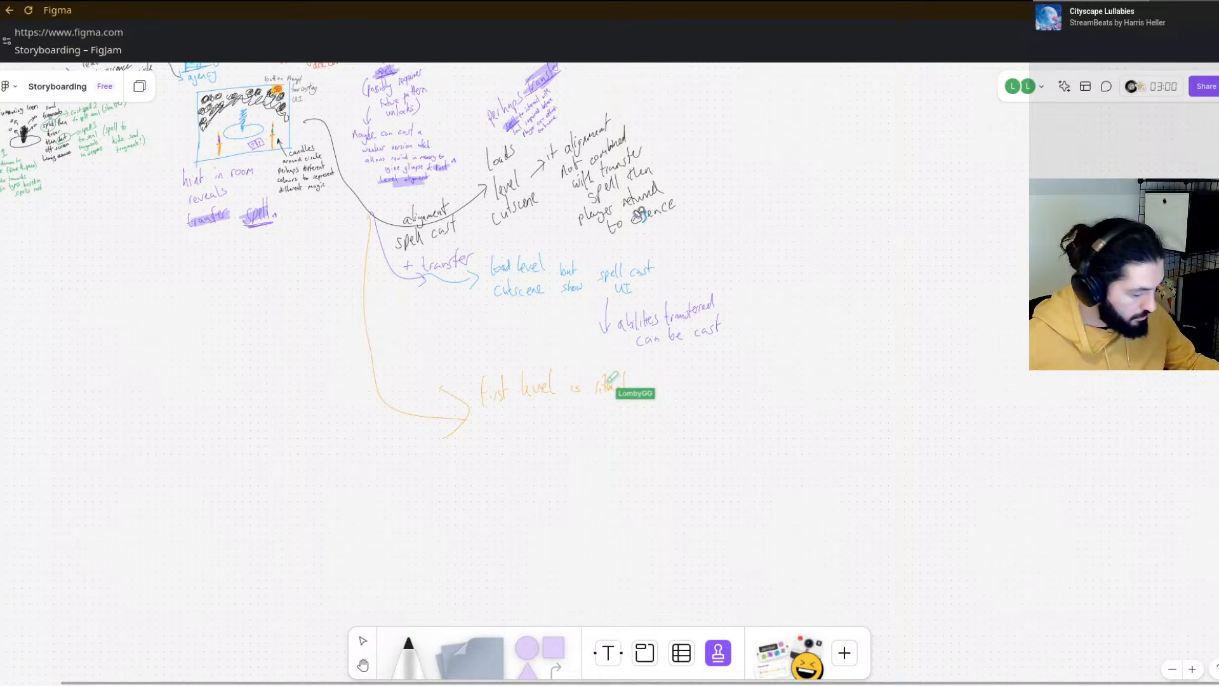
key(ctrl+z)
key(ctrl+z)
key(ctrl+z)
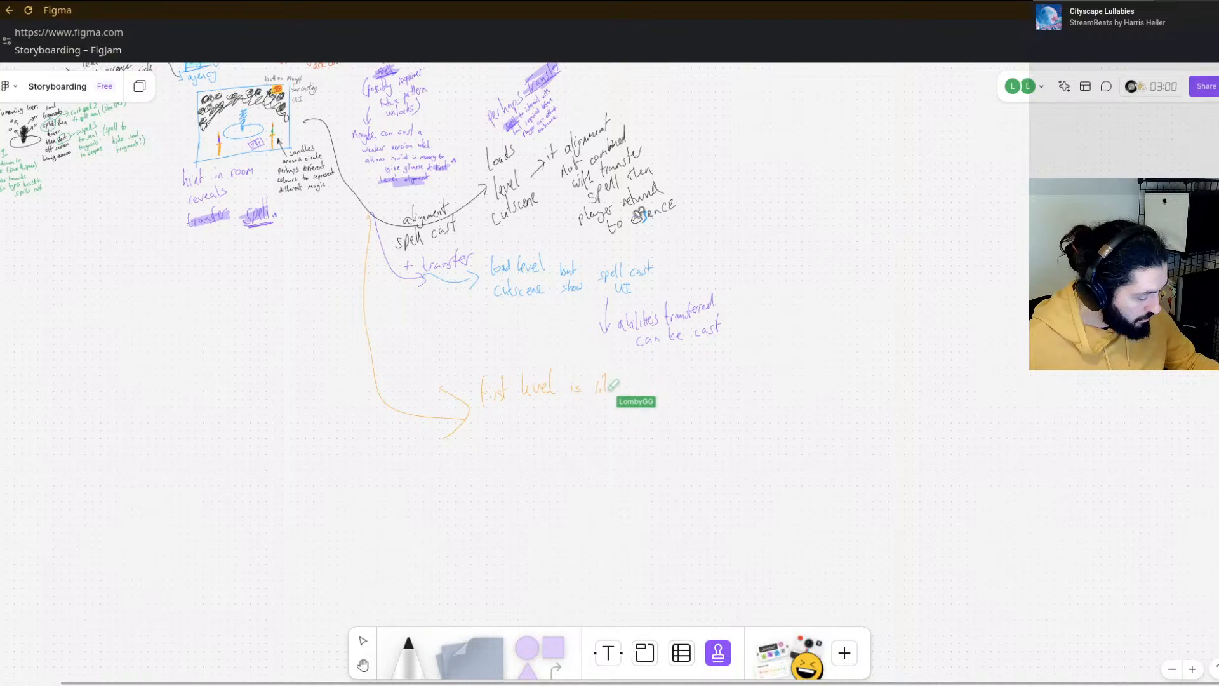
drag(608, 383, 628, 381)
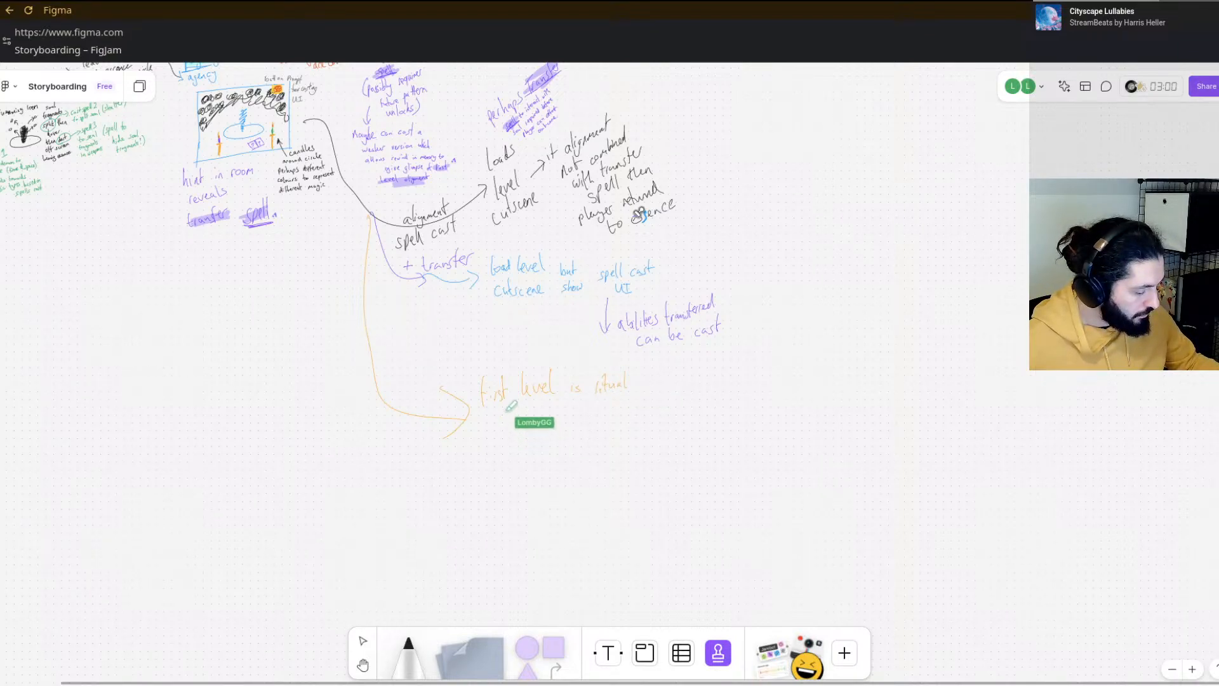
mouse_move(512, 406)
mouse_down()
mouse_move(531, 422)
mouse_move(535, 408)
mouse_move(536, 420)
mouse_move(555, 410)
mouse_move(588, 413)
mouse_up()
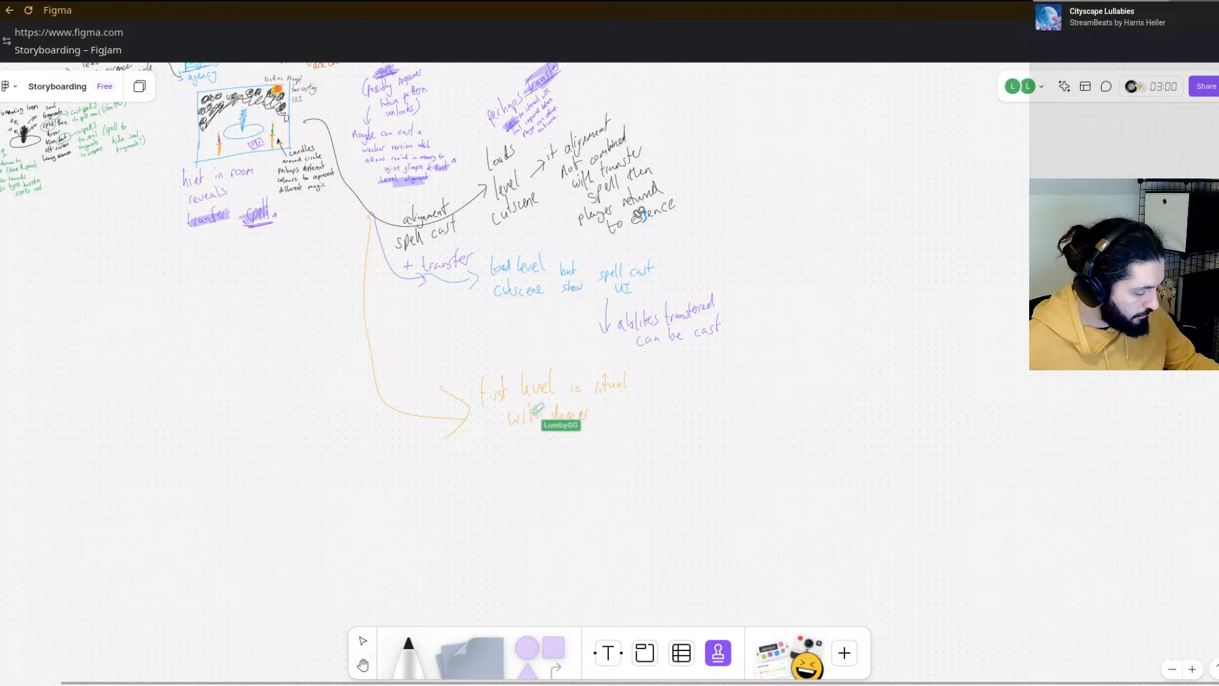
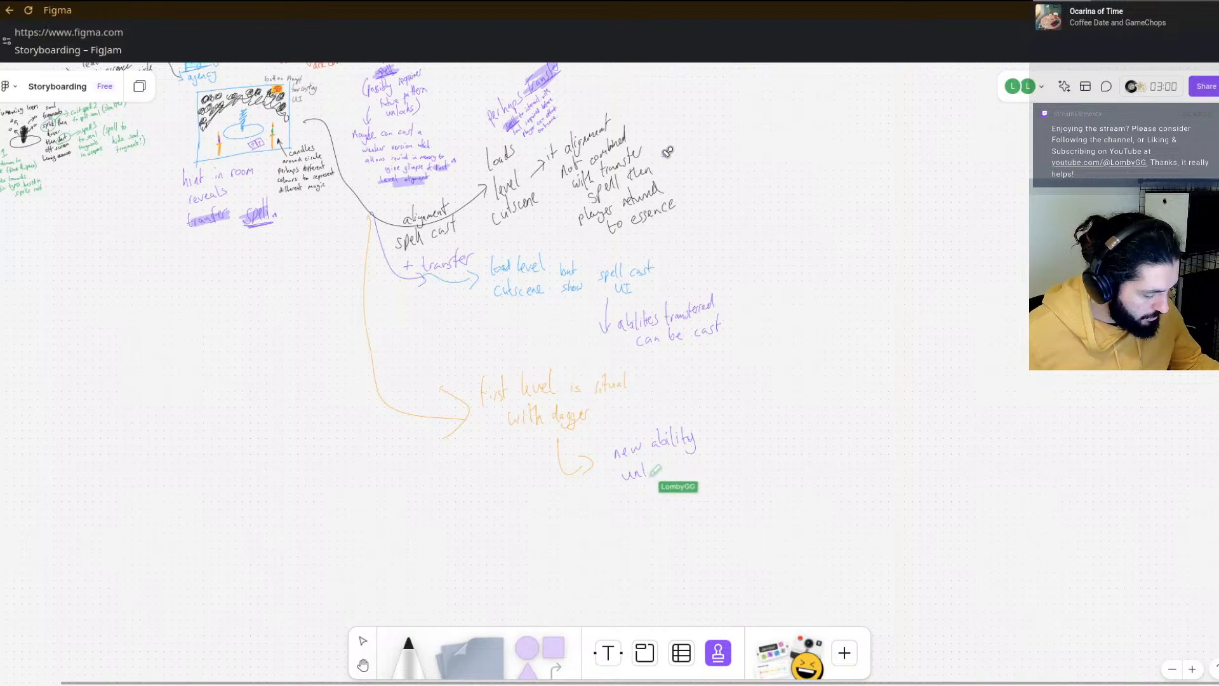
drag(660, 469, 677, 466)
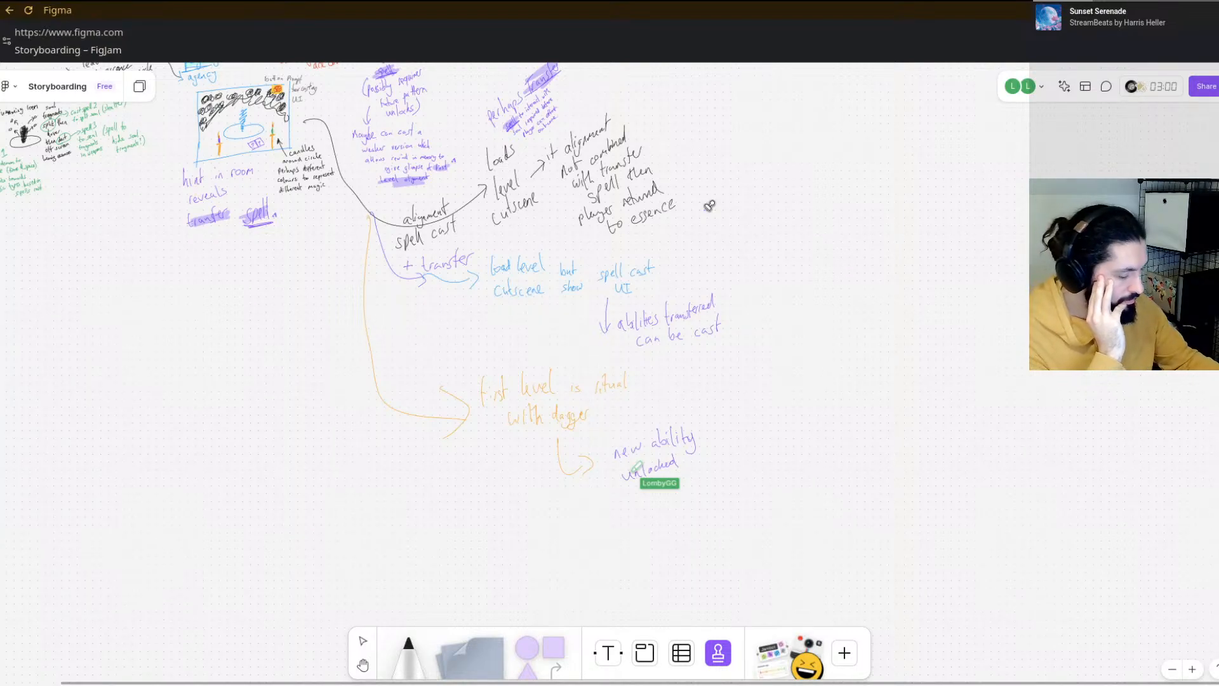
- Handwrite "Figure out" in large red letters on the empty canvas beside the "player returned to essence" note
drag(814, 150, 811, 248)
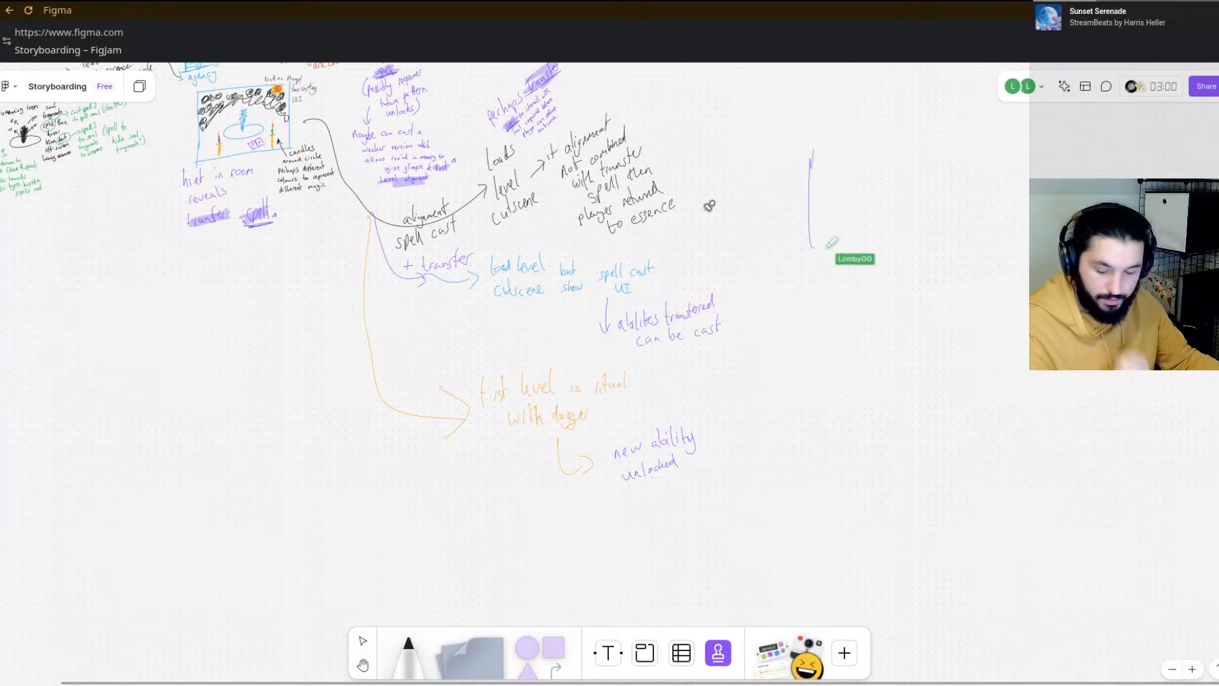
key(ctrl+z)
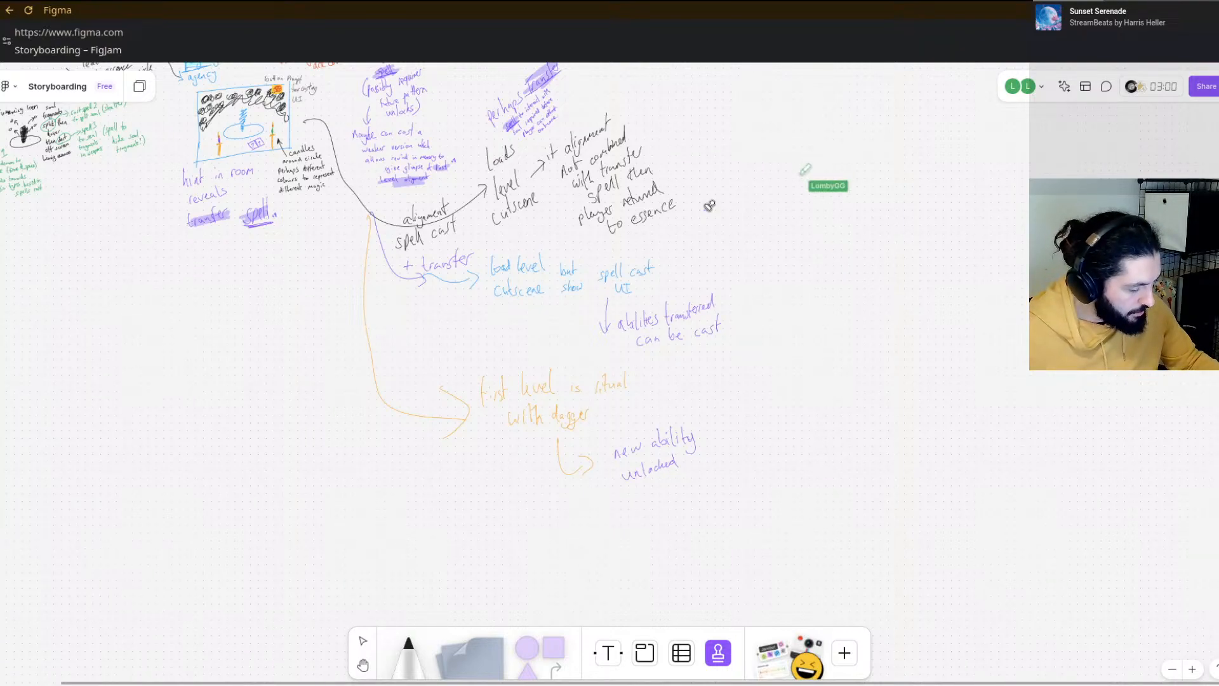
mouse_move(779, 156)
mouse_down()
mouse_move(779, 183)
mouse_move(821, 134)
mouse_up()
drag(779, 179, 804, 162)
mouse_move(808, 179)
mouse_down()
mouse_move(811, 194)
mouse_move(809, 171)
mouse_up()
mouse_move(828, 172)
mouse_down()
mouse_move(843, 187)
mouse_move(894, 165)
mouse_move(920, 180)
mouse_up()
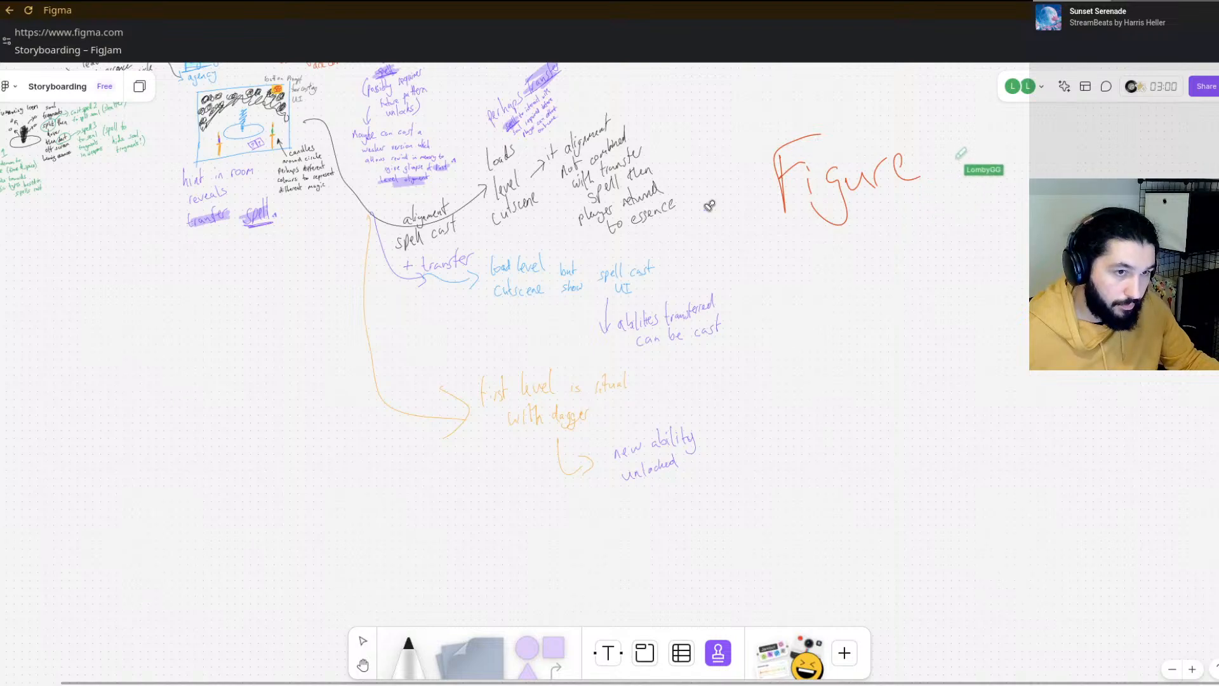
drag(967, 147, 965, 150)
mouse_move(972, 143)
mouse_down()
mouse_move(988, 152)
mouse_move(994, 141)
mouse_up()
drag(999, 103, 1002, 153)
drag(986, 125, 1018, 118)
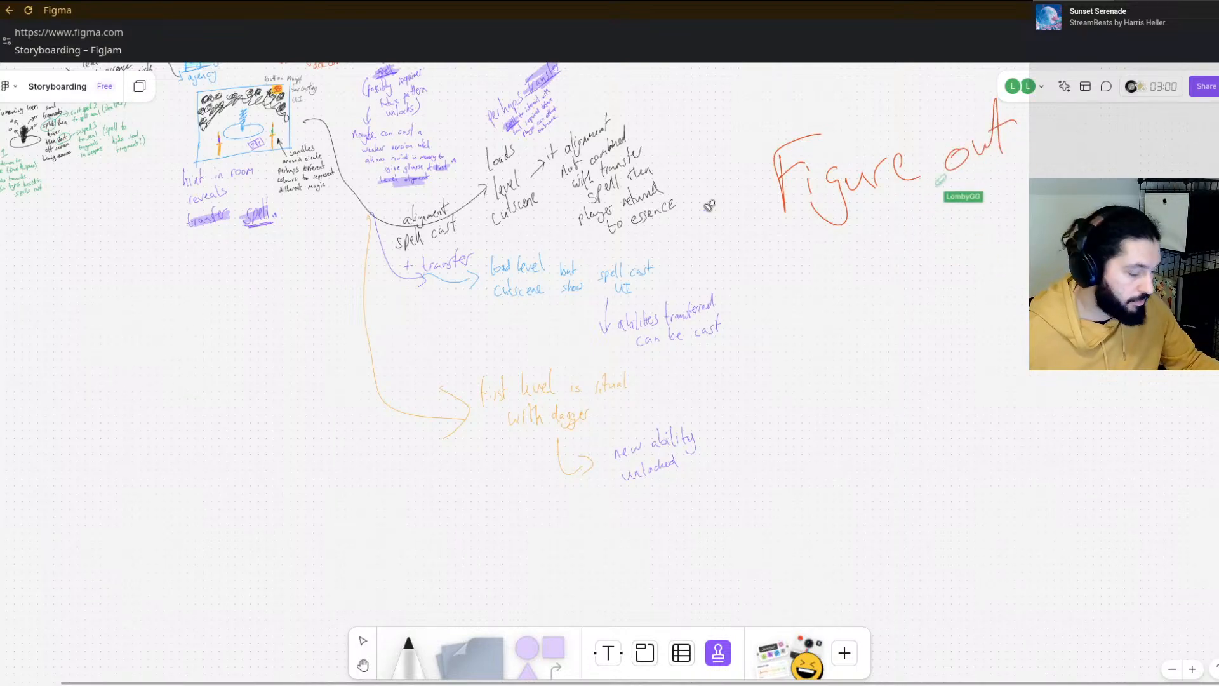
- Handwrite "how timeline works" in red on two lines beneath "Figure out", with heavy strokes under the text
drag(835, 245, 847, 291)
mouse_move(860, 266)
mouse_down()
mouse_move(852, 280)
mouse_move(894, 264)
mouse_up()
mouse_move(940, 224)
mouse_down()
mouse_move(944, 262)
mouse_move(953, 243)
mouse_up()
mouse_move(959, 240)
mouse_down()
mouse_move(957, 258)
mouse_move(983, 244)
mouse_up()
drag(984, 237, 1008, 235)
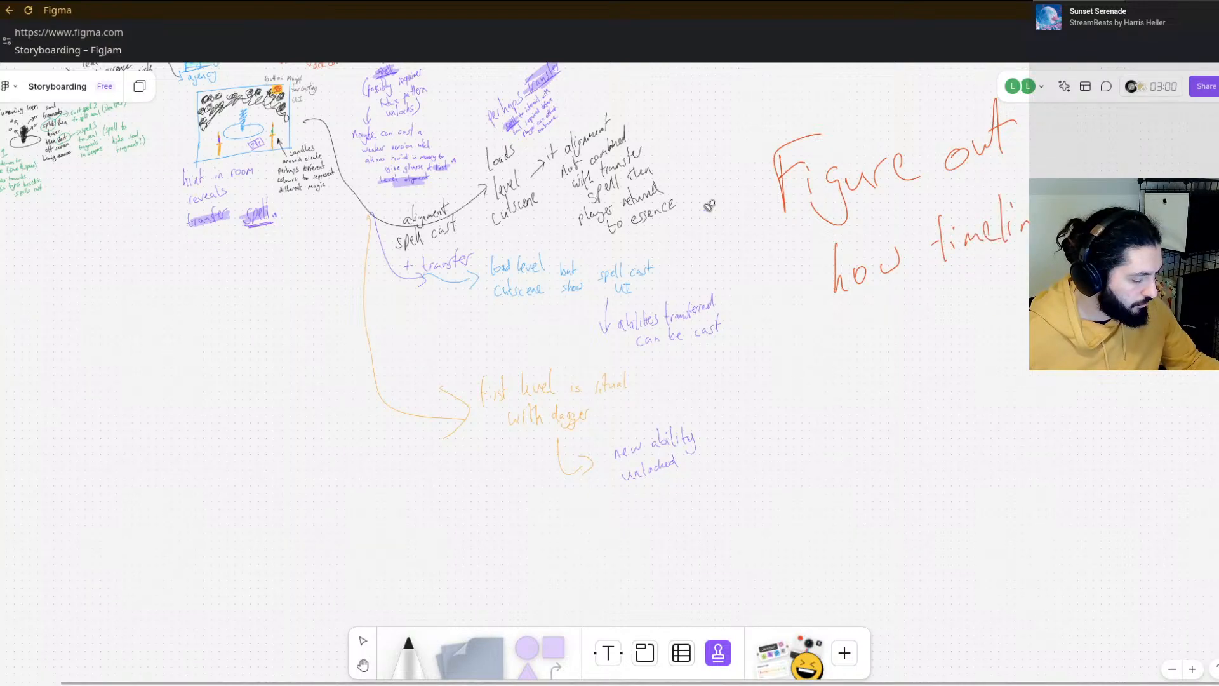
mouse_move(892, 303)
mouse_down()
mouse_move(918, 304)
mouse_move(944, 312)
mouse_up()
mouse_move(957, 318)
mouse_down()
mouse_move(967, 306)
mouse_move(970, 327)
mouse_up()
drag(990, 298, 1001, 324)
mouse_move(1007, 273)
mouse_down()
mouse_move(982, 315)
mouse_move(848, 386)
mouse_move(1028, 337)
mouse_up()
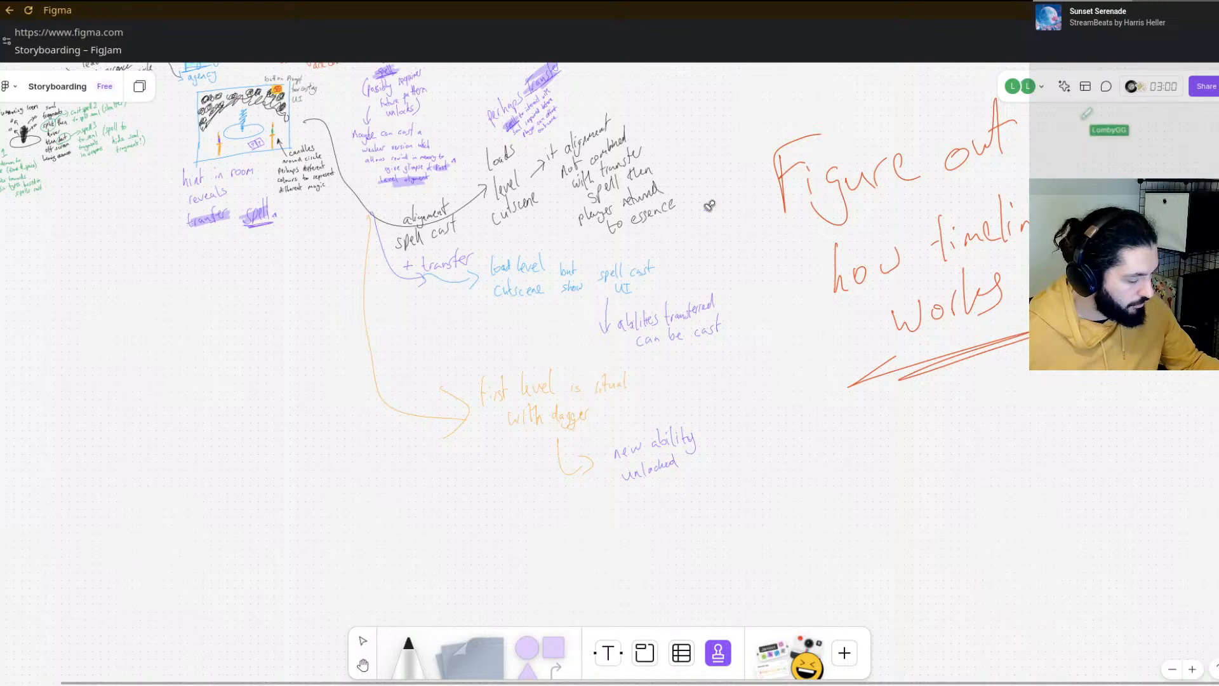
- Frame the red "Figure out how timeline works" note with rough double strokes along its sides and above it
drag(1082, 118, 1089, 318)
drag(724, 216, 798, 388)
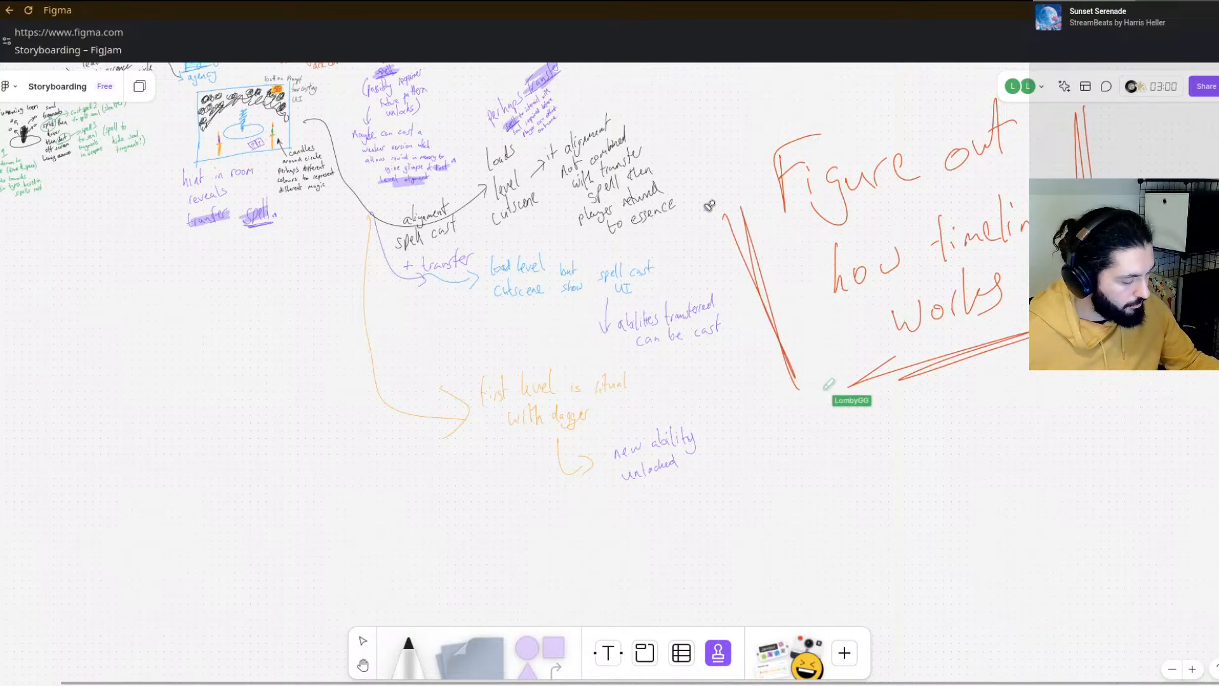
drag(810, 84, 984, 63)
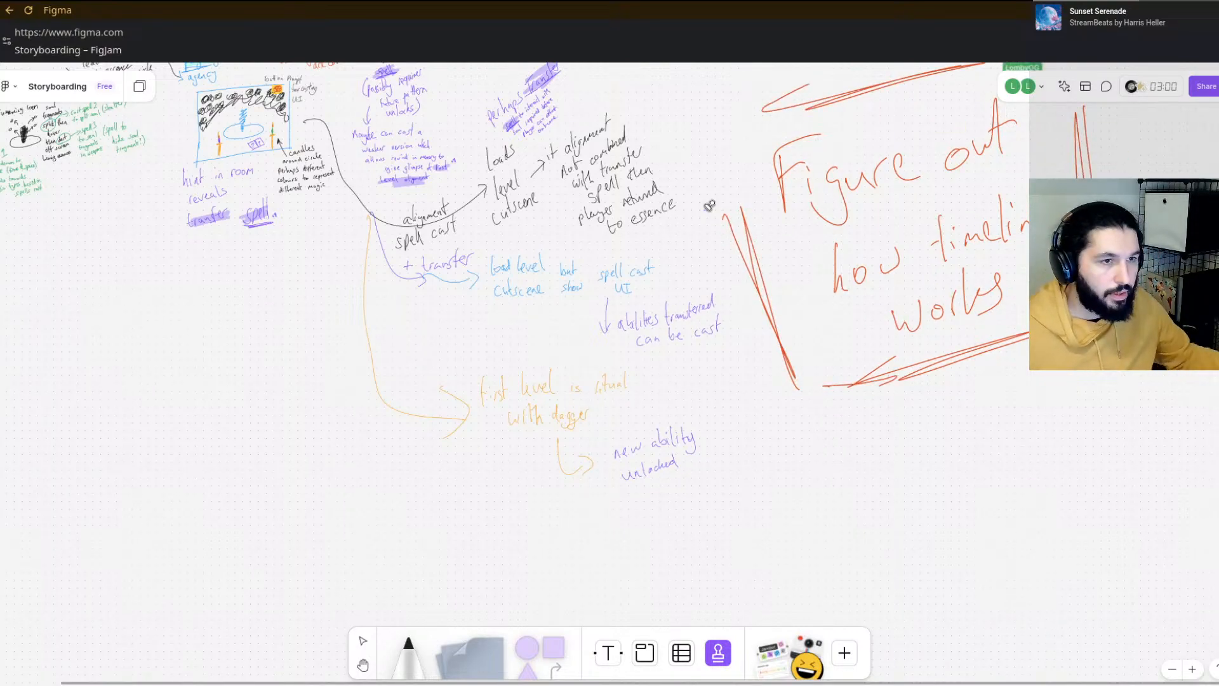
- Review the sacrifice altar frame, the protection amulet note and the level transition notes with the weapon sketch
scroll(1069, 405, down, 2)
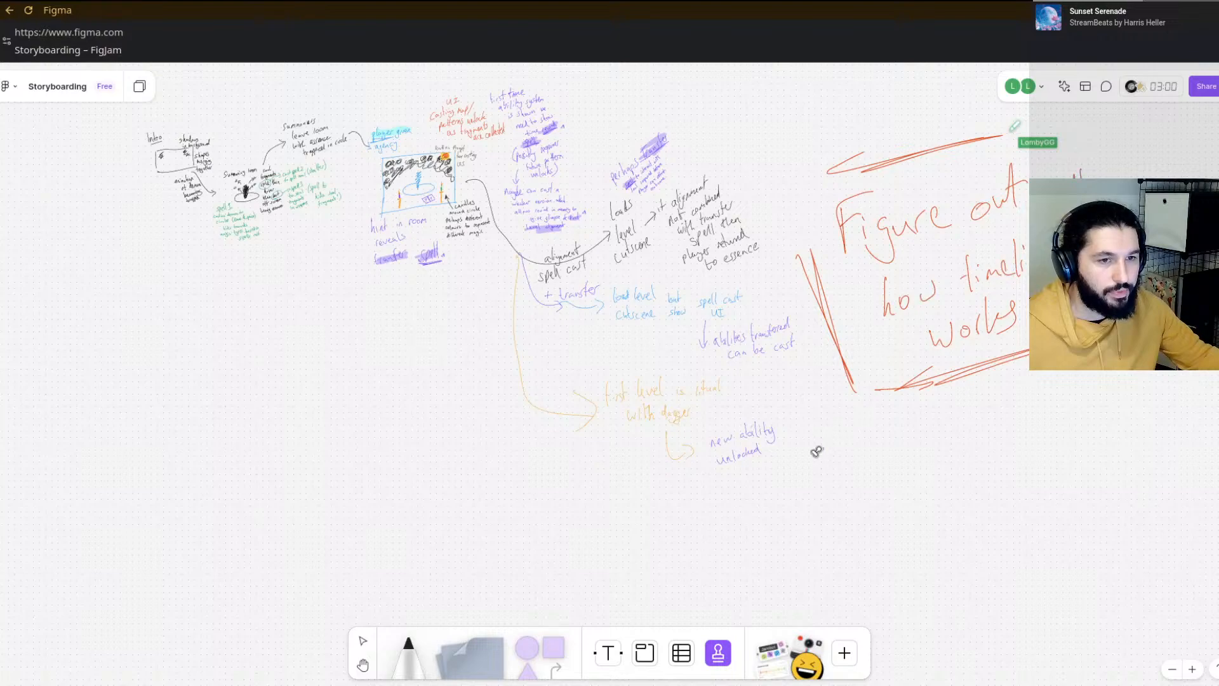
drag(818, 451, 1009, 206)
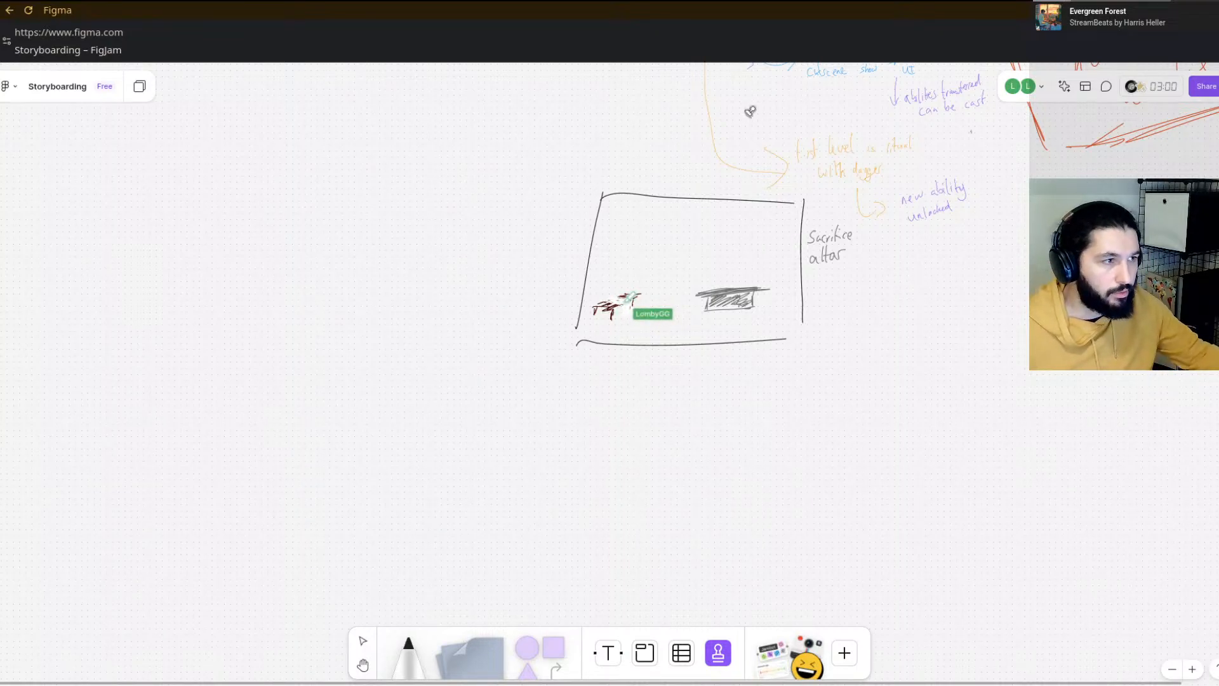
scroll(678, 307, up, 5)
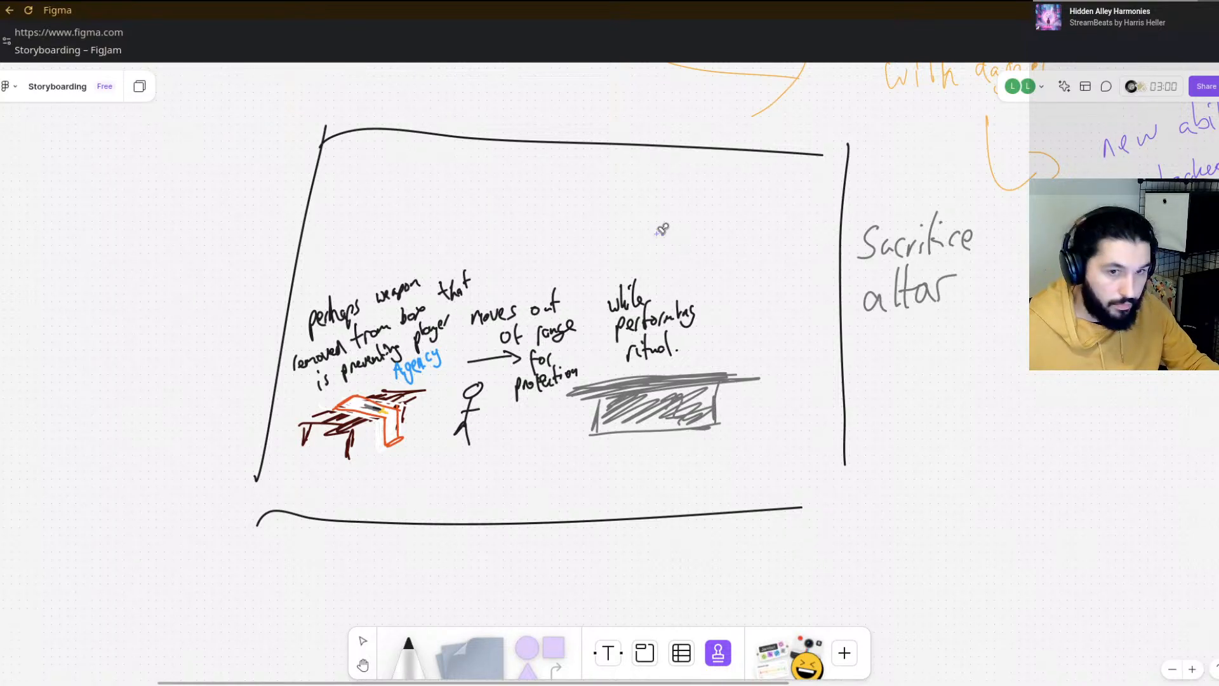
scroll(661, 230, down, 3)
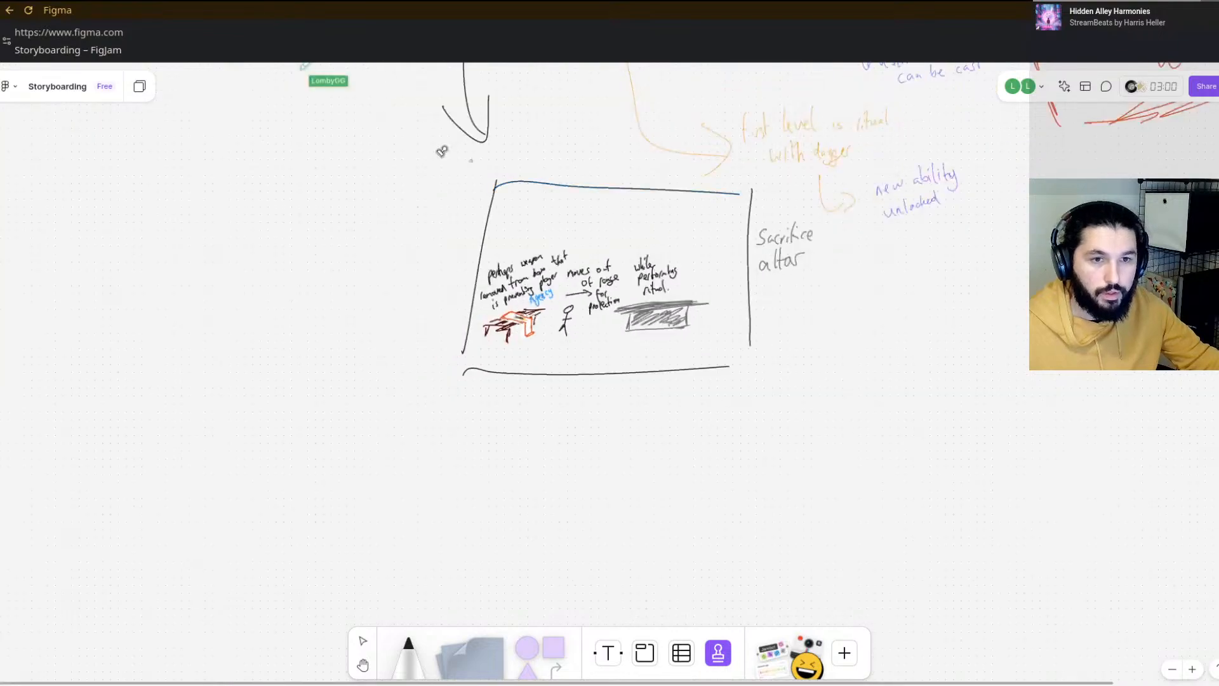
drag(520, 216, 779, 480)
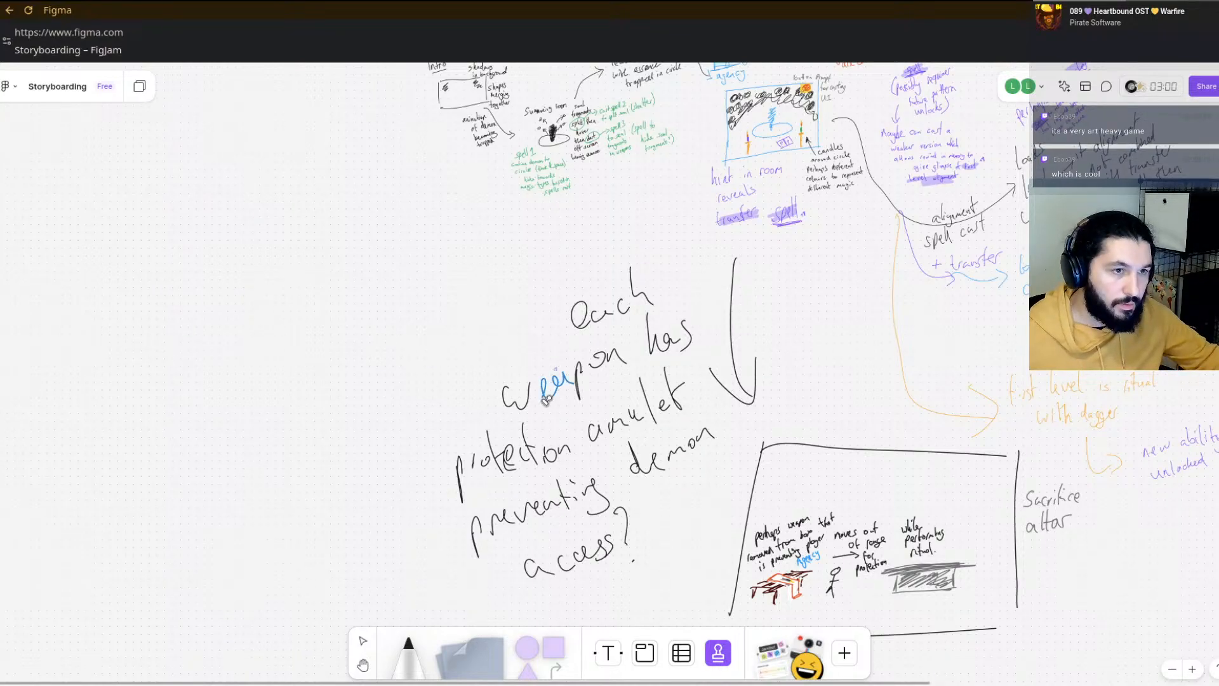
drag(1023, 211, 378, 641)
drag(471, 354, 458, 598)
scroll(458, 468, up, 2)
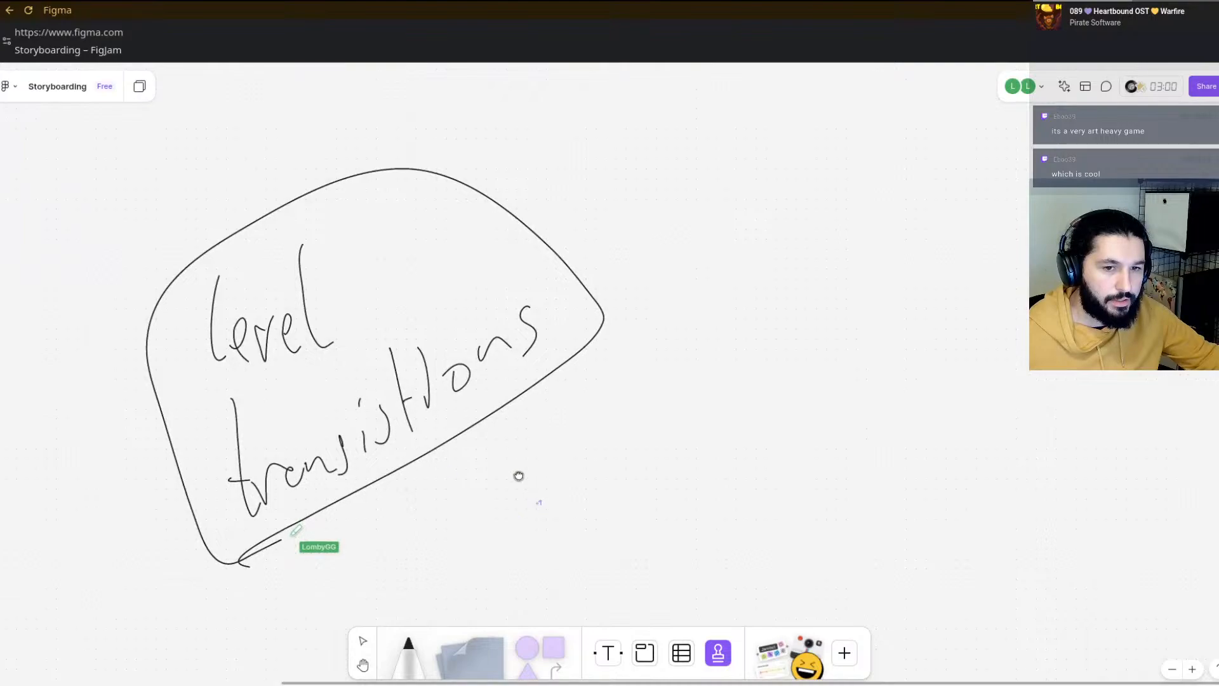
drag(519, 476, 410, 383)
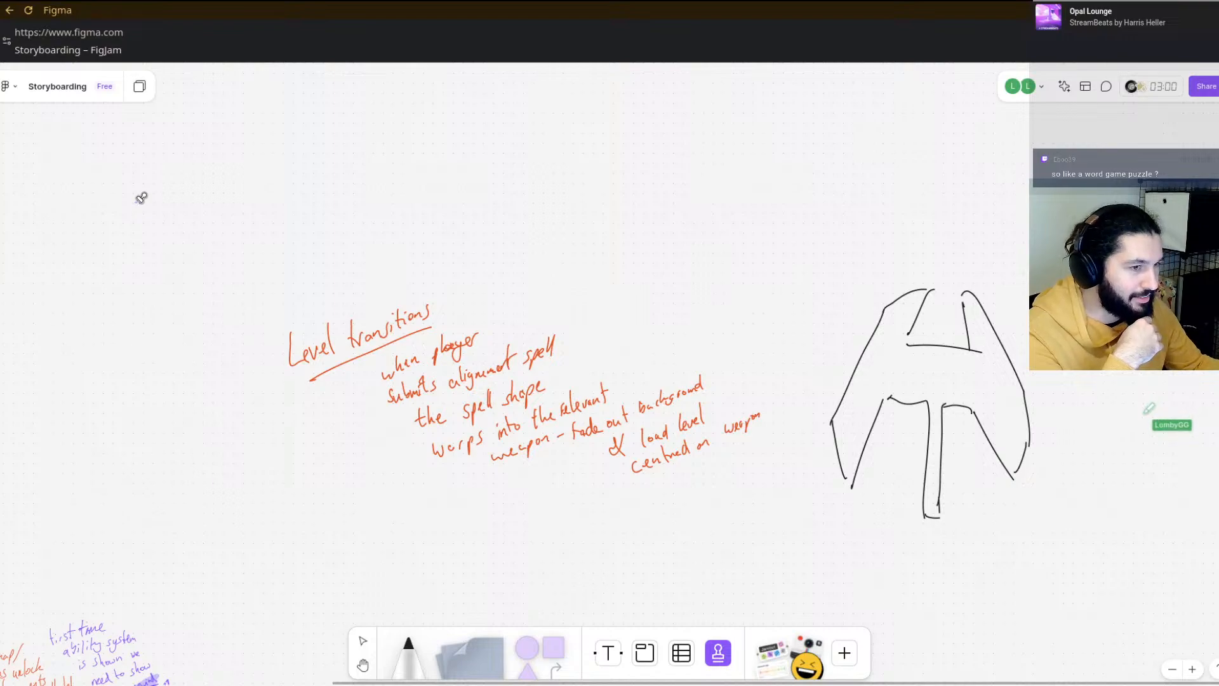
drag(1018, 294, 537, 324)
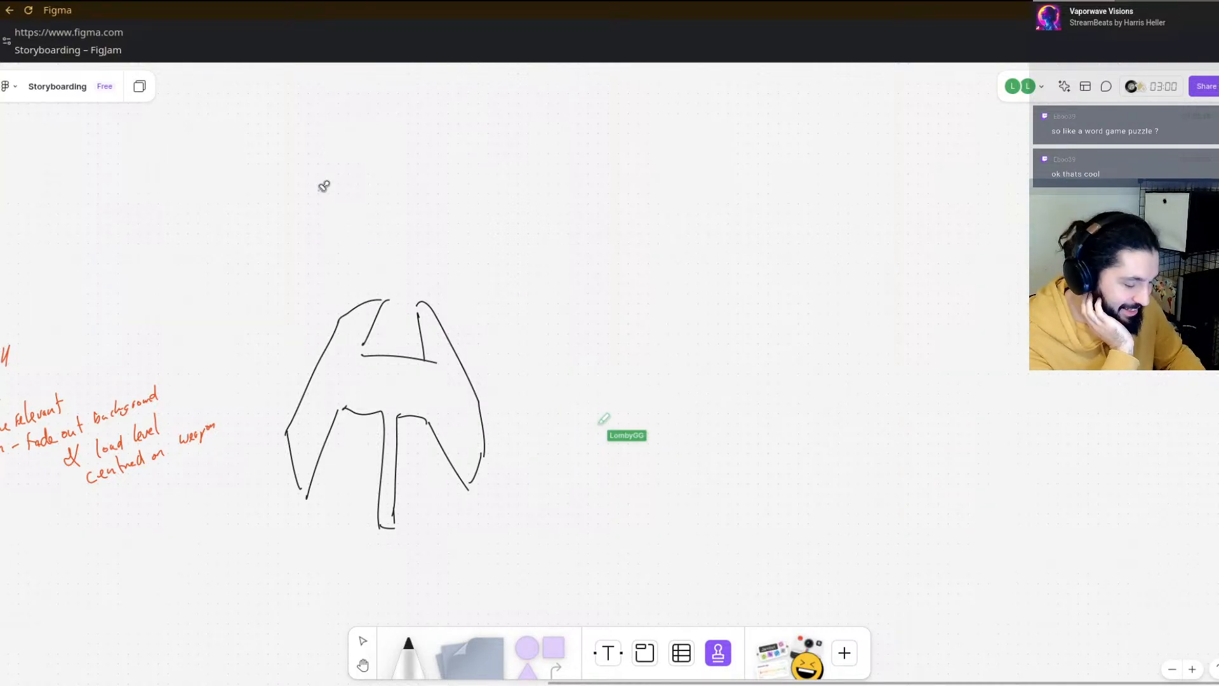
click(722, 655)
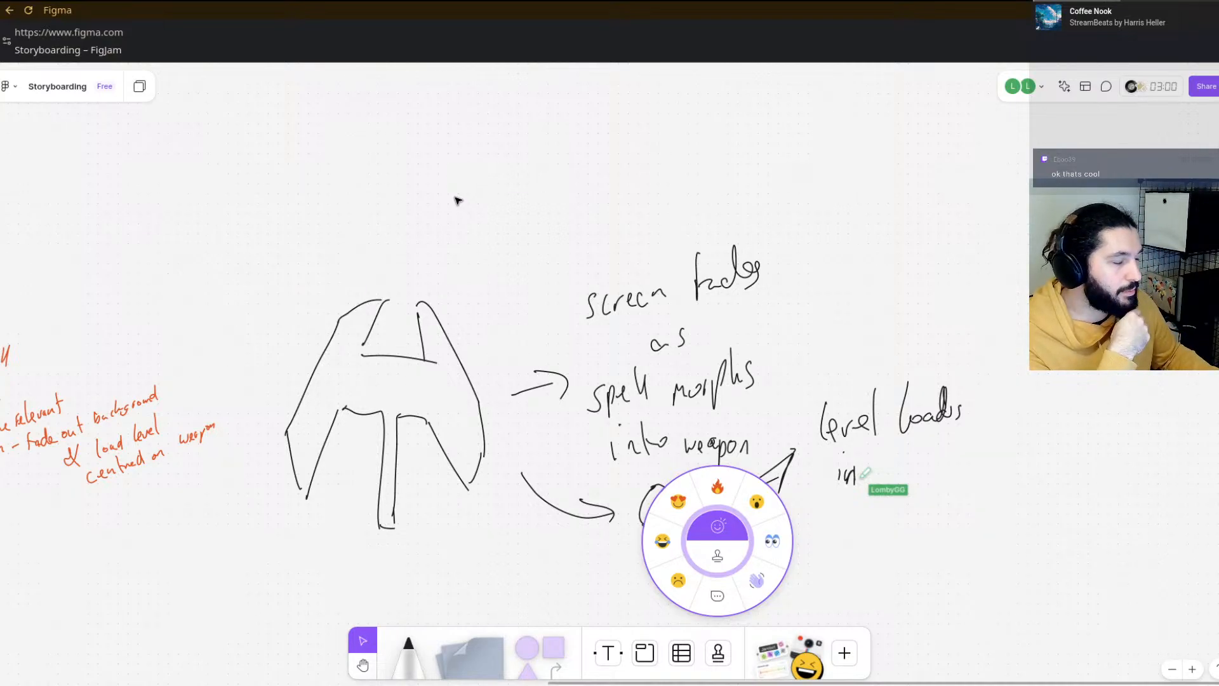
click(1016, 432)
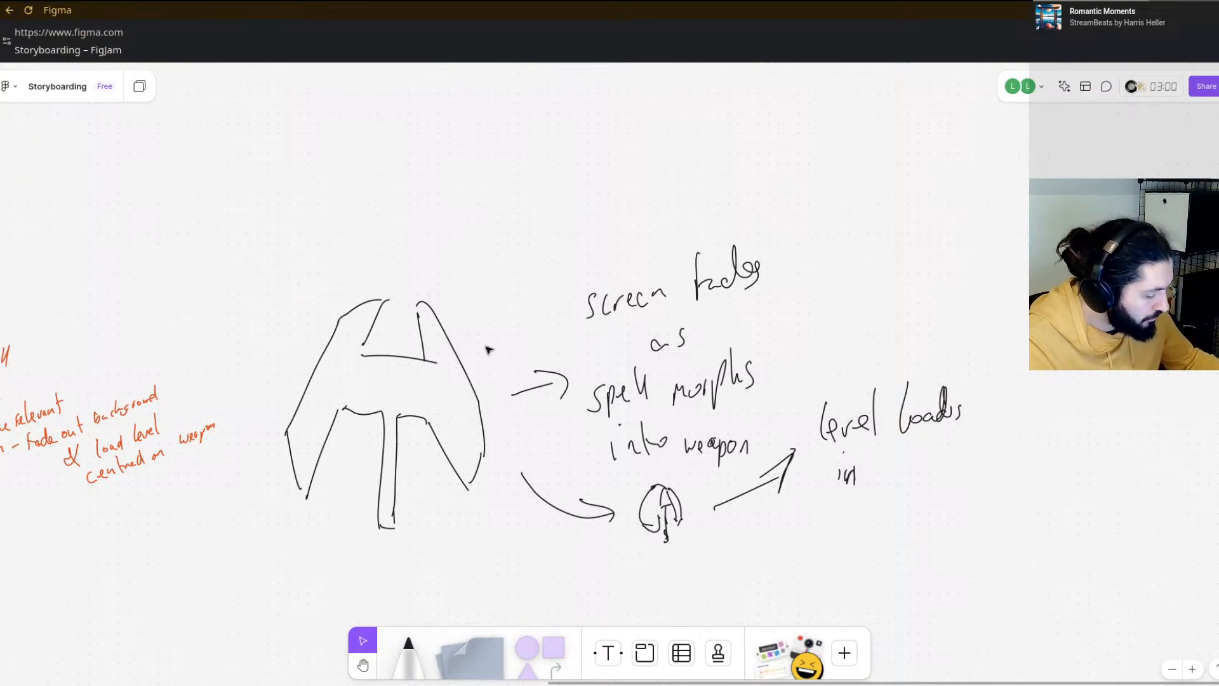
- Draw a red arrow out of the framed timeline note and handwrite "Other demon takes pity on you" at its tip
scroll(280, 261, down, 3)
scroll(416, 553, down, 5)
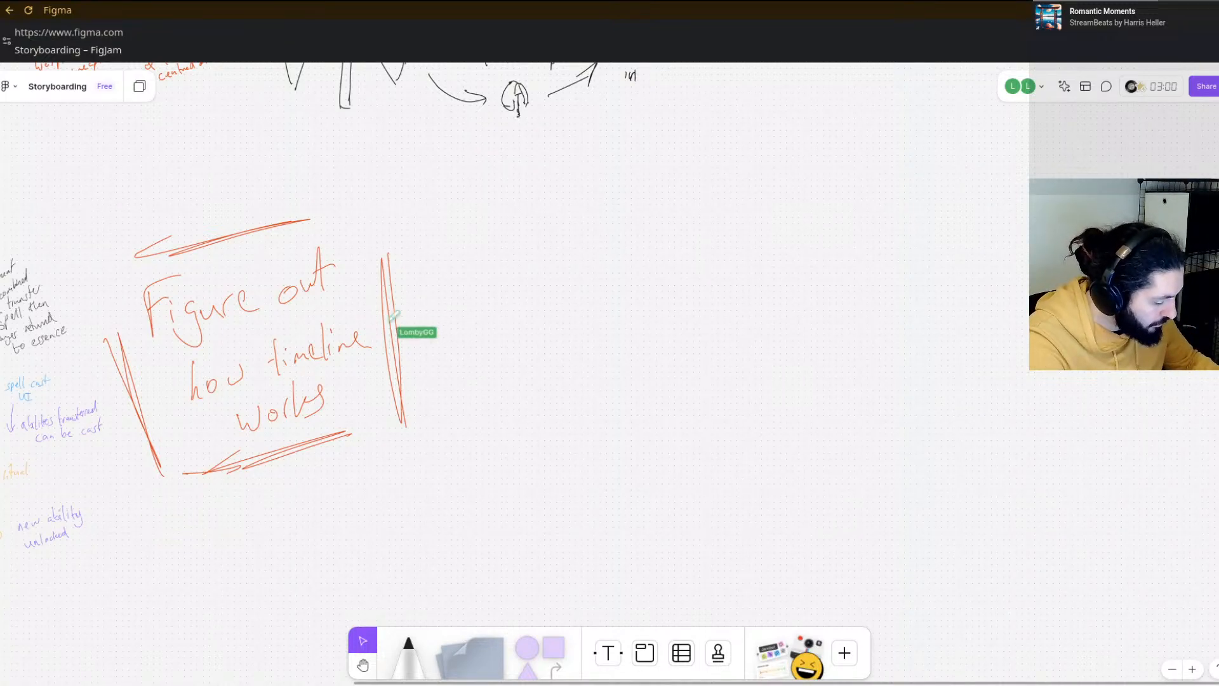
mouse_move(386, 323)
mouse_down()
mouse_move(485, 266)
mouse_move(468, 268)
mouse_move(485, 312)
mouse_up()
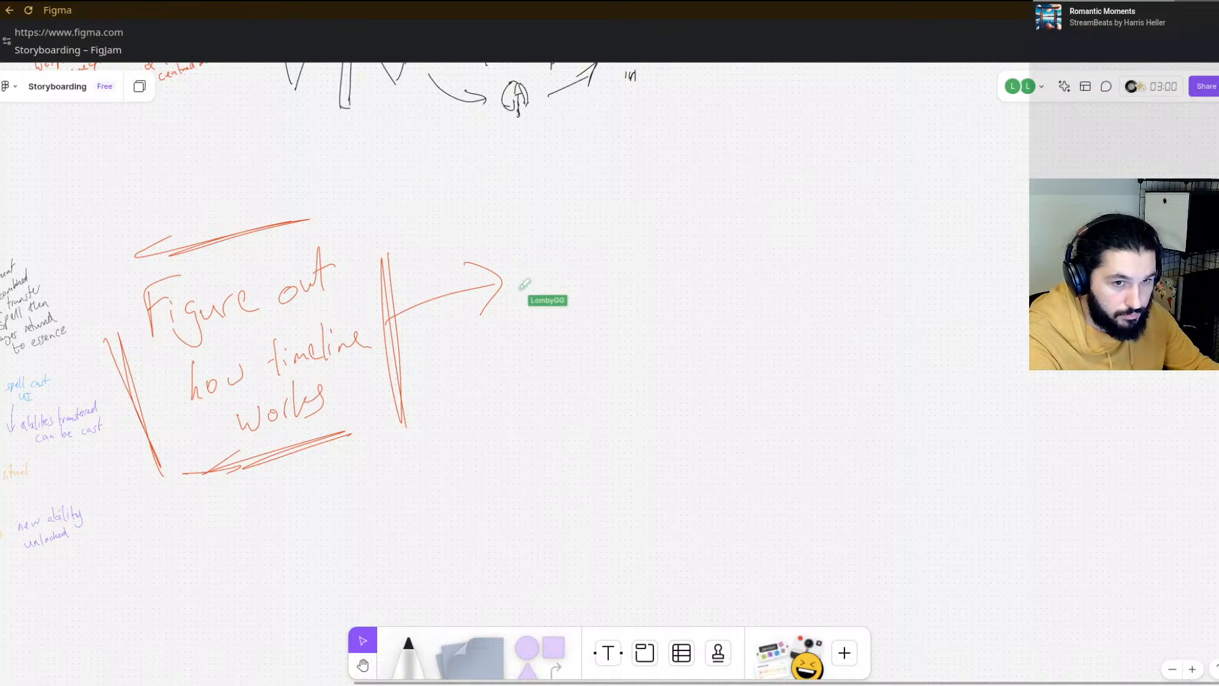
mouse_move(526, 241)
mouse_down()
mouse_move(531, 230)
mouse_move(557, 247)
mouse_move(626, 231)
mouse_move(690, 193)
mouse_move(717, 200)
mouse_move(712, 221)
mouse_up()
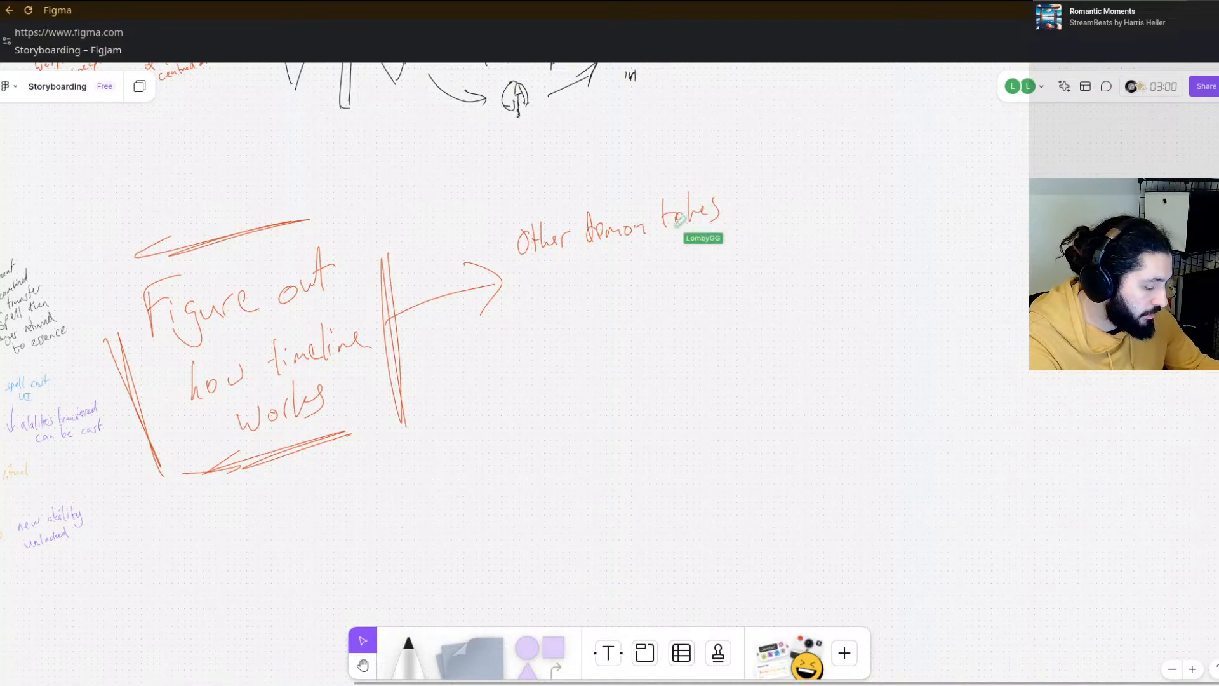
mouse_move(529, 309)
mouse_down()
mouse_move(546, 272)
mouse_move(562, 315)
mouse_move(597, 280)
mouse_move(668, 272)
mouse_up()
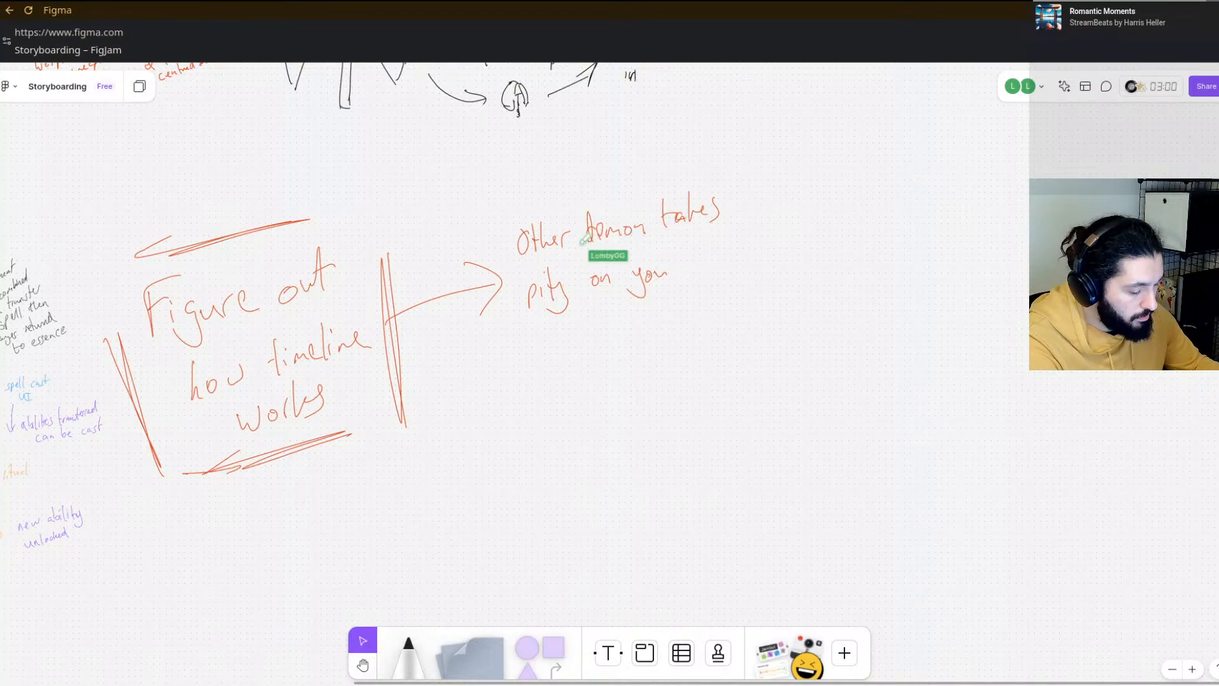
mouse_move(602, 187)
mouse_down()
mouse_move(606, 214)
mouse_move(585, 176)
mouse_move(625, 155)
mouse_move(639, 175)
mouse_move(617, 188)
mouse_move(670, 161)
mouse_up()
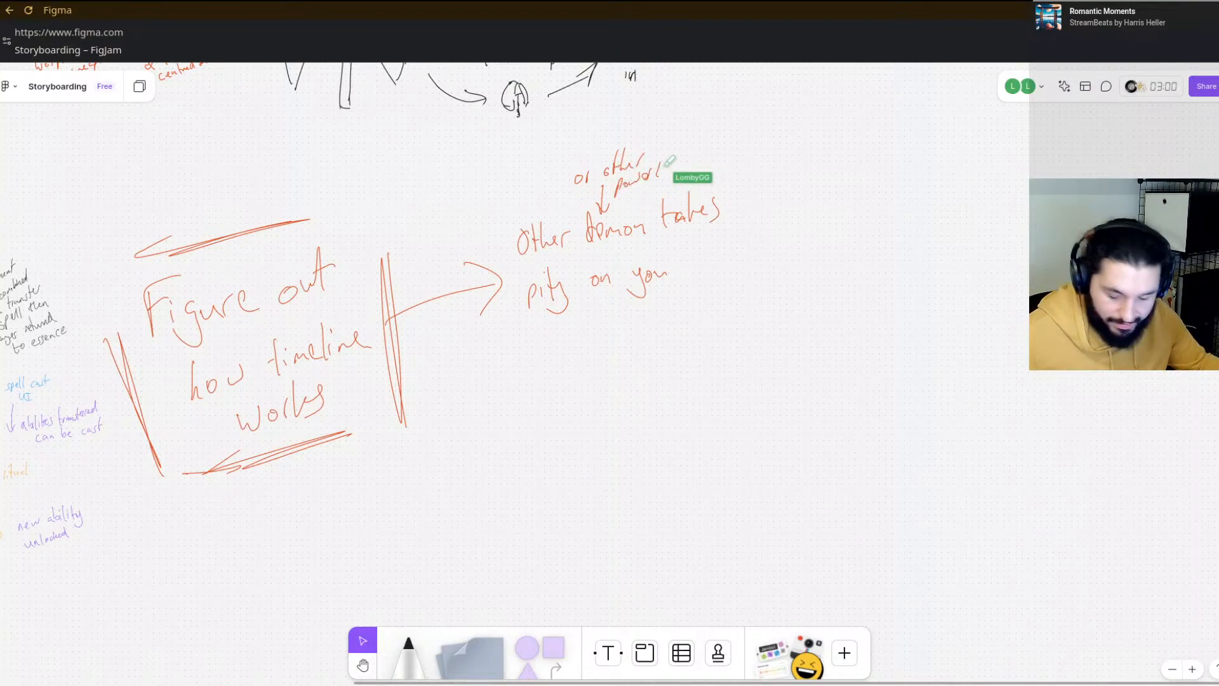
key(ctrl+z)
key(ctrl+z)
key(ctrl+z)
key(ctrl+z)
key(ctrl+z)
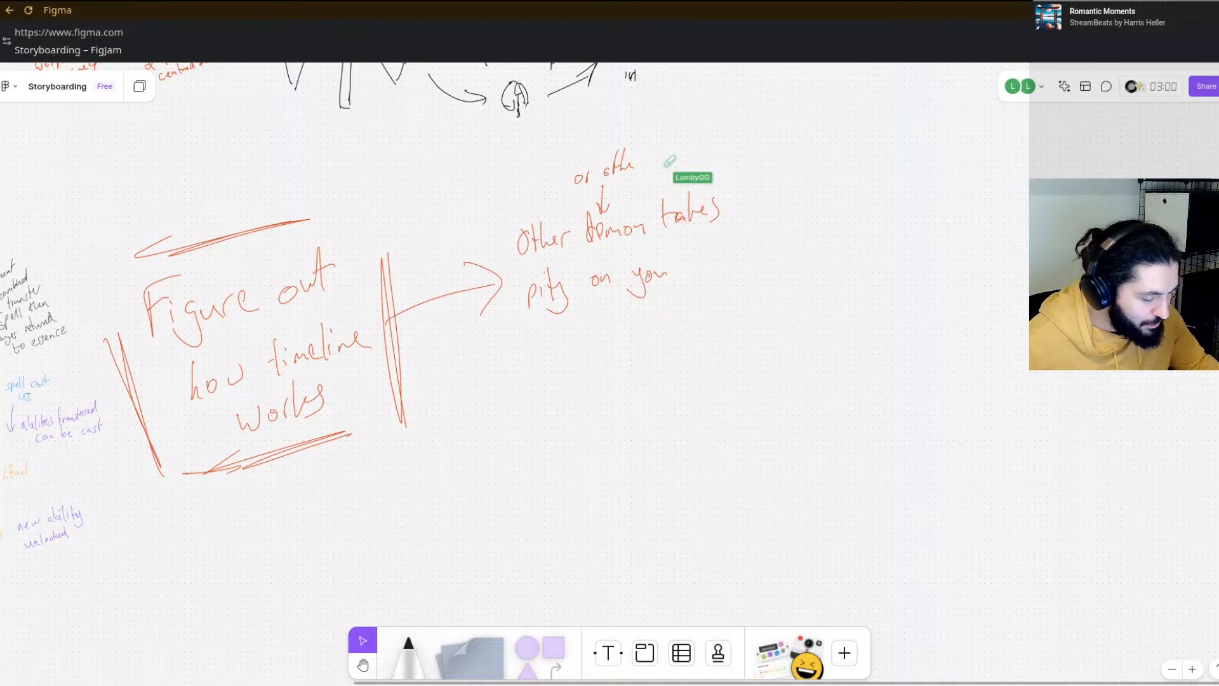
key(ctrl+z)
key(ctrl+z)
key(ctrl+z)
key(ctrl+z)
key(ctrl+z)
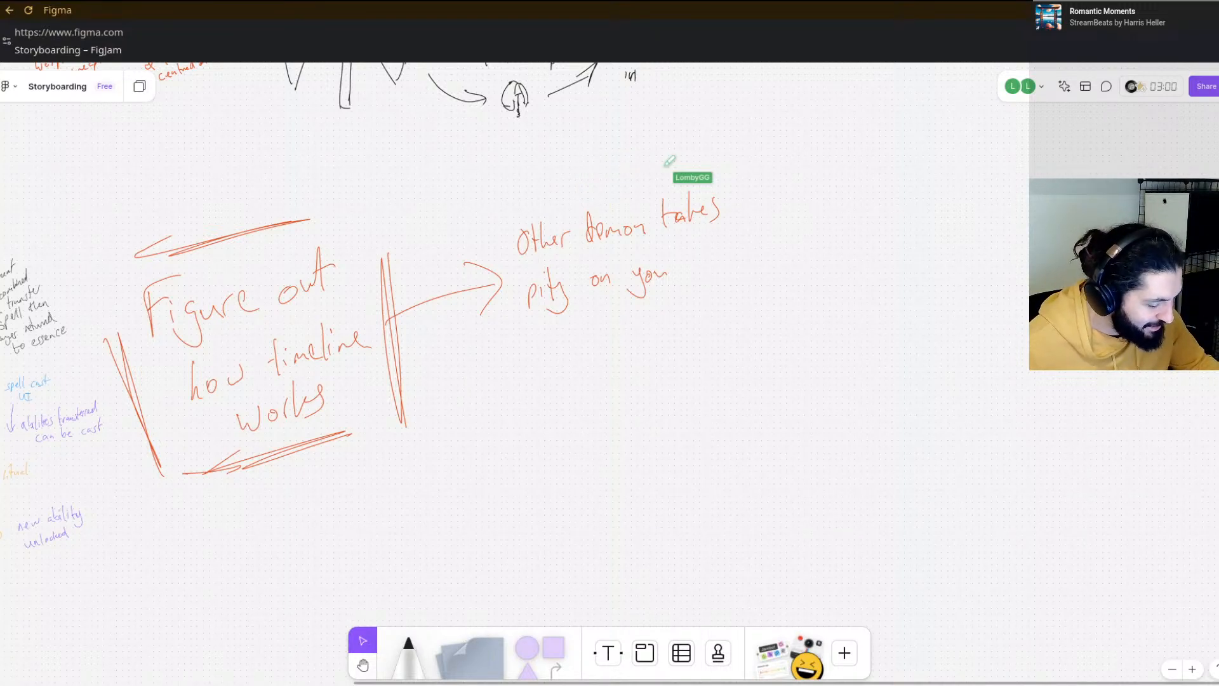
- Handwrite "or powerful being" with an arrow to "demon" and extend the red note with "and offers to help you if you prevent targets from dying"
mouse_move(603, 190)
mouse_down()
mouse_move(608, 210)
mouse_move(589, 179)
mouse_up()
mouse_move(595, 176)
mouse_down()
mouse_move(635, 157)
mouse_move(615, 182)
mouse_move(633, 182)
mouse_up()
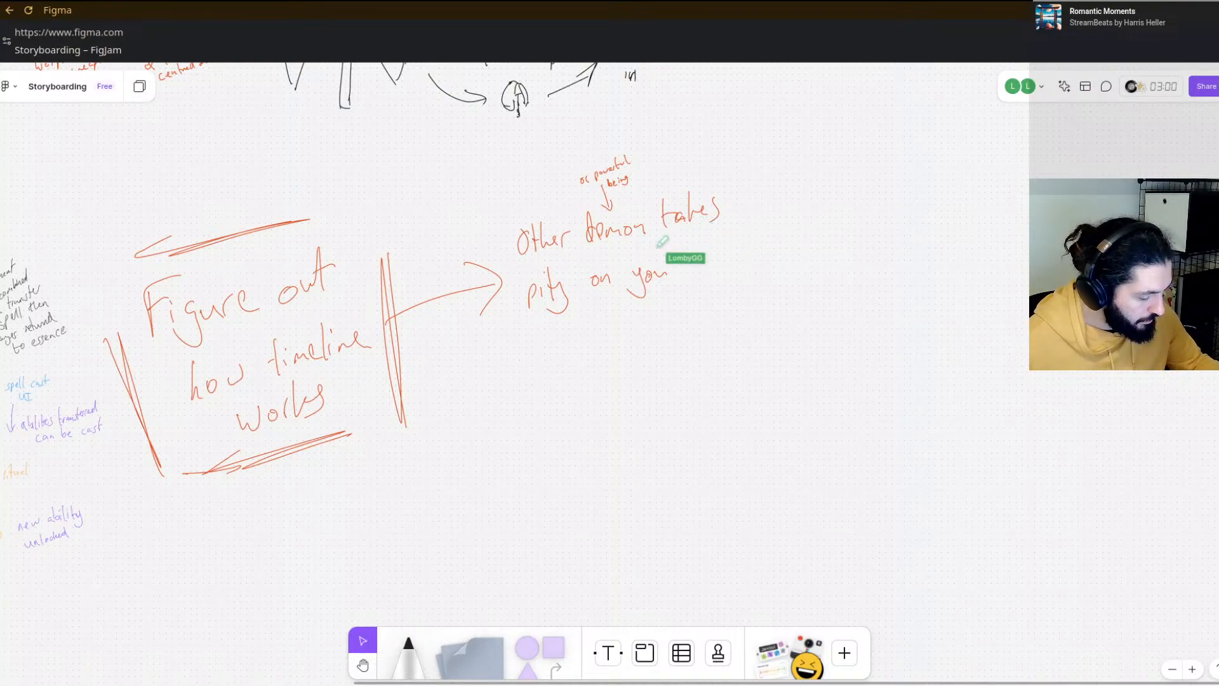
drag(688, 261, 732, 249)
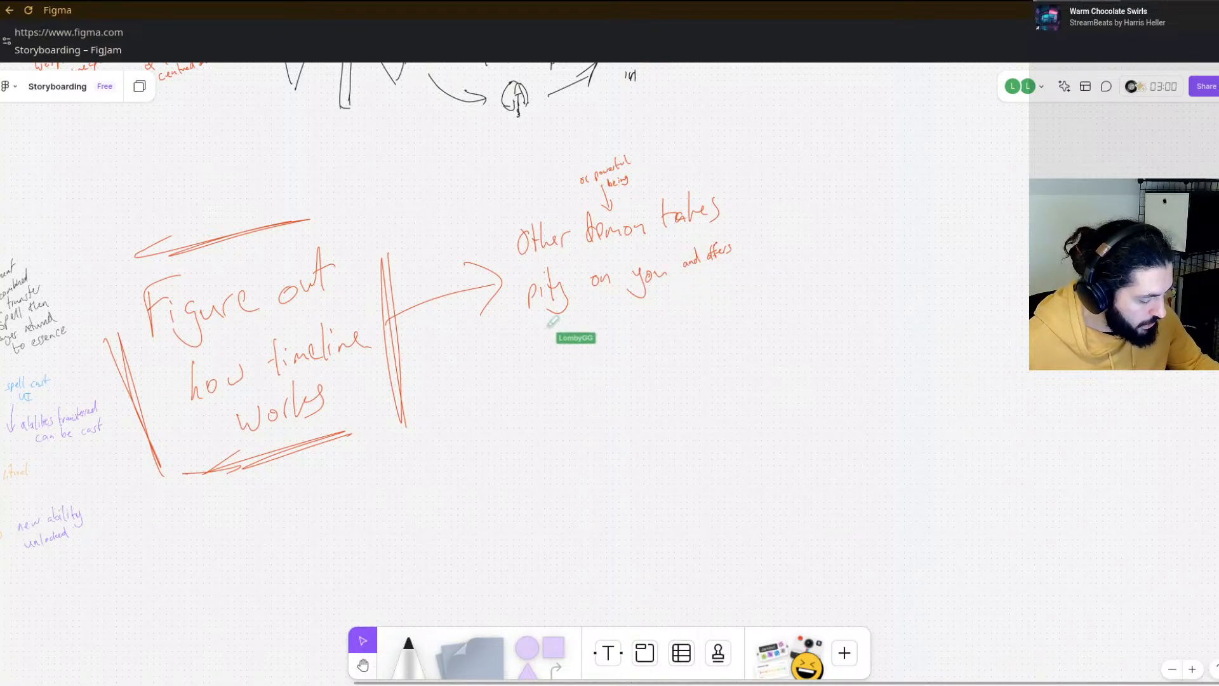
mouse_move(550, 319)
mouse_down()
mouse_move(554, 340)
mouse_move(584, 330)
mouse_move(590, 309)
mouse_move(598, 336)
mouse_move(612, 319)
mouse_move(663, 316)
mouse_up()
mouse_move(668, 298)
mouse_down()
mouse_move(665, 315)
mouse_move(767, 269)
mouse_up()
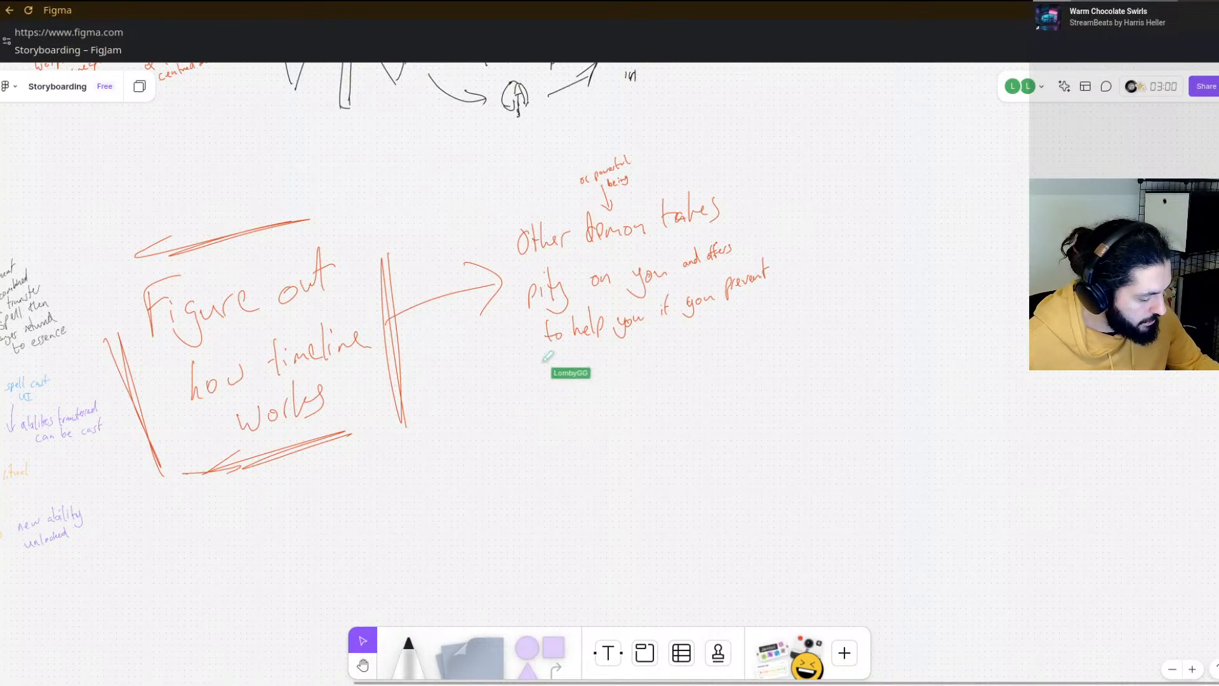
mouse_move(541, 359)
mouse_down()
mouse_move(571, 367)
mouse_move(570, 381)
mouse_move(587, 355)
mouse_move(602, 368)
mouse_move(697, 348)
mouse_up()
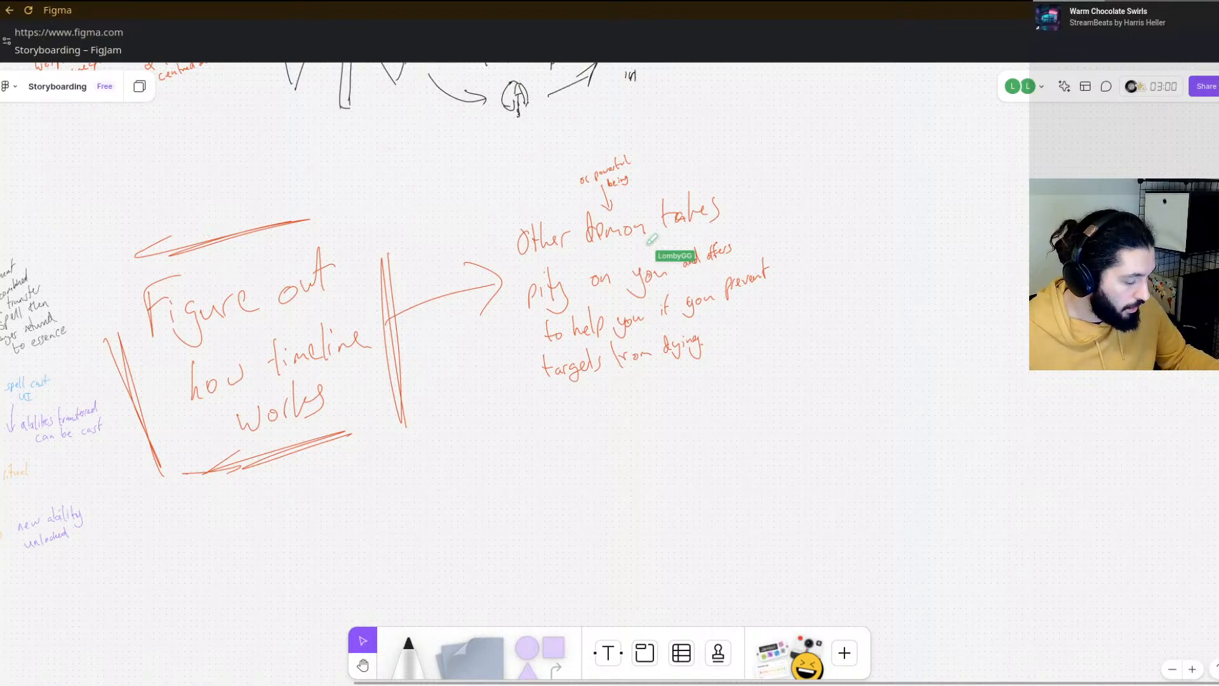
- Draw a red downward arrowhead beneath "targets from dying" and handwrite "alignment spells come from" under it
drag(541, 412, 562, 407)
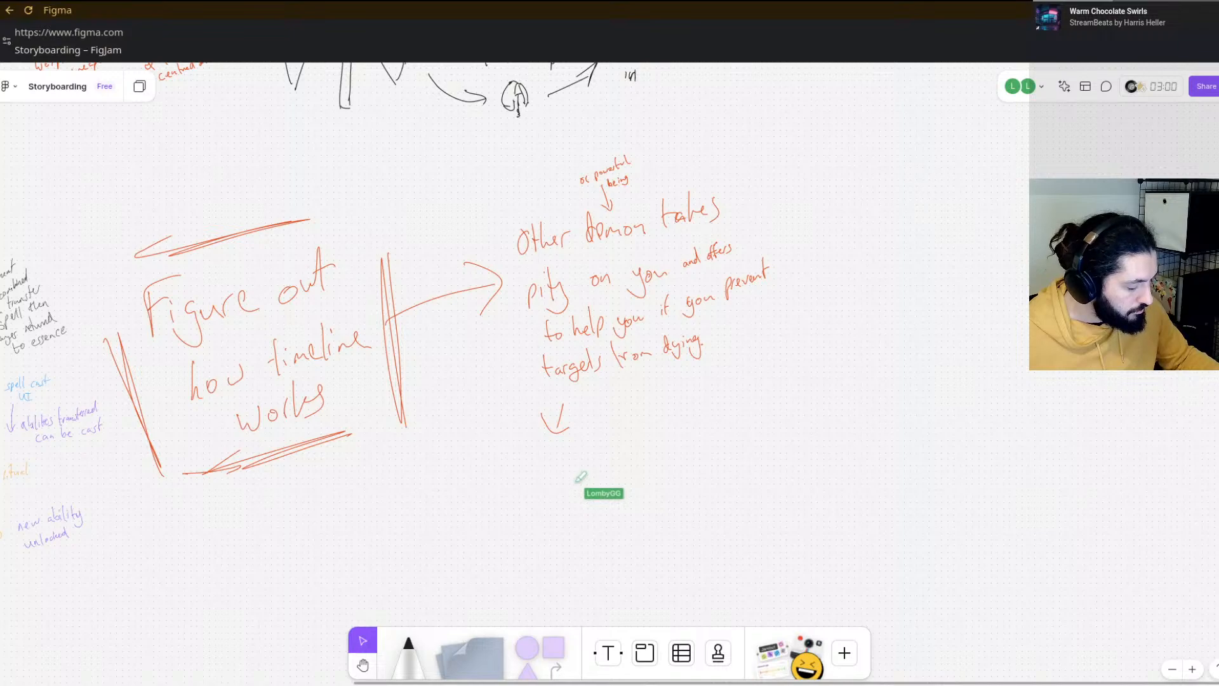
drag(530, 458, 540, 468)
mouse_move(543, 455)
mouse_down()
mouse_move(546, 478)
mouse_move(643, 440)
mouse_move(654, 425)
mouse_move(690, 414)
mouse_move(709, 425)
mouse_up()
click(543, 449)
key(ctrl+z)
key(ctrl+z)
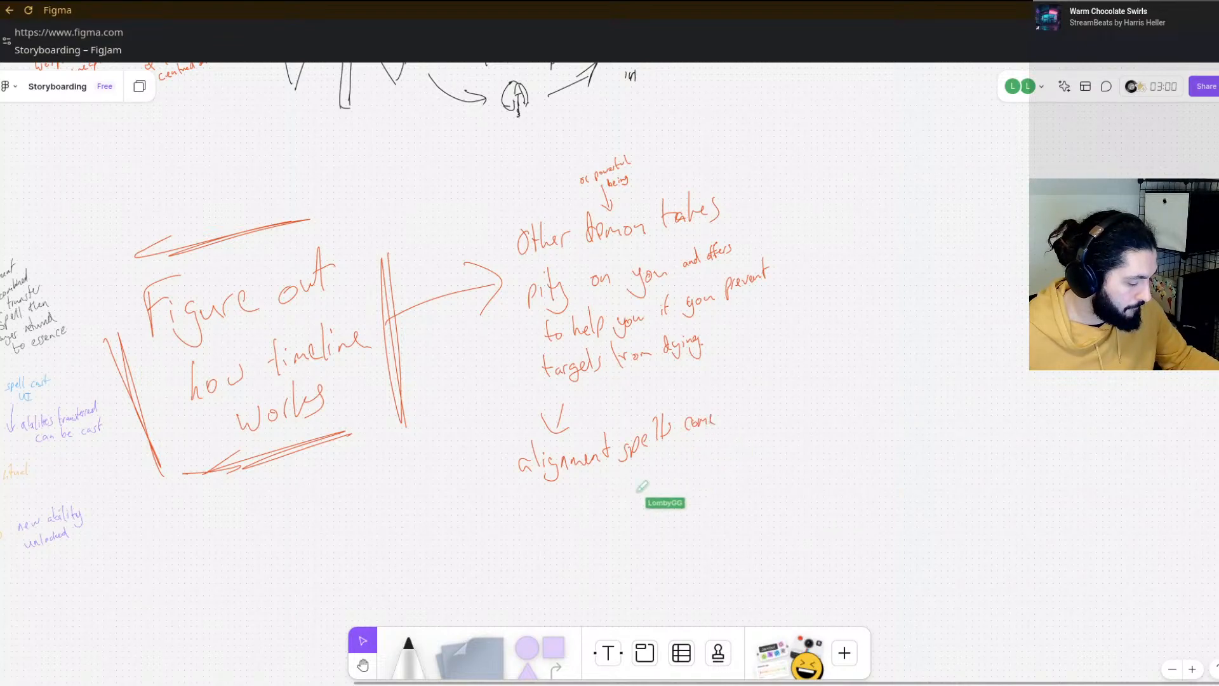
mouse_move(640, 487)
mouse_down()
mouse_move(643, 471)
mouse_move(679, 469)
mouse_up()
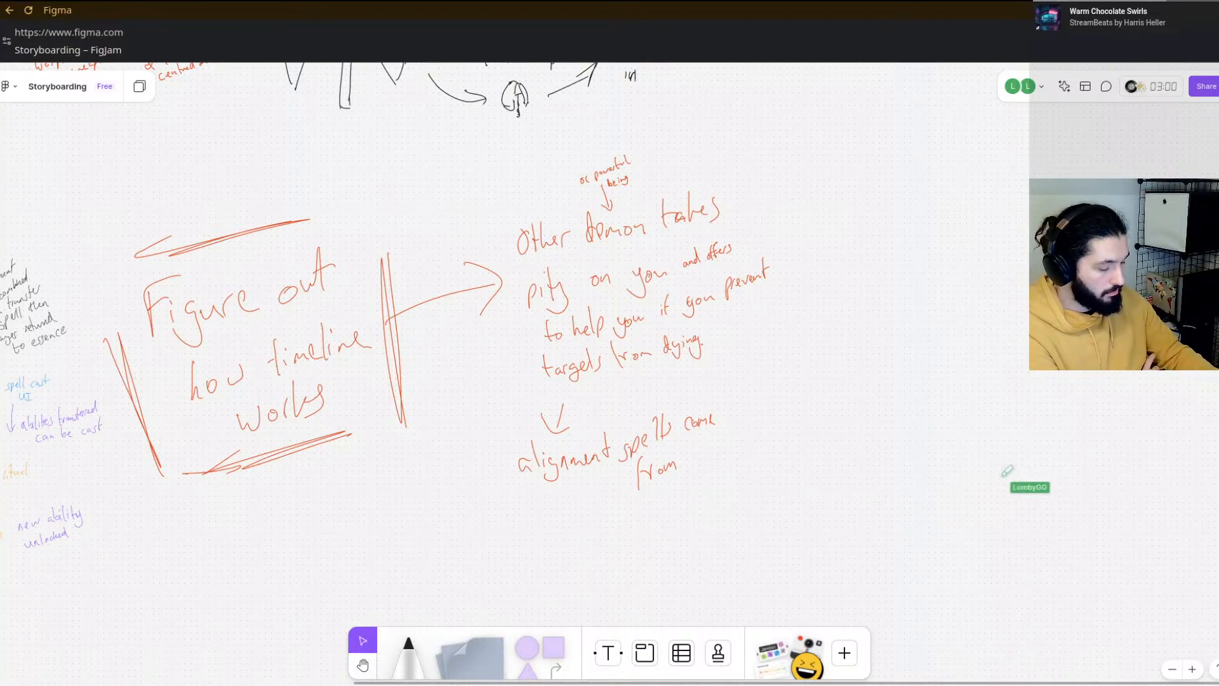
drag(679, 285, 835, 63)
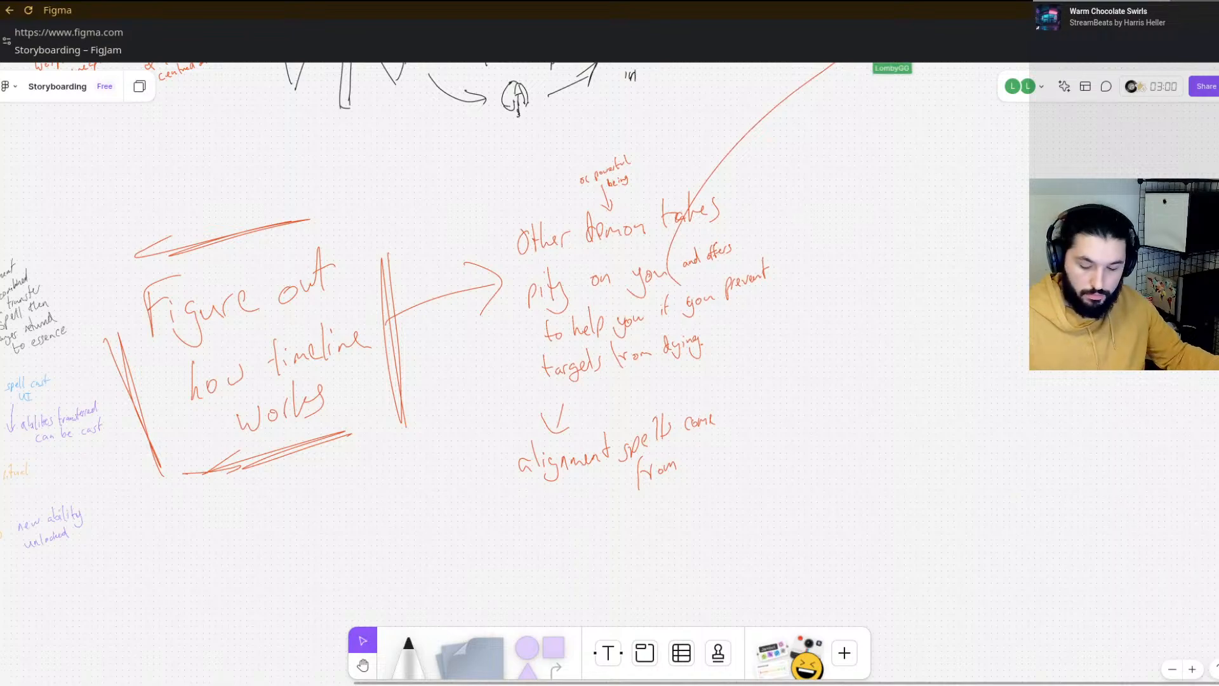
key(ctrl+z)
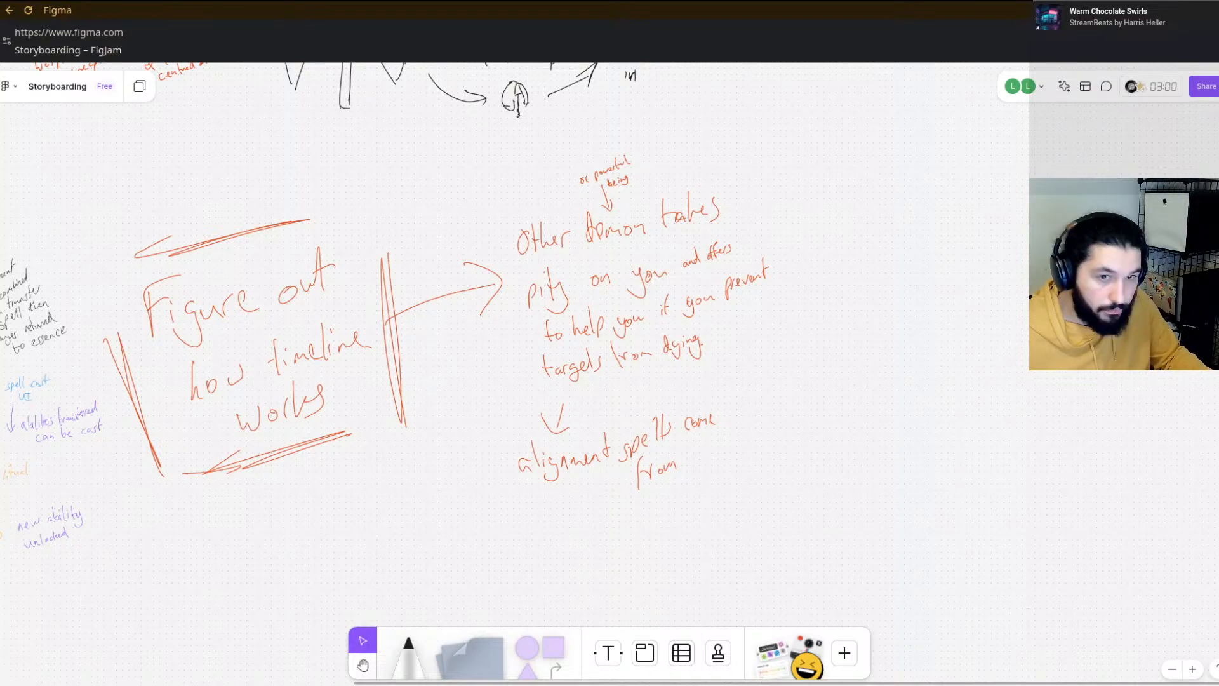
- Review the storyboard from the timeline notes back to the intro flow and the table scene in the sacrifice altar frame
scroll(3, 131, down, 1)
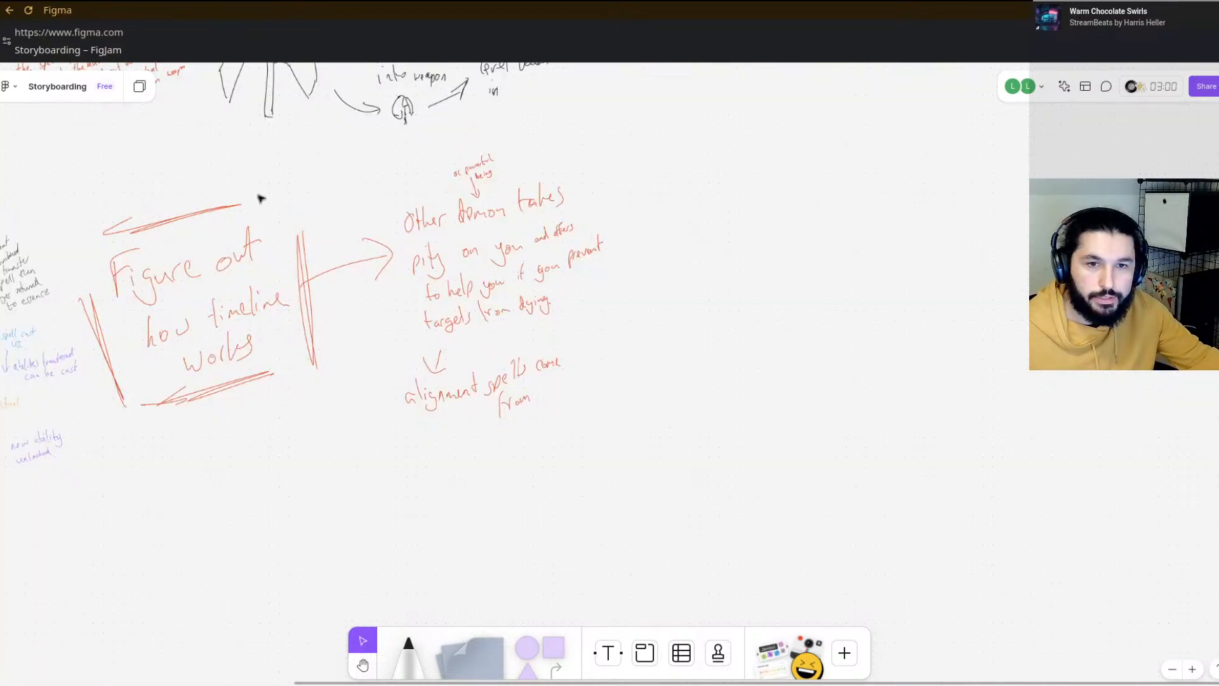
scroll(533, 287, down, 2)
drag(334, 165, 883, 247)
scroll(580, 360, up, 3)
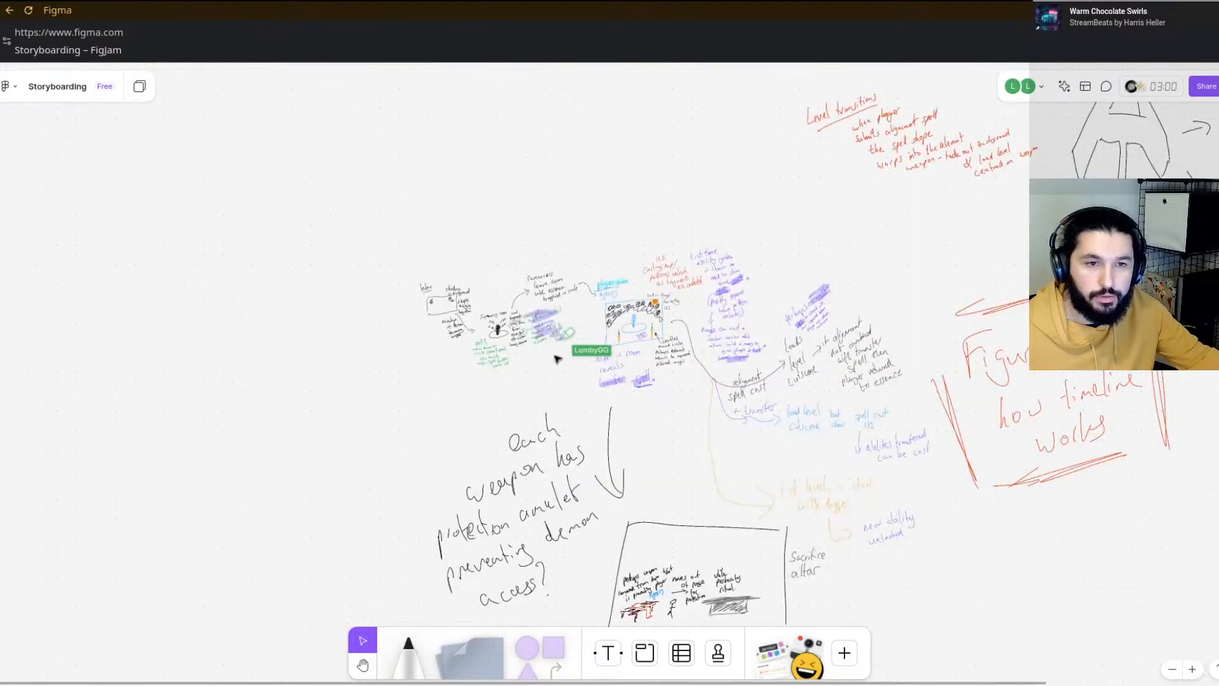
drag(721, 366, 782, 317)
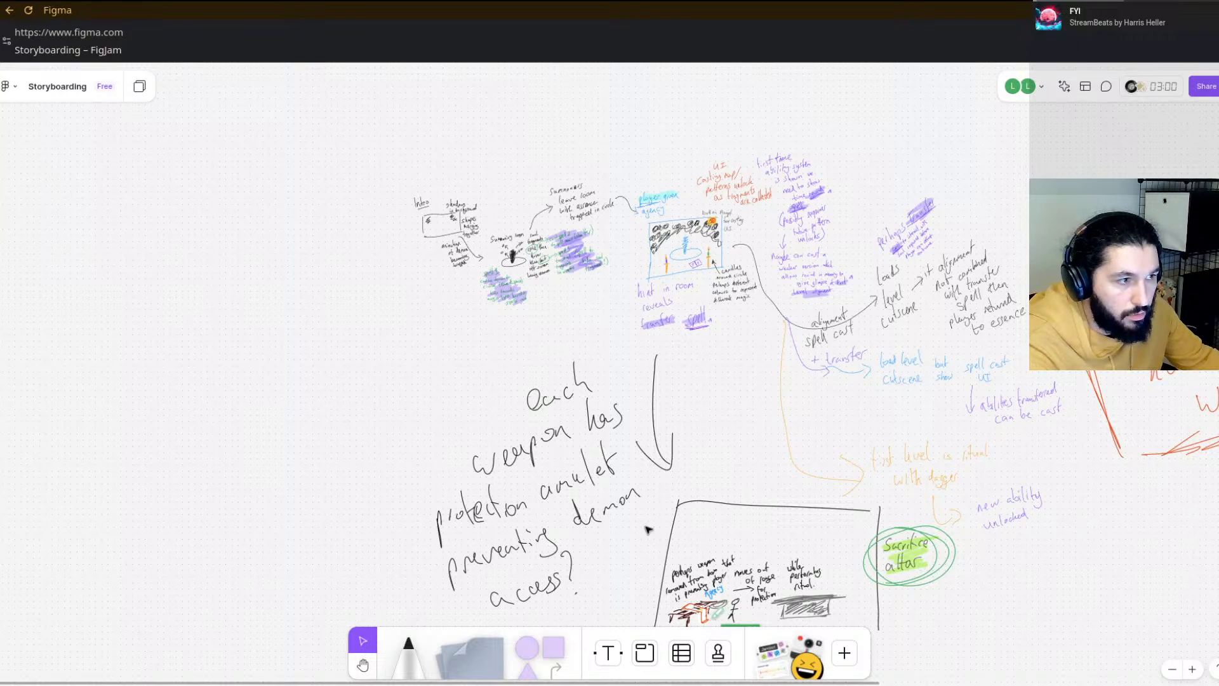
drag(825, 522, 739, 390)
scroll(658, 518, up, 5)
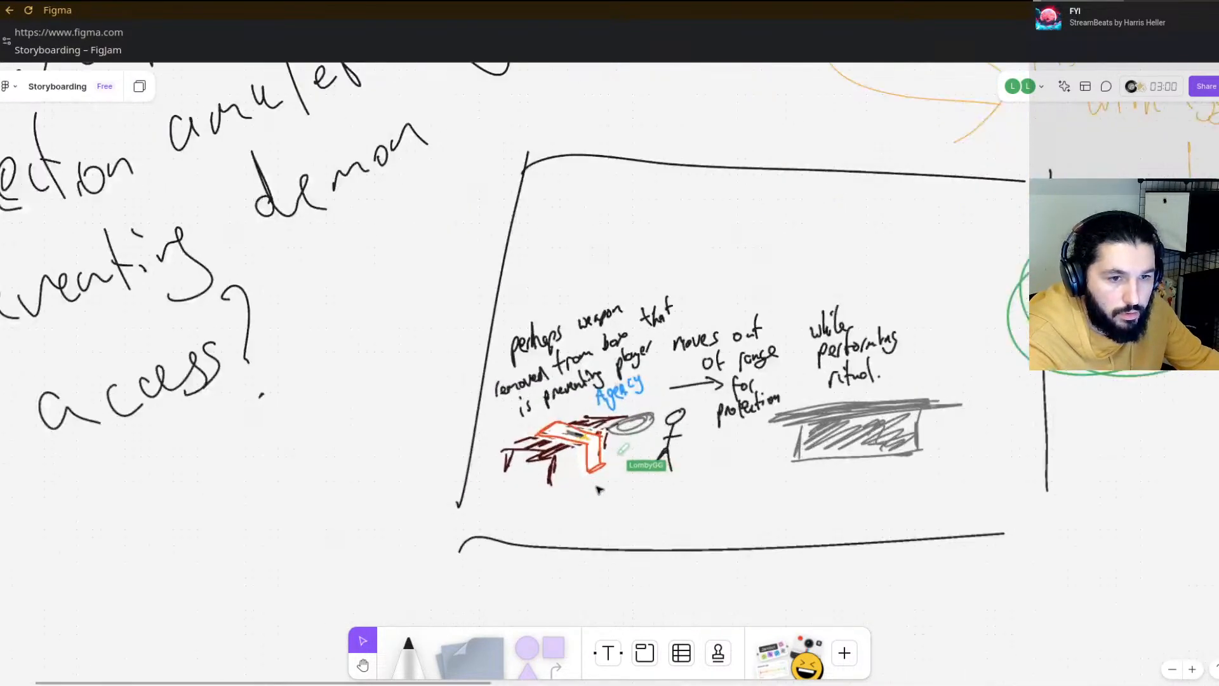
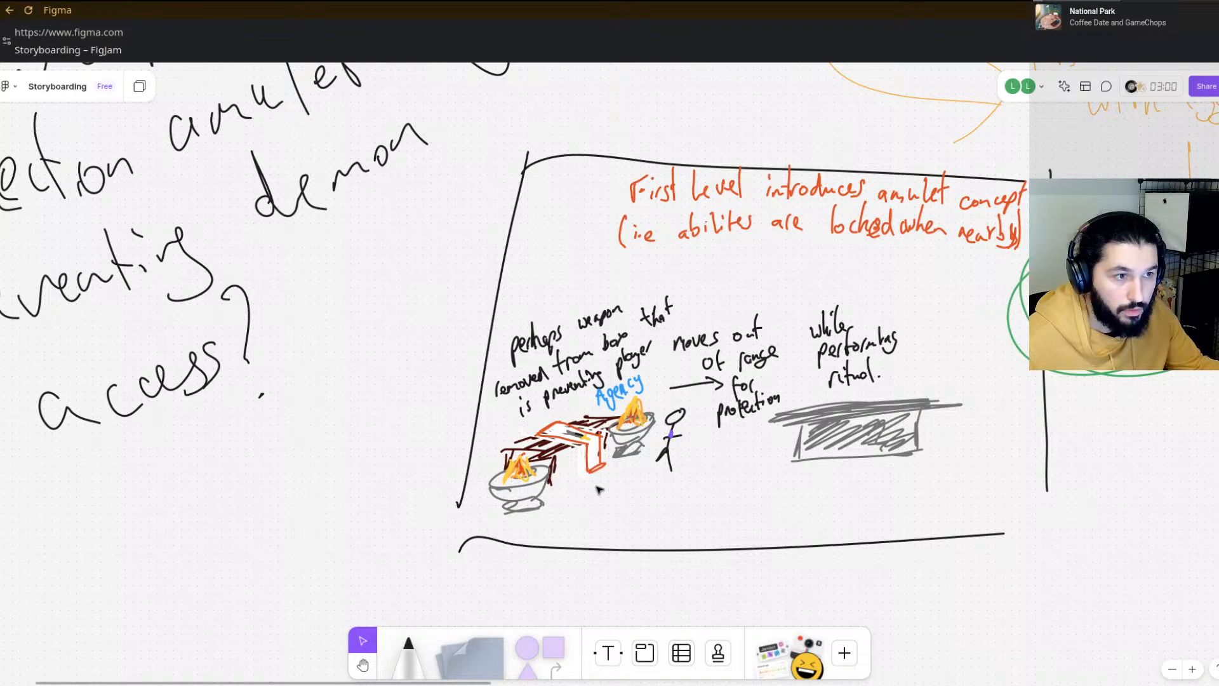
- Review the first-level amulet notes, the framed timeline notes and the soul fragment premise above them
scroll(718, 206, down, 2)
drag(940, 233, 602, 355)
scroll(500, 449, down, 2)
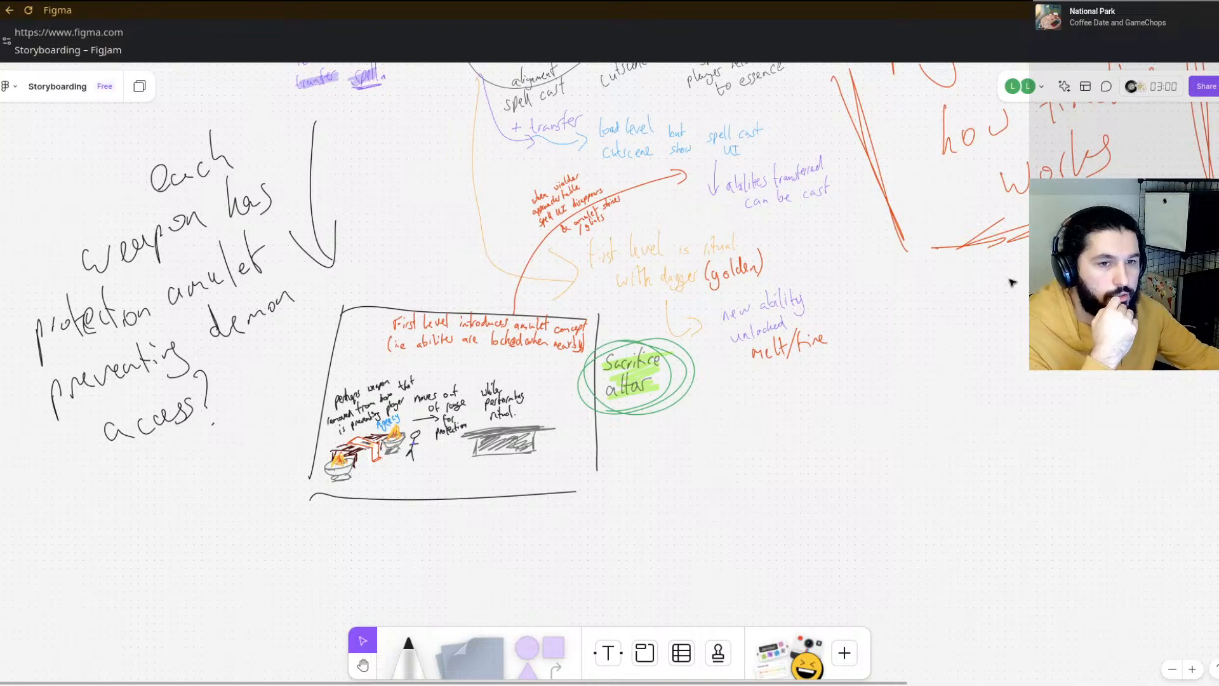
scroll(1016, 281, down, 2)
drag(899, 301, 231, 500)
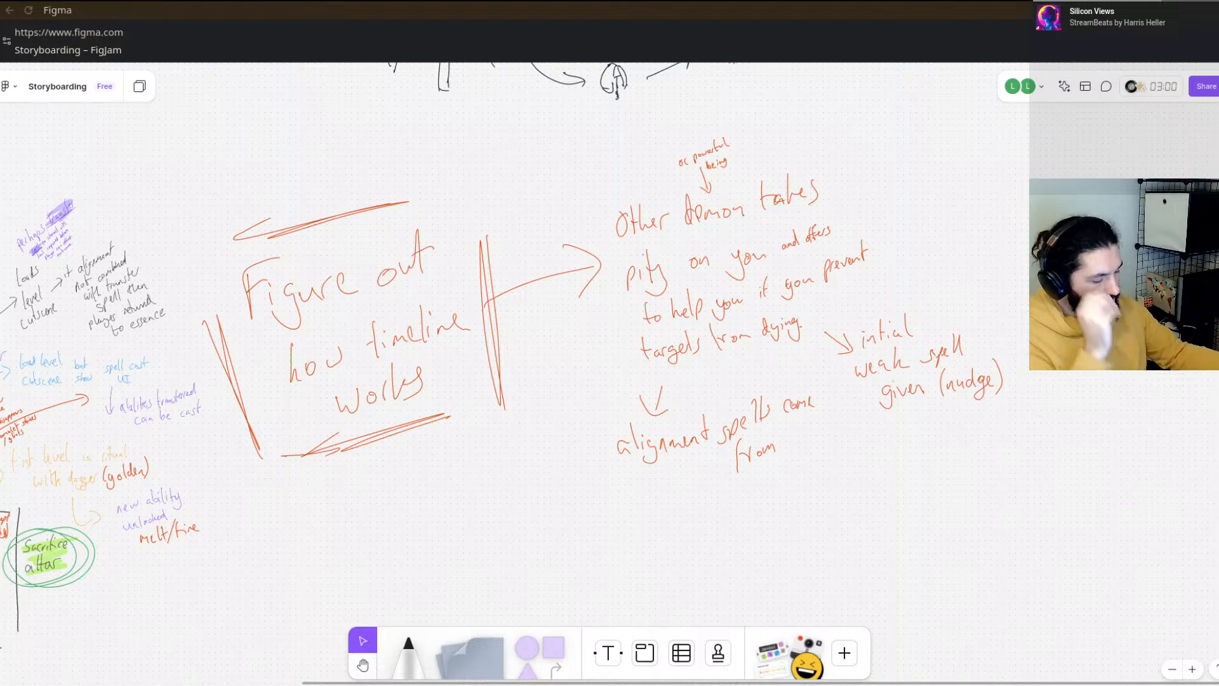
scroll(786, 224, down, 1)
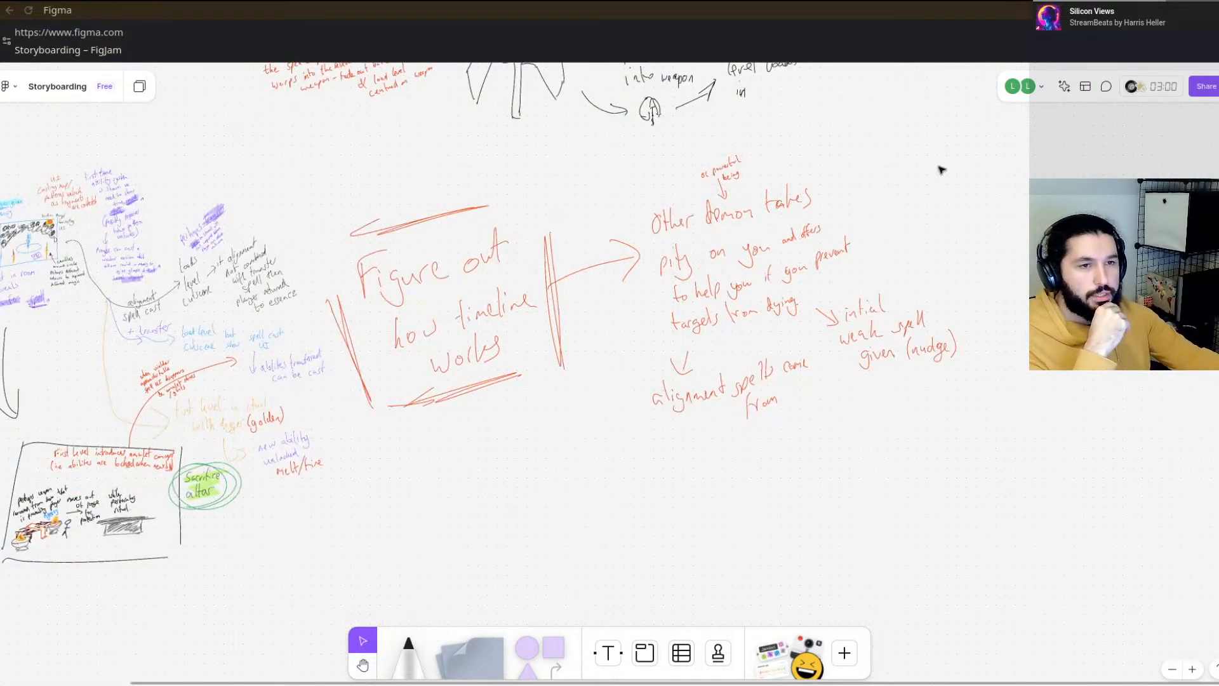
scroll(939, 169, down, 1)
drag(939, 169, 521, 465)
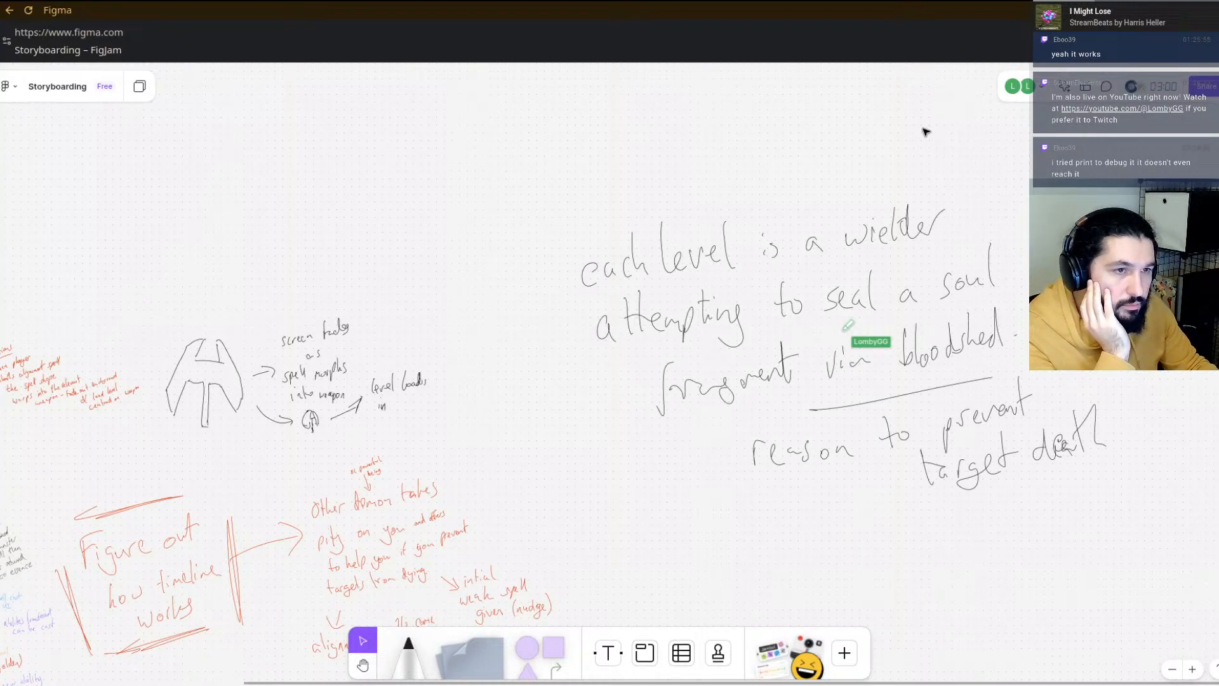
drag(755, 241, 943, 526)
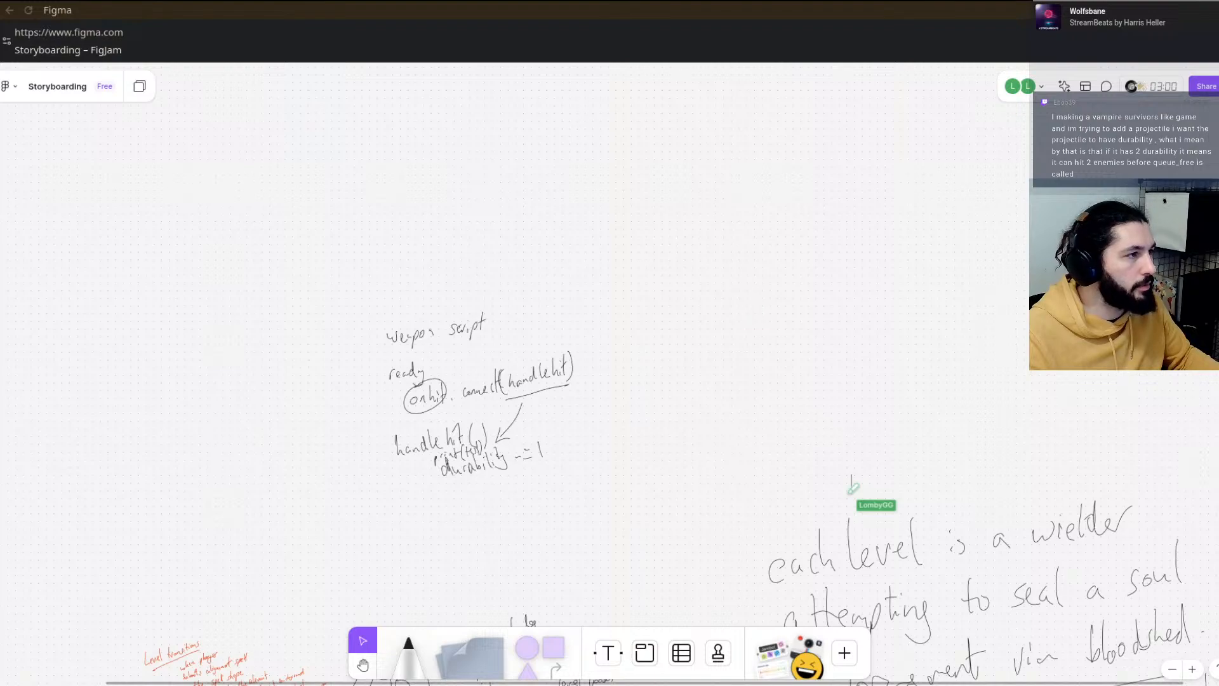
- Switch to the Godot project and open the scripts event_bus.gd and weapon.gd
key(alt+Tab)
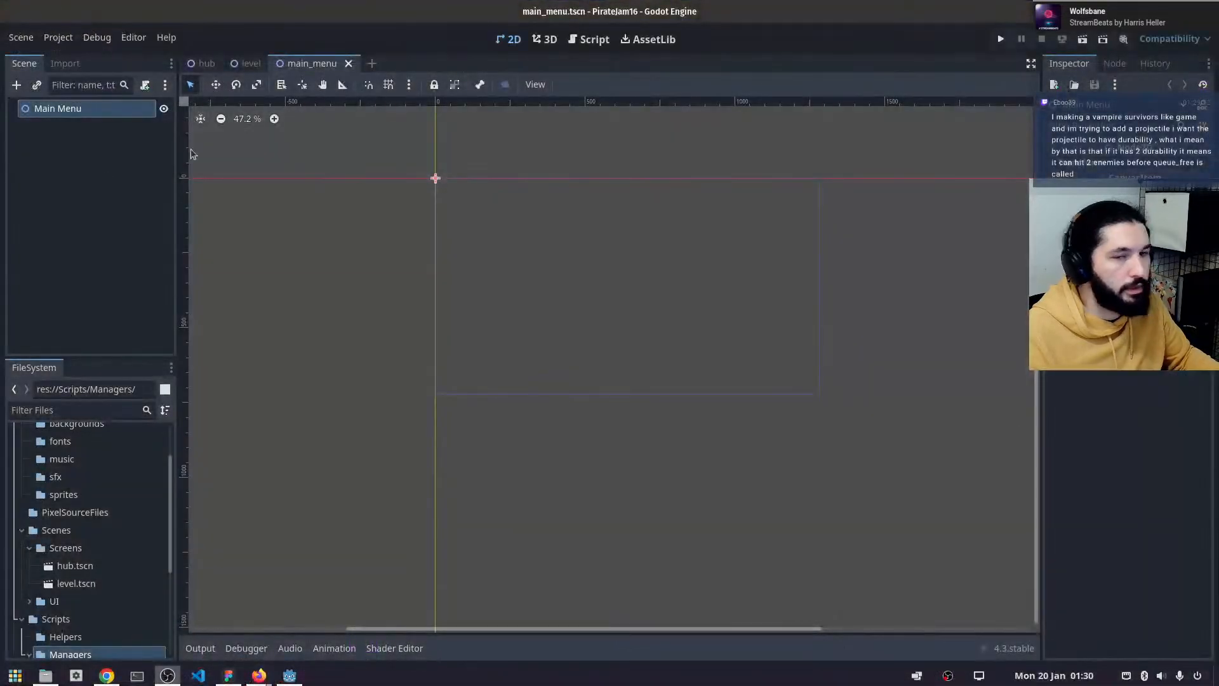
scroll(28, 562, down, 5)
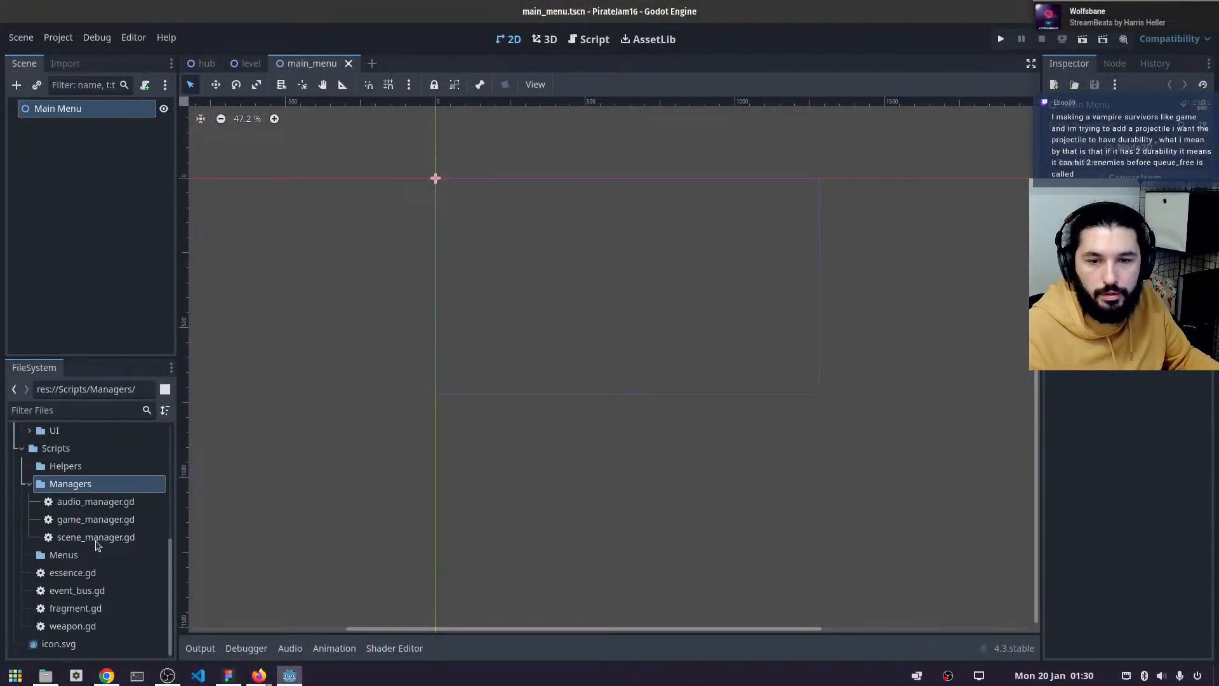
double_click(83, 594)
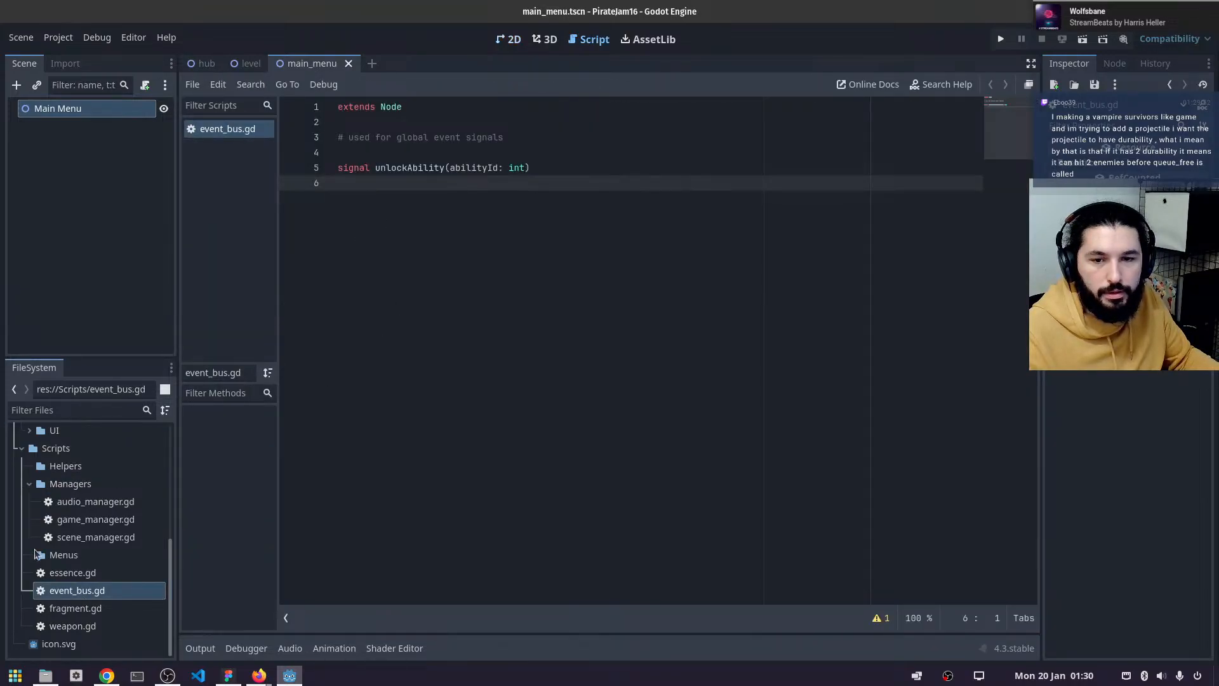
double_click(69, 627)
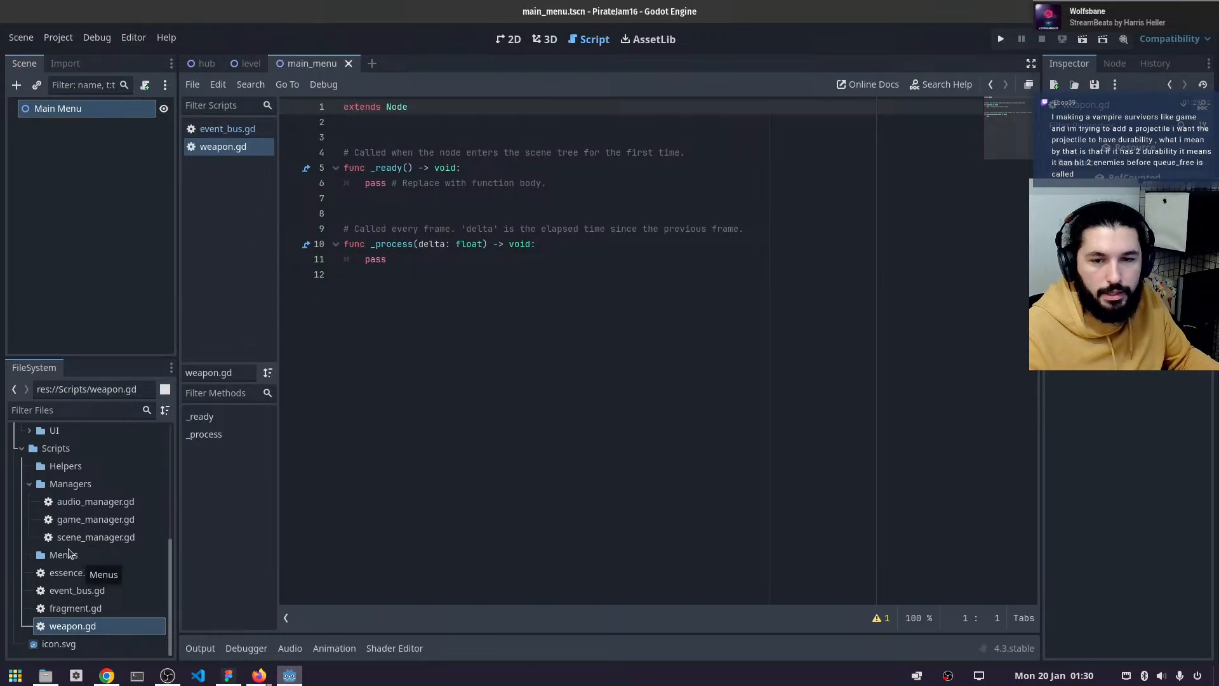
- Create a new script named enemy.gd in the Scripts folder with the default Node template, and open it
right_click(73, 452)
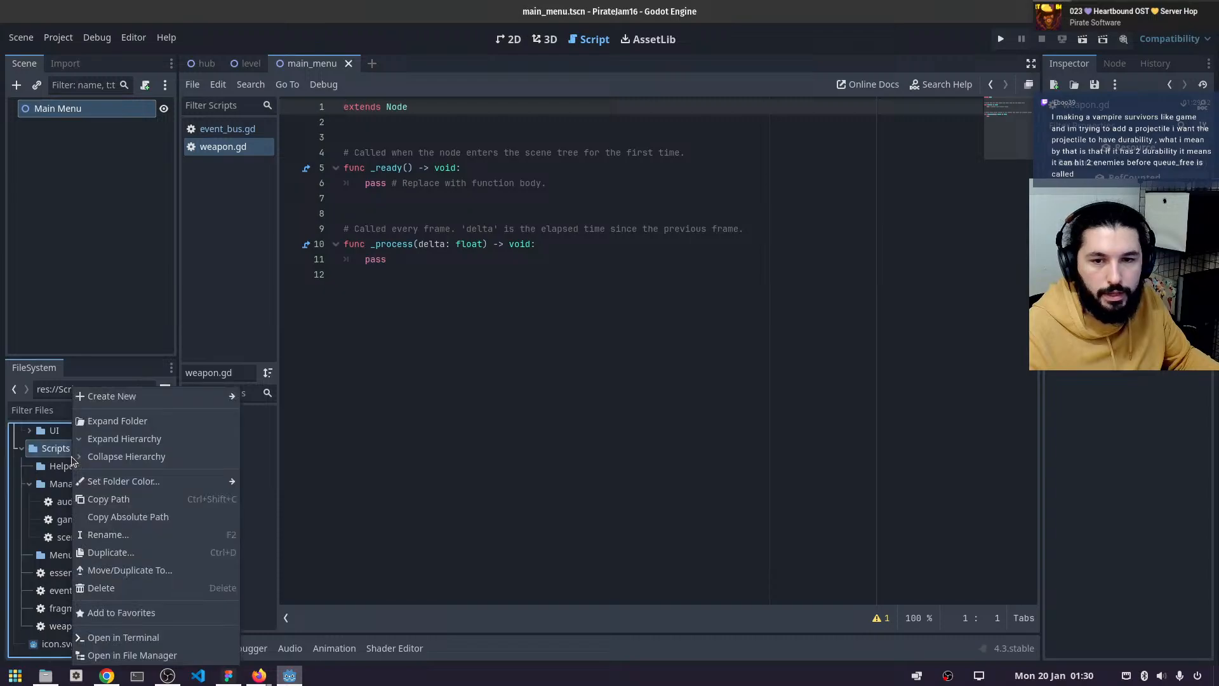
mouse_move(229, 396)
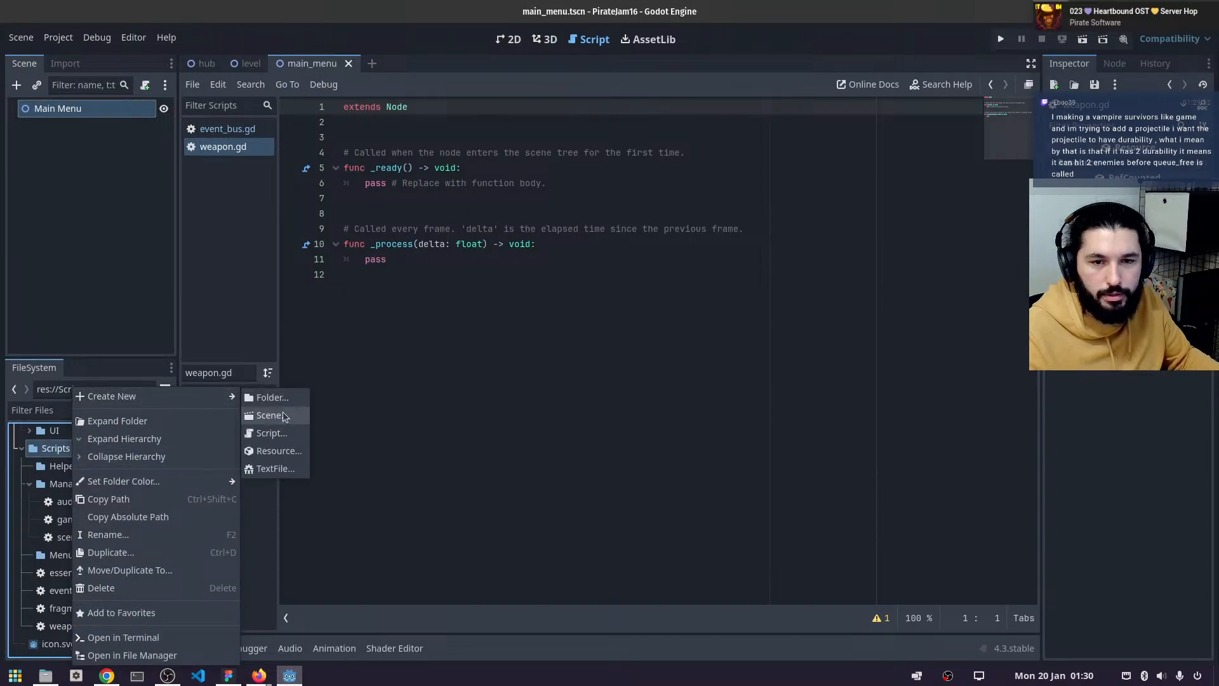
click(272, 432)
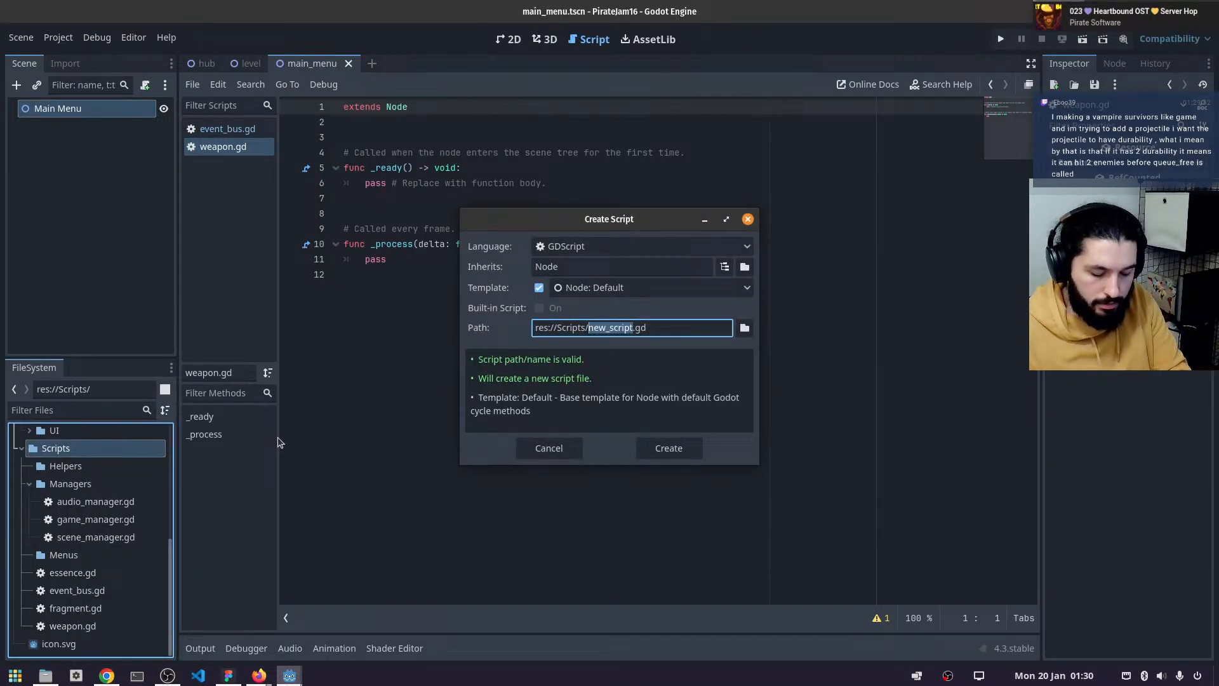
text(enemy)
key(Return)
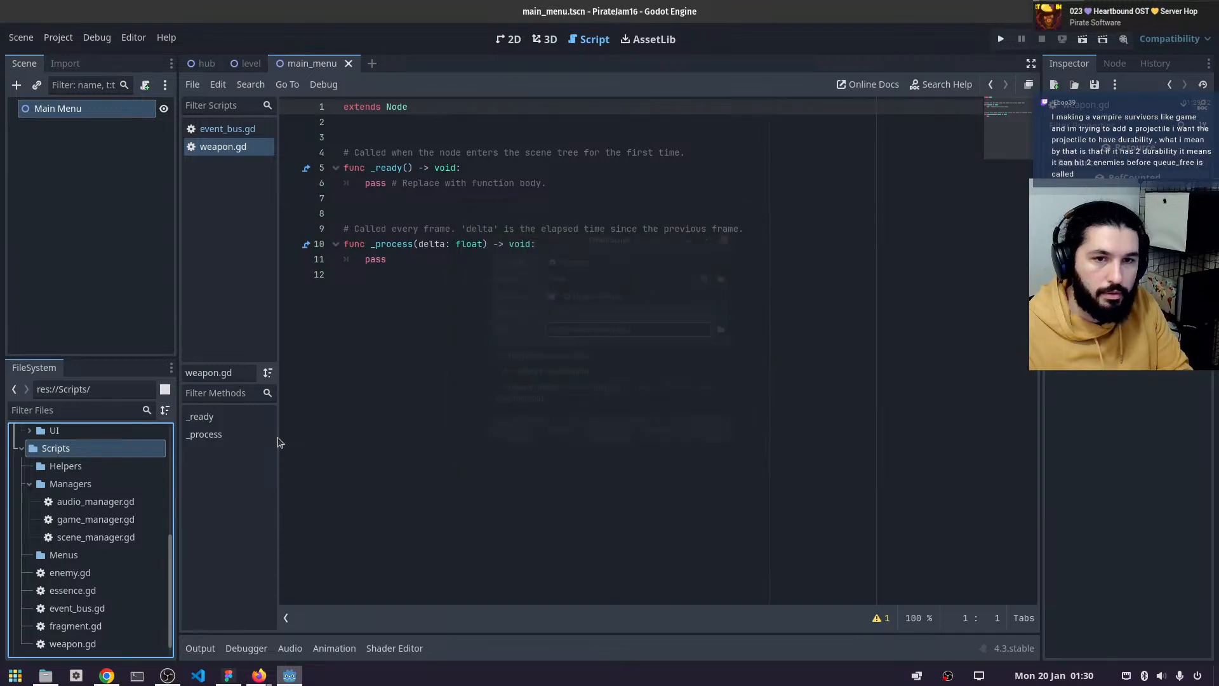
double_click(68, 572)
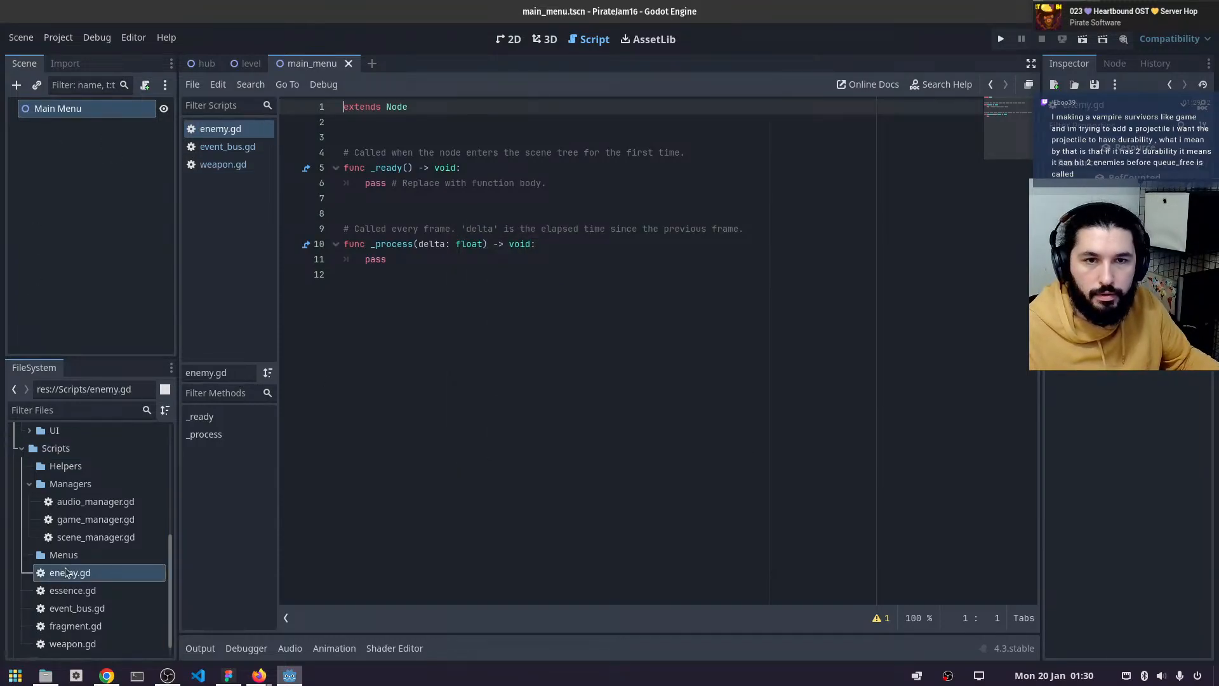
- Declare the signal onHit() below unlockAbility in event_bus.gd and save the script
click(255, 154)
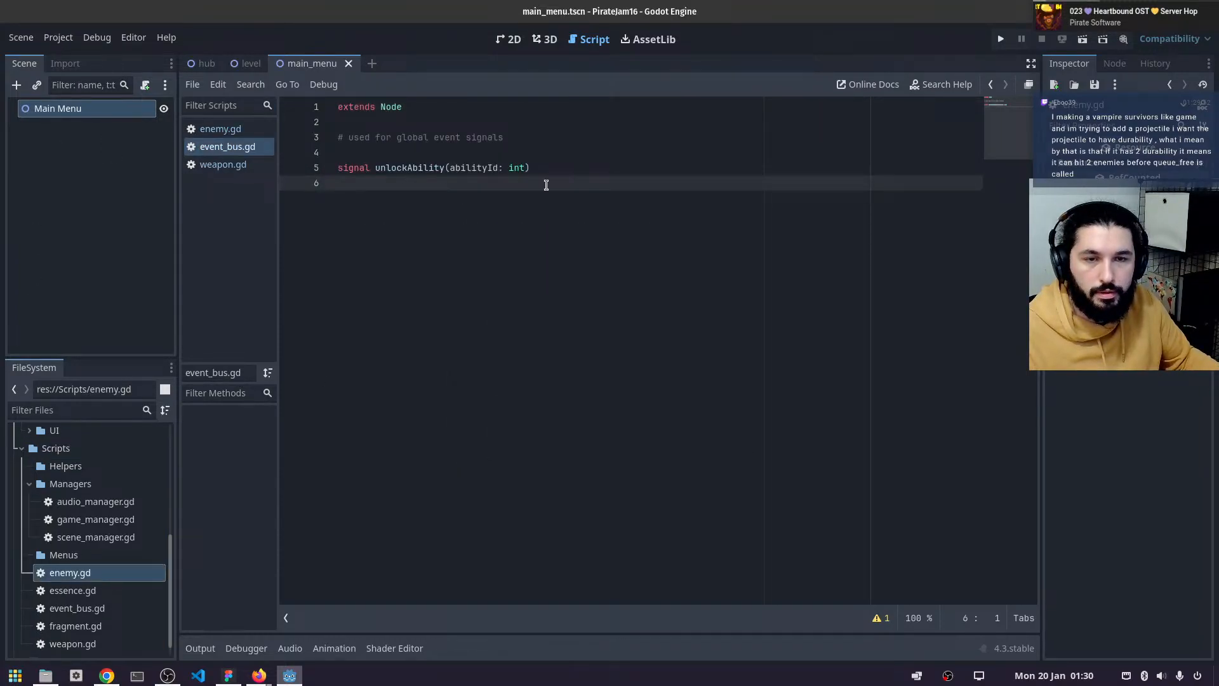
text(signal)
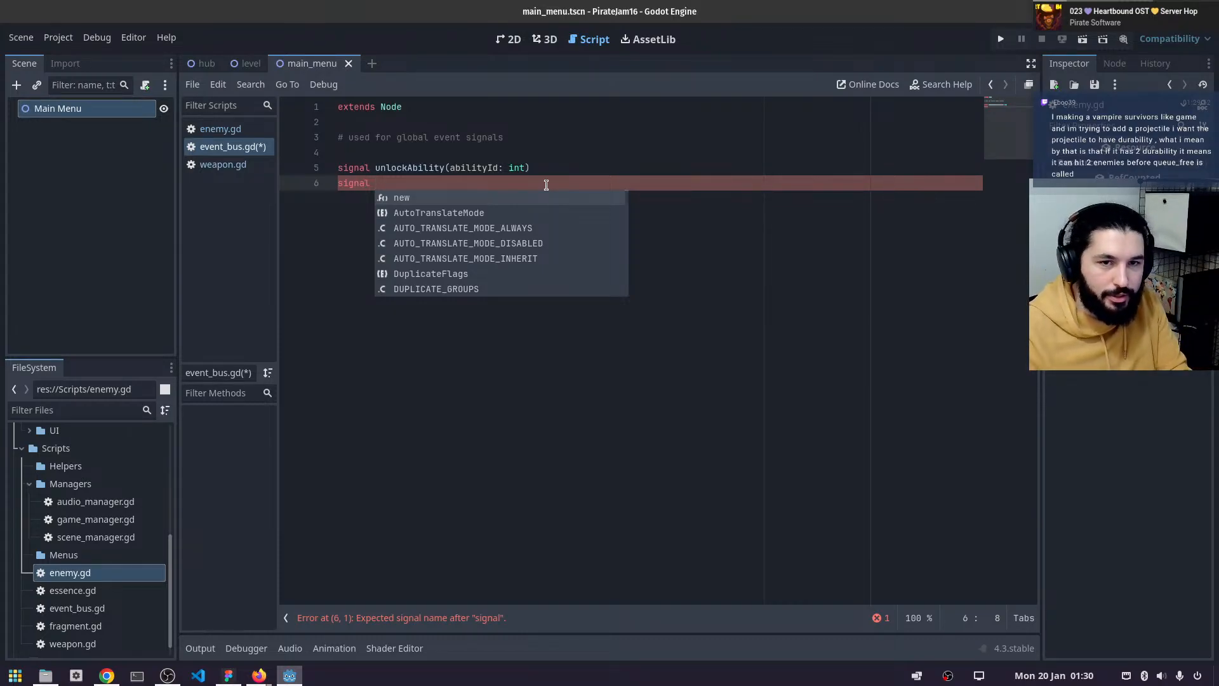
text(onhit()
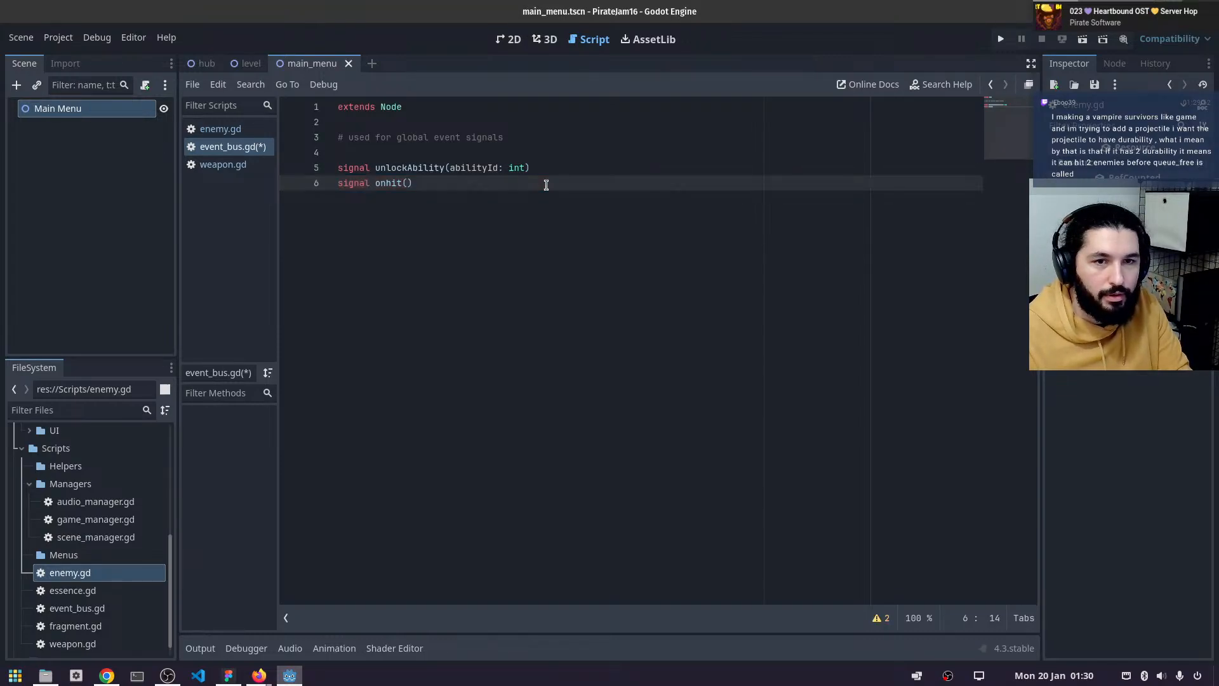
key(BackSpace)
text(H)
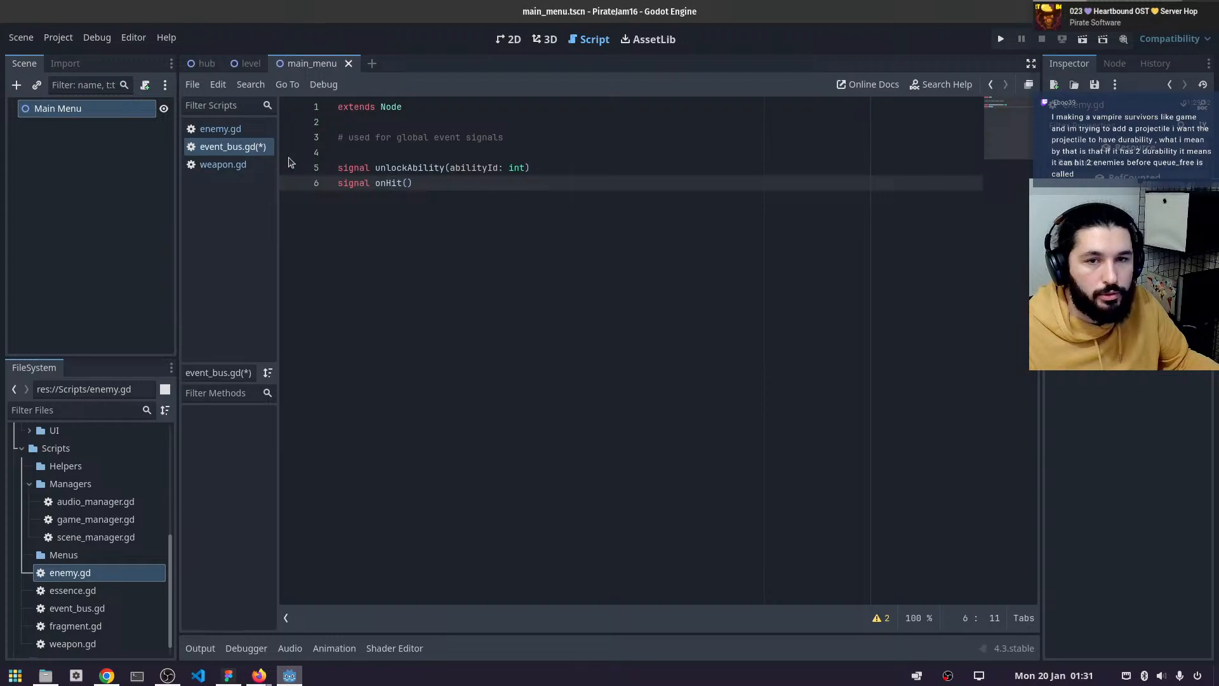
key(ctrl+s)
- Open the script weapon.gd and look over its _ready and _process template functions
click(222, 164)
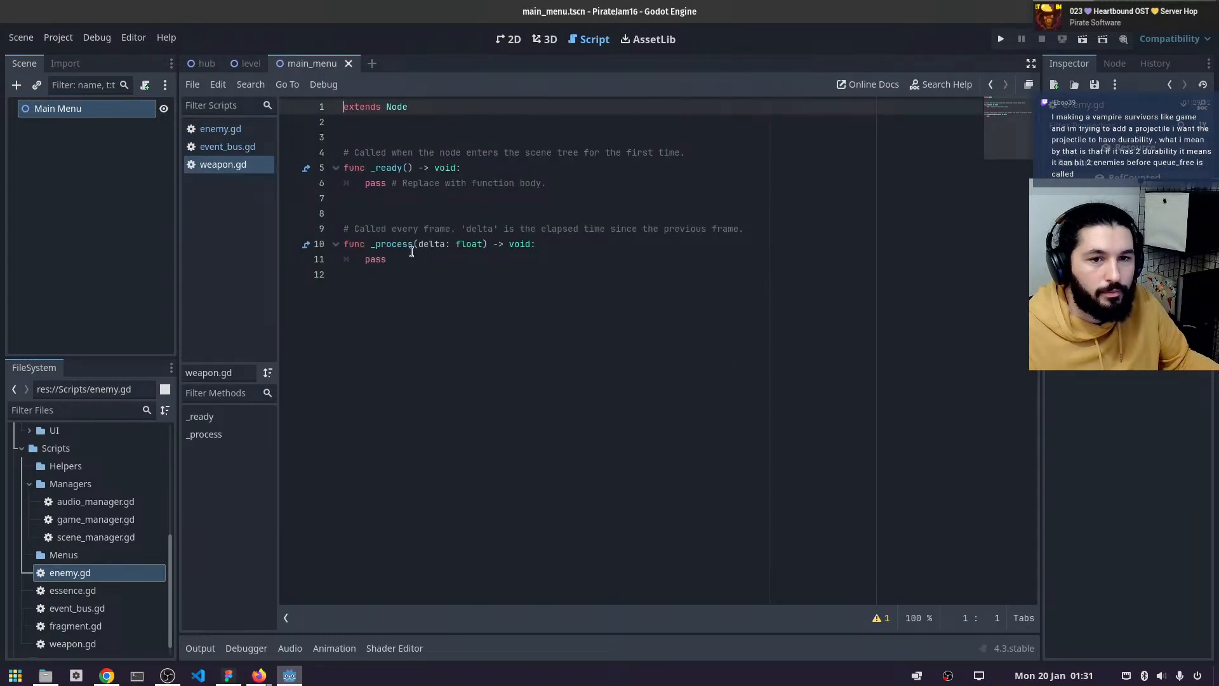
click(433, 257)
click(543, 243)
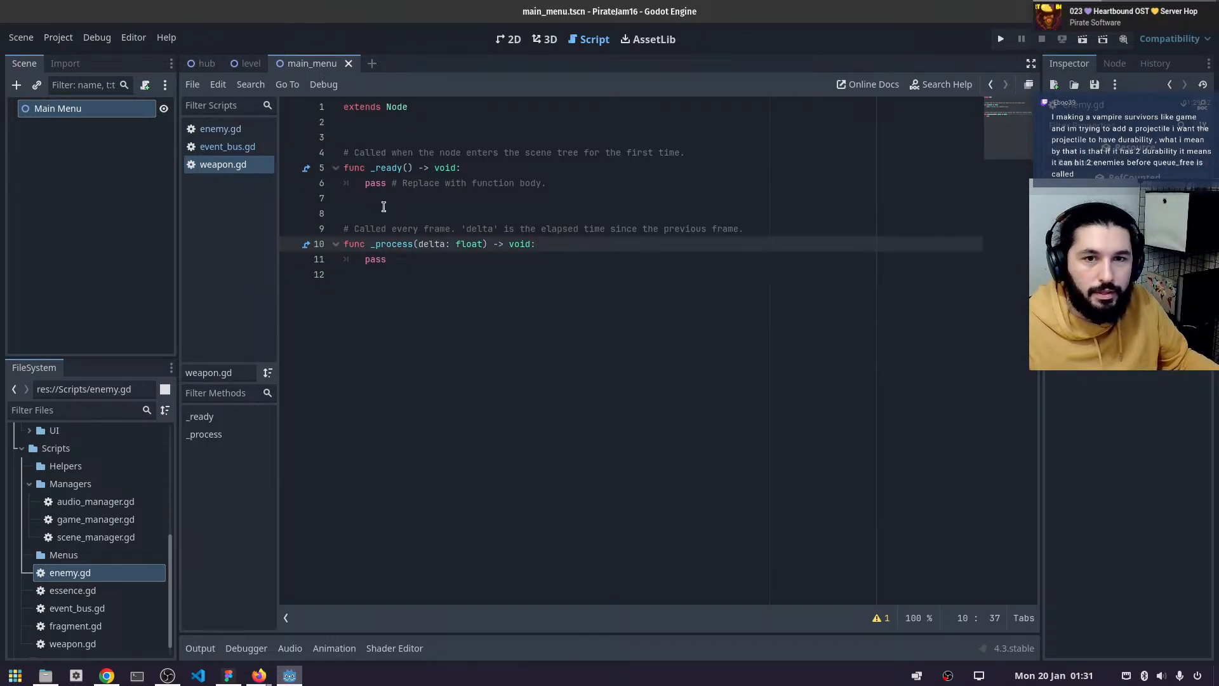
- In enemy.gd, start the _process body with the condition if hitByPlayerWeapon(): above pass
click(220, 129)
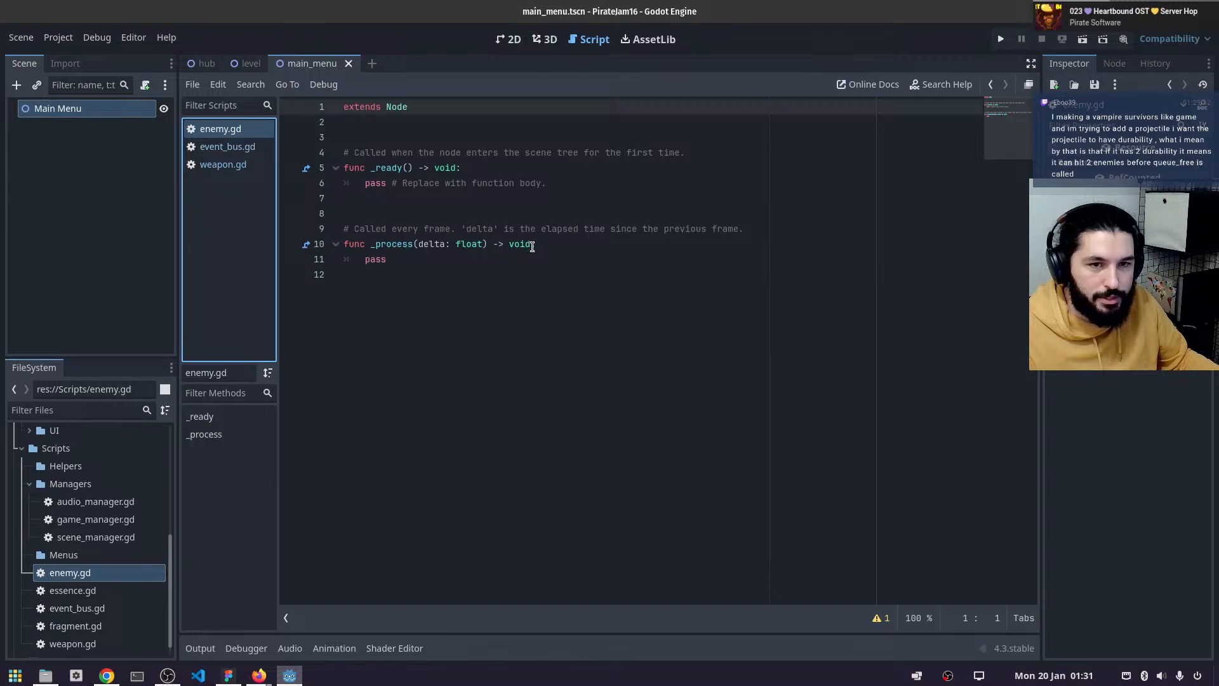
click(545, 248)
key(Return)
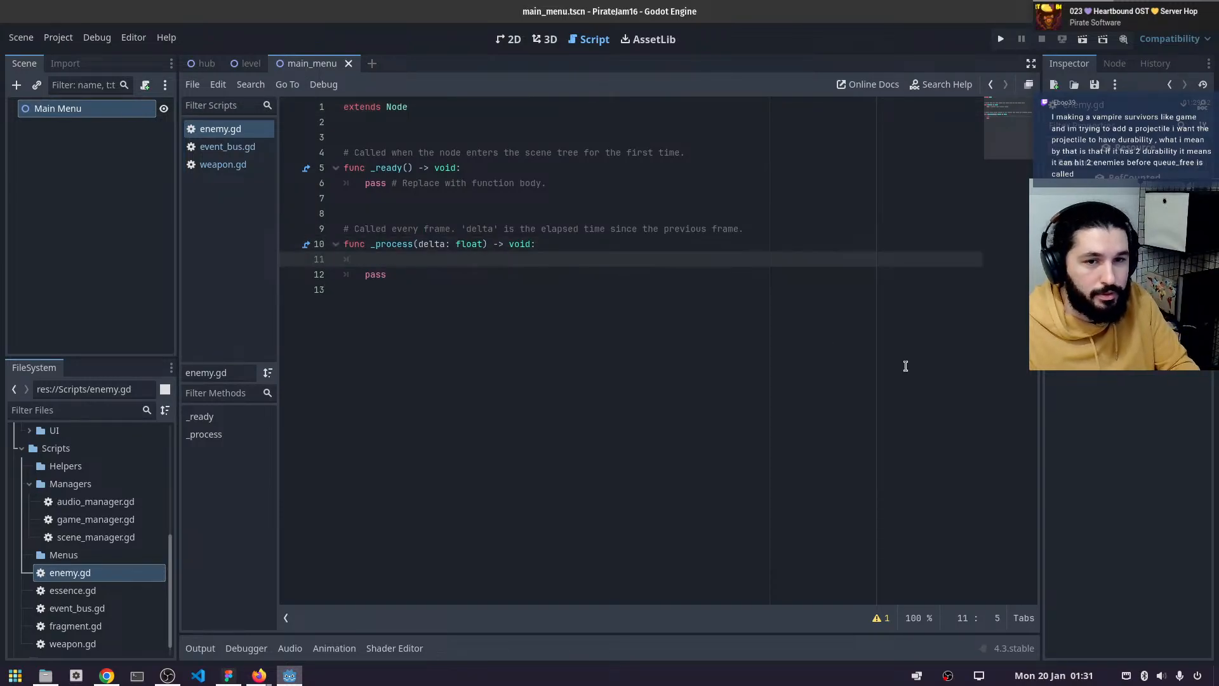
key(BackSpace)
key(BackSpace)
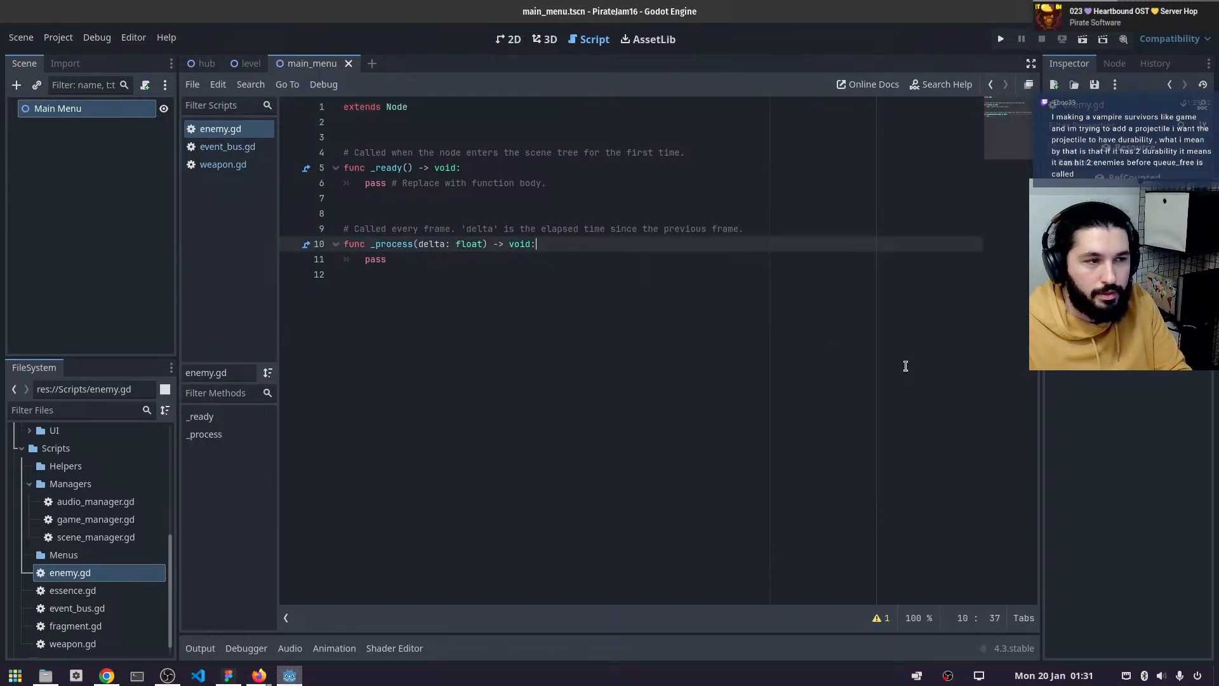
key(Return)
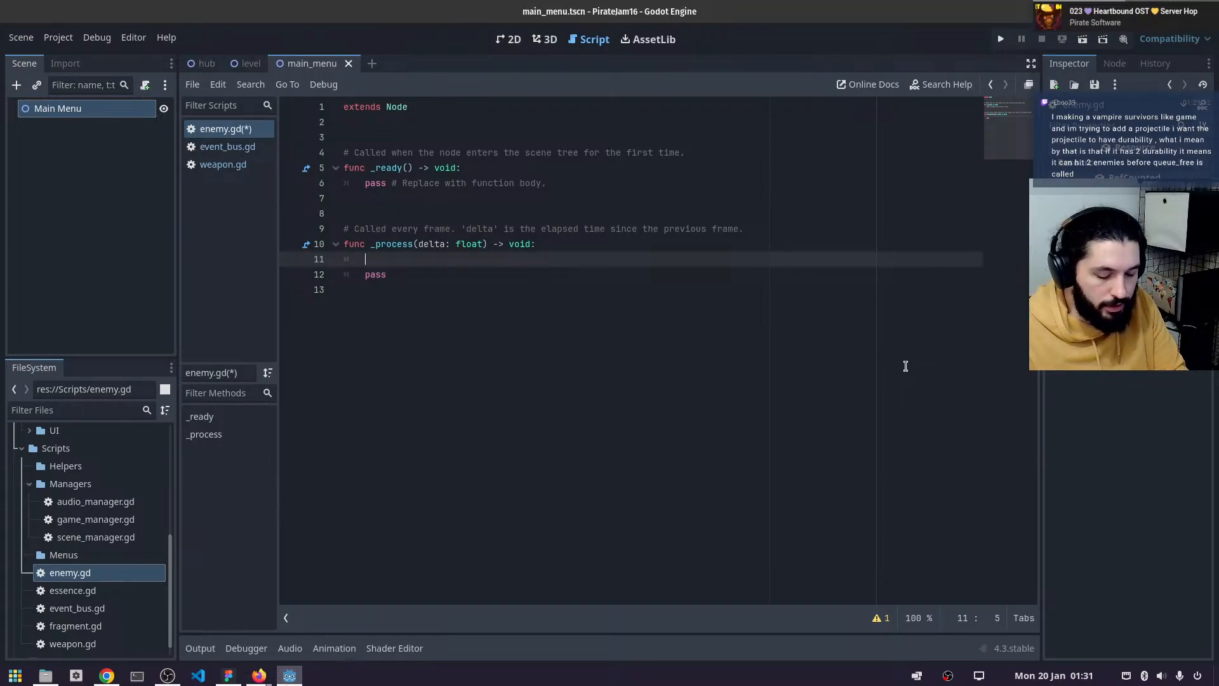
text(if co)
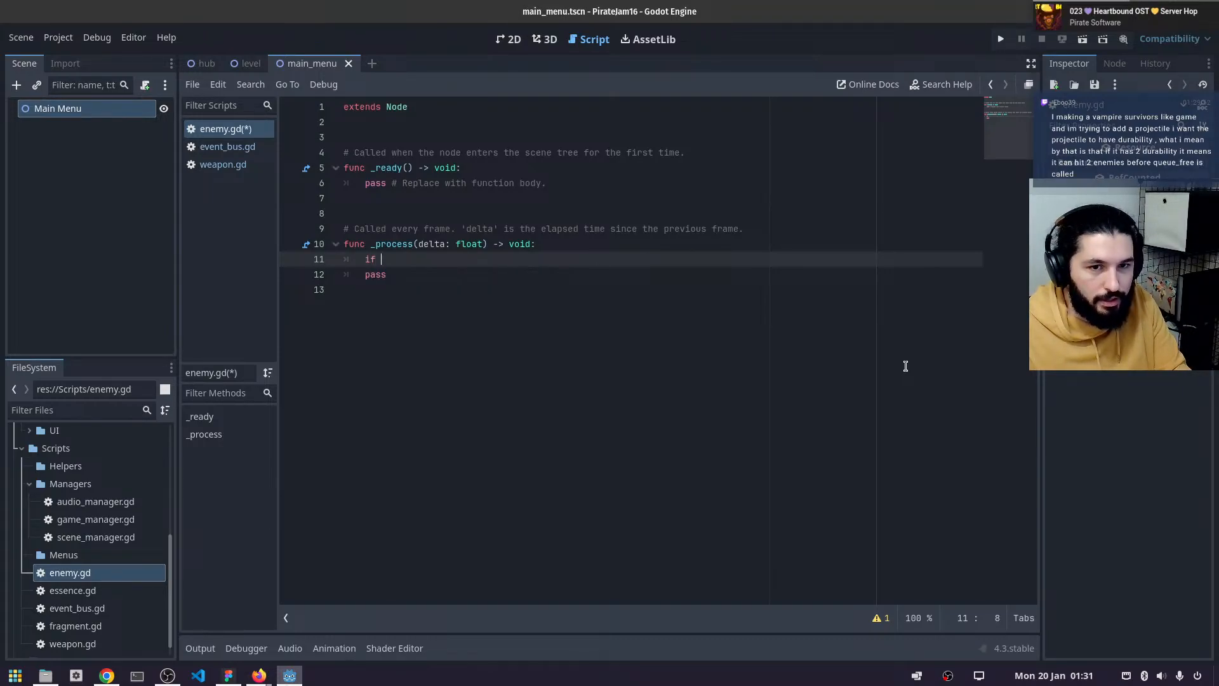
key(BackSpace)
key(BackSpace)
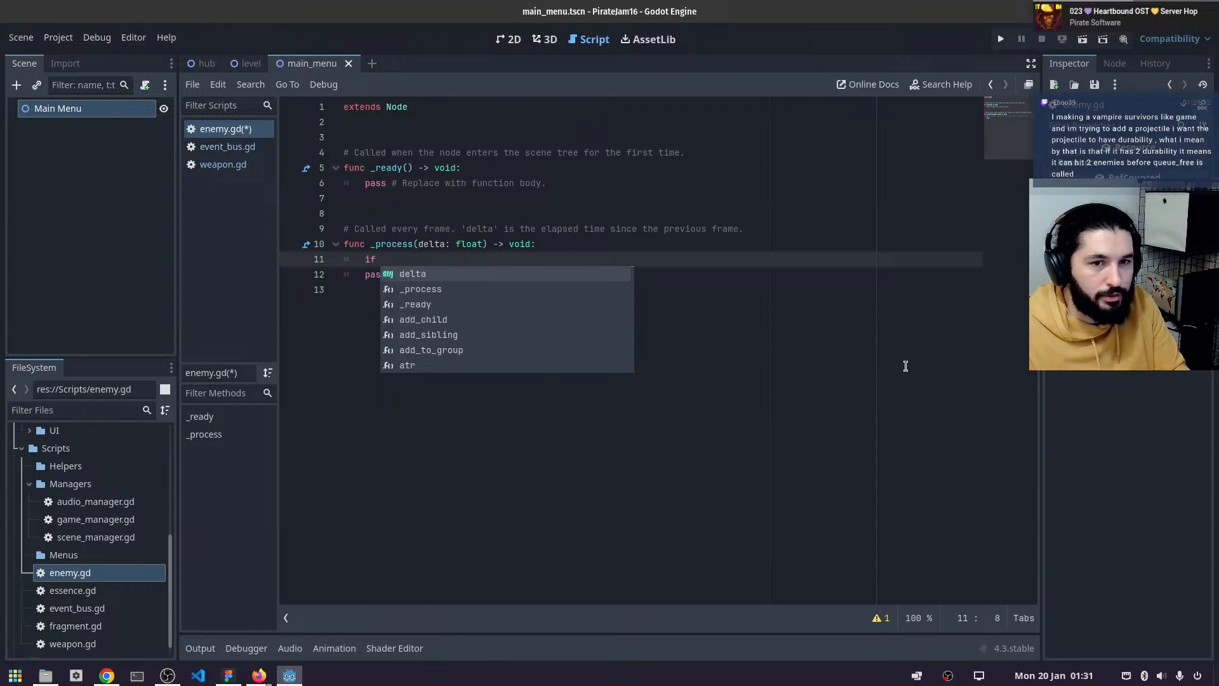
text(h)
key(BackSpace)
text(h)
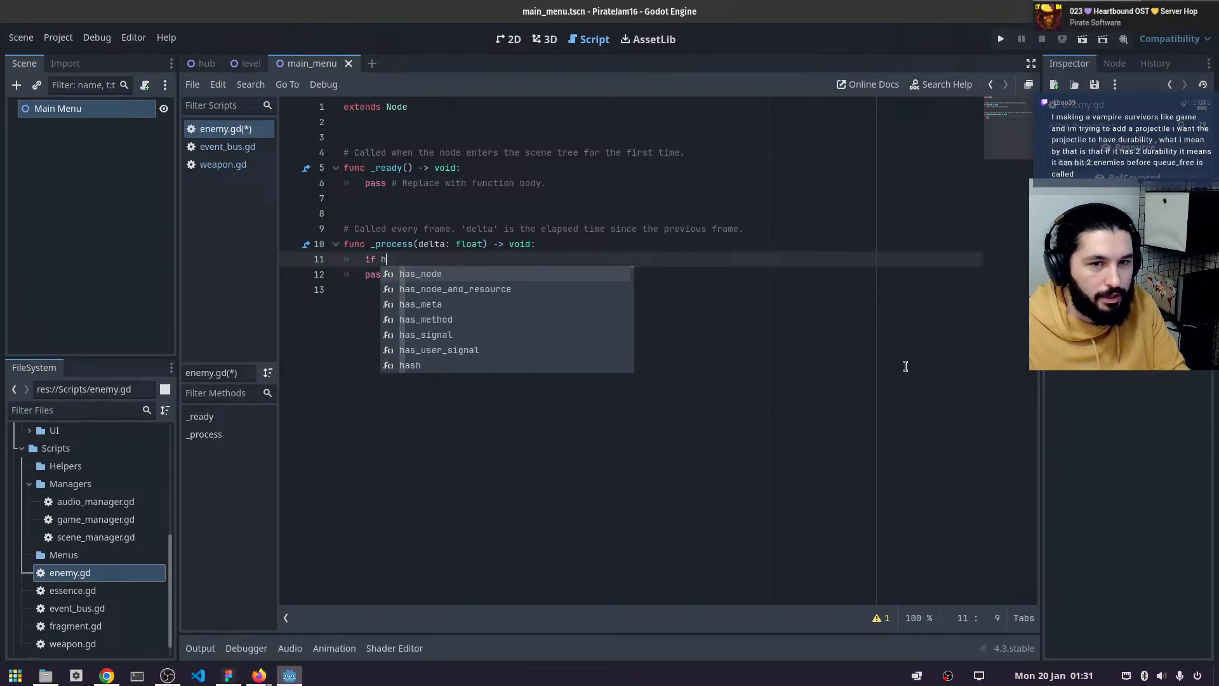
text(itB)
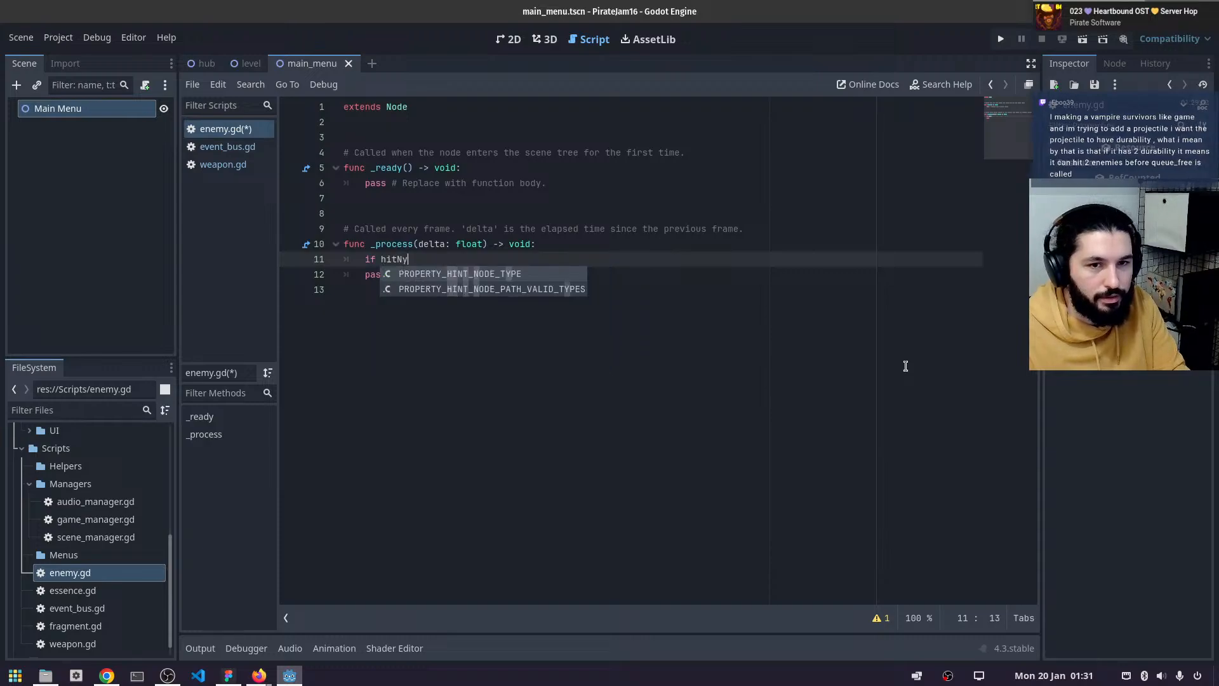
text(yP)
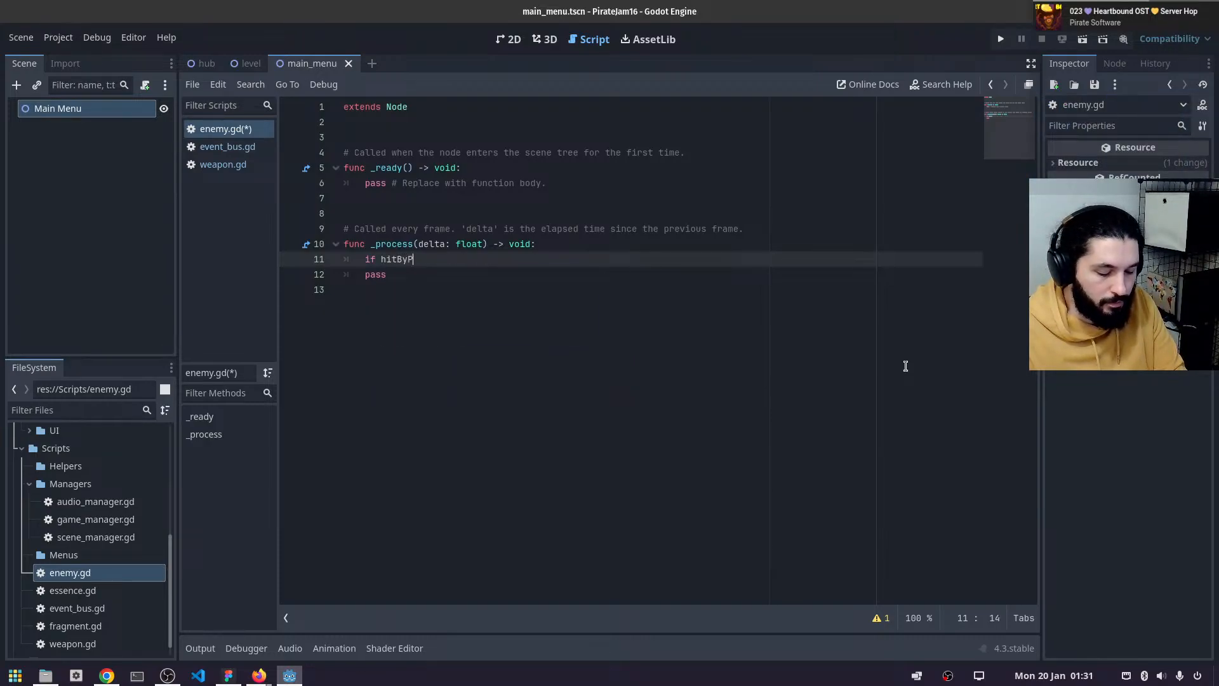
text(layerW)
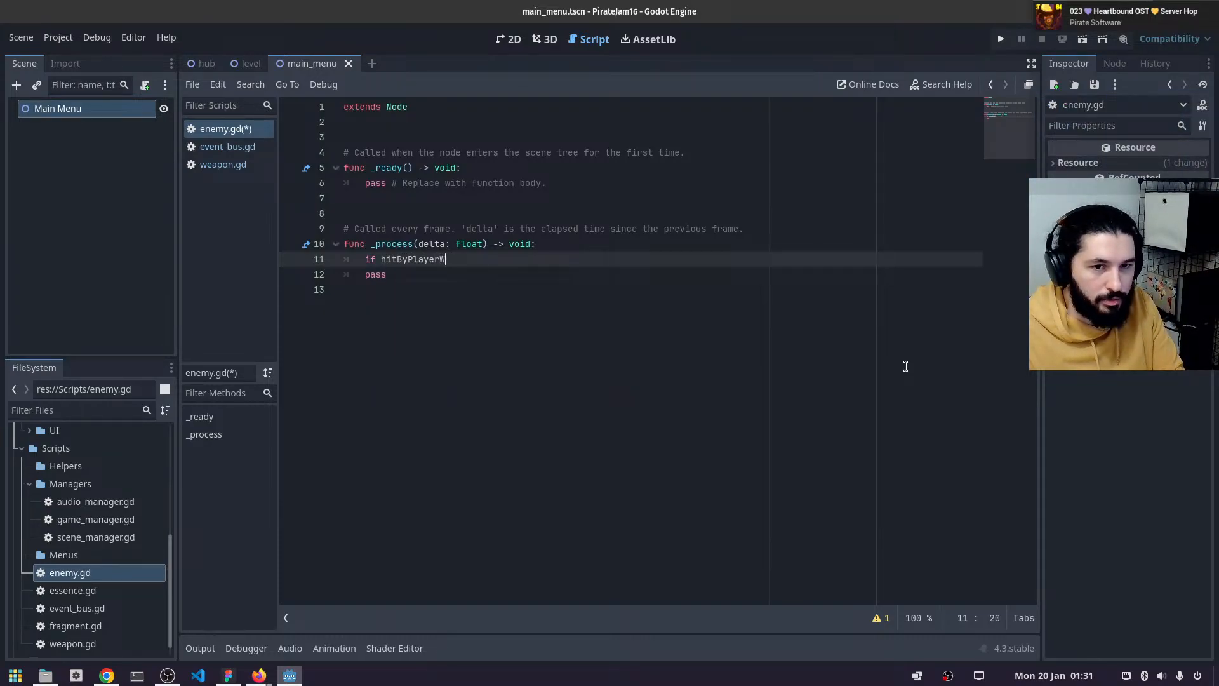
text(ep)
text(pon())
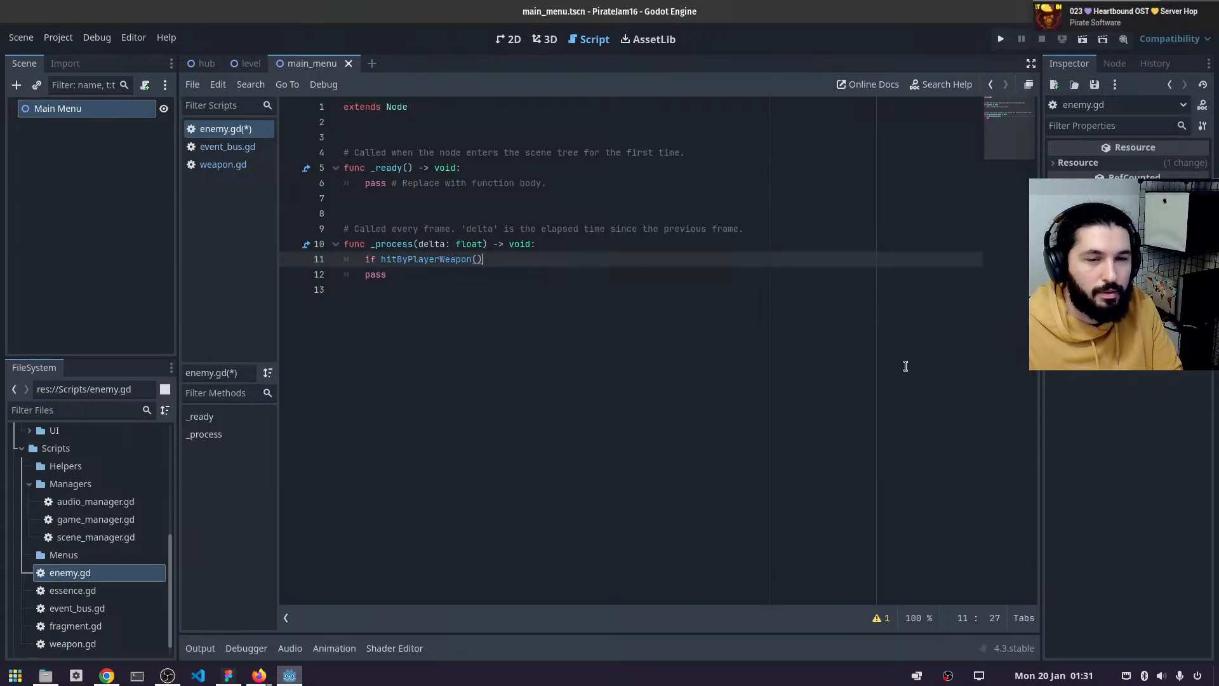
text(:)
key(Return)
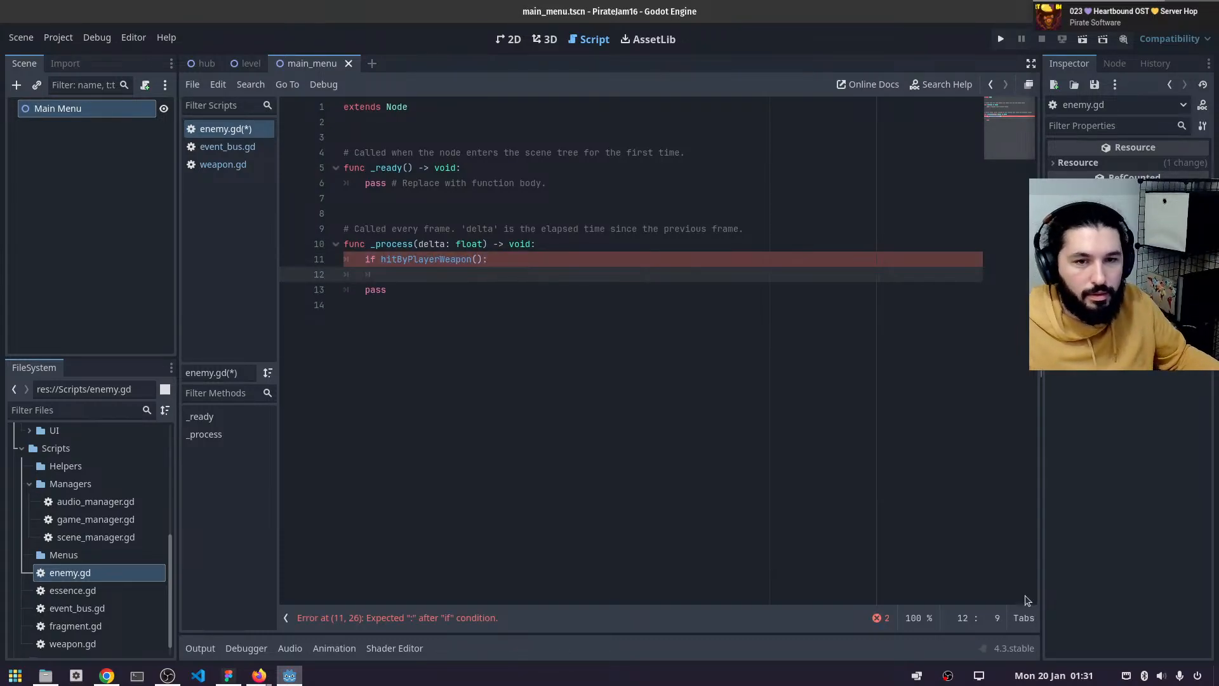
- Declare a new function, func hitByPlayerWeapon():, below _process in enemy.gd
click(366, 314)
key(Return)
key(Return)
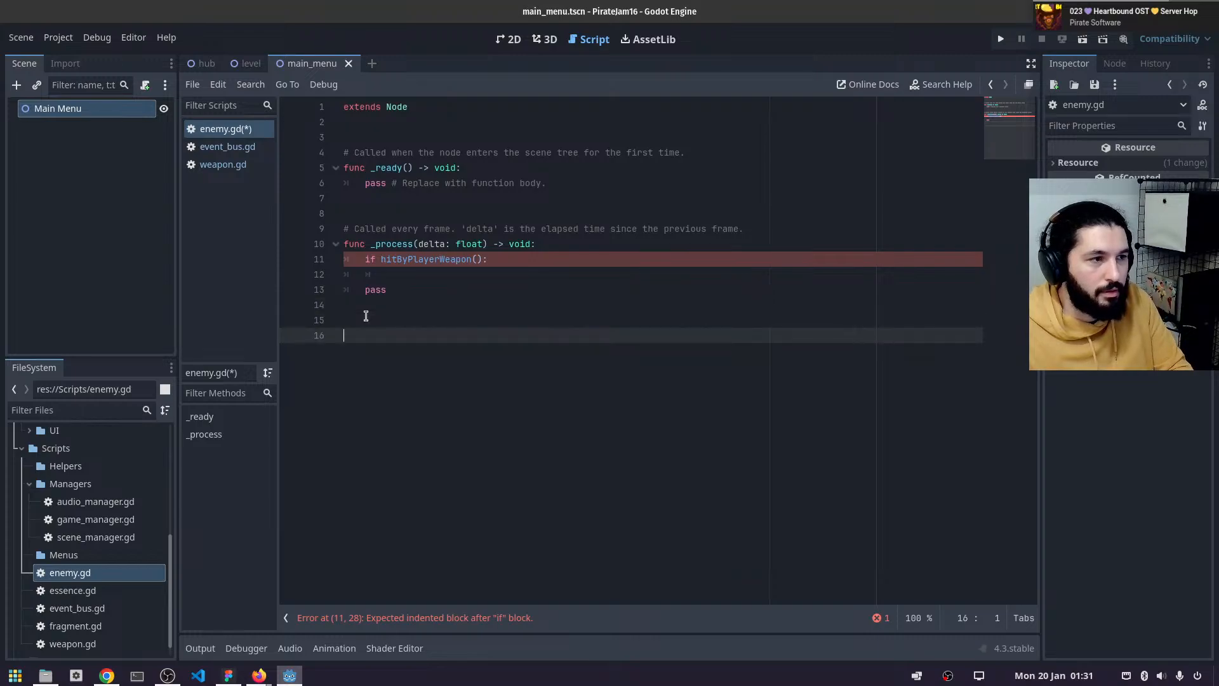
text(hitb)
key(BackSpace)
text(Ny)
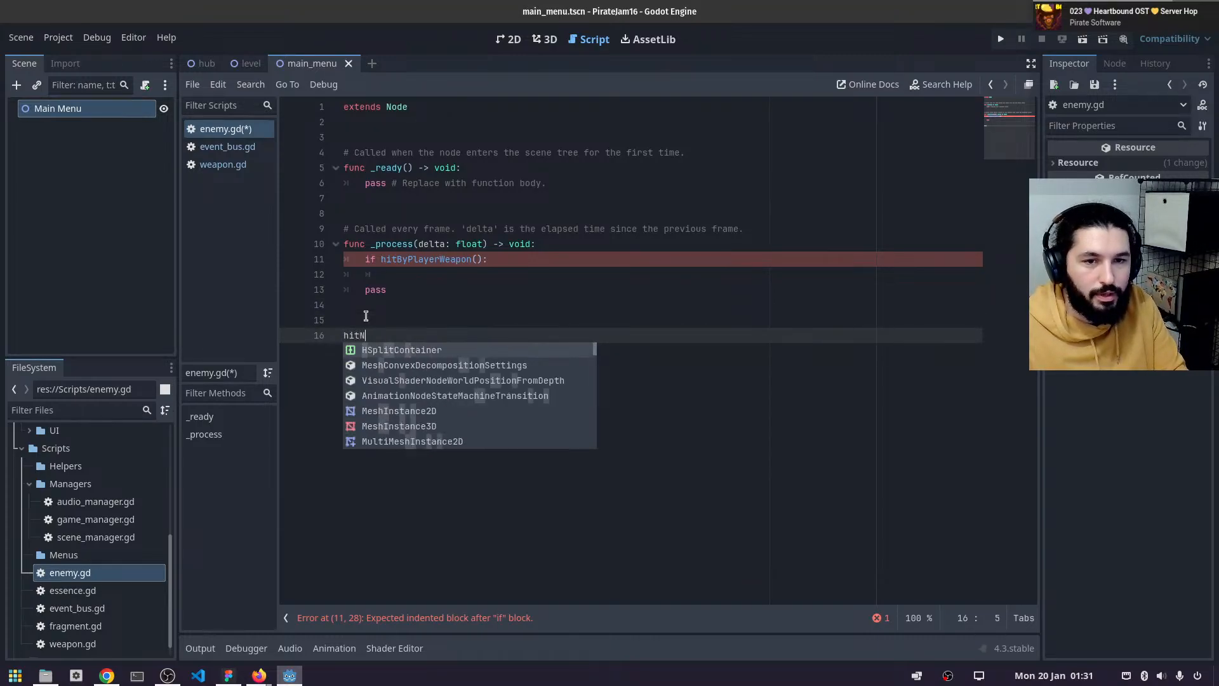
key(BackSpace)
key(BackSpace)
text(By)
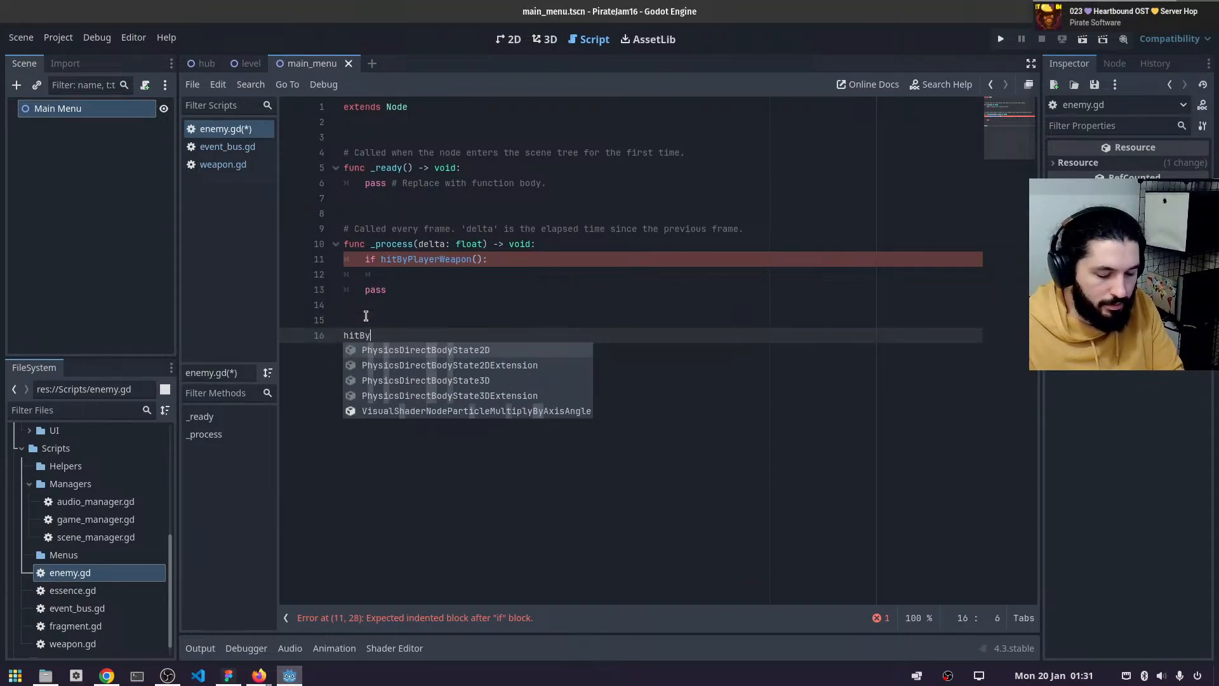
text(Player)
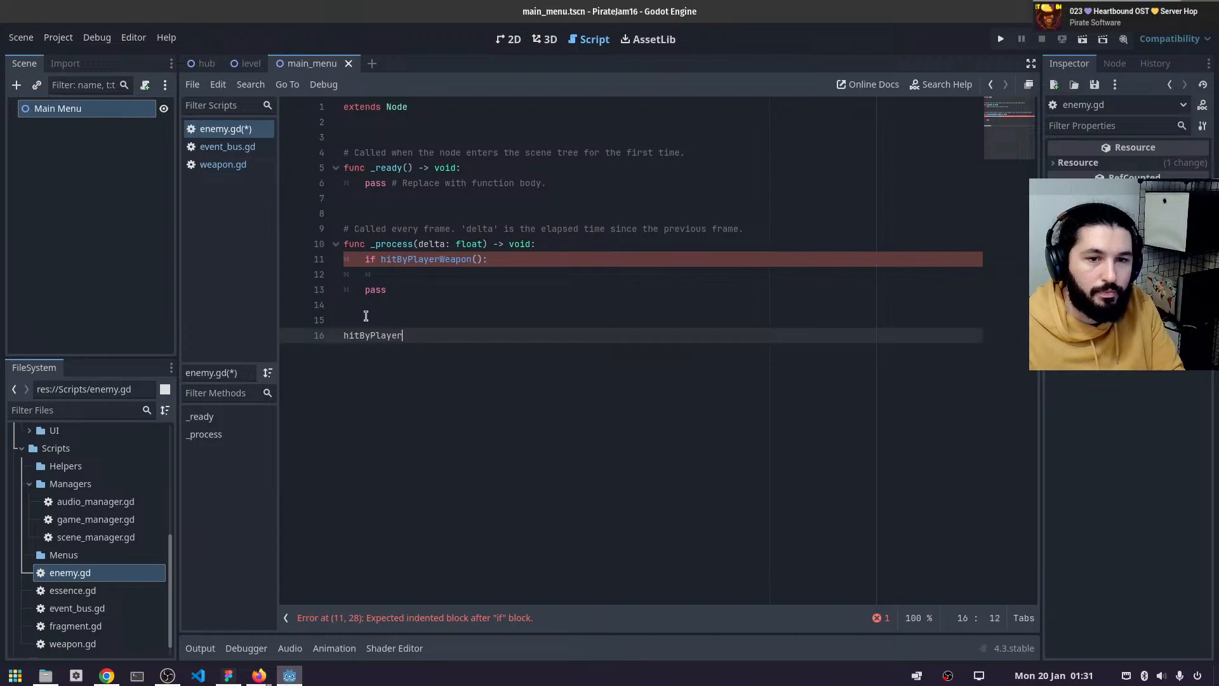
text(Weapon()
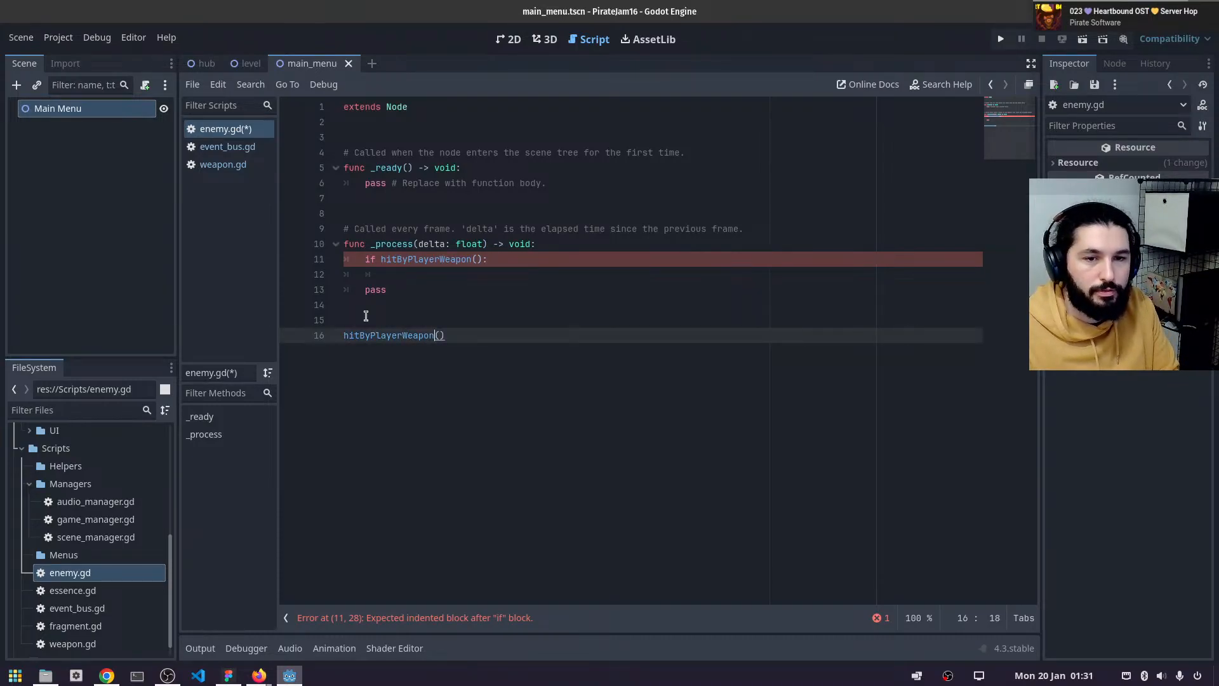
key(Left)
key(Left)
key(Left)
key(Left)
key(Left)
key(Left)
key(Left)
key(Left)
key(Left)
key(Left)
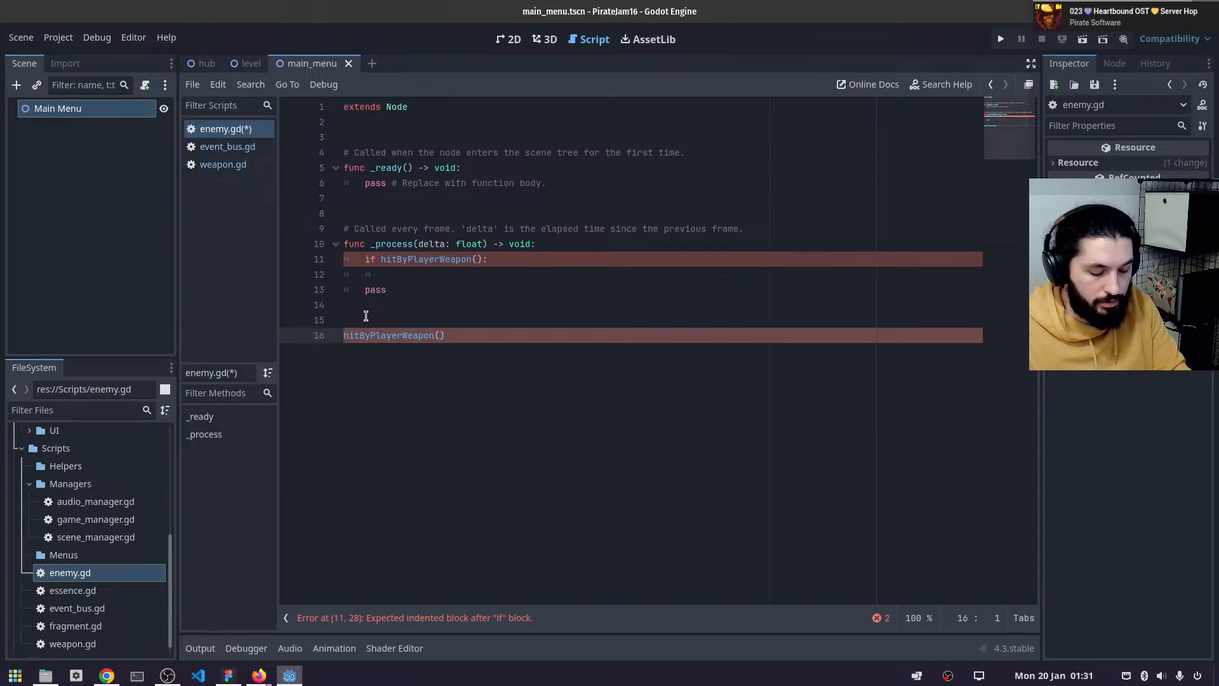
text(func)
key(End)
text(:)
key(Return)
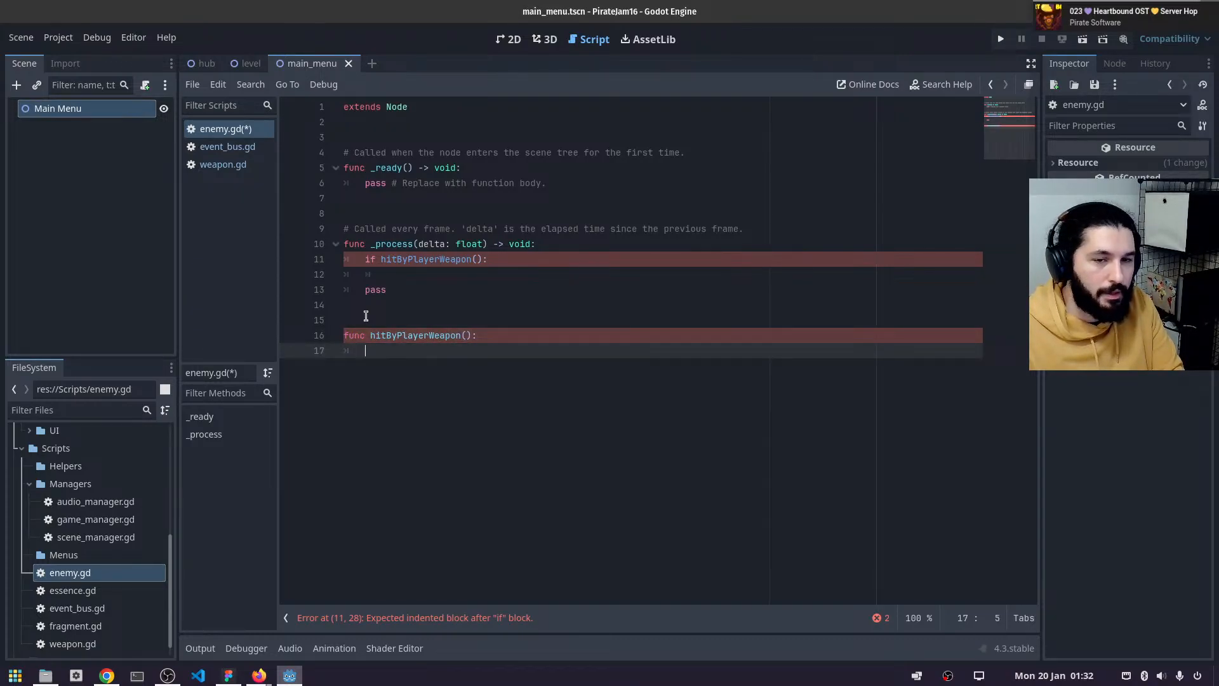
- Fill the body of hitByPlayerWeapon with the comment #testing for colliders and a pass statement
text(#tes)
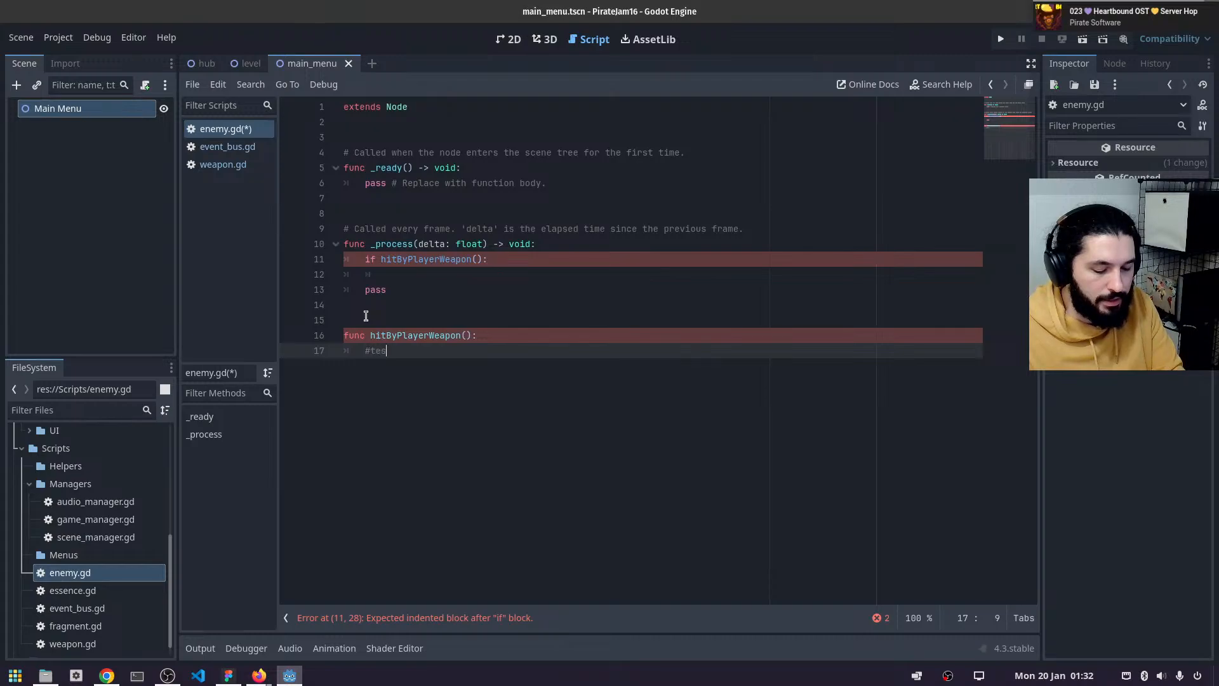
text(ting for colliders)
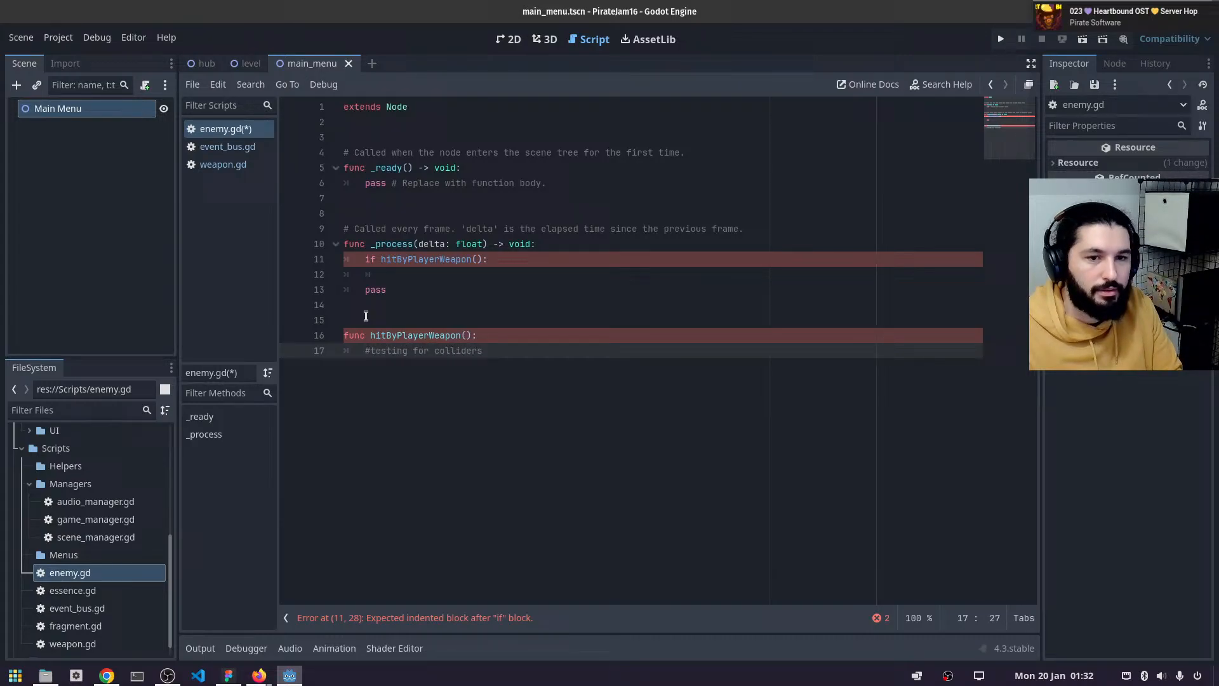
key(Return)
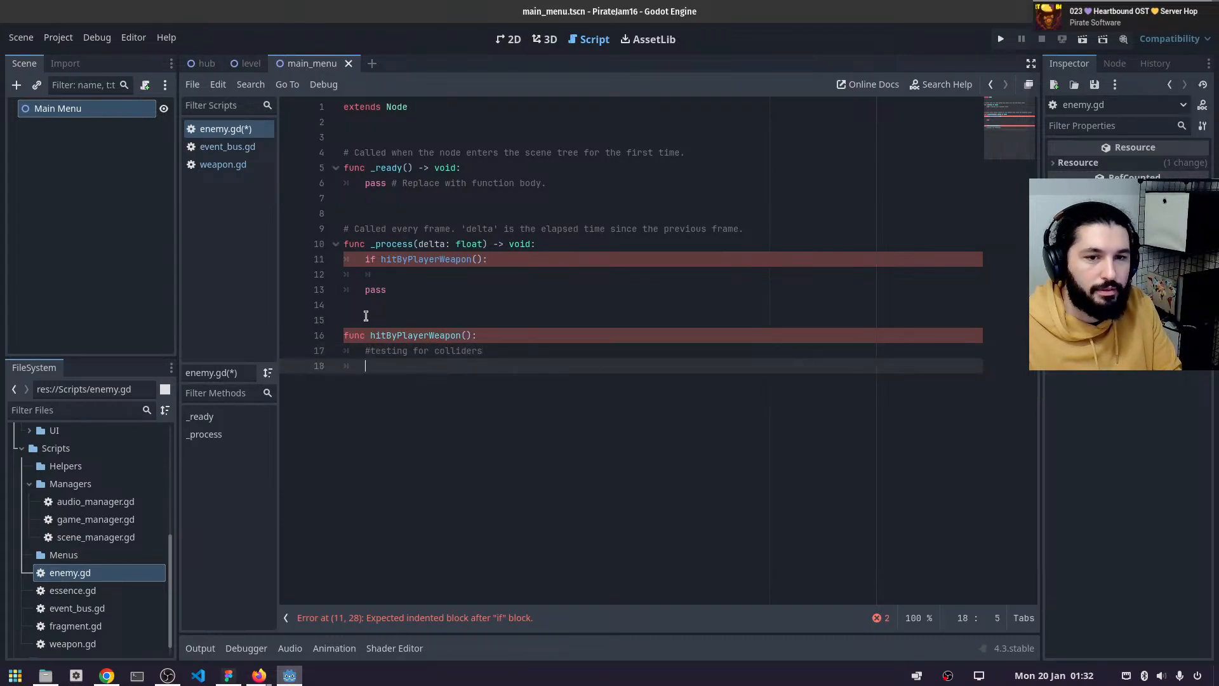
text(pass)
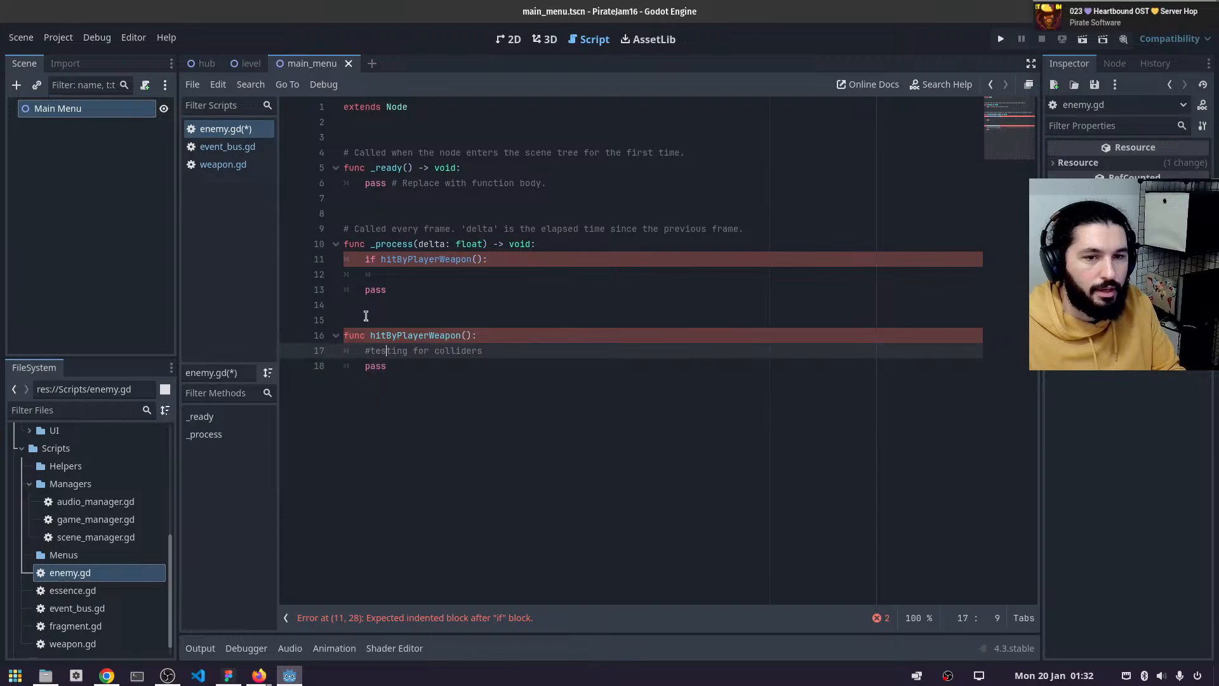
- Give the hitByPlayerWeapon function the return type -> bool
key(Up)
key(Up)
key(Up)
key(Up)
key(Down)
key(Down)
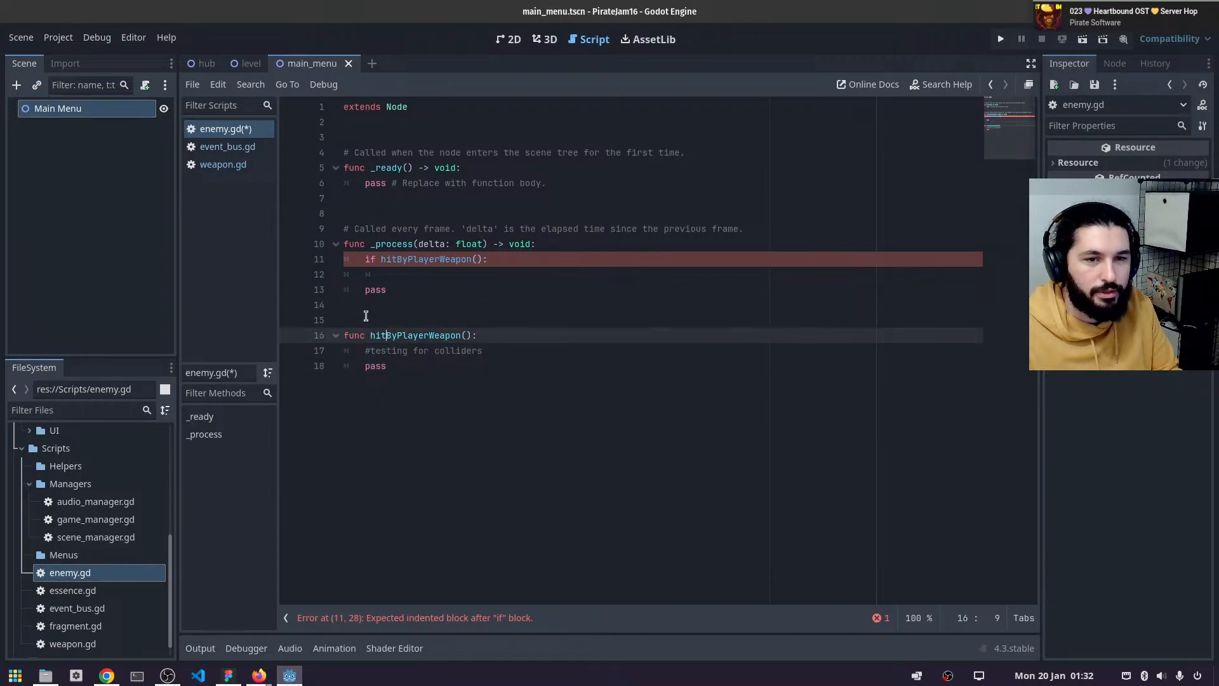
key(Right)
key(Right)
key(Right)
key(Right)
key(Right)
key(Right)
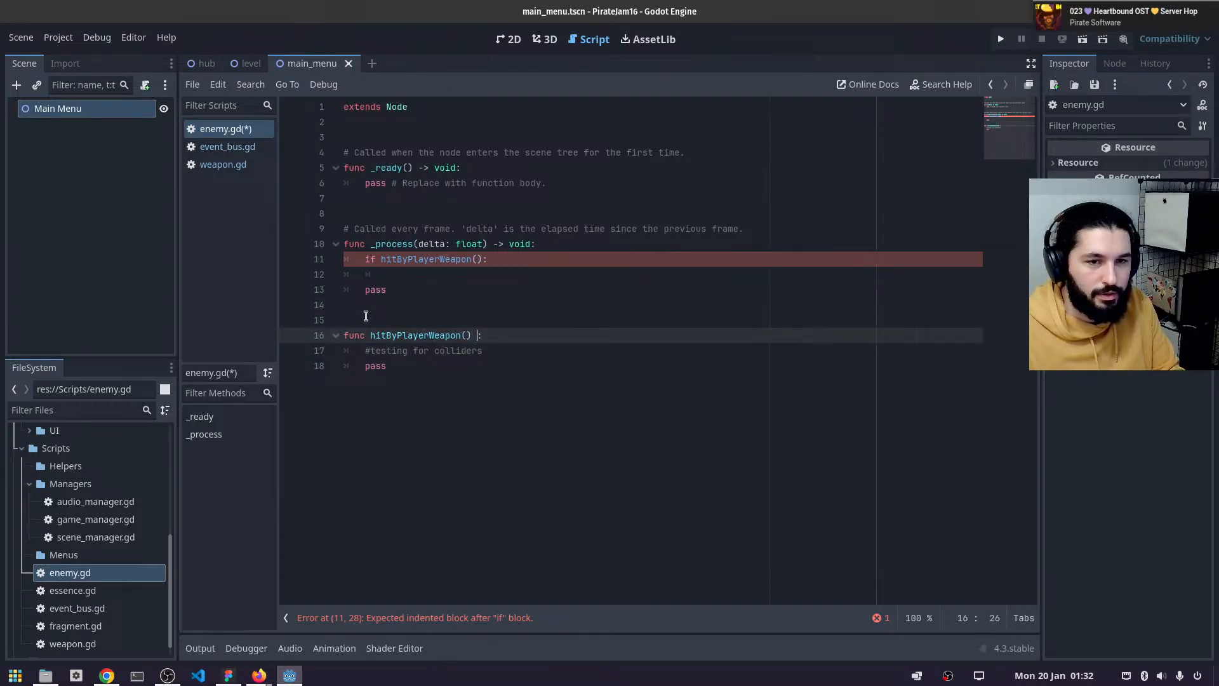
text(-> bool)
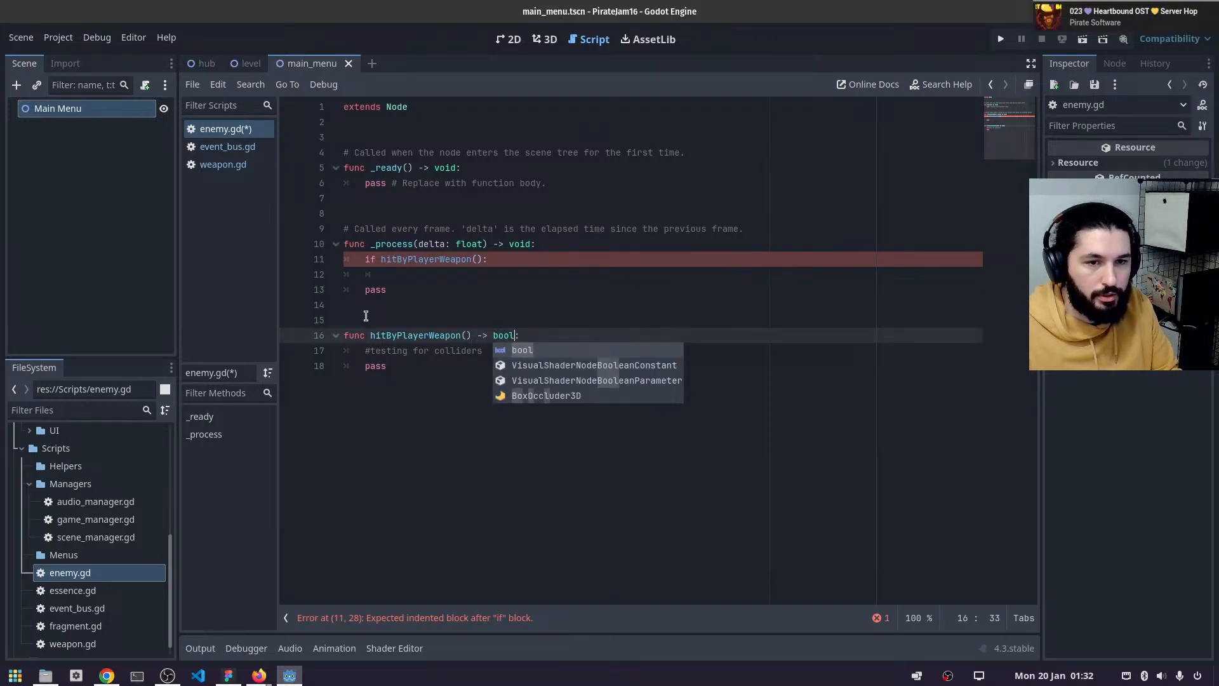
key(Escape)
- Replace the pass statement in hitByPlayerWeapon with return true
key(Down)
key(Return)
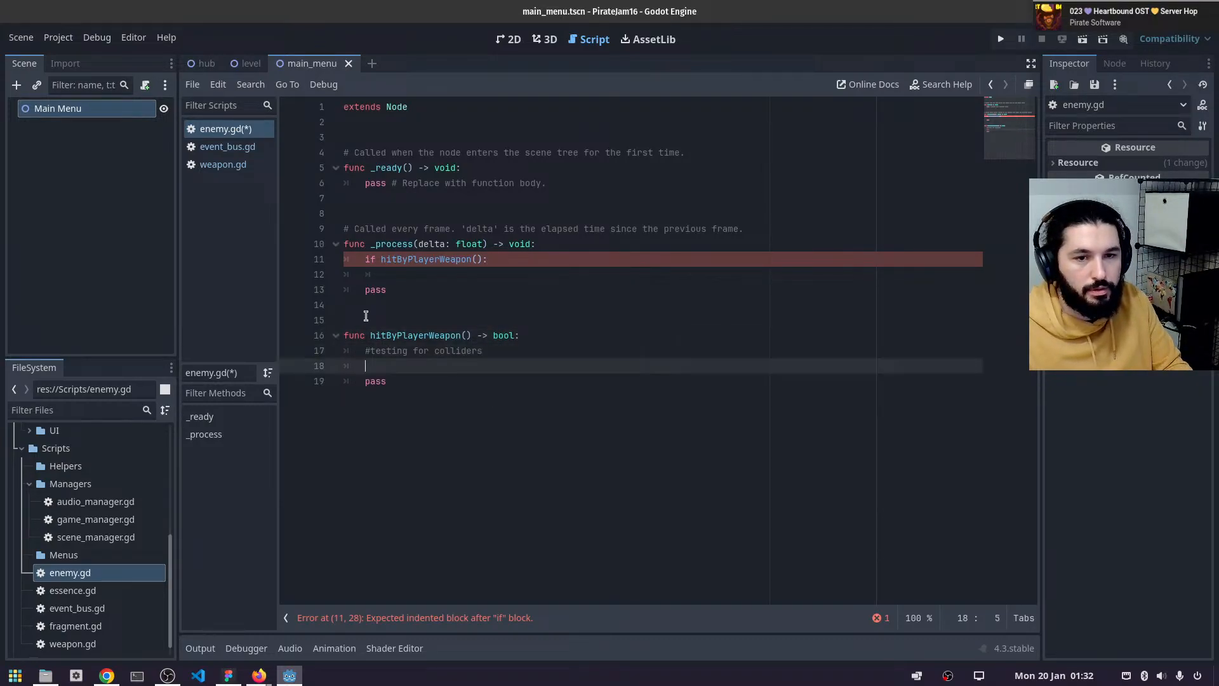
text(return tur)
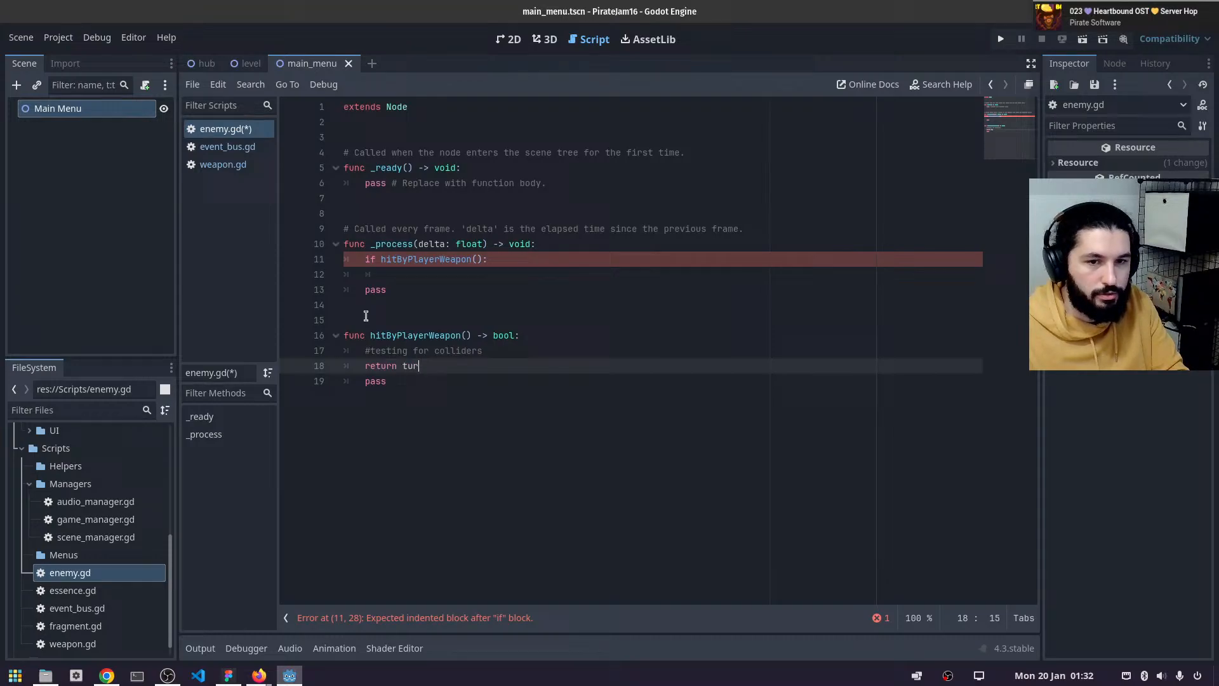
key(BackSpace)
text(rue)
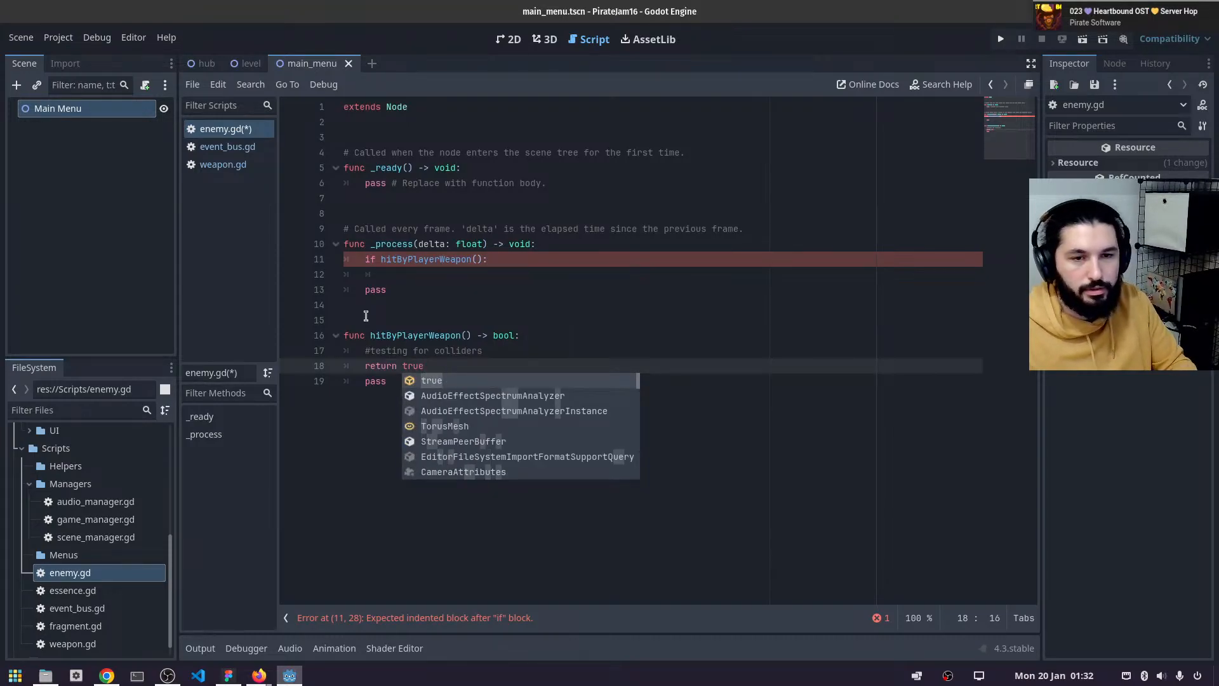
key(Delete)
key(Delete)
key(Delete)
key(Delete)
key(Delete)
key(Delete)
- Add EventBus.onHit.emit() inside the if hitByPlayerWeapon() block of _process in enemy.gd and save the script
key(Up)
key(Up)
key(Up)
key(Up)
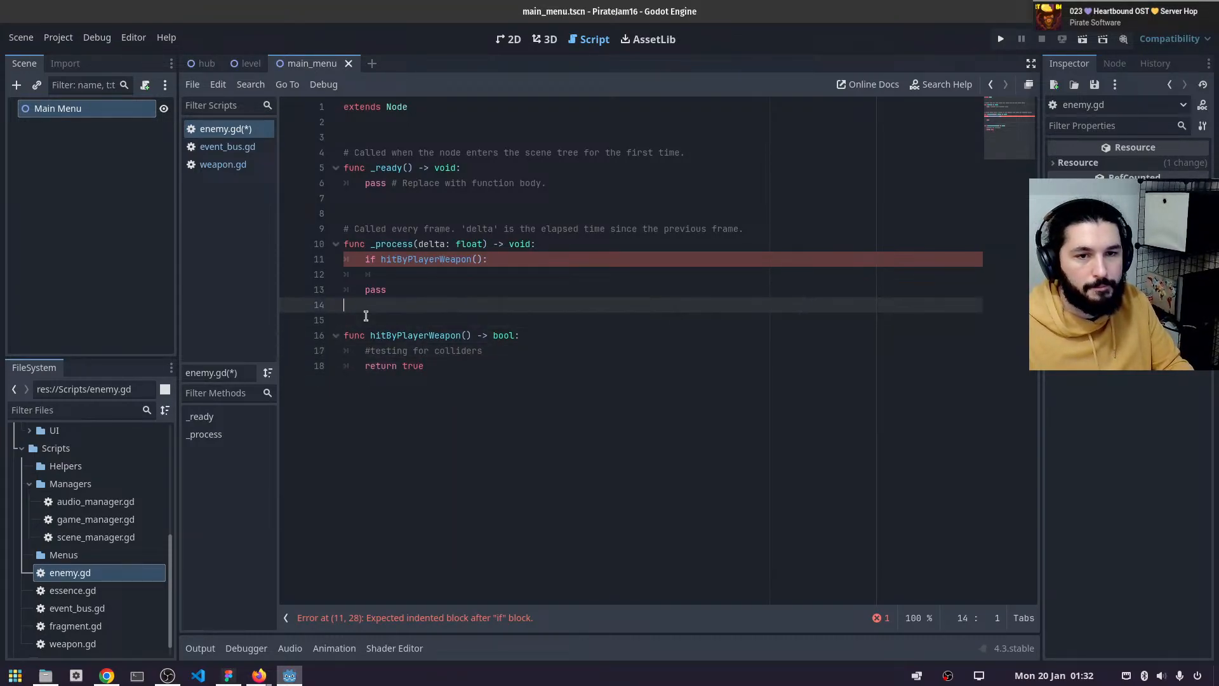
key(Up)
key(Up)
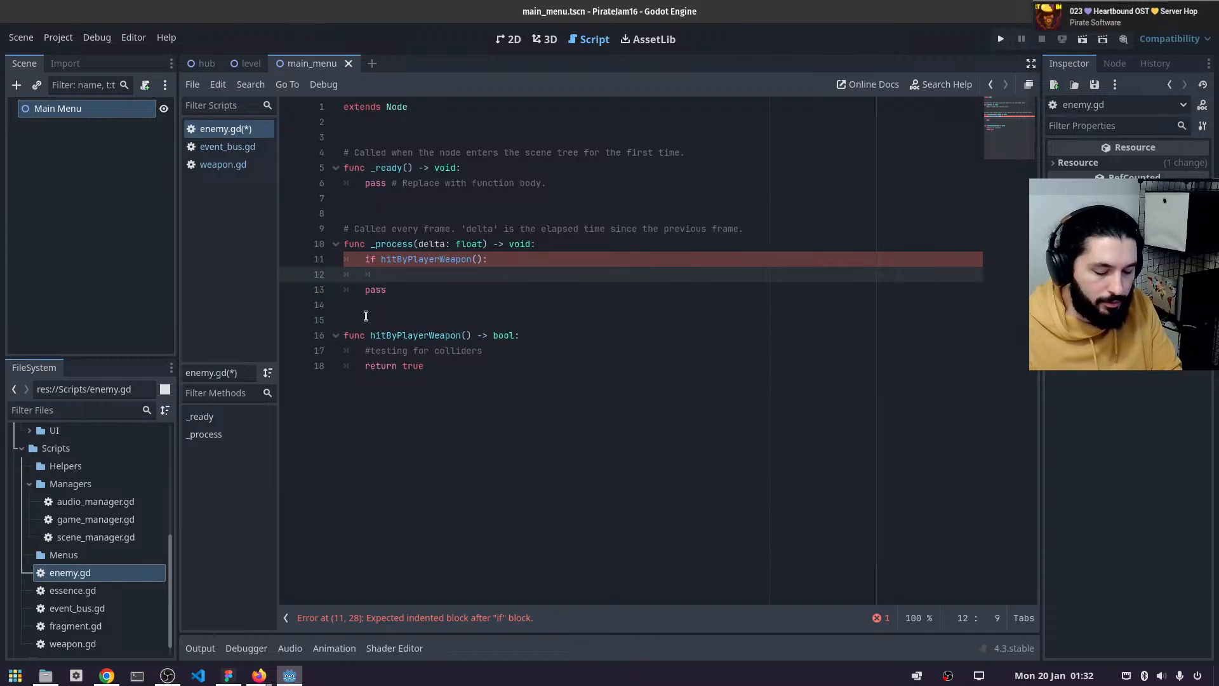
text(EventBus)
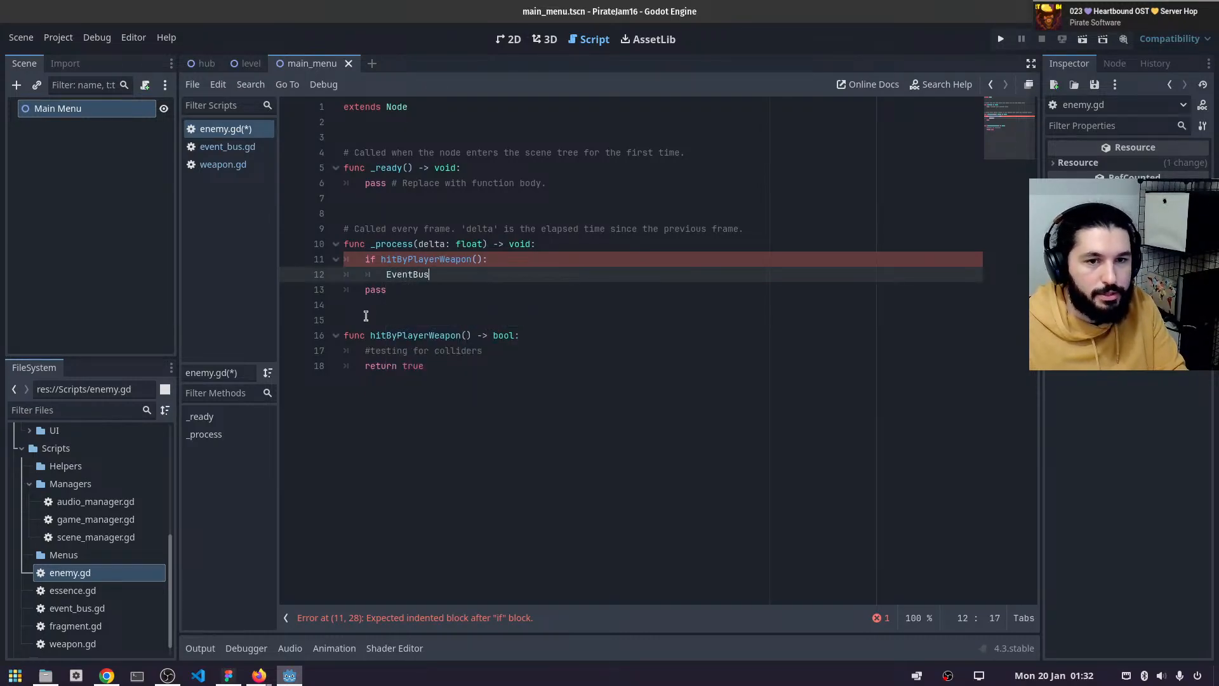
text(.)
key(Return)
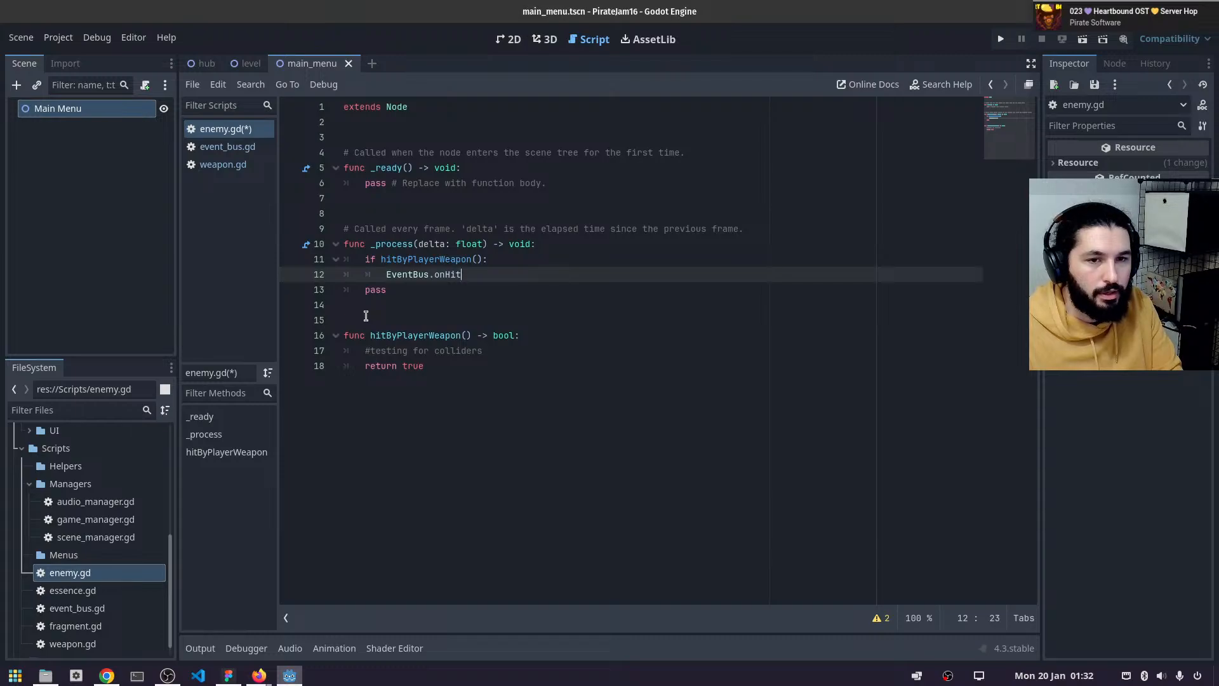
text(.emit())
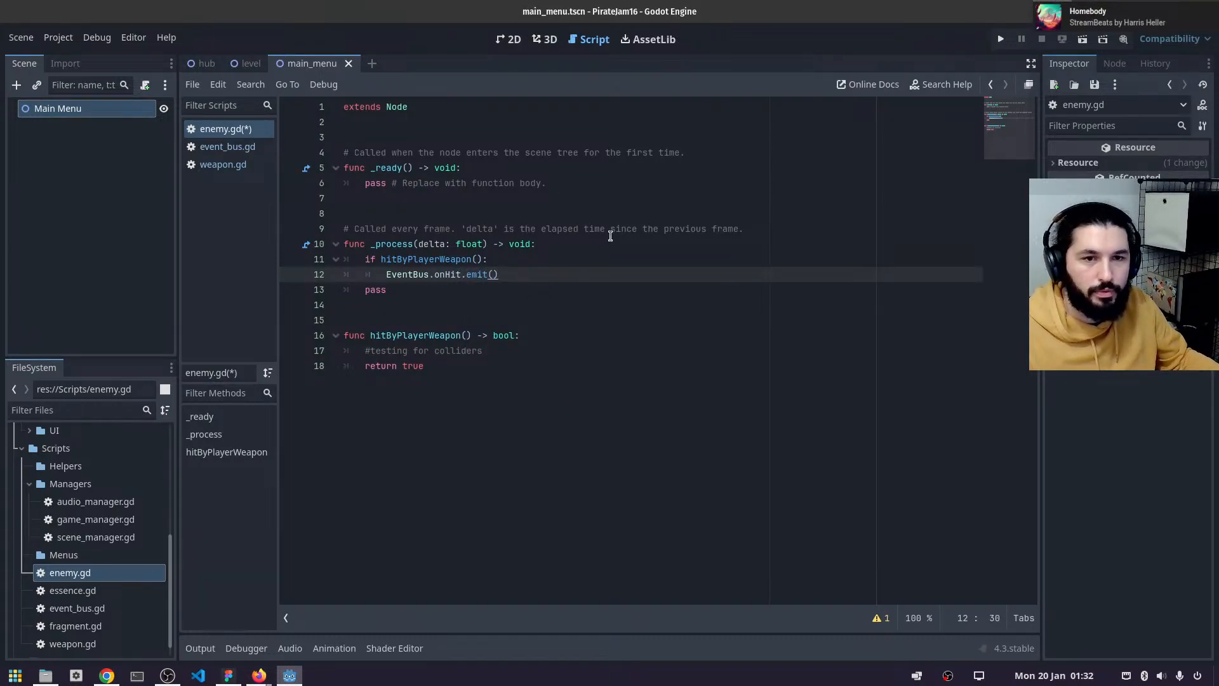
key(ctrl+s)
drag(511, 260, 541, 274)
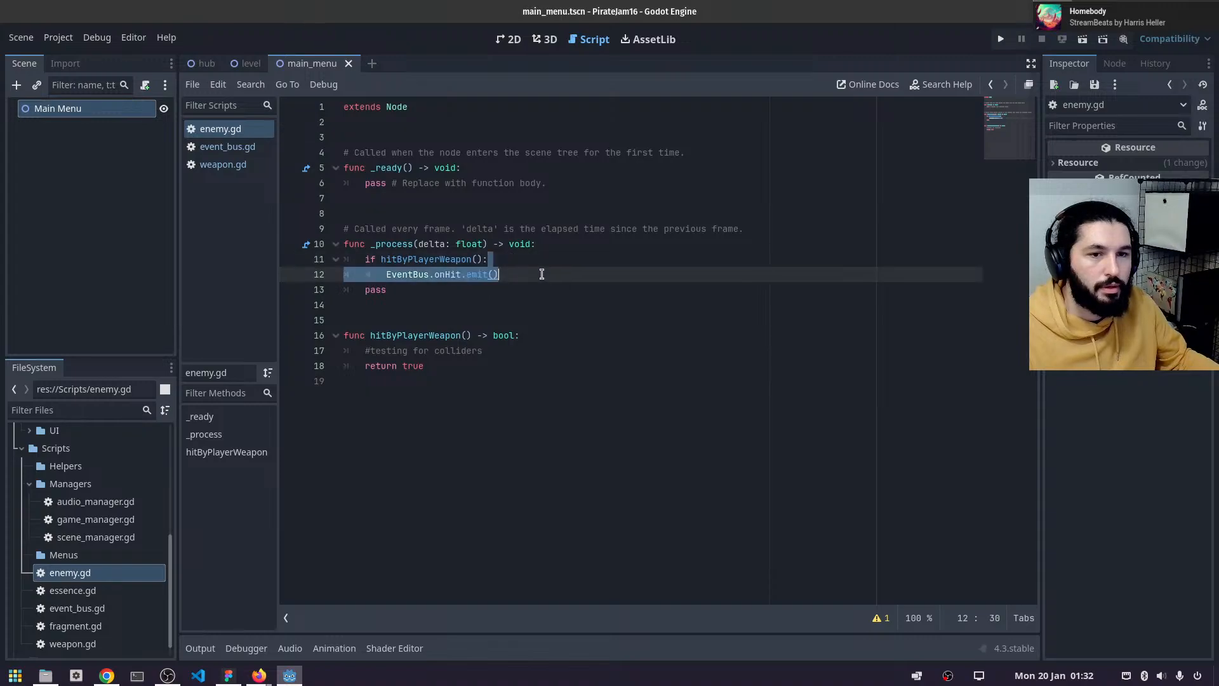
click(541, 275)
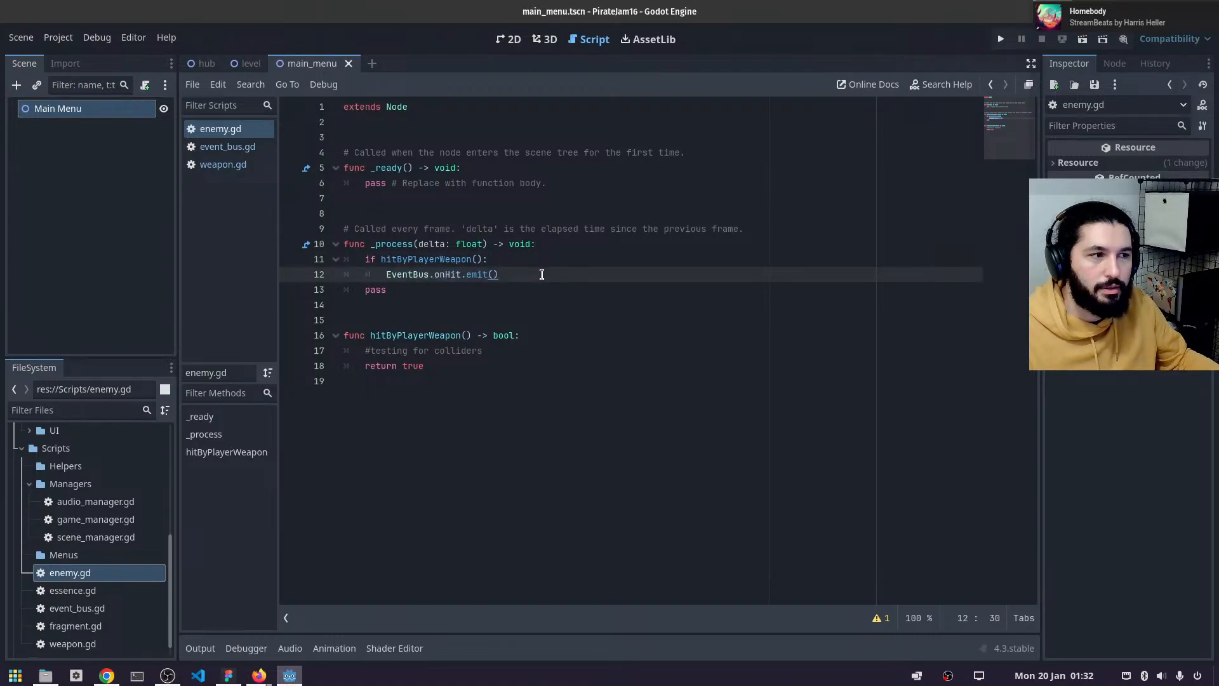
- Change the return type of hitByPlayerWeapon to CollisionObject2D
double_click(506, 335)
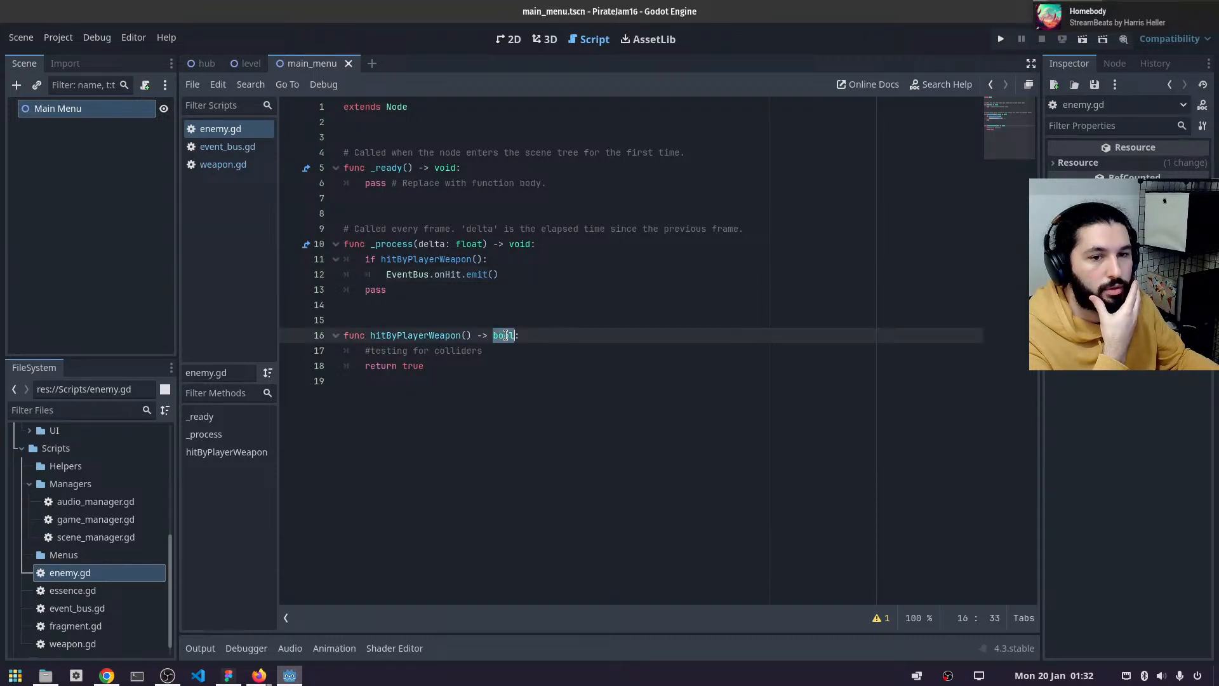
text(Col)
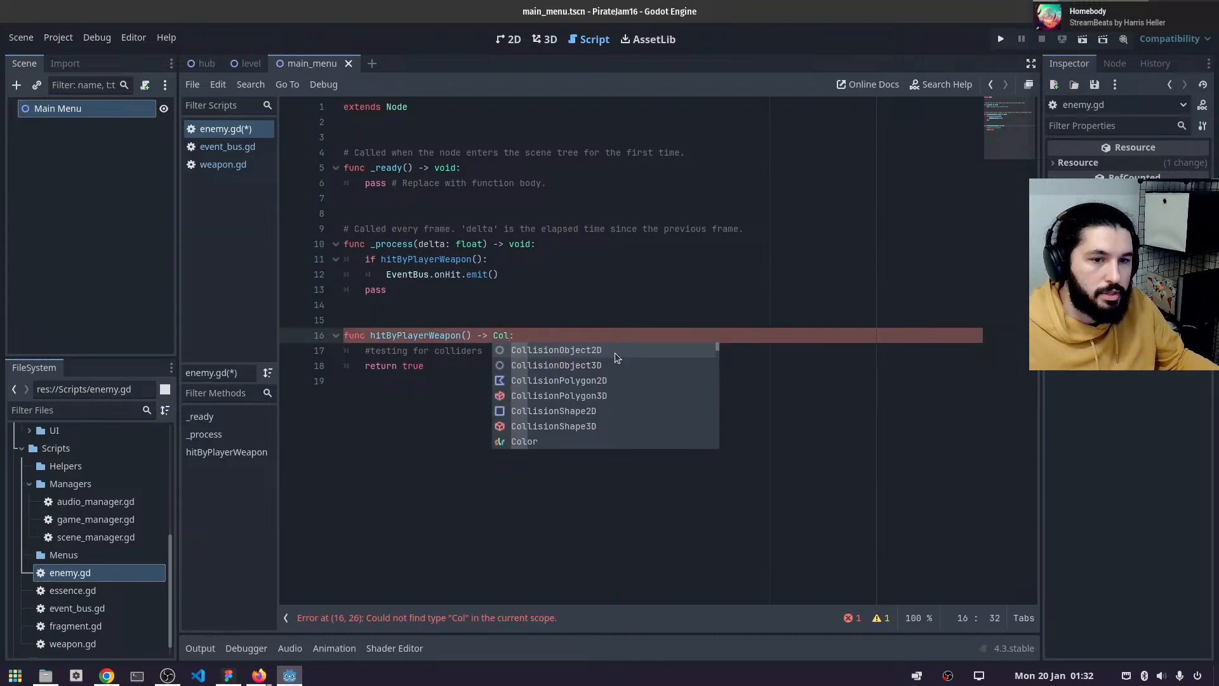
click(614, 352)
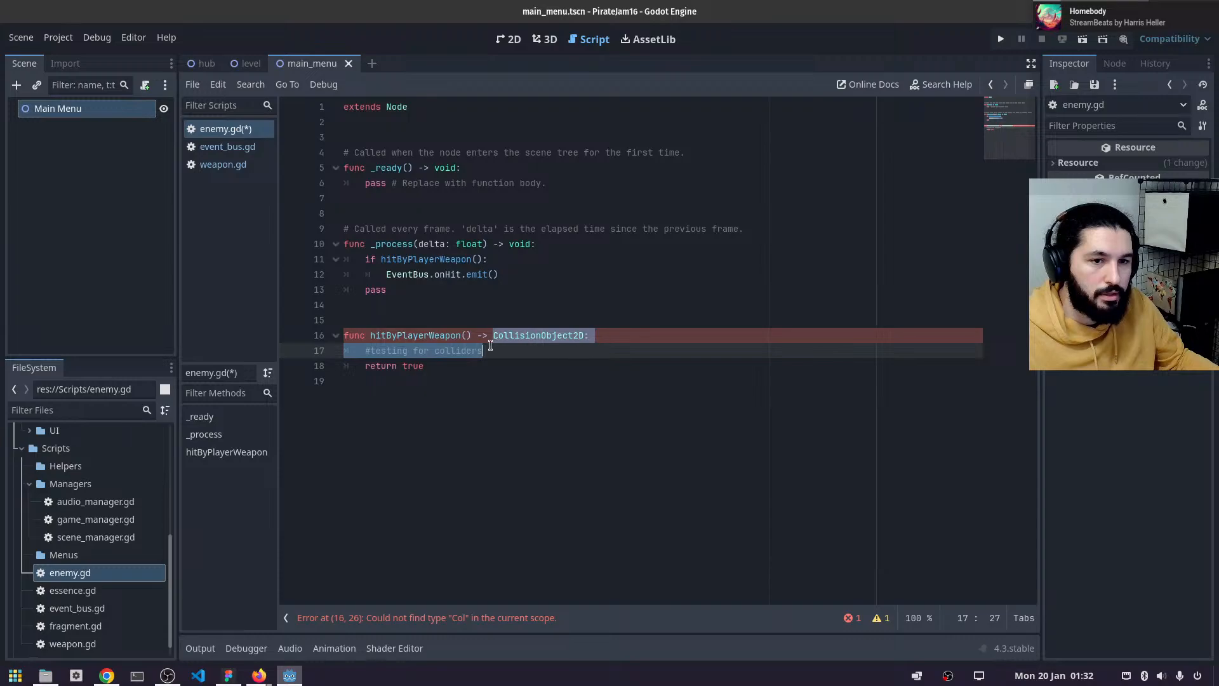
double_click(548, 340)
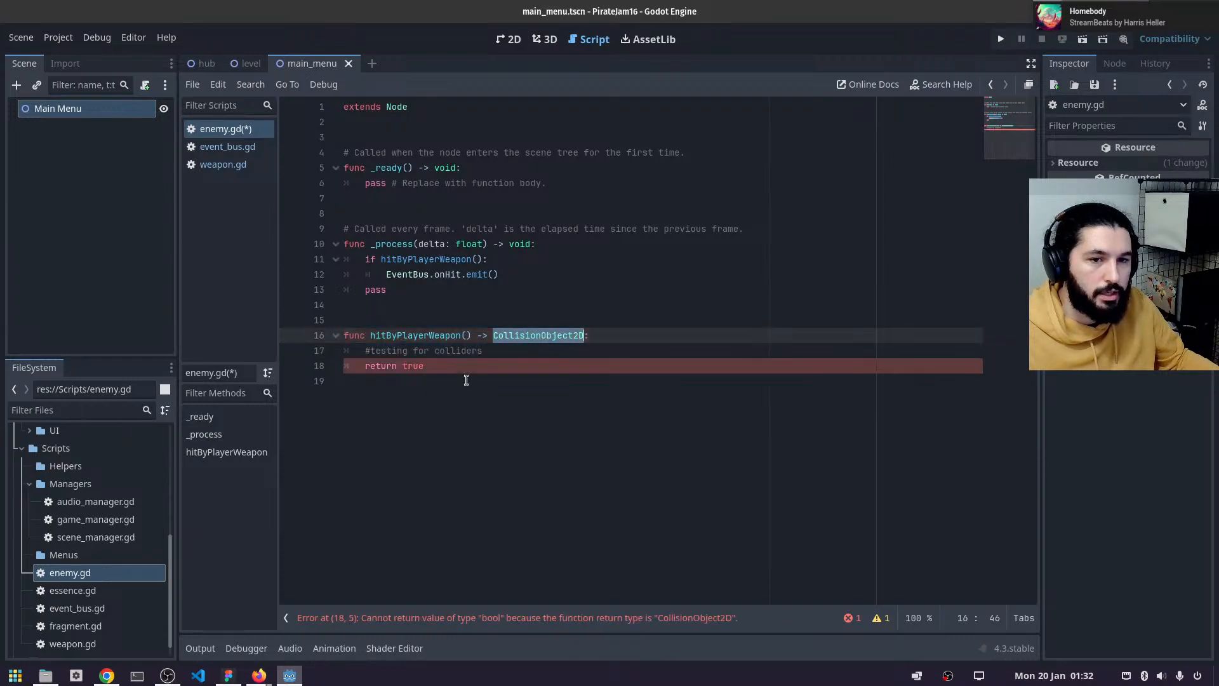
click(419, 366)
double_click(412, 366)
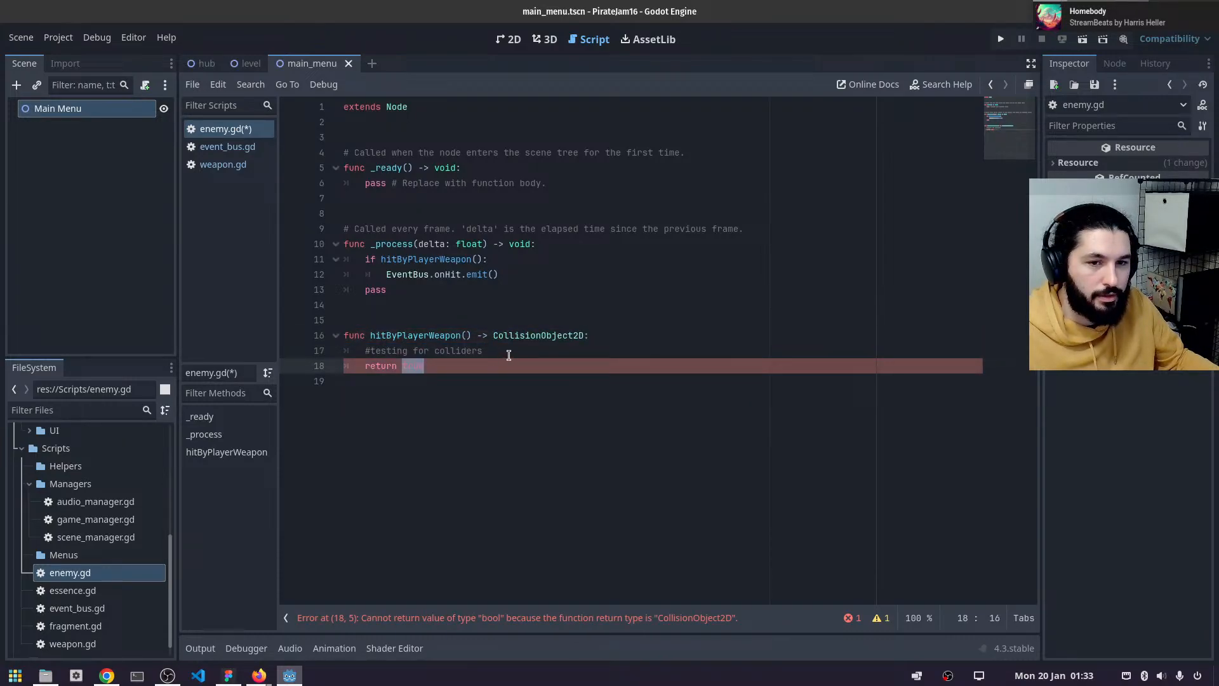
- Pass CollisionObject2D as the argument of the EventBus.onHit.emit() call in _process
click(478, 259)
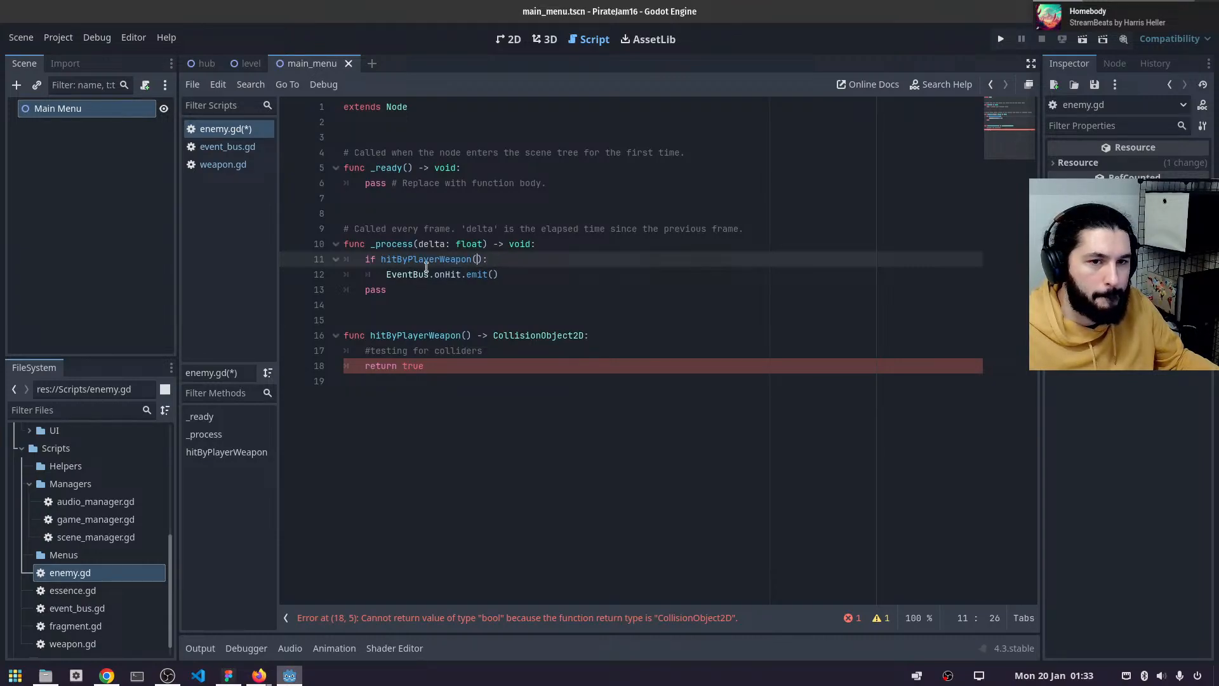
drag(381, 259, 366, 259)
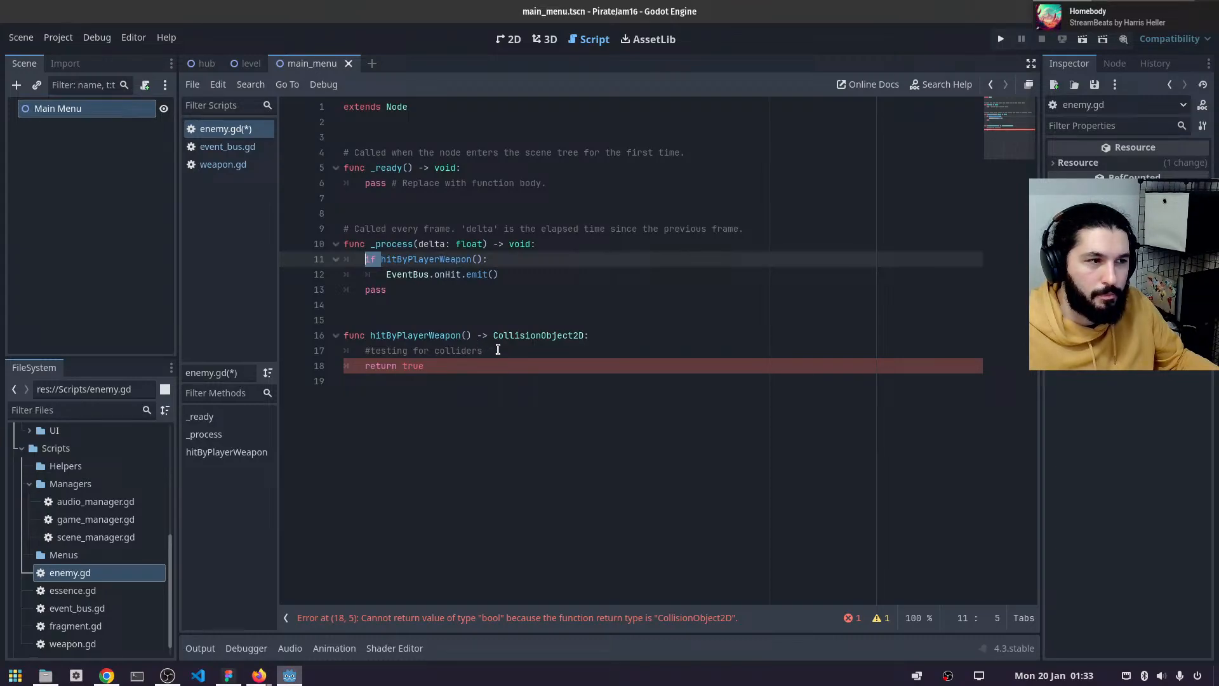
click(493, 275)
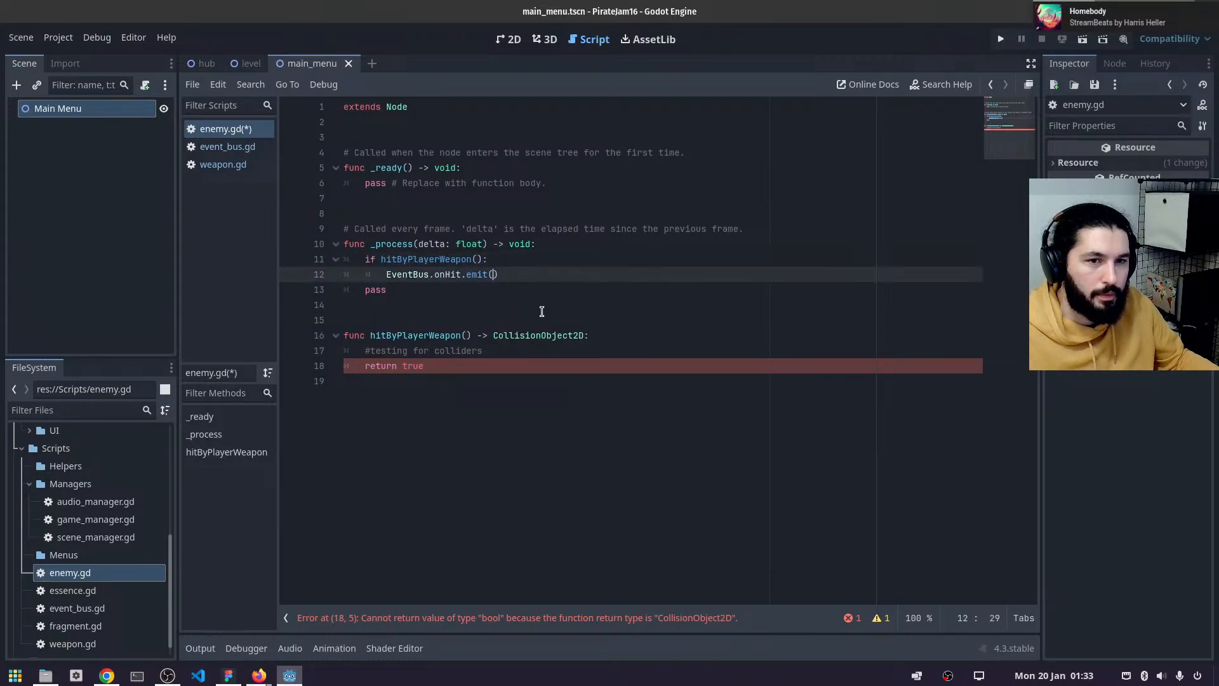
double_click(556, 330)
key(ctrl+c)
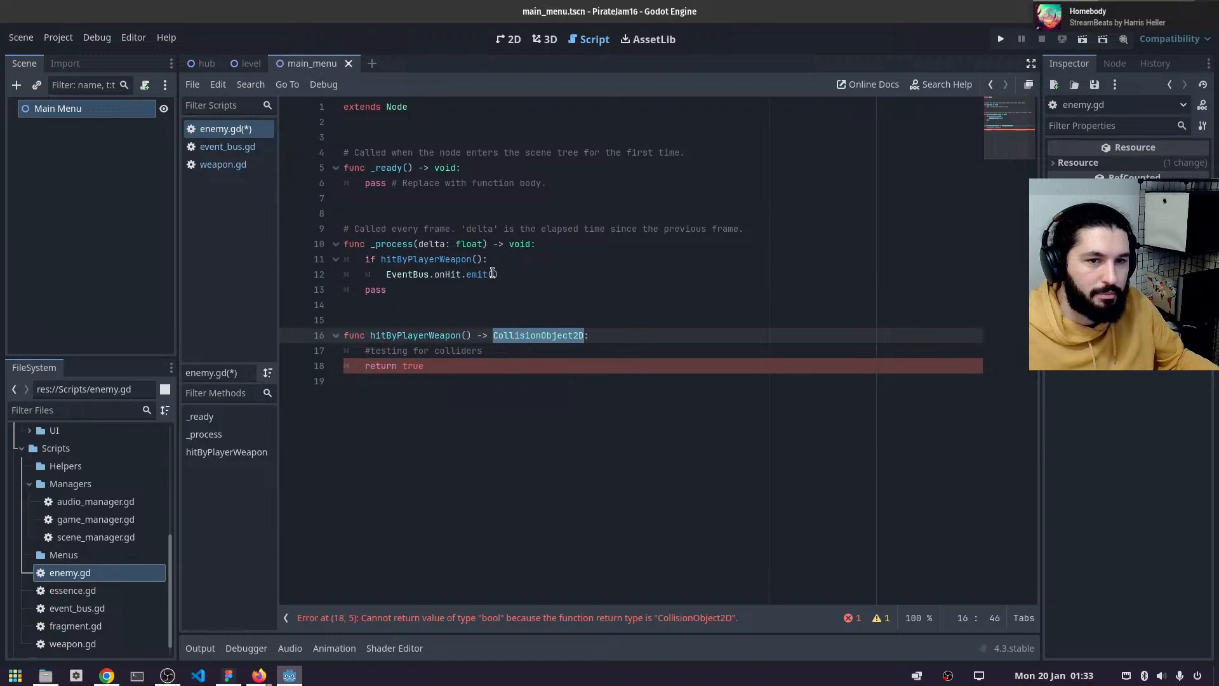
click(493, 274)
key(ctrl+v)
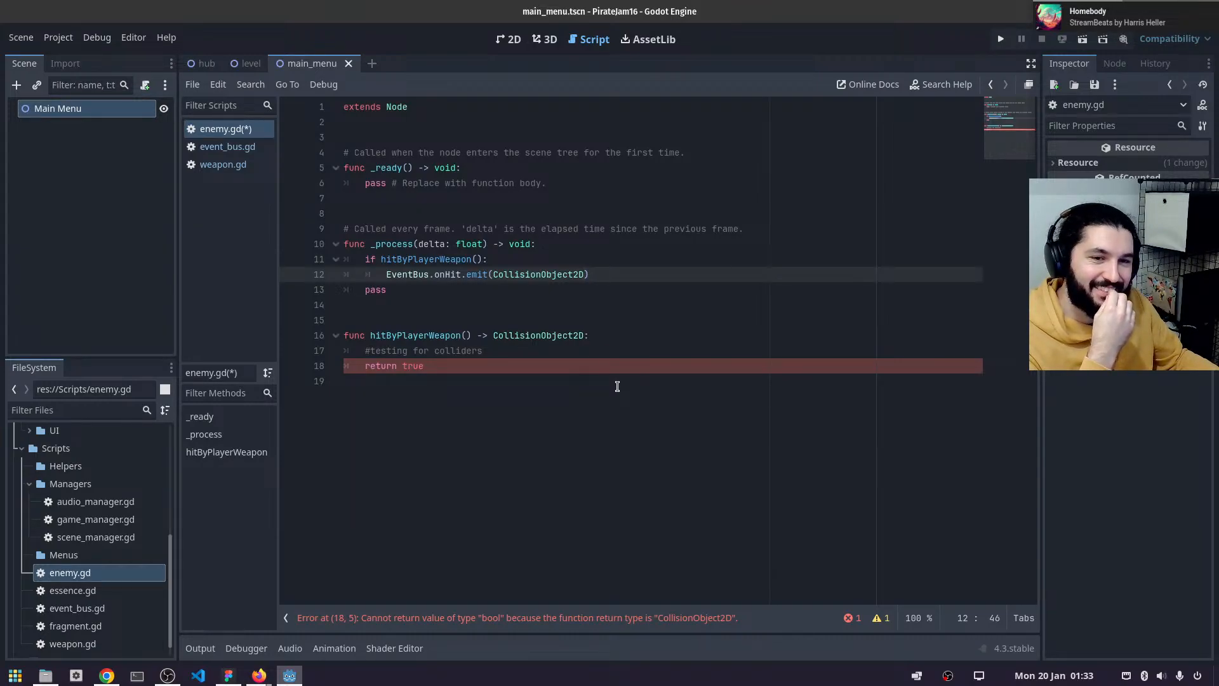
- Open weapon.gd and insert a line reading EventBus at the beginning of the _ready function body
click(223, 165)
click(482, 170)
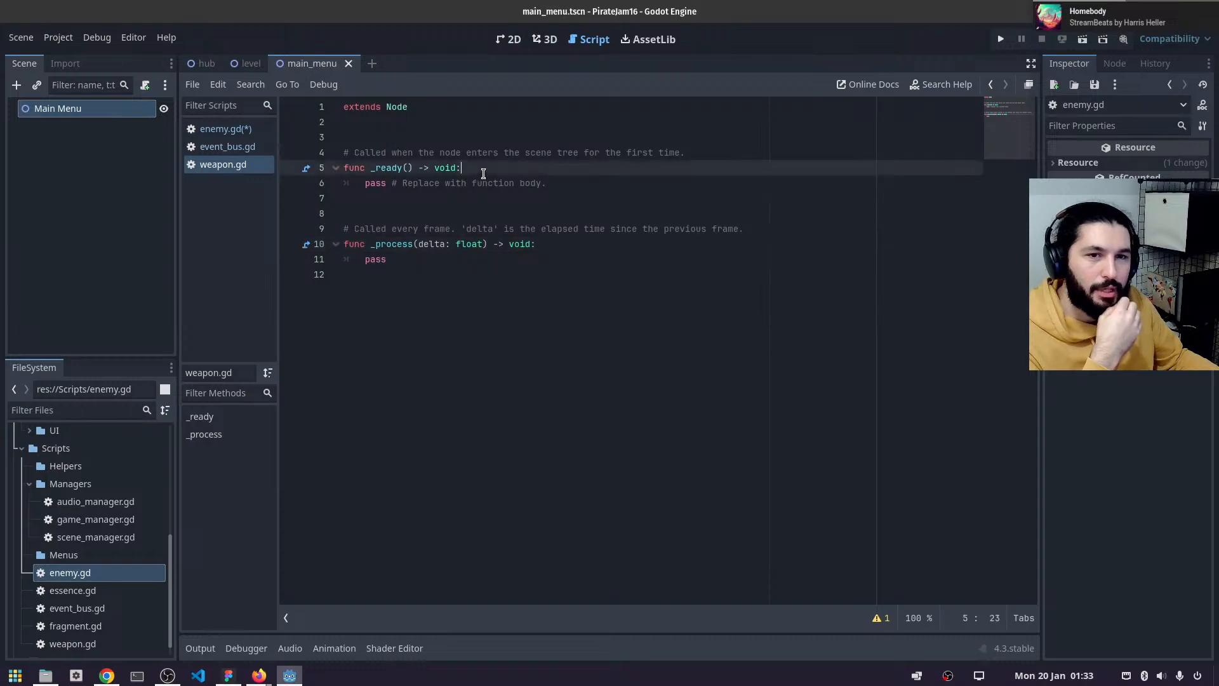
key(Return)
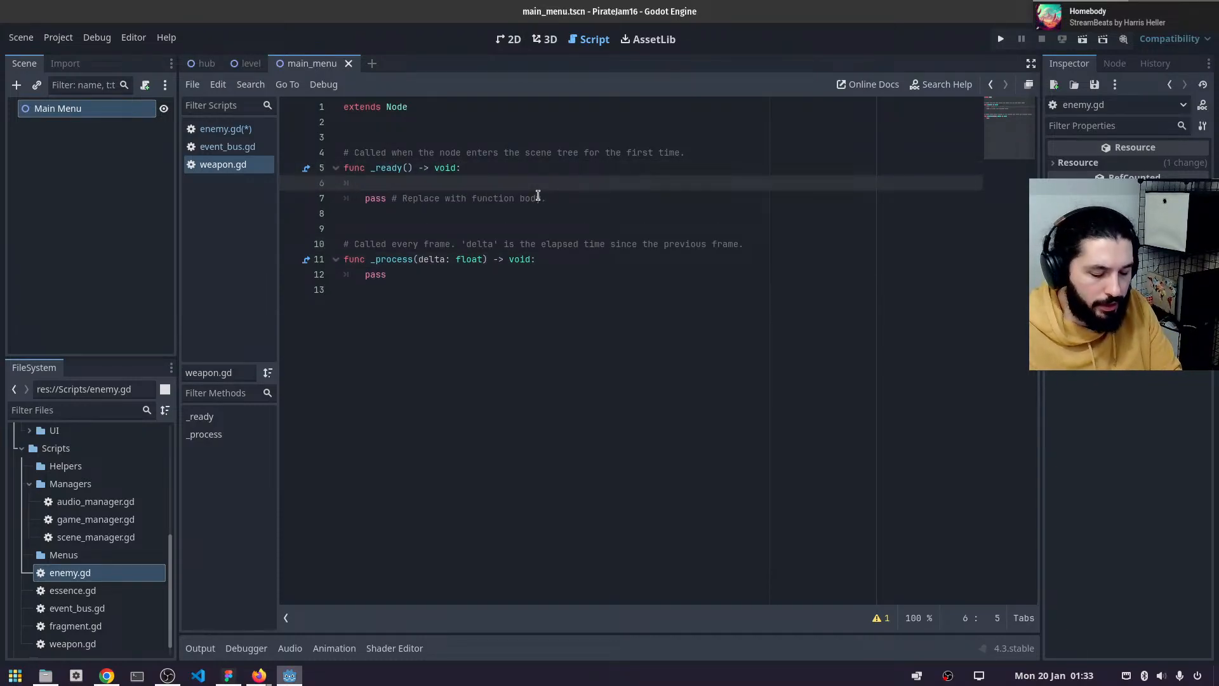
text(EventBus)
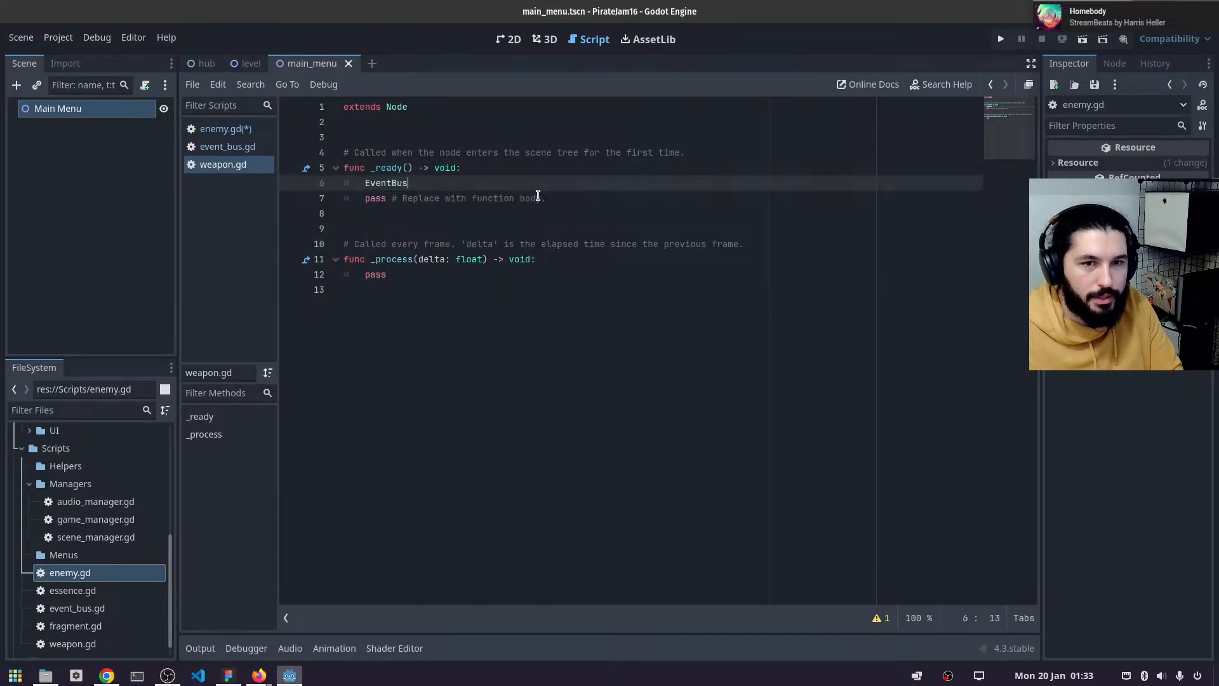
text(.connect()
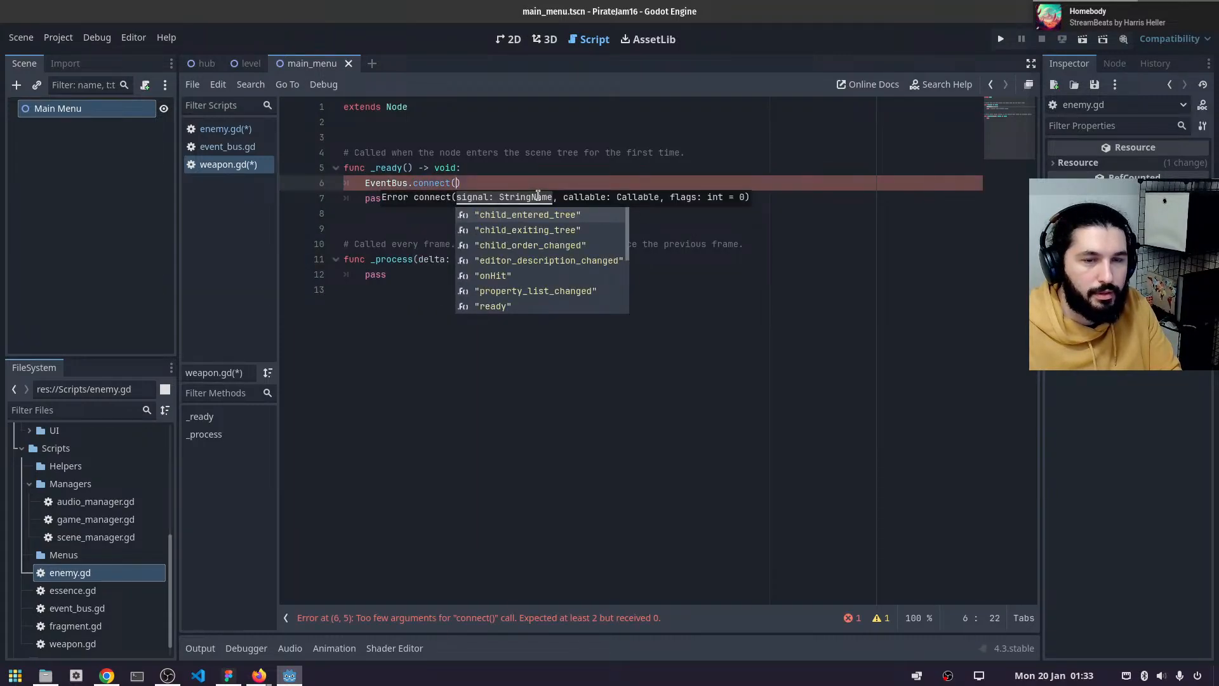
key(BackSpace)
text(.()
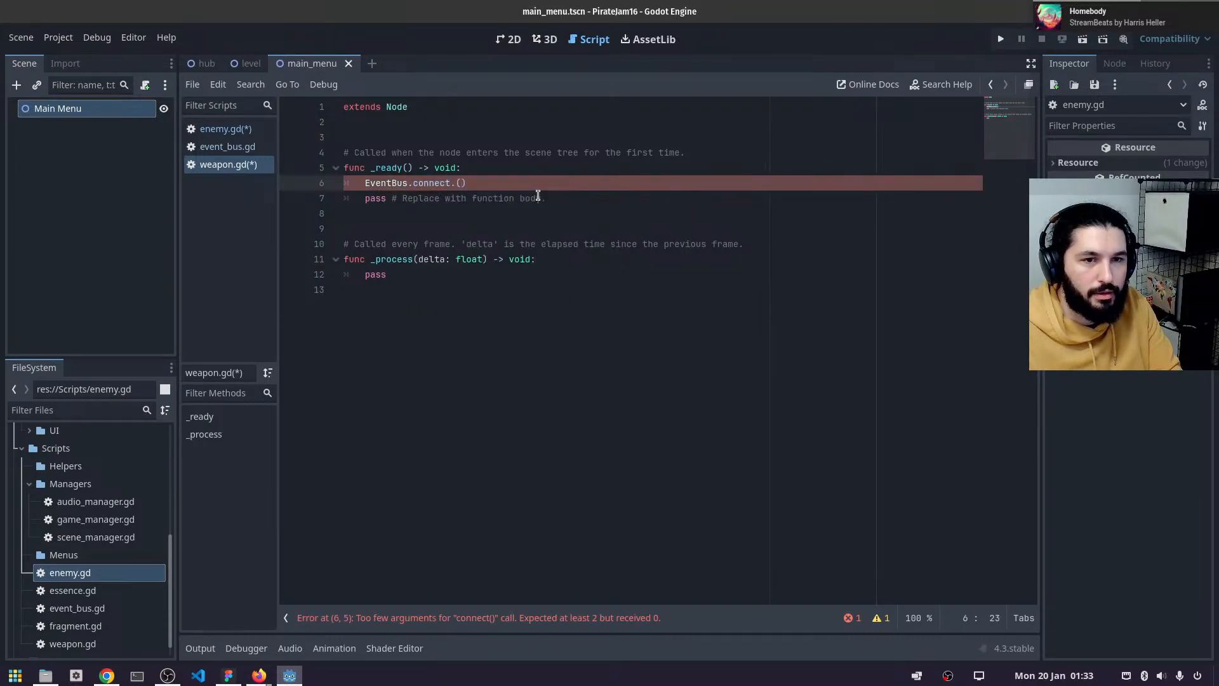
key(BackSpace)
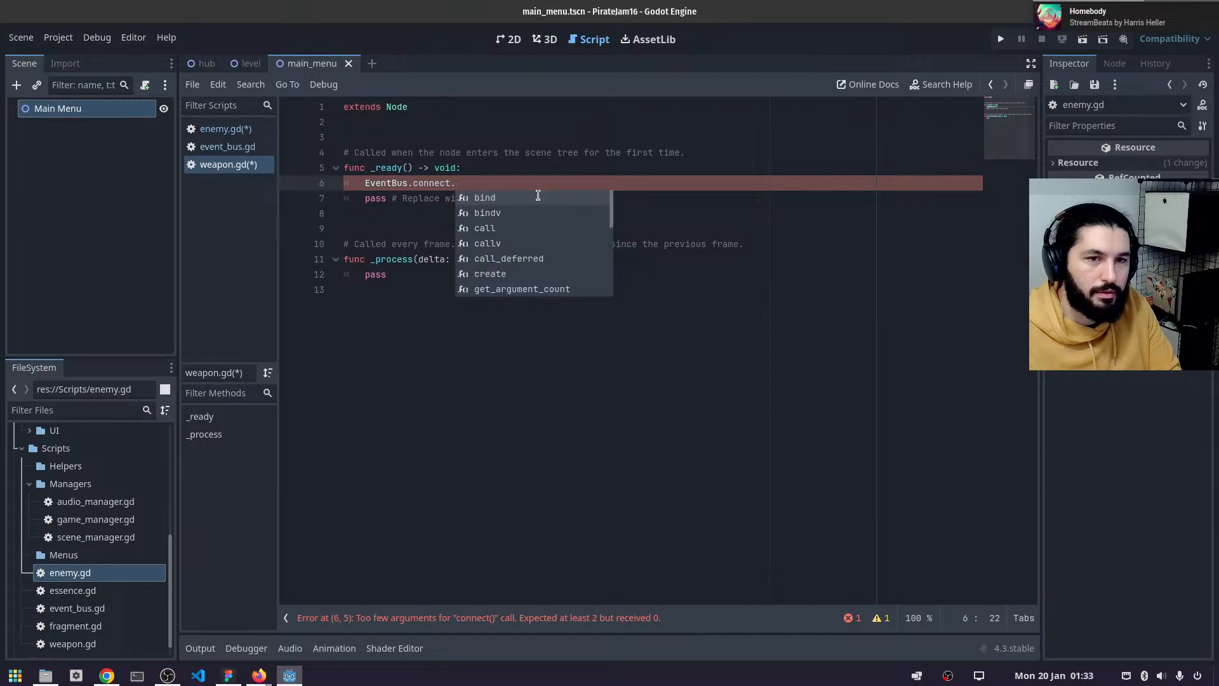
key(BackSpace)
key(BackSpace)
key(BackSpace)
key(BackSpace)
key(BackSpace)
key(BackSpace)
key(BackSpace)
key(BackSpace)
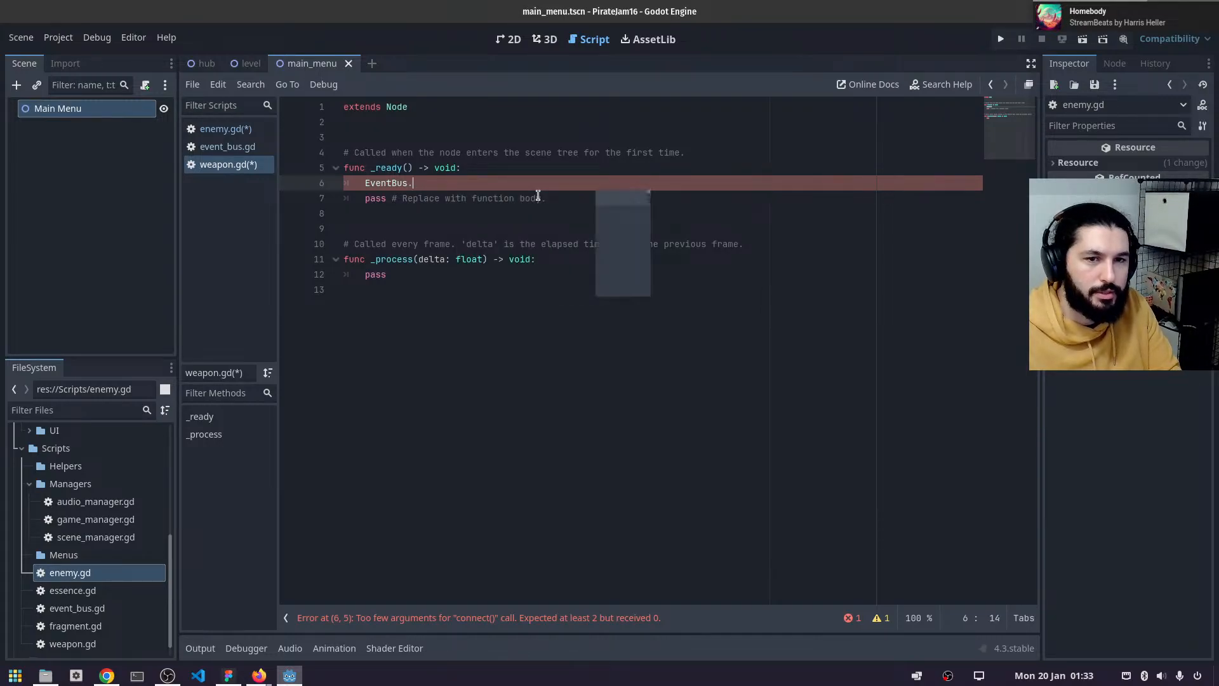
- Complete the EventBus line in _ready as EventBus.onHit.connect(handleHit)
text(.onHit.con)
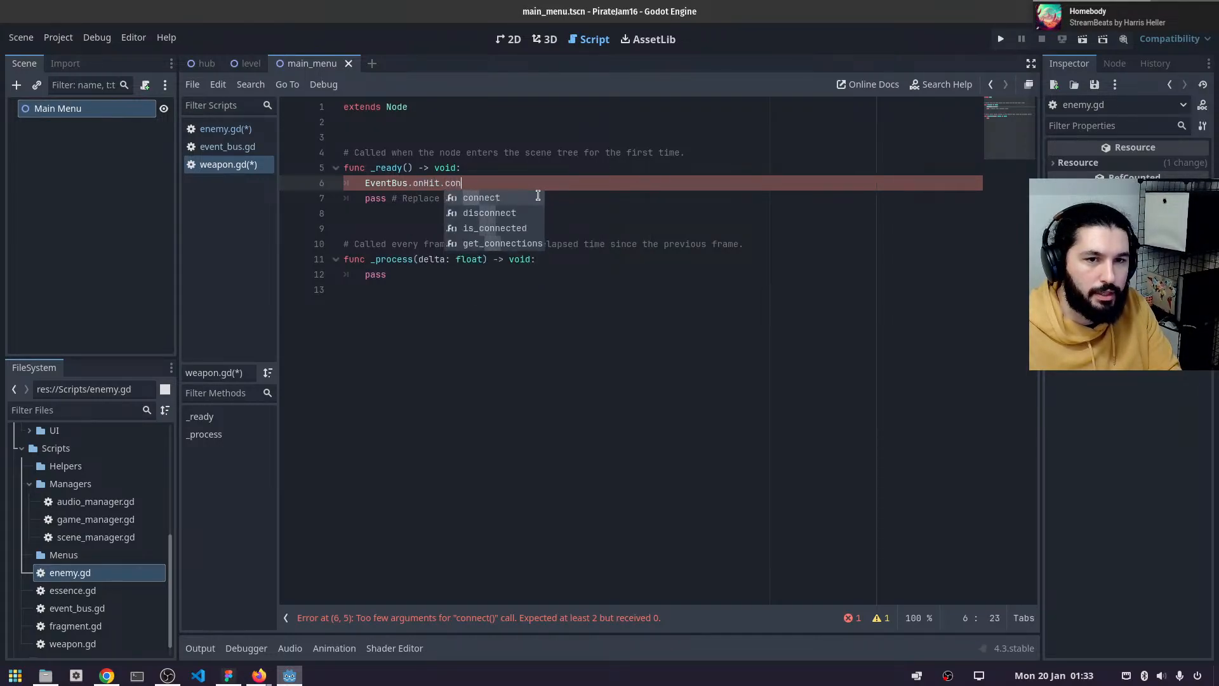
key(Return)
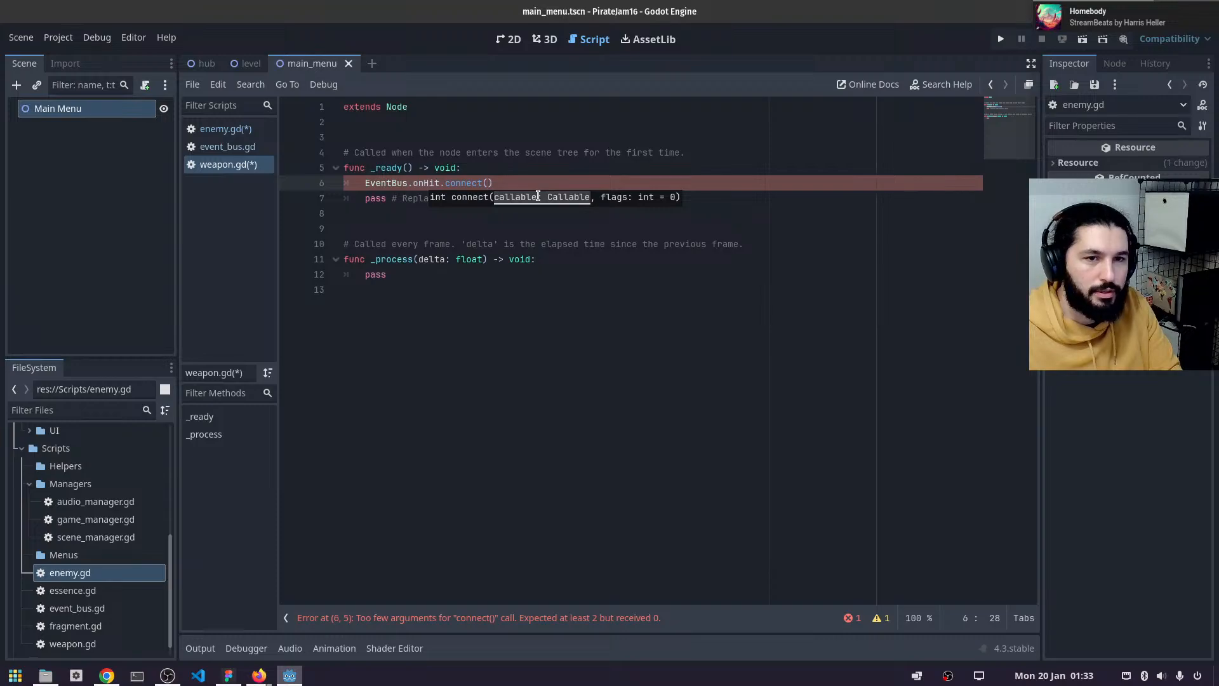
text(handleHi)
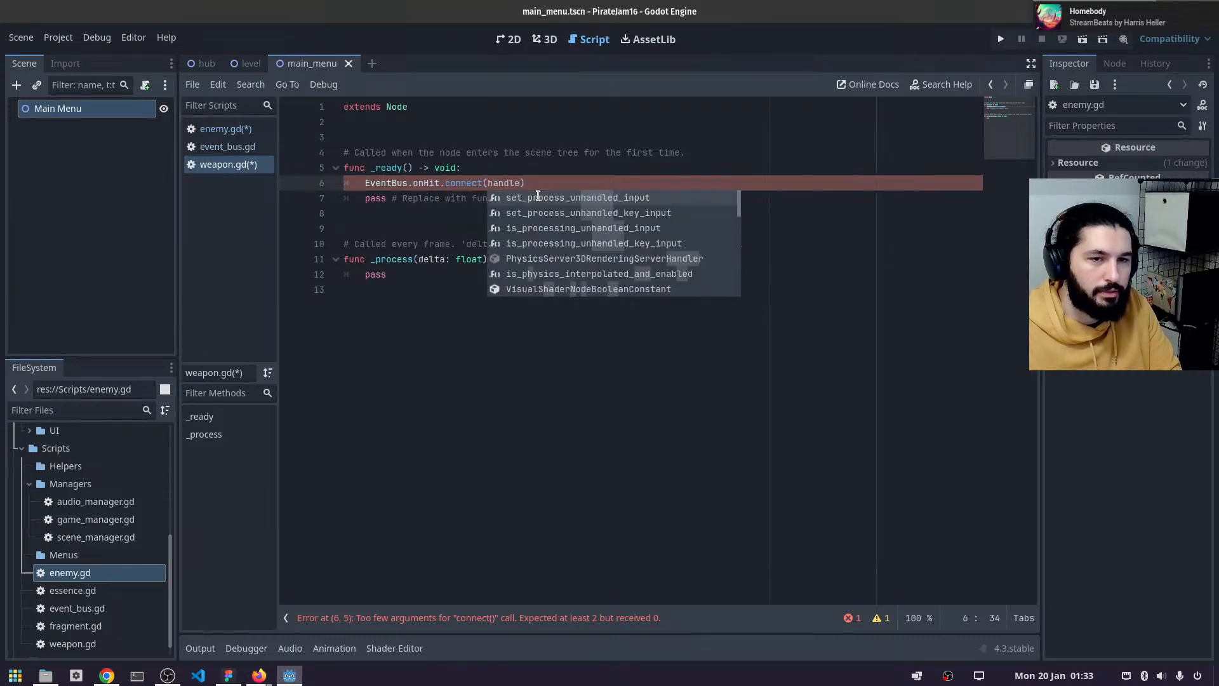
text(t)
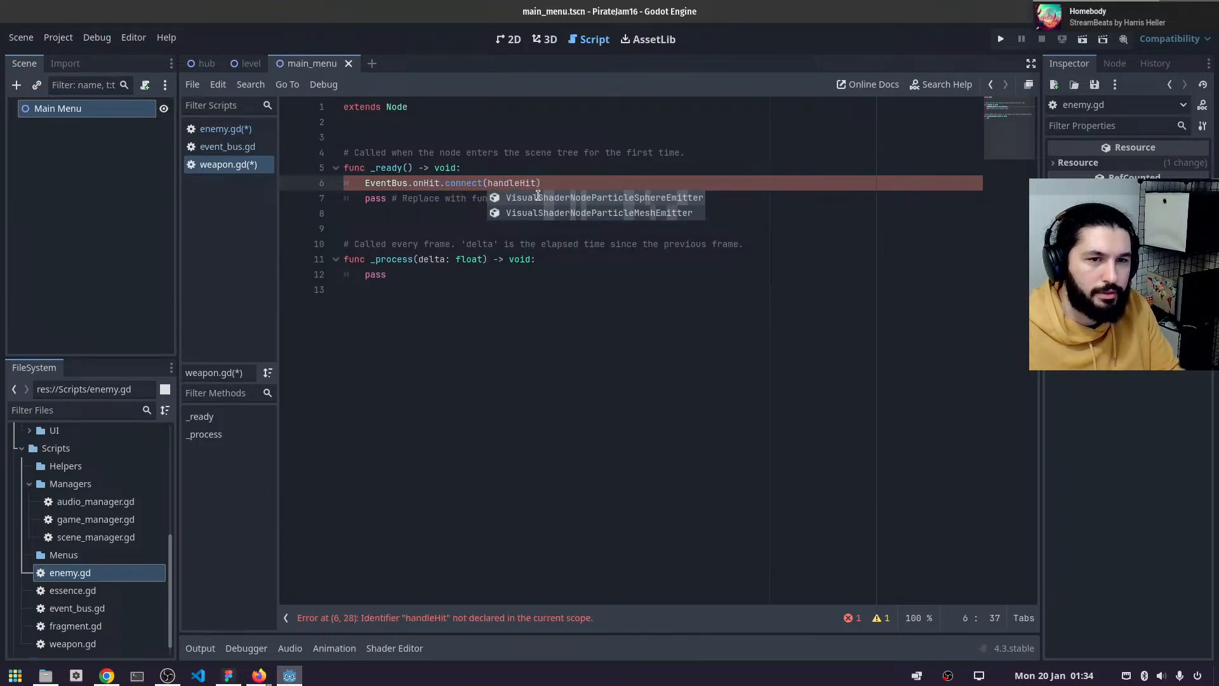
- Declare a new function, func handleHit():, below _process in weapon.gd
click(440, 307)
key(Return)
key(Return)
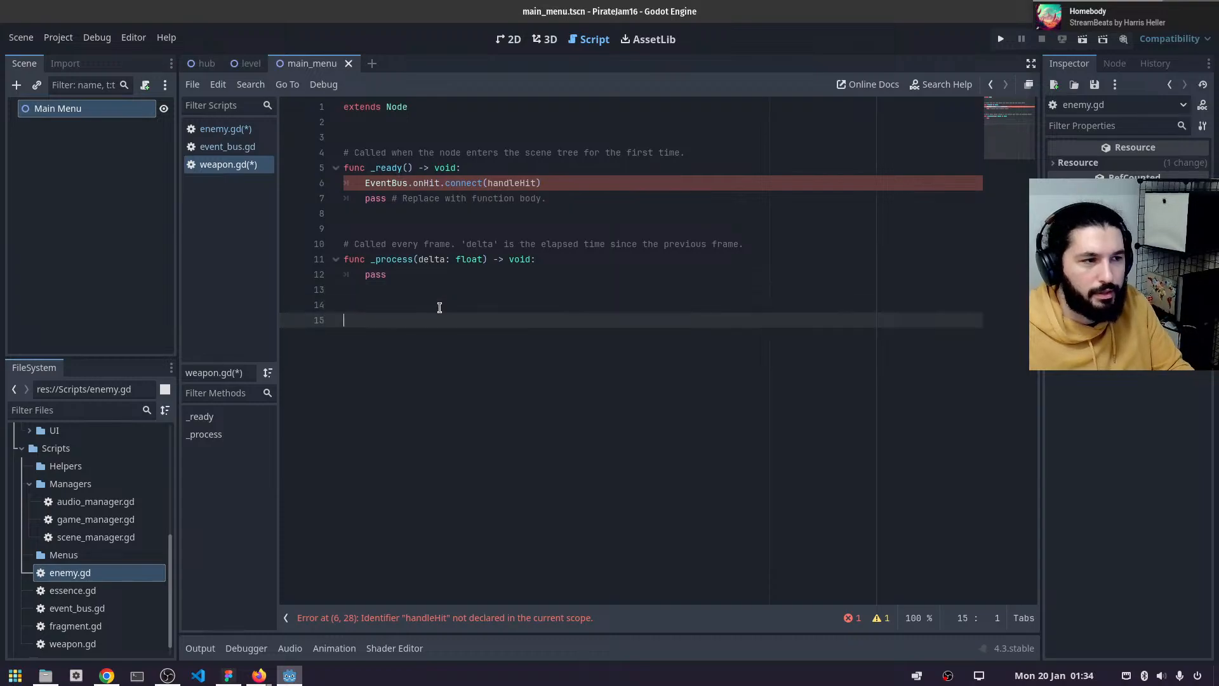
text(fnc)
key(BackSpace)
key(BackSpace)
text(unc han)
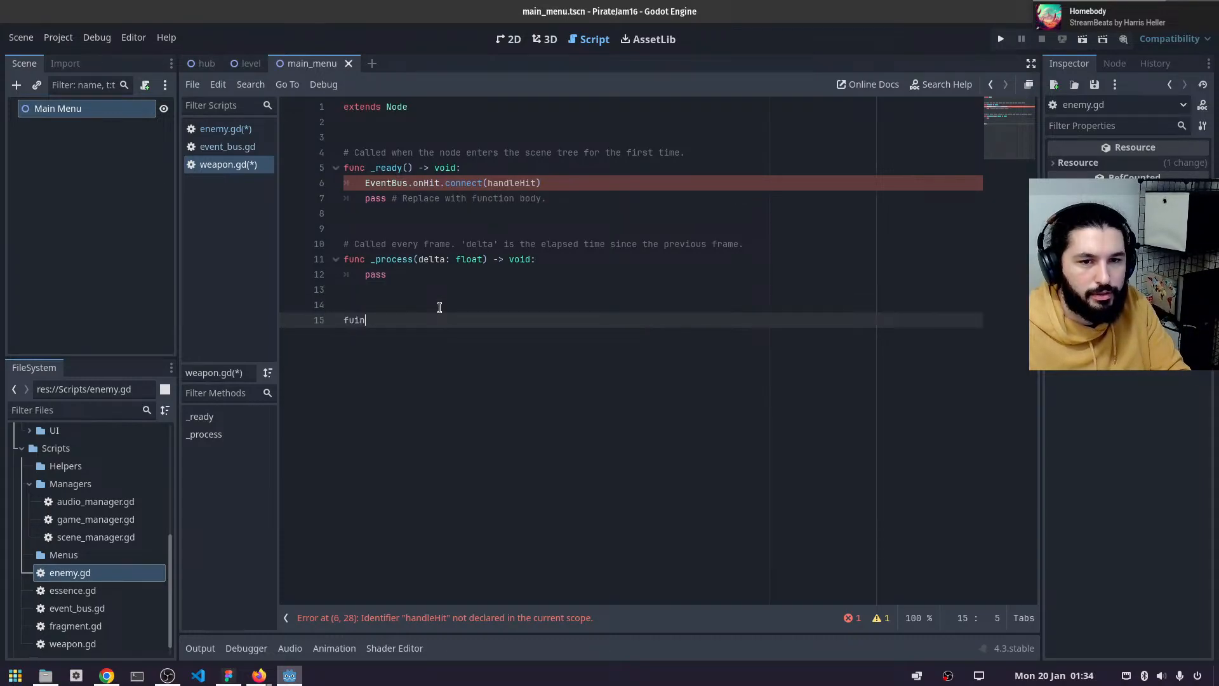
text(delH)
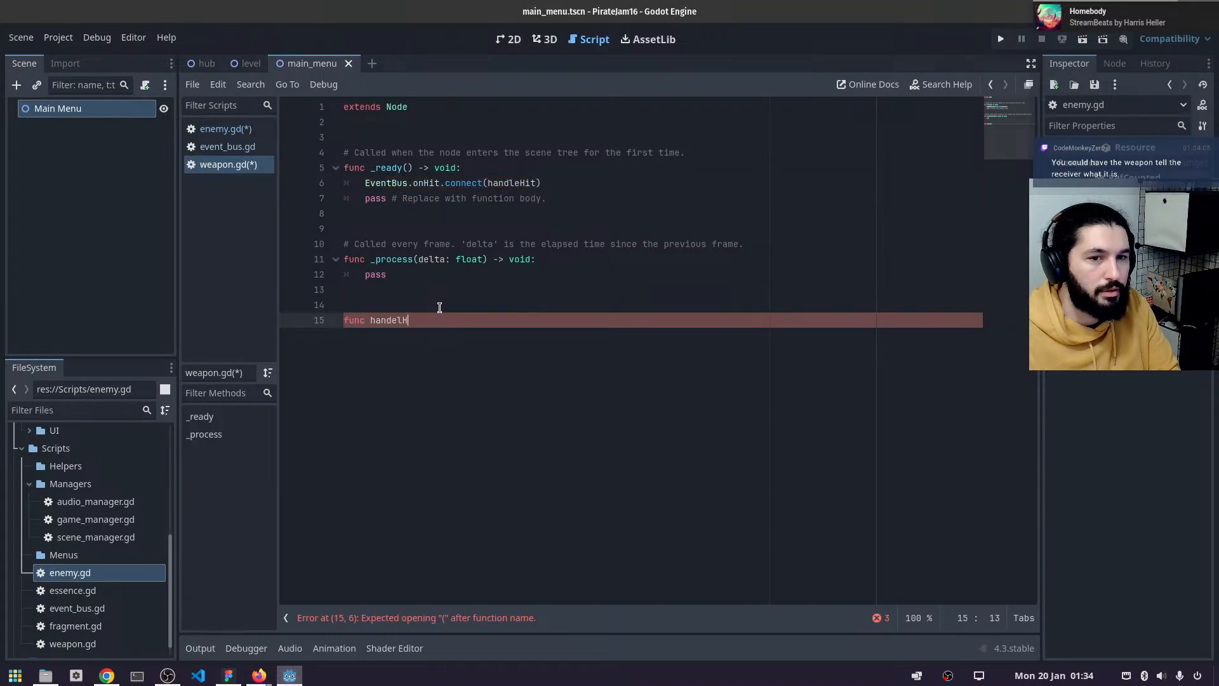
key(BackSpace)
key(BackSpace)
key(BackSpace)
text(le)
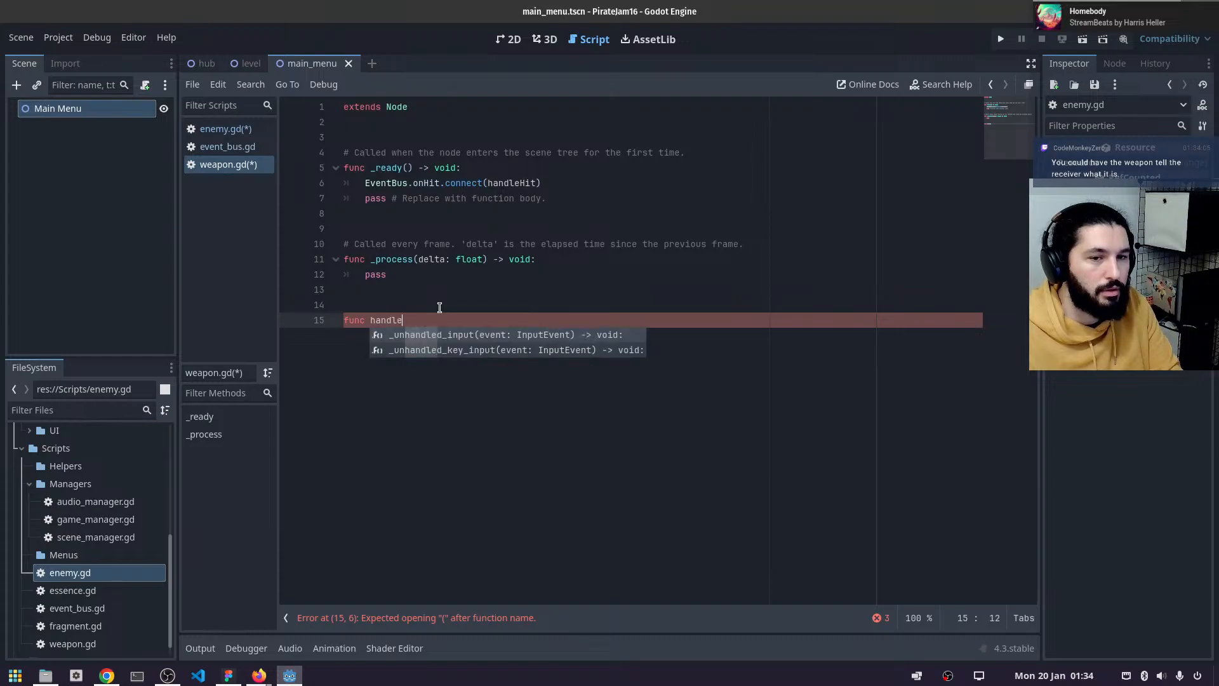
text(Hit()
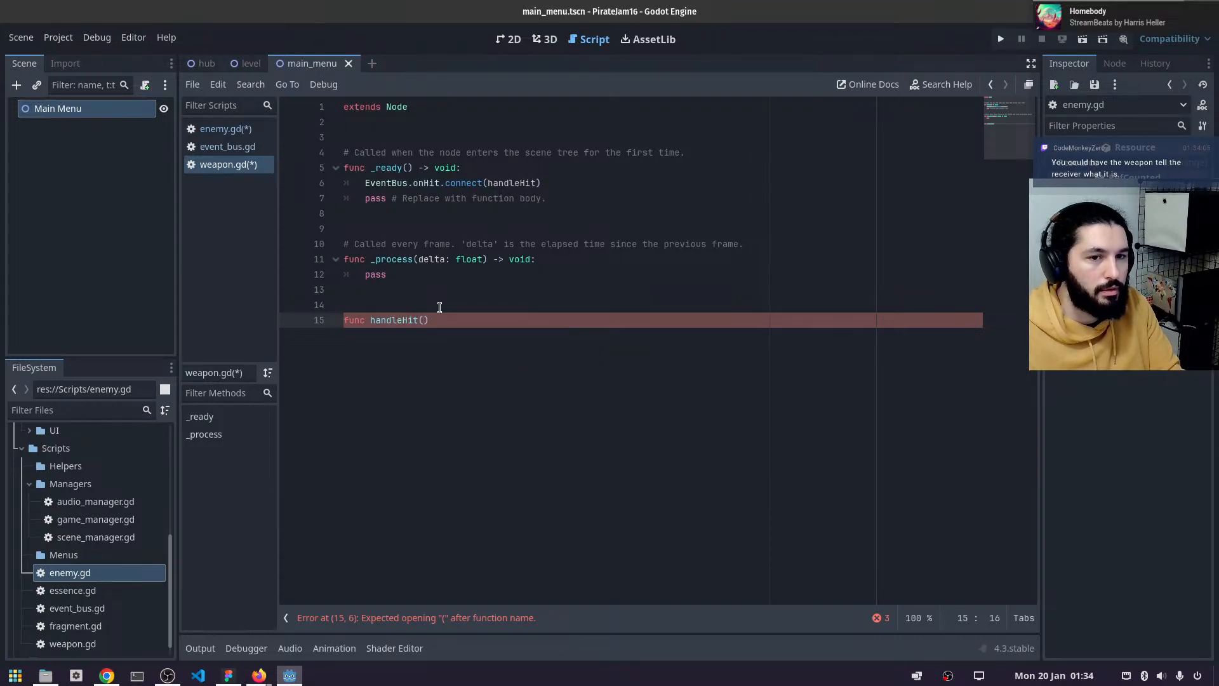
text():)
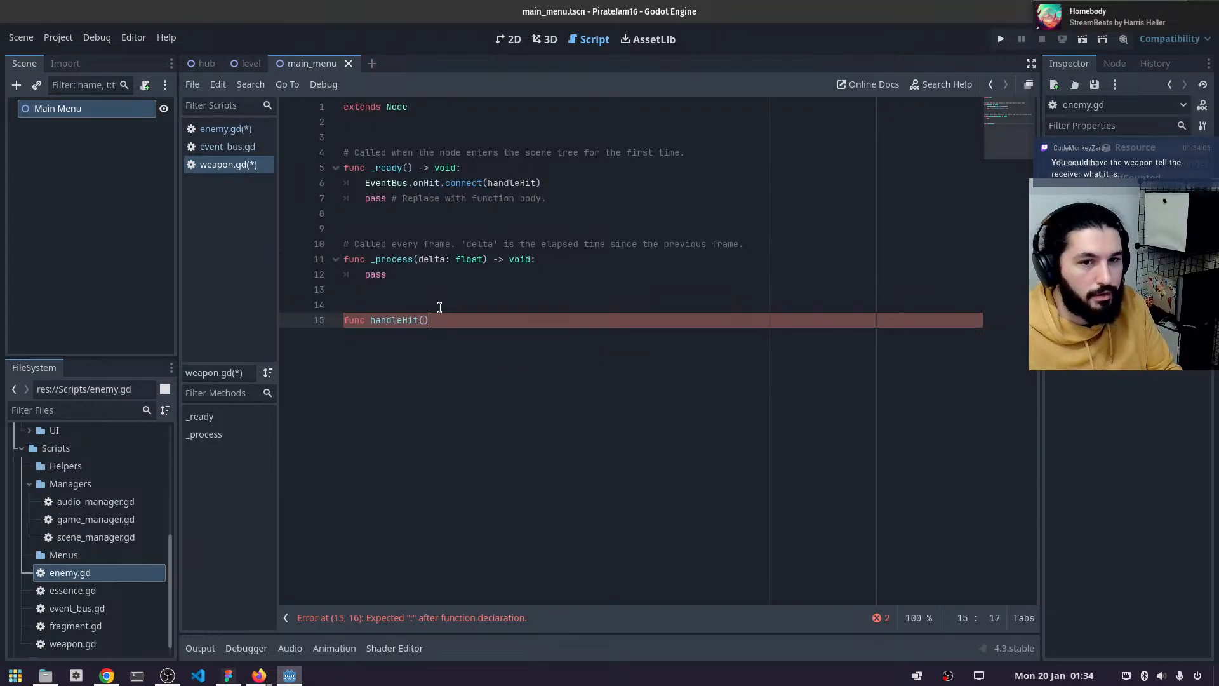
- Declare a variable named durability below the extends Node line in weapon.gd
click(380, 123)
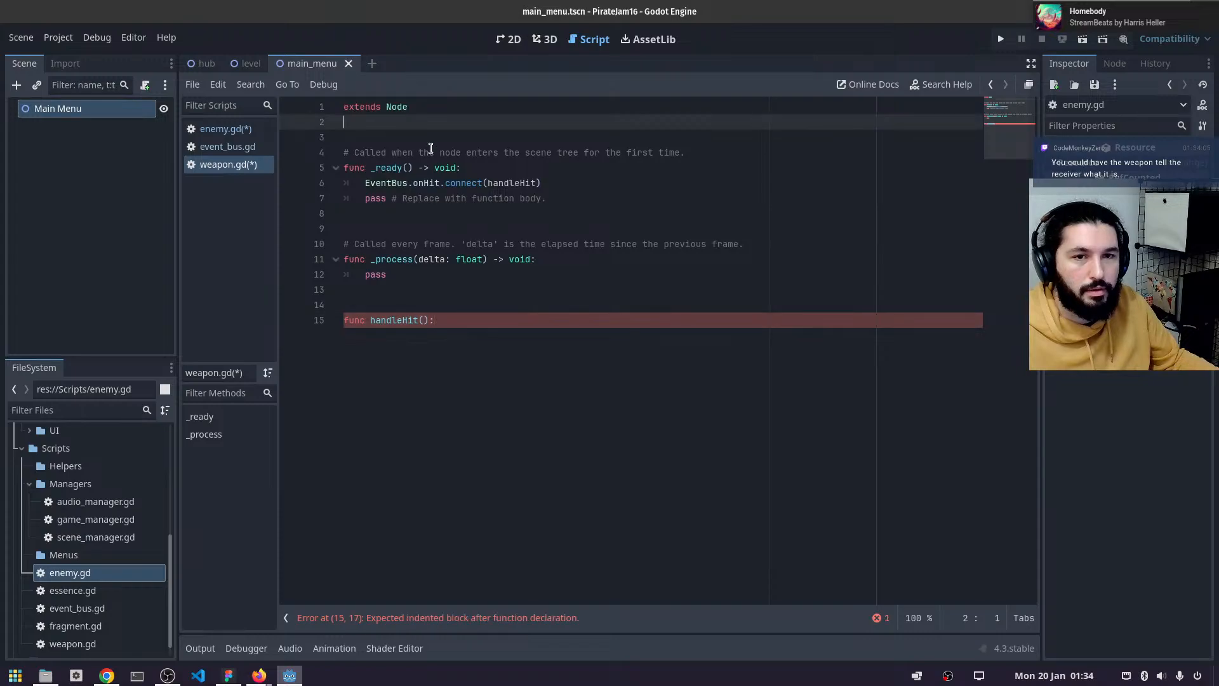
key(Return)
text(var duratio)
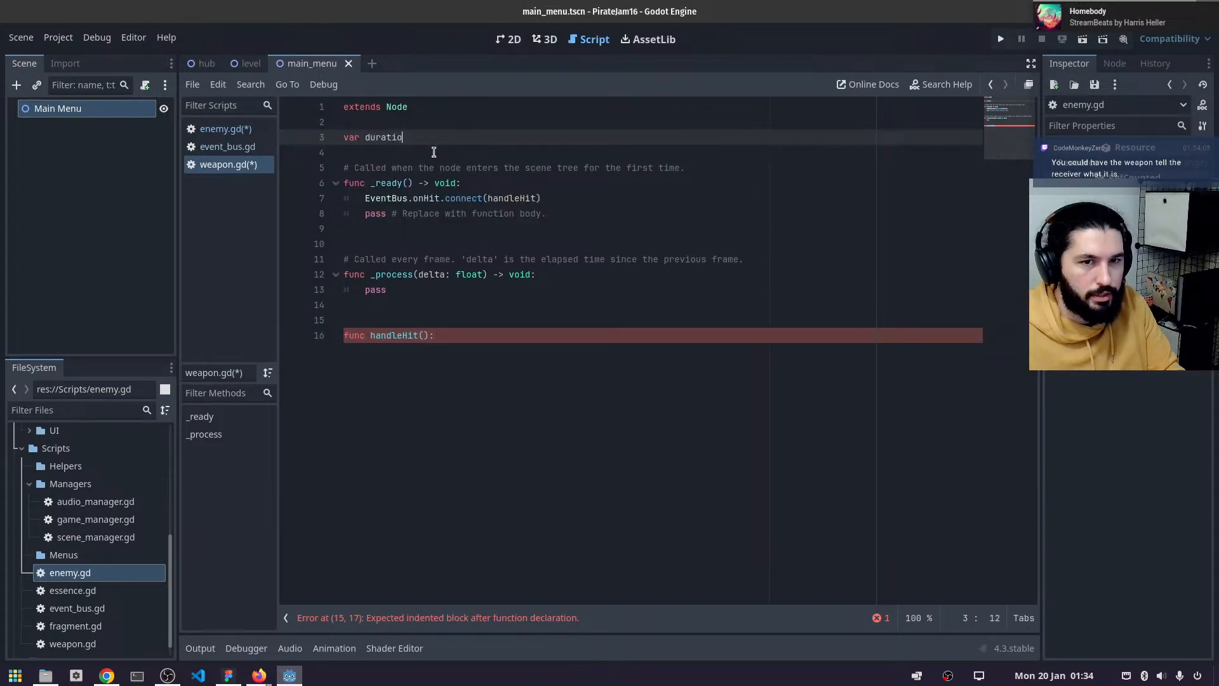
key(BackSpace)
key(BackSpace)
key(BackSpace)
text(bility)
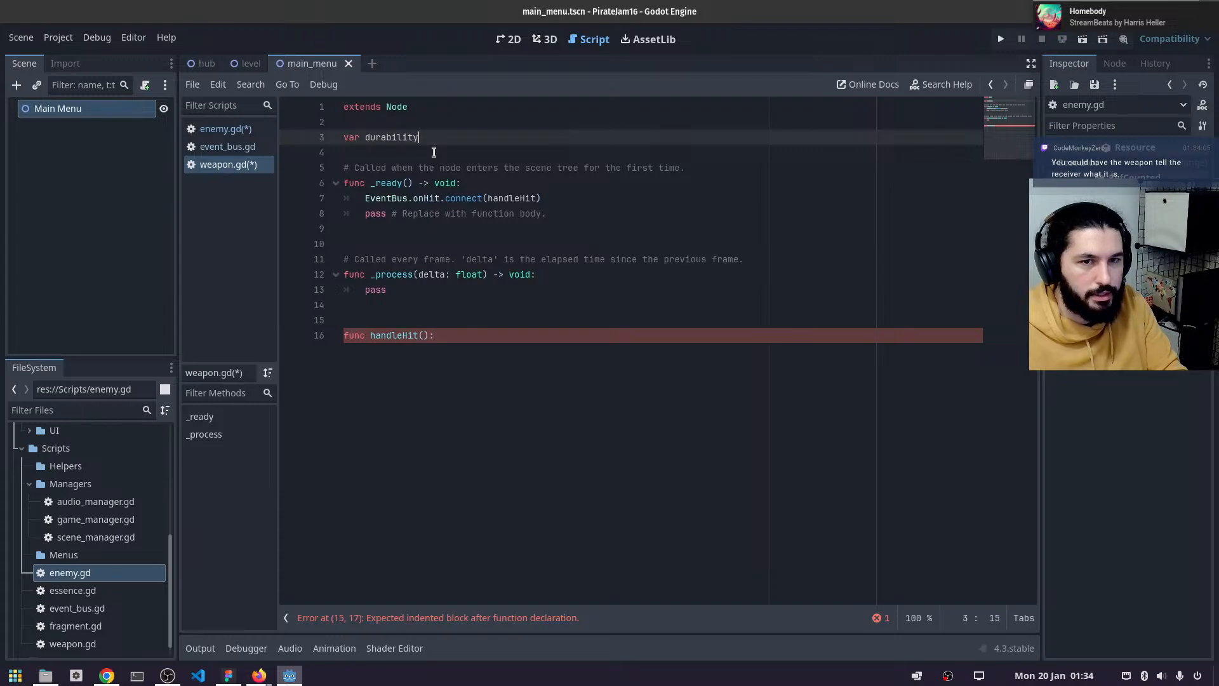
- Insert durability = 2 as the first line of the _ready function body
click(498, 185)
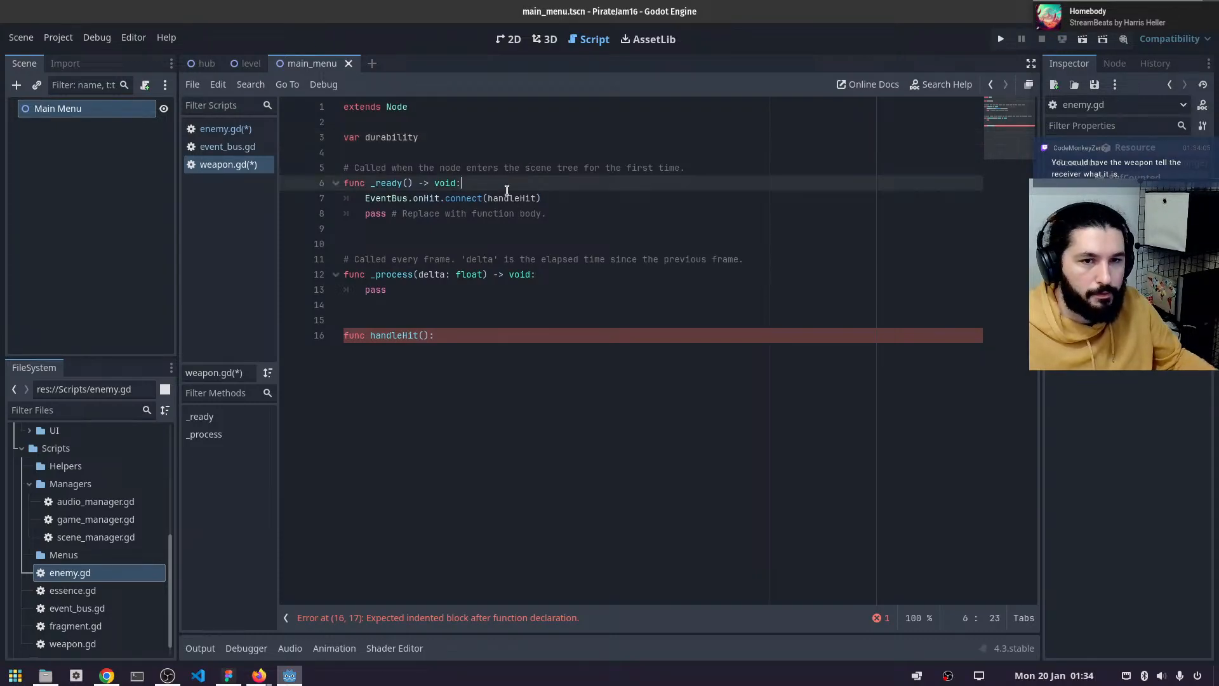
key(Return)
text(durability)
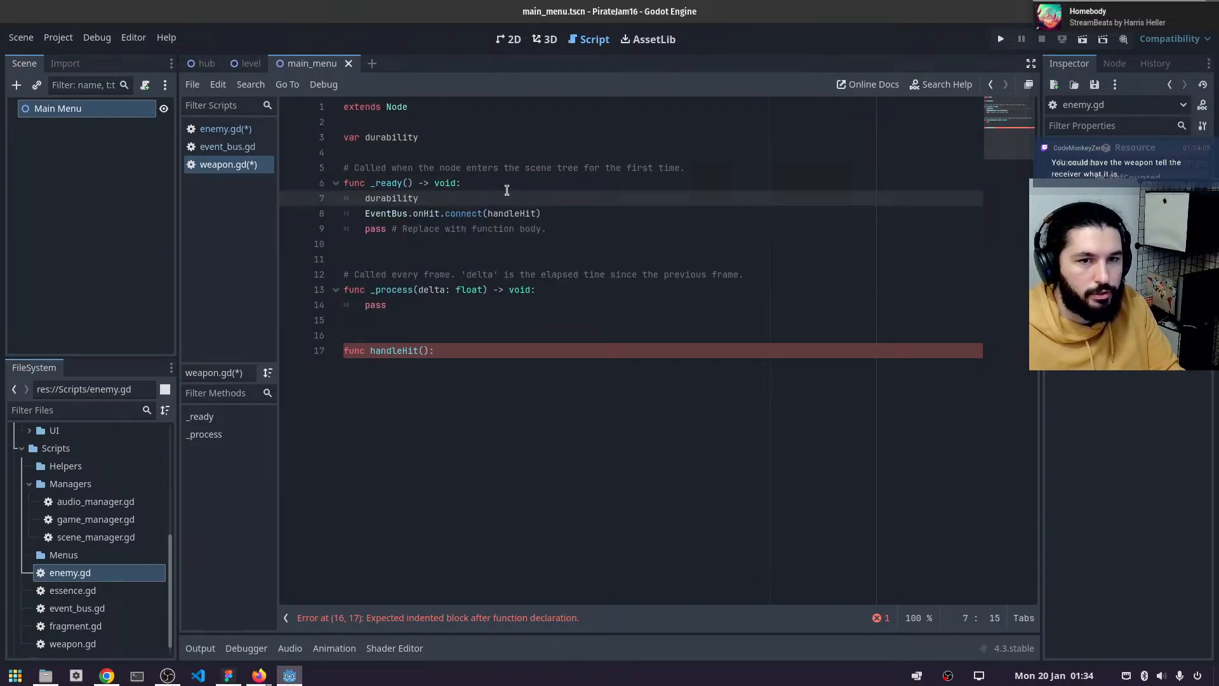
text( = 2)
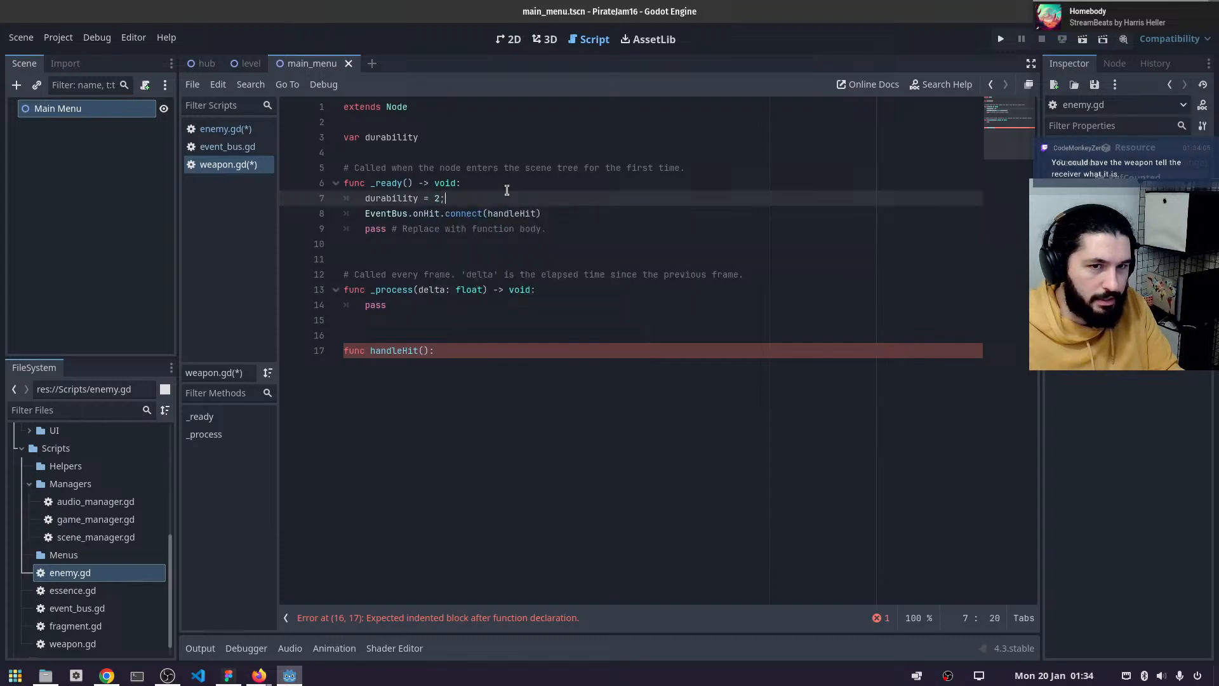
- Add the line durability -= 1 as the body of the handleHit function
click(452, 354)
key(Return)
text(du)
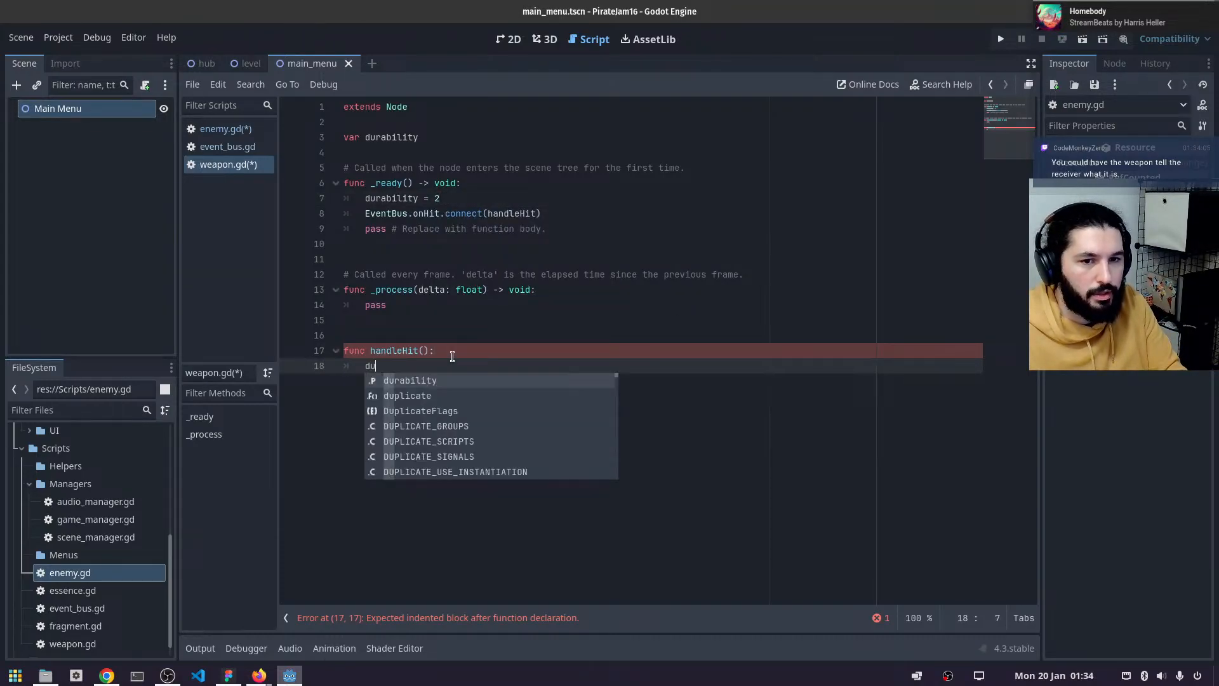
text(rability -= 1)
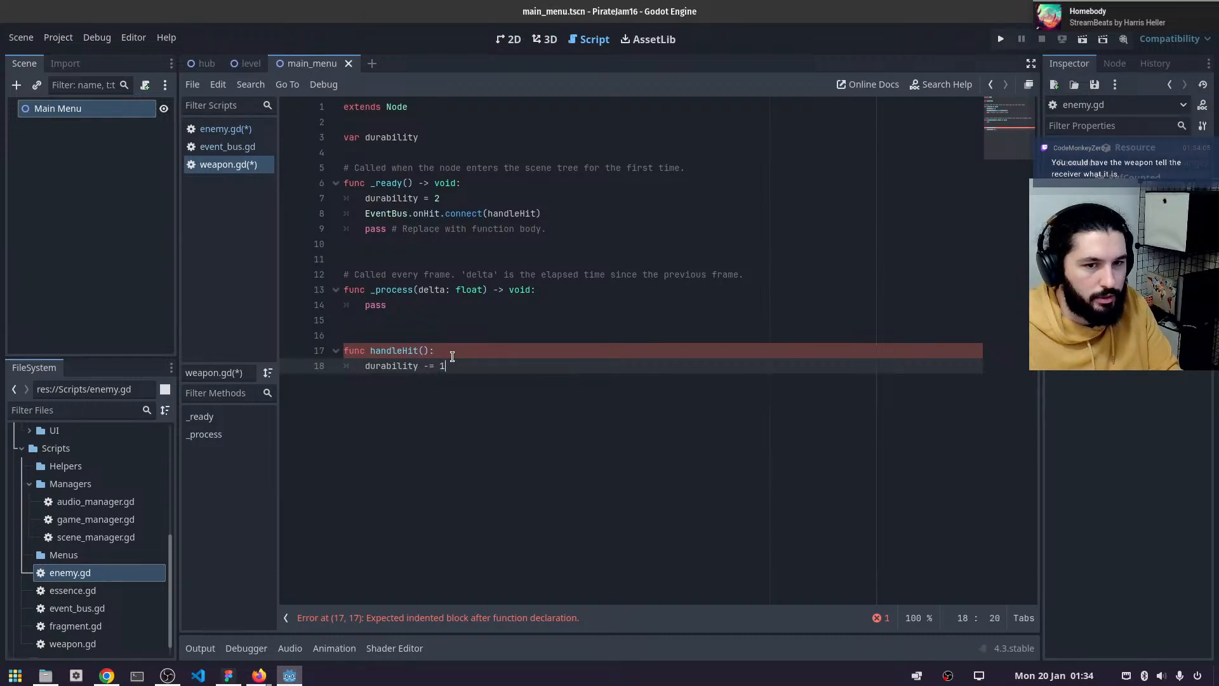
- Add an if durability <= 0: check that calls queue_free() at the end of handleHit, and save the scripts
key(Return)
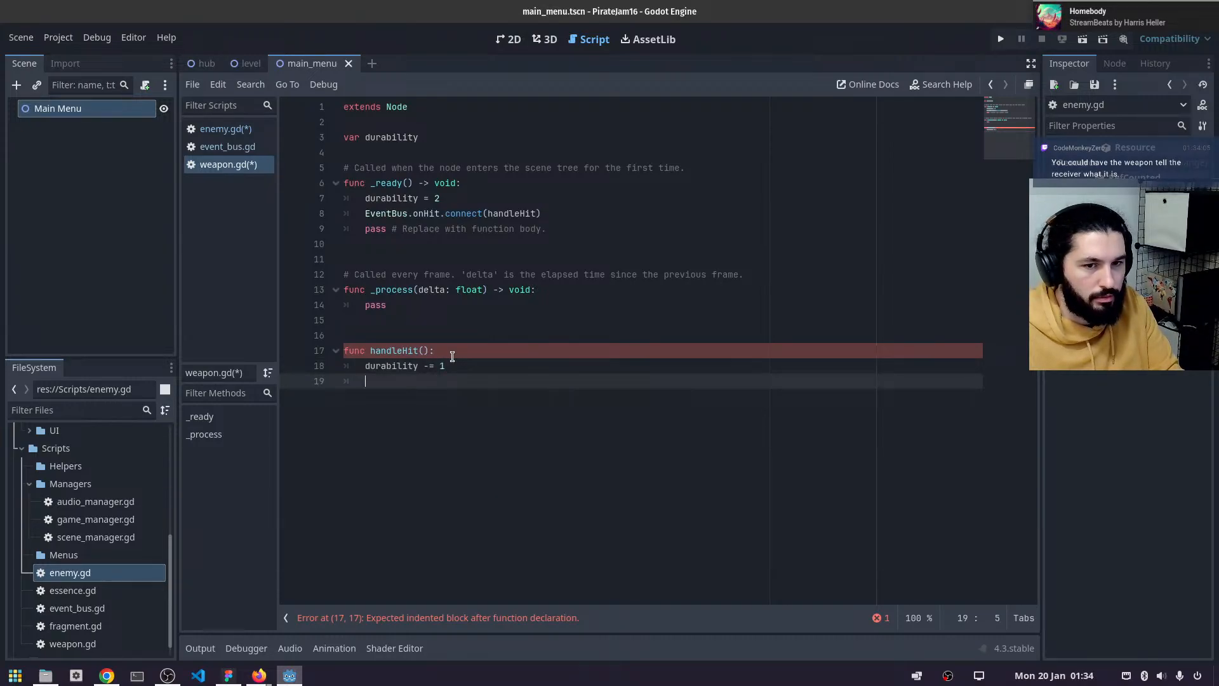
text(if d)
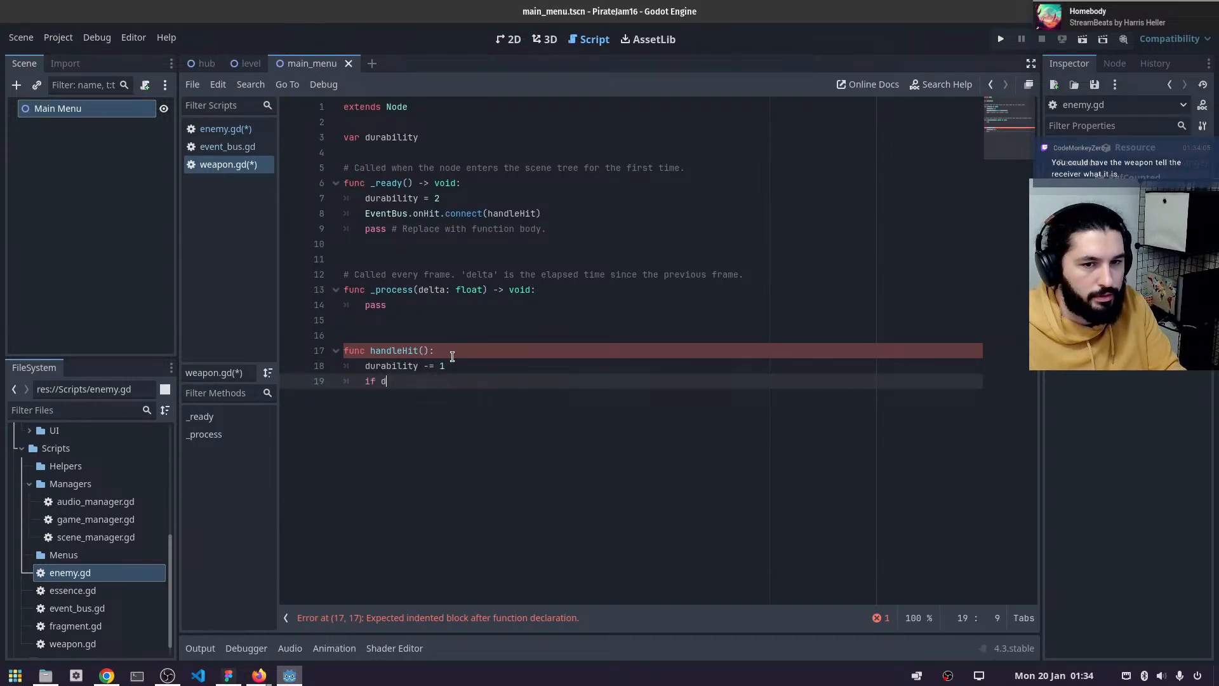
text(urability <)
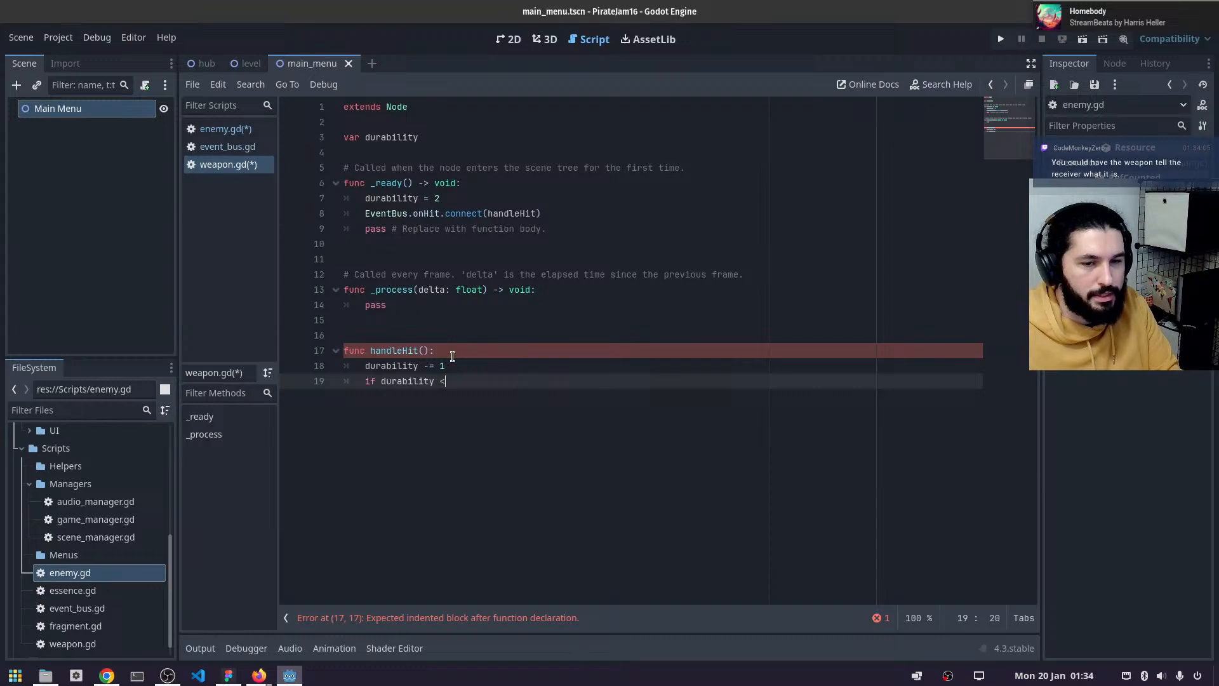
text(= 0:)
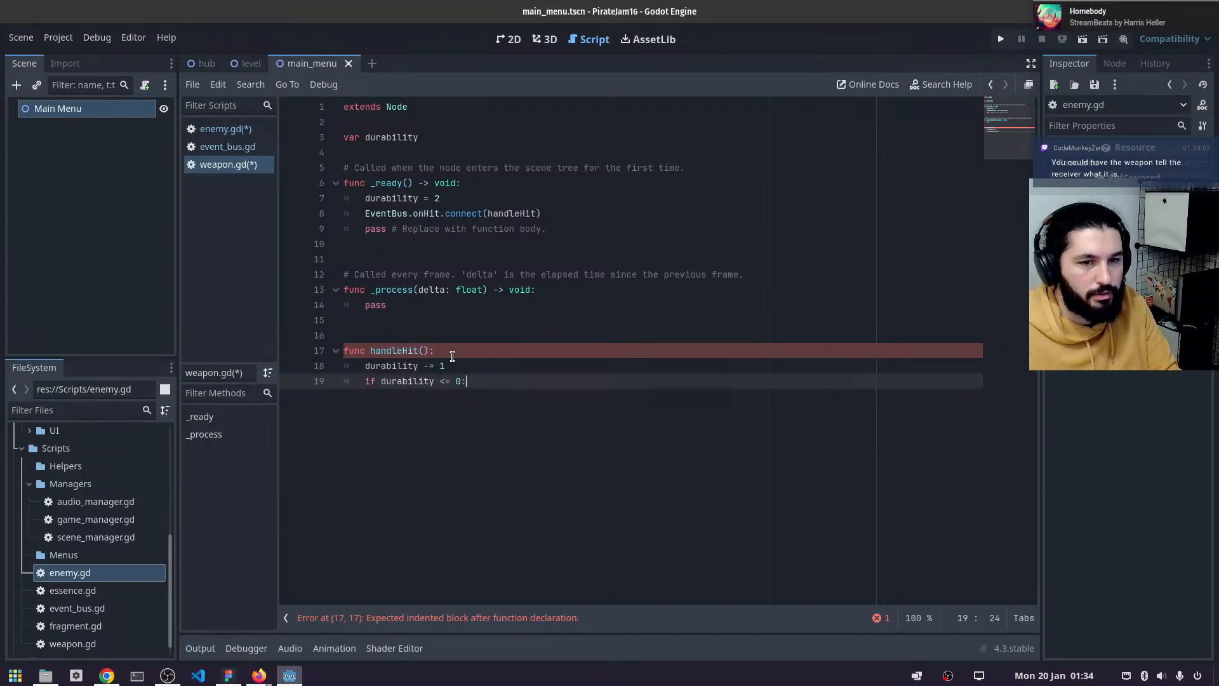
key(Return)
text(qu)
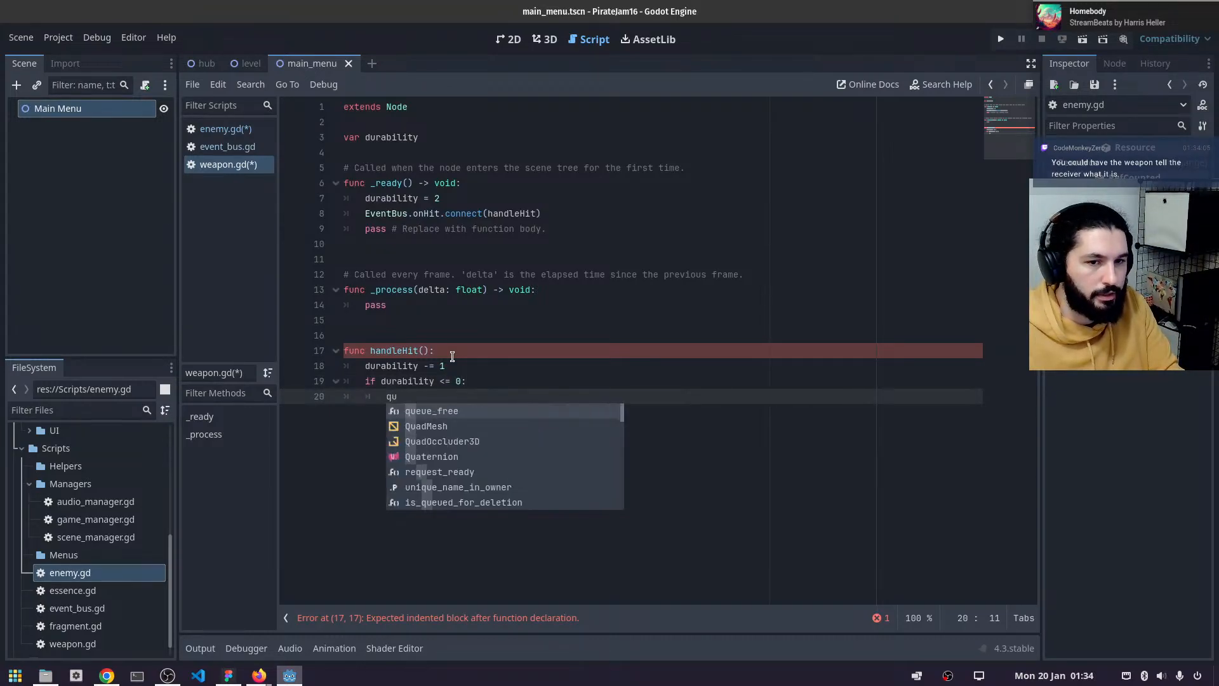
key(Return)
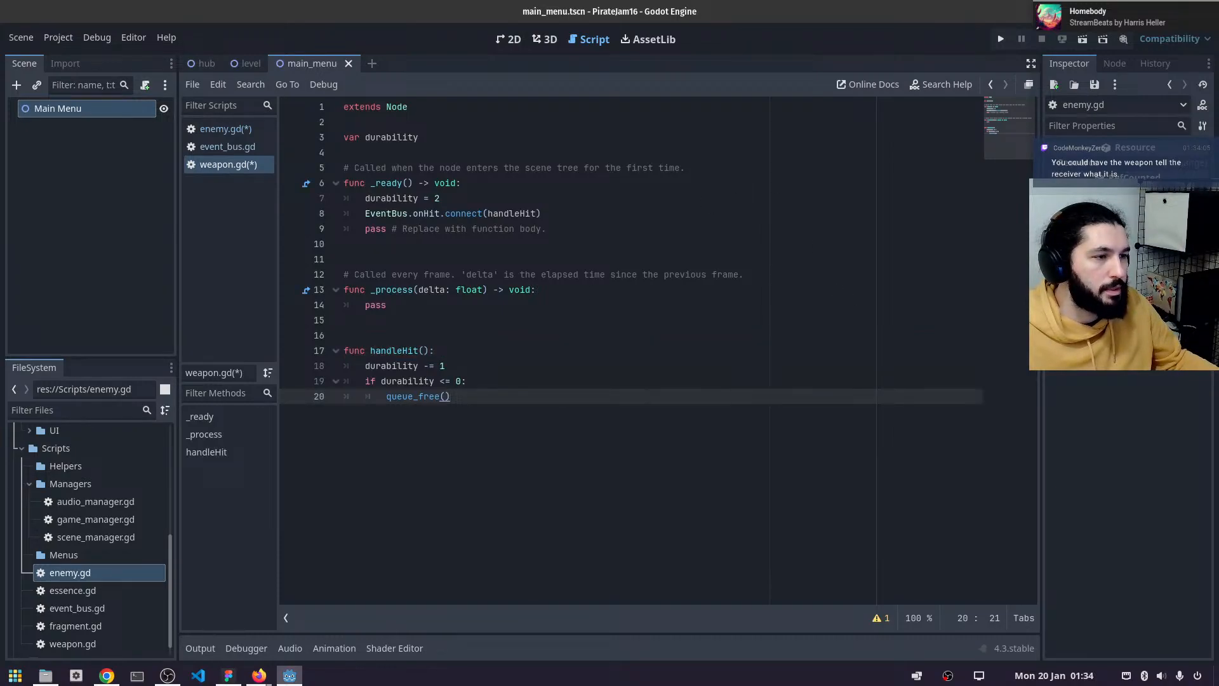
click(861, 383)
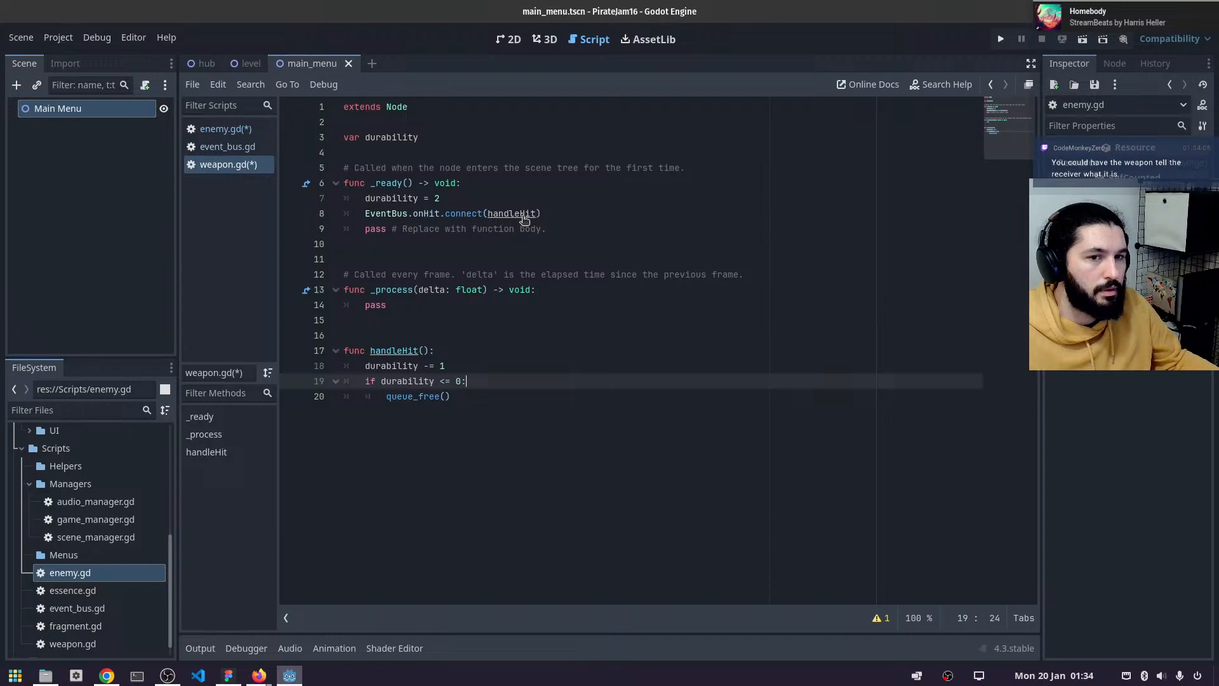
key(ctrl+s)
- Review event_bus.gd, enemy.gd and weapon.gd to trace the onHit signal from its declaration and emit call to the weapon's handler
click(220, 151)
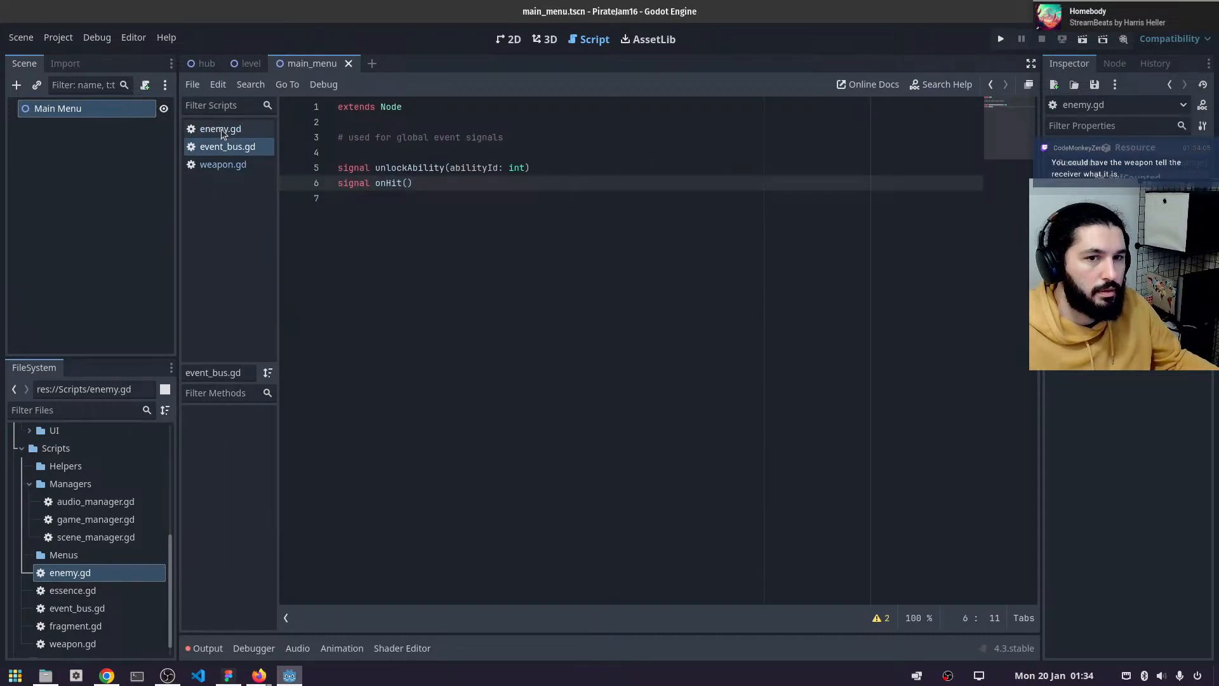
click(221, 130)
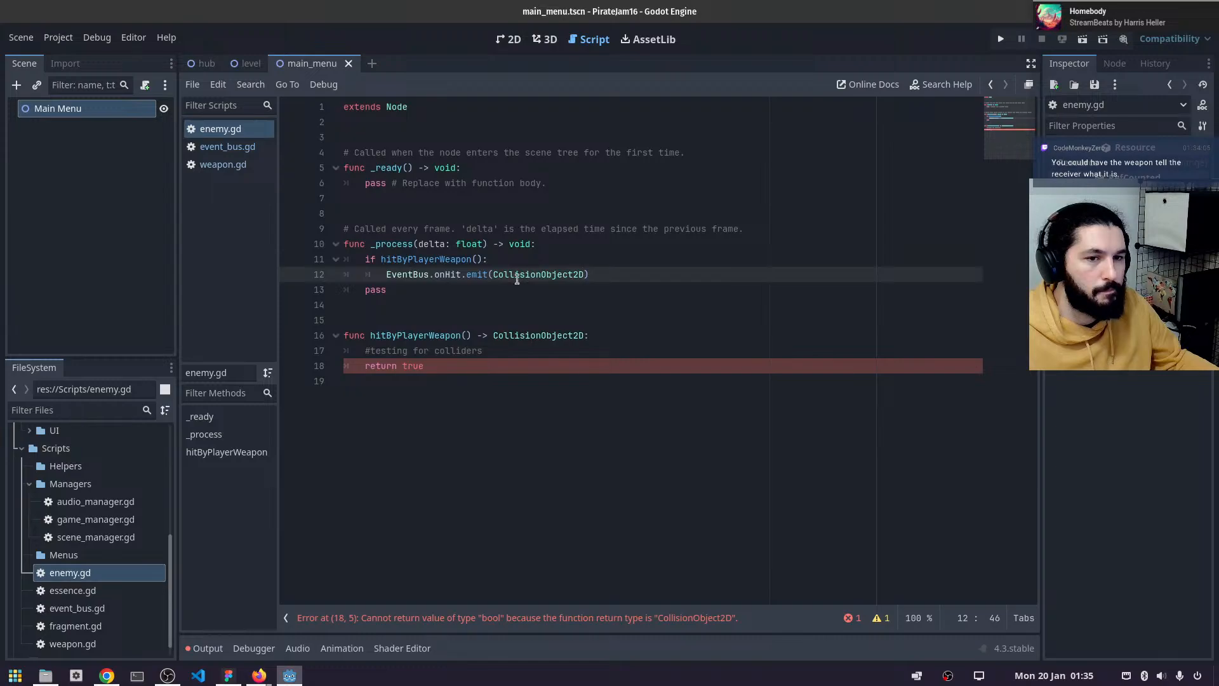
click(214, 164)
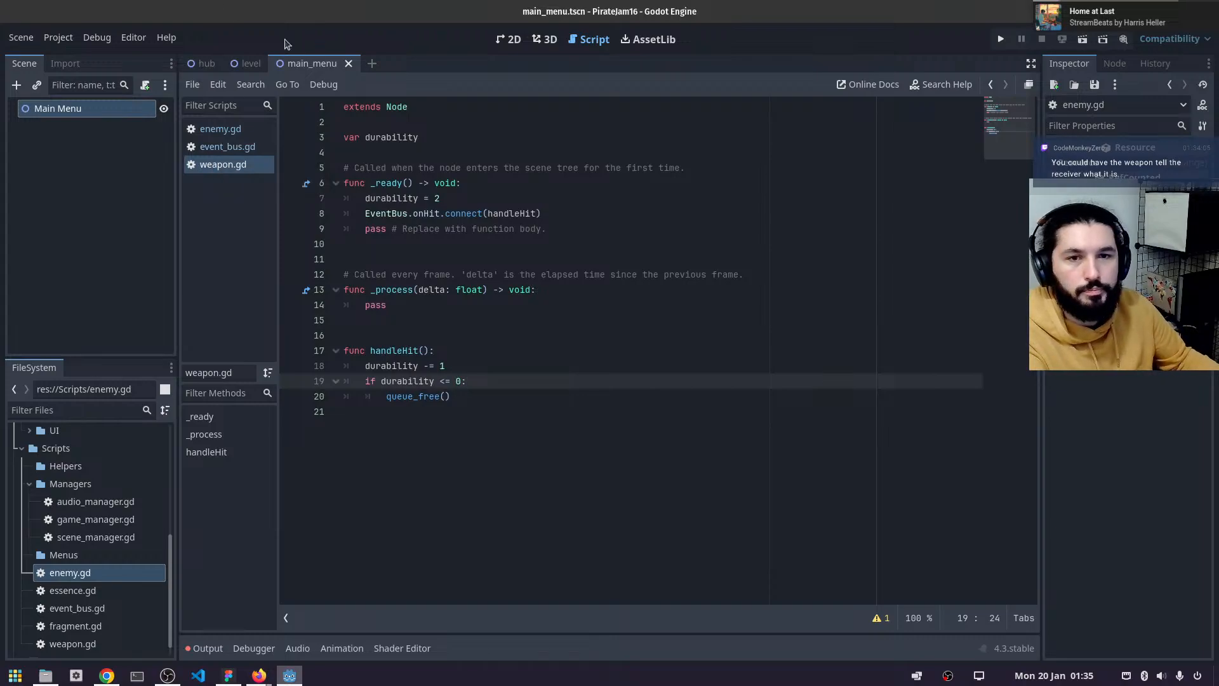
click(232, 130)
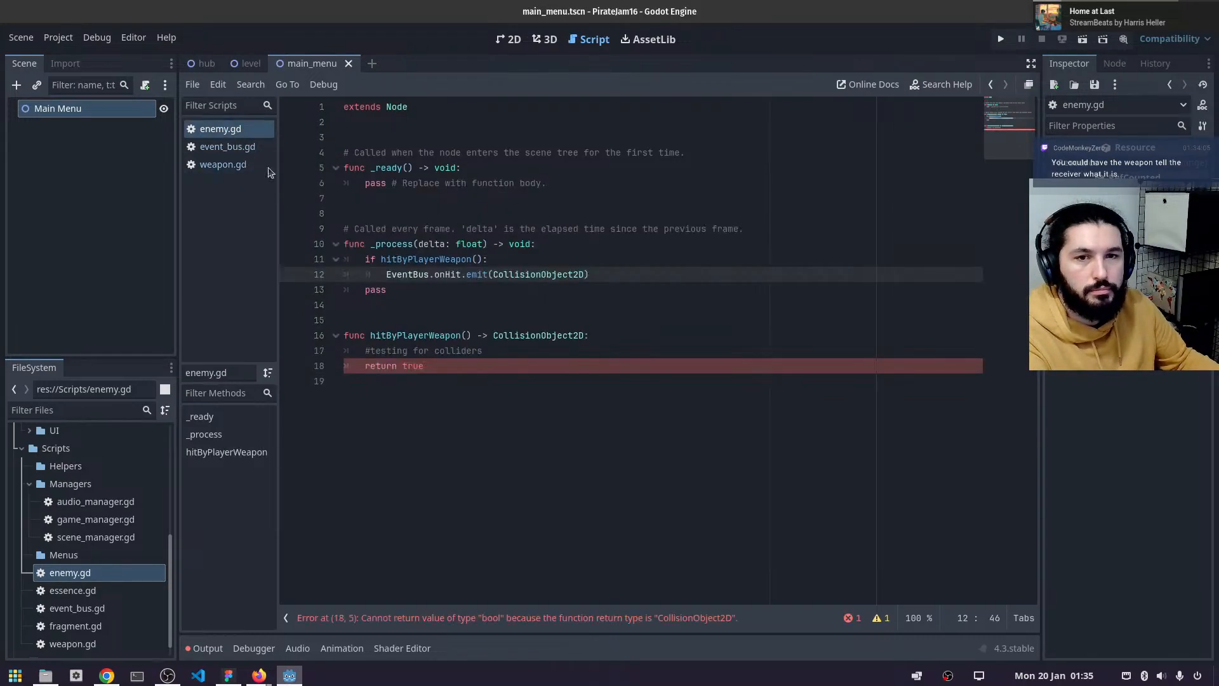
double_click(524, 335)
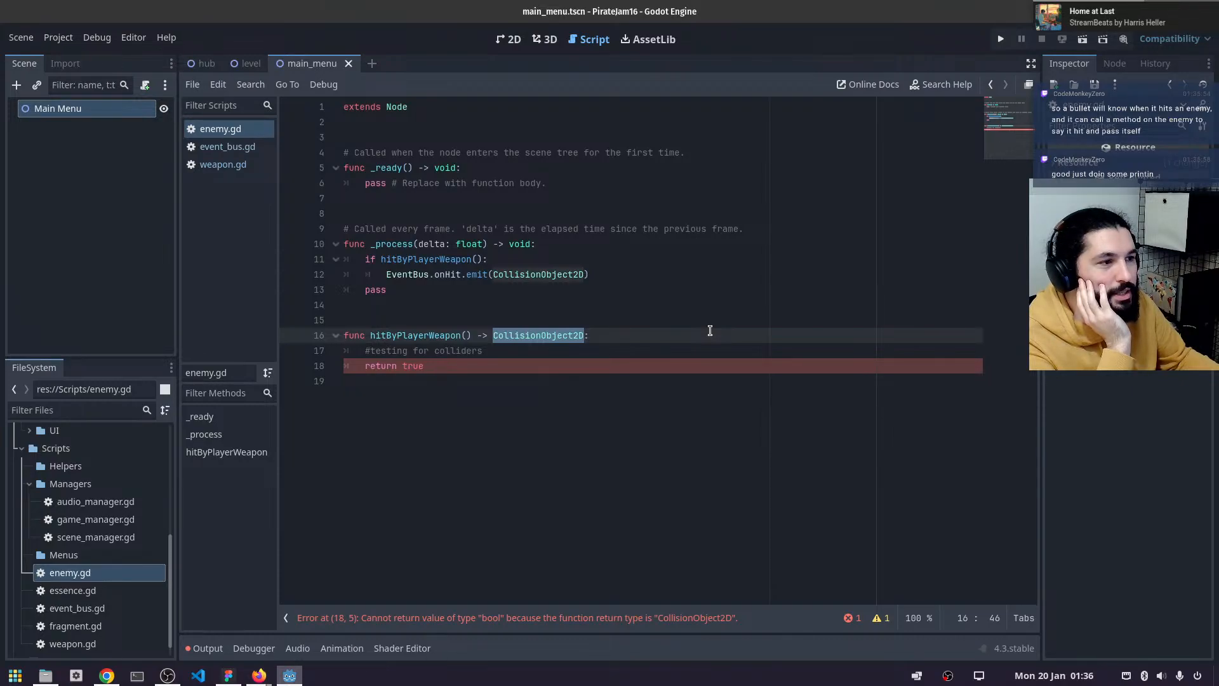
click(237, 160)
click(235, 154)
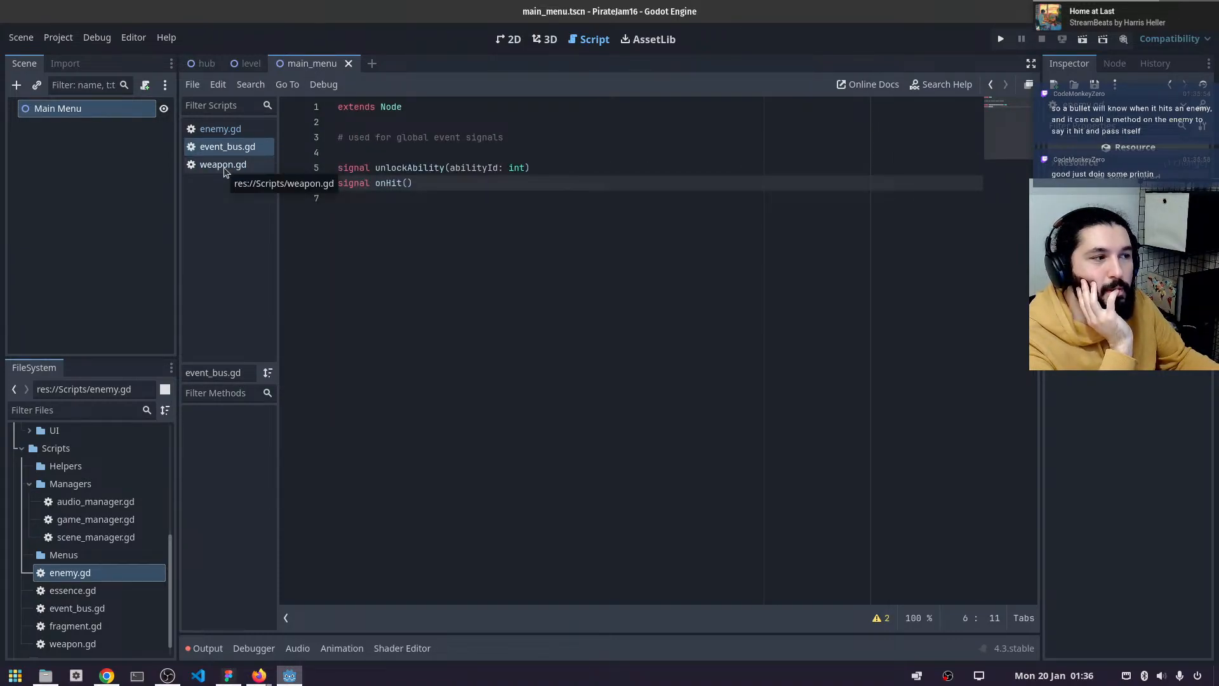
click(210, 168)
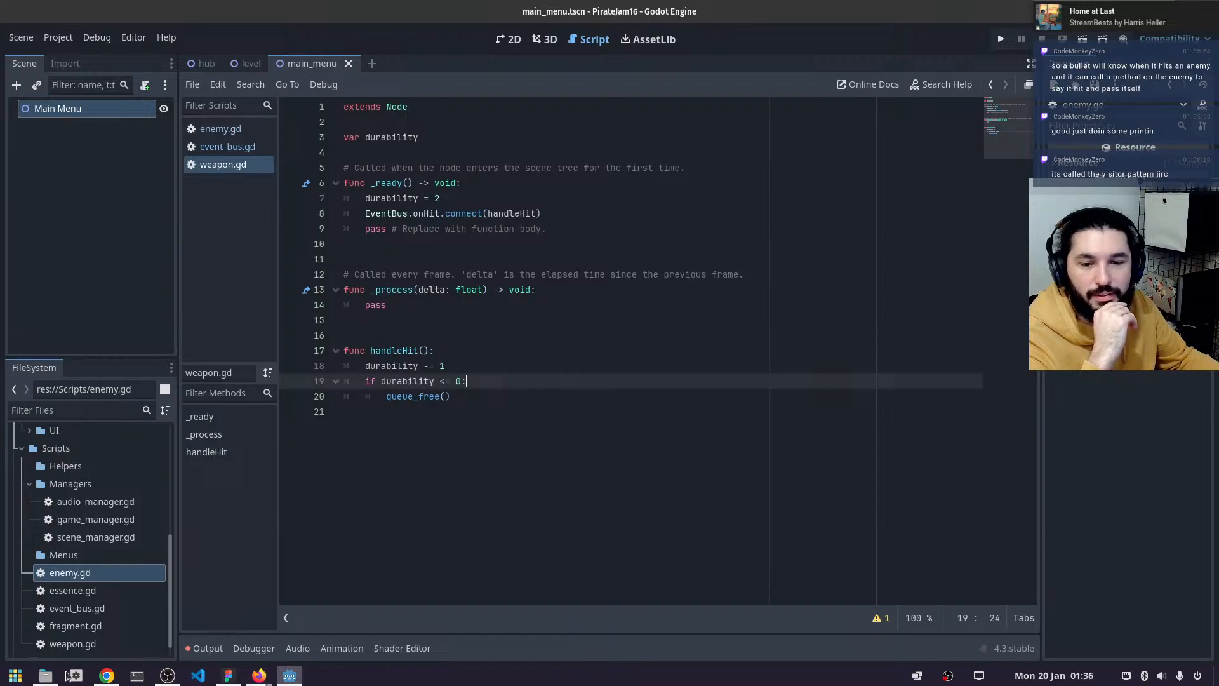
- Switch to Chrome and search Google for "visitor pattern" in a new tab
click(107, 675)
click(643, 15)
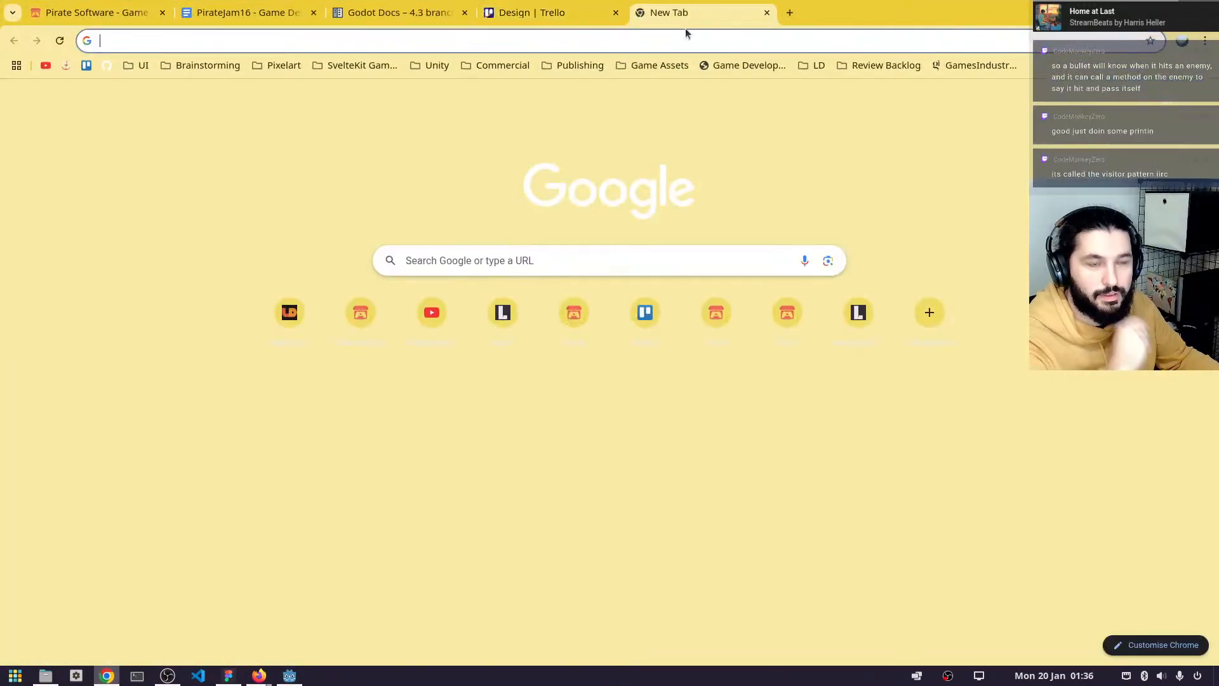
text(visitor pattern)
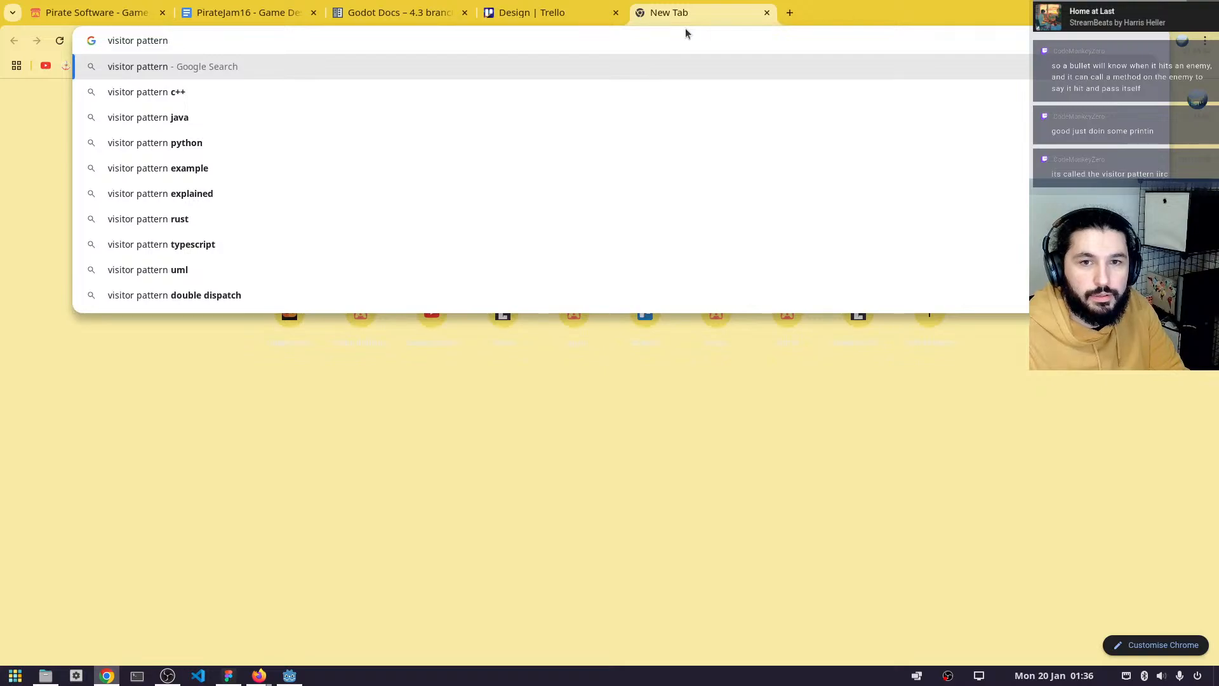
key(Return)
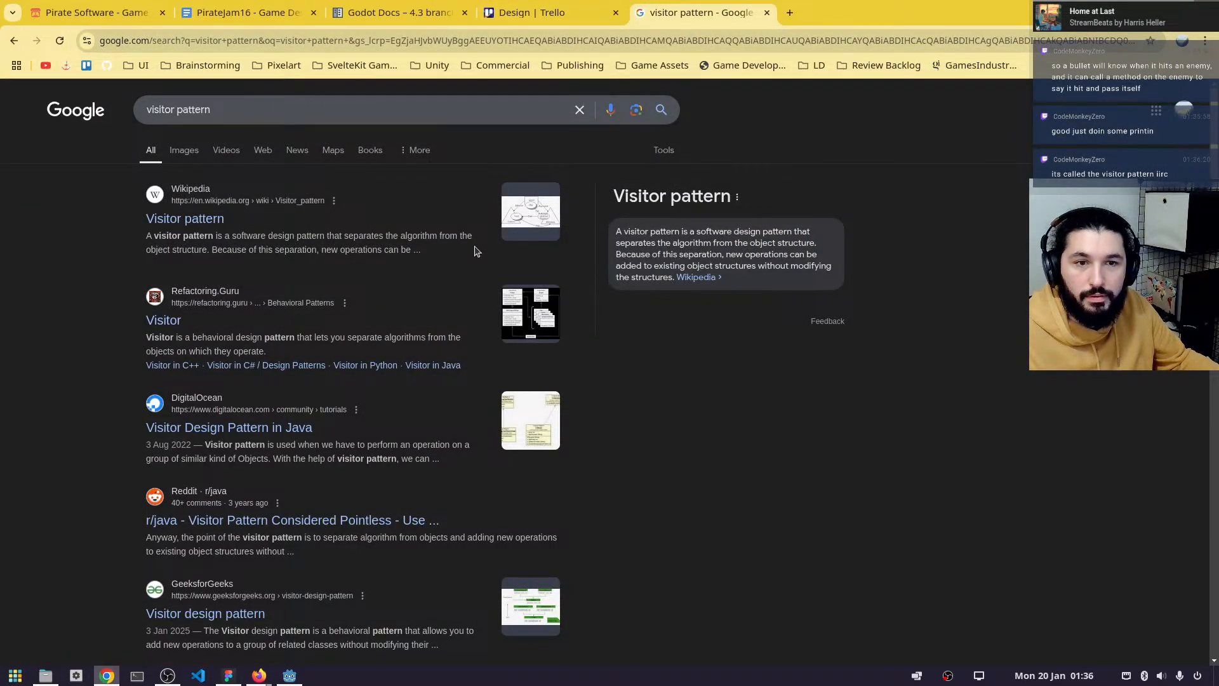
- Open Wikipedia's Visitor pattern article in a separate tab, read from the introduction through the Details section, and close it
middle_click(185, 220)
click(851, 12)
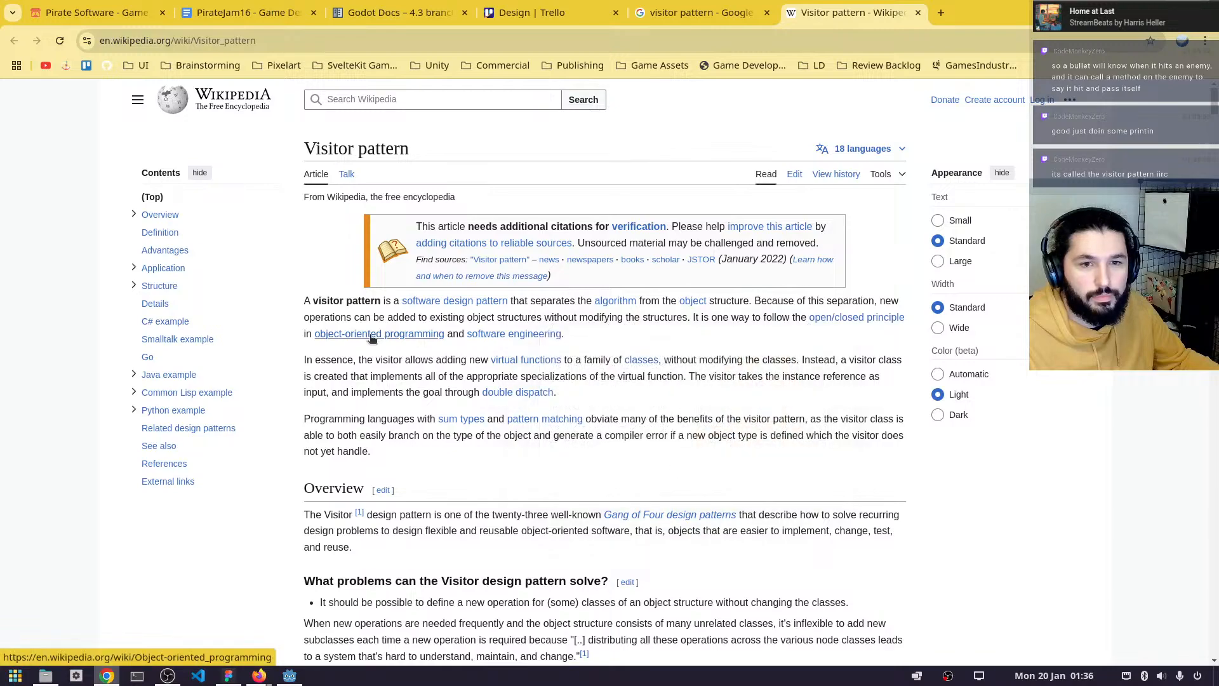
scroll(482, 349, down, 5)
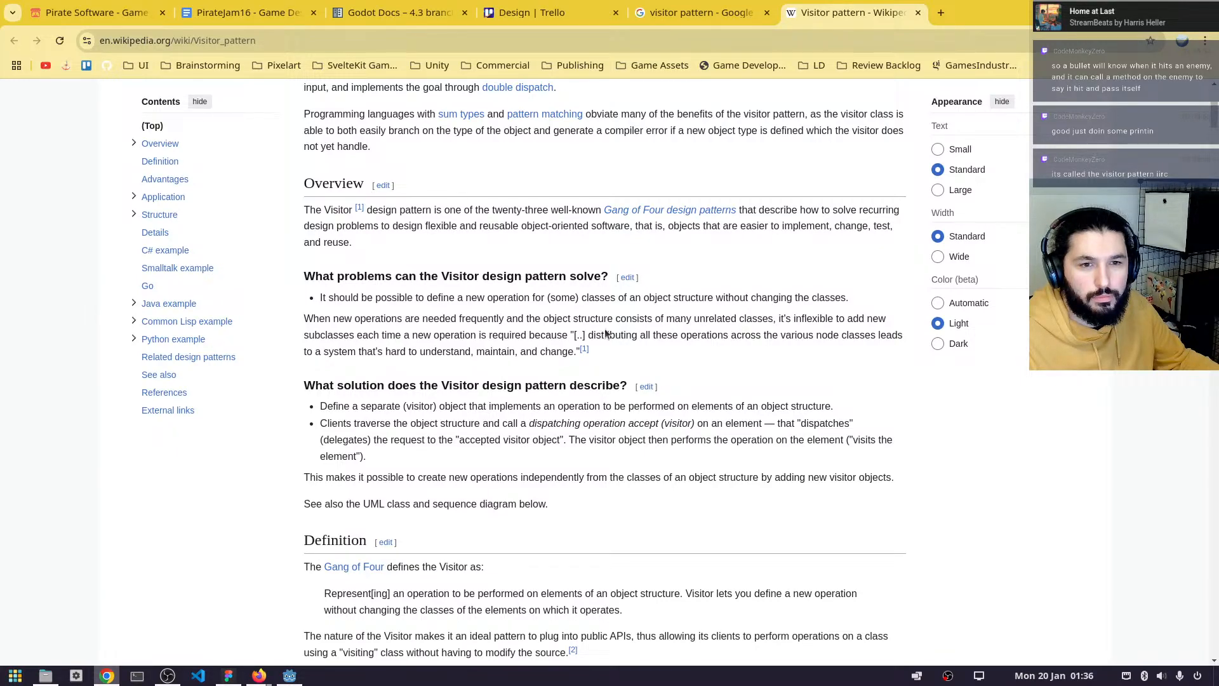
scroll(427, 361, down, 3)
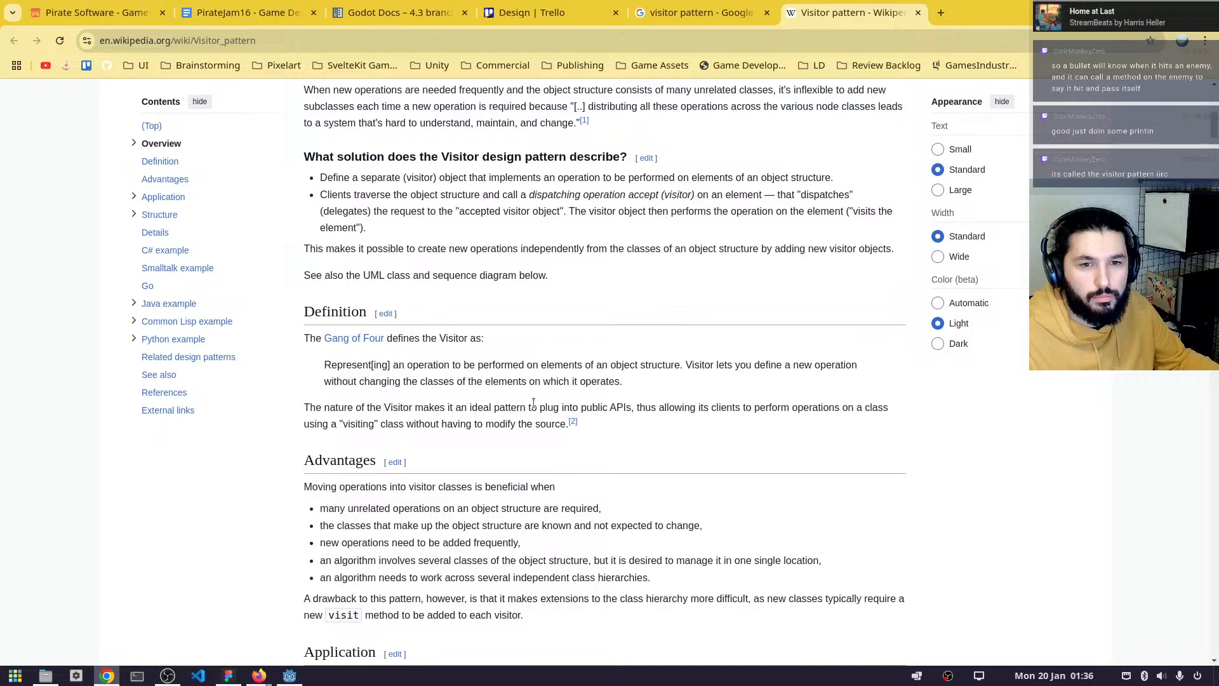
scroll(533, 403, down, 4)
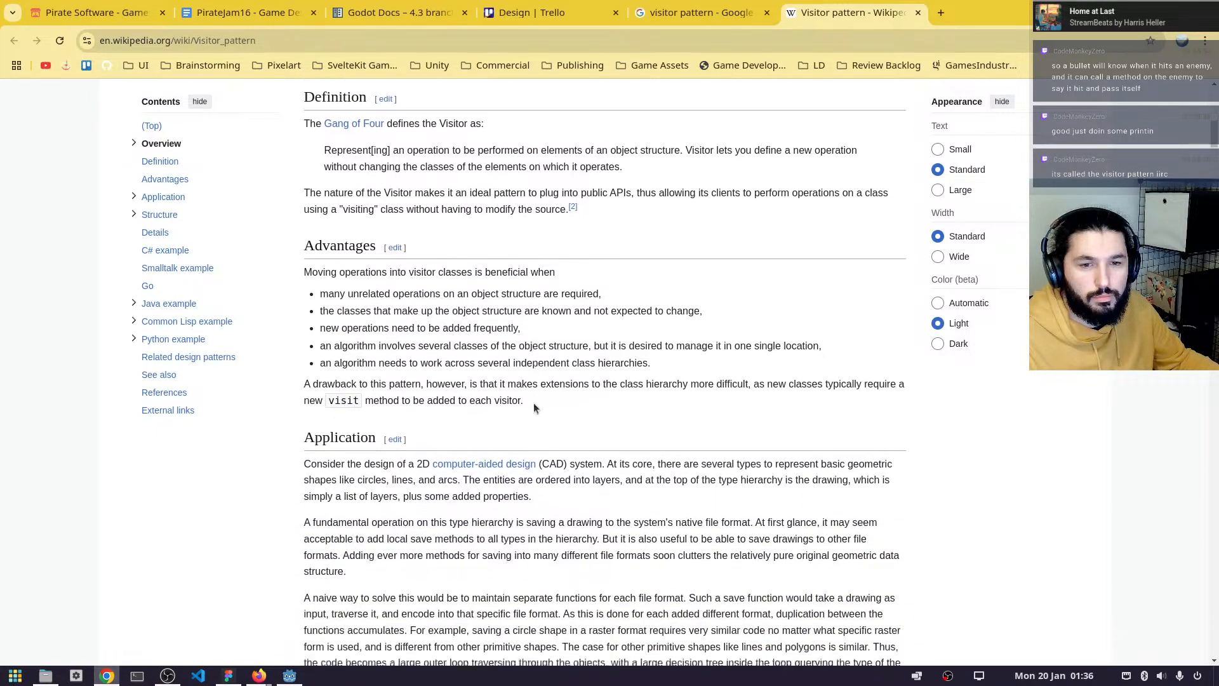
scroll(533, 407, down, 1)
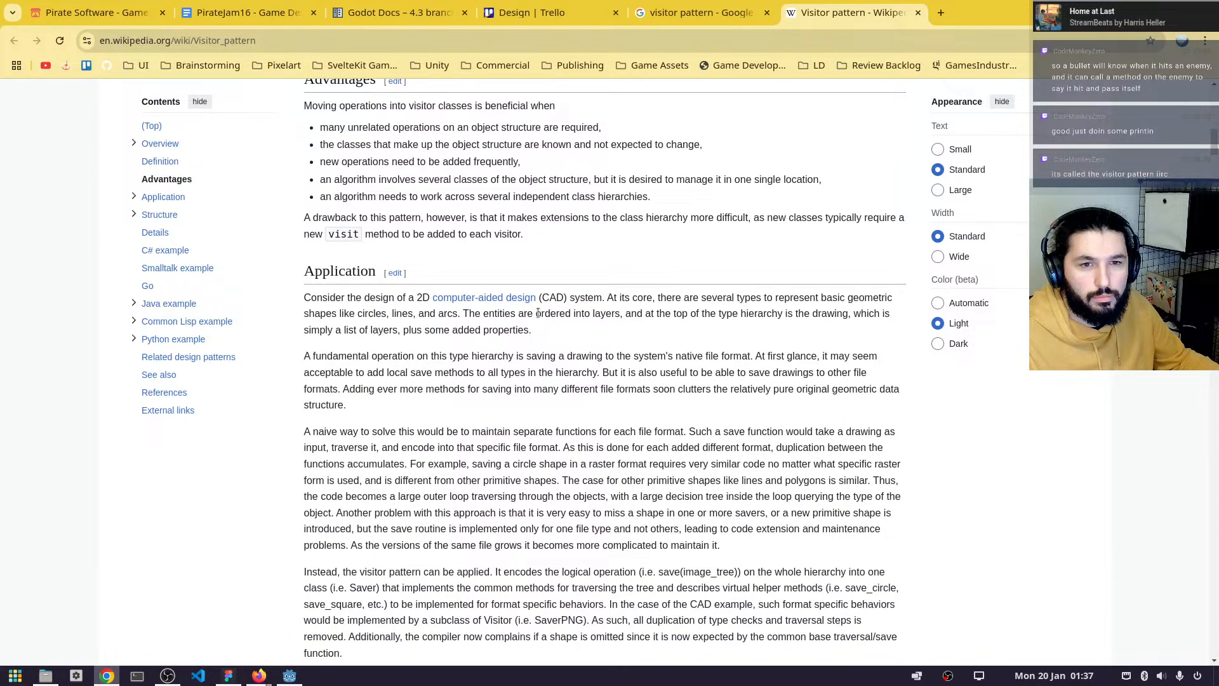
scroll(600, 314, down, 3)
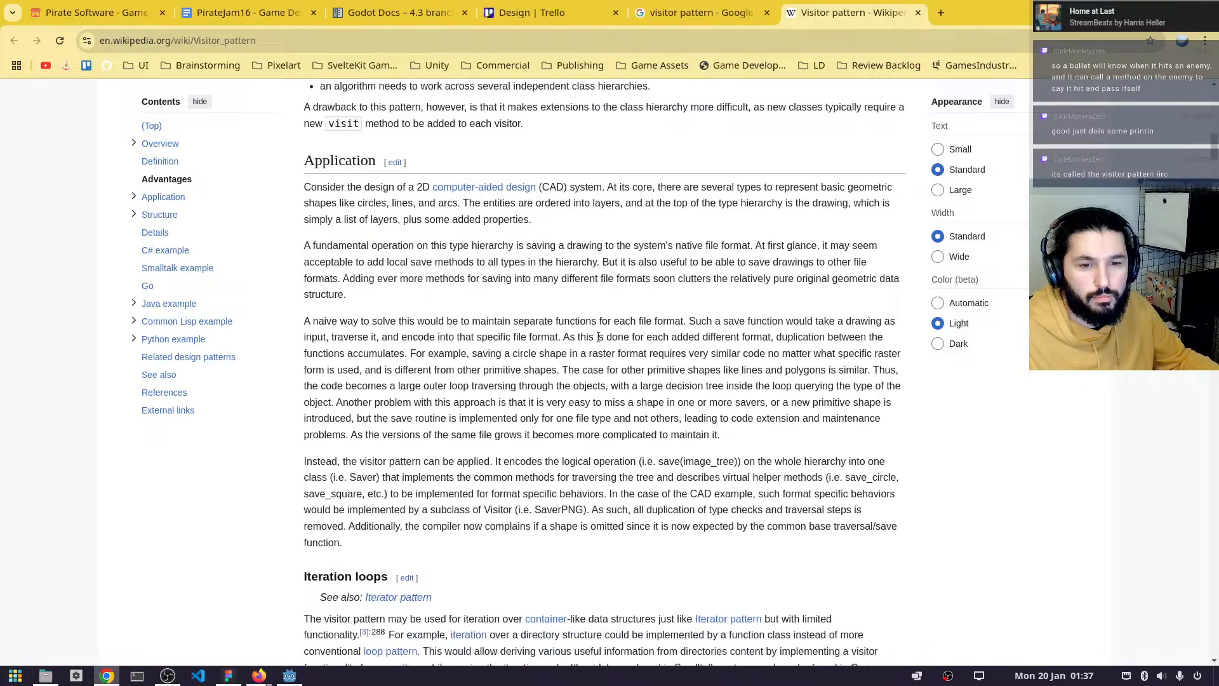
scroll(597, 346, down, 10)
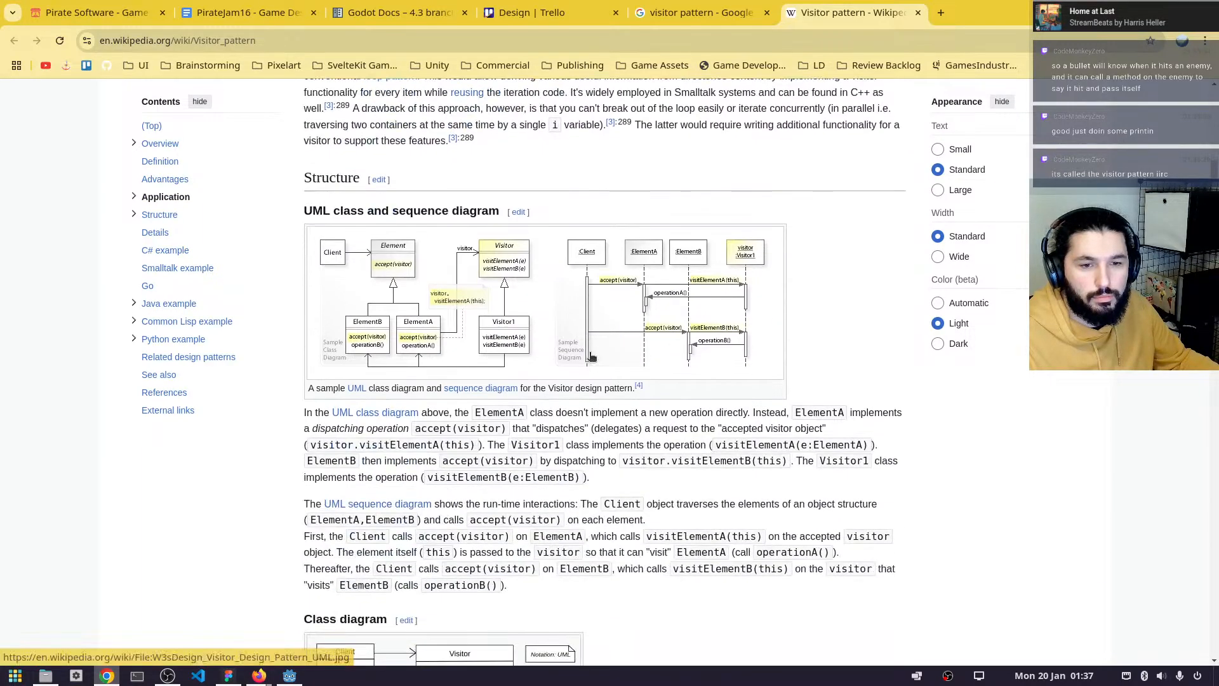
scroll(584, 354, down, 6)
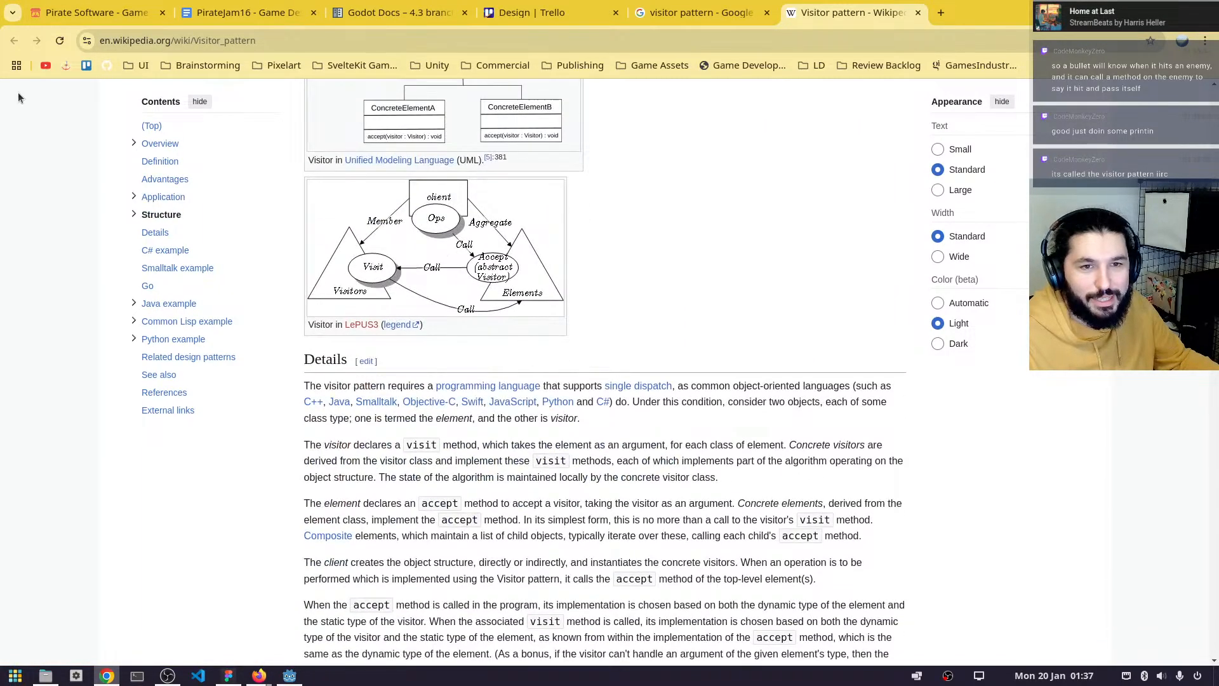
middle_click(863, 7)
- Skim the remaining visitor pattern results, search Google for "visitor pattern godot" instead, and look through the new results
scroll(295, 320, down, 3)
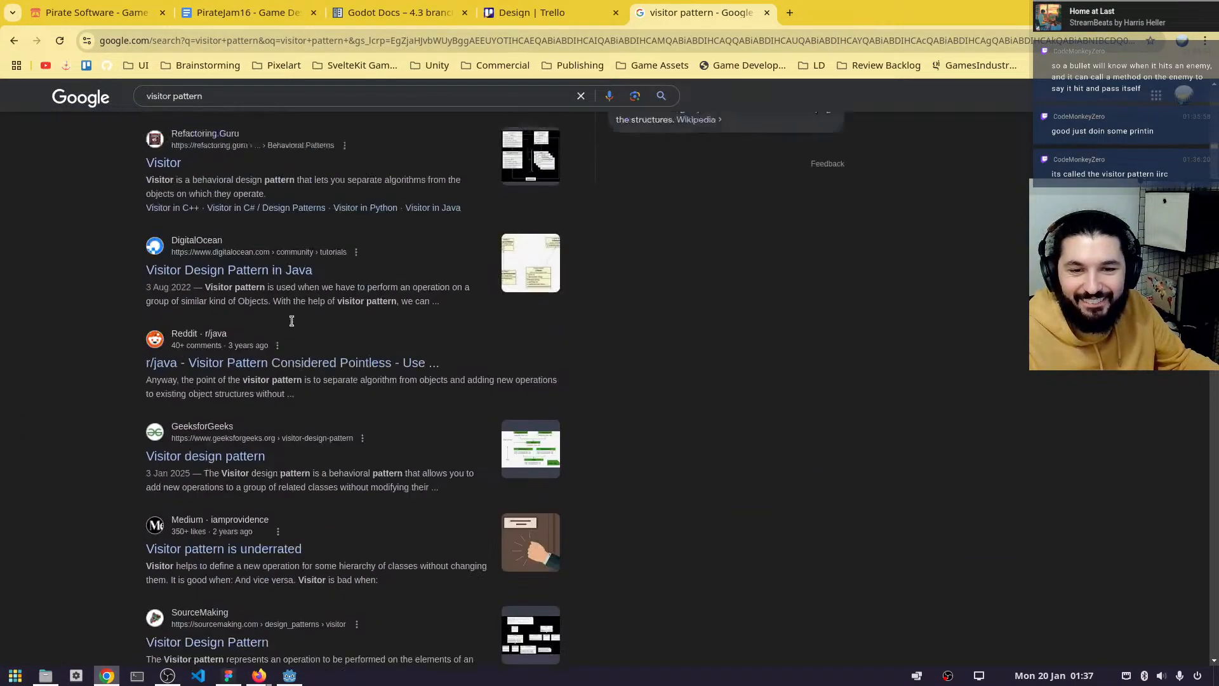
scroll(291, 321, up, 3)
click(277, 108)
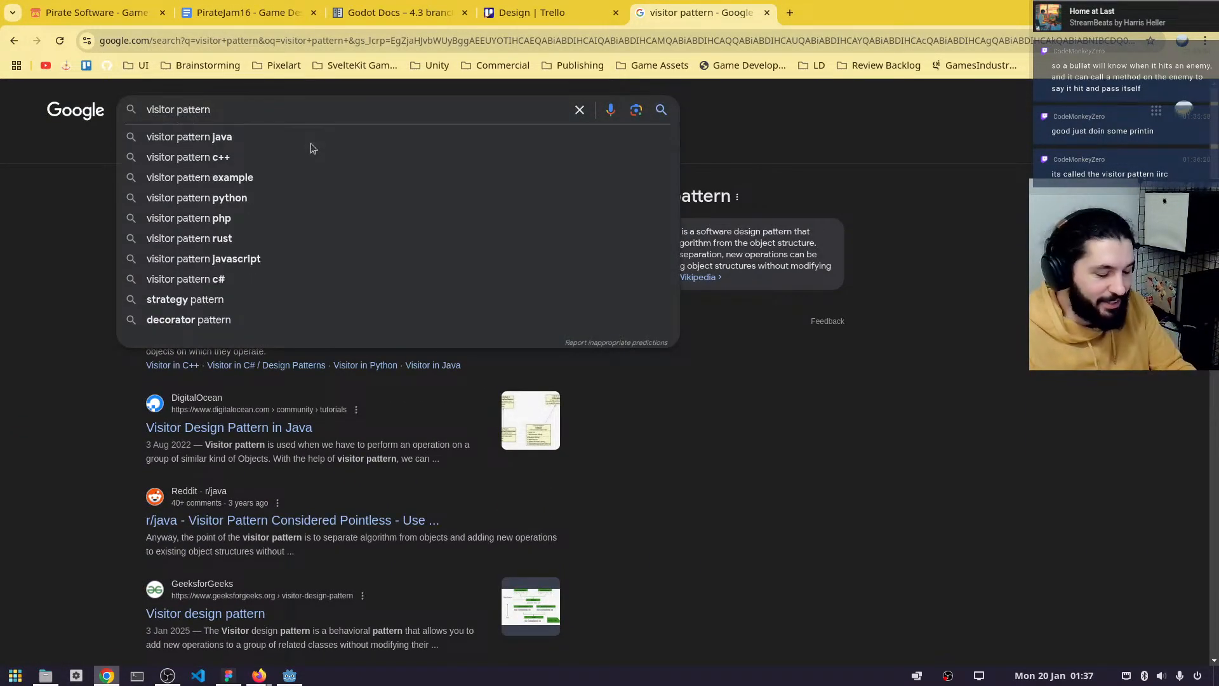
text(godot)
key(Return)
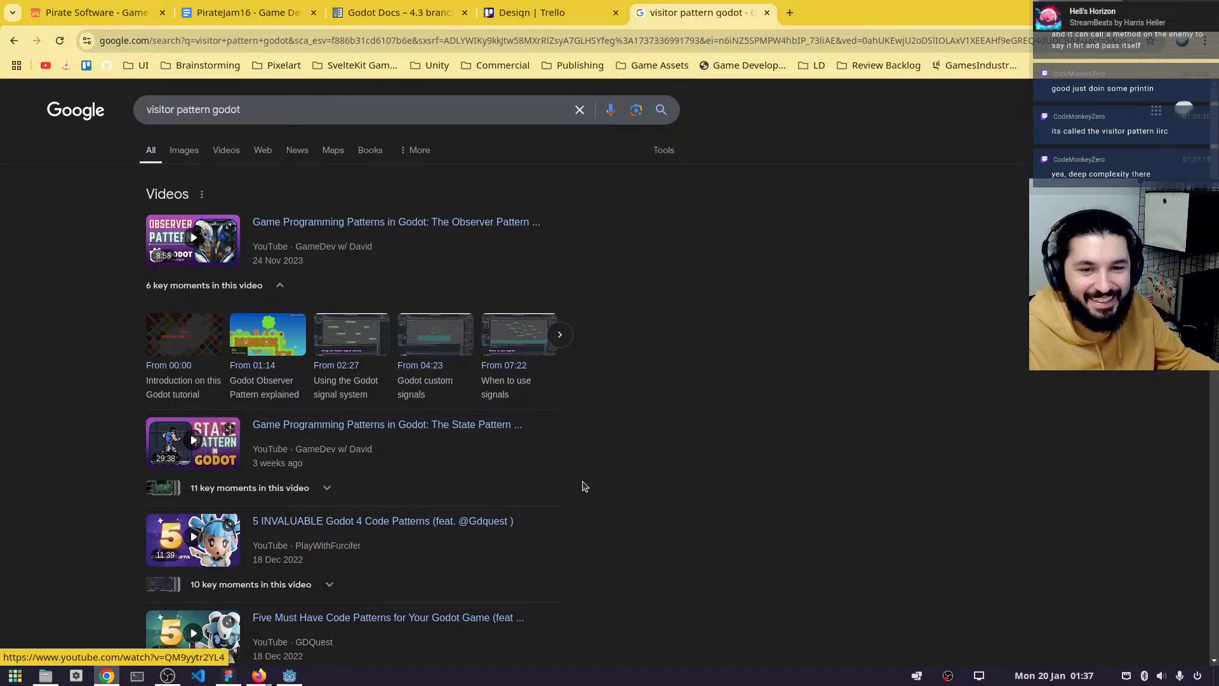
scroll(452, 470, down, 3)
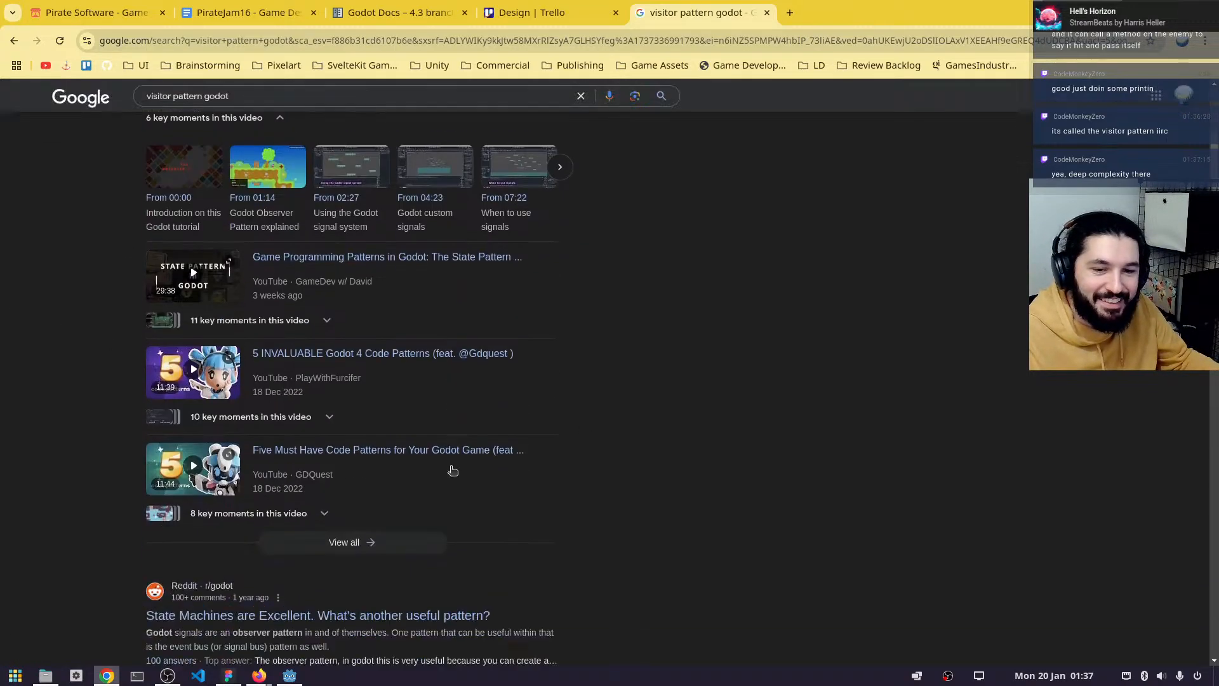
scroll(453, 470, down, 2)
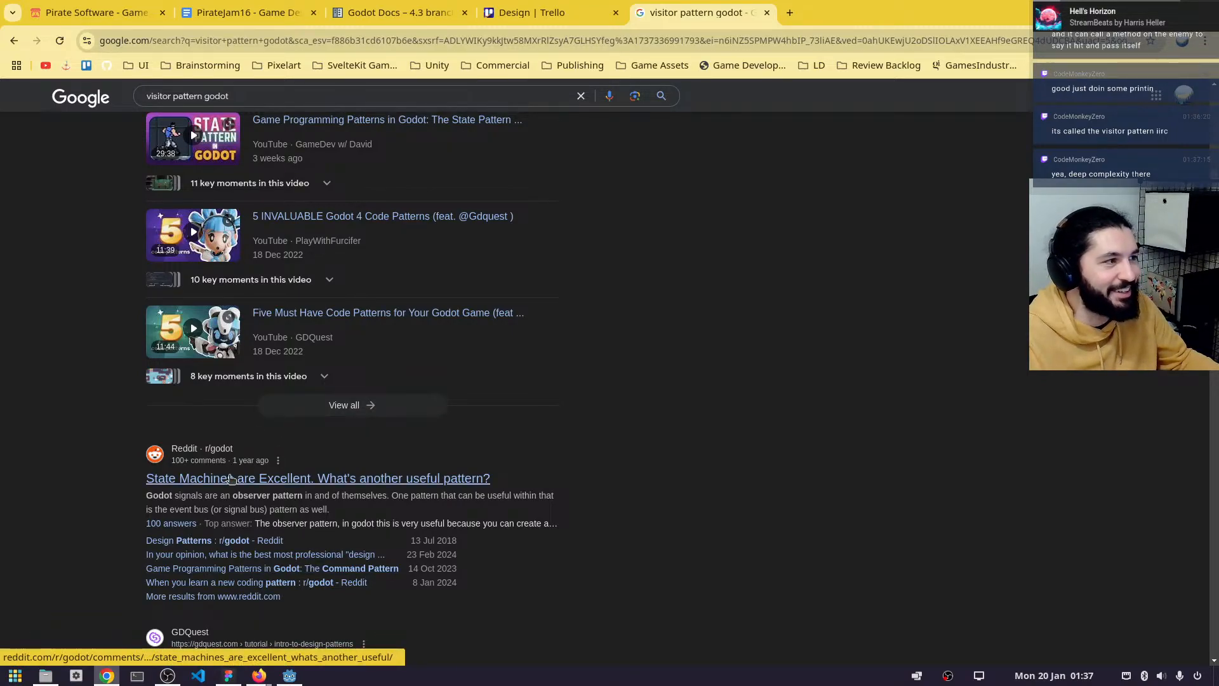
scroll(488, 143, up, 5)
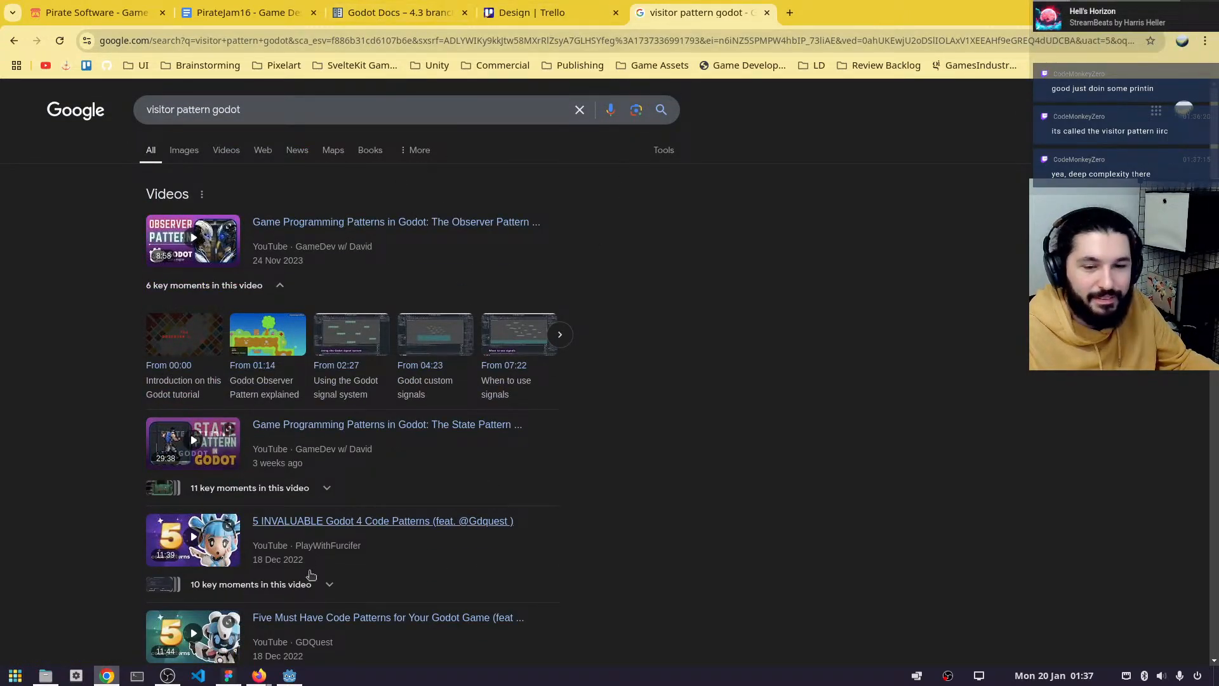
- Switch from Chrome to the desktop files, launch a second Godot 4.3 instance, and open the Brackeys Tutorial Game project
mouse_move(289, 674)
click(284, 634)
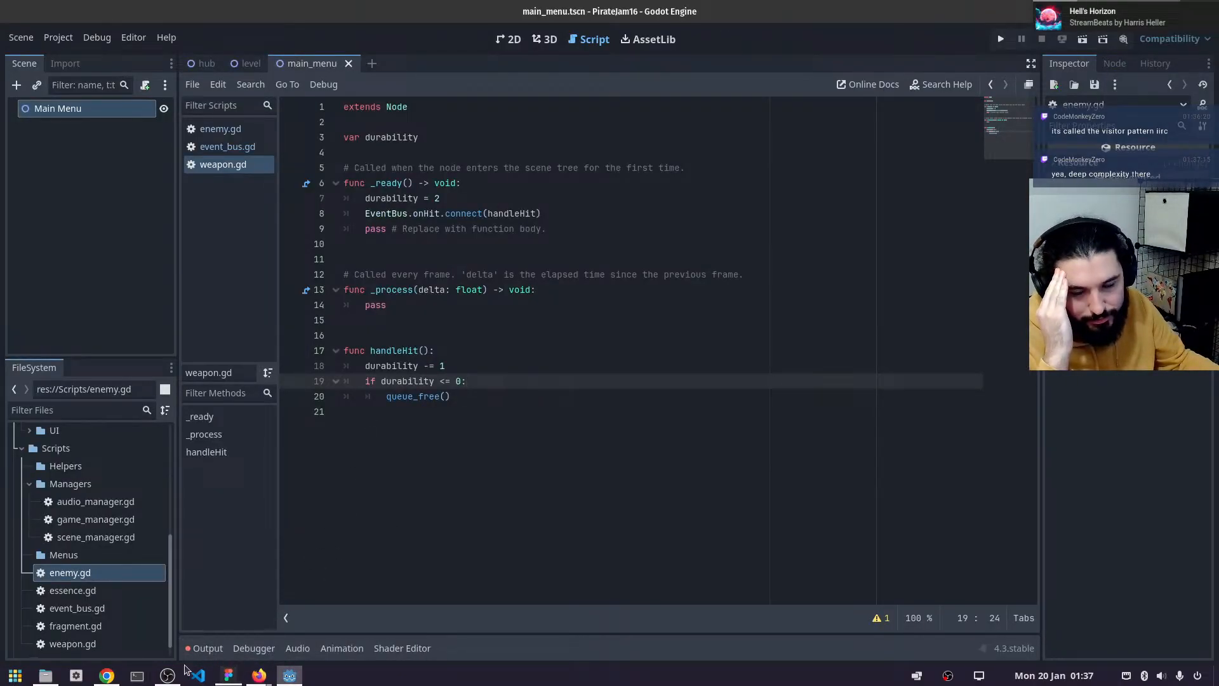
click(45, 675)
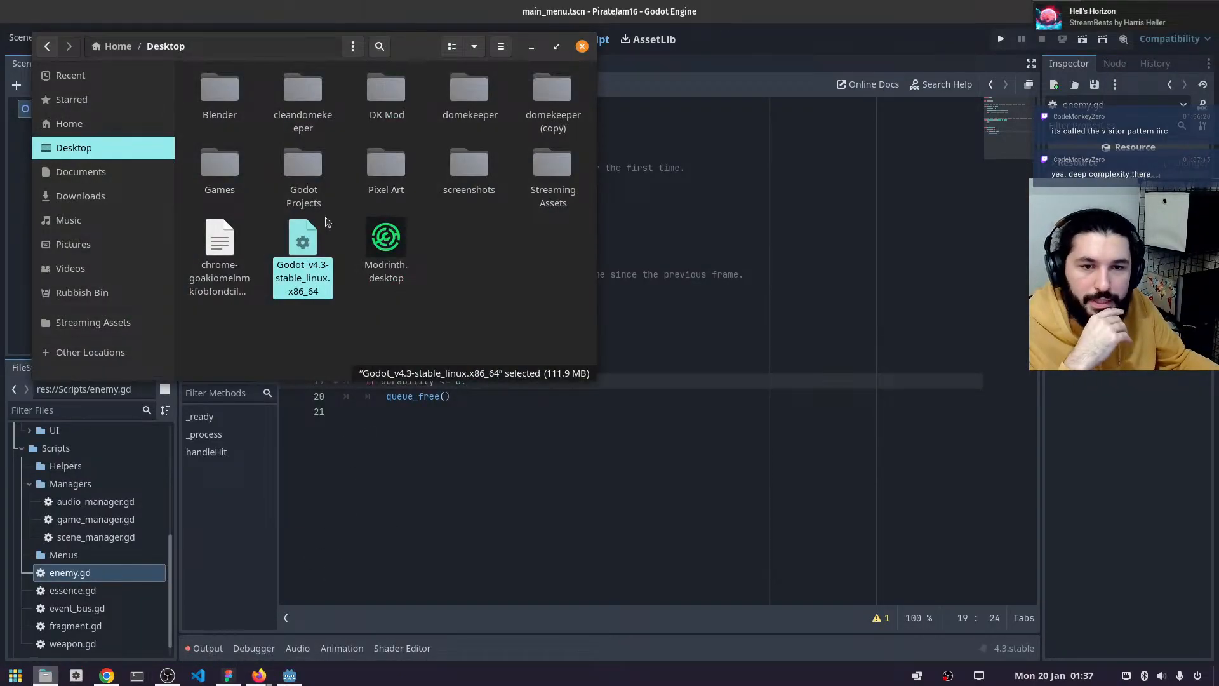
double_click(303, 168)
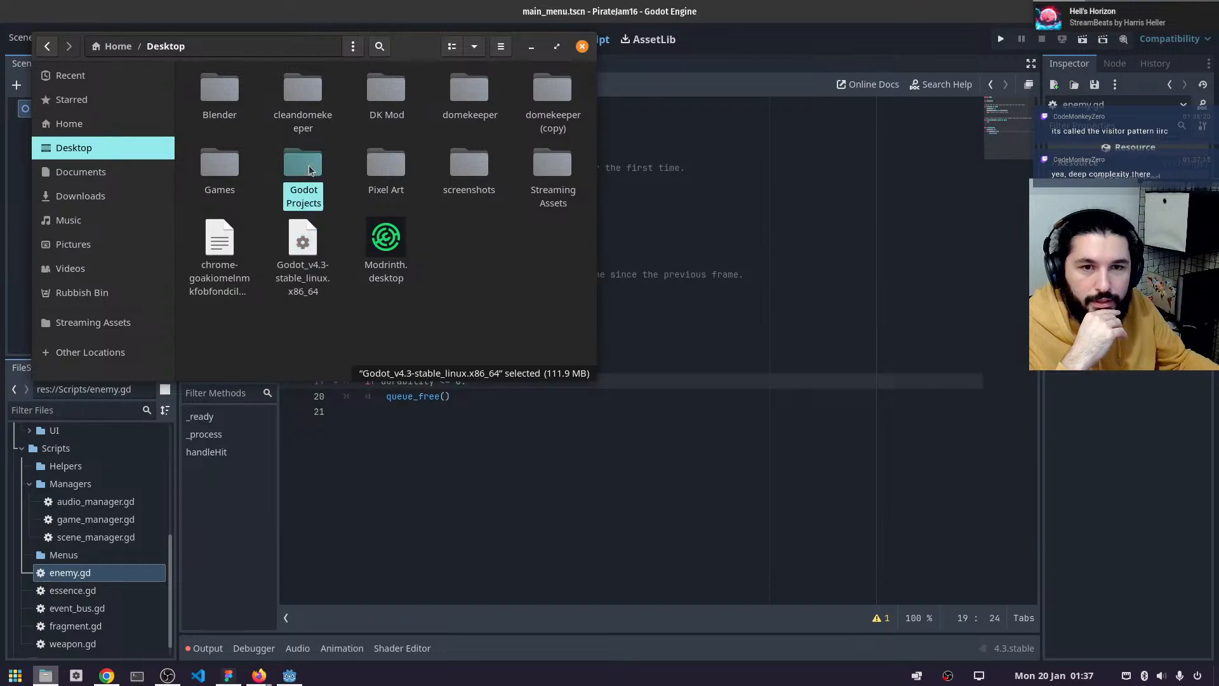
click(164, 46)
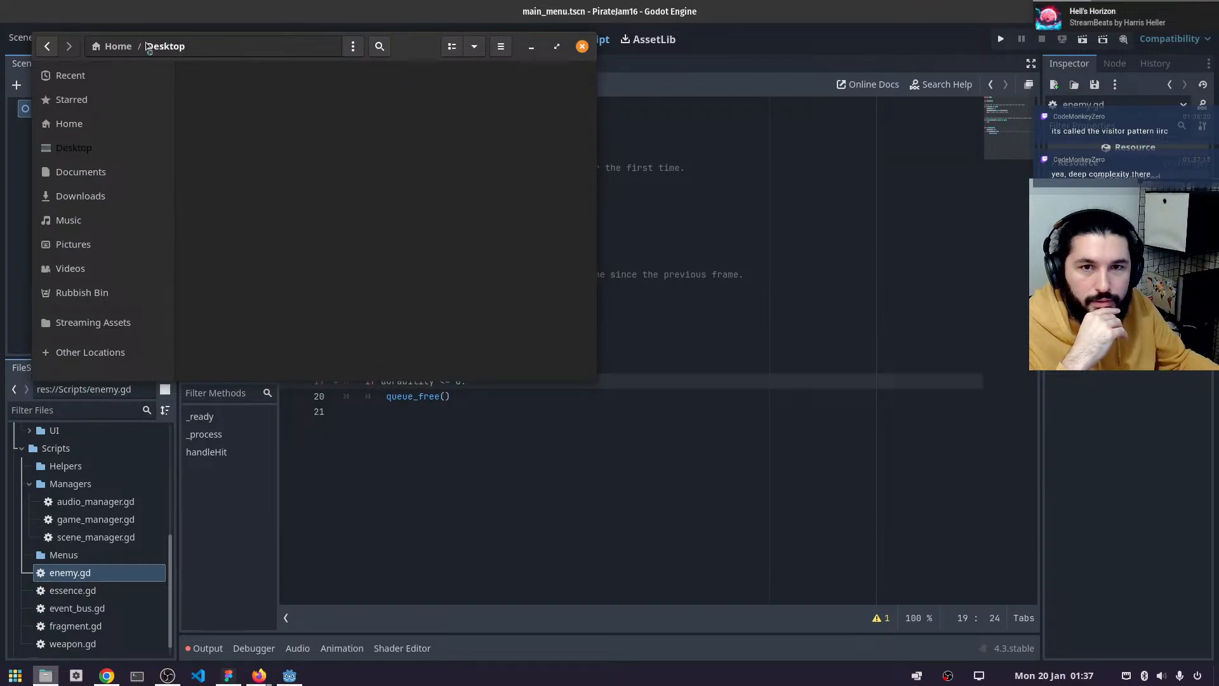
click(294, 263)
double_click(326, 264)
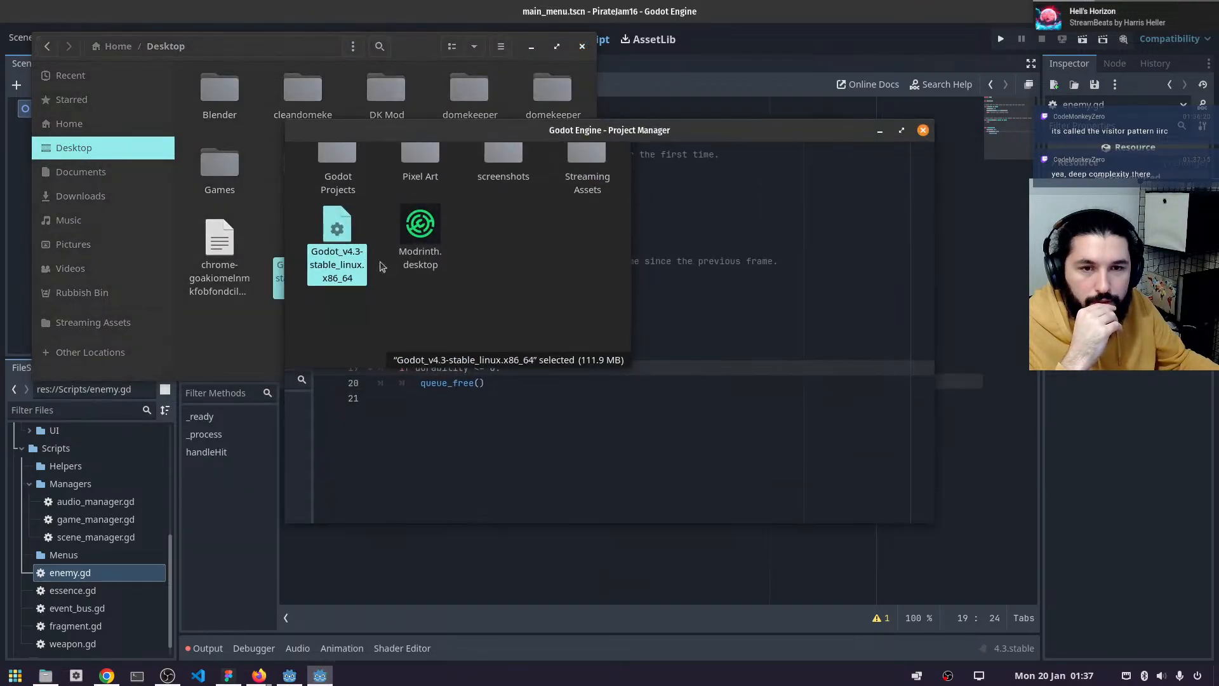
click(486, 283)
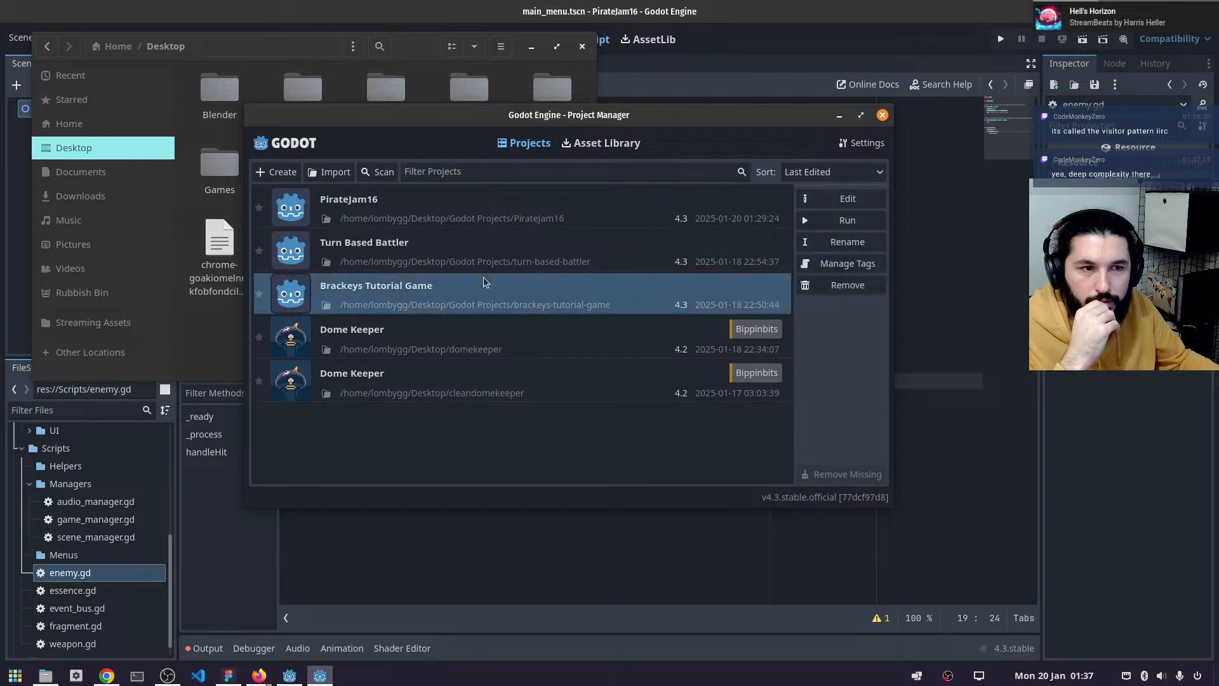
double_click(516, 289)
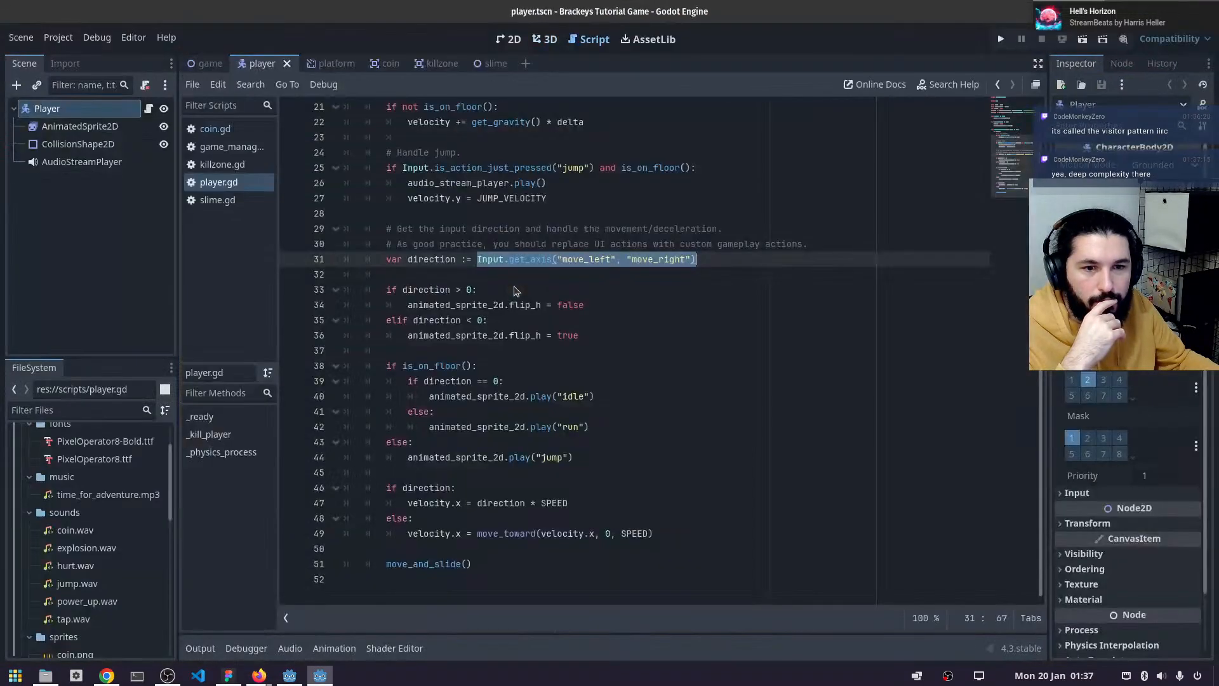
- Look over slime.gd, and trace player.gd's kill signal from its declaration through kill.connect to the _kill_player function
click(232, 201)
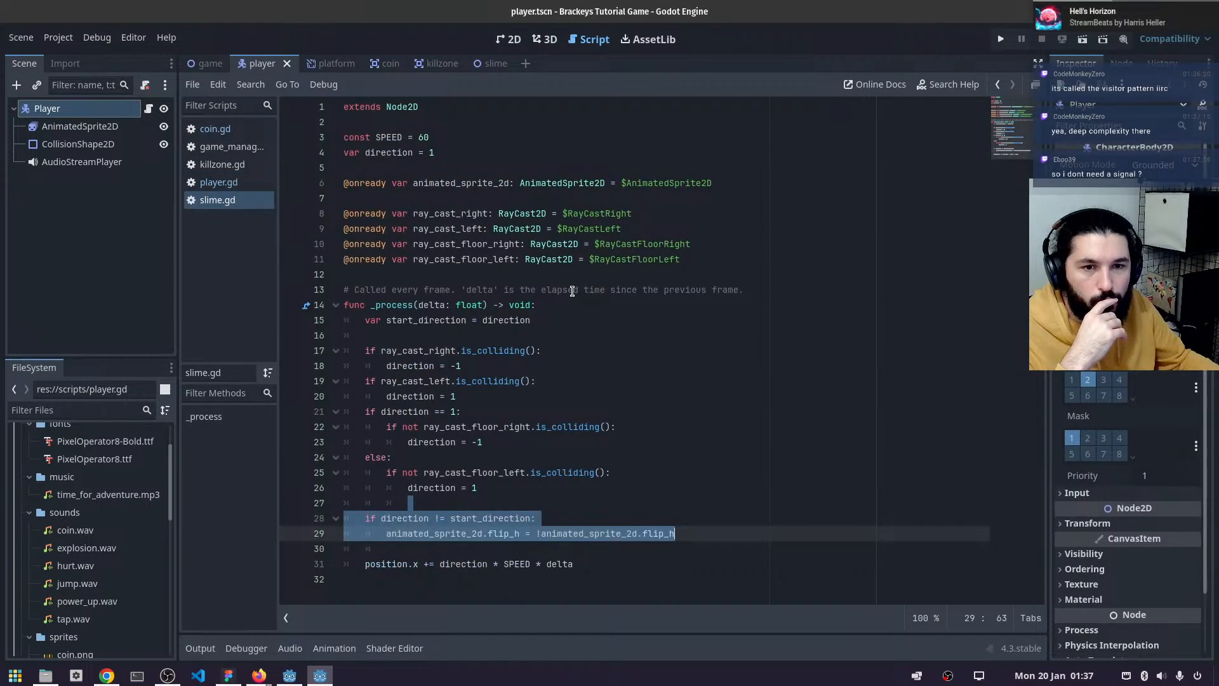
drag(681, 397, 748, 383)
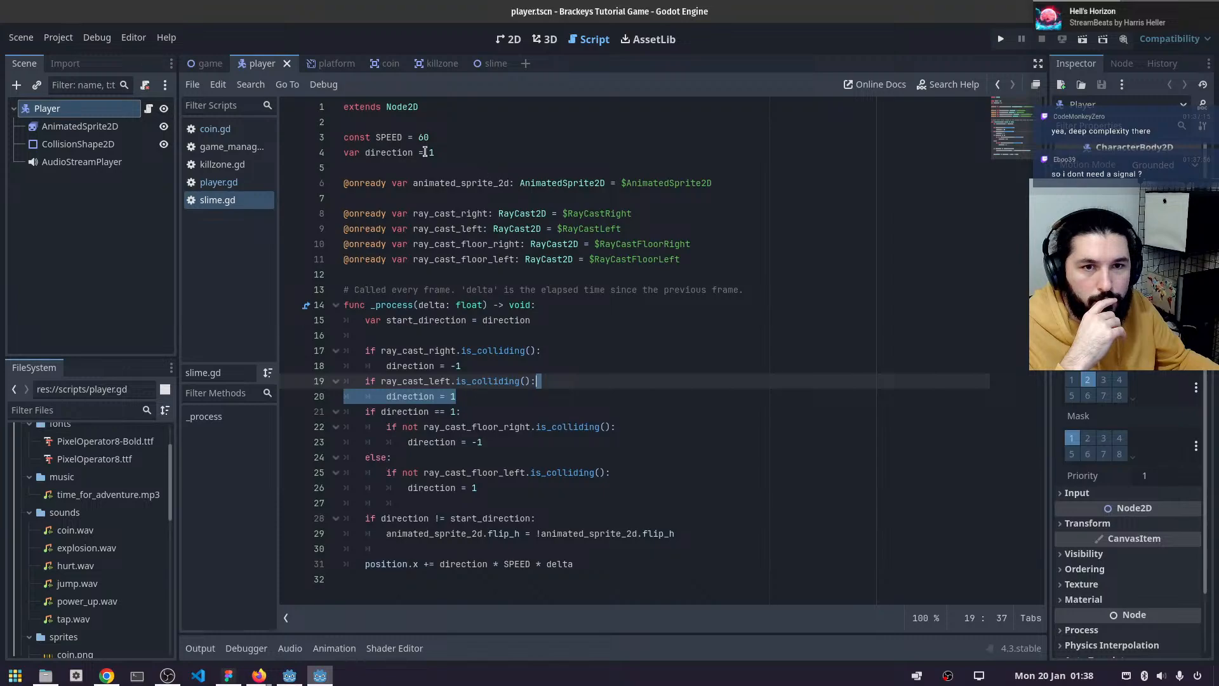
click(254, 184)
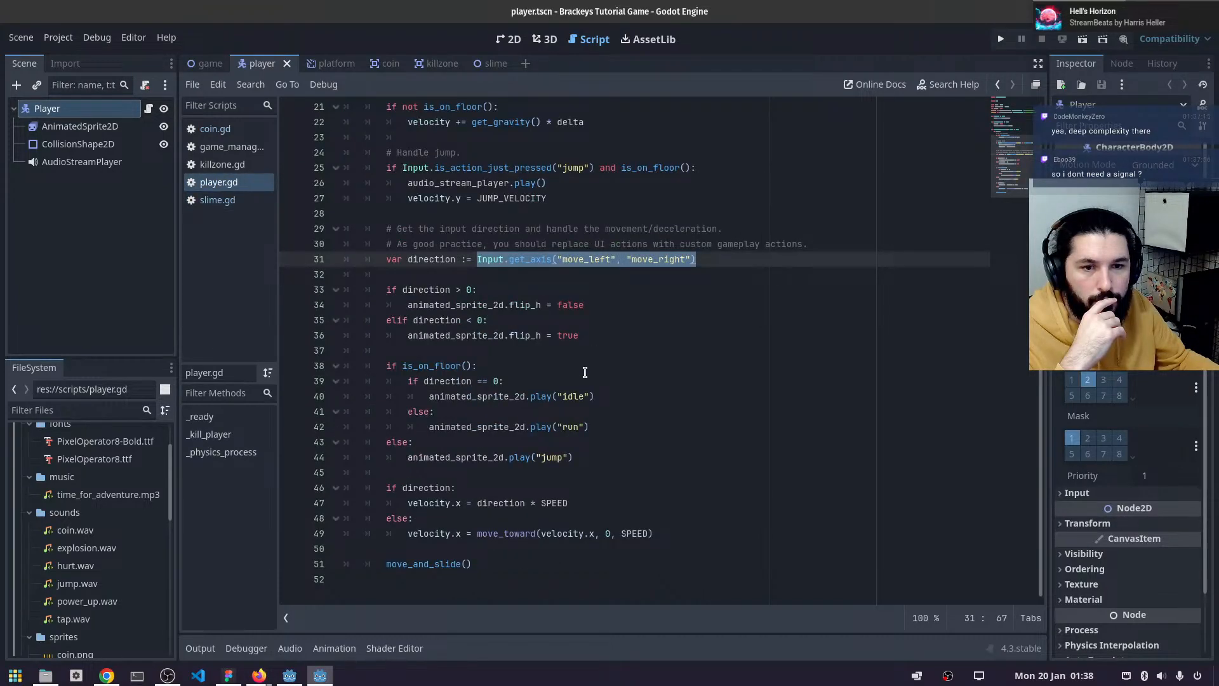
scroll(487, 290, up, 6)
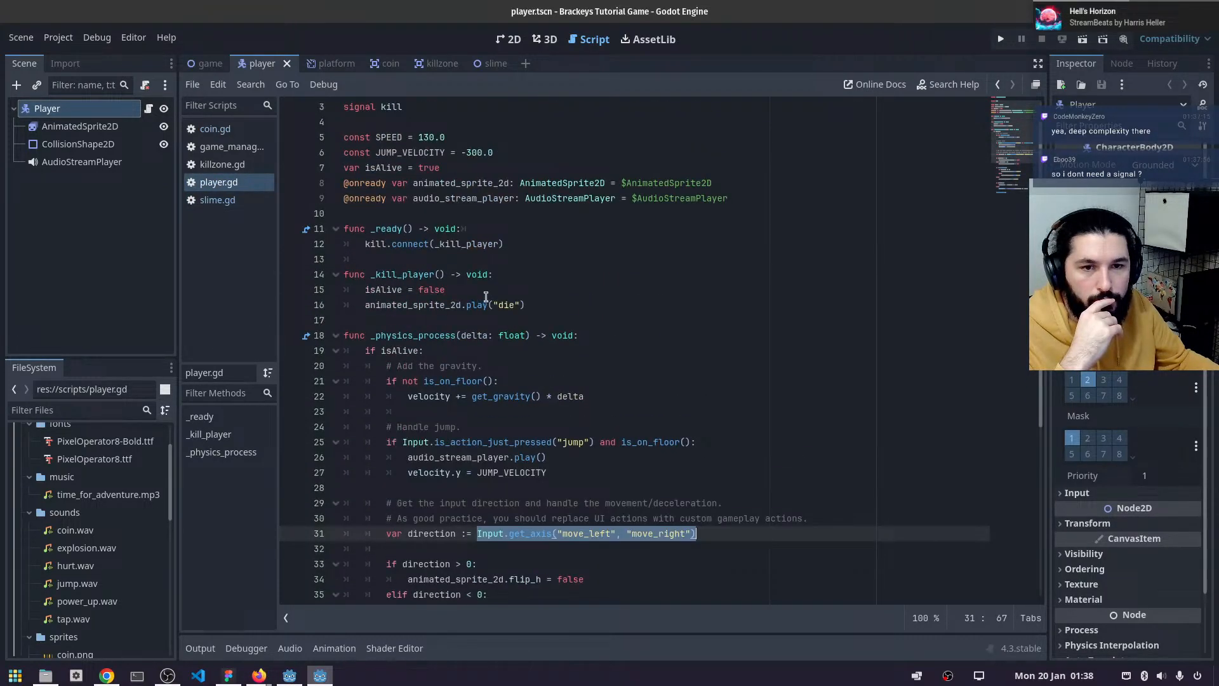
double_click(404, 276)
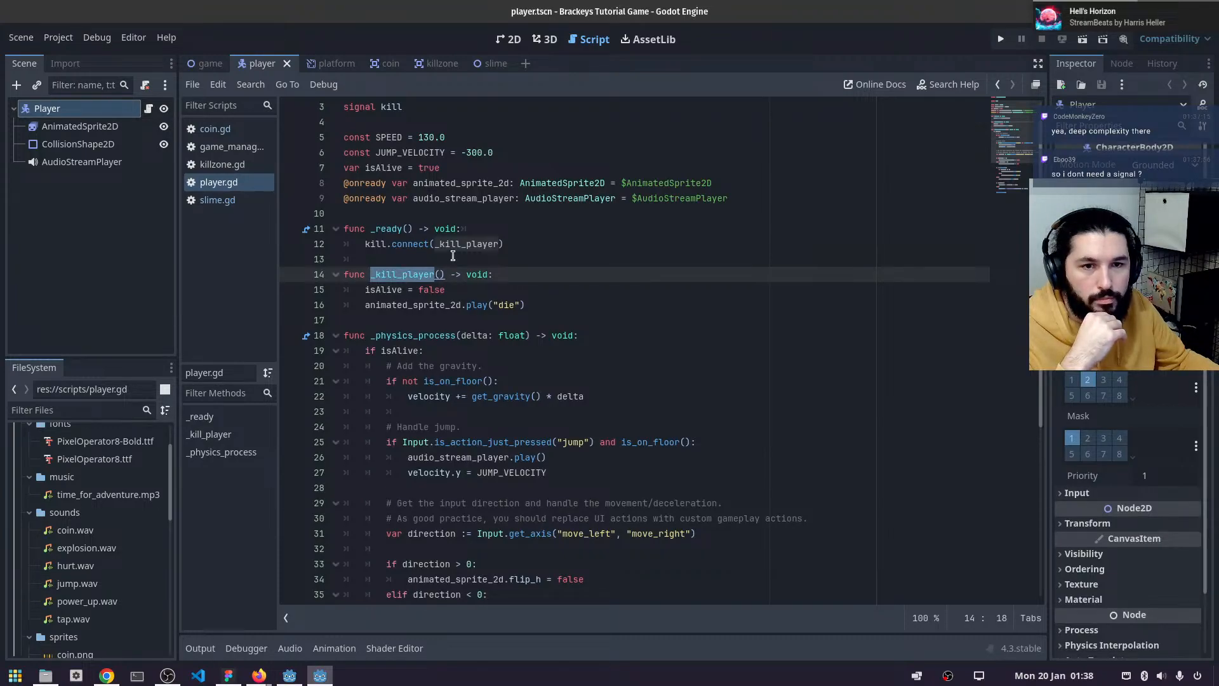
click(365, 243)
double_click(379, 244)
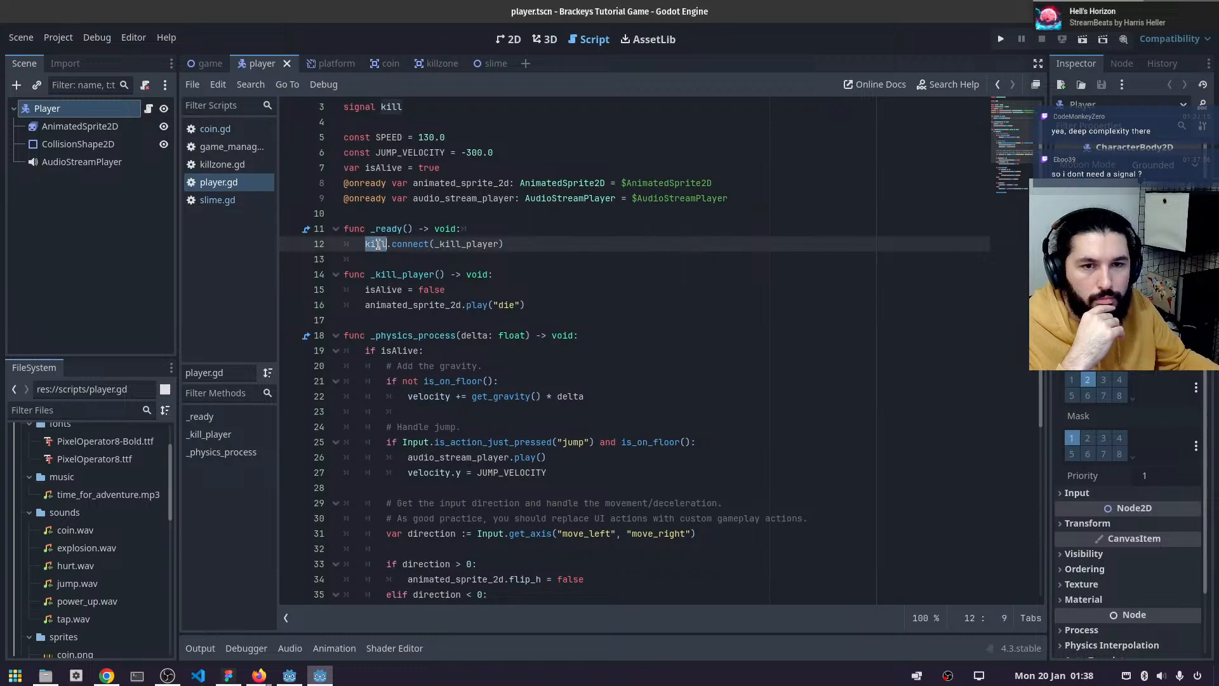
scroll(389, 202, up, 1)
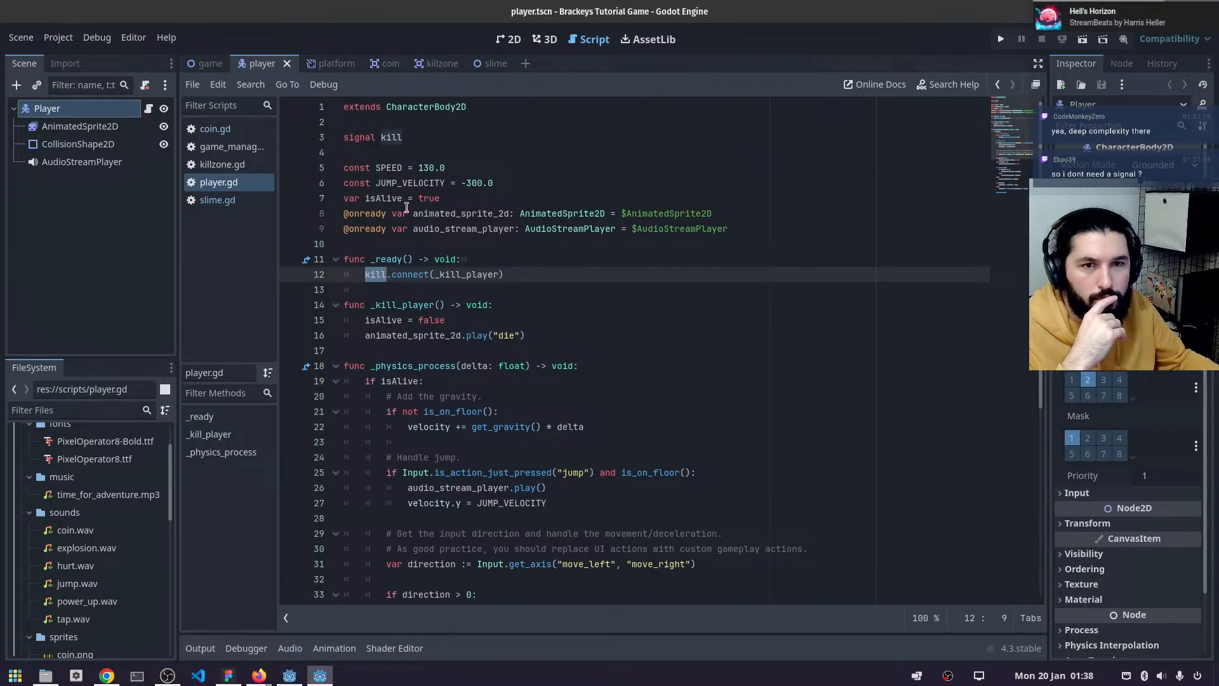
- Check the project's autoloaded globals in Project Settings and close the settings again
click(57, 36)
click(135, 56)
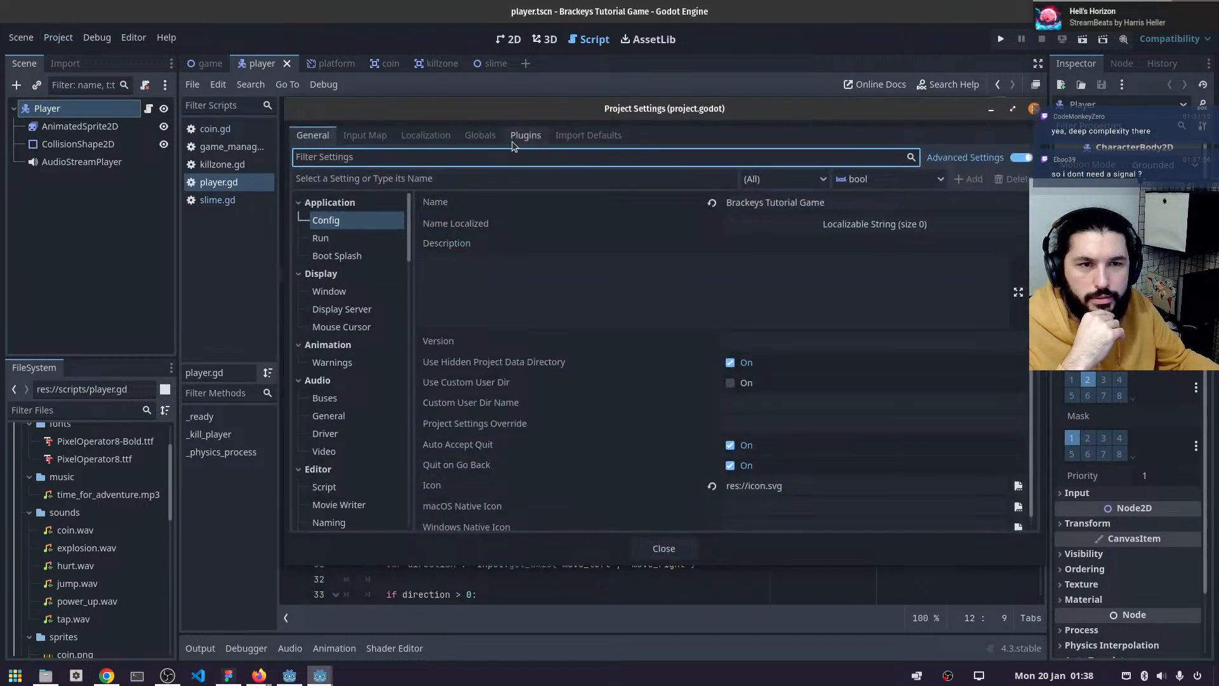
click(489, 137)
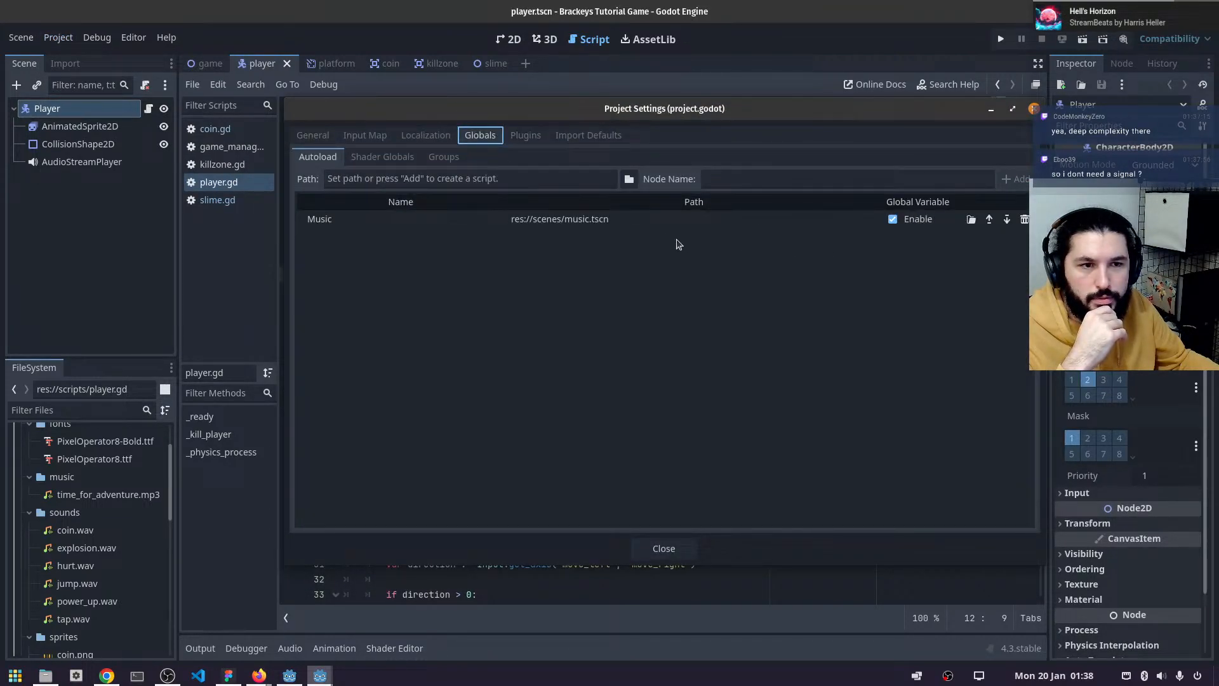
click(1033, 109)
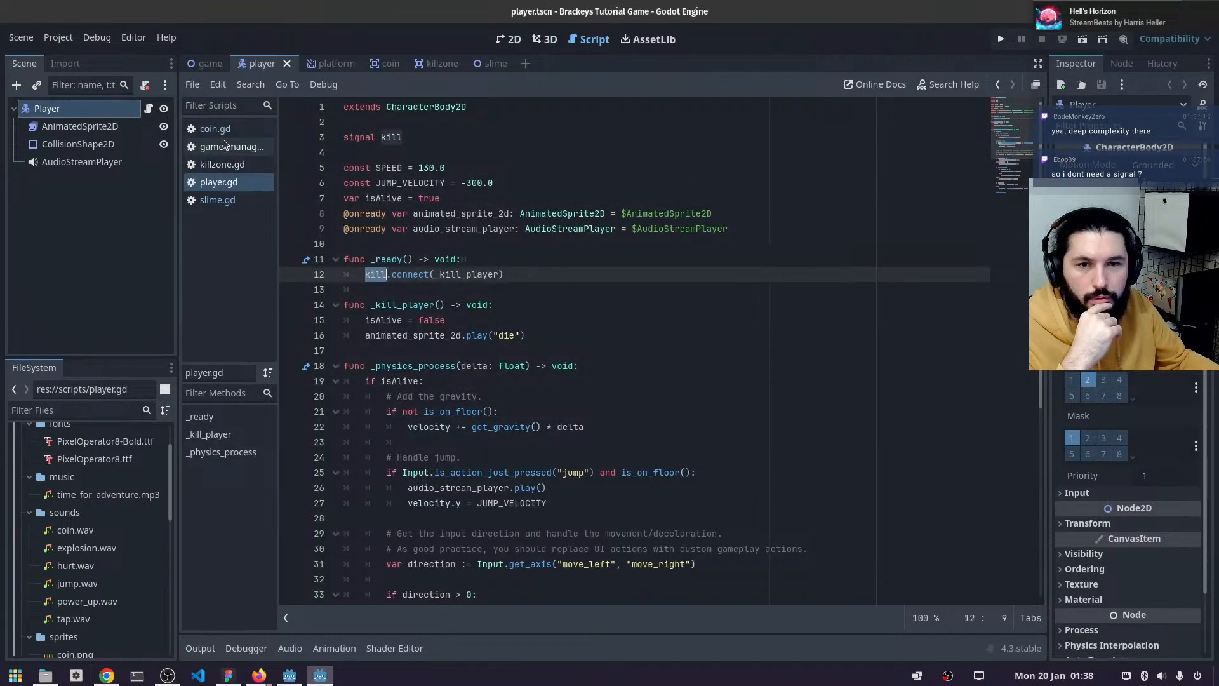
- Read game_manager.gd and killzone.gd, examining how the _on_body_entered function emits the kill signal on the entering body
click(238, 153)
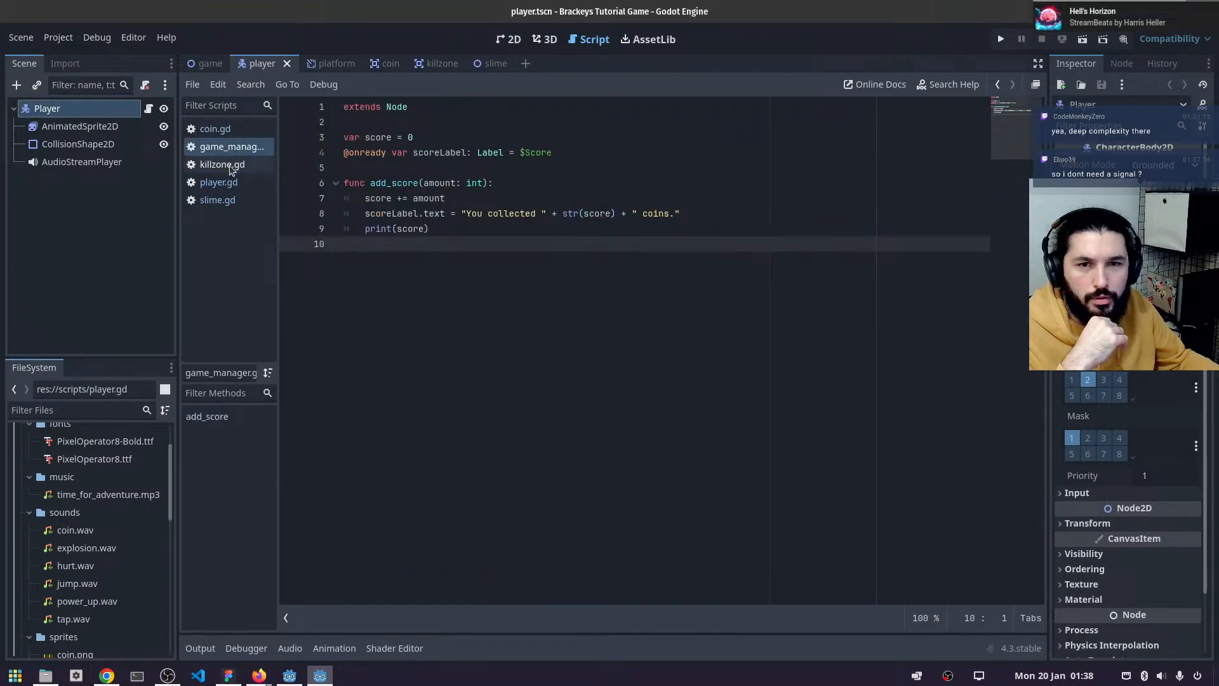
click(229, 166)
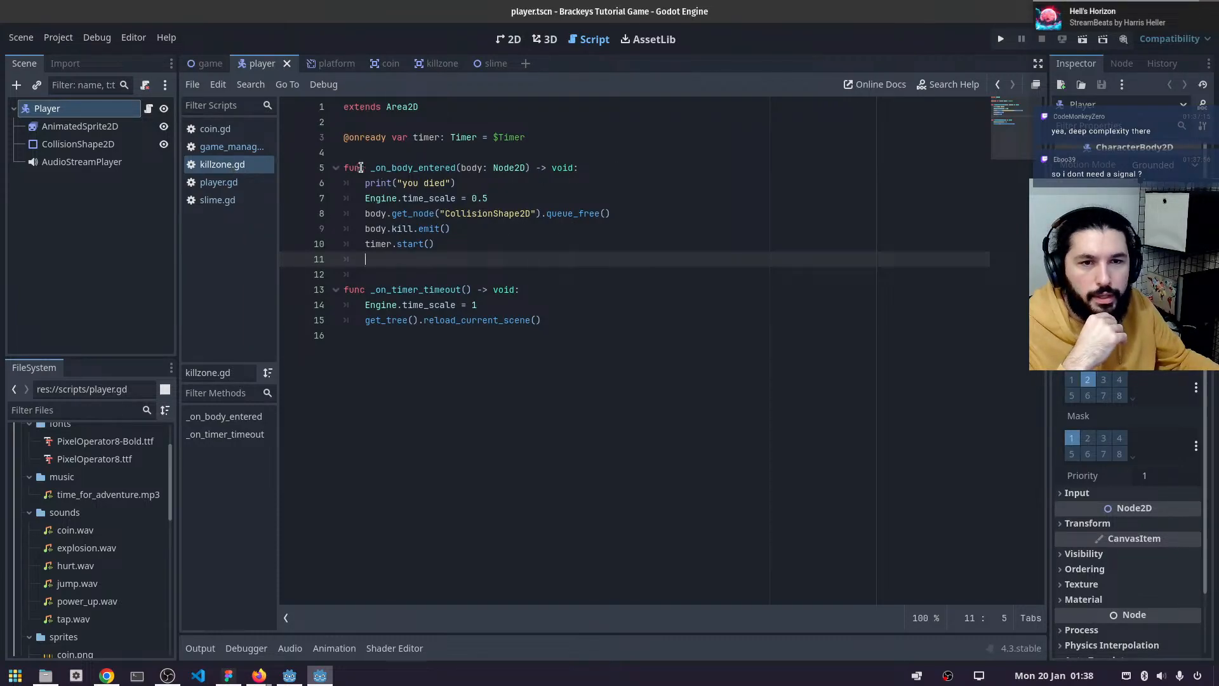
drag(361, 167, 511, 239)
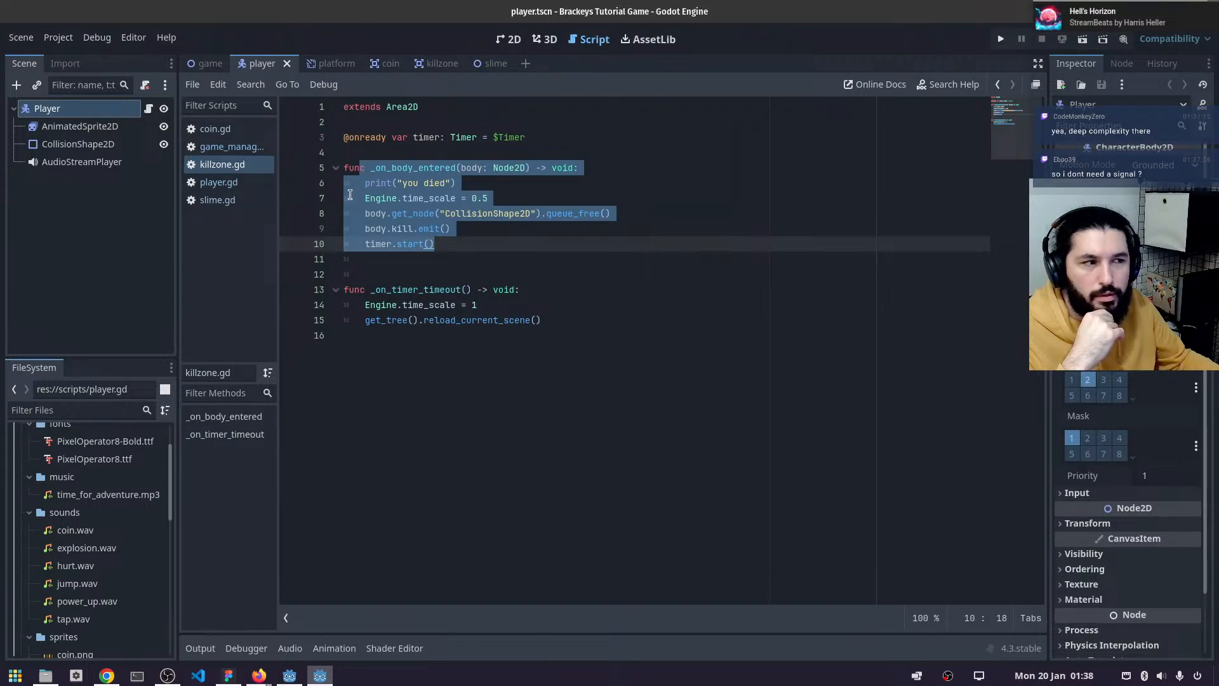
click(511, 204)
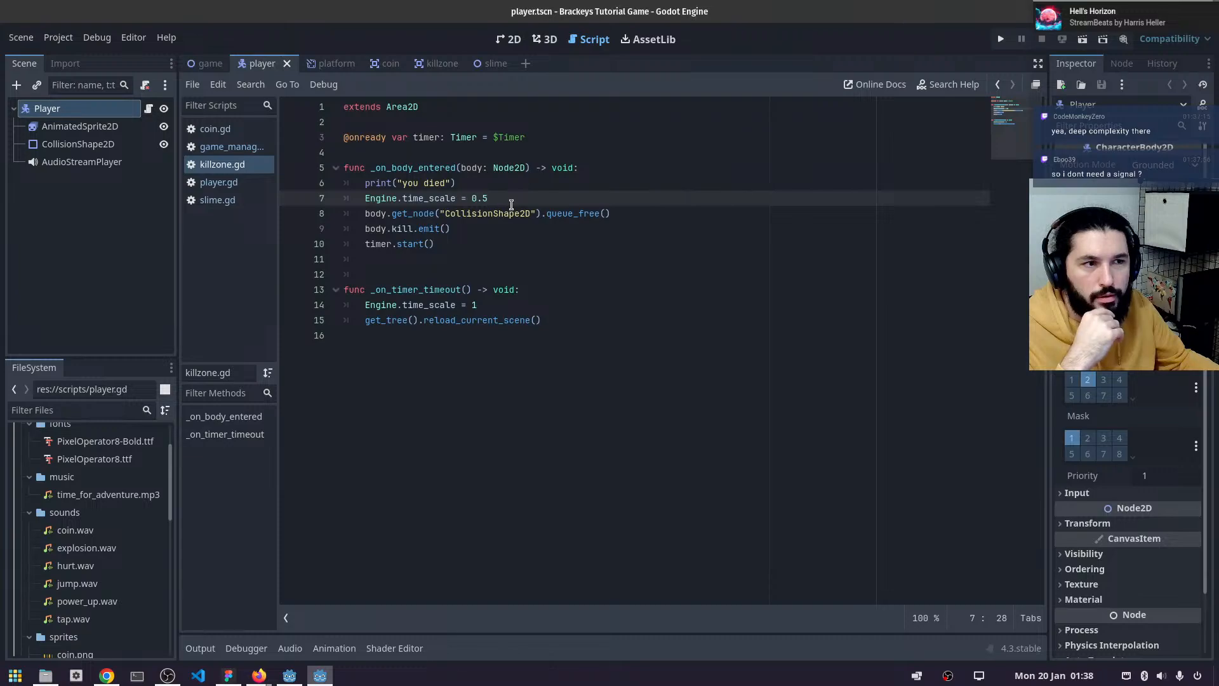
- Inspect the killzone and slime scenes in the 2D view, including the slime's Killzone node and its CollisionShape2D
click(508, 41)
click(453, 67)
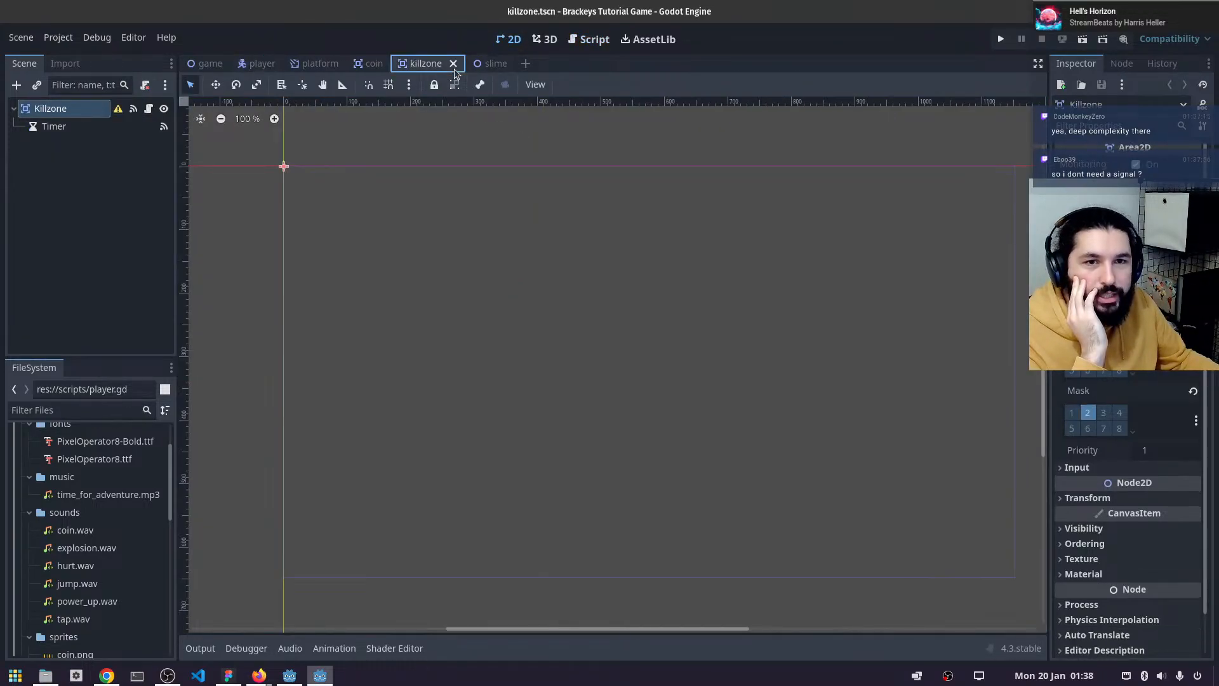
click(480, 63)
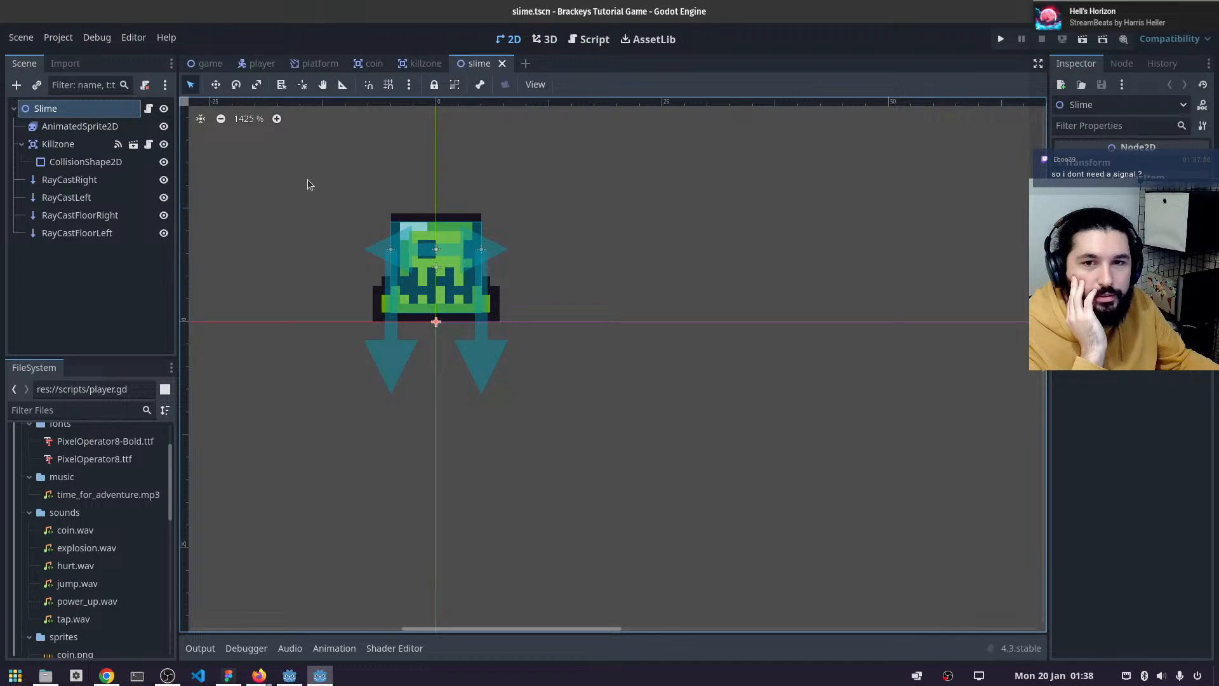
drag(340, 177, 444, 200)
scroll(652, 312, up, 1)
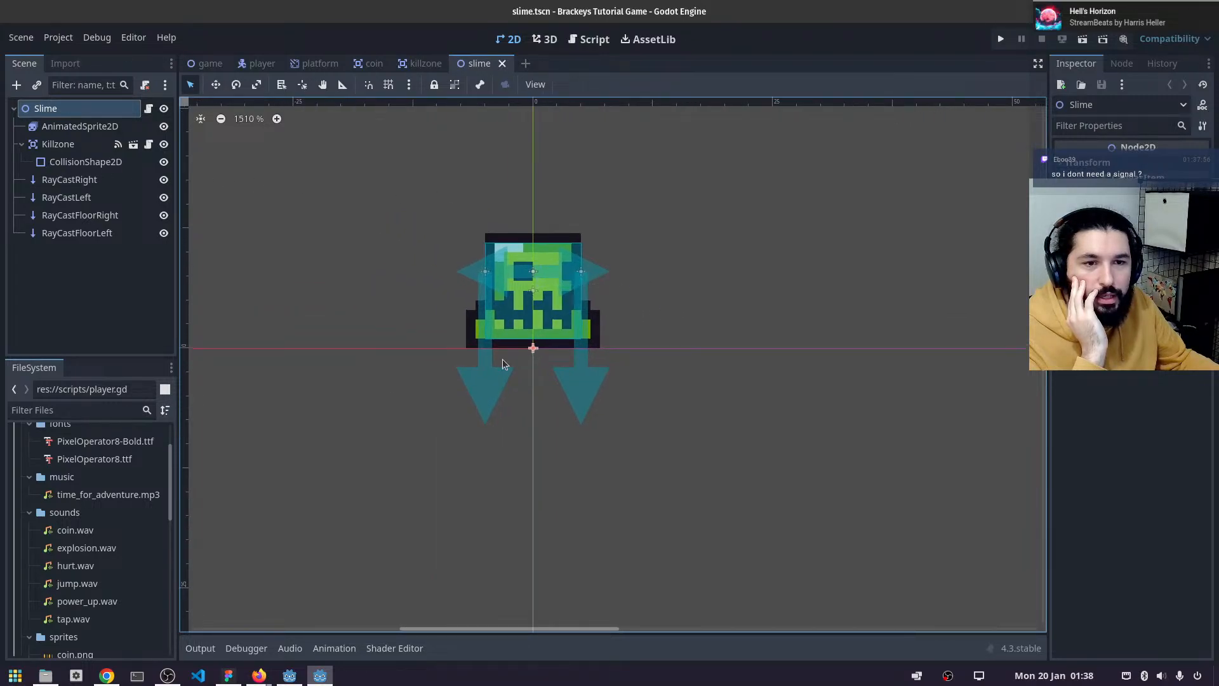
scroll(501, 359, up, 2)
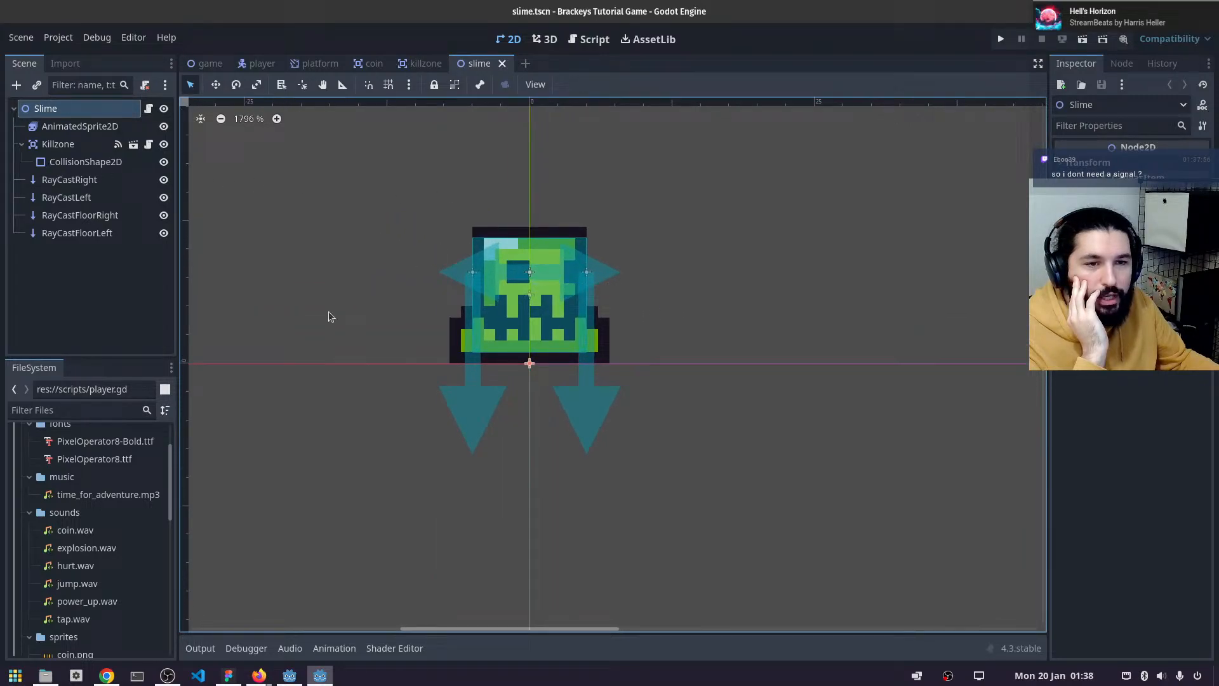
click(63, 146)
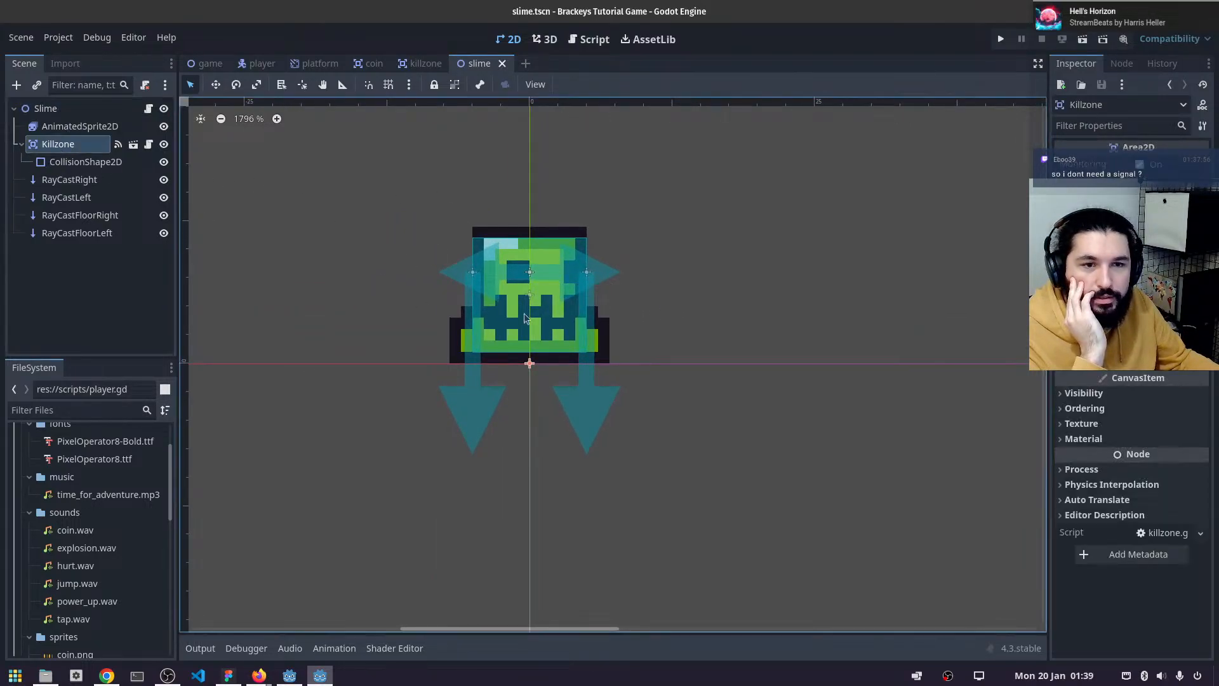
click(68, 165)
- Select the slime's Killzone node, return to killzone.gd in the script editor, and highlight the whole _on_body_entered function
click(61, 145)
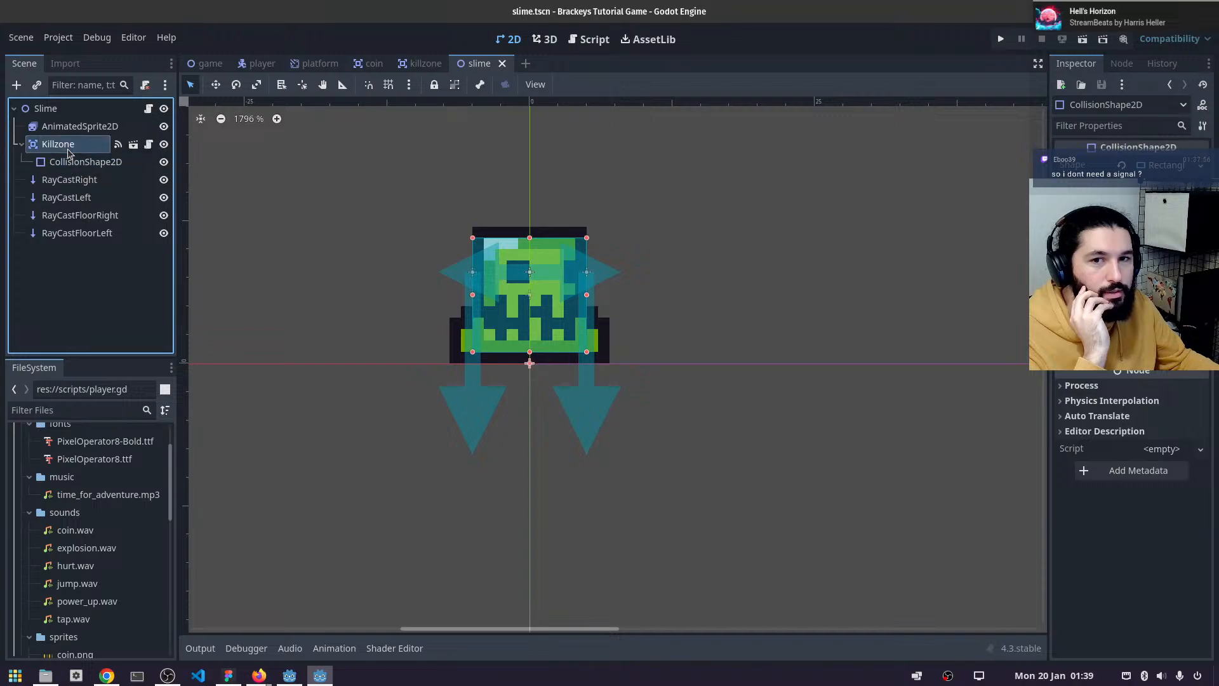
click(587, 39)
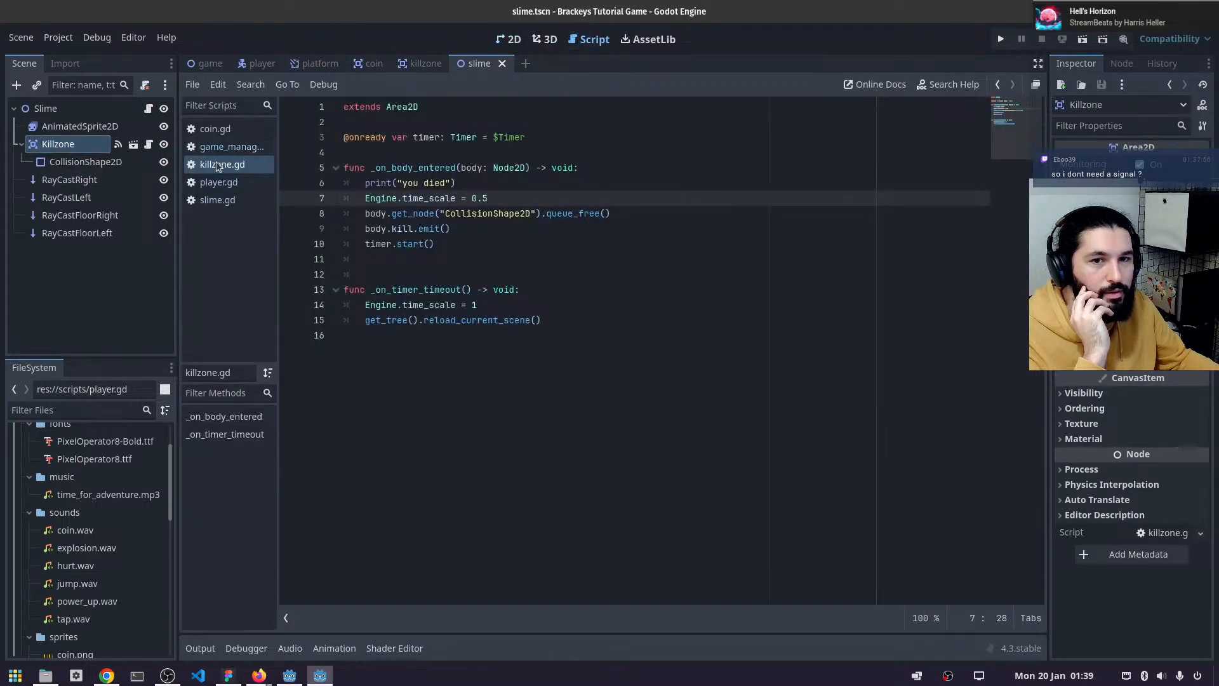
drag(374, 159, 640, 242)
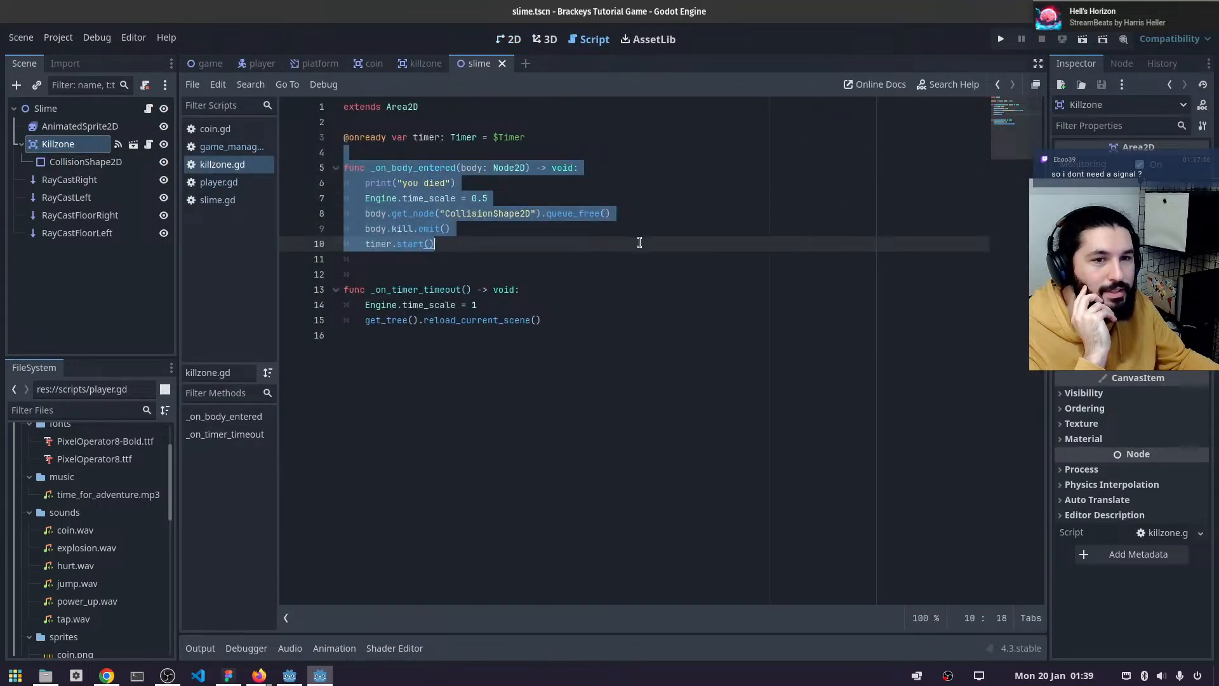
- Examine the _on_body_entered signature in killzone.gd against the slime's CollisionShape2D, highlighting its Node2D type, the Engine.time_scale line and the body parameter
double_click(444, 169)
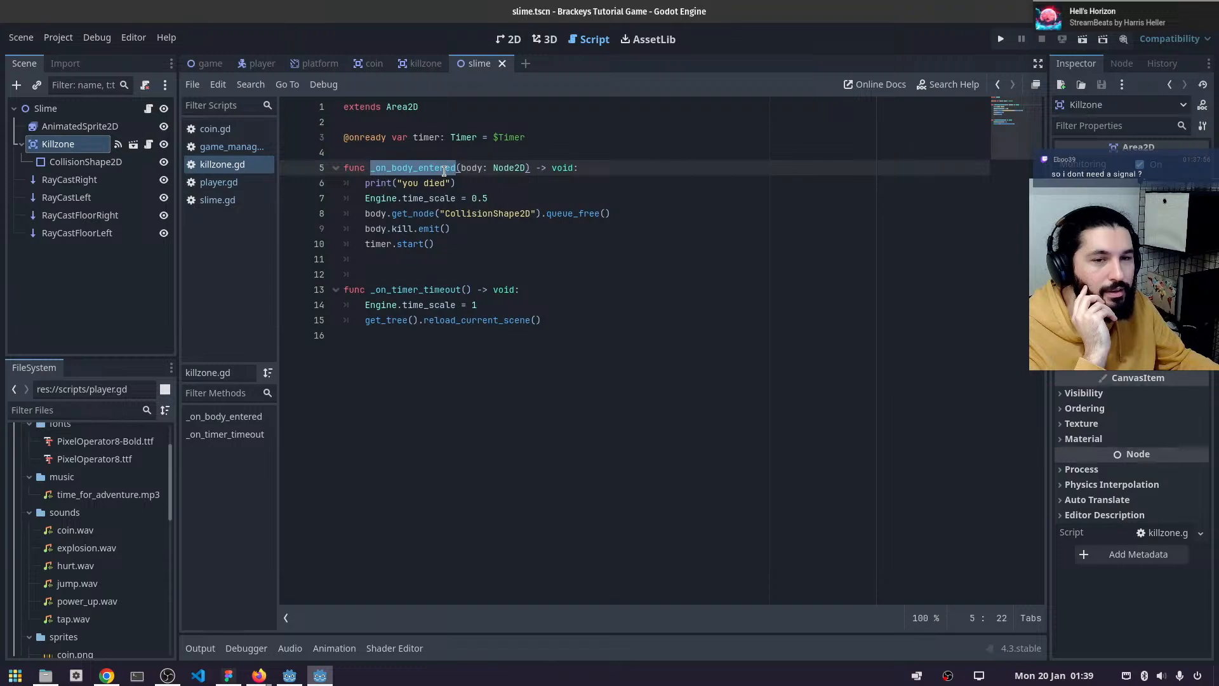
click(80, 163)
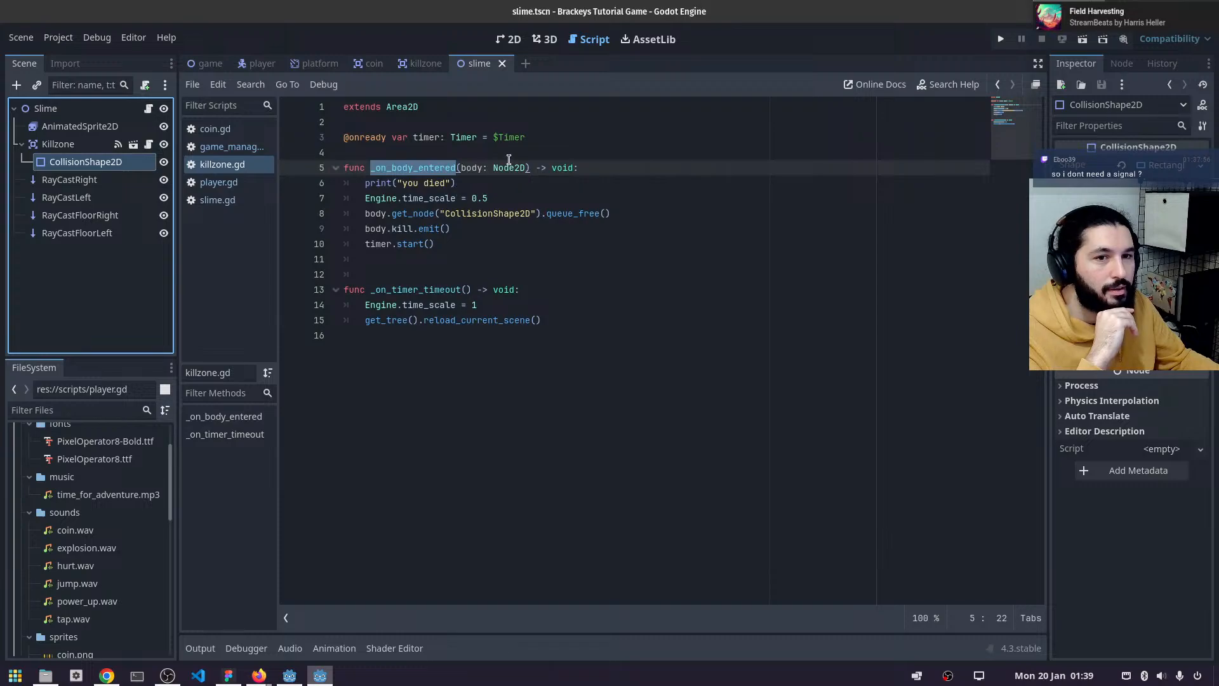
drag(588, 167, 336, 171)
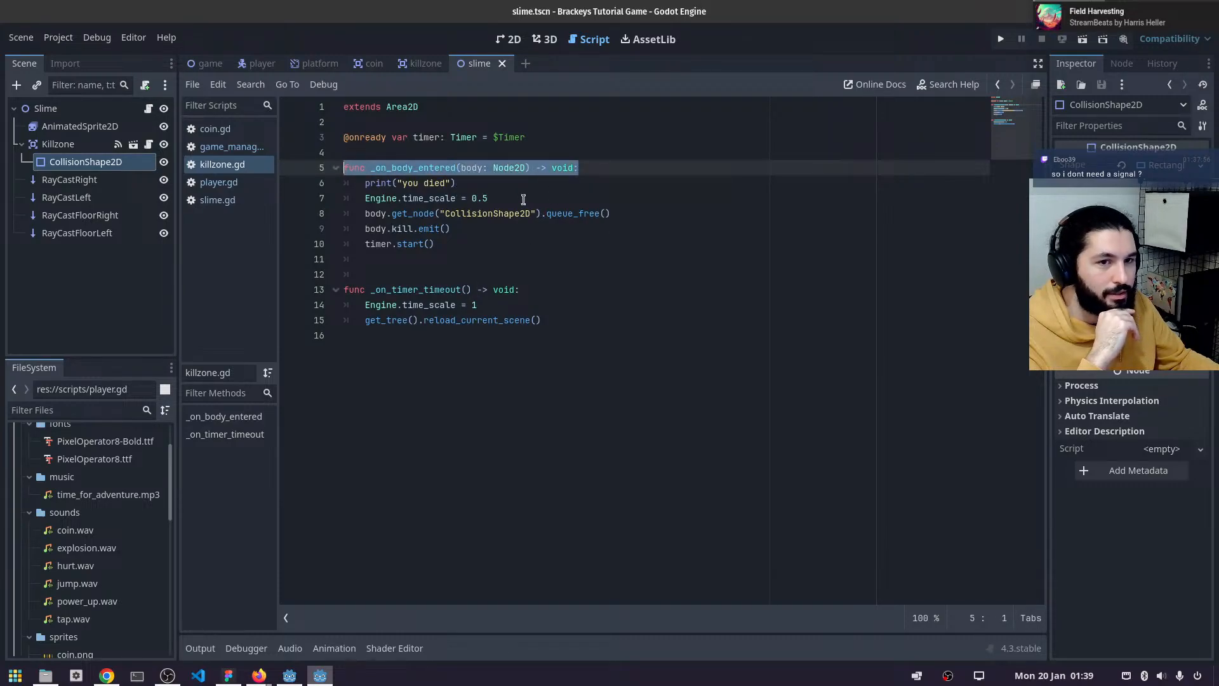
double_click(503, 167)
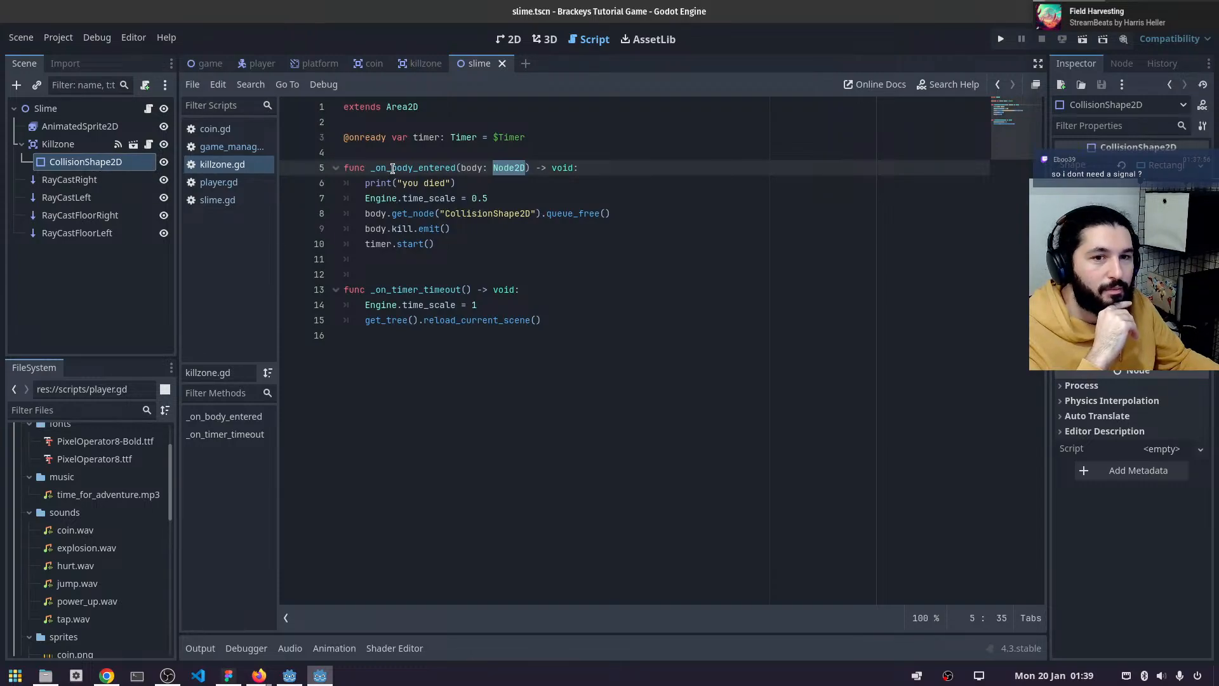
click(393, 167)
drag(363, 203, 512, 201)
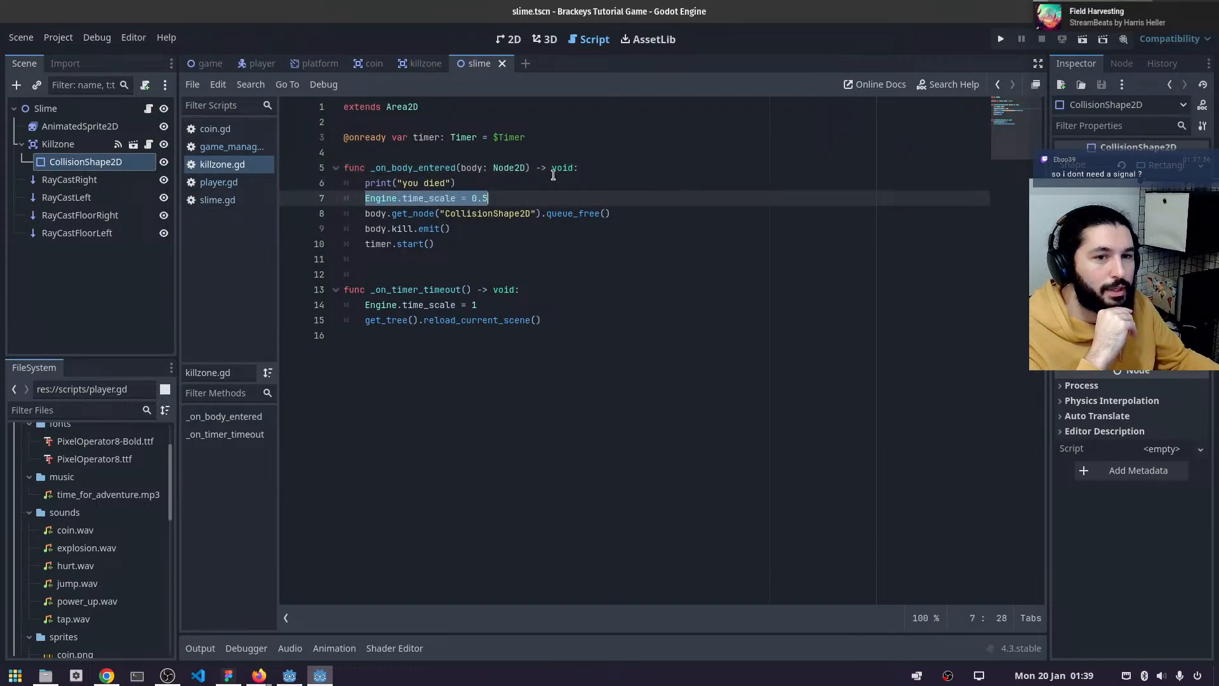
click(478, 167)
double_click(478, 167)
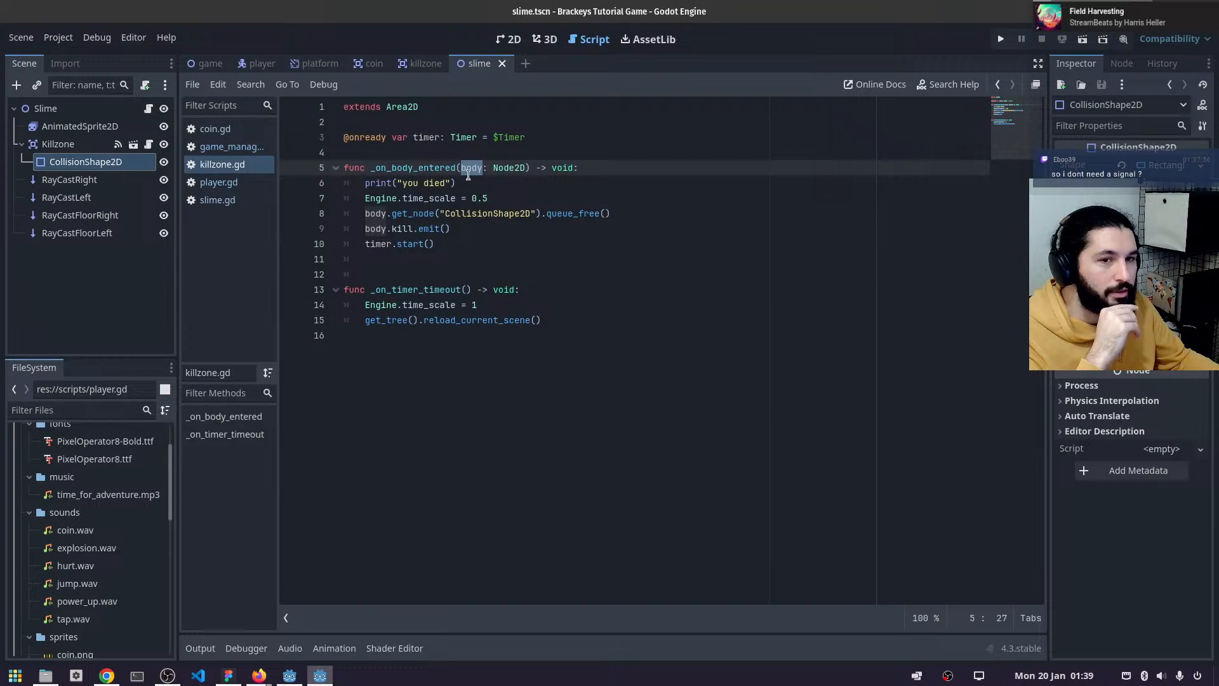
- Highlight the body.kill.emit() call inside _on_body_entered in killzone.gd
click(378, 230)
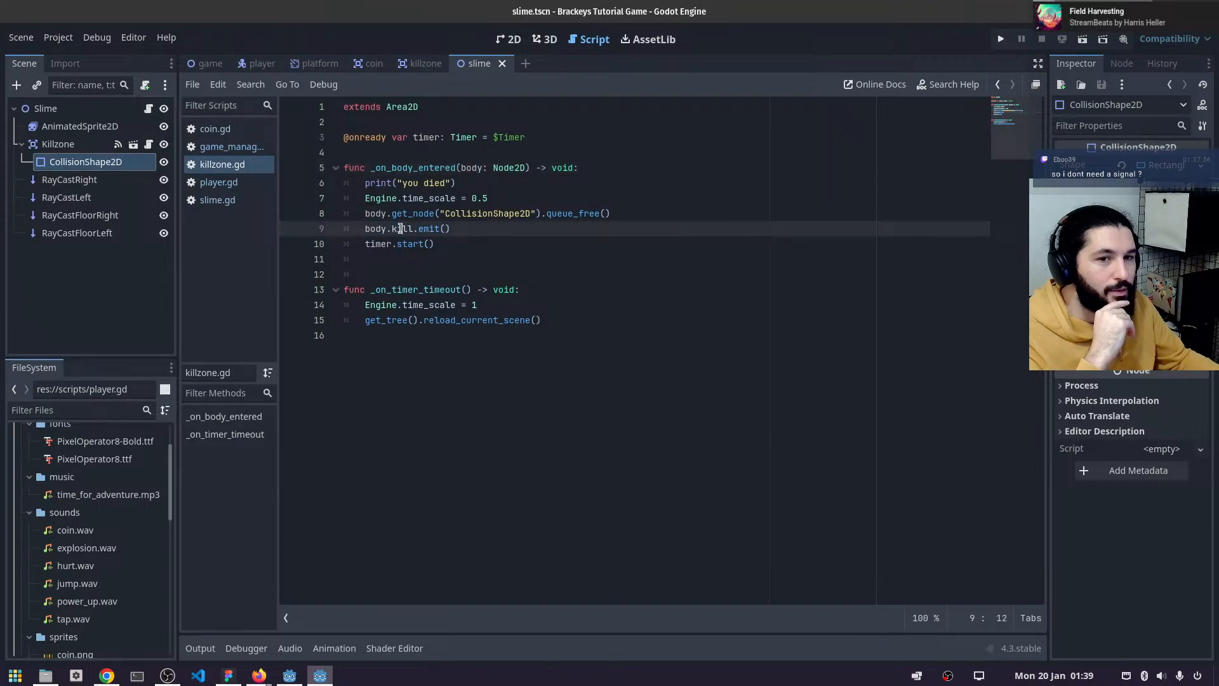
double_click(438, 228)
drag(451, 229, 368, 233)
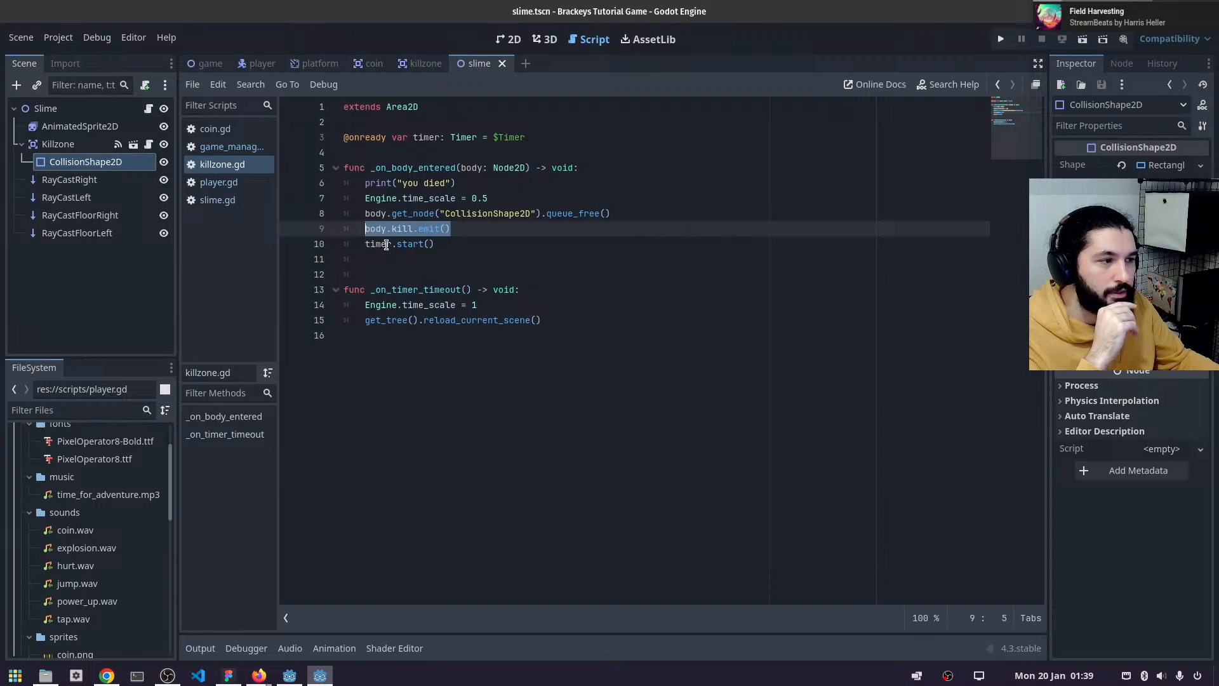
- Open player.gd and highlight the kill signal declaration and the kill.connect(_kill_player) call in _ready
click(238, 187)
click(234, 202)
click(234, 183)
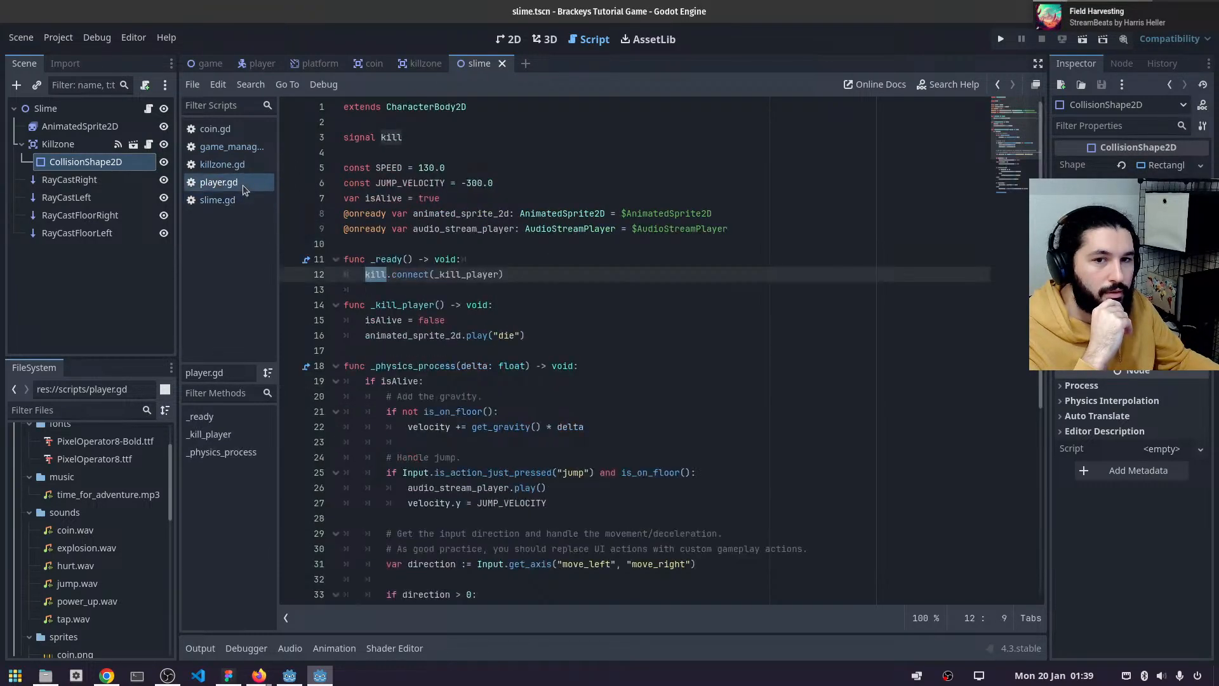
click(384, 137)
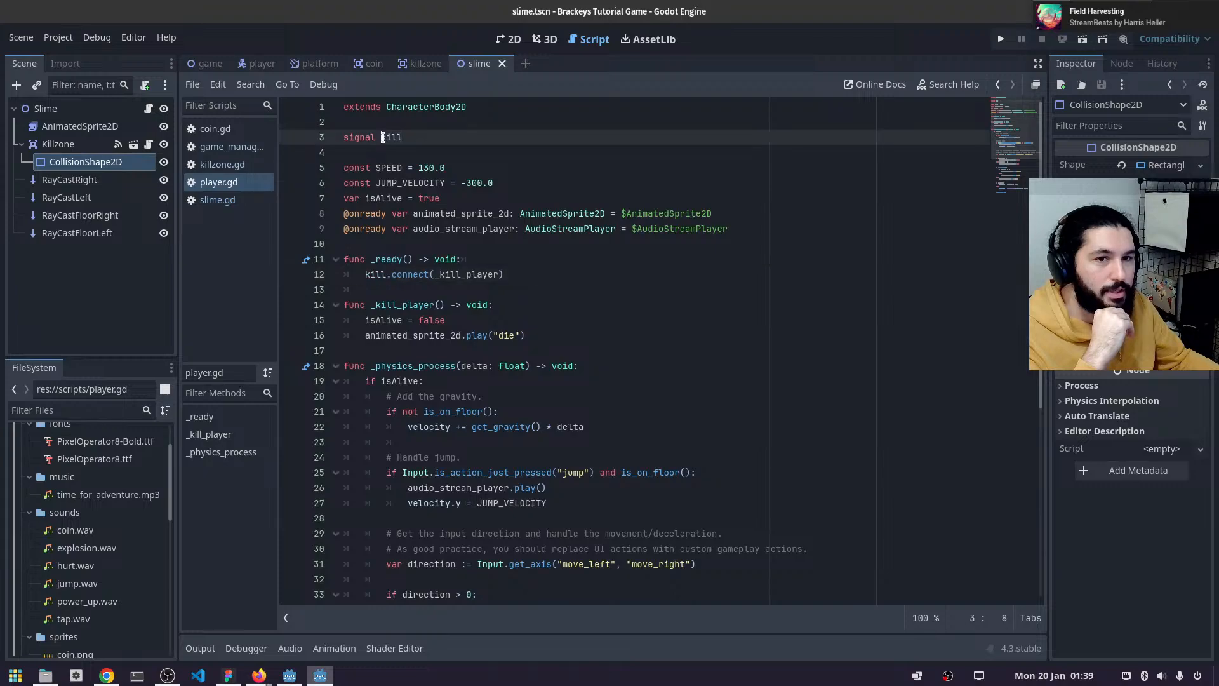
double_click(393, 137)
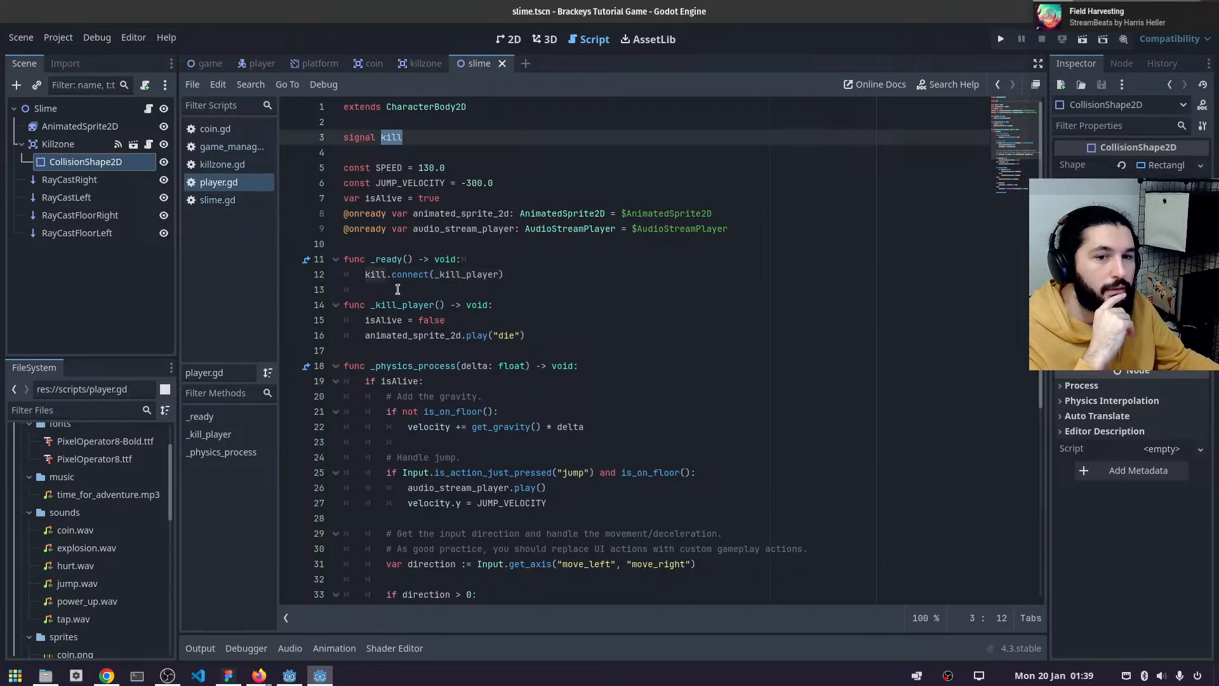
triple_click(396, 280)
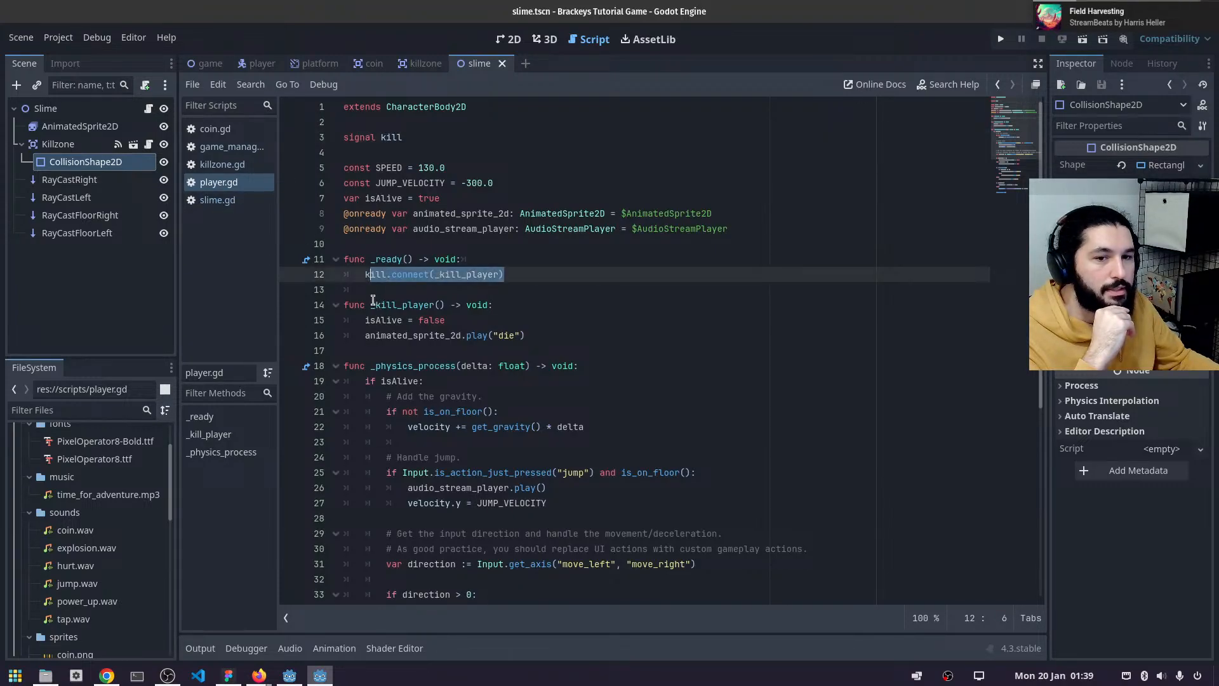
- Highlight the _kill_player() function name and its line that plays the "die" animation in player.gd
click(377, 305)
drag(375, 305, 450, 306)
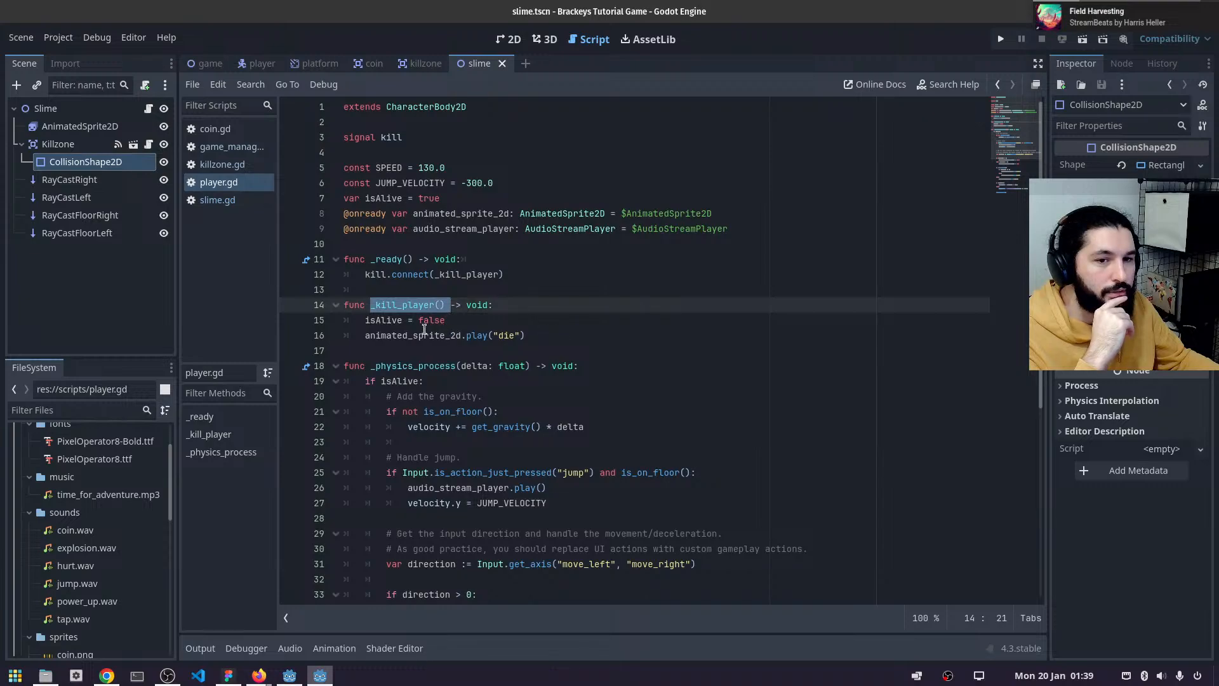
drag(375, 334, 534, 333)
click(537, 333)
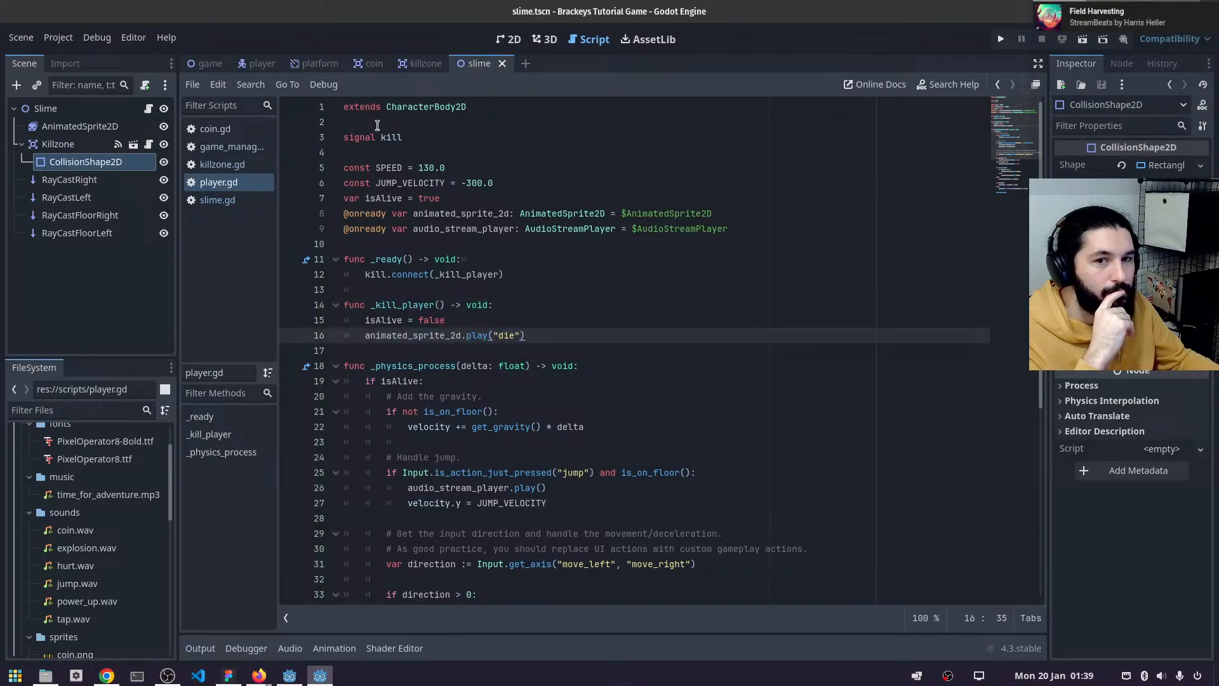
- Minimize the file manager and arrange the PirateJam16 and Brackeys Tutorial Game editors as smaller windows so both scripts can be compared
drag(856, 43, 946, 162)
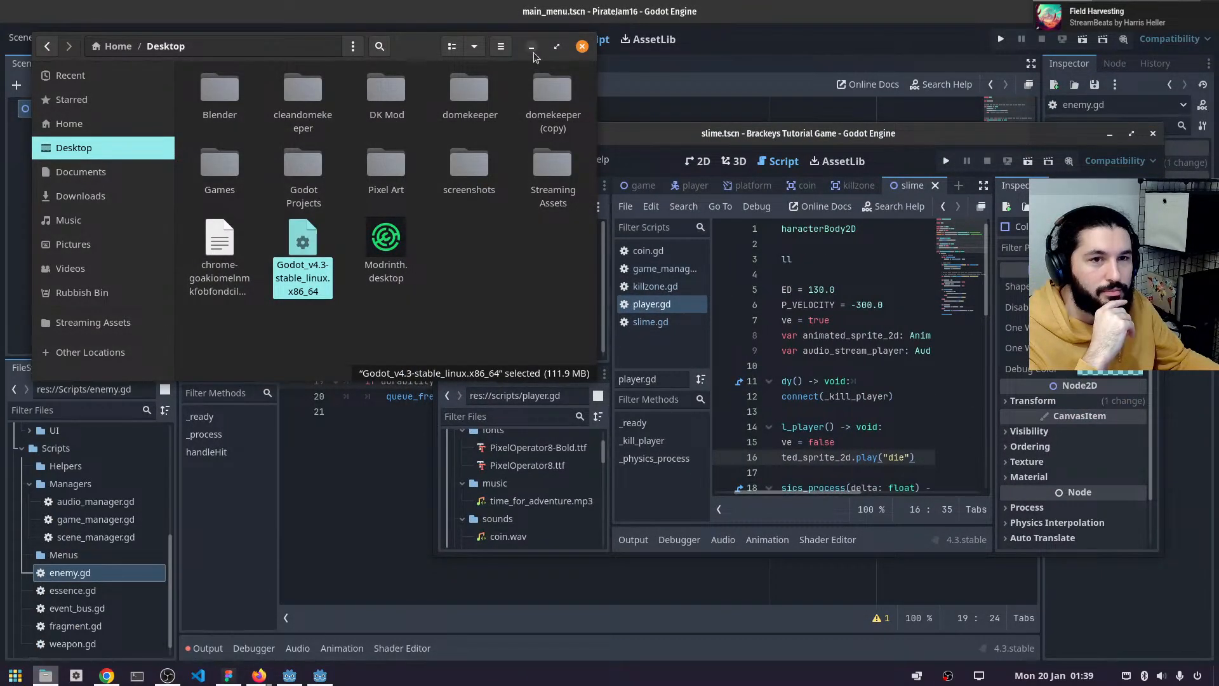
click(531, 47)
click(311, 166)
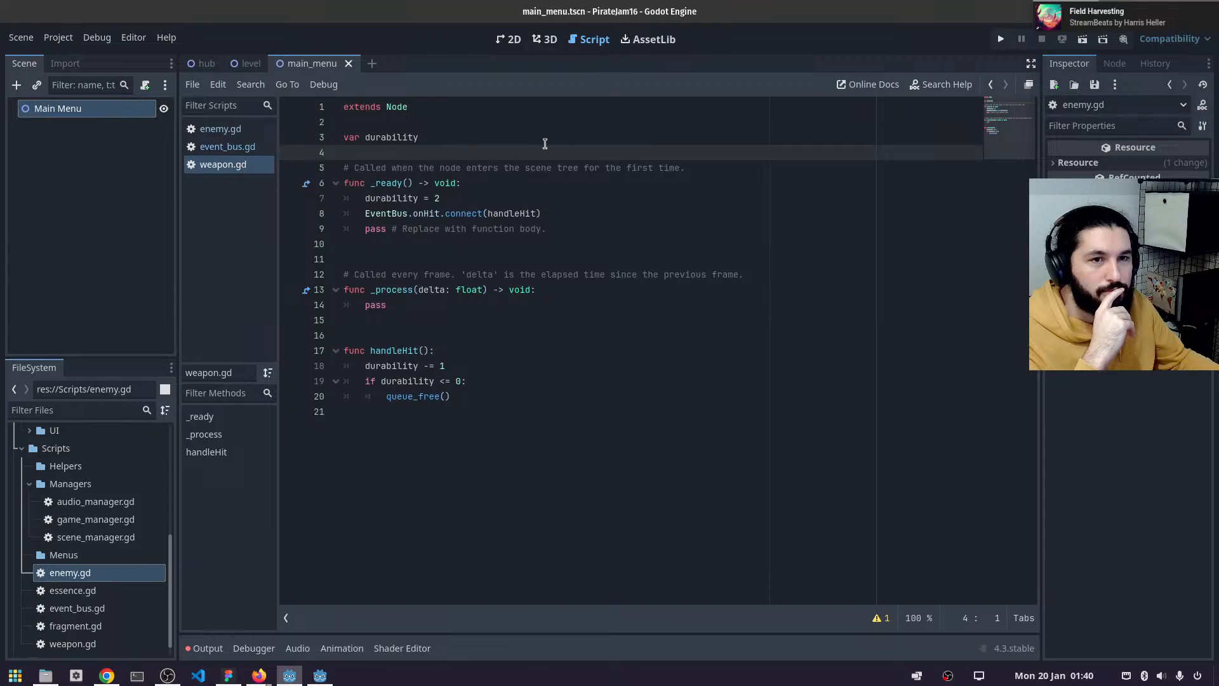
drag(781, 9, 732, 21)
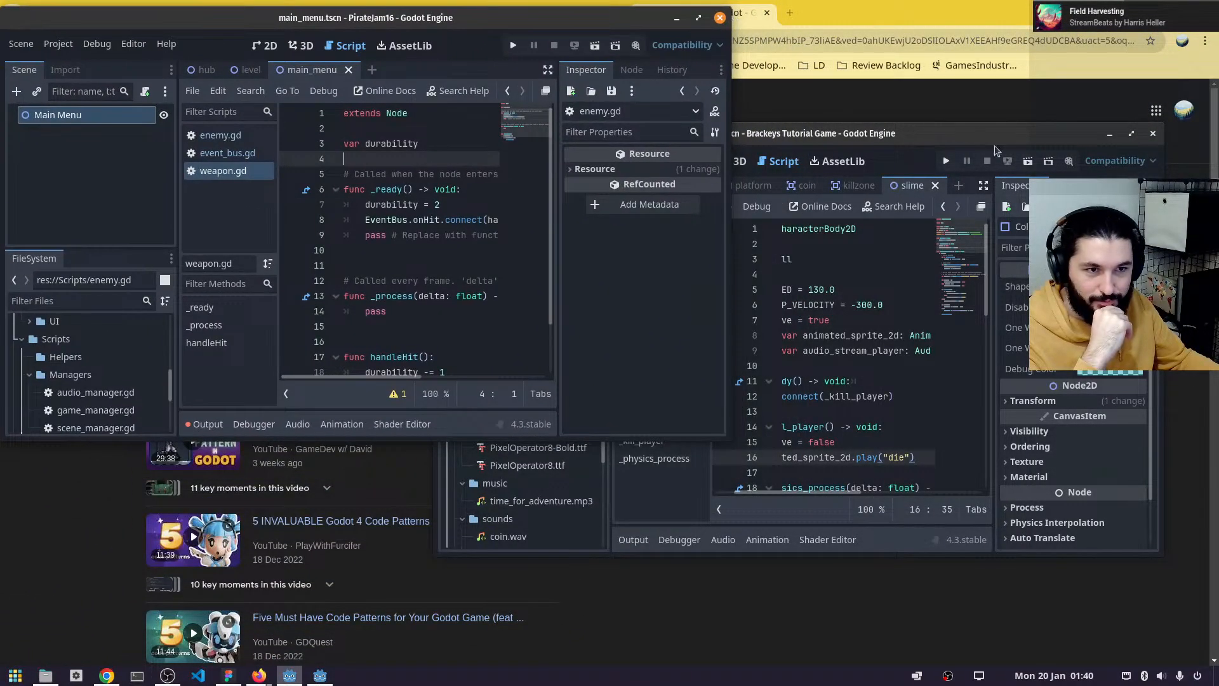
drag(915, 147, 969, 255)
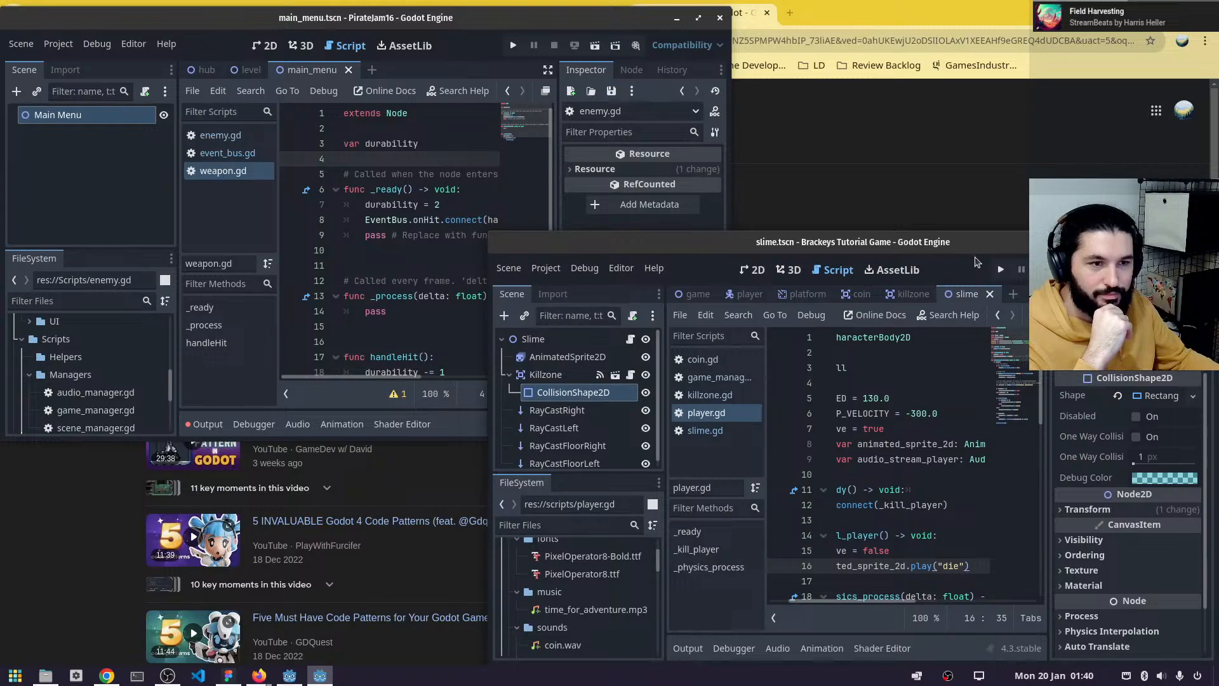
- Read through weapon.gd in the PirateJam16 project, from the durability variable and EventBus.onHit connection to the handleHit function
click(406, 175)
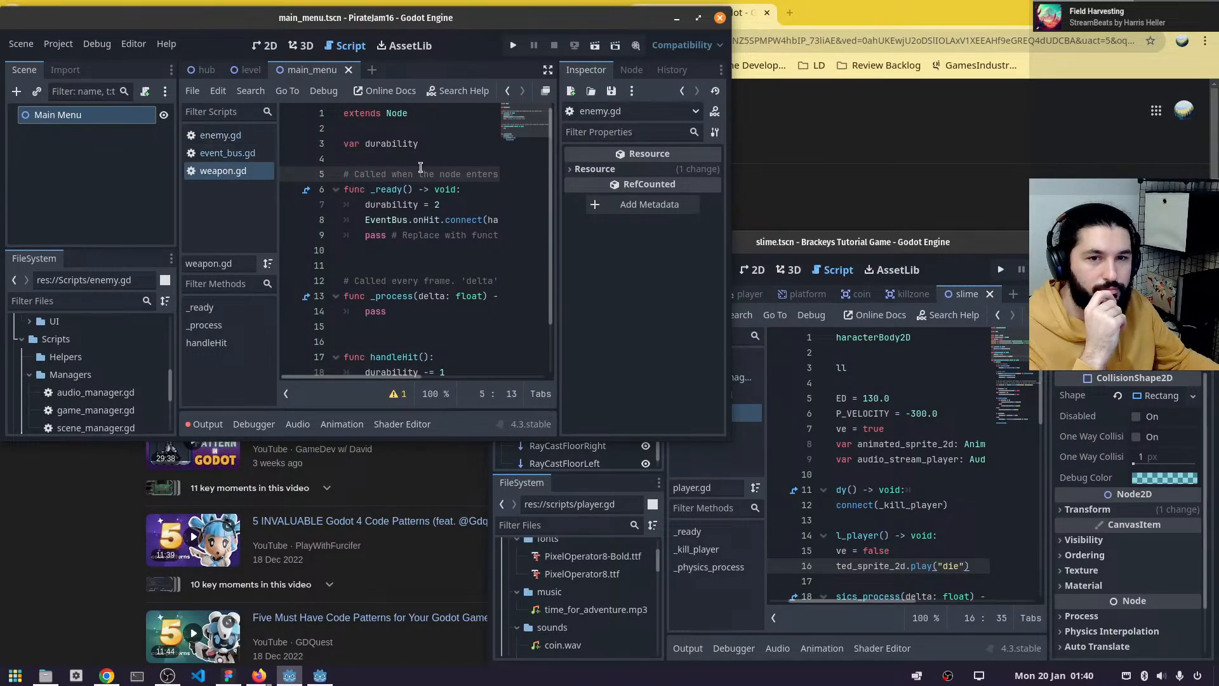
scroll(448, 184, down, 2)
scroll(451, 185, up, 2)
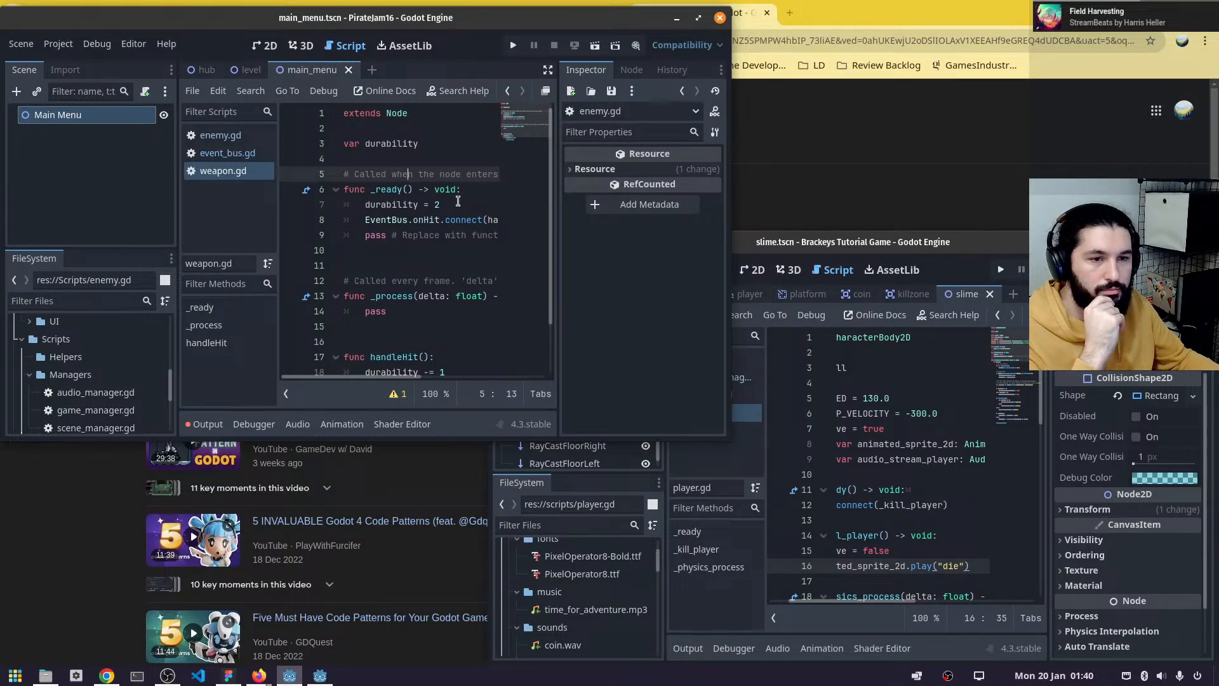
scroll(436, 251, down, 2)
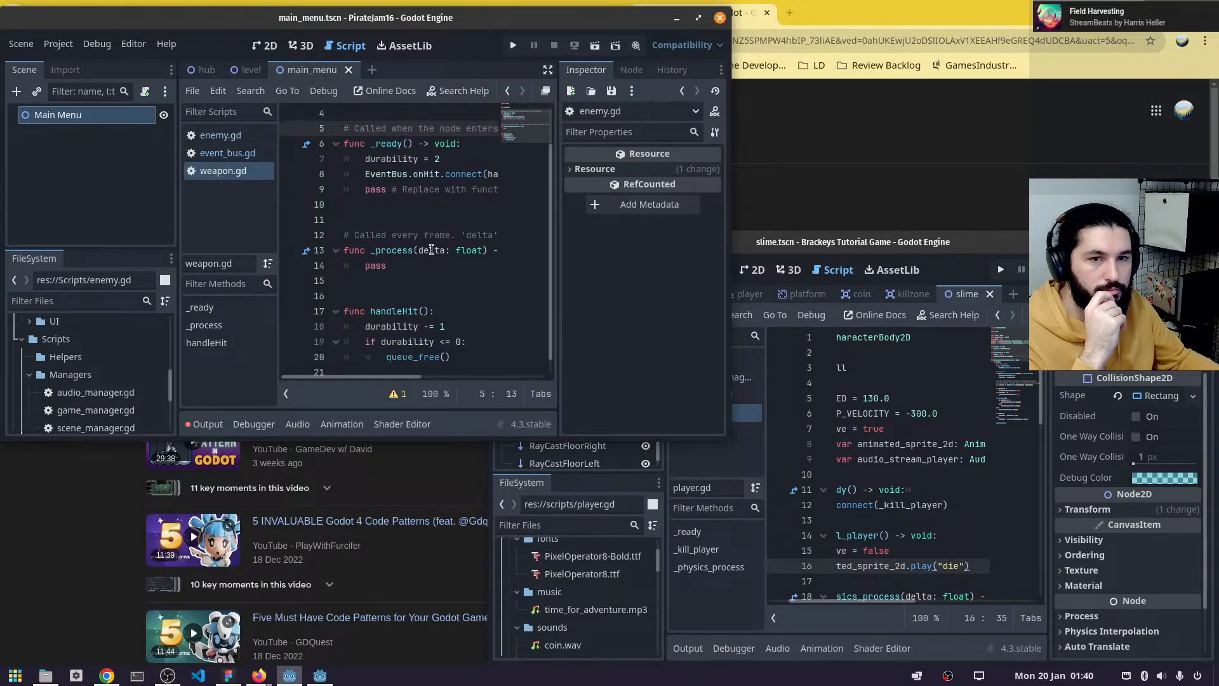
scroll(433, 248, up, 2)
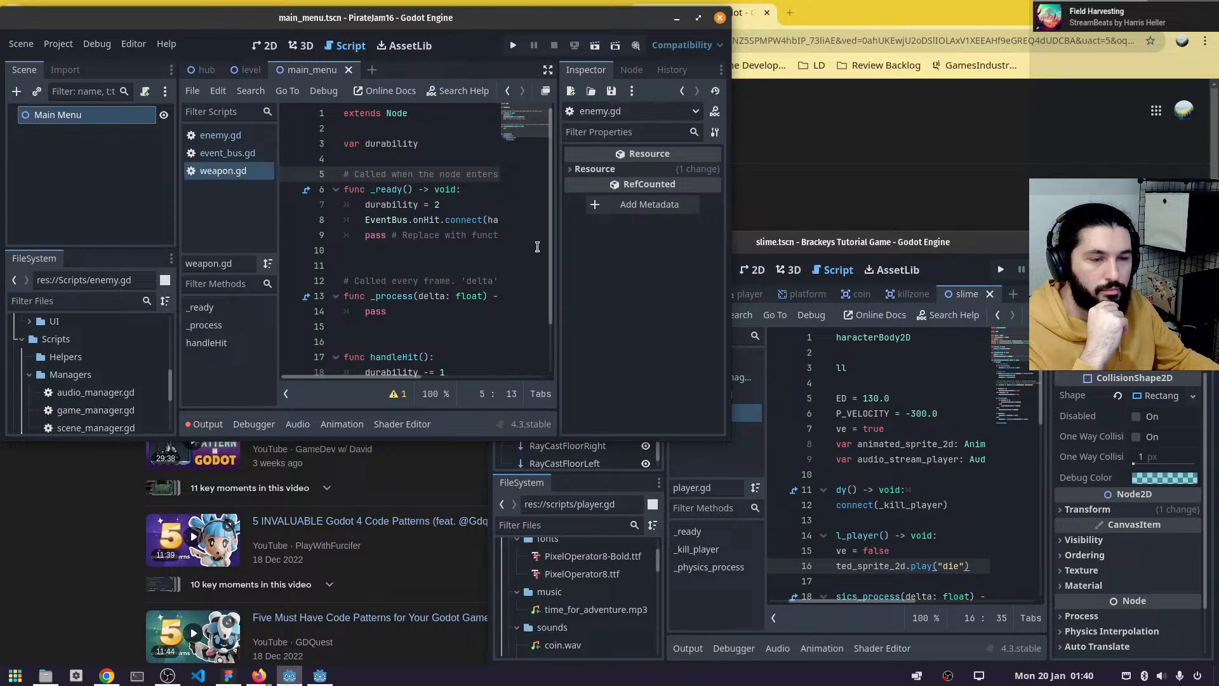
- Bring the Brackeys Tutorial Game editor to the front with the beginnings of player.gd's code lines in view
click(898, 370)
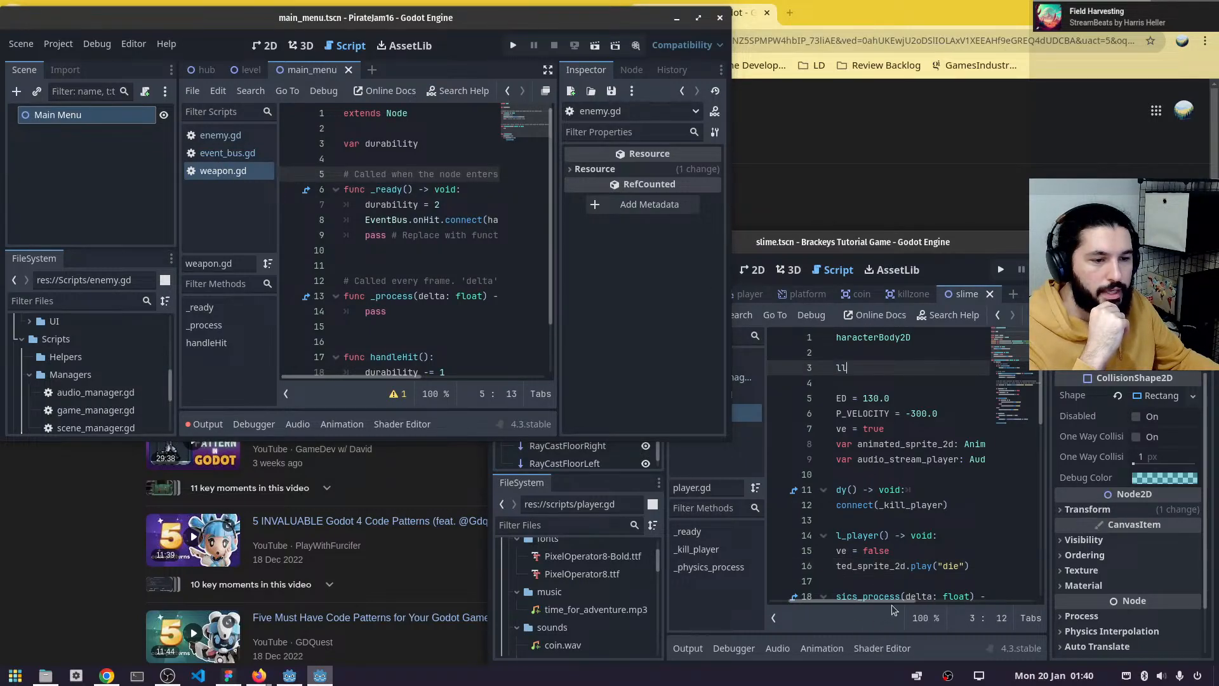
drag(891, 601, 737, 558)
click(737, 466)
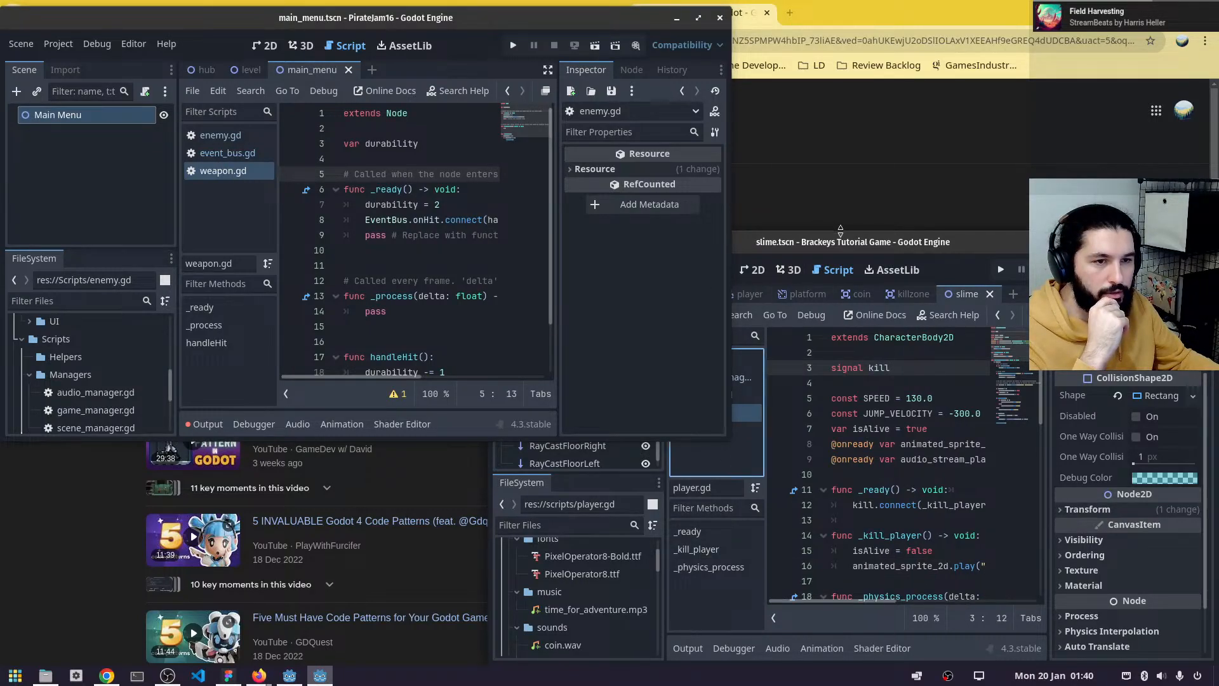
click(839, 242)
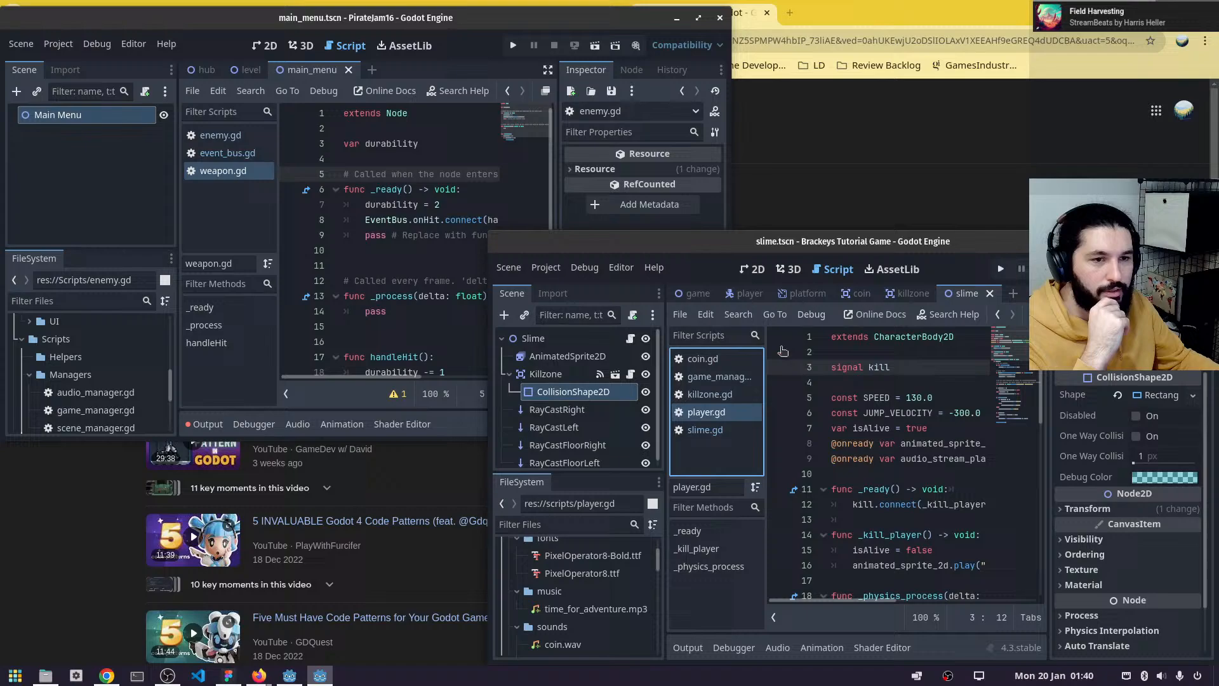
- Open killzone.gd in the tutorial project and inspect the Slime root, its Killzone node and the CollisionShape2D beneath it
click(710, 394)
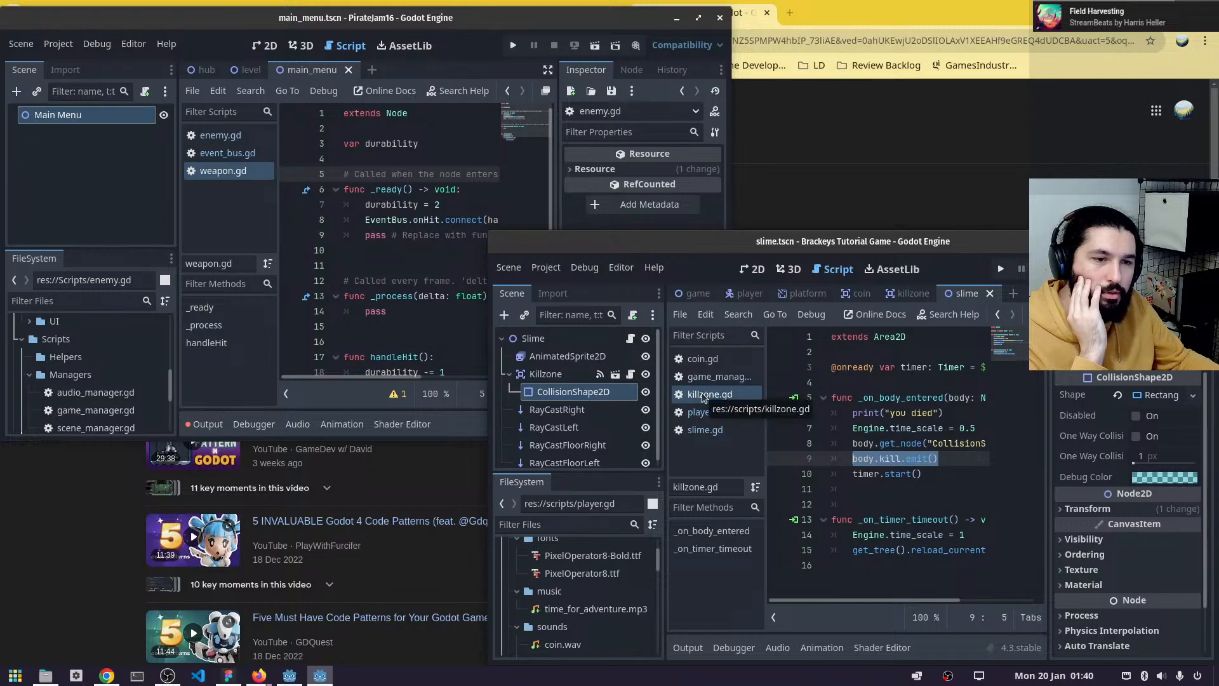
click(562, 375)
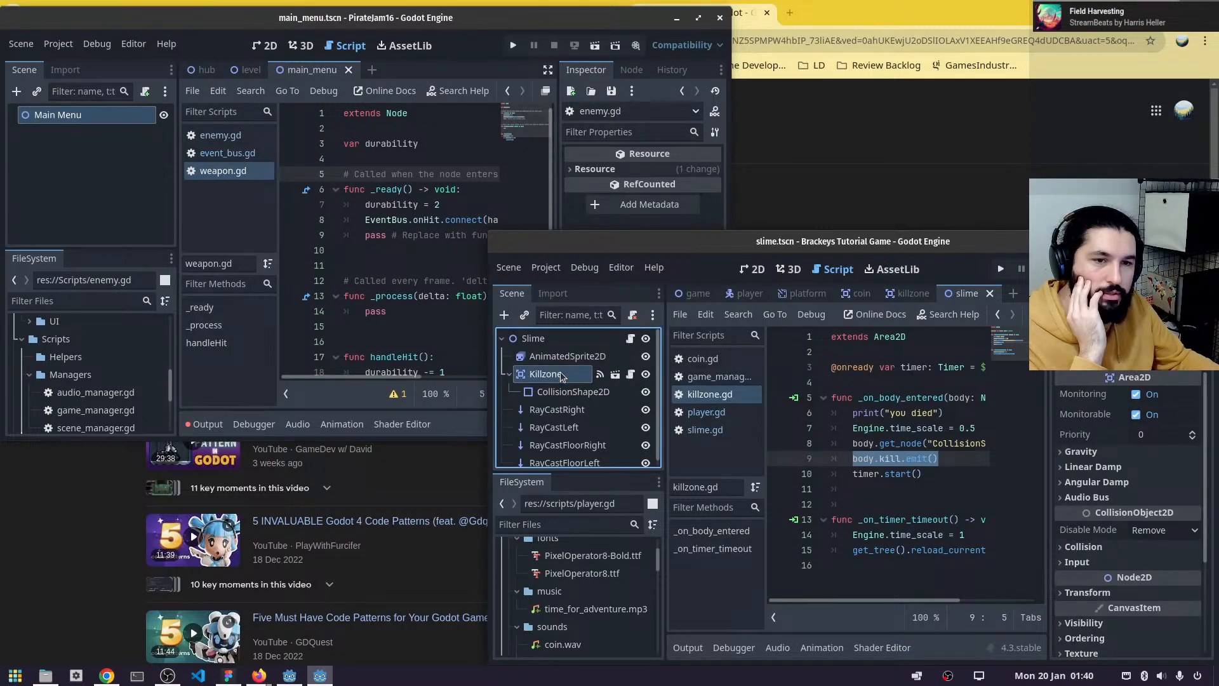
click(539, 341)
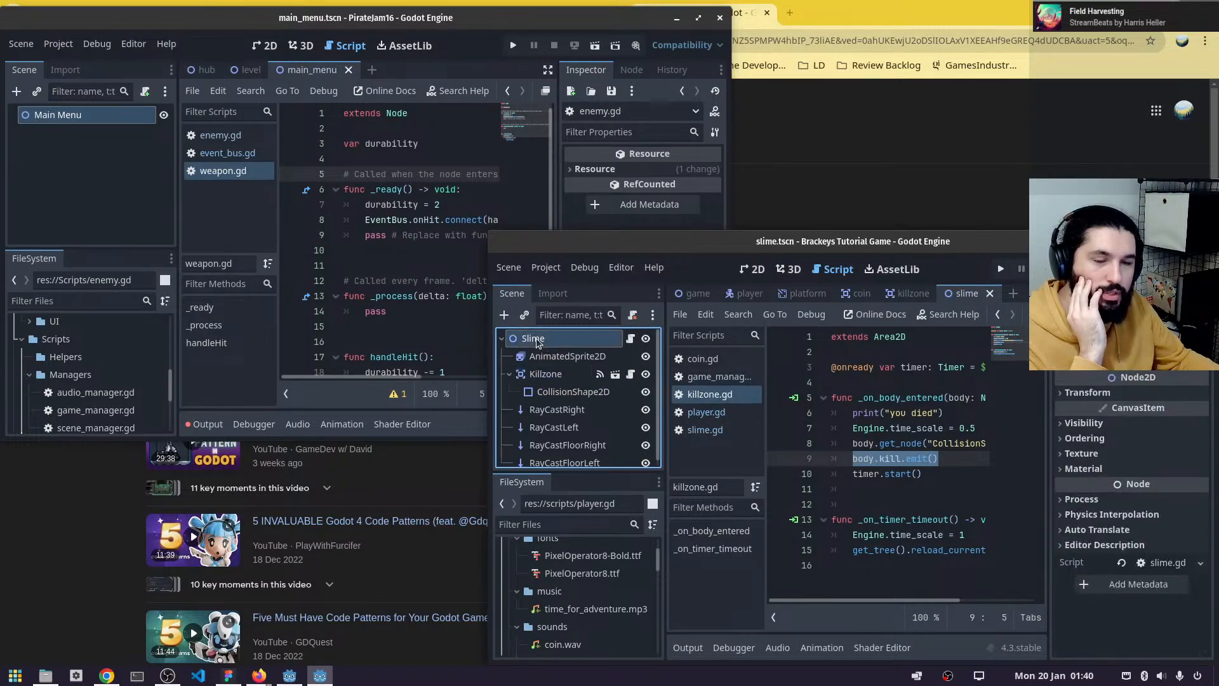
click(548, 376)
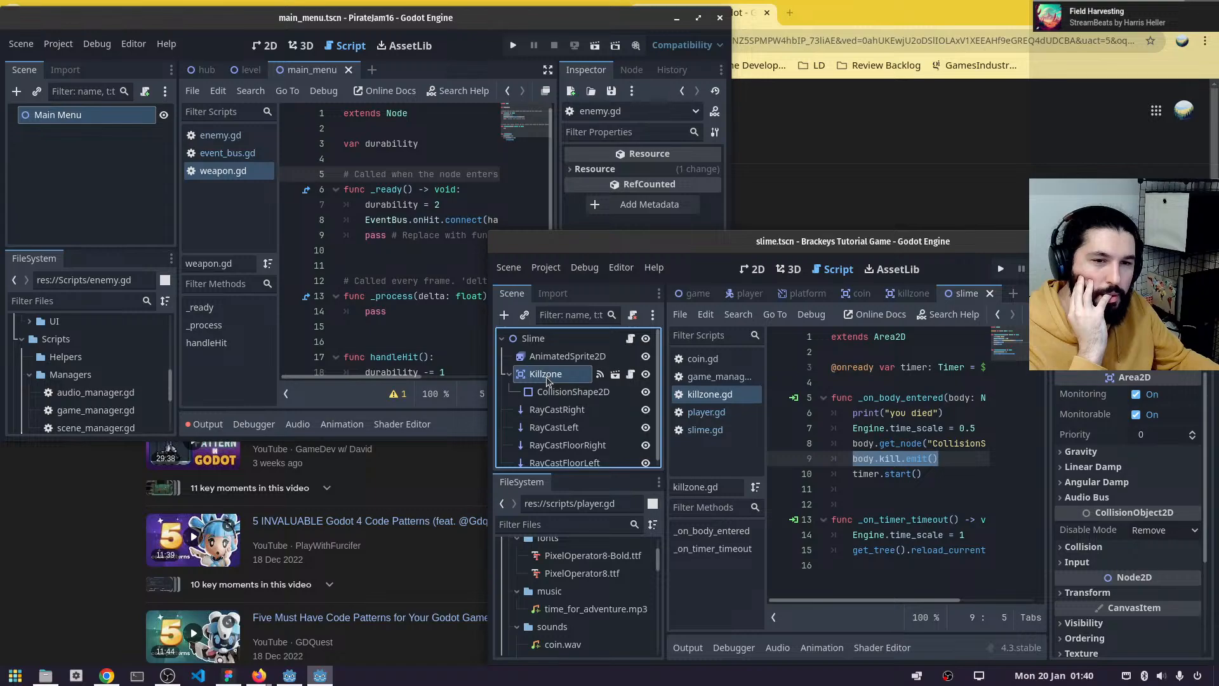
click(576, 396)
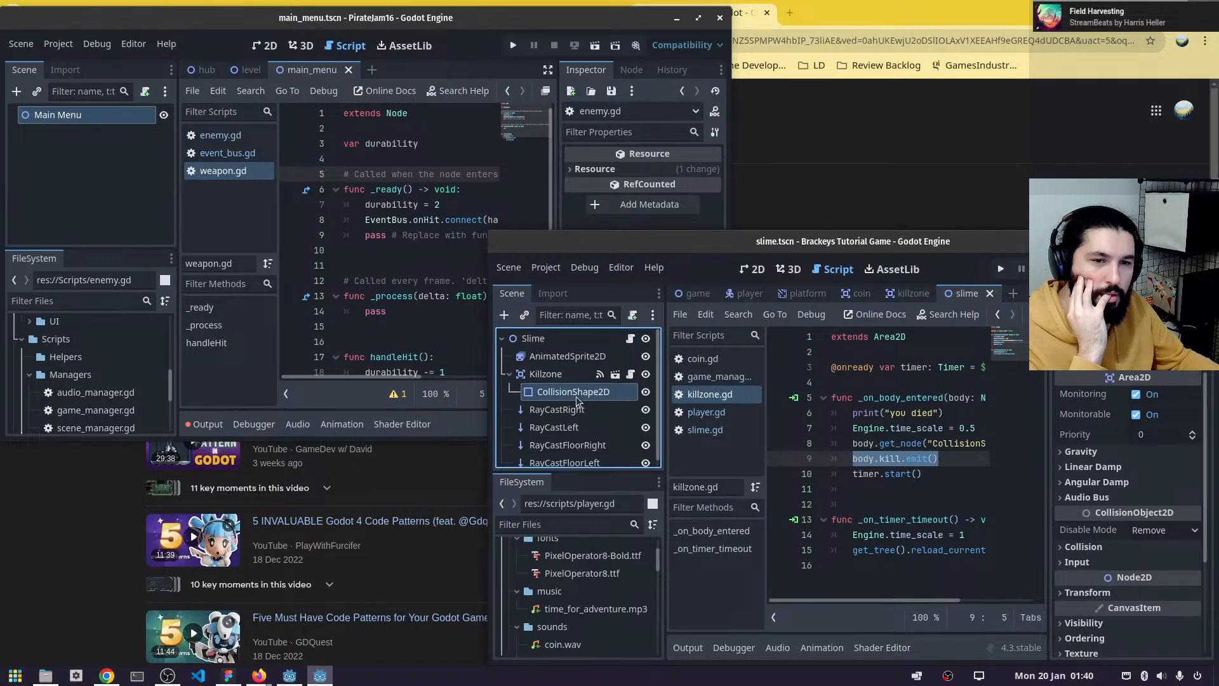
- Highlight "_entered" in the _on_body_entered function name and select the slime's Killzone node in the scene tree
click(931, 355)
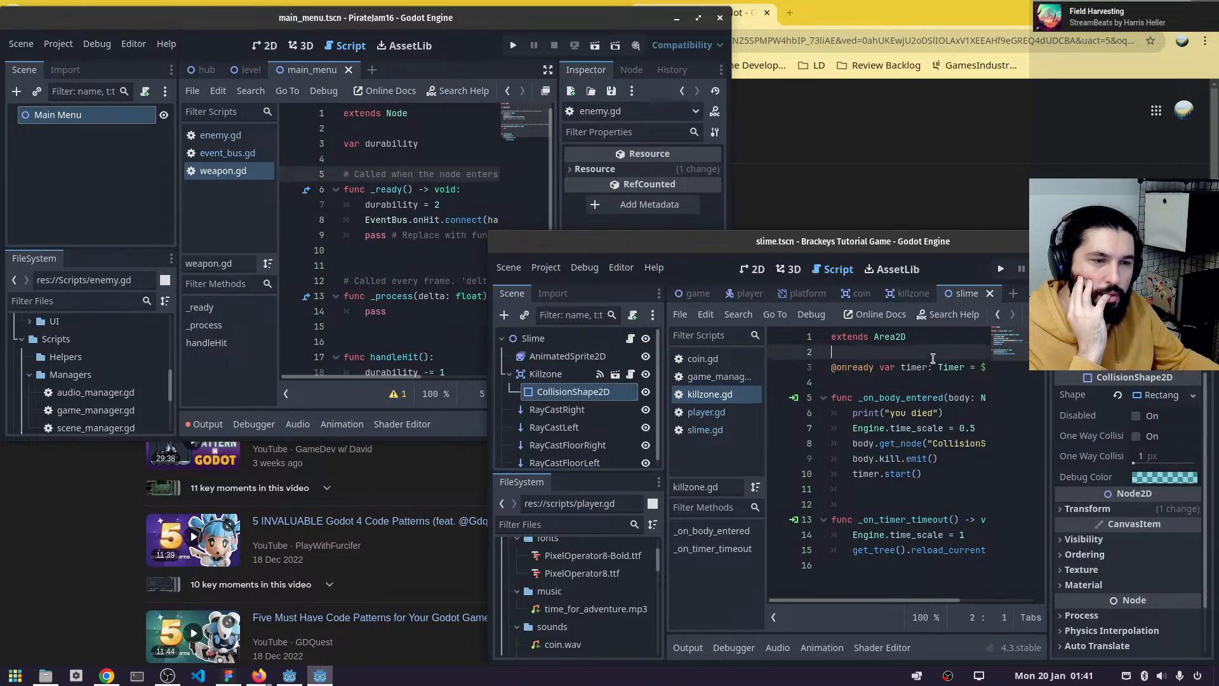
drag(902, 396, 944, 398)
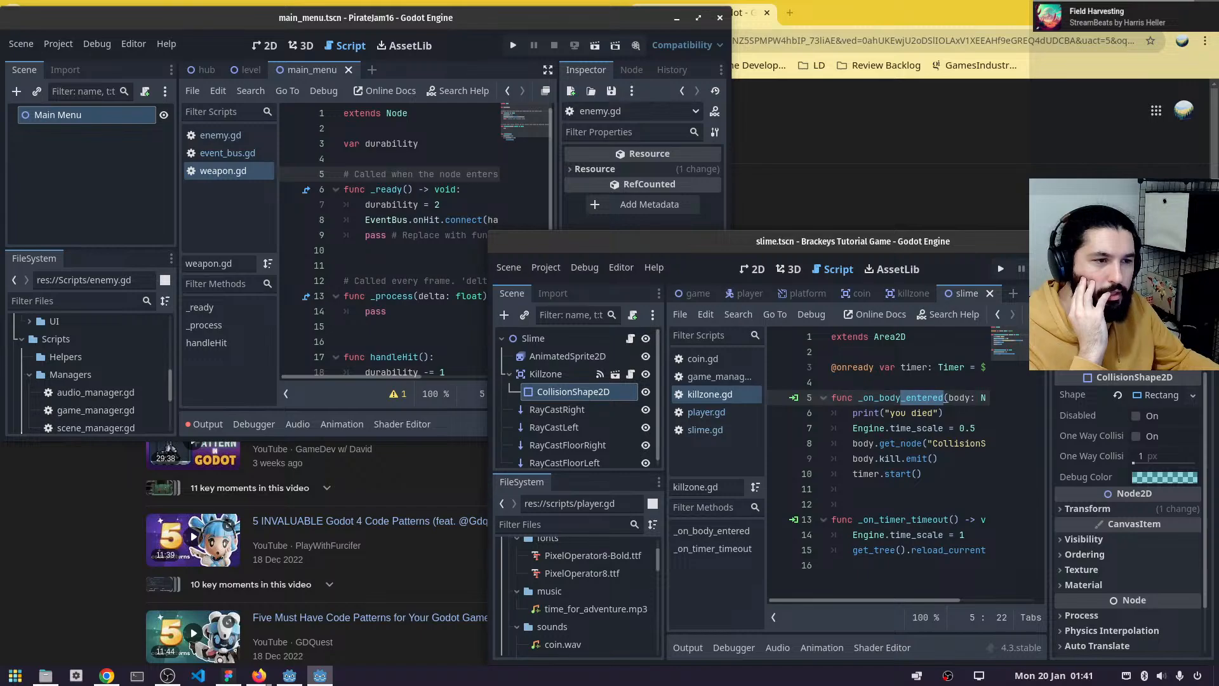
scroll(562, 428, down, 1)
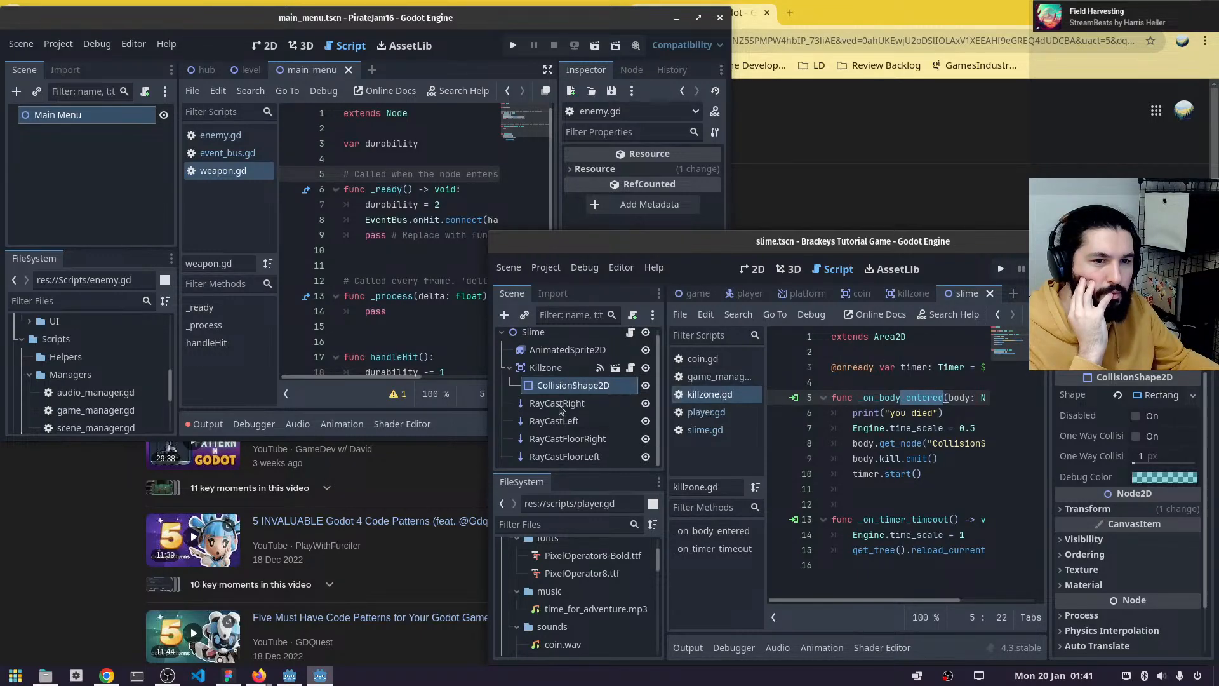
click(562, 404)
click(545, 368)
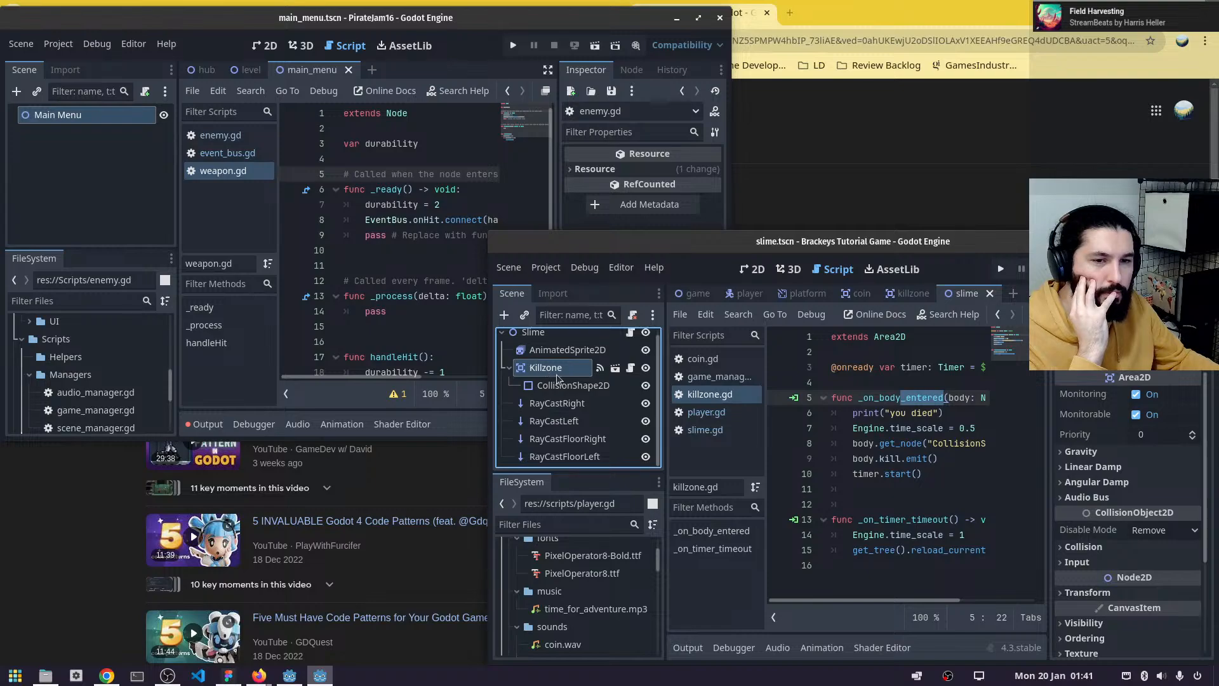
key(Down)
click(550, 370)
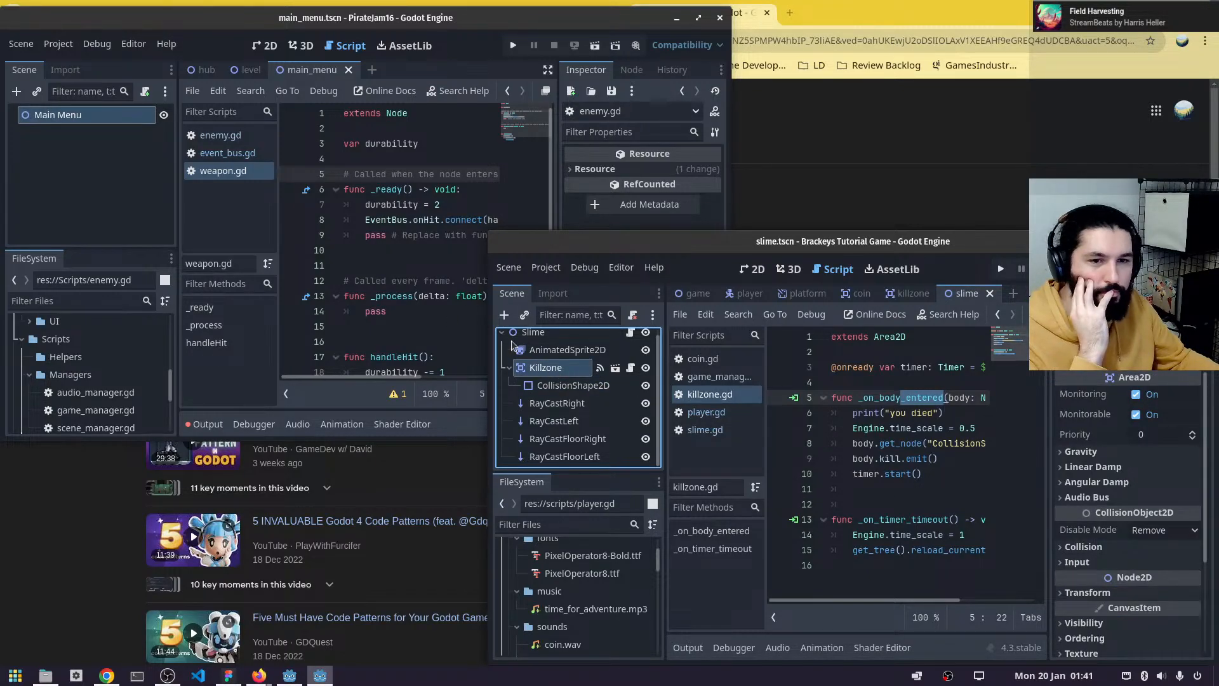
- Widen the tutorial project's editor window and highlight the body.kill.emit() call and the CollisionShape2D queue_free() call in killzone.gd
drag(496, 346, 271, 346)
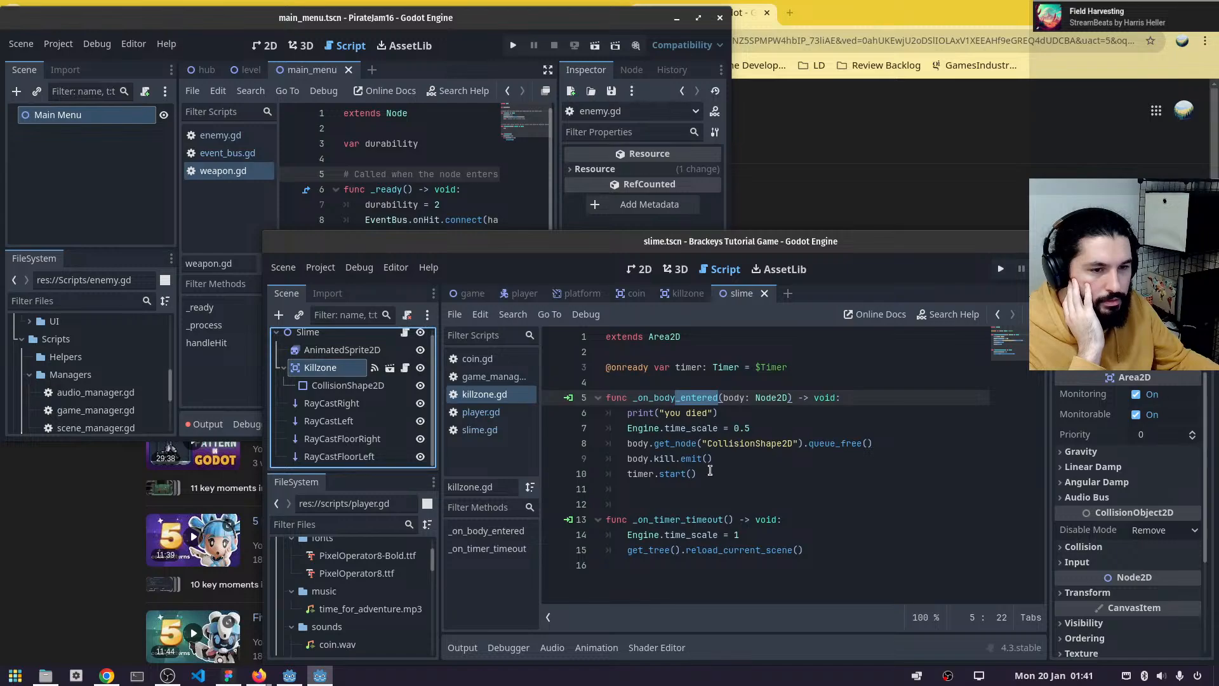
drag(712, 459, 628, 459)
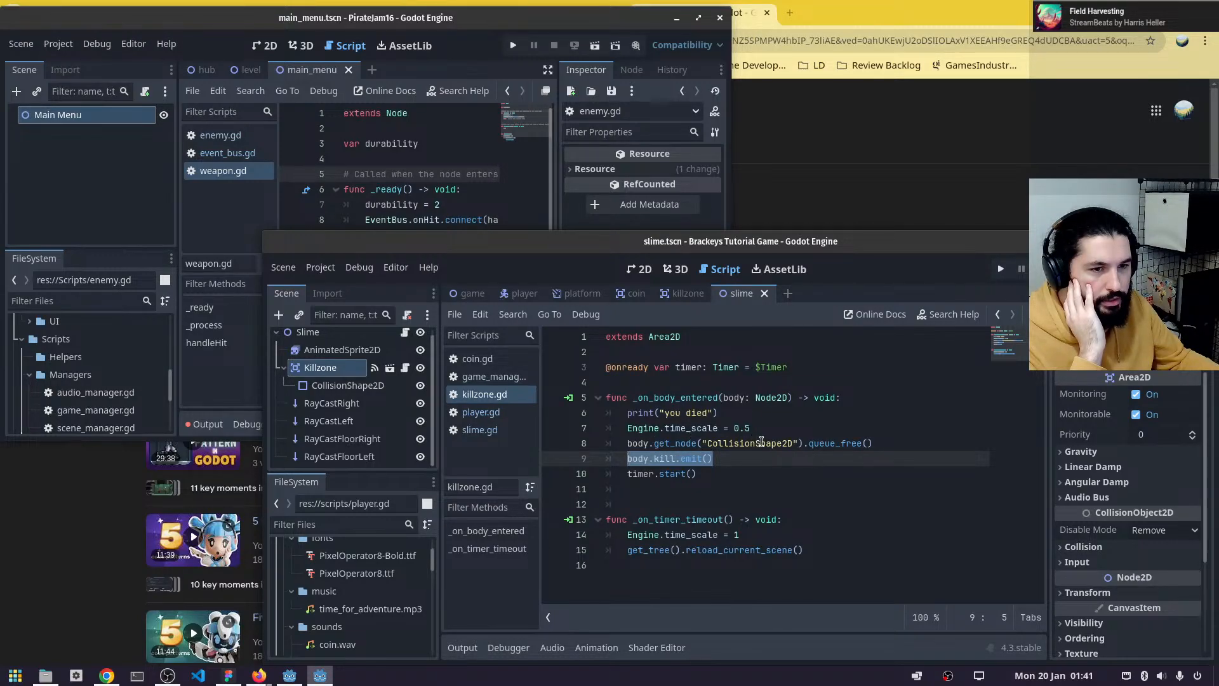
drag(875, 443, 646, 445)
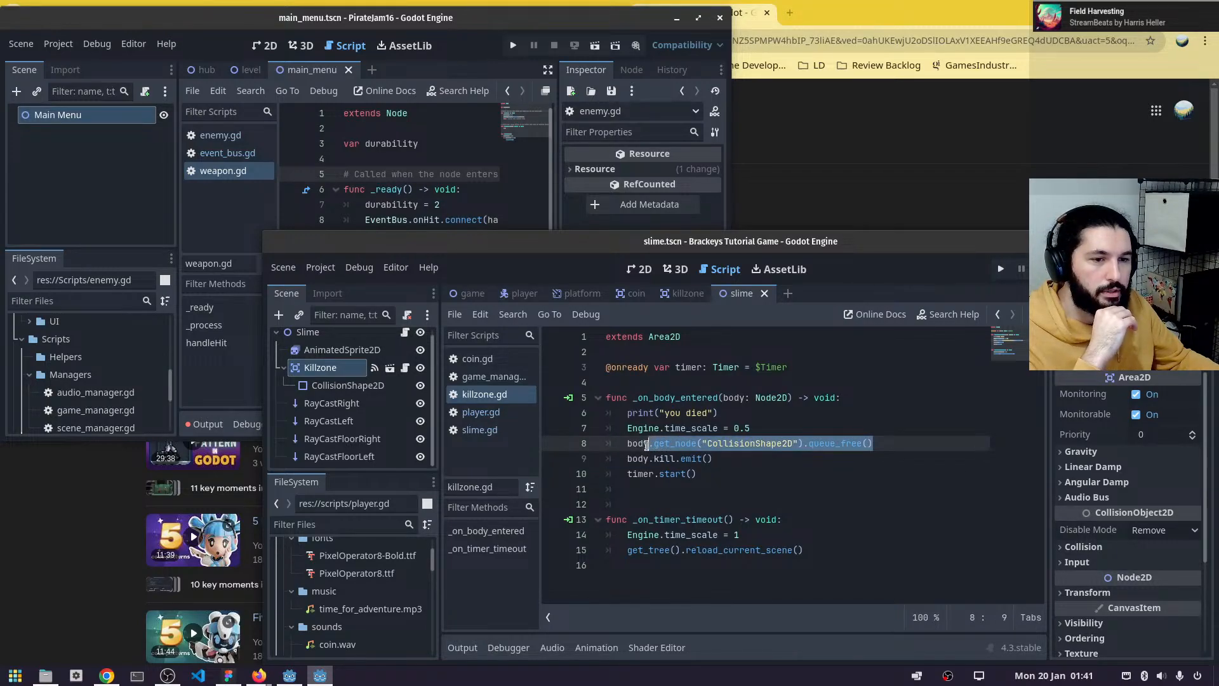
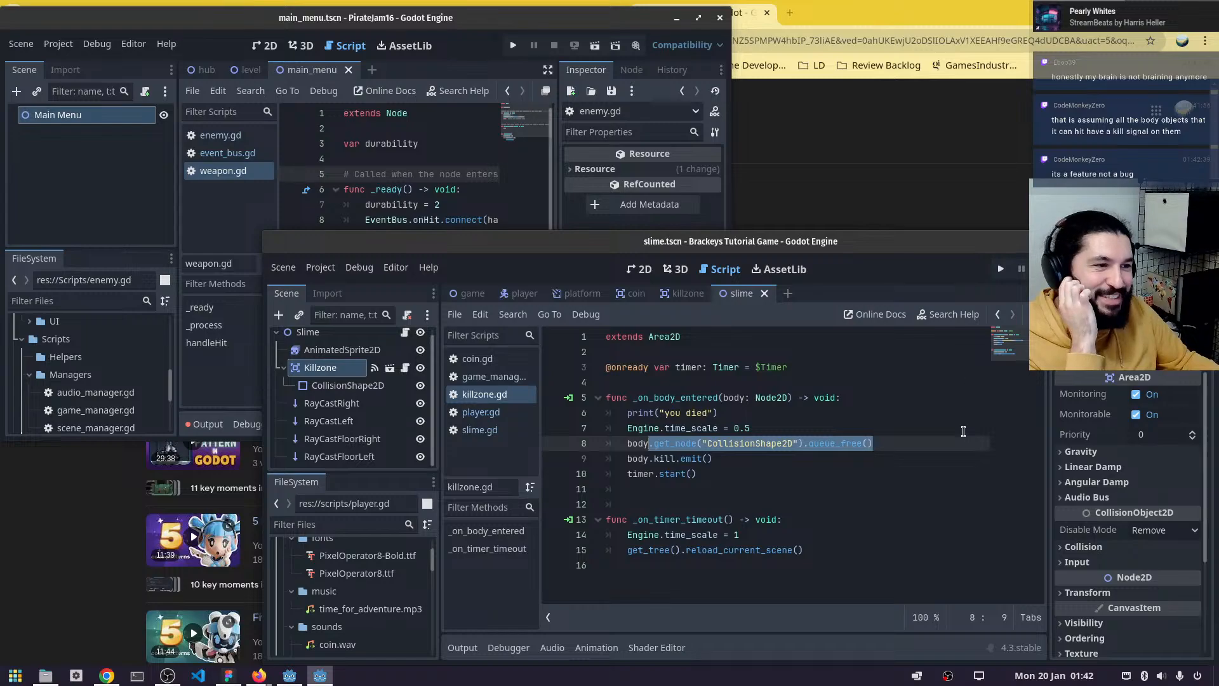
- Bring the PirateJam16 editor forward, widen its window and remove the EventBus prefix from the onHit.connect(handleHit) line in weapon.gd
click(487, 177)
click(447, 245)
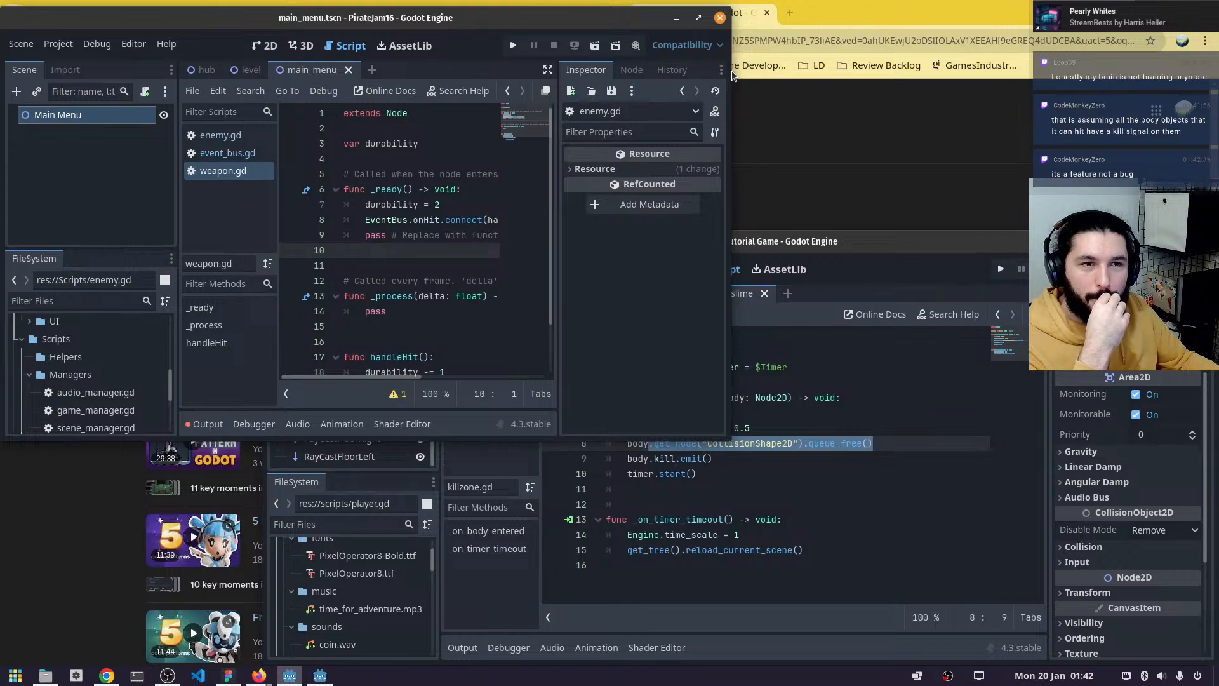
drag(726, 70, 985, 71)
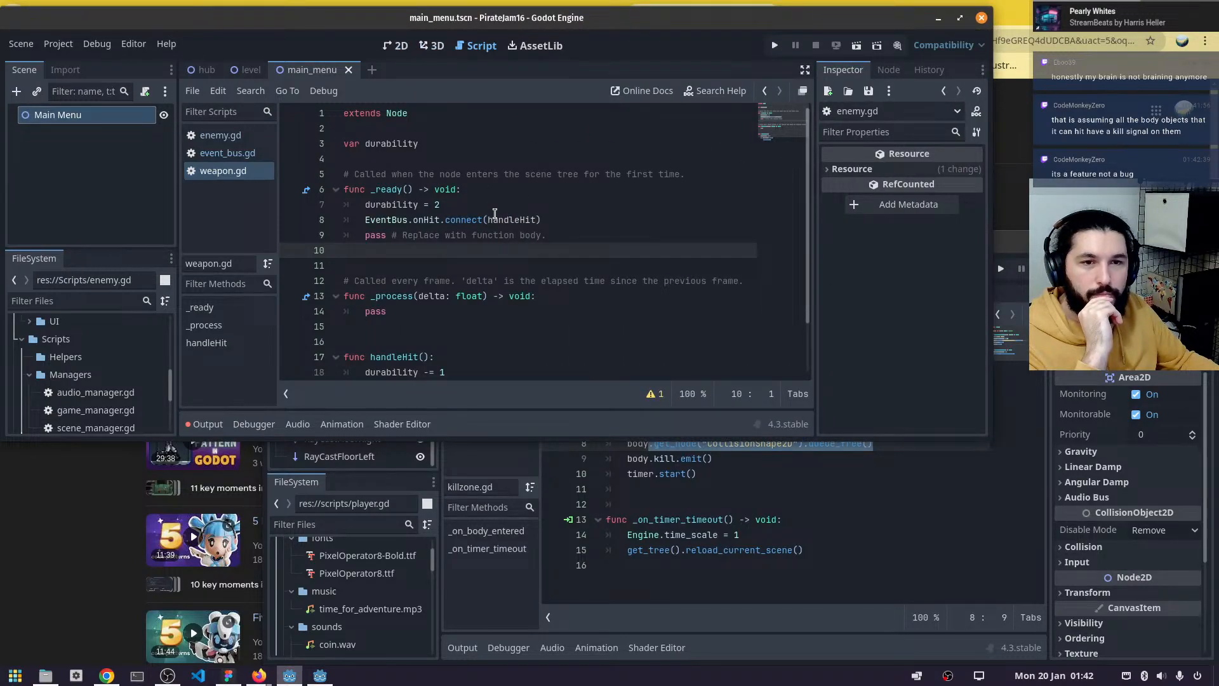
double_click(395, 217)
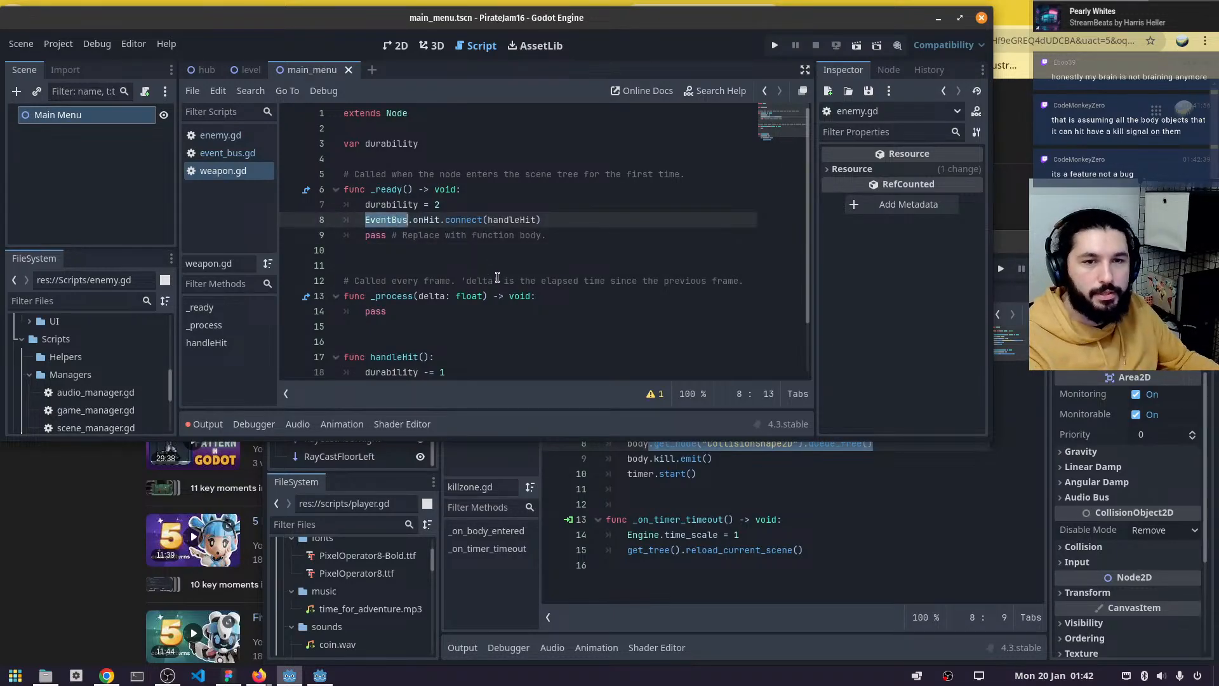
key(Delete)
key(Delete)
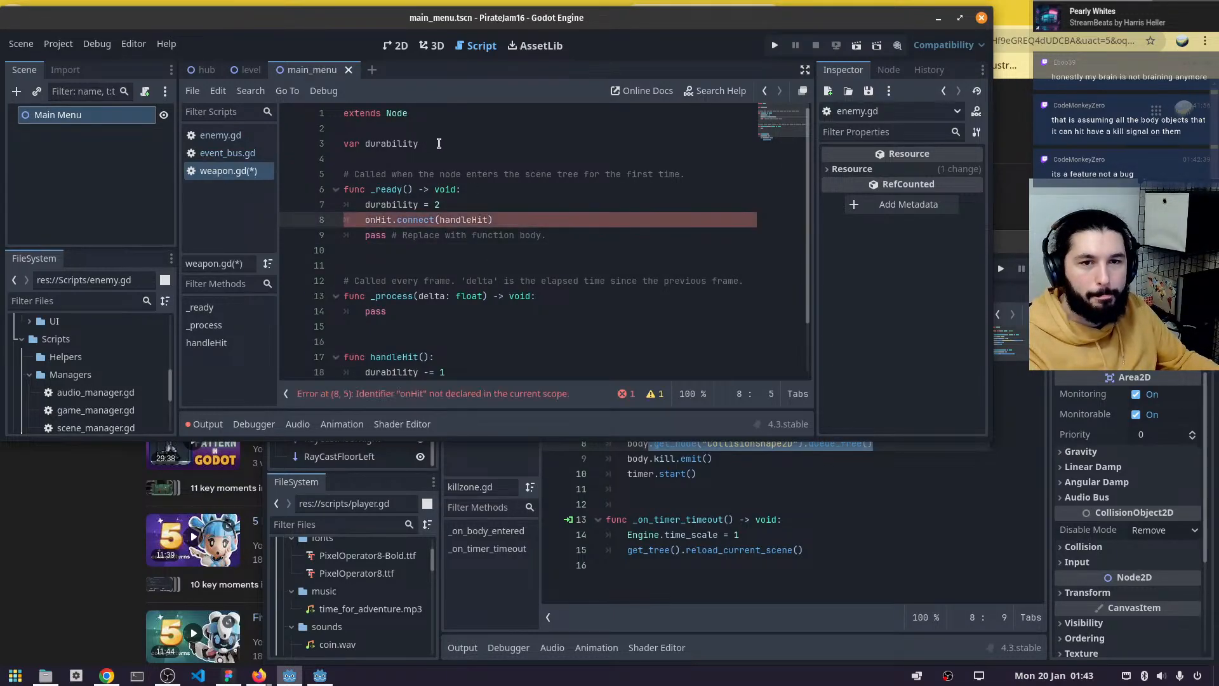
- Insert a blank line above the durability variable in weapon.gd, and place the cursor on the empty line 3 of enemy.gd
click(404, 122)
key(Return)
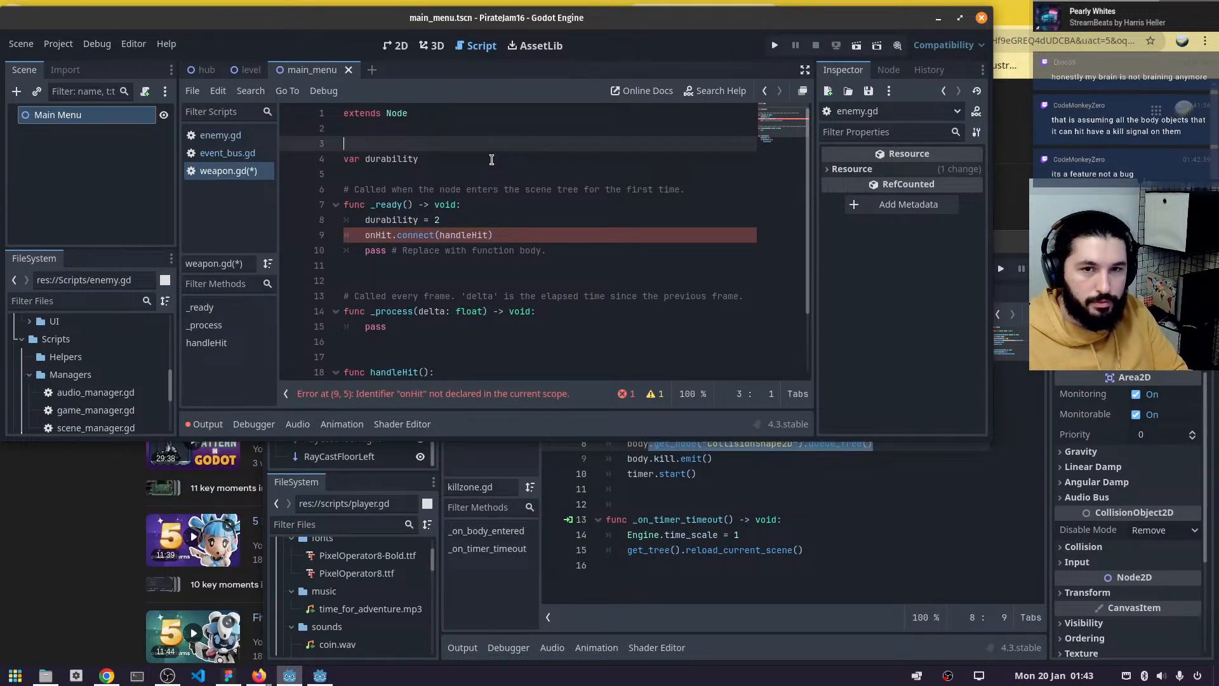
click(218, 135)
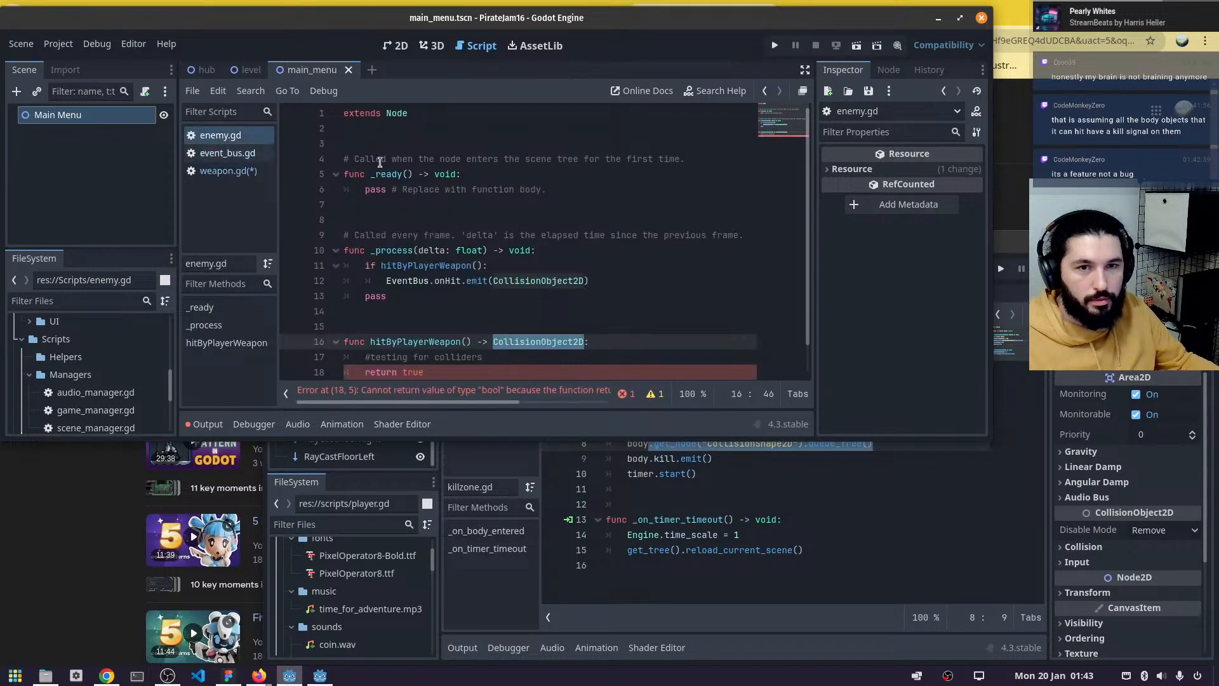
click(366, 146)
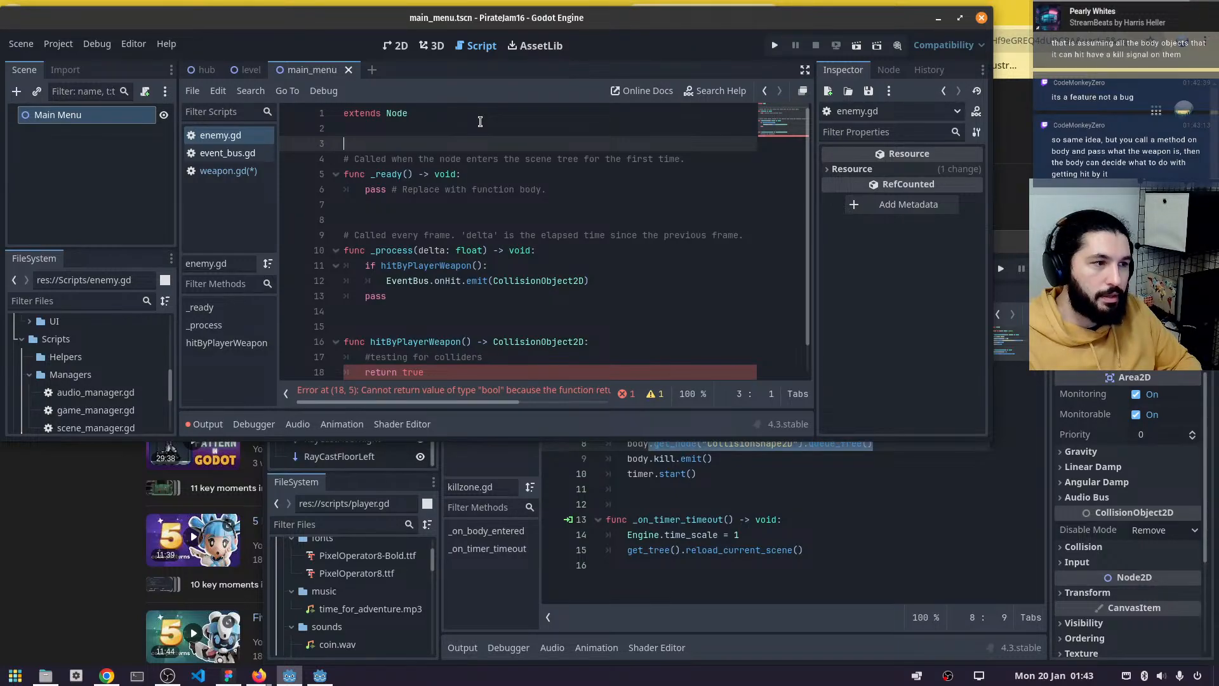
- Switch to the Brackeys Tutorial Game editor and read player.gd's kill.connect call and its _kill_player function
click(986, 496)
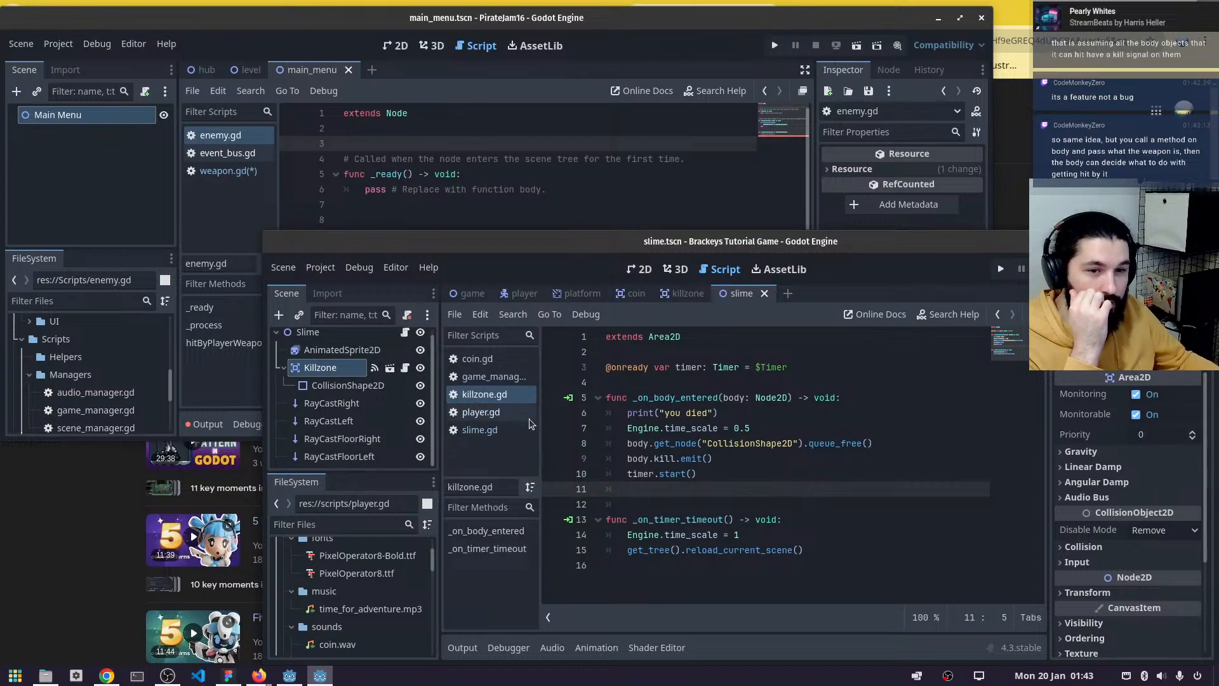
click(512, 419)
scroll(695, 477, down, 2)
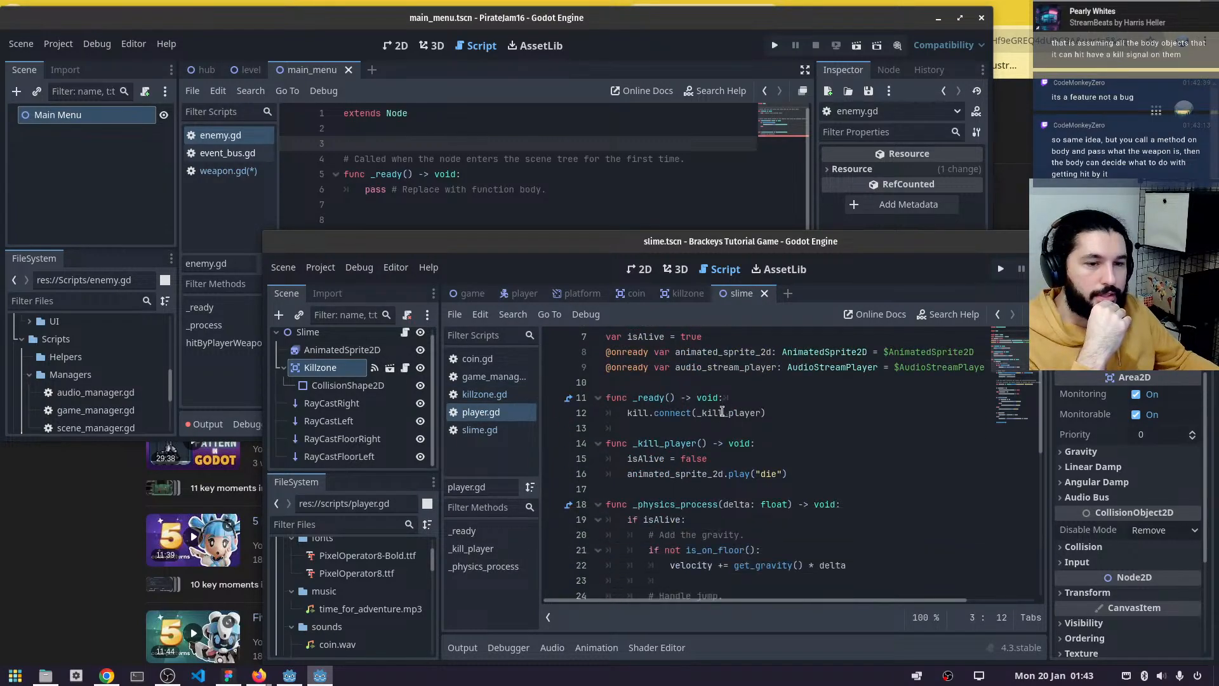
scroll(660, 445, up, 1)
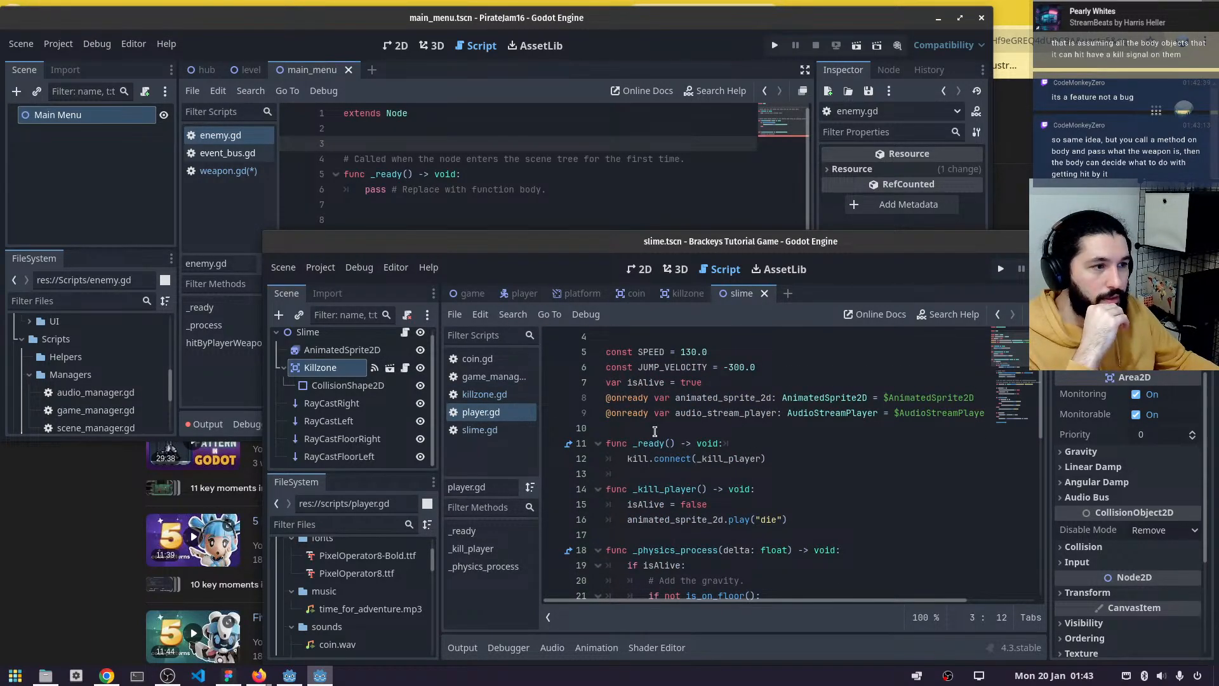
scroll(660, 445, down, 2)
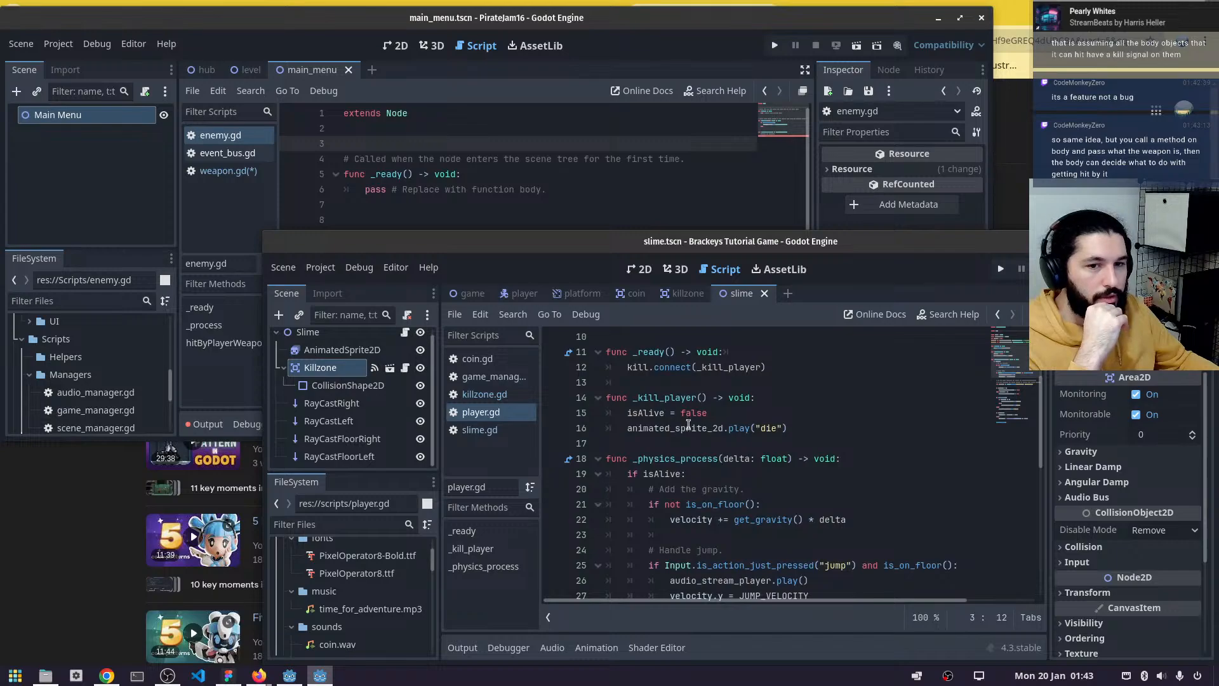
- Open the player scene, view the top of player.gd and look through the Player node's list of signals
click(522, 293)
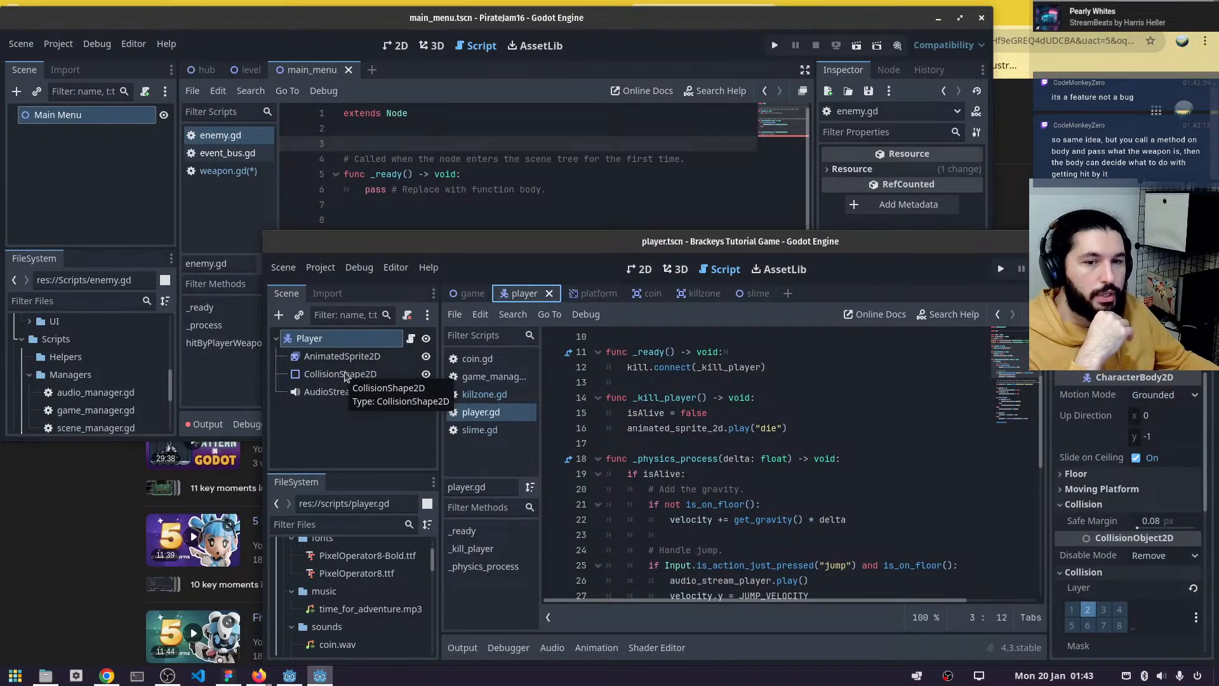
scroll(710, 419, up, 3)
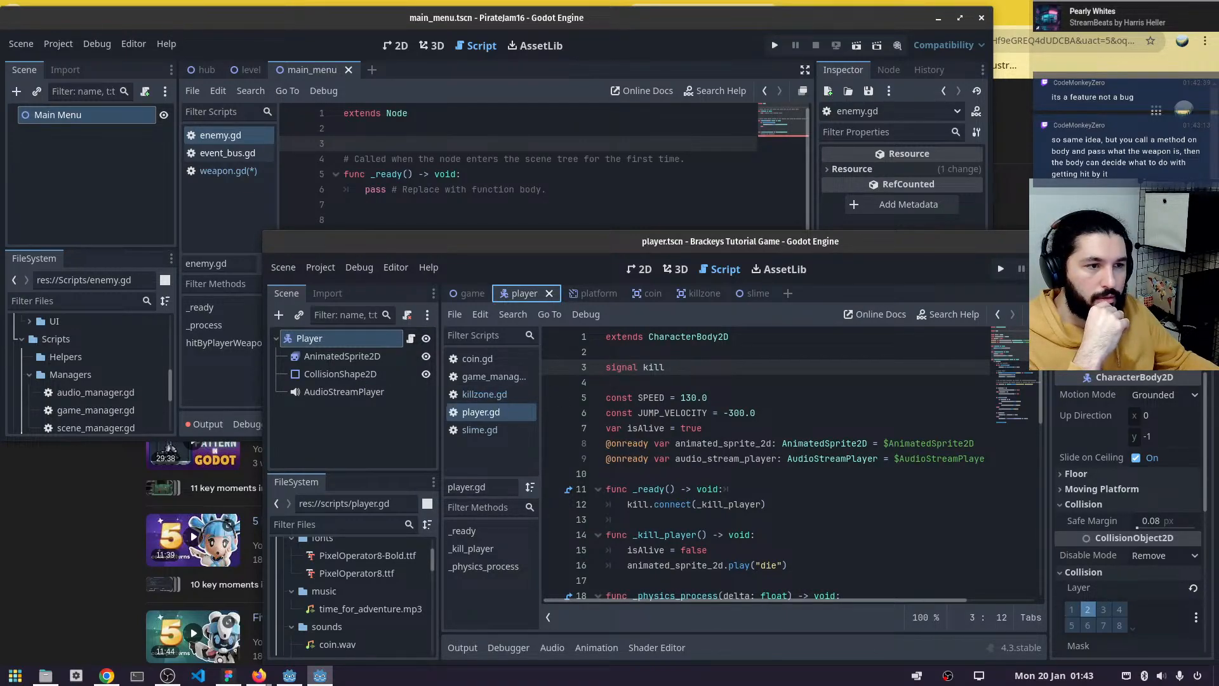
click(1125, 293)
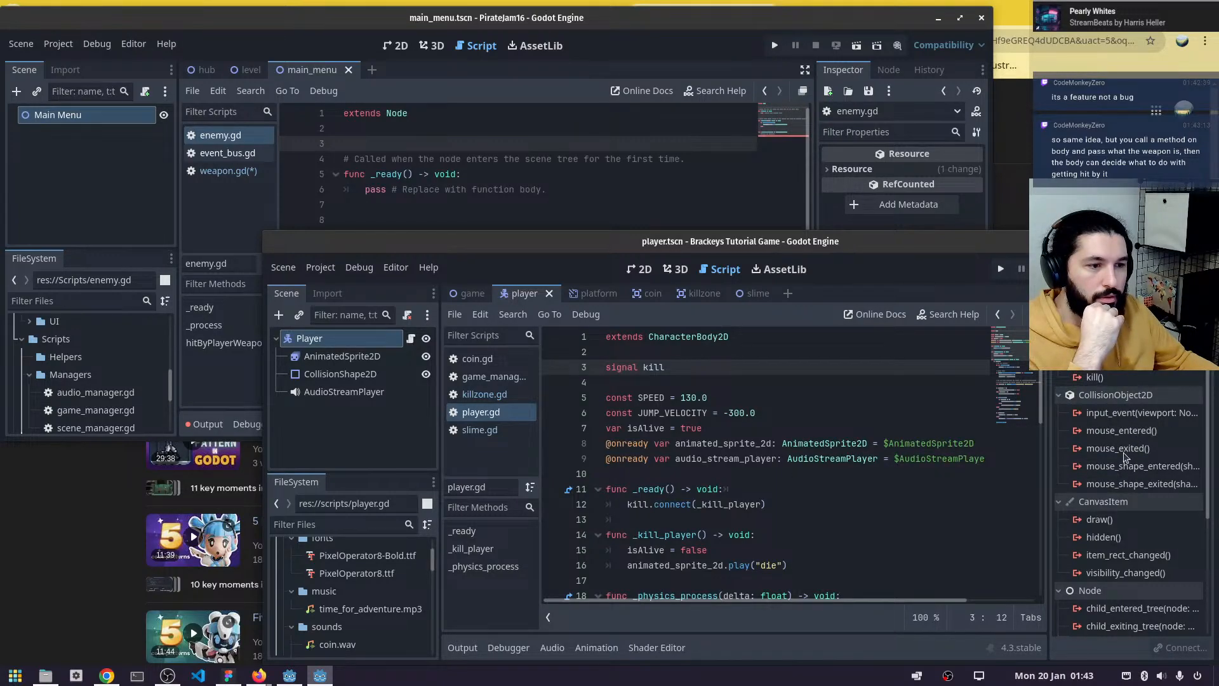
scroll(1121, 445, down, 3)
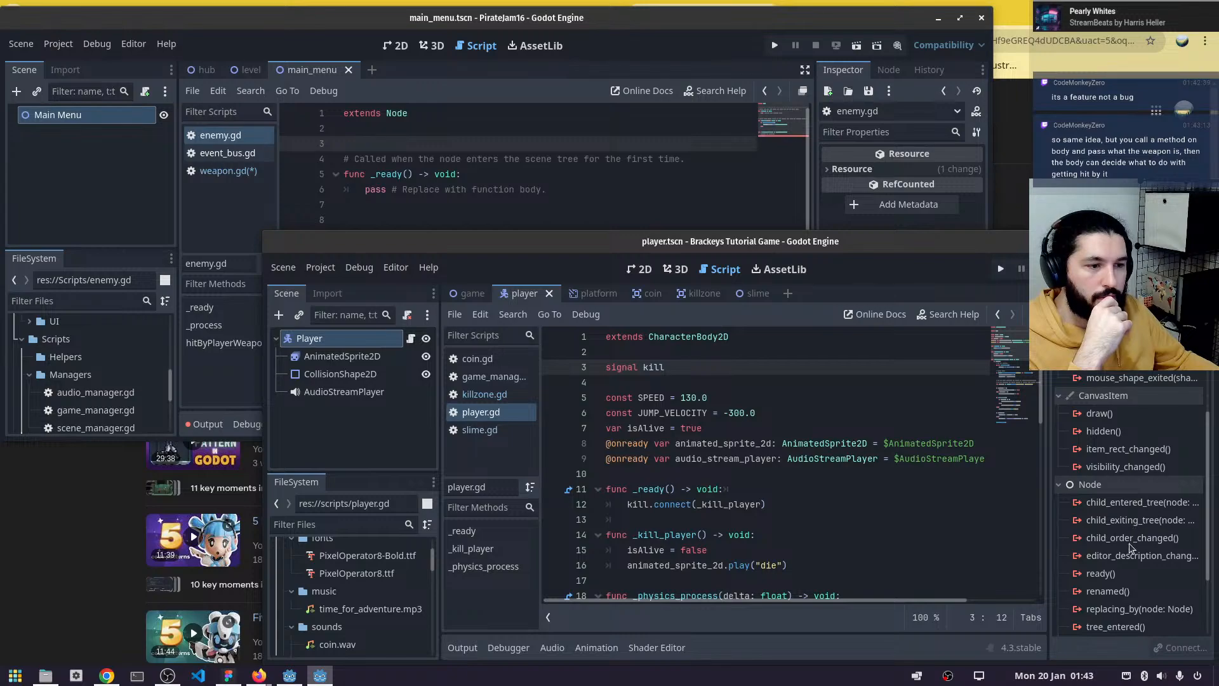
scroll(1131, 562, down, 3)
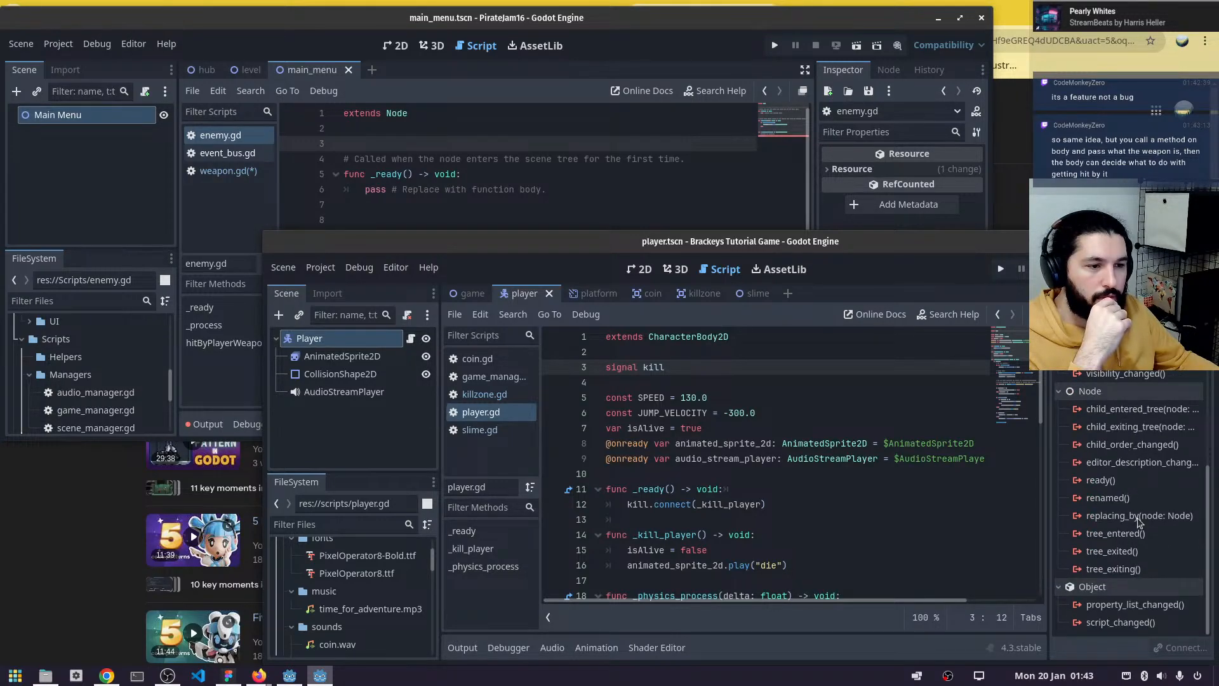
- Open the killzone scene with killzone.gd and examine the Killzone node's signals up to the body_entered connection
click(686, 294)
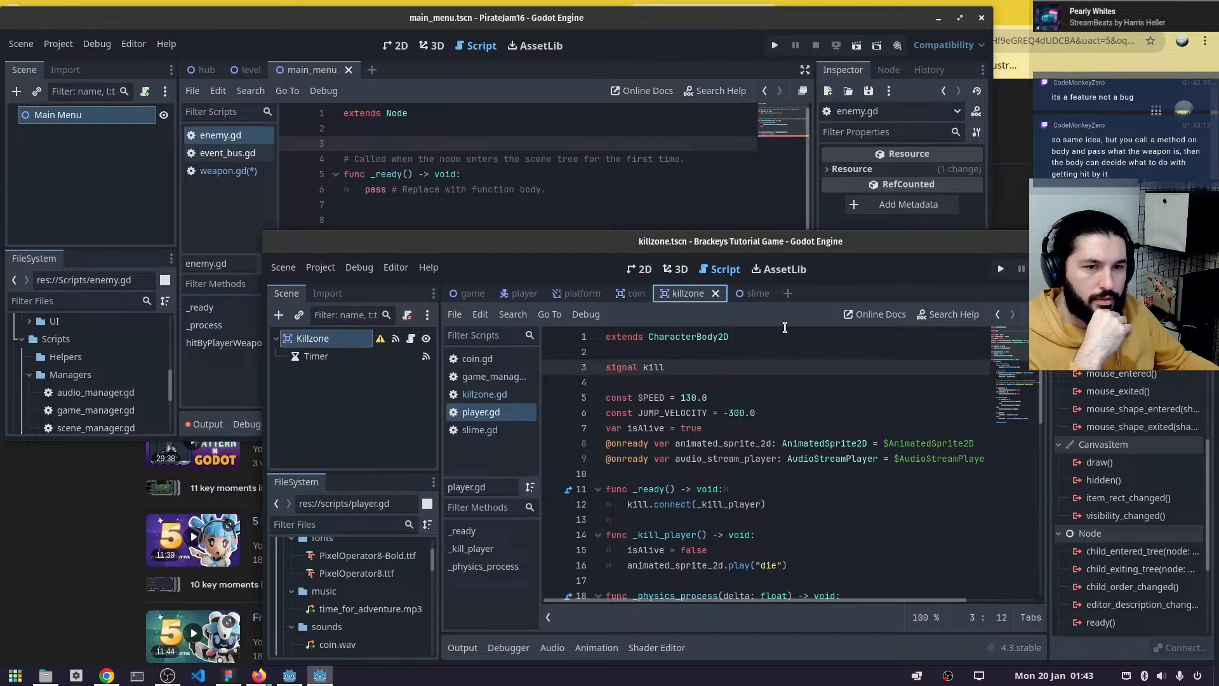
click(496, 394)
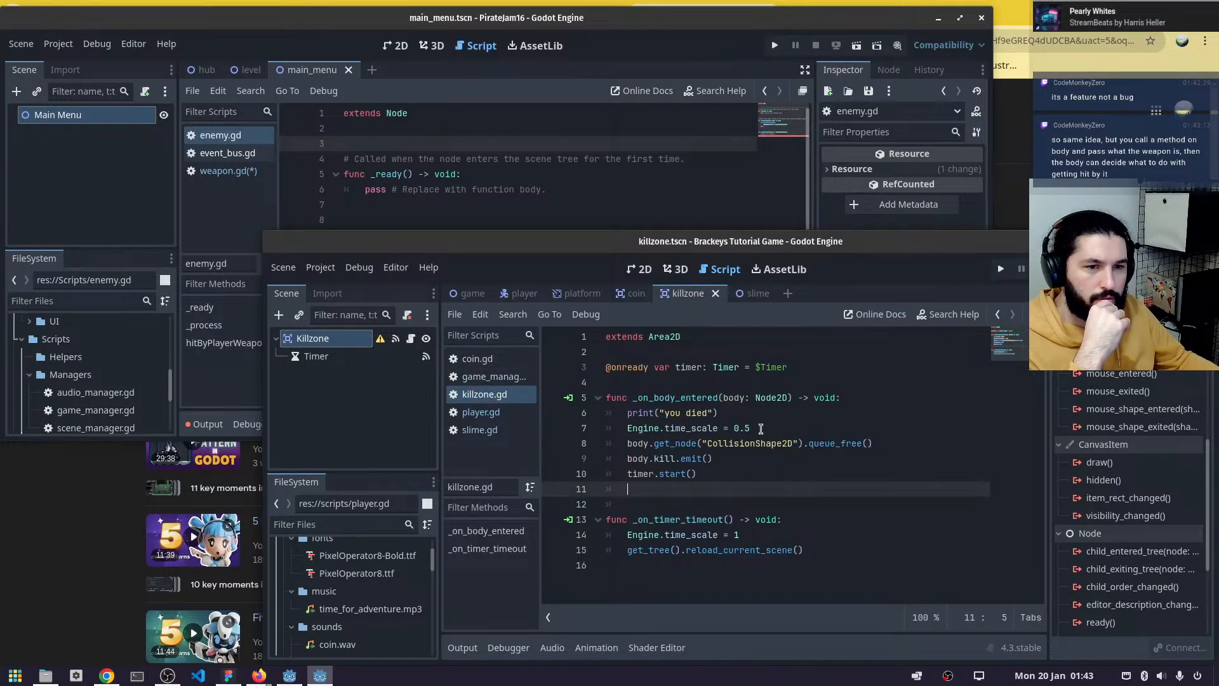
scroll(1203, 492, up, 2)
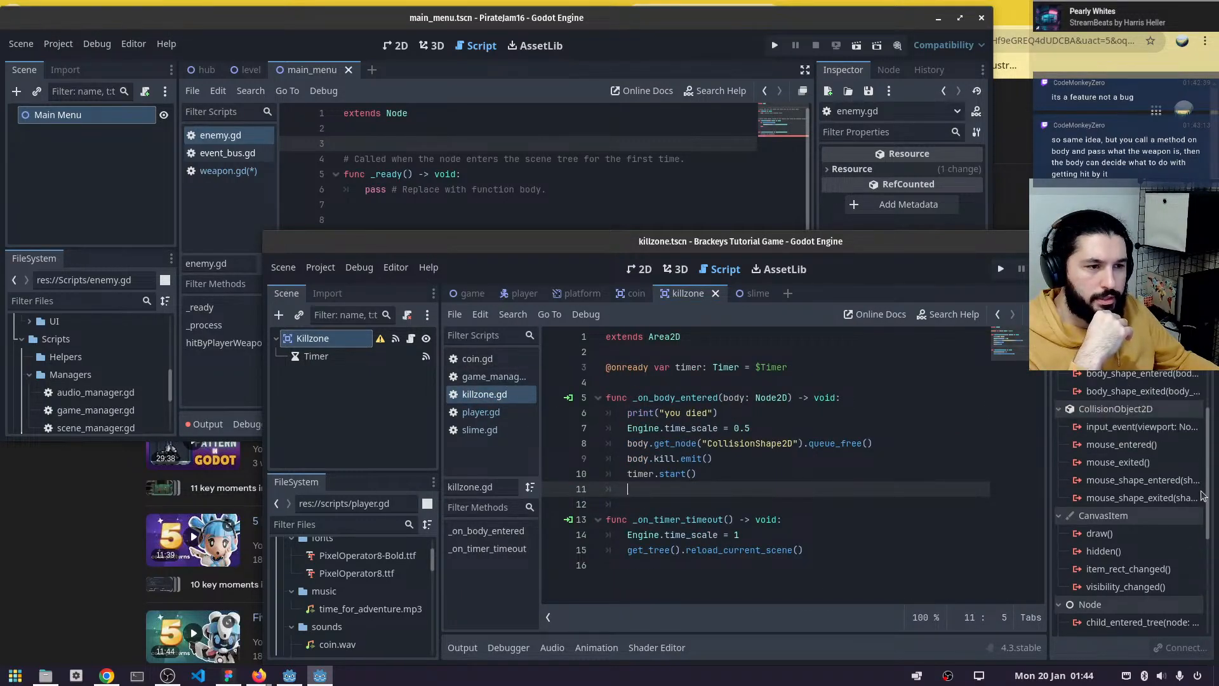
scroll(1178, 454, up, 1)
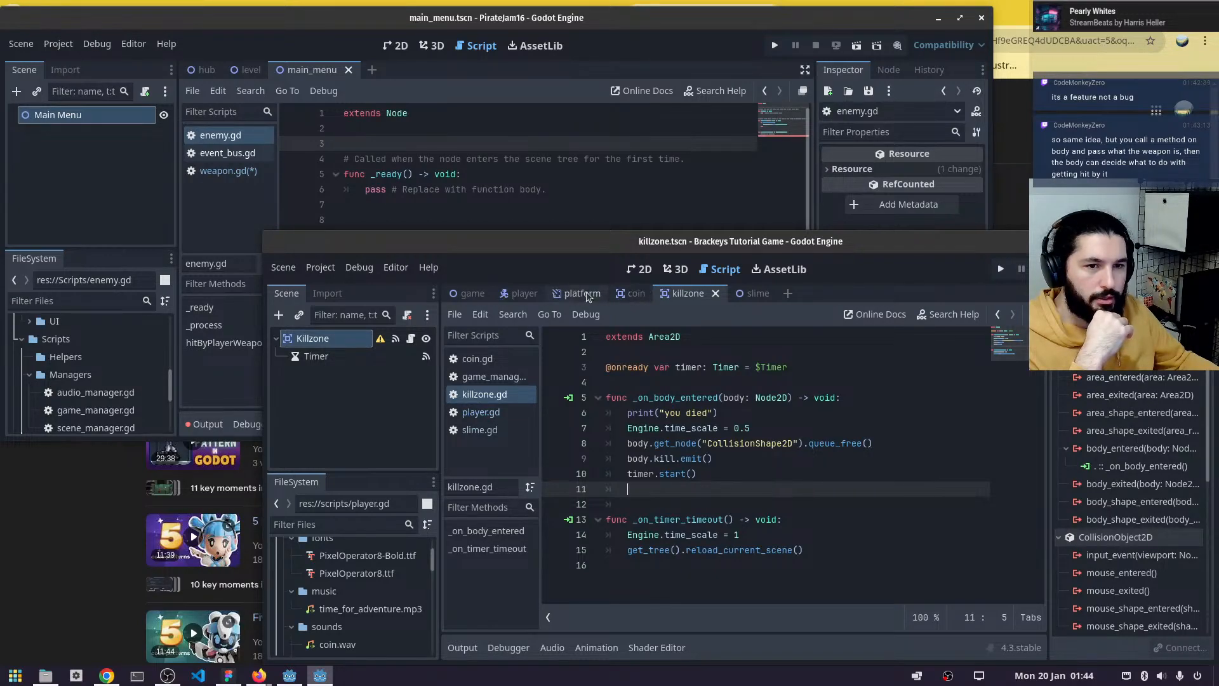
- Return to the player scene and compare the signals of the Player root with those of its CollisionShape2D
click(517, 296)
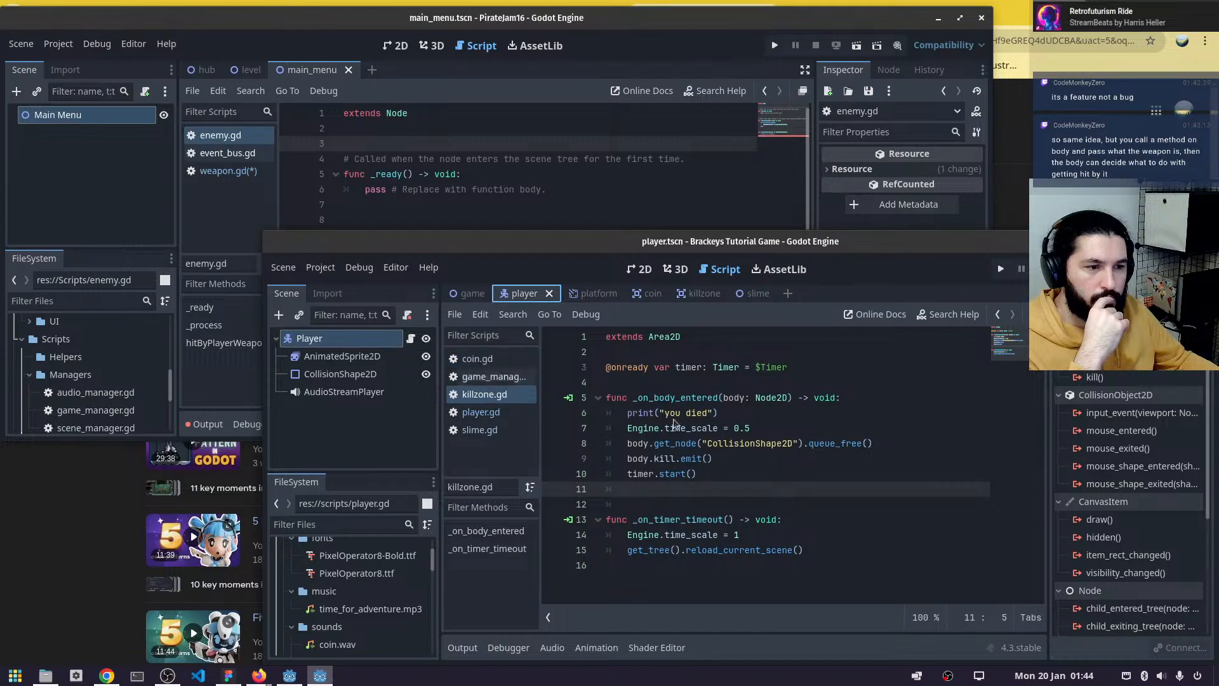
scroll(1150, 502, down, 3)
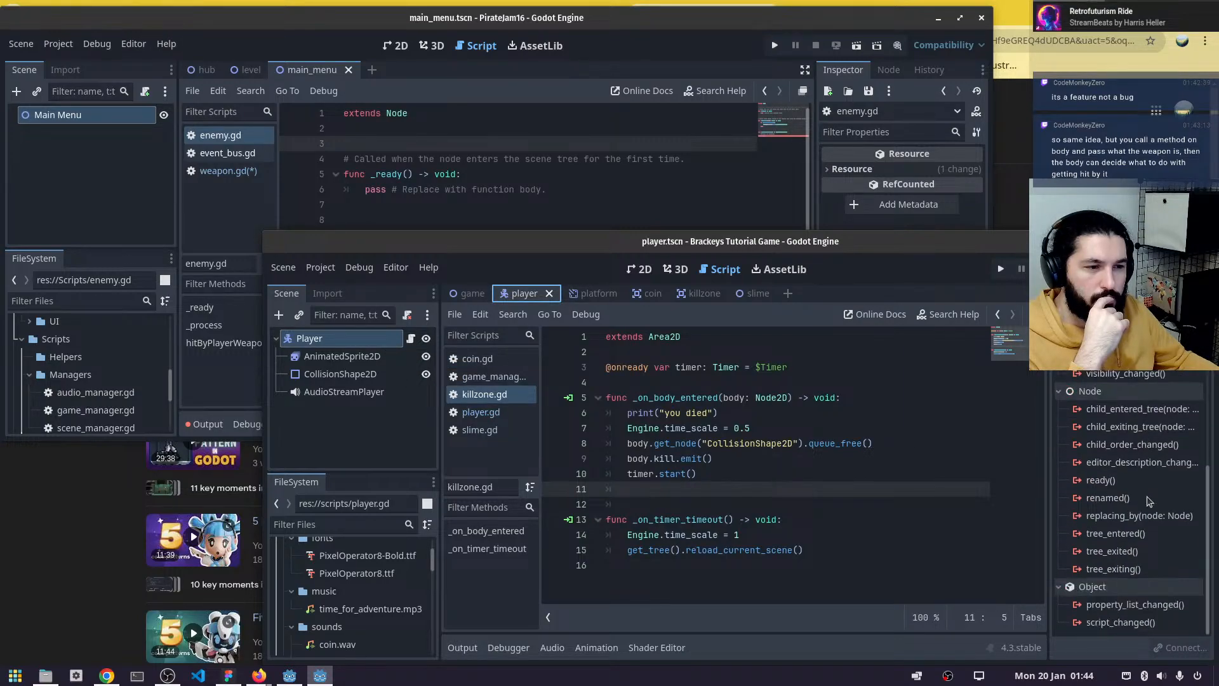
scroll(1150, 501, down, 4)
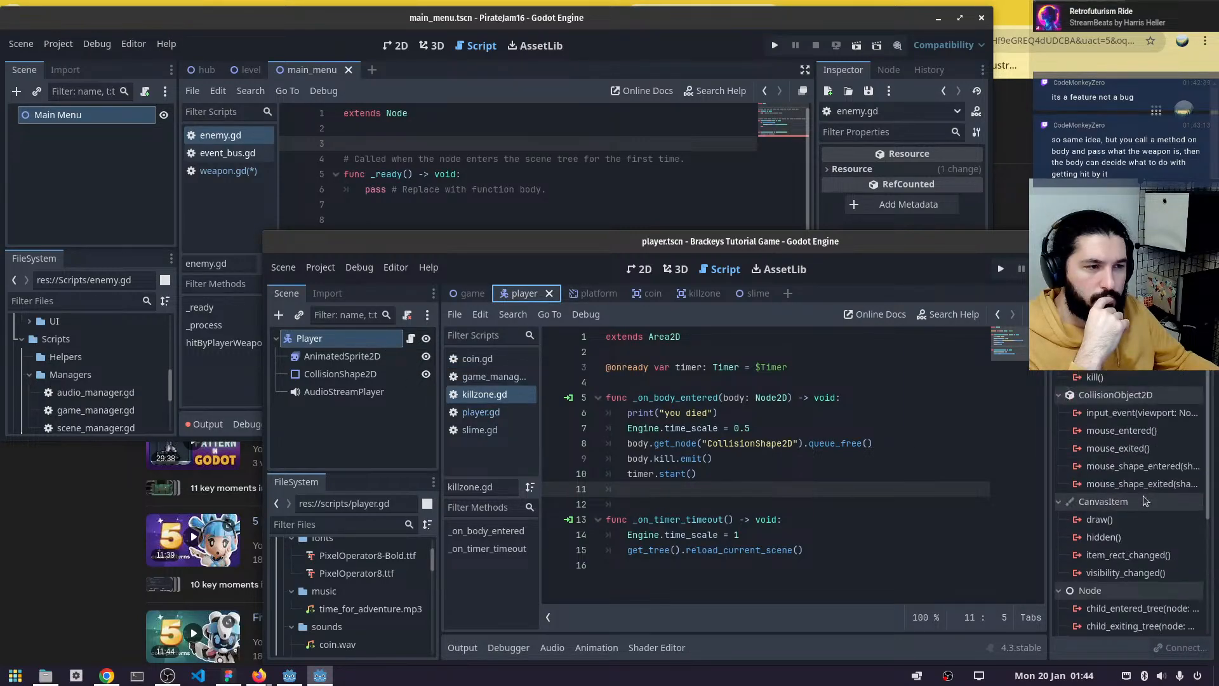
click(343, 375)
scroll(1154, 483, down, 2)
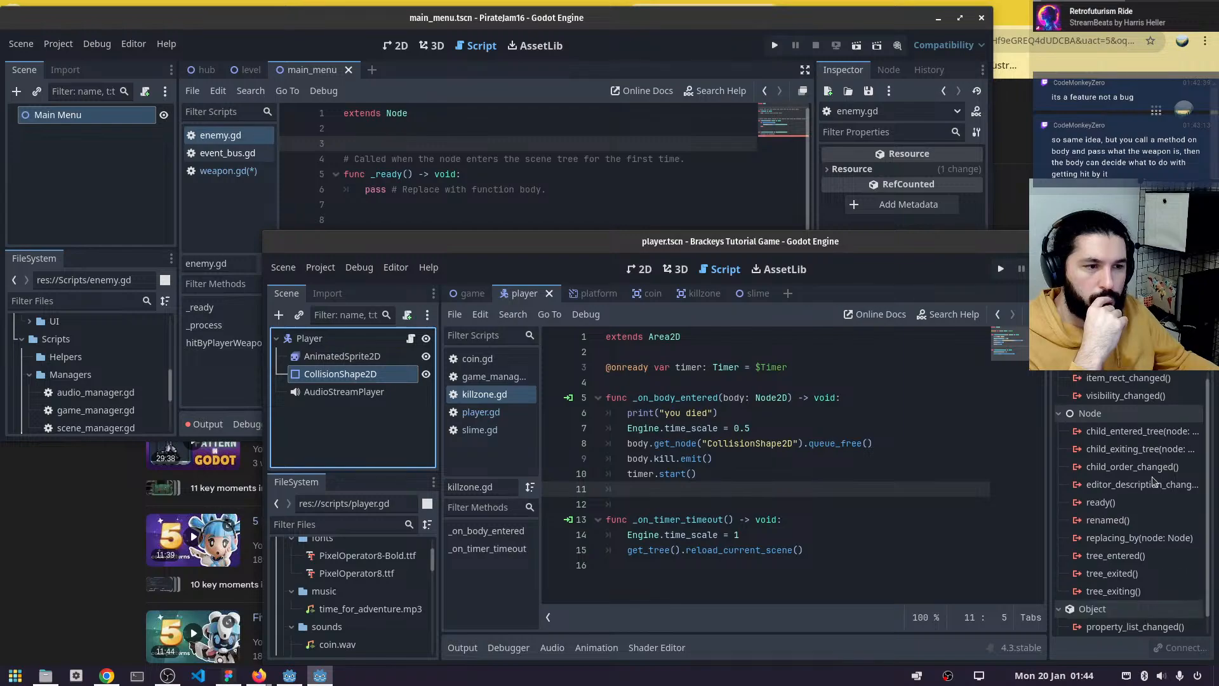
scroll(1156, 489, up, 2)
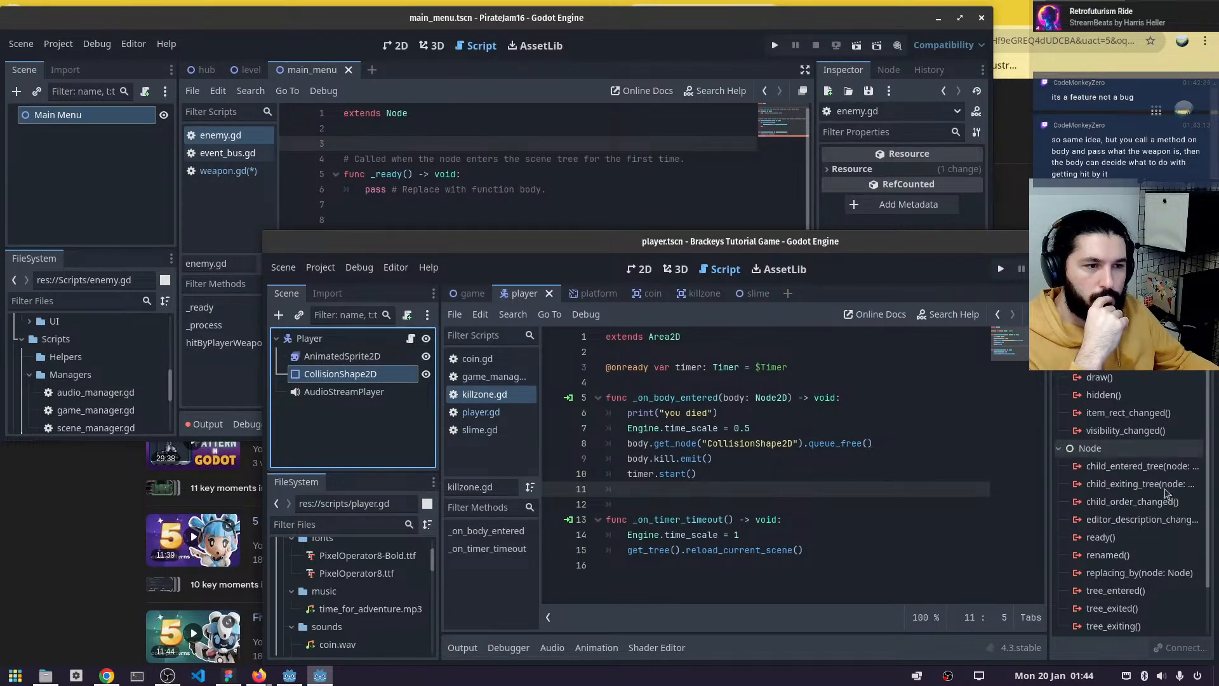
click(346, 338)
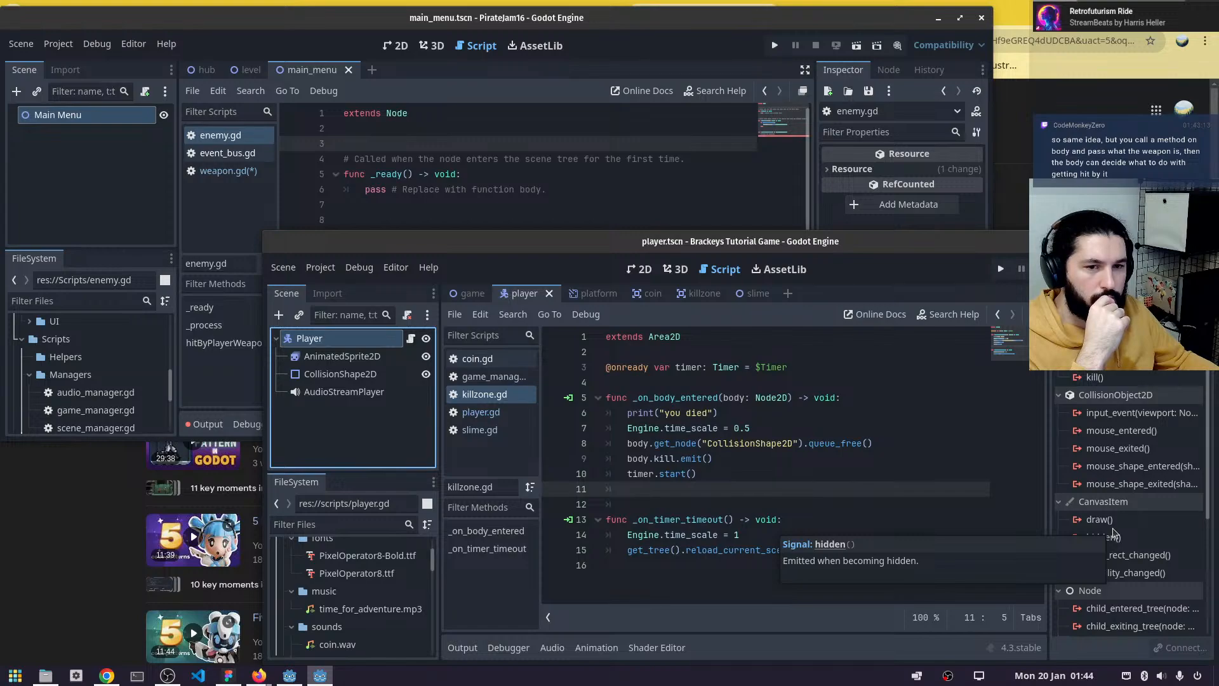
scroll(1117, 527, down, 4)
scroll(1141, 515, down, 3)
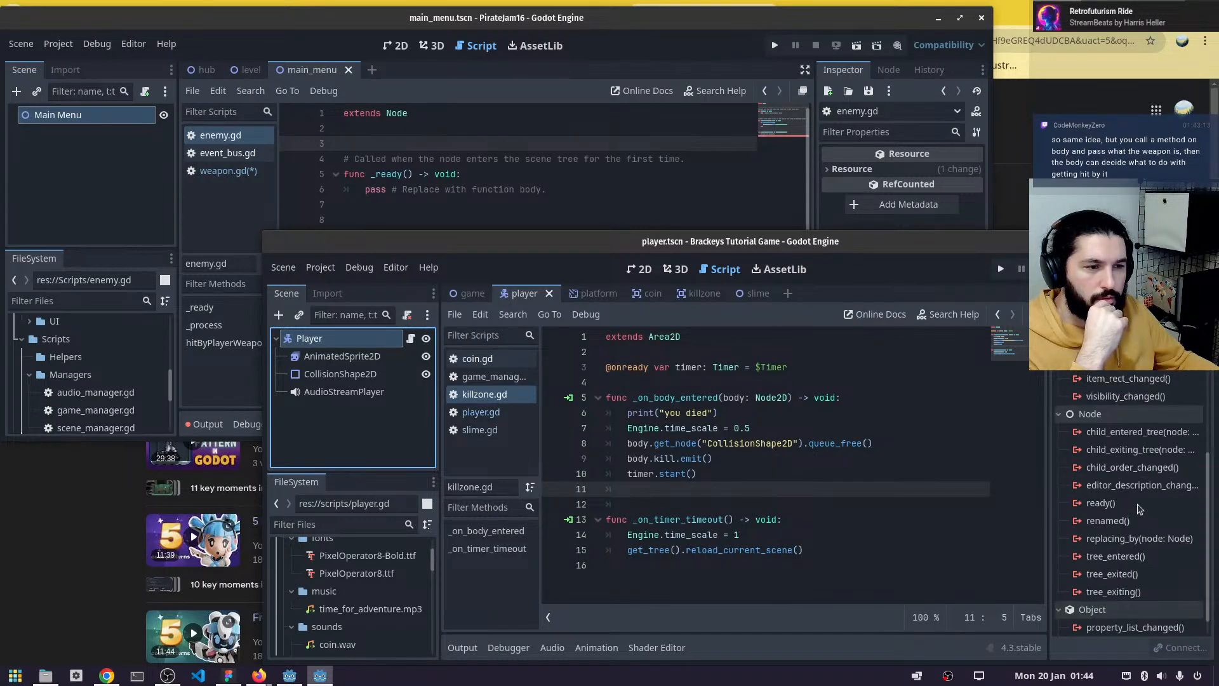
scroll(1113, 481, down, 1)
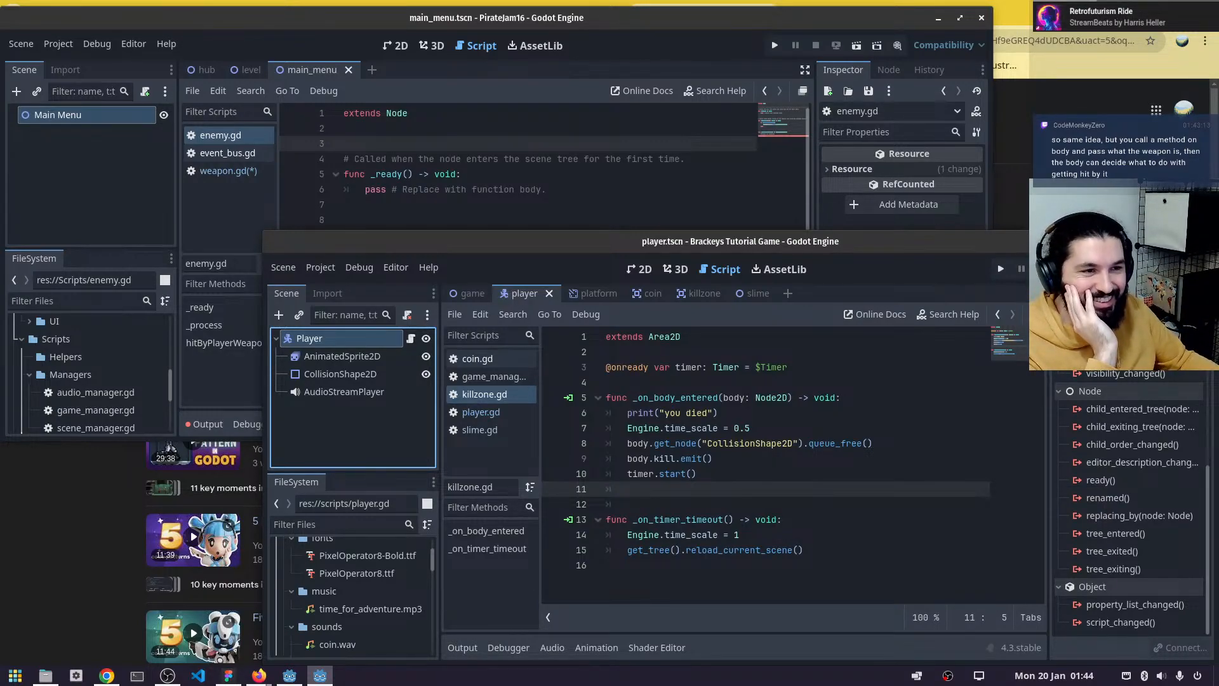
- Make the tutorial editor window taller and reread player.gd from the signal kill declaration to the _kill_player function
drag(1029, 231, 1029, 152)
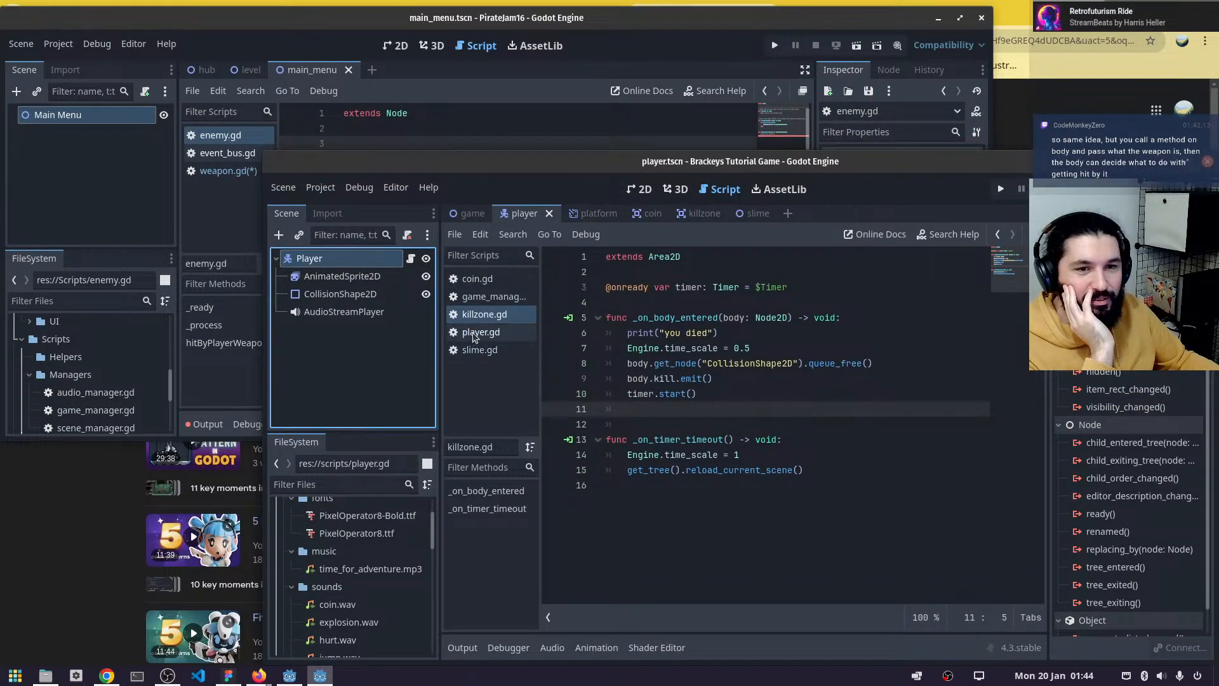
click(473, 336)
scroll(807, 325, down, 1)
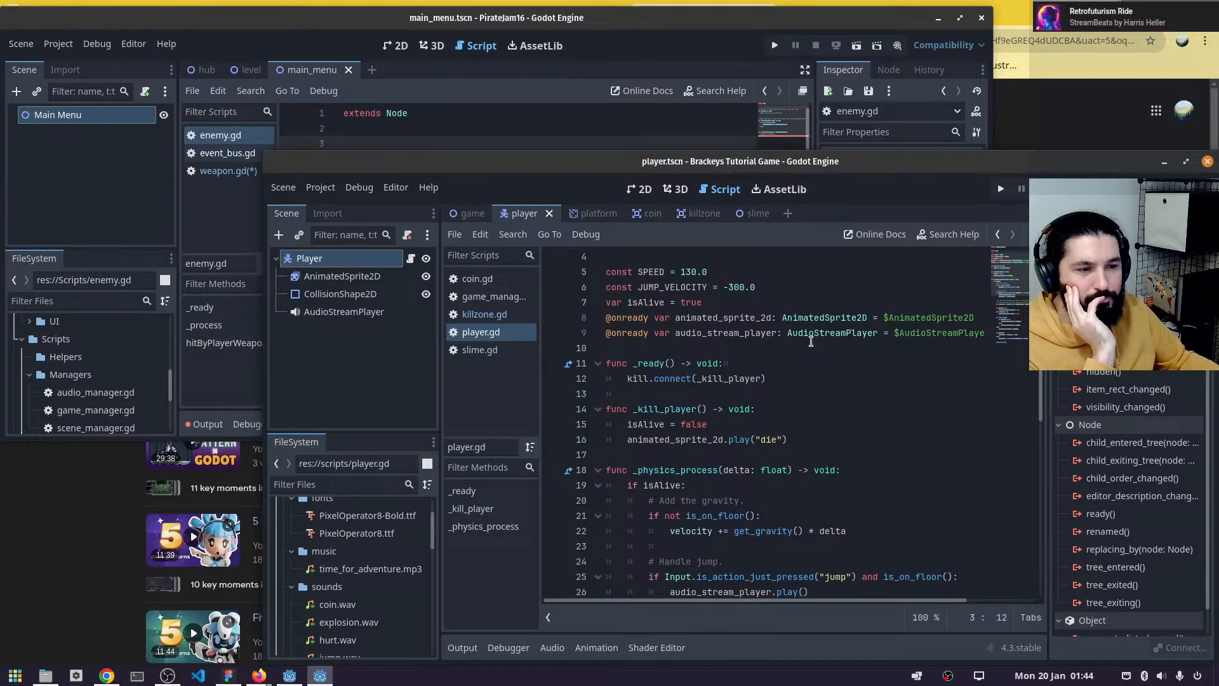
scroll(785, 362, up, 1)
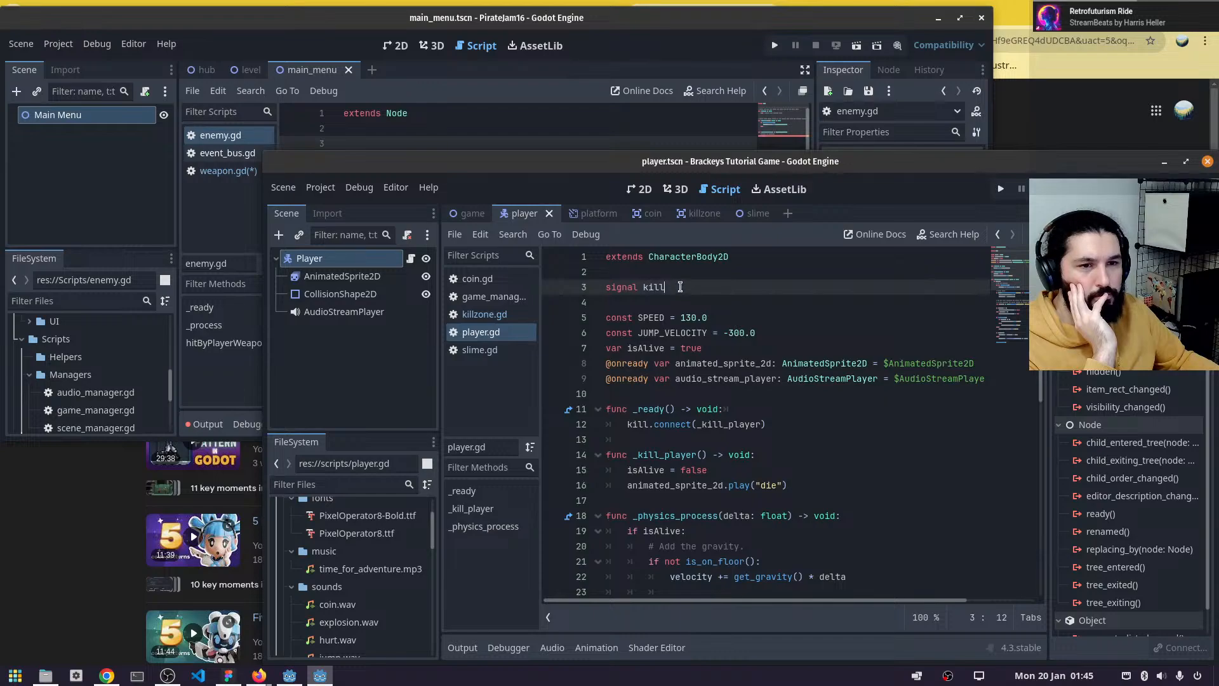
- Highlight the signal kill declaration in player.gd, switch to the PirateJam16 project's weapon.gd and browse its project files
drag(678, 287, 578, 296)
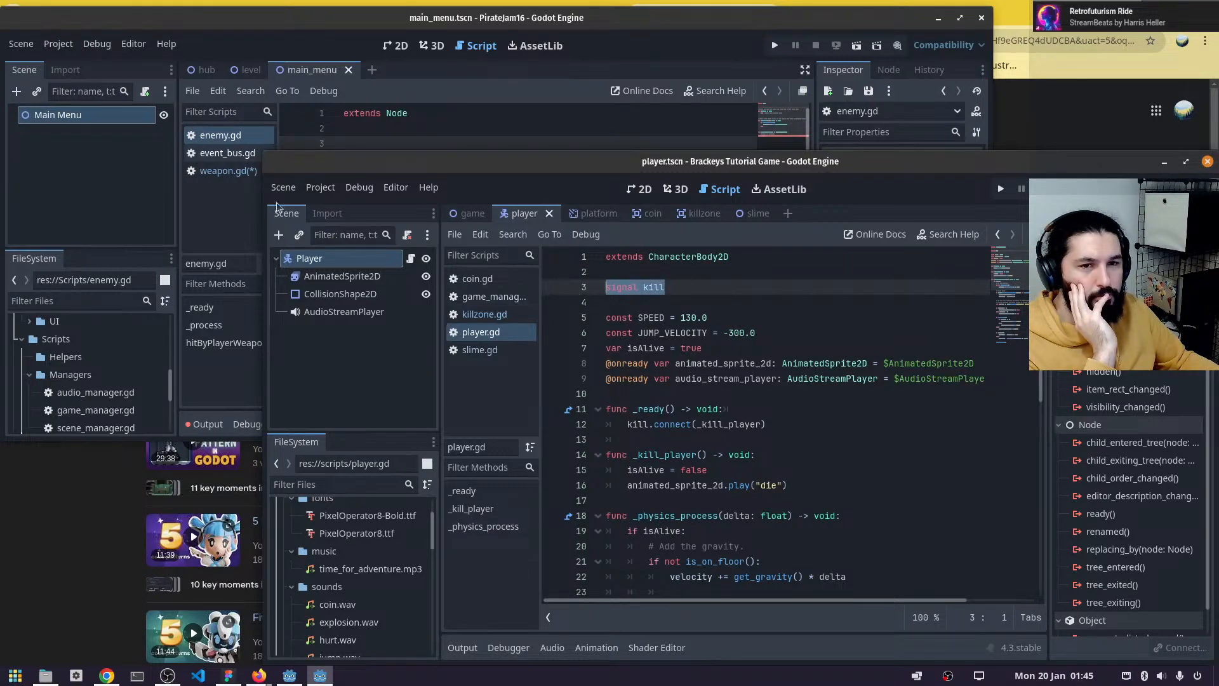
click(420, 115)
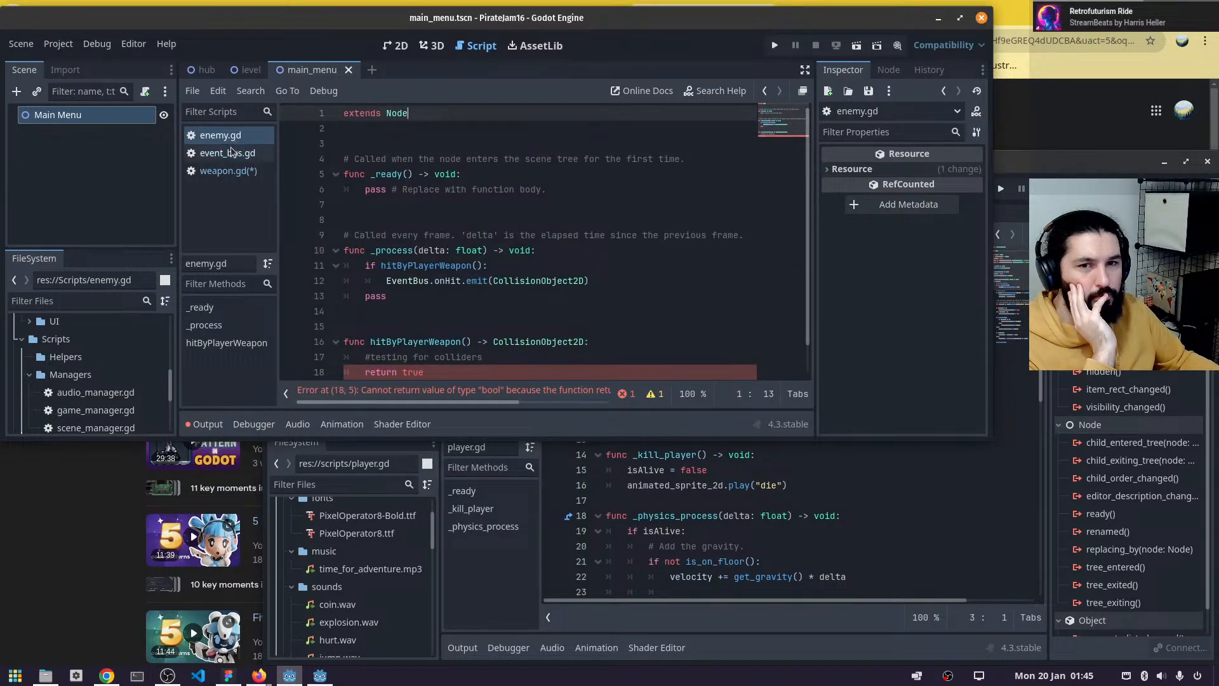
click(233, 173)
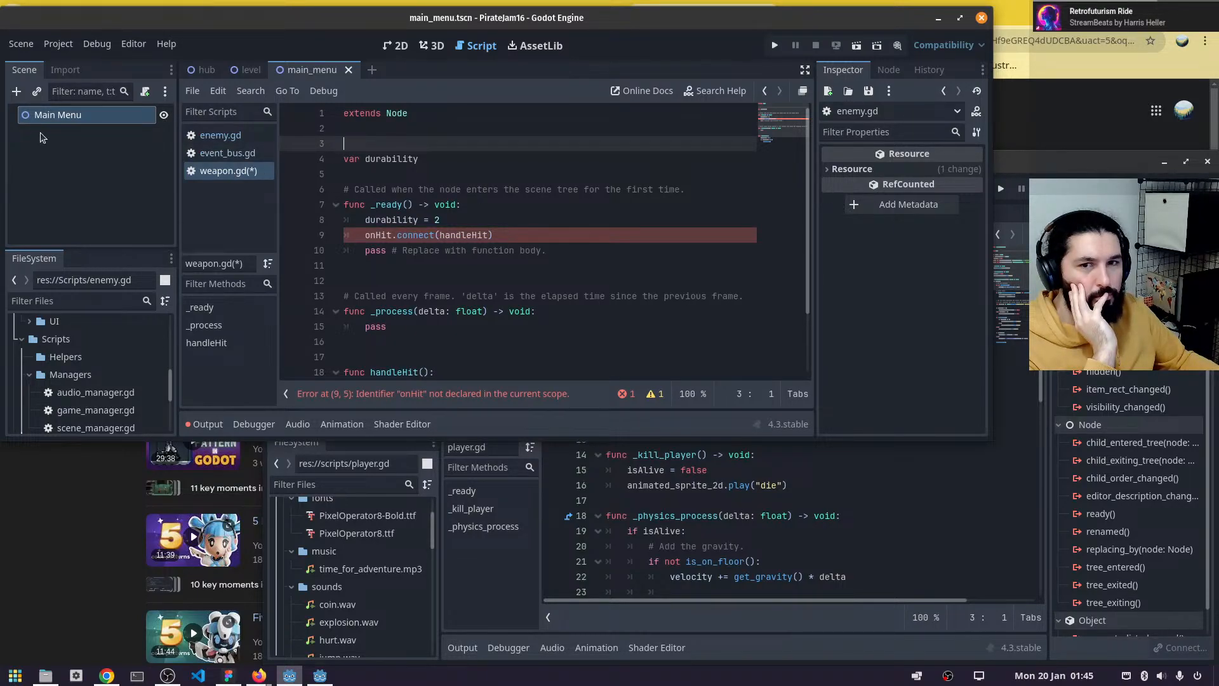
scroll(145, 394, up, 5)
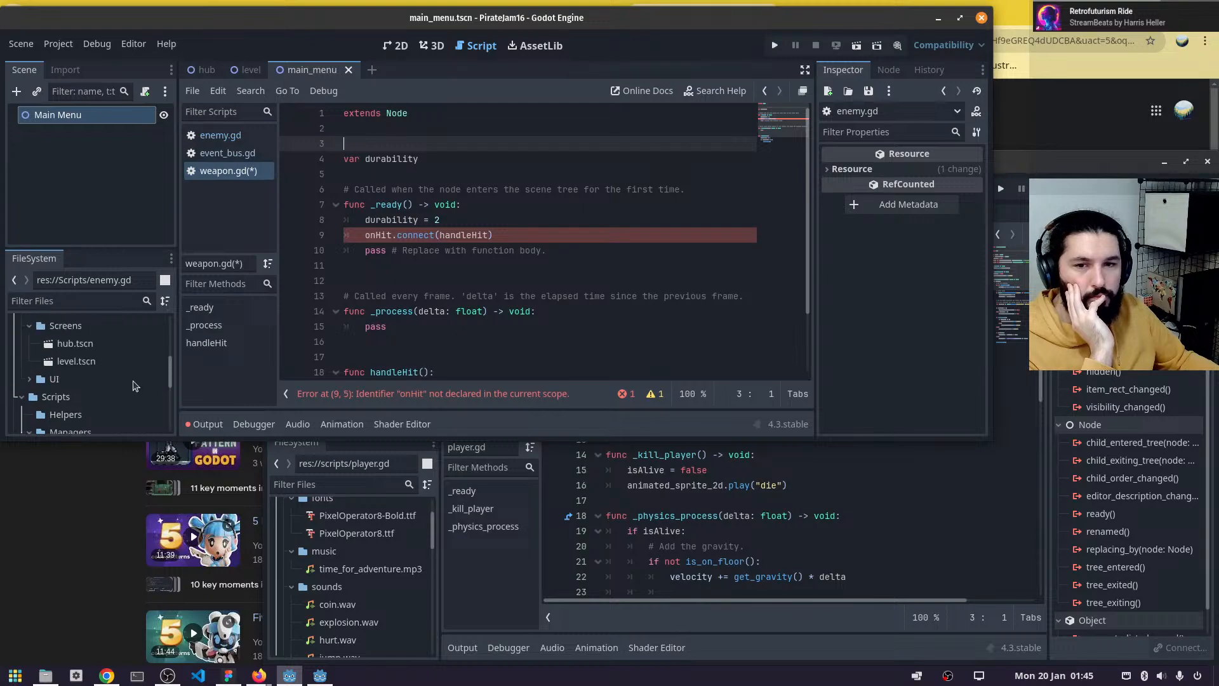
scroll(137, 394, up, 3)
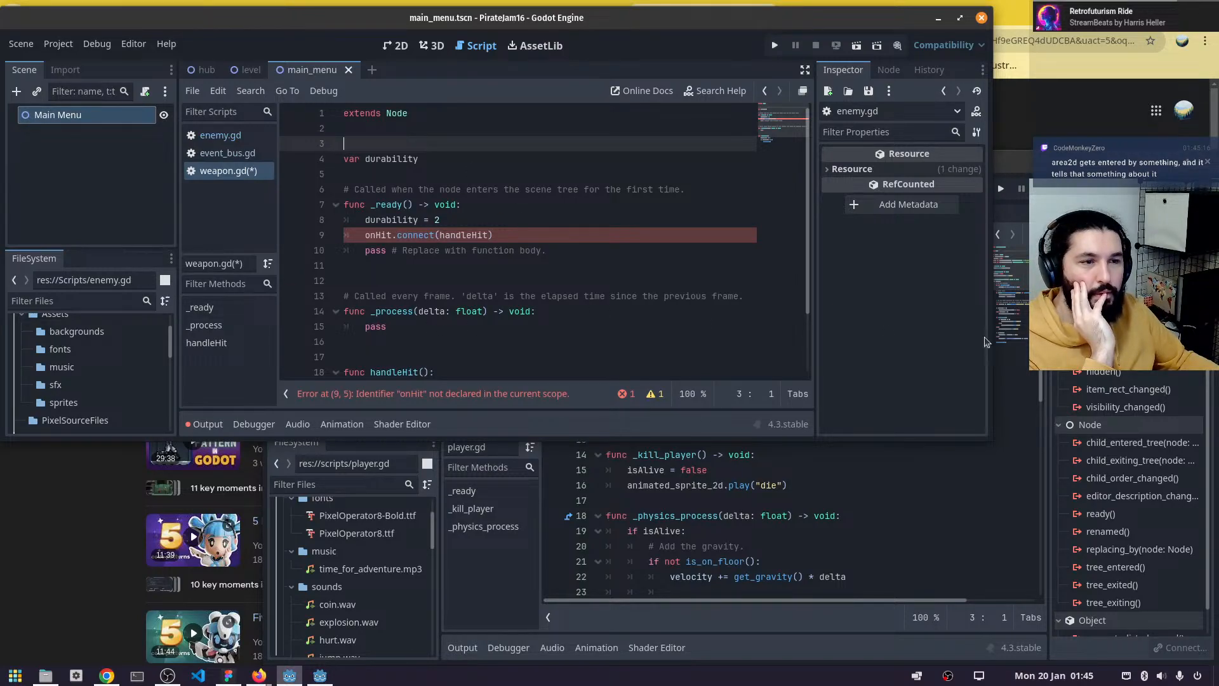
- Return to the tutorial project, open the slime scene with killzone.gd and examine the _on_body_entered function and its Node2D parameter type
click(1028, 460)
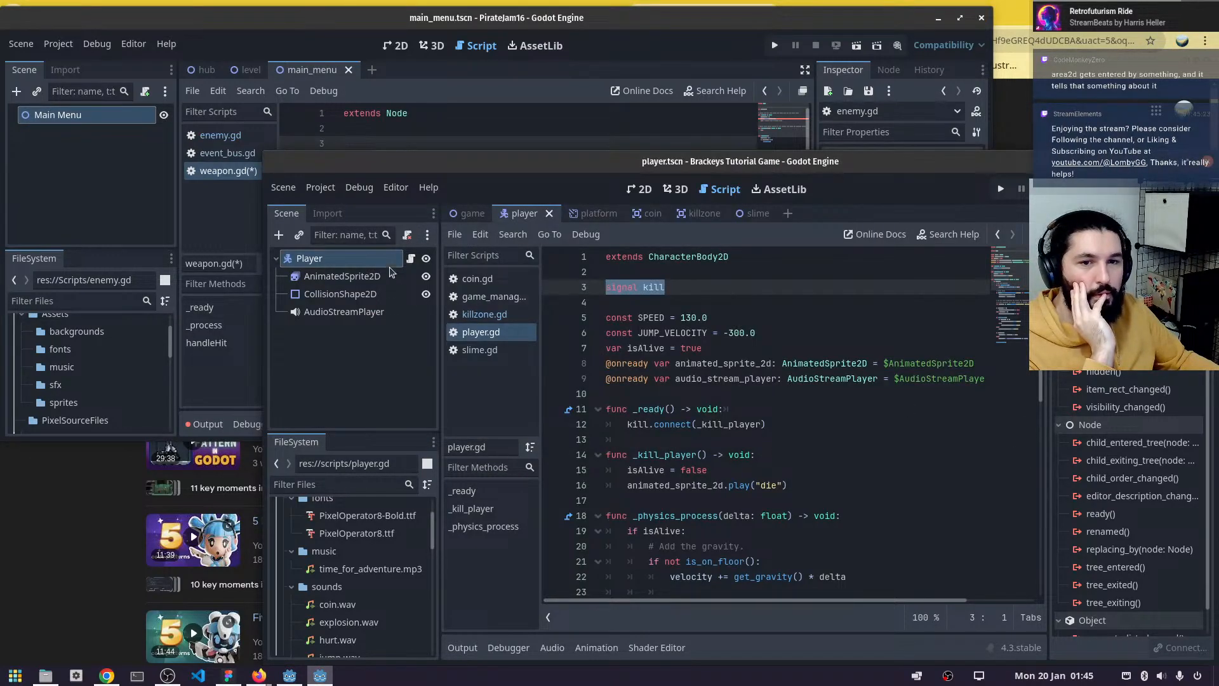
click(754, 213)
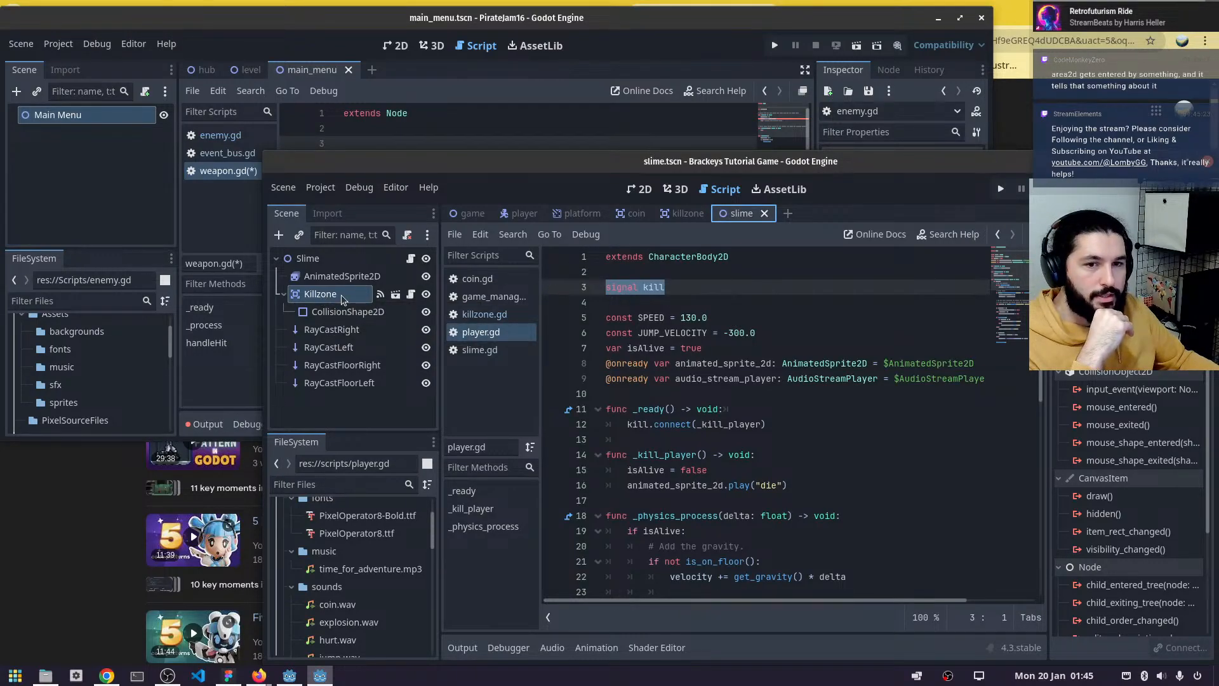
click(501, 316)
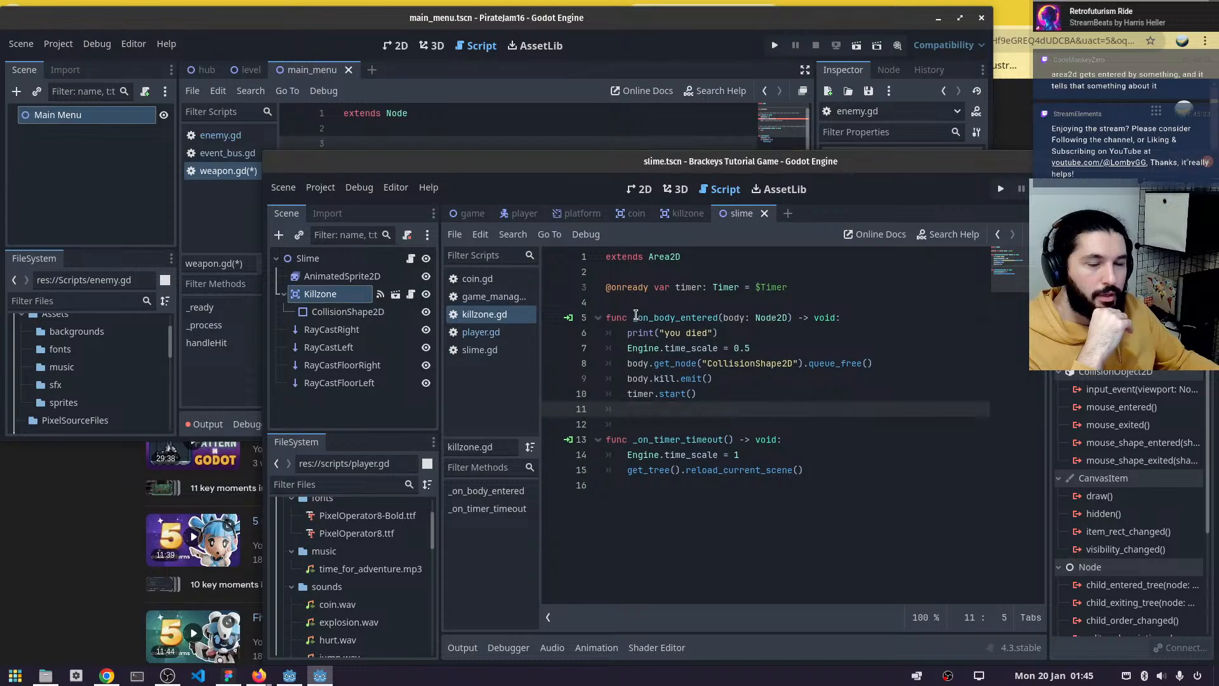
drag(608, 302, 848, 395)
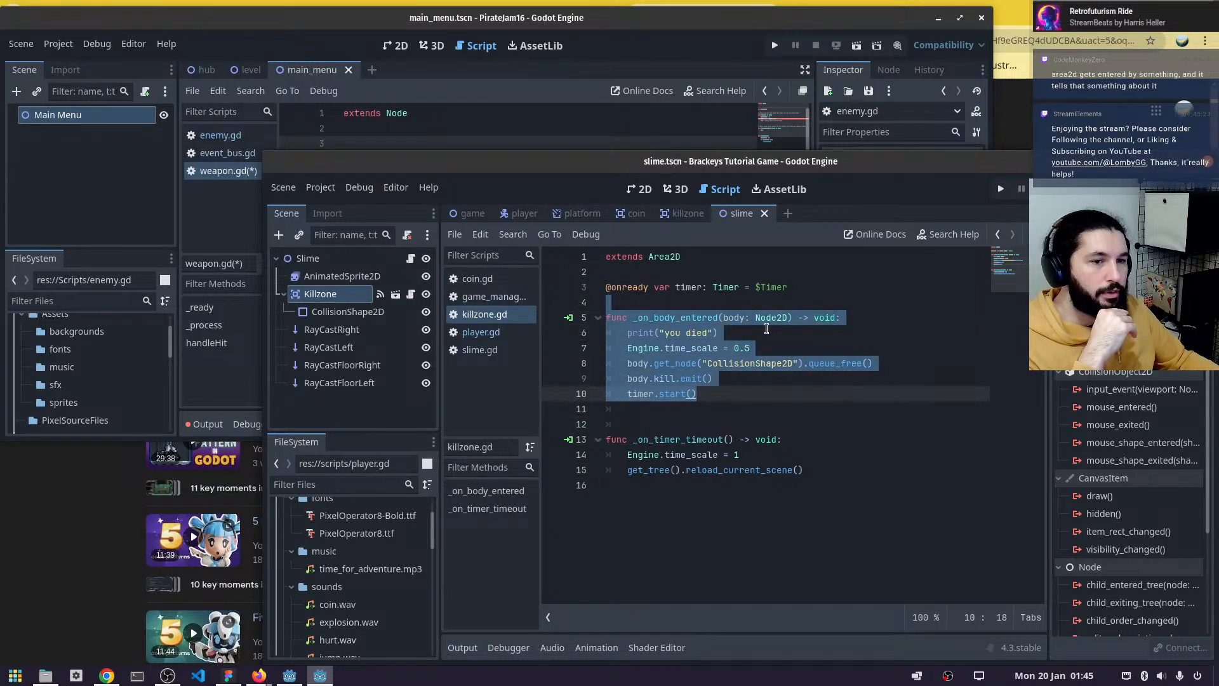
double_click(684, 318)
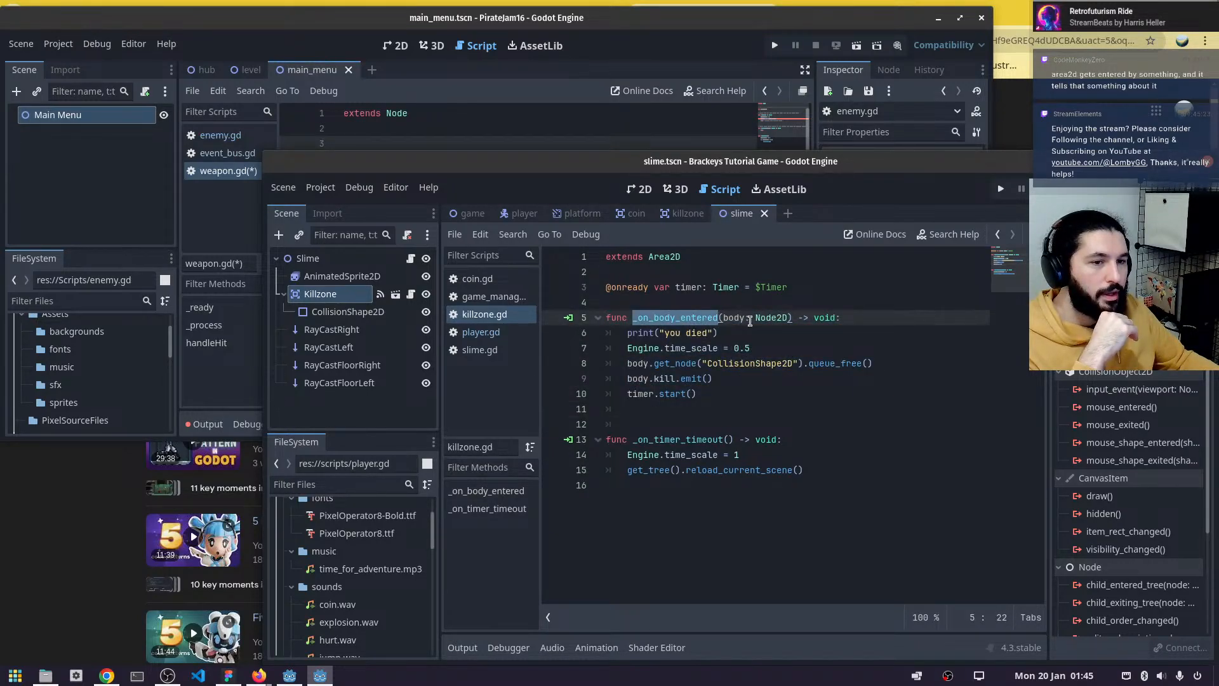
double_click(770, 318)
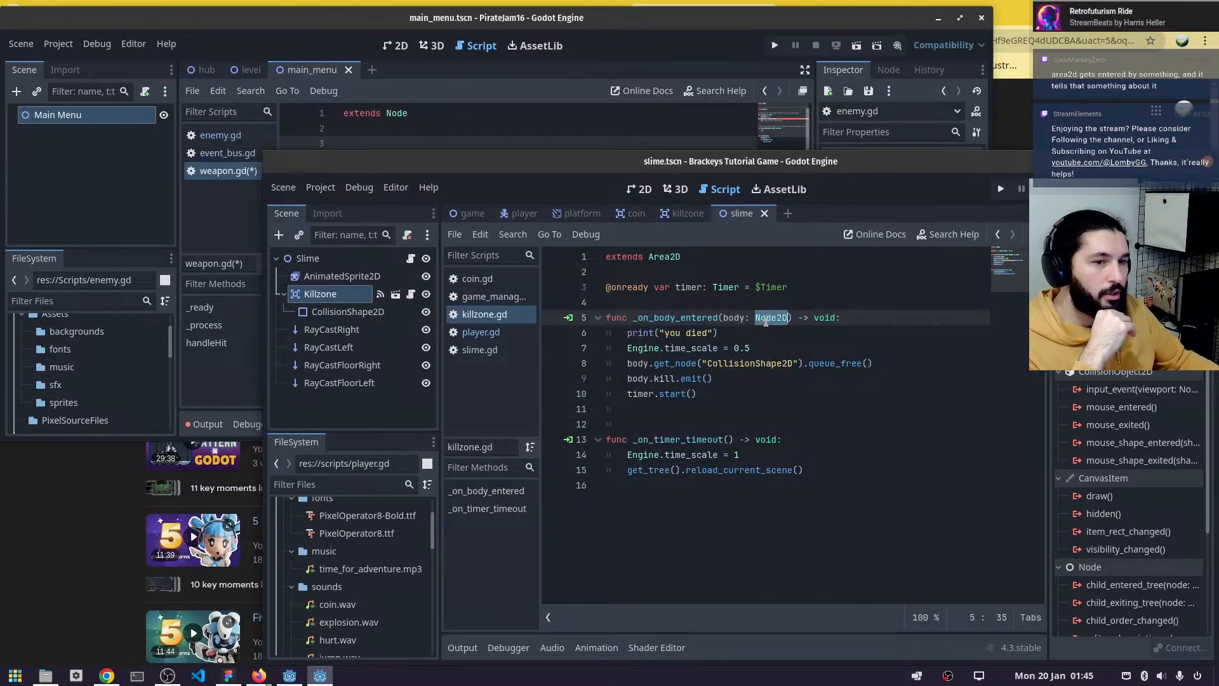
- View the inspector properties of the Killzone node in the slime scene
click(334, 299)
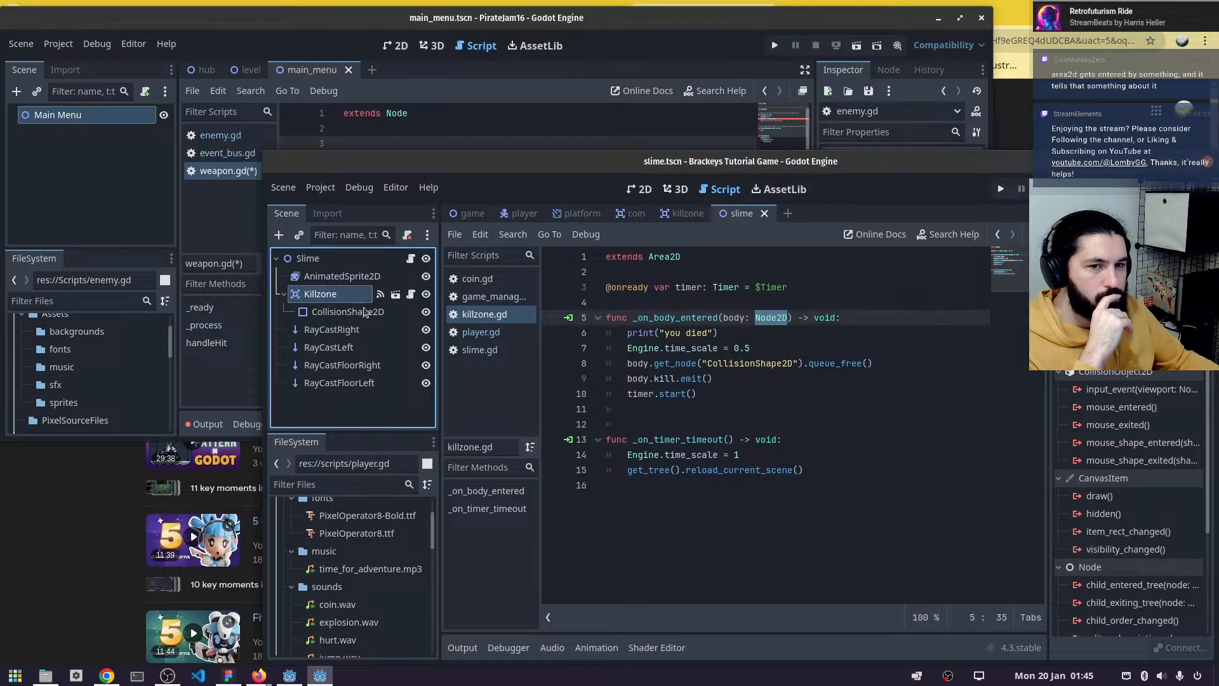
click(350, 301)
click(1079, 213)
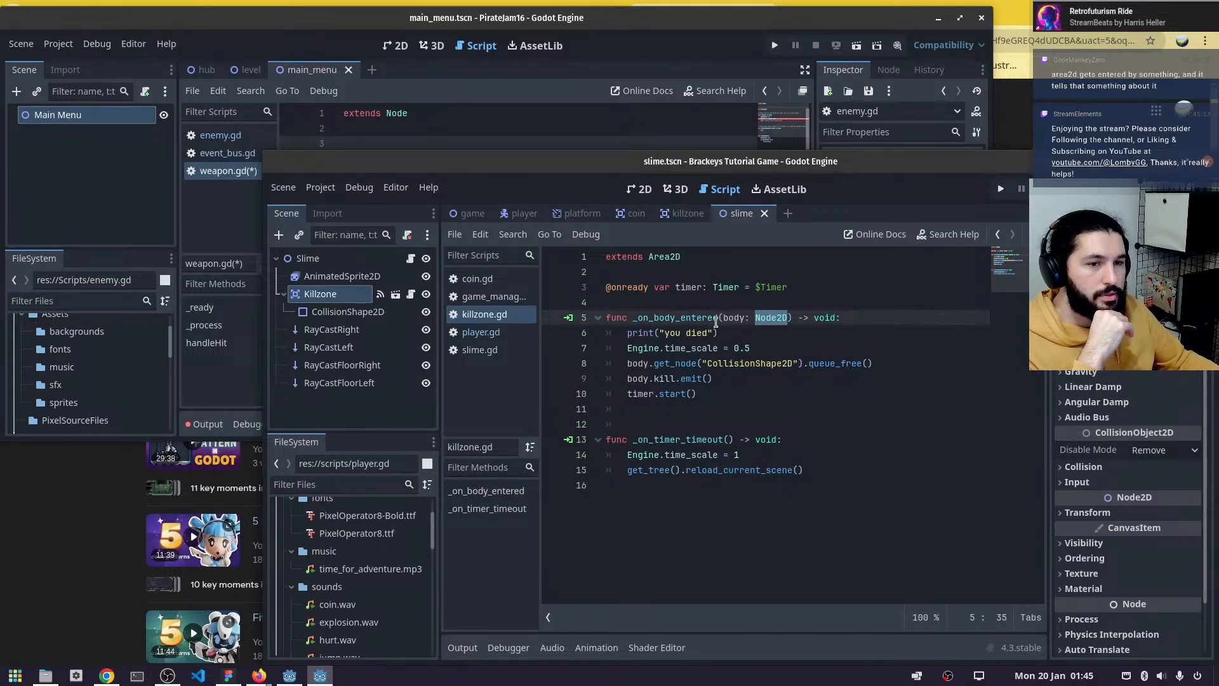
- Trace the body parameter of _on_body_entered through the queue_free line to the body.kill.emit() call in killzone.gd
click(716, 321)
double_click(737, 321)
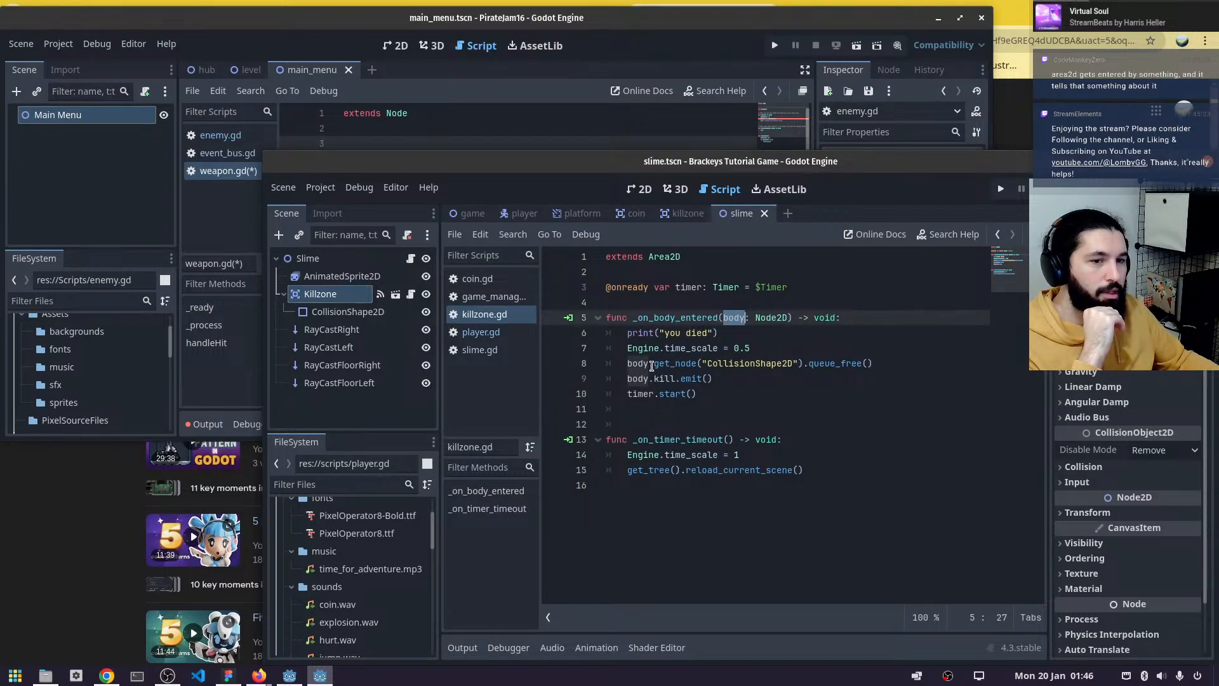
drag(633, 365, 774, 377)
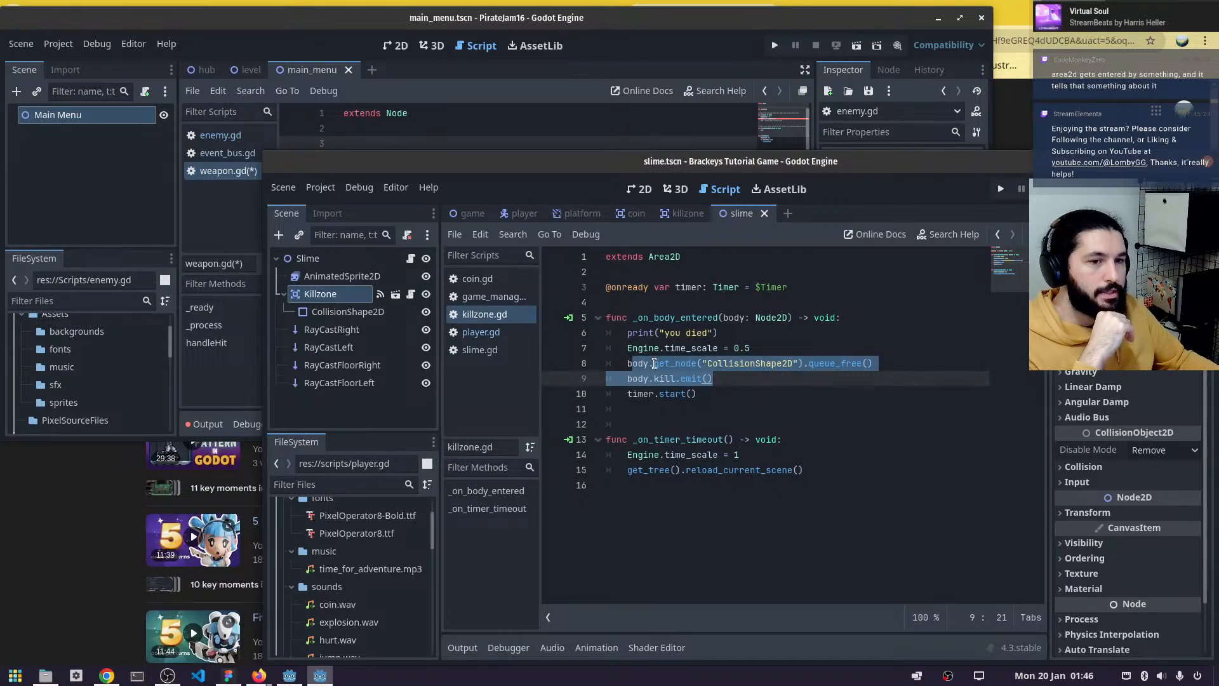
click(627, 363)
drag(714, 379, 627, 380)
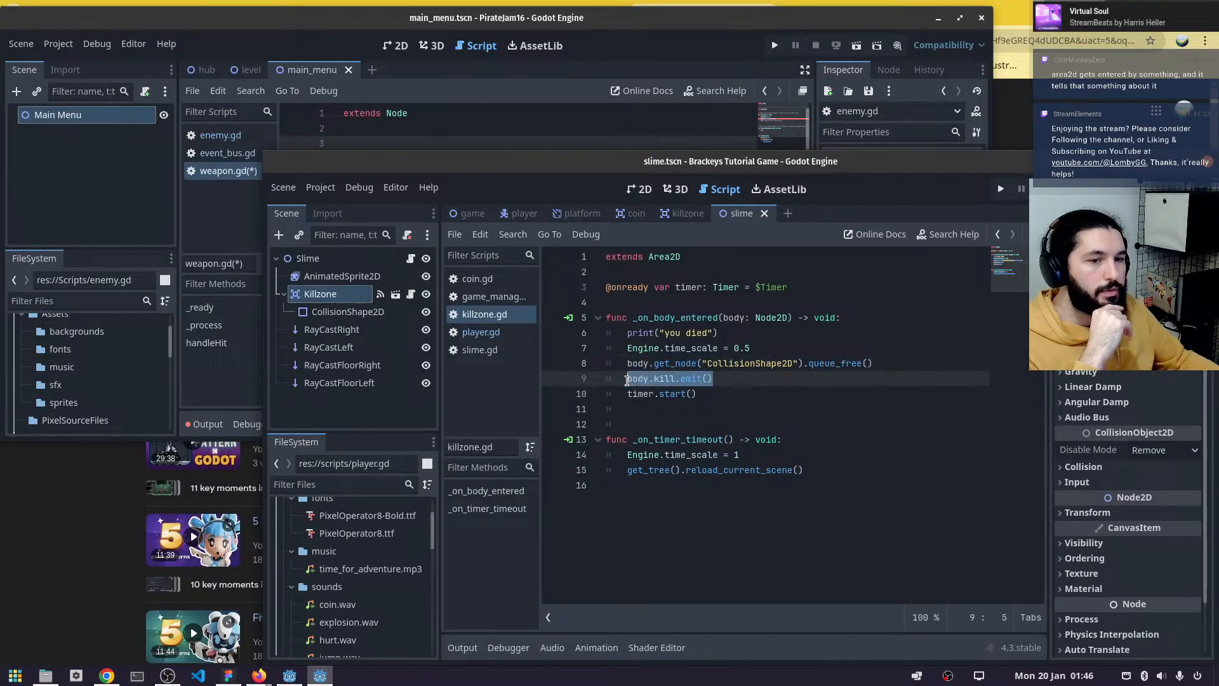
- Compare the player scene's signal kill in player.gd with the slime scene's slime.gd and killzone.gd scripts
click(526, 216)
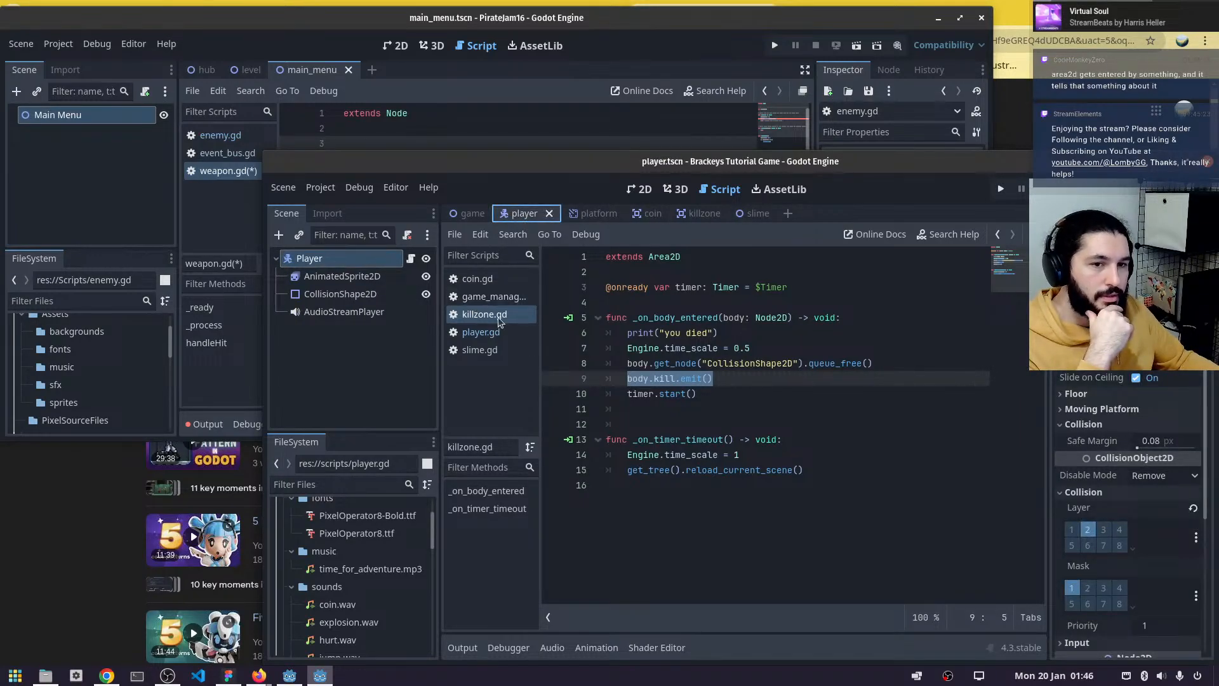
click(495, 334)
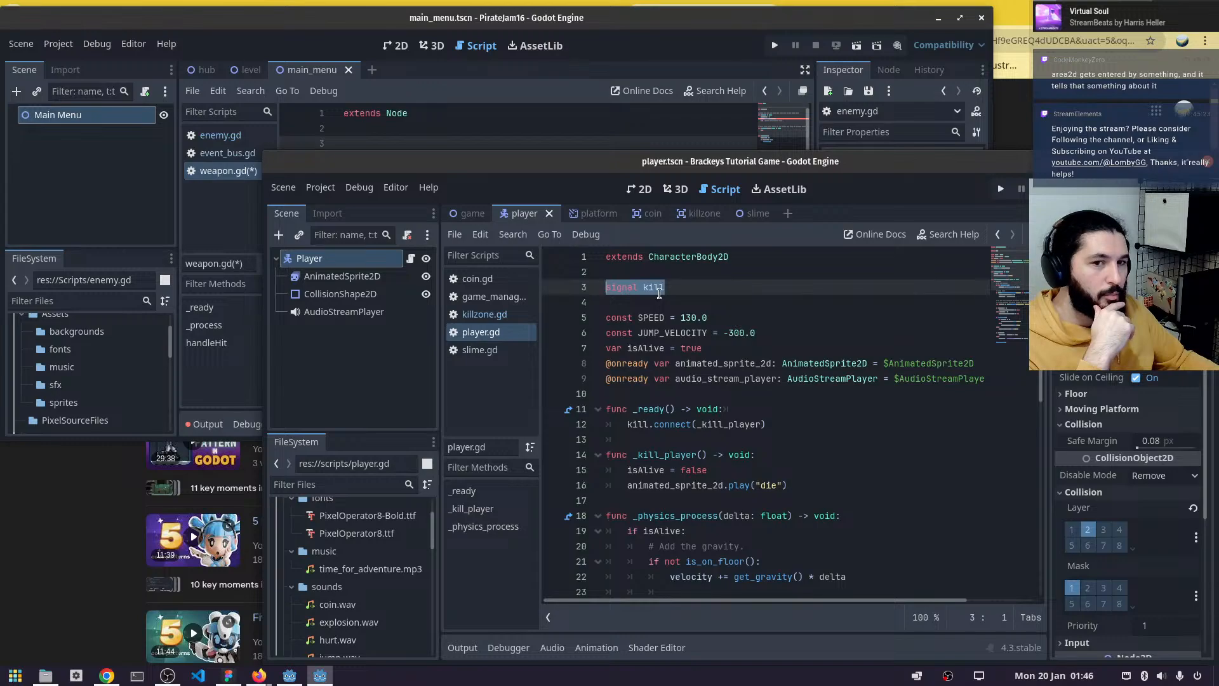
click(702, 214)
click(756, 214)
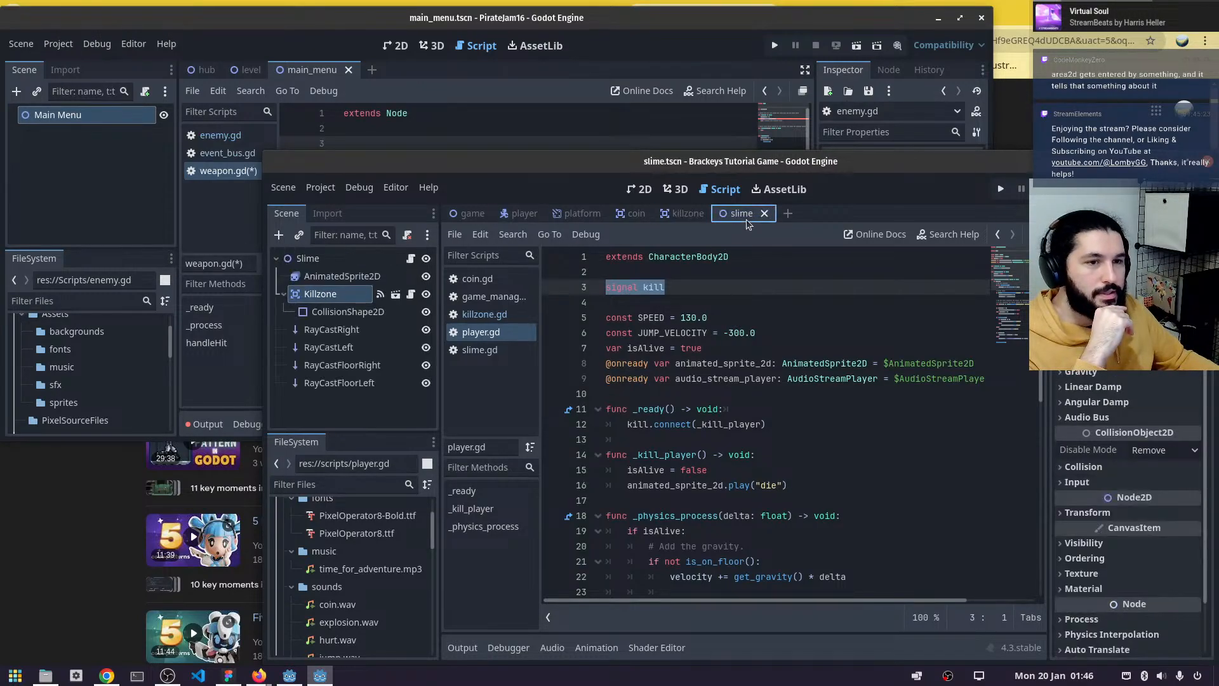
click(494, 353)
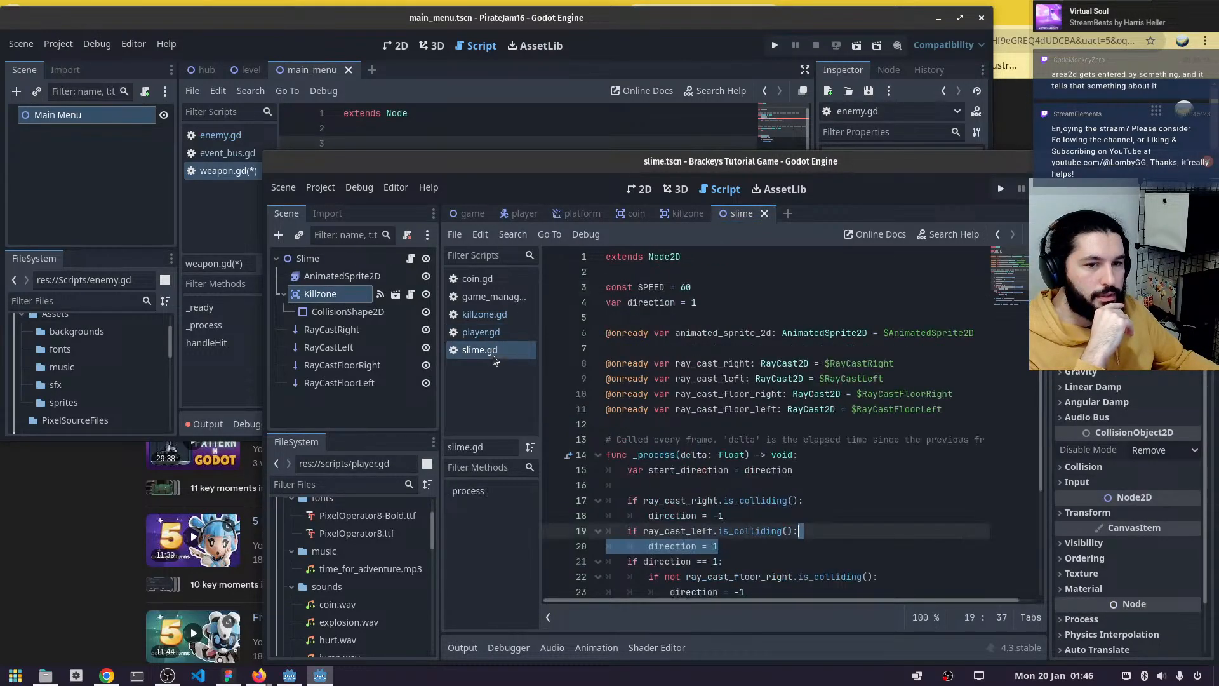
click(495, 315)
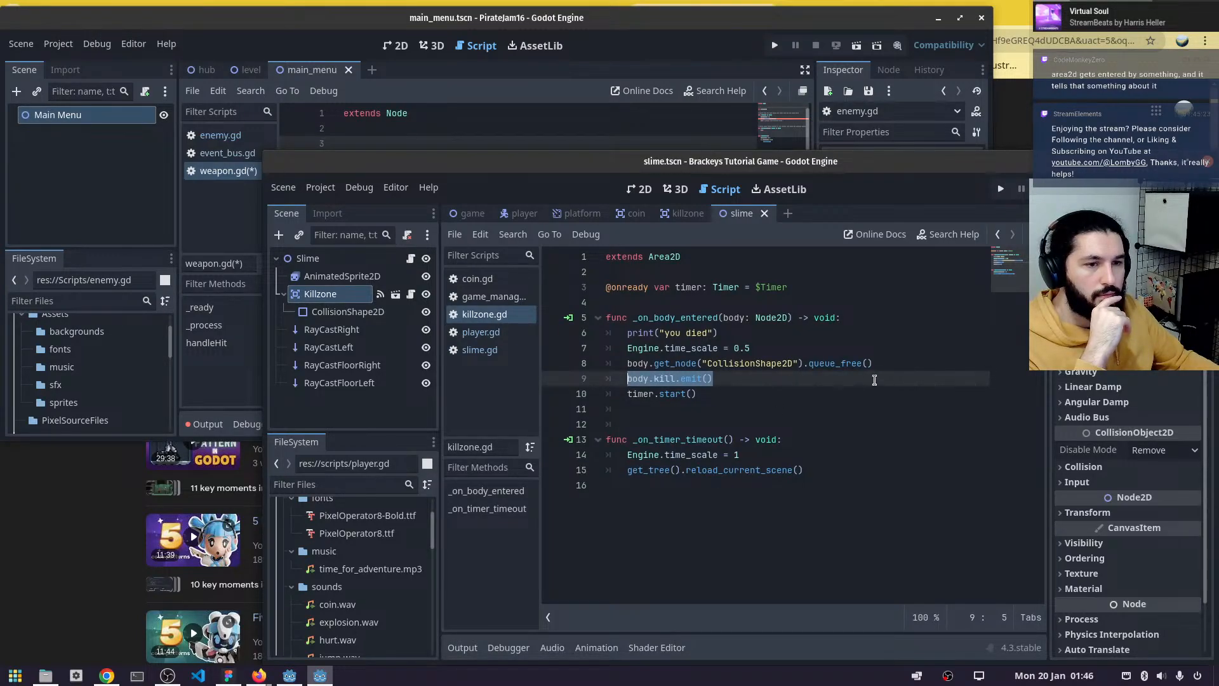
click(891, 362)
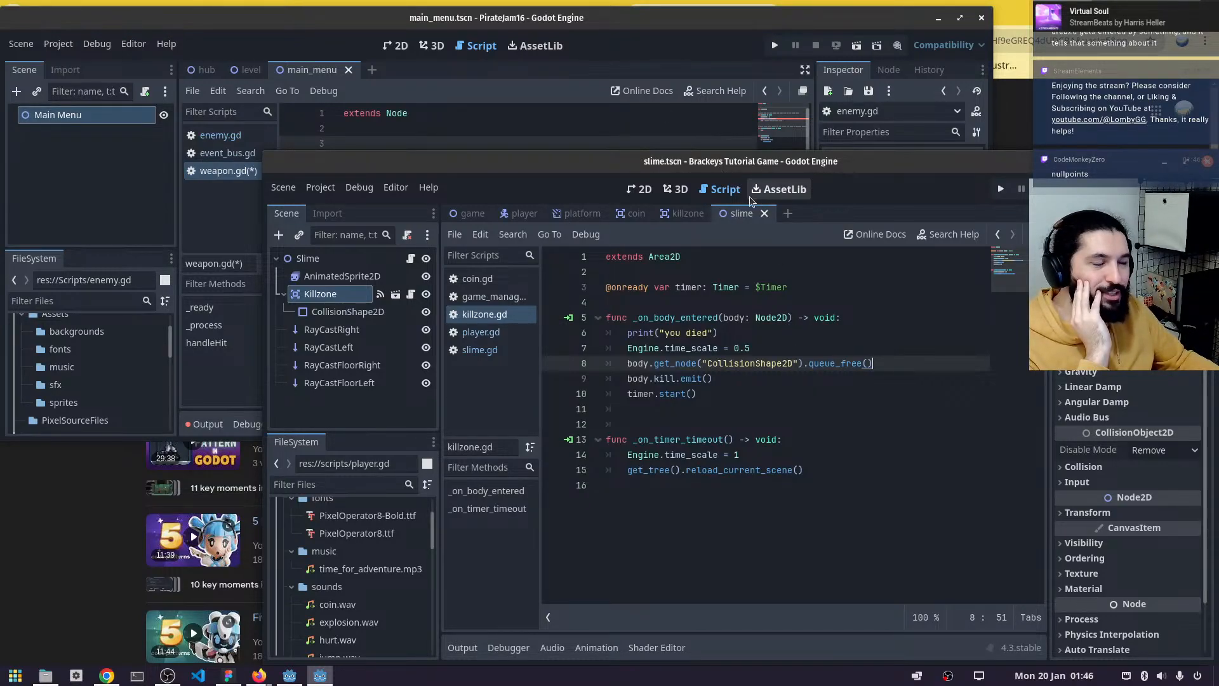
key(Return)
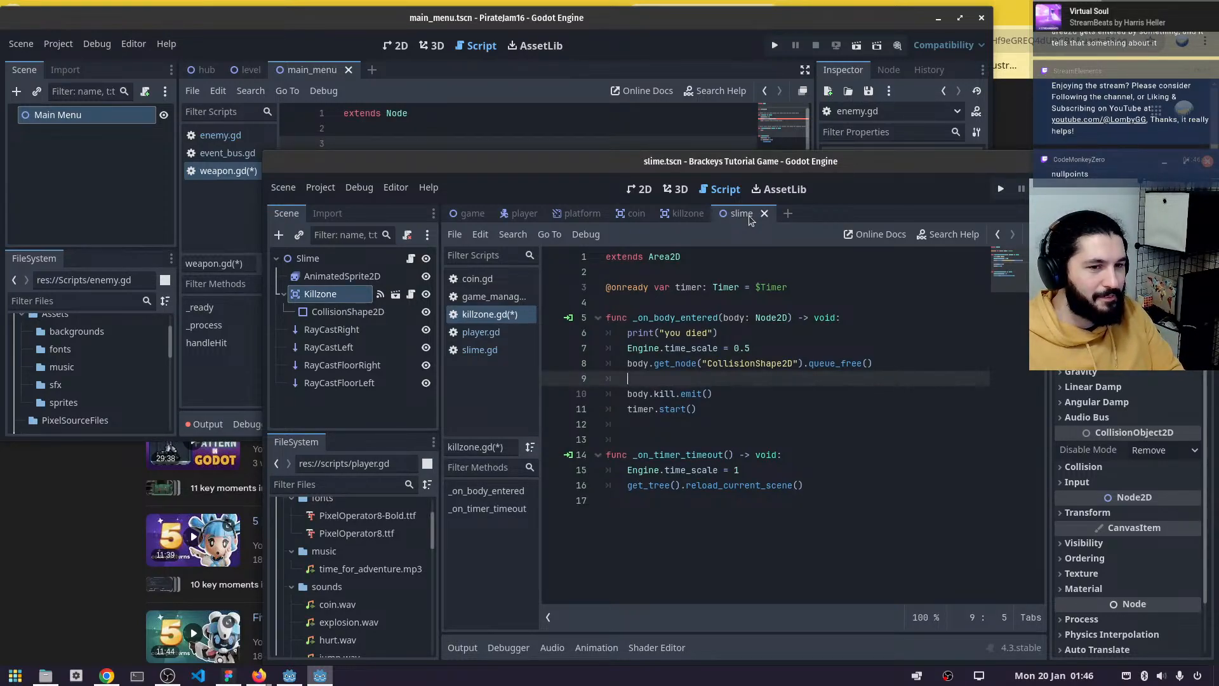
key(BackSpace)
key(BackSpace)
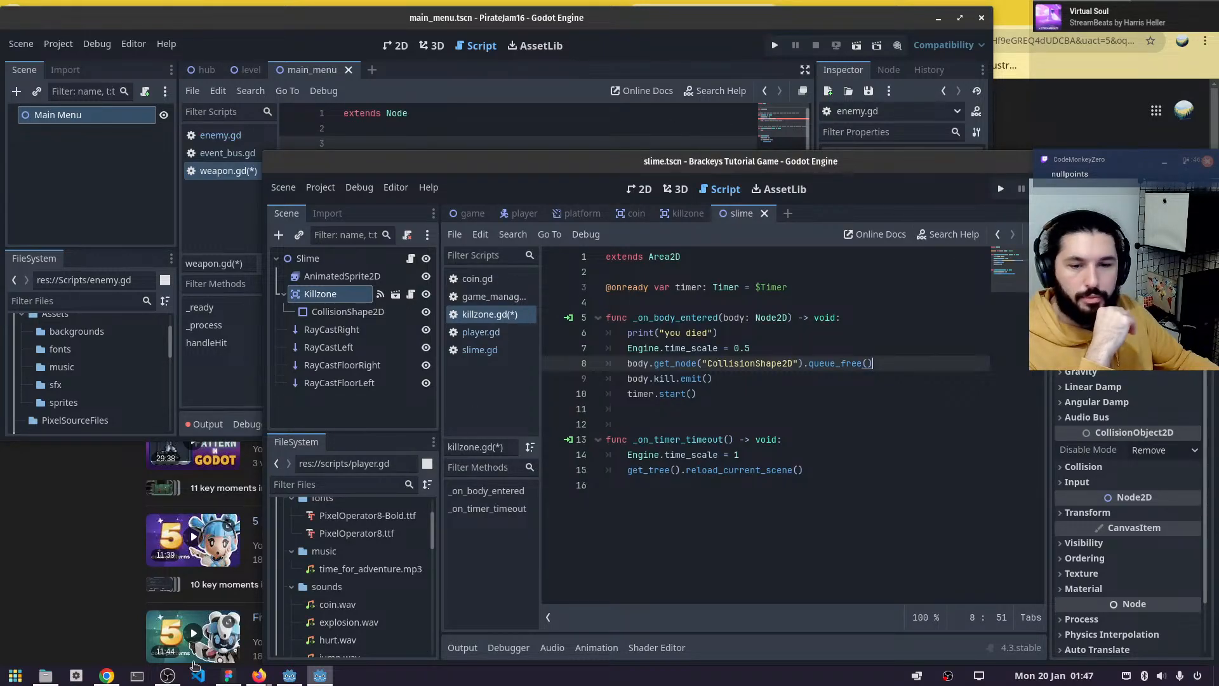
- Switch to Chrome to view the Google results for "visitor pattern godot"
click(104, 675)
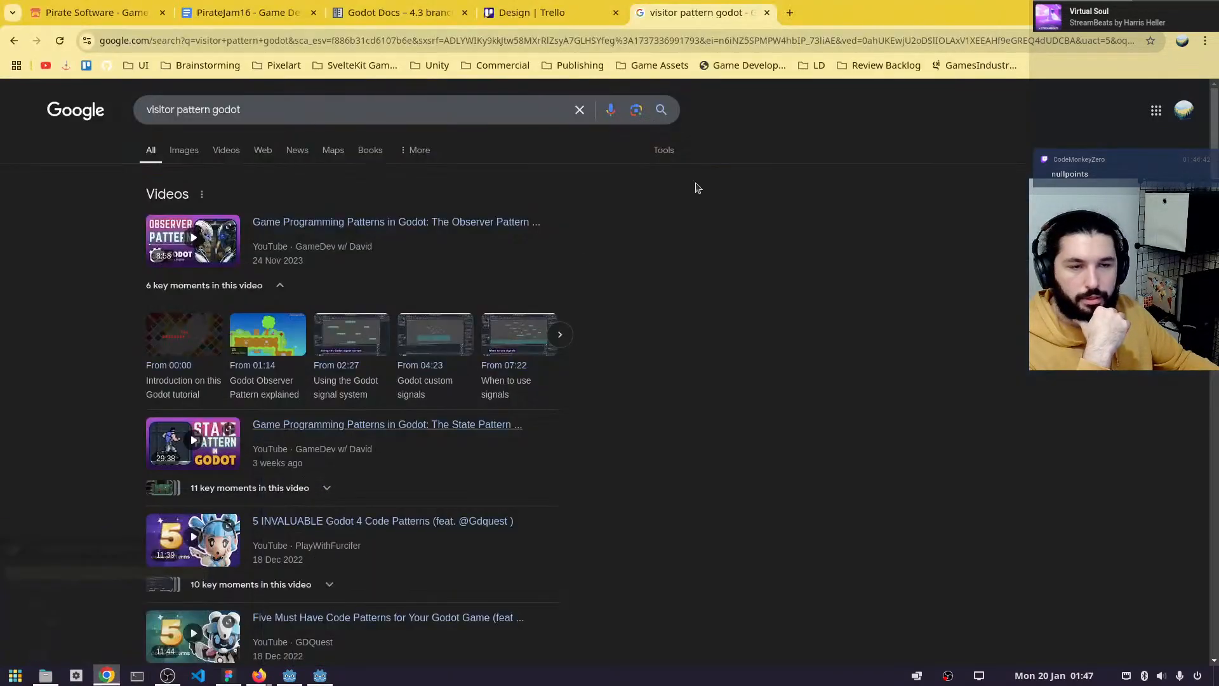
- Search the web in a new browser tab for "godot check if signal exists on node"
click(788, 13)
text(godot che)
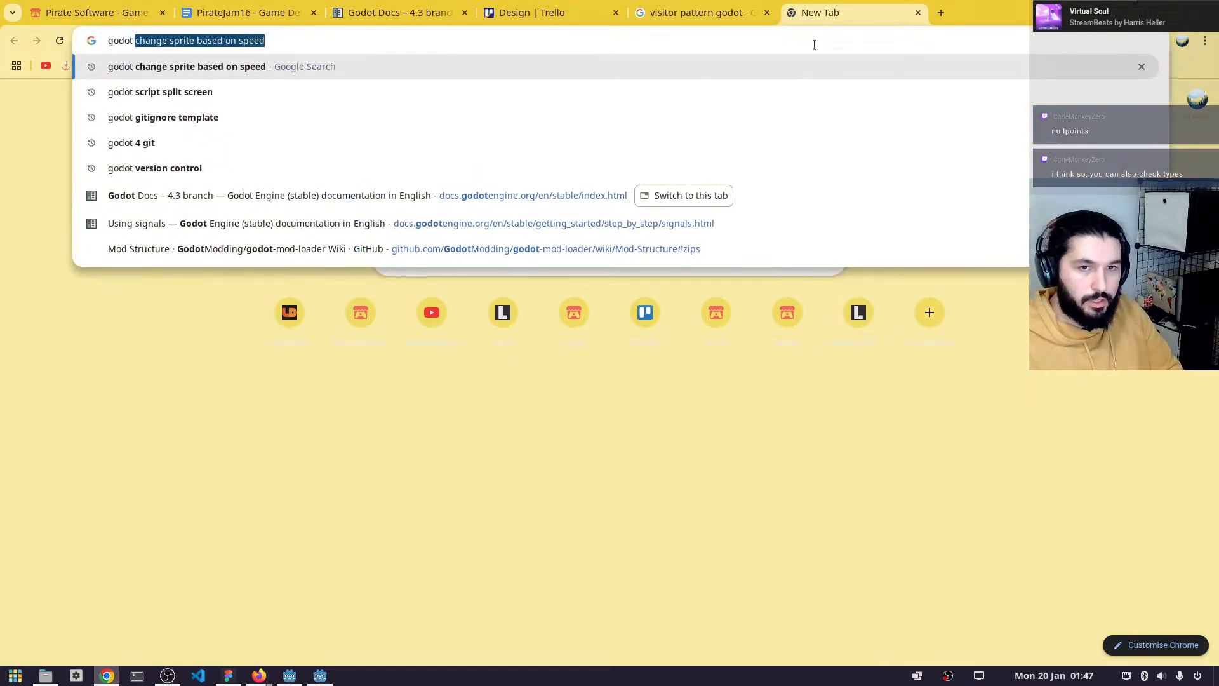
text(ck if sign)
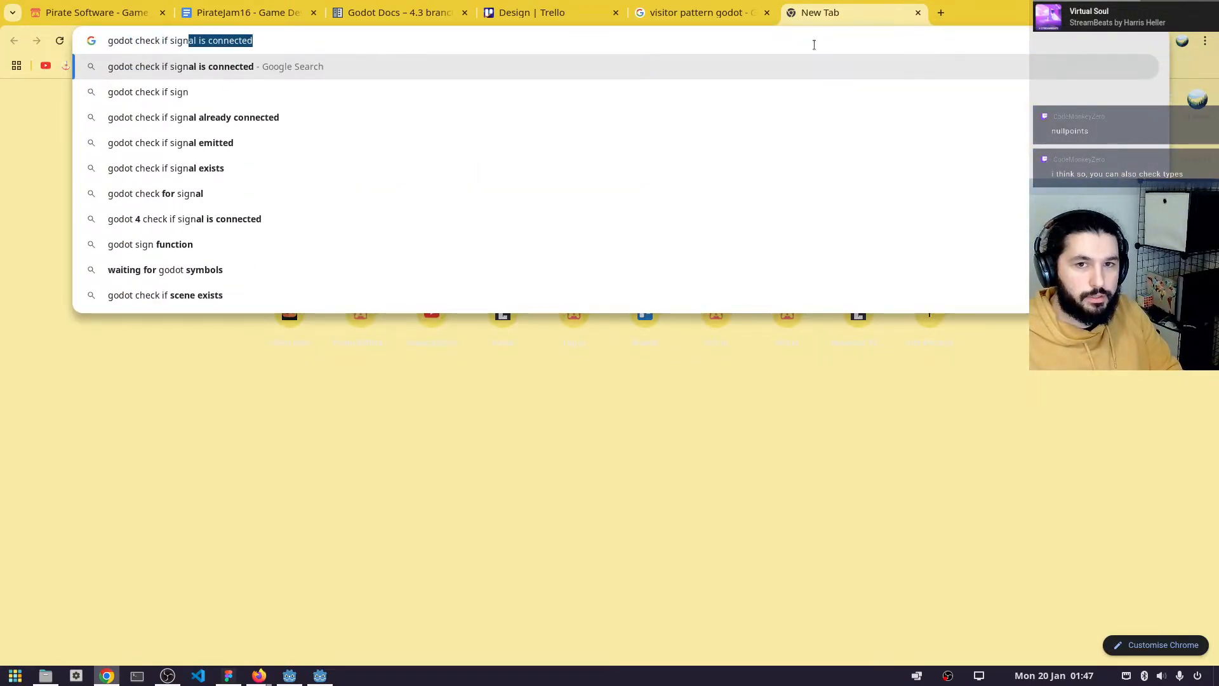
text(al exisit)
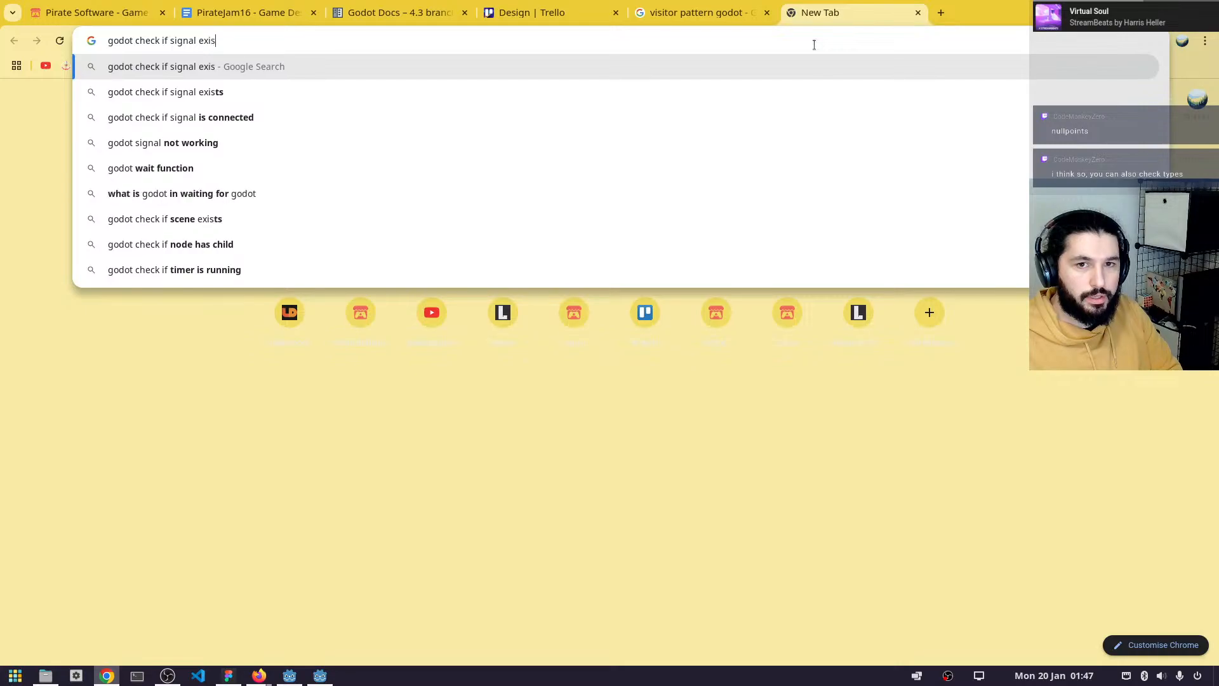
key(BackSpace)
key(BackSpace)
text(ts on )
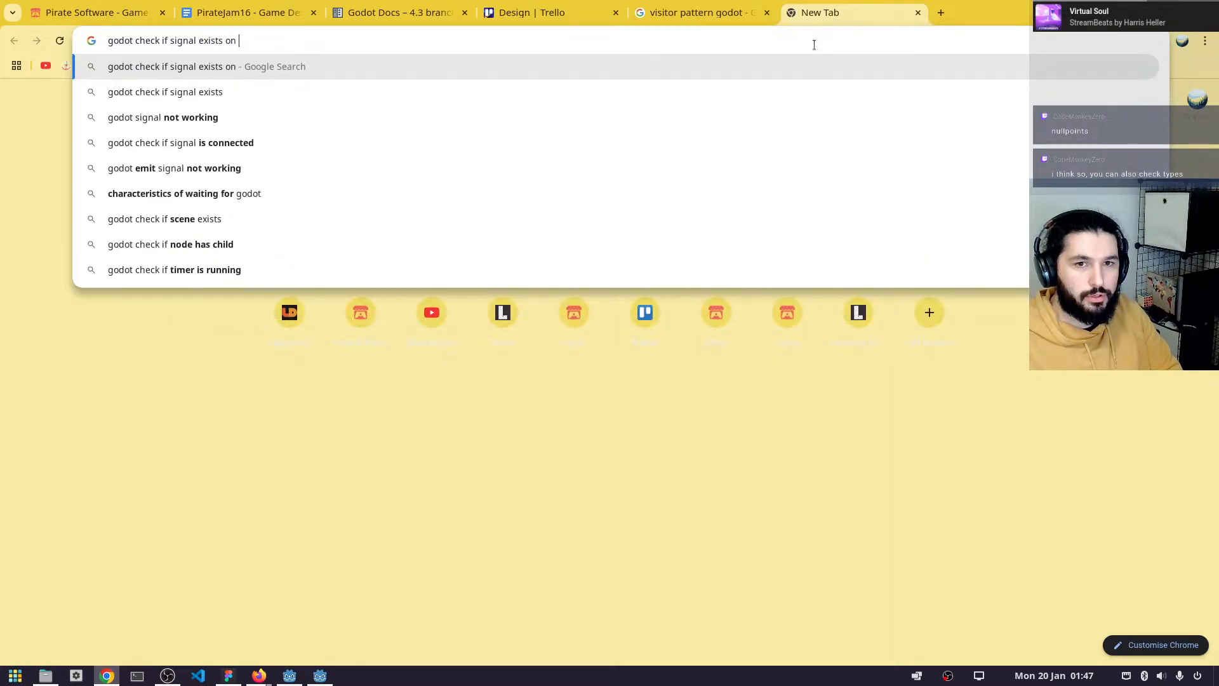
text(node)
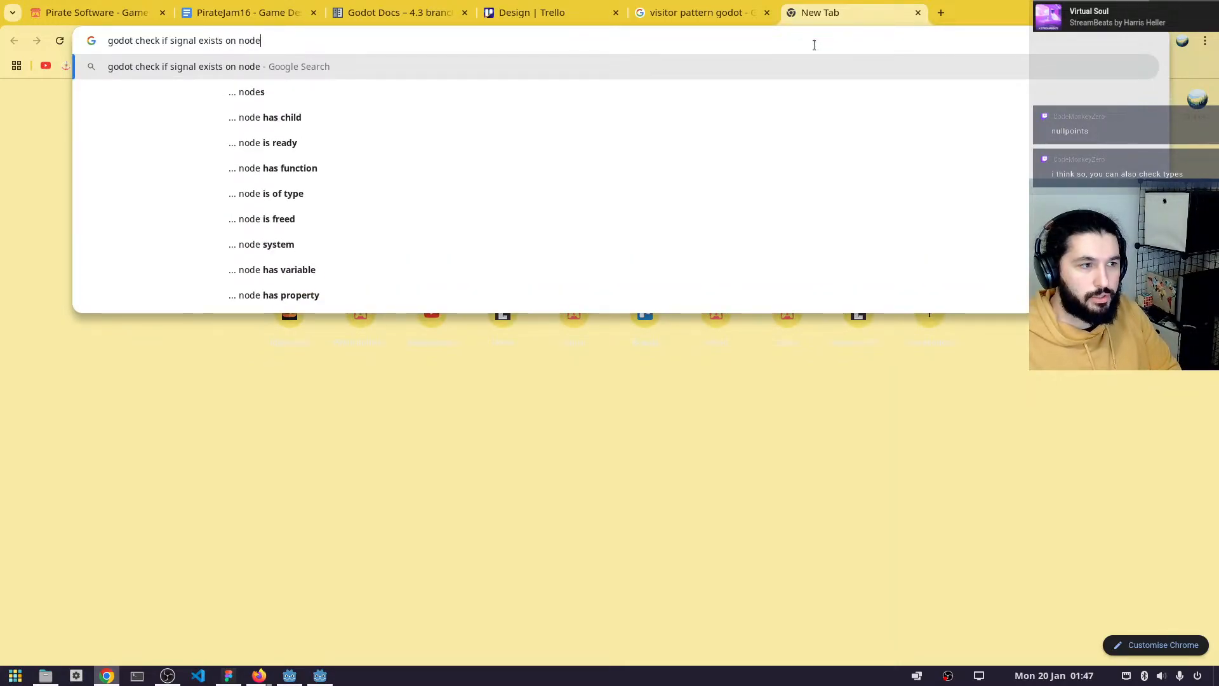
key(BackSpace)
key(BackSpace)
key(BackSpace)
key(BackSpace)
text(node)
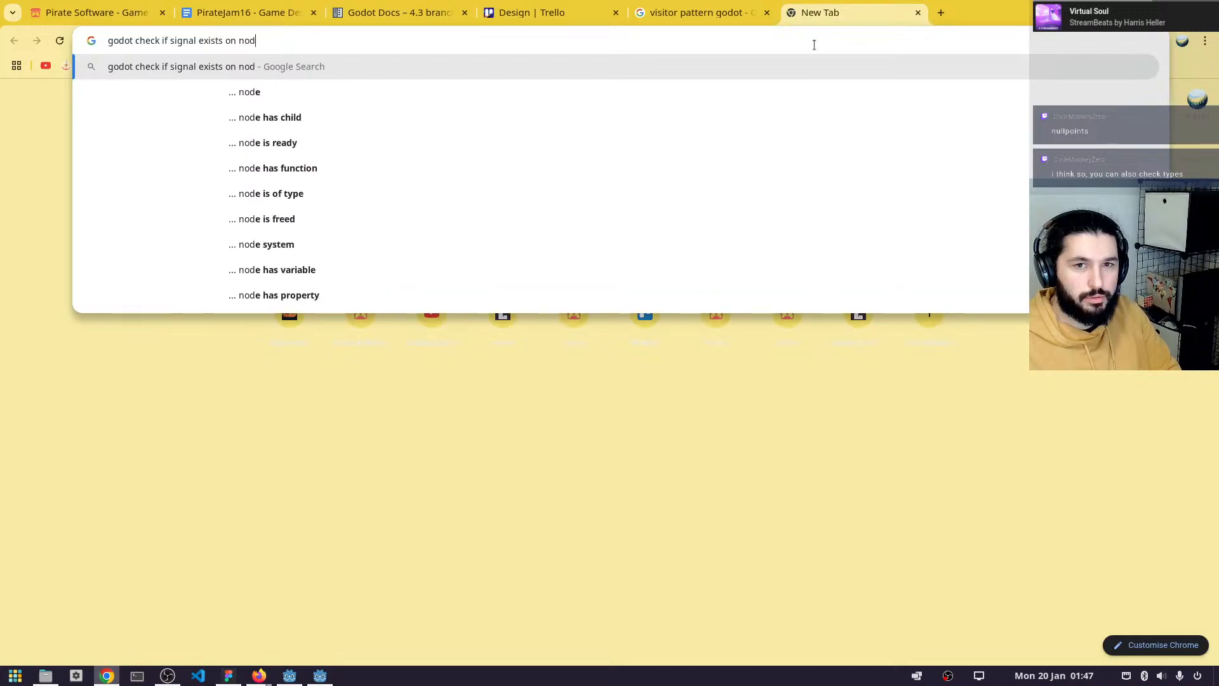
key(Return)
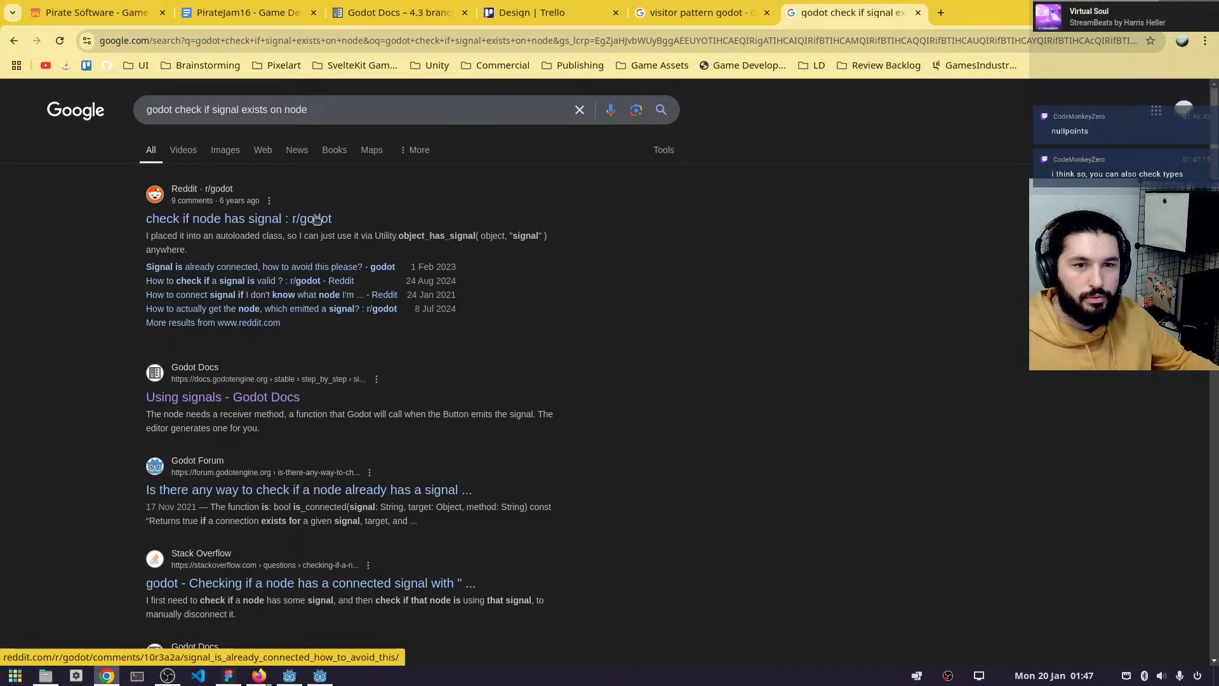
- Read the Reddit thread "check if node has signal" and its replies, and return to the search results
click(250, 221)
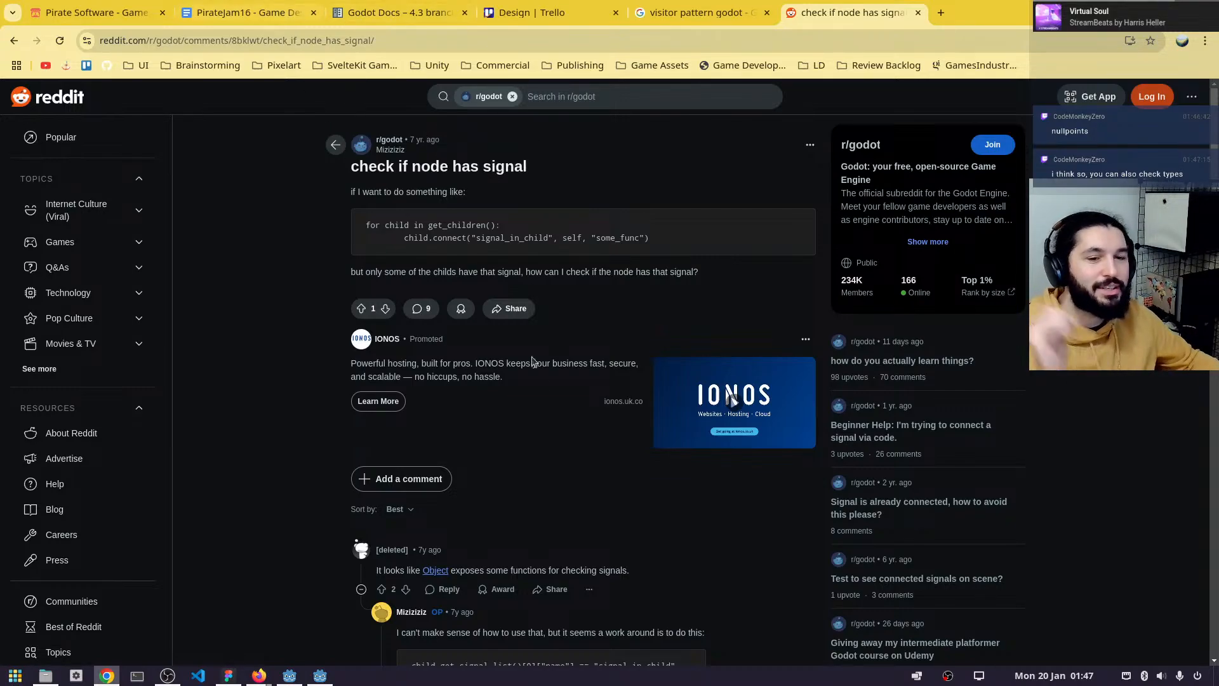
scroll(499, 413, down, 3)
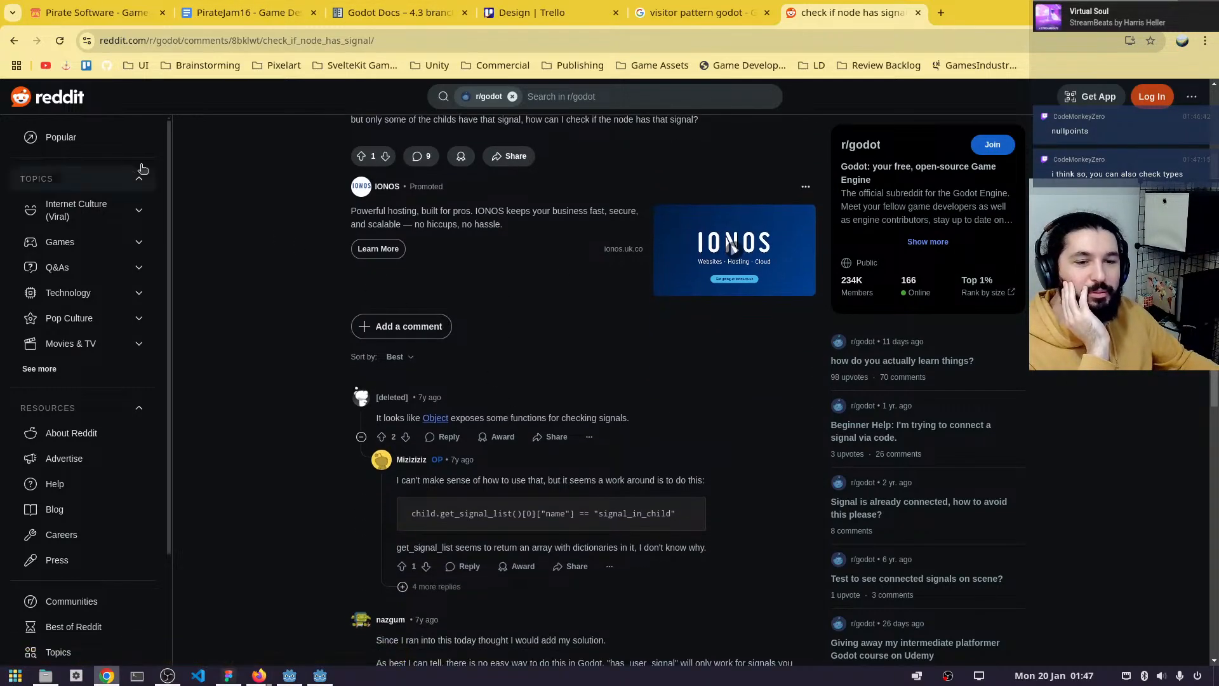
scroll(226, 246, up, 3)
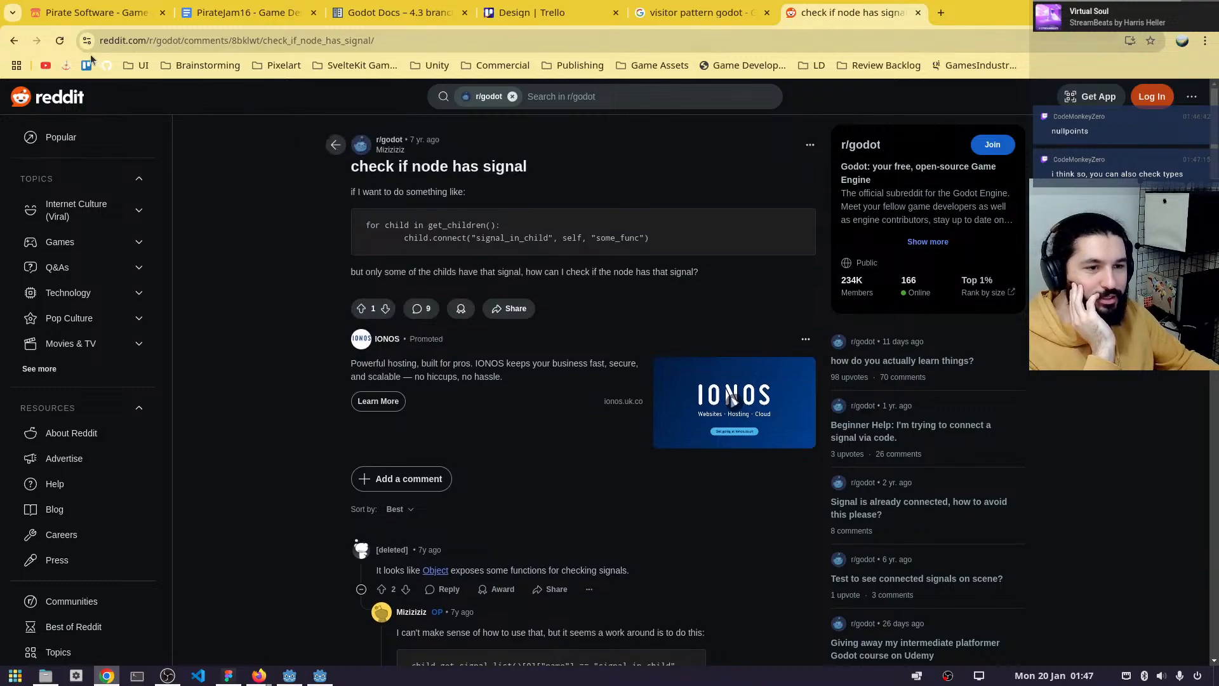
click(14, 40)
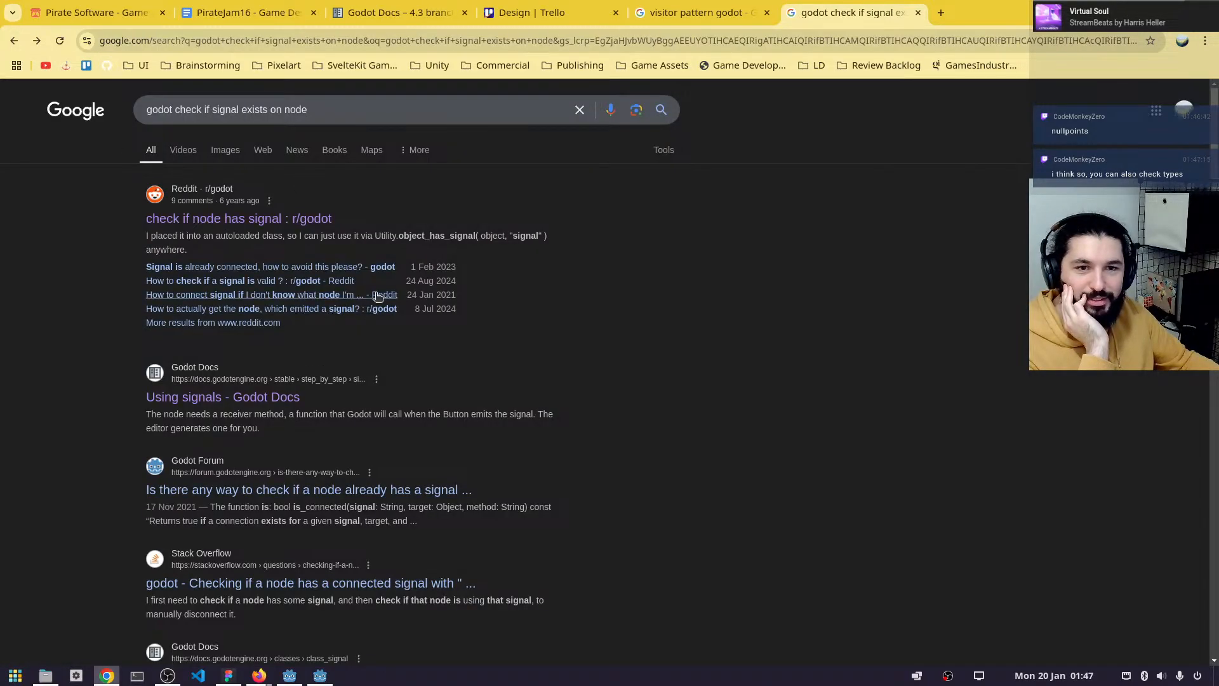
- Open the Reddit thread "How to check if a signal is valid ?" and examine its replies, highlighting the signal.get_object() suggestion
click(313, 285)
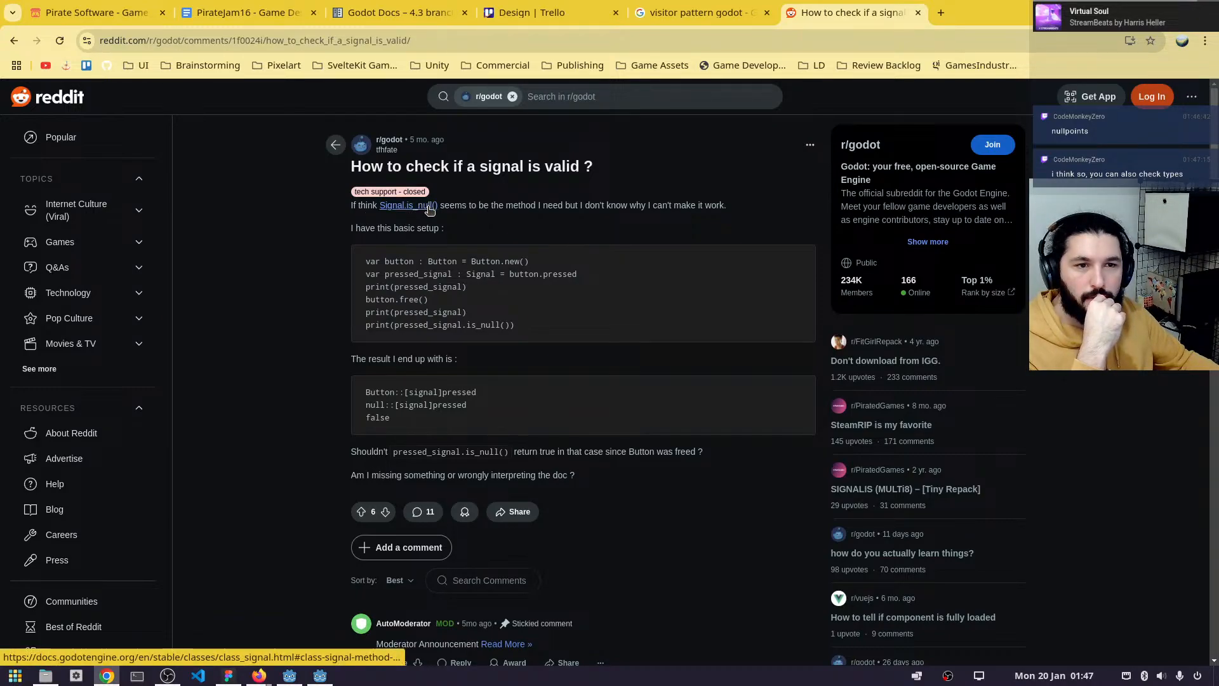
scroll(429, 213, down, 2)
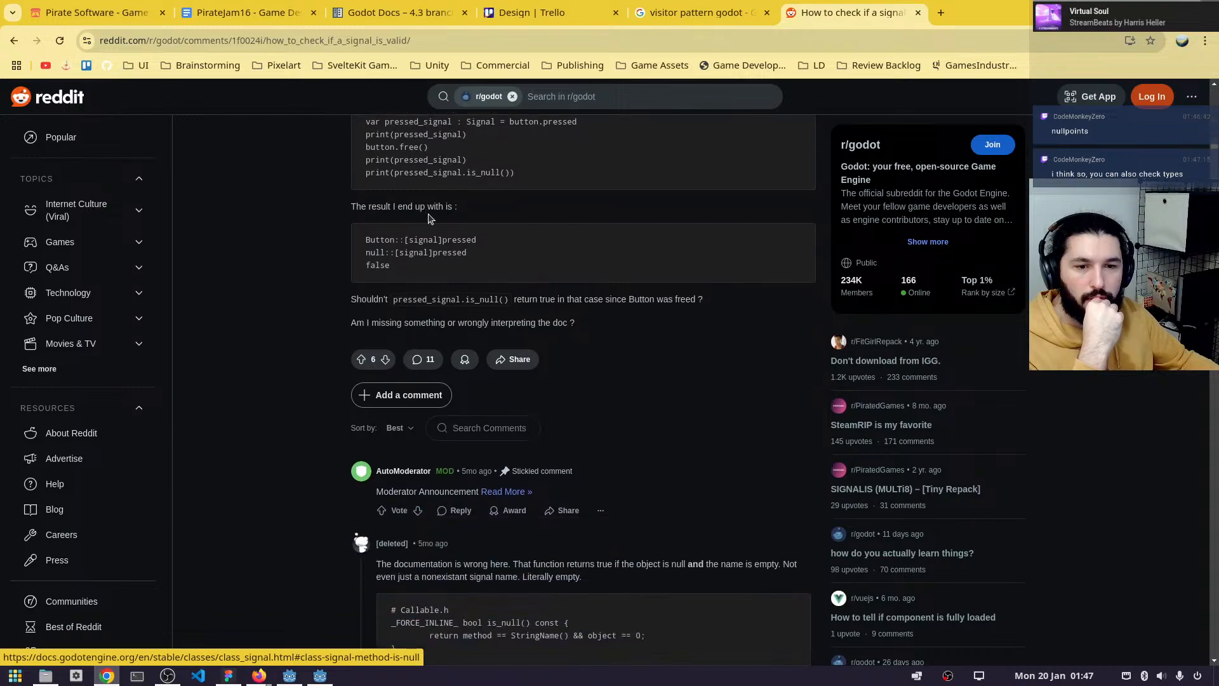
scroll(480, 572, down, 1)
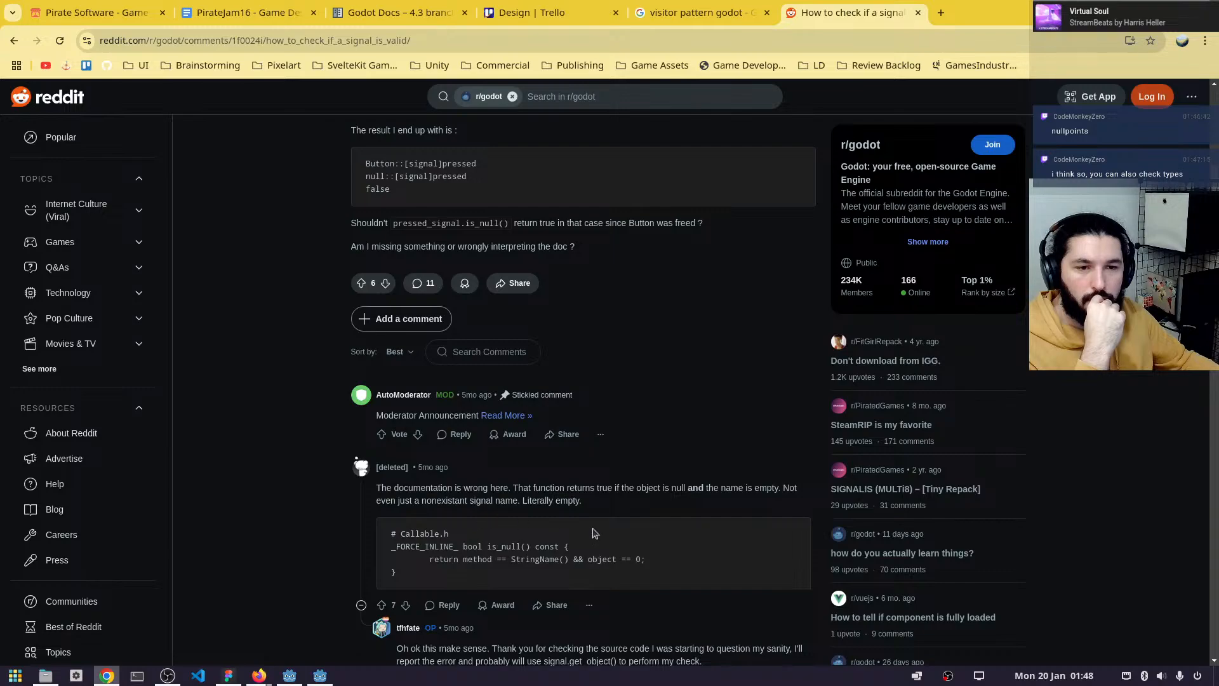
scroll(389, 525, down, 3)
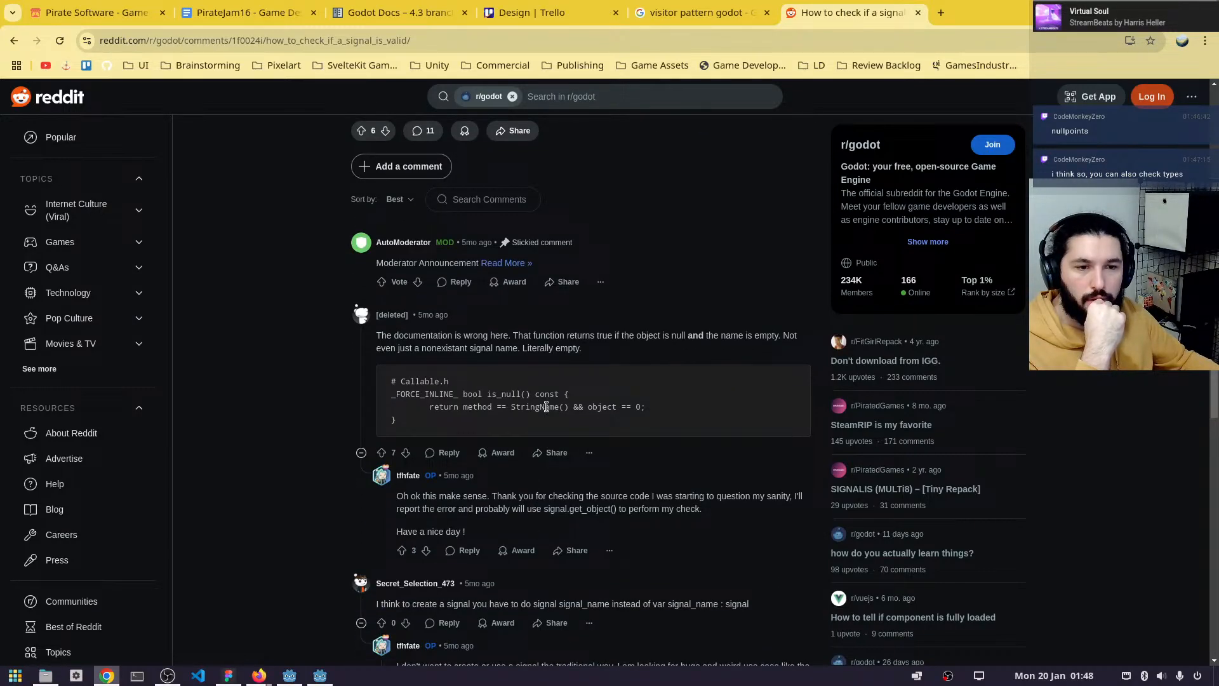
scroll(546, 406, down, 1)
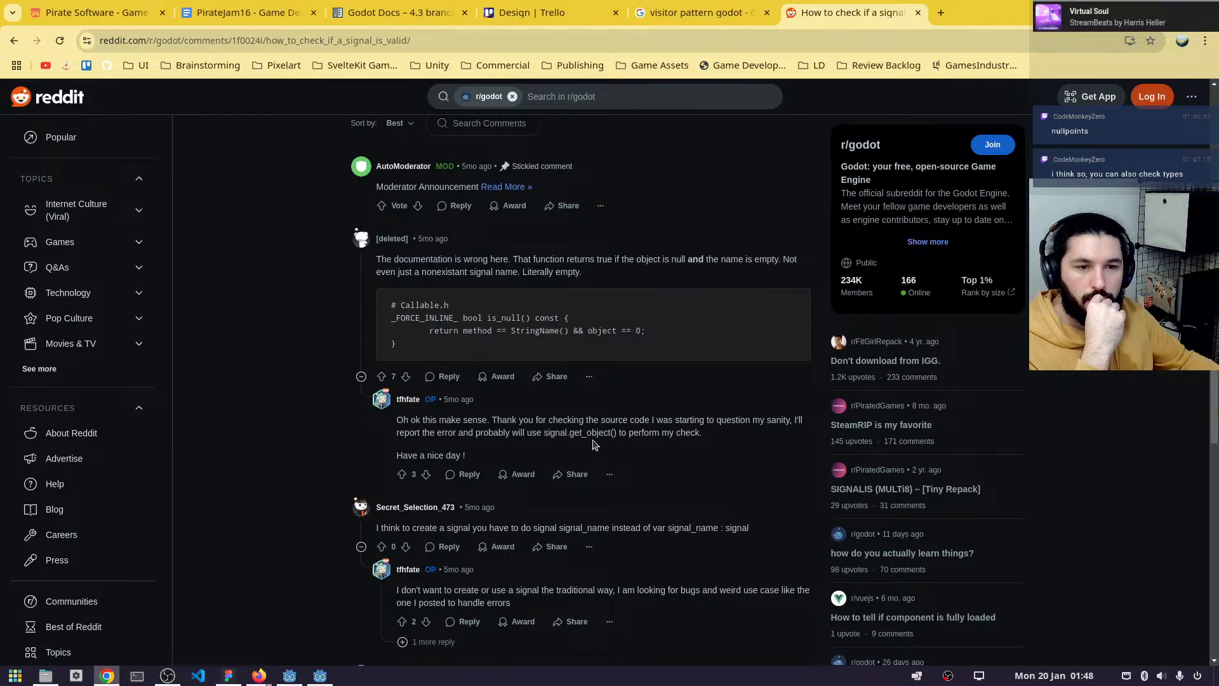
drag(617, 433, 543, 434)
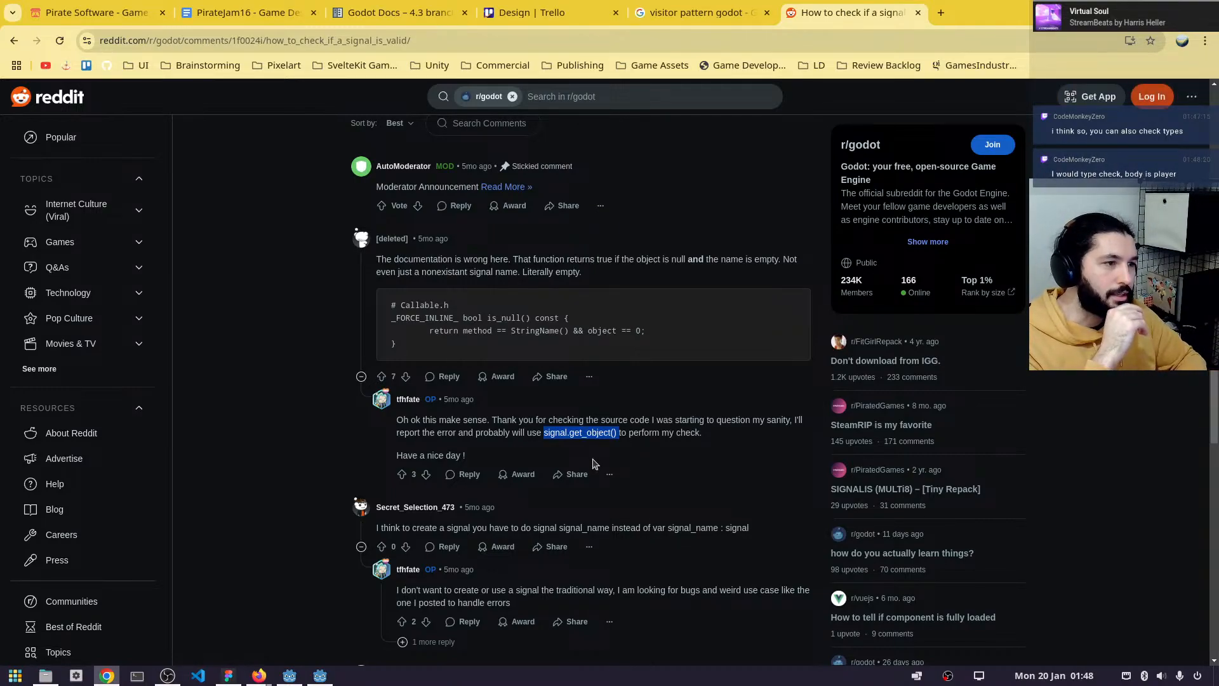
scroll(714, 290, up, 2)
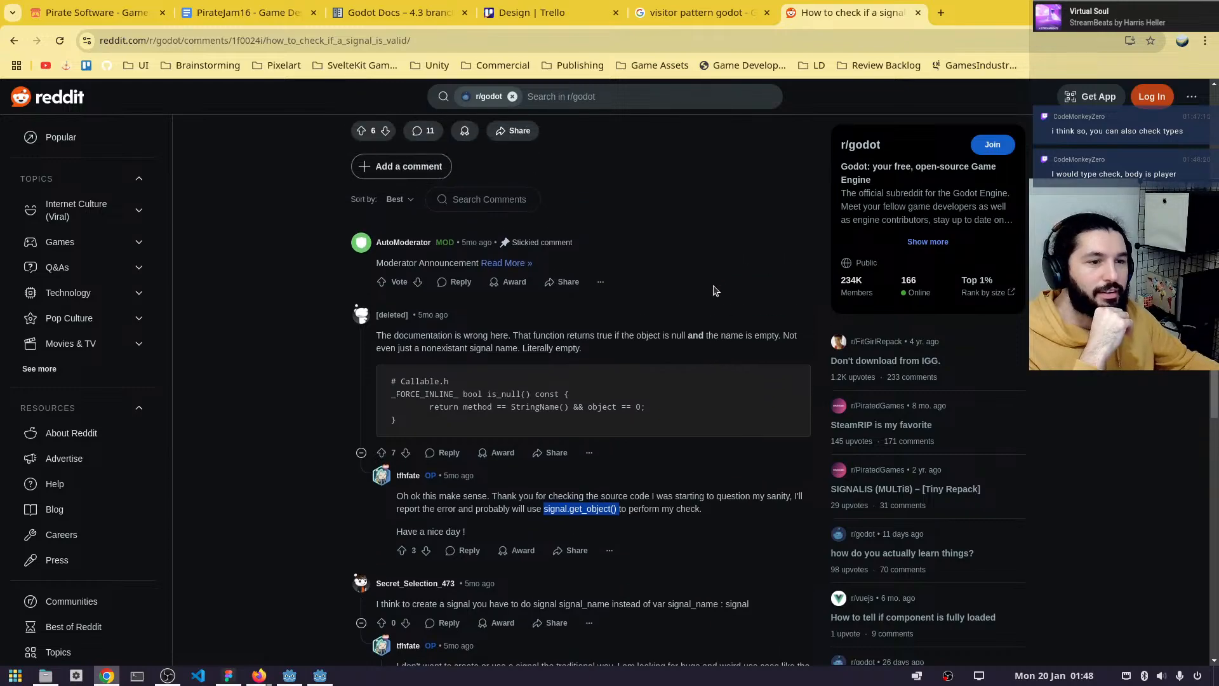
scroll(714, 290, up, 5)
- Switch to the Godot editor and examine the body references in killzone.gd's _on_body_entered function
click(321, 675)
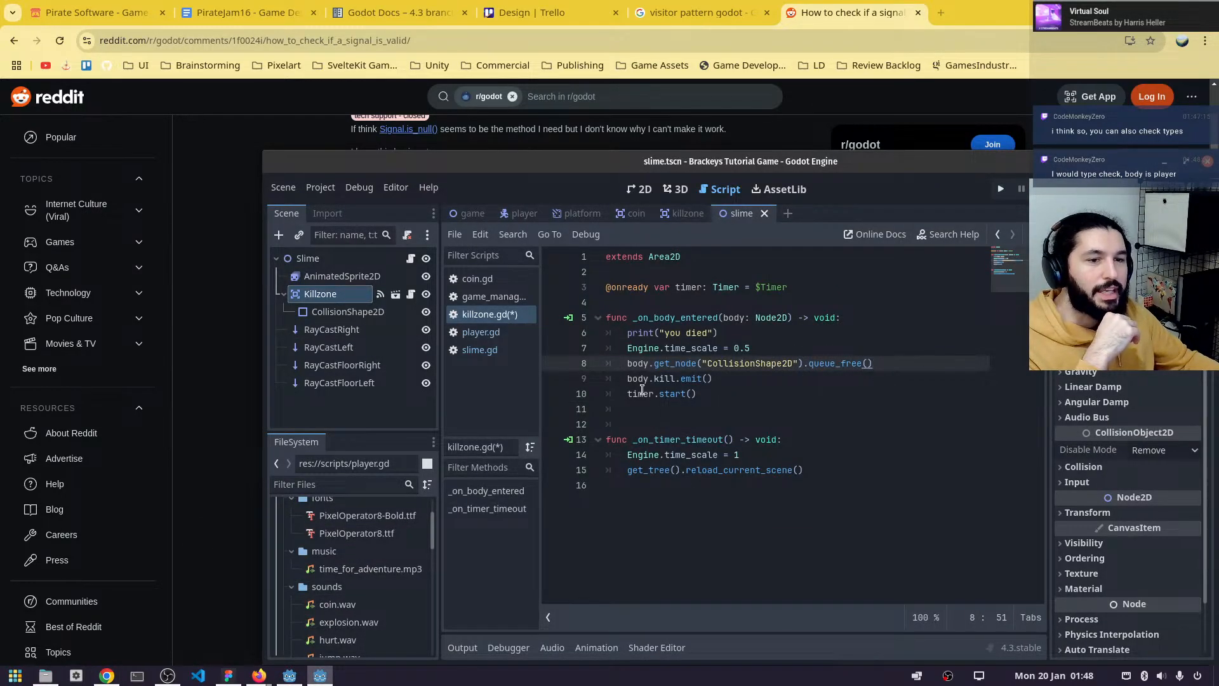
double_click(638, 380)
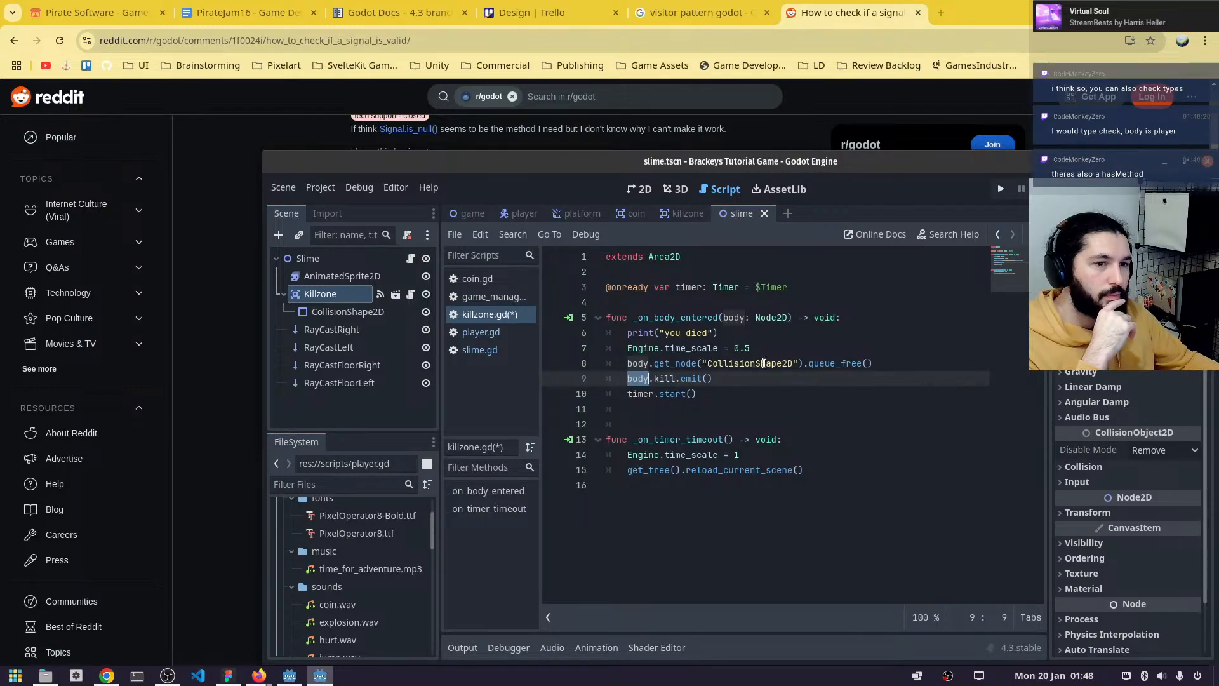
click(909, 363)
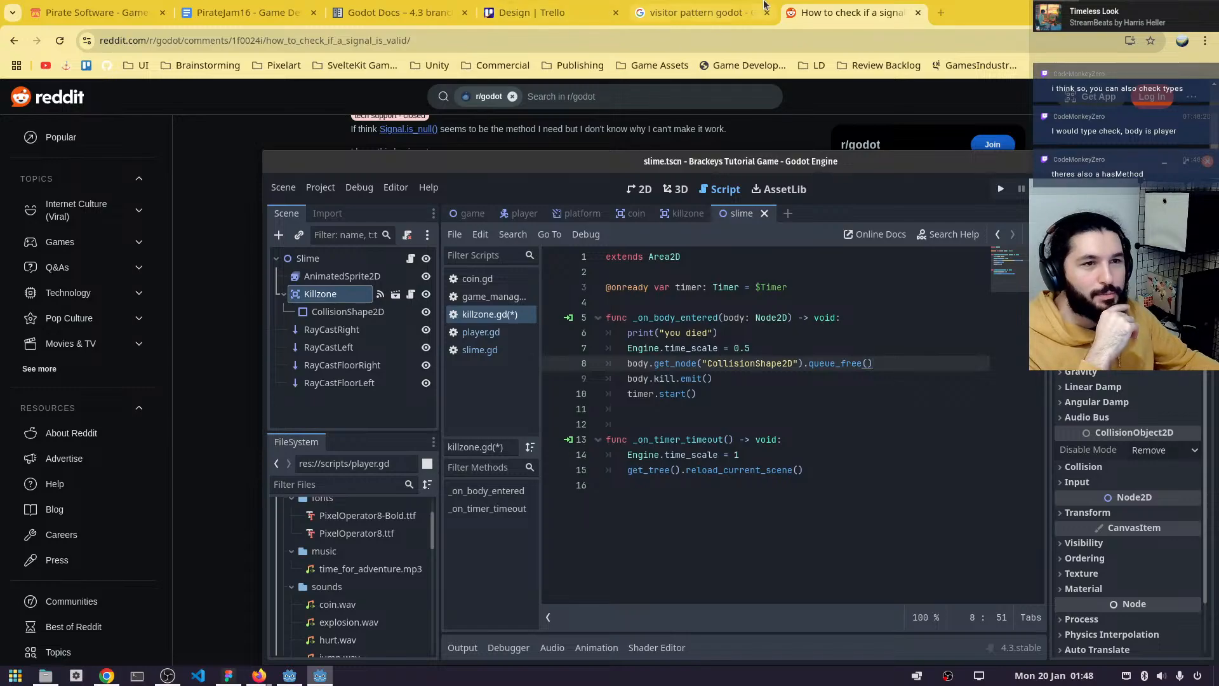
- Switch to the Godot documentation in the browser and search it for "hasmethod"
click(400, 12)
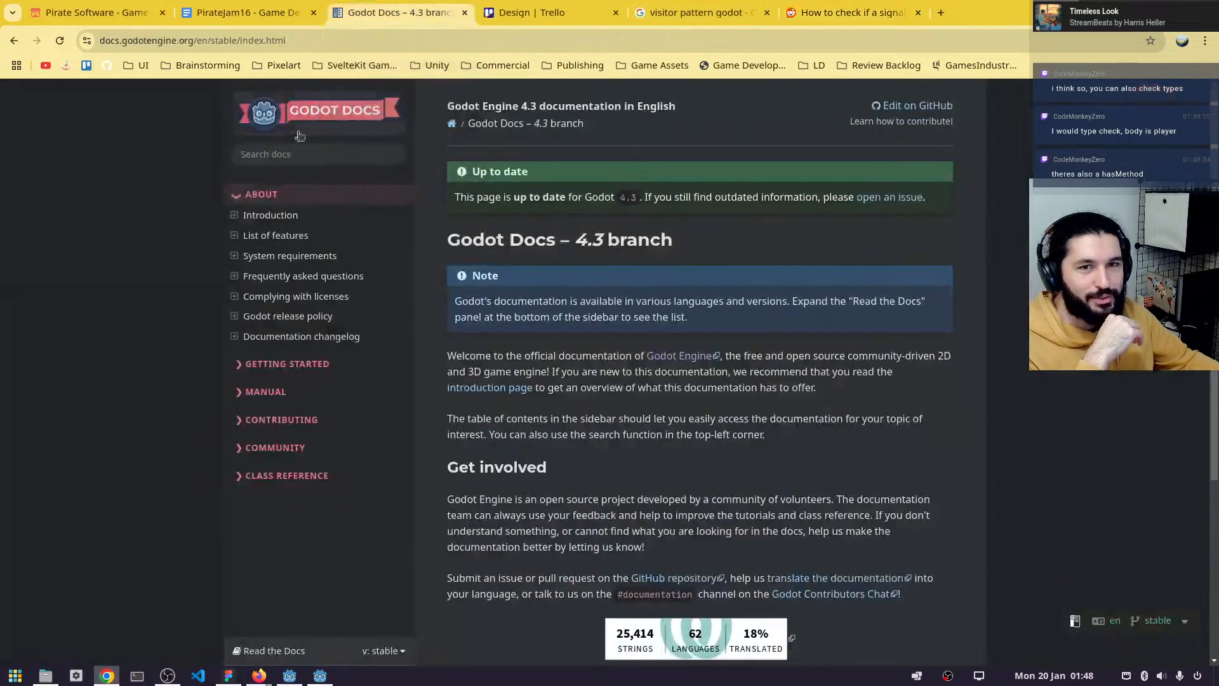
click(285, 158)
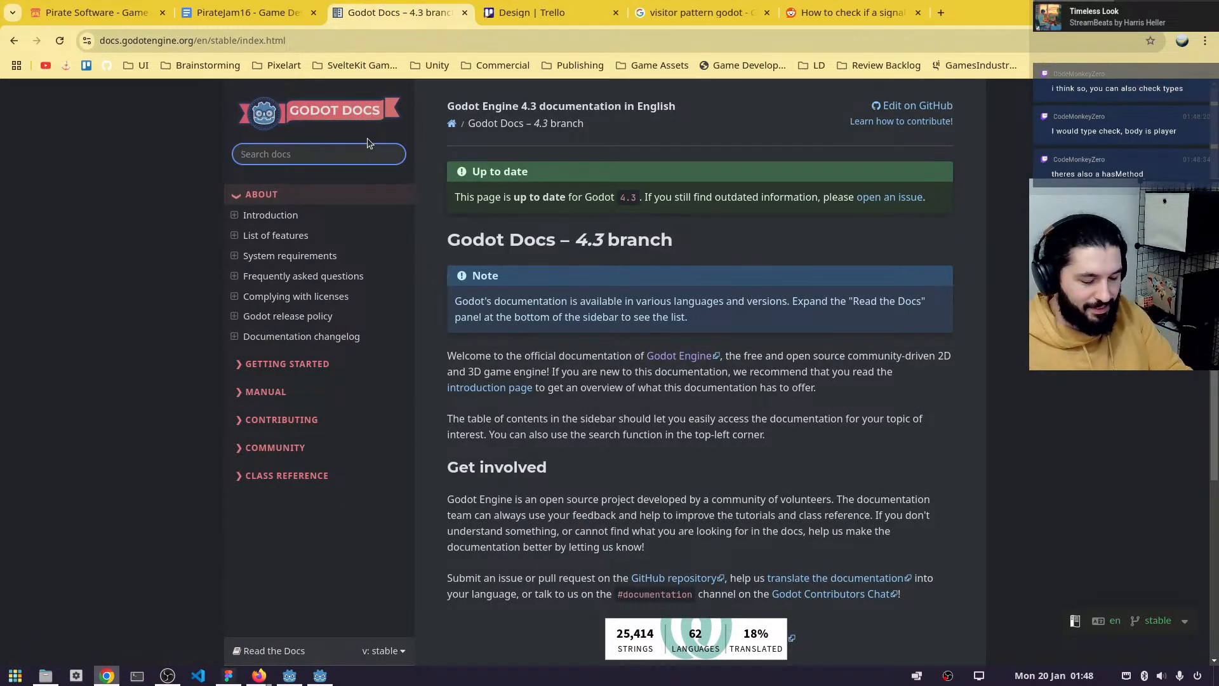
text(hasmethof)
key(Return)
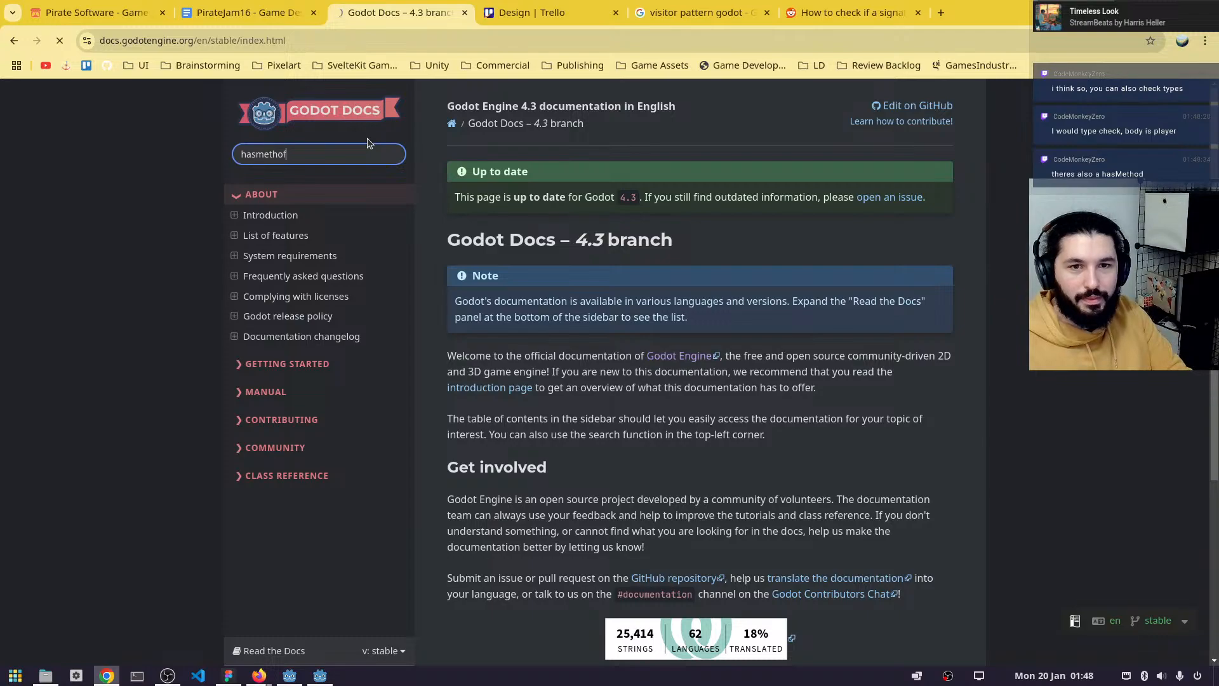
click(324, 154)
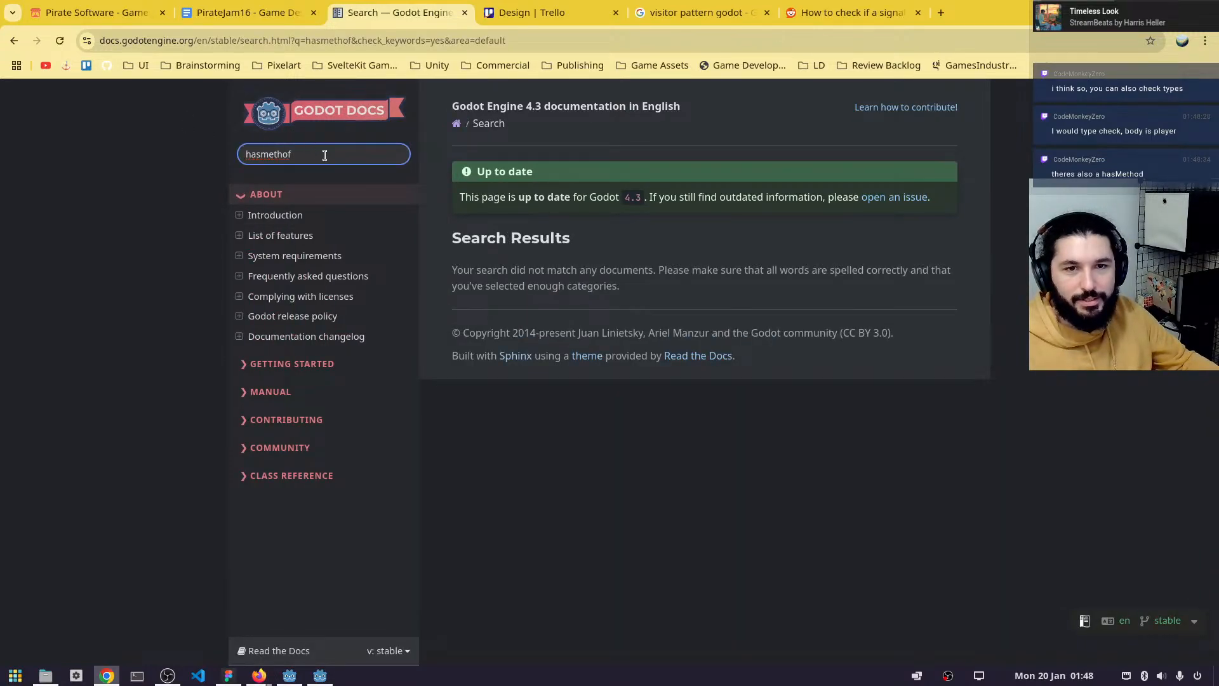
key(BackSpace)
text(d)
key(Return)
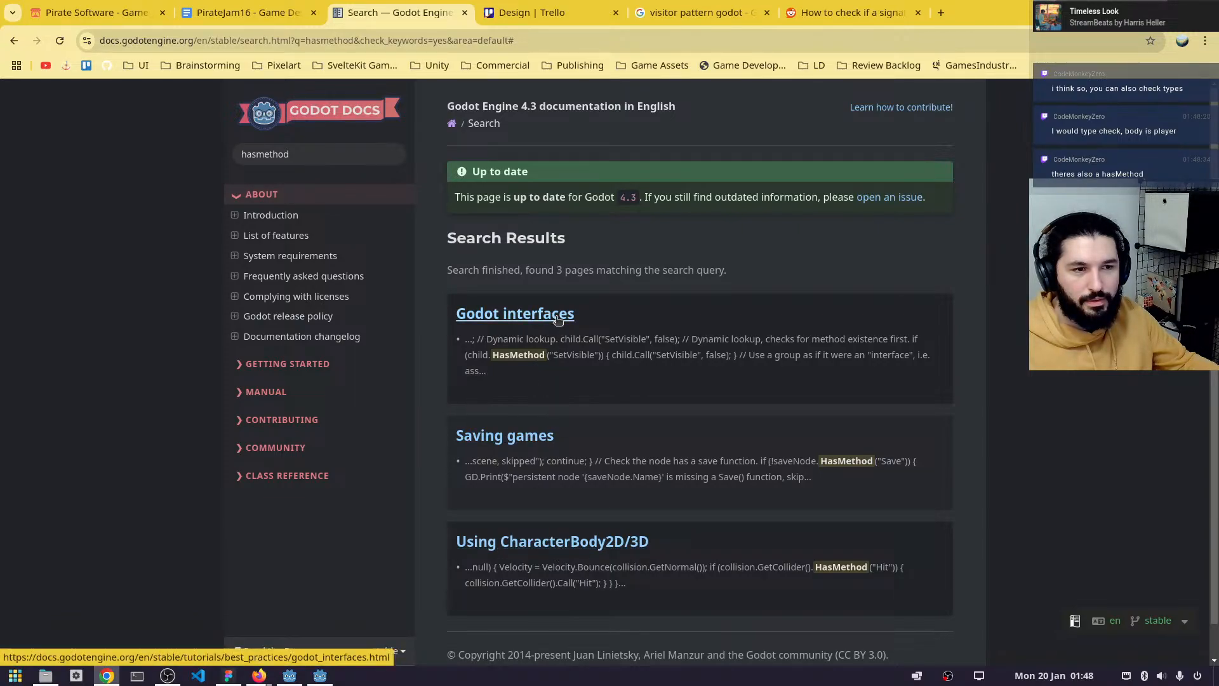
- Open the "Godot interfaces" documentation page and look through its text for "has"
click(534, 320)
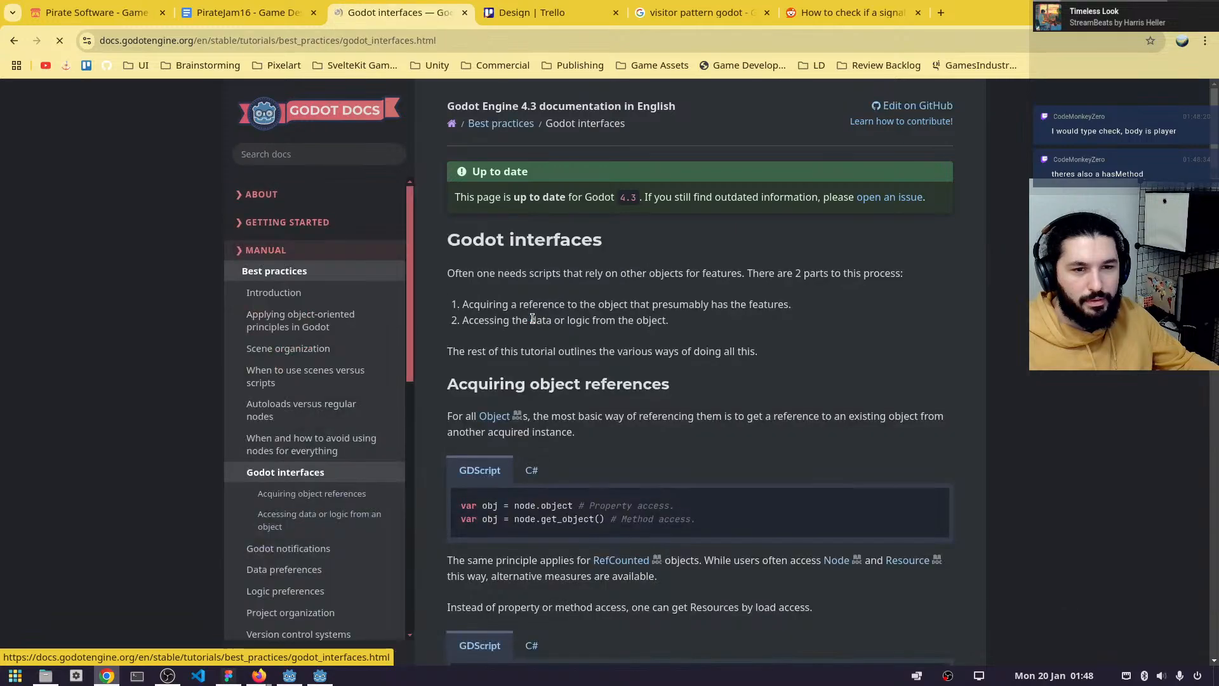
scroll(606, 376, down, 8)
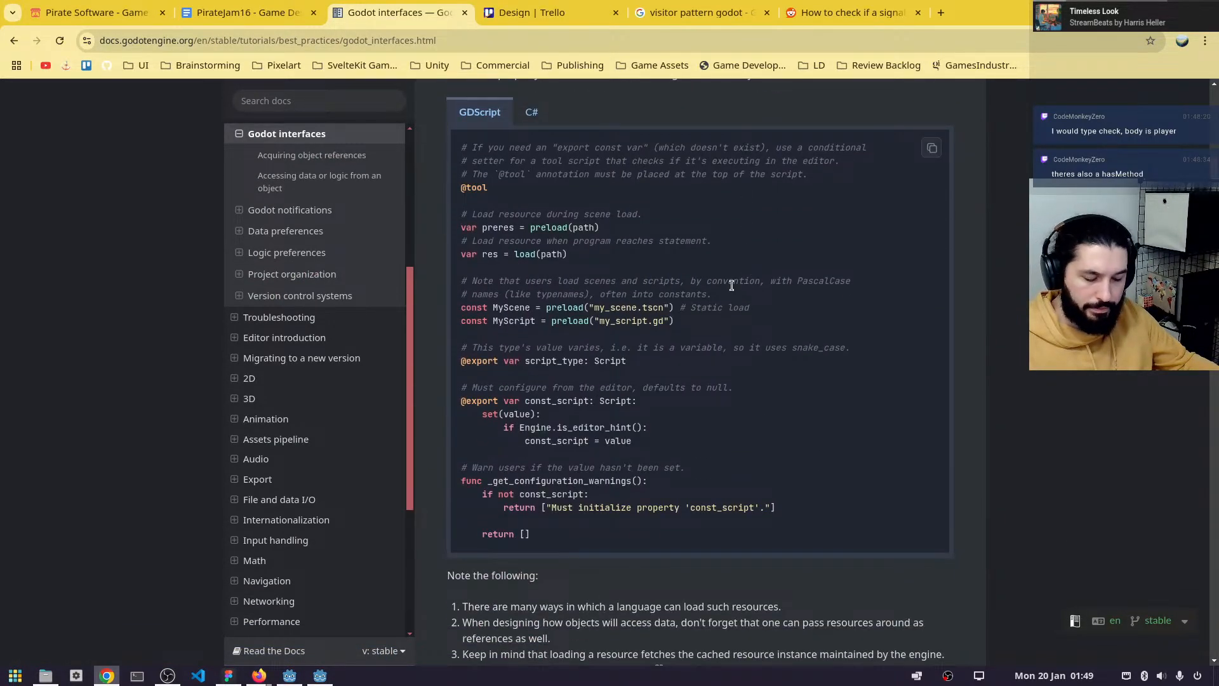
key(ctrl+f)
text(has)
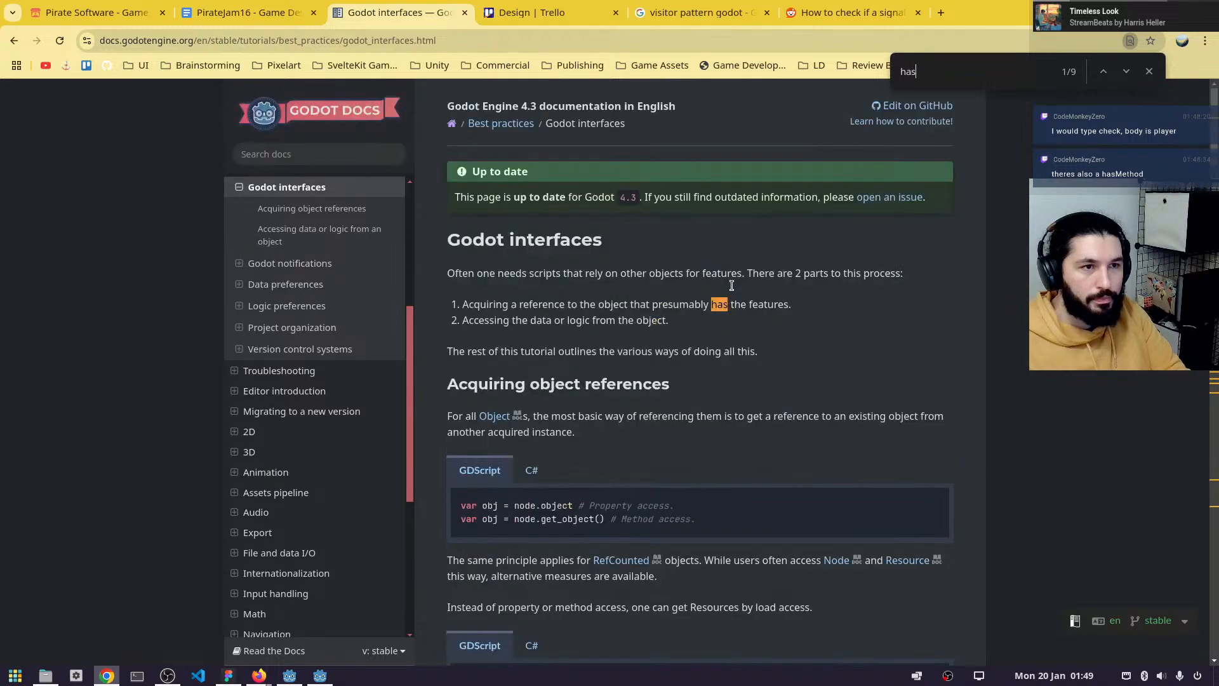
text(Method)
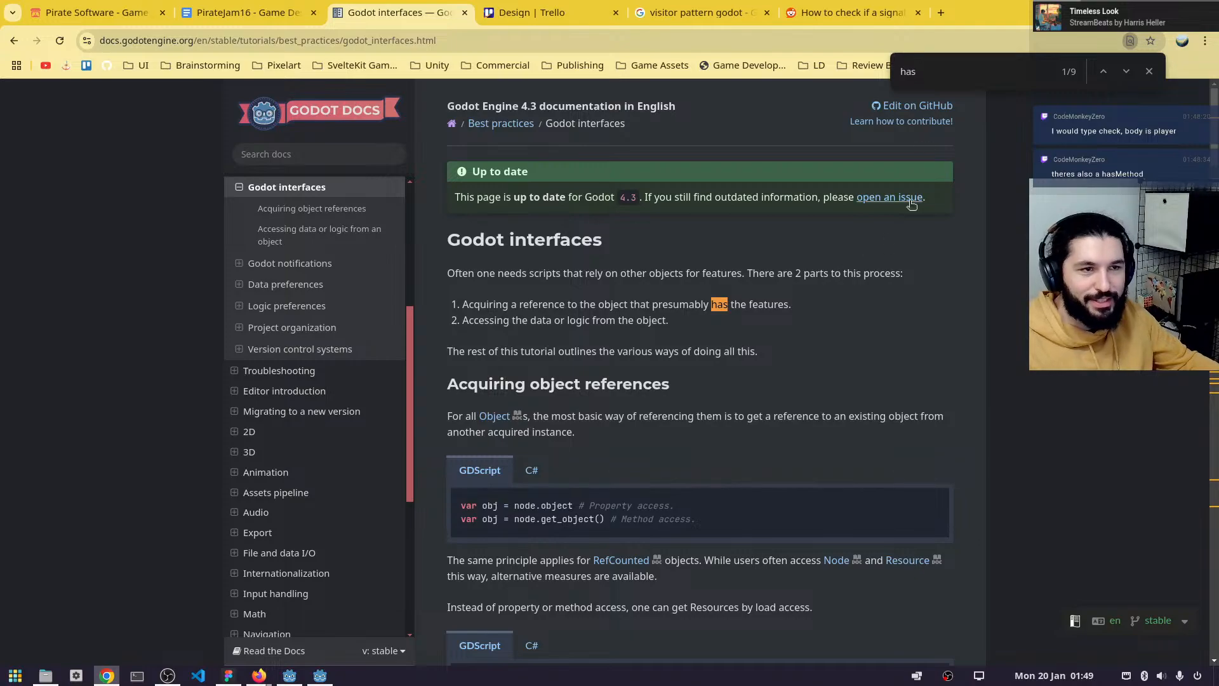
text( m)
key(BackSpace)
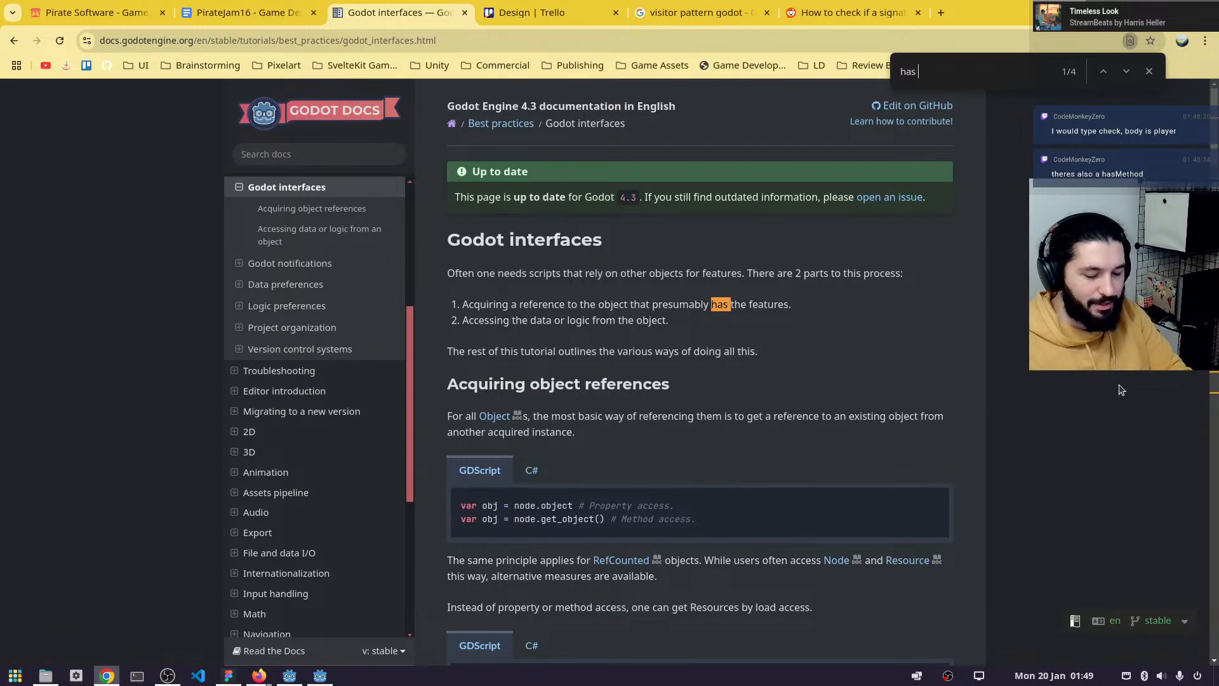
text(meth)
key(BackSpace)
key(BackSpace)
key(BackSpace)
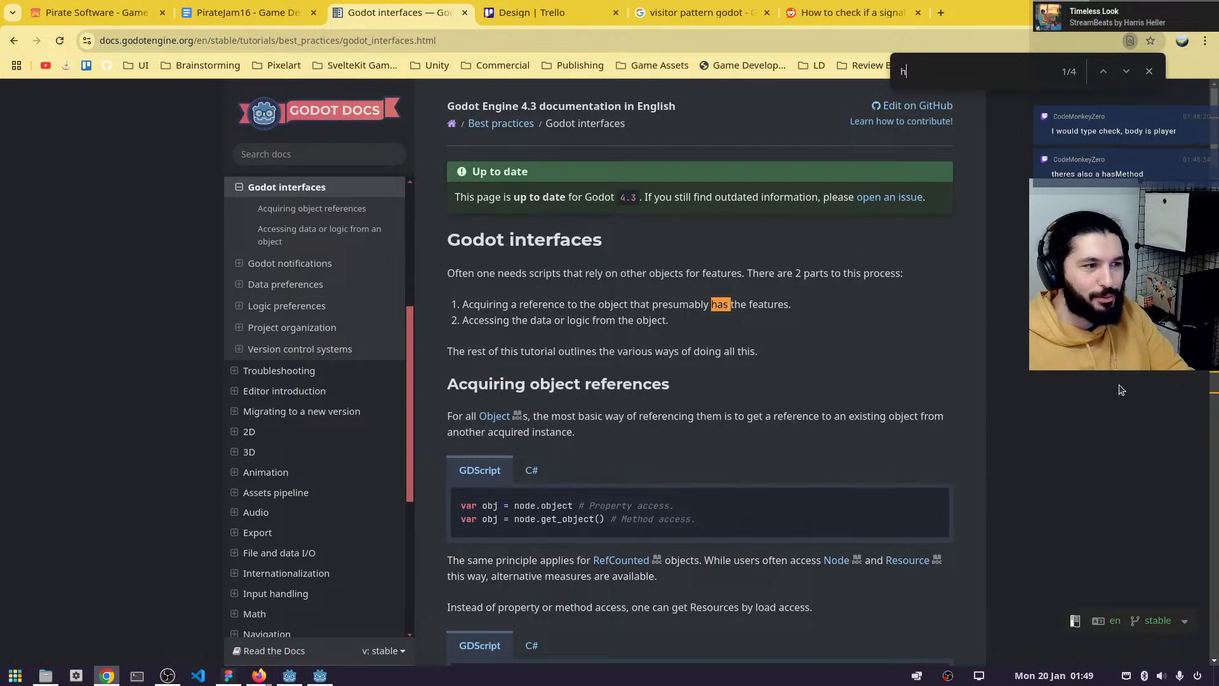
- Return to the search results, reopen the "Godot interfaces" page and look through its text for "HasMethod"
click(14, 40)
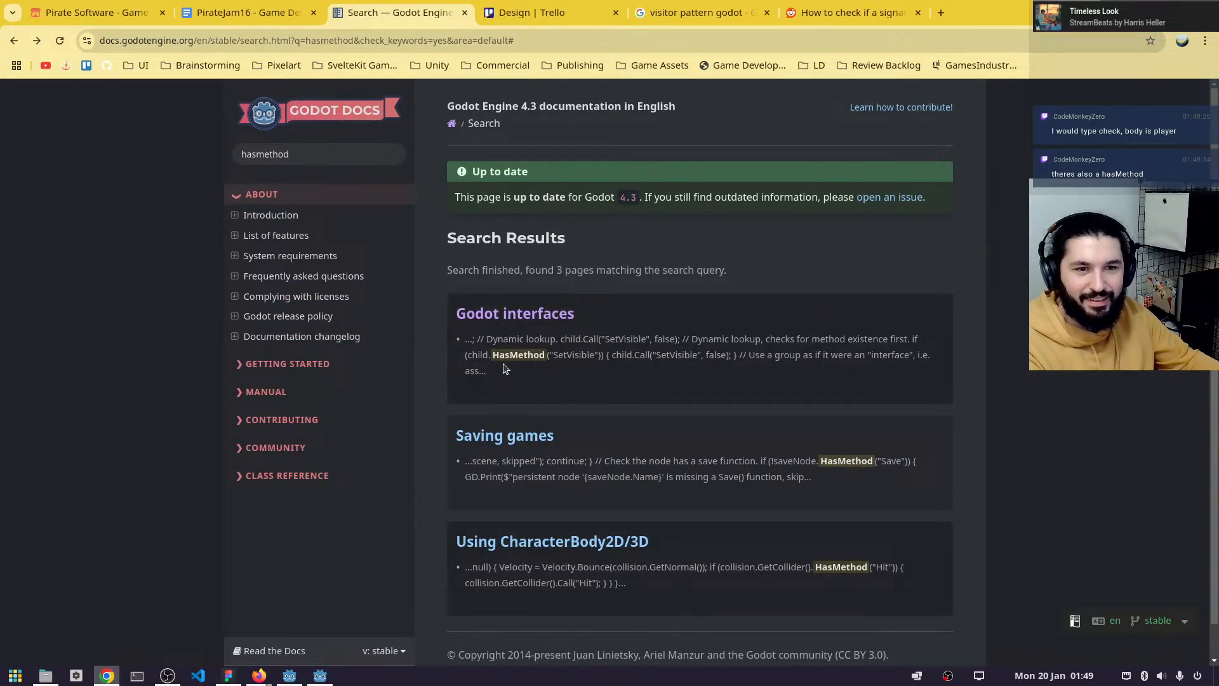
click(517, 313)
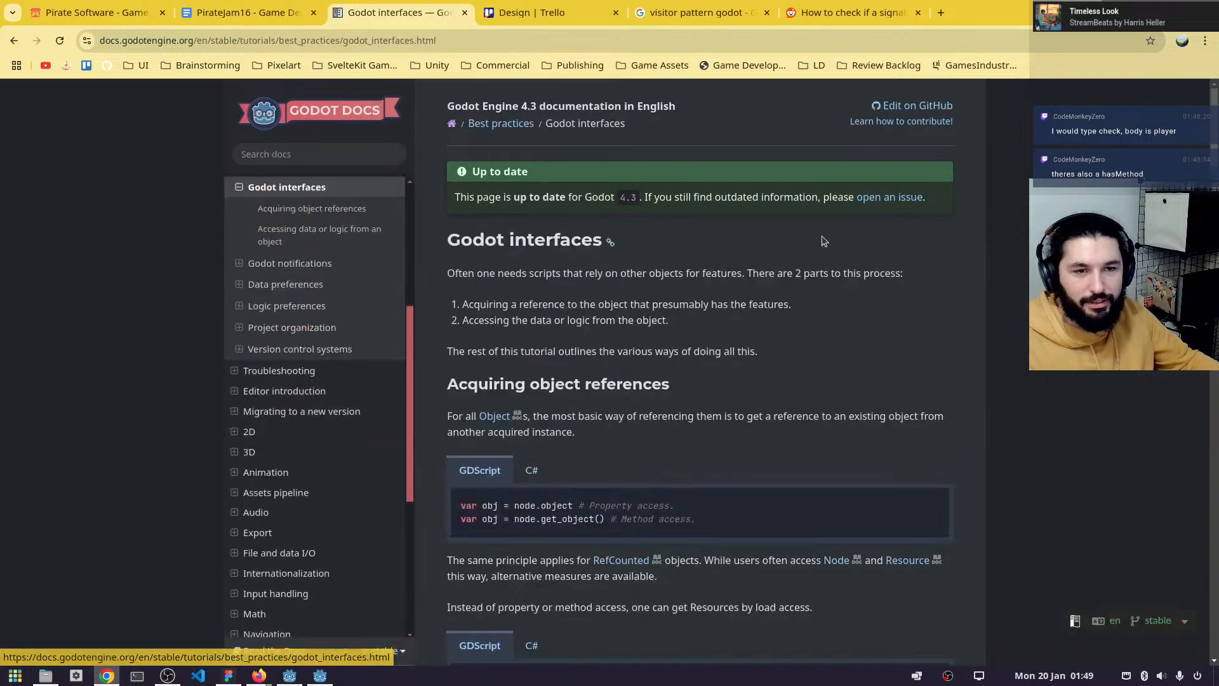
key(ctrl+f)
text(Has)
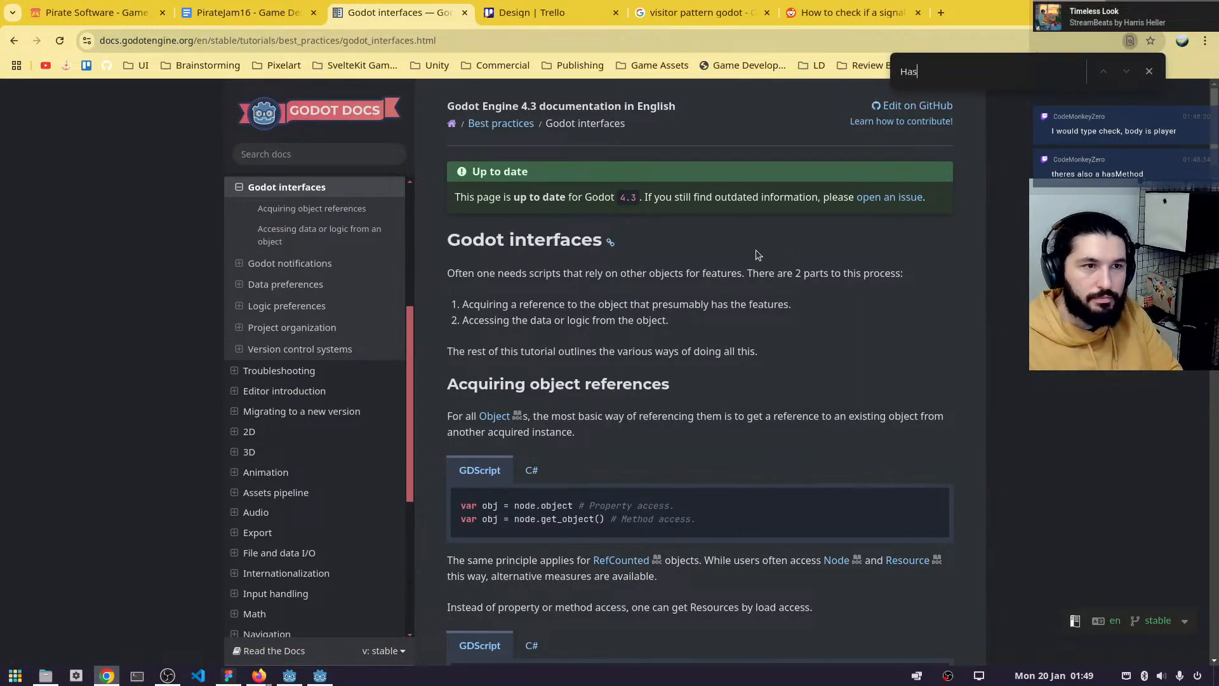
text(Method)
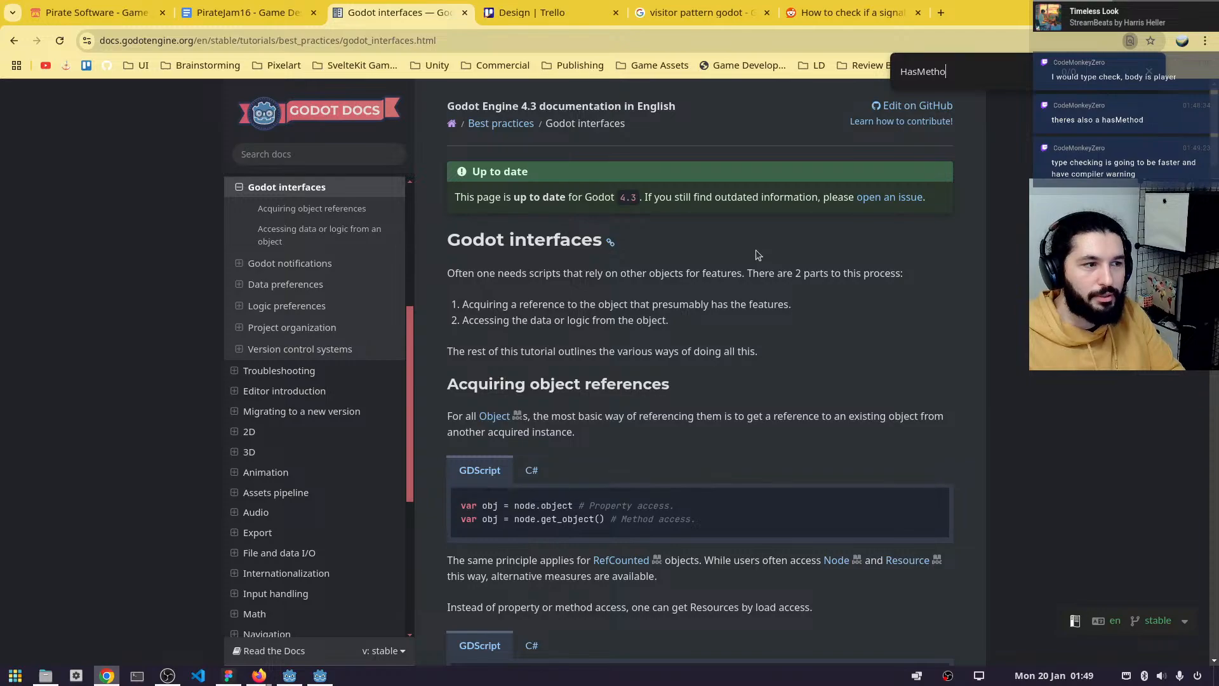
key(BackSpace)
key(BackSpace)
key(BackSpace)
key(BackSpace)
key(BackSpace)
key(BackSpace)
key(BackSpace)
key(BackSpace)
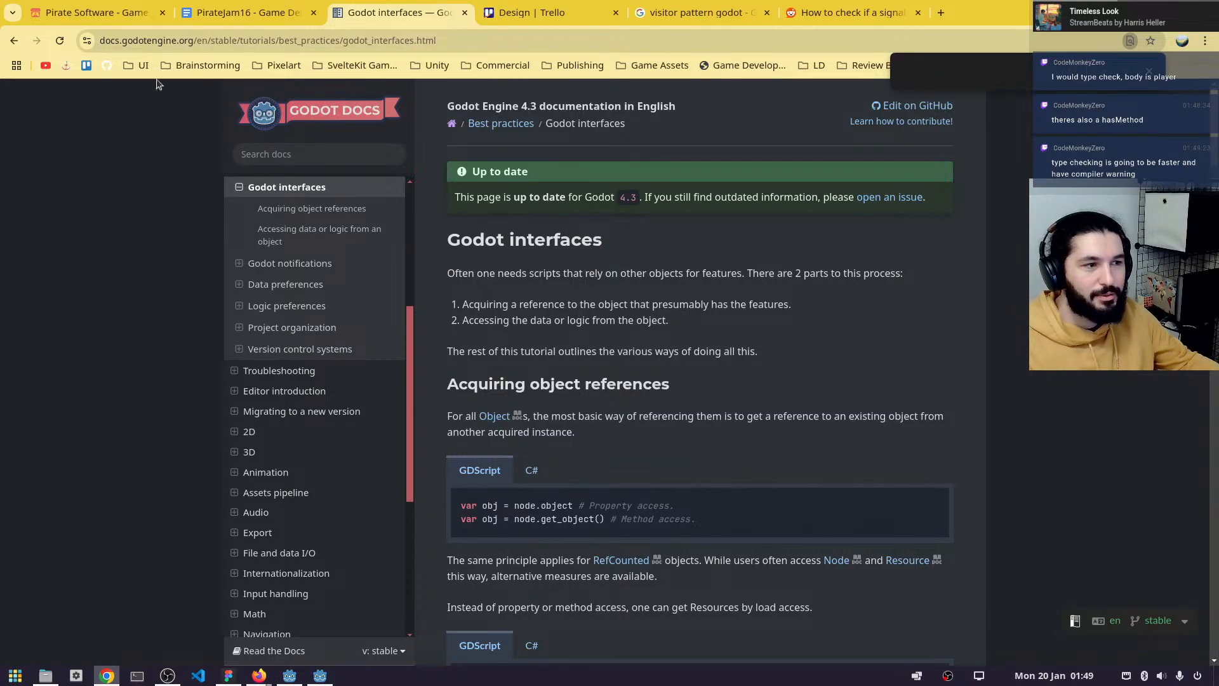
- Open the "Using CharacterBody2D/3D" page from the "hasmethod" search results and skim its introduction and movement sections
click(14, 40)
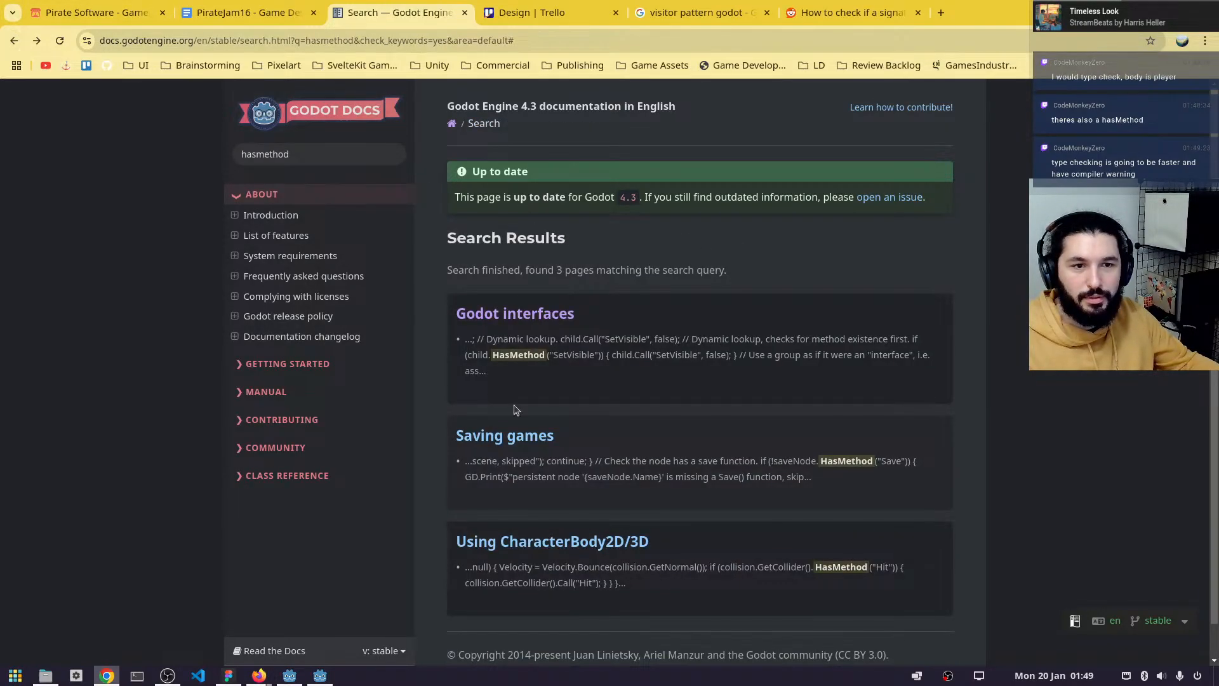
click(581, 539)
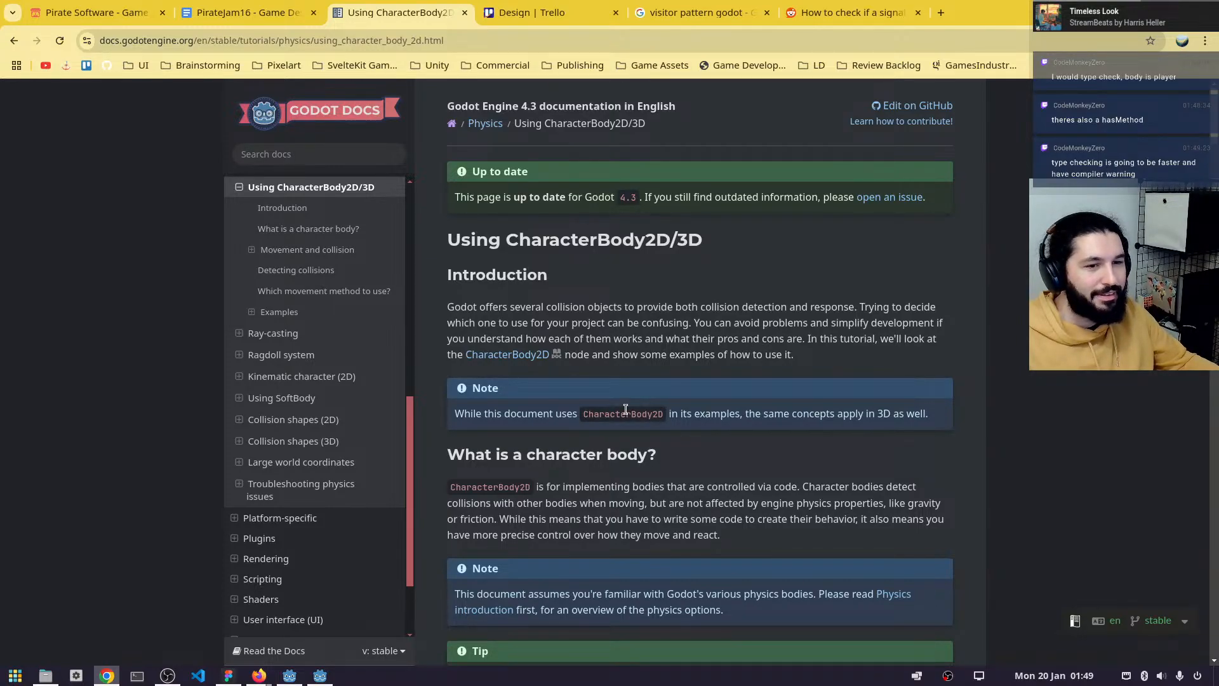
scroll(660, 291, down, 5)
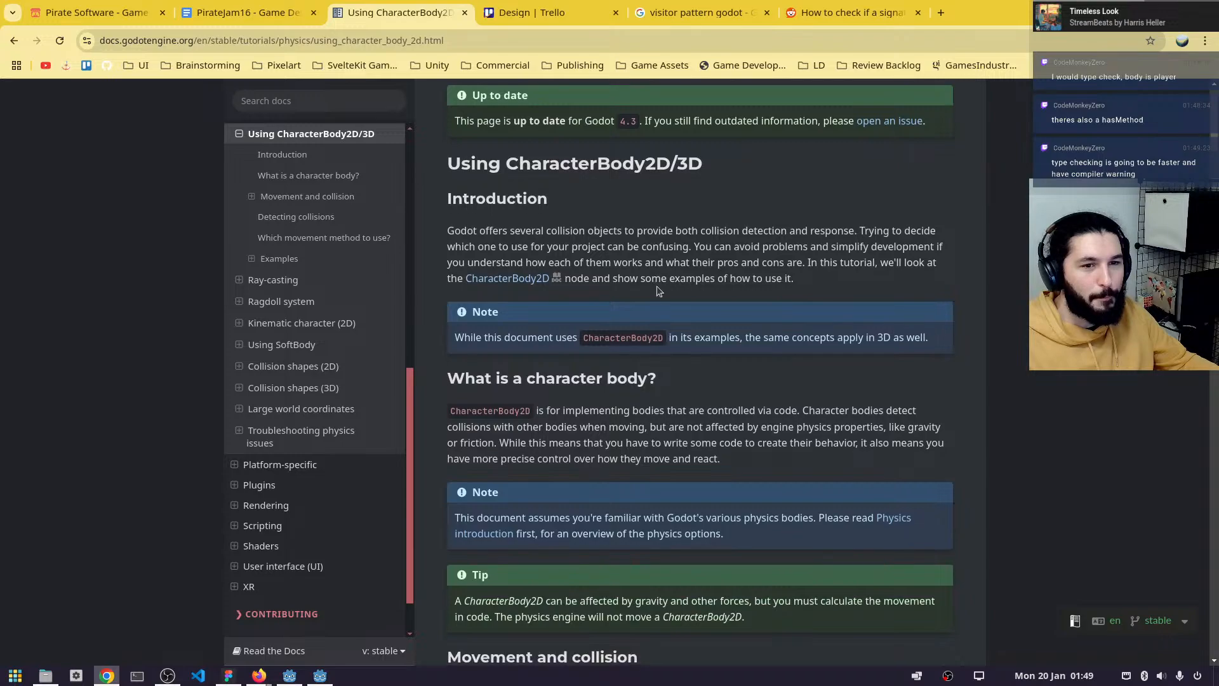
scroll(658, 291, down, 4)
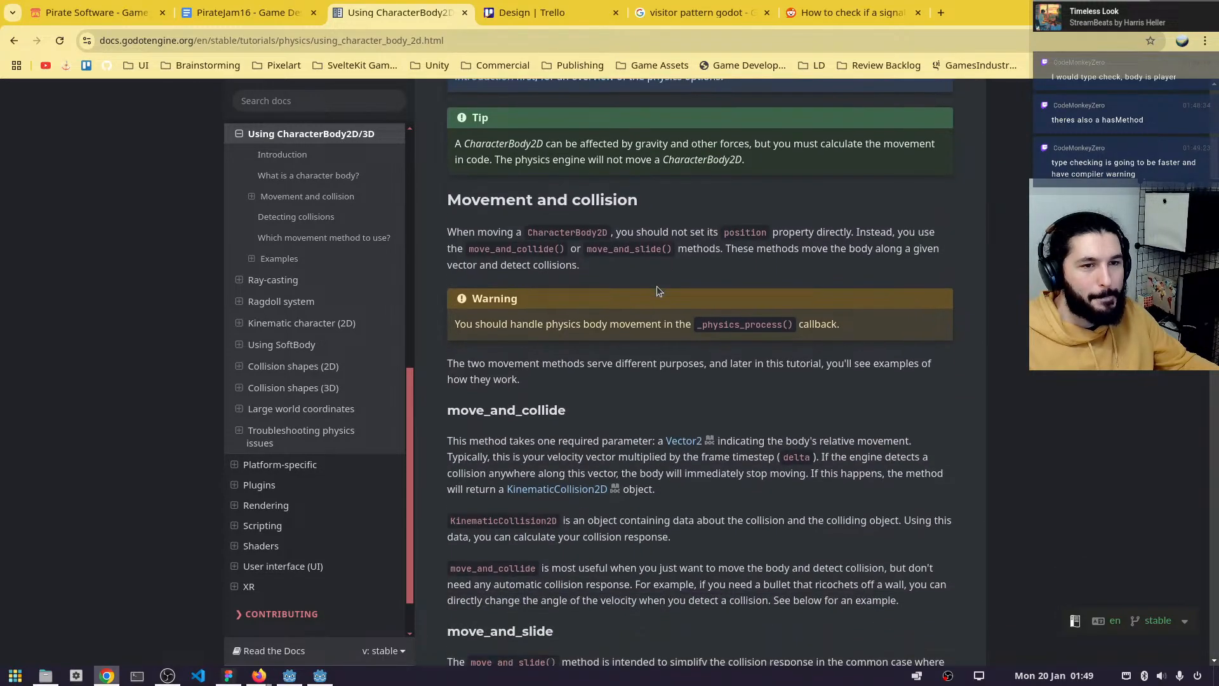
scroll(657, 291, up, 9)
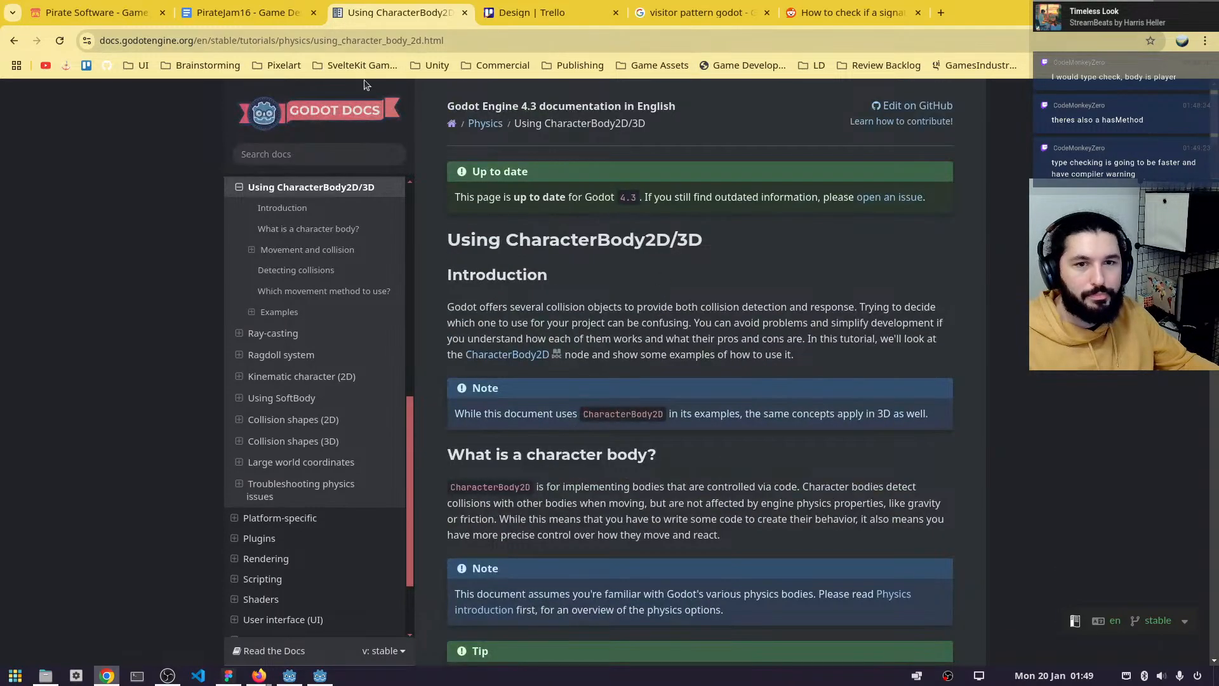
- Search the Godot documentation for "check type" and open the "GDScript reference" page from the results
click(343, 148)
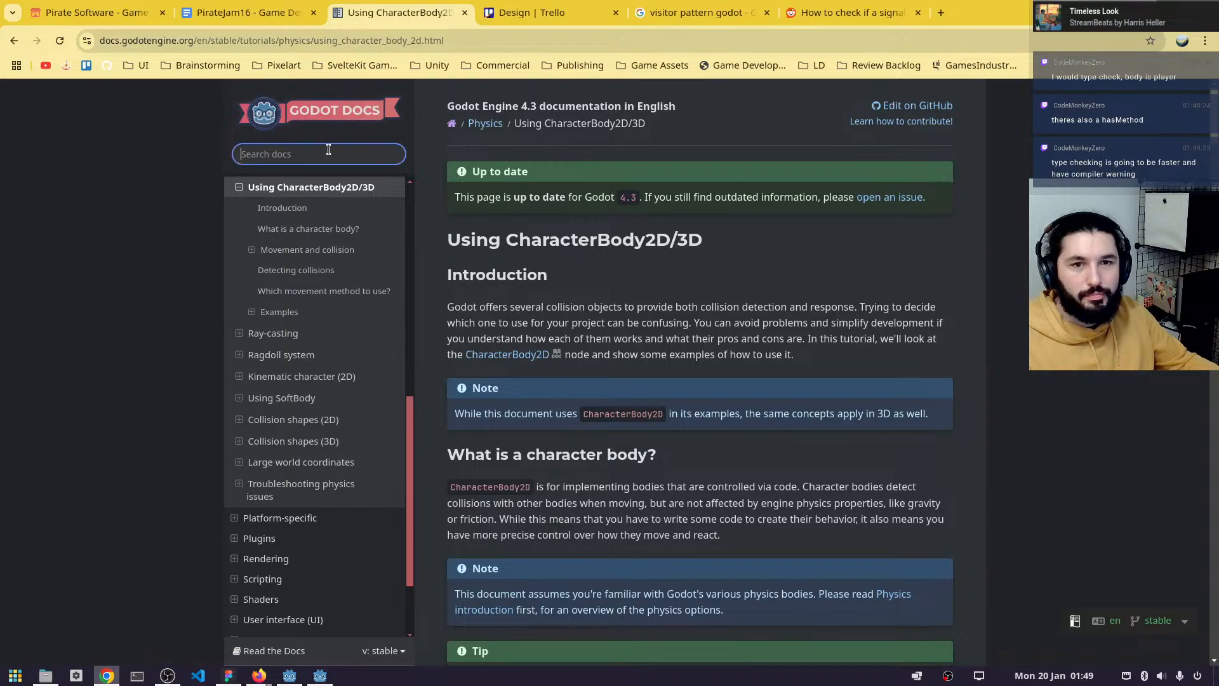
text(check type)
key(Return)
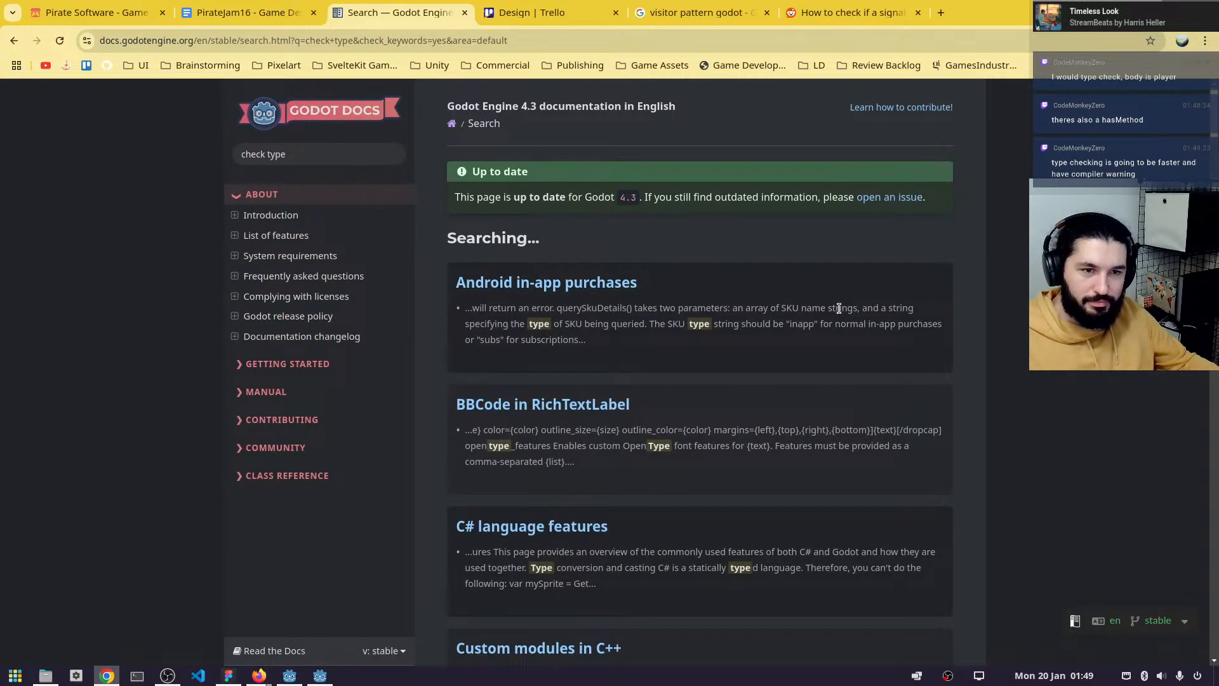
scroll(843, 324, down, 2)
scroll(843, 324, down, 4)
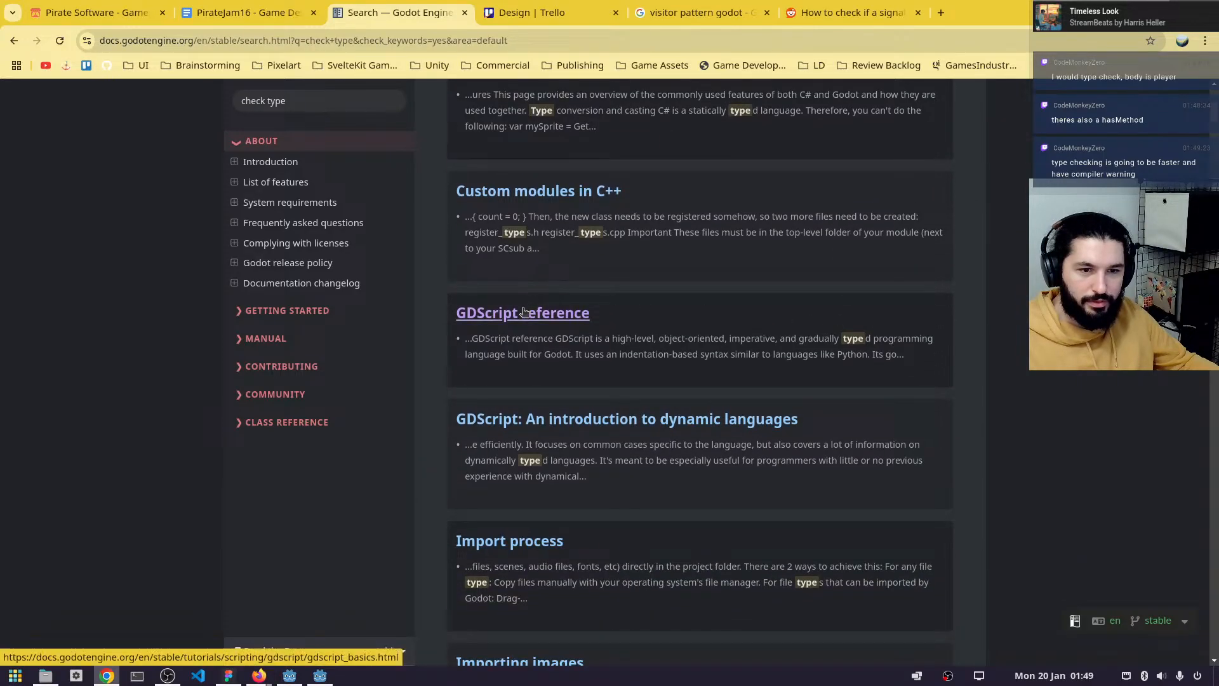
scroll(525, 317, down, 4)
click(540, 168)
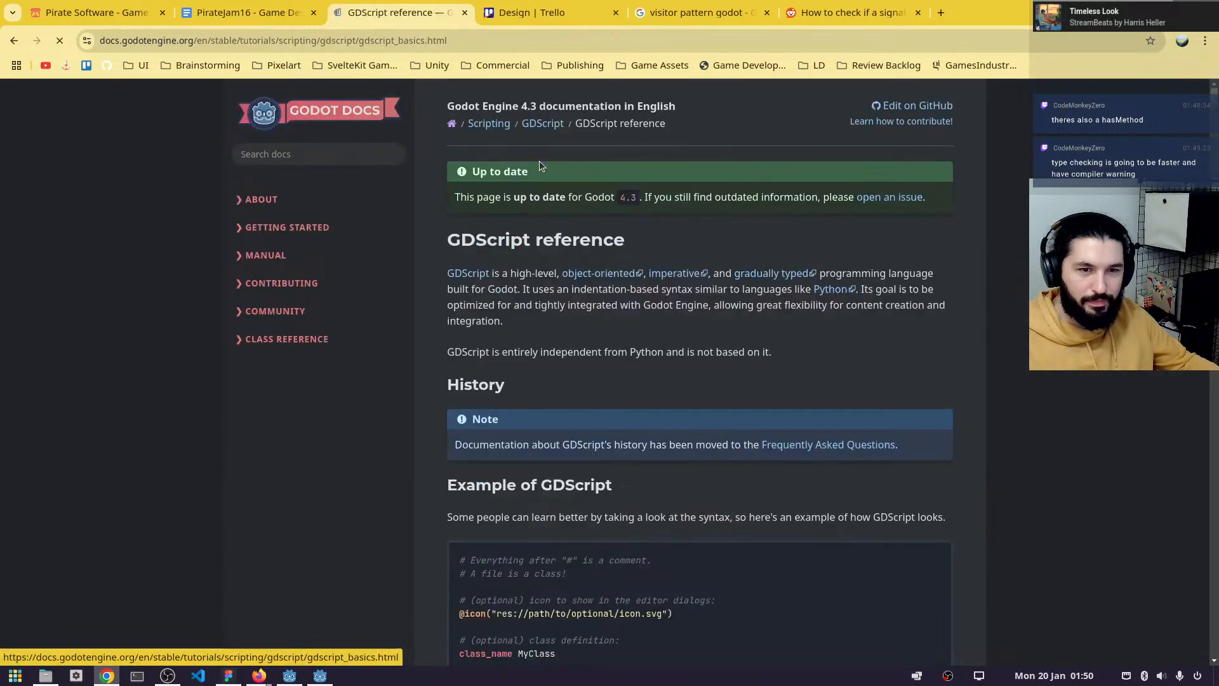
- Look through the GDScript reference page for occurrences of "type" and examine the example code
scroll(611, 402, down, 9)
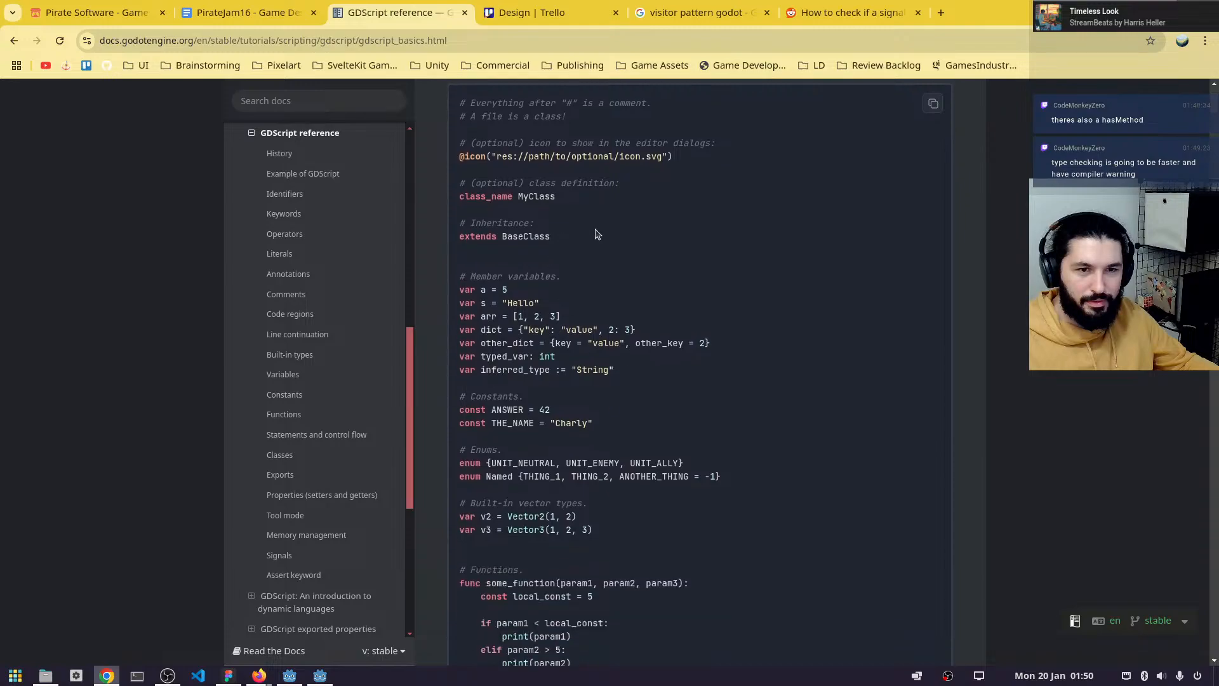
scroll(776, 301, down, 2)
key(ctrl+f)
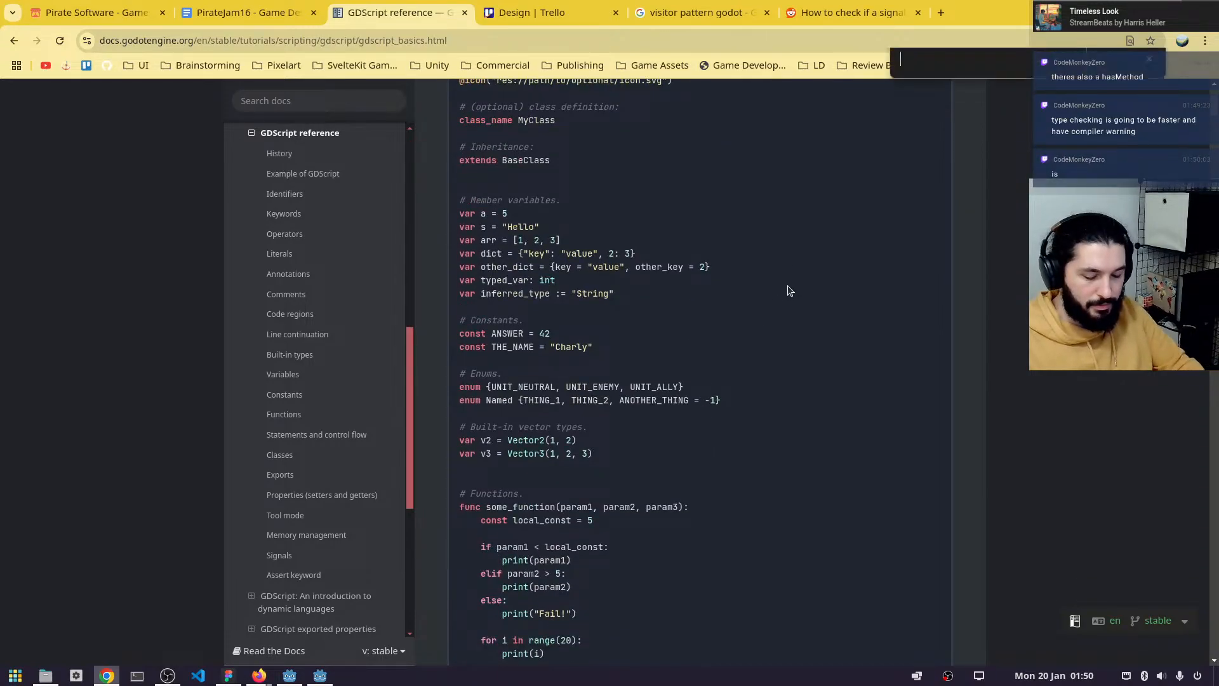
text(type)
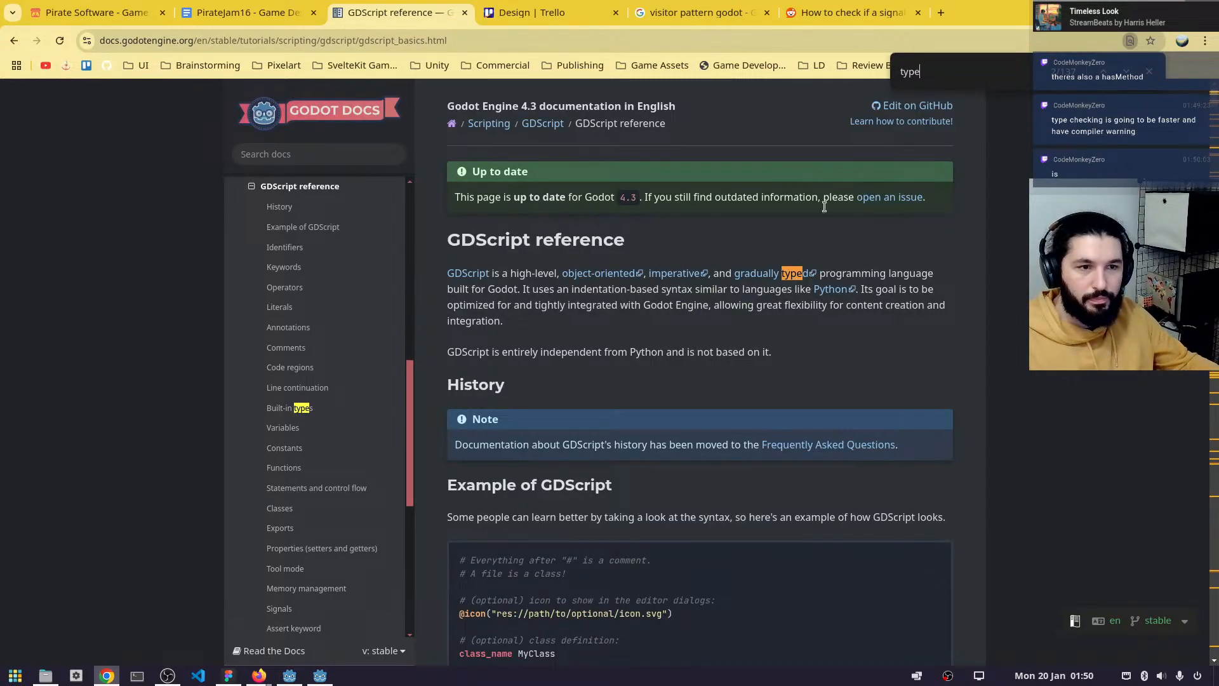
key(Return)
key(Return)
key(Return)
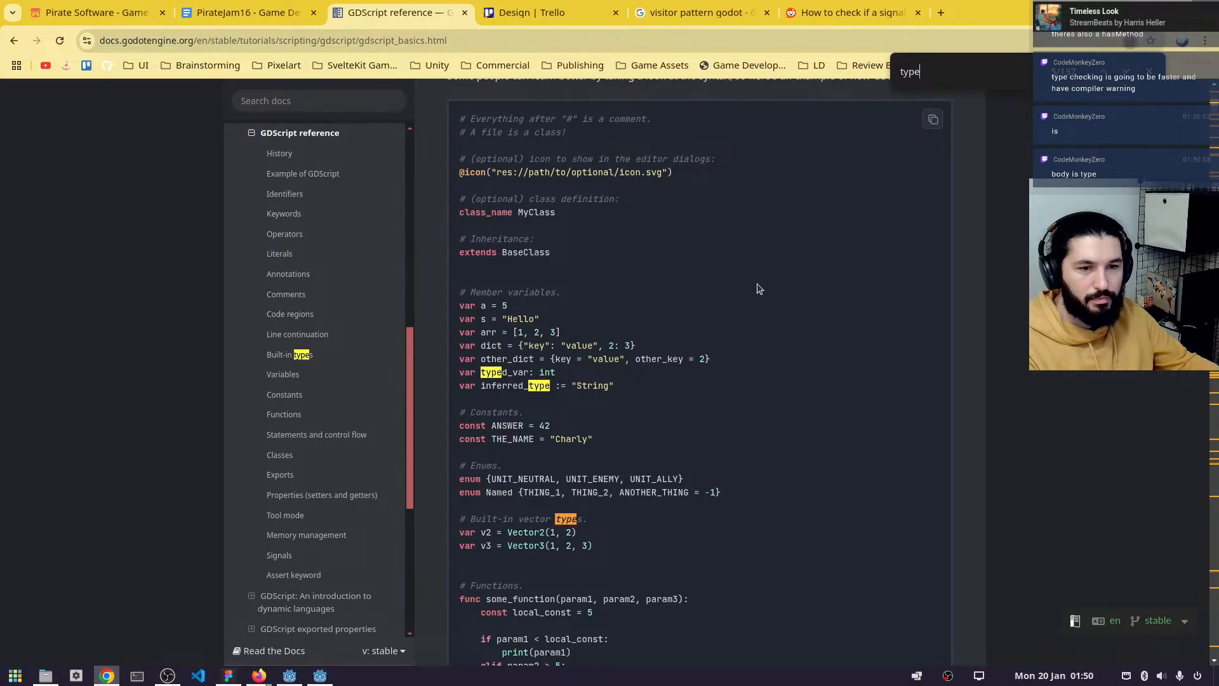
scroll(729, 359, down, 4)
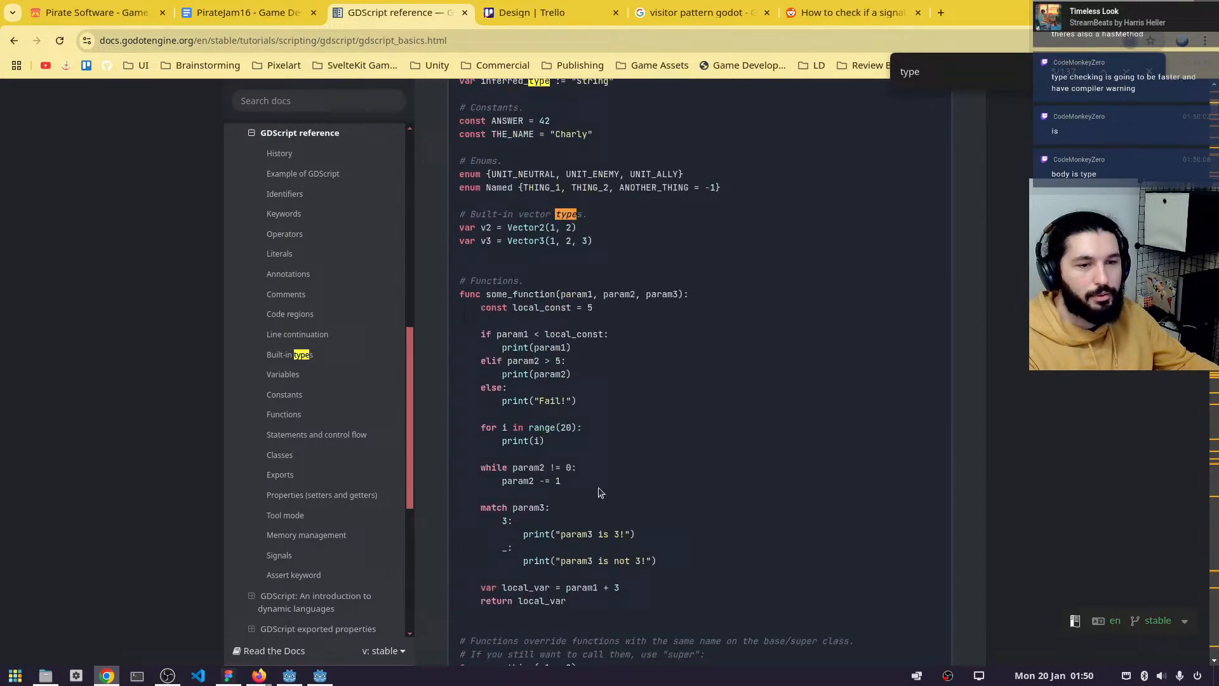
- Switch to the Godot editor and begin a condition "if body is" on a new line below the queue_free() call in killzone.gd
click(320, 674)
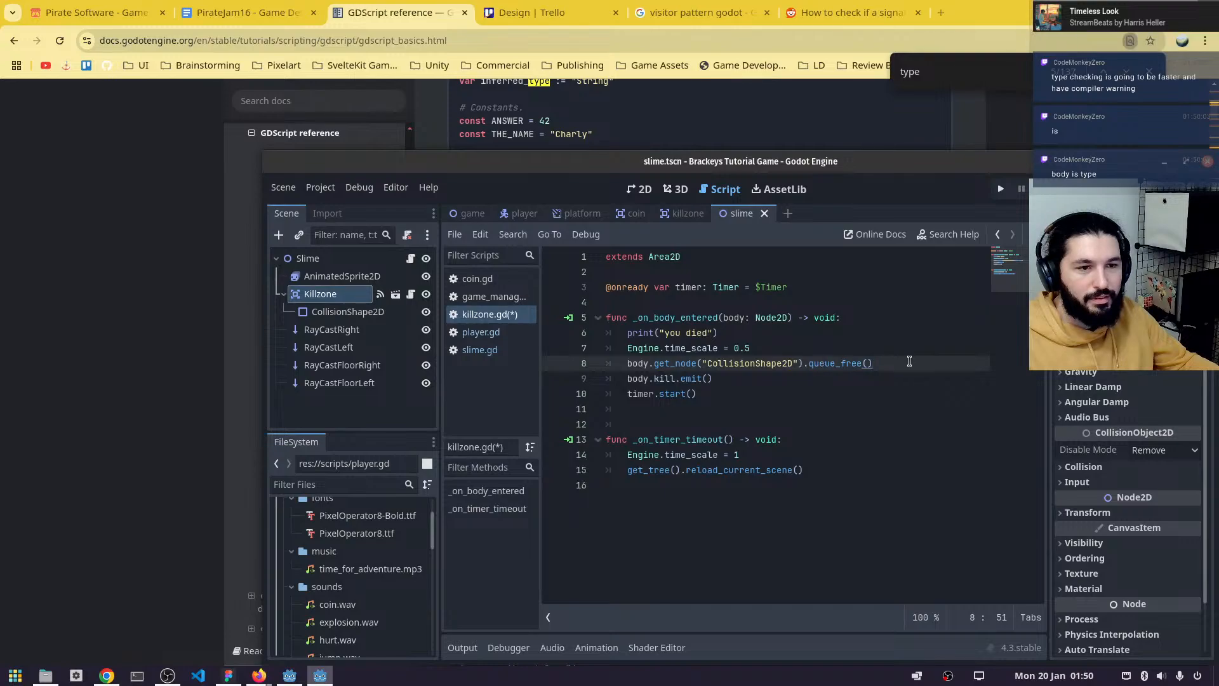
key(Return)
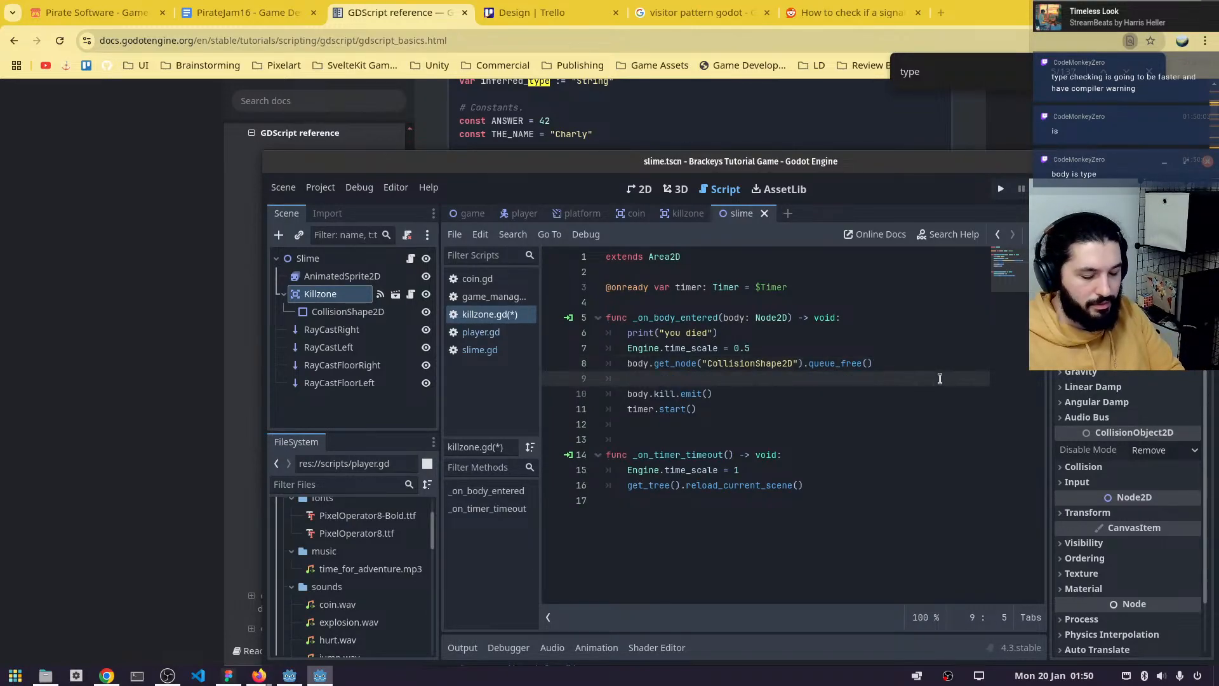
text(if boduy)
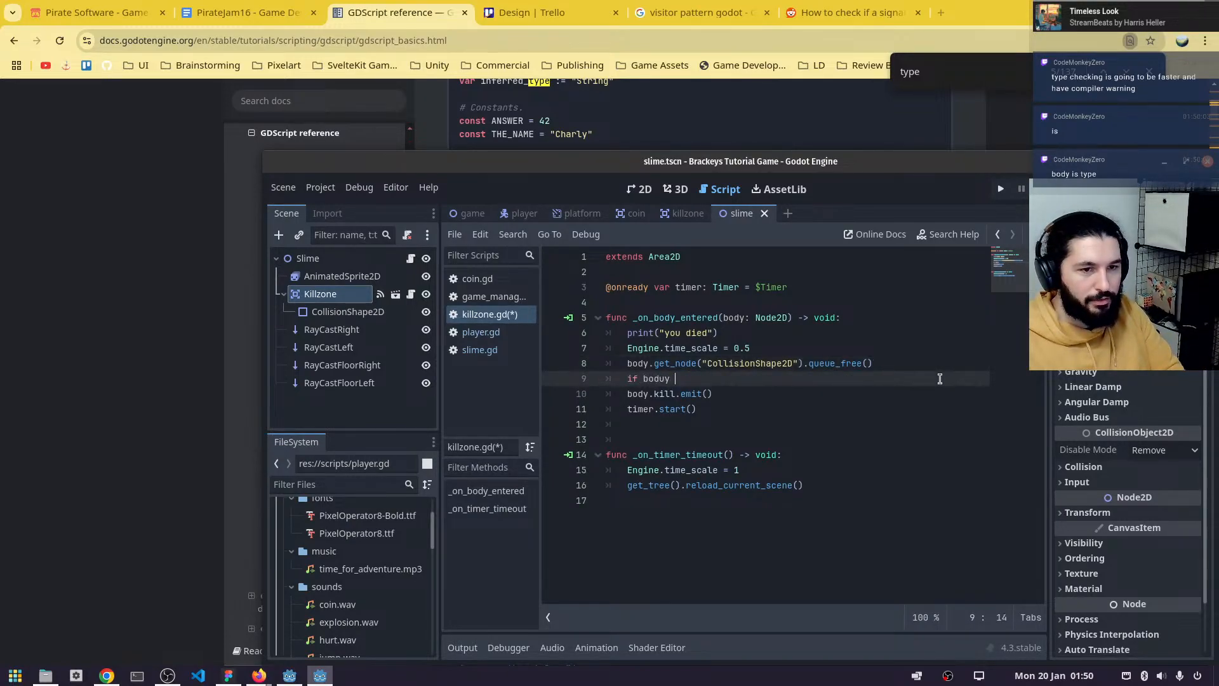
key(BackSpace)
key(BackSpace)
key(BackSpace)
text(y )
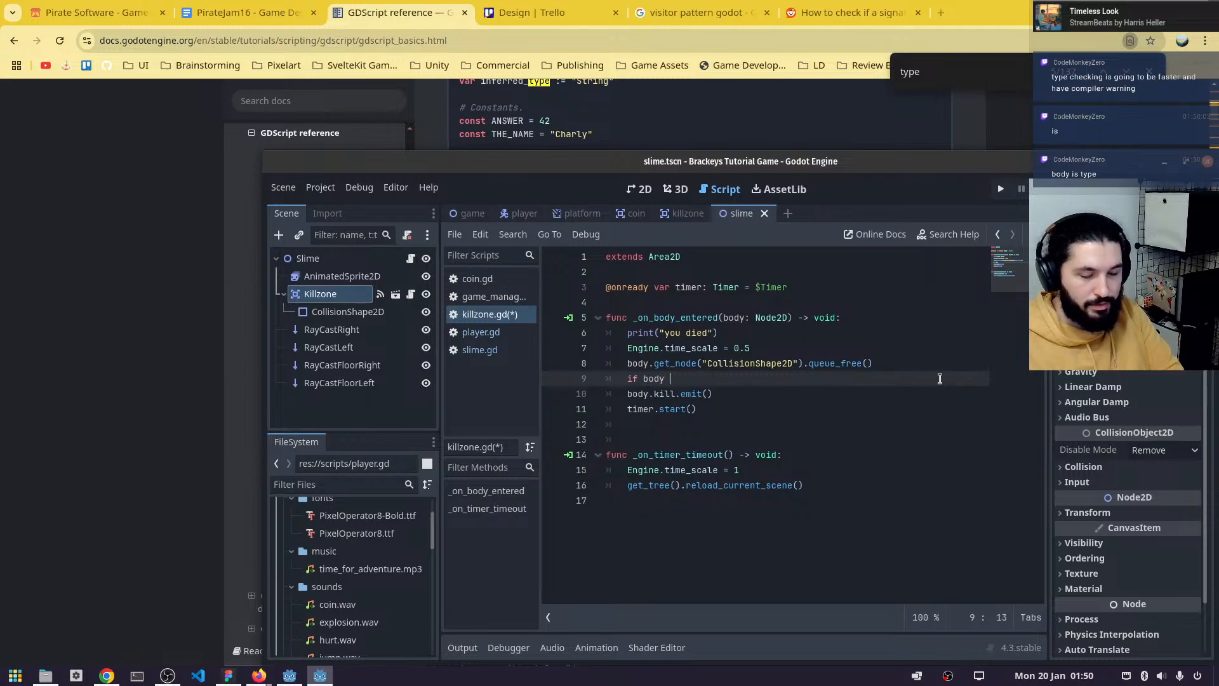
text(is type)
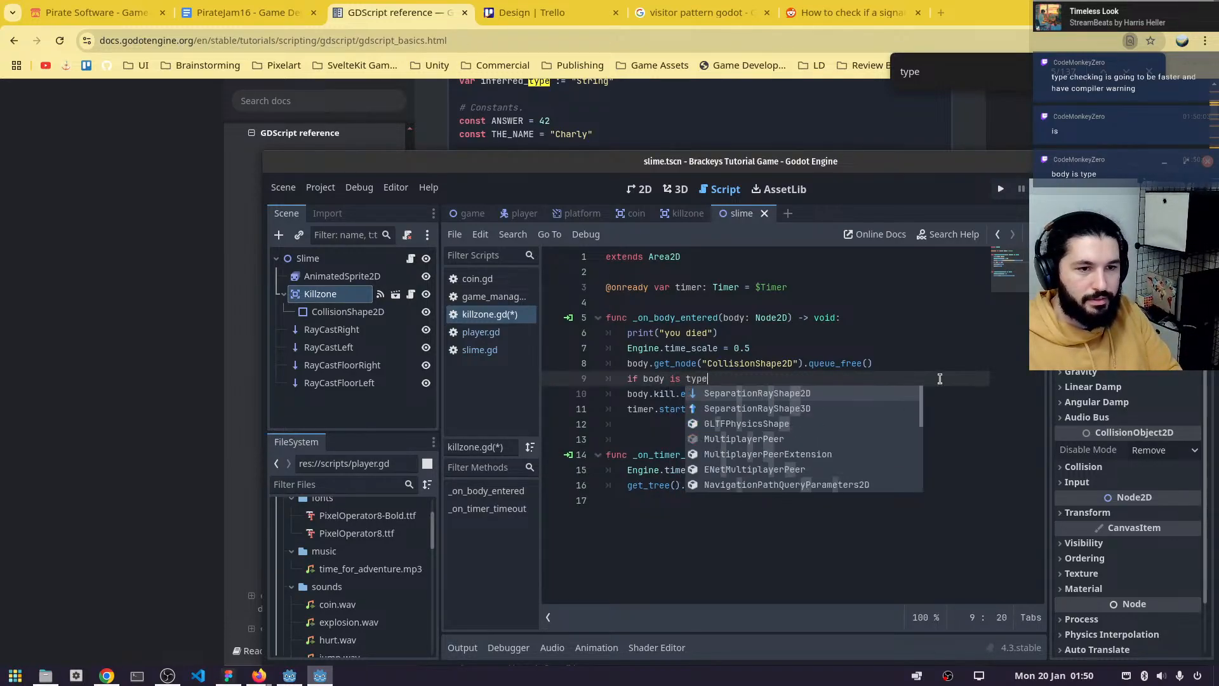
key(BackSpace)
key(BackSpace)
key(BackSpace)
key(BackSpace)
- Try Player as the type to check in the "if body is" condition
text(Pla)
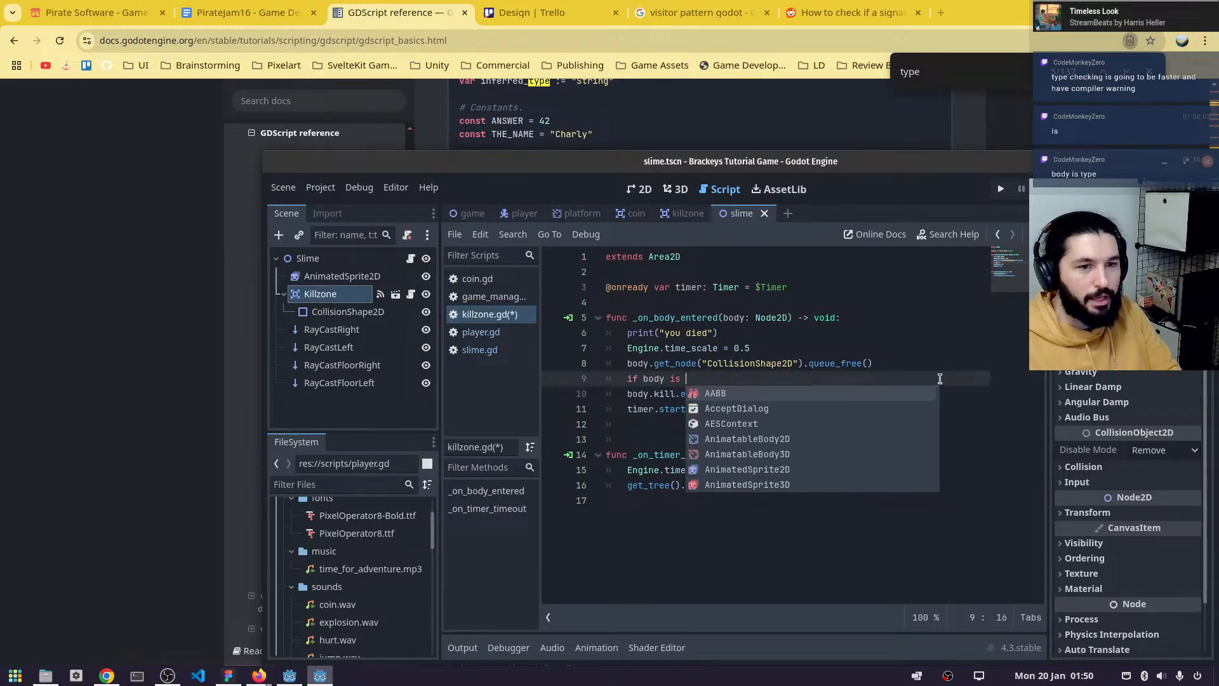
text(yer)
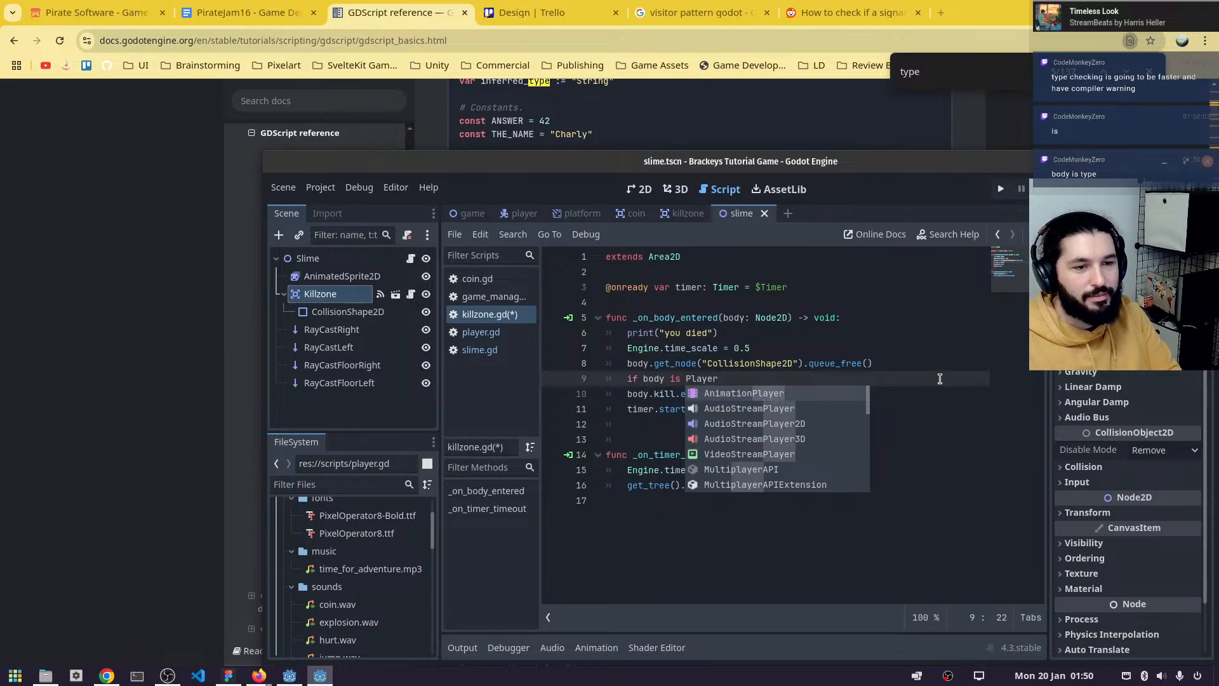
key(BackSpace)
key(BackSpace)
key(BackSpace)
key(BackSpace)
key(BackSpace)
key(BackSpace)
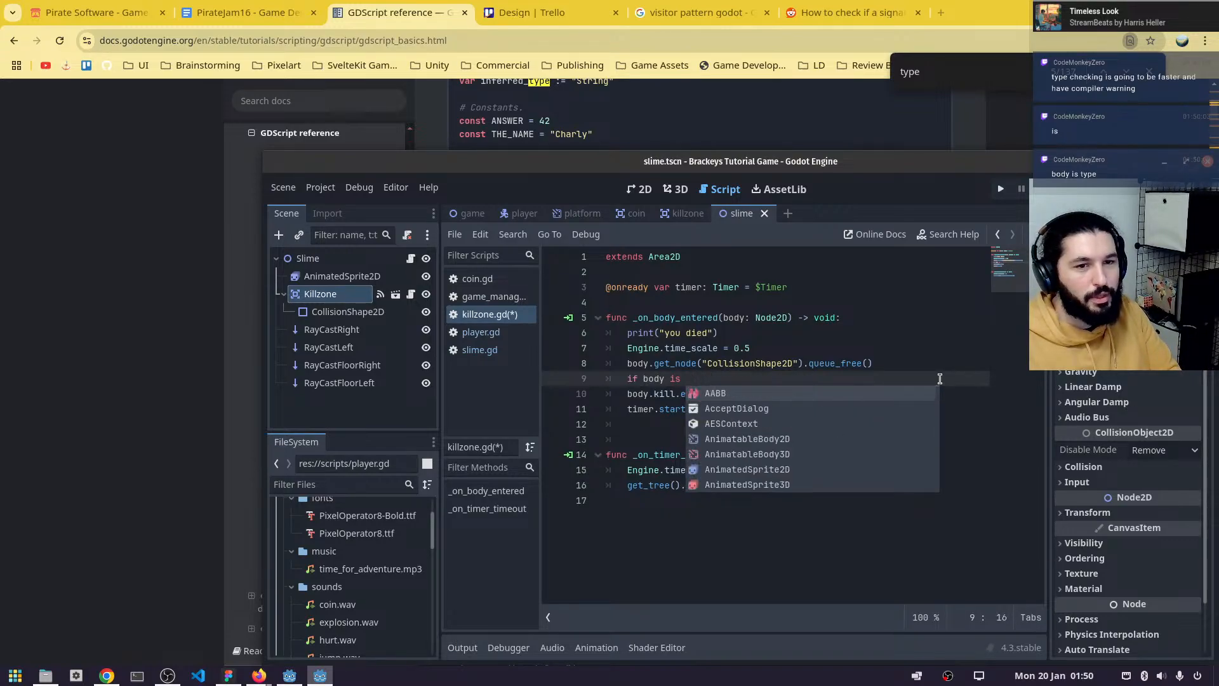
- Open player.gd and add the line "class Player" directly below "extends CharacterBody2D"
click(481, 332)
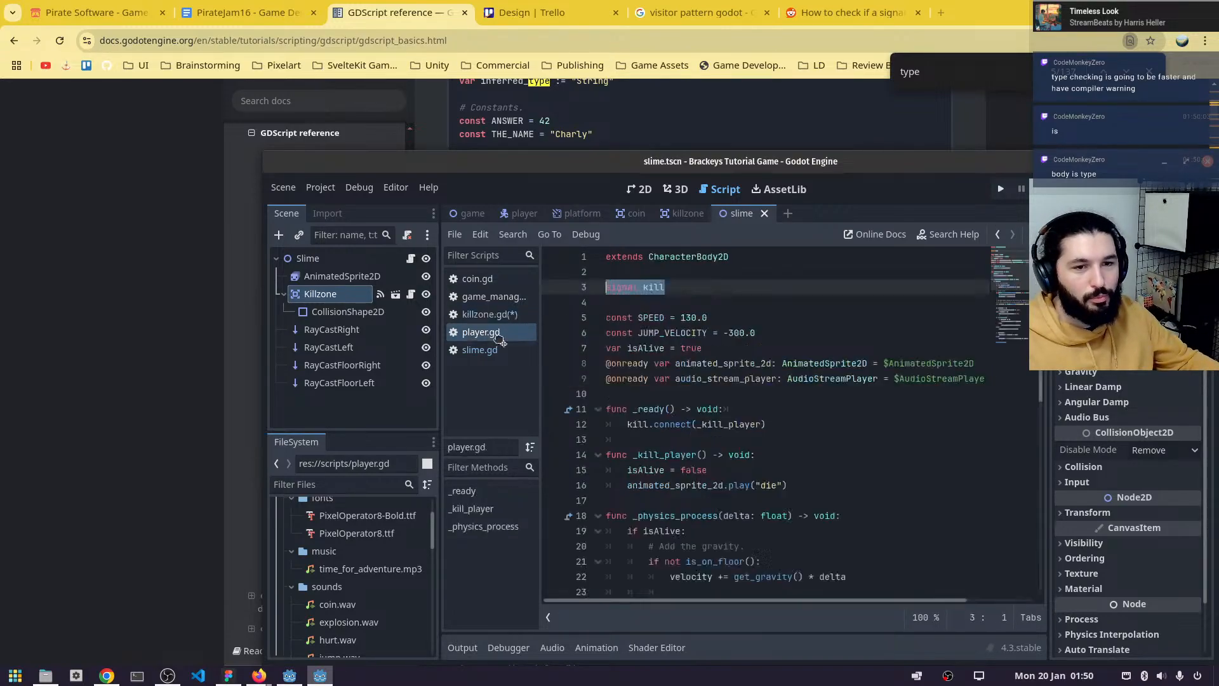
double_click(702, 256)
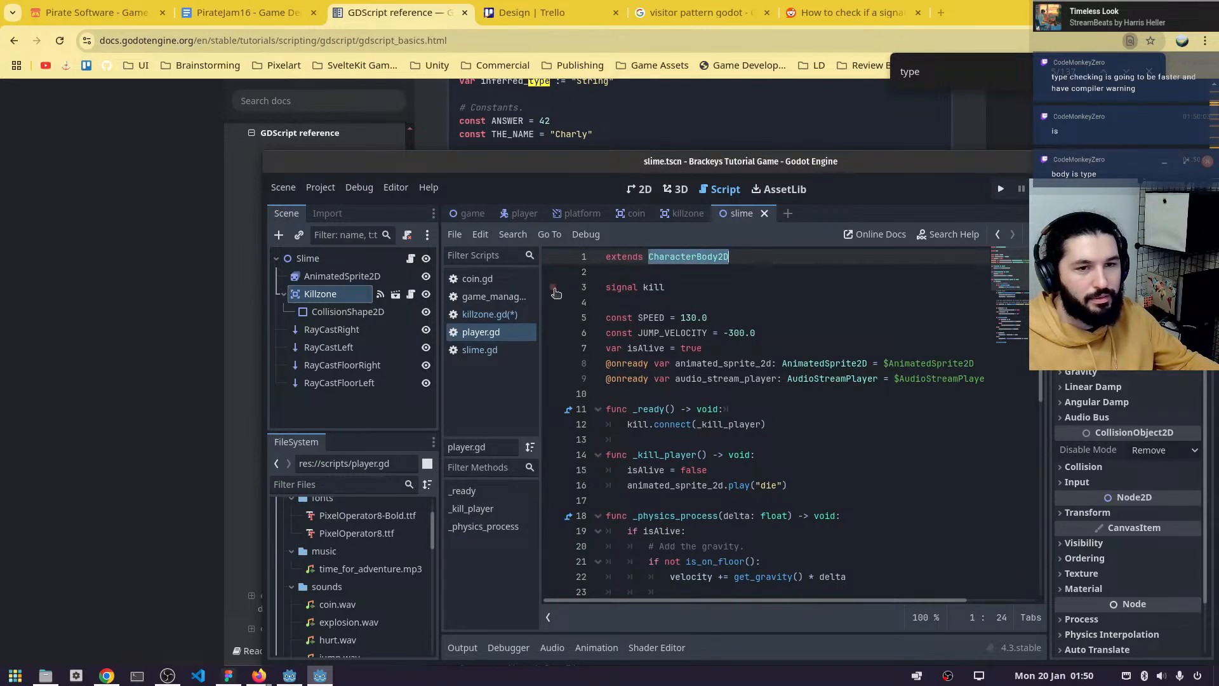
click(768, 253)
key(Return)
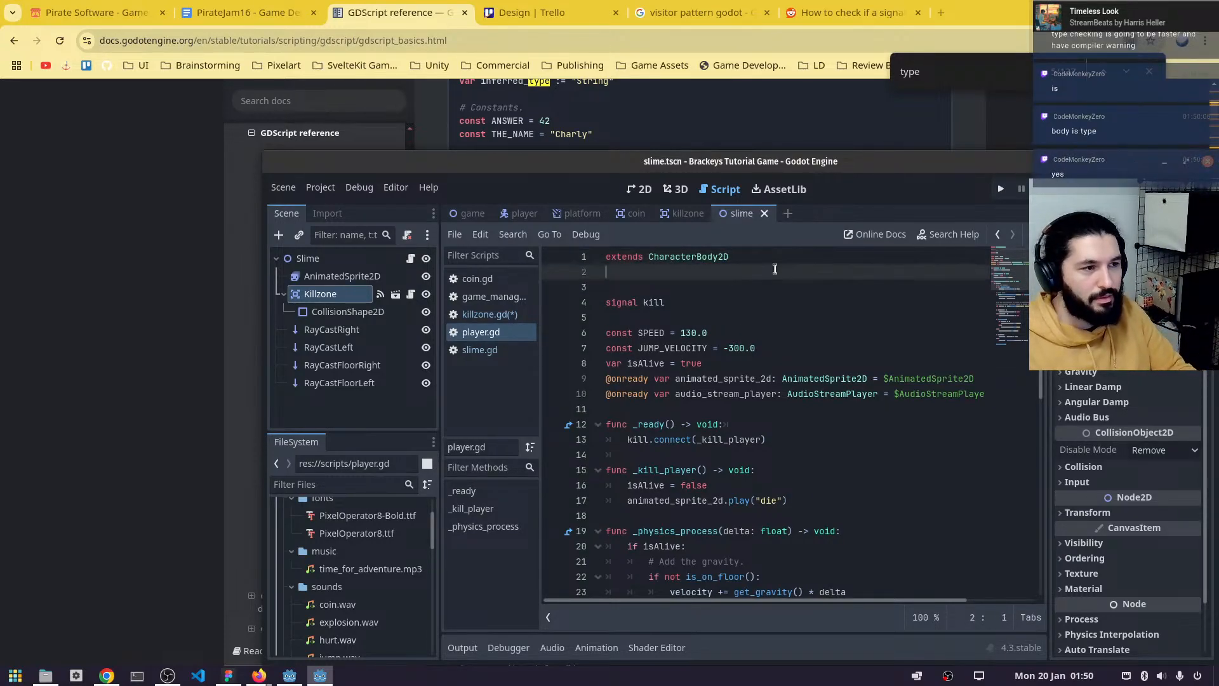
text(class )
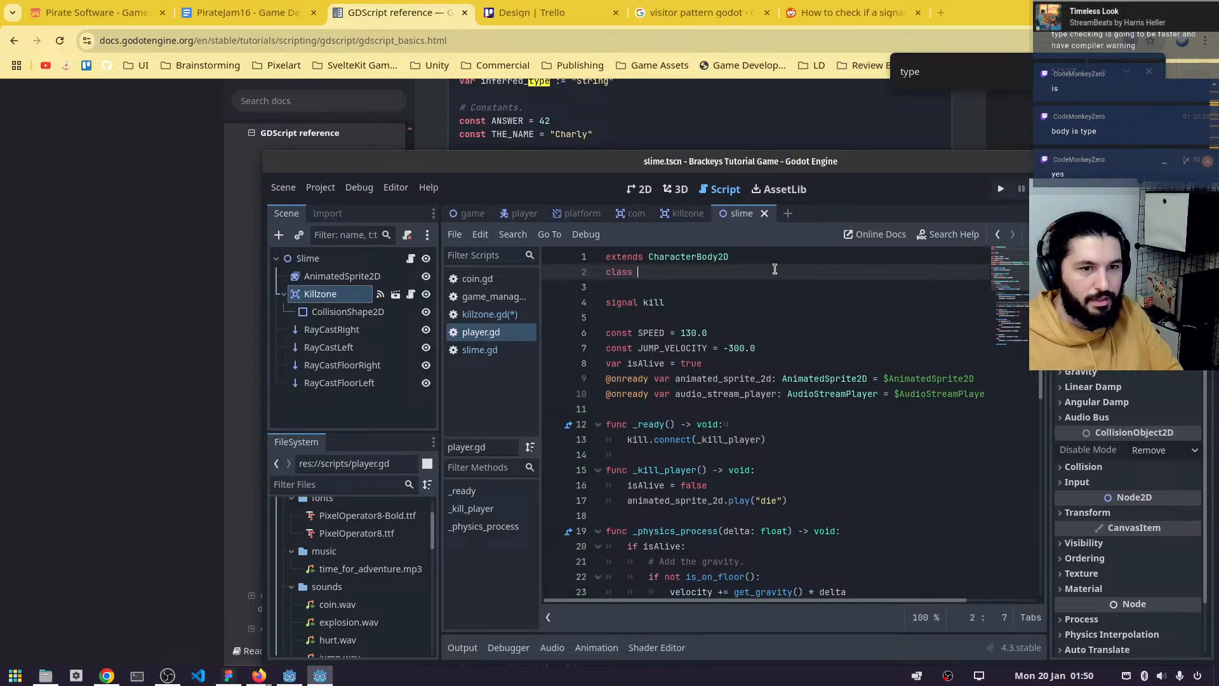
text(Player)
key(Down)
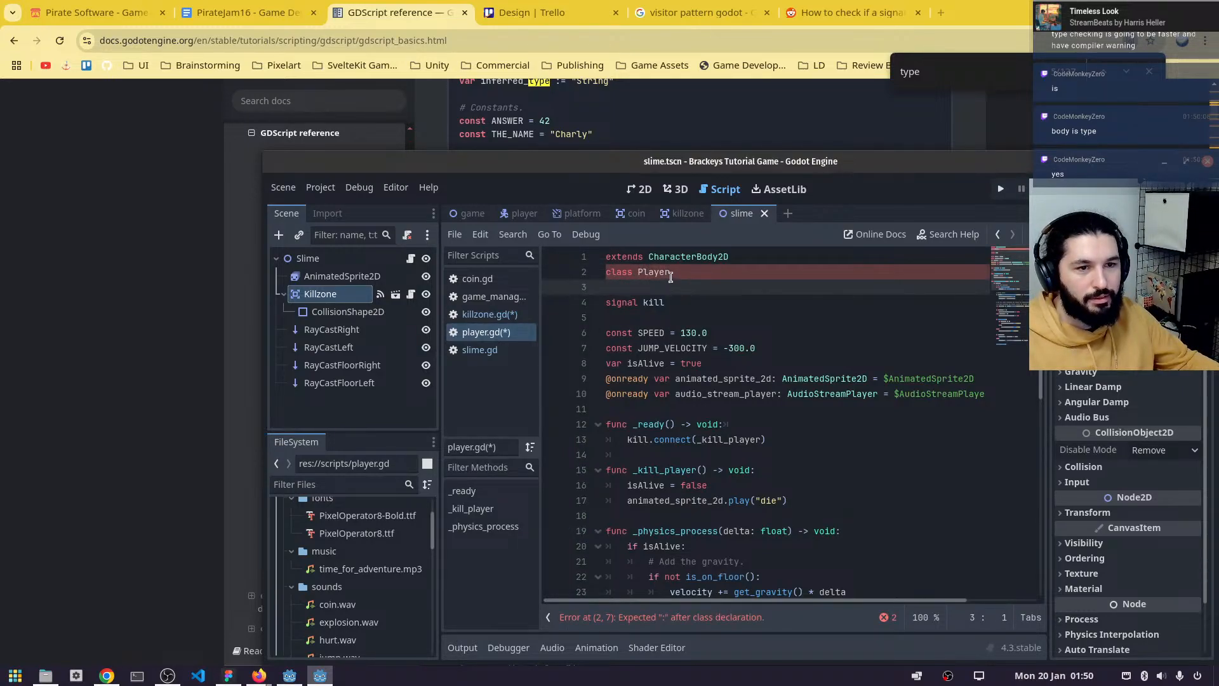
- Change the class declaration on line 2 of player.gd to "class_name Player"
click(671, 273)
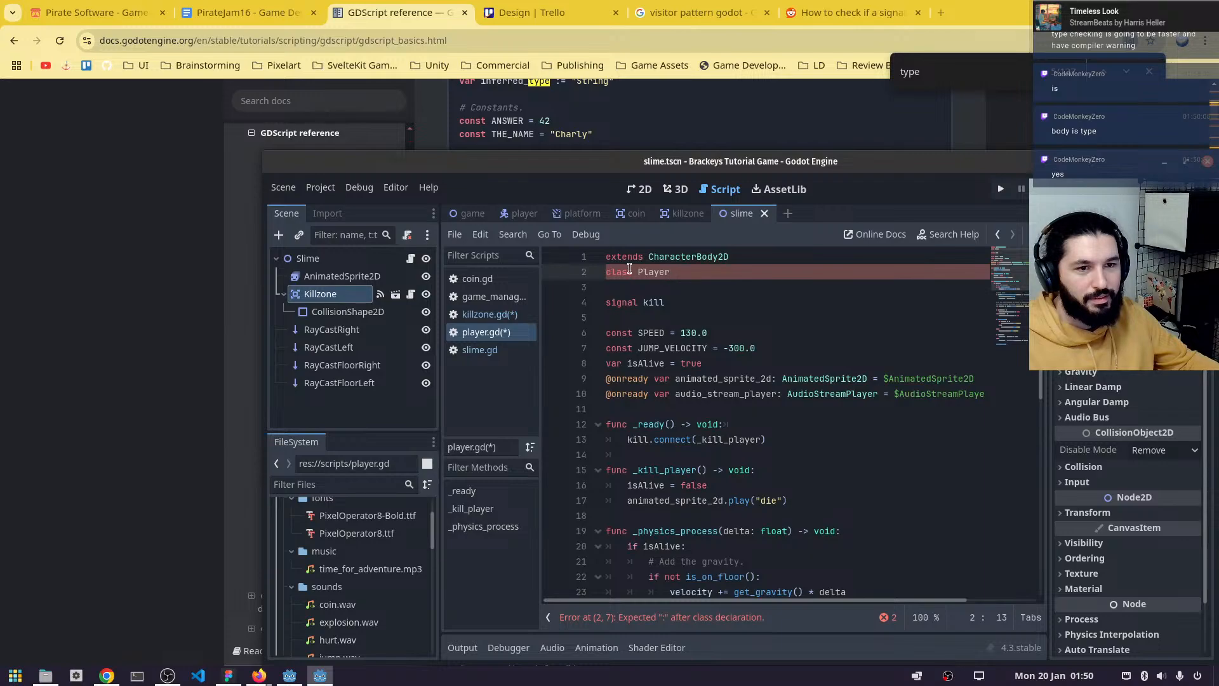
key(Left)
key(Left)
key(Left)
key(Left)
key(Left)
key(Left)
key(Left)
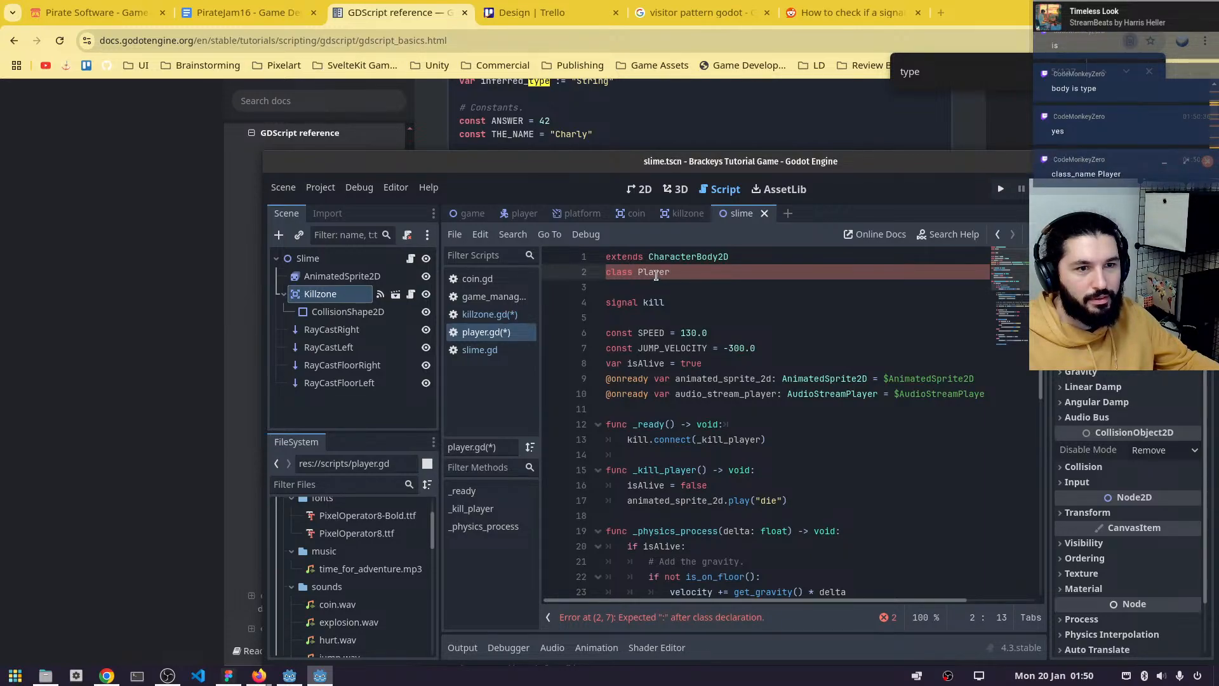
text(_name)
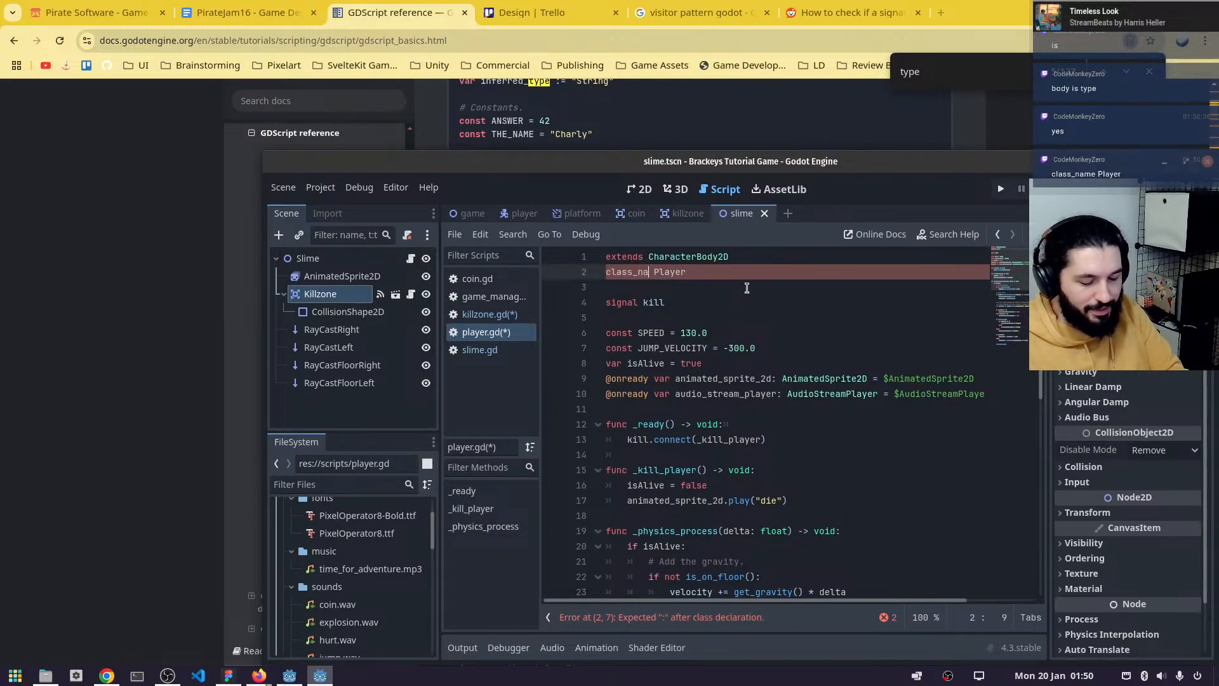
- Save player.gd, then complete the killzone.gd condition as "if body is Player:" with body.kill.emit() indented beneath it
click(747, 288)
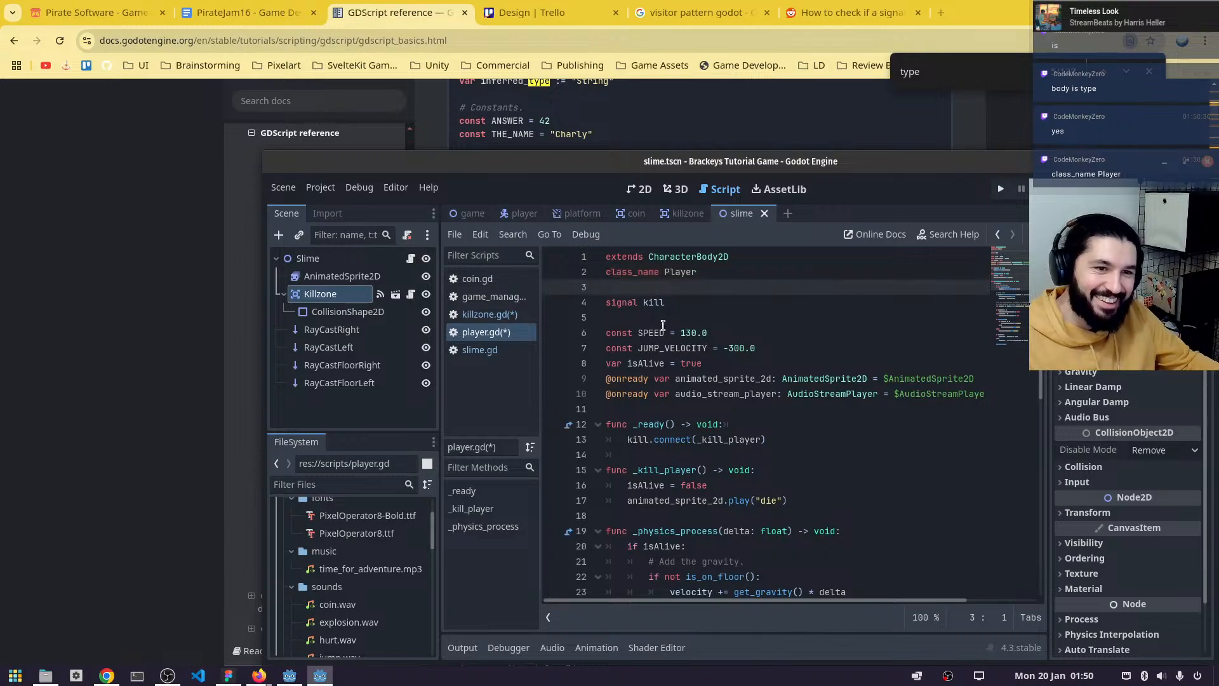
key(ctrl+s)
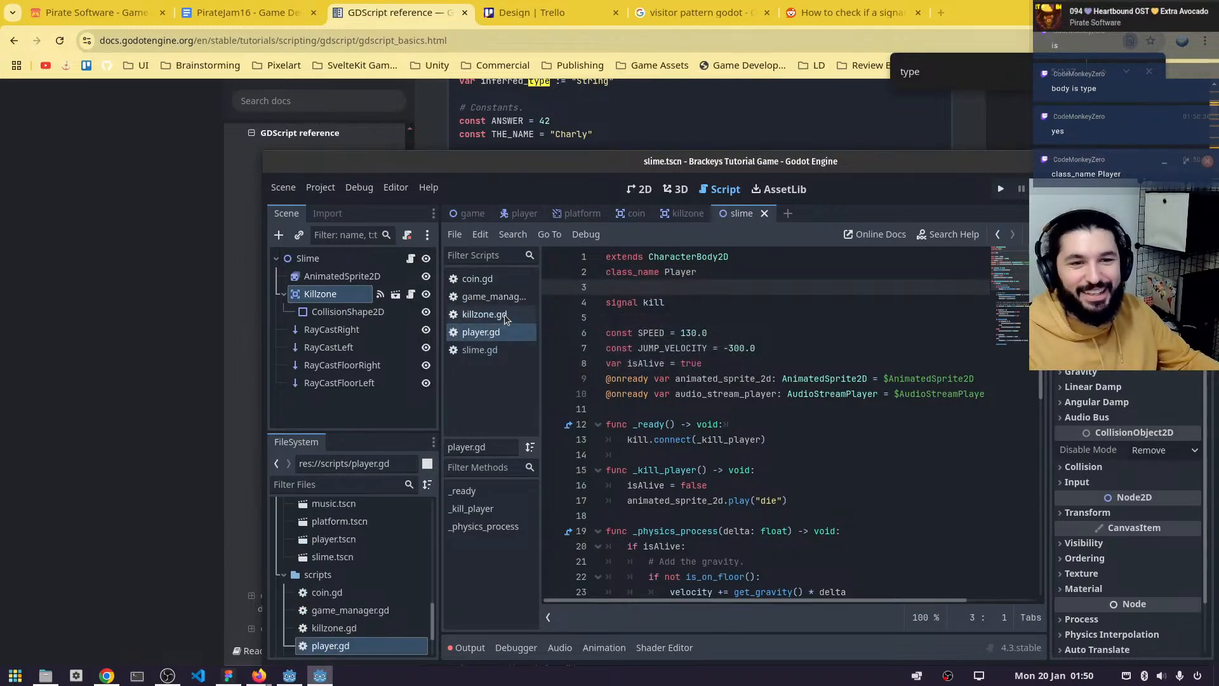
click(489, 315)
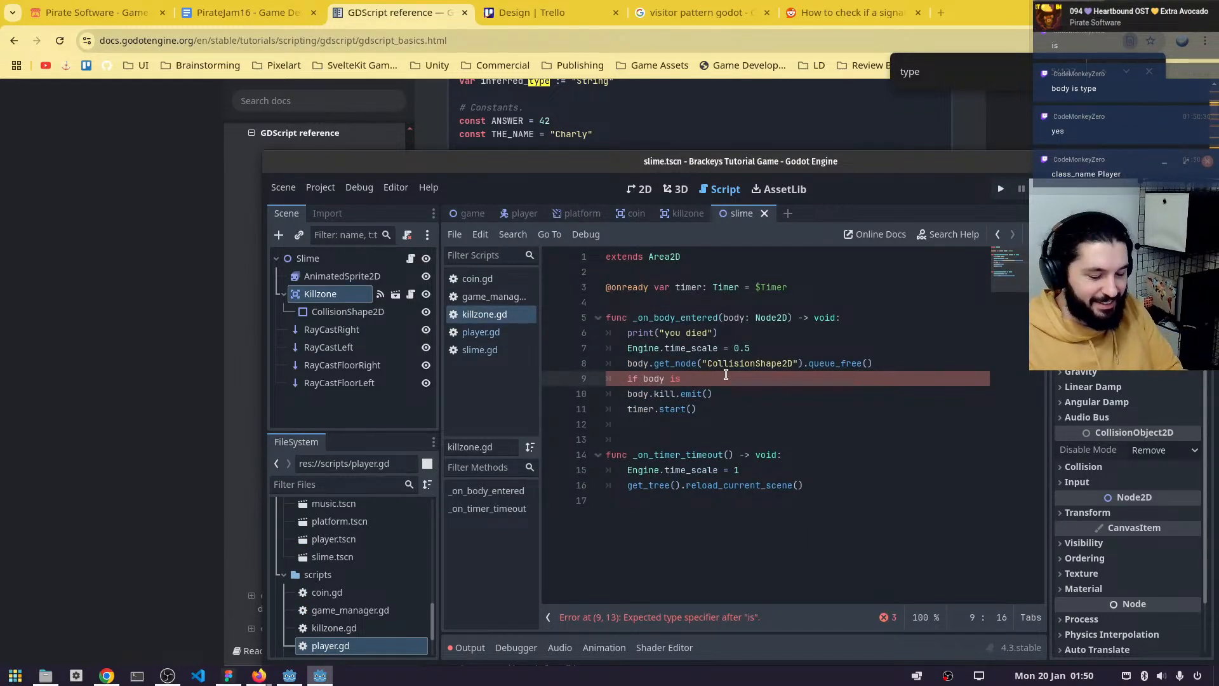
text(Player)
key(Return)
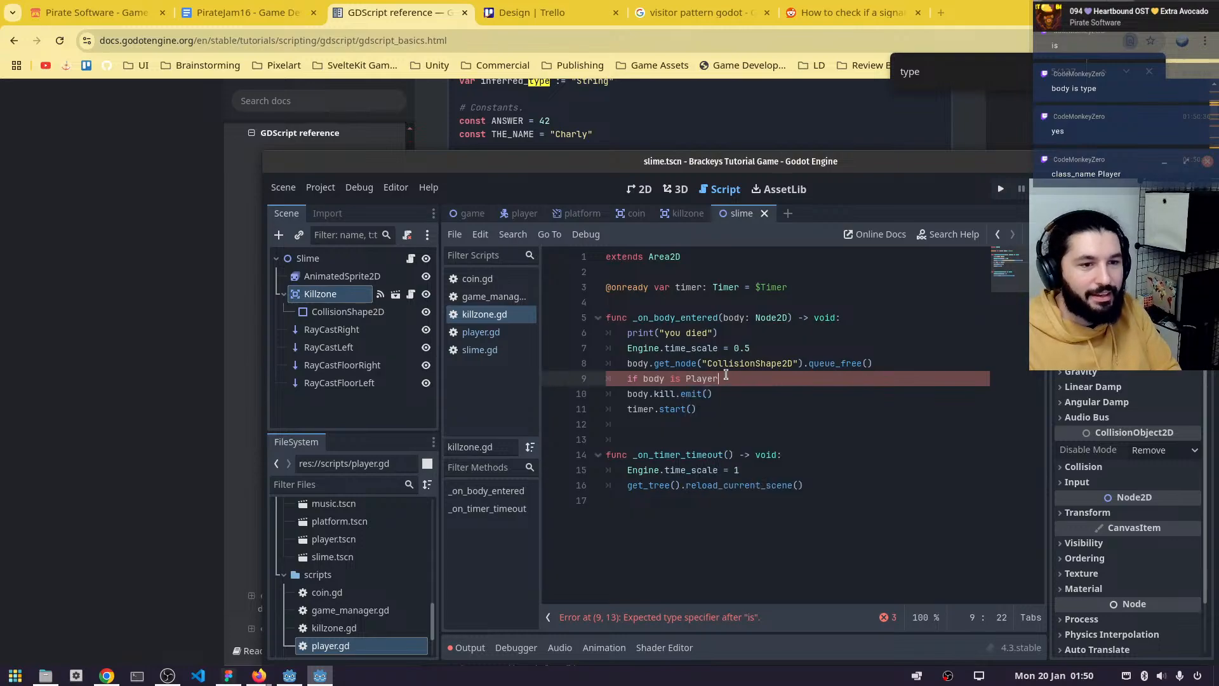
text(:)
key(Down)
key(Home)
key(Tab)
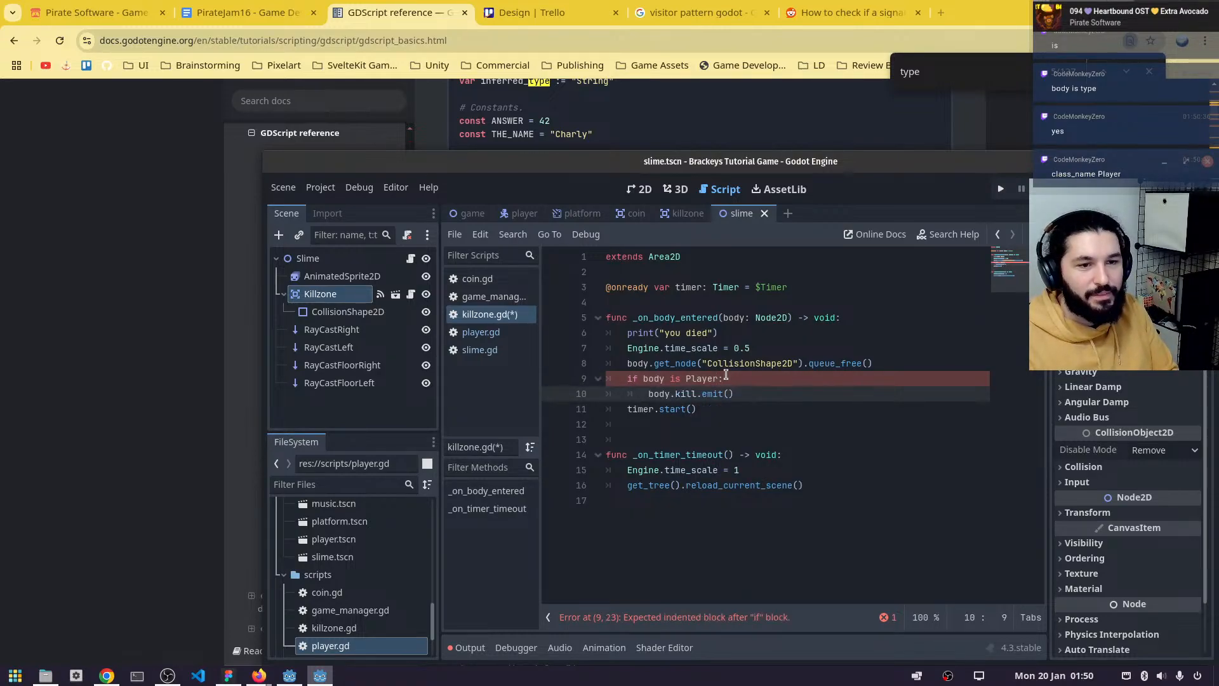
- Try emitting the kill signal on Player instead of body inside the new condition
key(BackSpace)
key(Delete)
key(Delete)
key(Delete)
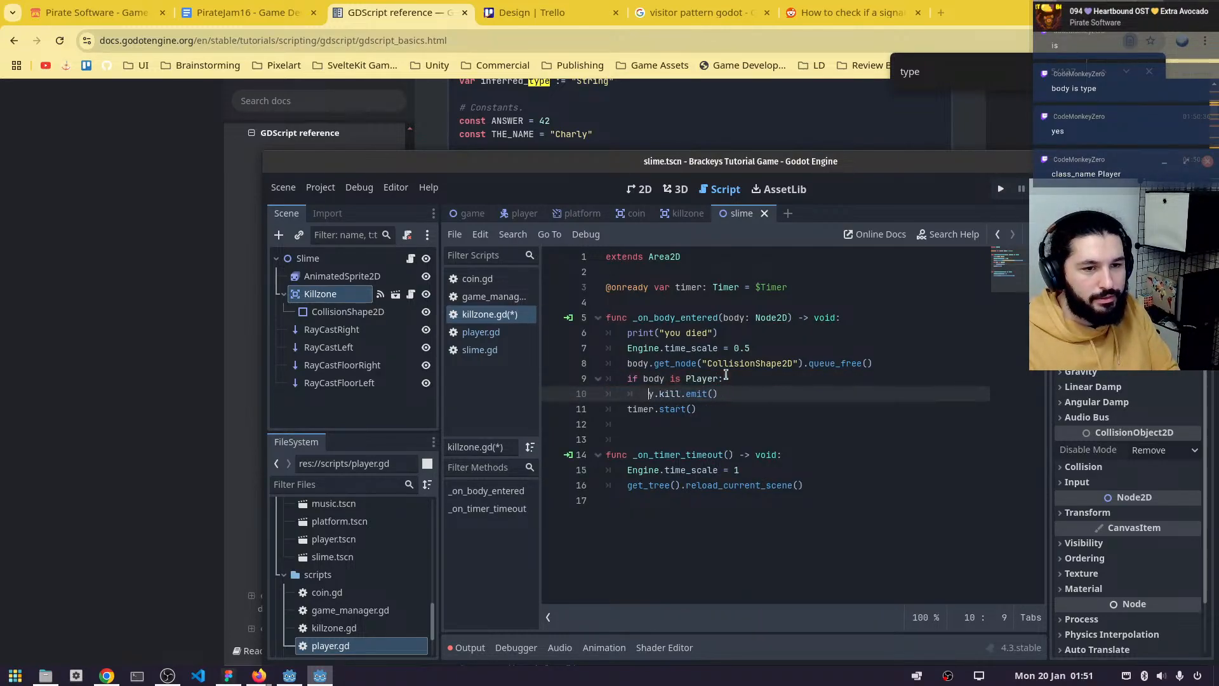
text(Player)
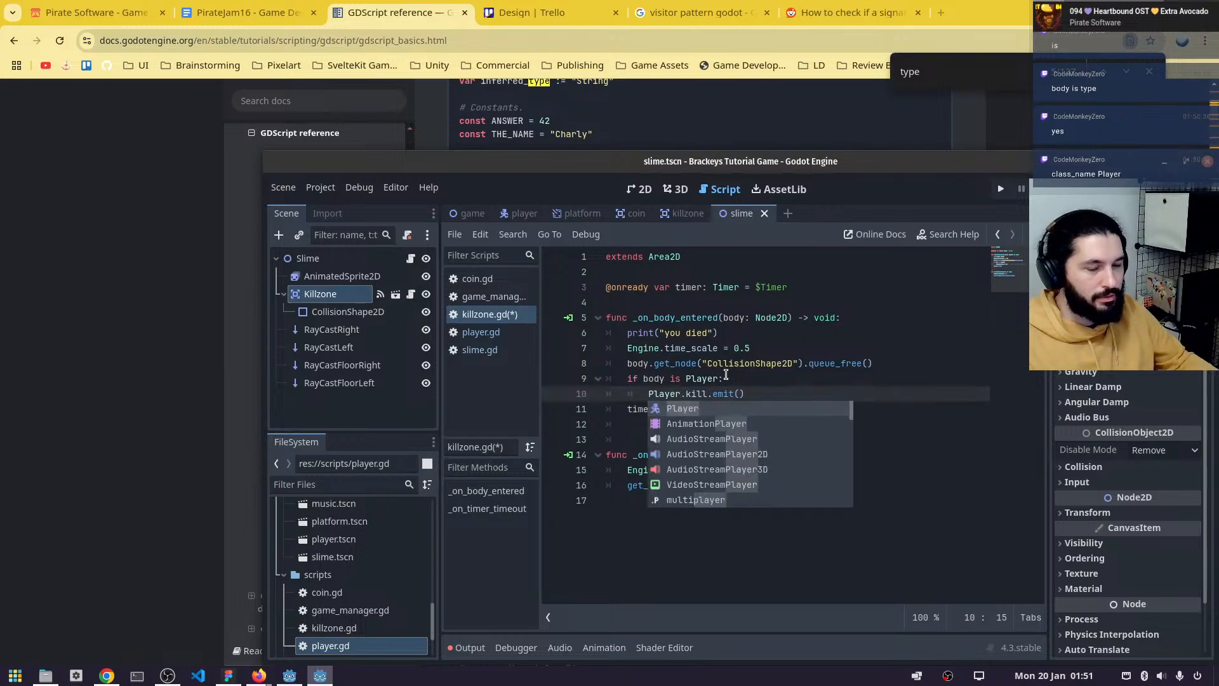
click(804, 318)
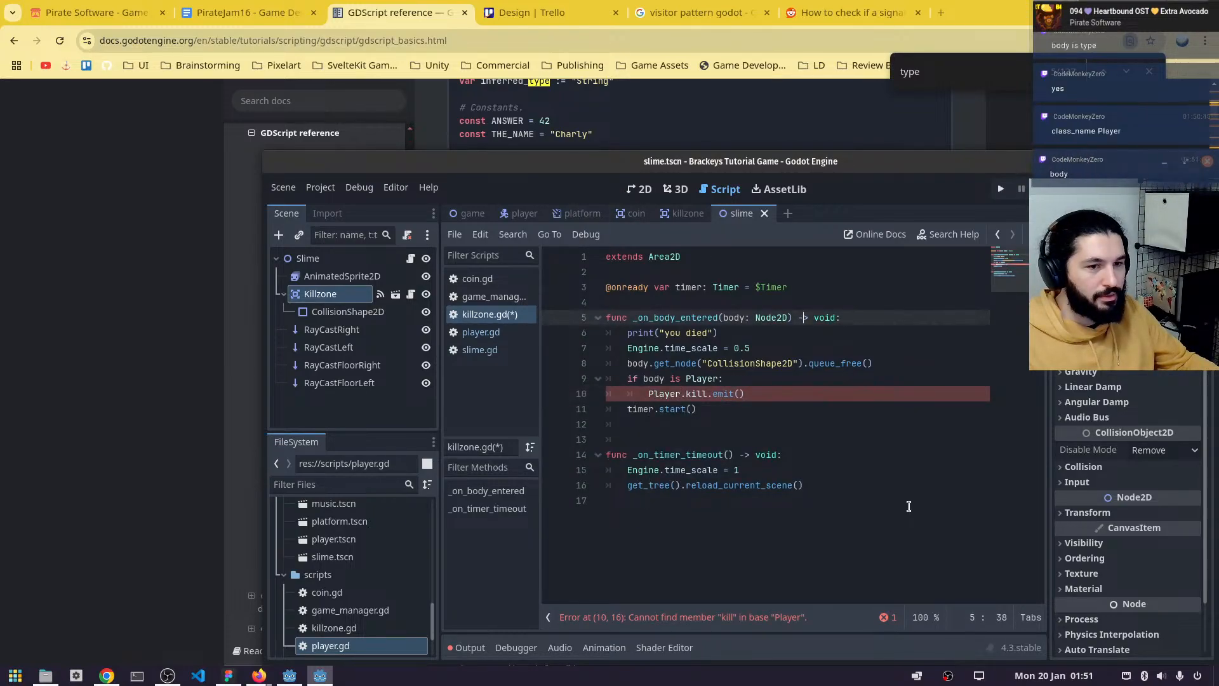
- Undo the replacement of body with Player in the kill.emit() call
key(ctrl+z)
key(ctrl+z)
key(ctrl+z)
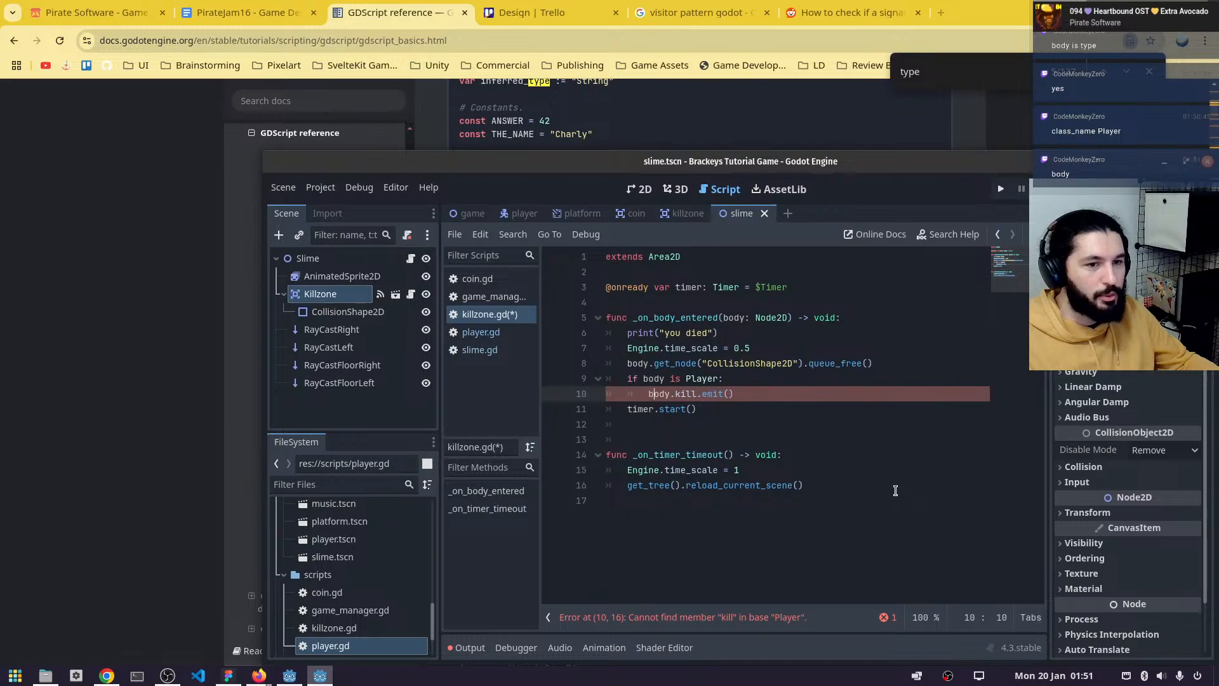
click(842, 430)
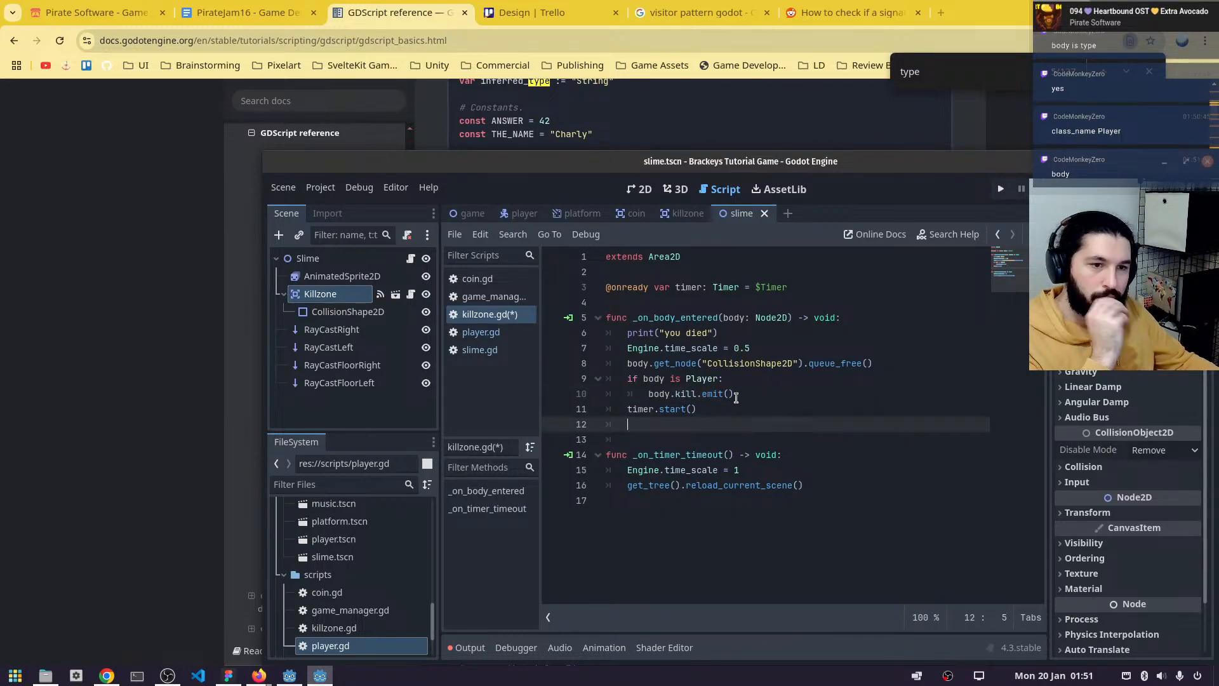
- Select the body.kill.emit() call on line 10 and maximize the Godot editor window
drag(749, 393, 647, 393)
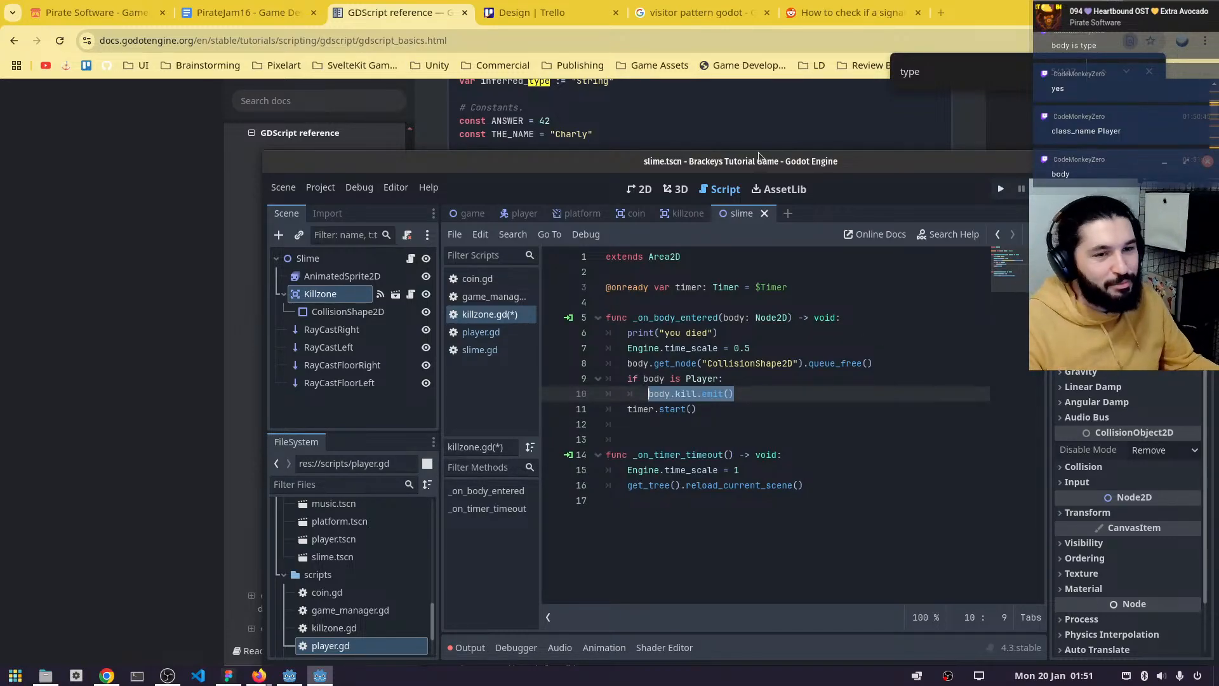
double_click(859, 161)
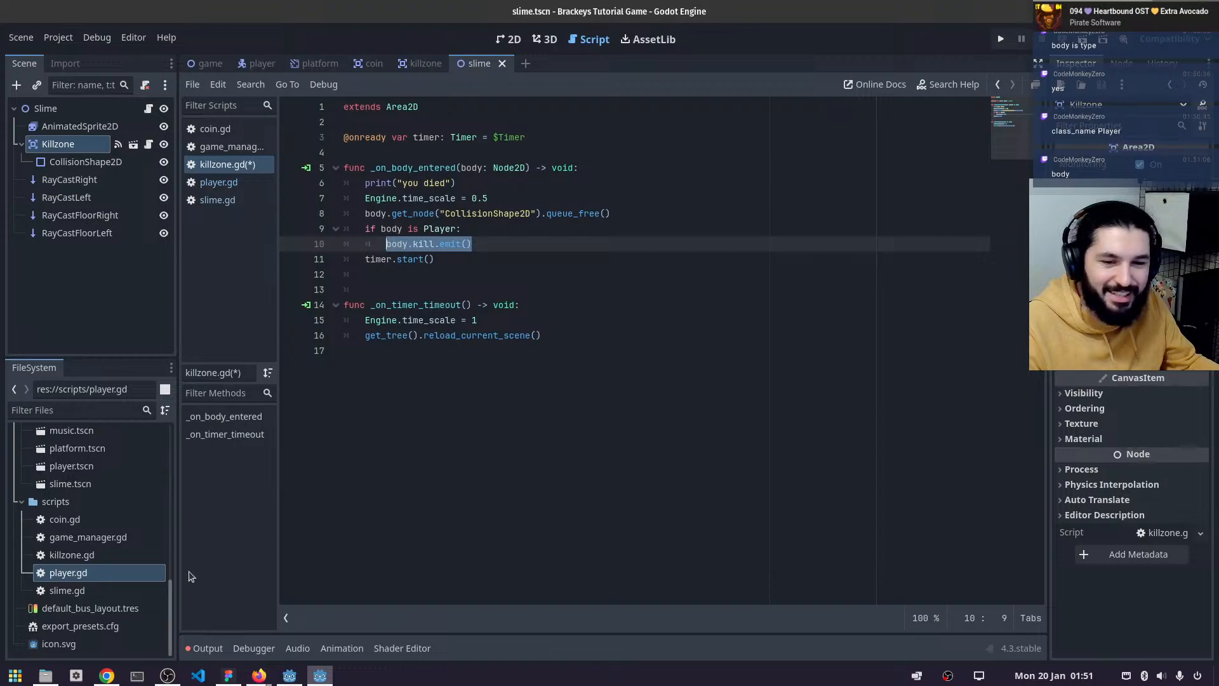
- Look through the gmtk2024 and turn-based-battler folders inside Desktop/Godot Projects in the file manager, and close it
click(45, 675)
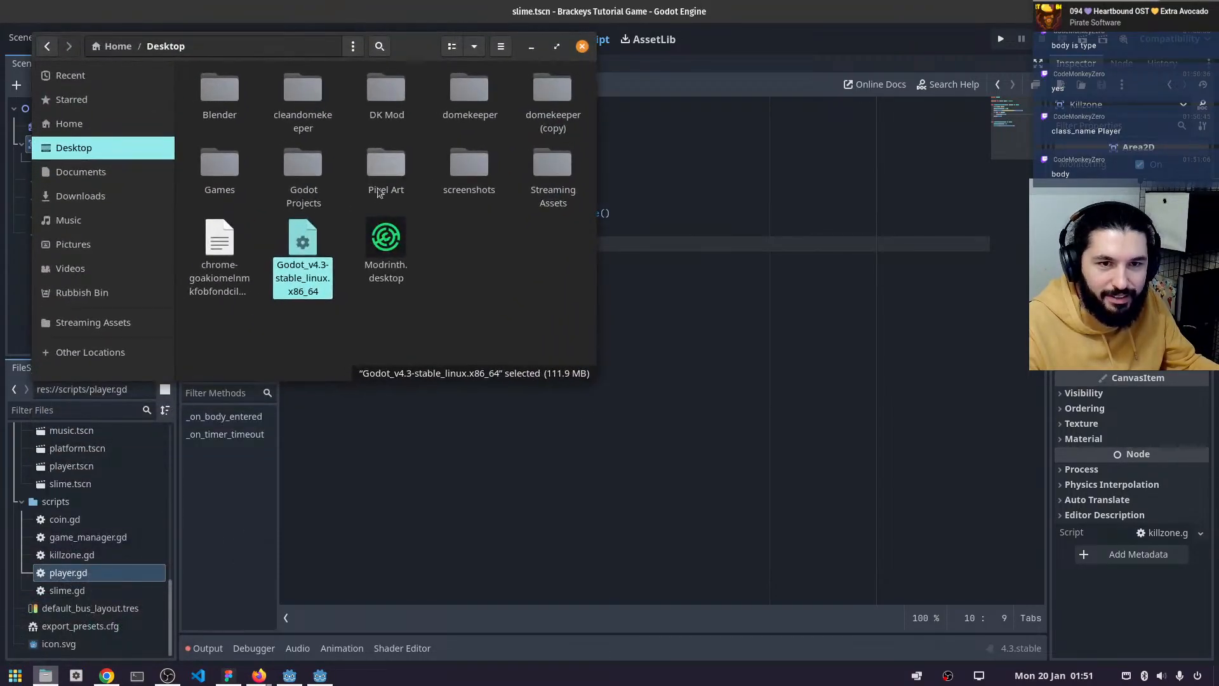
double_click(303, 170)
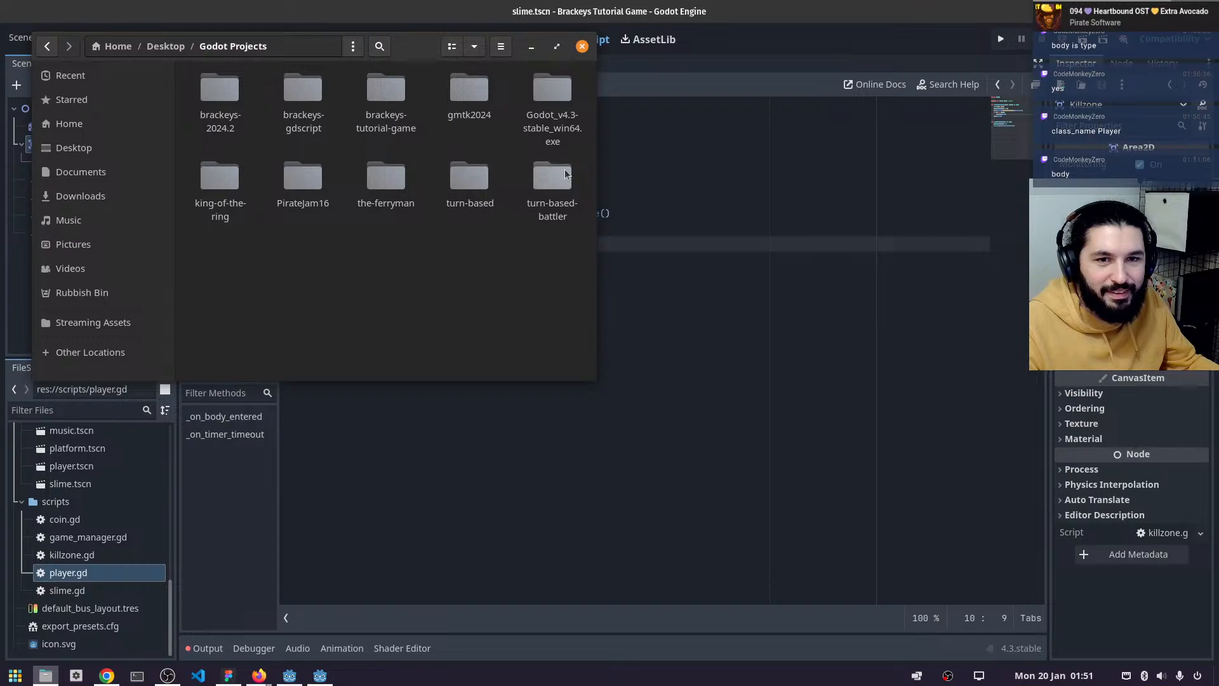
click(551, 228)
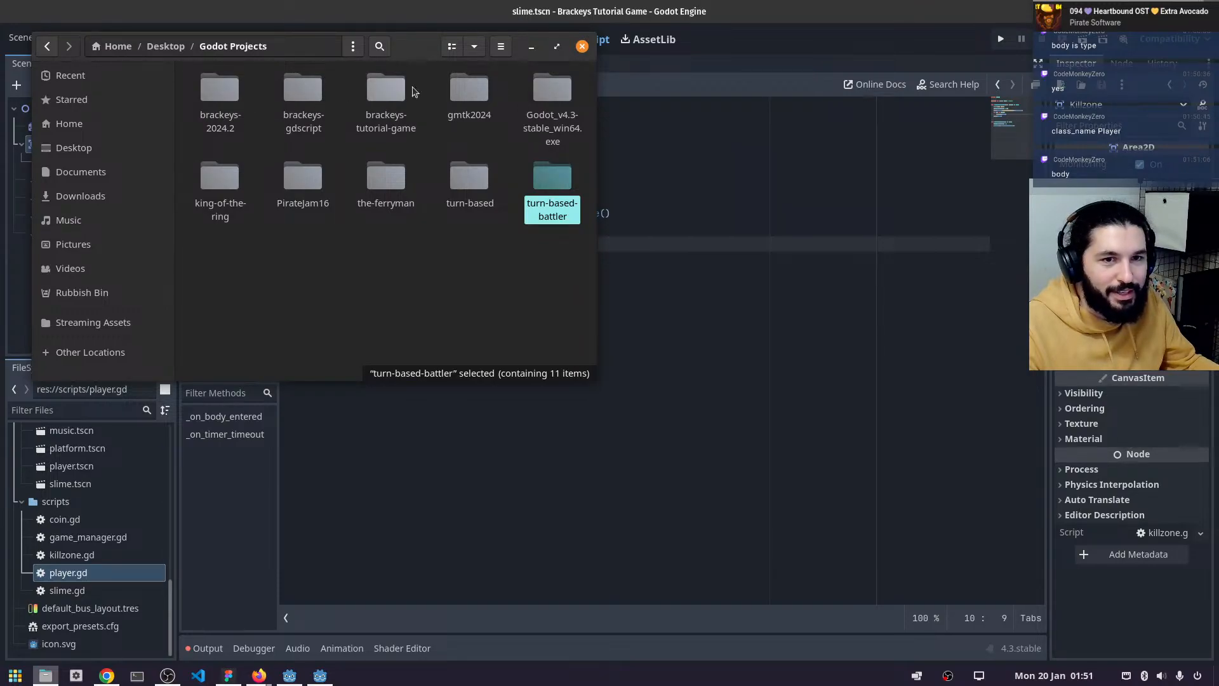
double_click(470, 92)
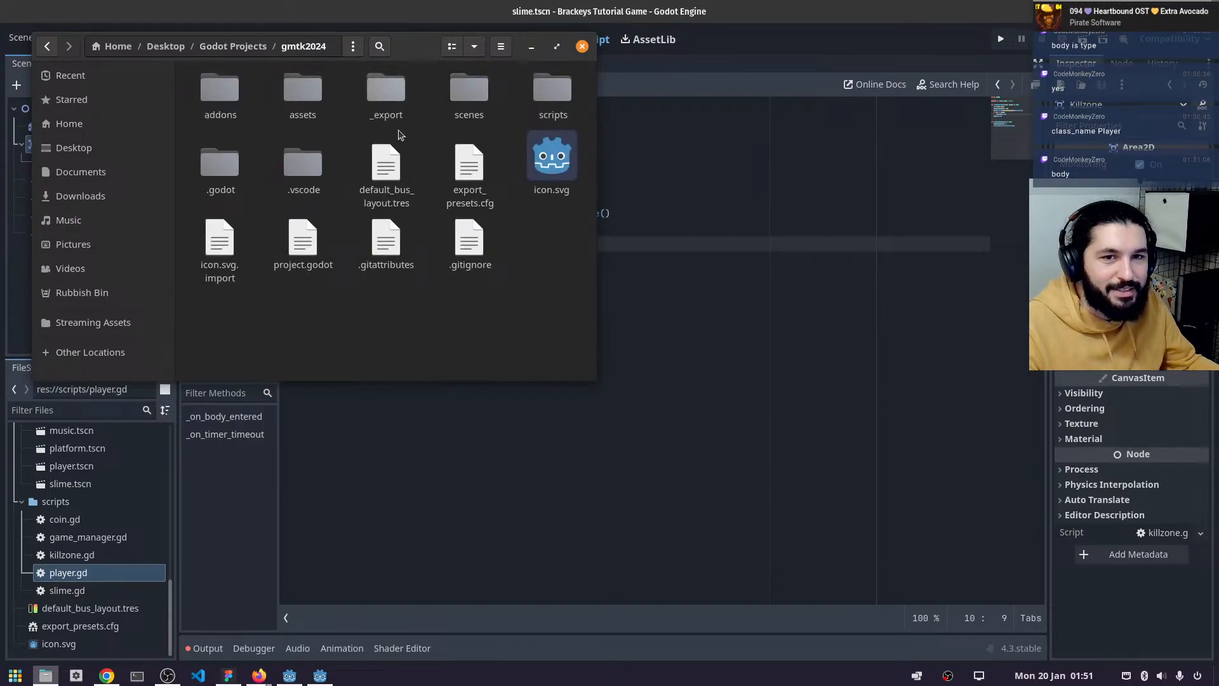
click(233, 47)
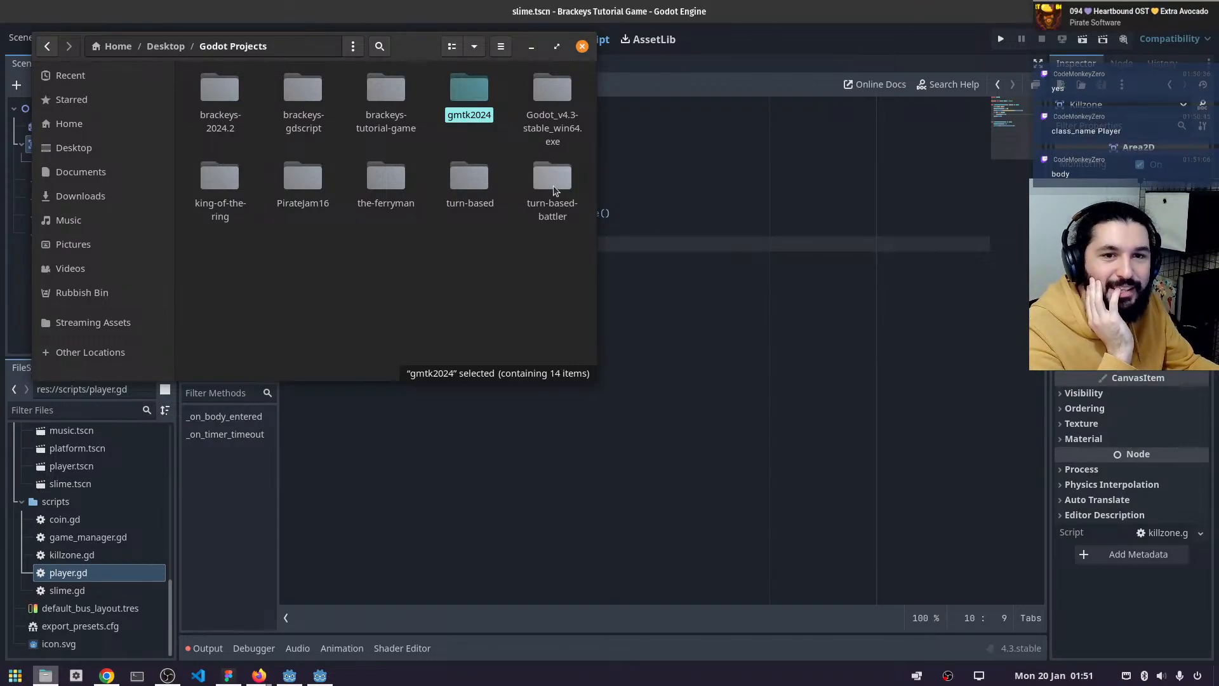
double_click(552, 202)
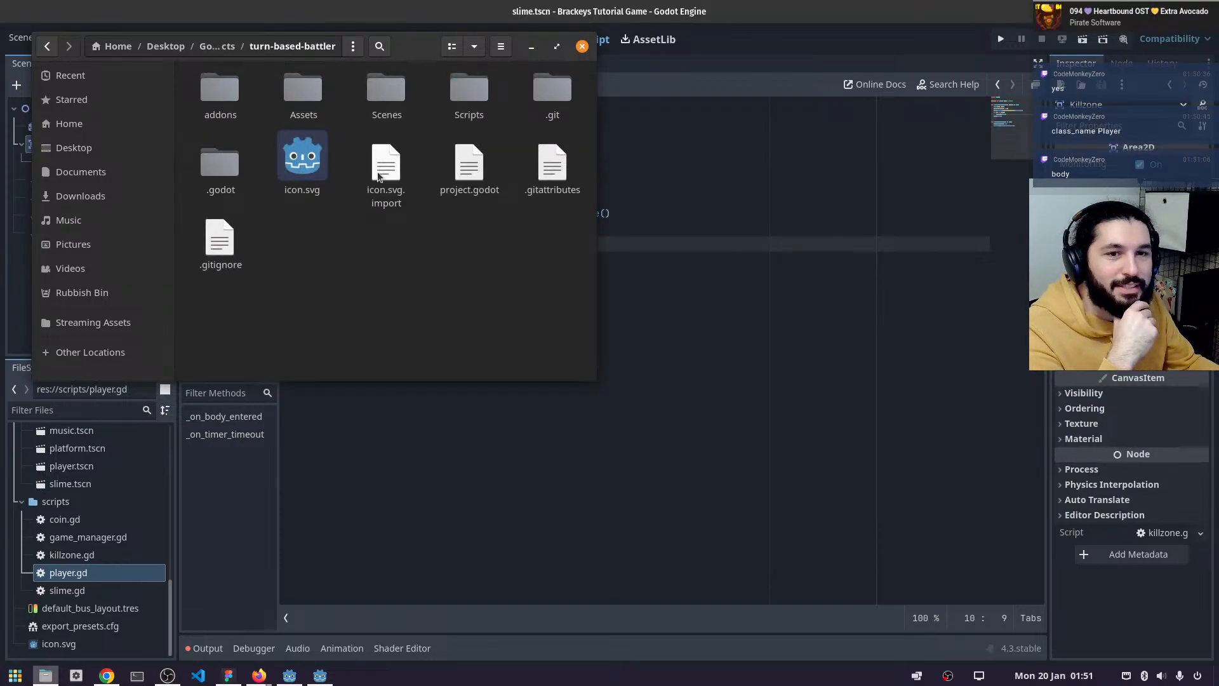
click(583, 45)
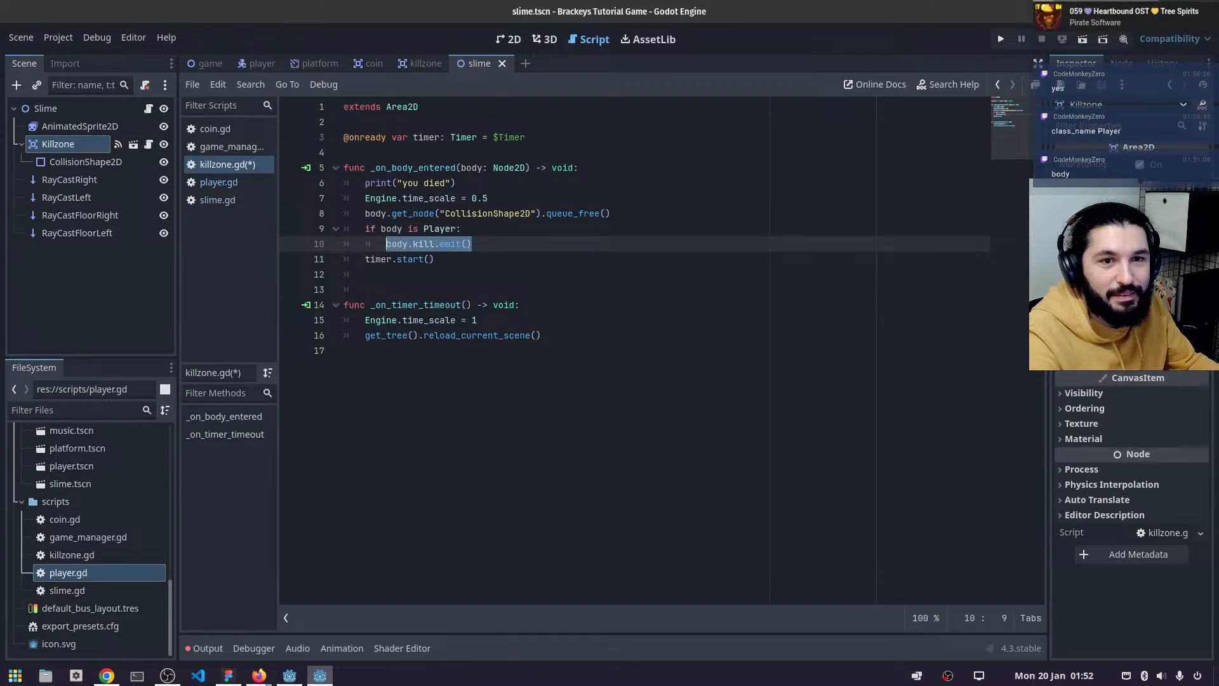
- Clear the code selection and save killzone.gd with the player check
click(425, 243)
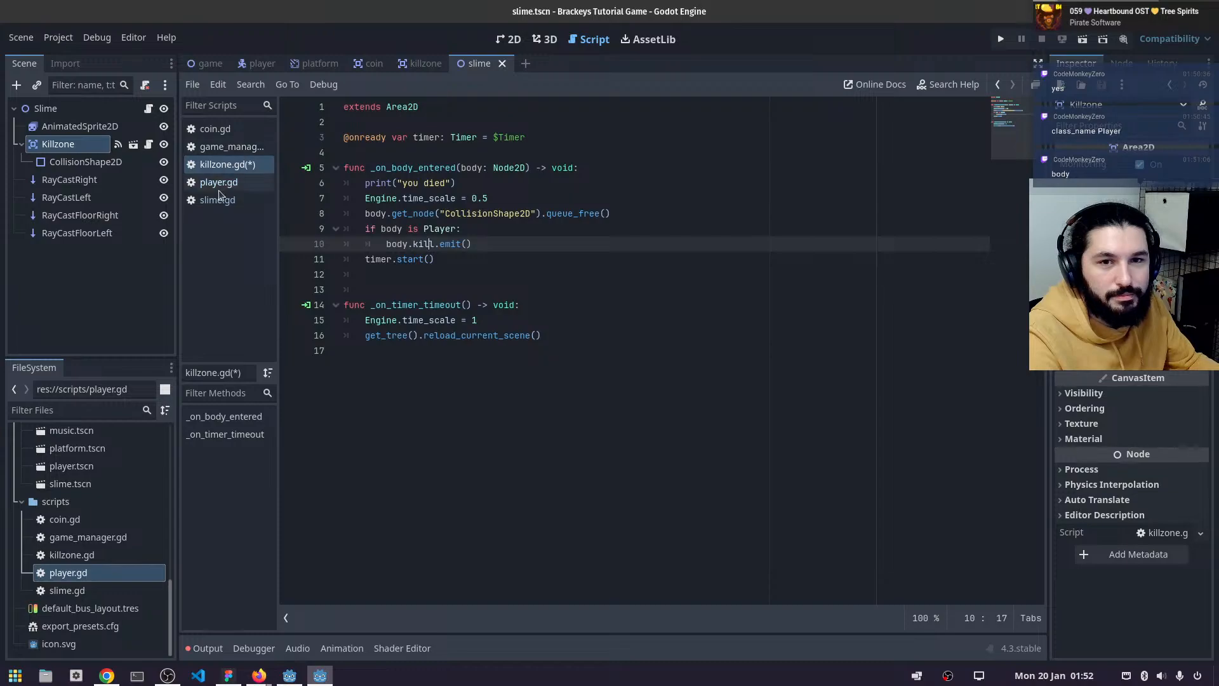
click(610, 136)
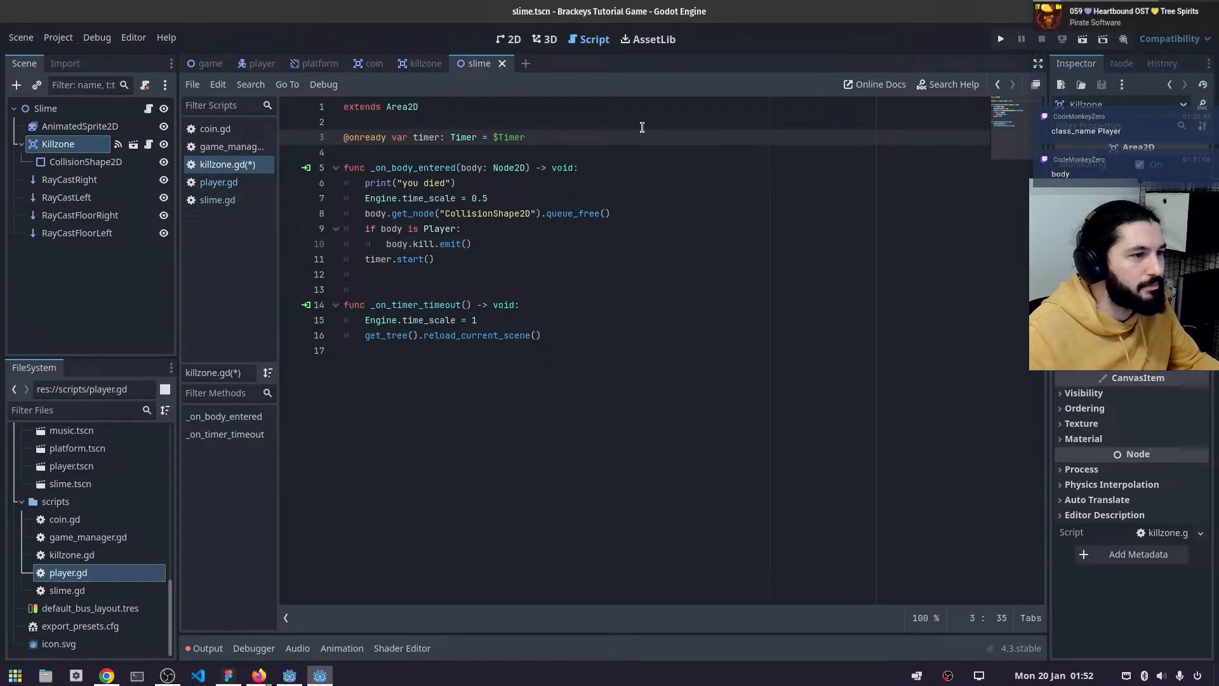
key(ctrl+s)
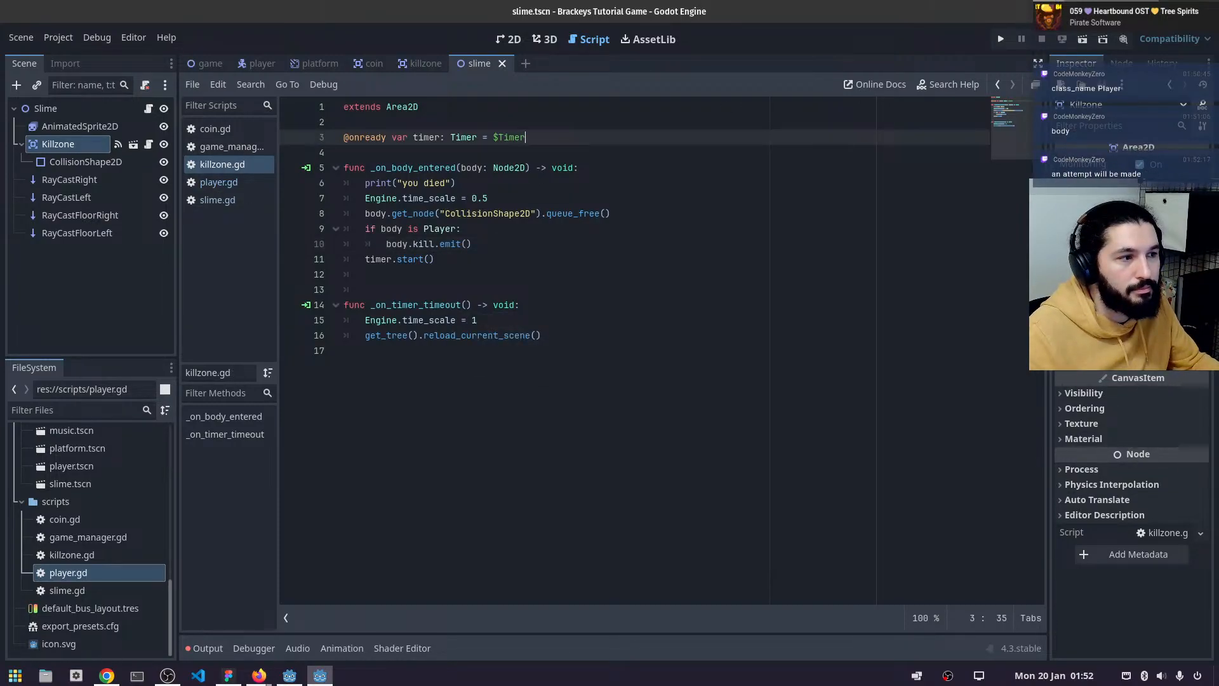
- Switch to Figma and bring up the PirateJam16 design file
key(alt+Tab)
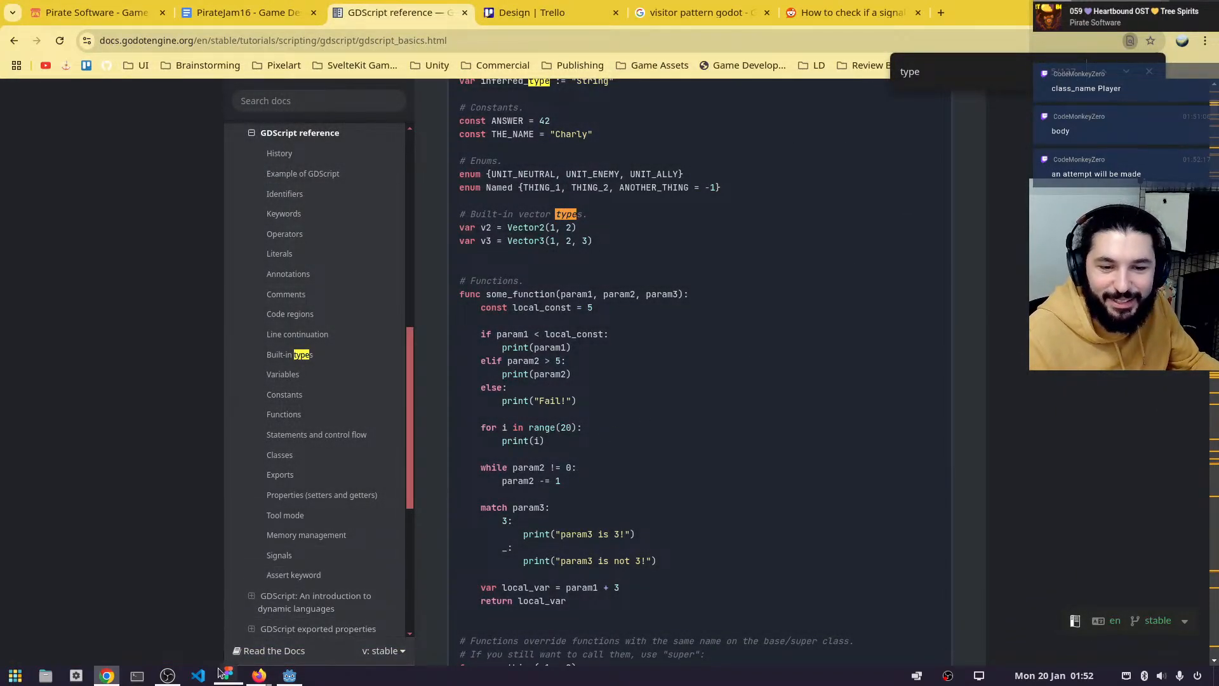
mouse_move(228, 672)
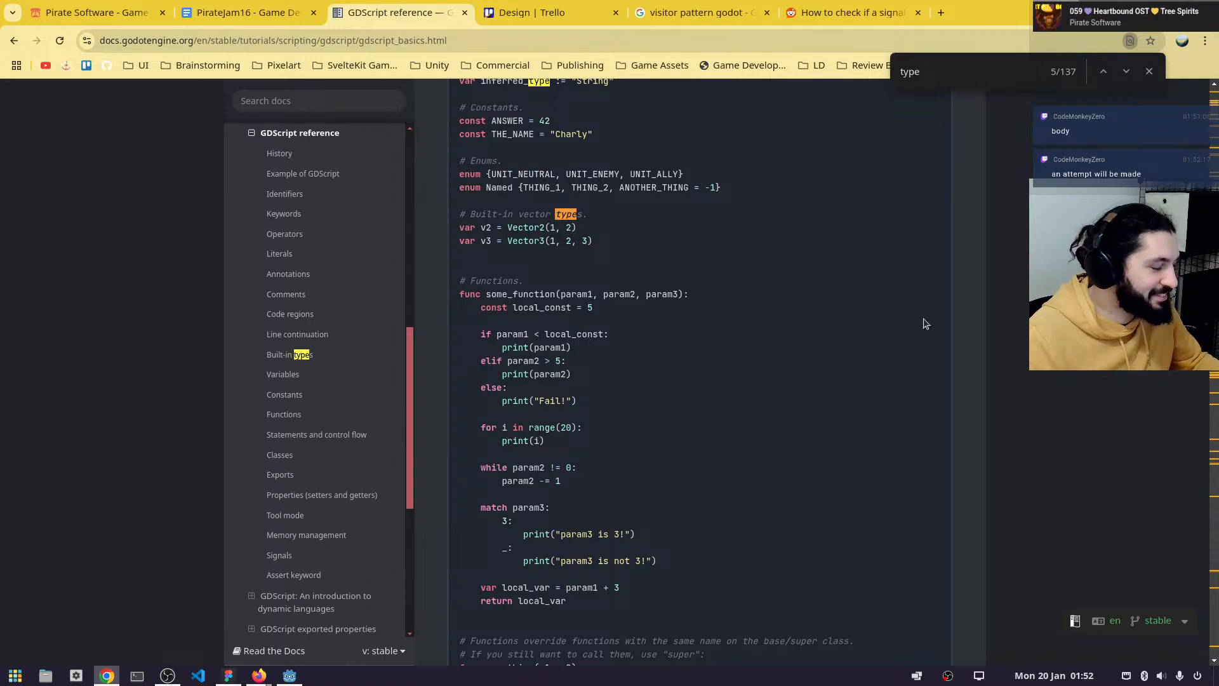
mouse_move(269, 680)
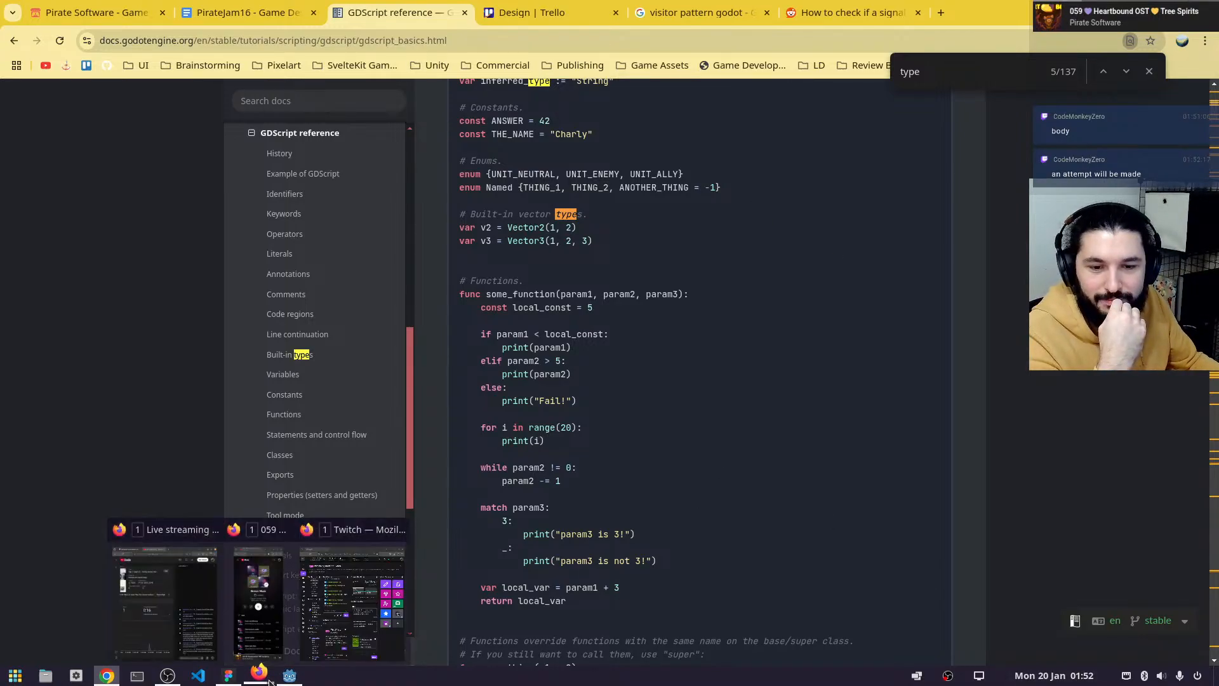
click(228, 675)
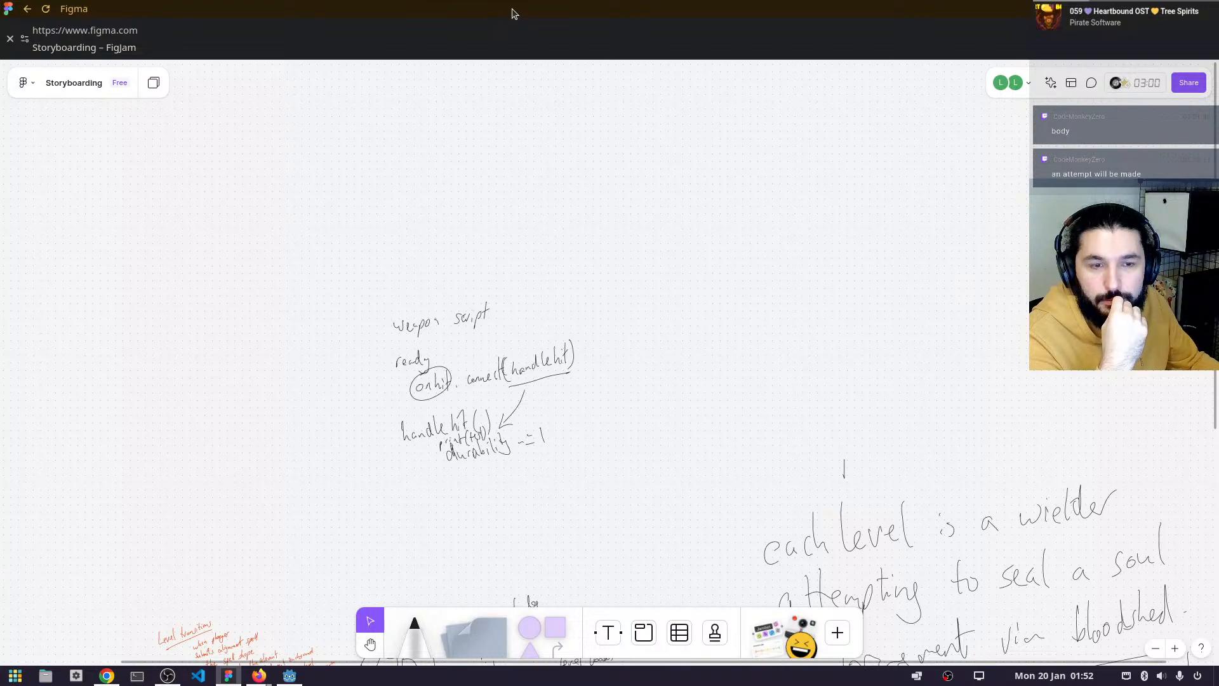
key(alt+Tab)
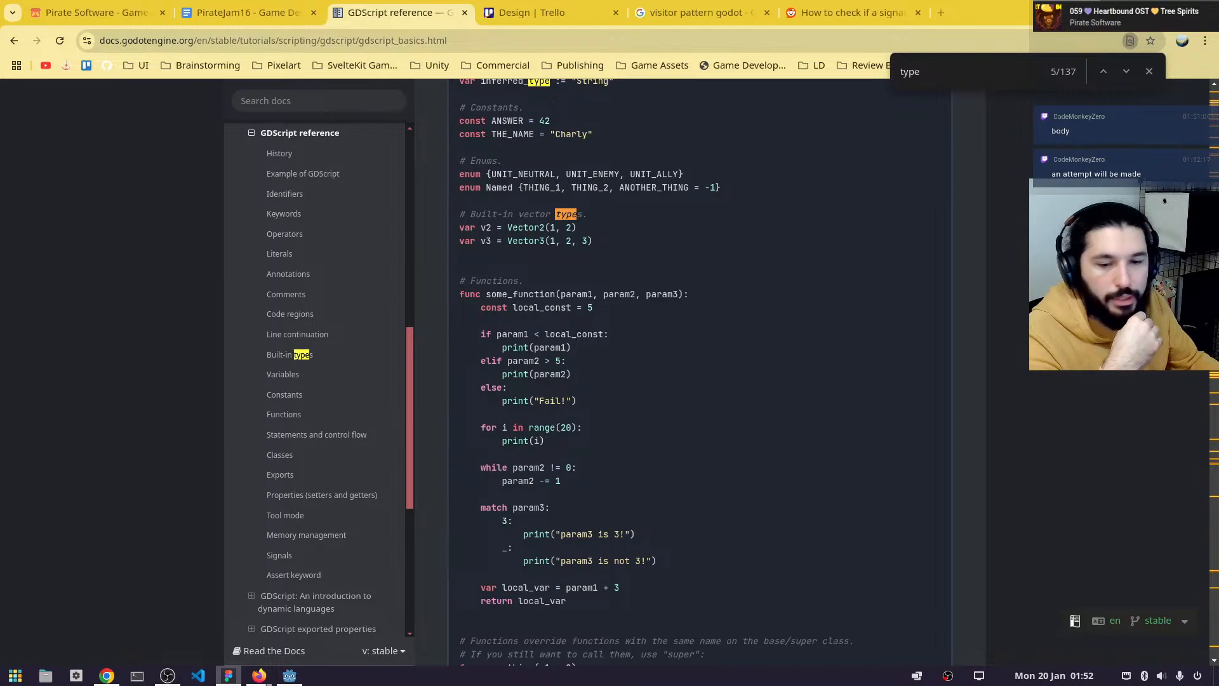
right_click(228, 675)
click(239, 578)
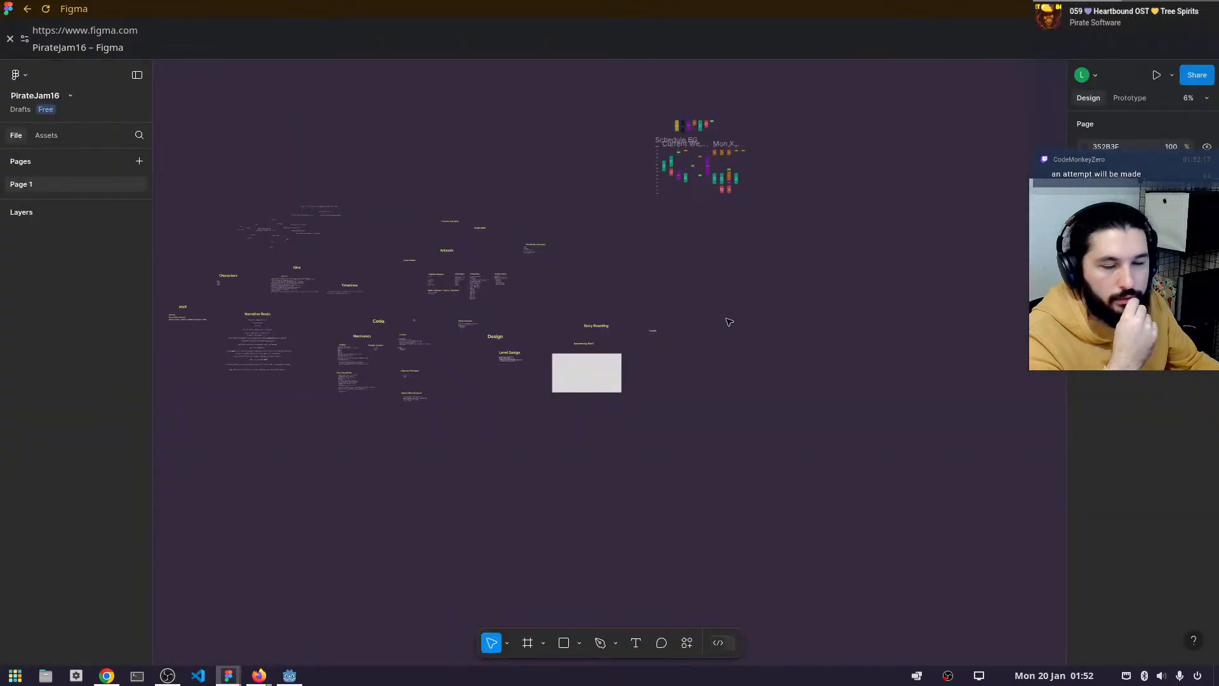
- Examine the Mechanics notes on abilities, counters, controls and mini-games in the PirateJam16 file
scroll(437, 307, up, 5)
drag(629, 348, 856, 338)
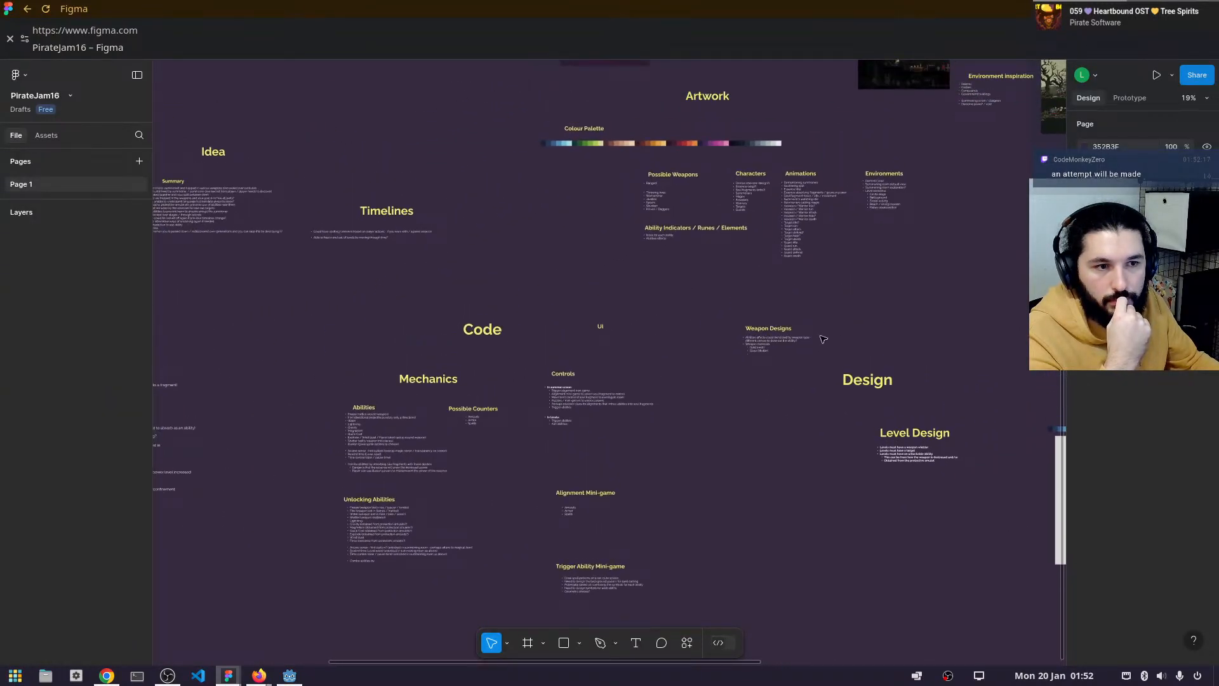
scroll(801, 326, up, 2)
drag(627, 469, 955, 338)
drag(671, 439, 762, 340)
scroll(616, 406, up, 2)
drag(618, 409, 643, 463)
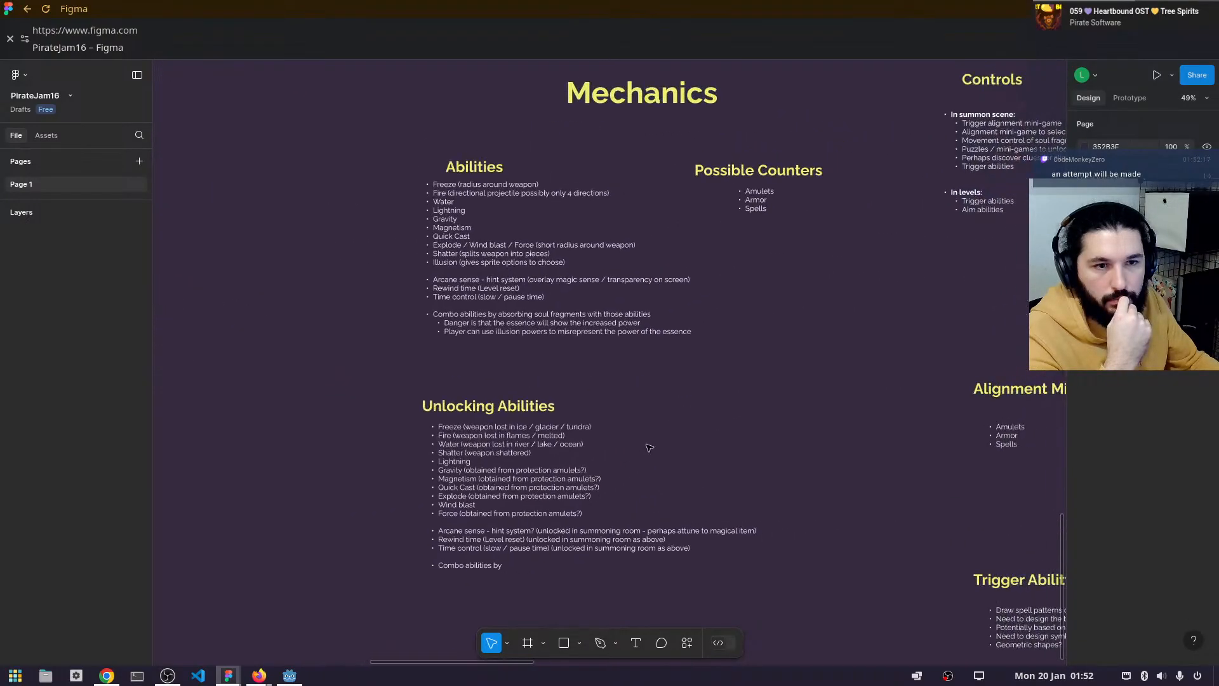
scroll(649, 447, down, 1)
drag(730, 458, 644, 393)
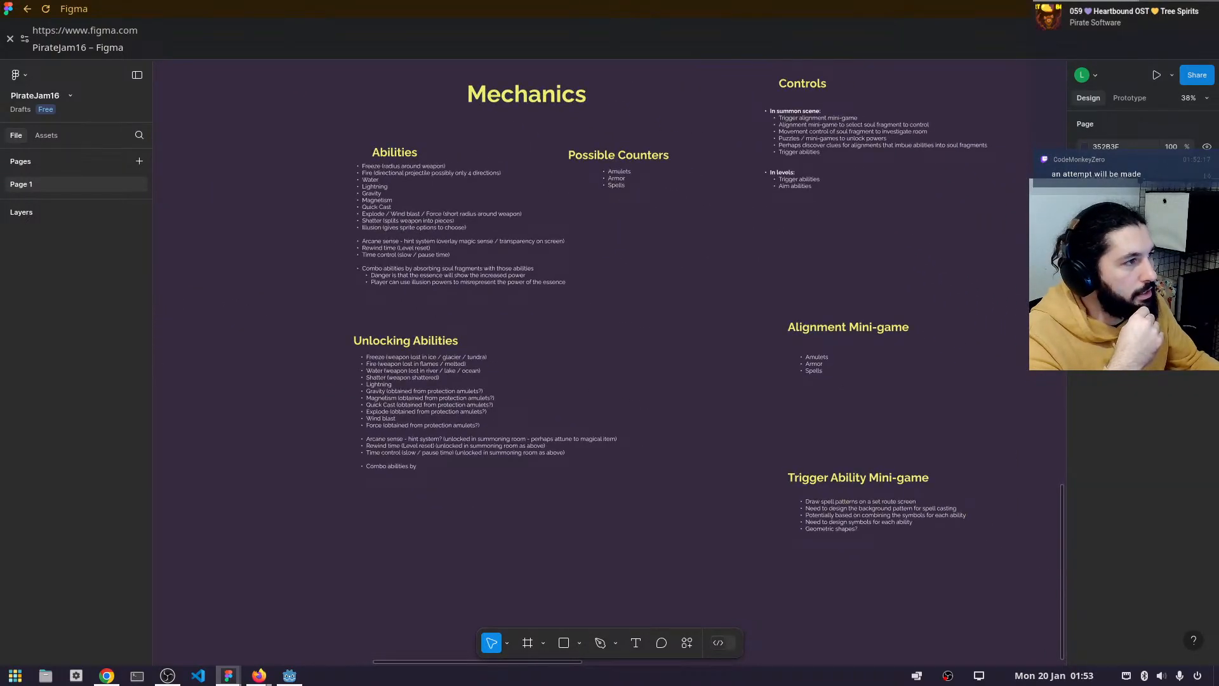
- Bring the Storyboarding FigJam window over the design file and examine its level notes and the first-level ritual sketch
mouse_move(1218, 205)
mouse_down()
mouse_move(694, 143)
mouse_move(716, 134)
mouse_move(748, 156)
mouse_up()
scroll(776, 517, down, 5)
mouse_move(806, 400)
mouse_down()
mouse_move(757, 360)
mouse_move(734, 370)
mouse_up()
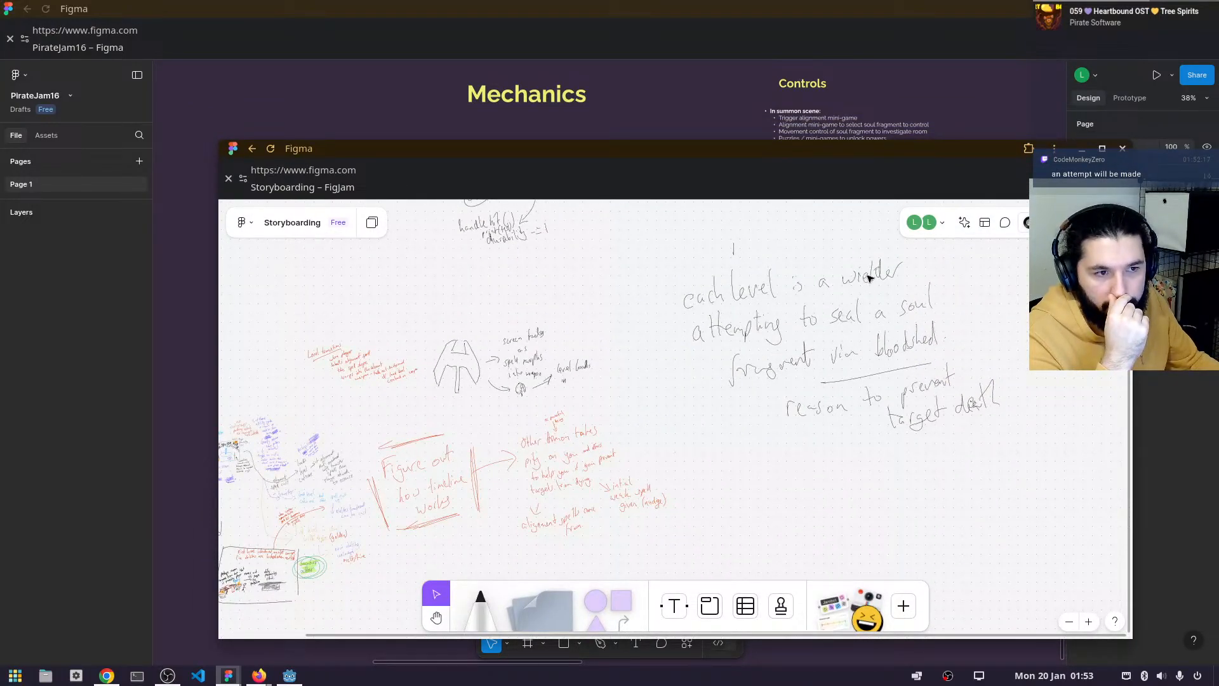
scroll(870, 278, up, 2)
scroll(870, 280, down, 4)
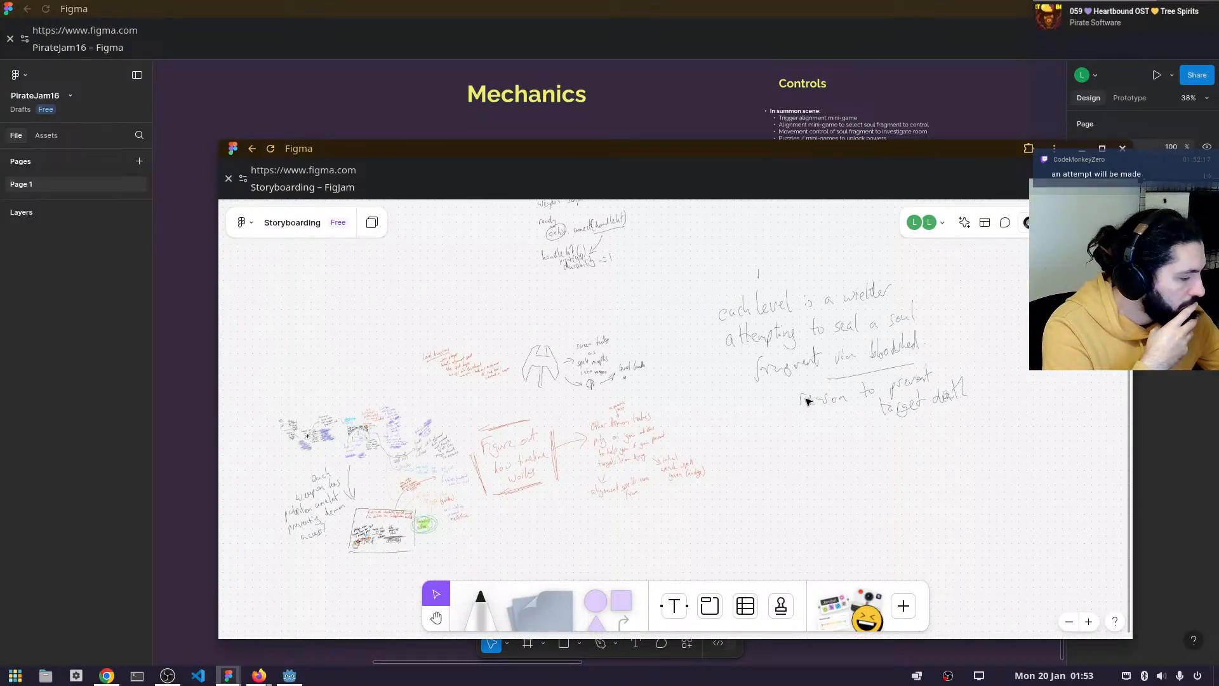
drag(687, 437, 856, 360)
scroll(628, 437, up, 3)
drag(667, 429, 890, 396)
scroll(826, 420, up, 2)
scroll(826, 420, down, 1)
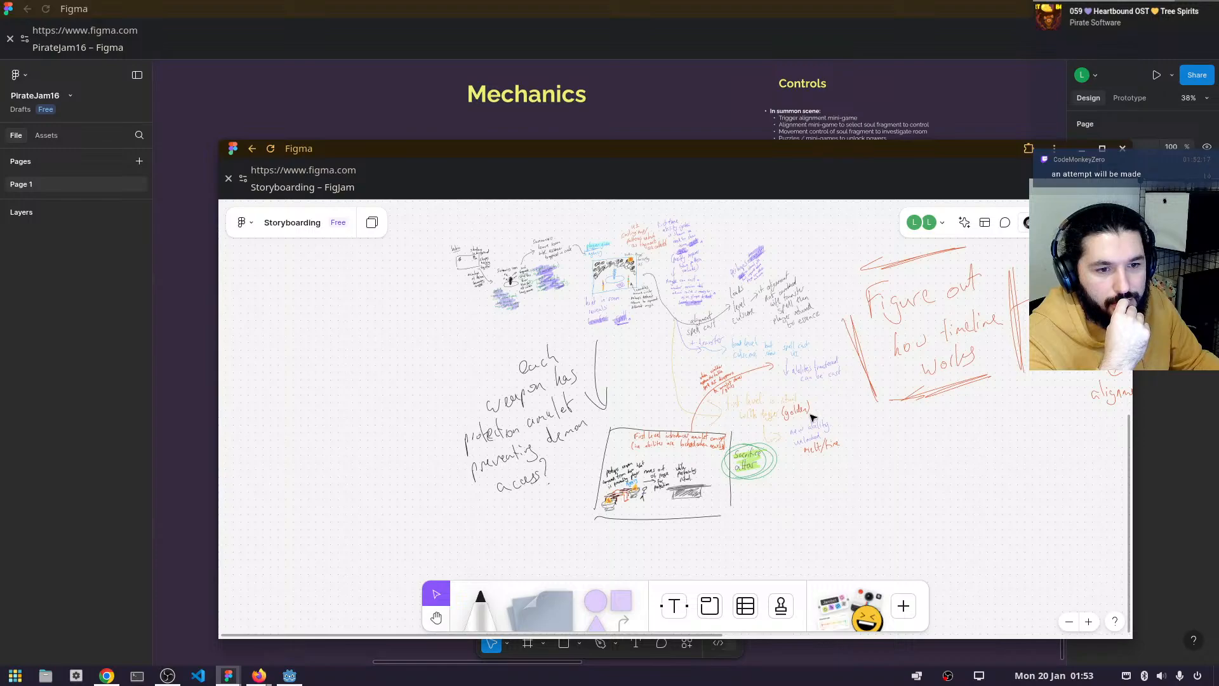
scroll(641, 530, up, 4)
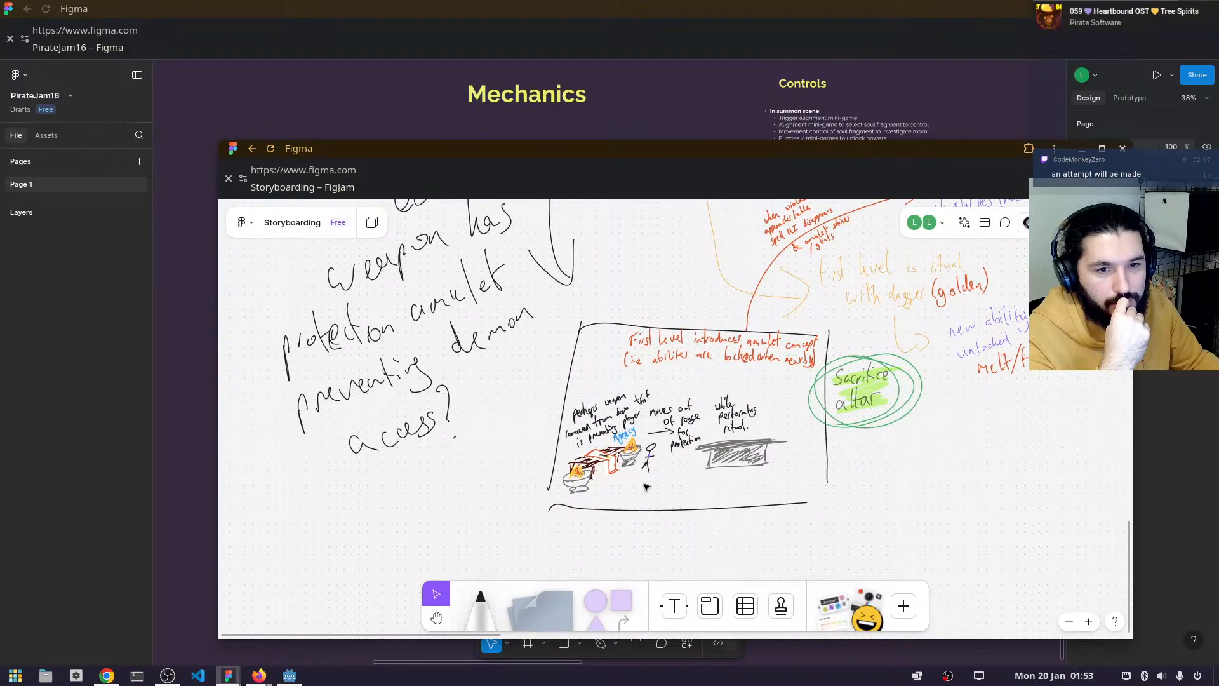
- Examine the first-level ritual sketch and the notes around the sacrifice altar, and close the Storyboarding window
scroll(645, 486, up, 5)
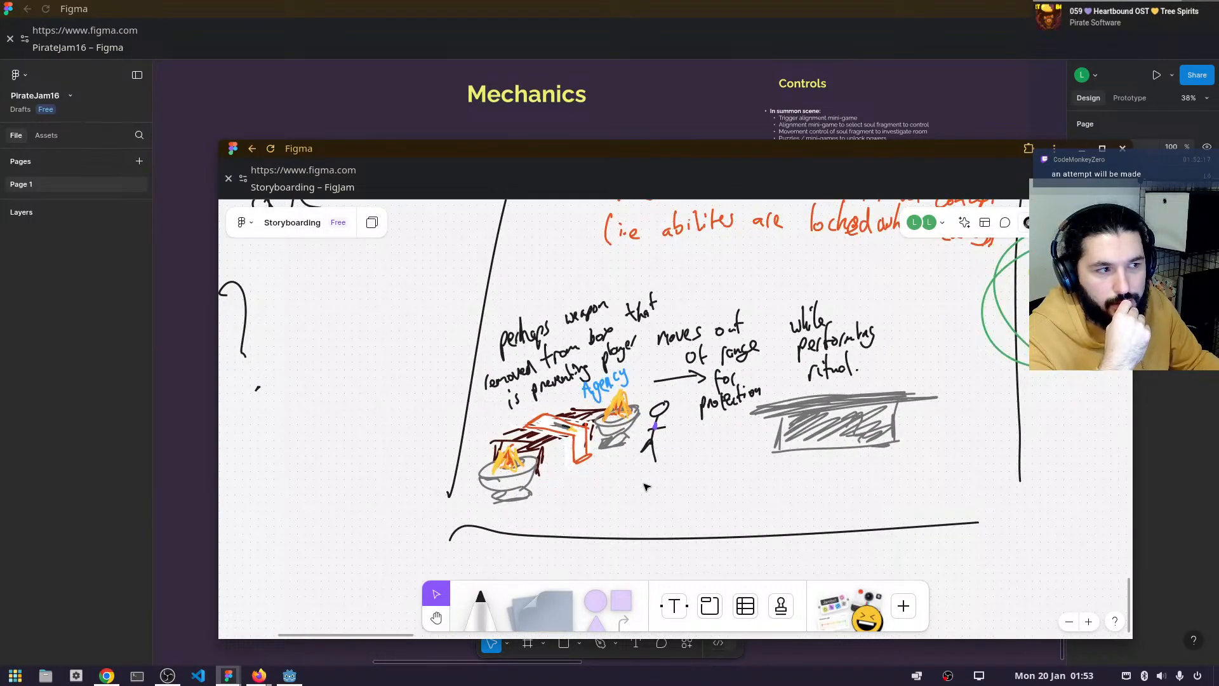
scroll(646, 486, down, 3)
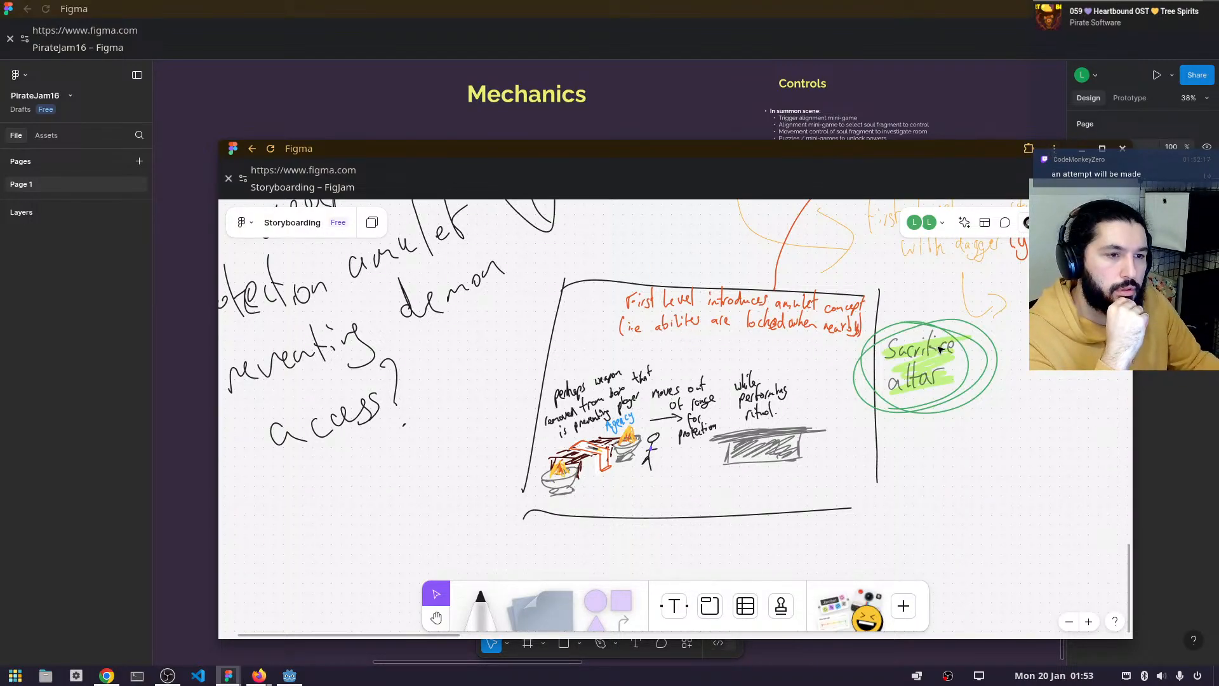
scroll(940, 349, down, 3)
drag(905, 340, 712, 384)
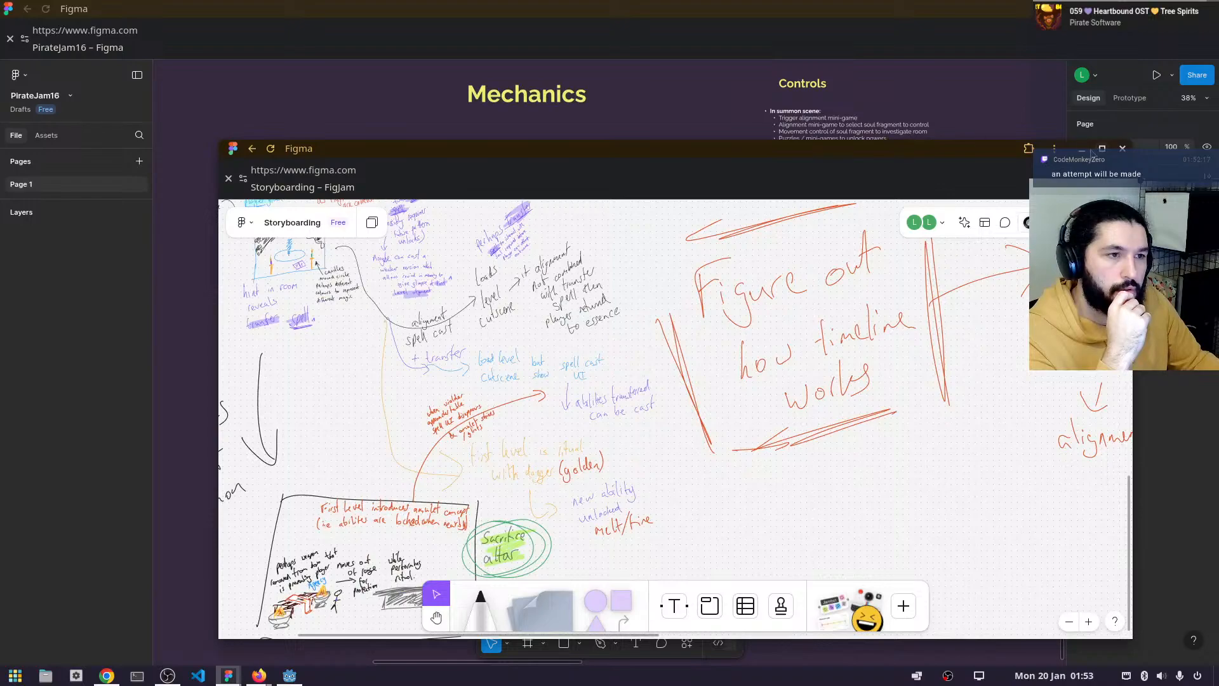
click(1122, 148)
- Examine the Mechanics, Code and Design areas of the PirateJam16 canvas, including the unlocking abilities and mini-game notes
drag(845, 278, 568, 298)
scroll(582, 286, down, 2)
drag(561, 257, 847, 233)
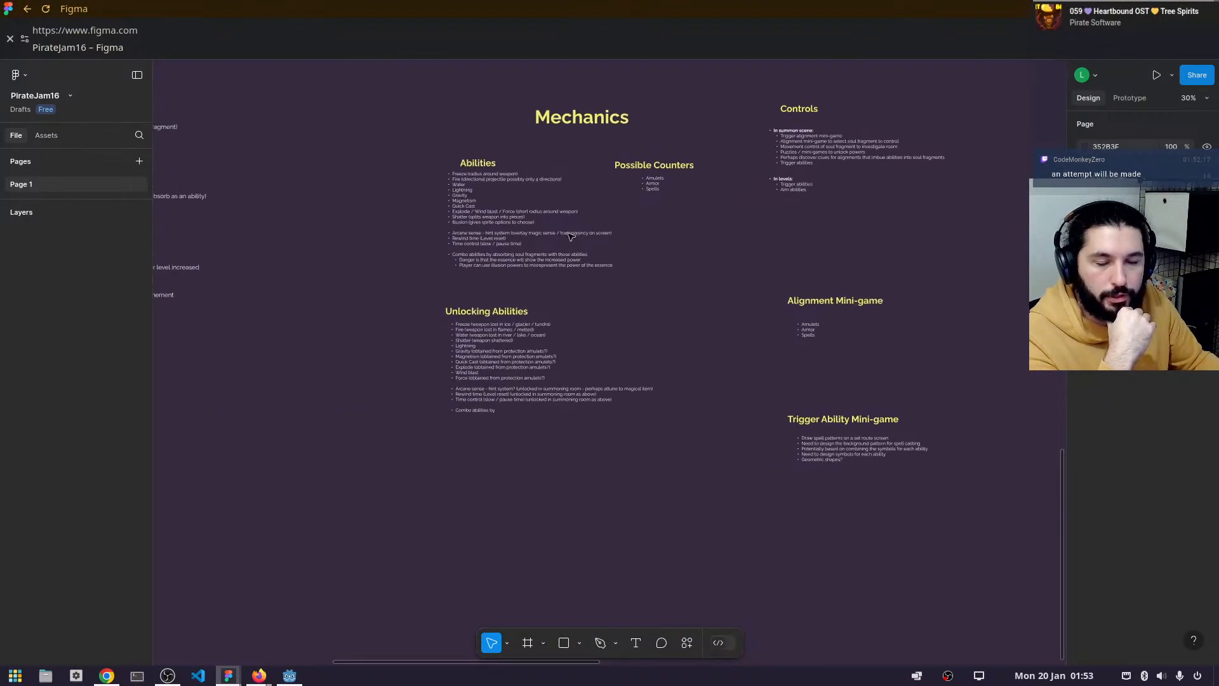
scroll(556, 239, up, 5)
drag(537, 397, 176, 325)
drag(832, 259, 363, 275)
scroll(597, 214, down, 7)
drag(769, 329, 398, 411)
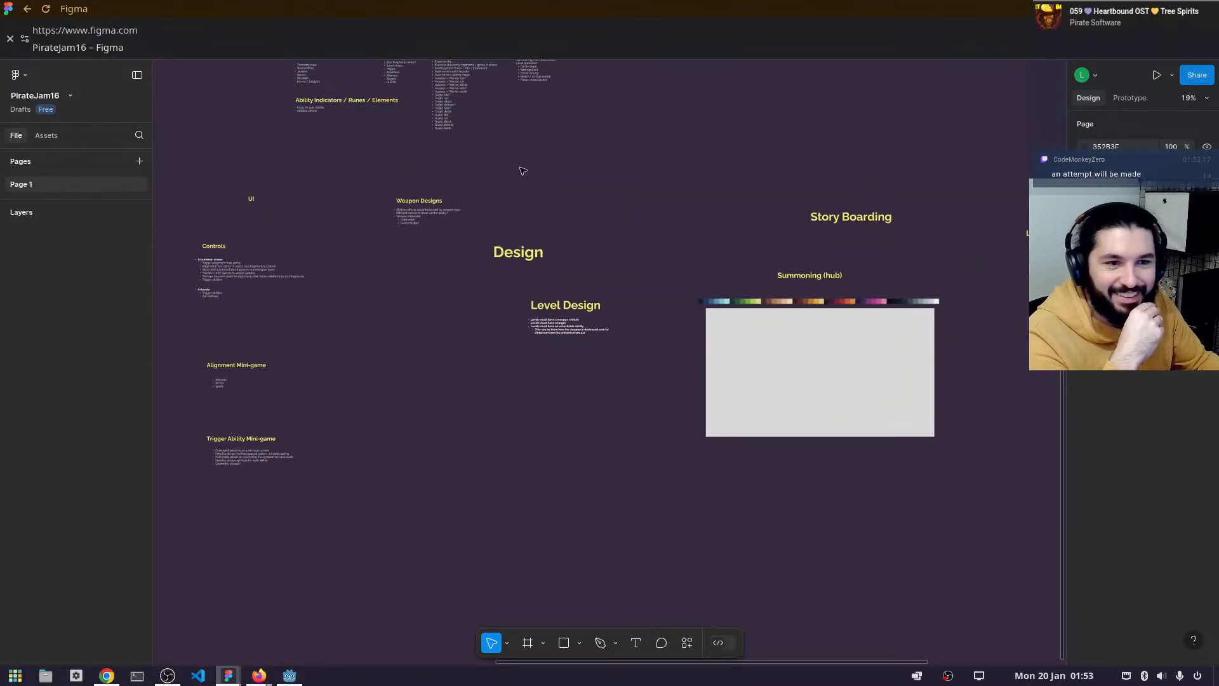
scroll(522, 170, up, 3)
scroll(615, 248, down, 3)
drag(640, 258, 812, 283)
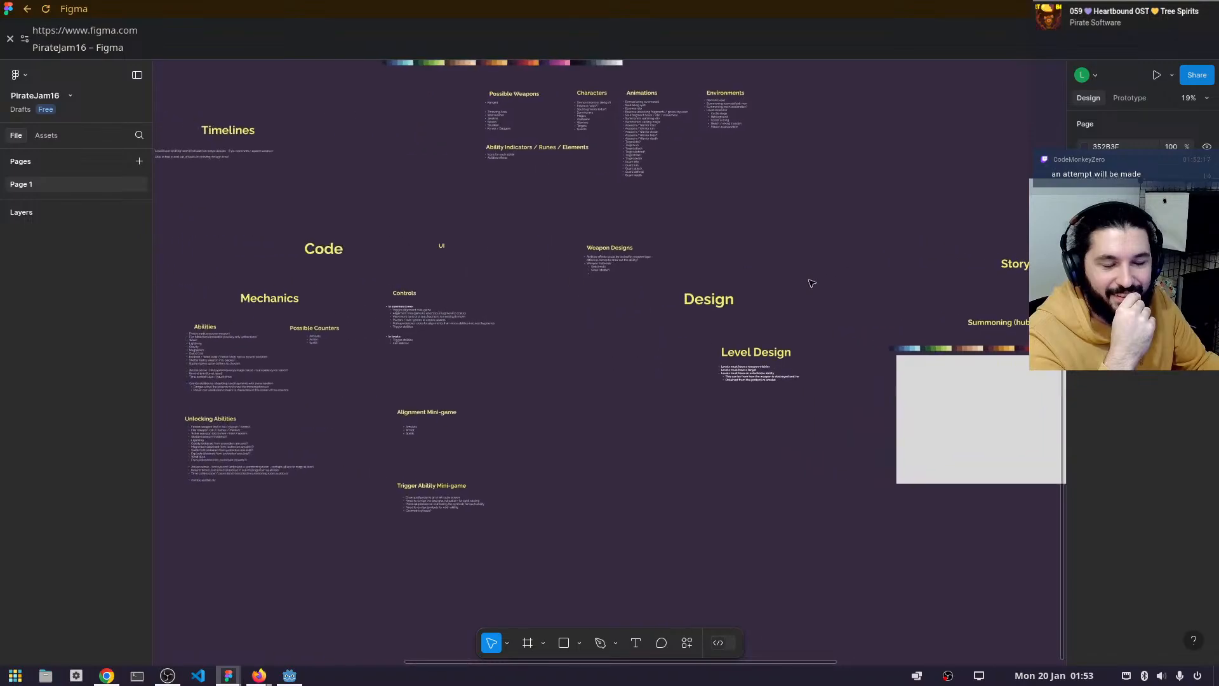
drag(709, 314, 865, 345)
drag(273, 332, 218, 355)
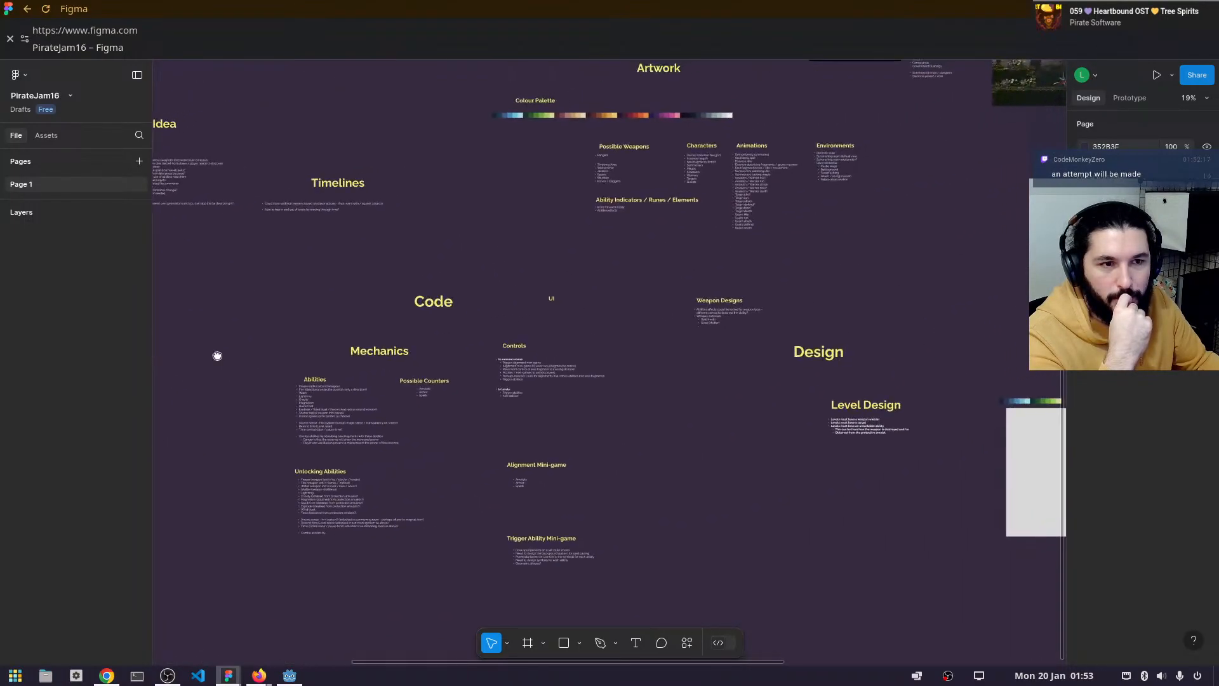
- Select the Design group and examine its Weapon Designs, Level Design and Story Boarding notes
click(869, 406)
drag(898, 318, 451, 251)
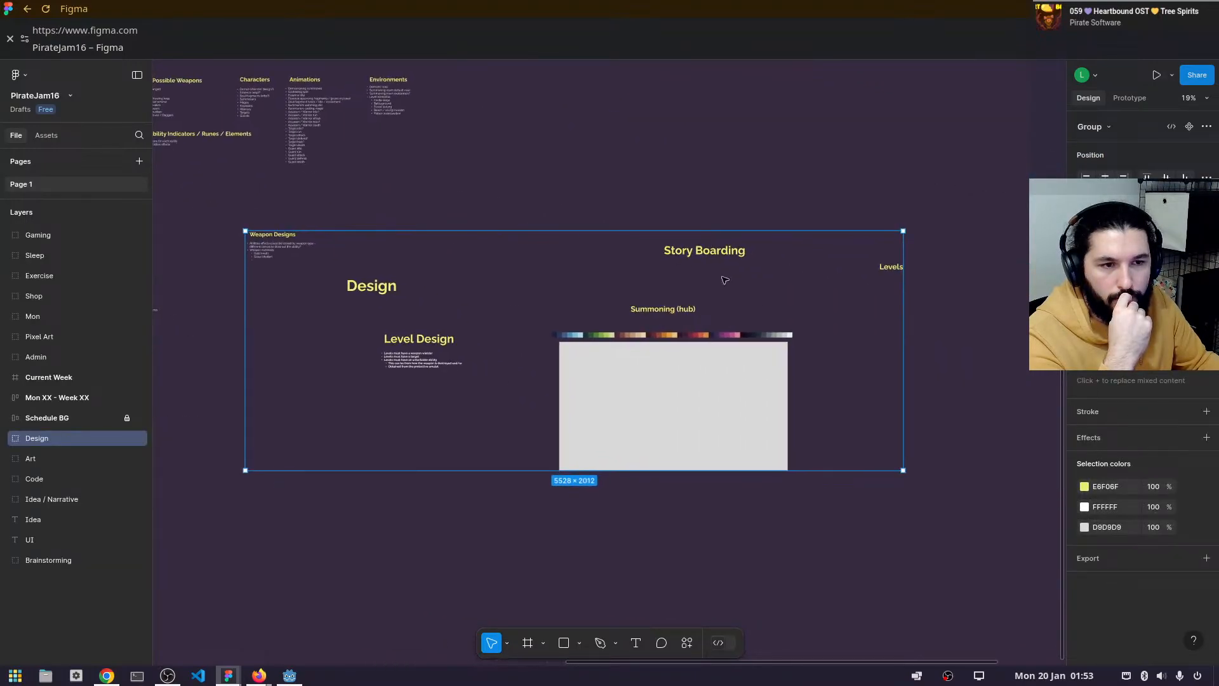
scroll(766, 310, up, 2)
drag(768, 295, 1098, 242)
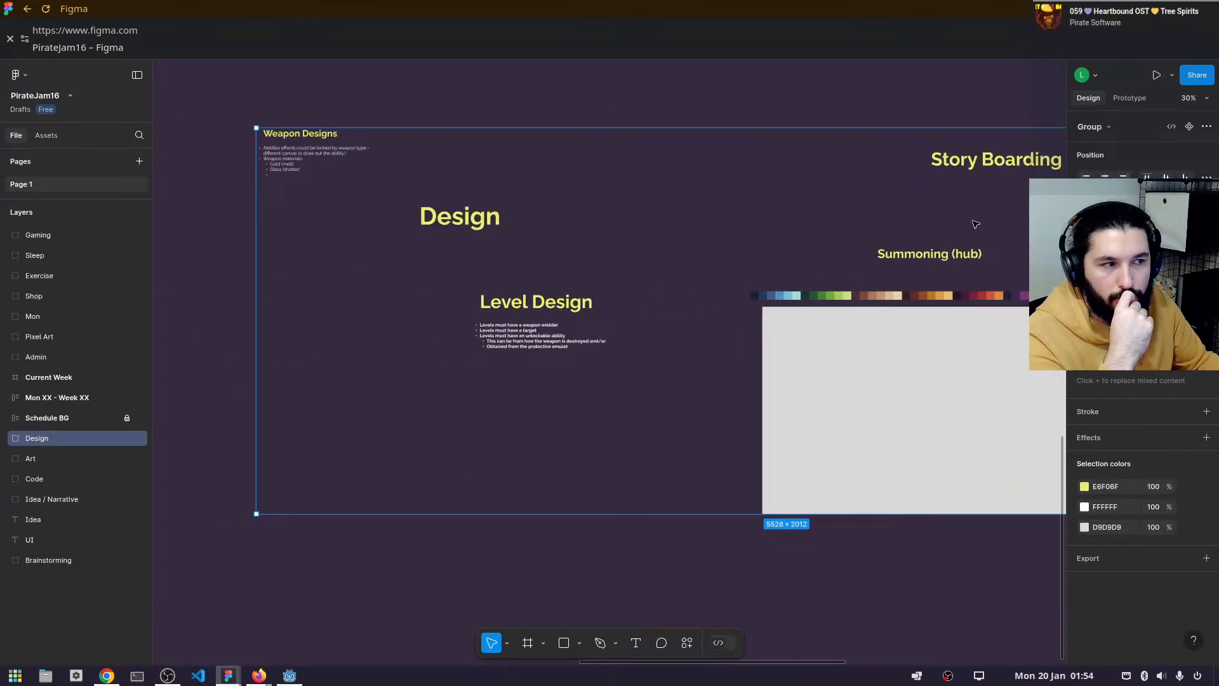
- Examine the Timelines notes and the Narrative Beats list in the Idea area
drag(711, 188, 781, 510)
scroll(563, 299, down, 2)
drag(563, 299, 914, 359)
scroll(915, 358, up, 3)
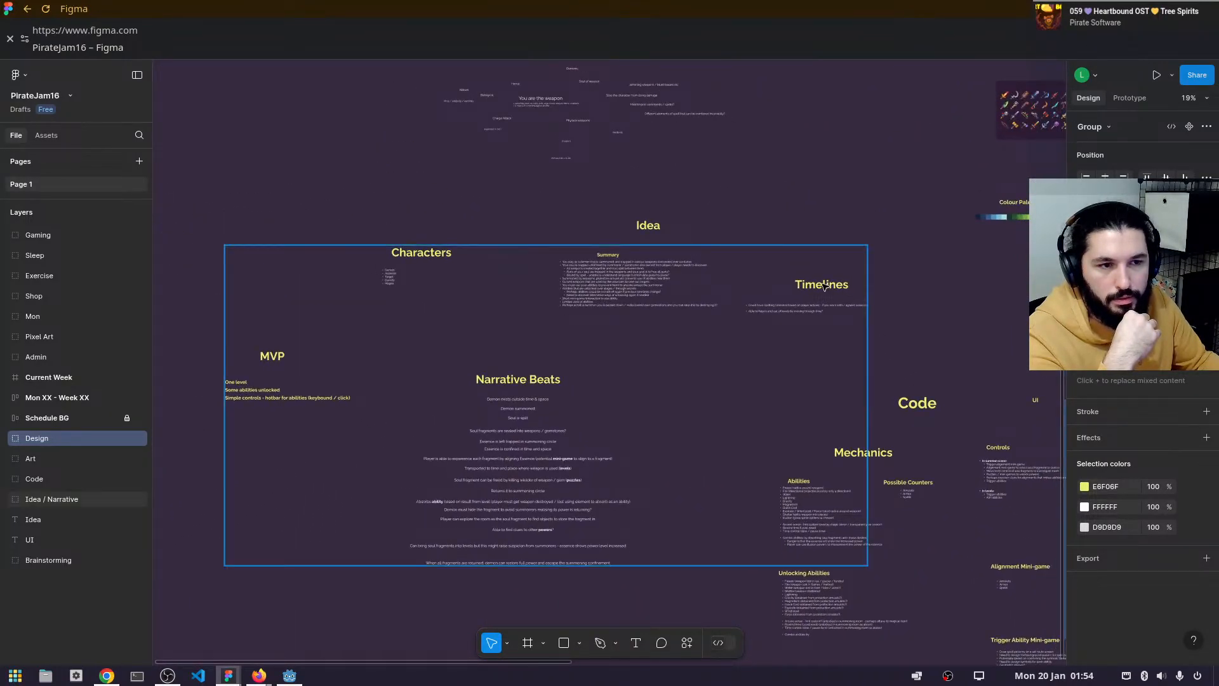
double_click(826, 284)
scroll(896, 307, up, 5)
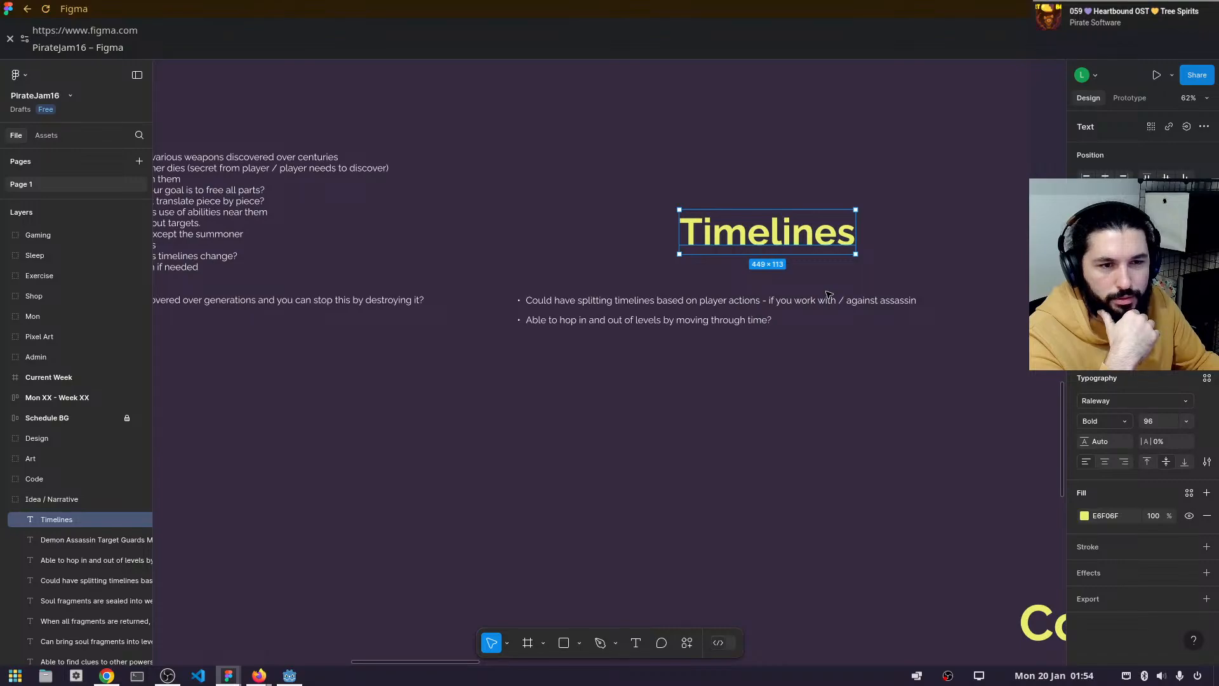
scroll(829, 294, down, 4)
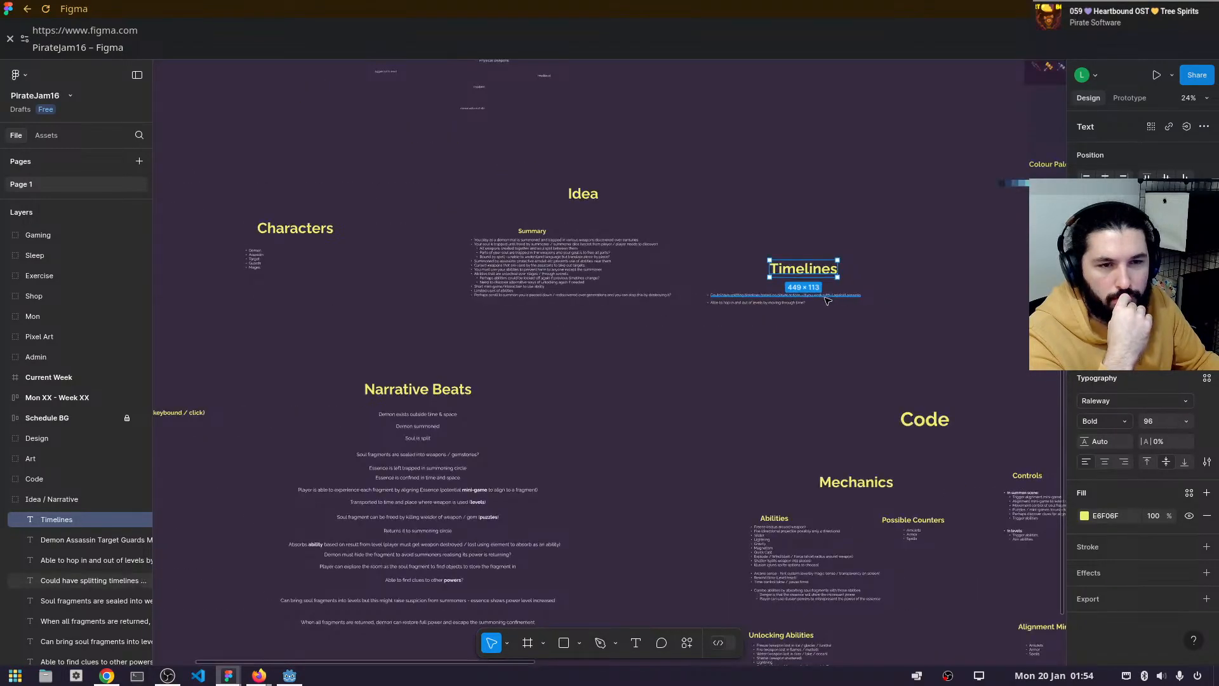
scroll(644, 487, down, 1)
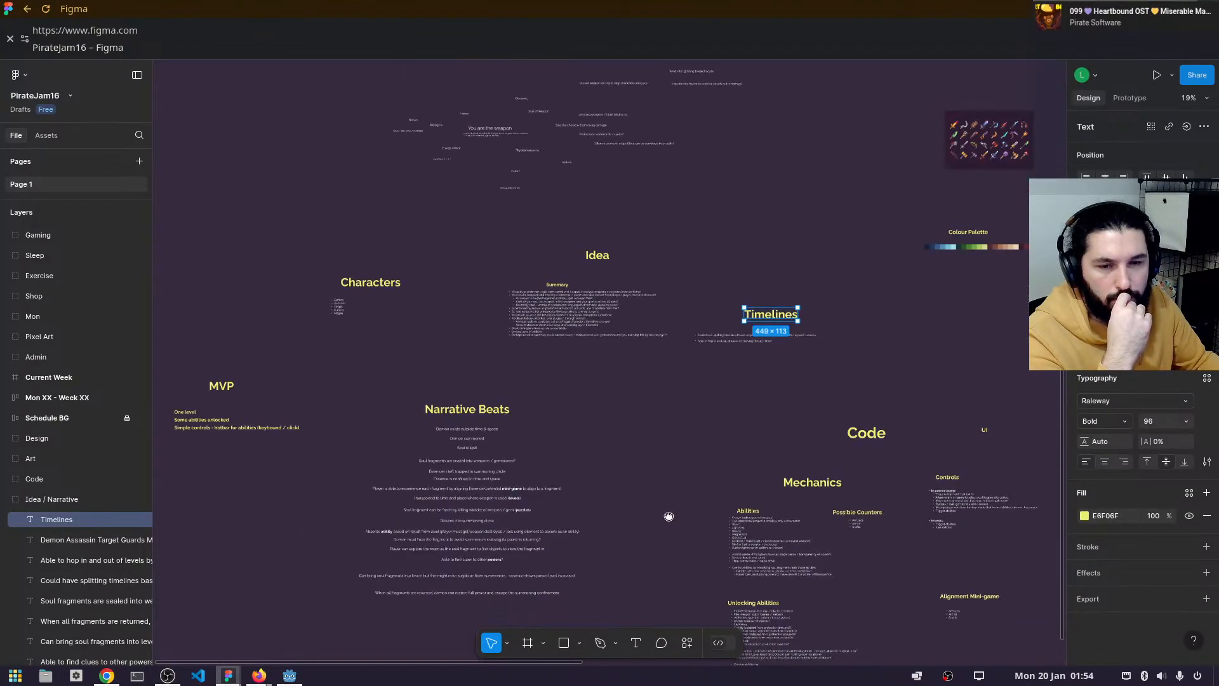
drag(681, 517, 499, 180)
drag(636, 321, 684, 414)
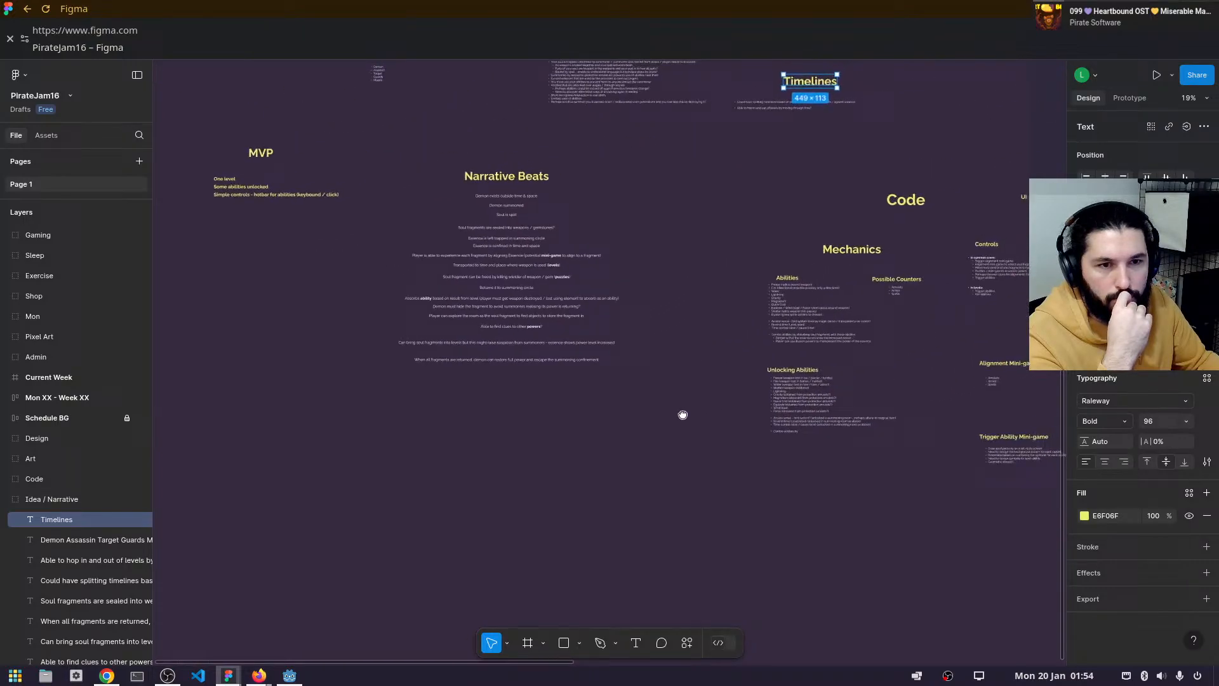
- Duplicate the Narrative Beats heading and place the copy in the empty canvas area below the narrative notes
click(517, 183)
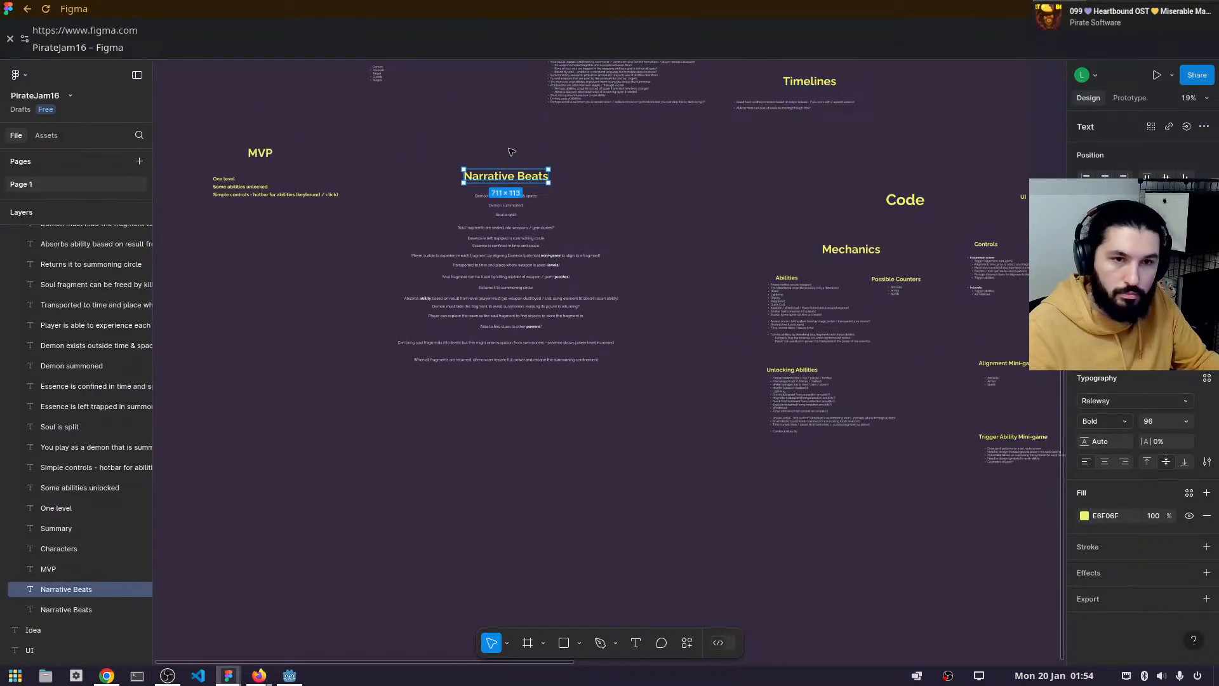
drag(528, 177, 602, 616)
key(shift+2)
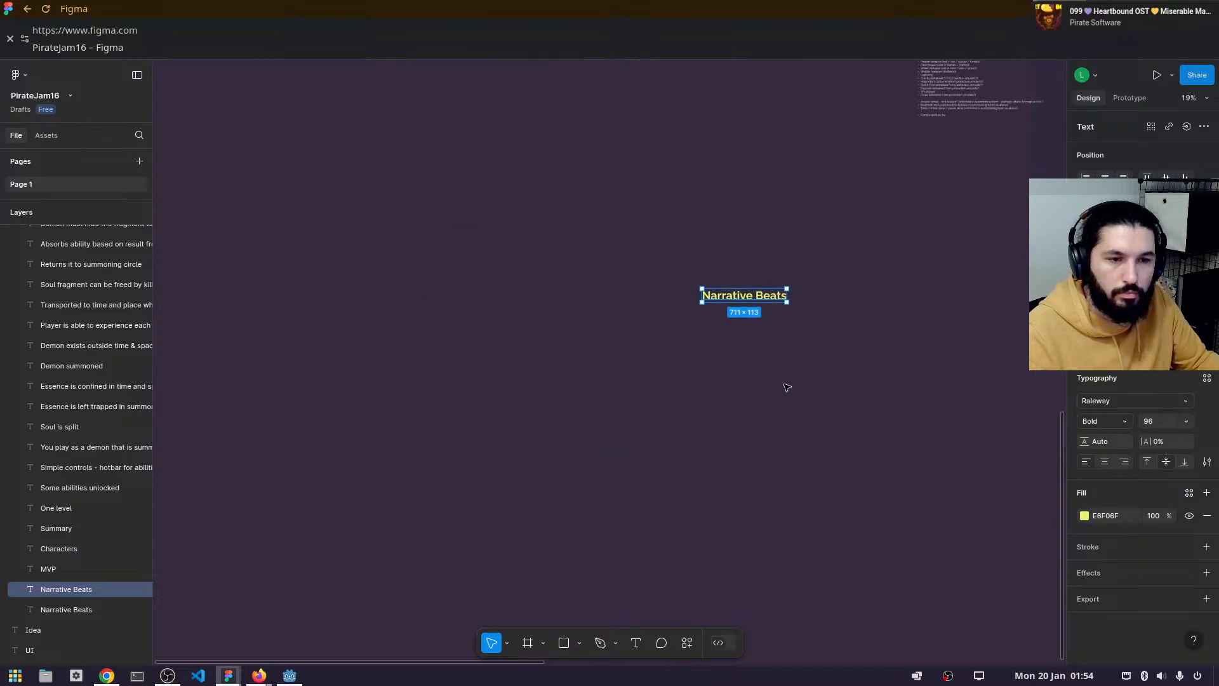
- Change the duplicated heading's text to "Story path"
key(Return)
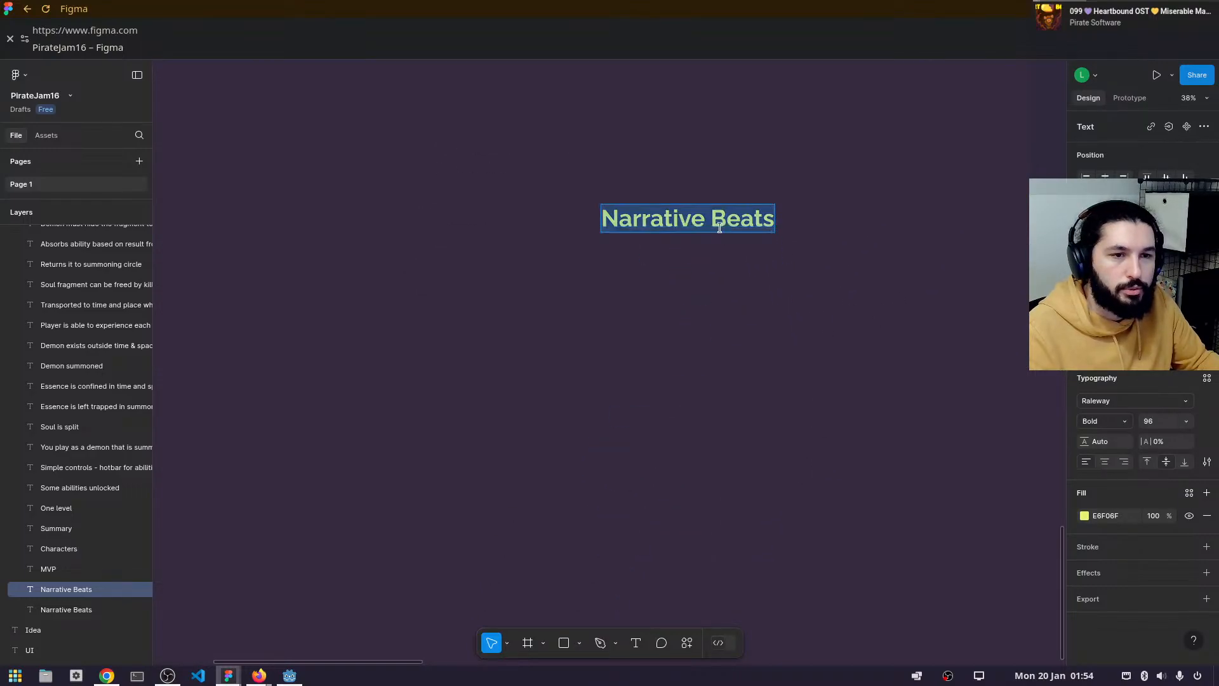
text(Sptry)
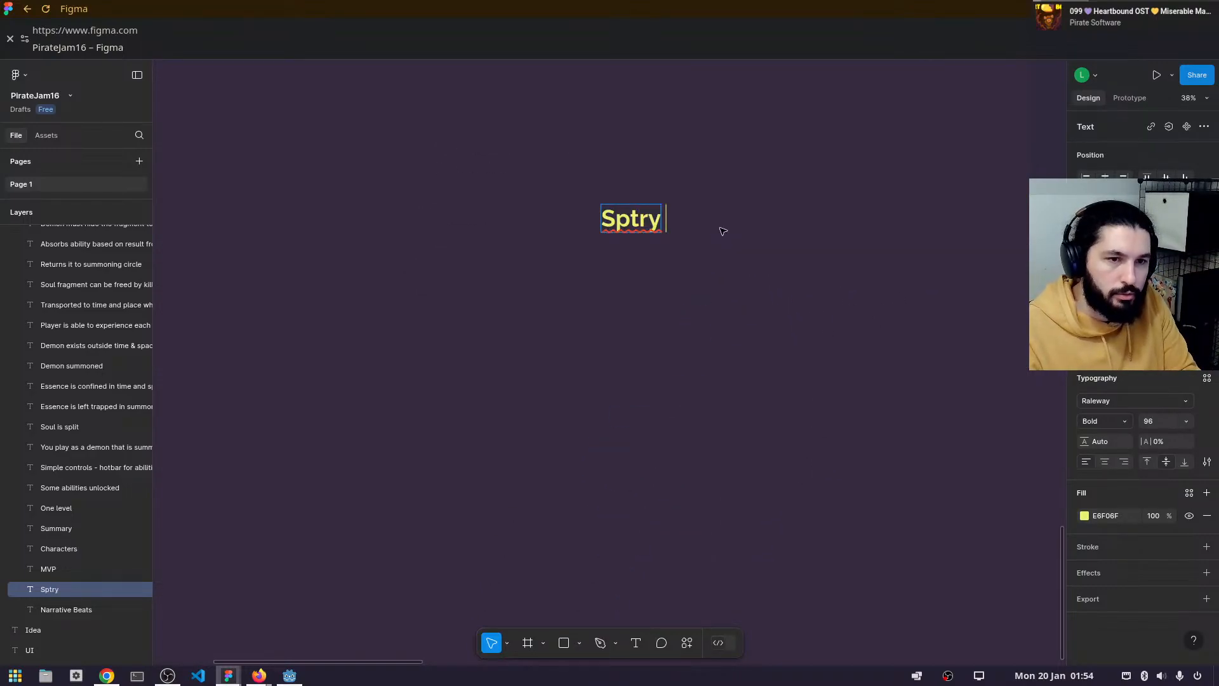
key(BackSpace)
key(BackSpace)
key(BackSpace)
key(BackSpace)
text(tory)
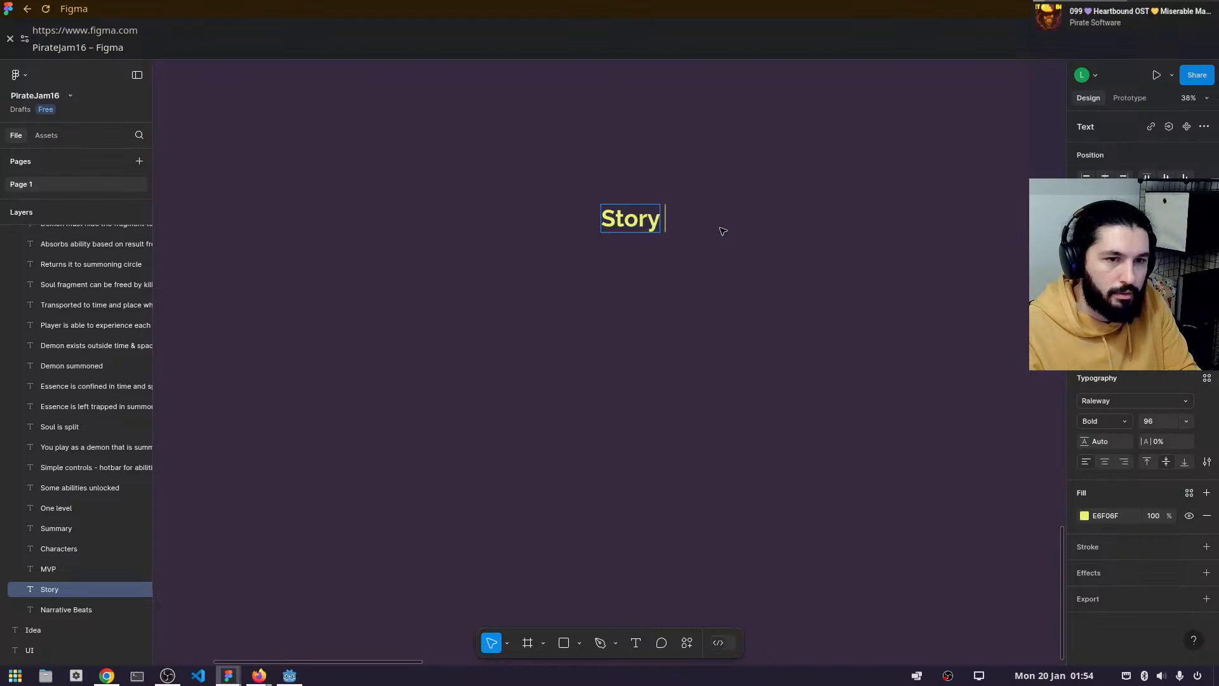
text( path:)
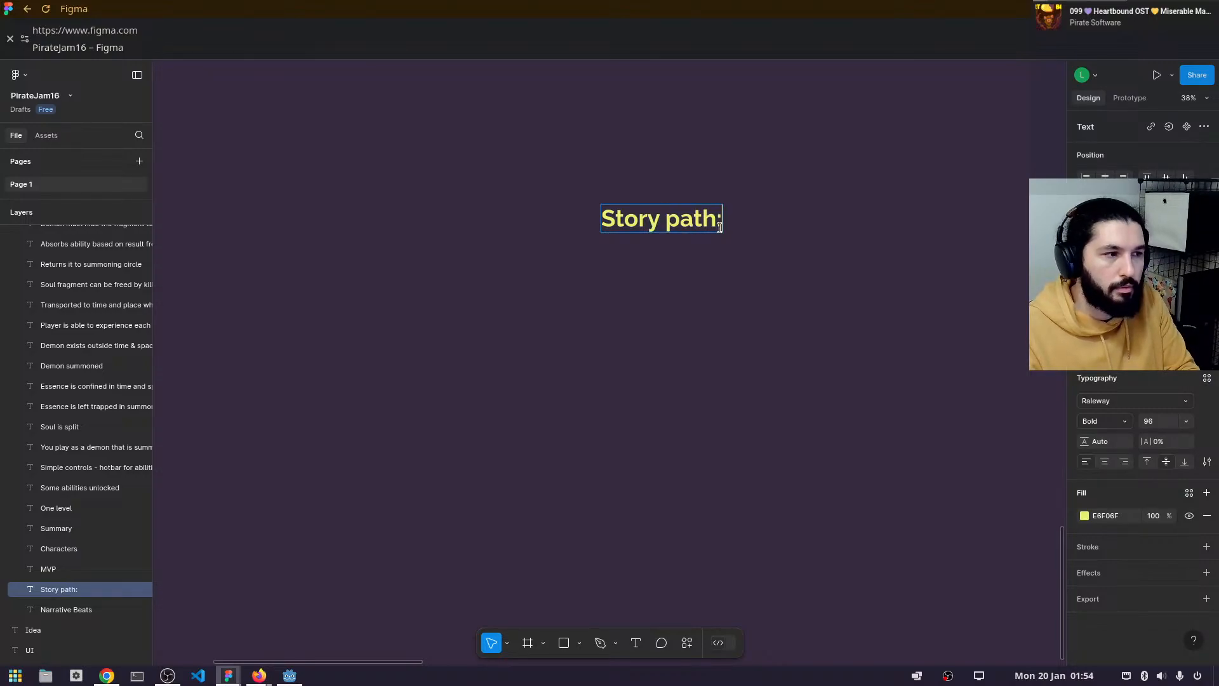
key(BackSpace)
- Duplicate the Amulets, Armor, Spells bullet list from Possible Counters and place the copy beneath the Story path heading
scroll(803, 314, down, 5)
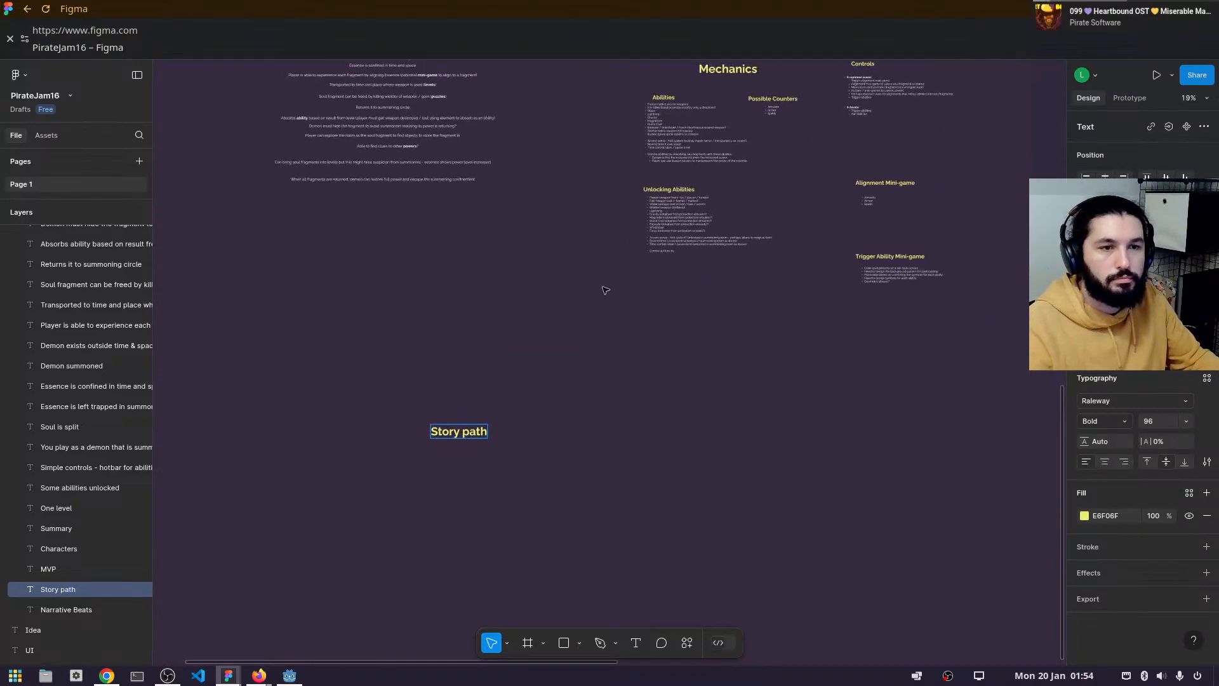
scroll(680, 291, up, 2)
scroll(714, 158, up, 2)
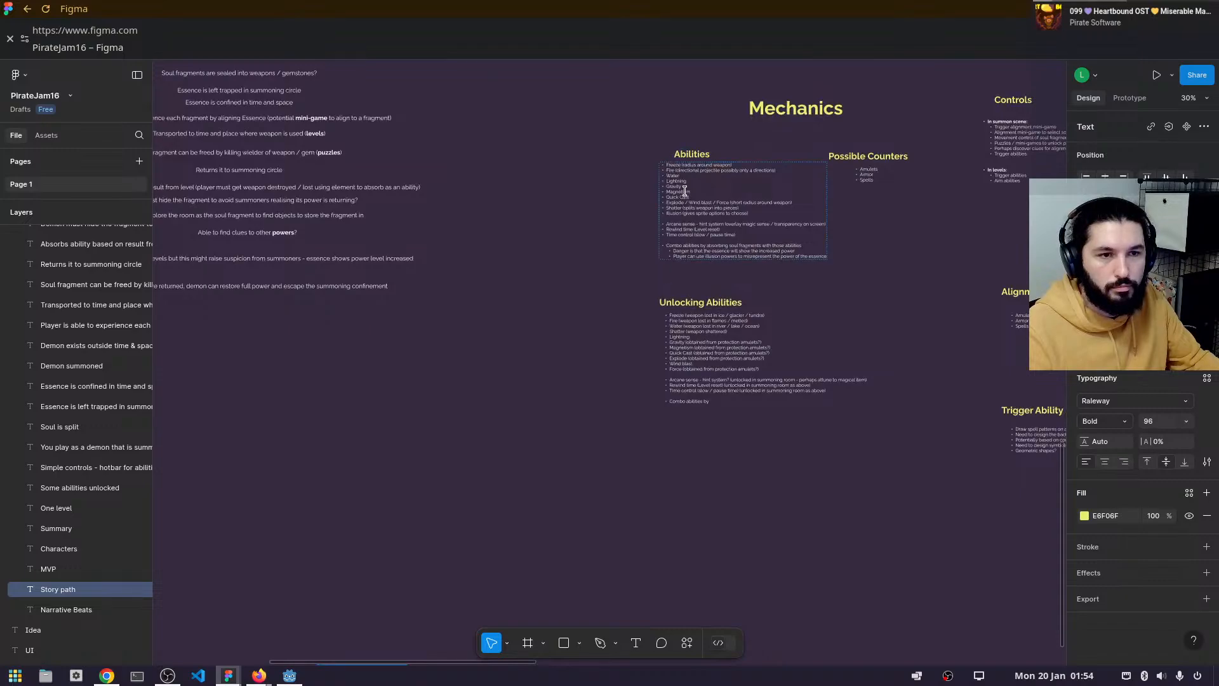
click(685, 190)
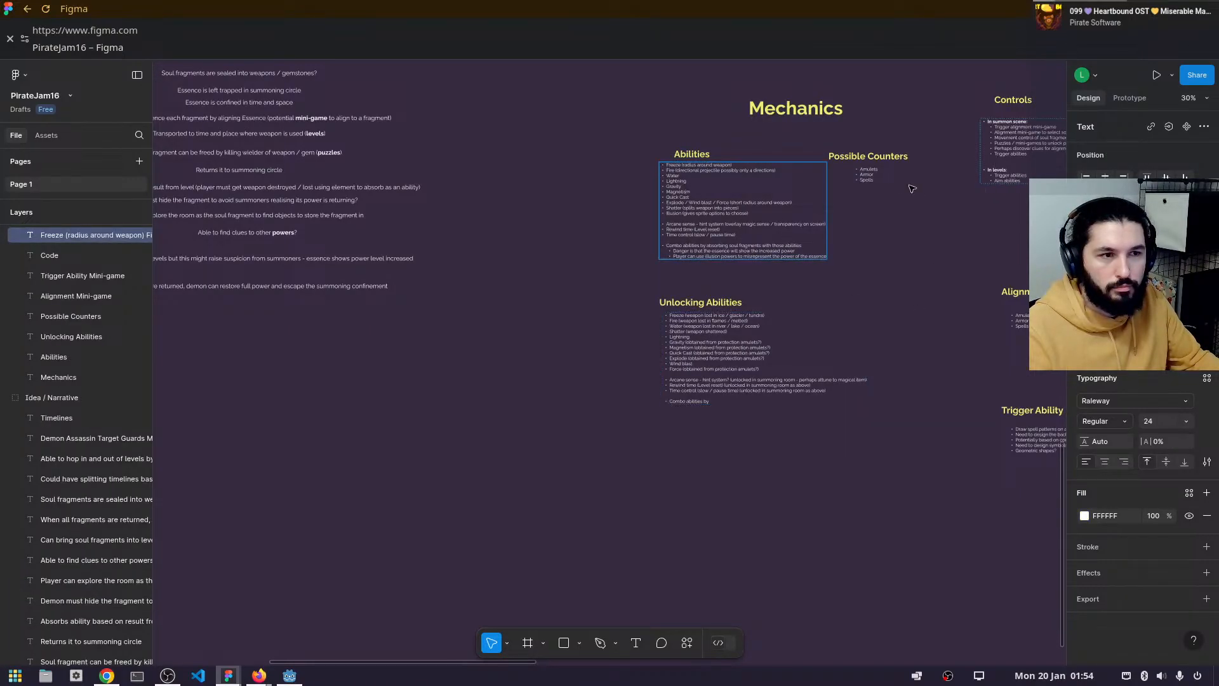
click(863, 169)
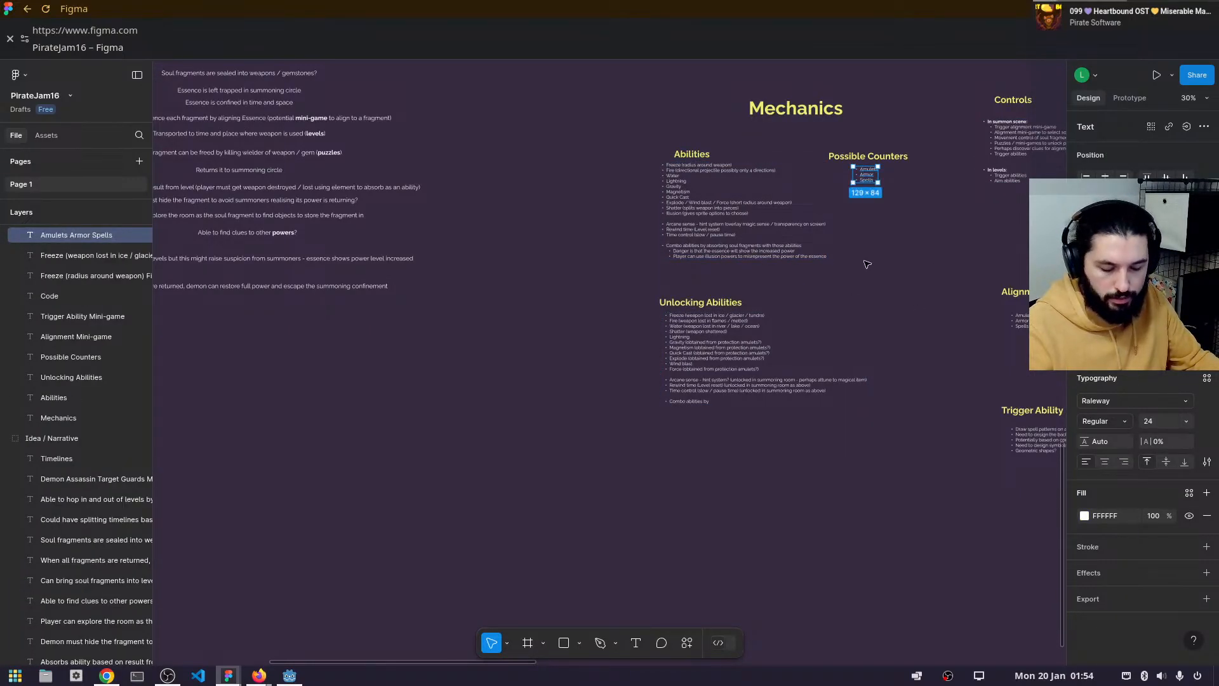
key(ctrl+d)
drag(870, 172, 279, 675)
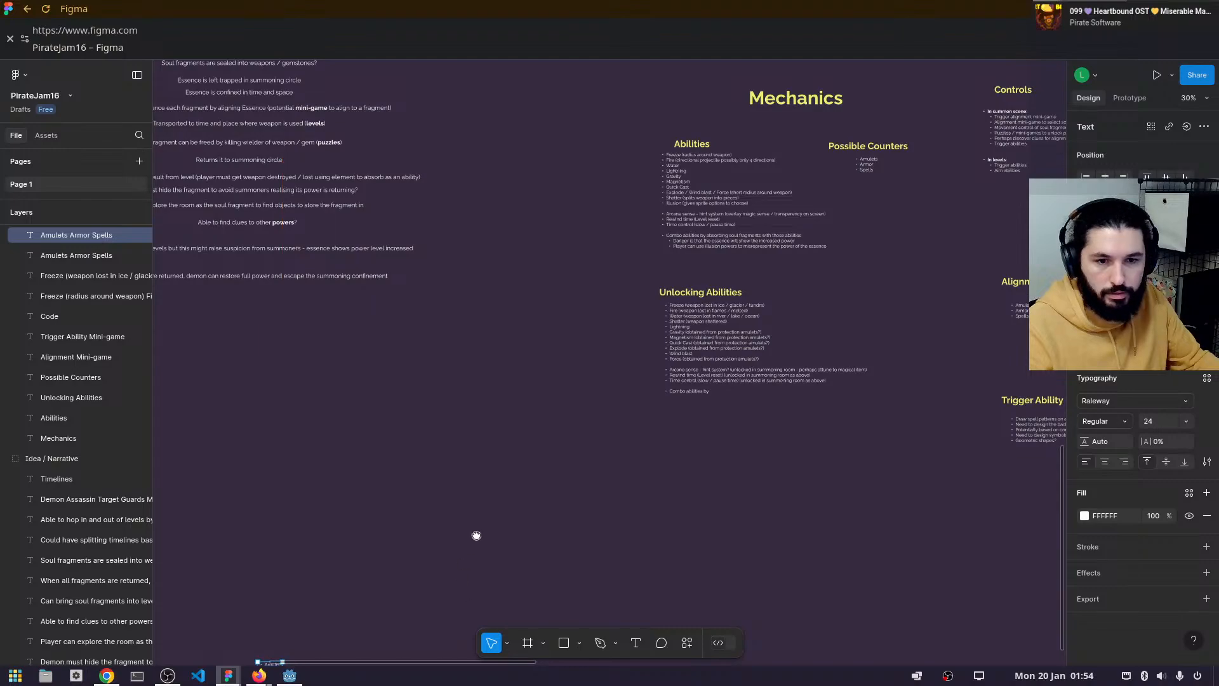
drag(477, 535, 717, 190)
drag(505, 333, 602, 380)
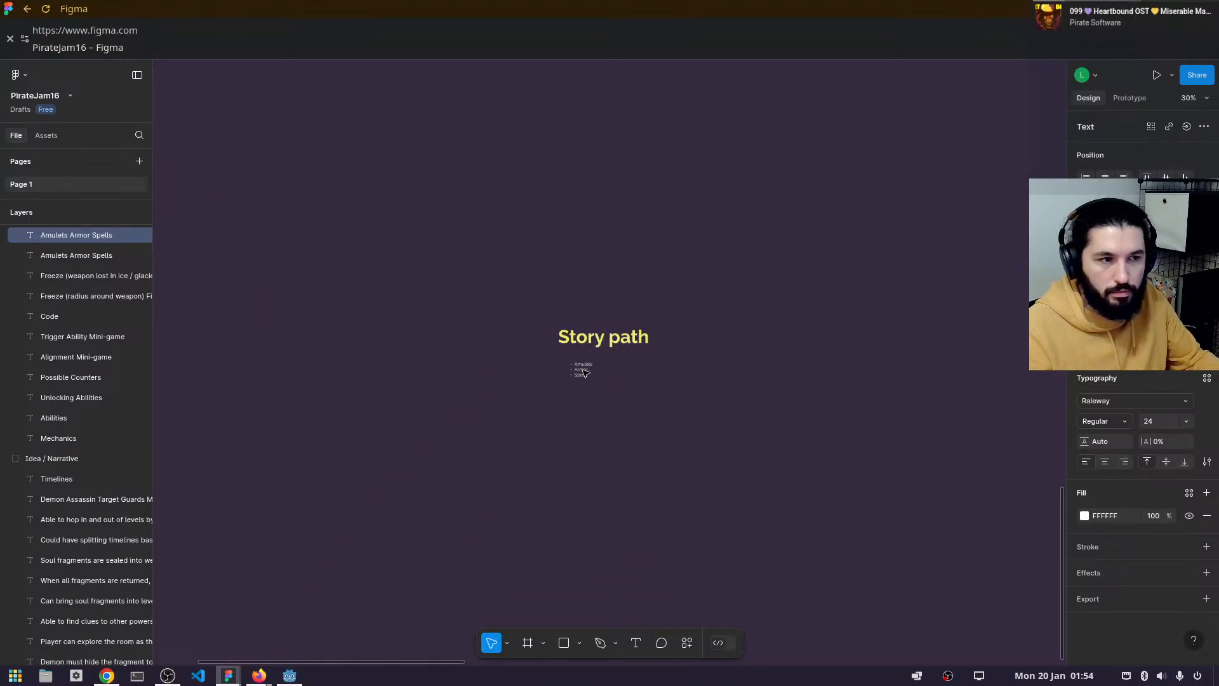
- Replace the copied list's text with the bullet "Player starts in summoning room"
scroll(606, 381, up, 8)
double_click(544, 343)
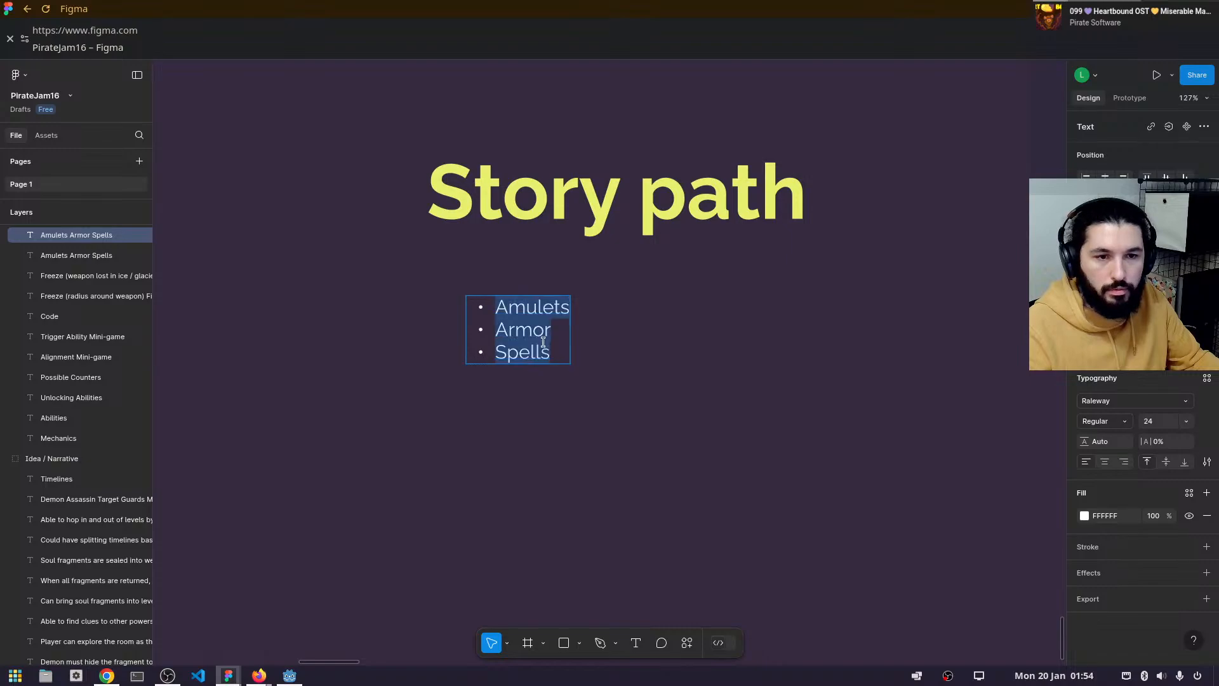
key(BackSpace)
text(Player )
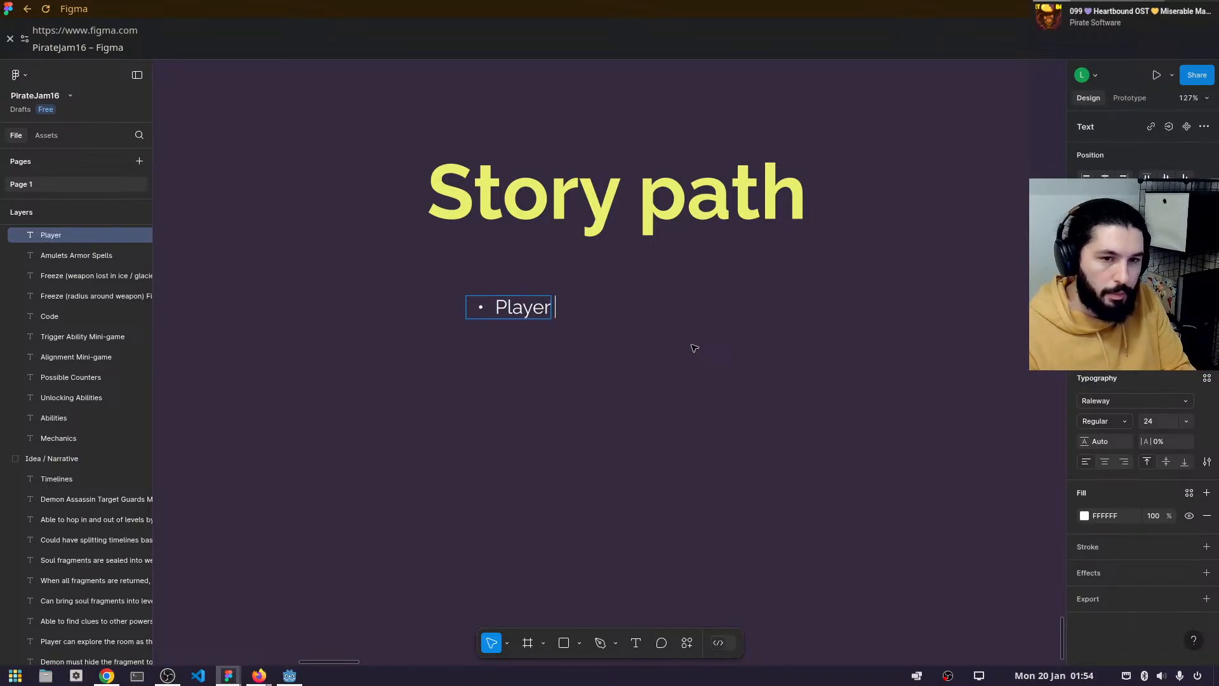
text(starts in )
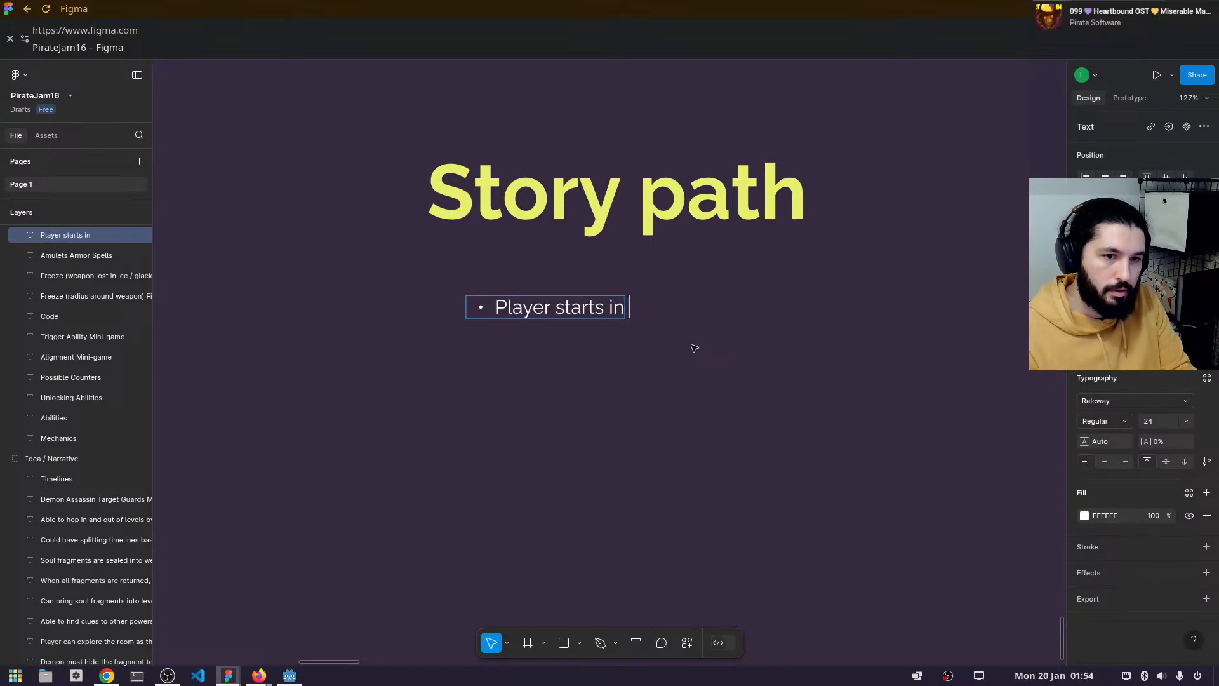
text(su)
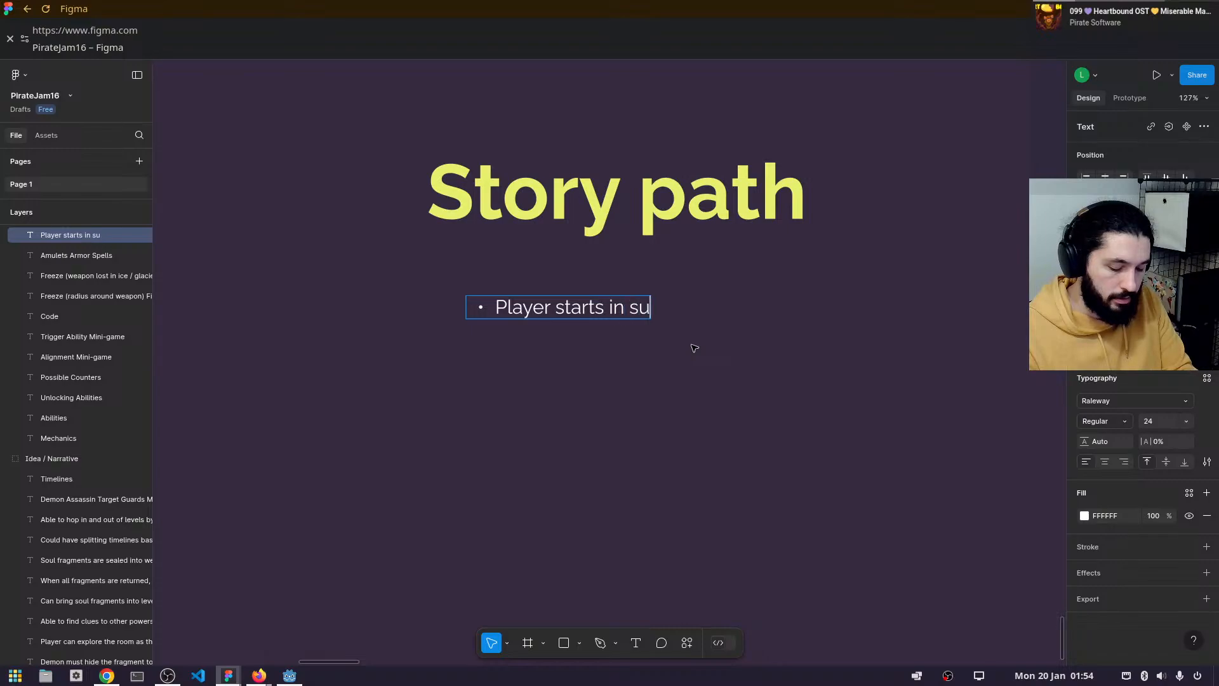
text(mmoning room)
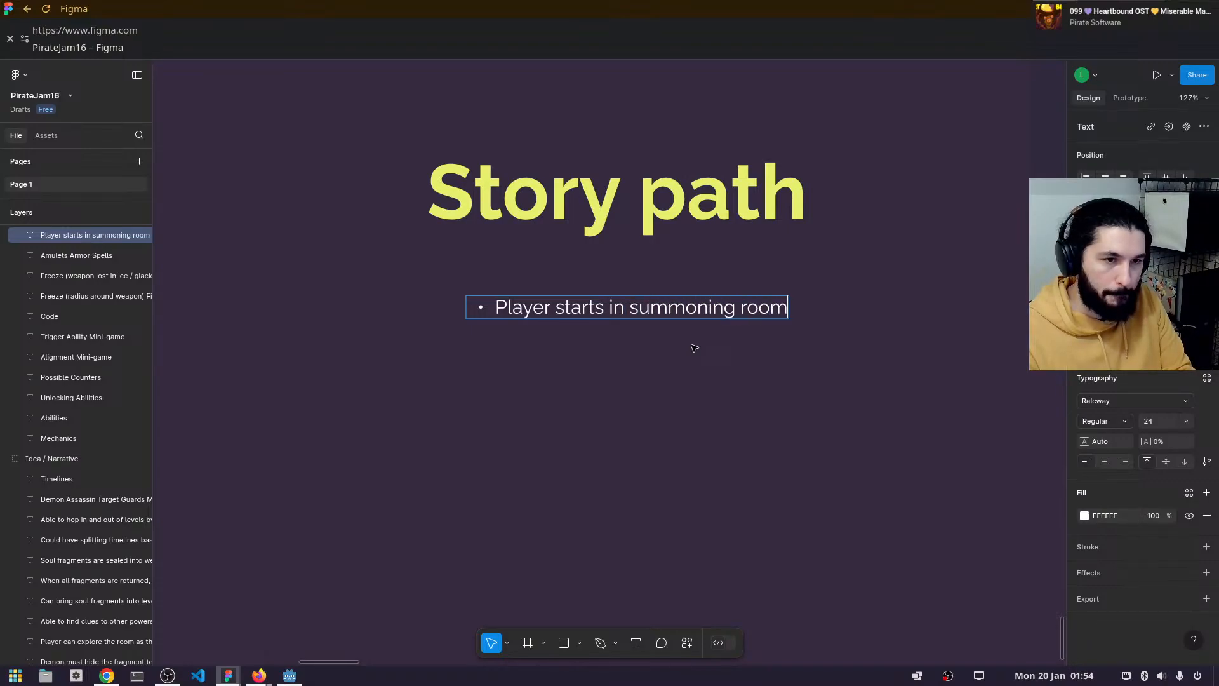
- Add a second bullet starting with "Other entity" beneath "Player starts in summoning room"
key(Return)
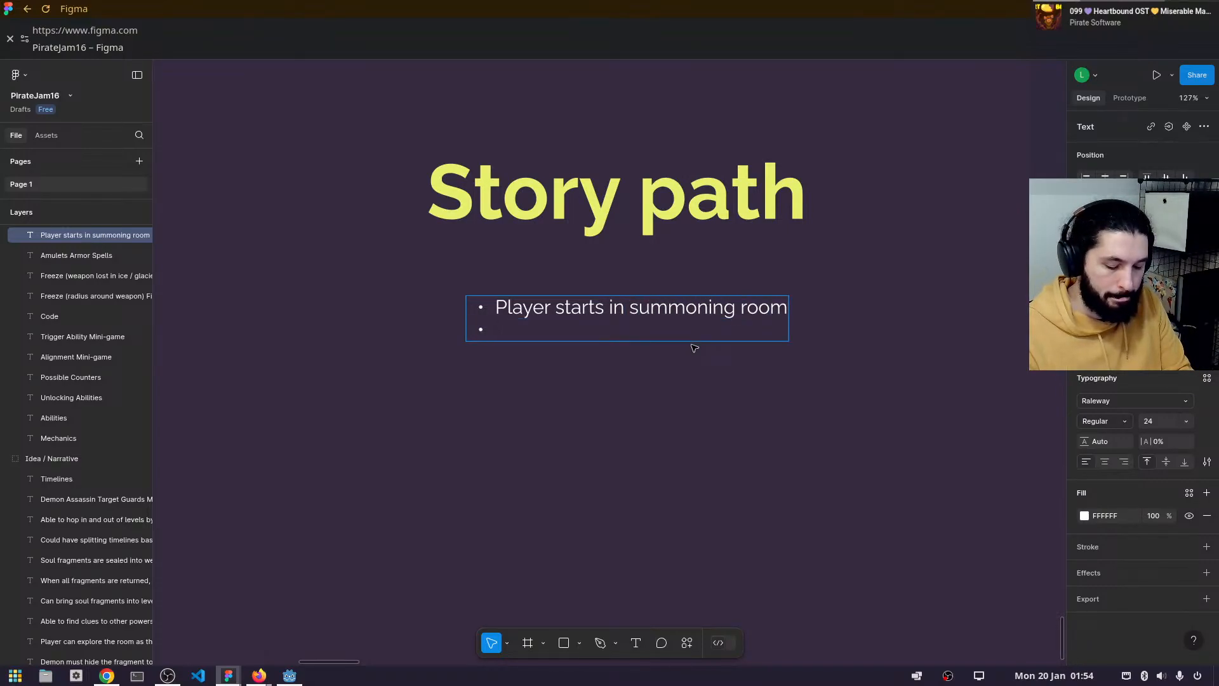
text(Other enti)
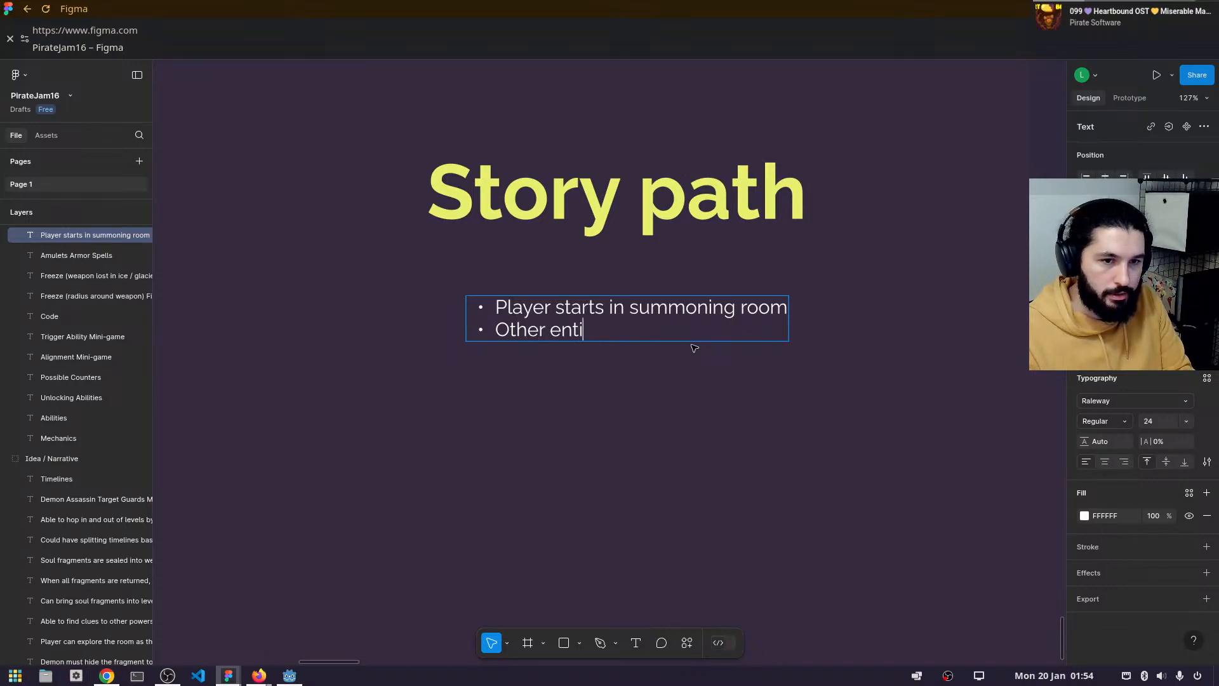
text(ty)
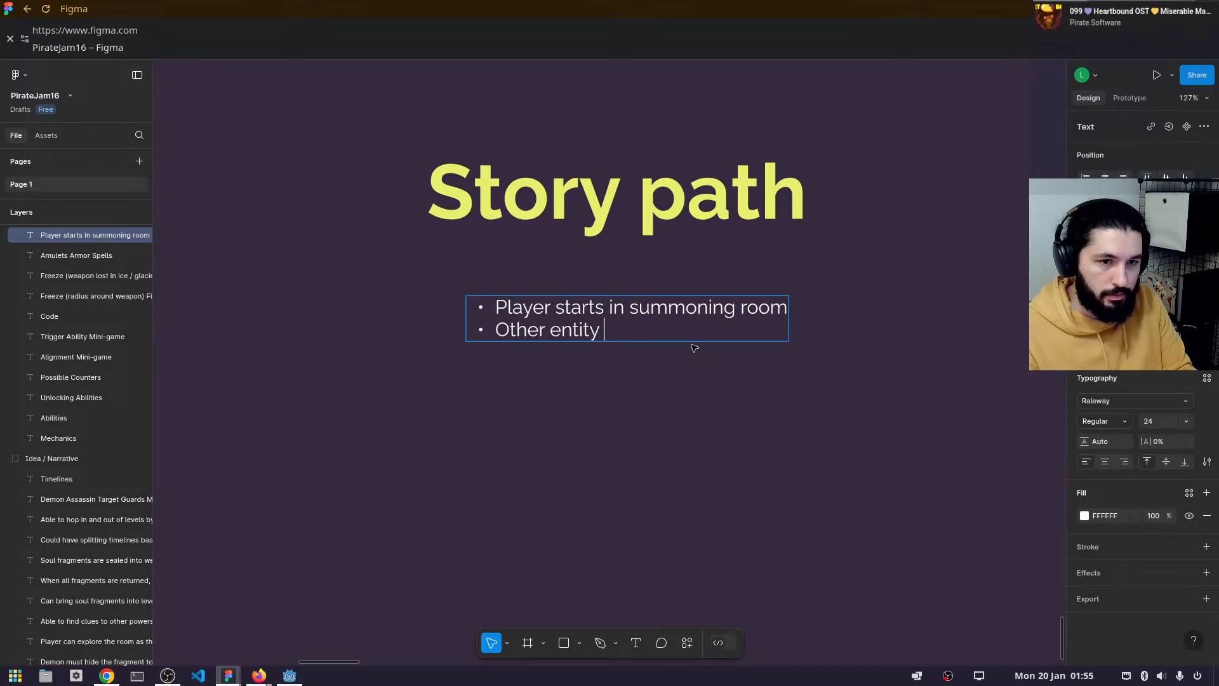
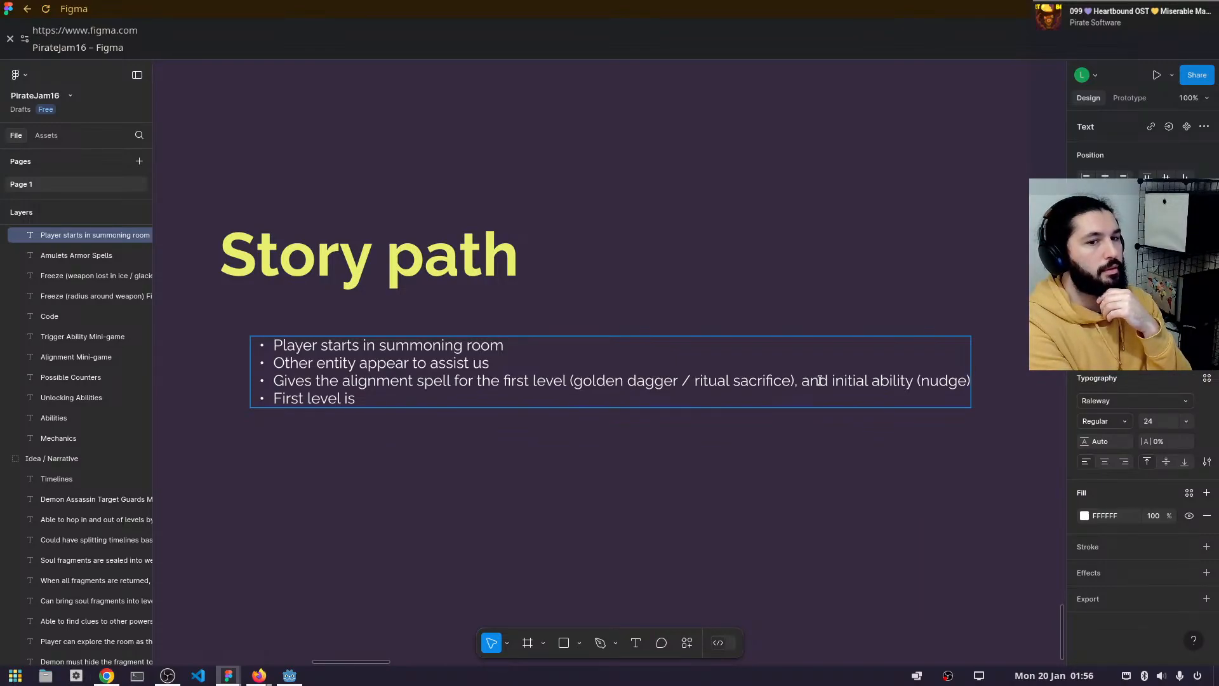
- Nest the alignment spell bullet under "Other entity appear to assist us" and add the sub-bullet "Give us the task of stopping targets from dying"
key(Return)
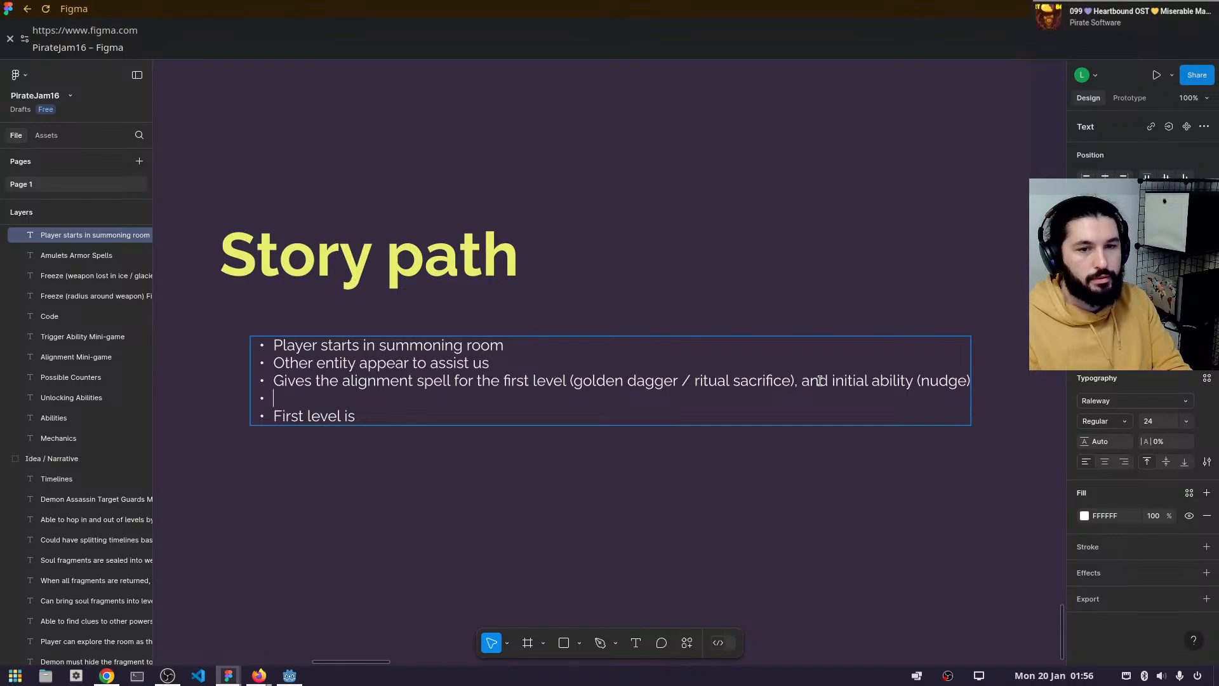
key(Tab)
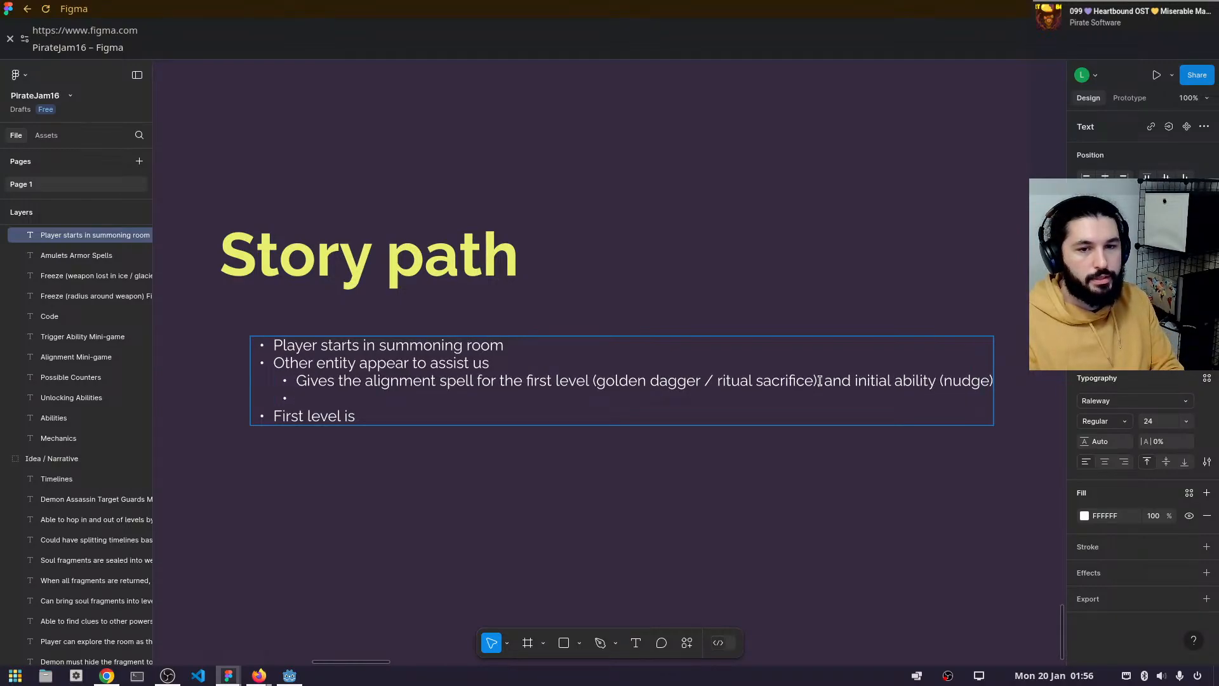
text(Give us the )
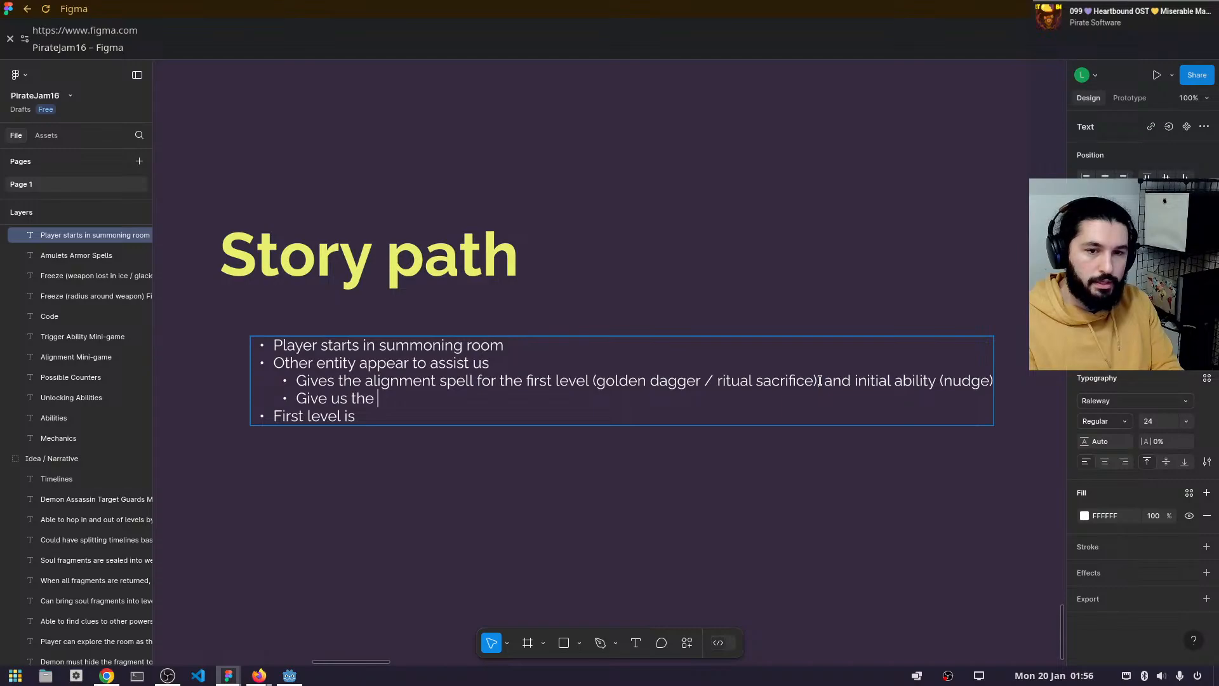
text(task of )
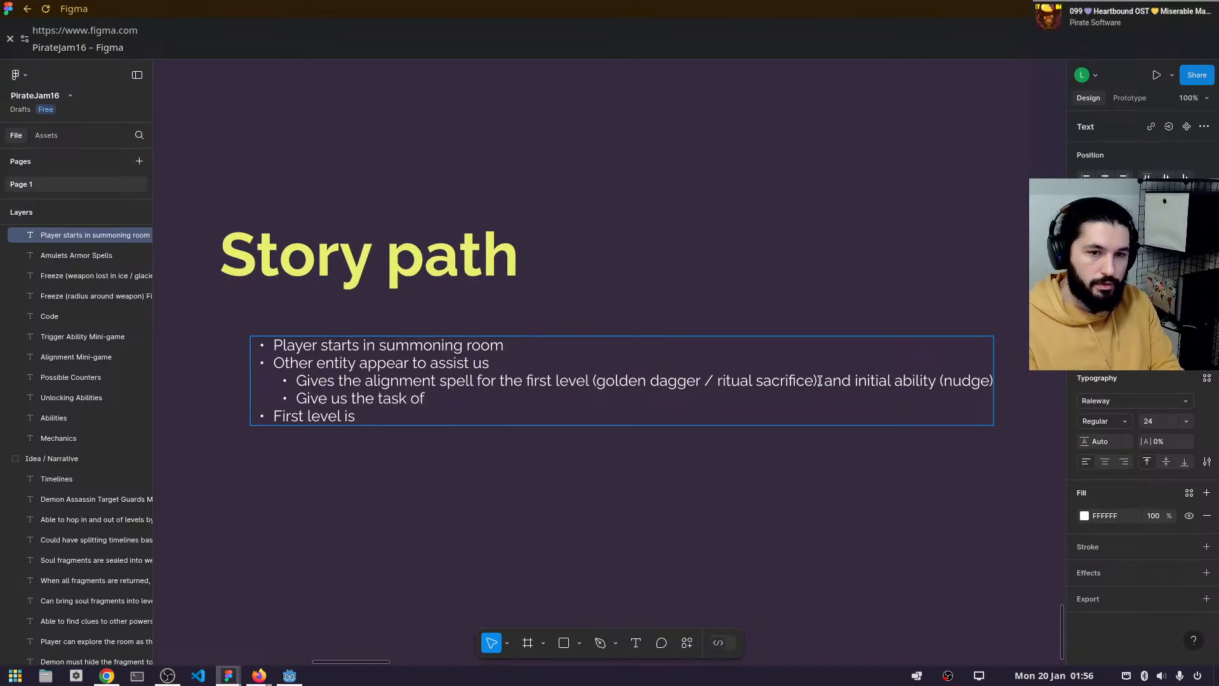
text(a)
key(BackSpace)
text(sto)
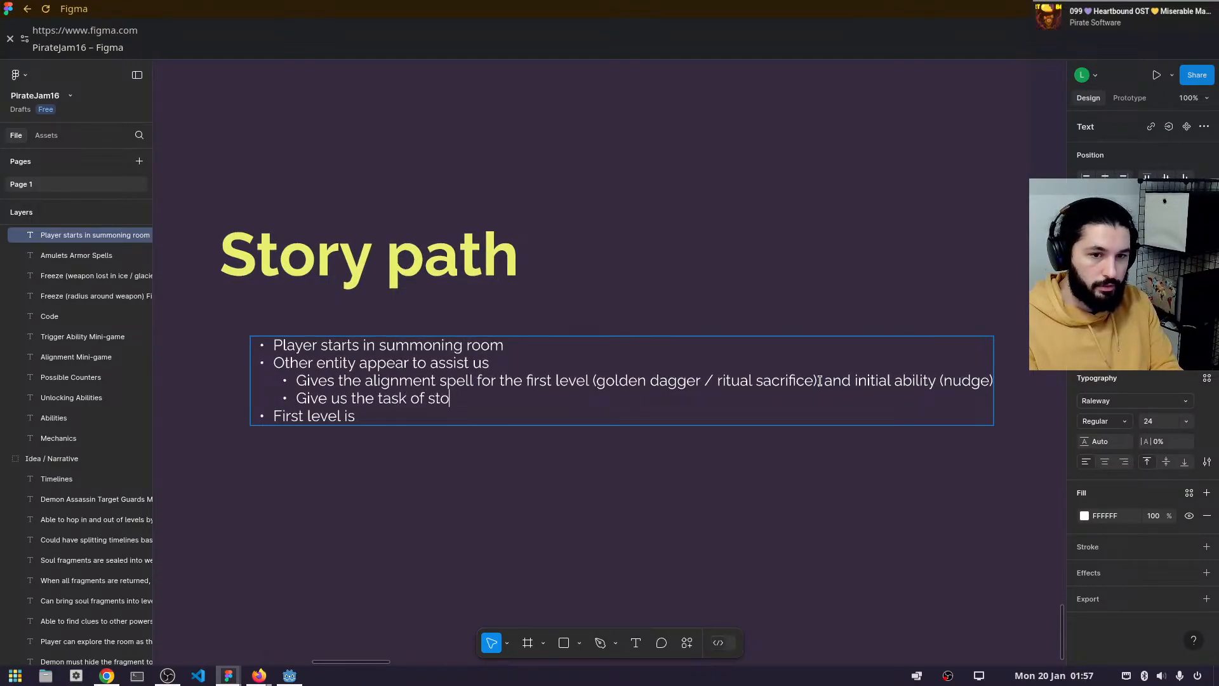
text(pping )
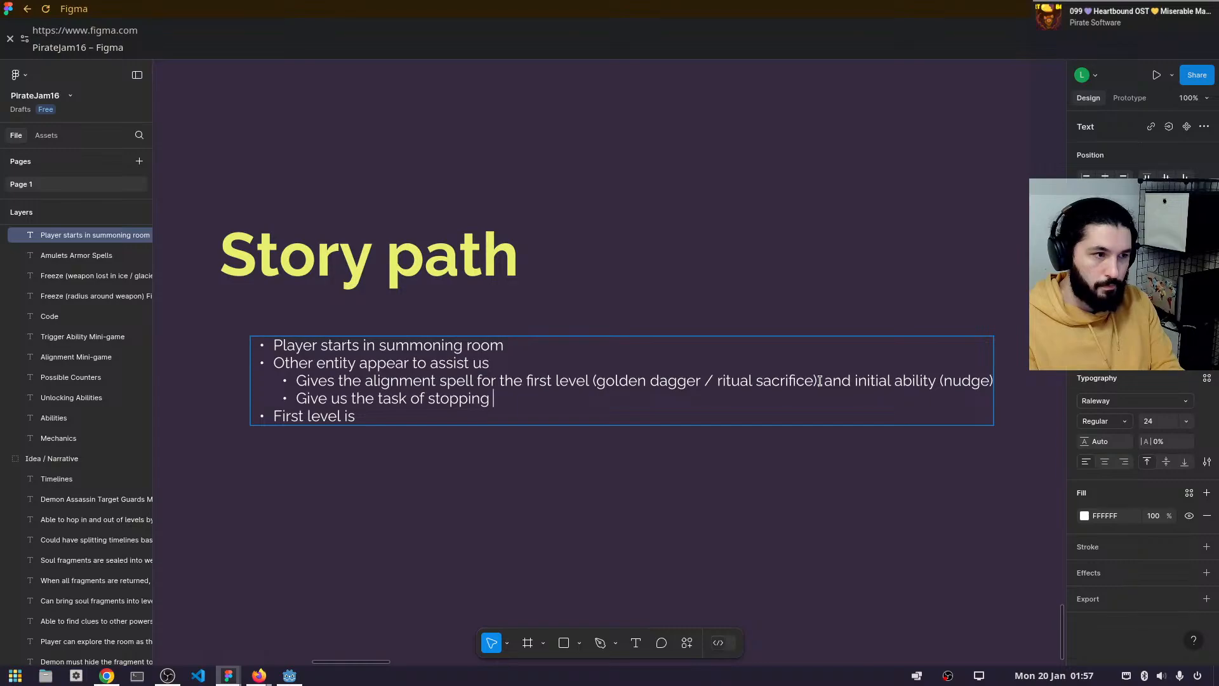
text(target)
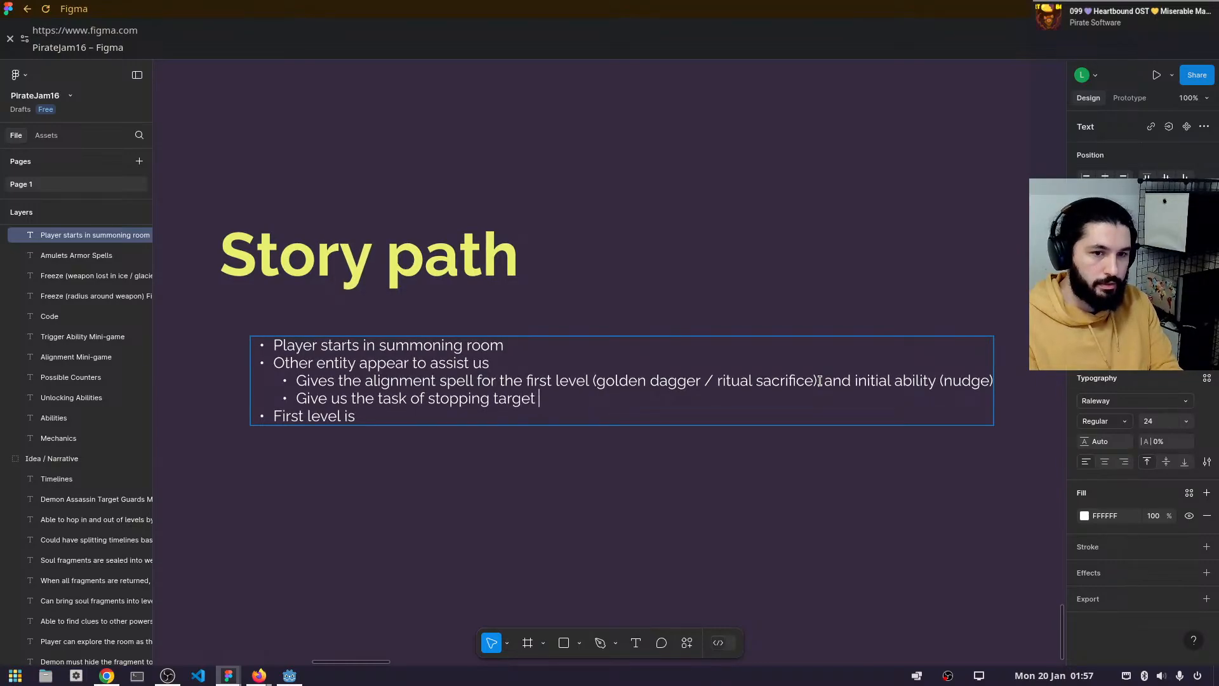
key(BackSpace)
text(s from d)
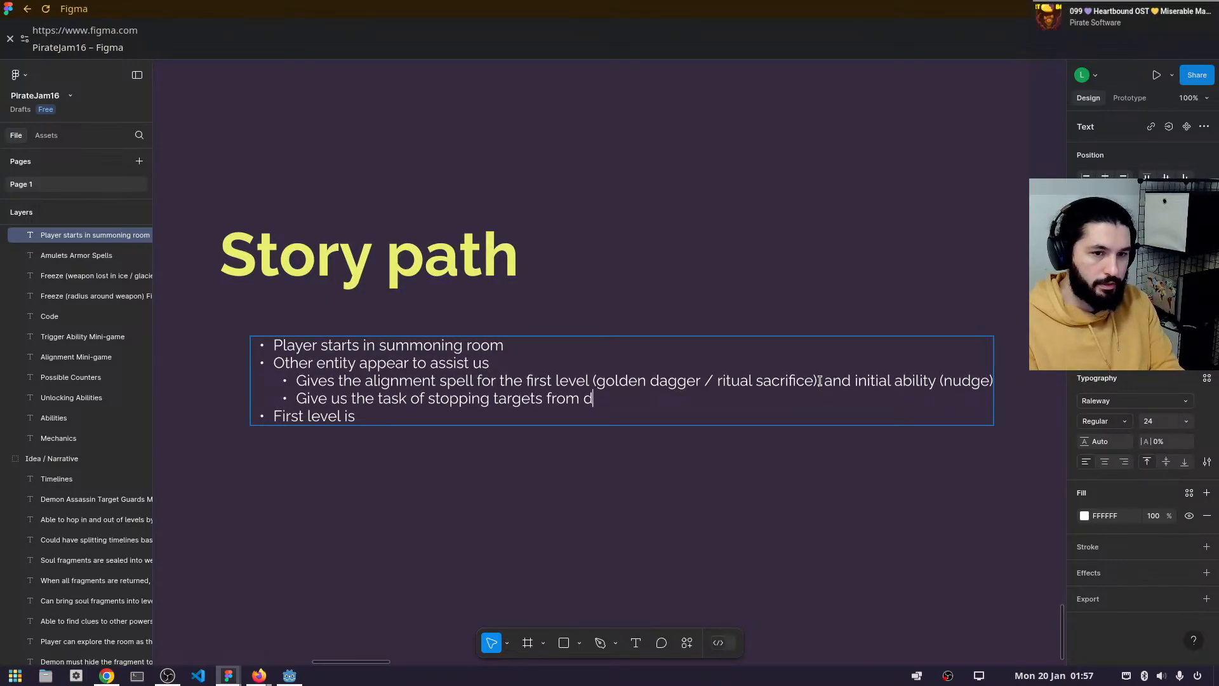
text(ying)
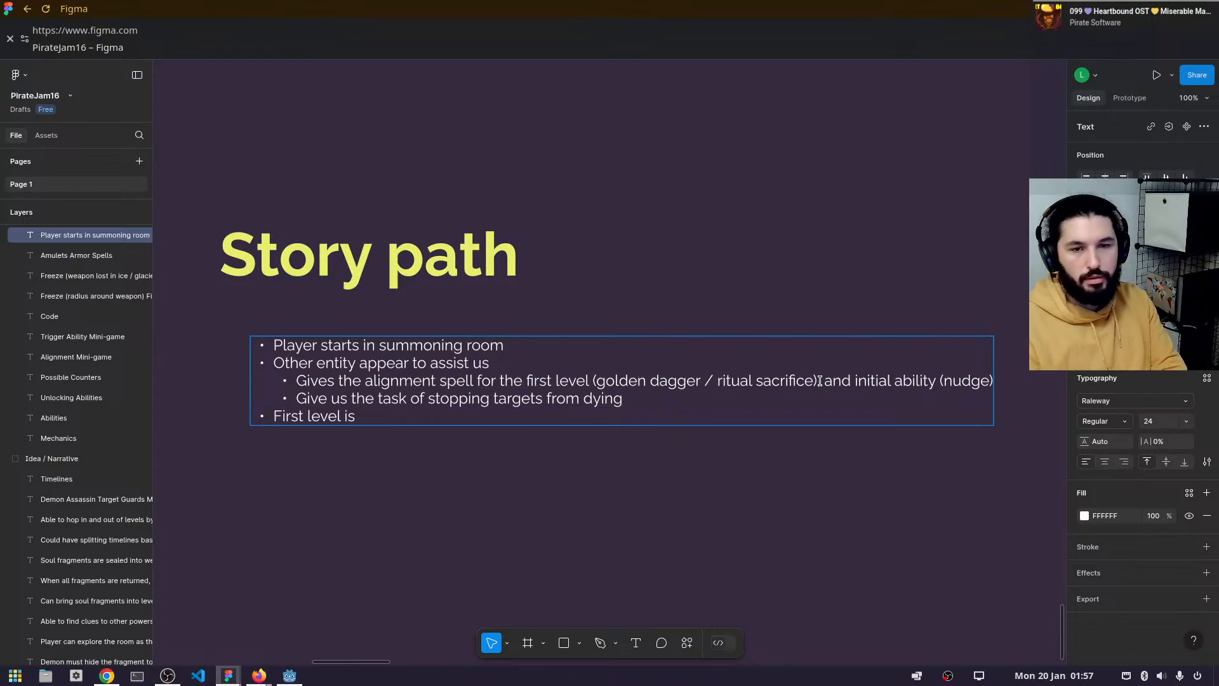
- Replace the text of the last bullet, "First level is", with "Story -"
key(Return)
key(BackSpace)
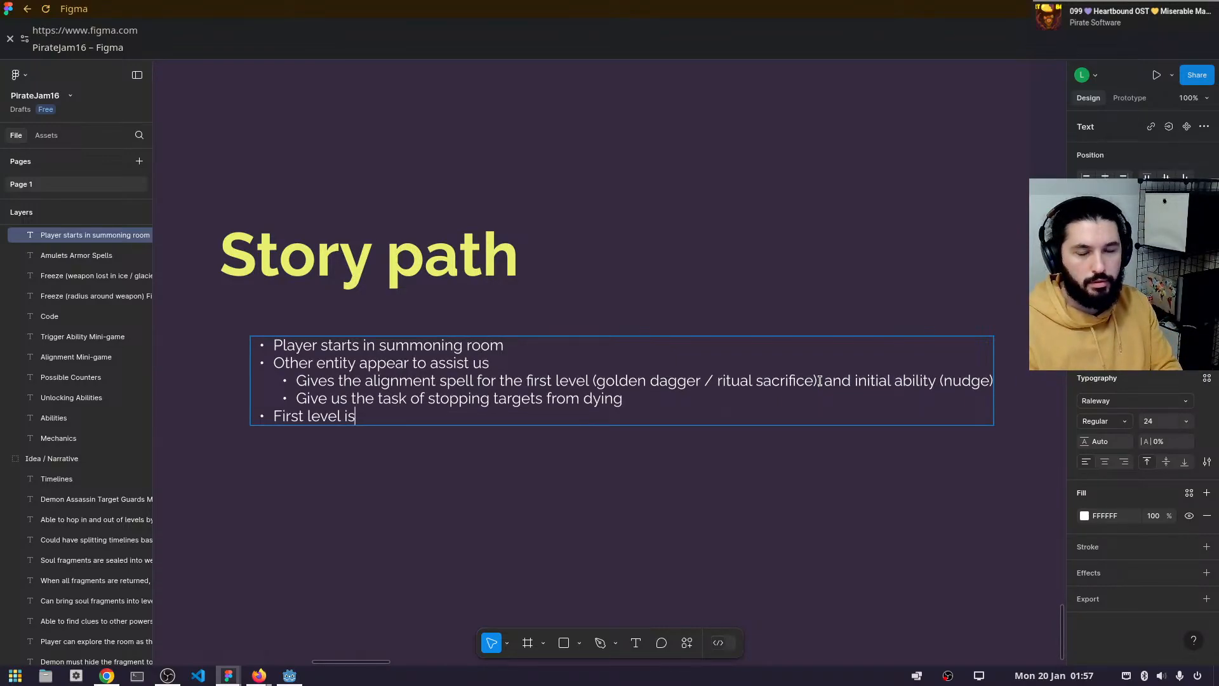
key(BackSpace)
key(BackSpace)
key(BackSpace)
key(BackSpace)
key(BackSpace)
key(BackSpace)
key(BackSpace)
key(BackSpace)
key(BackSpace)
key(BackSpace)
key(BackSpace)
key(BackSpace)
key(BackSpace)
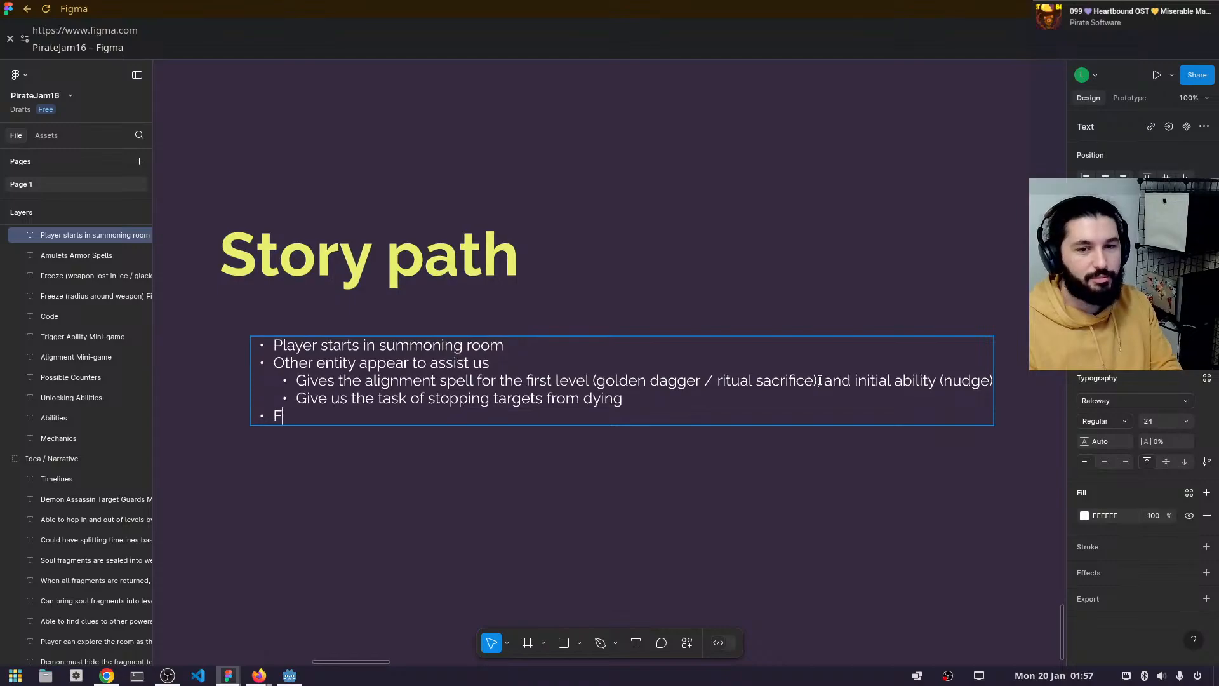
key(BackSpace)
text(Story -)
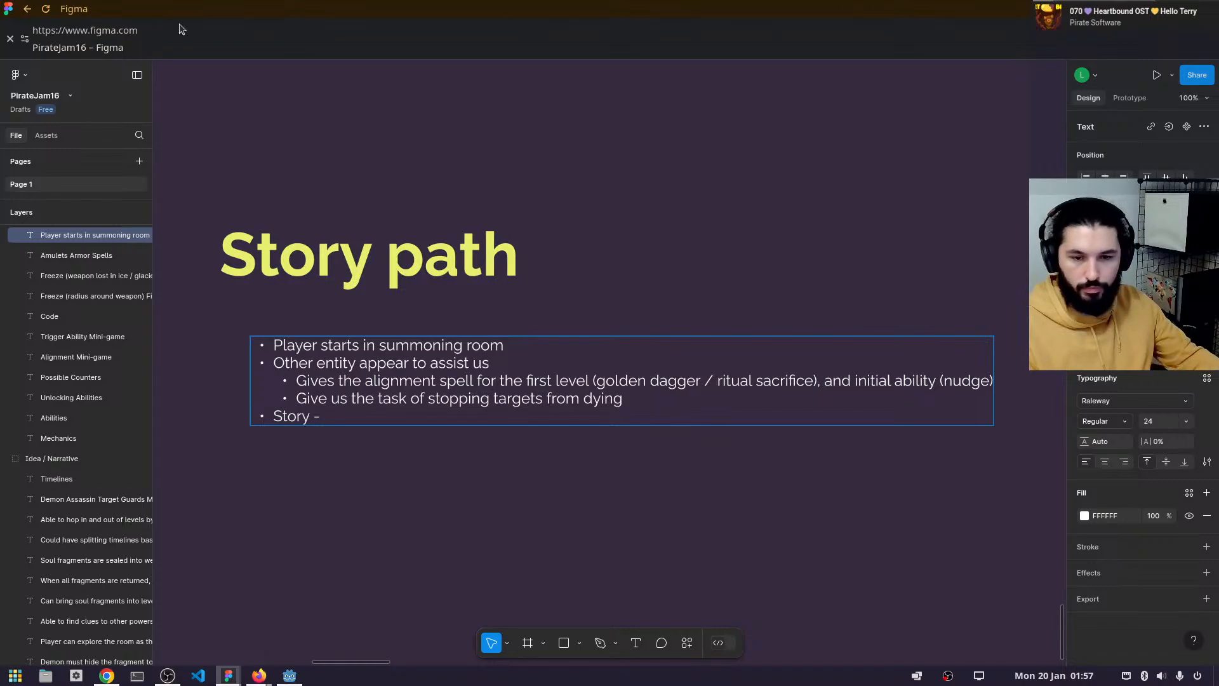
- Check the Storyboarding FigJam board for the handwritten notes on what each level is about and why target deaths must be prevented
mouse_move(228, 675)
click(121, 609)
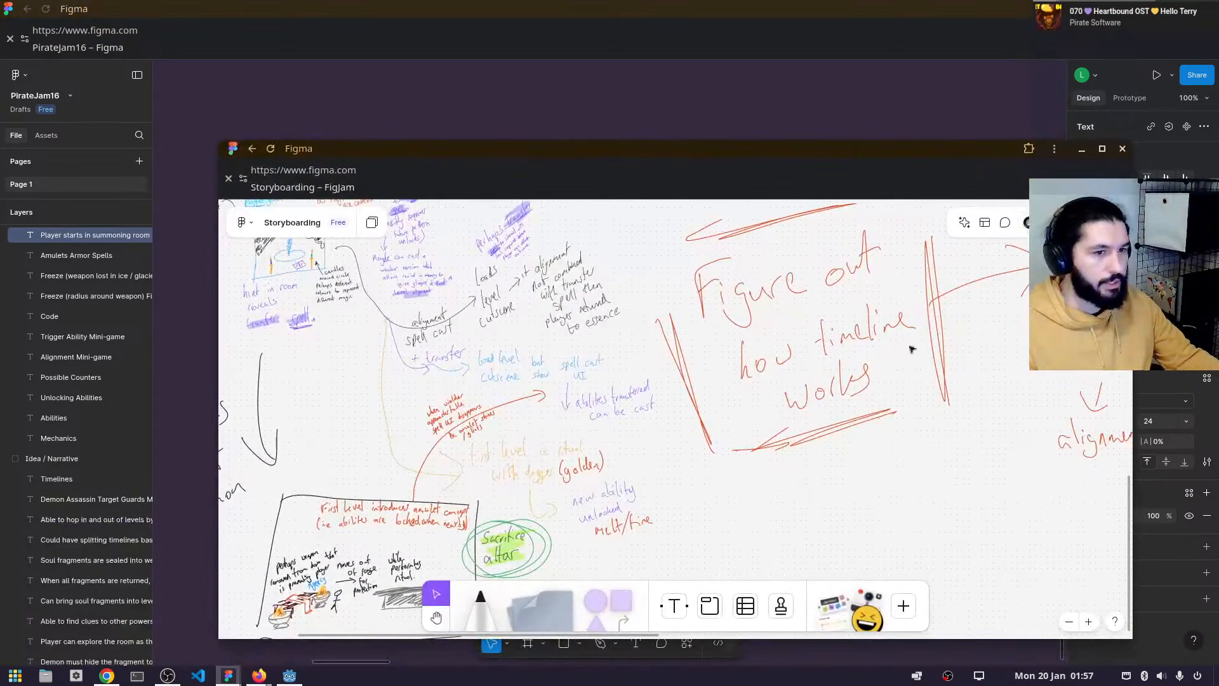
mouse_move(891, 431)
mouse_down()
mouse_move(874, 457)
mouse_move(692, 533)
mouse_up()
scroll(666, 438, down, 2)
drag(667, 438, 564, 483)
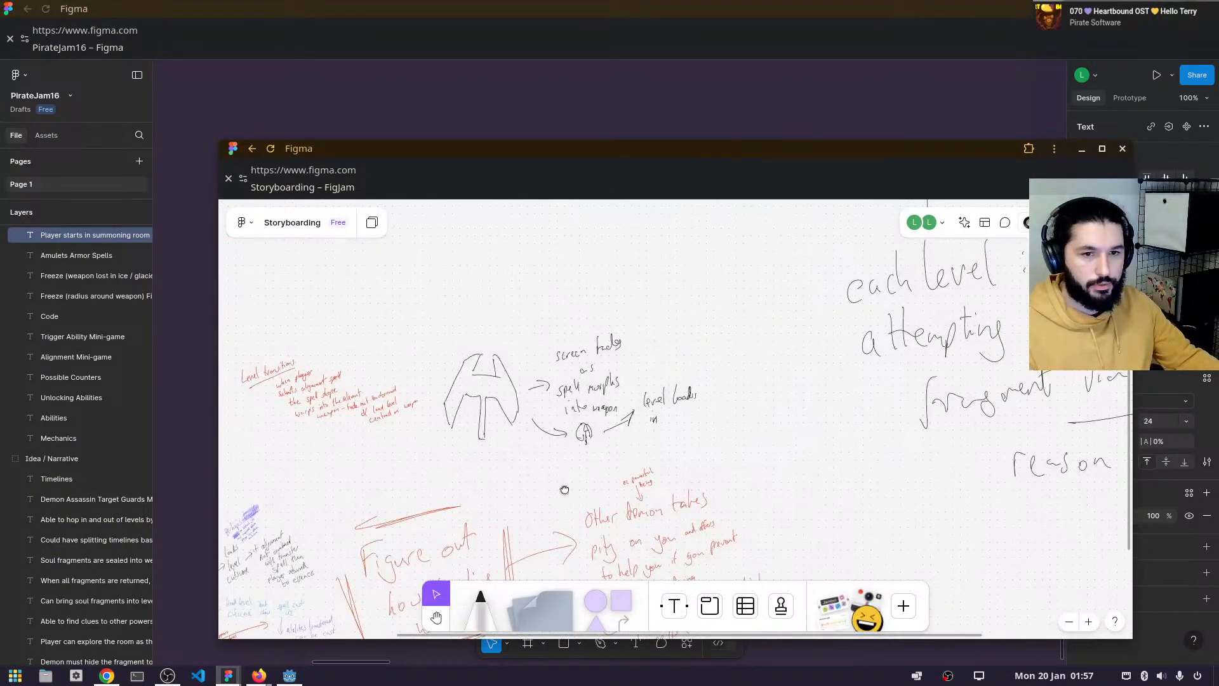
scroll(563, 486, right, 5)
drag(622, 421, 625, 421)
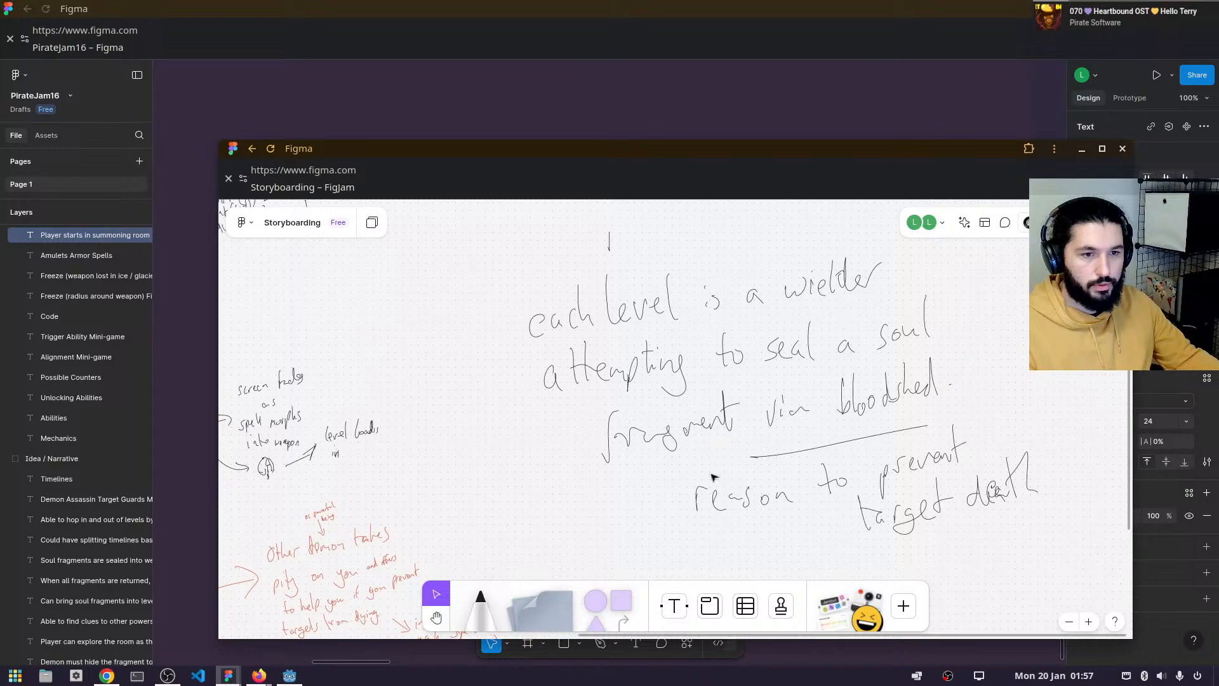
click(1082, 151)
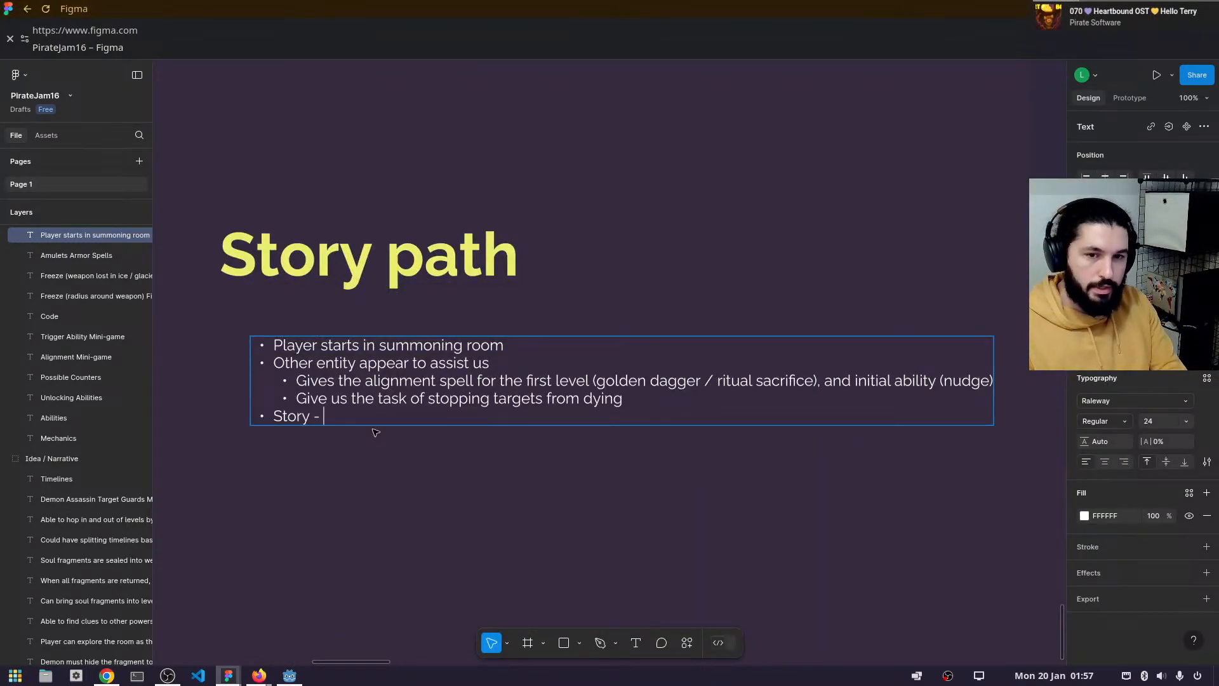
- Clear the "Story -" text from the last bullet and finish editing the list
text(ea)
key(BackSpace)
key(BackSpace)
key(BackSpace)
key(BackSpace)
key(BackSpace)
key(BackSpace)
key(BackSpace)
key(BackSpace)
key(BackSpace)
key(BackSpace)
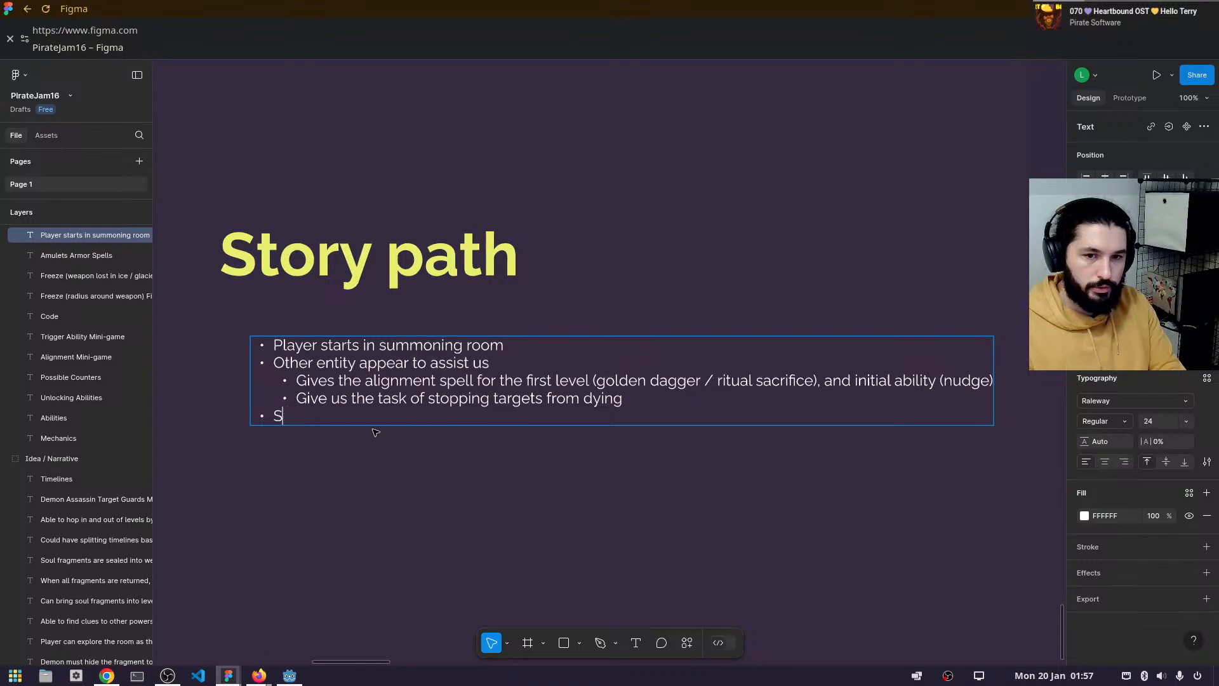
scroll(904, 211, down, 5)
drag(901, 208, 520, 382)
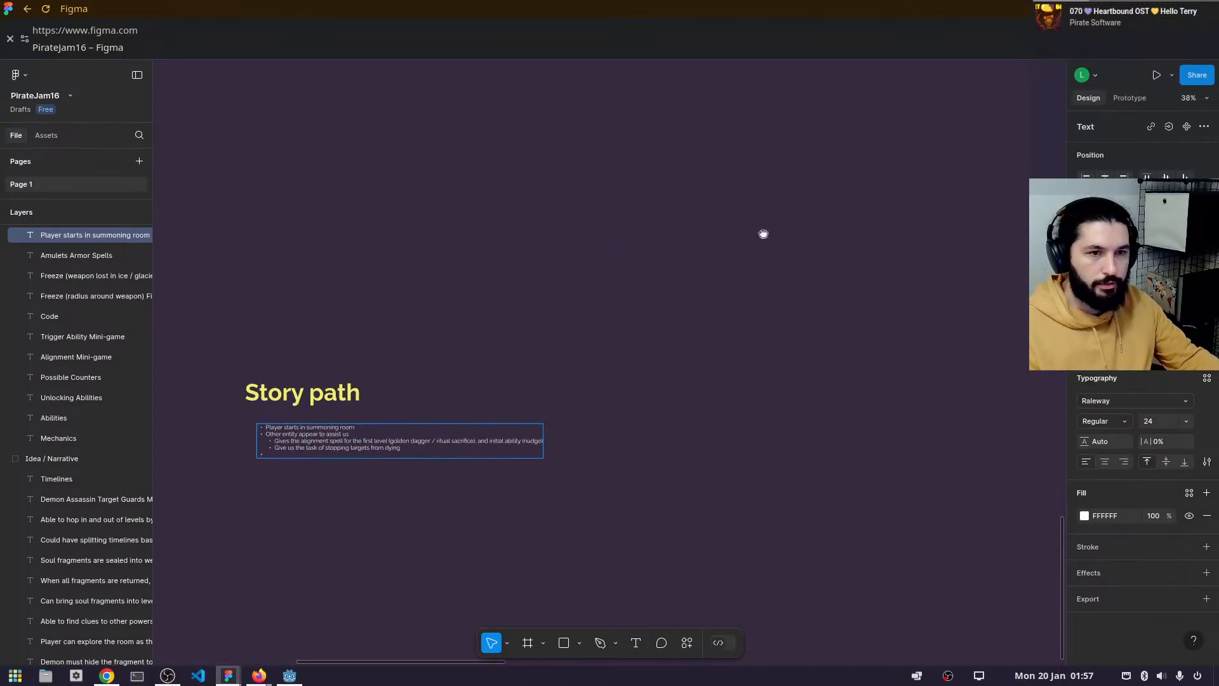
drag(763, 234, 445, 432)
drag(787, 242, 342, 515)
scroll(813, 289, down, 2)
scroll(796, 323, down, 3)
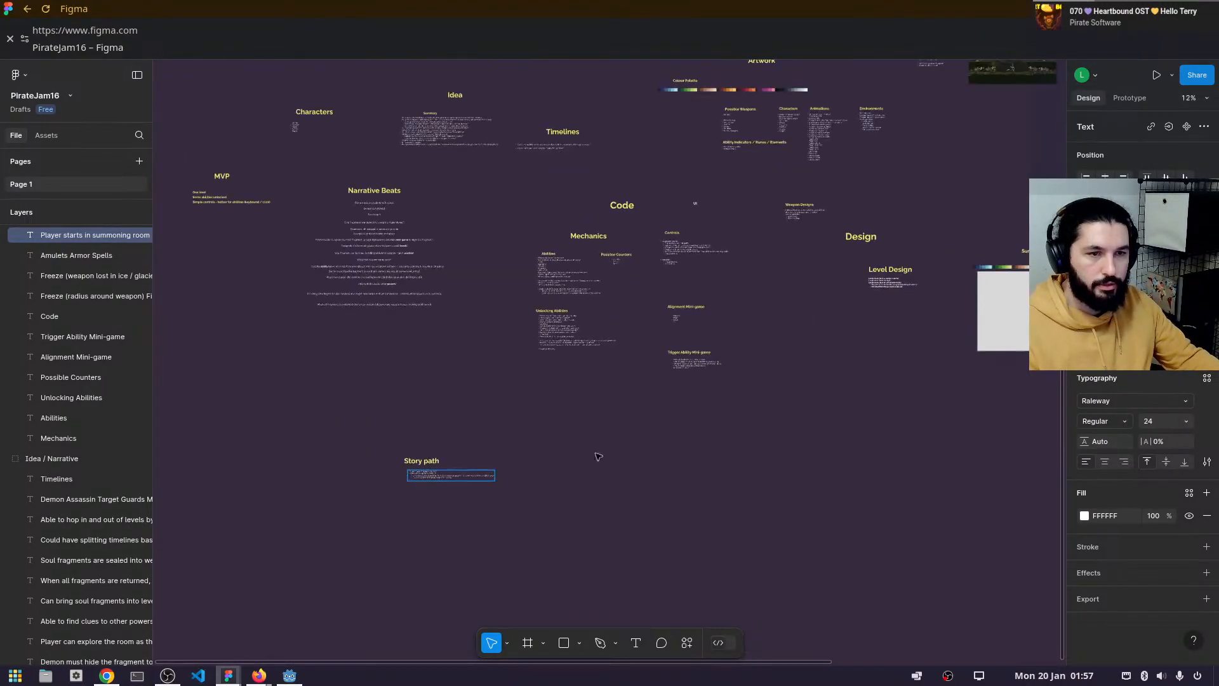
key(Escape)
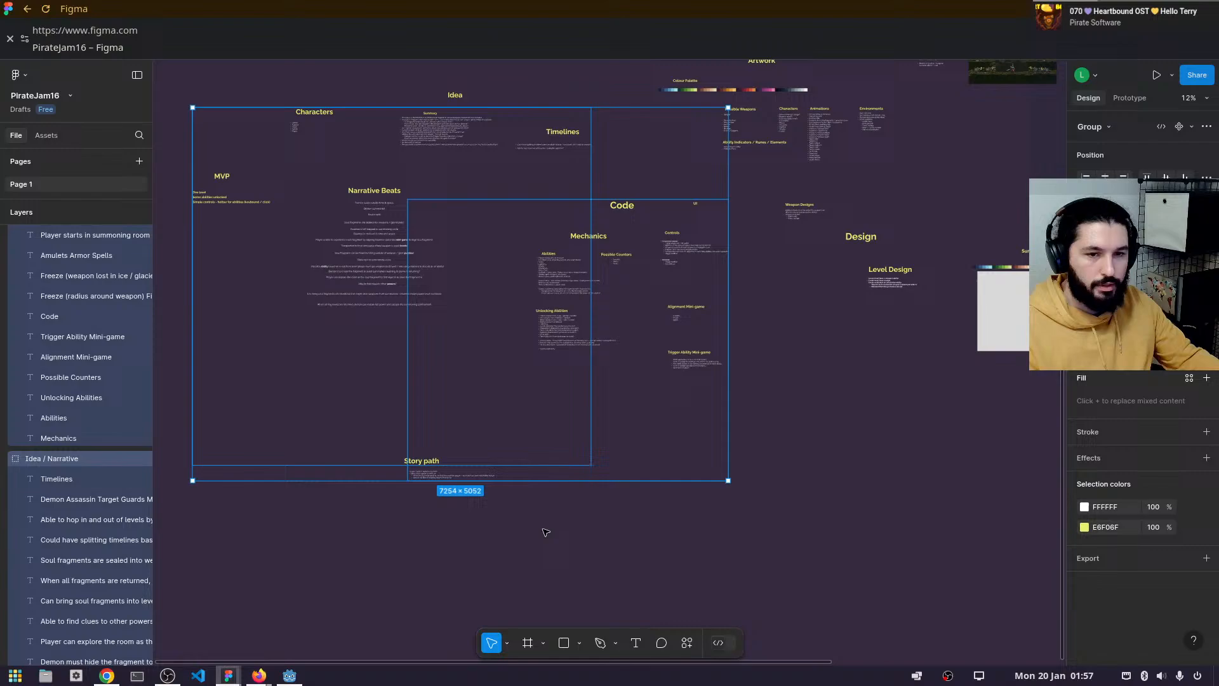
click(482, 568)
drag(394, 443, 457, 493)
drag(517, 521, 404, 461)
scroll(459, 527, up, 2)
click(443, 522)
scroll(426, 489, up, 5)
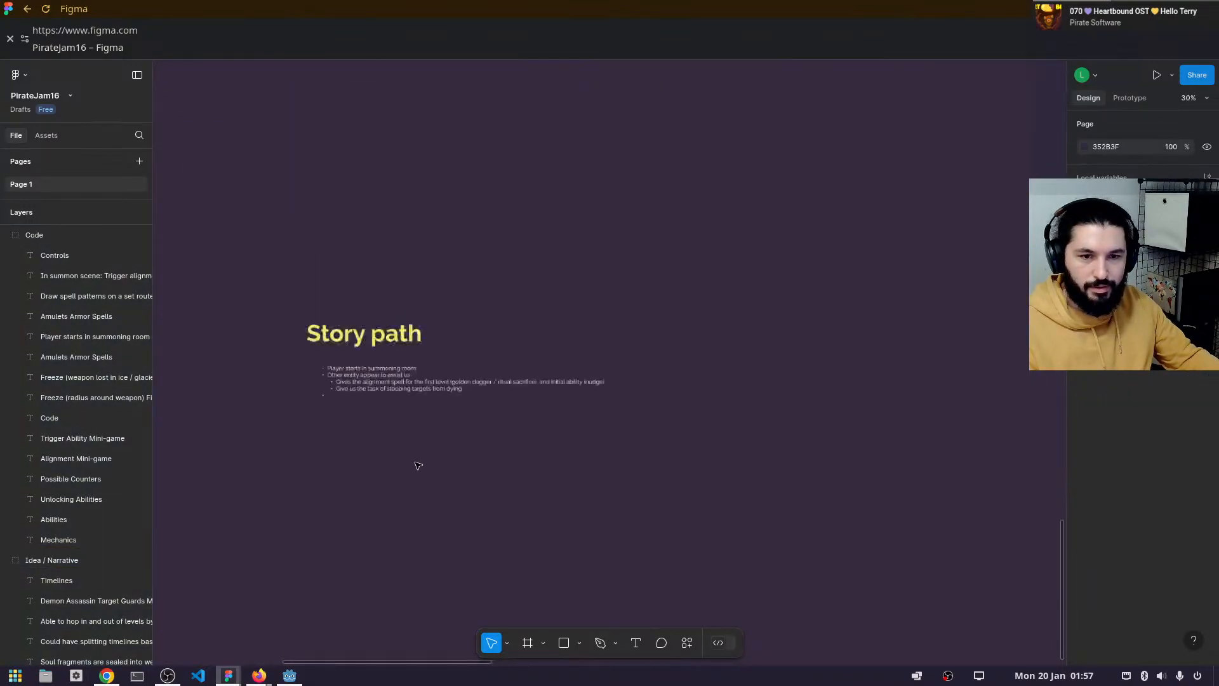
click(373, 352)
drag(372, 352, 584, 448)
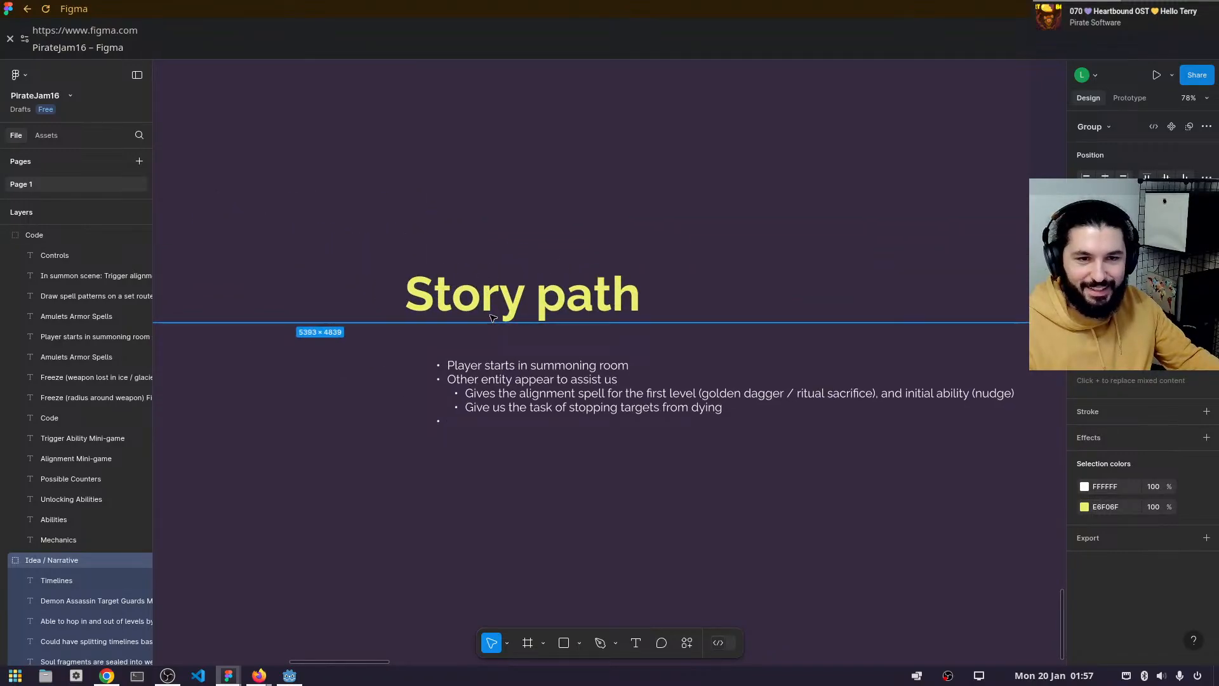
- Cut the Story path heading together with its bullet list from the canvas
double_click(521, 295)
shift+click(518, 385)
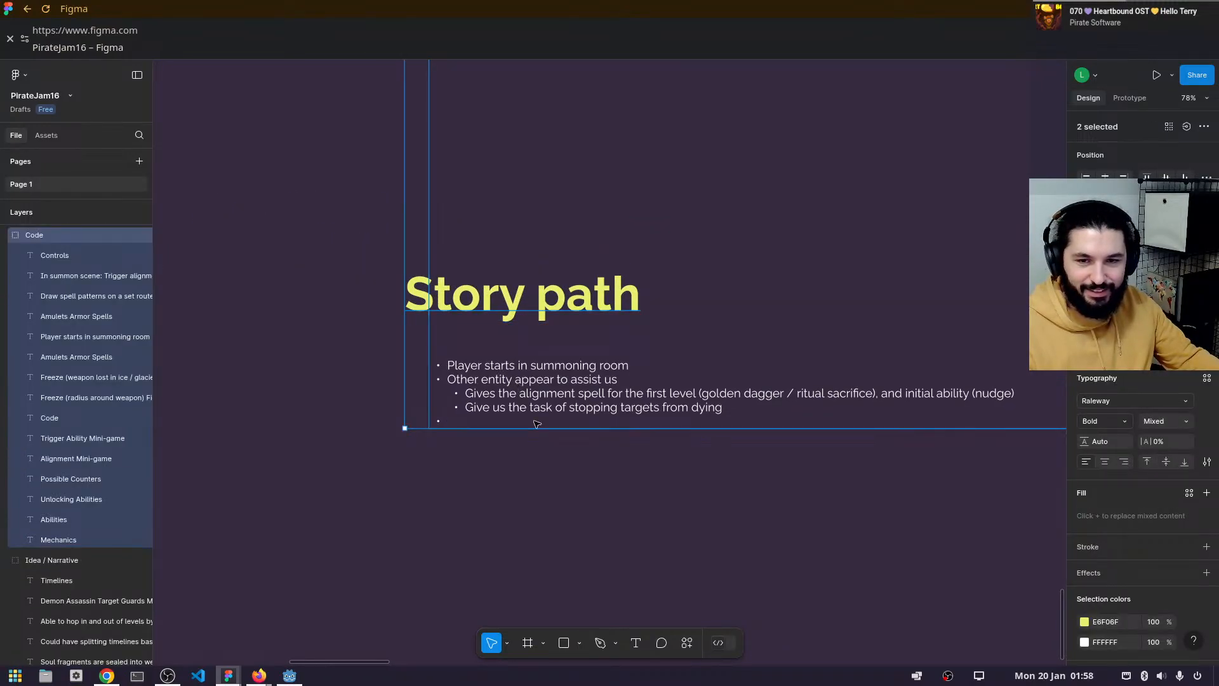
shift+double_click(507, 395)
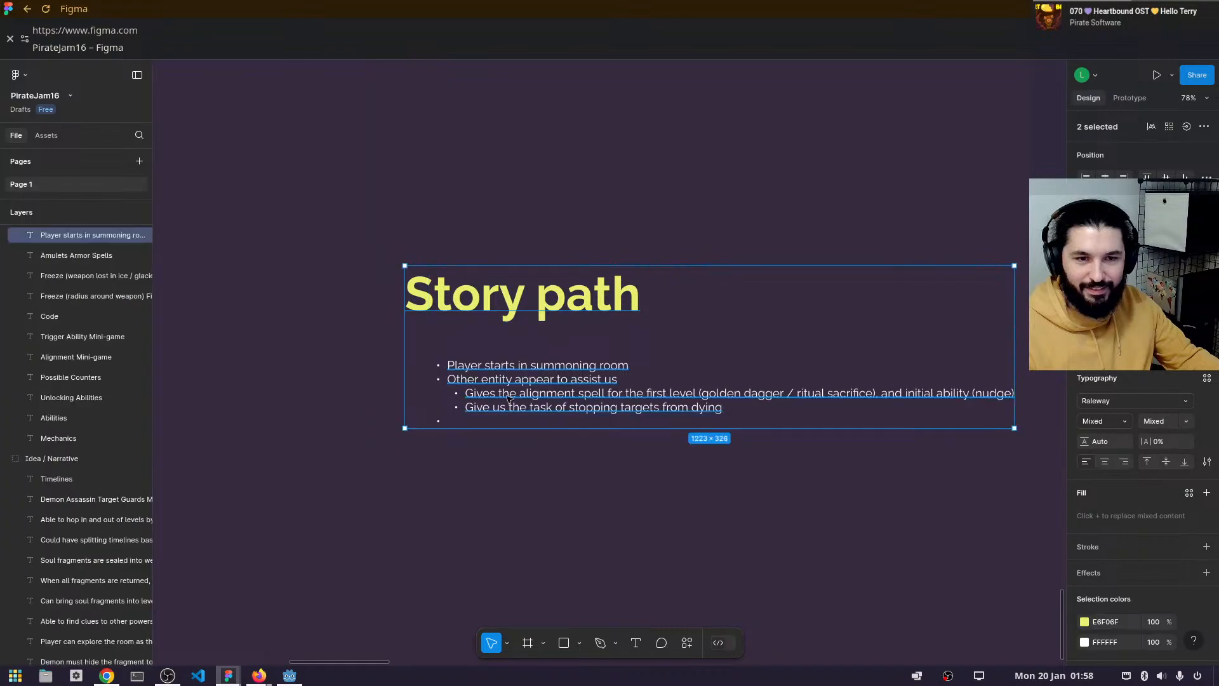
drag(506, 298, 472, 604)
scroll(473, 606, down, 10)
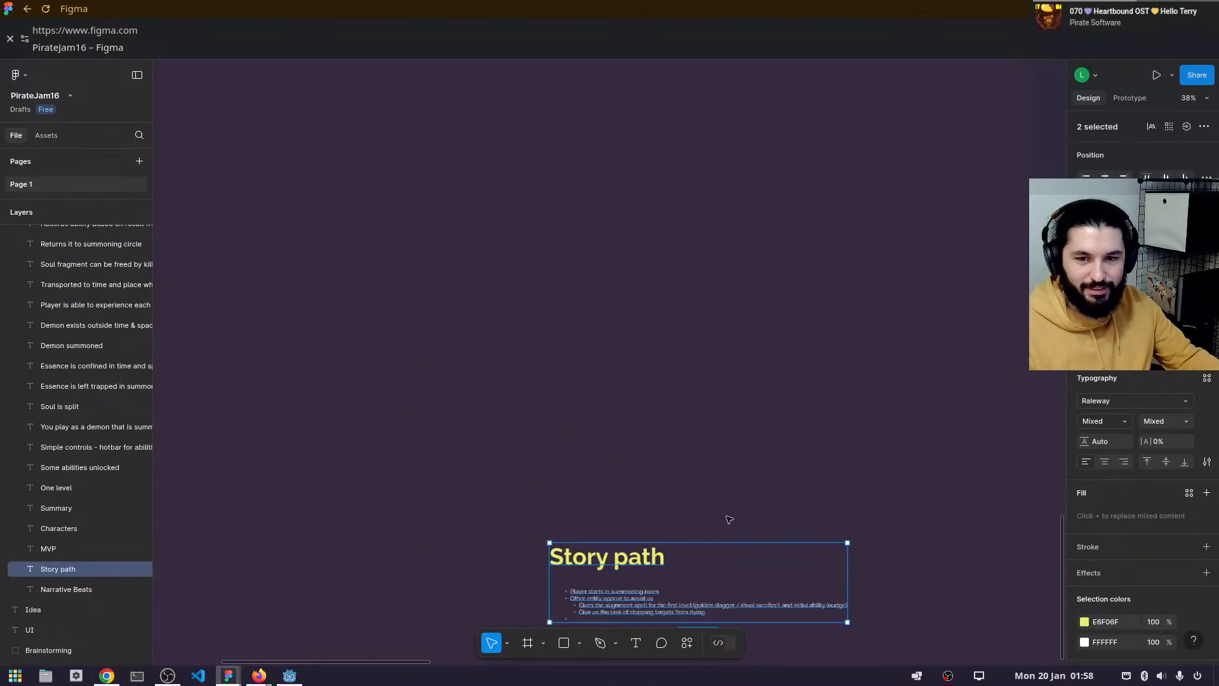
key(ctrl+x)
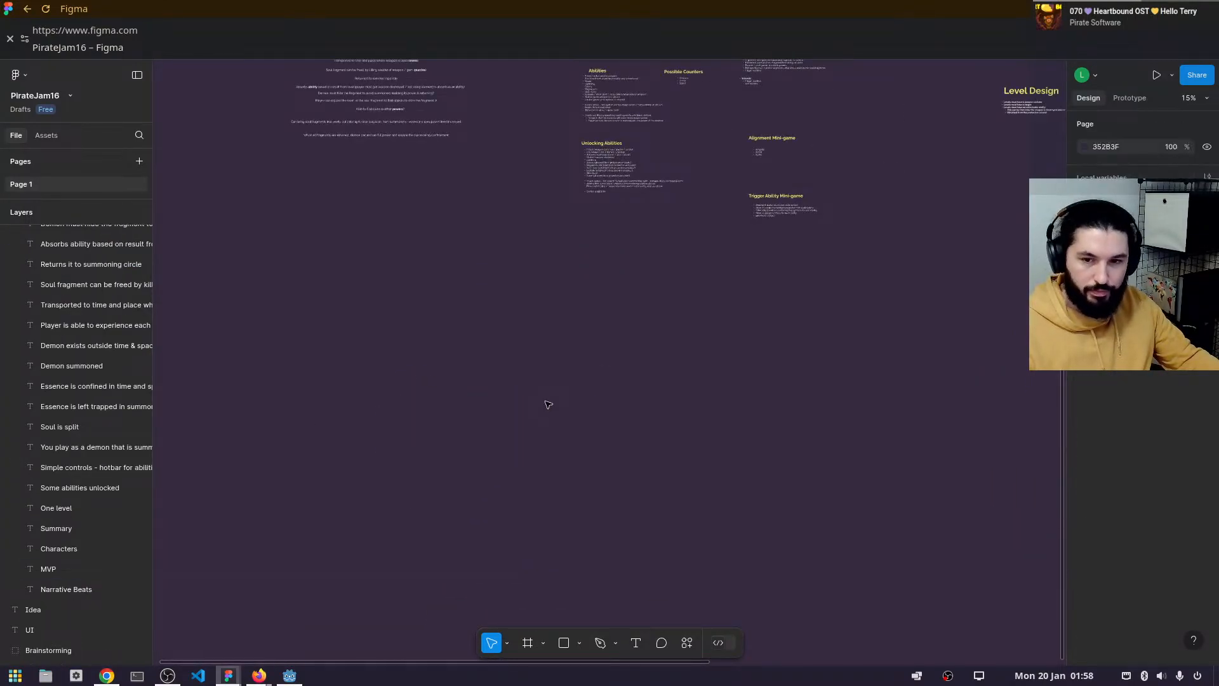
- Paste the Story path heading and list into the Design area, placing them below and left of the Level Design notes
drag(861, 349, 536, 492)
scroll(736, 345, up, 5)
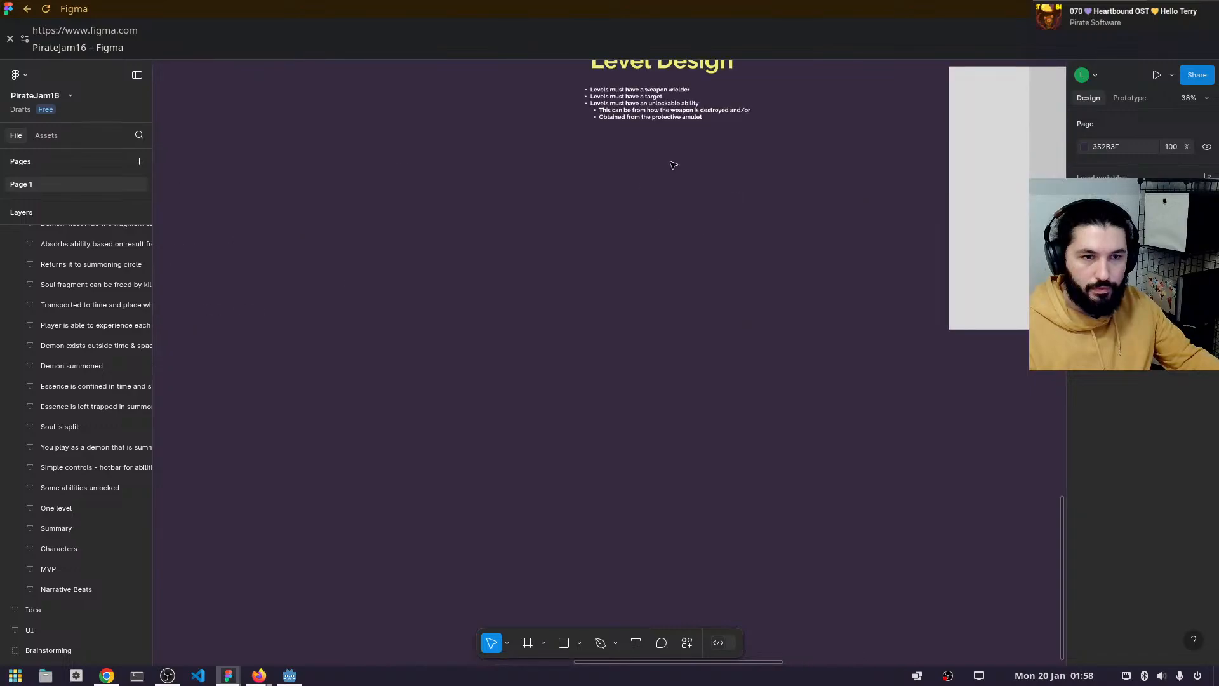
drag(666, 144, 677, 256)
click(695, 183)
key(ctrl+v)
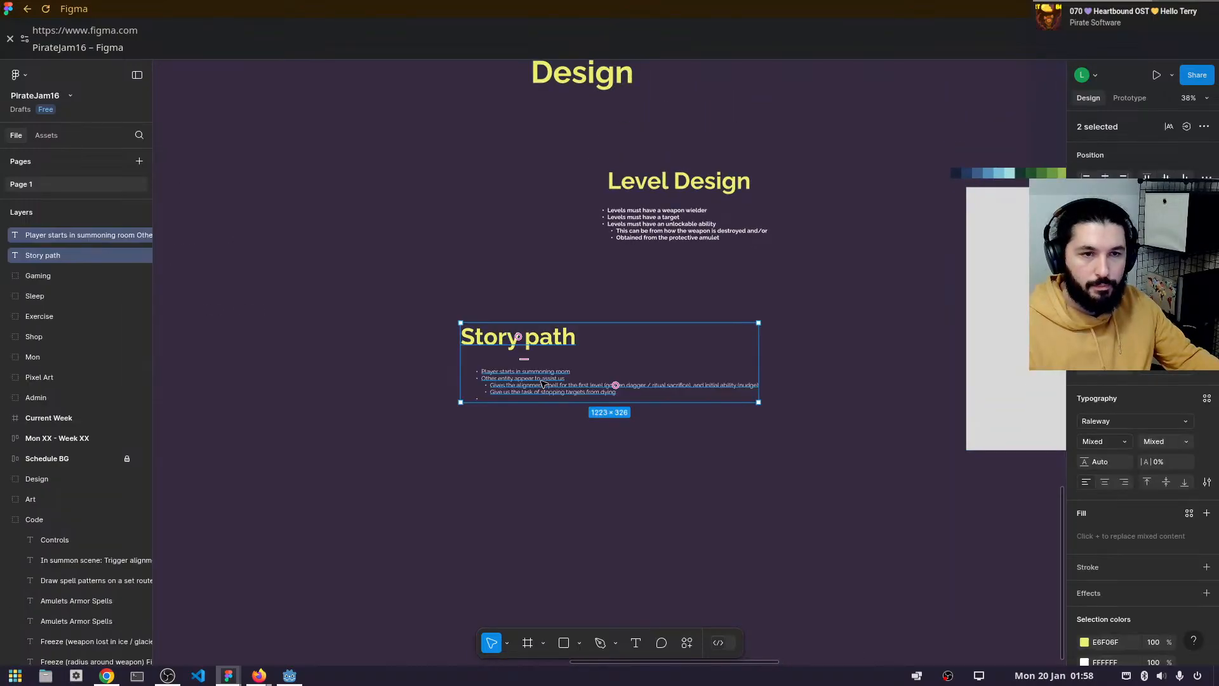
click(619, 387)
drag(452, 311, 671, 459)
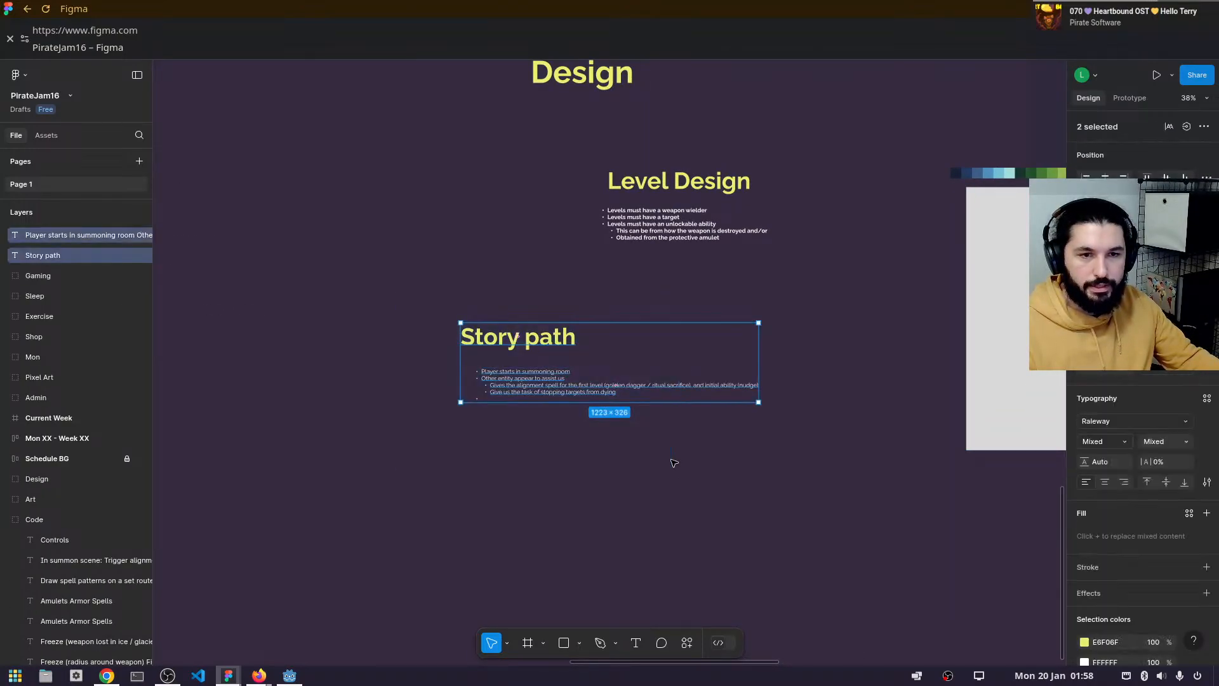
drag(612, 382, 413, 463)
- Check the spelling of the Level Design list's "wielder" by searching Google for "weild" in a new Chrome tab, and return to the Figma file
scroll(694, 249, up, 2)
scroll(694, 249, up, 3)
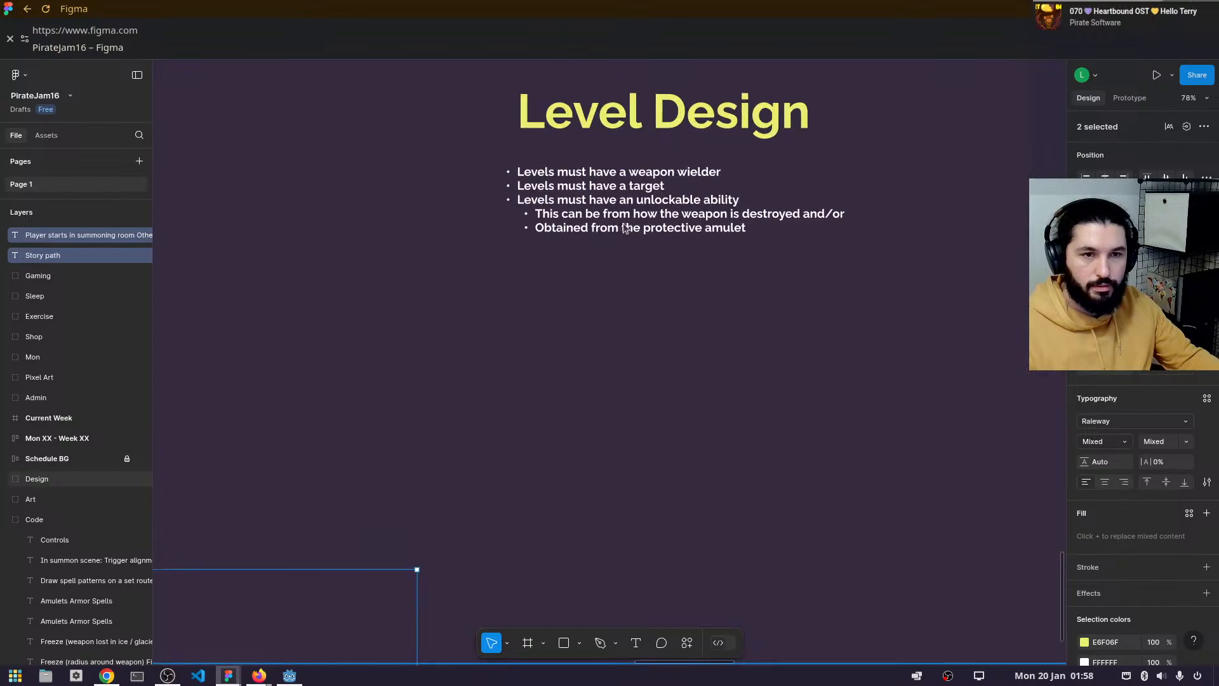
click(691, 204)
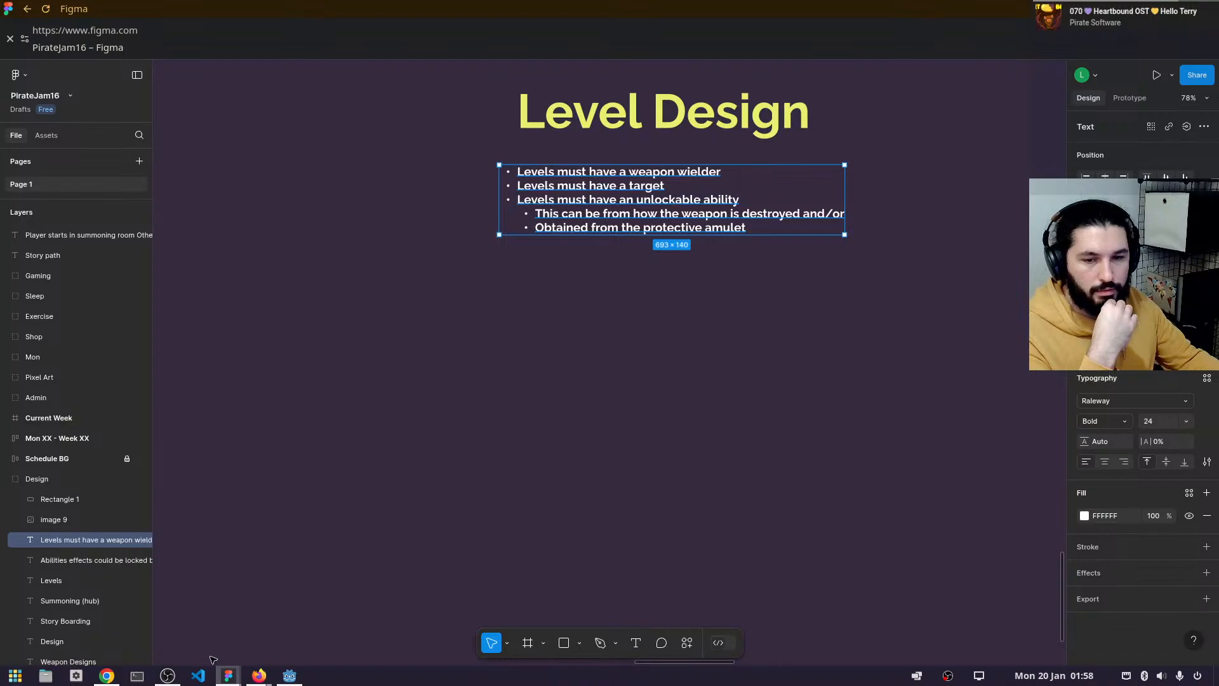
click(107, 675)
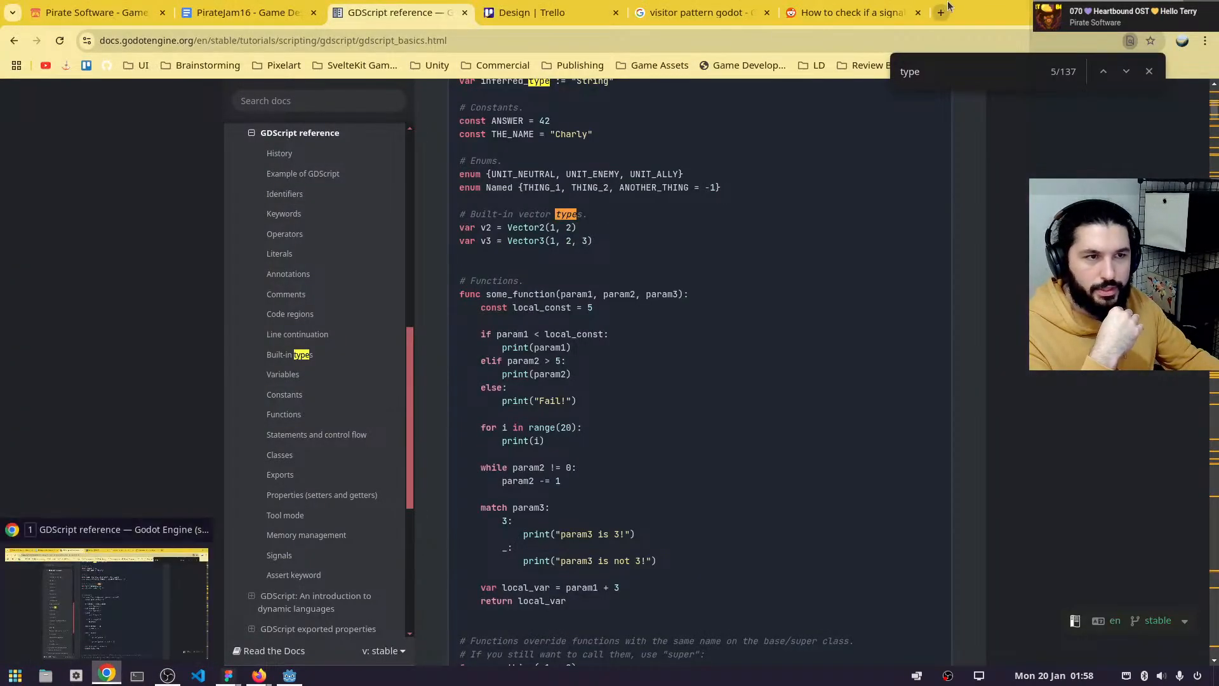
click(940, 13)
text(weild)
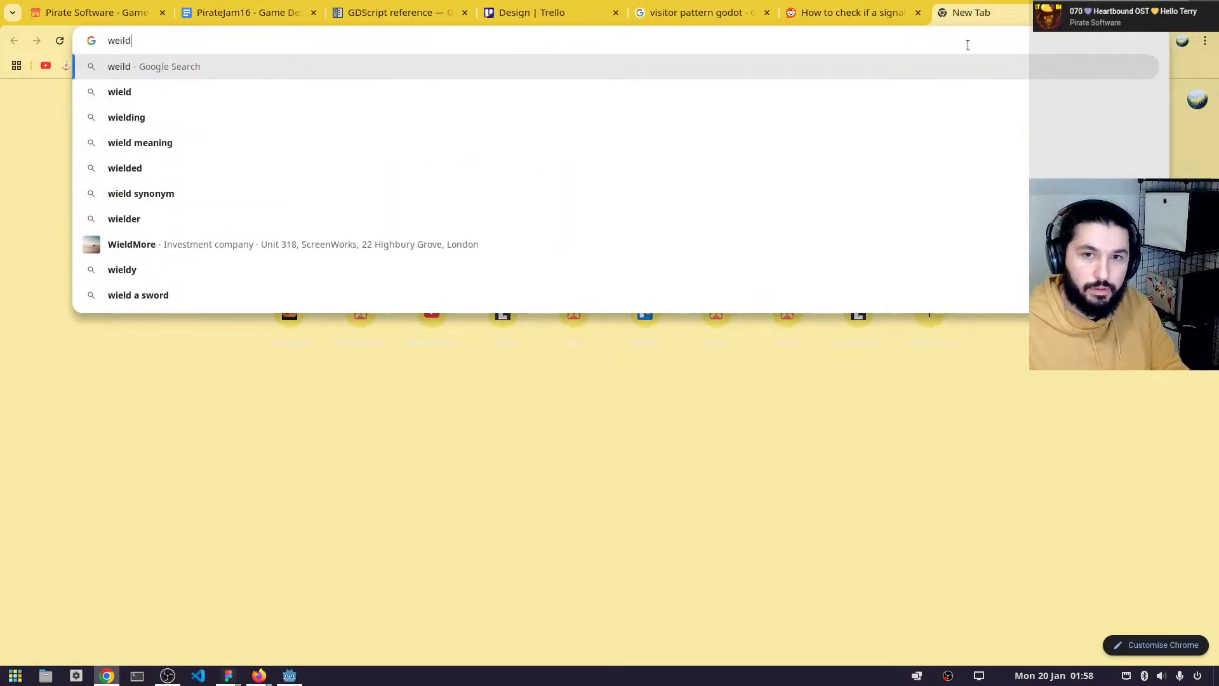
key(Return)
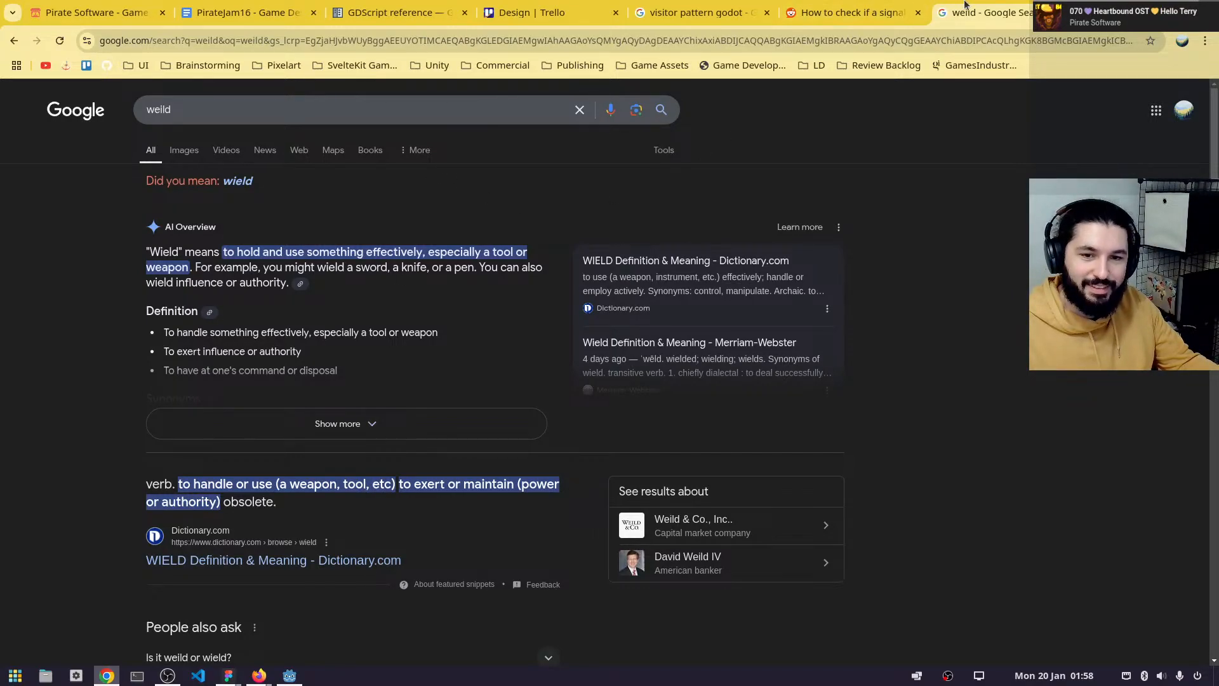
click(1069, 12)
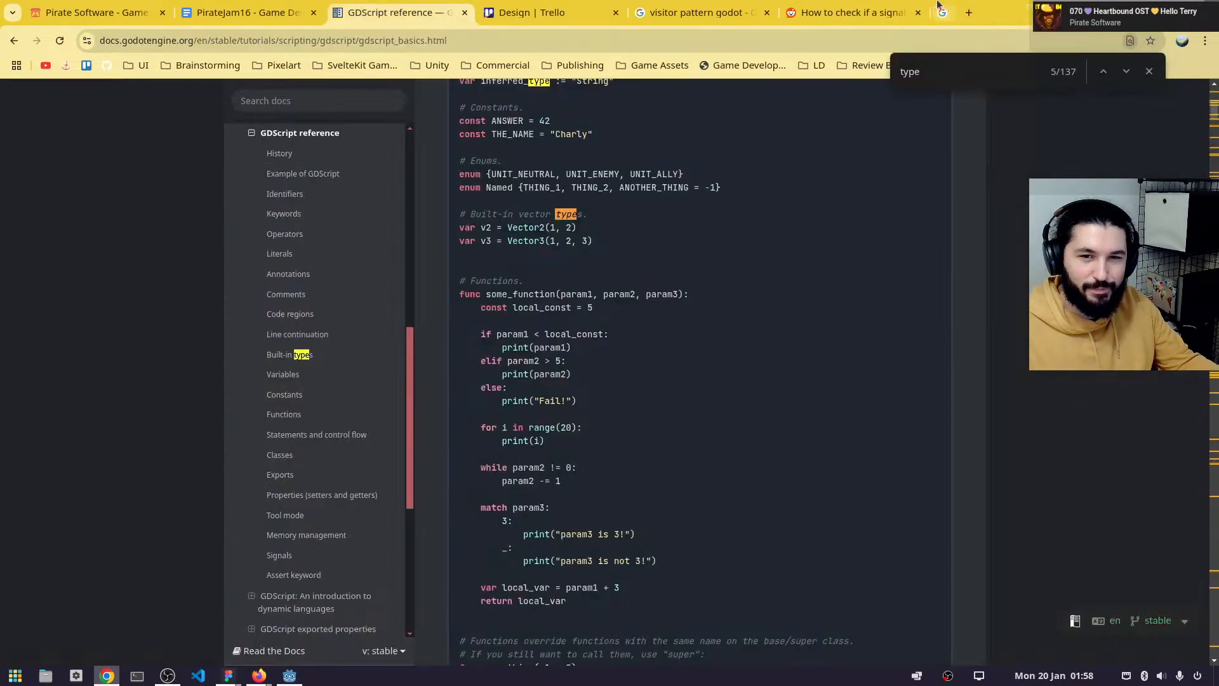
key(alt+Tab)
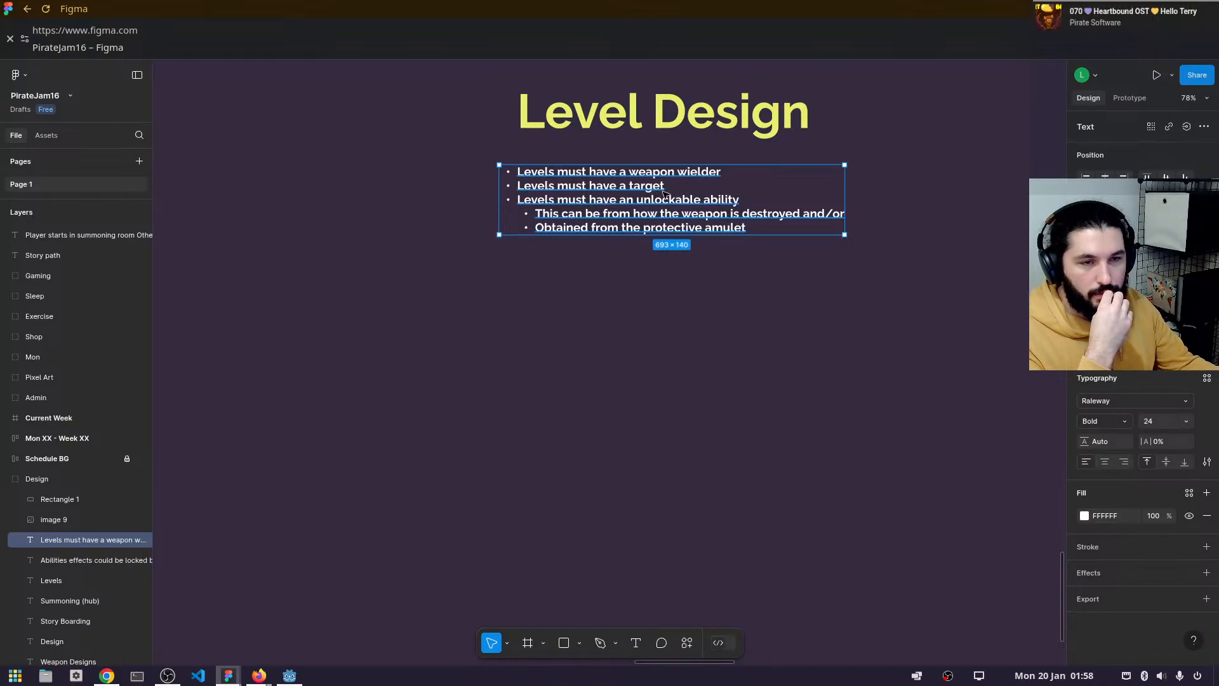
- Add an empty top-level bullet at the end of the Level Design list and extend the text box height to fit it
scroll(657, 203, down, 5)
scroll(652, 238, up, 3)
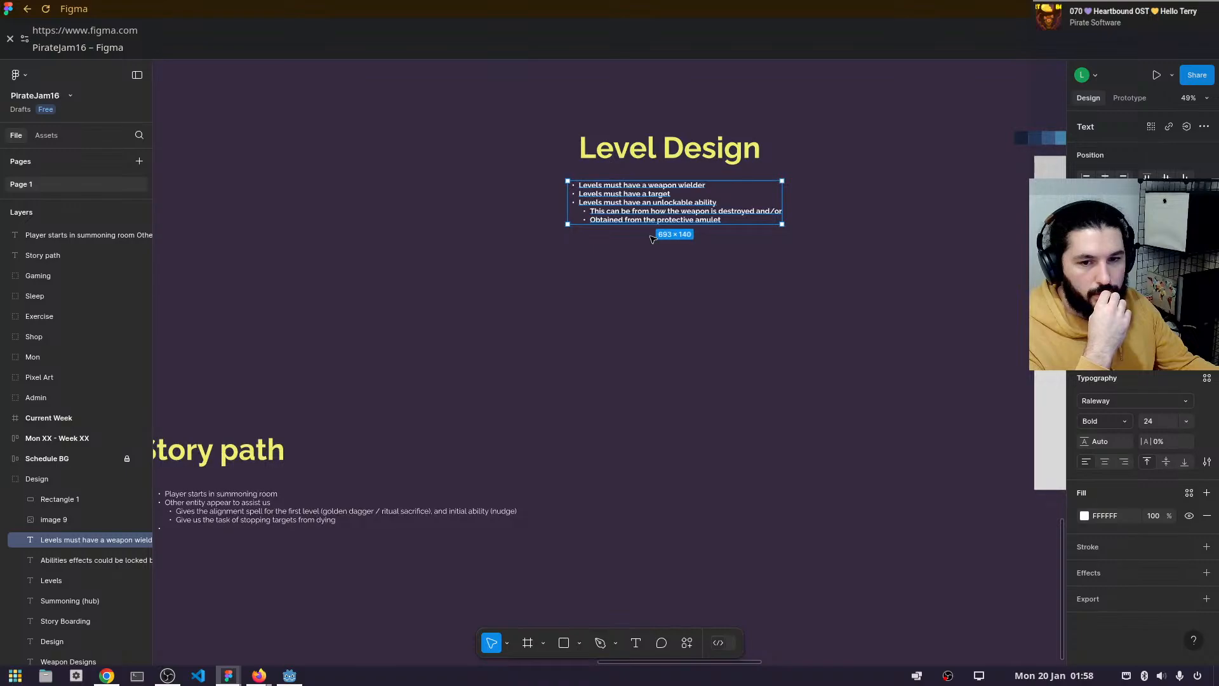
scroll(673, 270, left, 3)
scroll(781, 190, up, 2)
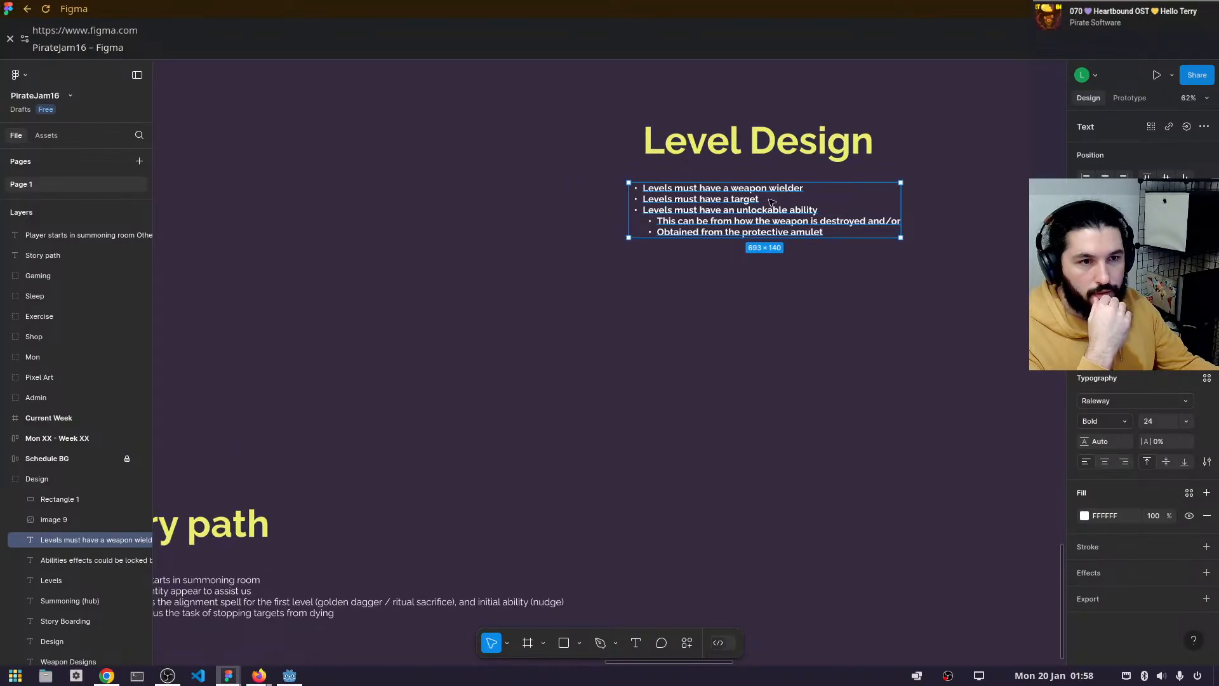
key(Escape)
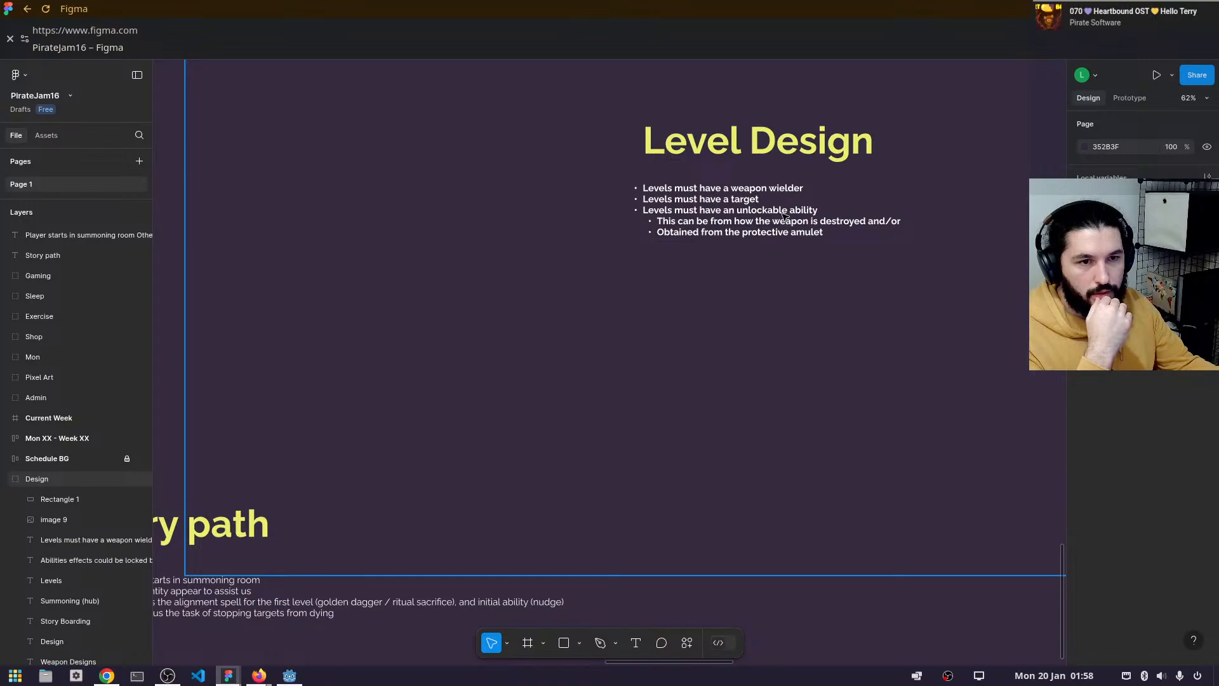
click(786, 217)
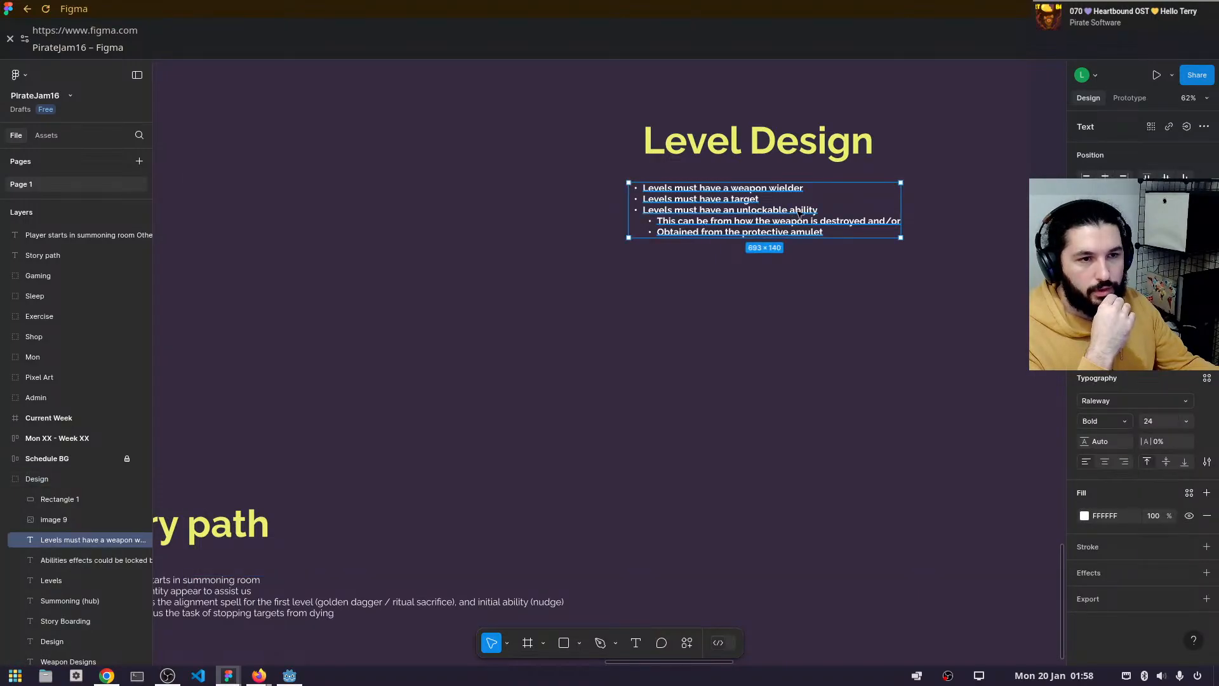
drag(826, 237, 825, 235)
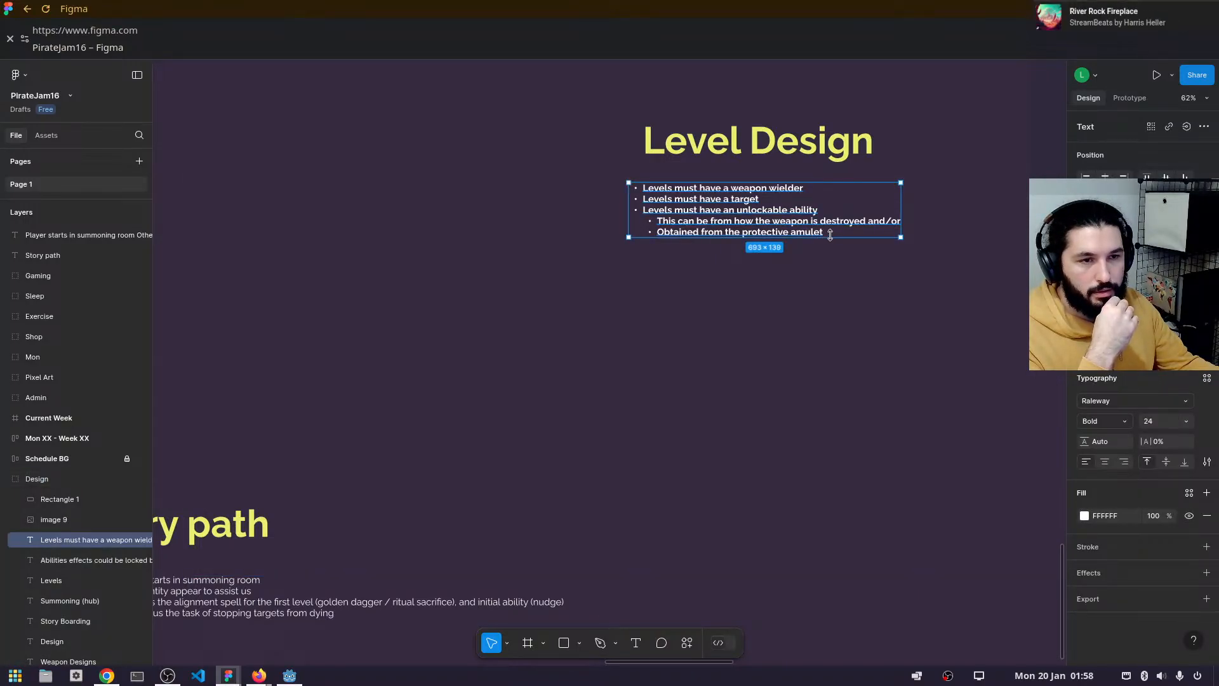
double_click(828, 228)
click(829, 227)
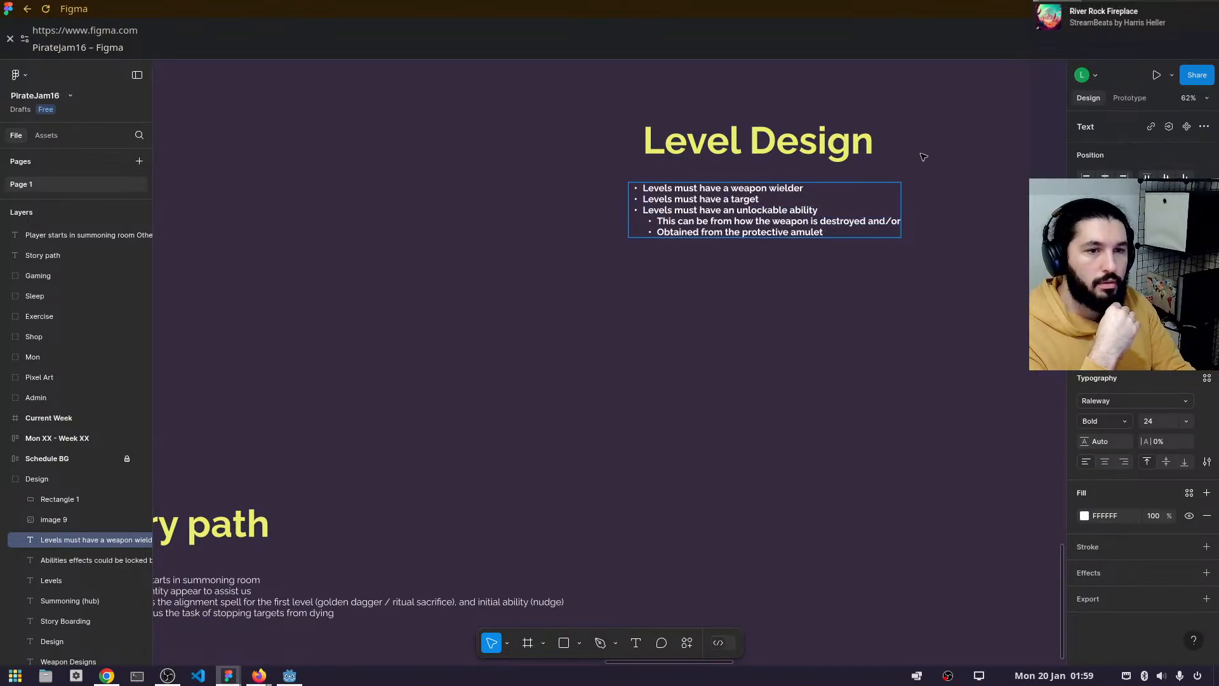
key(Return)
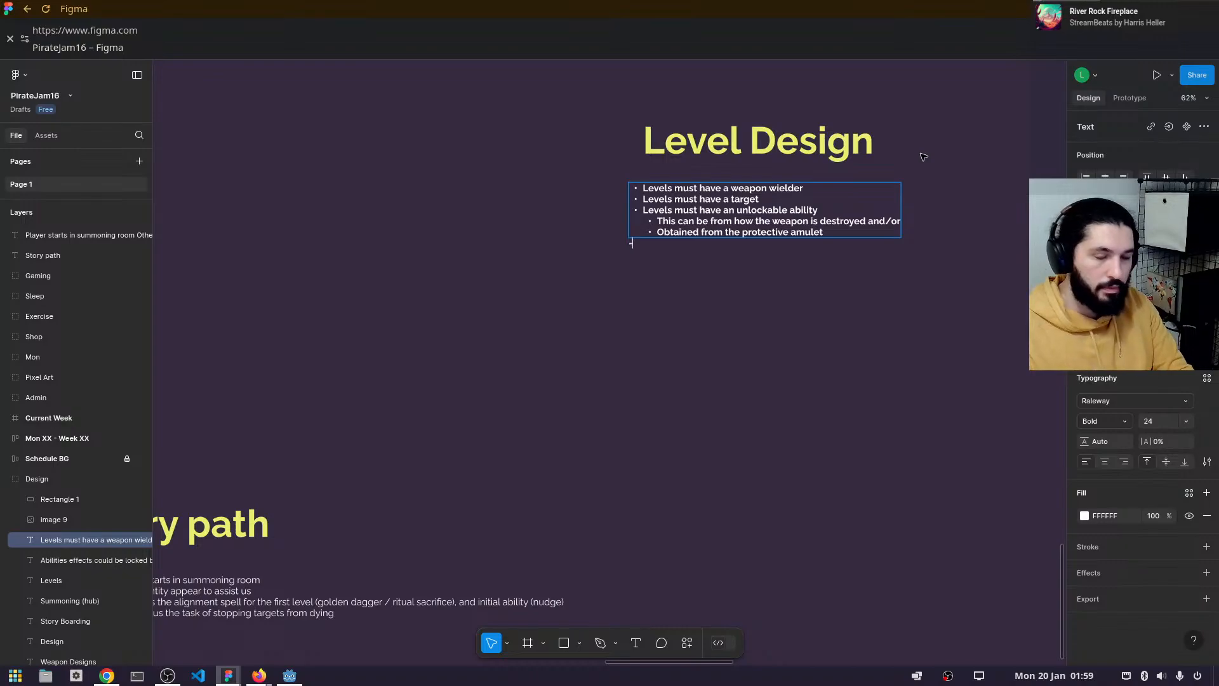
key(Escape)
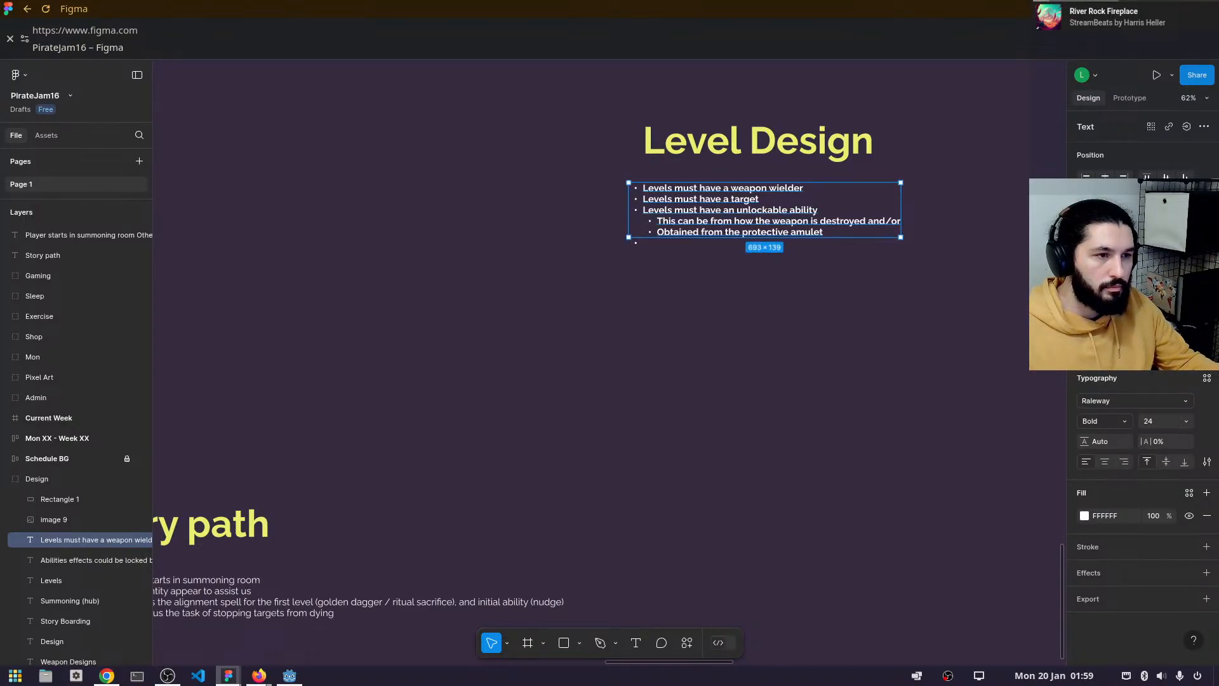
click(1105, 271)
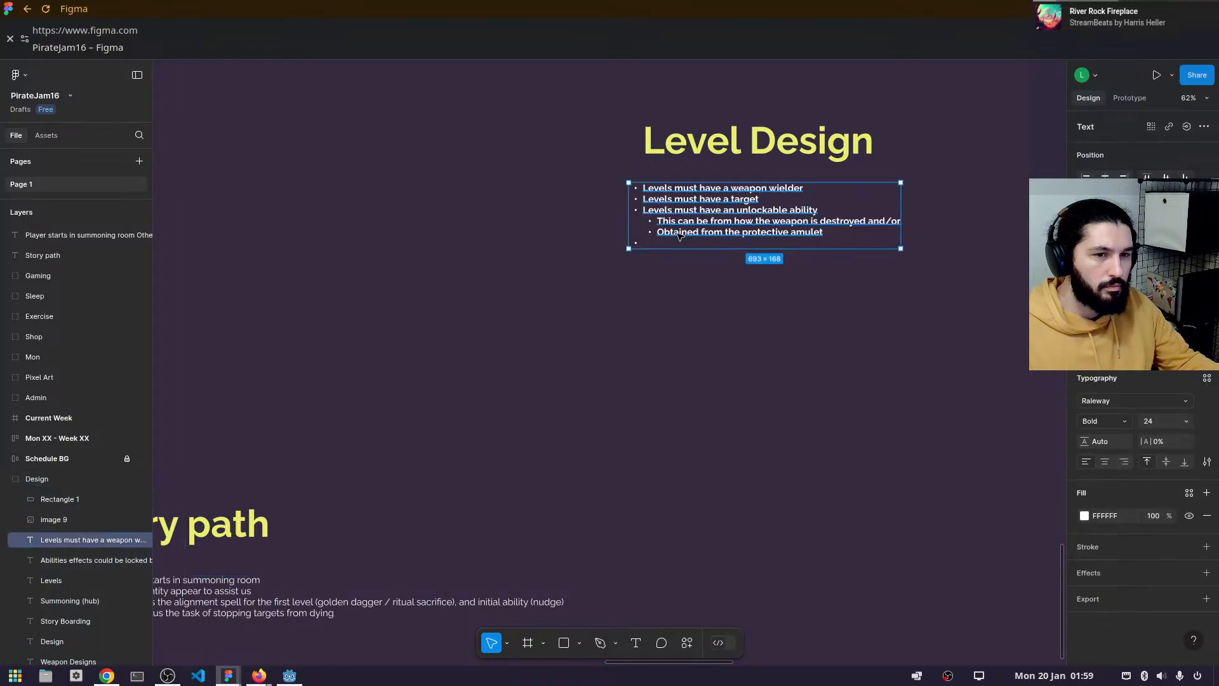
- Write "Wielder is attempting to seal soul to weapon via bloodshed" in the empty last bullet of the Level Design list
double_click(665, 239)
click(684, 248)
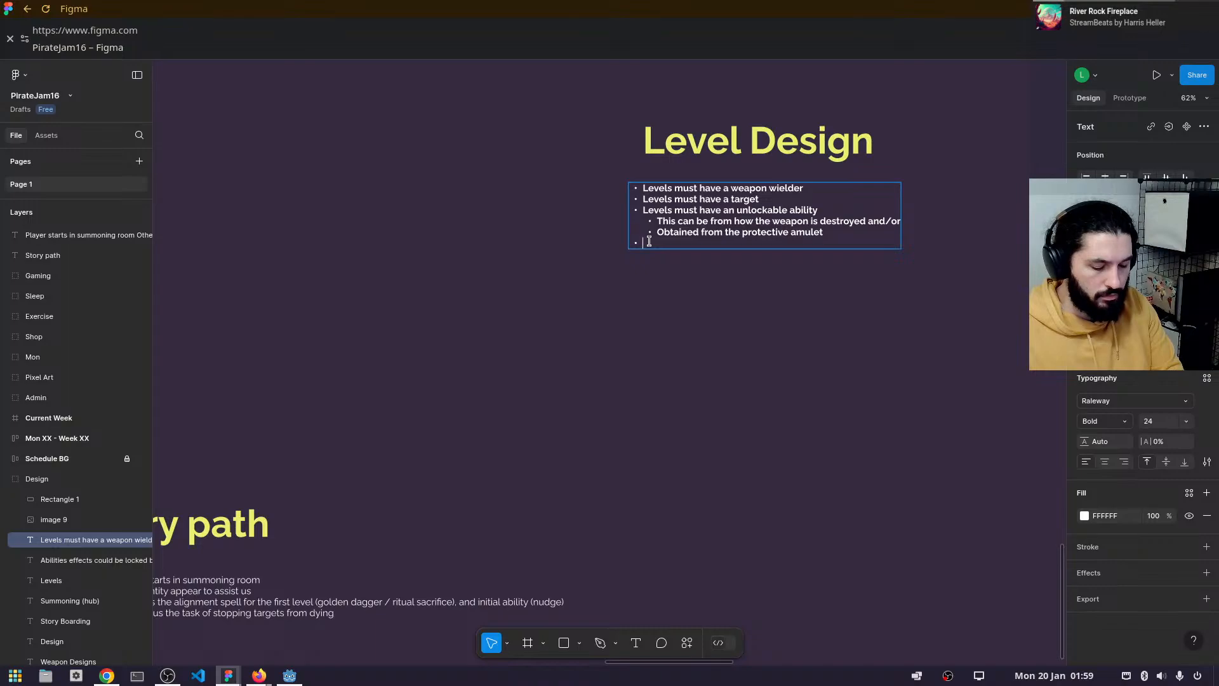
text(W)
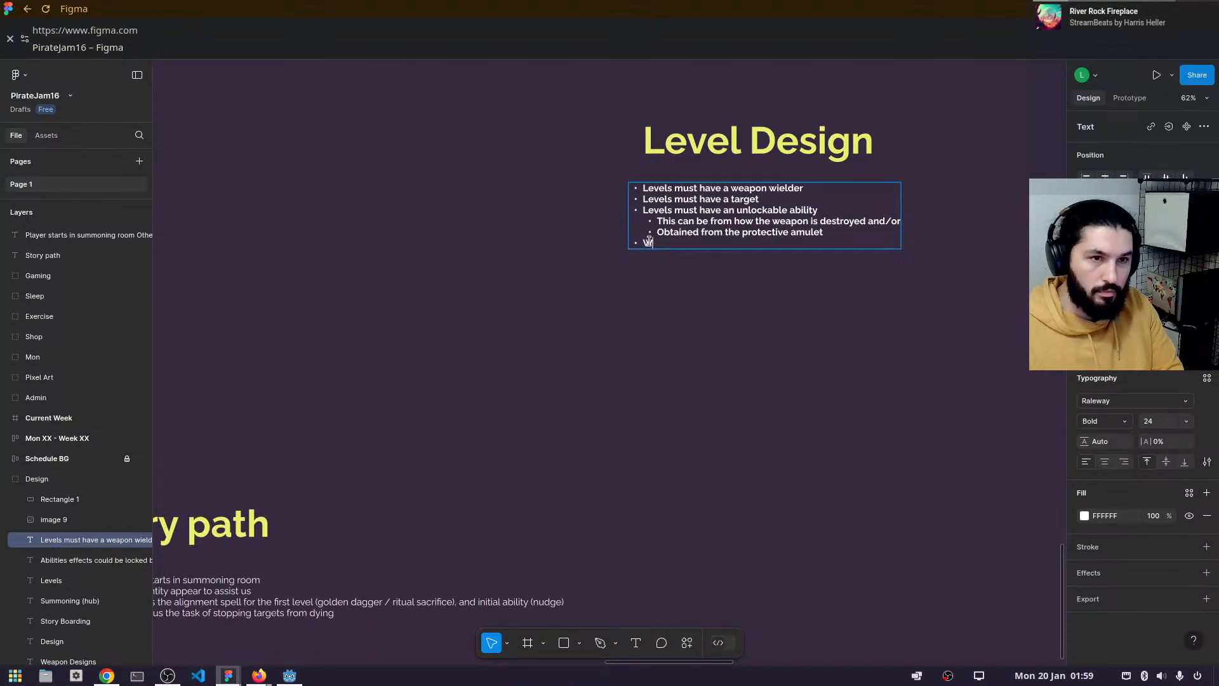
text(ielder)
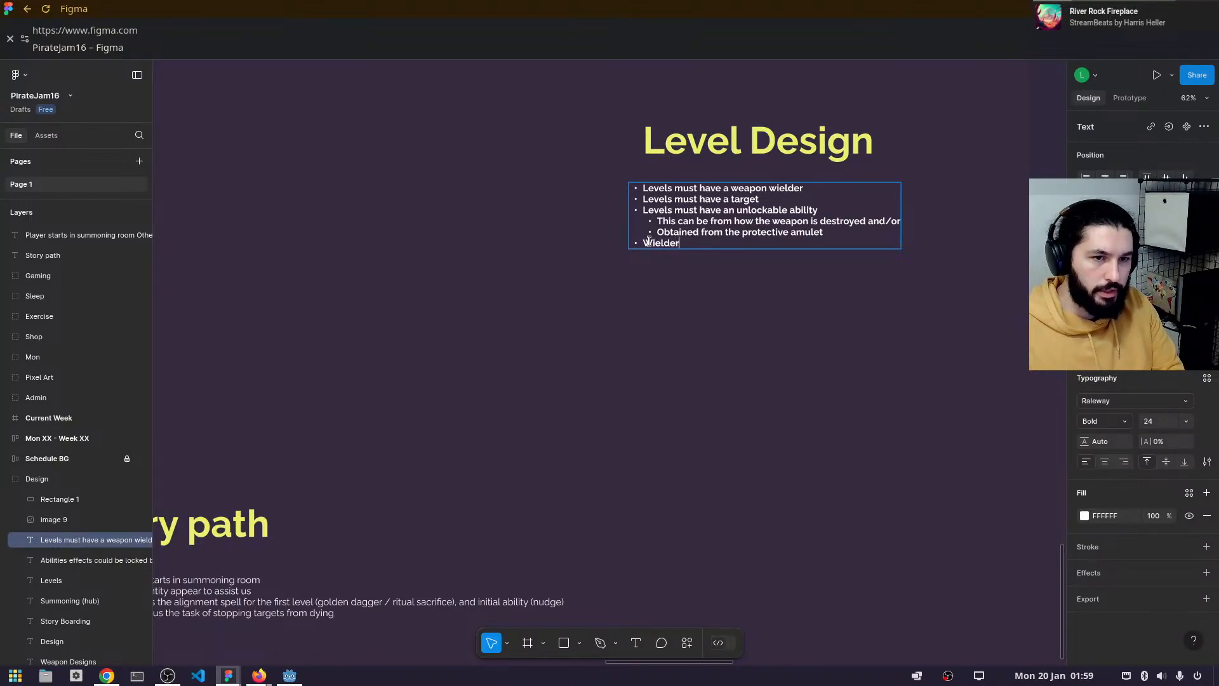
text( is att)
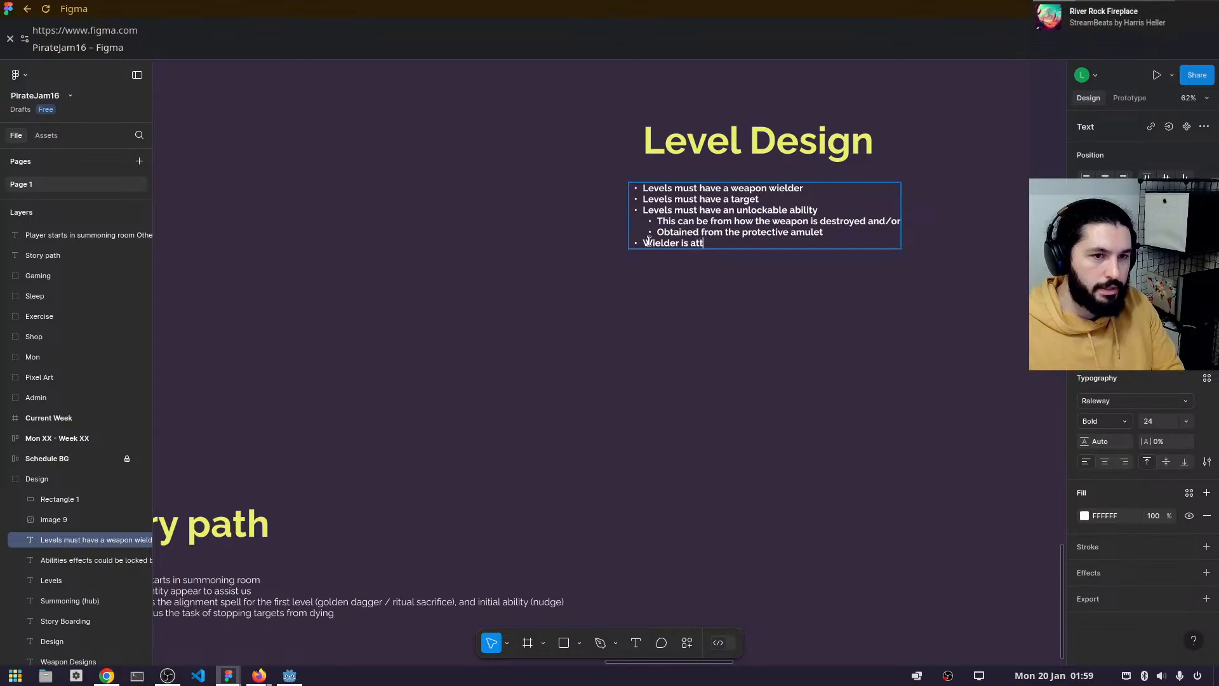
text(empting to)
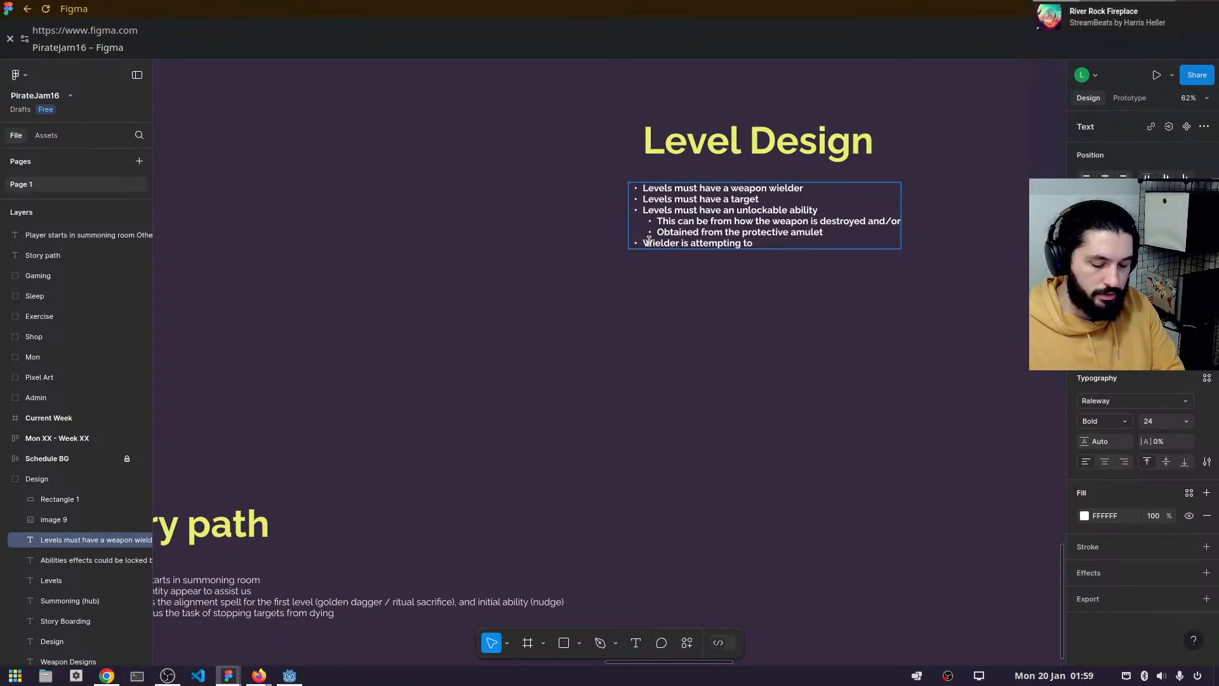
text( seal soul)
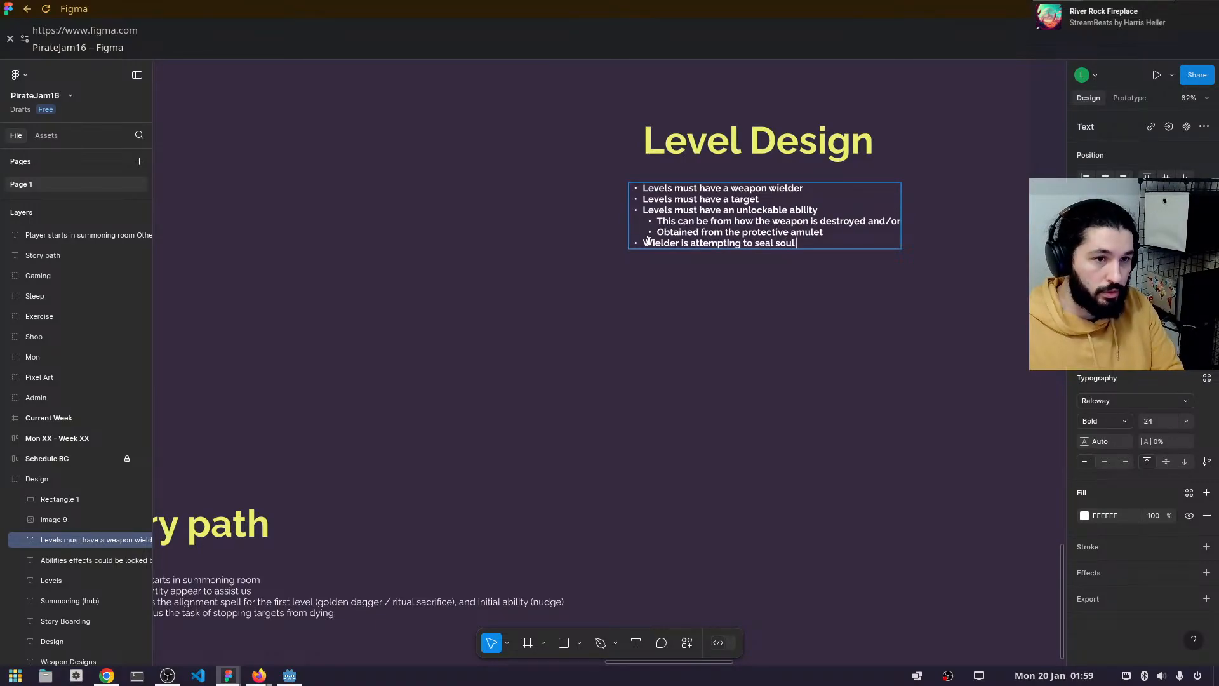
text( to )
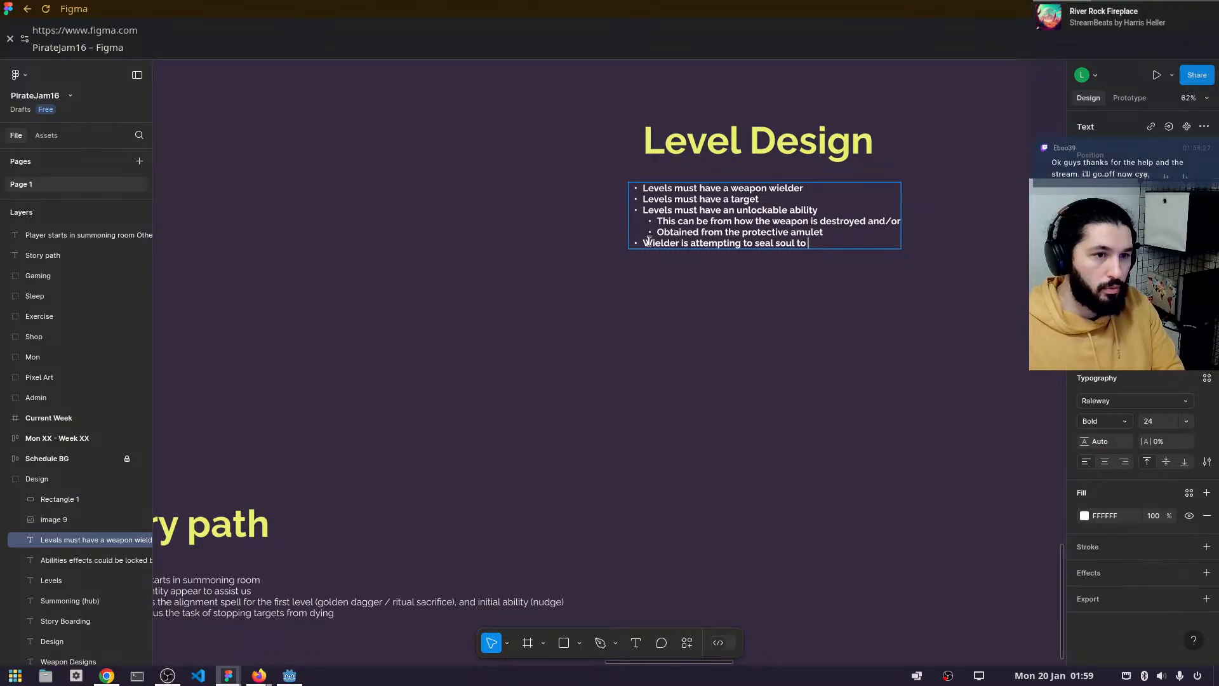
text(tweapon v)
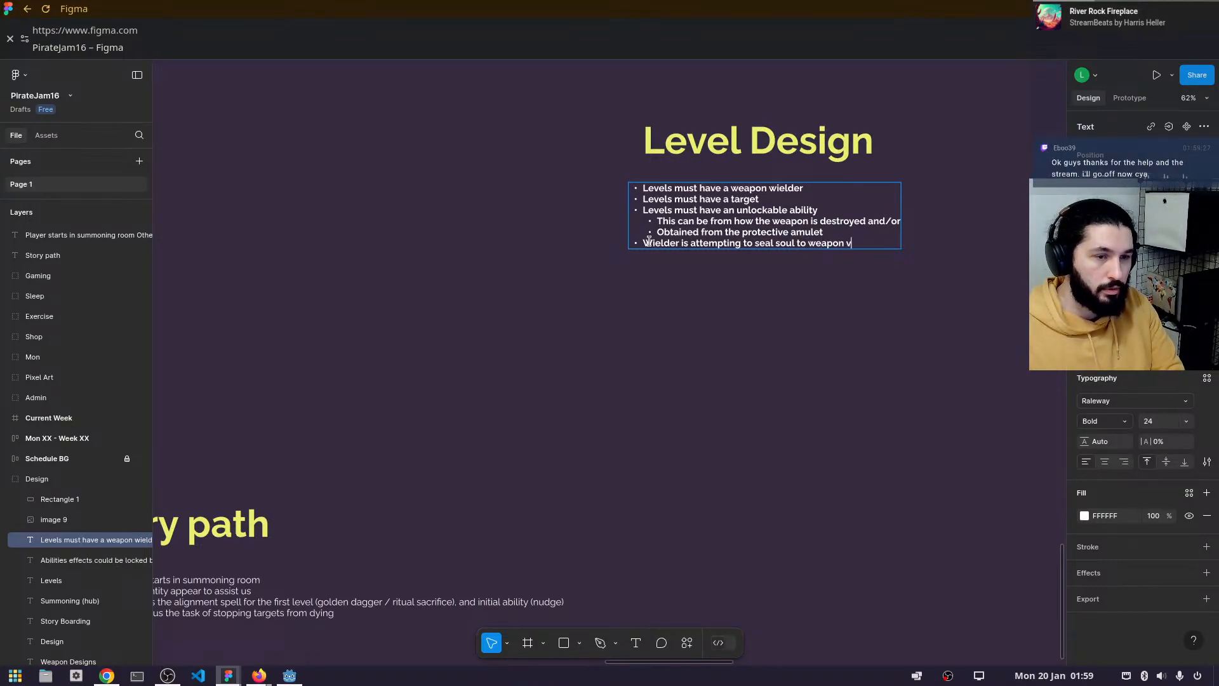
text(is bloodshed)
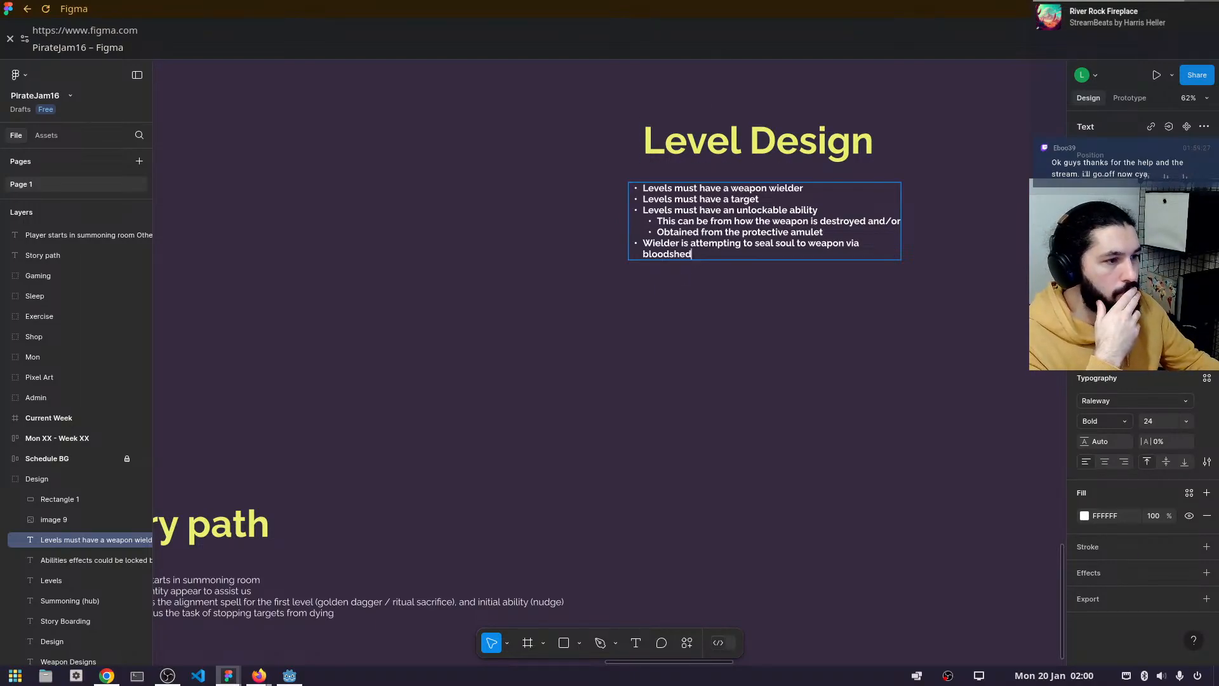
- Switch to the Storyboarding FigJam board and review the handwritten notes on each level's purpose, the timeline and the level loading
mouse_move(237, 683)
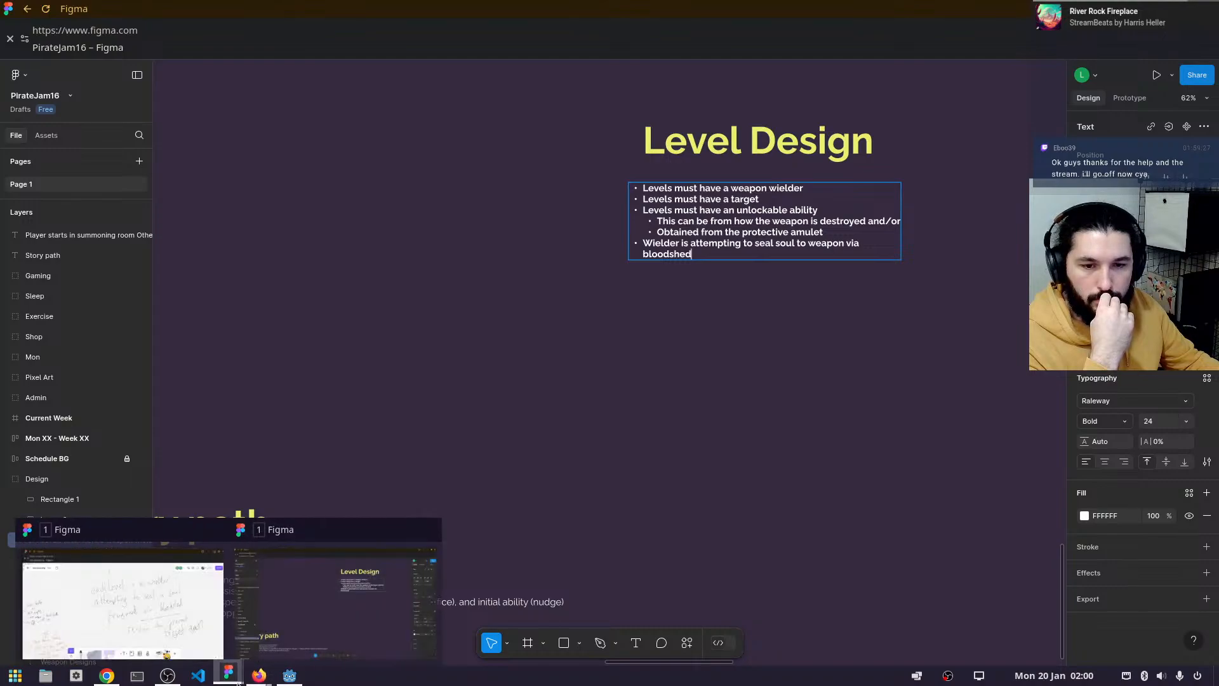
click(181, 607)
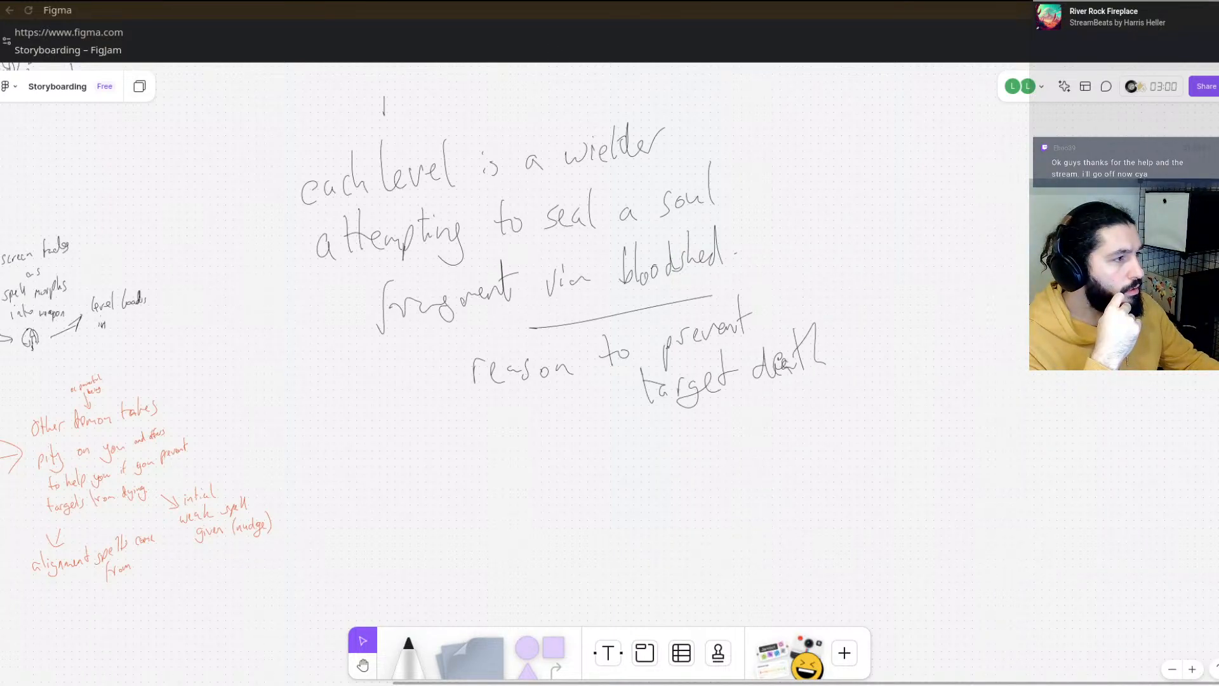
scroll(490, 326, down, 3)
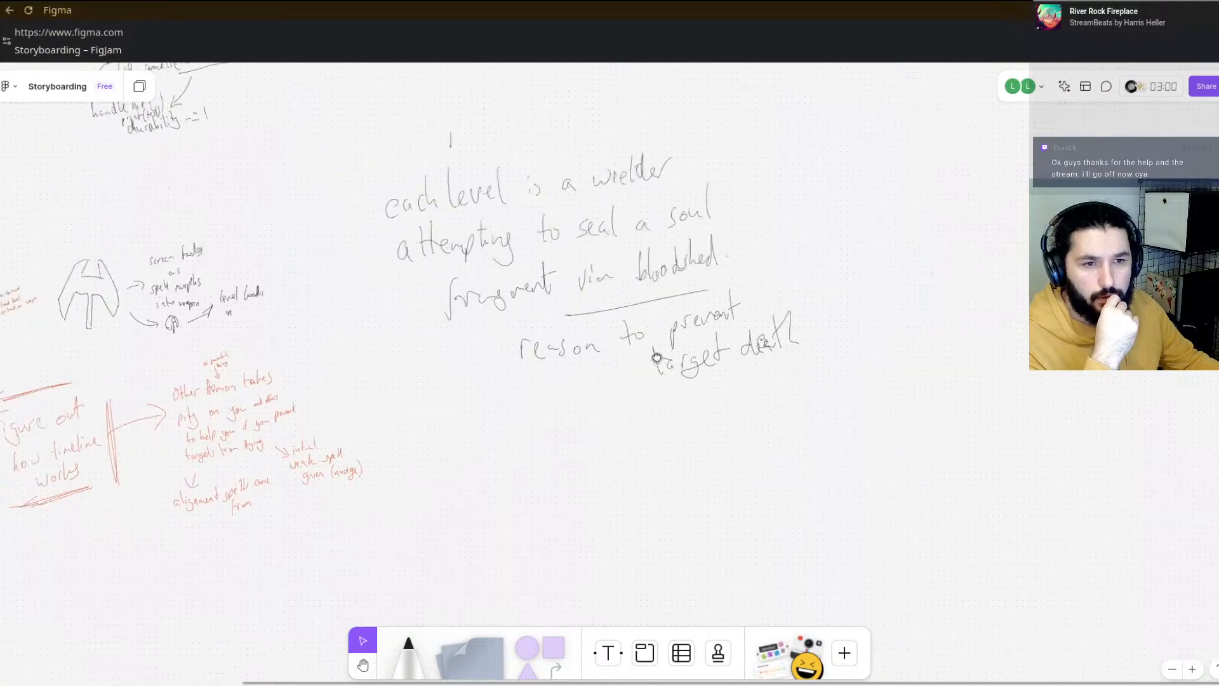
drag(657, 358, 967, 319)
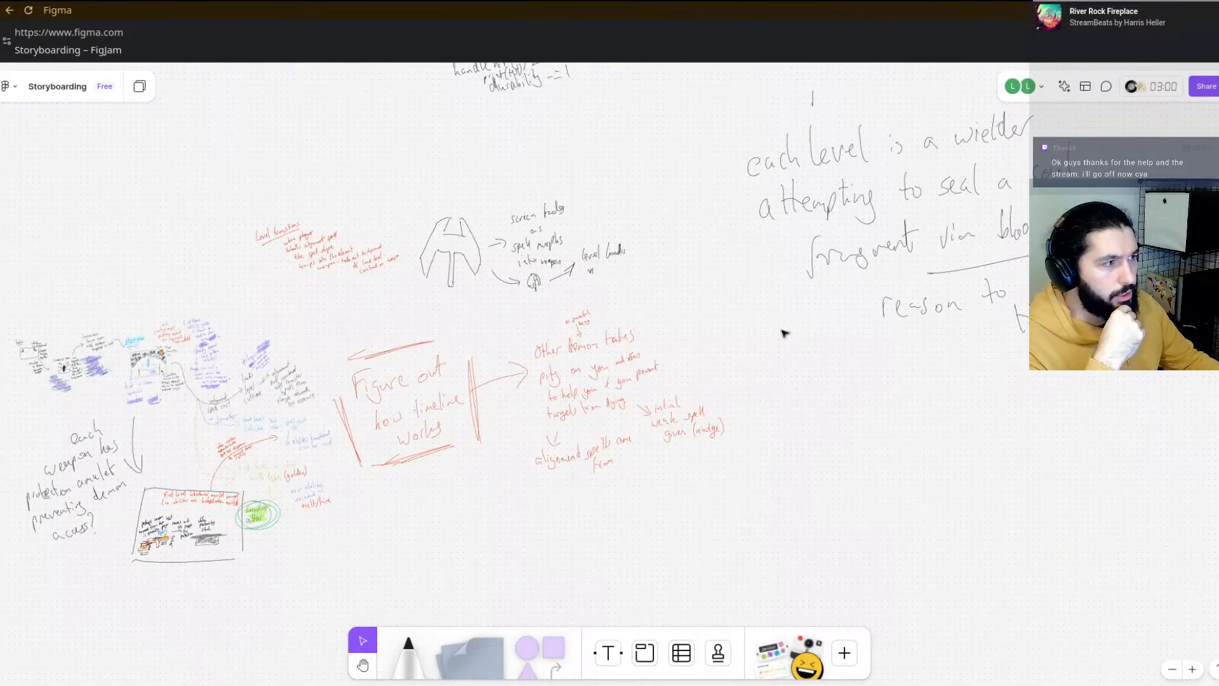
drag(787, 319, 829, 356)
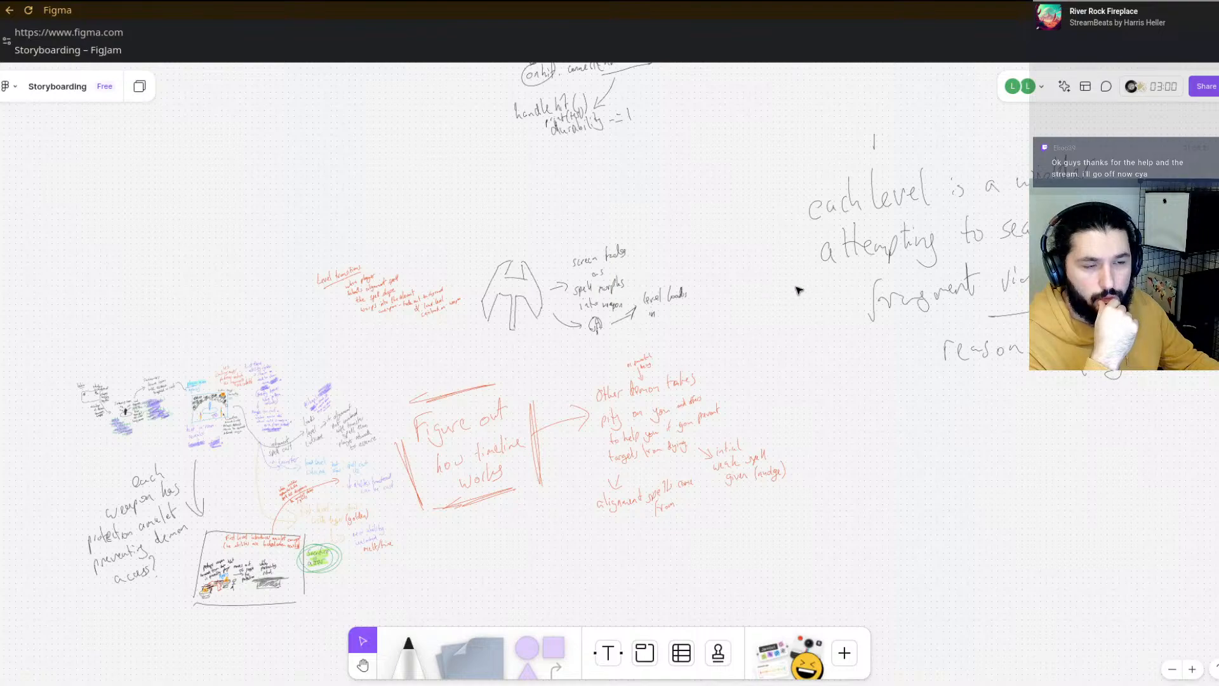
mouse_move(798, 290)
mouse_down()
mouse_move(770, 327)
mouse_move(762, 417)
mouse_move(754, 398)
mouse_up()
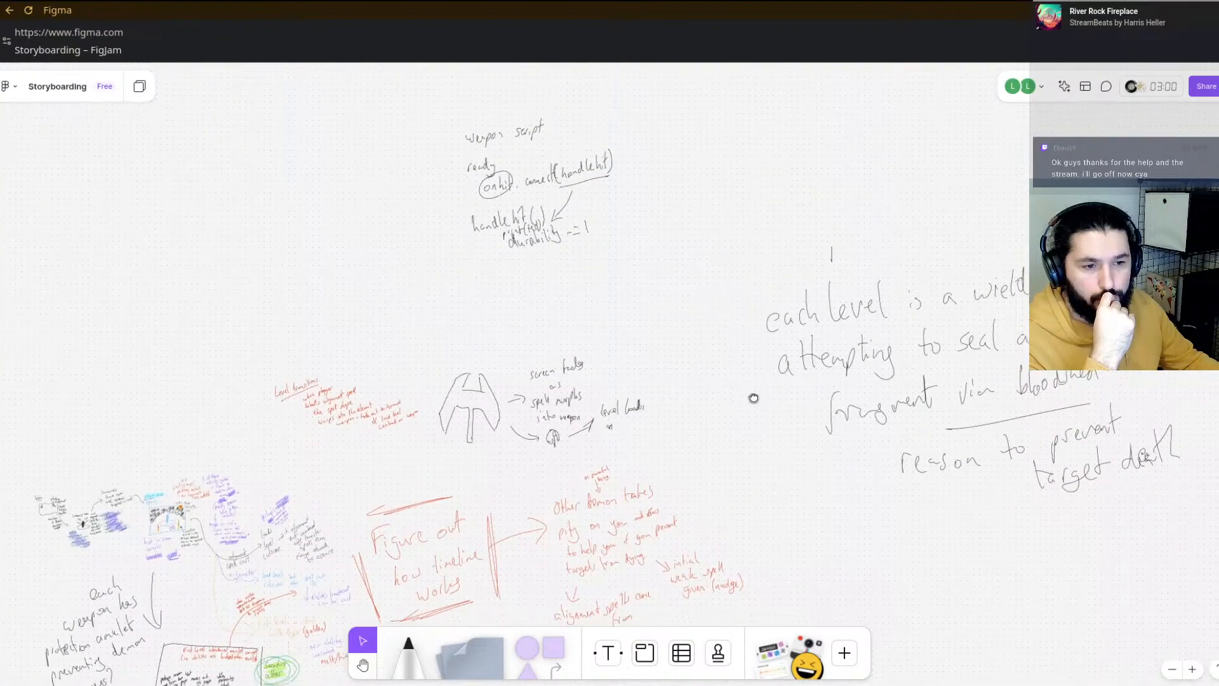
- Erase the handwritten weapon script notes about the onhit signal, handlehit and durability from the Storyboarding board
click(418, 642)
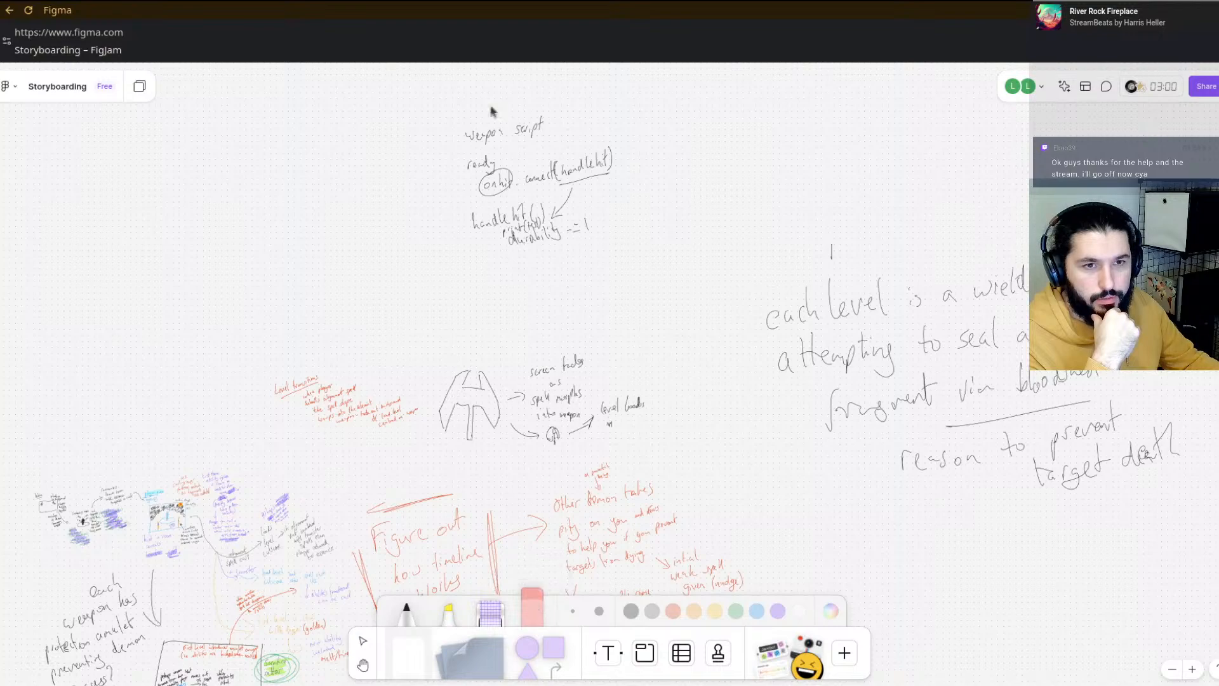
scroll(506, 179, up, 3)
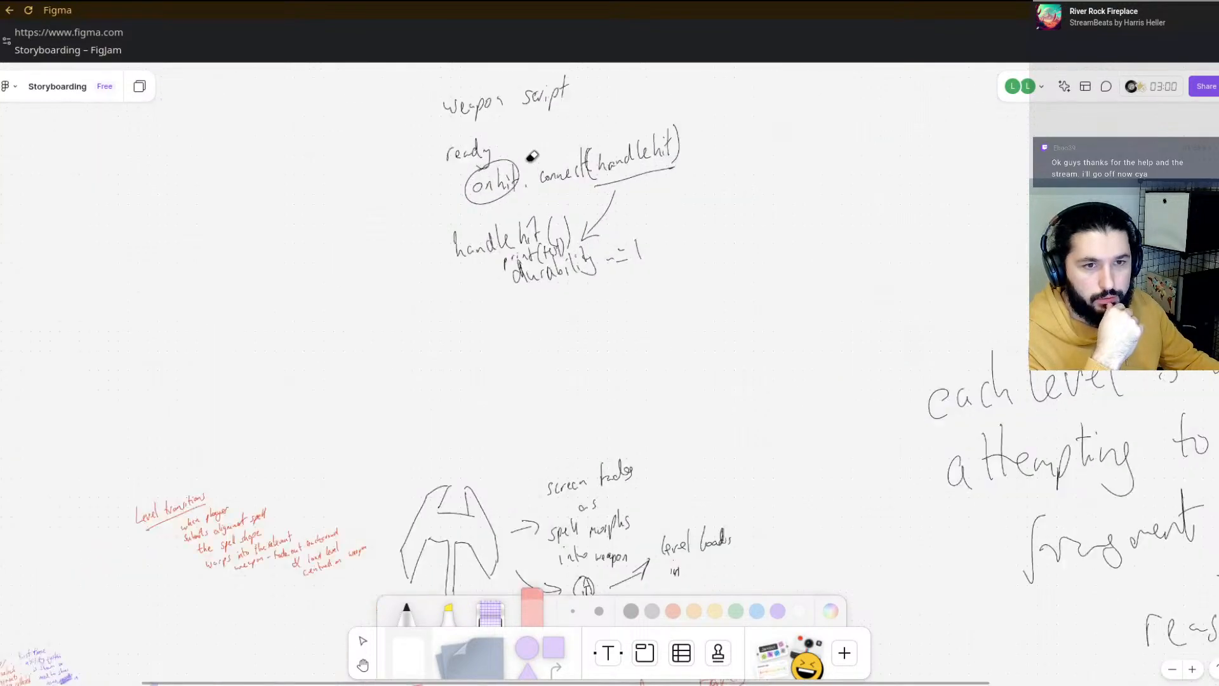
mouse_move(532, 156)
mouse_down()
mouse_move(541, 96)
mouse_move(653, 70)
mouse_move(538, 96)
mouse_move(588, 76)
mouse_move(497, 119)
mouse_move(711, 164)
mouse_move(440, 183)
mouse_move(386, 151)
mouse_move(407, 173)
mouse_move(422, 156)
mouse_move(443, 161)
mouse_move(409, 156)
mouse_move(483, 145)
mouse_move(537, 97)
mouse_move(505, 95)
mouse_move(578, 71)
mouse_move(398, 182)
mouse_move(622, 165)
mouse_move(454, 187)
mouse_move(474, 191)
mouse_move(705, 153)
mouse_move(728, 129)
mouse_move(656, 135)
mouse_move(724, 138)
mouse_move(656, 144)
mouse_move(689, 150)
mouse_move(724, 138)
mouse_move(607, 145)
mouse_move(689, 132)
mouse_move(587, 163)
mouse_move(611, 189)
mouse_move(591, 252)
mouse_move(496, 271)
mouse_move(662, 250)
mouse_move(574, 263)
mouse_move(595, 261)
mouse_move(575, 233)
mouse_move(494, 263)
mouse_move(545, 245)
mouse_move(538, 231)
mouse_move(463, 247)
mouse_move(520, 247)
mouse_up()
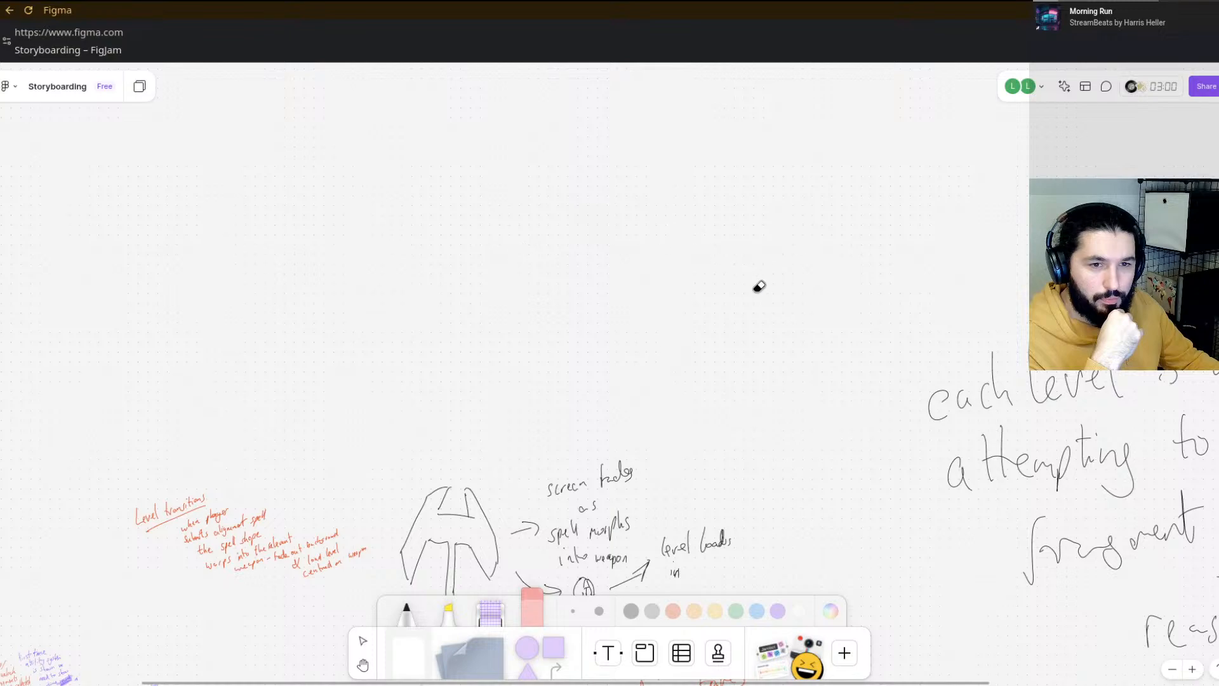
scroll(760, 286, down, 5)
scroll(588, 223, right, 5)
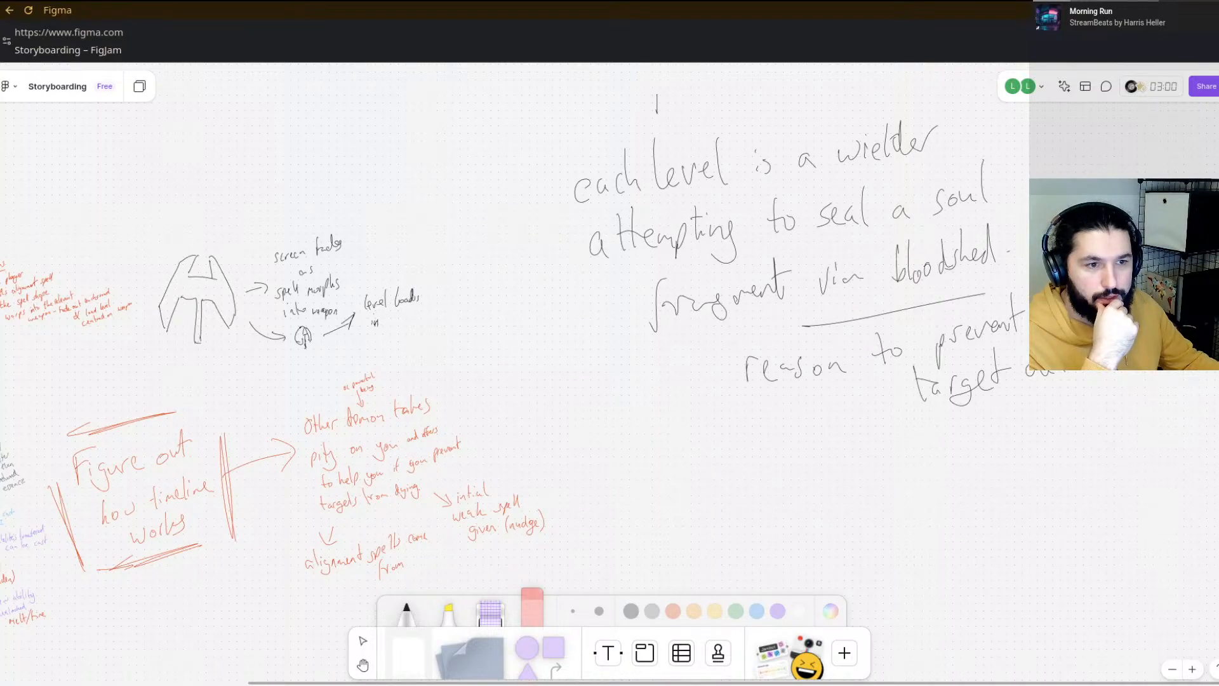
- Switch from the Storyboarding board to the PirateJam16 file and add an empty bullet at the end of the Level Design list
scroll(991, 438, down, 3)
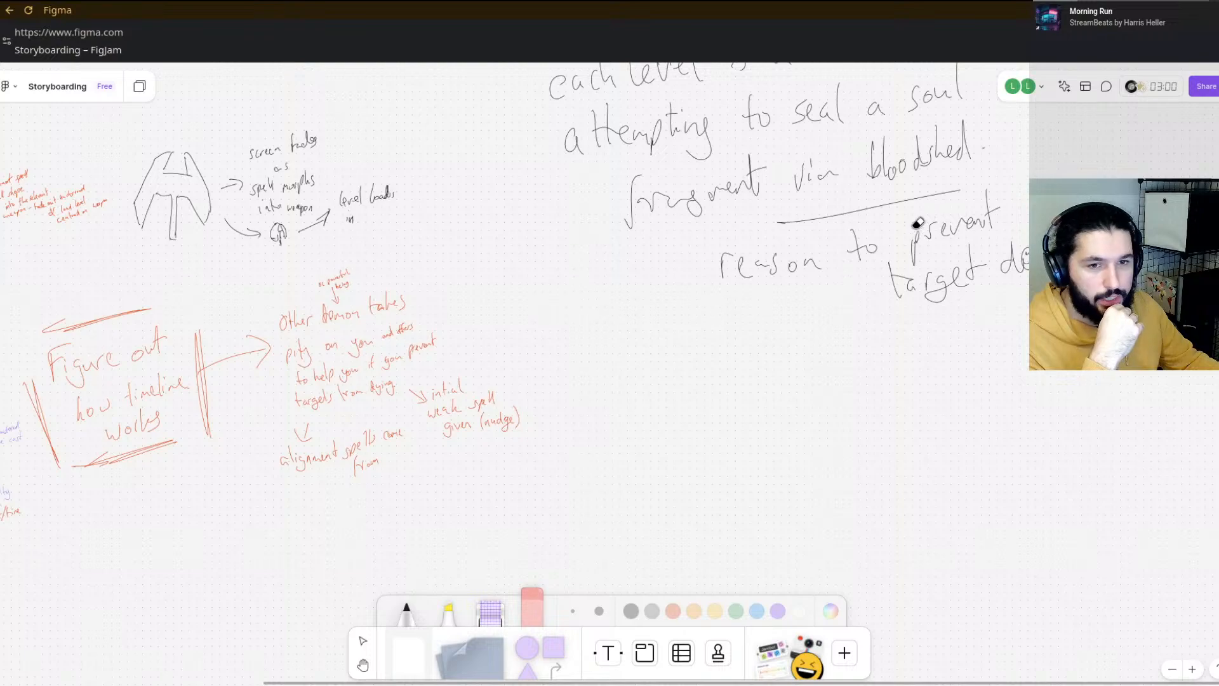
drag(468, 240, 661, 319)
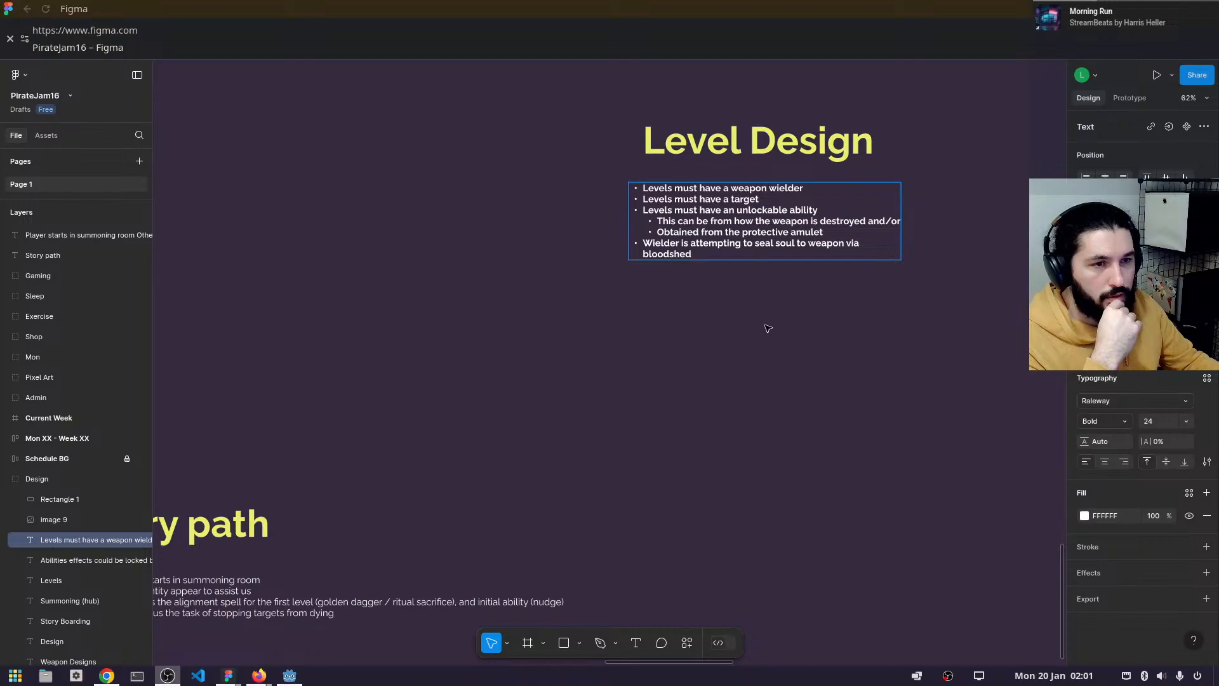
click(691, 254)
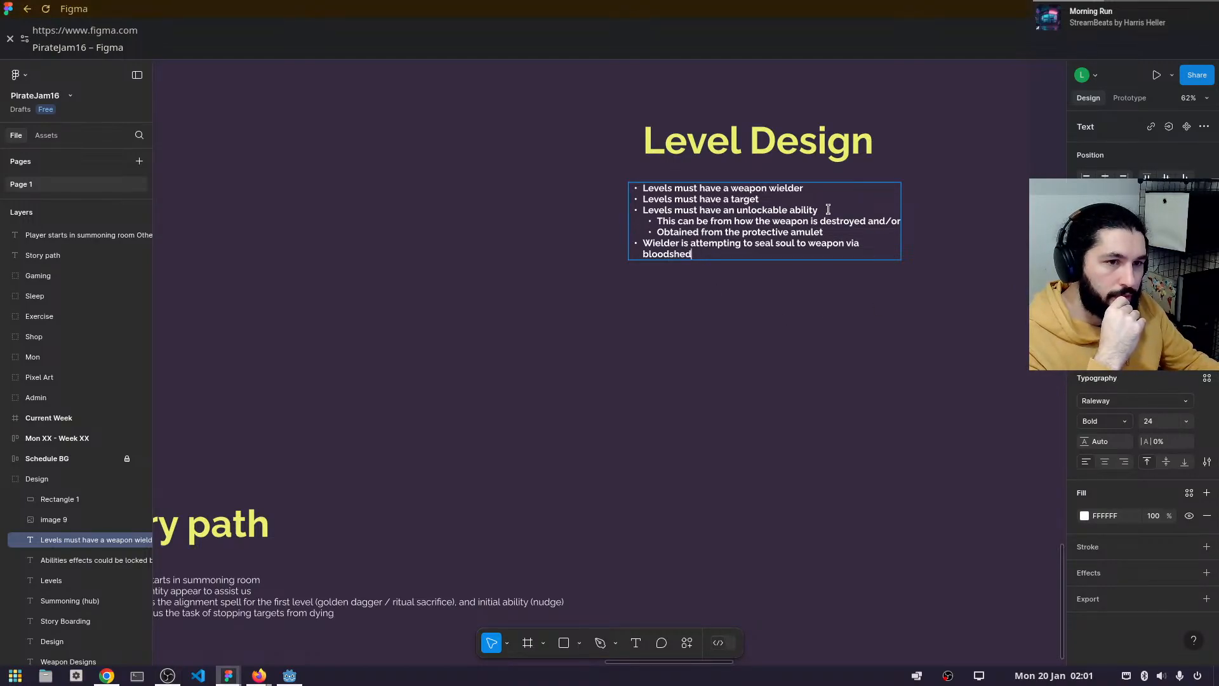
key(Return)
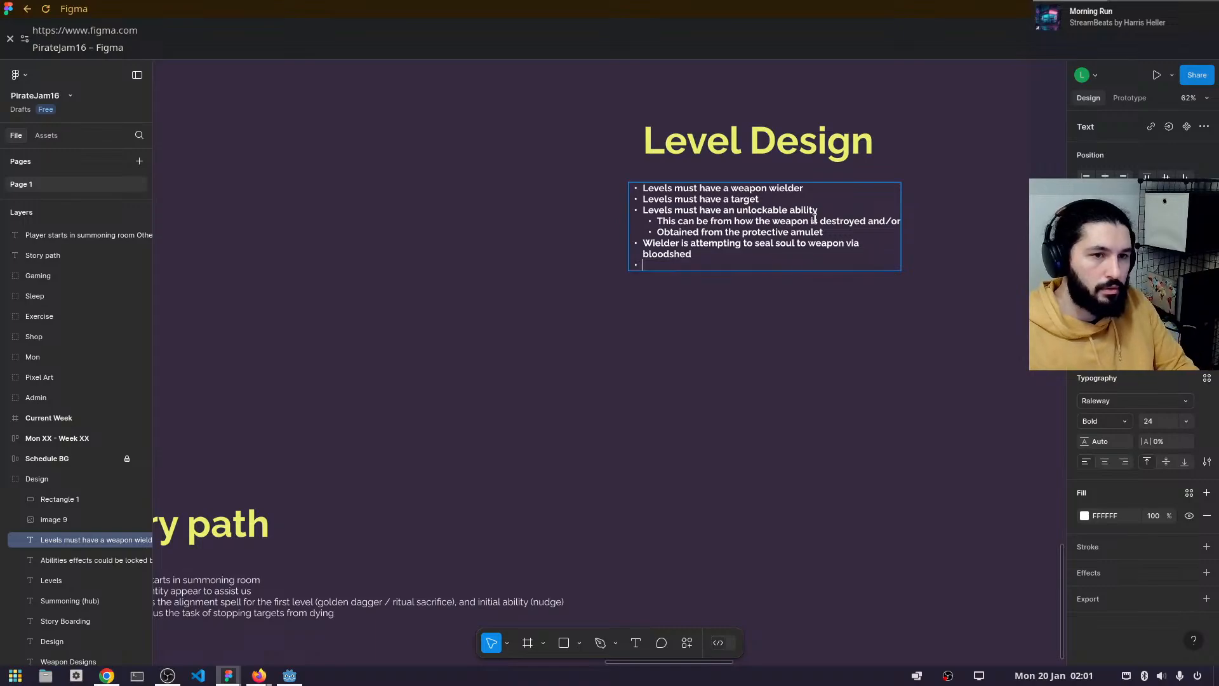
text(L)
text(e)
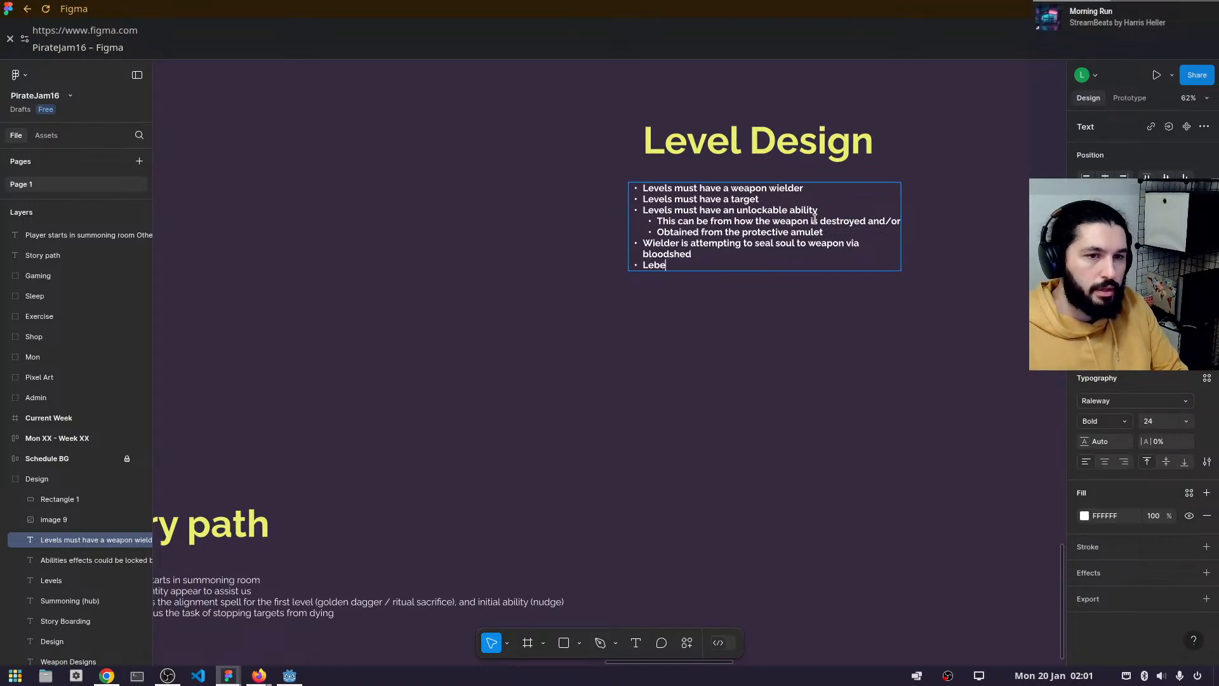
text(vels )
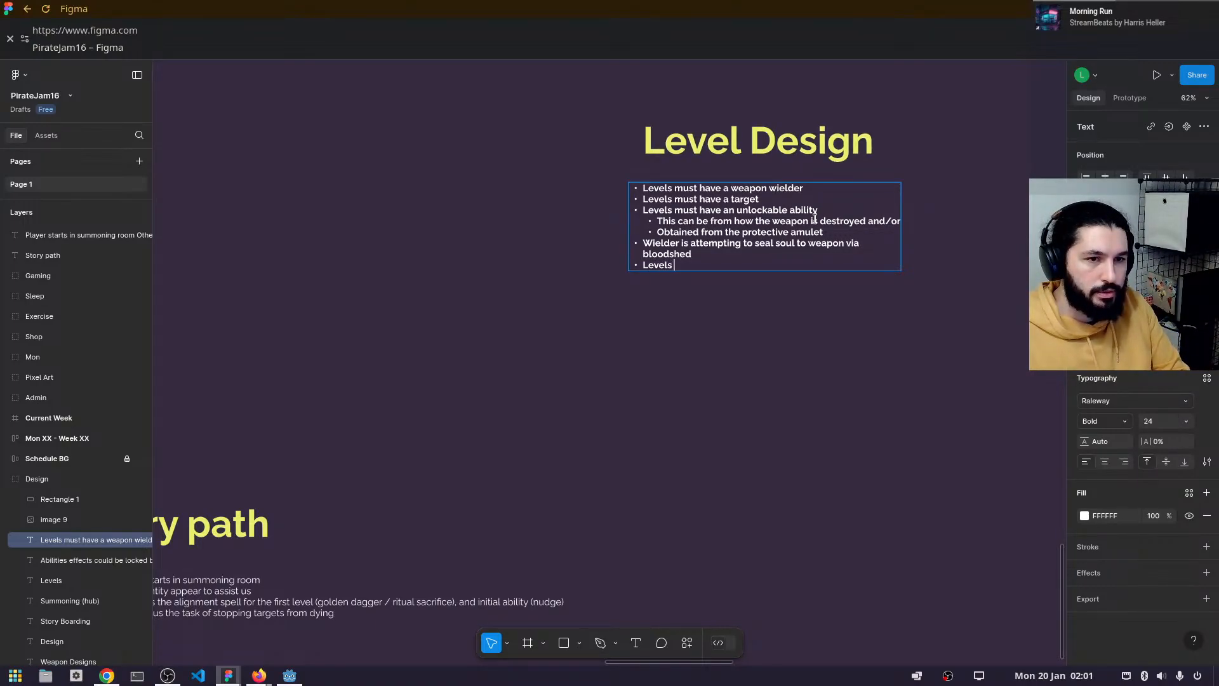
text(must give t)
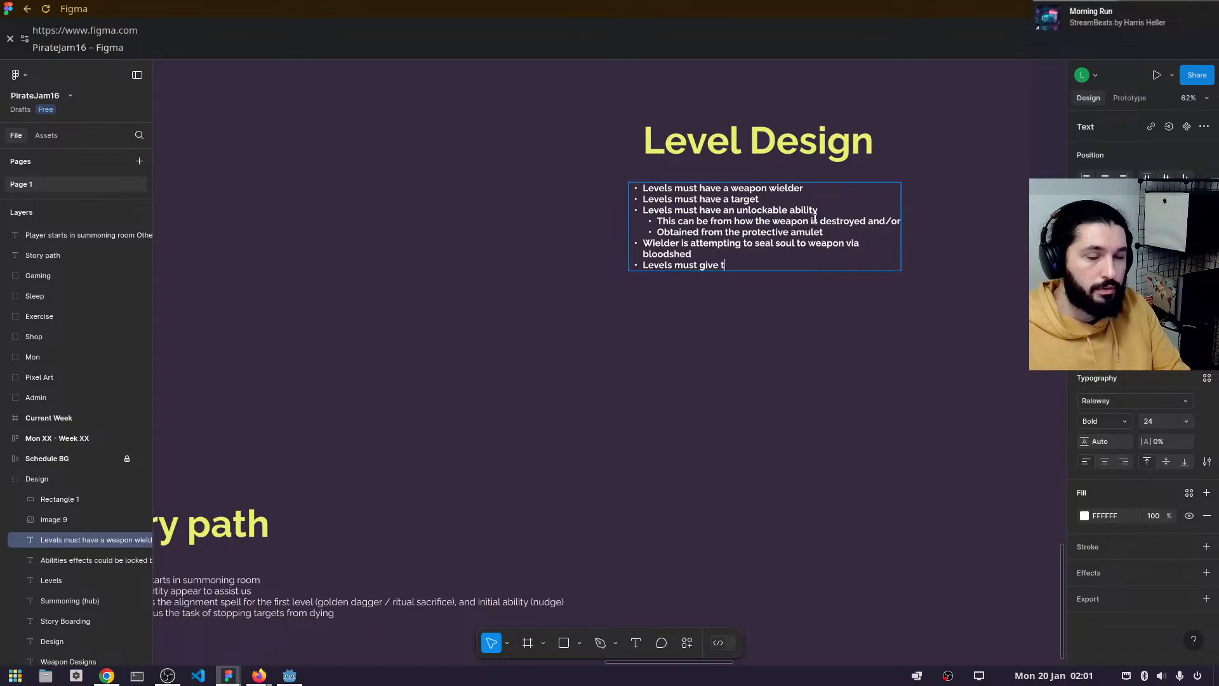
text(he next)
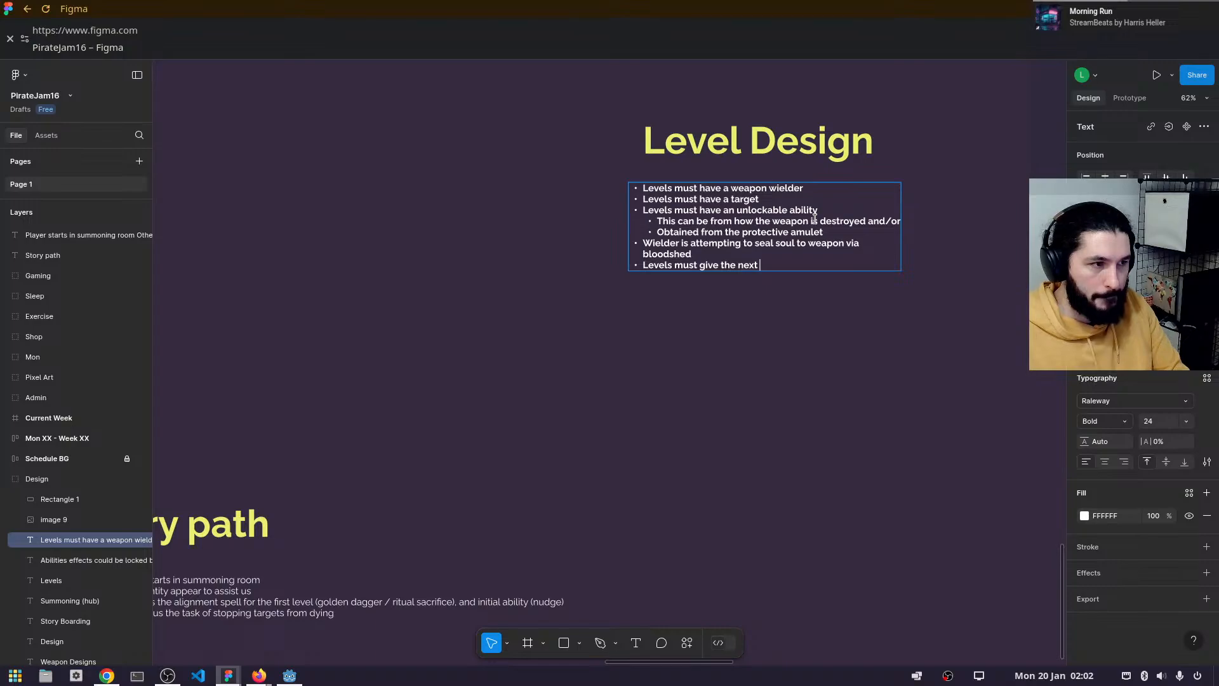
text(alignment)
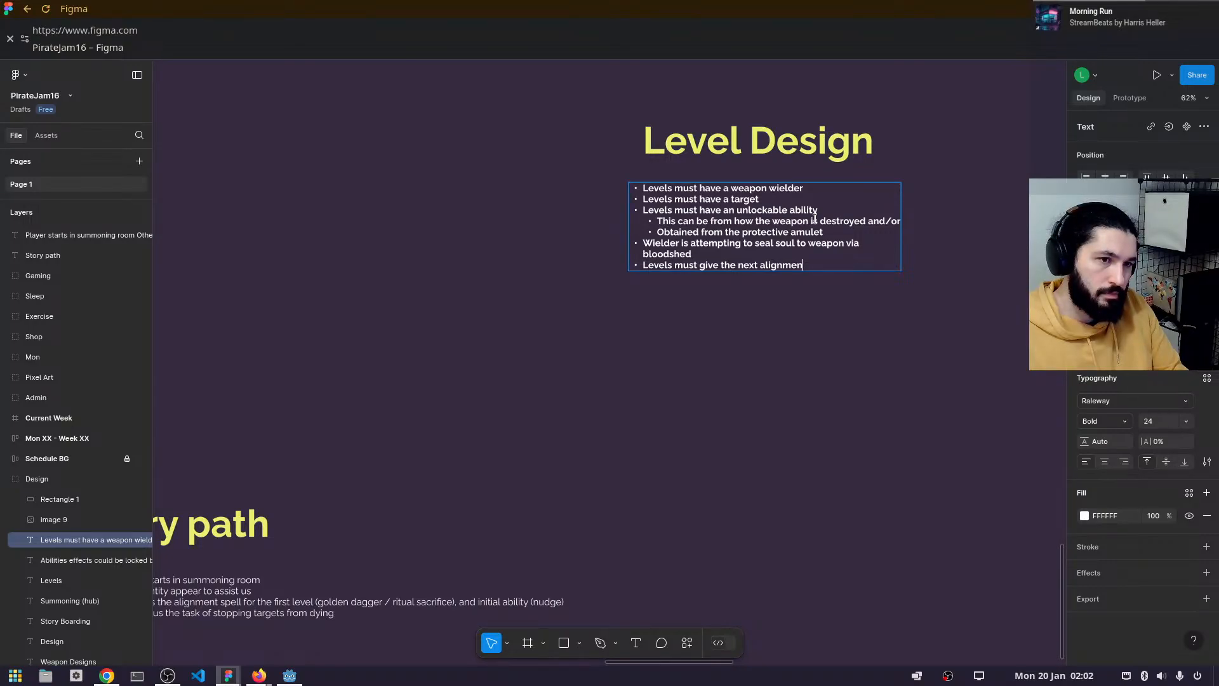
key(BackSpace)
key(BackSpace)
key(BackSpace)
key(BackSpace)
key(BackSpace)
key(BackSpace)
key(BackSpace)
key(BackSpace)
key(BackSpace)
key(BackSpace)
key(BackSpace)
key(BackSpace)
key(BackSpace)
key(BackSpace)
key(BackSpace)
key(BackSpace)
key(BackSpace)
key(BackSpace)
key(BackSpace)
key(BackSpace)
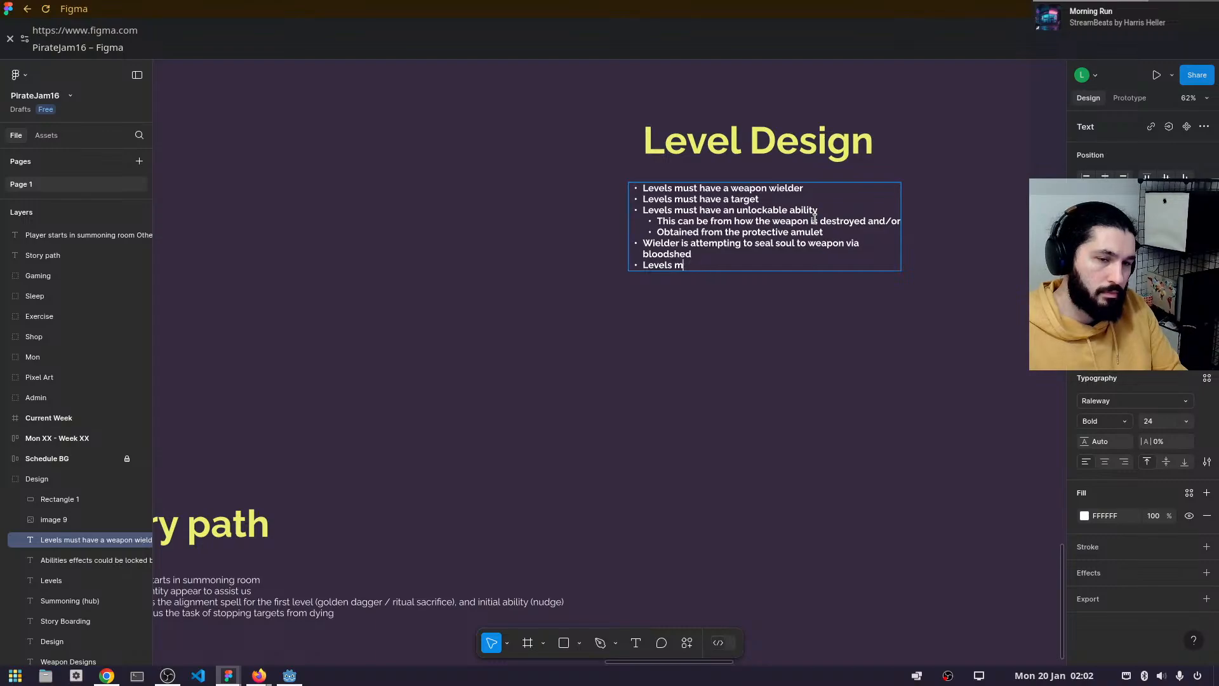
key(BackSpace)
key(BackSpace)
key(BackSpace)
key(BackSpace)
key(BackSpace)
key(BackSpace)
key(BackSpace)
key(BackSpace)
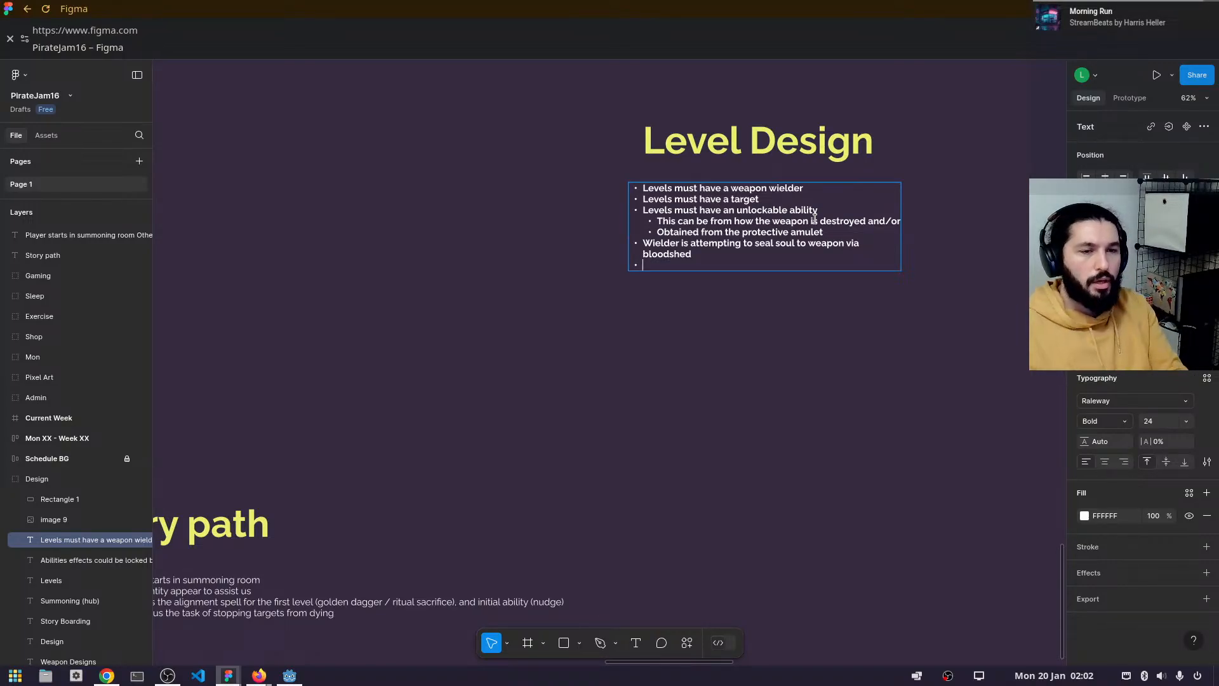
- Write "Level to give a view of the next weapon?" in the empty last bullet of the Level Design list
text(Level t)
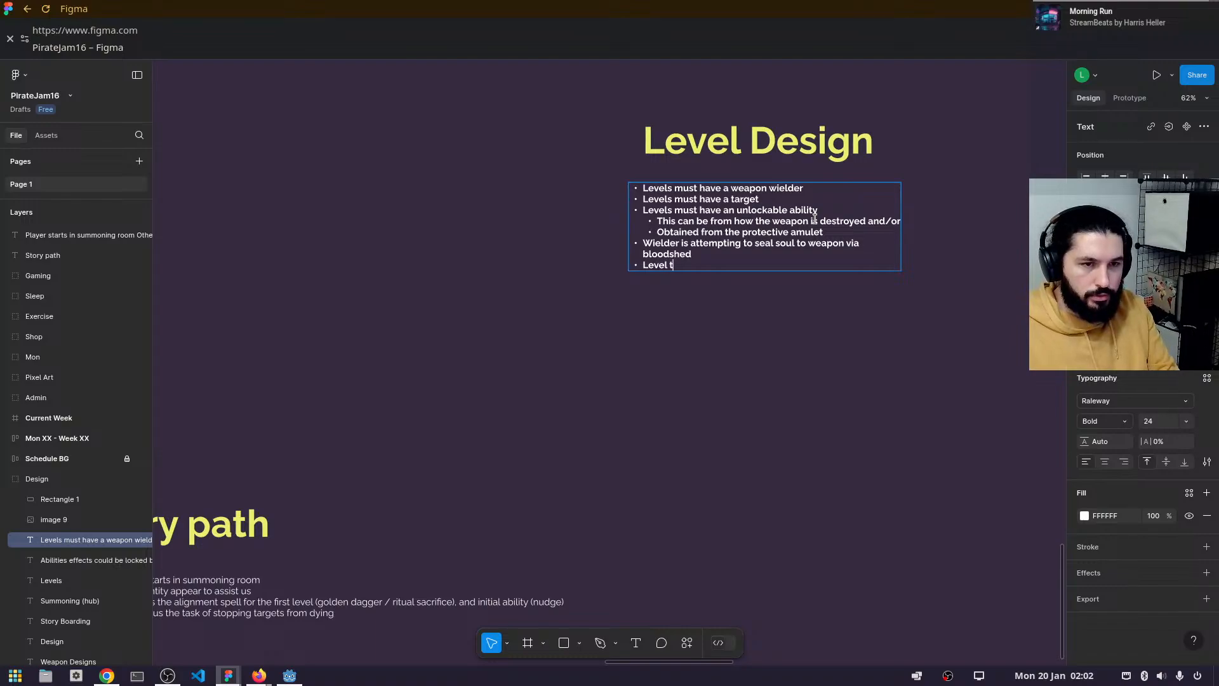
text(o )
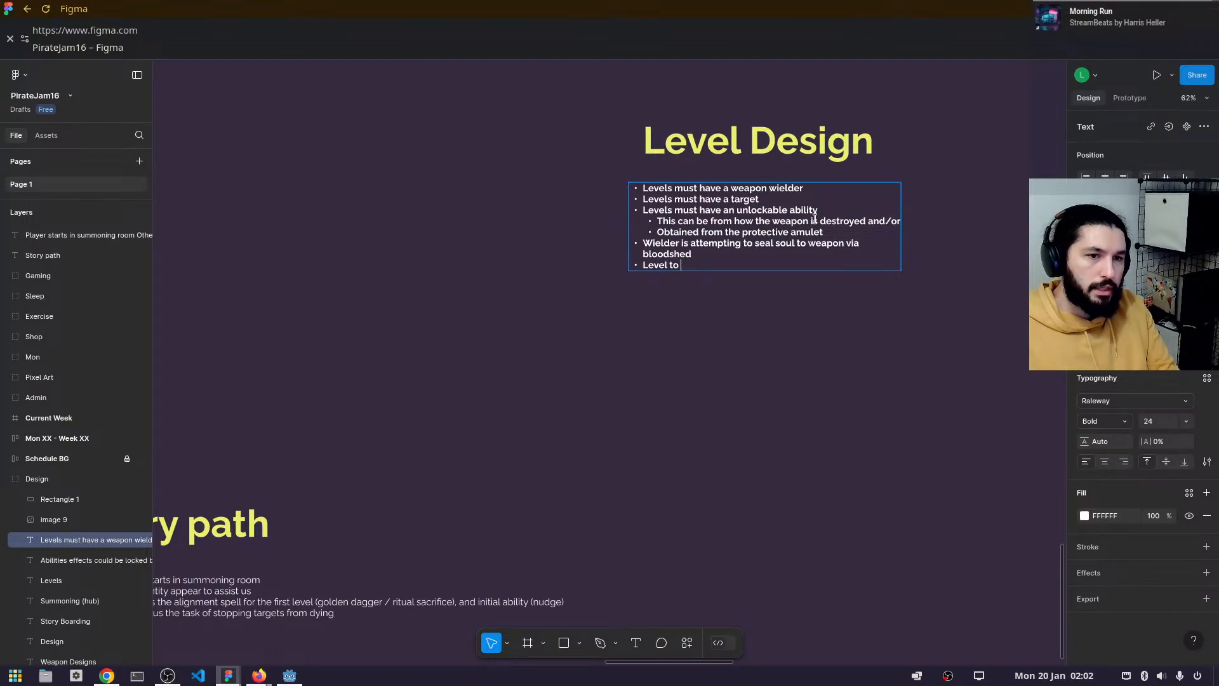
text(give the)
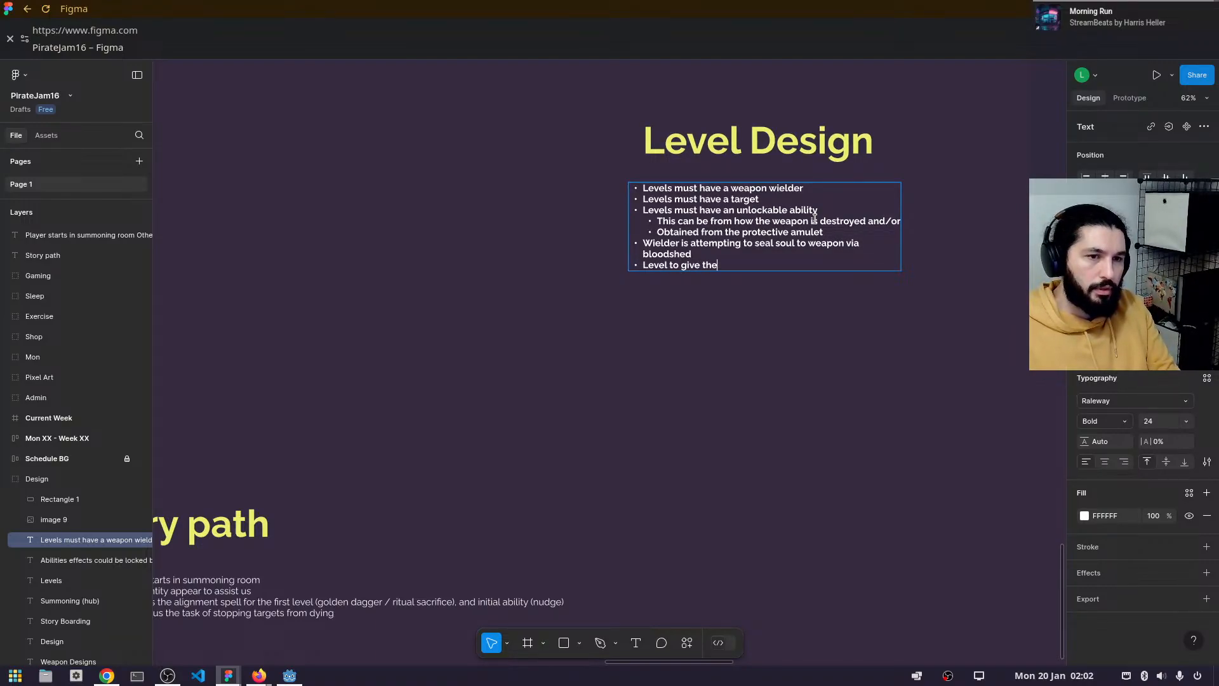
key(BackSpace)
key(BackSpace)
key(BackSpace)
text(a )
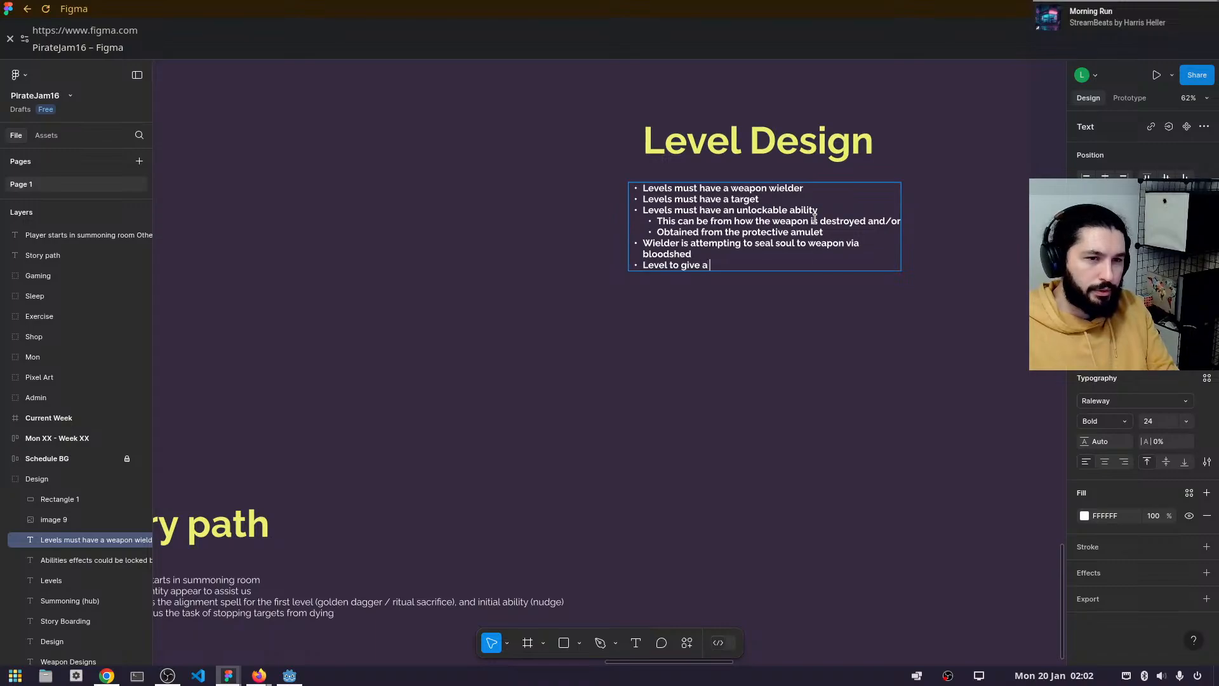
text(view of the ne)
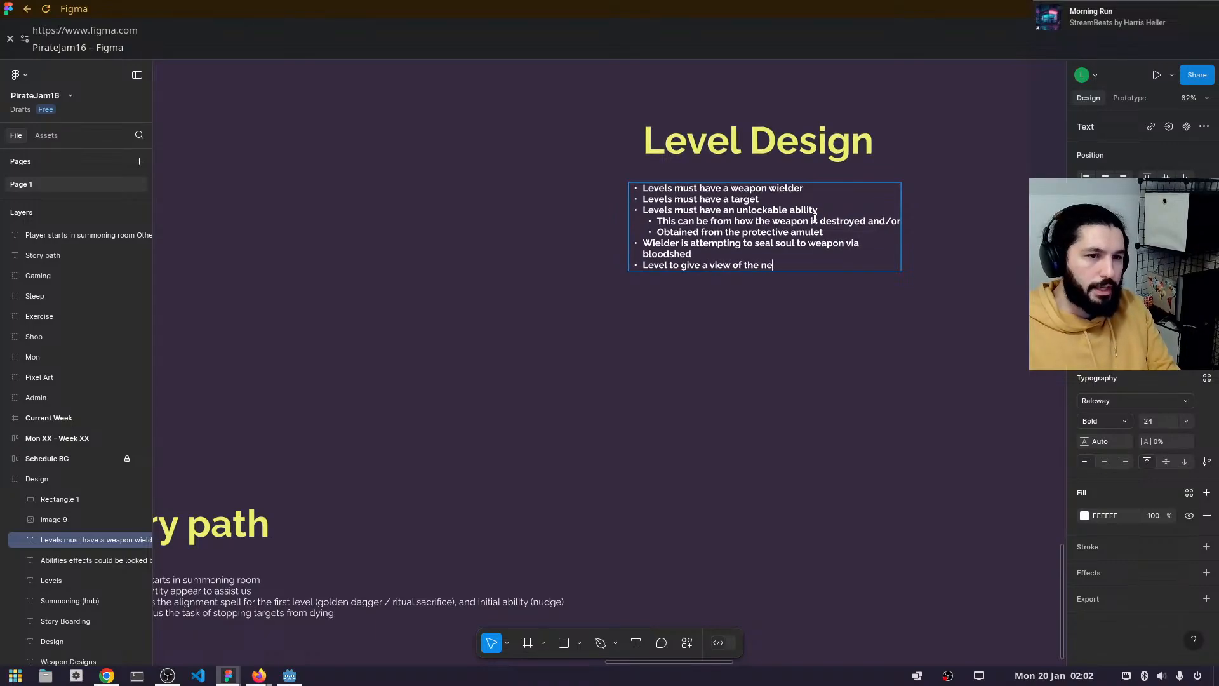
text(xt weapon)
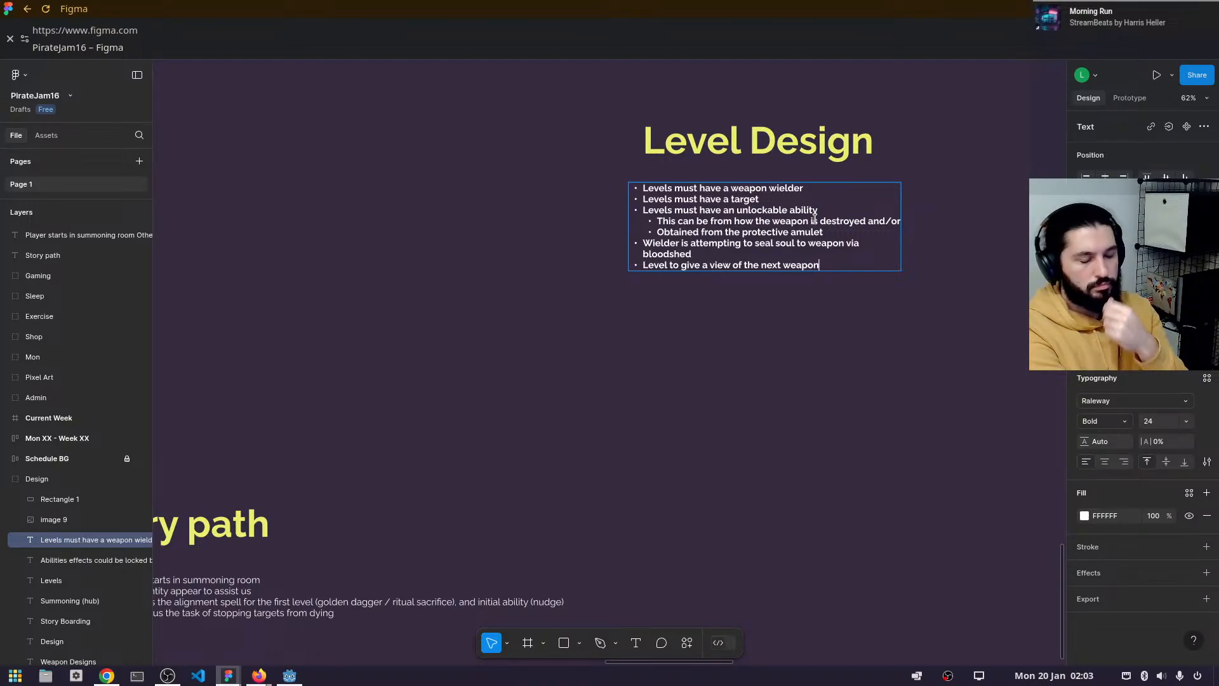
text(?)
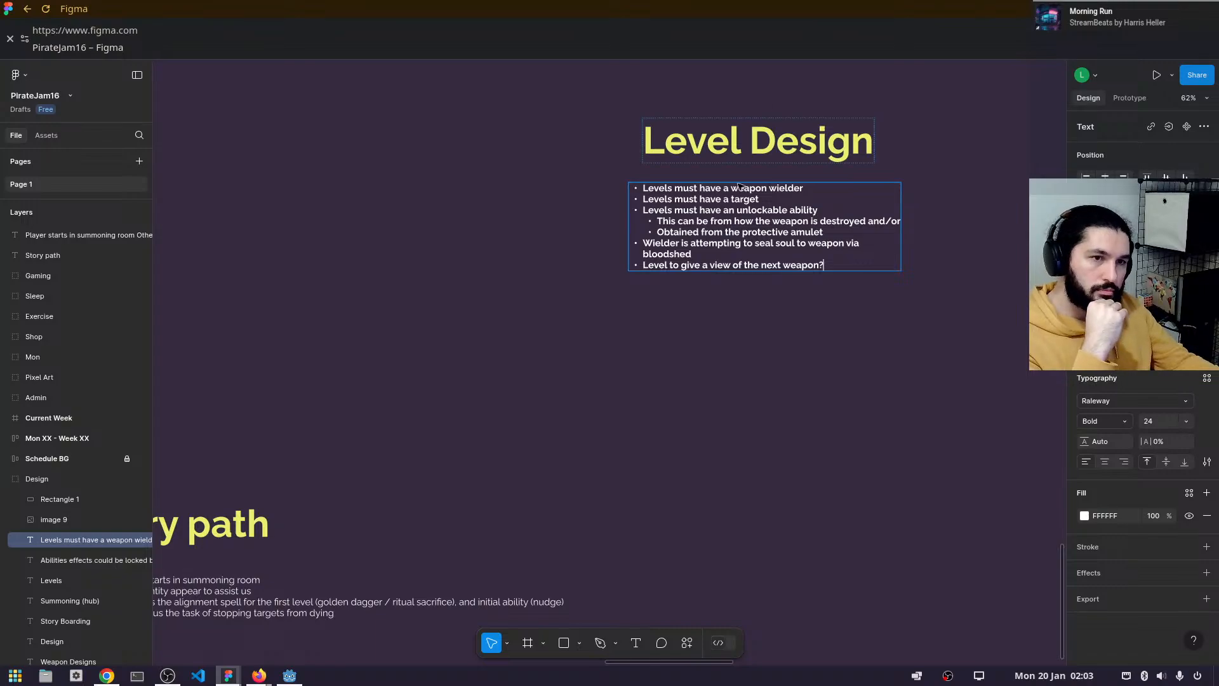
scroll(741, 188, down, 3)
drag(797, 294, 780, 279)
drag(673, 297, 403, 342)
key(Delete)
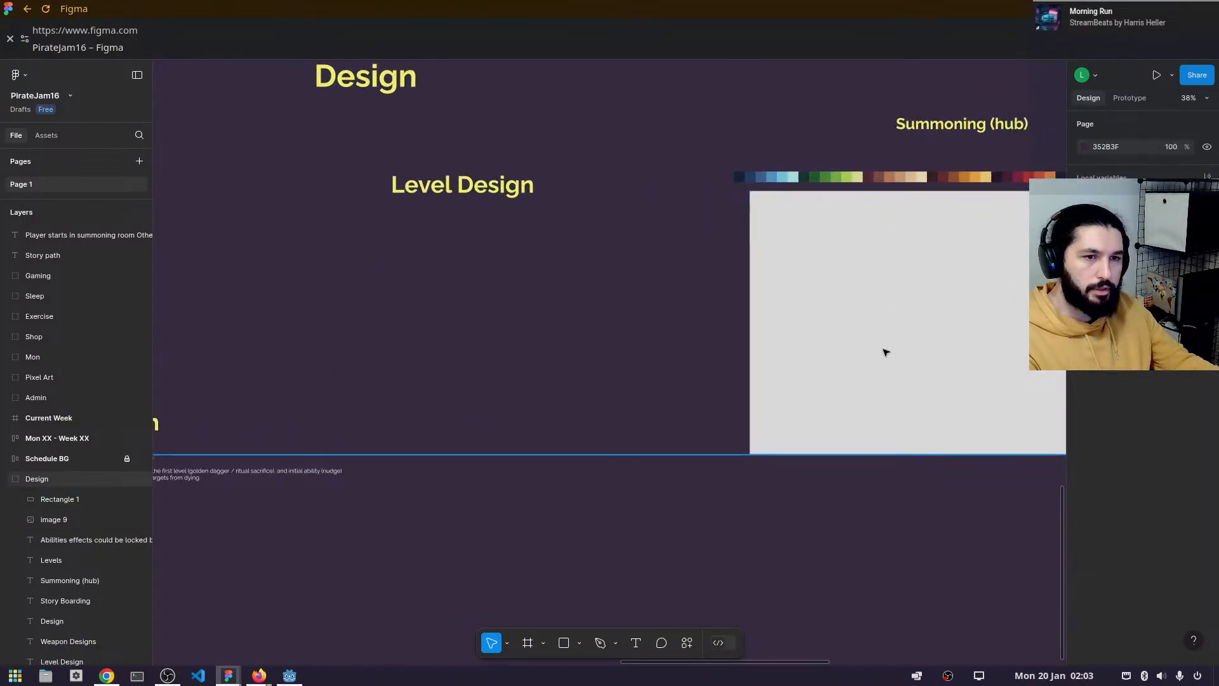
key(ctrl+z)
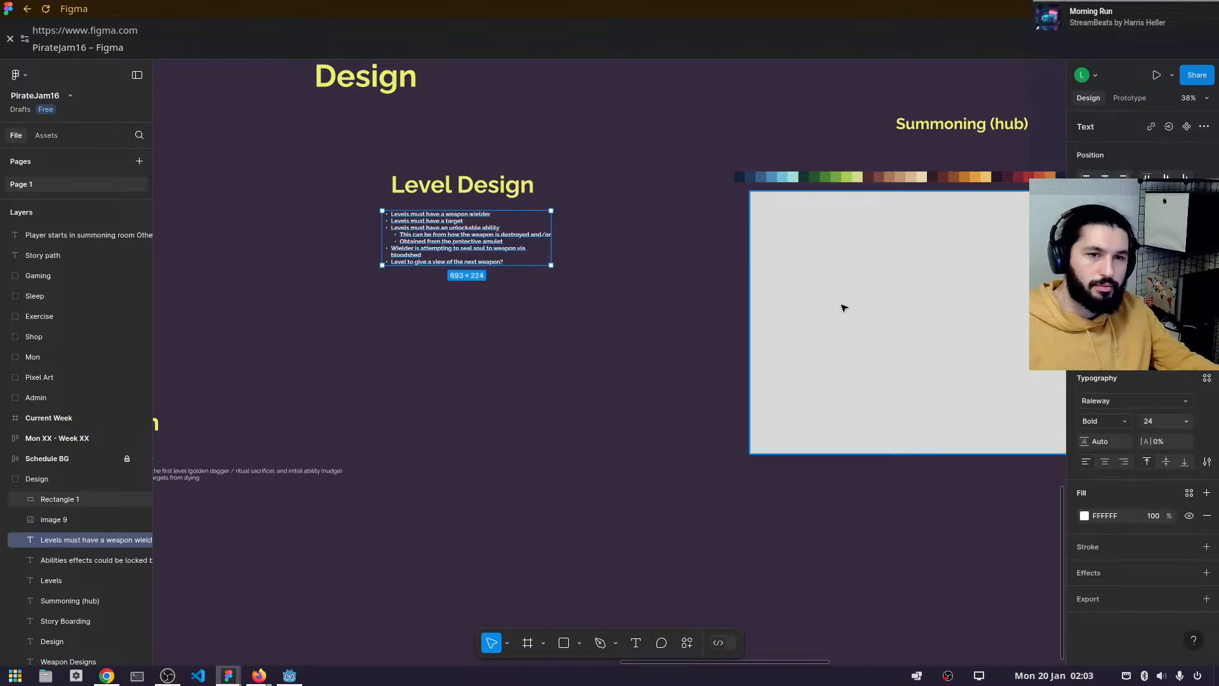
- Delete the empty grey rectangle and the colour palette strip below the Summoning (hub) heading
click(904, 354)
key(Delete)
drag(730, 215, 543, 355)
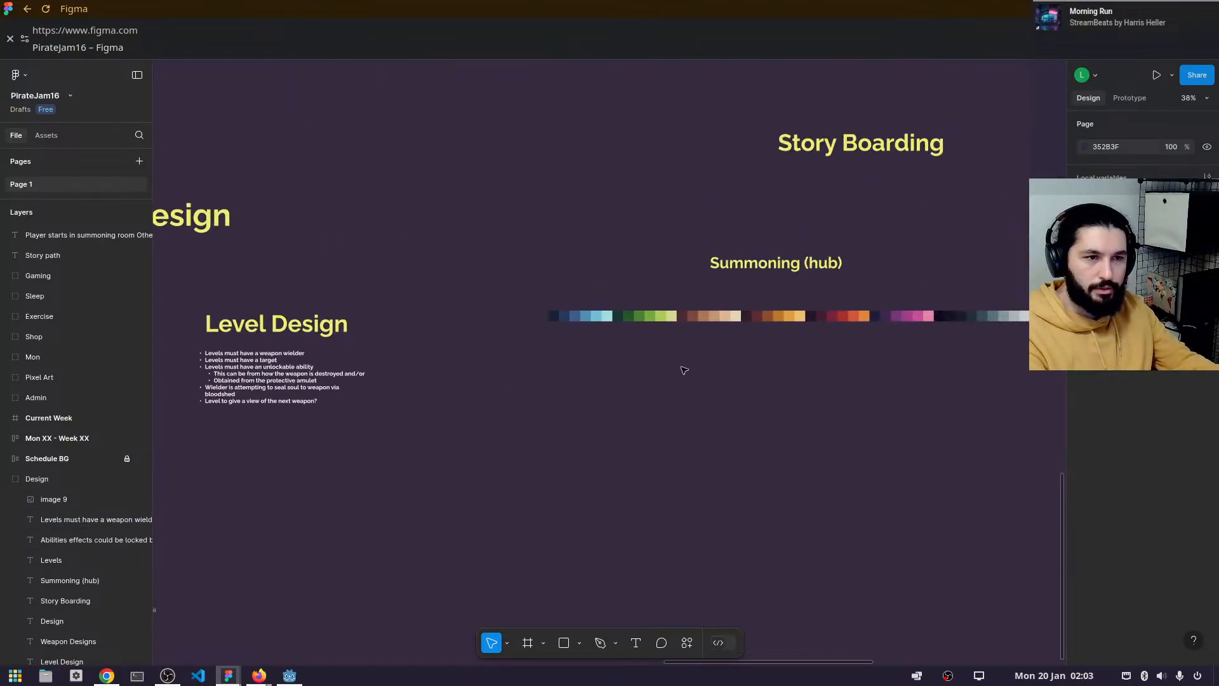
scroll(684, 370, down, 3)
drag(475, 253, 323, 243)
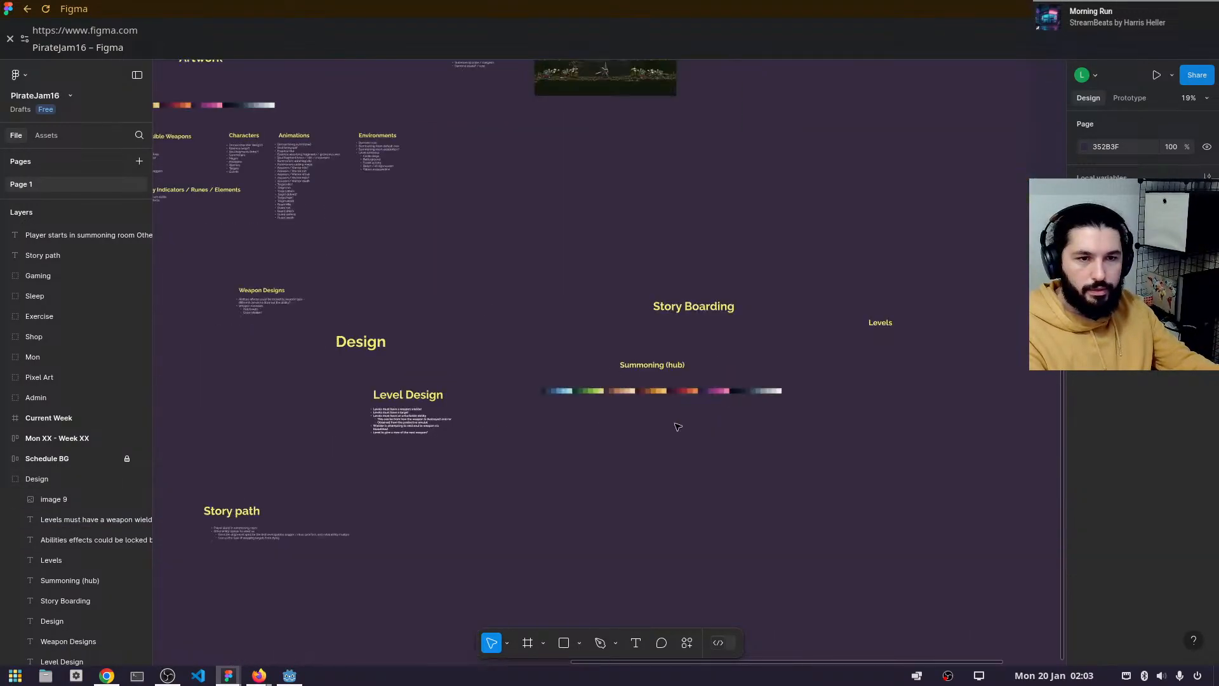
scroll(677, 426, up, 2)
click(682, 370)
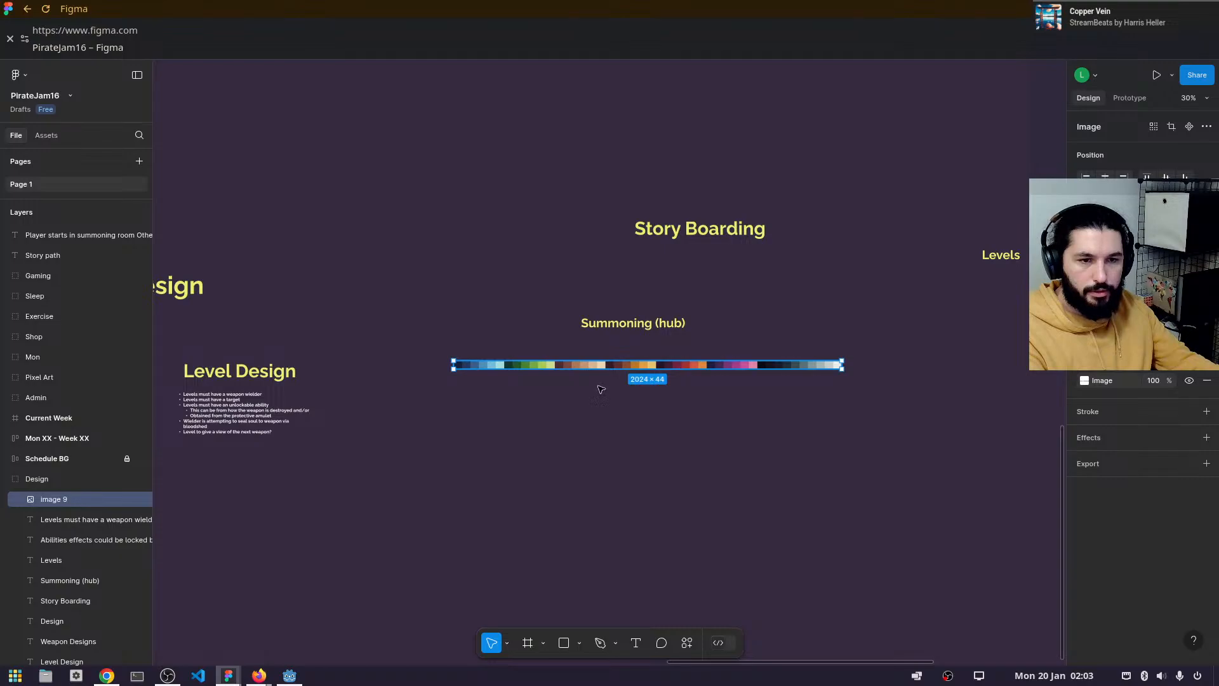
key(Delete)
- Review the Level Design and Story path notes, and open the Level Design list for text editing
drag(601, 390, 992, 348)
scroll(626, 397, up, 3)
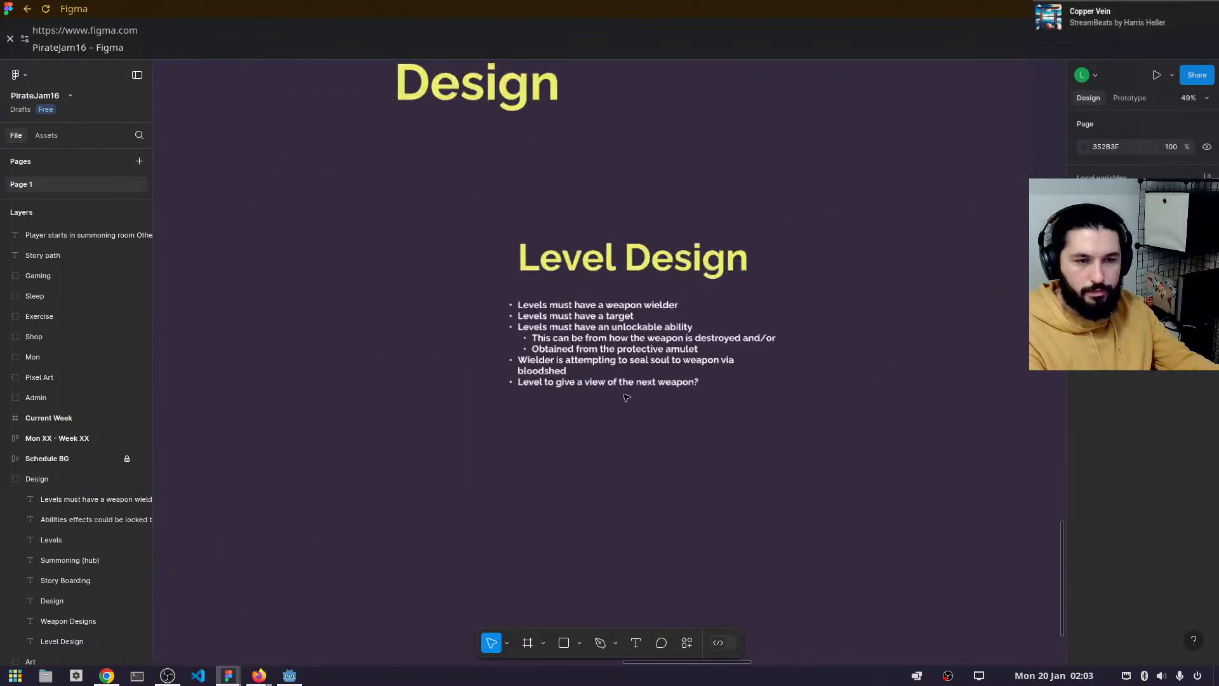
click(641, 348)
drag(599, 418, 898, 330)
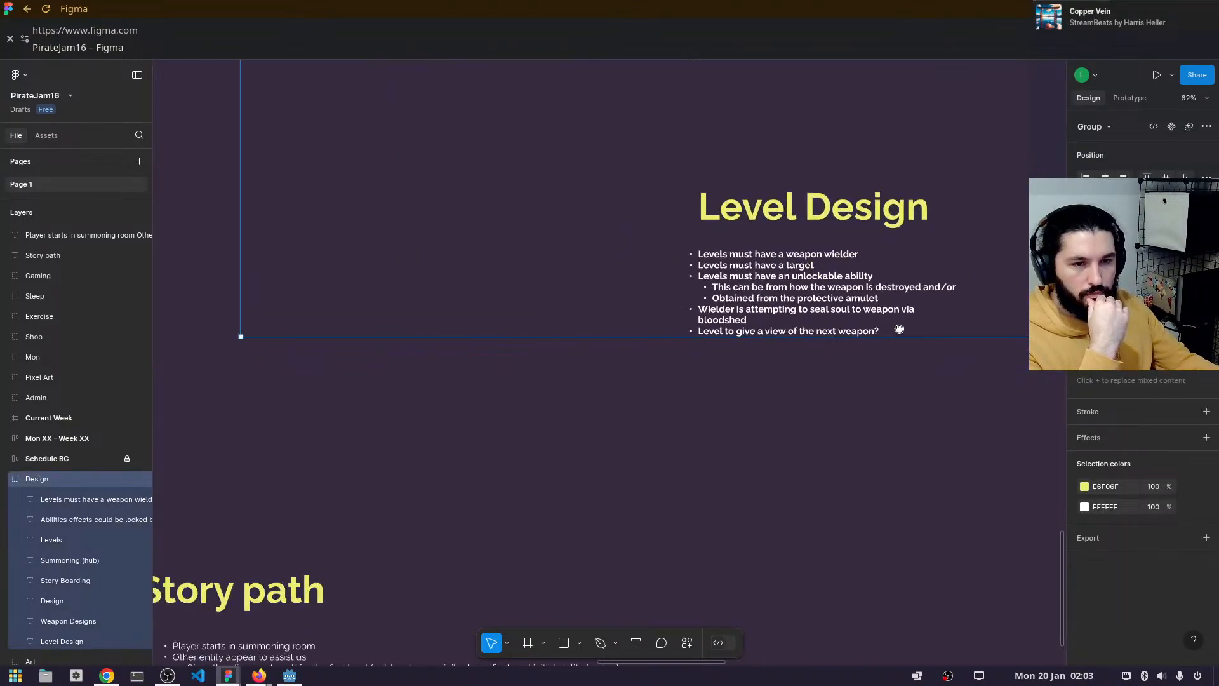
scroll(898, 330, down, 2)
scroll(680, 478, up, 2)
drag(581, 536, 335, 503)
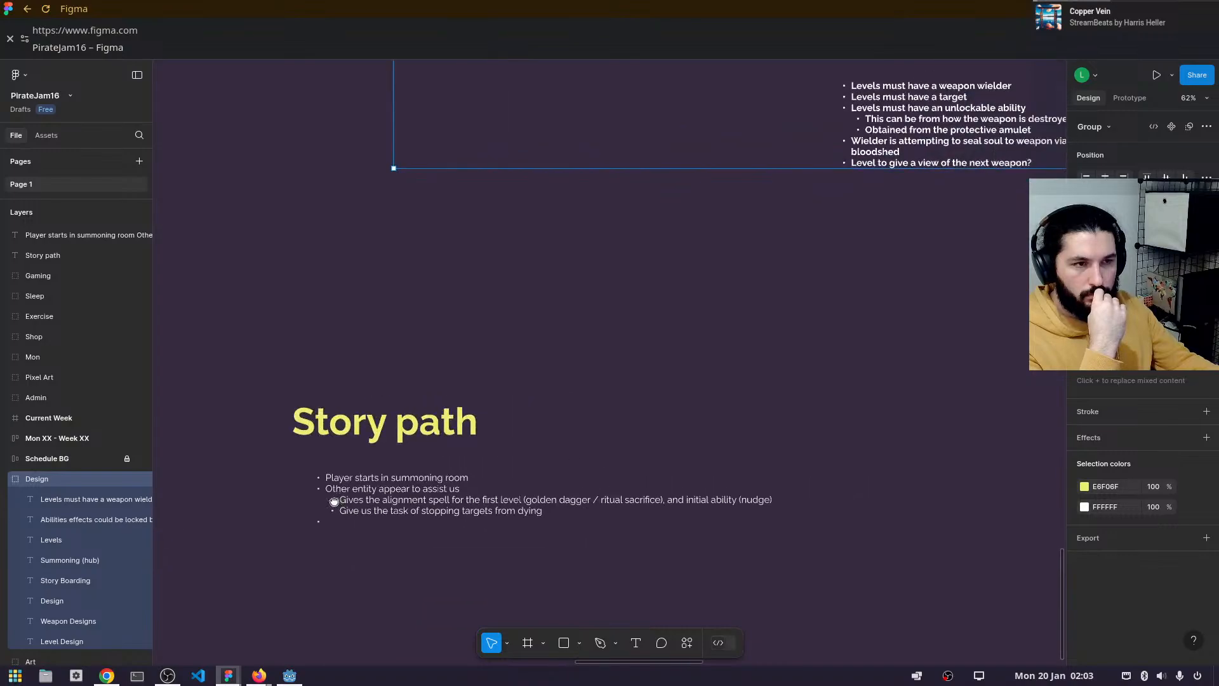
drag(678, 350, 614, 455)
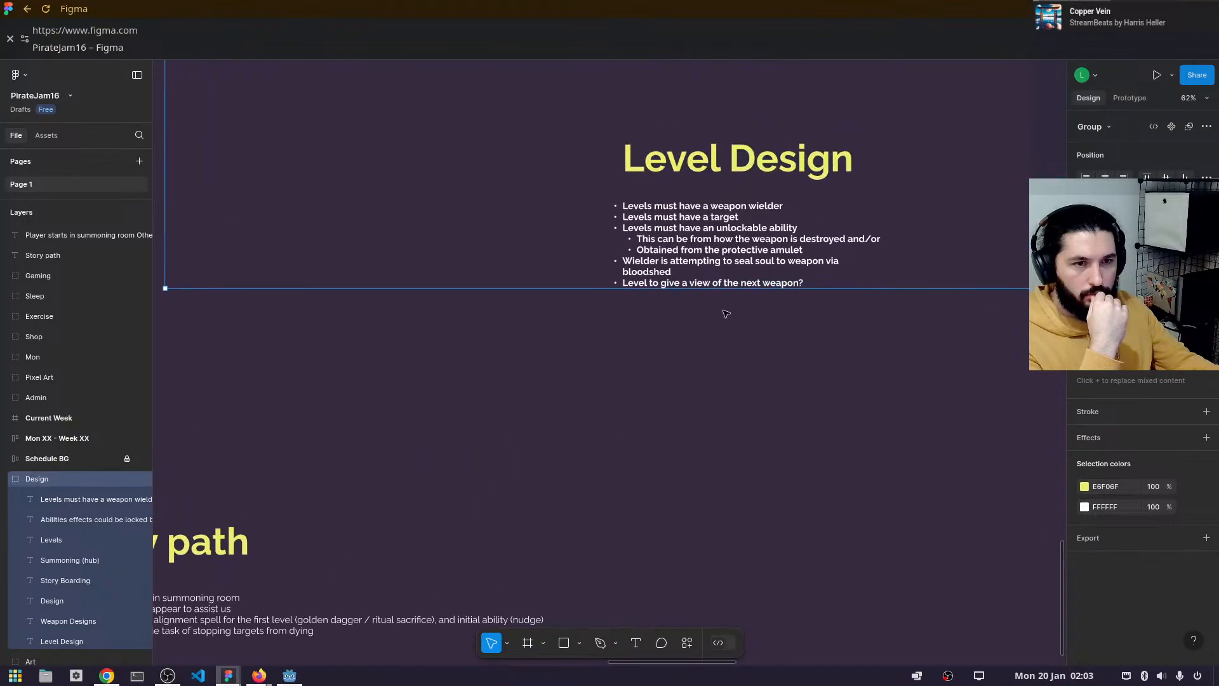
double_click(767, 284)
double_click(767, 283)
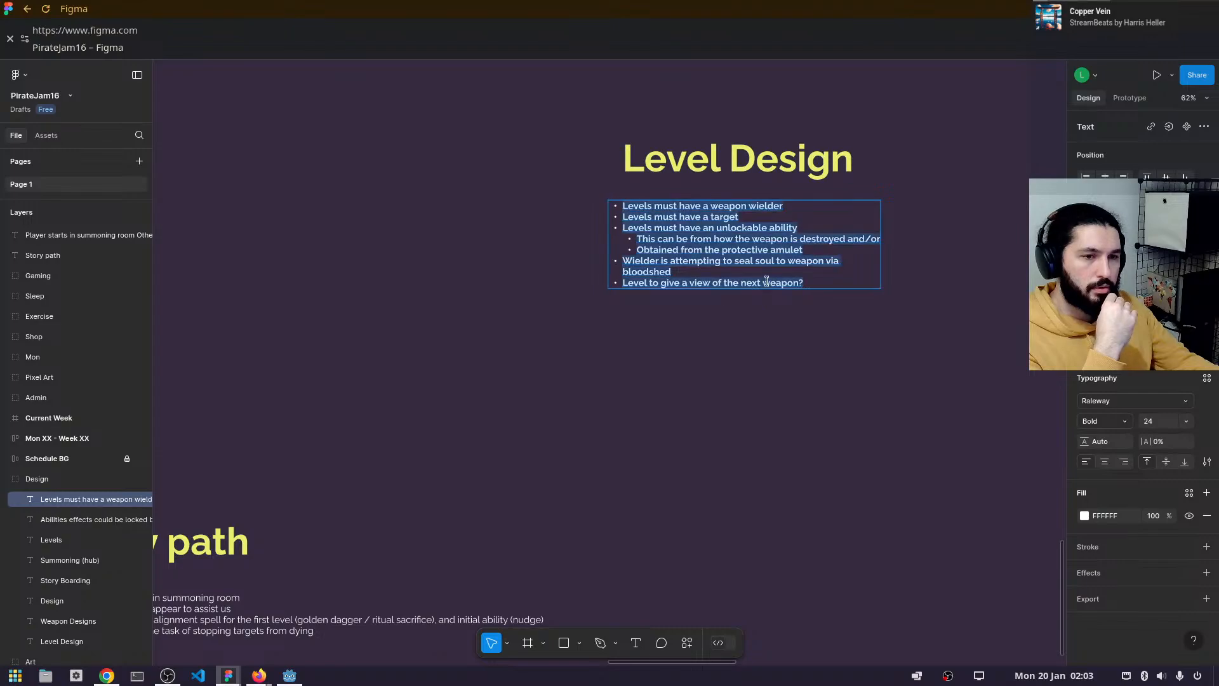
click(767, 283)
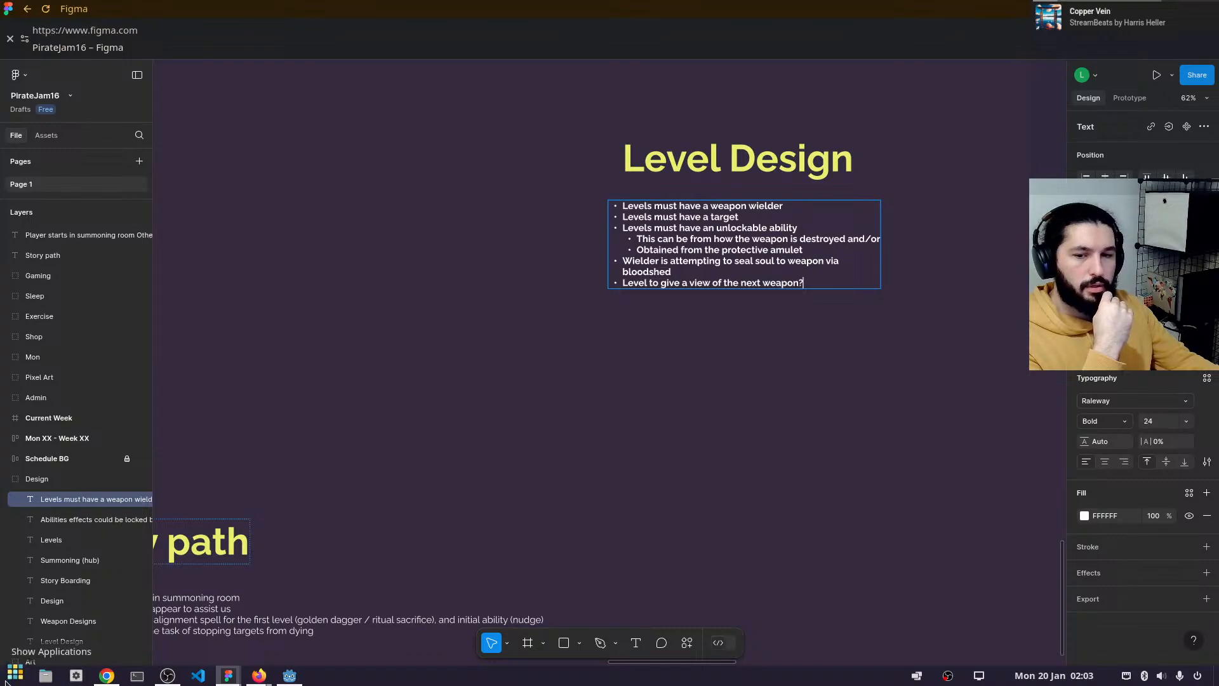
- Launch Aseprite from the system's application library and maximise its window
click(13, 677)
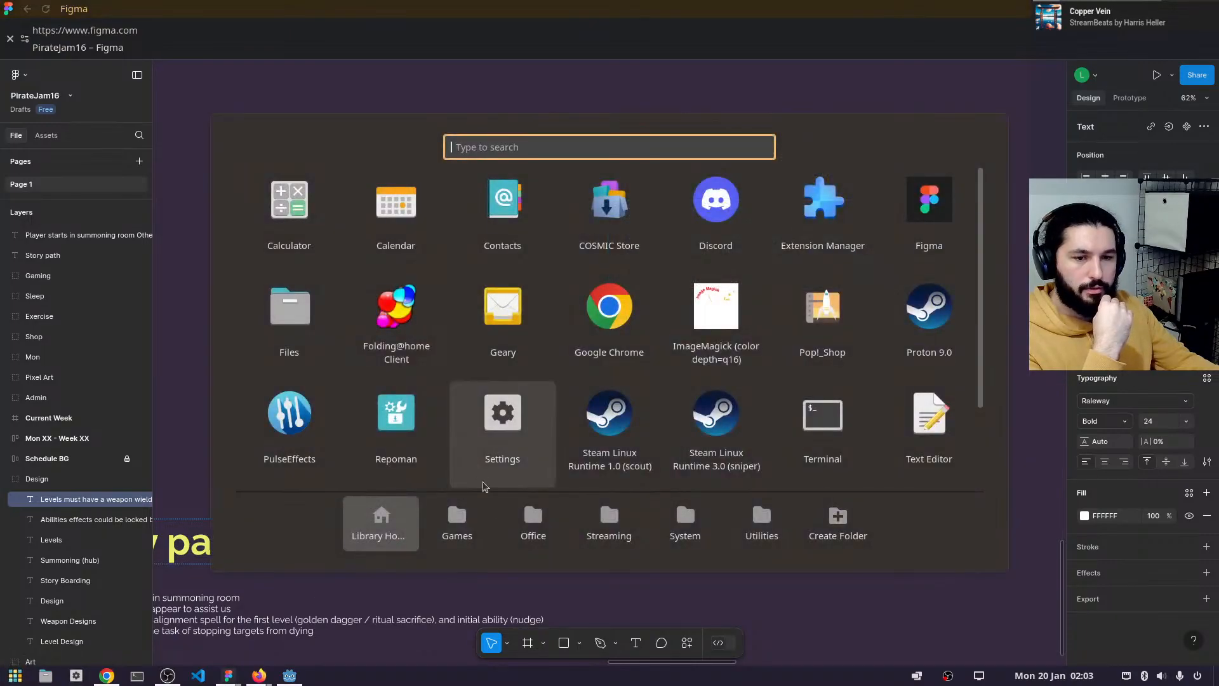
click(581, 536)
click(290, 197)
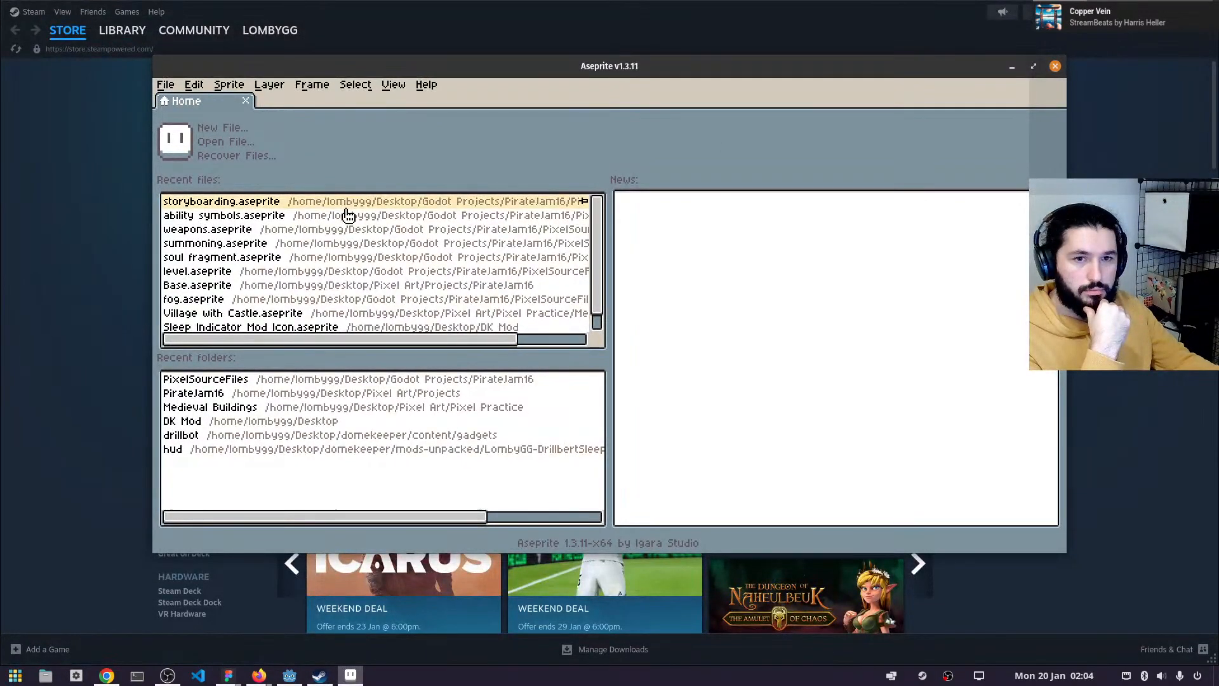
click(1034, 66)
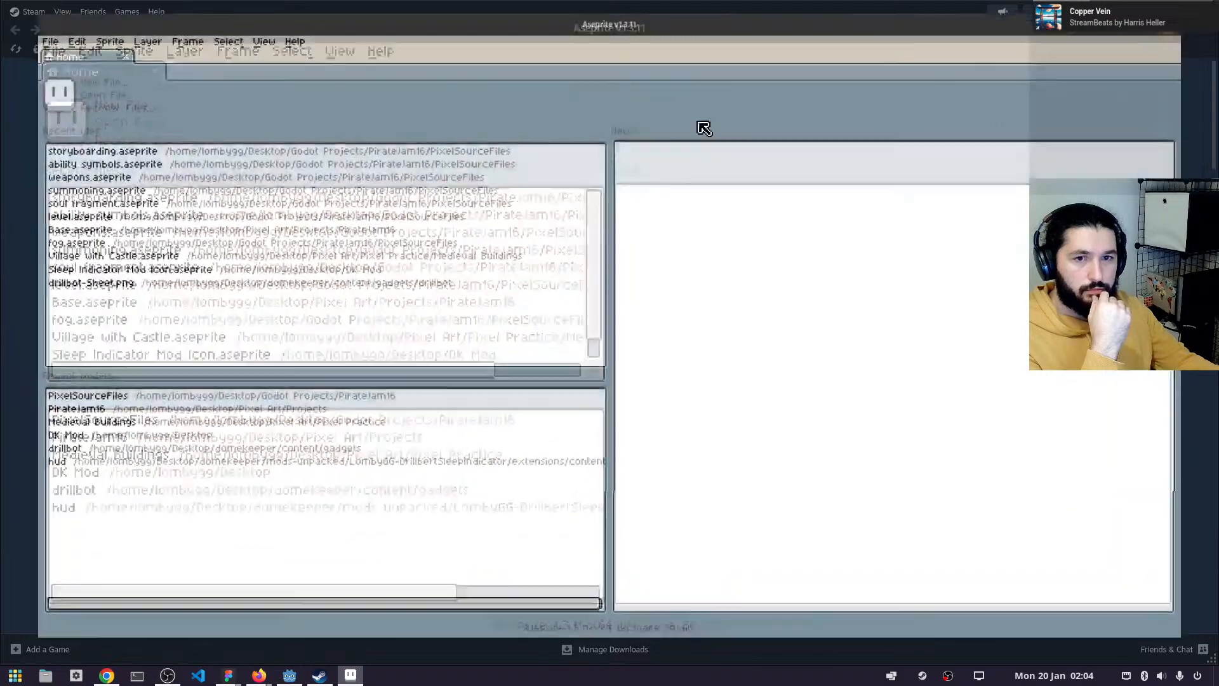
- Open the recent files storyboarding.aseprite, ability symbols.aseprite and weapons.aseprite in Aseprite
click(91, 149)
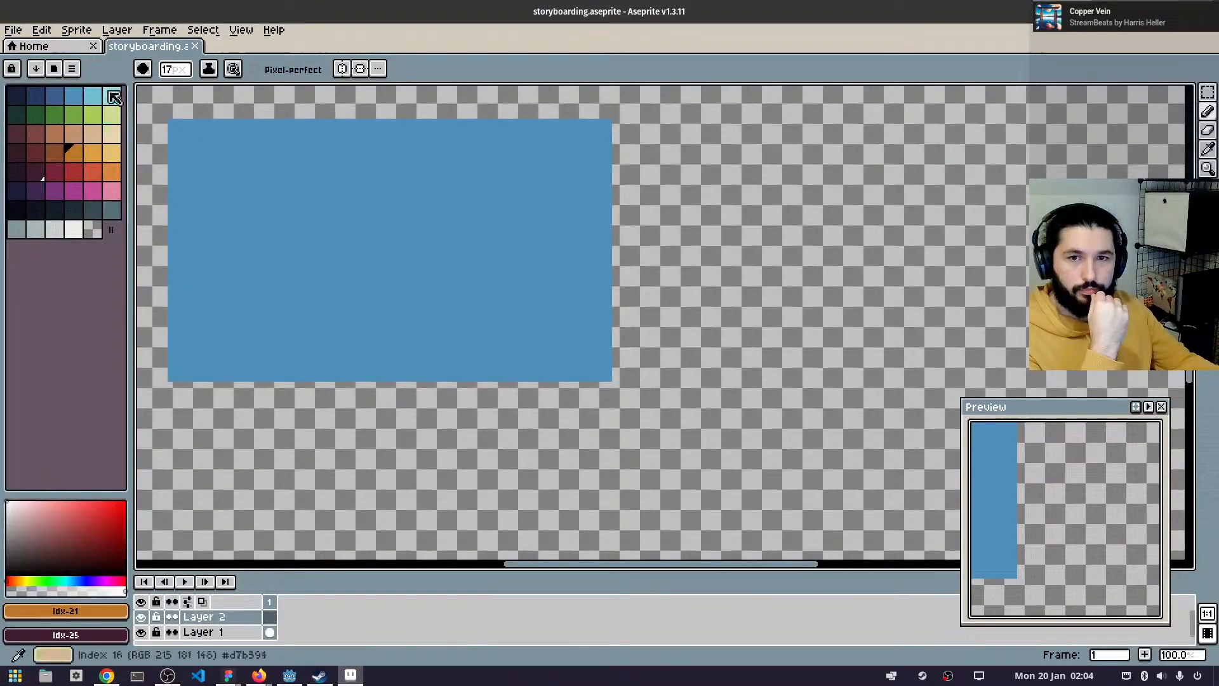
click(70, 48)
click(74, 167)
click(38, 47)
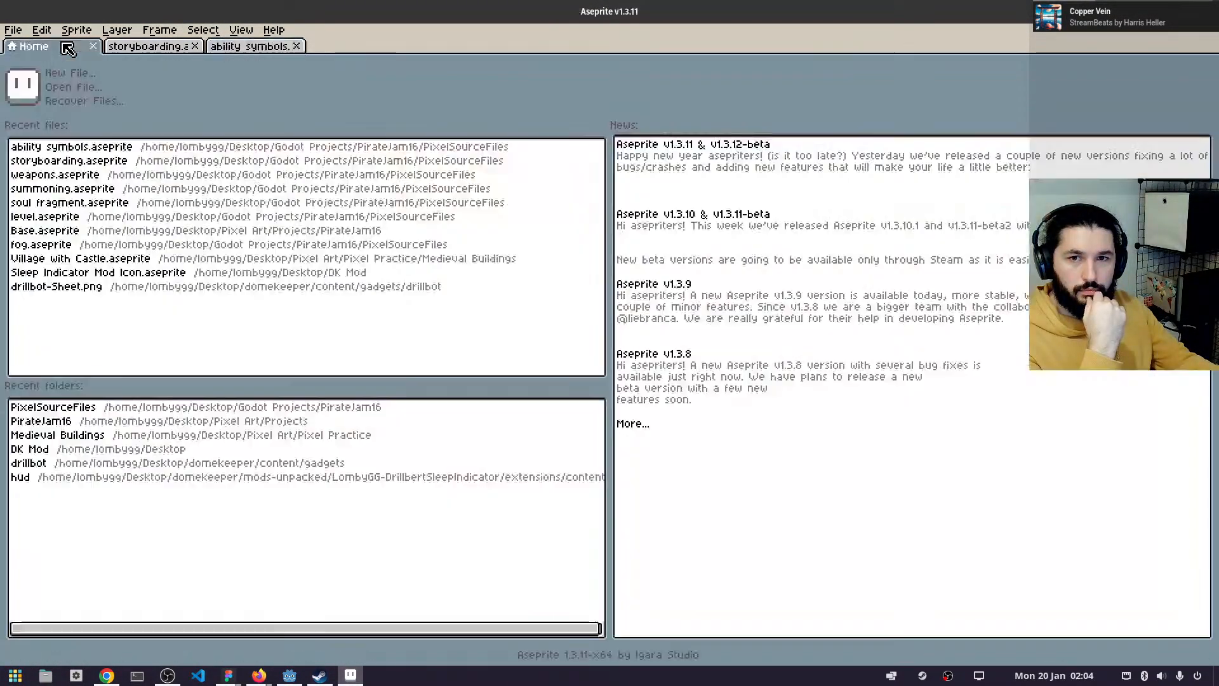
click(60, 177)
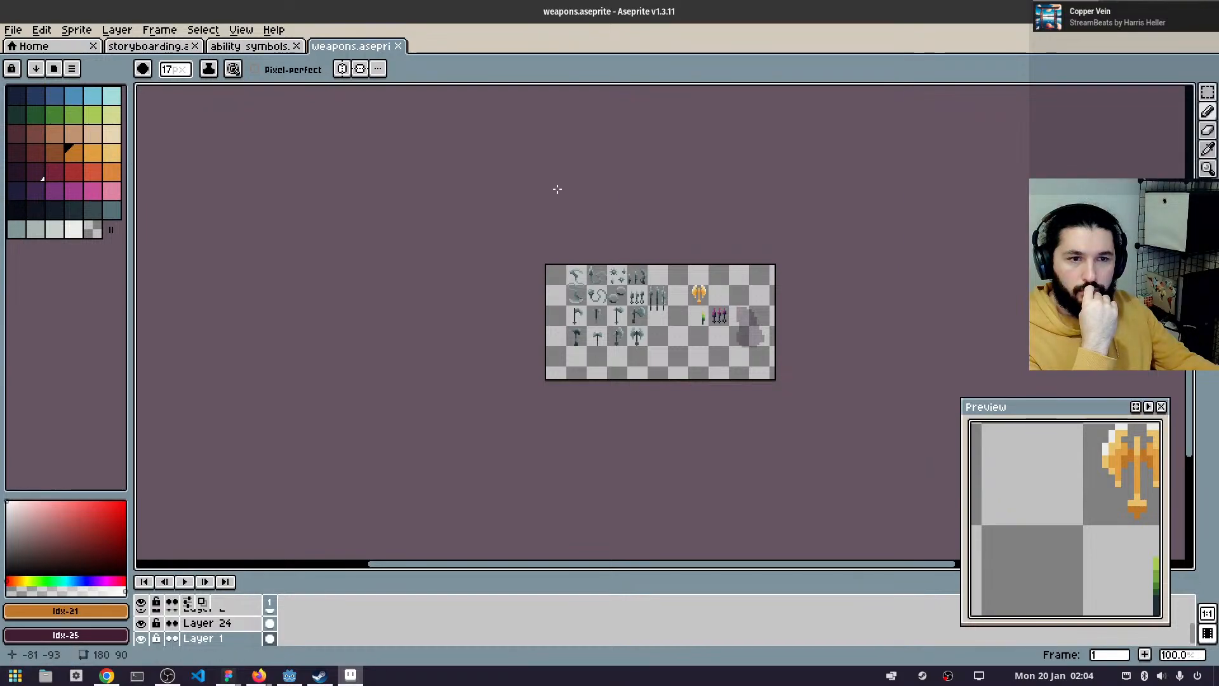
- Examine the artwork in weapons.aseprite, ability symbols.aseprite and storyboarding.aseprite, undoing any stray brush stroke
scroll(684, 303, up, 2)
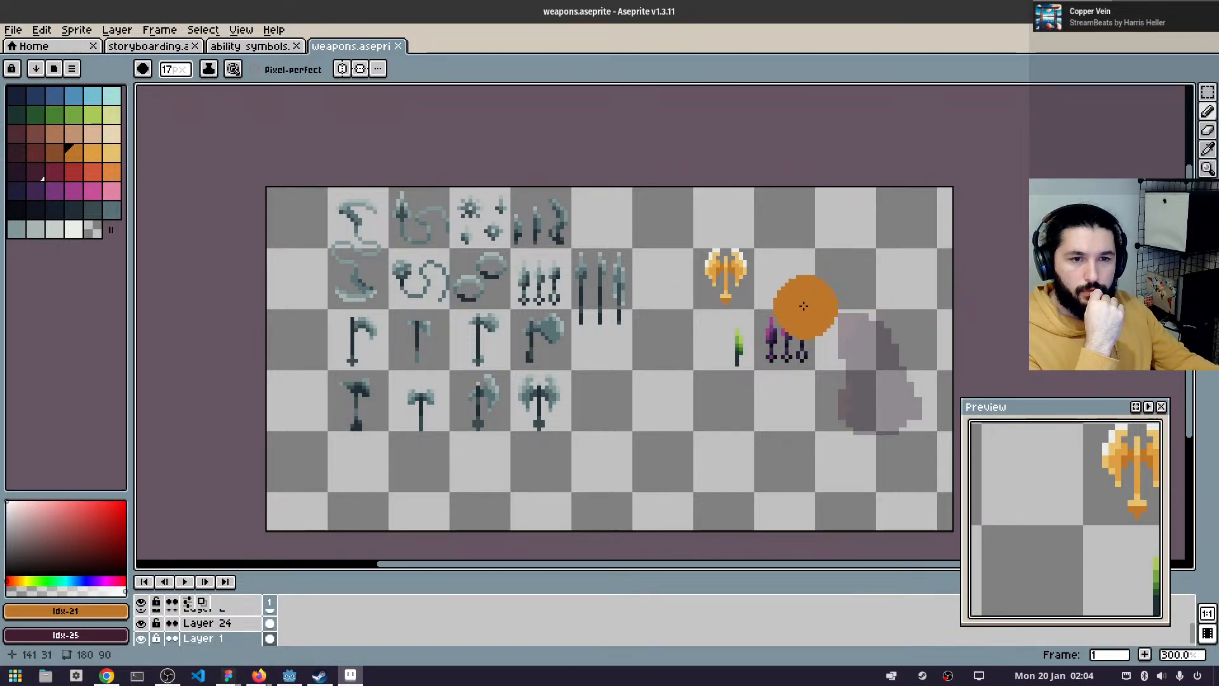
scroll(804, 306, up, 1)
scroll(789, 264, down, 1)
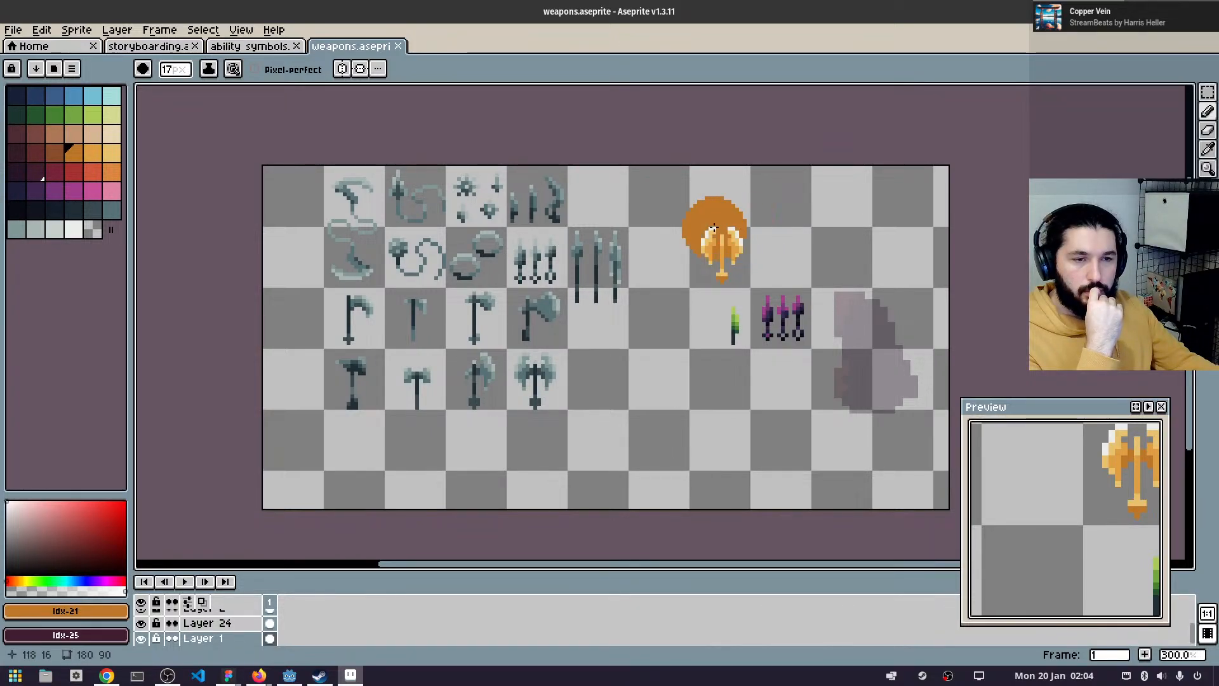
scroll(710, 222, up, 1)
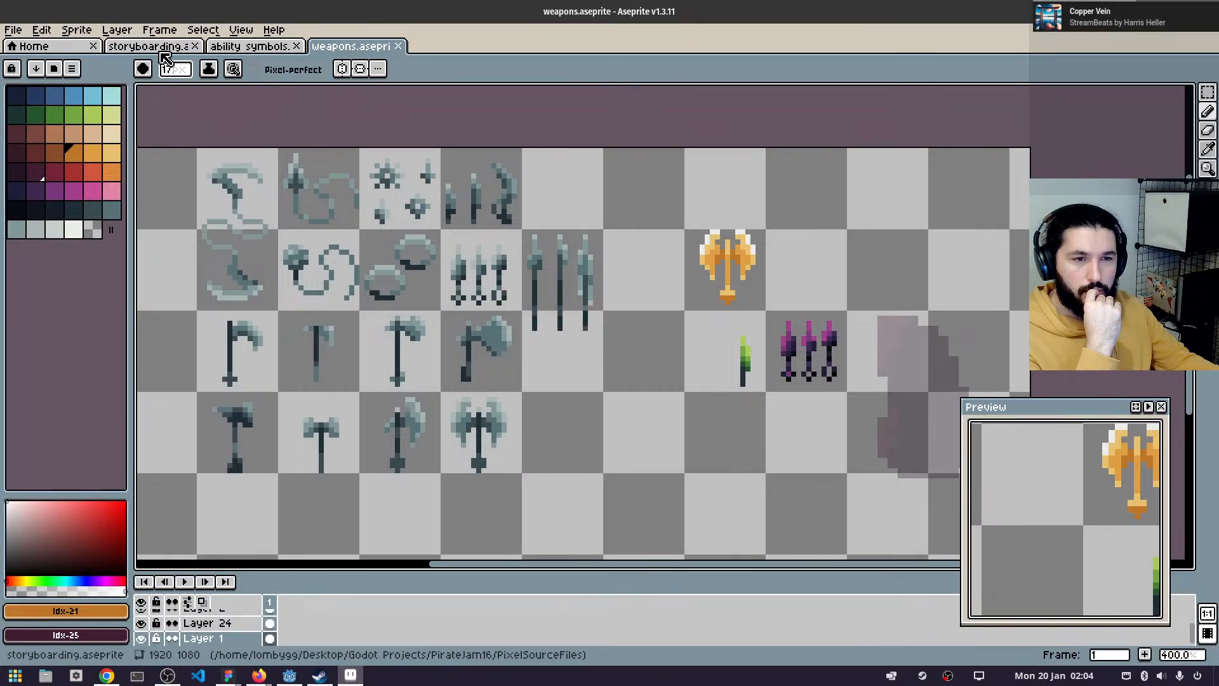
click(251, 46)
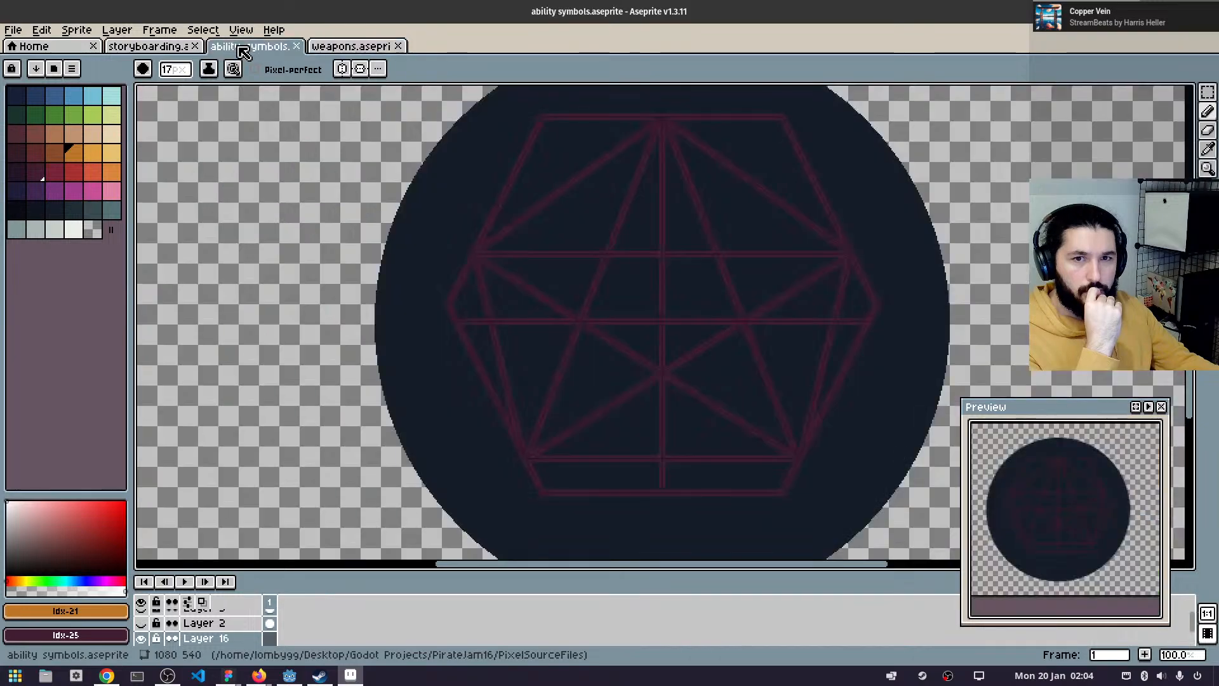
scroll(406, 298, down, 2)
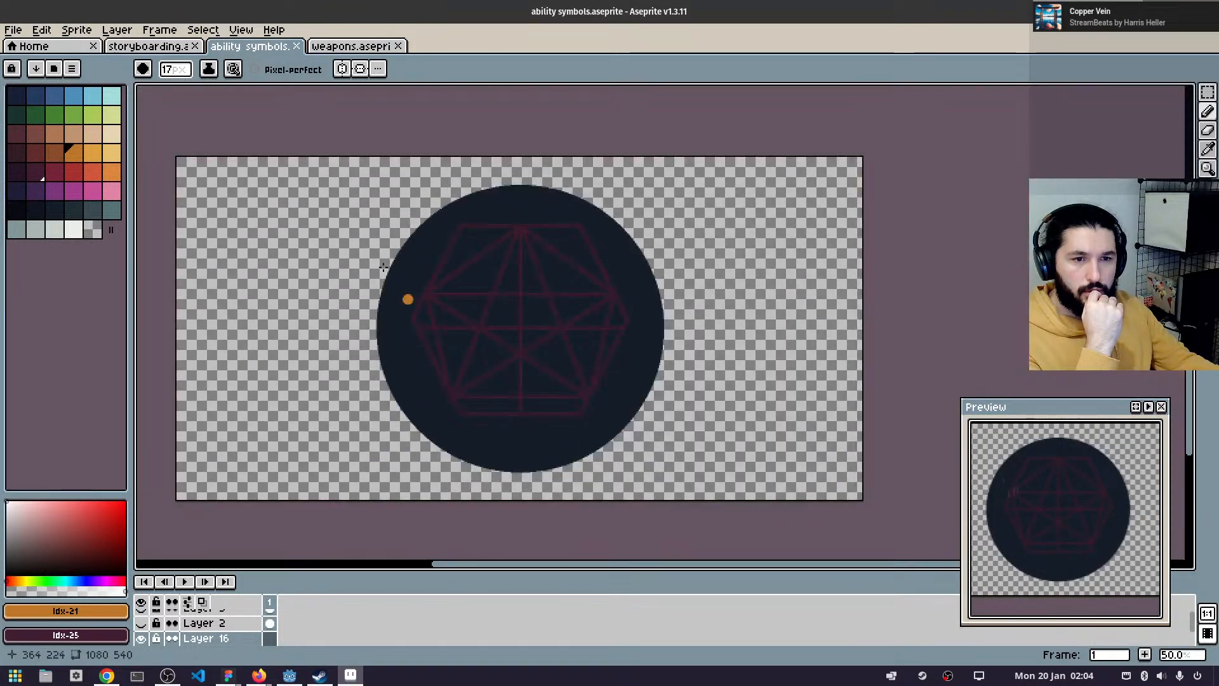
click(149, 46)
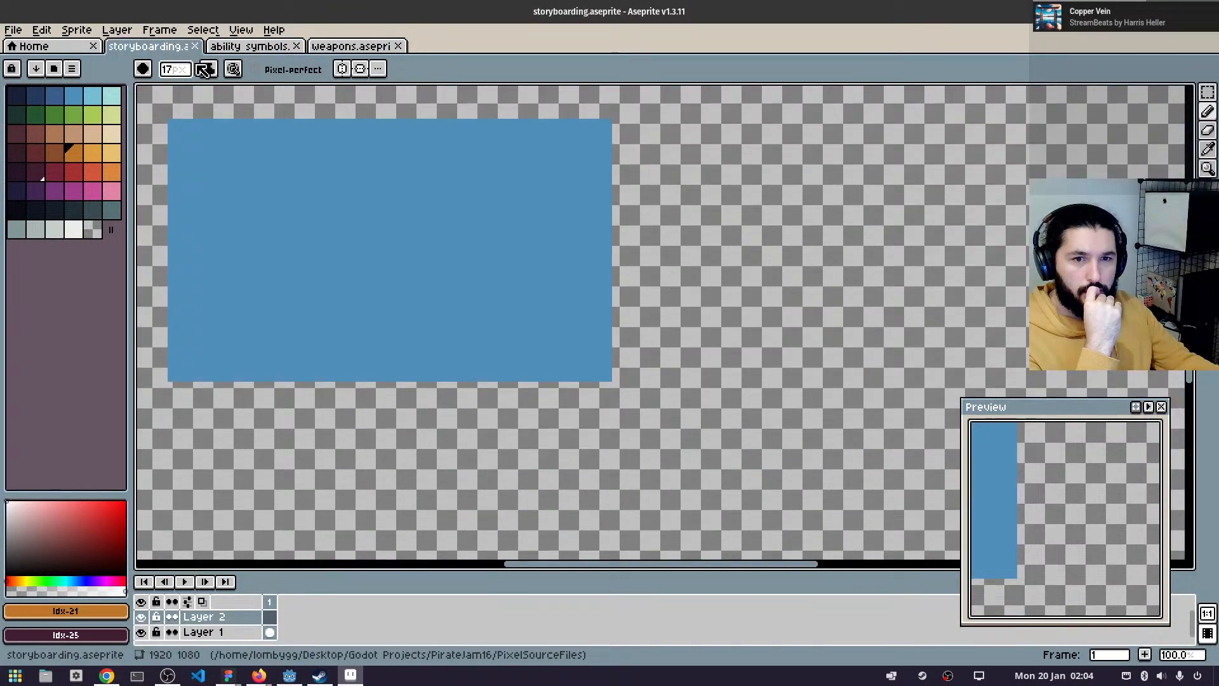
drag(466, 204, 584, 252)
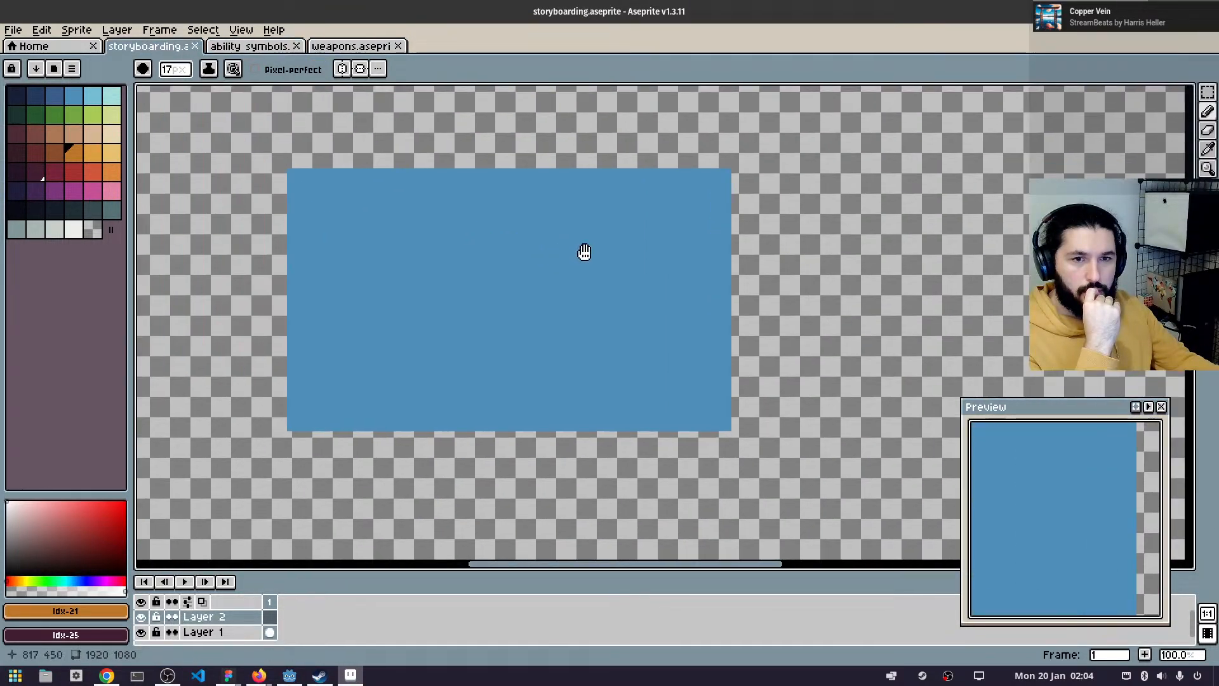
click(355, 50)
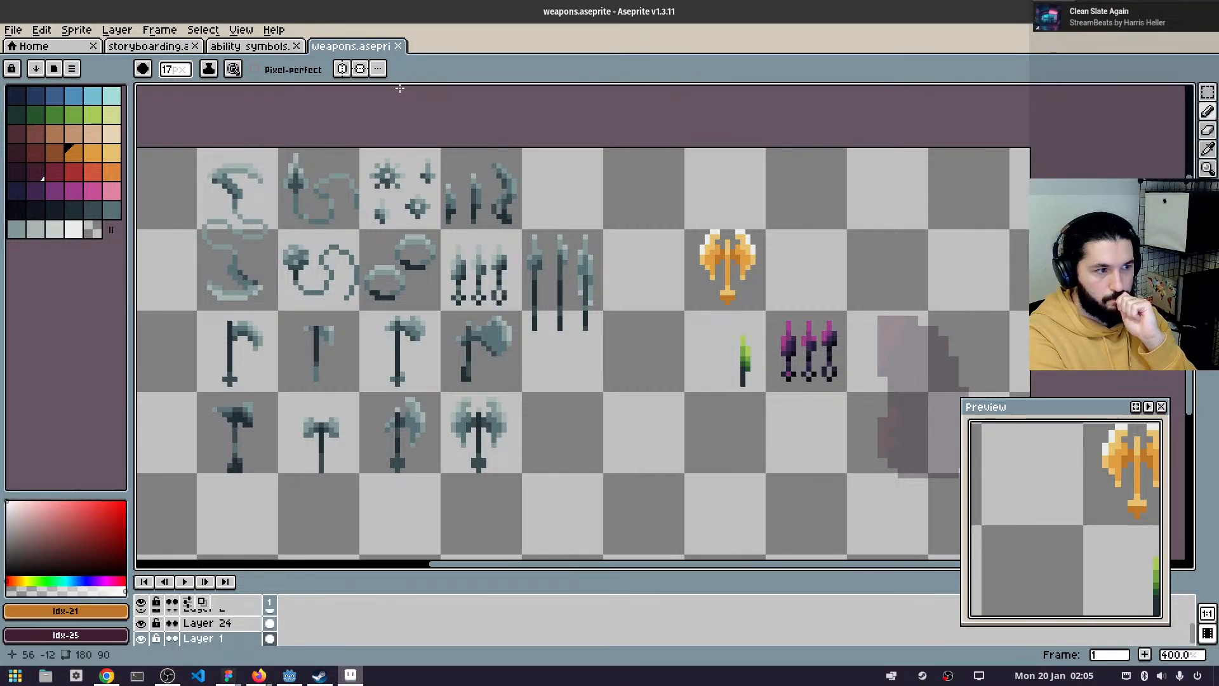
drag(452, 259, 427, 236)
key(ctrl+z)
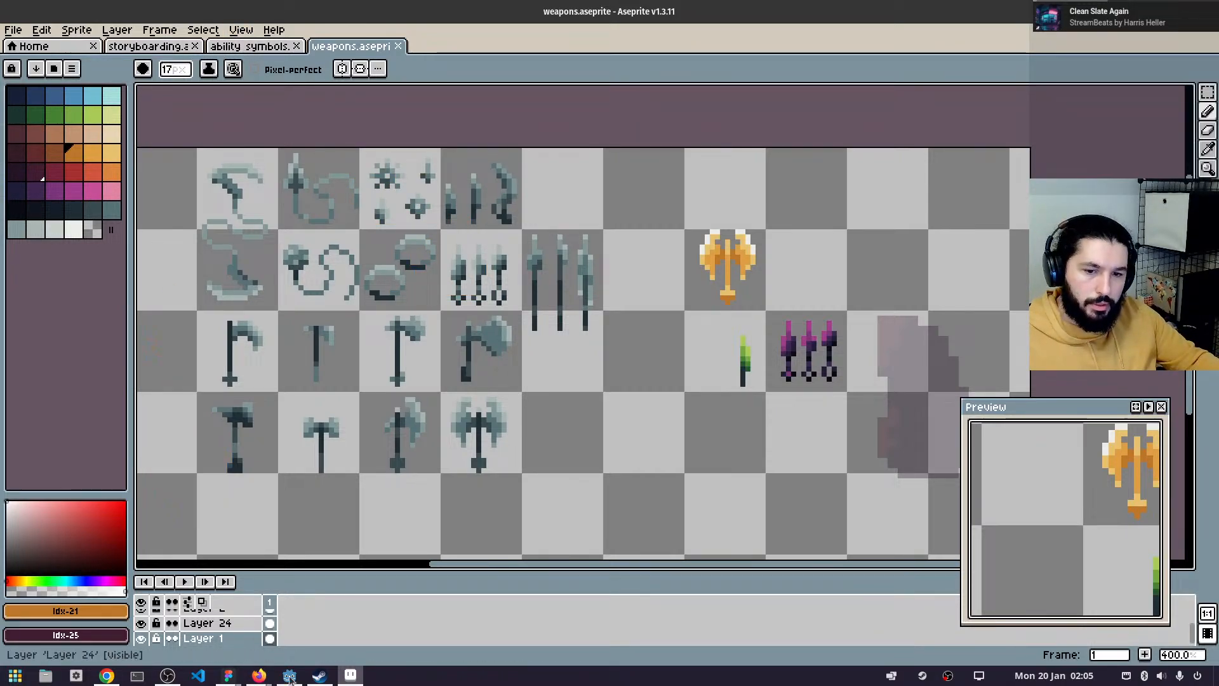
- Switch to the PirateJam16 file in Figma and place a copy of the Level Design heading below its notes, across from the Story path heading
mouse_move(228, 675)
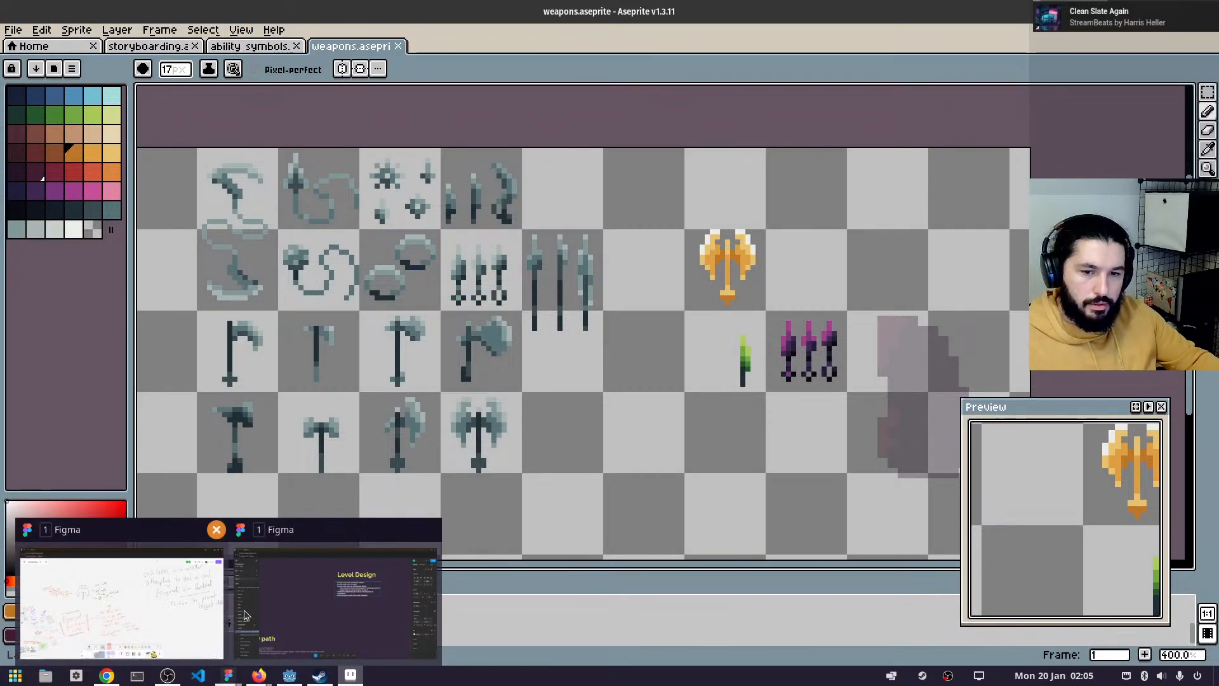
click(333, 596)
scroll(622, 320, up, 2)
scroll(533, 338, down, 6)
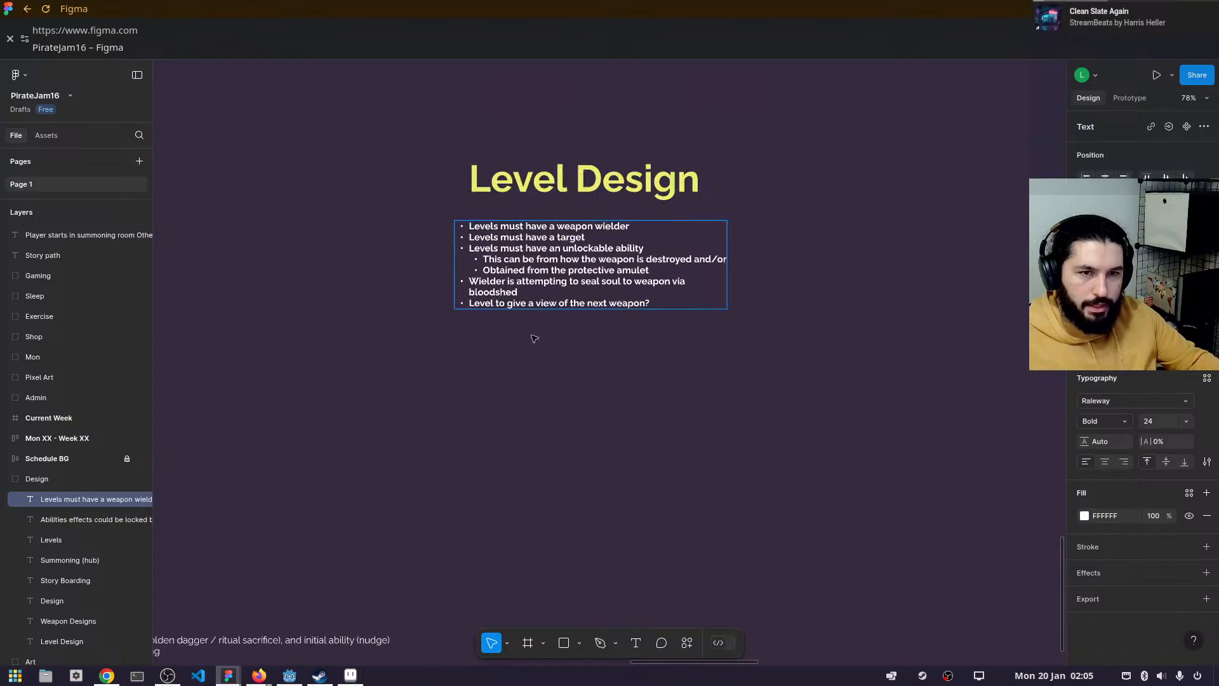
scroll(400, 431, up, 4)
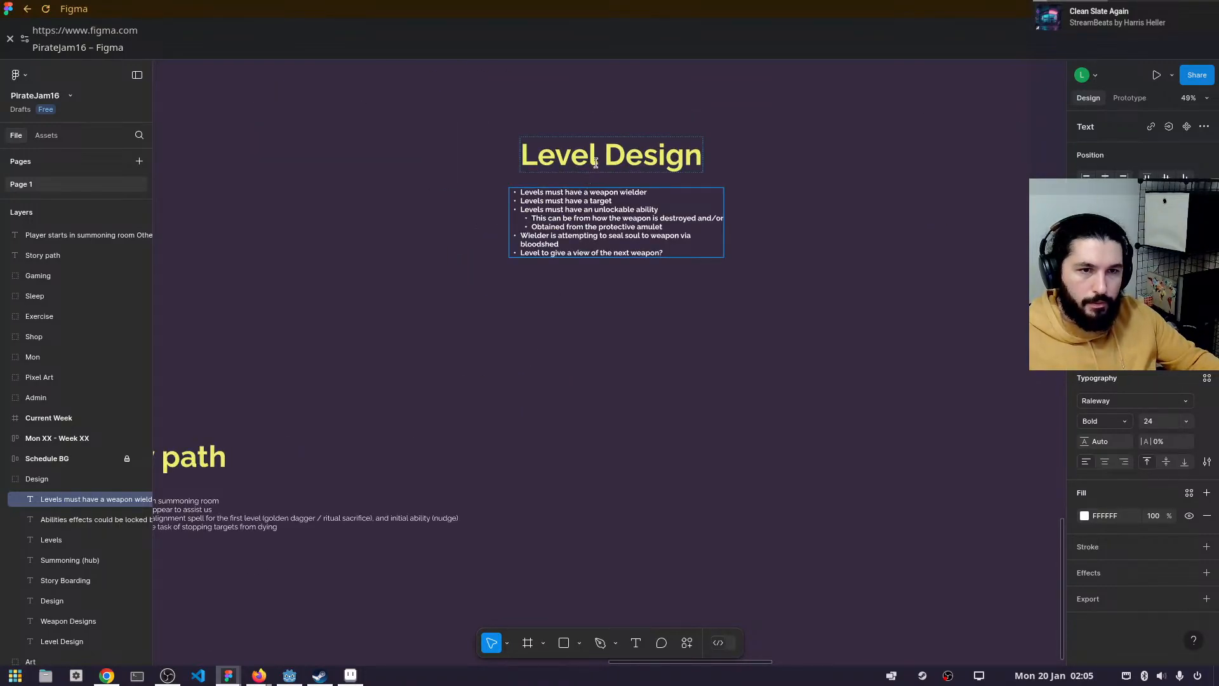
click(596, 163)
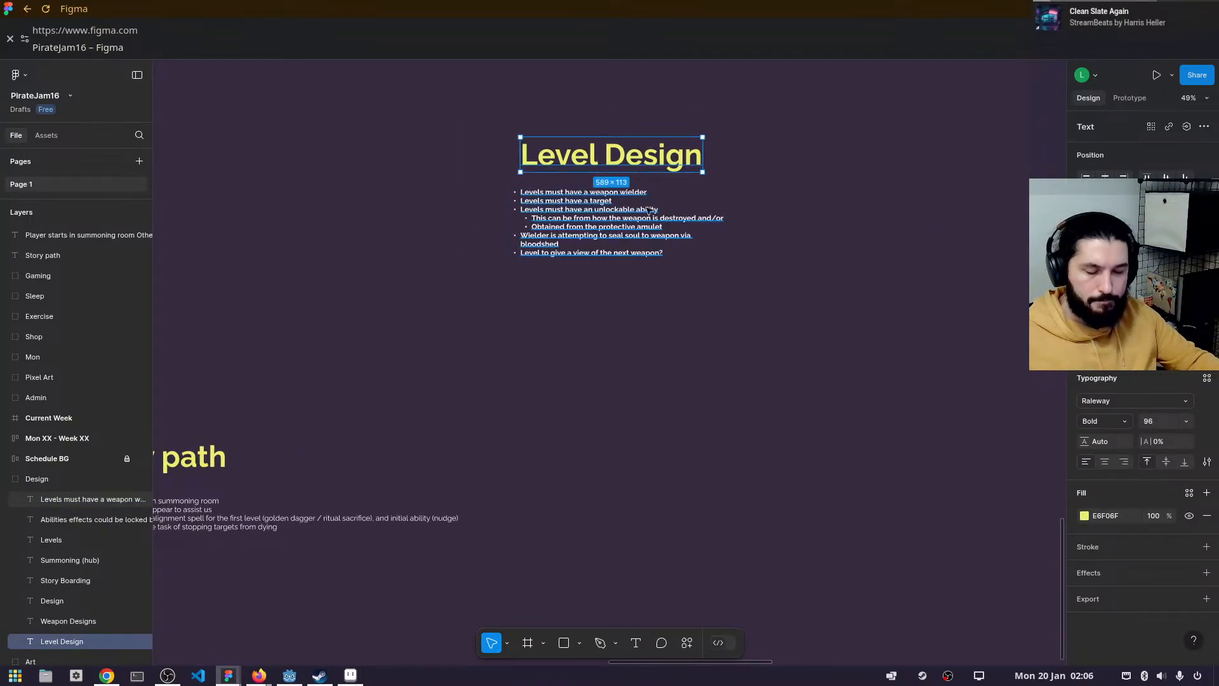
alt+drag(628, 167, 819, 472)
- Change the copied heading's text to "Level overview"
double_click(819, 471)
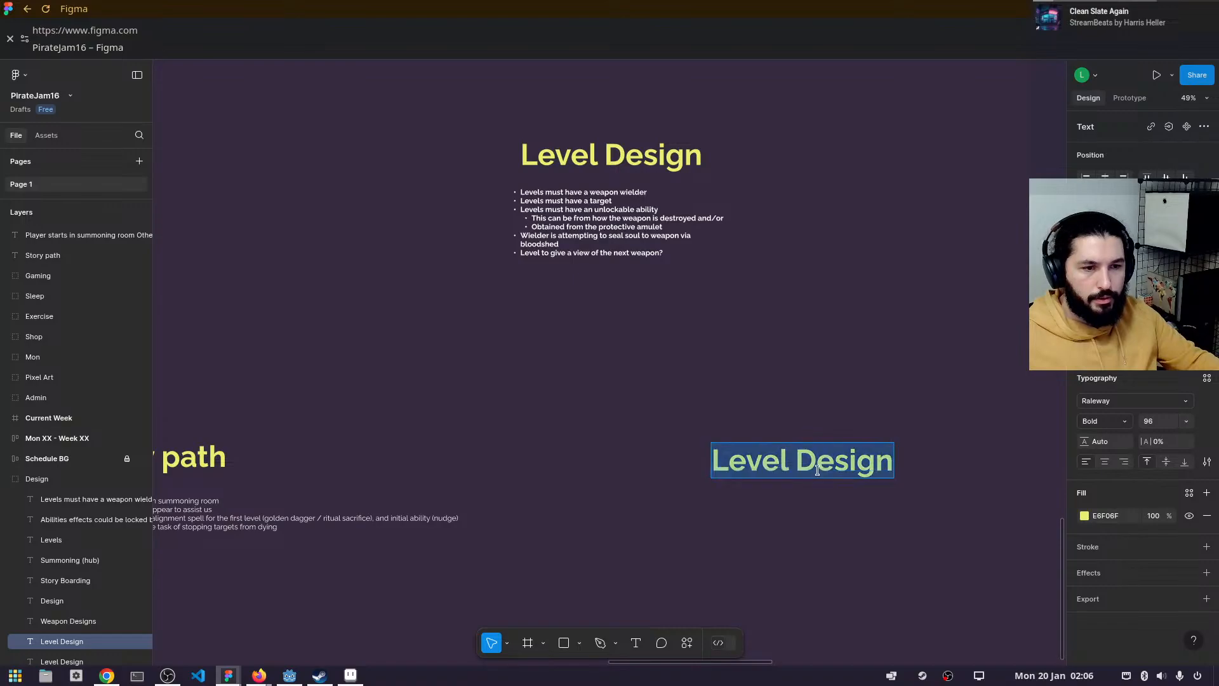
text(Lvel)
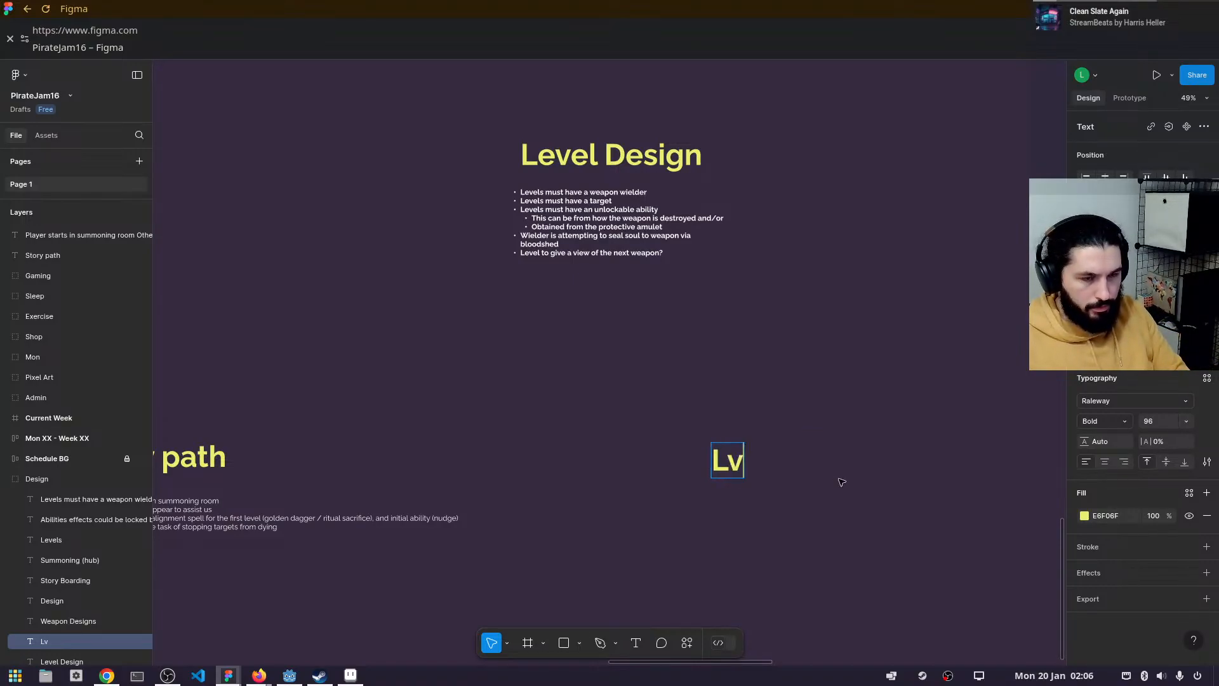
key(BackSpace)
key(BackSpace)
key(BackSpace)
text(evel )
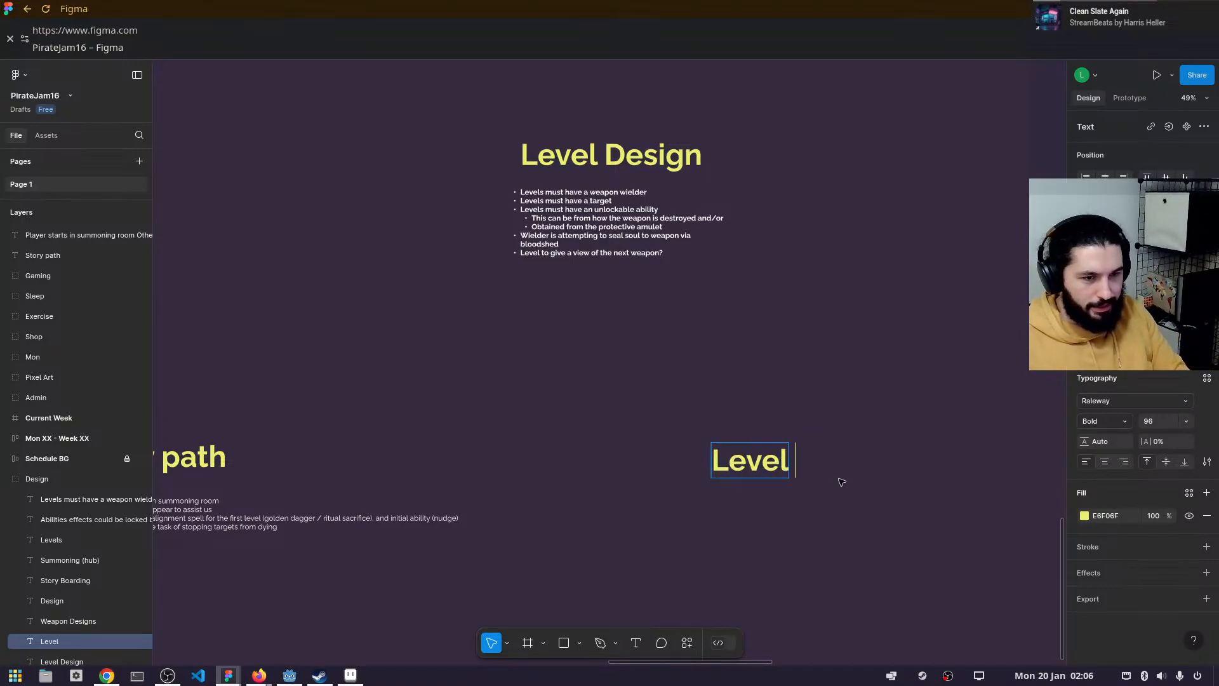
text(overview:)
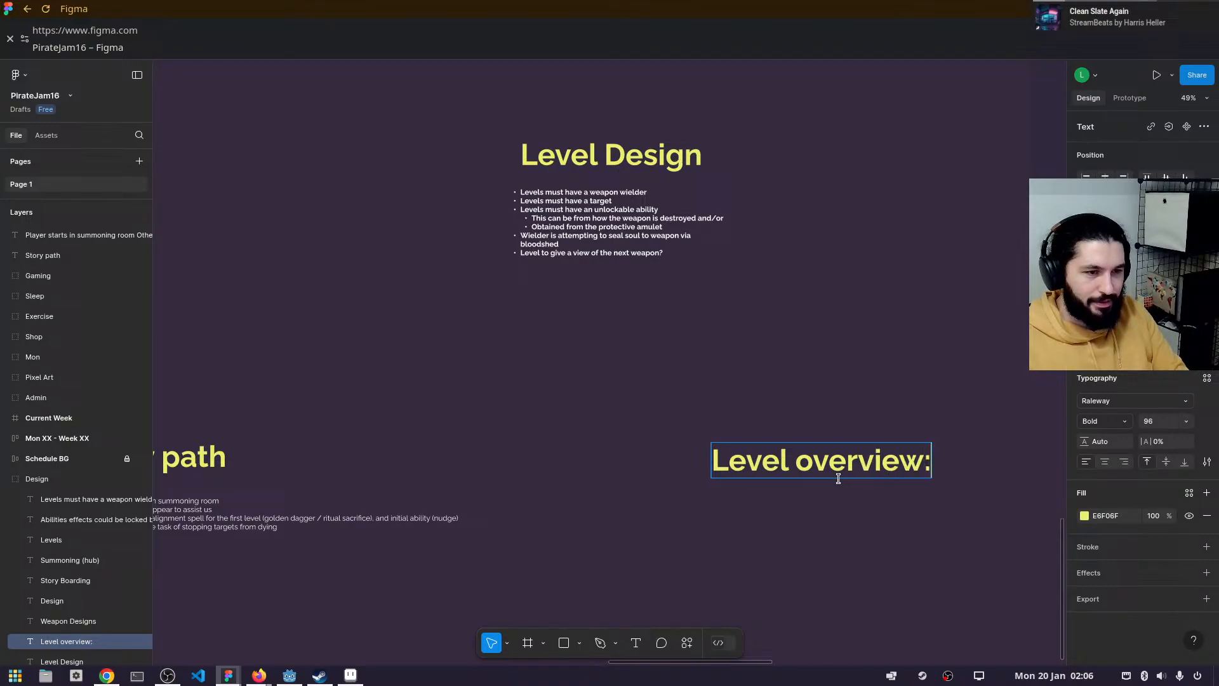
key(BackSpace)
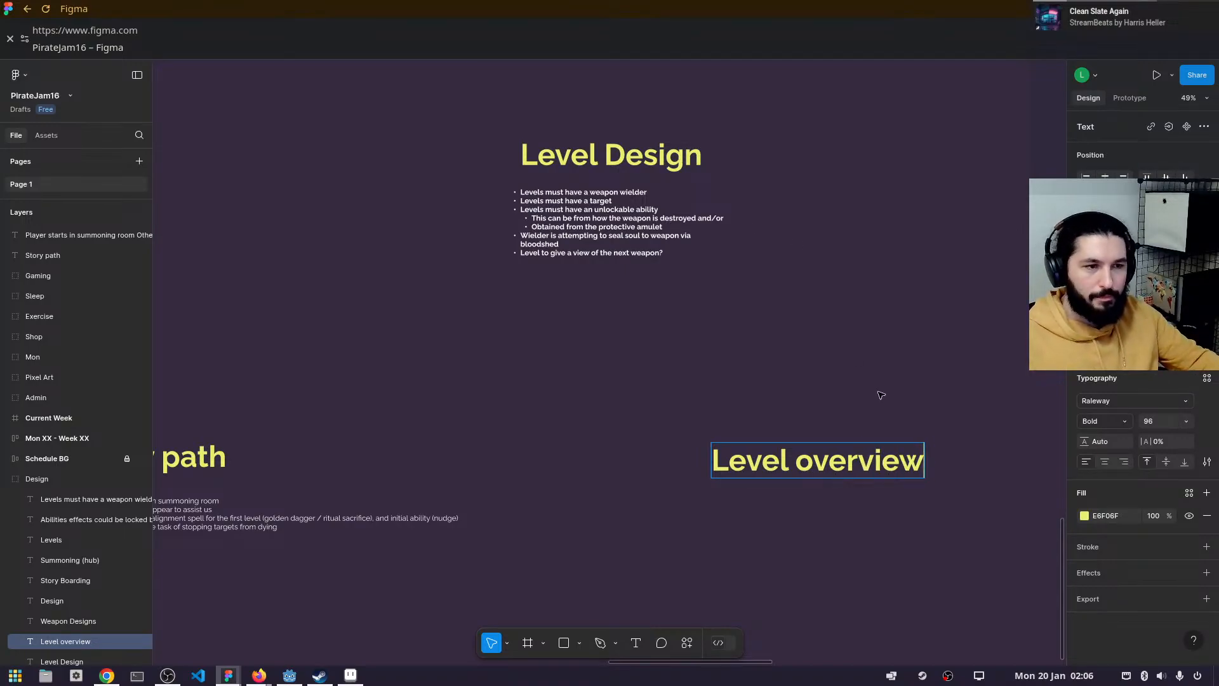
- Set the Level overview heading's font size to 48 and deselect it
key(Escape)
click(1186, 420)
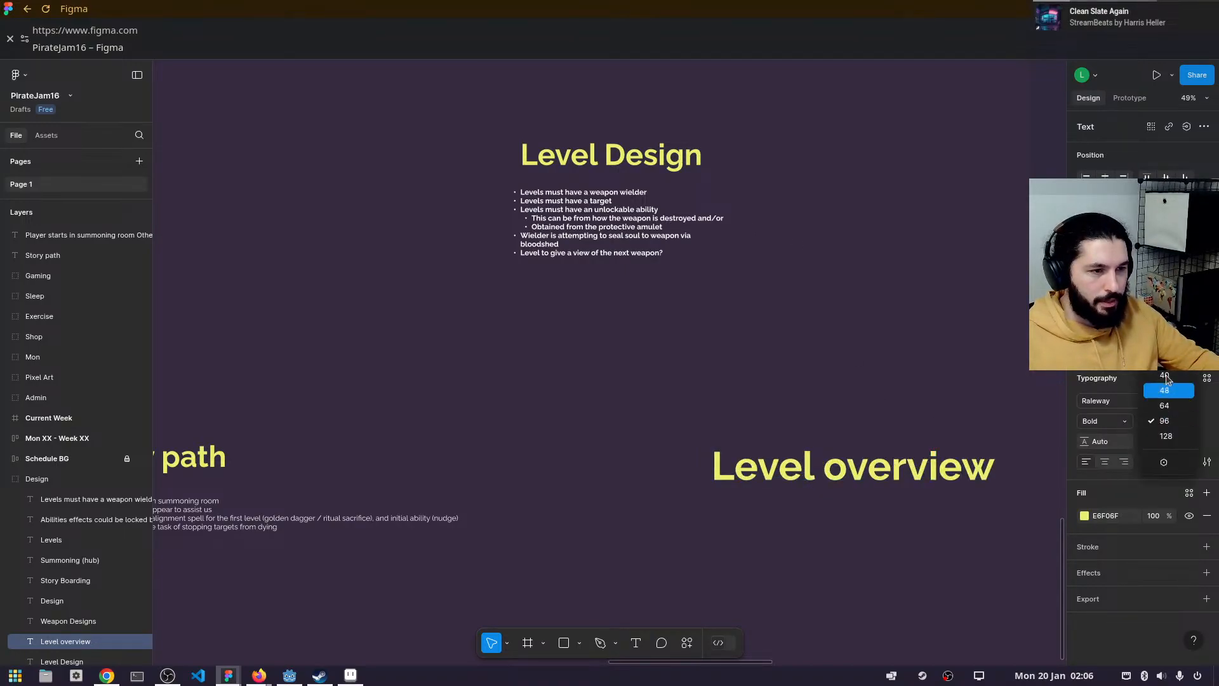
click(1165, 391)
click(875, 462)
- Duplicate the Level Design bullet list and place the copy directly under the Level overview heading
drag(693, 301, 577, 220)
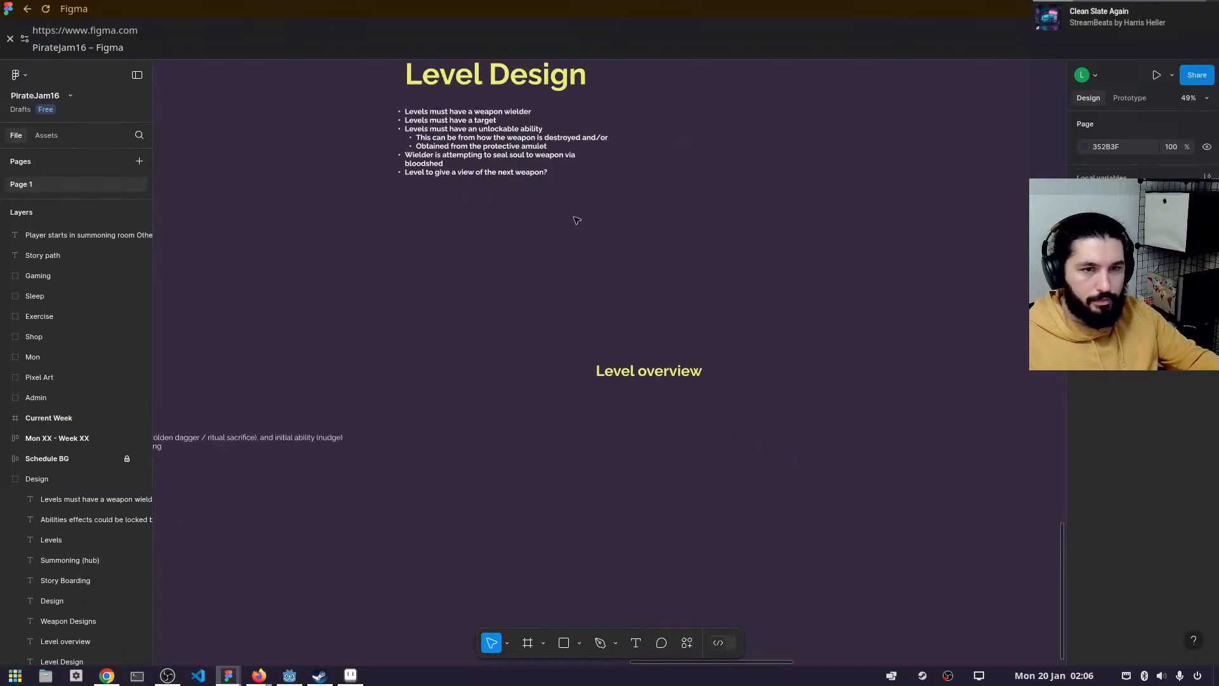
scroll(653, 289, up, 5)
click(475, 101)
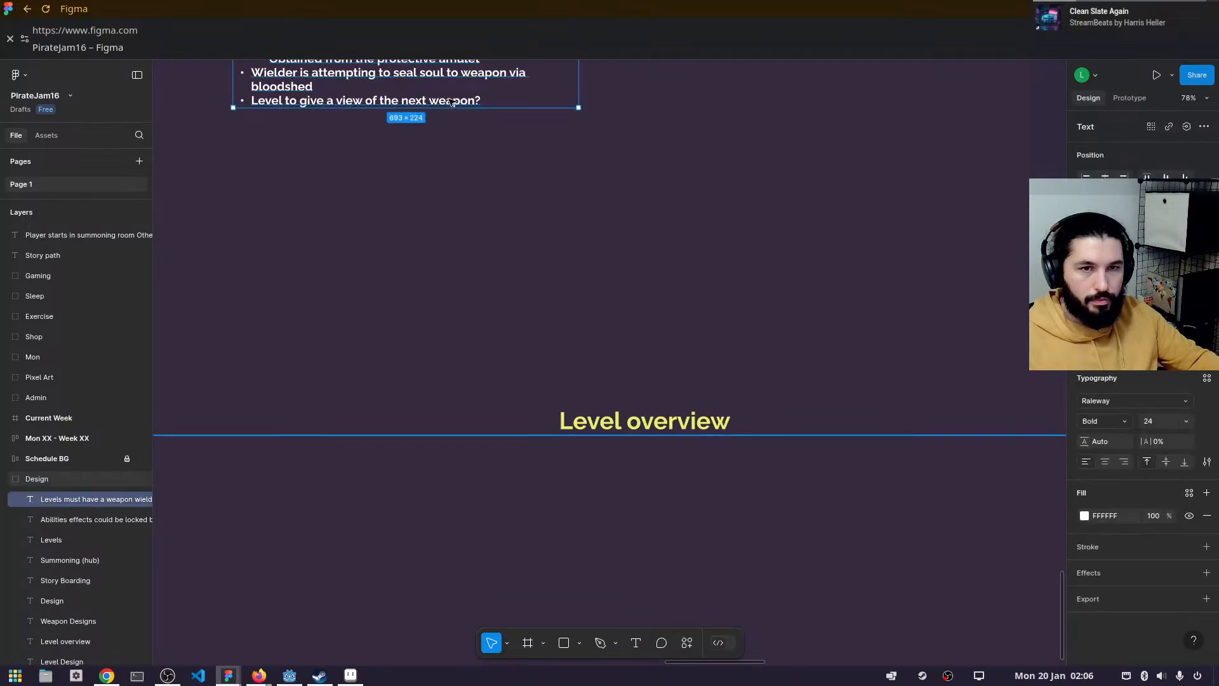
key(ctrl+d)
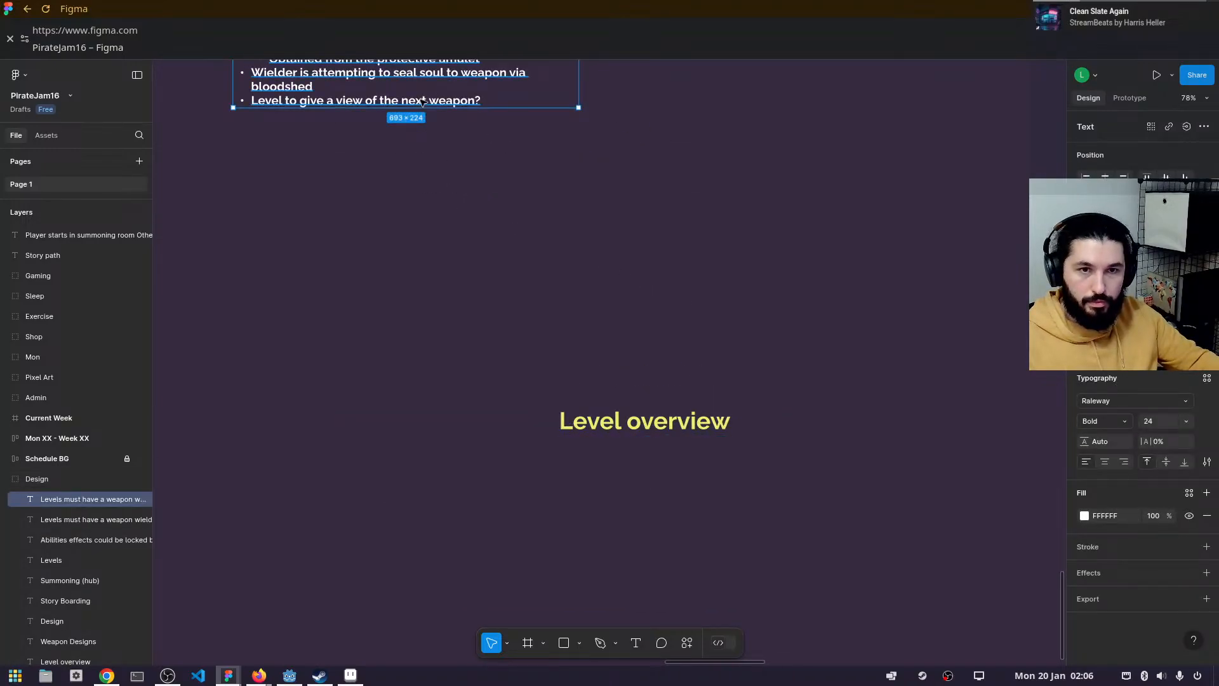
drag(402, 75, 722, 527)
- Replace the copied list's text with the bullet "Player agency is tied to the weapon being used for bloodshed"
double_click(701, 514)
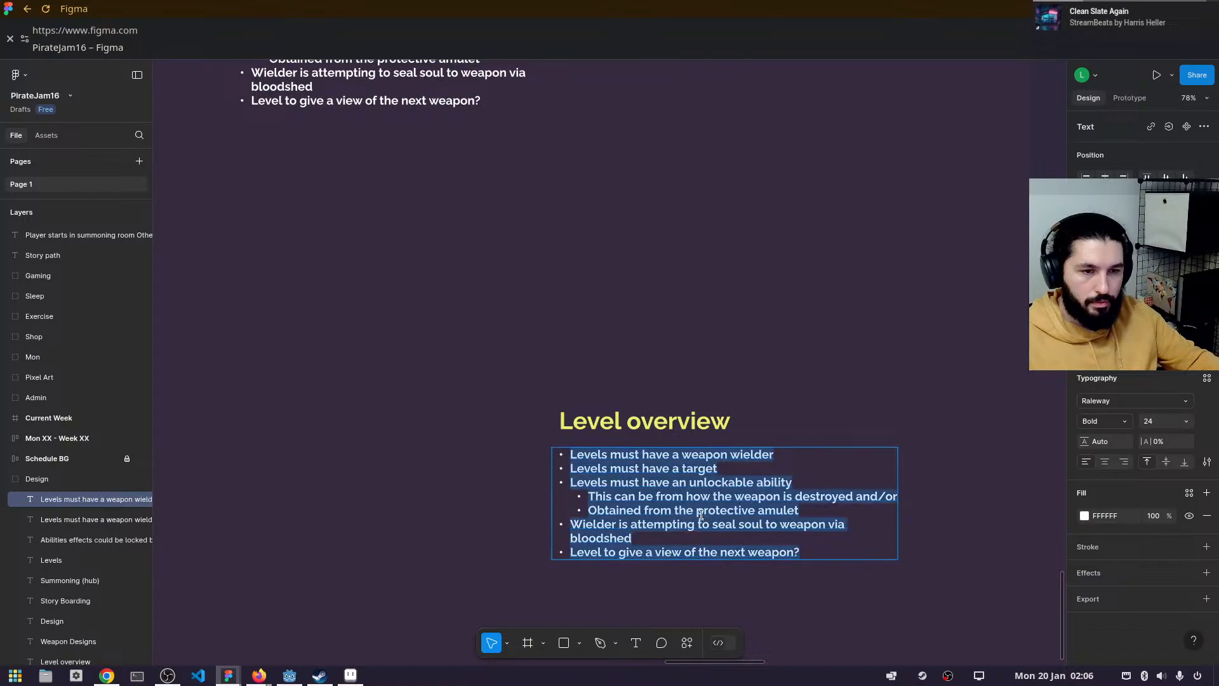
text(Player agency is tied to the weapon)
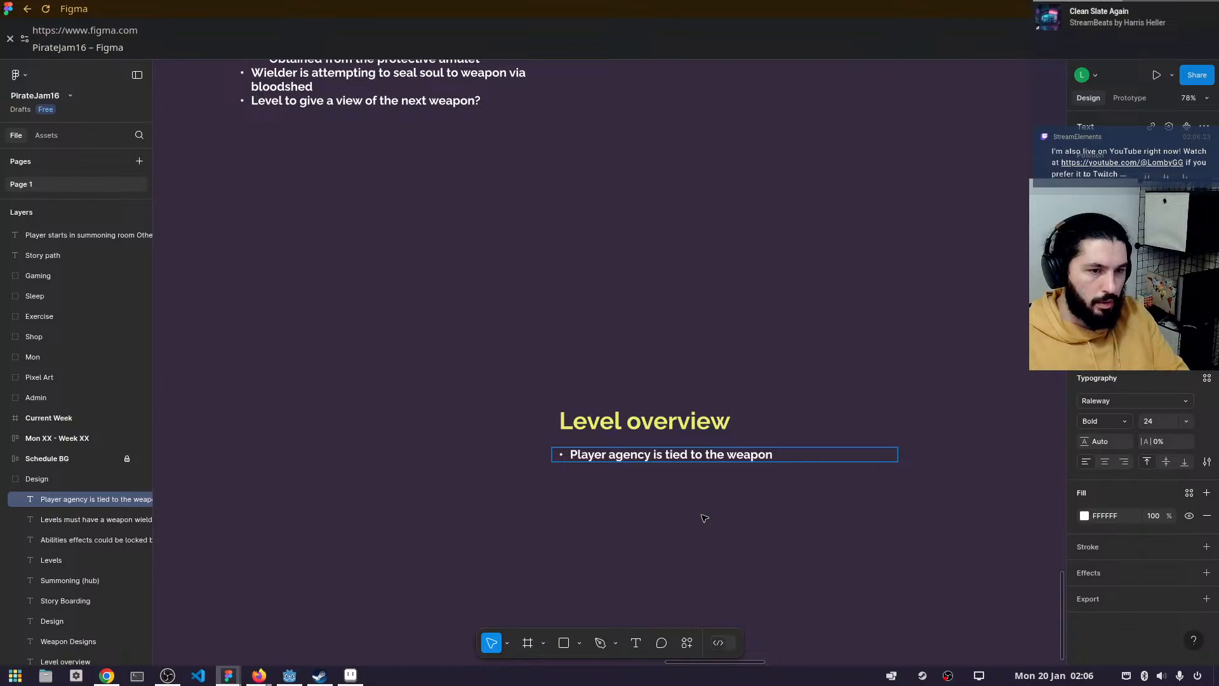
text(being used to)
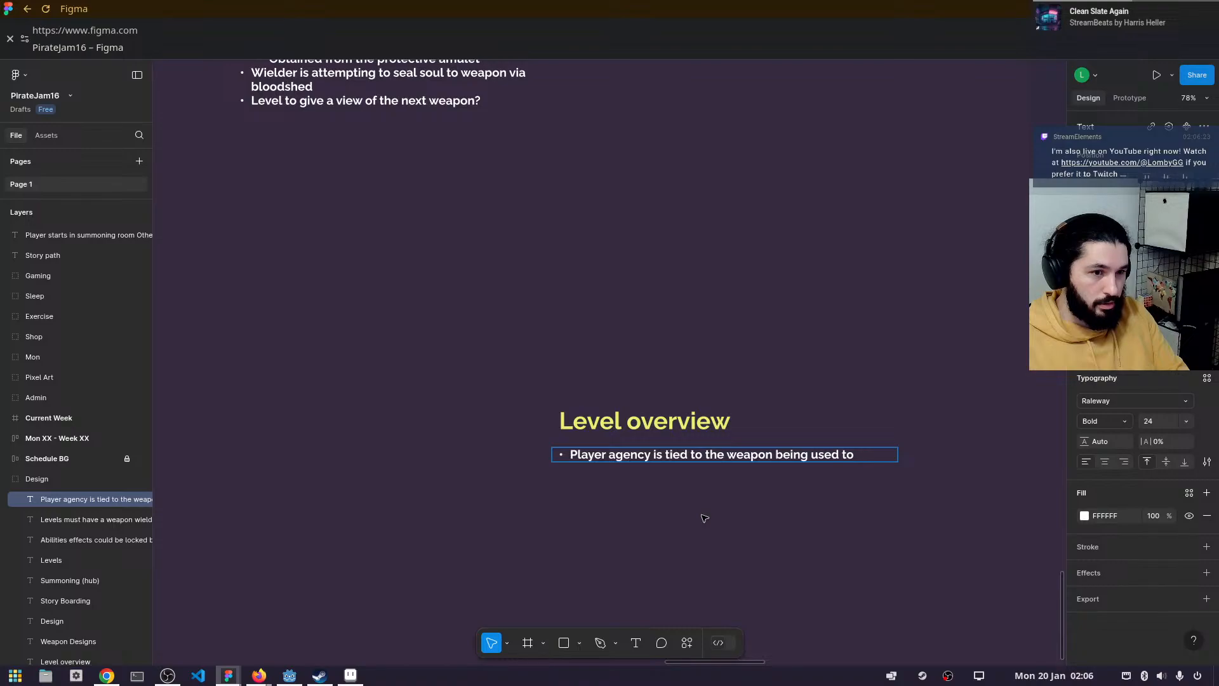
key(BackSpace)
key(BackSpace)
key(BackSpace)
text(for )
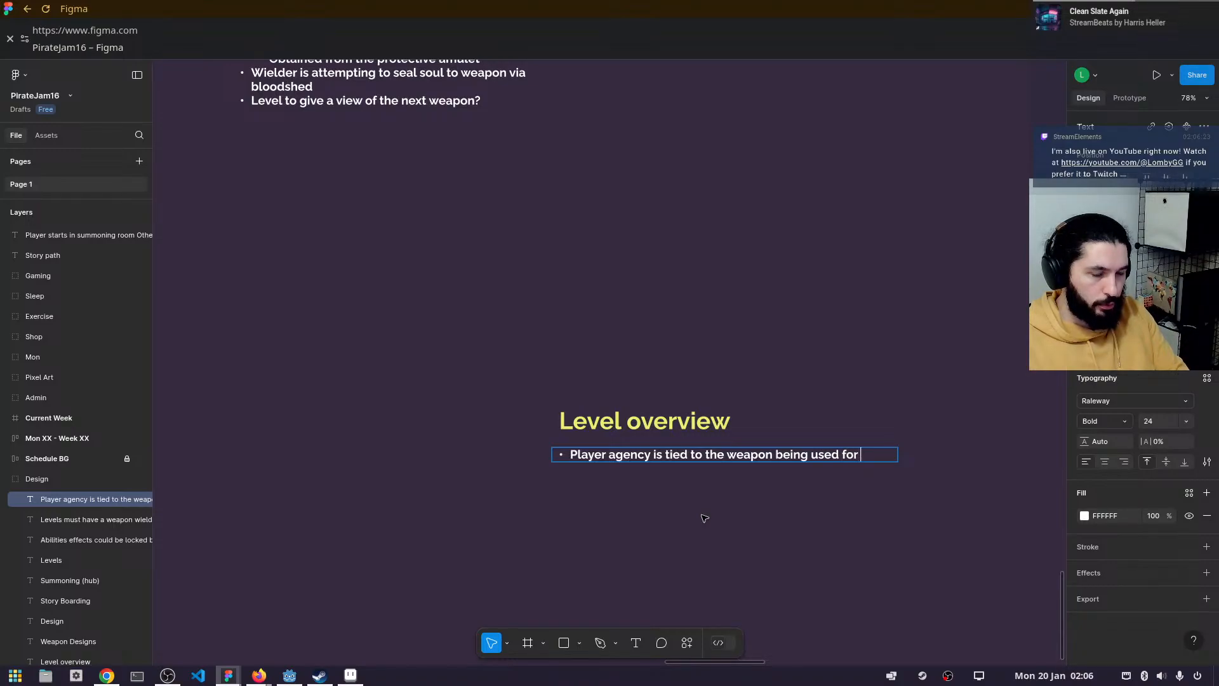
text(bloodshed)
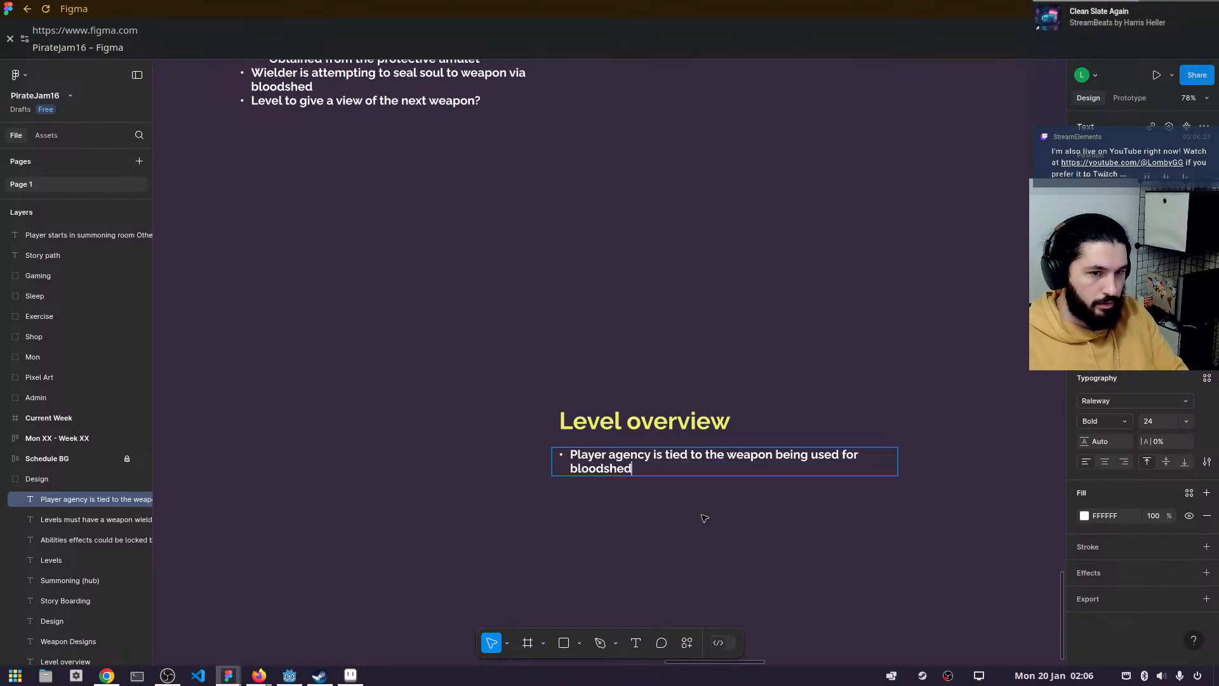
- Add a nested bullet under the player agency point reading "Scenario 1: Player fails - bloodshed occurs -"
key(Return)
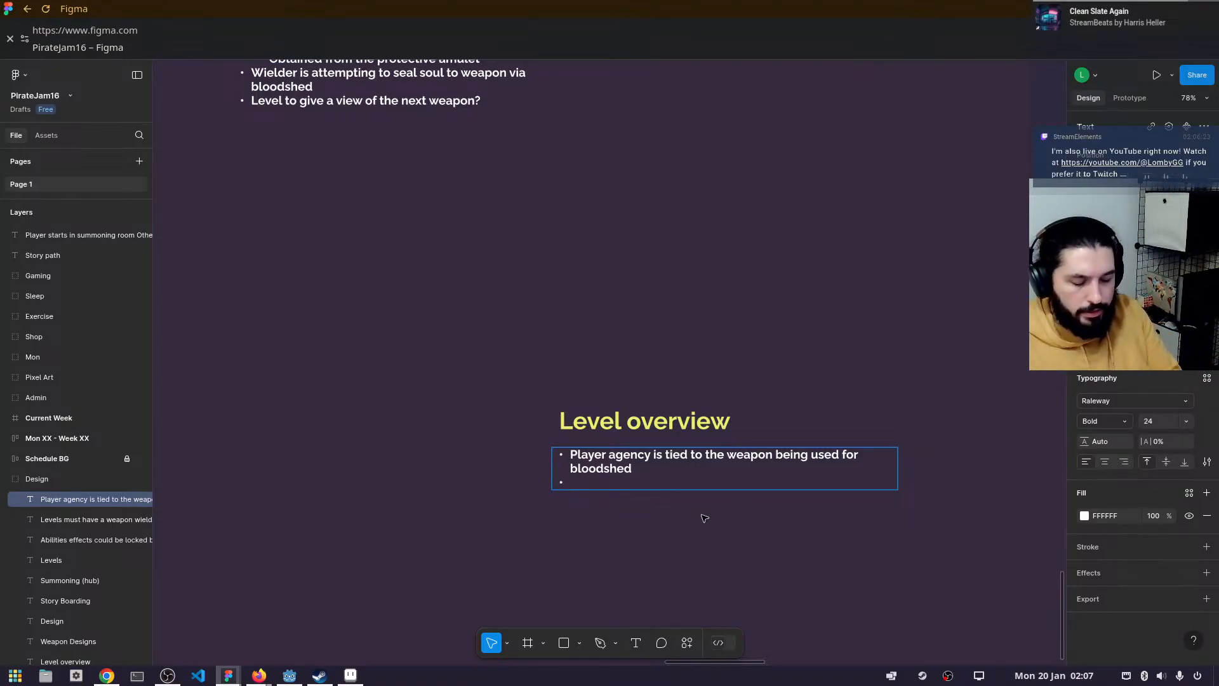
text(In)
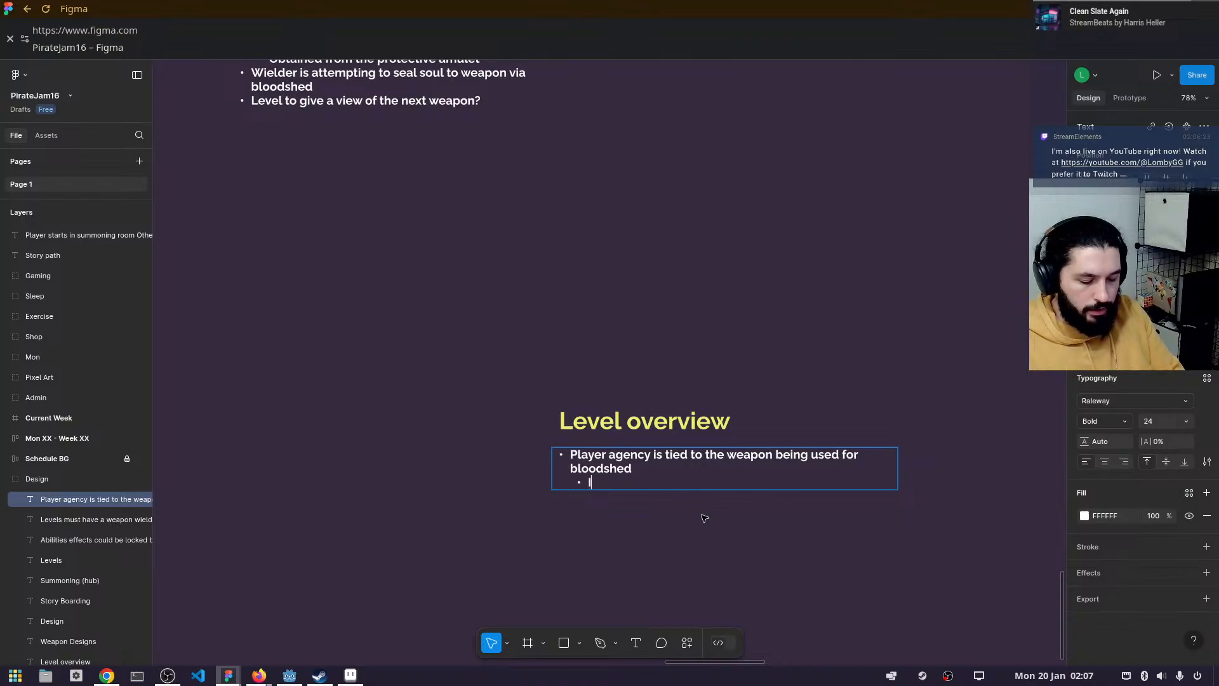
key(BackSpace)
key(BackSpace)
key(BackSpace)
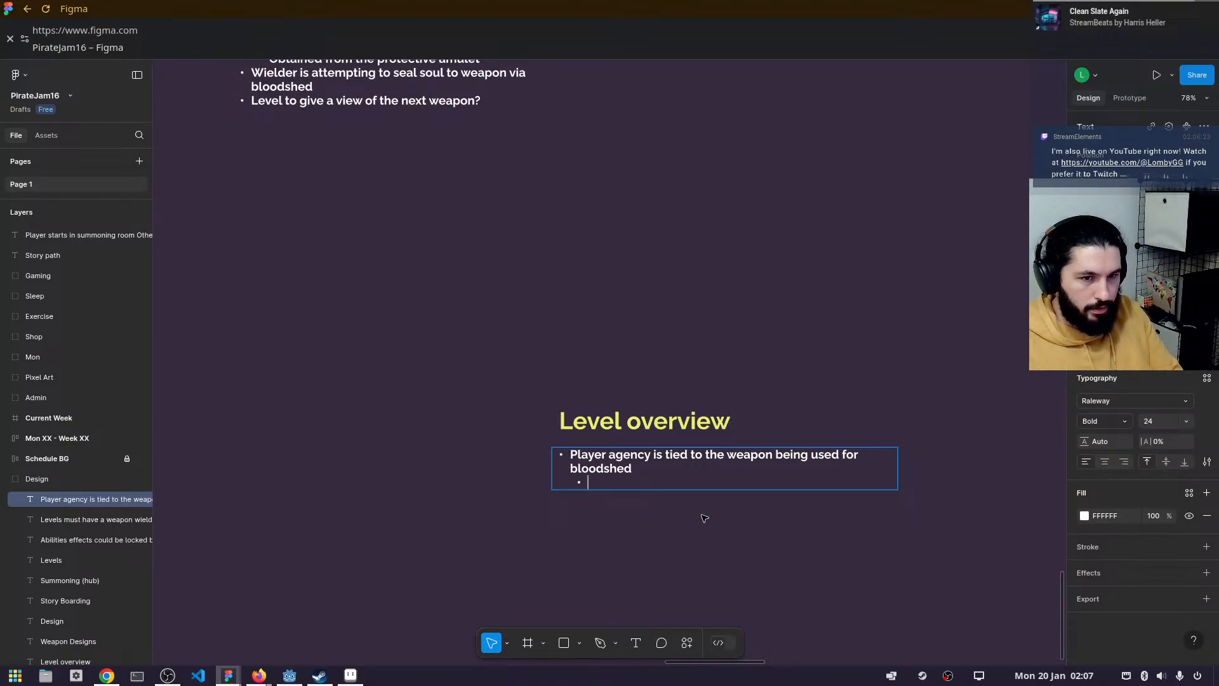
text(Scenario 1: Pl)
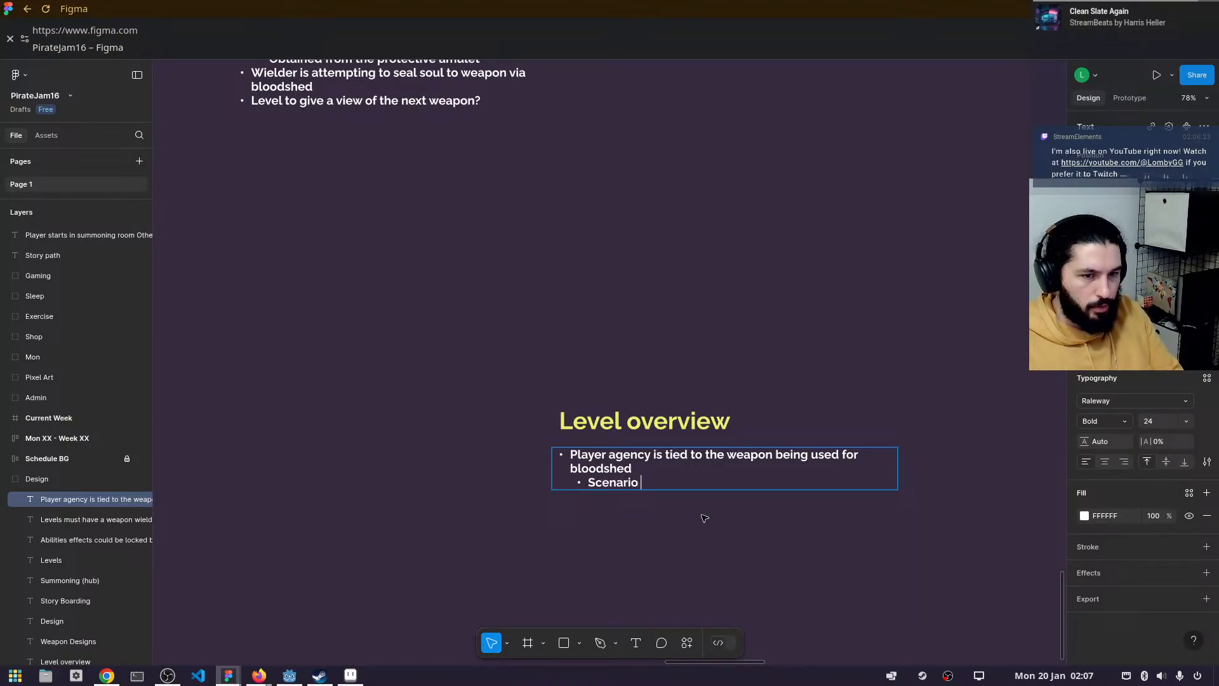
text(ayer fails - )
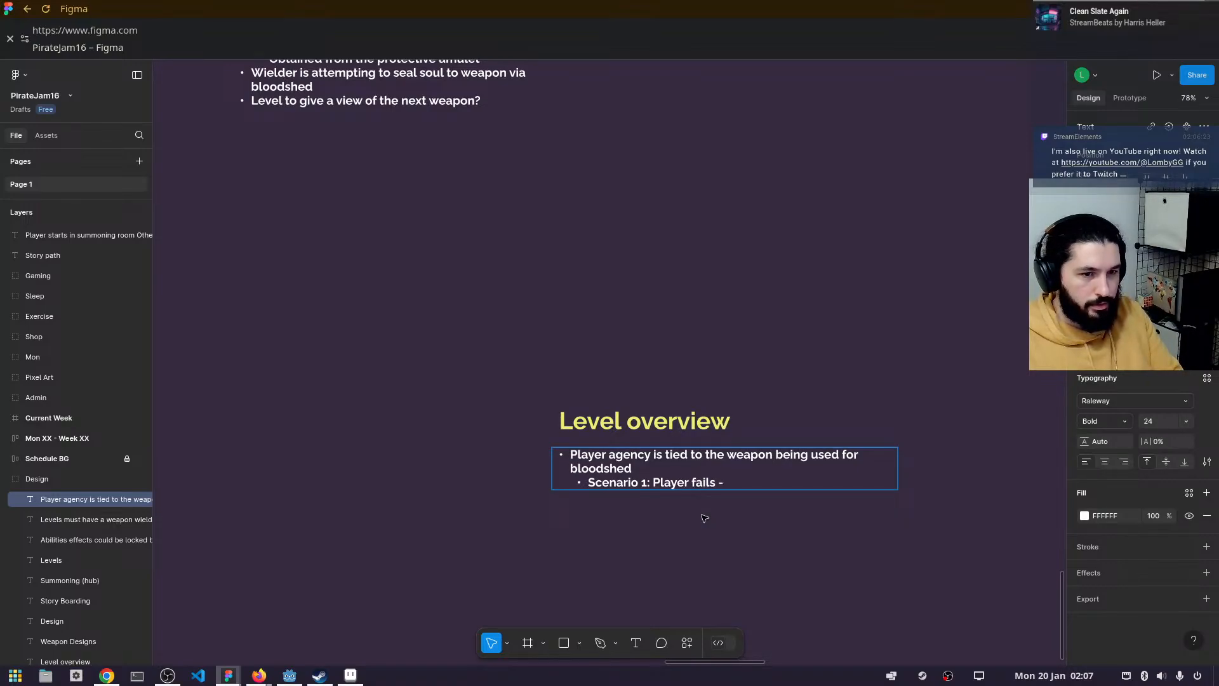
text(bloodshed )
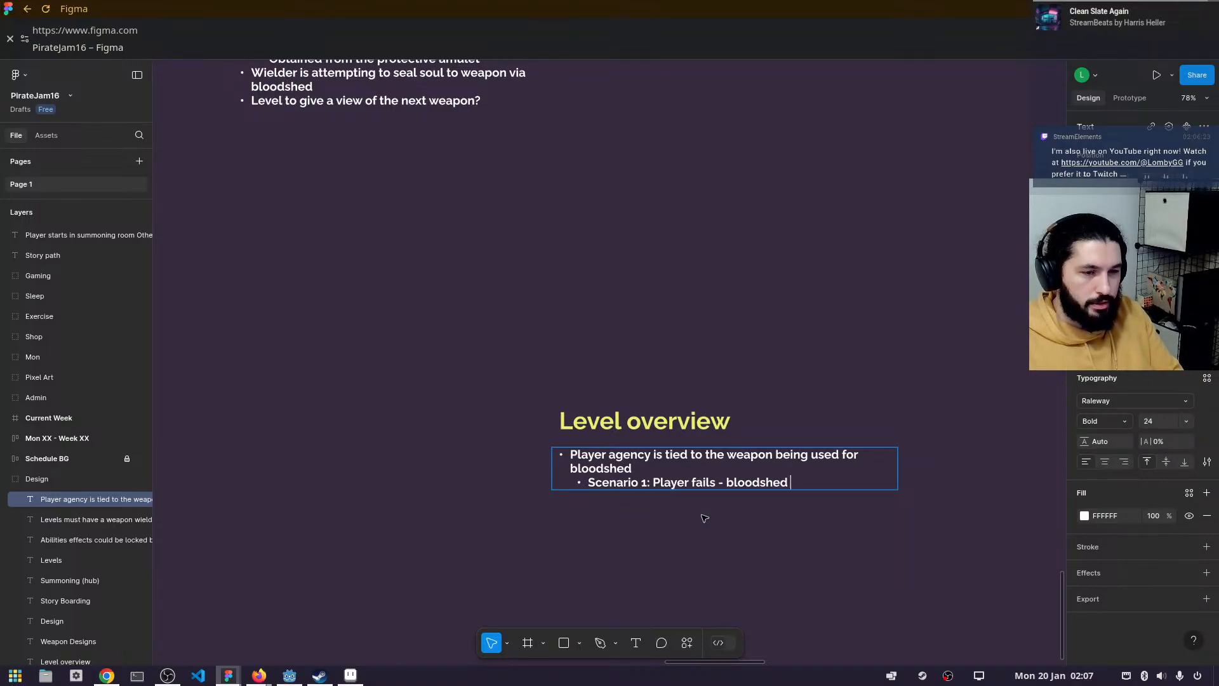
text(occurs - )
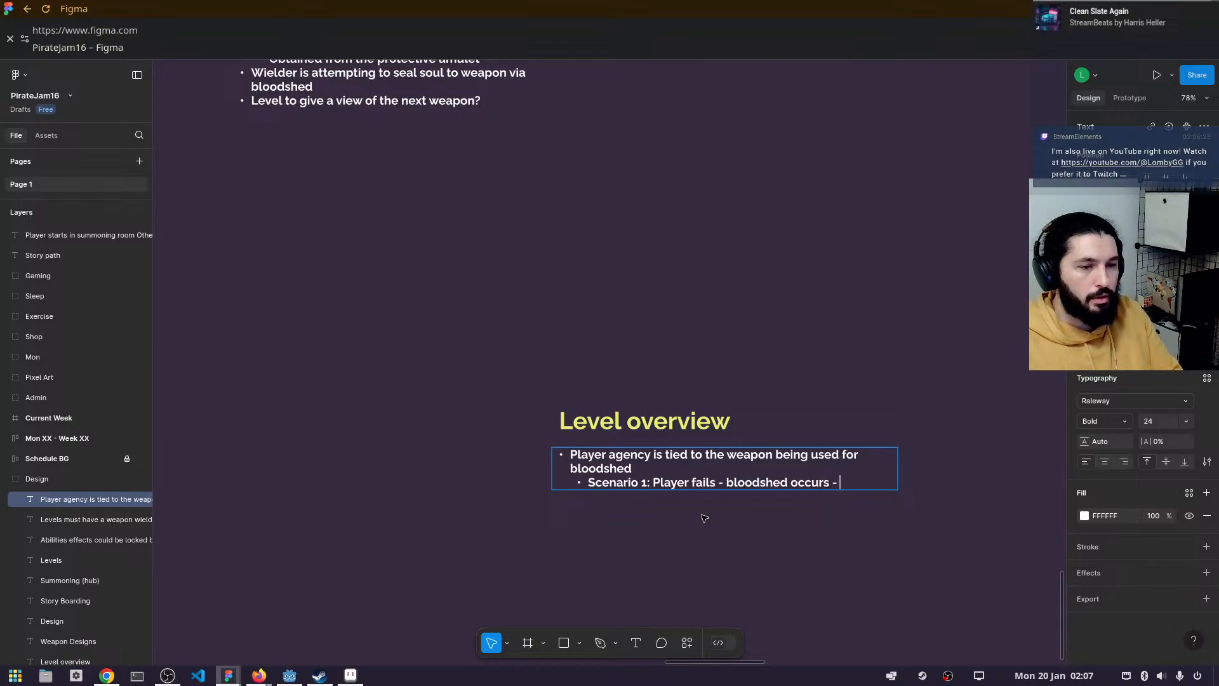
- Continue the Scenario 1 bullet with "soul fragment is bound to weapon"
text(sou)
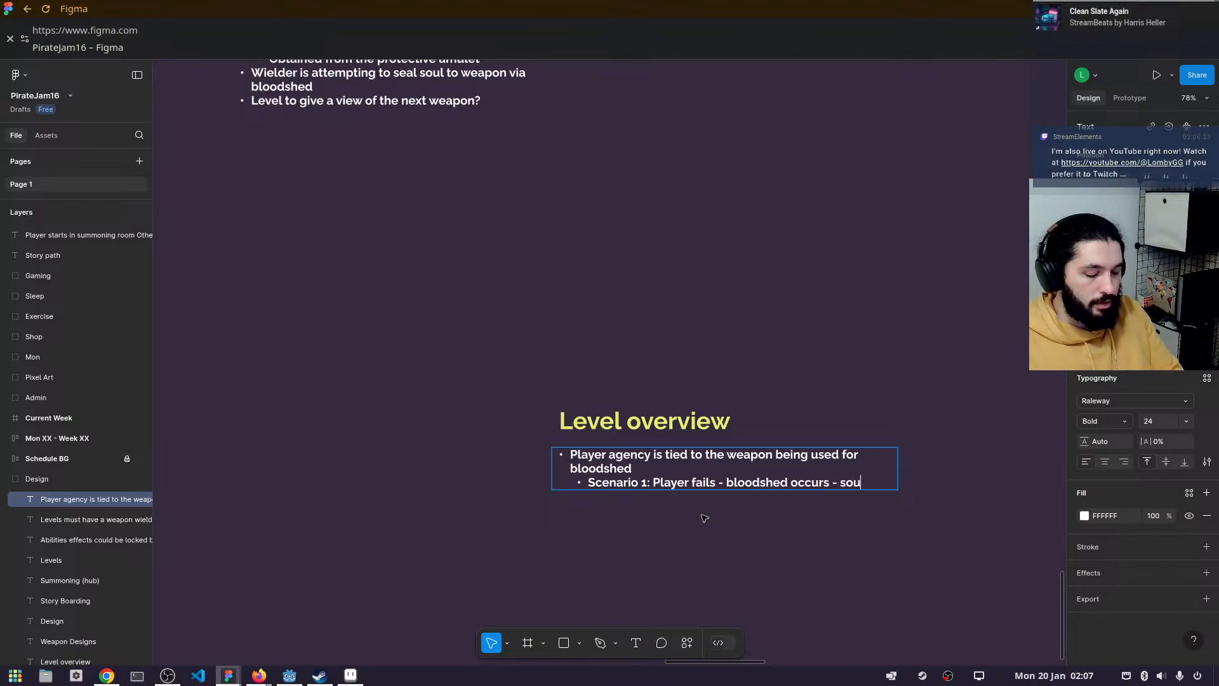
text(l f)
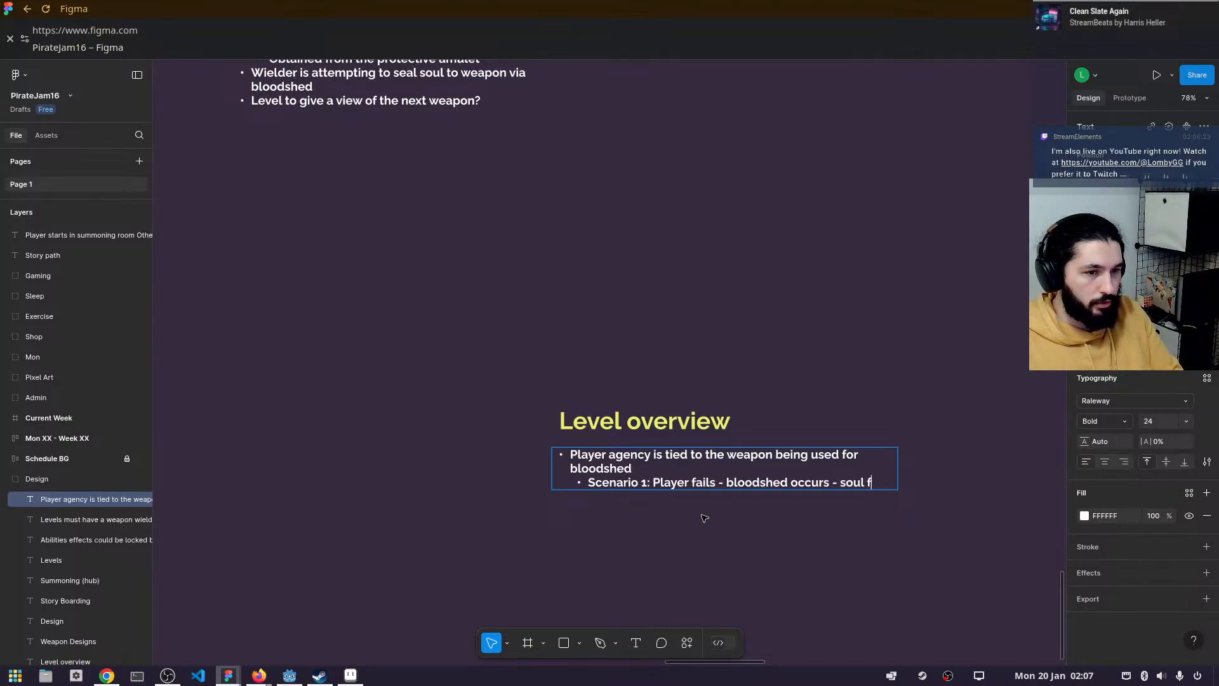
text(ragment i)
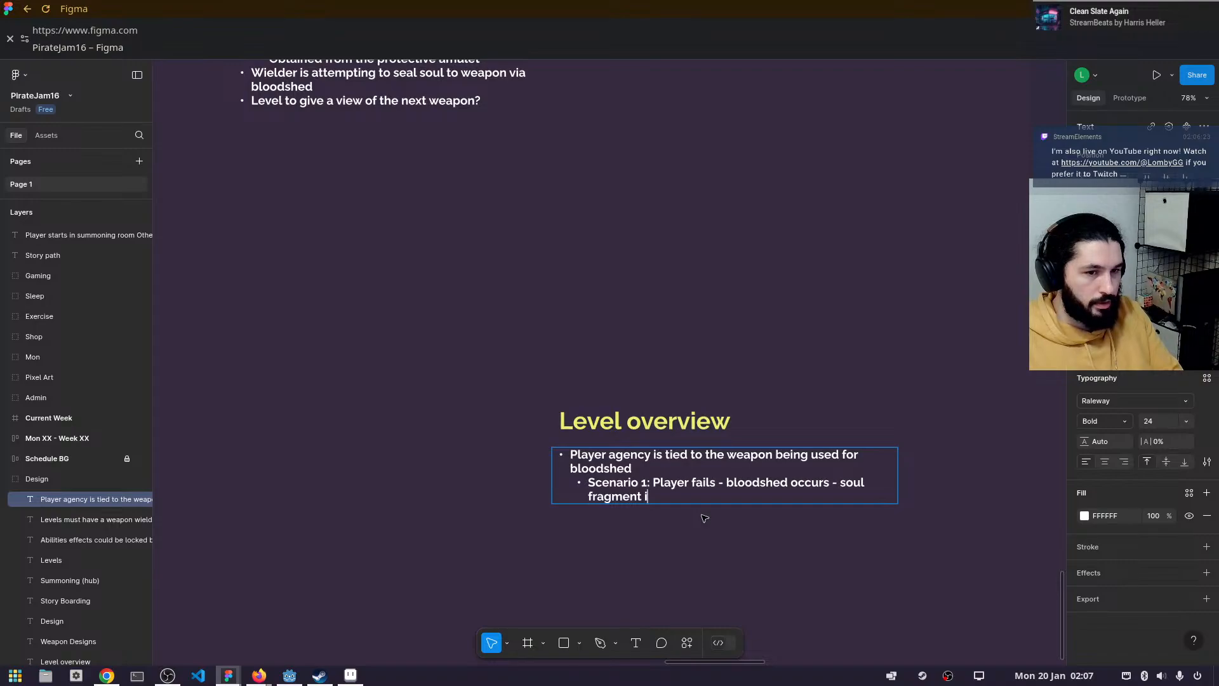
text(s bound )
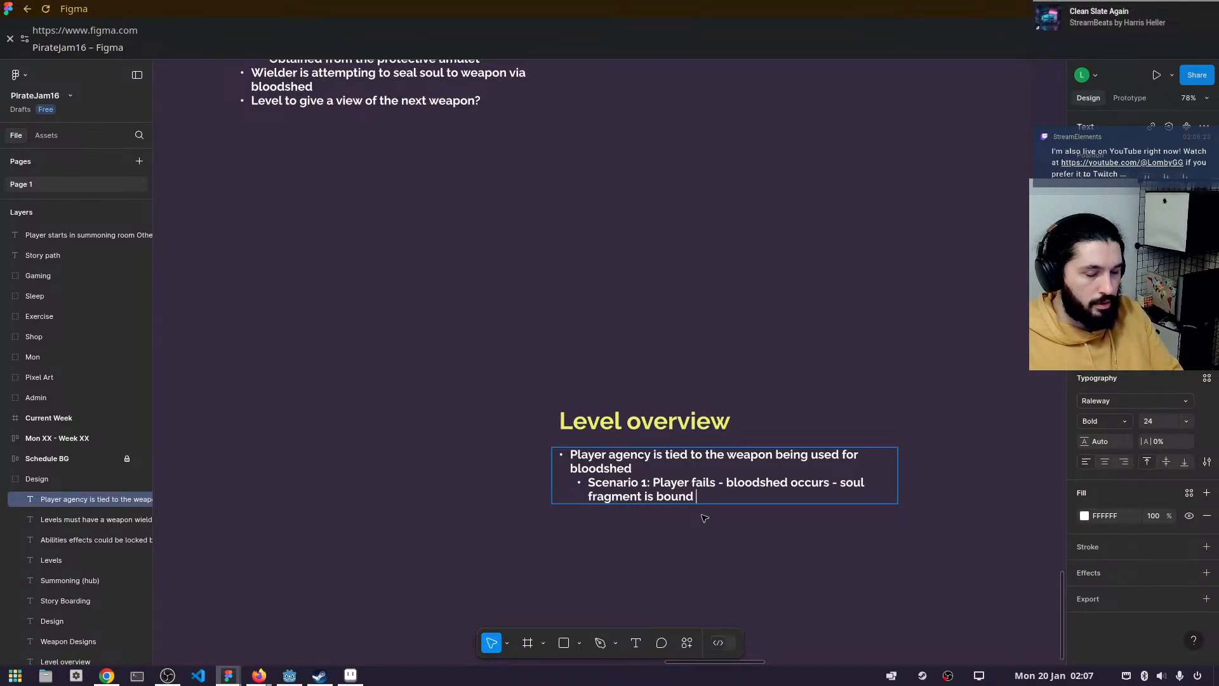
text(per)
key(BackSpace)
key(BackSpace)
key(BackSpace)
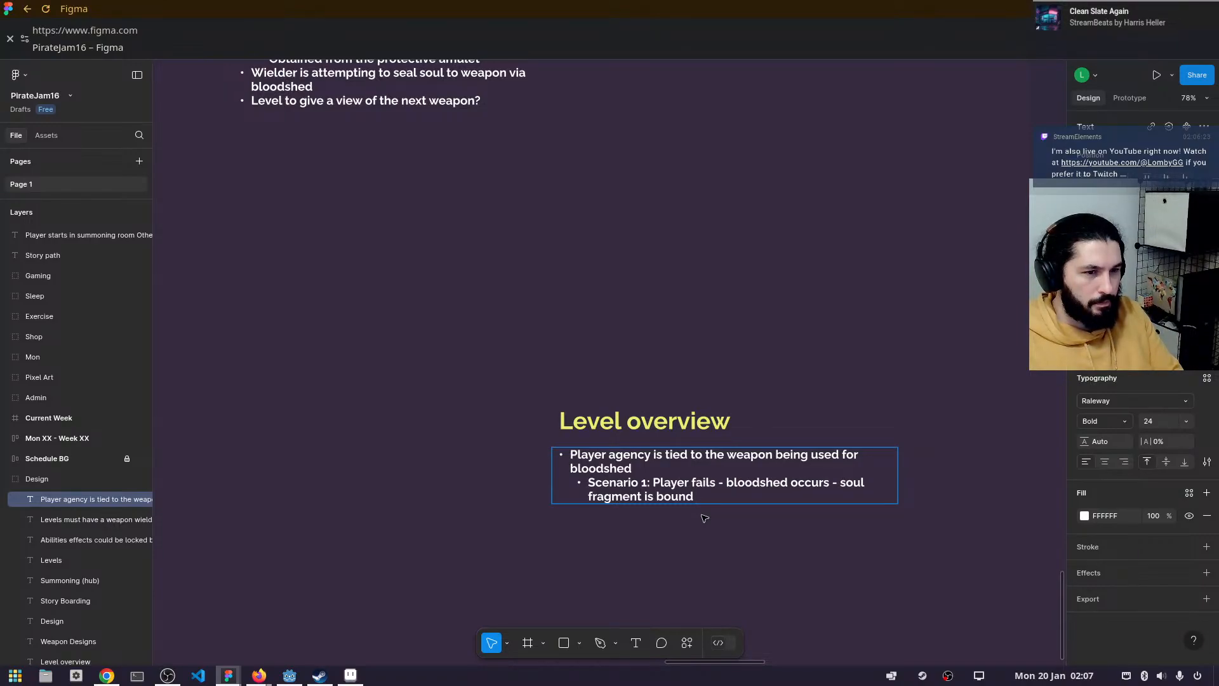
text(to weapon)
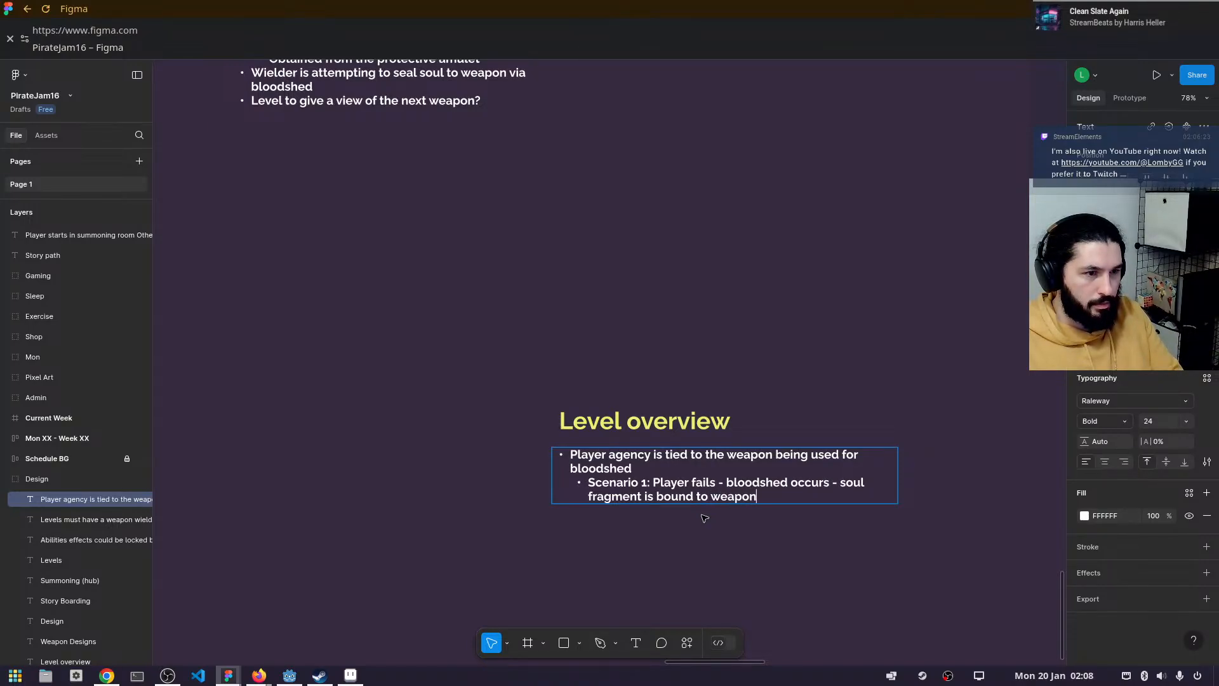
- Replace the word "bound" with "sealed" in the Scenario 1 bullet
key(Left)
key(Left)
key(Left)
key(Left)
key(Left)
key(Left)
key(Left)
key(Left)
key(Left)
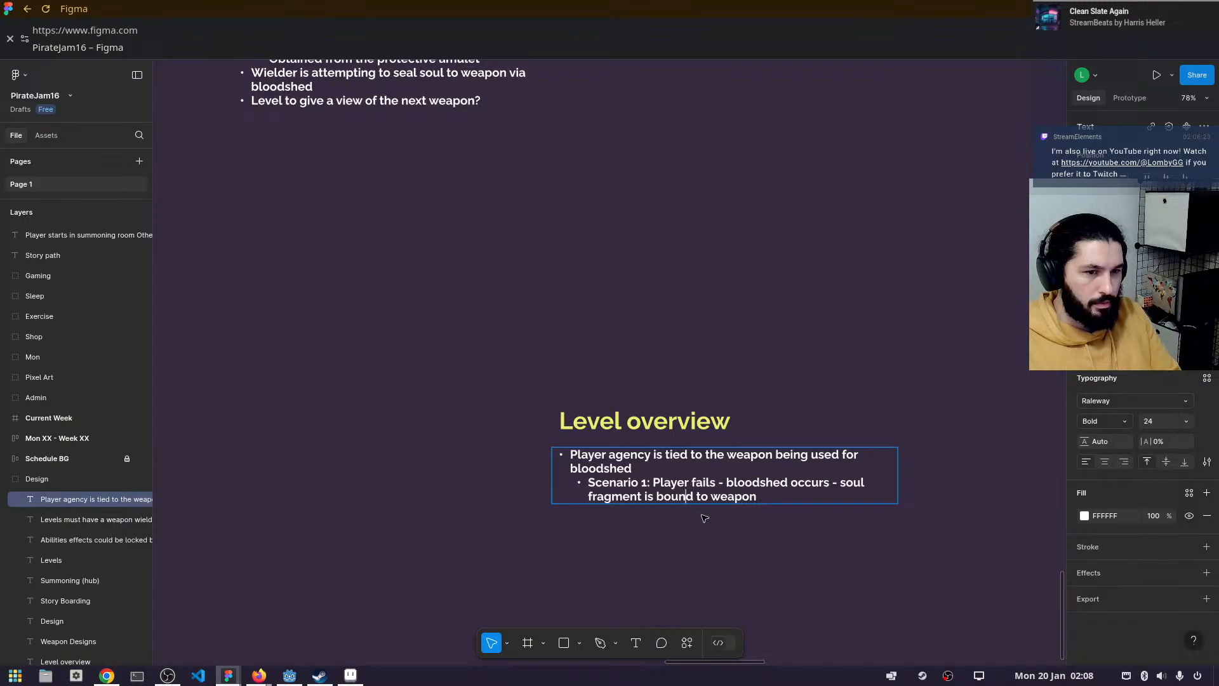
key(BackSpace)
key(BackSpace)
key(BackSpace)
key(BackSpace)
key(BackSpace)
text(sealed)
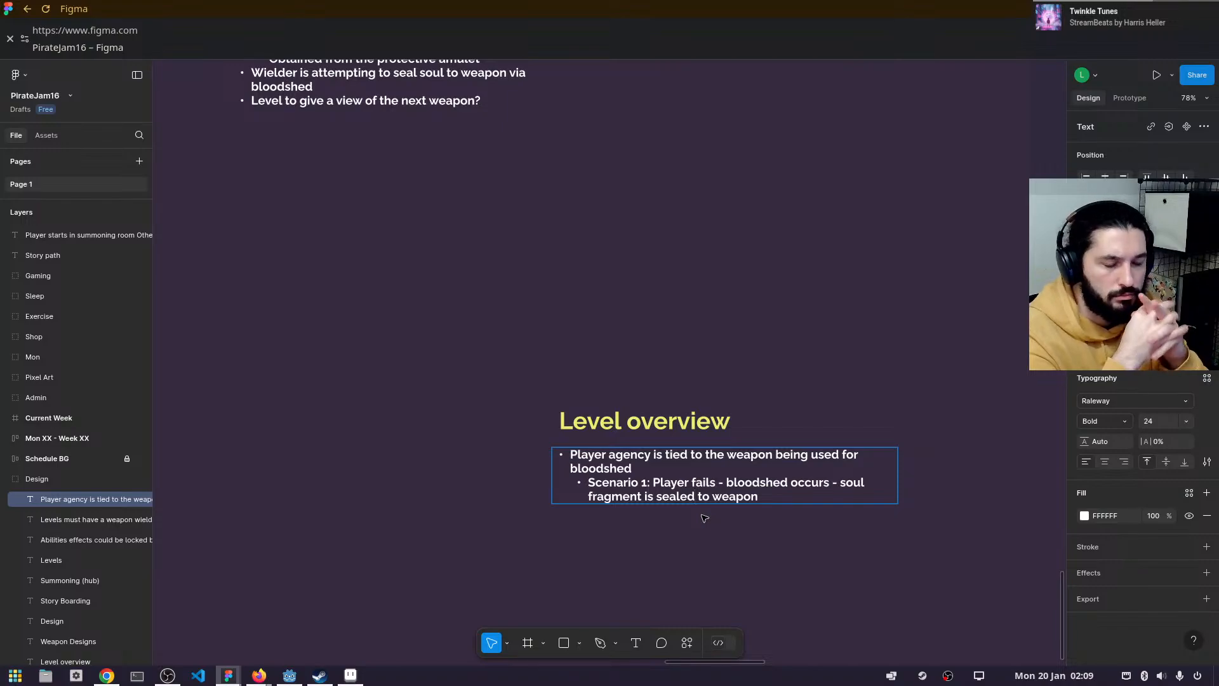
- Extend the end of the Scenario 1 bullet with "- creates powerful weapon"
key(End)
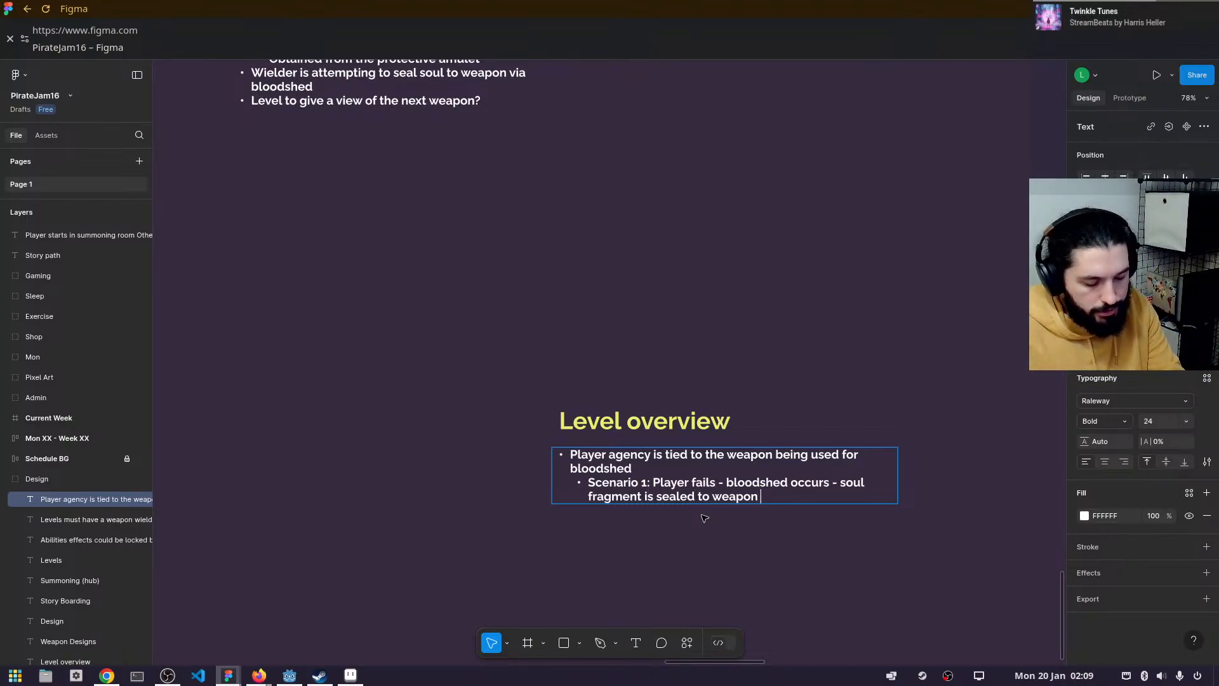
text(- res)
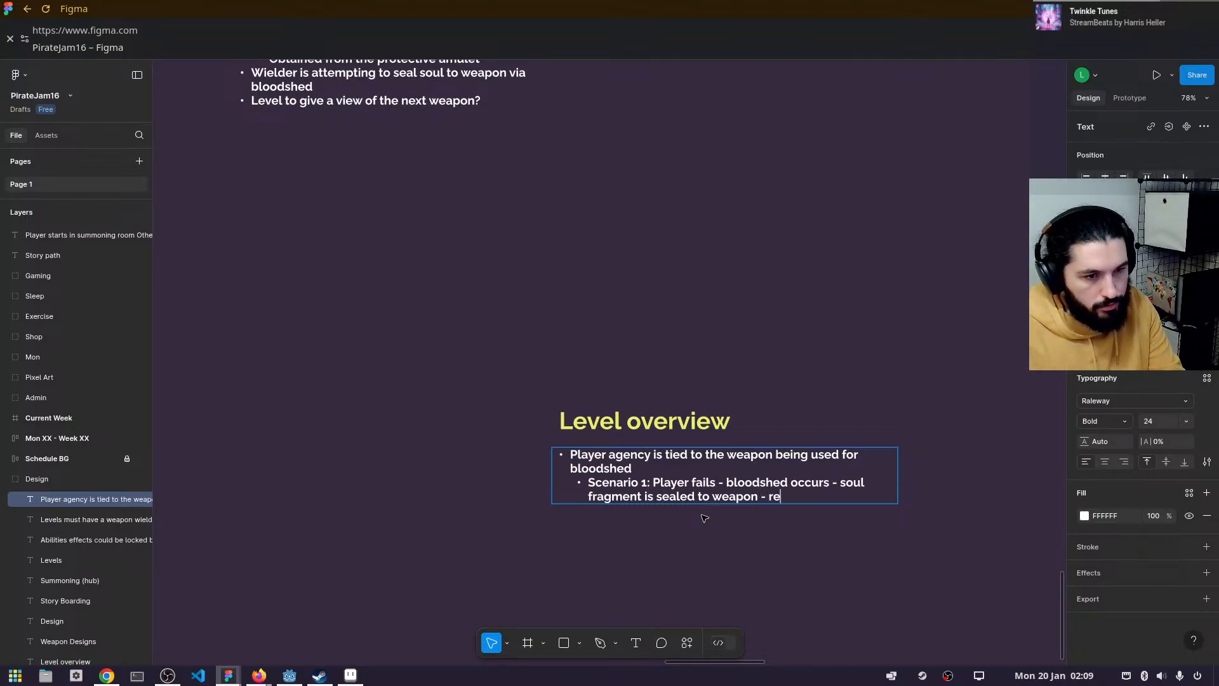
key(BackSpace)
key(BackSpace)
key(BackSpace)
text(creates)
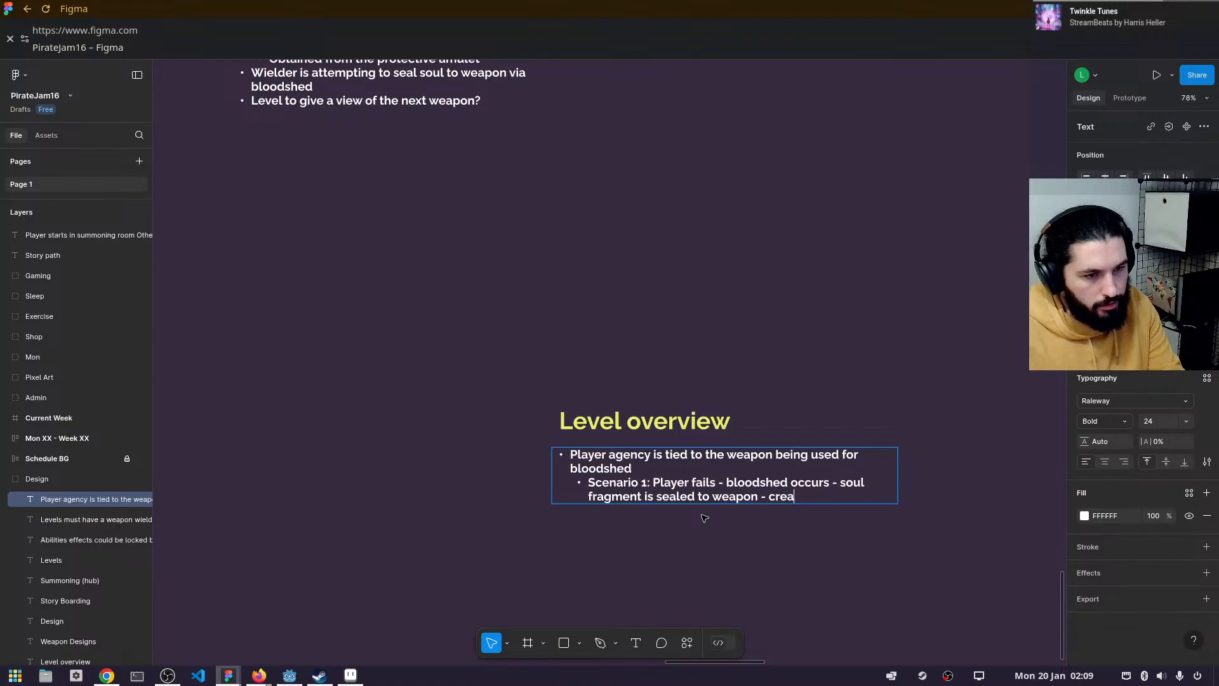
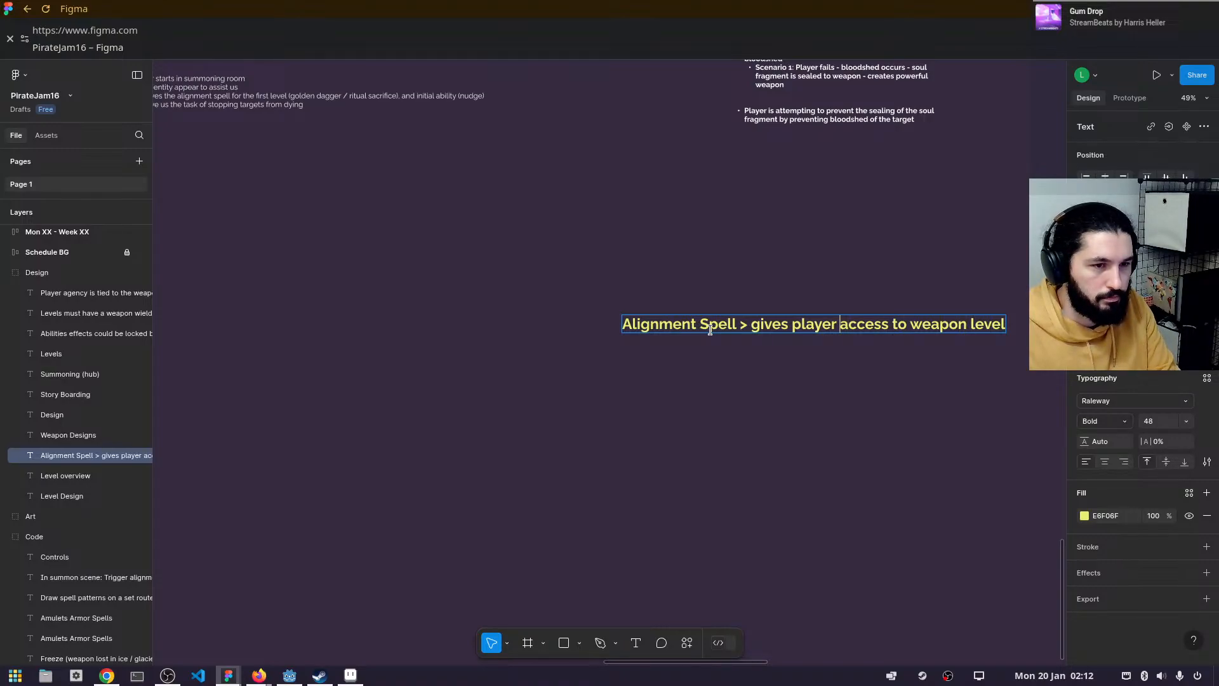
- Duplicate the "Alignment Spell > gives player access to weapon level" text, place the copy below the original and reword it as "Level give player"
key(Escape)
drag(766, 417, 663, 386)
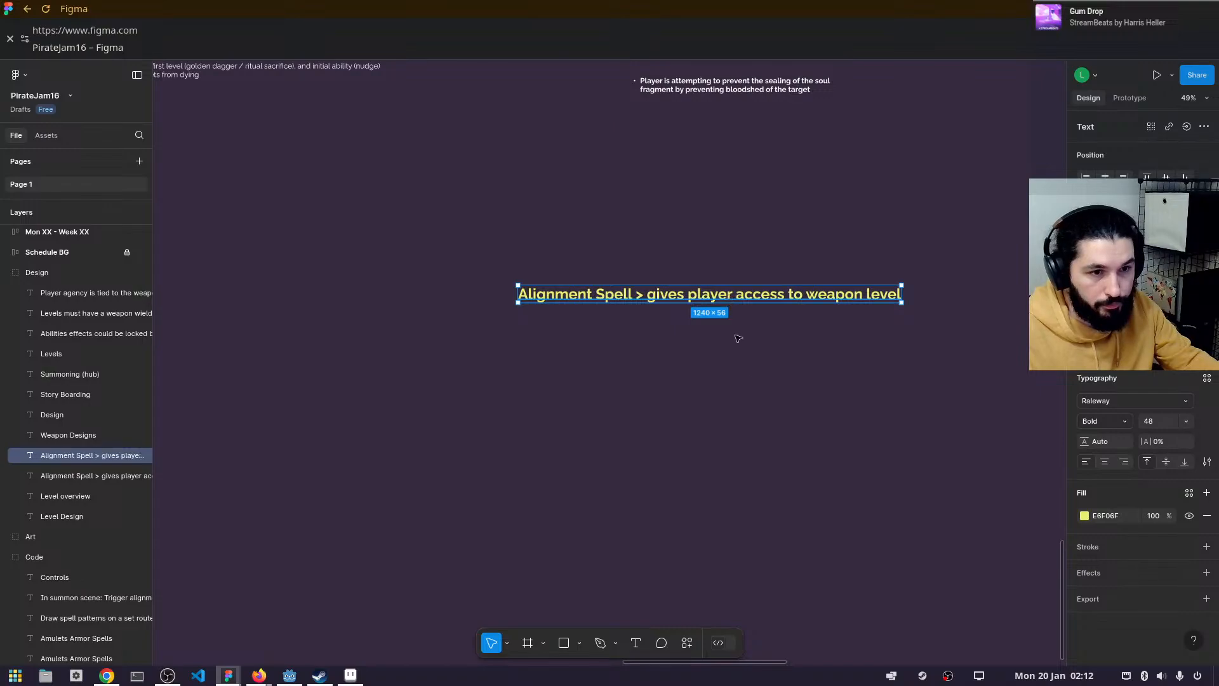
drag(731, 300, 903, 411)
drag(855, 374, 760, 314)
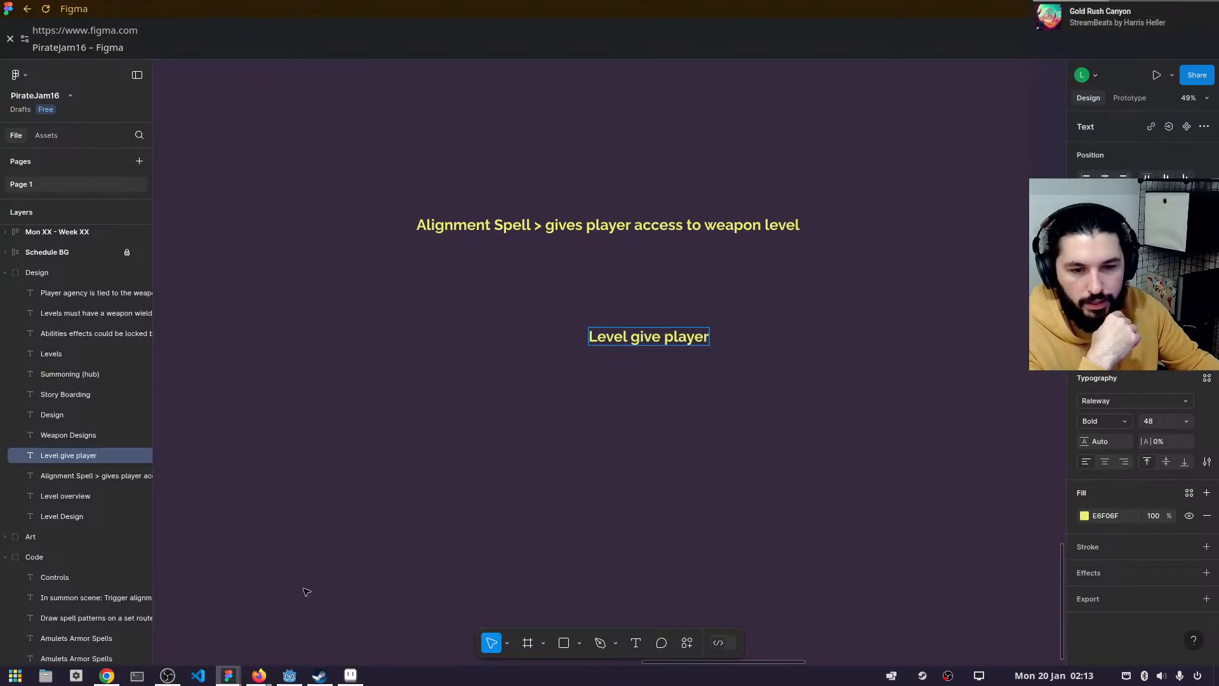
- Look over the weapon sprites in weapons.aseprite in Aseprite, and return to the PirateJam16 notes in Figma
click(353, 677)
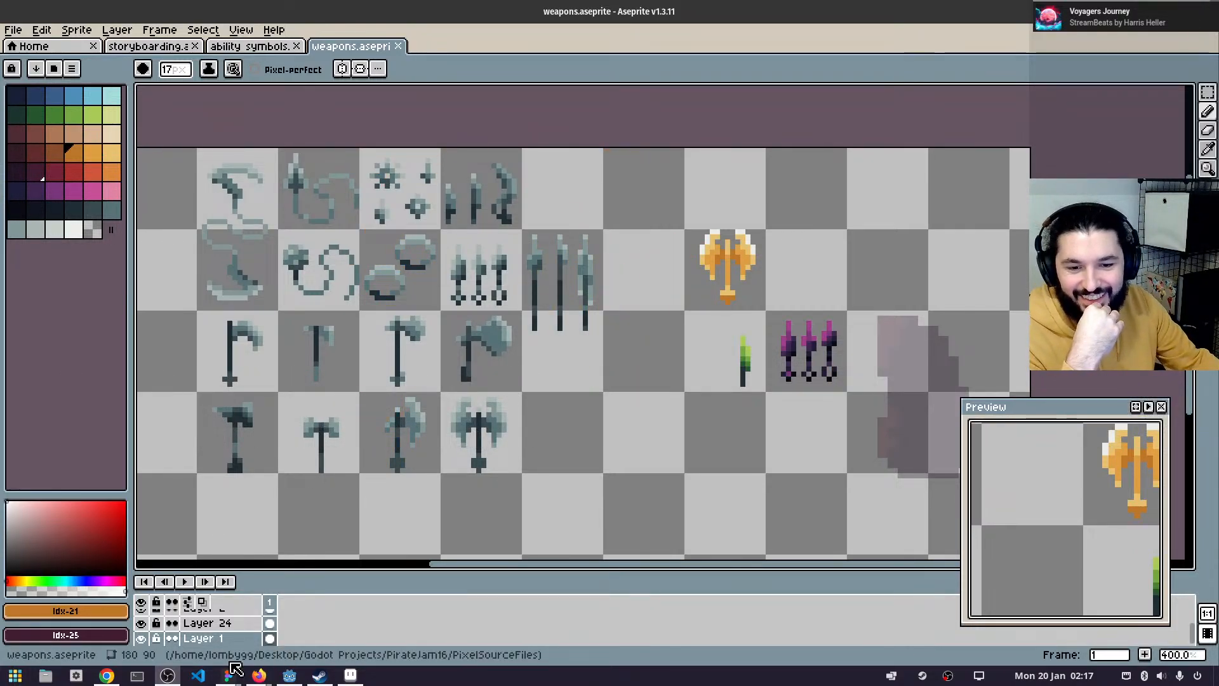
mouse_move(228, 675)
click(330, 620)
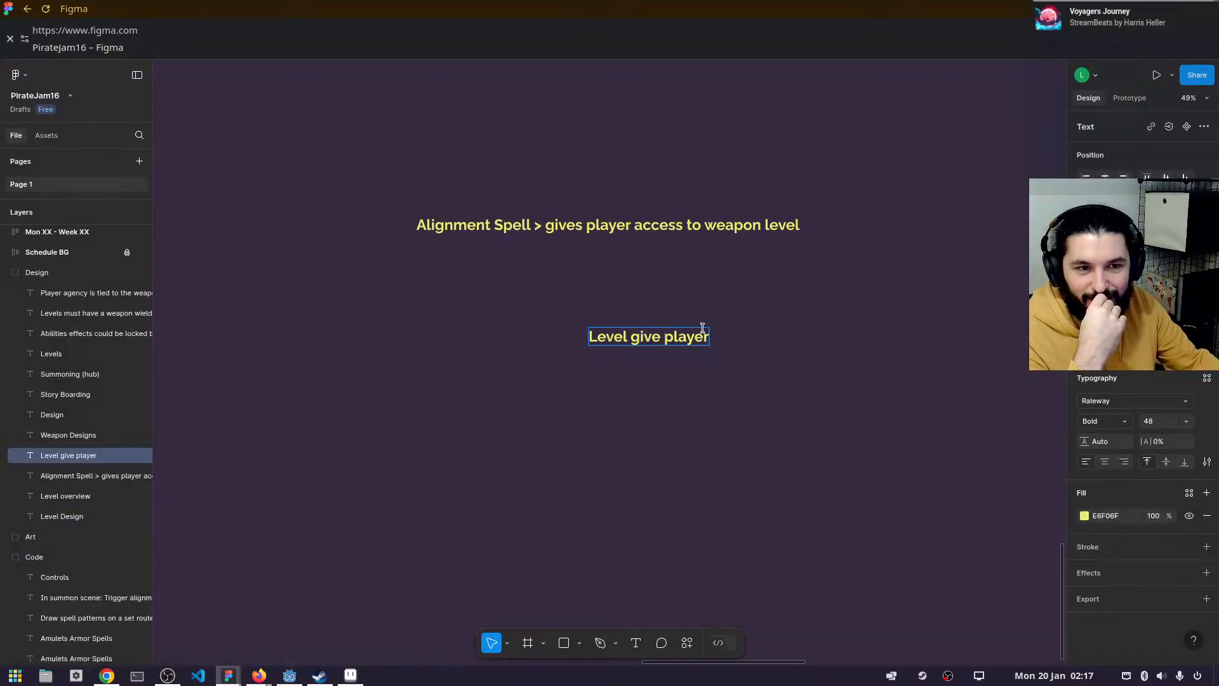
scroll(794, 287, up, 3)
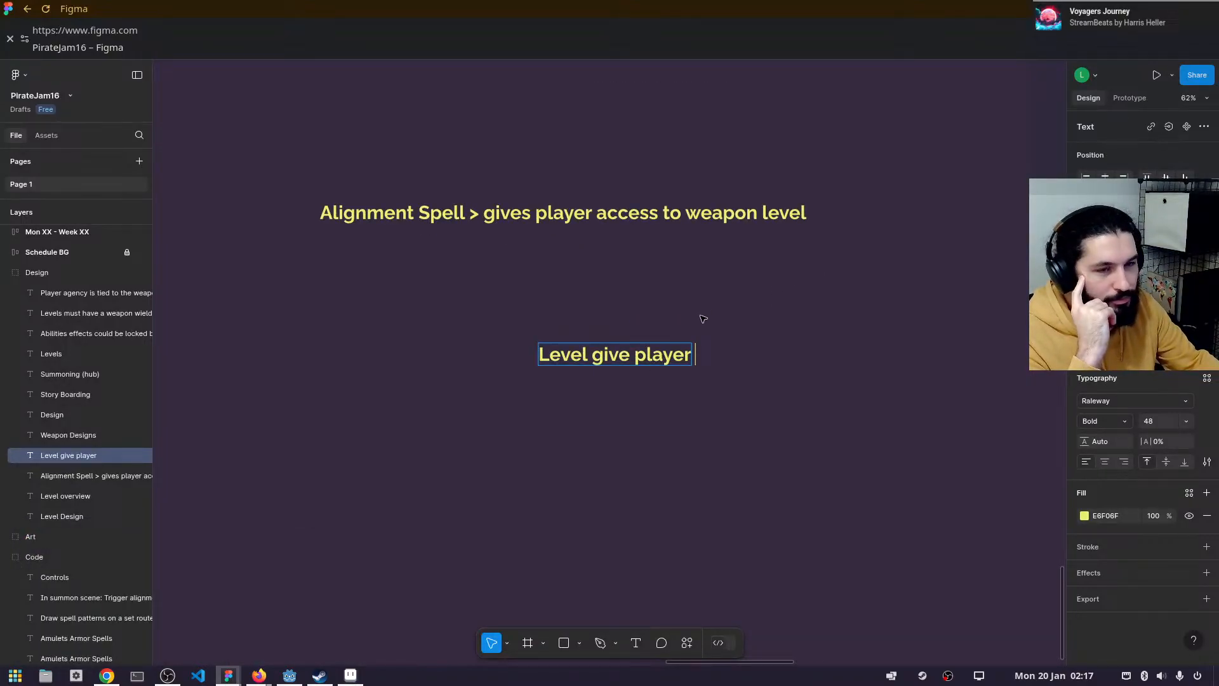
scroll(730, 312, down, 3)
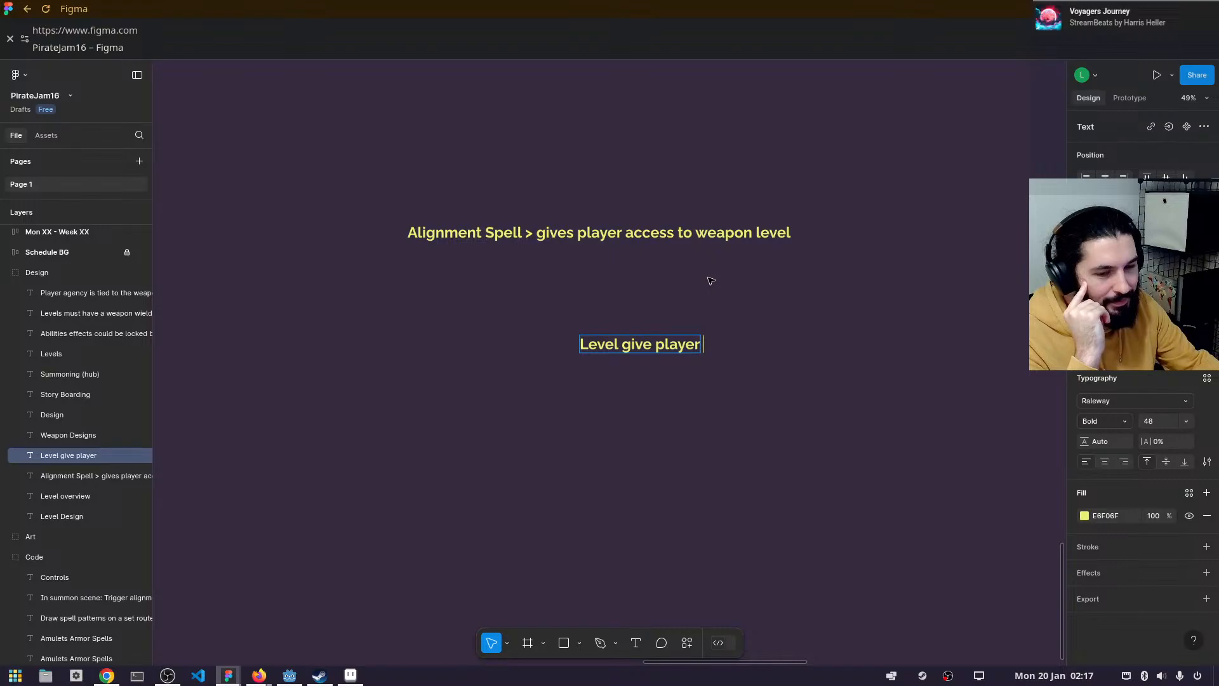
scroll(400, 327, down, 2)
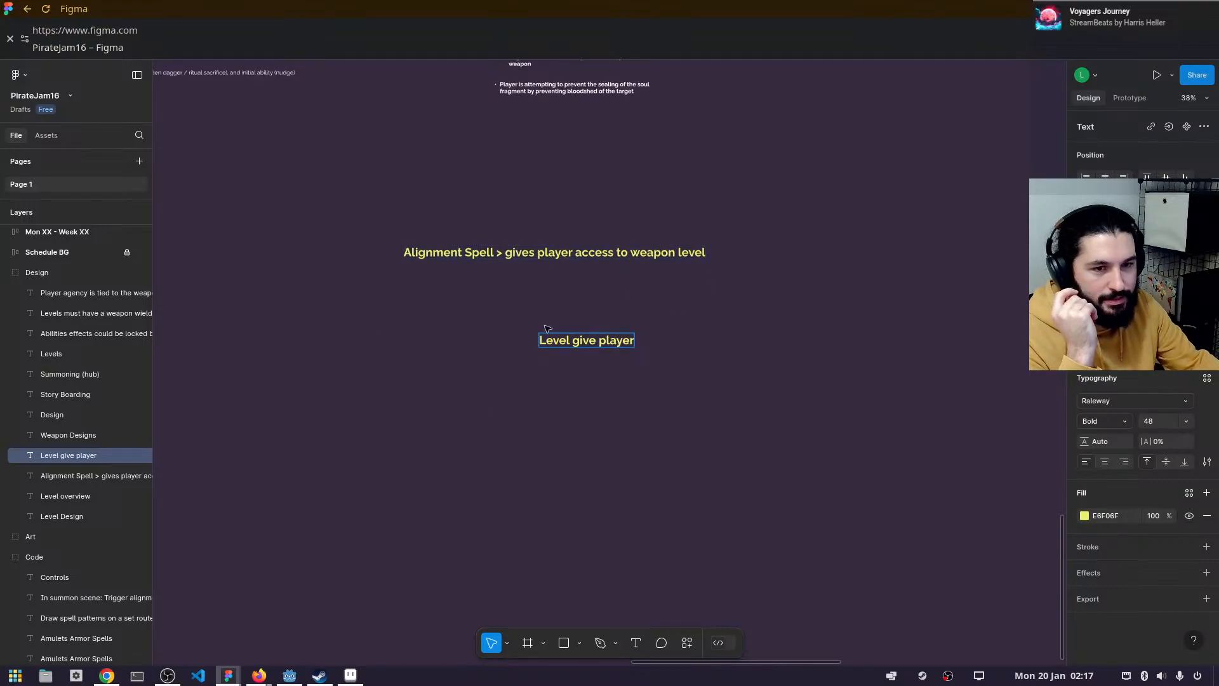
- Review the first-level sketch and the amulet and ability notes on the Storyboarding FigJam board, and return to the PirateJam16 file
mouse_move(228, 675)
click(162, 613)
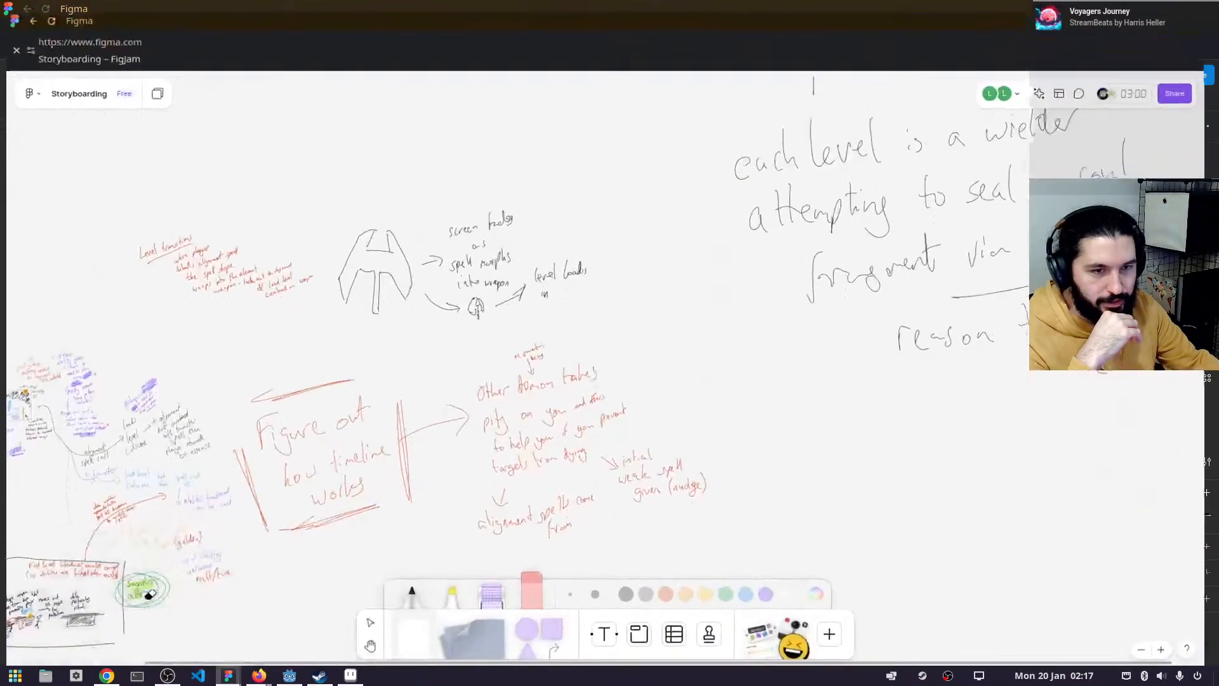
scroll(369, 341, down, 2)
mouse_move(273, 476)
mouse_down()
mouse_move(745, 346)
mouse_move(692, 343)
mouse_up()
scroll(480, 400, up, 5)
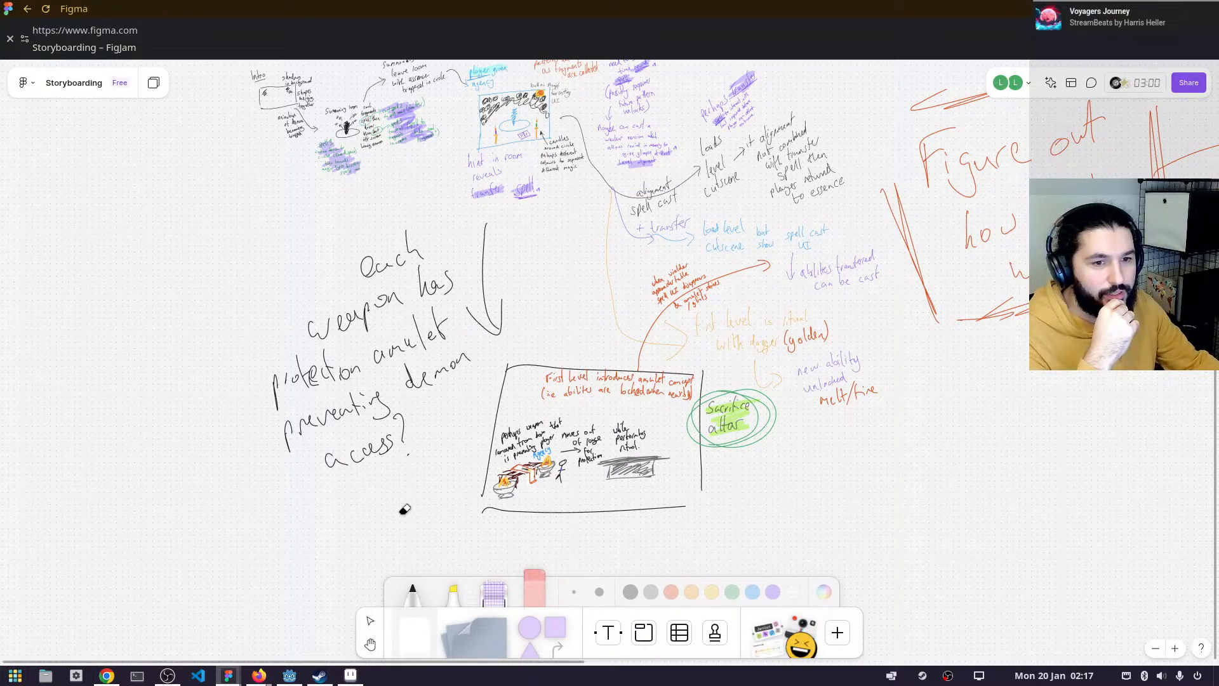
mouse_move(357, 680)
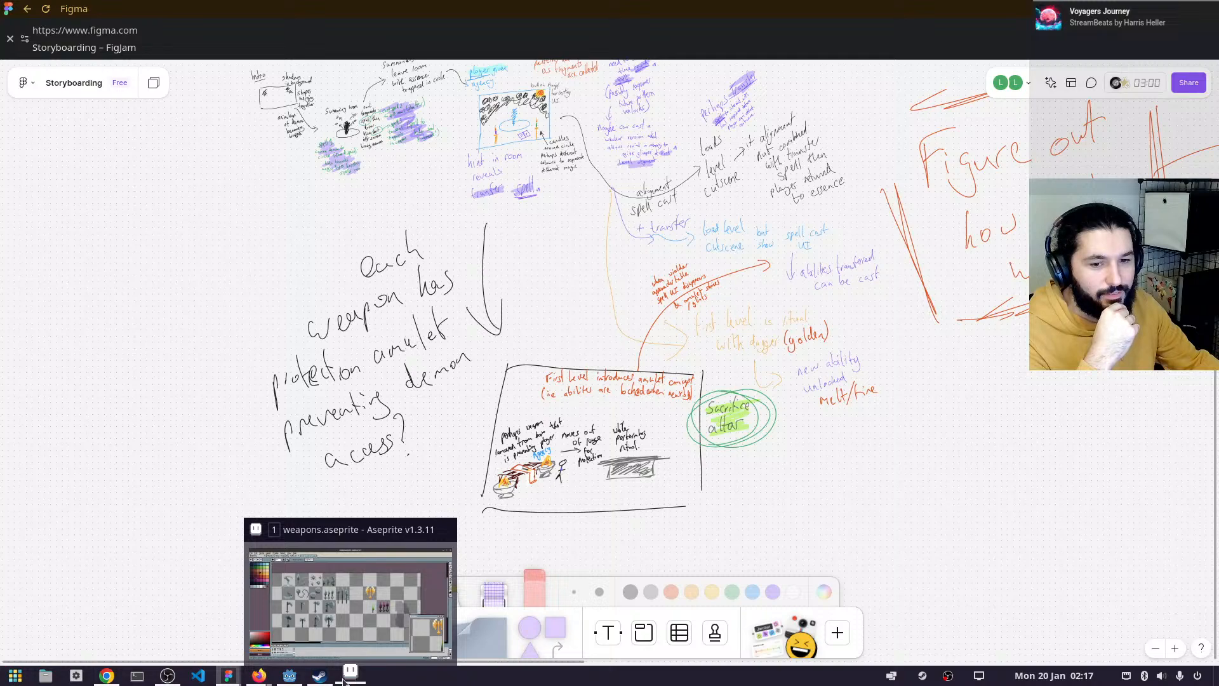
mouse_move(261, 676)
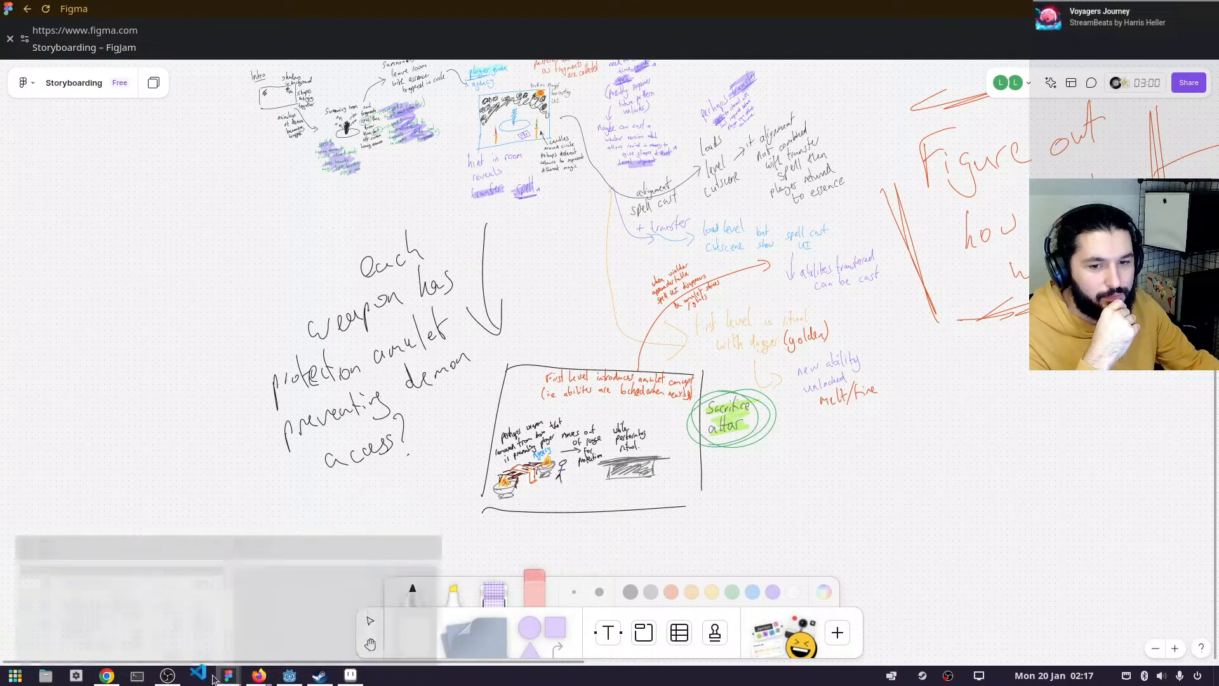
click(324, 621)
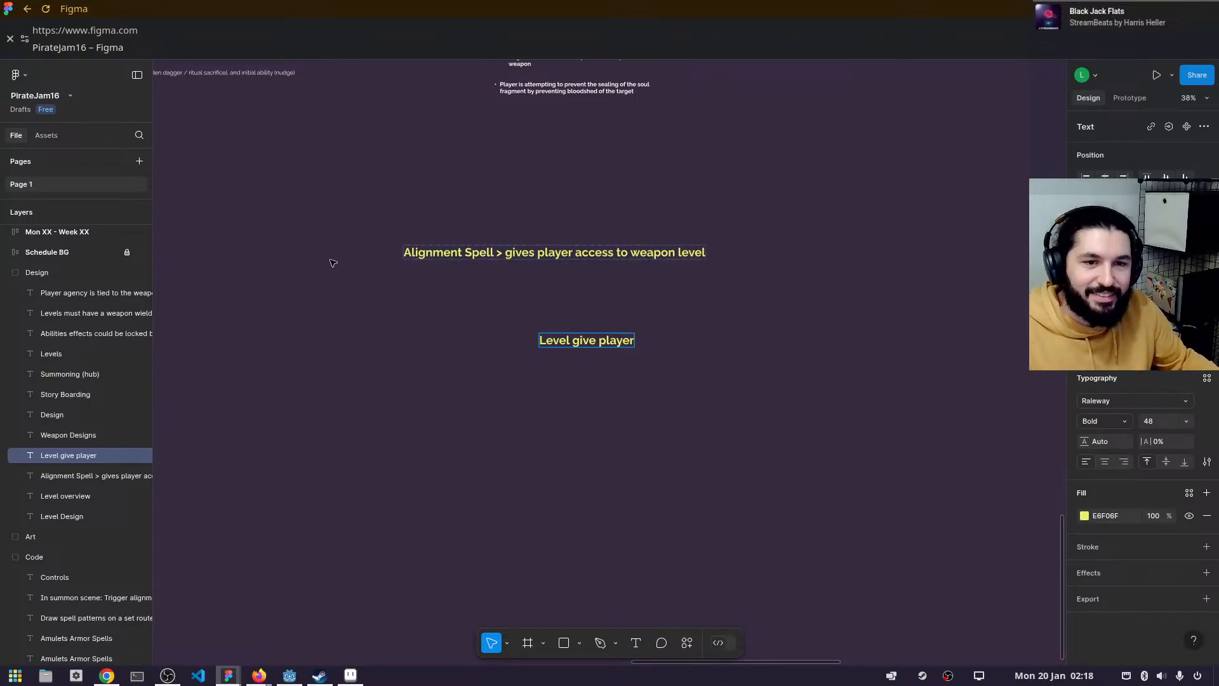
- Remove the word "weapon" from the Alignment Spell text and select the "Level give player" text below it
scroll(404, 312, up, 3)
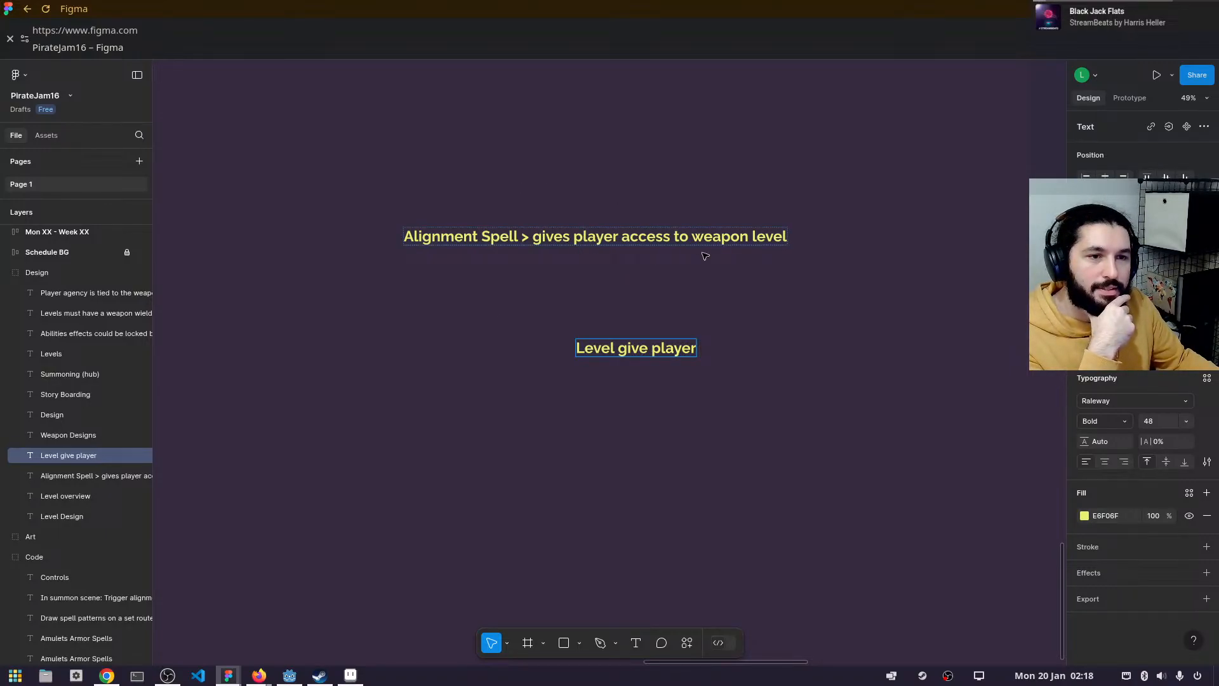
click(727, 239)
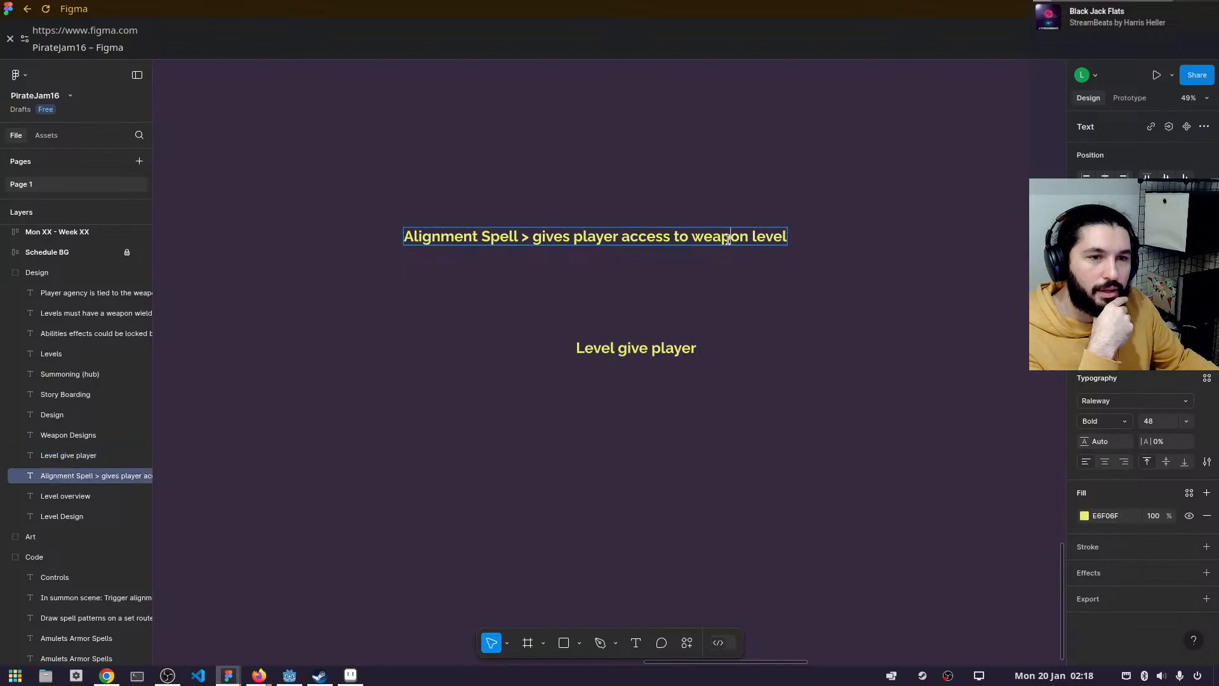
key(BackSpace)
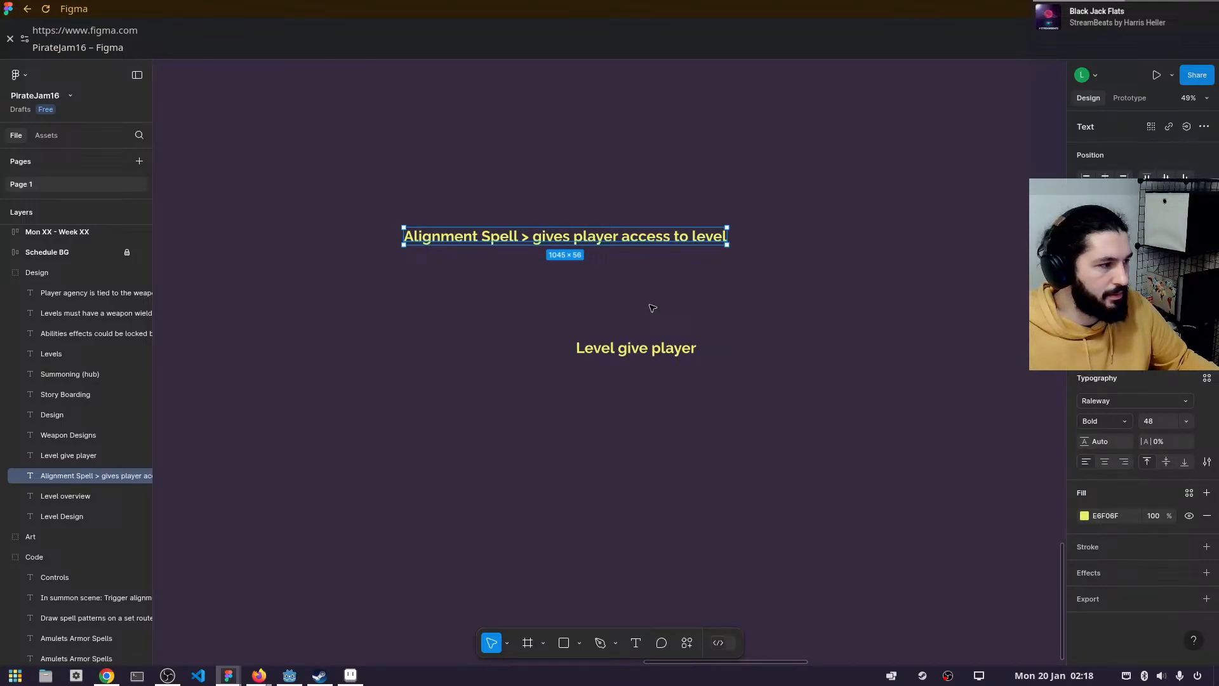
click(646, 339)
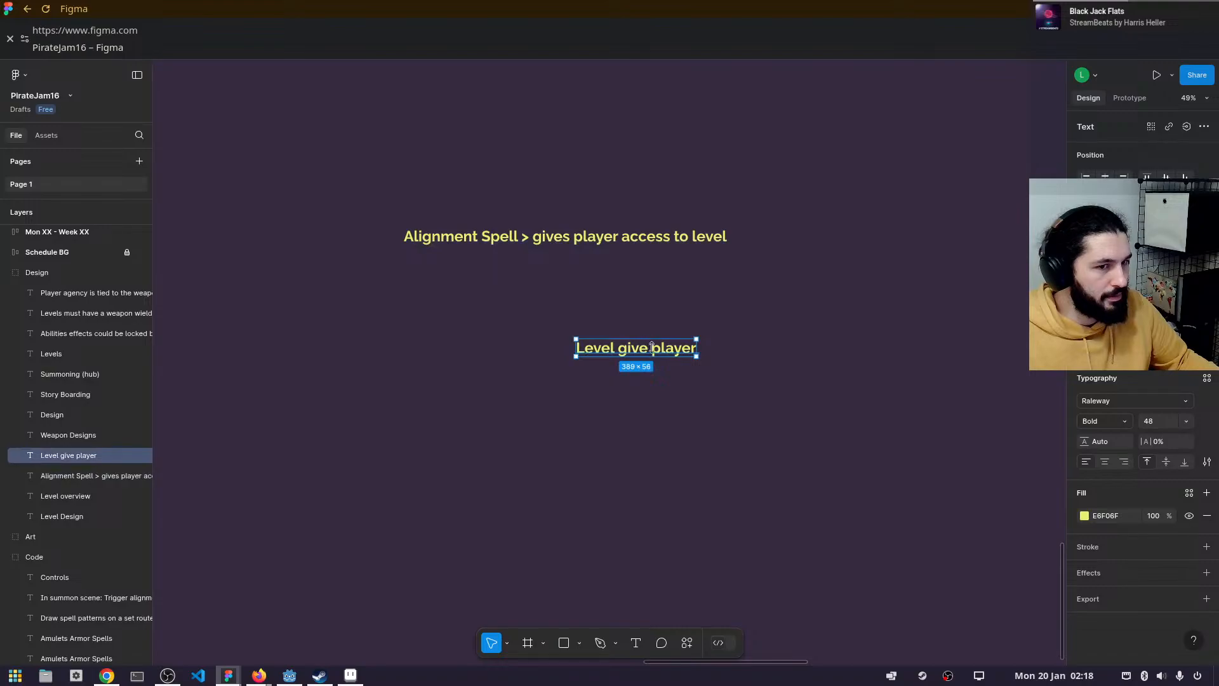
- Shift the Alignment Spell text left, append "where soul fragment is transferred into that weapon" and start a new line below it
click(673, 242)
drag(678, 243, 620, 240)
double_click(619, 240)
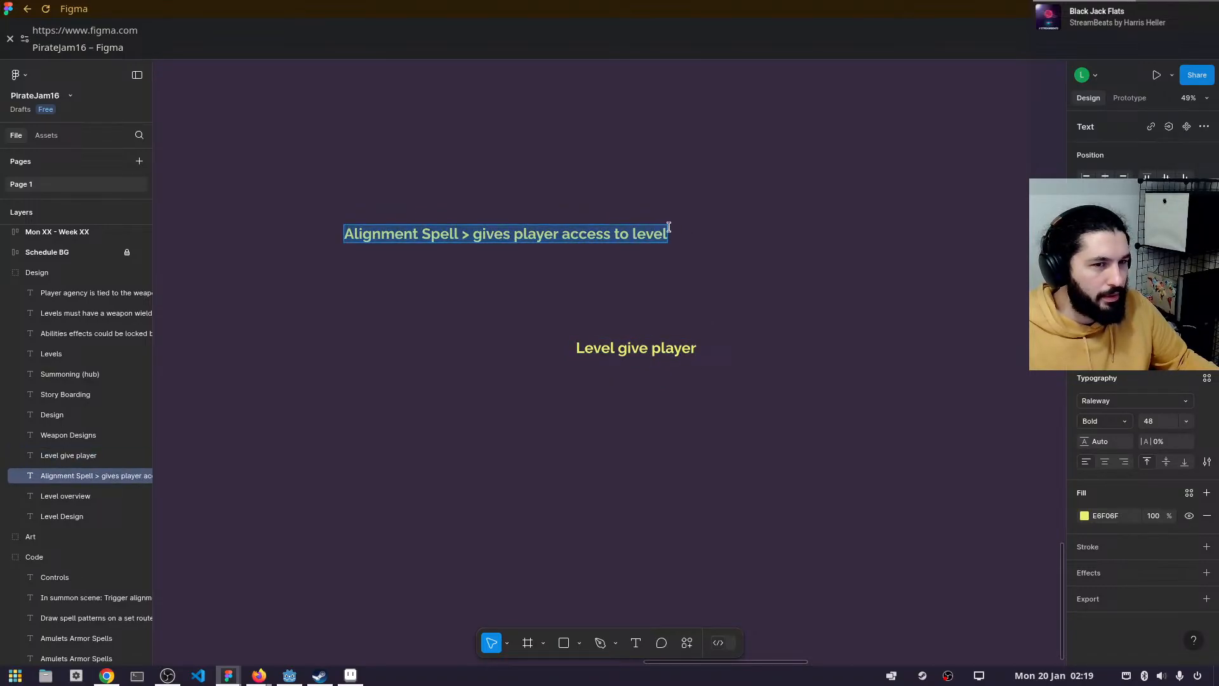
key(Escape)
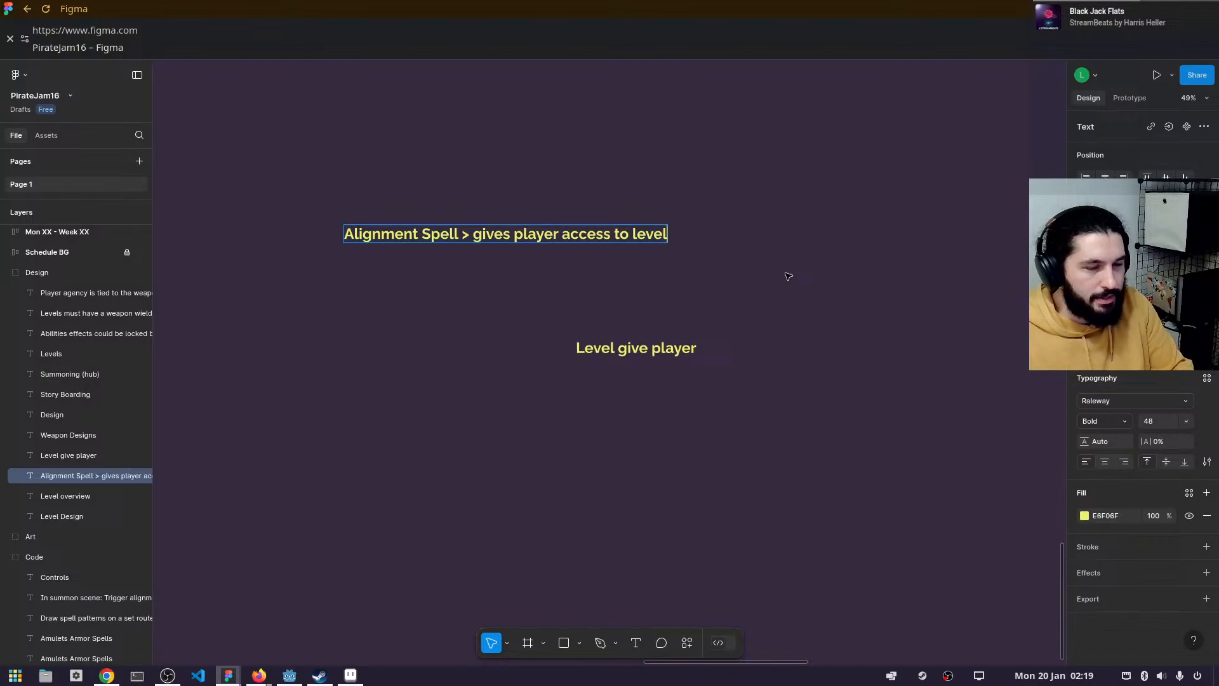
key(BackSpace)
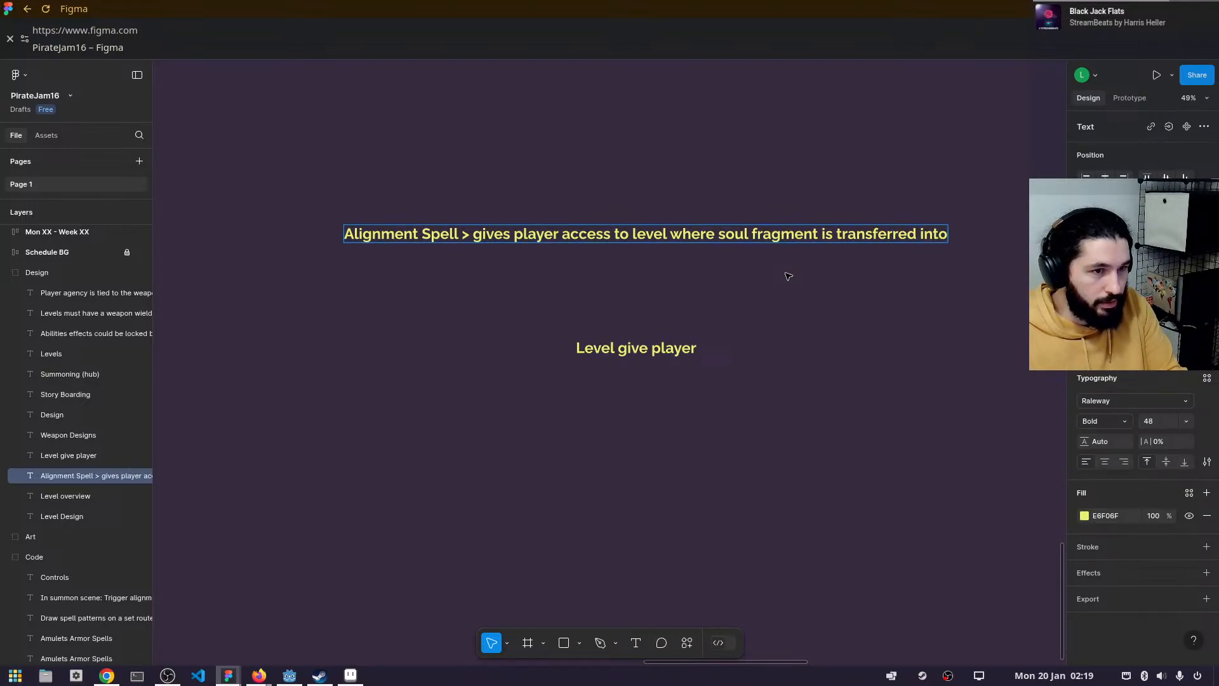
text(that weapo)
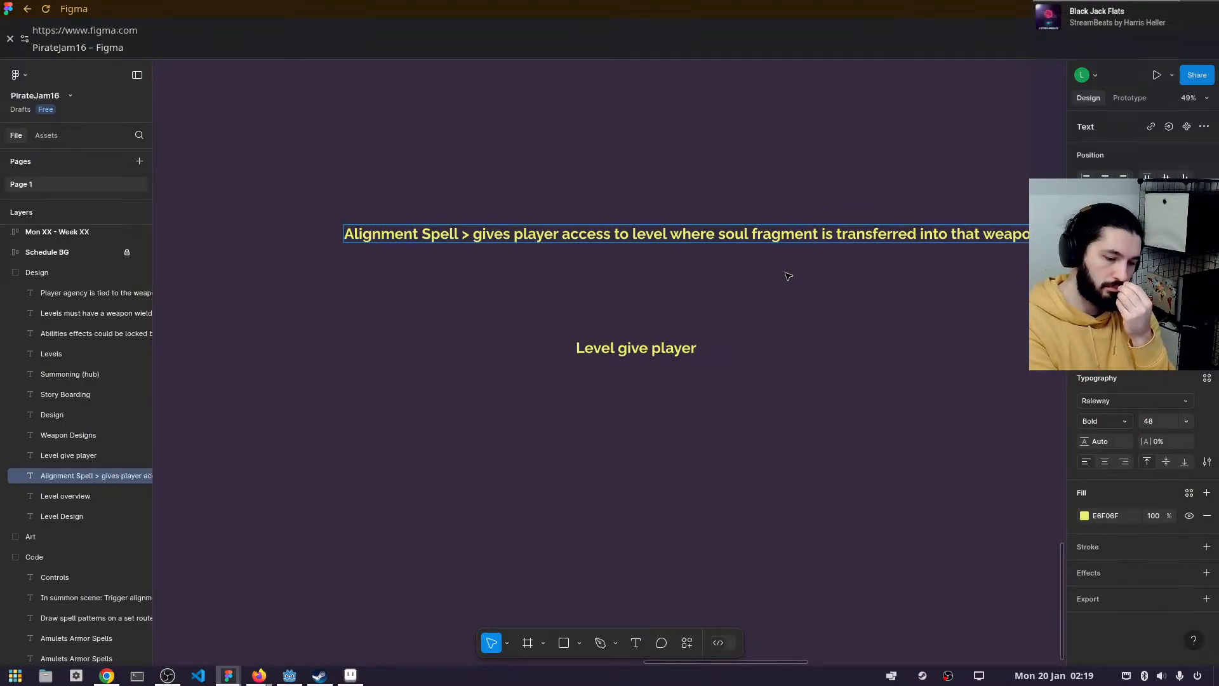
key(Return)
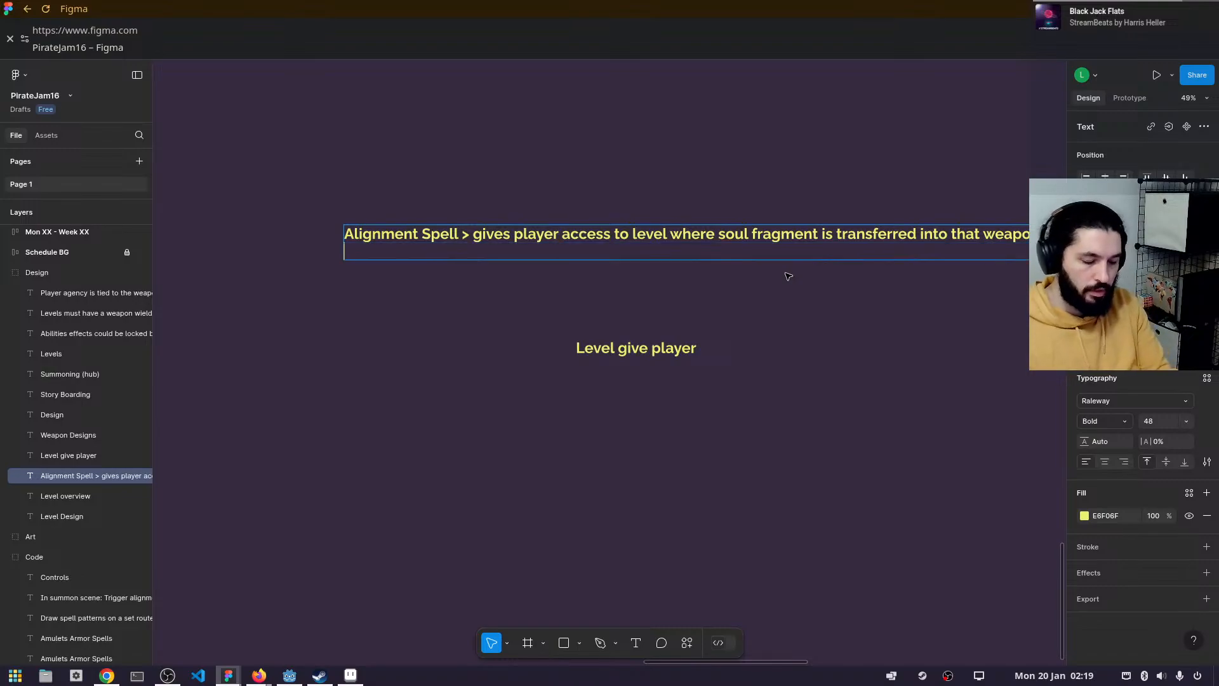
key(Tab)
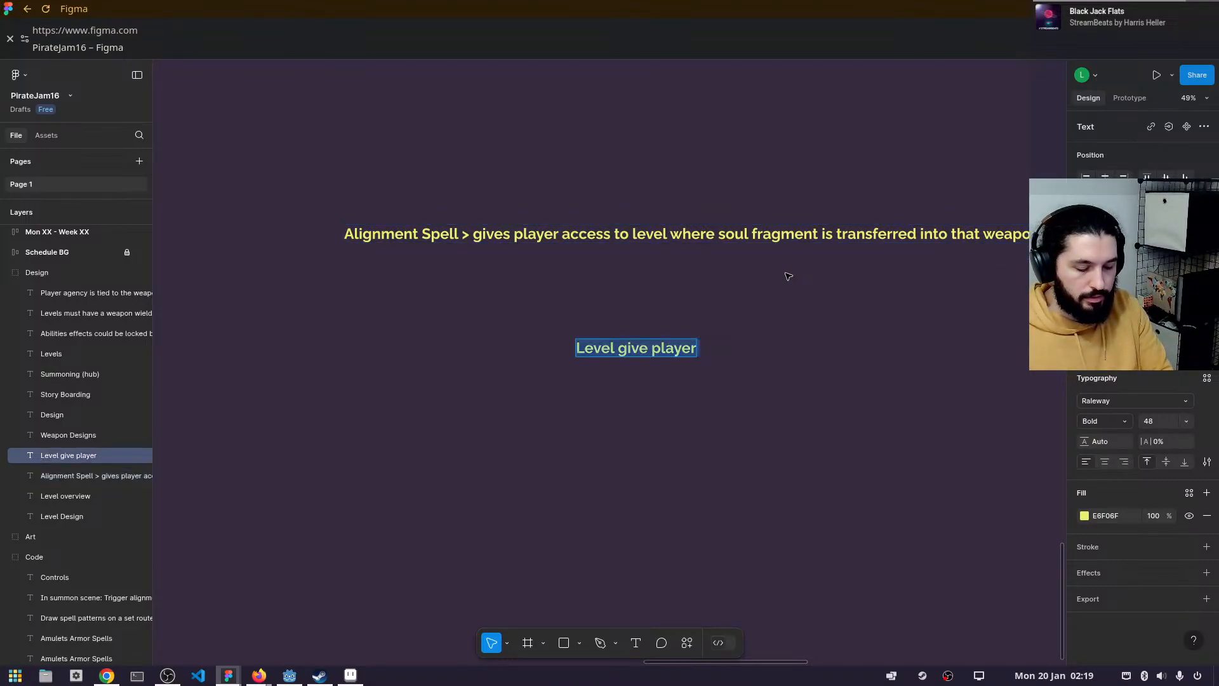
text(-)
key(BackSpace)
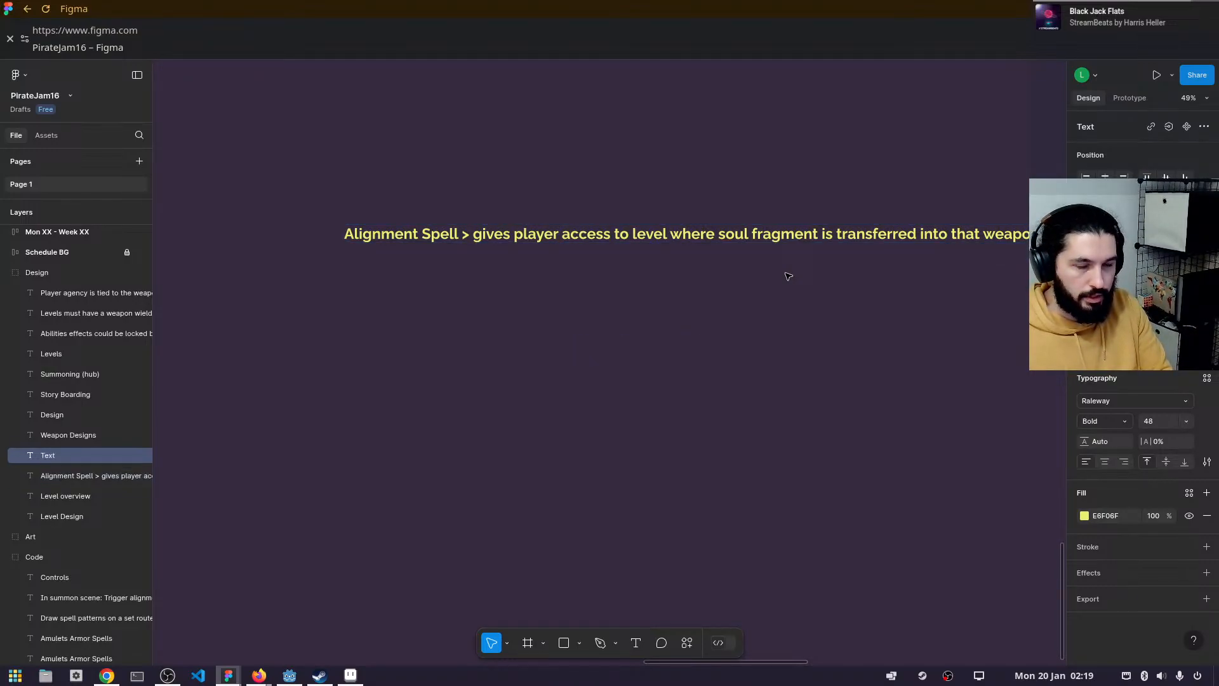
key(ctrl+z)
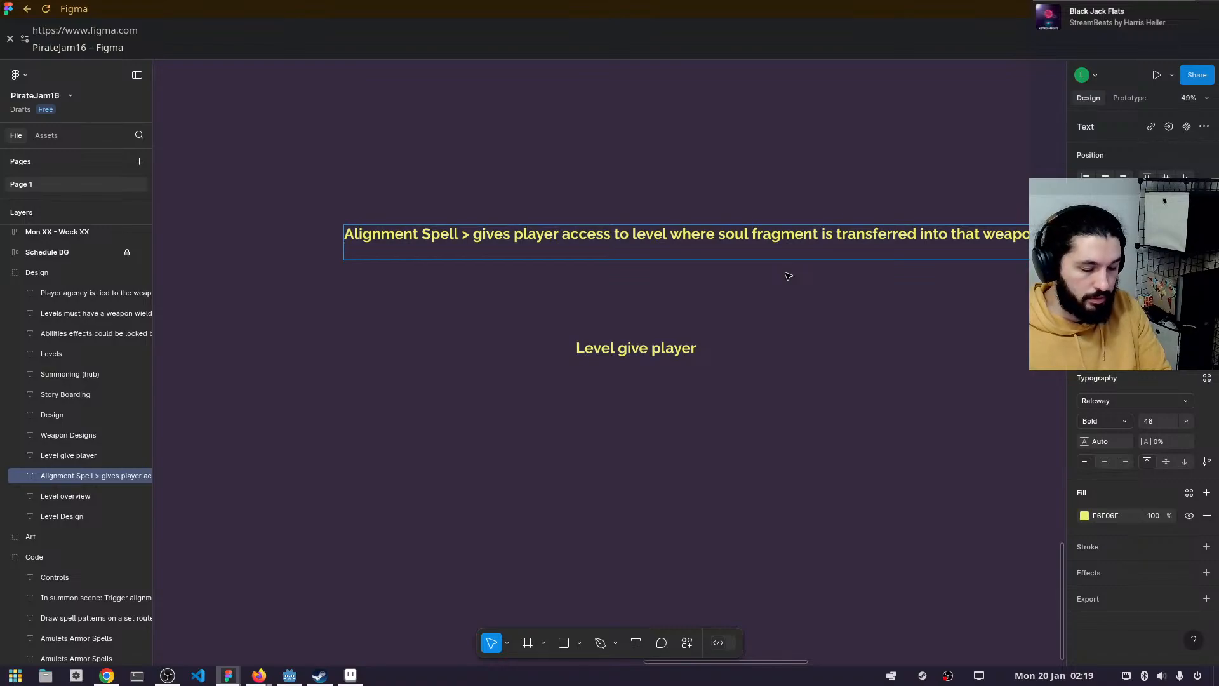
key(Tab)
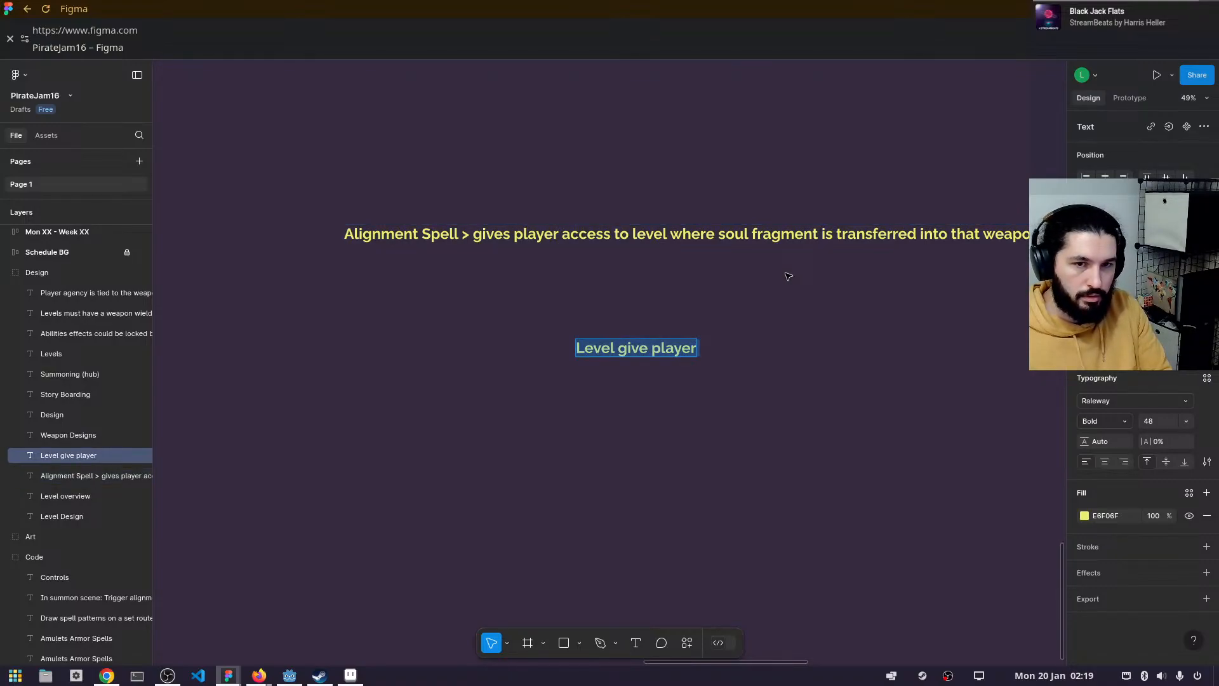
key(shift+Tab)
key(Right)
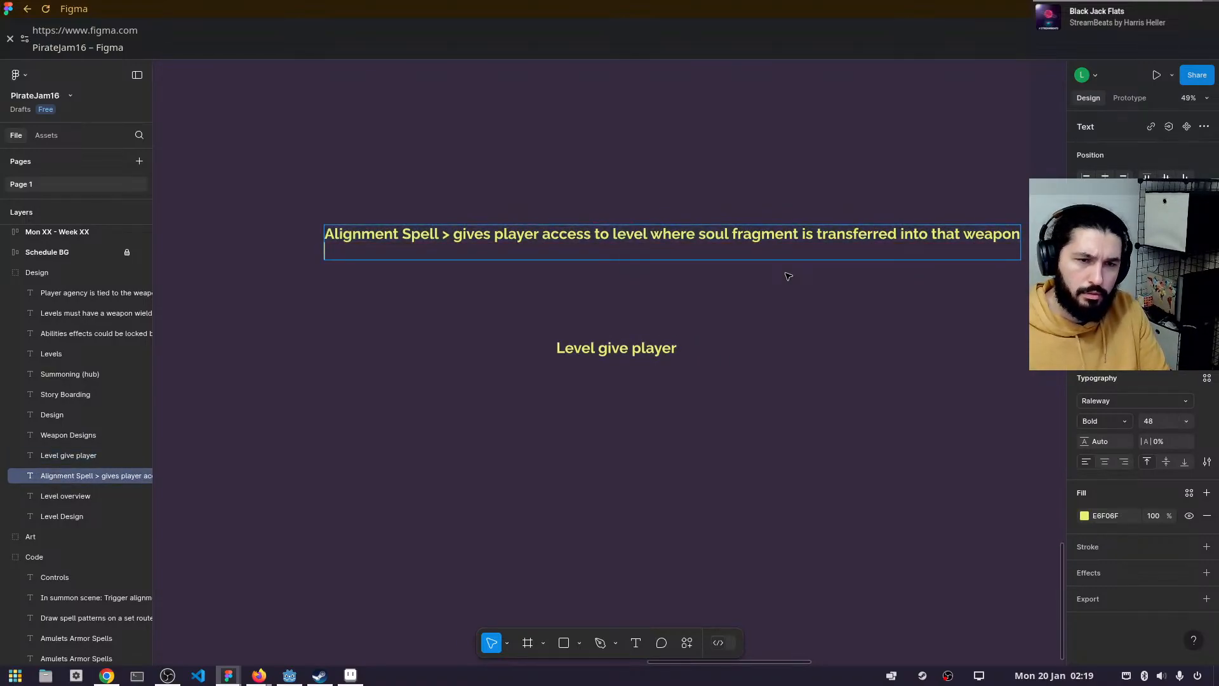
- Start a first-level bullet under the Alignment Spell line reading "I.e. casting the"
text(-)
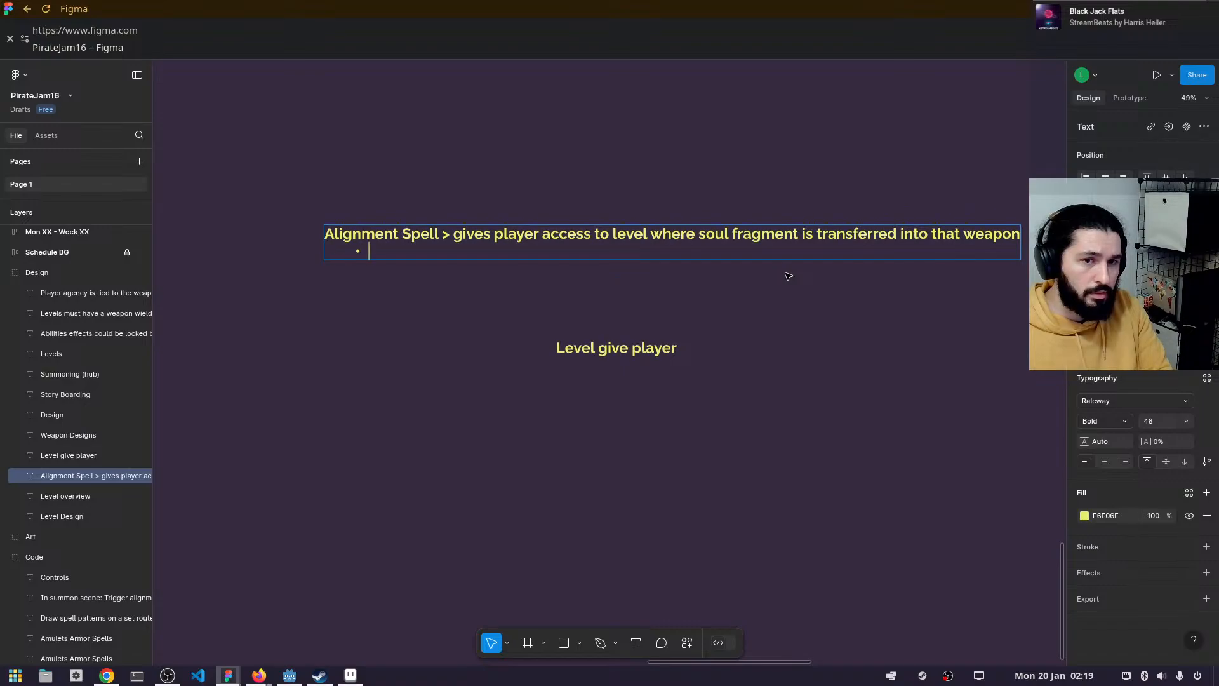
key(shift+Tab)
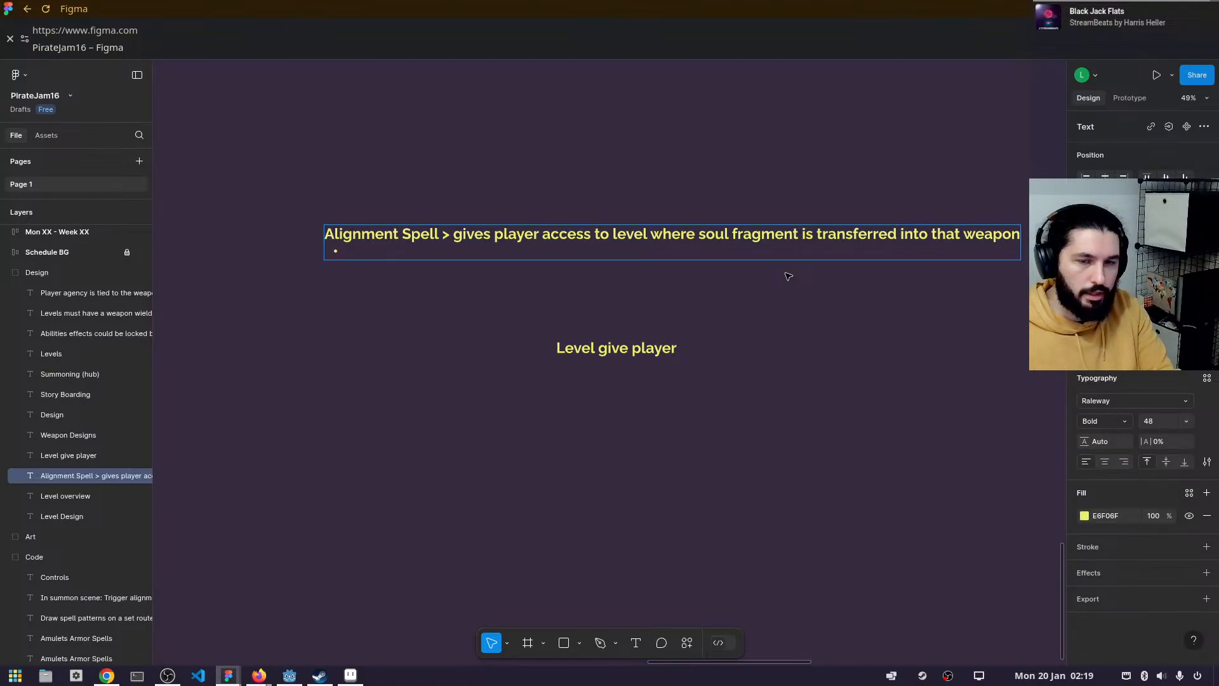
text(I.e. )
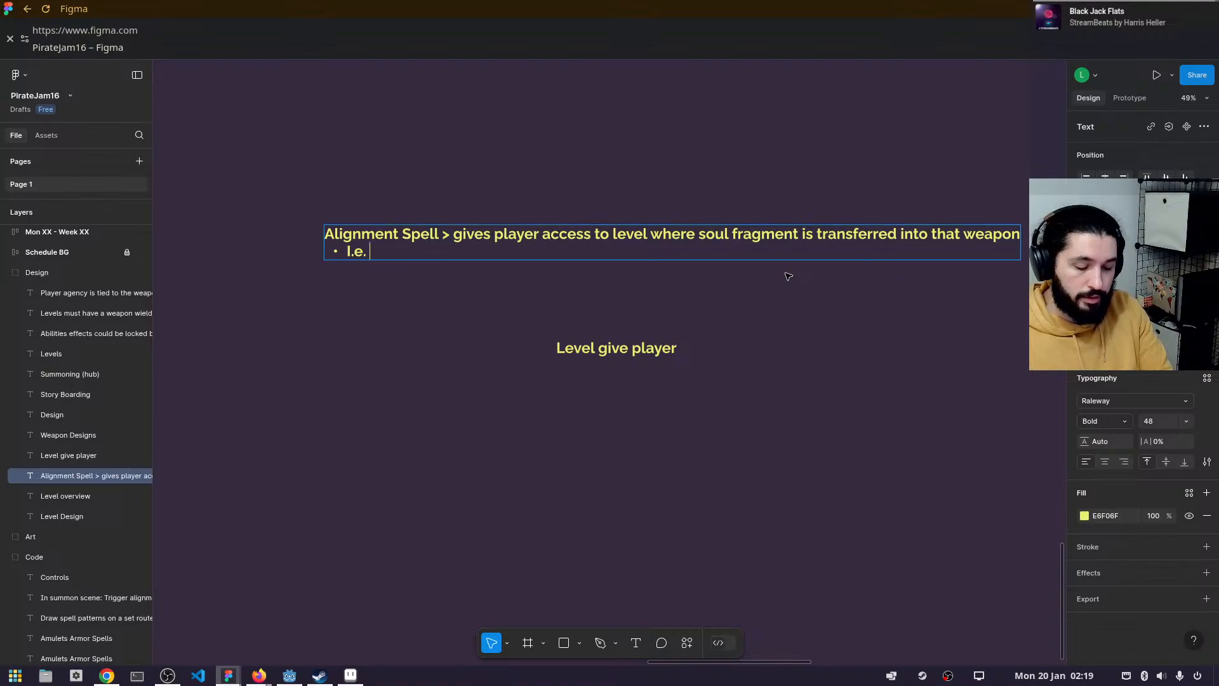
text(de)
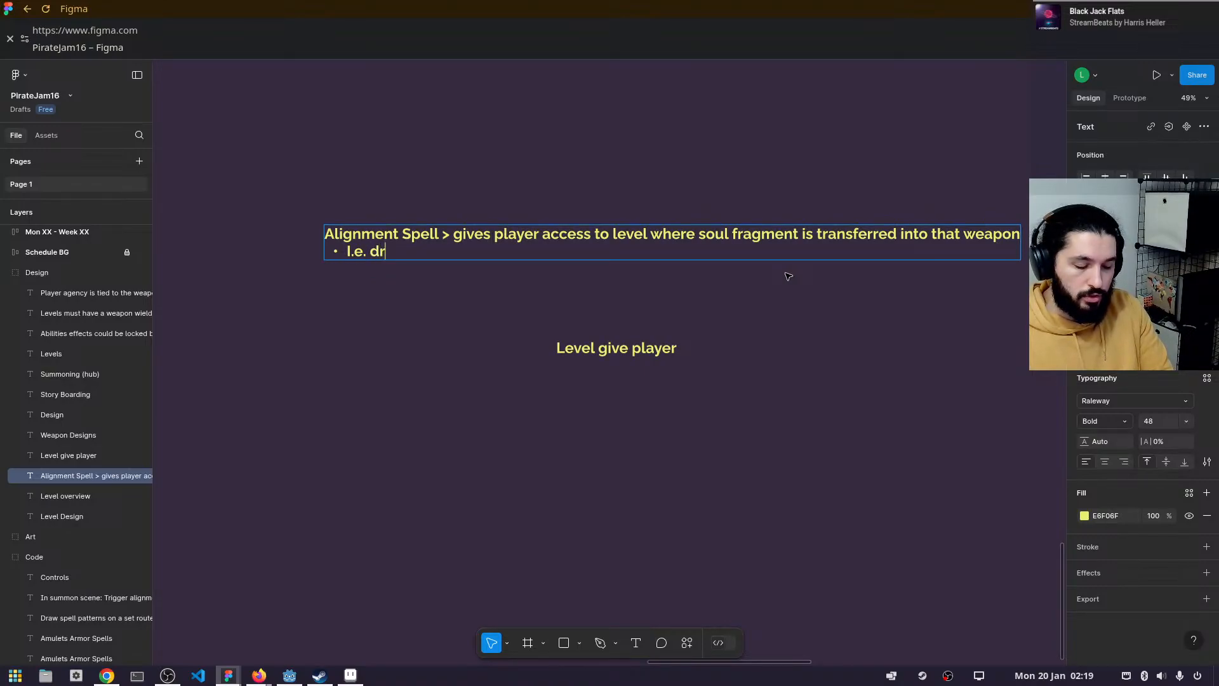
key(BackSpace)
key(BackSpace)
text(casting the)
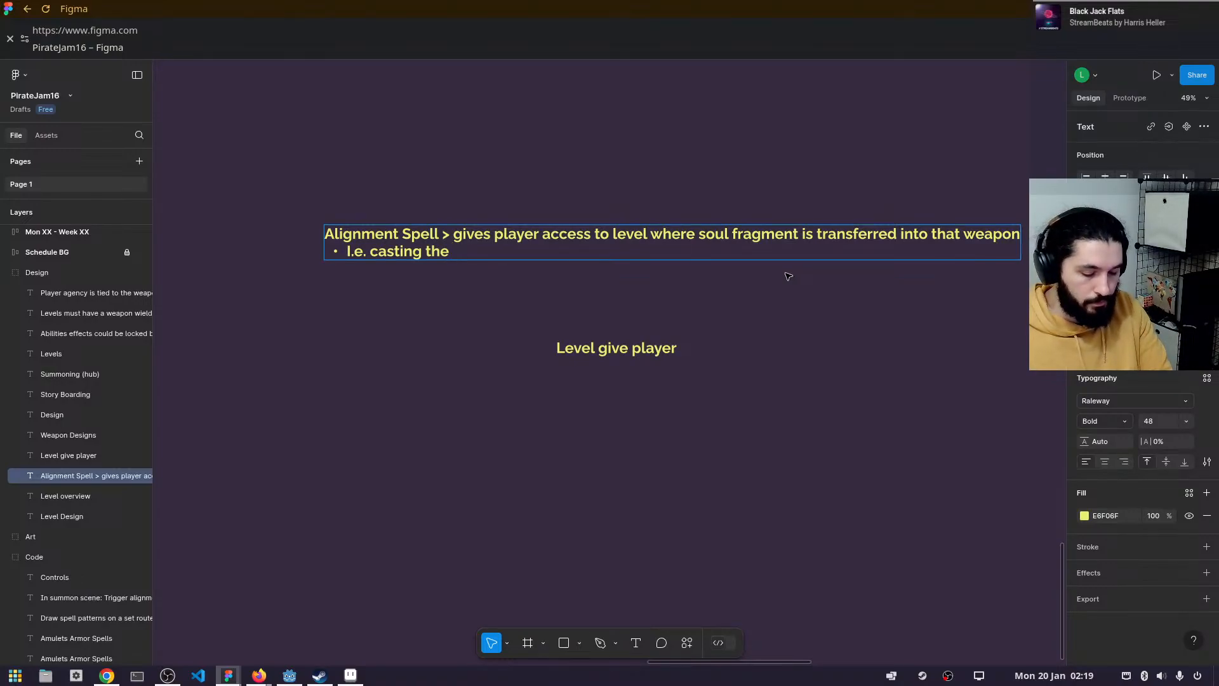
- Continue the bullet with "knife alignment spell takes you to the"
text(kin)
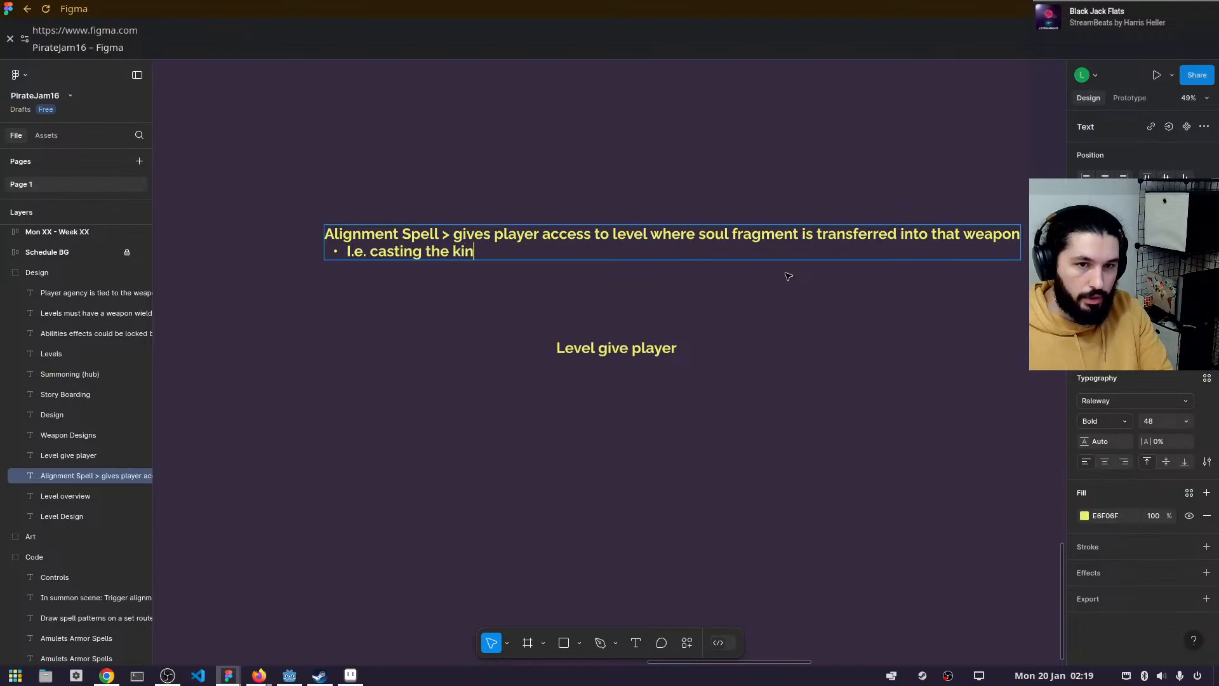
key(BackSpace)
key(BackSpace)
key(BackSpace)
text(knife as)
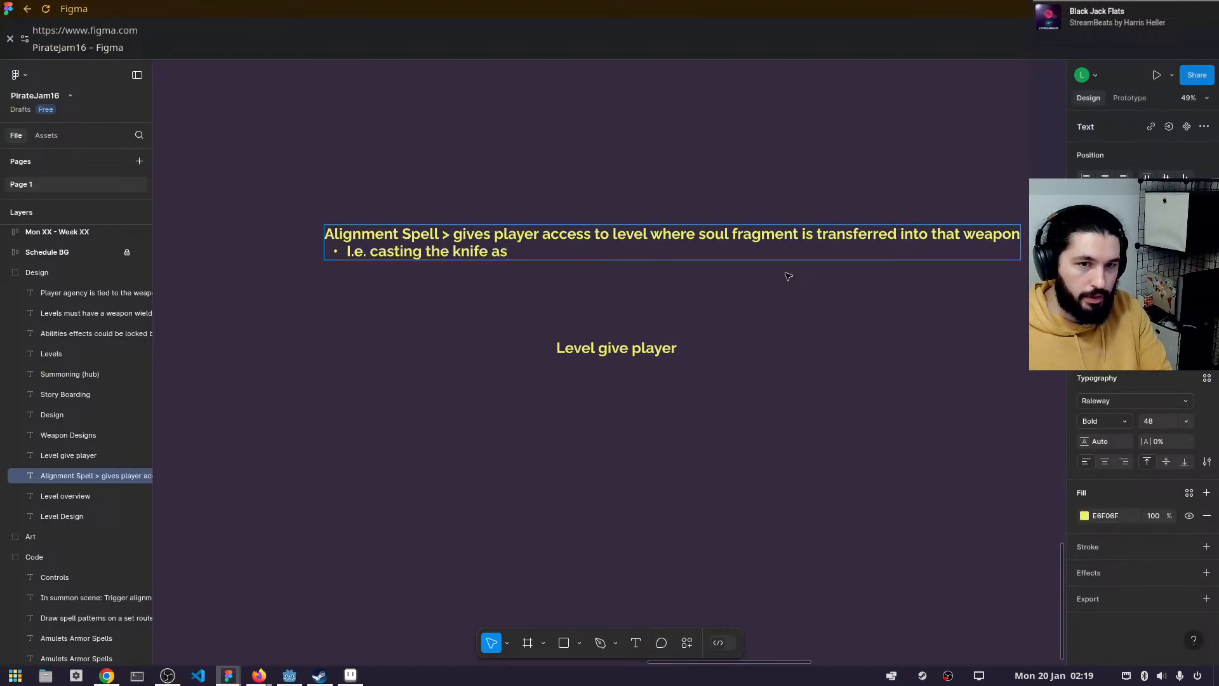
key(BackSpace)
text(lign)
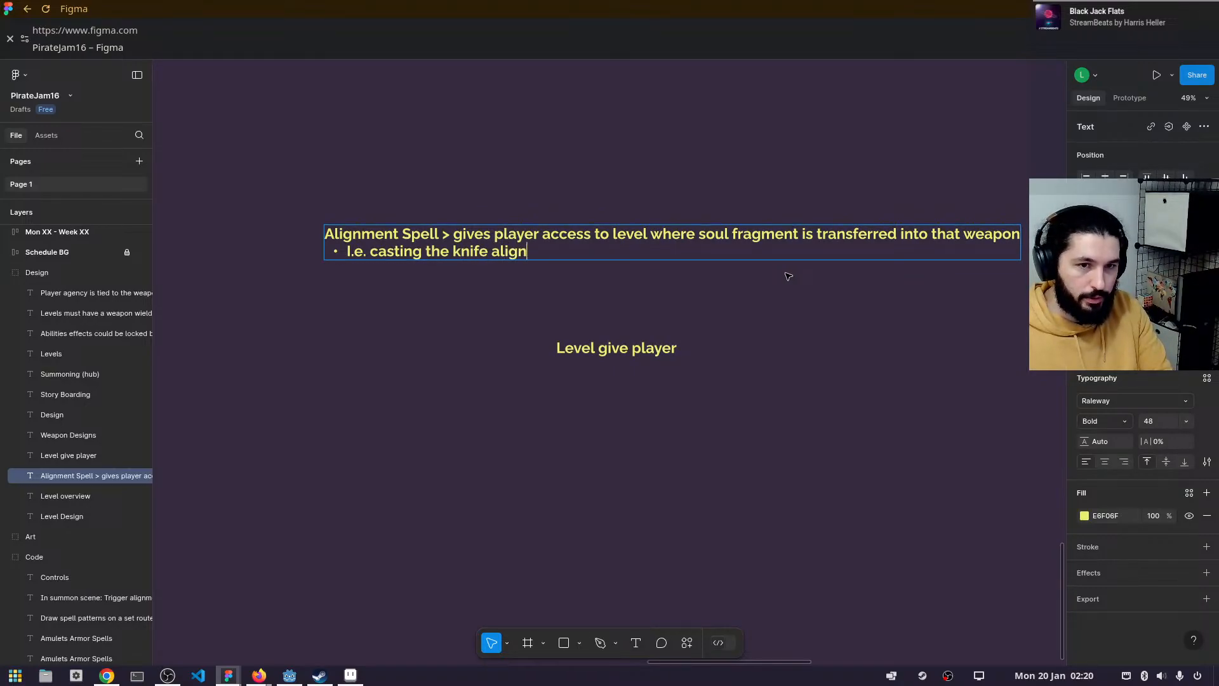
text(ment spell)
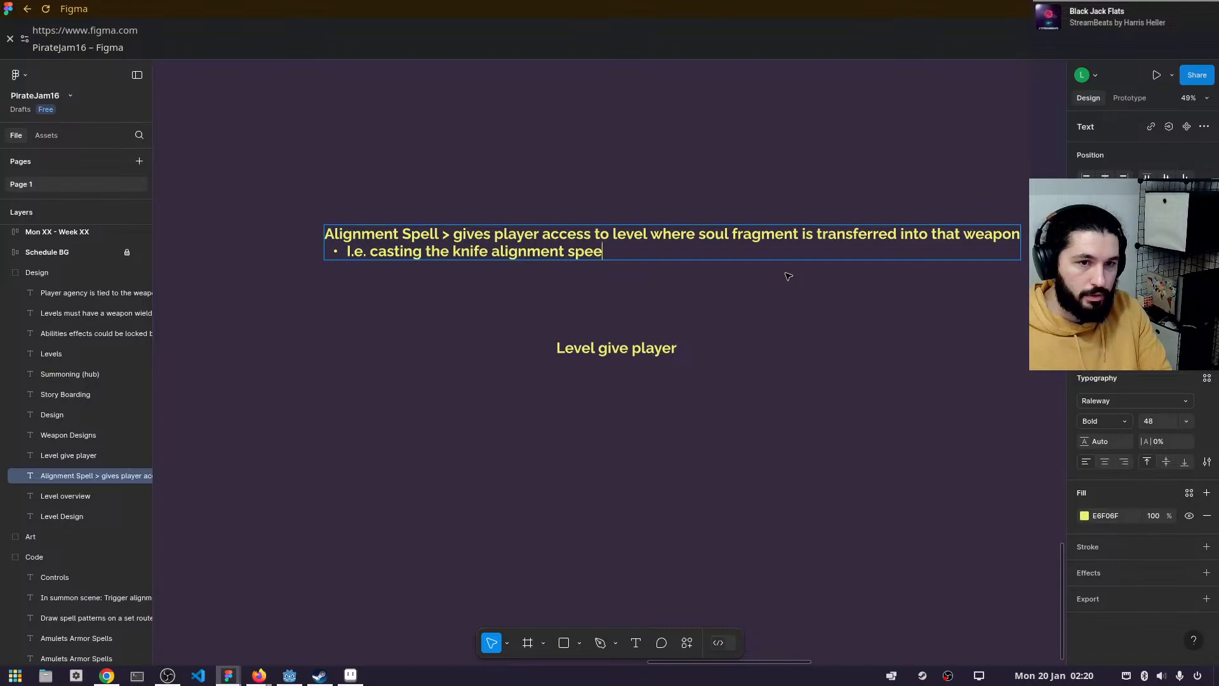
text( t)
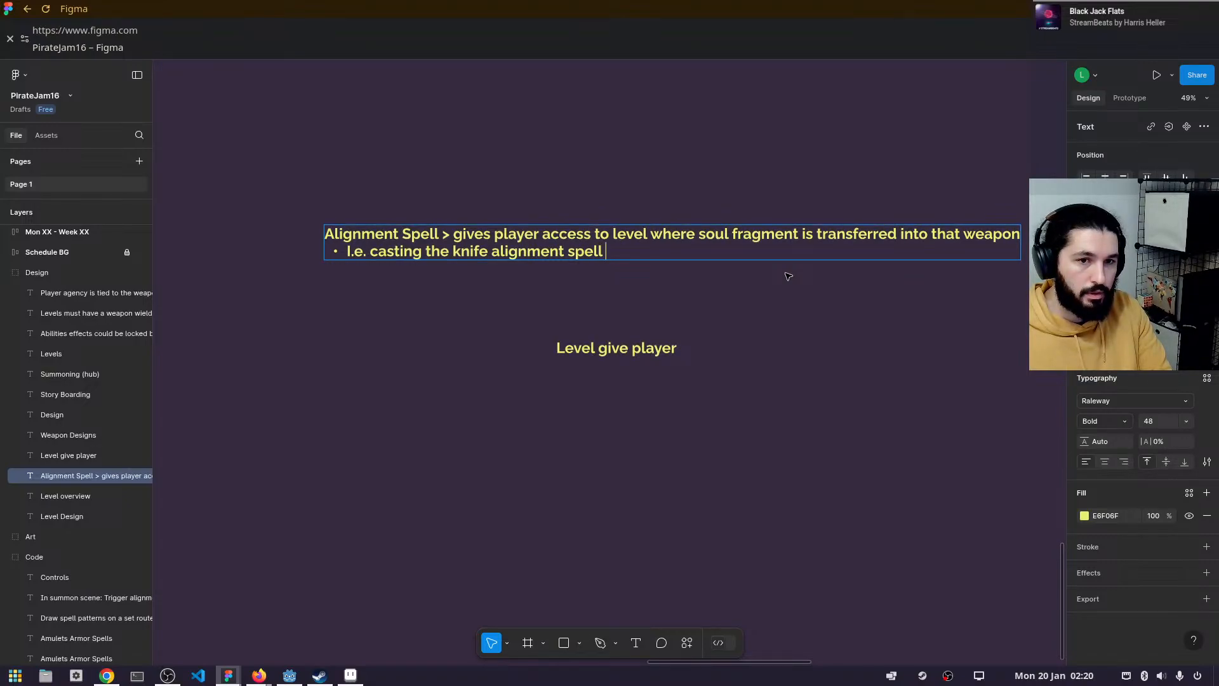
text(ake)
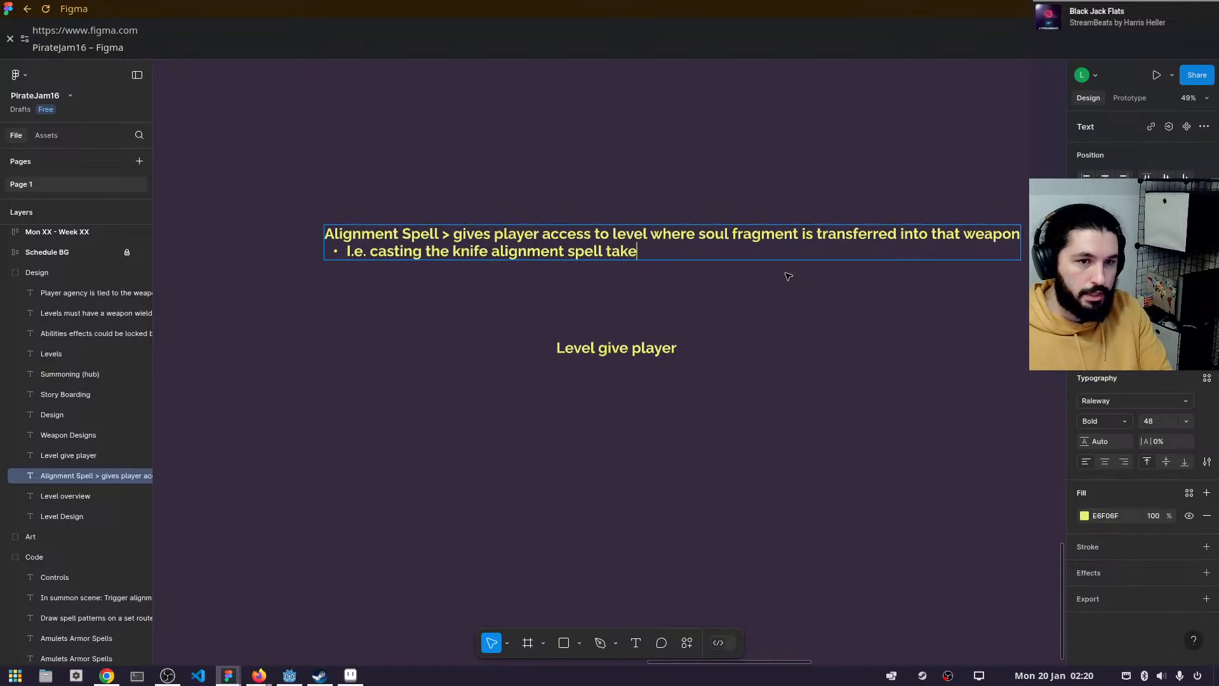
text(s you to the )
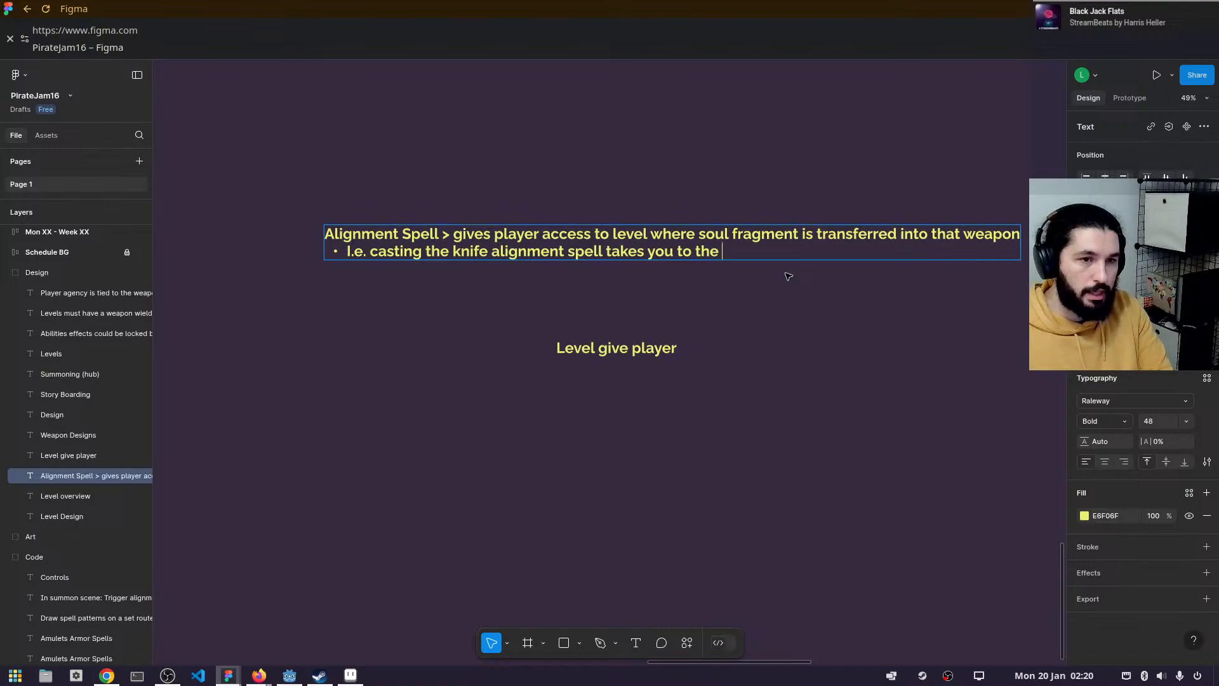
- Finish the bullet with "memory of where the soul fragment is tied to the cused knife"
text(level.)
key(BackSpace)
key(BackSpace)
key(BackSpace)
key(BackSpace)
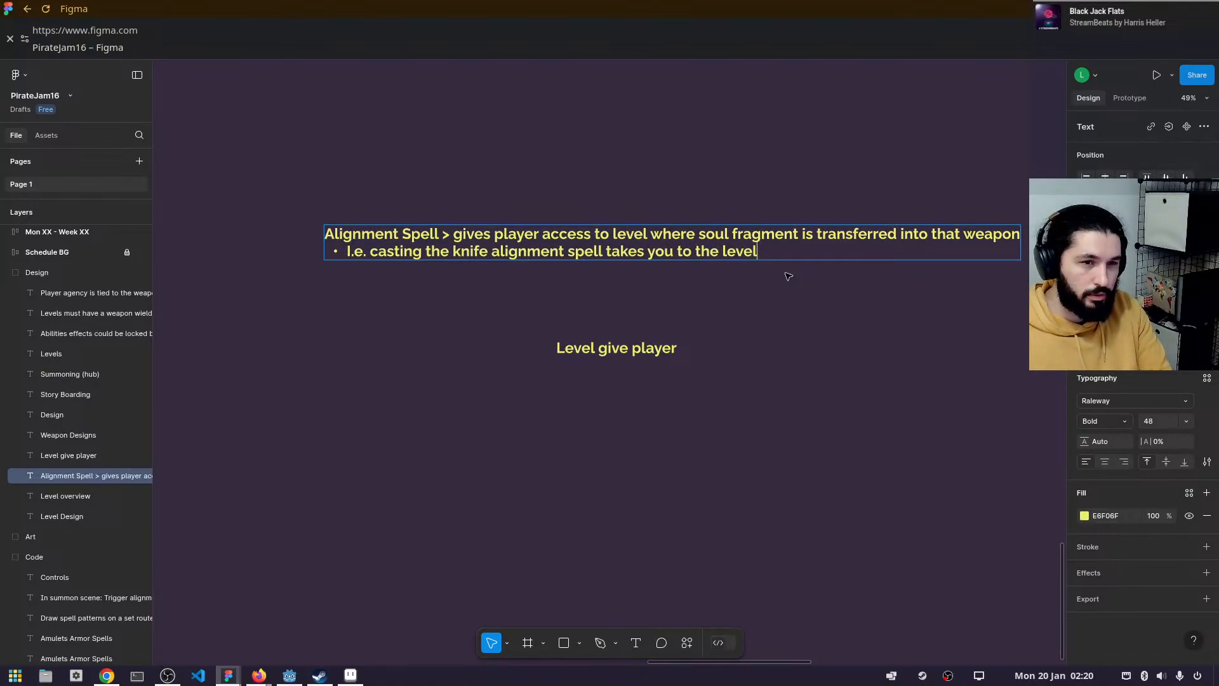
key(BackSpace)
key(BackSpace)
text(mem)
key(BackSpace)
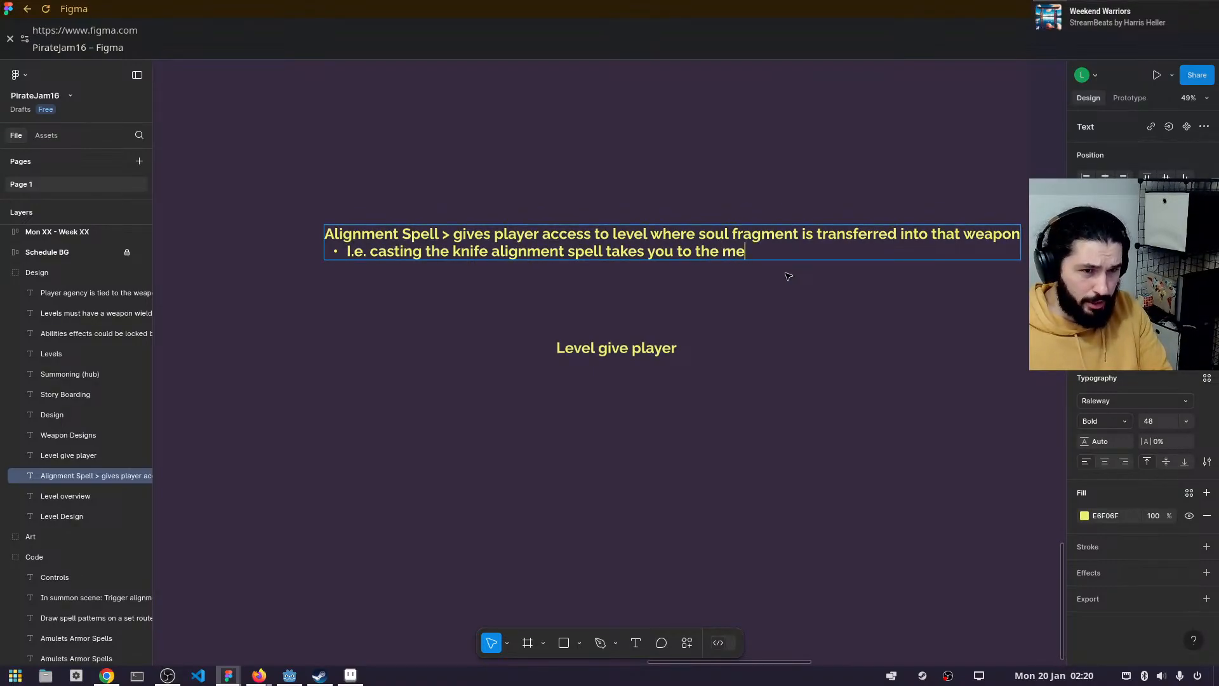
text(mory)
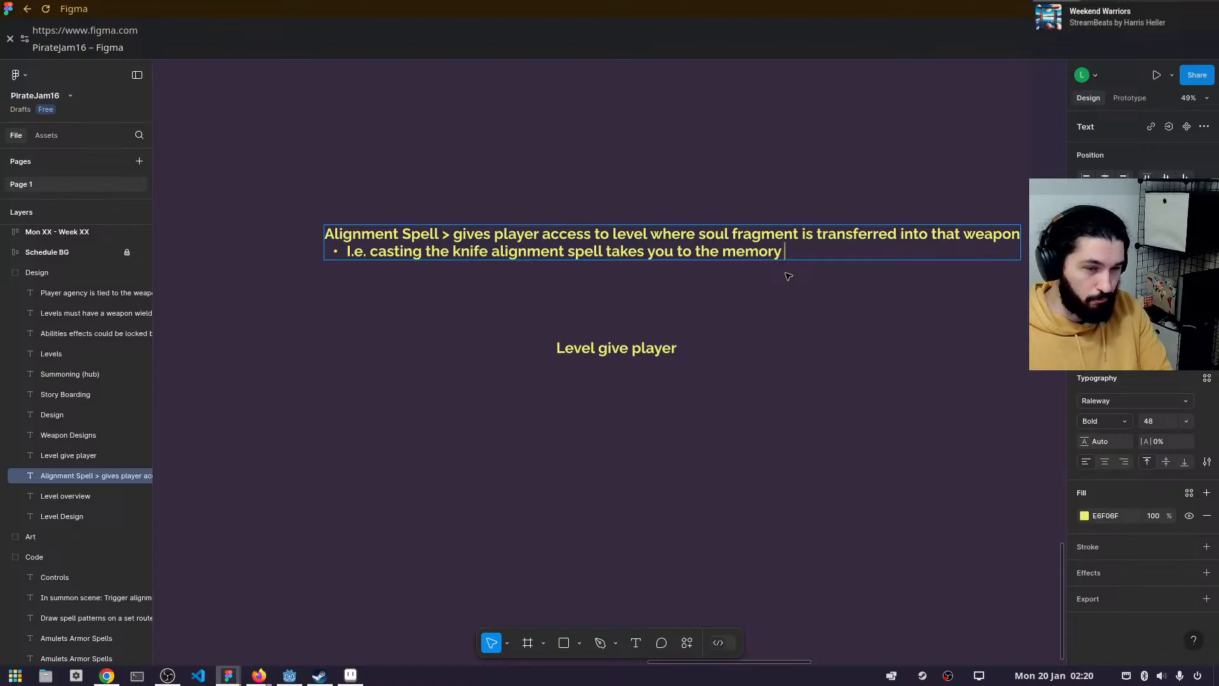
text( of weh)
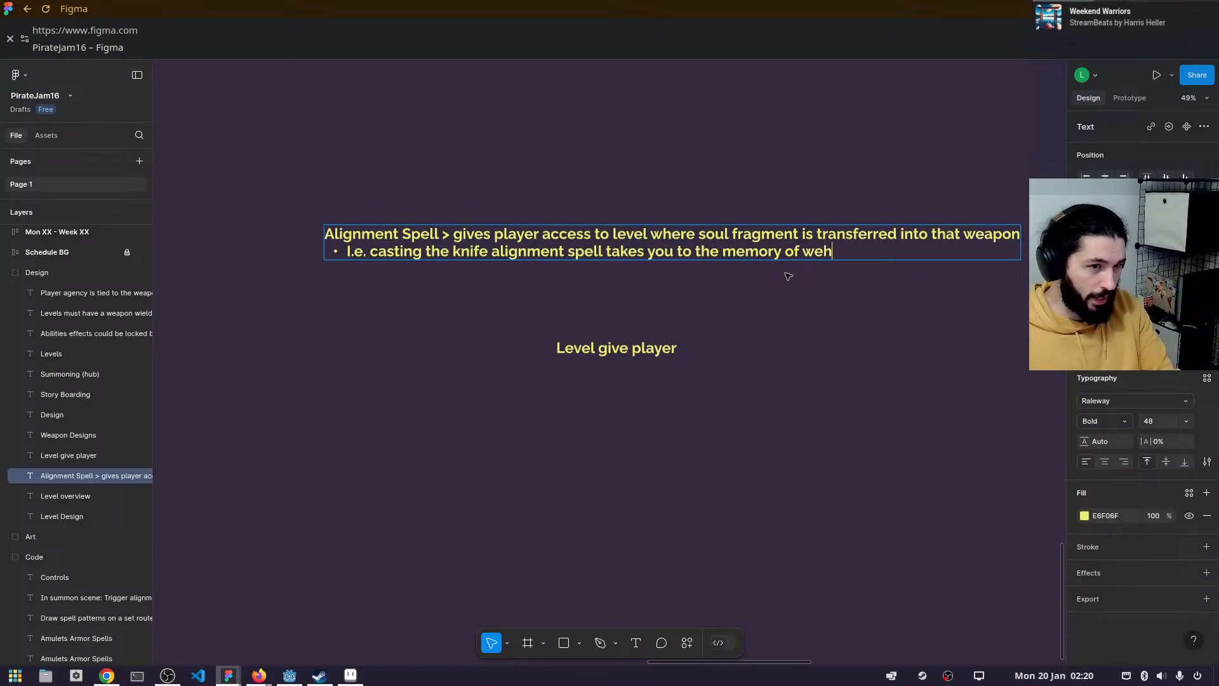
key(BackSpace)
key(BackSpace)
text(here the )
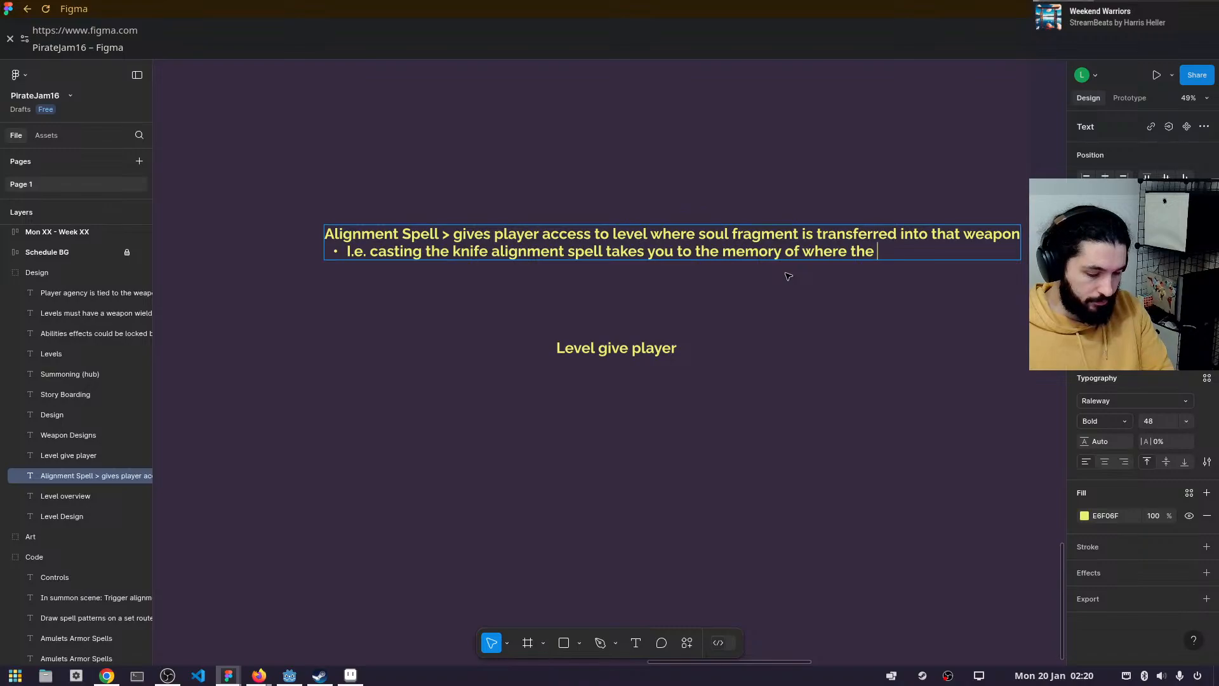
text(soul fr)
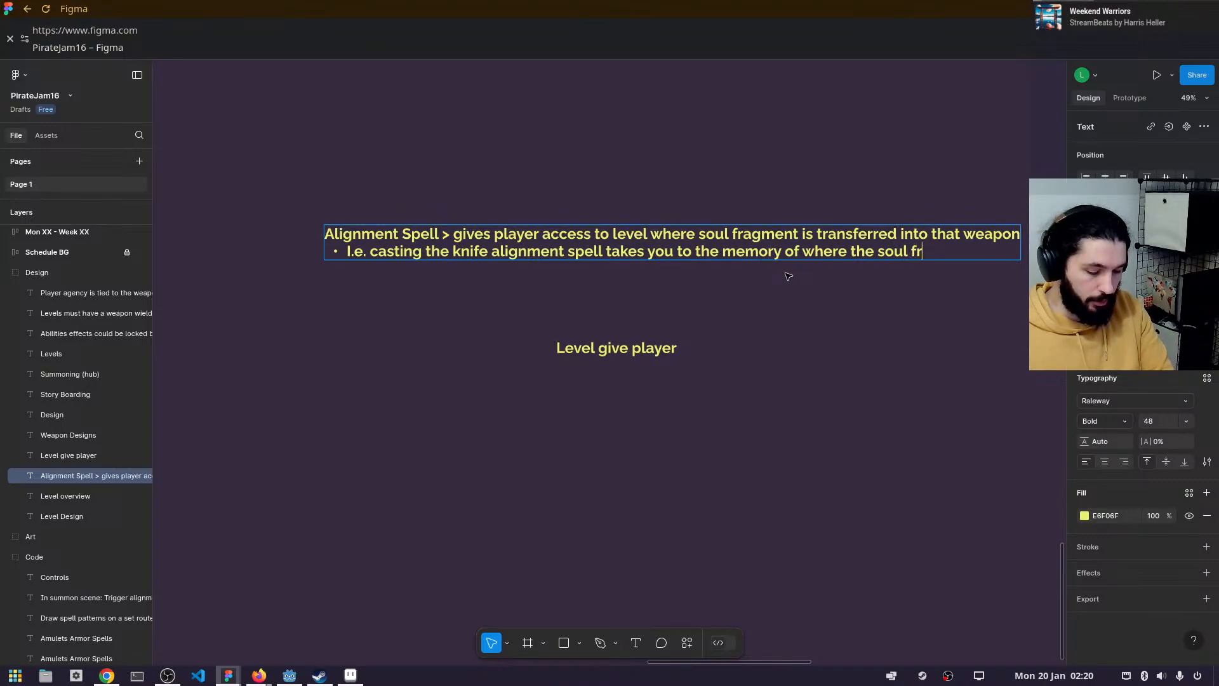
text(agment is t)
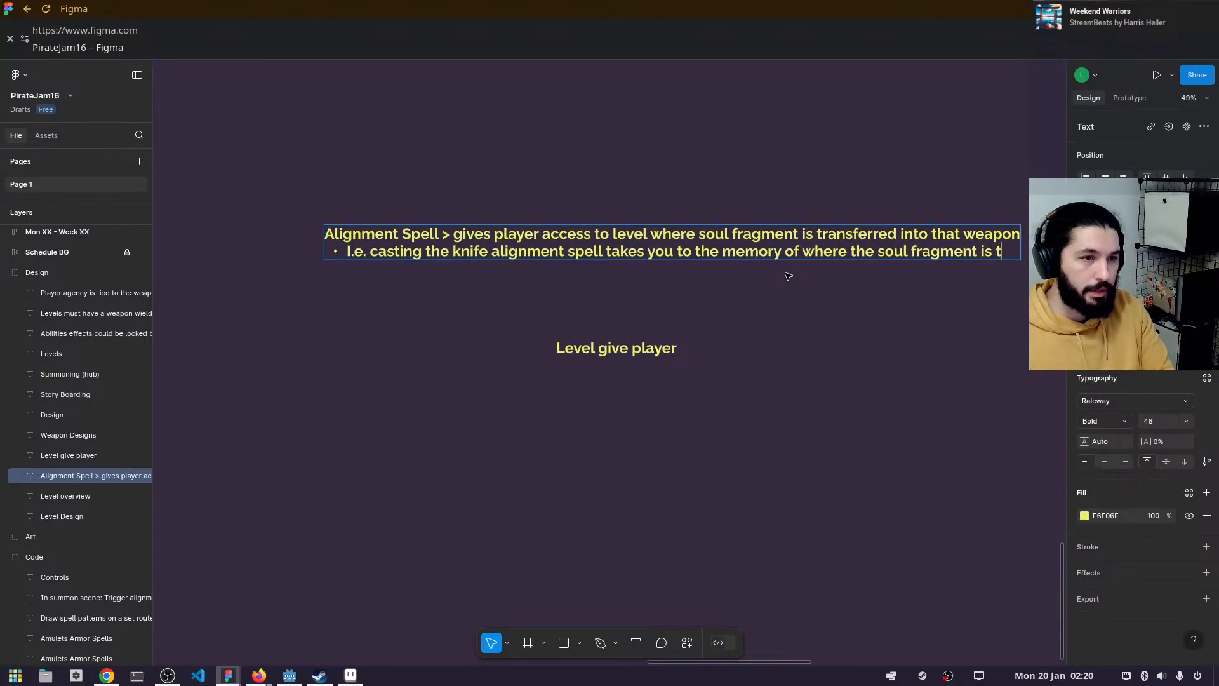
text(ied t)
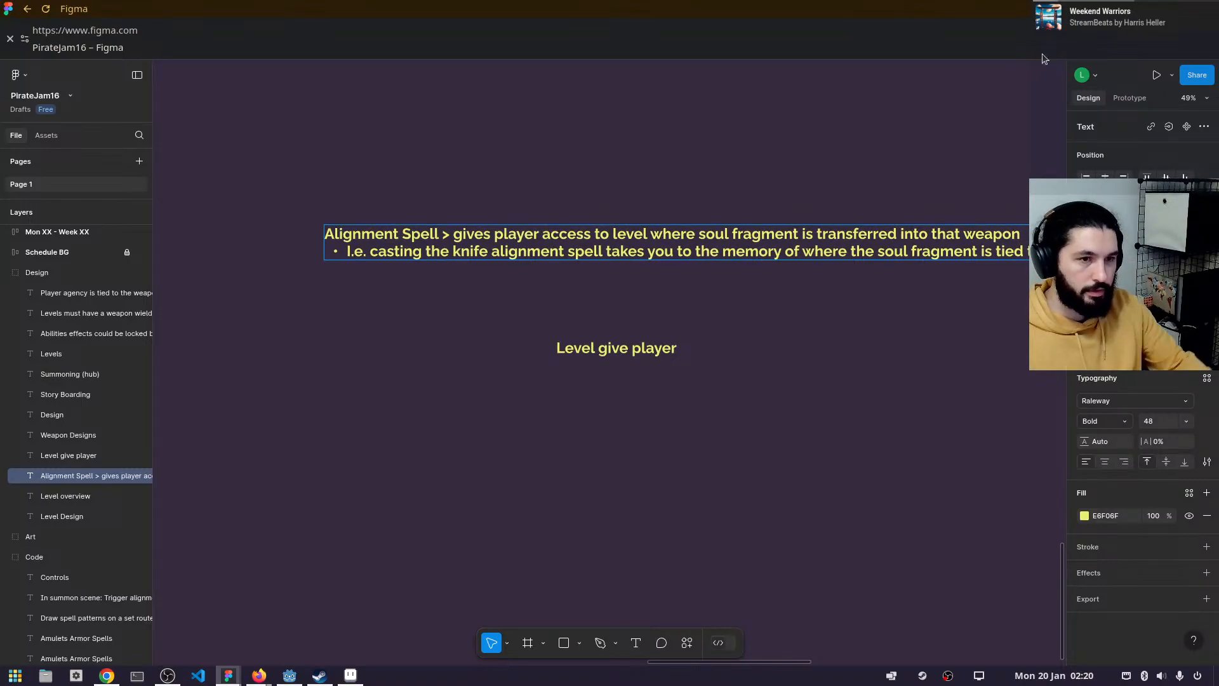
- Correct the misspelled word "cused" to "cursed" in the knife alignment spell bullet
drag(803, 343, 687, 326)
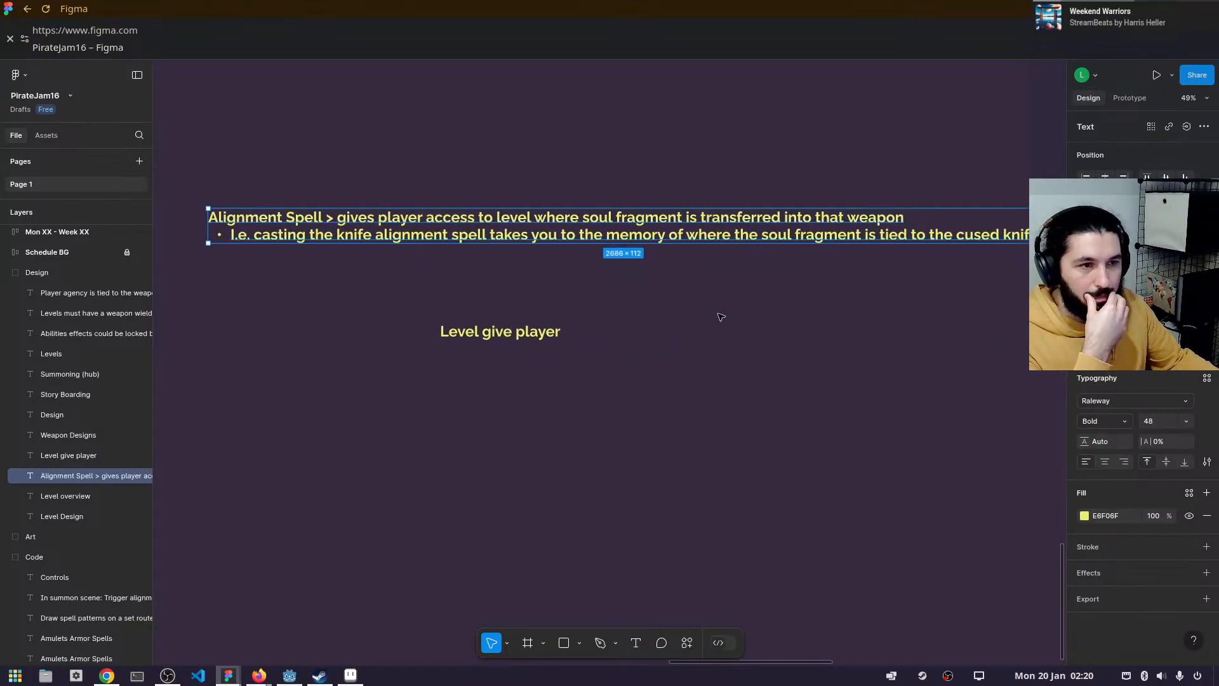
double_click(976, 240)
click(977, 240)
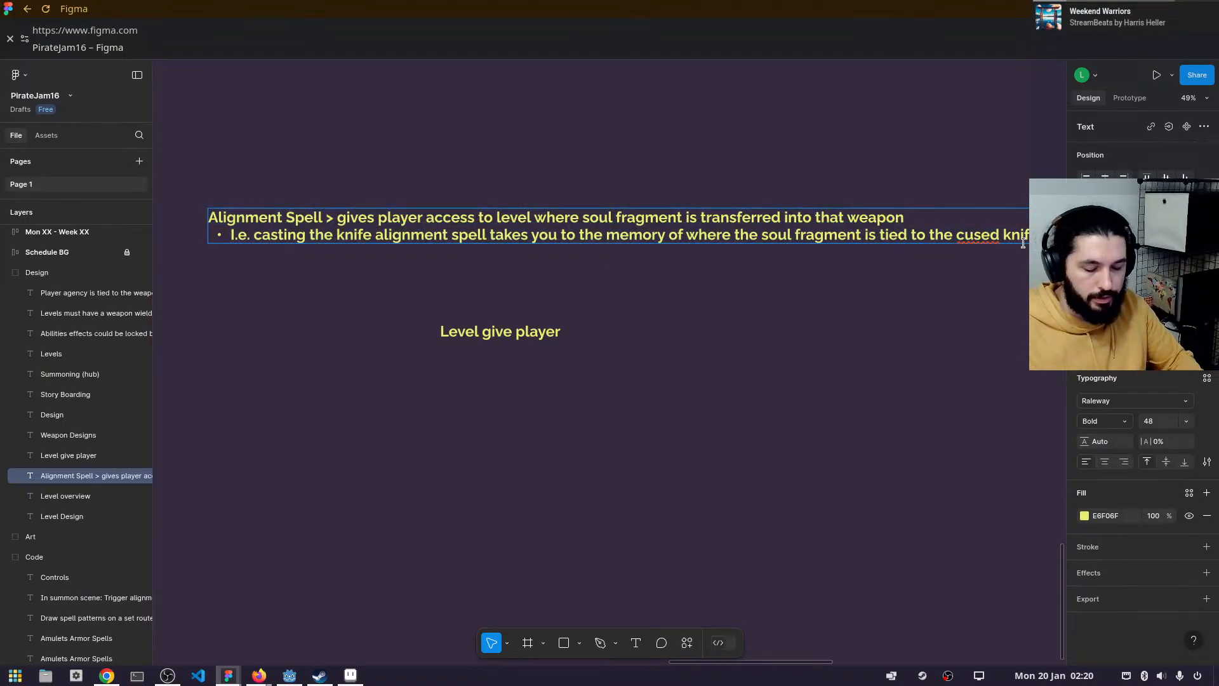
text(r)
key(Escape)
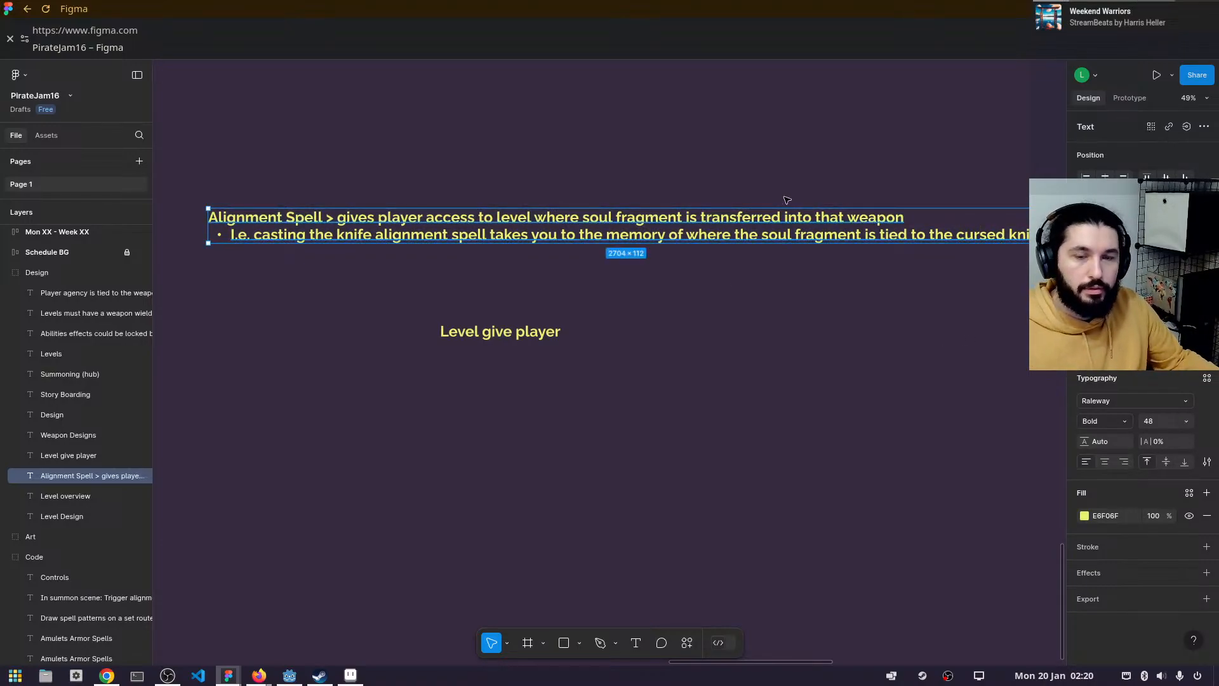
- Narrow the Alignment Spell text box to about 2292 wide so its knife bullet wraps onto a second line
drag(1034, 238, 917, 233)
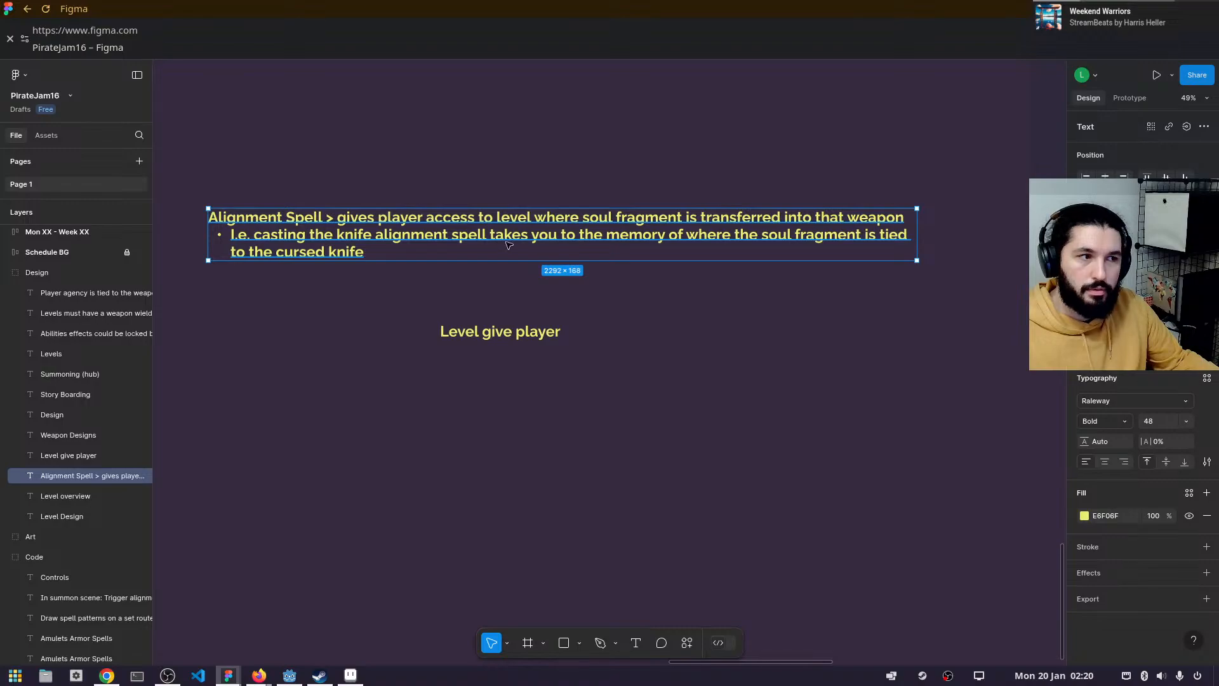
double_click(408, 247)
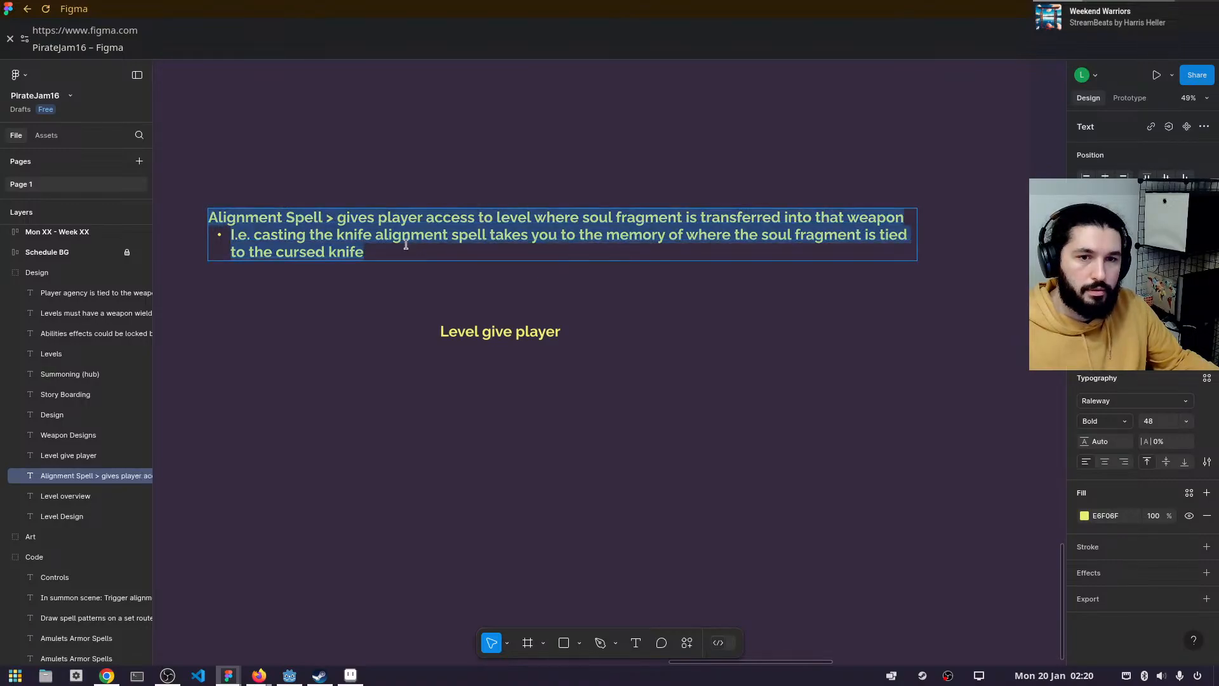
click(391, 245)
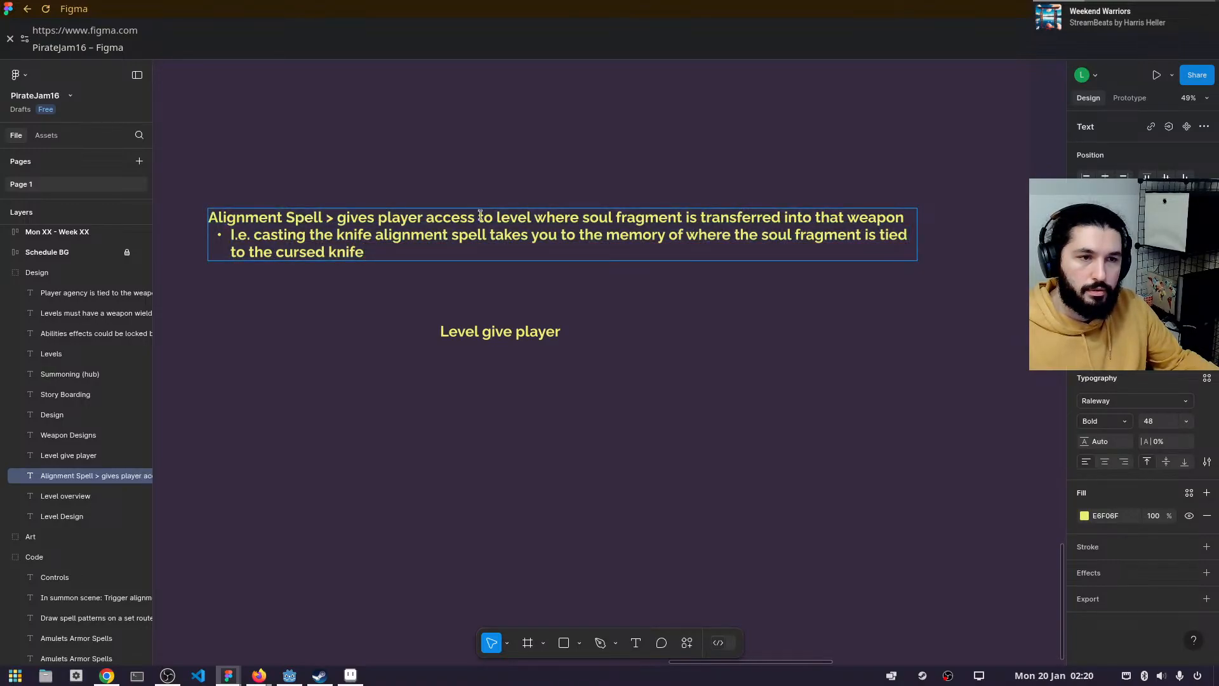
key(Escape)
- Move the "Level give player" text further right, keeping it below the Alignment Spell note
drag(520, 292, 587, 251)
click(575, 292)
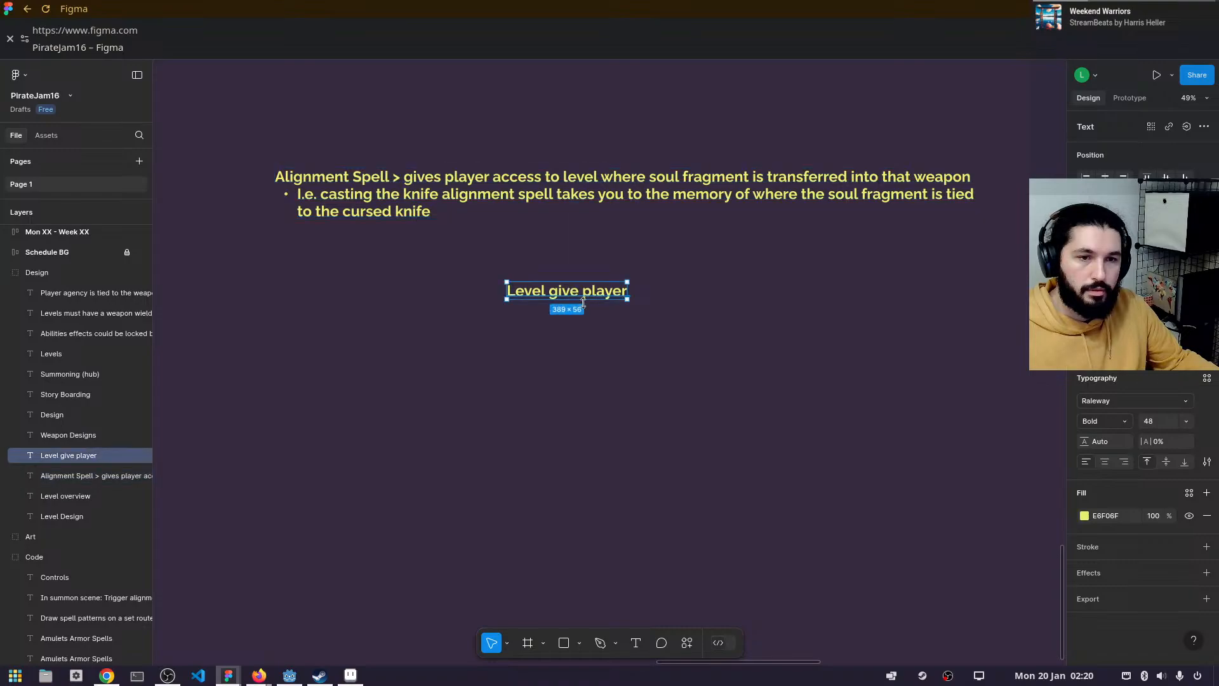
drag(586, 294, 695, 298)
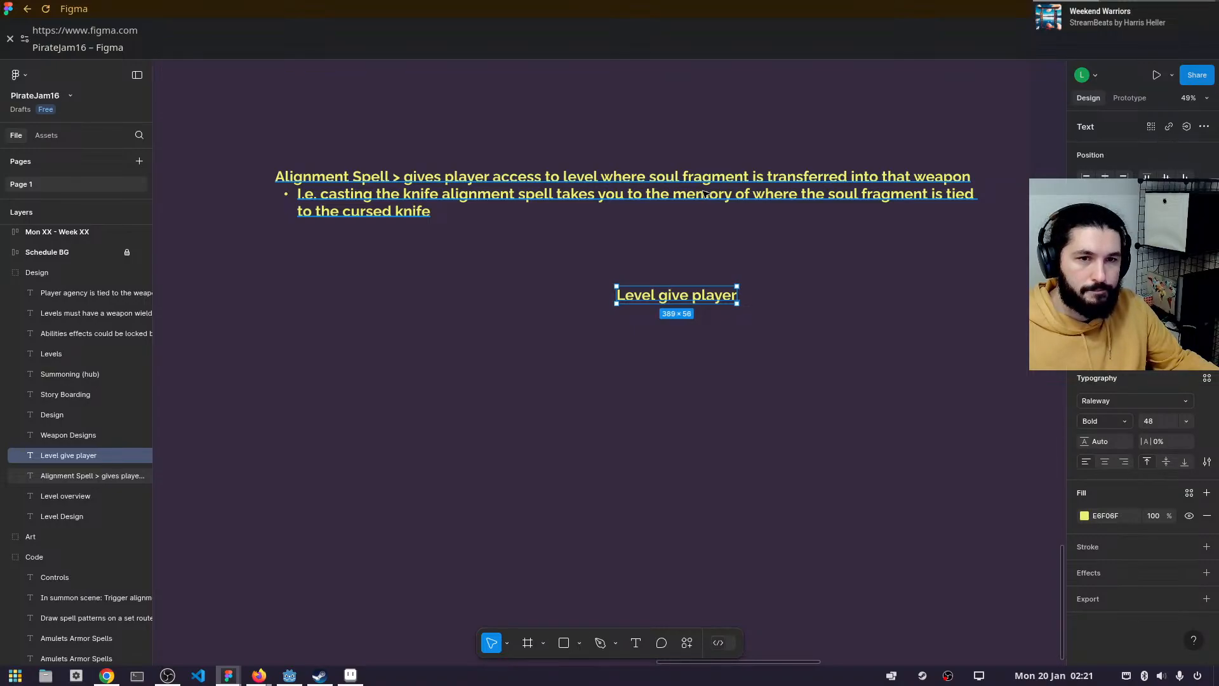
double_click(961, 196)
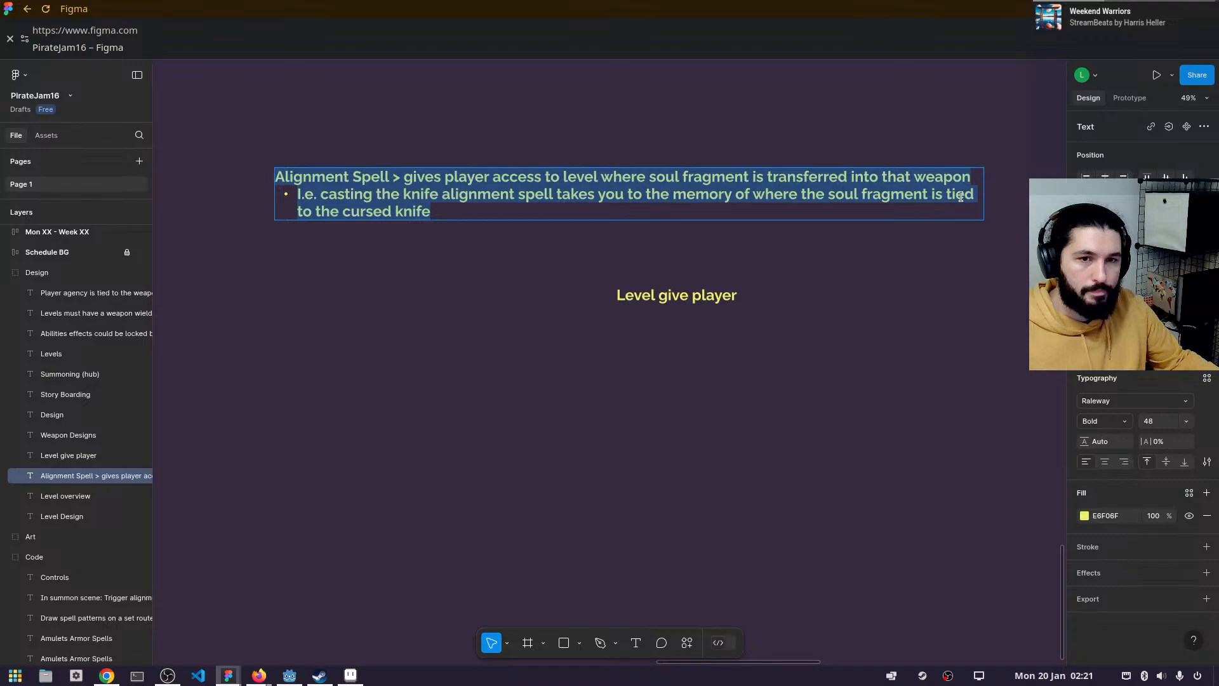
double_click(961, 197)
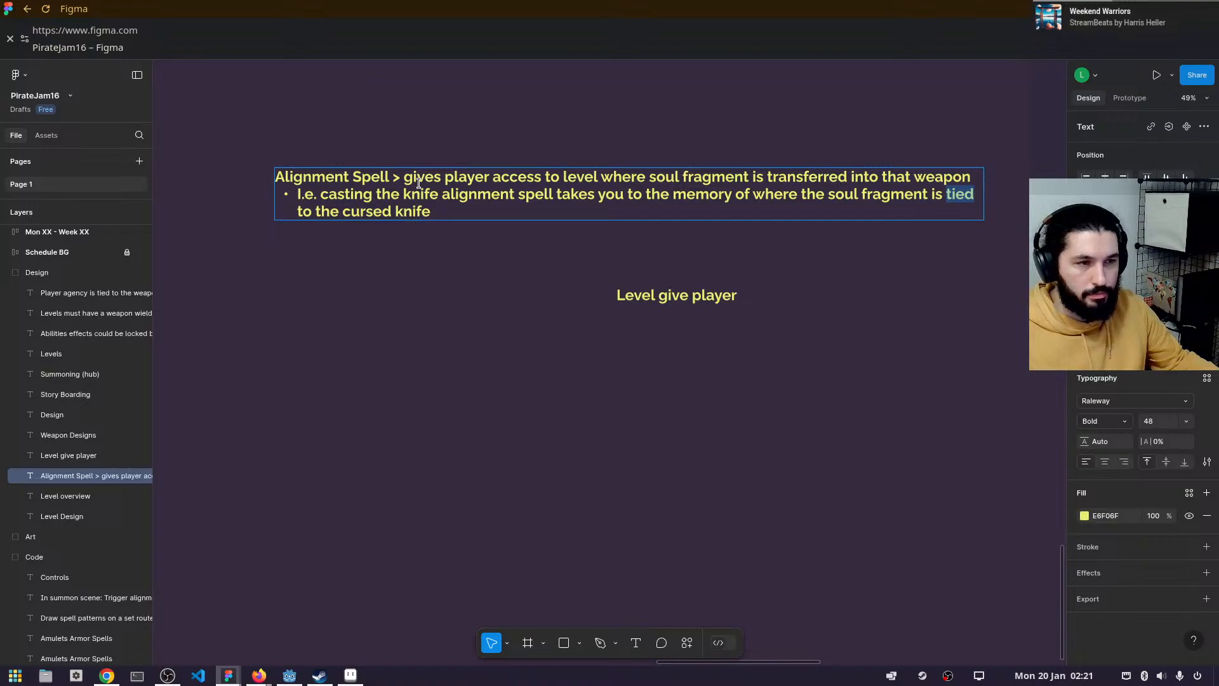
- Replace "Level give" with "If the" in the text below the Alignment Spell note
double_click(675, 298)
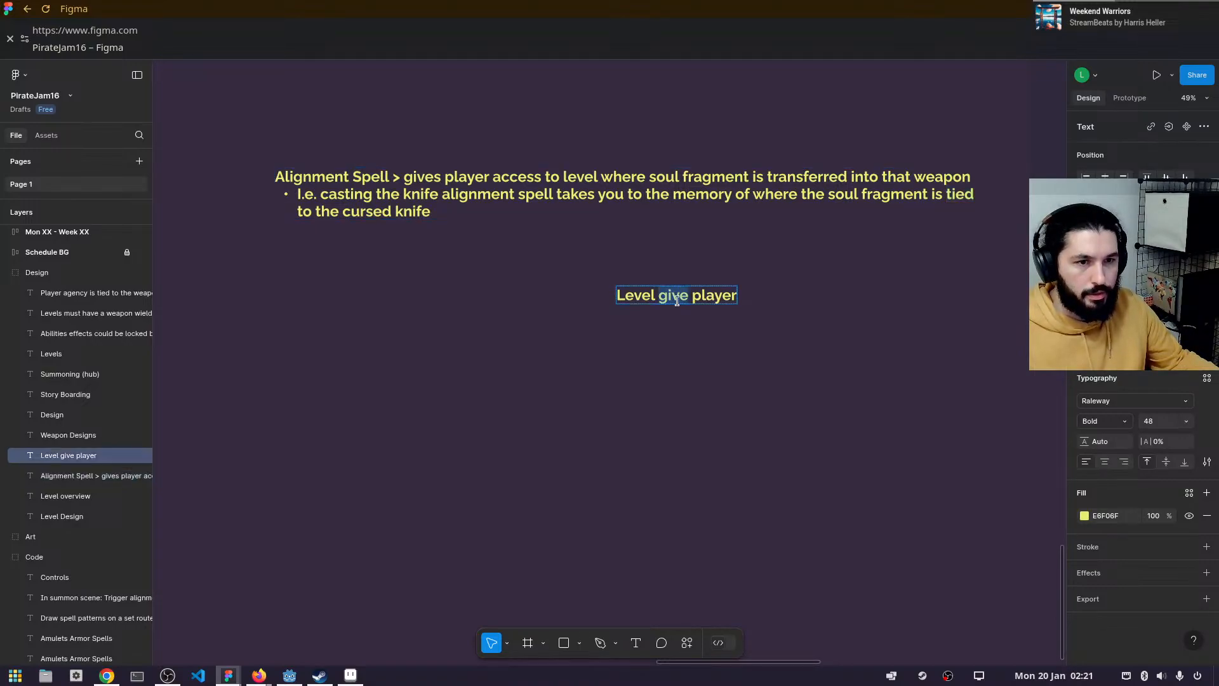
key(BackSpace)
key(BackSpace)
key(BackSpace)
key(BackSpace)
key(BackSpace)
key(BackSpace)
key(BackSpace)
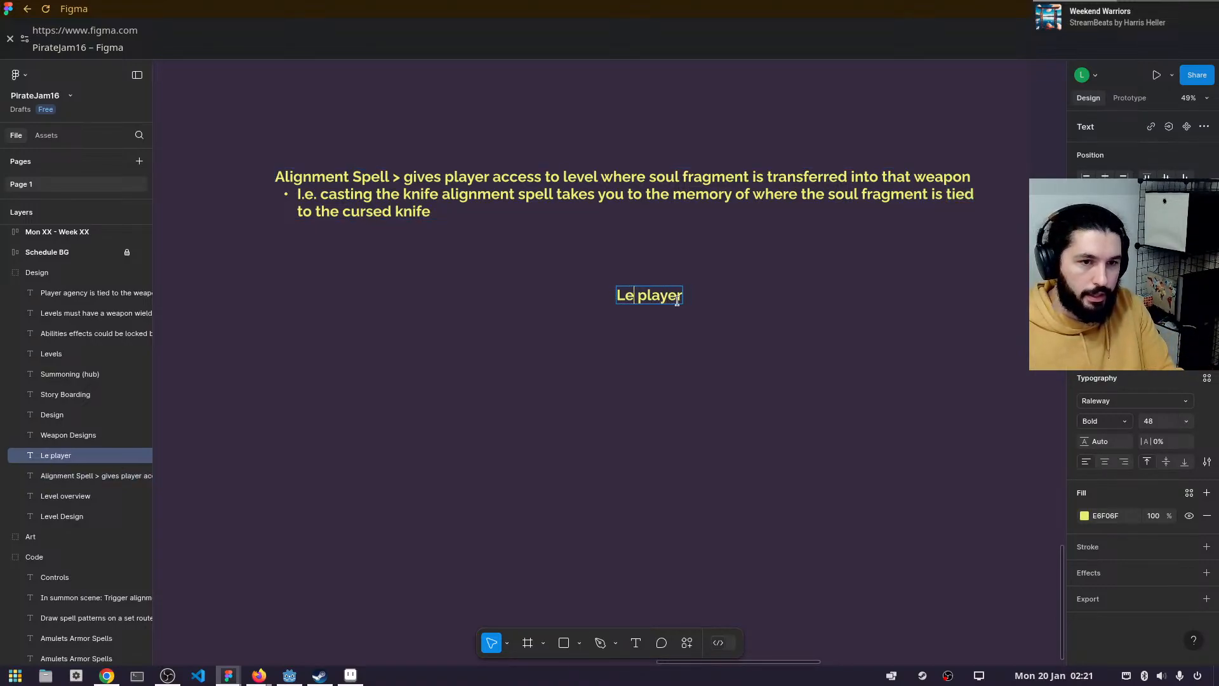
text(If the)
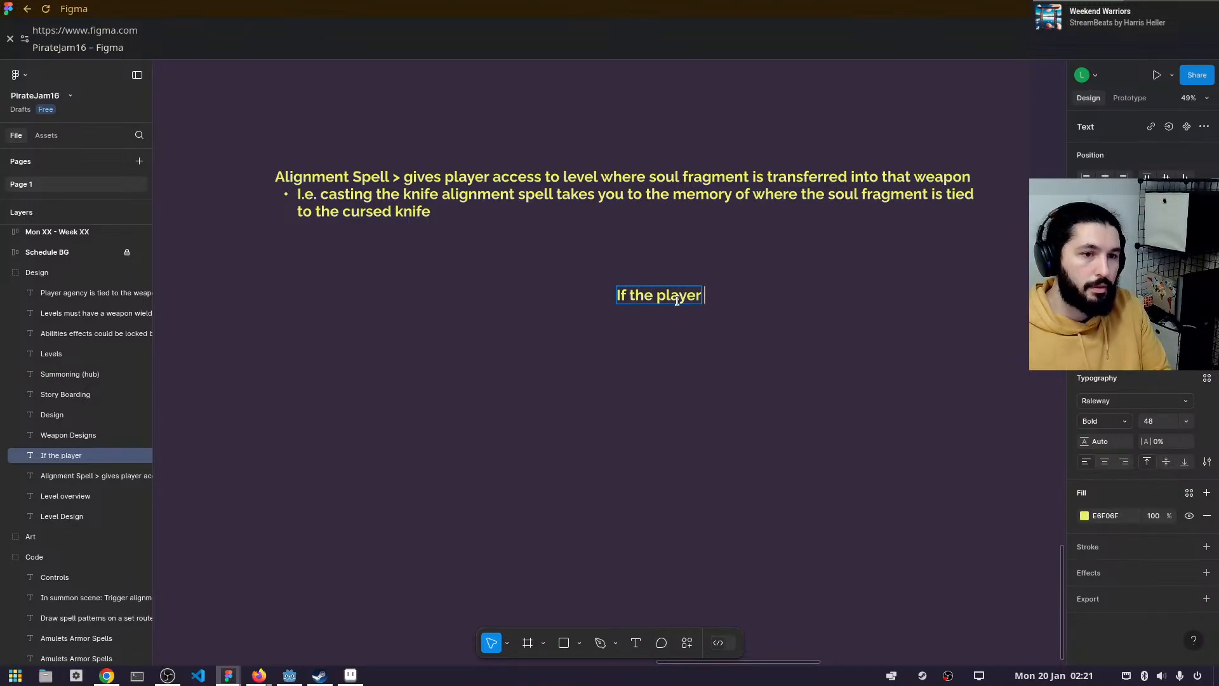
- Continue the "If the player" line with "prevents this, the soul fragment is freed to return to the Essence"
text( player preven)
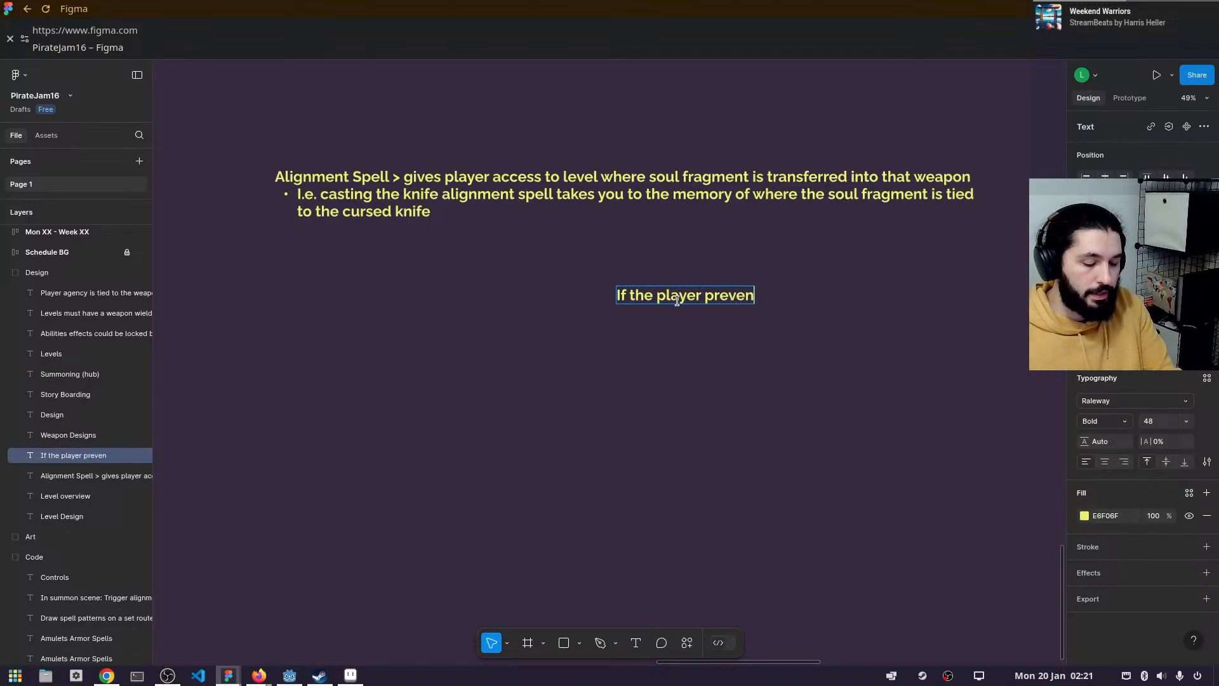
text(ts this, )
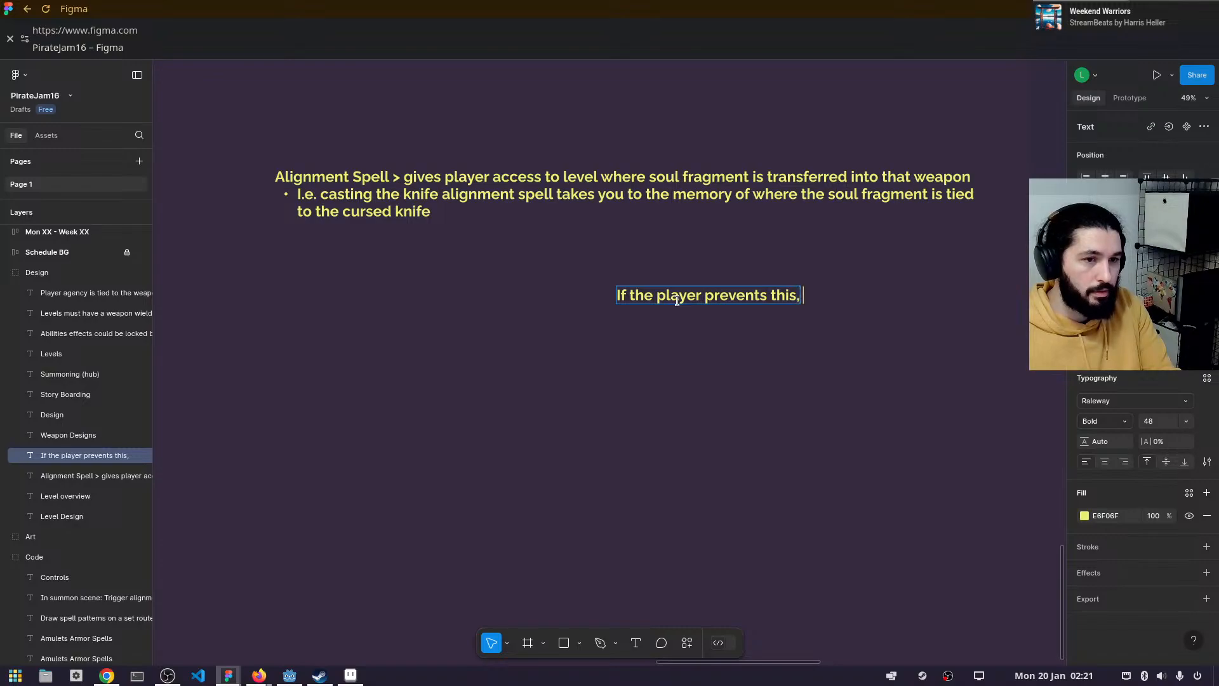
text(the sou)
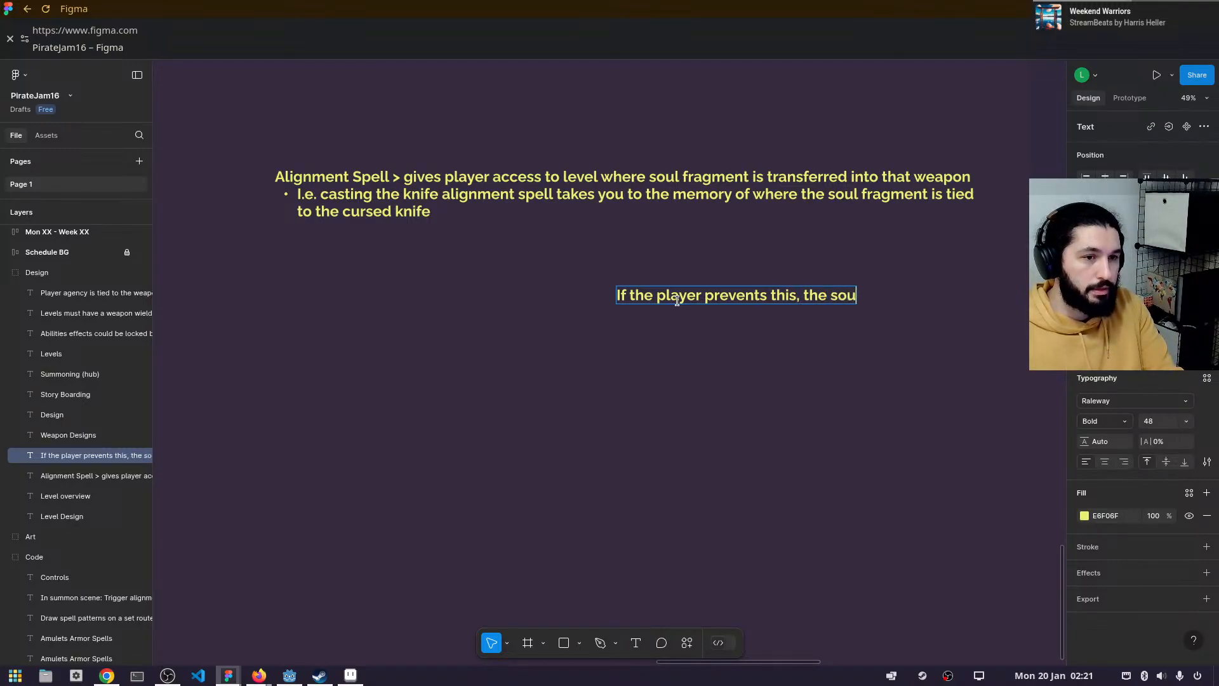
text(l fragment)
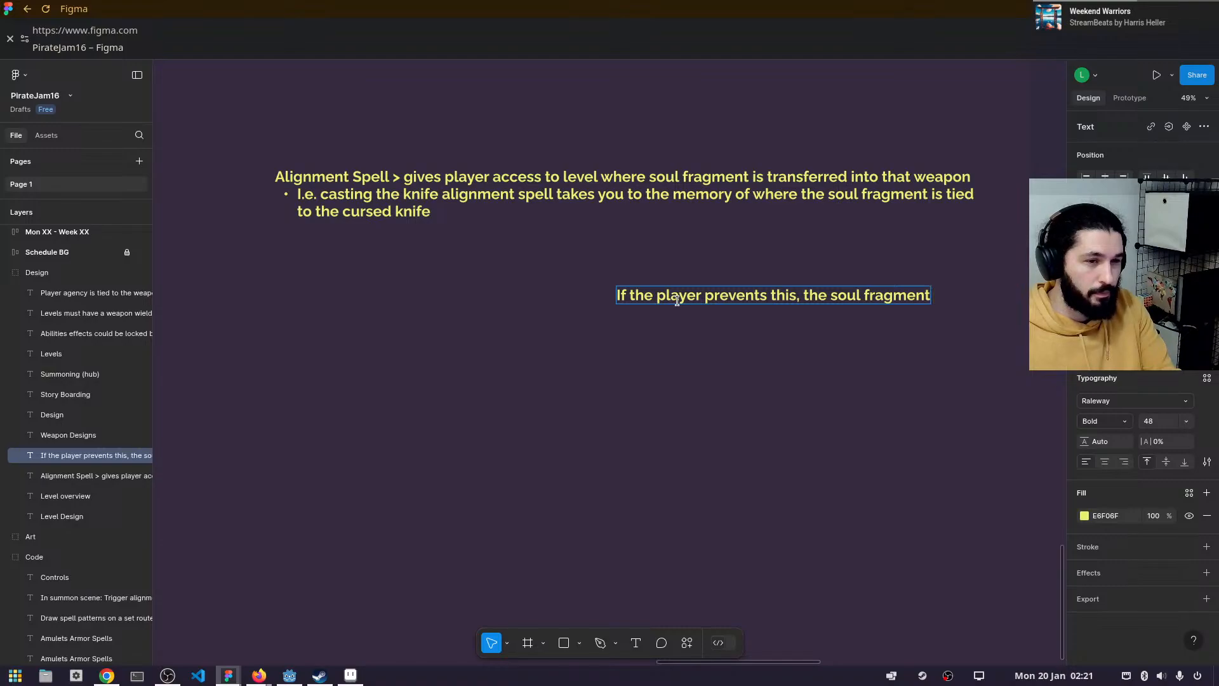
text( is freed t)
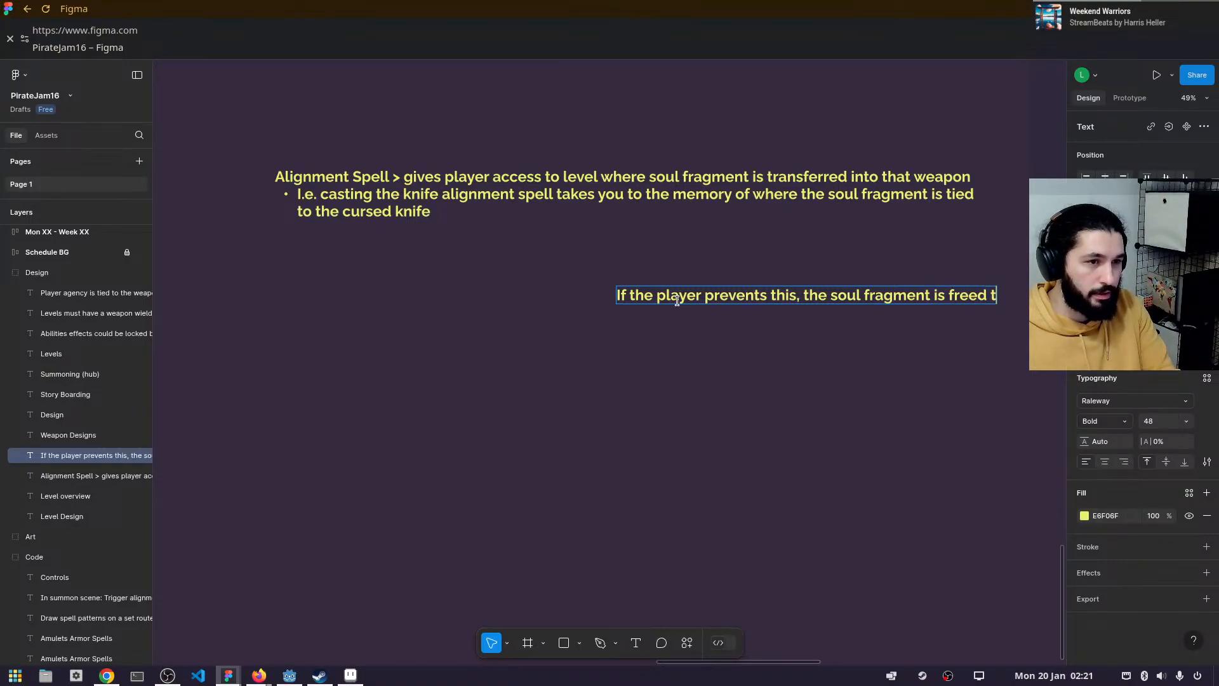
text(o ret)
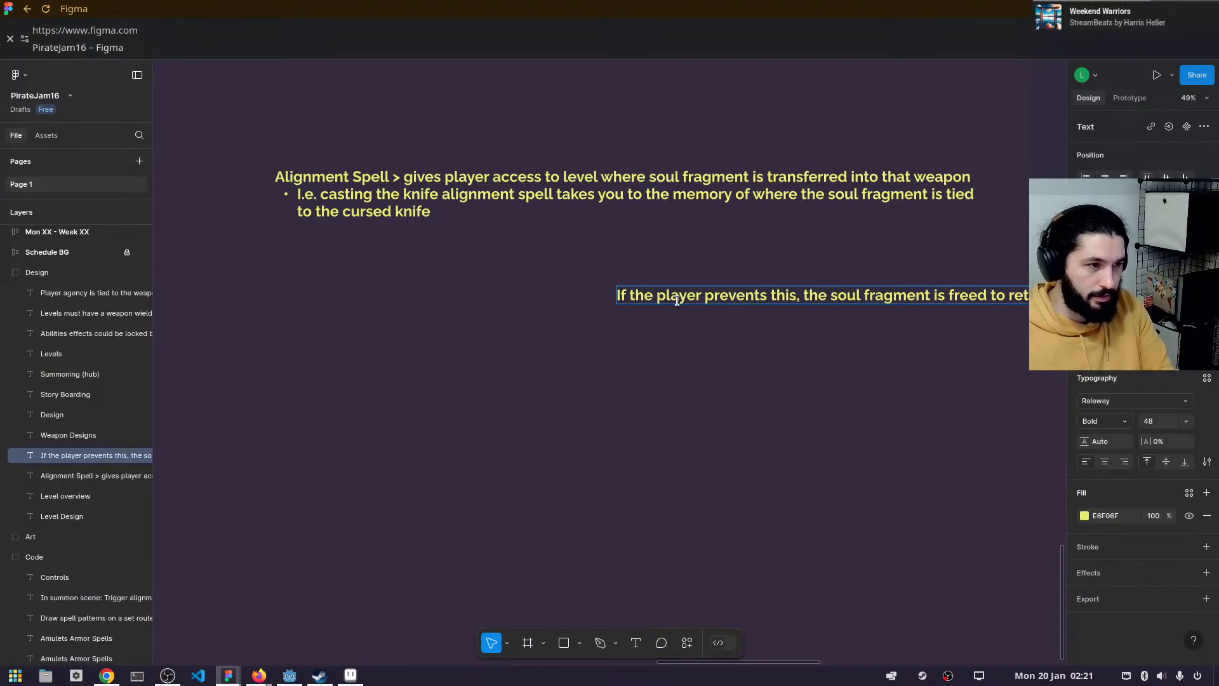
drag(737, 387, 636, 379)
drag(796, 372, 714, 385)
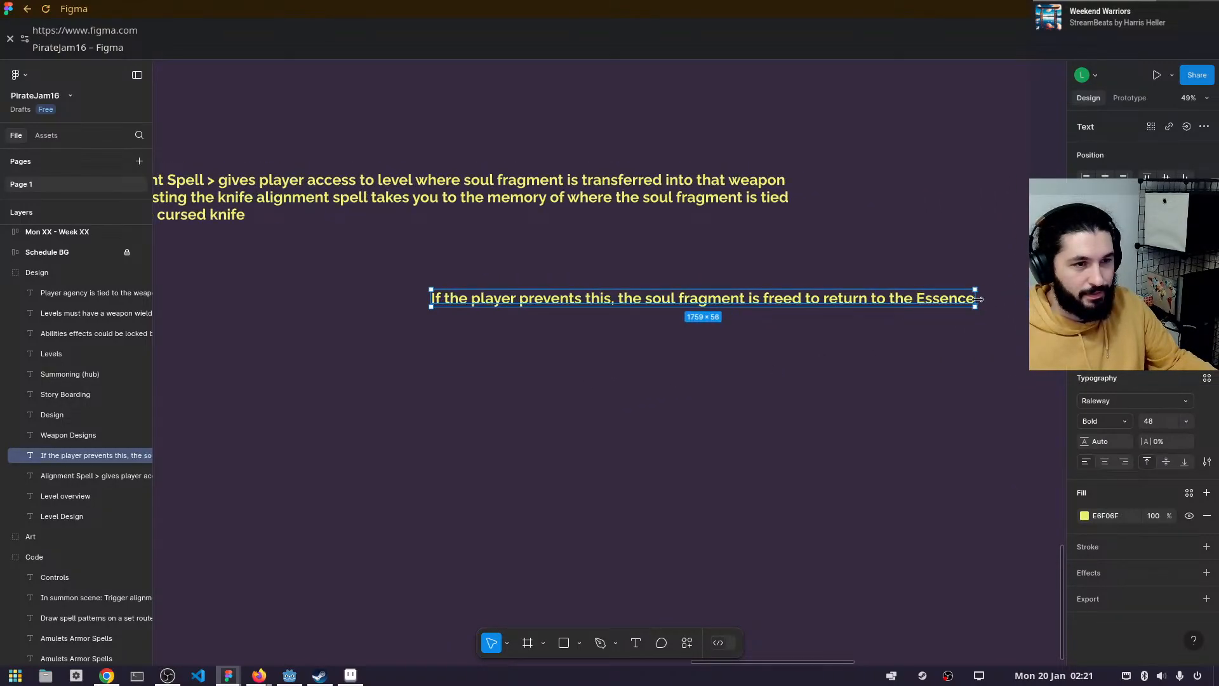
- Narrow the "If the player prevents this" text box to about 1029 wide so it wraps onto two lines
drag(958, 308, 748, 304)
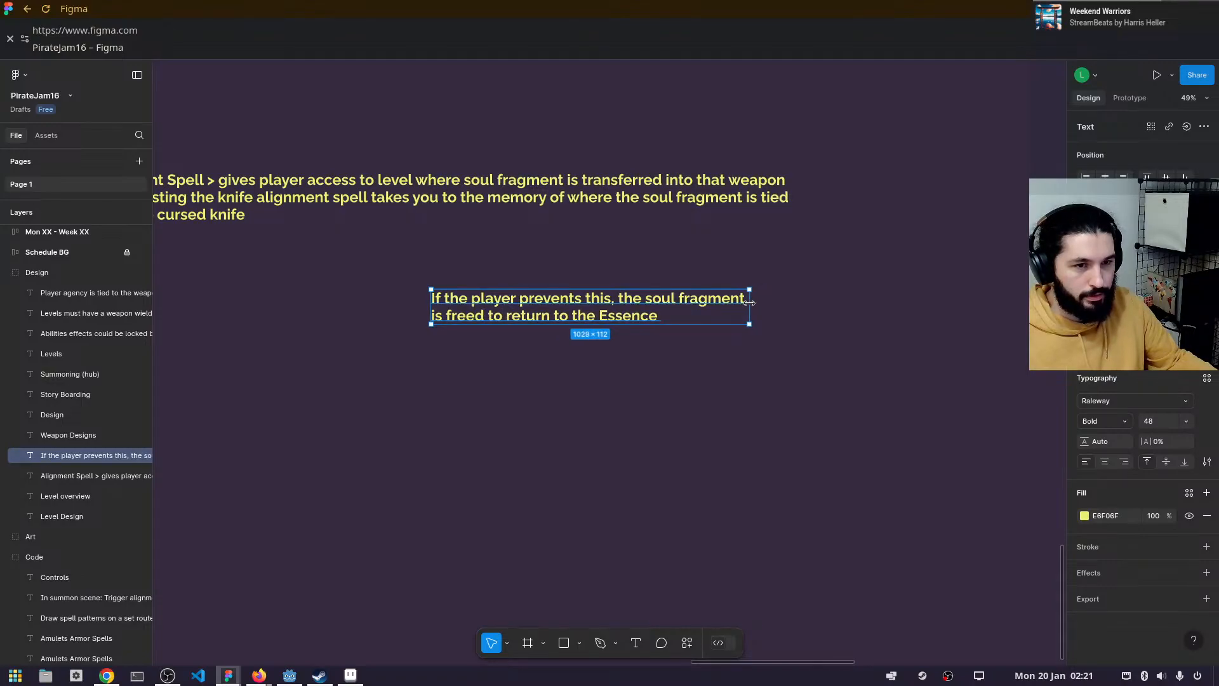
click(674, 326)
scroll(673, 317, left, 5)
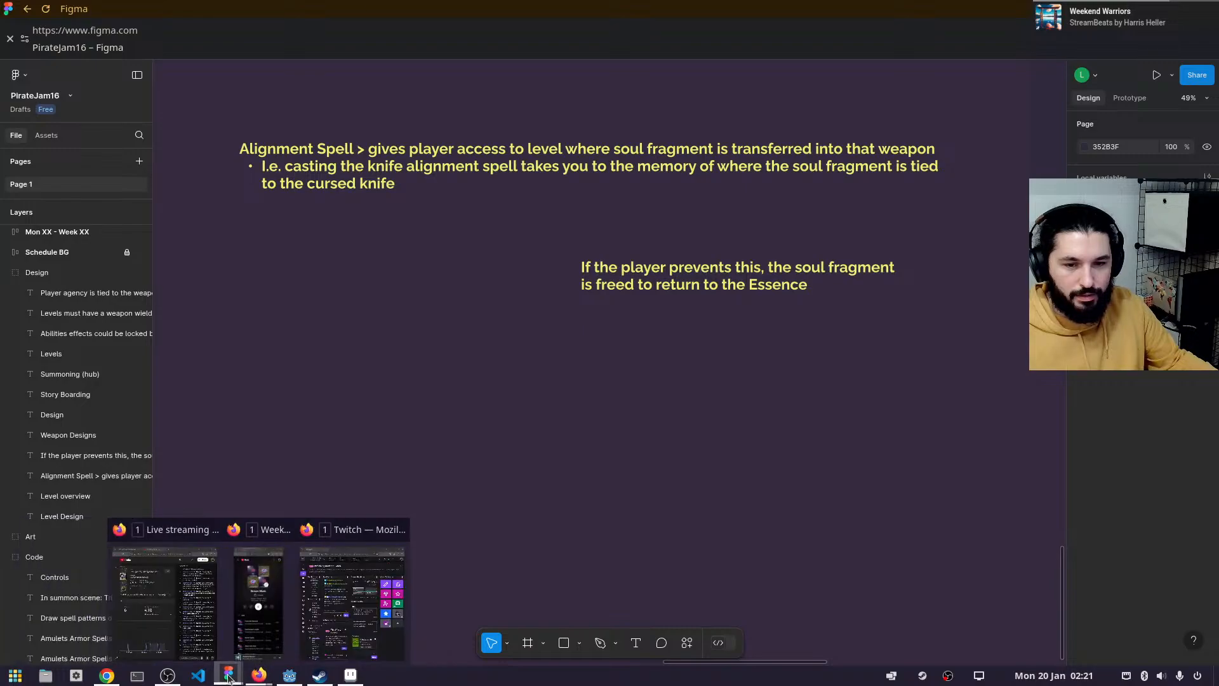
- Switch to Aseprite, open summoning.aseprite to examine the summoning scene, and return to Figma
click(351, 675)
click(28, 45)
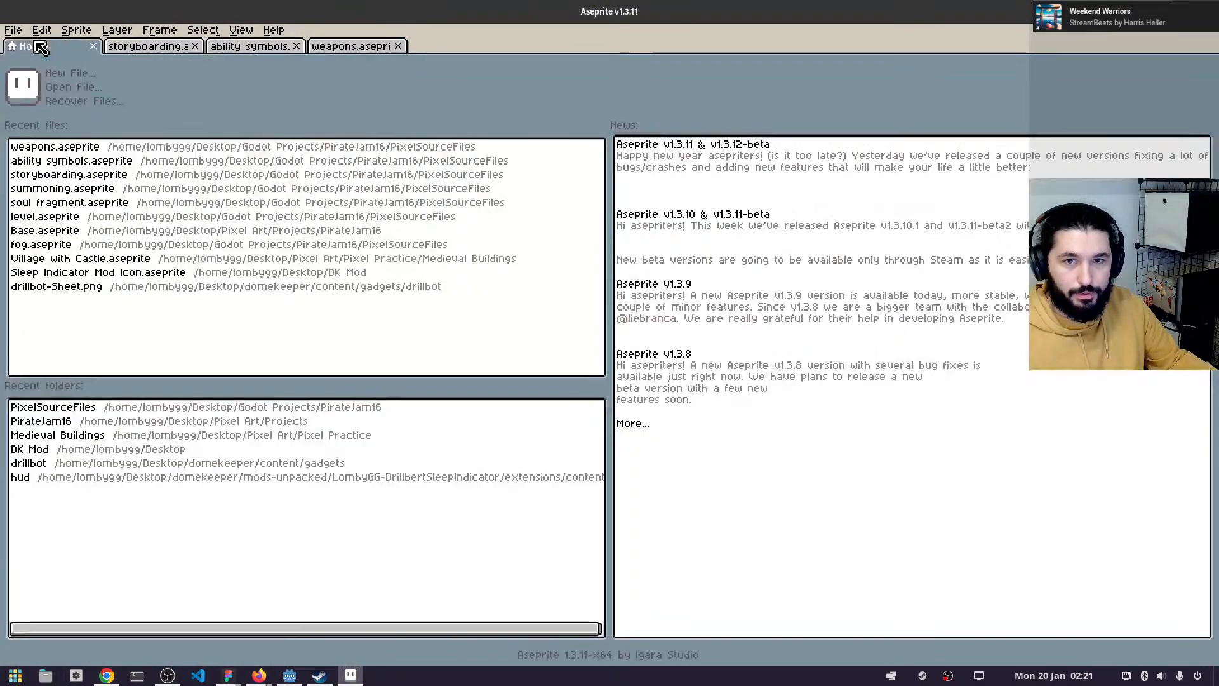
click(101, 190)
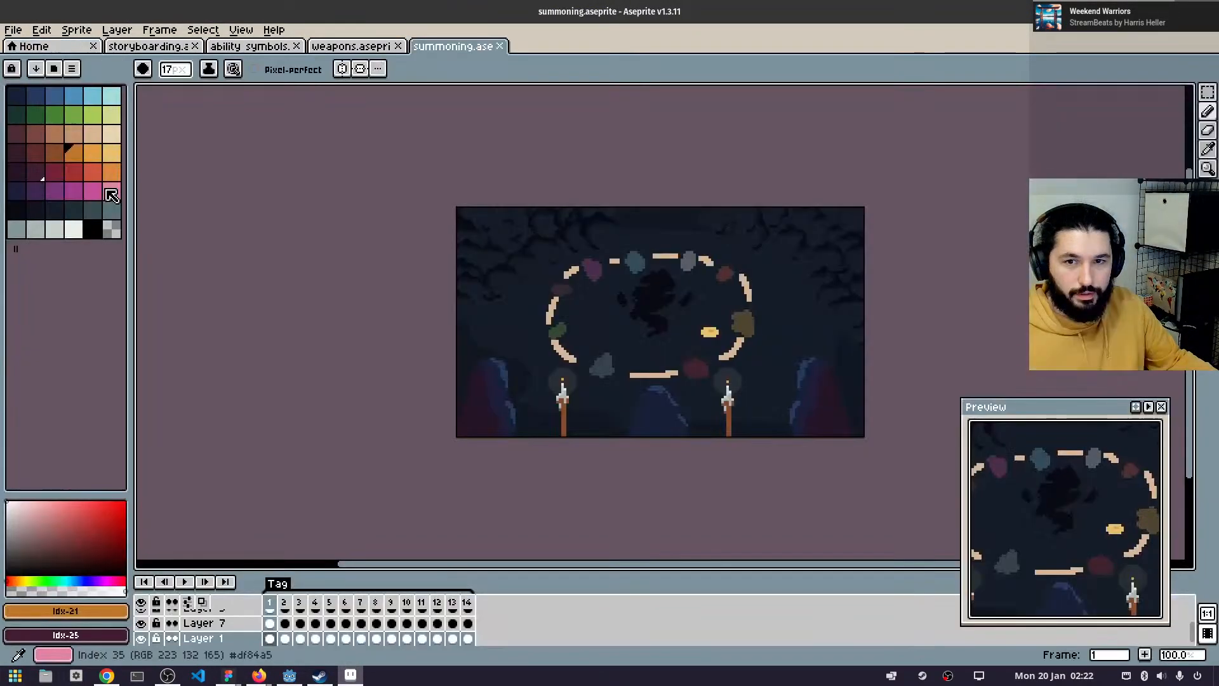
drag(436, 301, 257, 262)
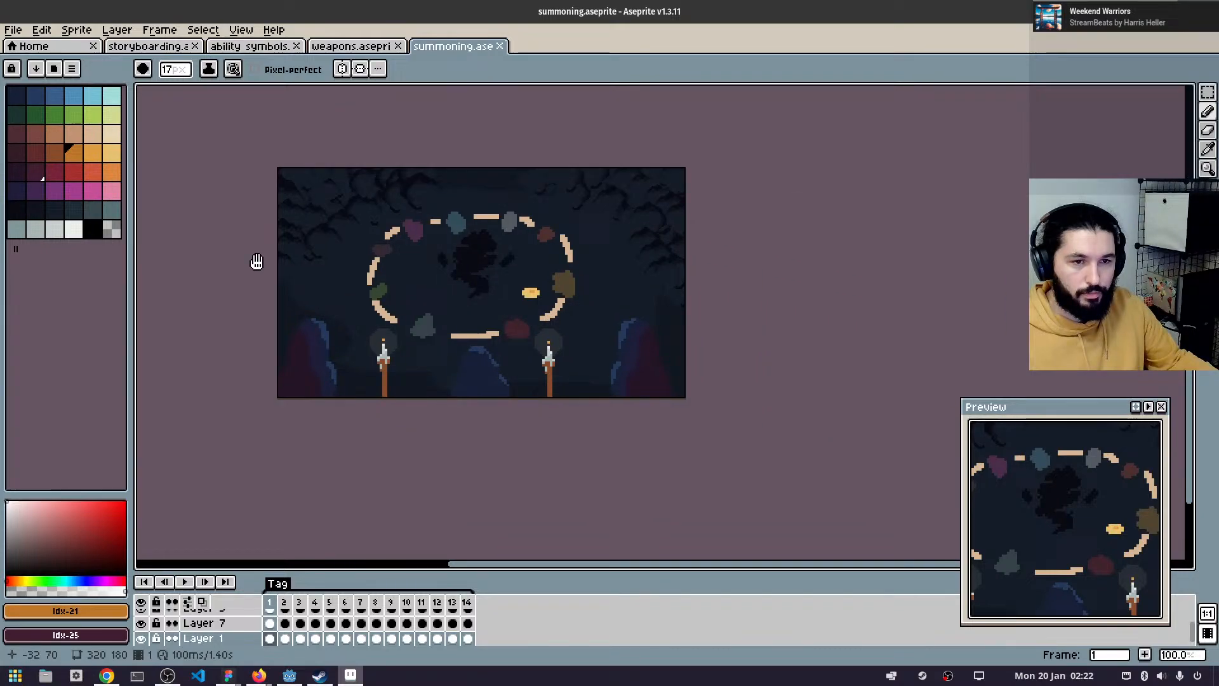
click(353, 676)
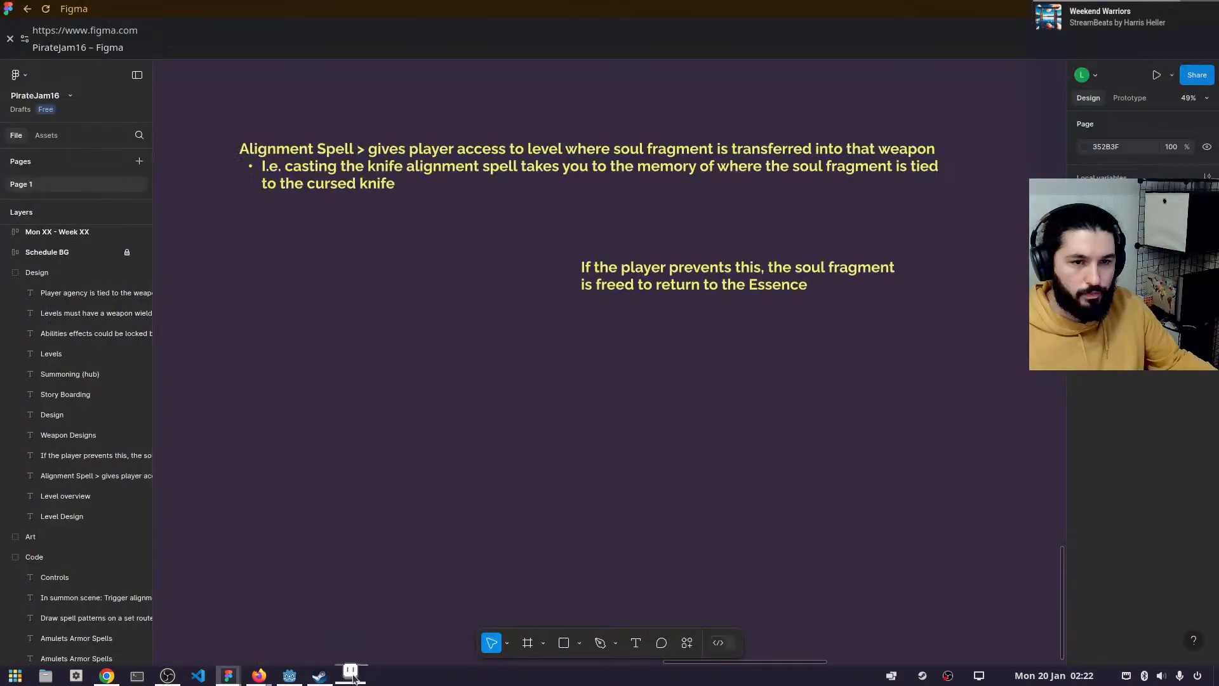
- Add the line "Target is spared" beneath the soul fragment text, separated by a blank line
click(804, 289)
double_click(814, 287)
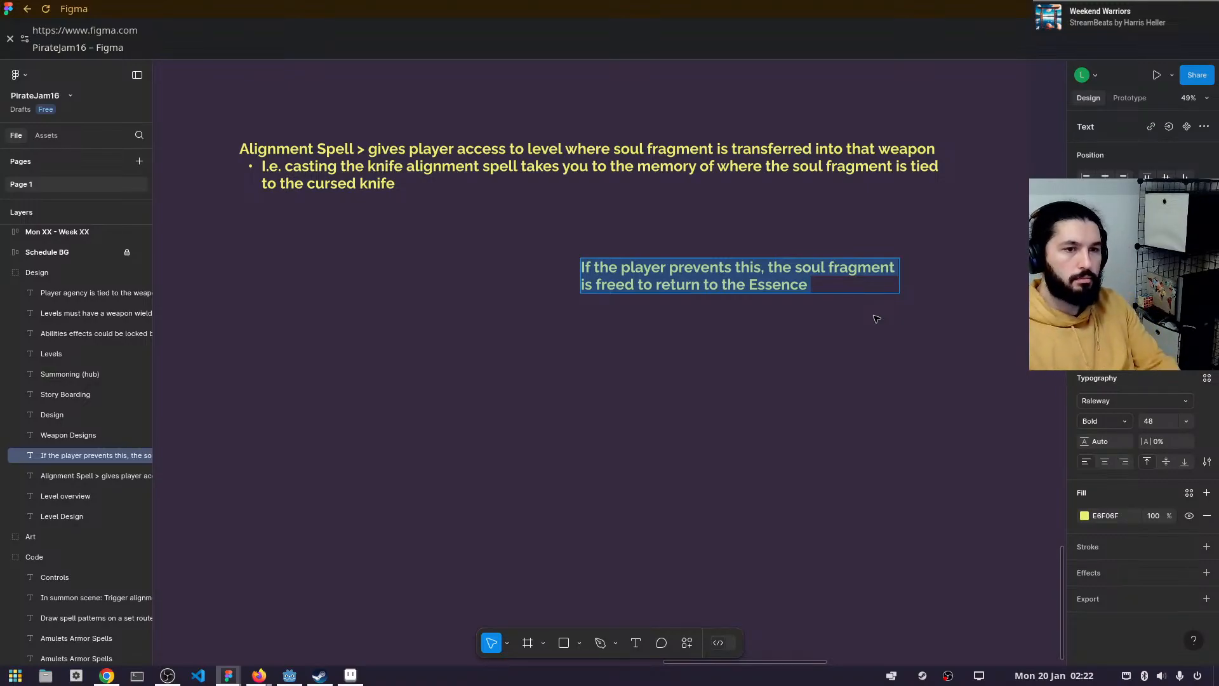
key(Right)
key(Return)
key(Return)
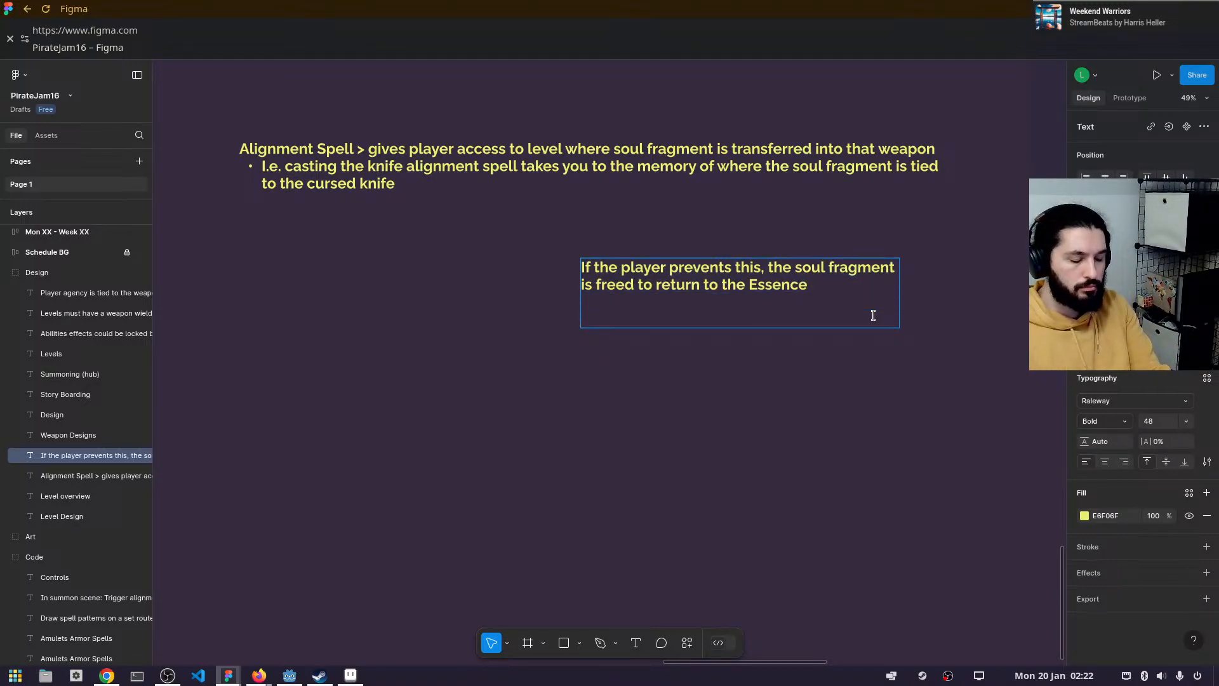
text(Tar)
text(is spared)
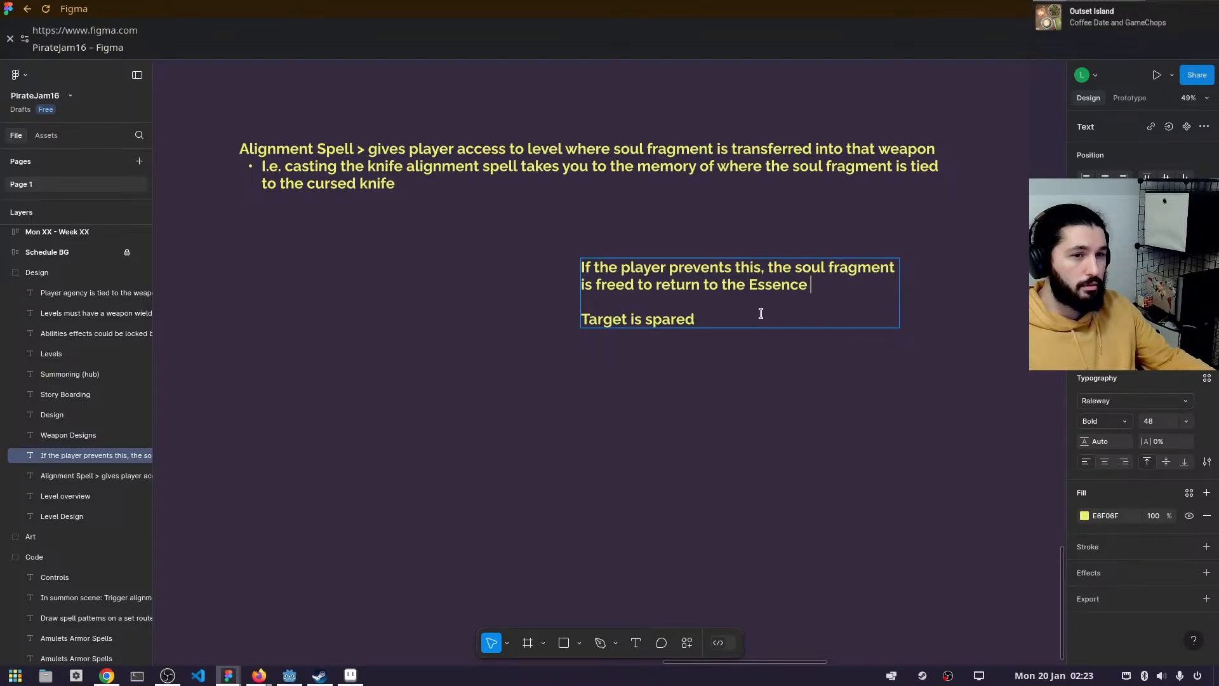
- Insert a paragraph above "Target is spared" reading "Perhaps the soul fragment breaks free of the weapon - pre"
key(Return)
key(Return)
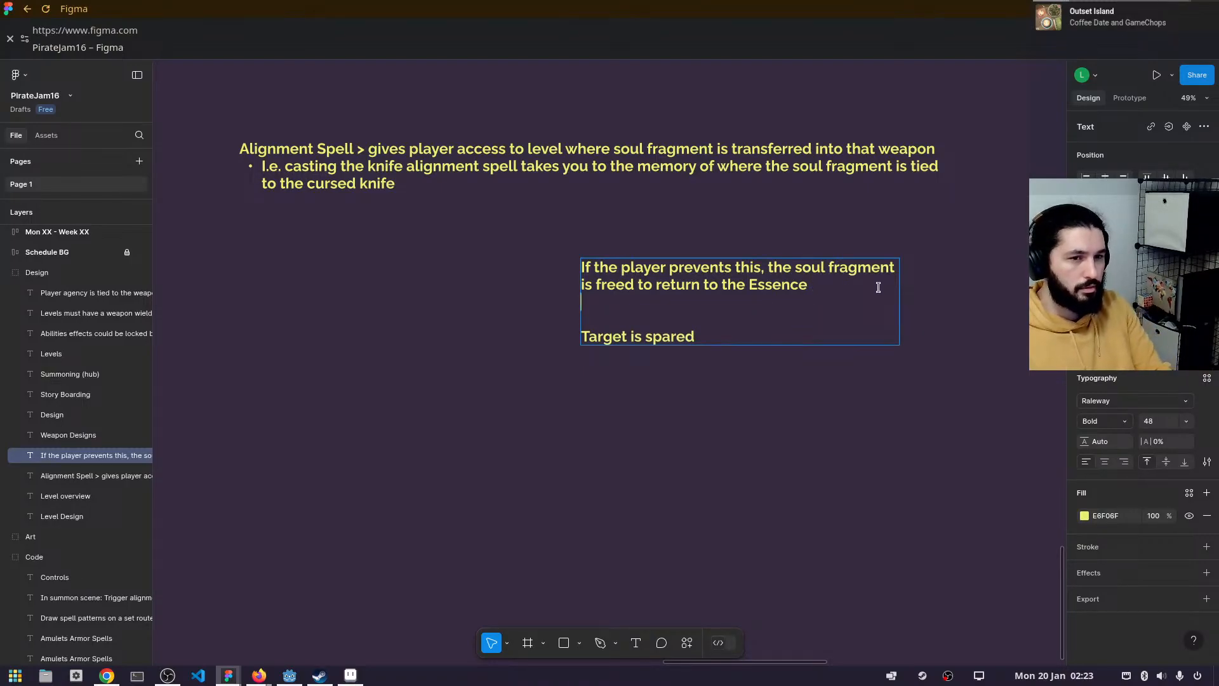
text(Perh)
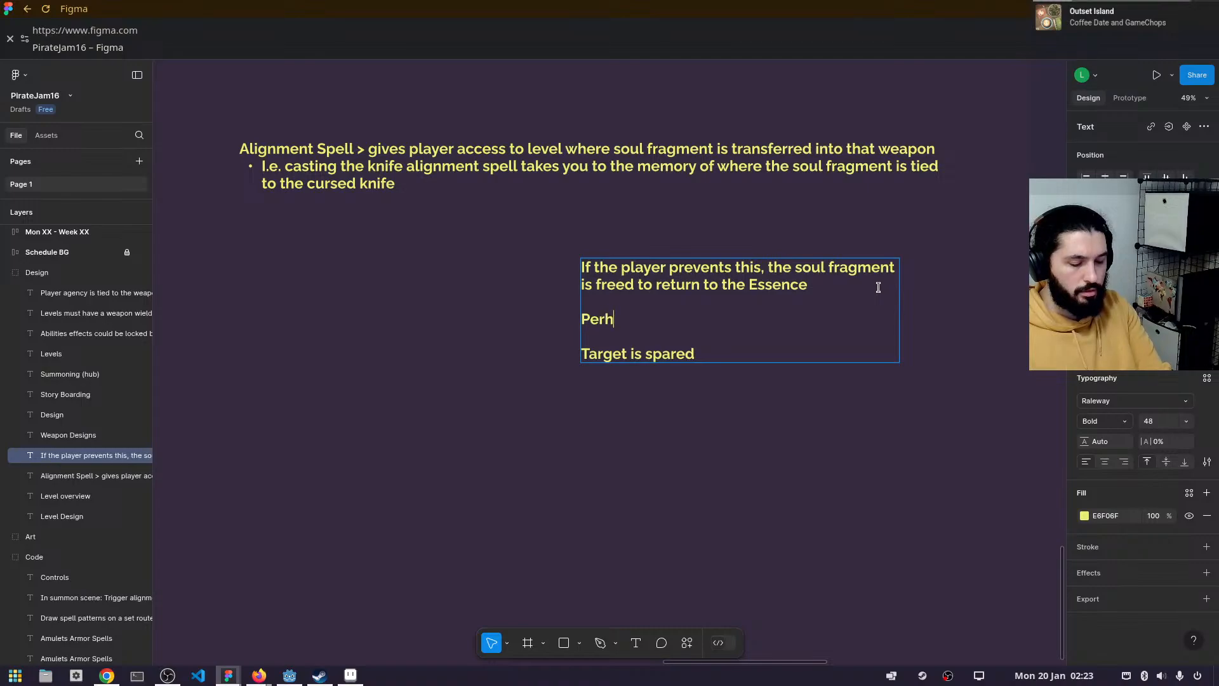
text(aps the sou)
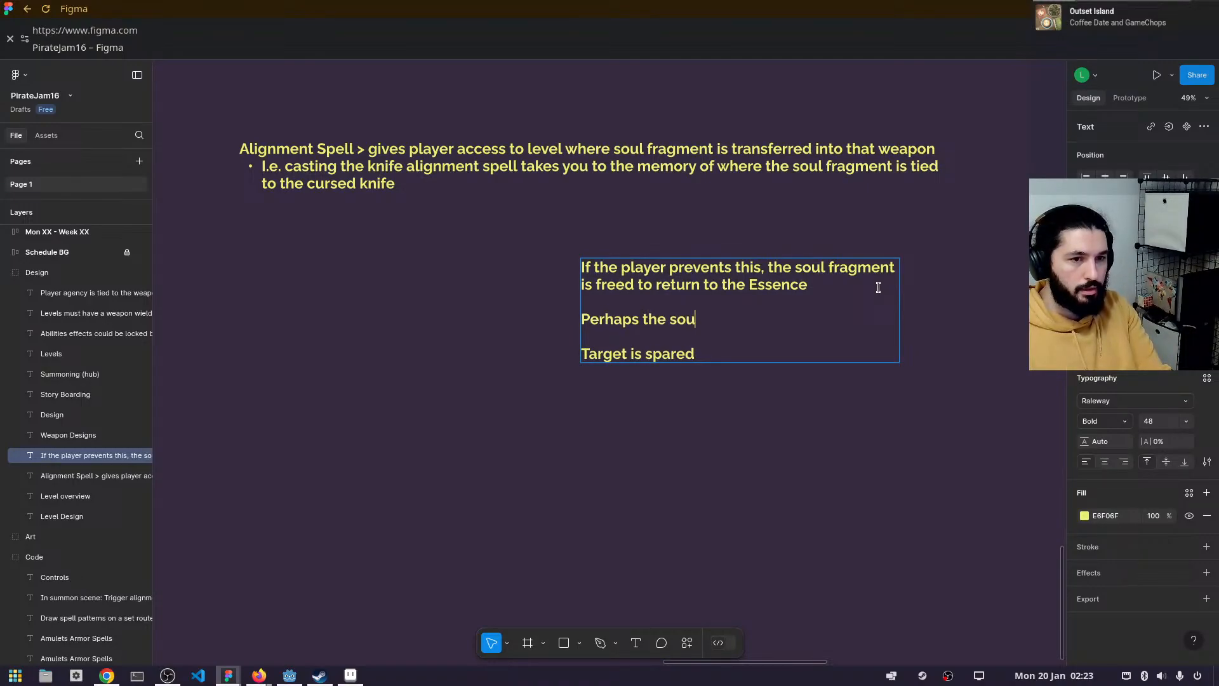
text(l fragment )
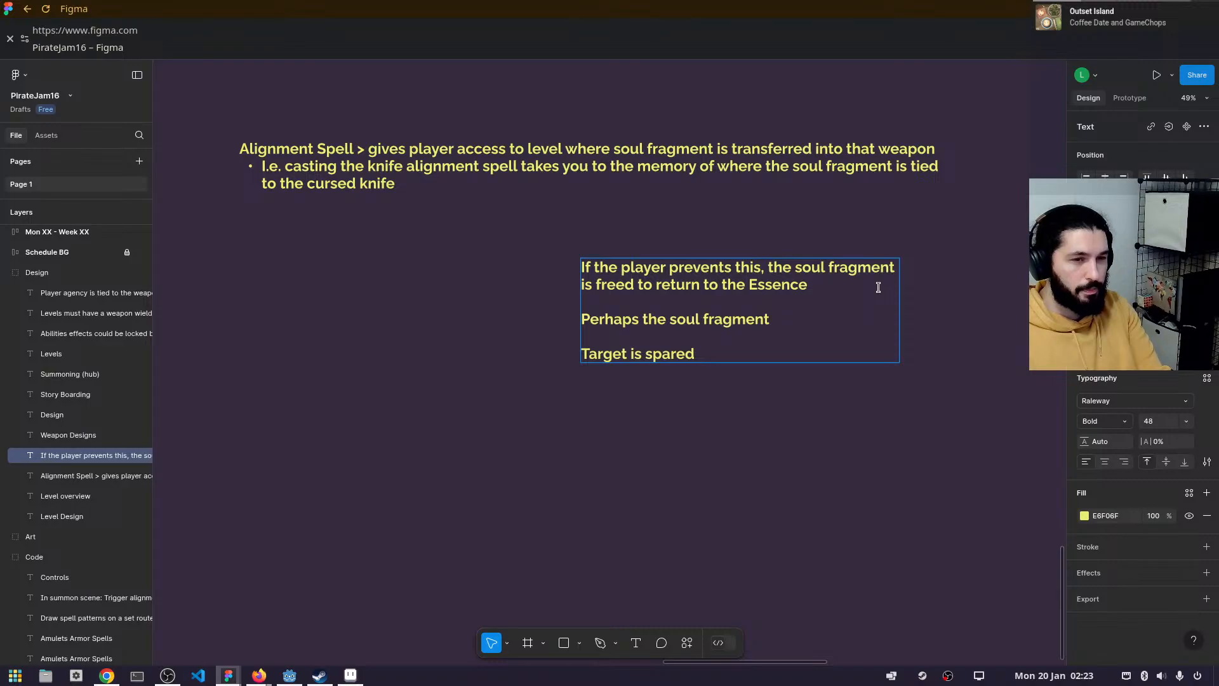
text(breaks f)
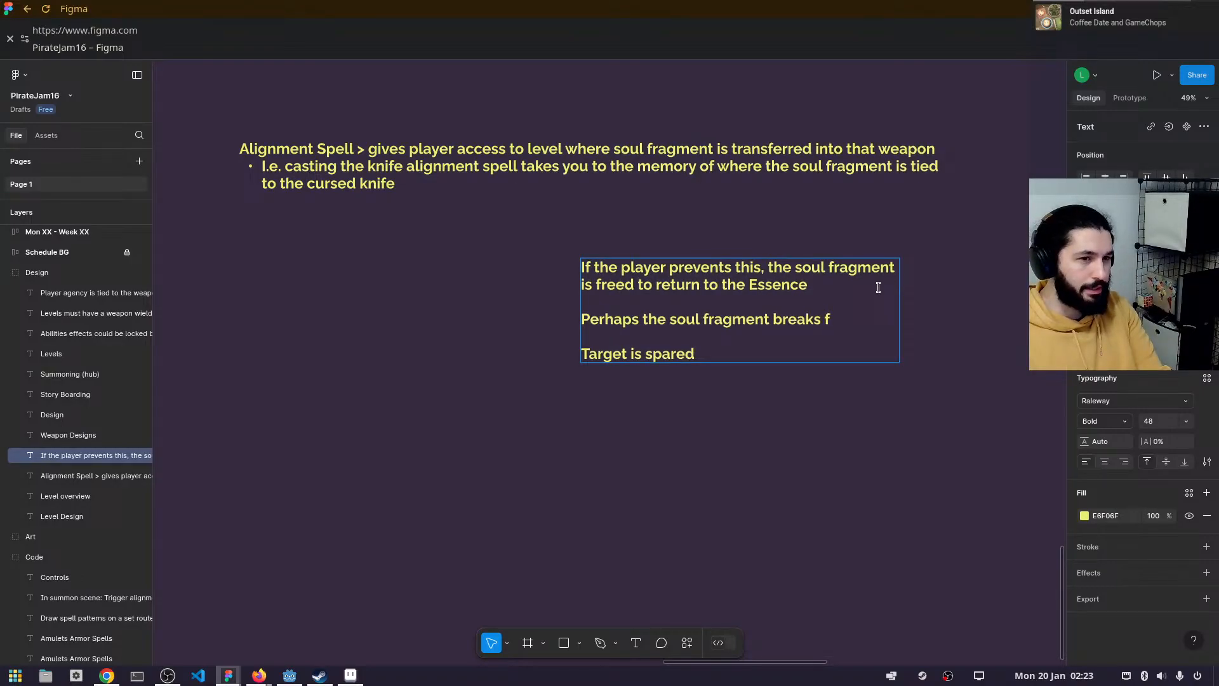
text(ree of the we)
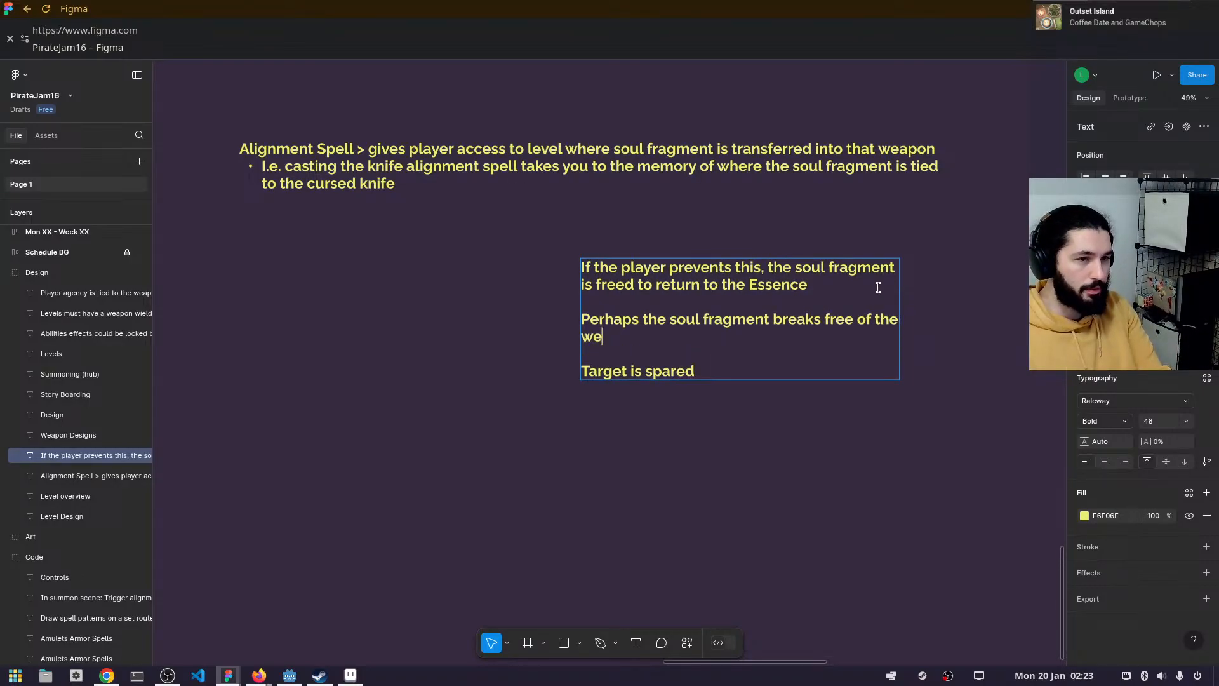
text(apon)
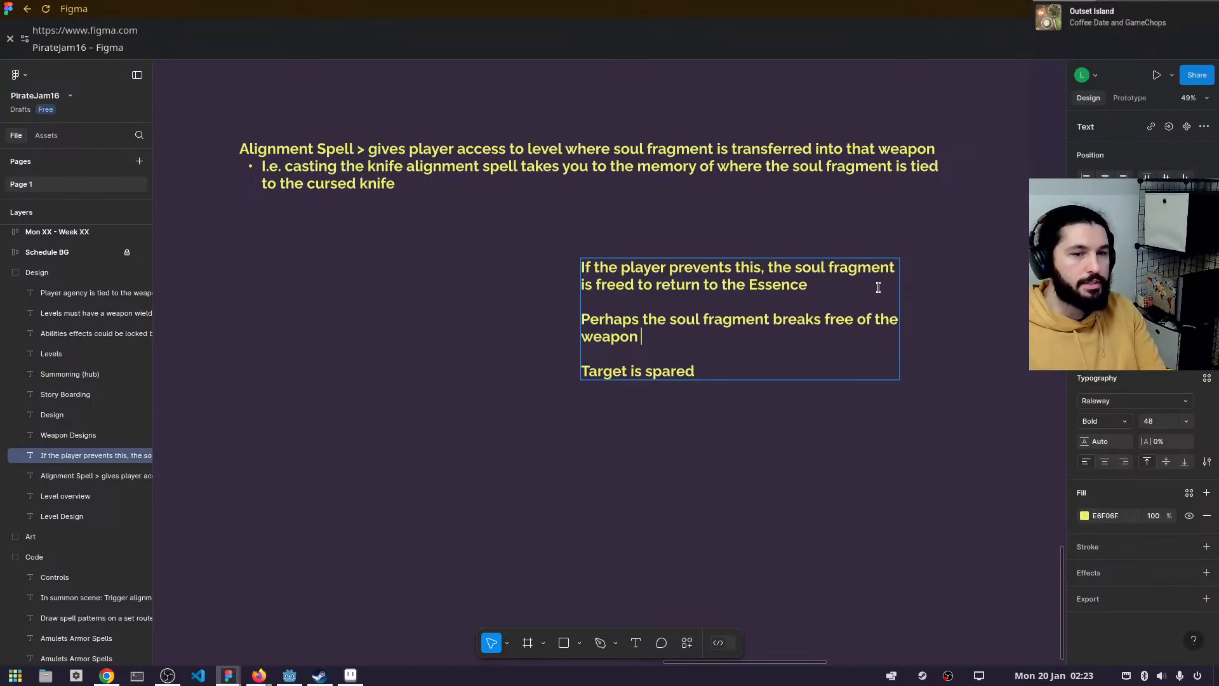
text(- pre)
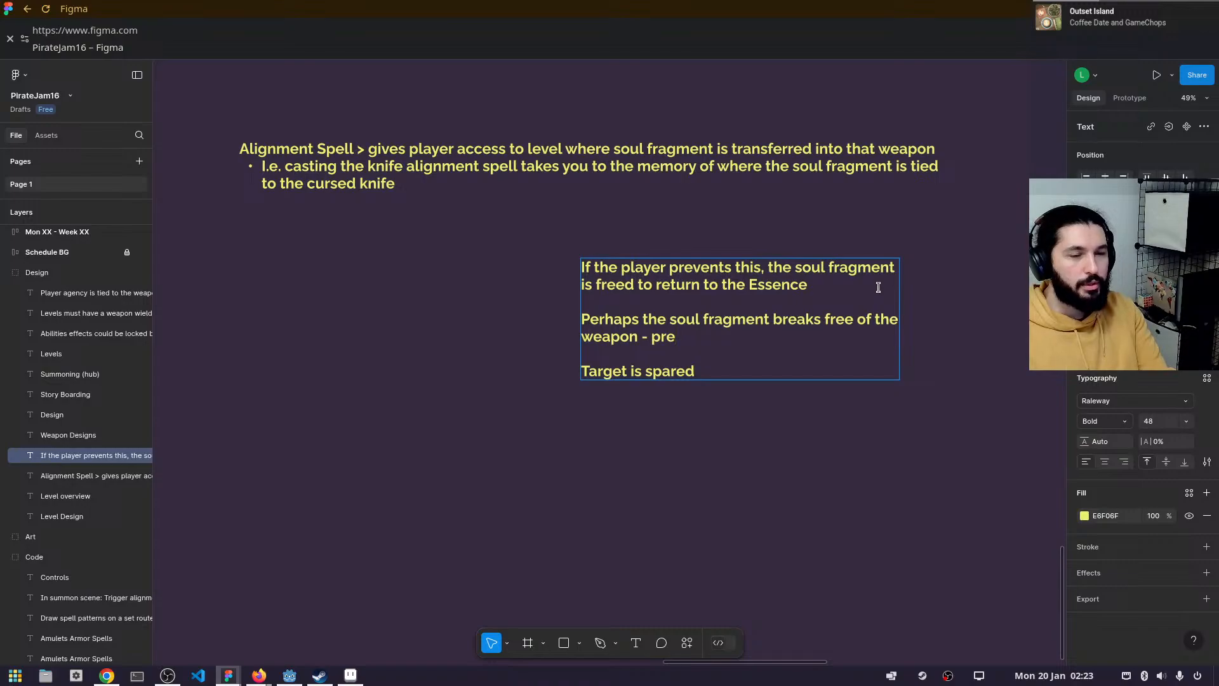
- Finish the note's "Perhaps the soul fragment breaks free of the weapon" line so that it ends with "prevents the ritual"
text(vents)
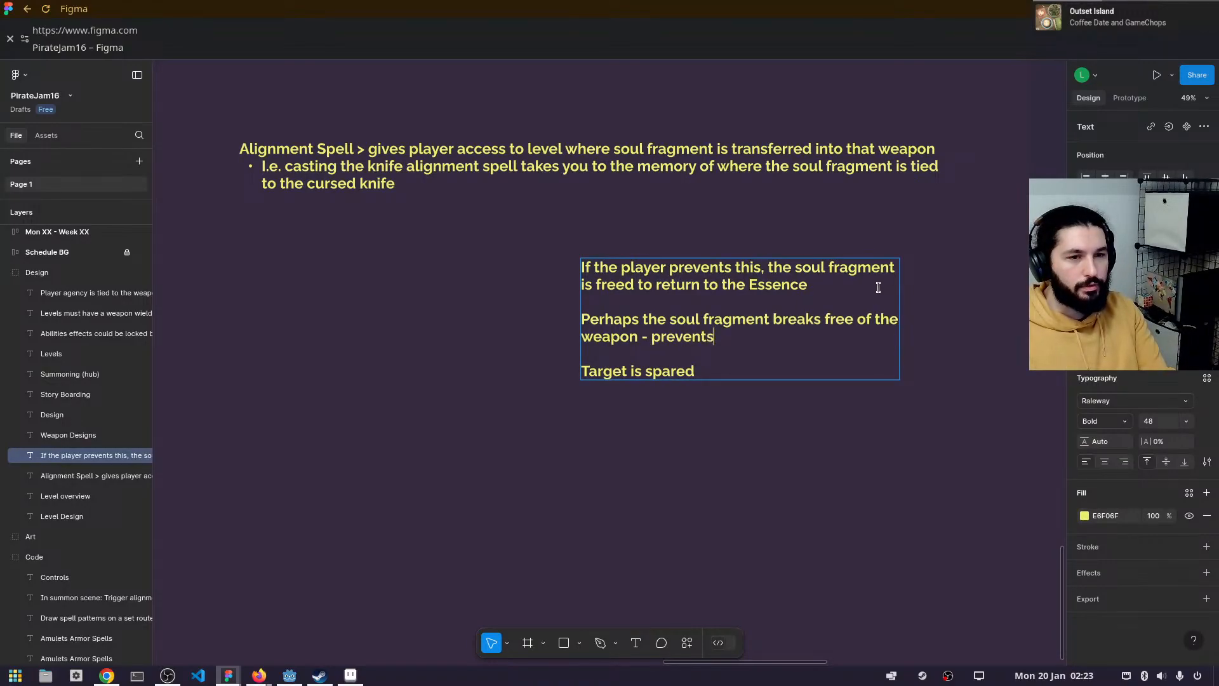
text( the rutu)
key(BackSpace)
key(BackSpace)
key(BackSpace)
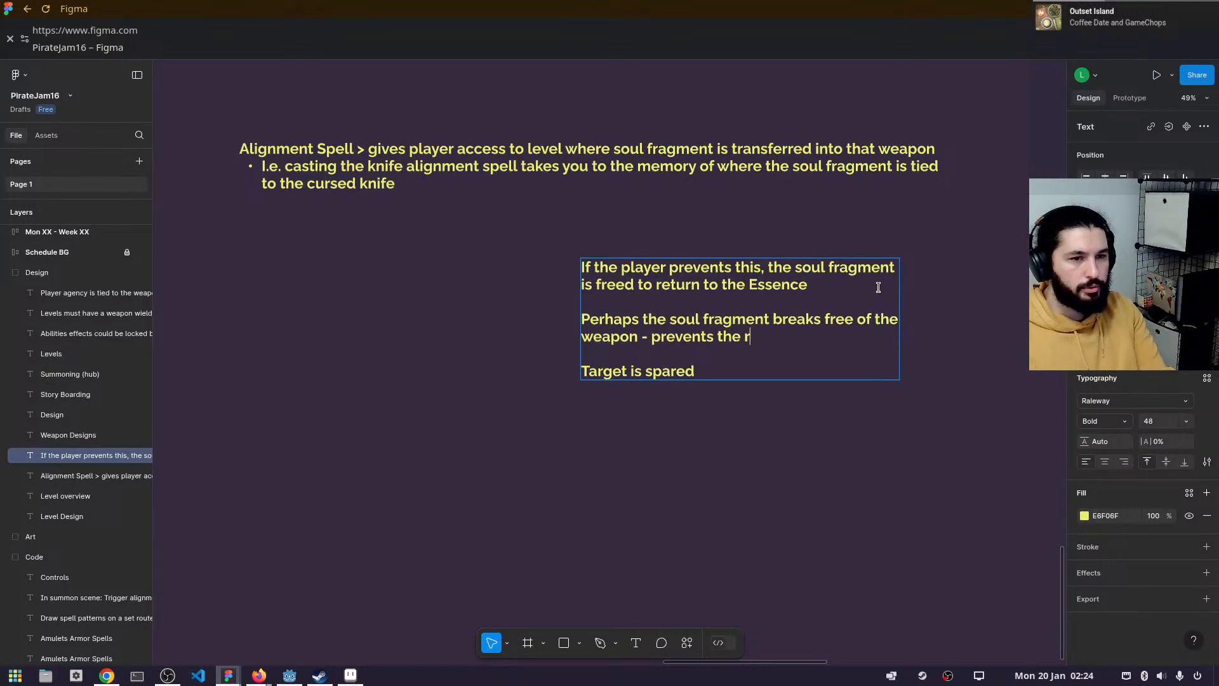
text(itual)
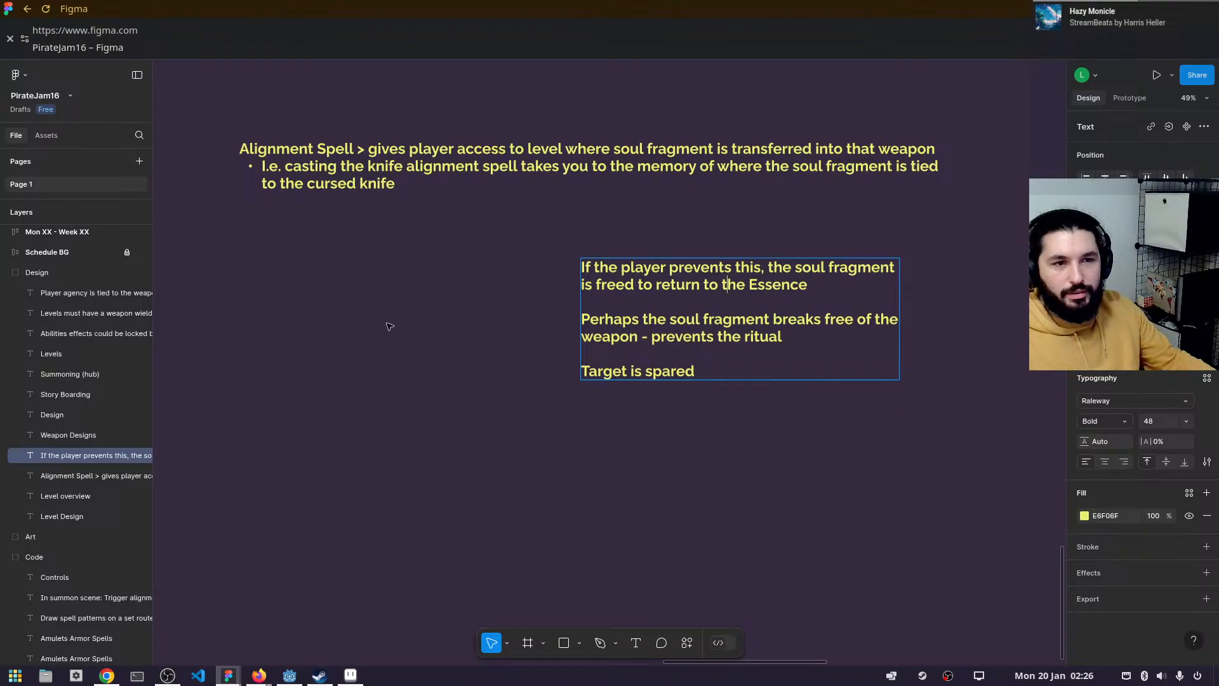
- Add a paragraph above "Target is spared" reading "We need a reason why the ritual cannot be completed."
key(Return)
key(Return)
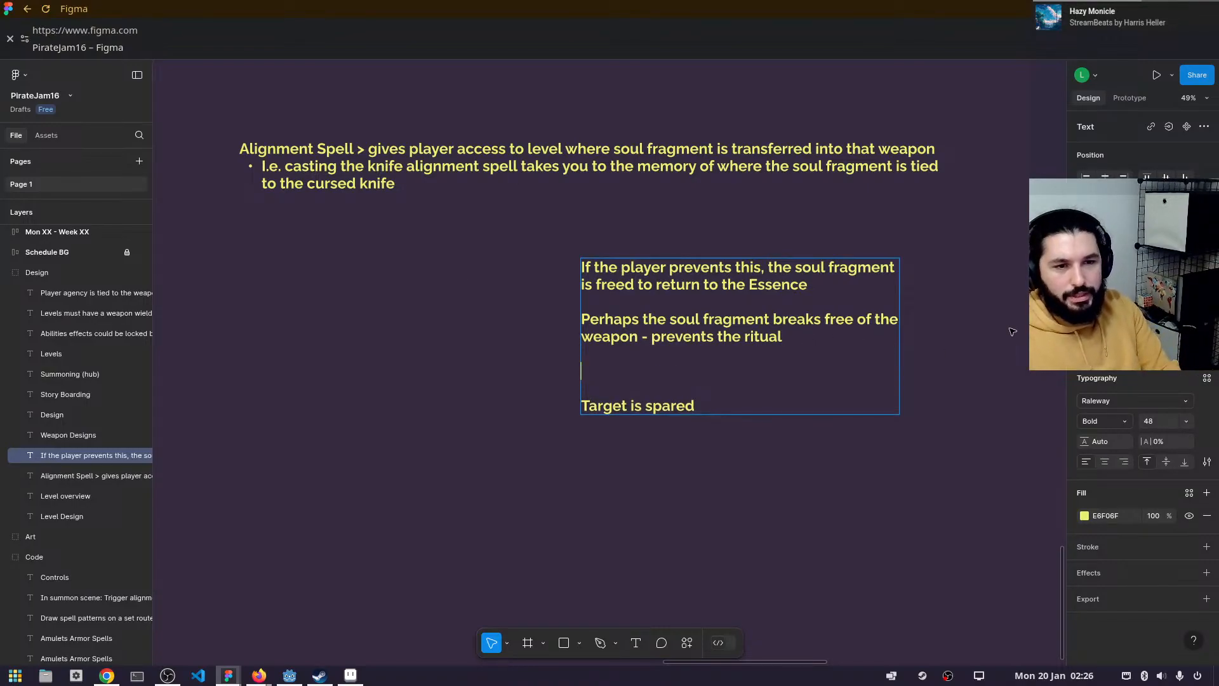
text(We need)
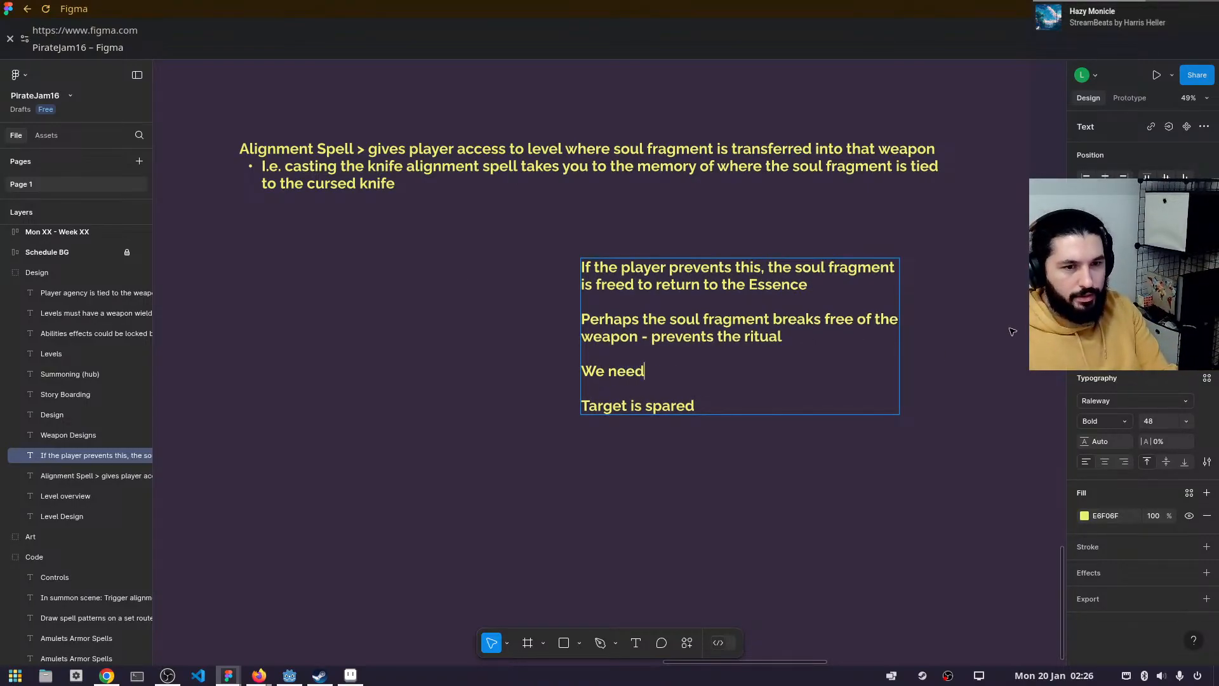
text( a reason )
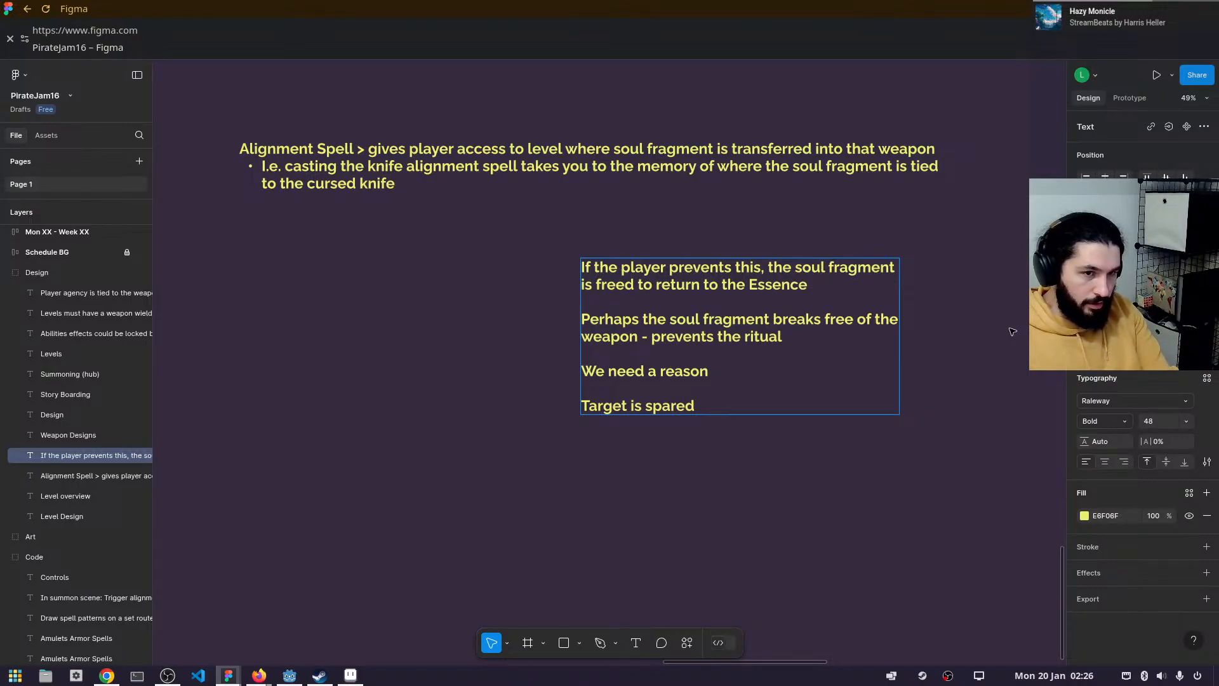
text(why the rut)
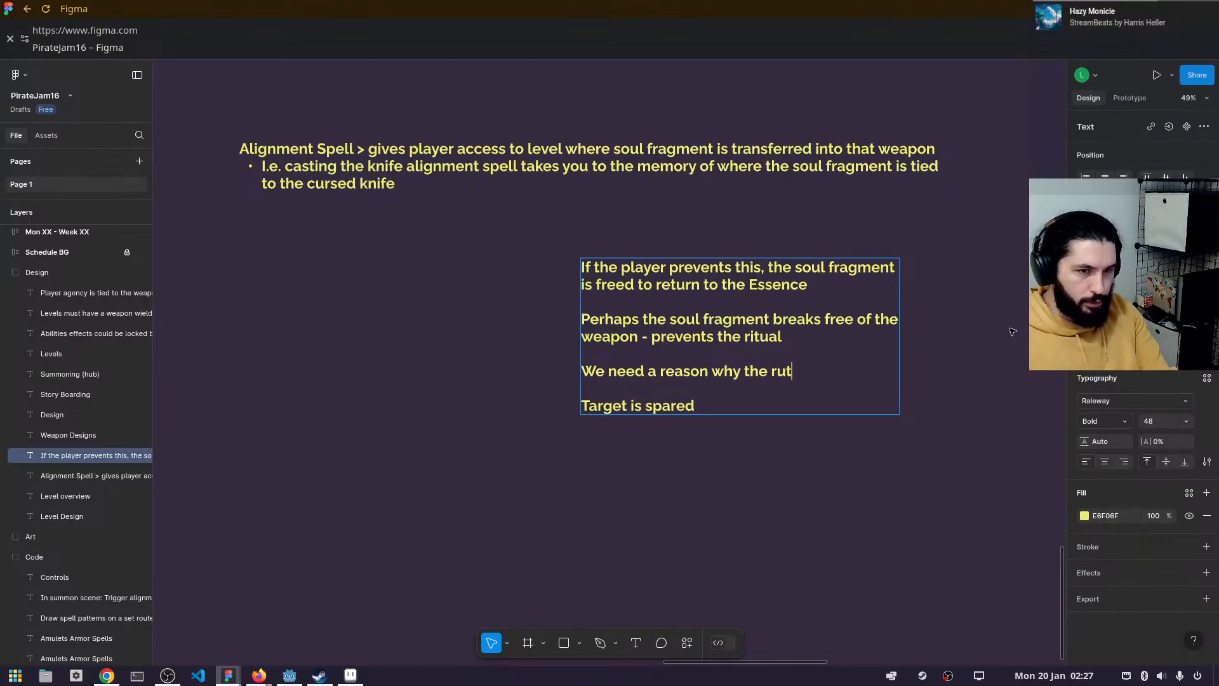
key(BackSpace)
key(BackSpace)
text(i)
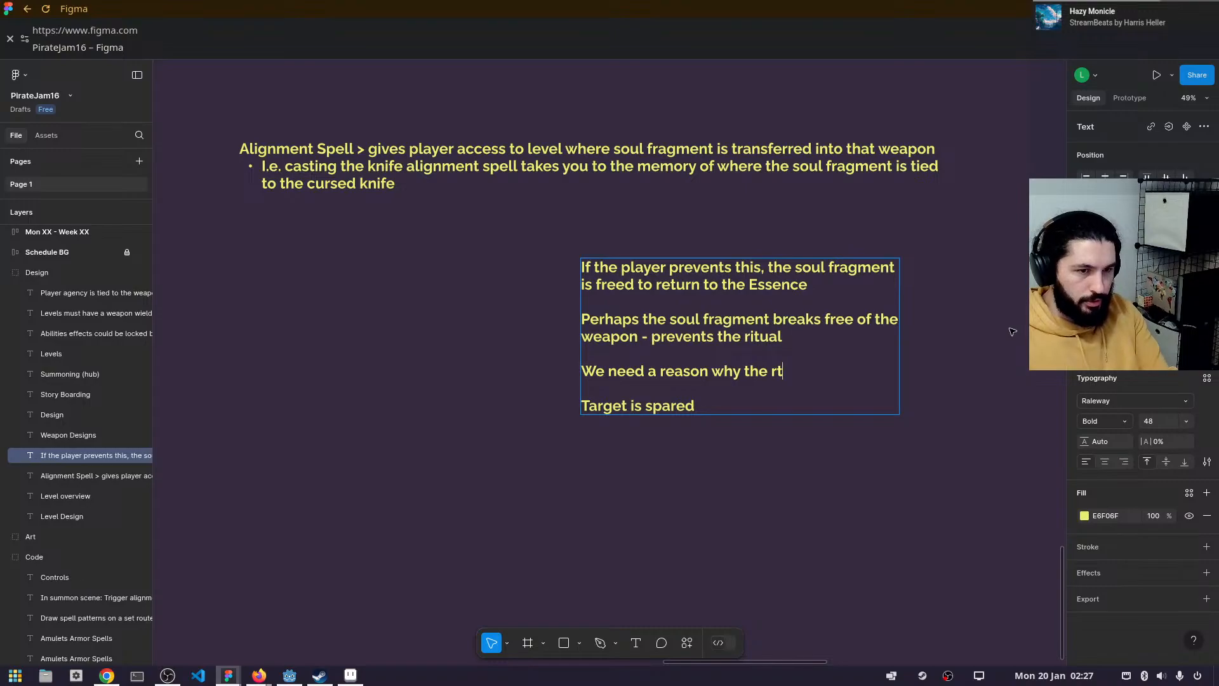
key(BackSpace)
text(itual)
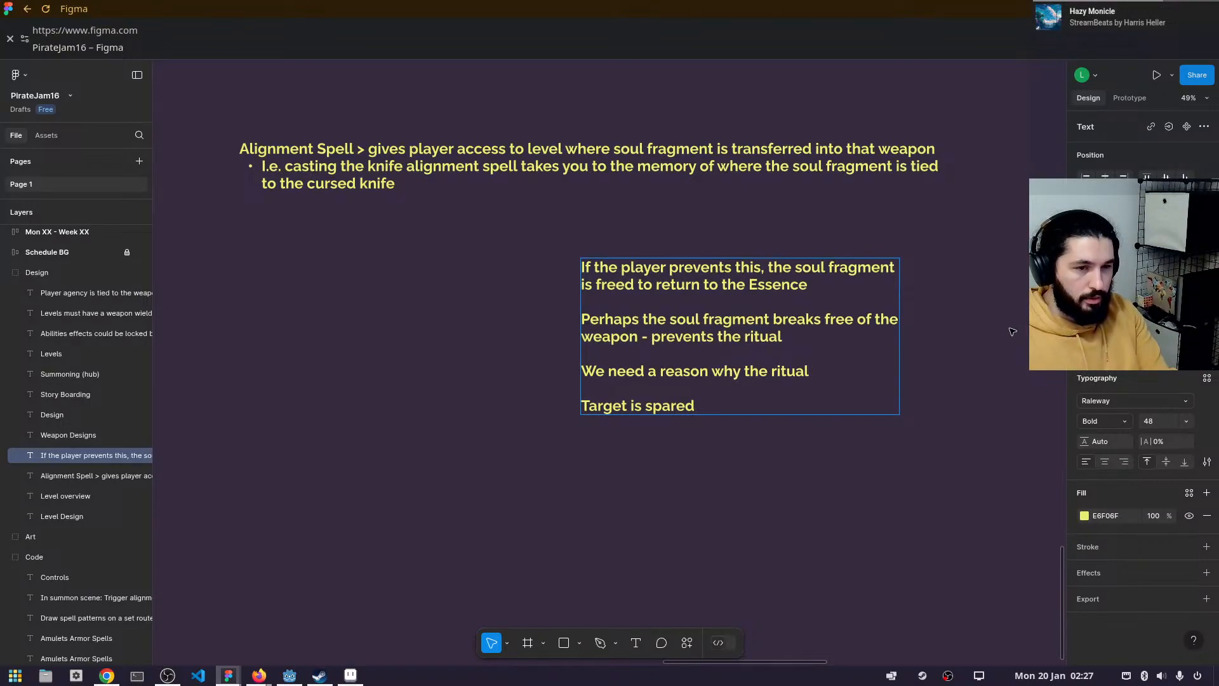
text( cannot b)
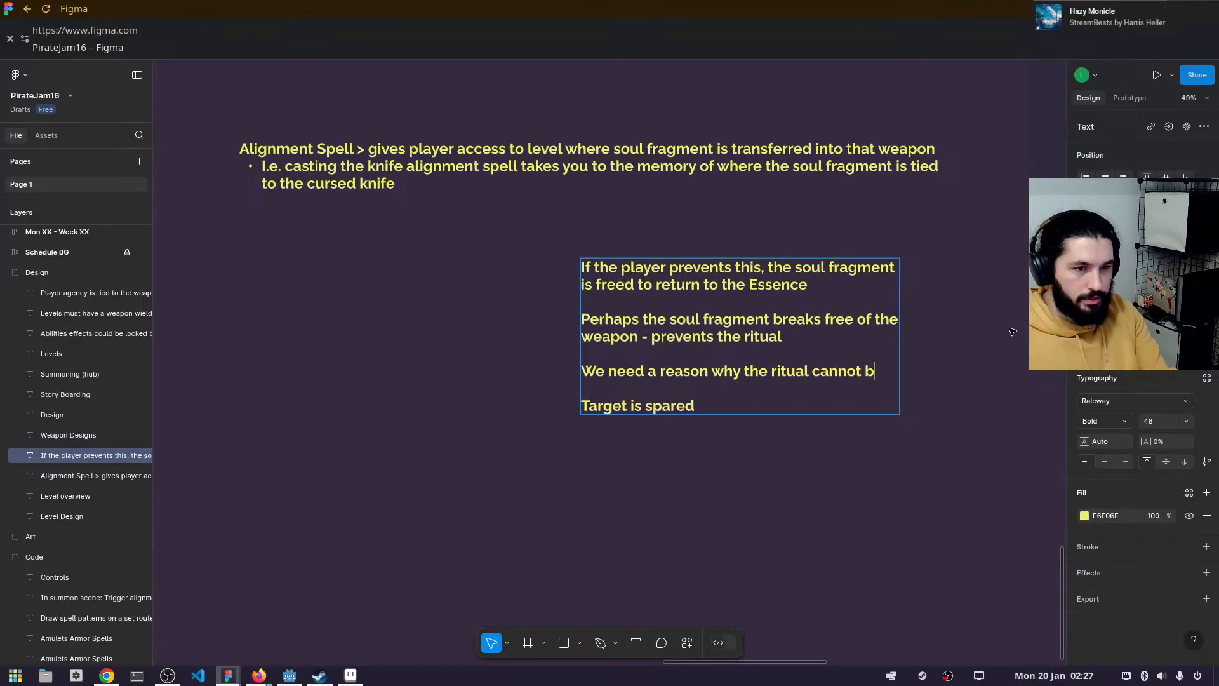
text(e completed)
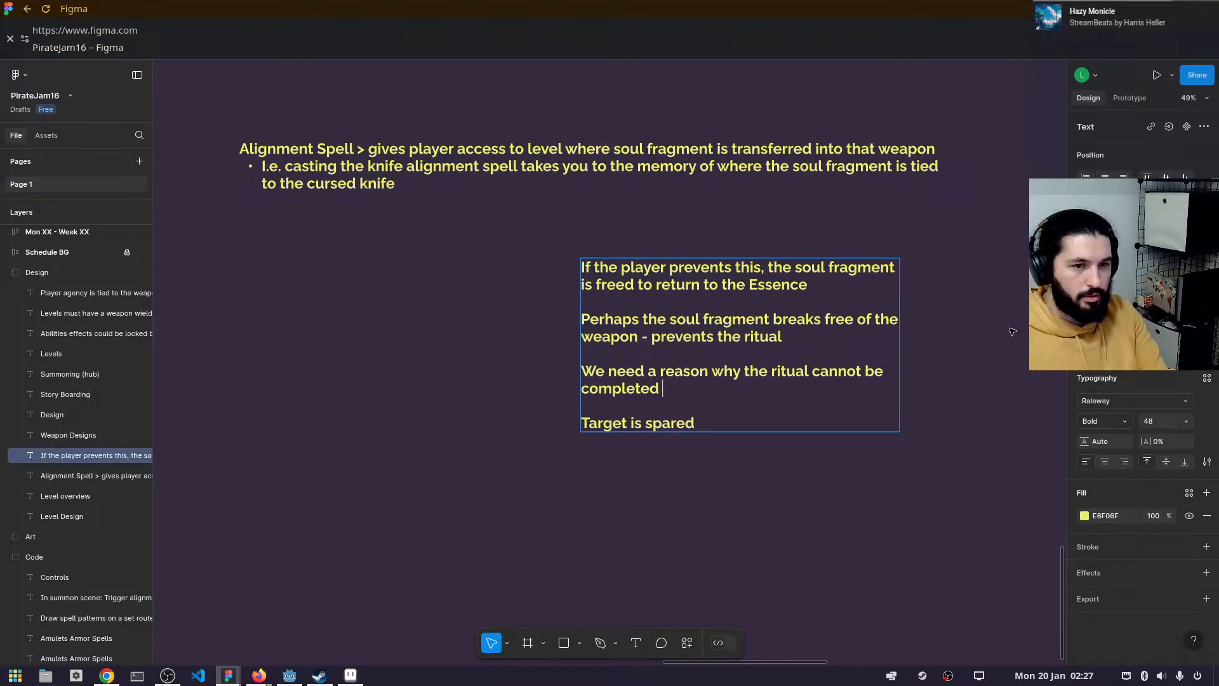
key(BackSpace)
text(.)
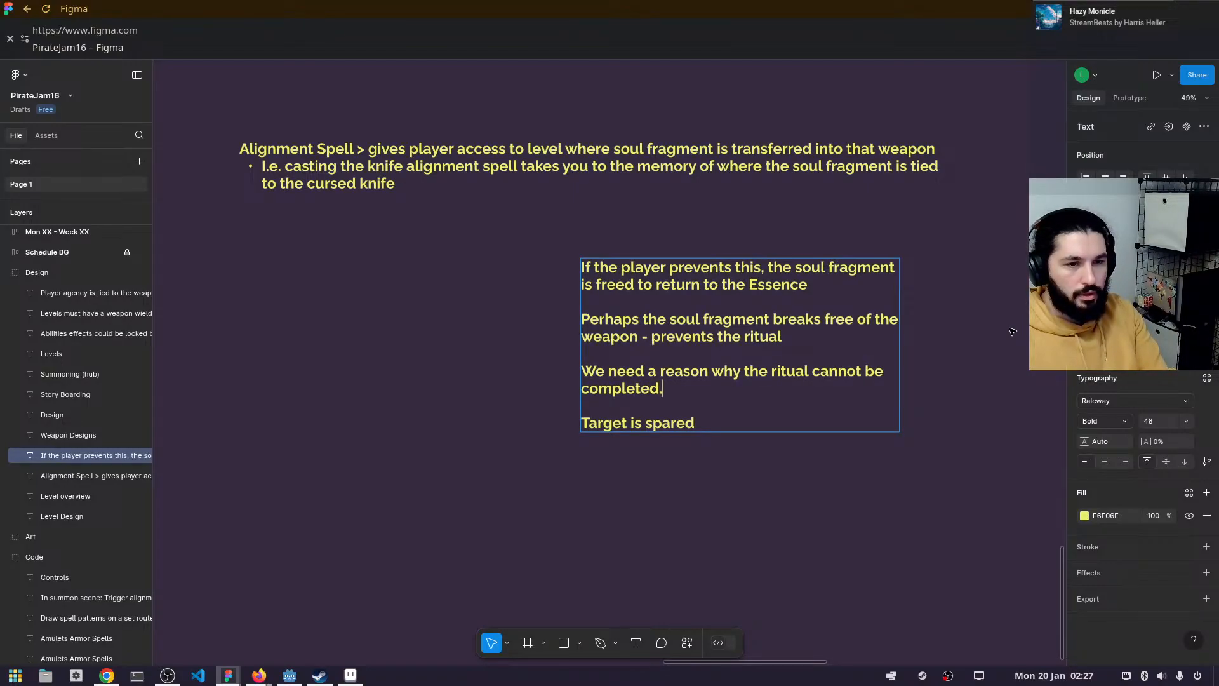
- Continue the new paragraph with "Just missing the target doesn't stop the wielder from just trying again." and a line break
text( Just missing t)
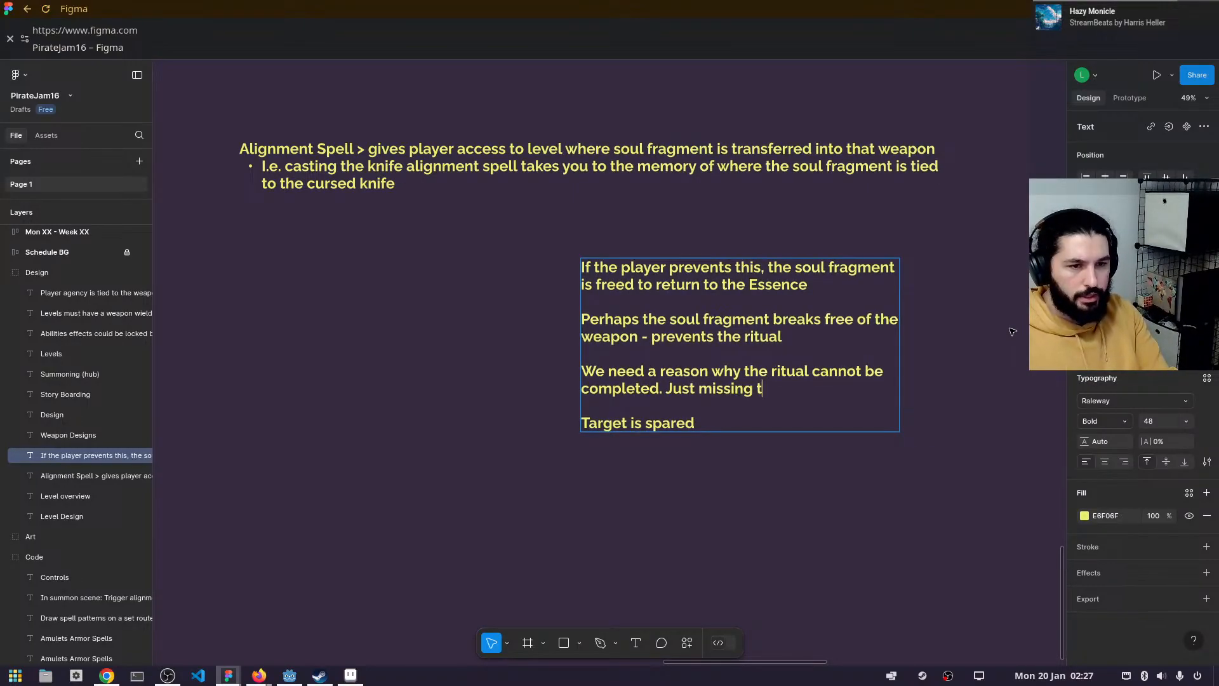
text(he target )
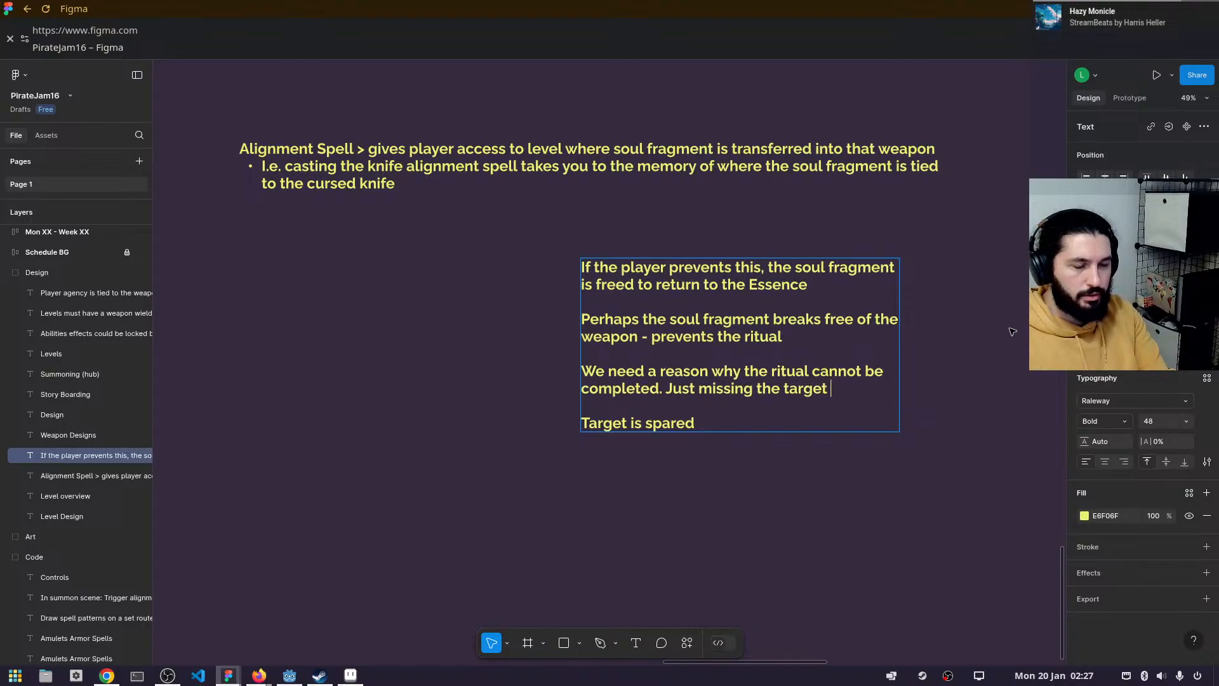
text(does)
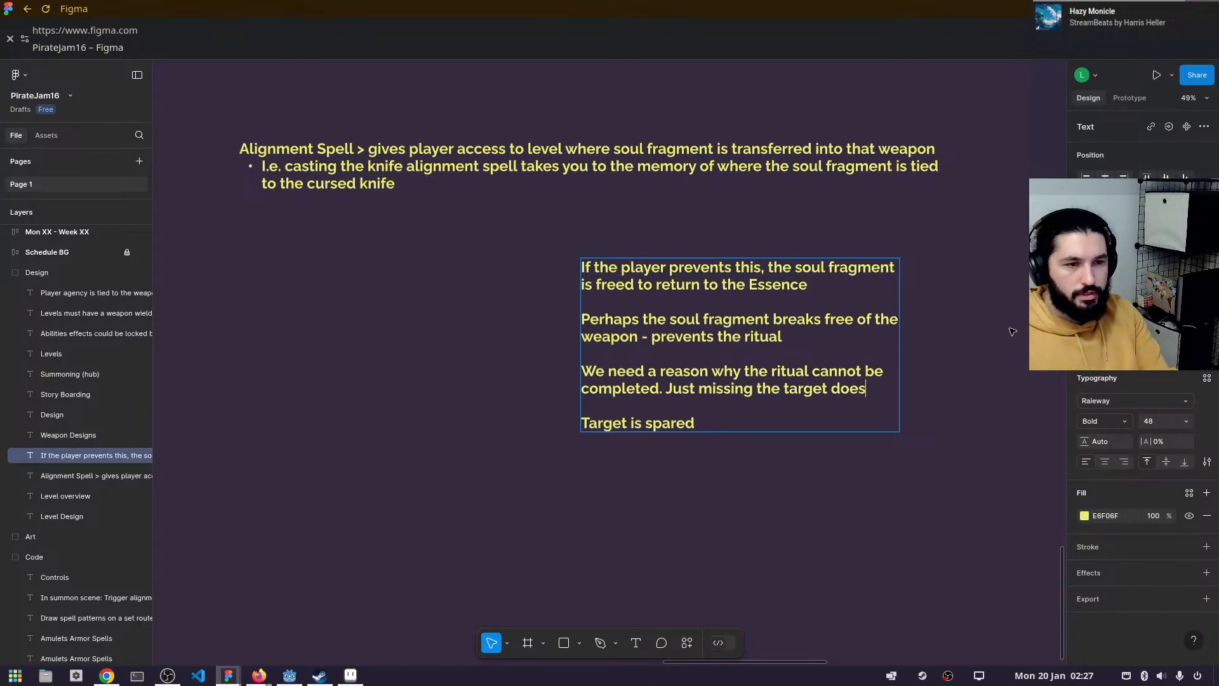
text(n't stop the)
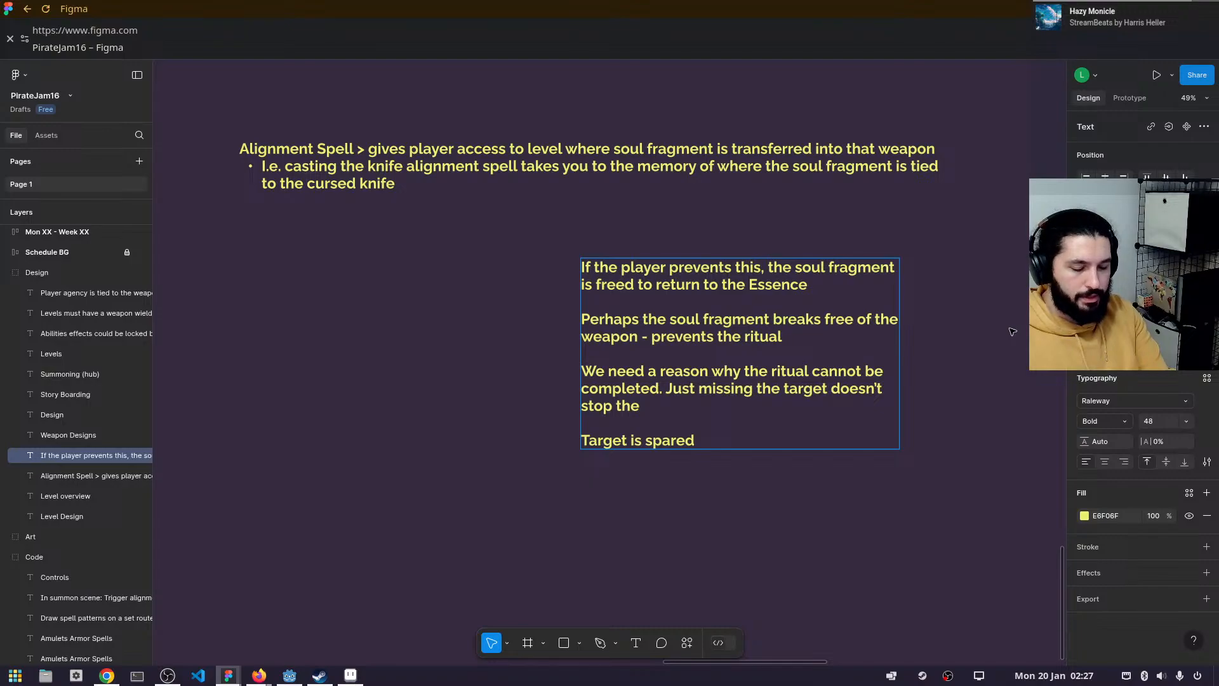
text( wielder )
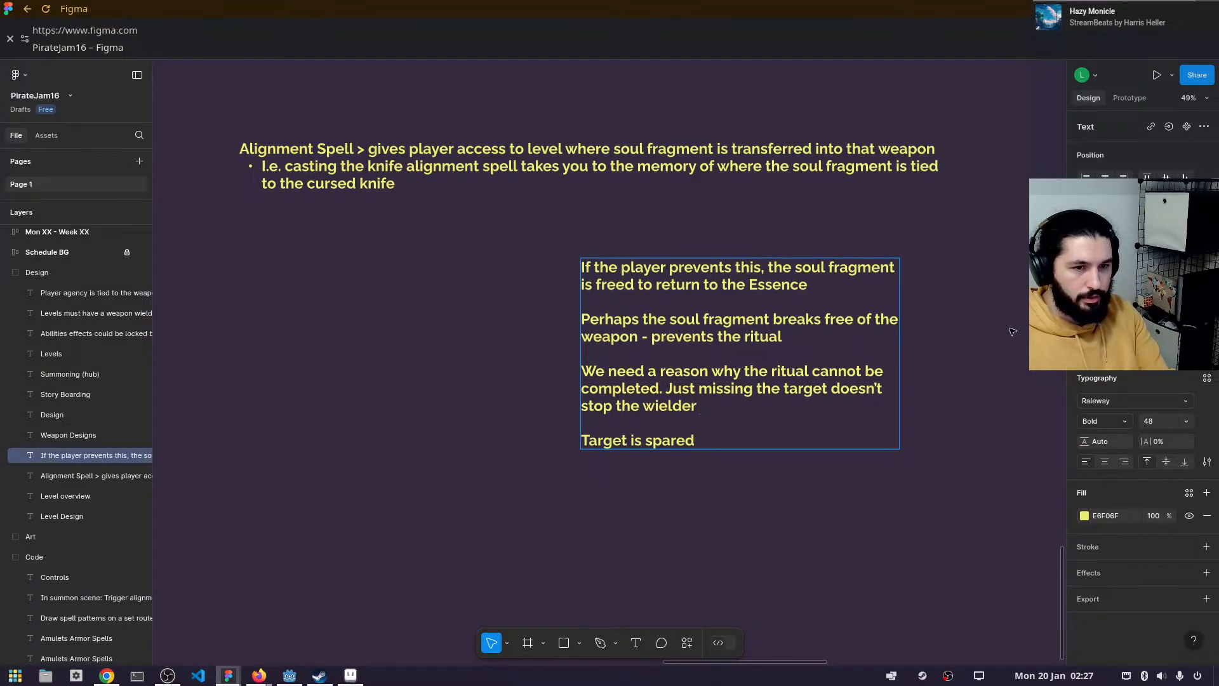
text(from)
key(BackSpace)
key(BackSpace)
text(rom jus)
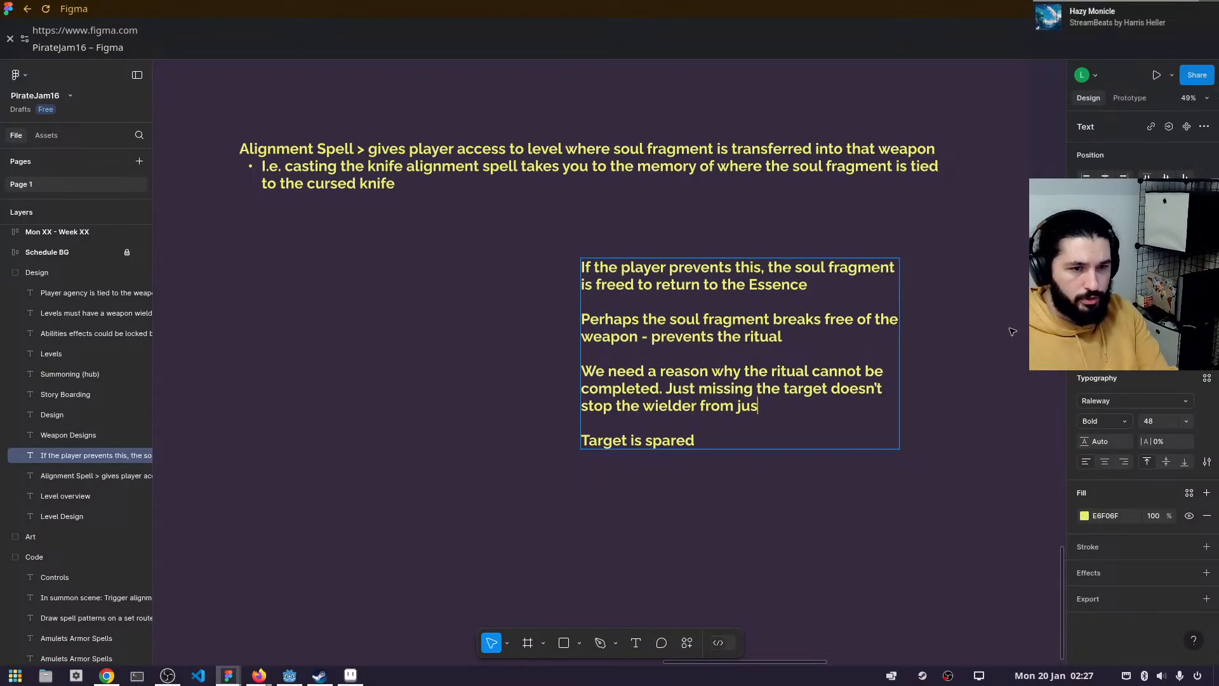
text(t trying a)
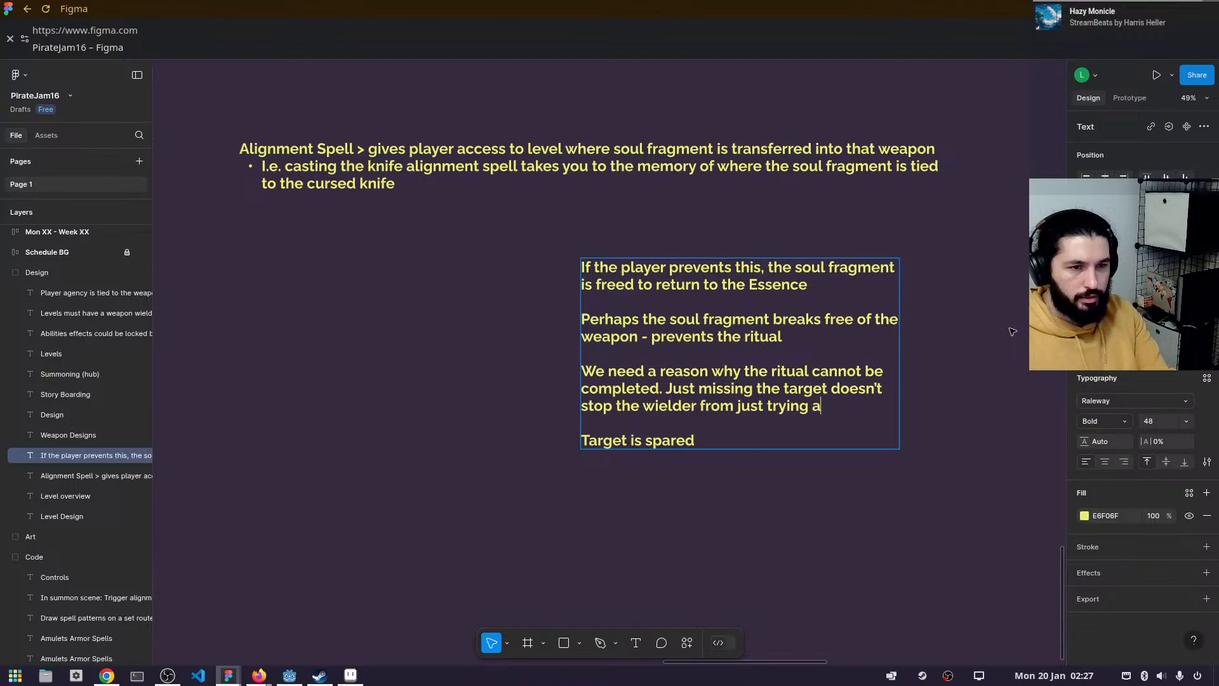
text(gain)
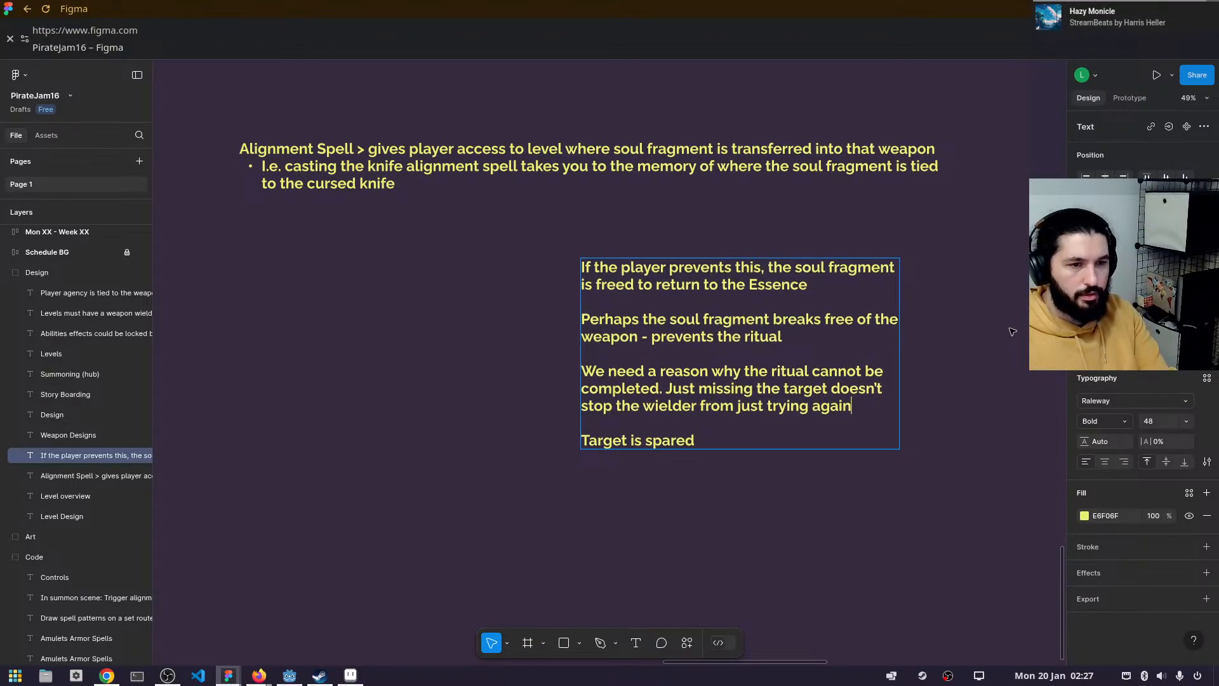
text(.)
key(Return)
key(alt+Left)
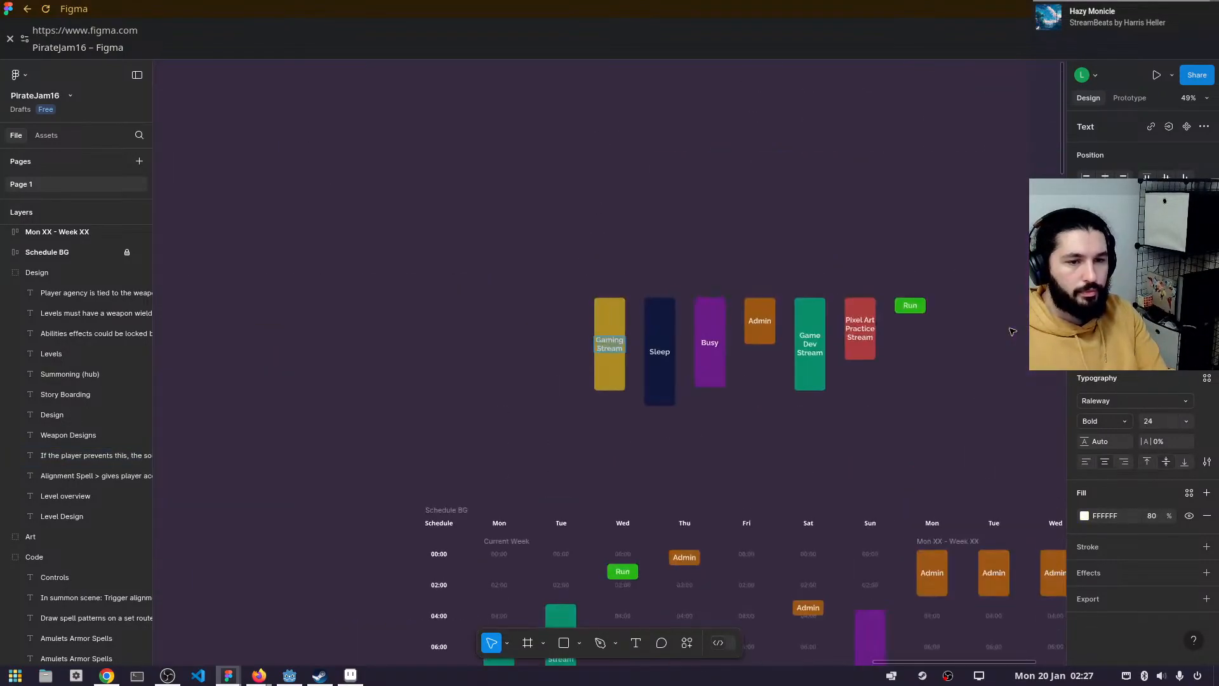
scroll(588, 238, down, 8)
drag(597, 466, 703, 307)
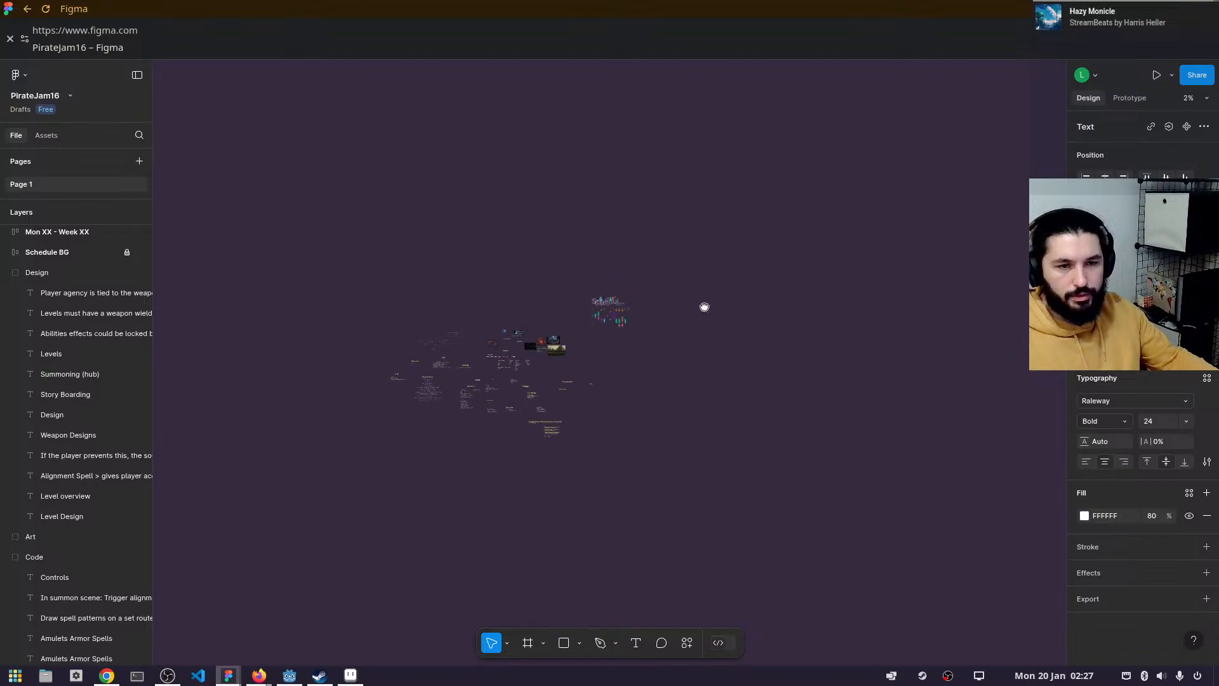
scroll(571, 416, up, 8)
drag(571, 416, 754, 161)
drag(610, 446, 720, 310)
scroll(713, 234, down, 10)
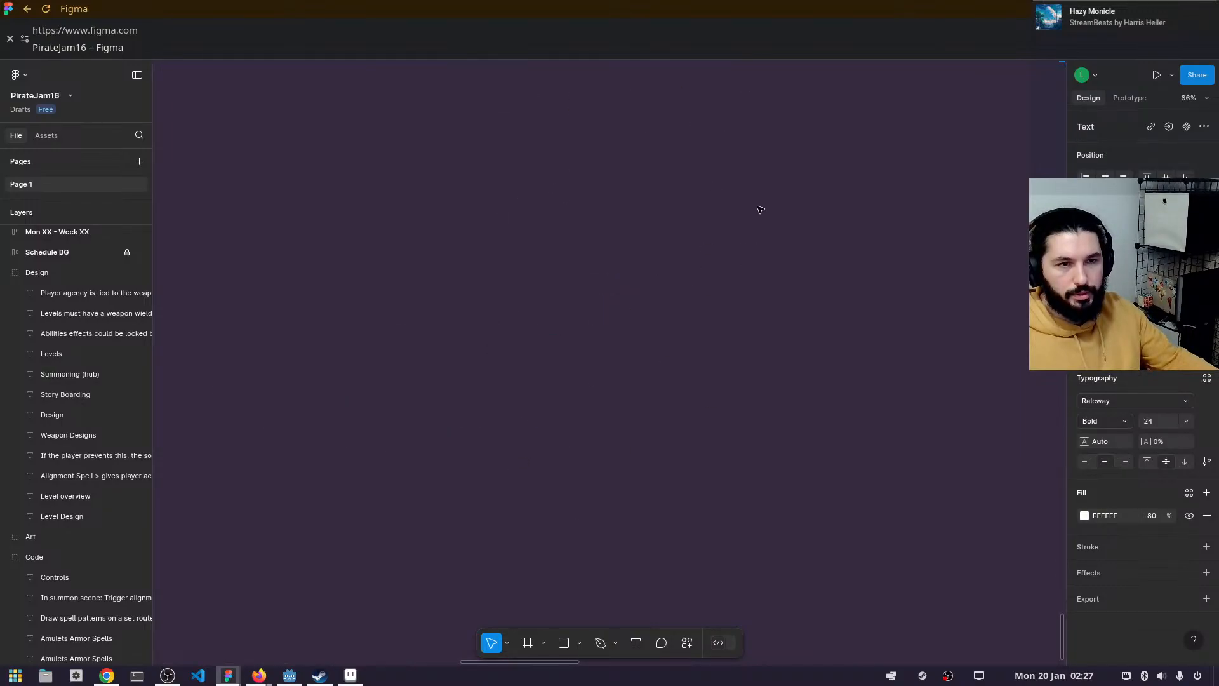
scroll(721, 226, down, 1)
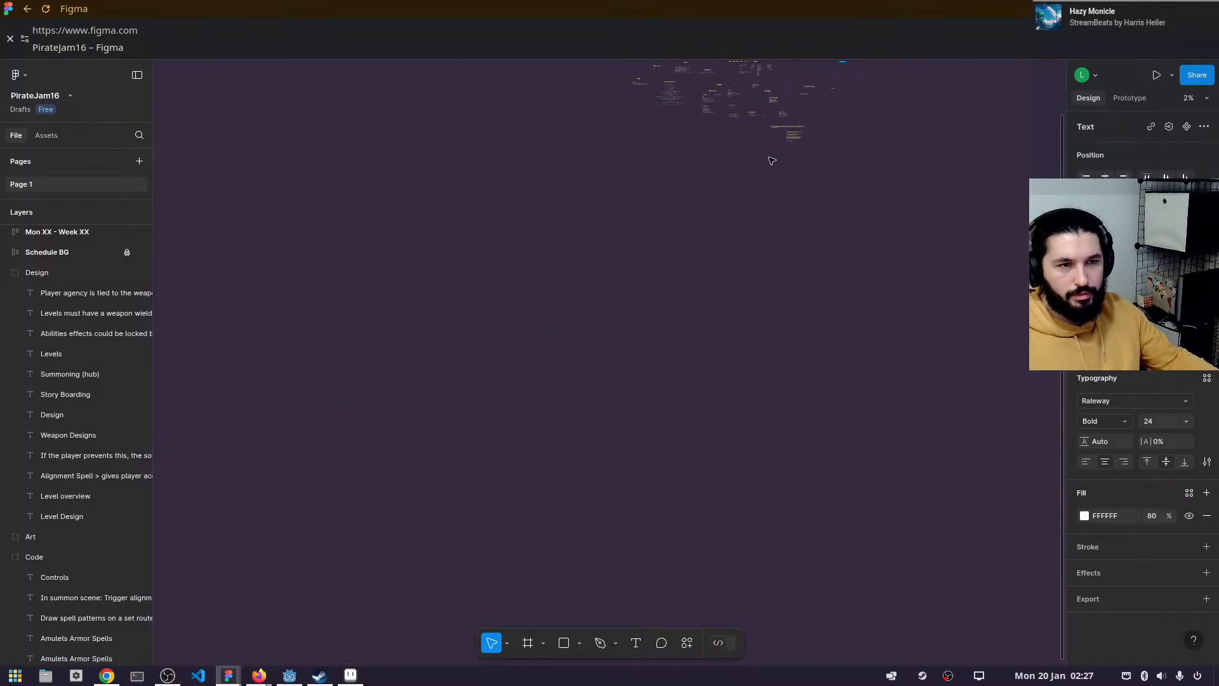
scroll(846, 136, up, 10)
drag(840, 228, 825, 308)
scroll(825, 308, up, 4)
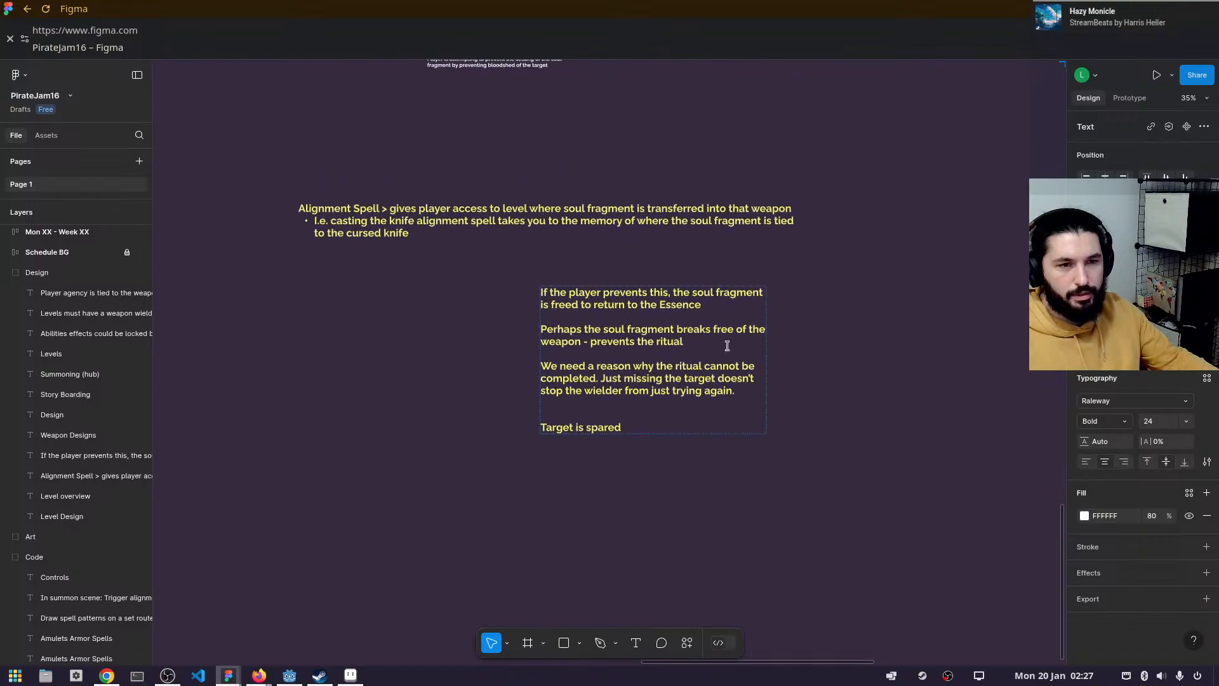
- Reopen the note's text and start a bulleted line below the sentence ending "just trying again."
click(730, 463)
key(Return)
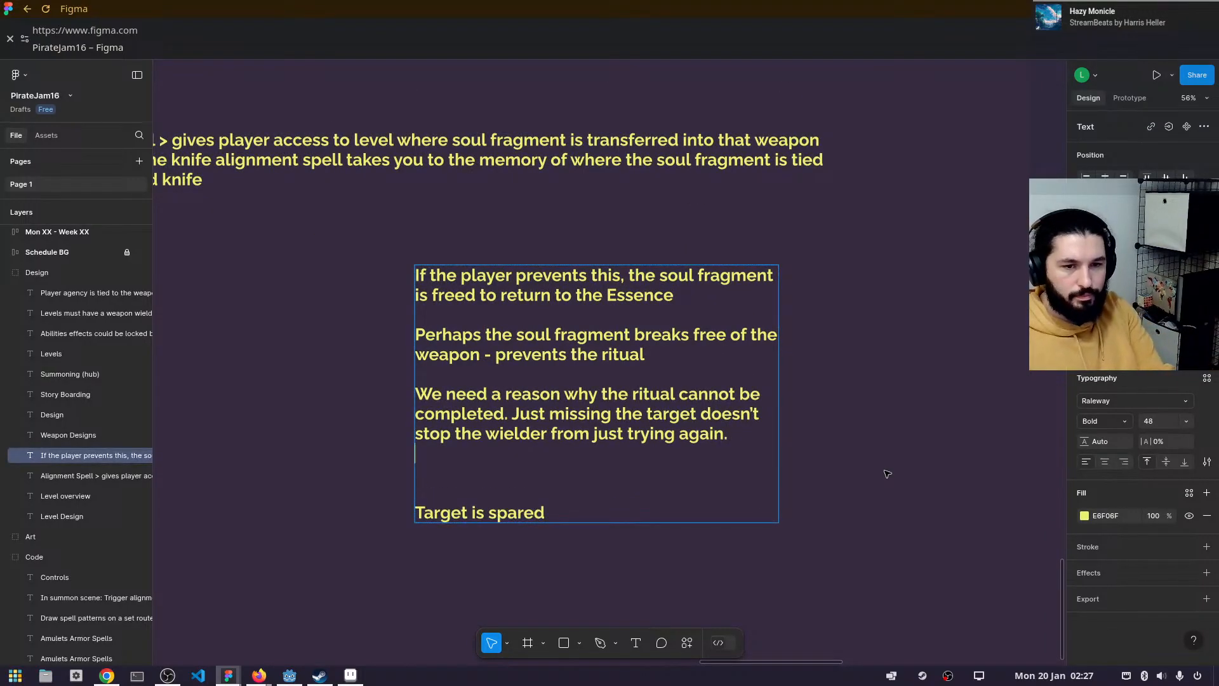
text(- )
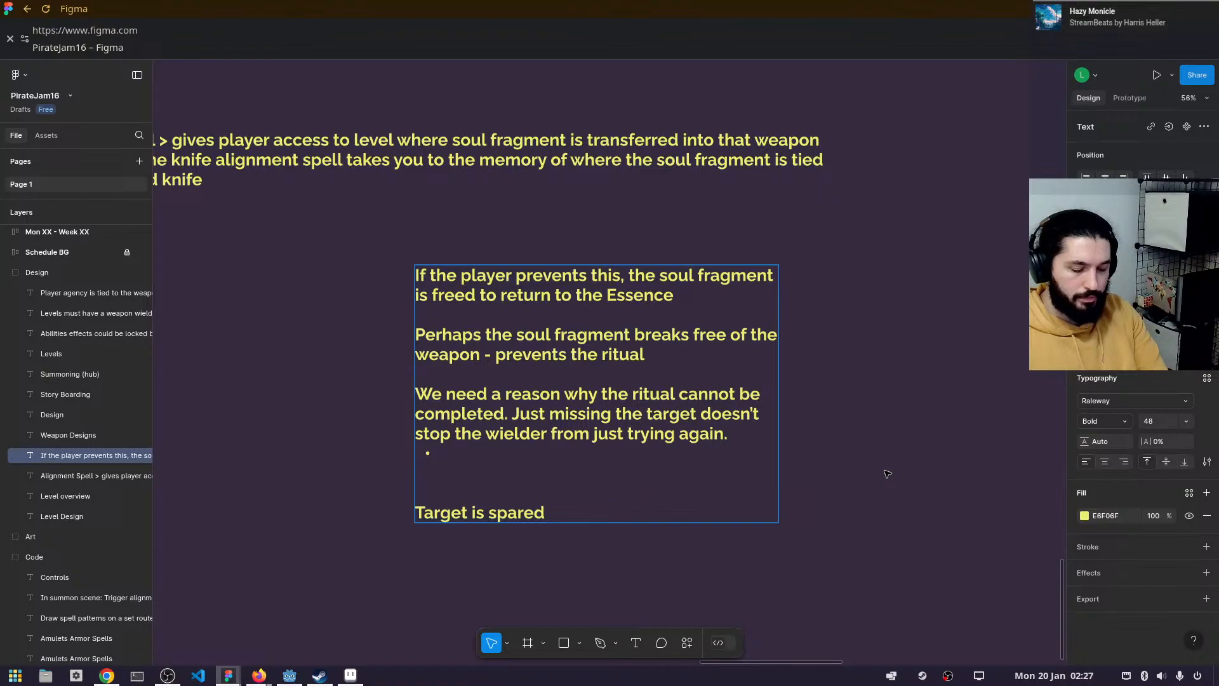
- Start the bullet's text with "Does the soul fragment breaking free"
text(Does this)
key(BackSpace)
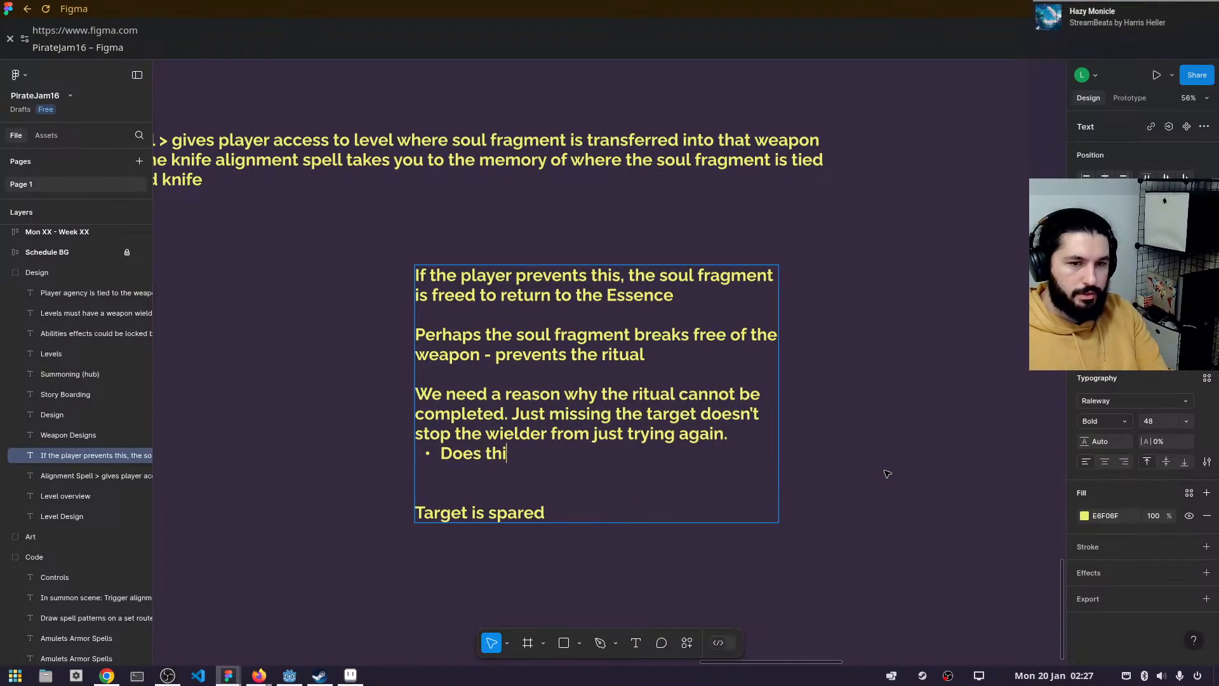
key(BackSpace)
text(is)
key(BackSpace)
key(BackSpace)
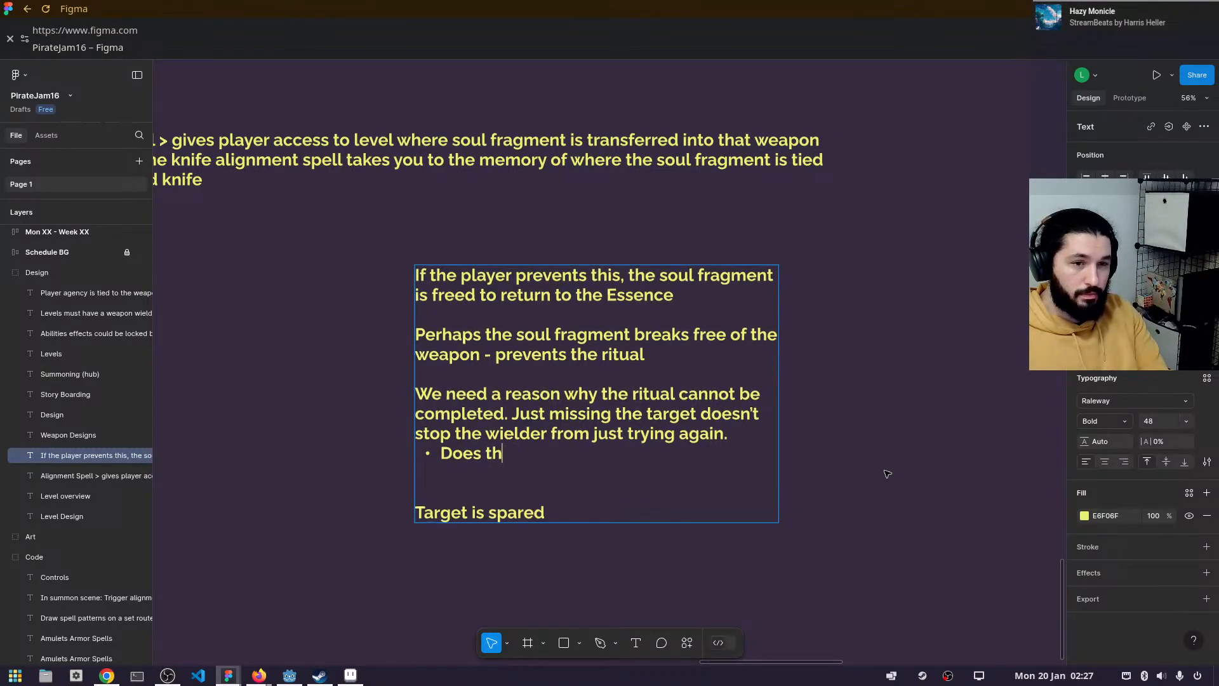
key(BackSpace)
key(BackSpace)
text(the soul )
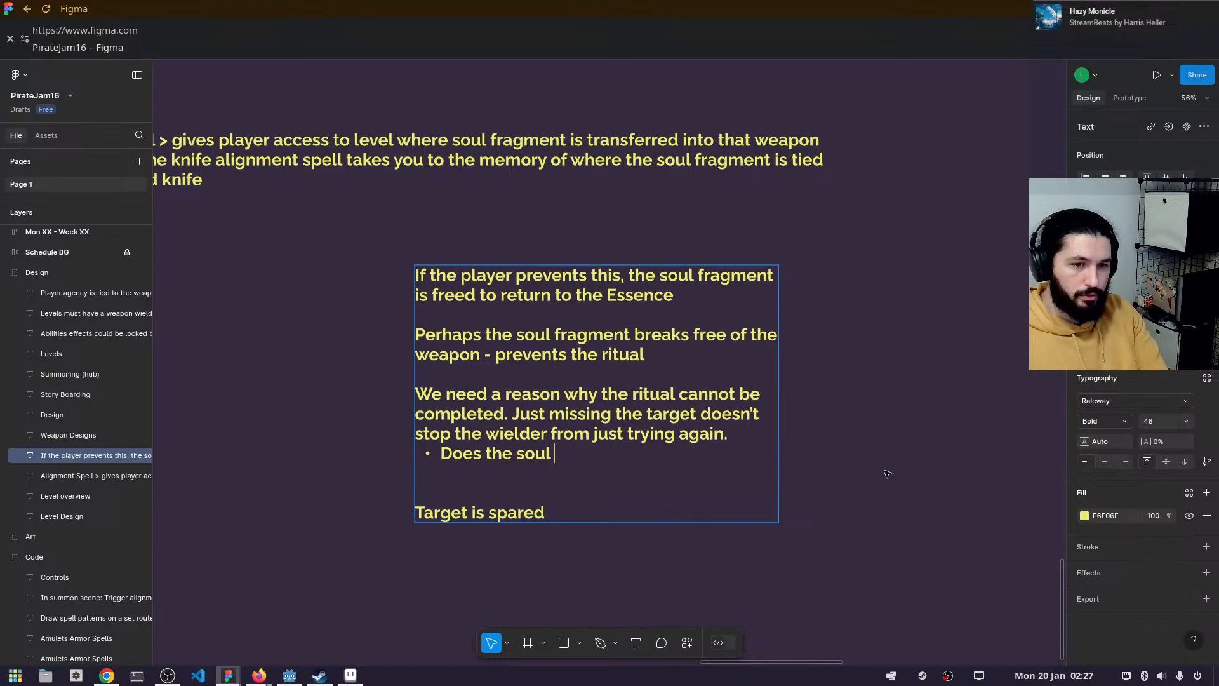
text(frag   Tar)
key(BackSpace)
key(BackSpace)
text(frag)
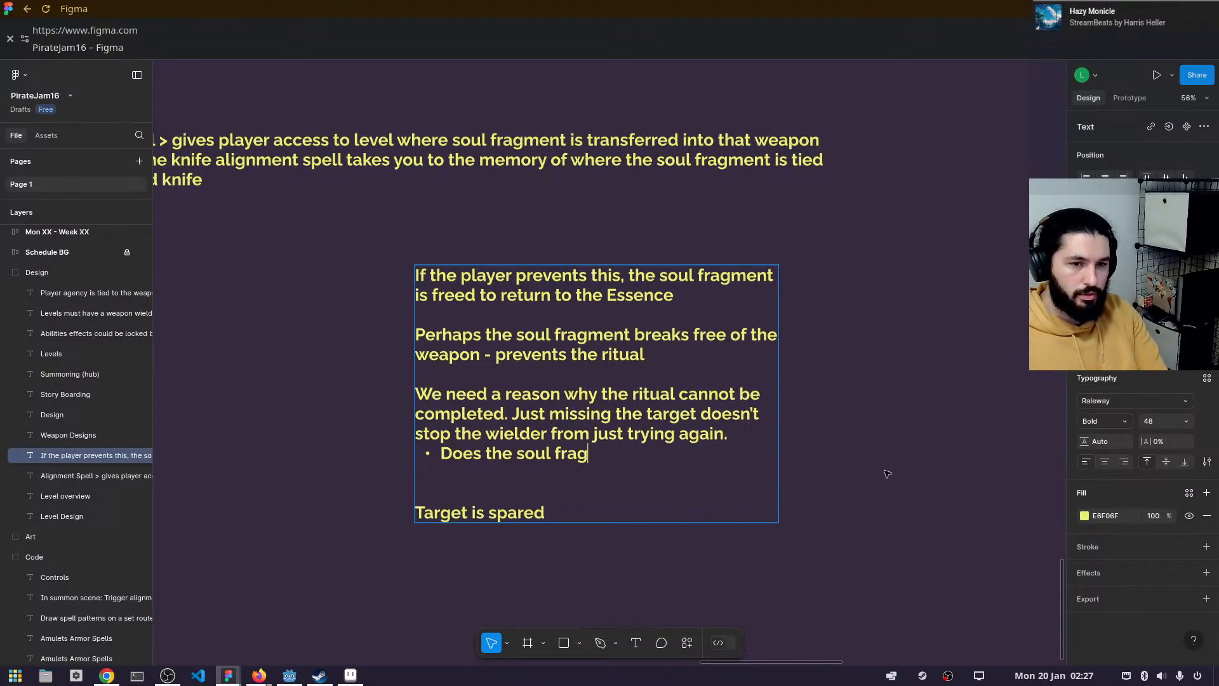
text(ment break)
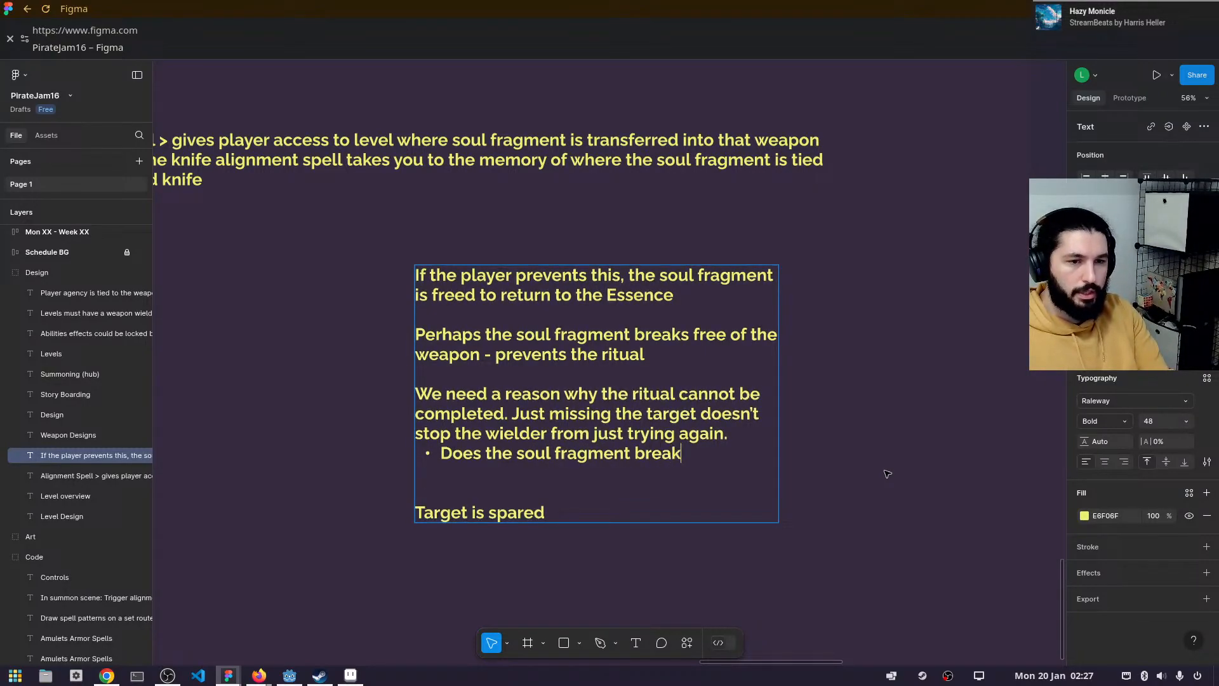
text(ing free )
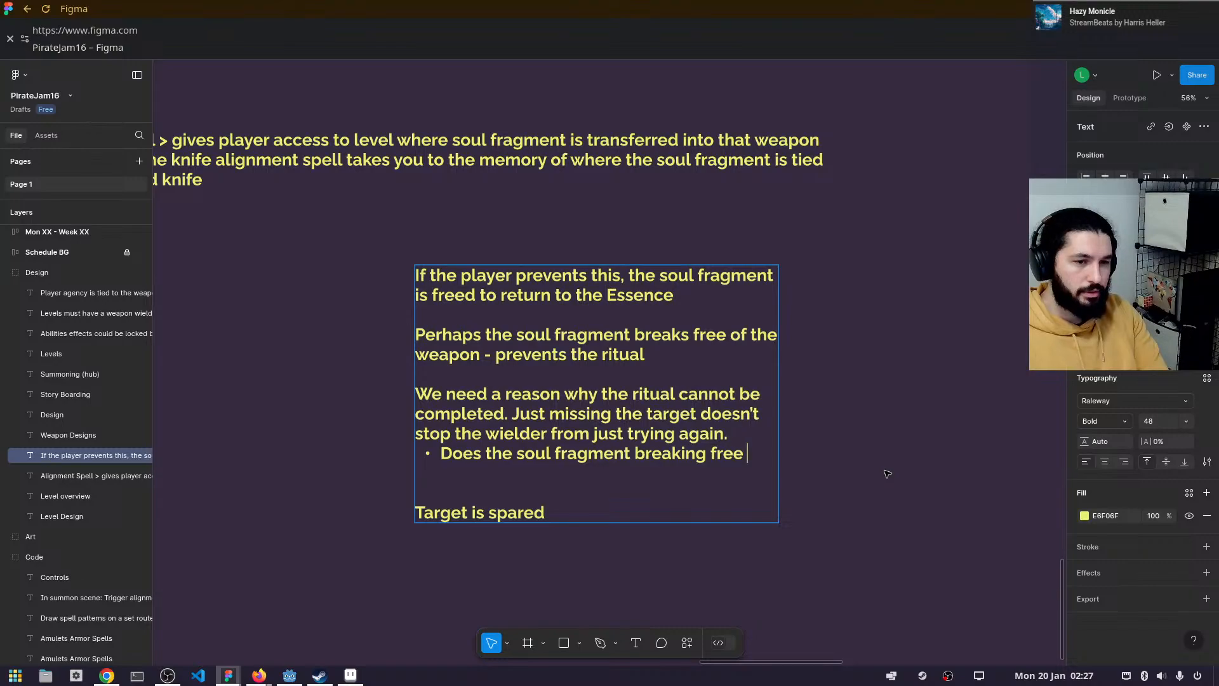
- Complete the bullet with "give enough reason?" and end the bulleted list below it
text(give eno)
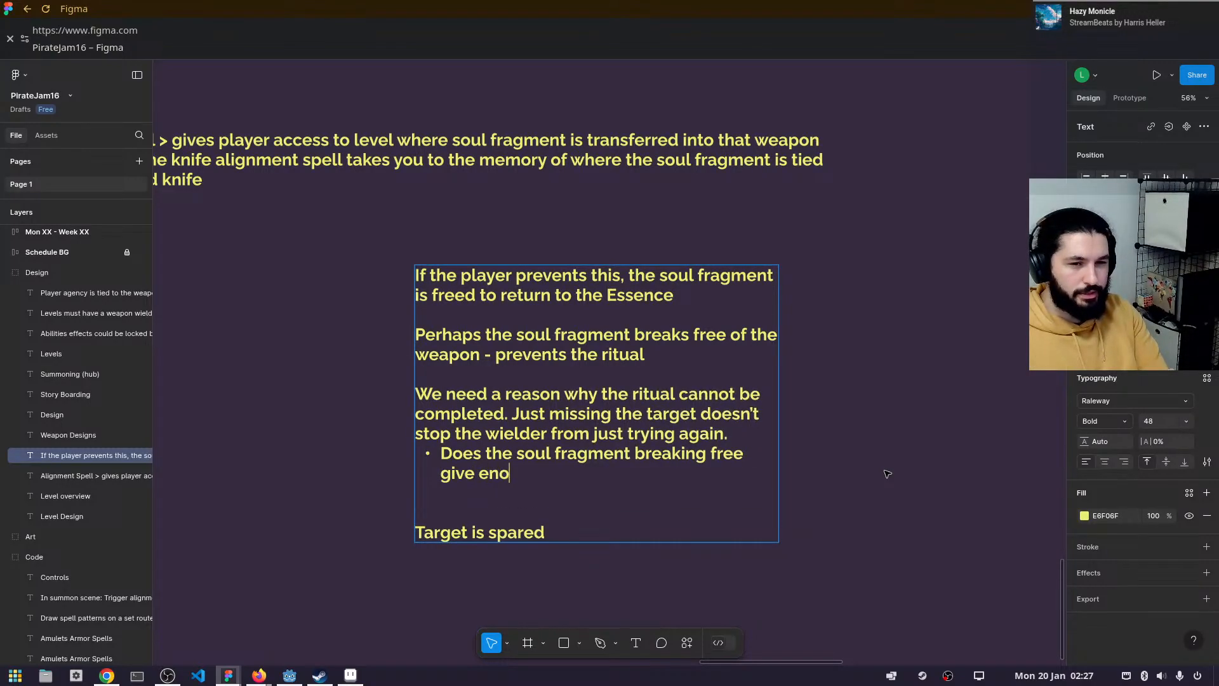
text(ugh reason)
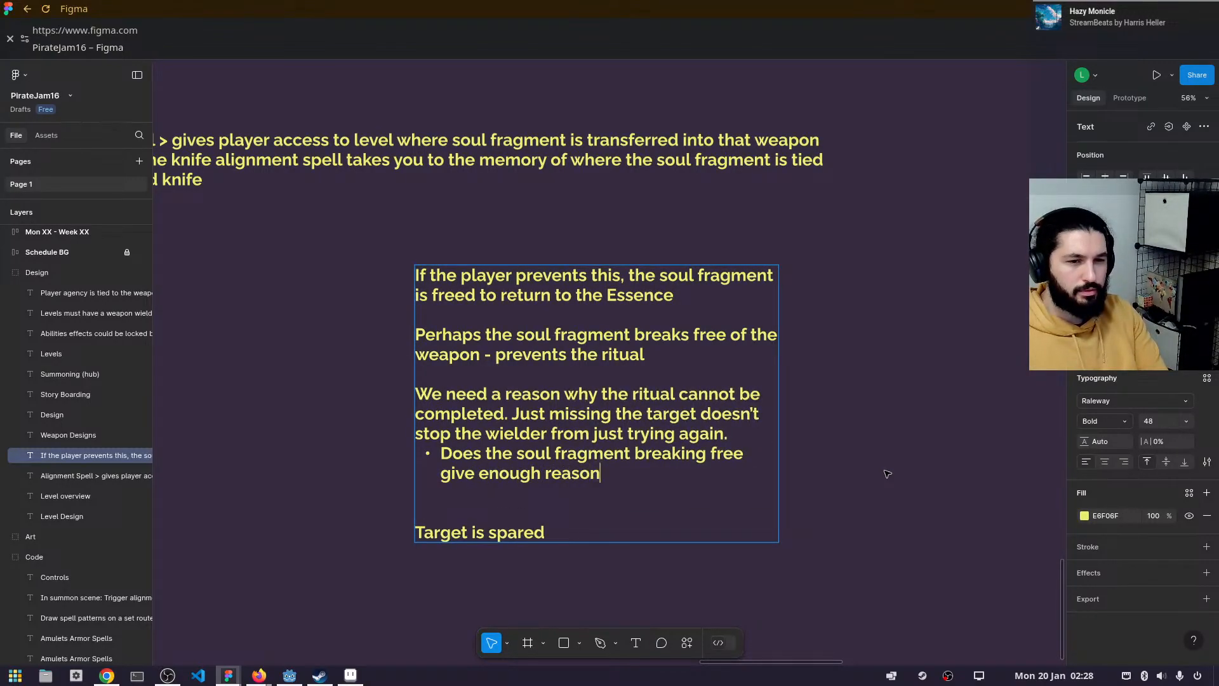
text(?)
key(Return)
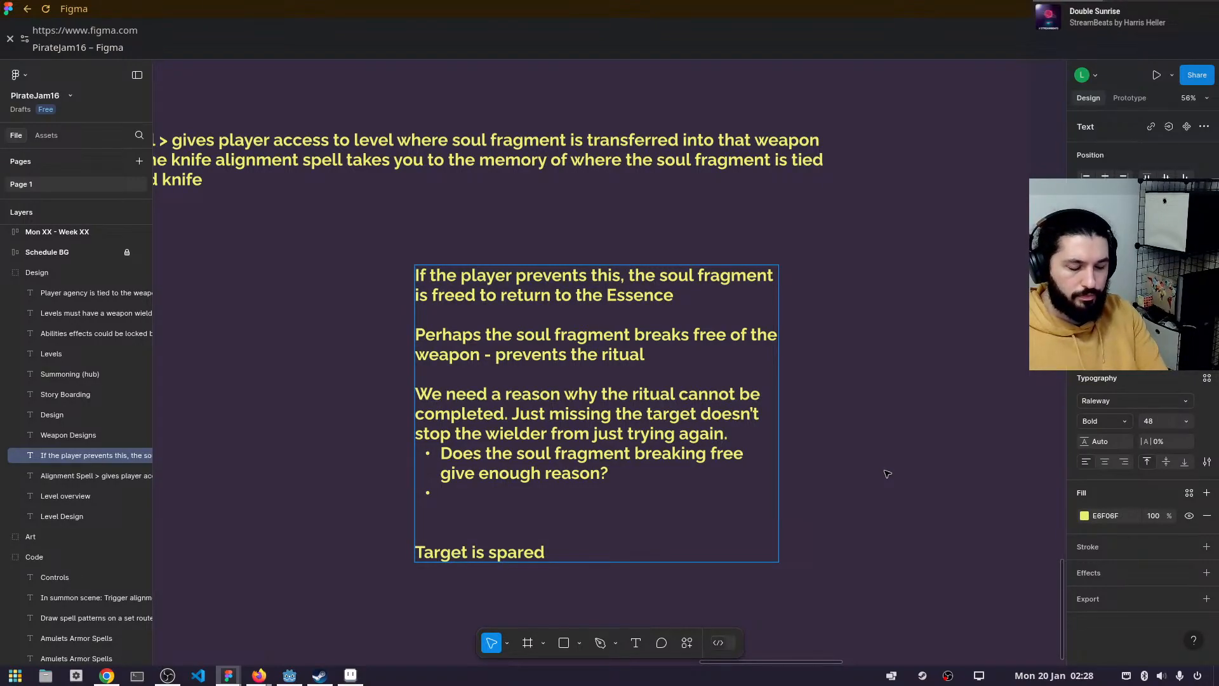
key(BackSpace)
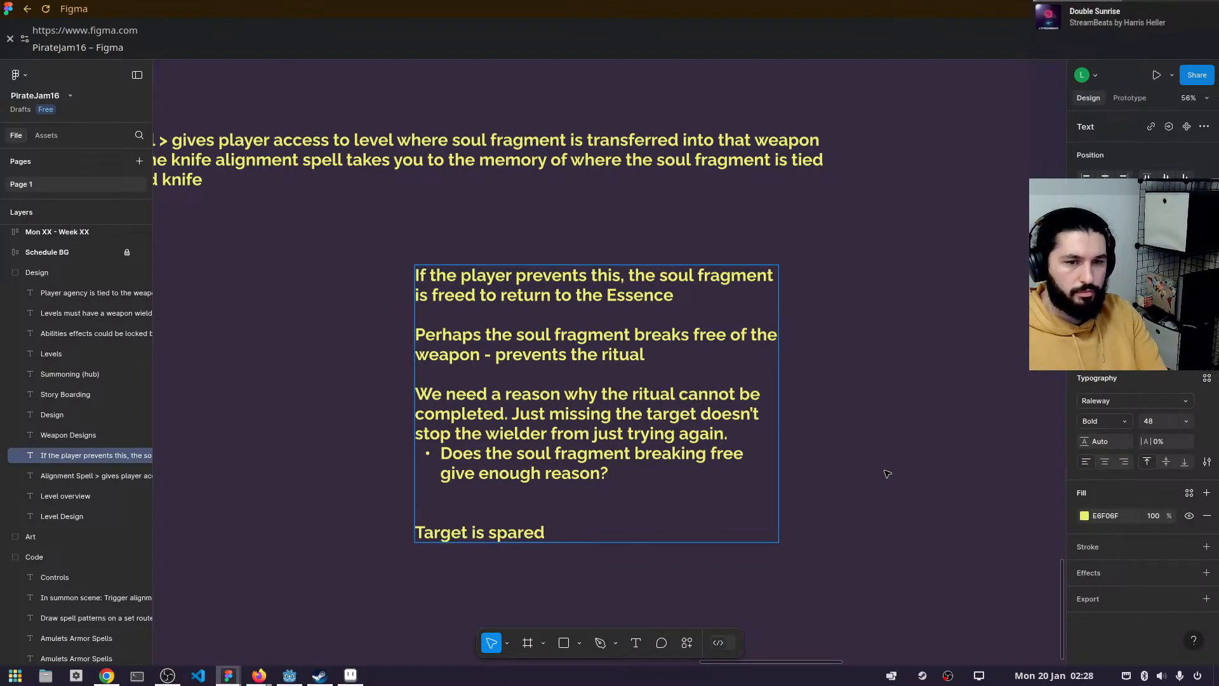
- Add a plain paragraph, set off by a blank line below the bullet, beginning "Why does the target matter - "
key(Return)
key(Return)
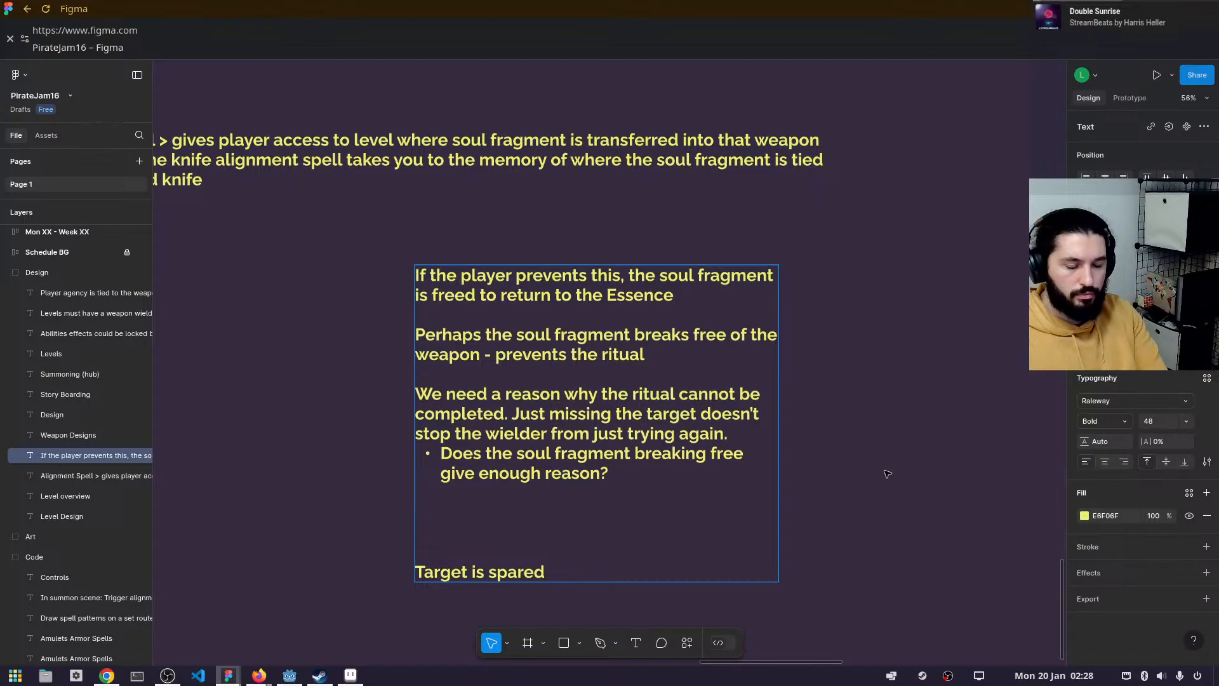
text(Why do the)
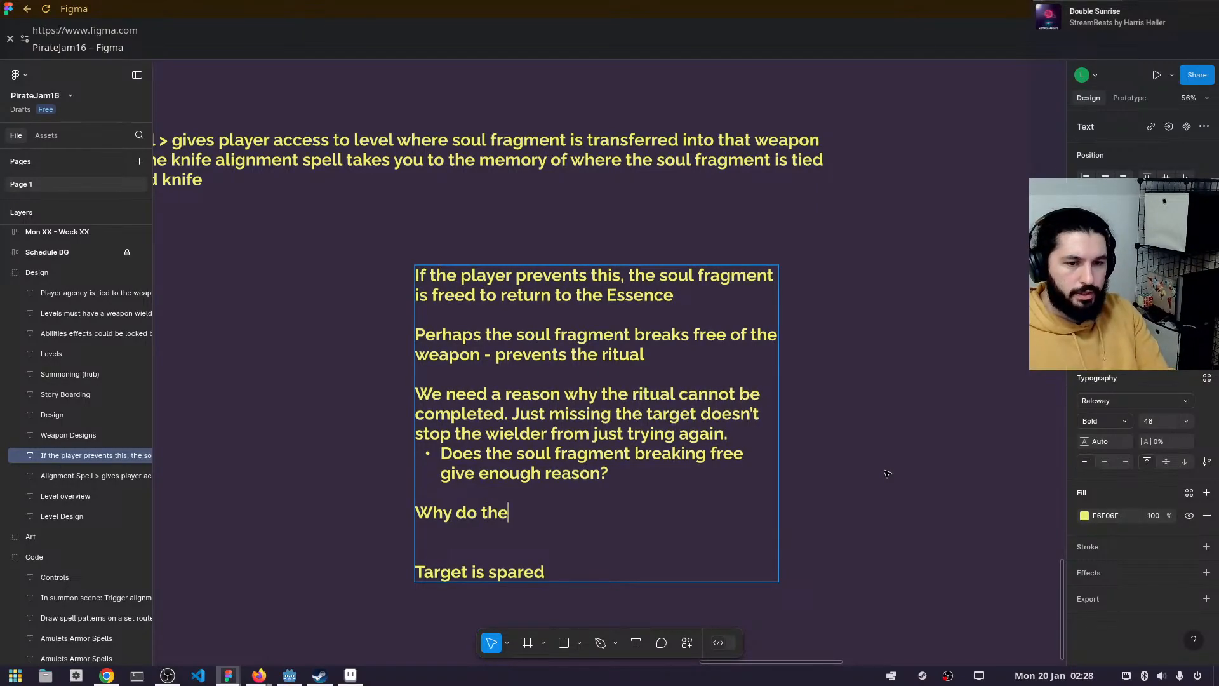
key(BackSpace)
key(BackSpace)
key(BackSpace)
text(e)
key(BackSpace)
key(BackSpace)
text(es)
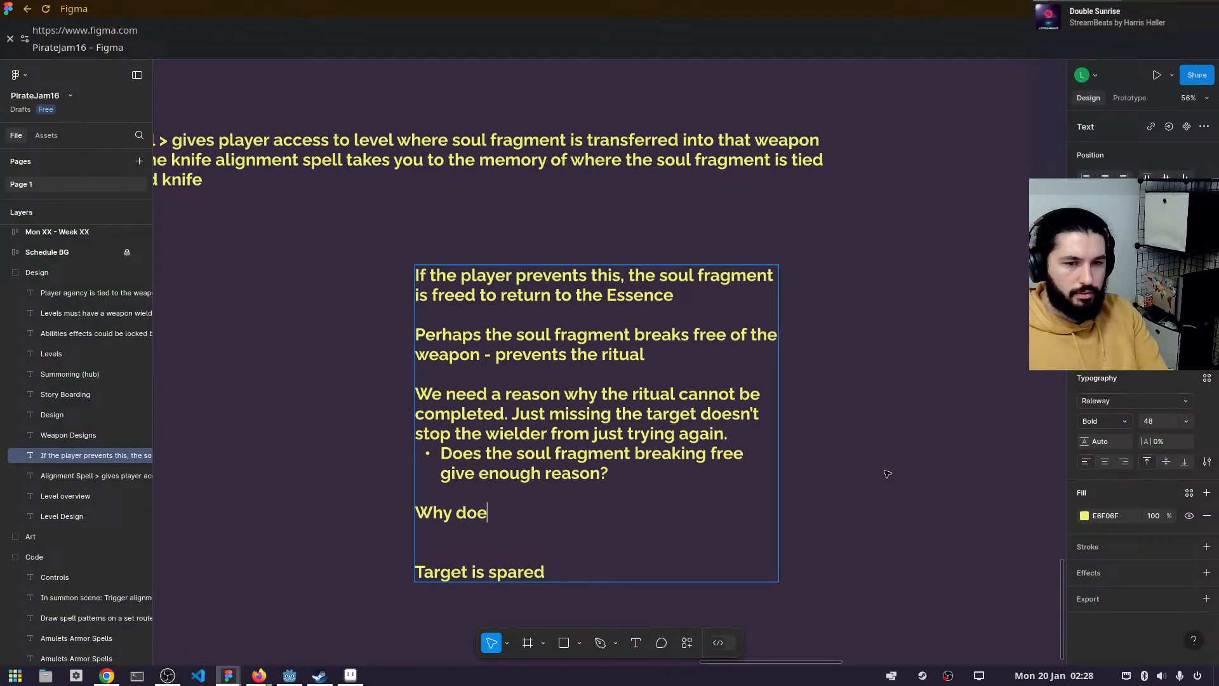
text( the targhet)
key(BackSpace)
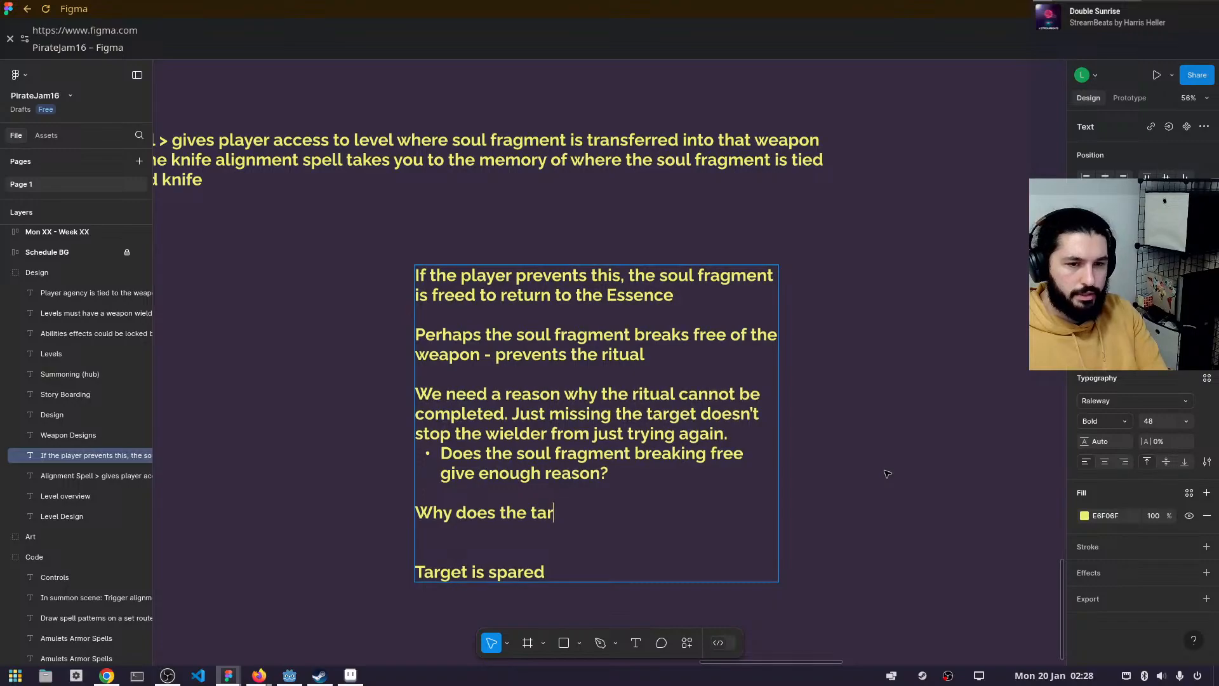
text(rghet)
key(BackSpace)
key(BackSpace)
key(BackSpace)
text(et matte)
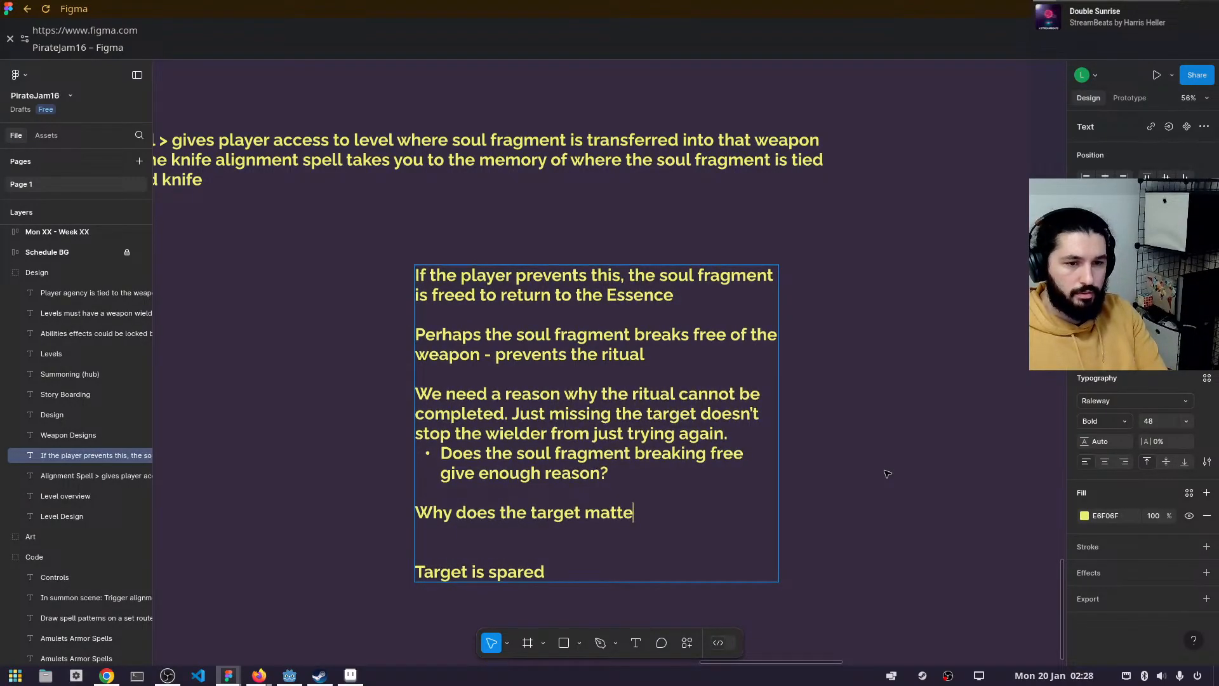
text(r - )
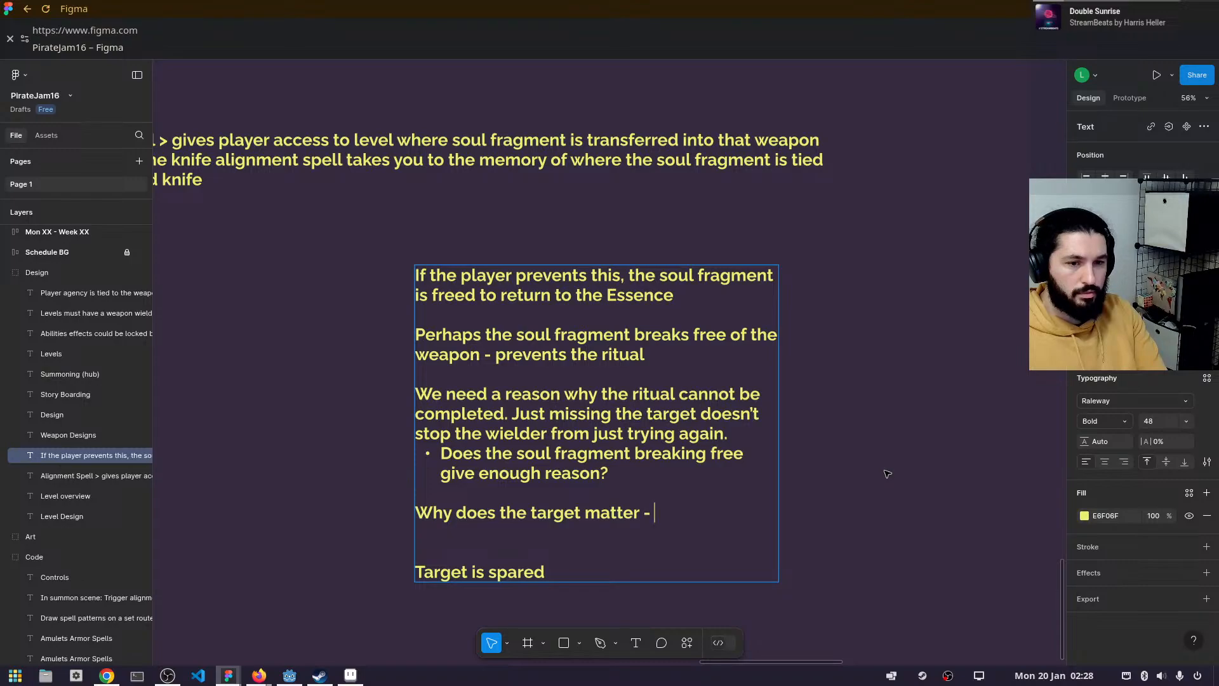
- Complete the target paragraph with "perhaps needs a reason for a specific target for the ritual"
text(perhpa)
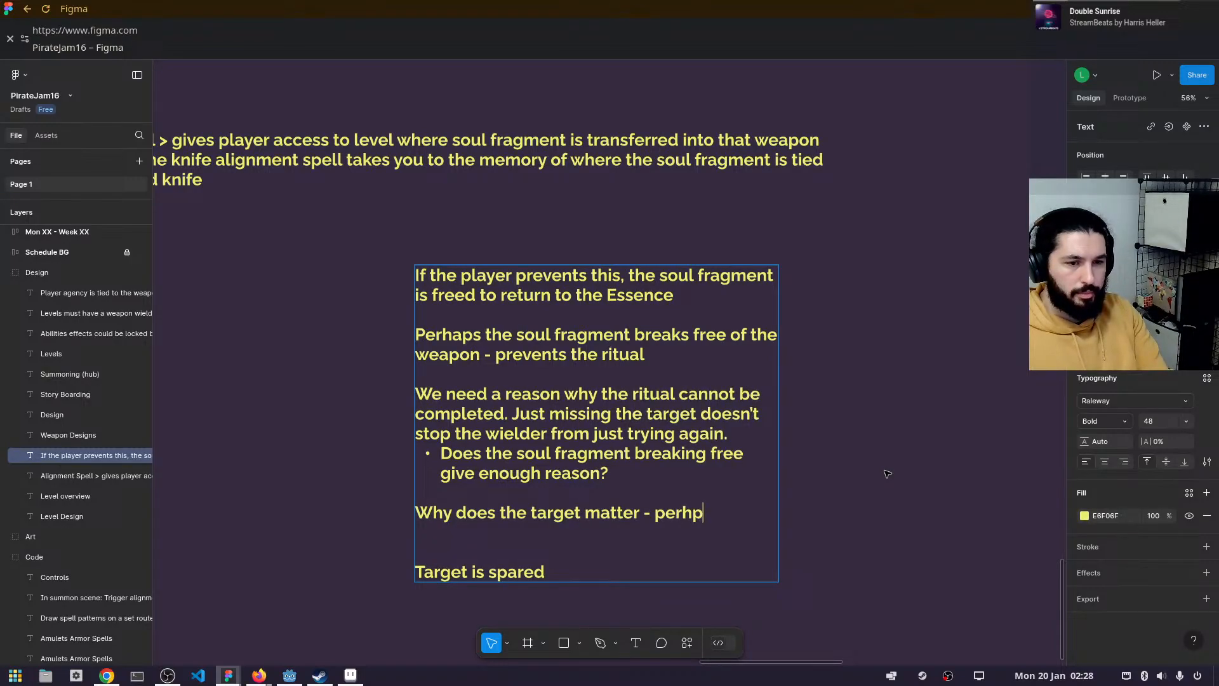
key(BackSpace)
key(BackSpace)
text(aps ne)
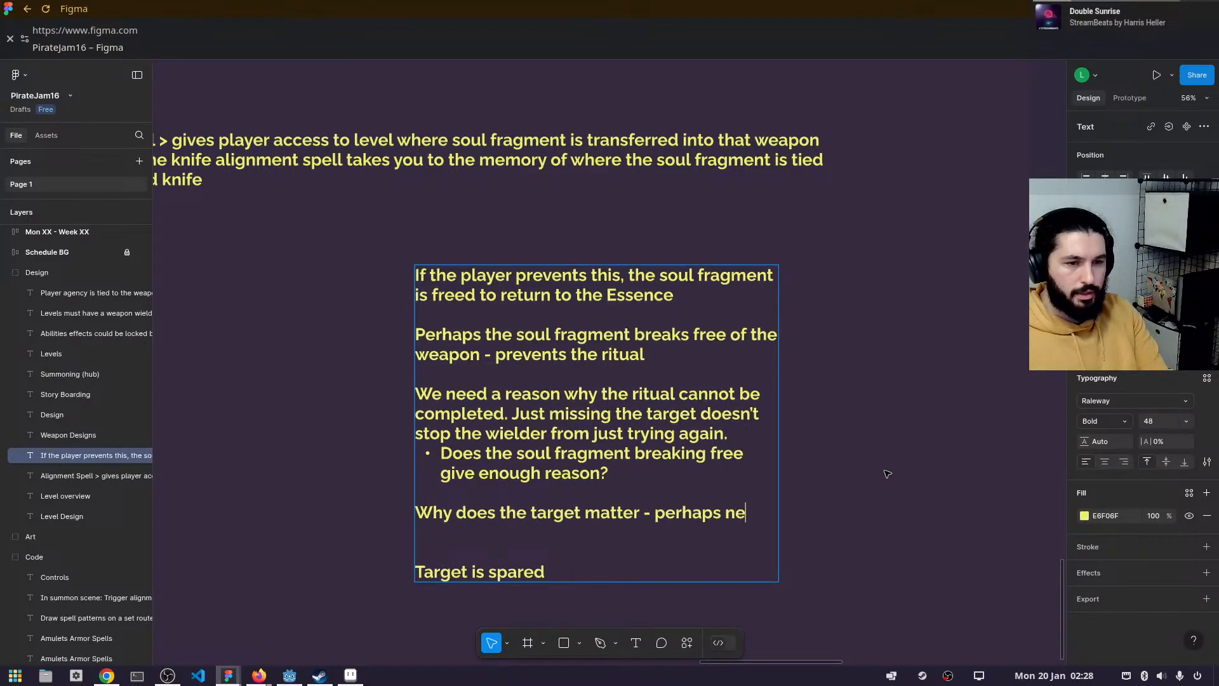
text(eds a reaso)
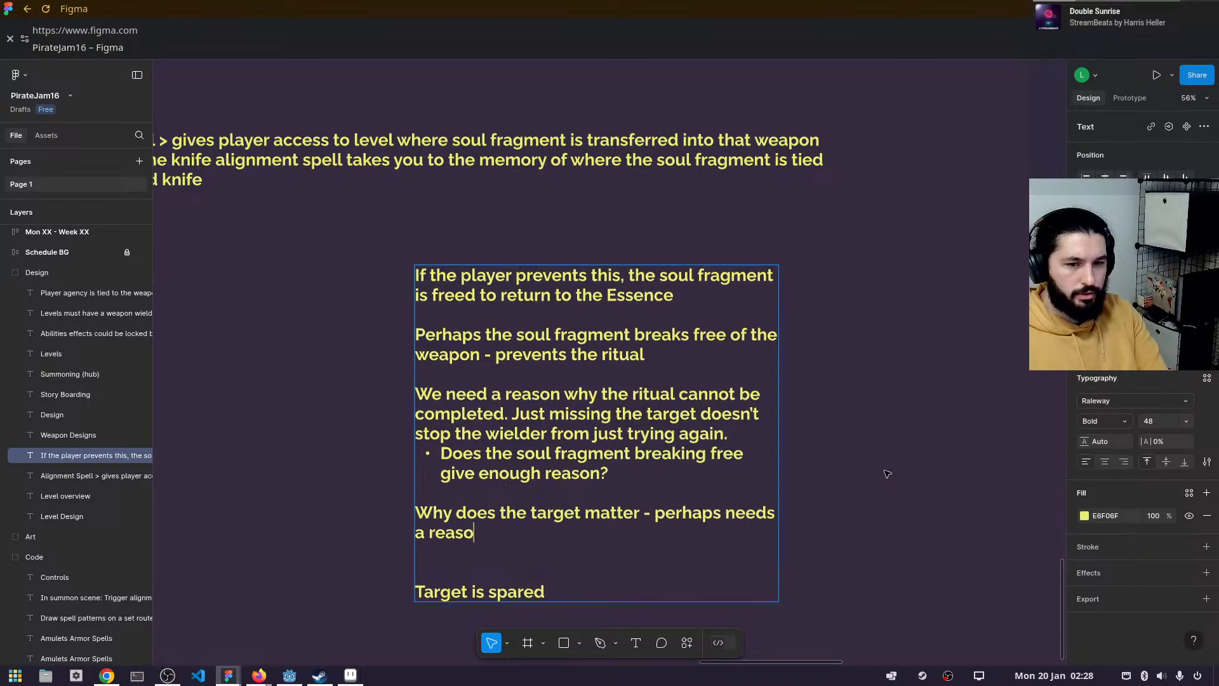
text(n for a spevif)
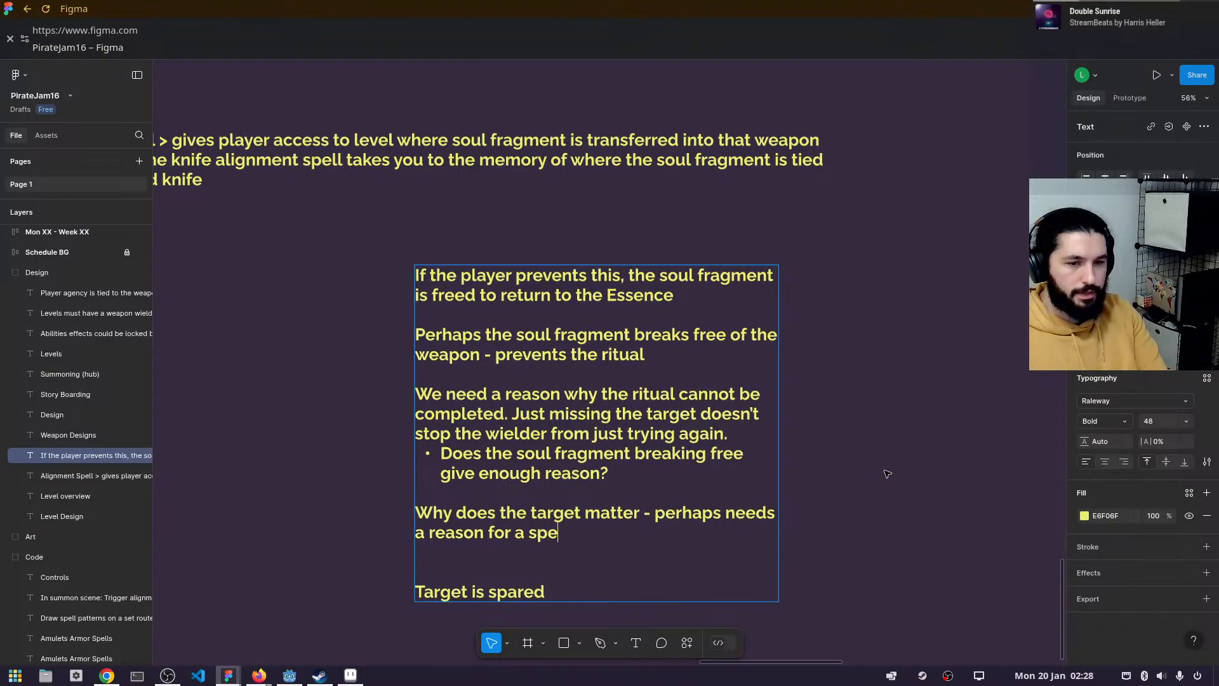
key(BackSpace)
key(BackSpace)
key(BackSpace)
text(cifi)
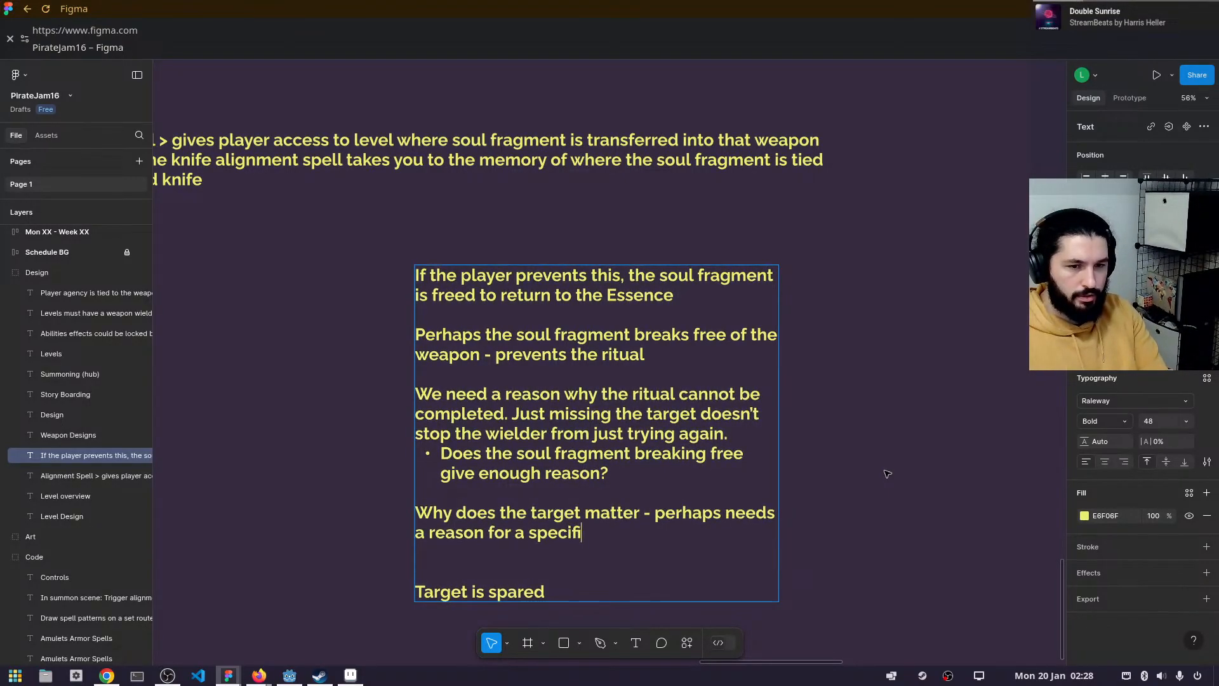
text(c target f)
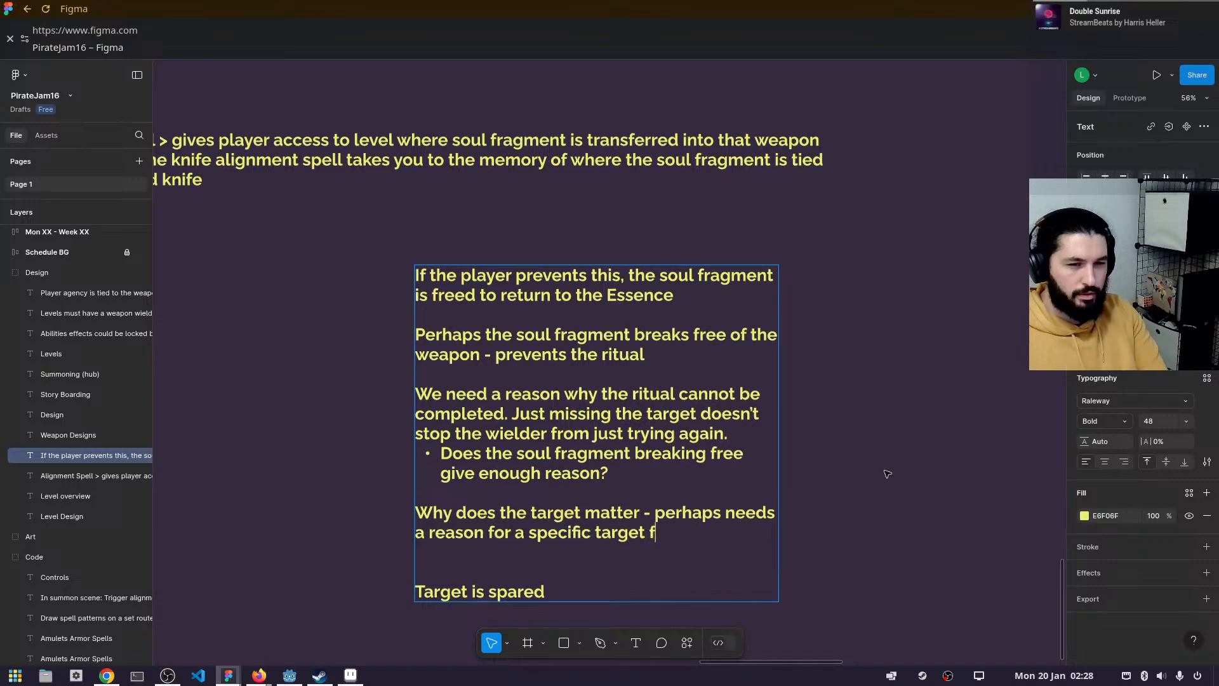
text(or the ritual)
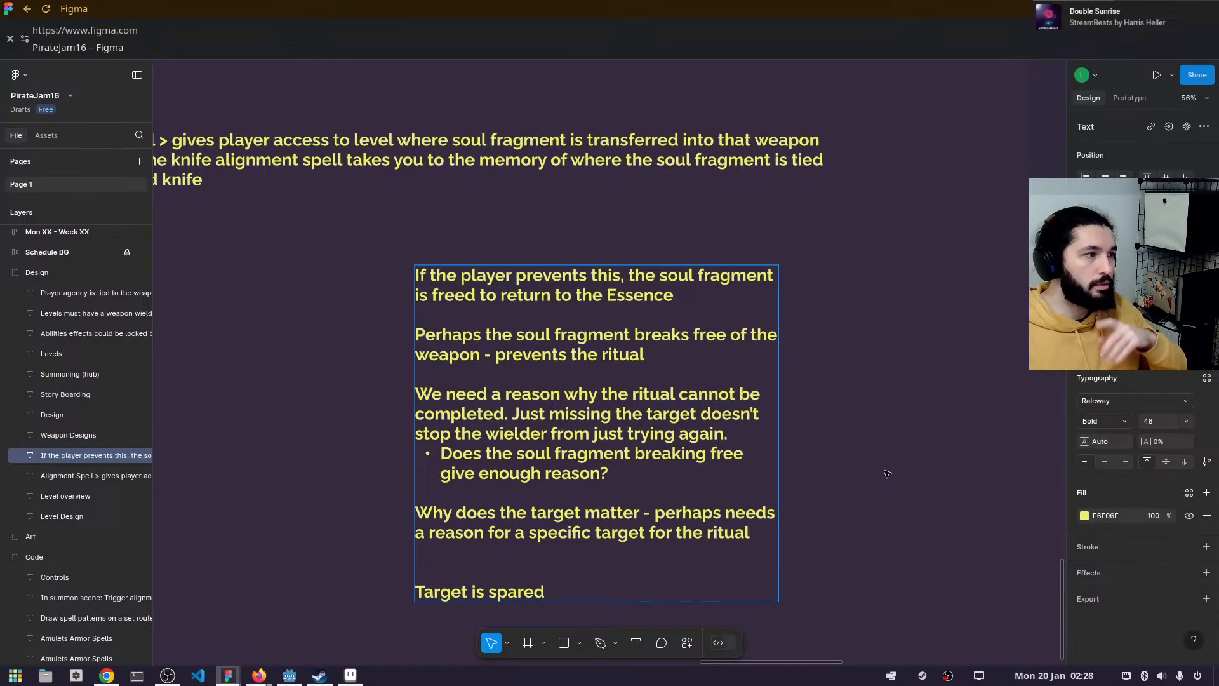
- Add another paragraph, after a blank line, reading "How does this result in the player unlocking a new alignment spell?"
key(Return)
key(Return)
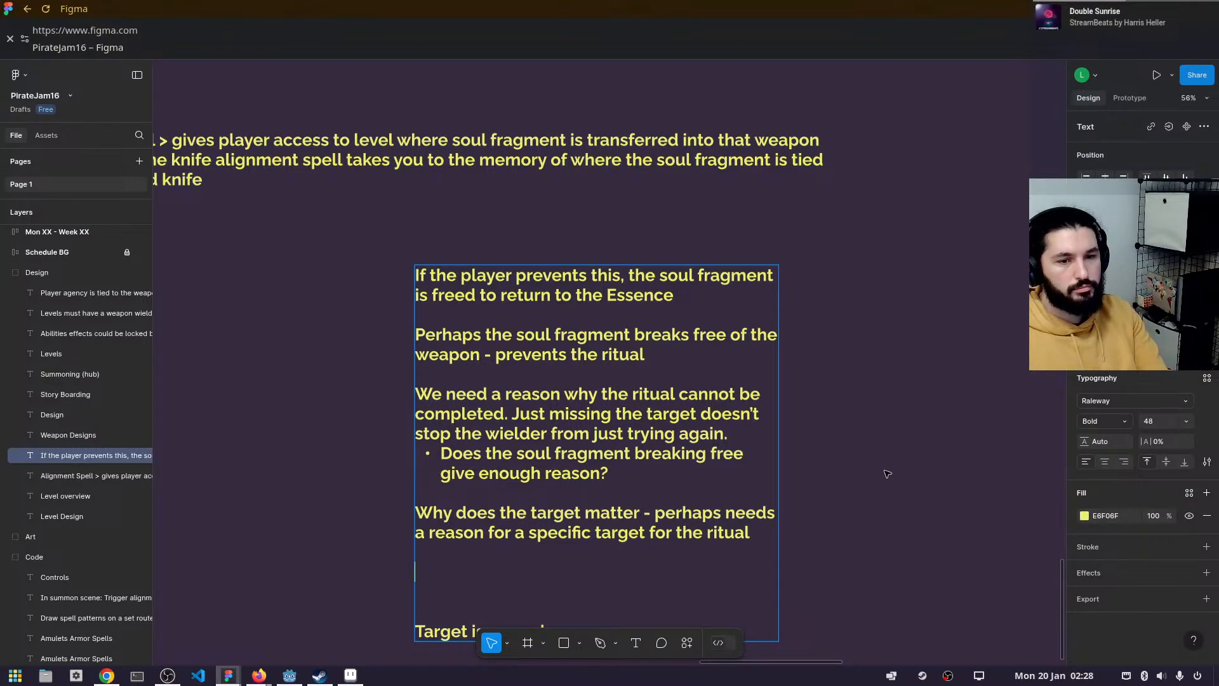
text(Wh)
key(BackSpace)
key(BackSpace)
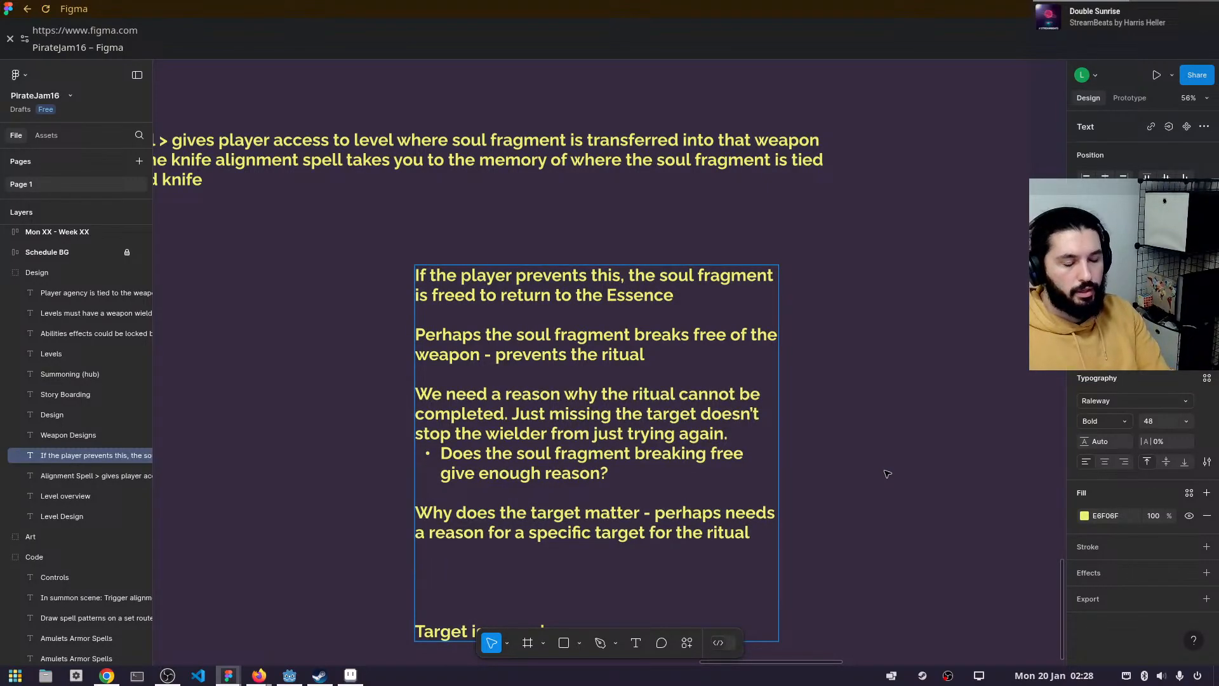
text(How does)
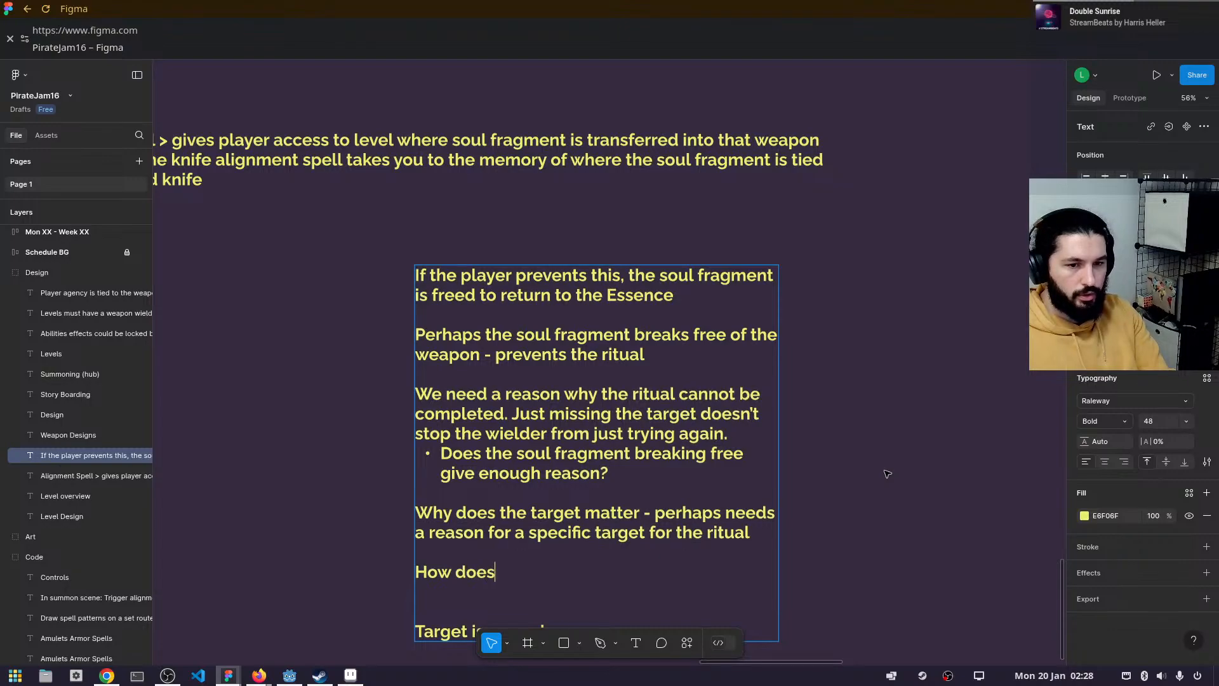
text( this resu)
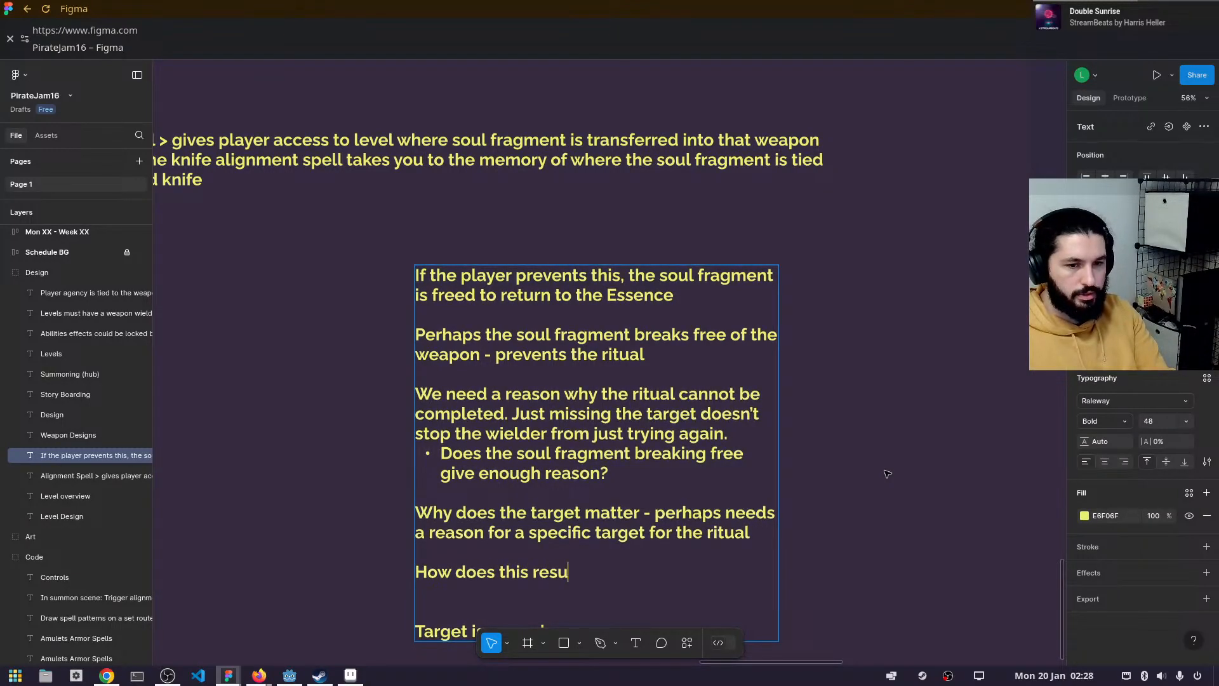
text(lt in )
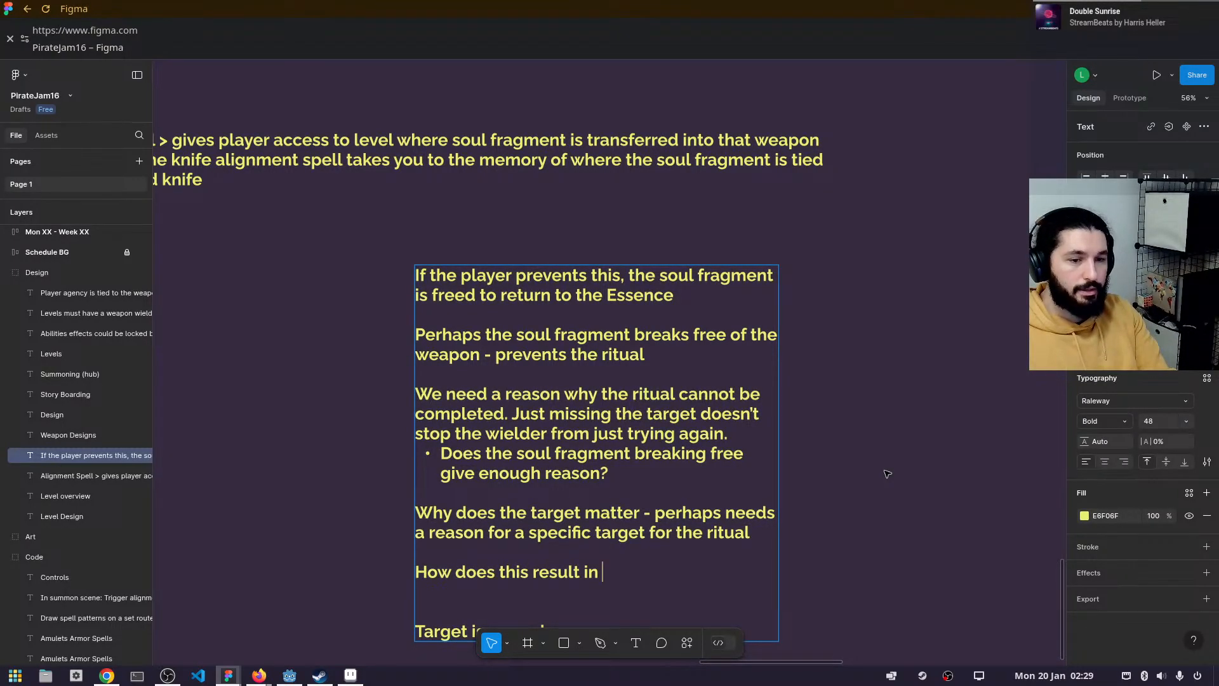
text(the pla)
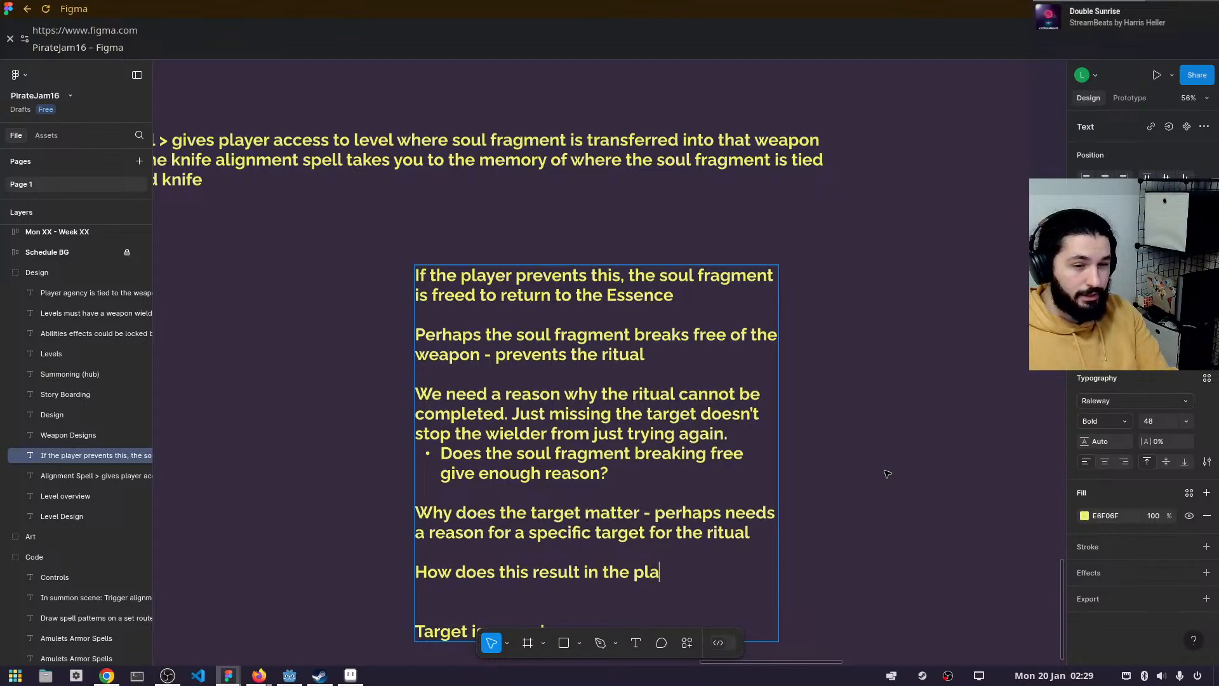
text(yer unl)
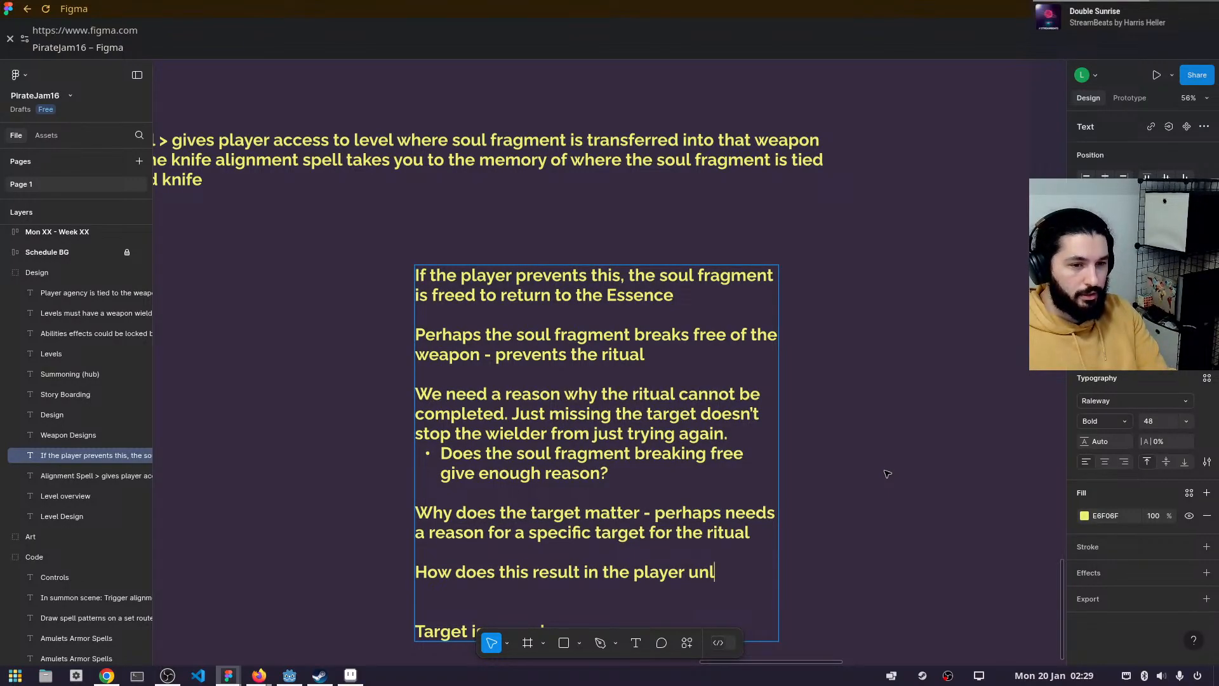
text(ocking a)
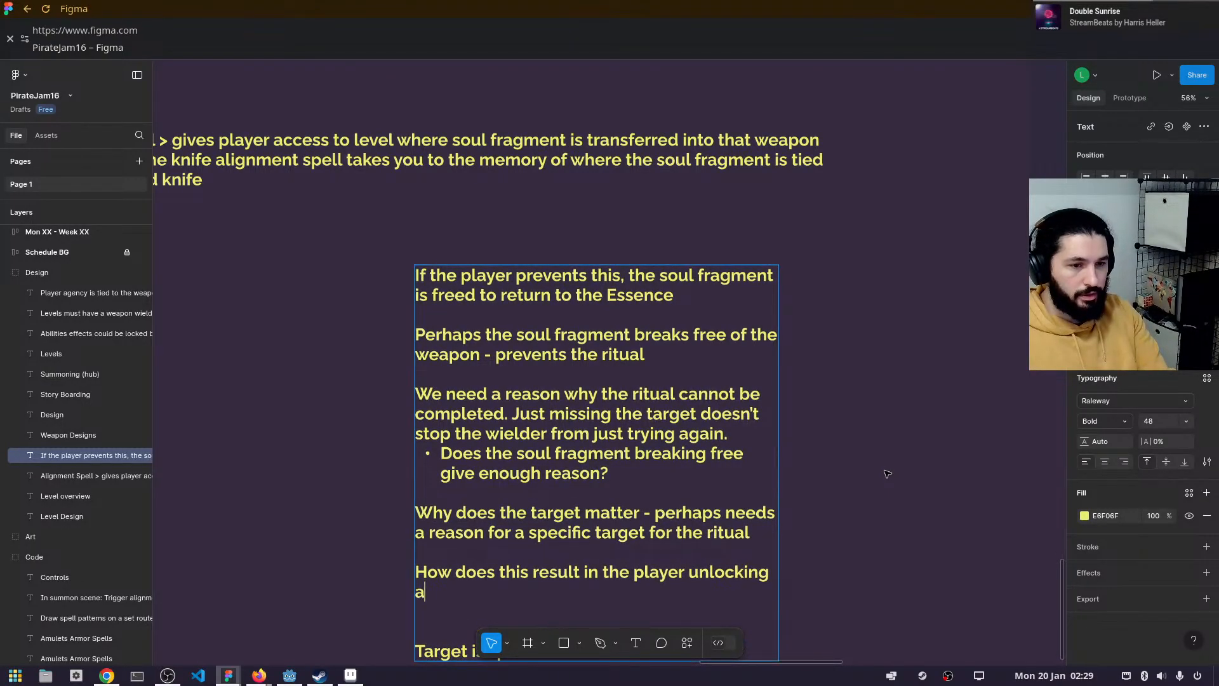
text( new alignmen)
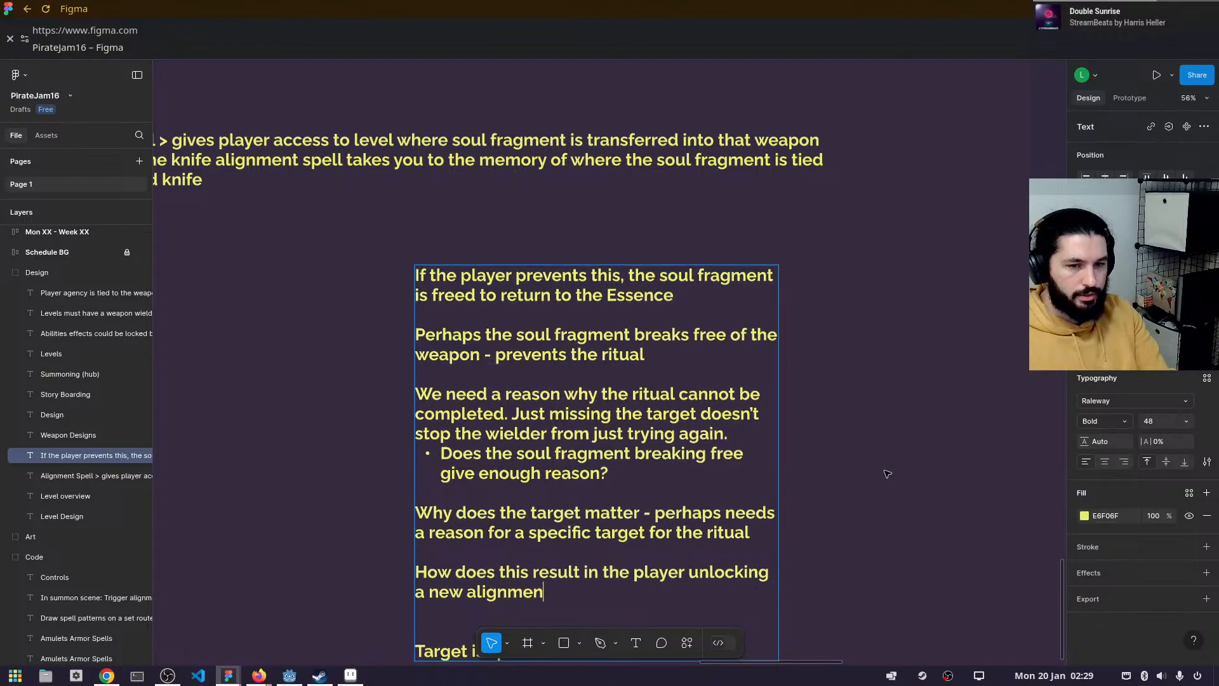
text(t spell?)
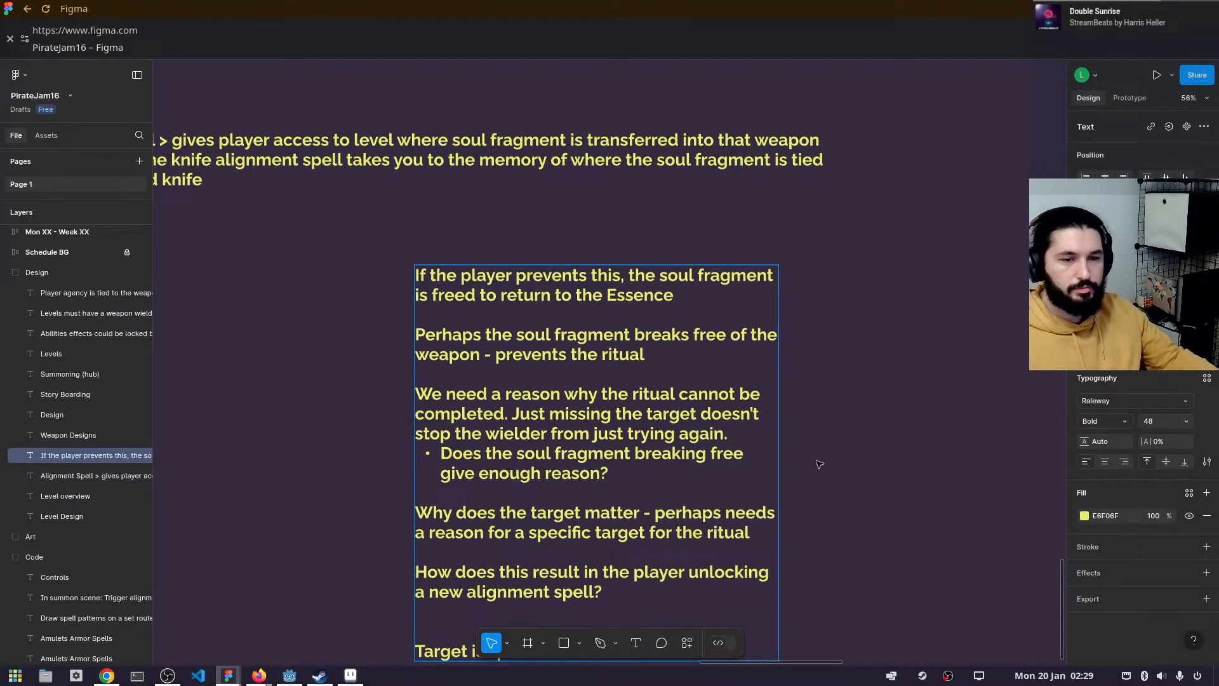
- Delete the leftover "Target is spared" line and the empty lines above it, and finish editing the text block
scroll(887, 474, down, 3)
drag(751, 454, 870, 253)
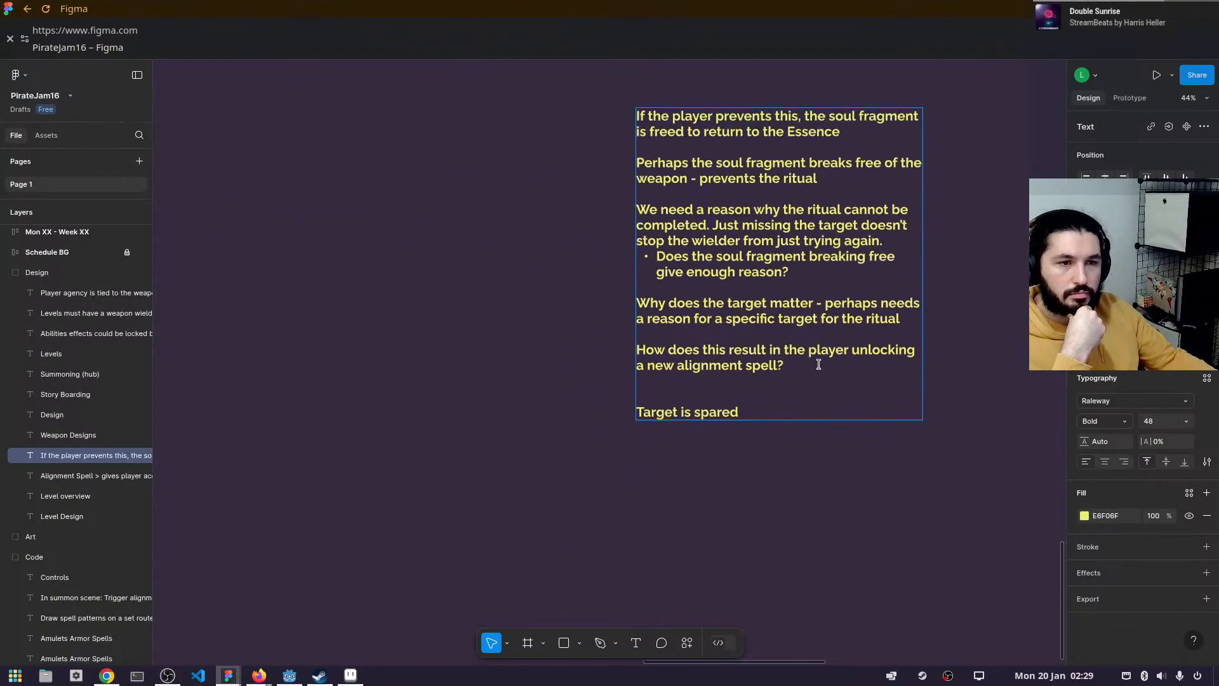
click(775, 399)
key(shift+Down)
key(shift+End)
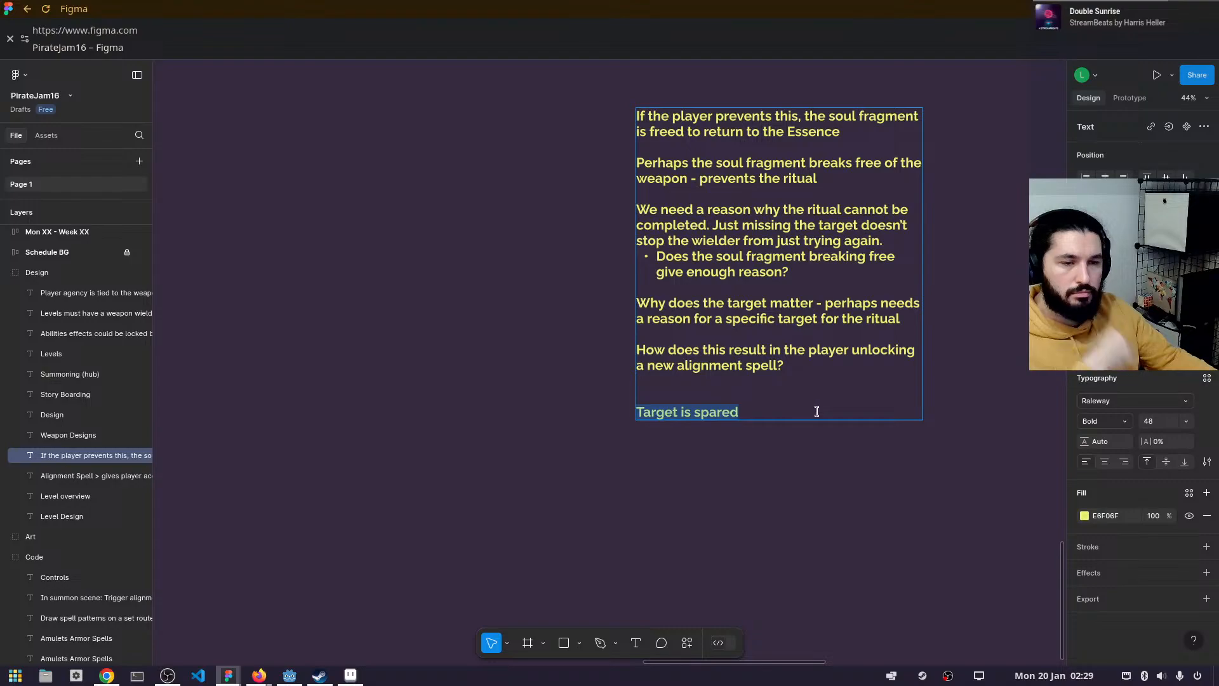
key(BackSpace)
key(BackSpace)
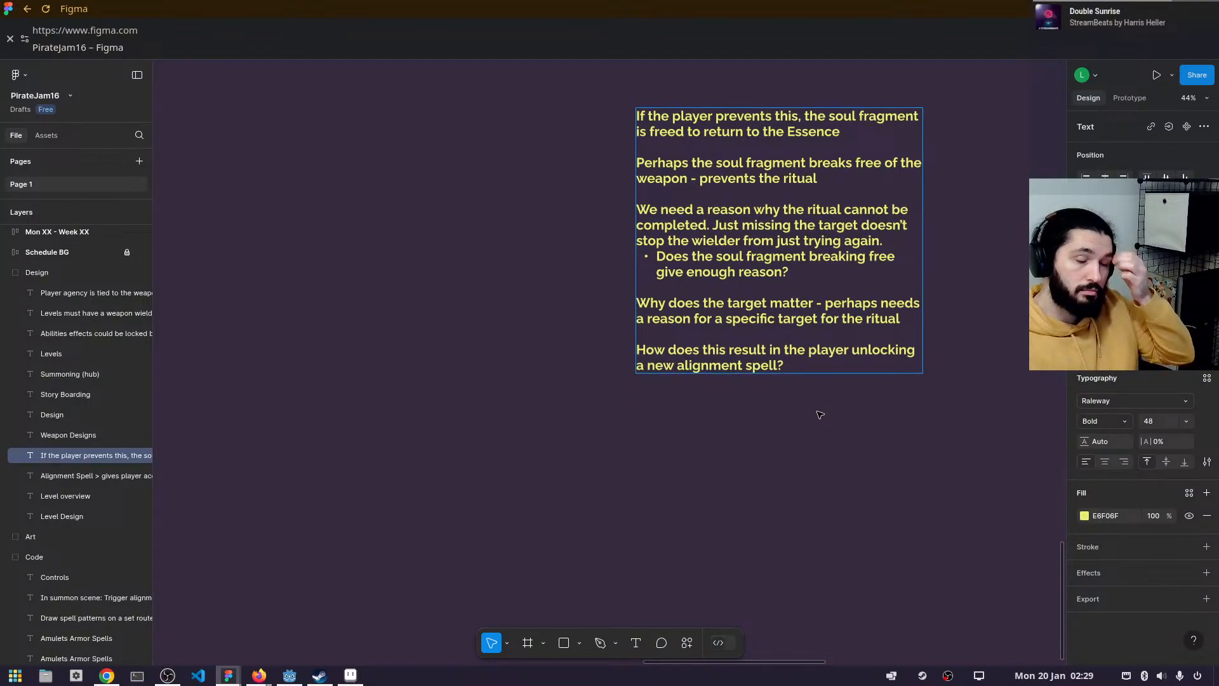
drag(867, 492, 879, 540)
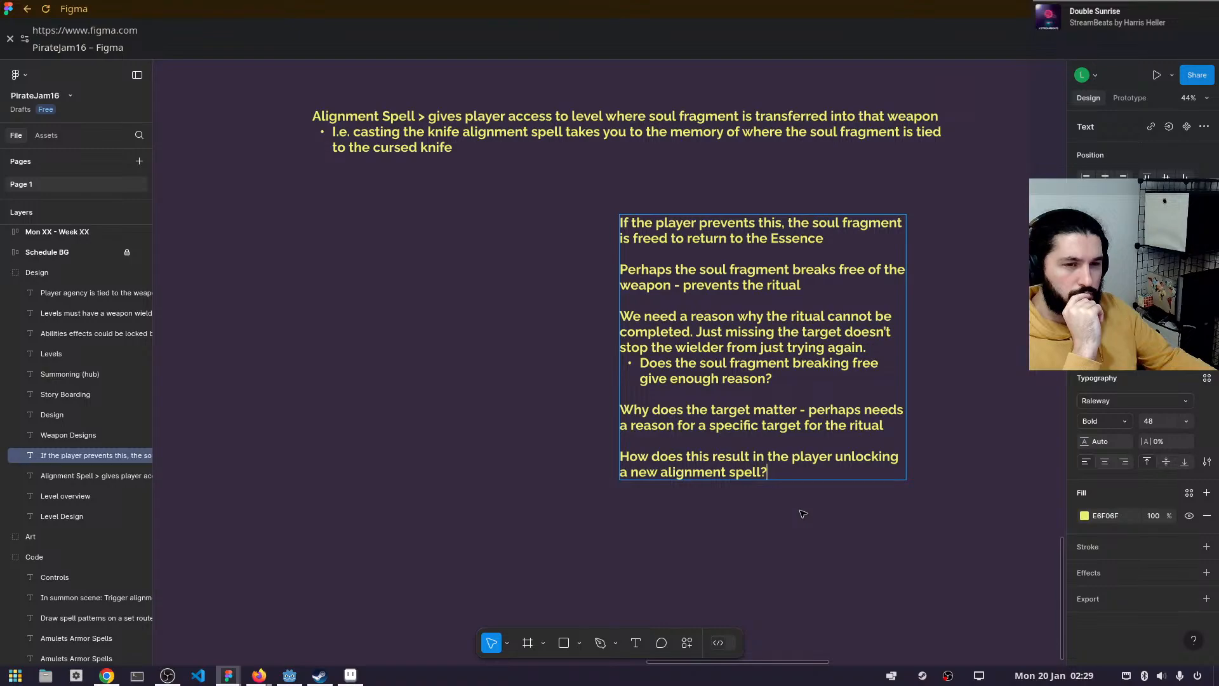
key(Escape)
click(443, 192)
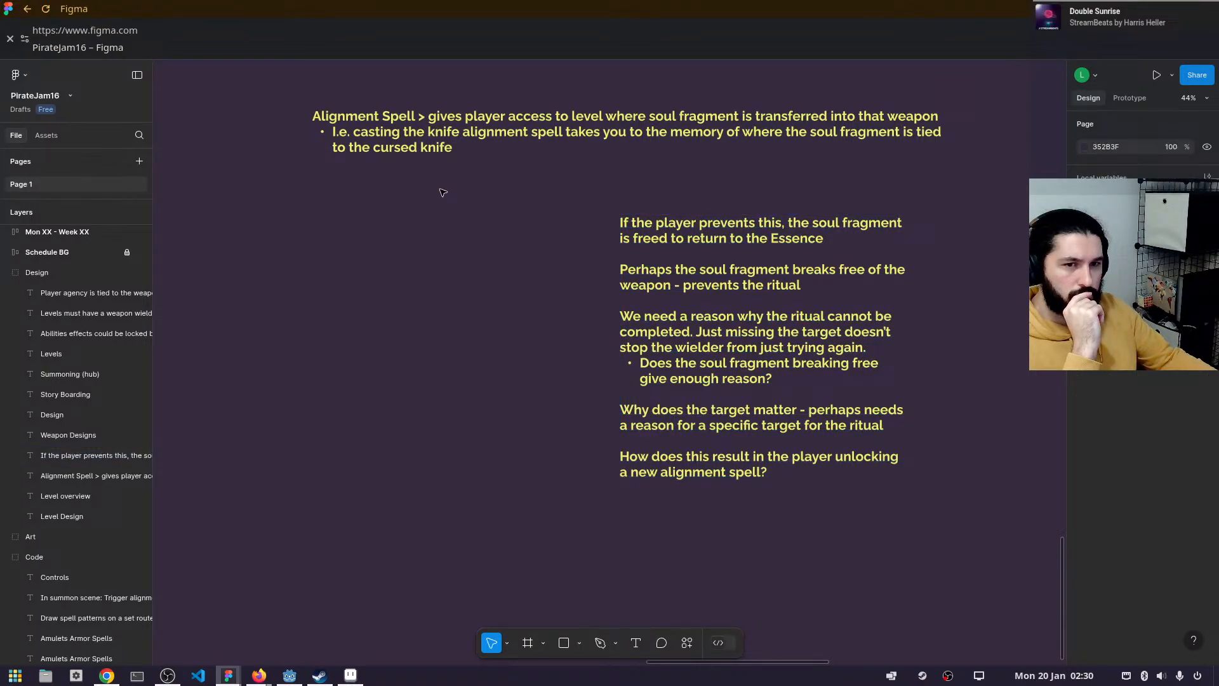
- Add a paragraph, set off by a blank line after the alignment spell question, beginning "Desired: Link between "
click(777, 463)
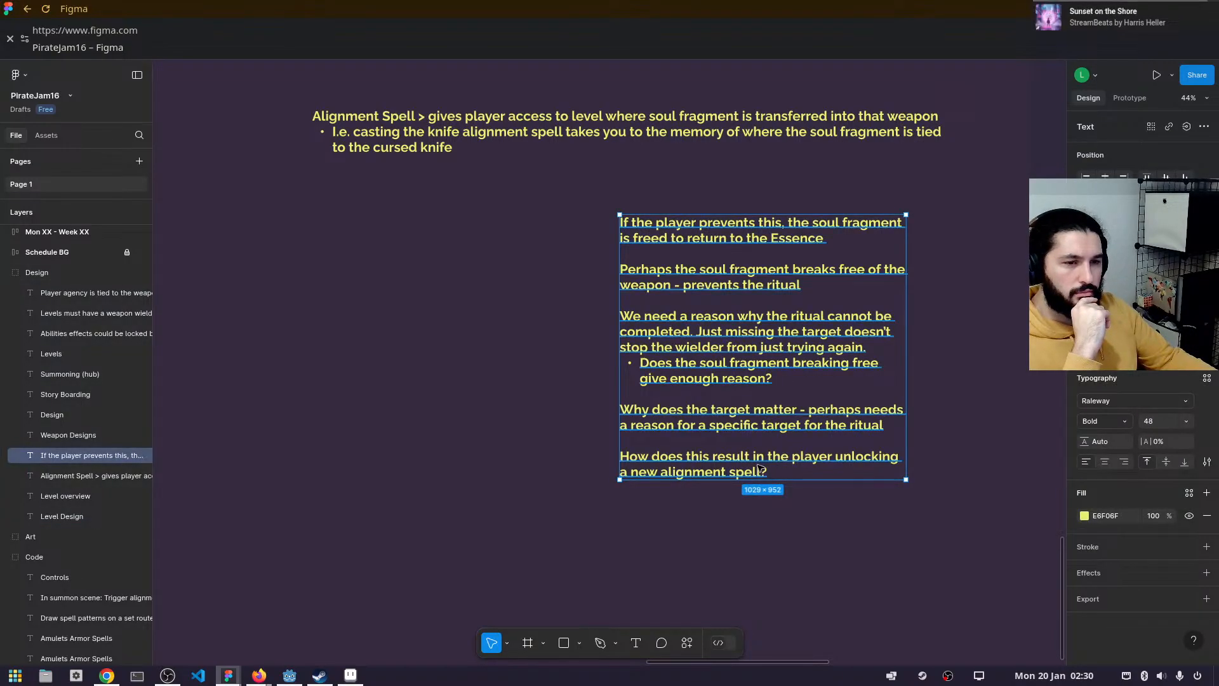
key(Return)
click(769, 470)
key(Return)
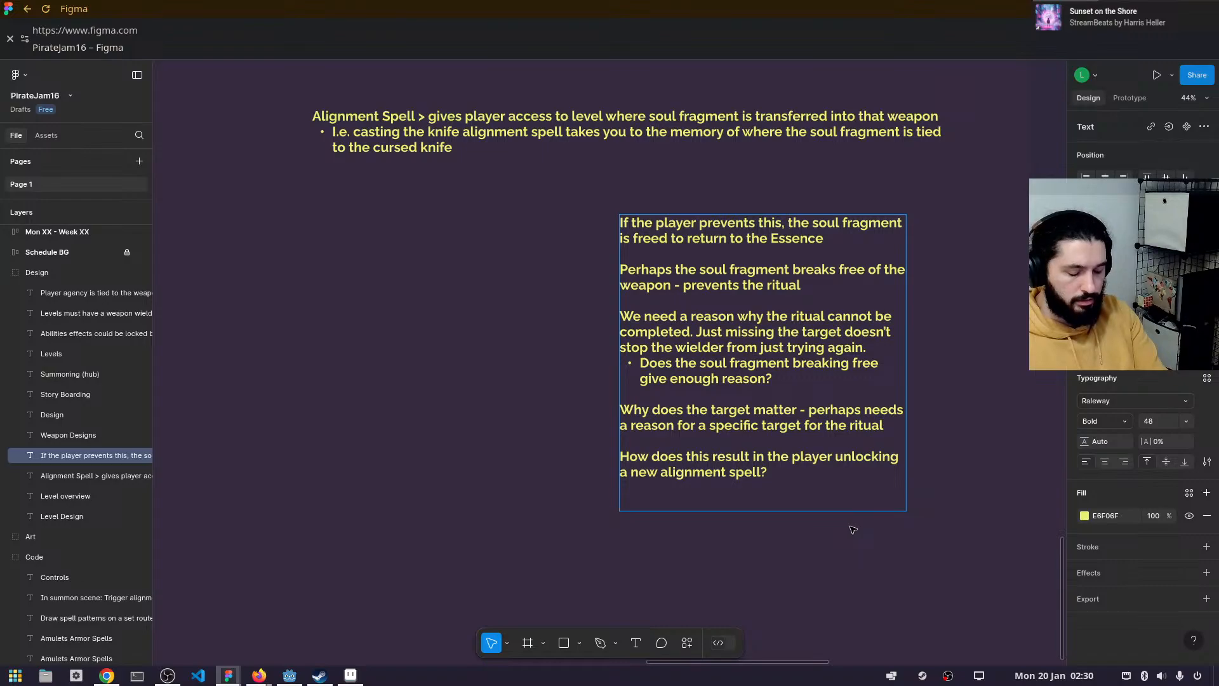
text(Desired)
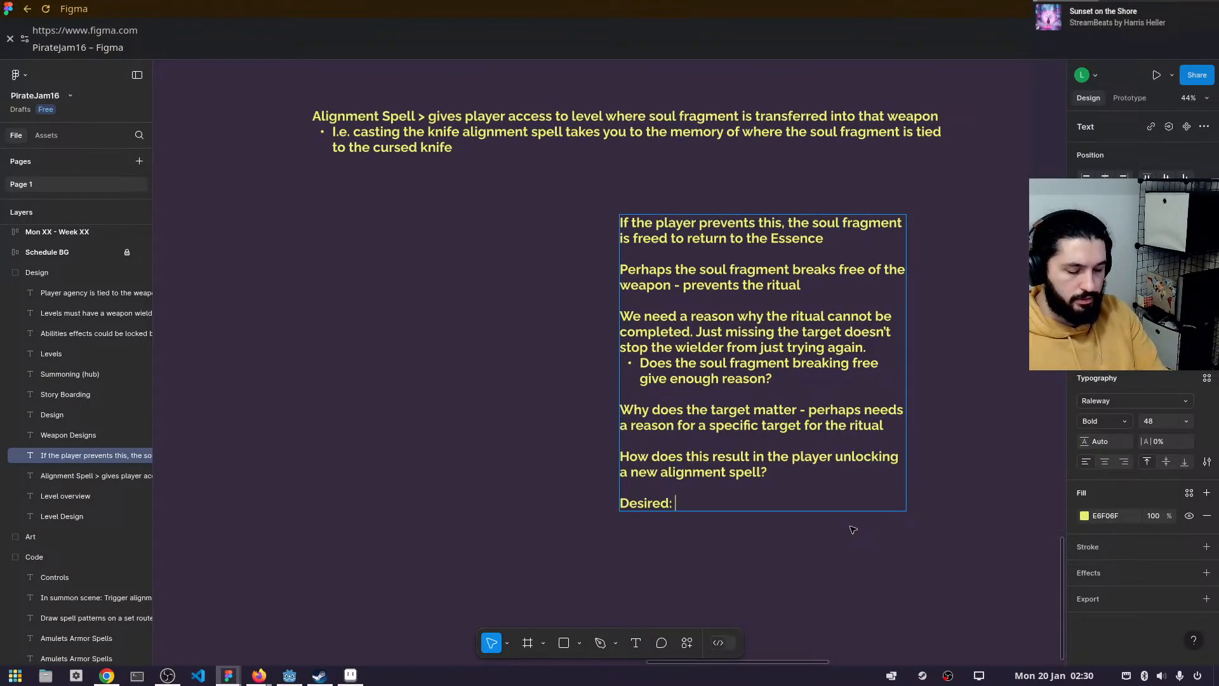
text(: R)
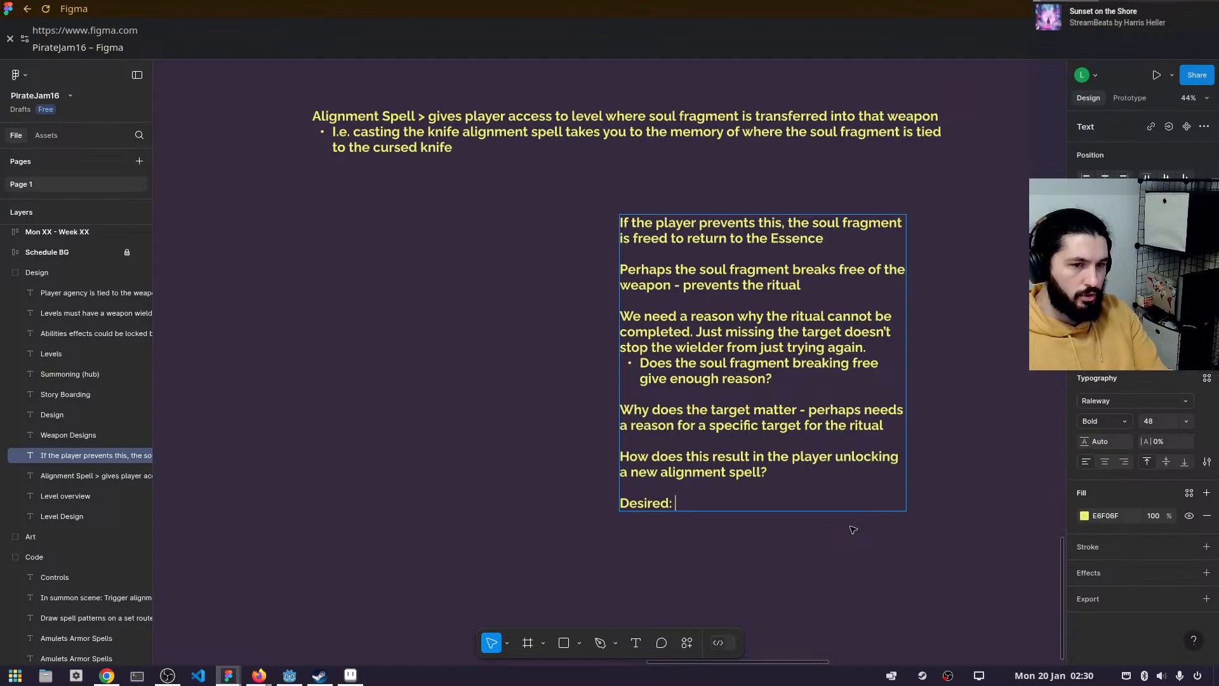
text(Link be)
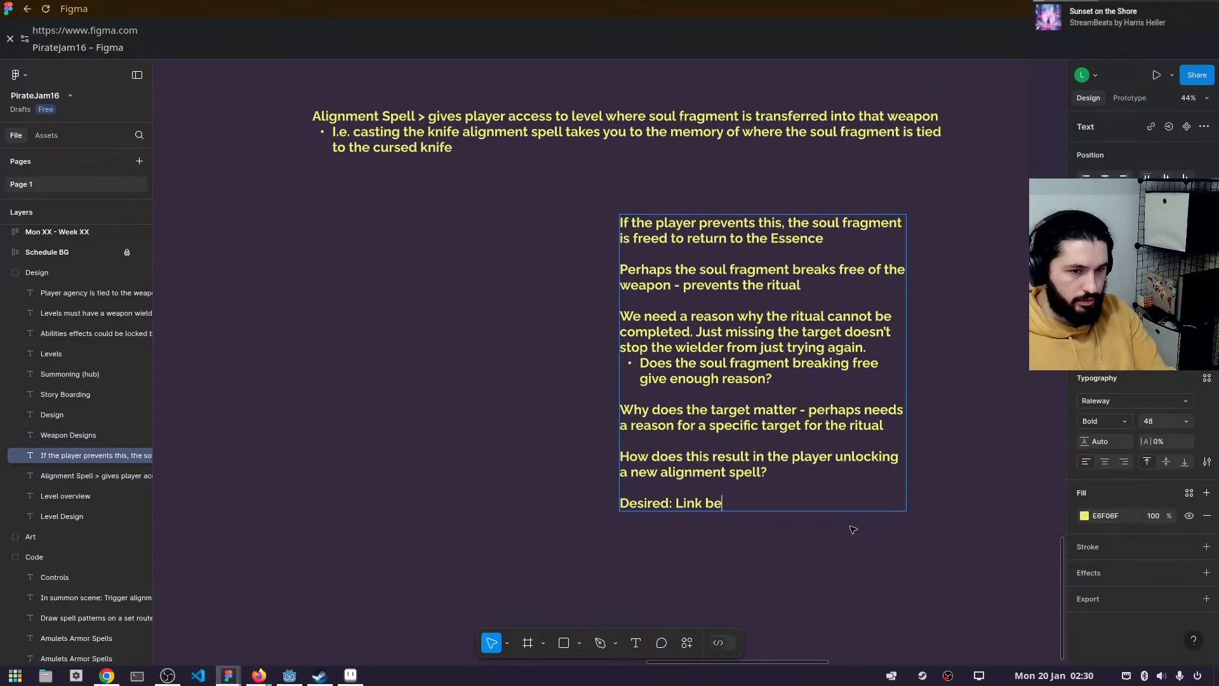
text(tween )
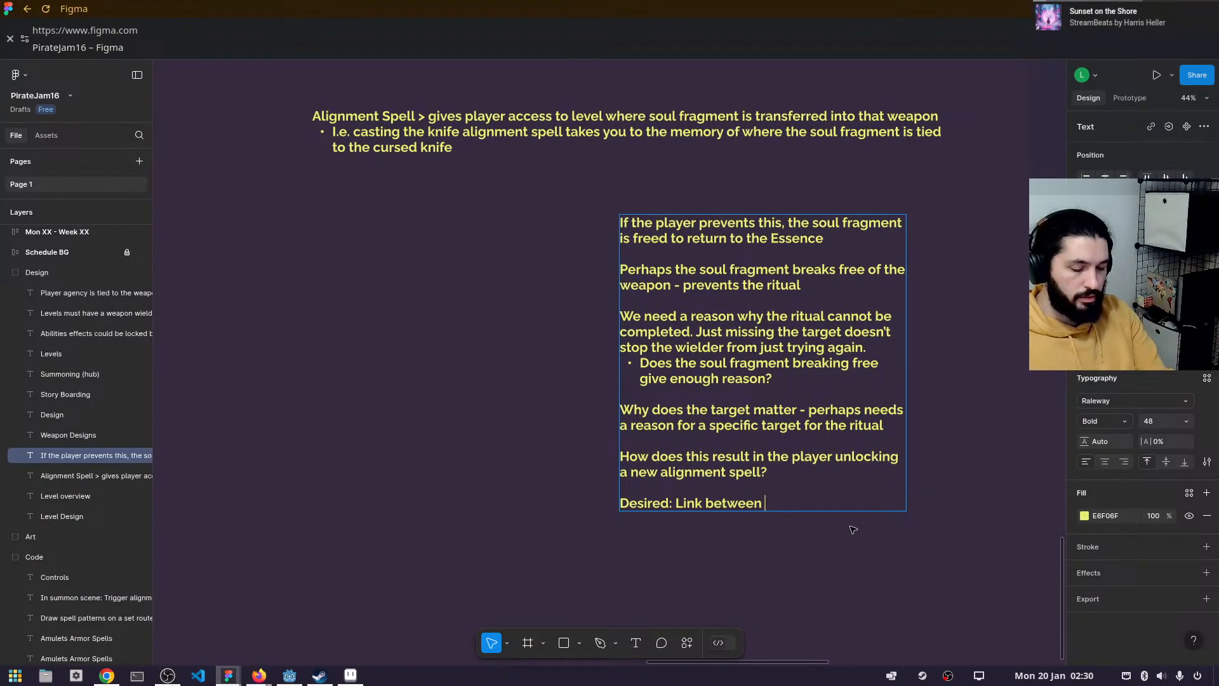
text(weapon)
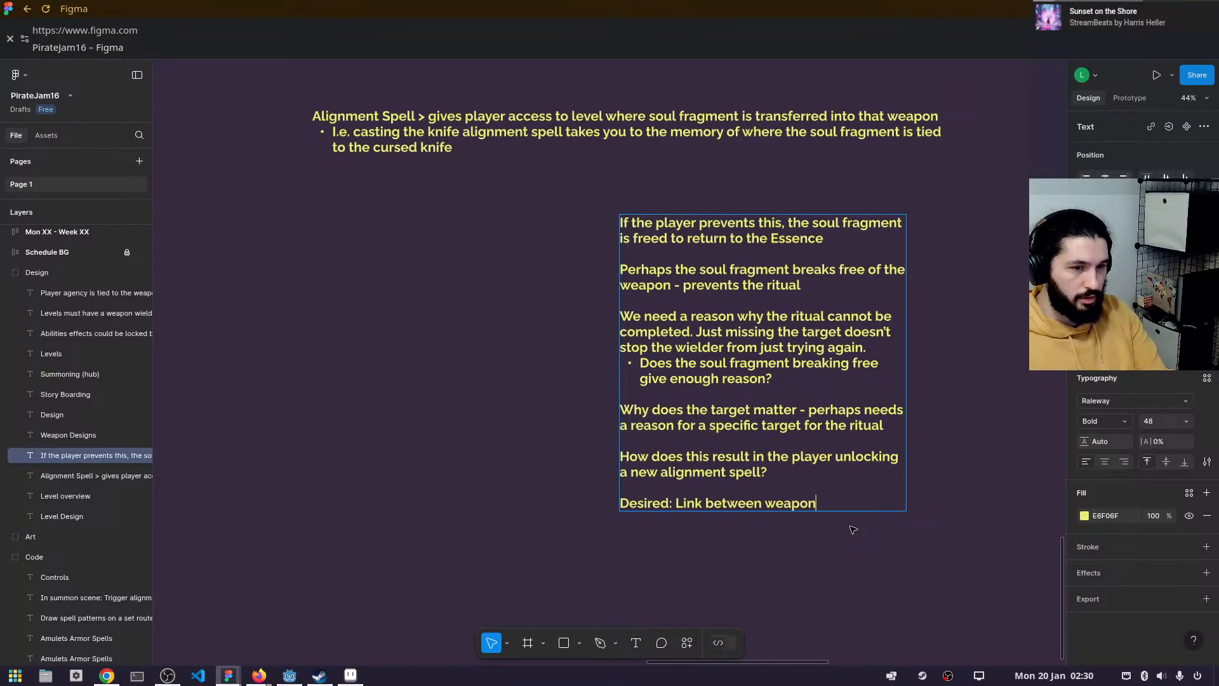
key(BackSpace)
key(BackSpace)
key(BackSpace)
key(BackSpace)
key(BackSpace)
key(BackSpace)
- Continue the "Desired" sentence with "next alignment spell and current level"
text(ne)
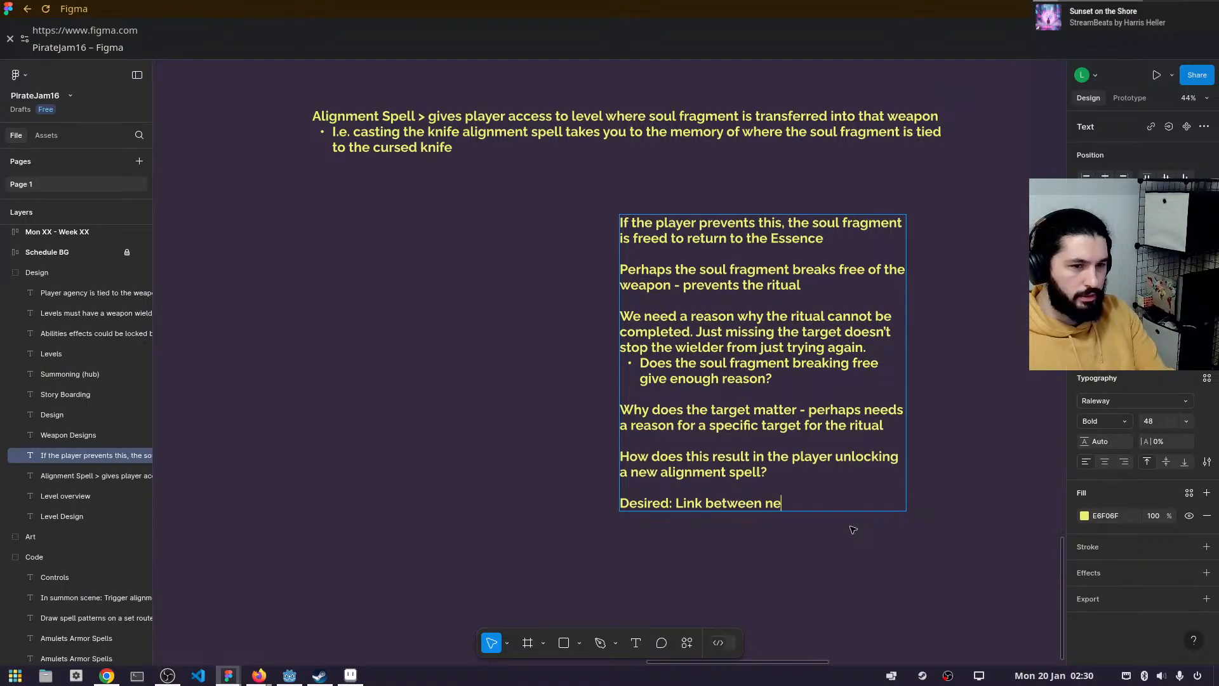
text(xt alignm)
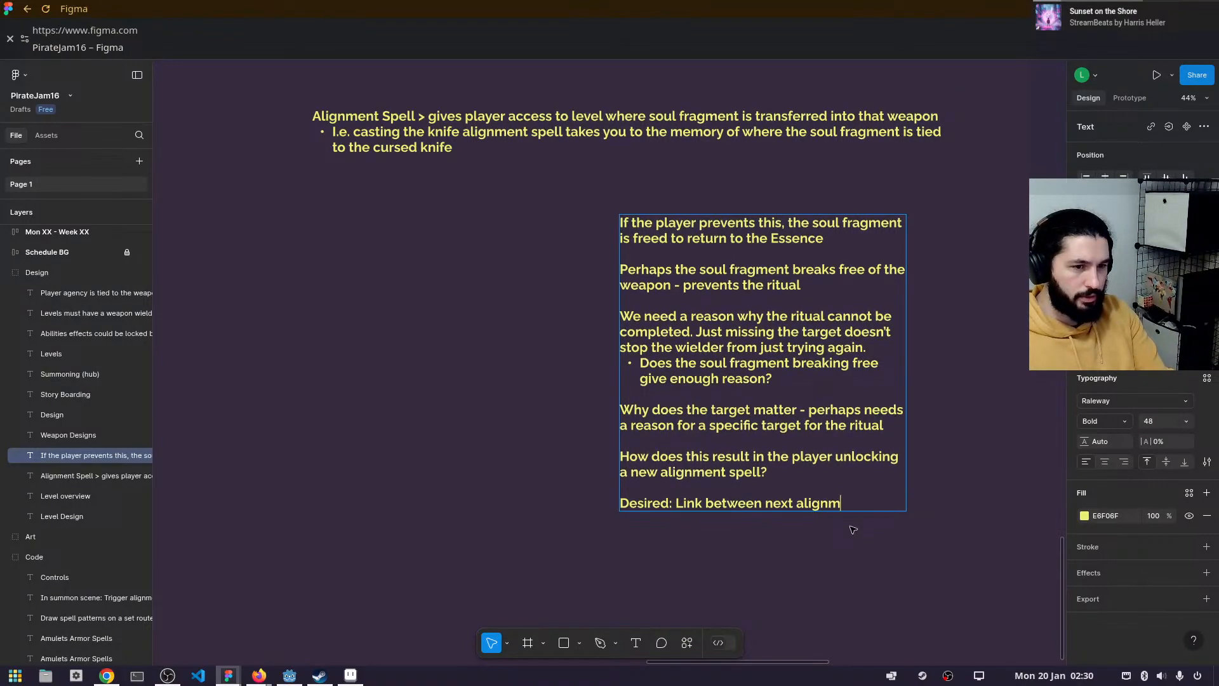
text(ent spell and)
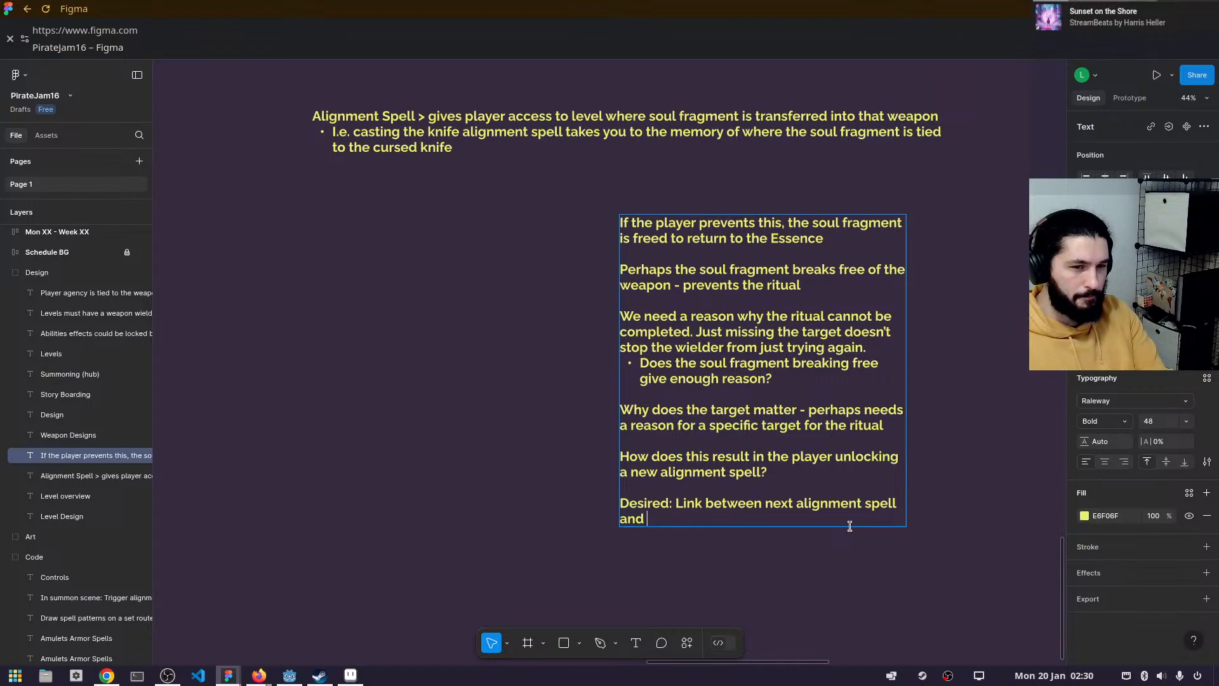
text( current lev)
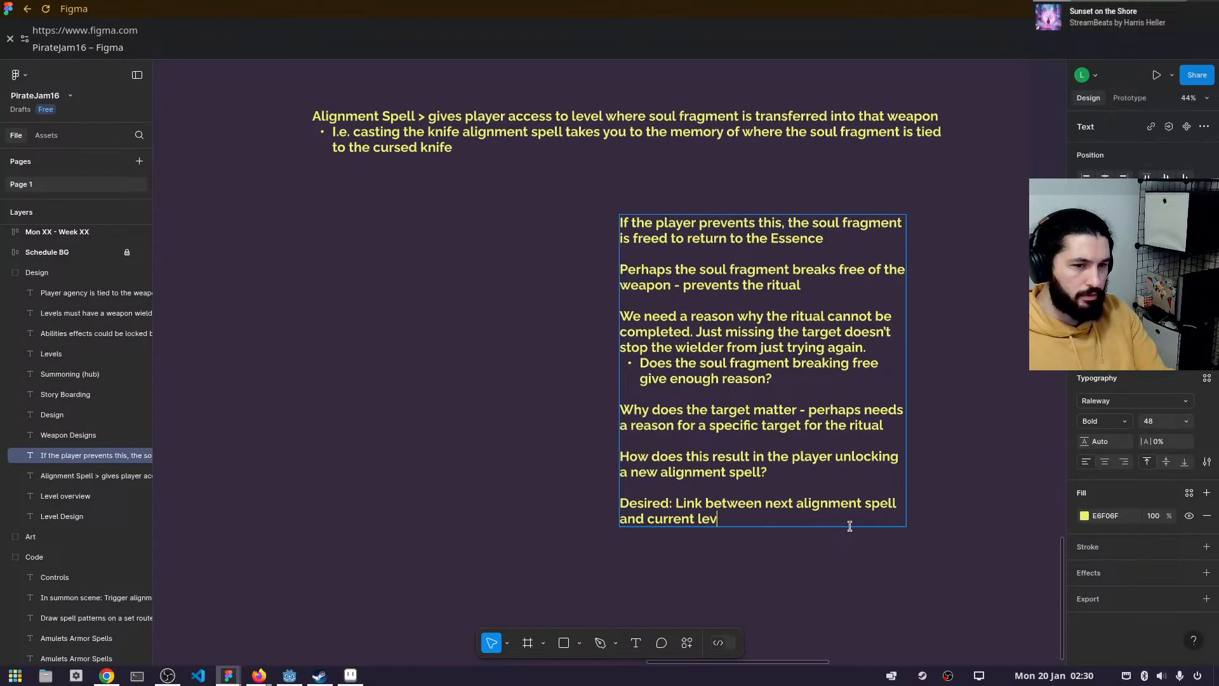
text(el )
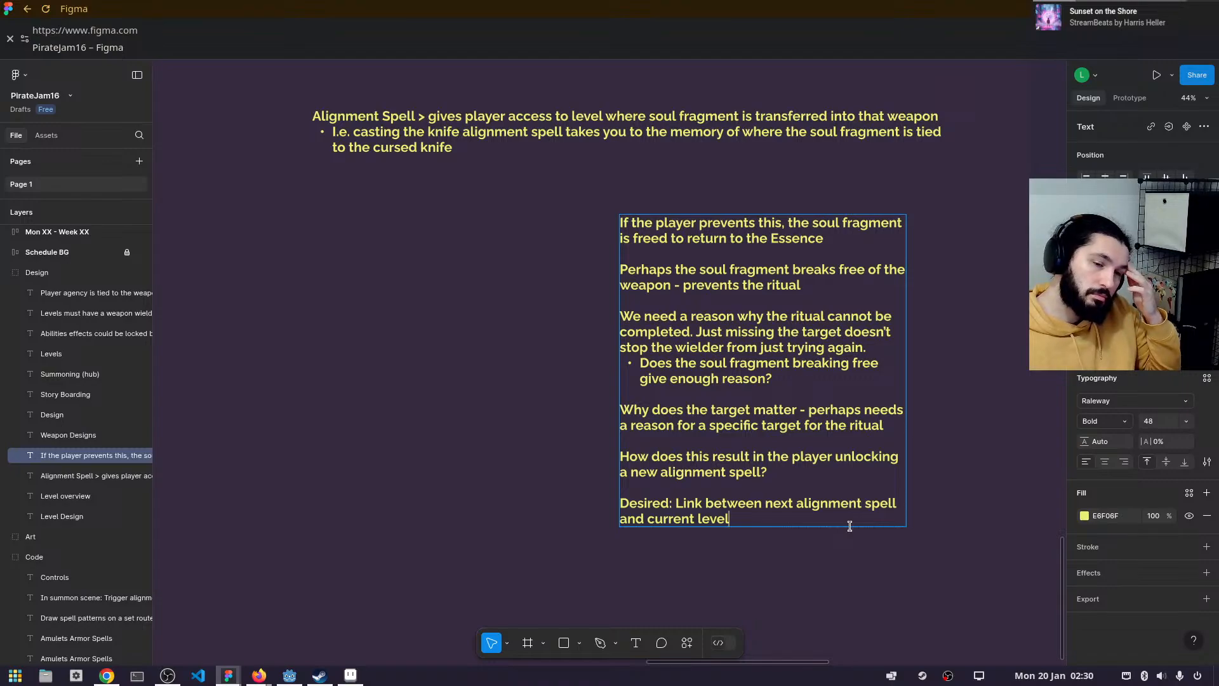
- Extend the "Desired" paragraph with "- i.e. does preventing the soul being sealed in a weapon"
text(- i.e.)
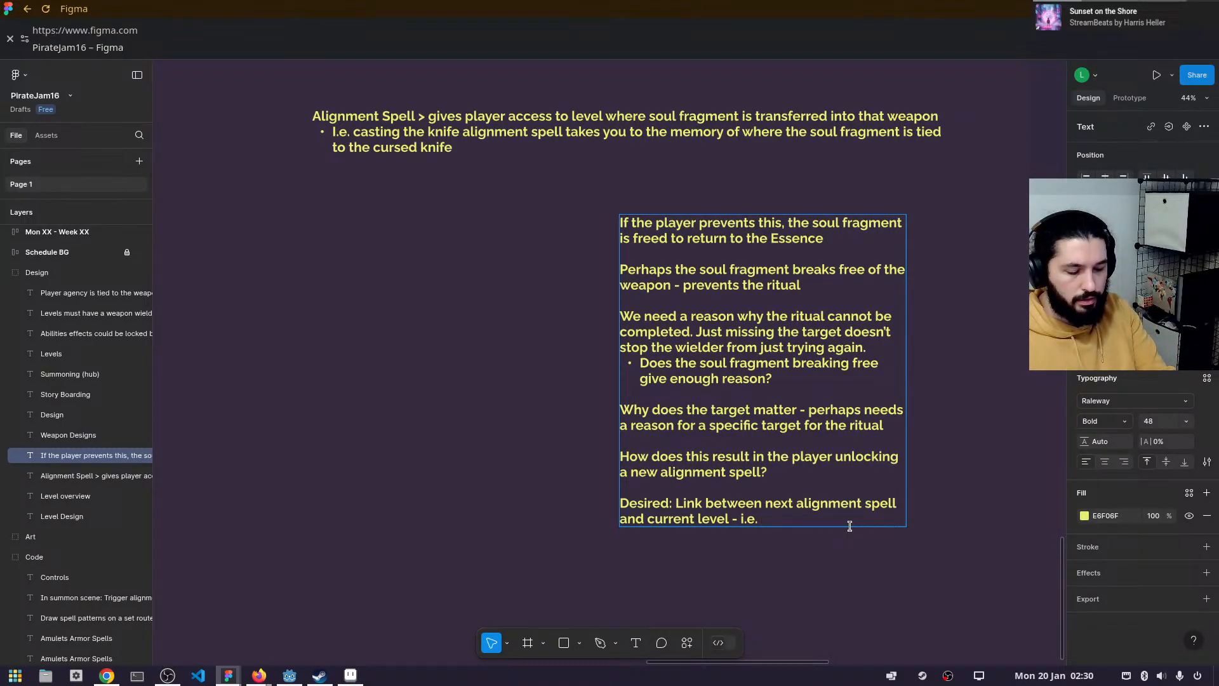
text( does preven)
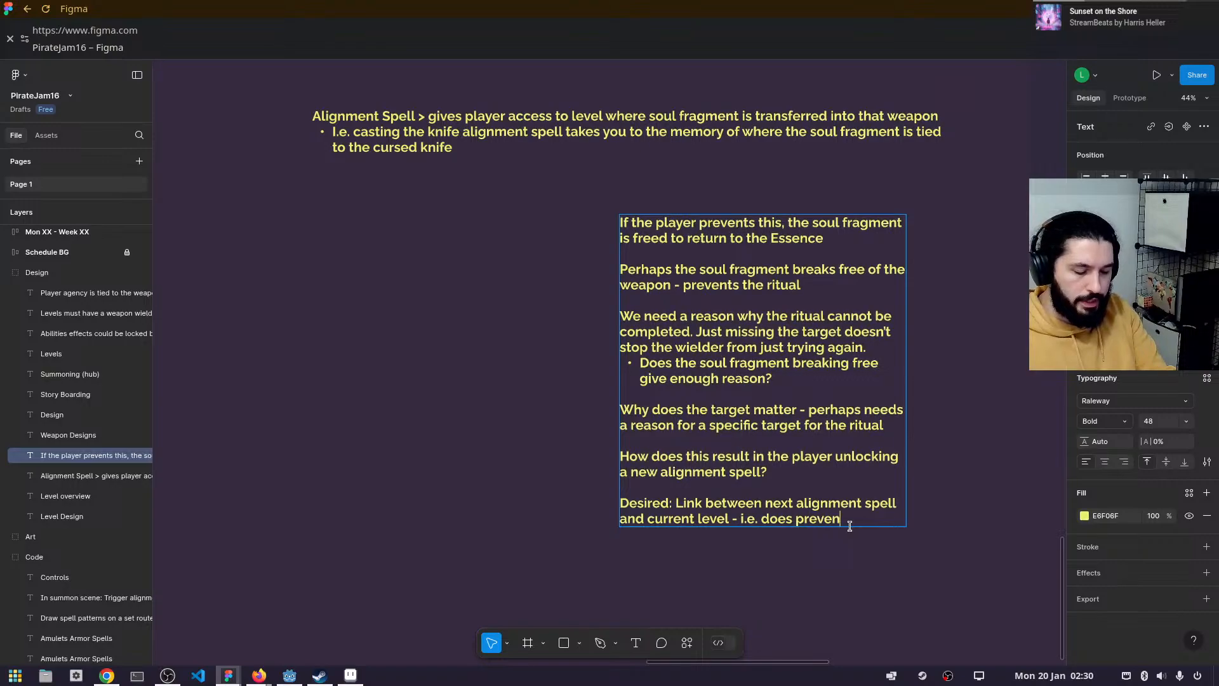
text(ting the sou)
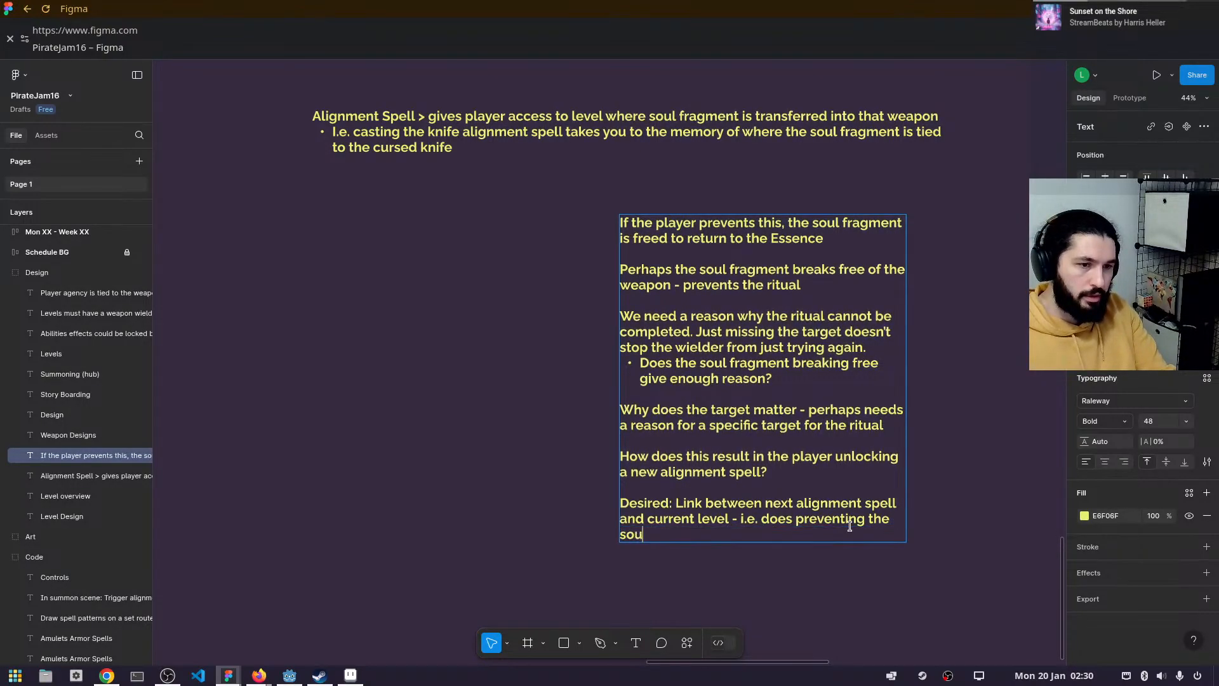
text(l being se)
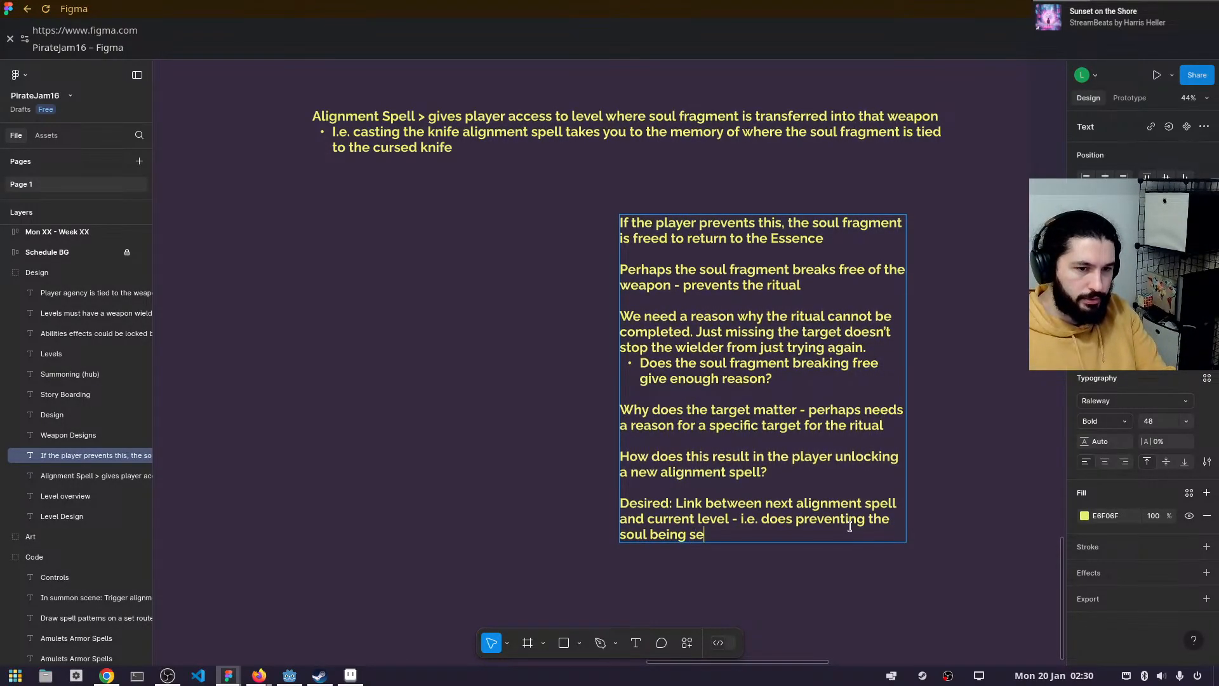
text(aled in a )
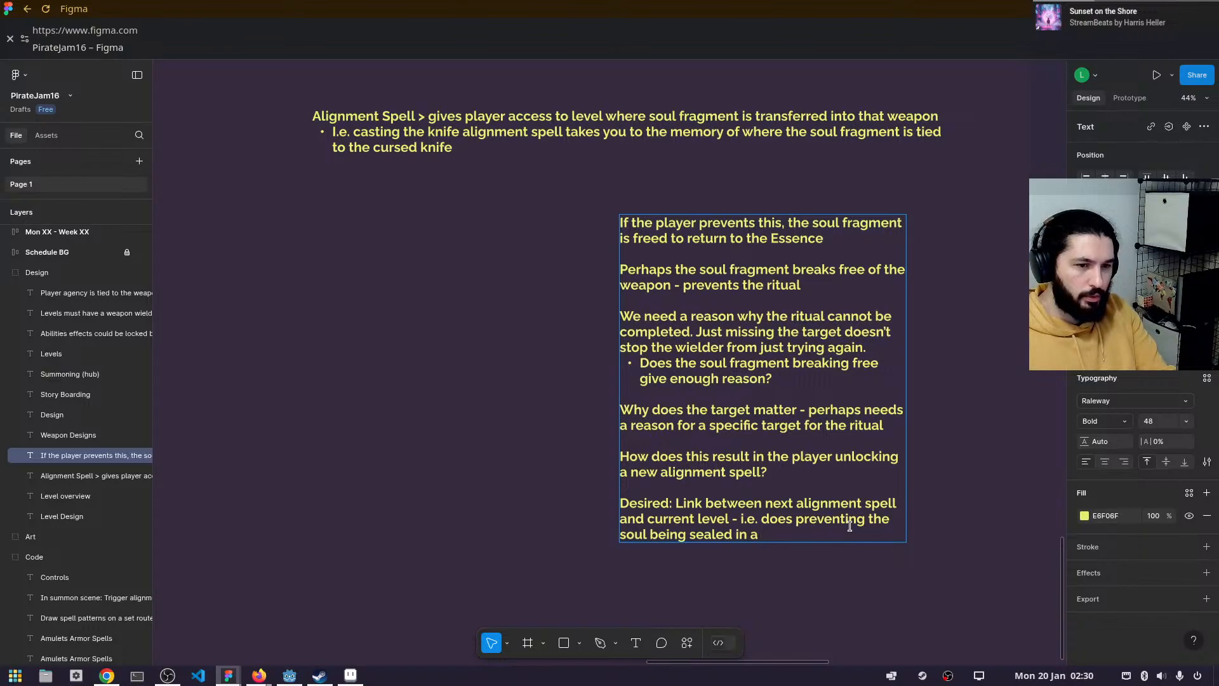
text(weapon)
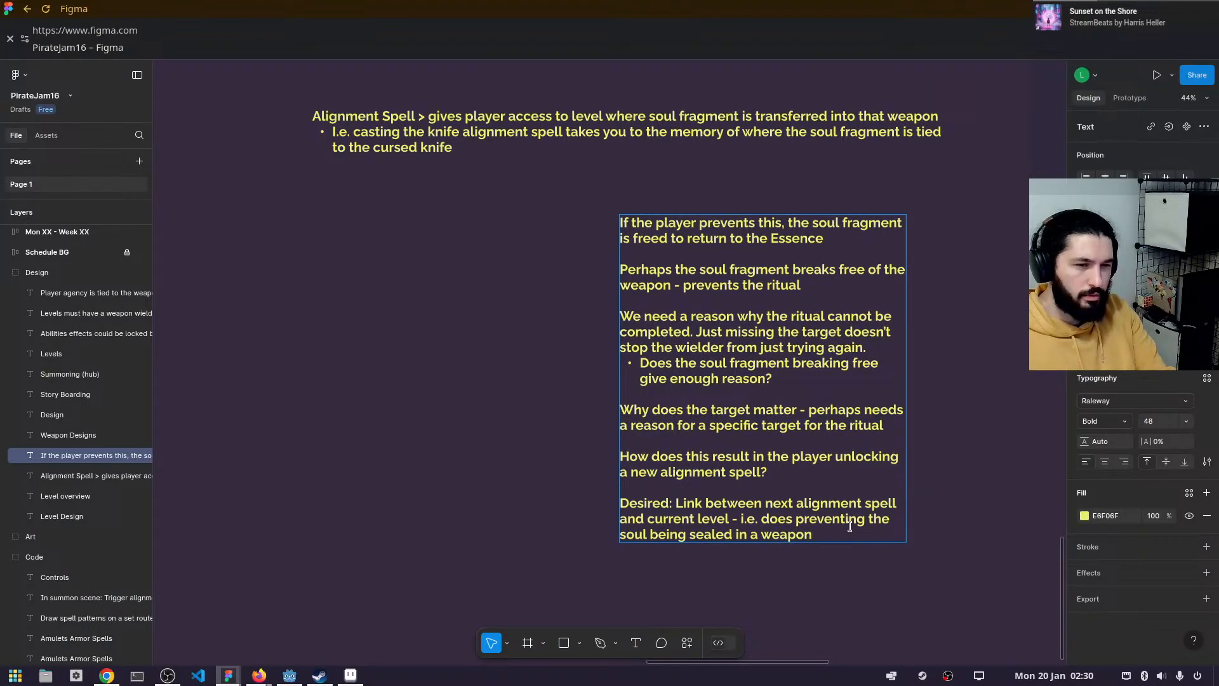
- Complete the question in the "Desired" paragraph with "change the timeline so that the next weapon is not sealed too?"
text( che)
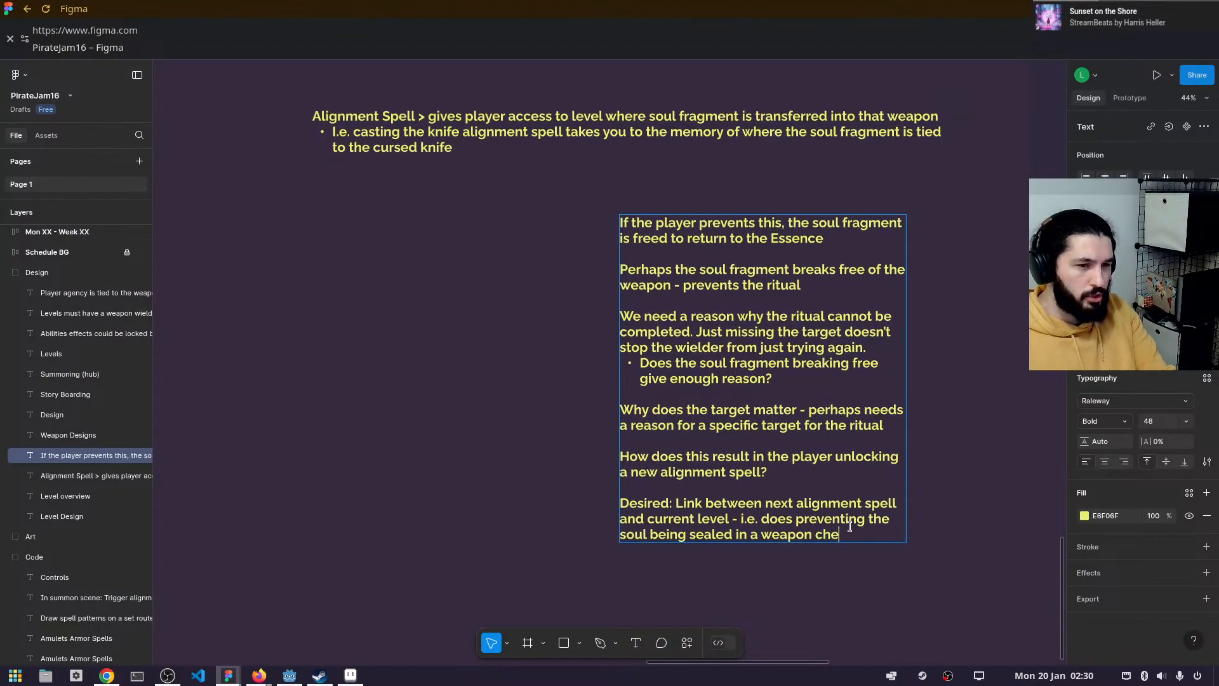
key(BackSpace)
text(ange the t)
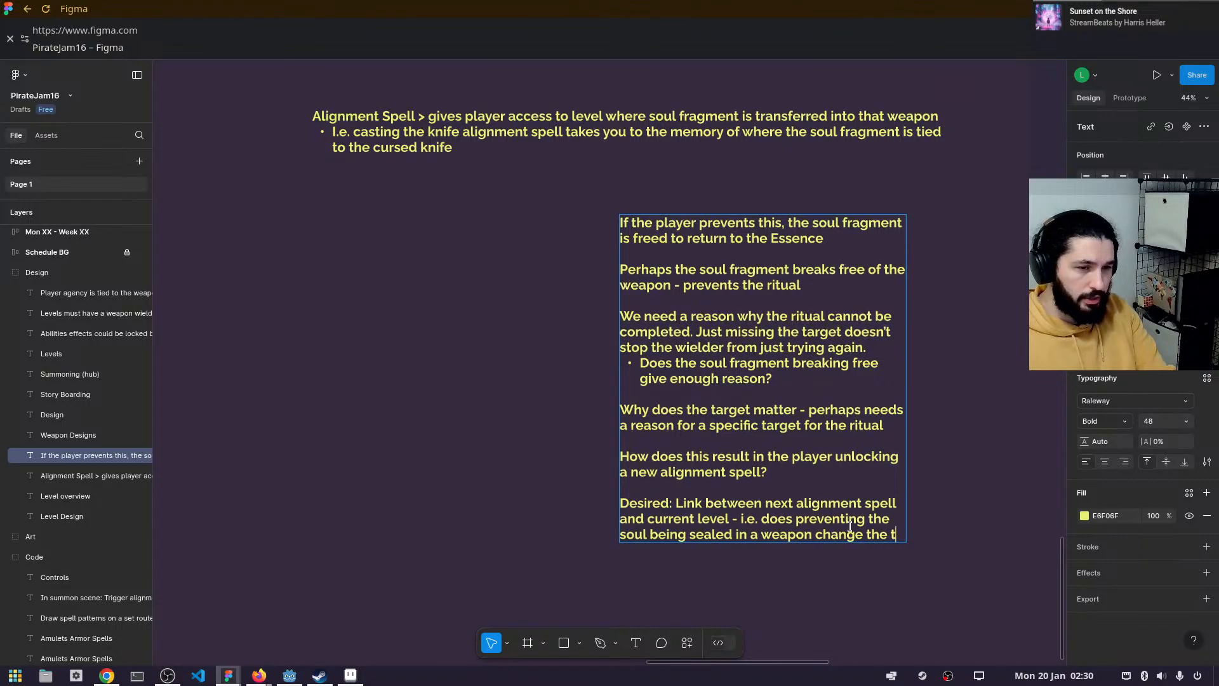
text(imeline s)
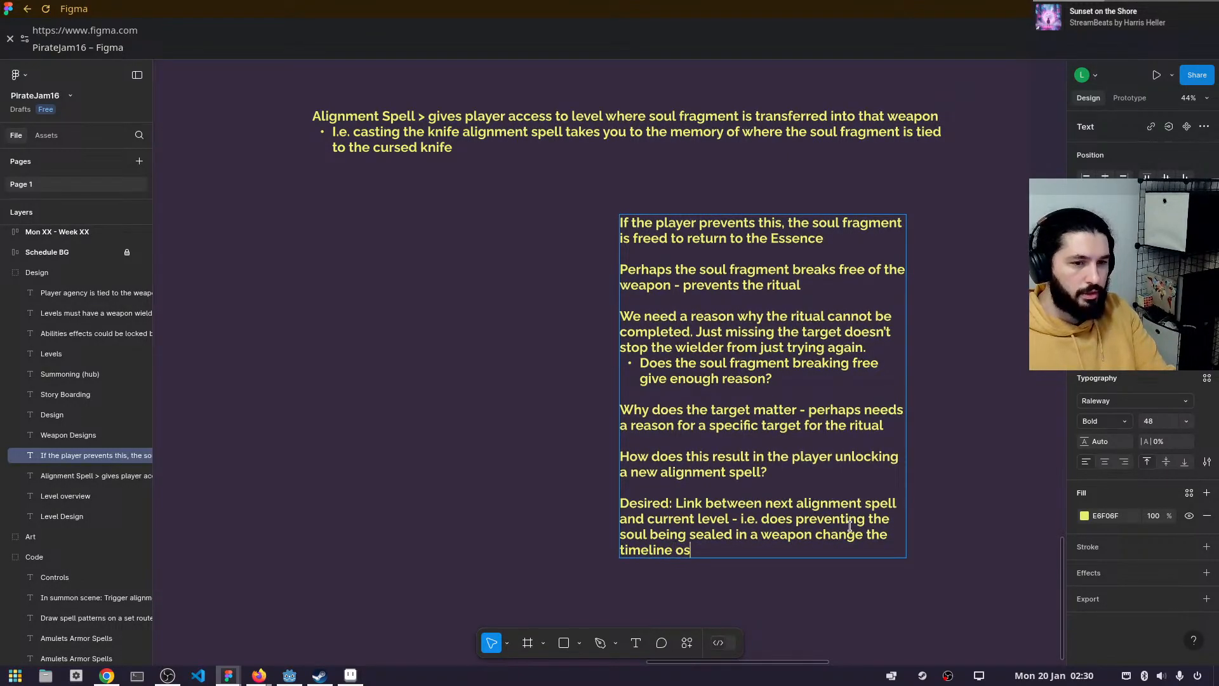
text(o that the)
key(BackSpace)
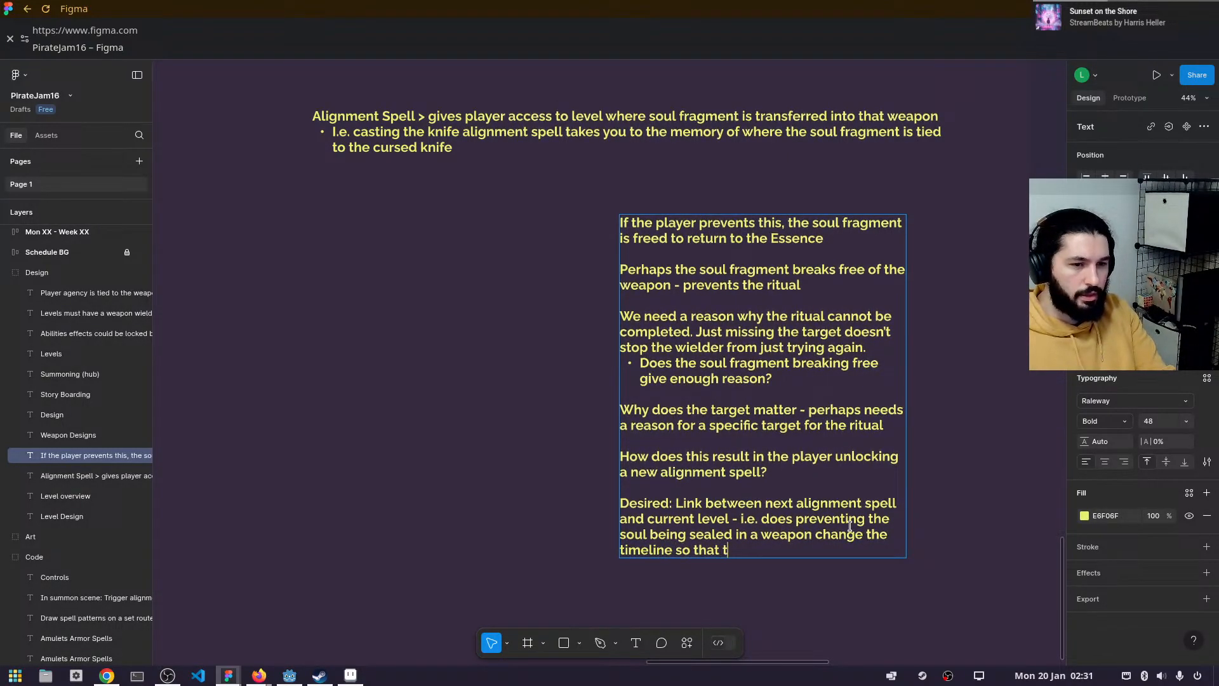
text(the next we)
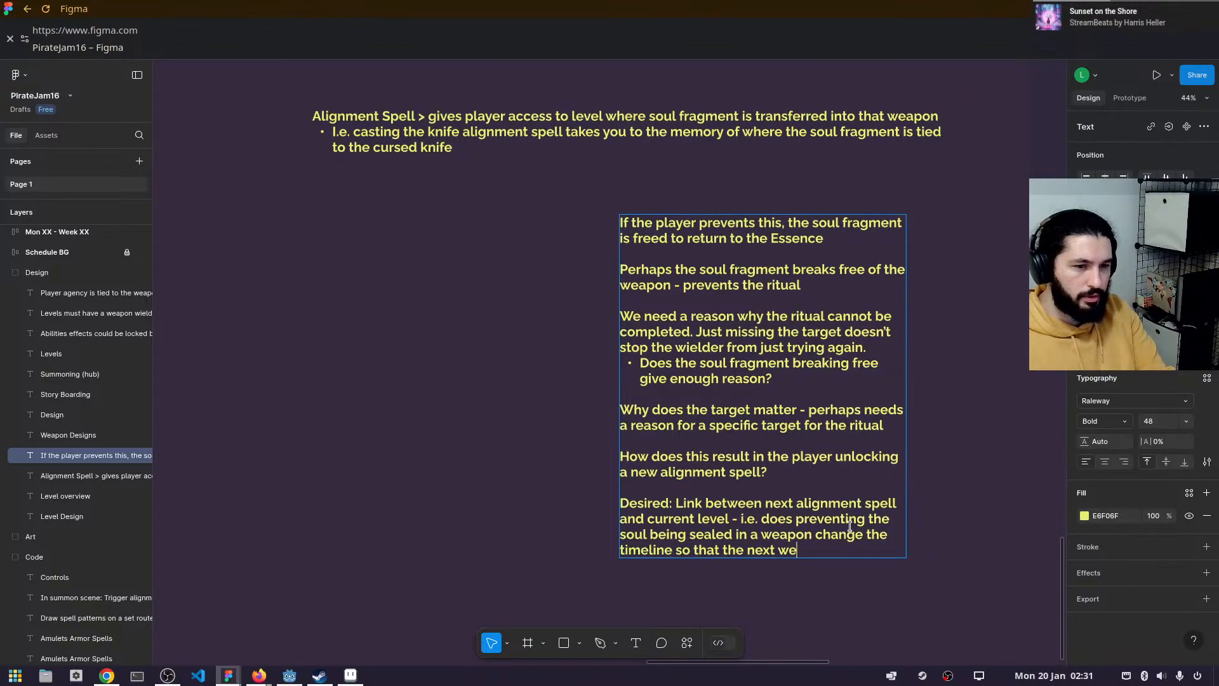
text(apon is)
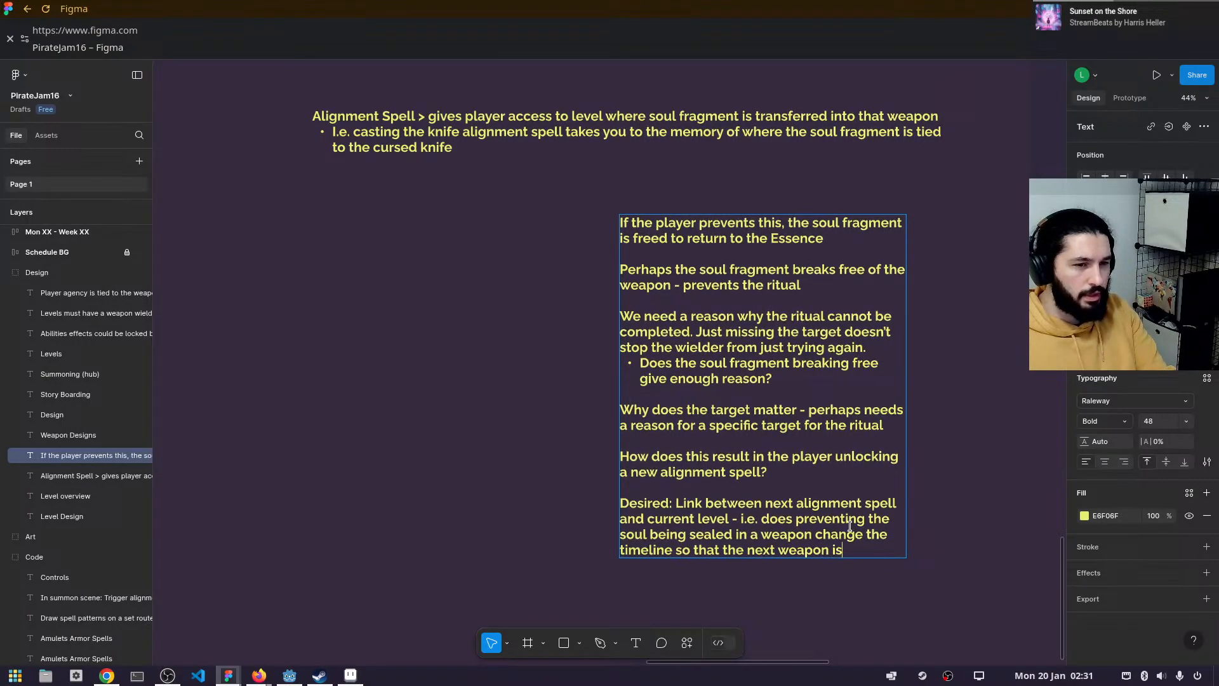
text( not se)
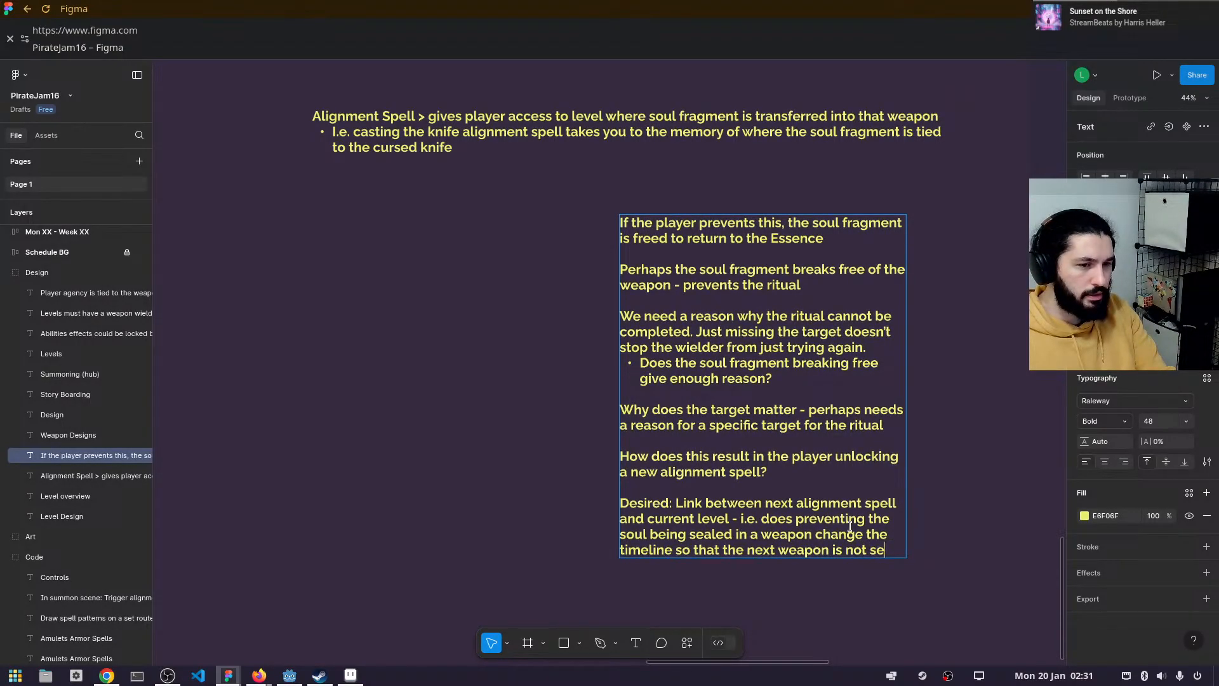
text(aled too?)
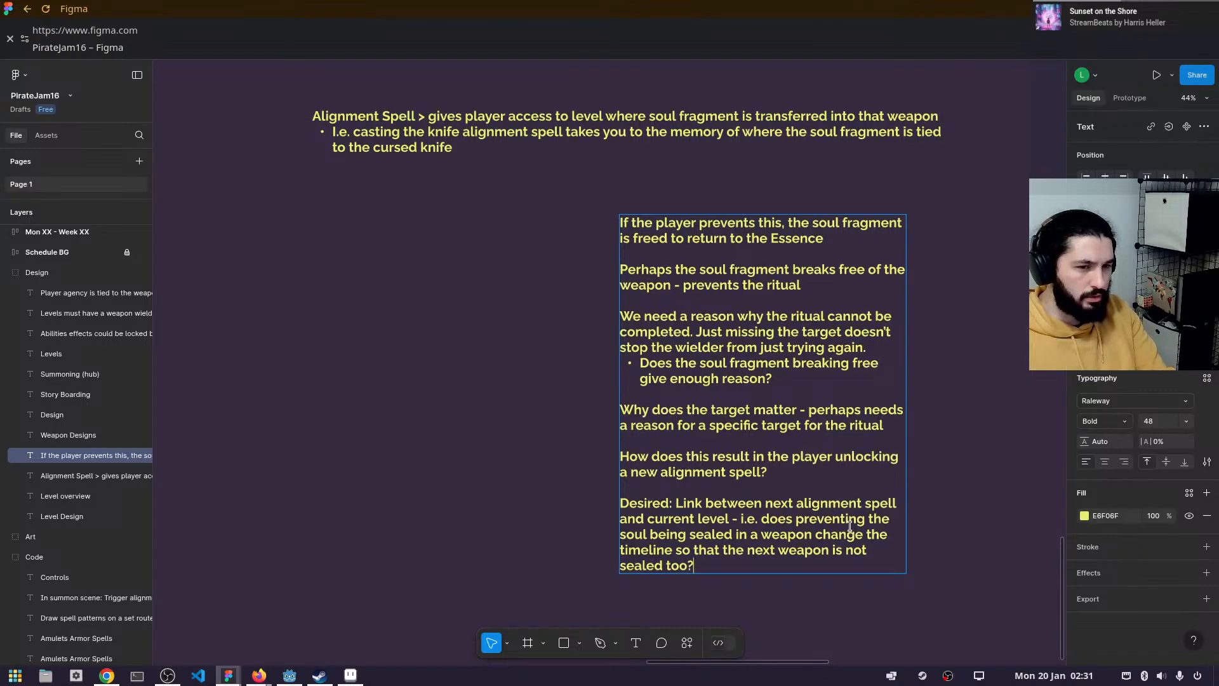
- End the "Desired" paragraph with "or something." and finish editing the text block
text( or s)
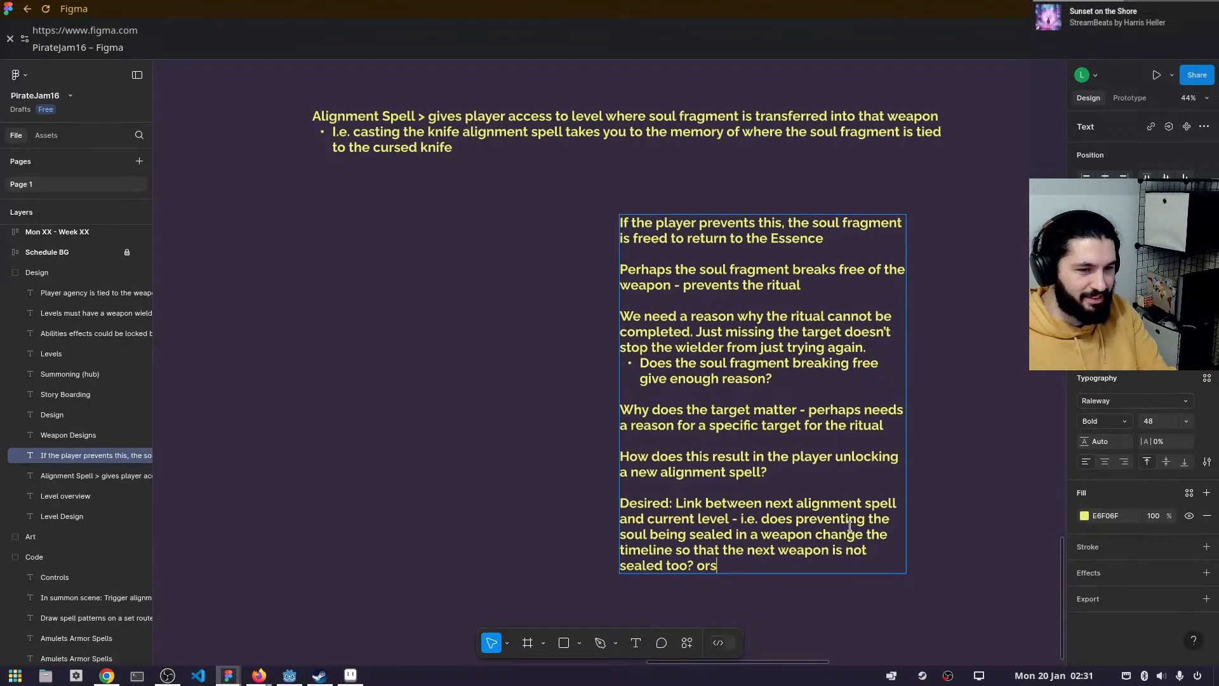
key(BackSpace)
text(somethi)
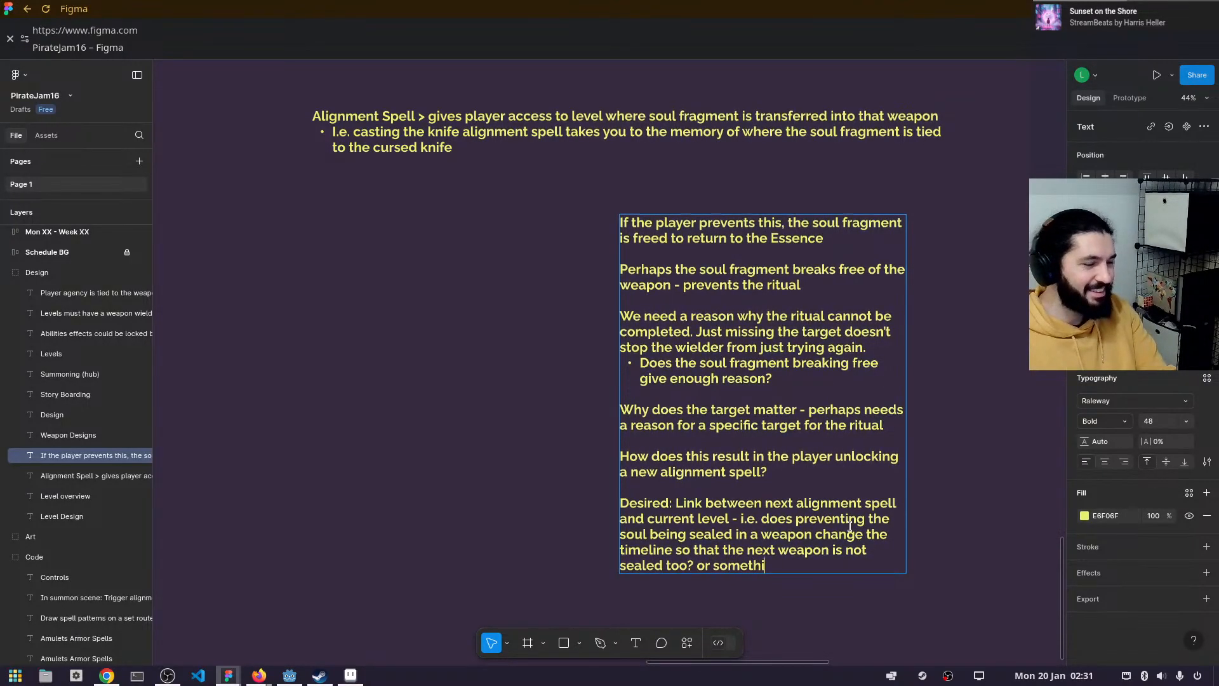
text(ng.)
key(Escape)
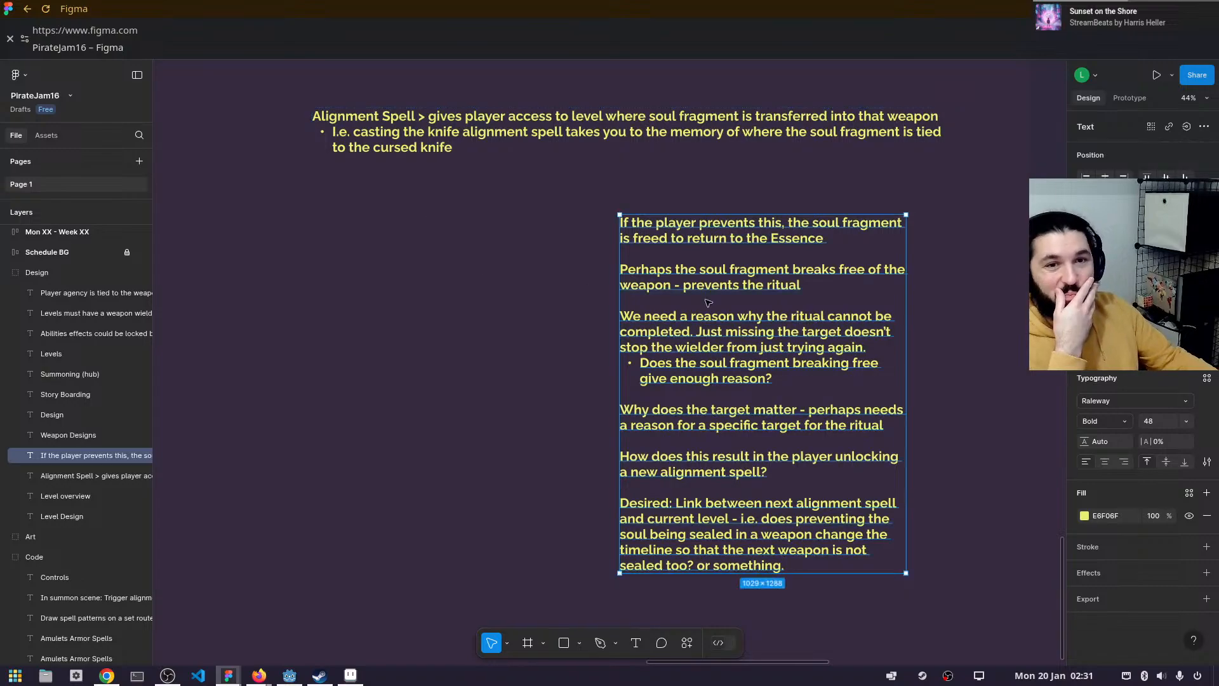
scroll(749, 315, down, 2)
drag(917, 381, 882, 387)
scroll(685, 351, up, 2)
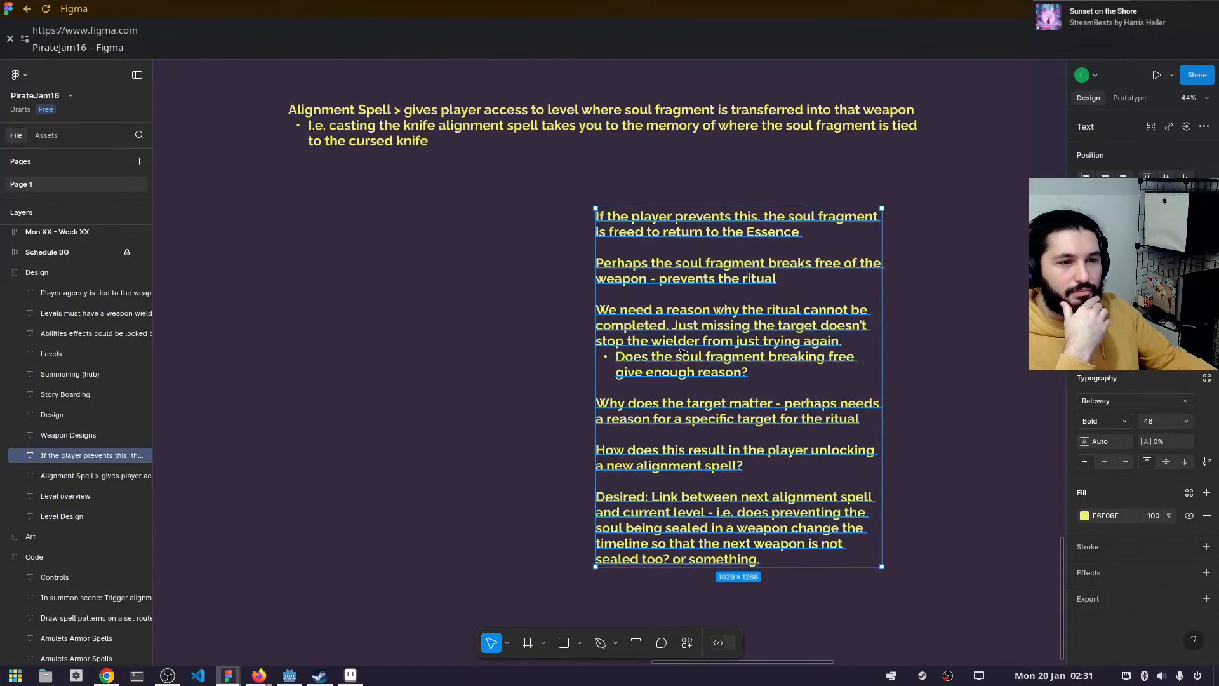
- Switch to Aseprite and open the recent file level.aseprite alongside the other sprites
scroll(681, 351, down, 1)
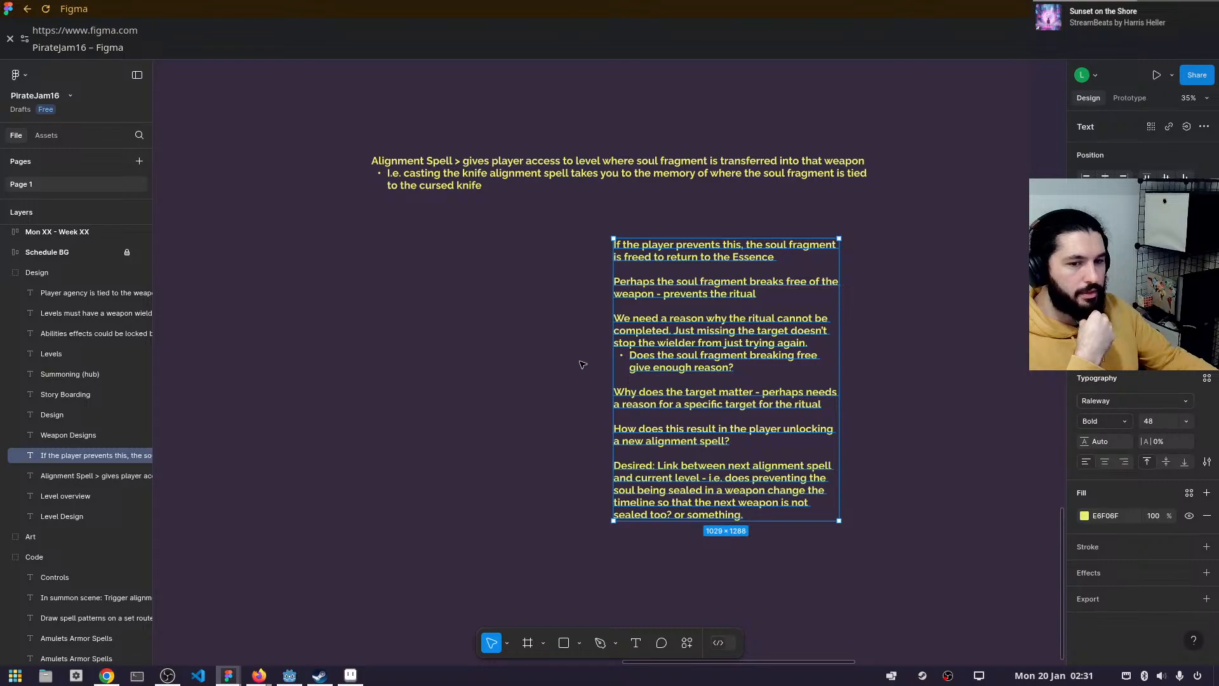
click(353, 674)
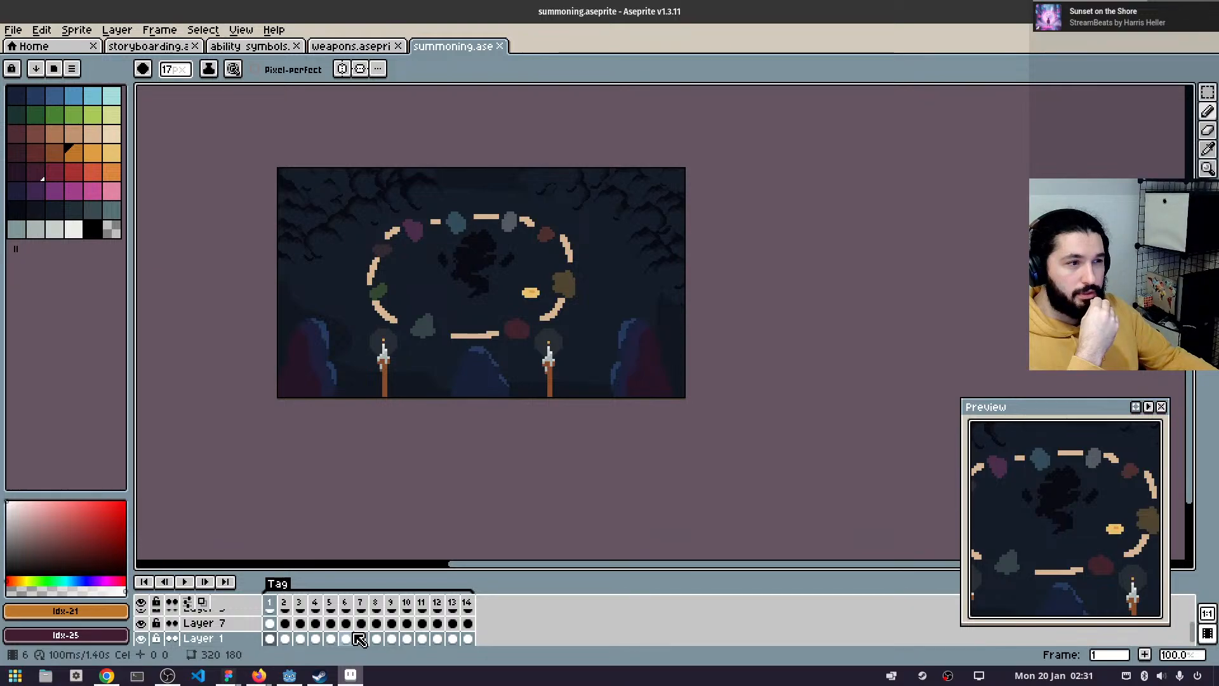
click(82, 46)
click(95, 216)
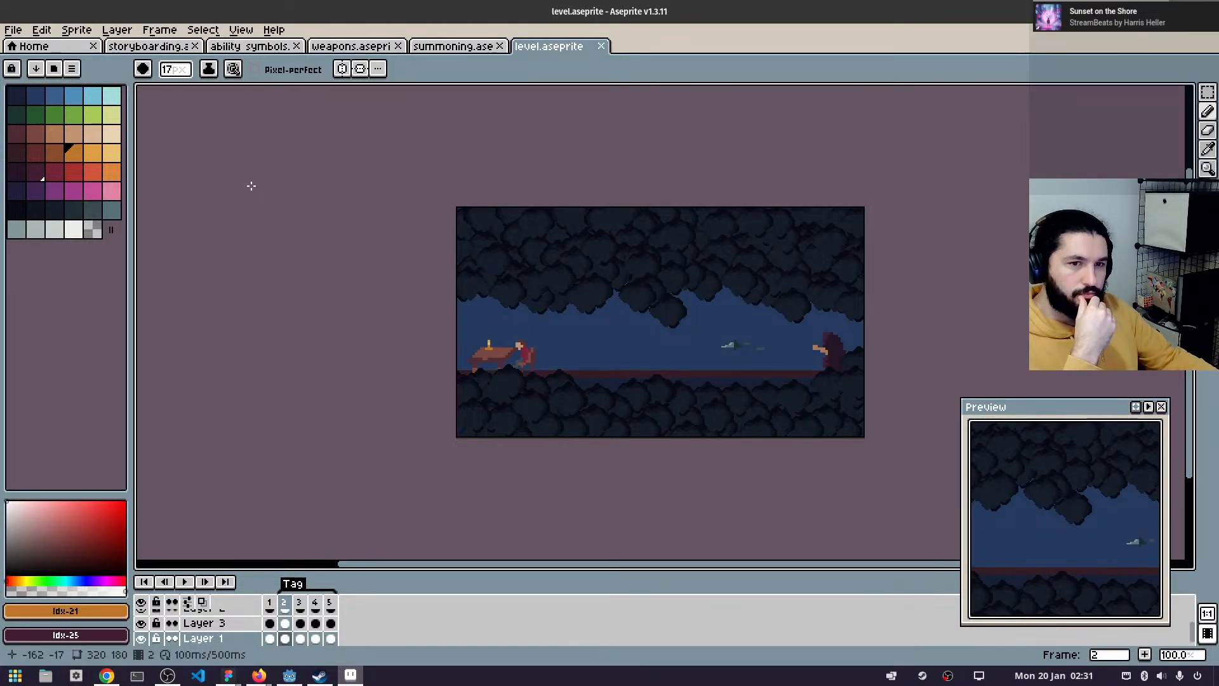
drag(273, 314, 40, 308)
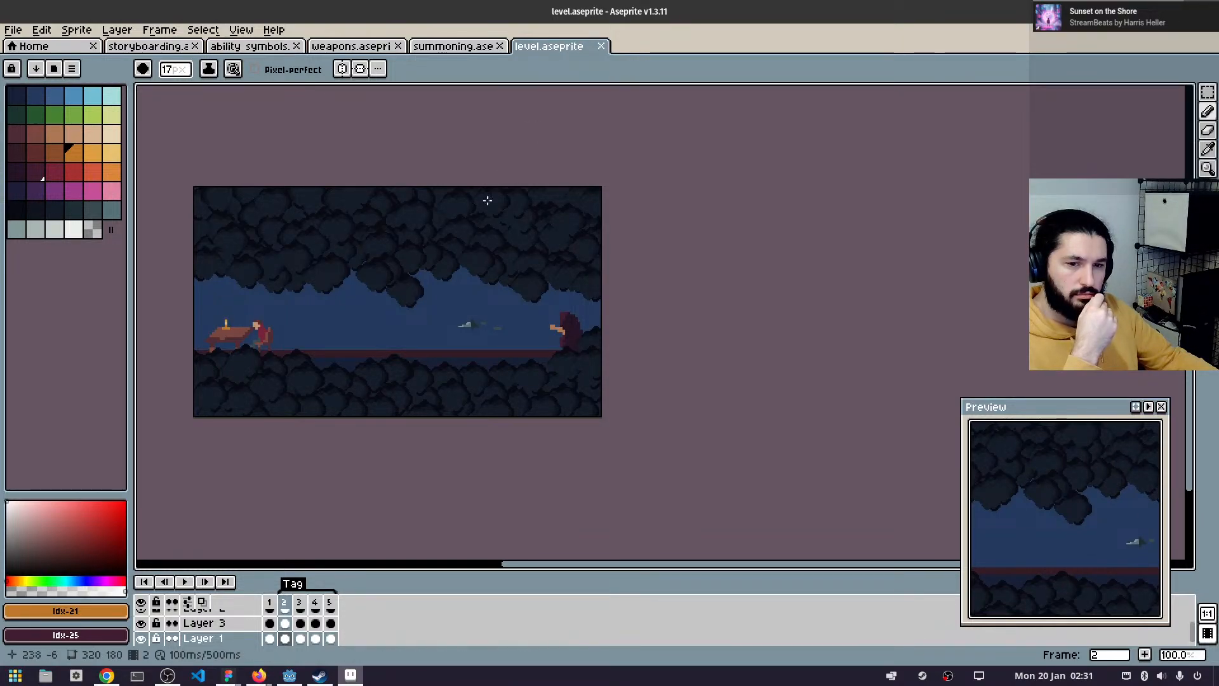
drag(430, 412, 531, 314)
drag(480, 359, 442, 404)
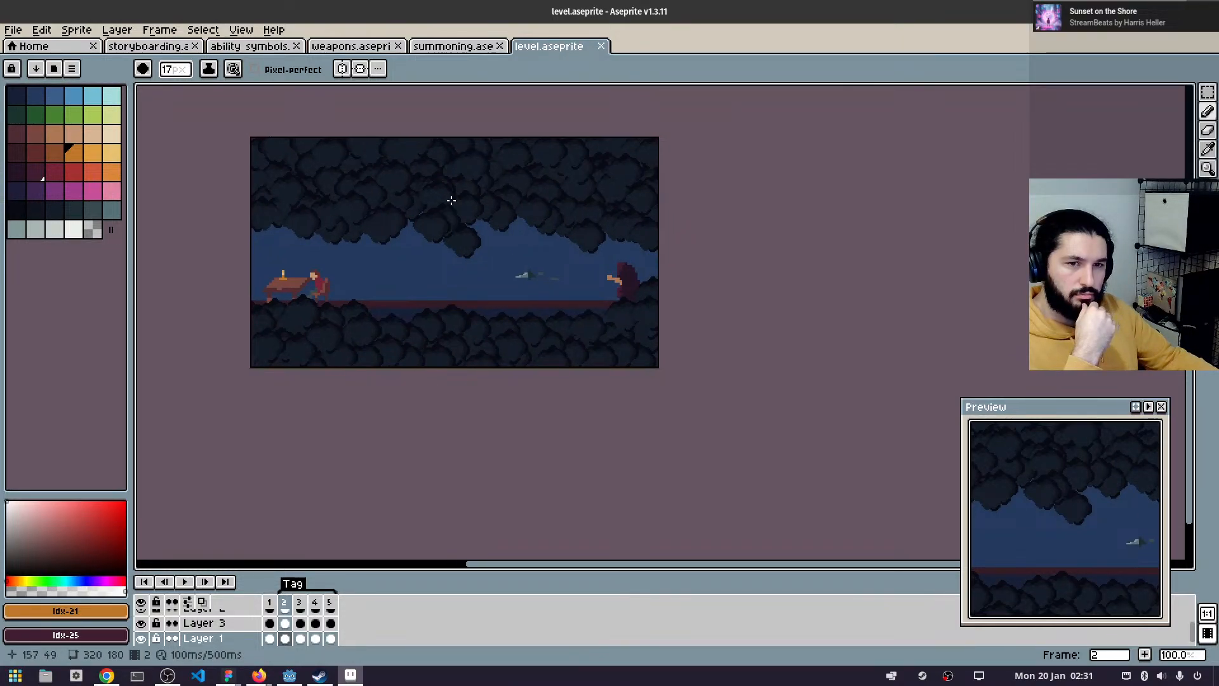
- Select the frame 2 cel of the cloud layer, Layer 12, in level.aseprite and copy it
key(v)
mouse_move(490, 172)
mouse_down()
mouse_move(517, 181)
mouse_move(489, 180)
mouse_up()
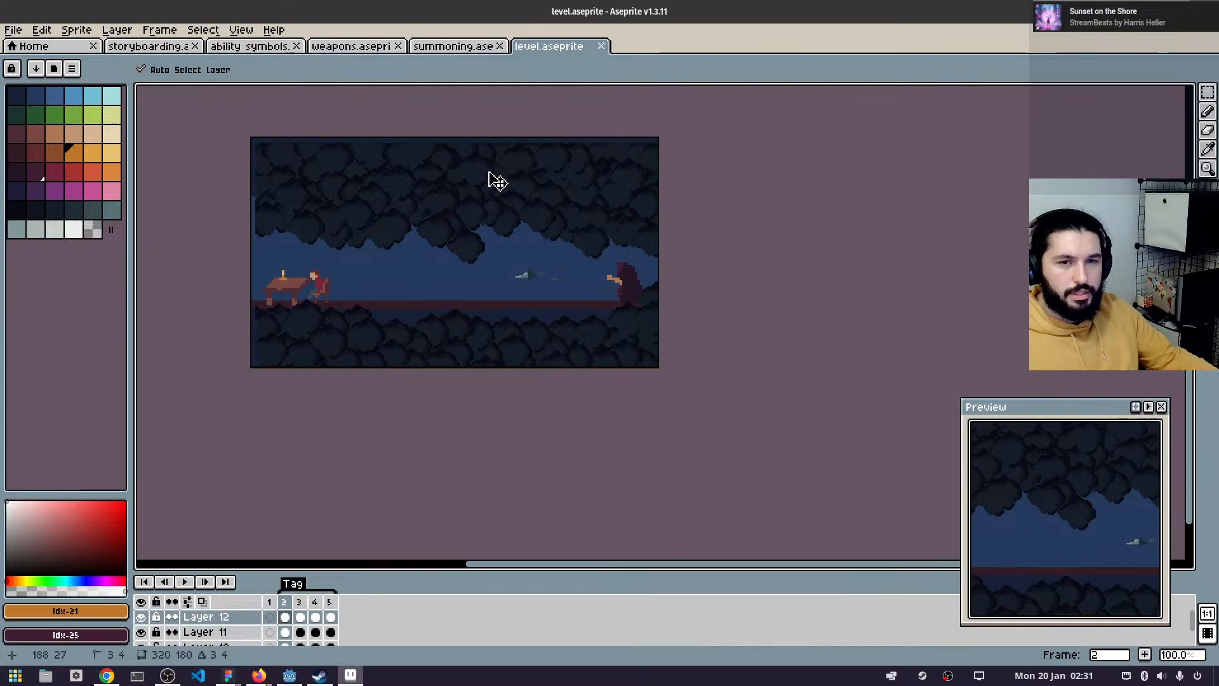
key(ctrl+z)
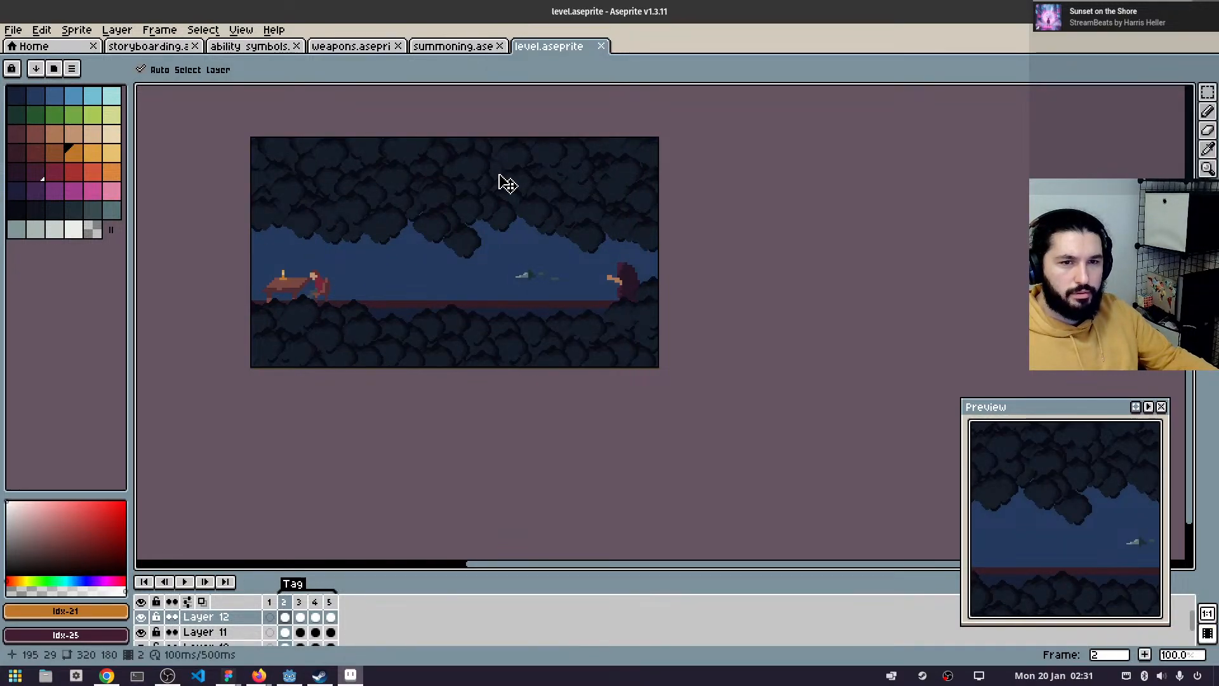
scroll(353, 508, down, 3)
scroll(359, 540, up, 5)
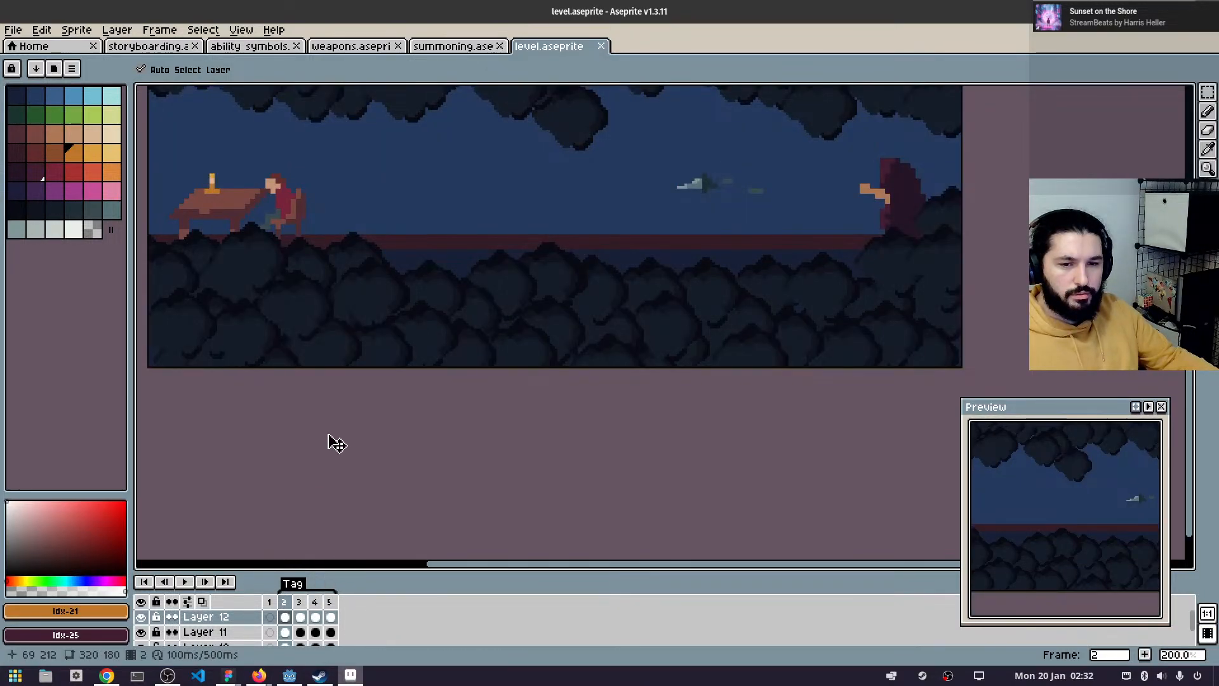
drag(330, 441, 517, 501)
scroll(468, 490, down, 1)
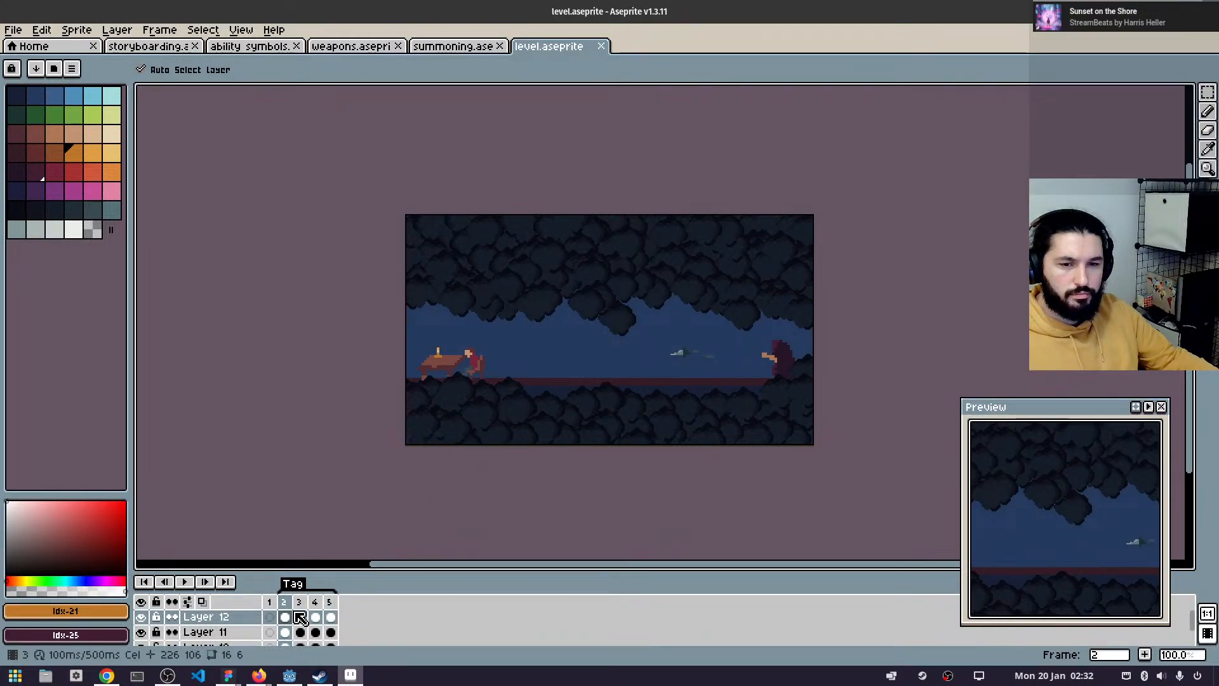
click(285, 617)
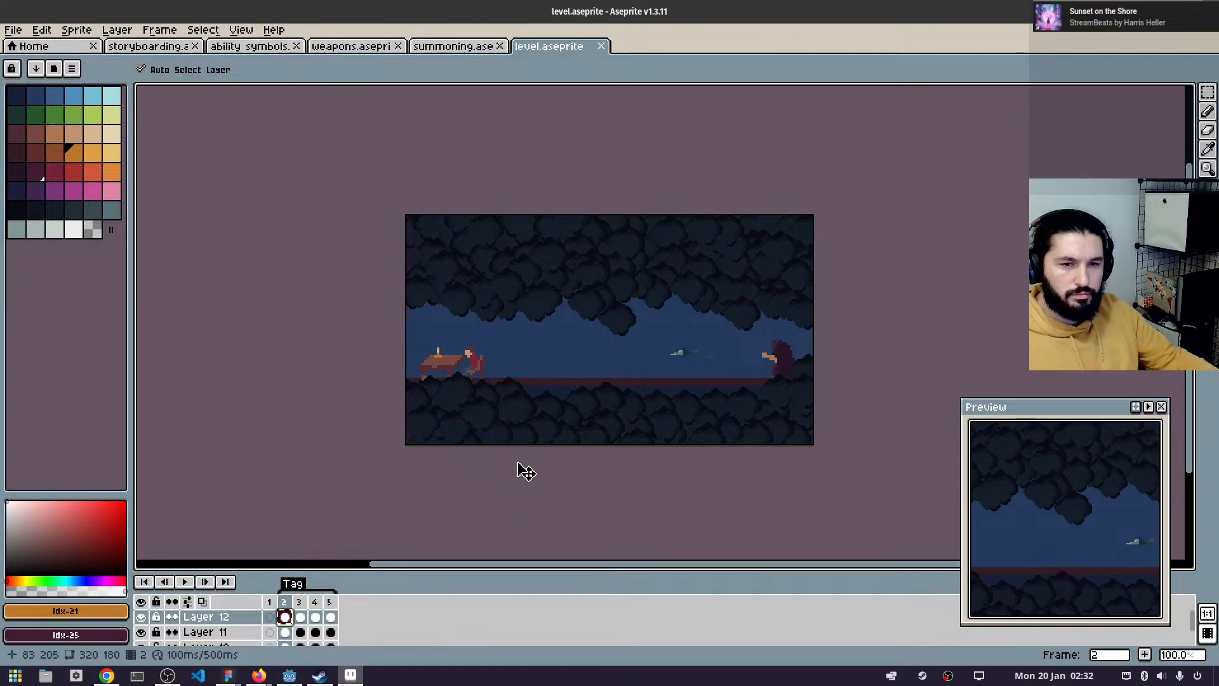
- Create a new 320 × 180 px RGBA sprite with a transparent background
double_click(627, 49)
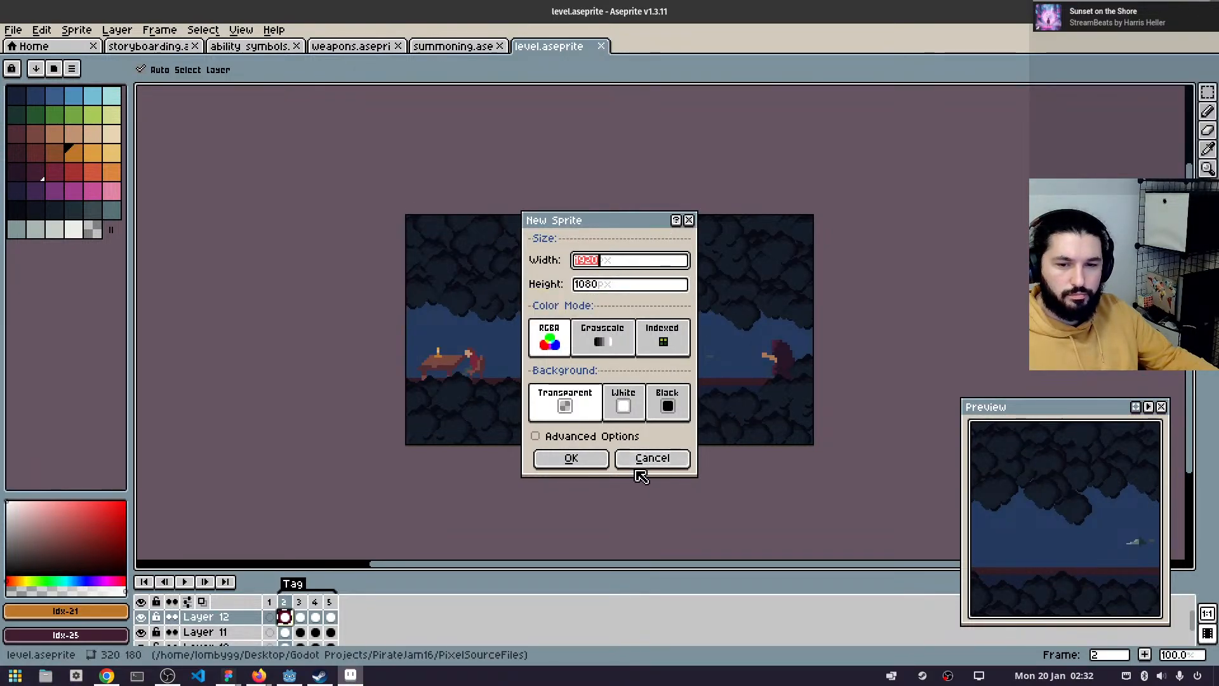
text(320)
key(Tab)
text(180)
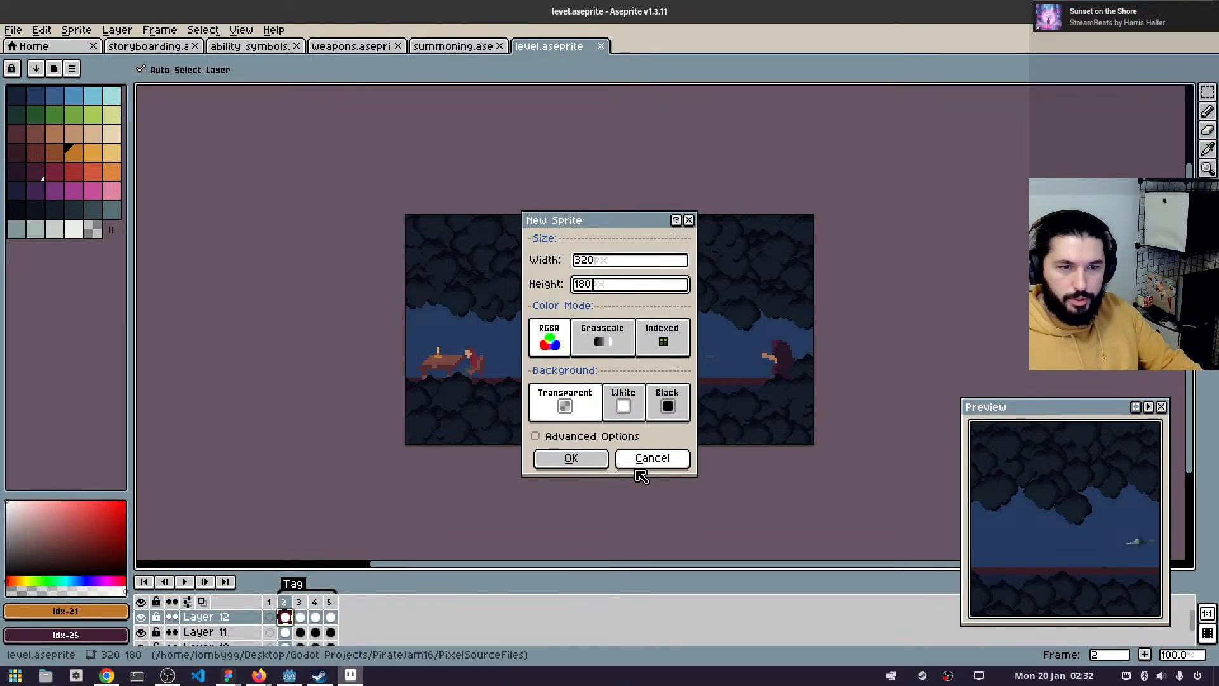
key(Return)
drag(489, 239, 466, 239)
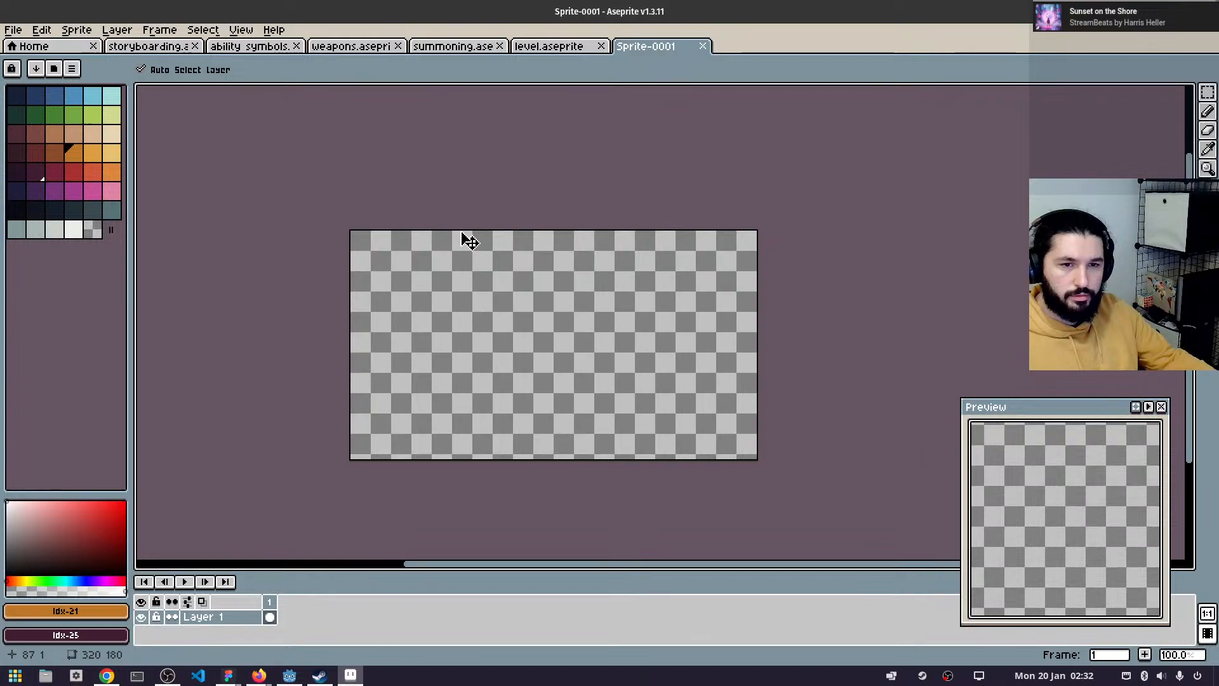
- Paste the copied cloud cel into Layer 1 of the new sprite and add two new layers
key(ctrl+v)
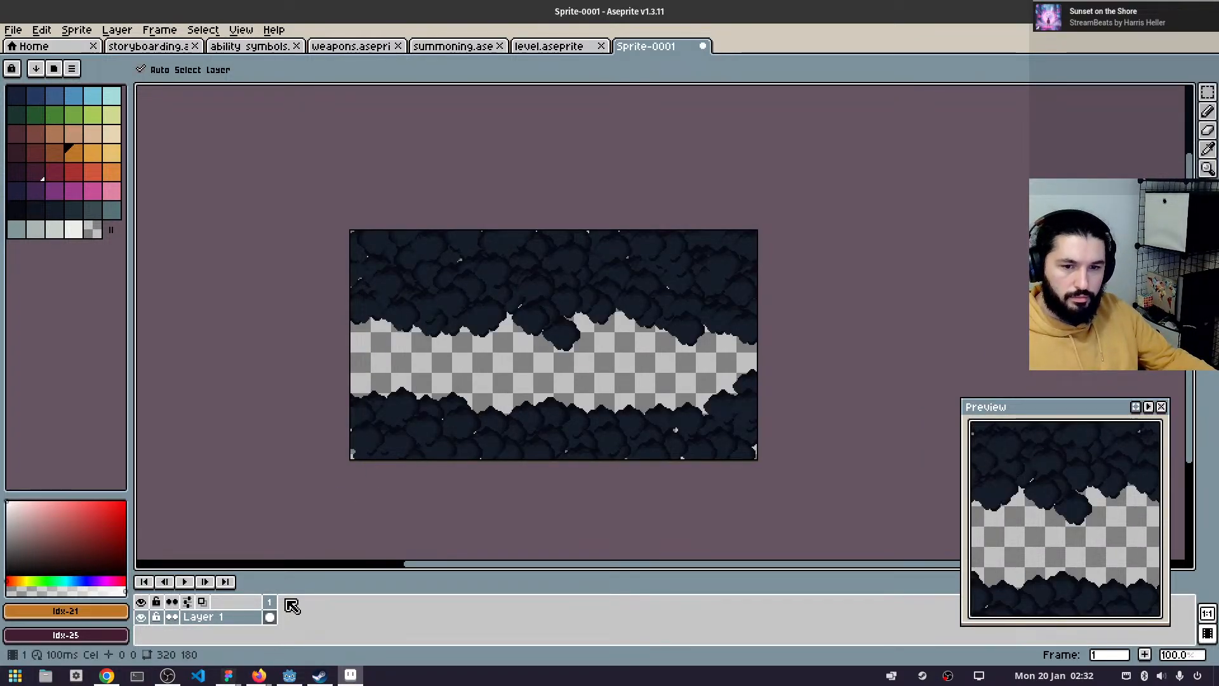
key(shift+n)
key(shift+n)
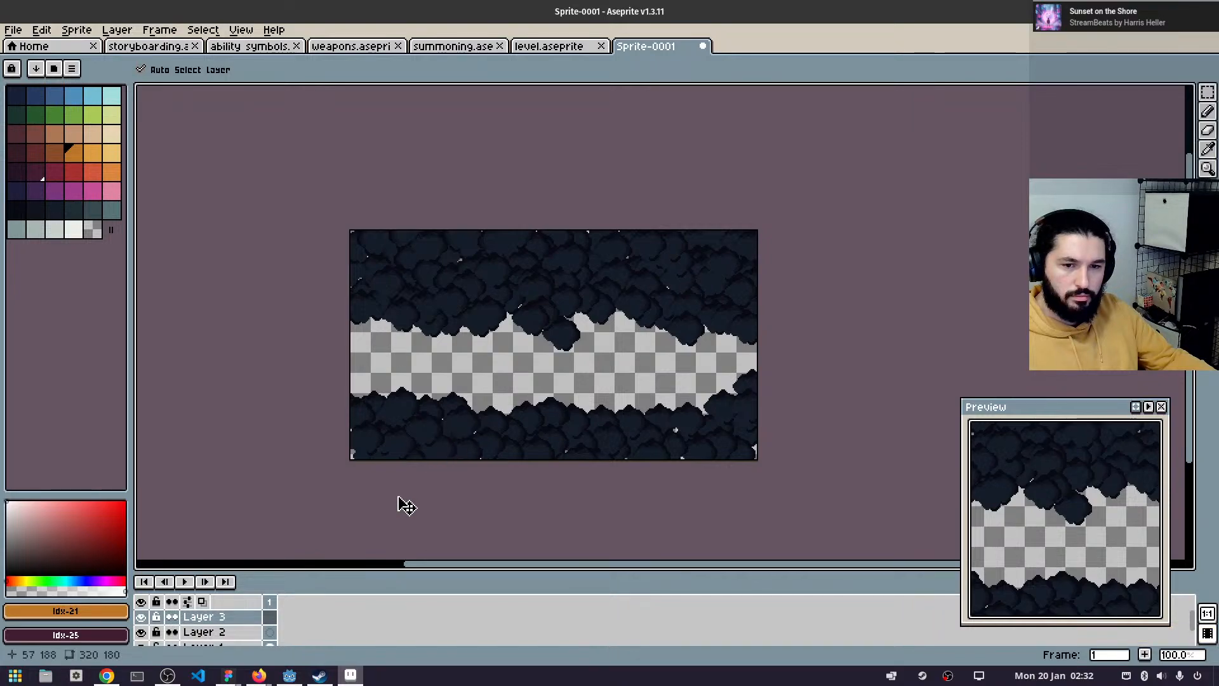
scroll(398, 497, down, 2)
scroll(397, 461, up, 2)
drag(399, 448, 374, 375)
scroll(228, 625, down, 1)
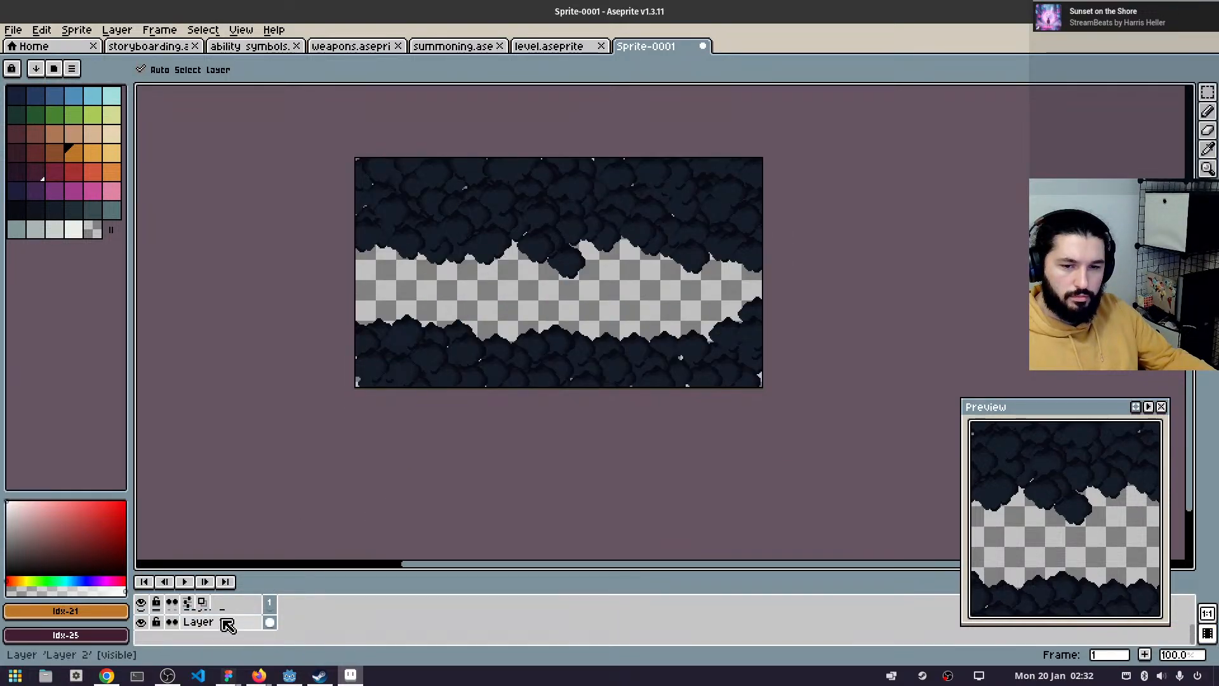
- Move the cloud layer, Layer 1, above the two empty layers and hide it
click(242, 622)
scroll(254, 628, up, 1)
click(236, 637)
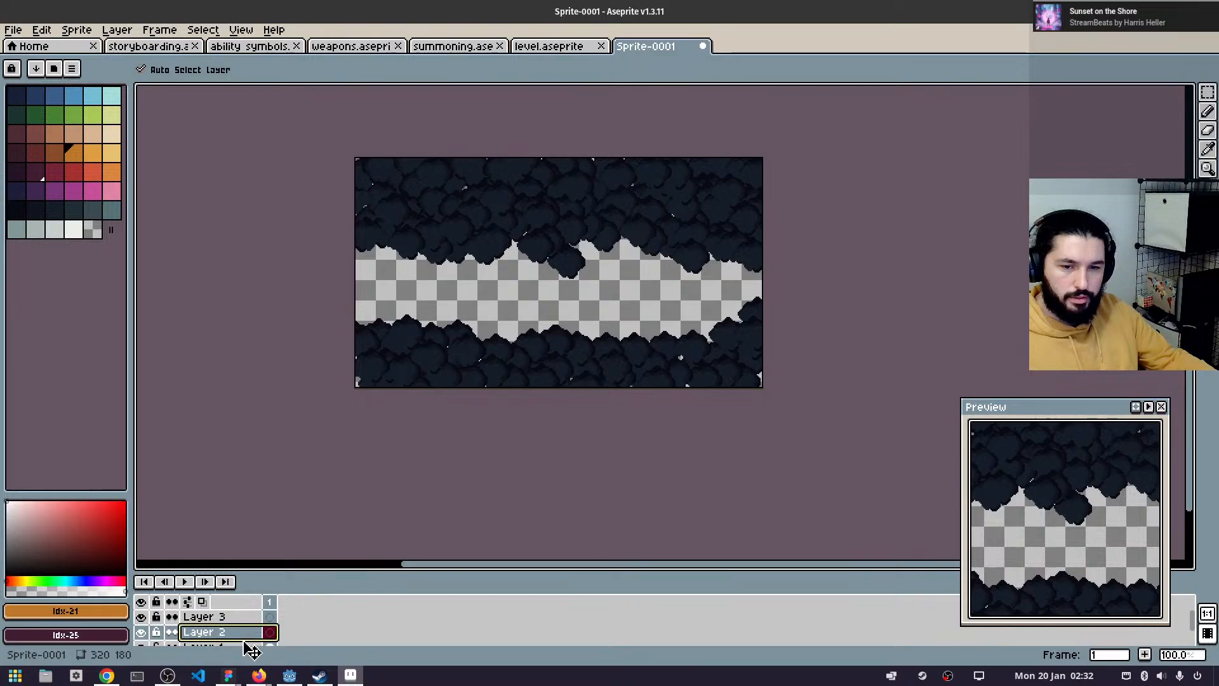
scroll(242, 645, down, 1)
drag(242, 645, 234, 620)
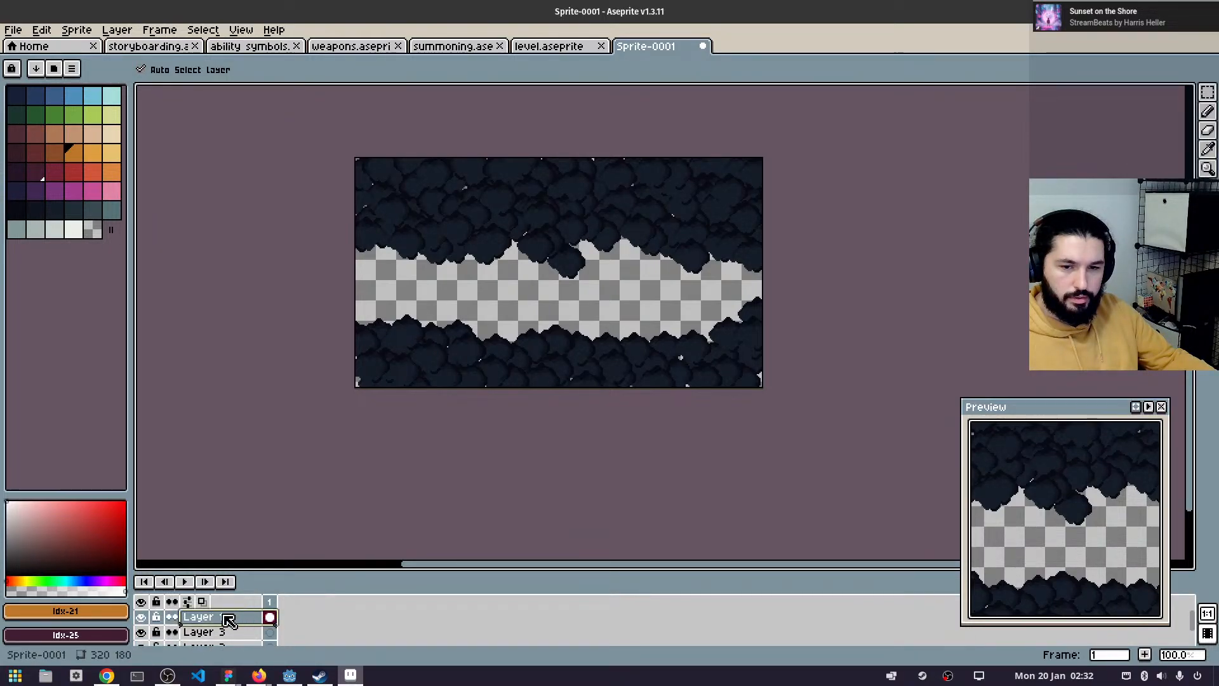
click(141, 617)
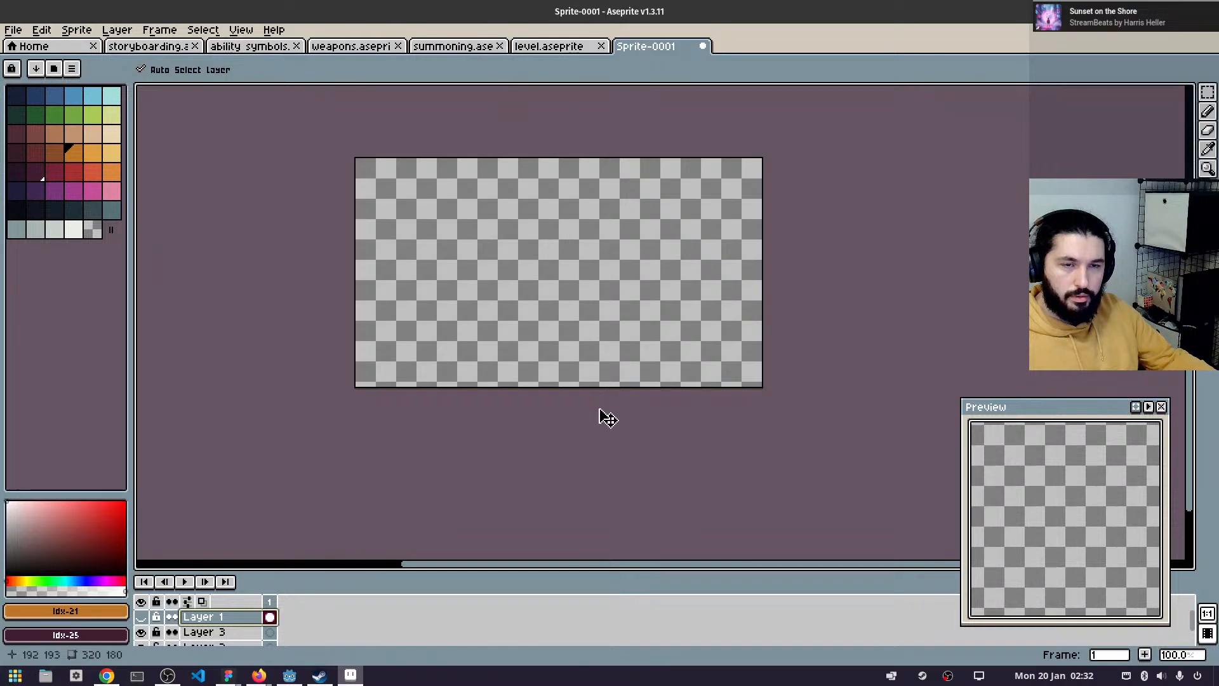
- On Layer 2, draw an orange 1 px square outline about 48 px wide in the canvas's lower right half
scroll(604, 413, up, 2)
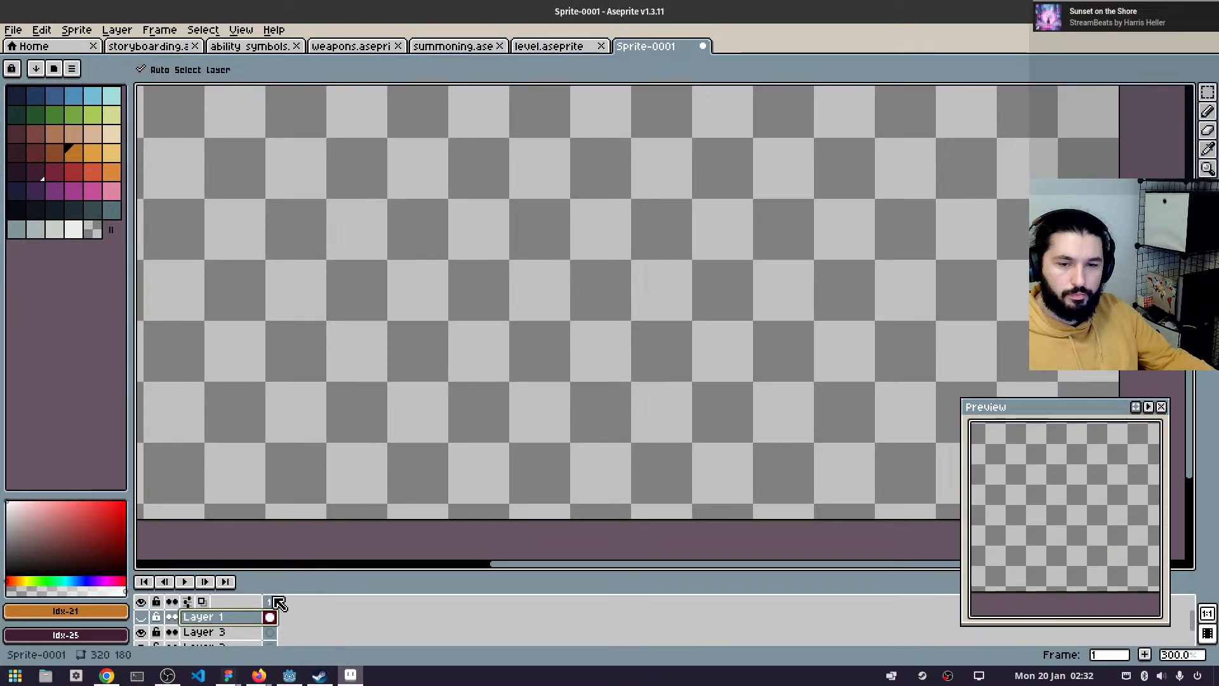
click(272, 632)
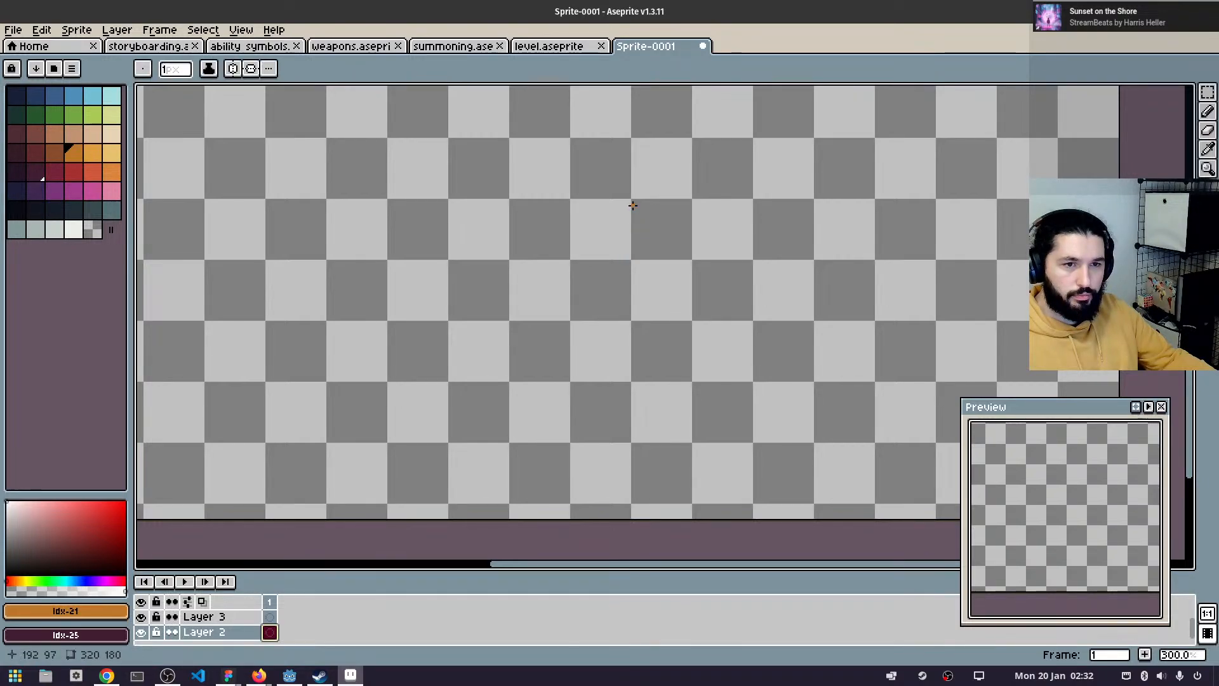
drag(634, 204, 811, 382)
scroll(800, 337, down, 2)
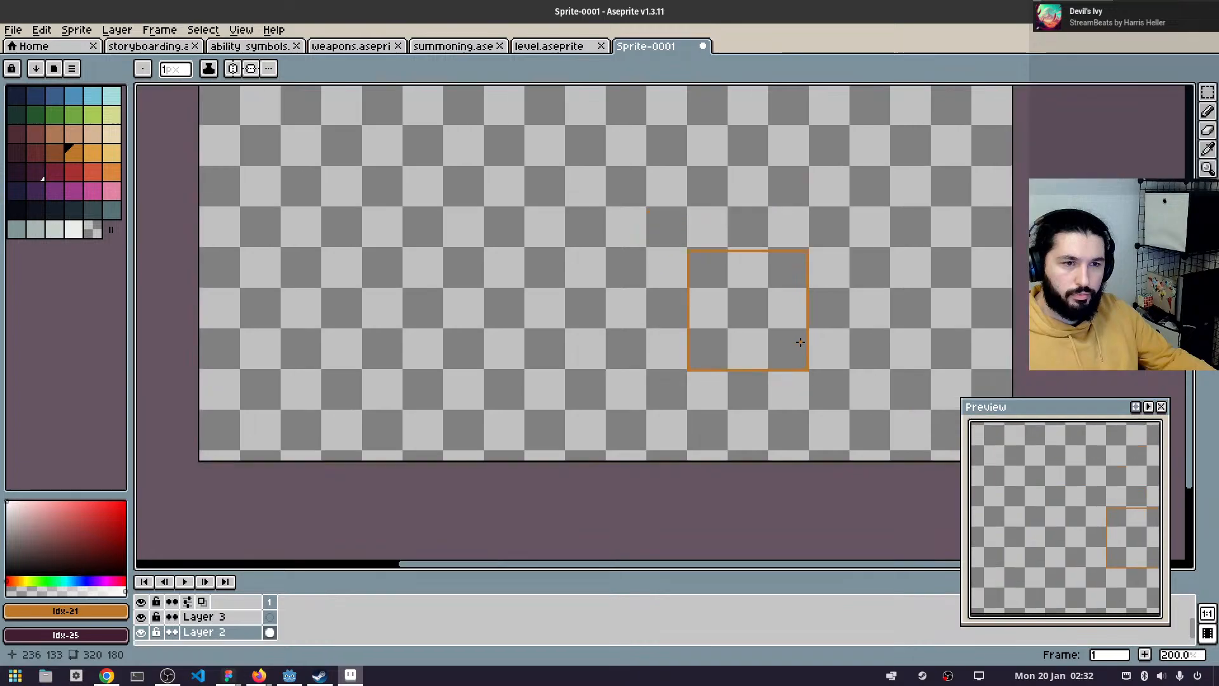
- Draw a narrower orange rectangle outline, about 30 px wide, from the square's upper-left corner
scroll(802, 327, up, 2)
drag(632, 224, 745, 398)
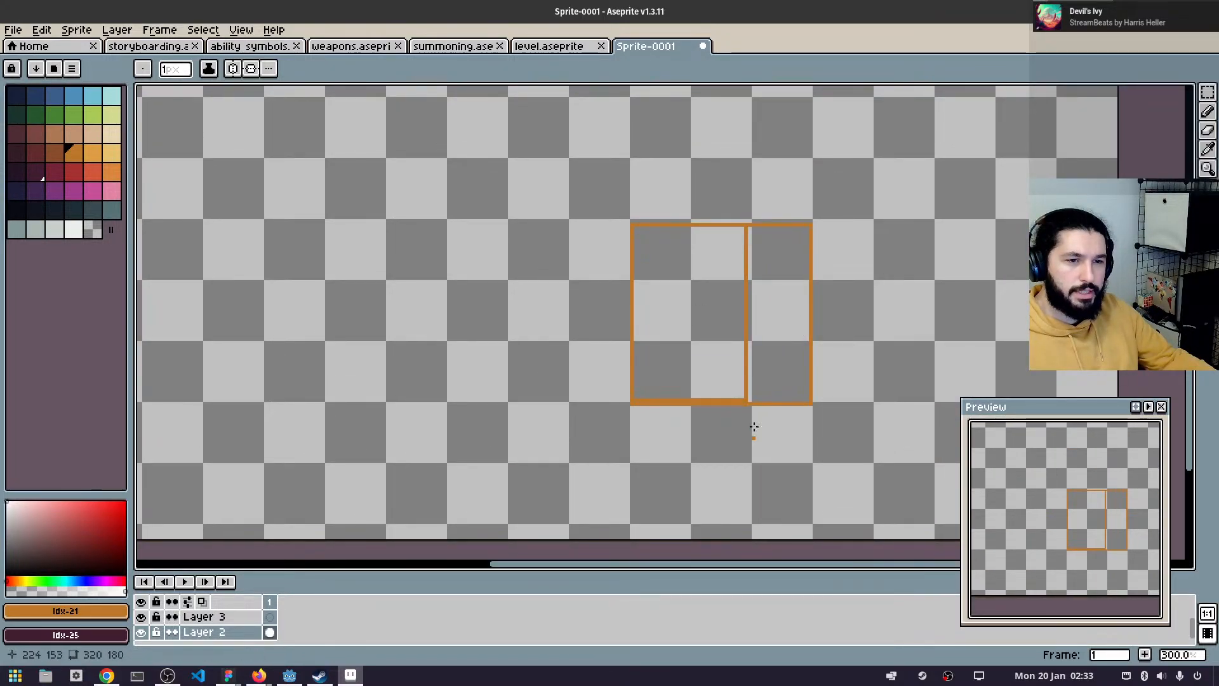
scroll(748, 316, down, 2)
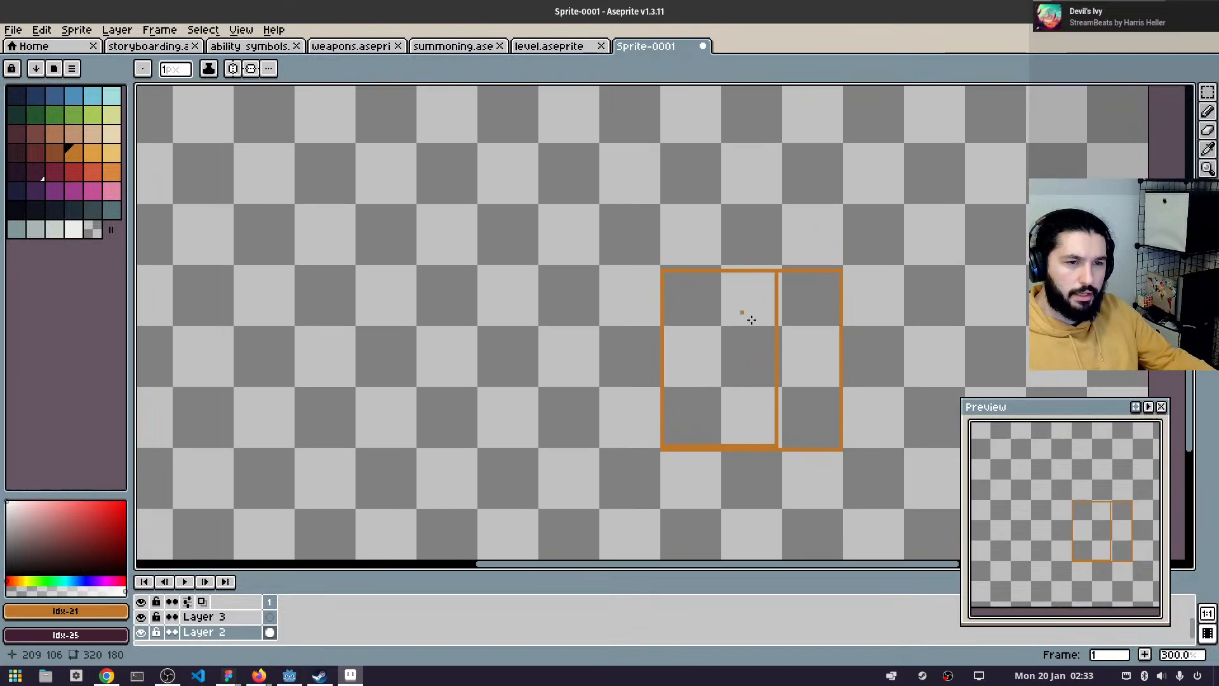
scroll(633, 354, up, 1)
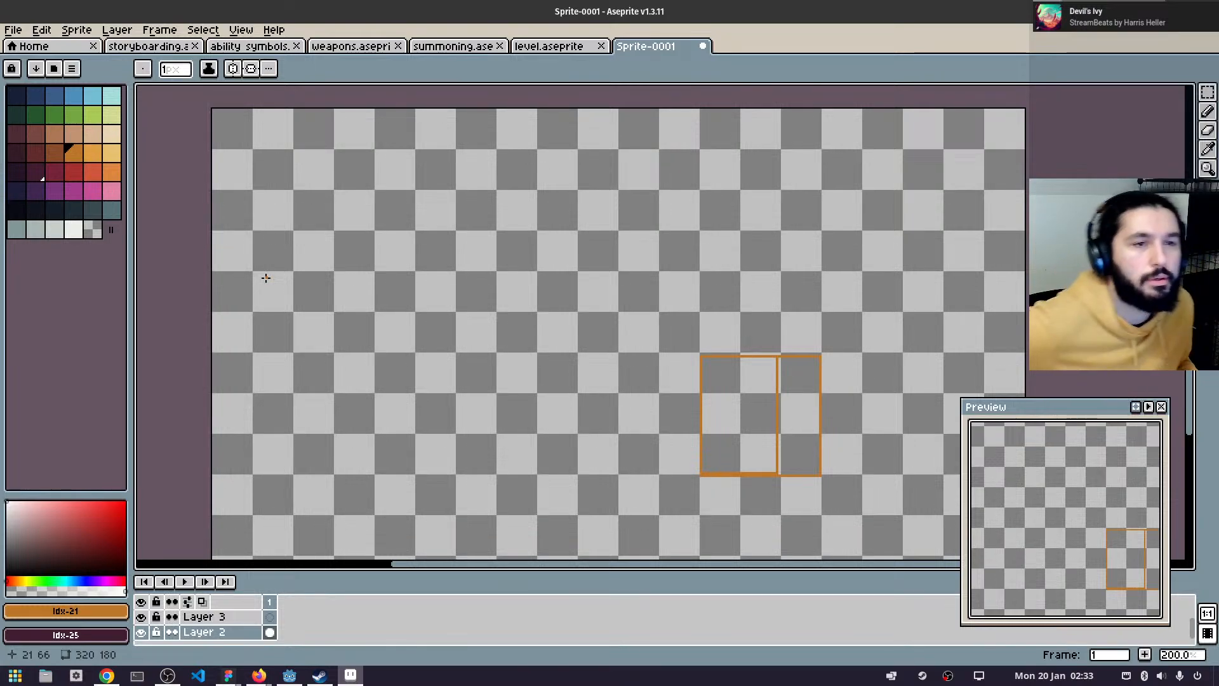
scroll(539, 247, down, 1)
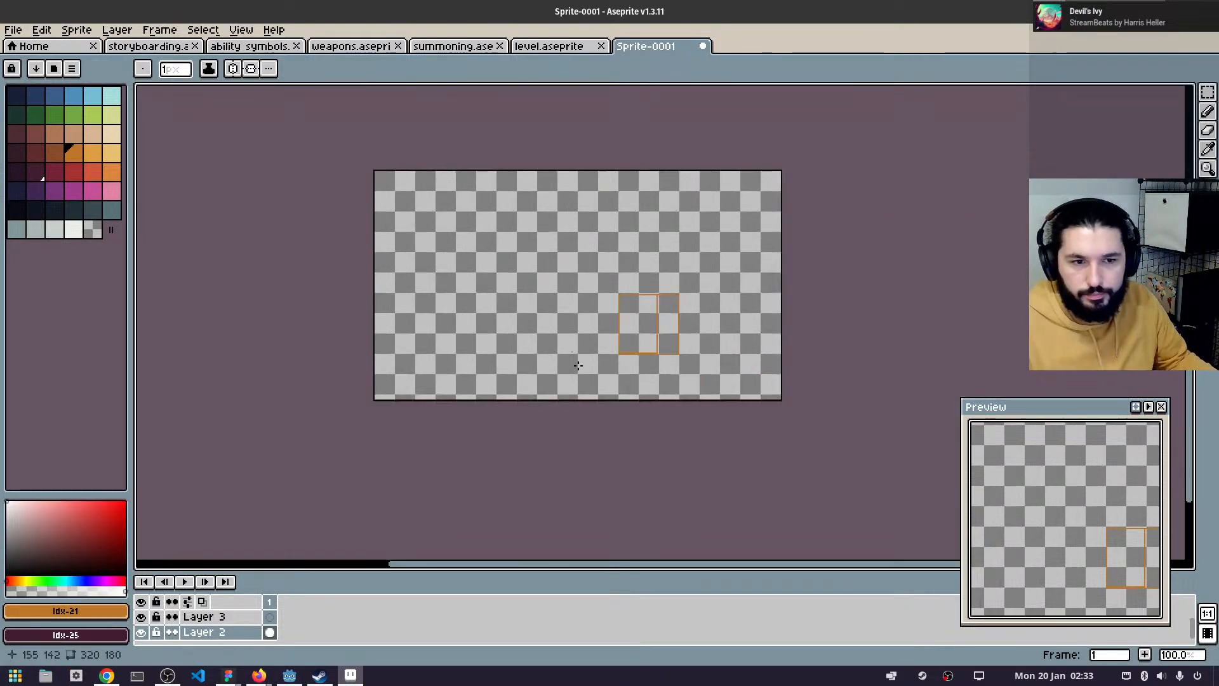
scroll(596, 294, up, 1)
drag(593, 294, 642, 375)
scroll(537, 341, down, 1)
scroll(621, 339, up, 1)
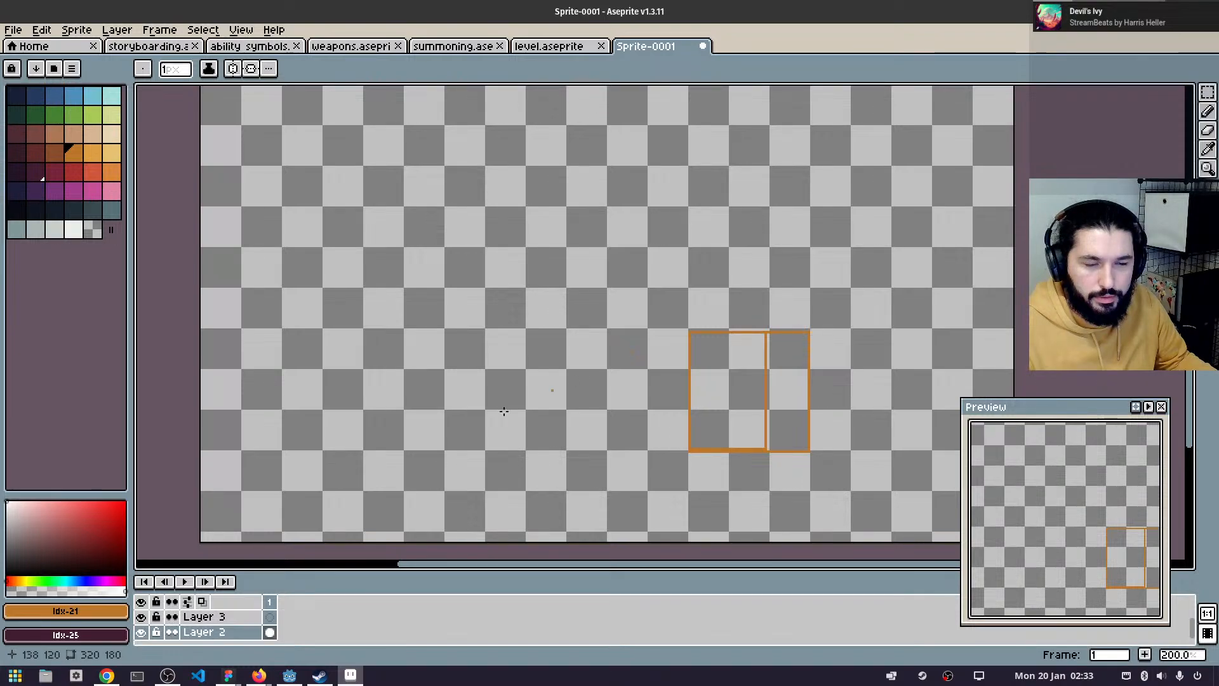
click(35, 230)
click(17, 232)
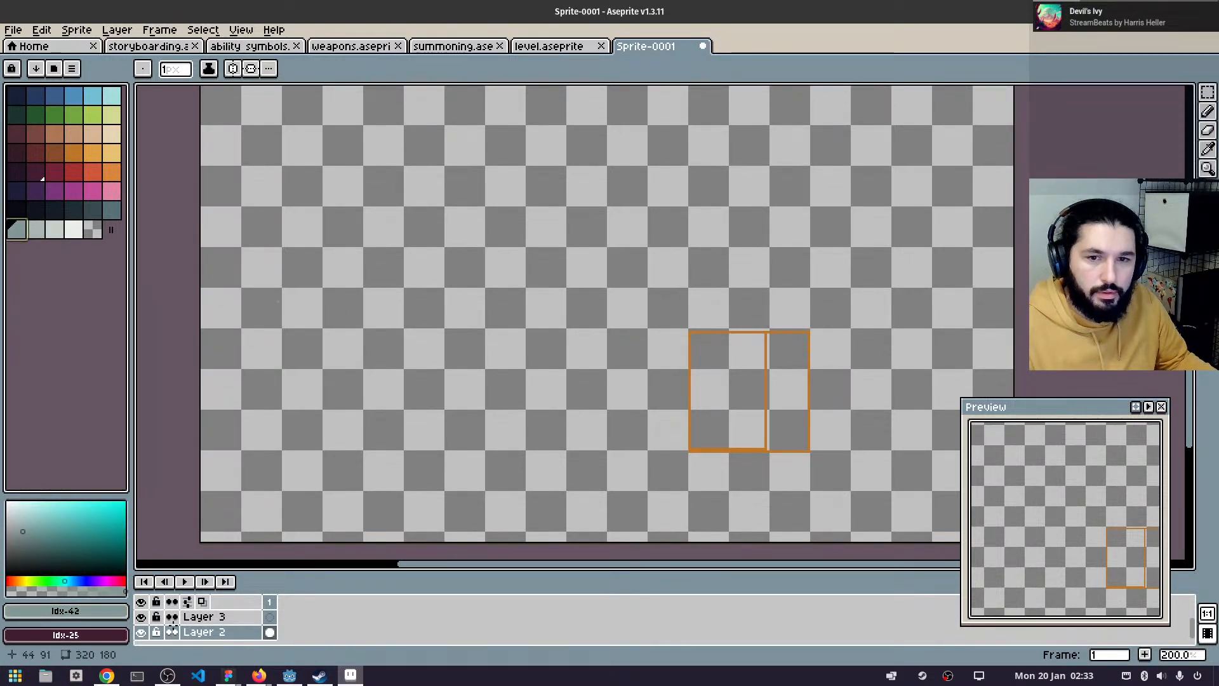
click(54, 210)
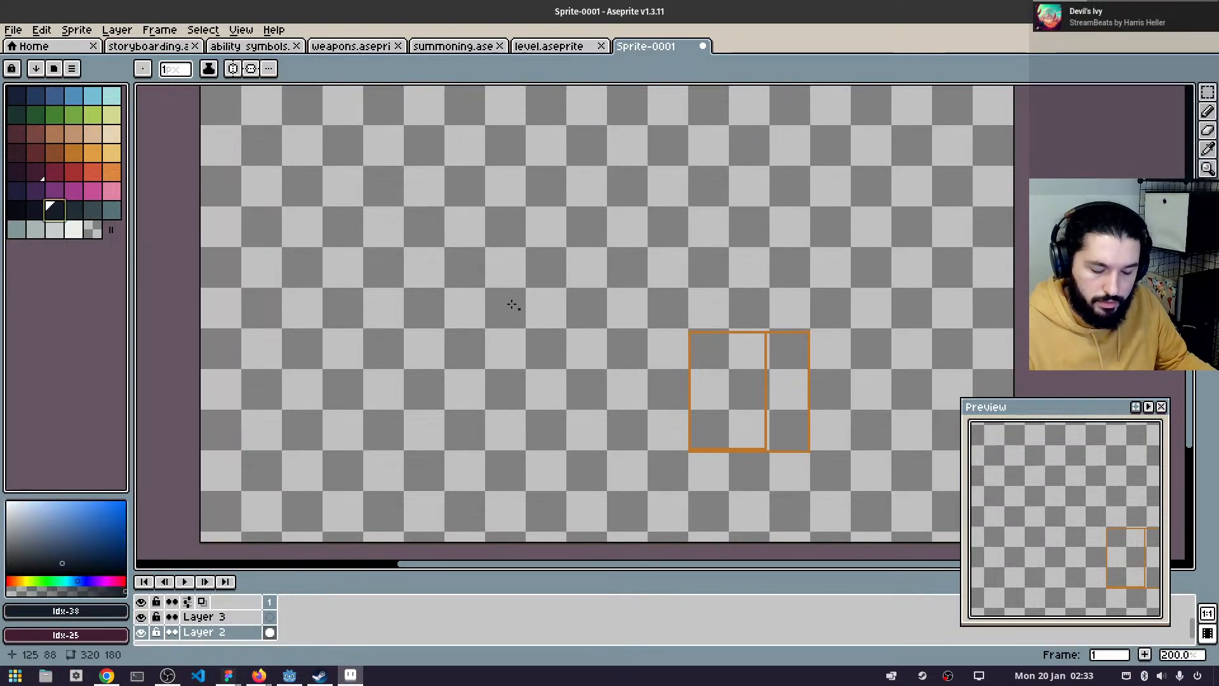
key(alt+n)
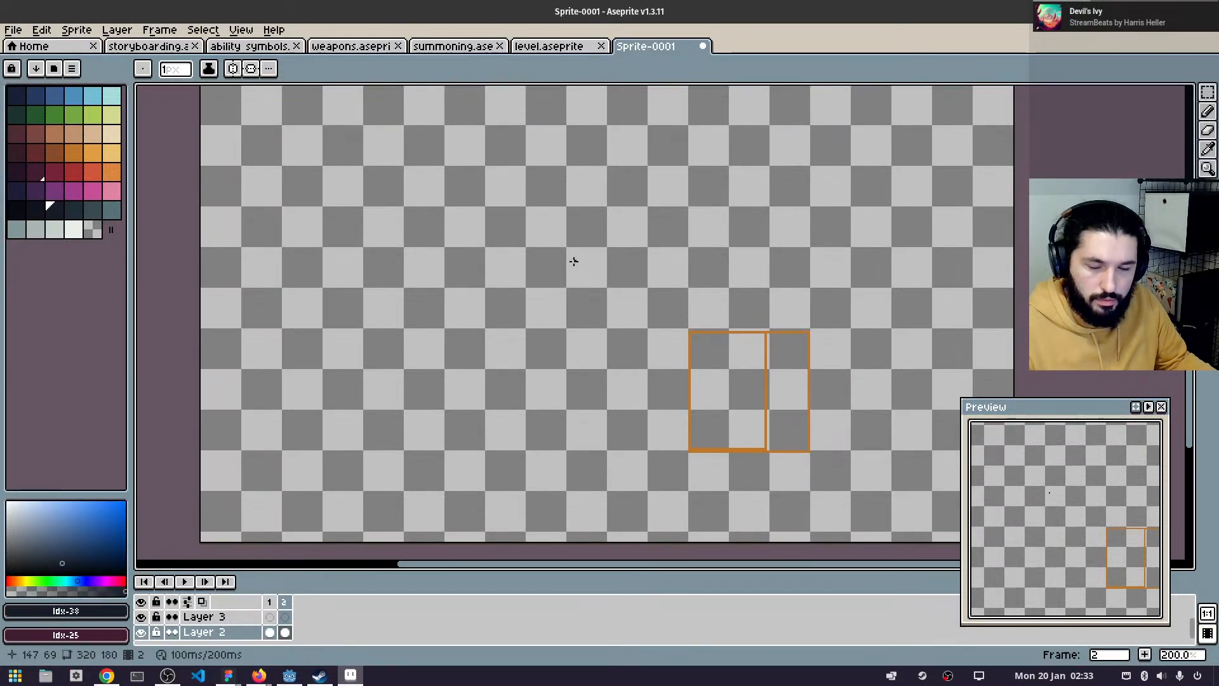
key(ctrl+z)
key(ctrl+z)
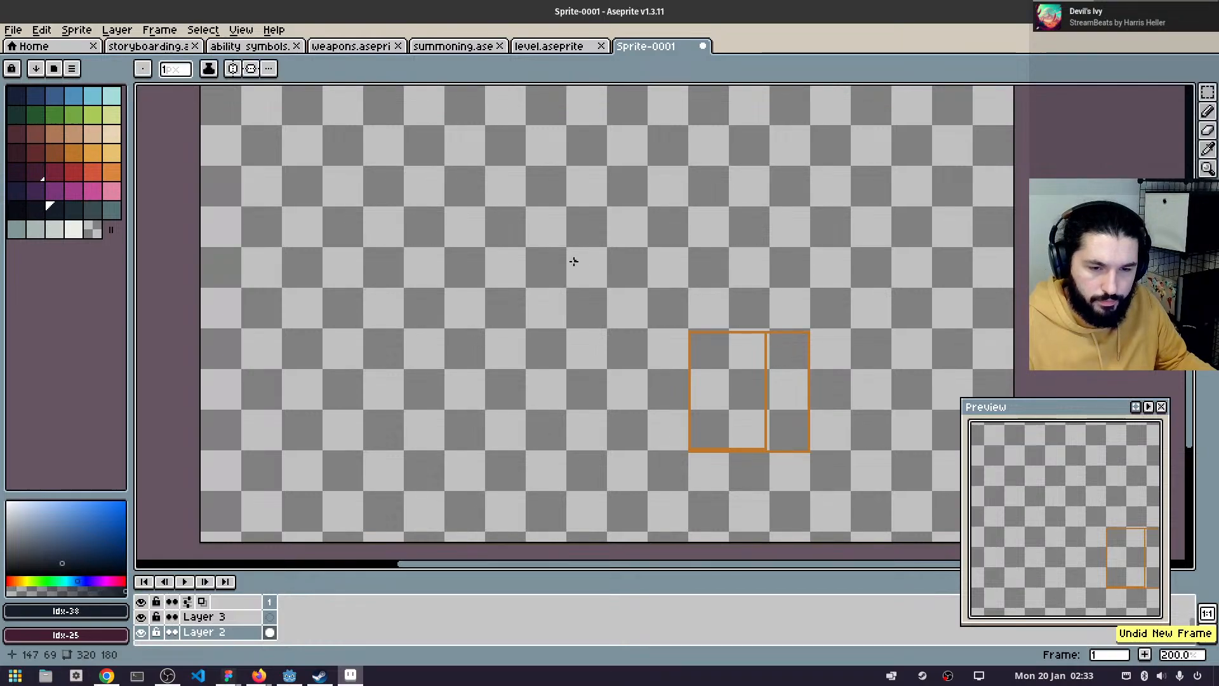
- Move Layer 3 below Layer 2 and fill it with the dark blue-grey palette colour 39
click(267, 621)
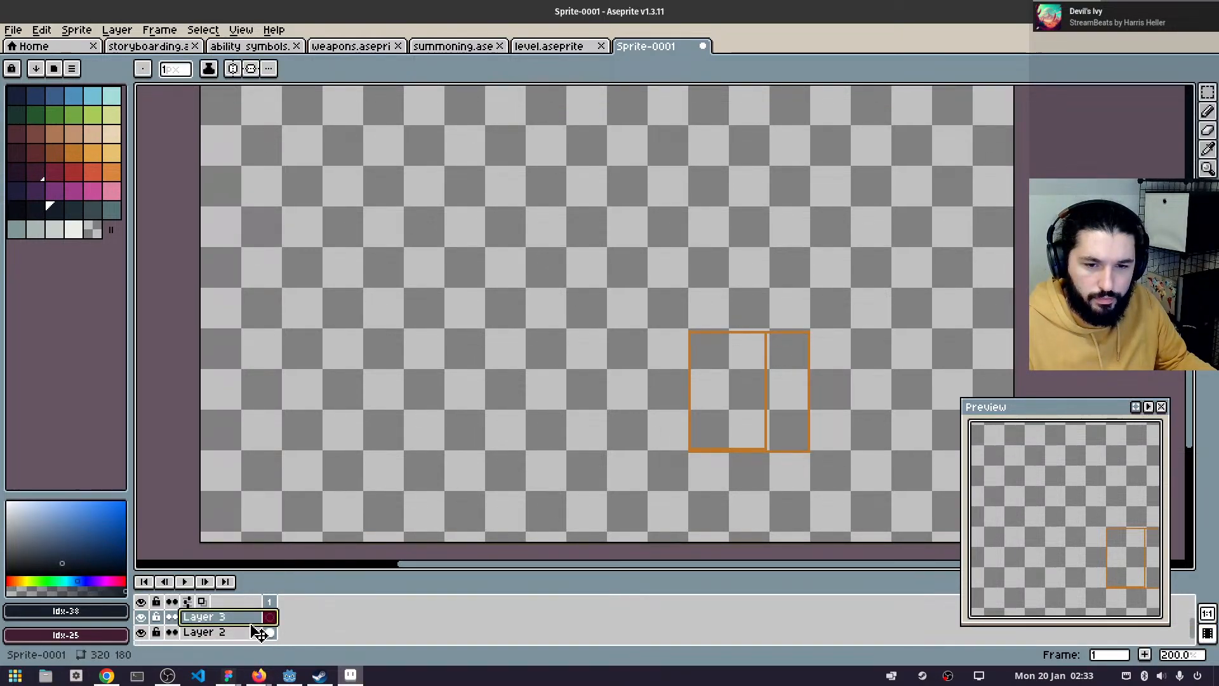
drag(259, 634, 259, 641)
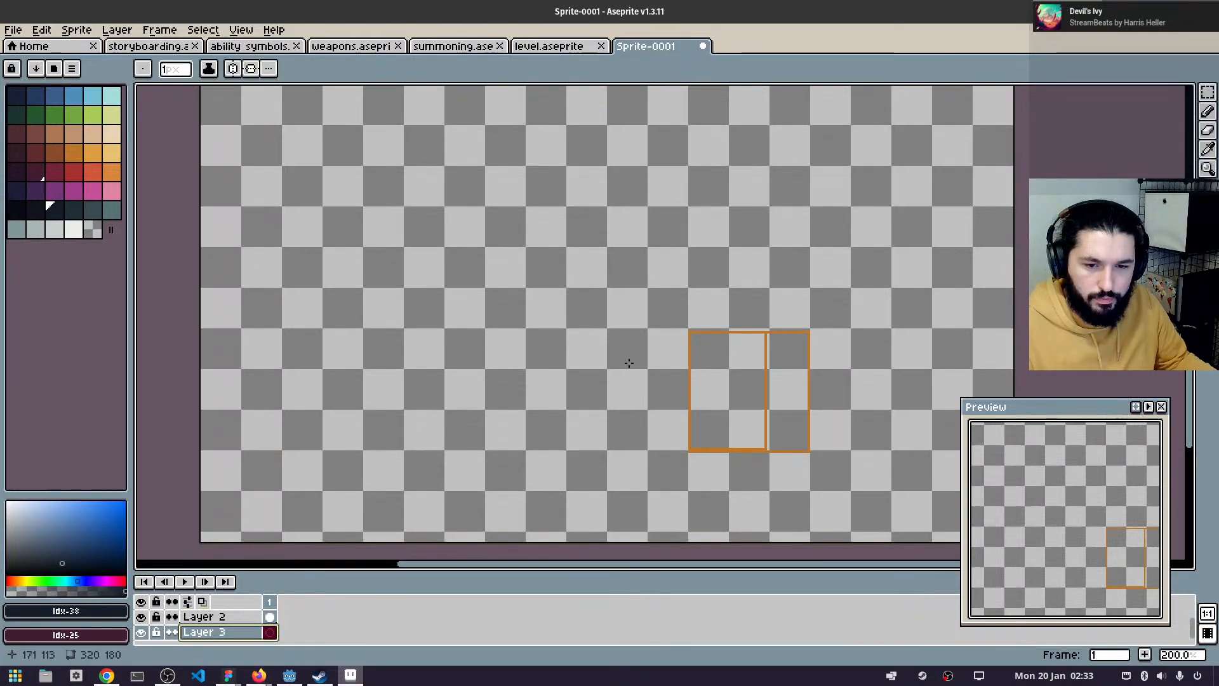
key(g)
click(550, 301)
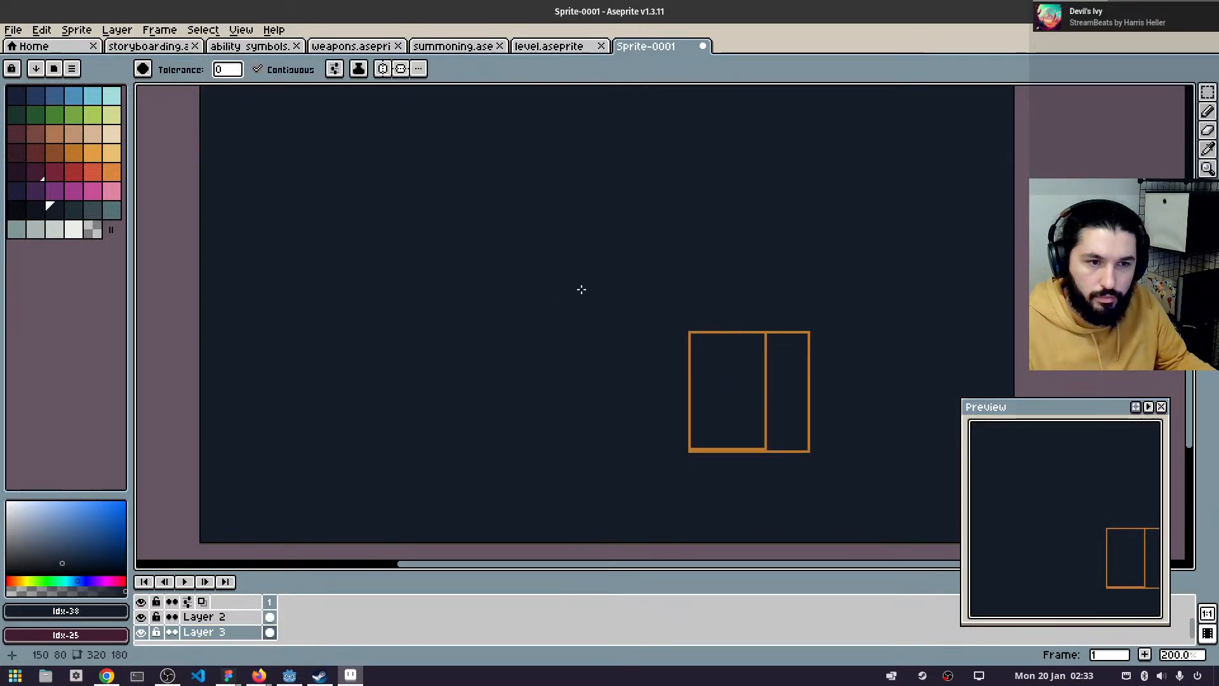
click(74, 210)
click(517, 337)
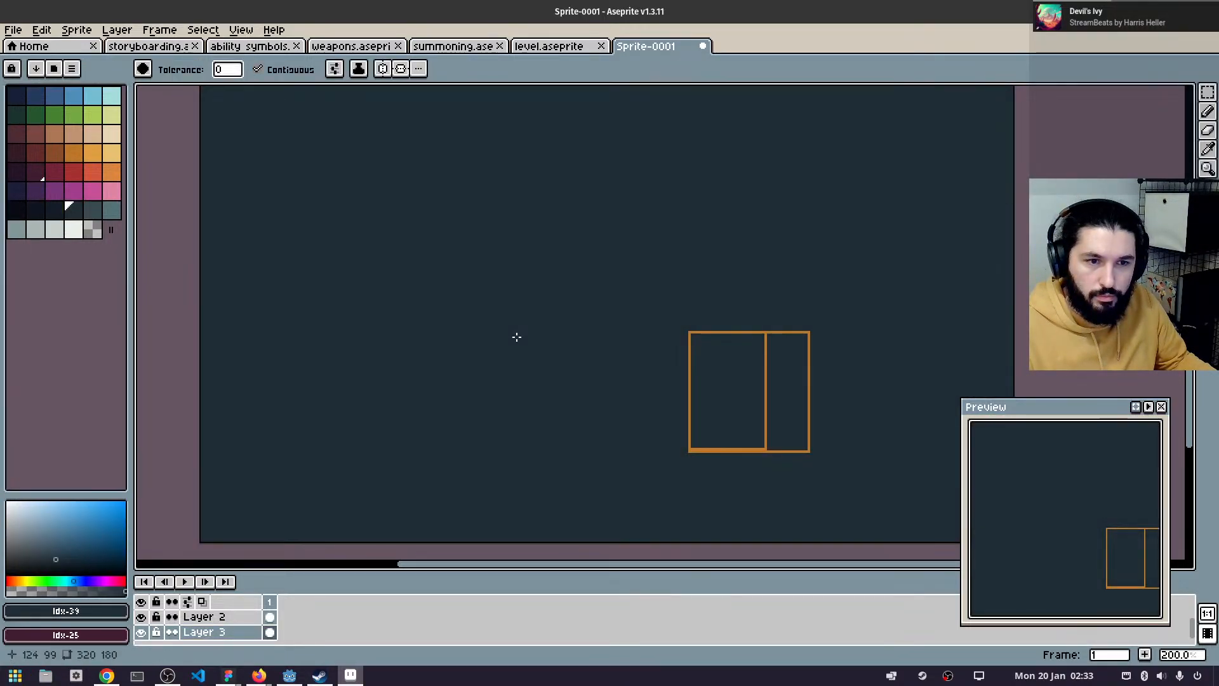
- Refill Layer 3's background with the darker blue-black palette colour 38
scroll(584, 357, down, 1)
scroll(544, 313, up, 1)
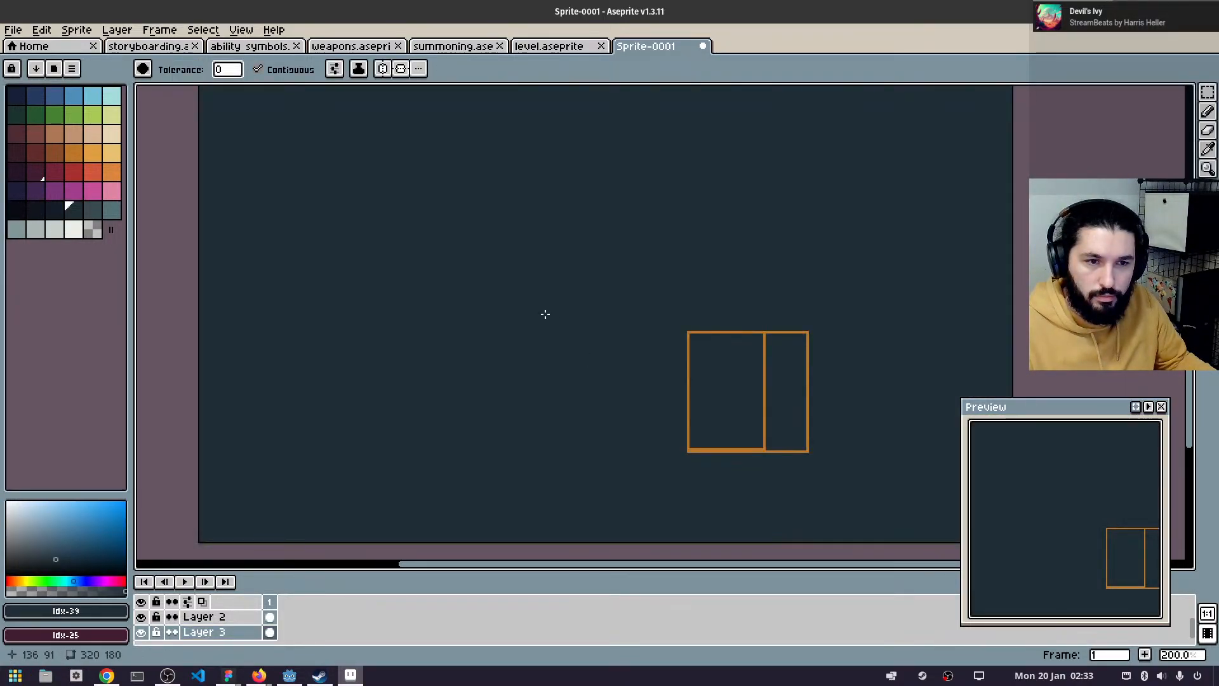
click(61, 210)
click(588, 360)
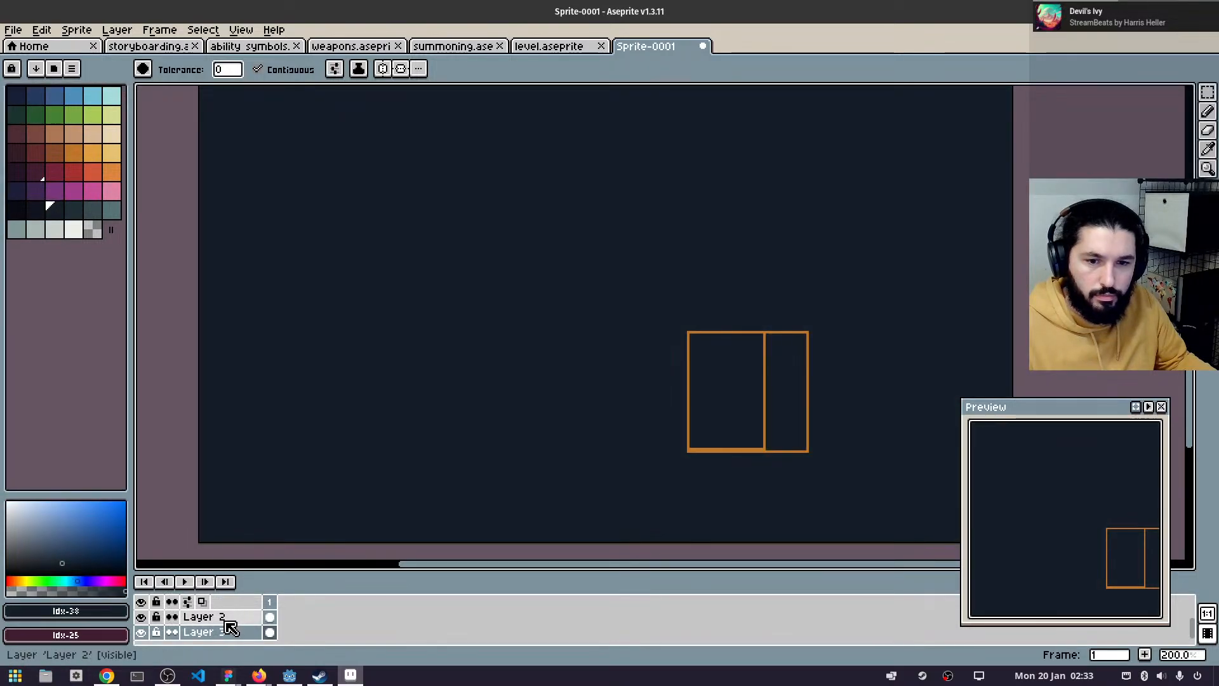
- Sketch a filled slanted white shape, about 75 px wide, in the canvas's left half on Layer 3 with a 6 px pencil in colour 45
click(111, 209)
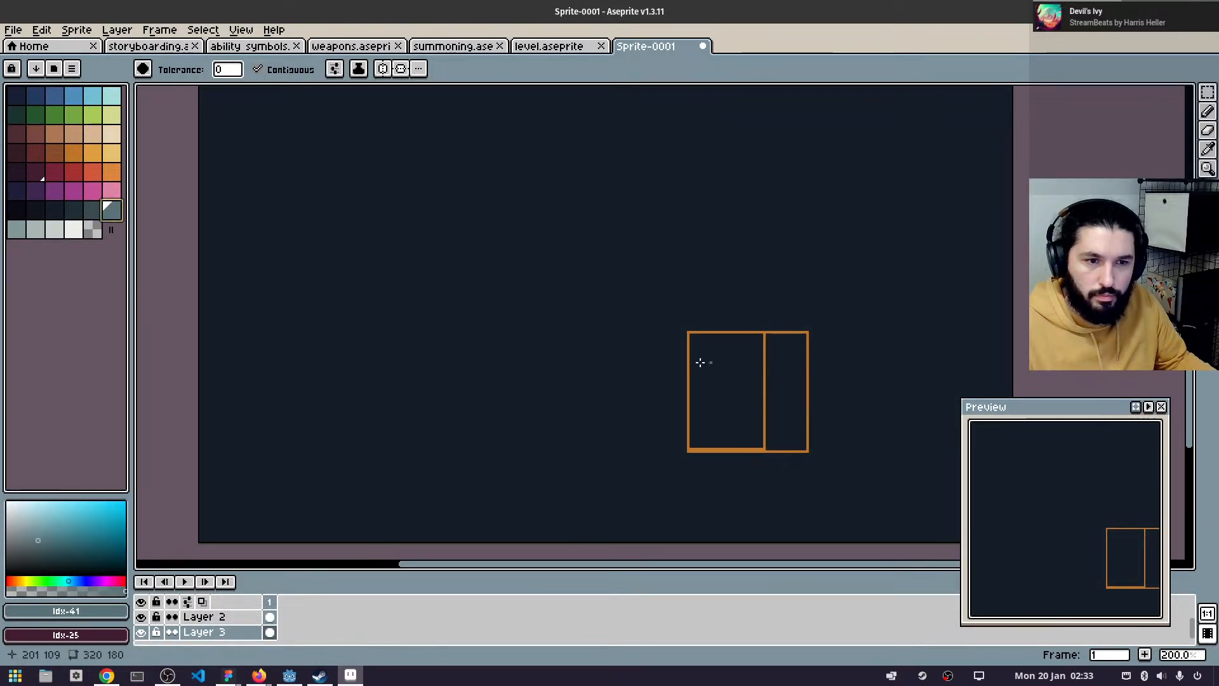
key(w)
key(minus)
key(minus)
key(minus)
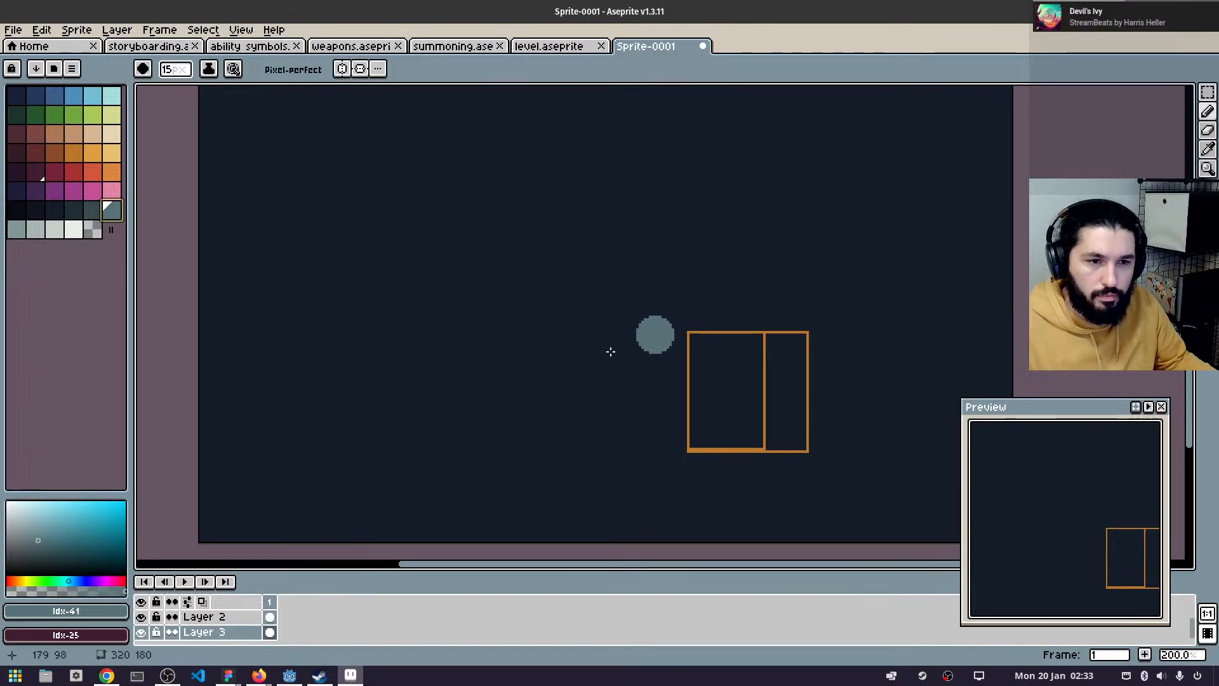
key(minus)
key(minus)
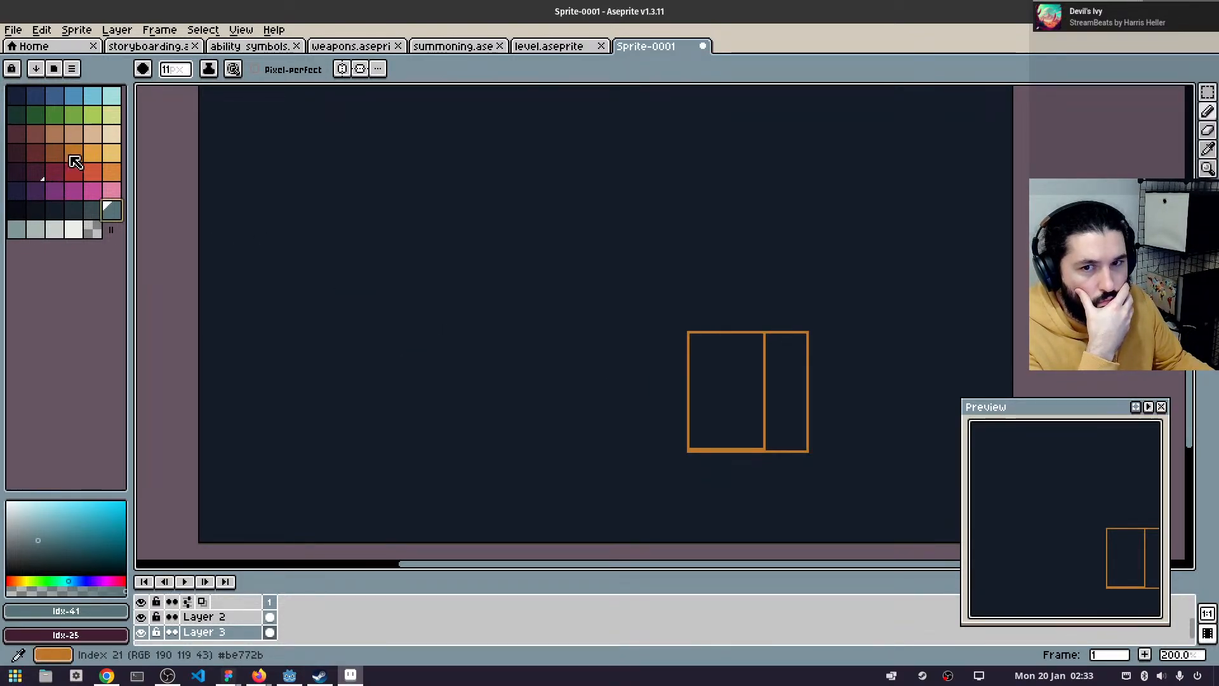
click(92, 153)
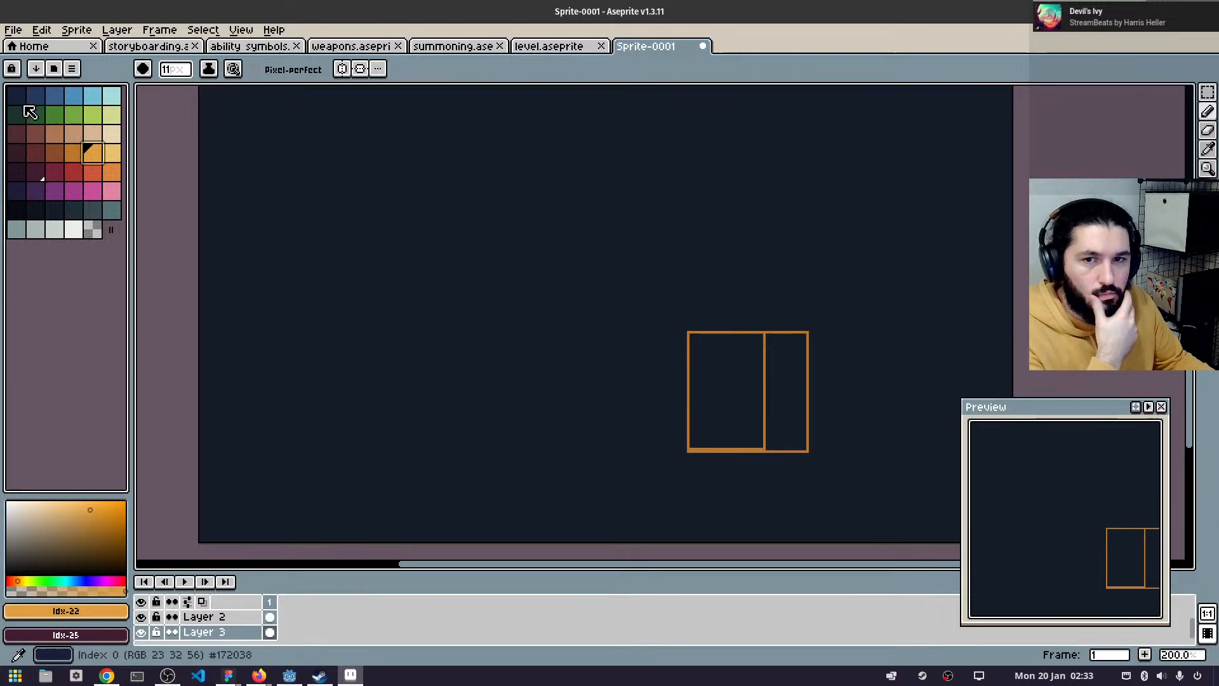
click(73, 230)
key(minus)
key(minus)
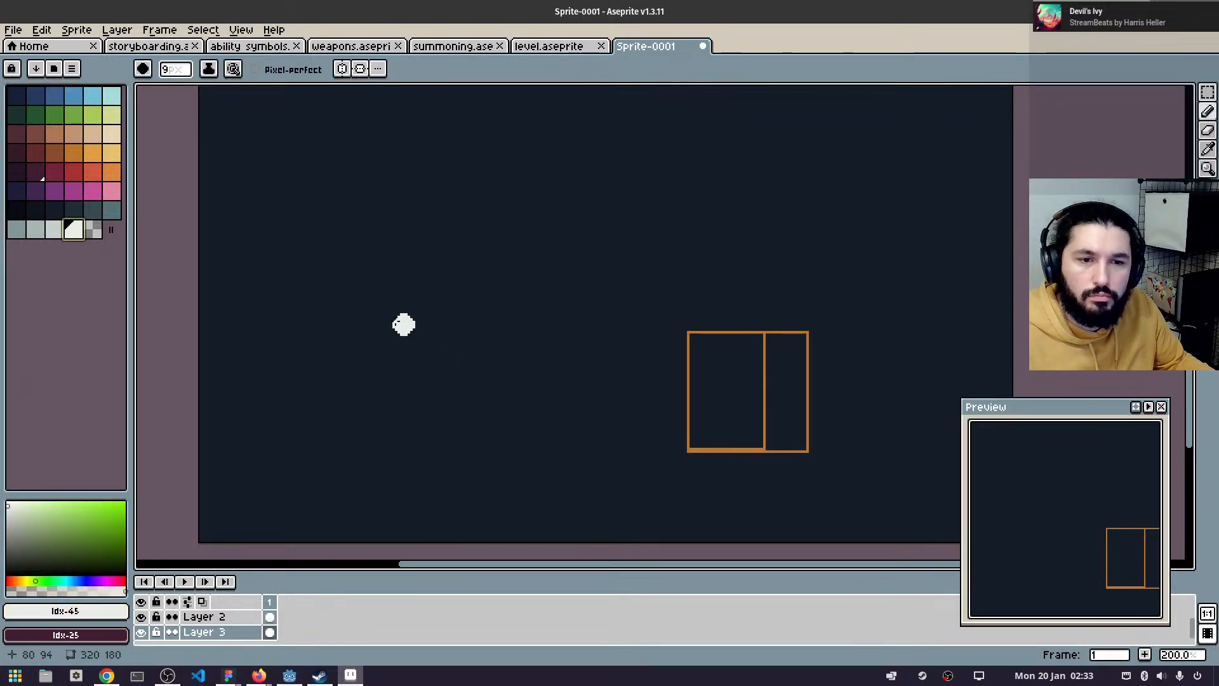
scroll(341, 359, up, 2)
key(minus)
key(minus)
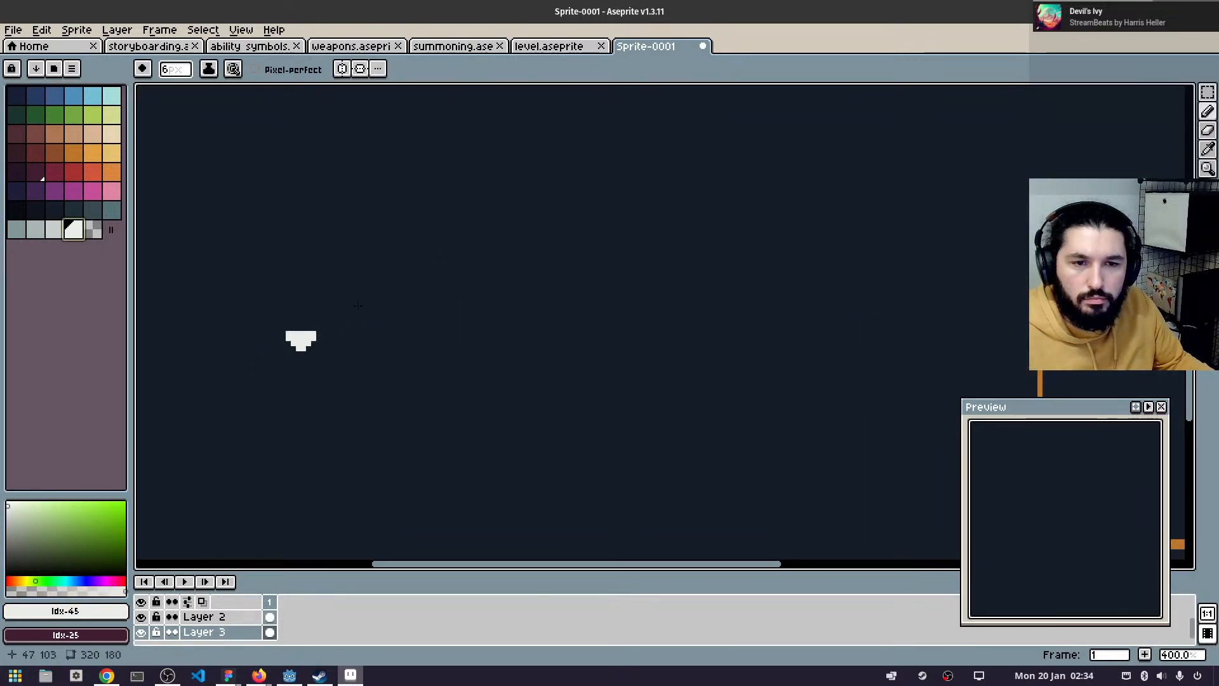
mouse_move(375, 305)
mouse_down()
mouse_move(338, 318)
mouse_move(482, 230)
mouse_move(370, 332)
mouse_move(384, 332)
mouse_move(495, 252)
mouse_move(353, 359)
mouse_move(375, 339)
mouse_up()
mouse_move(400, 236)
mouse_down()
mouse_move(580, 246)
mouse_move(517, 312)
mouse_move(492, 280)
mouse_up()
scroll(687, 272, down, 2)
scroll(675, 292, up, 1)
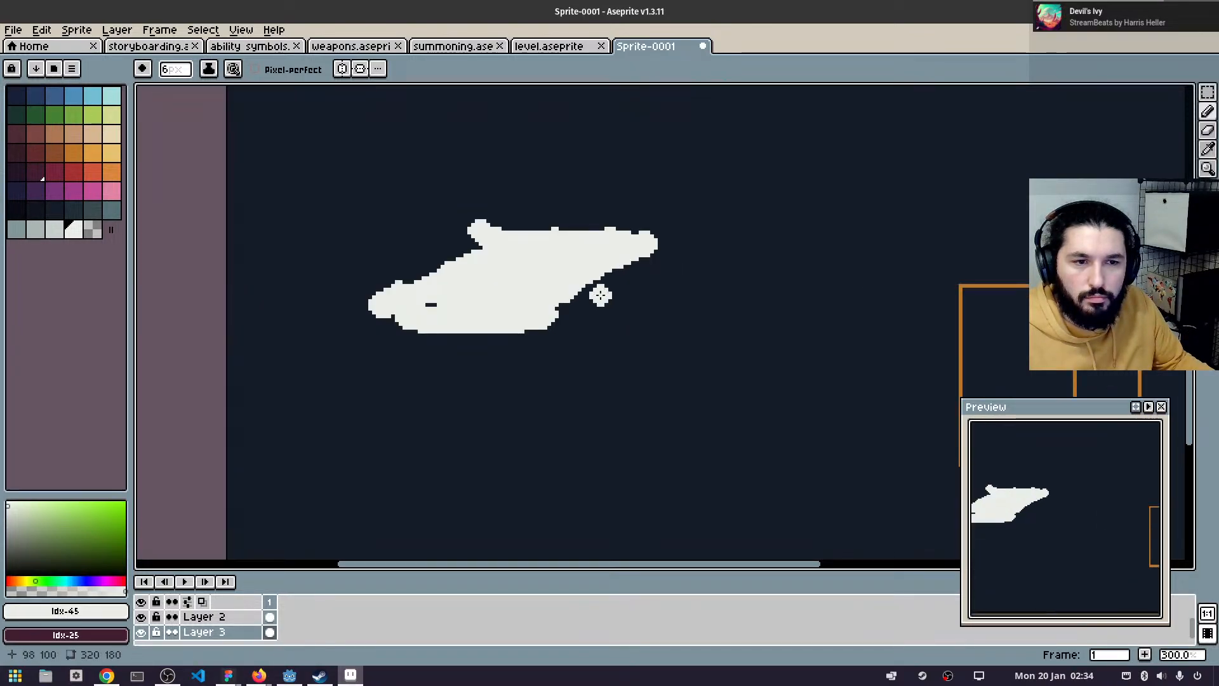
scroll(611, 284, down, 1)
drag(659, 296, 512, 349)
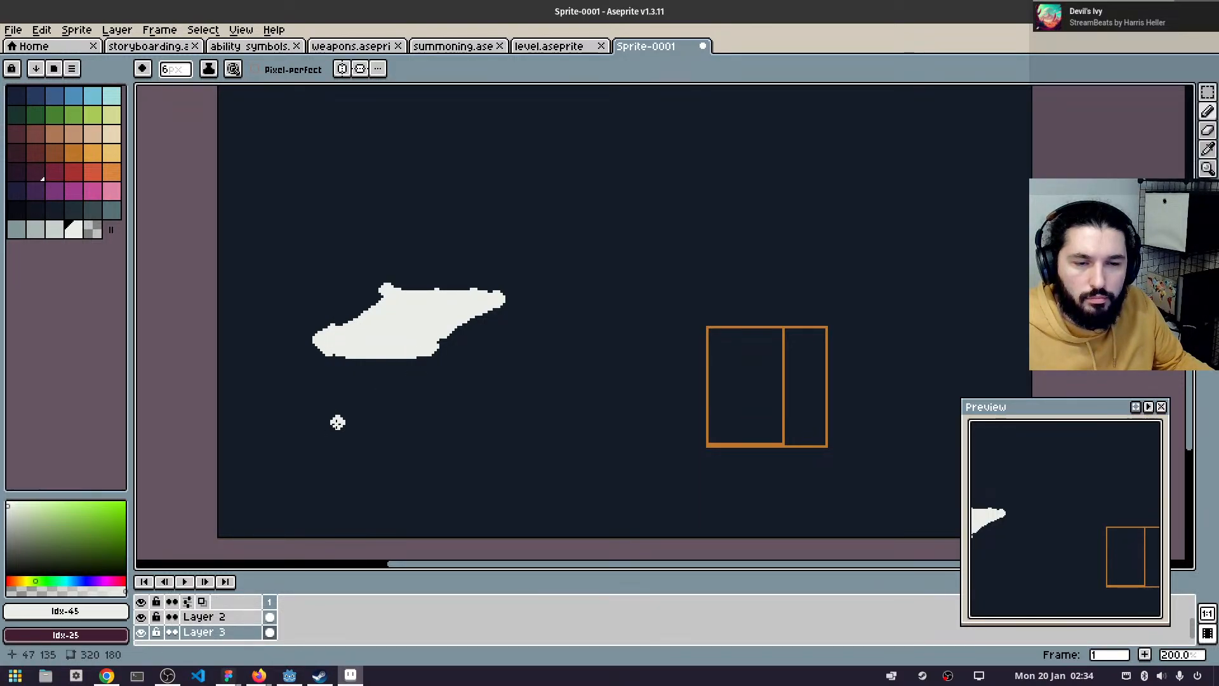
- Add two white legs, a horizontal base stroke and slanted side strokes beneath the filled white shape
scroll(337, 422, up, 2)
drag(349, 343, 302, 449)
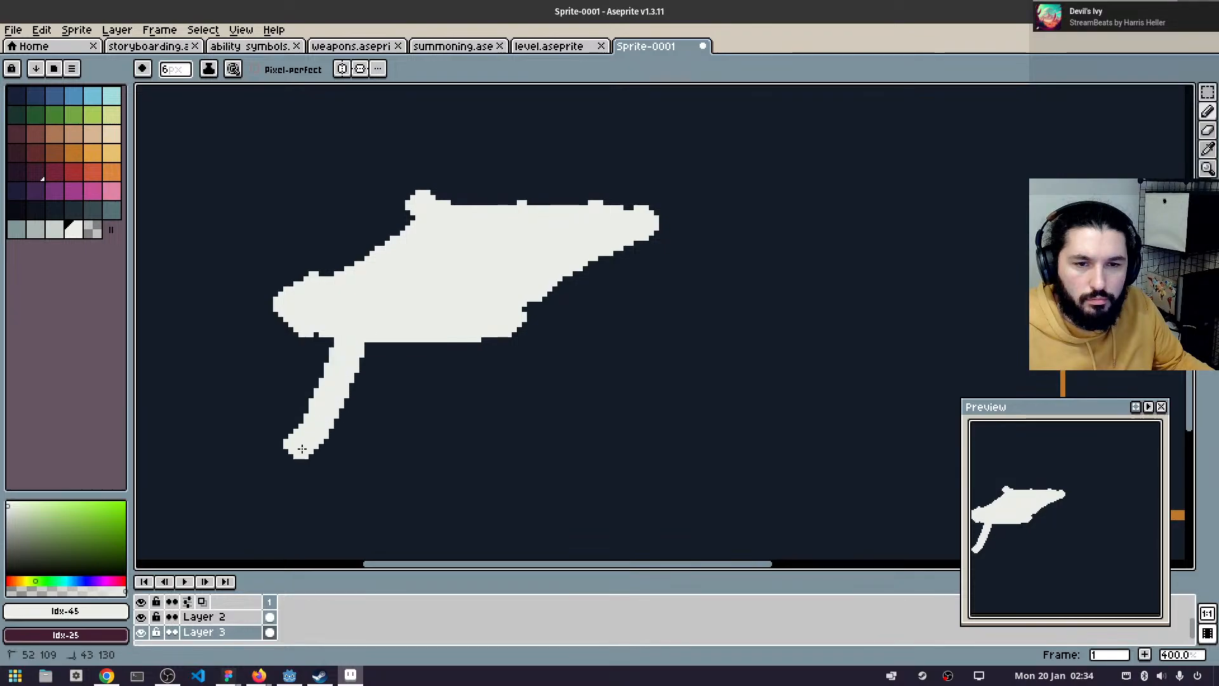
drag(468, 346, 508, 459)
drag(236, 438, 473, 446)
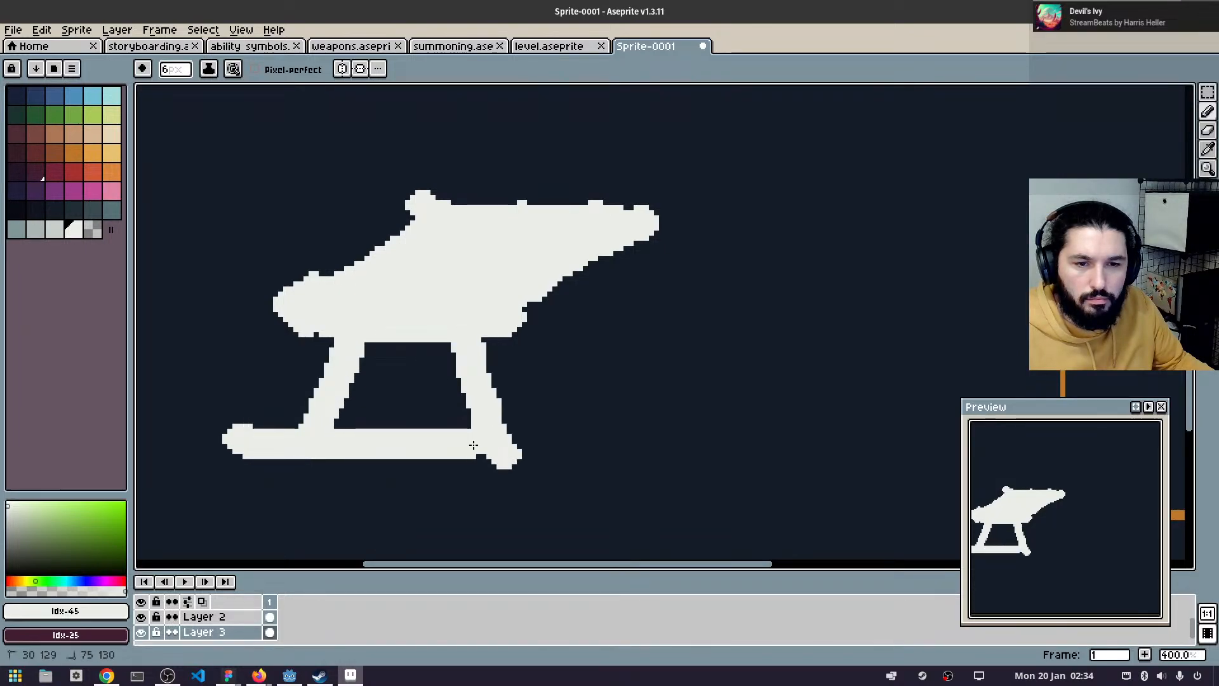
drag(669, 273, 512, 452)
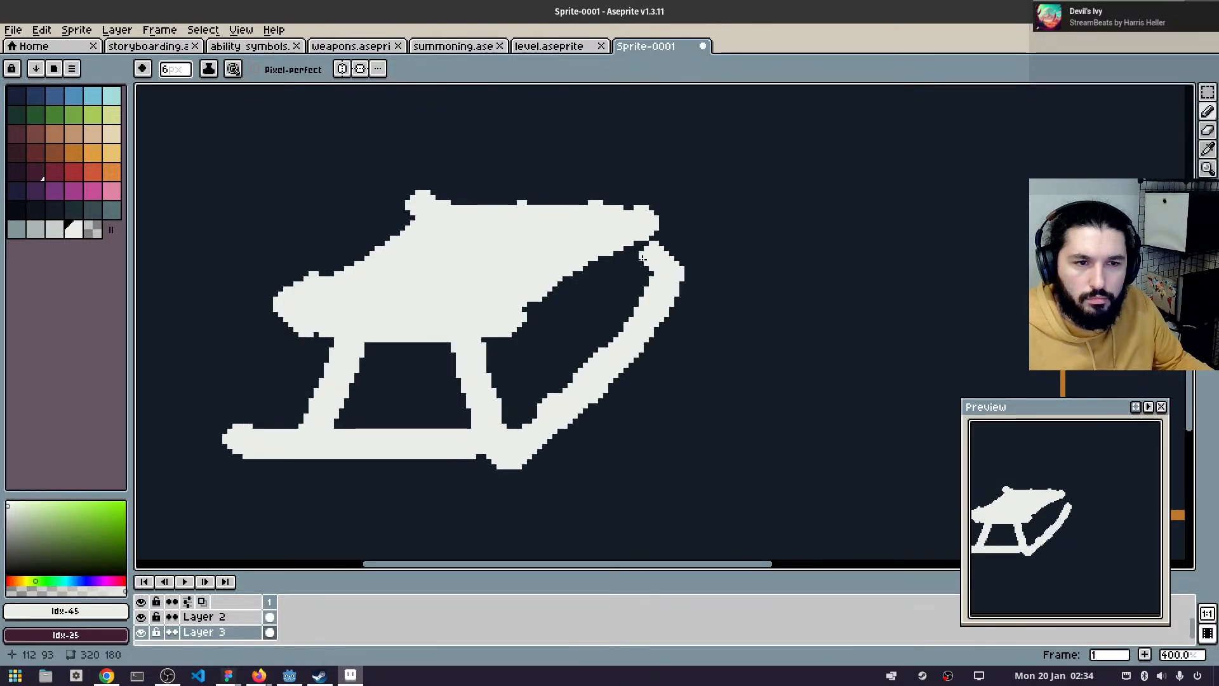
mouse_move(625, 255)
mouse_down()
mouse_move(635, 292)
mouse_move(511, 410)
mouse_up()
- Undo all the white pencil strokes on Layer 3
key(ctrl+z)
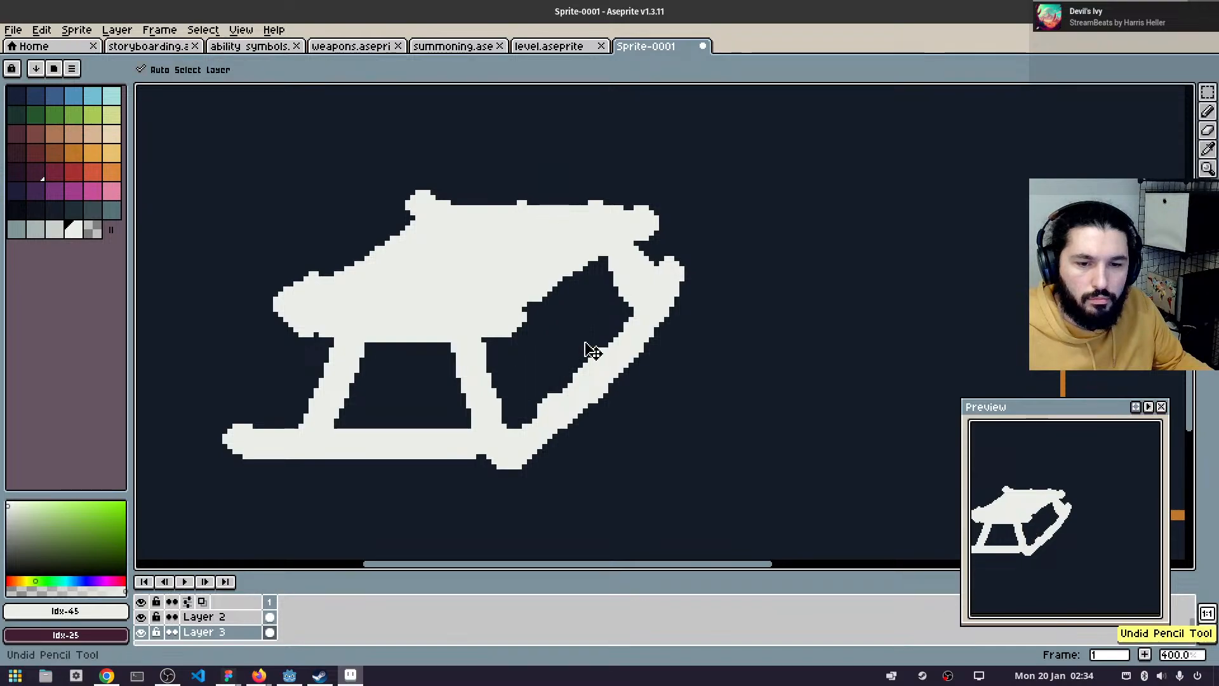
key(ctrl+z)
key(ctrl+z)
key(ctrl+z)
key(ctrl+z)
key(ctrl+z)
key(ctrl+z)
key(ctrl+z)
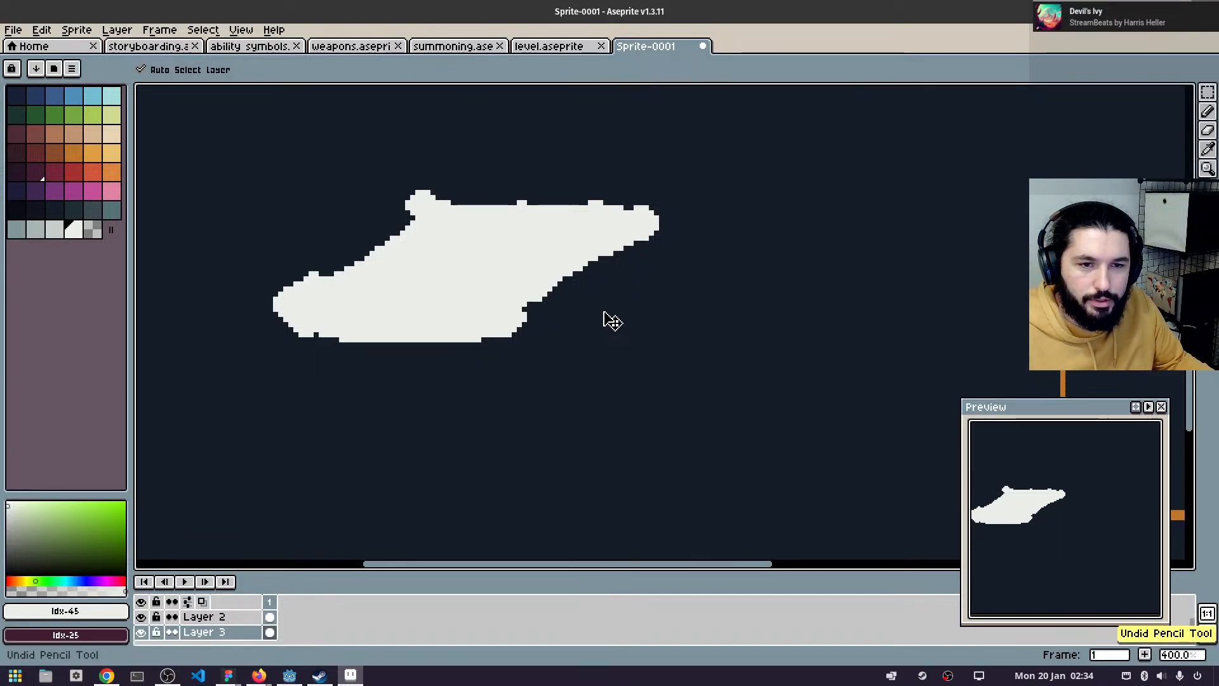
key(ctrl+z)
key(ctrl+z)
key(ctrl+z)
key(ctrl+z)
key(ctrl+z)
key(ctrl+z)
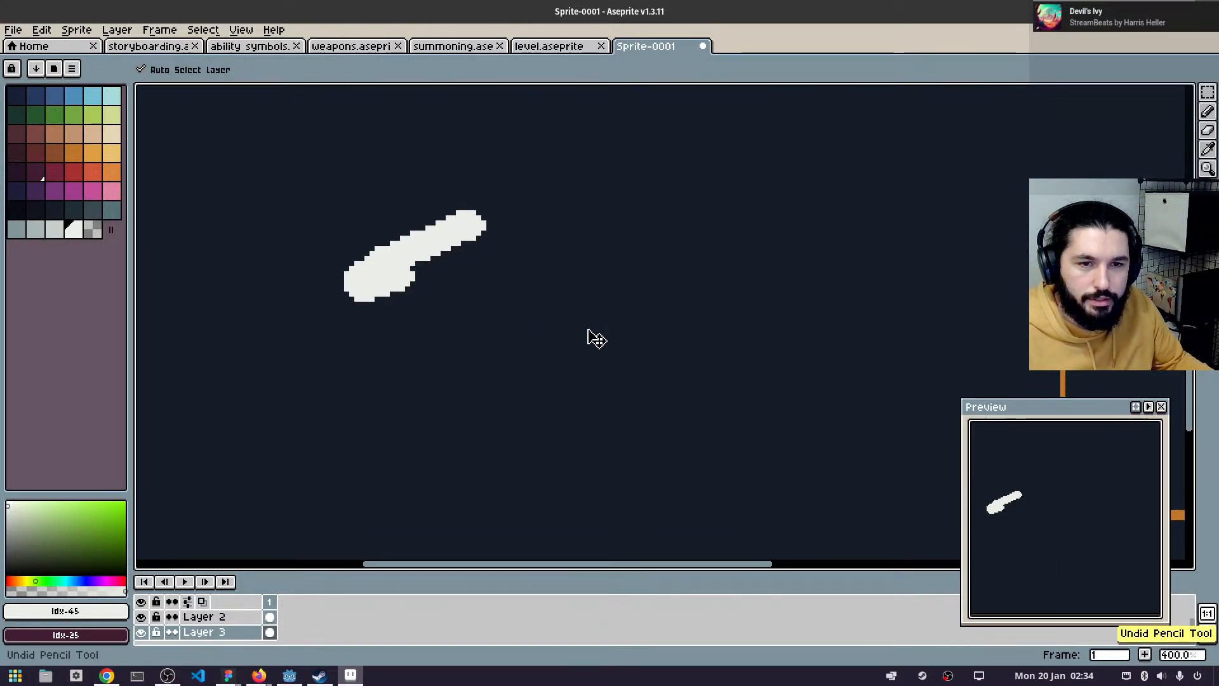
key(ctrl+z)
- Add a new layer directly above Layer 2 and enlarge the pencil to 12 px
click(270, 617)
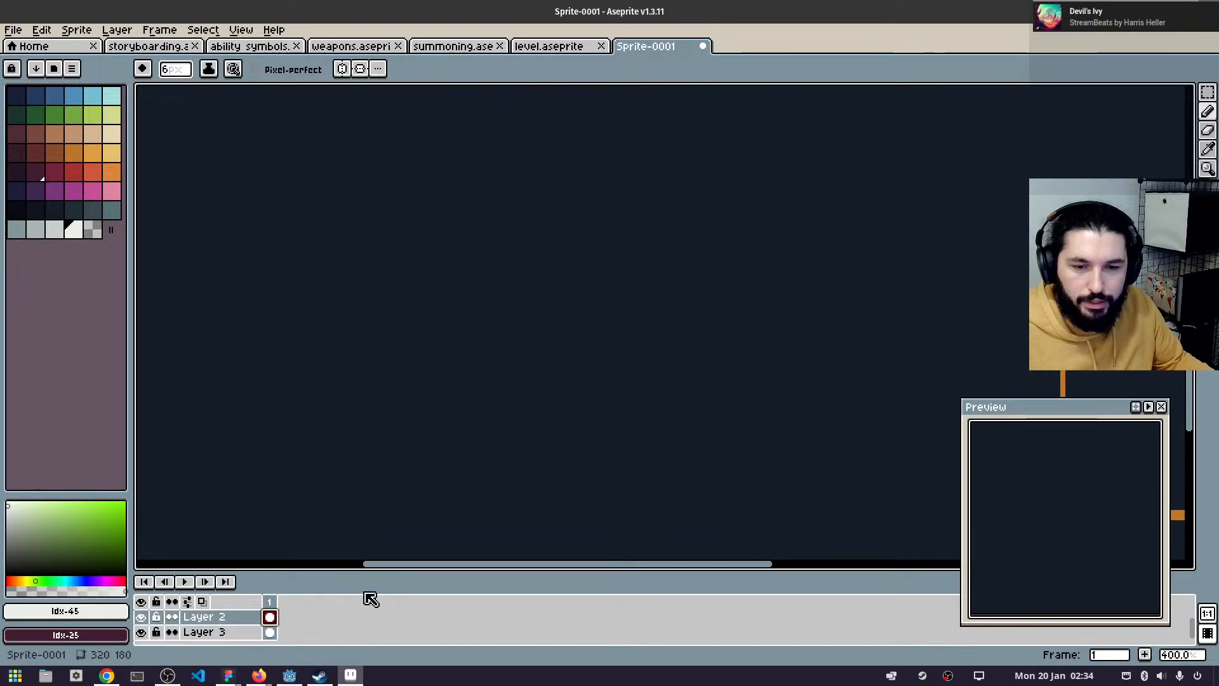
key(shift+n)
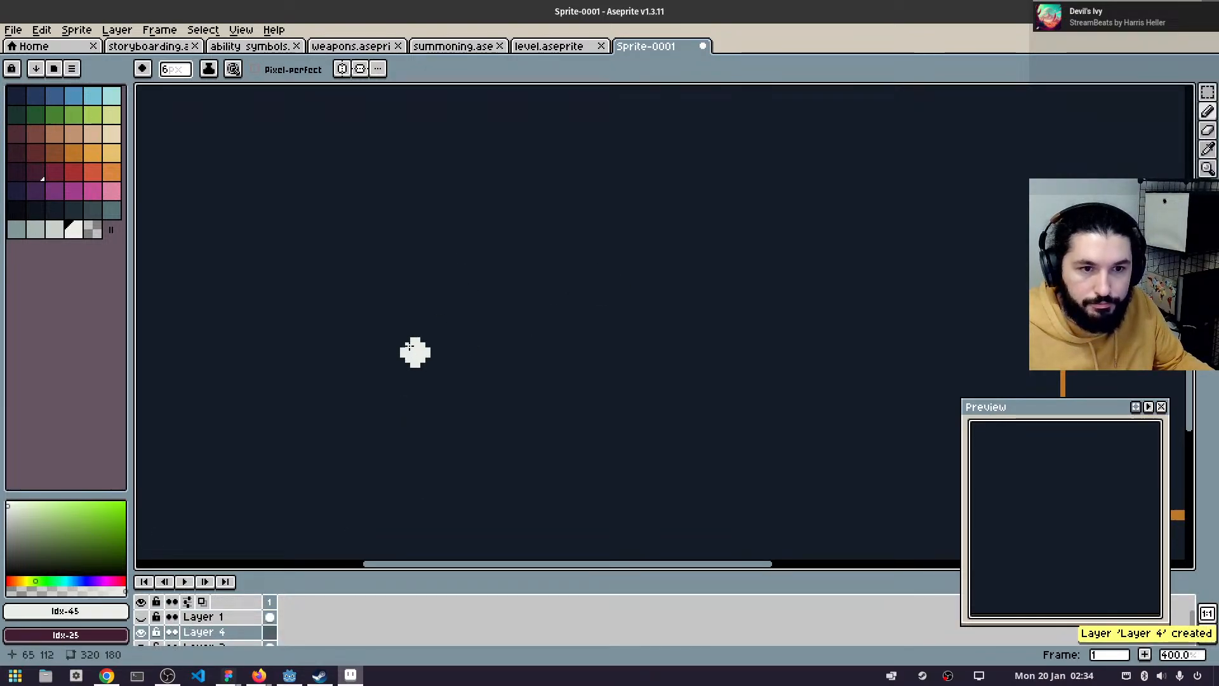
key(plus)
key(plus)
scroll(488, 254, down, 2)
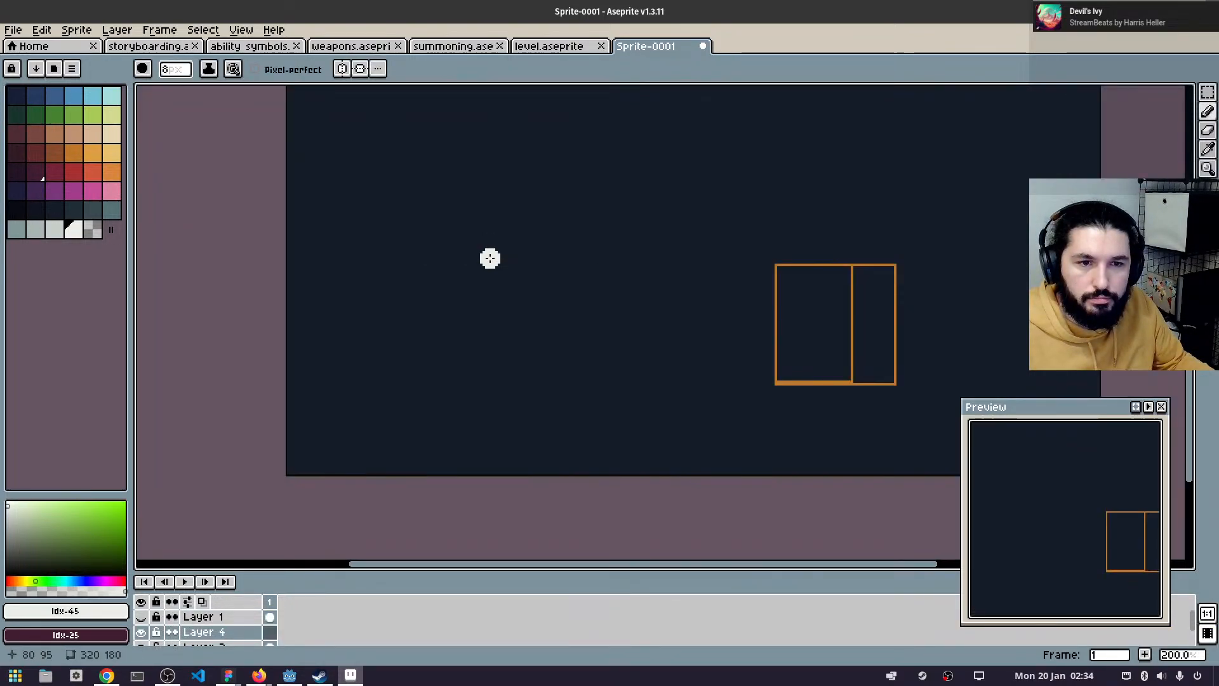
key(plus)
key(plus)
drag(583, 278, 393, 367)
drag(474, 356, 444, 329)
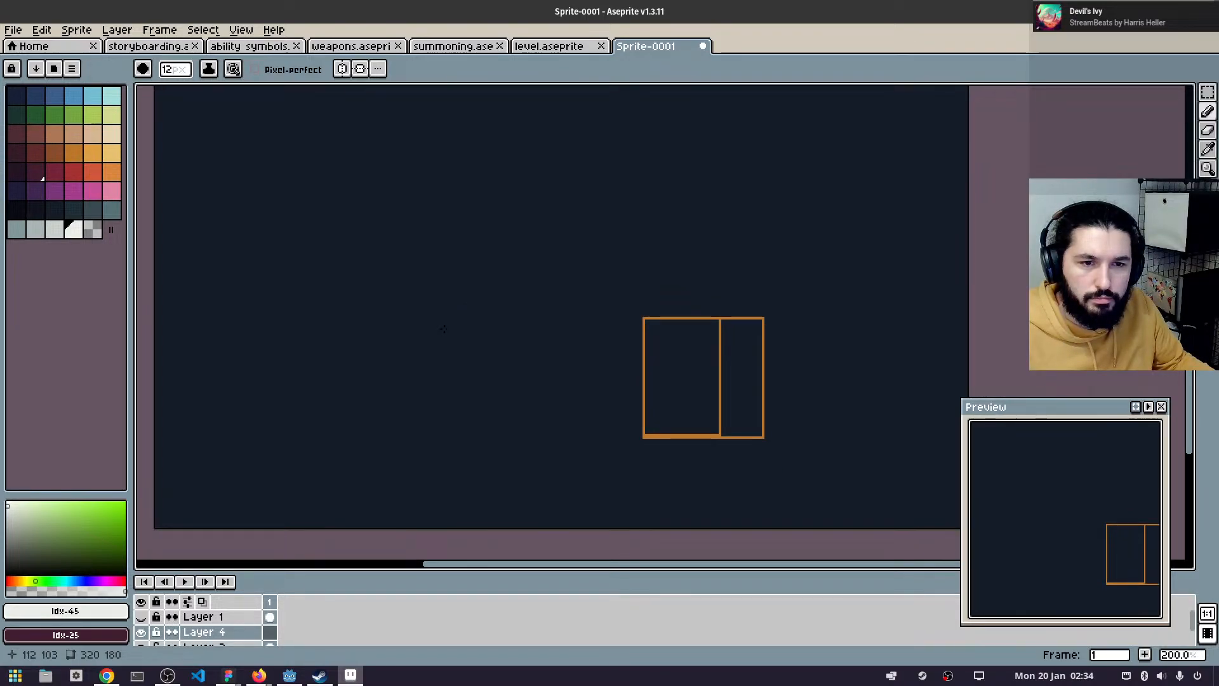
- Set the pencil to red palette colour 27 with a 1 px brush
click(73, 171)
key(minus)
key(minus)
key(minus)
key(minus)
key(minus)
key(minus)
key(minus)
key(minus)
key(minus)
key(minus)
key(minus)
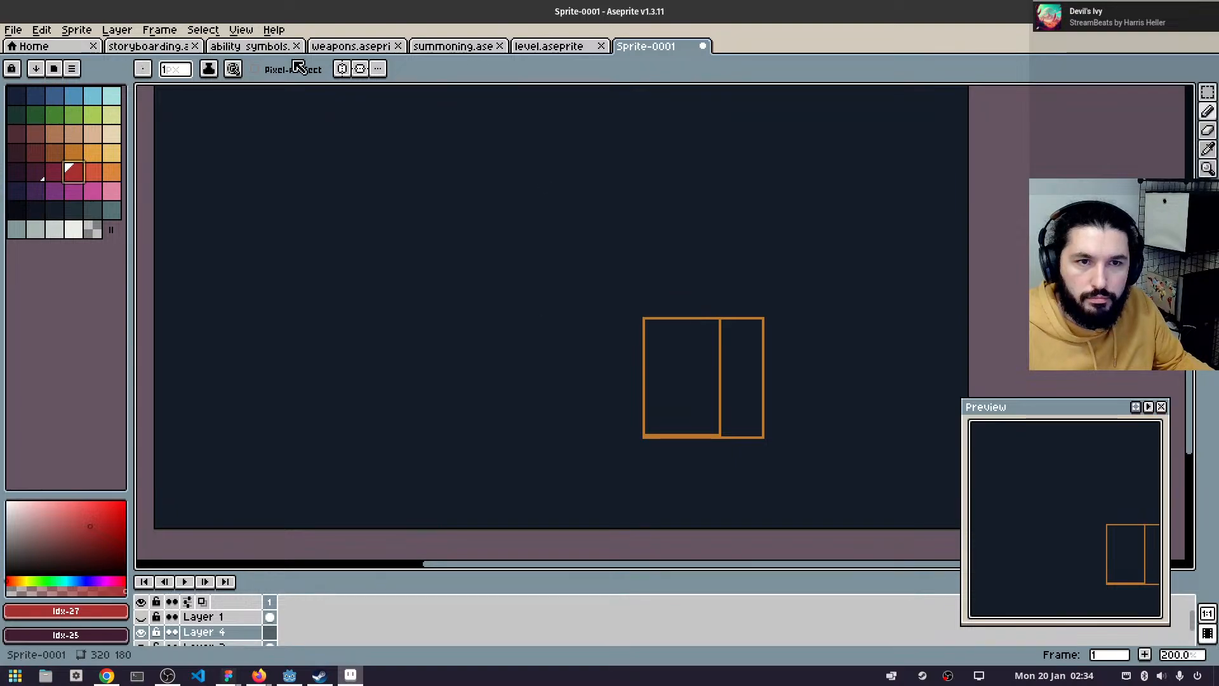
click(241, 29)
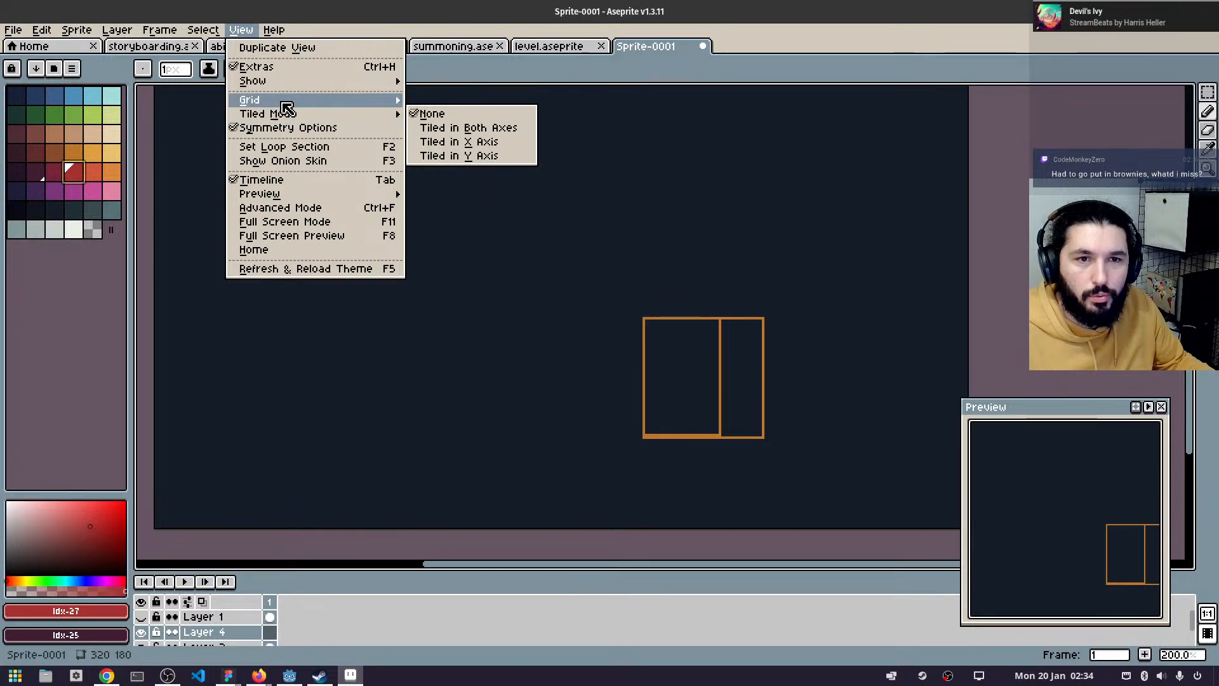
mouse_move(283, 102)
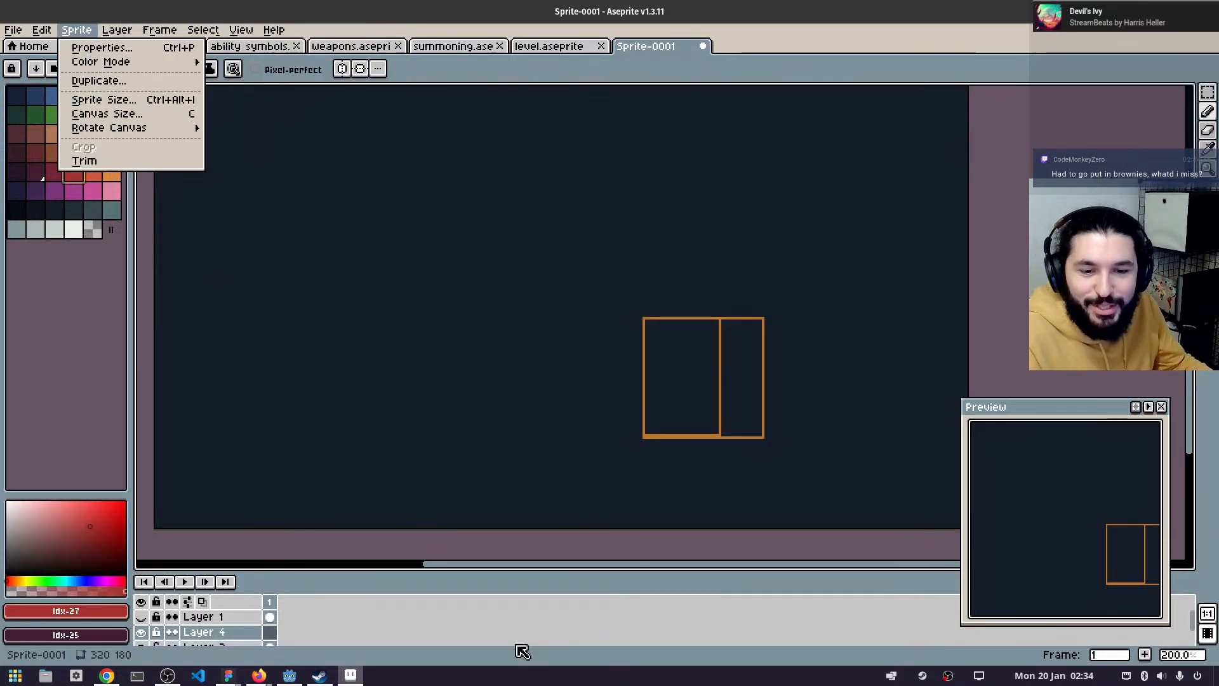
- Switch to Figma and review the soul fragment ritual notes in PirateJam16 and the first-level sketch on the Storyboarding board
mouse_move(229, 675)
click(311, 618)
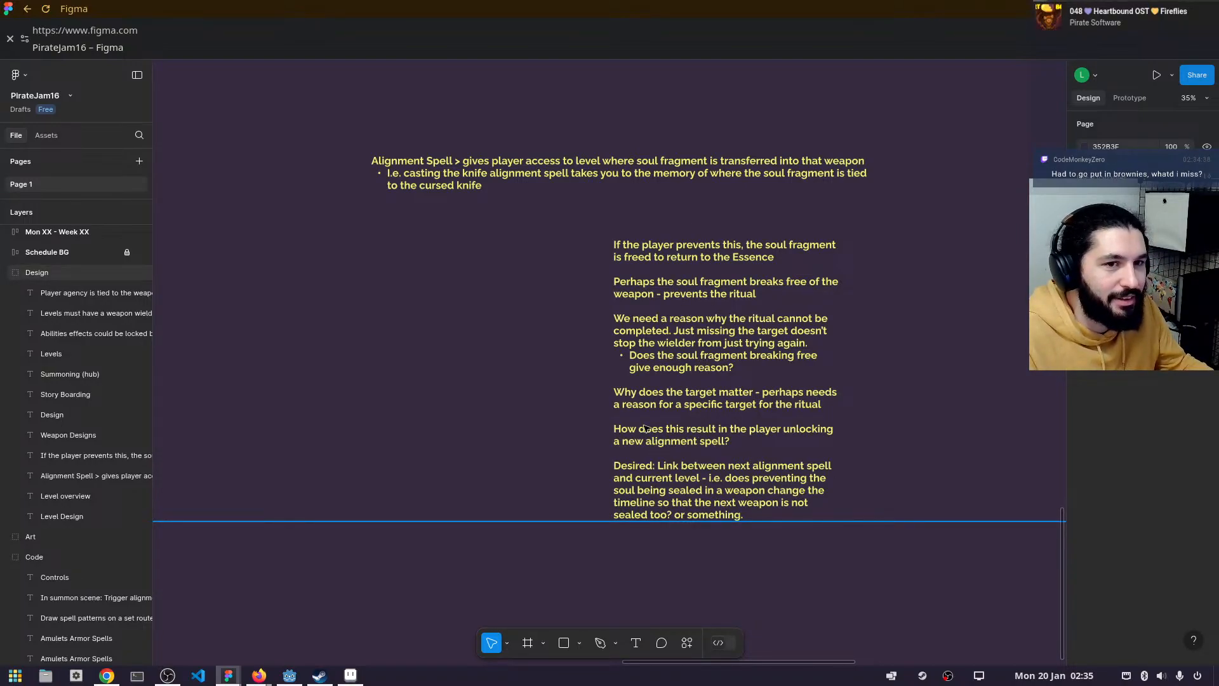
scroll(644, 430, up, 2)
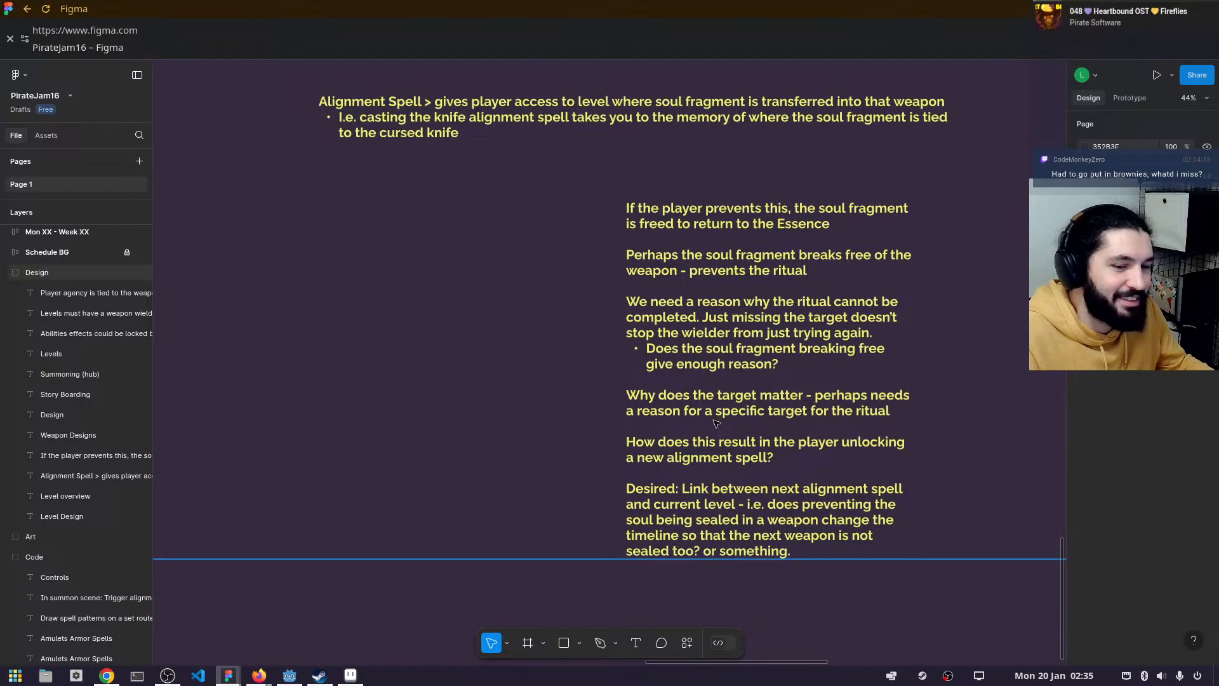
mouse_move(222, 677)
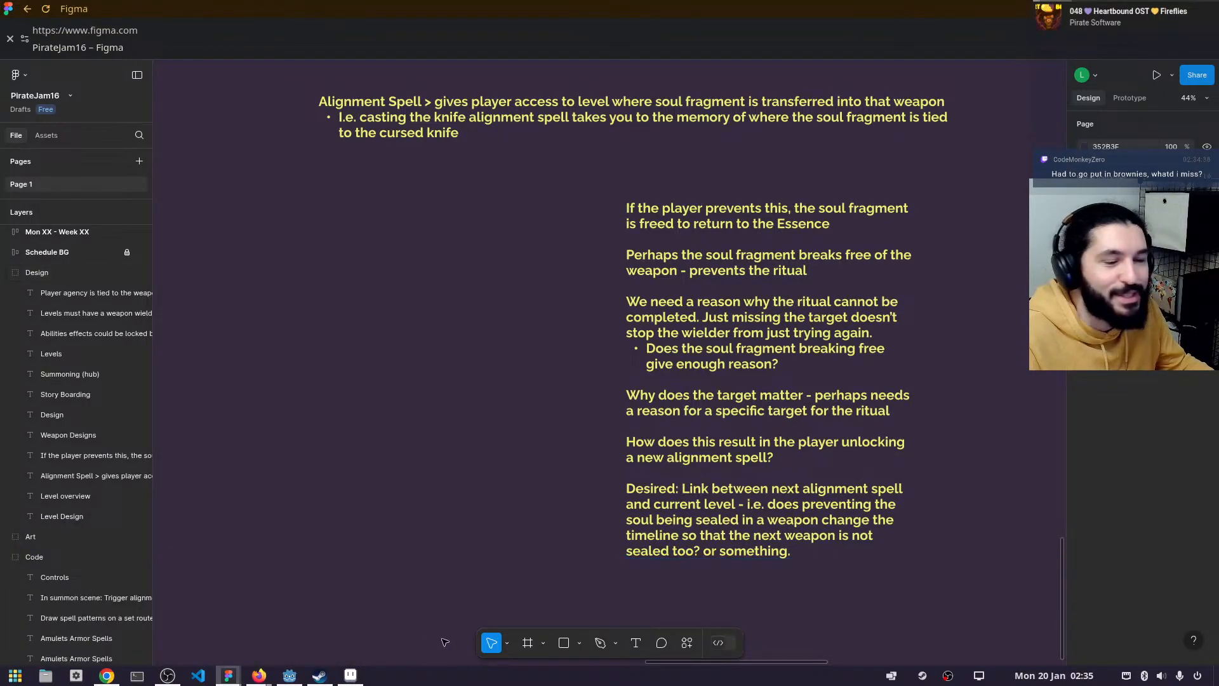
click(188, 630)
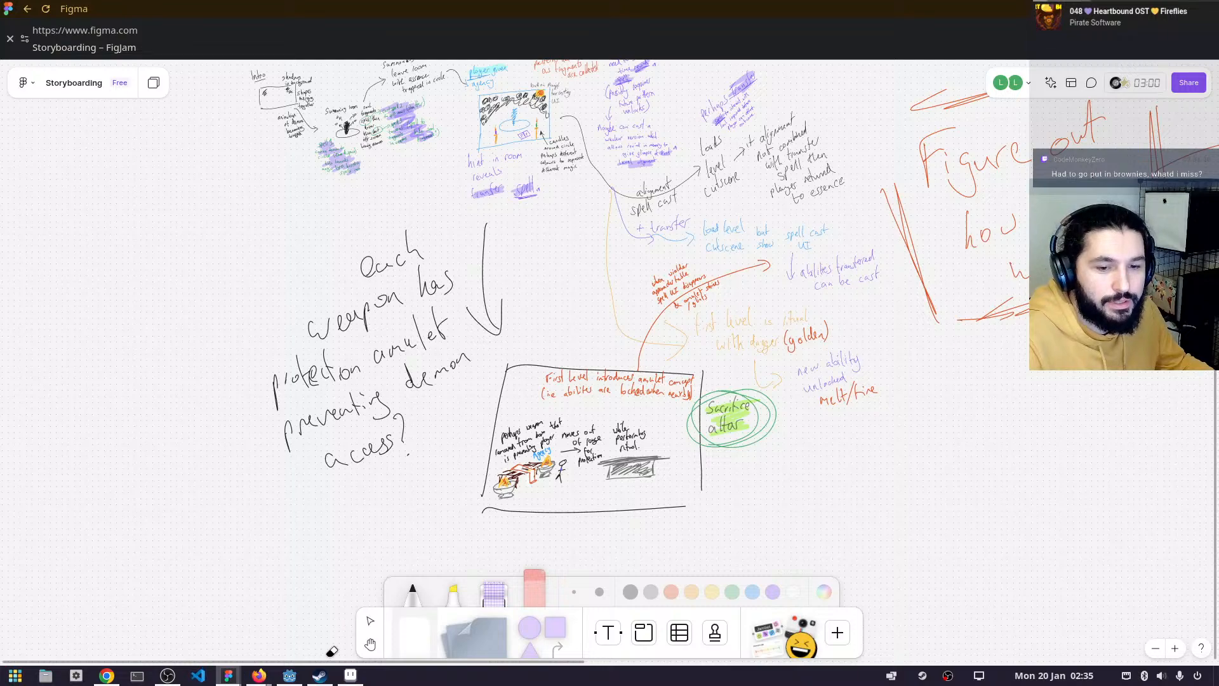
- Switch back to Aseprite and check the sprite's grid settings
click(350, 675)
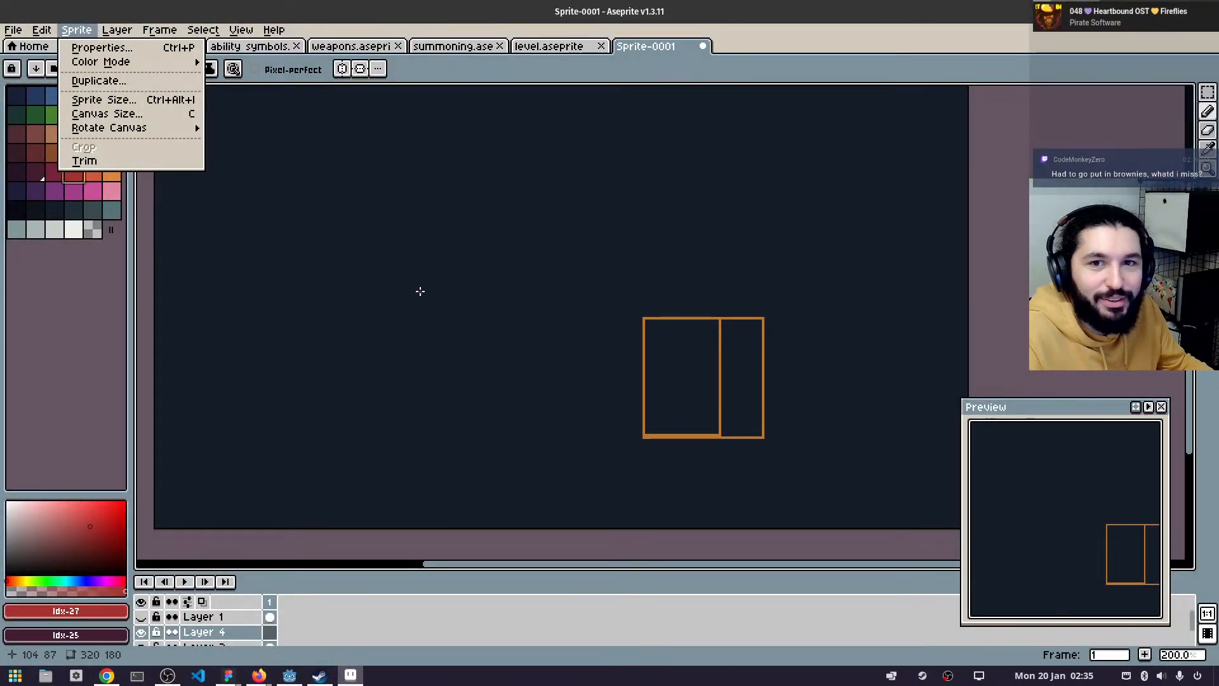
mouse_move(163, 29)
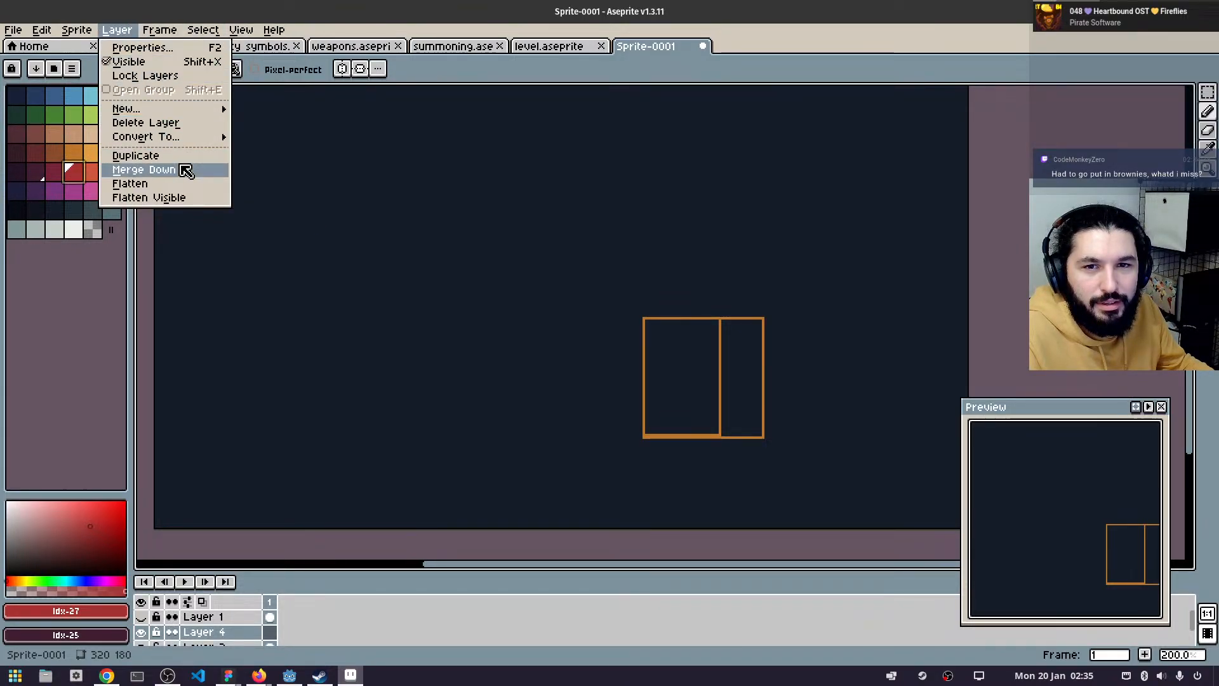
mouse_move(241, 38)
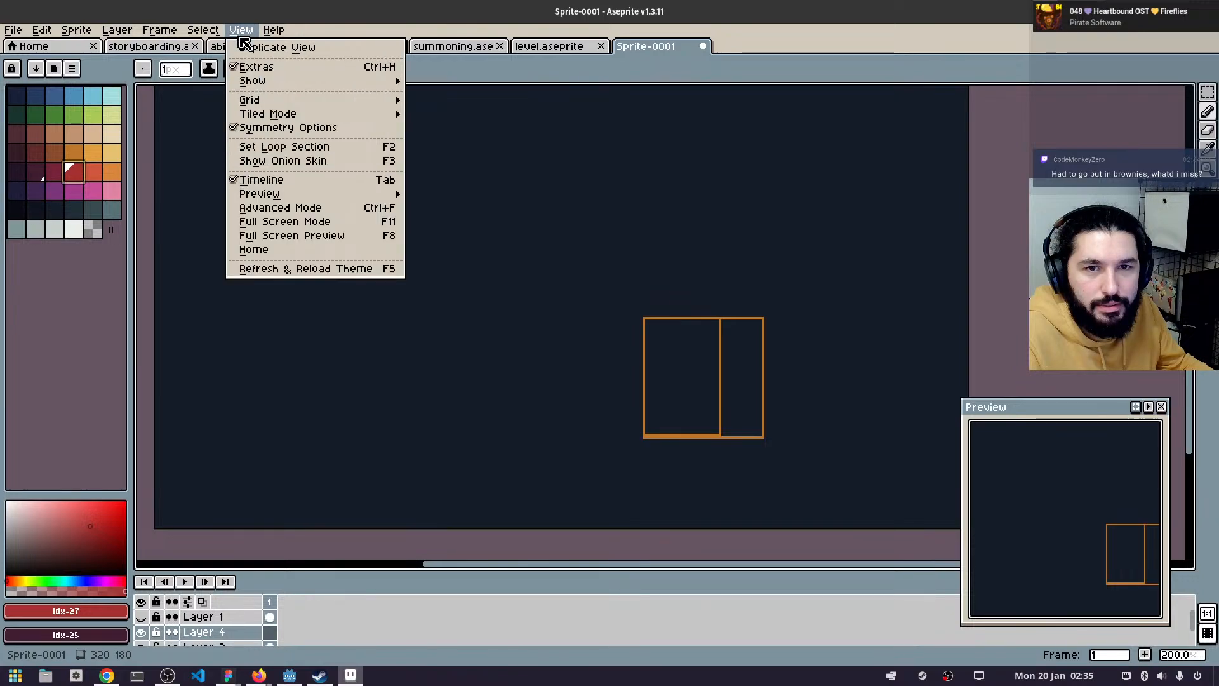
mouse_move(352, 101)
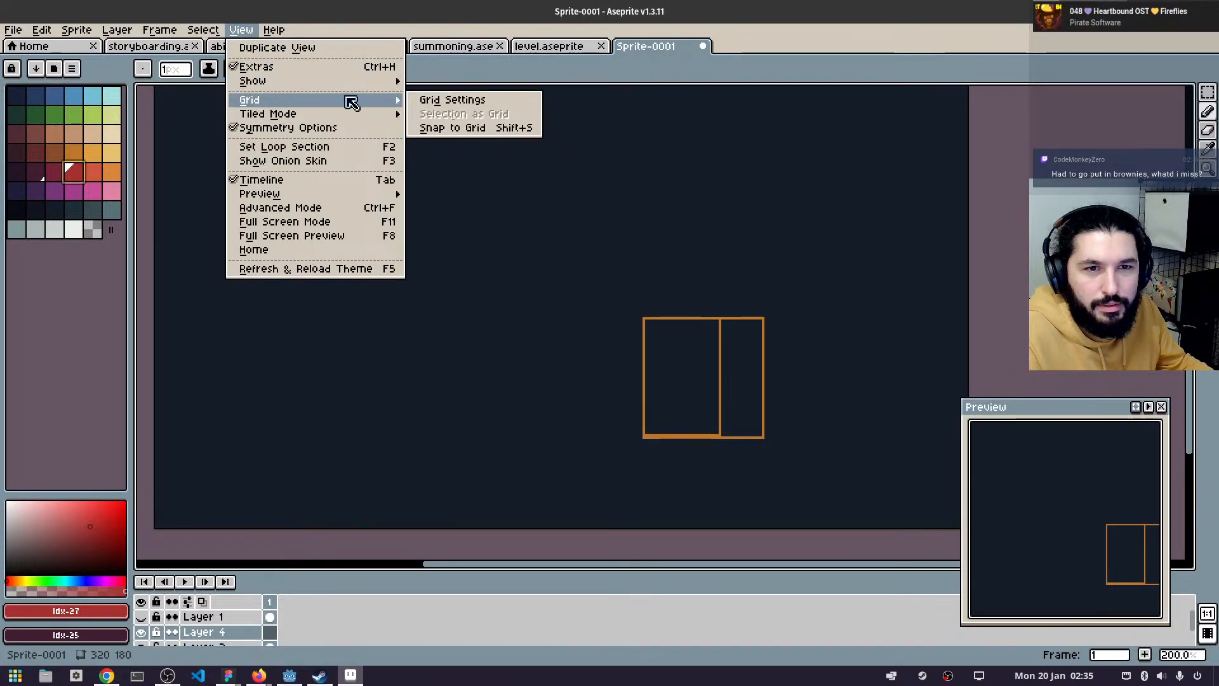
click(475, 100)
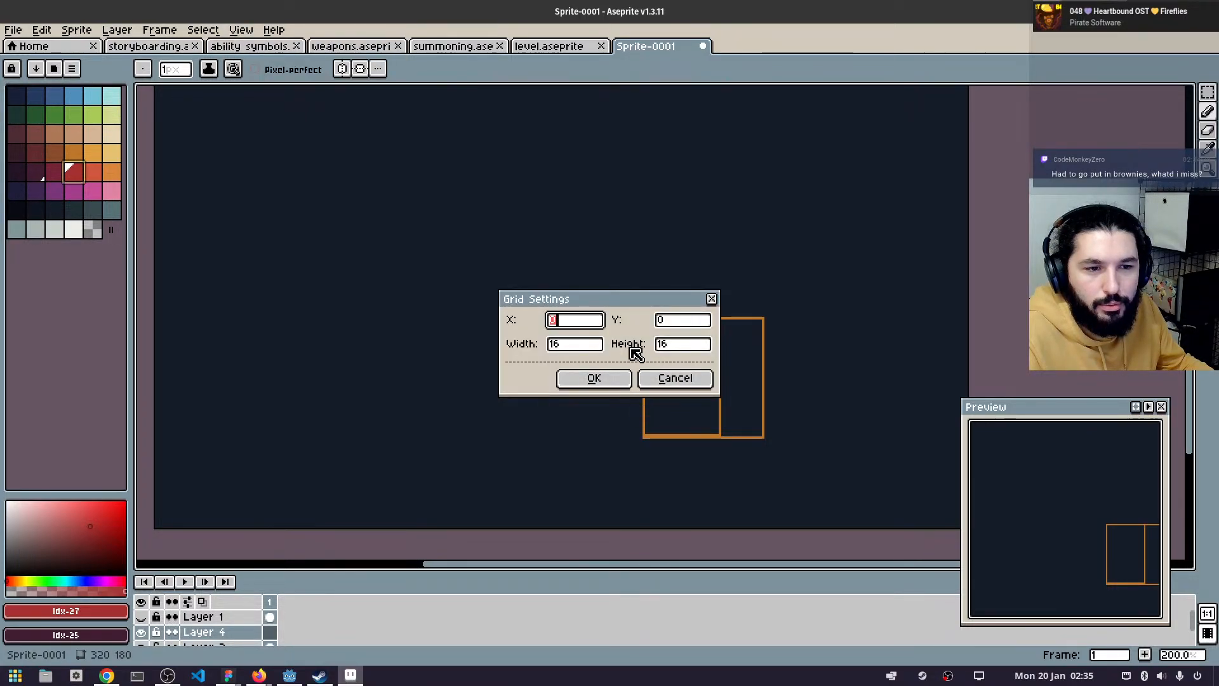
click(676, 379)
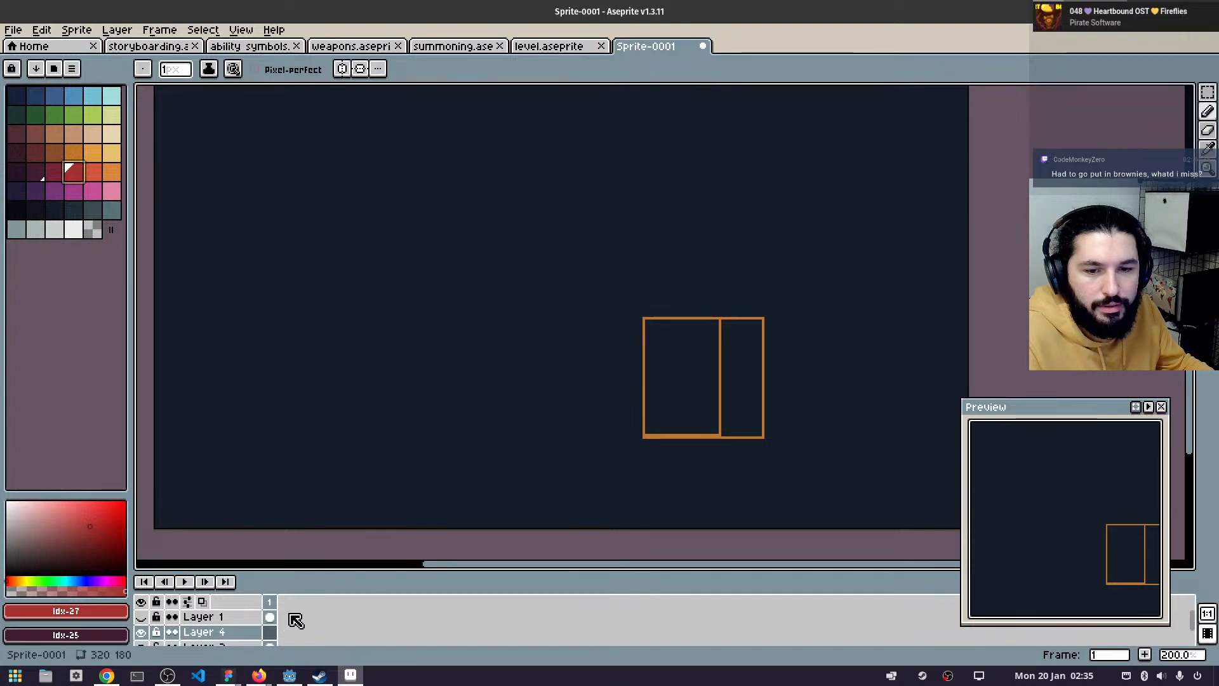
- Enlarge the timeline so that all four layers are listed
drag(379, 570, 418, 532)
scroll(483, 331, down, 1)
scroll(500, 314, up, 1)
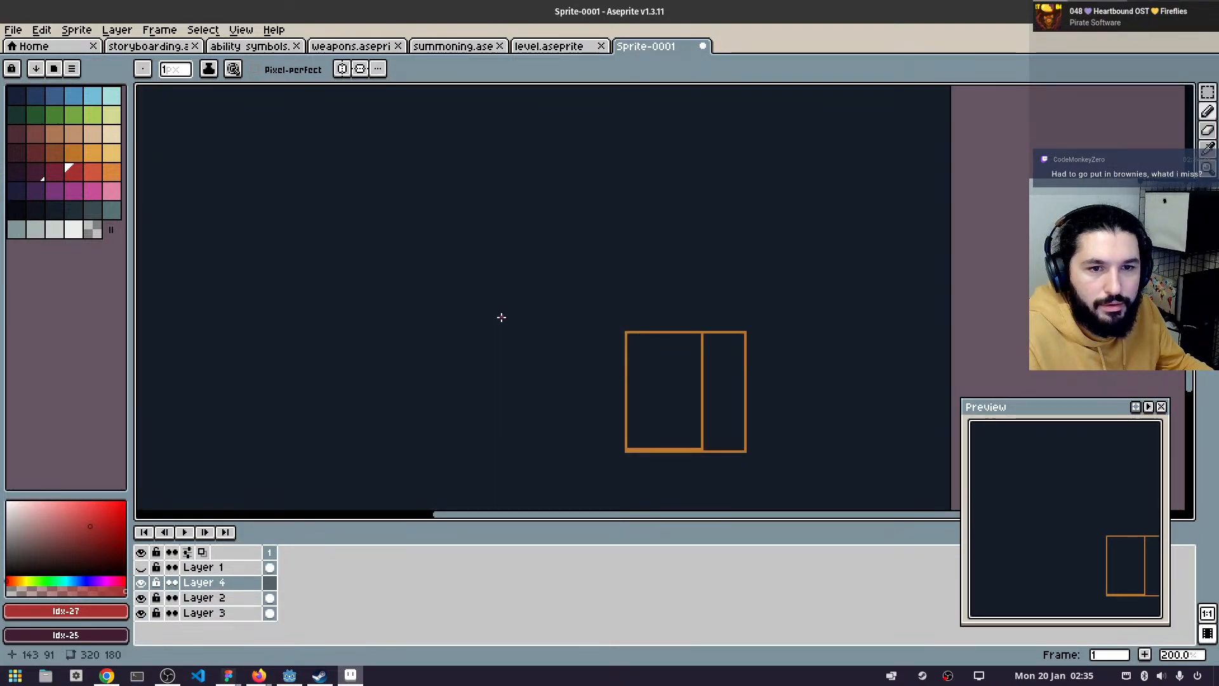
drag(561, 300, 531, 289)
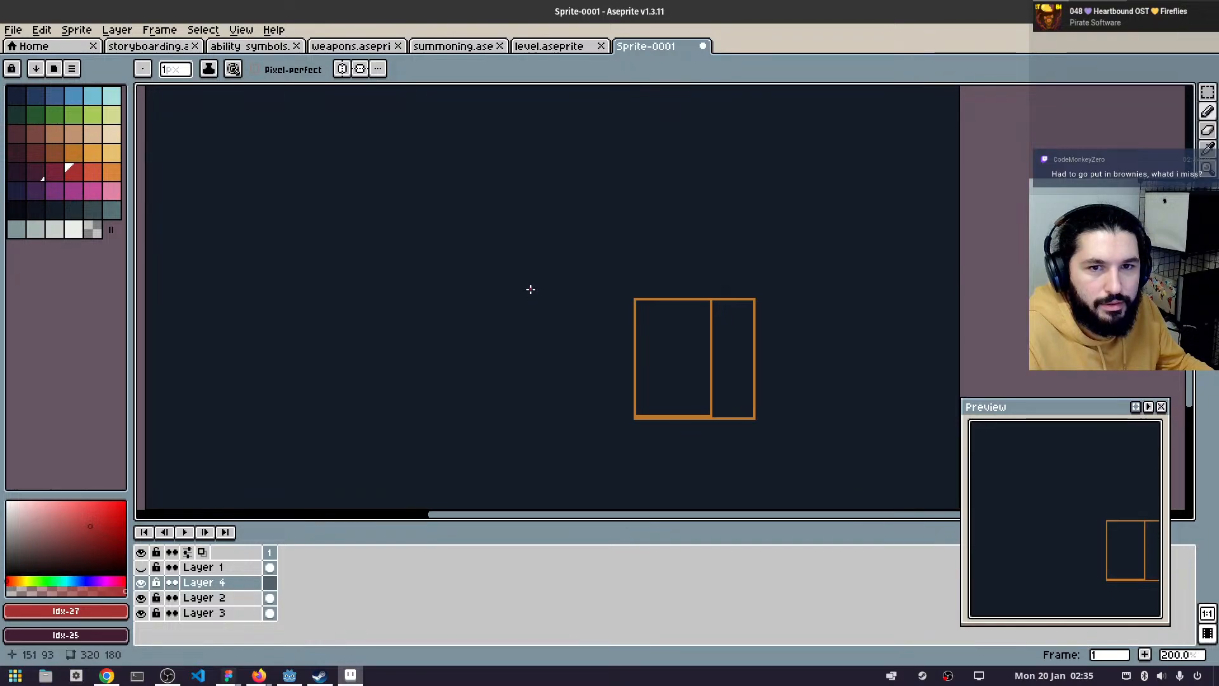
scroll(541, 297, down, 1)
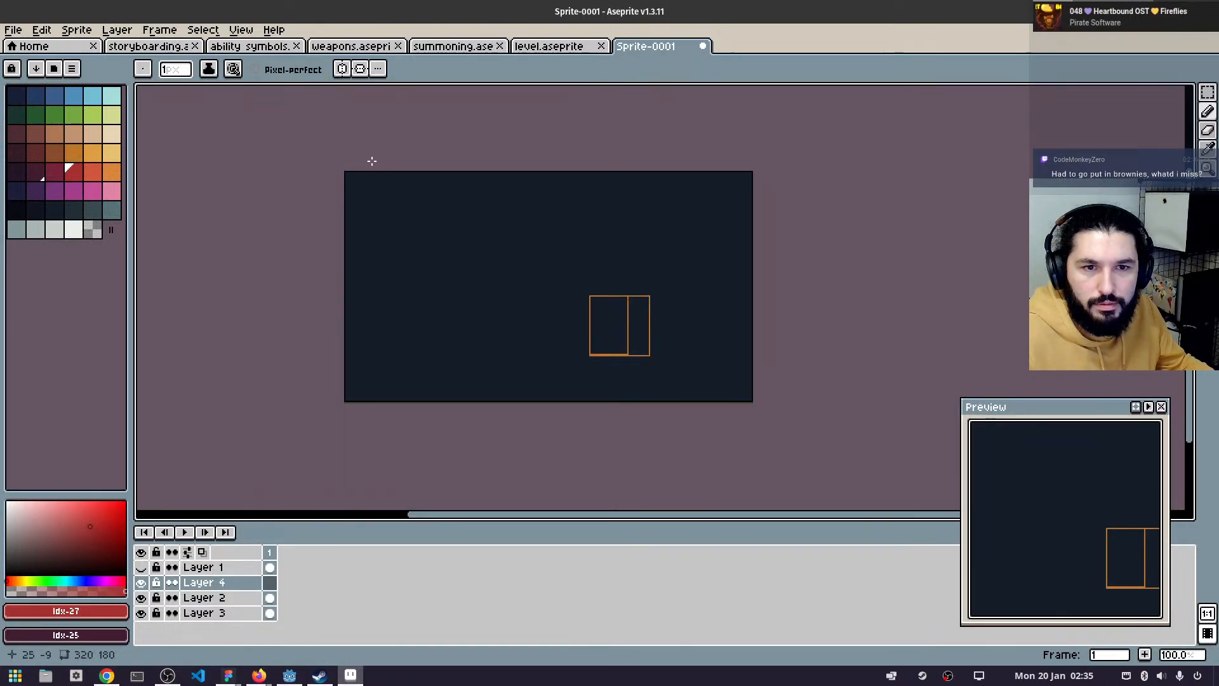
scroll(341, 170, up, 1)
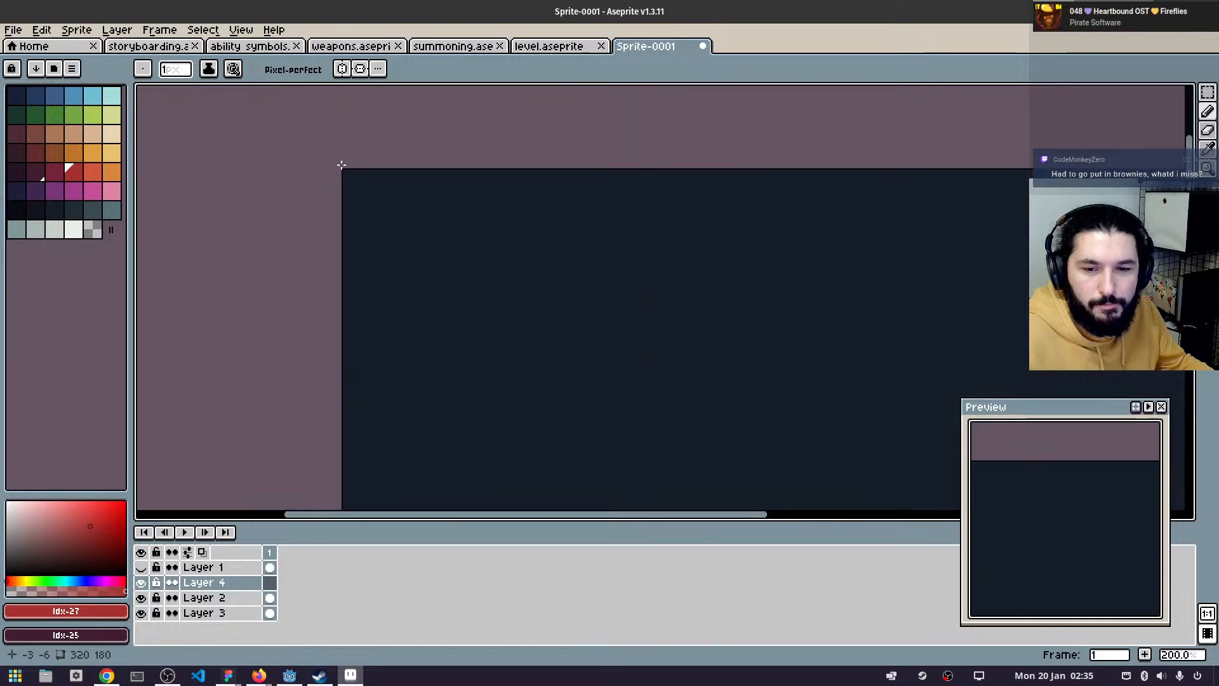
scroll(355, 167, up, 2)
scroll(241, 264, down, 3)
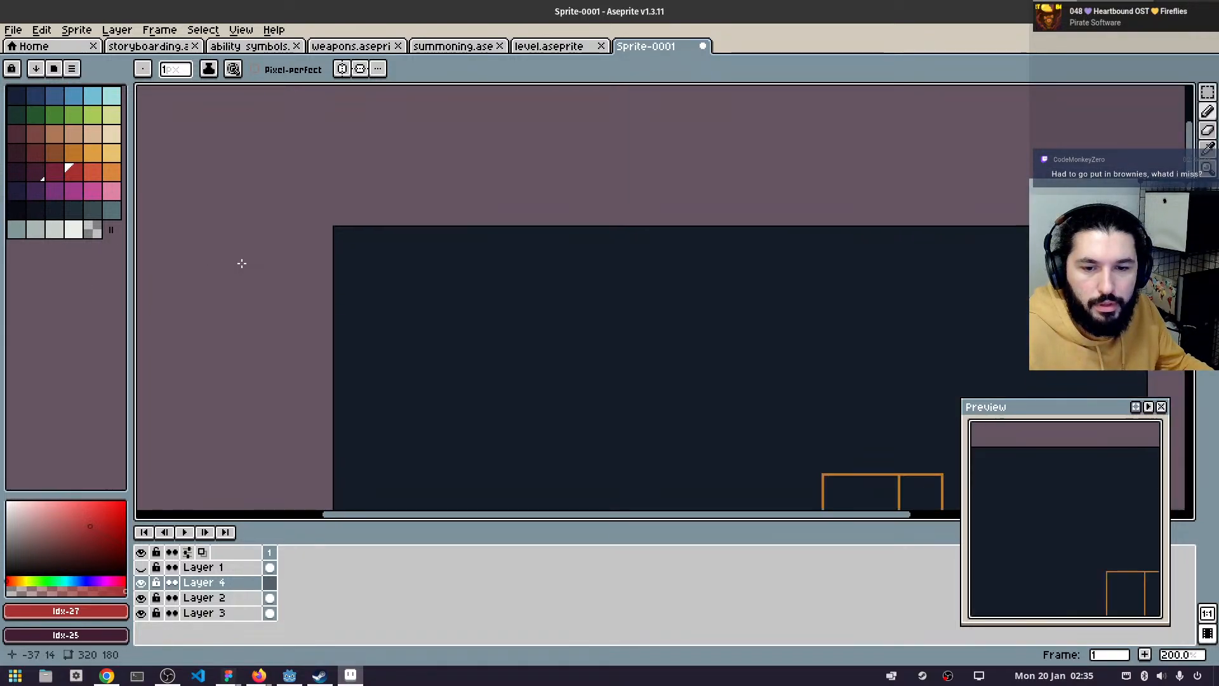
drag(280, 379, 236, 227)
scroll(402, 241, down, 1)
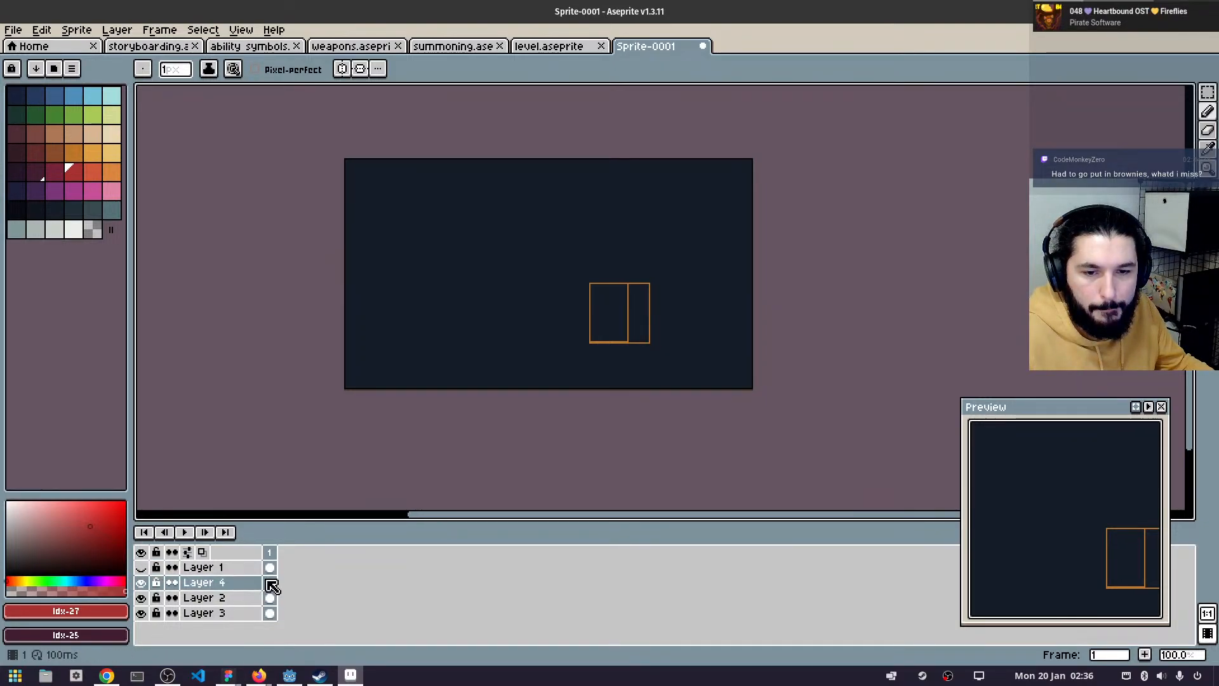
- Add a new layer directly above Layer 4 and make the drawing colour a semi-transparent red
click(243, 585)
key(shift+n)
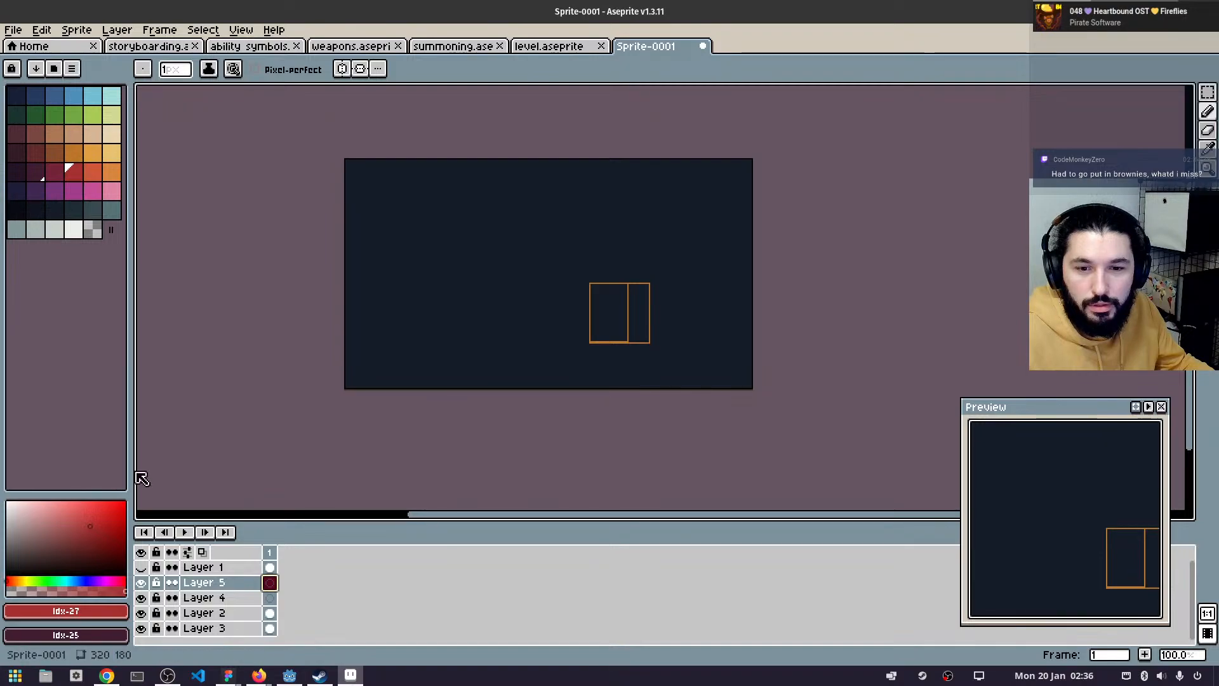
click(67, 583)
click(122, 614)
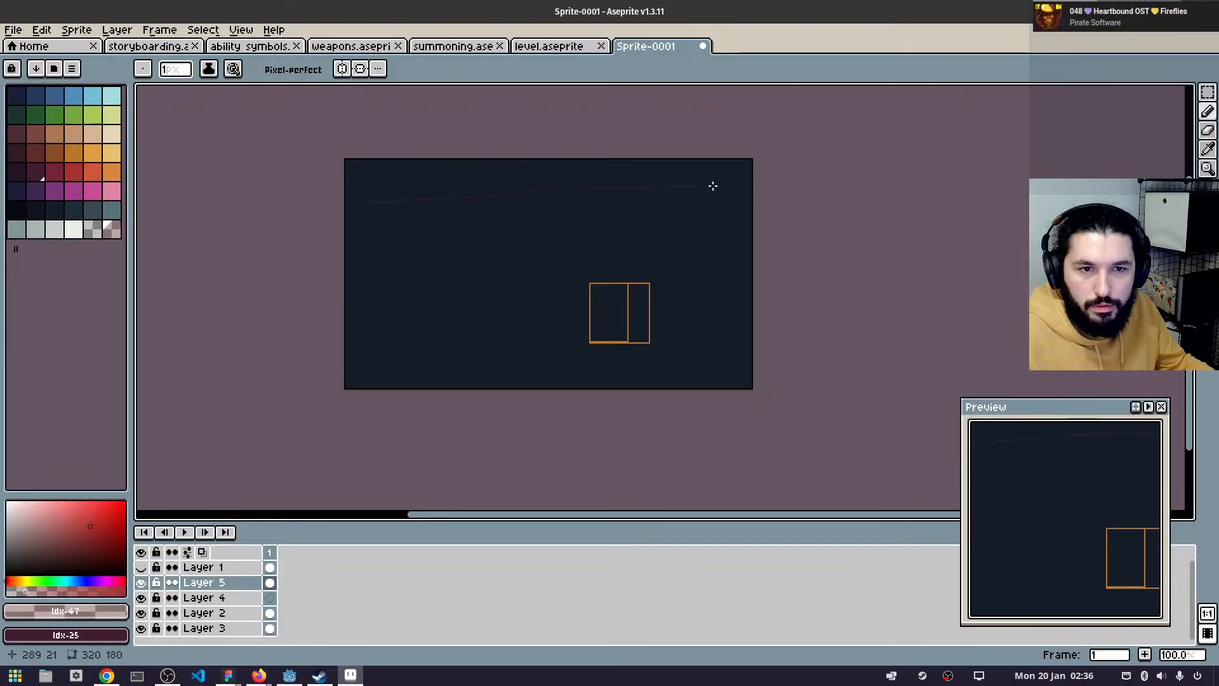
scroll(541, 245, up, 2)
scroll(540, 244, down, 2)
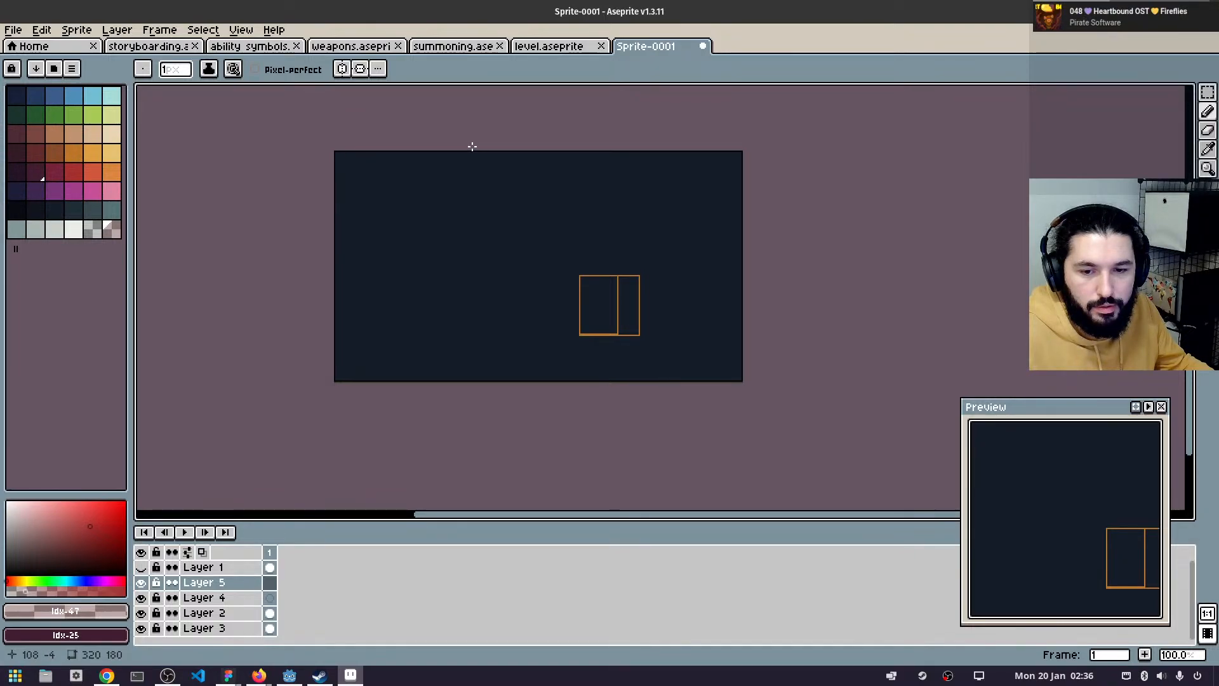
drag(472, 147, 468, 474)
key(ctrl+z)
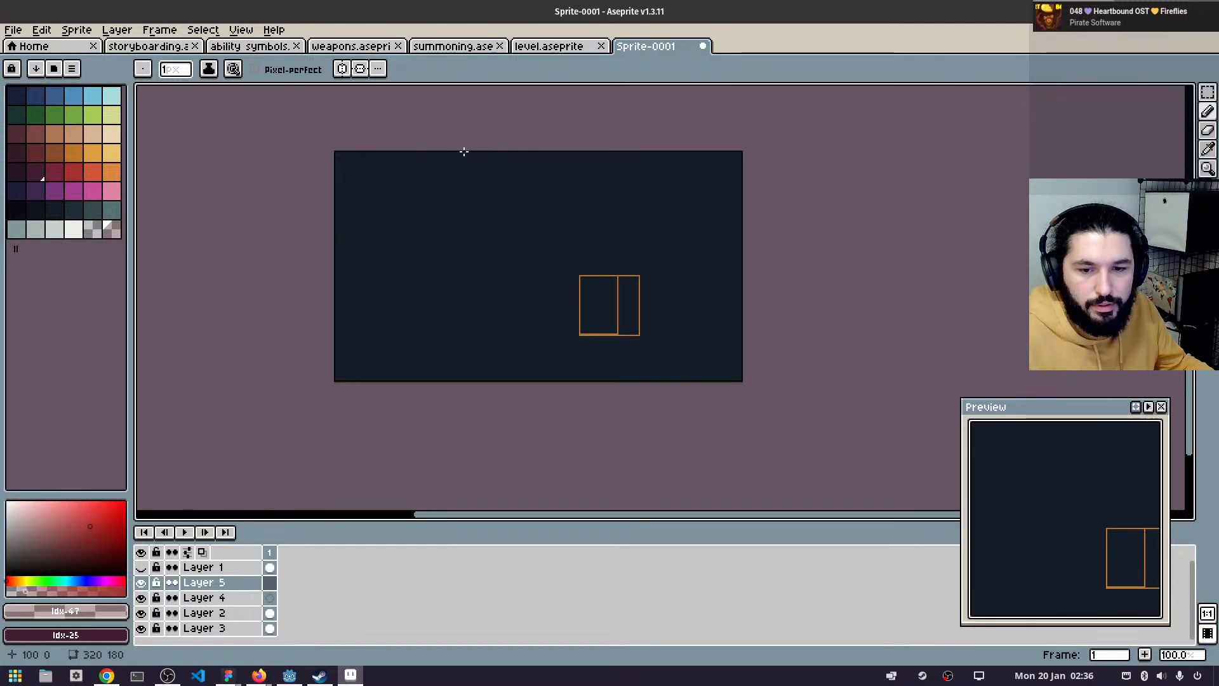
- Draw a straight vertical guide line over the full canvas height at x = 107 on Layer 5
scroll(465, 151, up, 9)
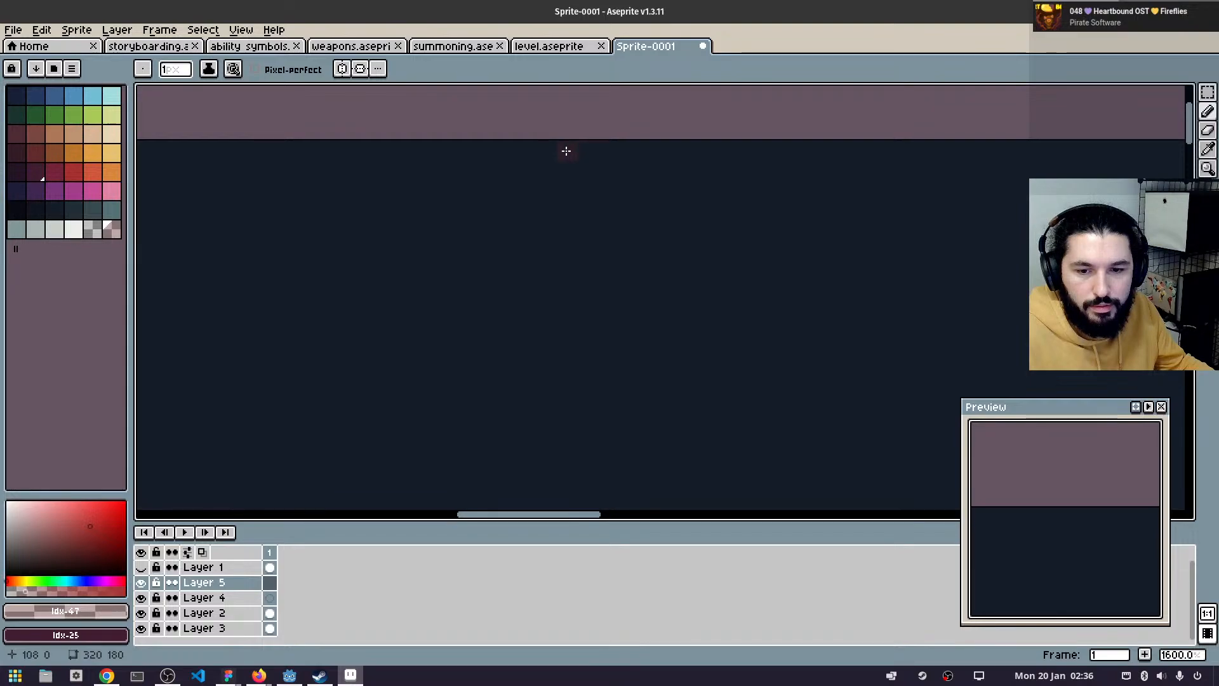
scroll(580, 259, down, 10)
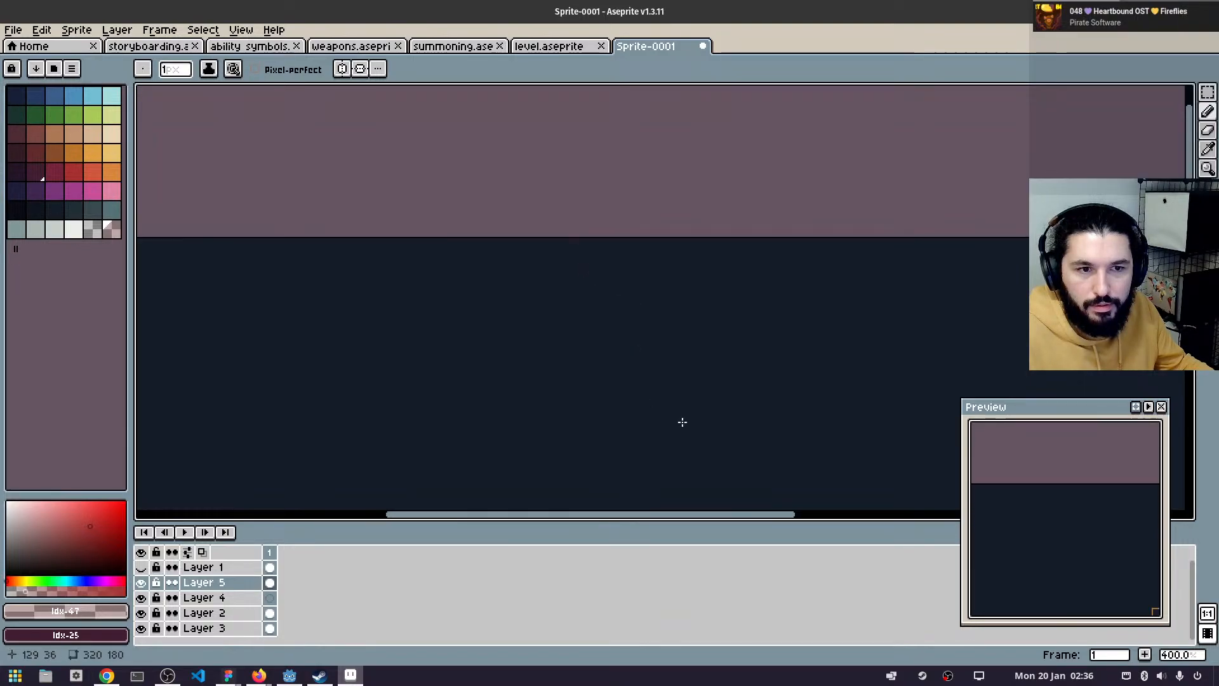
scroll(610, 305, up, 4)
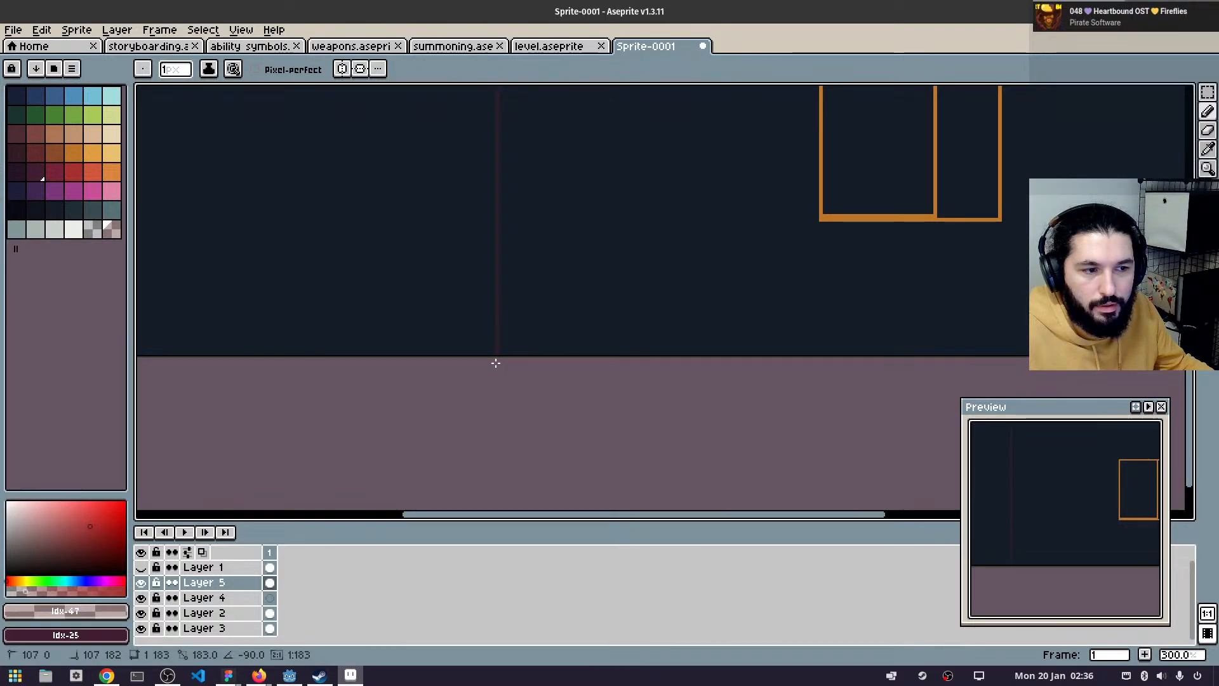
scroll(718, 302, down, 4)
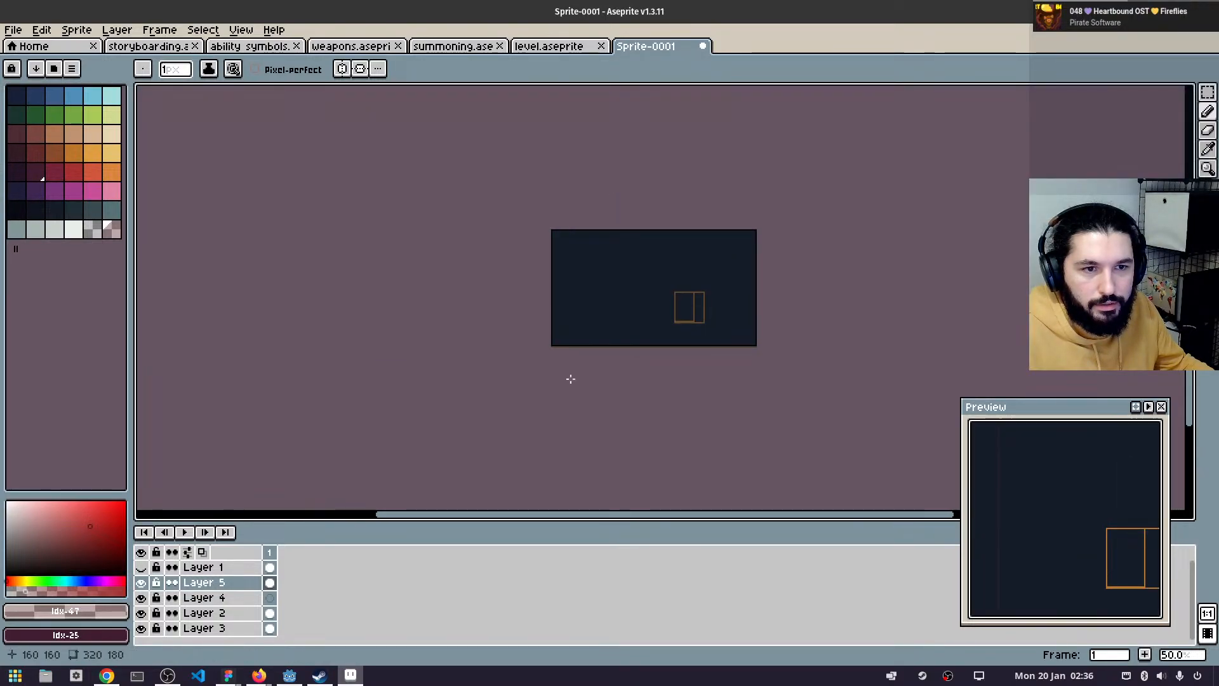
- Draw a second straight vertical guide line over the full canvas height at x = 214, replacing the slanted attempt
scroll(598, 320, up, 3)
drag(544, 327, 637, 281)
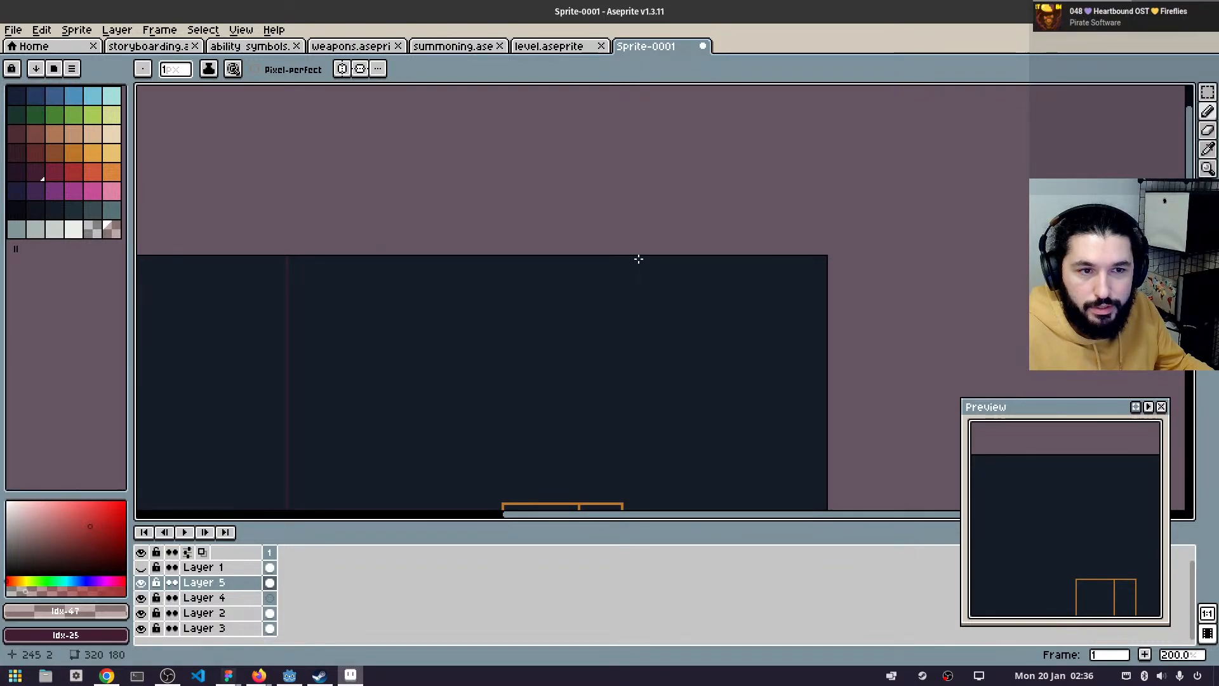
scroll(638, 258, up, 2)
scroll(692, 256, up, 1)
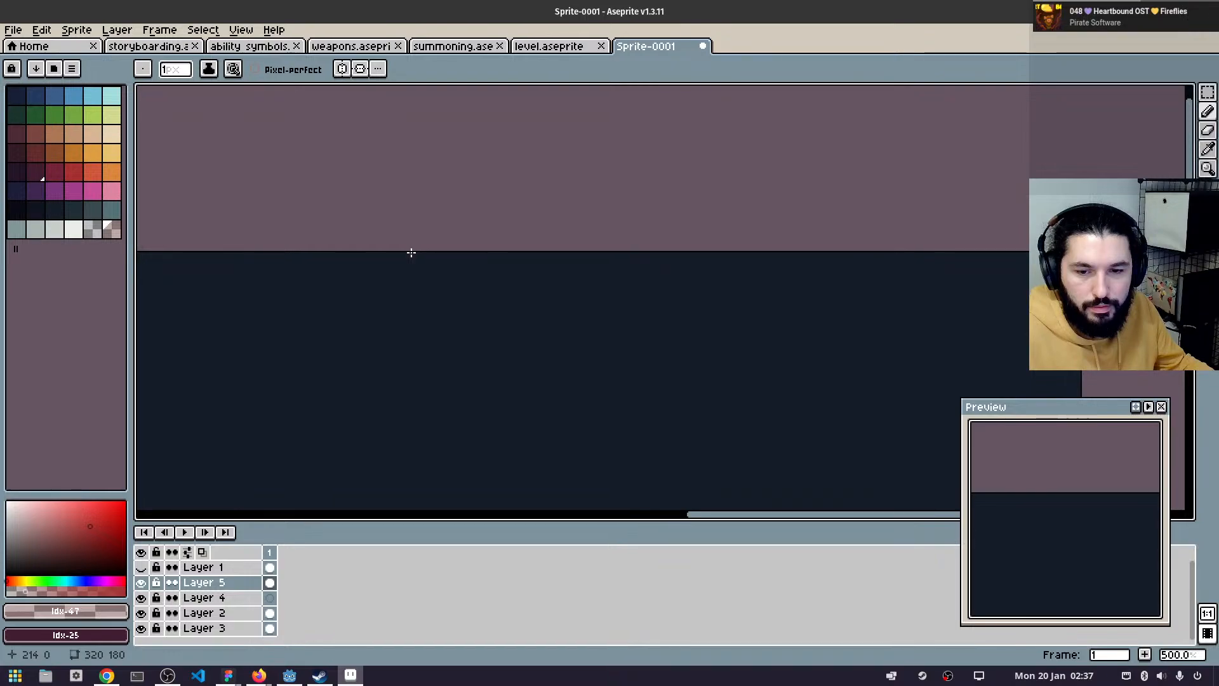
scroll(517, 269, down, 3)
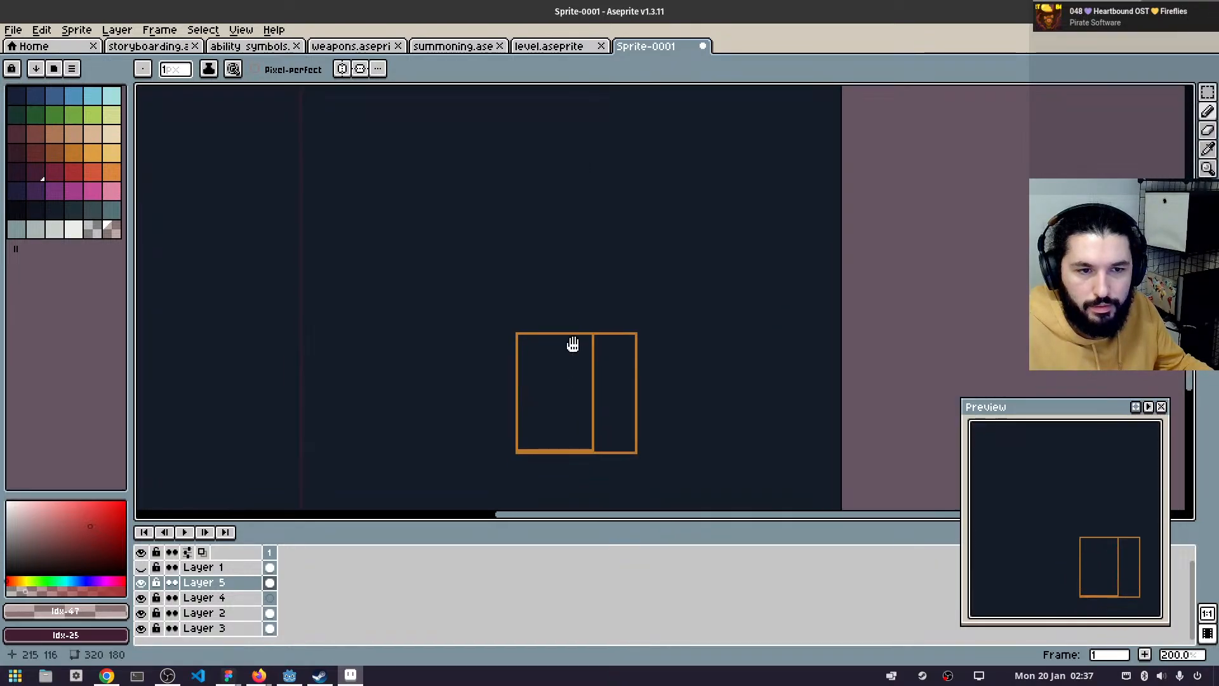
scroll(578, 349, down, 3)
scroll(594, 357, up, 1)
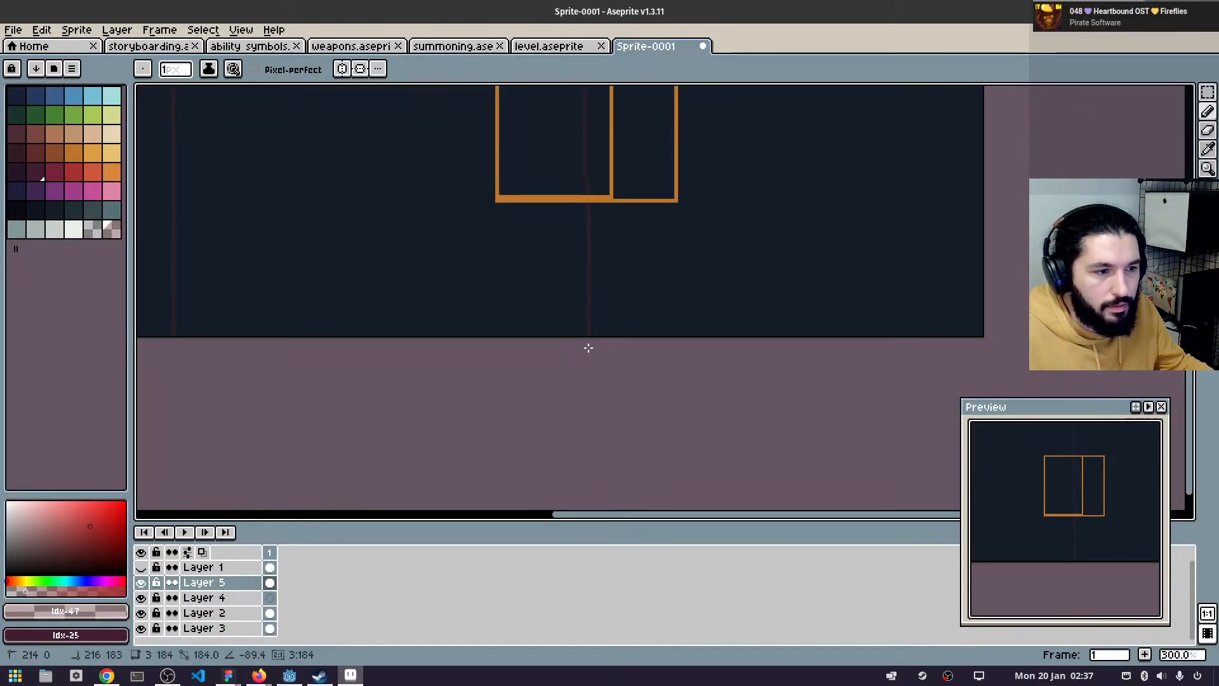
scroll(510, 245, down, 2)
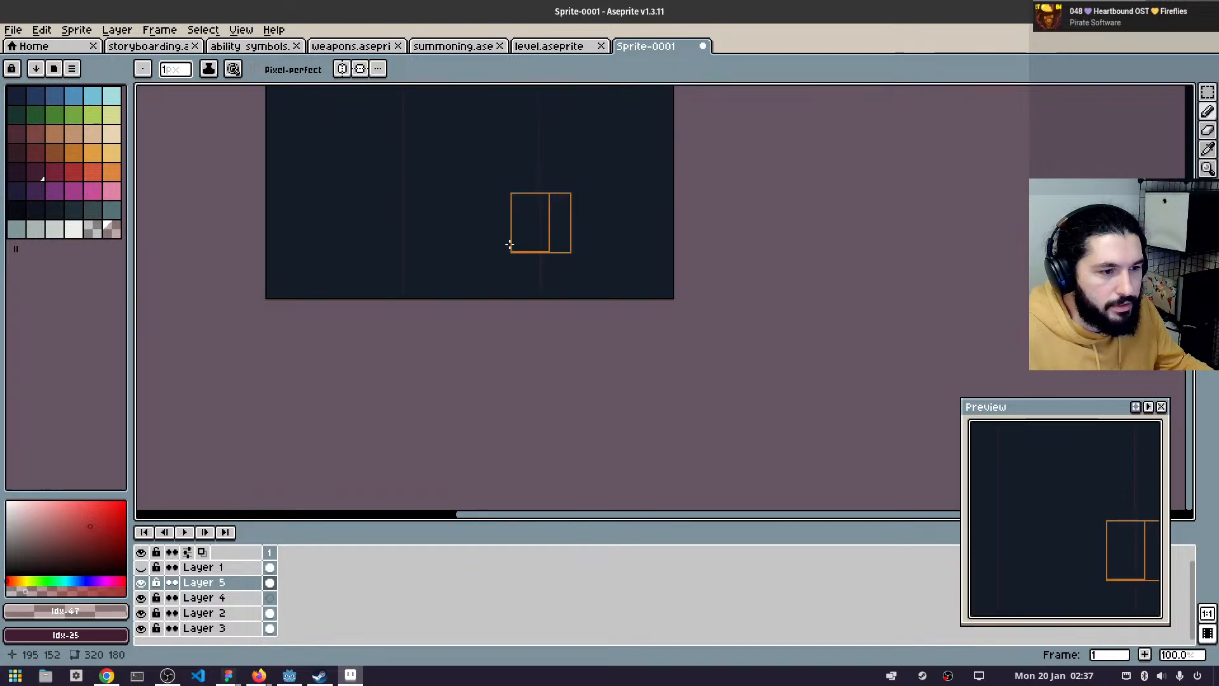
drag(510, 245, 527, 332)
key(ctrl+z)
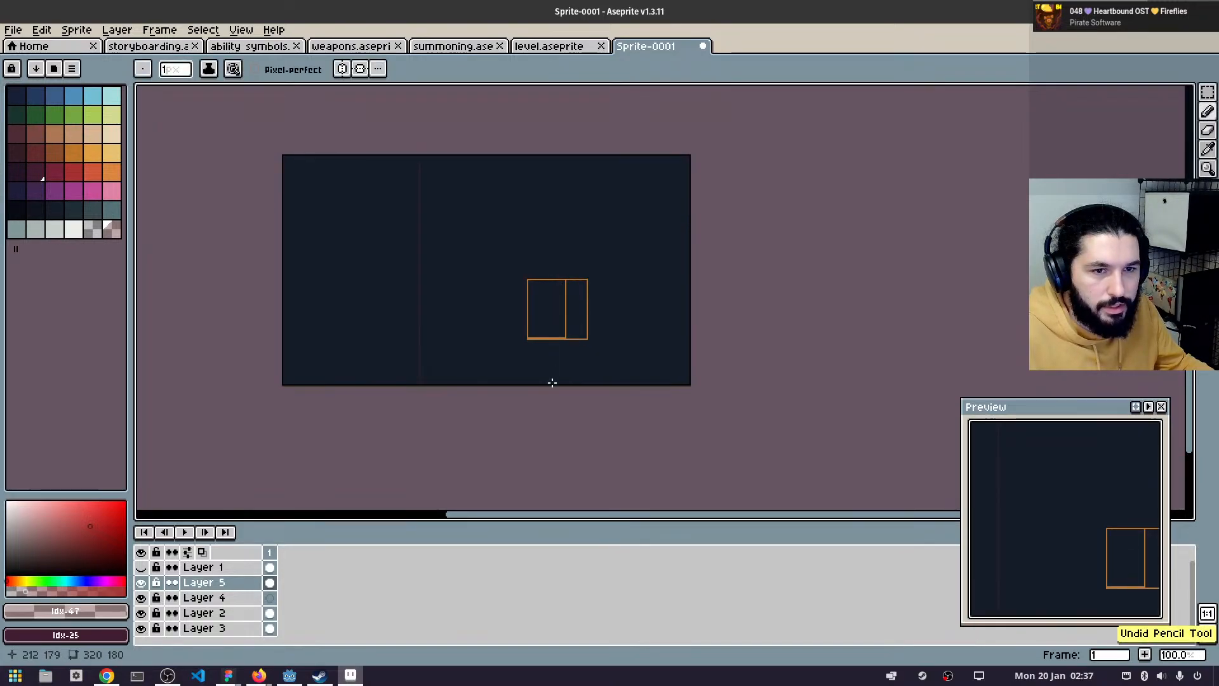
key(shift)
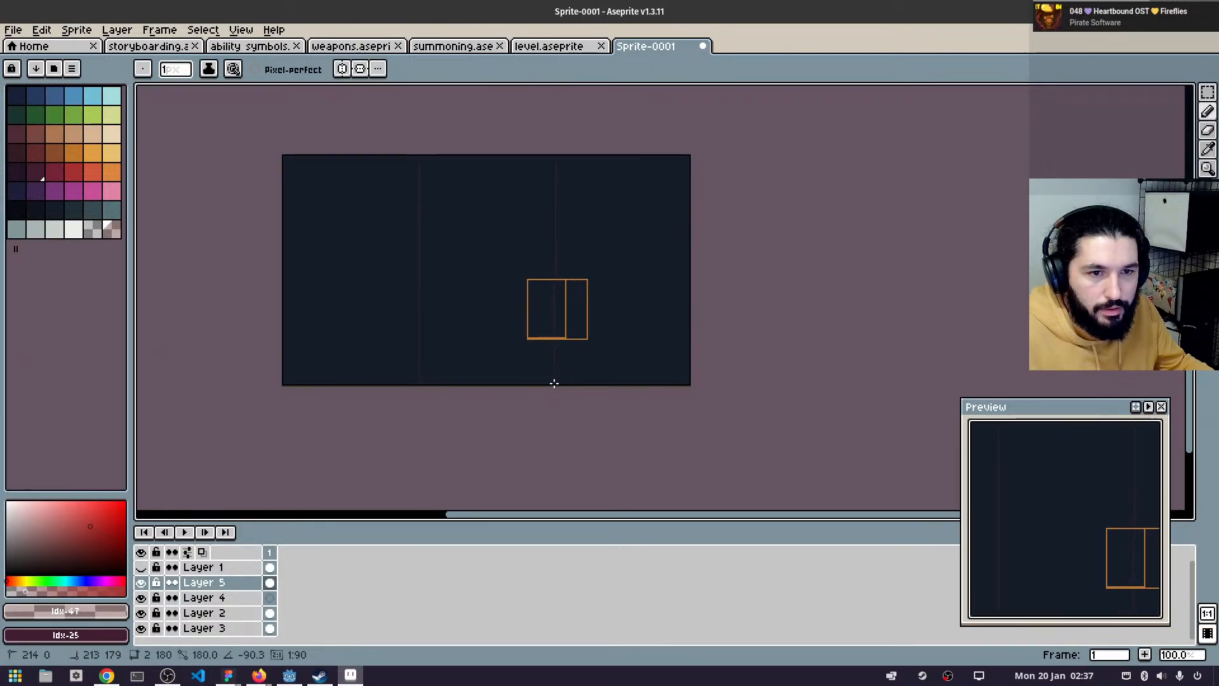
shift+click(555, 384)
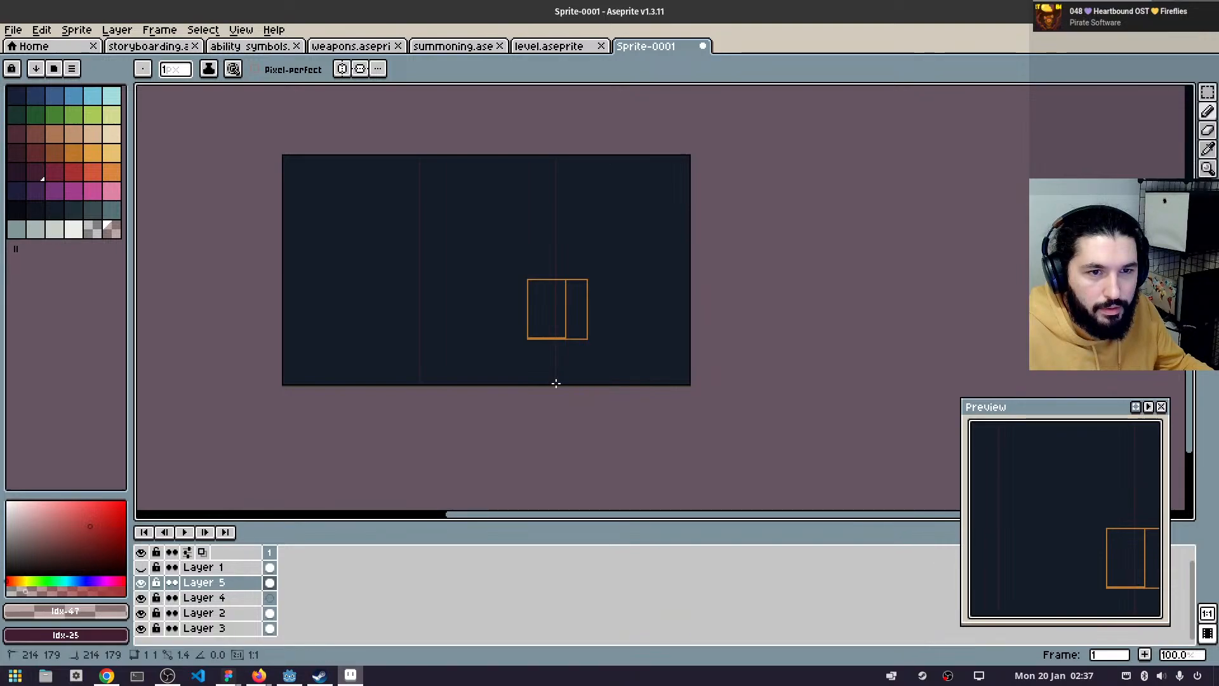
- Draw two horizontal guide lines across the full canvas width at y = 60 and y = 120 to complete the thirds grid
drag(419, 186, 403, 234)
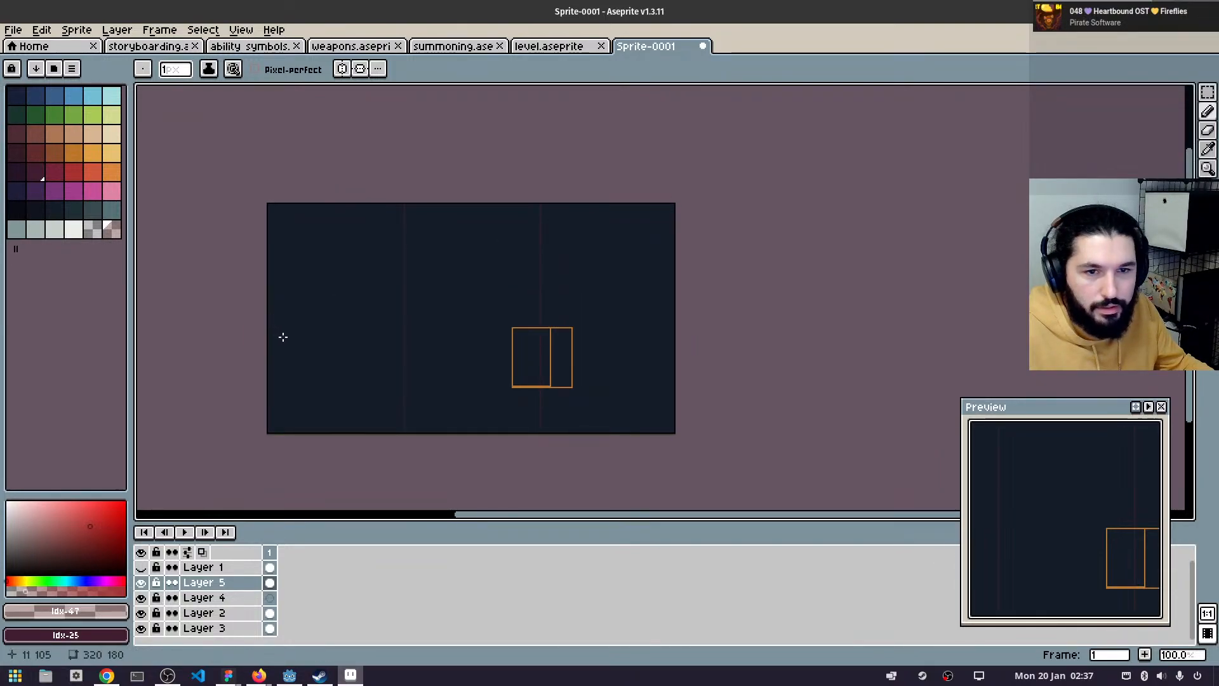
scroll(282, 337, up, 1)
drag(430, 321, 342, 328)
drag(186, 250, 298, 293)
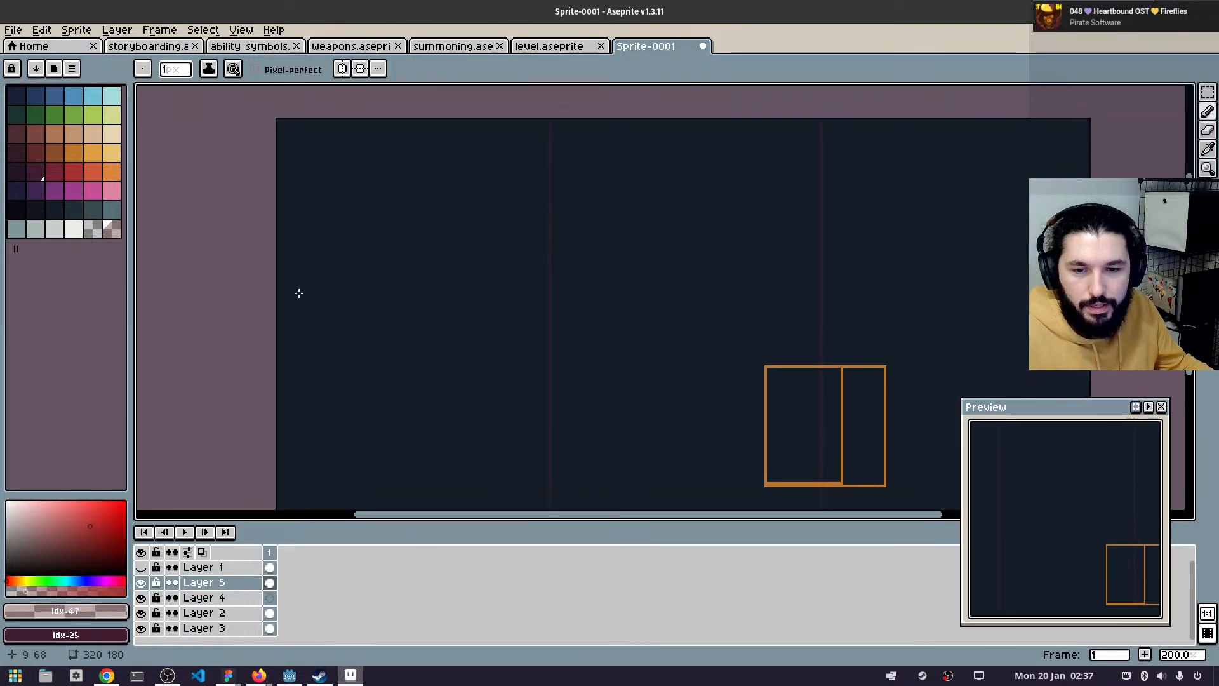
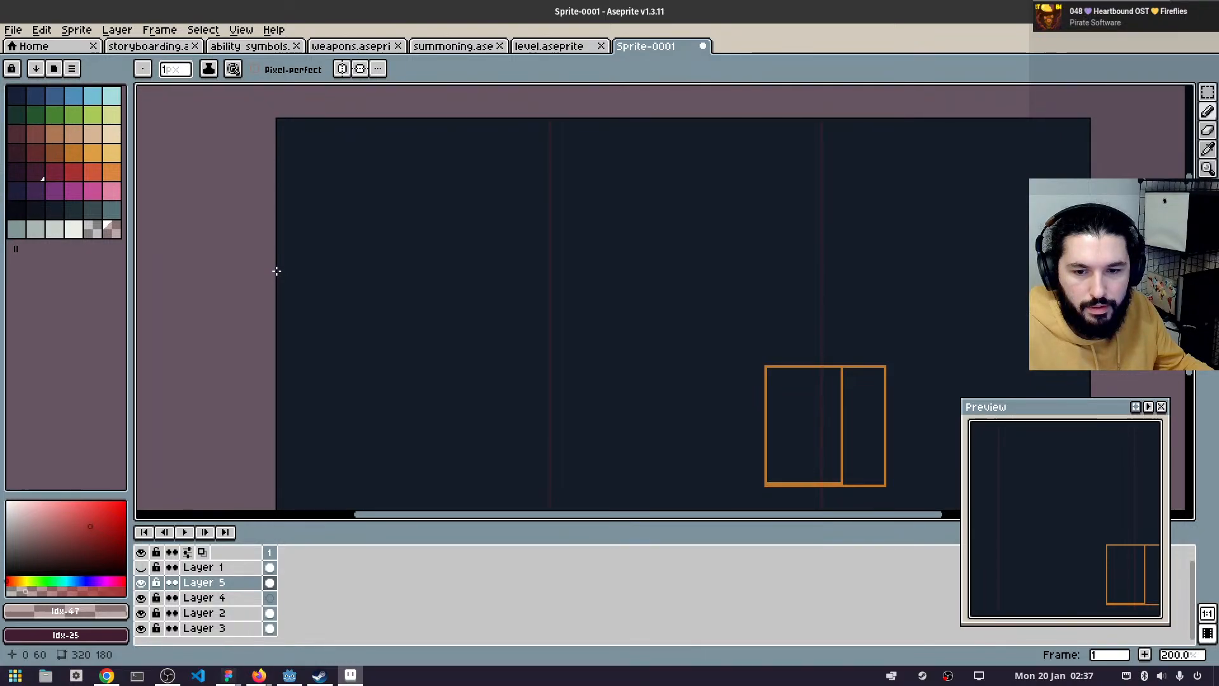
drag(276, 273, 1088, 272)
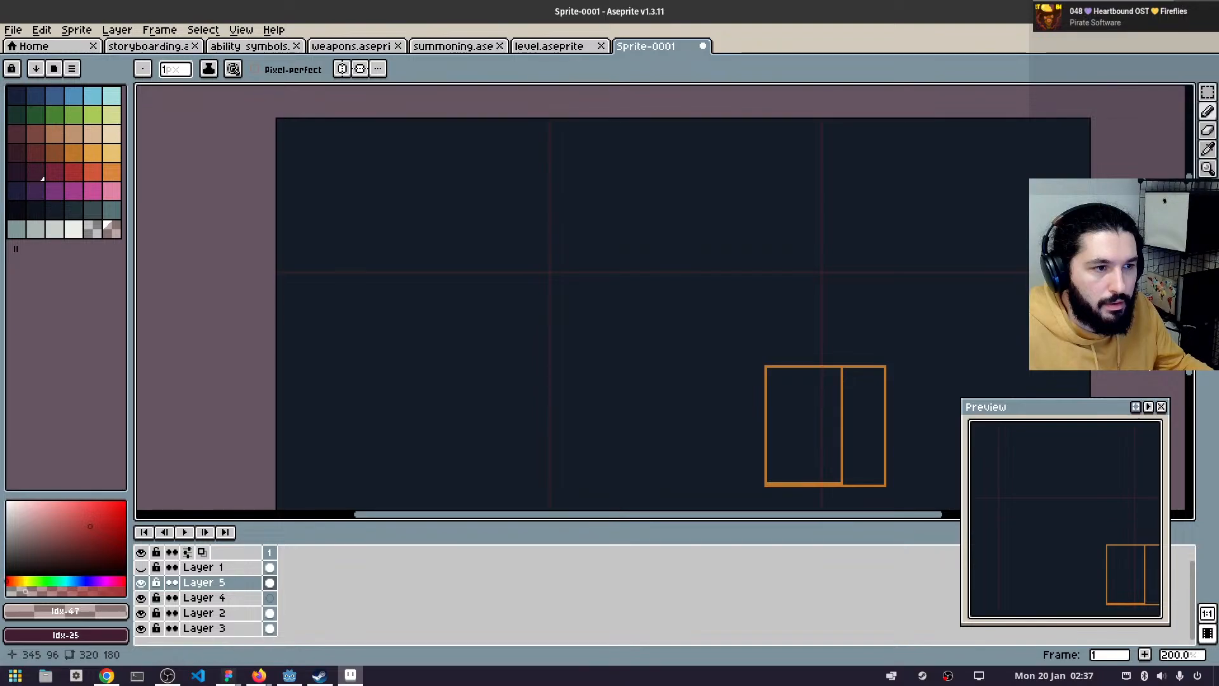
drag(475, 440, 531, 283)
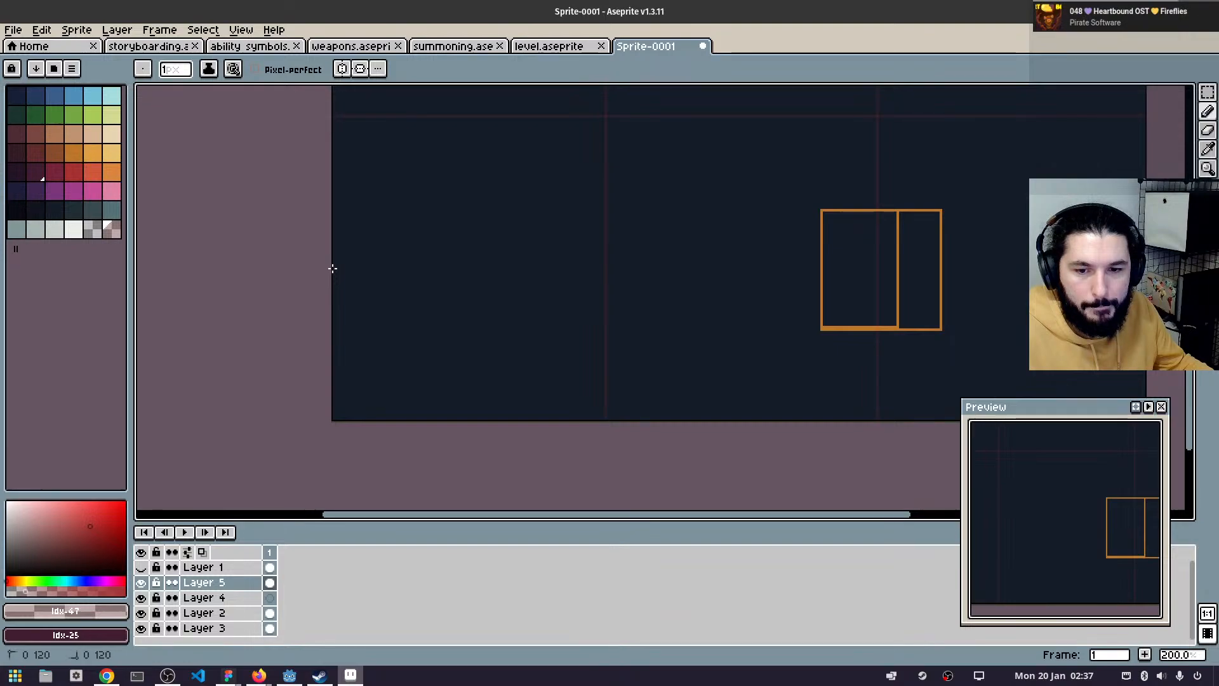
drag(332, 269, 1144, 270)
- Examine how the orange box outlines sit relative to the thirds guide lines
scroll(683, 320, down, 1)
drag(639, 300, 582, 333)
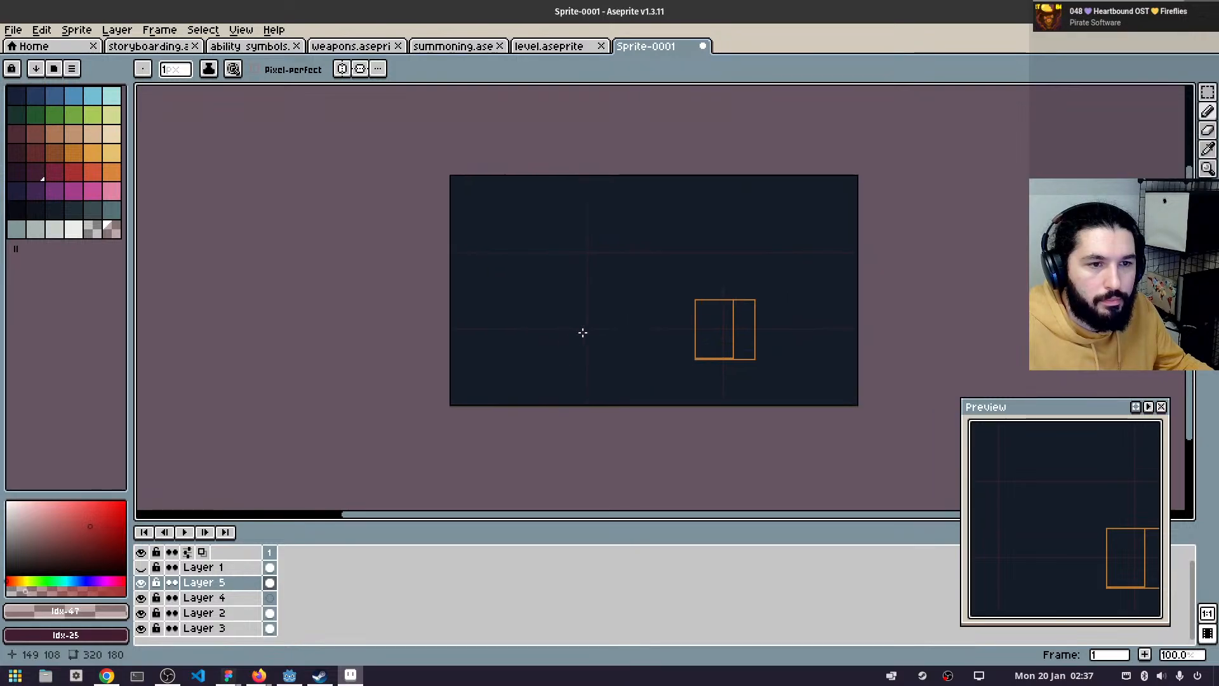
scroll(533, 342, up, 1)
drag(690, 306, 498, 369)
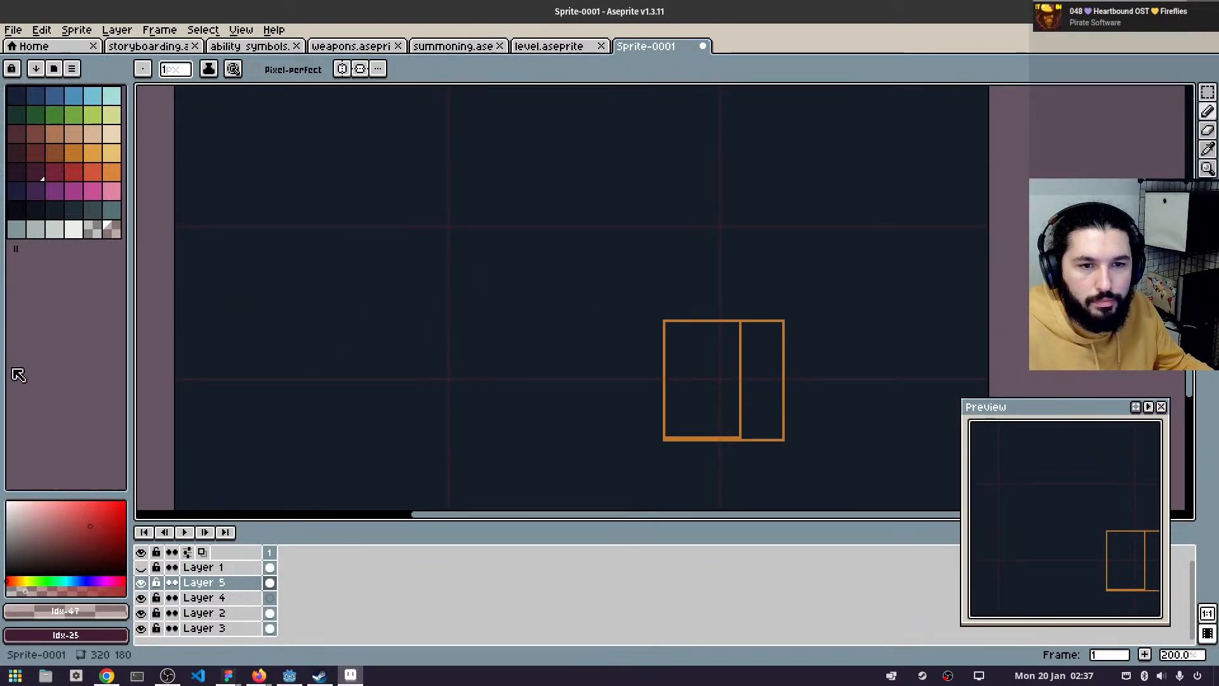
scroll(749, 296, down, 1)
drag(744, 321, 686, 359)
scroll(681, 351, up, 1)
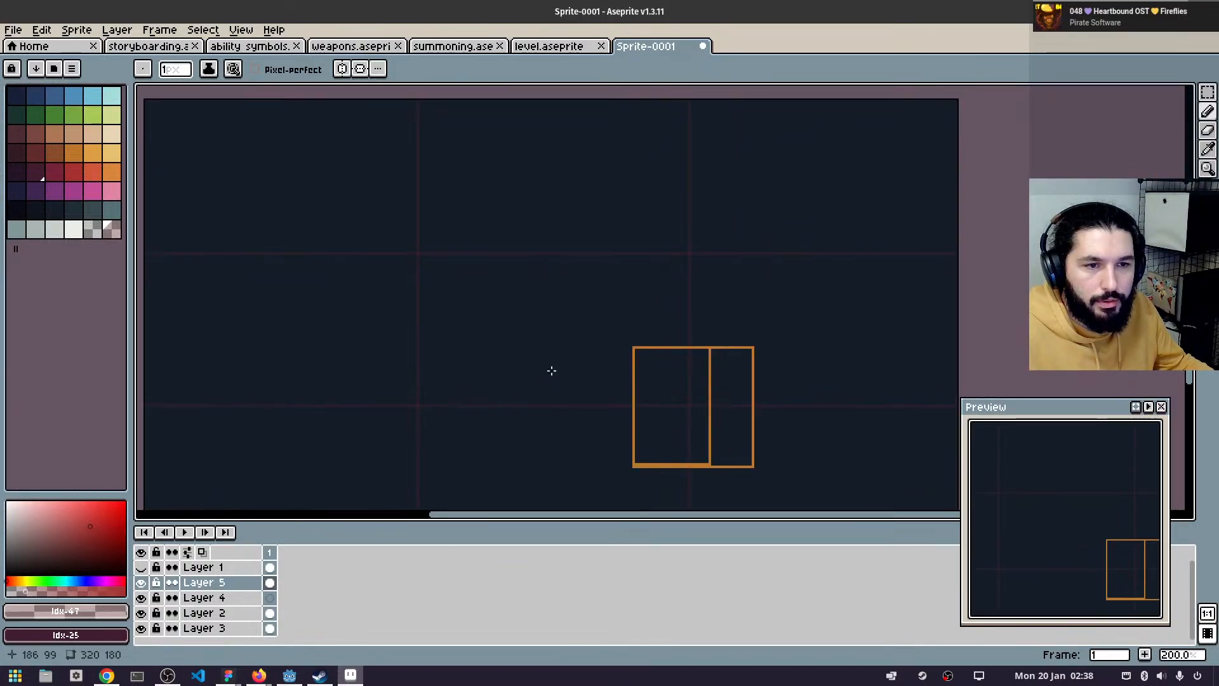
drag(402, 397, 490, 344)
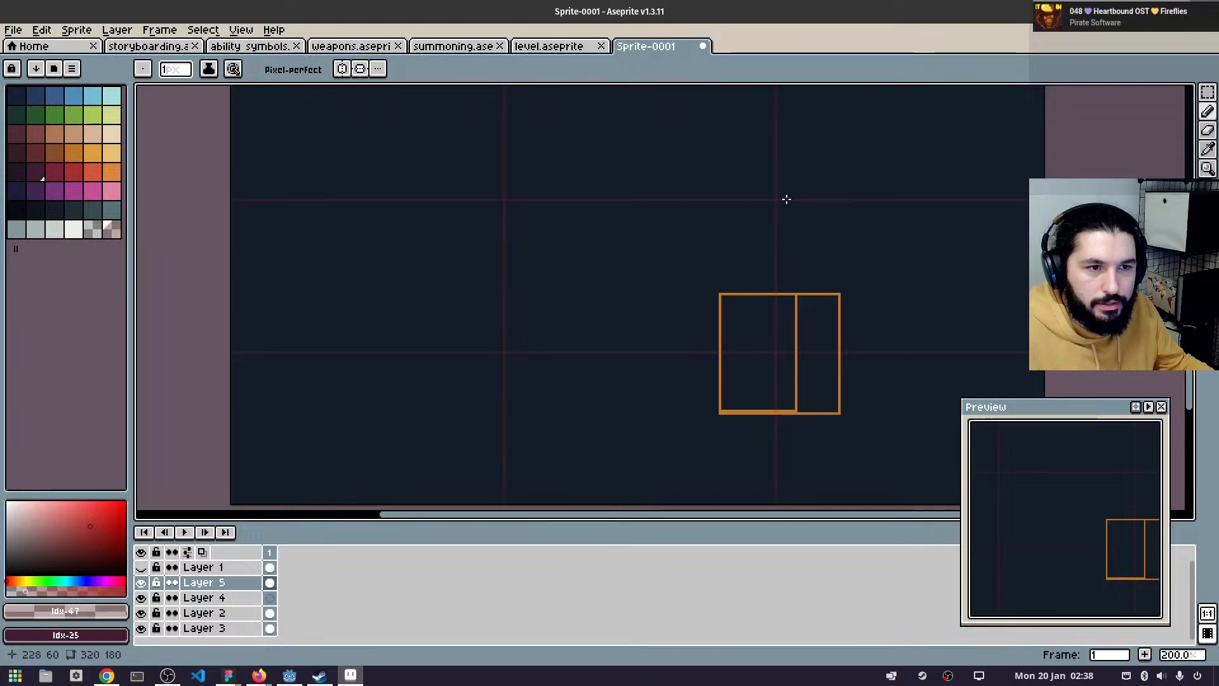
- Paint a short diagonal blob over the lower-left guide intersection on Layer 4, using light grey palette colour 44 and a 17 px round brush
scroll(535, 324, up, 1)
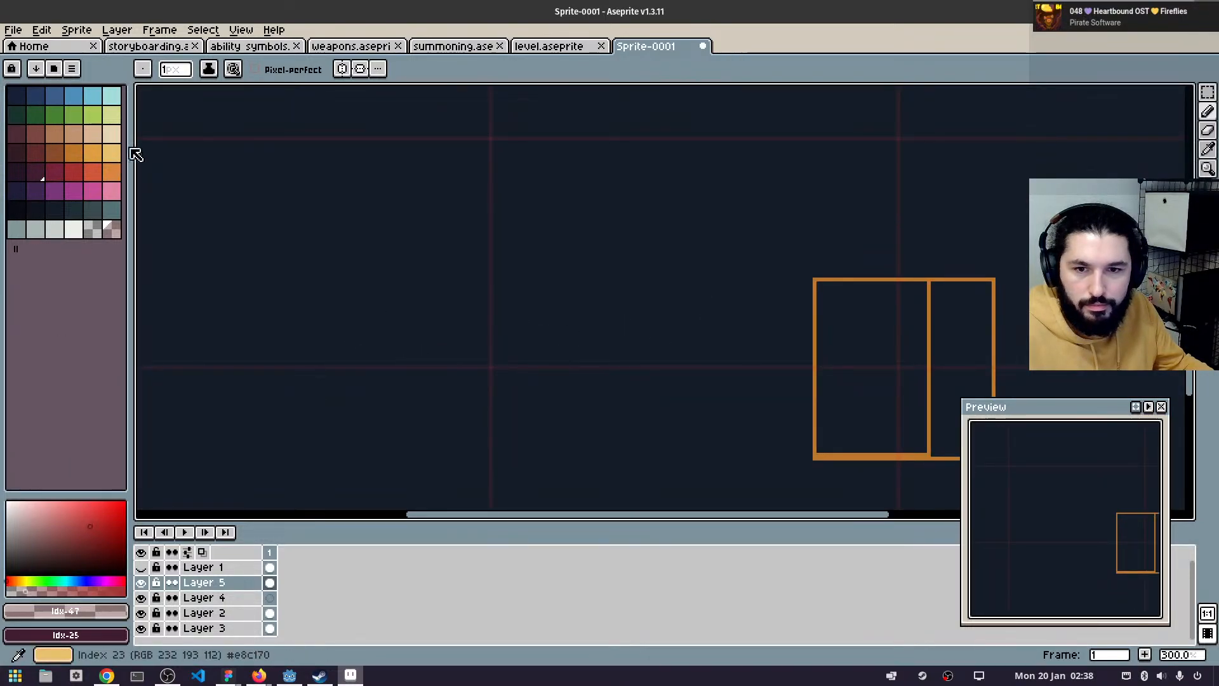
click(271, 599)
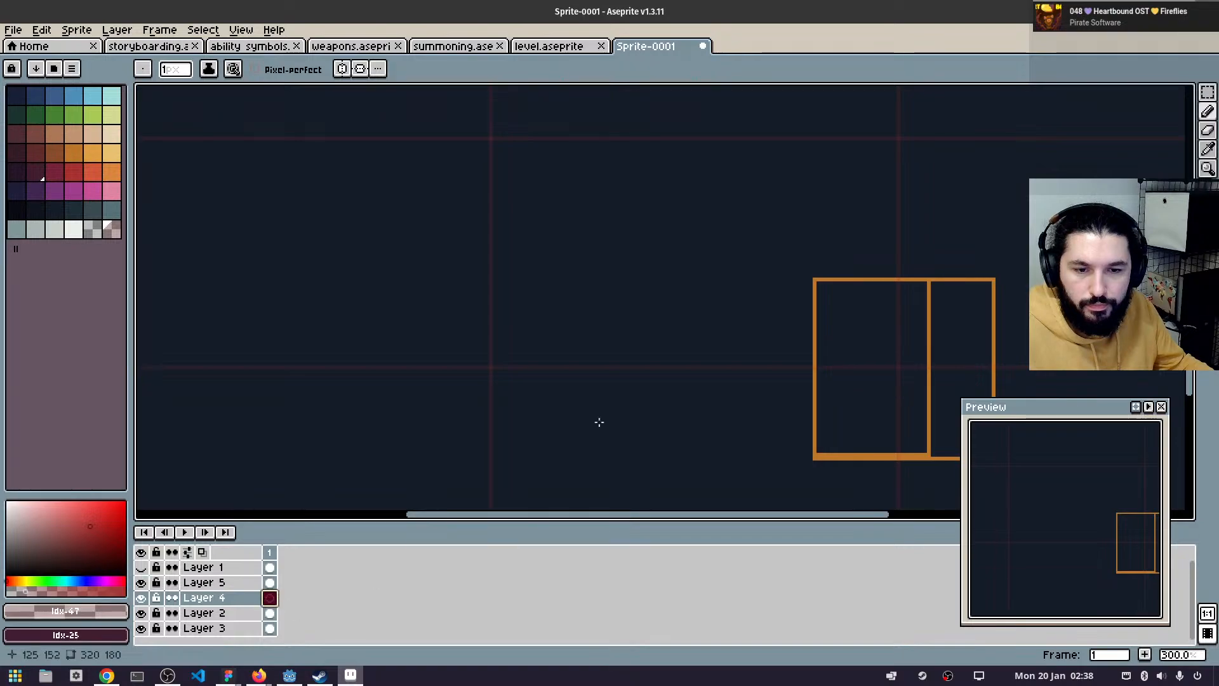
click(61, 229)
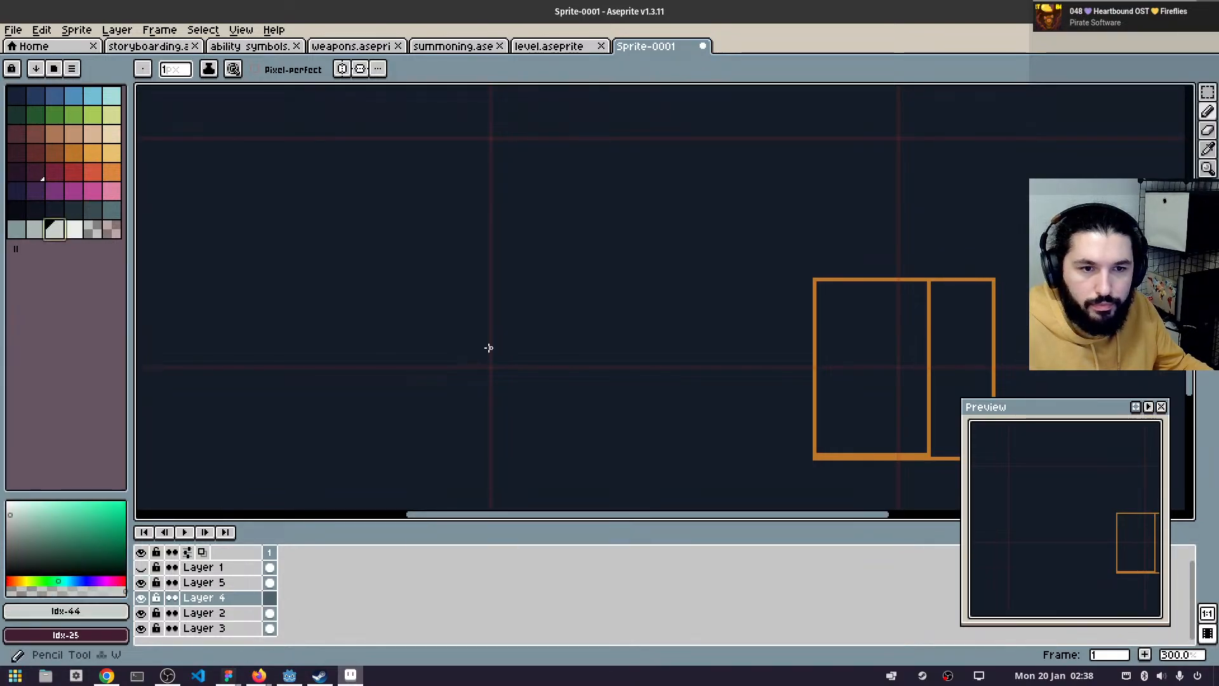
scroll(486, 346, up, 9)
scroll(483, 341, up, 7)
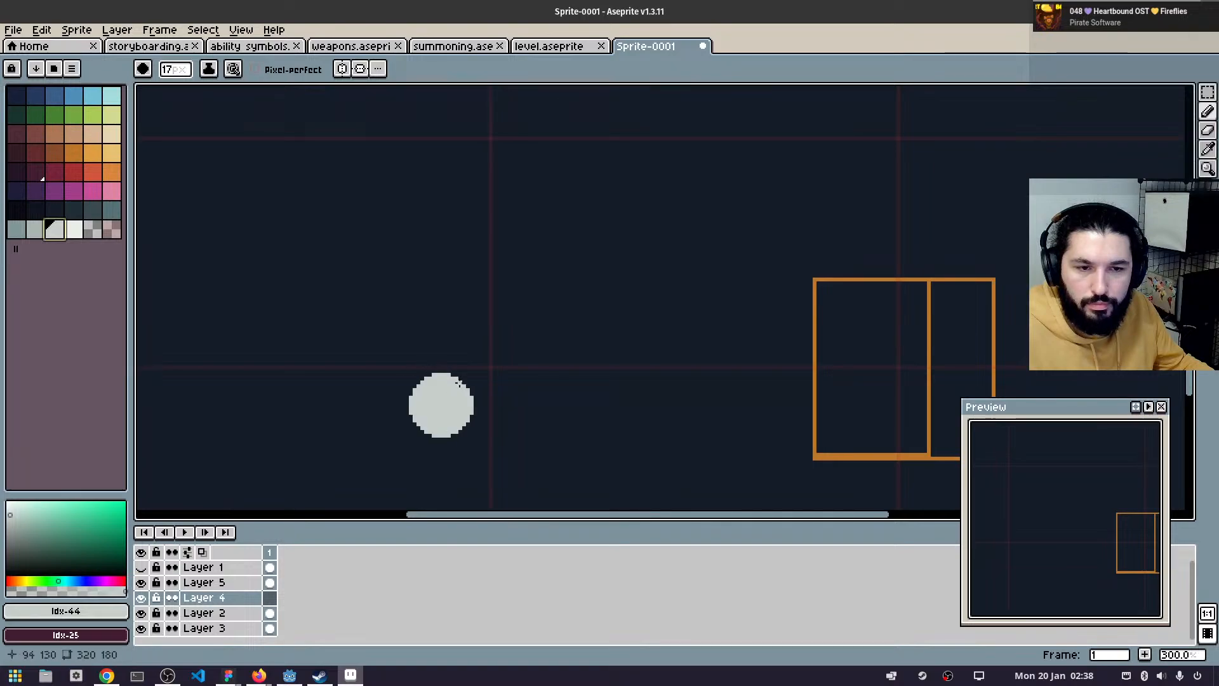
drag(502, 321, 465, 370)
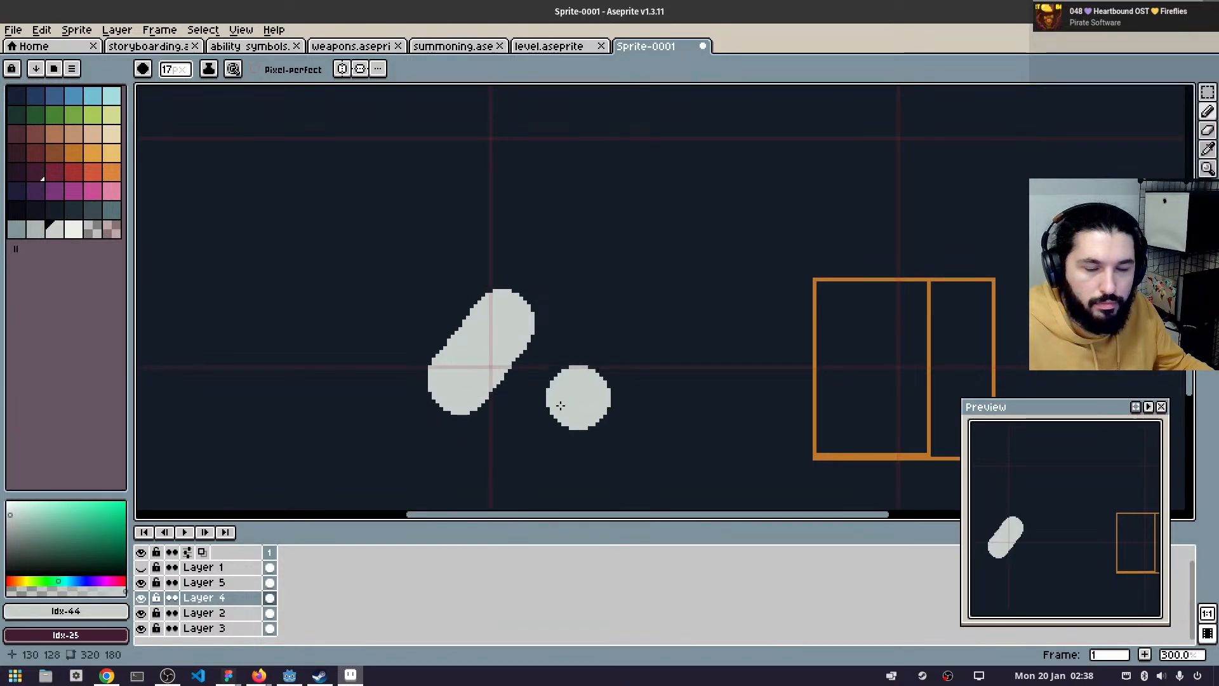
scroll(559, 402, down, 3)
scroll(495, 407, up, 2)
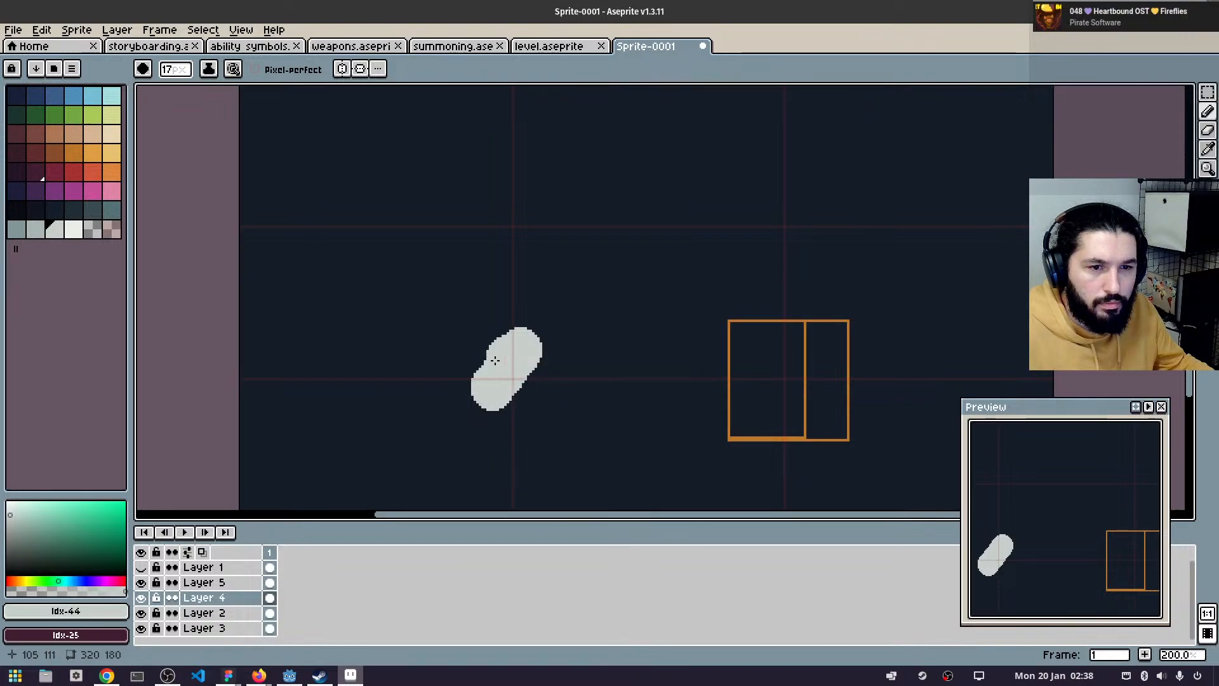
- Widen the light grey diagonal blob on Layer 4 into a larger slanted shape and enlarge the eraser to 8 px
mouse_move(501, 346)
mouse_down()
mouse_move(454, 406)
mouse_move(508, 398)
mouse_move(522, 347)
mouse_move(512, 335)
mouse_move(545, 335)
mouse_move(448, 403)
mouse_move(503, 352)
mouse_move(539, 372)
mouse_move(489, 410)
mouse_move(537, 343)
mouse_move(482, 419)
mouse_move(566, 337)
mouse_up()
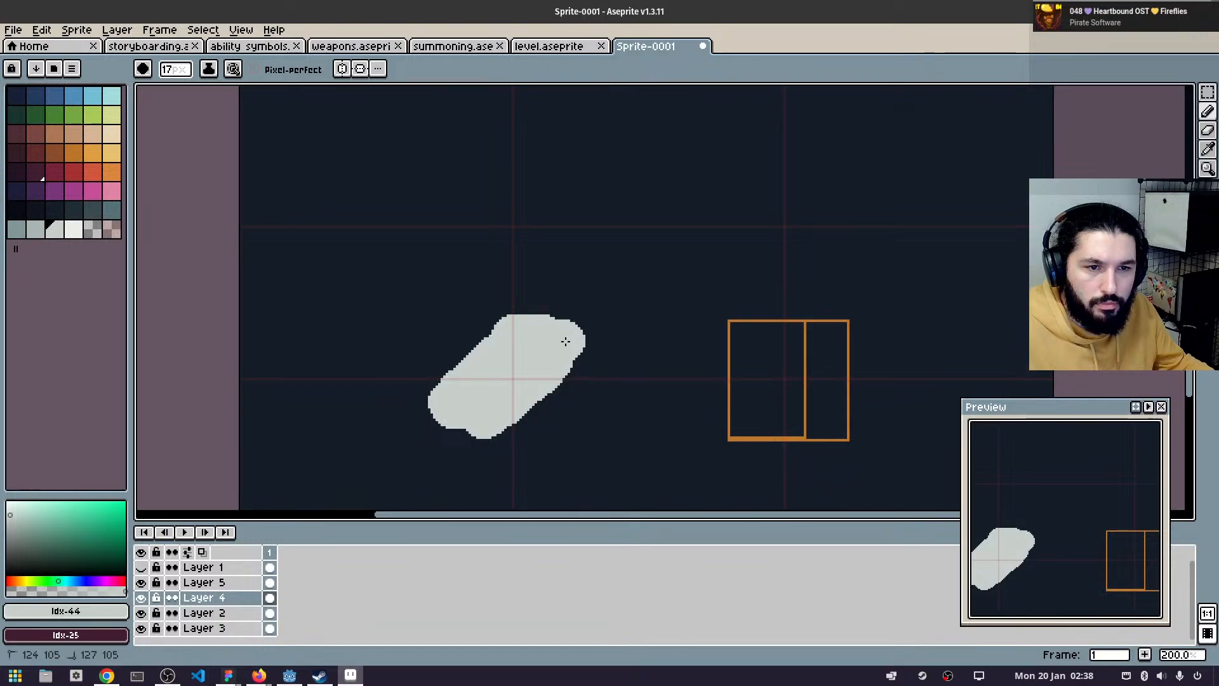
scroll(508, 408, up, 1)
key(e)
key(plus)
key(plus)
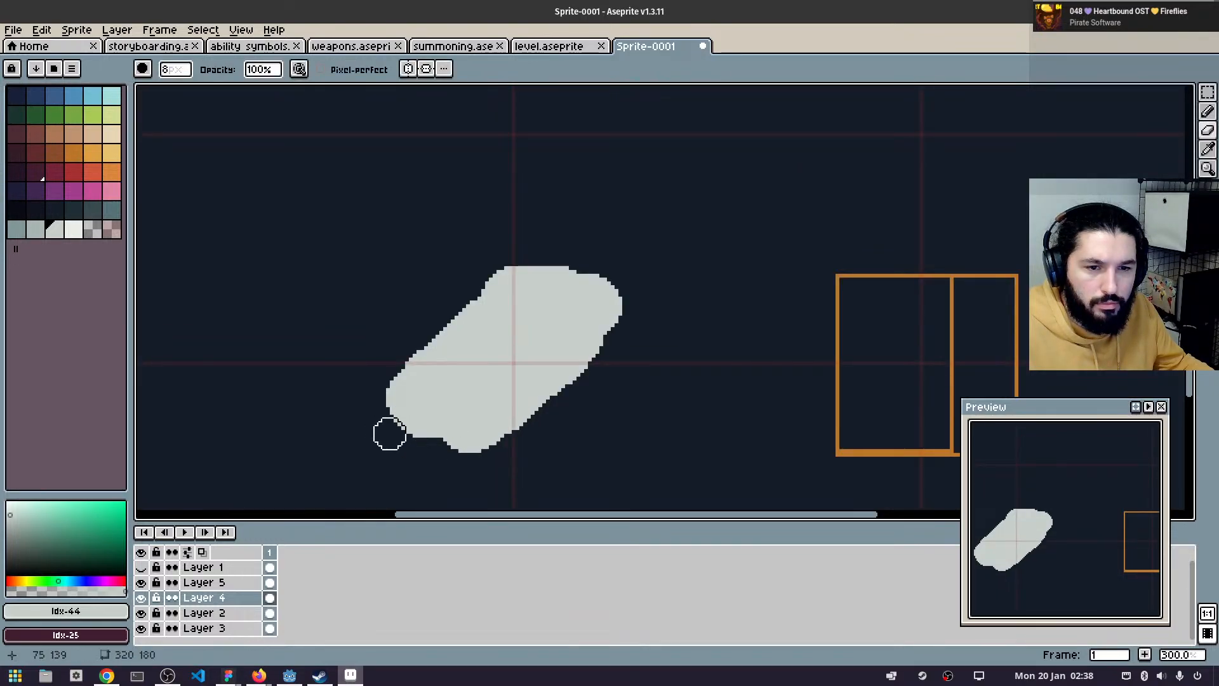
ctrl+drag(390, 439, 612, 436)
key(ctrl+z)
mouse_move(491, 442)
mouse_down()
mouse_move(516, 433)
mouse_move(354, 438)
mouse_up()
key(ctrl+z)
- Erase along the bottom, side and top edges of the blob with straight 8 px eraser strokes to shape a slanted parallelogram
ctrl+click(450, 414)
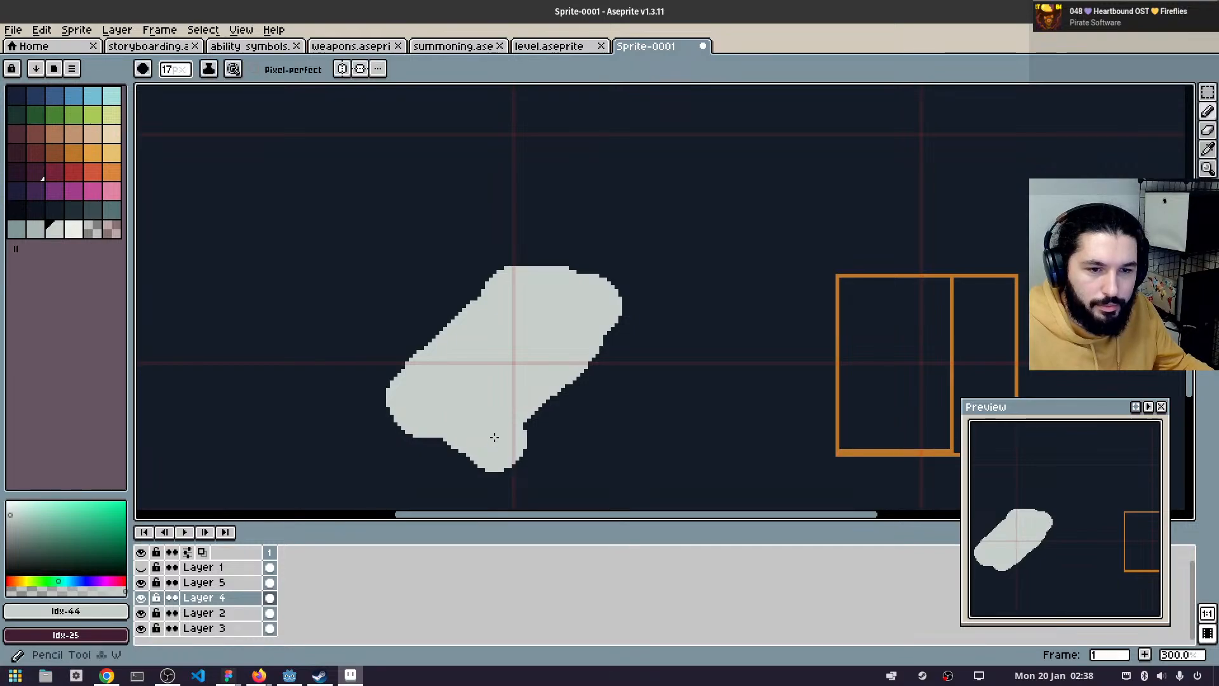
drag(492, 436, 386, 441)
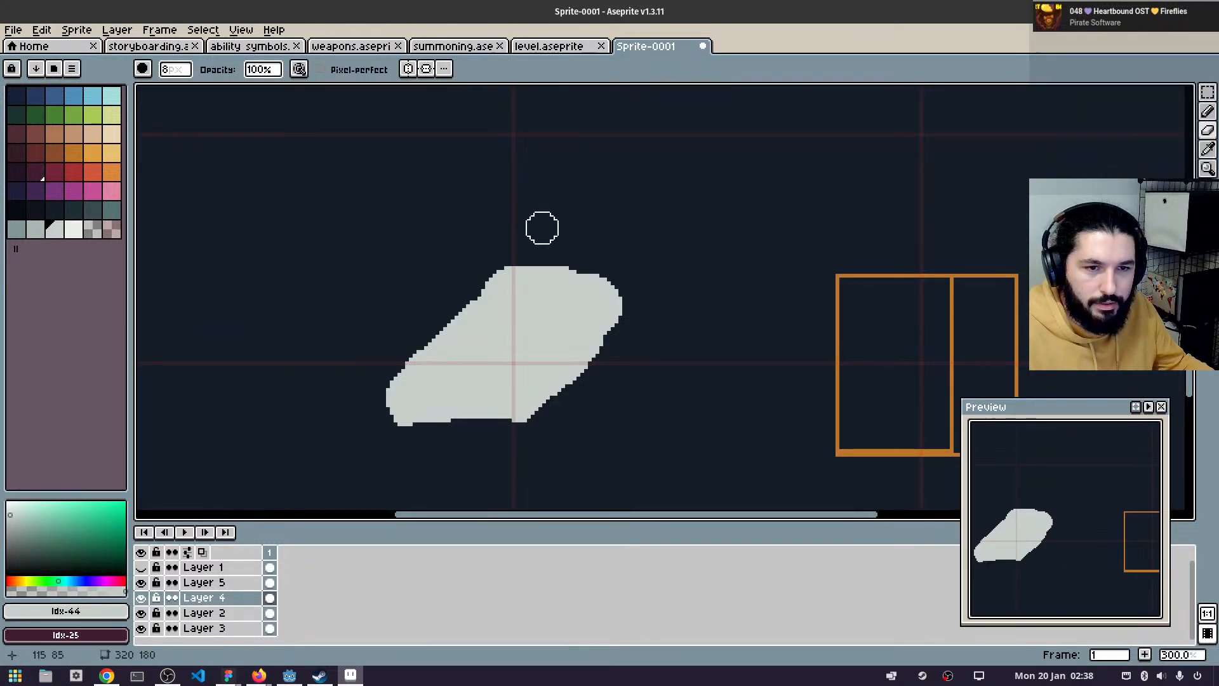
mouse_move(515, 245)
mouse_down()
mouse_move(337, 419)
mouse_move(348, 403)
mouse_move(409, 422)
mouse_move(553, 425)
mouse_up()
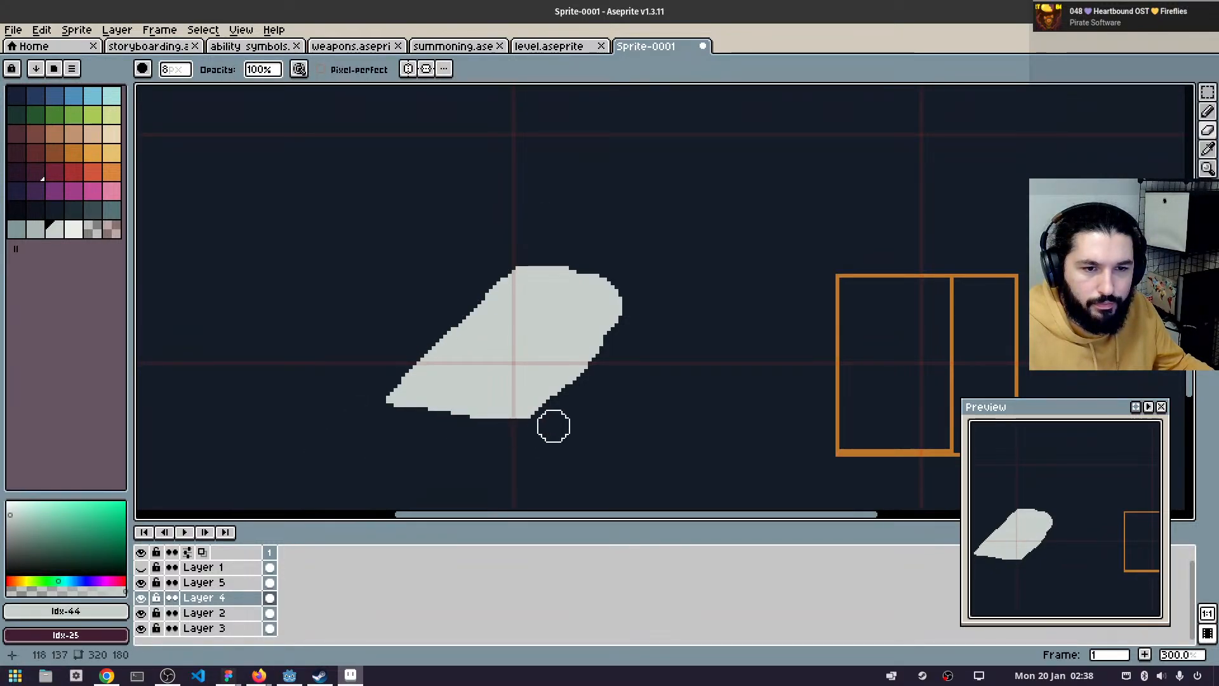
mouse_move(487, 245)
mouse_down()
mouse_move(687, 265)
mouse_move(653, 265)
mouse_move(516, 418)
mouse_move(637, 273)
mouse_move(582, 375)
mouse_up()
key(b)
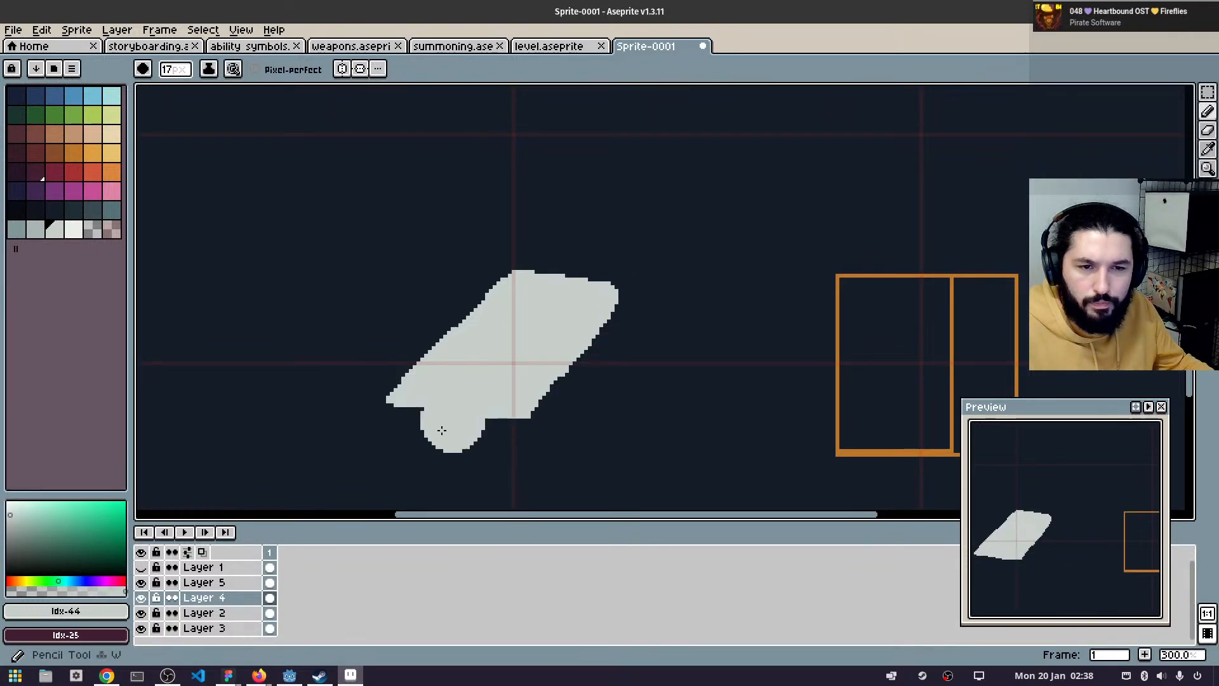
scroll(459, 438, down, 1)
drag(458, 435, 356, 347)
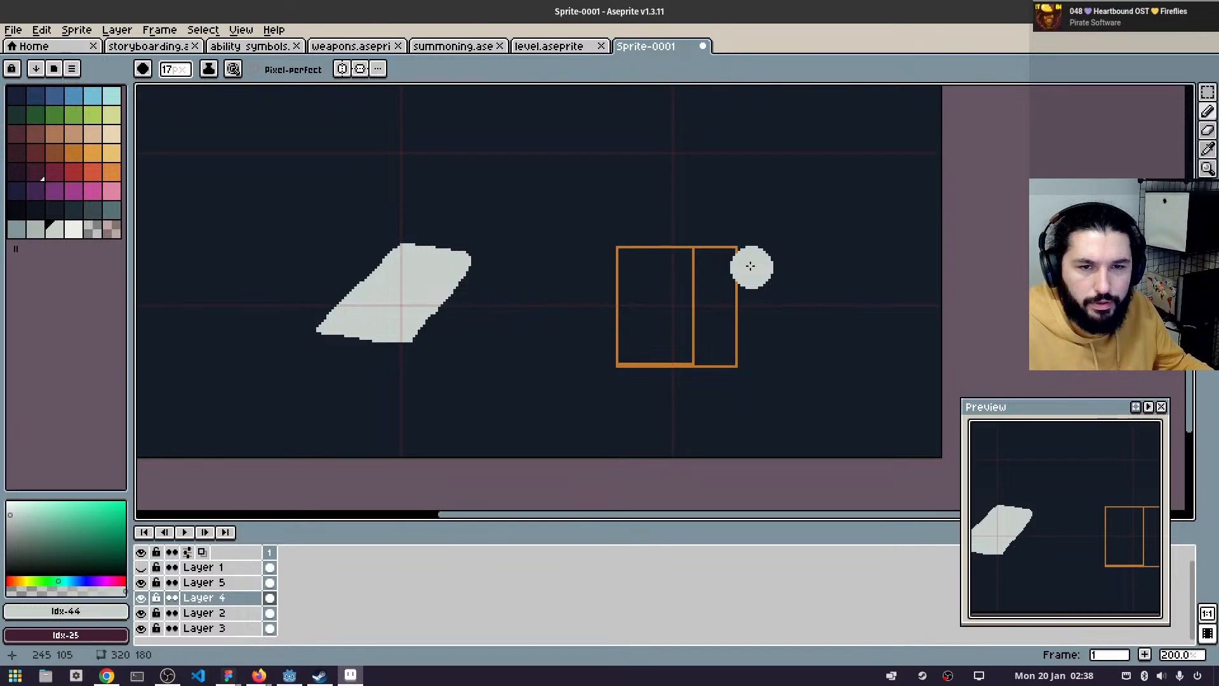
- Move the light grey parallelogram sideways until it sits just left of the left vertical guide
click(92, 210)
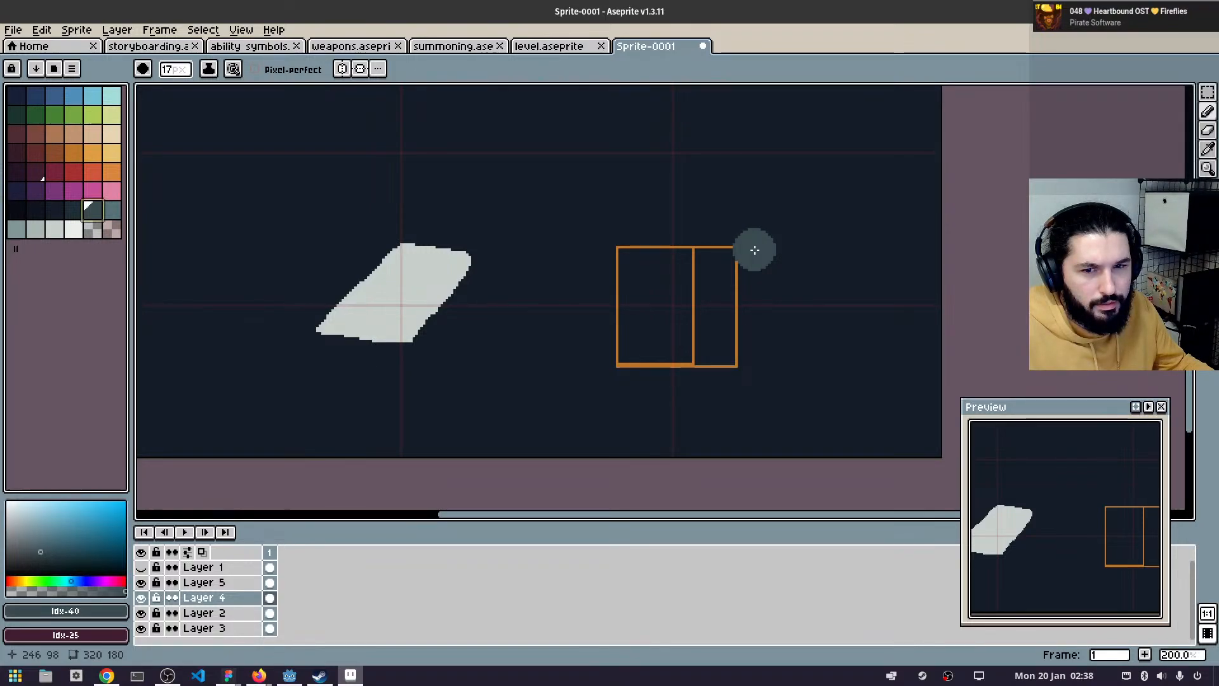
scroll(754, 250, down, 1)
scroll(754, 250, up, 1)
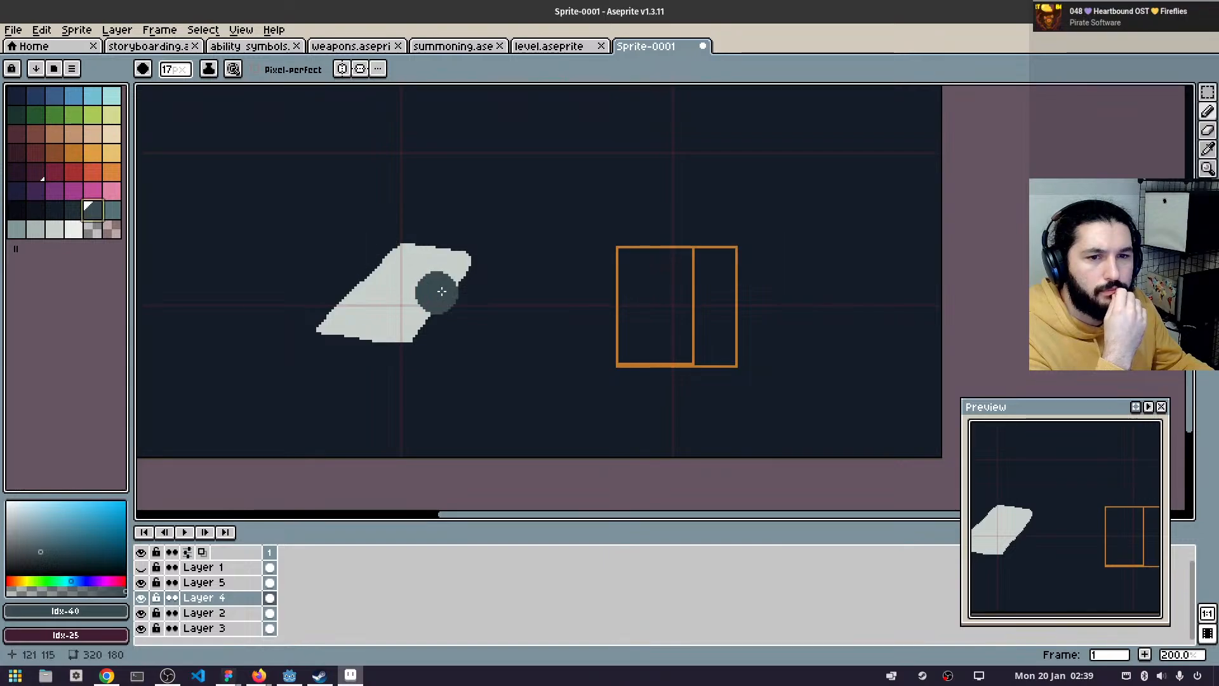
key(v)
drag(415, 289, 348, 297)
key(b)
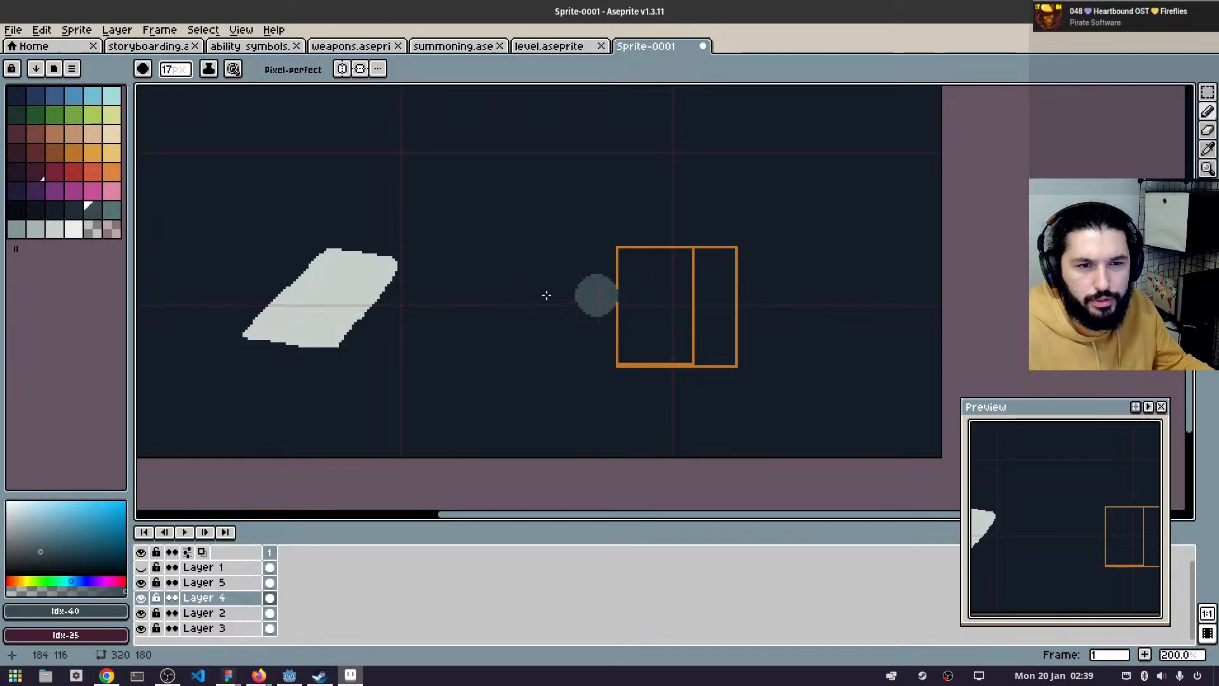
- Recolour the whole parallelogram on Layer 4 with grey palette colour 43
scroll(316, 279, up, 3)
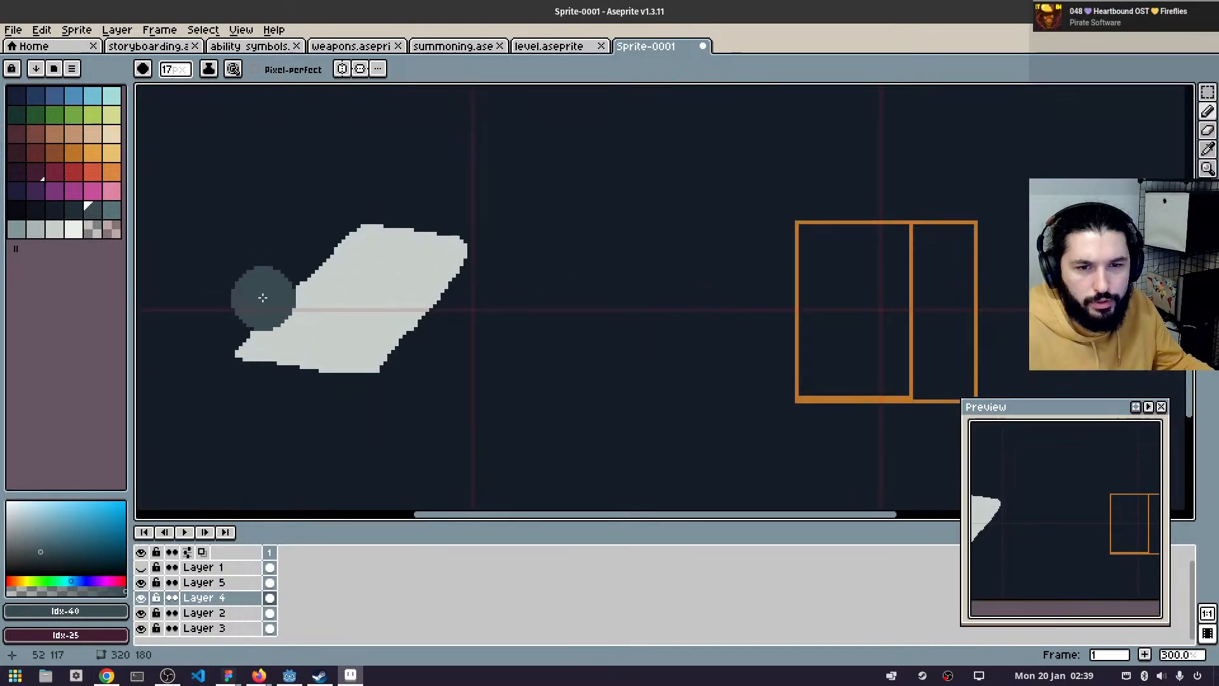
click(80, 232)
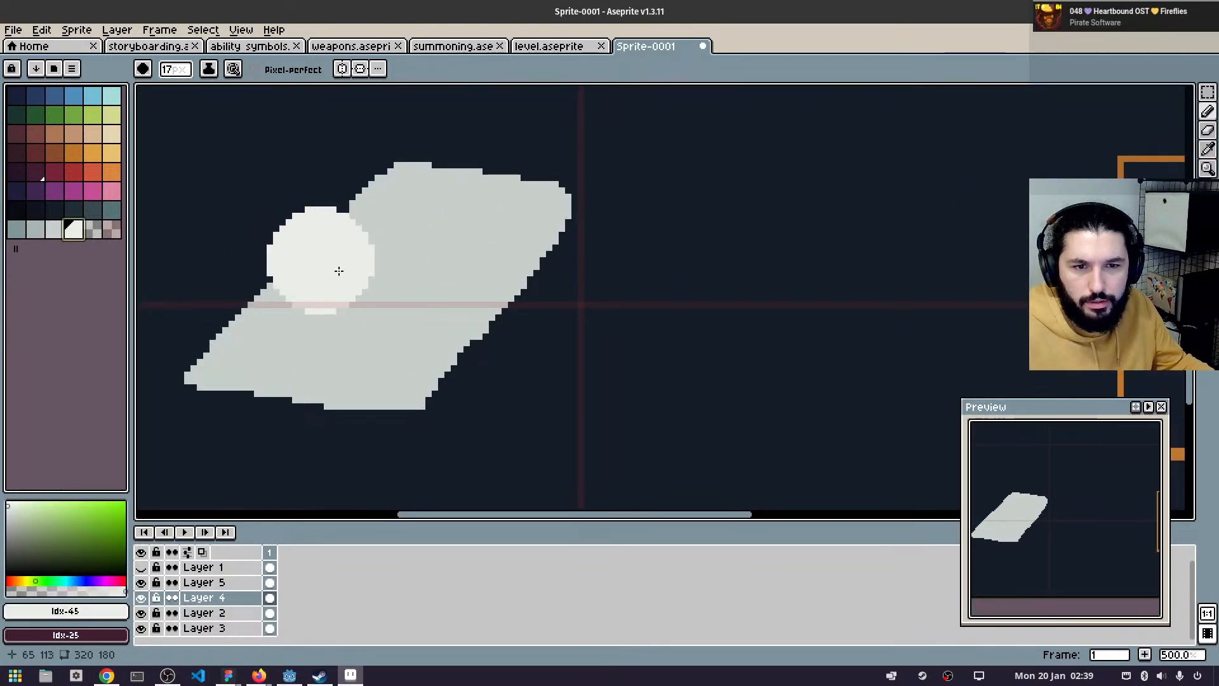
click(35, 232)
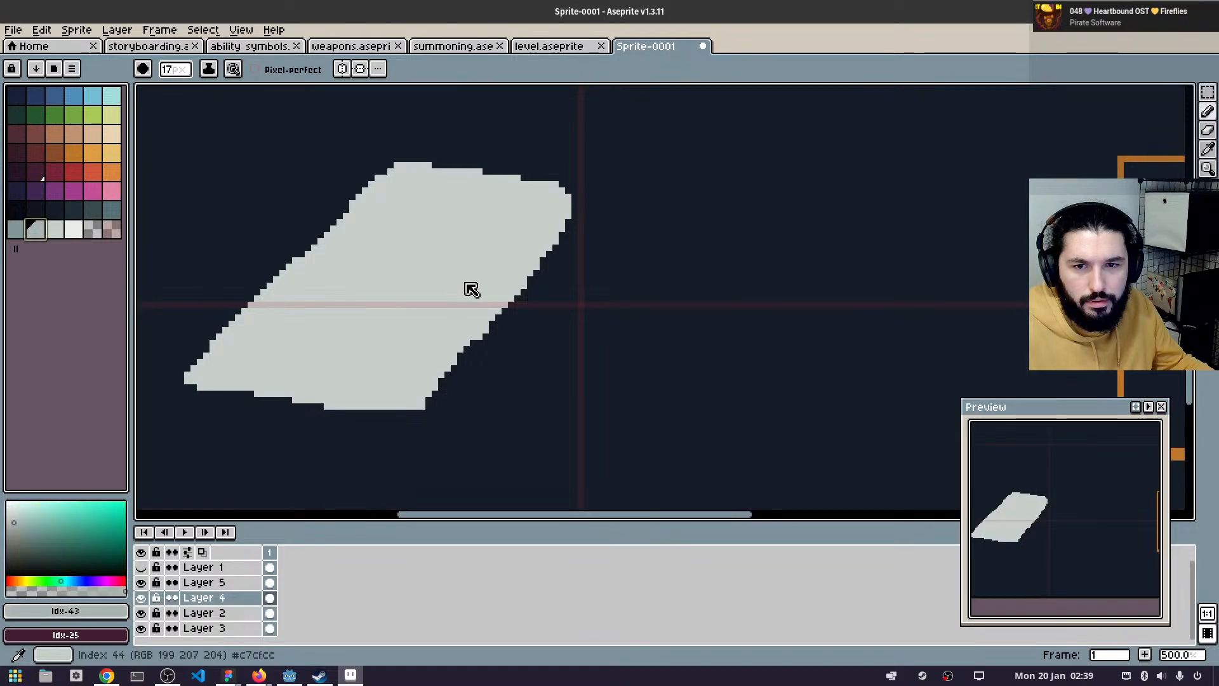
click(381, 261)
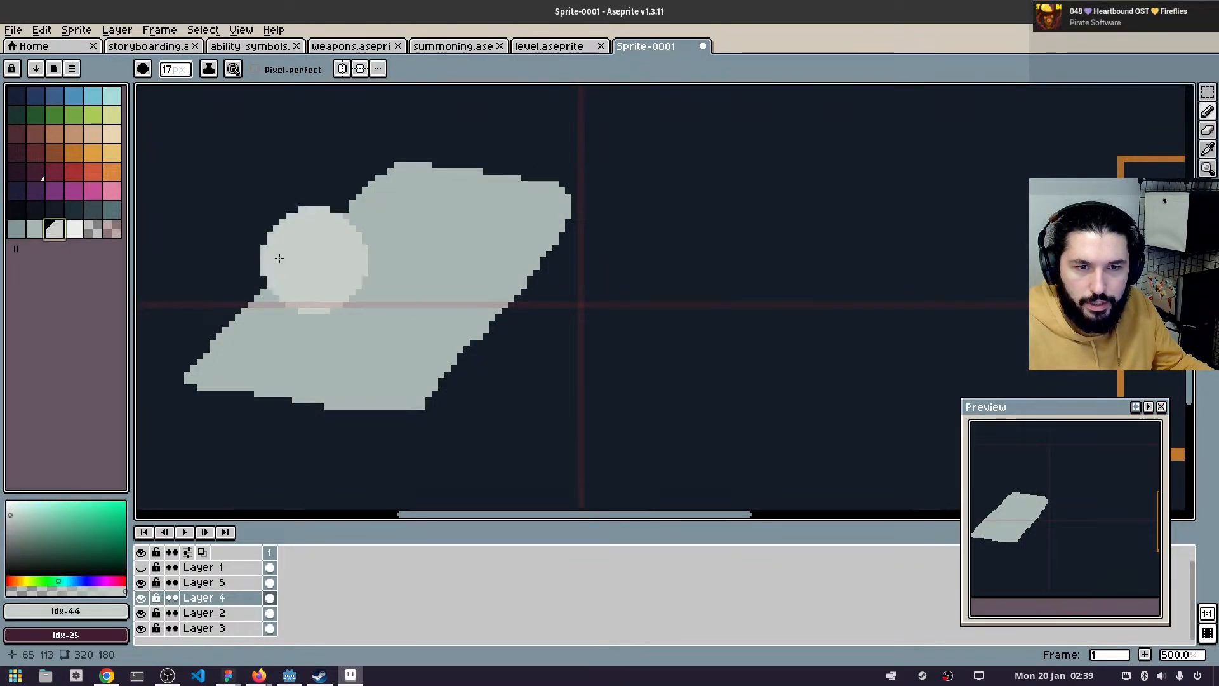
- Create a new layer above Layer 4 and paint a band across the parallelogram in white palette colour 45 with a 7 px brush
click(71, 231)
key(minus)
key(minus)
key(minus)
key(minus)
key(minus)
key(minus)
key(minus)
key(minus)
key(minus)
key(minus)
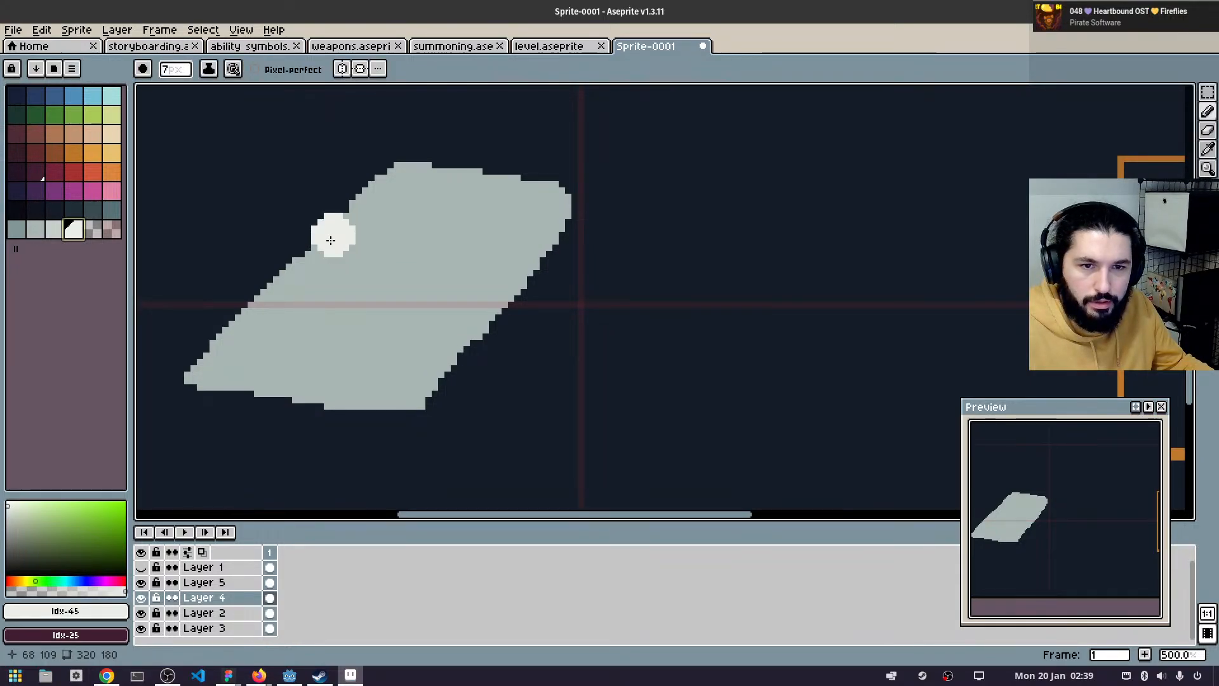
key(shift+n)
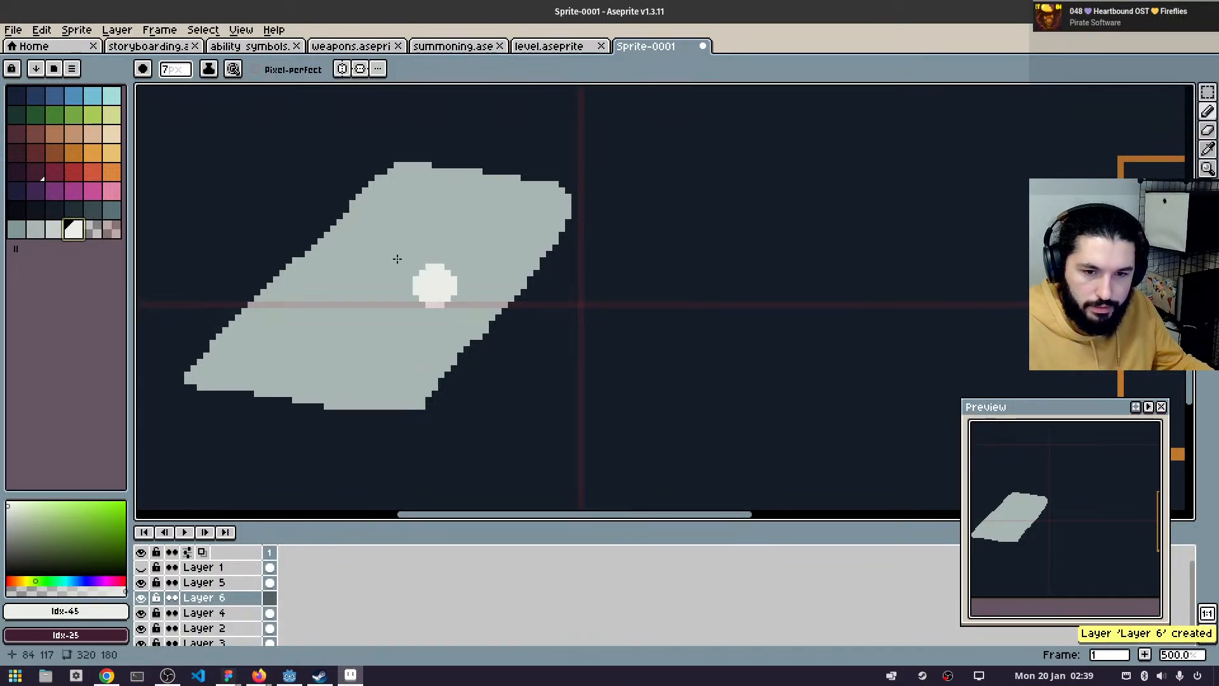
mouse_move(333, 240)
mouse_down()
mouse_move(489, 250)
mouse_move(515, 265)
mouse_up()
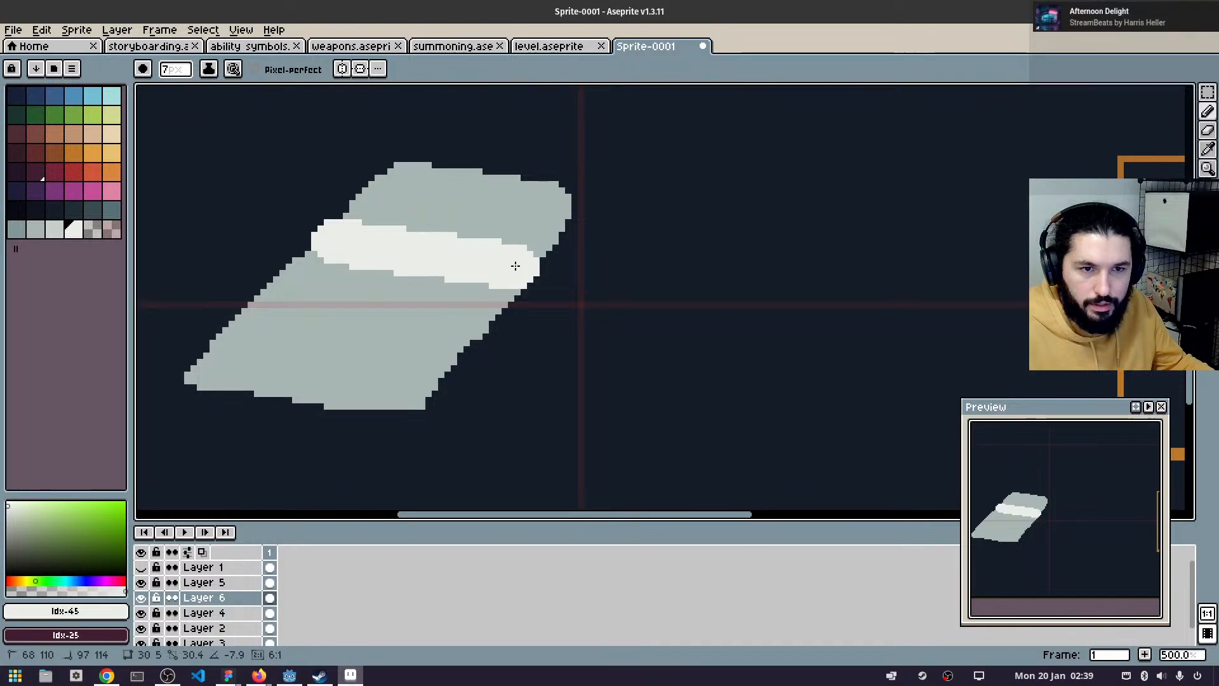
shift+click(524, 265)
- Paint a second parallel white stripe lower on the slab and fill the gap to form one wide band
click(275, 297)
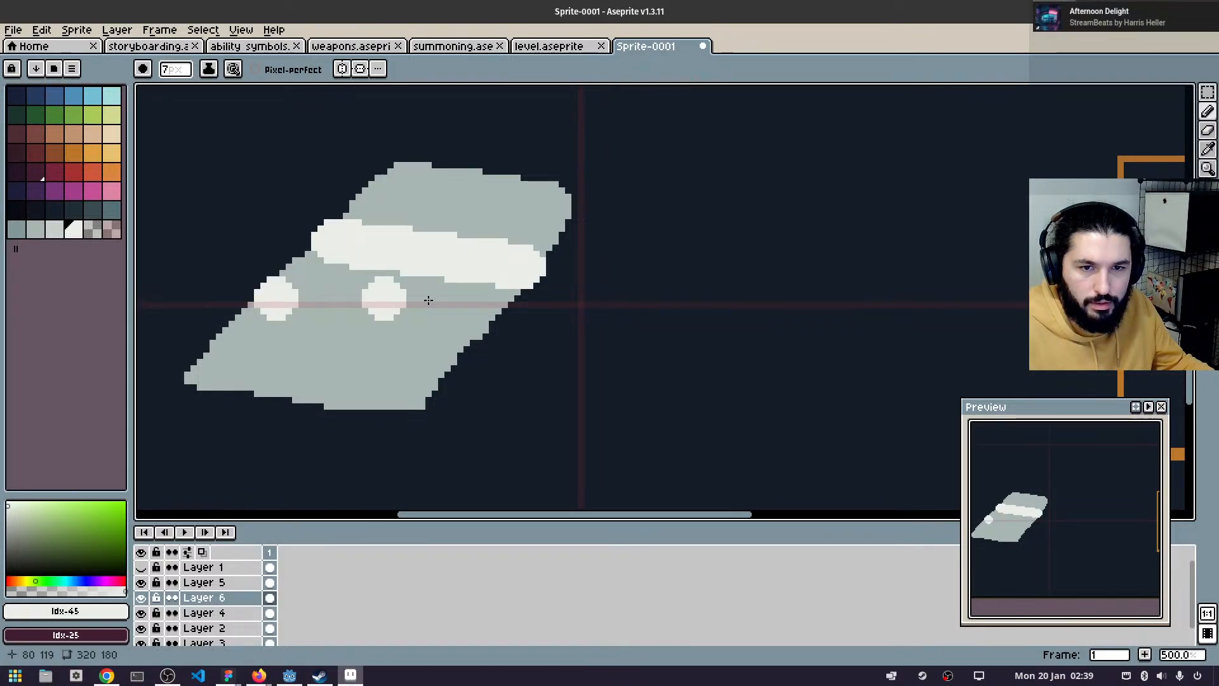
shift+click(483, 327)
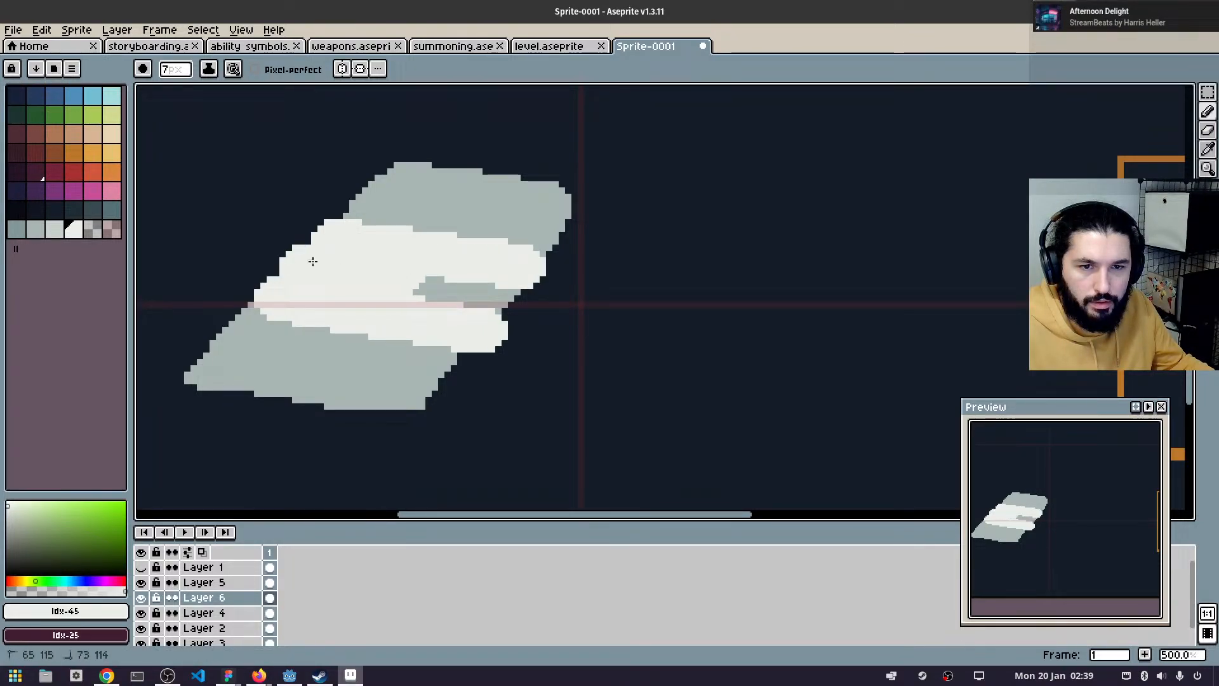
mouse_move(313, 261)
mouse_down()
mouse_move(498, 294)
mouse_move(523, 283)
mouse_move(500, 319)
mouse_up()
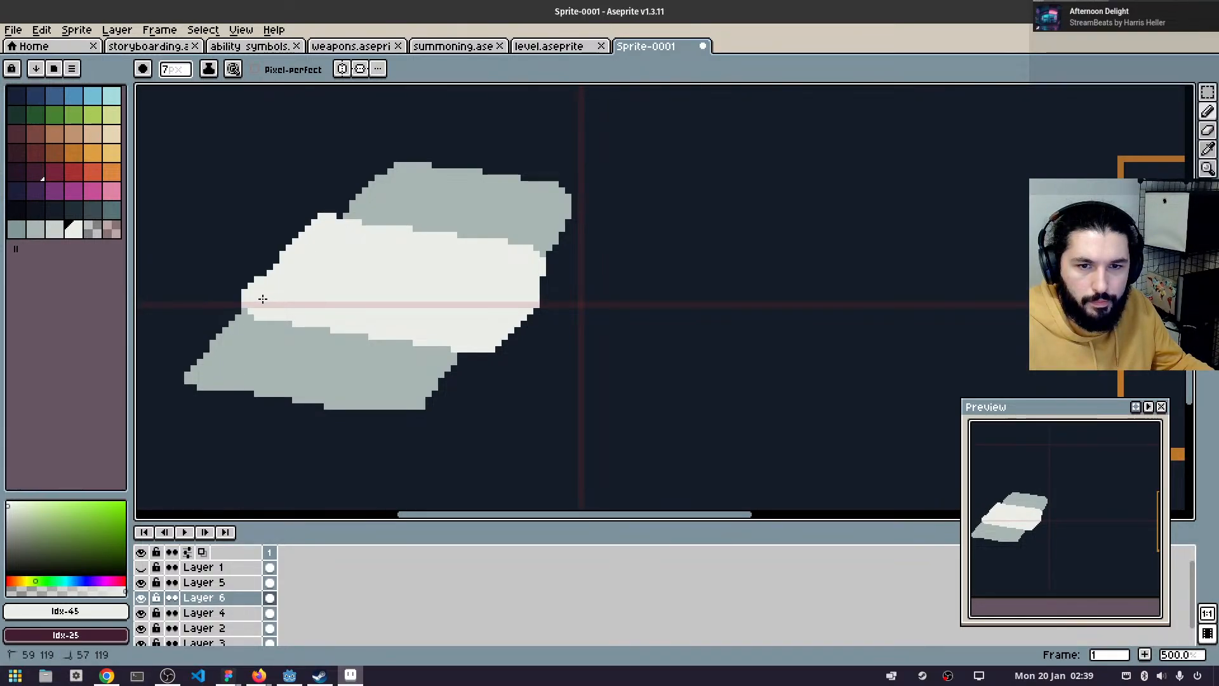
- Paint a solid white flap hanging down from the right end of the band on Layer 6
drag(562, 316, 486, 211)
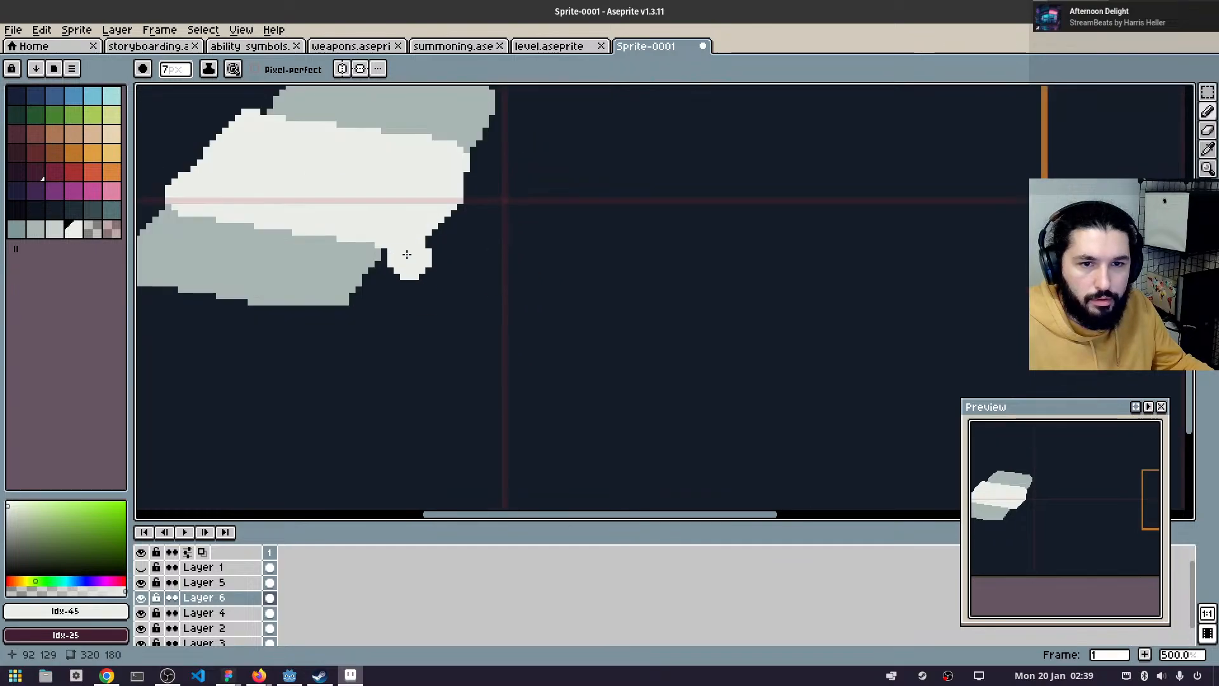
mouse_move(399, 254)
mouse_down()
mouse_move(409, 300)
mouse_move(453, 353)
mouse_up()
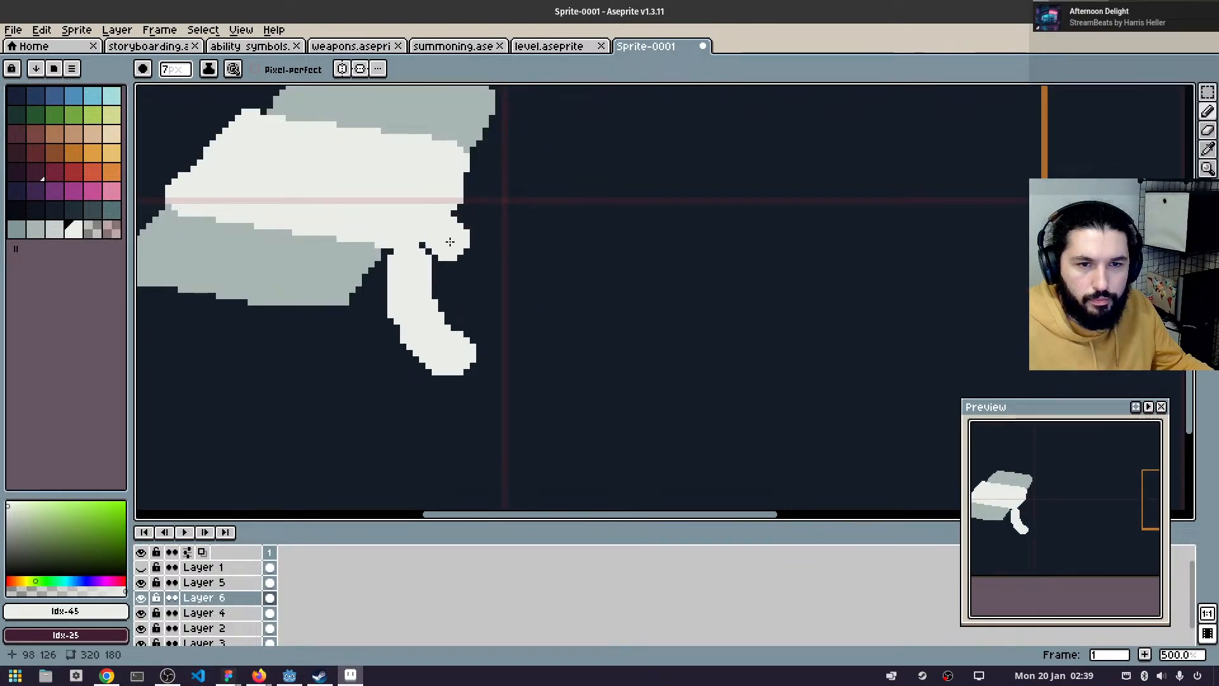
drag(463, 204, 485, 321)
mouse_move(473, 261)
mouse_down()
mouse_move(482, 365)
mouse_move(447, 224)
mouse_move(462, 330)
mouse_move(432, 302)
mouse_up()
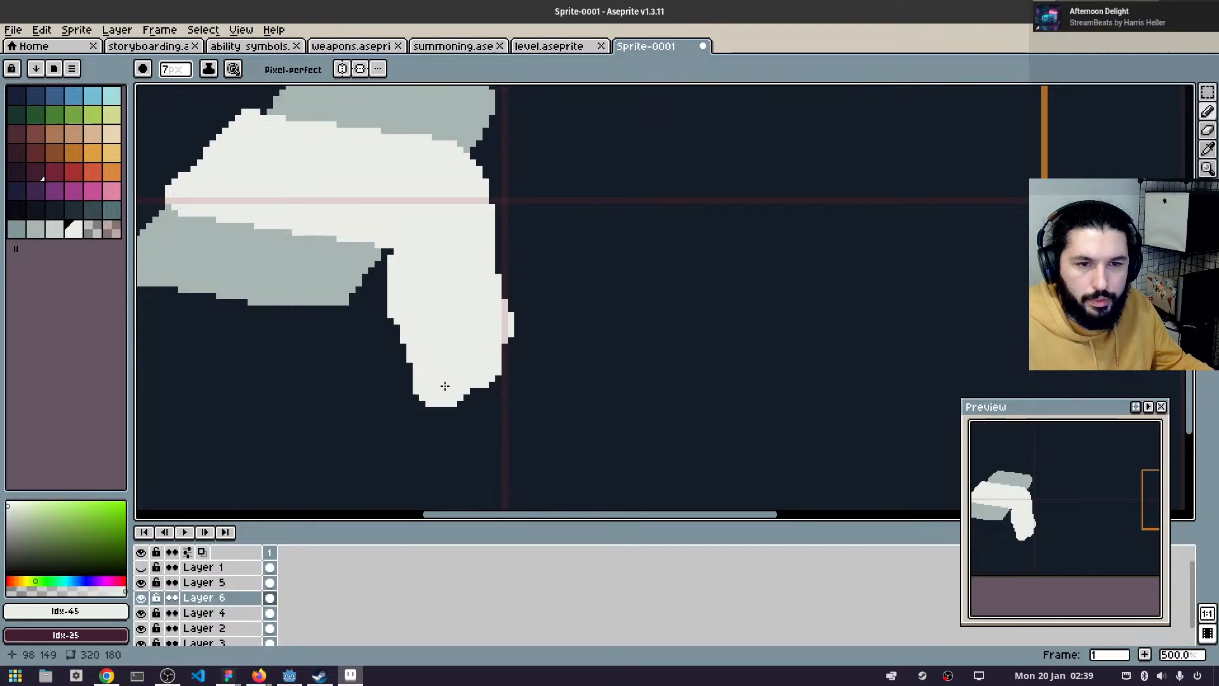
- Start the block's front face on Layer 4 with a downward stroke at its left corner, using grey colour 42 and a 10 px brush
scroll(326, 301, down, 1)
drag(343, 283, 443, 310)
scroll(478, 234, up, 1)
drag(478, 234, 600, 232)
key(v)
click(462, 322)
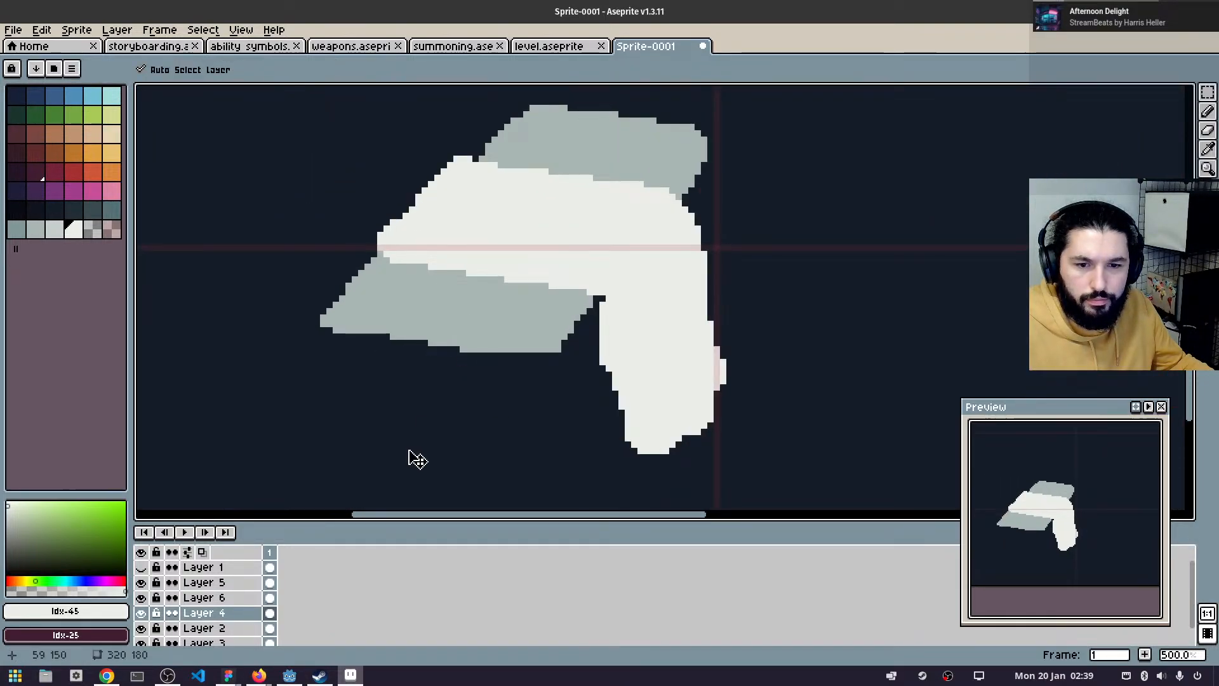
key(b)
key(q)
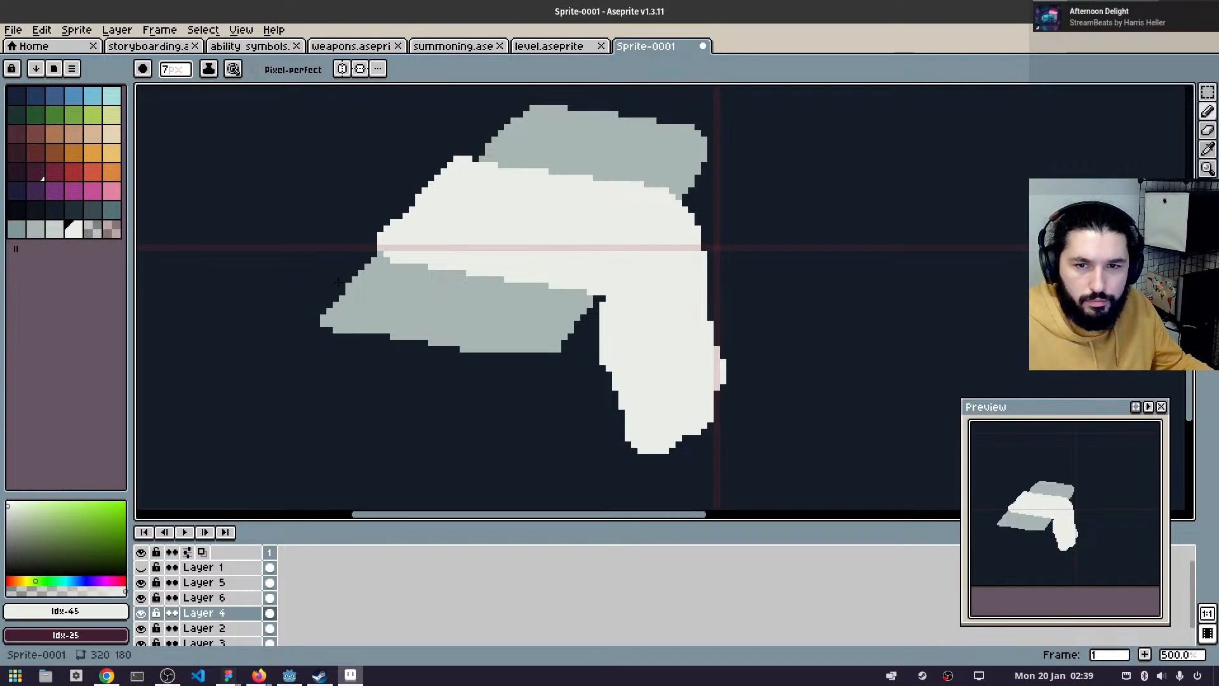
key(b)
alt+click(450, 309)
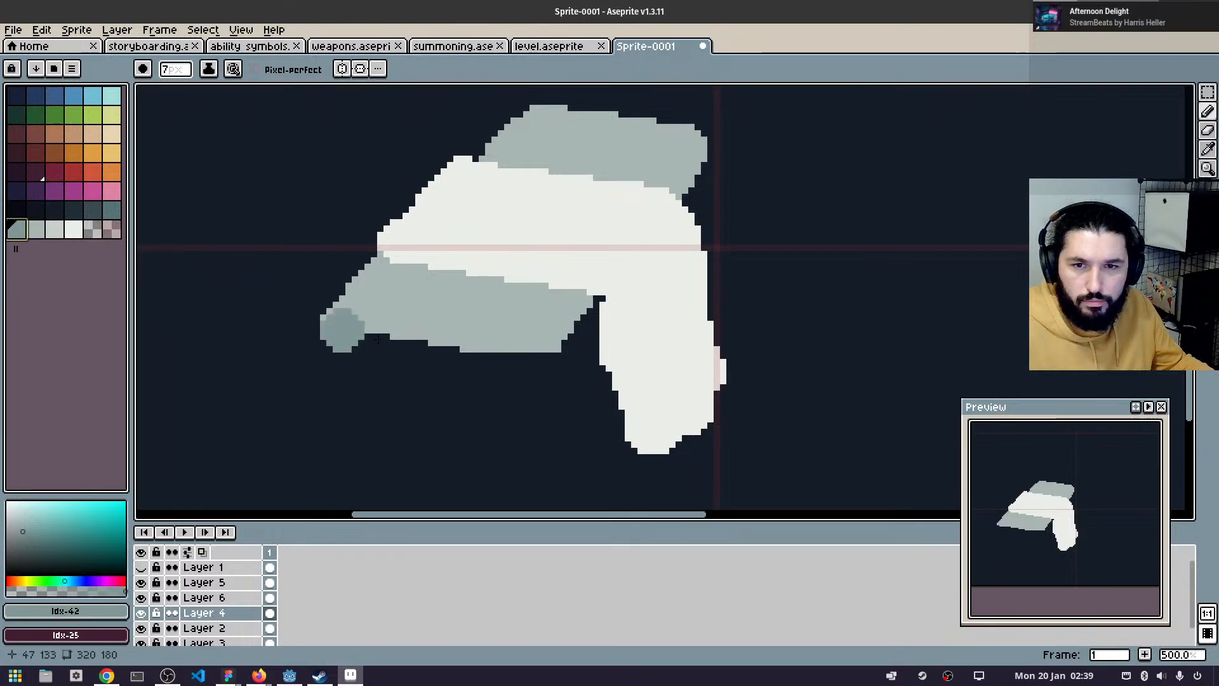
key(plus)
key(plus)
key(plus)
mouse_move(346, 329)
mouse_down()
mouse_move(349, 378)
mouse_move(372, 417)
mouse_move(340, 479)
mouse_up()
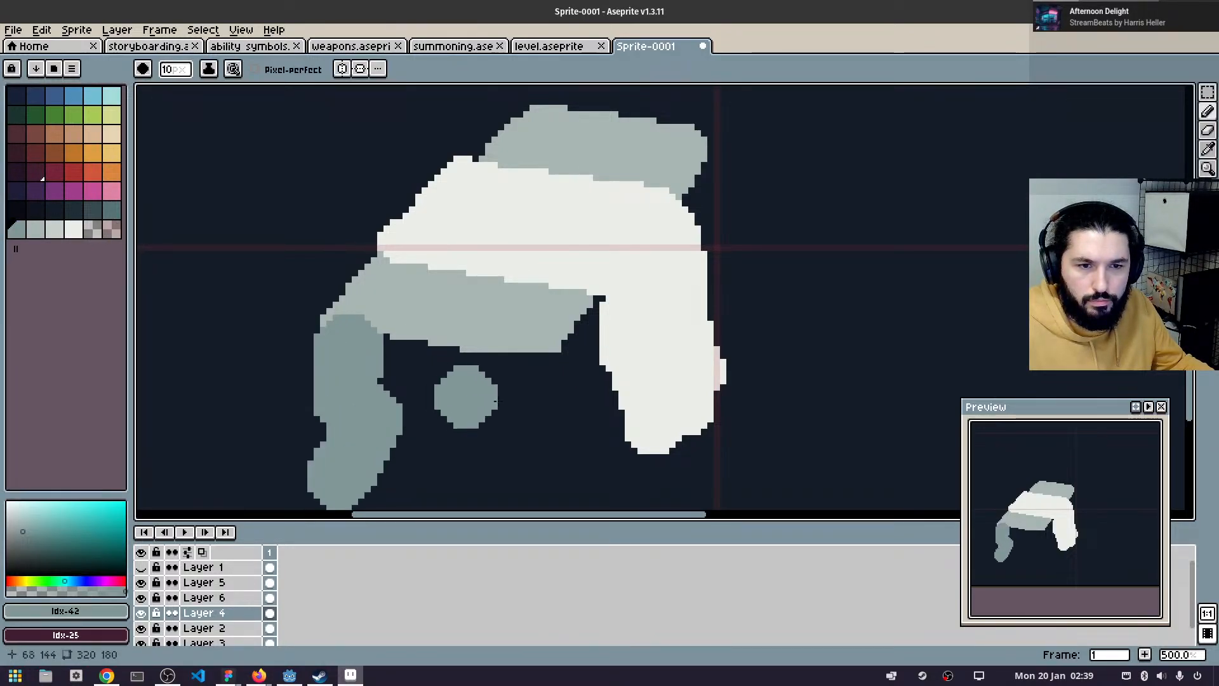
- Fill in the rest of the front face below the slab on Layer 4 with the same grey
drag(517, 384, 561, 484)
drag(562, 378, 581, 479)
drag(292, 371, 489, 381)
drag(528, 344, 526, 241)
mouse_move(486, 332)
mouse_down()
mouse_move(392, 337)
mouse_move(448, 382)
mouse_move(499, 388)
mouse_move(414, 429)
mouse_up()
- Paint the block's right side face behind the white flap on Layer 4 in dark grey palette colour 40
click(92, 210)
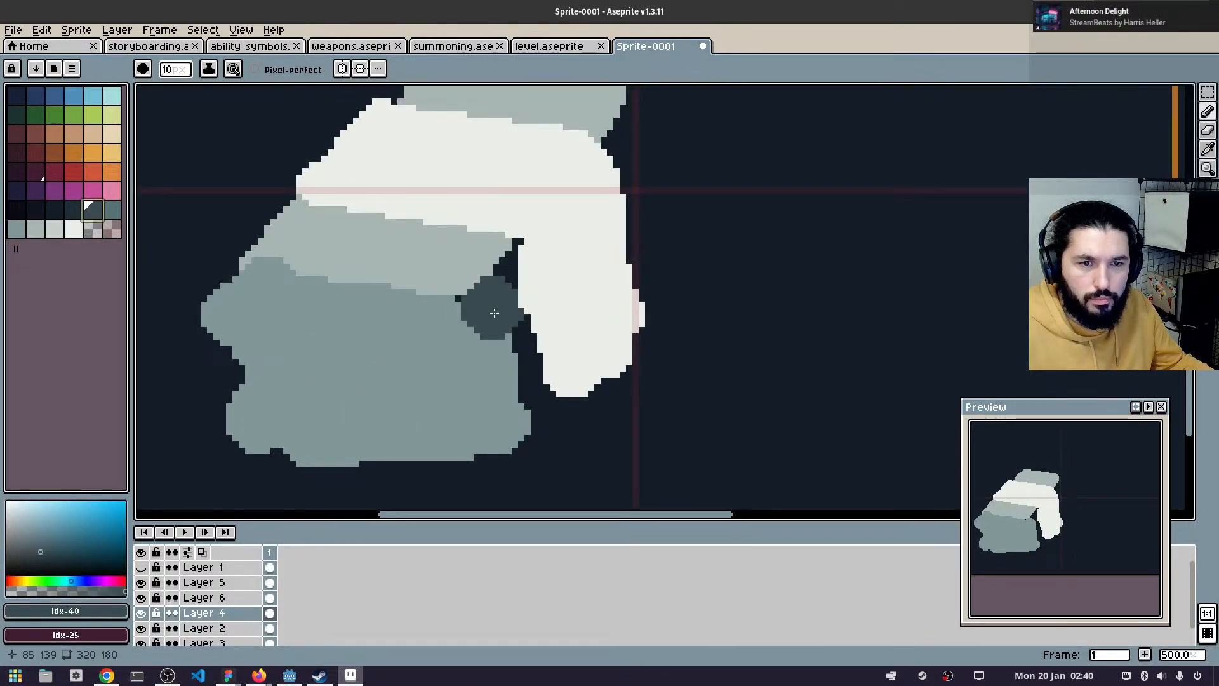
drag(492, 313, 595, 191)
mouse_move(632, 130)
mouse_down()
mouse_move(609, 202)
mouse_move(644, 184)
mouse_move(575, 324)
mouse_move(586, 348)
mouse_up()
click(499, 405)
scroll(498, 337, down, 3)
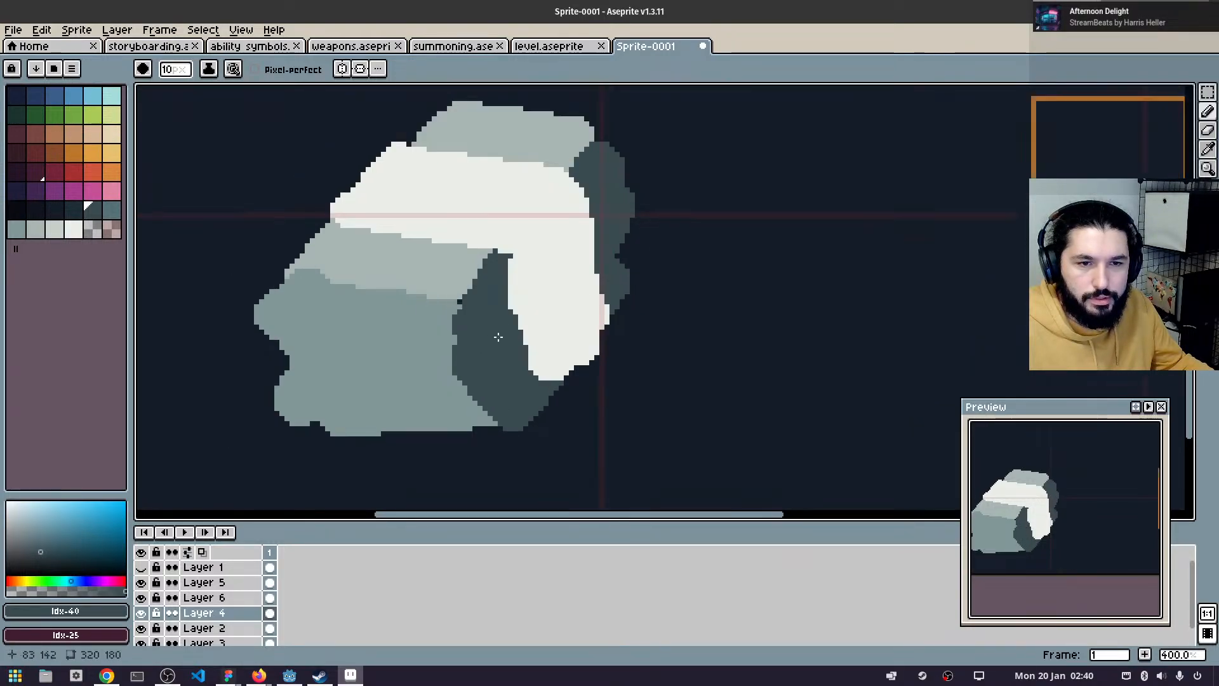
drag(601, 301, 576, 329)
- Erase the uneven bottom and left edges of the front face on Layer 4 to make them straight
scroll(480, 298, up, 2)
drag(432, 346, 430, 209)
key(e)
drag(292, 386, 460, 421)
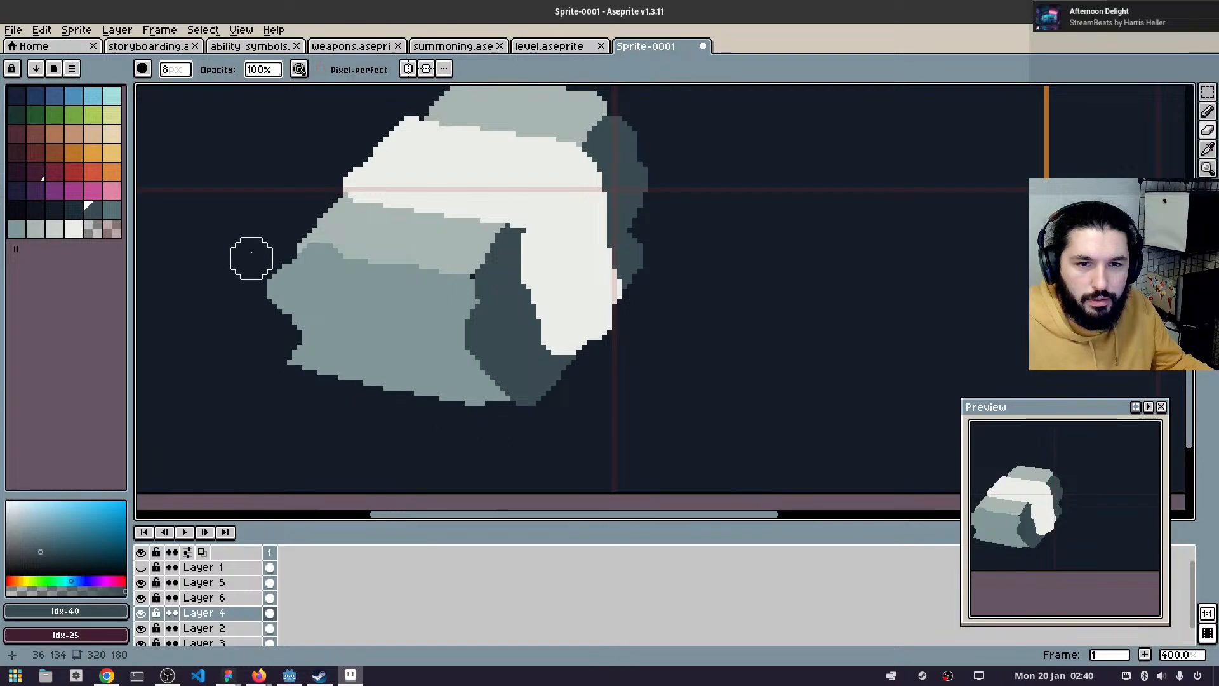
drag(256, 273, 292, 416)
- Move the painted block and its white band slightly left so they clear the left vertical guide
scroll(512, 367, down, 2)
key(v)
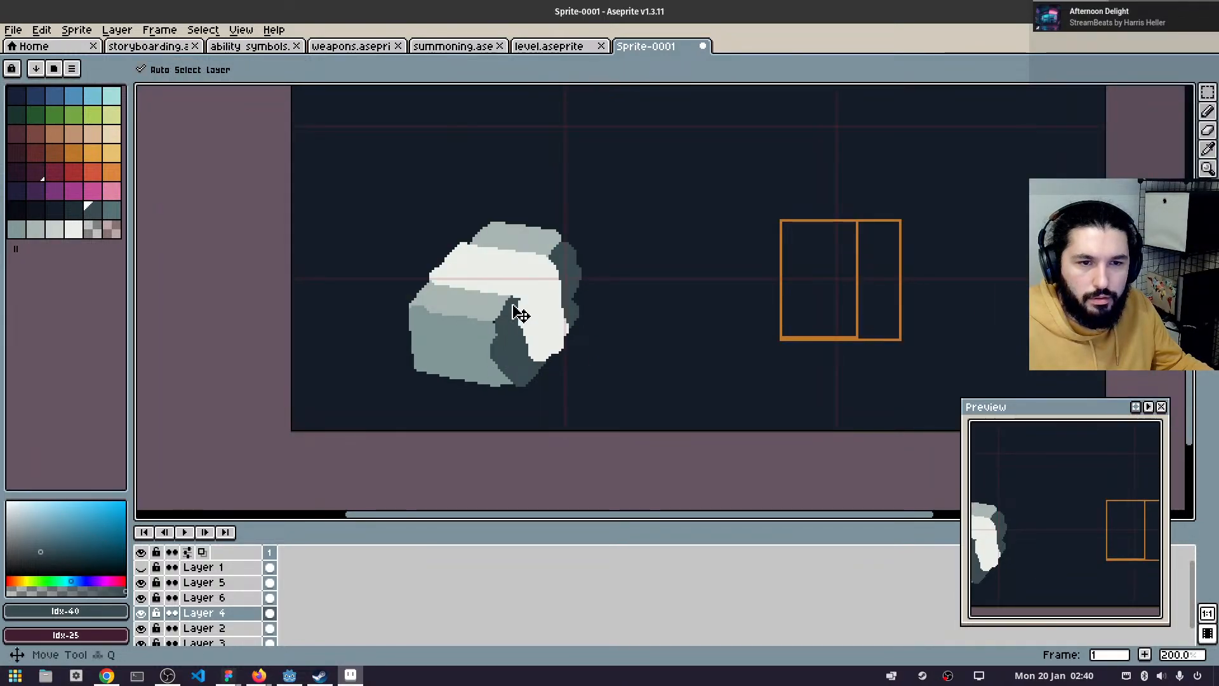
mouse_move(512, 305)
mouse_down()
mouse_move(488, 301)
mouse_move(521, 299)
mouse_up()
scroll(522, 384, up, 3)
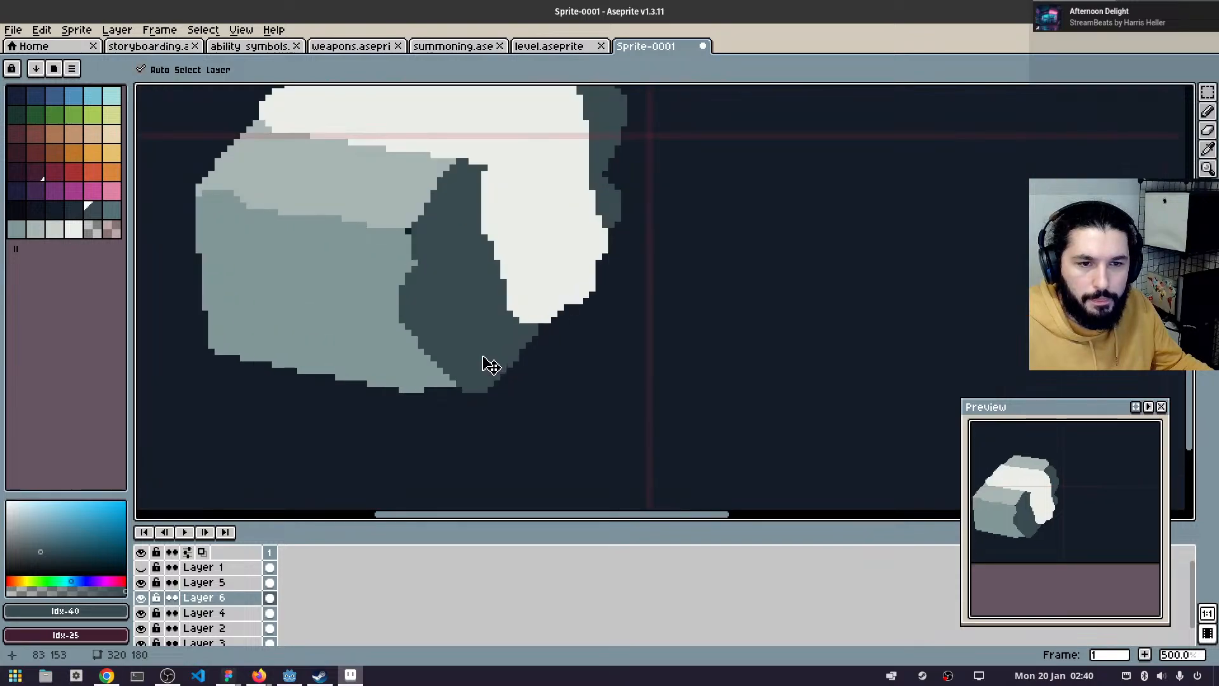
key(e)
mouse_move(634, 203)
mouse_down()
mouse_move(569, 294)
mouse_move(558, 283)
mouse_up()
key(ctrl+z)
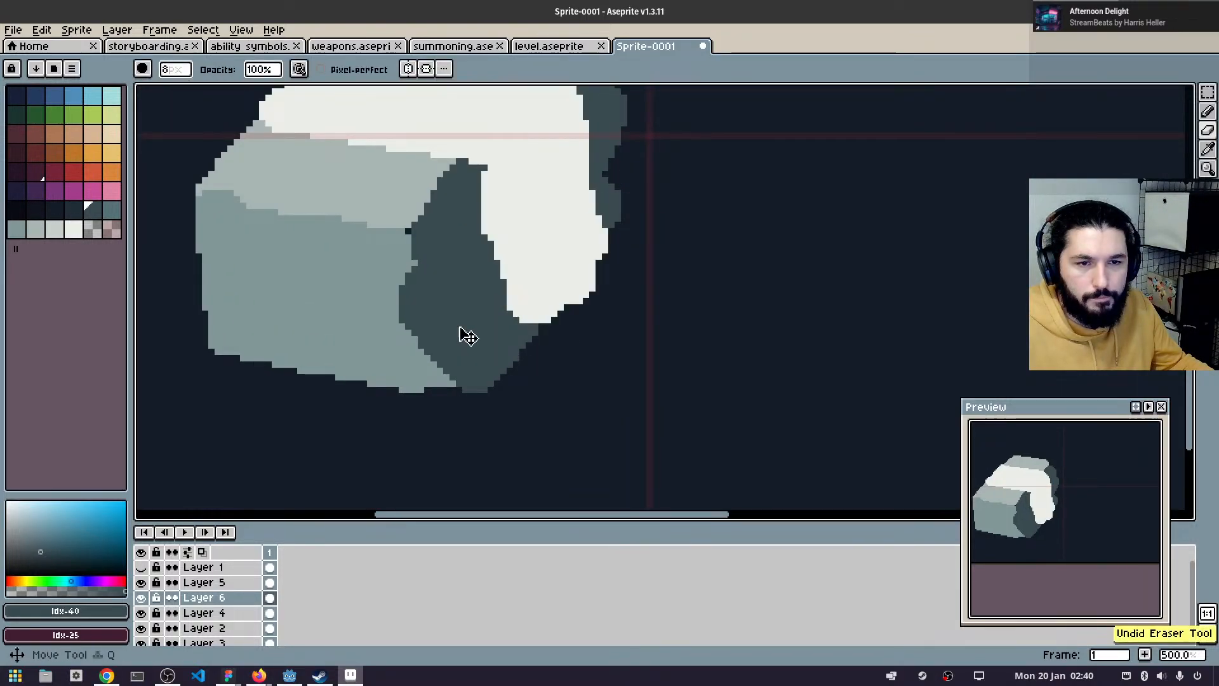
- Erase the outer edge of the dark side face on Layer 4, trimming it back along the white flap
ctrl+click(463, 332)
mouse_move(608, 212)
mouse_down()
mouse_move(528, 323)
mouse_move(532, 296)
mouse_move(507, 310)
mouse_move(475, 380)
mouse_move(583, 273)
mouse_move(646, 158)
mouse_move(557, 316)
mouse_up()
drag(652, 215, 560, 320)
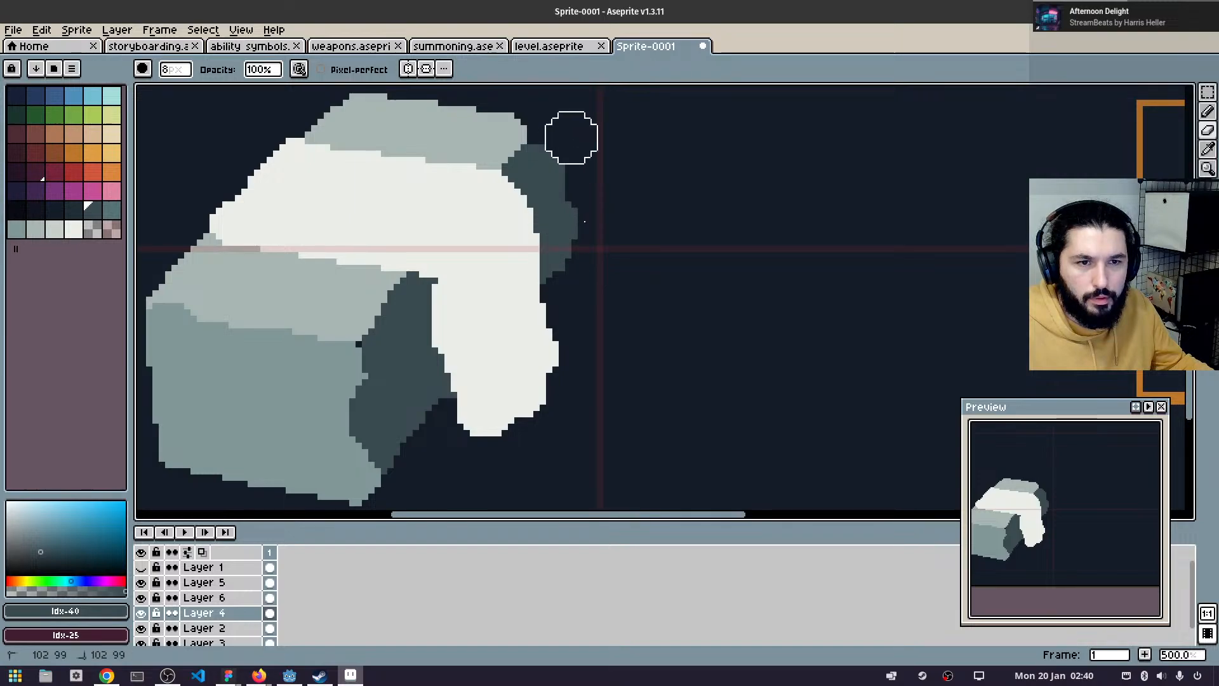
mouse_move(571, 117)
mouse_down()
mouse_move(573, 280)
mouse_move(559, 322)
mouse_up()
key(b)
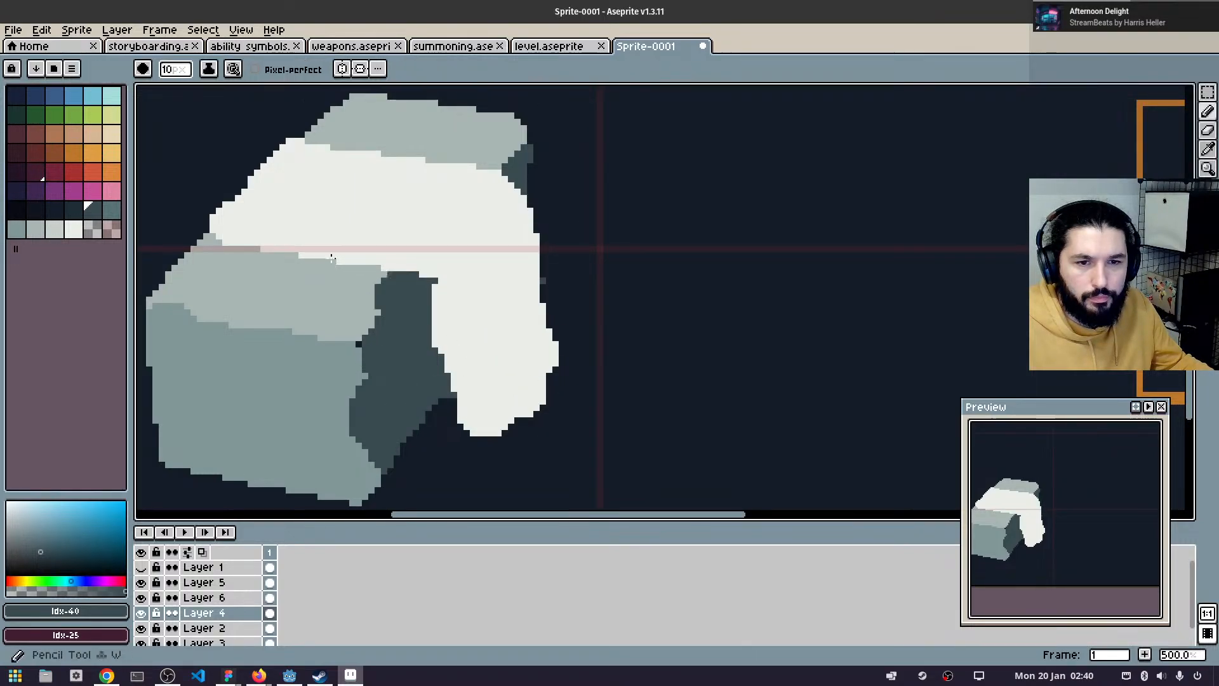
- Draw a 3 px stripe in red palette colour 27 along the white band's front edge and down its flap on Layer 6
drag(317, 205, 403, 248)
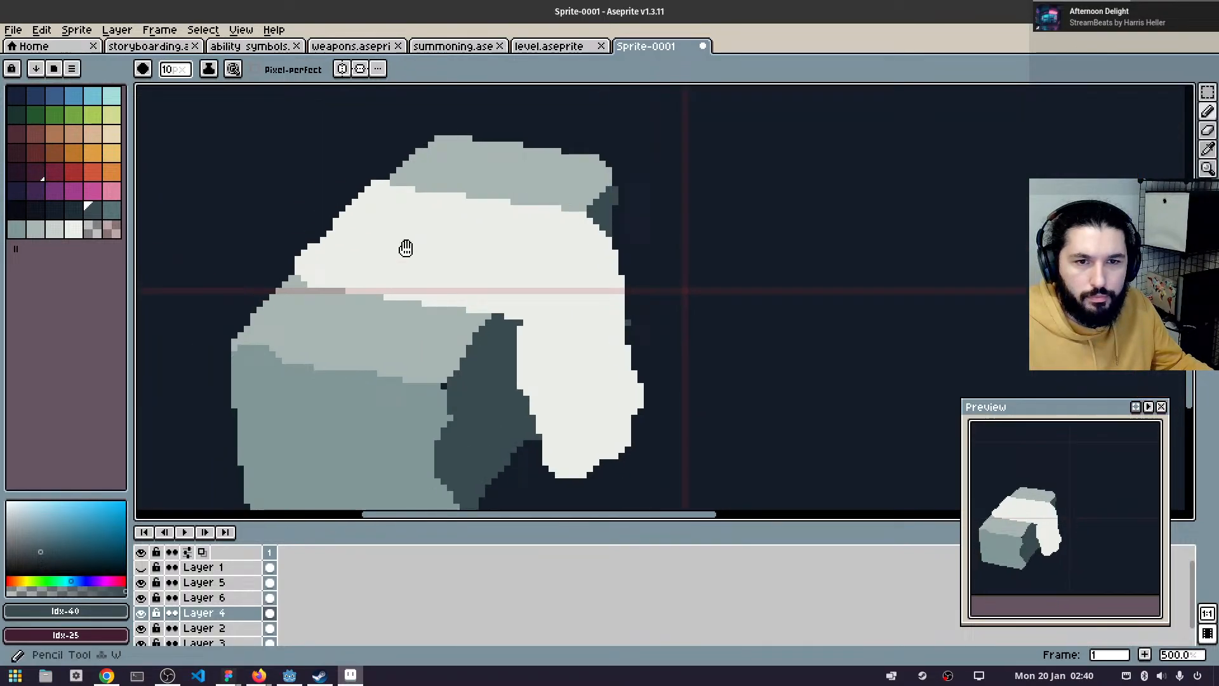
click(54, 174)
ctrl+click(439, 265)
click(406, 261)
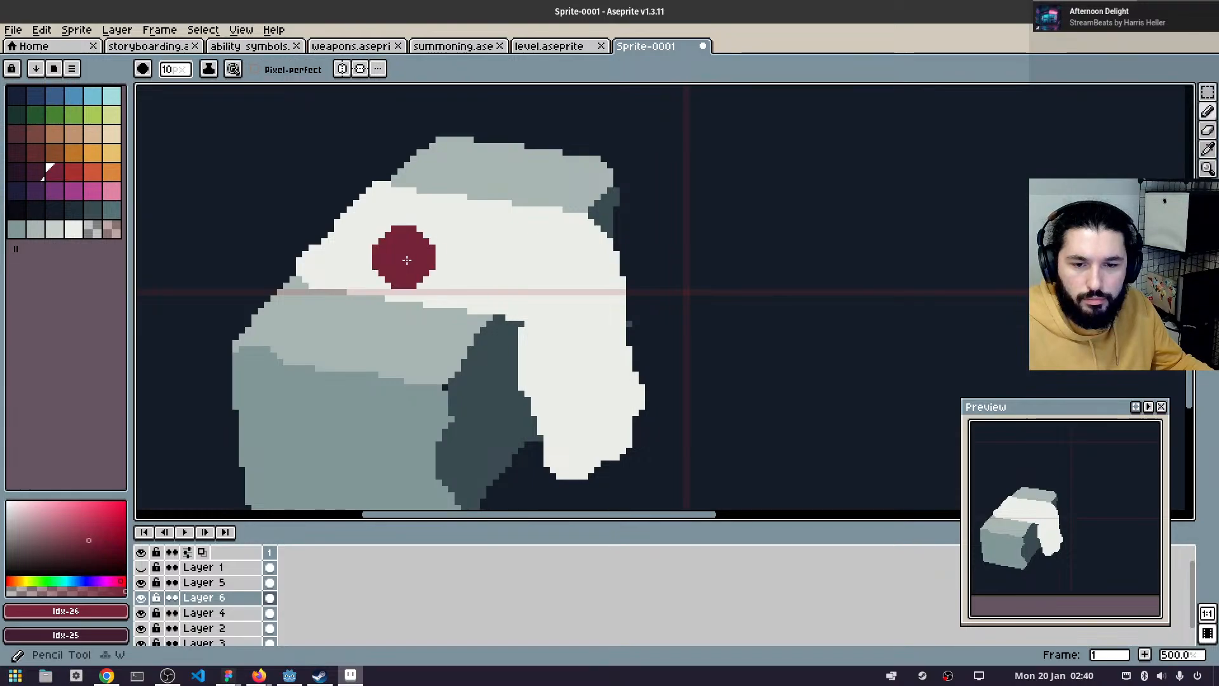
scroll(376, 253, down, 9)
click(73, 176)
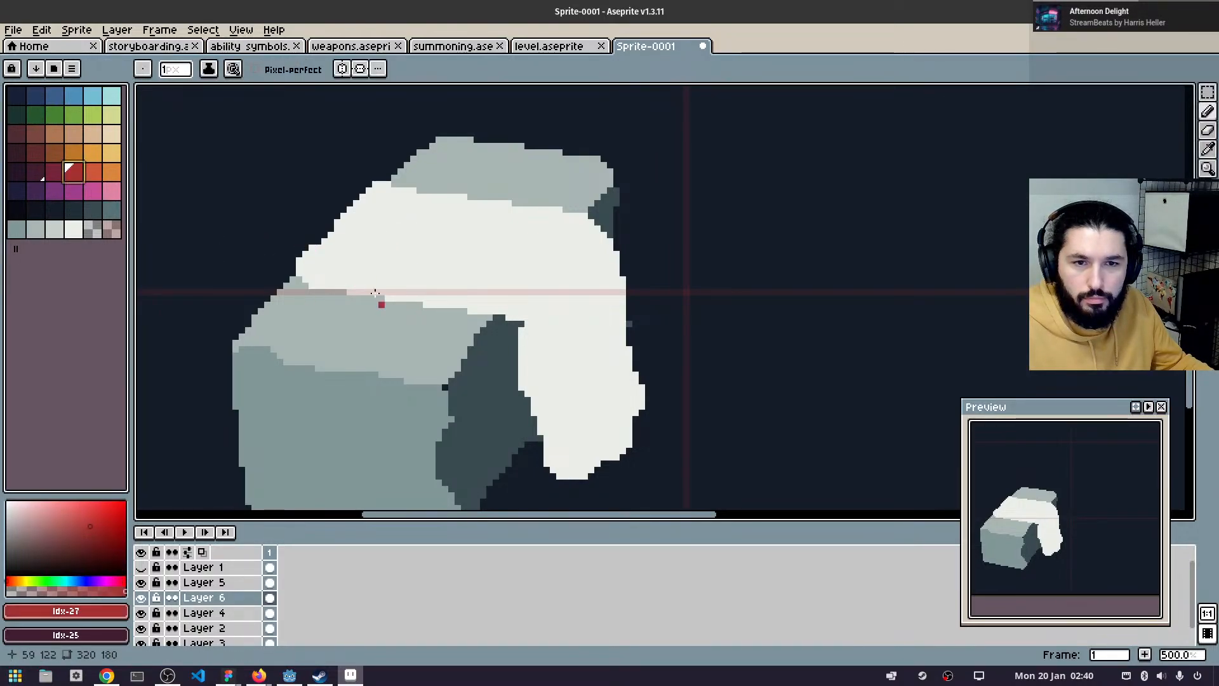
scroll(348, 258, up, 1)
scroll(346, 257, up, 1)
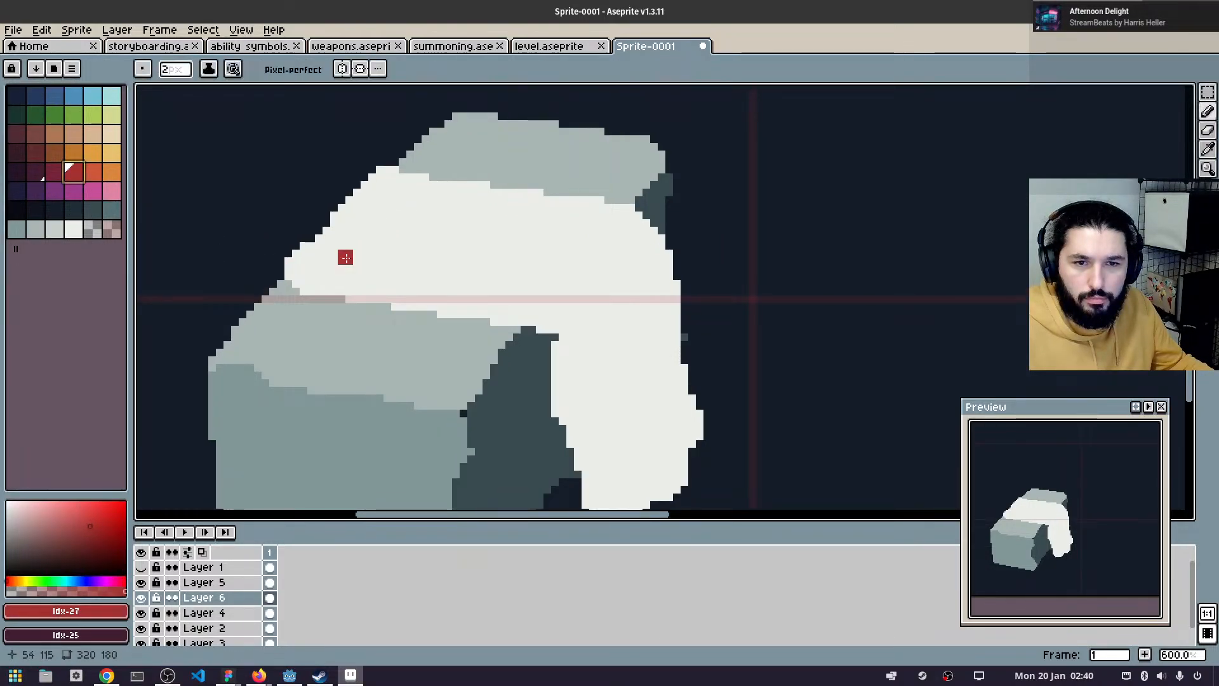
click(300, 249)
shift+click(563, 314)
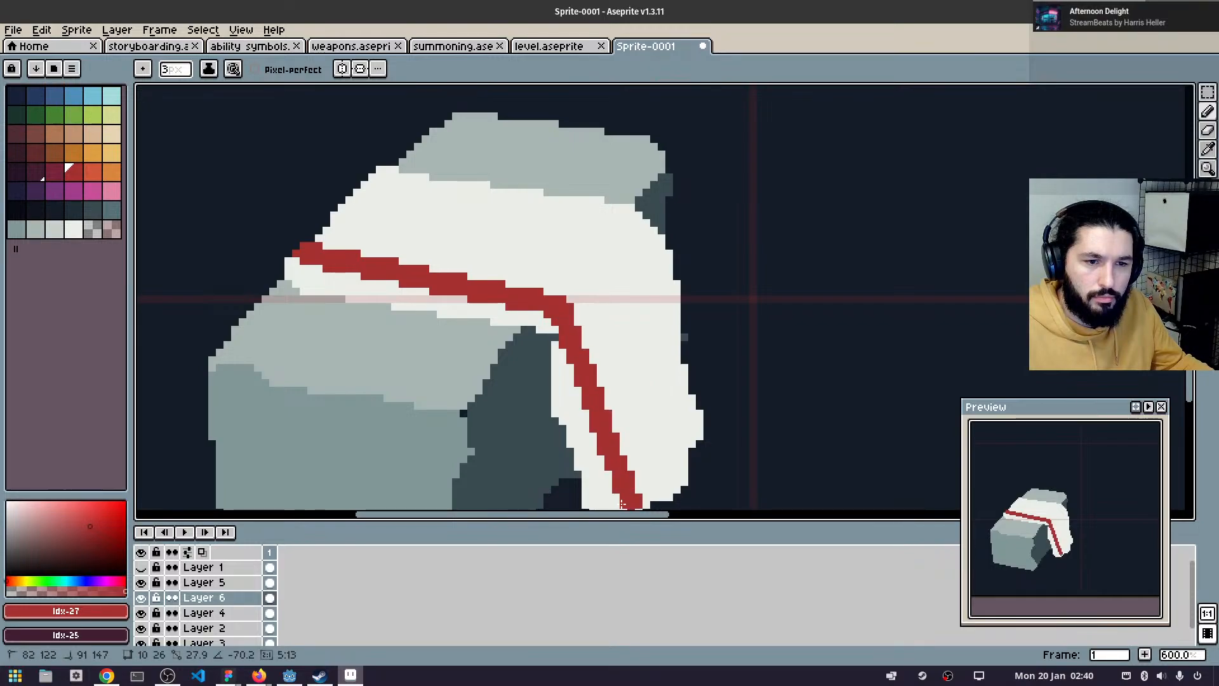
shift+click(623, 504)
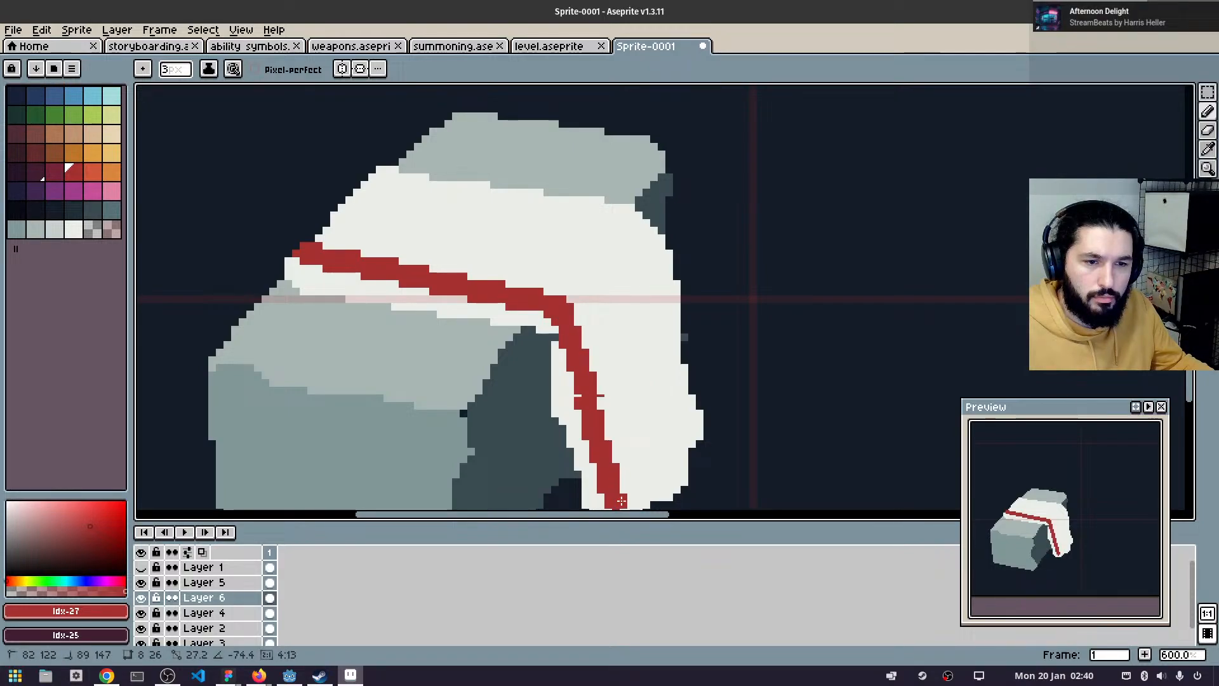
- Draw a second, parallel red stripe along the white band's rear edge and down the outer side of the flap
click(363, 183)
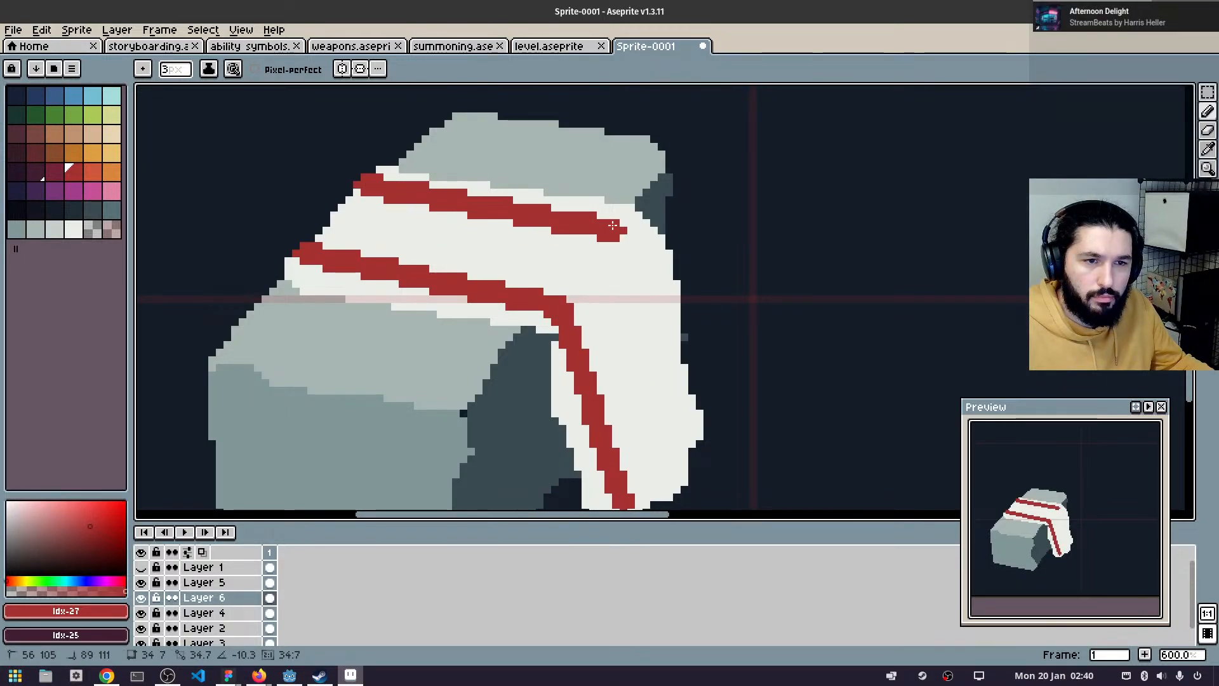
shift+click(616, 219)
shift+click(686, 464)
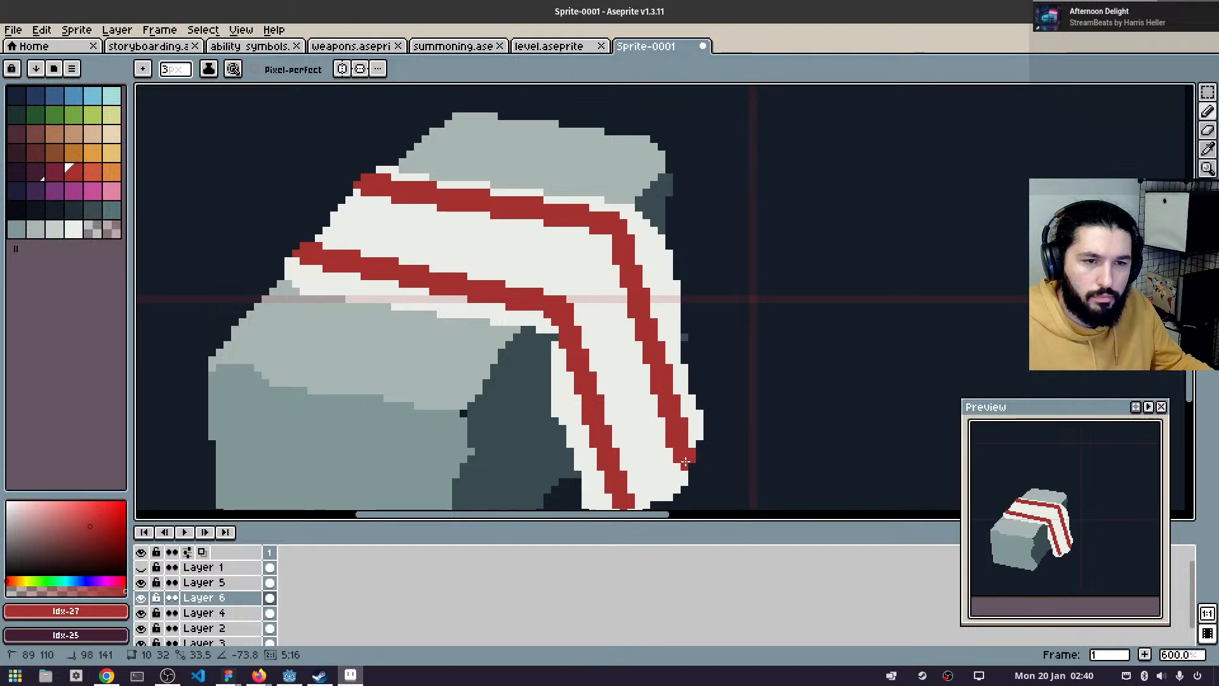
drag(762, 332, 748, 280)
scroll(746, 286, down, 1)
scroll(703, 375, down, 1)
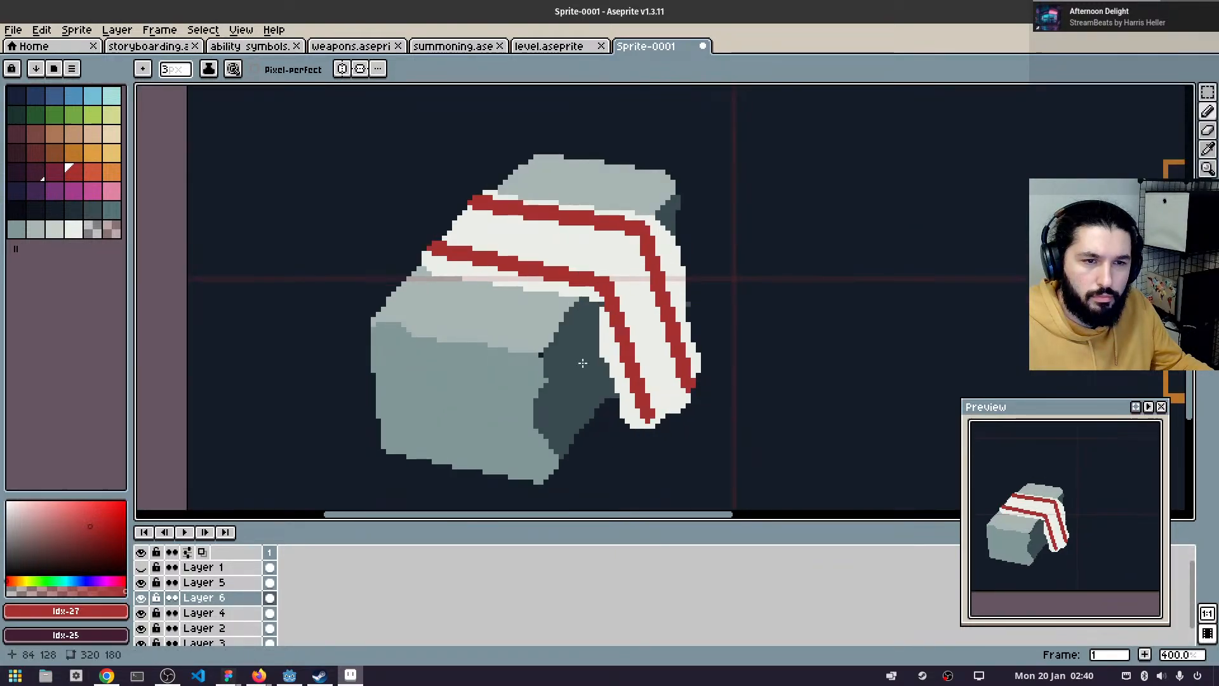
drag(583, 363, 521, 443)
scroll(505, 316, down, 2)
drag(549, 311, 460, 294)
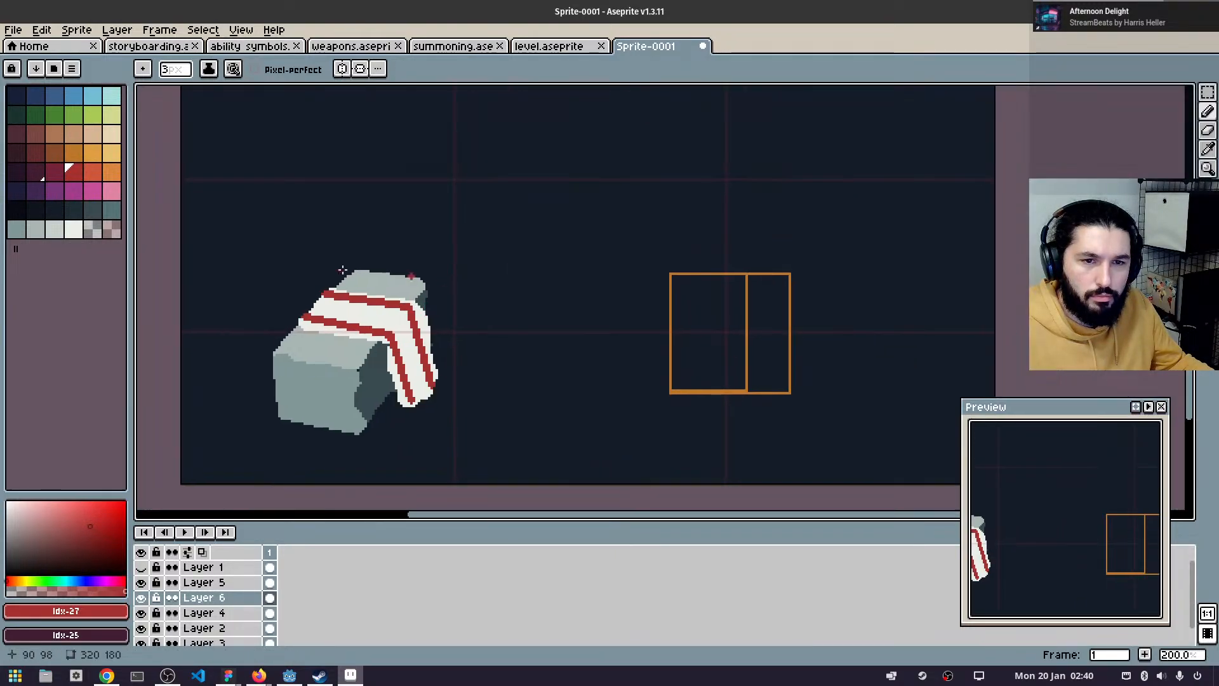
scroll(264, 275, up, 3)
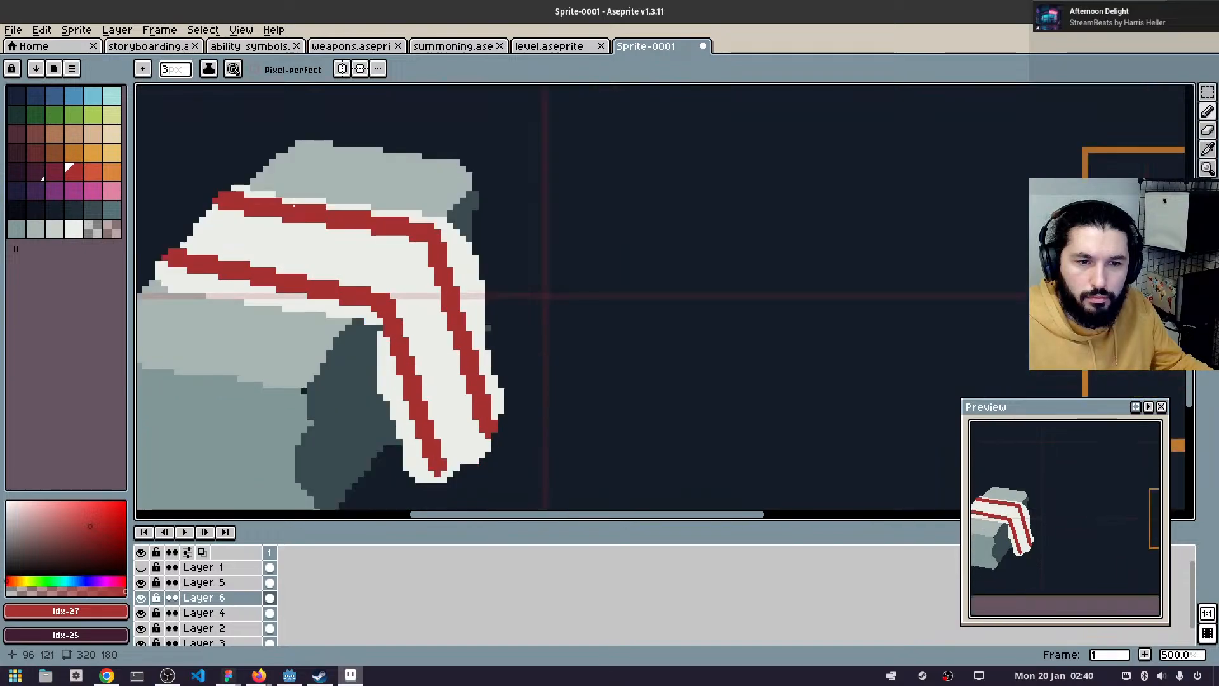
- Shade the hanging flap's white areas to cream palette colour 17 with shading ink and a 15 px brush, leaving the red stripes
drag(293, 204, 241, 163)
click(73, 228)
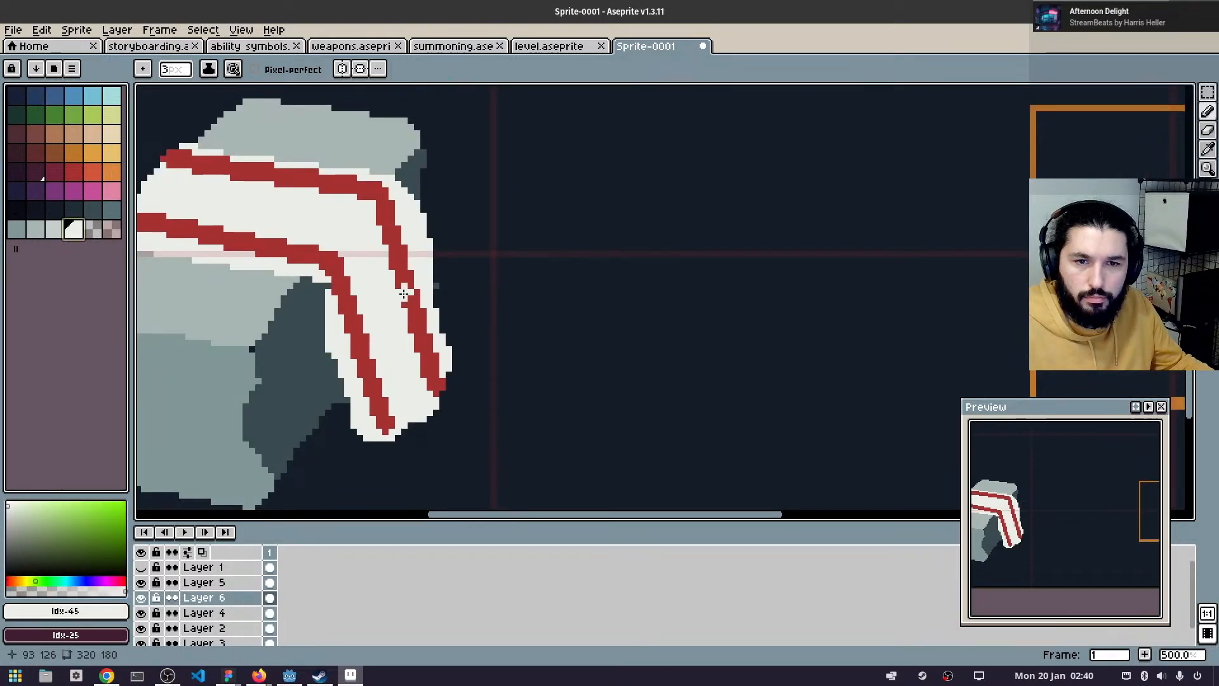
click(112, 133)
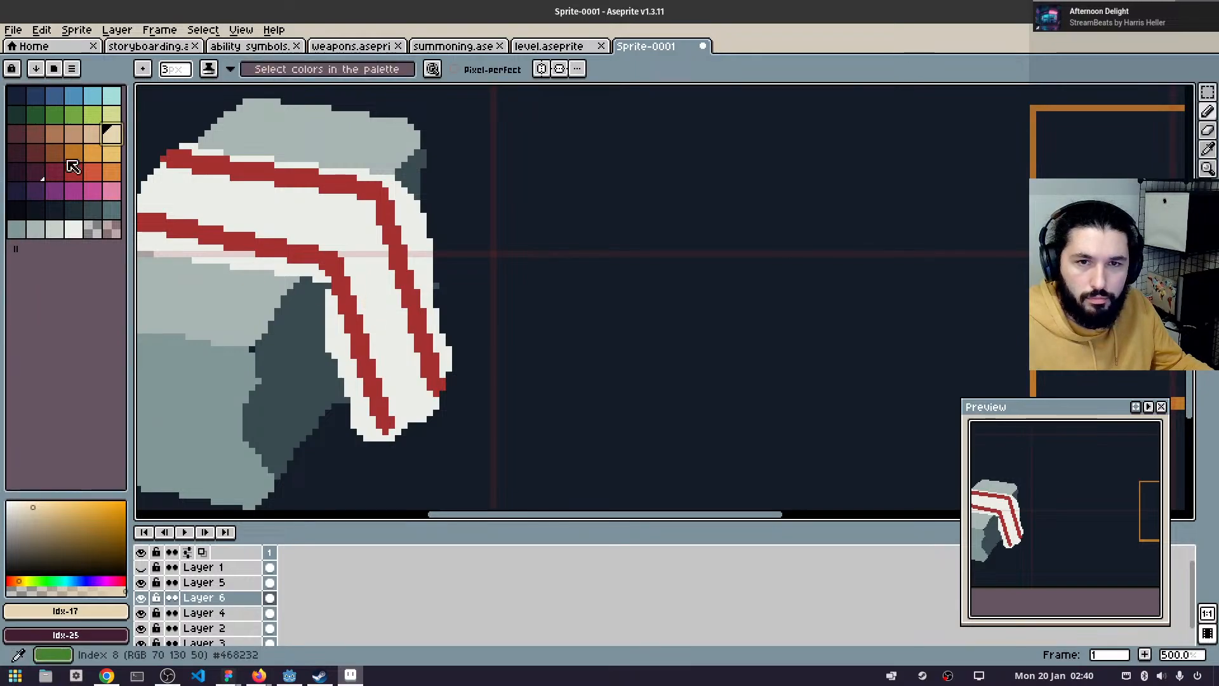
click(73, 228)
click(112, 133)
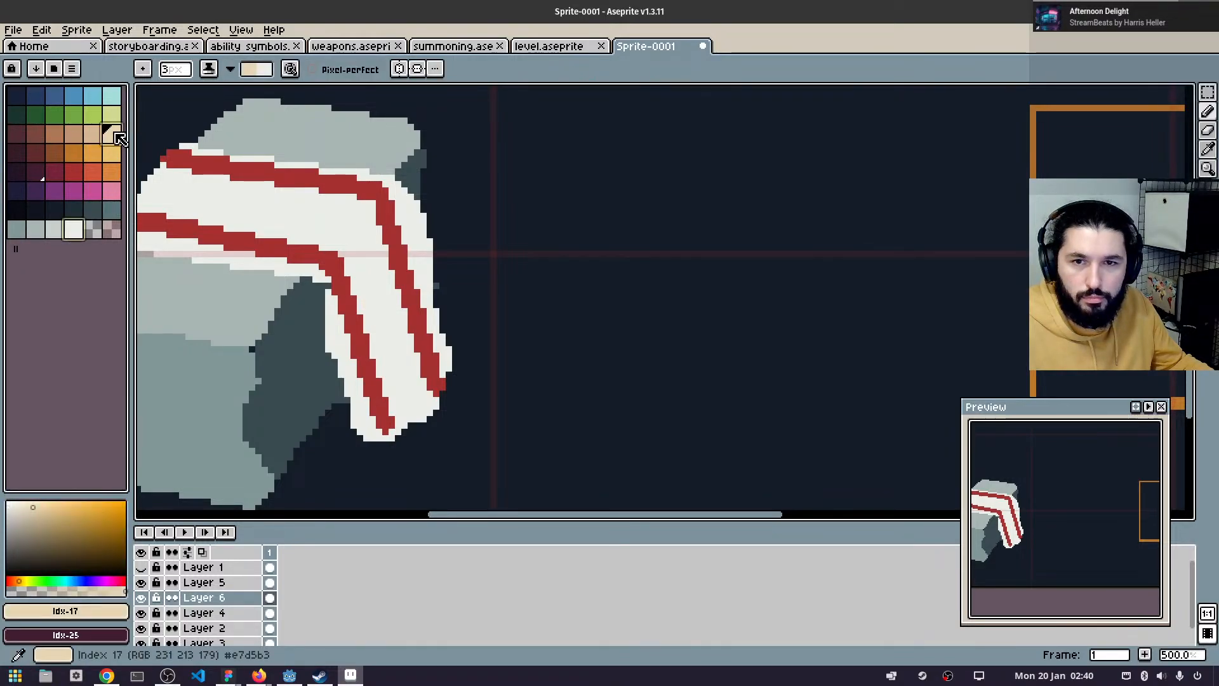
scroll(407, 294, down, 12)
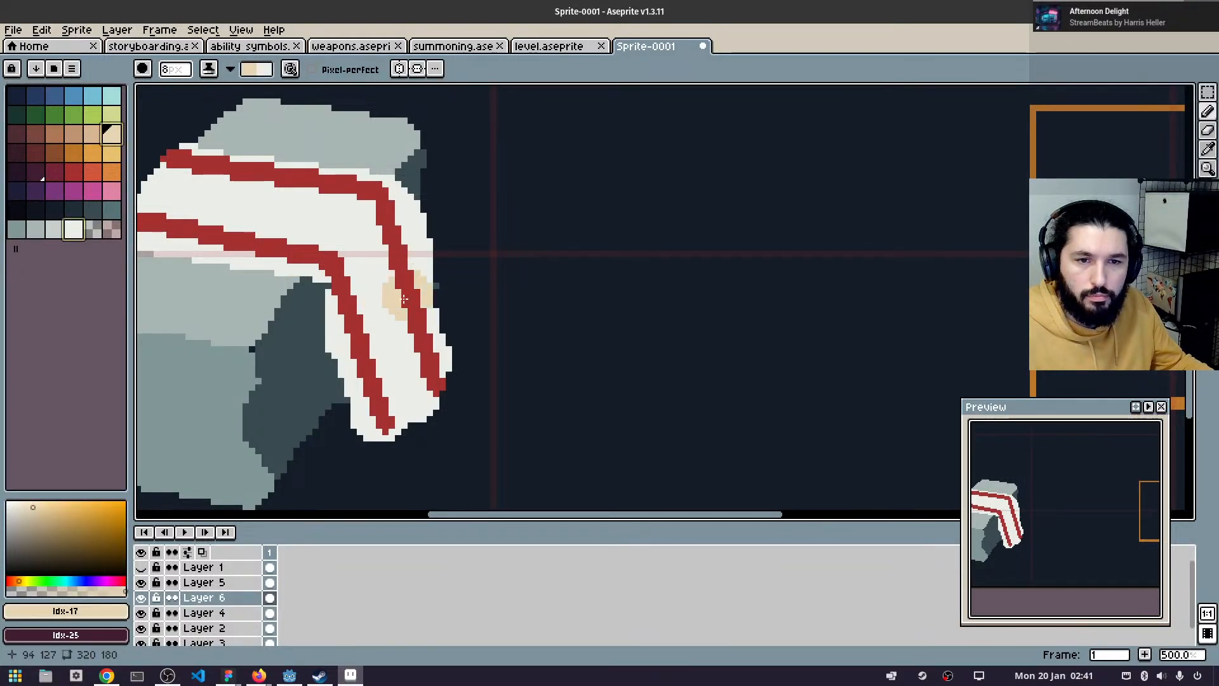
mouse_move(421, 284)
mouse_down()
mouse_move(364, 308)
mouse_move(364, 378)
mouse_move(421, 395)
mouse_up()
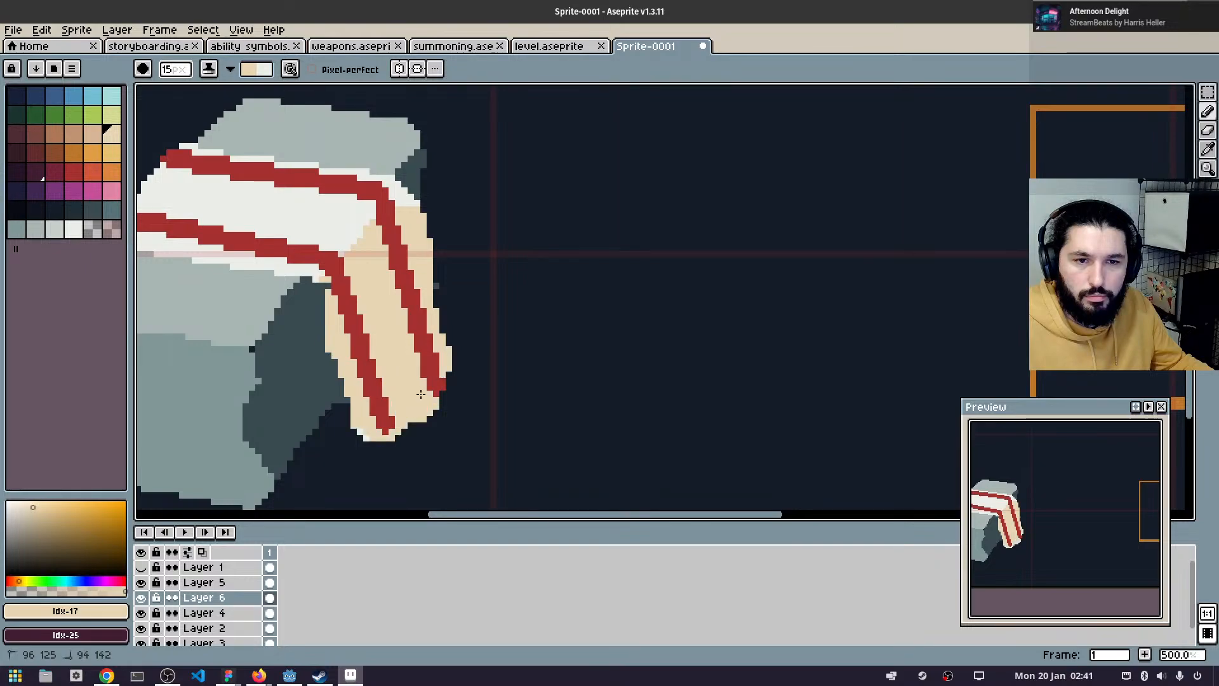
scroll(576, 350, down, 4)
drag(510, 367, 401, 384)
scroll(400, 381, up, 3)
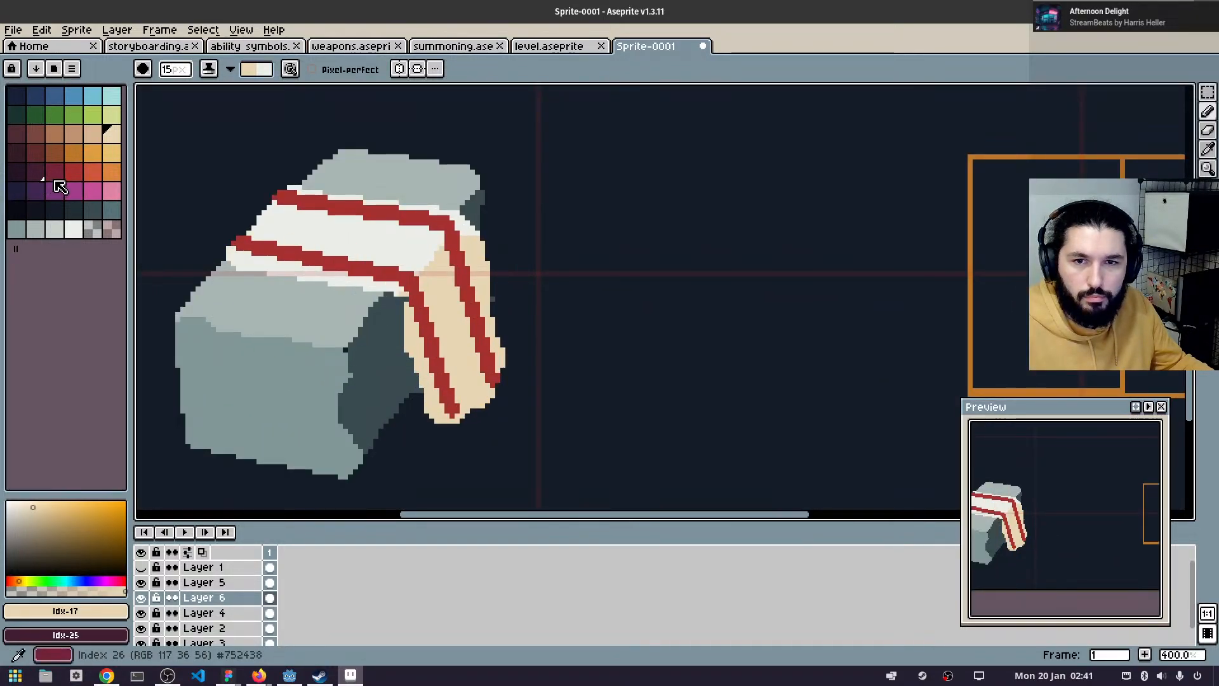
- Shade the stripes on the hanging flap from red colour 27 to darker red colour 26 with shading ink
alt+click(428, 272)
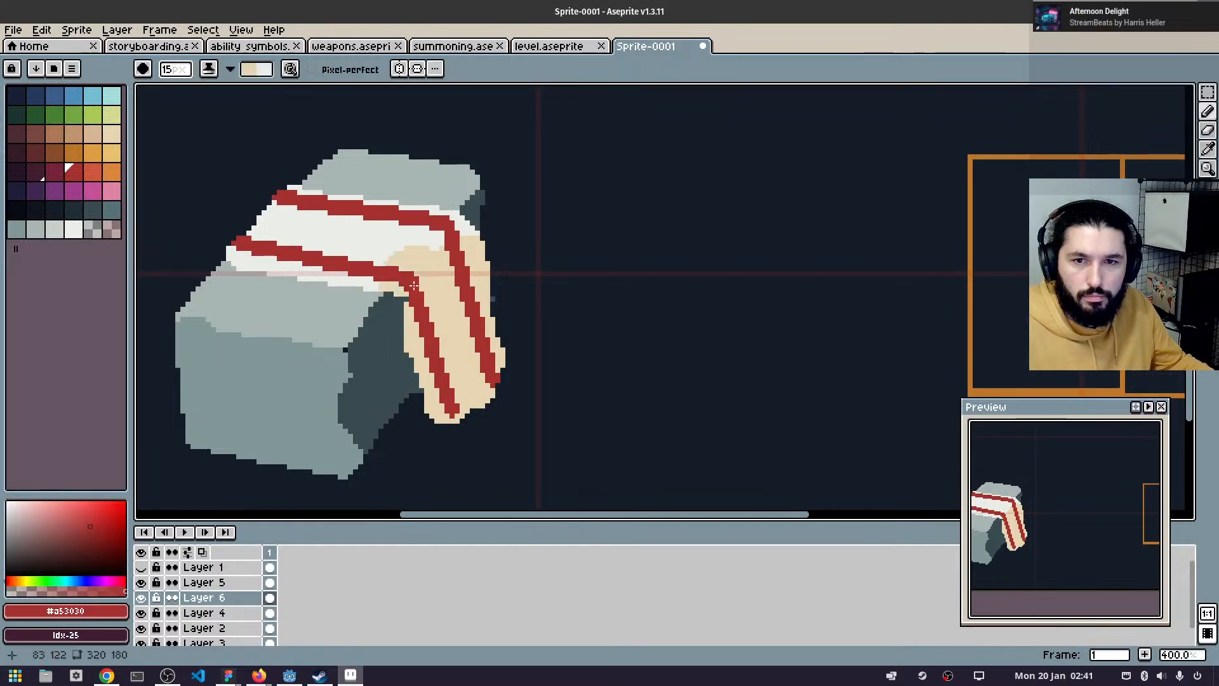
click(52, 171)
drag(275, 251, 337, 265)
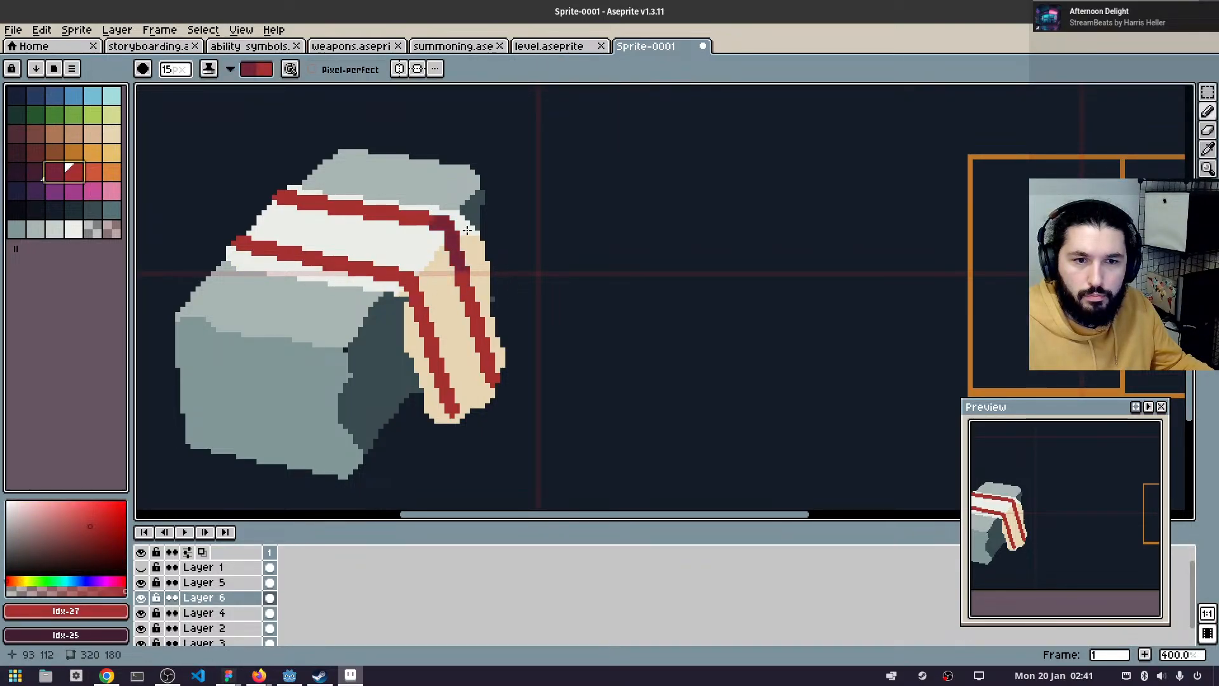
mouse_move(464, 274)
mouse_down()
mouse_move(445, 316)
mouse_move(476, 328)
mouse_up()
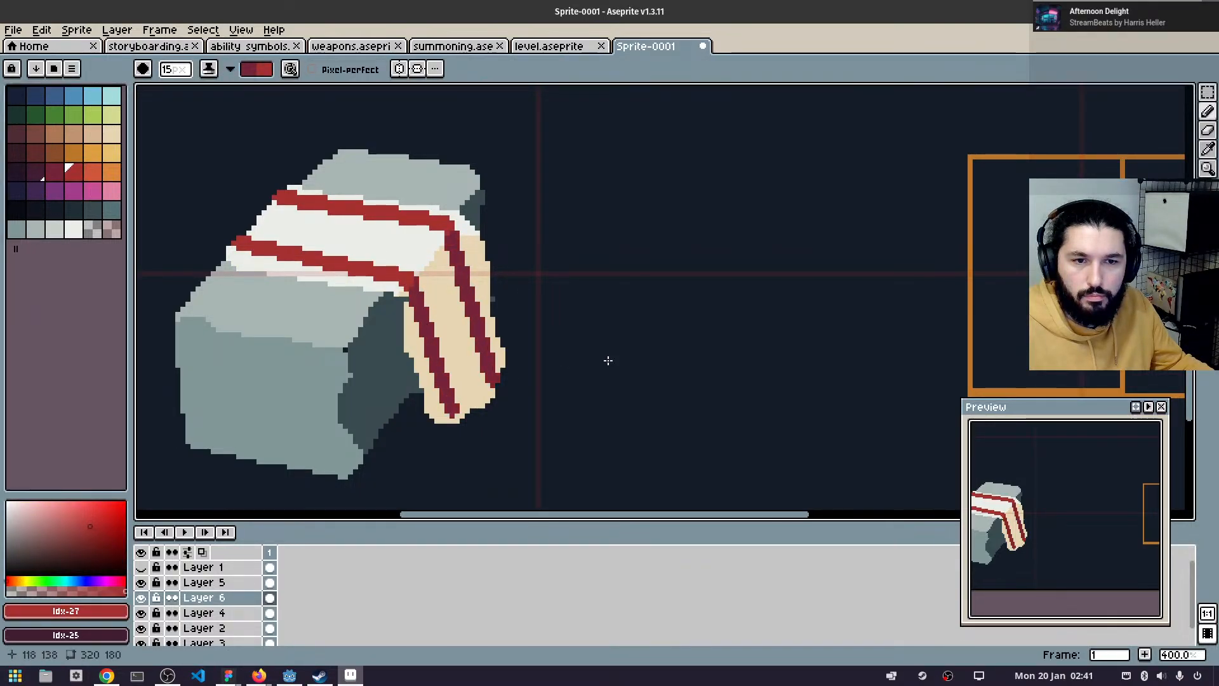
scroll(757, 313, down, 4)
drag(760, 311, 677, 327)
scroll(651, 342, up, 1)
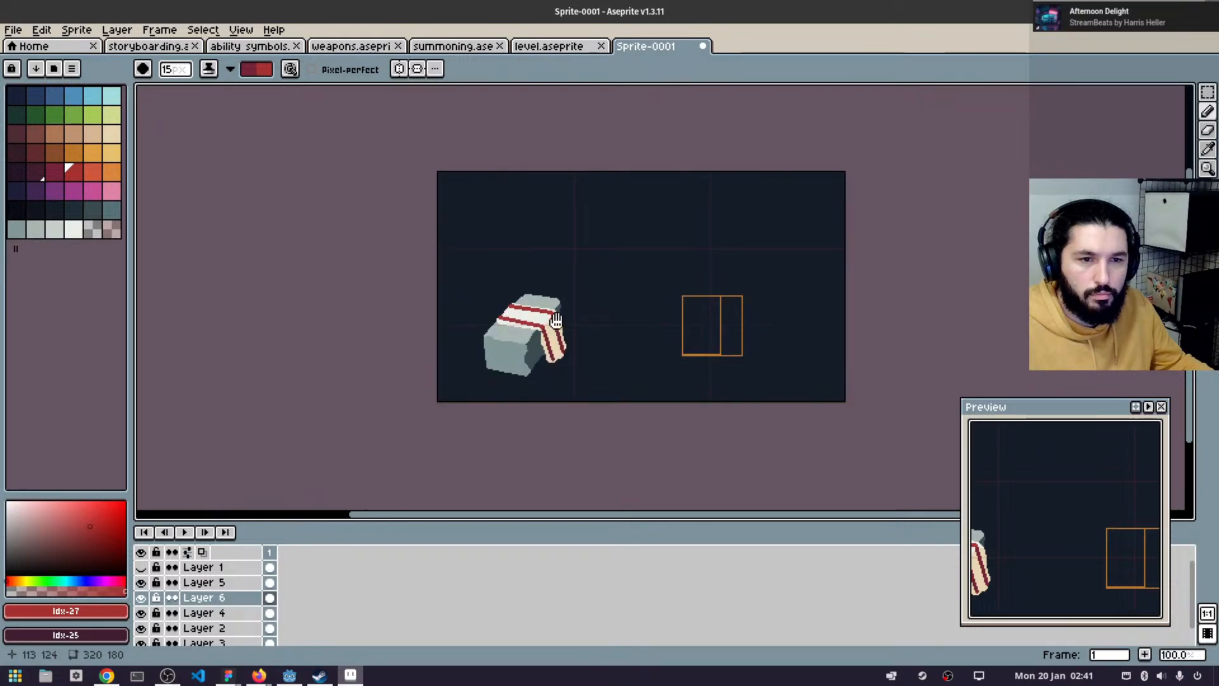
scroll(556, 322, up, 2)
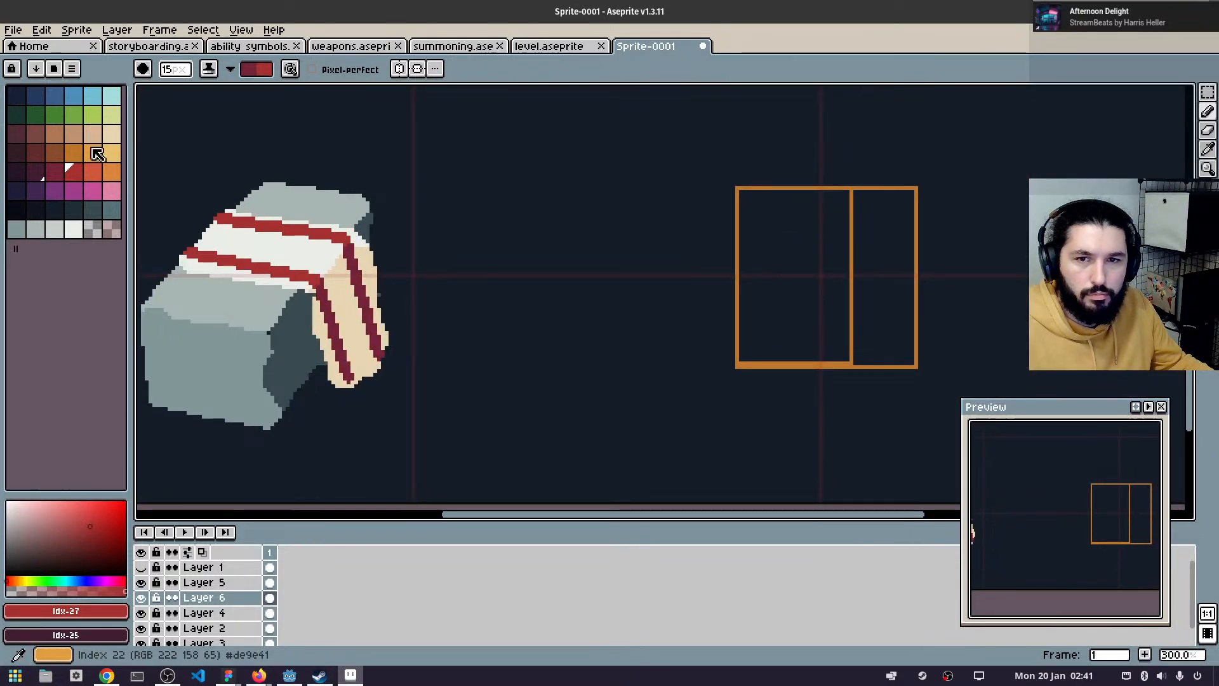
- Shade the flap's lower part to a darker tan and the lower parts of its stripes to dark maroon colour 25
click(112, 133)
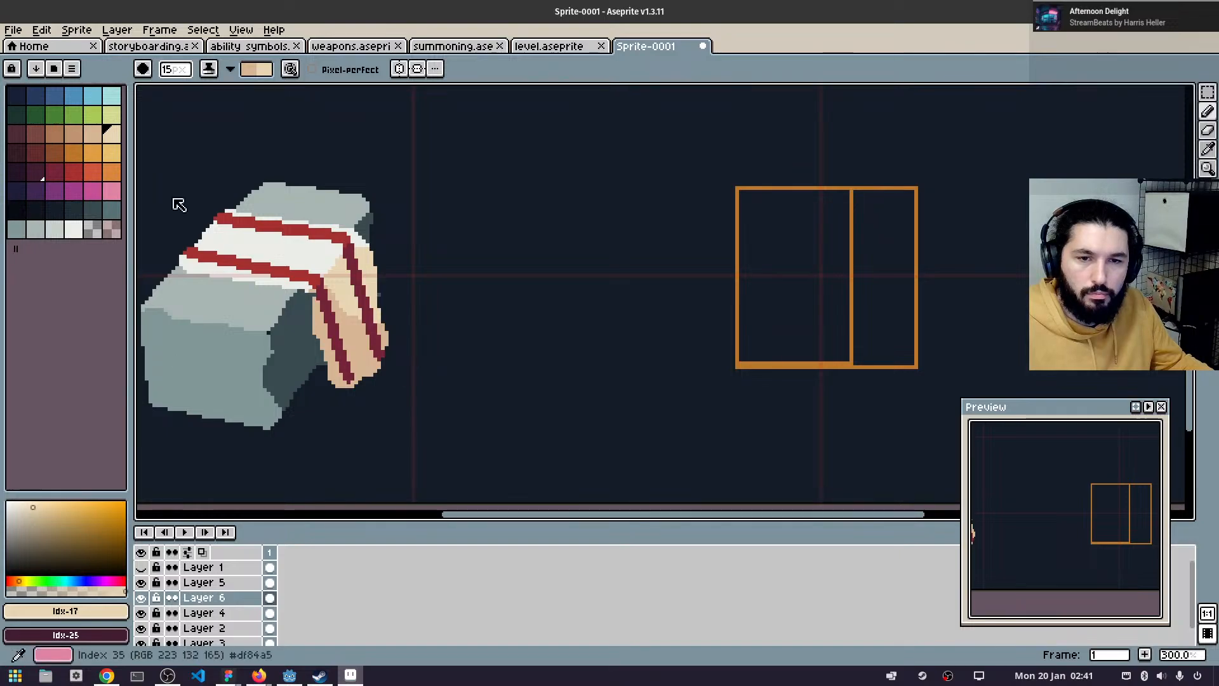
click(36, 173)
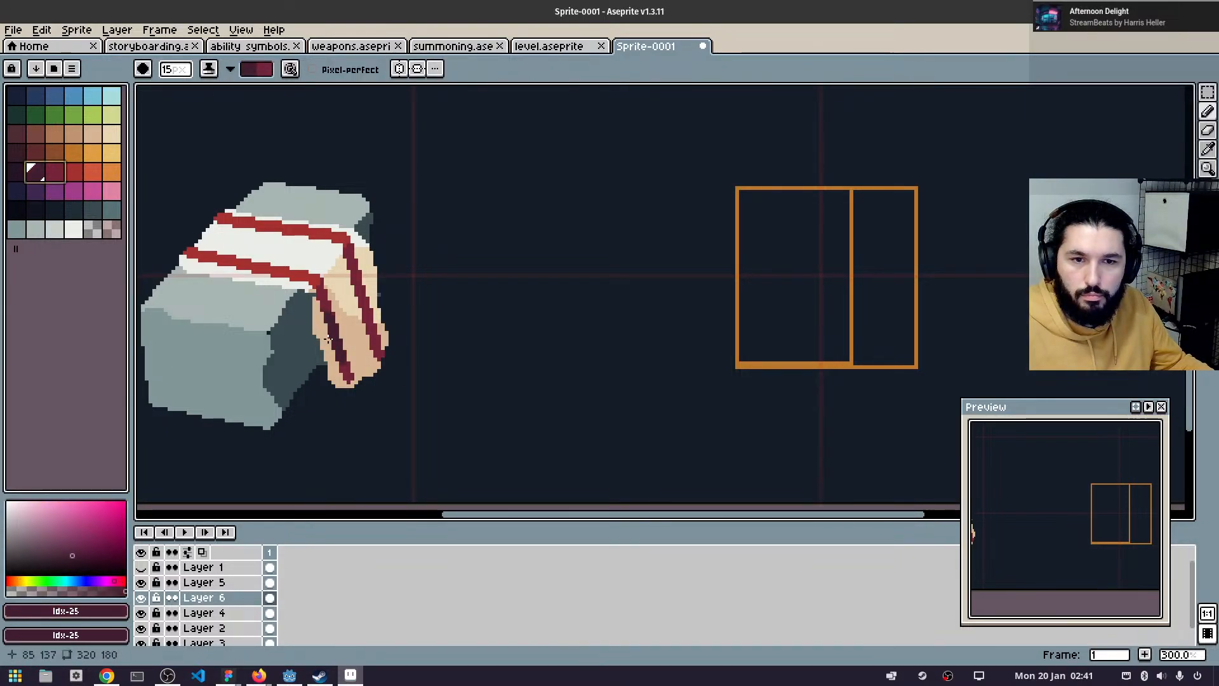
drag(320, 327, 331, 339)
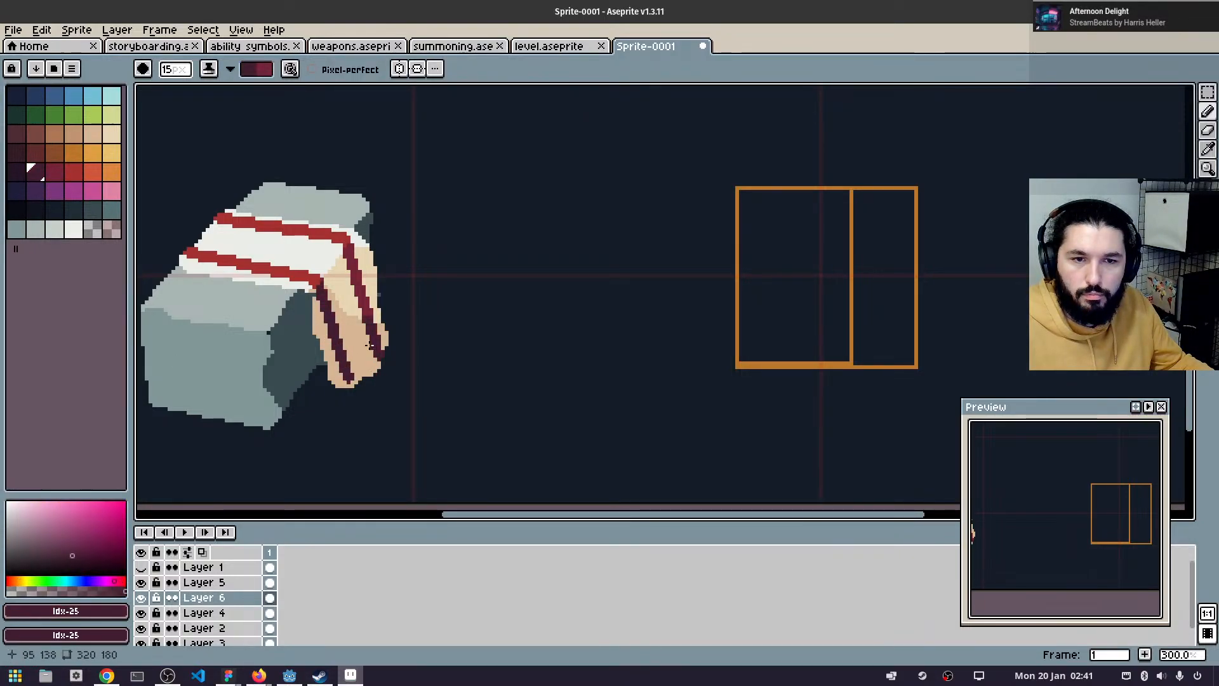
scroll(596, 367, down, 2)
drag(608, 337, 512, 288)
scroll(514, 280, up, 2)
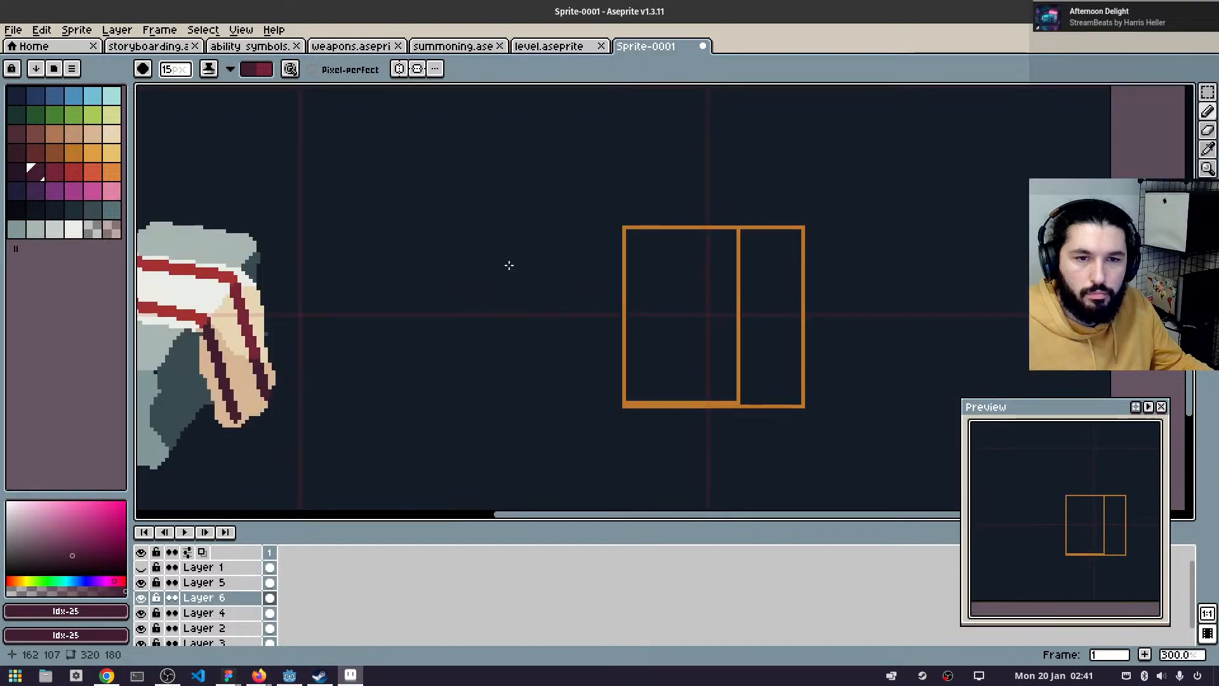
scroll(509, 266, down, 1)
drag(603, 242, 713, 212)
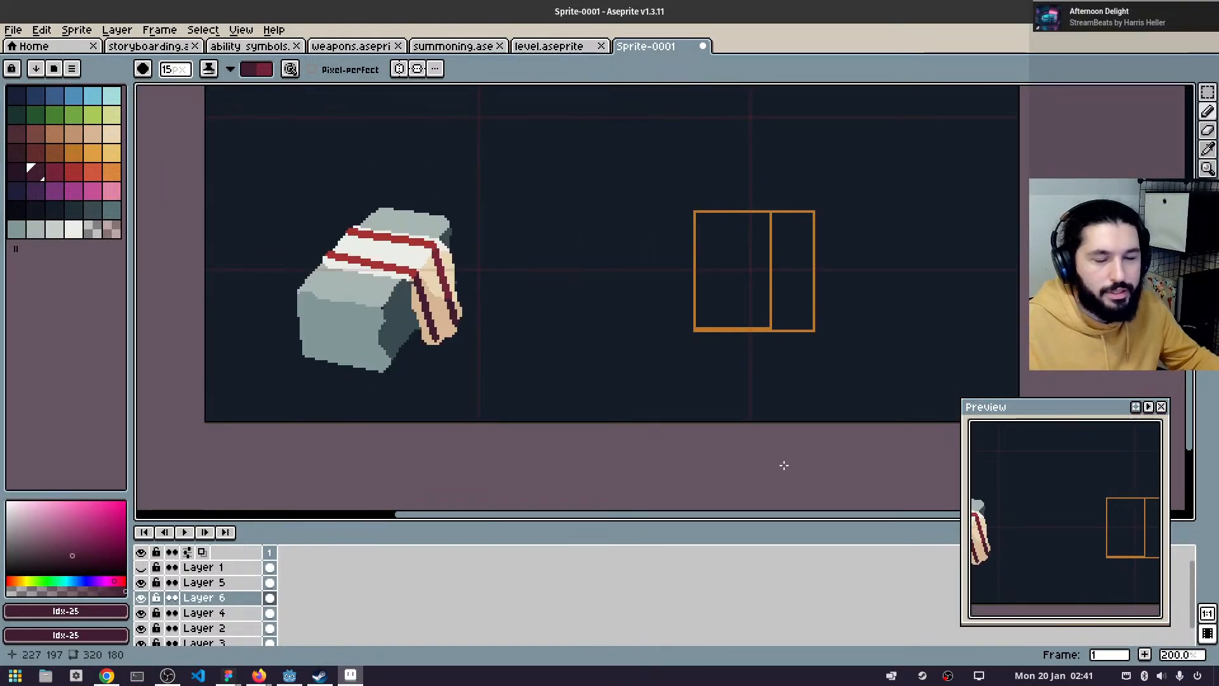
- Try to extend the cloth past the block's left edge with a 3 px stroke in white colour 45, and undo it
scroll(355, 163, up, 1)
scroll(506, 267, up, 1)
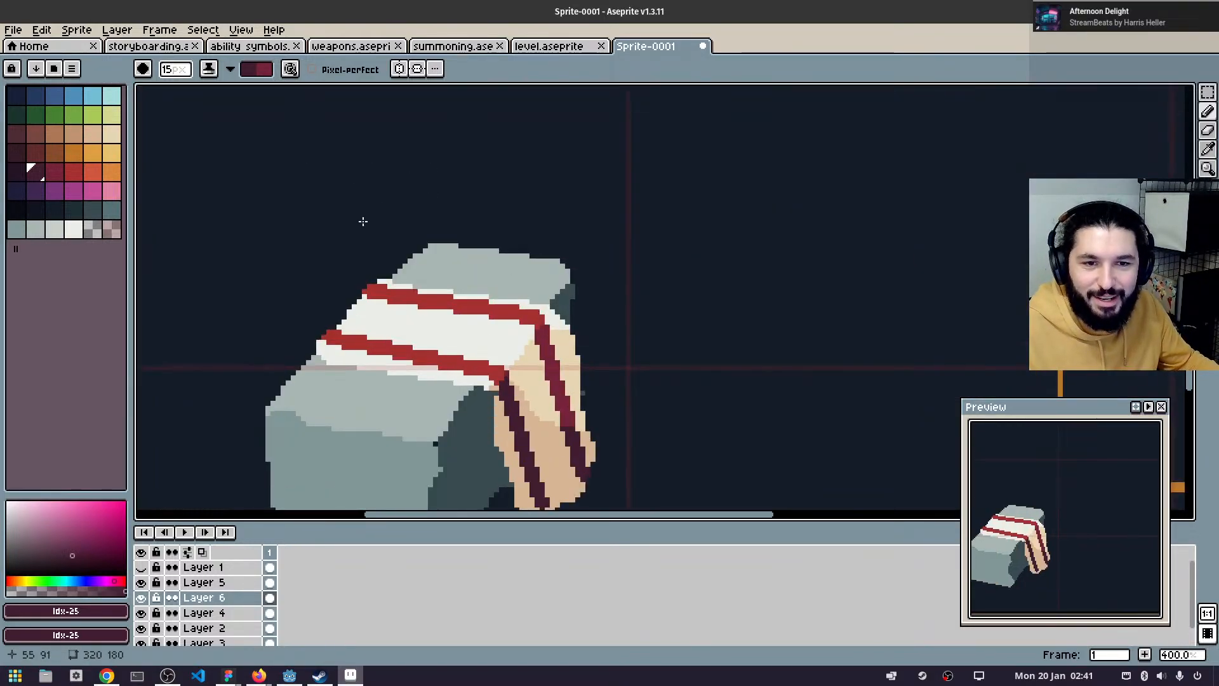
scroll(529, 248, down, 1)
scroll(412, 278, up, 1)
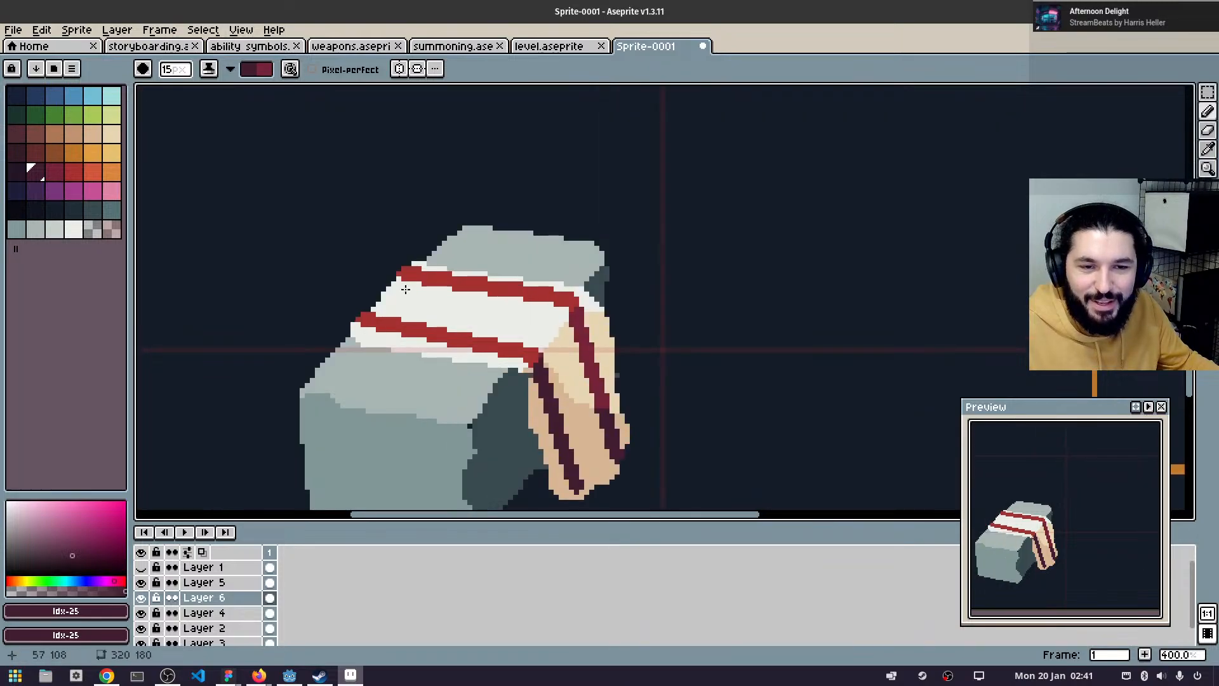
key(e)
key(b)
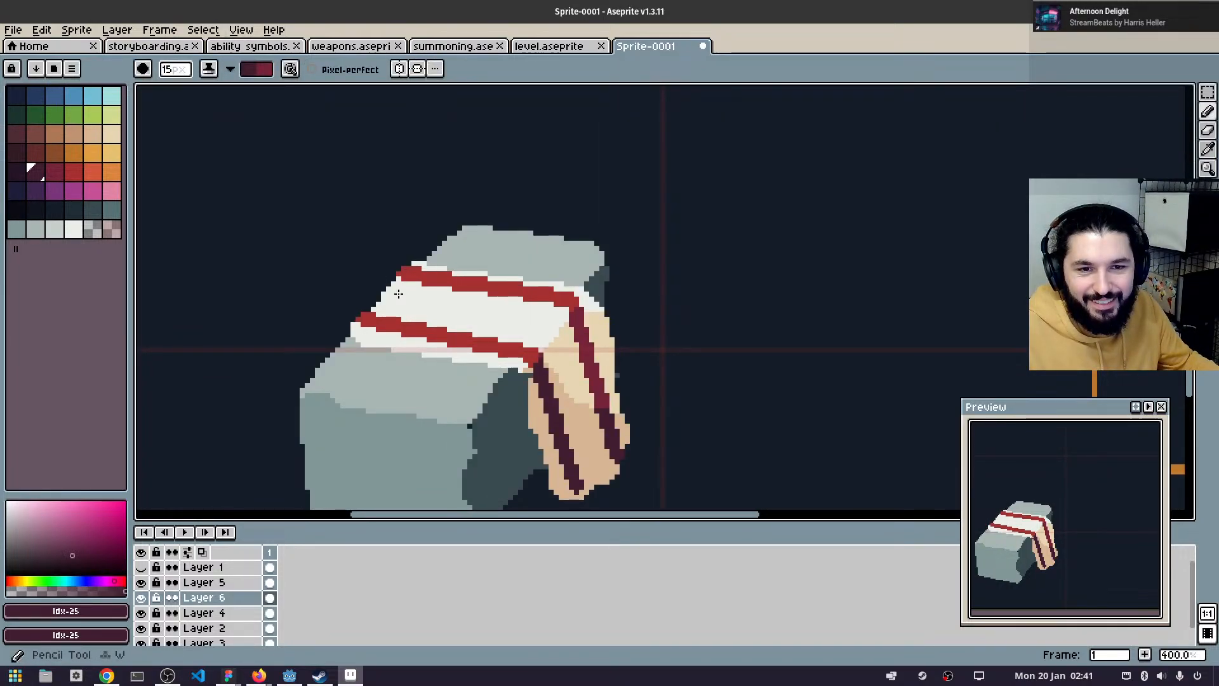
click(74, 229)
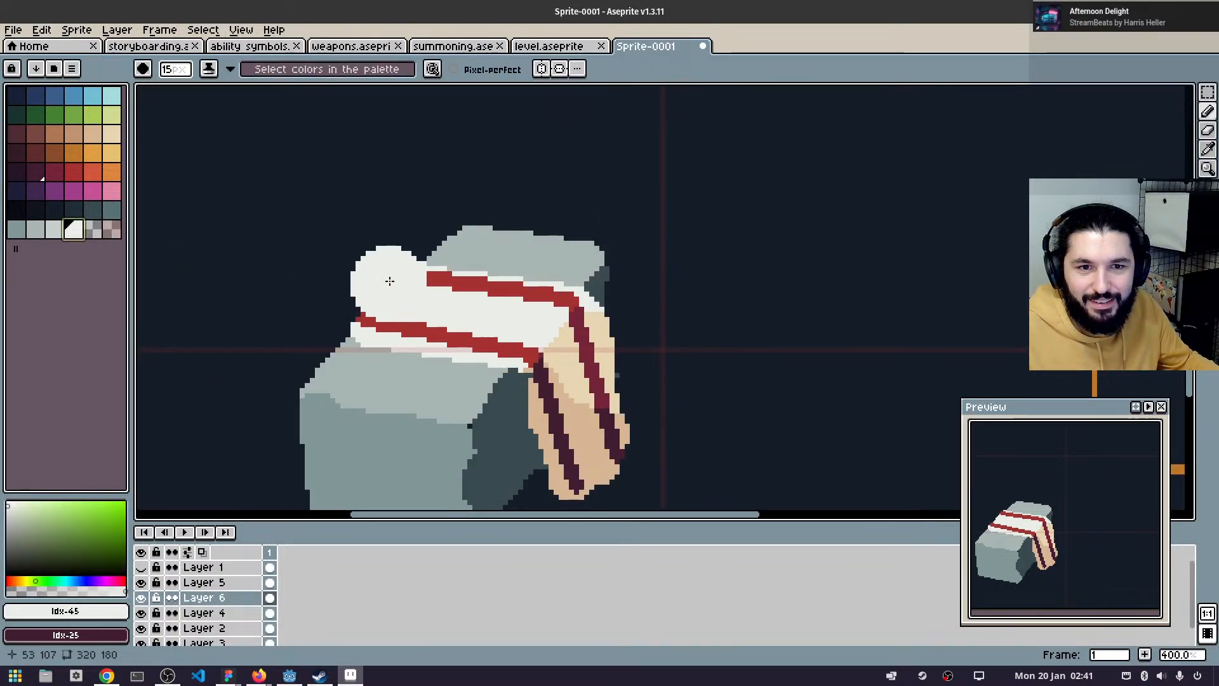
key(minus)
key(b)
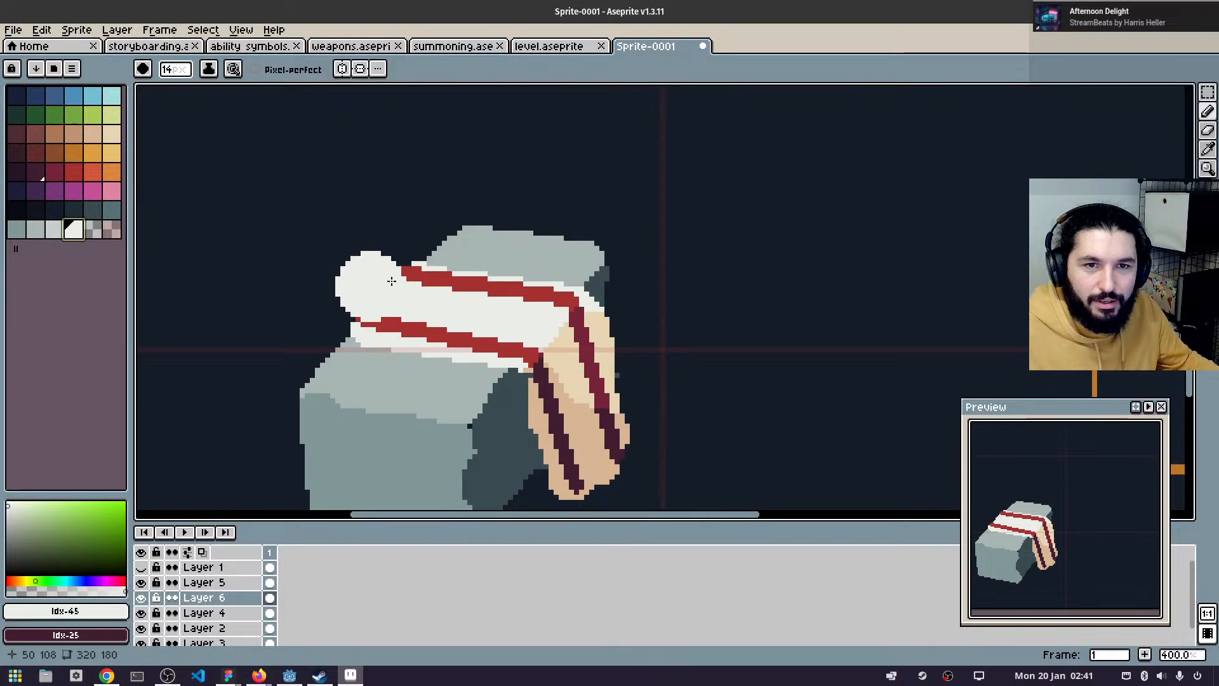
key(minus)
key(minus)
key(minus)
key(minus)
key(minus)
key(minus)
key(minus)
key(minus)
drag(409, 261, 324, 340)
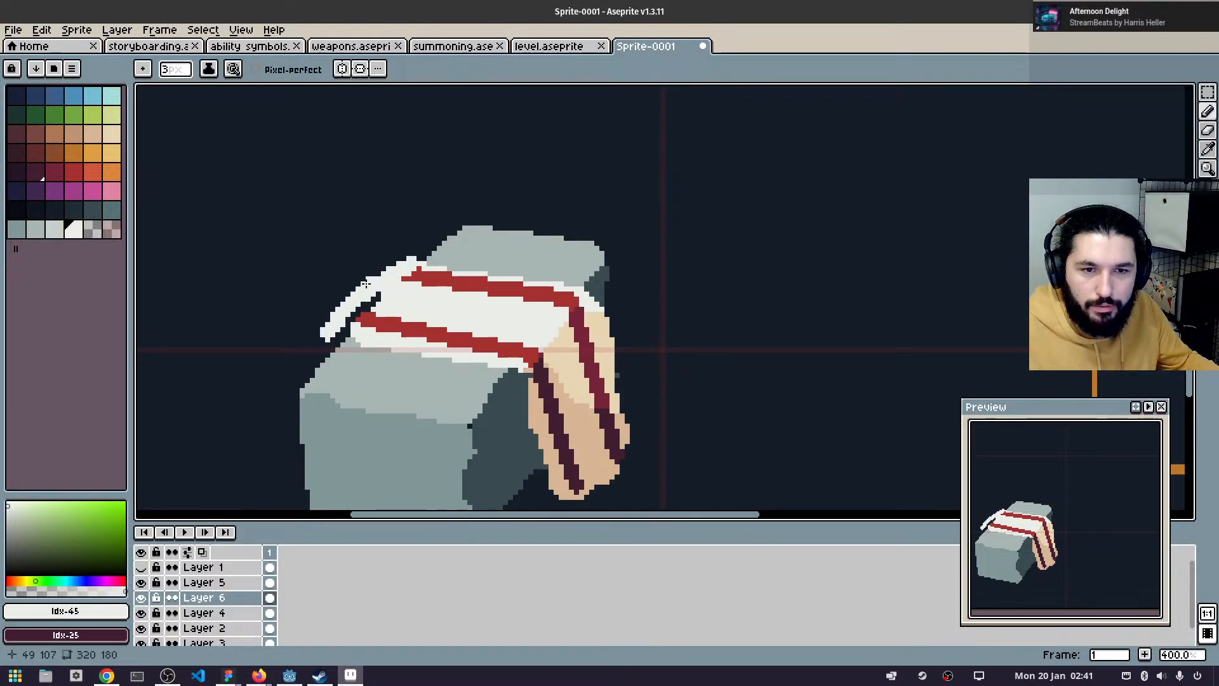
key(ctrl+z)
scroll(380, 279, up, 3)
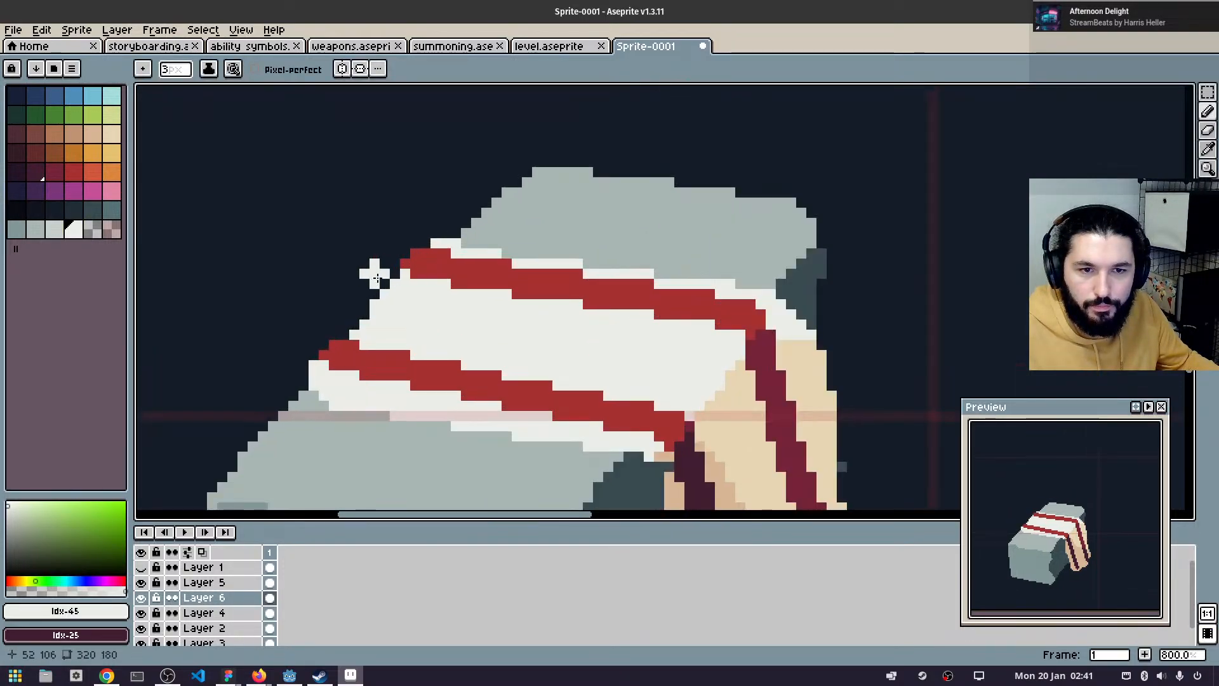
key(ctrl+z)
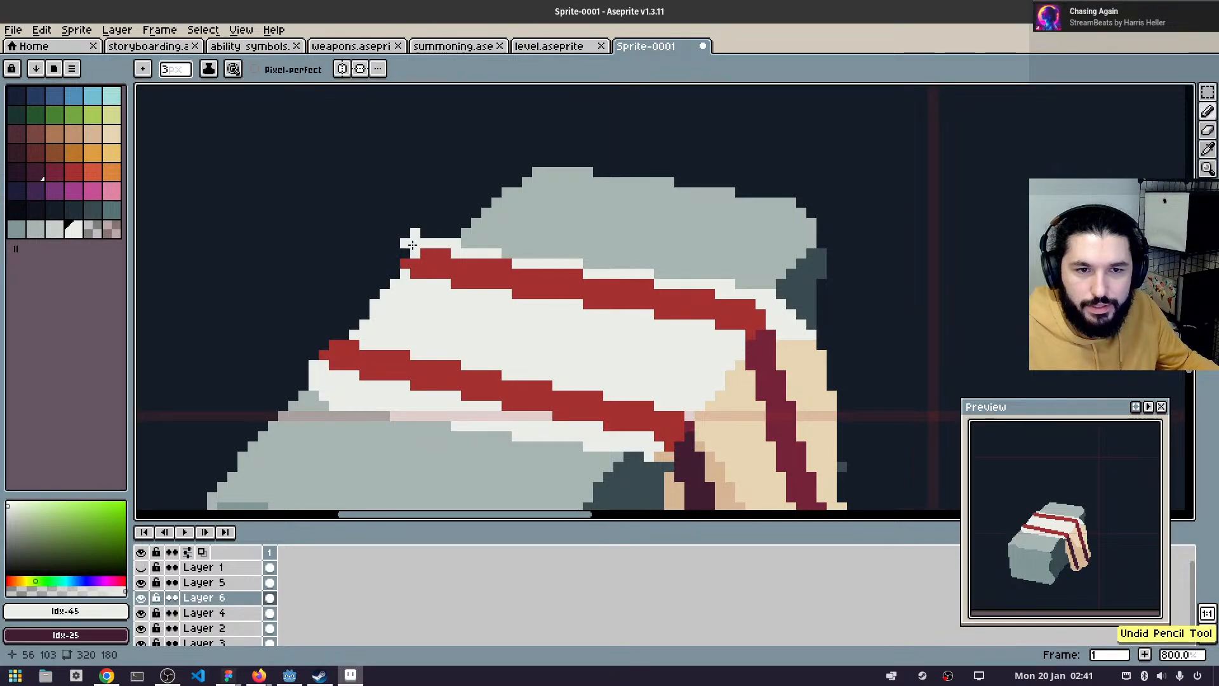
- Extend the white cloth past the block's left edge with a 3 px stroke along its slanted side
drag(420, 252, 302, 369)
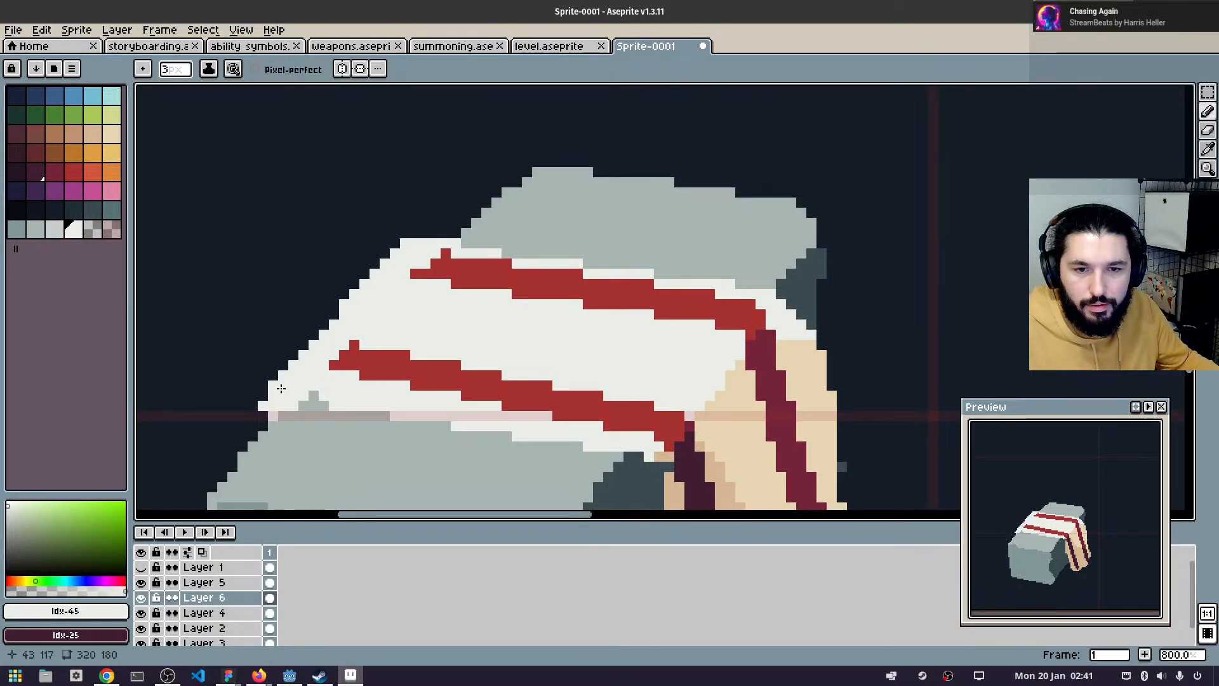
key(e)
key(b)
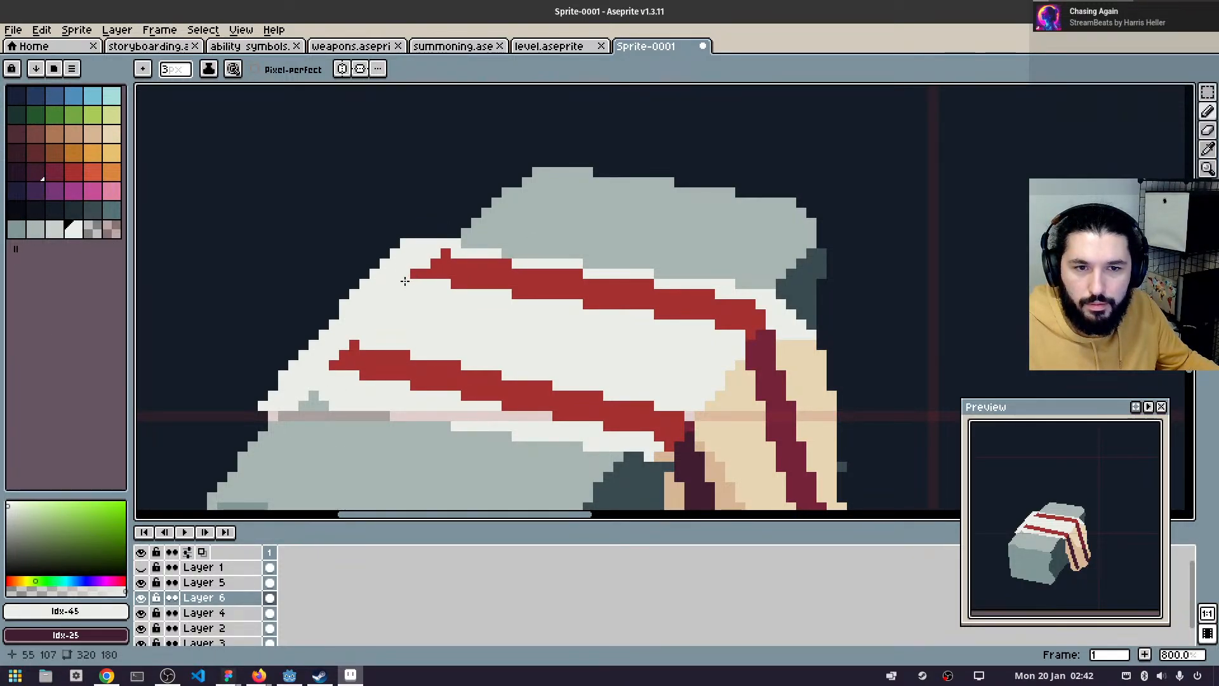
- Extend both red stripes to the cloth's new left edge using the stripe red #a53030
key(q)
alt+click(437, 275)
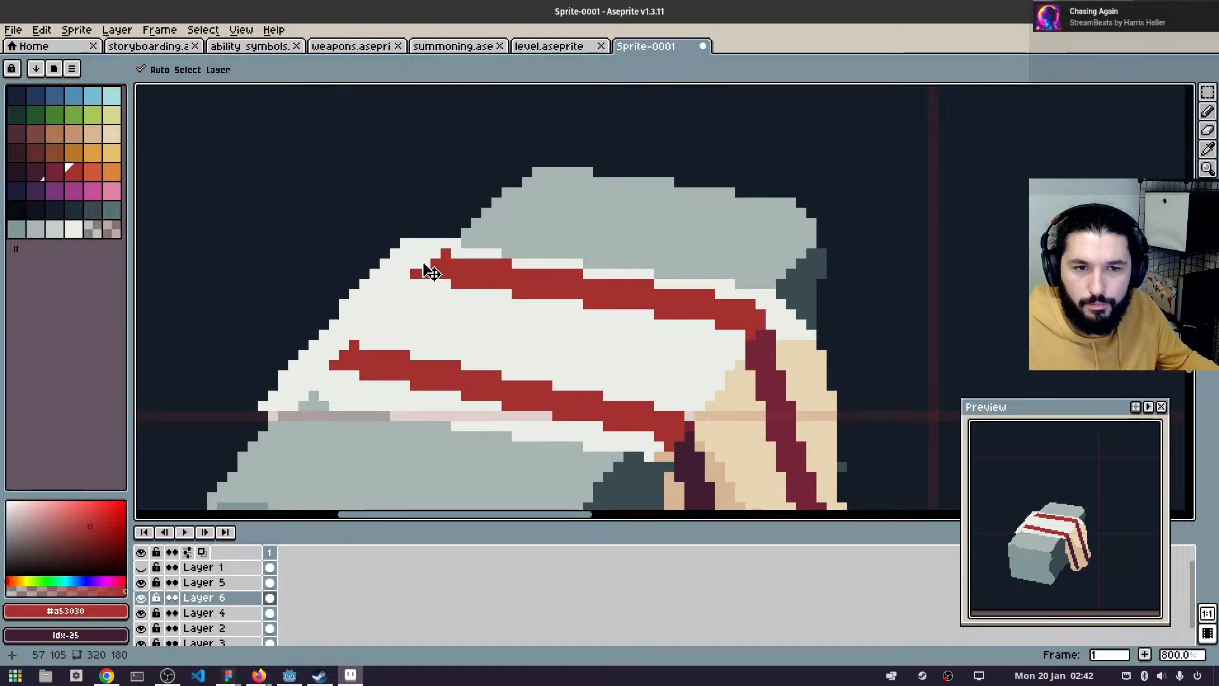
key(w)
click(353, 368)
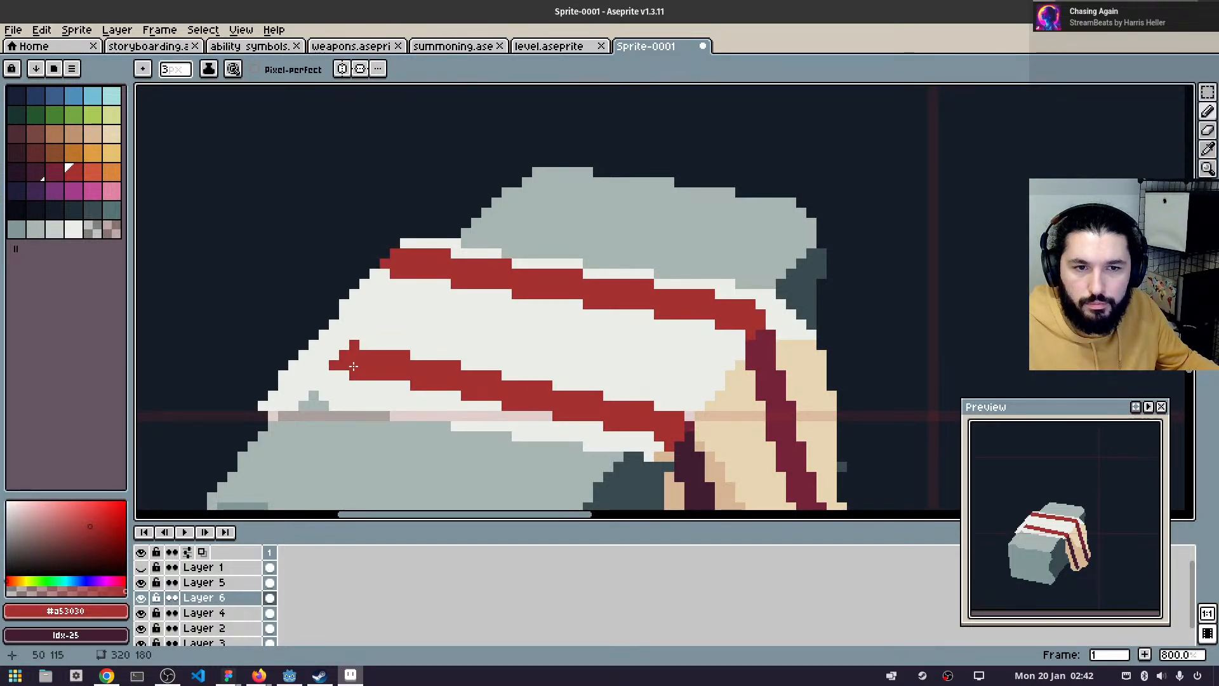
- Paint a grey #819796 shadow on Layer 4 along the block's top face below the cloth, using a 6 px brush
scroll(591, 280, down, 2)
scroll(583, 269, up, 1)
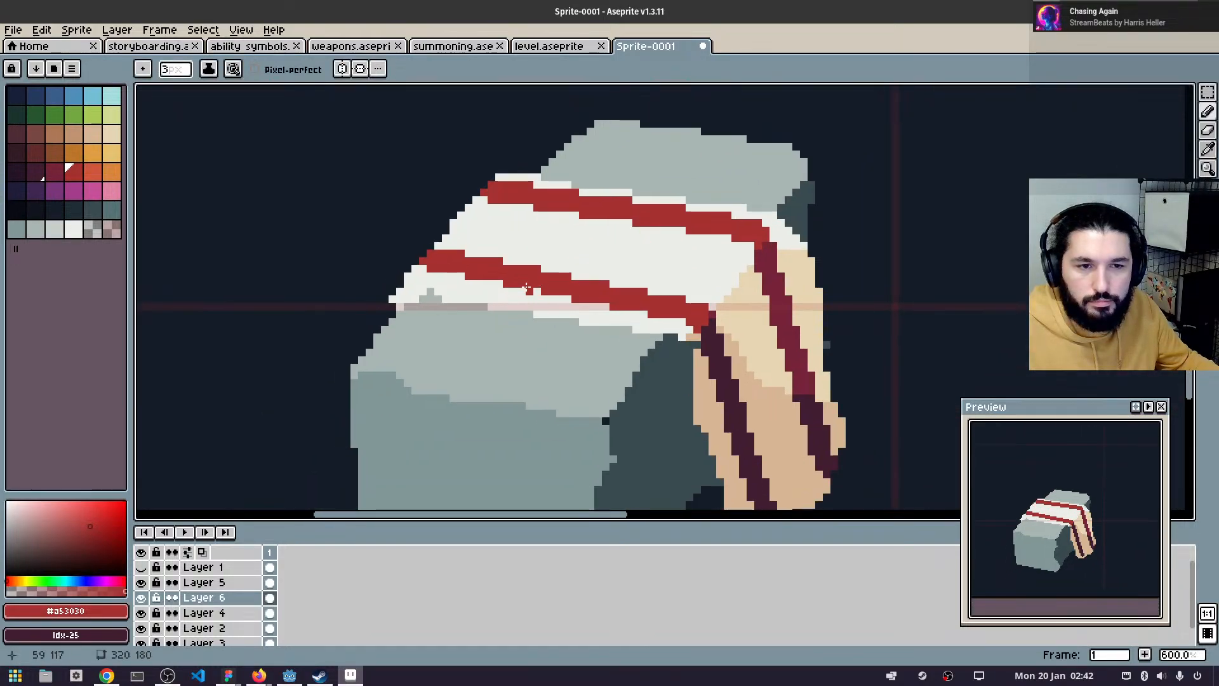
key(q)
click(486, 343)
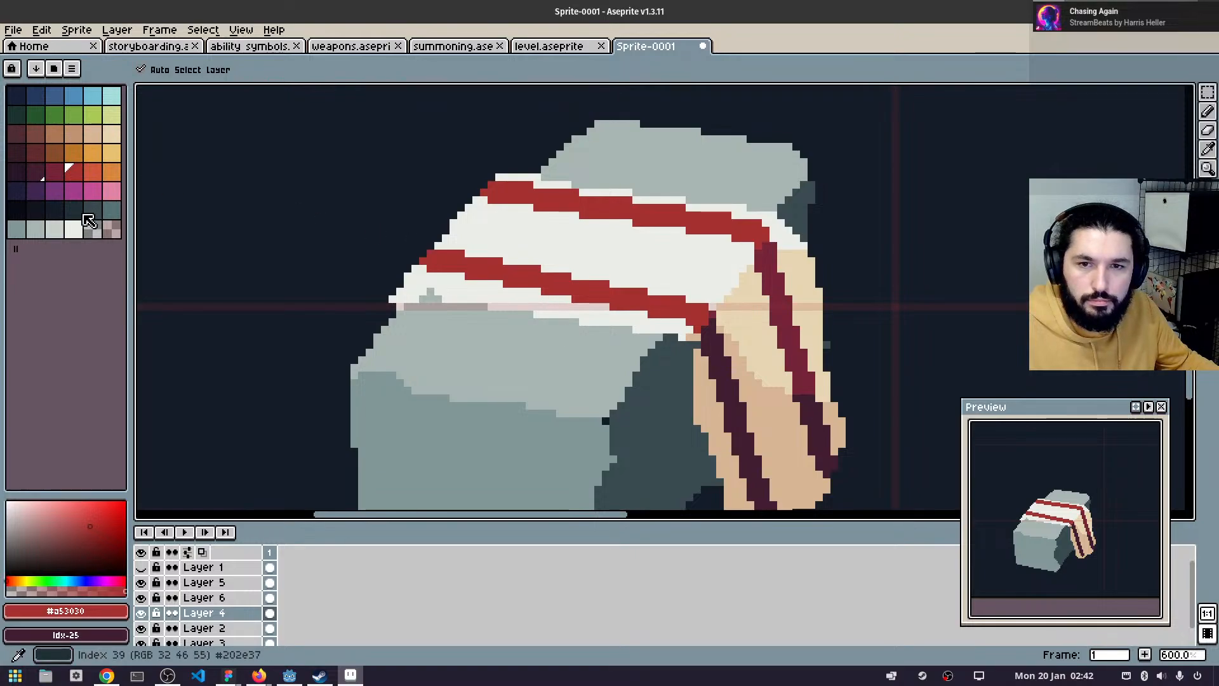
alt+click(499, 422)
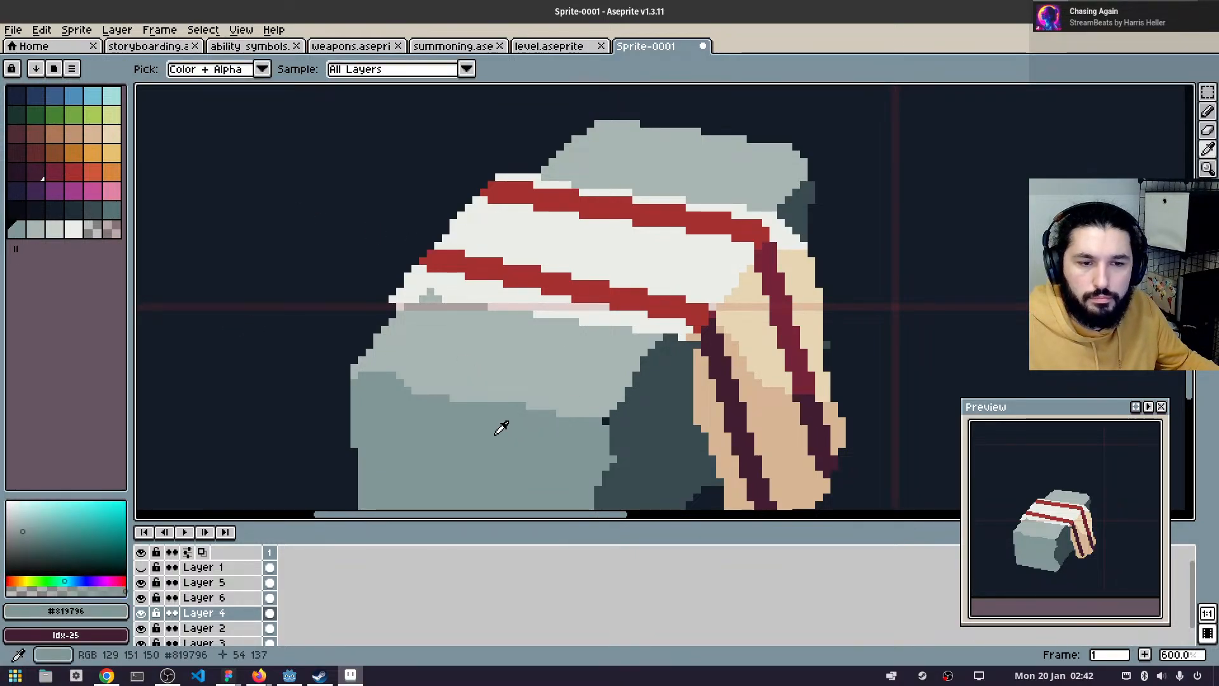
key(b)
key(plus)
key(plus)
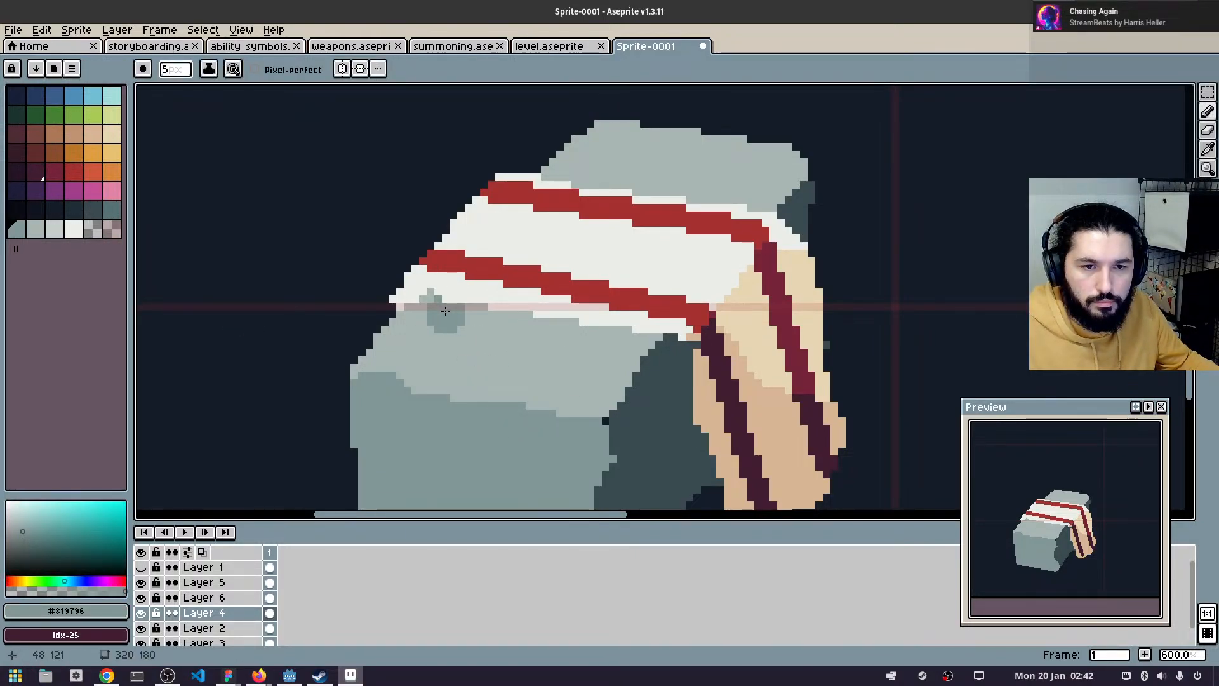
mouse_move(441, 292)
mouse_down()
mouse_move(683, 329)
mouse_move(604, 334)
mouse_move(619, 343)
mouse_move(639, 339)
mouse_move(614, 328)
mouse_up()
key(ctrl+z)
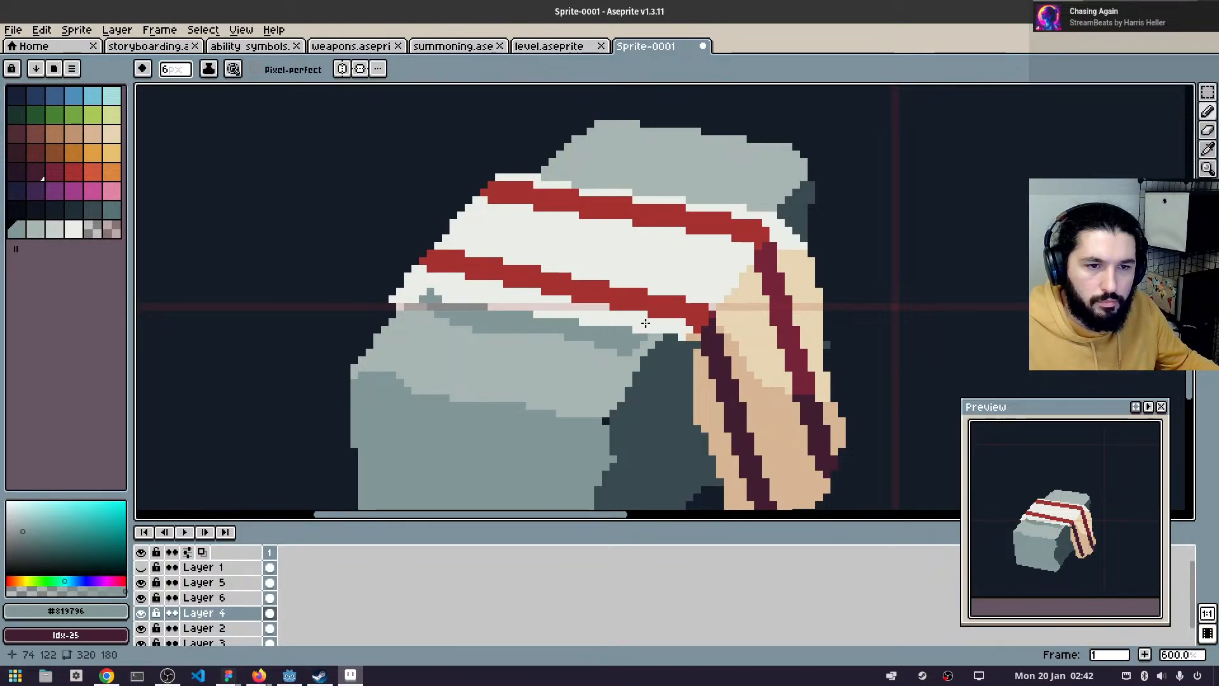
- Trim the shadow below the cloth to a thin band by painting the top face's light grey #a8b5b2 over it
scroll(641, 276, down, 3)
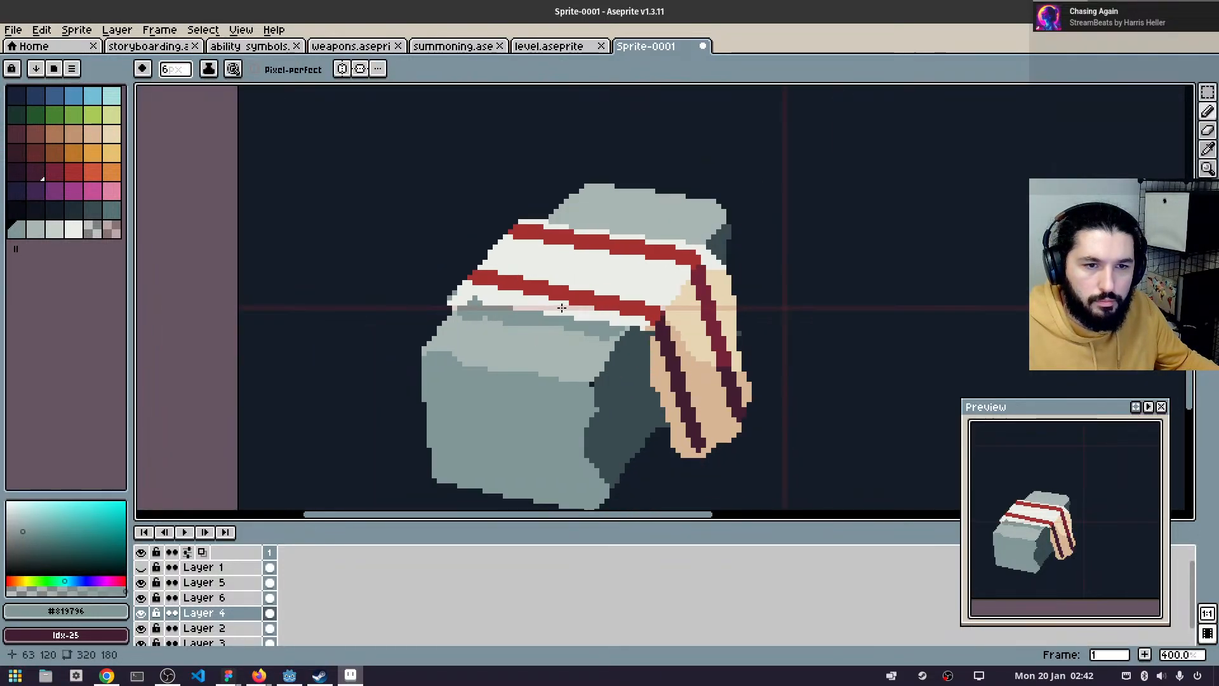
scroll(577, 280, up, 3)
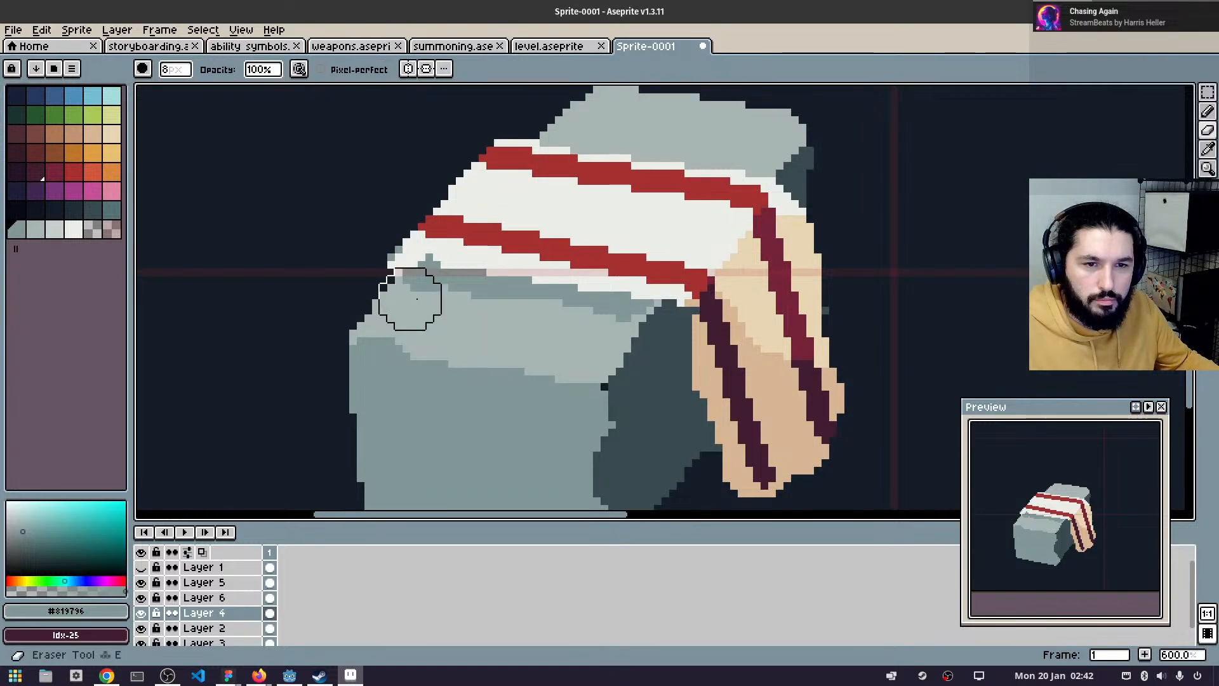
alt+click(444, 332)
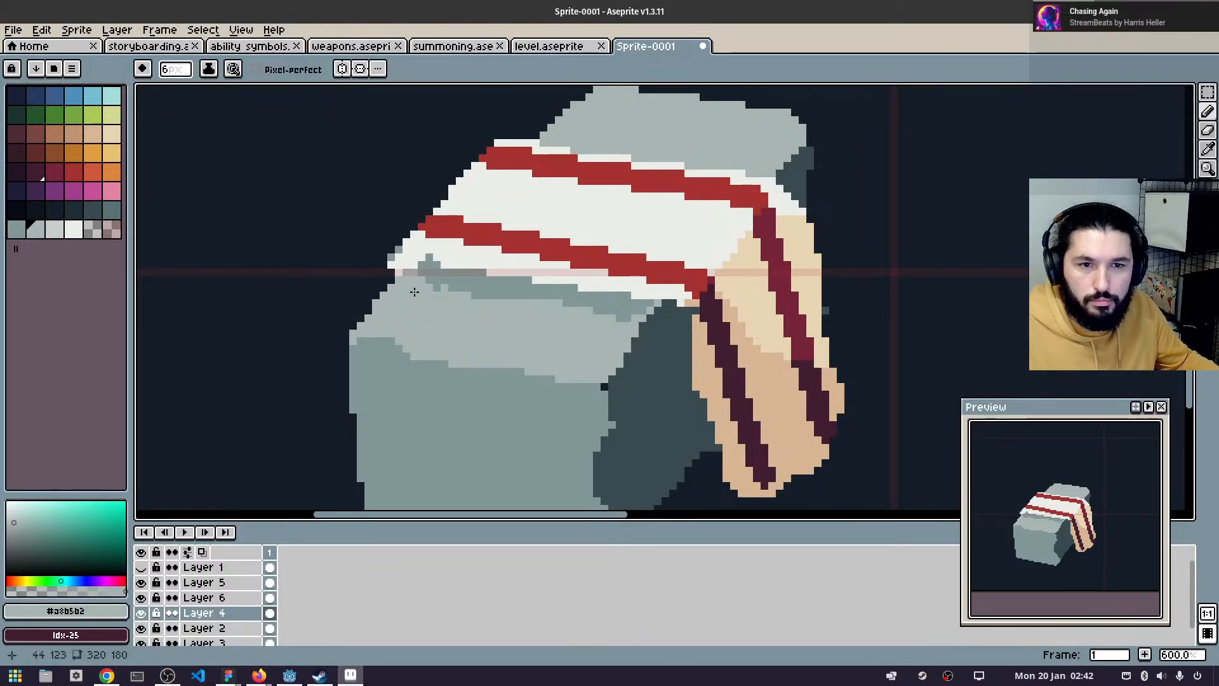
drag(520, 314, 637, 336)
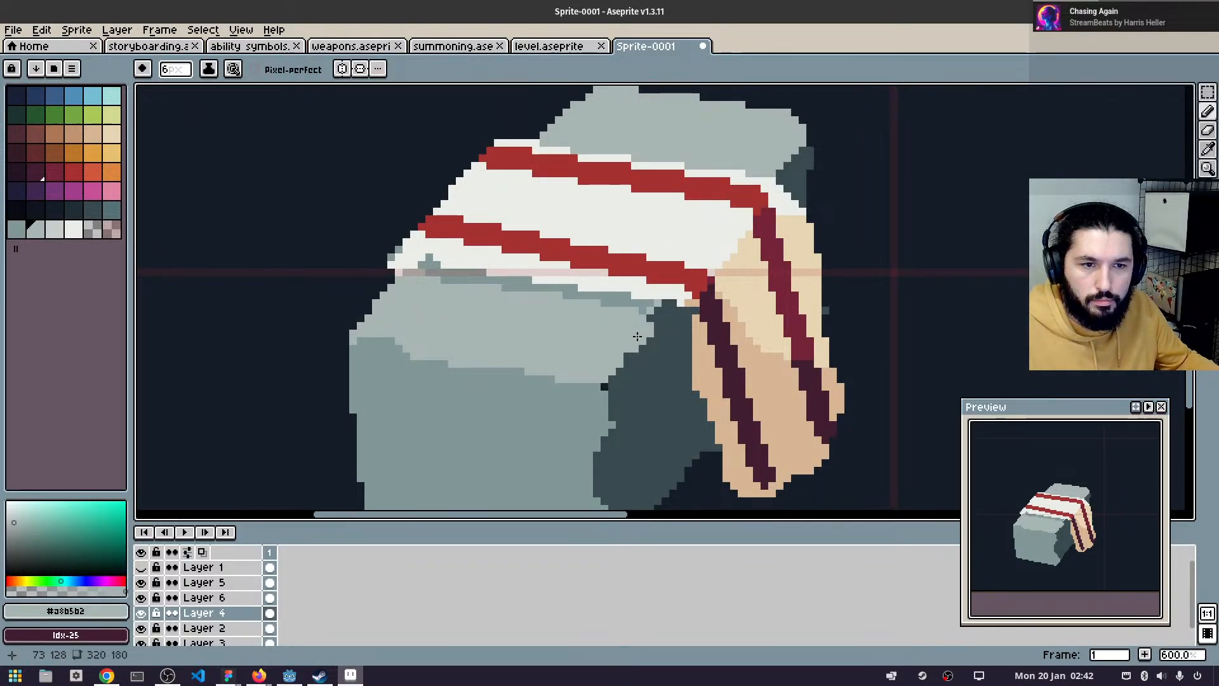
- Reshape the block's dark side face with #394a50, curving its front edge and filling it down to the base and under the flap
alt+click(667, 375)
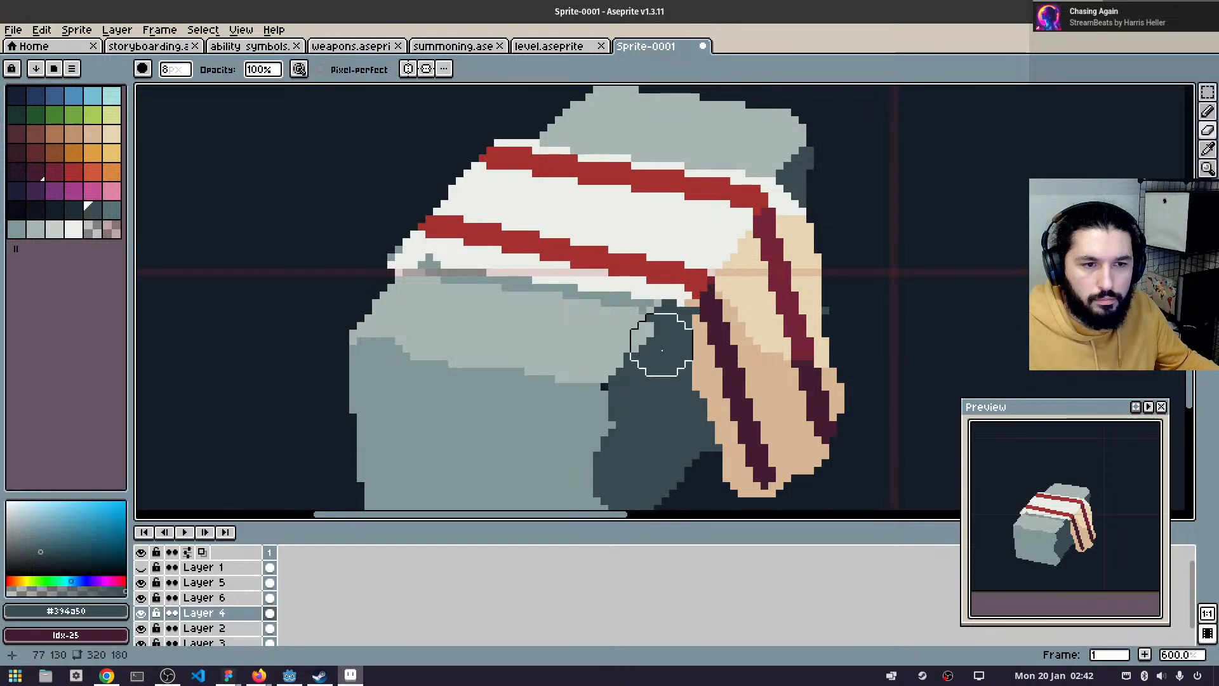
mouse_move(660, 360)
mouse_down()
mouse_move(669, 389)
mouse_move(676, 371)
mouse_move(661, 382)
mouse_move(673, 347)
mouse_move(643, 372)
mouse_move(649, 341)
mouse_up()
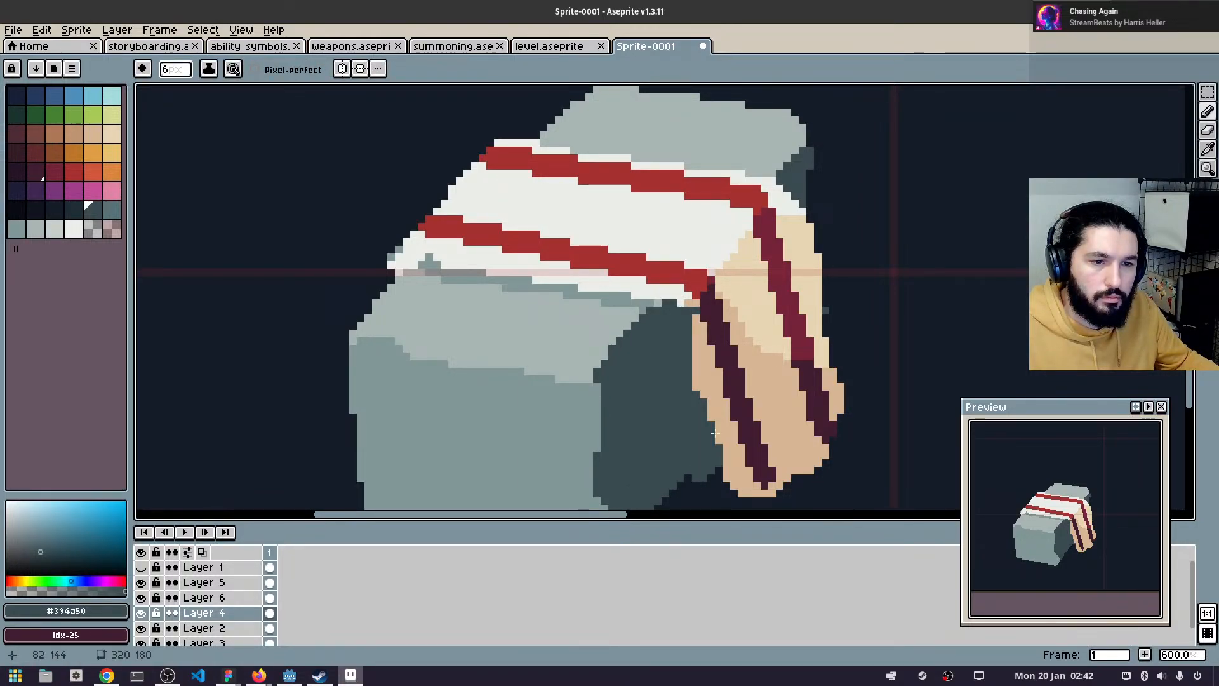
scroll(645, 400, down, 1)
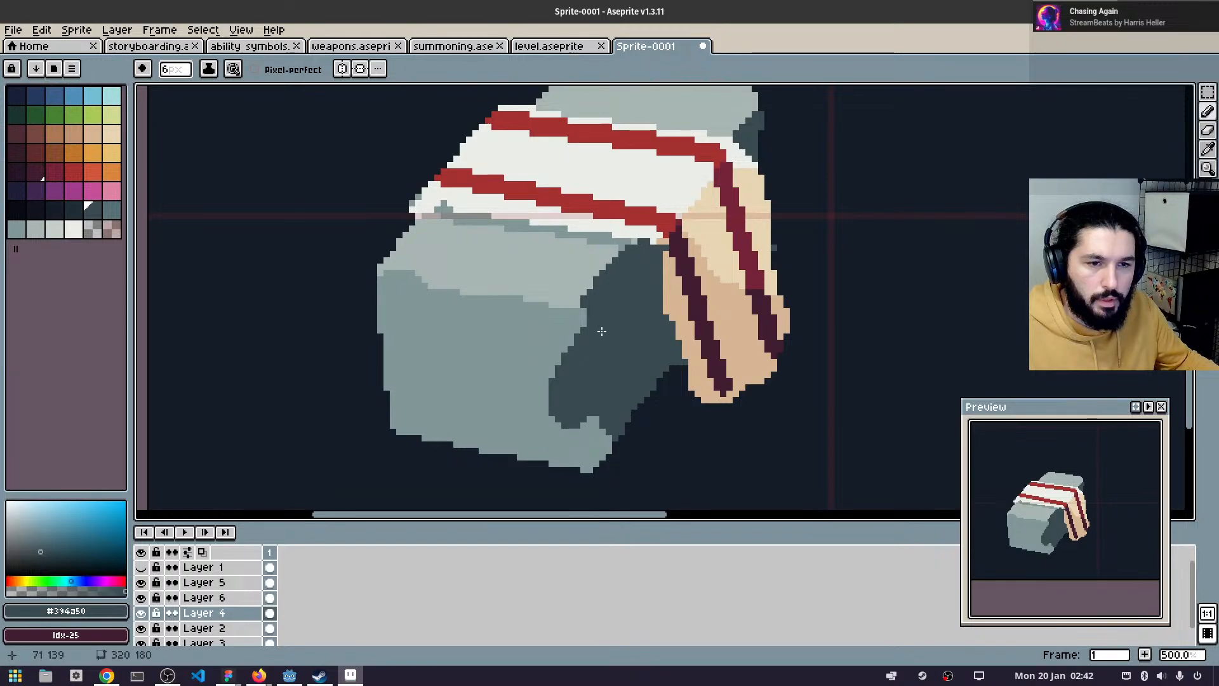
mouse_move(612, 437)
mouse_down()
mouse_move(556, 419)
mouse_move(626, 476)
mouse_move(656, 448)
mouse_move(658, 508)
mouse_up()
key(e)
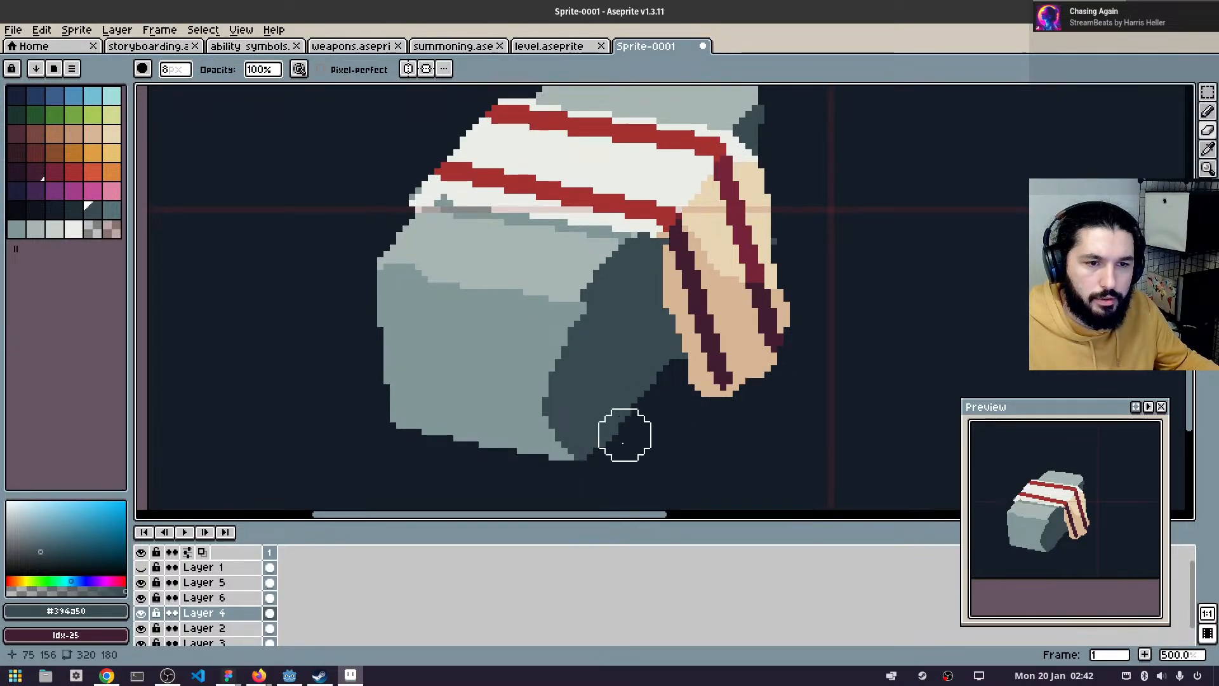
key(w)
drag(672, 357, 626, 415)
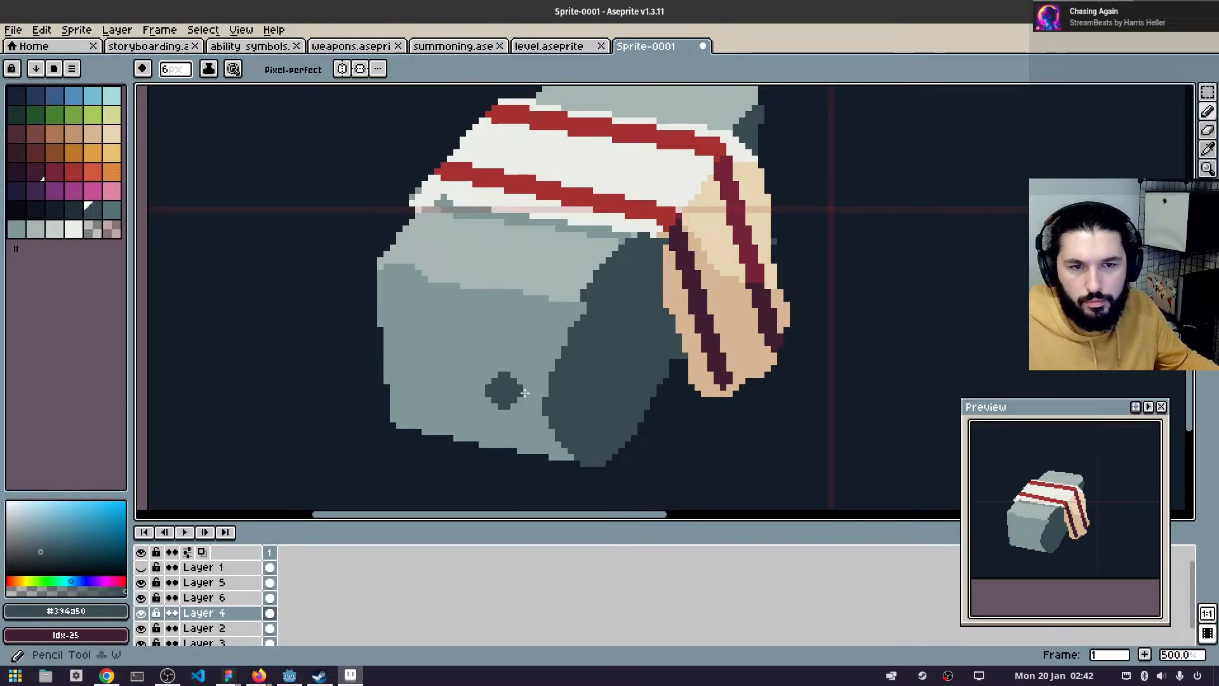
key(e)
drag(624, 348, 466, 354)
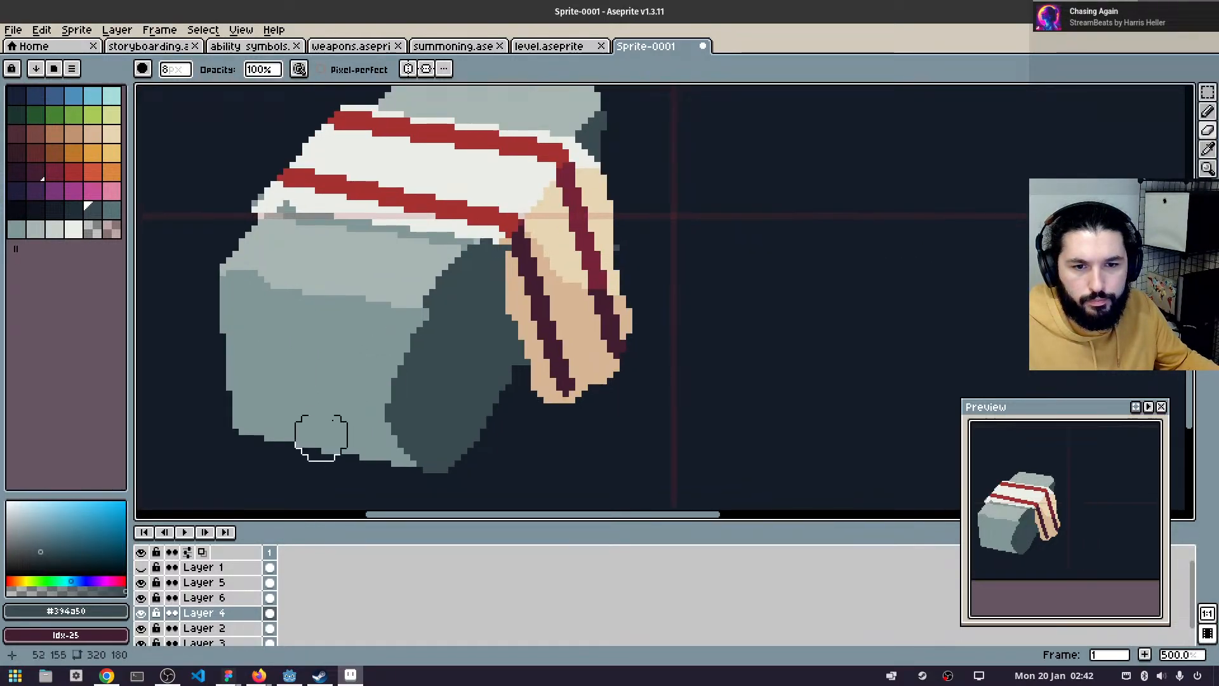
- Shade the side face under the flap and the patch behind the cloth to dark colour 39 with shading ink and an 8 px brush
click(73, 209)
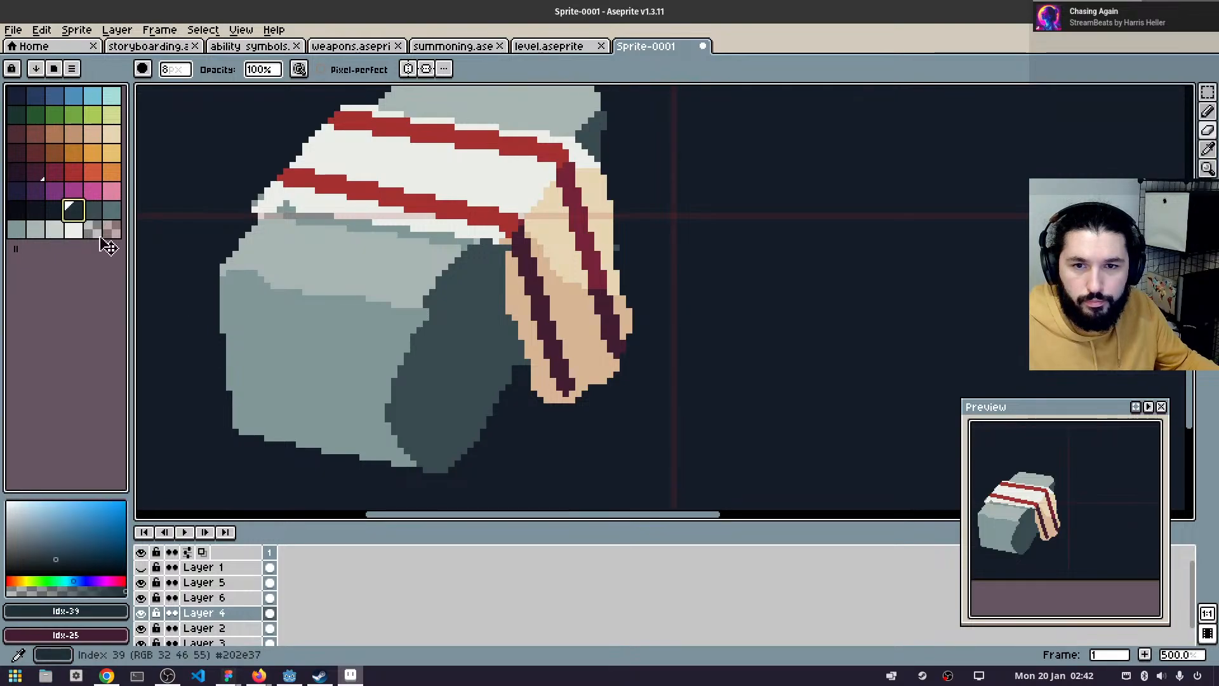
key(b)
drag(95, 210, 74, 210)
key(plus)
key(plus)
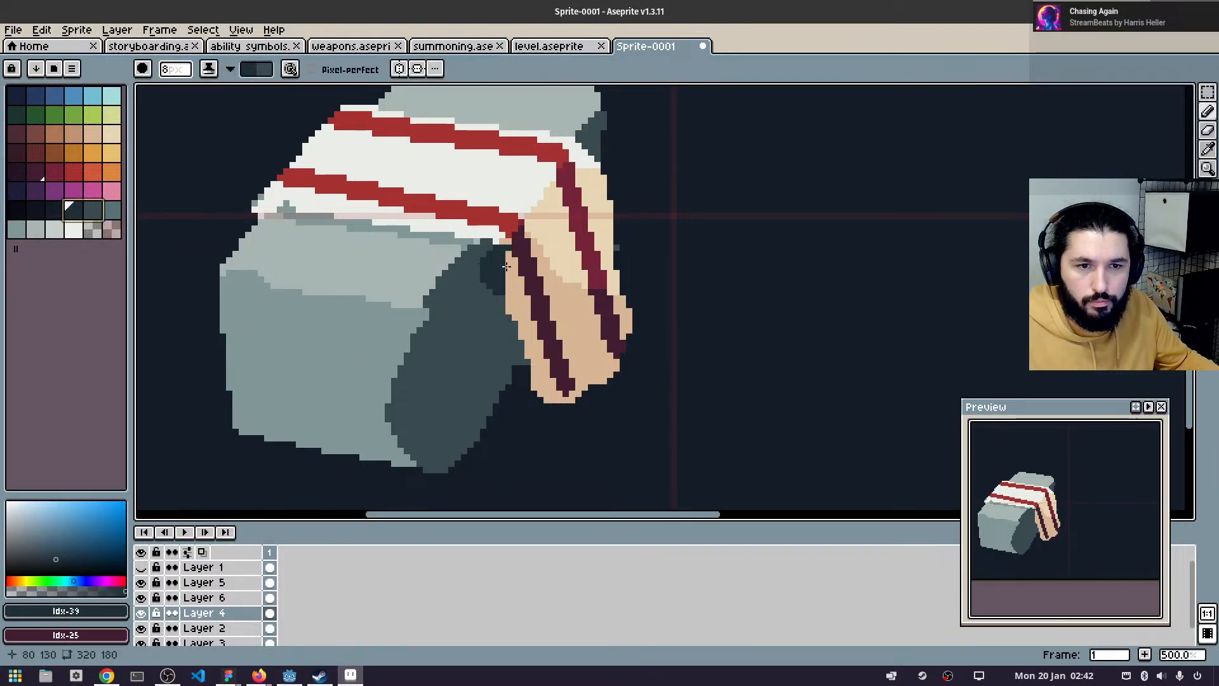
drag(486, 259, 409, 358)
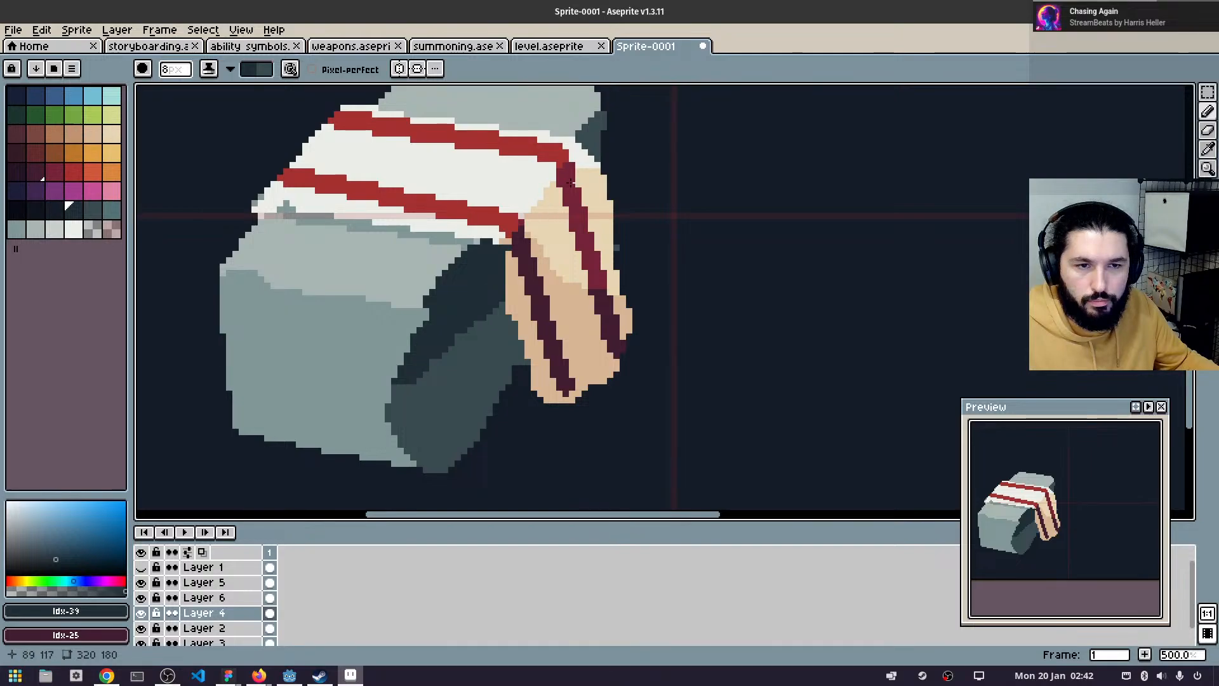
drag(591, 146, 539, 217)
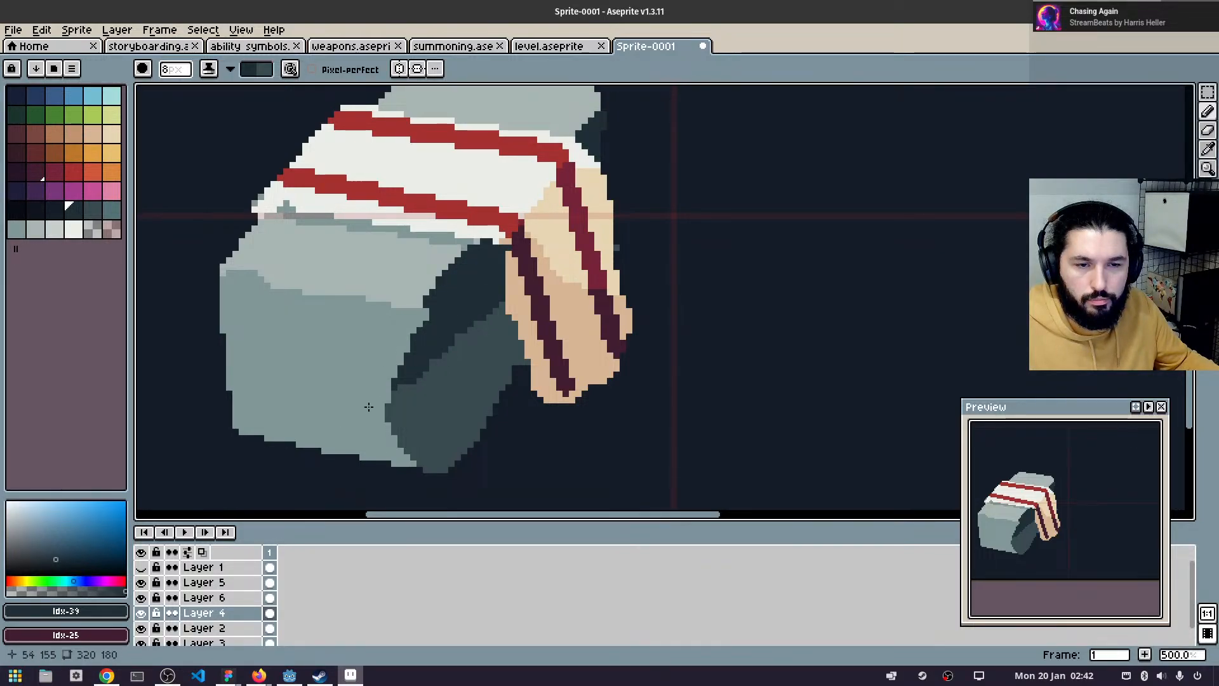
mouse_move(390, 384)
mouse_down()
mouse_move(459, 363)
mouse_move(429, 340)
mouse_up()
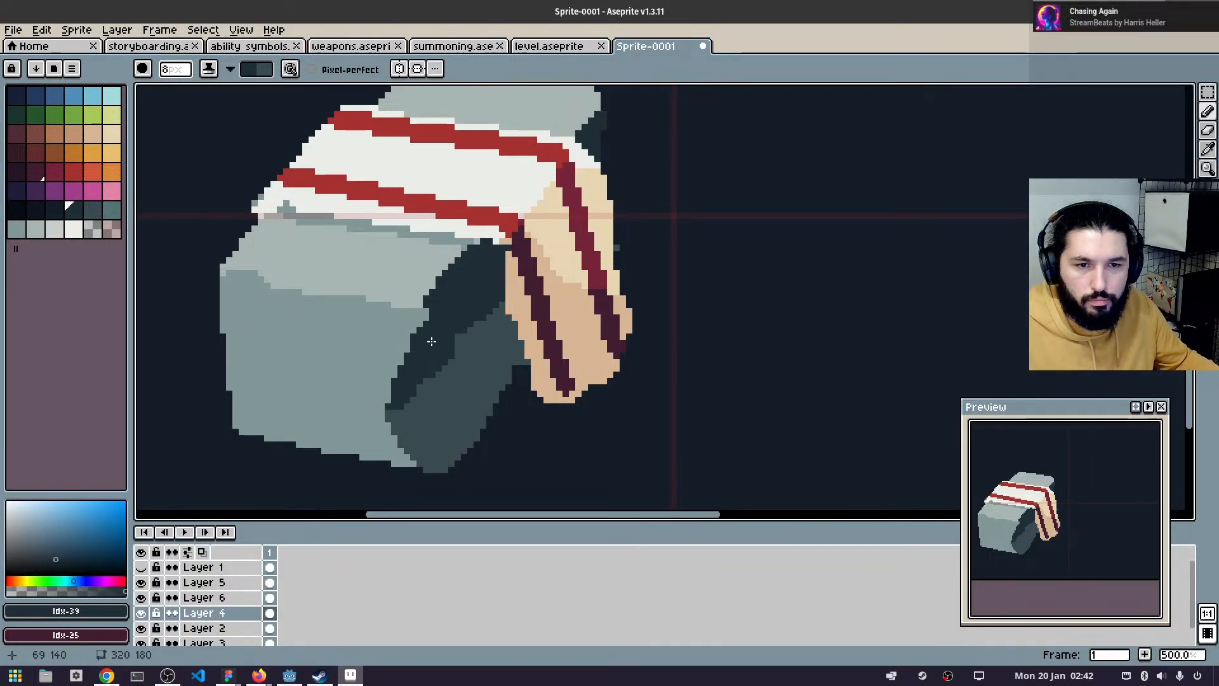
- Lighten the side face along its upper and front edges with the shading ink, reworking the shadow's outline
key(x)
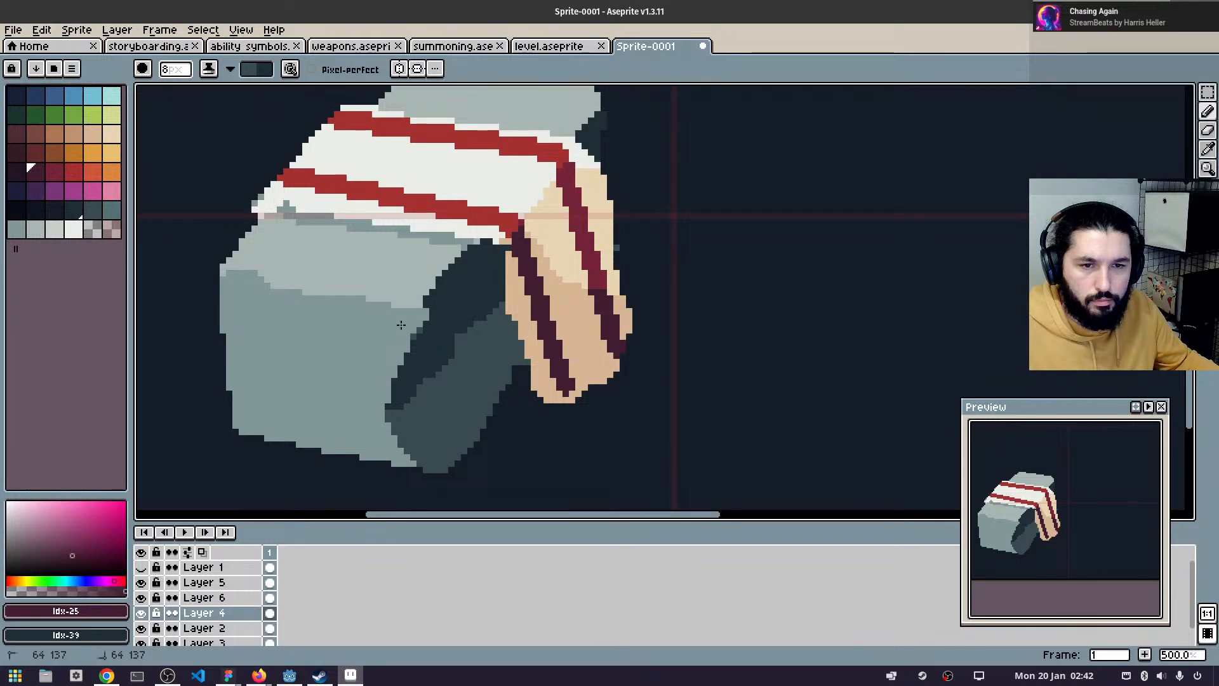
mouse_move(408, 344)
mouse_down()
mouse_move(397, 382)
mouse_move(441, 446)
mouse_up()
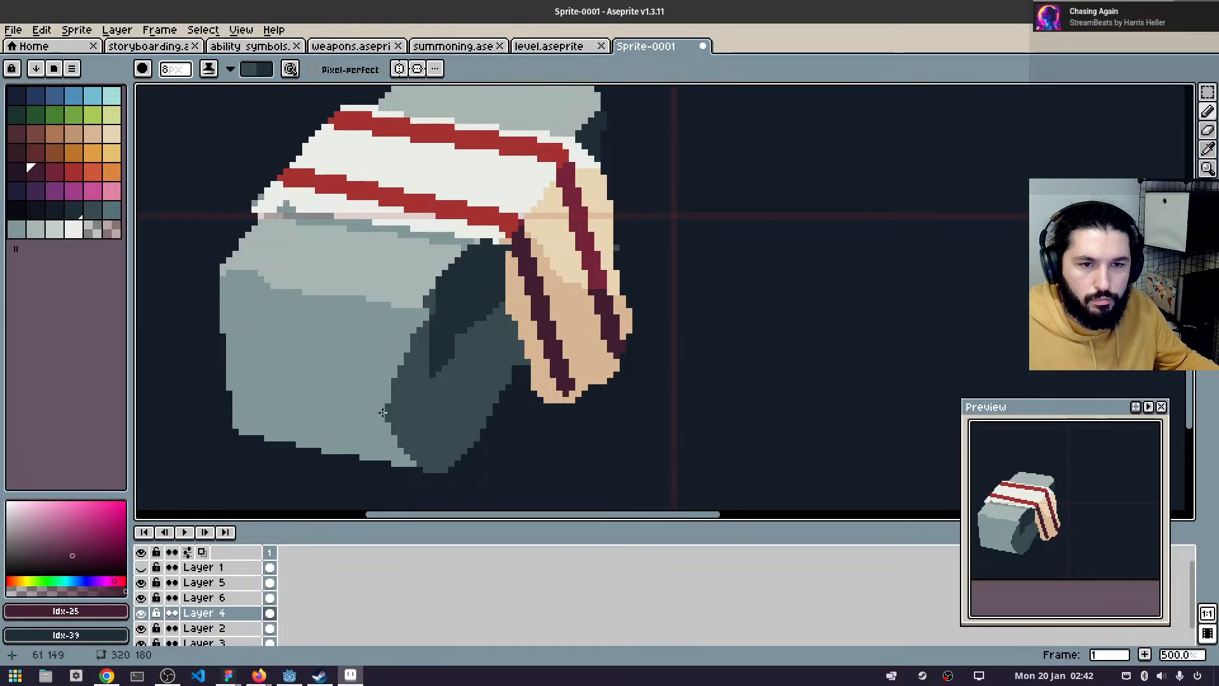
drag(468, 241, 390, 326)
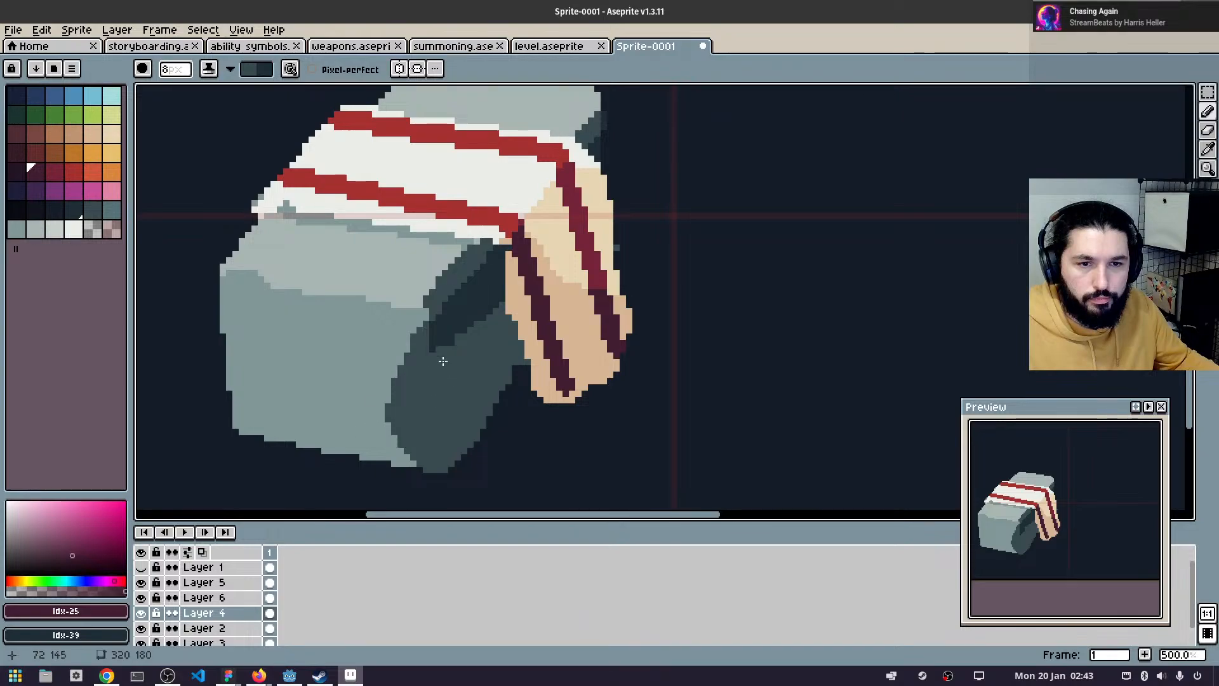
drag(440, 352, 419, 370)
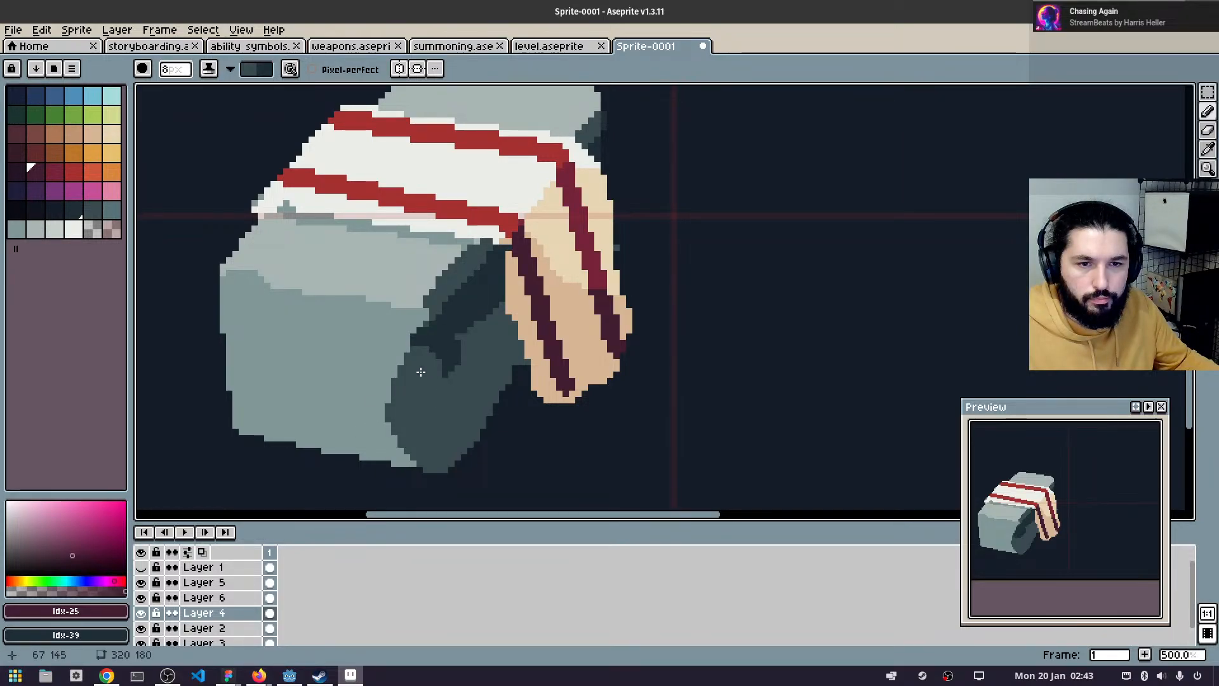
- Darken the rest of the side face down to its base with shading ink, leaving a lighter strip along its upper edge
drag(478, 316, 417, 392)
mouse_move(543, 286)
mouse_down()
mouse_move(465, 379)
mouse_move(495, 360)
mouse_move(468, 435)
mouse_move(501, 382)
mouse_move(457, 410)
mouse_move(430, 444)
mouse_up()
right_click(450, 451)
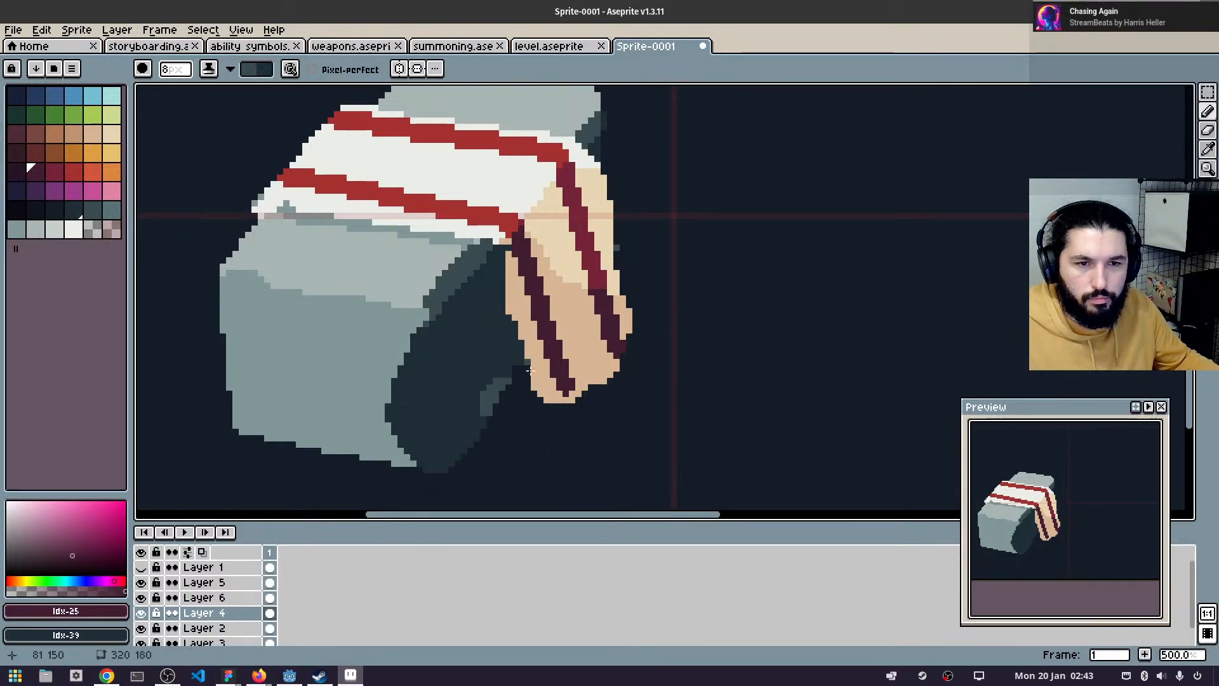
- Choose orange palette colour 22 with simple ink and create a new layer directly above Layer 6
scroll(716, 308, down, 2)
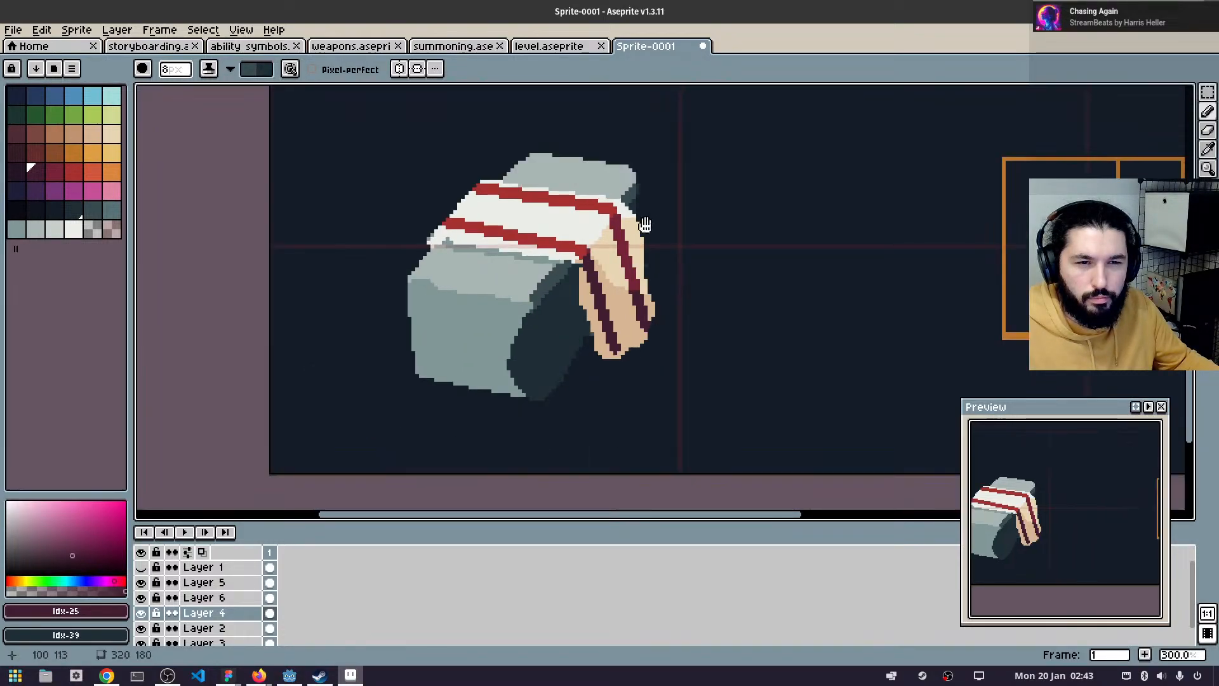
drag(644, 225, 617, 296)
drag(534, 234, 534, 220)
scroll(568, 220, up, 2)
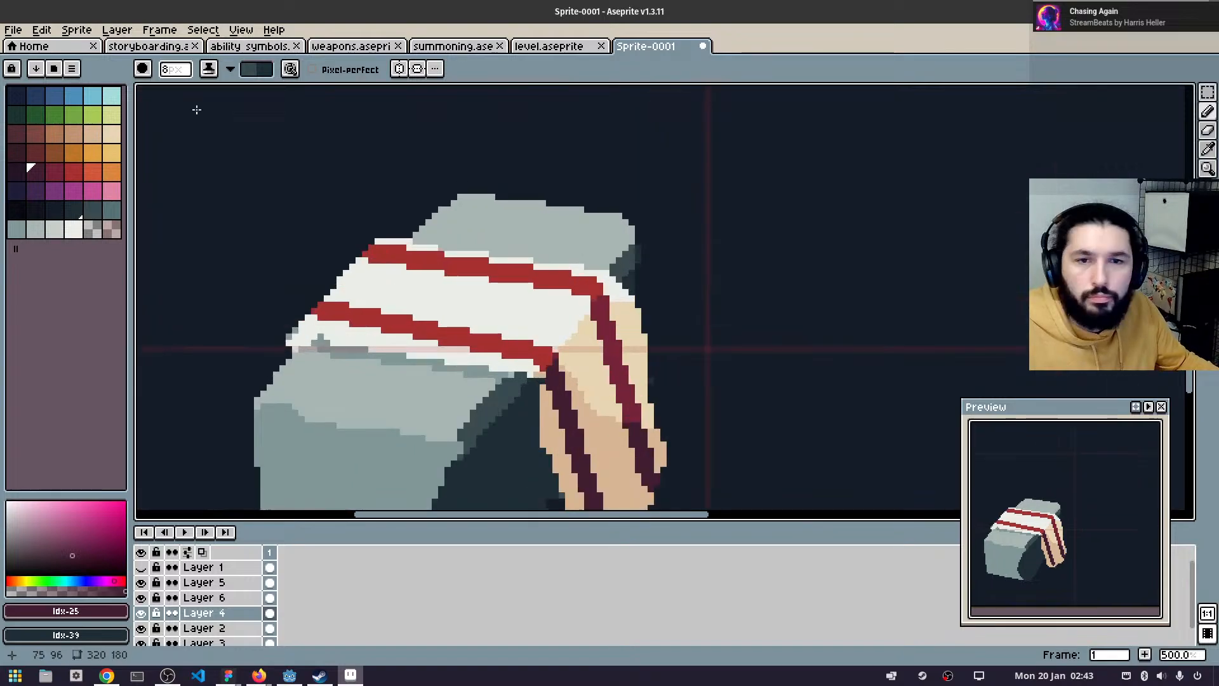
drag(249, 264, 388, 189)
click(92, 152)
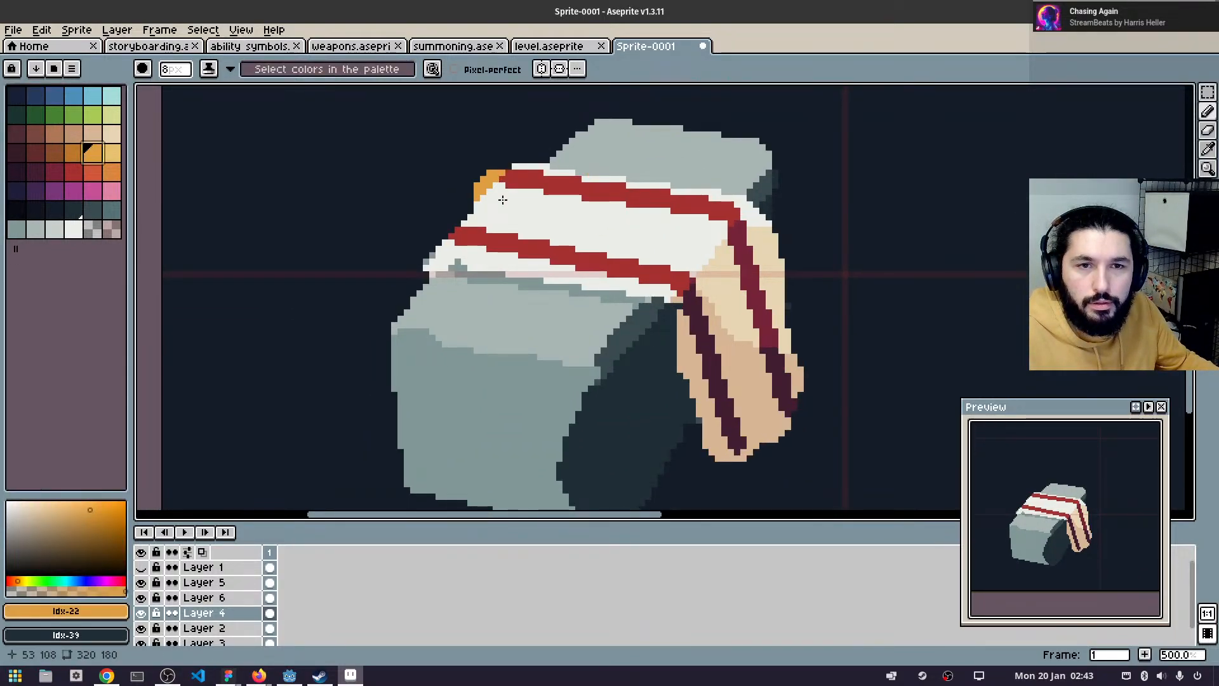
scroll(593, 221, up, 1)
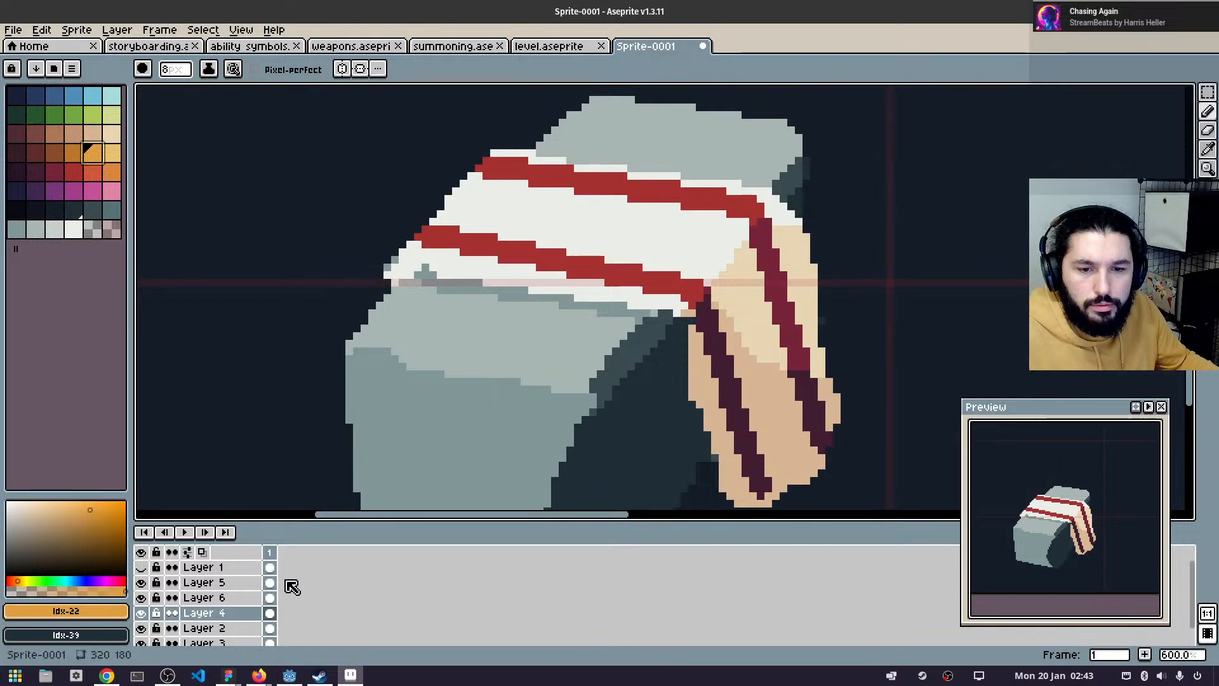
click(270, 598)
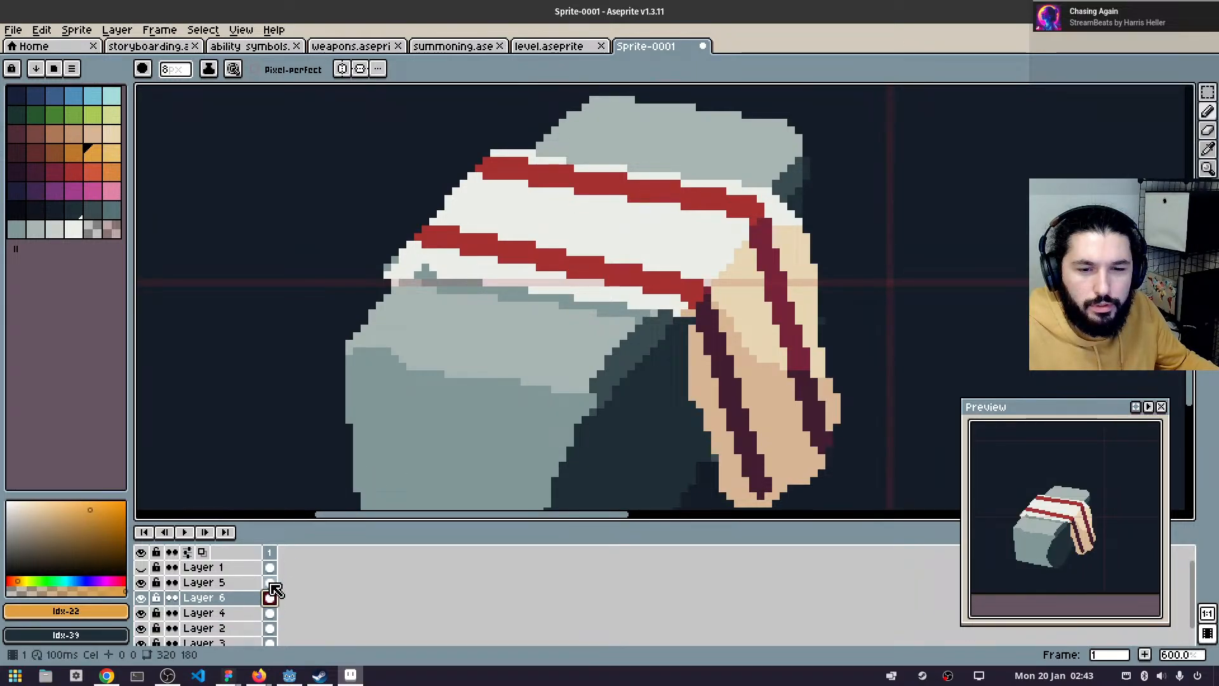
key(shift+n)
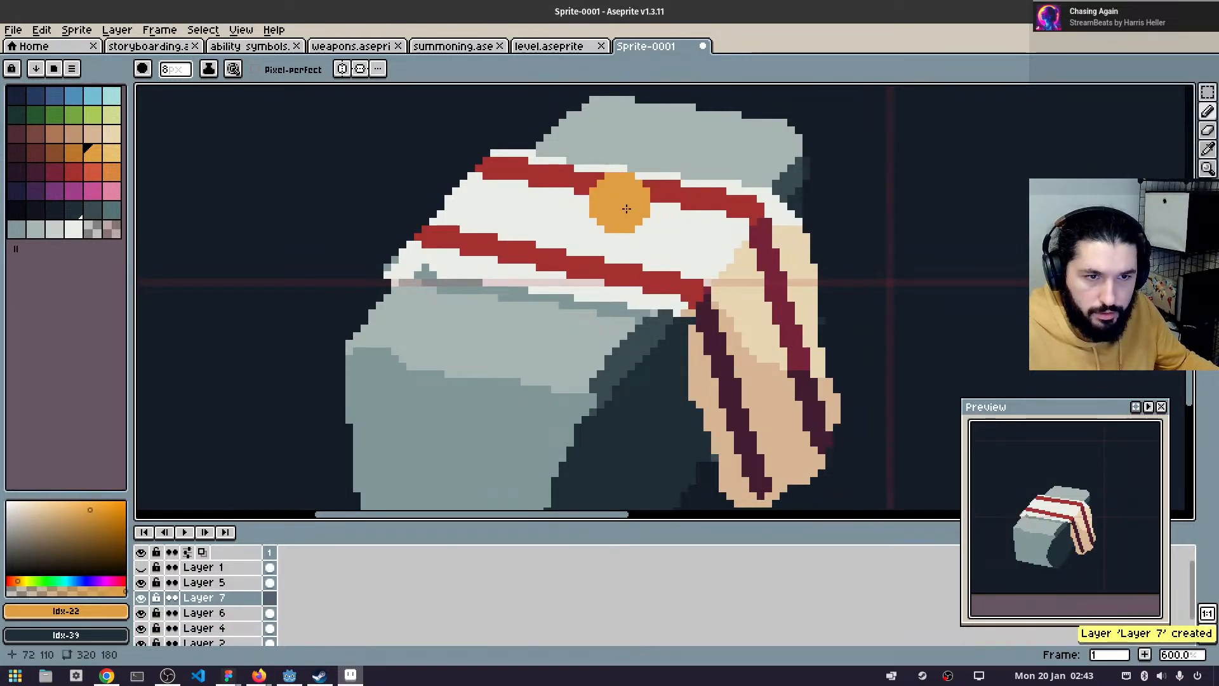
- Reduce the pencil's brush size to 2 px
key(minus)
key(minus)
key(minus)
key(minus)
key(minus)
key(minus)
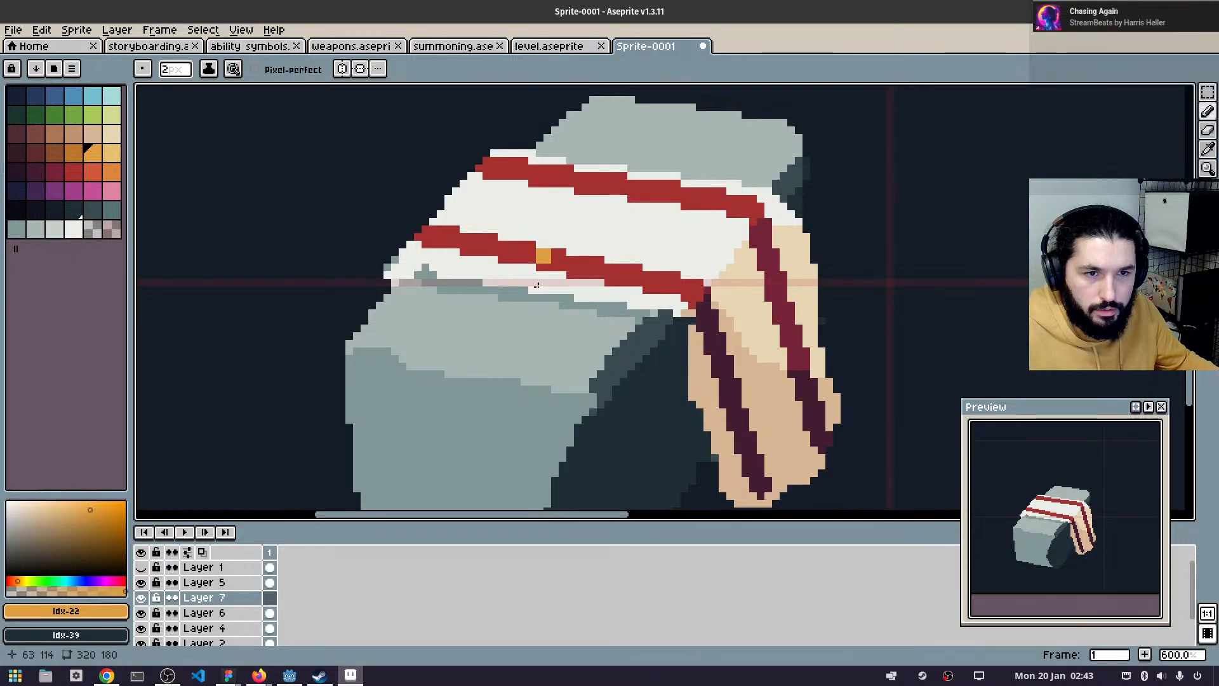
drag(537, 285, 472, 392)
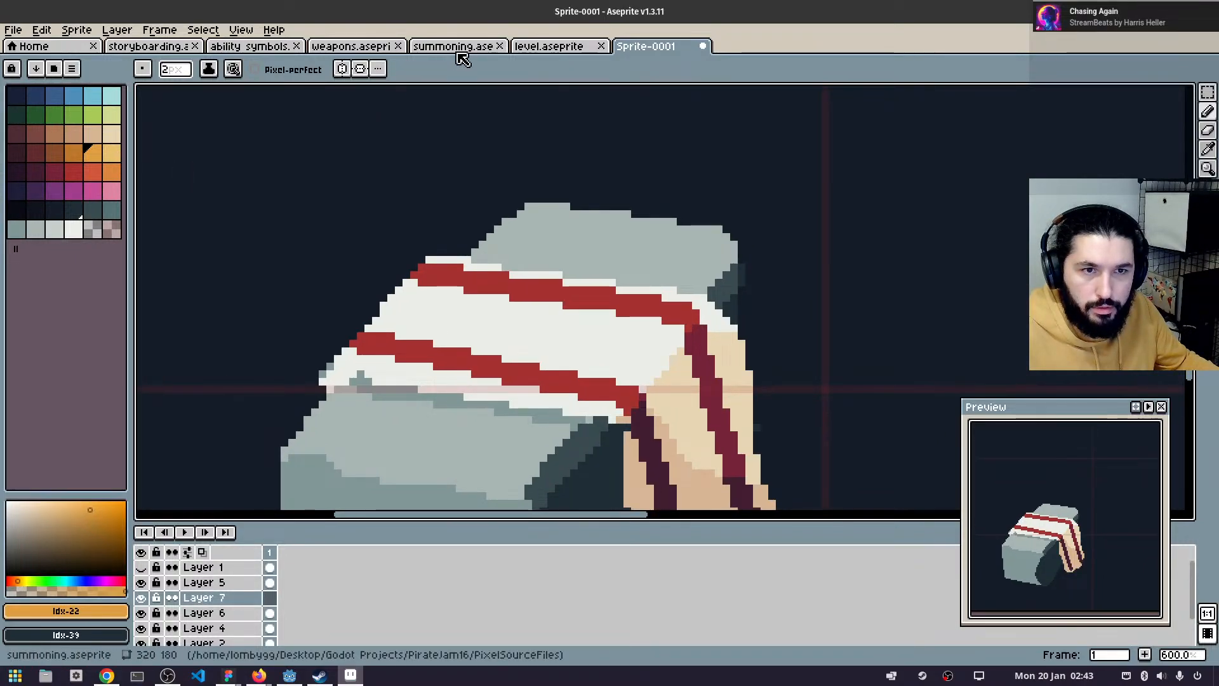
- In weapons.aseprite, lasso the leftmost small dagger in the top row of weapons
click(356, 46)
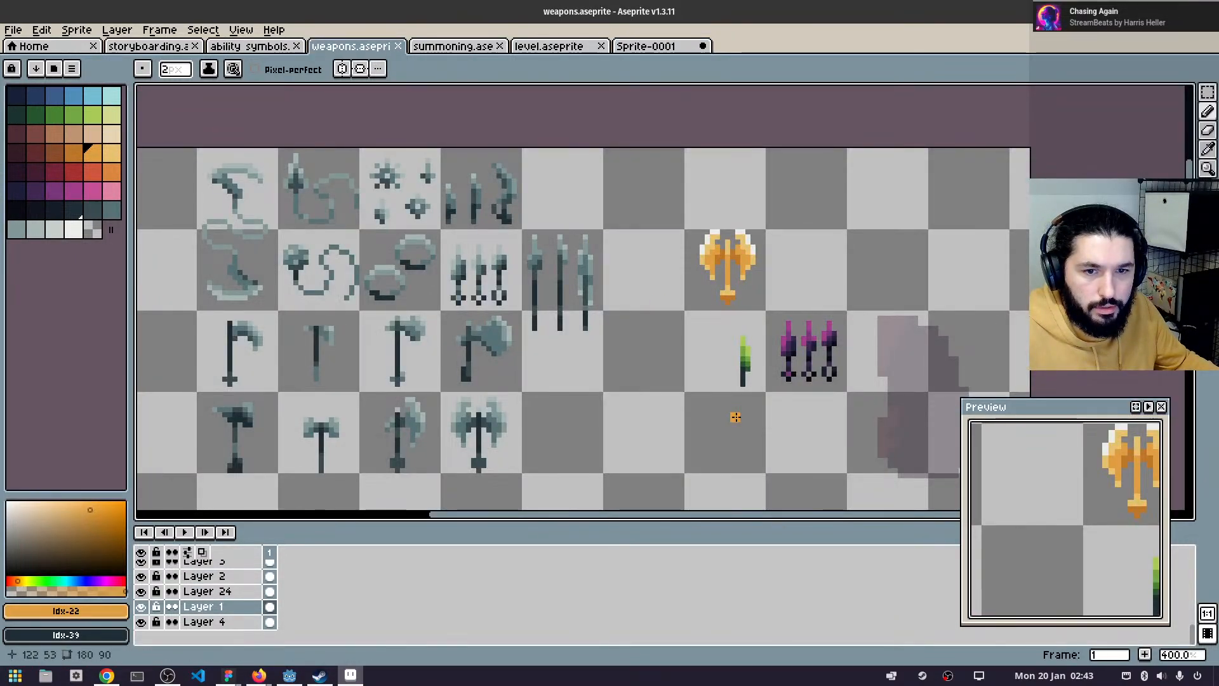
scroll(718, 427, up, 1)
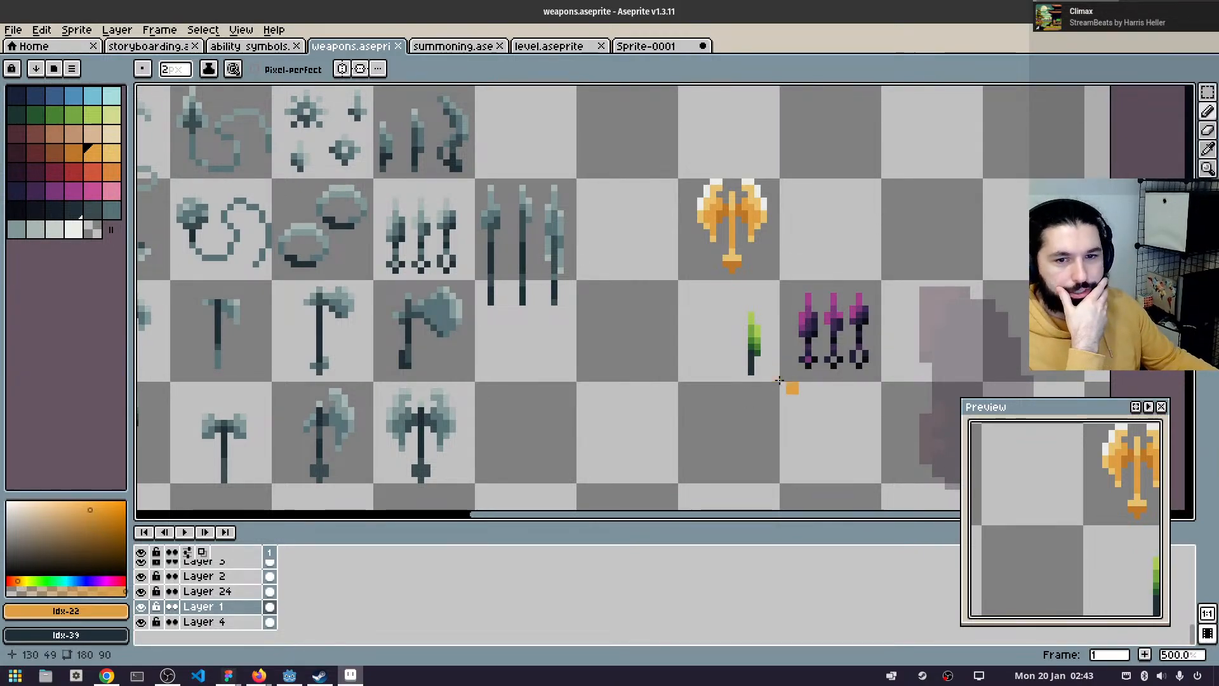
drag(667, 360, 717, 388)
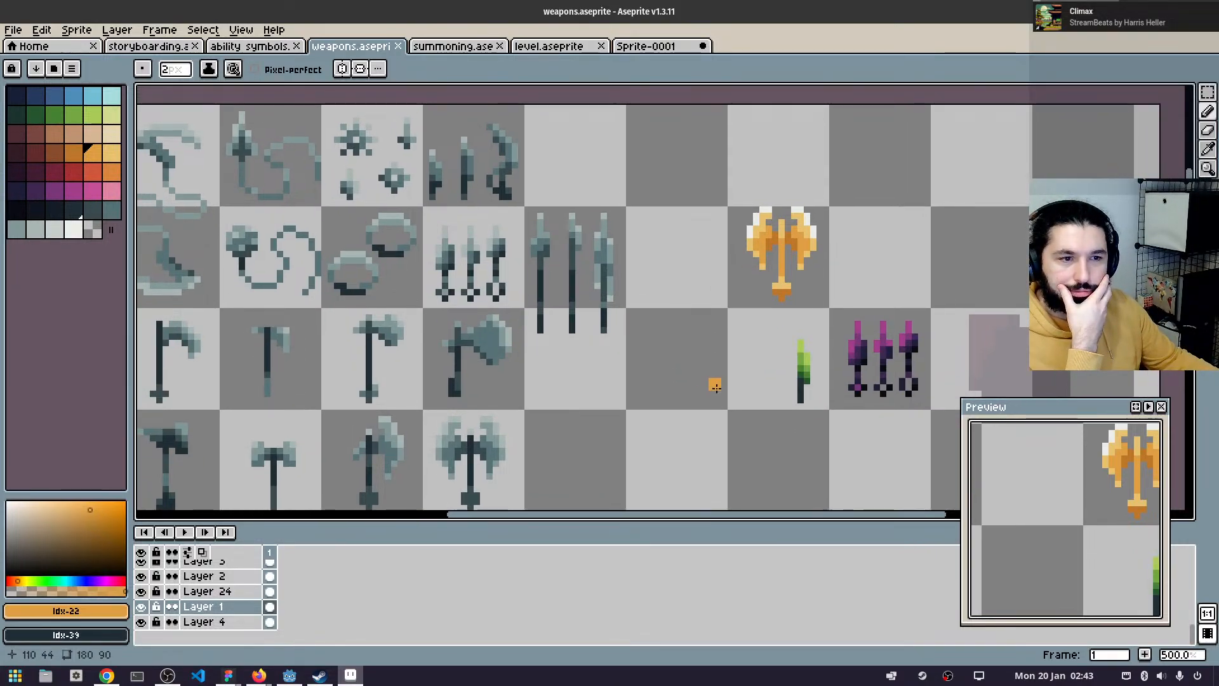
scroll(473, 171, up, 4)
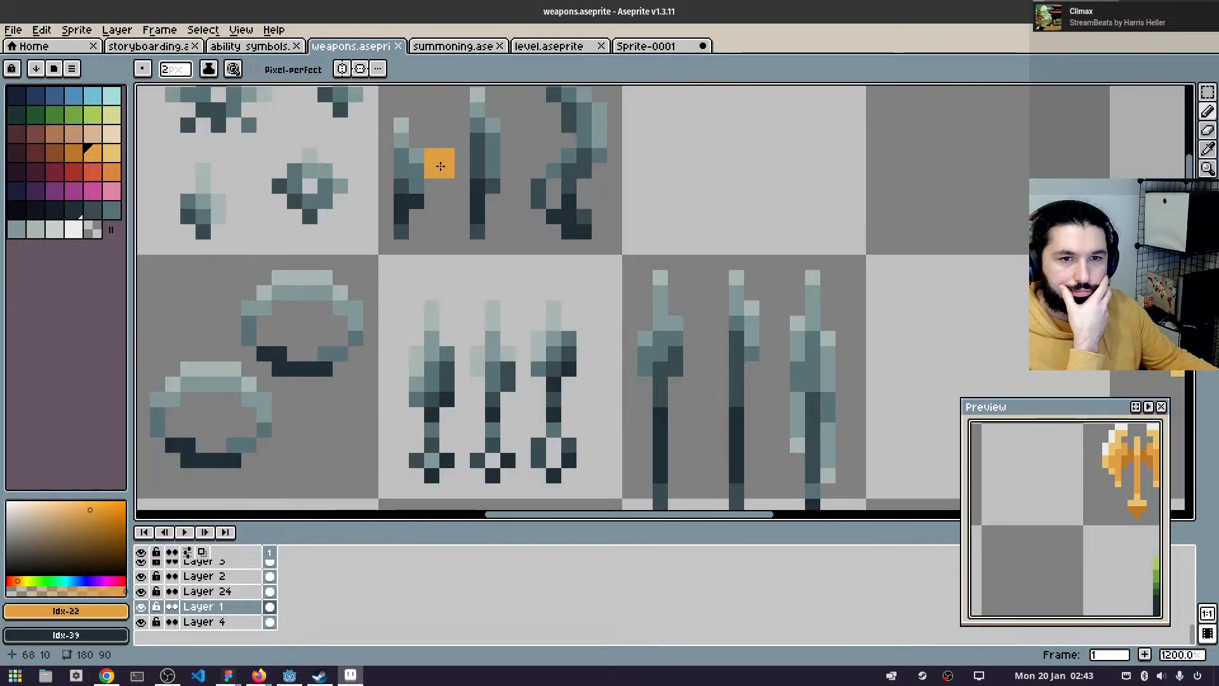
key(q)
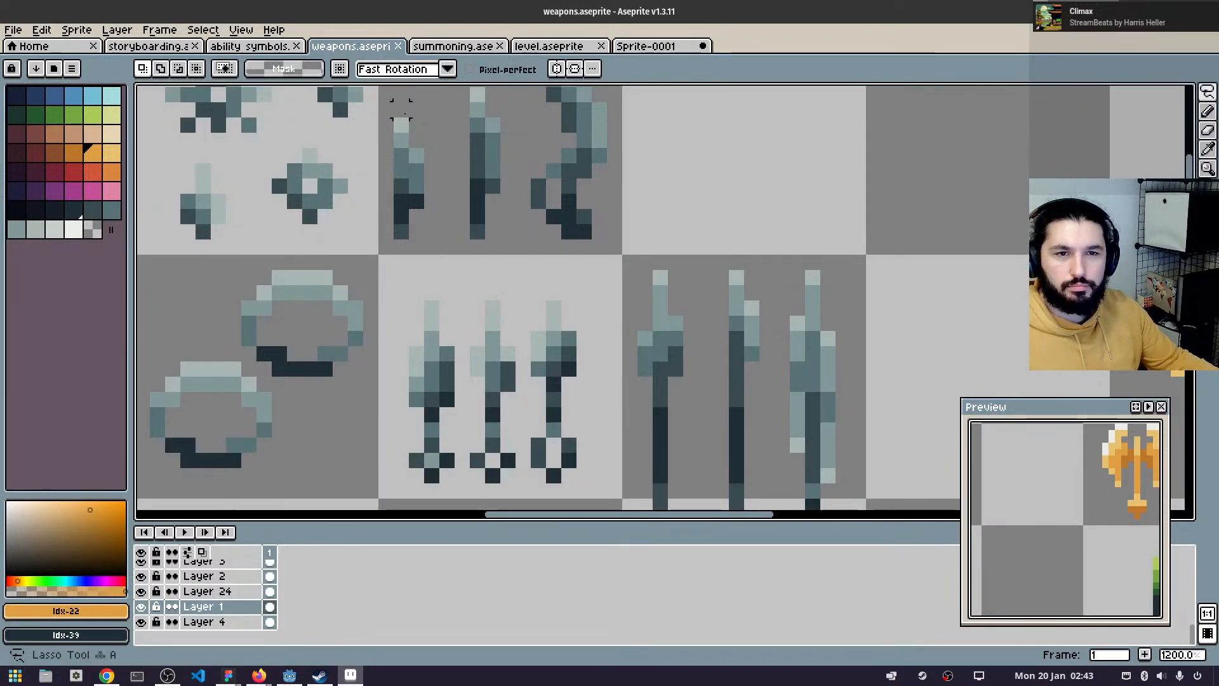
mouse_move(402, 111)
mouse_down()
mouse_move(402, 232)
mouse_move(432, 216)
mouse_move(394, 143)
mouse_up()
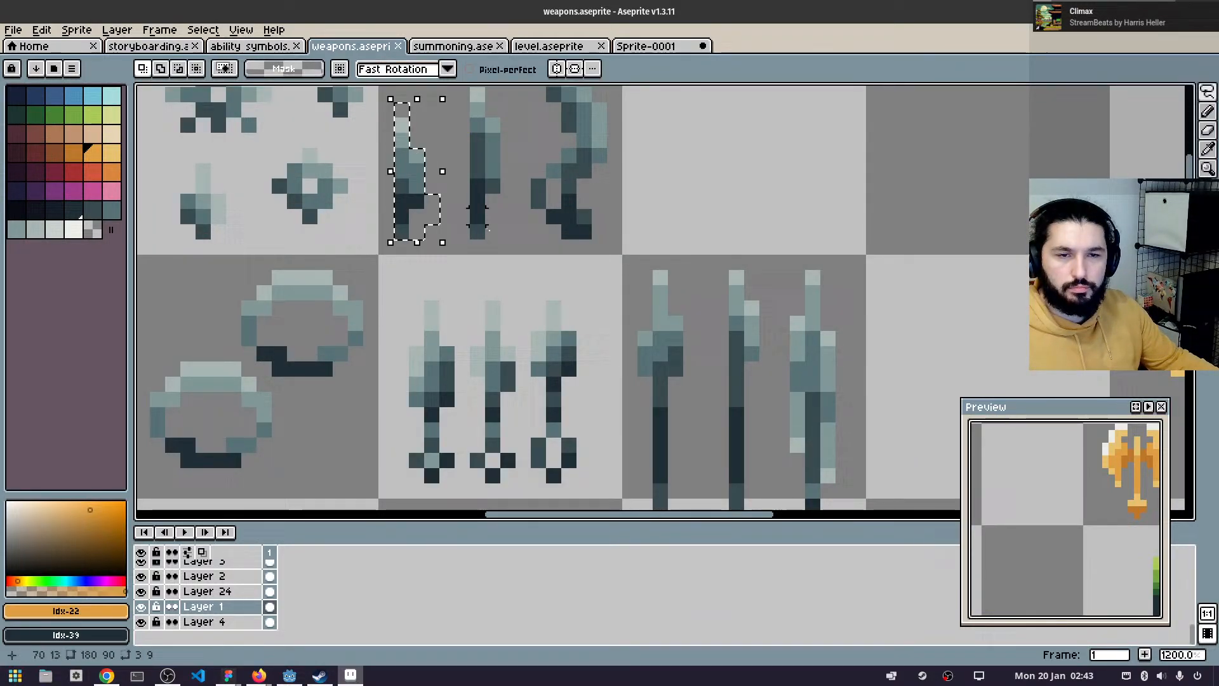
- Try to paste the lassoed dagger onto Layer 7 of Sprite-0001, over the striped cloth
click(664, 45)
key(ctrl+v)
scroll(680, 213, down, 4)
scroll(635, 243, up, 2)
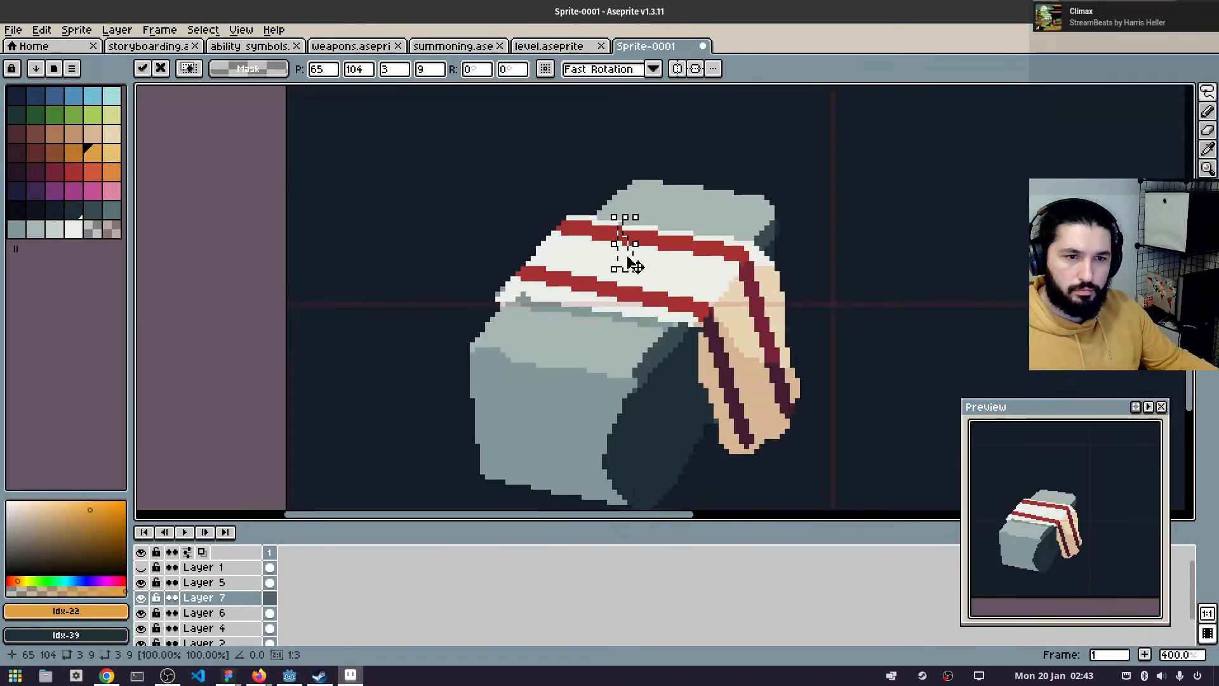
key(ctrl+z)
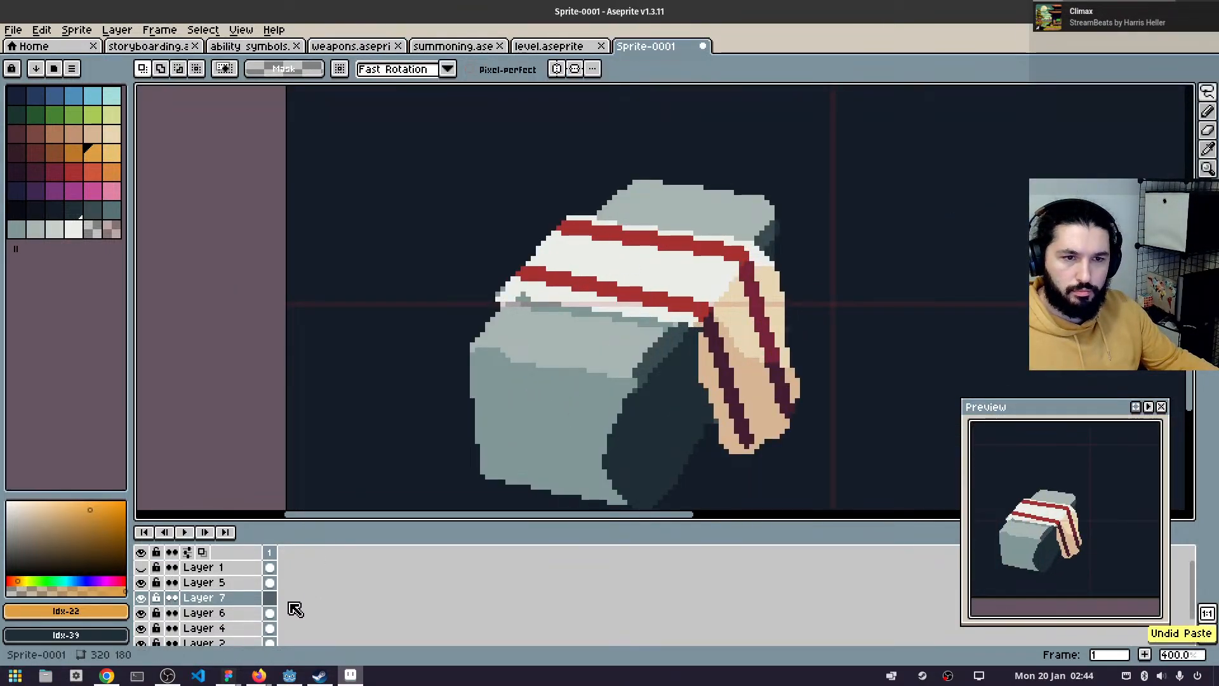
click(270, 597)
key(ctrl+v)
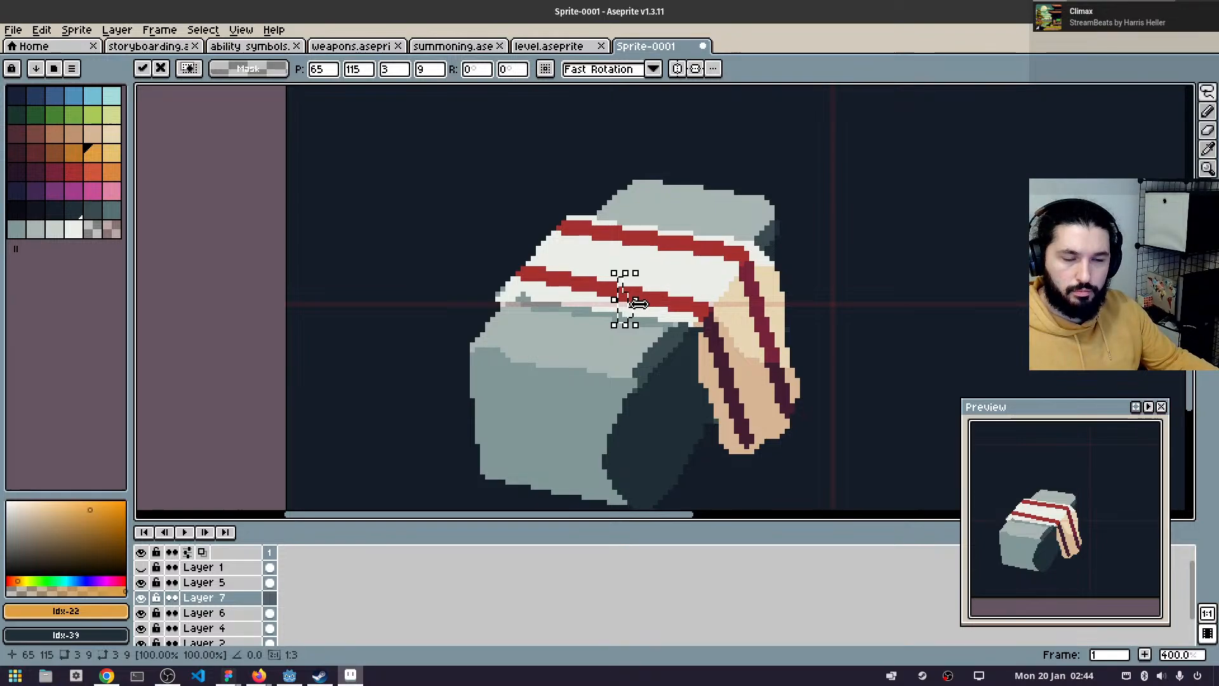
mouse_move(626, 313)
mouse_down()
mouse_move(621, 266)
mouse_move(471, 261)
mouse_move(205, 305)
mouse_move(615, 292)
mouse_up()
key(Return)
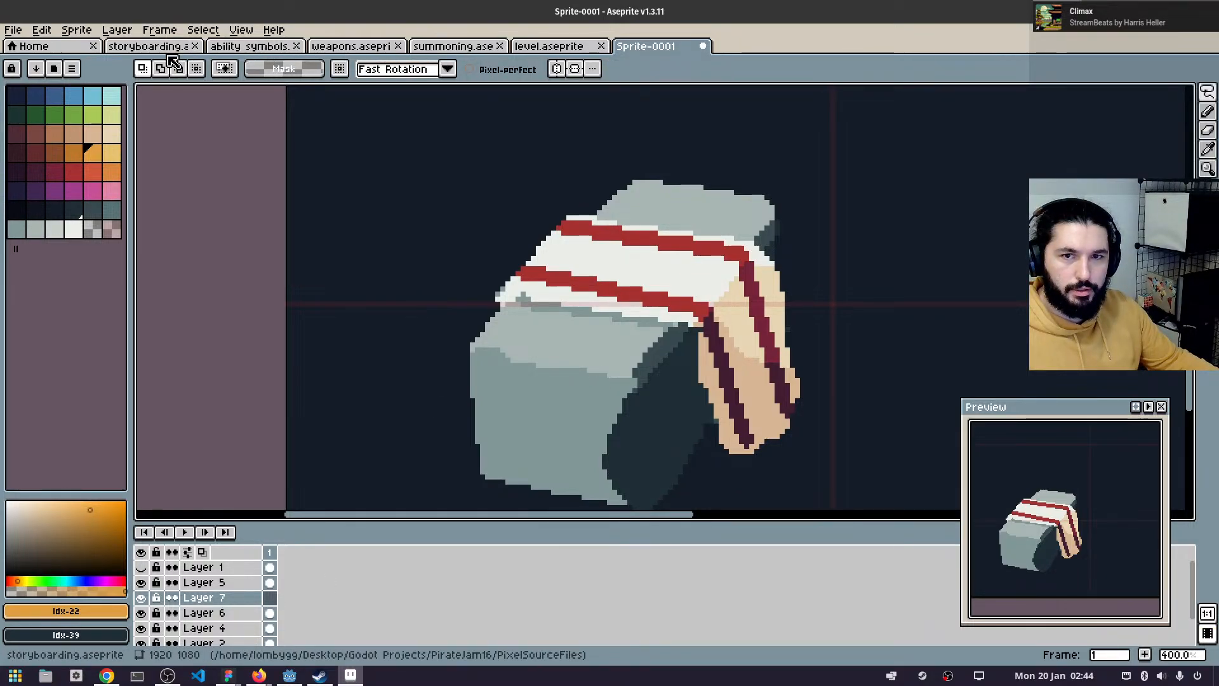
- Make the lassoed dagger's own layer active in weapons.aseprite, copy the dagger and return to Sprite-0001
click(349, 47)
key(v)
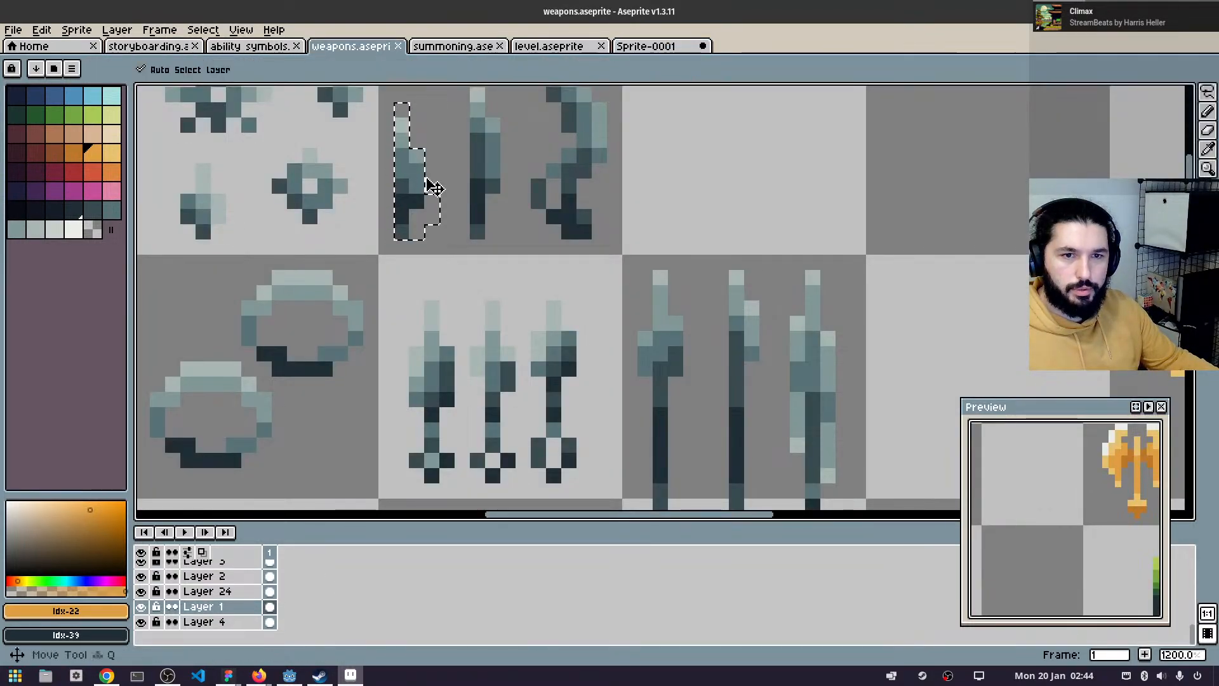
click(414, 181)
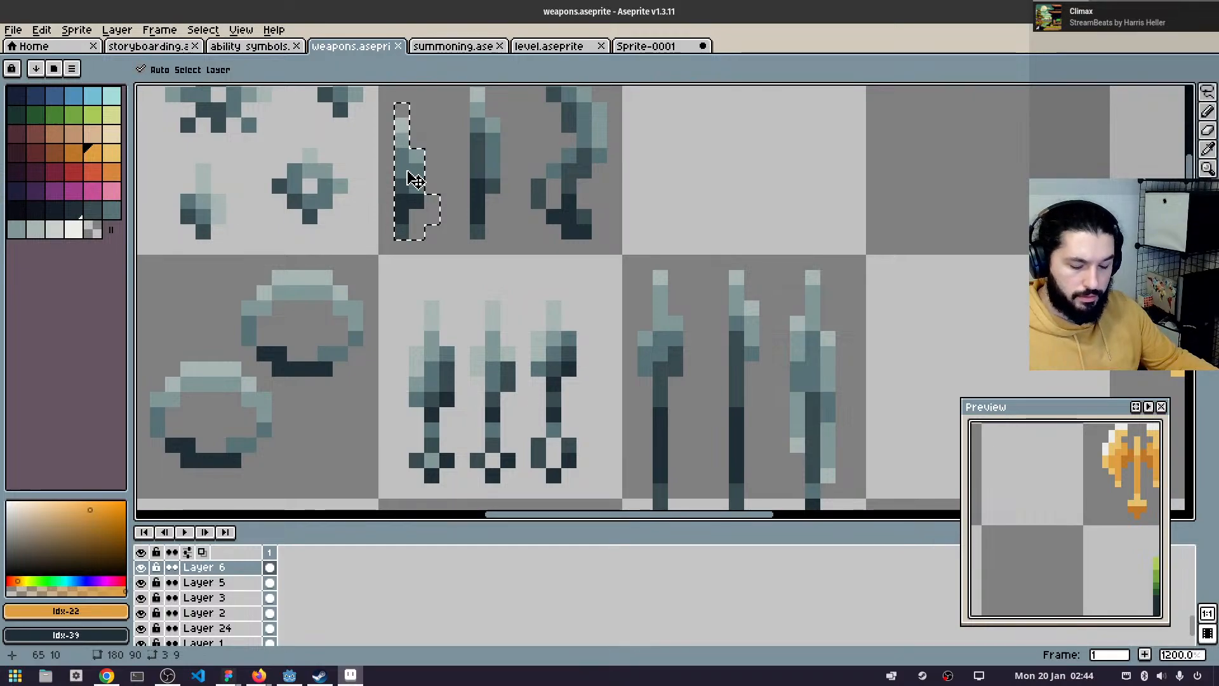
click(678, 49)
- Try pasting the dagger onto the white part of the cloth on Layer 7 and rotating it about 81°
key(ctrl+v)
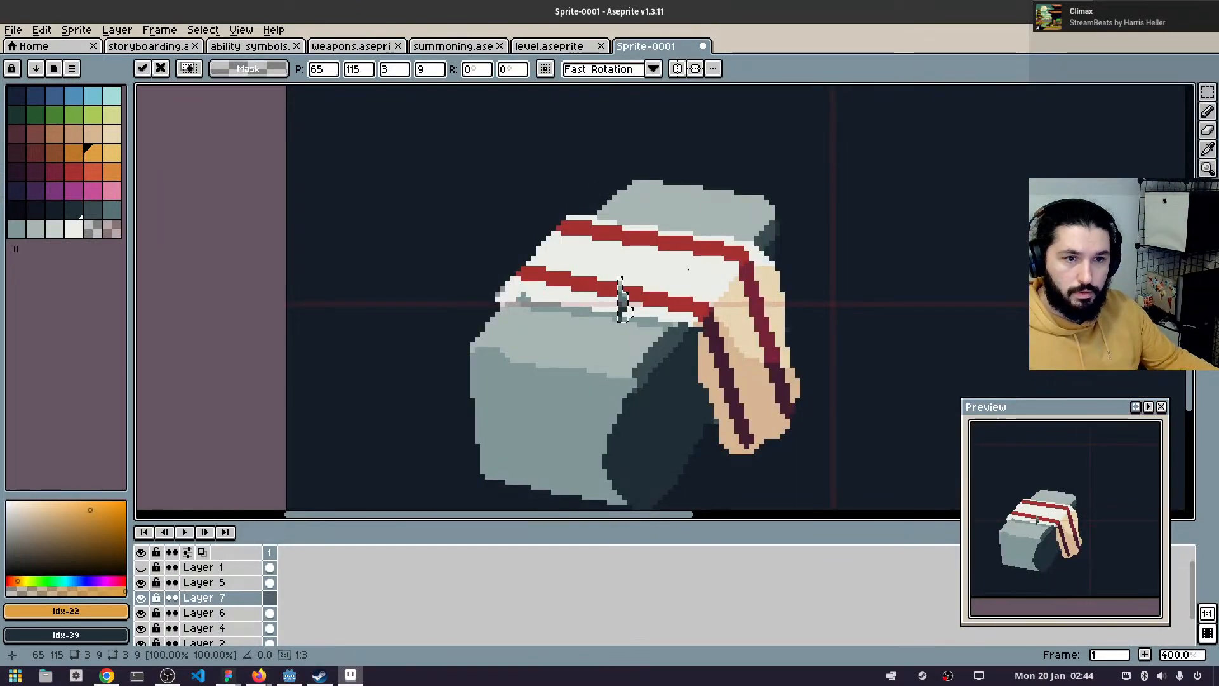
scroll(630, 305, up, 5)
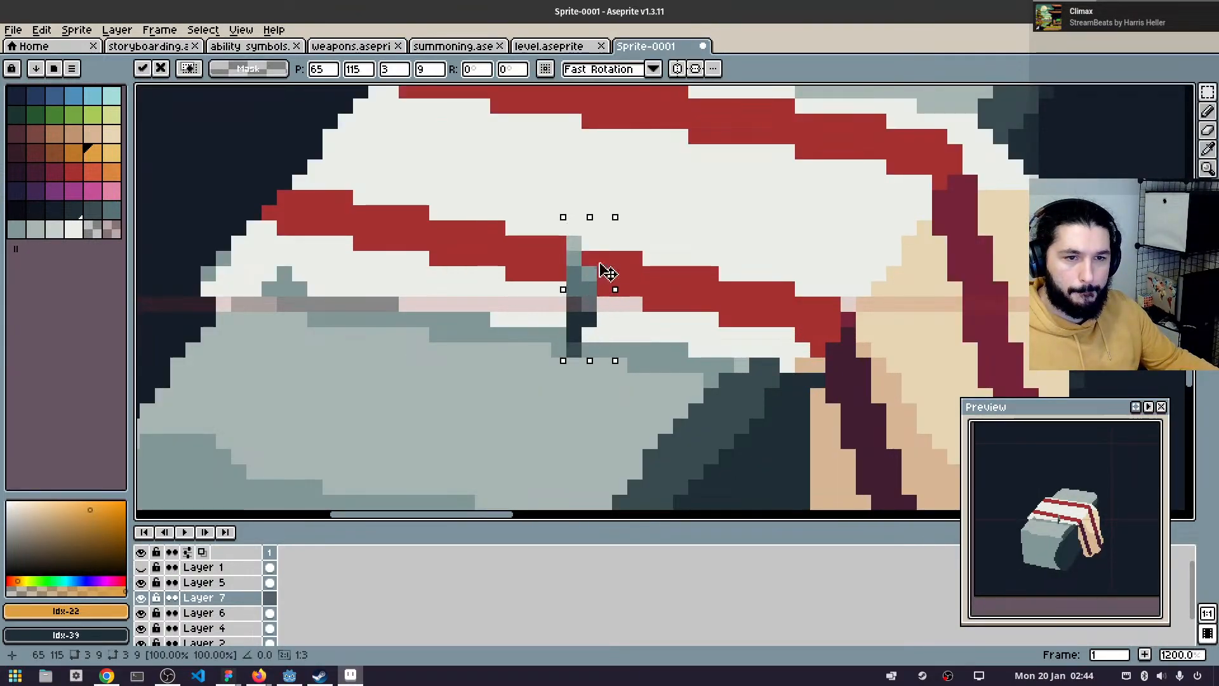
drag(604, 273, 647, 176)
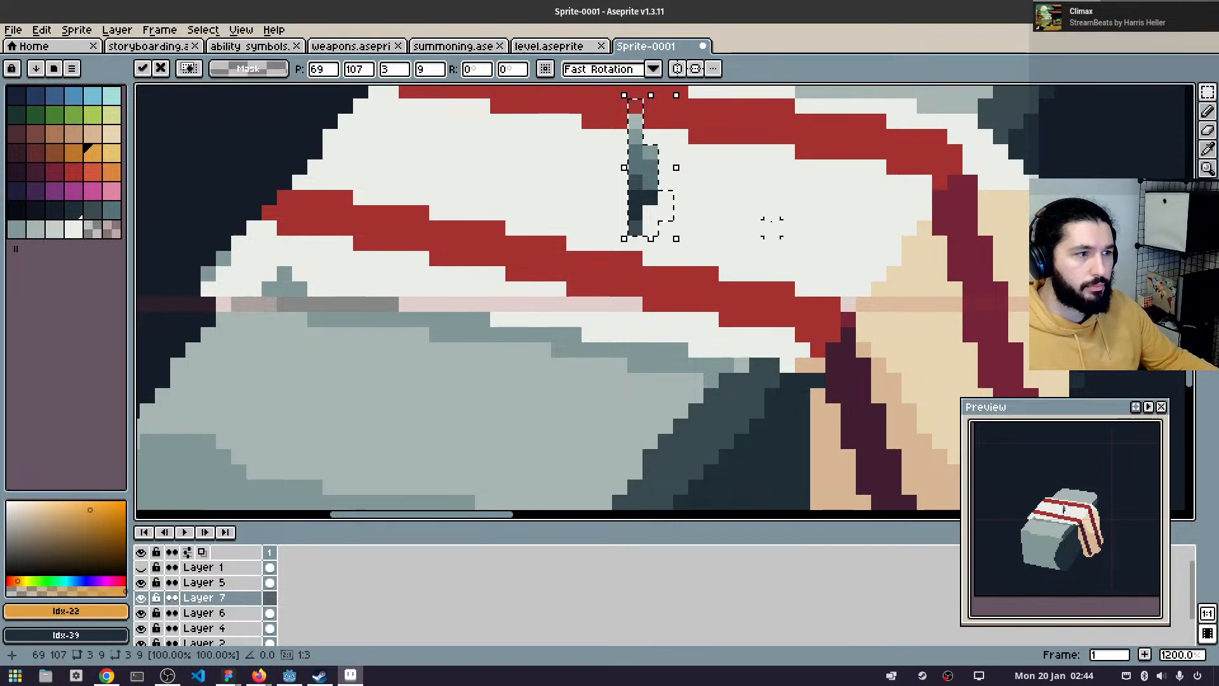
drag(772, 228, 720, 308)
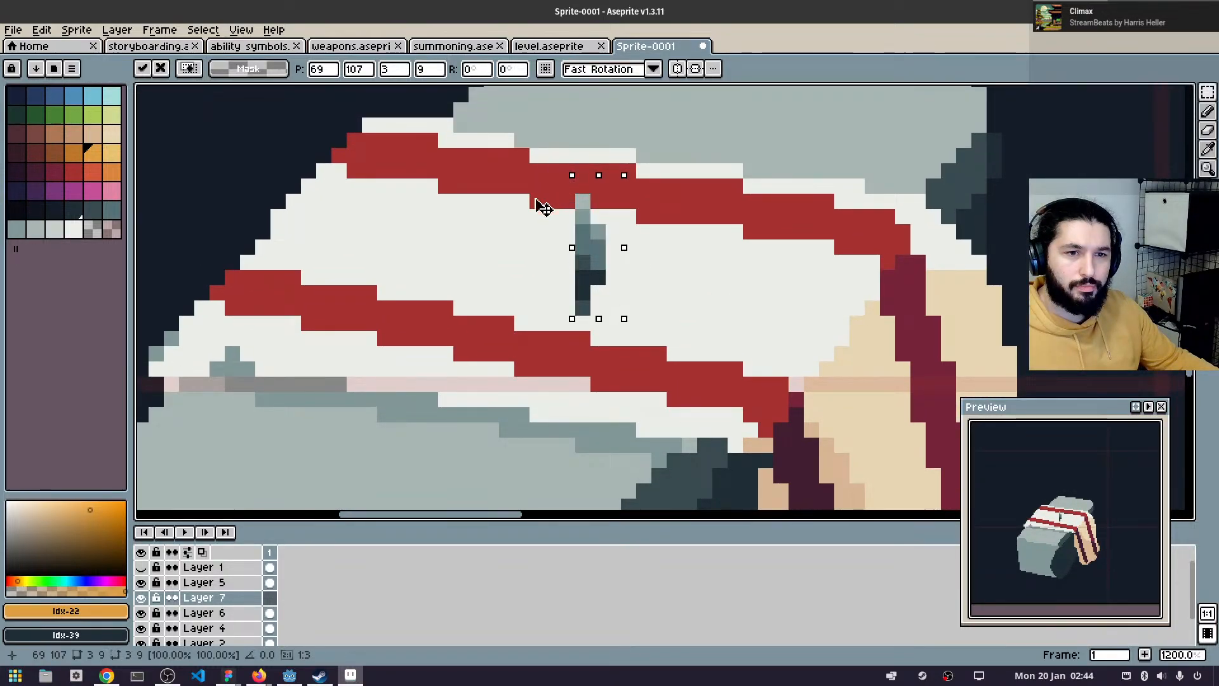
drag(537, 200, 404, 312)
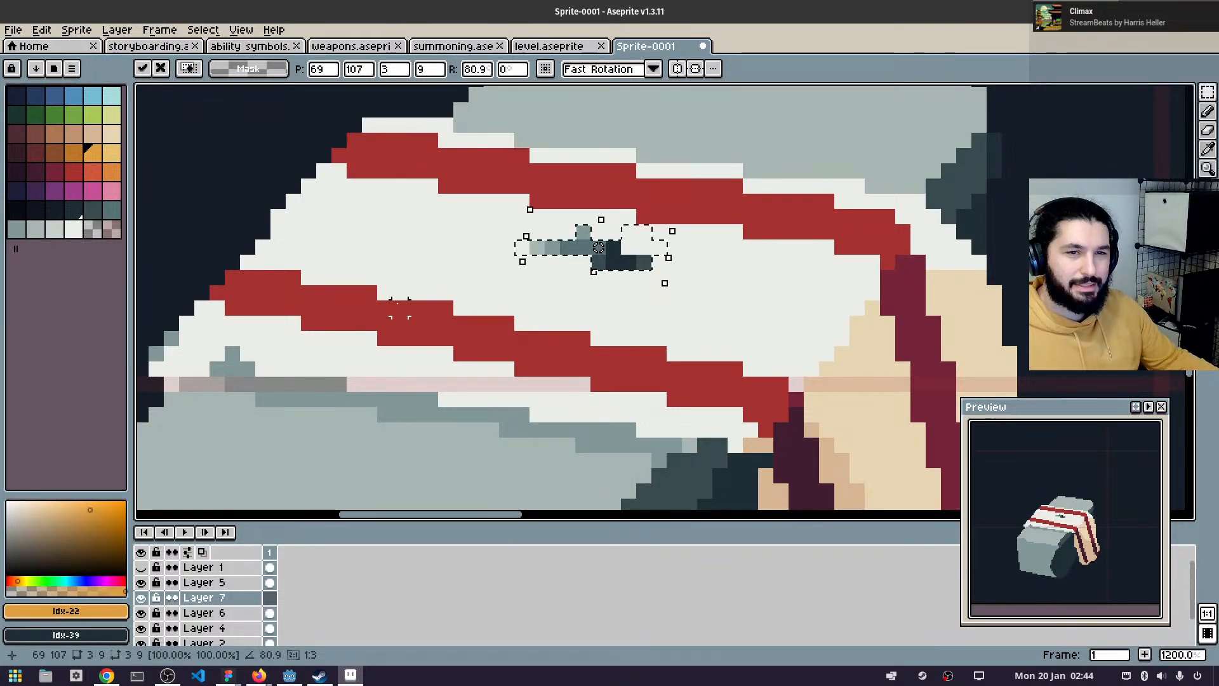
key(ctrl+z)
- Paste the upright dagger onto Layer 7 and place it between the red stripes at position 69, 107
key(ctrl+v)
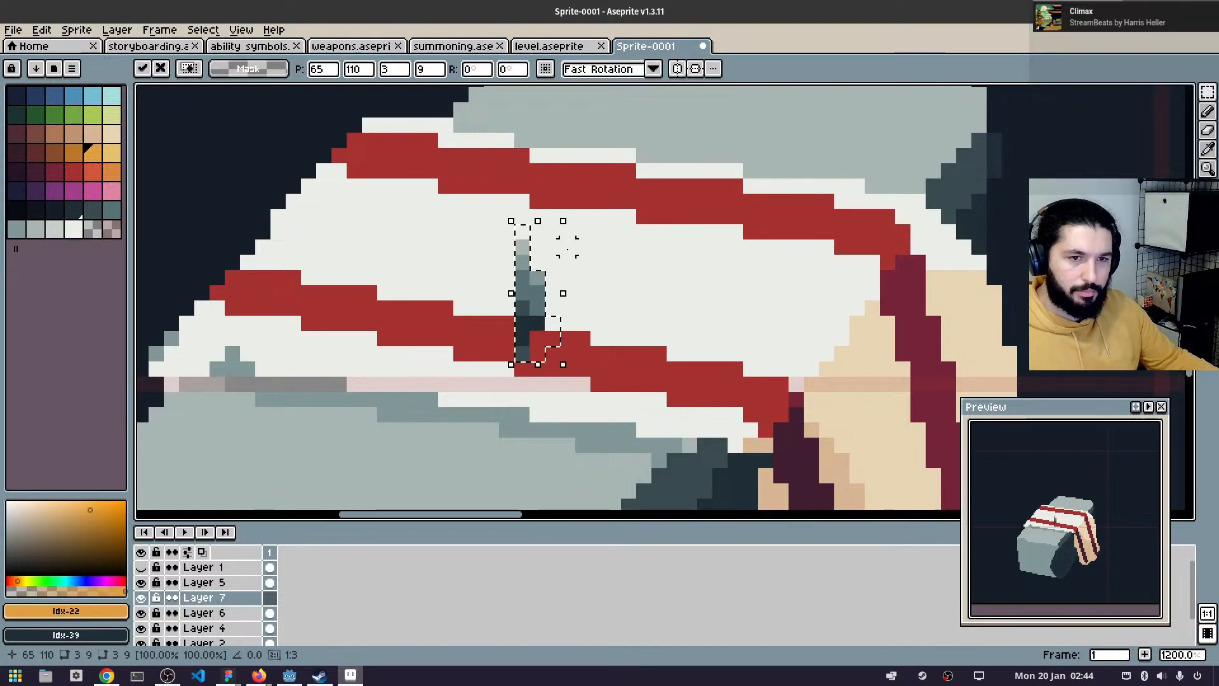
drag(590, 287, 605, 280)
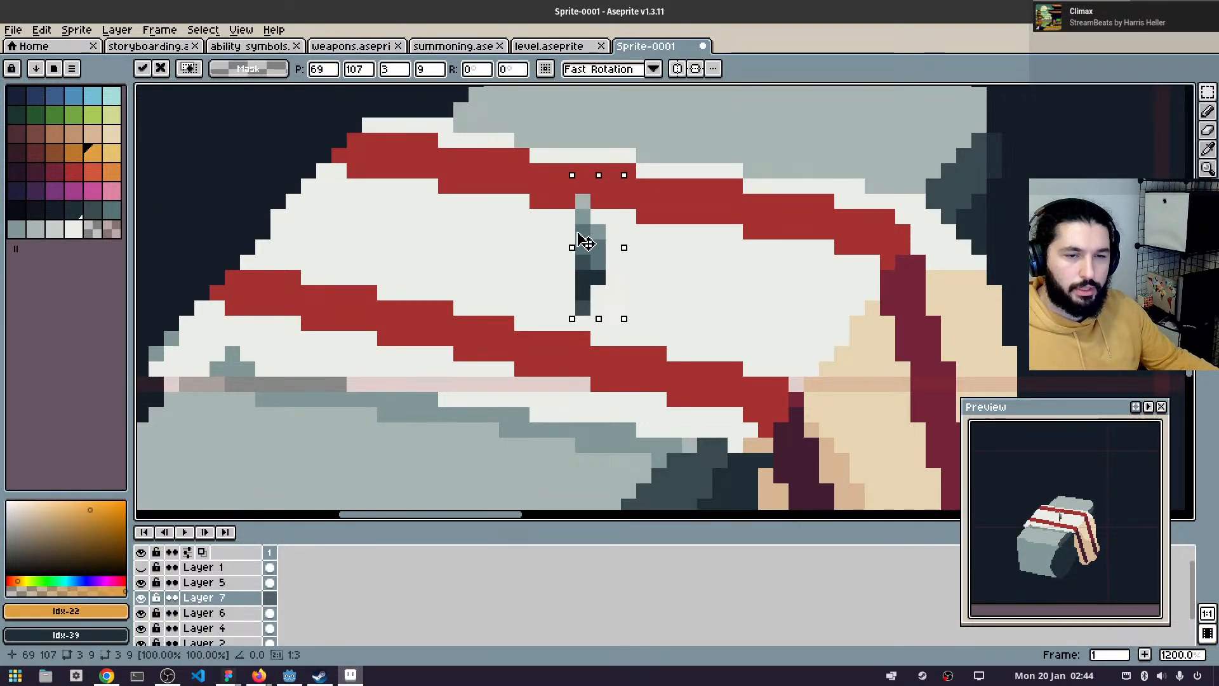
scroll(586, 243, up, 5)
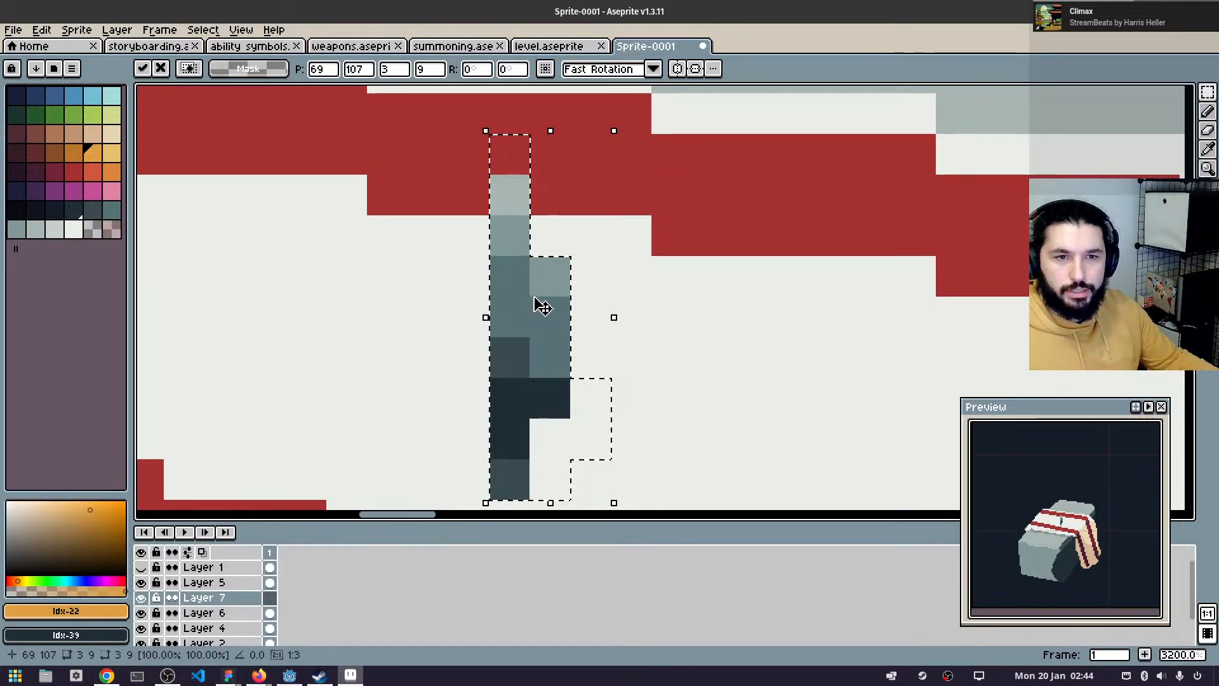
scroll(556, 202, down, 5)
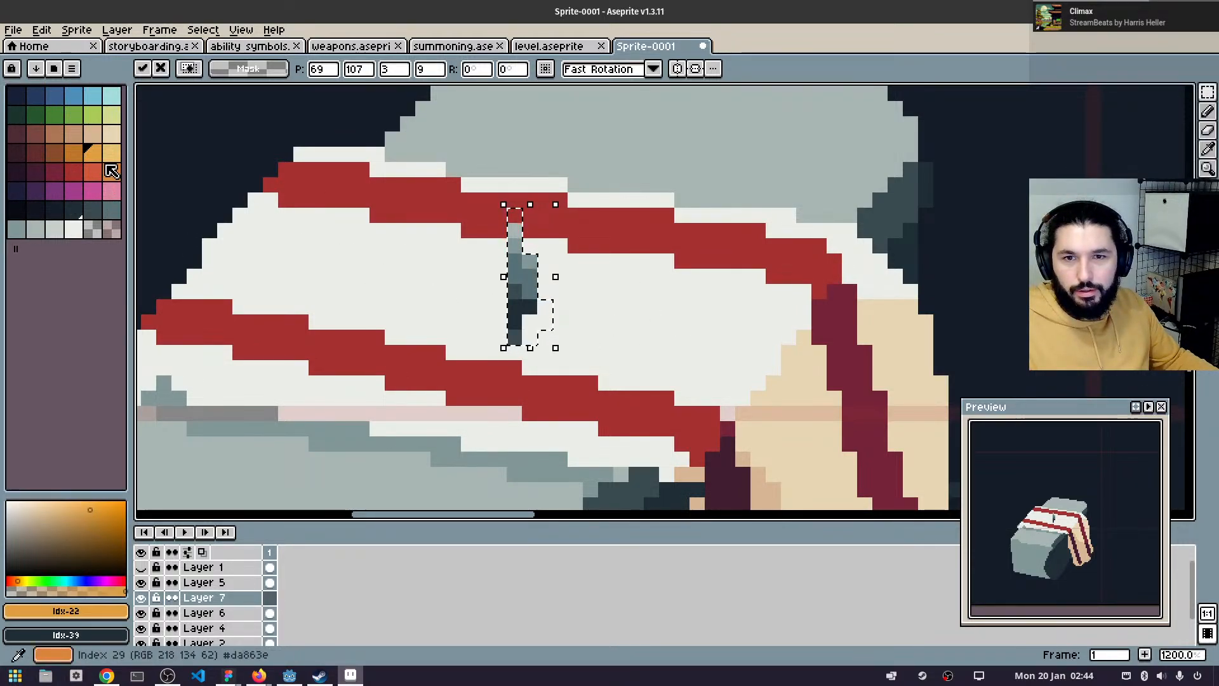
- Choose orange palette colour 21 with the Pencil tool, commit the placed dagger and clear the selection
click(74, 153)
scroll(522, 248, up, 2)
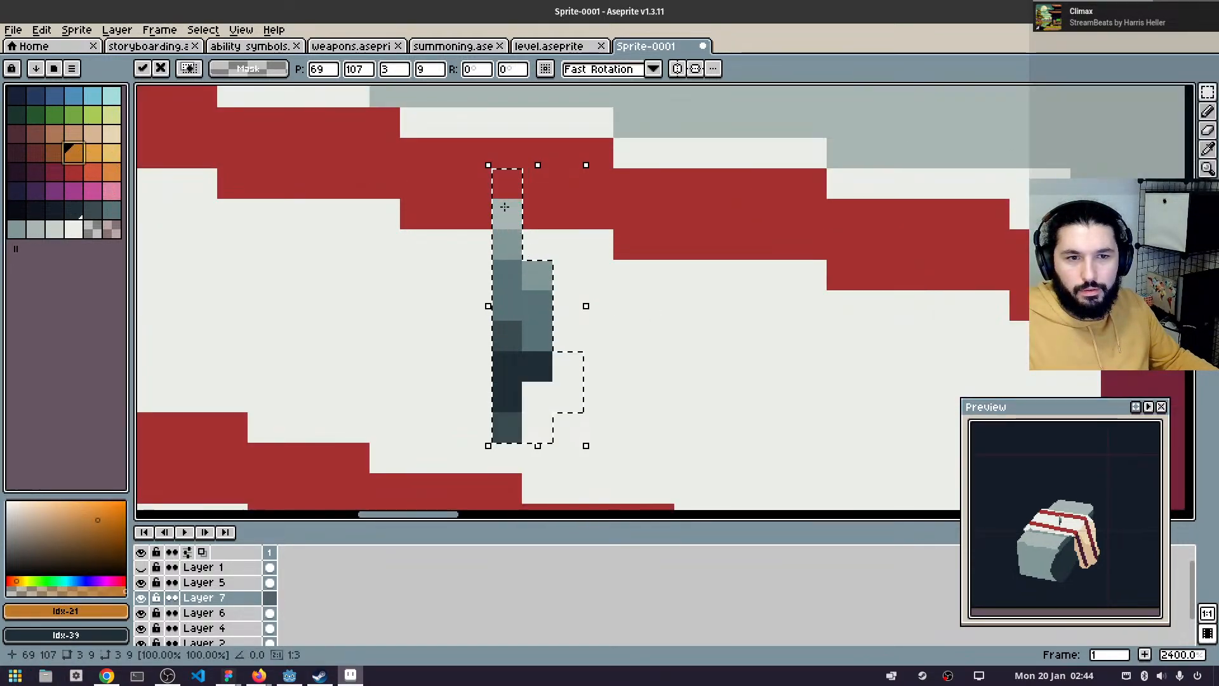
key(b)
click(510, 218)
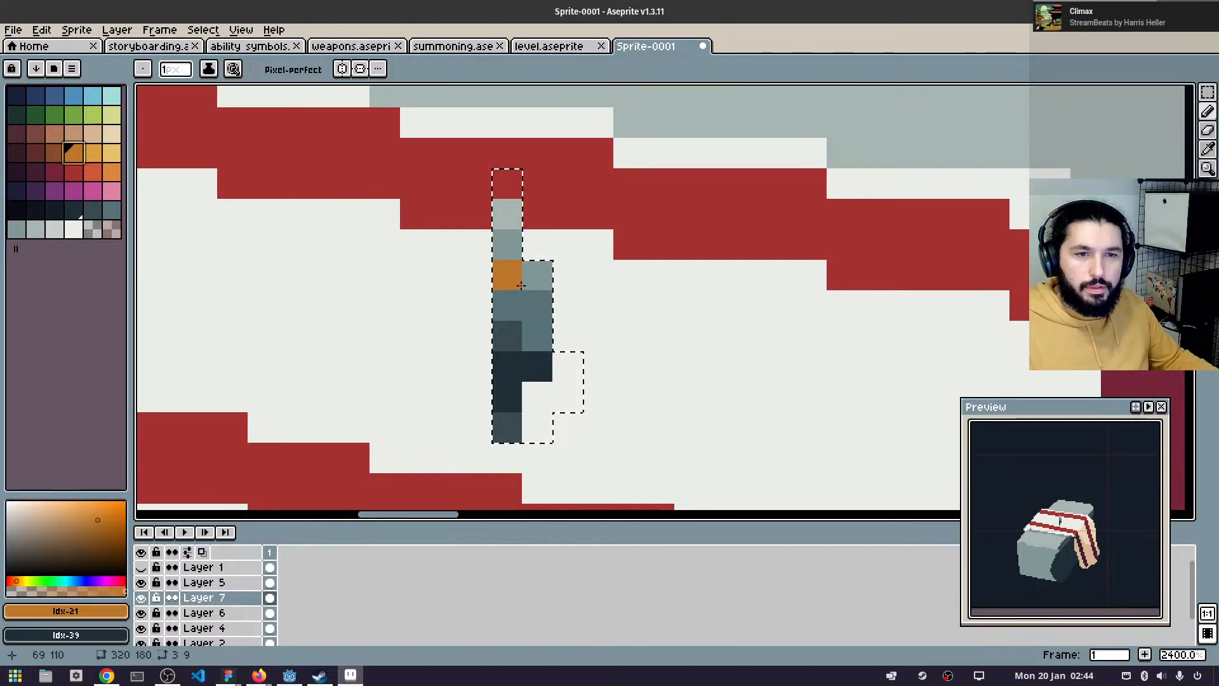
key(ctrl+d)
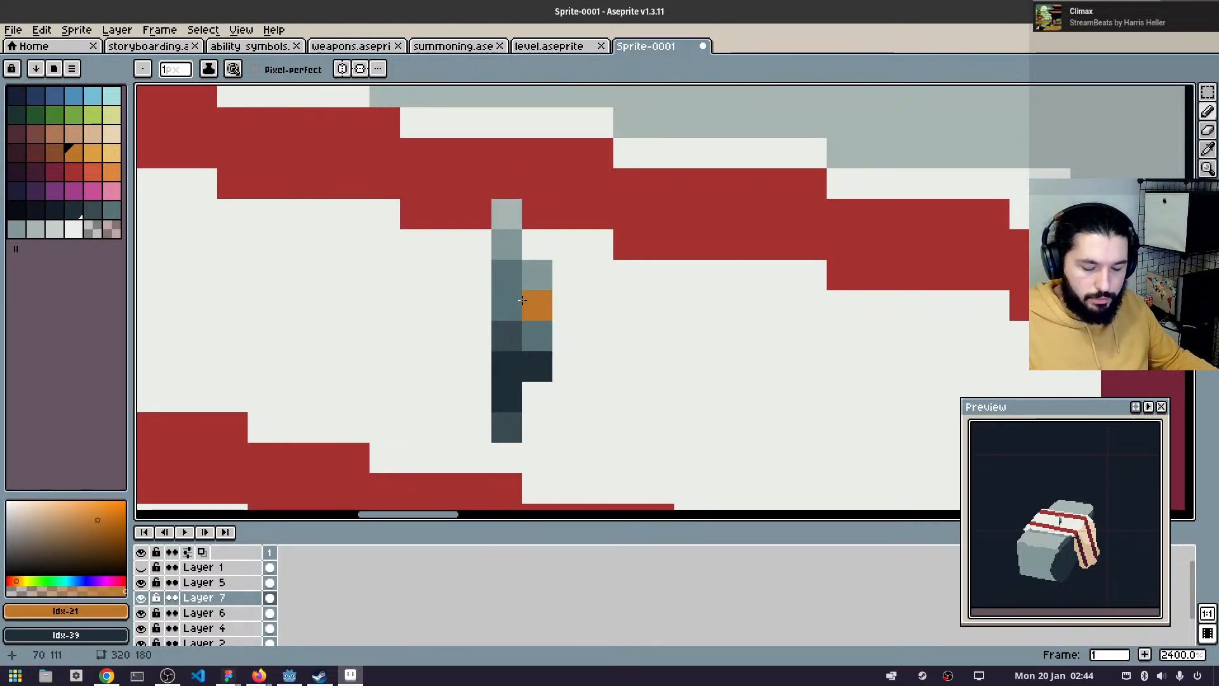
key(v)
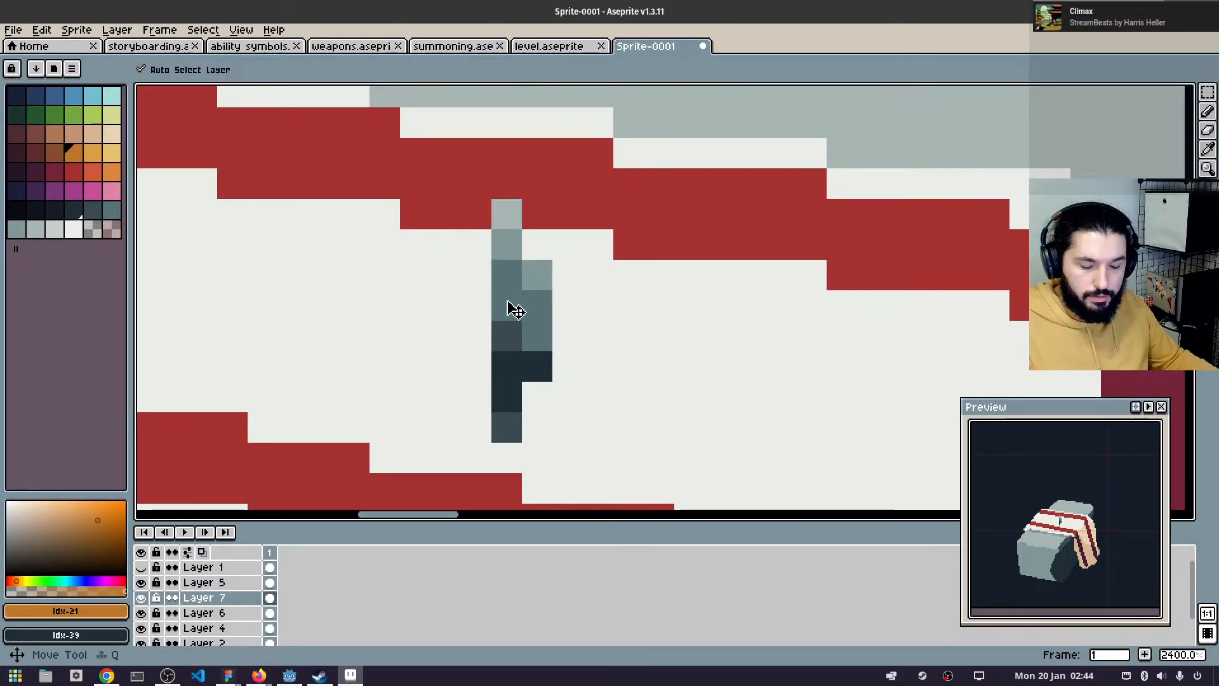
key(ctrl+shift+d)
key(shift+r)
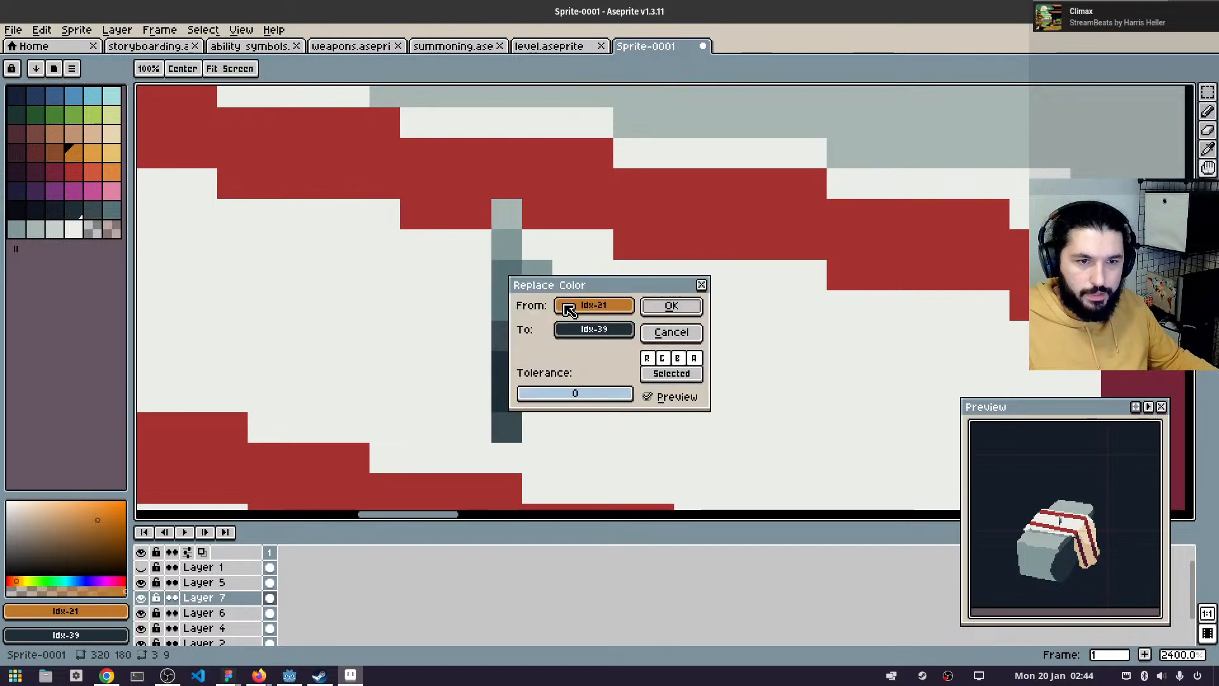
click(674, 334)
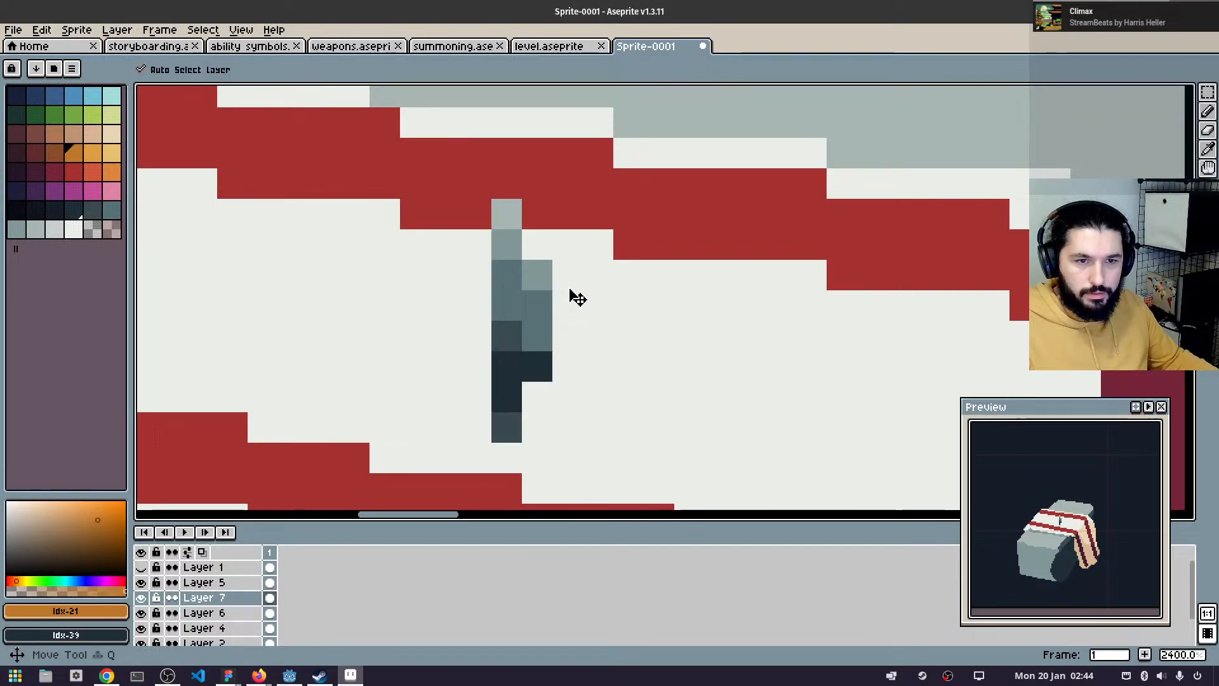
- Replace the dagger's grey-teal colour #577277 with orange palette colour 21
alt+click(509, 283)
key(shift+r)
click(595, 329)
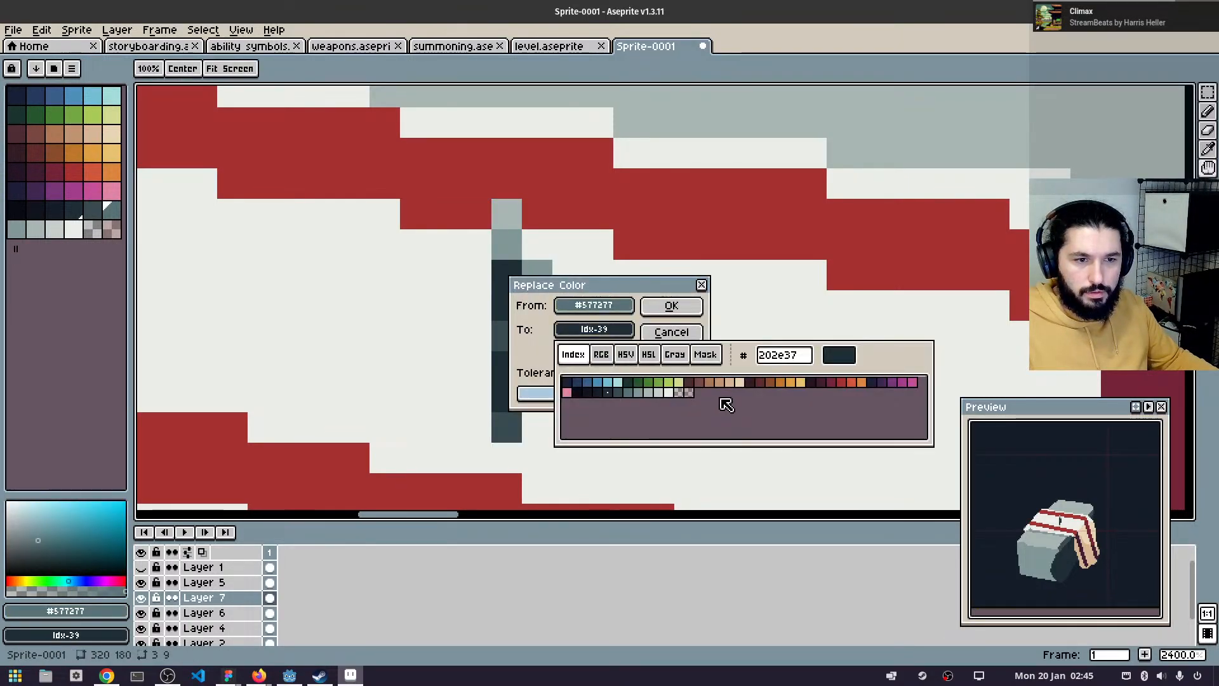
click(785, 383)
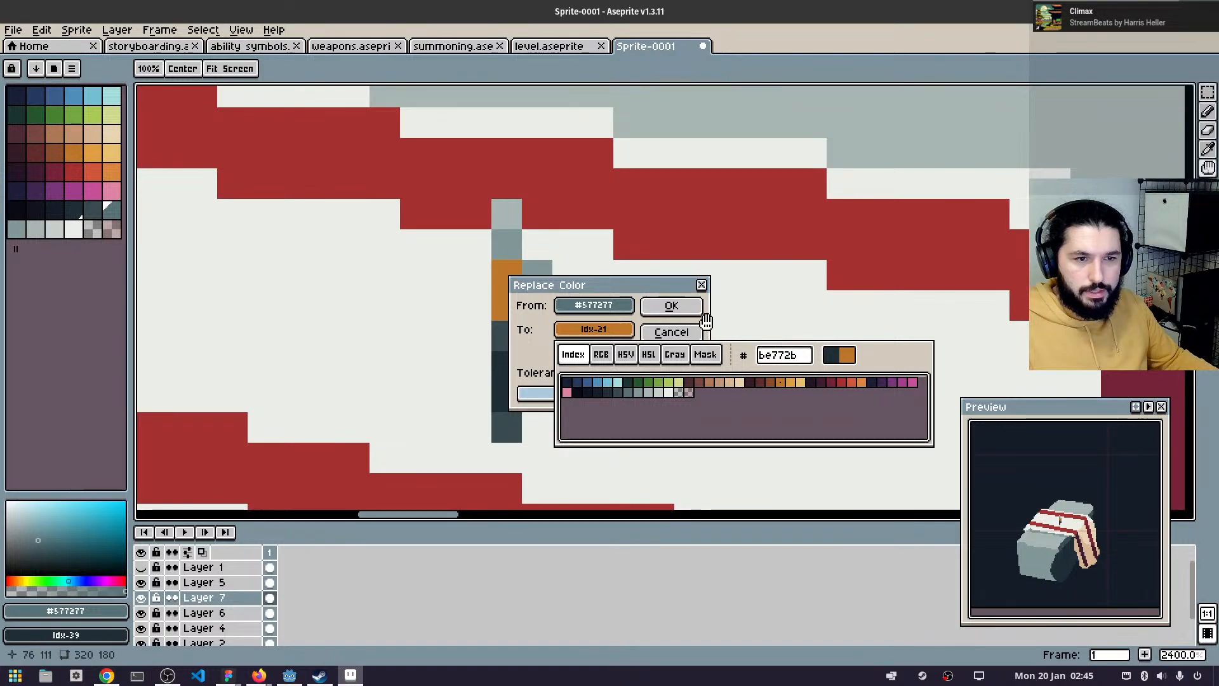
click(671, 305)
- Replace the dagger's light grey colour #819796 with orange palette colour 22
scroll(762, 291, down, 8)
scroll(690, 452, up, 8)
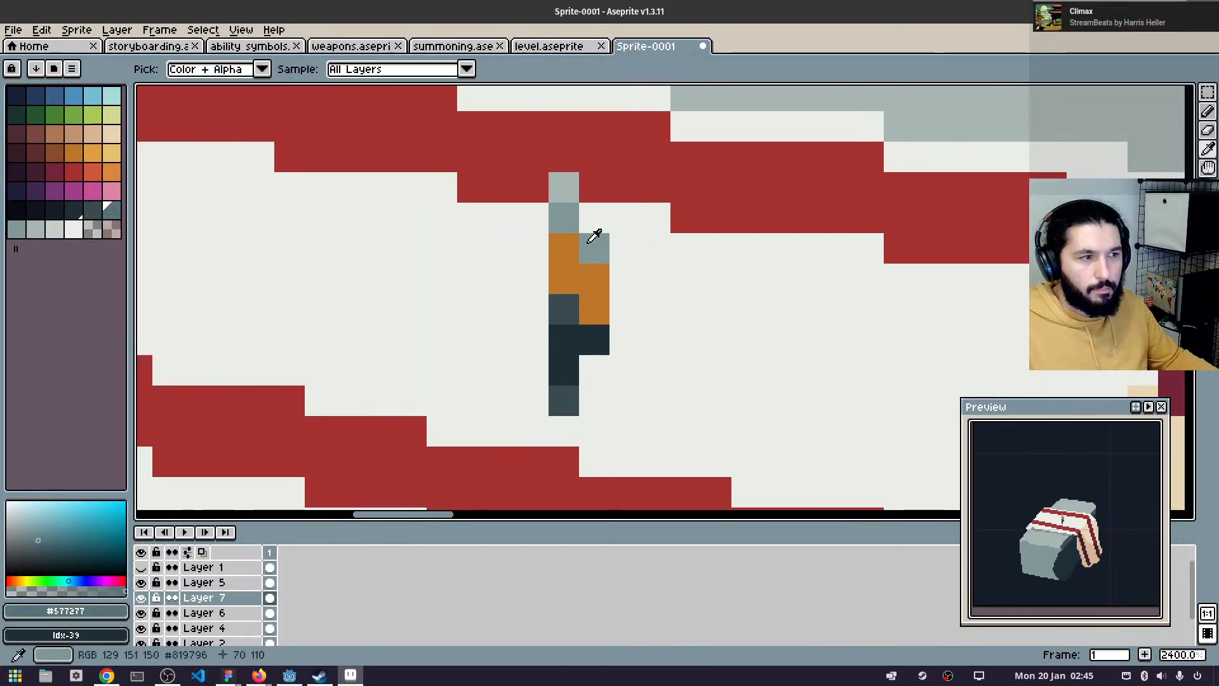
alt+click(597, 251)
key(shift+r)
click(632, 326)
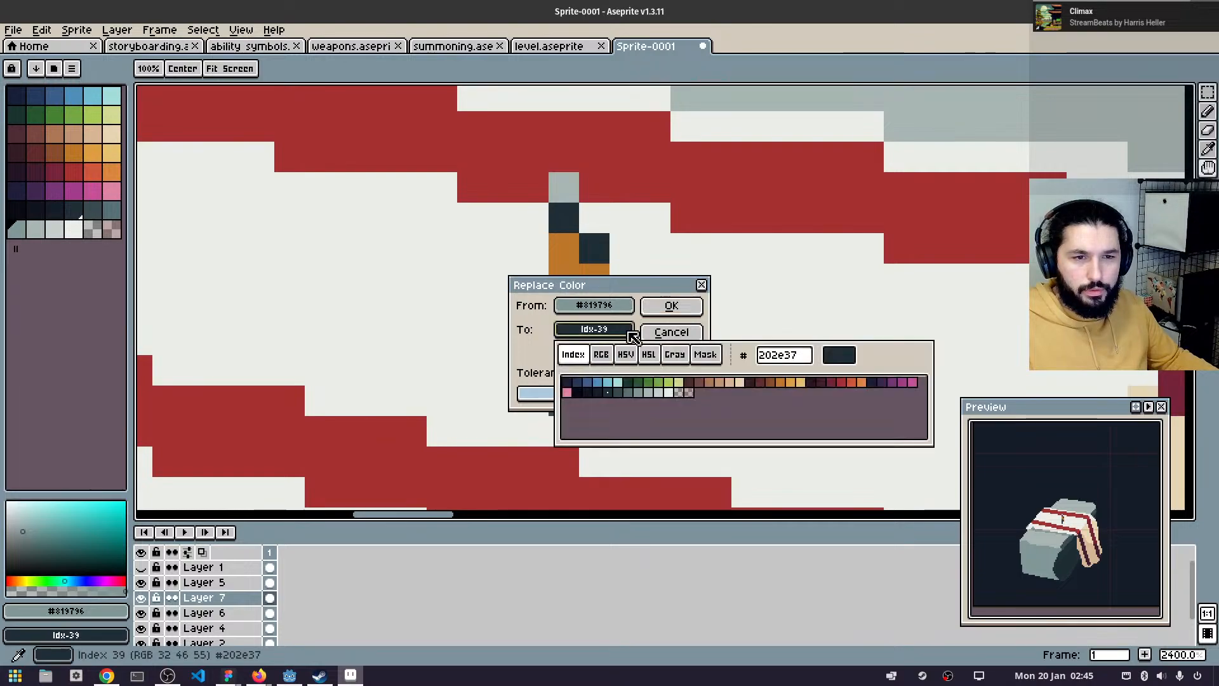
click(802, 383)
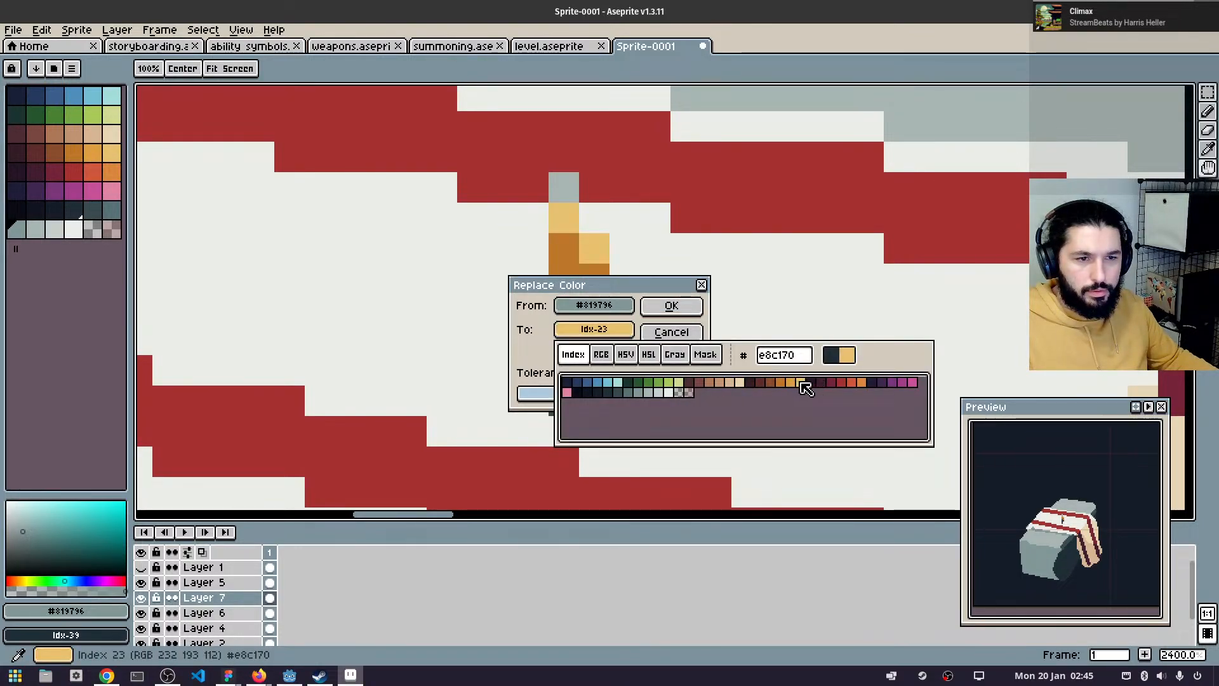
click(794, 385)
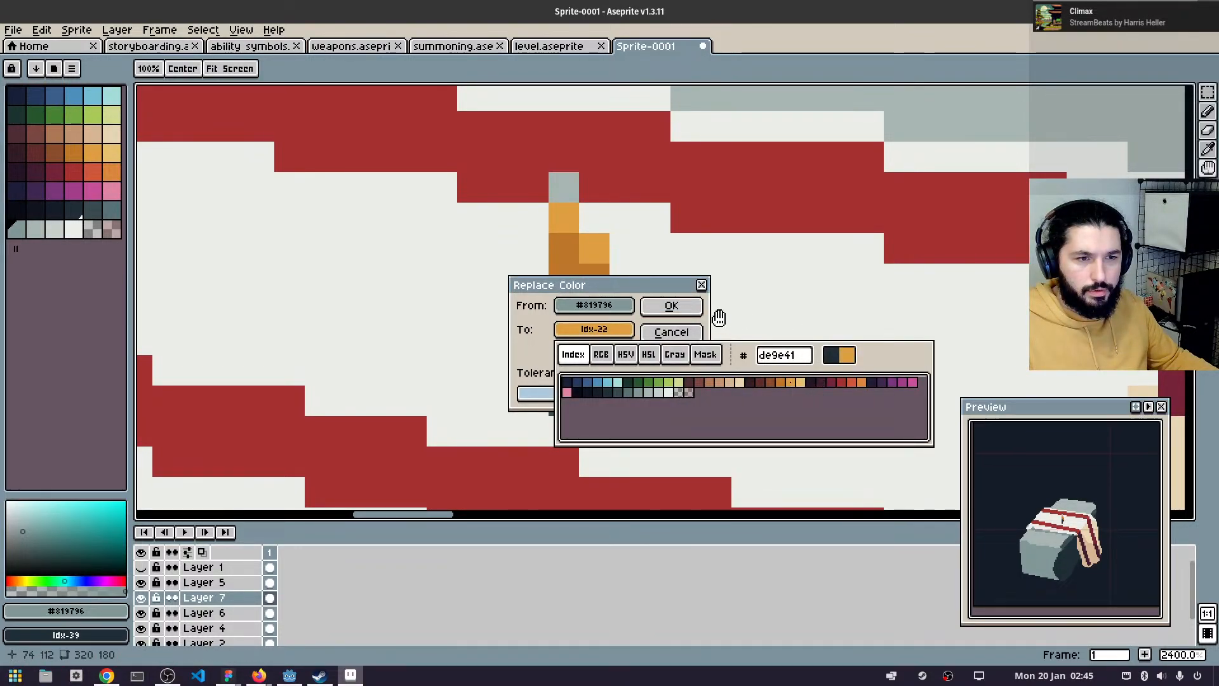
click(689, 307)
- Replace the dagger's pale grey tip colour #a8b5b2 with light yellow palette colour 23
alt+click(572, 185)
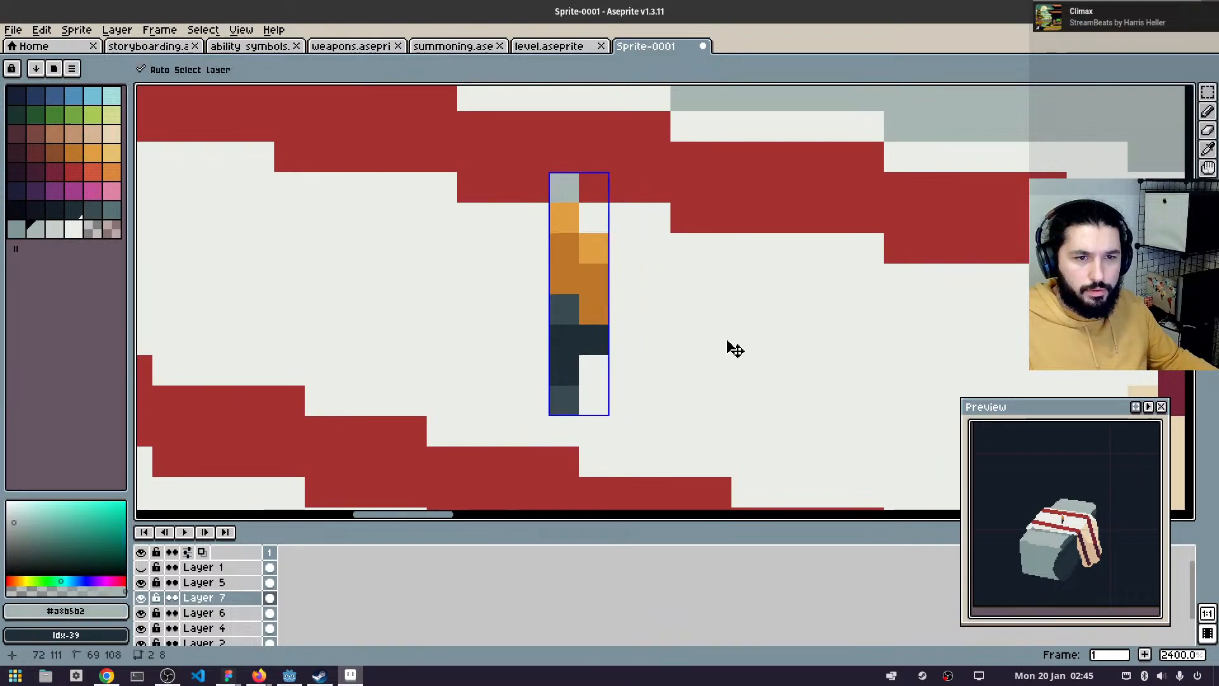
key(shift+r)
click(619, 332)
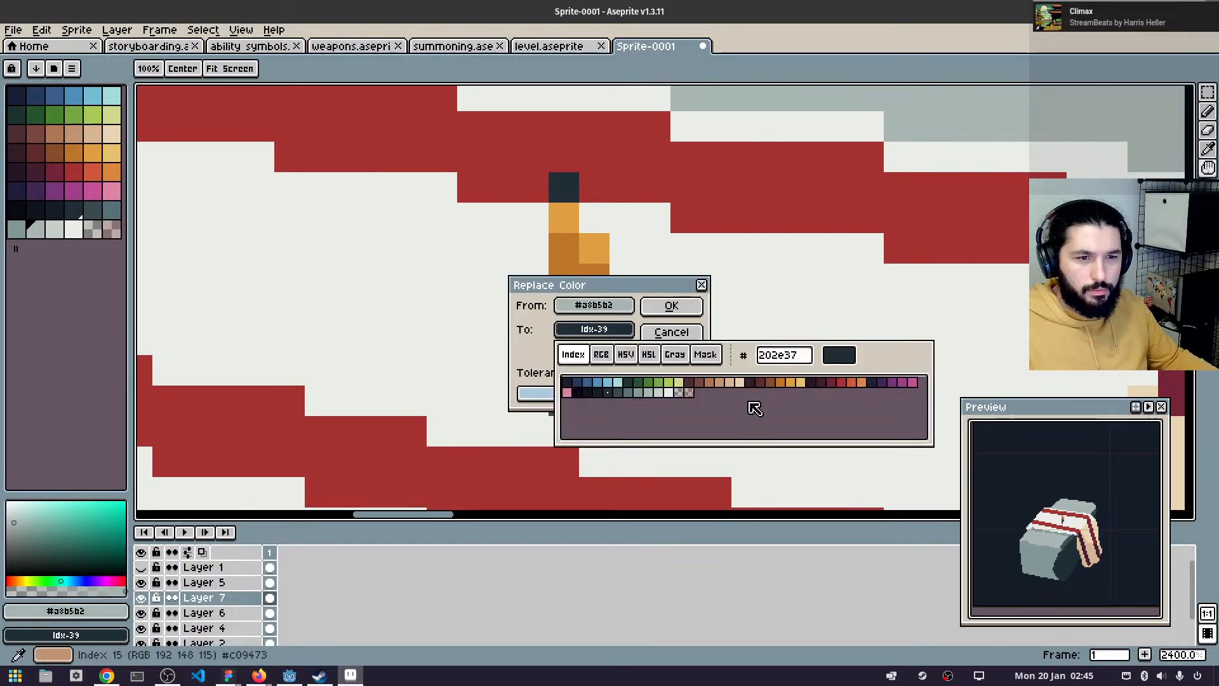
click(801, 383)
click(687, 308)
- Replace the dagger's dark colour #202e37 with a brown palette colour, and sample the remaining dark grey #394a50
scroll(772, 289, down, 5)
key(v)
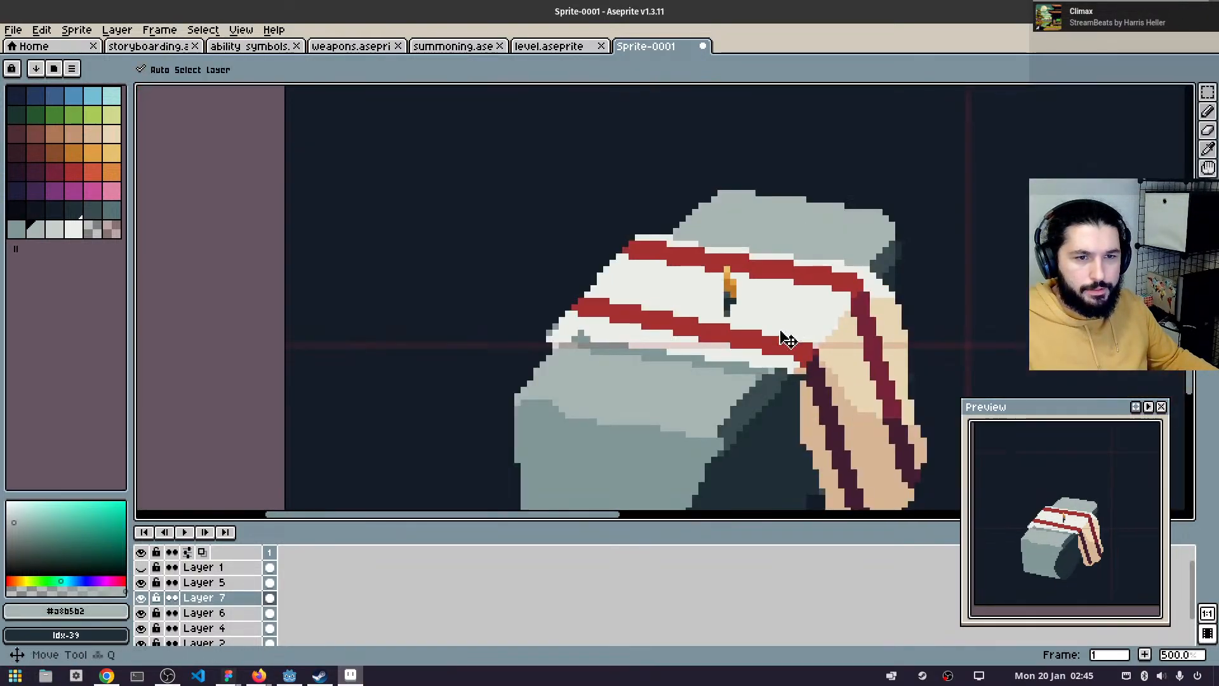
drag(671, 308, 560, 262)
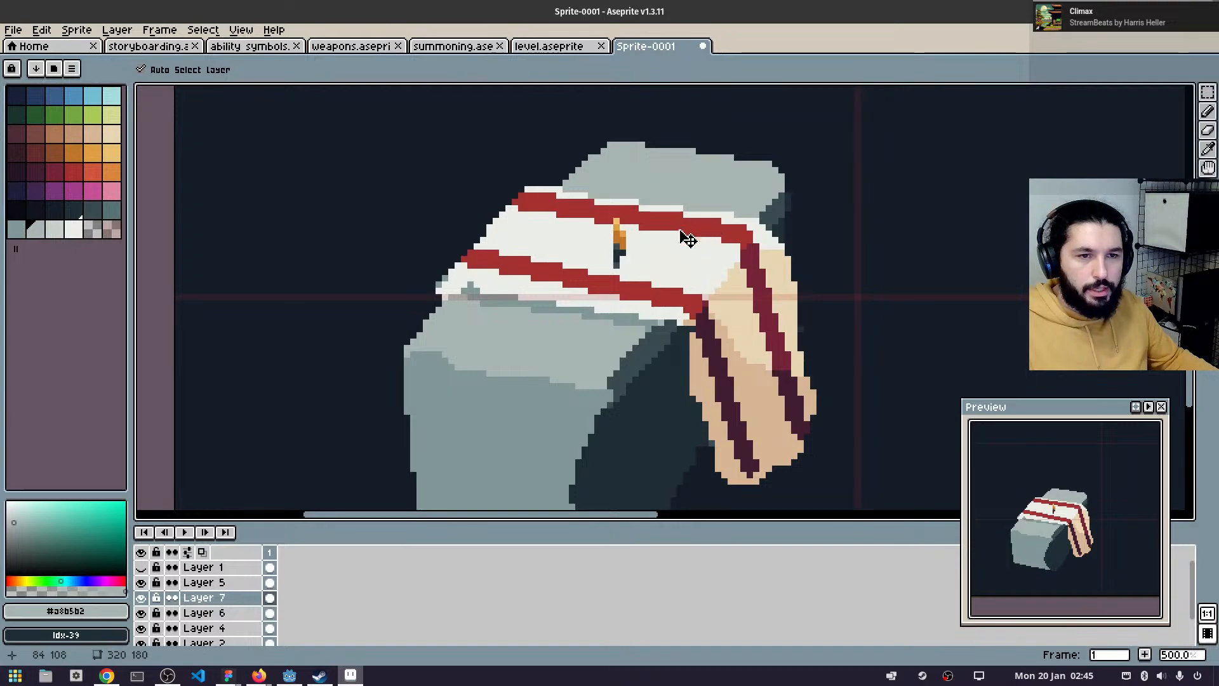
scroll(445, 322, up, 7)
alt+click(464, 309)
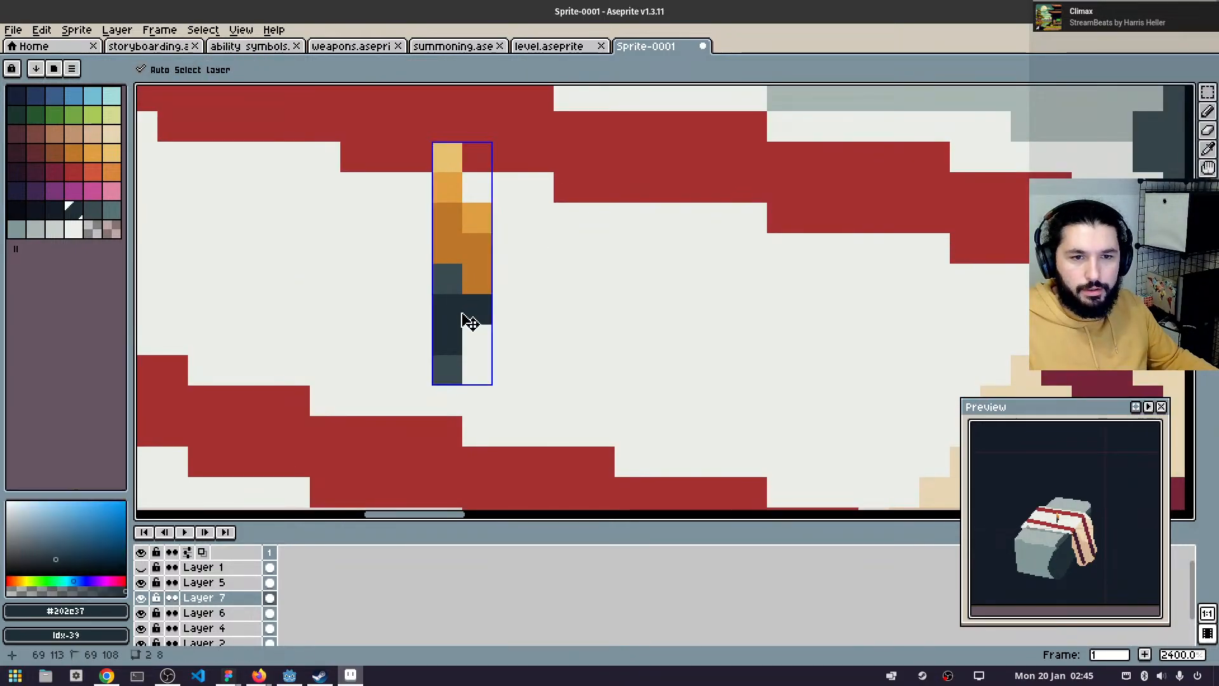
key(shift+r)
click(633, 330)
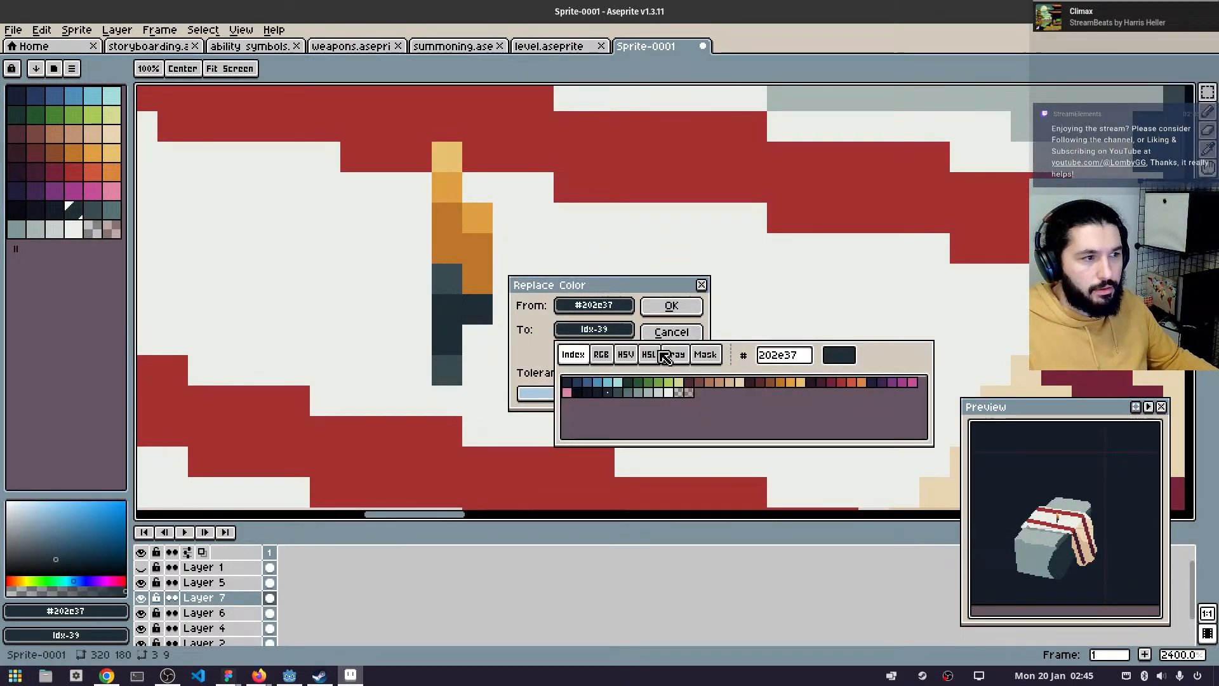
click(771, 383)
click(673, 306)
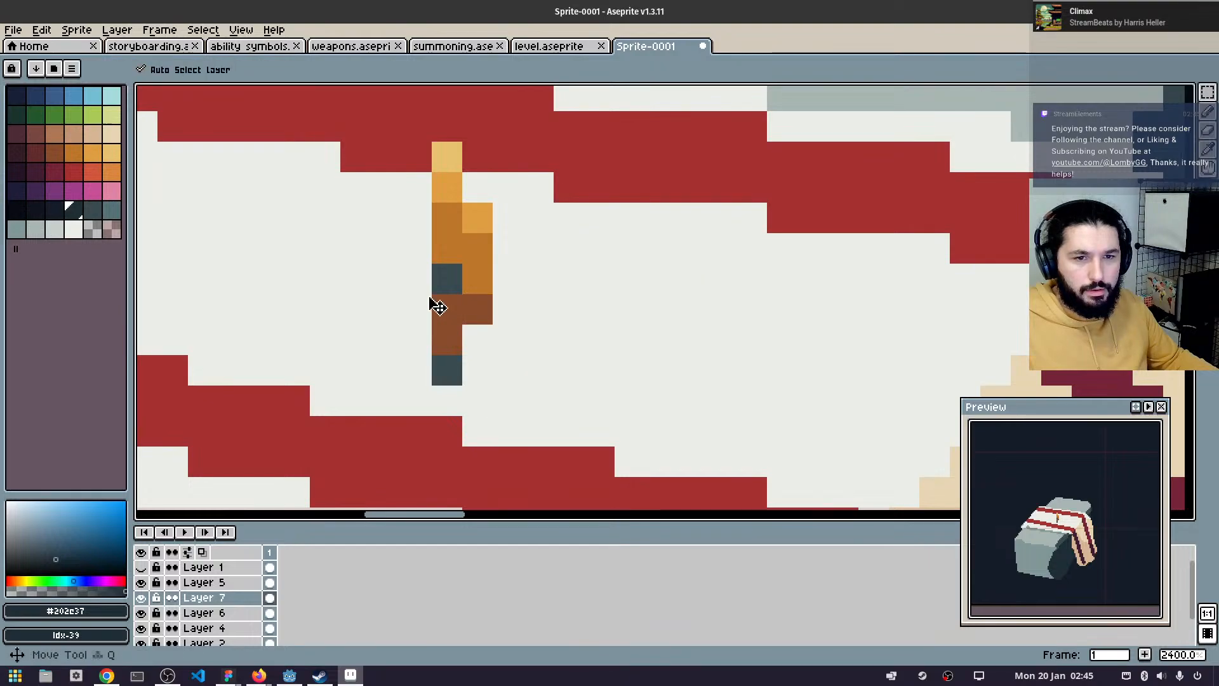
alt+click(454, 287)
key(shift+r)
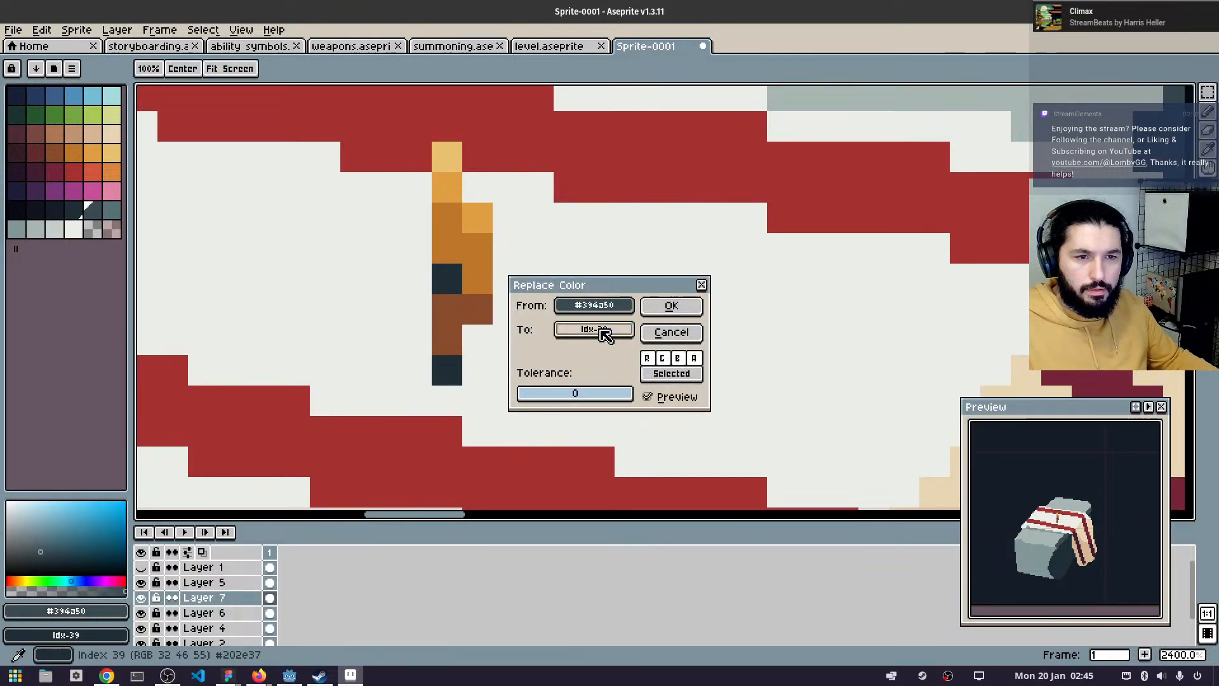
click(604, 334)
click(778, 385)
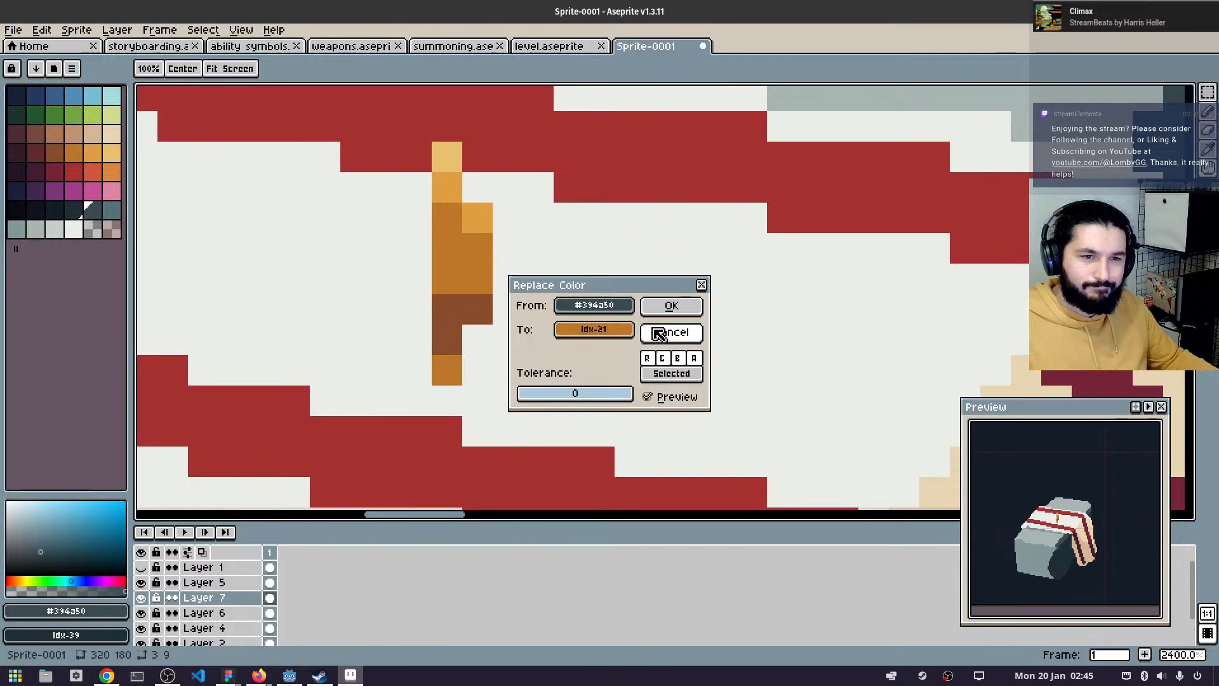
click(669, 334)
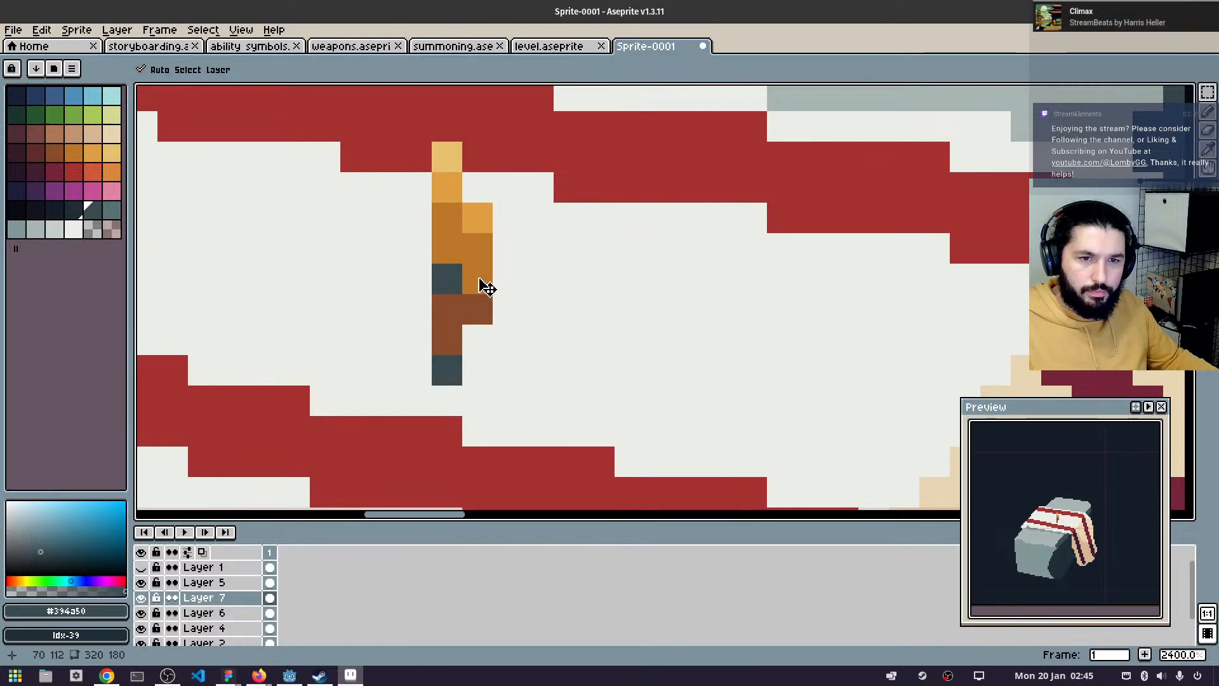
- Replace the dagger's remaining dark grey colour #394a50 with orange palette colour 22
key(shift+r)
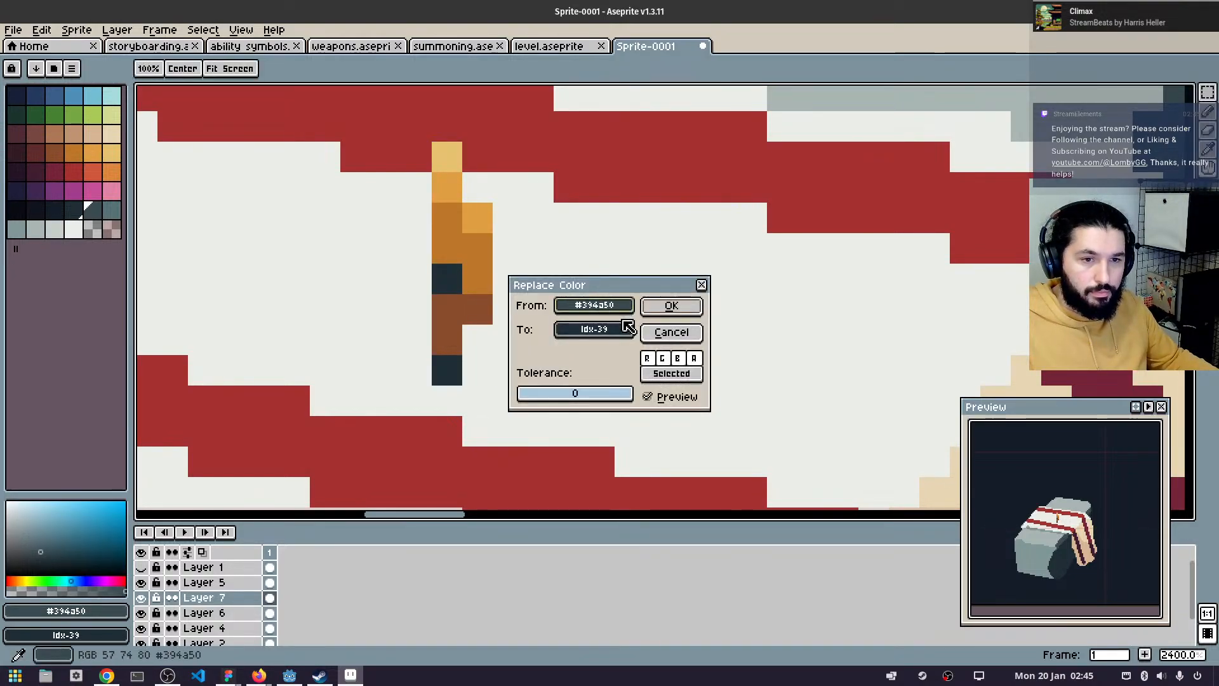
click(626, 330)
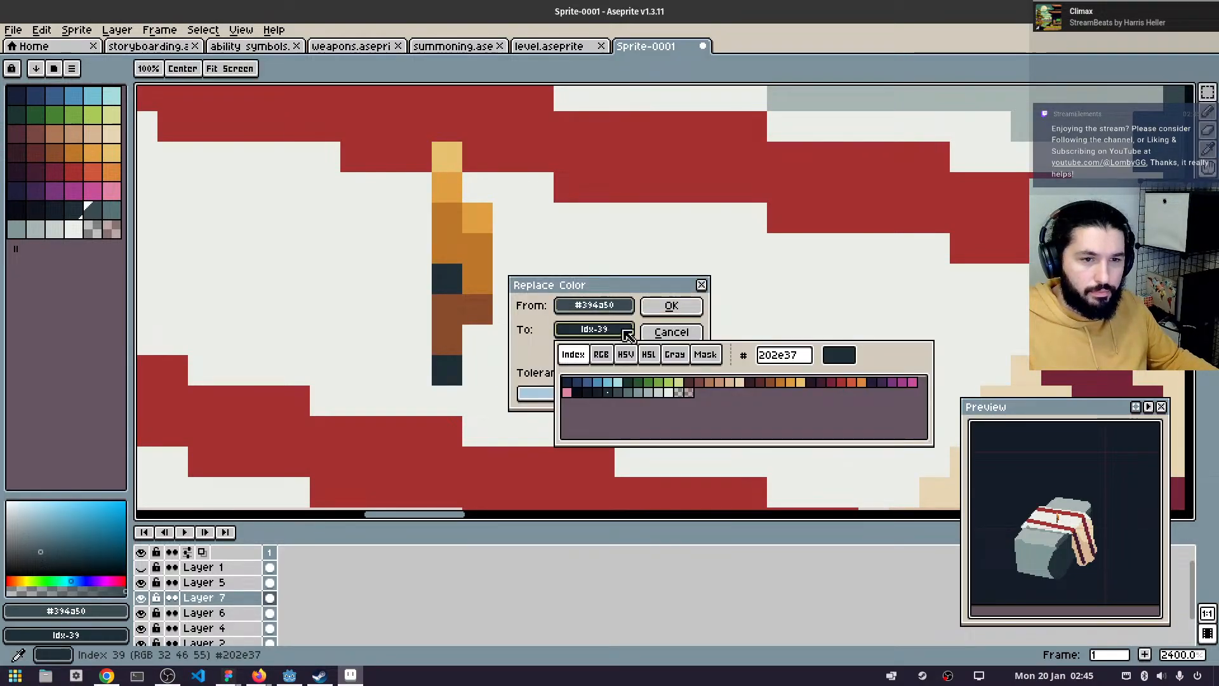
click(795, 390)
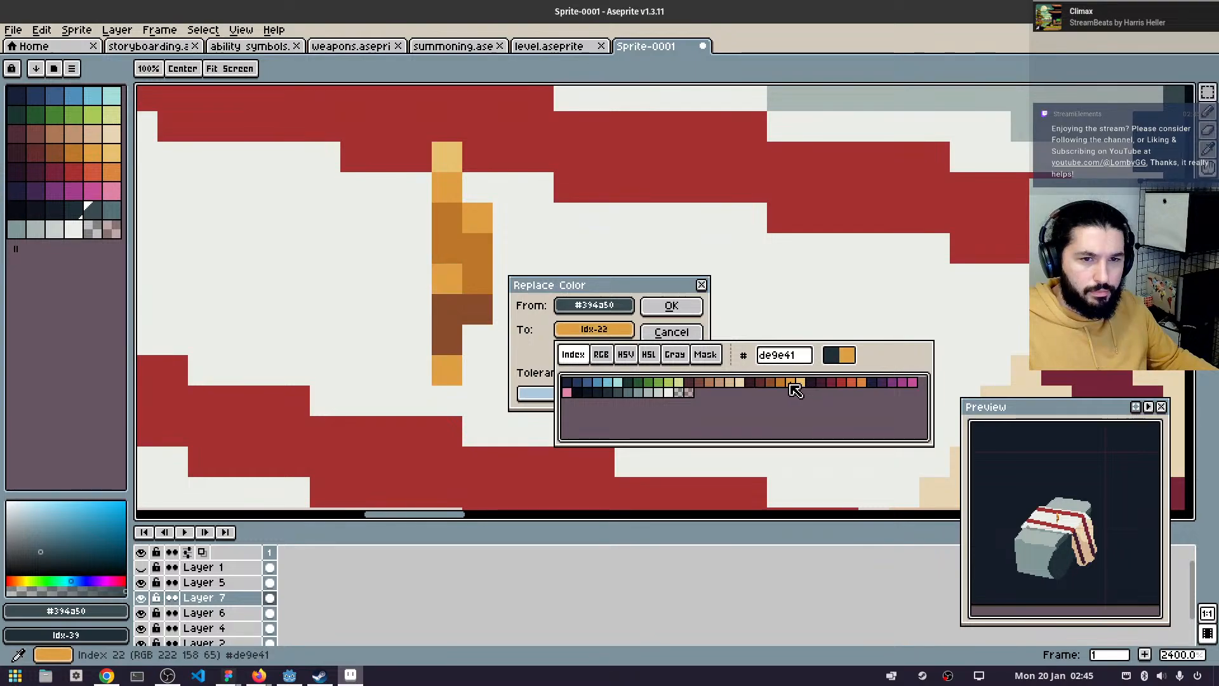
click(671, 306)
- Switch to the Pencil tool and examine how the recoloured dagger reads on the cloth and within the whole scene
scroll(605, 349, down, 6)
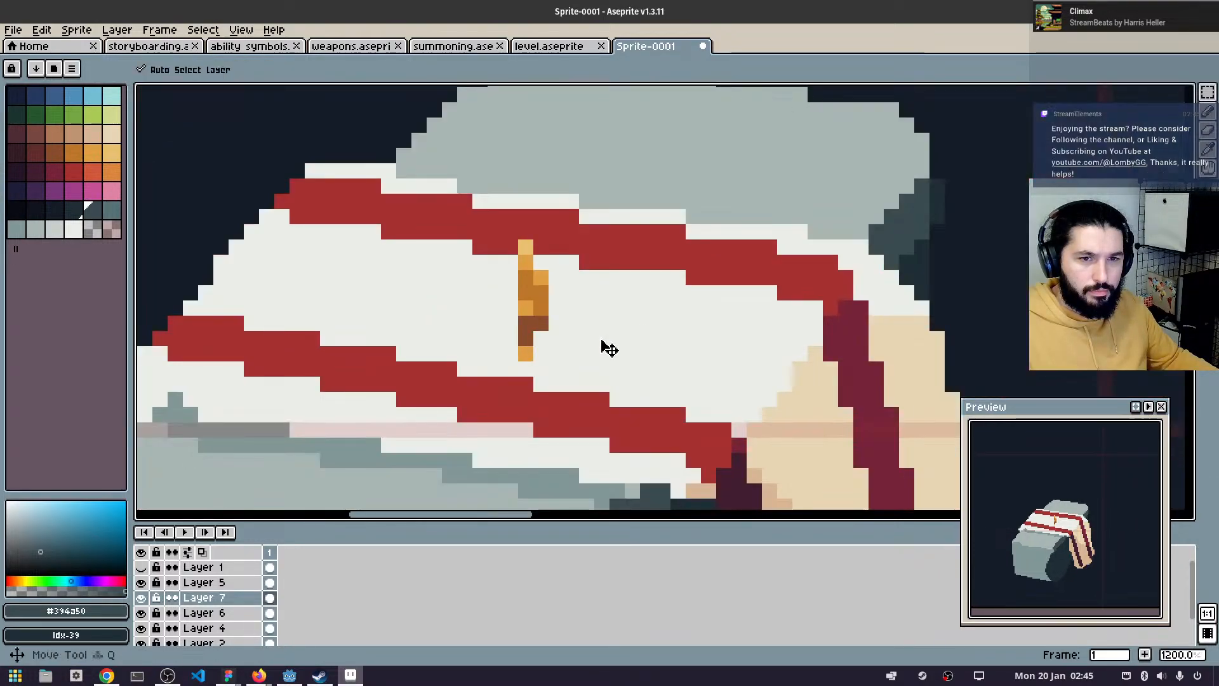
scroll(606, 362, up, 4)
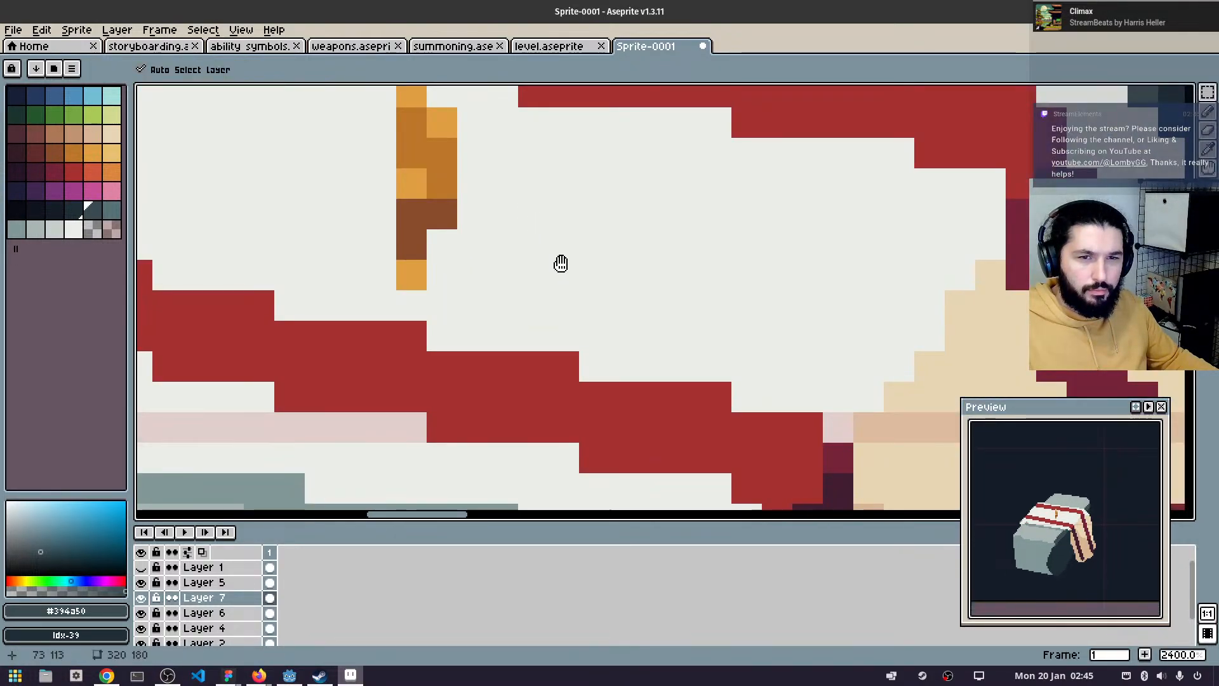
scroll(613, 373, up, 1)
key(b)
scroll(850, 293, down, 7)
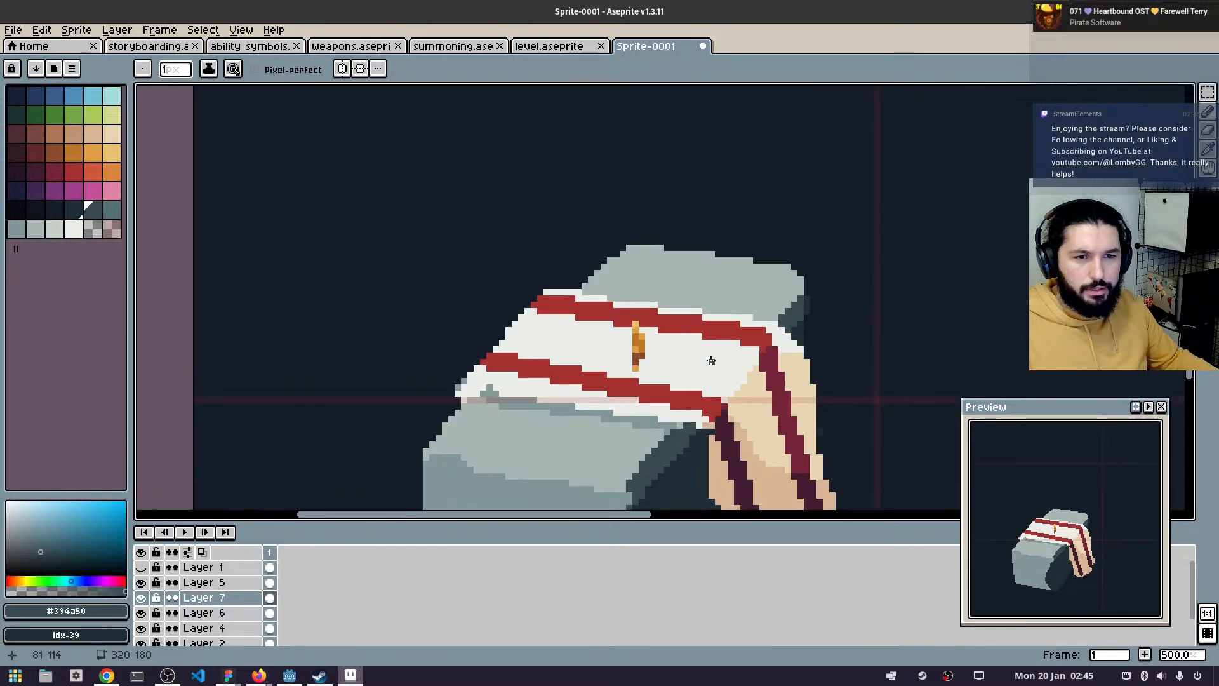
scroll(862, 297, down, 1)
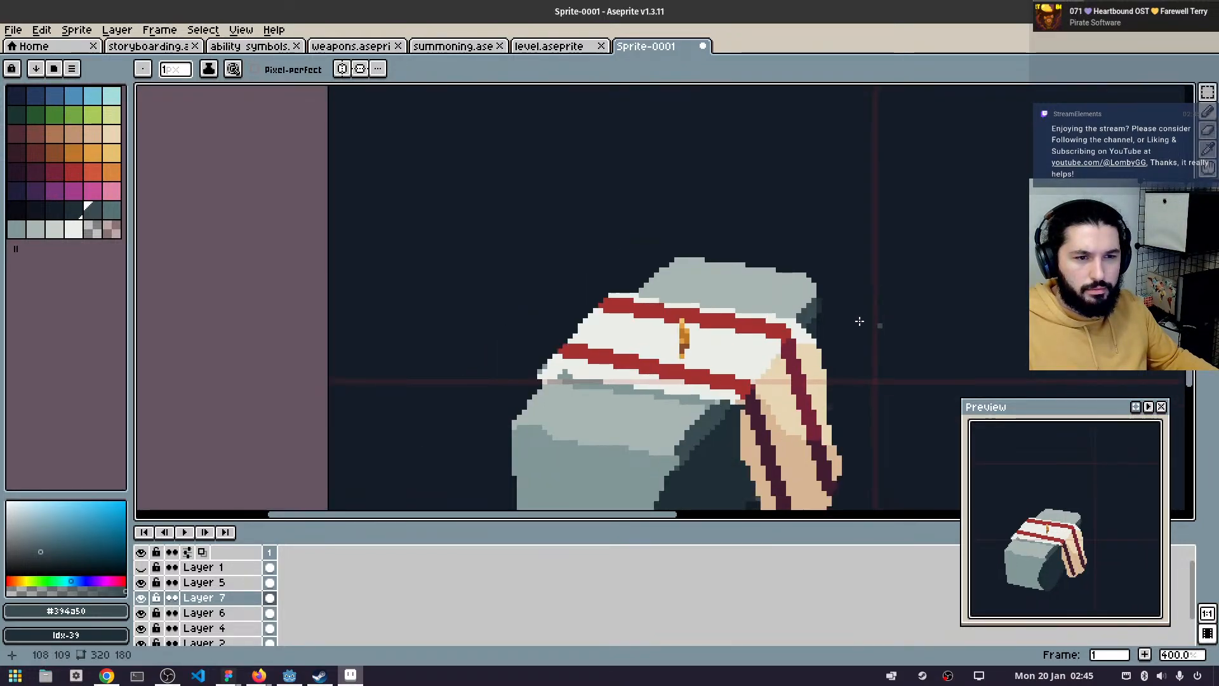
drag(835, 341, 667, 309)
scroll(658, 378, up, 1)
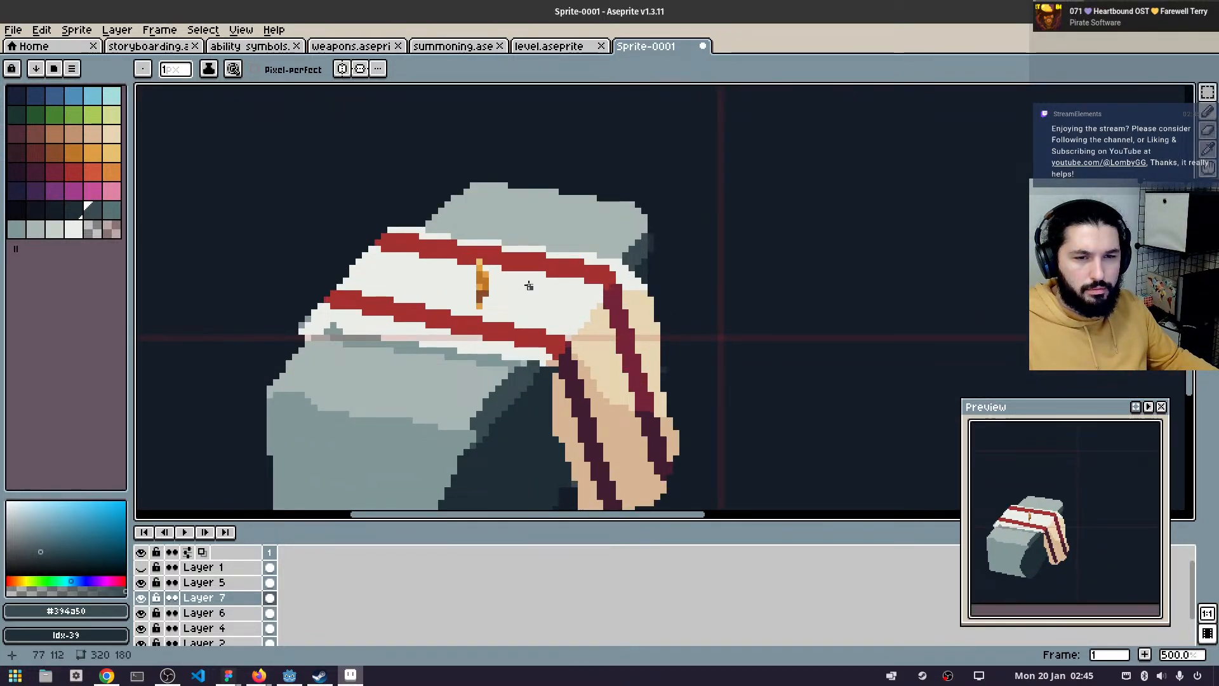
scroll(522, 285, up, 1)
scroll(737, 287, down, 3)
drag(408, 270, 213, 255)
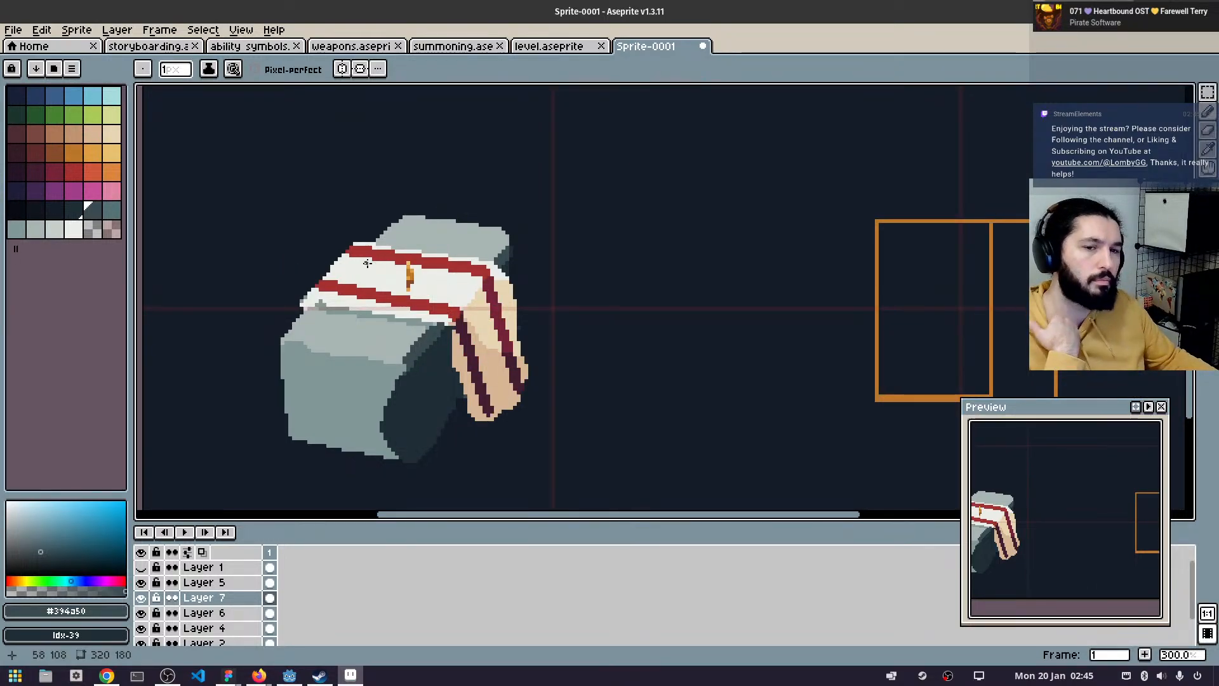
scroll(425, 242, down, 1)
drag(708, 190, 536, 264)
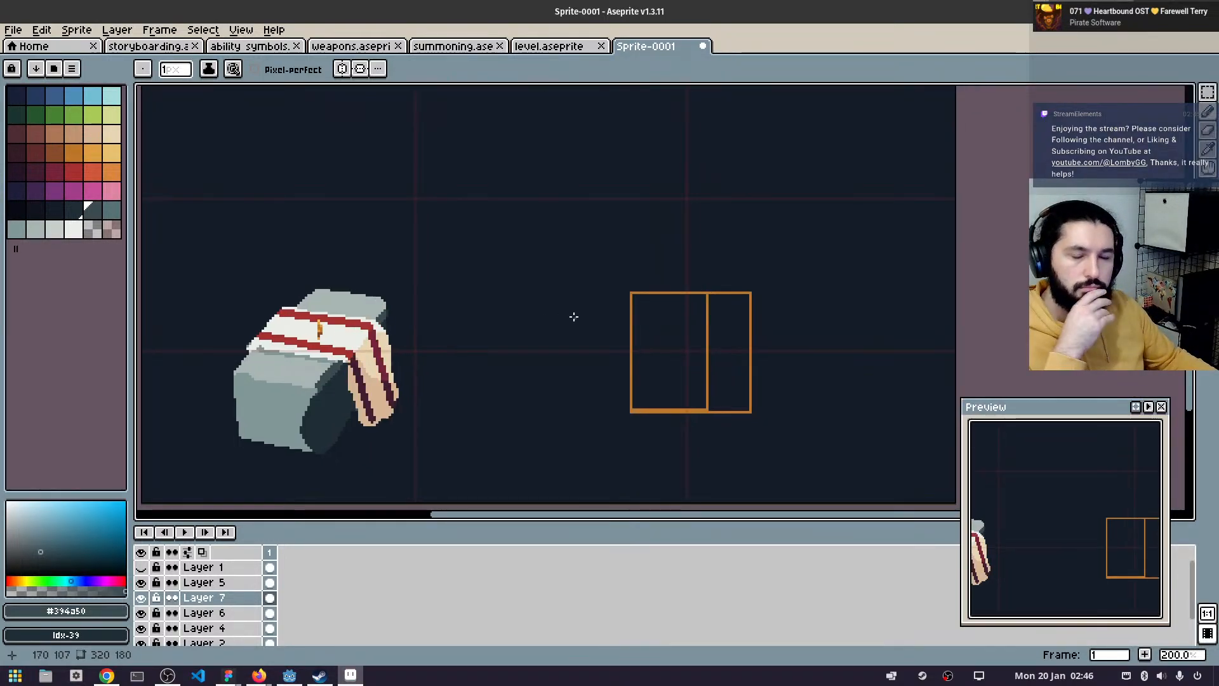
- Add a new layer directly above Layer 3
scroll(279, 600, down, 1)
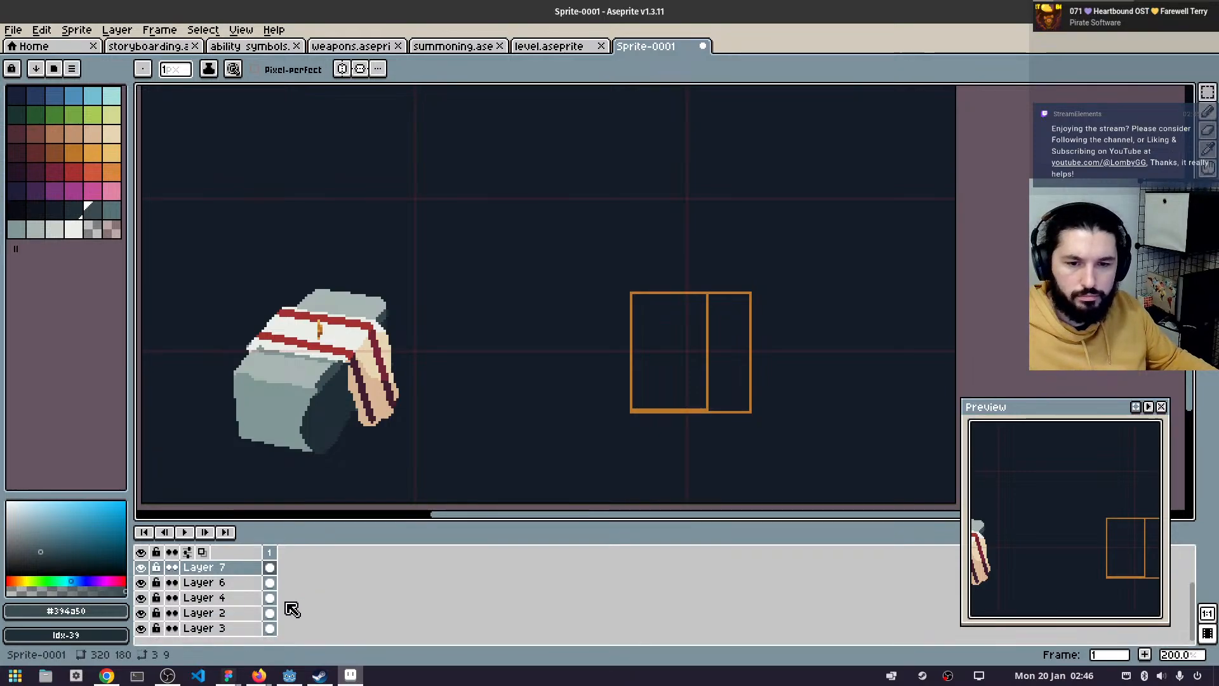
click(272, 628)
key(shift+n)
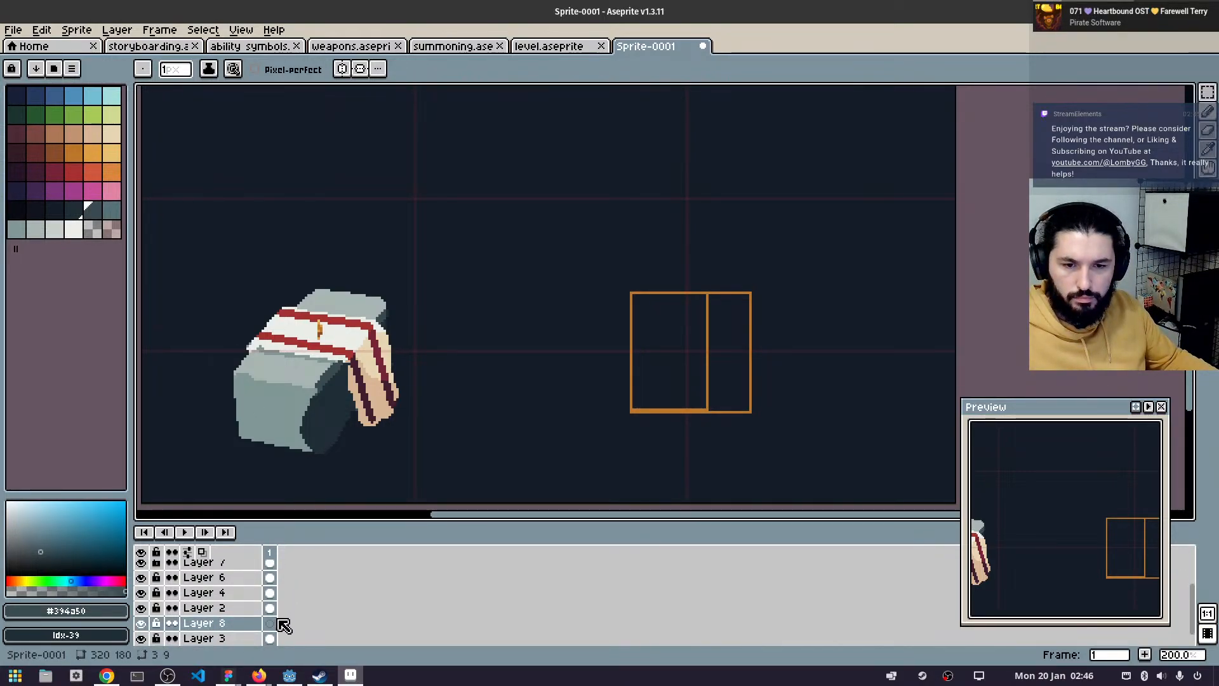
- Choose light grey palette colour 44 and enlarge the Pencil brush to 45 px
click(55, 229)
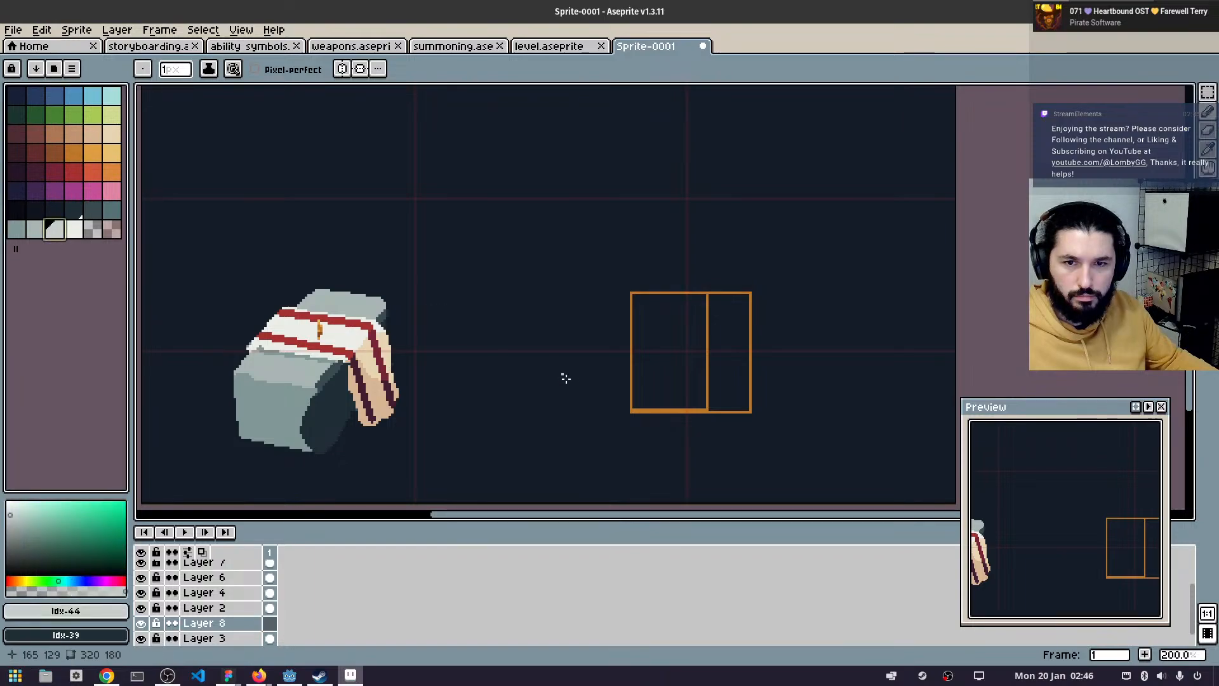
scroll(592, 396, down, 5)
scroll(552, 398, down, 15)
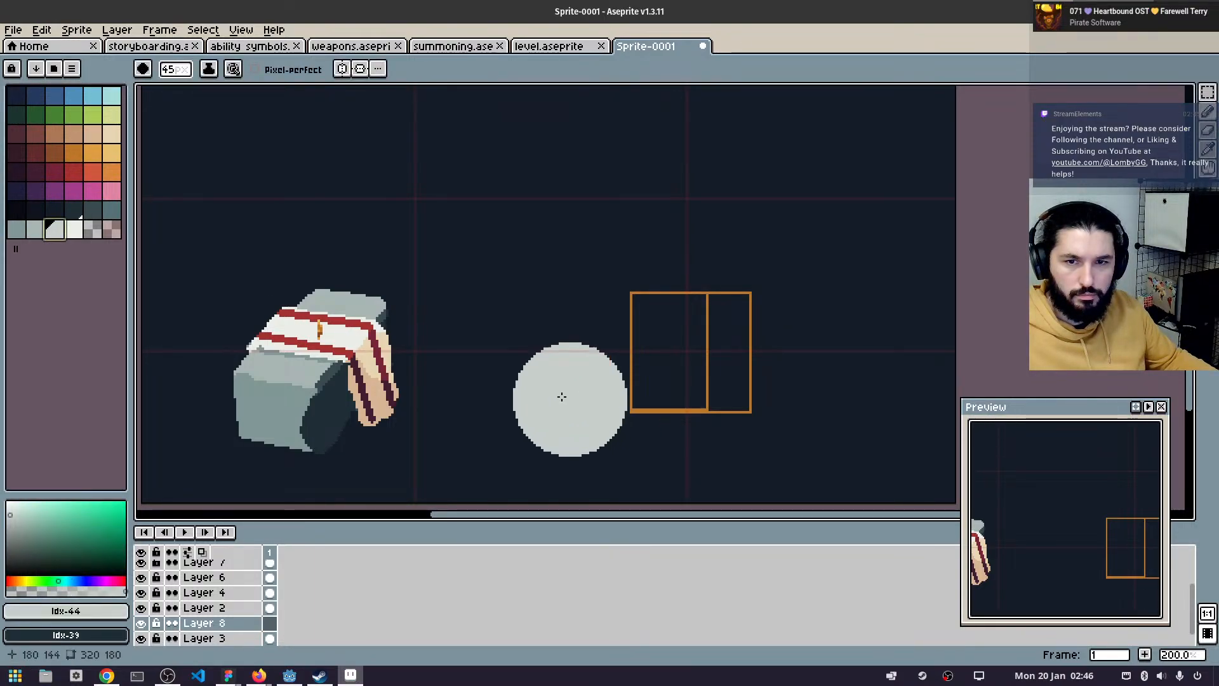
click(74, 210)
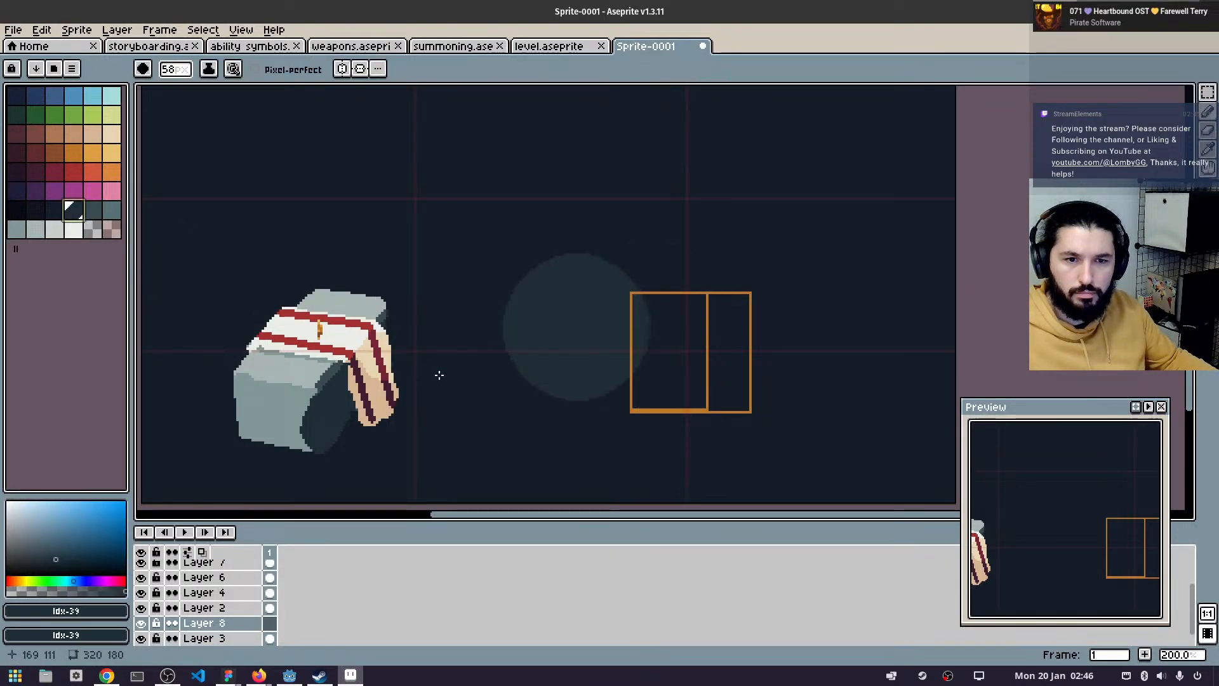
scroll(557, 383, down, 2)
scroll(572, 375, down, 2)
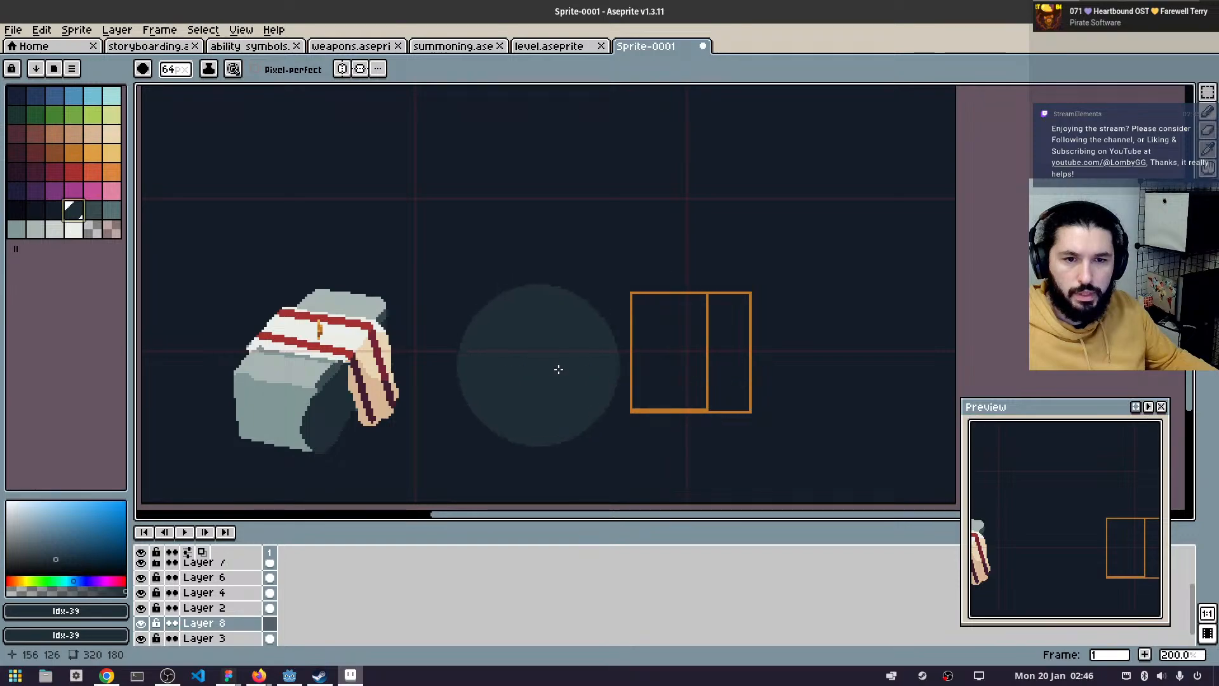
mouse_move(558, 367)
mouse_down()
mouse_move(540, 390)
mouse_move(411, 418)
mouse_up()
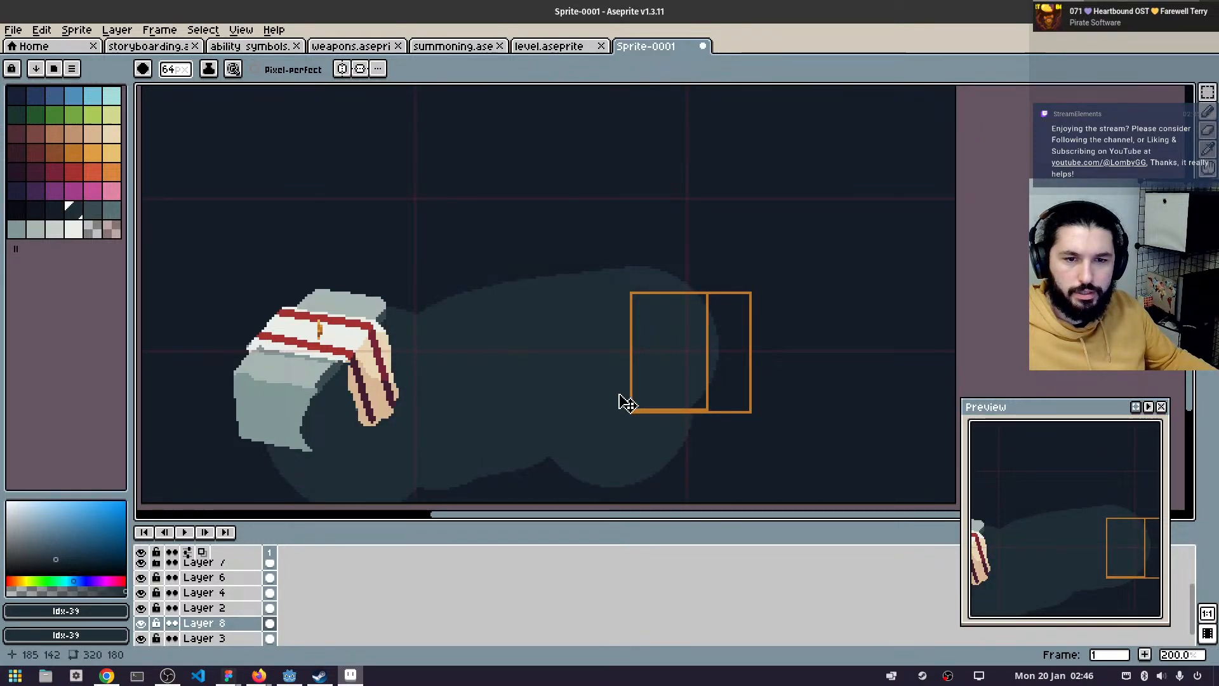
key(ctrl+z)
key(ctrl+z)
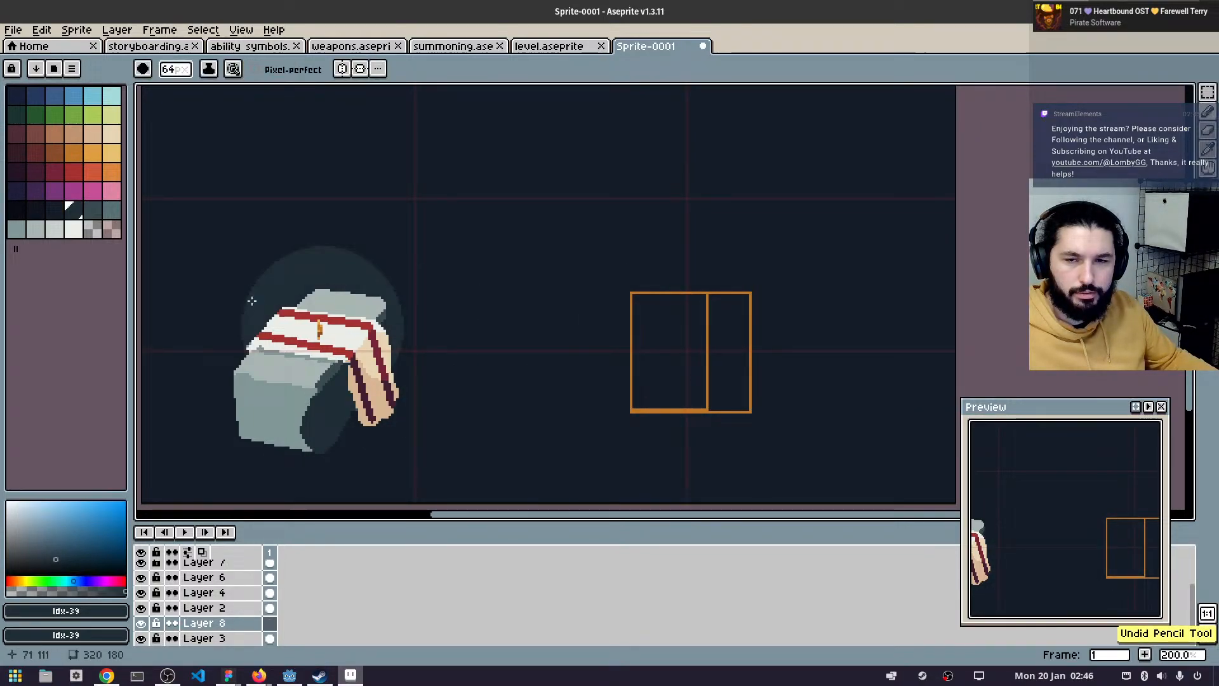
- Paint a broad, very dark ground patch on Layer 8 behind the stone block and orange frame with palette colour 37 and a 64 px brush
click(54, 210)
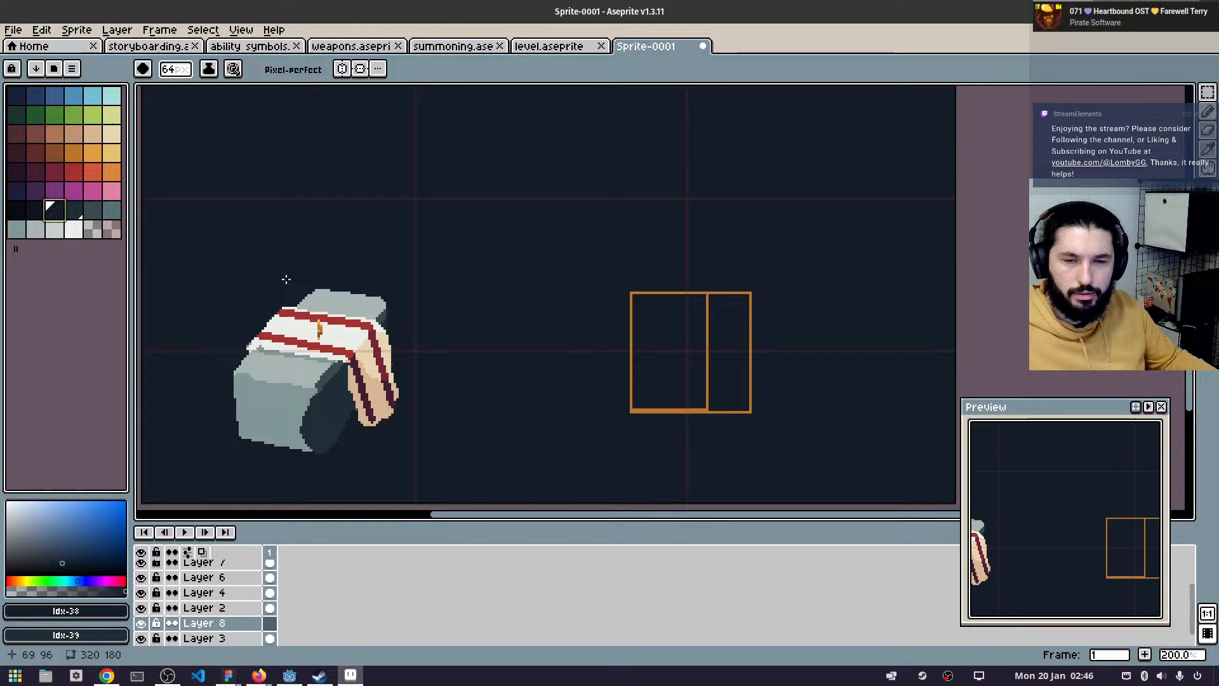
click(31, 210)
mouse_move(660, 315)
mouse_down()
mouse_move(634, 334)
mouse_move(503, 373)
mouse_move(416, 430)
mouse_move(563, 329)
mouse_move(644, 411)
mouse_up()
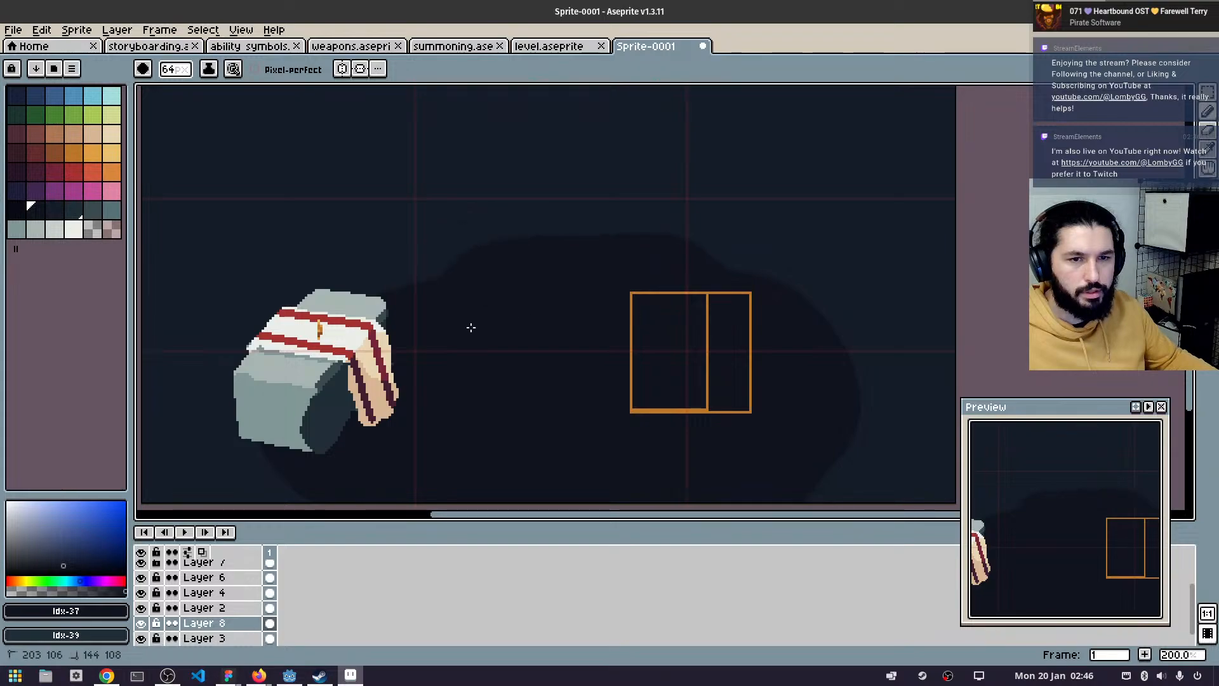
mouse_move(315, 384)
mouse_down()
mouse_move(389, 454)
mouse_move(811, 479)
mouse_up()
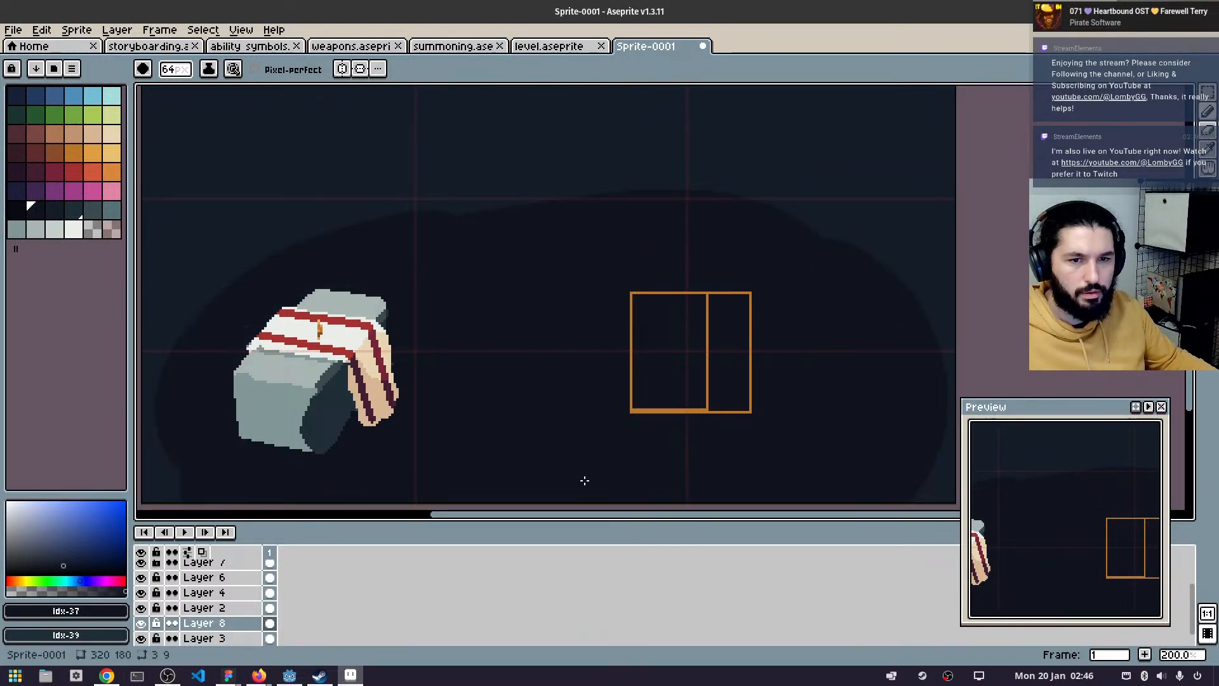
- Add a new empty layer directly above Layer 8
scroll(817, 405, down, 2)
scroll(786, 351, up, 2)
scroll(716, 223, down, 2)
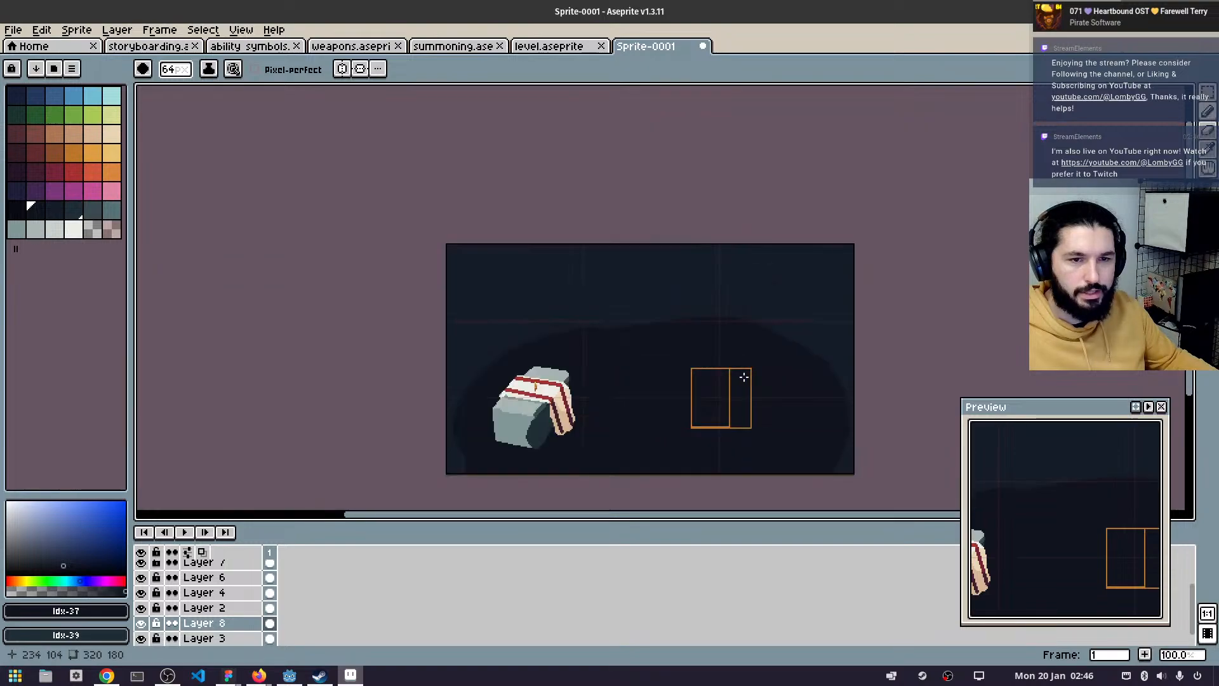
scroll(744, 377, up, 1)
scroll(566, 344, down, 1)
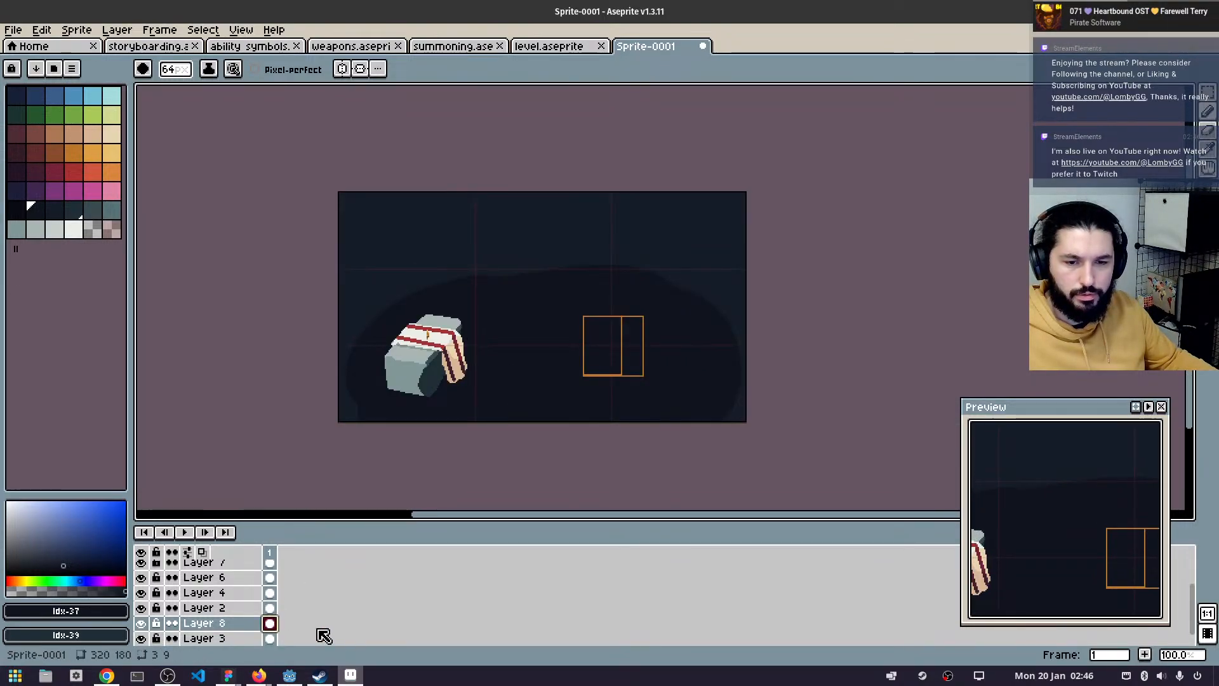
key(shift+n)
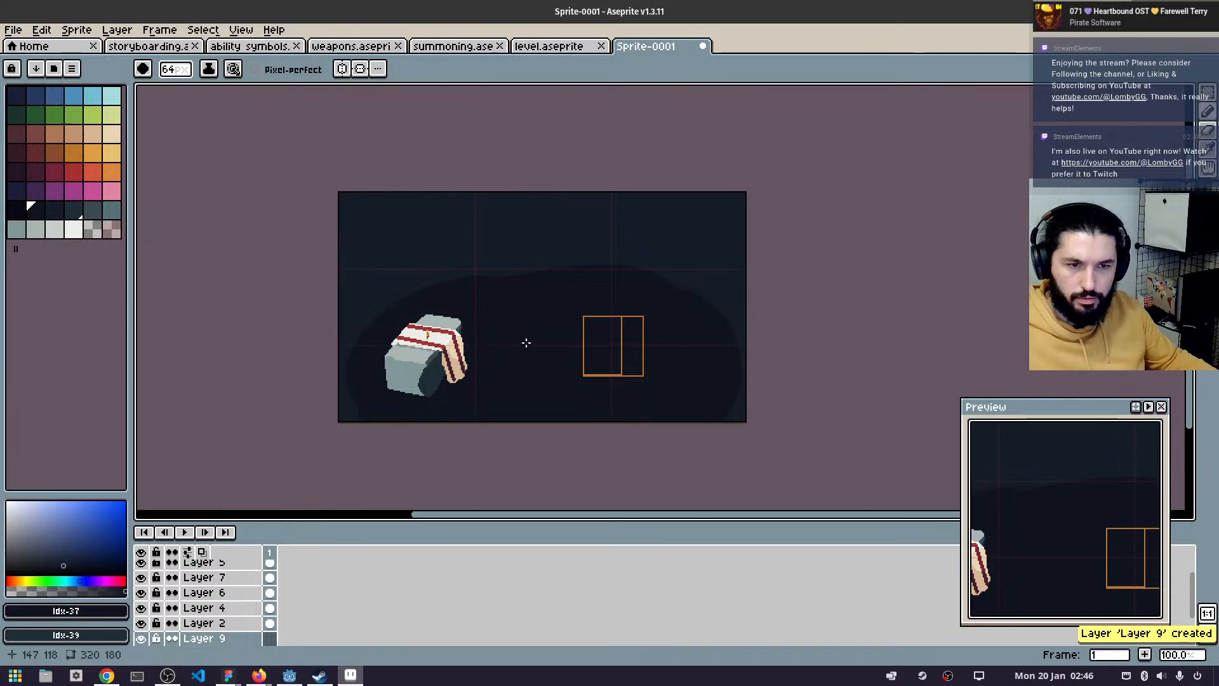
scroll(614, 356, up, 1)
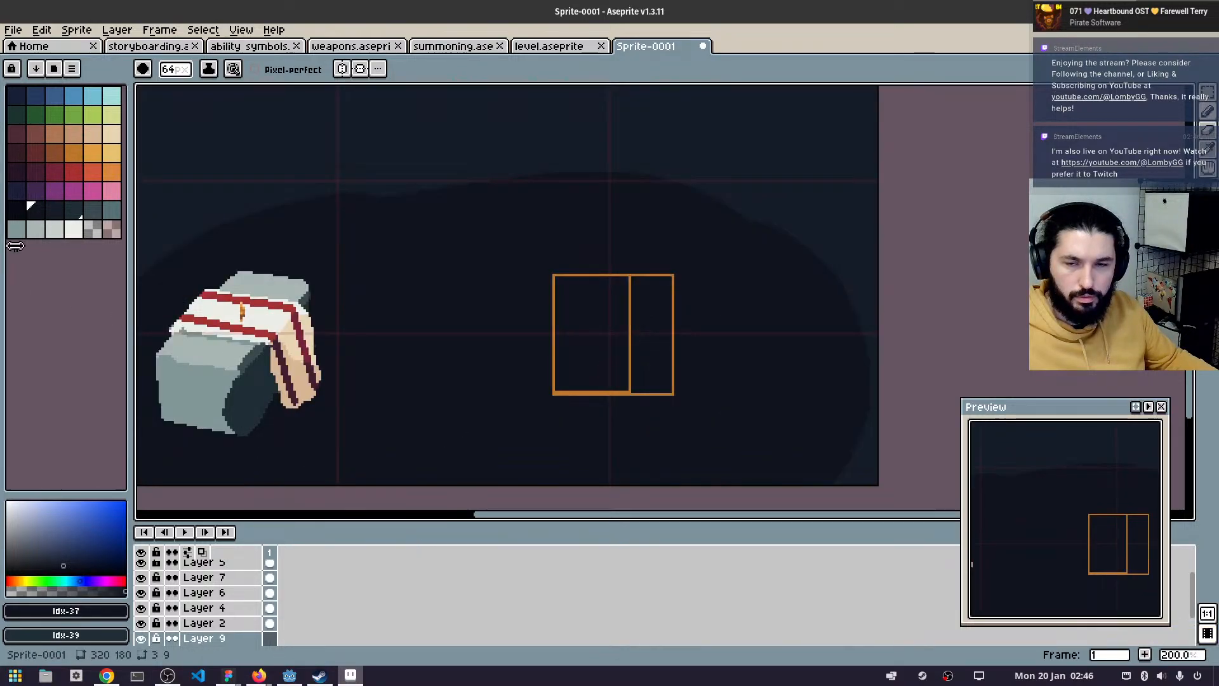
click(73, 213)
scroll(417, 383, down, 9)
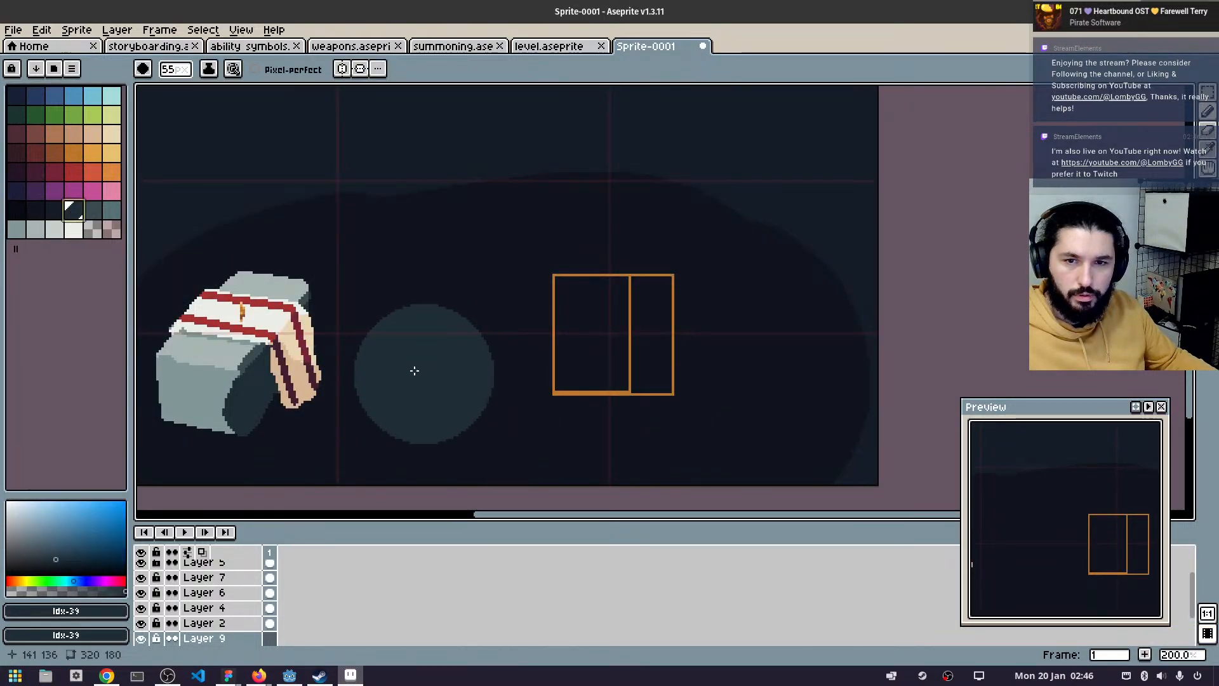
scroll(444, 371, down, 20)
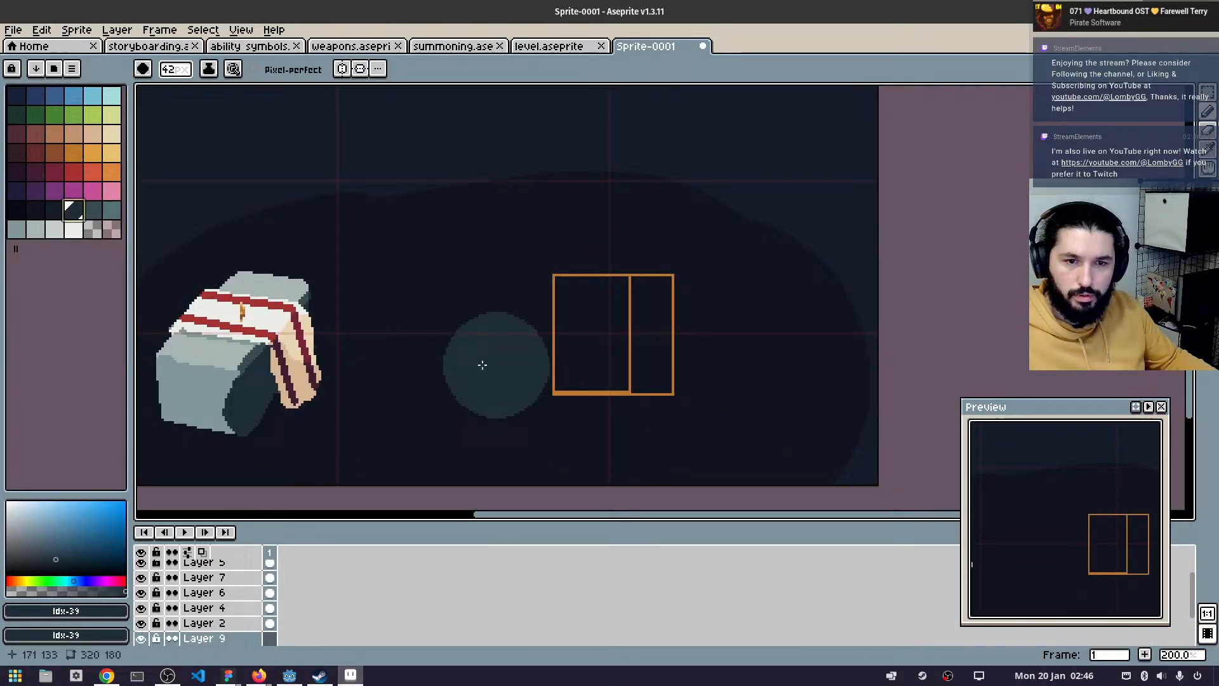
click(99, 212)
mouse_move(370, 393)
mouse_down()
mouse_move(593, 370)
mouse_move(389, 359)
mouse_move(553, 359)
mouse_move(612, 395)
mouse_move(570, 416)
mouse_move(365, 447)
mouse_up()
key(v)
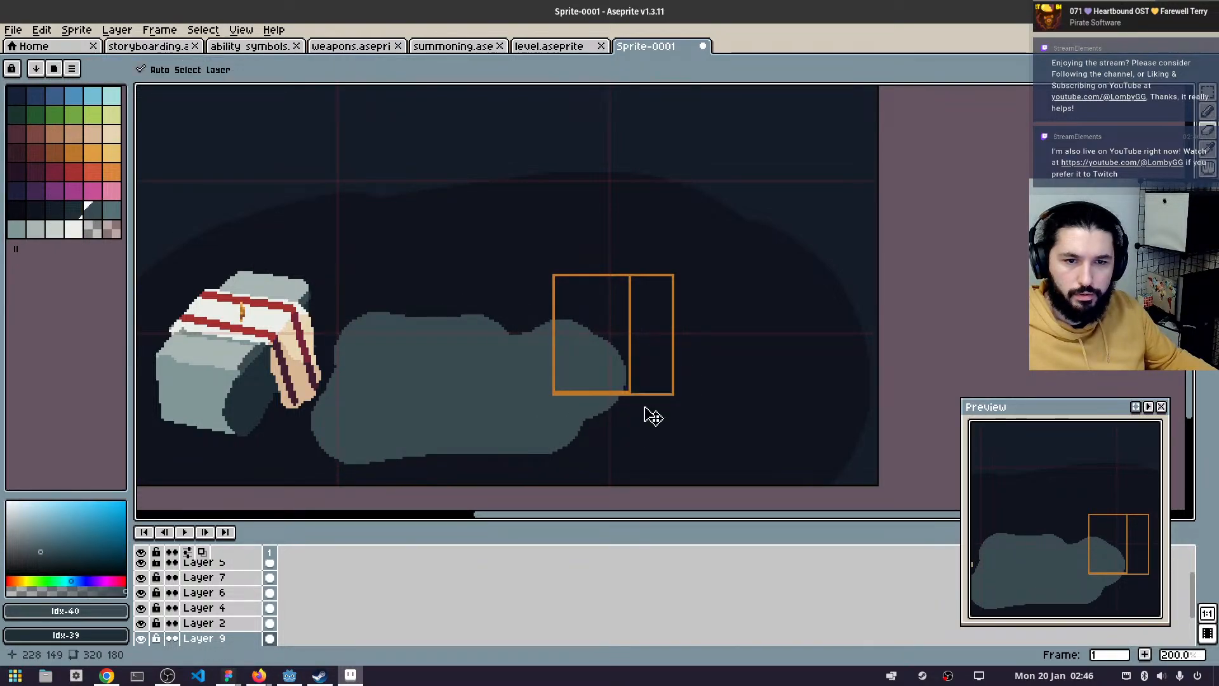
key(ctrl+z)
key(ctrl+z)
key(ctrl+z)
key(ctrl+z)
key(b)
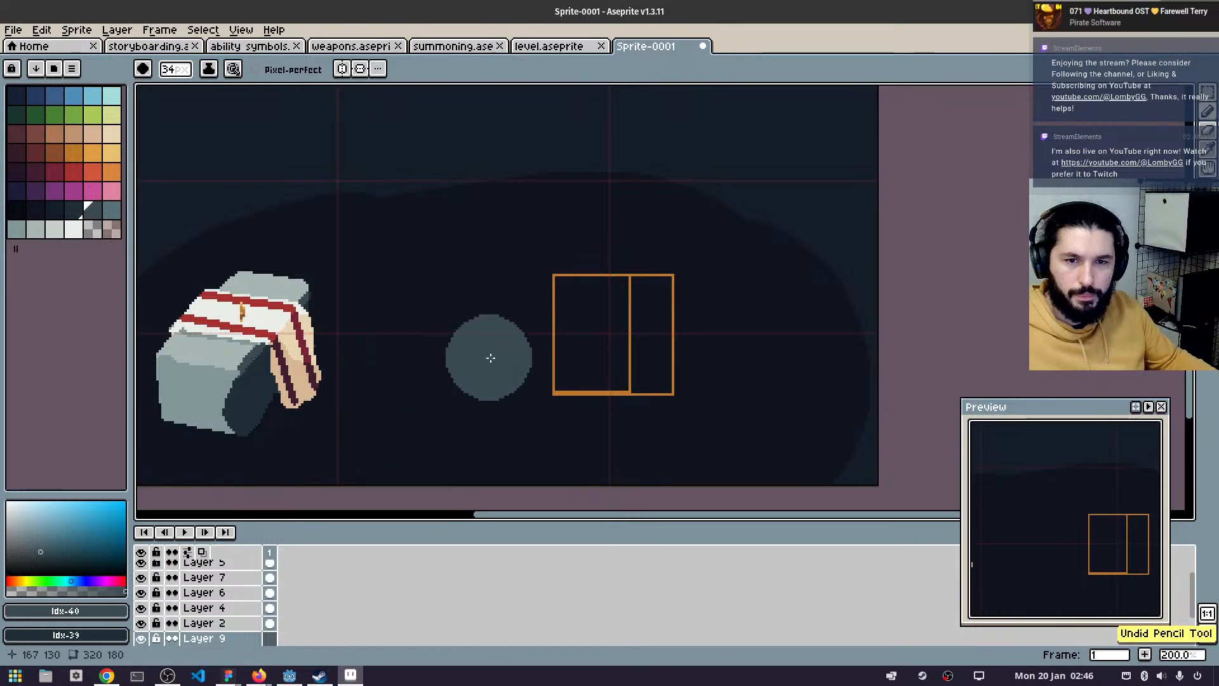
- Paint a slanted slab beside the orange frame's right edge on Layer 9 in palette colour 40, using 17 px and 12 px brushes
key(v)
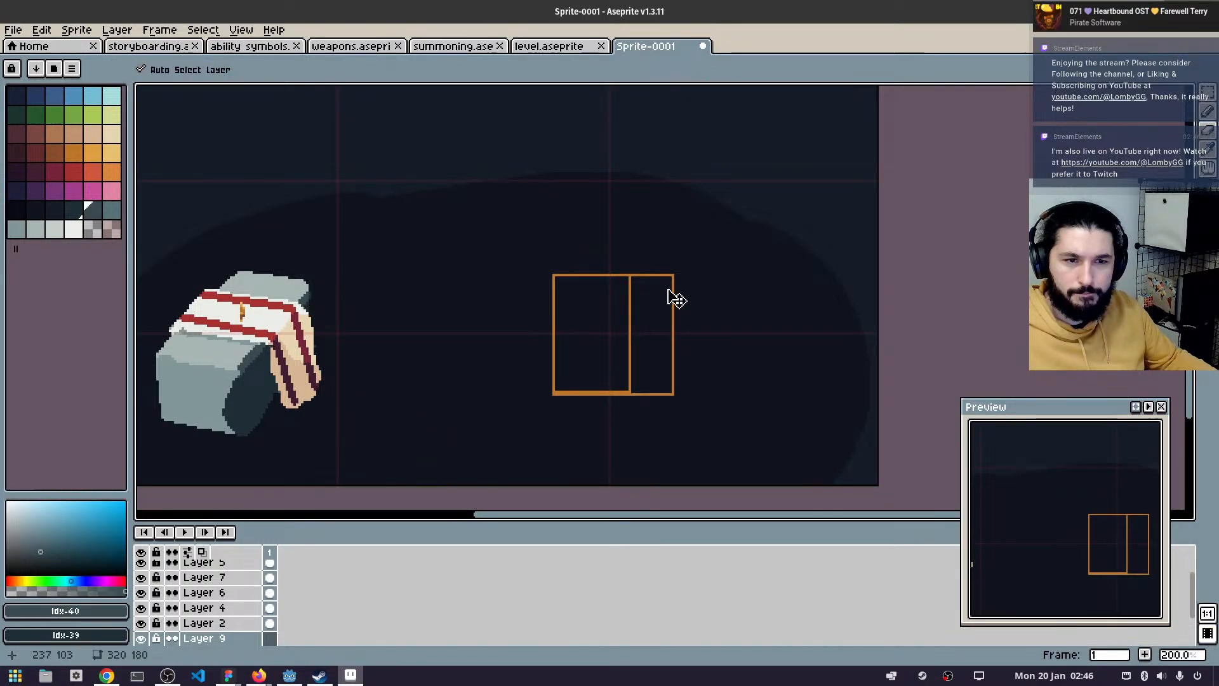
drag(689, 305, 687, 334)
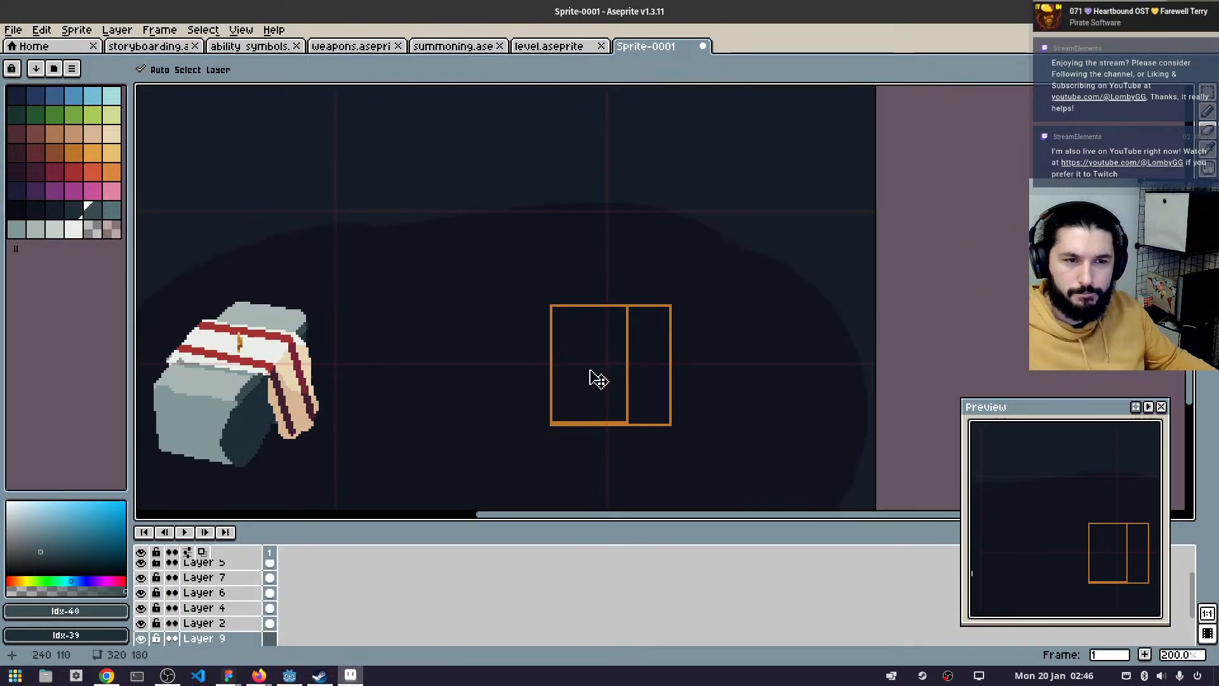
key(b)
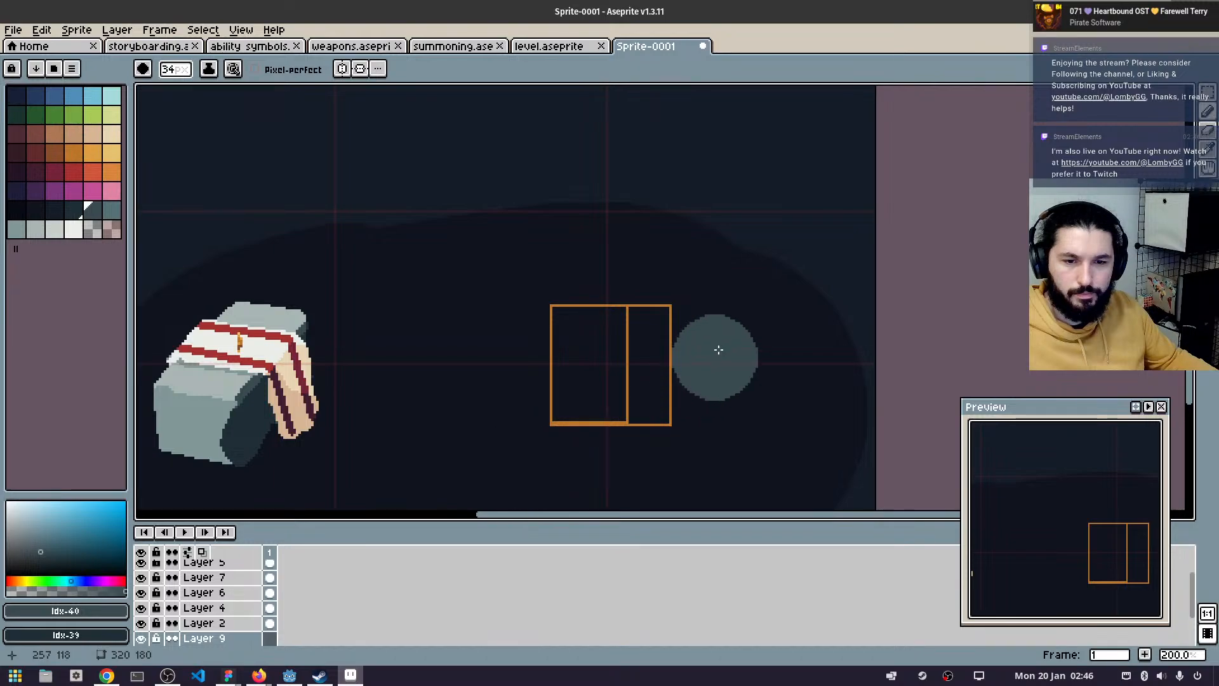
scroll(737, 351, down, 10)
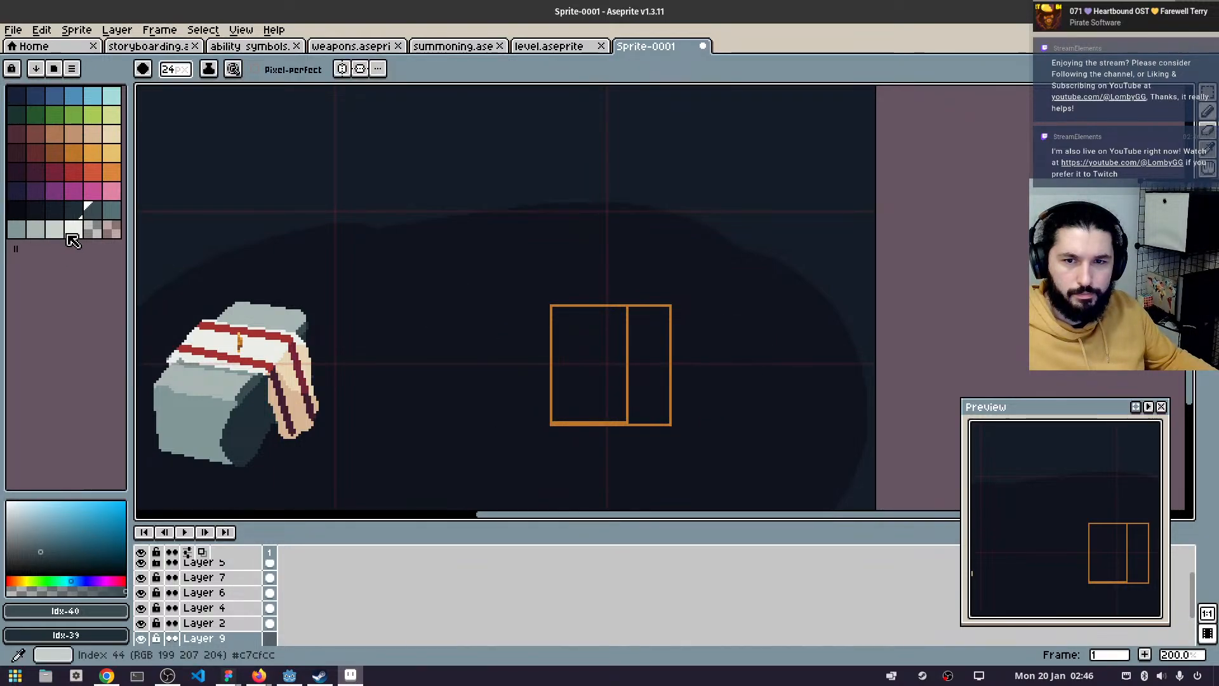
scroll(716, 352, down, 7)
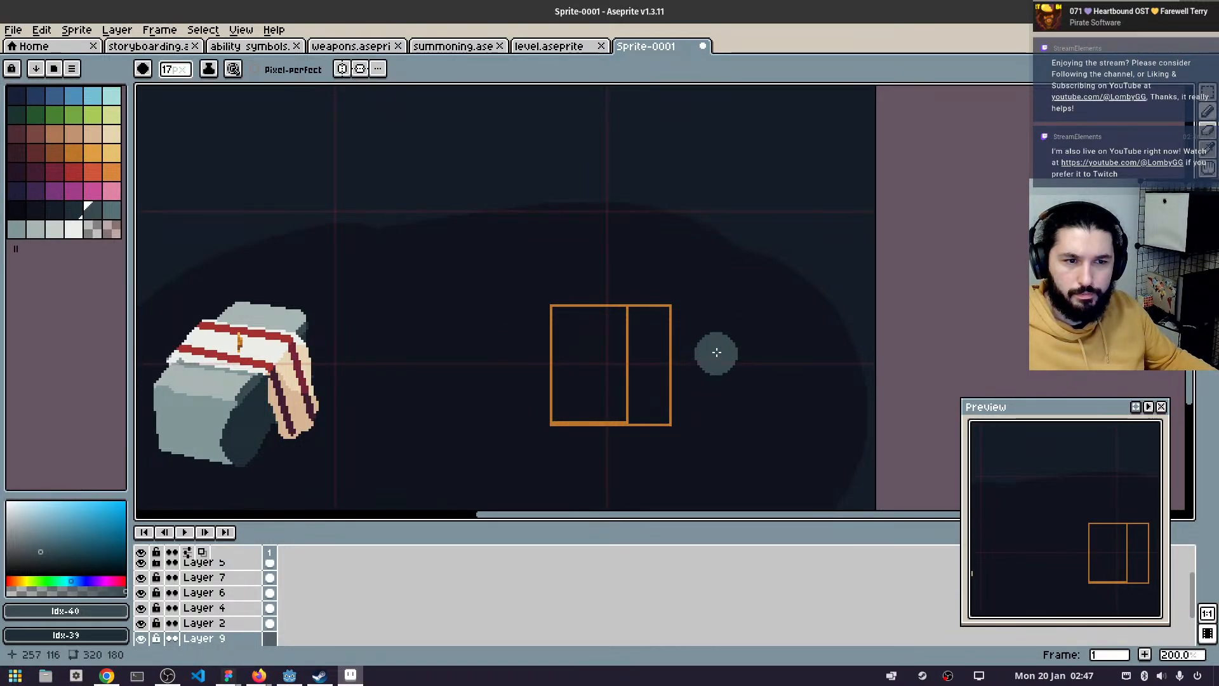
mouse_move(760, 265)
mouse_down()
mouse_move(692, 409)
mouse_move(724, 356)
mouse_move(710, 400)
mouse_move(767, 282)
mouse_move(741, 389)
mouse_move(776, 289)
mouse_move(697, 493)
mouse_up()
drag(717, 413, 694, 452)
key(ctrl+z)
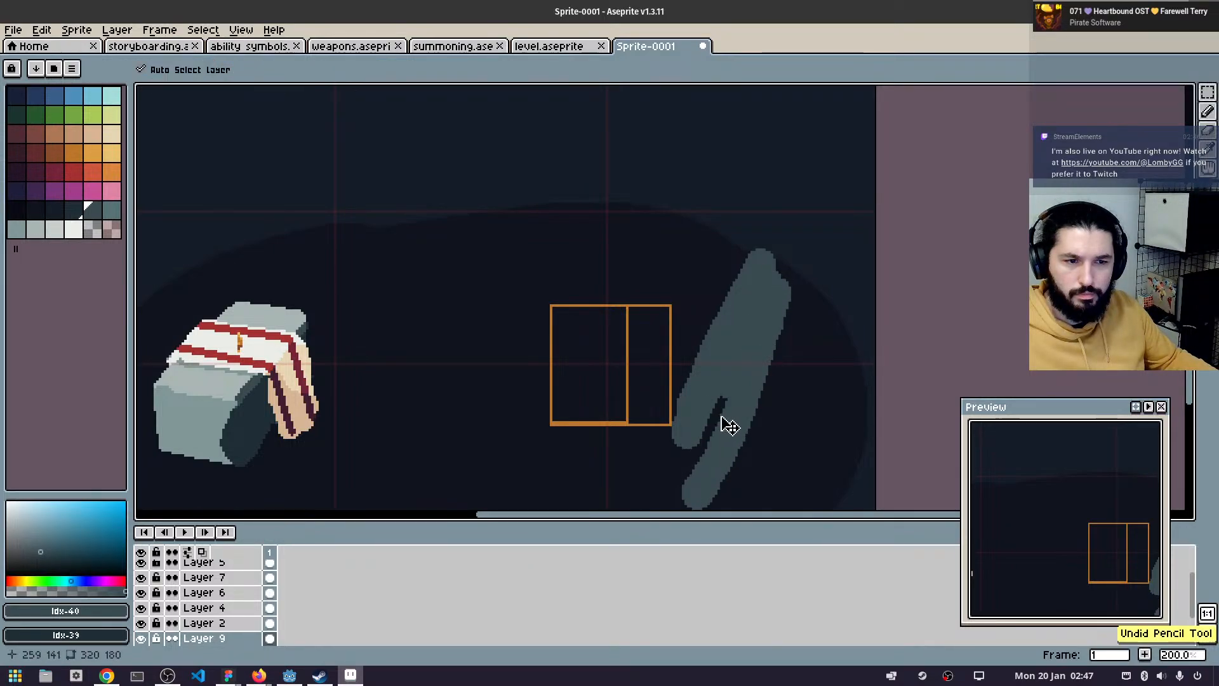
key(ctrl+z)
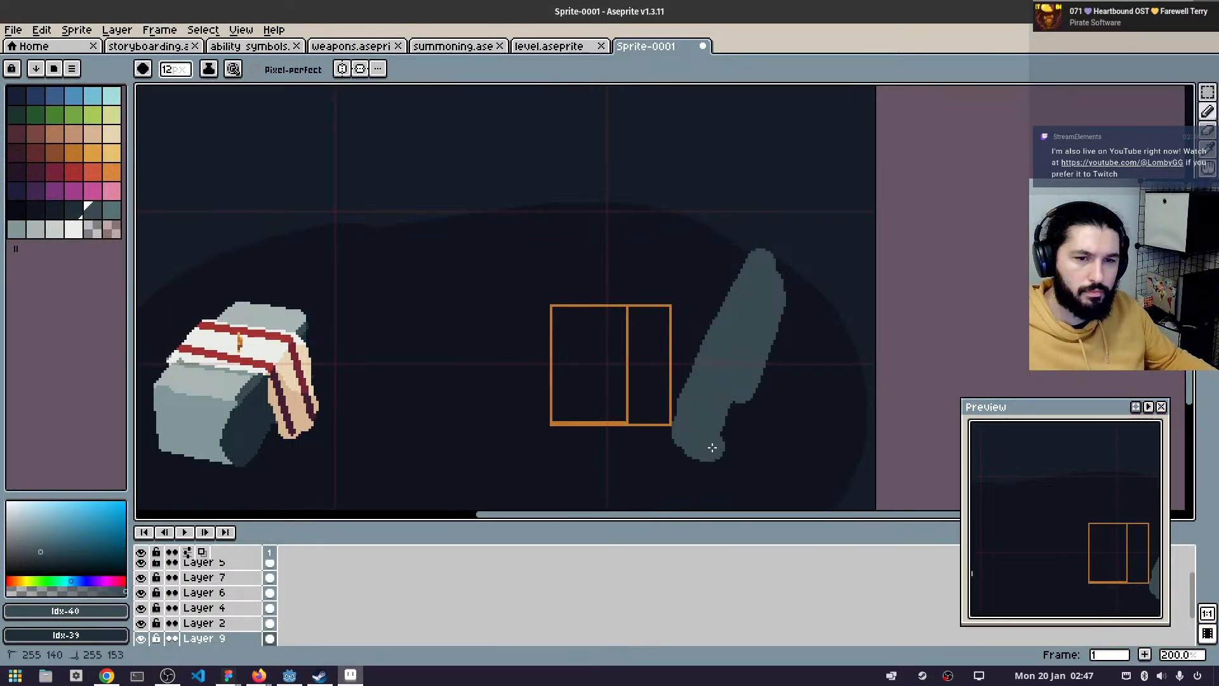
mouse_move(763, 266)
mouse_down()
mouse_move(799, 291)
mouse_move(771, 356)
mouse_up()
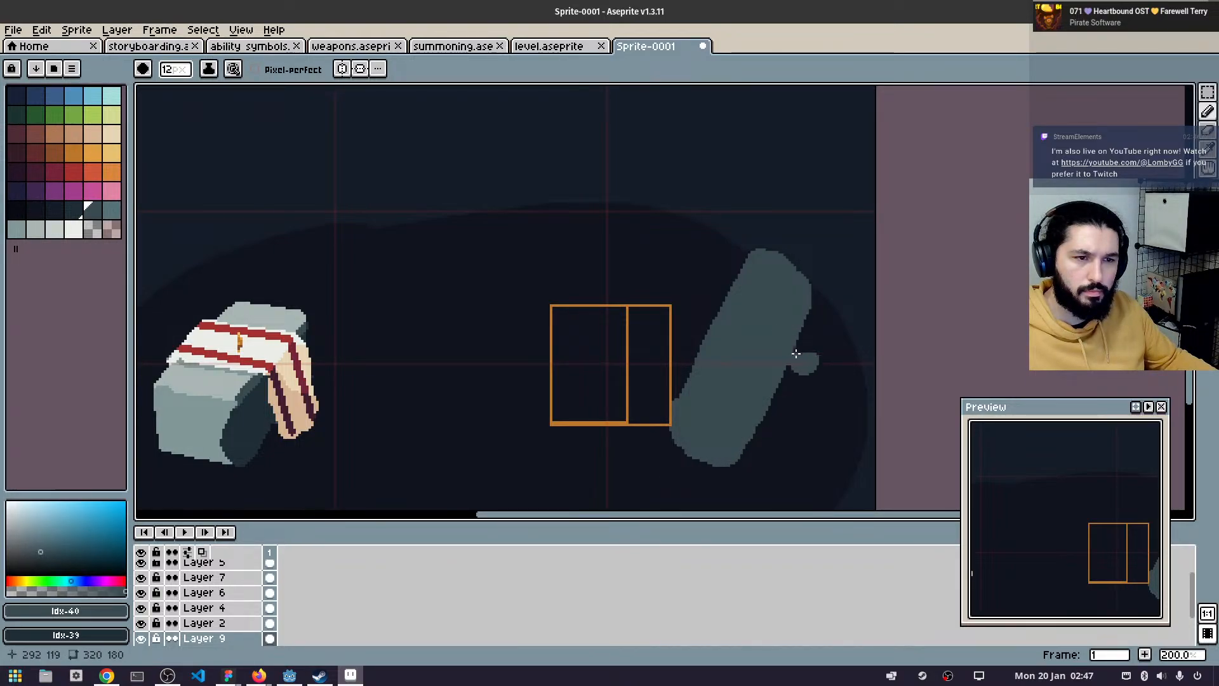
- Shade the slab's right side and lower end with palette colour 39 using shading ink, and trim its bottom with an 8 px eraser
drag(754, 320, 661, 265)
scroll(670, 256, up, 1)
drag(708, 307, 667, 233)
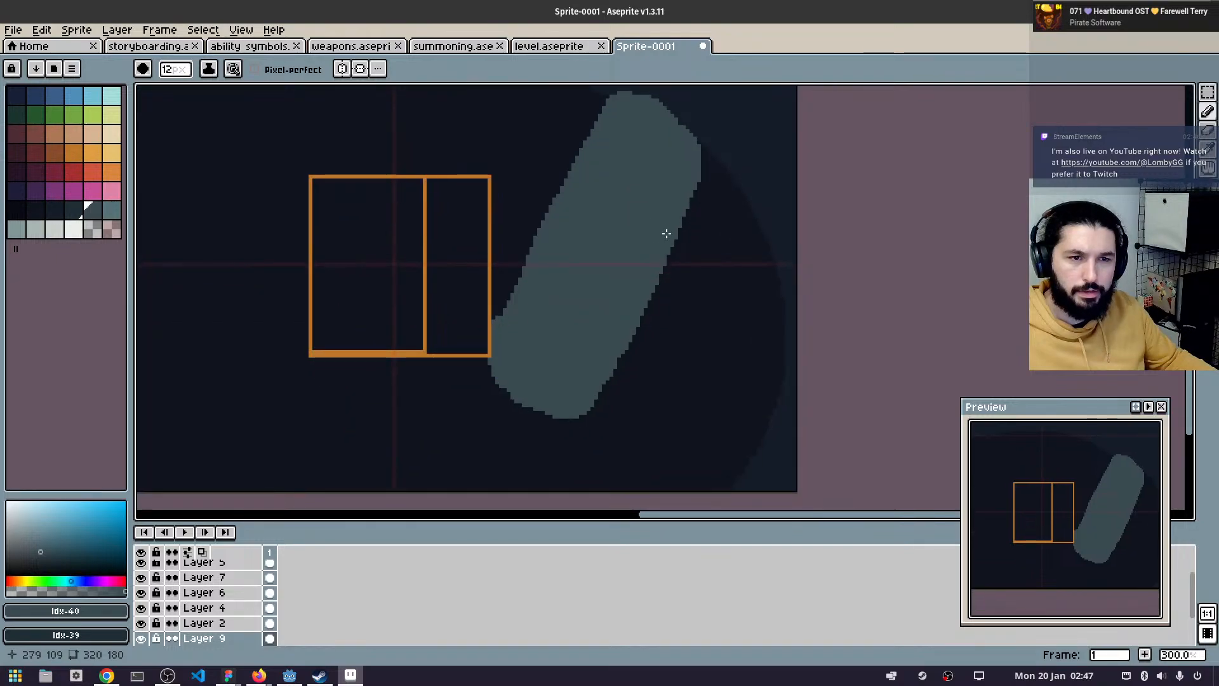
click(75, 212)
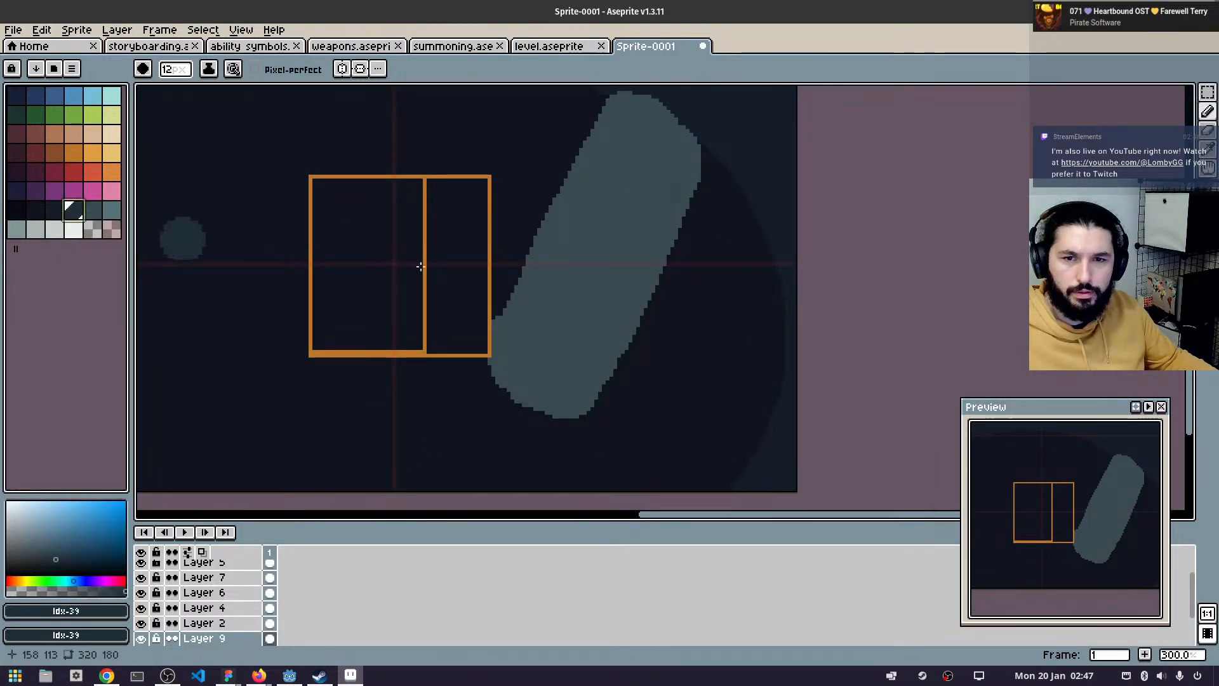
key(s)
drag(93, 211, 74, 211)
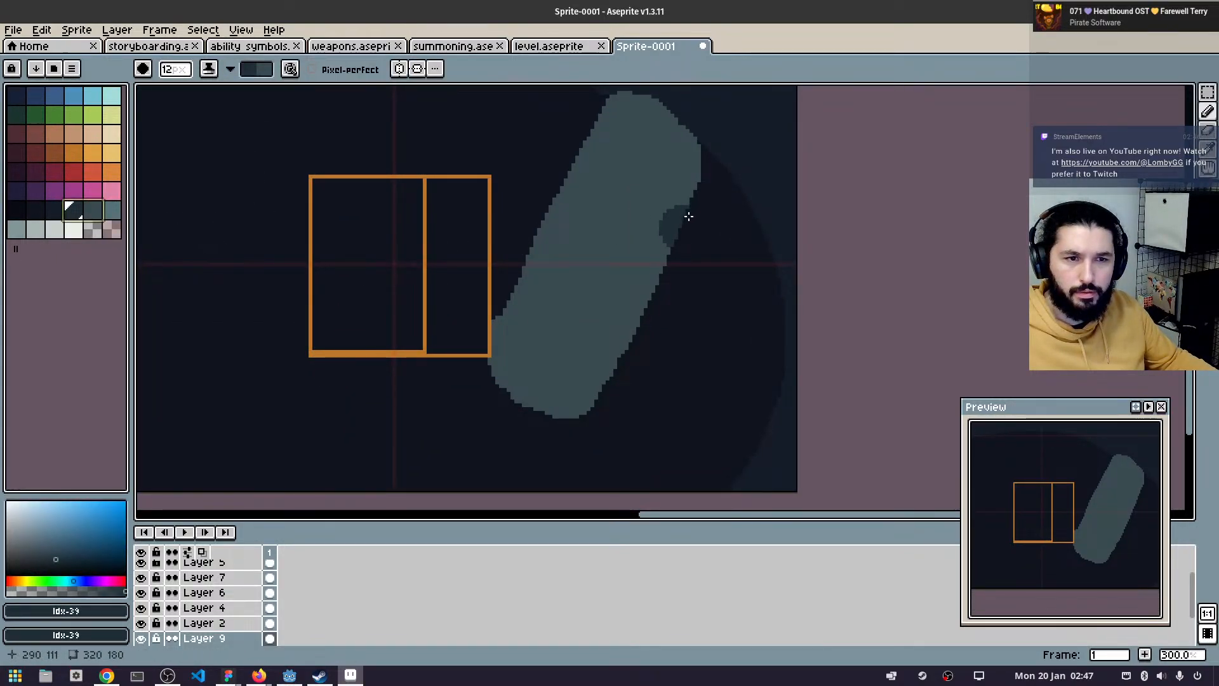
mouse_move(684, 196)
mouse_down()
mouse_move(591, 356)
mouse_move(585, 400)
mouse_move(611, 429)
mouse_up()
key(e)
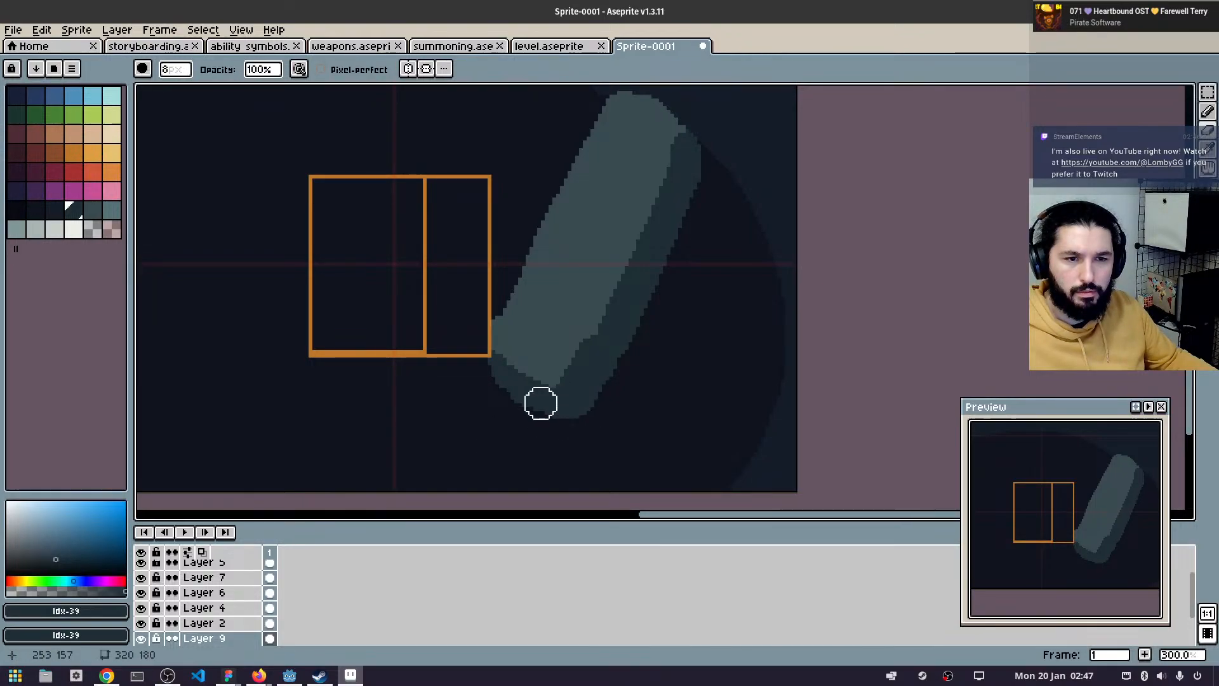
mouse_move(541, 403)
mouse_down()
mouse_move(477, 365)
mouse_move(549, 407)
mouse_up()
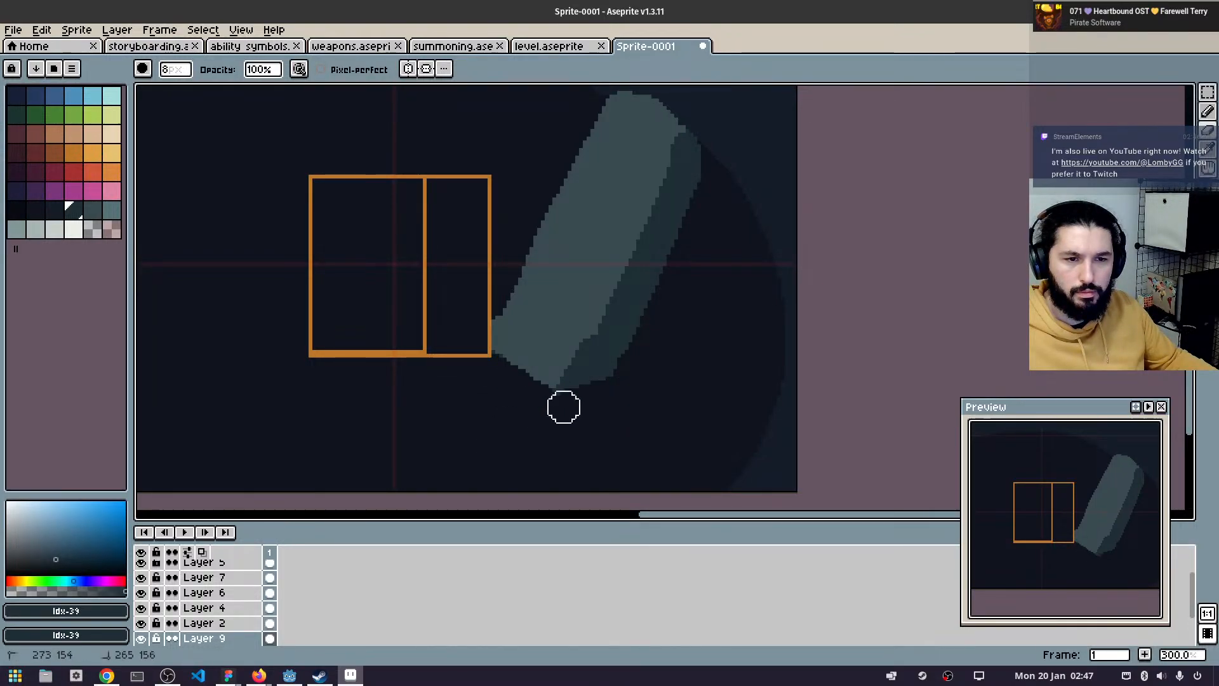
- Lighten the slab's top face and upper-left edge to palette colour 41 with the 12 px shading brush
key(b)
scroll(660, 281, up, 3)
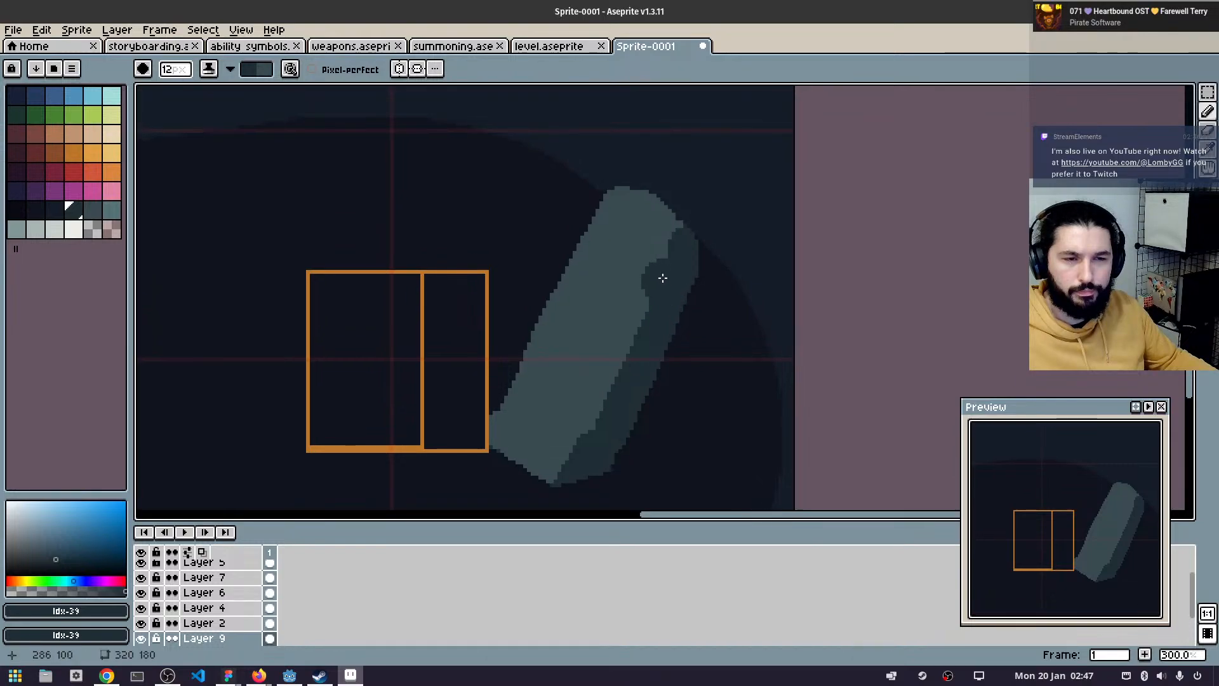
drag(616, 184, 612, 204)
mouse_move(93, 210)
mouse_down()
mouse_move(134, 222)
mouse_move(112, 229)
mouse_up()
click(111, 209)
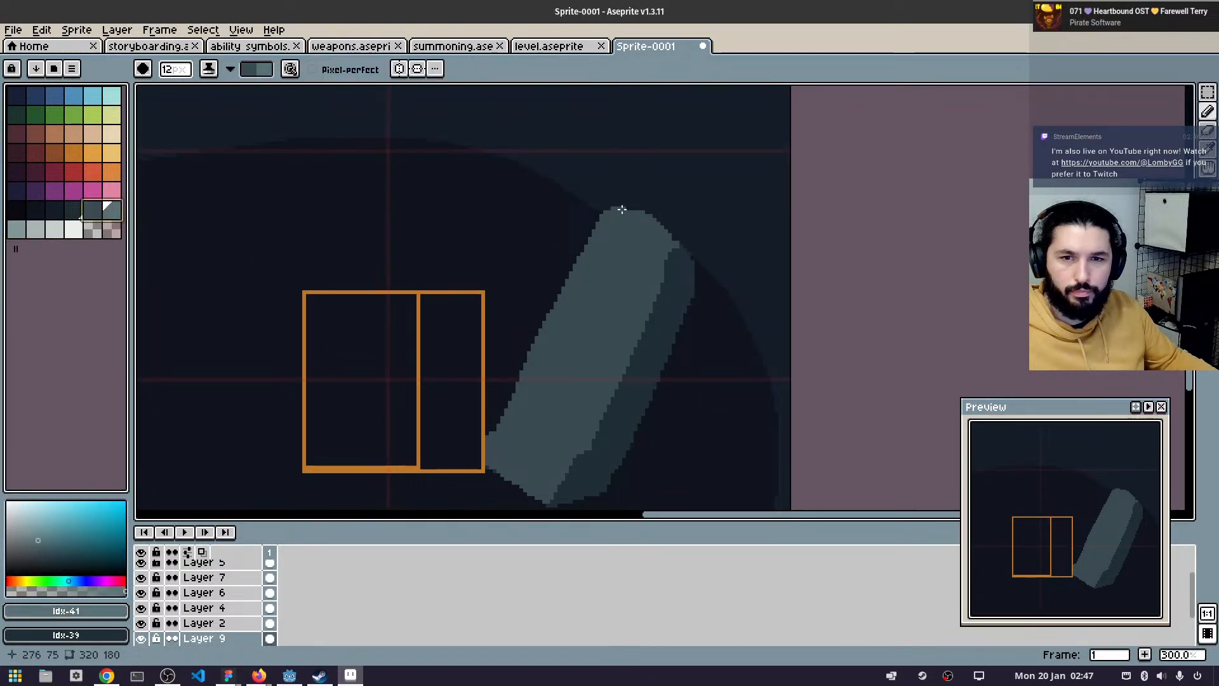
key(x)
drag(613, 219, 688, 249)
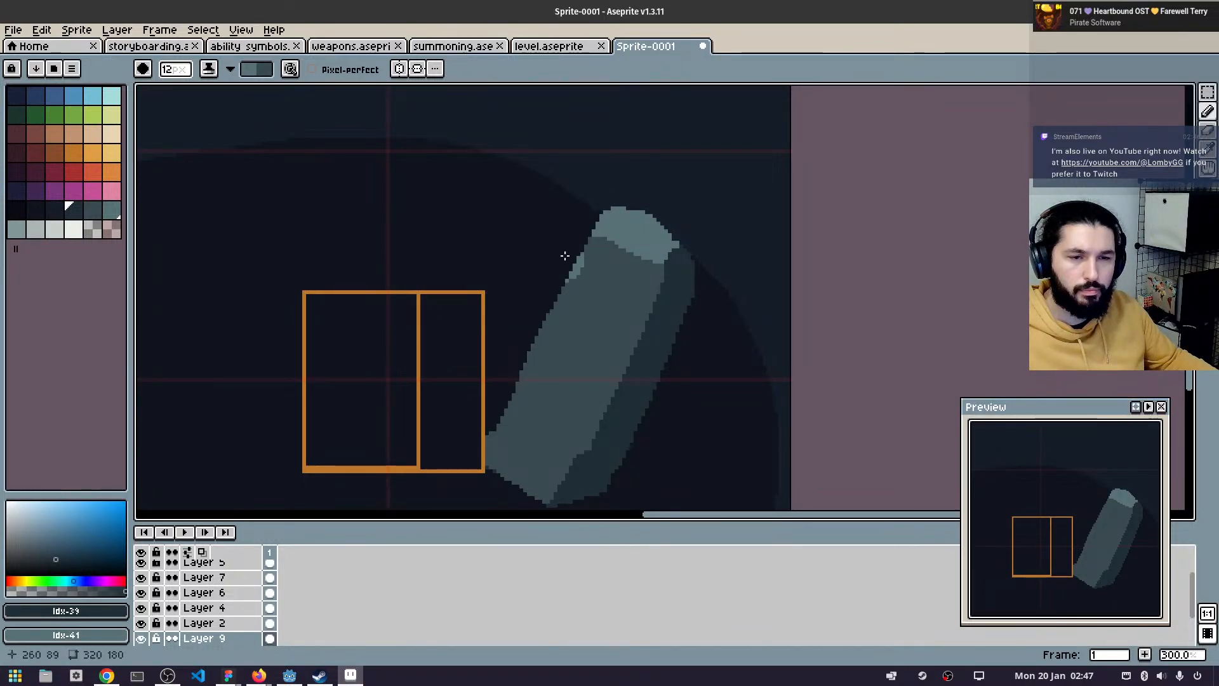
drag(558, 282, 498, 384)
drag(602, 240, 556, 296)
- Add a new layer directly above Layer 9 and set up an 8 px pencil with simple ink in palette colour 44
scroll(435, 430, down, 3)
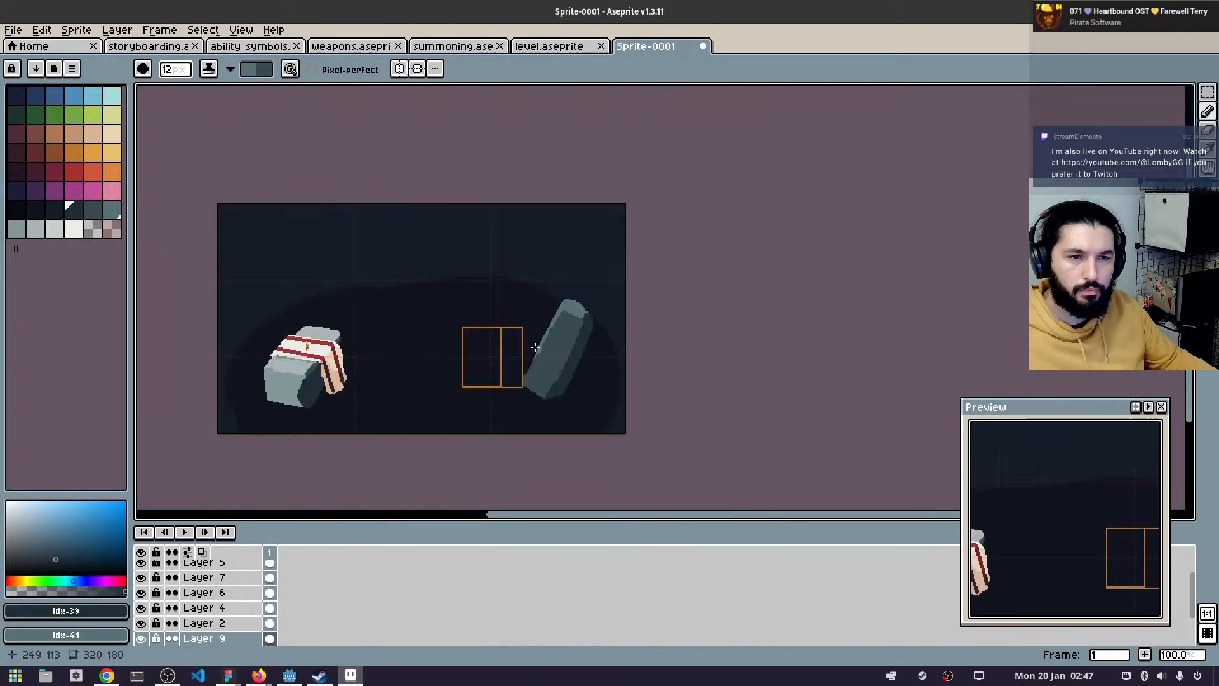
scroll(490, 319, up, 2)
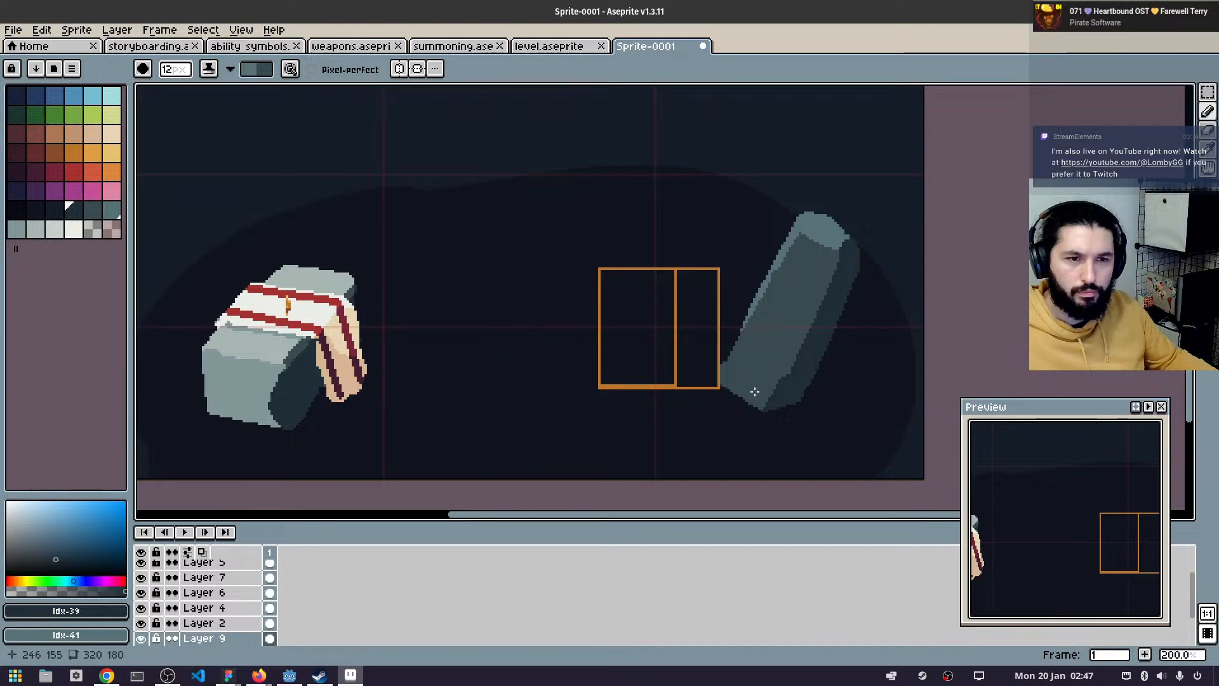
key(ctrl)
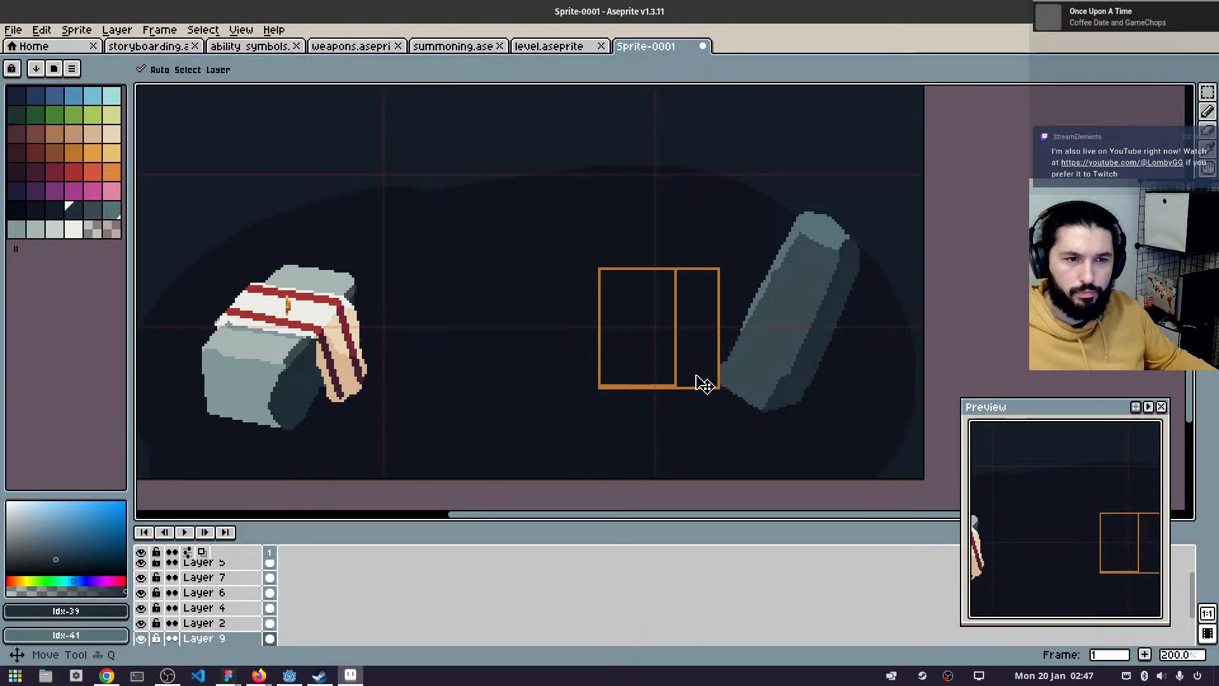
click(59, 232)
click(269, 638)
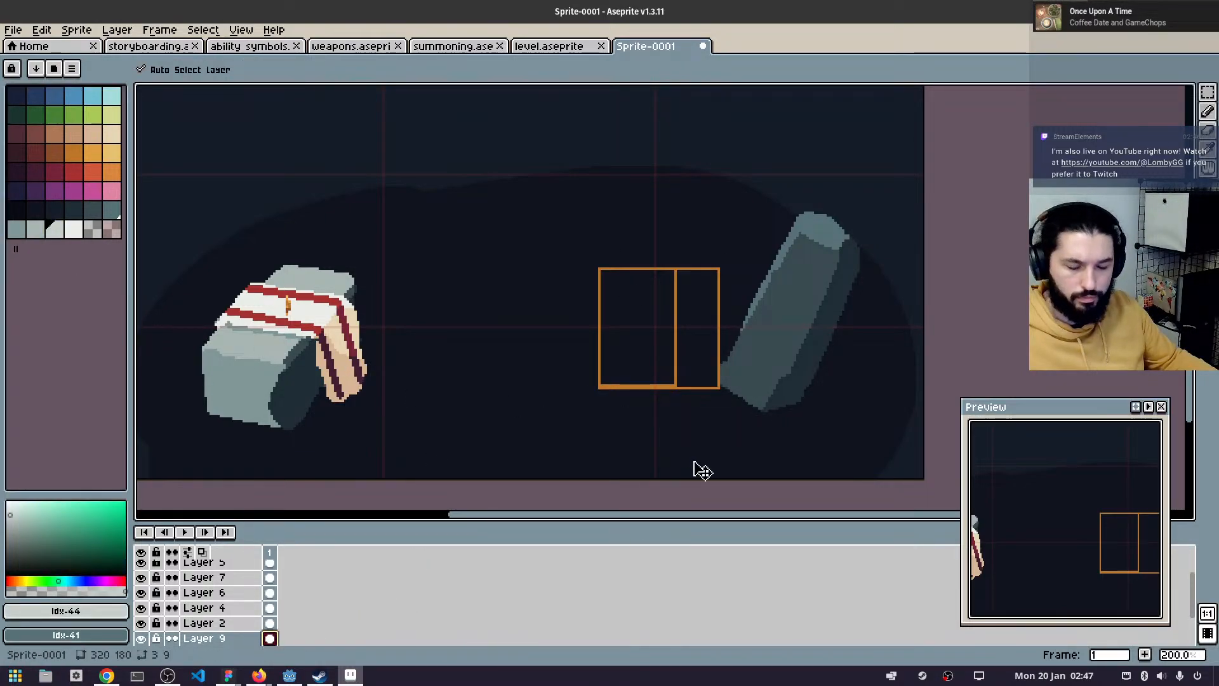
key(shift+n)
scroll(803, 436, up, 2)
key(b)
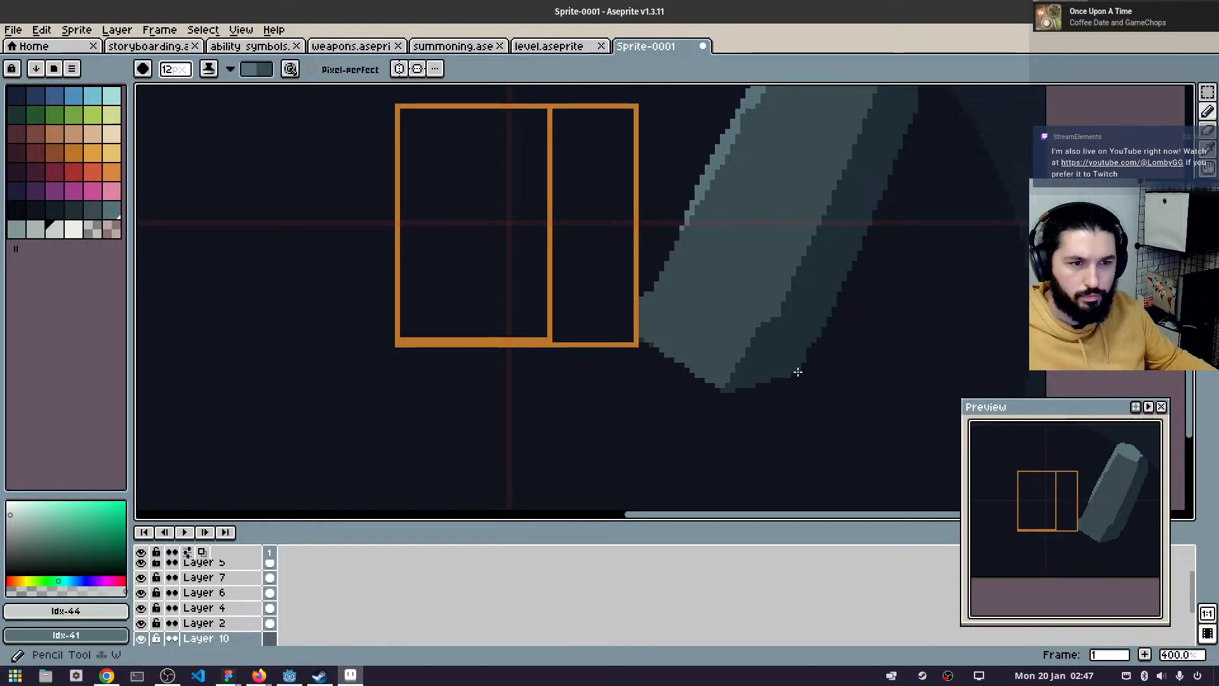
key(s)
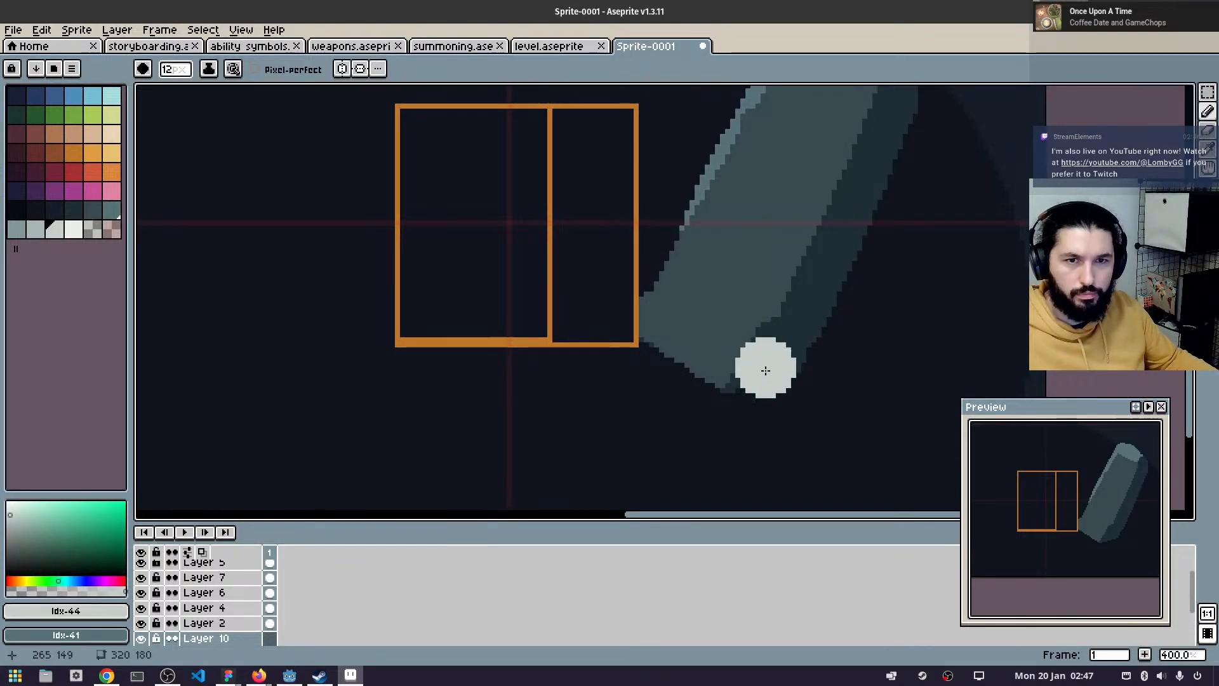
ctrl+scroll(769, 372, up, 9)
ctrl+scroll(772, 384, down, 13)
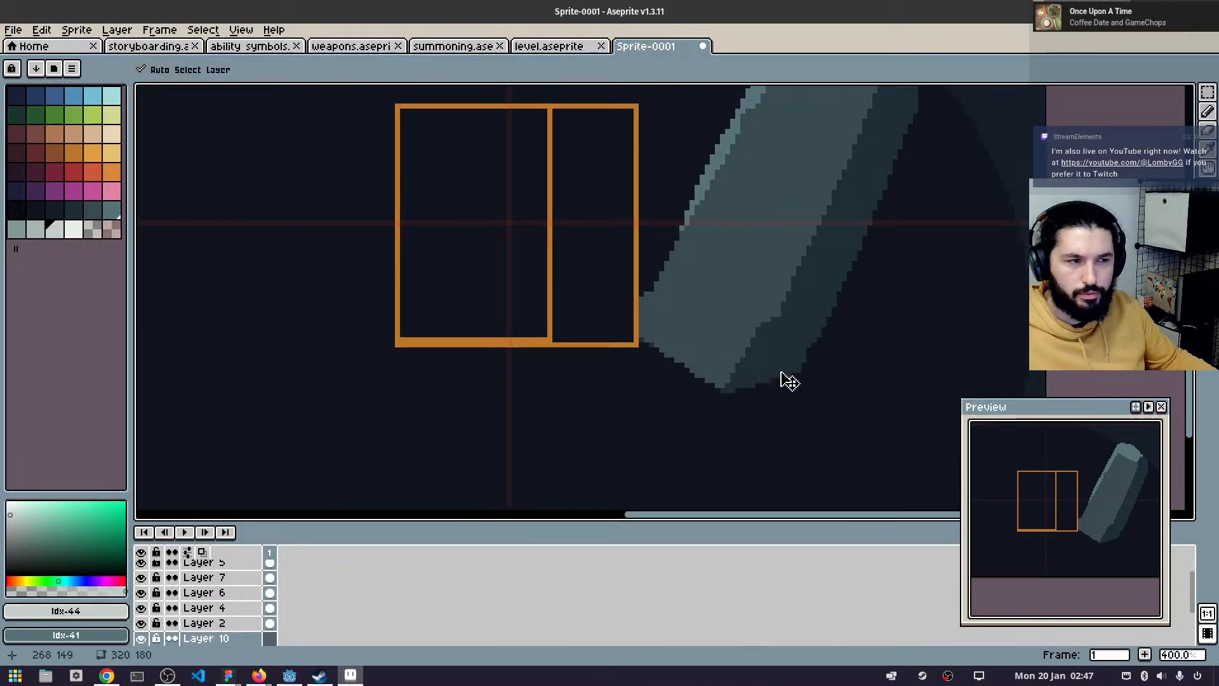
mouse_move(805, 325)
mouse_down()
mouse_move(716, 354)
mouse_move(666, 409)
mouse_move(726, 361)
mouse_move(714, 448)
mouse_up()
mouse_move(780, 344)
mouse_down()
mouse_move(857, 394)
mouse_move(739, 428)
mouse_move(827, 427)
mouse_move(697, 426)
mouse_move(771, 384)
mouse_move(769, 350)
mouse_move(720, 348)
mouse_up()
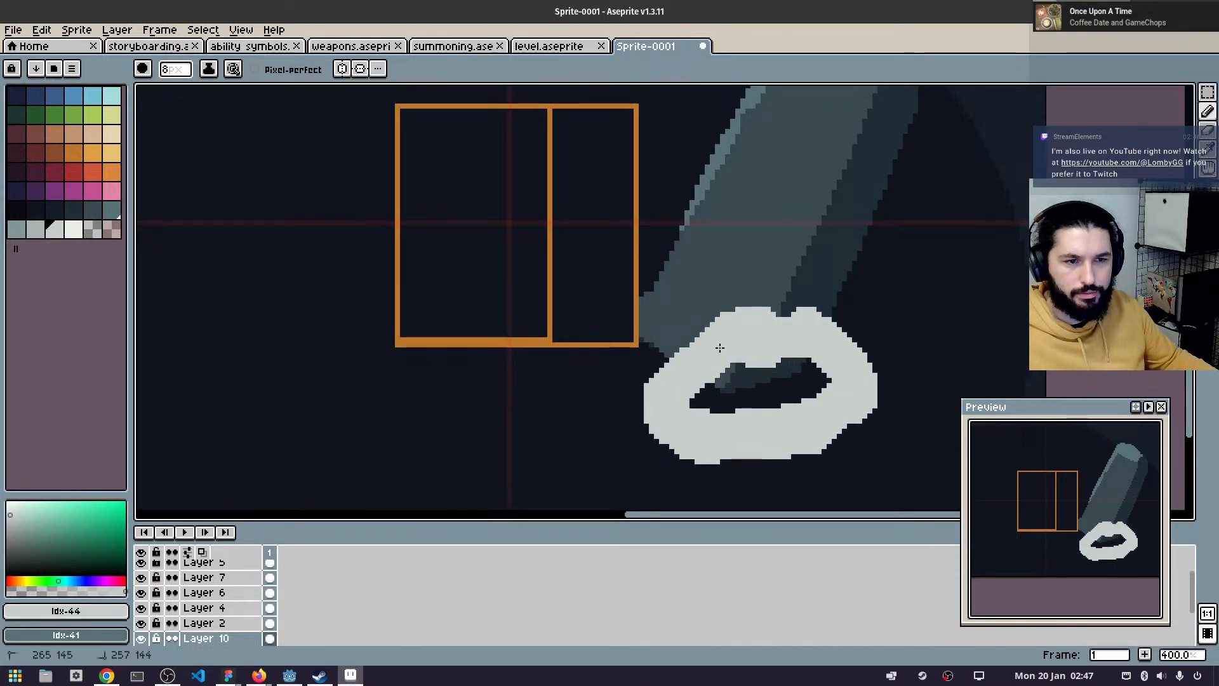
drag(713, 416, 707, 408)
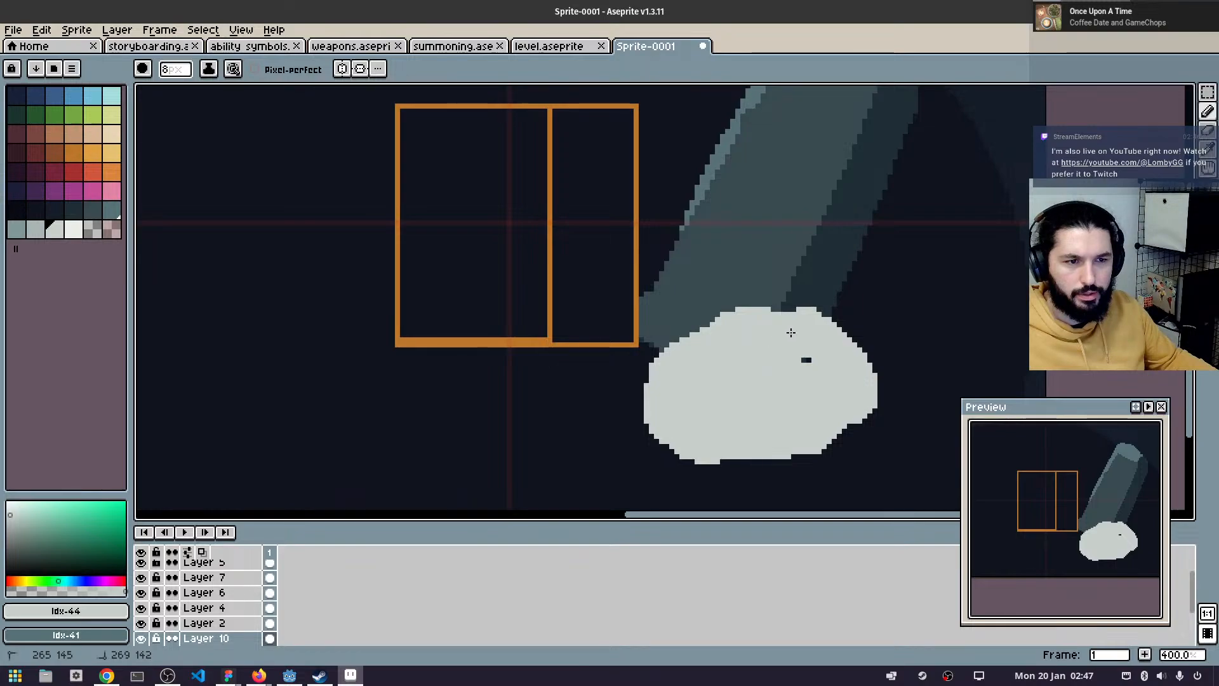
key(u)
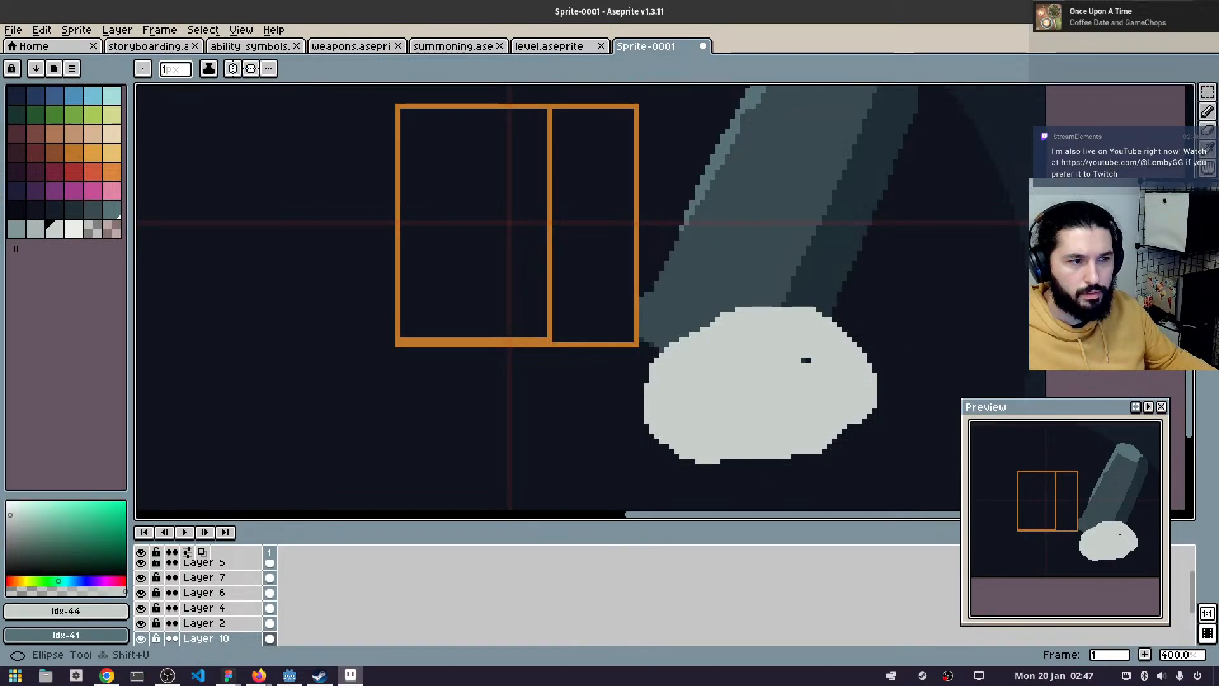
mouse_move(745, 335)
mouse_down()
mouse_move(870, 347)
mouse_move(925, 402)
mouse_move(853, 407)
mouse_up()
key(ctrl+z)
key(ctrl+z)
key(ctrl+z)
key(ctrl+z)
key(ctrl+z)
key(ctrl+z)
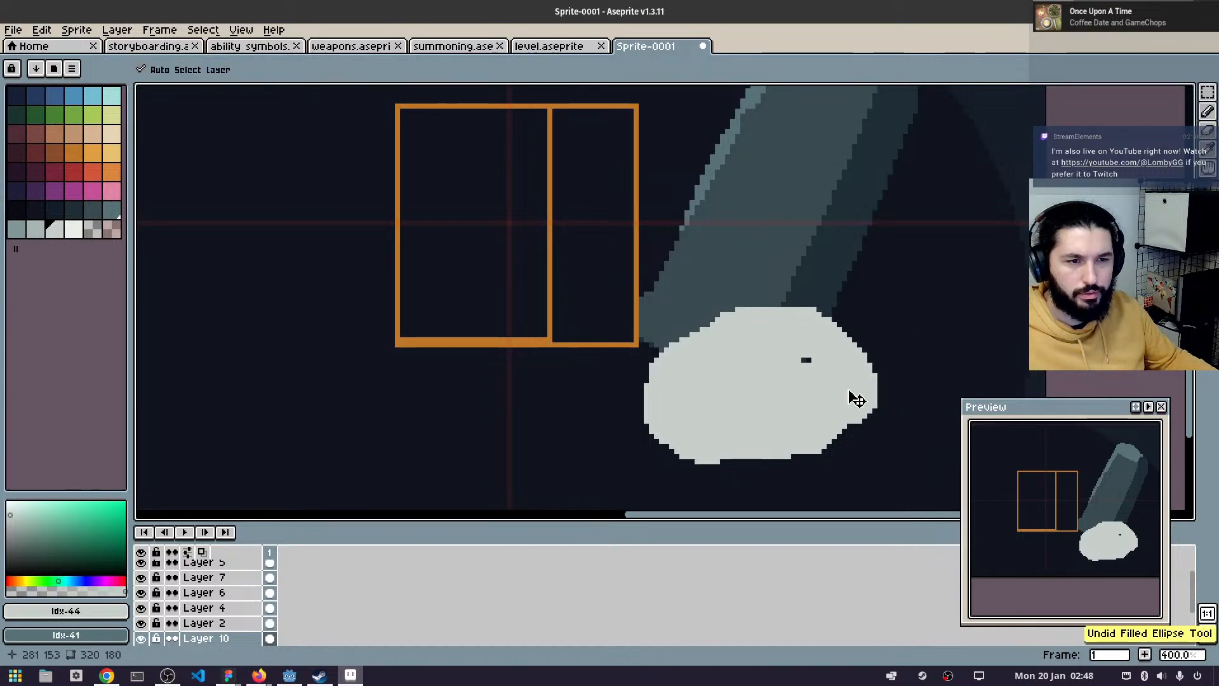
key(ctrl+z)
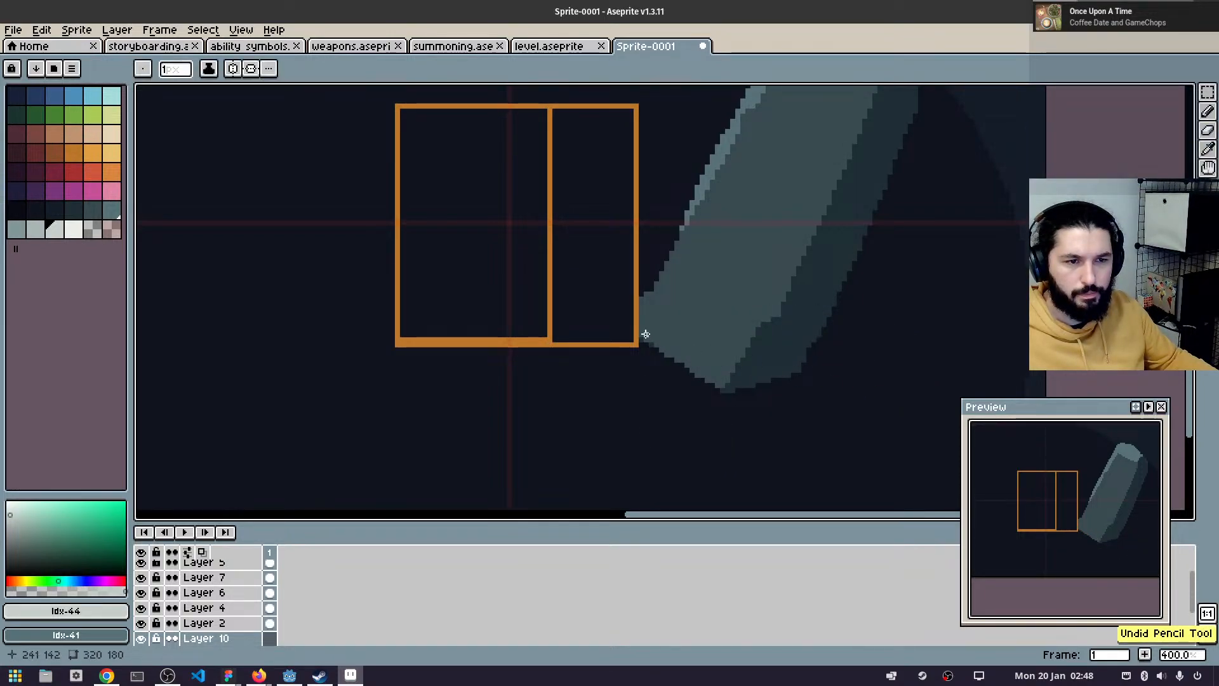
- Draw a wide, flat filled ellipse in palette colour 44 on Layer 10, overlapping the slab's lower end
drag(644, 330, 965, 446)
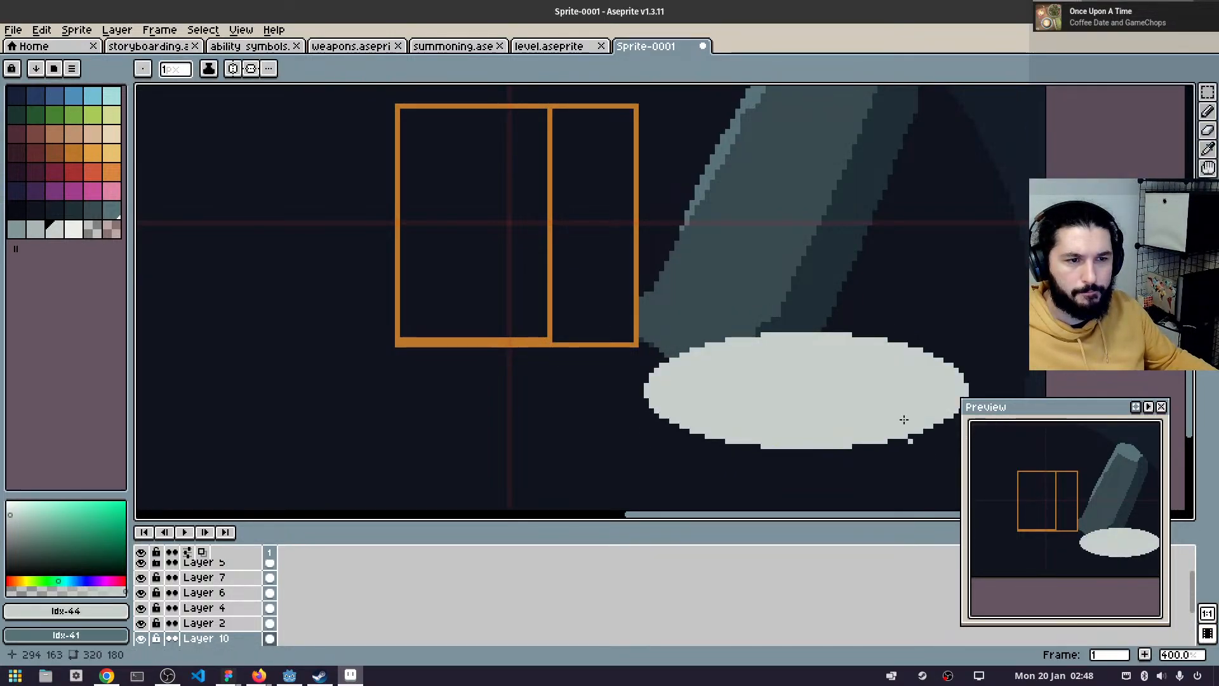
scroll(864, 343, down, 1)
drag(820, 323, 754, 298)
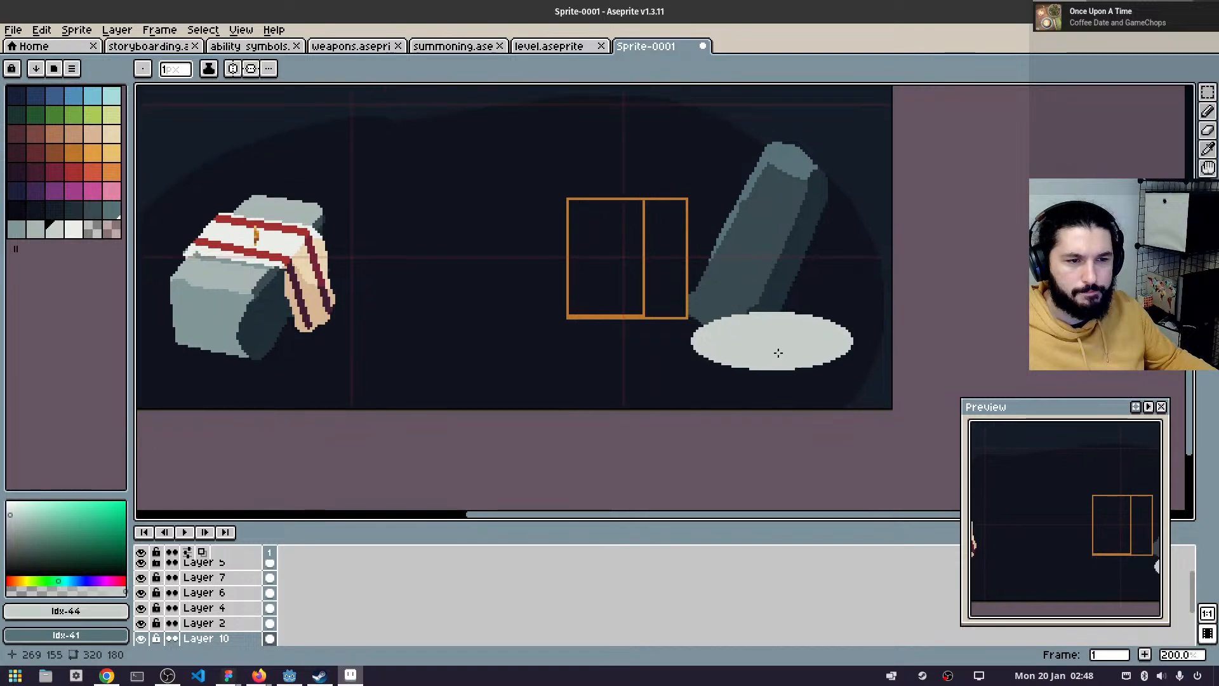
- Reposition the pale ellipse and the slanted slab so the slab's lower end sits just above the ellipse's upper edge
key(q)
drag(802, 359, 767, 345)
drag(755, 268, 771, 248)
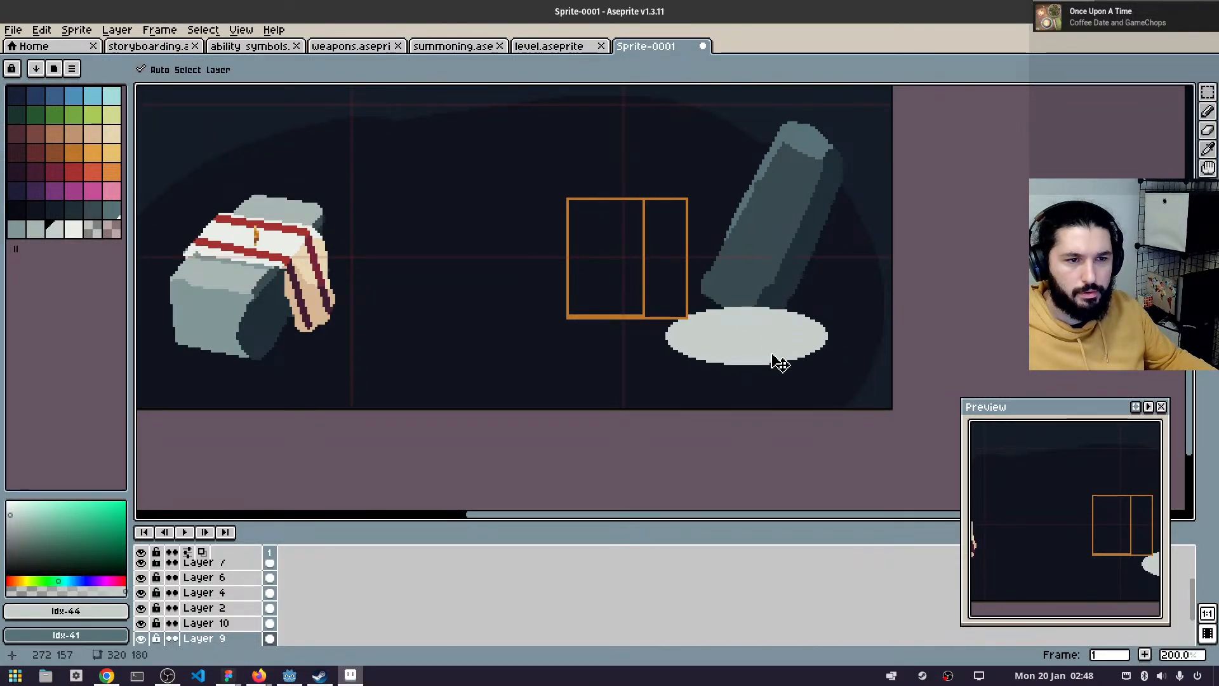
drag(771, 355, 786, 346)
scroll(768, 343, up, 1)
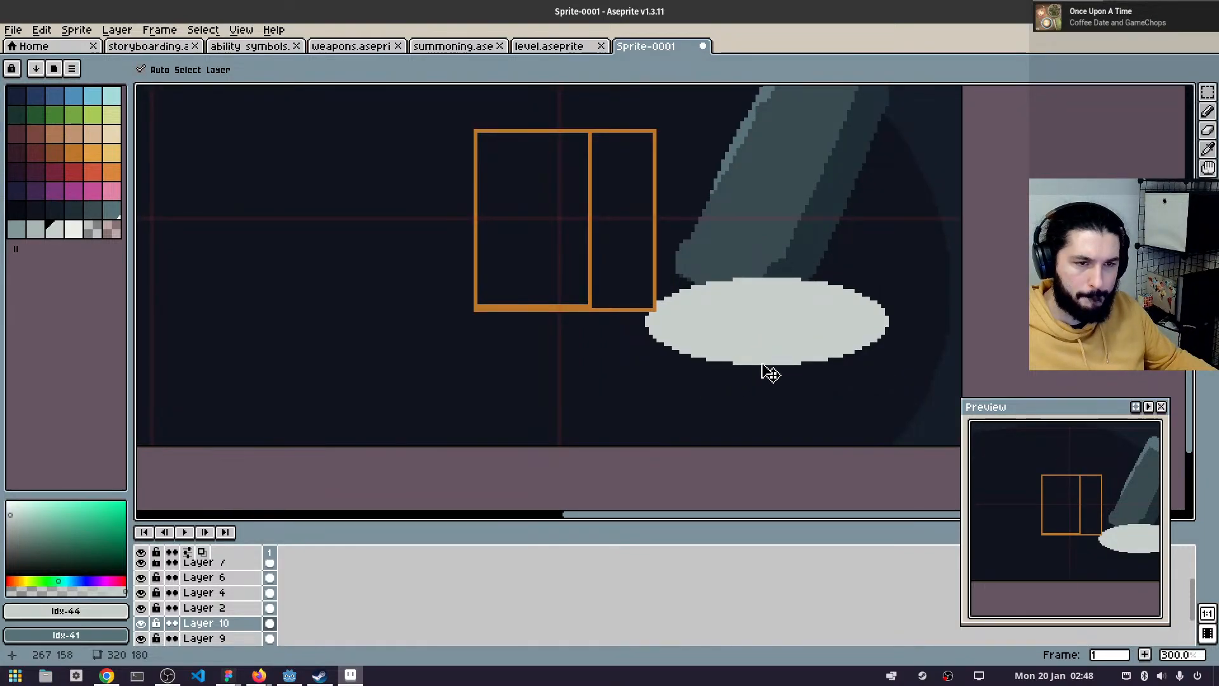
- Draw a smaller filled ellipse in palette colour 44 centred under the first one, overlapping its lower edge
key(shift+u)
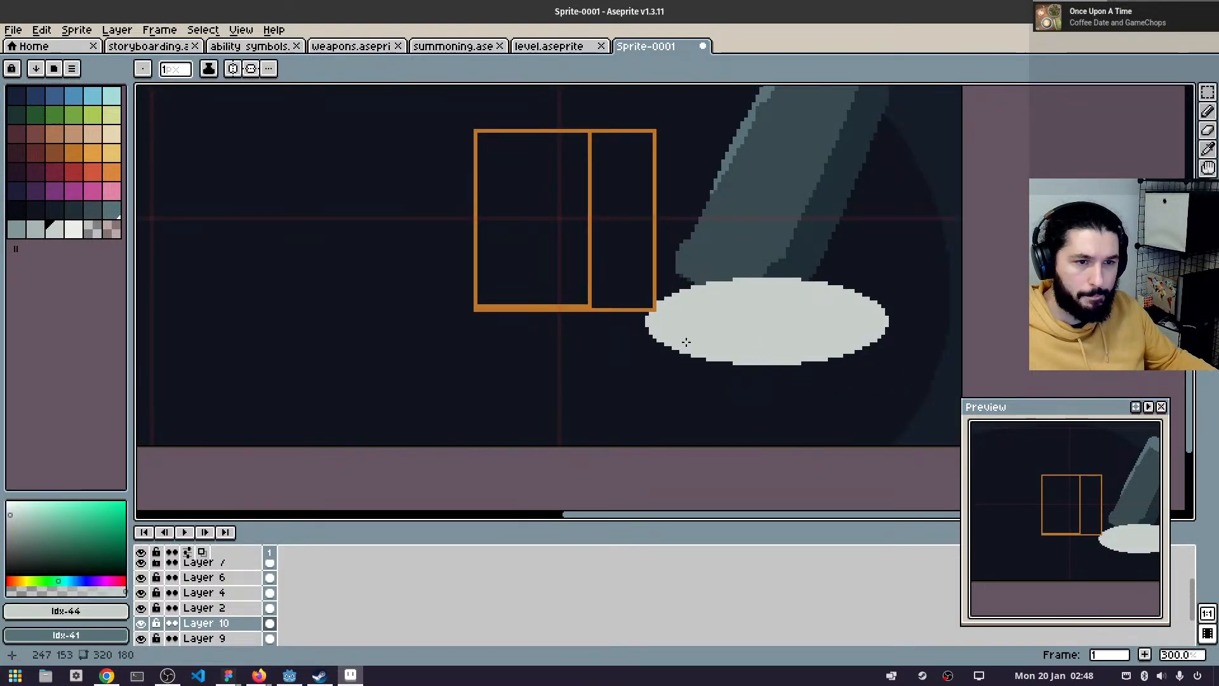
drag(670, 341, 843, 406)
key(ctrl+z)
drag(683, 359, 852, 413)
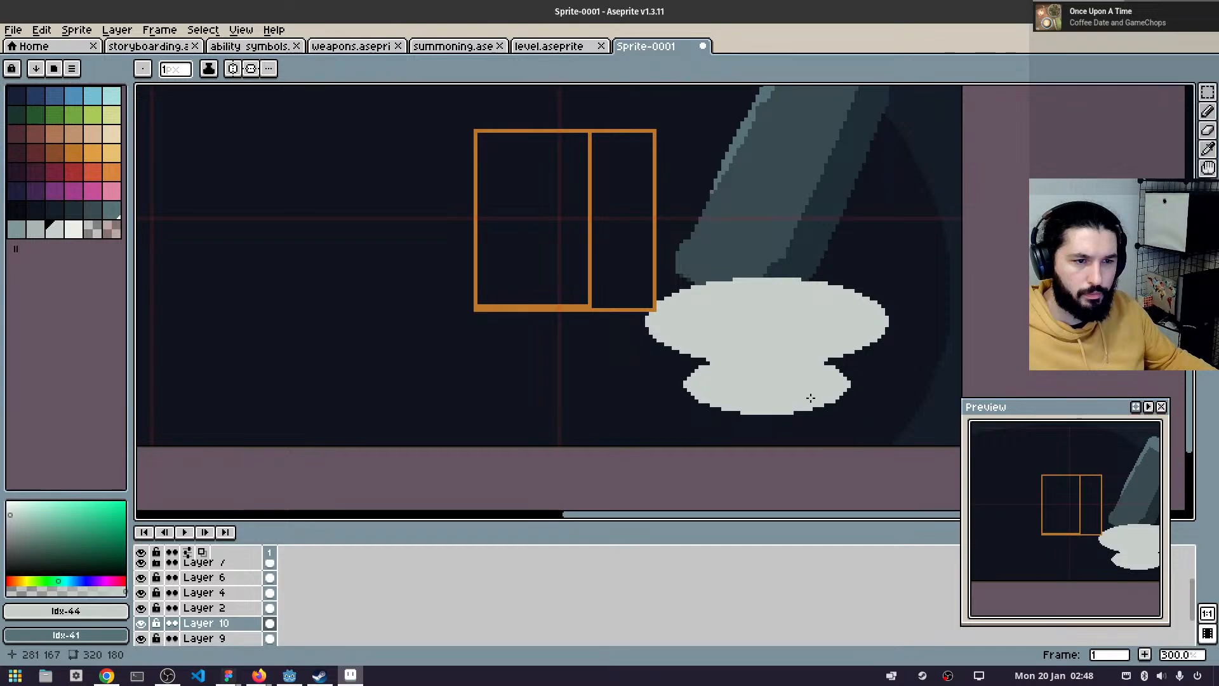
- Fill the notches on both sides between the two ellipses with the 8 px pencil to form one rounded bowl shape
scroll(811, 398, up, 2)
key(b)
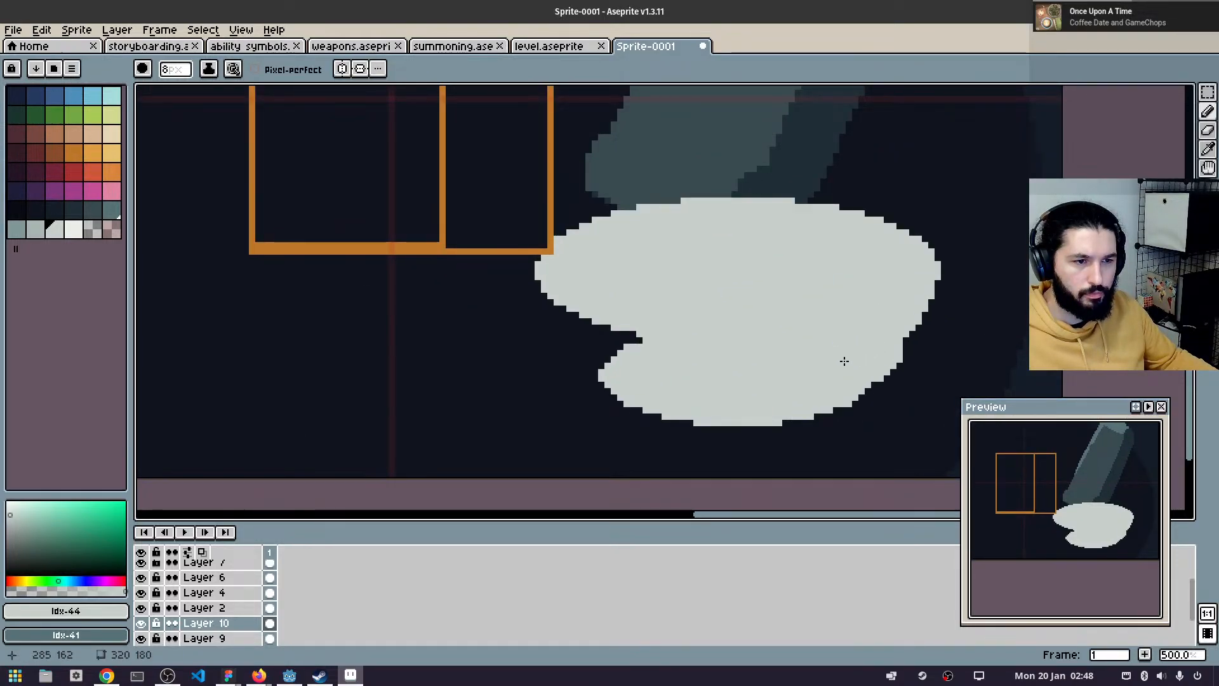
key(ctrl+z)
drag(909, 290, 895, 318)
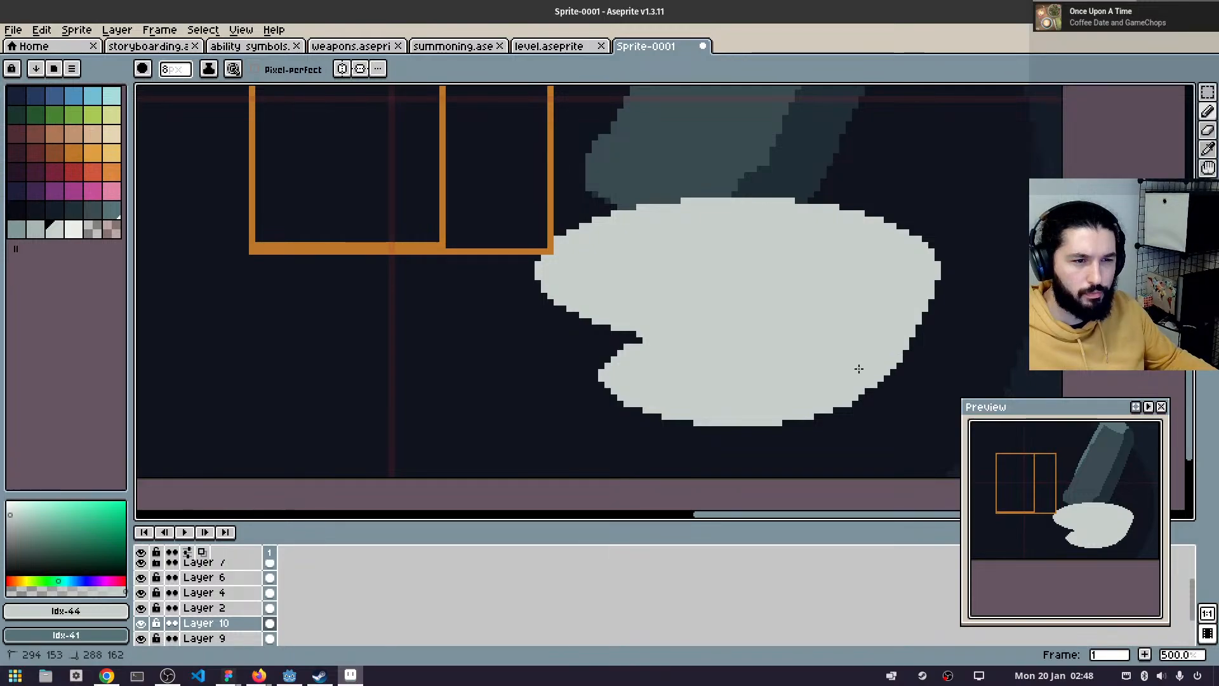
key(ctrl+z)
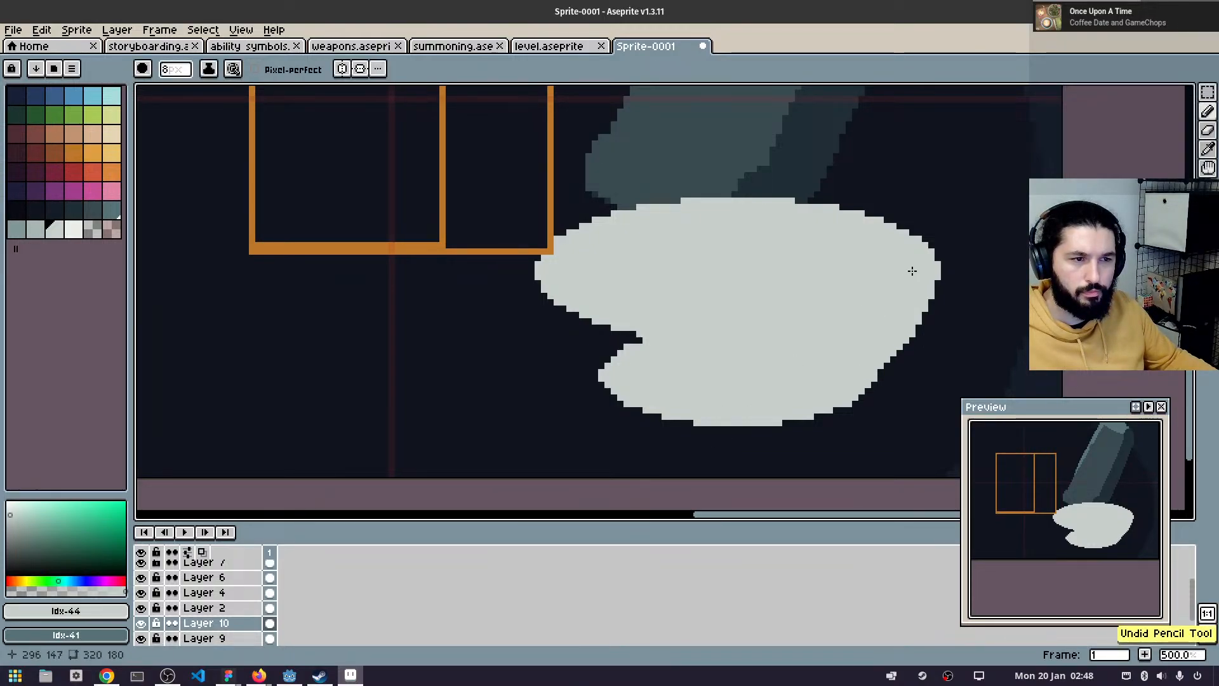
drag(912, 271, 914, 296)
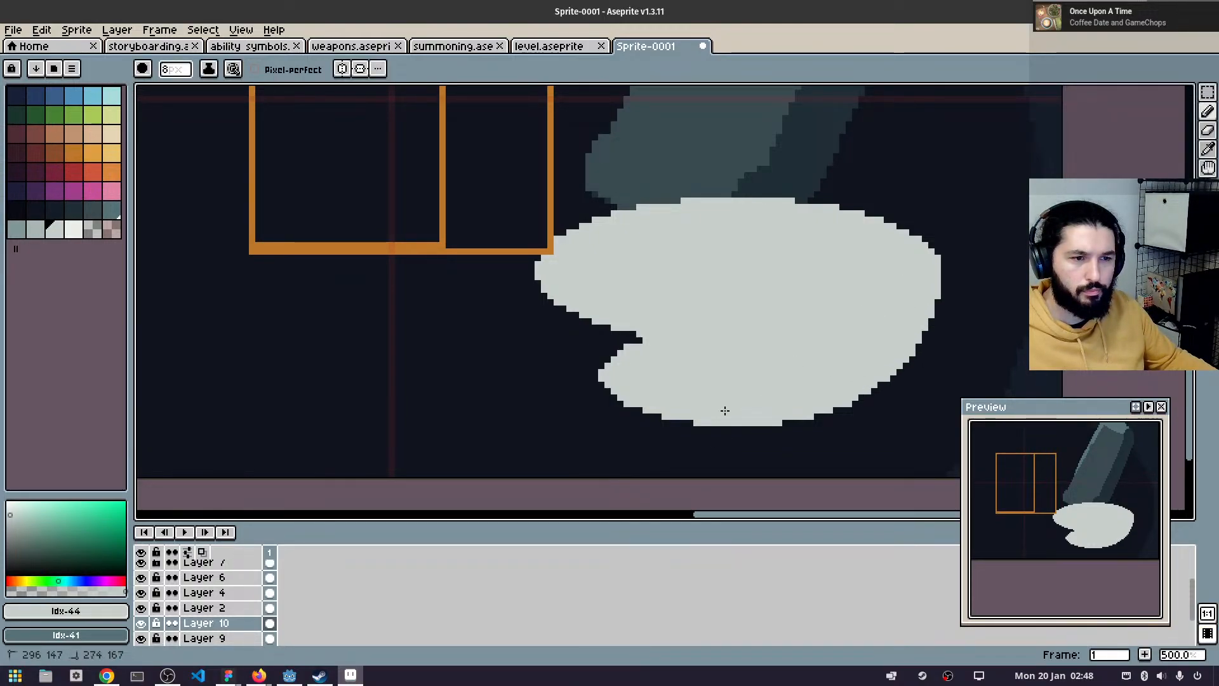
mouse_move(532, 316)
mouse_down()
mouse_move(564, 291)
mouse_move(604, 343)
mouse_move(650, 370)
mouse_up()
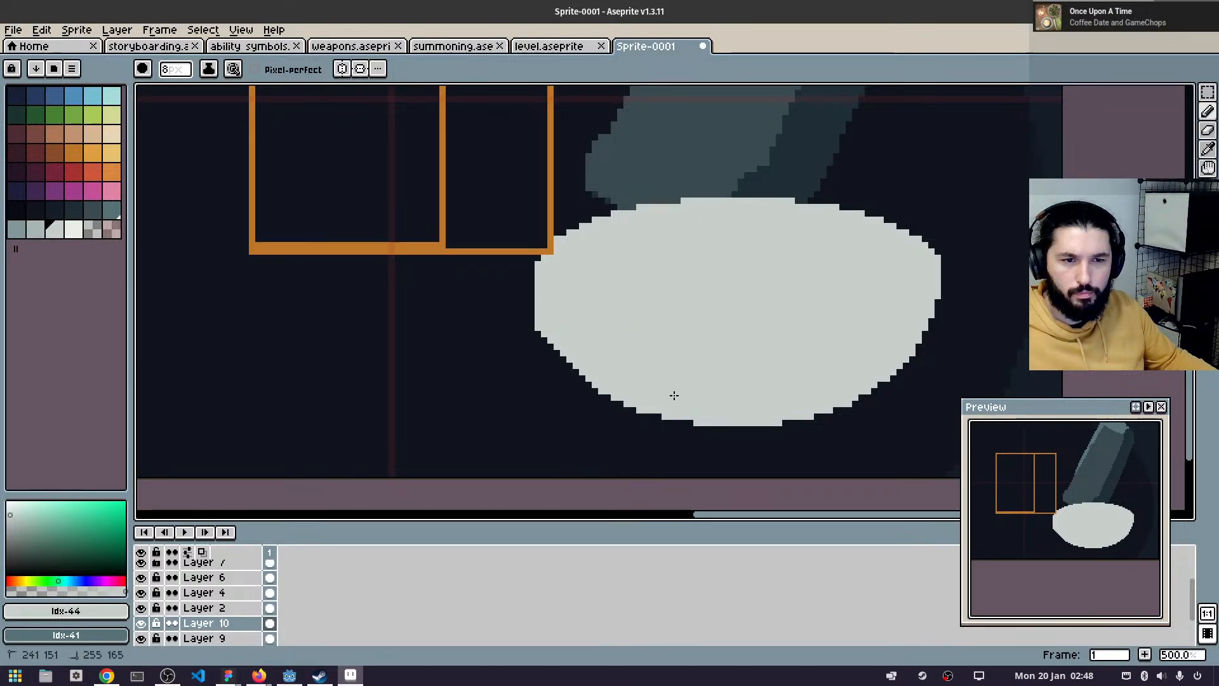
- Shade the bowl's lower-right side and underside to palette colour 43 with the 8 px pencil in shading ink
drag(904, 315, 809, 329)
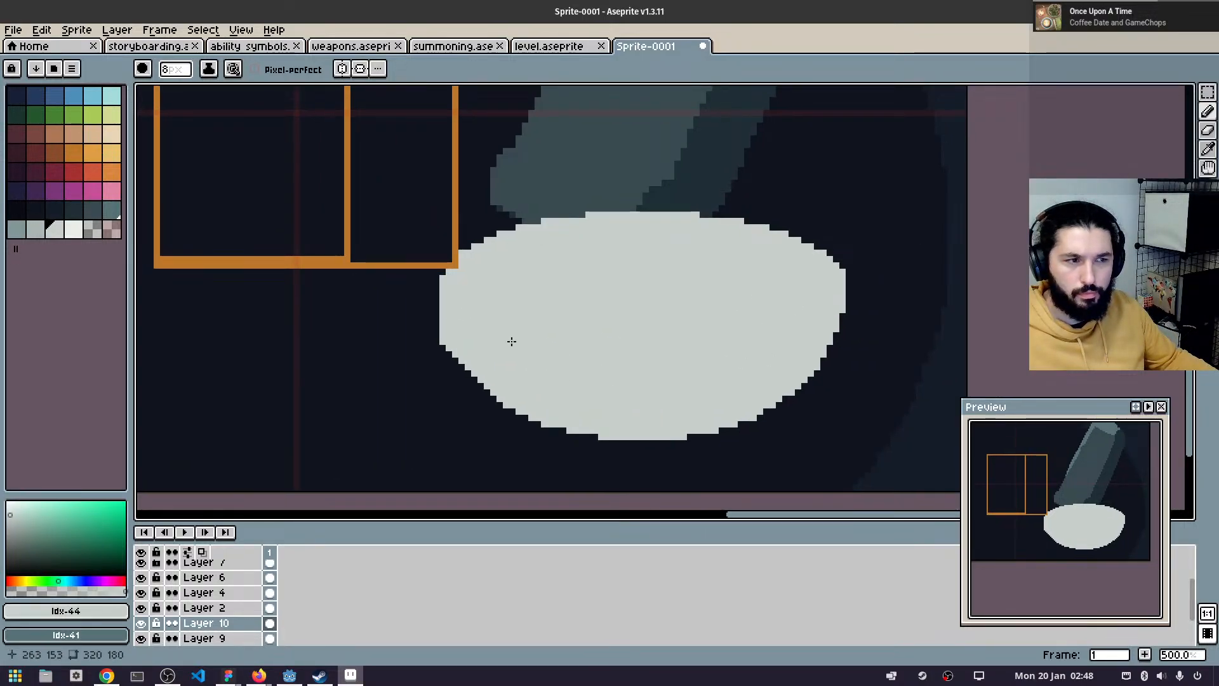
click(35, 229)
click(192, 242)
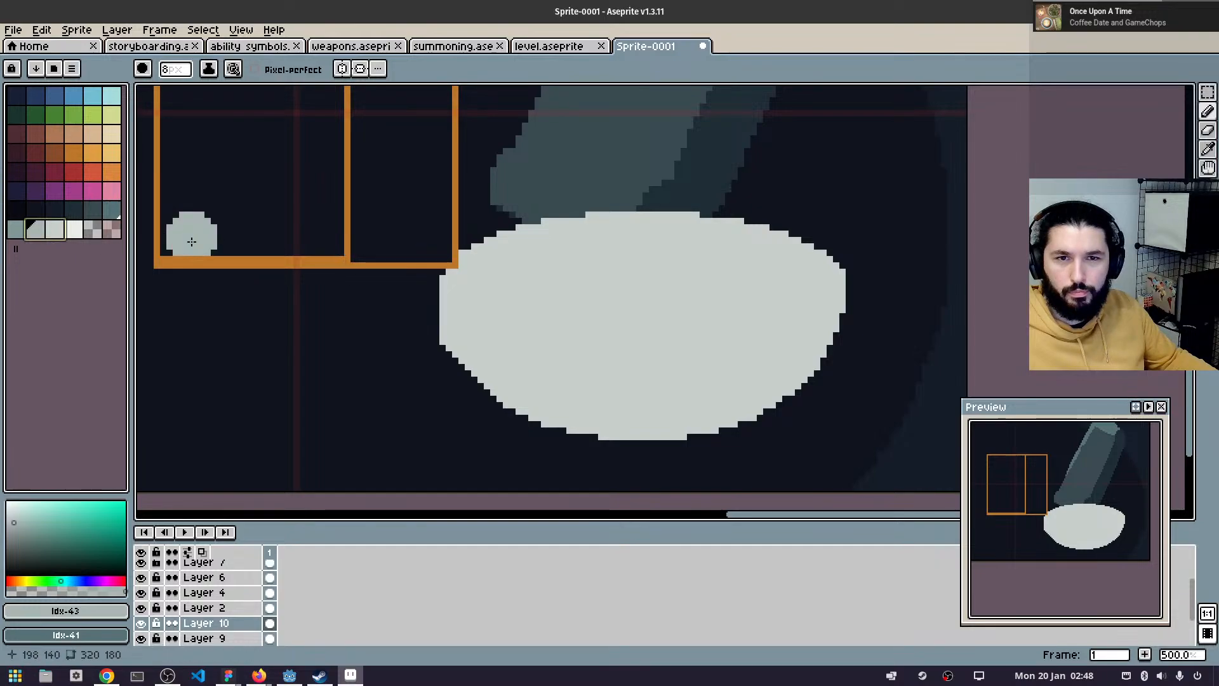
key(ctrl+z)
key(x)
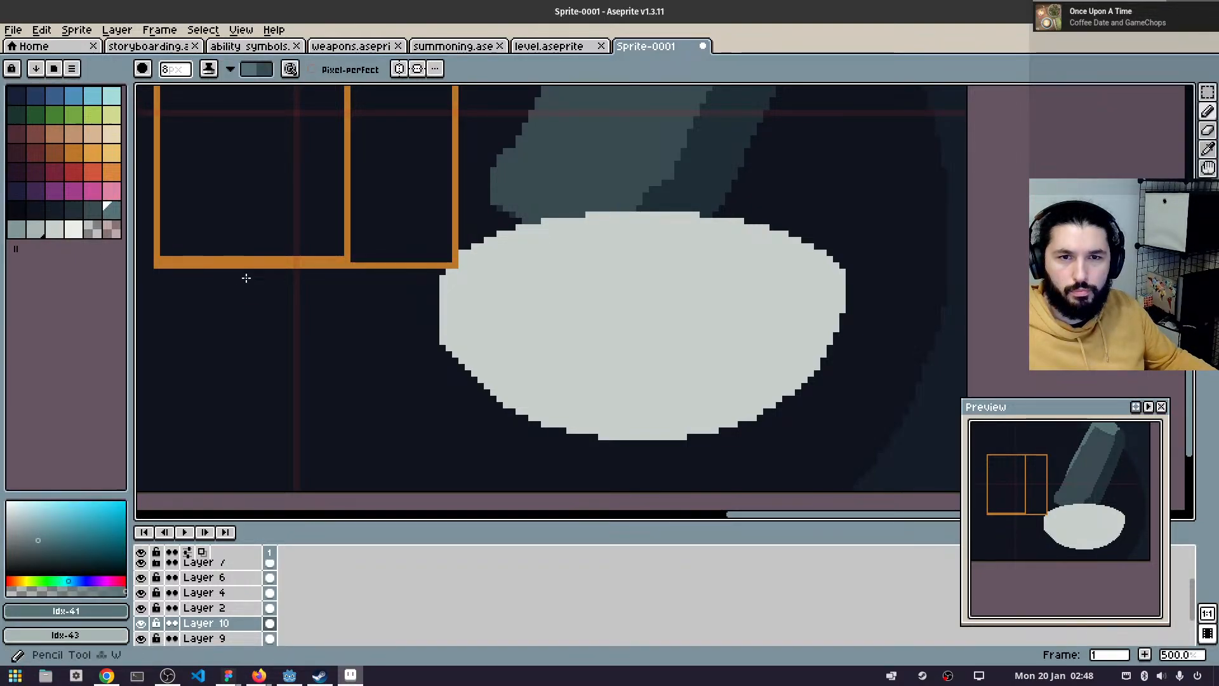
click(35, 229)
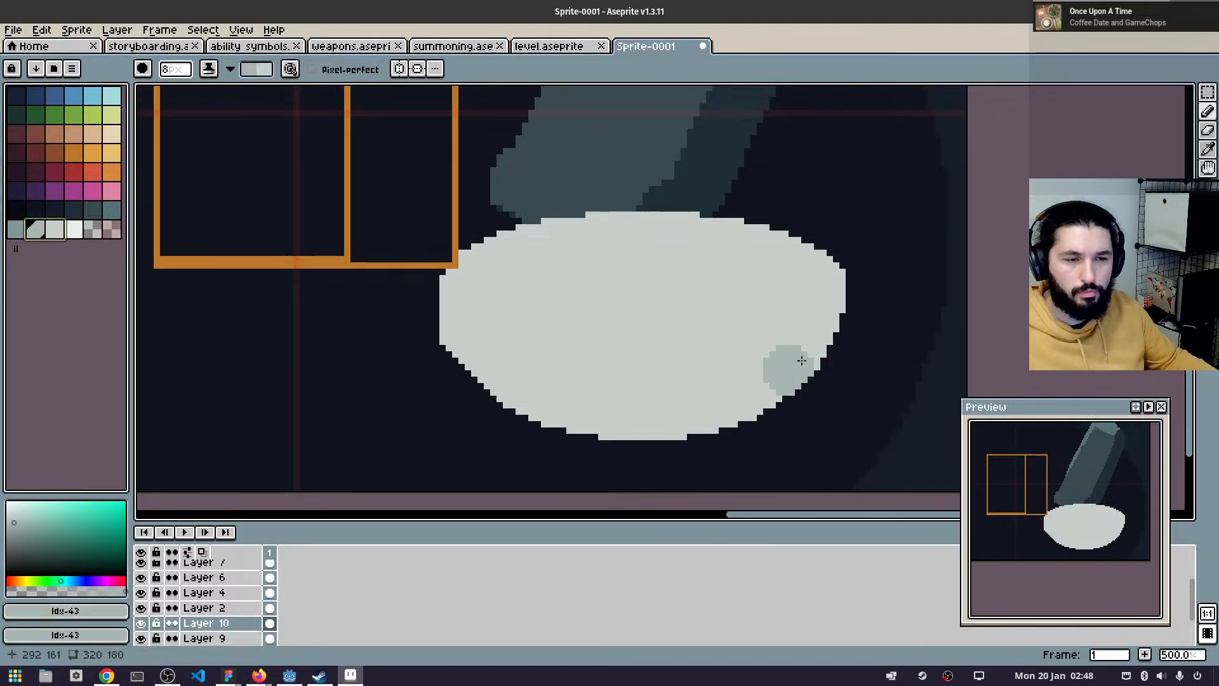
mouse_move(828, 317)
mouse_down()
mouse_move(765, 384)
mouse_move(610, 440)
mouse_move(738, 389)
mouse_move(671, 434)
mouse_move(635, 439)
mouse_up()
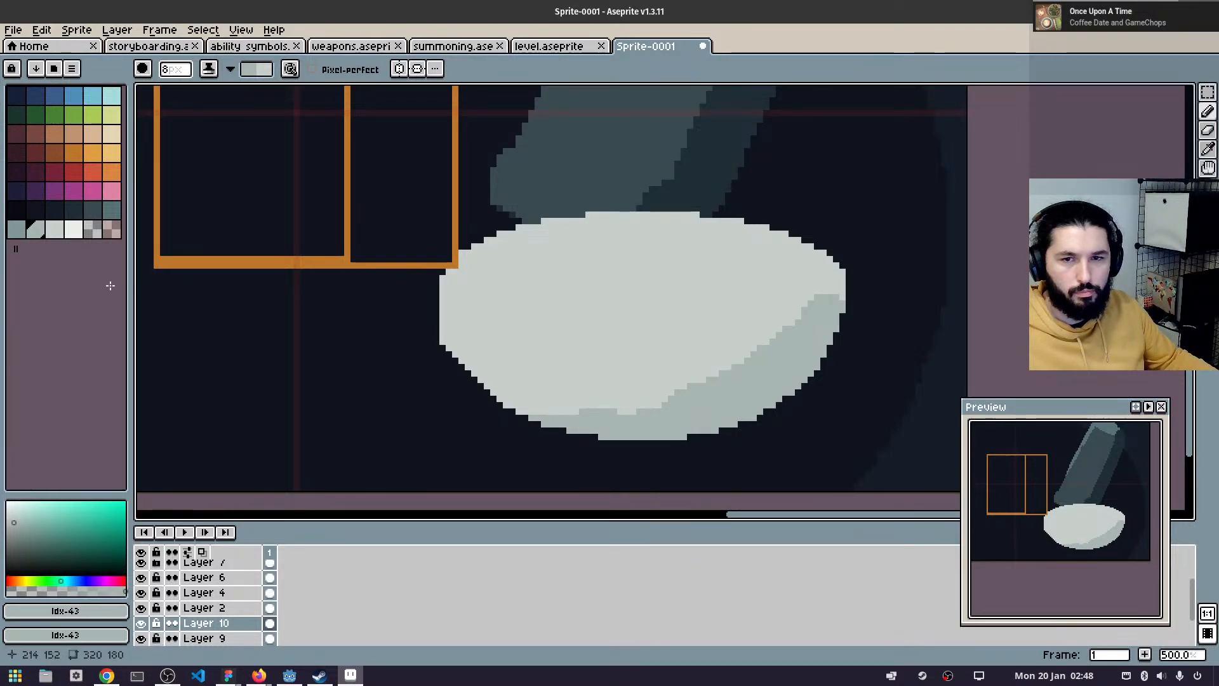
- Lighten the bowl's oval top face to the near-white palette colour following 44 with the 8 px shading brush
click(81, 234)
click(54, 230)
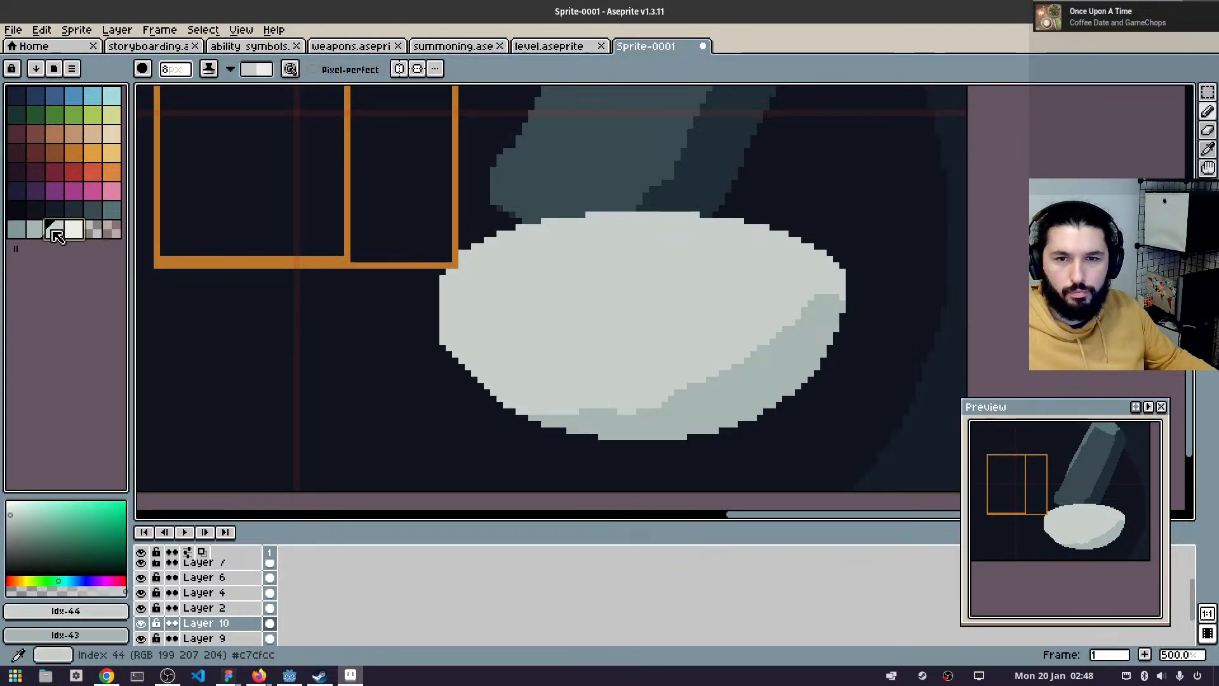
key(x)
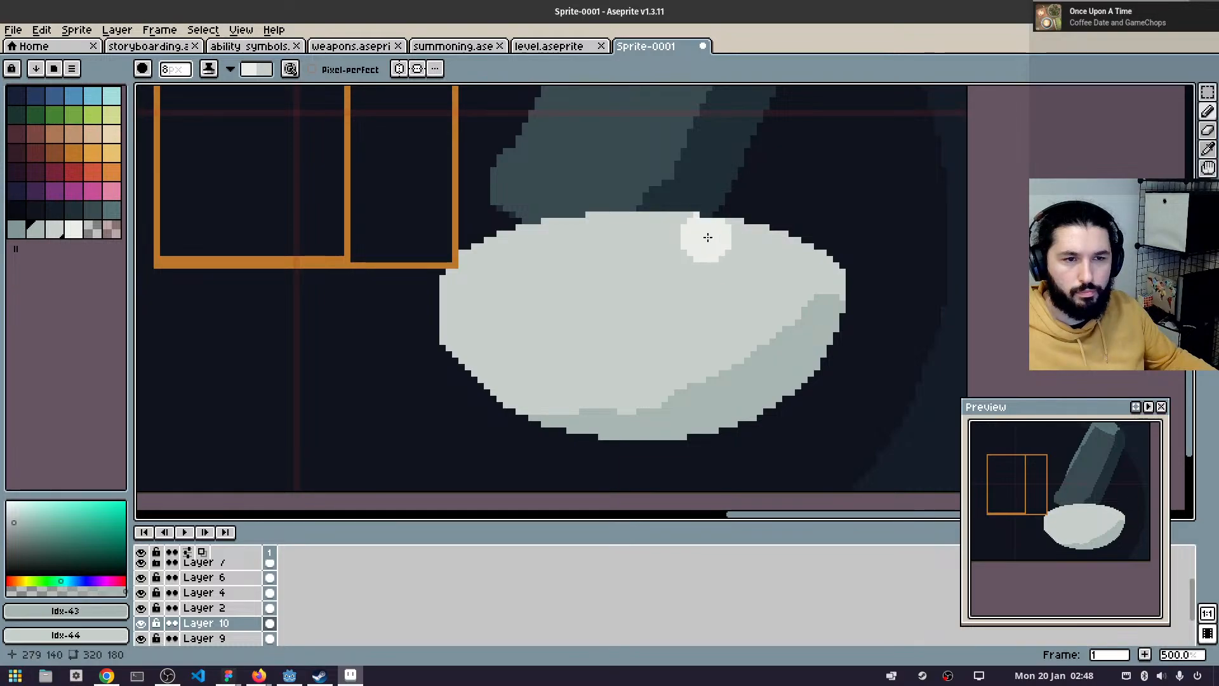
mouse_move(710, 240)
mouse_down()
mouse_move(548, 263)
mouse_move(646, 281)
mouse_move(667, 252)
mouse_move(515, 247)
mouse_move(524, 270)
mouse_move(636, 235)
mouse_move(476, 255)
mouse_move(574, 281)
mouse_move(775, 263)
mouse_move(727, 239)
mouse_move(814, 247)
mouse_move(832, 270)
mouse_move(814, 255)
mouse_move(644, 248)
mouse_move(816, 272)
mouse_move(644, 291)
mouse_move(769, 283)
mouse_move(683, 295)
mouse_up()
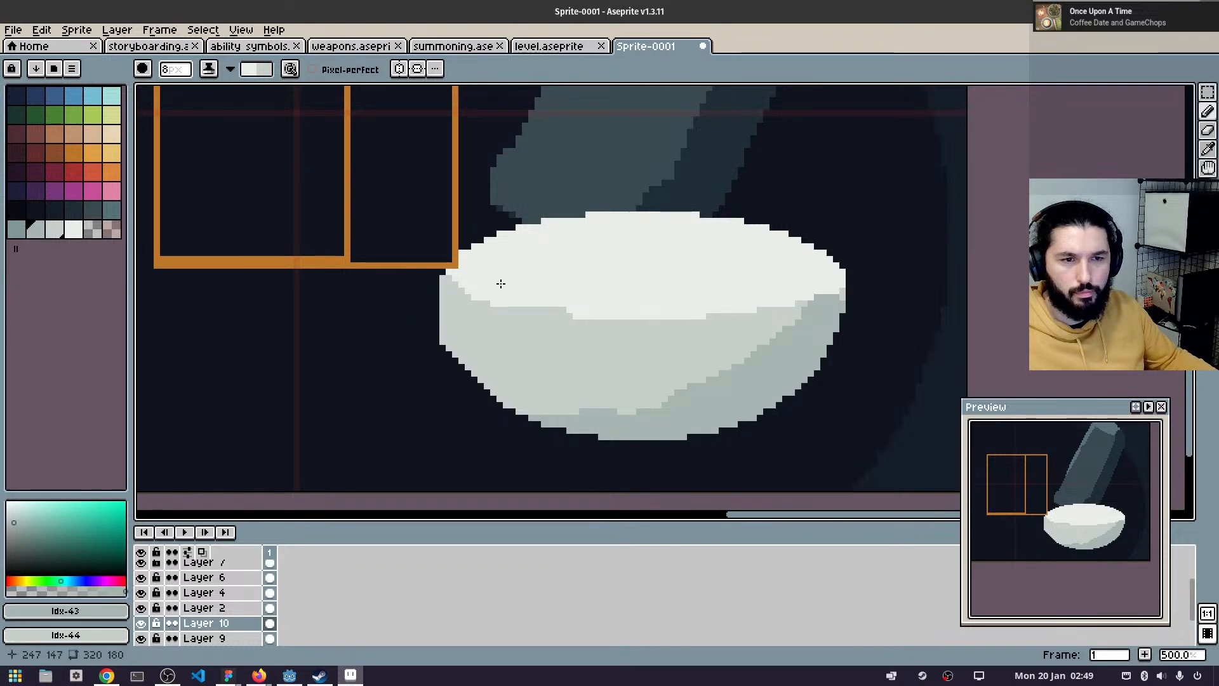
mouse_move(501, 284)
mouse_down()
mouse_move(593, 301)
mouse_move(773, 267)
mouse_up()
- Nudge the bowl slightly left and up and the slanted slab slightly right, keeping the slab close behind the bowl's rim
scroll(784, 247, down, 4)
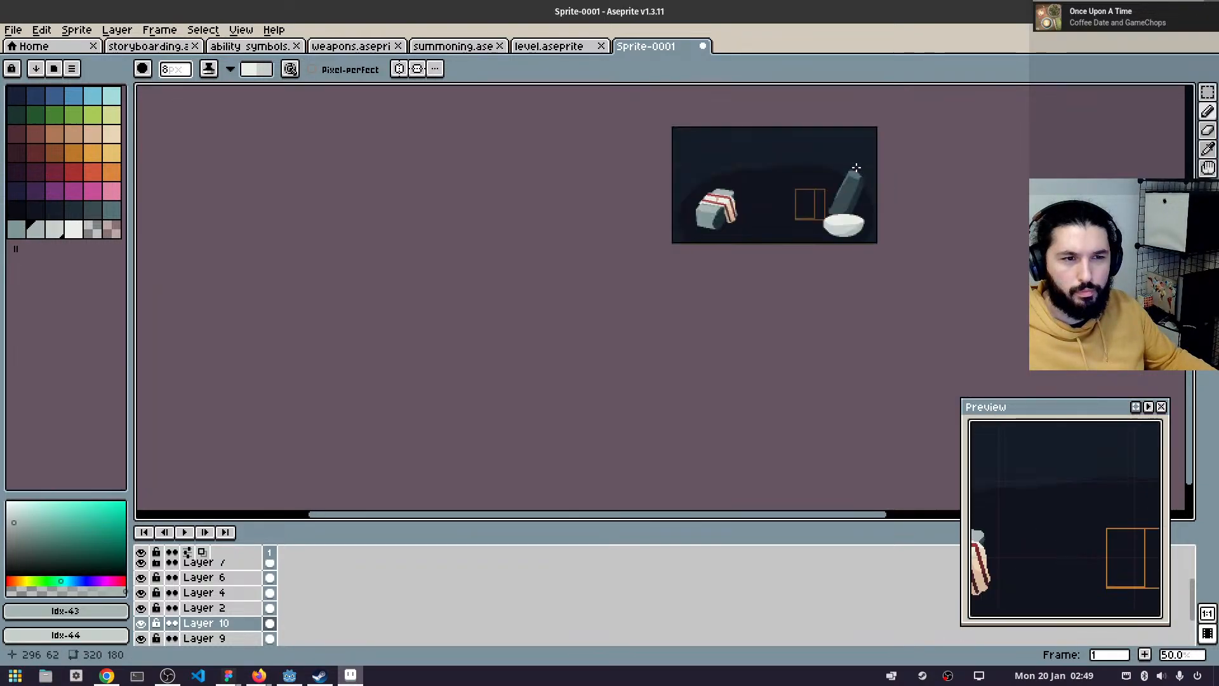
scroll(816, 196, up, 3)
drag(763, 292, 832, 194)
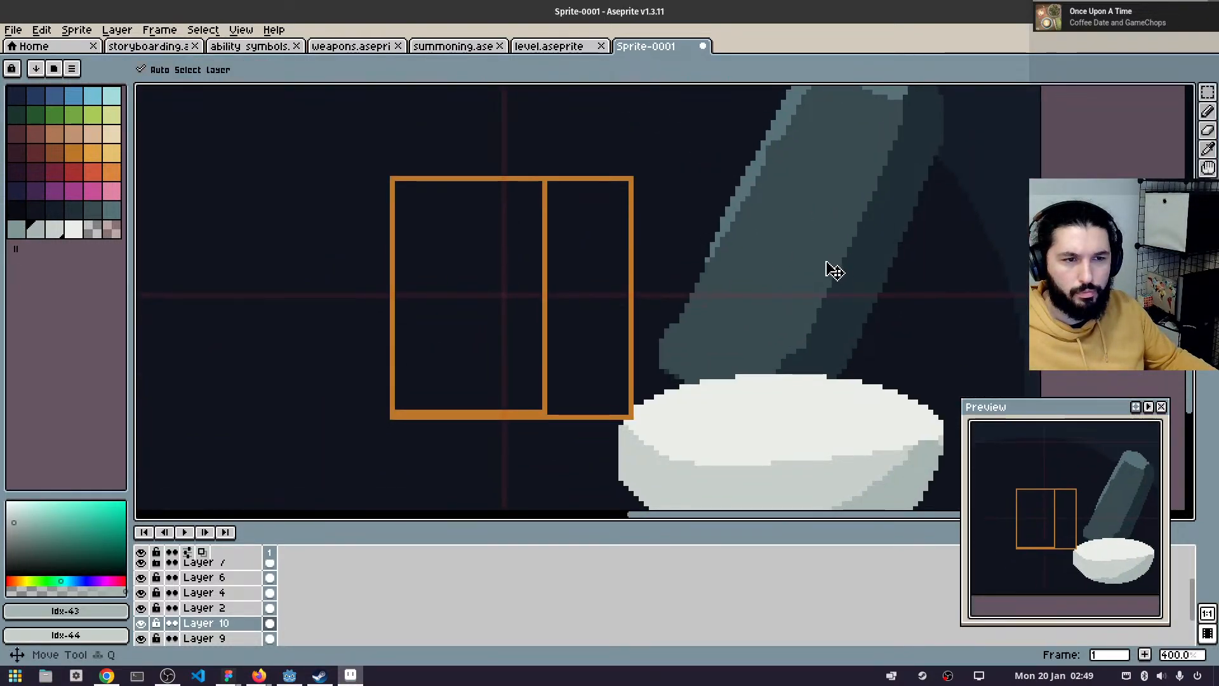
ctrl+drag(812, 249, 791, 291)
scroll(776, 277, down, 1)
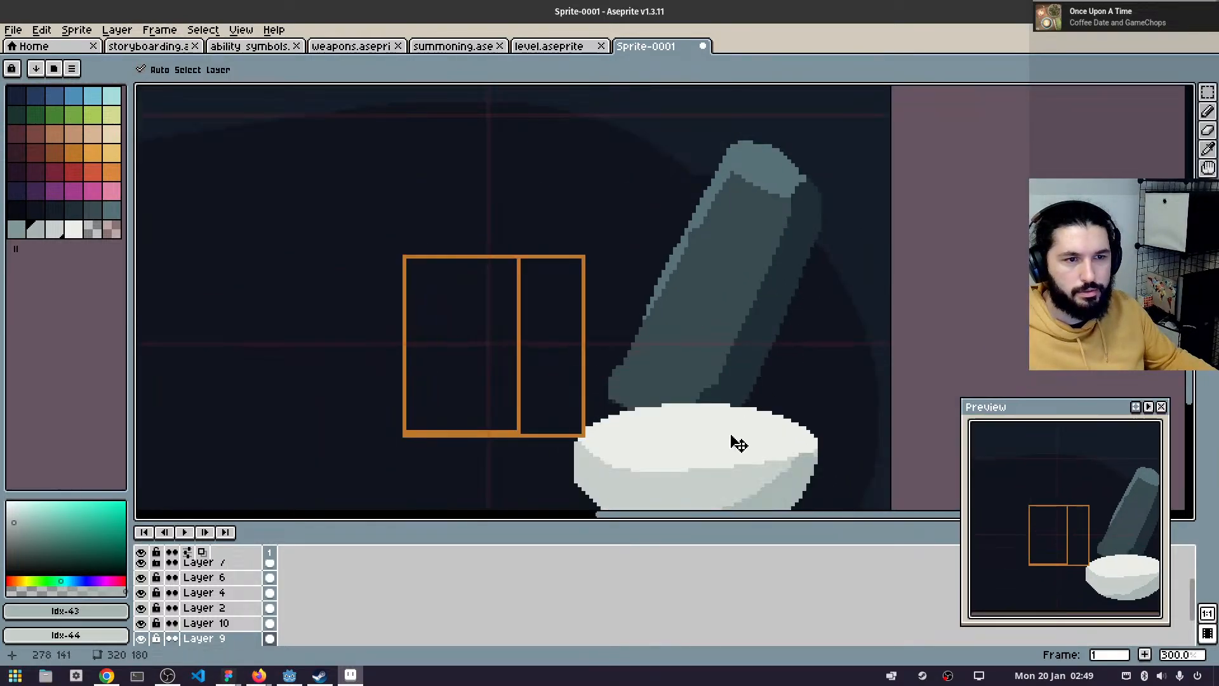
drag(725, 343, 848, 253)
drag(798, 377, 787, 373)
drag(815, 202, 822, 203)
- Trim the bowl's lower-left outline with the 8 px eraser to smooth its curve
key(e)
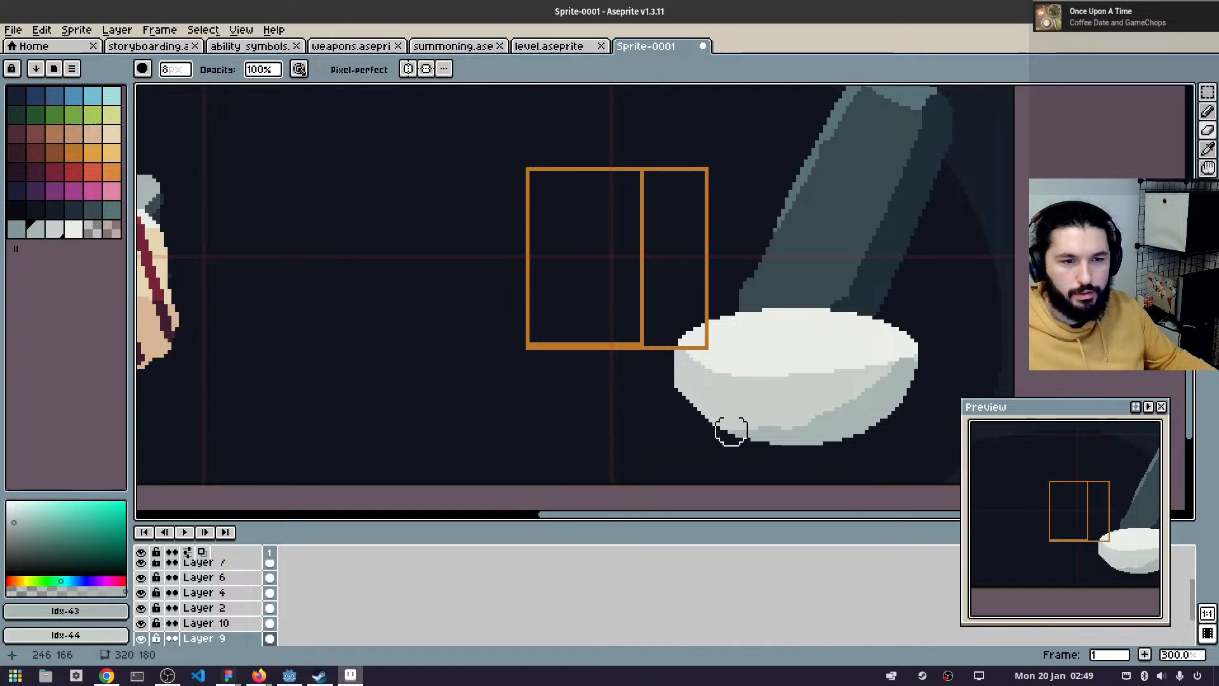
ctrl+click(715, 400)
drag(660, 377, 730, 452)
key(ctrl+z)
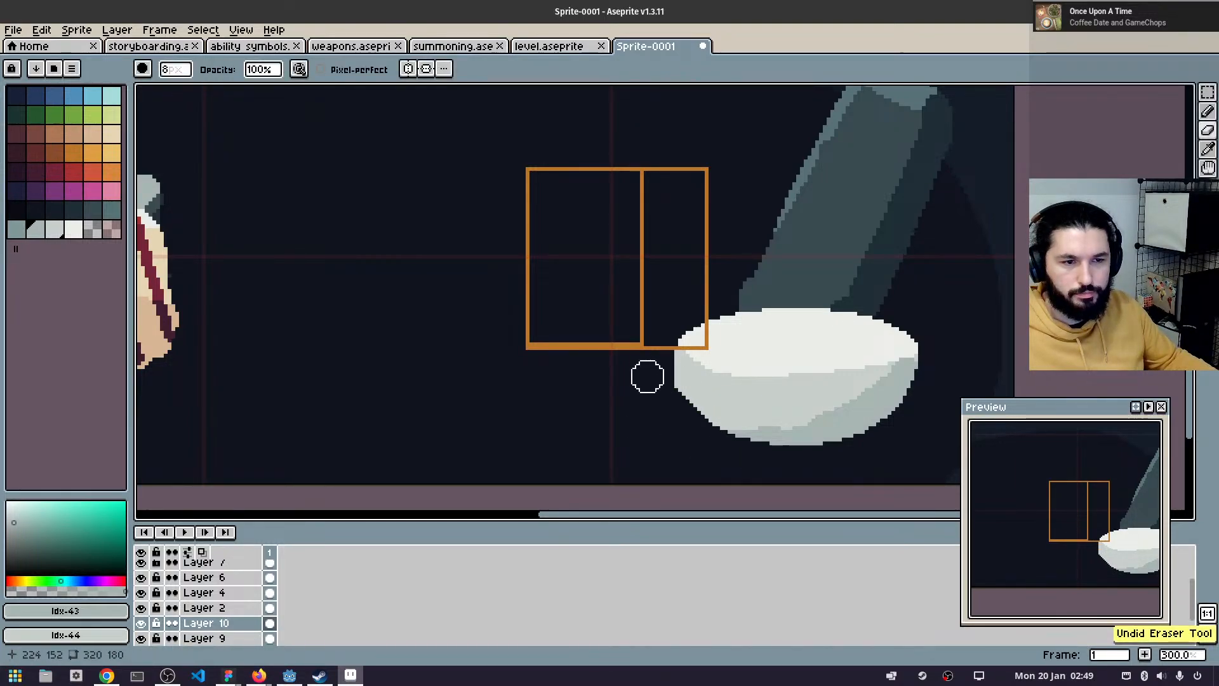
drag(652, 377, 701, 430)
scroll(665, 414, up, 4)
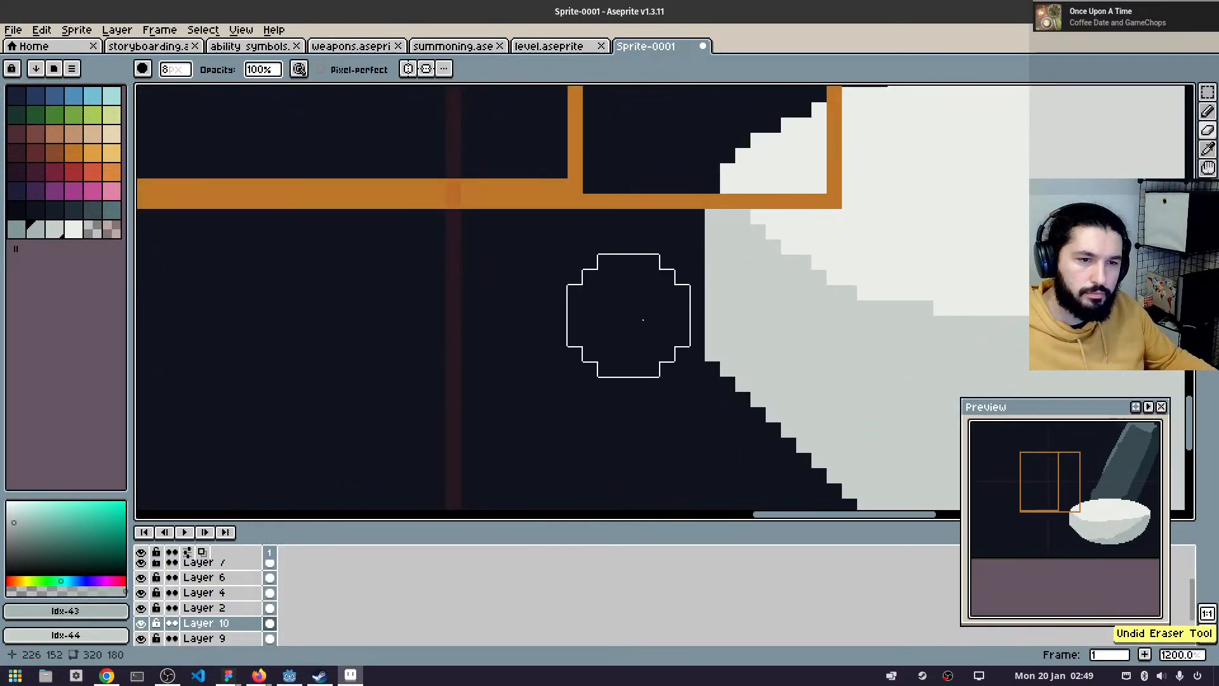
mouse_move(661, 302)
mouse_down()
mouse_move(674, 356)
mouse_move(740, 460)
mouse_up()
key(ctrl+z)
mouse_move(648, 292)
mouse_down()
mouse_move(645, 337)
mouse_move(731, 476)
mouse_up()
scroll(777, 386, down, 4)
drag(939, 280, 638, 203)
drag(577, 343, 637, 334)
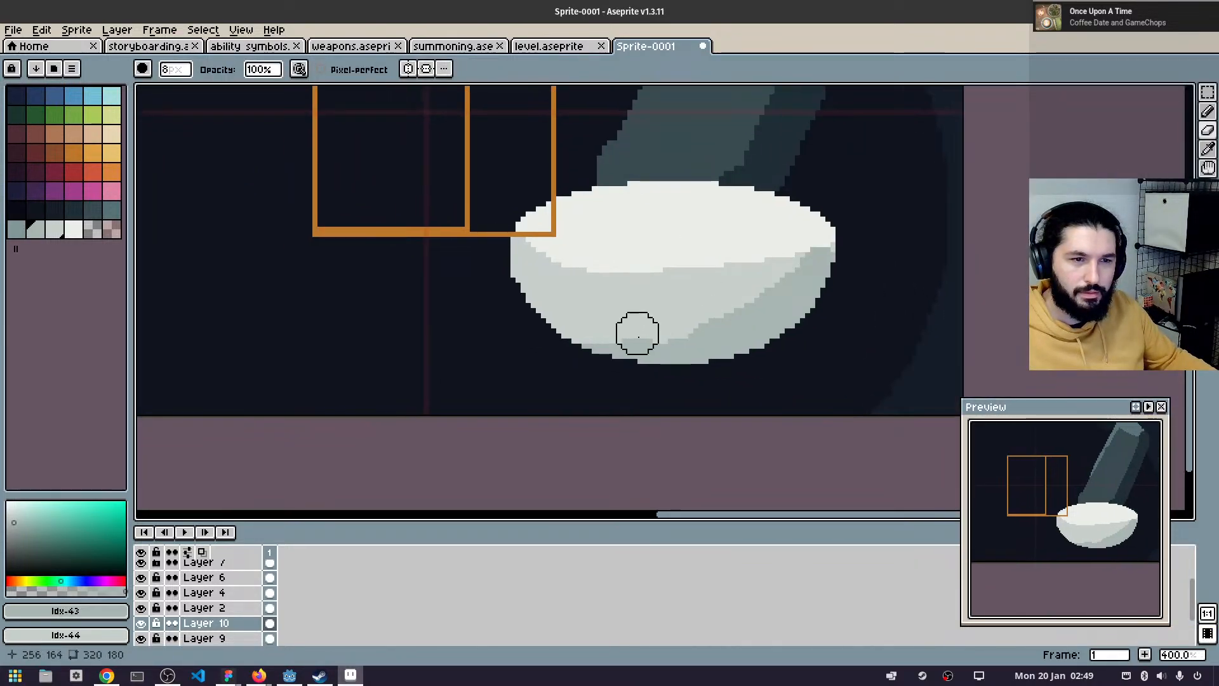
- Paint a flat, flared foot beneath the bowl with the 2 px pencil in the underside shade, palette colour 43
scroll(561, 379, up, 2)
key(b)
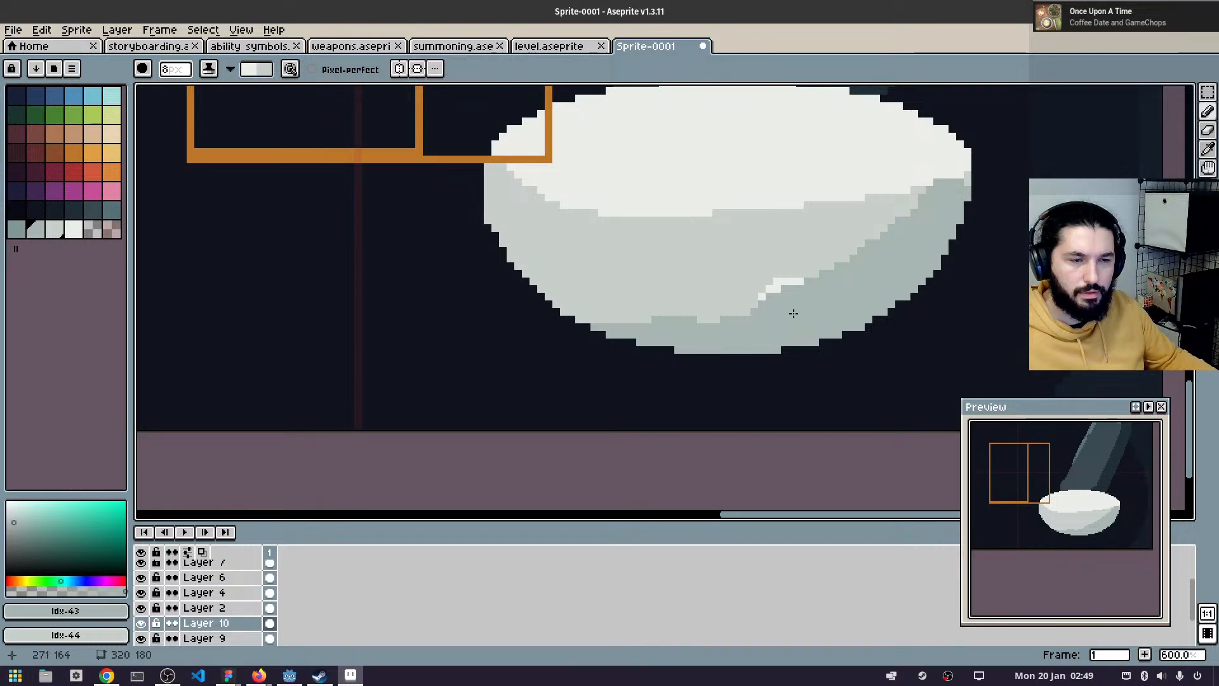
key(b)
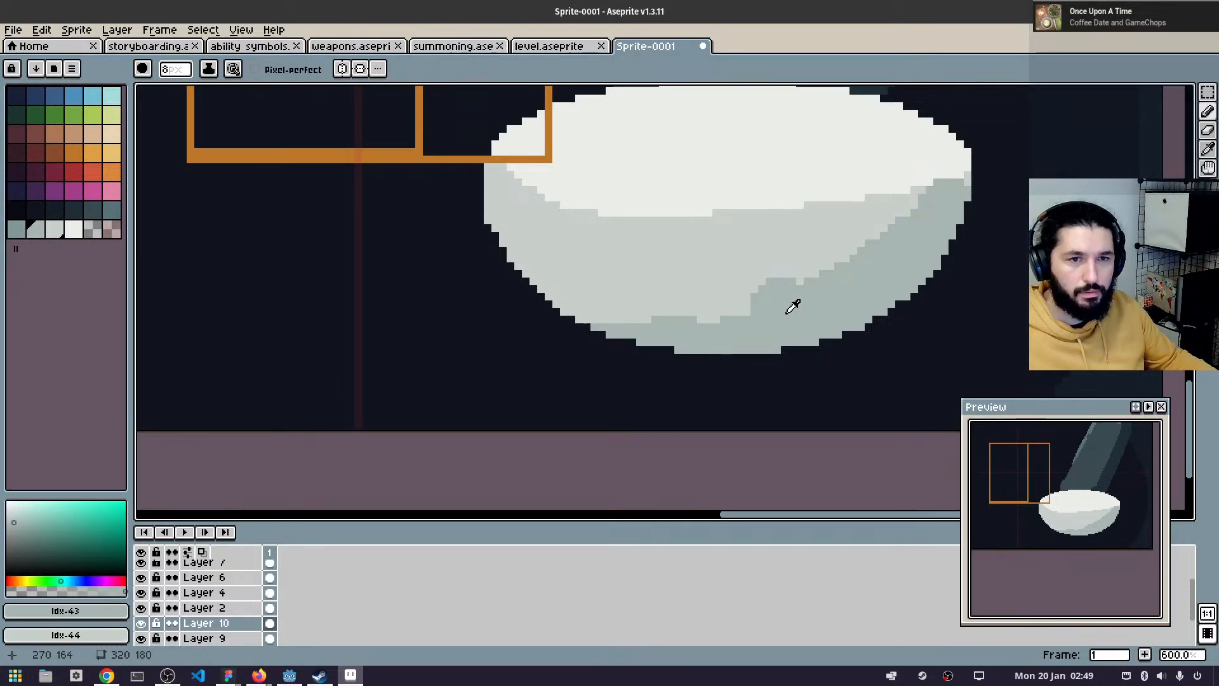
scroll(805, 361, down, 5)
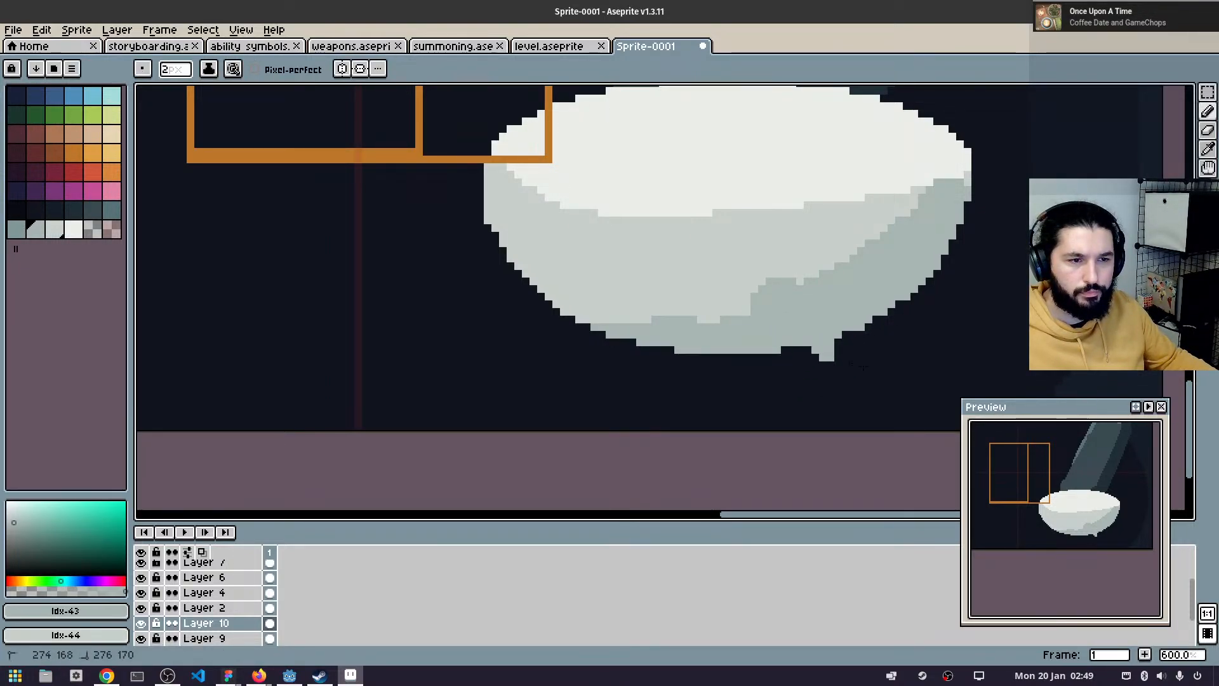
drag(859, 366, 629, 392)
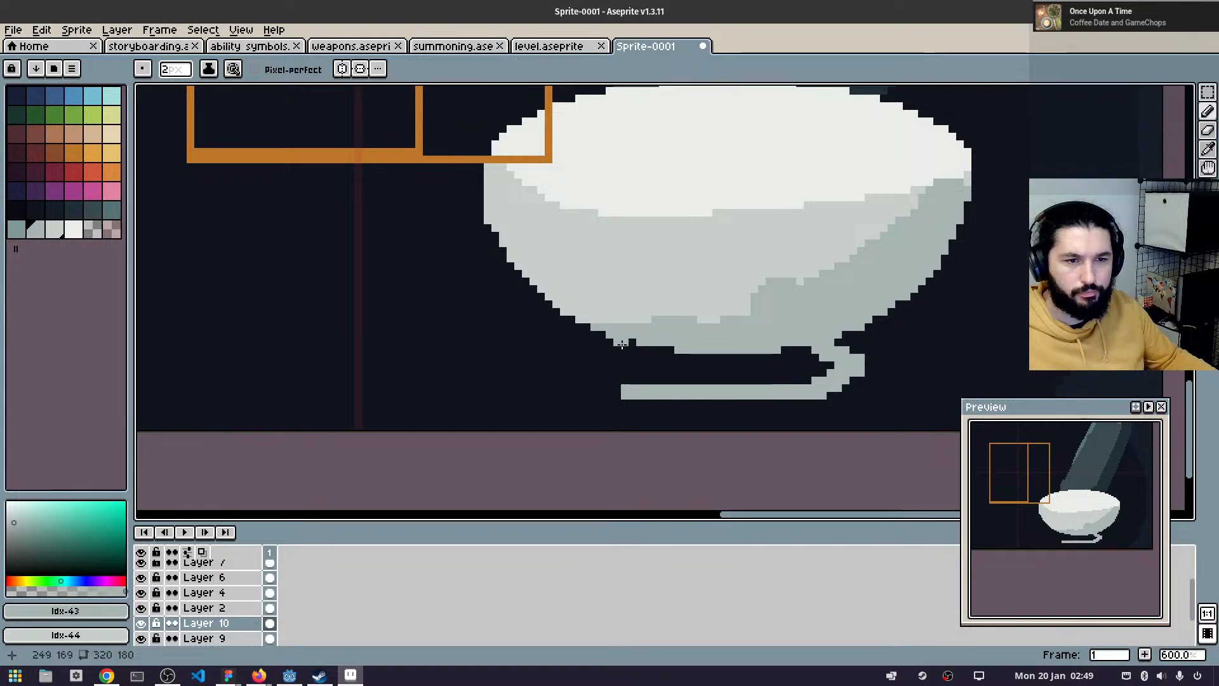
mouse_move(621, 342)
mouse_down()
mouse_move(574, 374)
mouse_move(686, 383)
mouse_up()
drag(600, 384, 713, 384)
mouse_move(617, 357)
mouse_down()
mouse_move(689, 352)
mouse_move(711, 368)
mouse_move(805, 348)
mouse_move(851, 365)
mouse_up()
scroll(802, 337, down, 2)
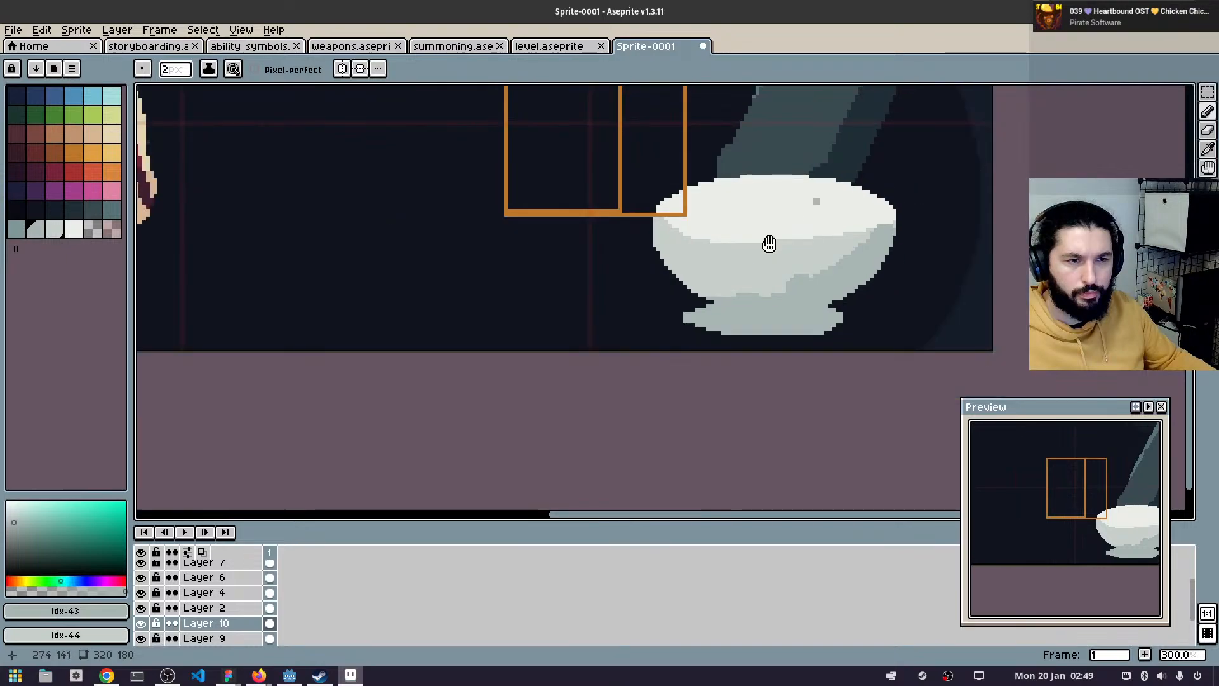
- Outline and fill a smaller oval hollow inside the bowl's top face in #c7cfcc with the 2 px pencil
scroll(767, 246, up, 3)
alt+click(769, 438)
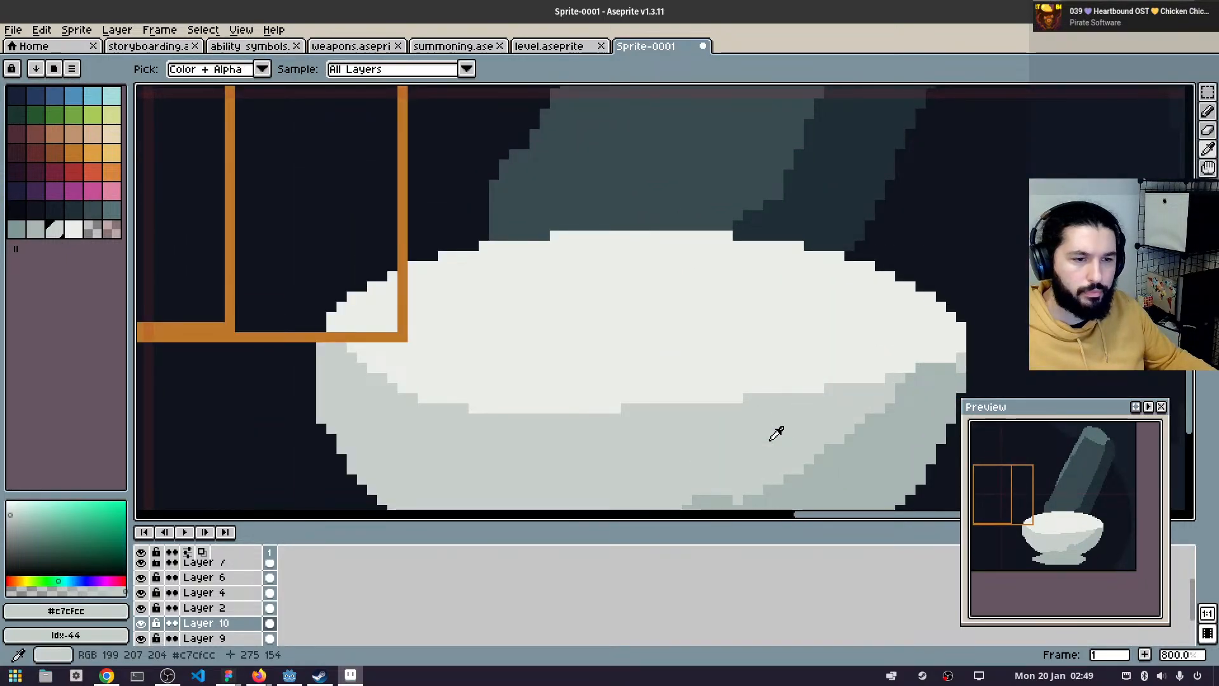
mouse_move(661, 290)
mouse_down()
mouse_move(517, 318)
mouse_move(531, 331)
mouse_move(490, 341)
mouse_move(708, 352)
mouse_move(640, 301)
mouse_move(722, 304)
mouse_move(702, 310)
mouse_move(660, 288)
mouse_move(746, 287)
mouse_move(795, 312)
mouse_move(677, 354)
mouse_up()
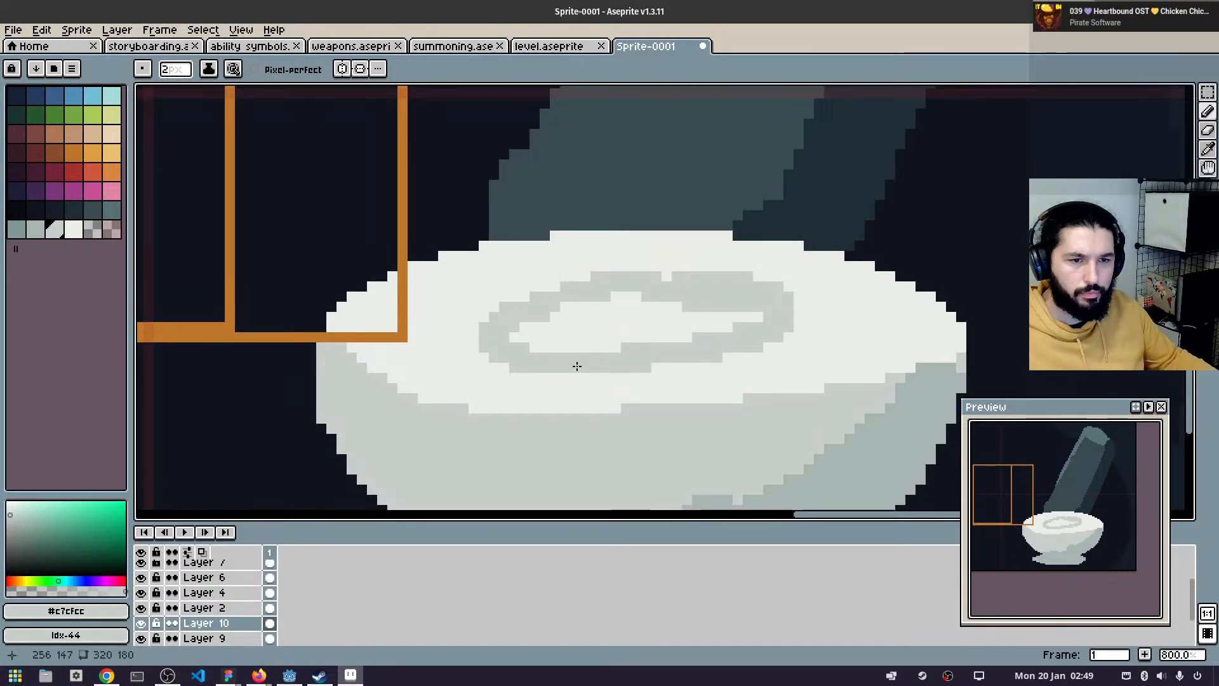
mouse_move(691, 312)
mouse_down()
mouse_move(602, 308)
mouse_move(586, 327)
mouse_move(540, 339)
mouse_move(666, 340)
mouse_up()
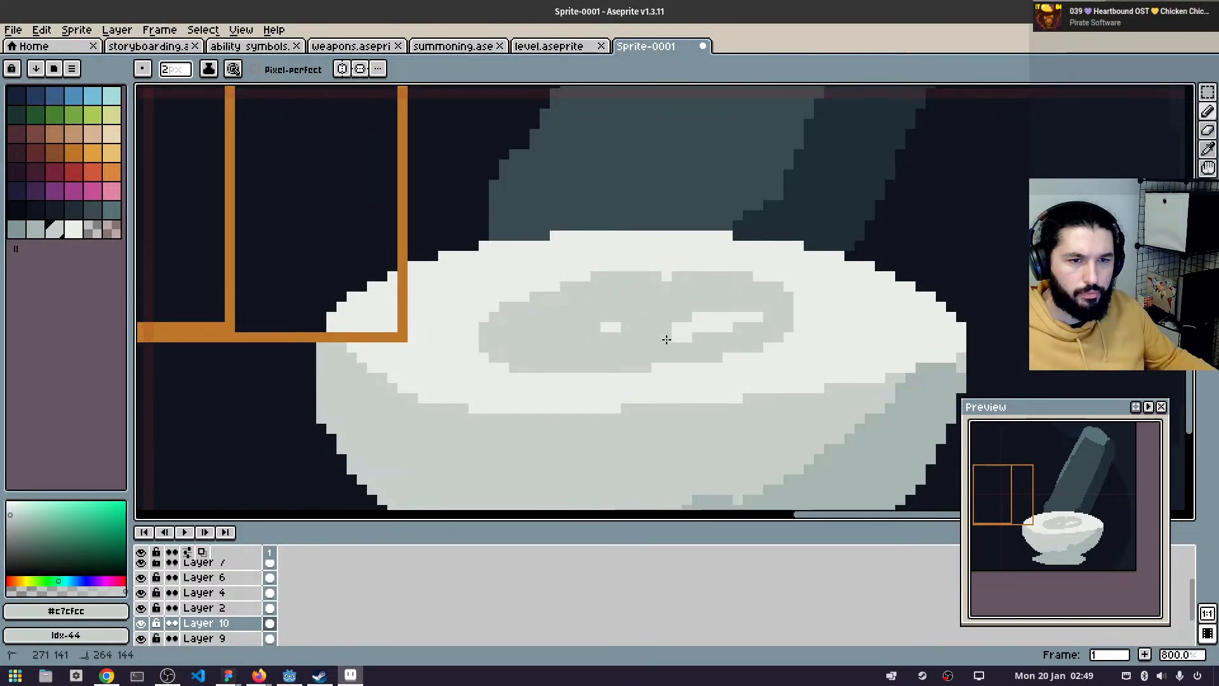
mouse_move(590, 343)
mouse_down()
mouse_move(741, 321)
mouse_move(680, 345)
mouse_move(751, 319)
mouse_up()
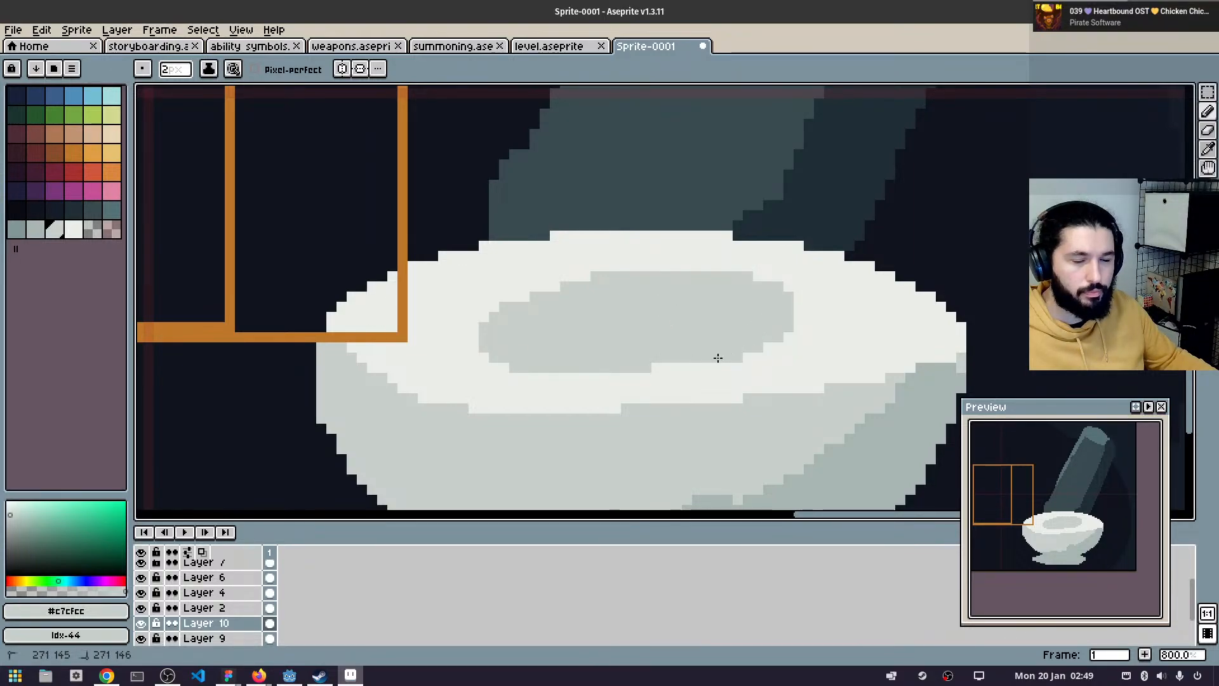
scroll(752, 286, down, 1)
scroll(503, 288, down, 1)
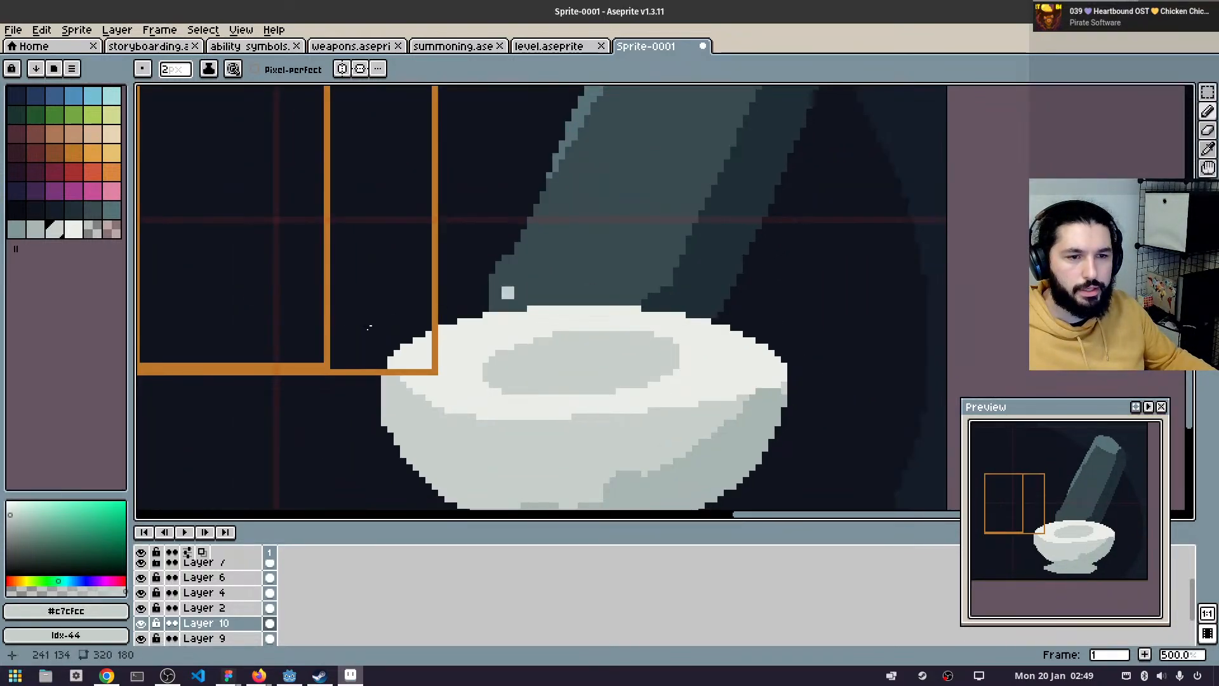
- Add a new layer directly above the bowl's layer and set the pencil to orange palette colour 21 at 7 px
click(270, 623)
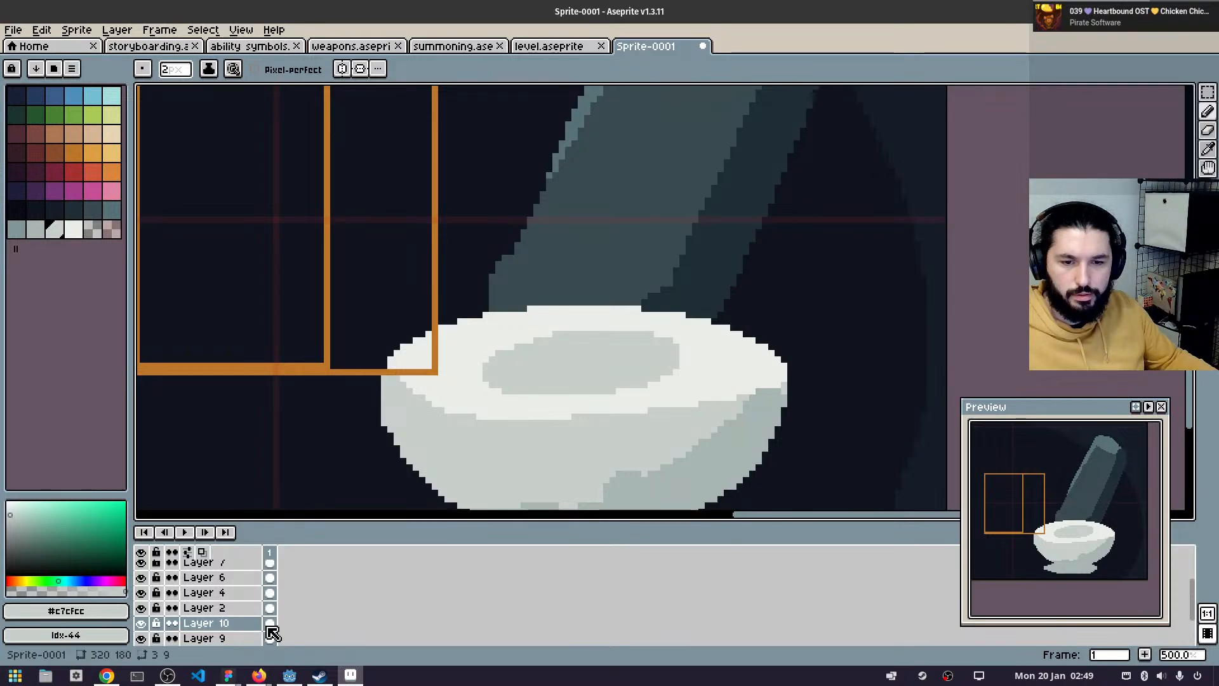
key(shift+n)
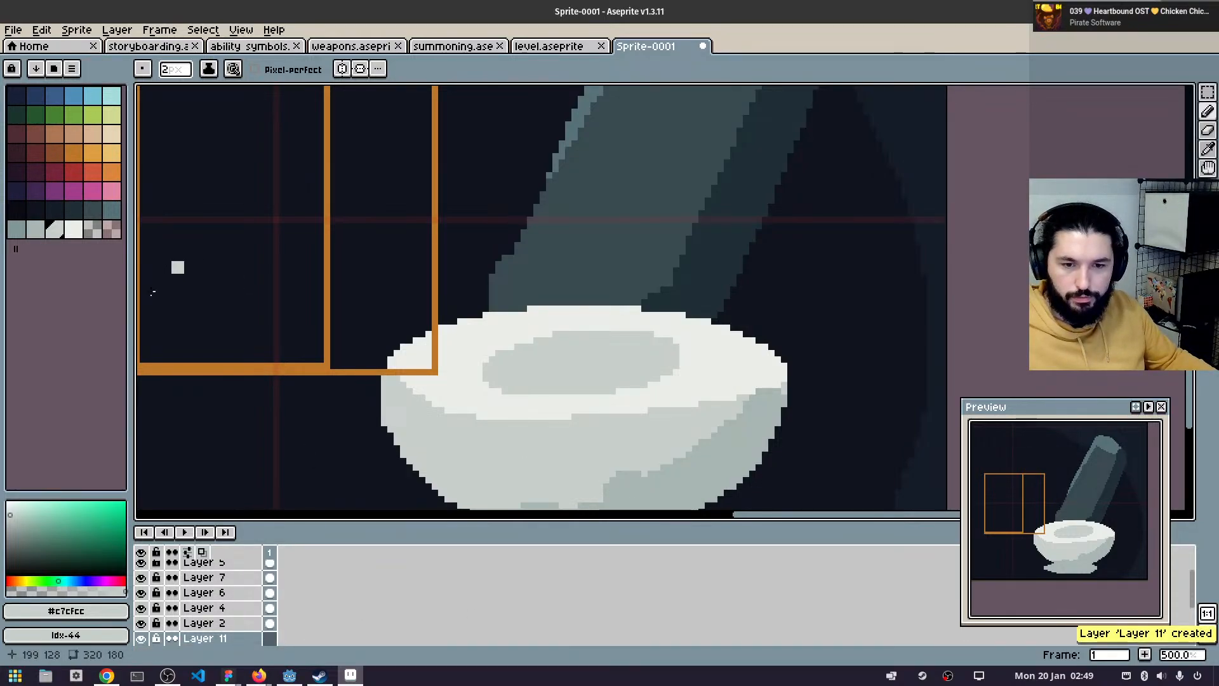
click(270, 637)
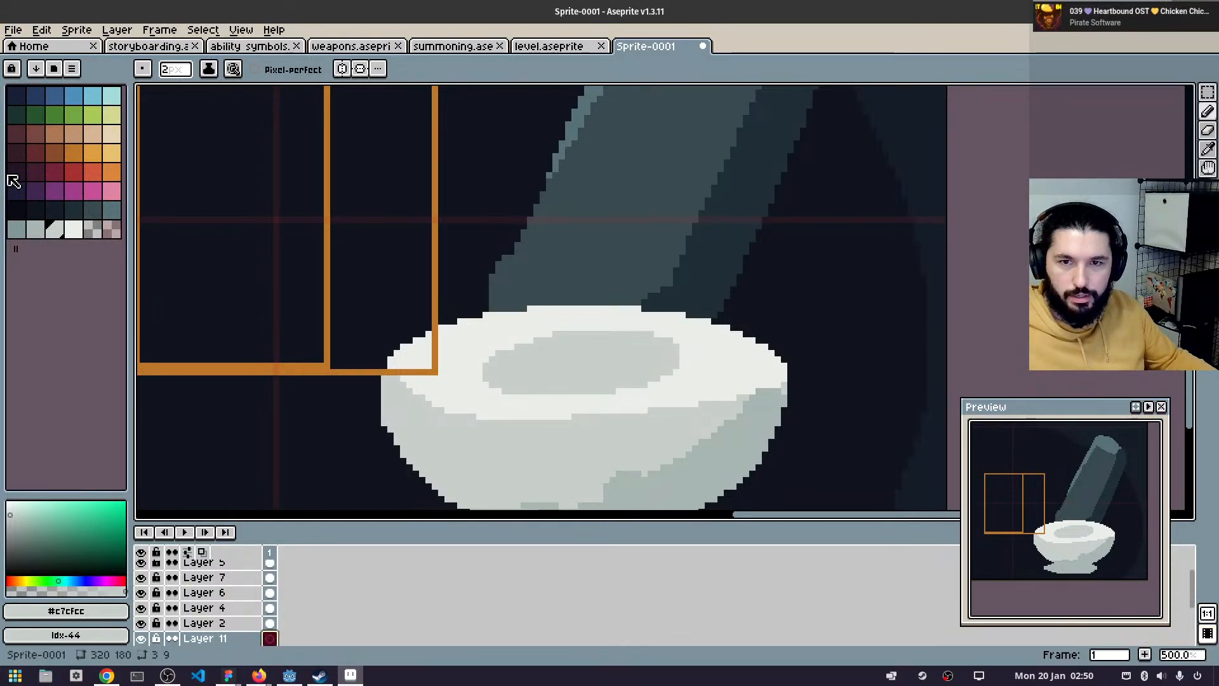
click(74, 153)
key(minus)
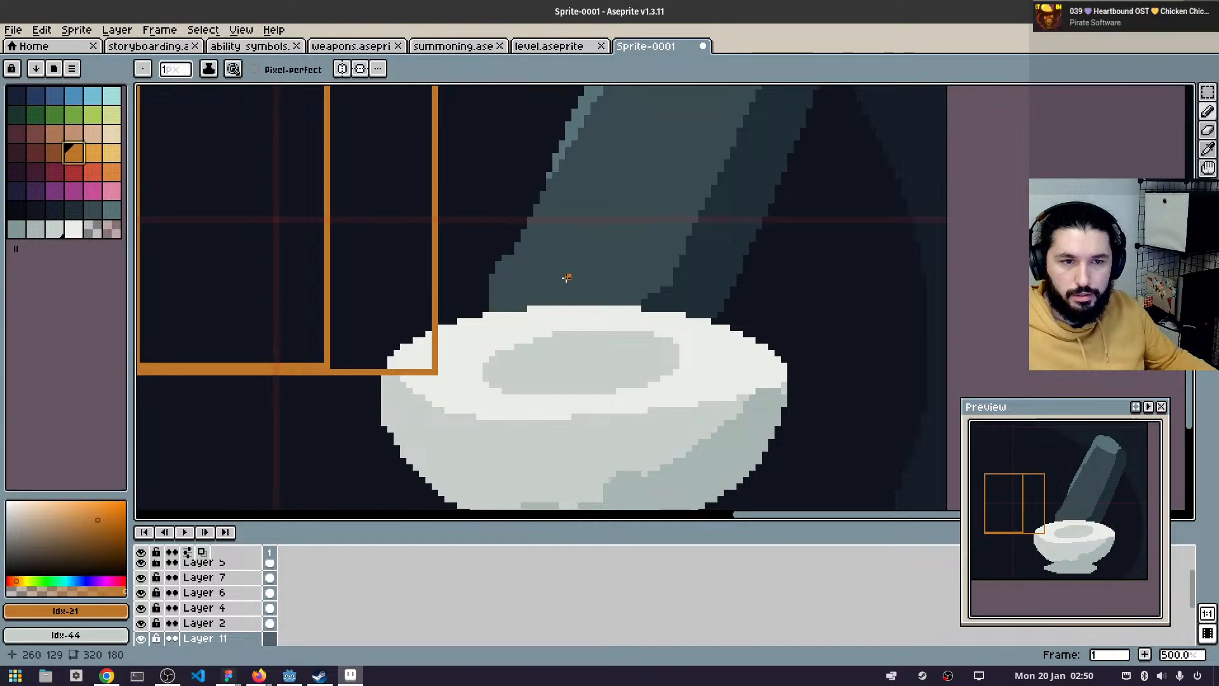
key(plus)
key(plus)
key(plus)
key(plus)
key(plus)
key(plus)
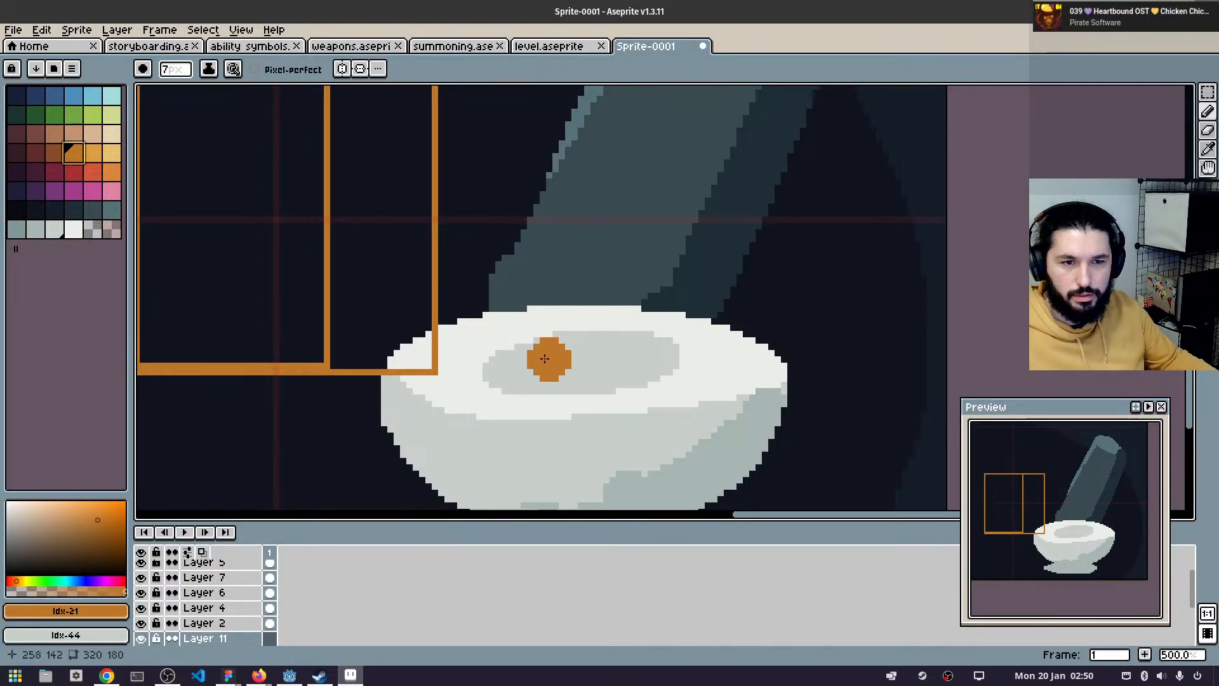
drag(544, 358, 581, 353)
drag(591, 232, 552, 333)
key(ctrl+z)
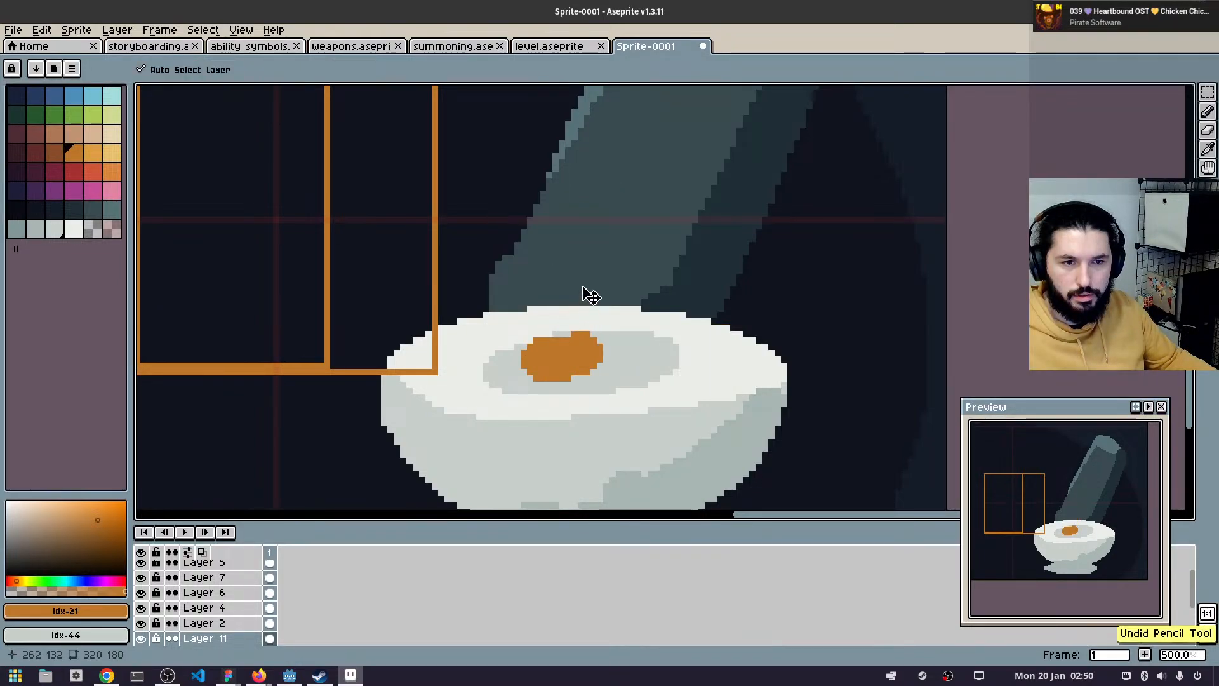
drag(575, 264, 543, 356)
drag(573, 272, 586, 356)
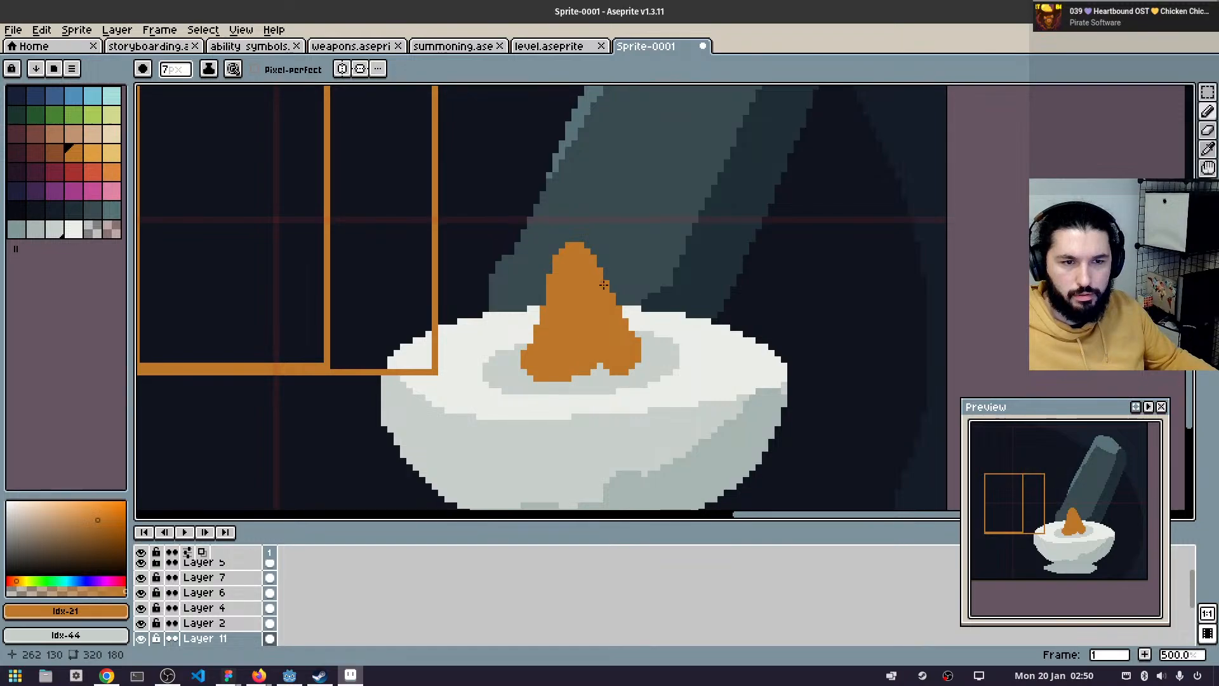
key(ctrl+z)
key(ctrl+z)
key(ctrl+z)
- Paint a pointed orange mound with the 7 px pencil, covering the hollow and spreading wide across the bowl's top face
mouse_move(574, 295)
mouse_down()
mouse_move(503, 355)
mouse_move(549, 321)
mouse_move(507, 369)
mouse_up()
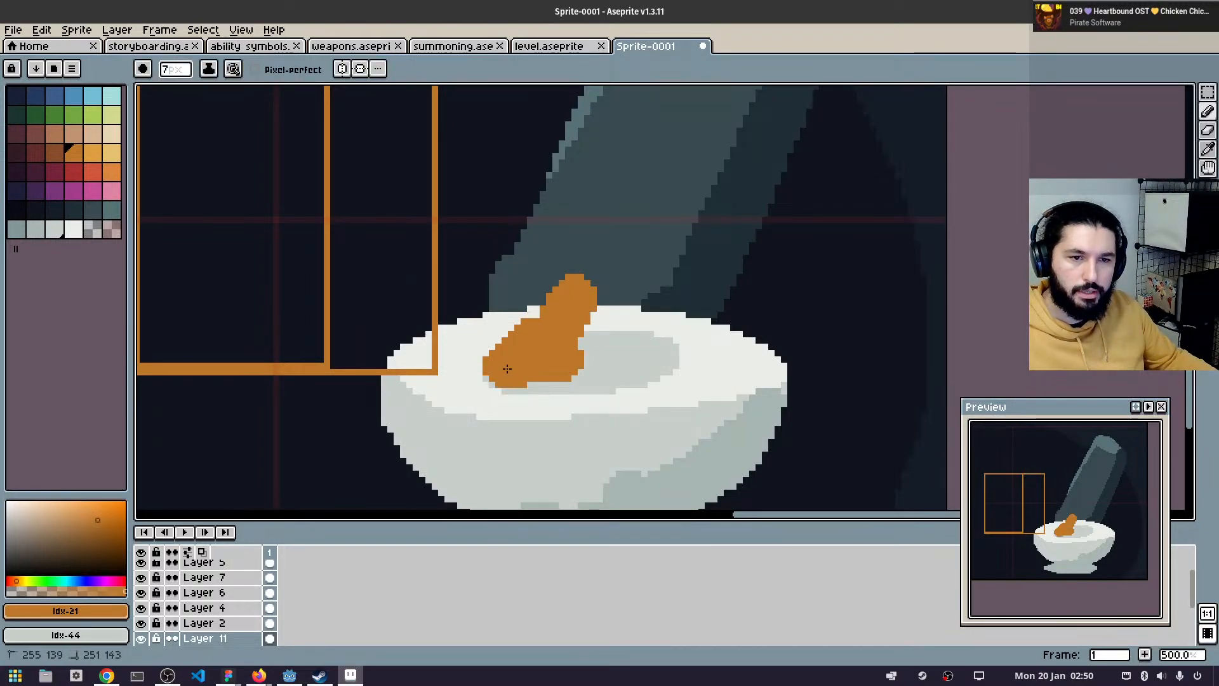
mouse_move(581, 308)
mouse_down()
mouse_move(671, 349)
mouse_move(564, 324)
mouse_move(638, 361)
mouse_move(585, 297)
mouse_move(695, 366)
mouse_move(556, 365)
mouse_up()
mouse_move(473, 359)
mouse_down()
mouse_move(536, 382)
mouse_move(580, 368)
mouse_move(663, 379)
mouse_move(613, 362)
mouse_up()
drag(520, 356, 511, 342)
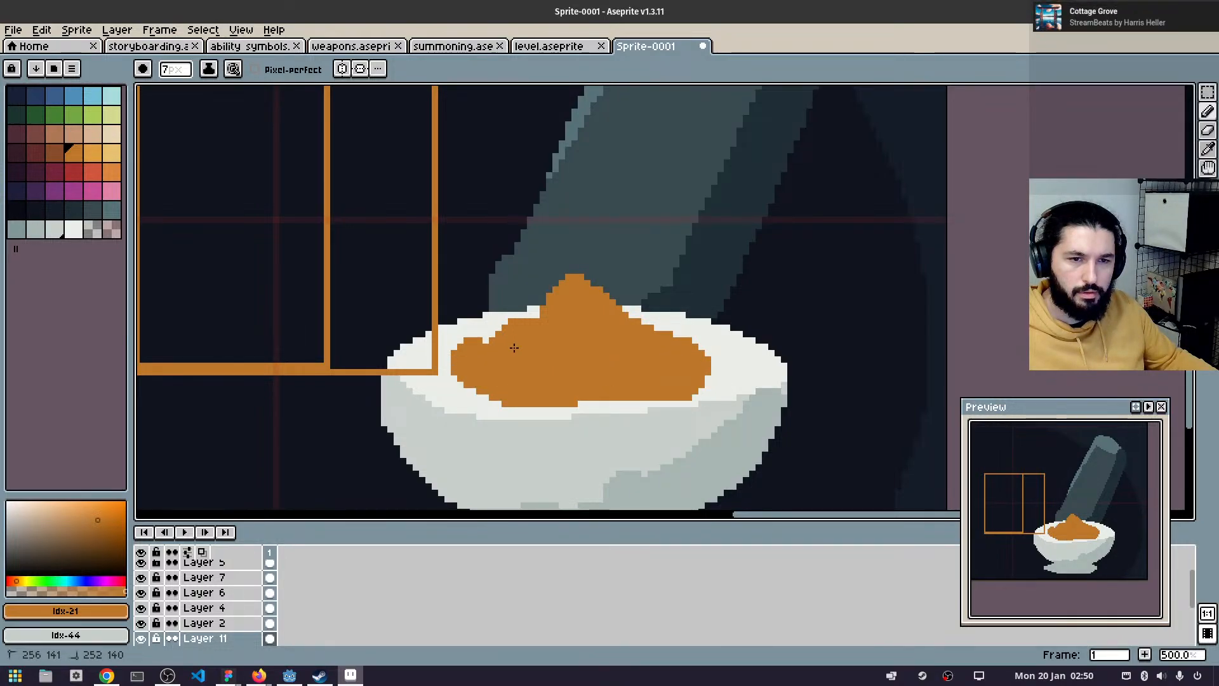
key(ctrl+z)
key(ctrl+z)
key(ctrl+z)
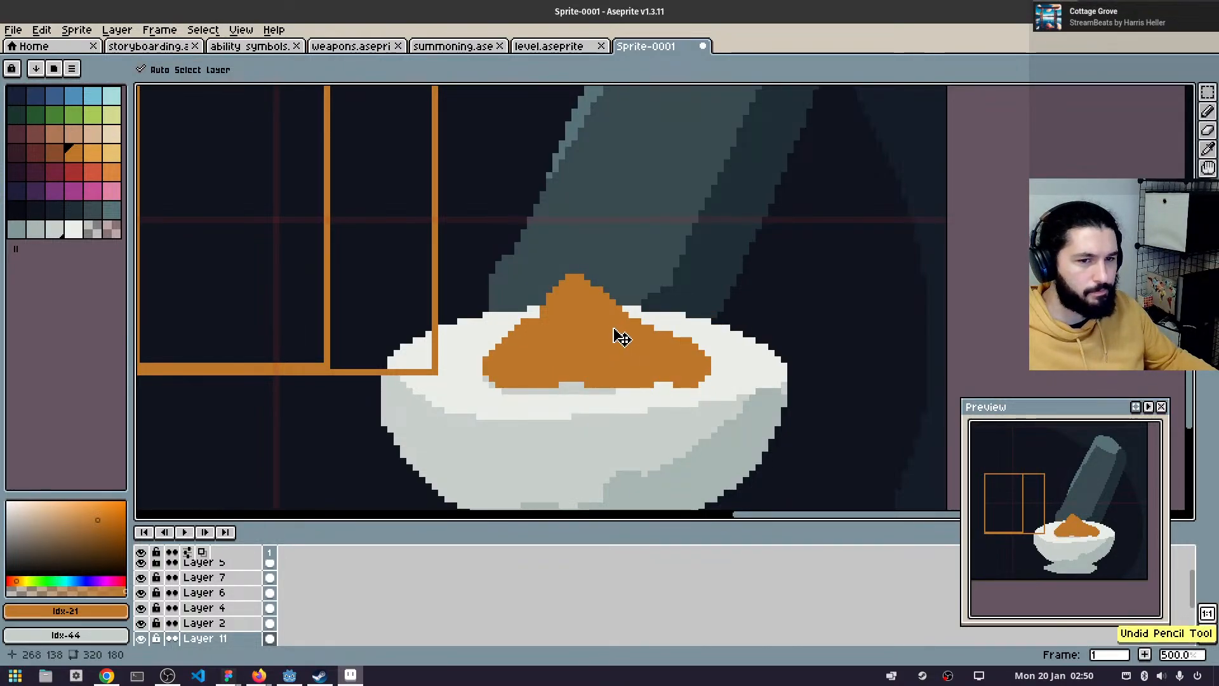
mouse_move(511, 345)
mouse_down()
mouse_move(477, 375)
mouse_move(612, 372)
mouse_up()
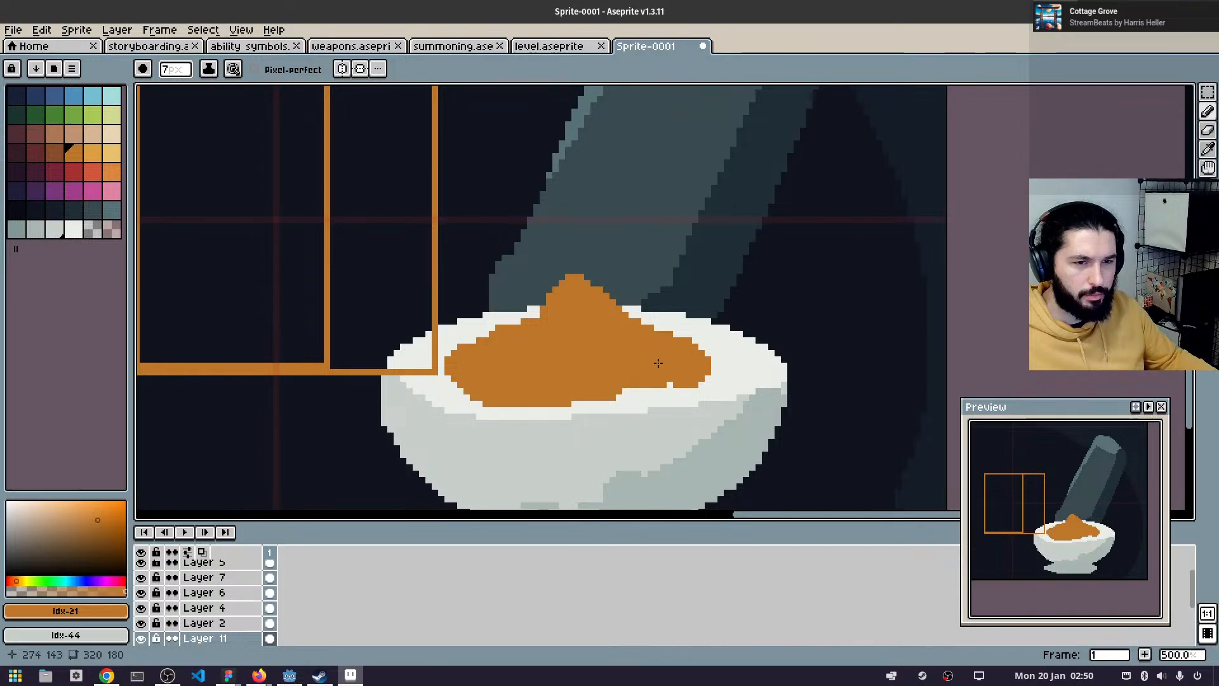
key(ctrl+z)
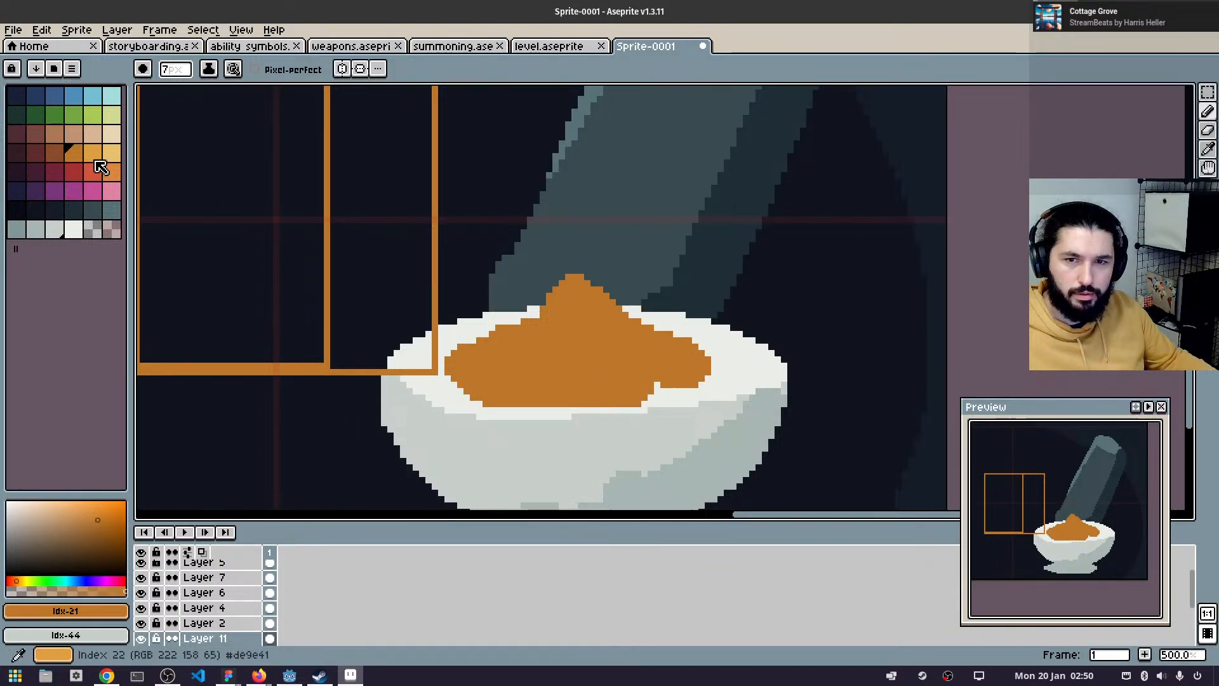
- Highlight the orange mound's left slope in palette colour 22 with the 2 px pencil, leaving its right slope plain
click(97, 161)
key(minus)
key(minus)
key(minus)
key(minus)
key(minus)
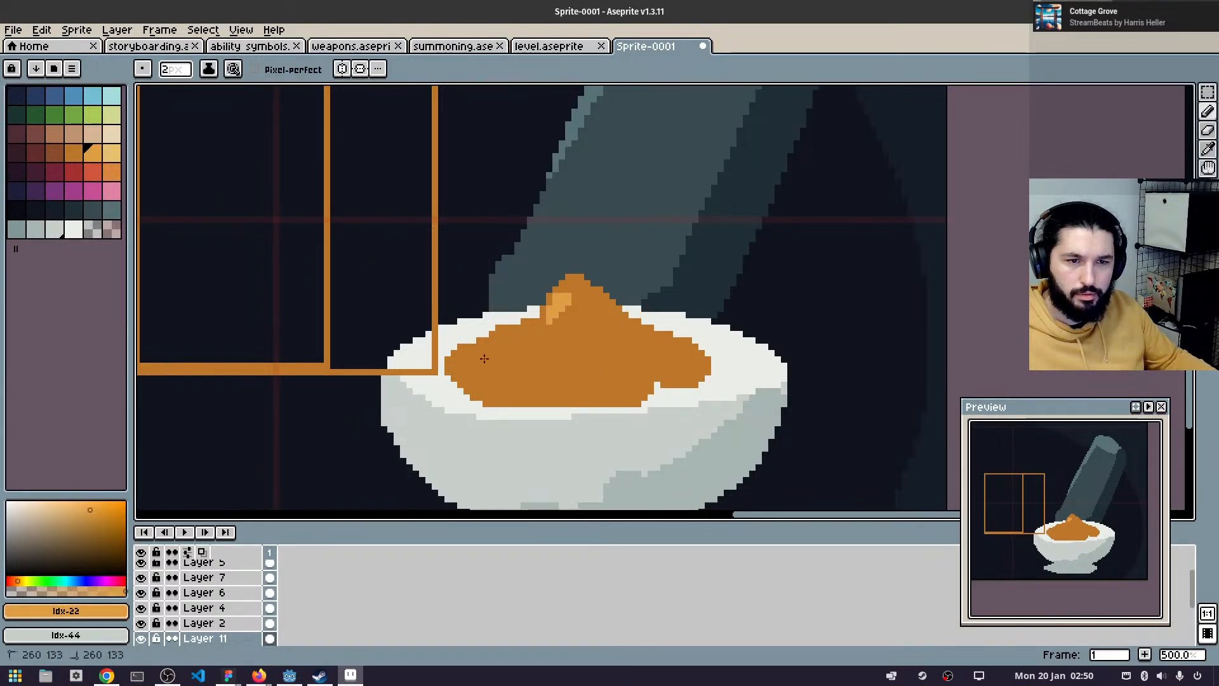
mouse_move(498, 350)
mouse_down()
mouse_move(576, 287)
mouse_move(661, 358)
mouse_up()
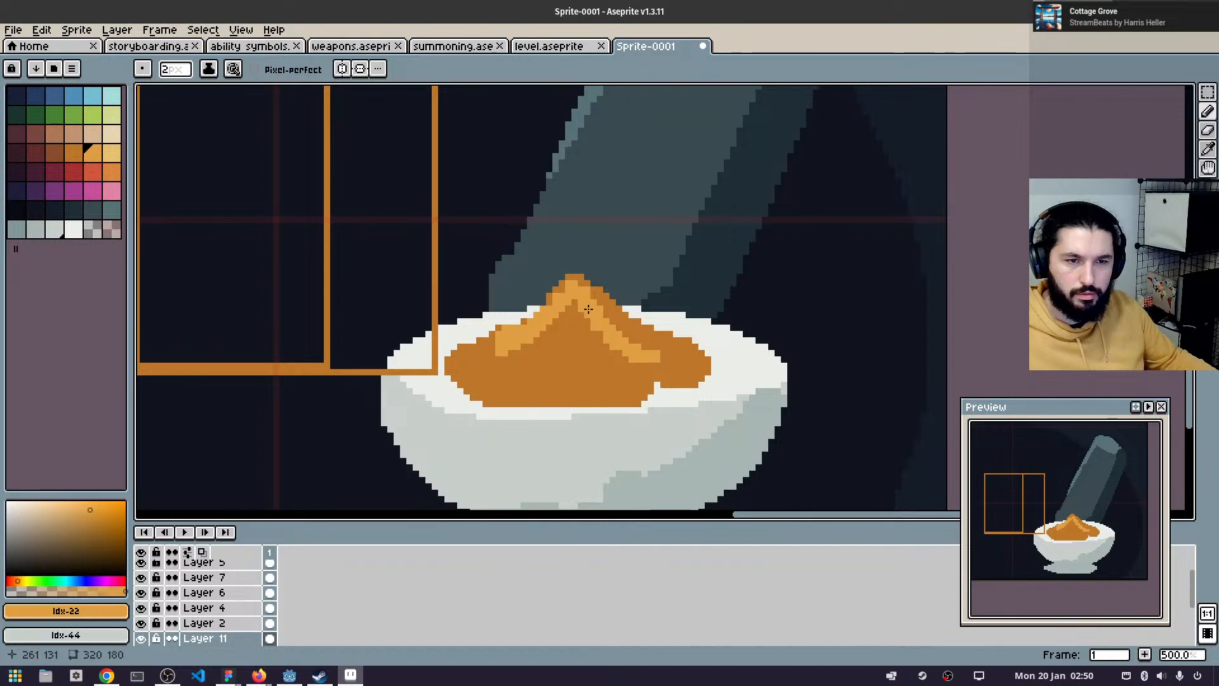
key(ctrl+z)
- Paint a ragged red patch on the front of the orange mound in palette colour 27 with the 2 px pencil
click(74, 172)
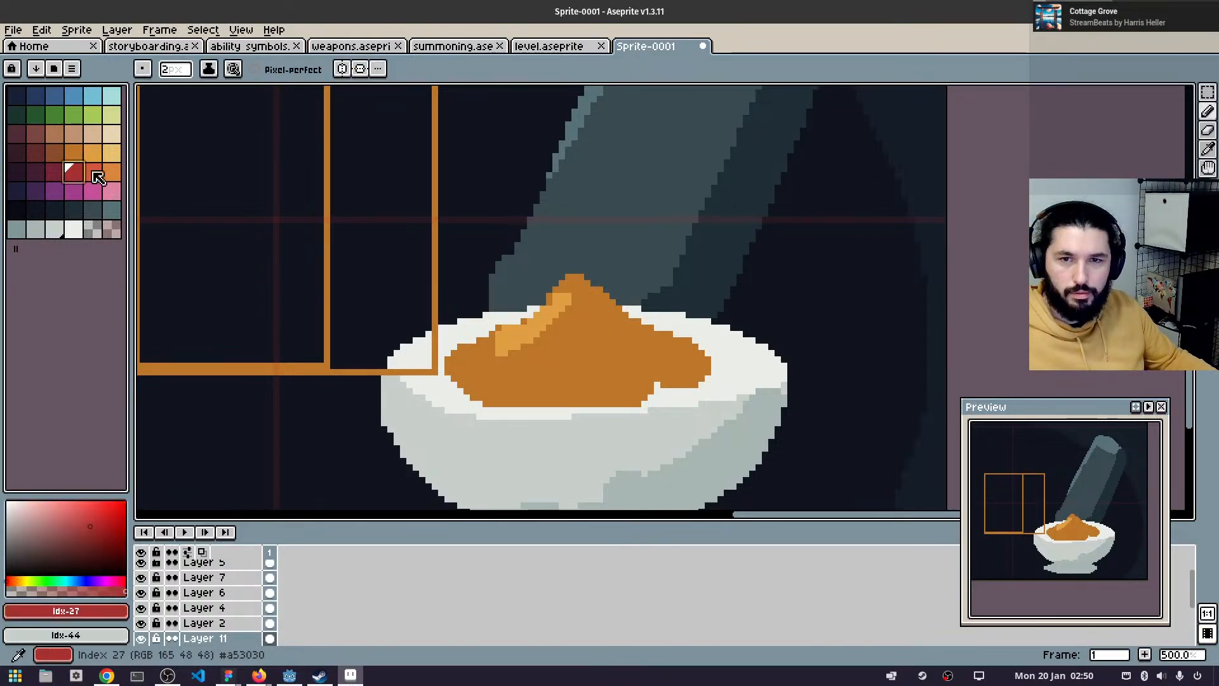
drag(579, 346, 513, 375)
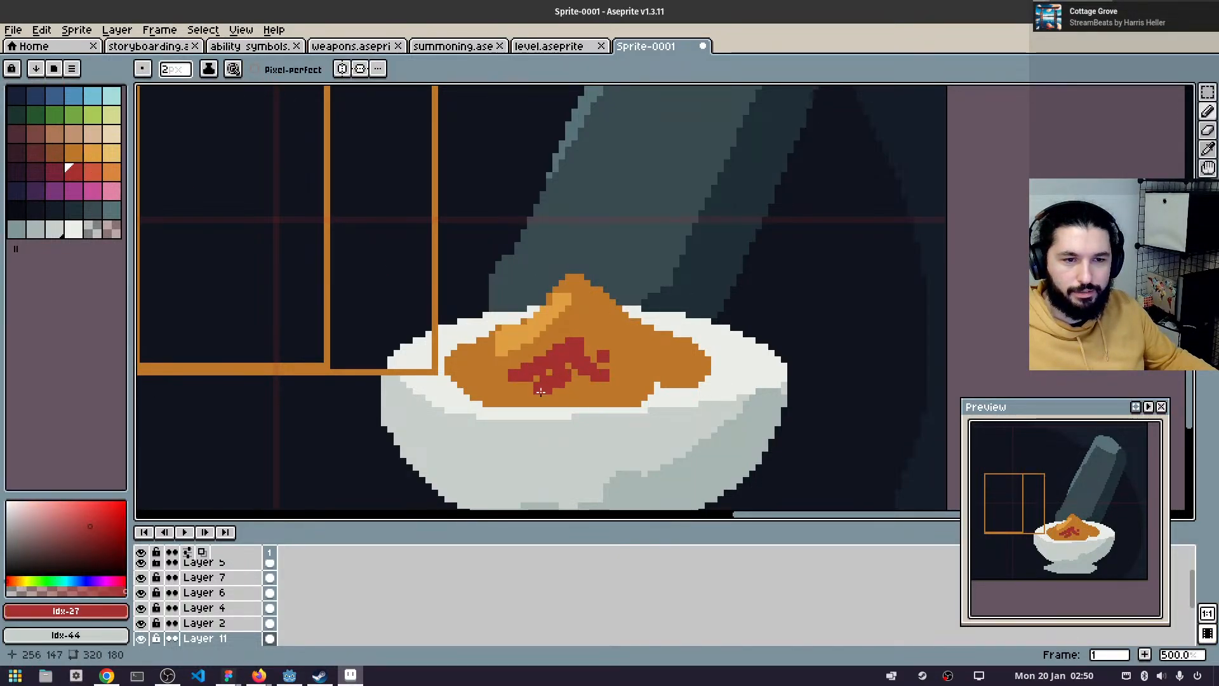
mouse_move(568, 291)
mouse_down()
mouse_move(583, 368)
mouse_move(639, 261)
mouse_up()
key(ctrl+z)
scroll(607, 296, up, 1)
mouse_move(638, 315)
mouse_down()
mouse_move(586, 350)
mouse_move(560, 345)
mouse_up()
drag(602, 329, 495, 330)
click(620, 340)
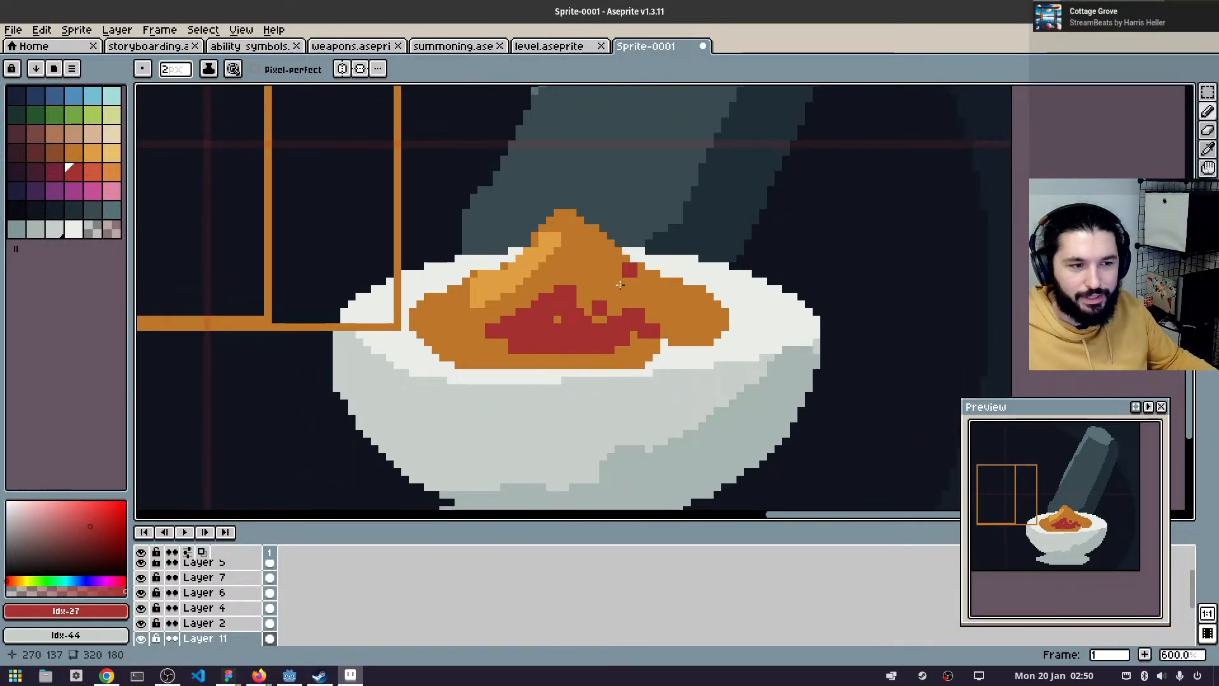
- Add a short slanted red sliver at the mound's peak, running down the start of its right slope
drag(553, 215, 639, 301)
key(ctrl+z)
drag(592, 189, 607, 263)
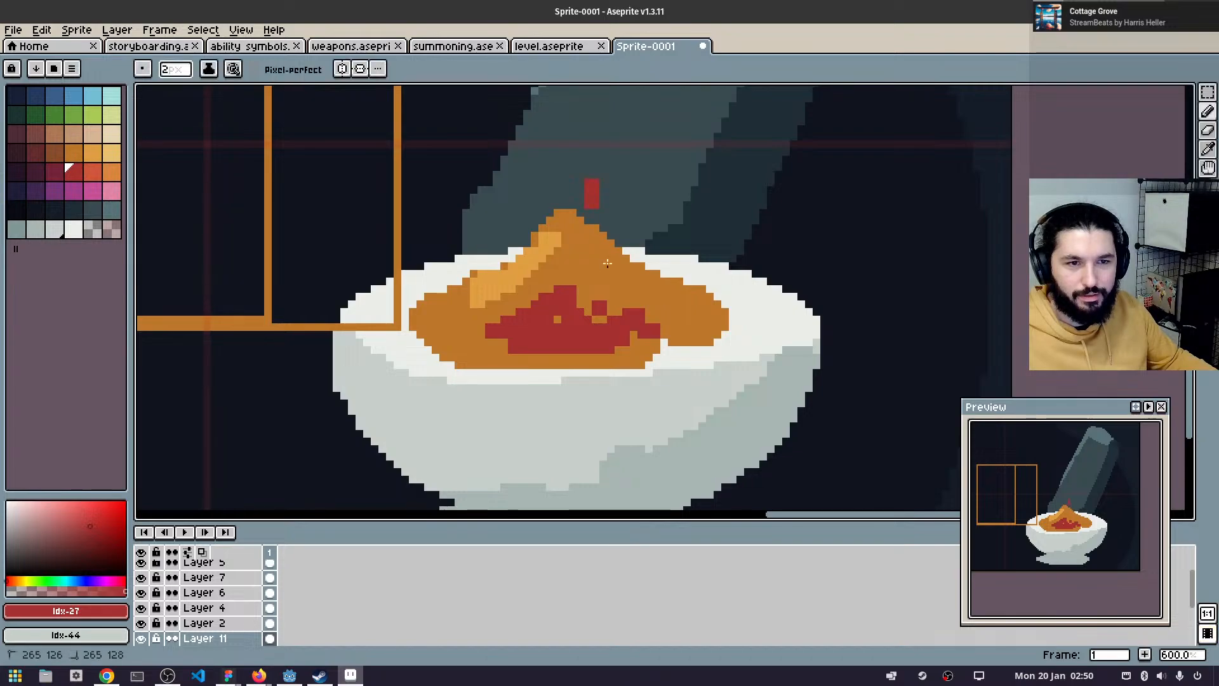
key(ctrl+z)
drag(580, 197, 600, 255)
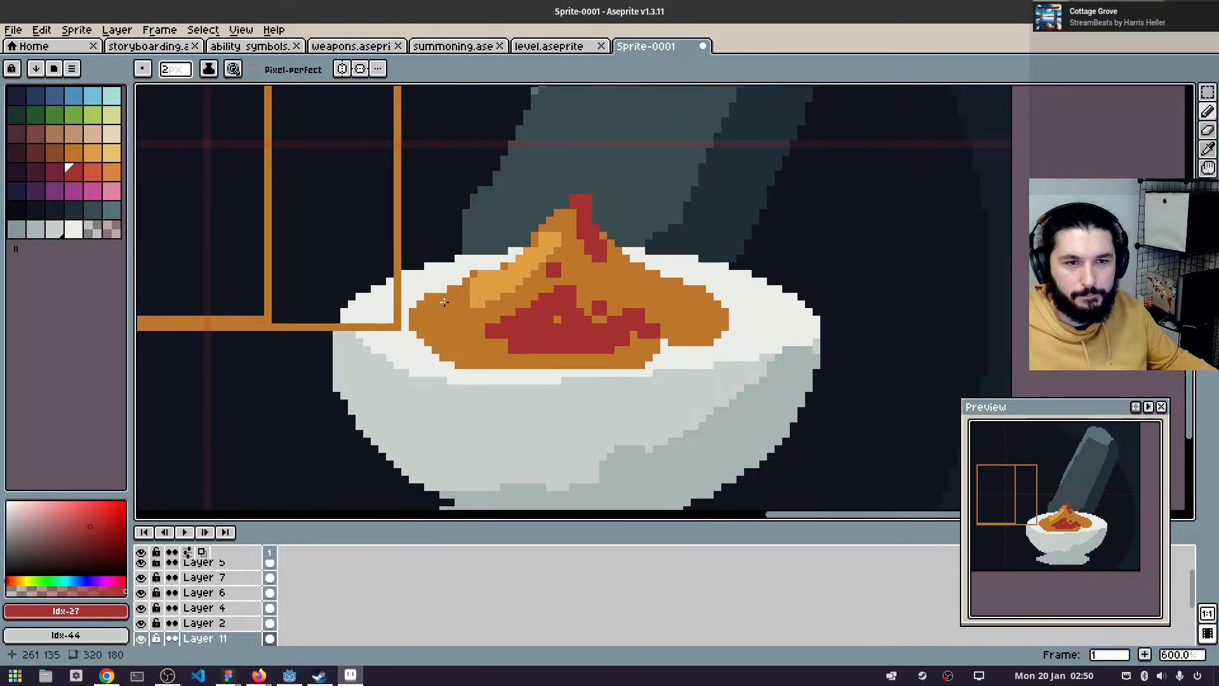
- Paint two short cream strips over the red patch in palette colour 17 with the 2 px pencil
click(112, 133)
drag(554, 308, 545, 327)
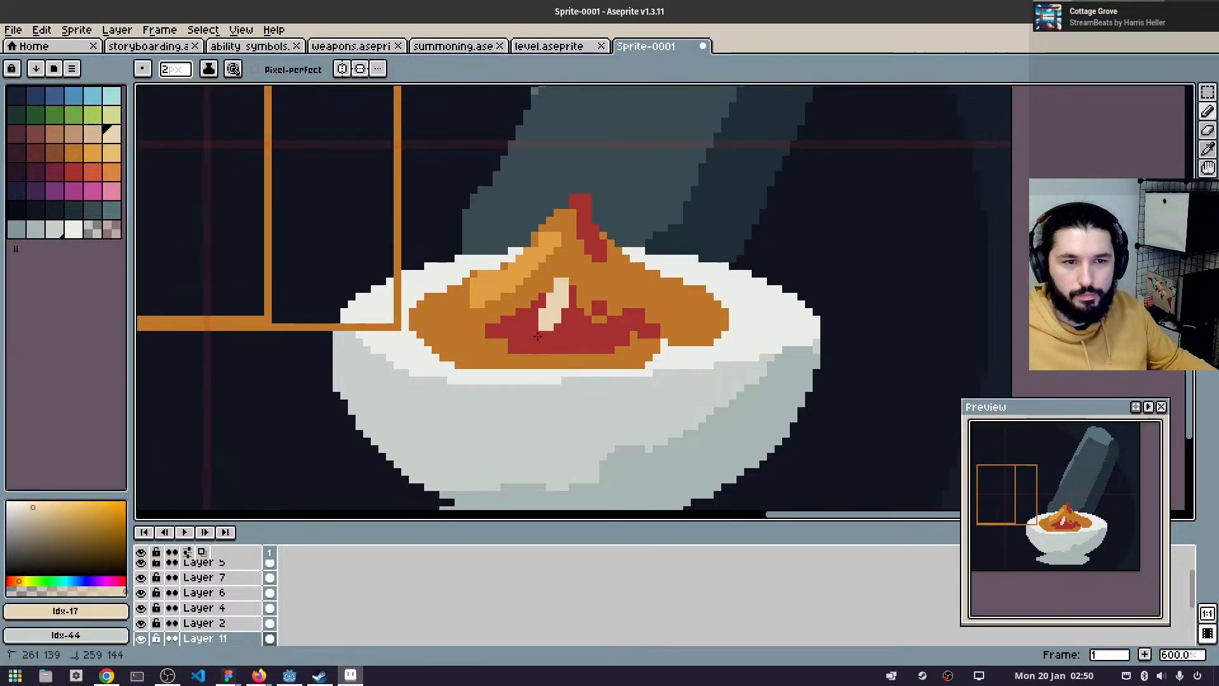
click(561, 254)
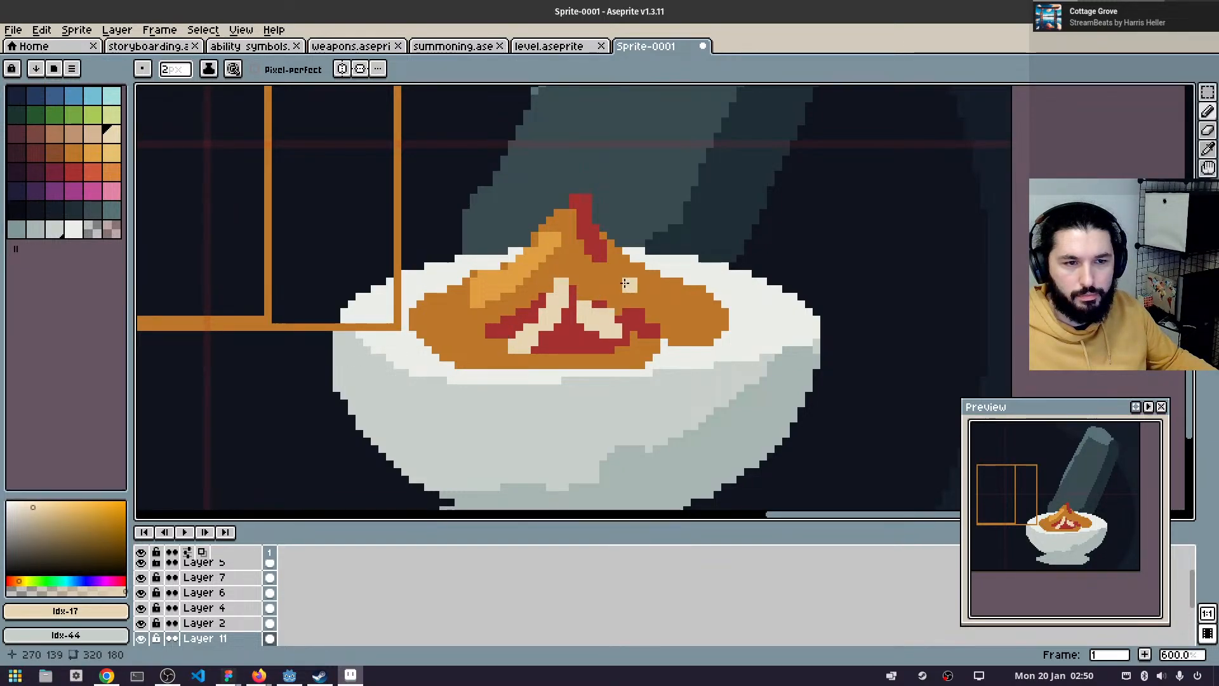
- Add thin cream streaks on the orange mound's right slope and left side in palette colour 17 with the 1 px pencil
key(minus)
drag(610, 255, 634, 305)
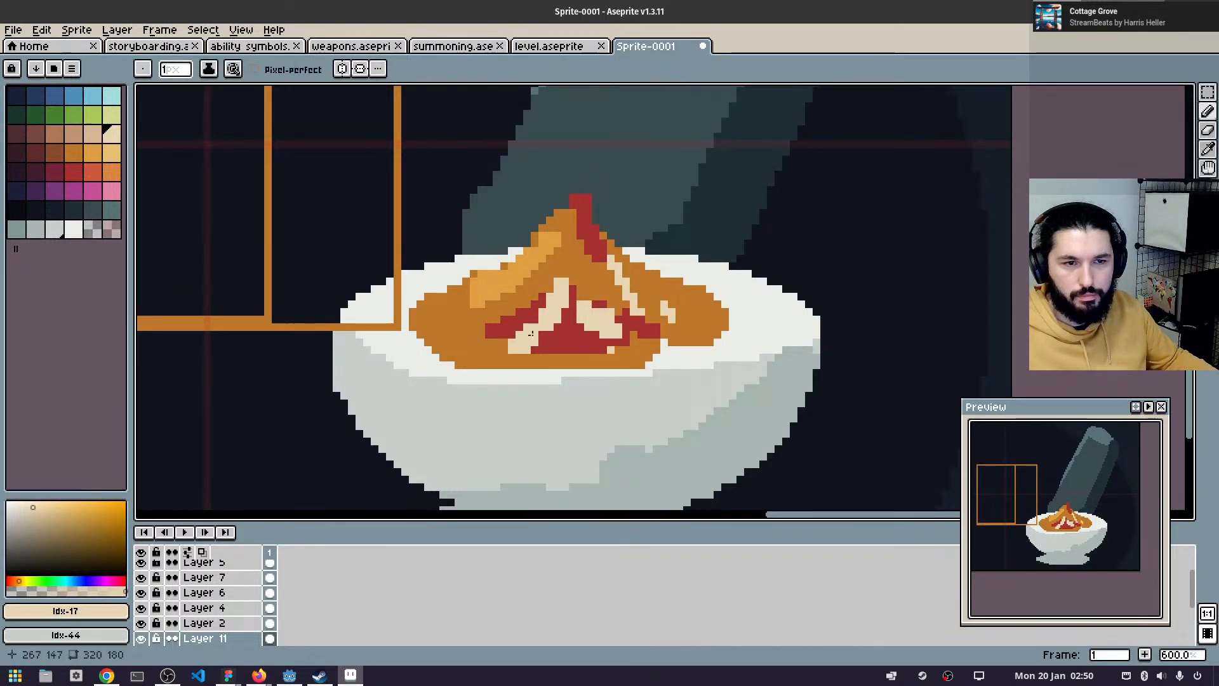
drag(489, 287, 462, 321)
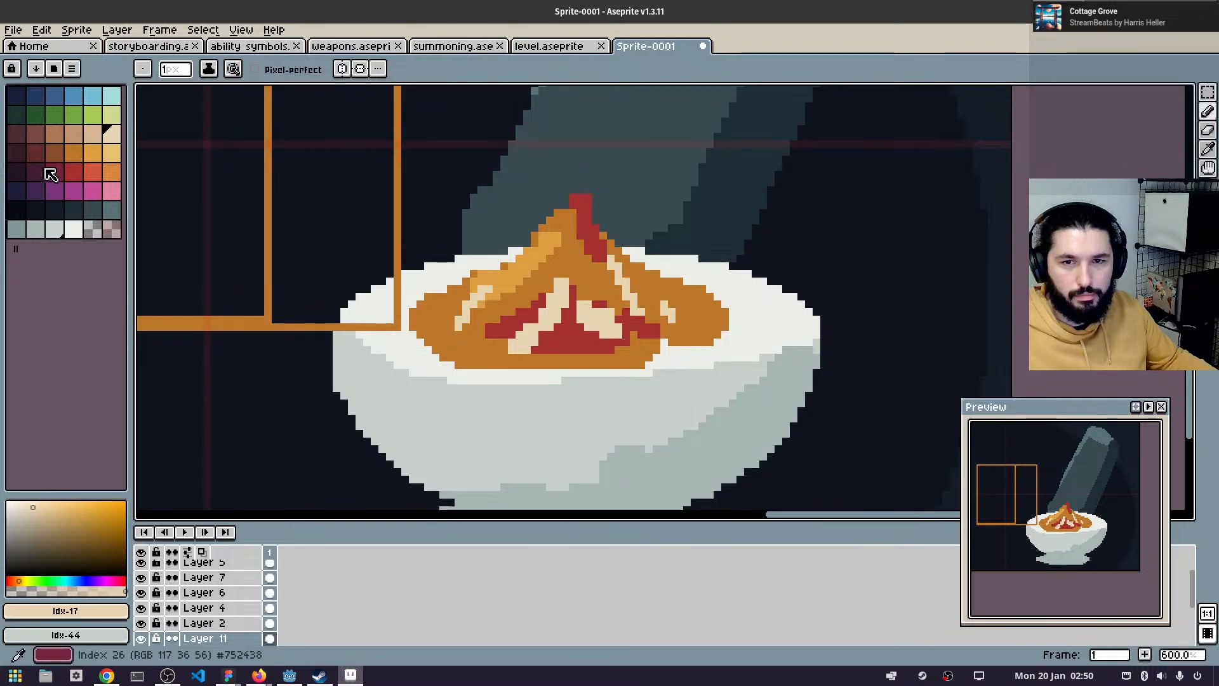
- Paint orange streaks fanning from the mound's peak down both slopes in palette colour 29 with the 1 px pencil
click(54, 152)
click(111, 171)
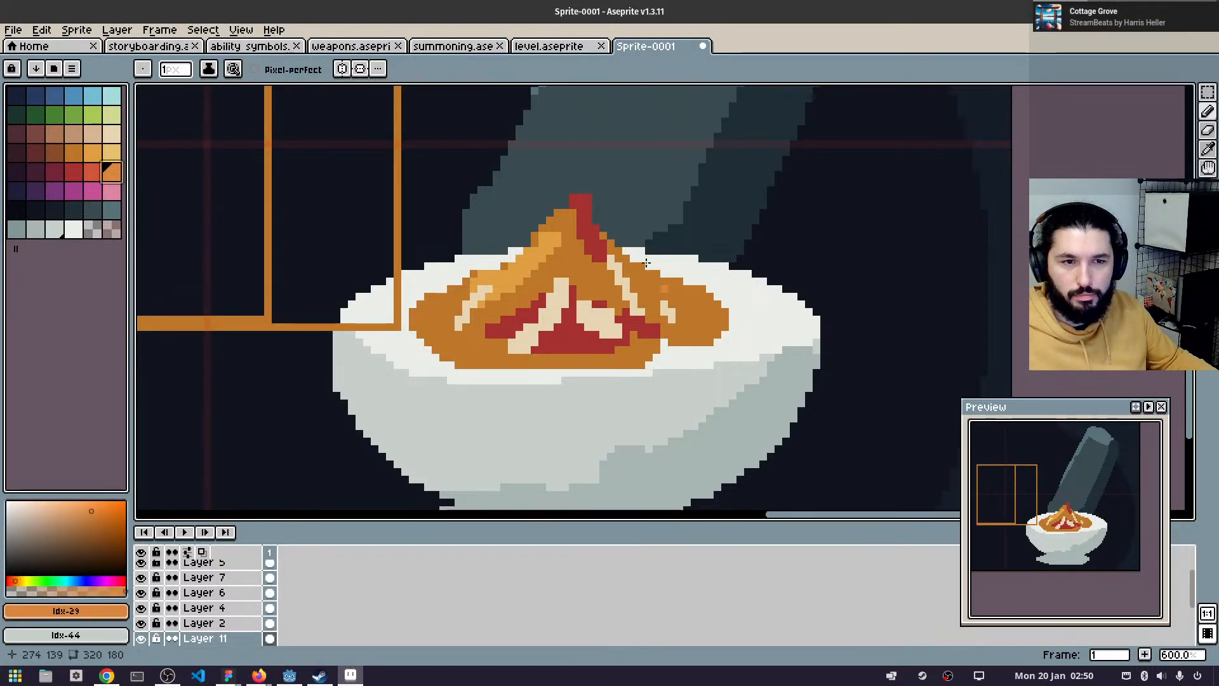
drag(564, 236, 550, 243)
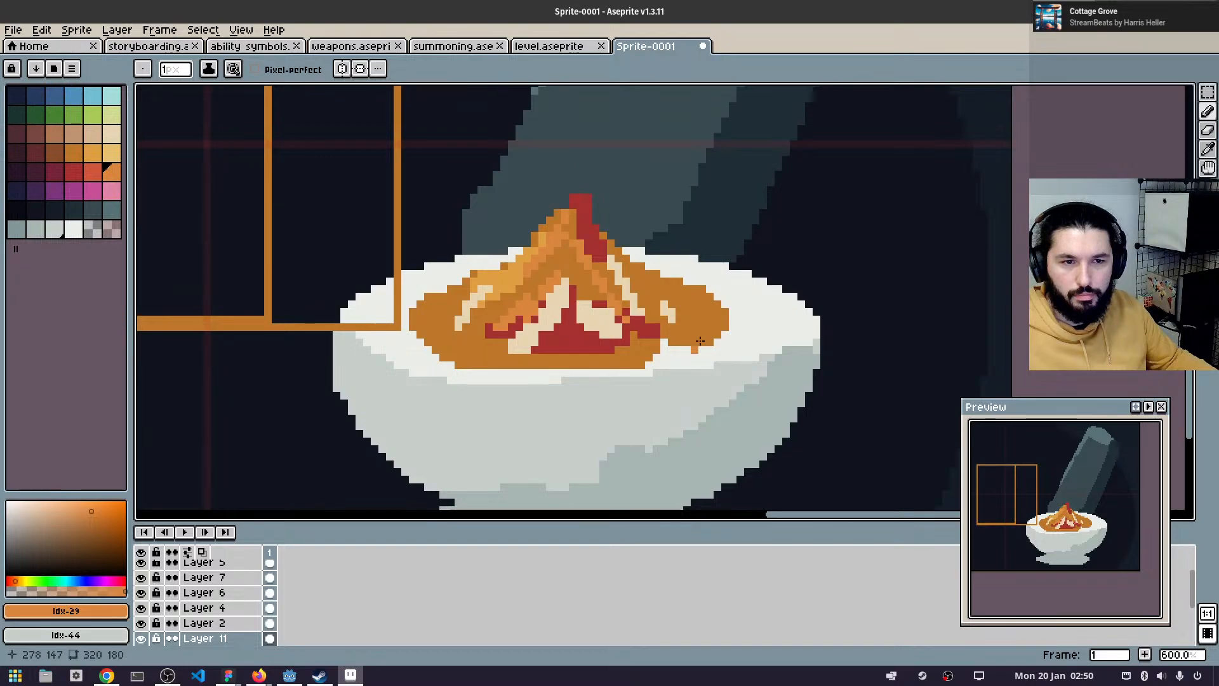
- Draw short, jagged dark strokes around the base of the red and cream strips in palette colour 38 with the 1 px pencil
scroll(678, 366, down, 6)
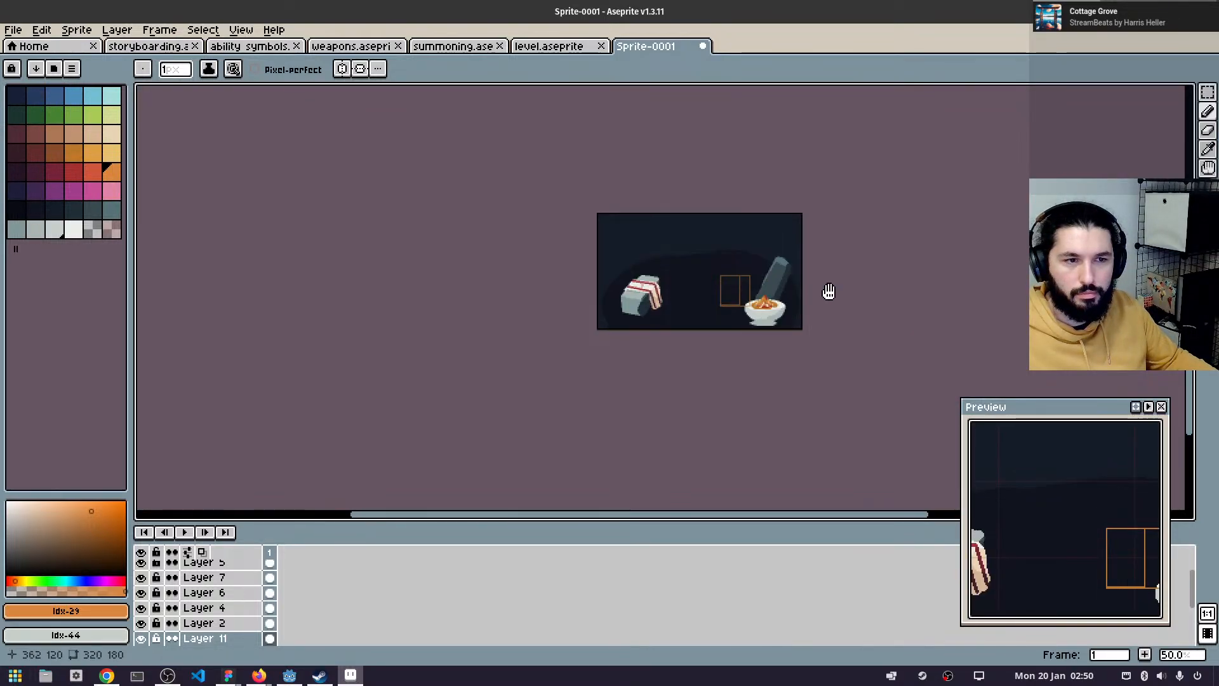
drag(829, 290, 640, 335)
scroll(604, 350, up, 1)
scroll(565, 322, up, 3)
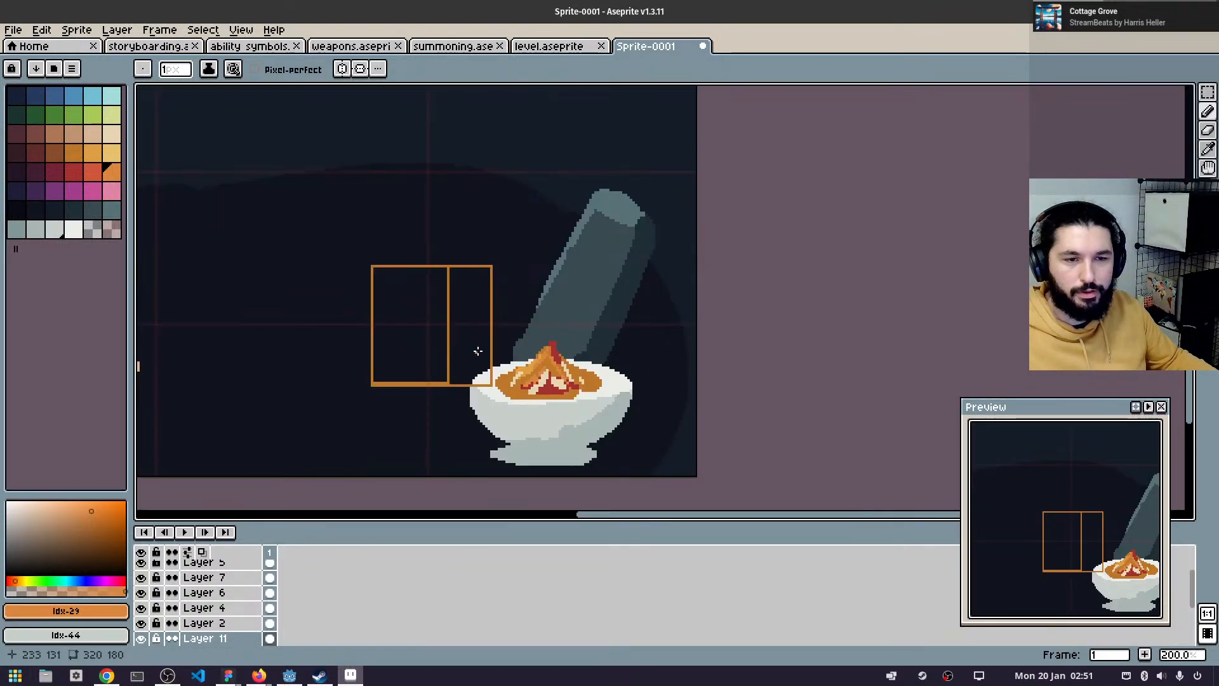
click(54, 209)
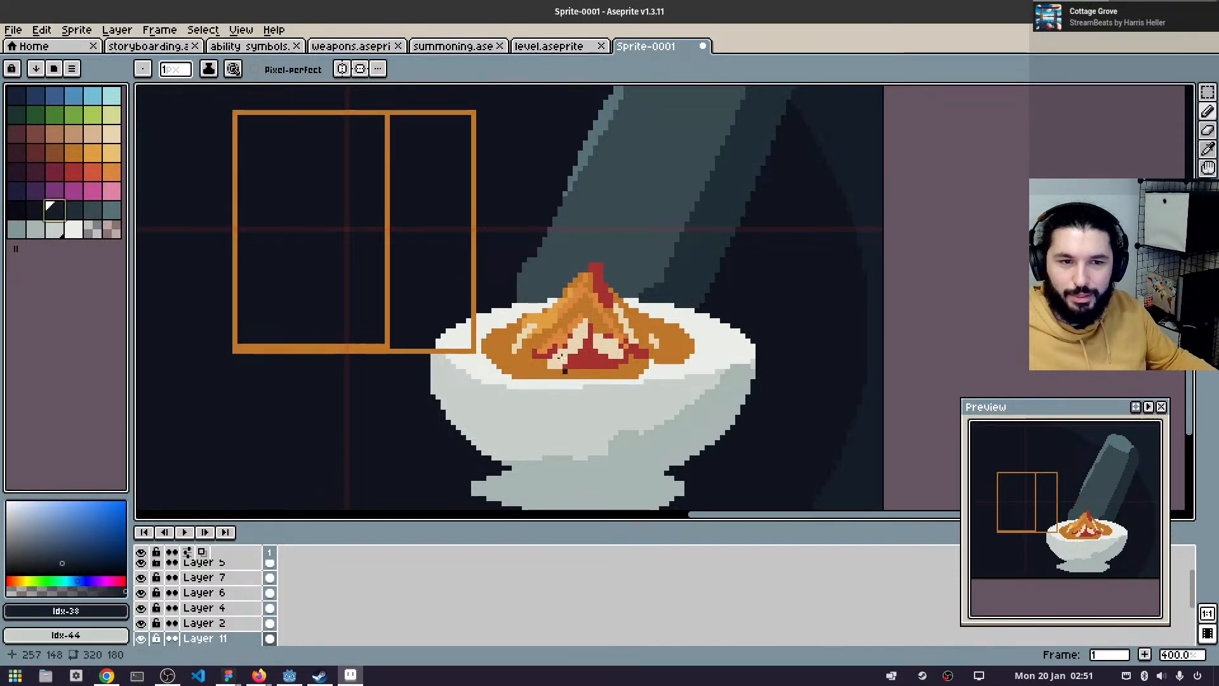
mouse_move(520, 351)
mouse_down()
mouse_move(552, 336)
mouse_move(525, 358)
mouse_move(565, 364)
mouse_move(530, 370)
mouse_up()
key(ctrl+z)
key(ctrl+z)
mouse_move(603, 360)
mouse_down()
mouse_move(659, 367)
mouse_move(641, 350)
mouse_move(595, 367)
mouse_up()
scroll(522, 329, up, 4)
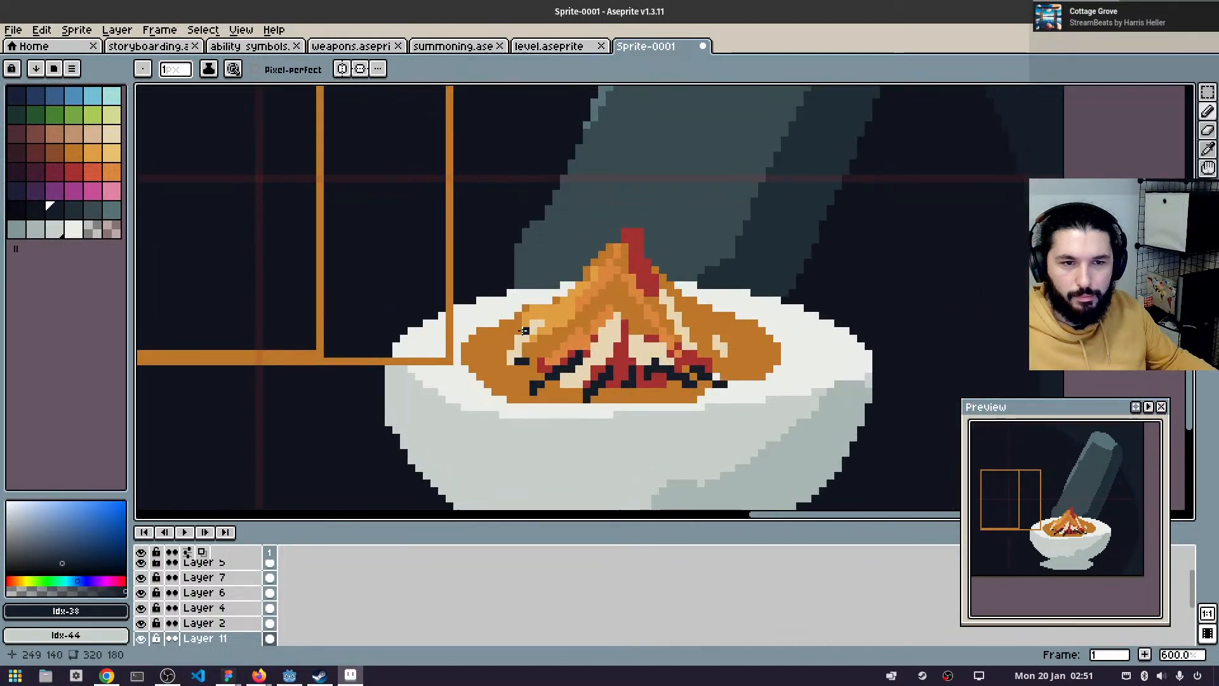
scroll(771, 305, down, 3)
drag(743, 295, 543, 281)
scroll(618, 273, down, 1)
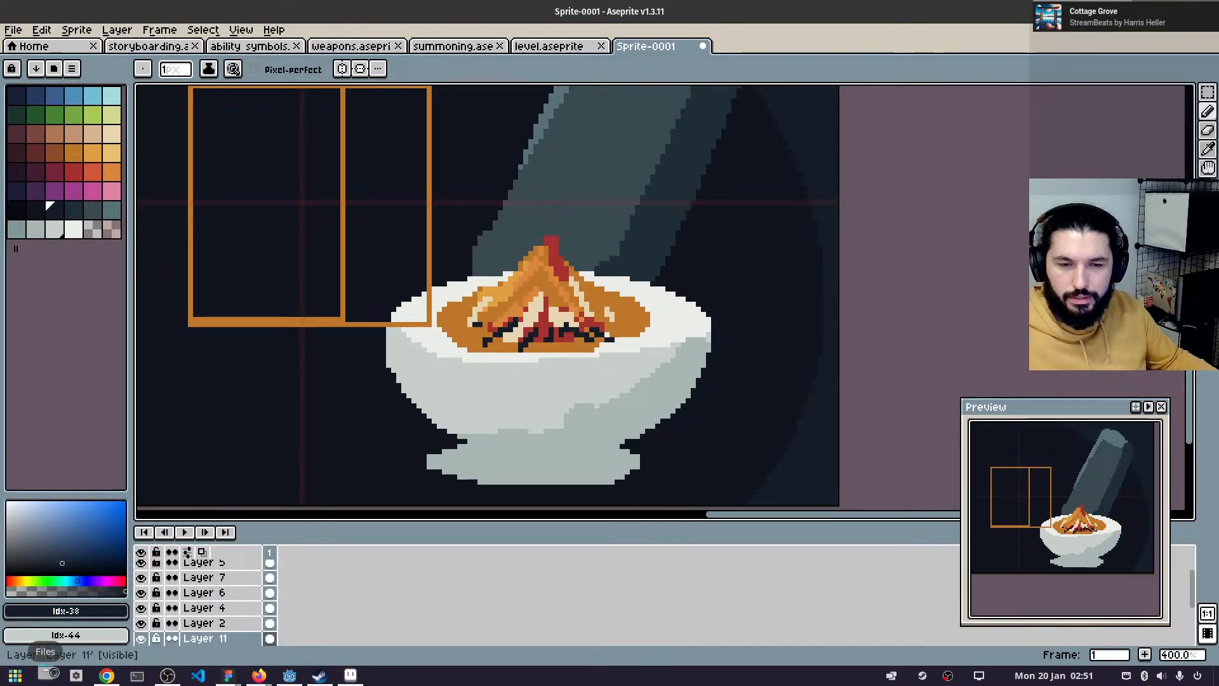
- Open Totem.aseprite from the DBD folder under Pixel Art/Projects on the Desktop
click(35, 46)
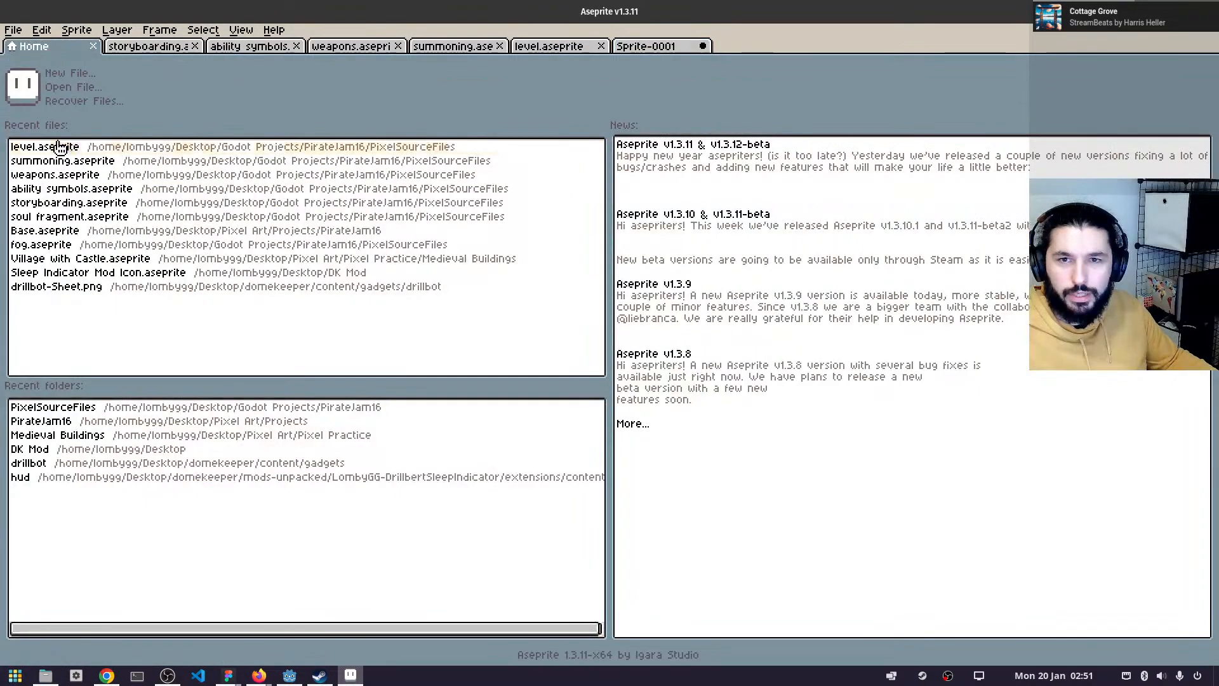
click(73, 87)
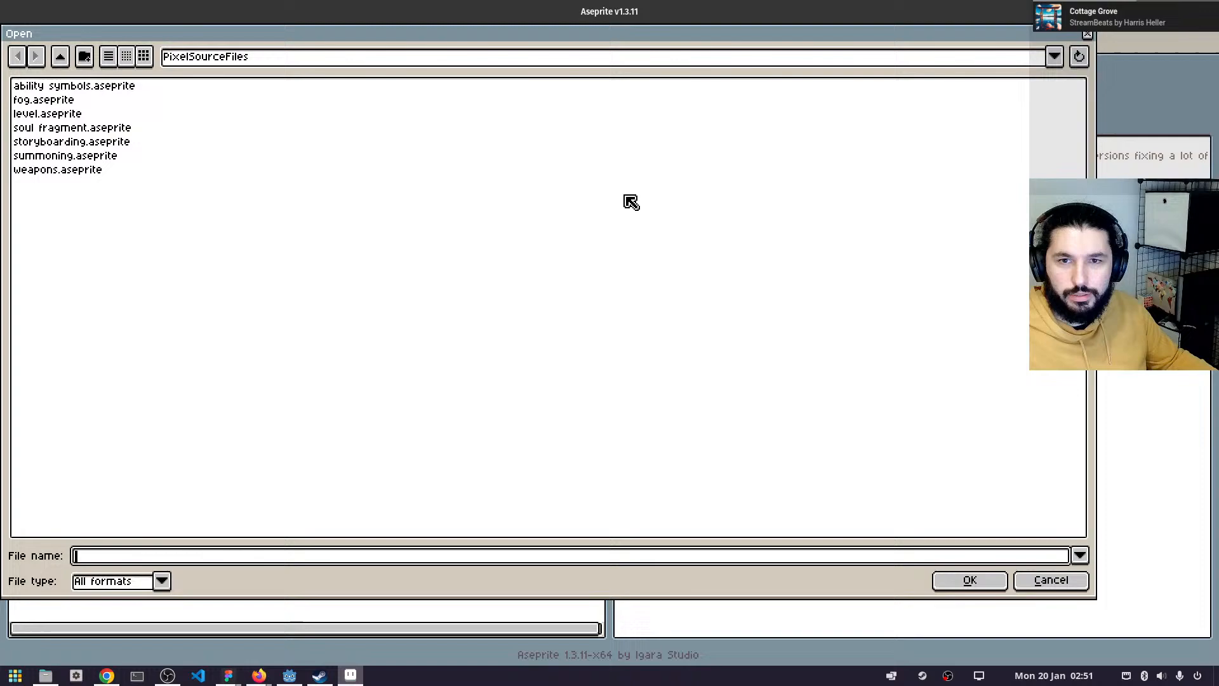
click(60, 58)
click(60, 57)
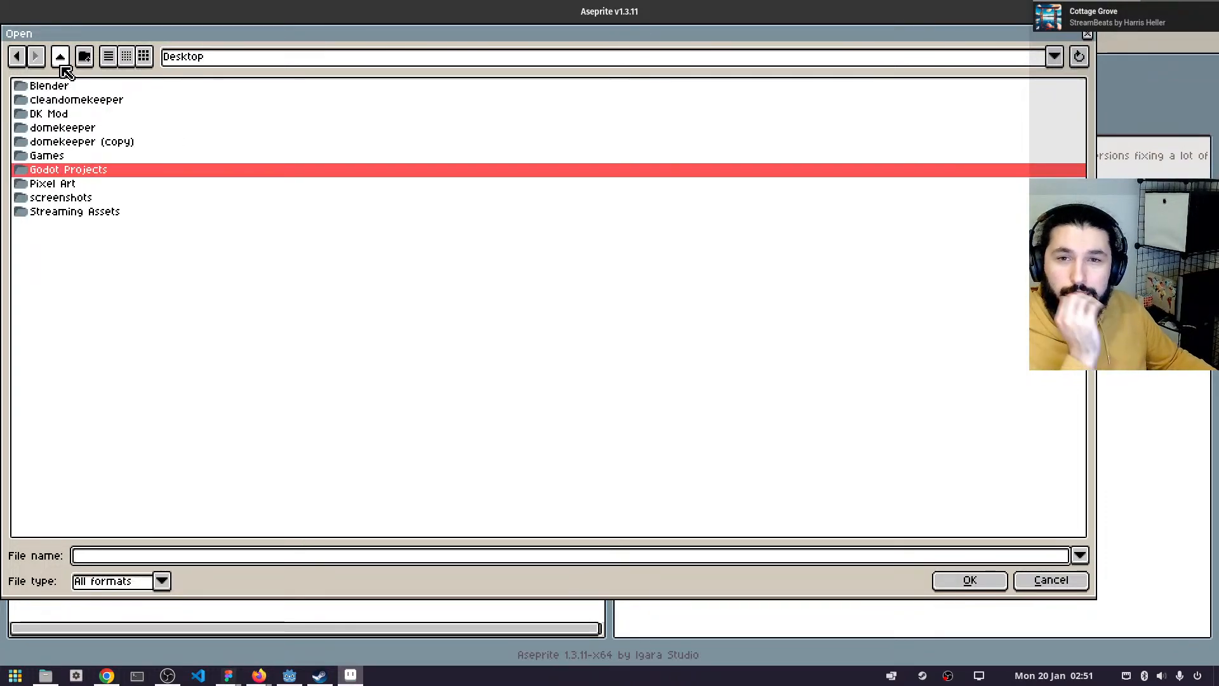
double_click(42, 183)
double_click(68, 118)
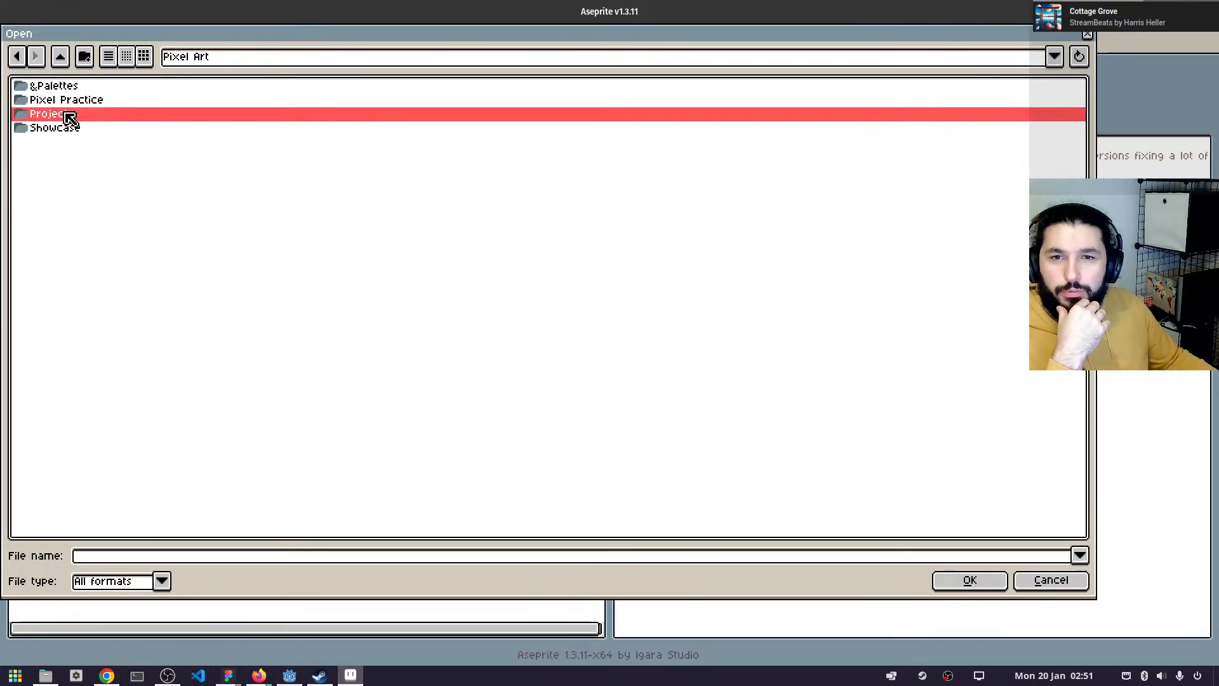
double_click(48, 129)
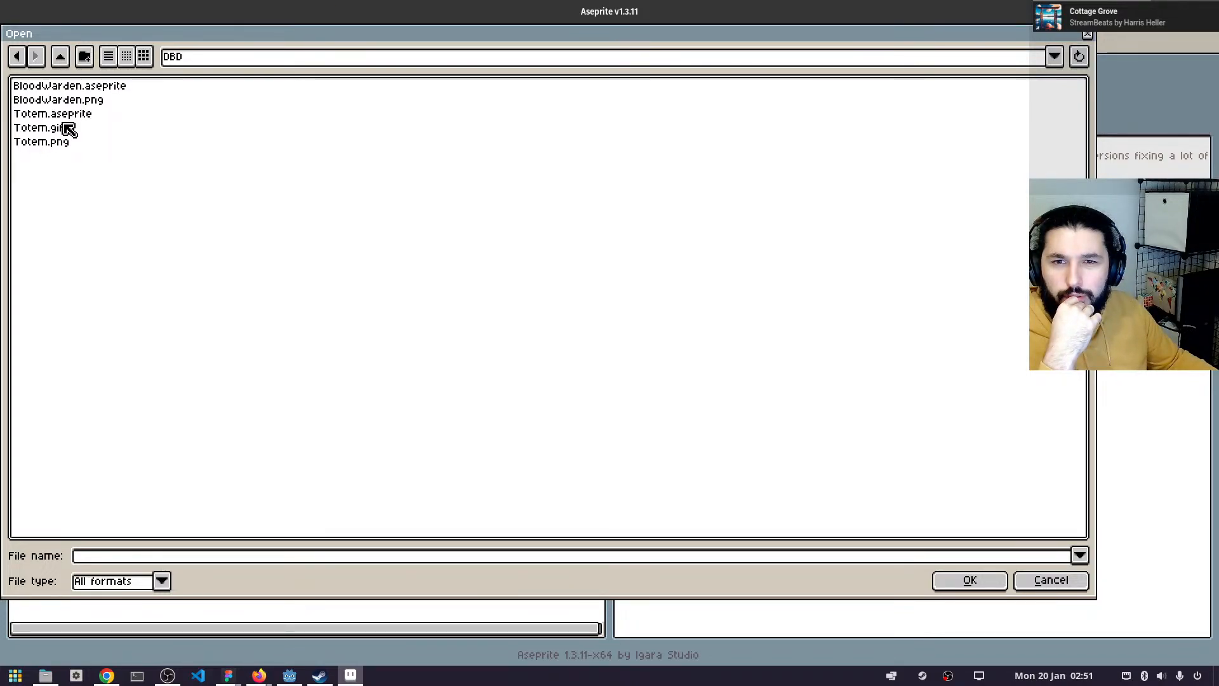
double_click(70, 114)
- Examine the whole totem sprite and play its animation, and close the file
scroll(679, 333, up, 4)
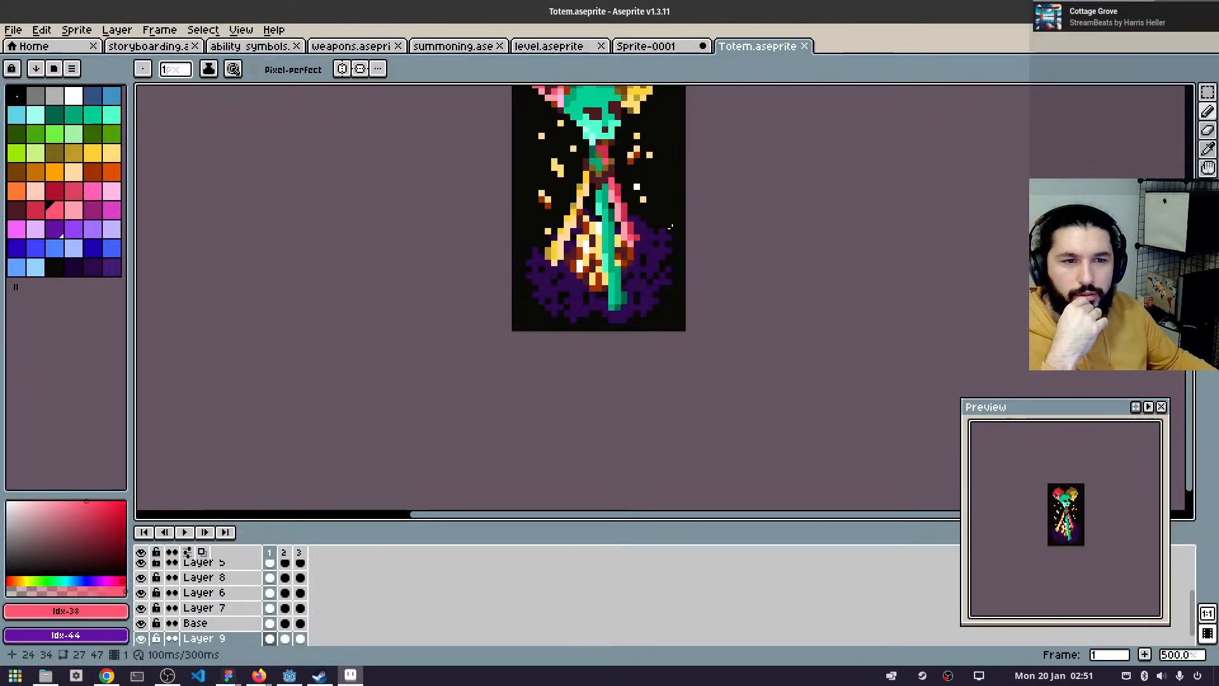
drag(668, 222, 676, 299)
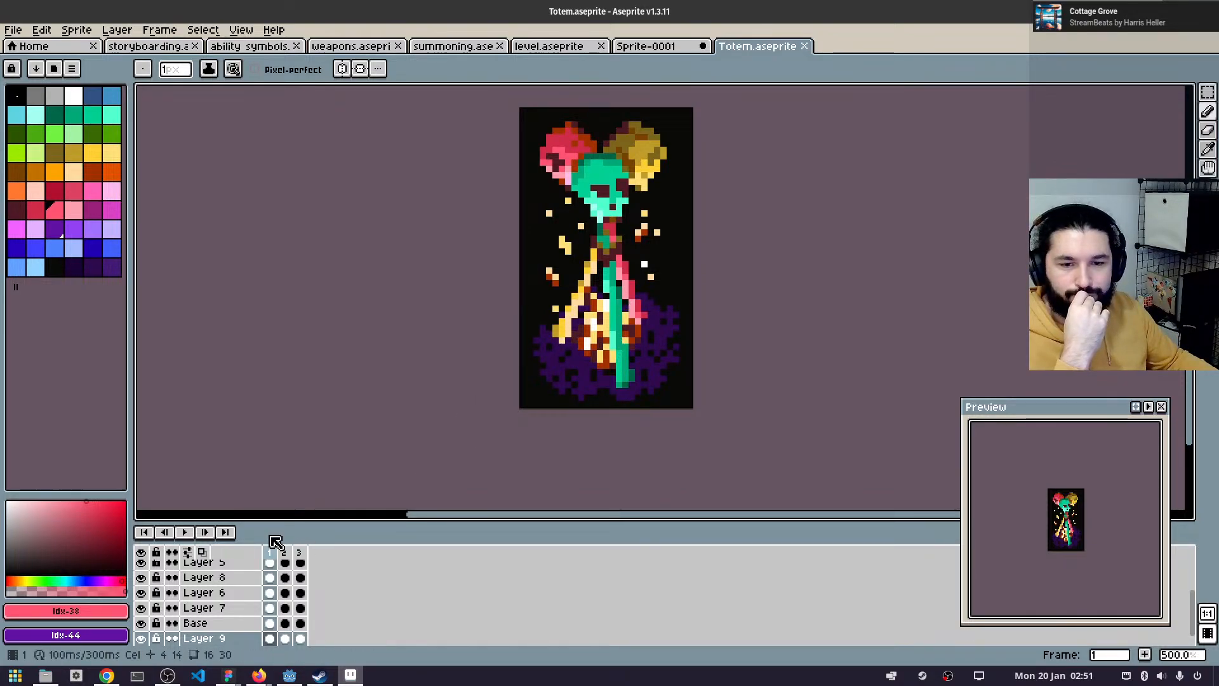
click(184, 532)
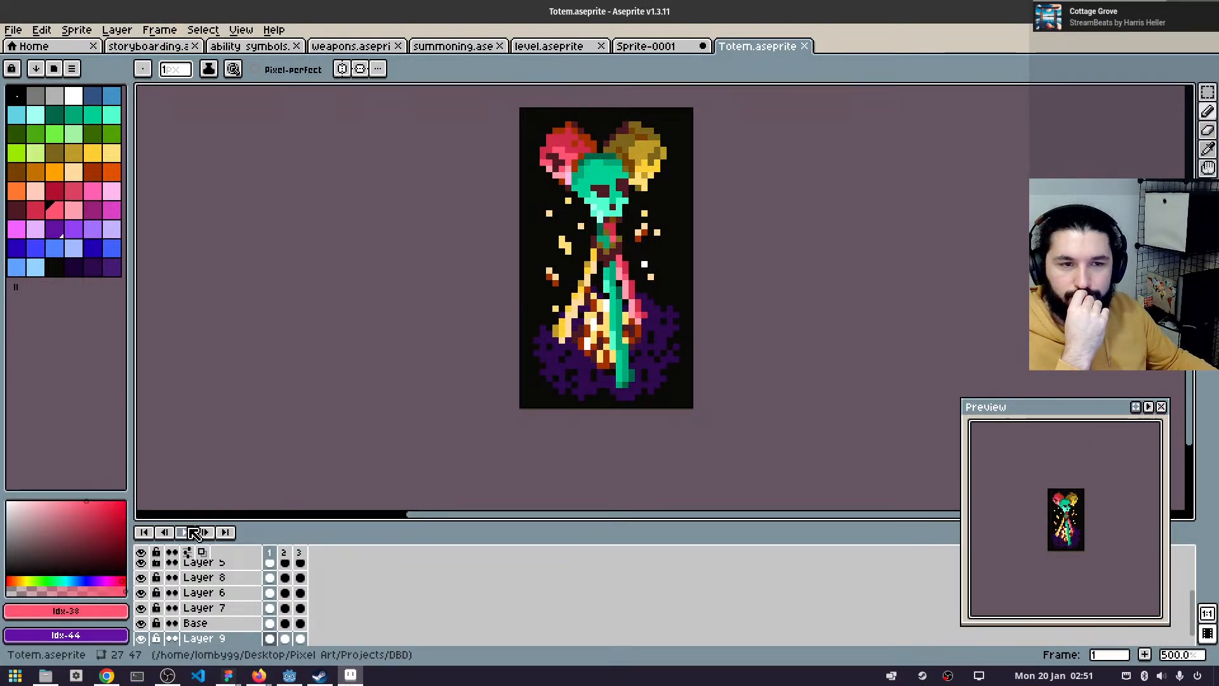
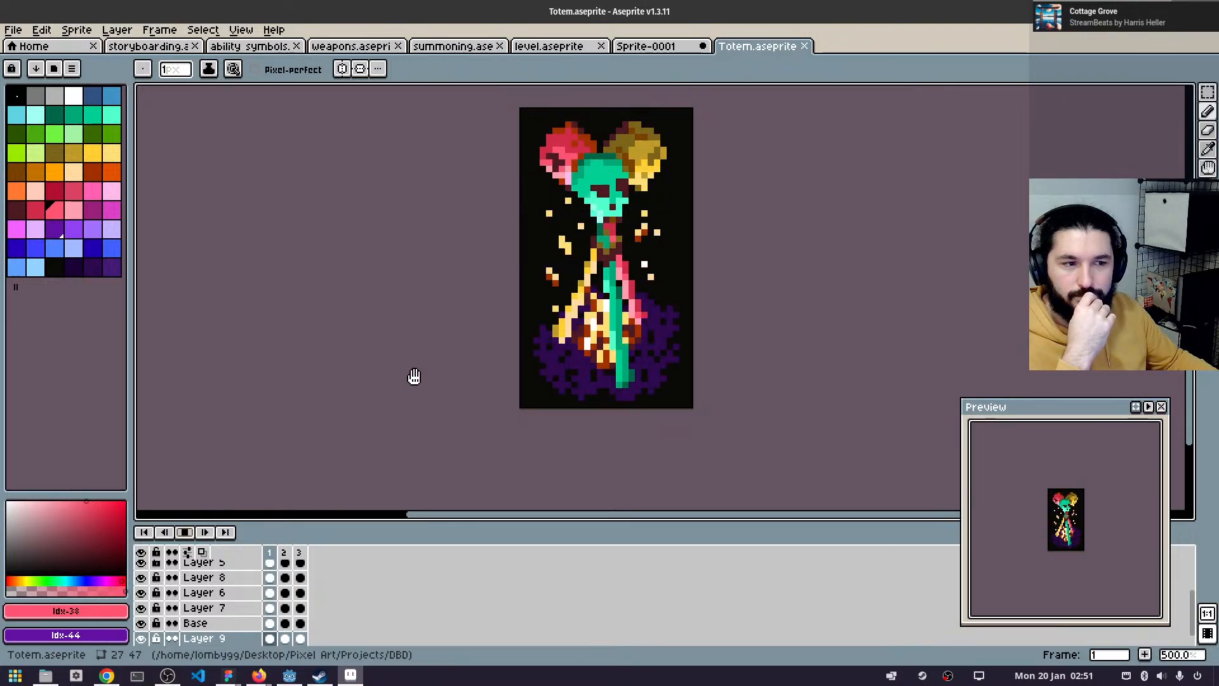
click(804, 46)
- Open Soul.aseprite from the Ferryman folder under Pixel Art/Projects
click(46, 675)
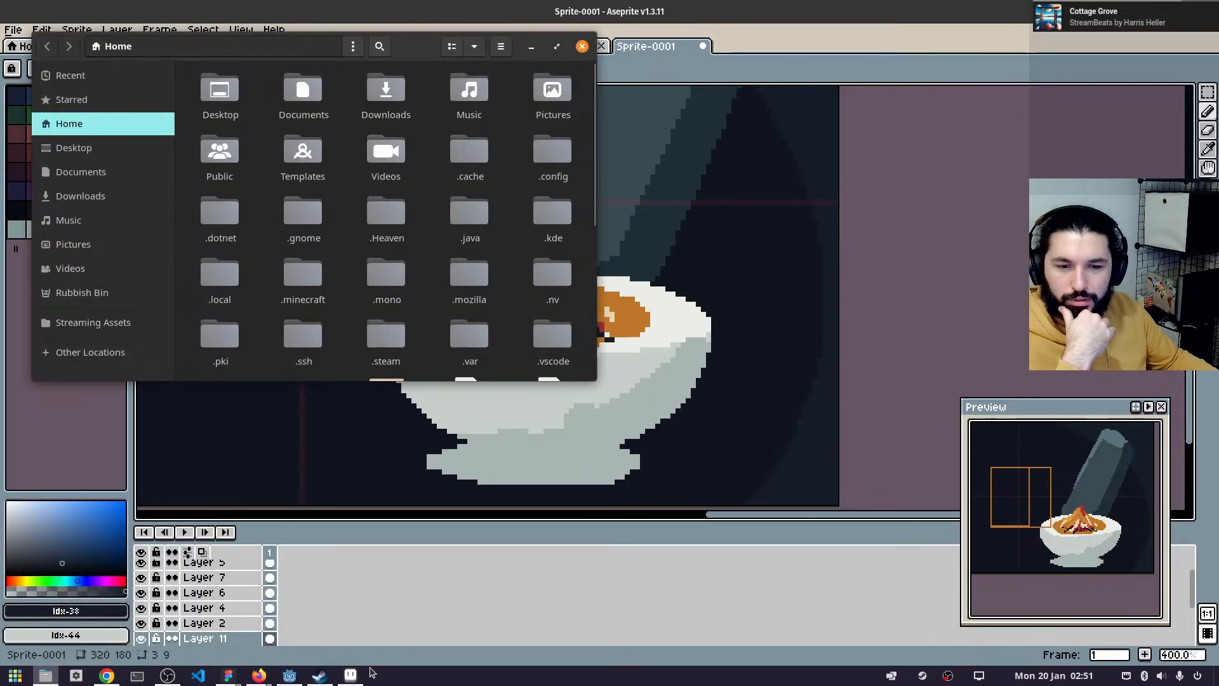
click(284, 477)
click(43, 48)
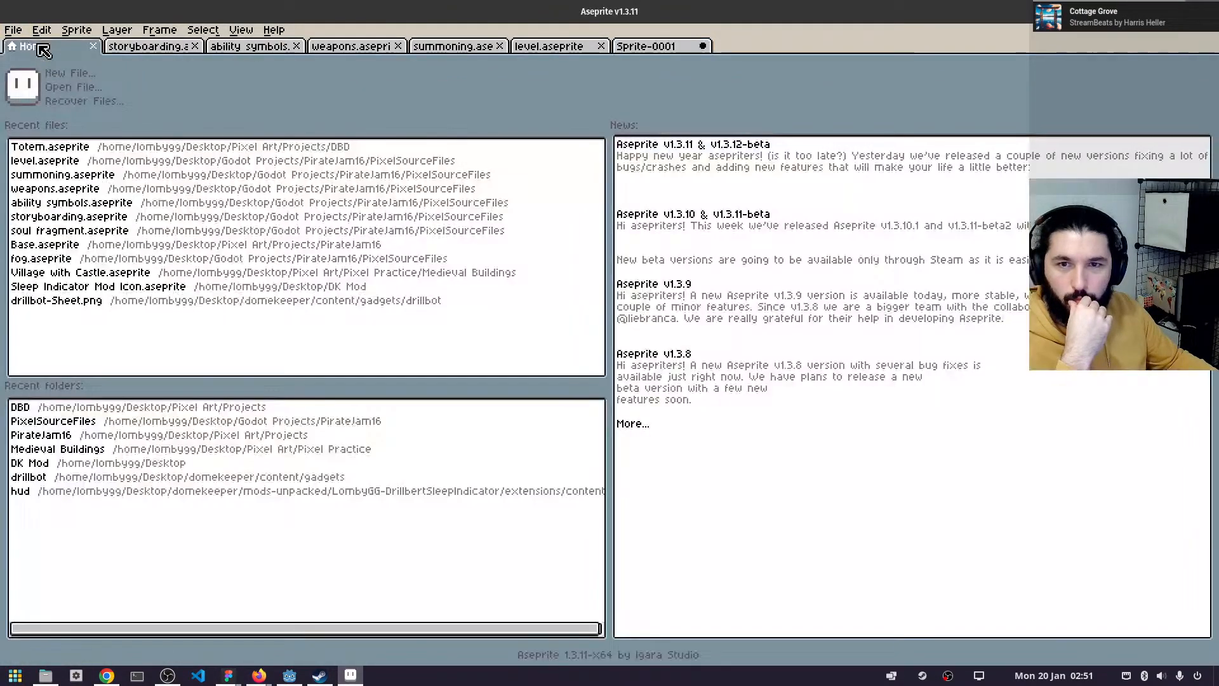
click(73, 87)
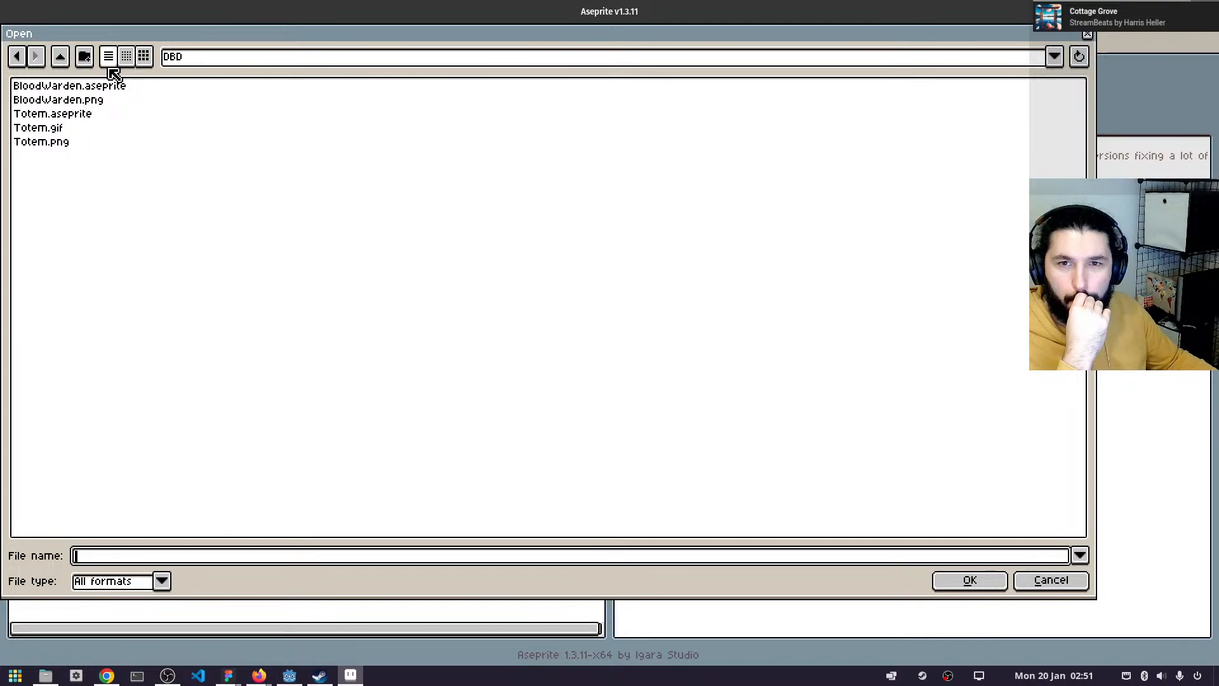
click(60, 57)
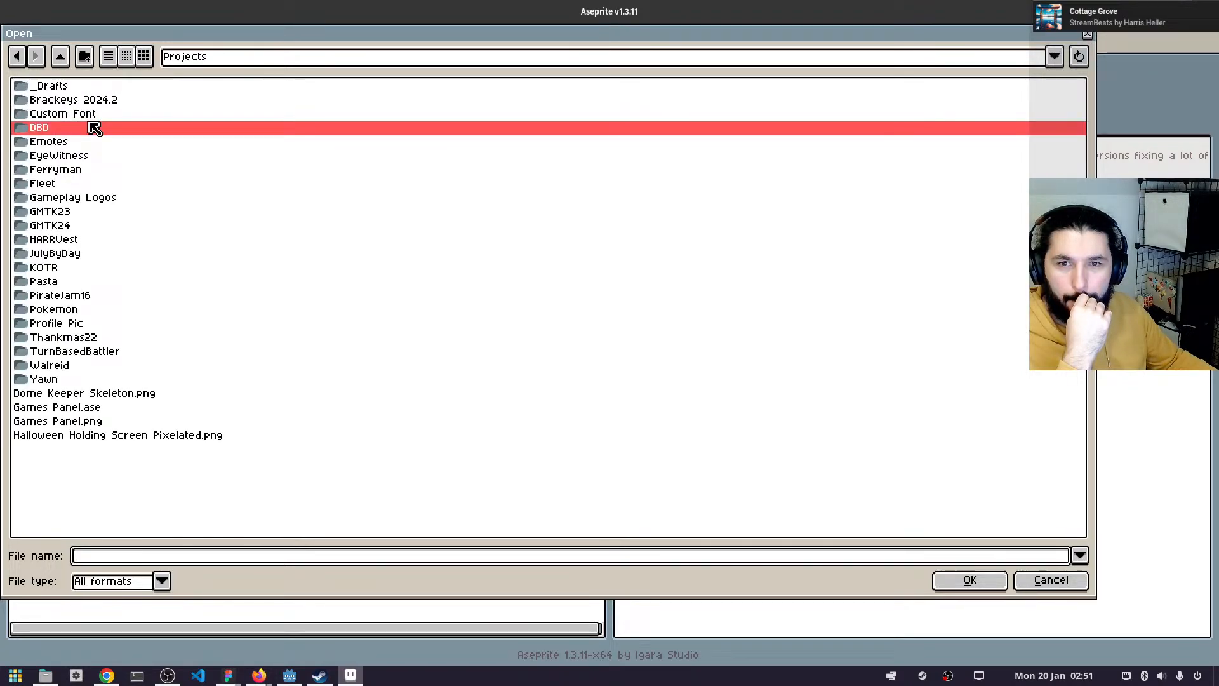
click(61, 87)
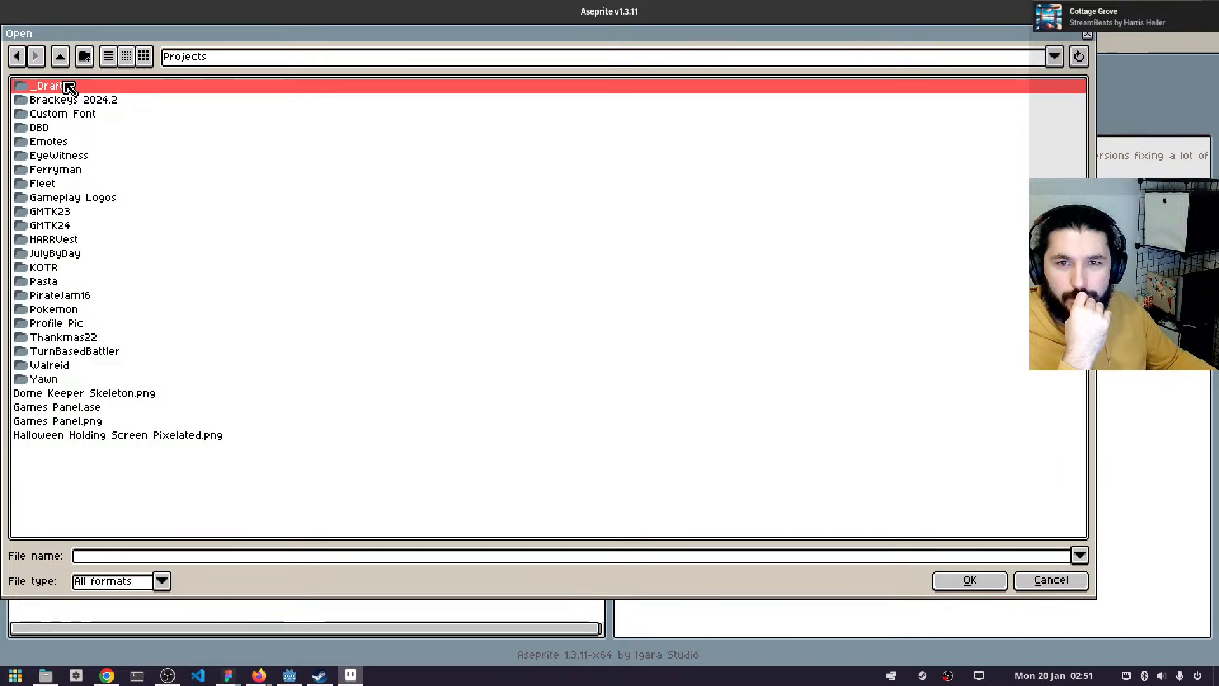
click(66, 102)
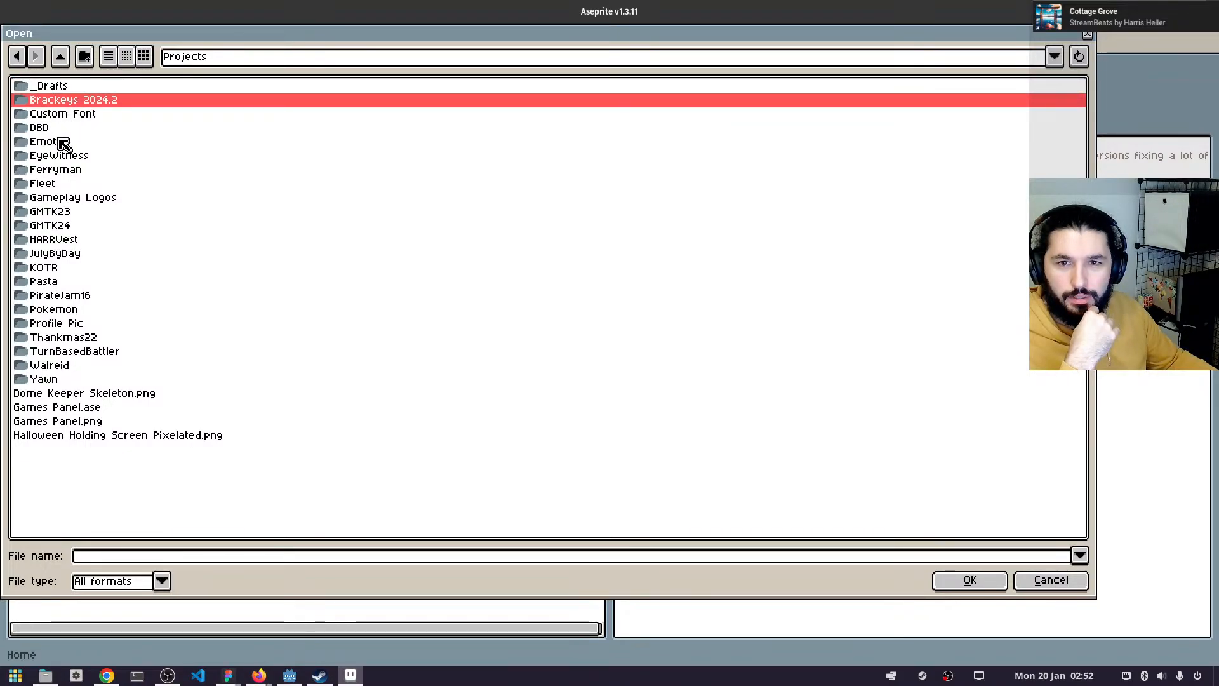
double_click(67, 175)
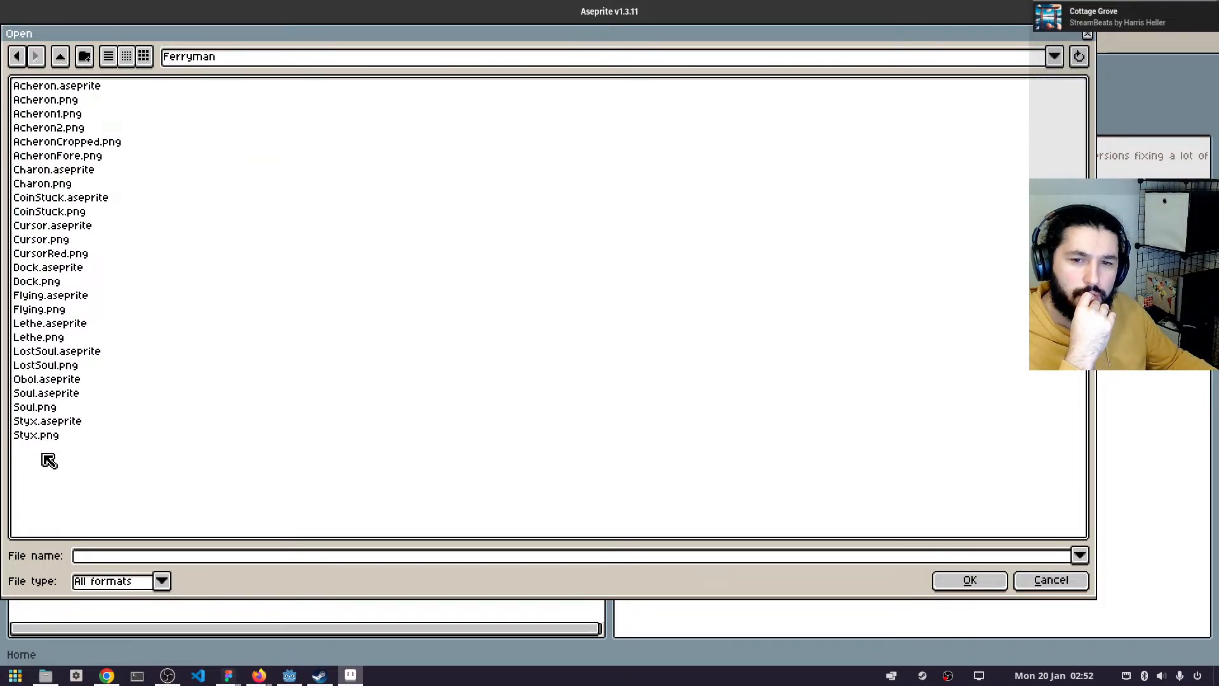
double_click(57, 394)
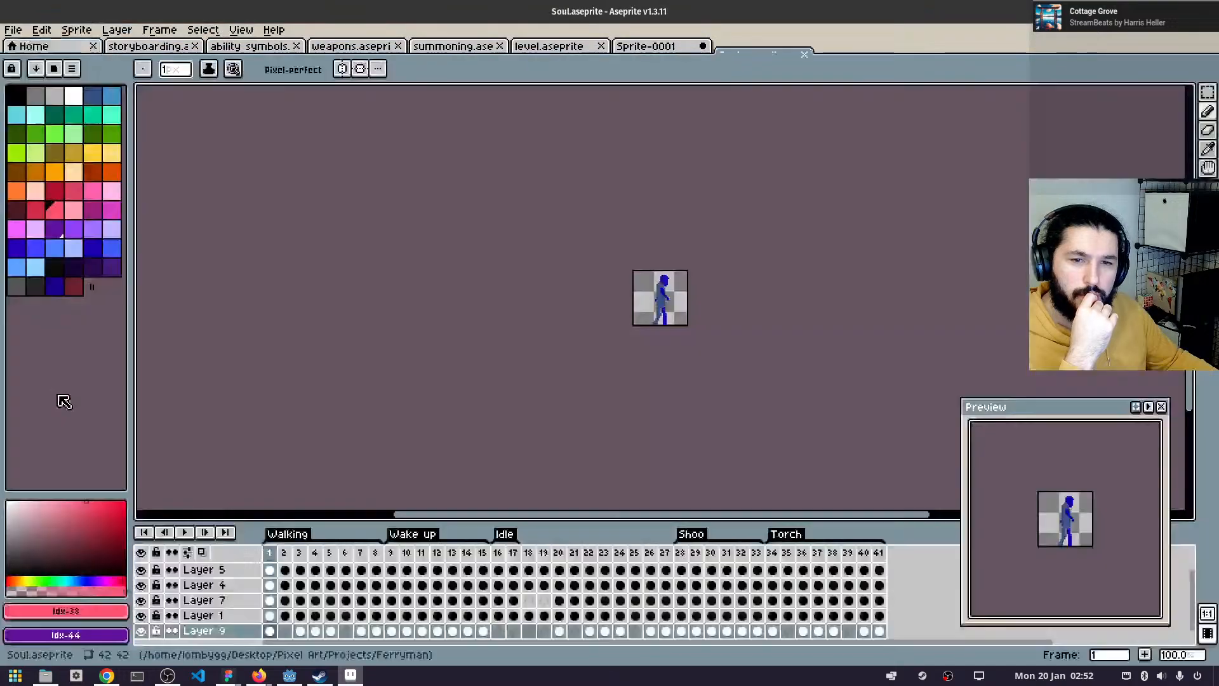
- Step back and forth through the Soul sprite's frames, examining the torch flame up close in the Torch animation
scroll(795, 324, up, 16)
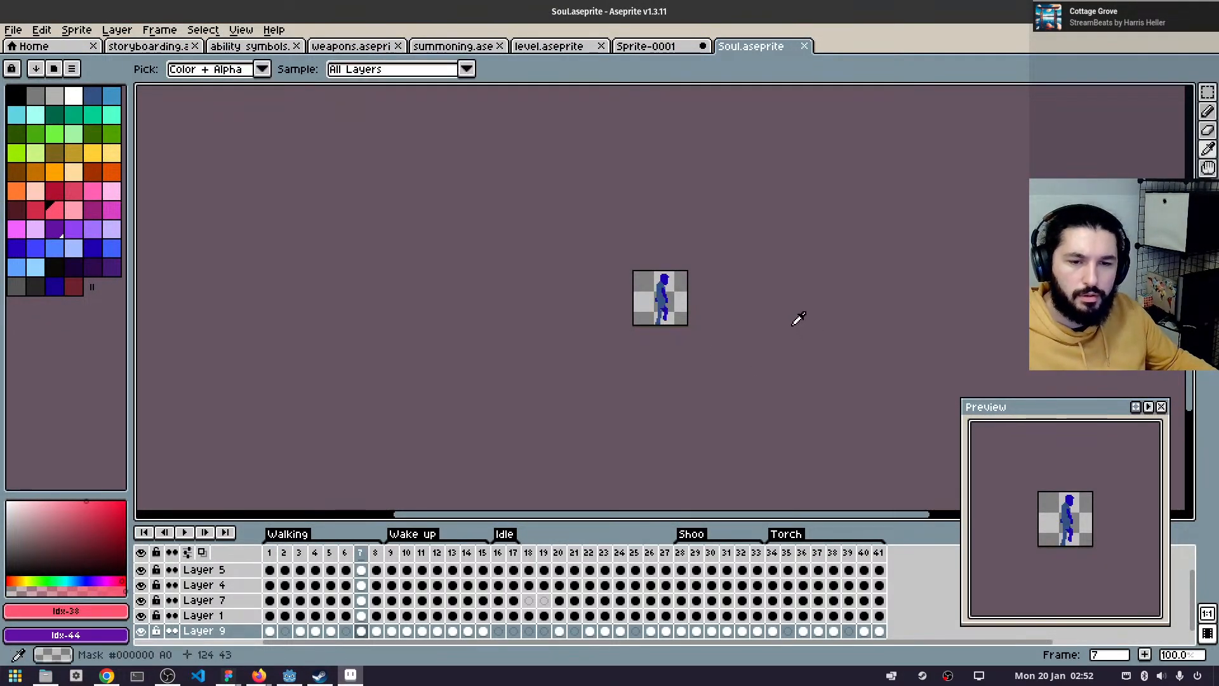
scroll(808, 319, up, 16)
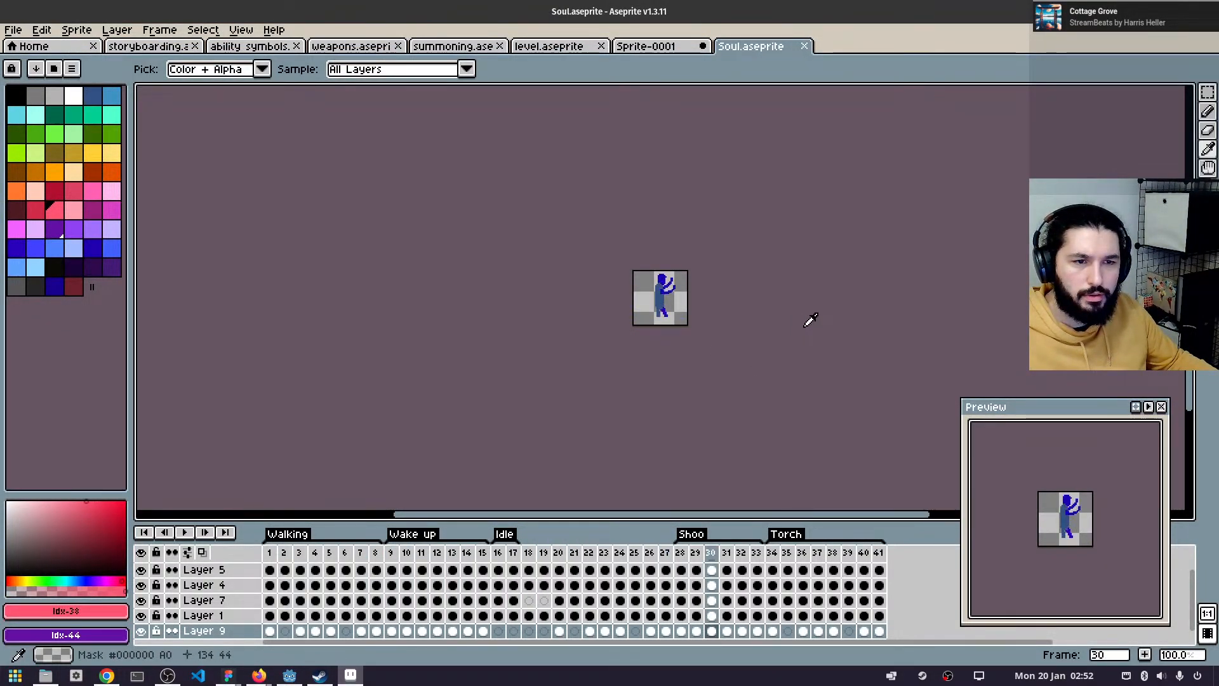
scroll(805, 327, up, 3)
scroll(805, 327, down, 3)
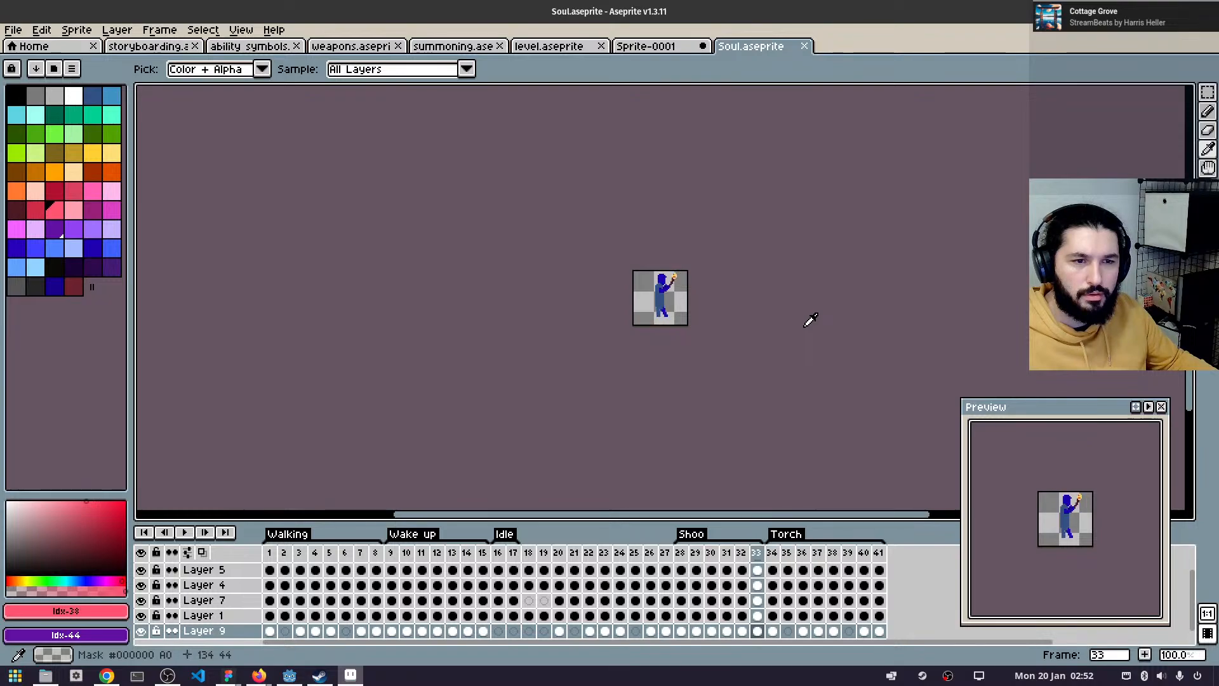
scroll(805, 327, up, 2)
scroll(805, 327, down, 3)
scroll(805, 326, up, 2)
scroll(811, 320, up, 5)
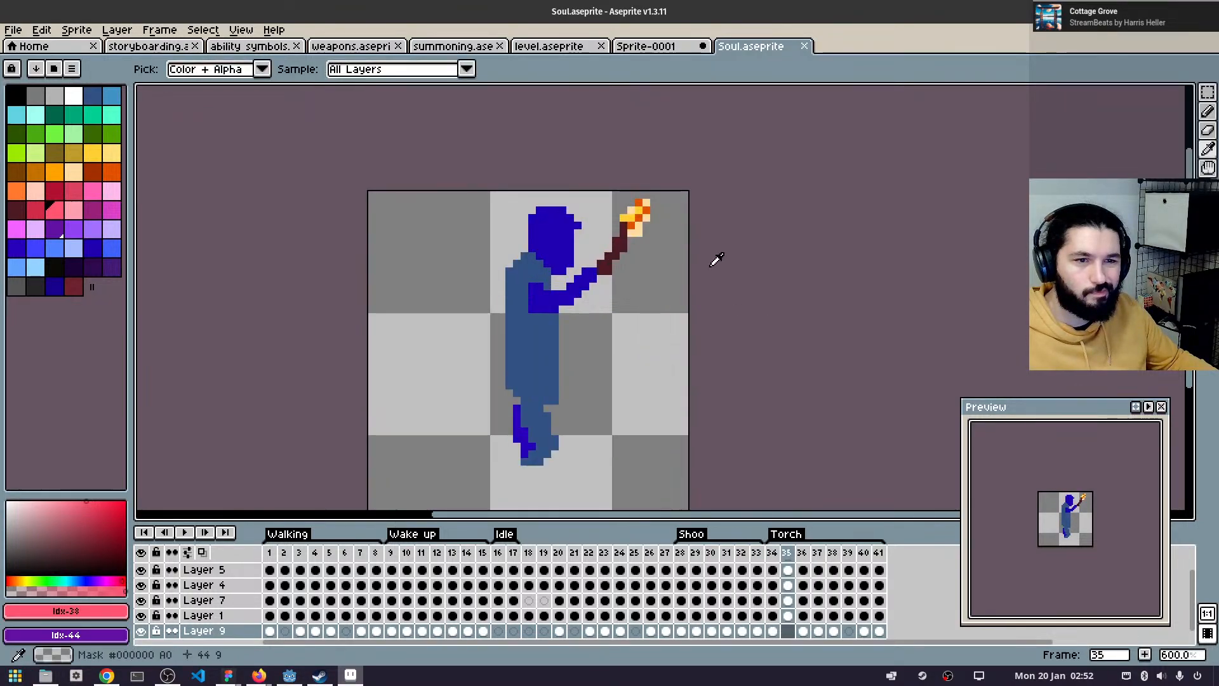
scroll(814, 293, down, 4)
scroll(809, 300, up, 7)
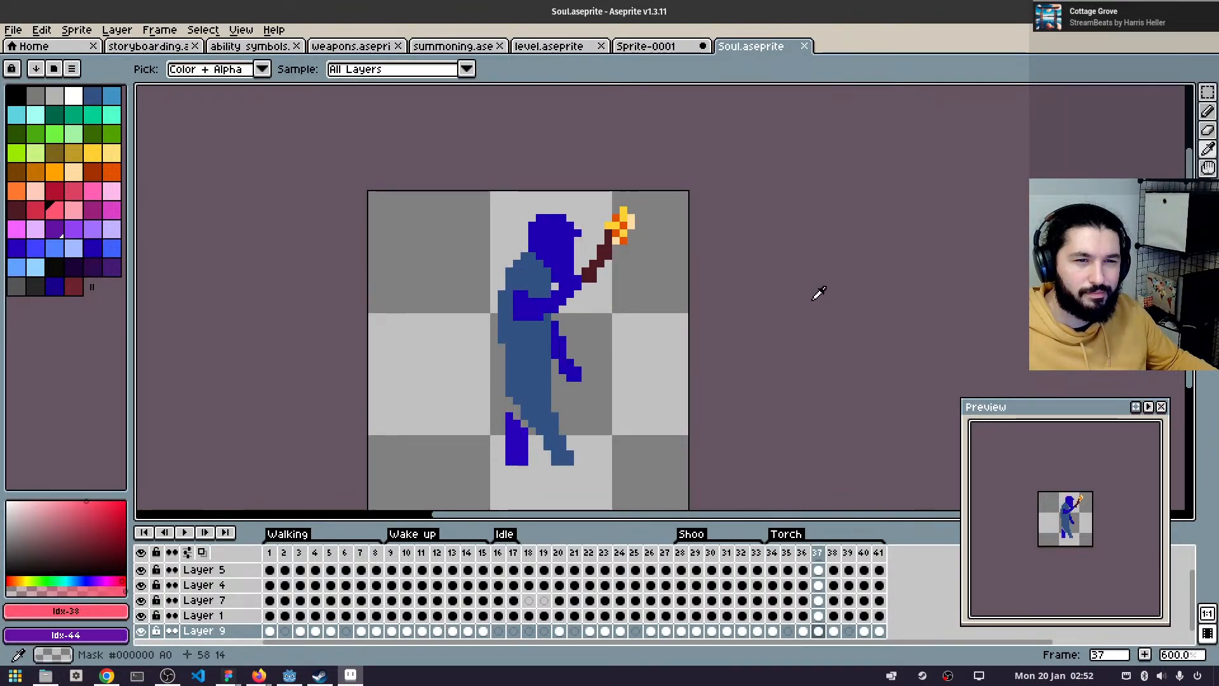
scroll(813, 300, down, 3)
scroll(812, 300, up, 6)
scroll(819, 294, up, 2)
scroll(819, 294, down, 5)
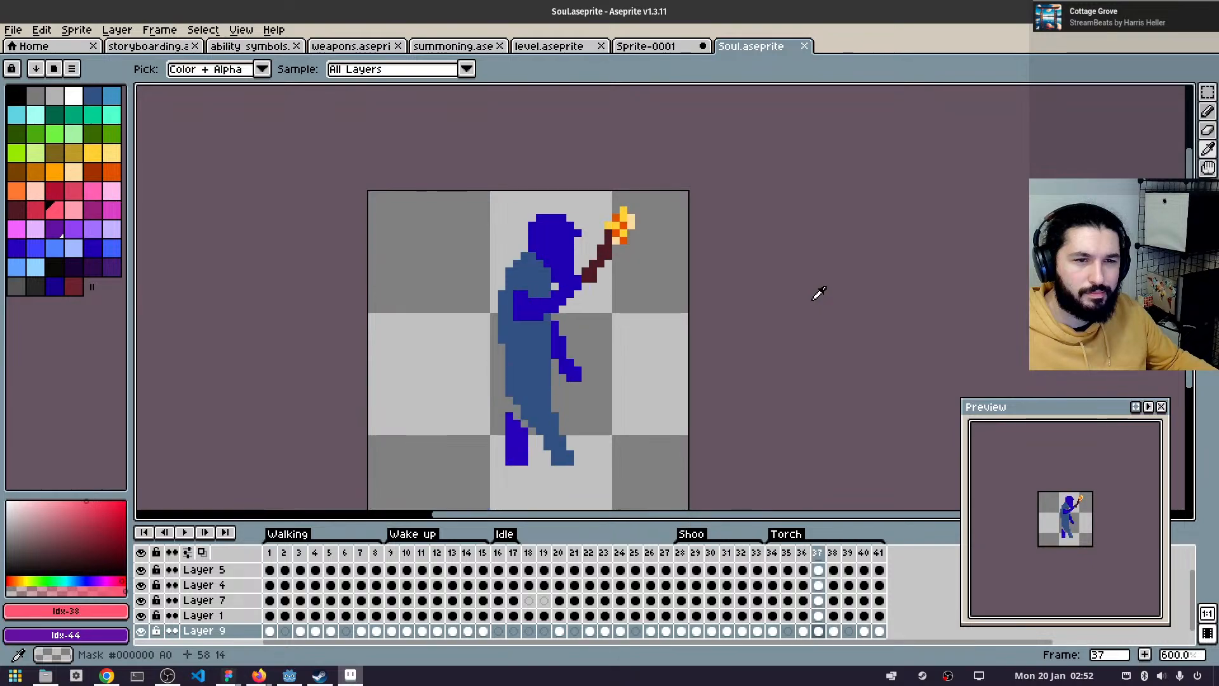
scroll(818, 293, up, 5)
scroll(819, 294, down, 1)
scroll(819, 293, down, 4)
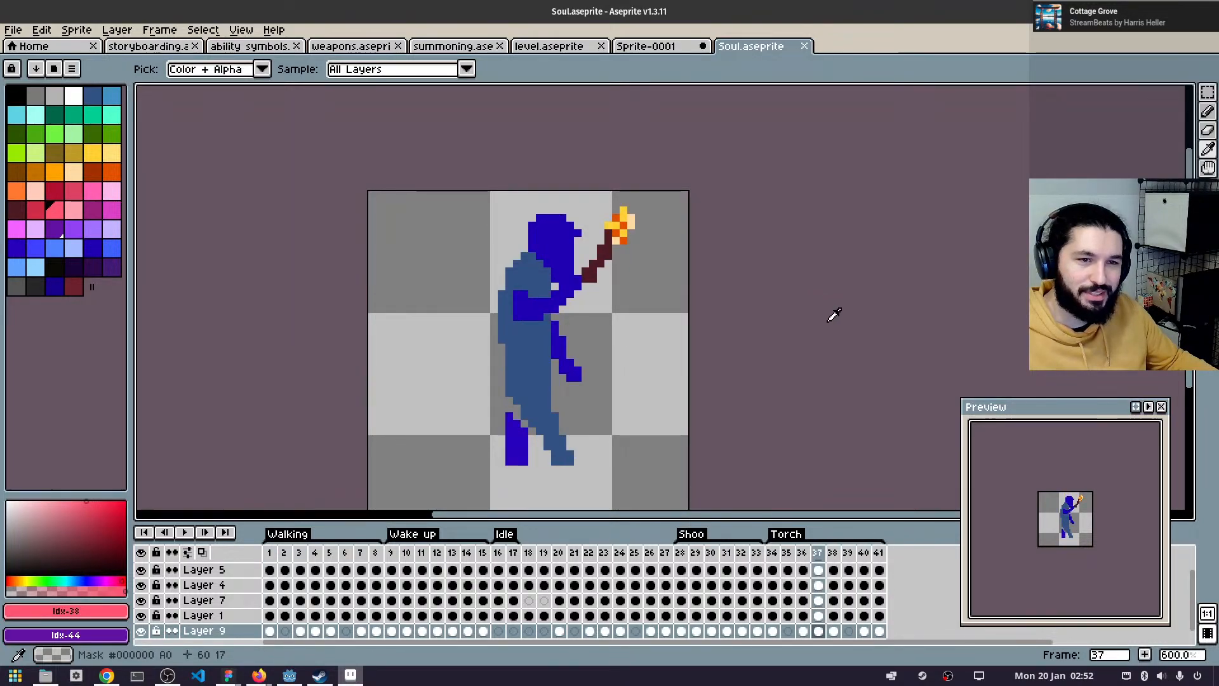
scroll(828, 321, down, 1)
scroll(829, 321, up, 4)
scroll(833, 322, down, 7)
scroll(832, 322, up, 7)
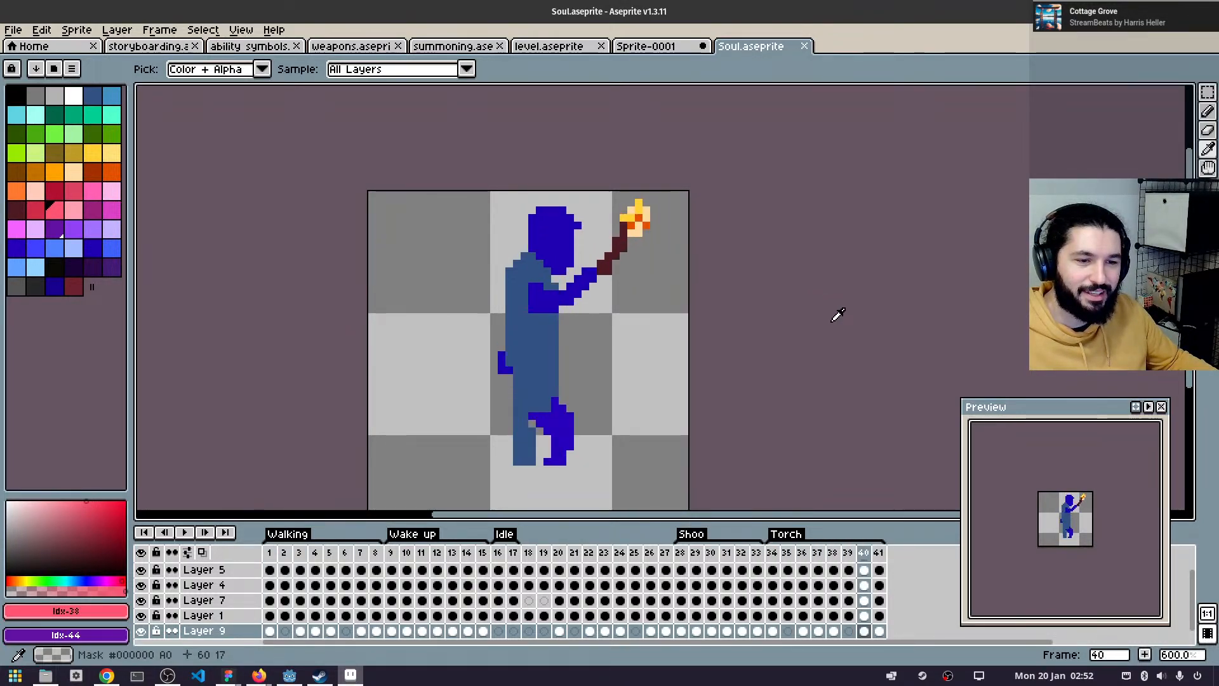
scroll(832, 321, down, 11)
scroll(832, 321, up, 8)
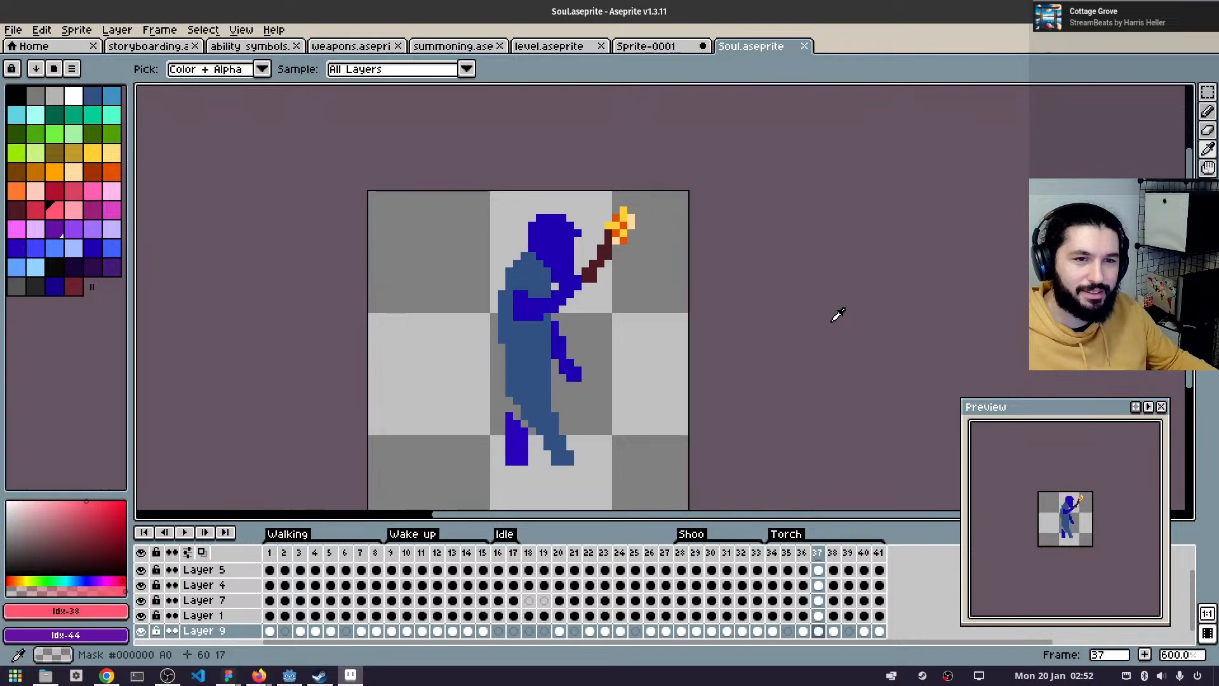
- Close the Soul sprite and return to the unsaved scene with the bowl
scroll(833, 322, down, 2)
scroll(832, 322, up, 1)
scroll(833, 322, down, 2)
scroll(832, 322, up, 3)
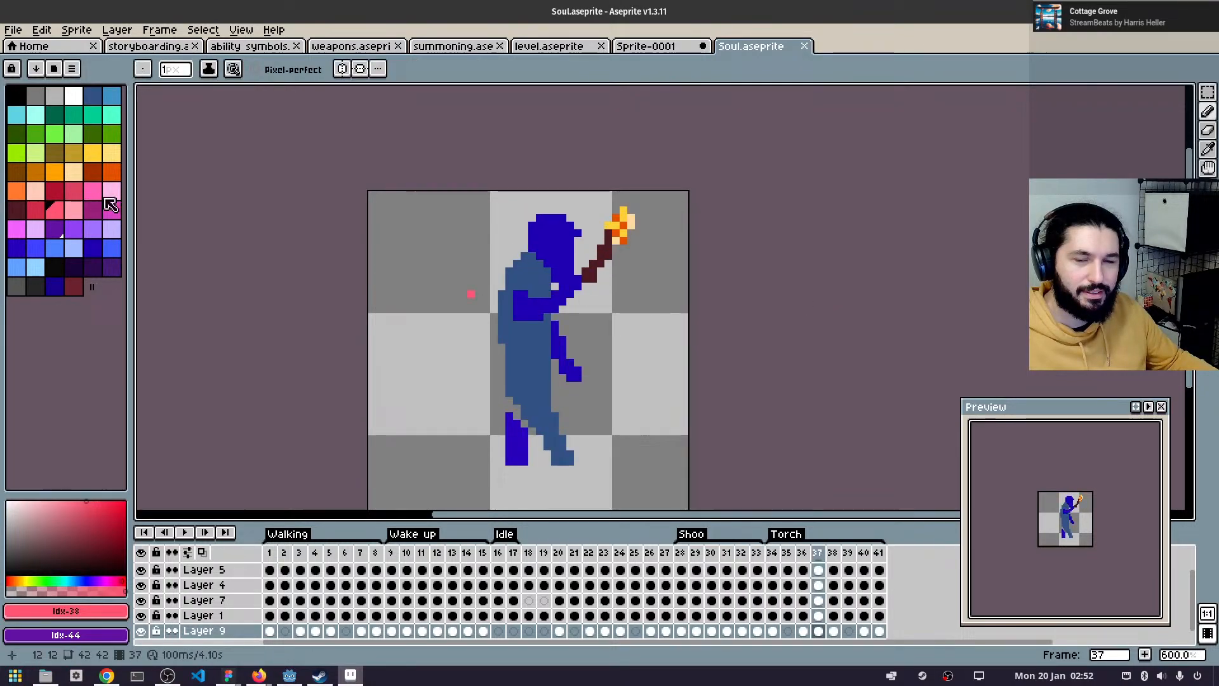
click(804, 46)
scroll(471, 305, up, 2)
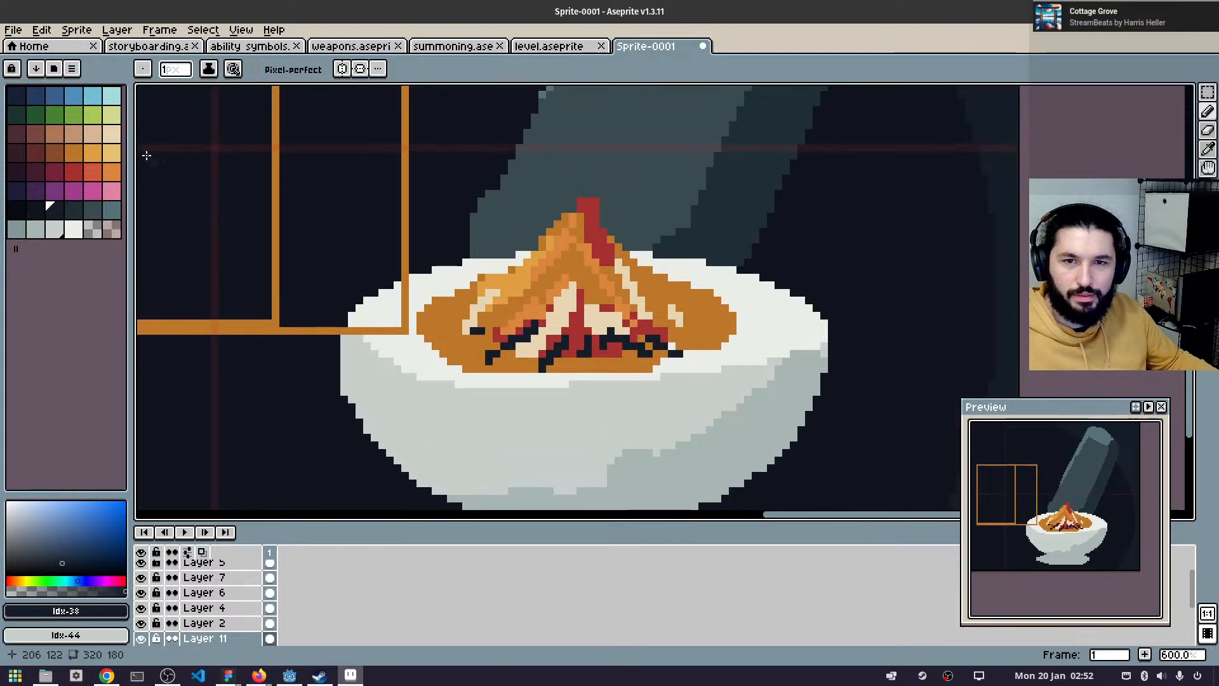
- Paint a cream highlight streak down the left side of the orange peak and nudge the bowl's contents 1 px right and up
click(111, 133)
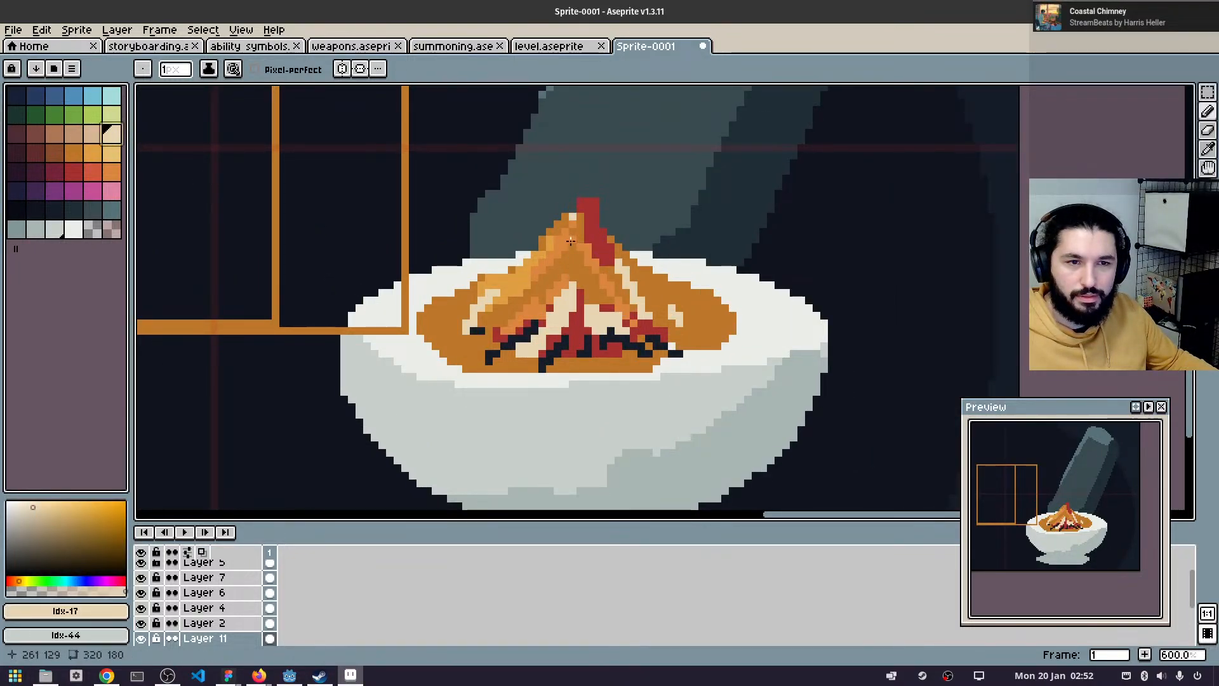
drag(571, 215, 543, 272)
key(ctrl)
key(ctrl)
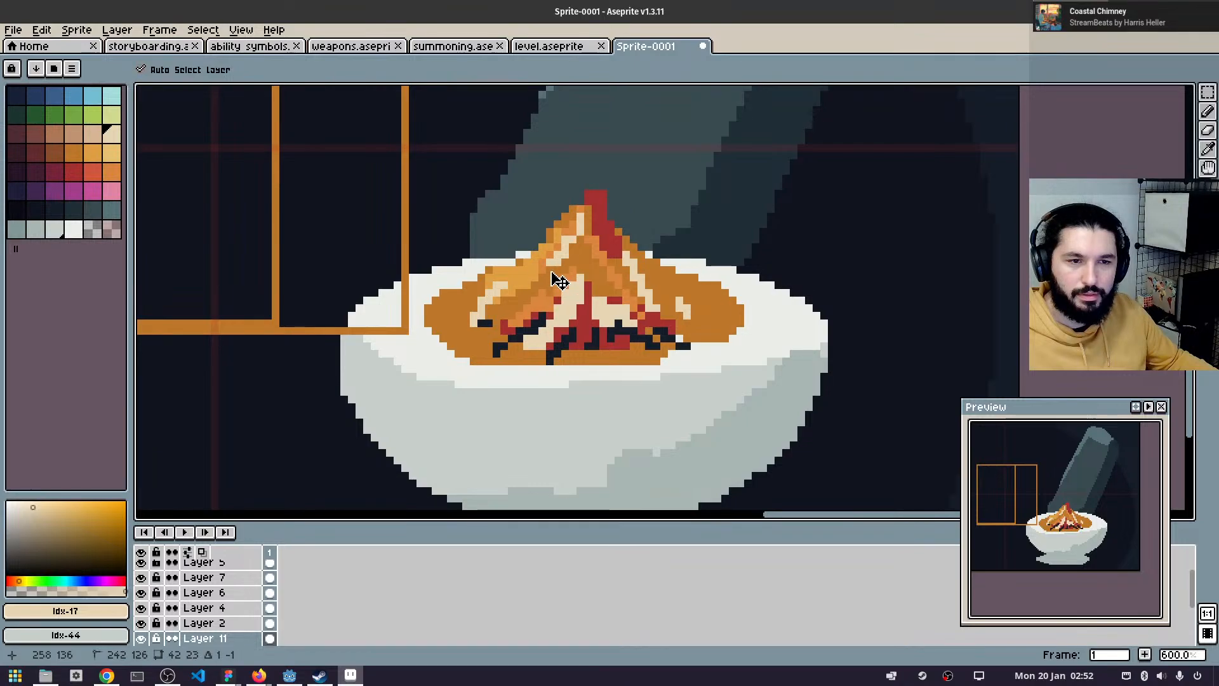
scroll(608, 251, down, 1)
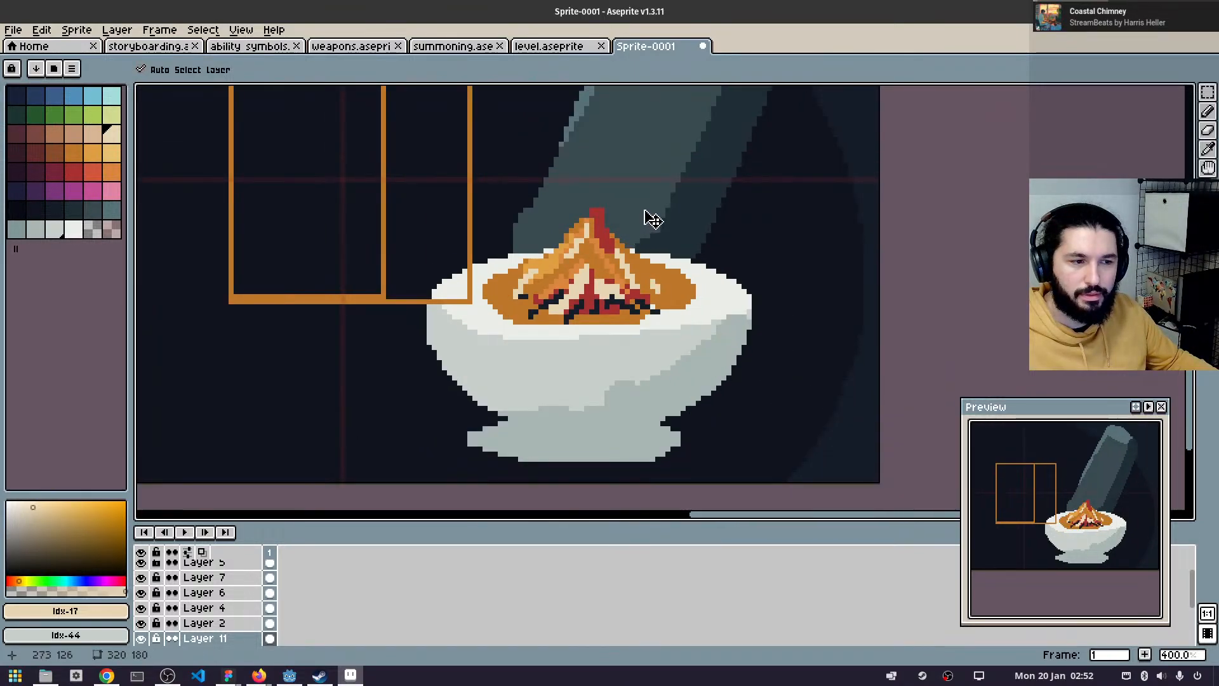
- Erase broken diagonal streaks from the right side of the bowl's orange contents with a 1 px eraser
scroll(645, 219, up, 4)
key(b)
key(minus)
key(minus)
key(minus)
key(minus)
key(minus)
key(minus)
key(minus)
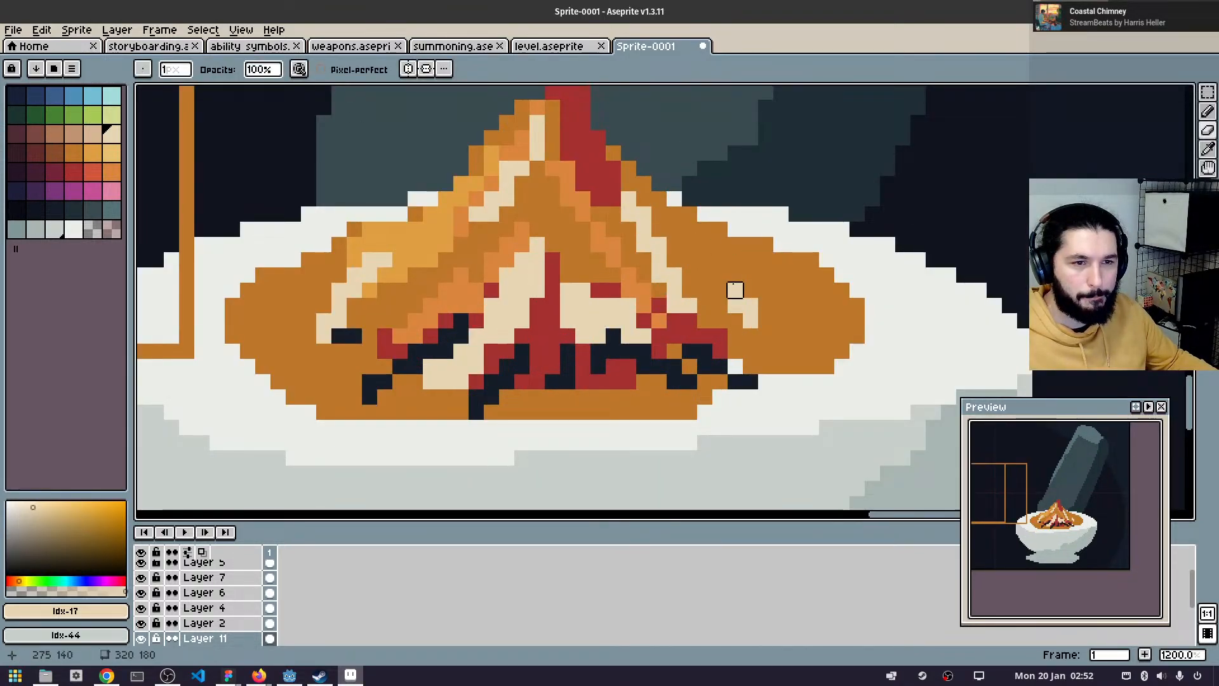
mouse_move(690, 244)
mouse_down()
mouse_move(827, 305)
mouse_move(781, 290)
mouse_move(796, 321)
mouse_up()
drag(704, 290, 750, 336)
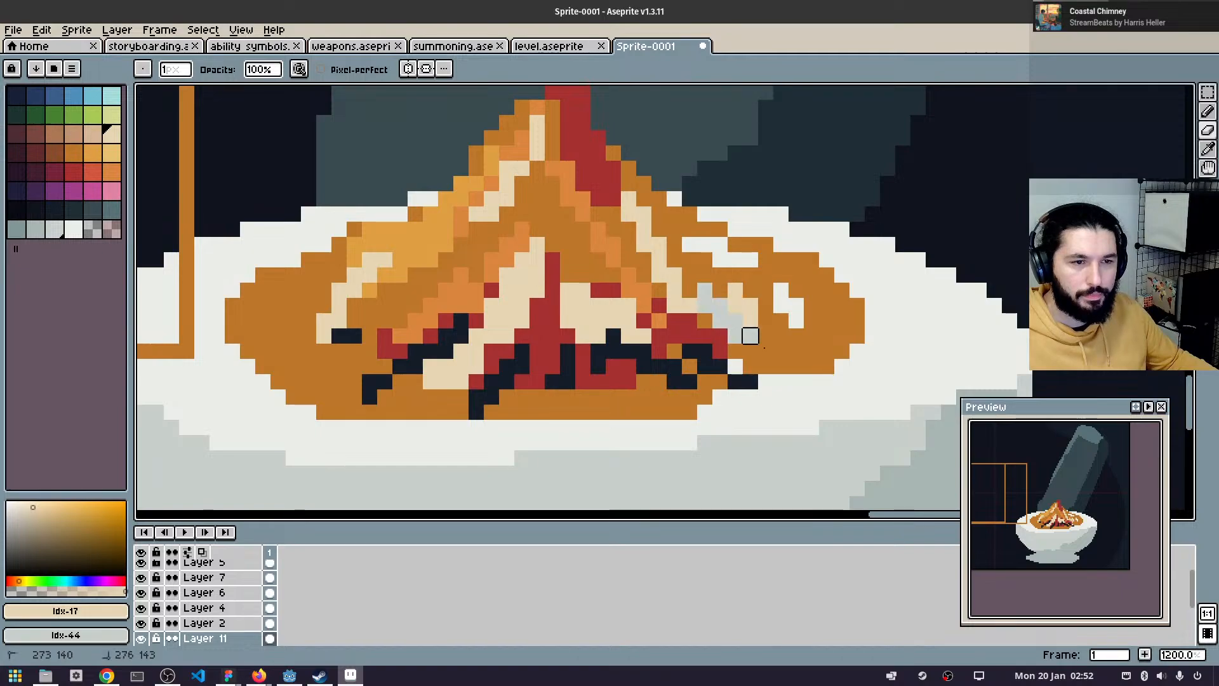
- Erase more thin diagonal streaks across the left and centre of the contents and along the red tip
mouse_move(410, 274)
mouse_down()
mouse_move(353, 350)
mouse_move(323, 336)
mouse_move(323, 320)
mouse_move(338, 350)
mouse_up()
drag(583, 260, 553, 321)
drag(537, 199, 492, 290)
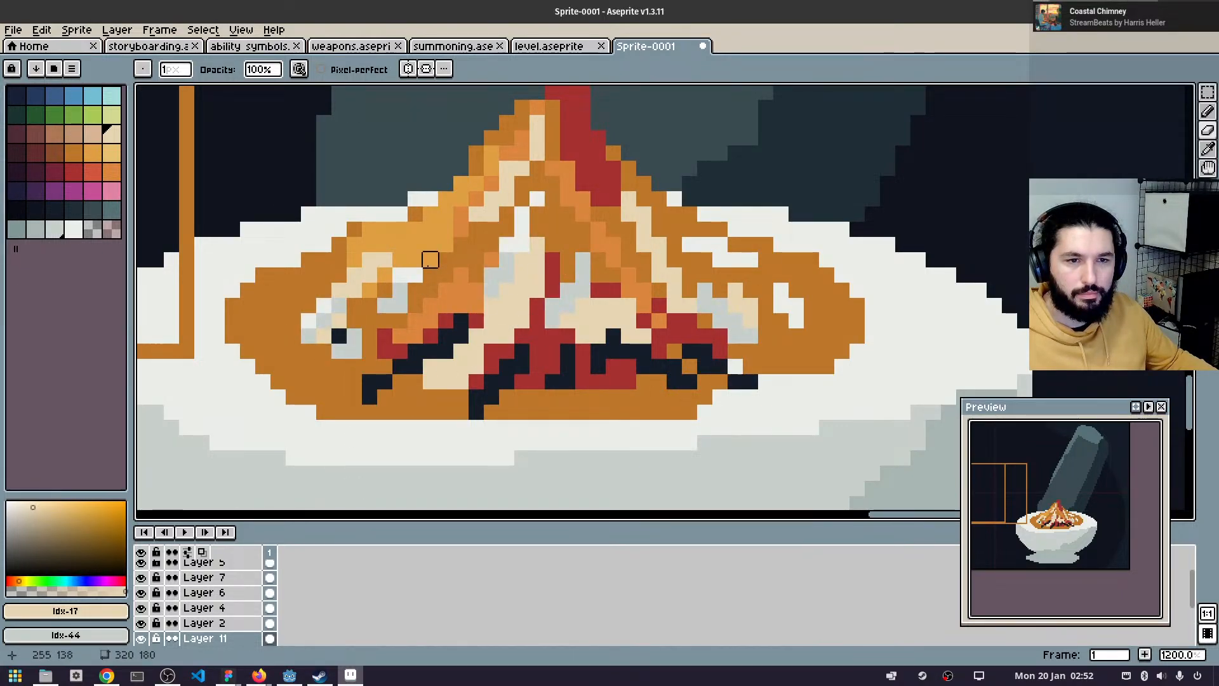
click(430, 260)
scroll(657, 274, down, 3)
mouse_move(581, 198)
mouse_down()
mouse_move(482, 320)
mouse_move(482, 291)
mouse_up()
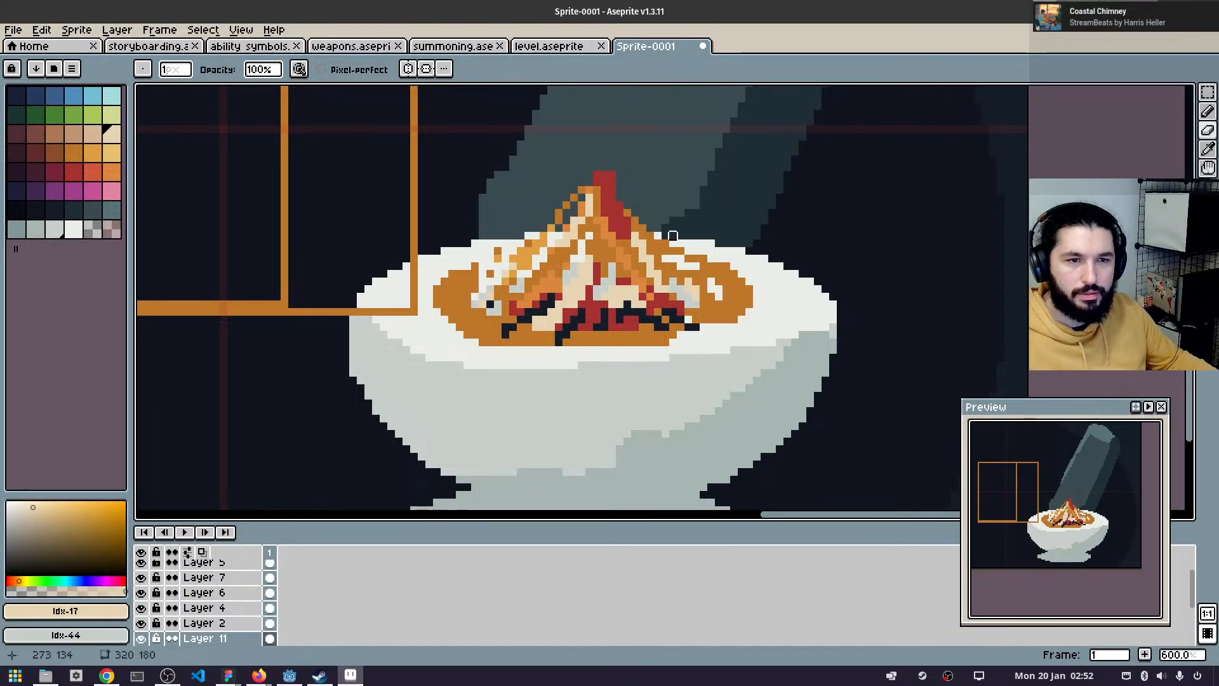
scroll(591, 254, up, 2)
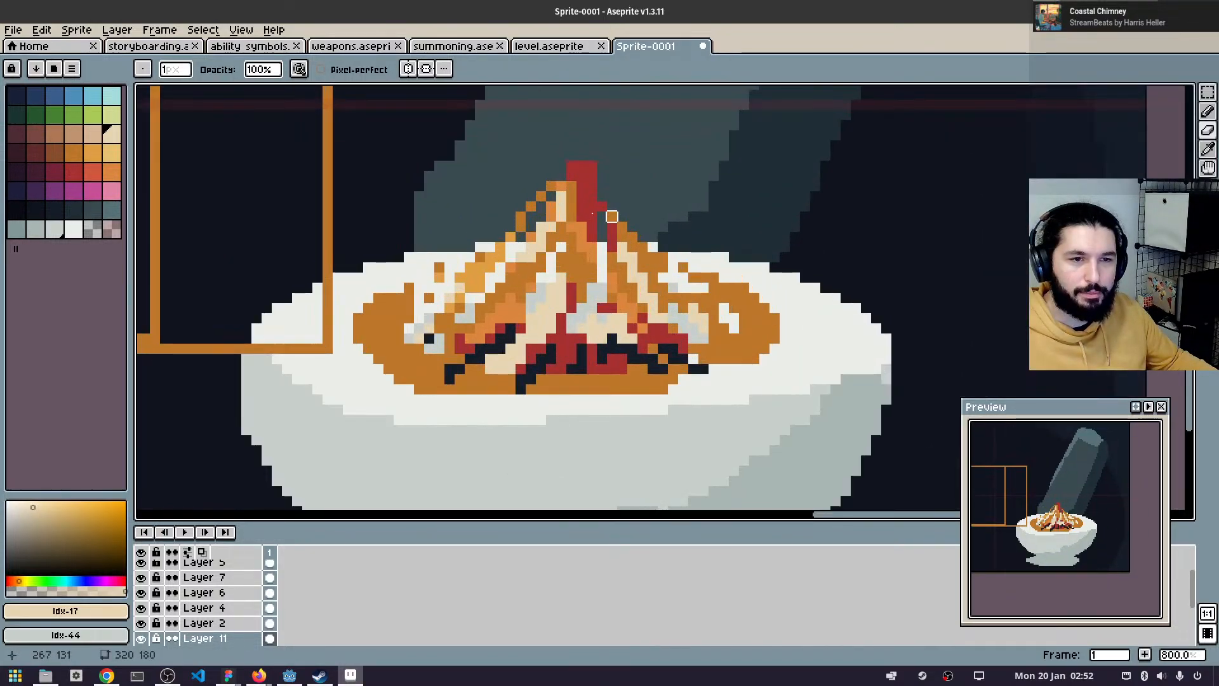
- Select the bowl's layer, Layer 10, and add a new empty layer directly above it
scroll(762, 218, down, 7)
scroll(737, 261, up, 3)
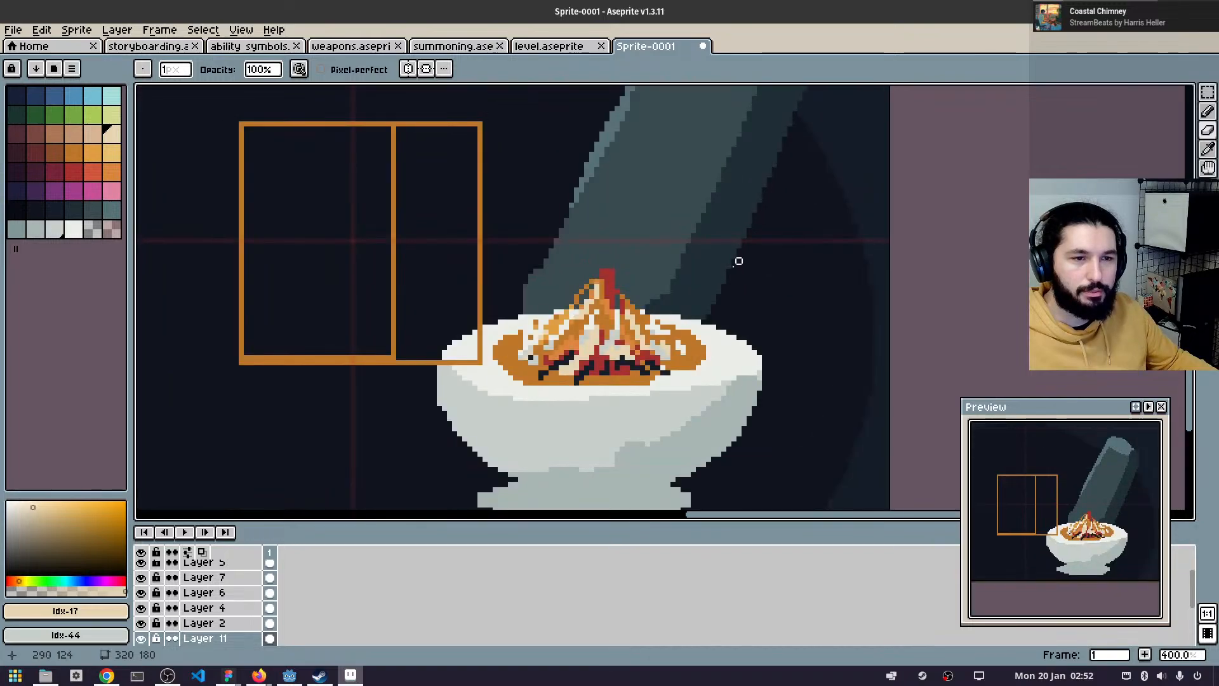
scroll(719, 283, down, 2)
scroll(280, 634, up, 1)
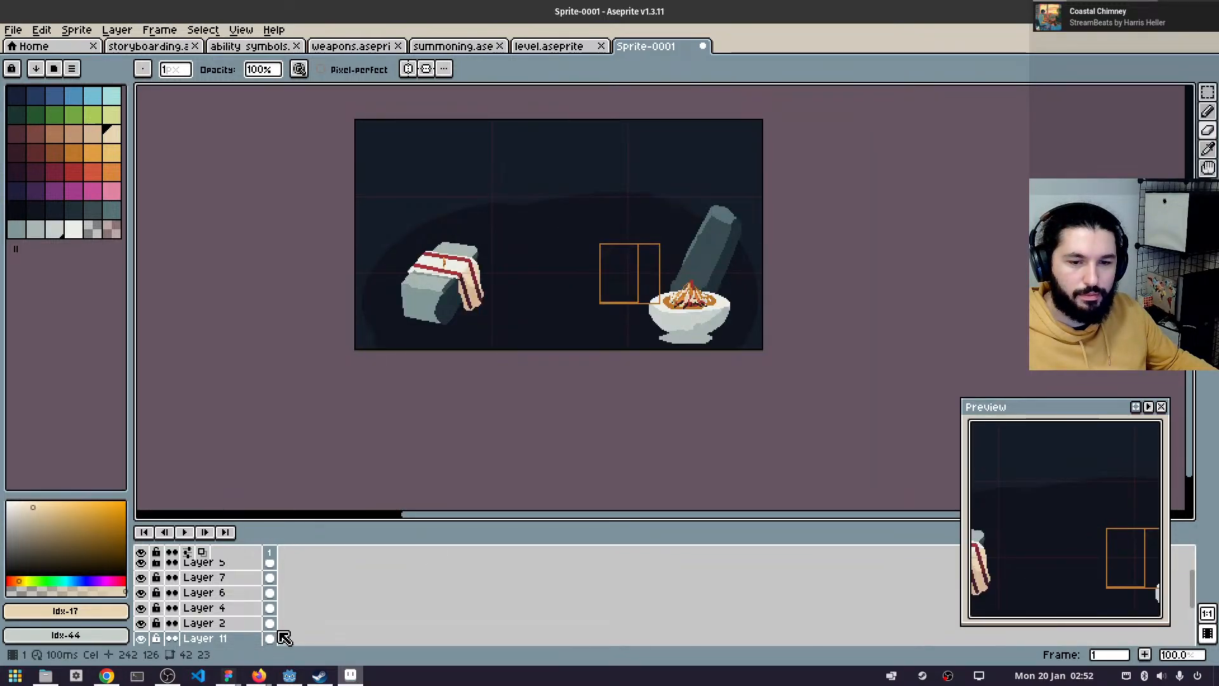
scroll(451, 498, down, 1)
scroll(502, 413, up, 1)
scroll(748, 253, up, 4)
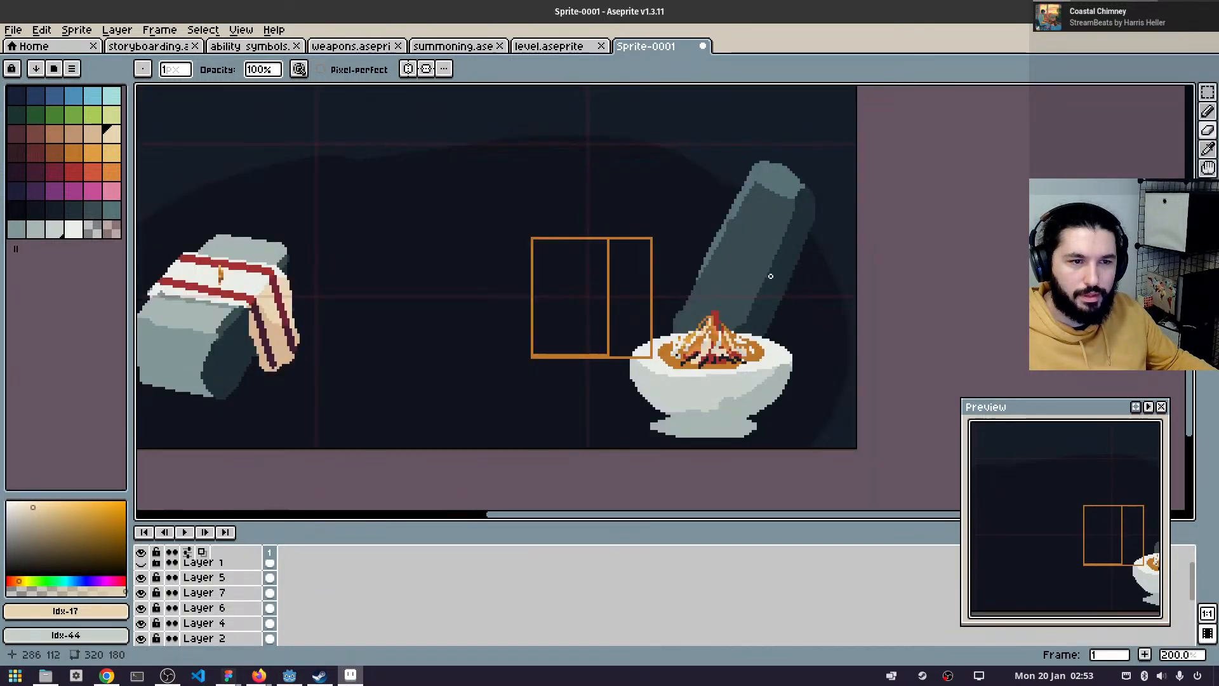
key(v)
click(697, 444)
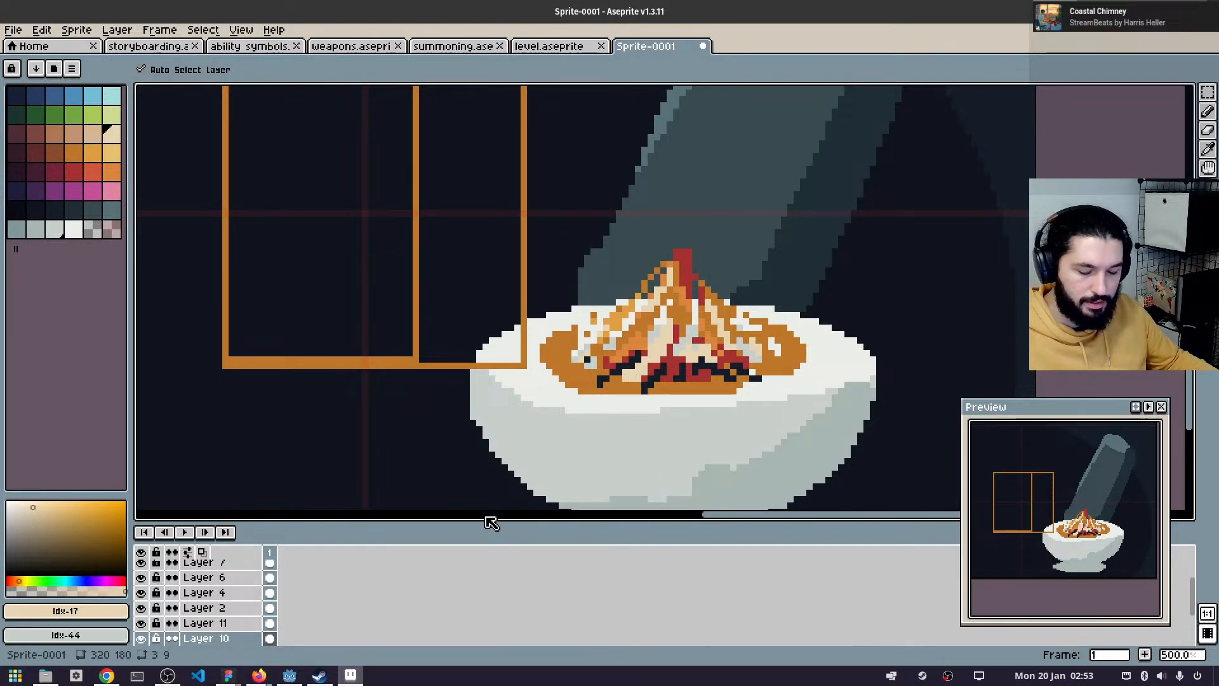
key(shift+n)
key(ctrl+v)
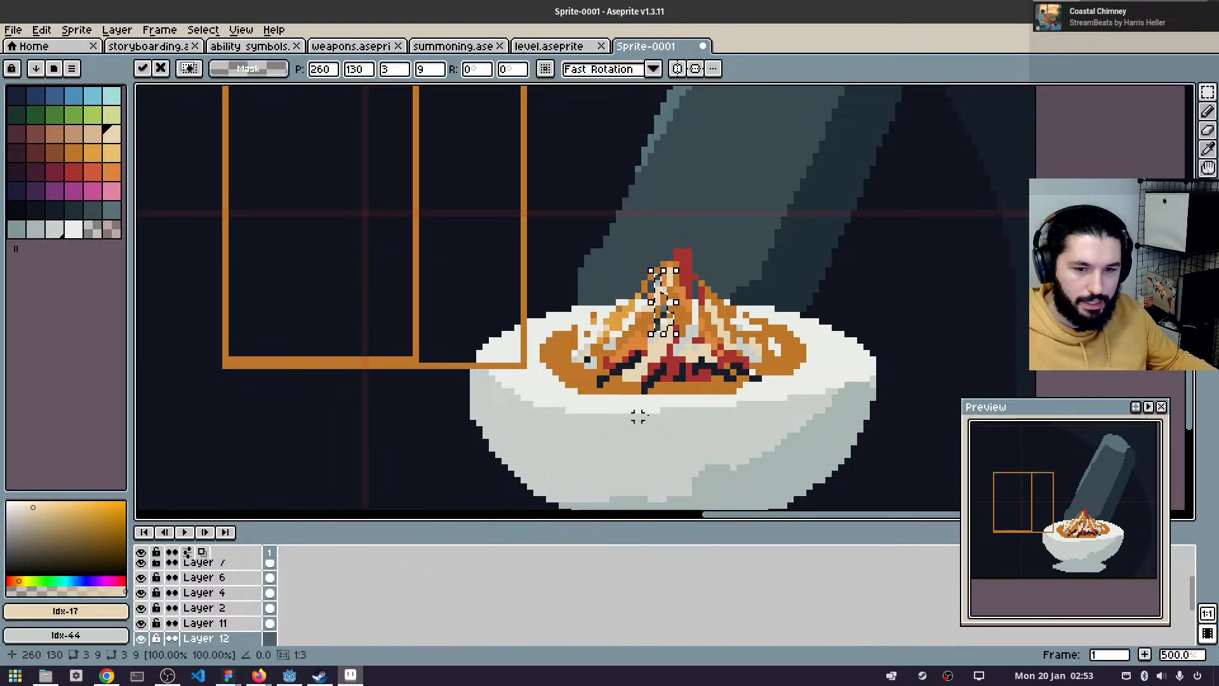
key(Return)
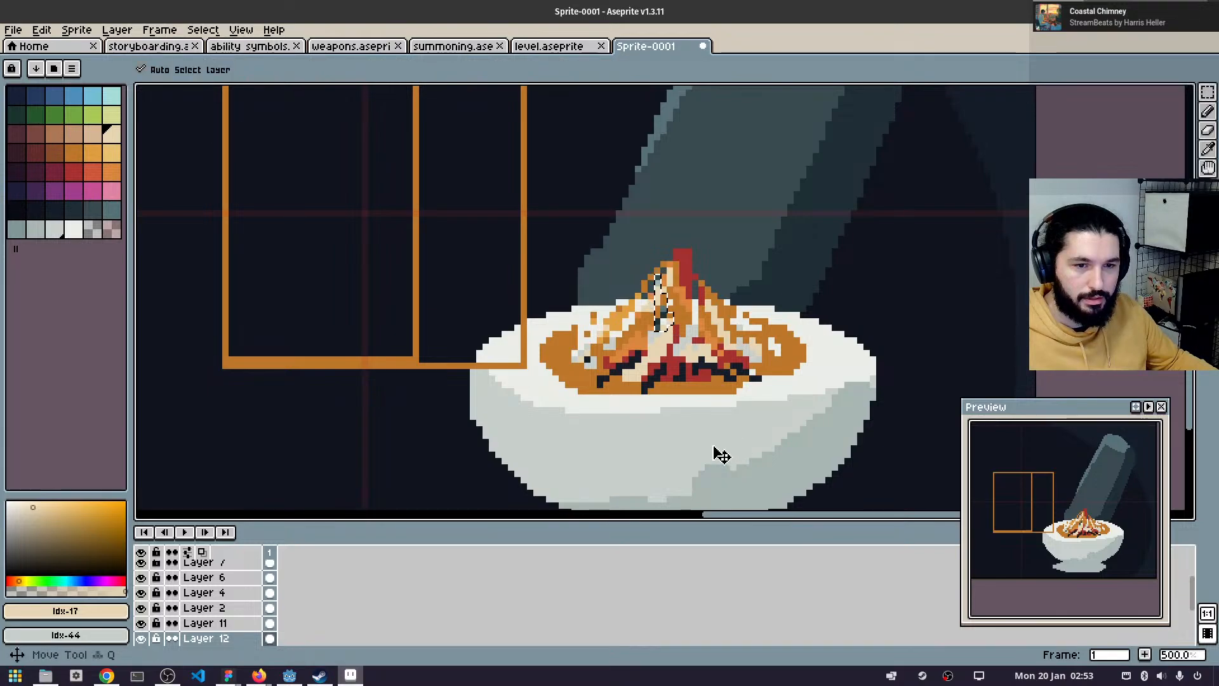
key(ctrl+z)
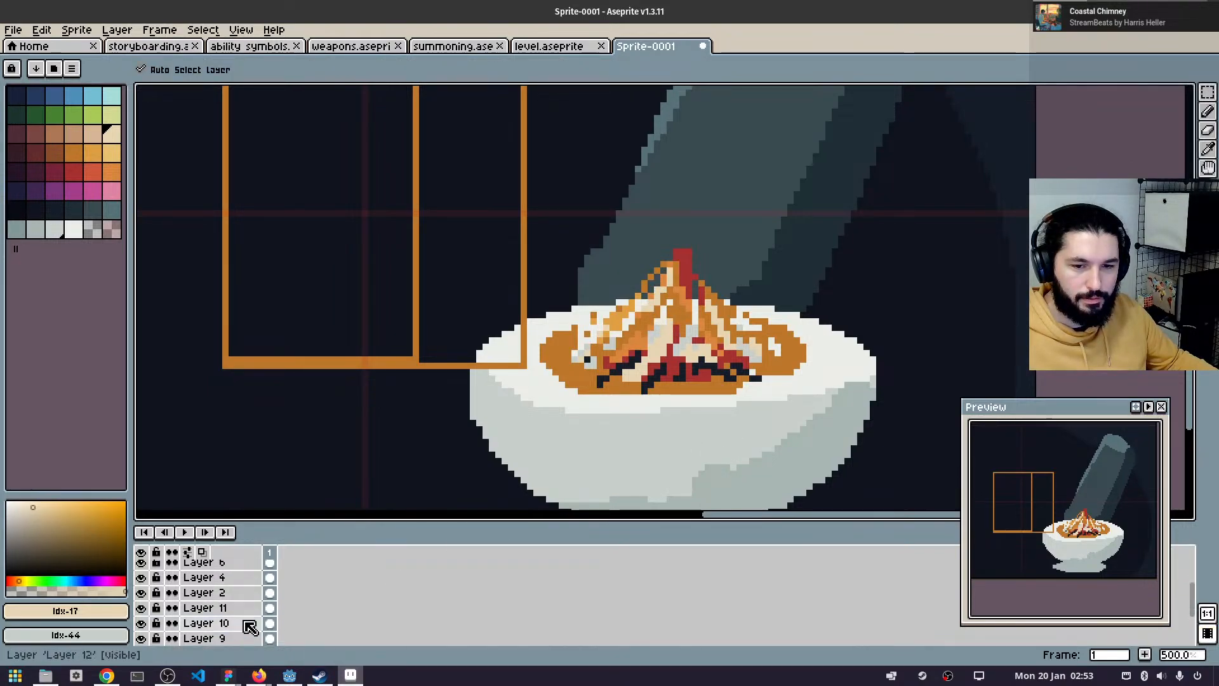
- Copy the bowl's cel from Layer 10 into the new layer above it
scroll(250, 626, down, 2)
click(269, 623)
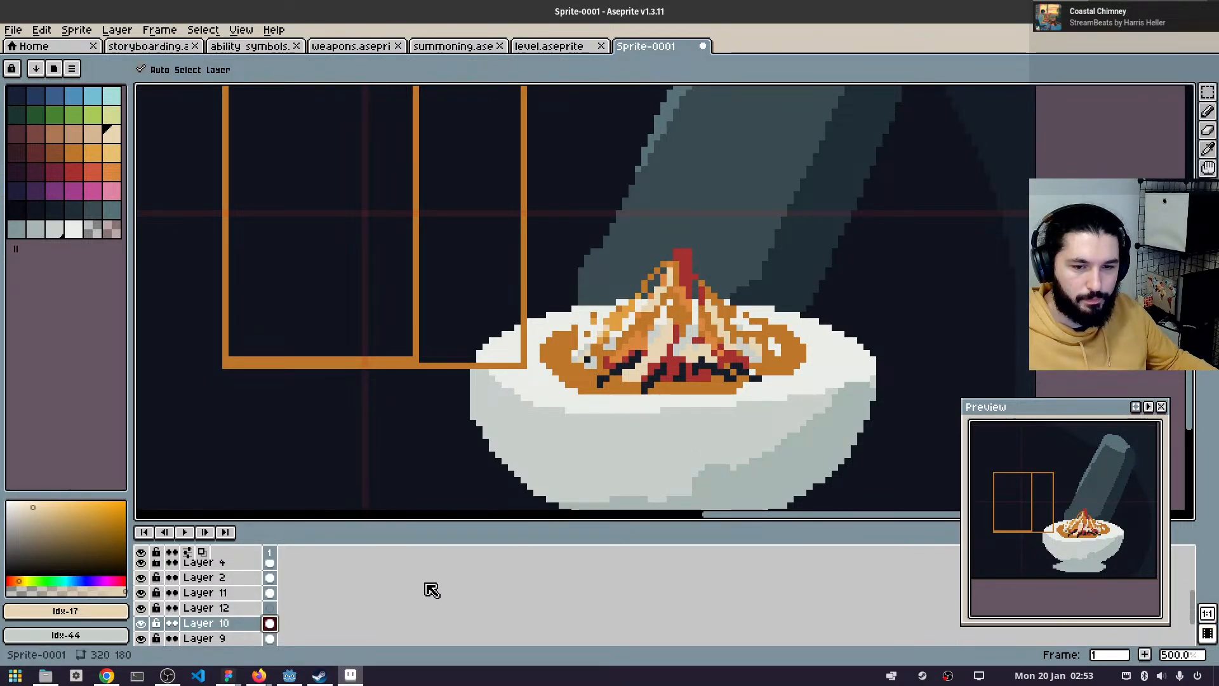
click(270, 608)
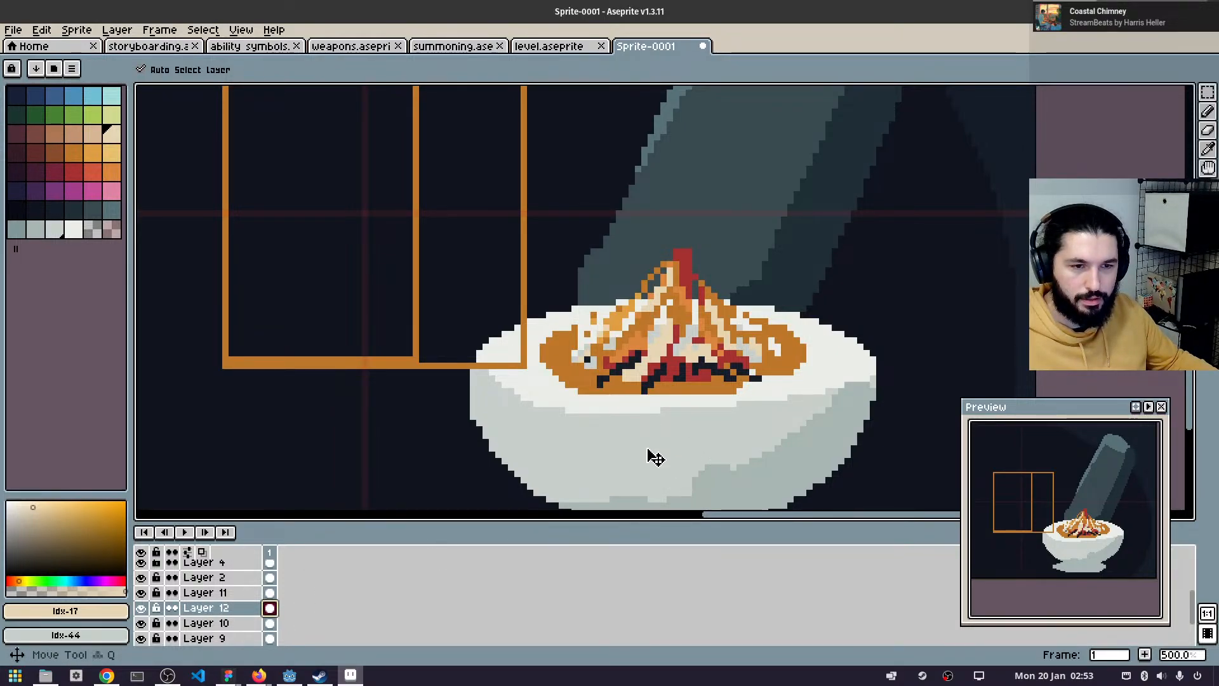
- Place the copied bowl up and to the left of the original and move its layer below Layer 9, behind the slab
drag(654, 457, 430, 317)
scroll(248, 609, down, 1)
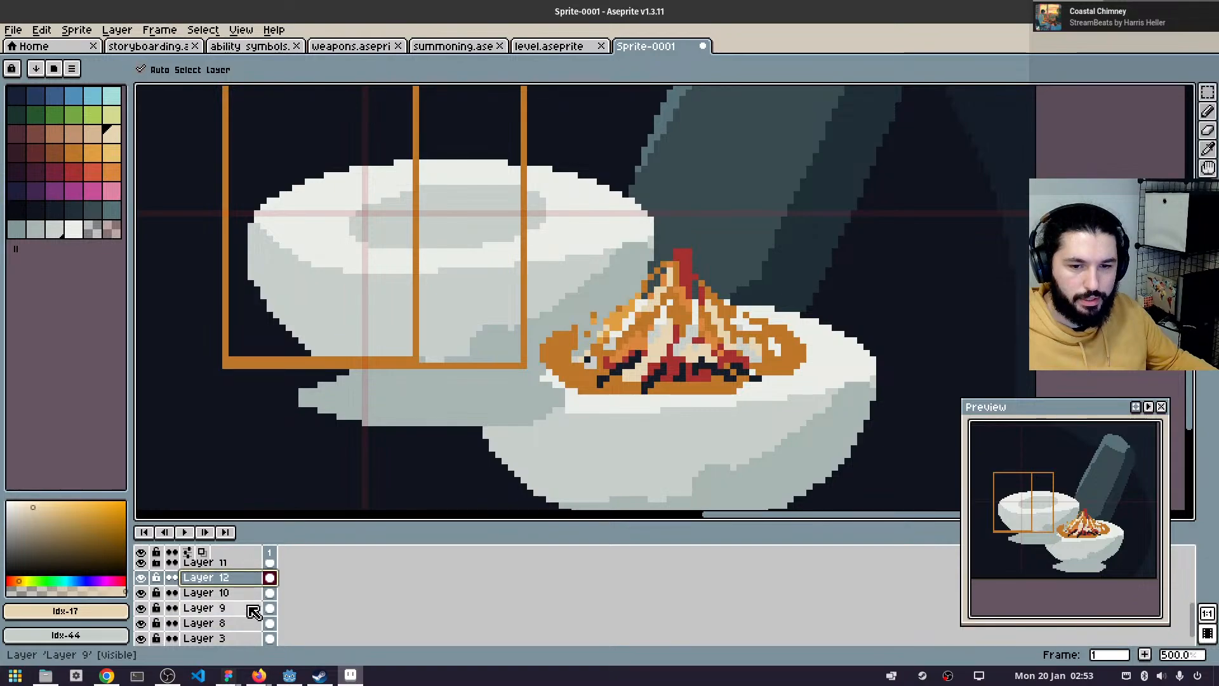
drag(247, 579, 245, 607)
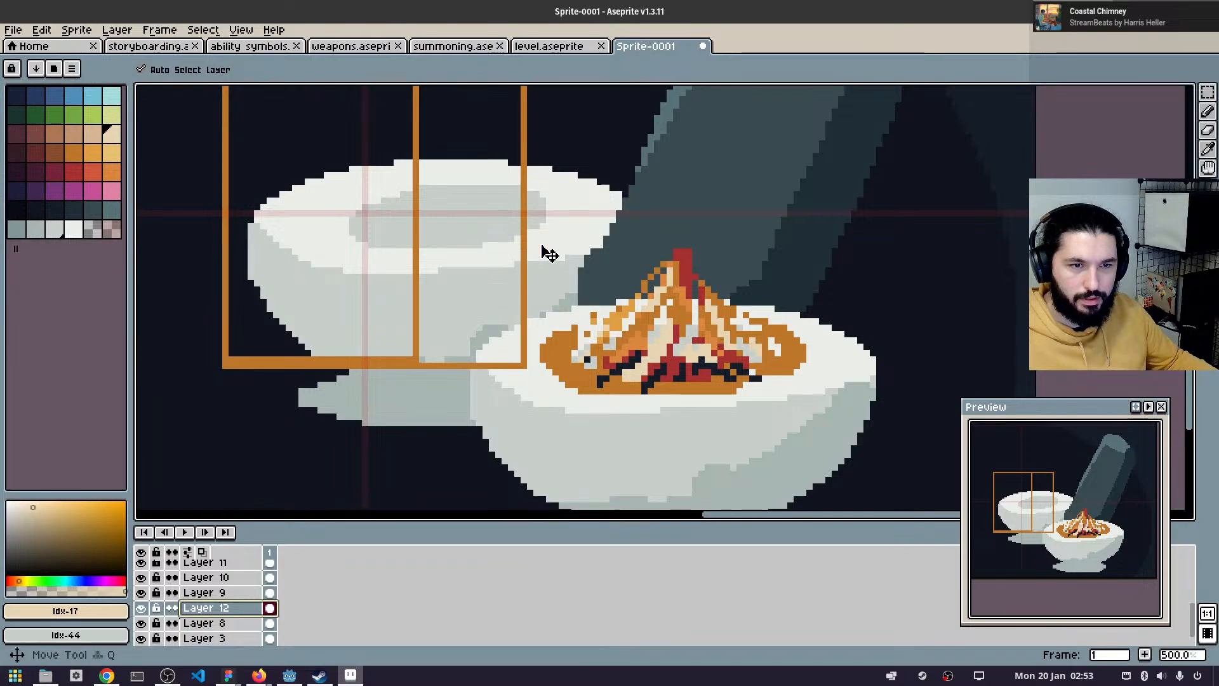
drag(549, 254, 575, 209)
- Nudge the slanted slab on Layer 9 about 3 px right and 1 px up behind the filled bowl
scroll(768, 251, down, 2)
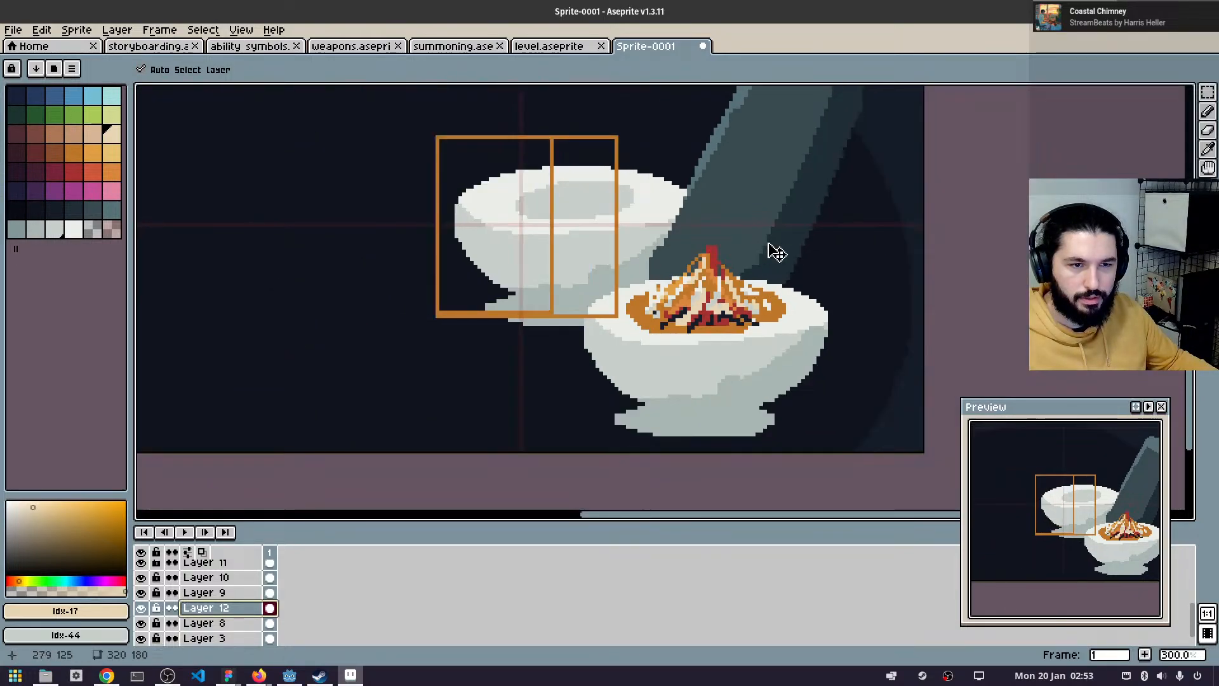
scroll(776, 252, down, 1)
drag(764, 259, 628, 308)
drag(696, 408, 671, 385)
scroll(674, 372, up, 1)
drag(702, 275, 705, 269)
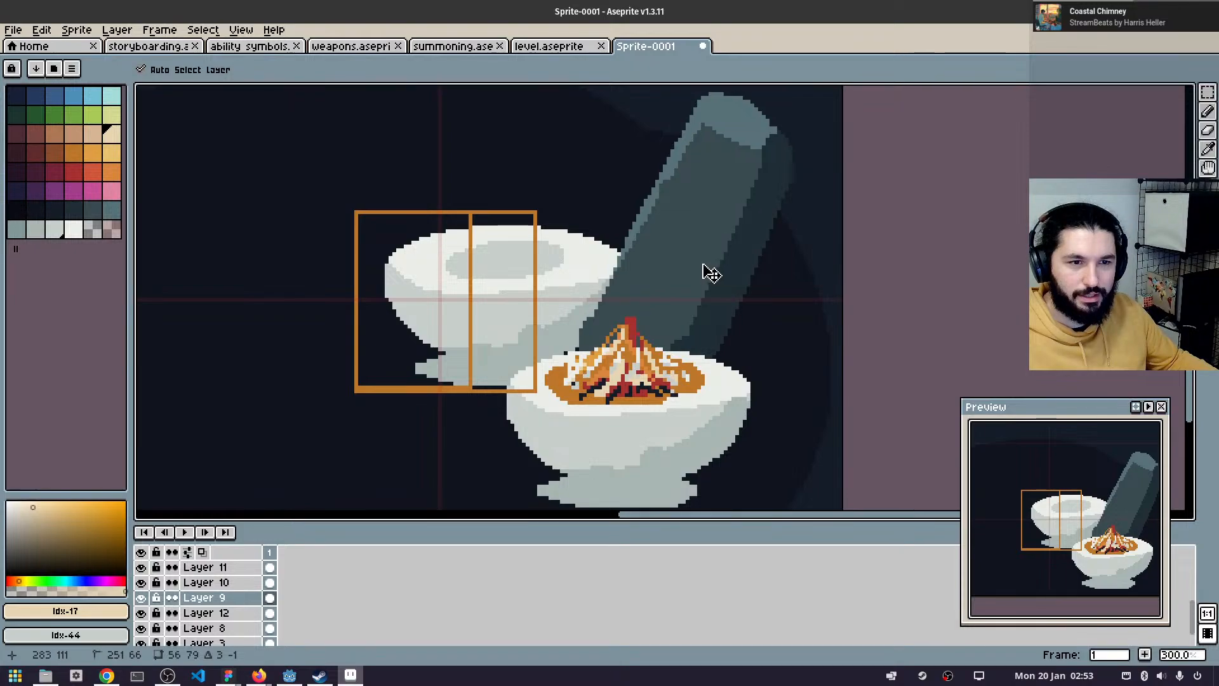
- Shift the grey block a little further left and move its striped cloth left to sit on it again
scroll(752, 299, down, 2)
scroll(691, 291, up, 1)
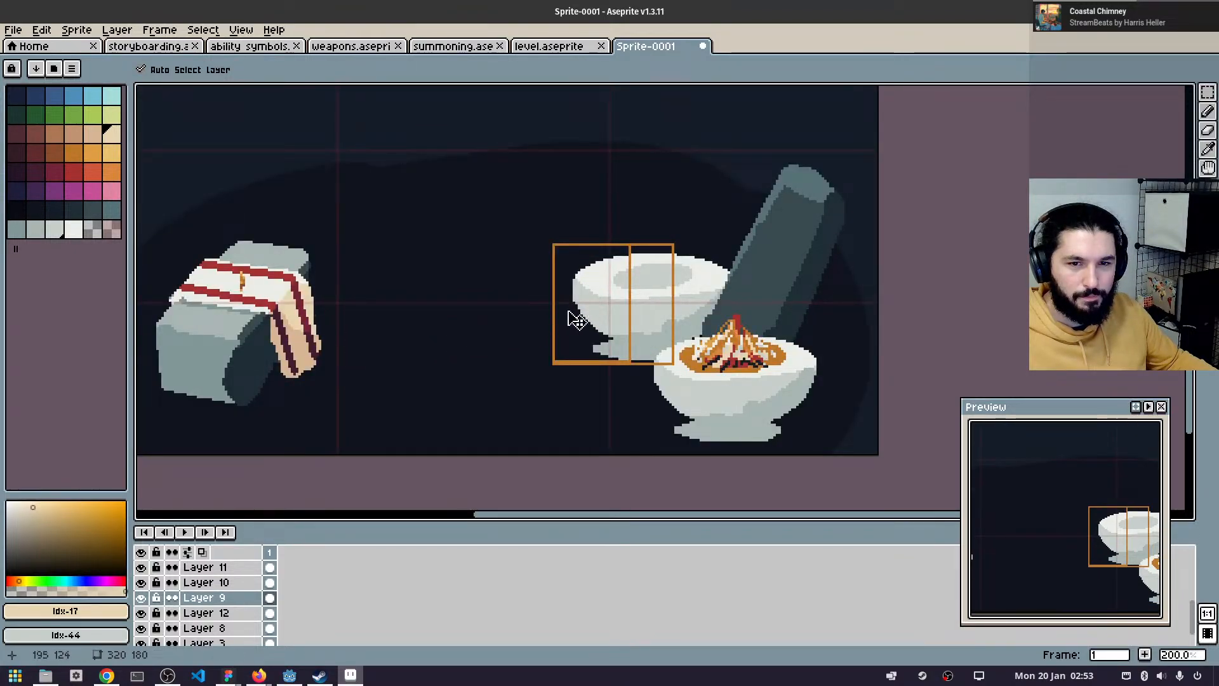
scroll(546, 330, left, 3)
drag(414, 321, 382, 316)
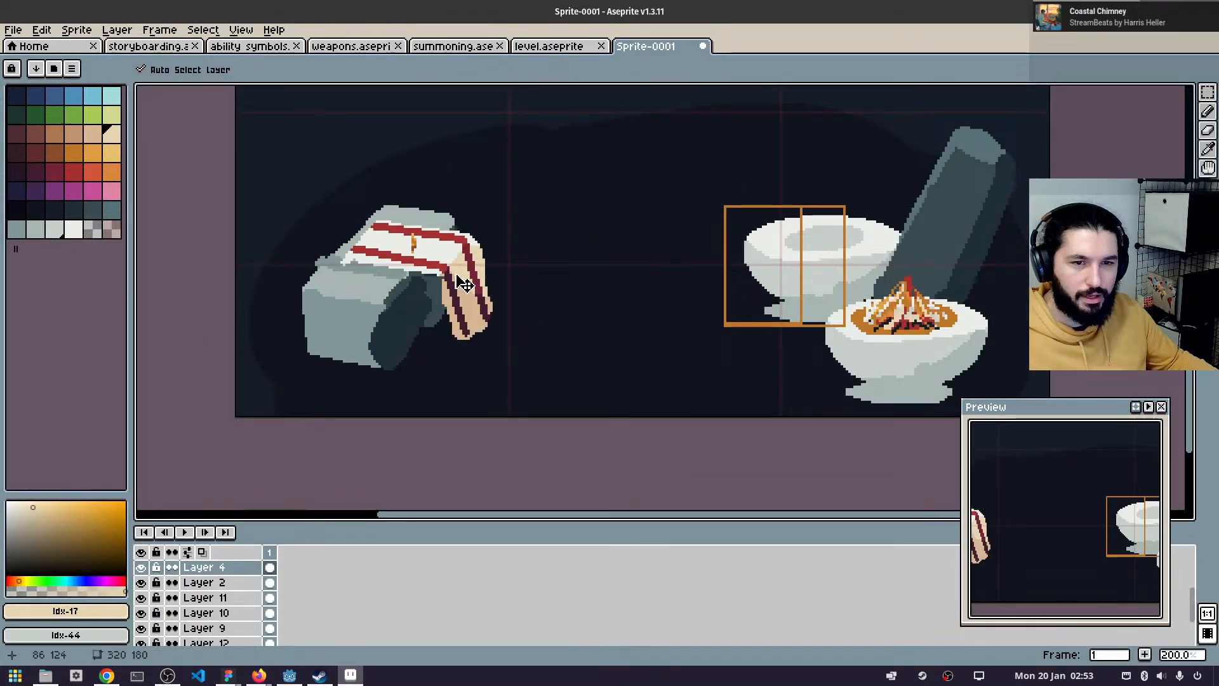
drag(458, 275, 381, 240)
- Scale the selection around the copied bowl down to 51 by 42 px and place the small bowl behind the filled bowl, beside the slab
drag(918, 282, 717, 316)
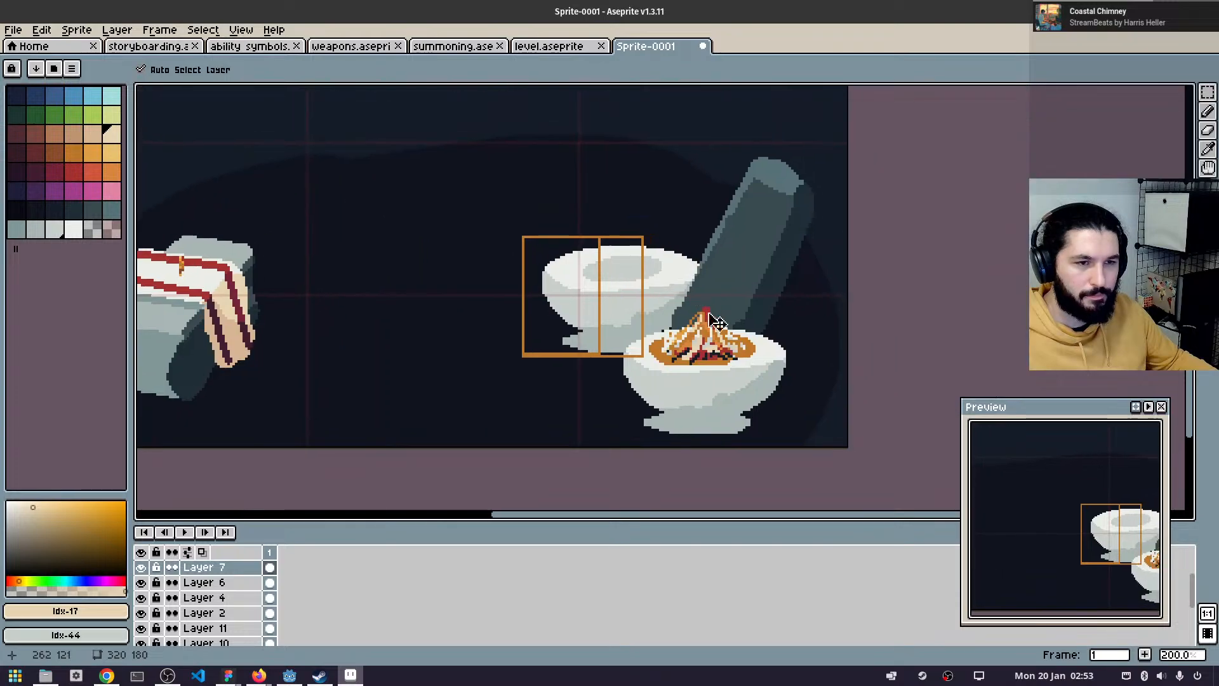
scroll(658, 317, up, 2)
scroll(273, 587, down, 2)
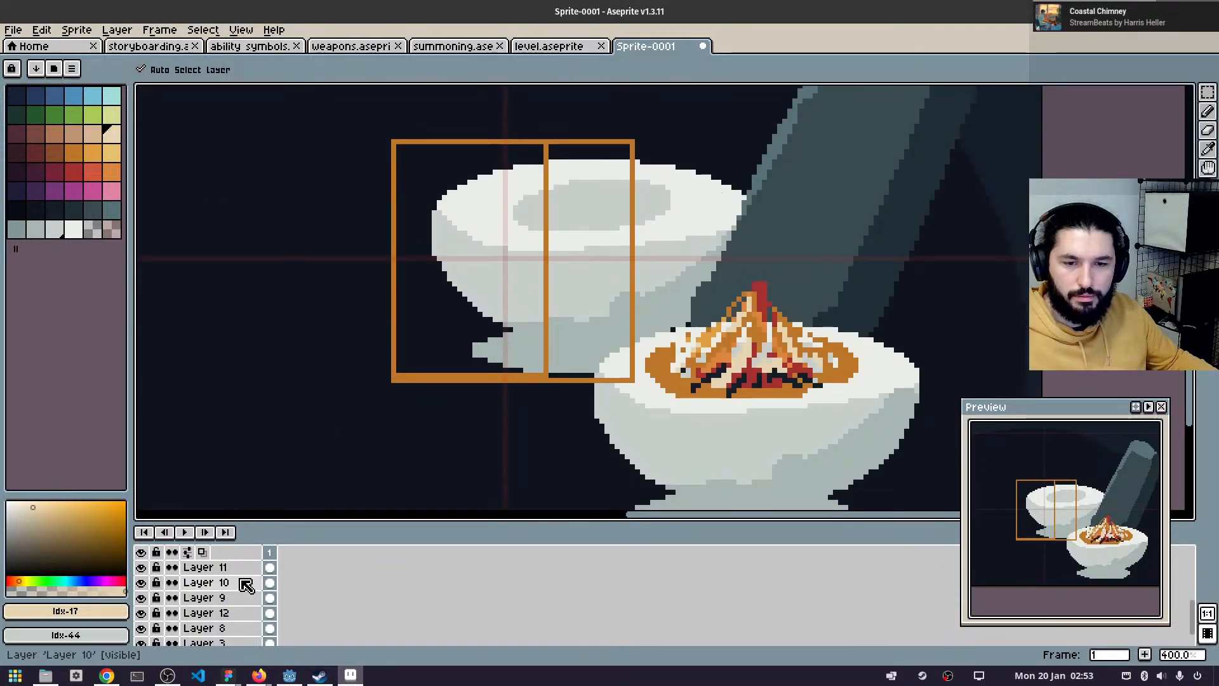
click(585, 317)
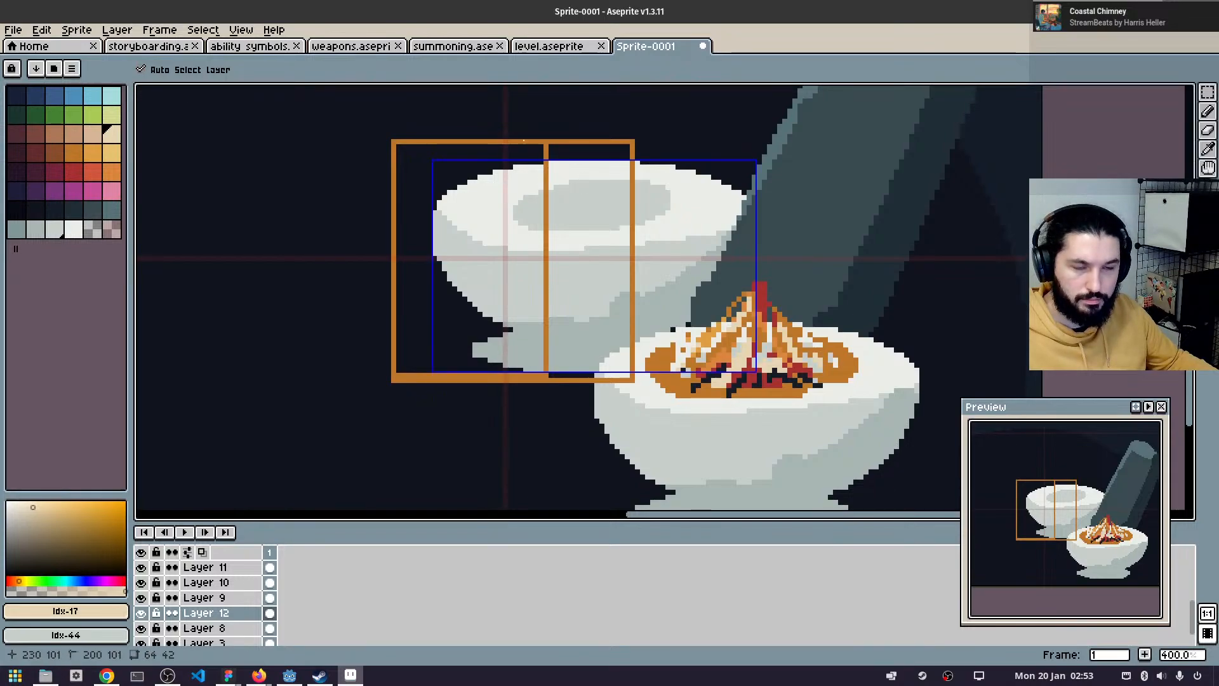
key(shift+w)
drag(366, 120, 866, 451)
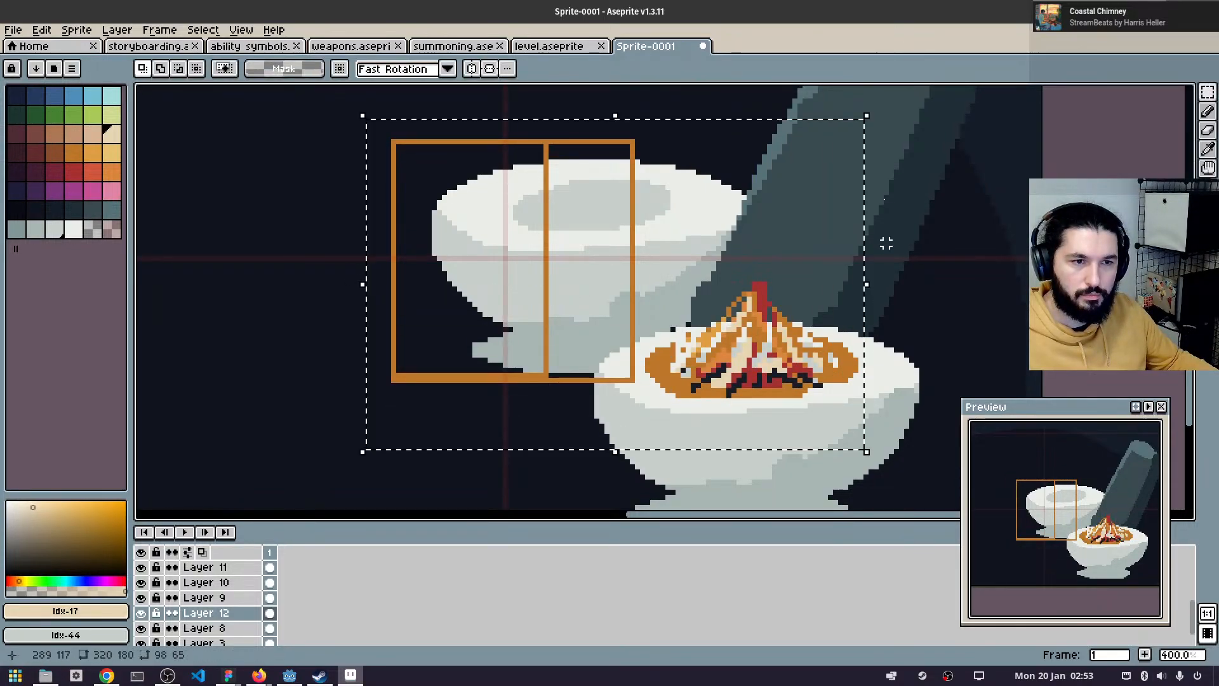
key(shift)
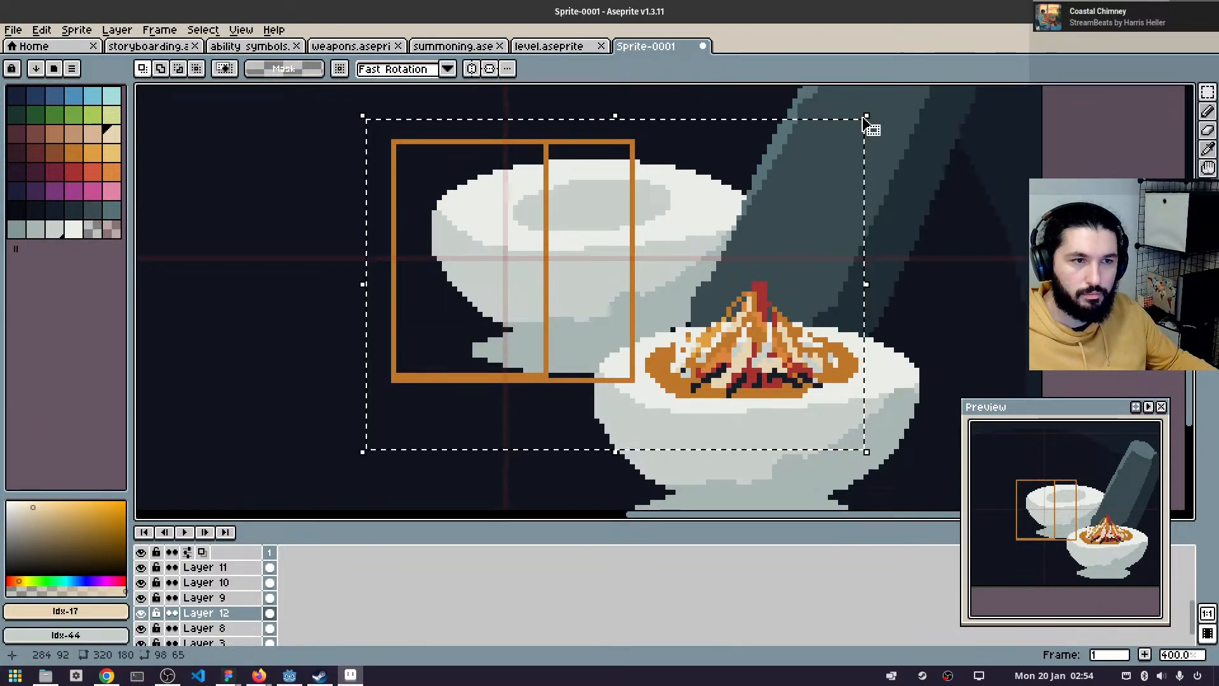
drag(867, 117, 628, 234)
drag(533, 327, 689, 309)
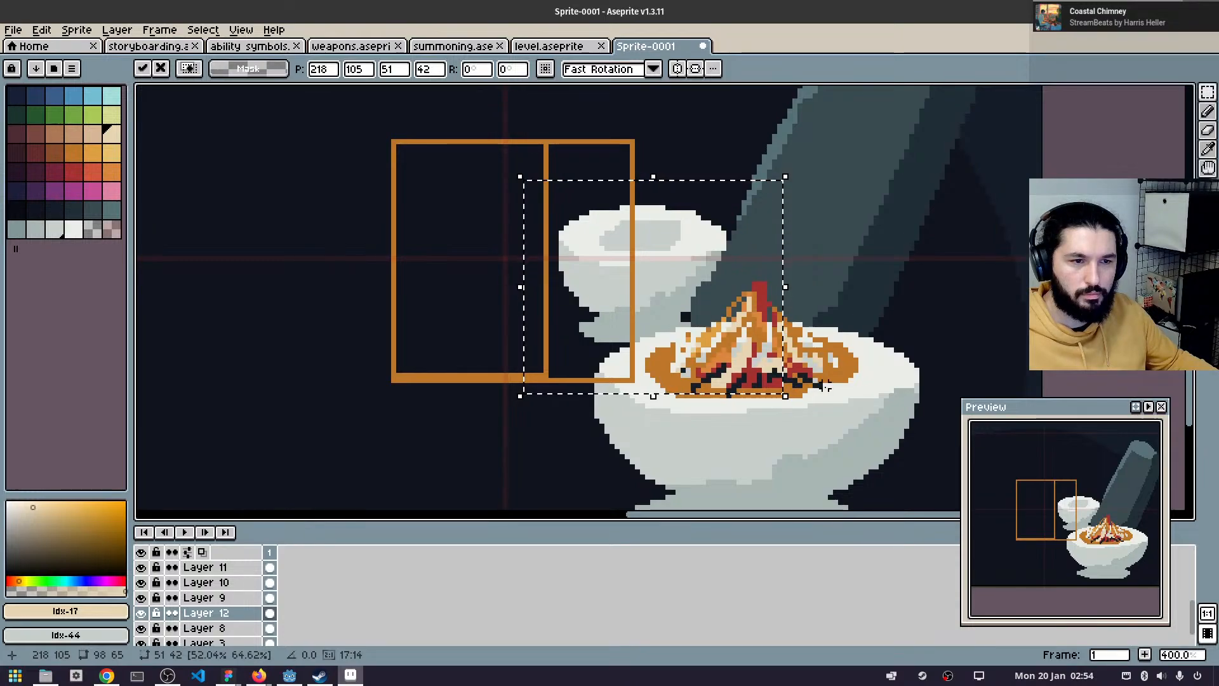
scroll(827, 388, down, 1)
drag(818, 339, 614, 231)
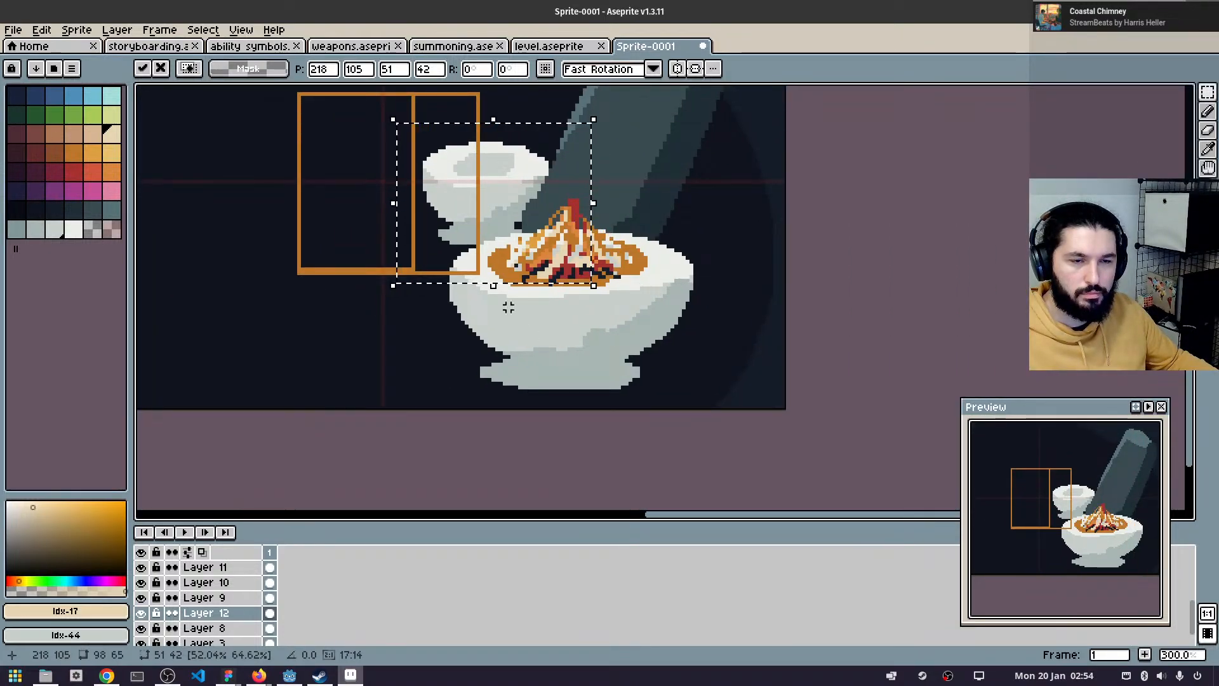
key(v)
- Scale the selection around the front bowl on Layer 10 down to about 74.7 by 37.3 px and centre the bowl under the fire
click(544, 343)
key(ctrl+d)
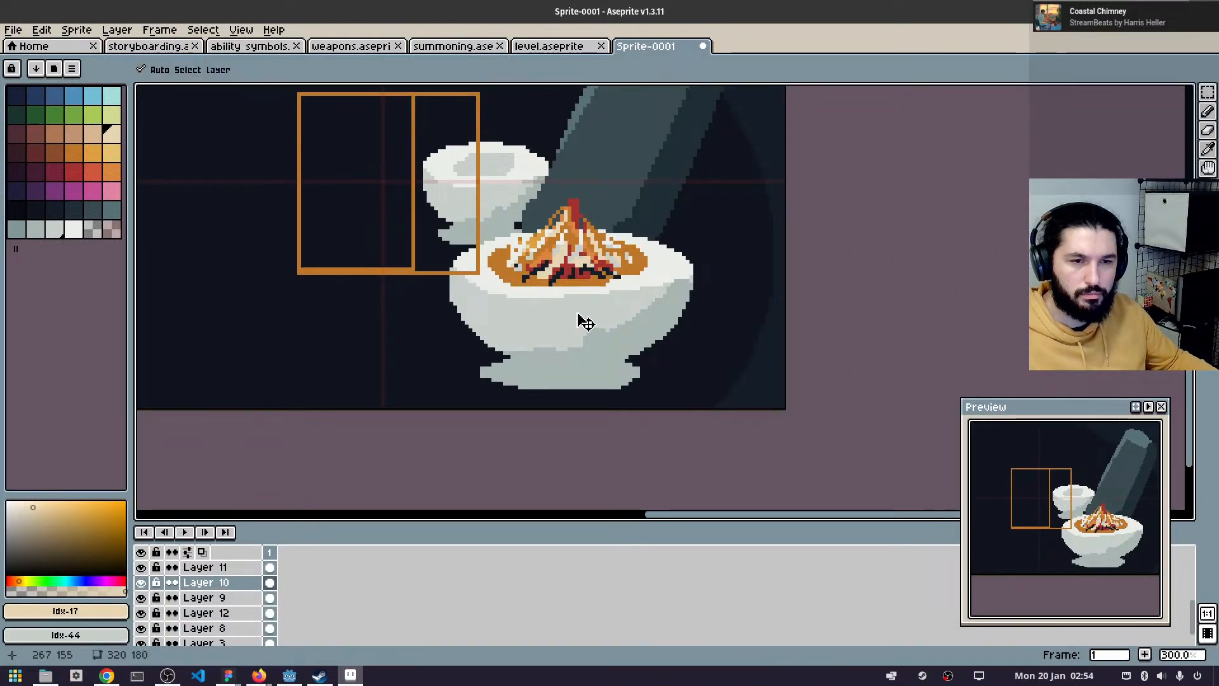
key(m)
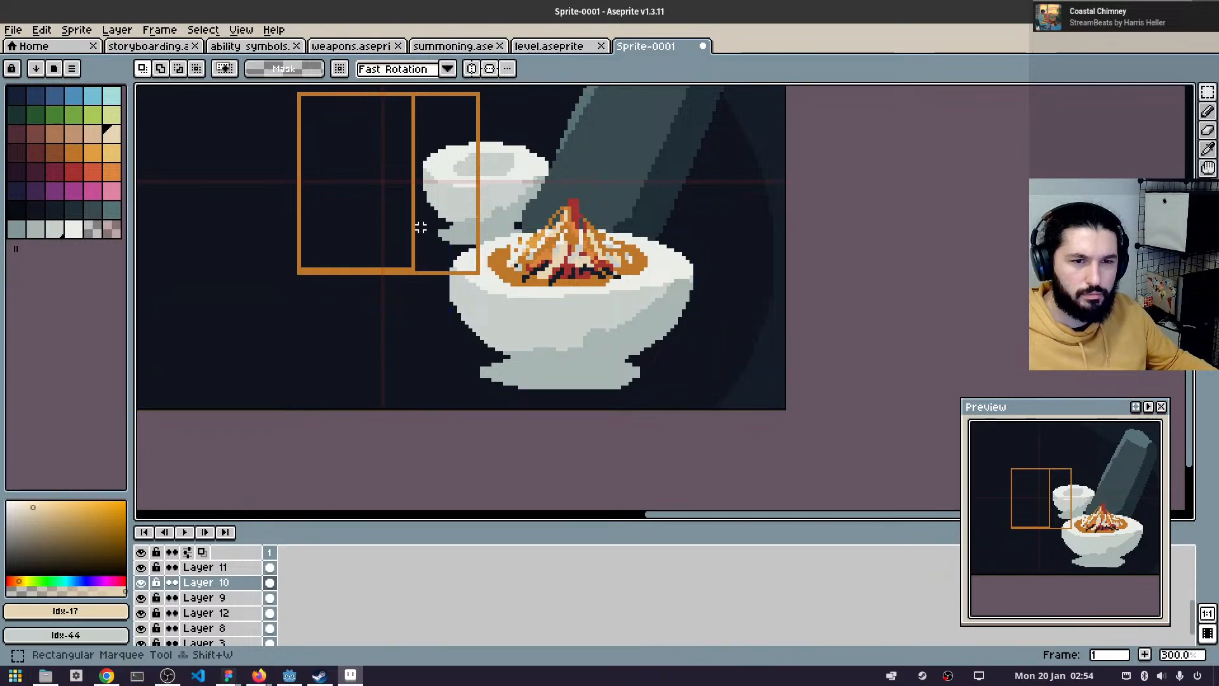
drag(420, 224, 809, 425)
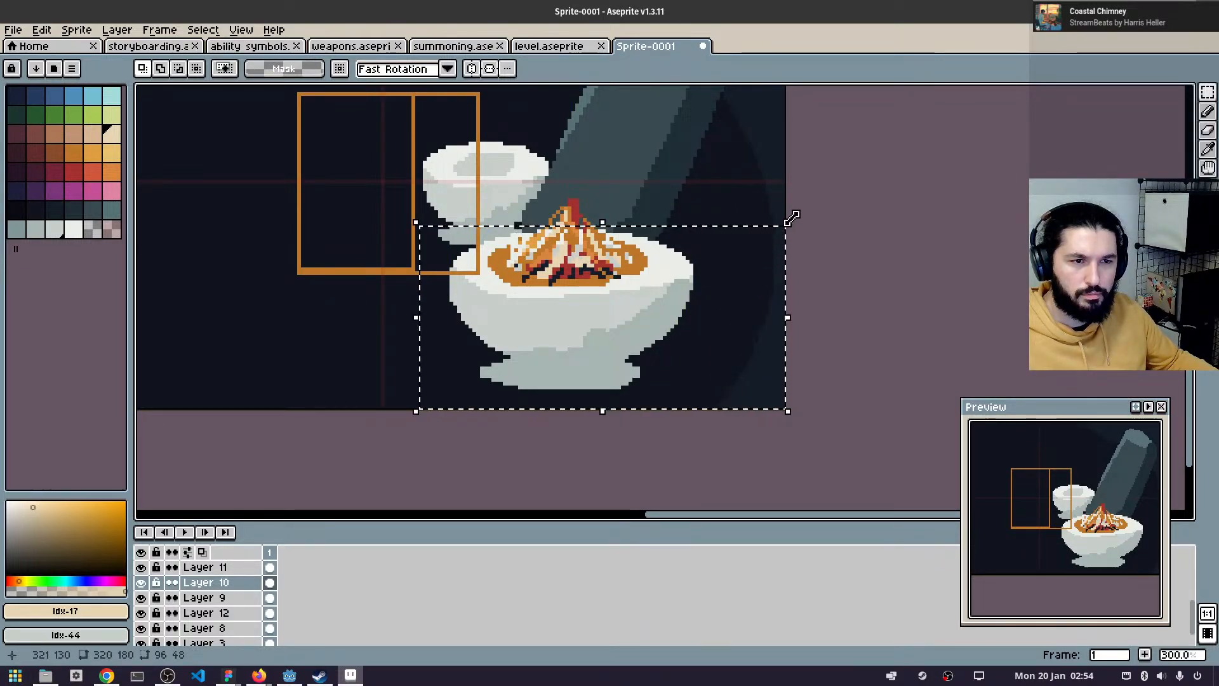
drag(788, 224, 702, 254)
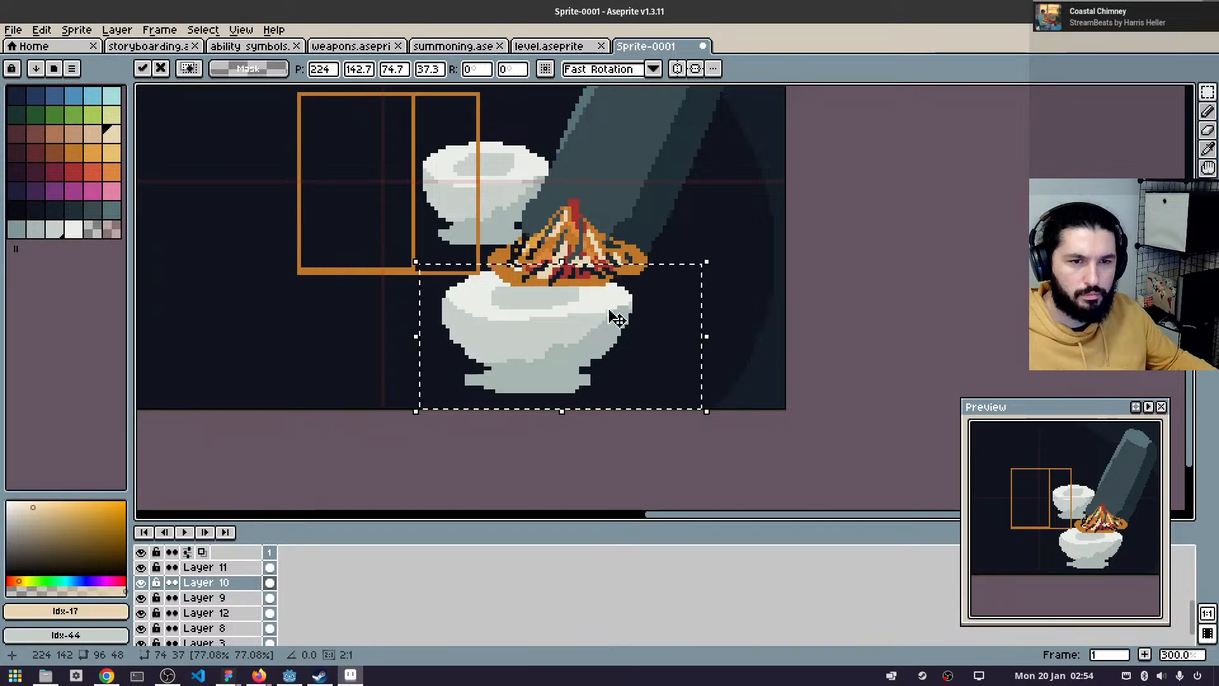
drag(565, 329, 603, 307)
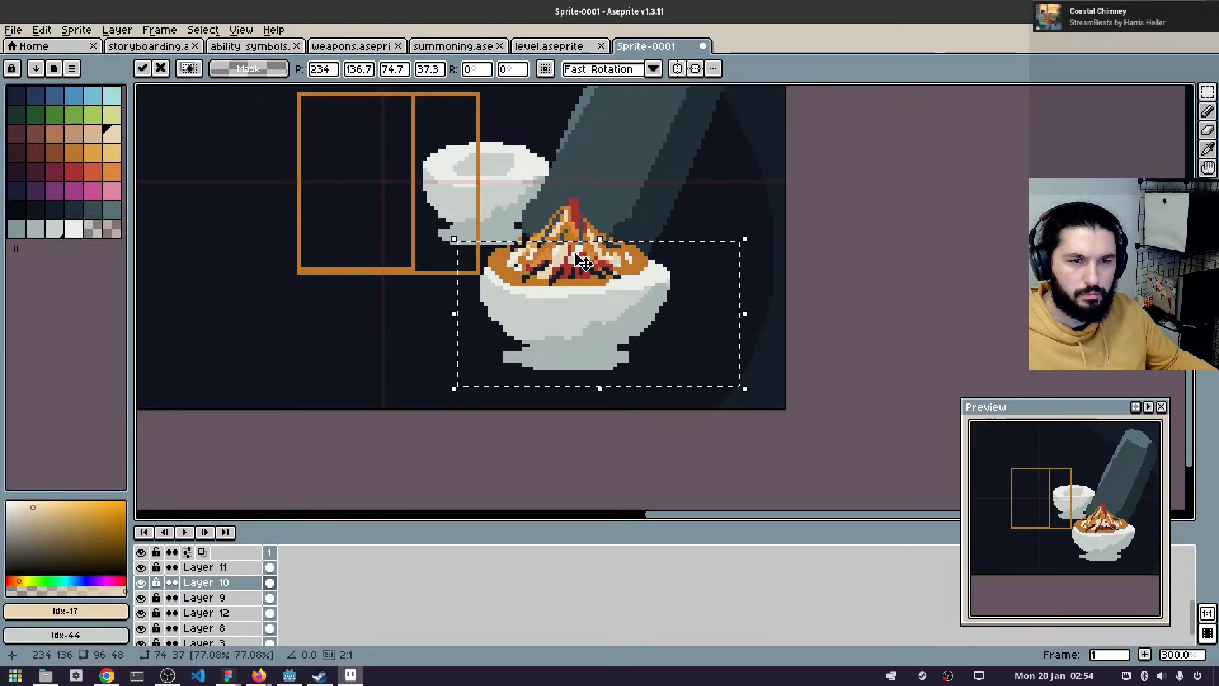
key(Return)
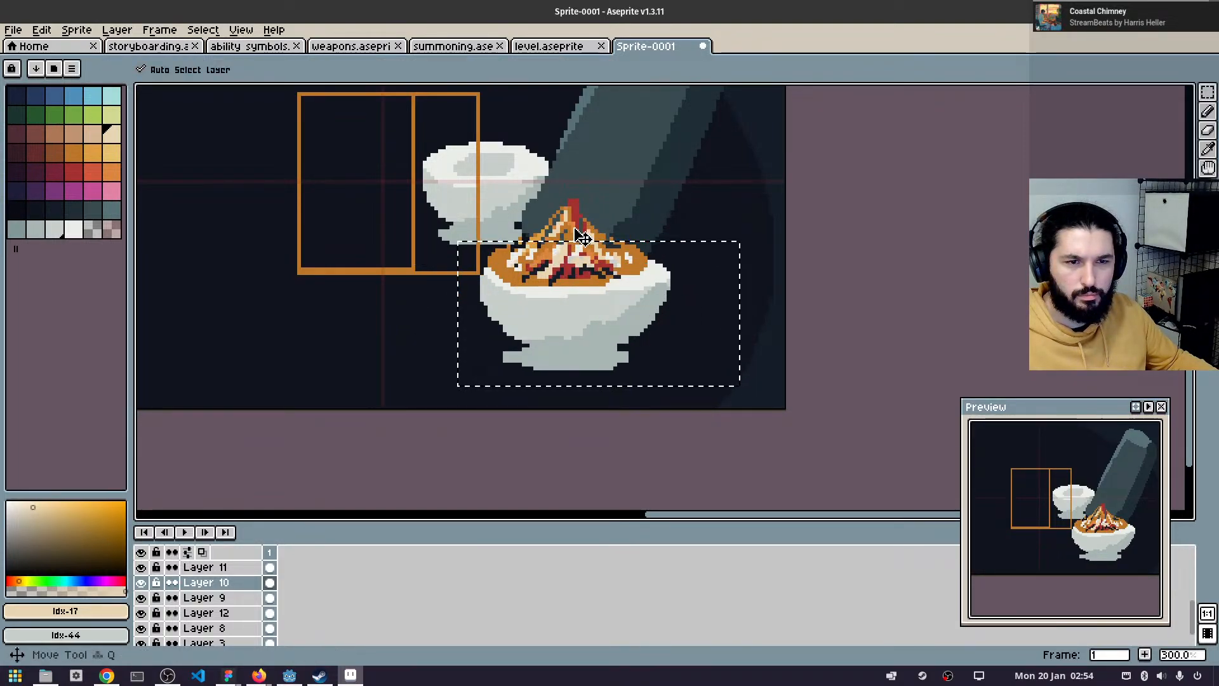
- Scale the selection around the fire on Layer 11 down to 38 by 37 px and seat the fire inside the shrunken front bowl
click(575, 230)
key(m)
drag(466, 173, 697, 322)
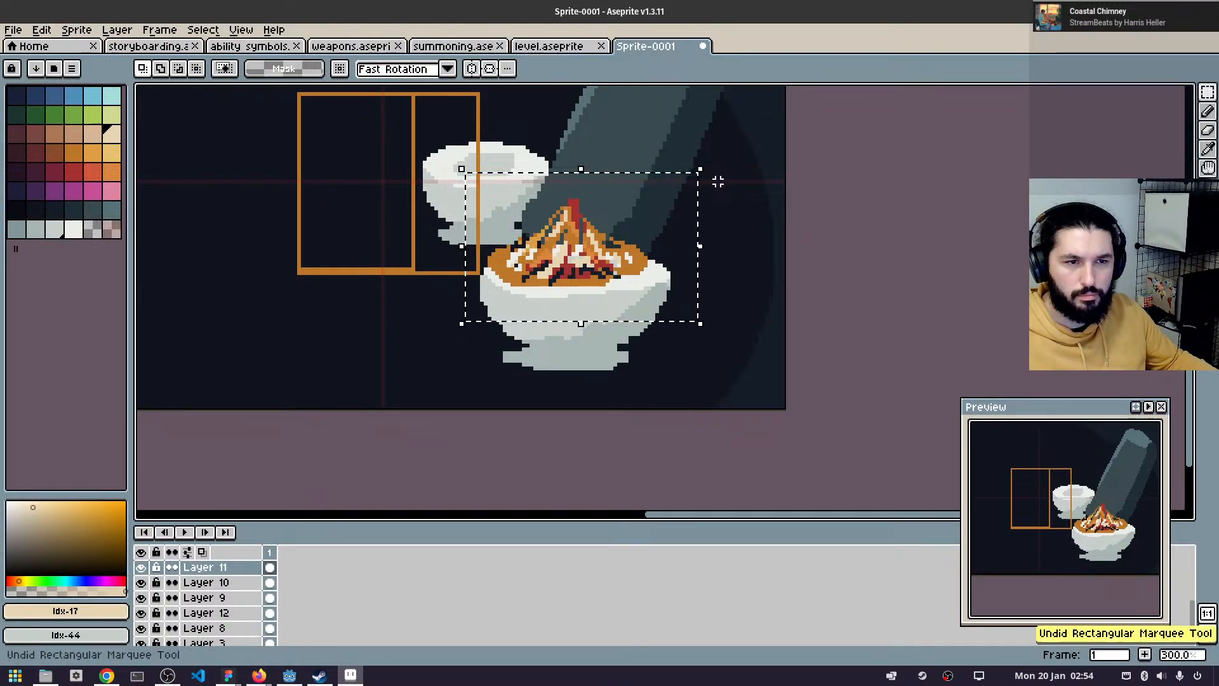
drag(706, 167, 616, 185)
drag(551, 278, 588, 277)
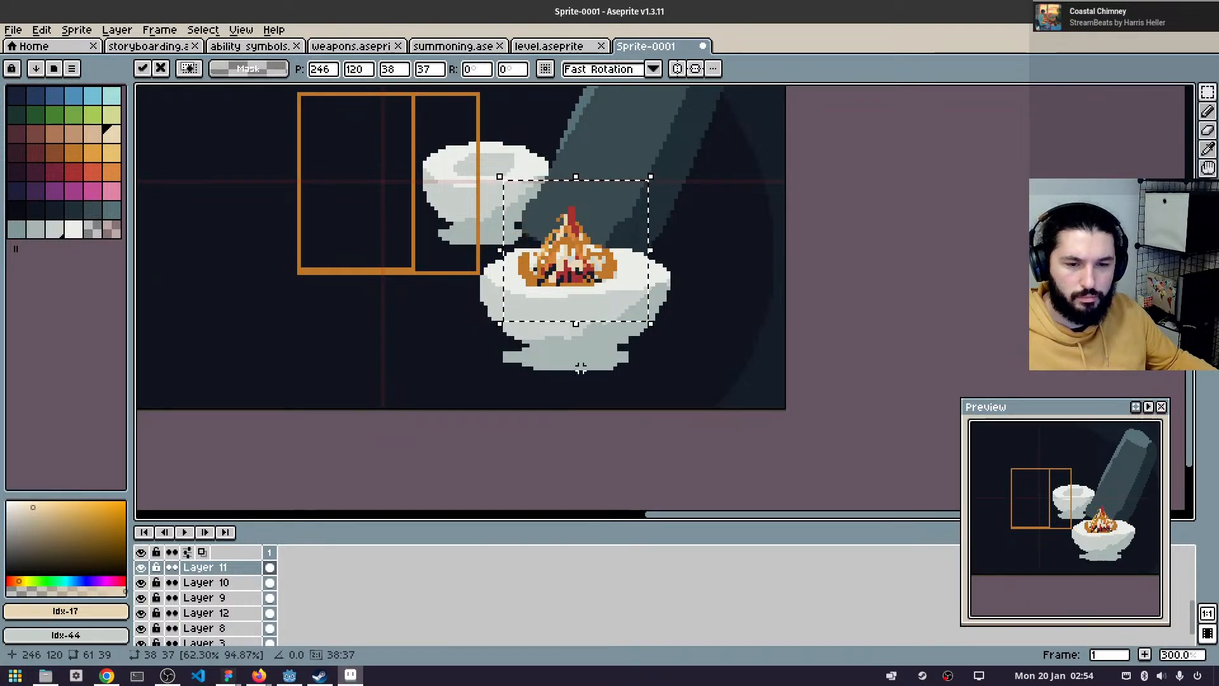
- Copy the scaled fire from Layer 11 onto a new layer directly above the small bowl's Layer 12
click(271, 568)
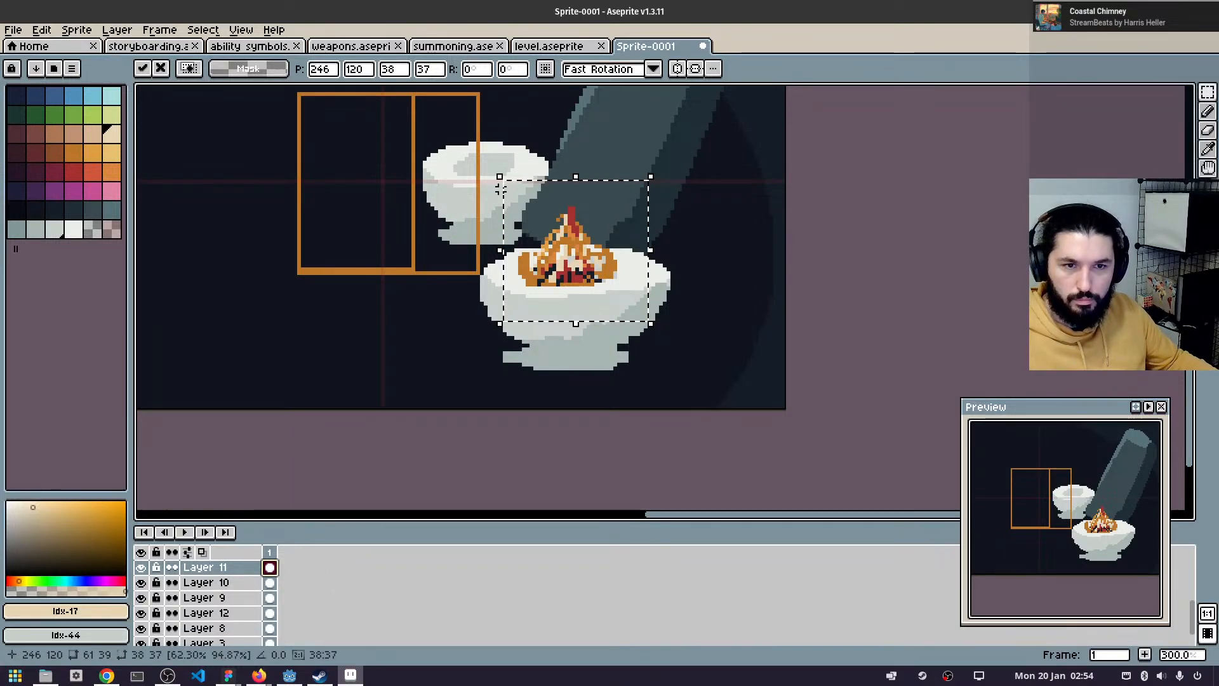
key(v)
click(468, 209)
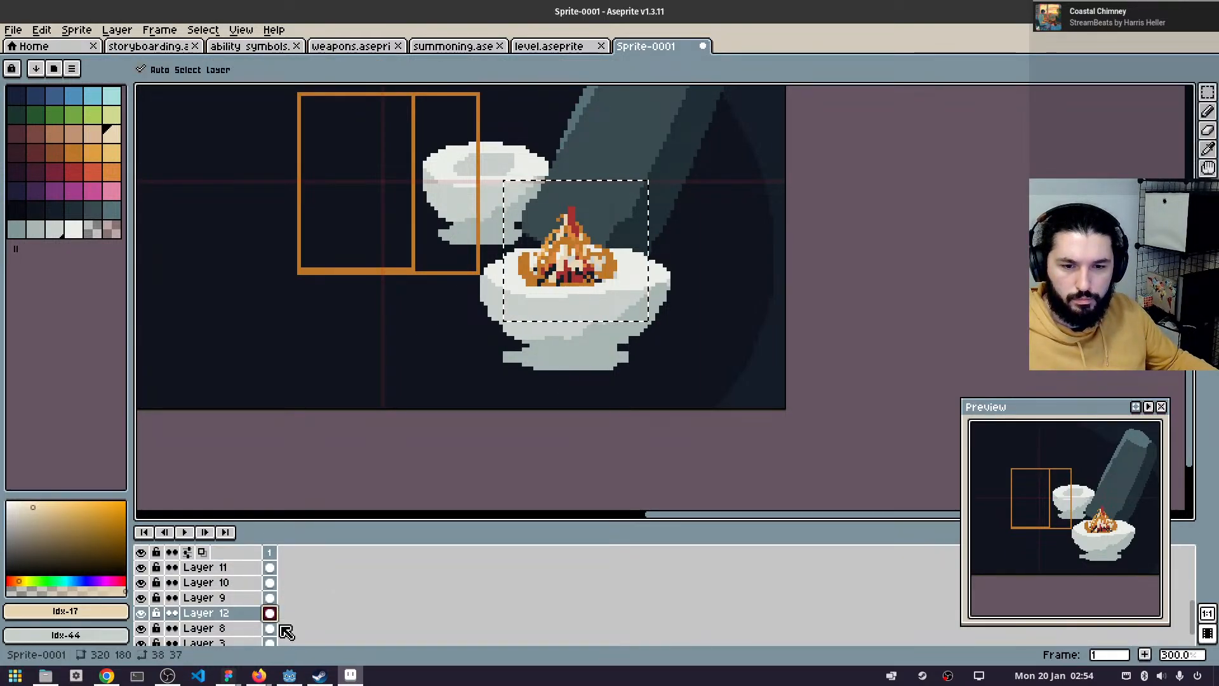
key(shift+n)
key(ctrl+v)
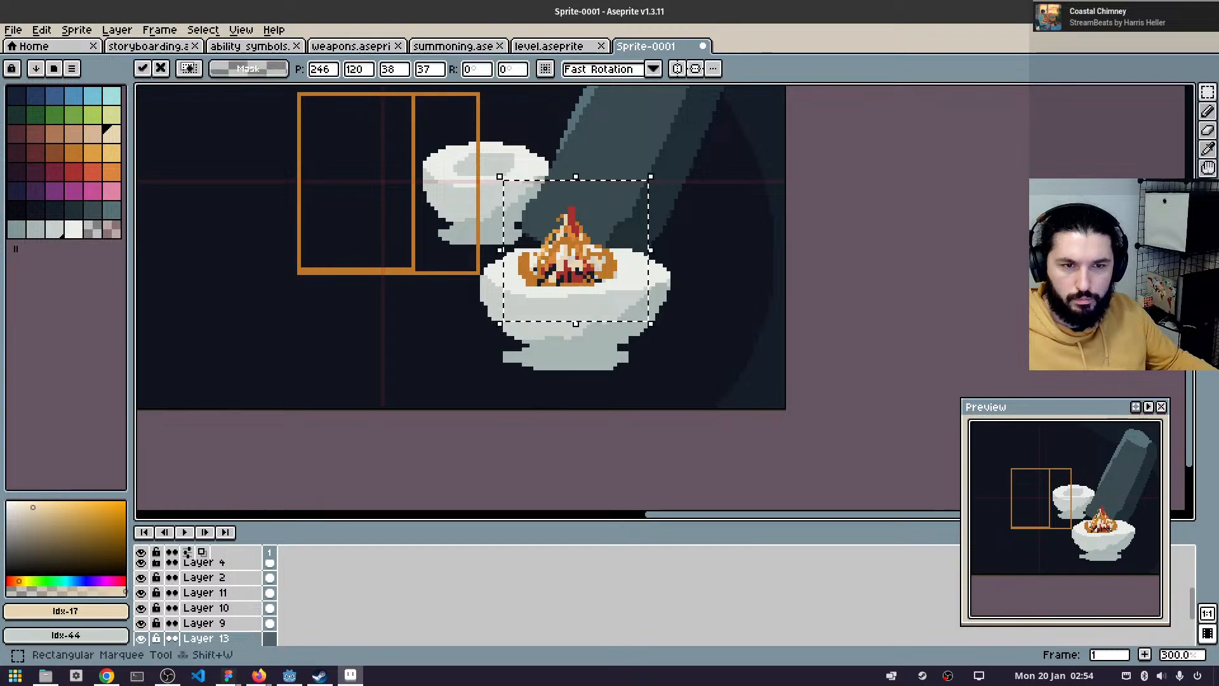
- Place the copied fire in the small rear bowl at 225, 93 and clear the selection
drag(589, 277, 521, 193)
scroll(529, 178, down, 3)
scroll(566, 279, up, 2)
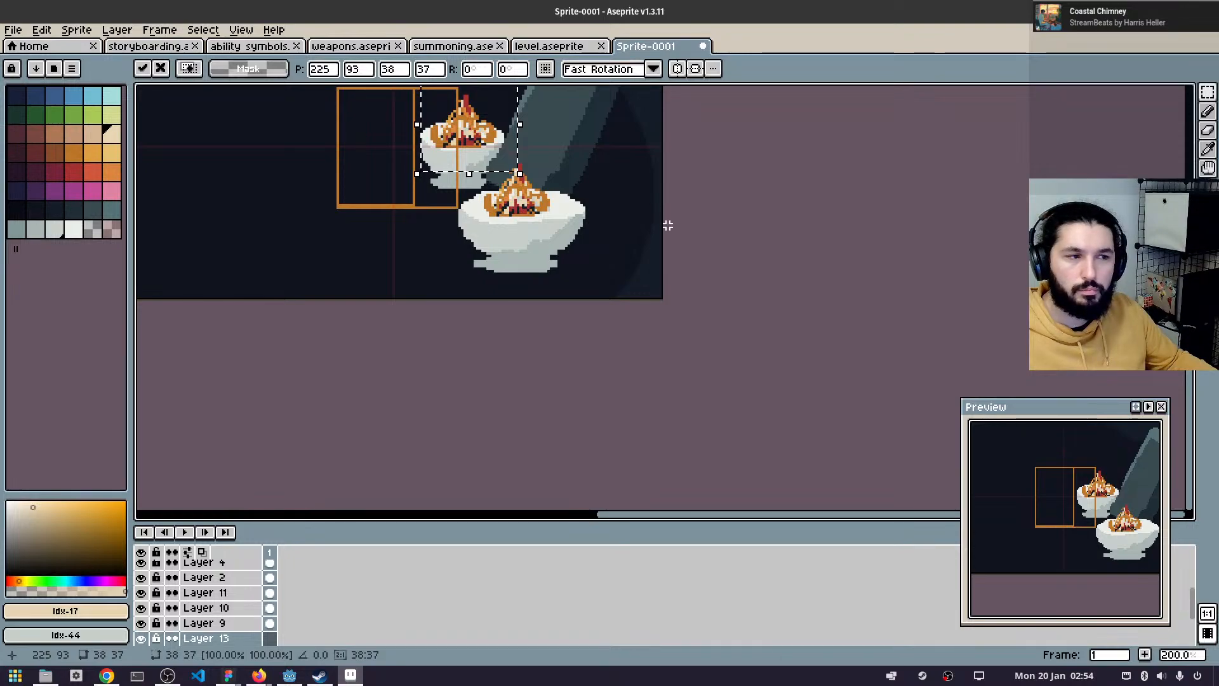
drag(689, 232, 839, 351)
drag(592, 206, 701, 273)
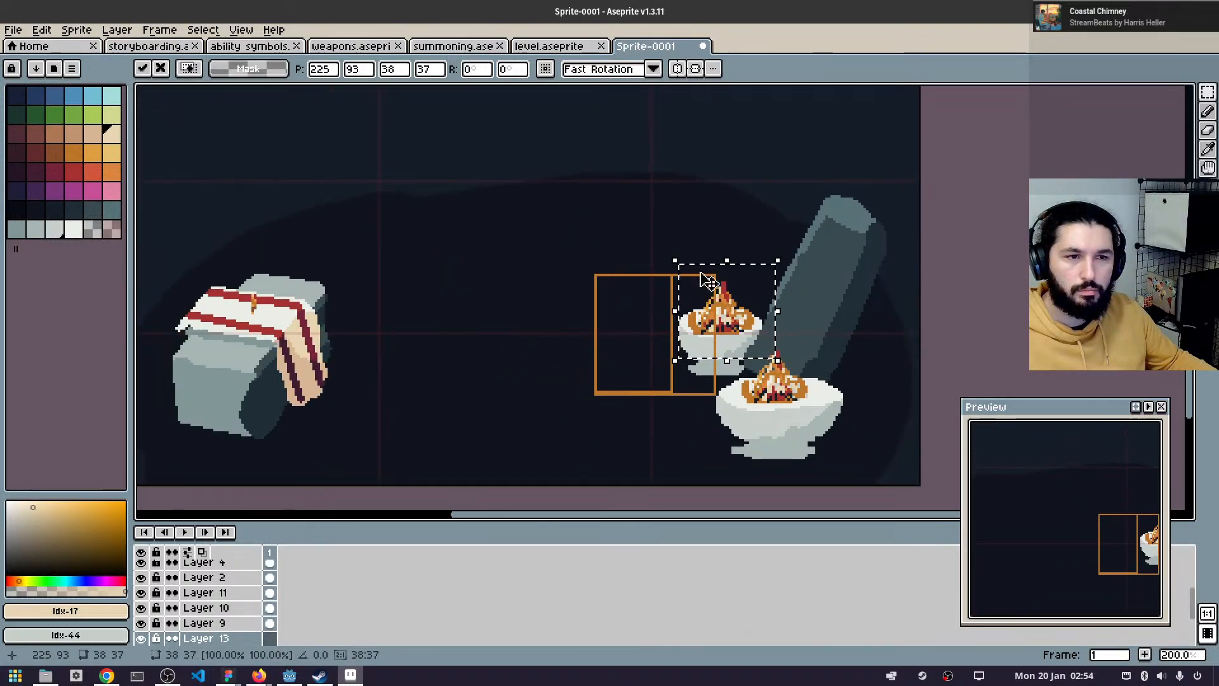
key(v)
click(837, 322)
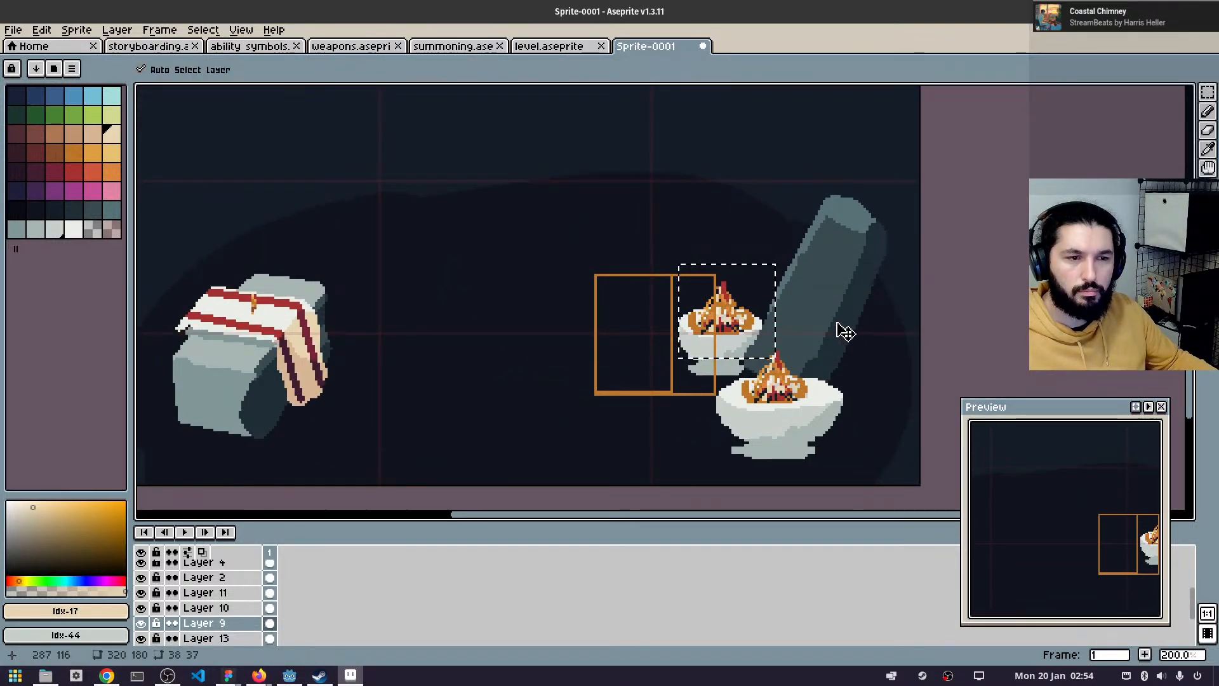
key(ctrl+d)
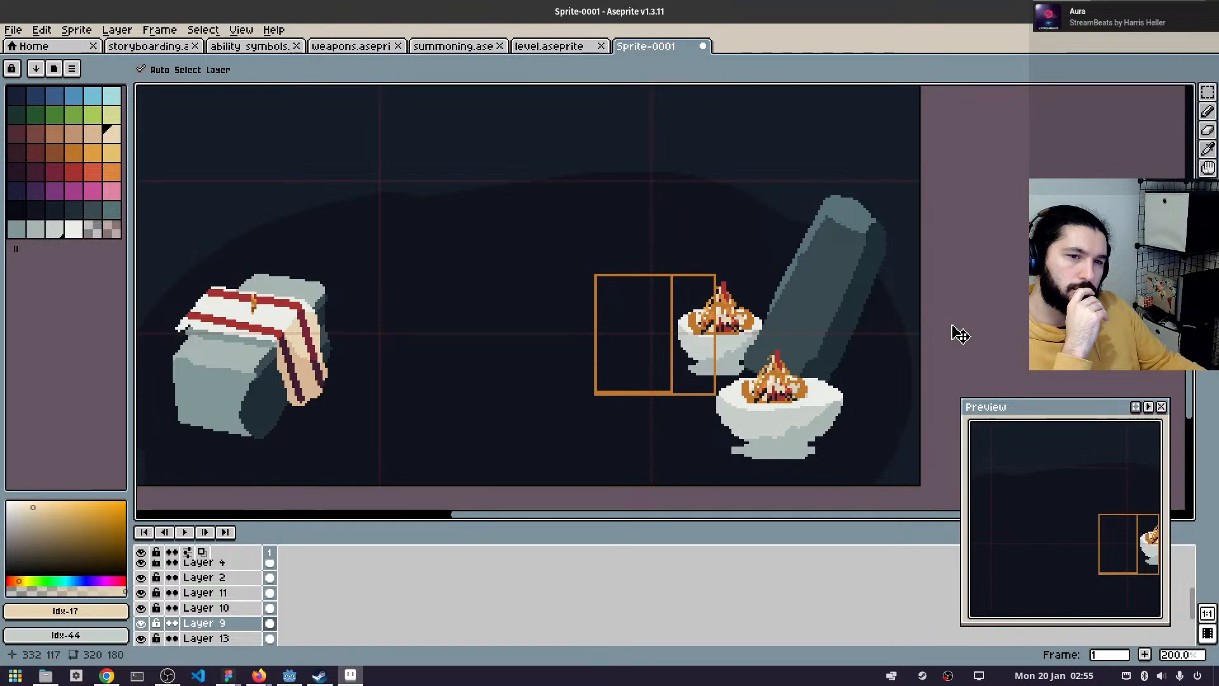
- Switch to the PirateJam16 file in Figma and place a duplicate of the Levels heading below the original
mouse_move(237, 674)
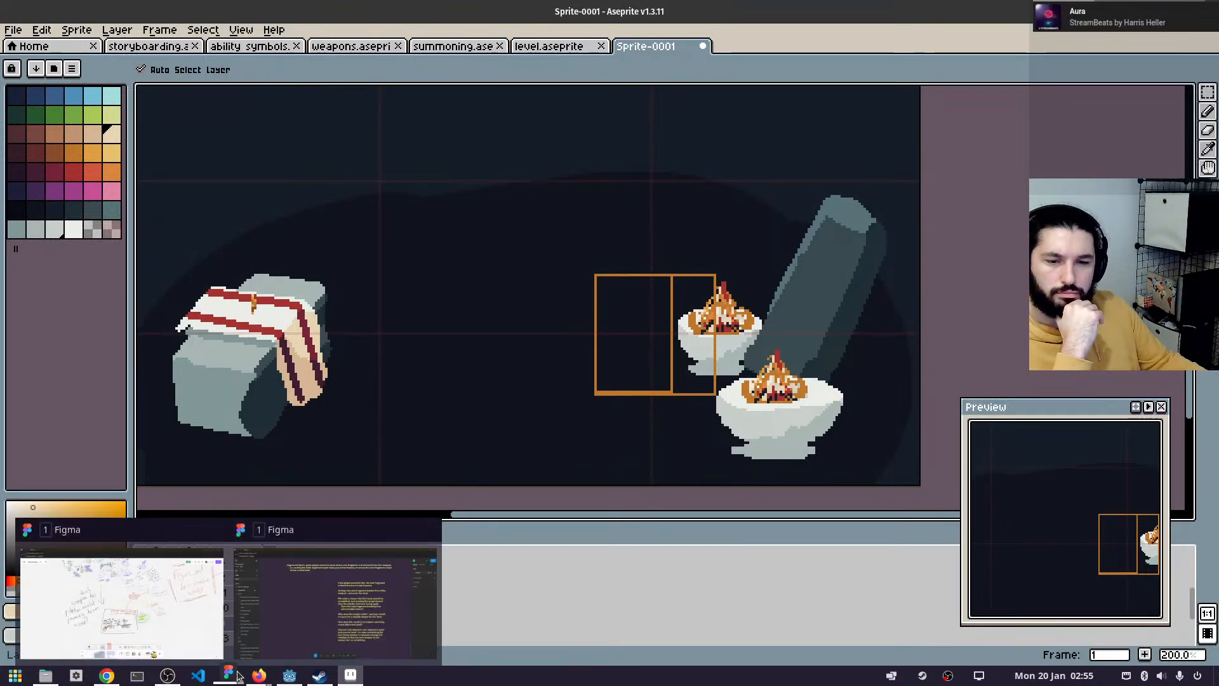
click(337, 600)
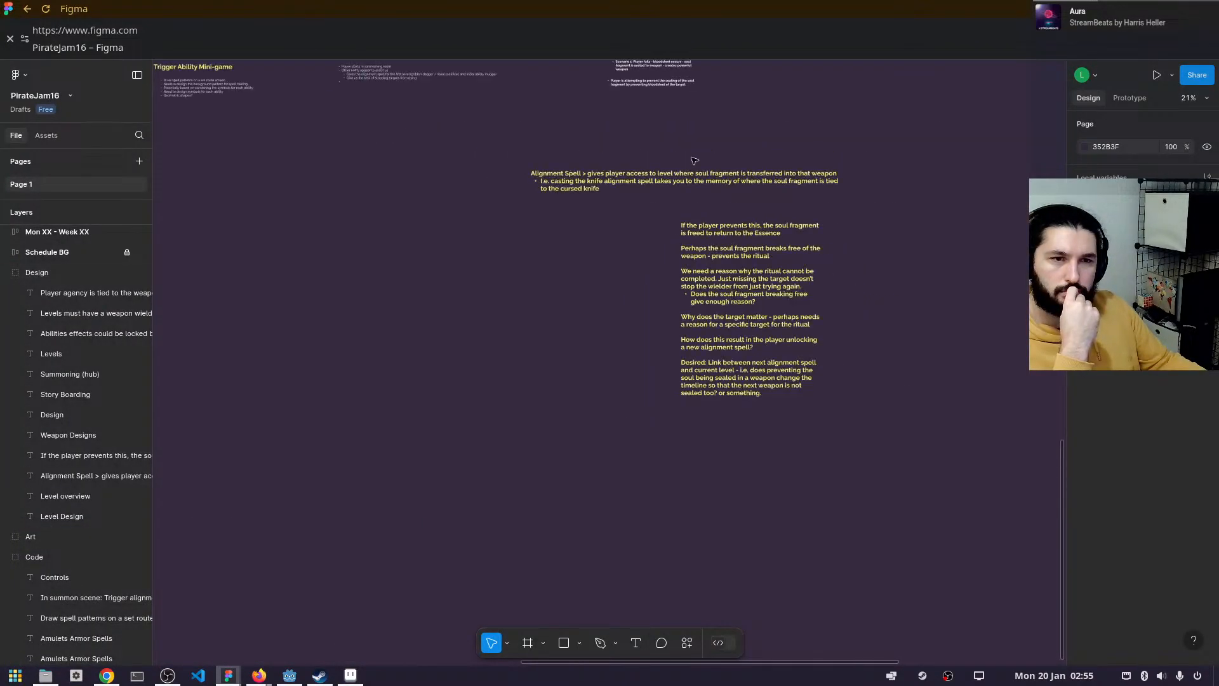
scroll(694, 160, up, 5)
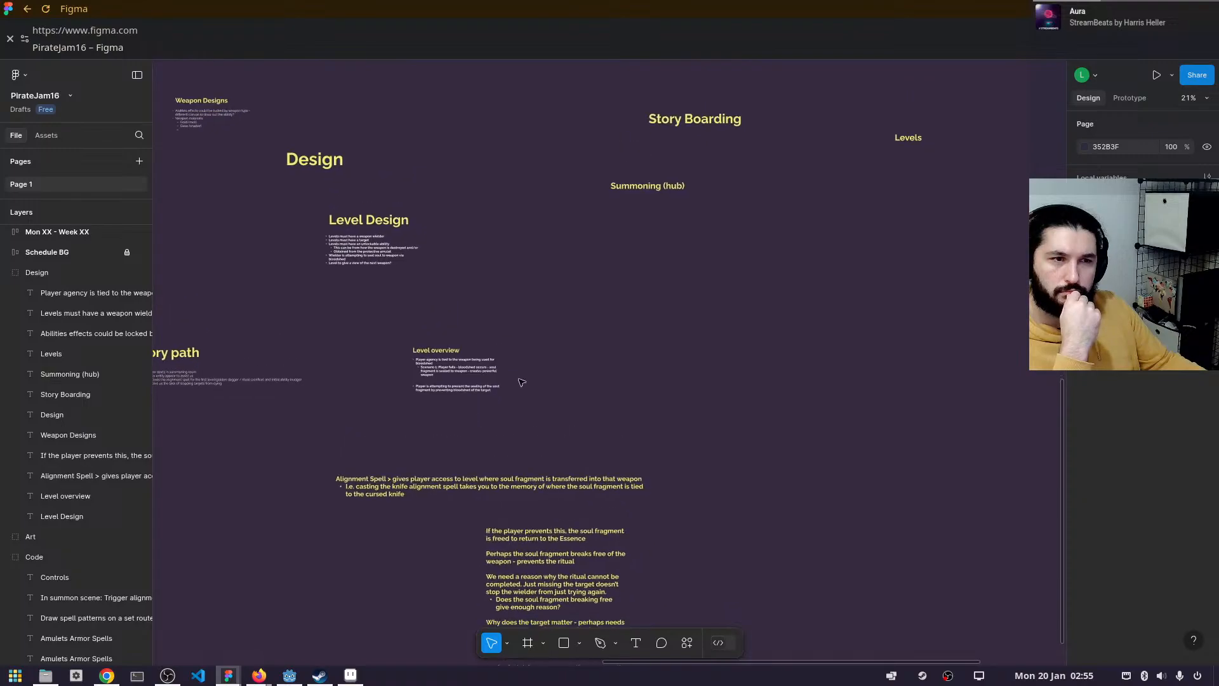
scroll(730, 210, right, 3)
scroll(730, 210, up, 1)
click(755, 203)
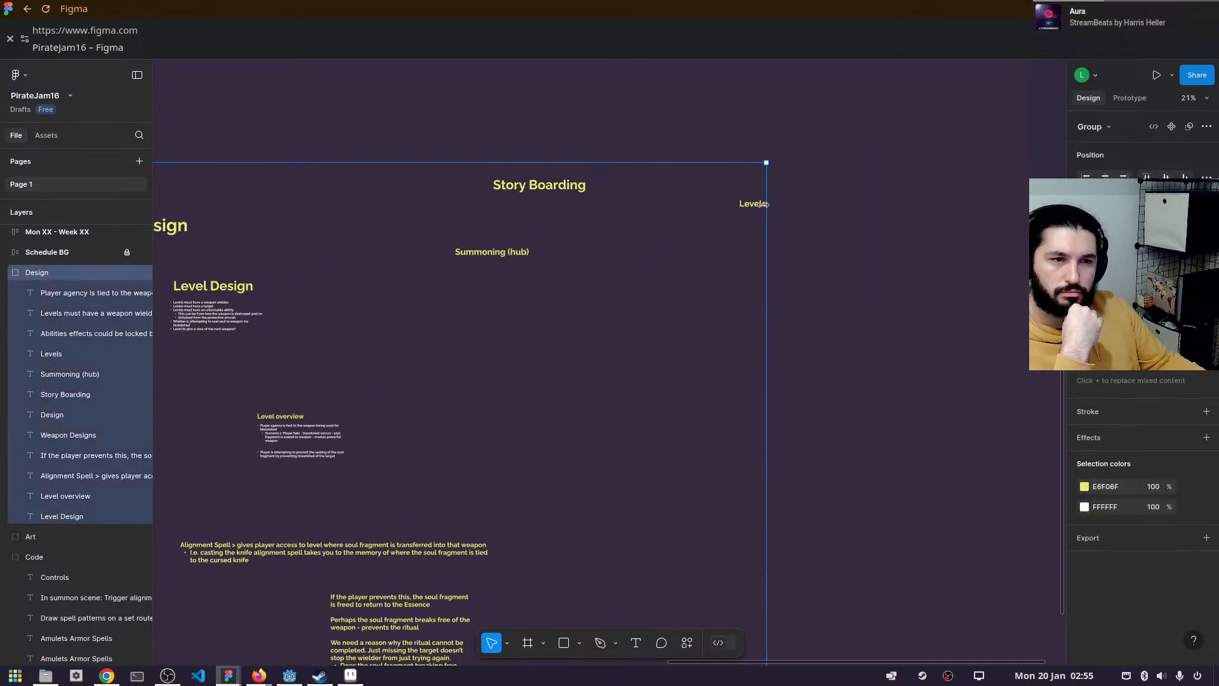
click(757, 204)
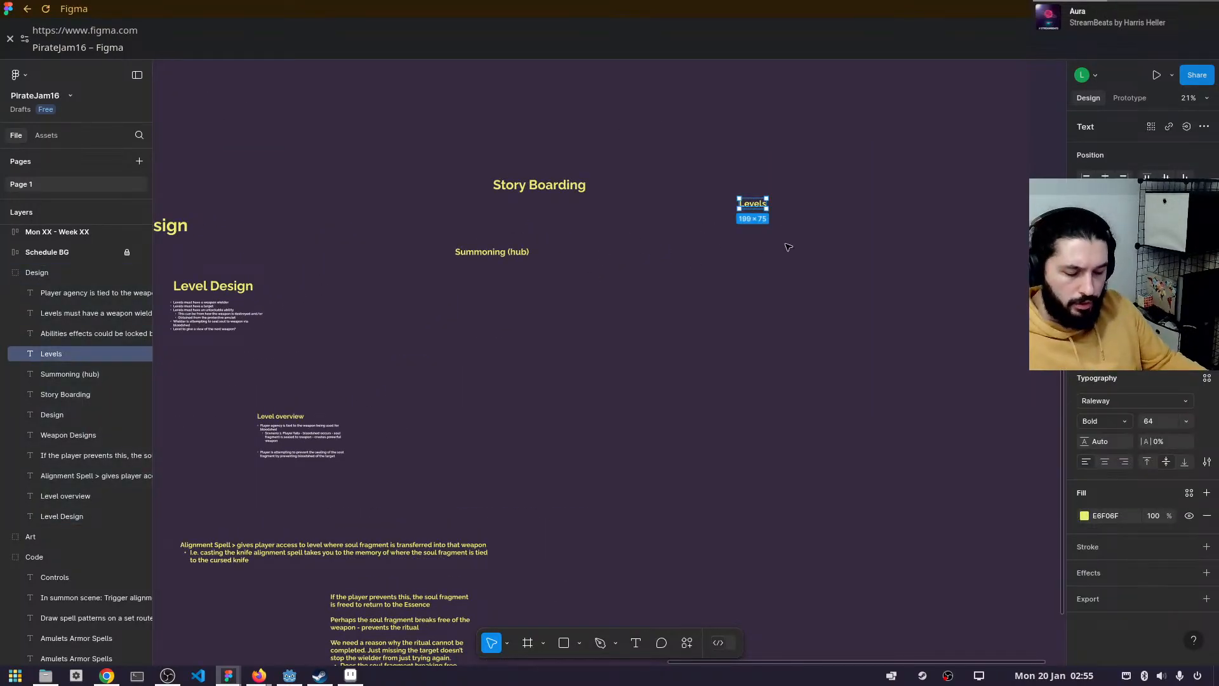
key(ctrl+d)
scroll(806, 228, up, 5)
drag(686, 186, 692, 326)
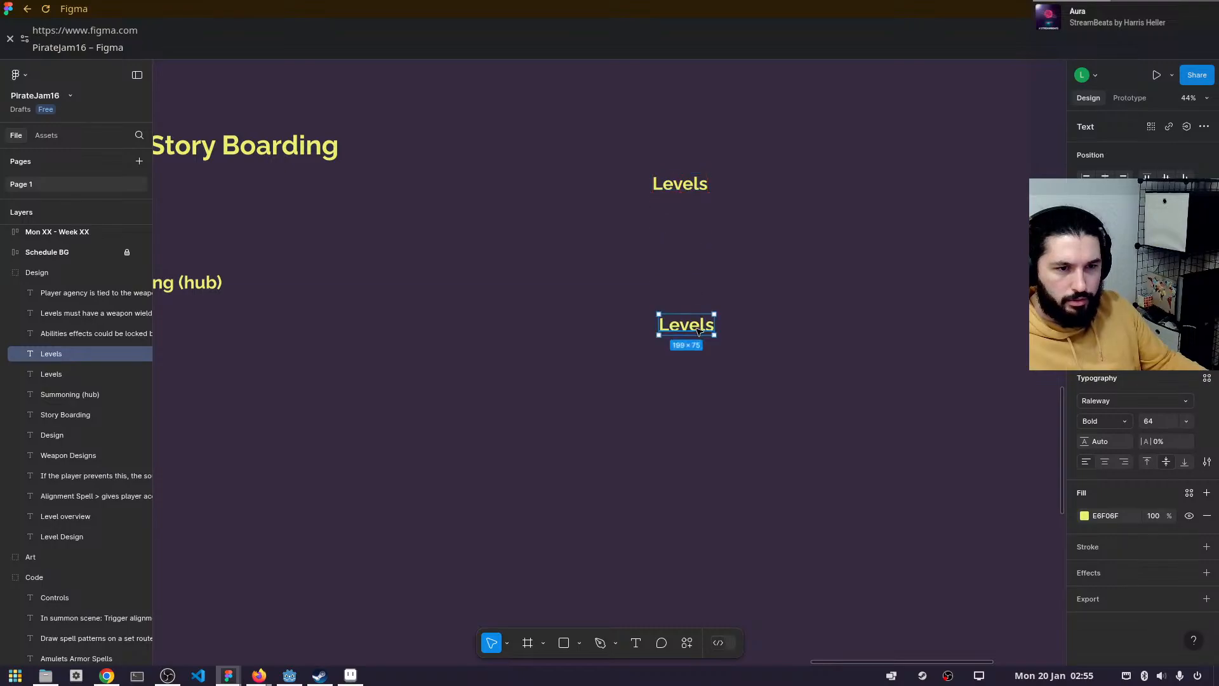
- Replace the duplicated heading's text with "Golden Dagger - First Level" and add a second line reading "Ritual"
key(Return)
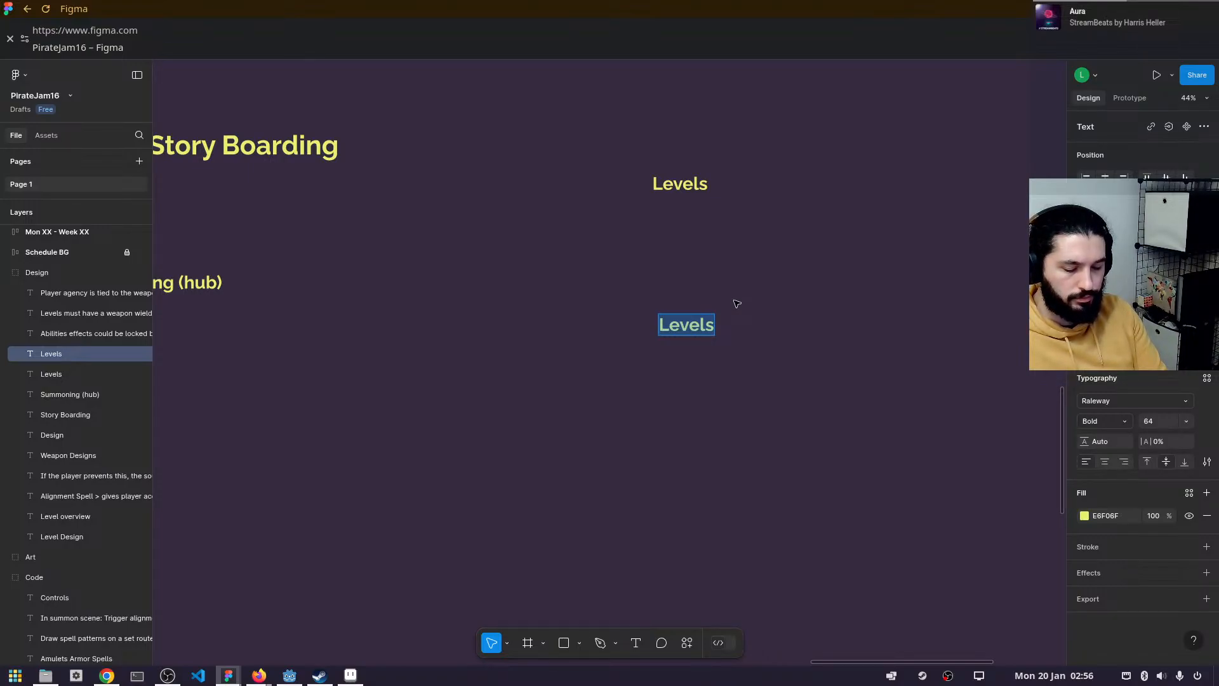
text(Golden Dagger - First)
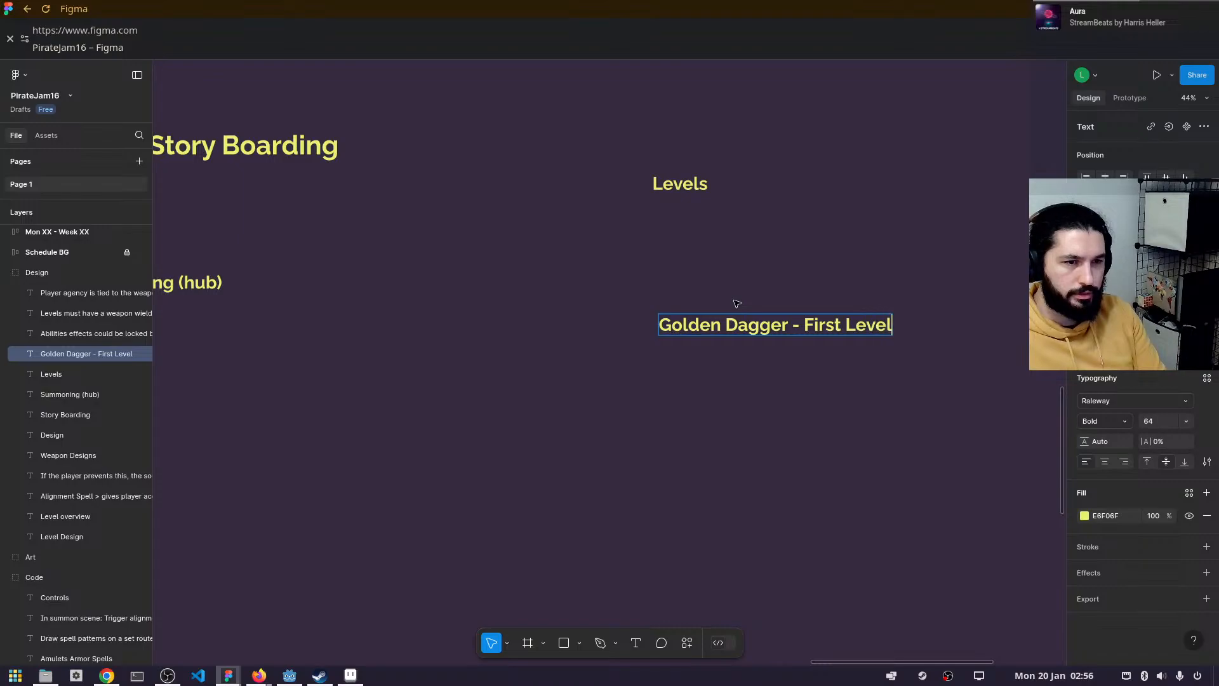
key(Return)
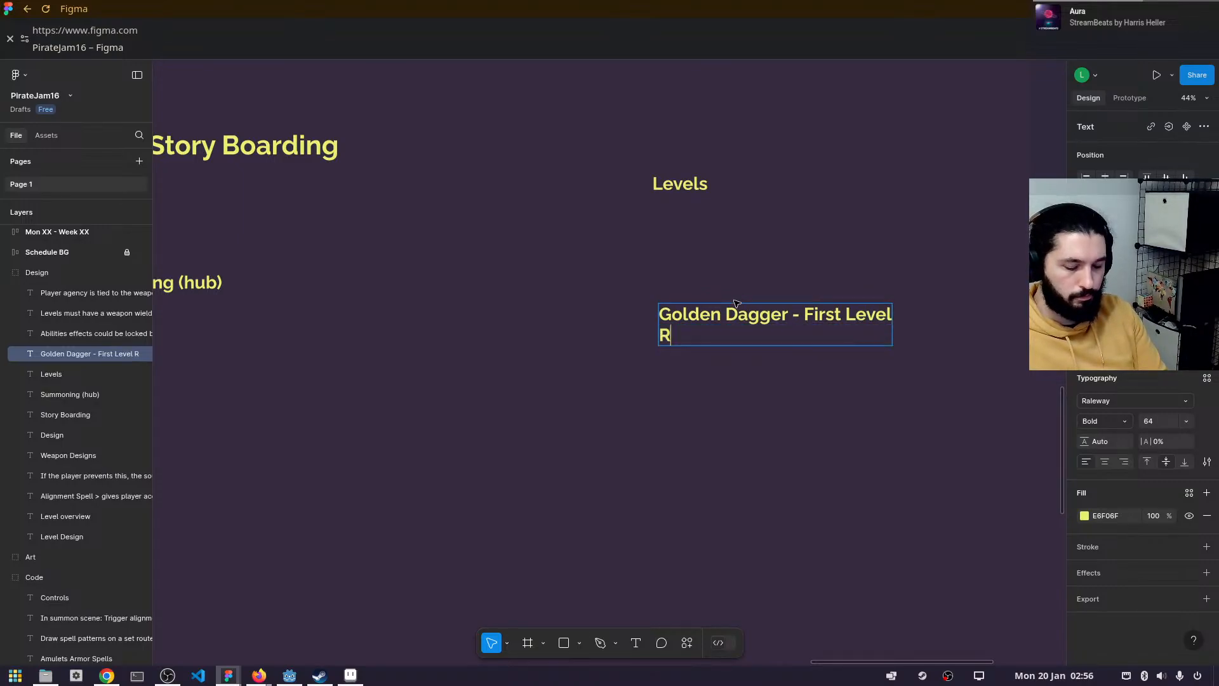
text(Ritual)
key(Return)
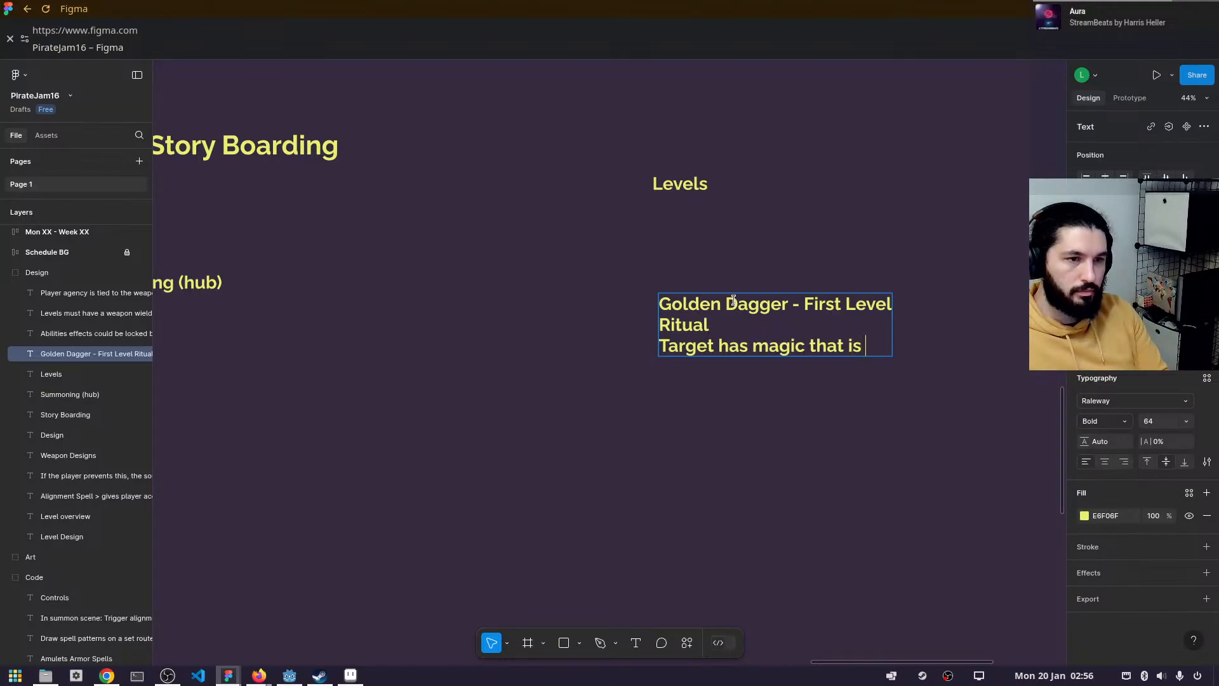
- Write the note's third line as "Target has magic that prevents the wielder from approaching"
key(BackSpace)
key(BackSpace)
key(BackSpace)
key(BackSpace)
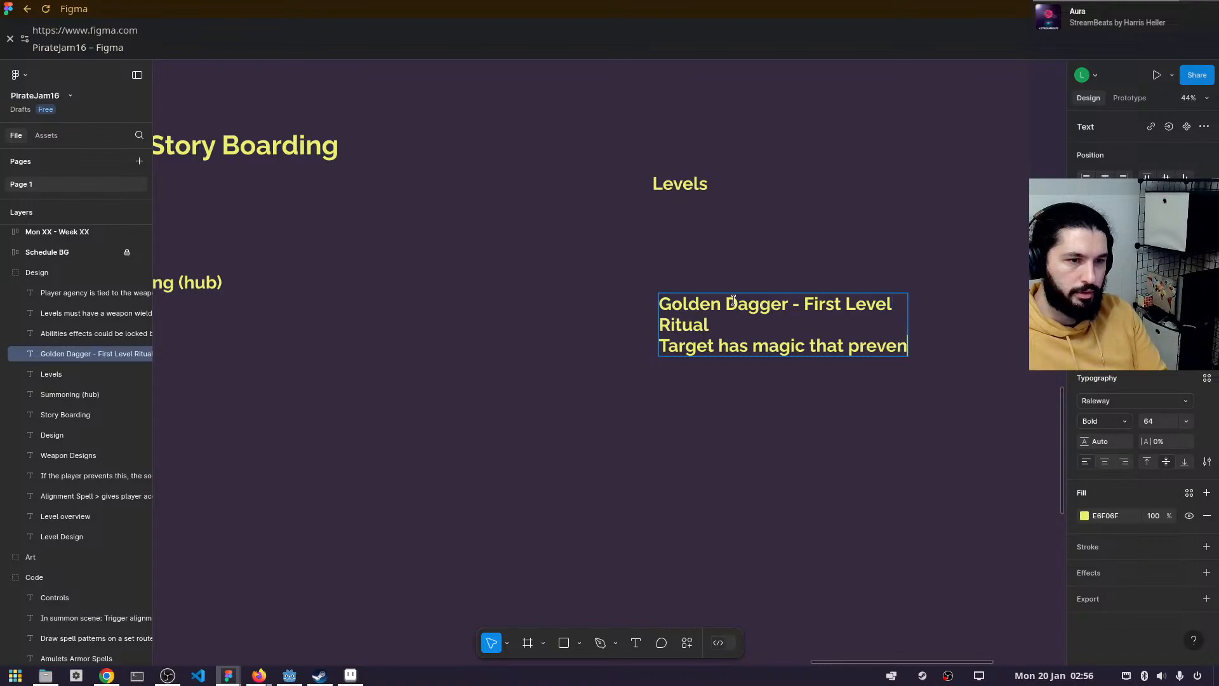
text(the wielder)
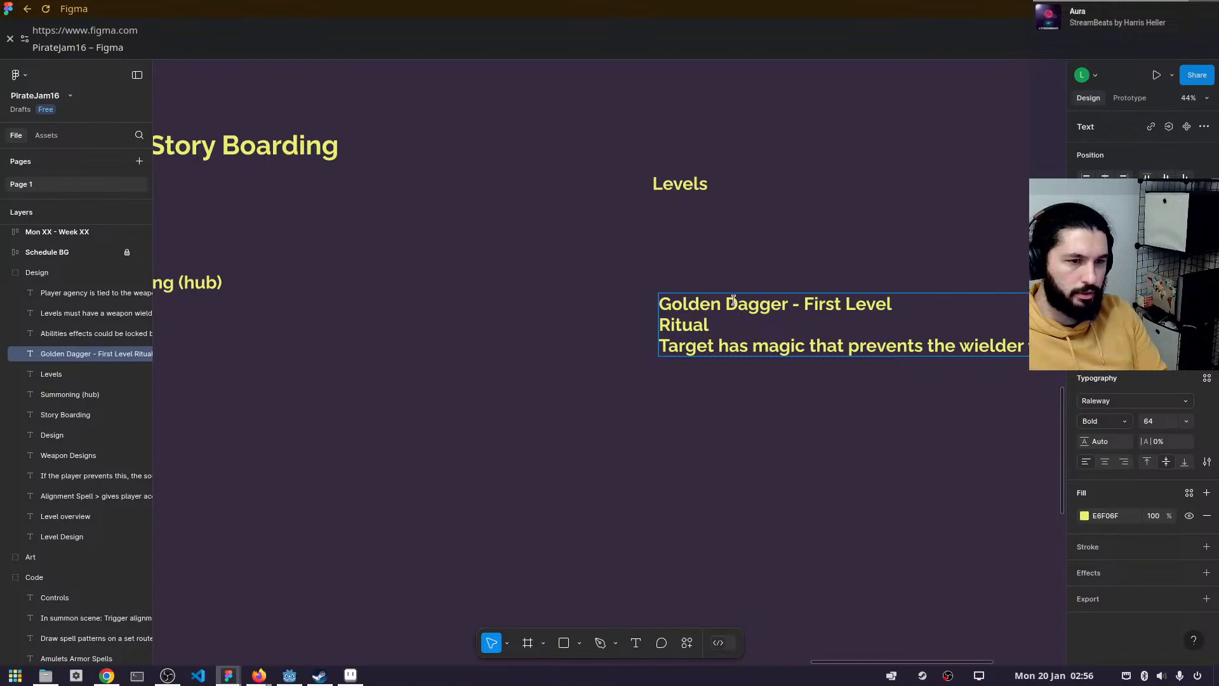
- Finish editing the Golden Dagger note and shift it slightly left and up beneath the Levels heading
scroll(631, 414, down, 3)
drag(726, 448, 719, 417)
click(696, 357)
click(749, 269)
click(654, 309)
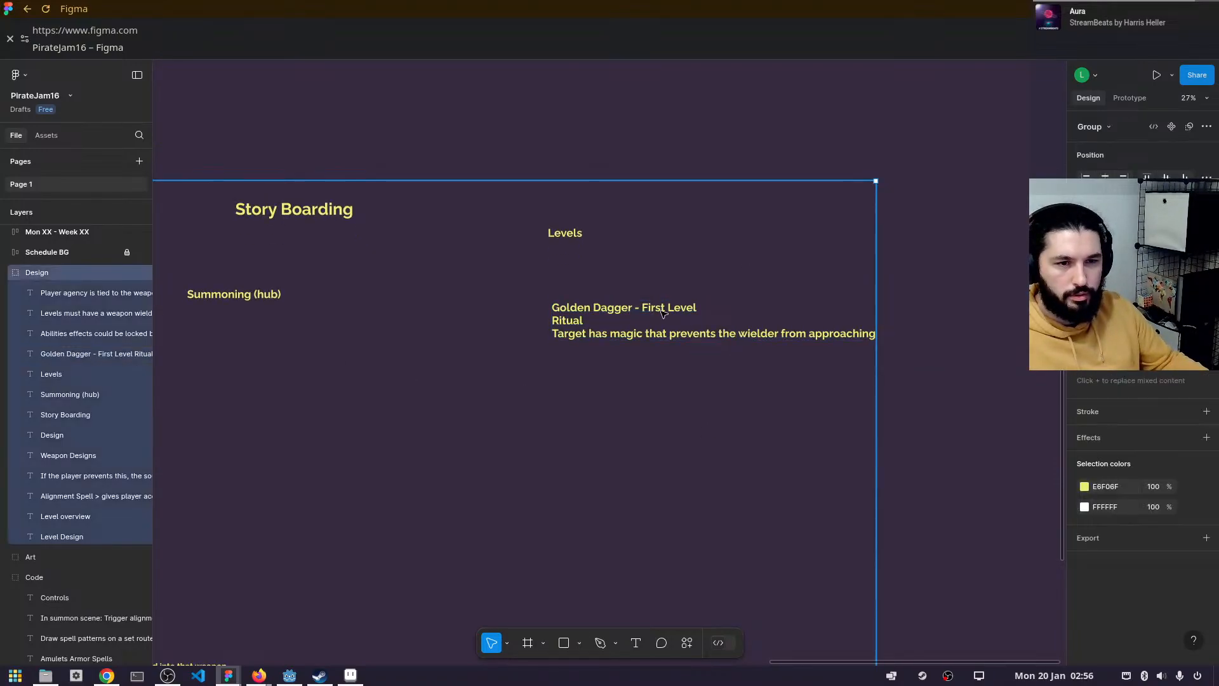
click(661, 311)
drag(661, 311, 631, 301)
scroll(573, 403, down, 3)
drag(573, 393, 773, 227)
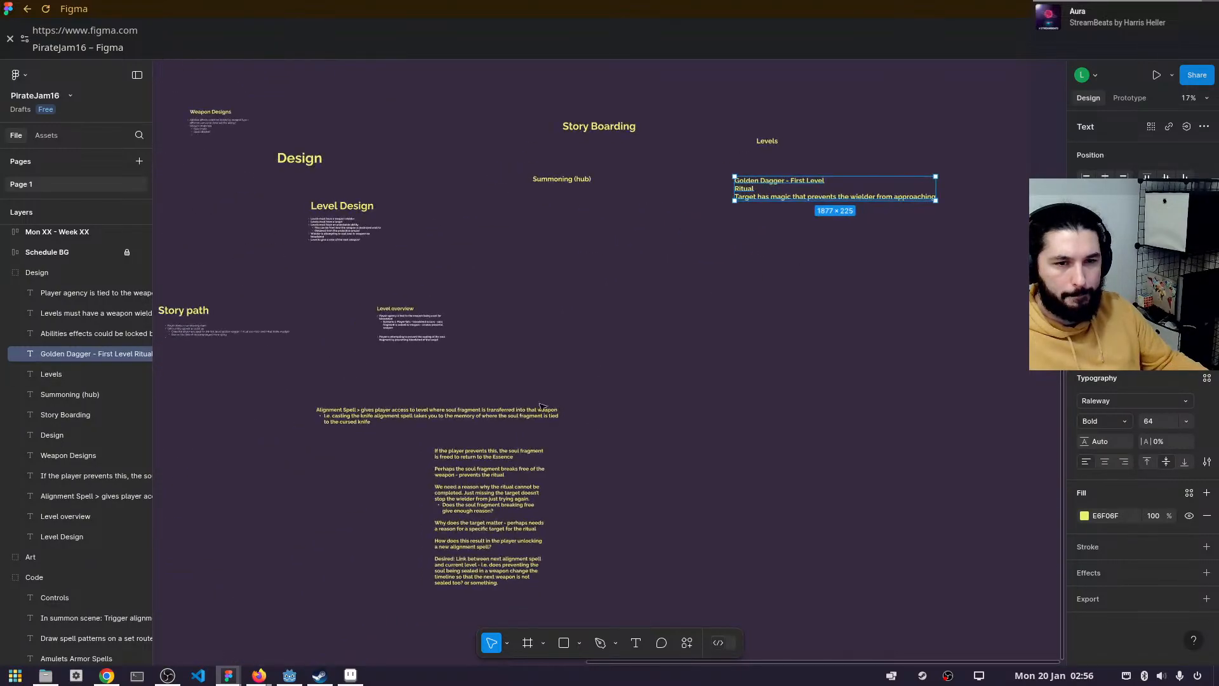
scroll(366, 552, up, 3)
scroll(605, 313, up, 1)
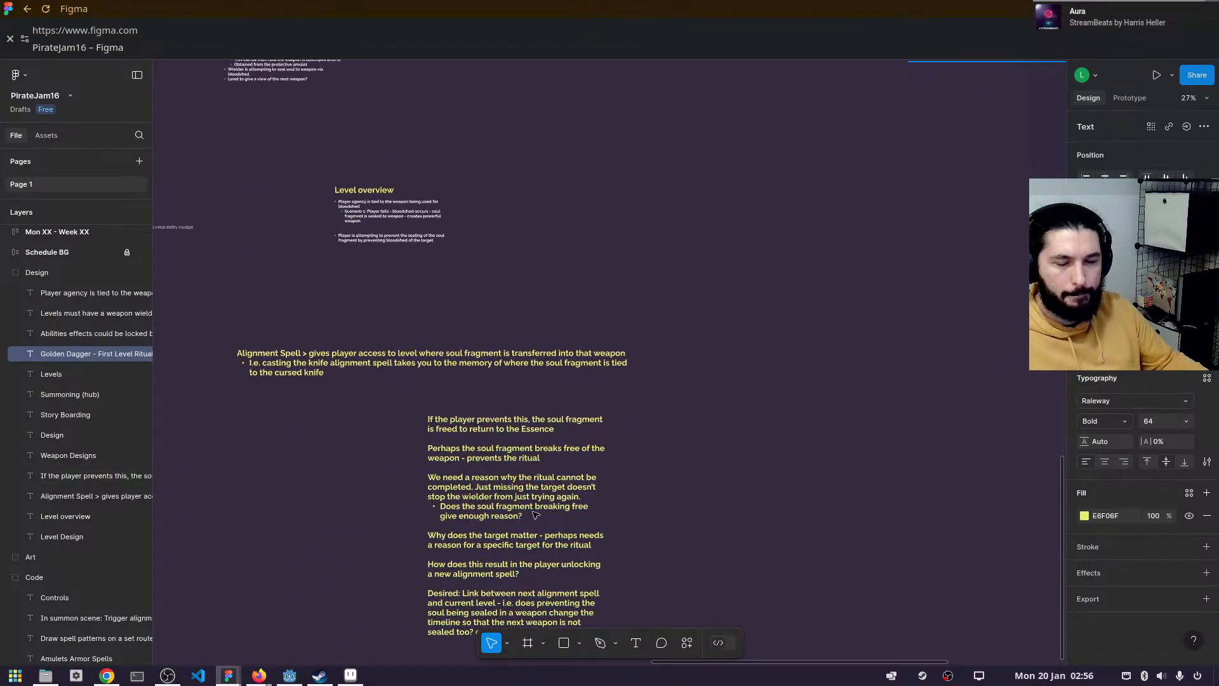
- Switch back to Aseprite and delete the orange rectangle outlines on Layer 2 from the scene
click(351, 675)
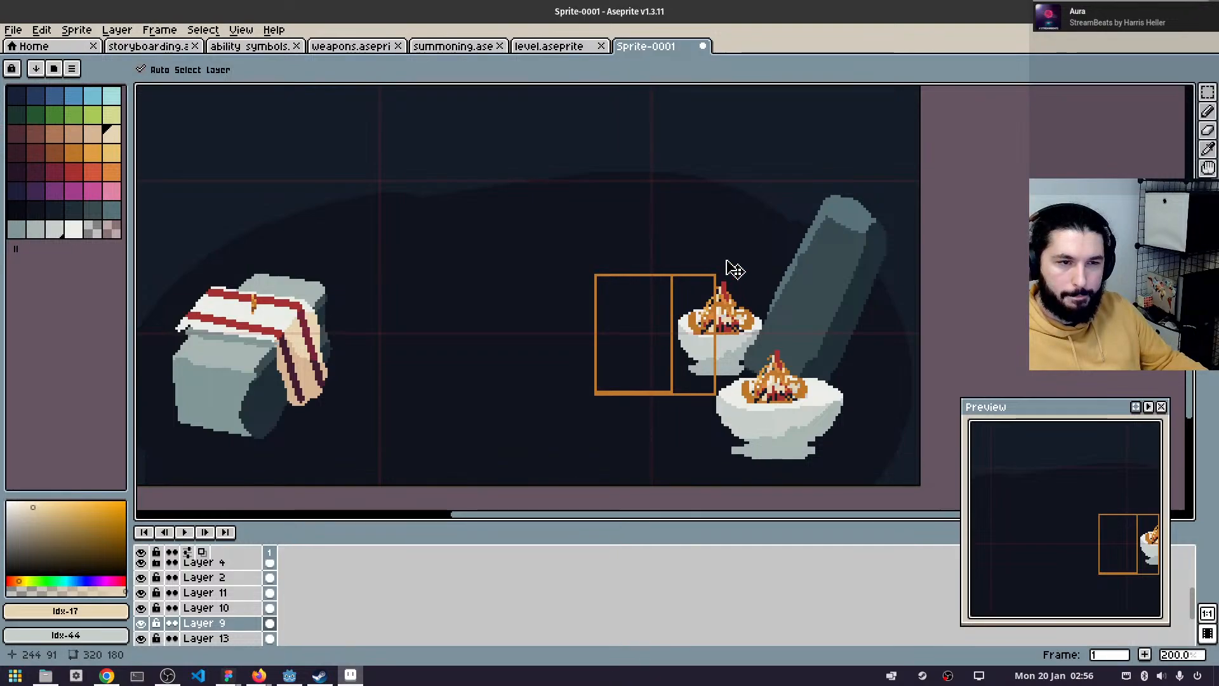
click(682, 289)
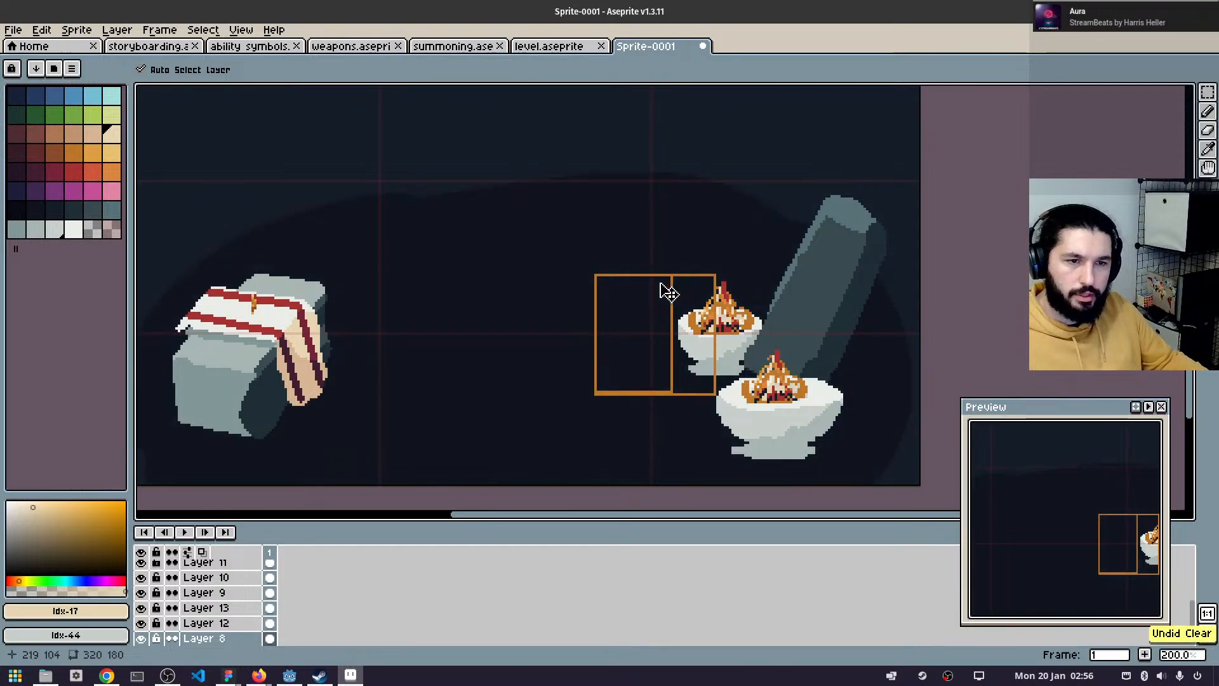
scroll(662, 288, up, 5)
click(710, 240)
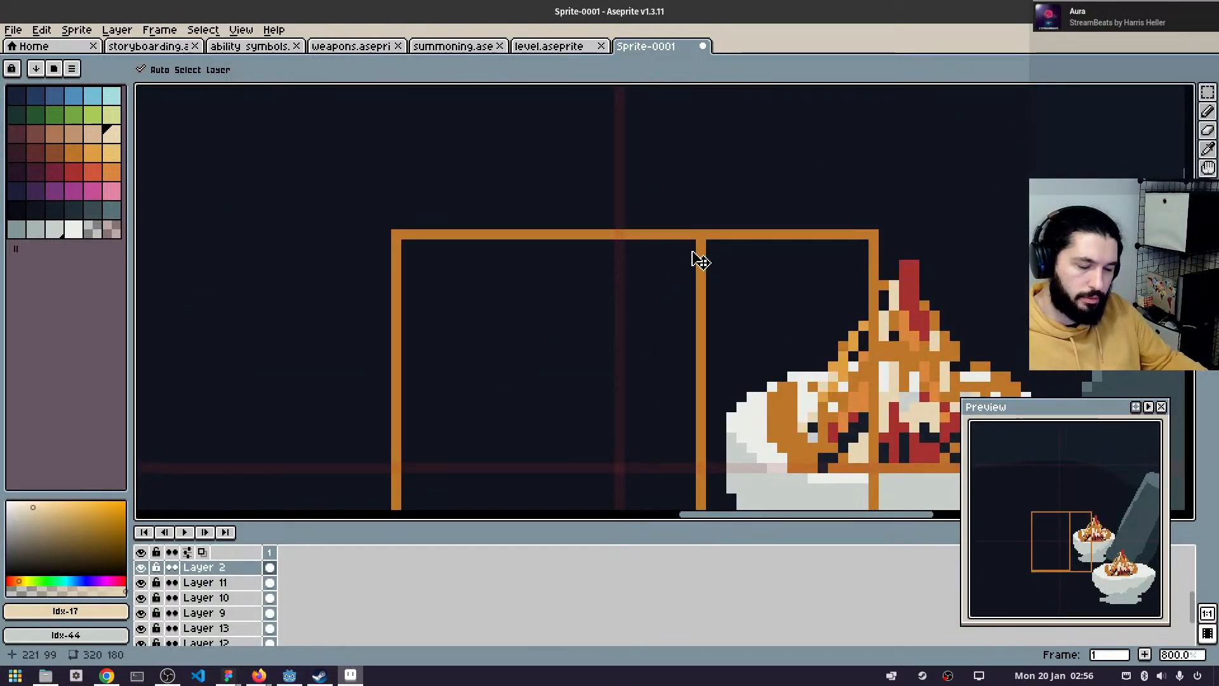
key(Delete)
scroll(684, 345, down, 5)
scroll(550, 395, up, 1)
scroll(600, 368, down, 1)
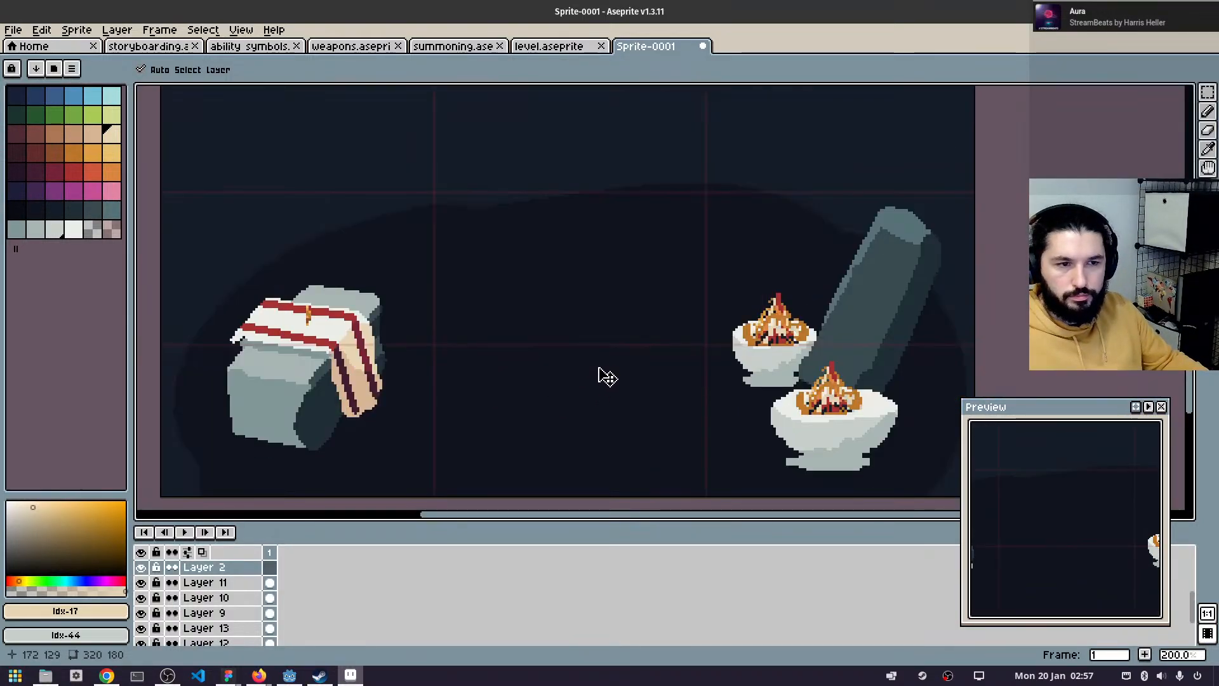
scroll(648, 381, down, 1)
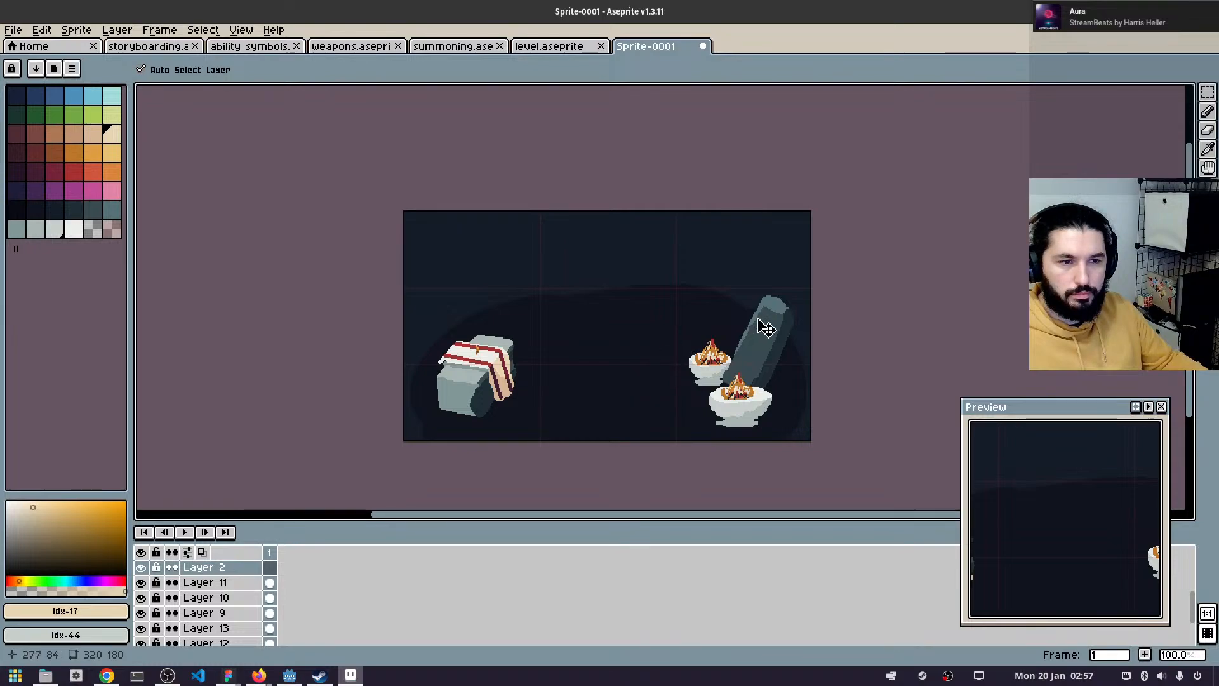
- Add three new frames after frame 1, copying the scene so the timeline has four frames
scroll(759, 317, up, 1)
scroll(699, 337, down, 1)
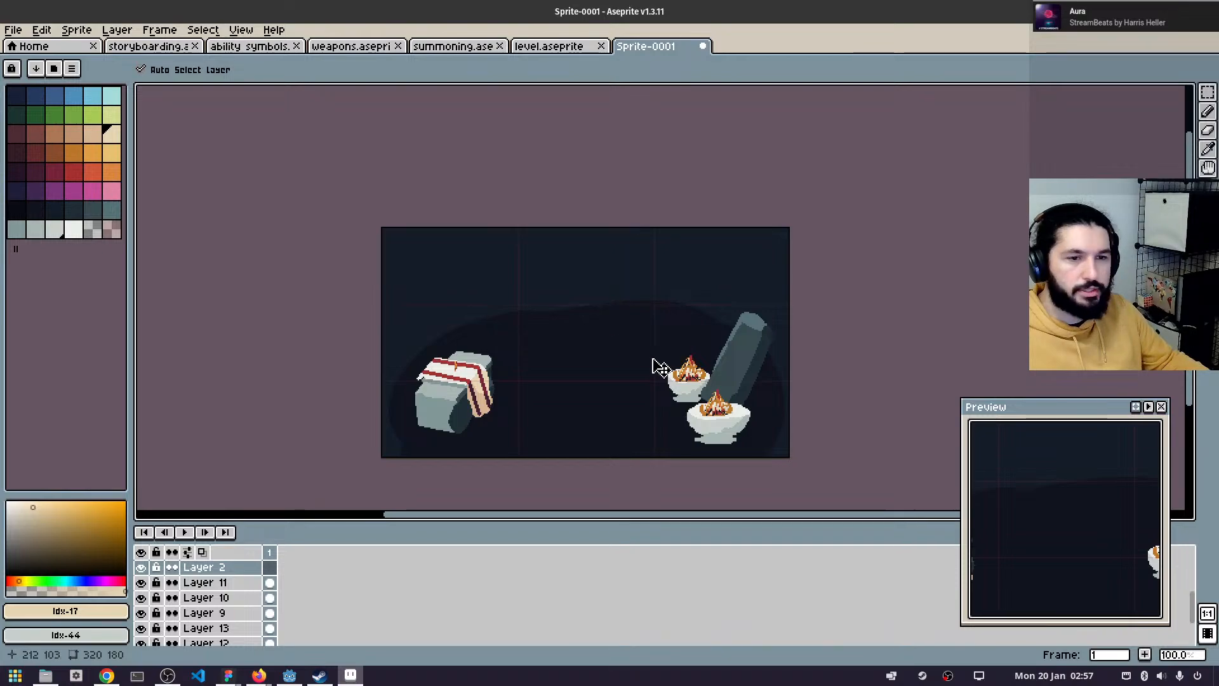
scroll(655, 363, up, 1)
drag(688, 293, 675, 240)
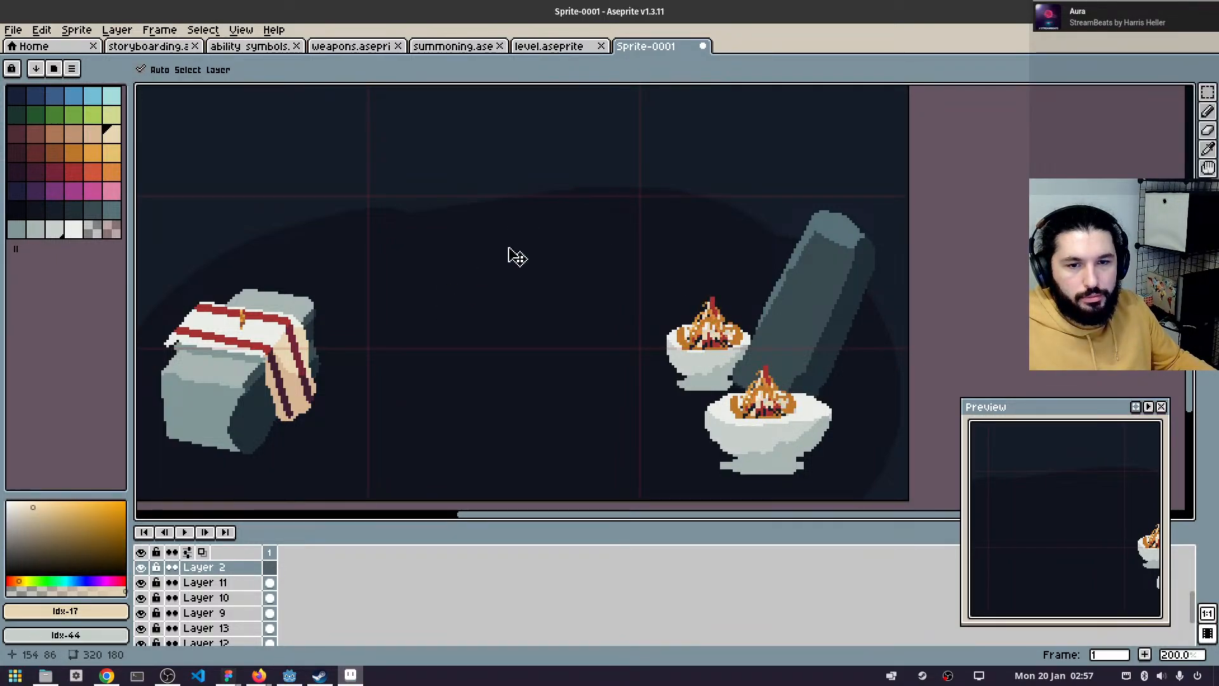
click(273, 561)
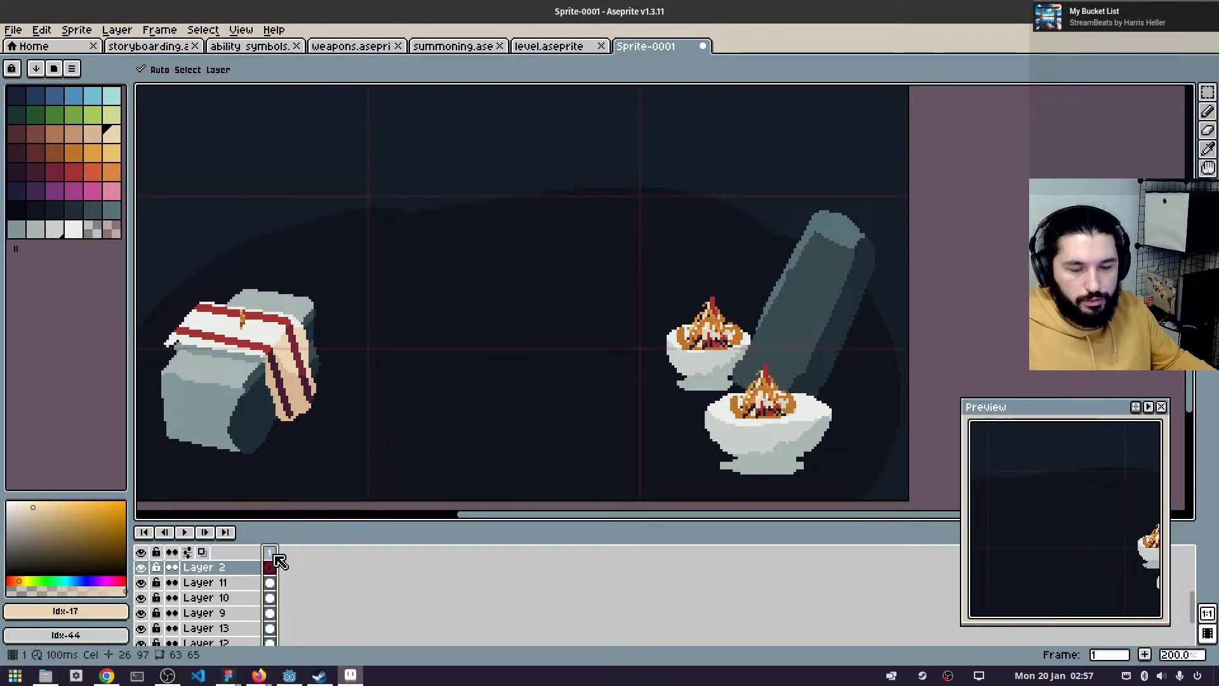
key(alt+n)
key(alt+n)
key(alt+n)
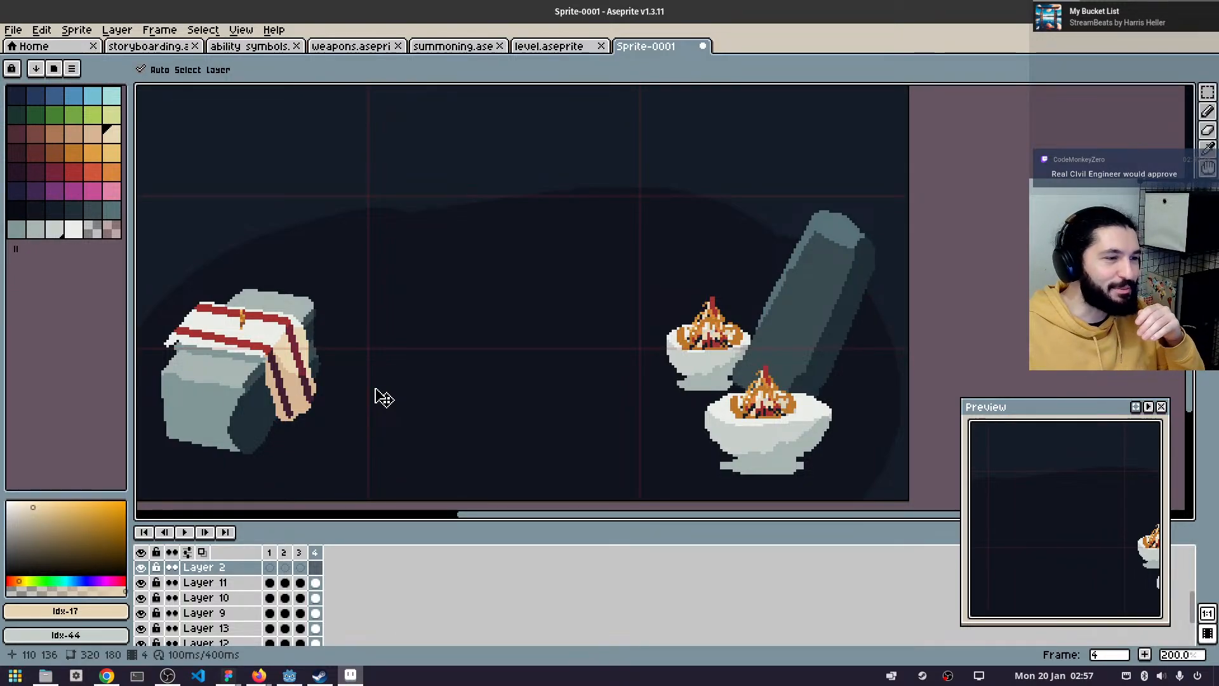
- On frame 4, shift the slanted slab slightly right and nudge both bowls with their fires slightly left
scroll(553, 248, down, 1)
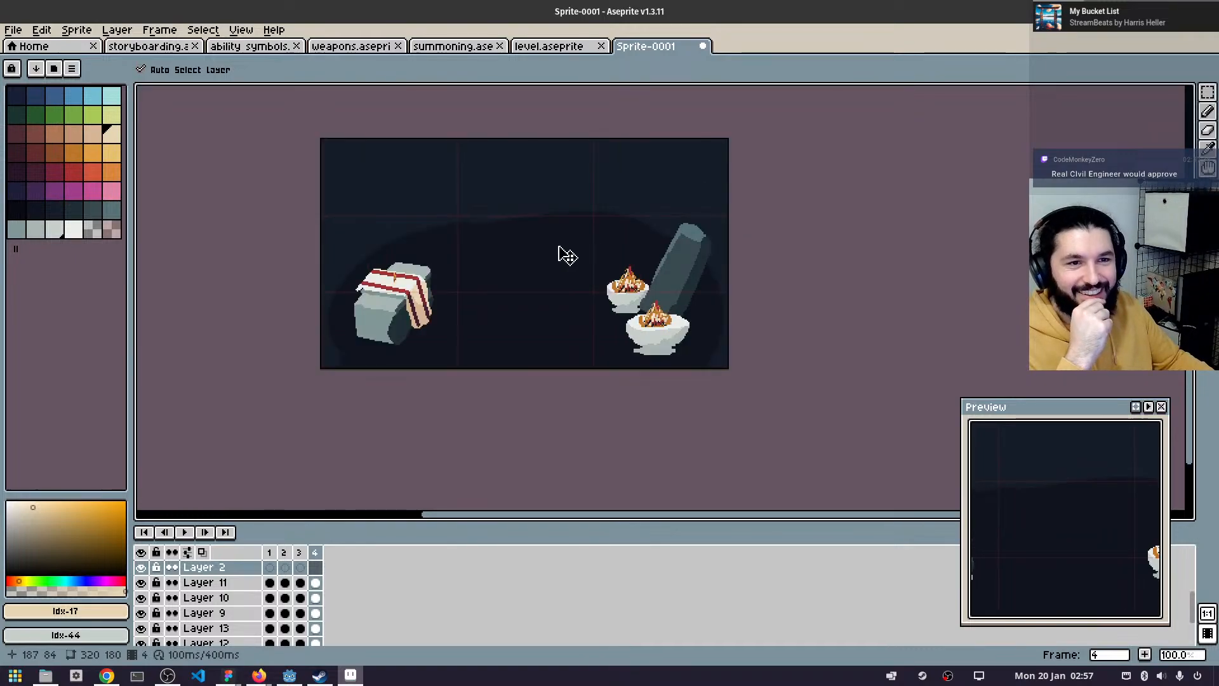
scroll(624, 270, up, 1)
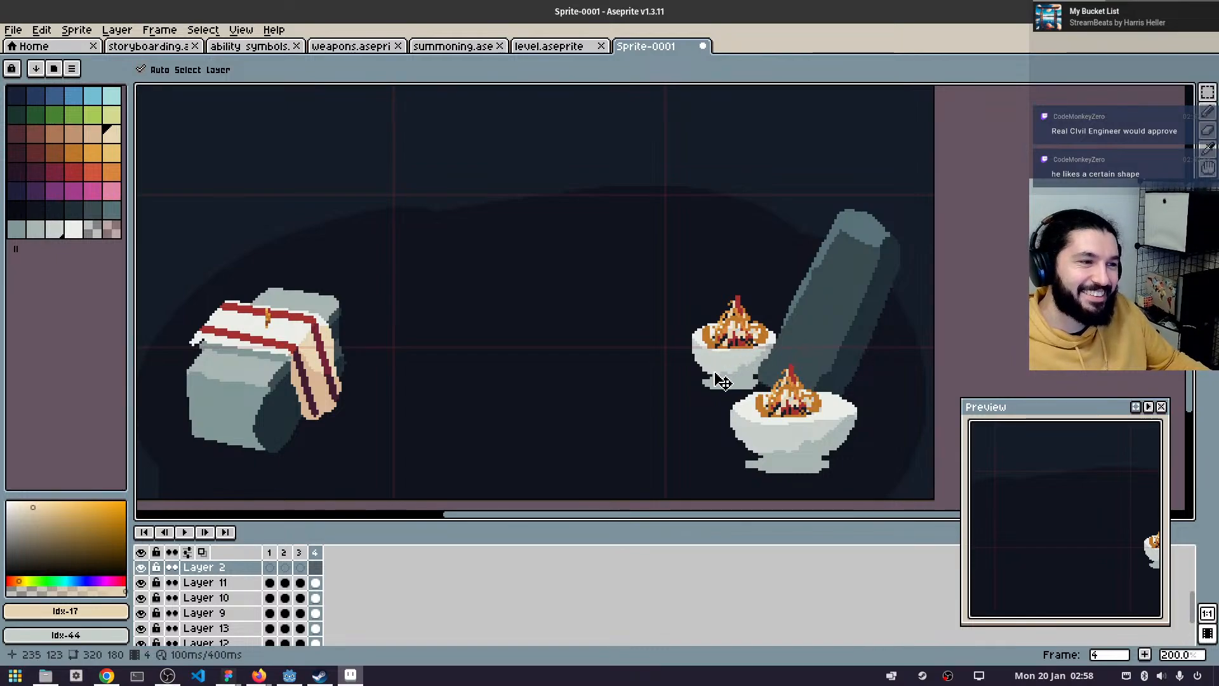
drag(739, 369, 729, 358)
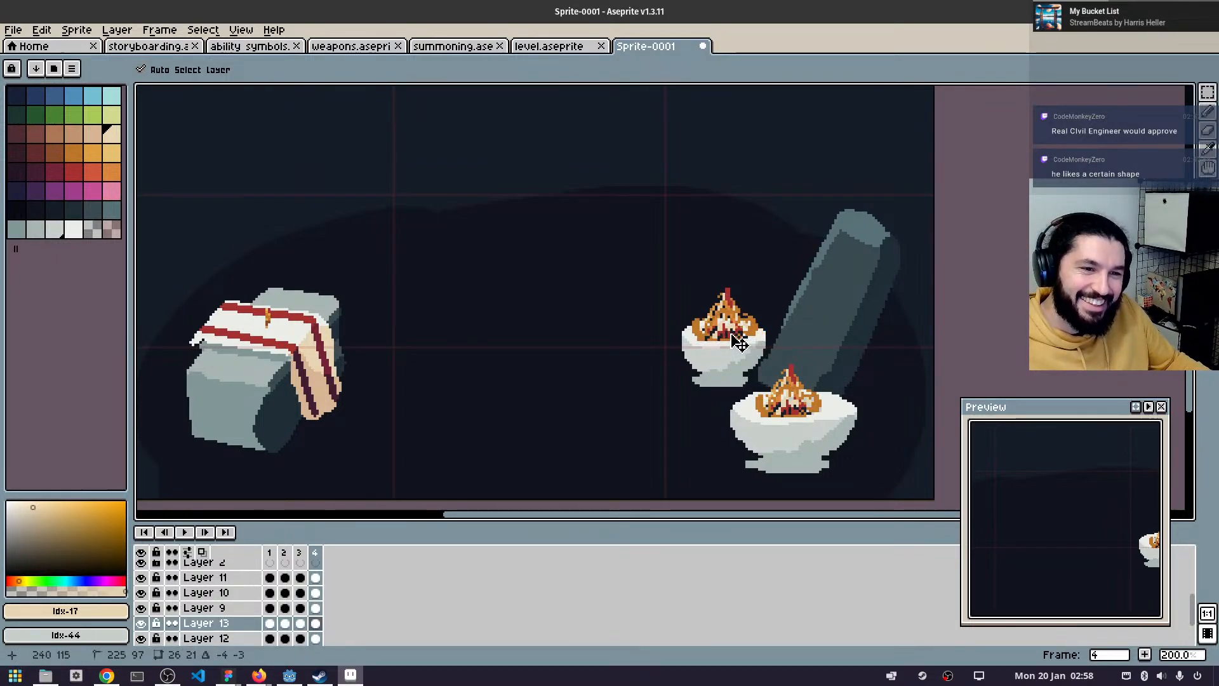
mouse_move(848, 360)
mouse_down()
mouse_move(830, 353)
mouse_move(847, 375)
mouse_move(853, 356)
mouse_move(838, 362)
mouse_move(855, 341)
mouse_up()
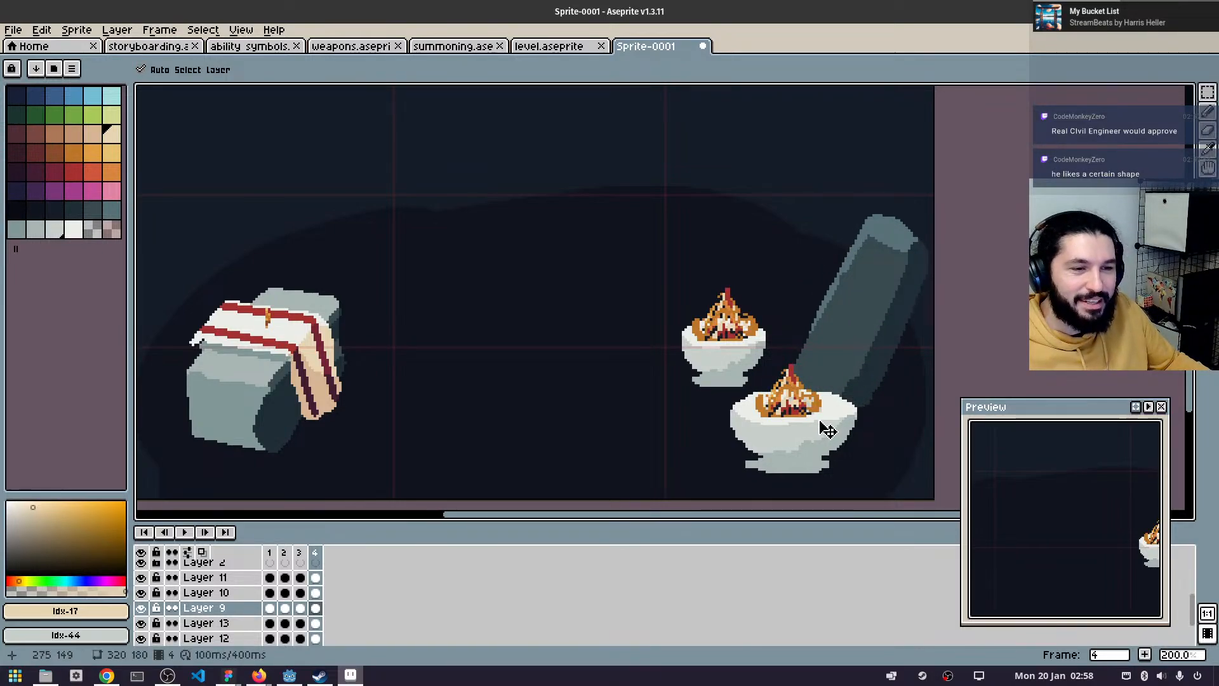
drag(826, 427, 795, 401)
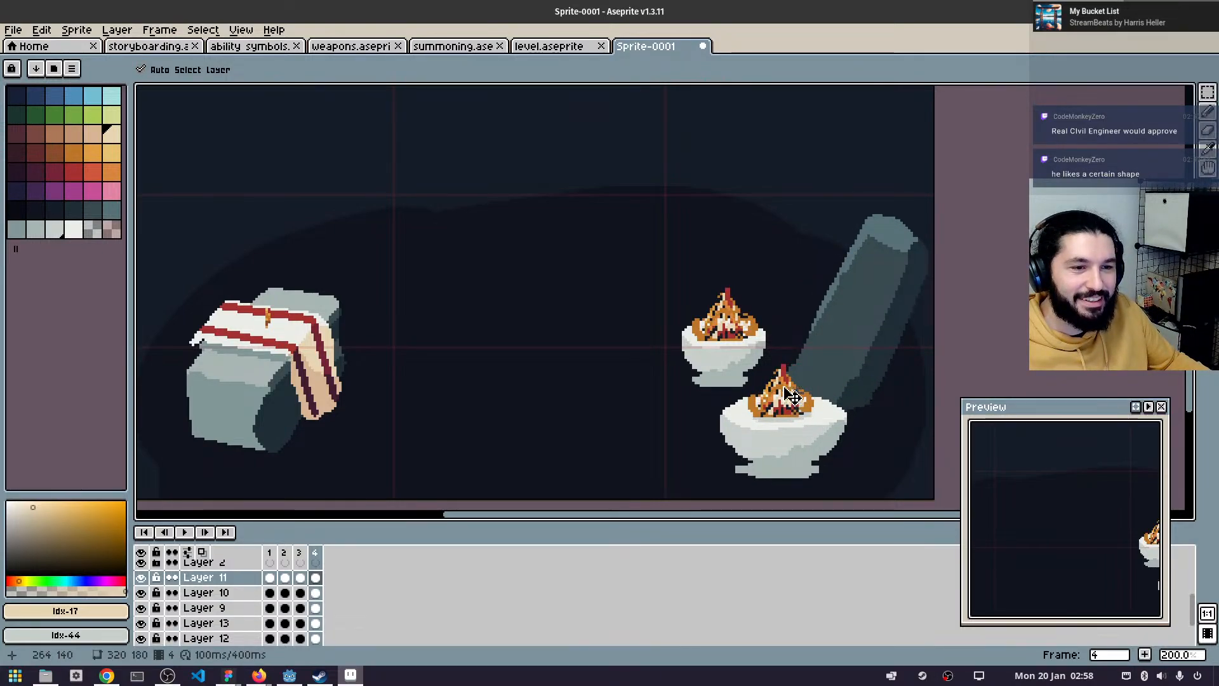
drag(720, 351, 721, 323)
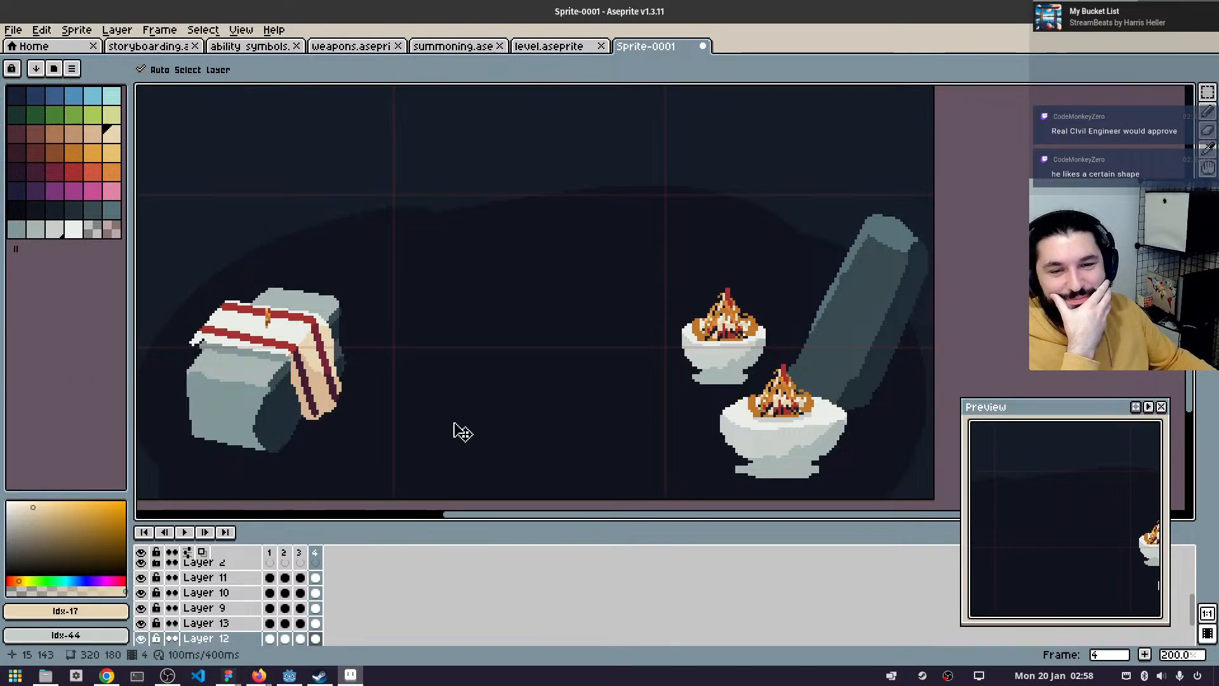
drag(889, 292, 879, 294)
drag(797, 442, 770, 405)
drag(740, 362, 738, 331)
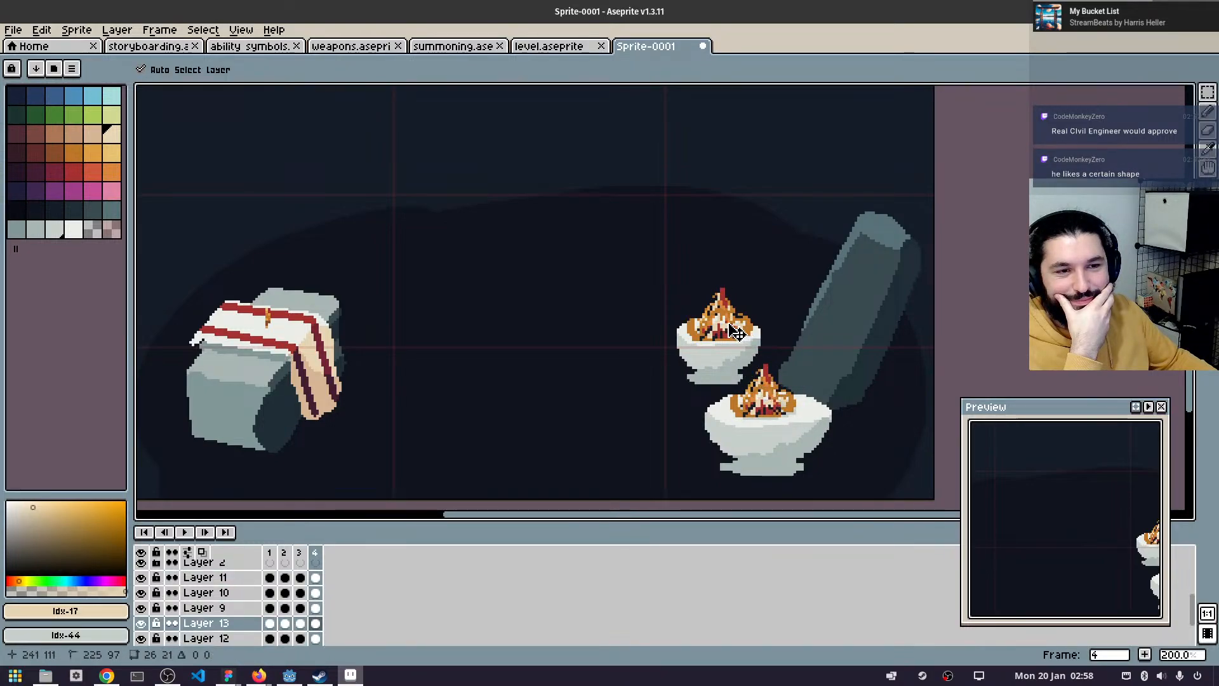
- Shrink the rear bowl's fire on Layer 13 to about 63% width and 85% height, and recentre it in the bowl
scroll(742, 298, up, 3)
click(729, 388)
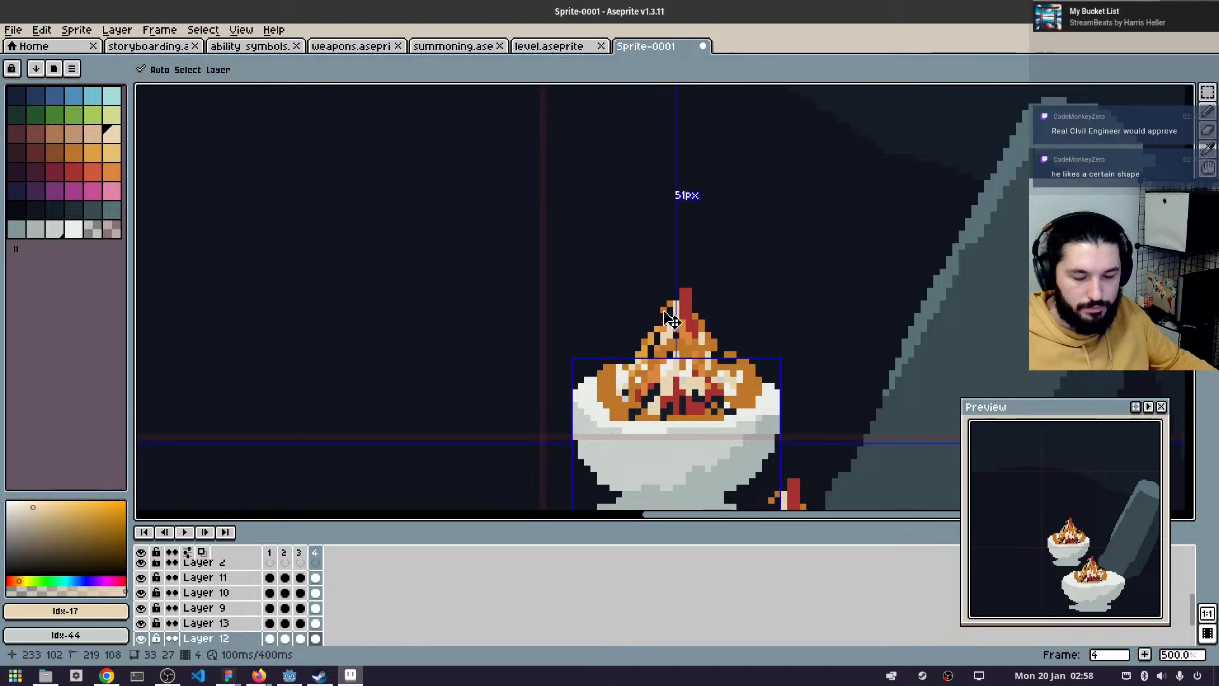
key(m)
drag(574, 257, 813, 470)
key(v)
click(737, 404)
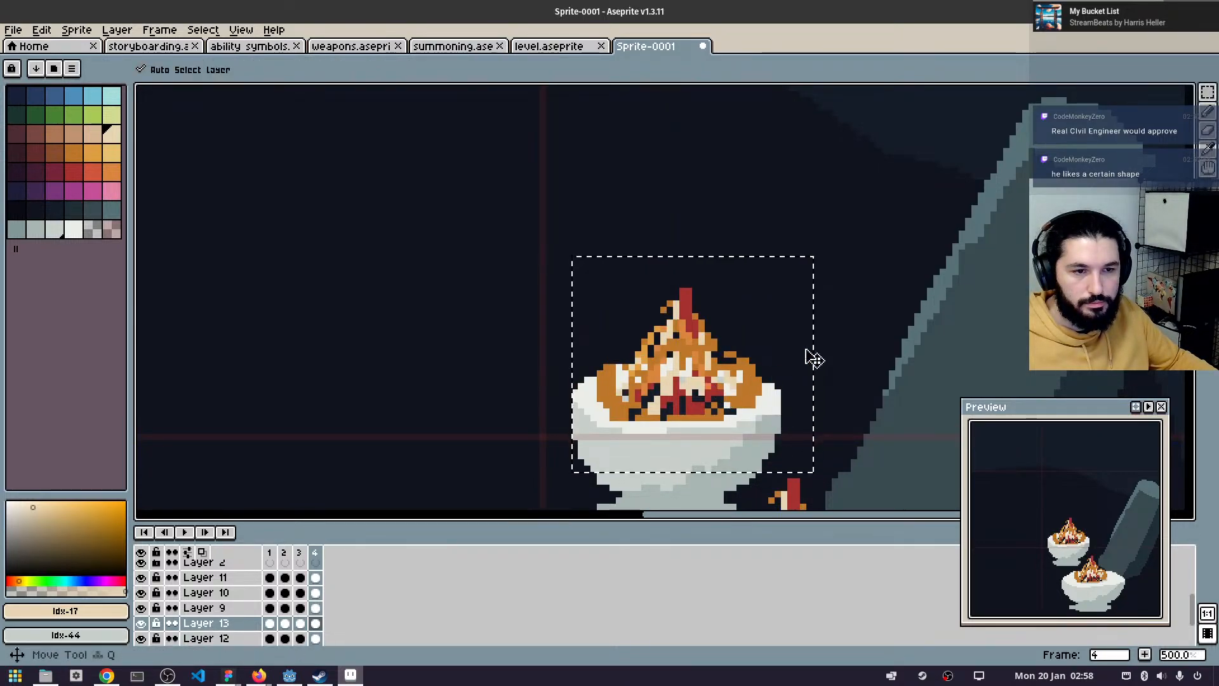
click(748, 376)
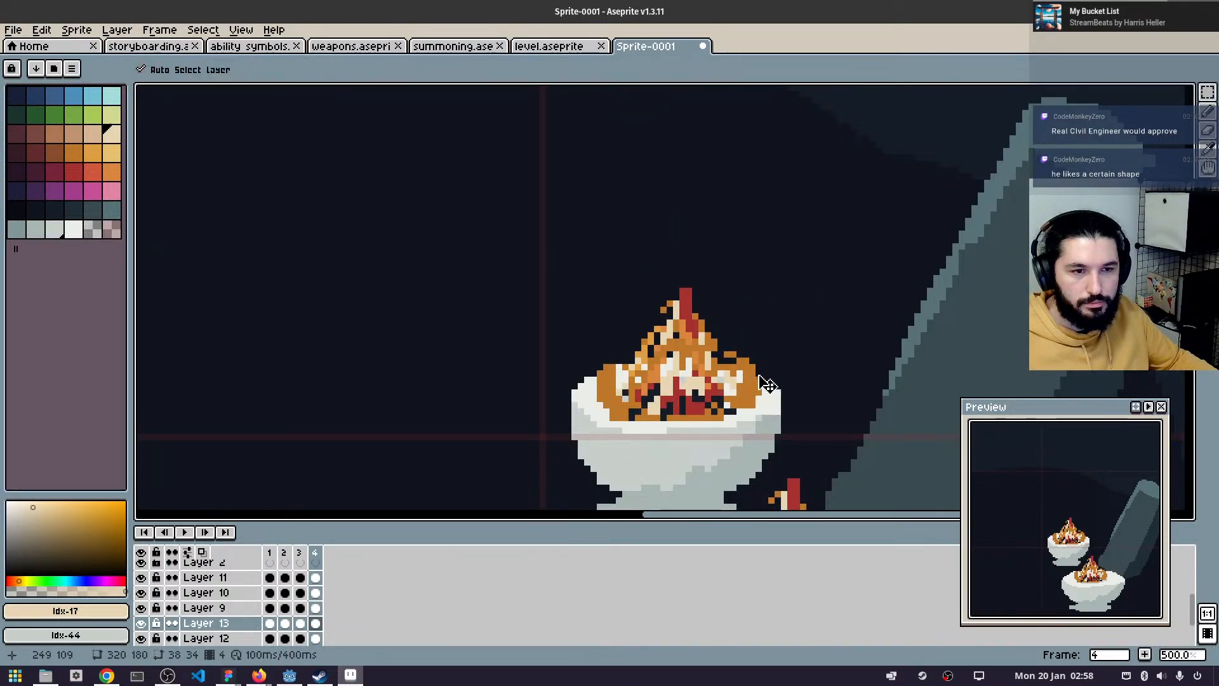
key(ctrl+z)
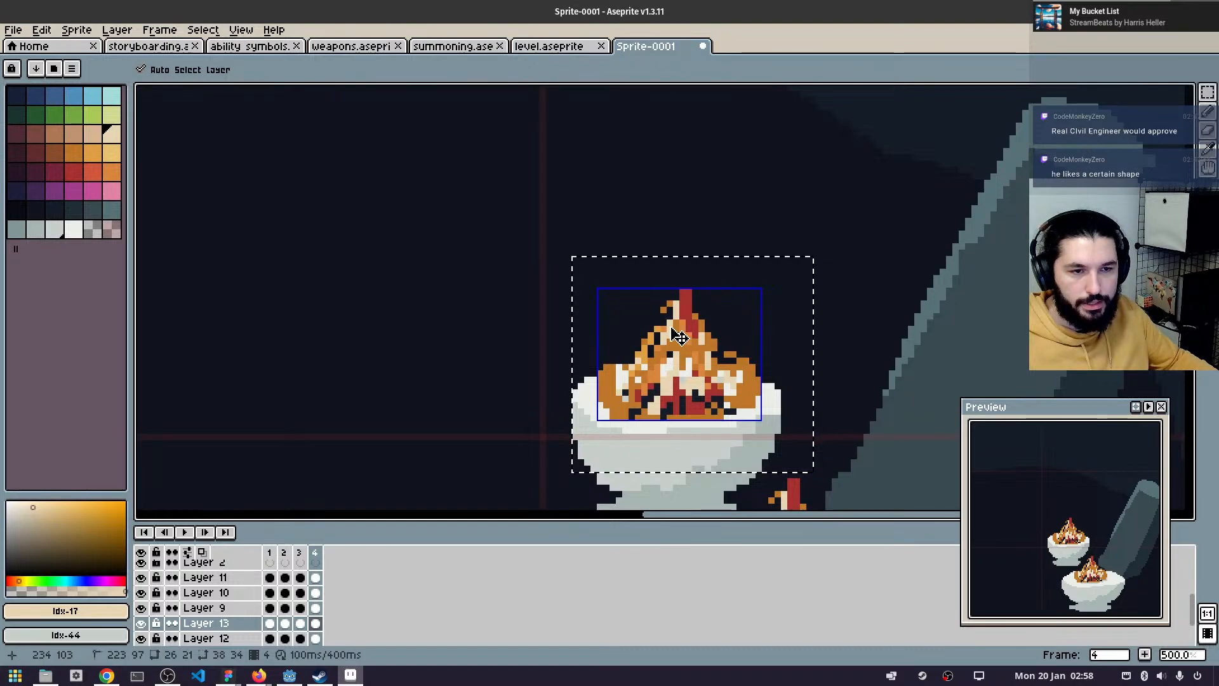
key(m)
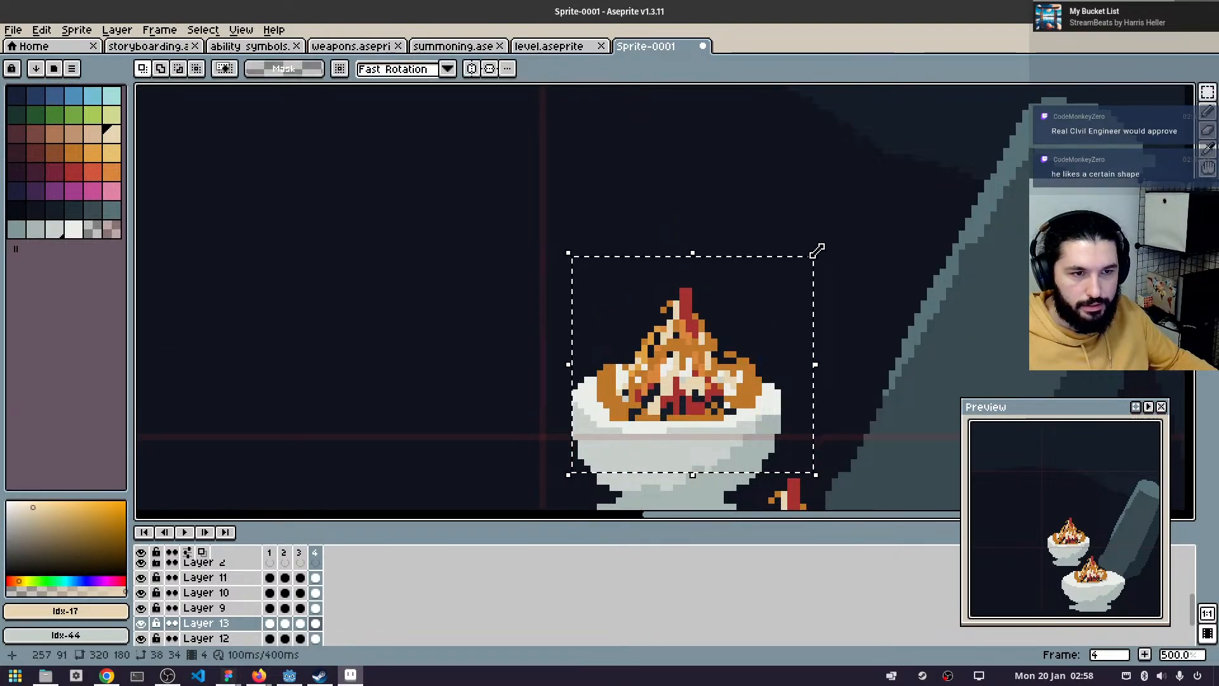
drag(819, 253, 731, 280)
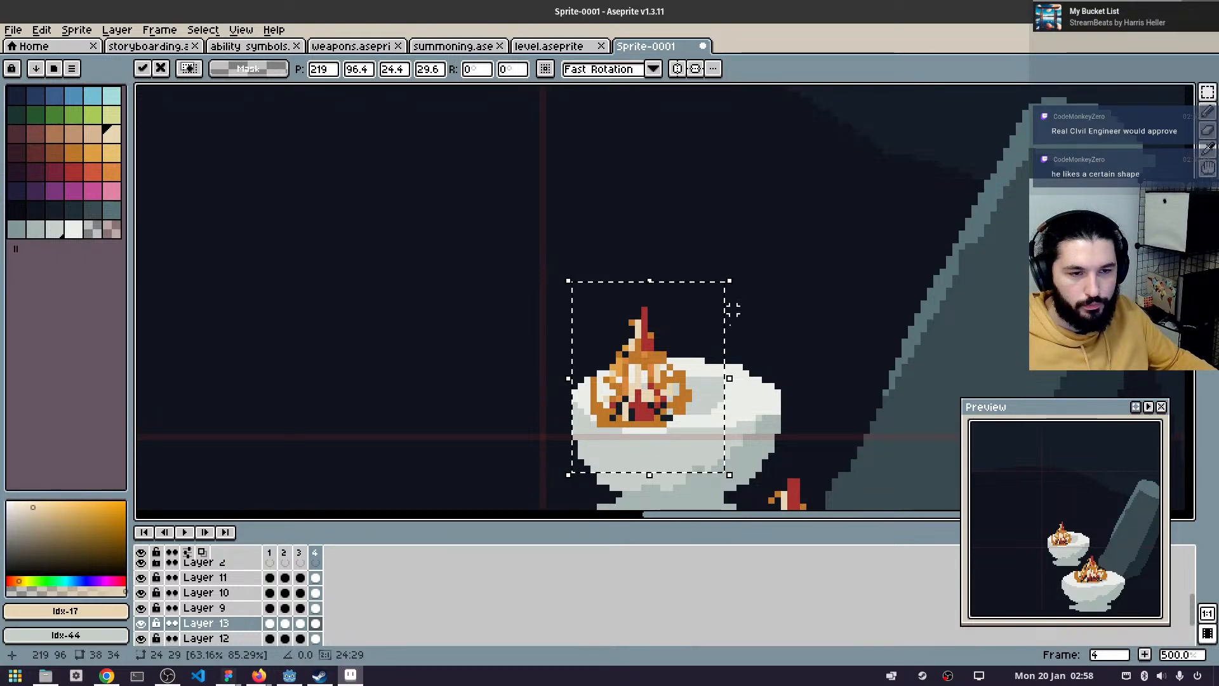
mouse_move(685, 391)
mouse_down()
mouse_move(696, 393)
mouse_move(690, 386)
mouse_up()
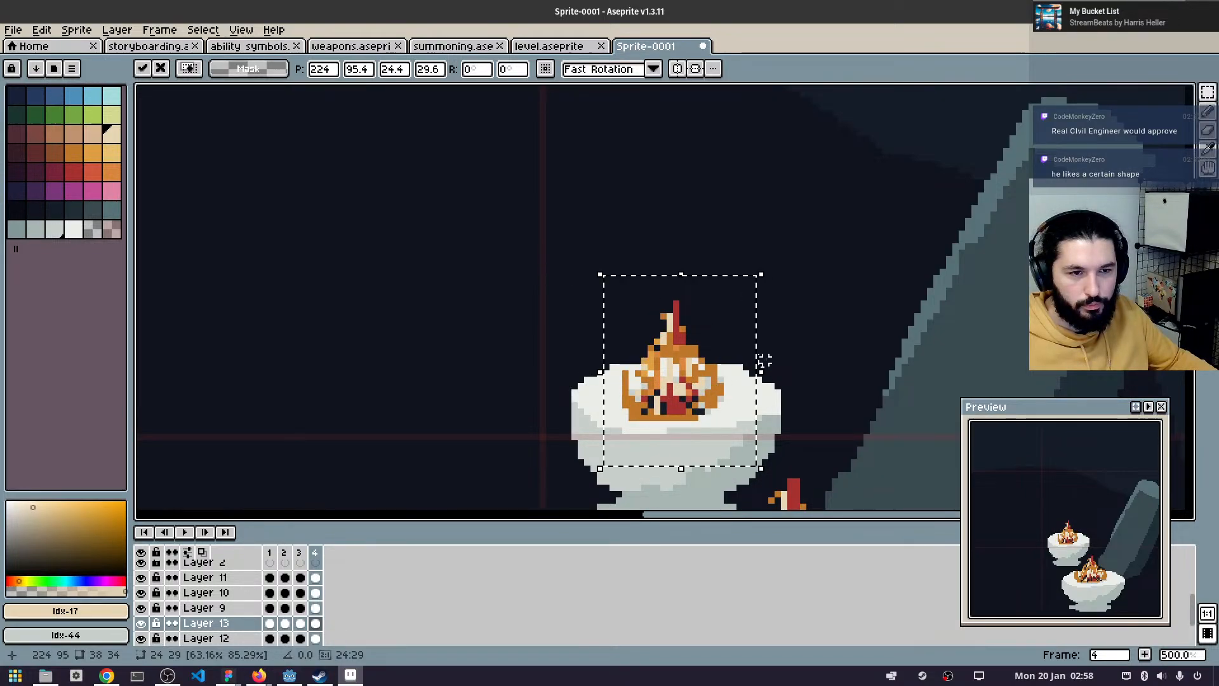
scroll(760, 357, down, 4)
scroll(753, 359, up, 2)
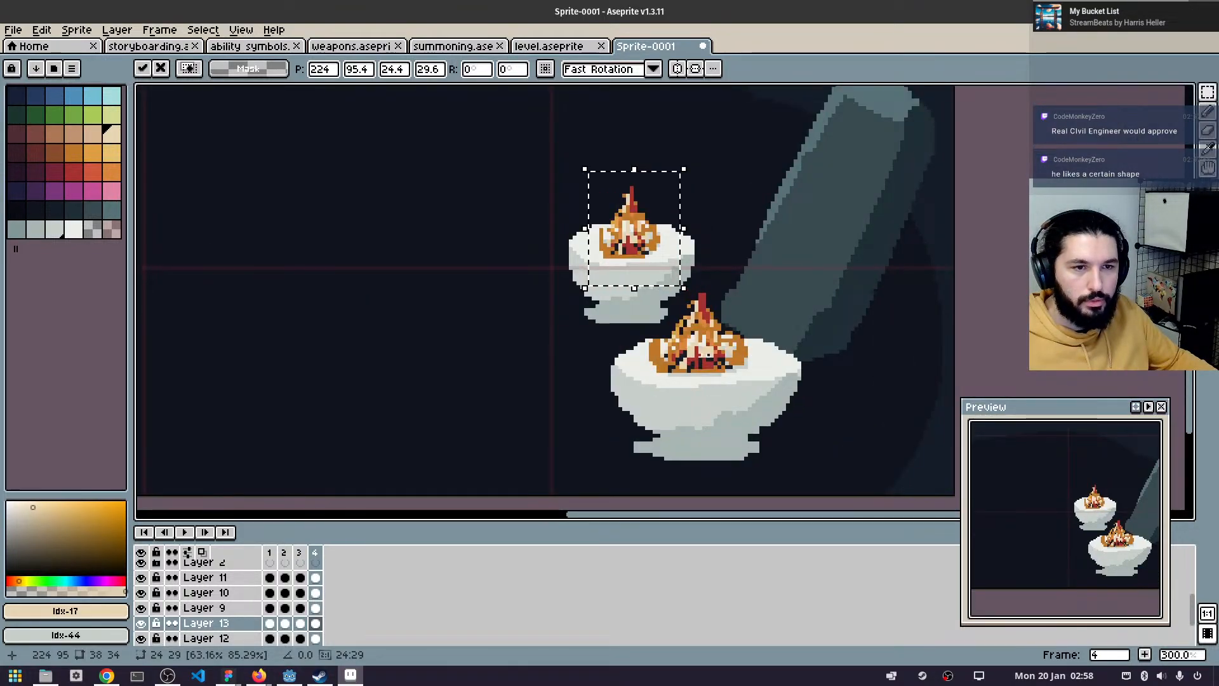
- Narrow the front bowl's fire on Layer 11 to about 77% width at full height, recentre it in the bowl, and clear the selection
key(q)
click(728, 356)
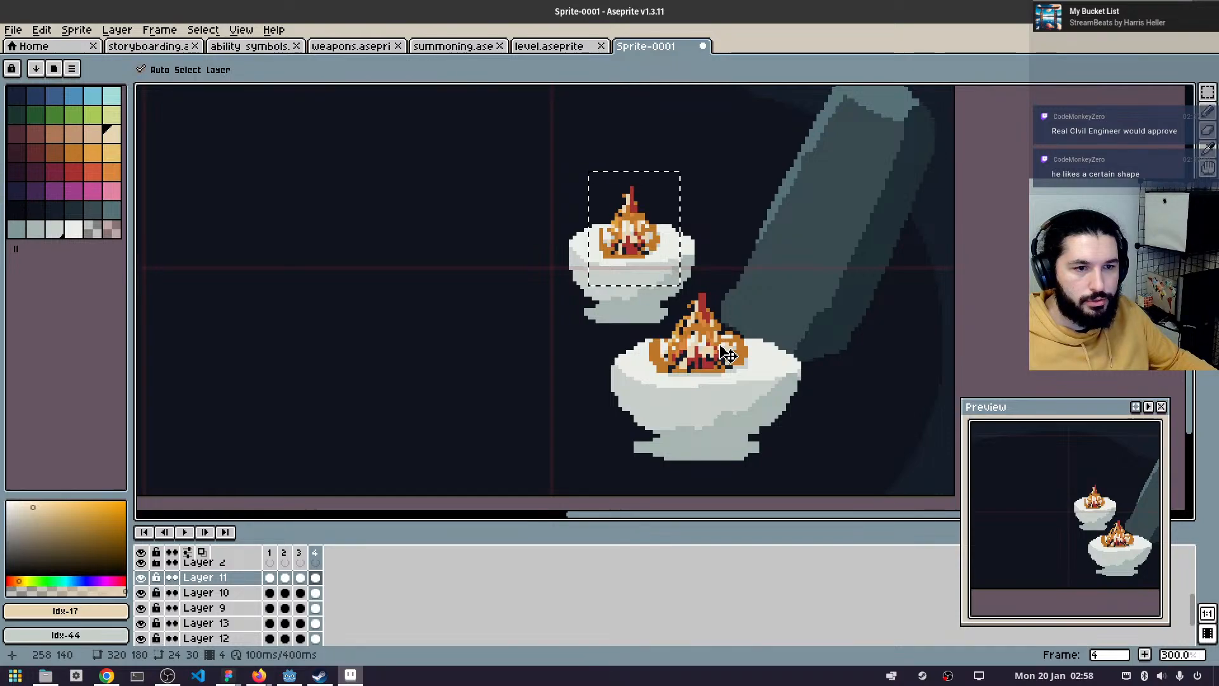
key(m)
drag(654, 291, 776, 381)
key(q)
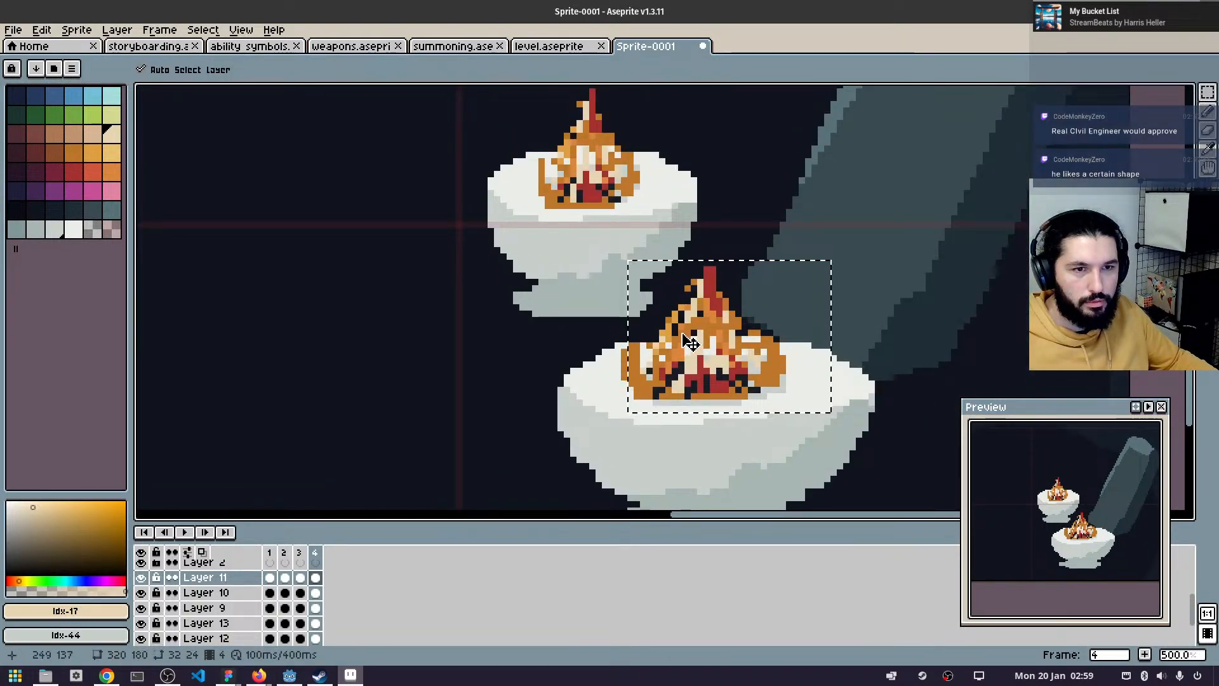
scroll(673, 354, down, 1)
scroll(671, 354, up, 3)
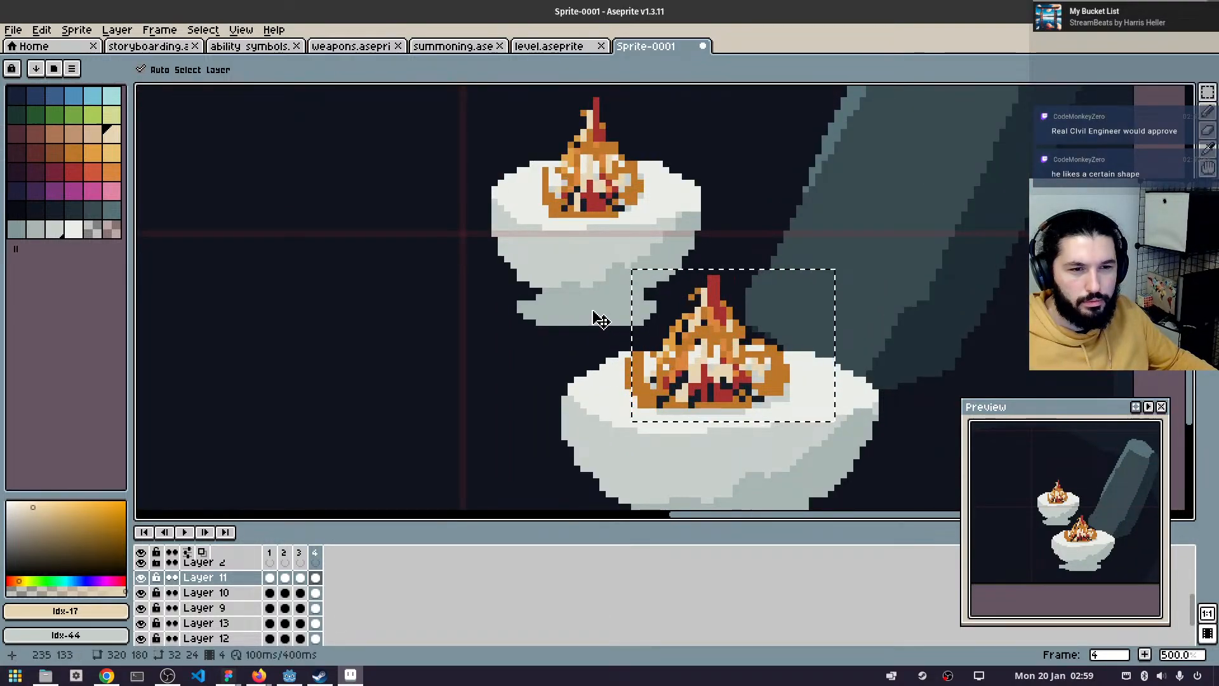
key(m)
drag(605, 255, 856, 442)
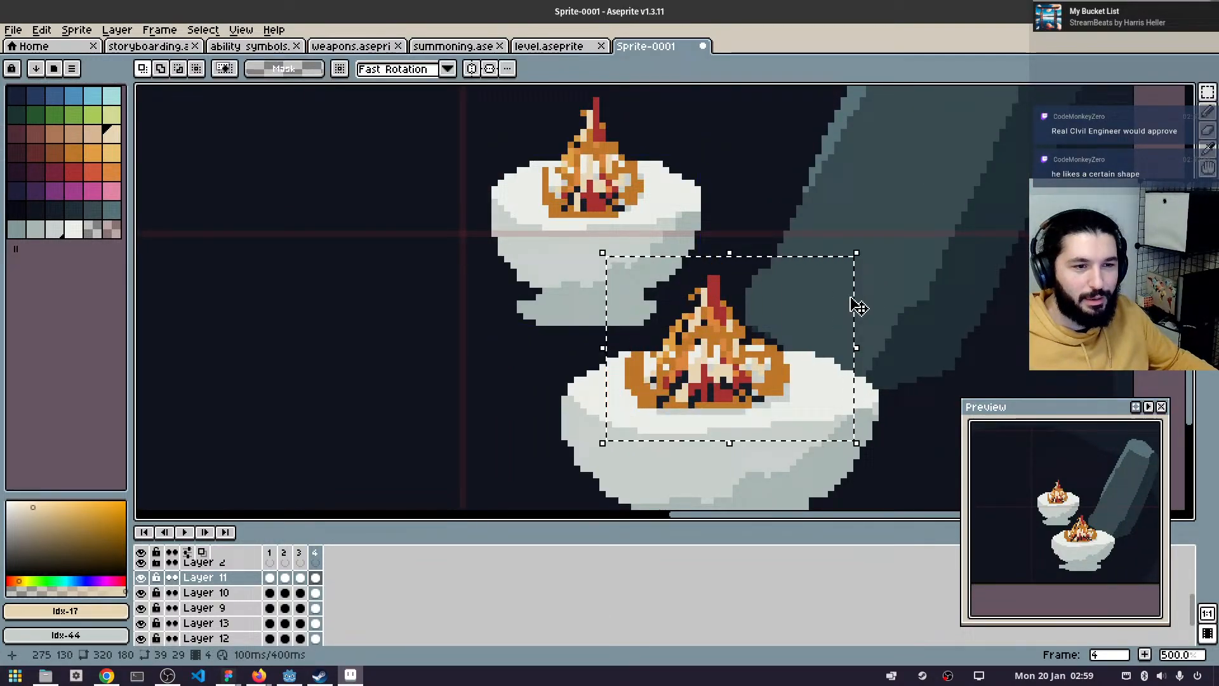
shift+click(860, 350)
key(ctrl+z)
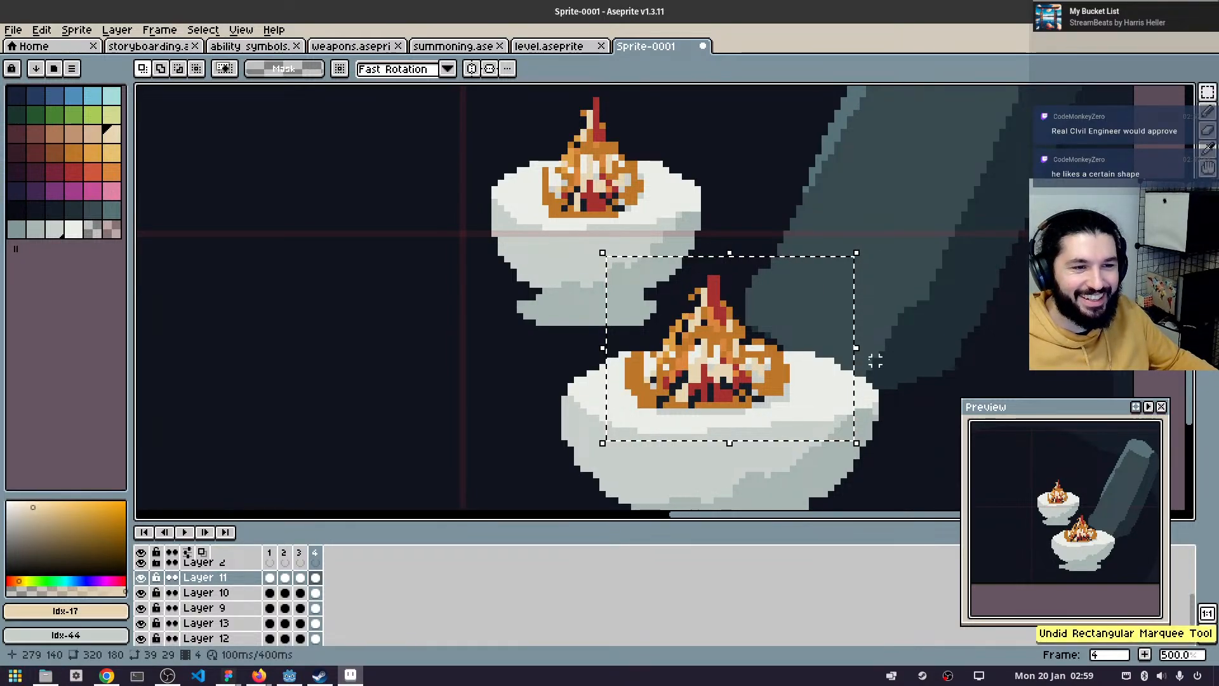
drag(859, 345, 800, 341)
drag(726, 379, 758, 373)
scroll(758, 374, down, 2)
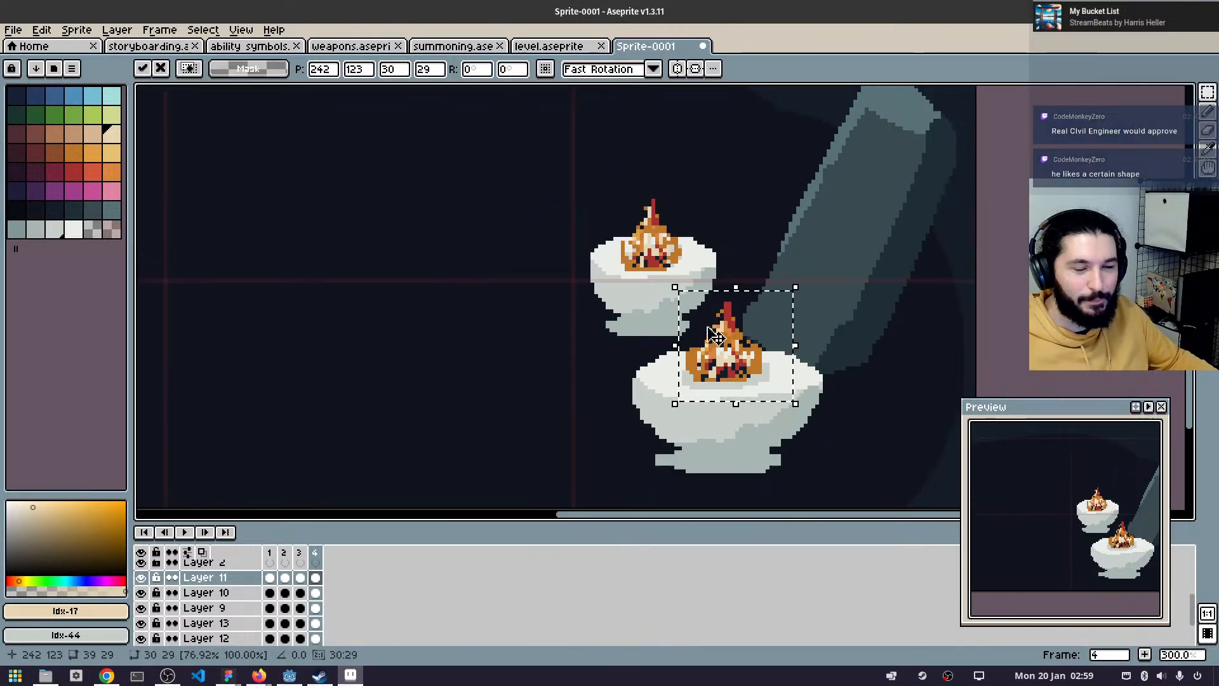
key(ctrl+d)
scroll(364, 212, down, 2)
scroll(536, 294, up, 2)
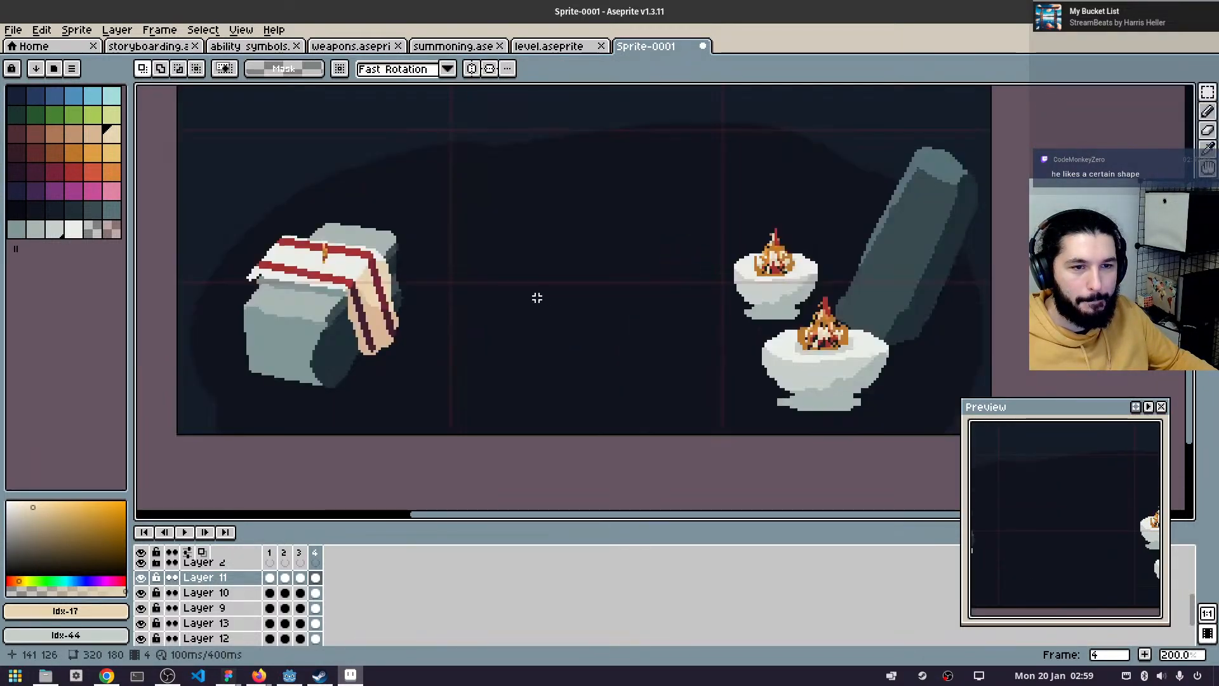
key(b)
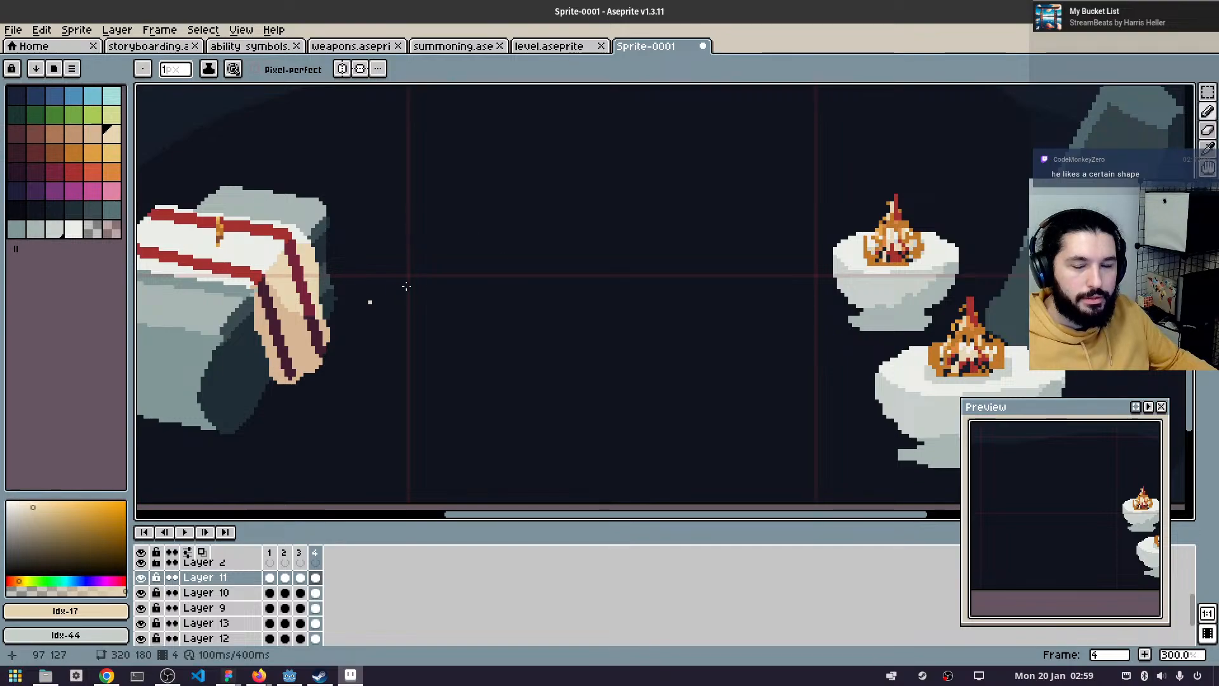
scroll(791, 239, down, 3)
scroll(786, 245, up, 2)
drag(884, 202, 829, 251)
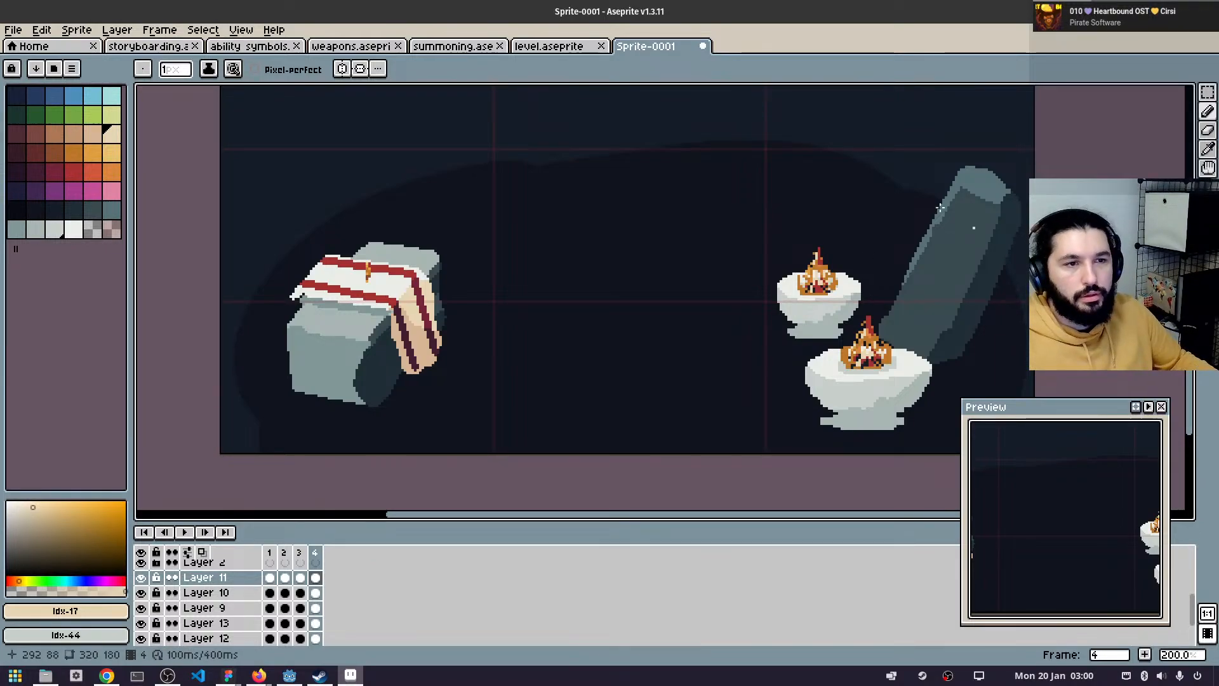
scroll(924, 205, down, 2)
drag(835, 178, 436, 258)
scroll(586, 276, up, 2)
scroll(657, 253, down, 2)
- Save the sprite as golden dagger in the PixelSourceFiles folder of the PirateJam16 project
key(ctrl+s)
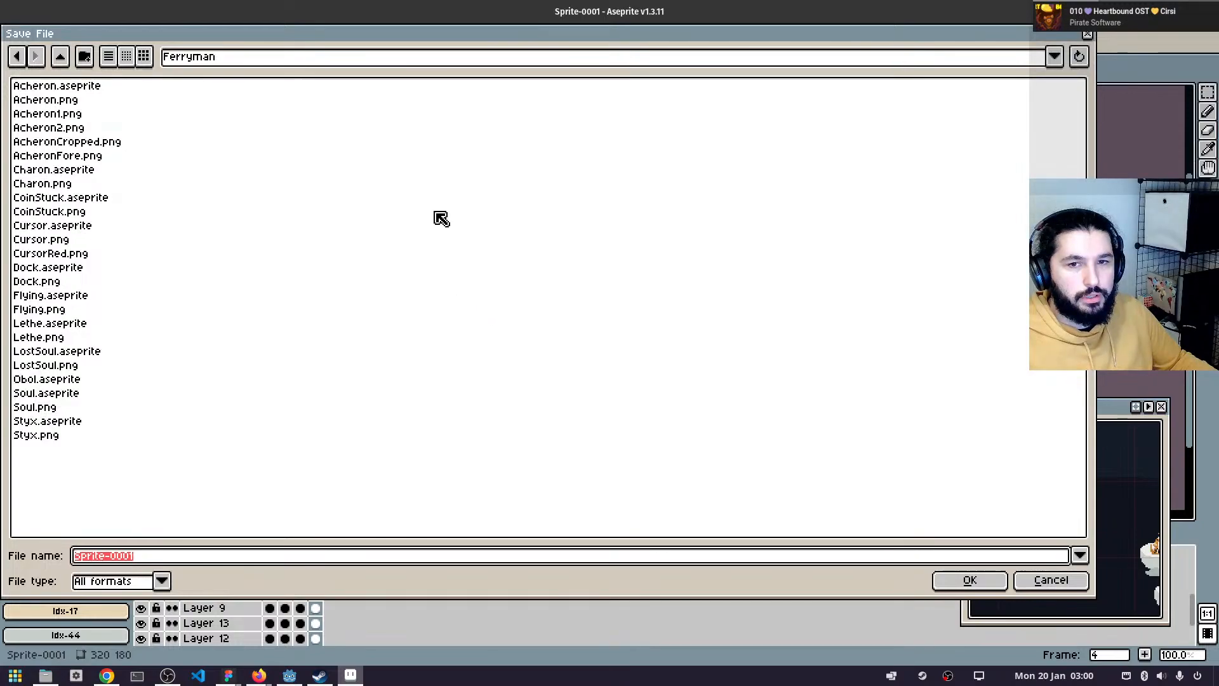
click(60, 59)
click(61, 58)
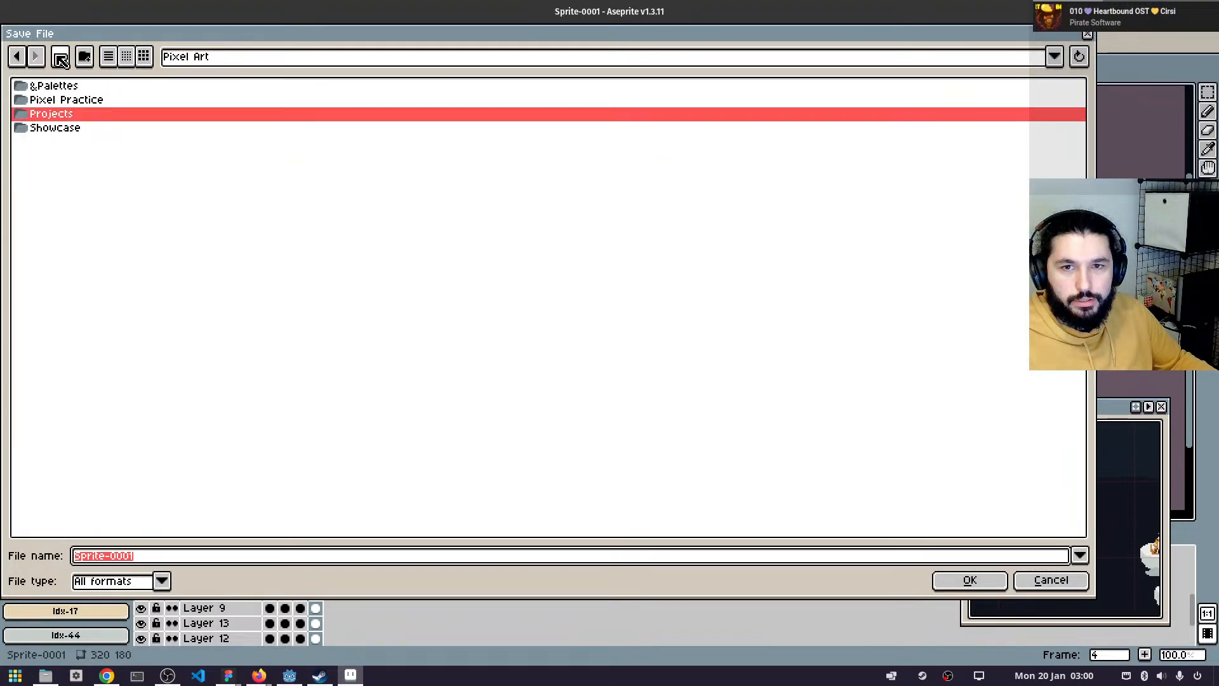
click(61, 58)
click(82, 170)
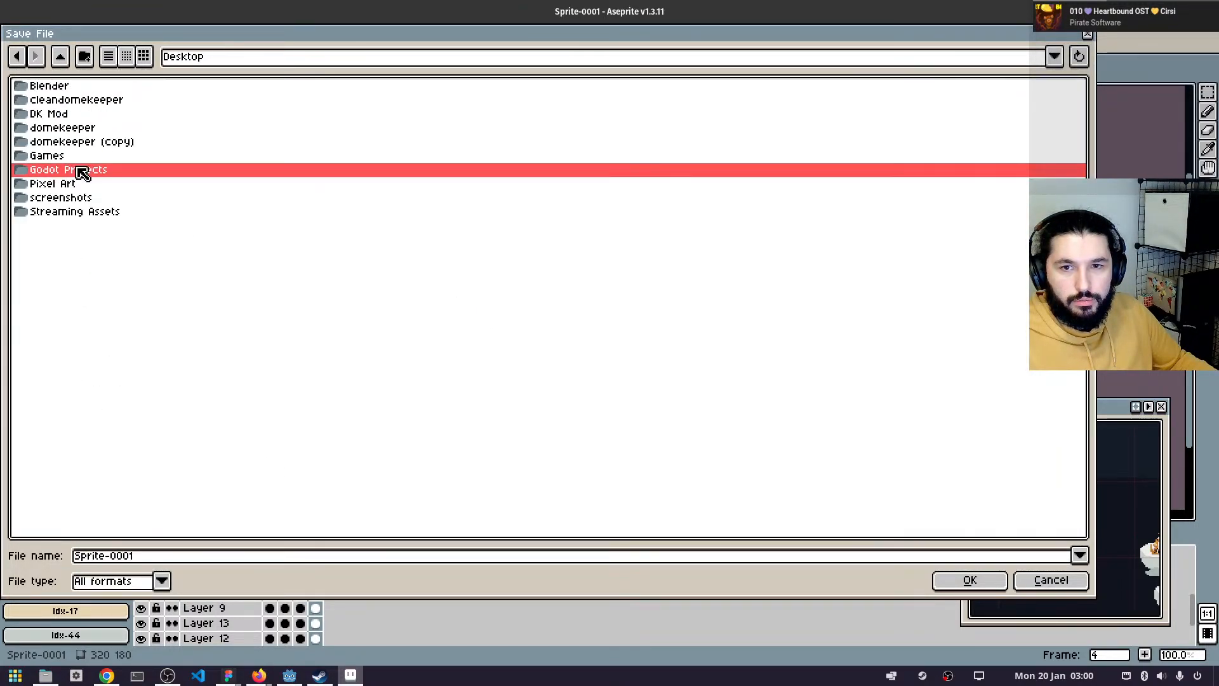
double_click(79, 171)
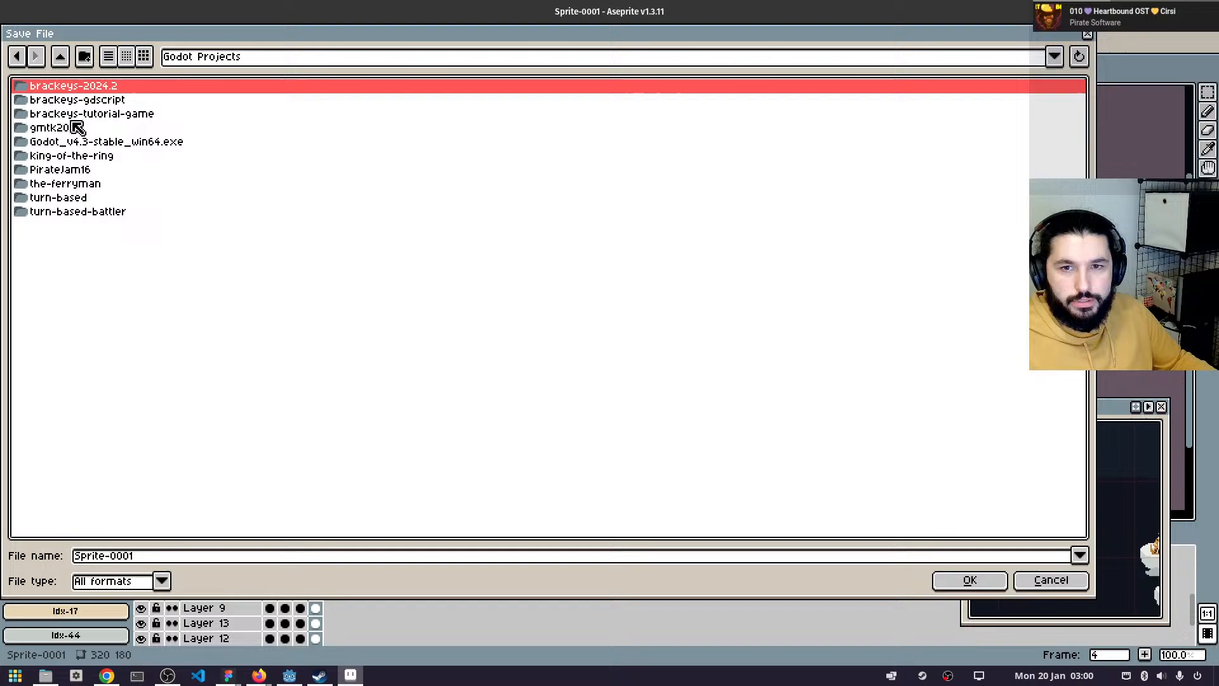
double_click(62, 172)
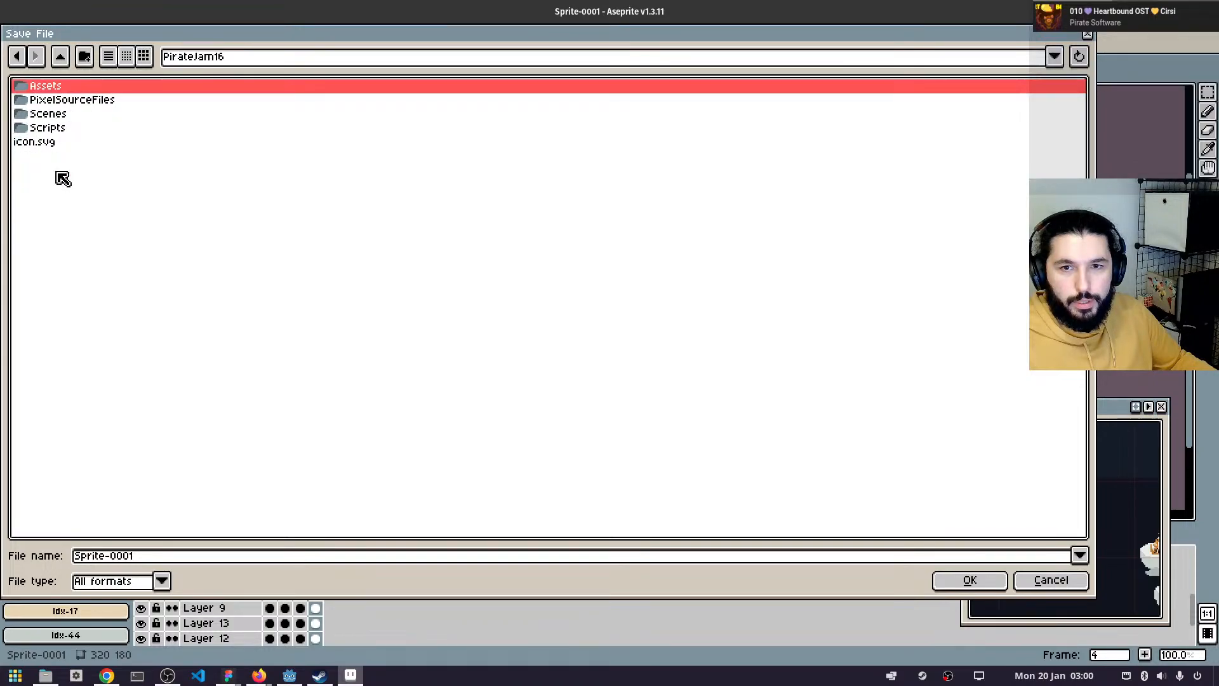
double_click(71, 101)
click(158, 556)
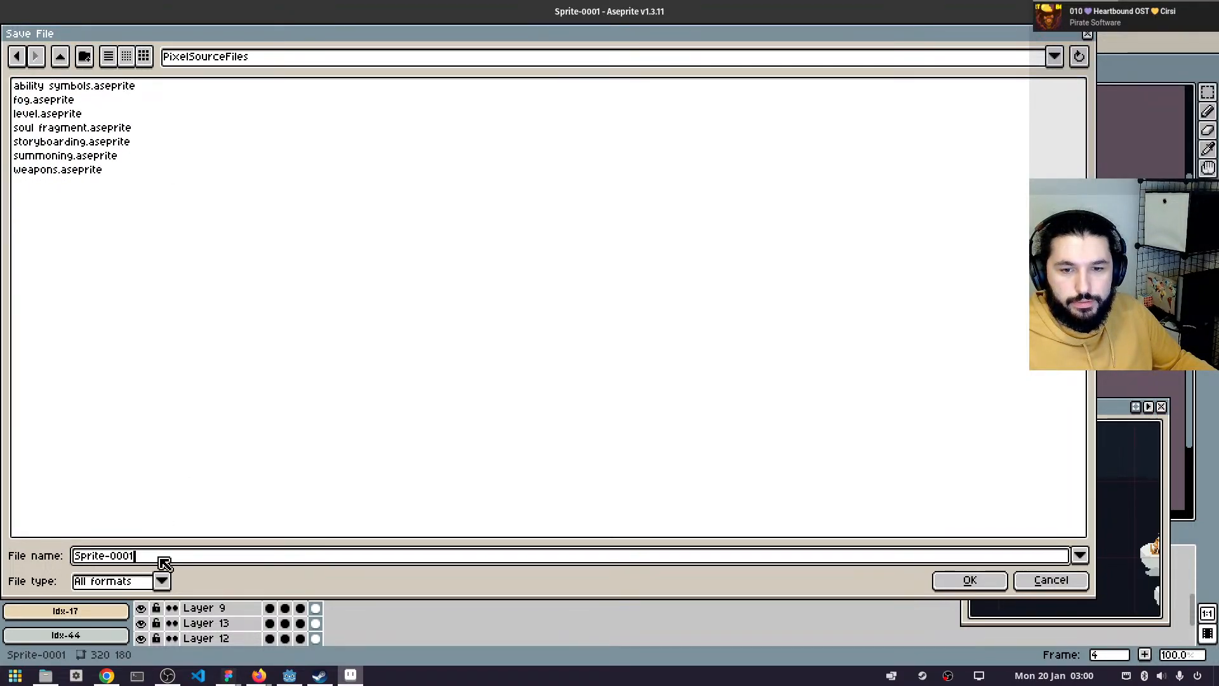
key(BackSpace)
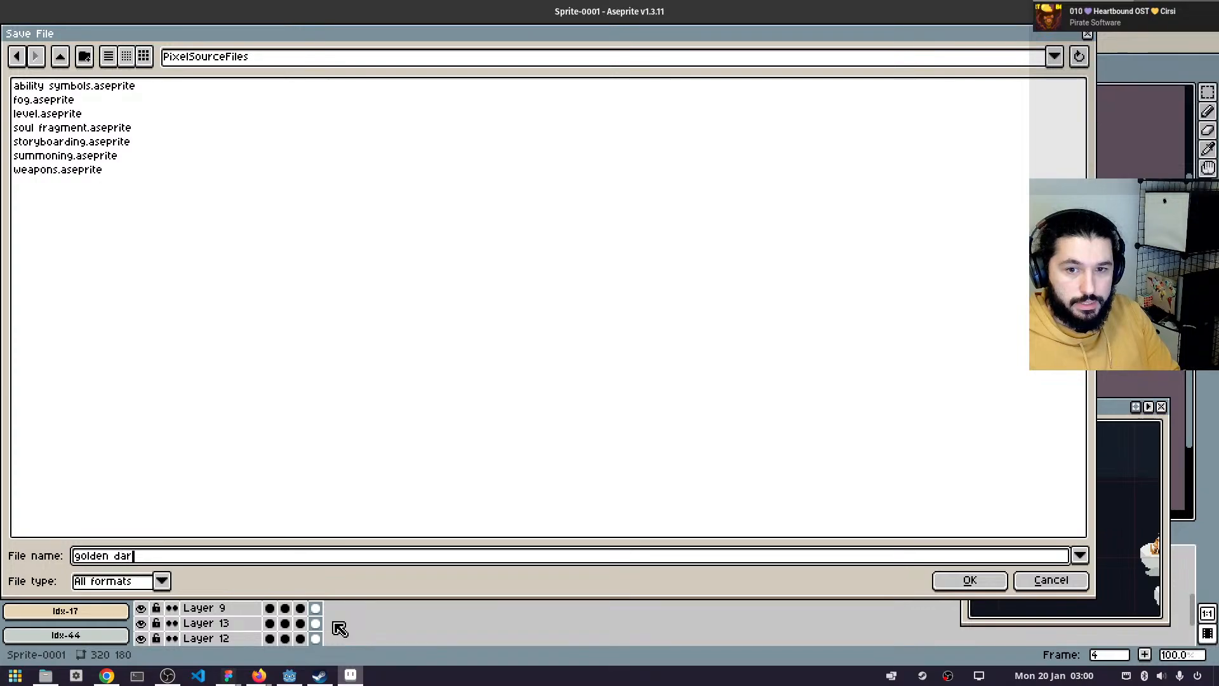
key(Return)
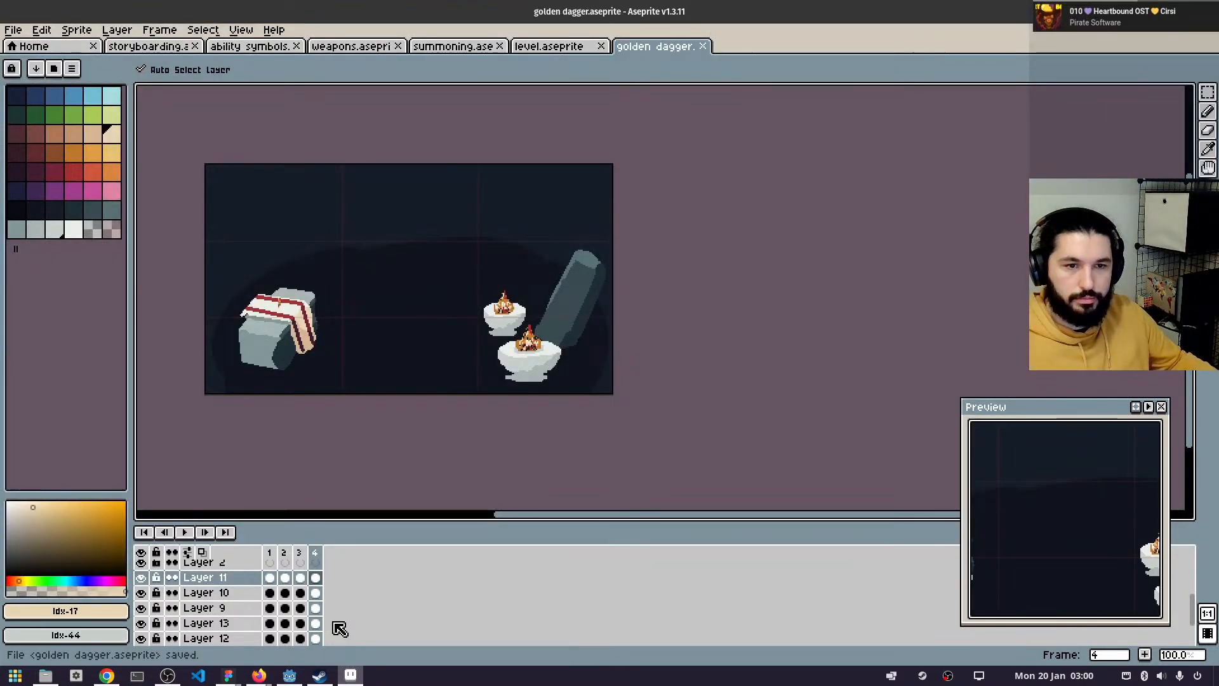
- Examine the frame 4 composition, comparing it with Layer 1's cave rocks shown and hidden
scroll(452, 165, up, 1)
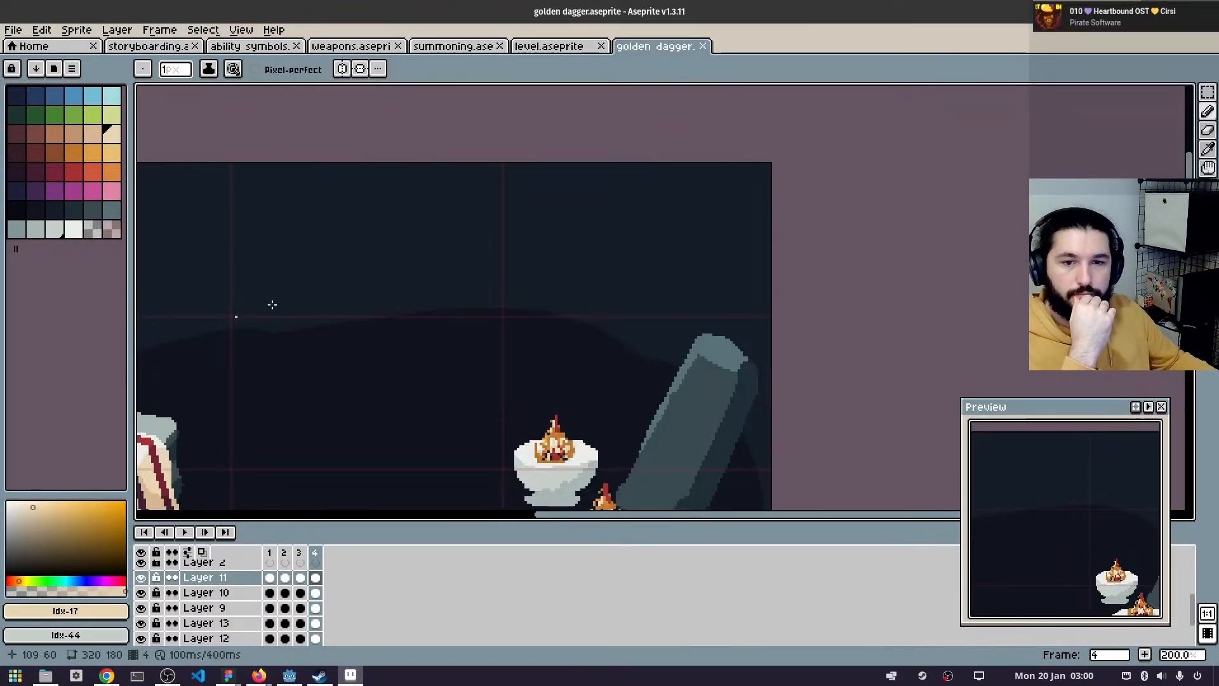
drag(471, 243, 714, 112)
scroll(348, 296, up, 1)
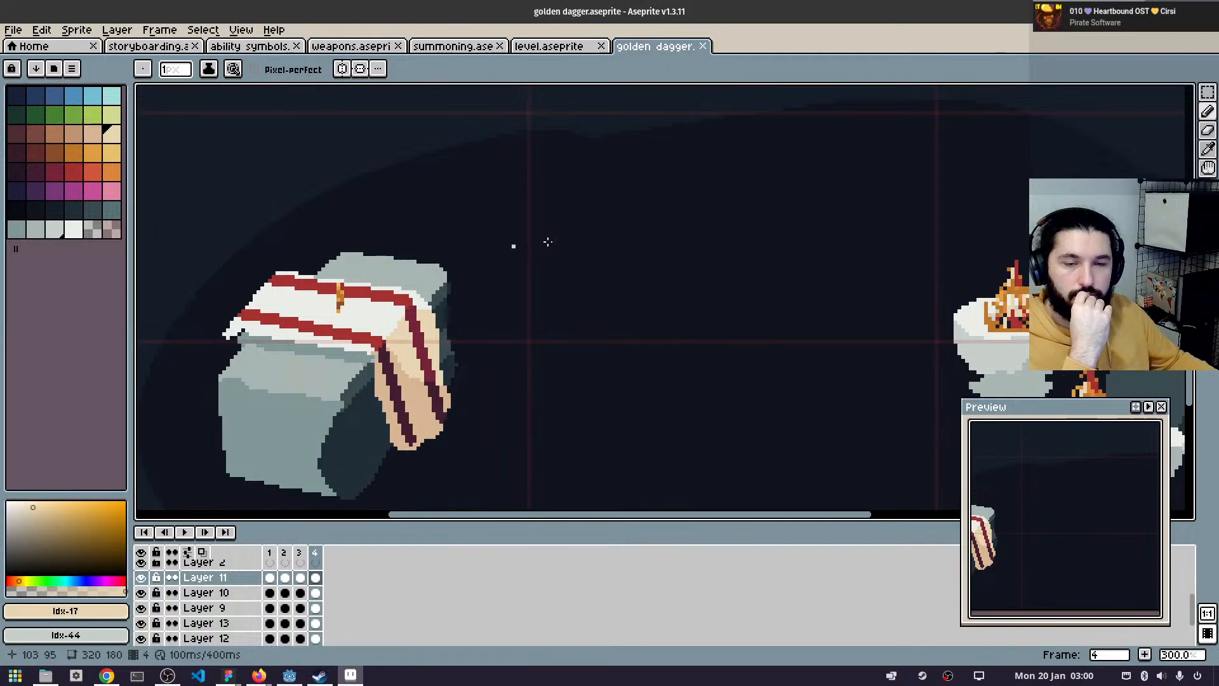
scroll(548, 242, right, 3)
scroll(573, 242, down, 1)
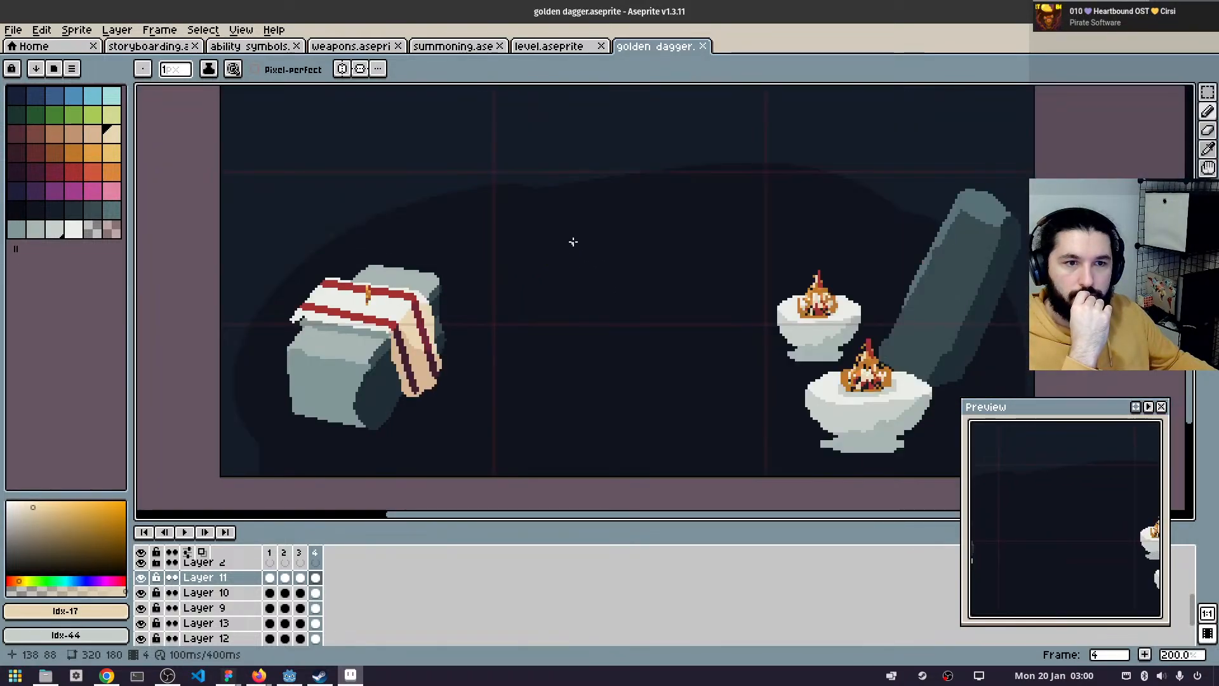
scroll(190, 584, down, 5)
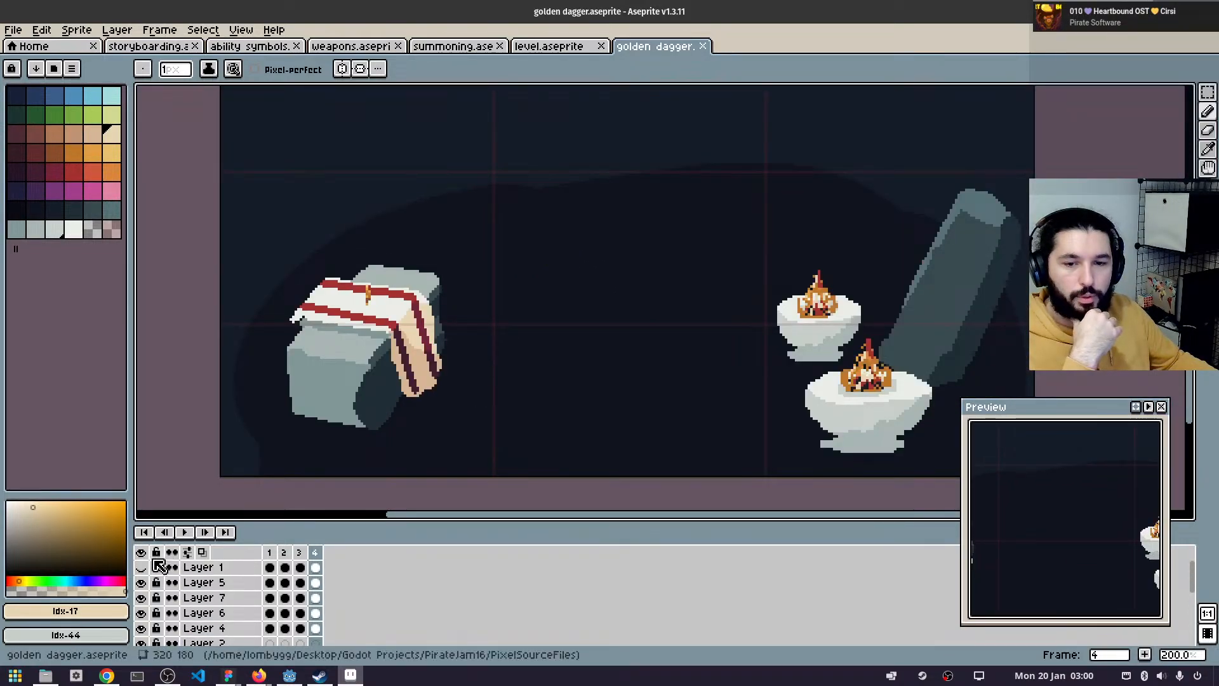
click(141, 567)
scroll(558, 305, down, 1)
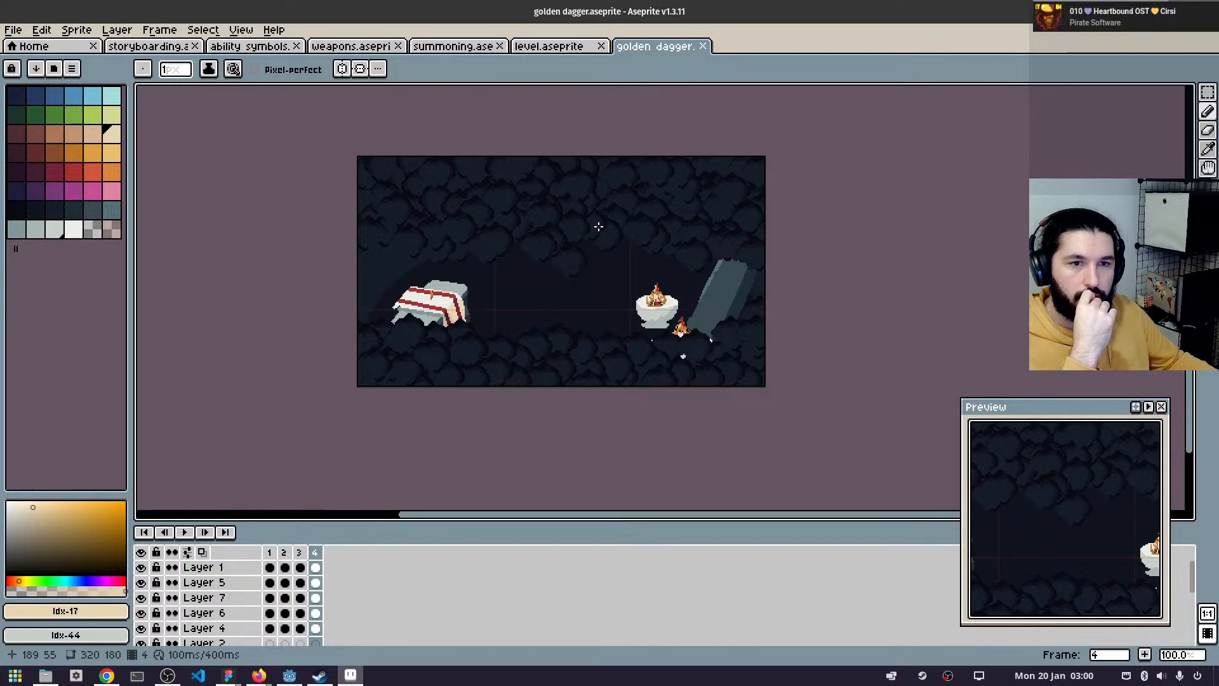
click(141, 567)
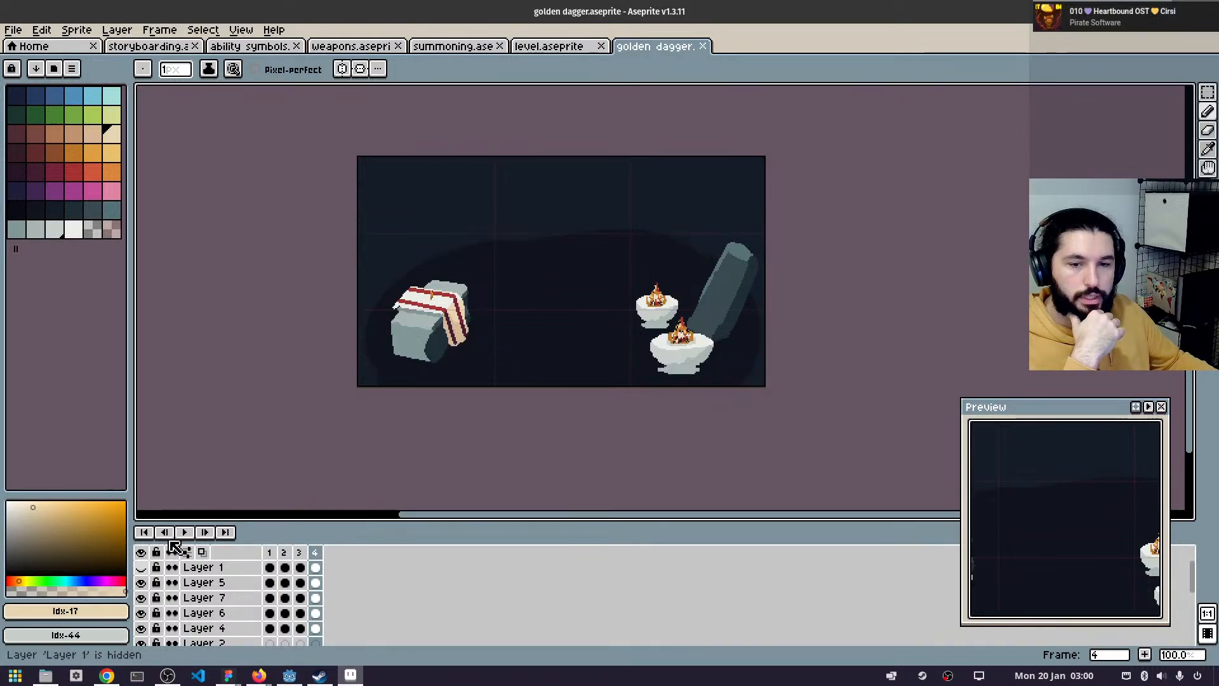
scroll(635, 258, up, 3)
scroll(542, 272, down, 2)
scroll(623, 316, up, 1)
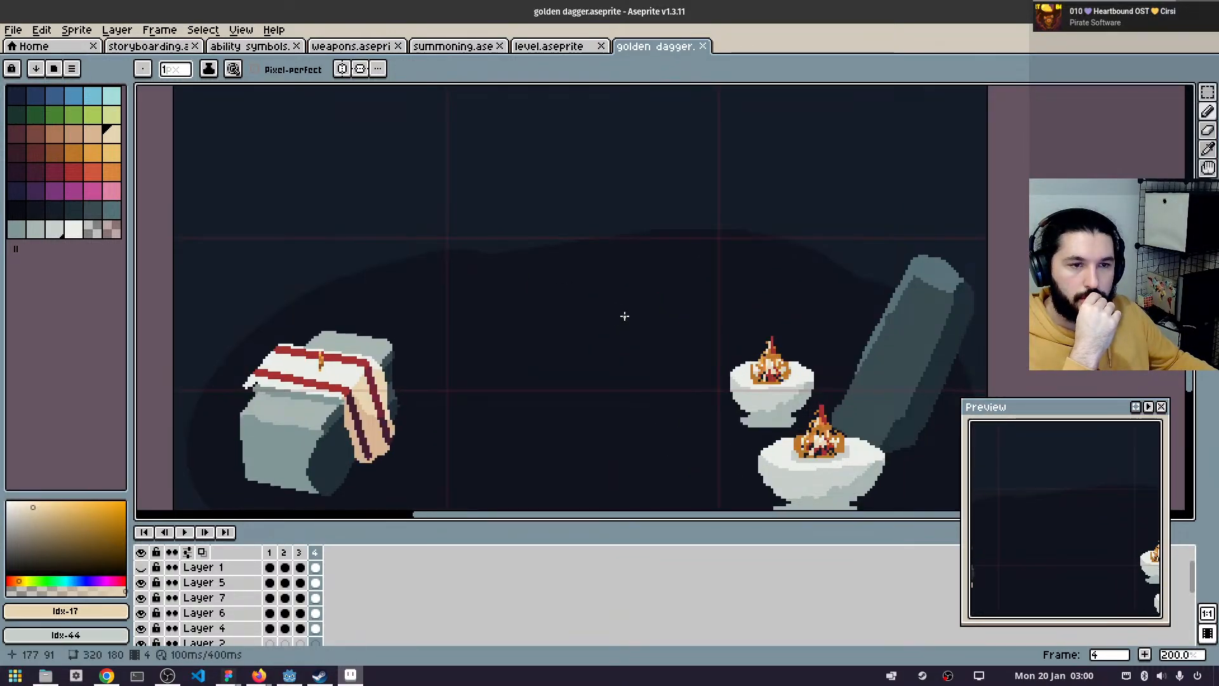
drag(701, 236, 666, 327)
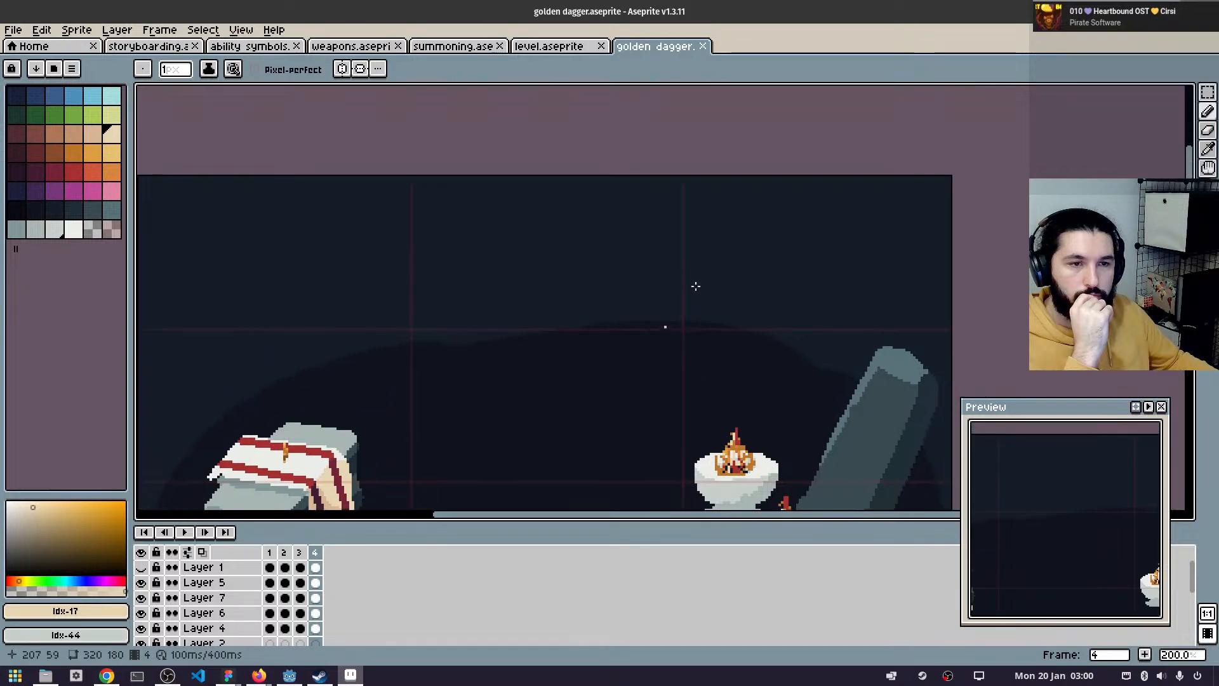
key(shift+n)
drag(805, 227, 850, 319)
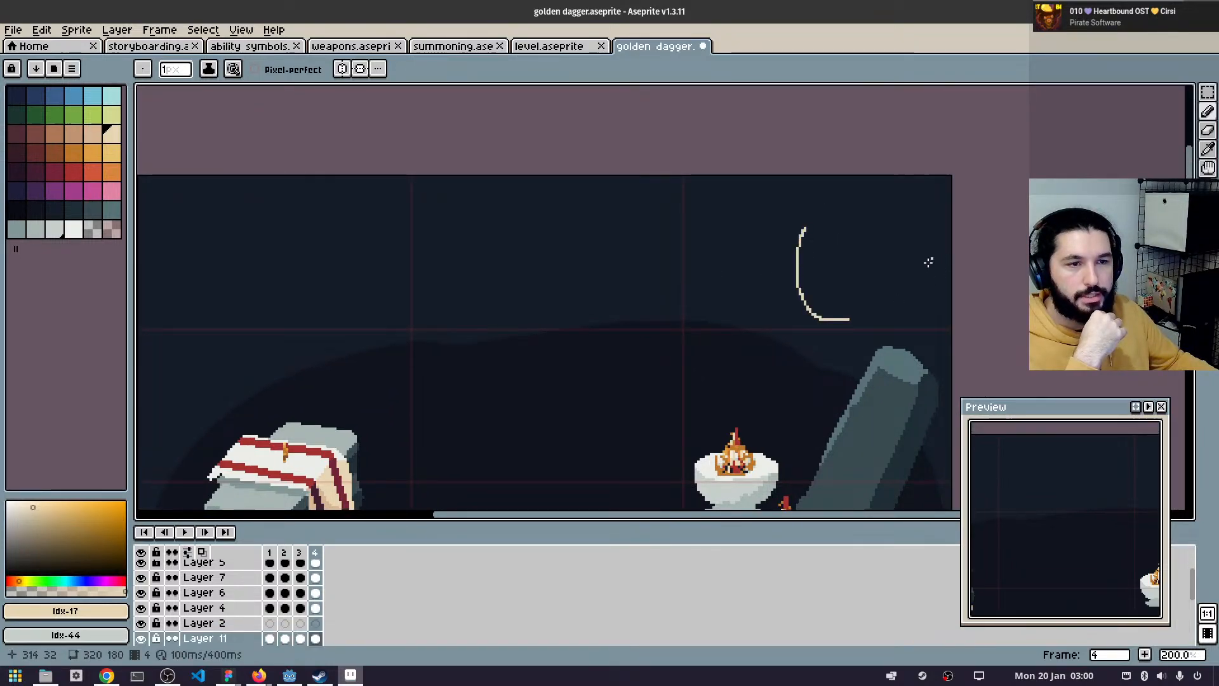
key(ctrl+z)
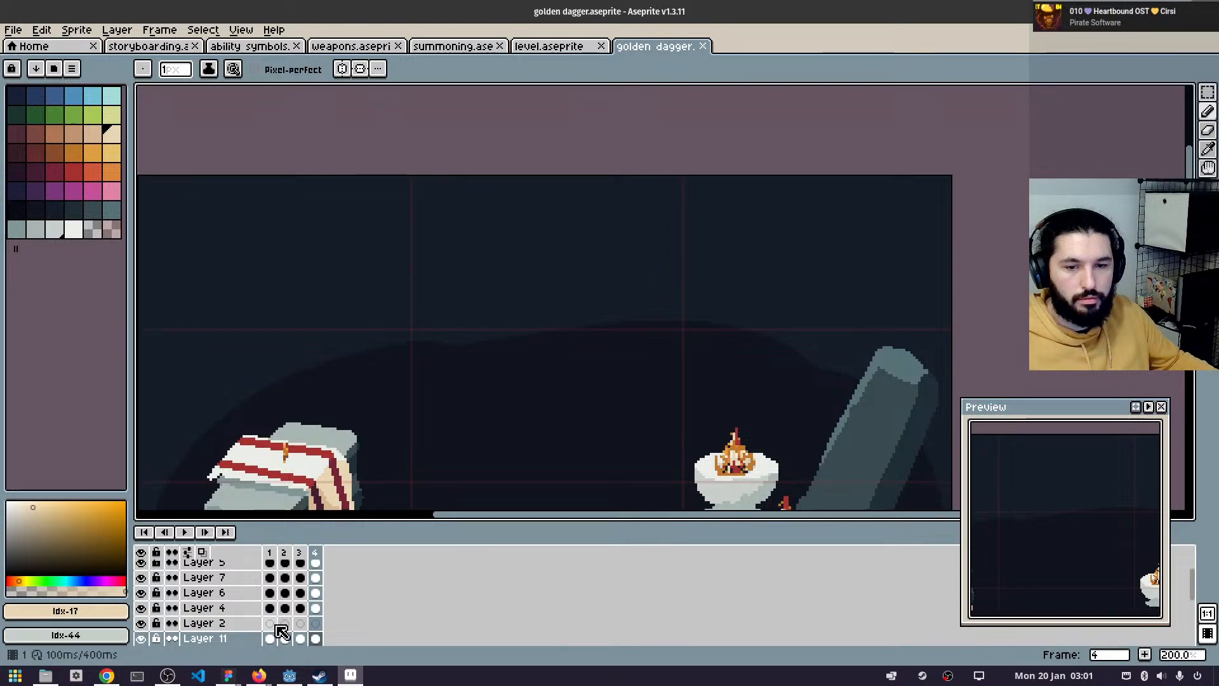
- On Layer 2 in frame 4, draw a small cream hourglass-shaped symbol with straight 1 px lines on the wall above the slanted slab
click(316, 624)
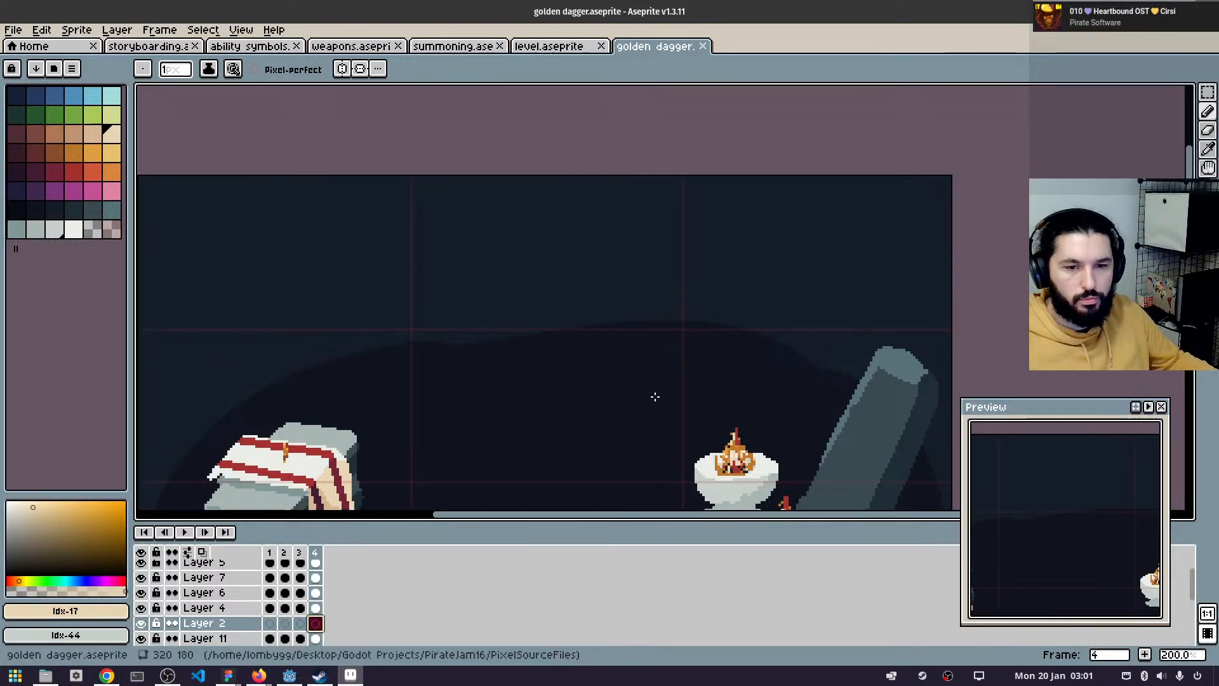
scroll(697, 375, down, 4)
scroll(697, 375, up, 2)
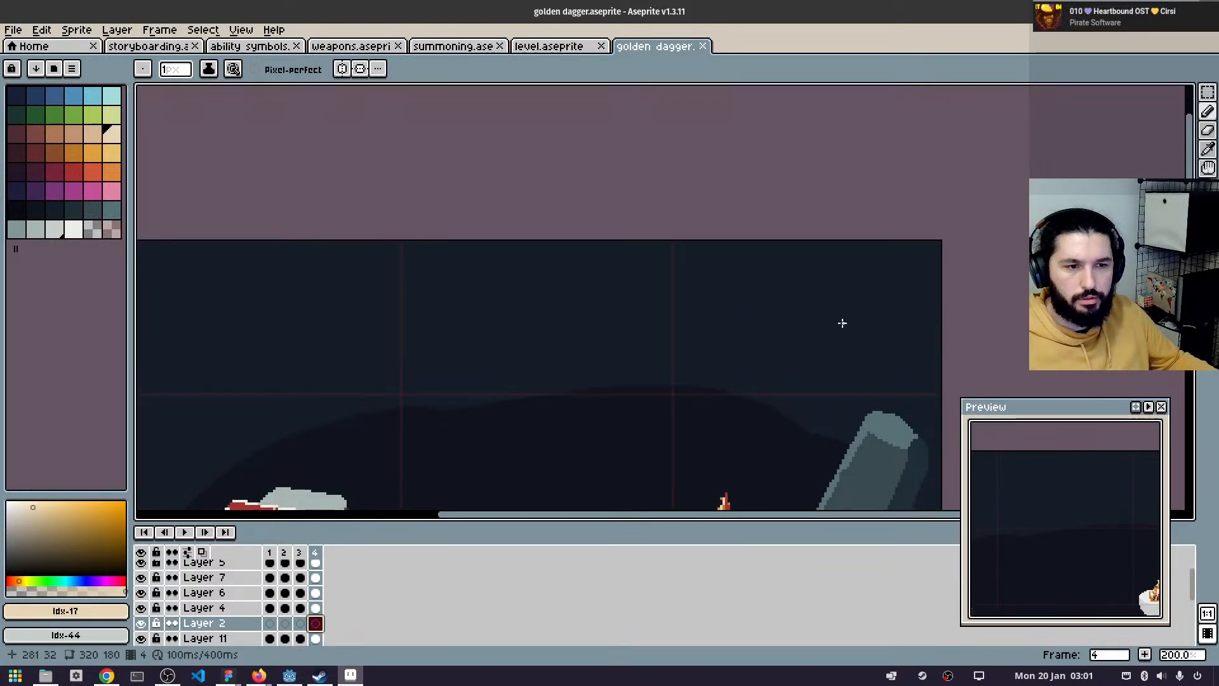
scroll(756, 277, up, 2)
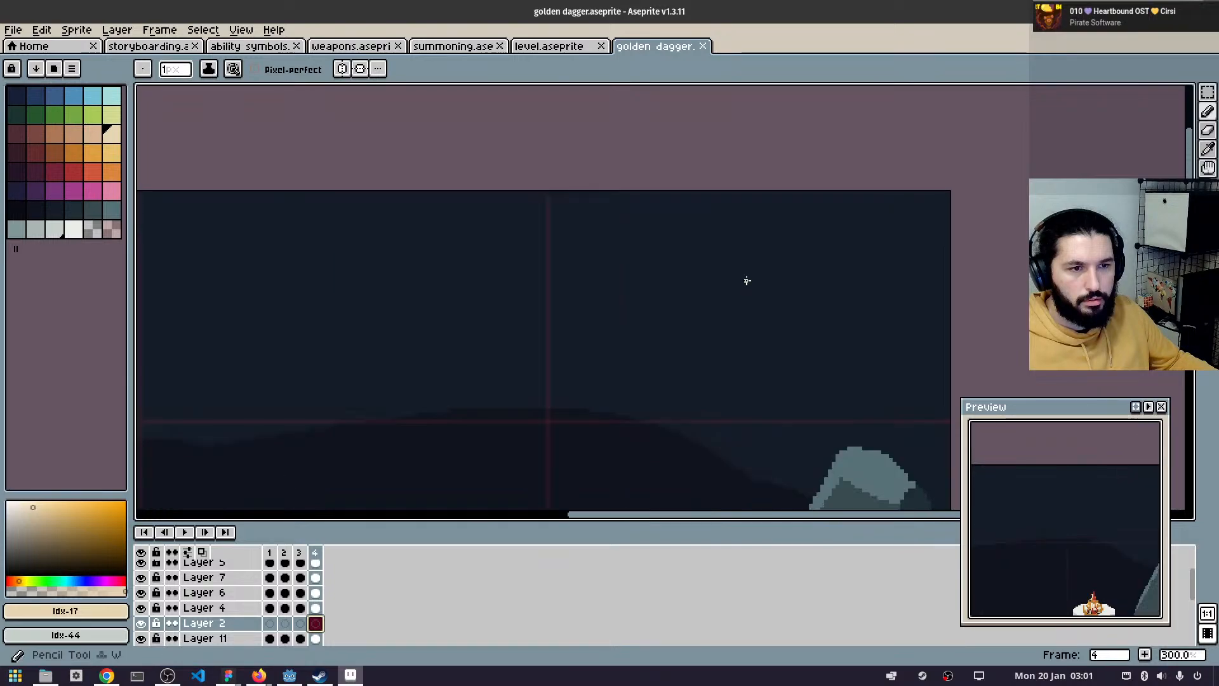
click(792, 219)
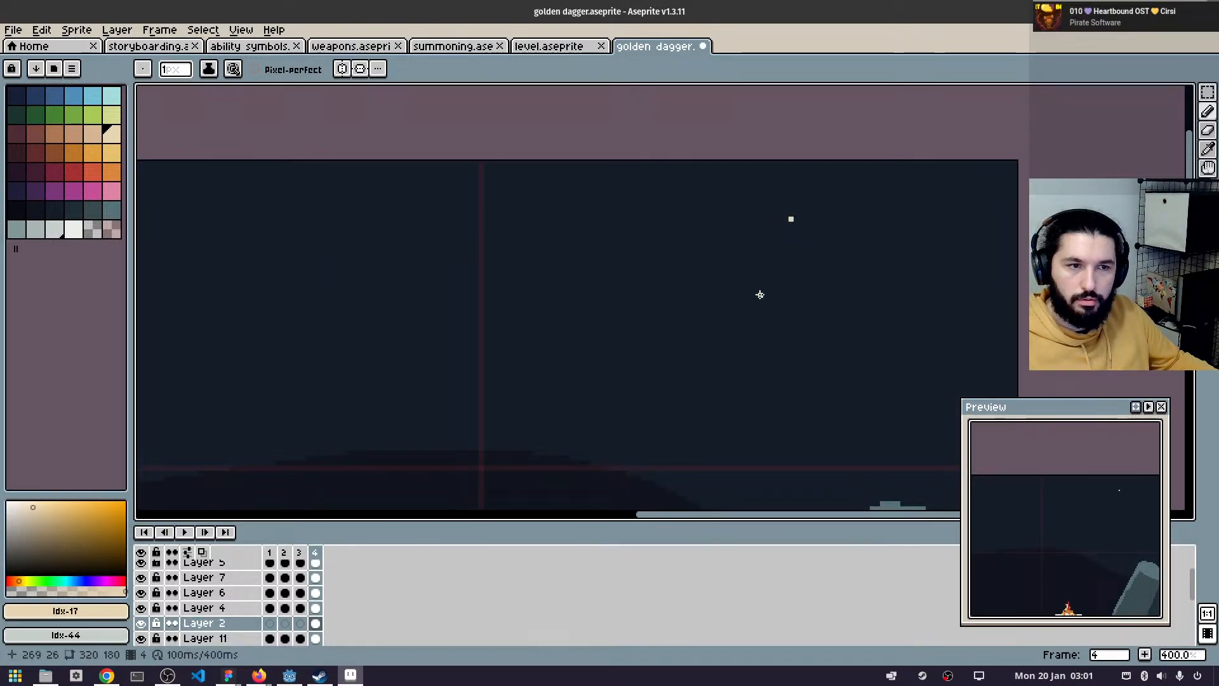
shift+click(733, 311)
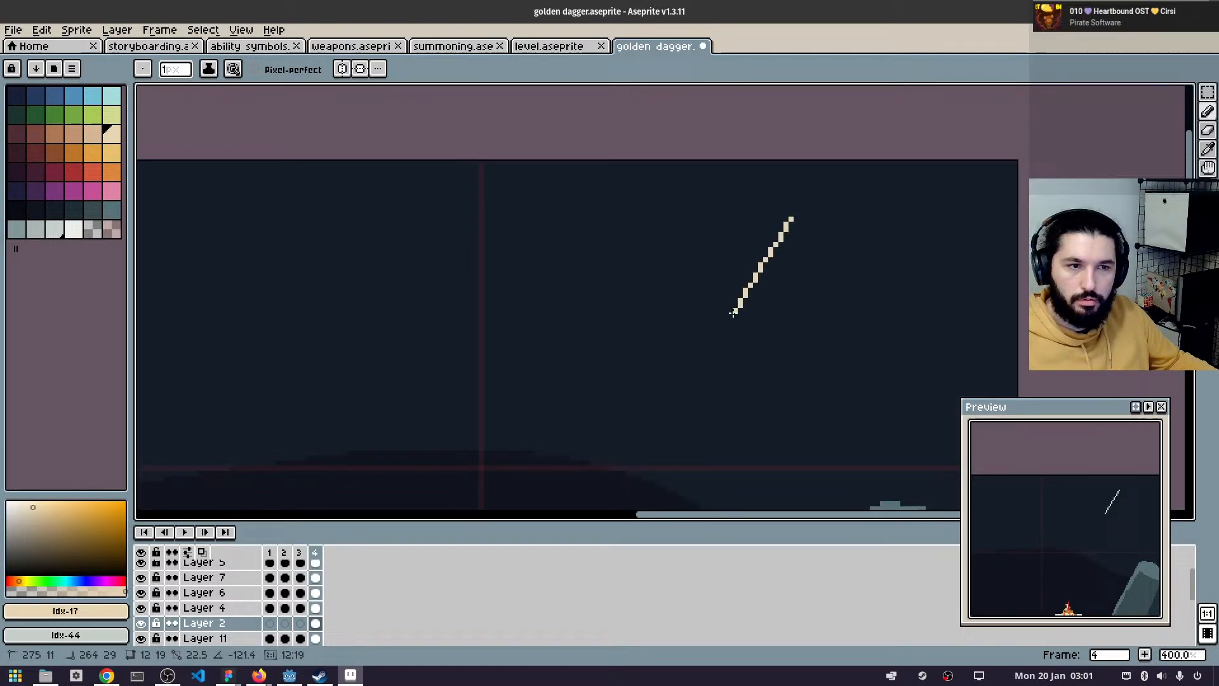
shift+click(811, 294)
shift+click(770, 258)
shift+click(740, 204)
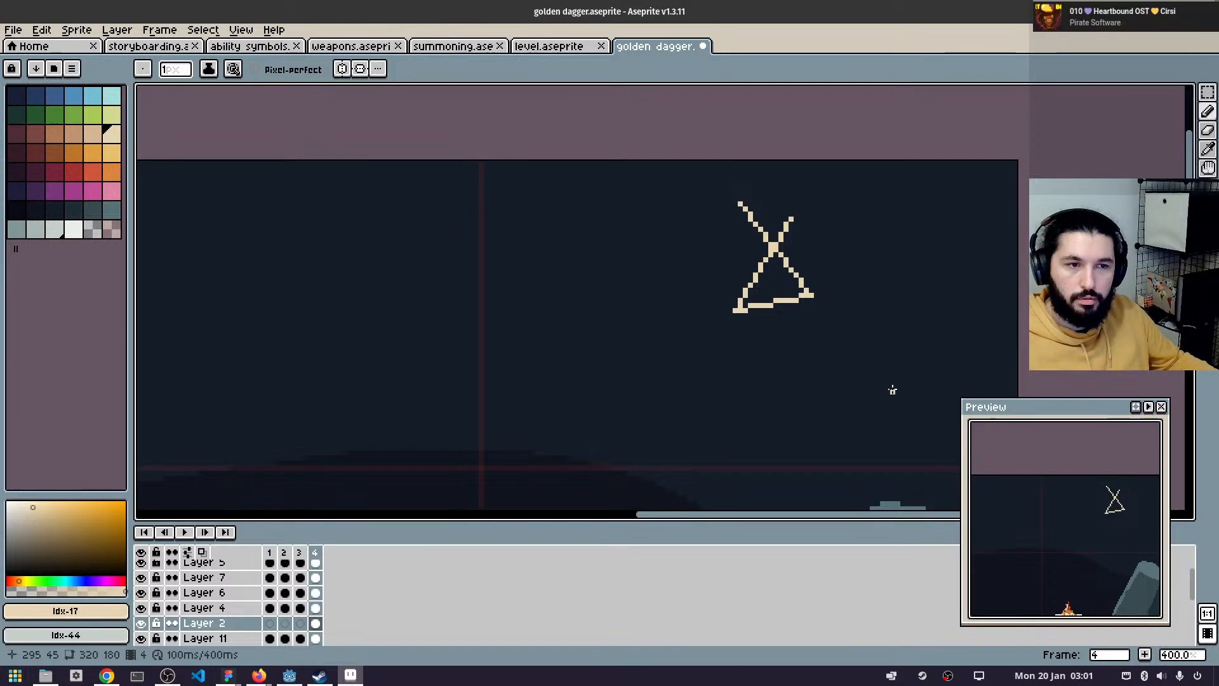
shift+click(786, 205)
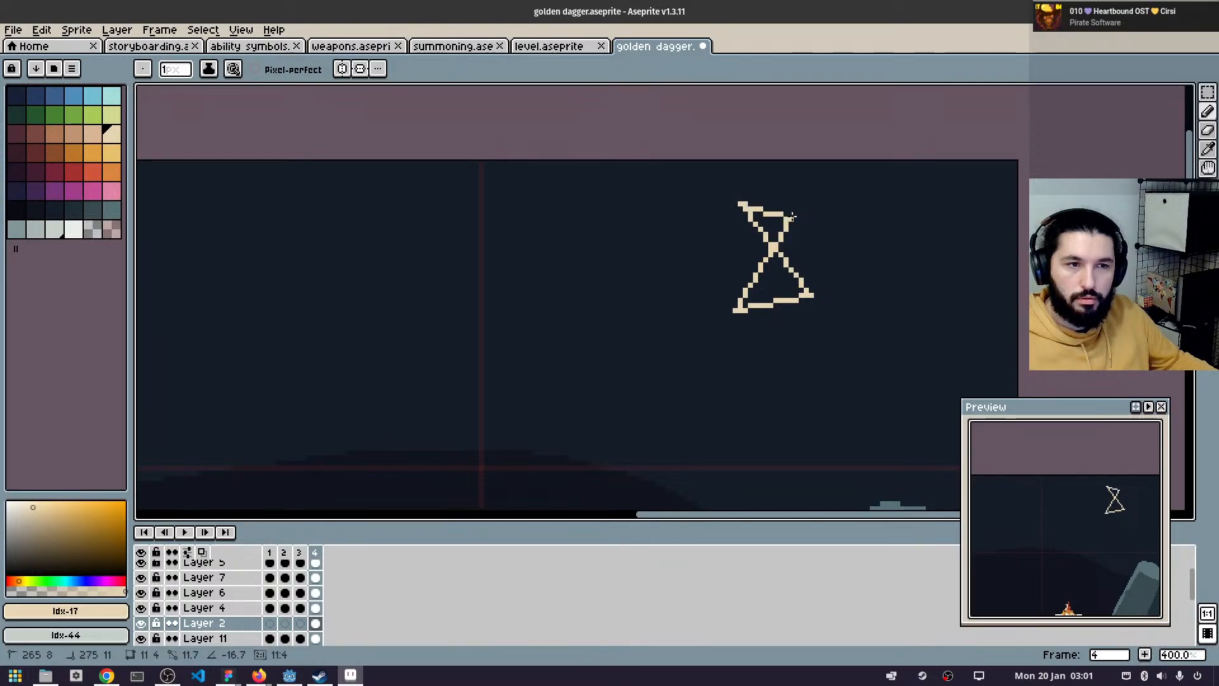
shift+click(791, 219)
- Check the hourglass symbol's placement in the scene with Layer 1 temporarily shown
scroll(939, 343, down, 2)
scroll(935, 343, up, 1)
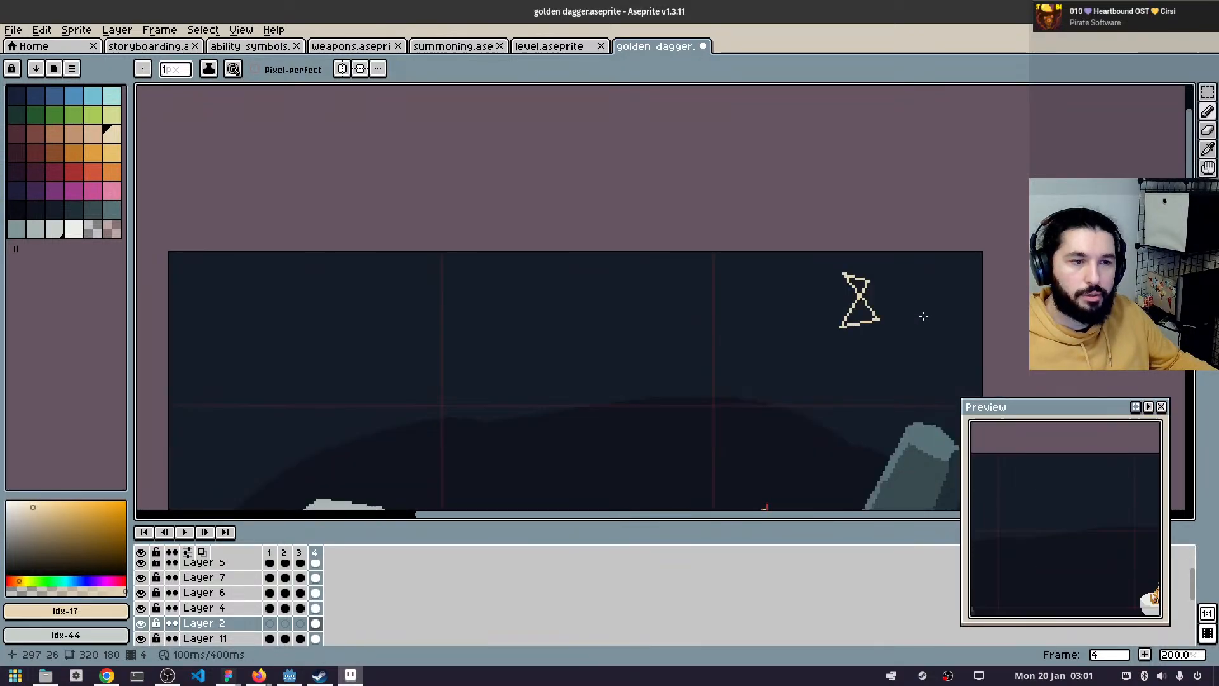
drag(924, 315, 859, 252)
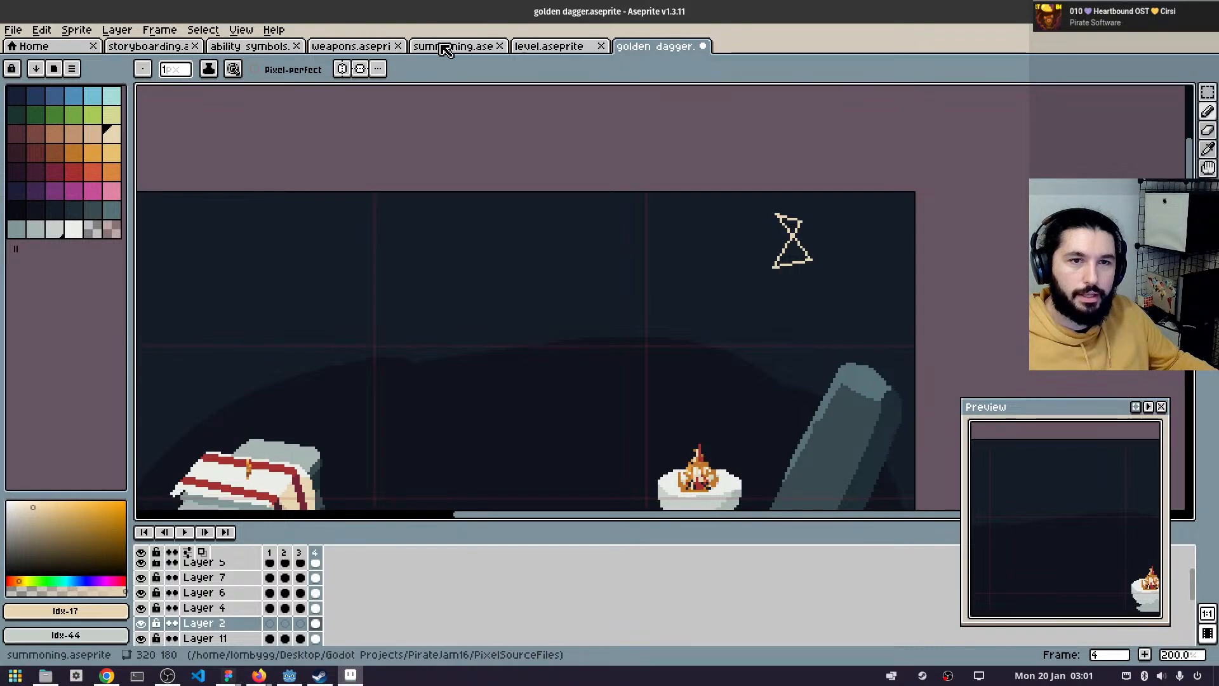
scroll(191, 579, up, 1)
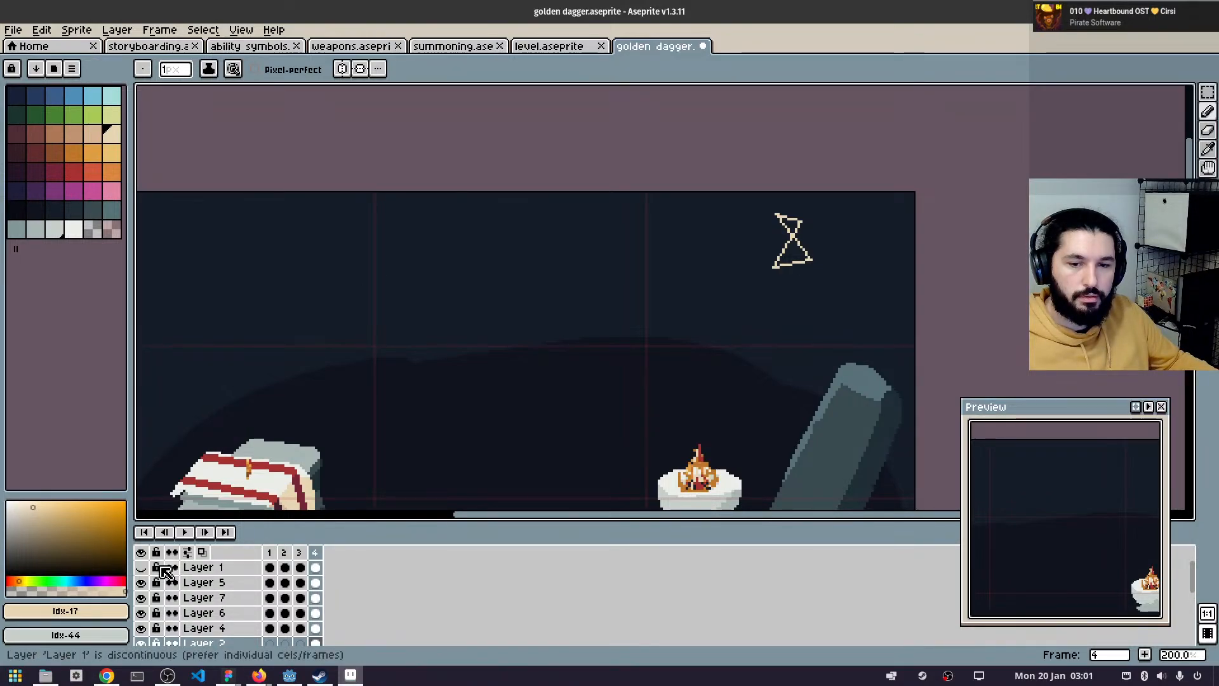
click(141, 568)
click(141, 567)
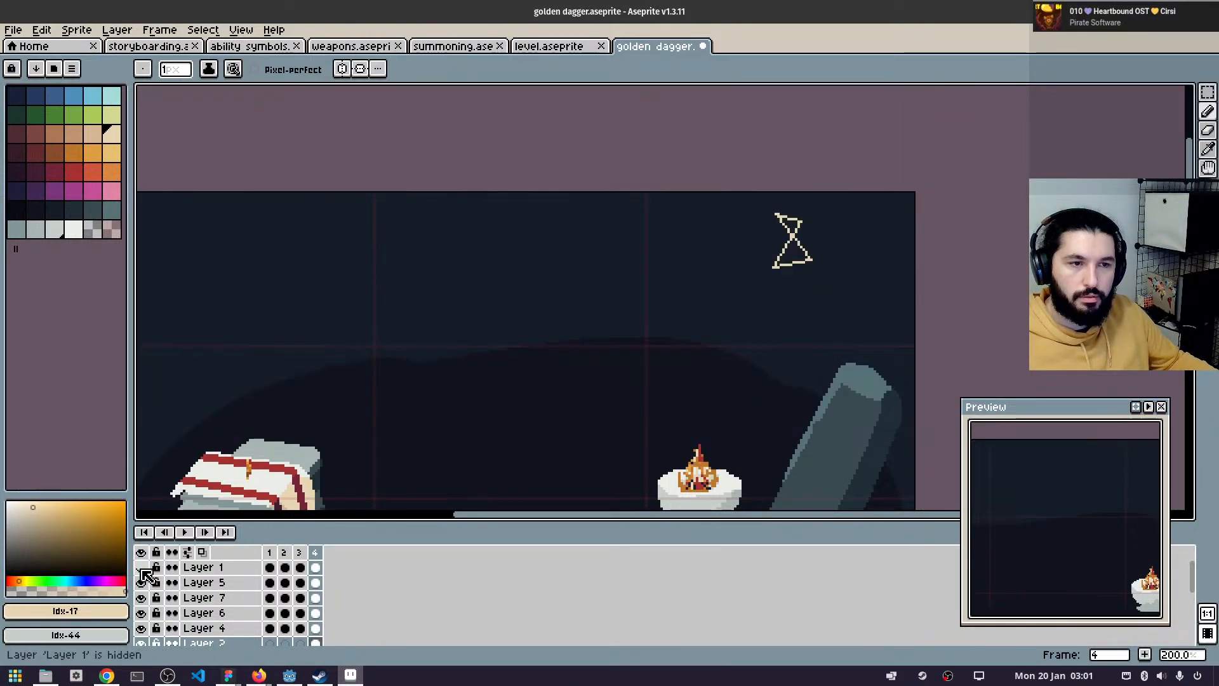
- Examine the hexagon sigil in the ability symbols file against the golden dagger wall symbol, briefly showing Layer 4
click(254, 46)
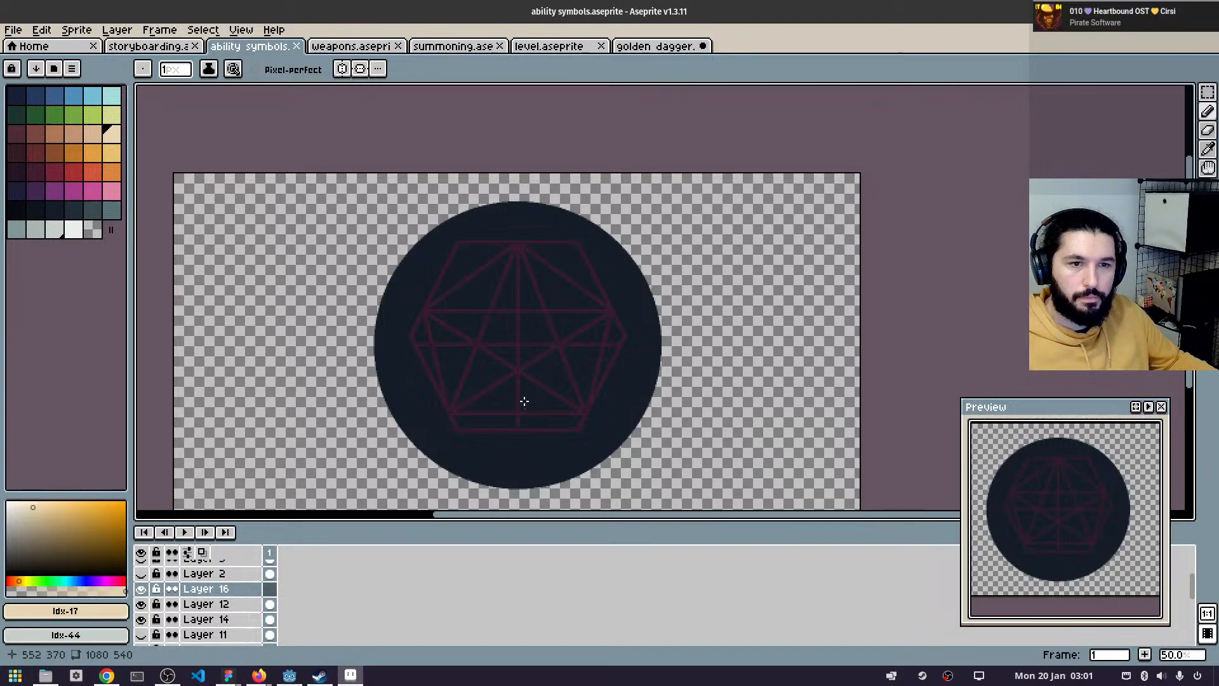
scroll(522, 402, up, 1)
drag(522, 376, 648, 410)
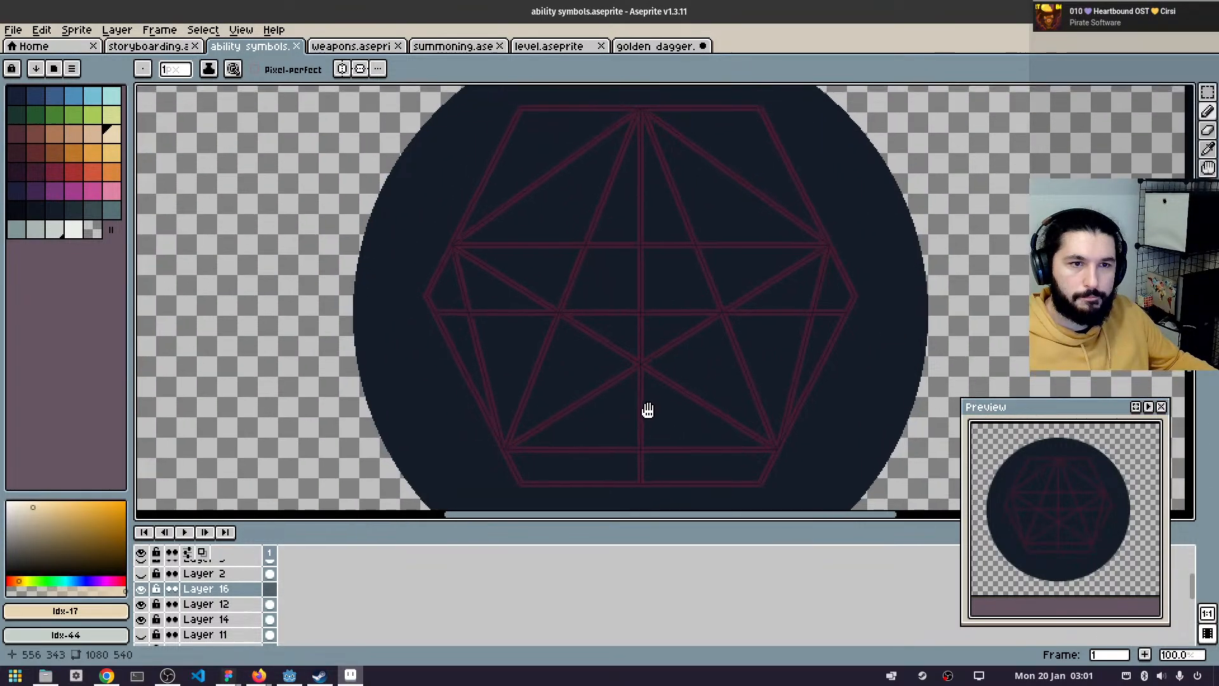
click(659, 48)
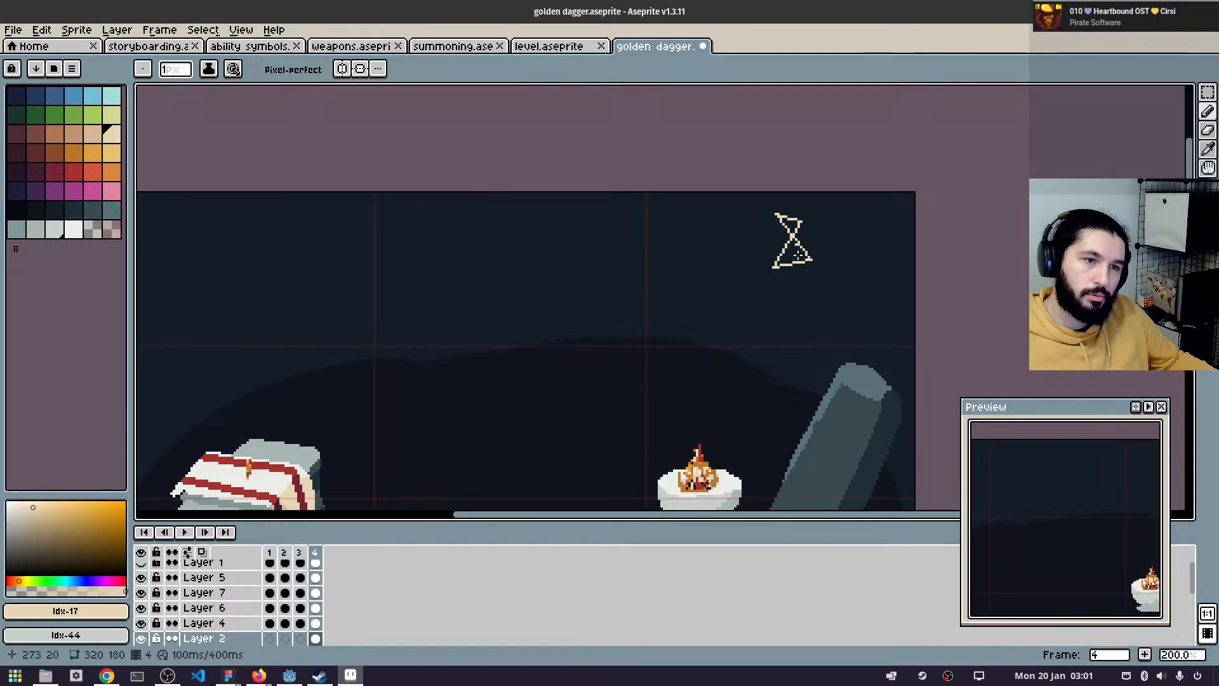
click(272, 50)
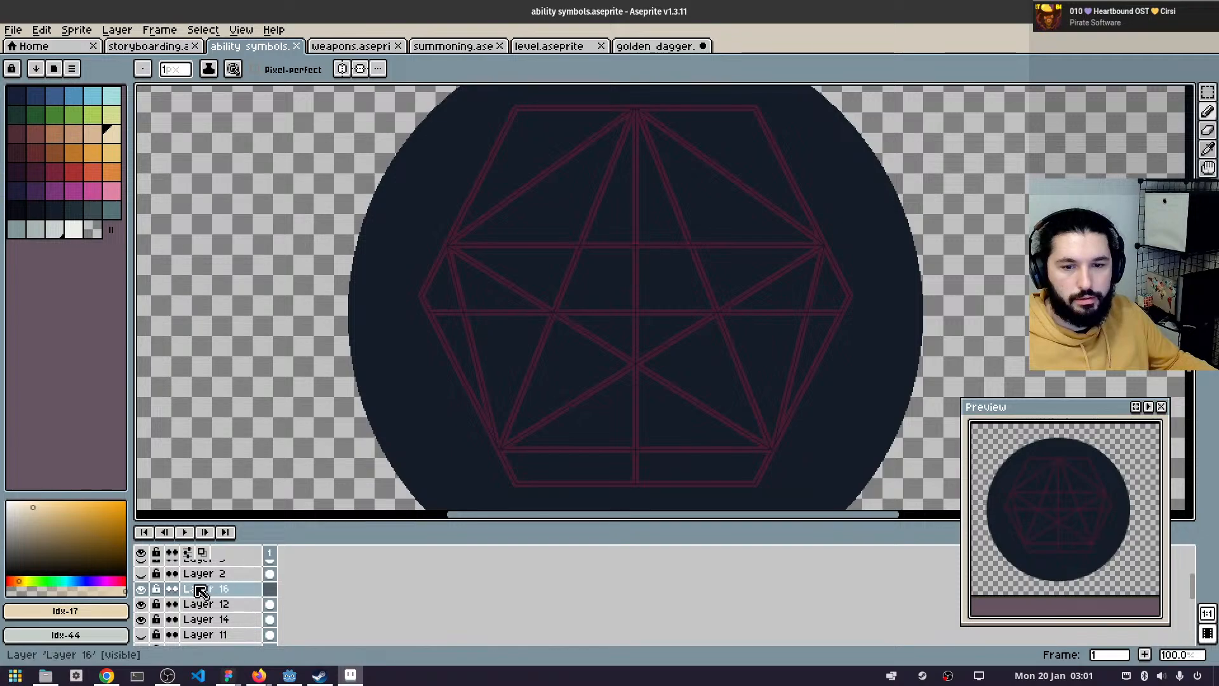
scroll(216, 591, up, 3)
click(141, 597)
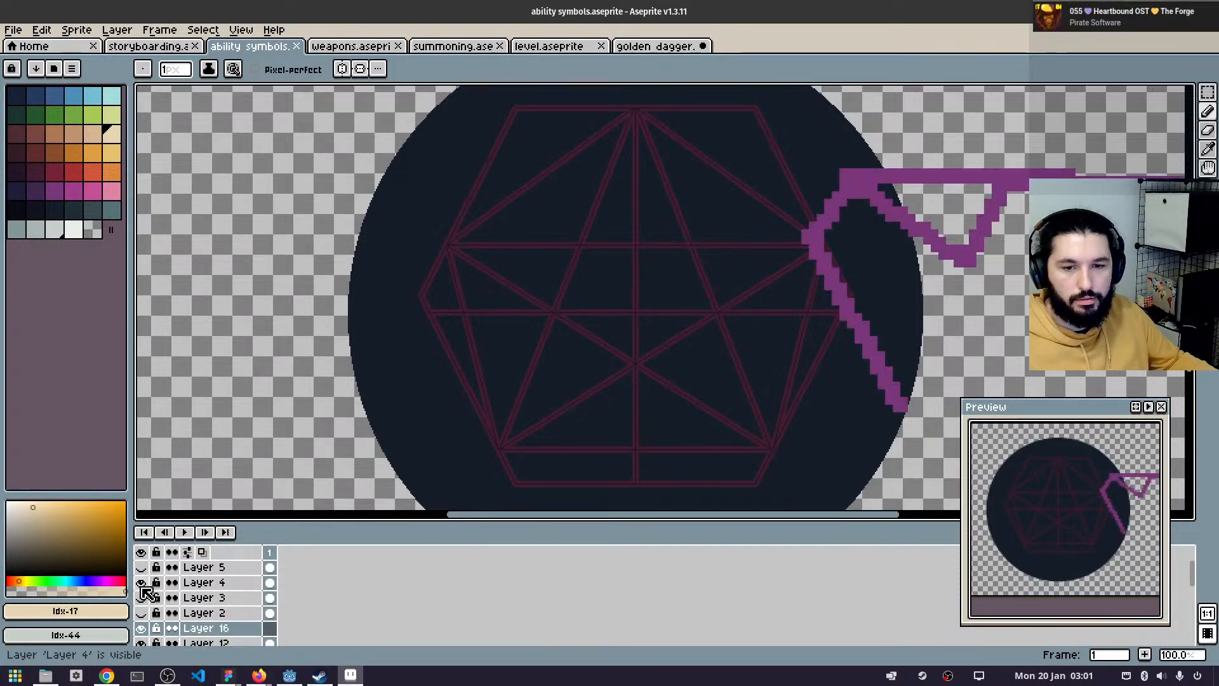
click(141, 598)
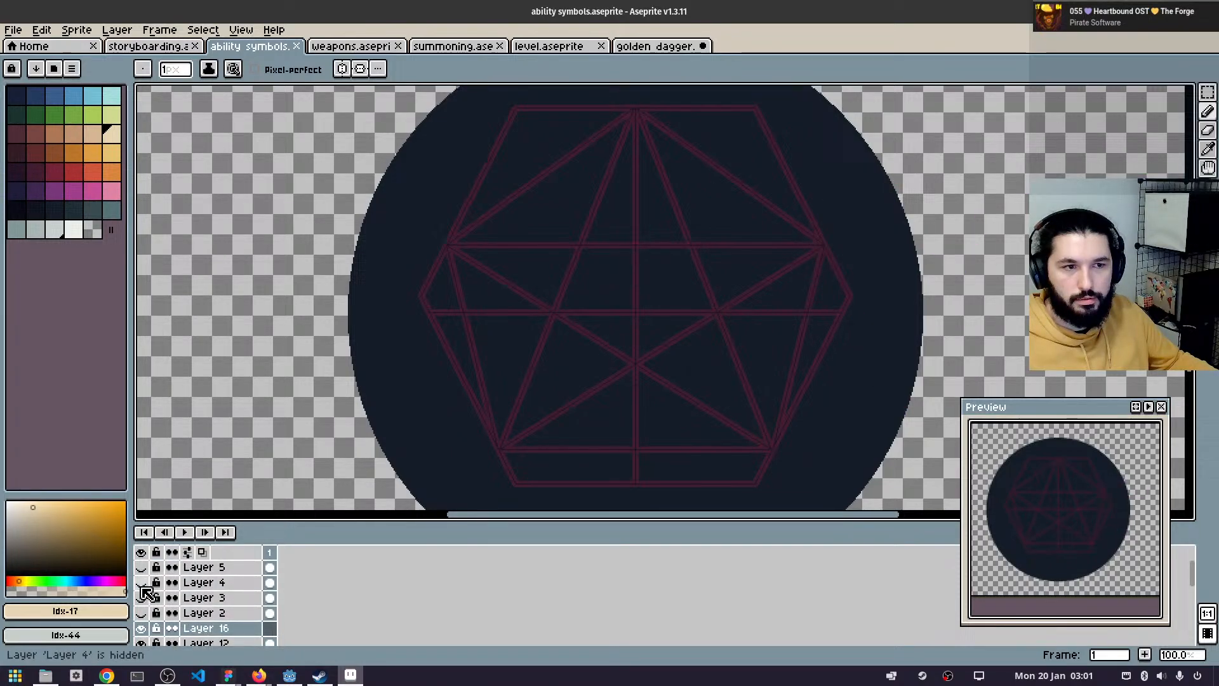
- On Layer 16, trace a closed hourglass-shaped symbol with straight 1 px cream lines along the hexagon sigil's left-hand diagonals
click(270, 628)
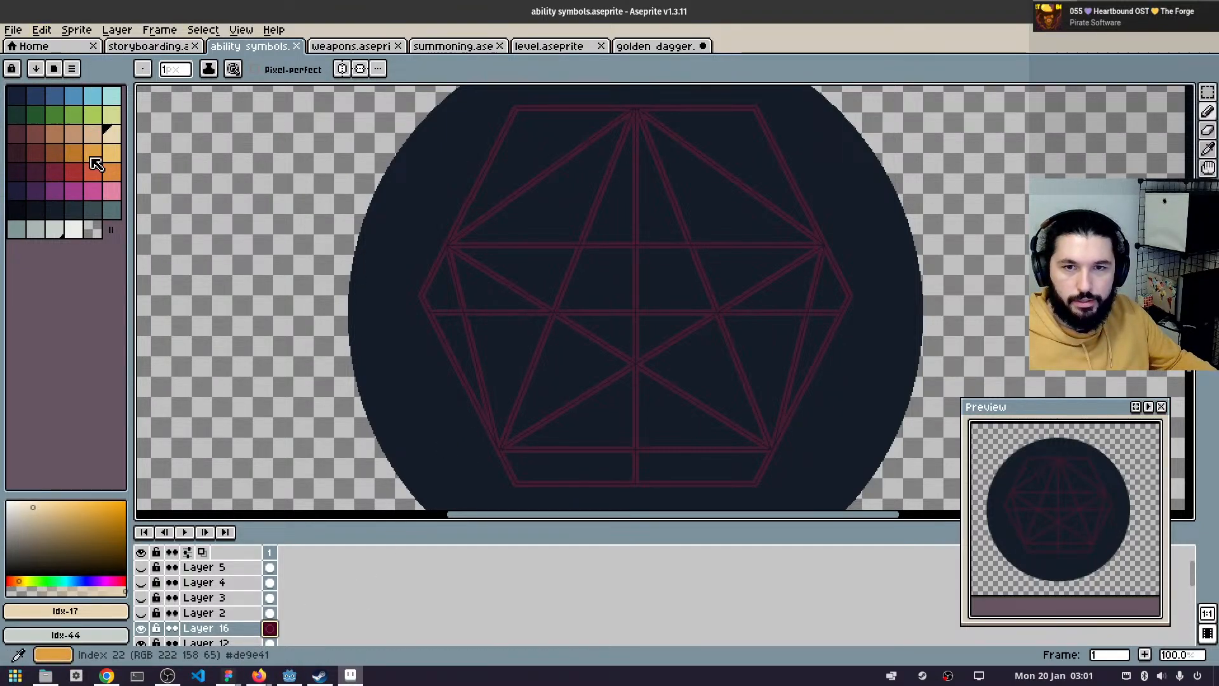
click(111, 133)
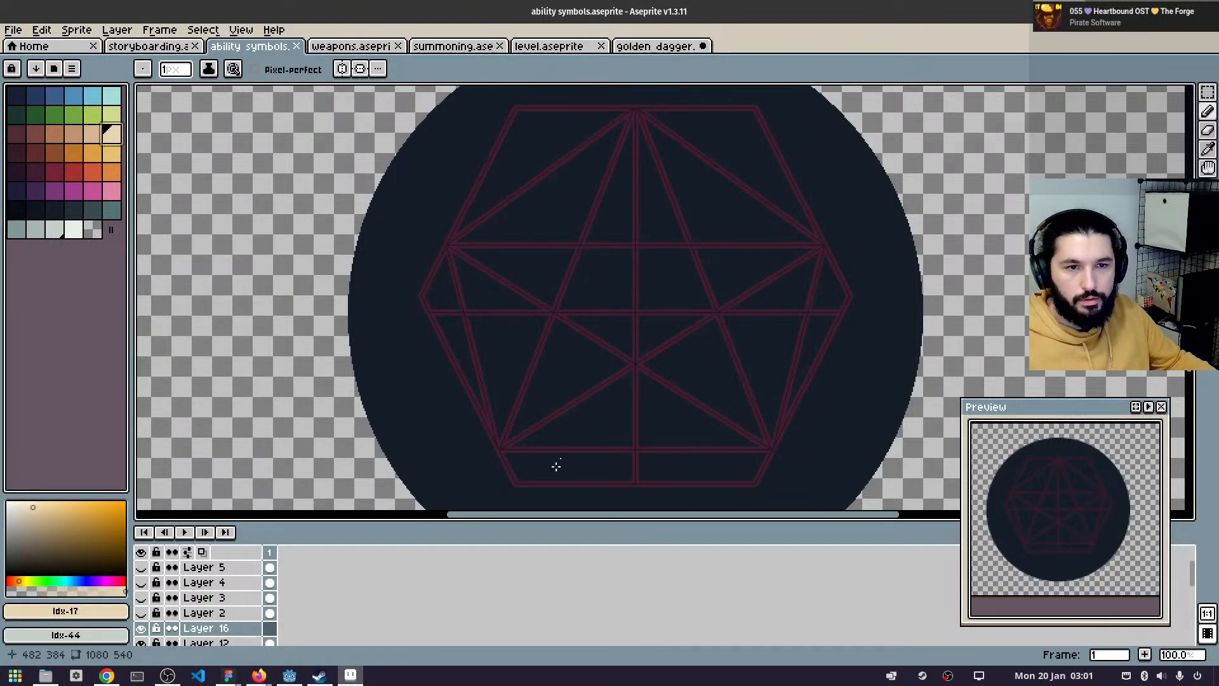
click(502, 458)
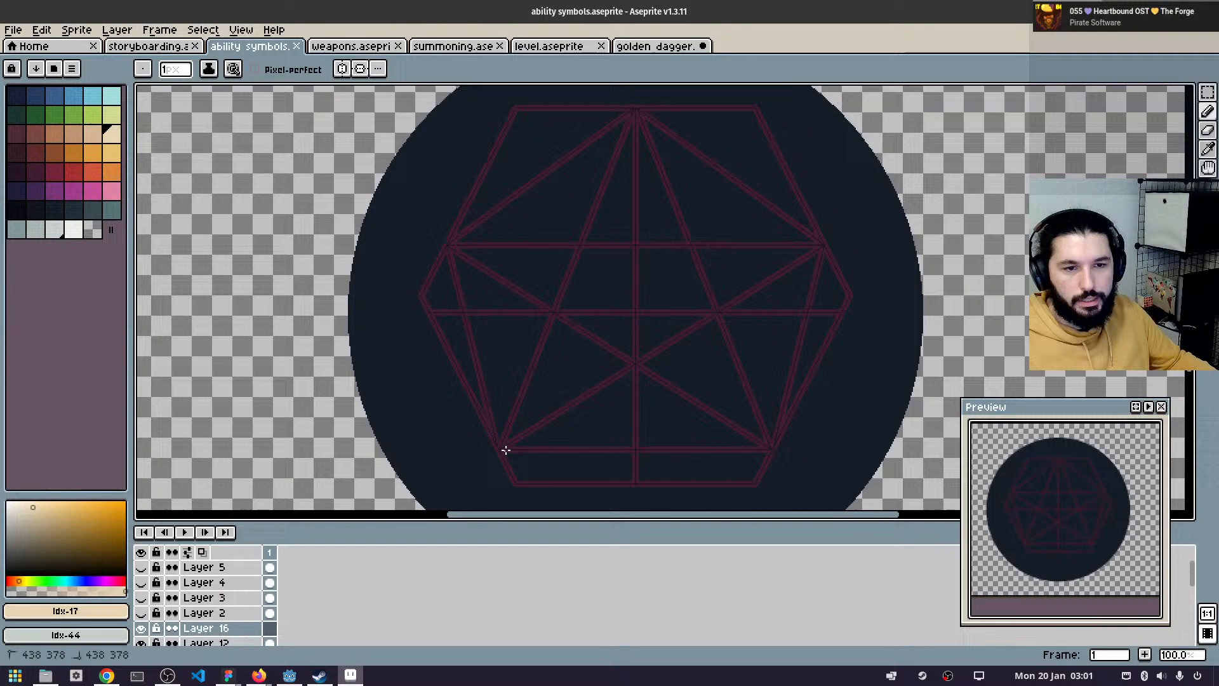
shift+click(635, 363)
shift+click(443, 237)
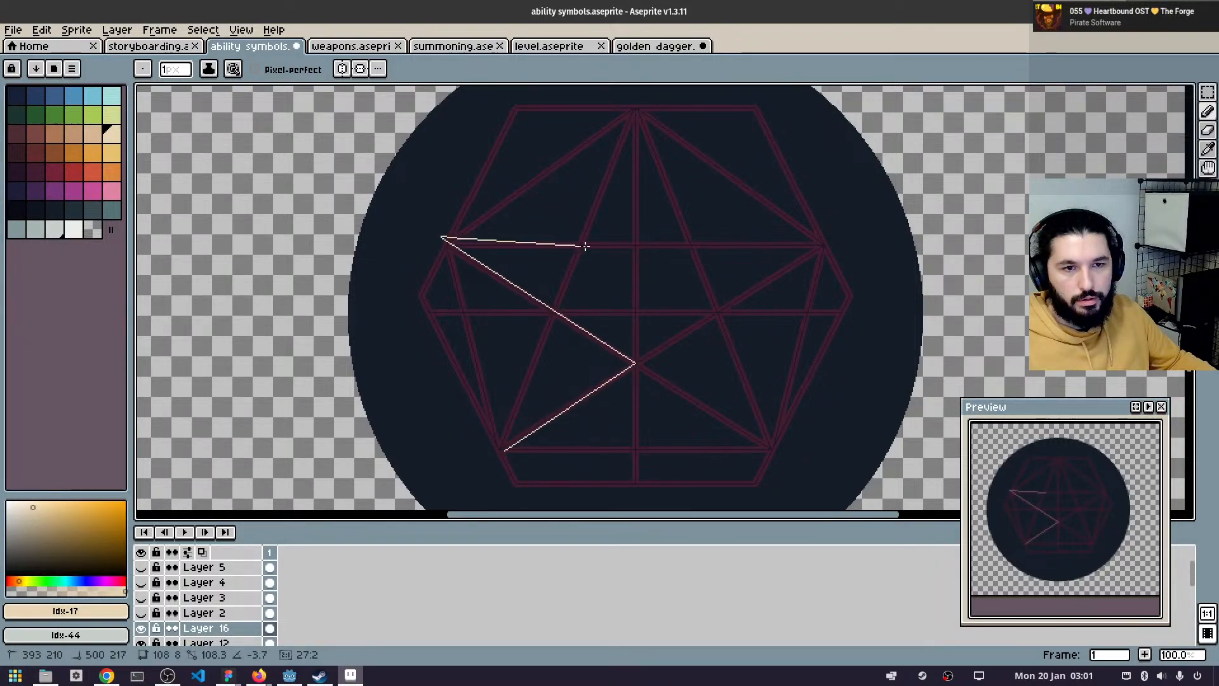
shift+click(584, 247)
shift+click(498, 450)
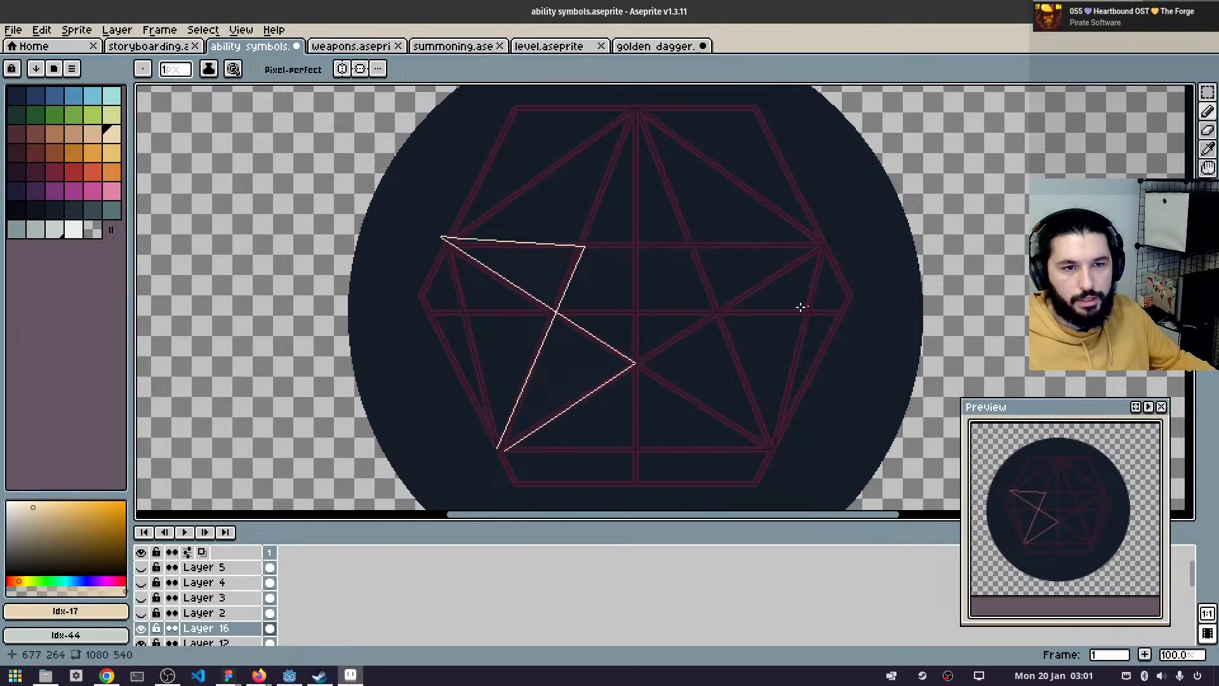
- Try to copy Layer 16's cel with the traced symbol into Layer 2 of golden dagger's frame 4
click(680, 48)
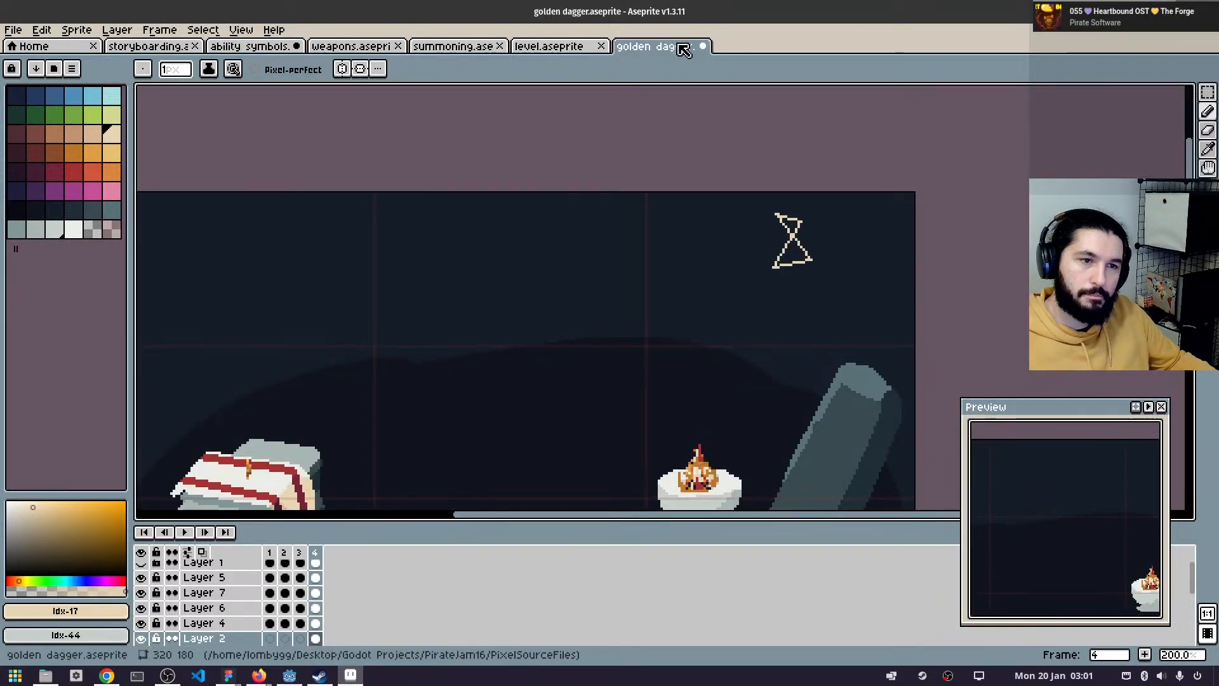
click(239, 46)
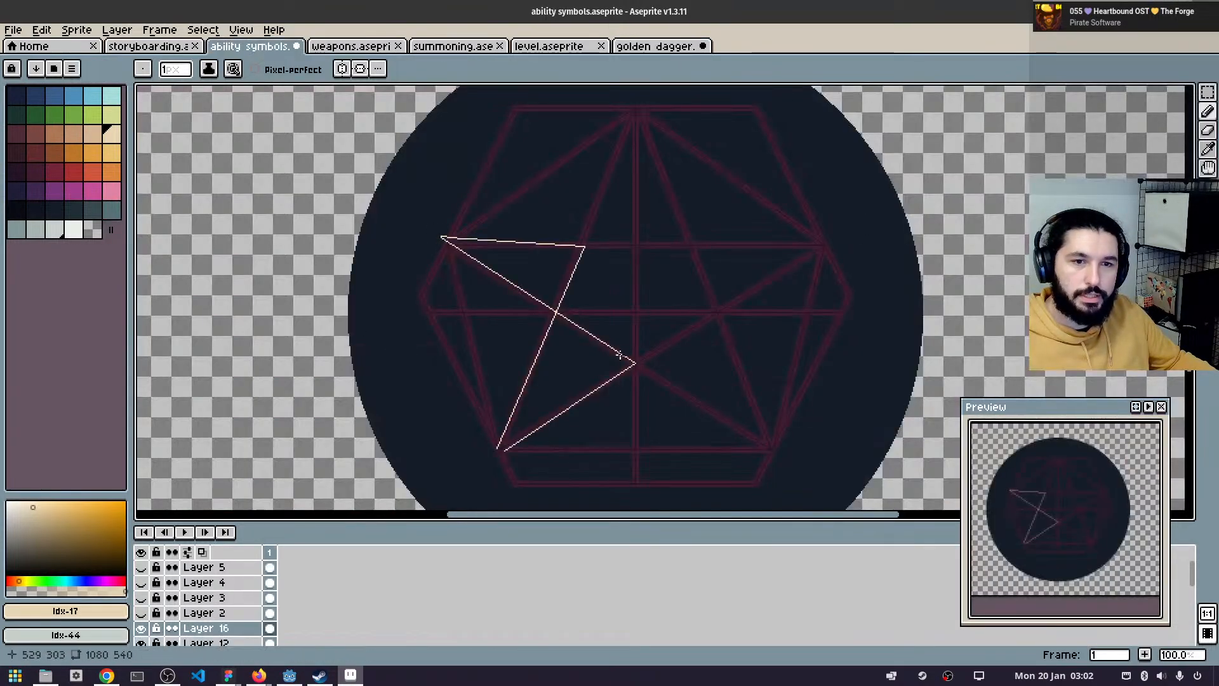
click(270, 628)
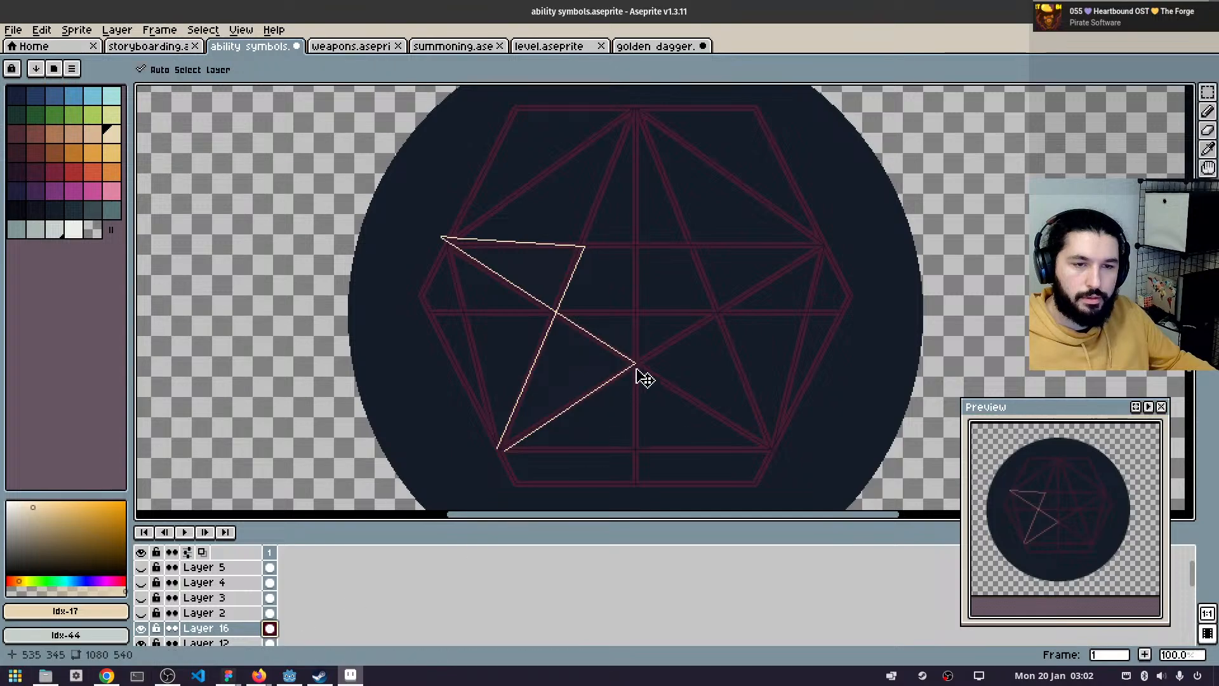
click(630, 42)
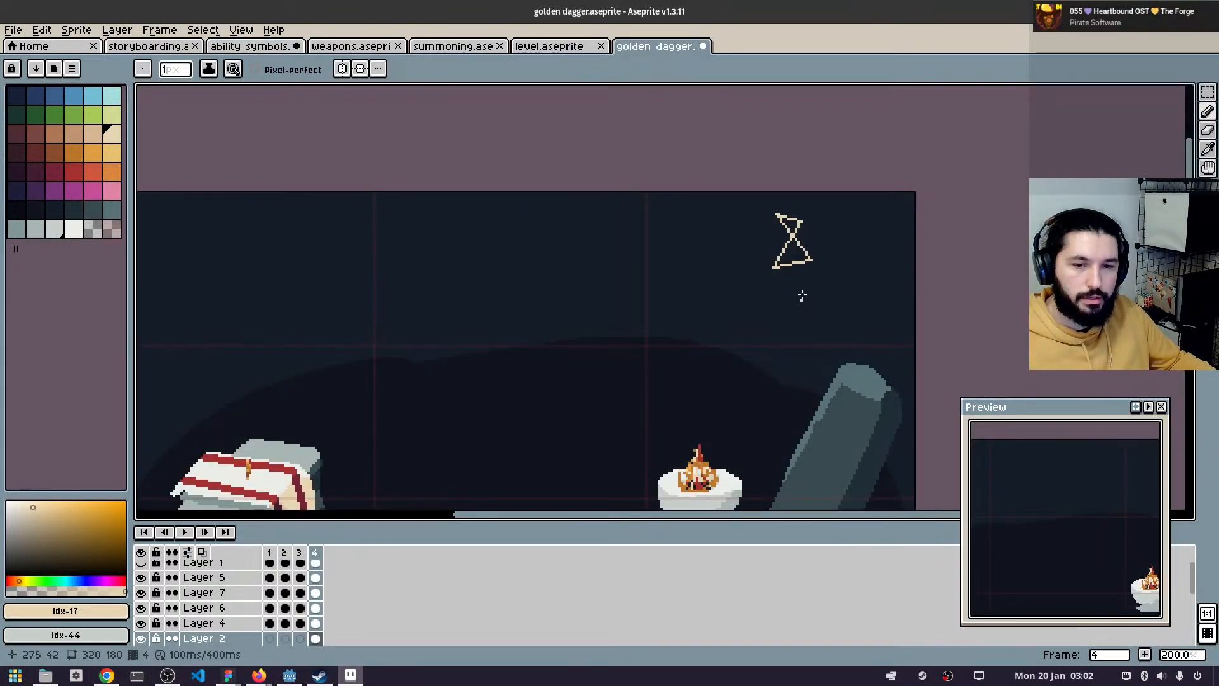
scroll(800, 292, down, 3)
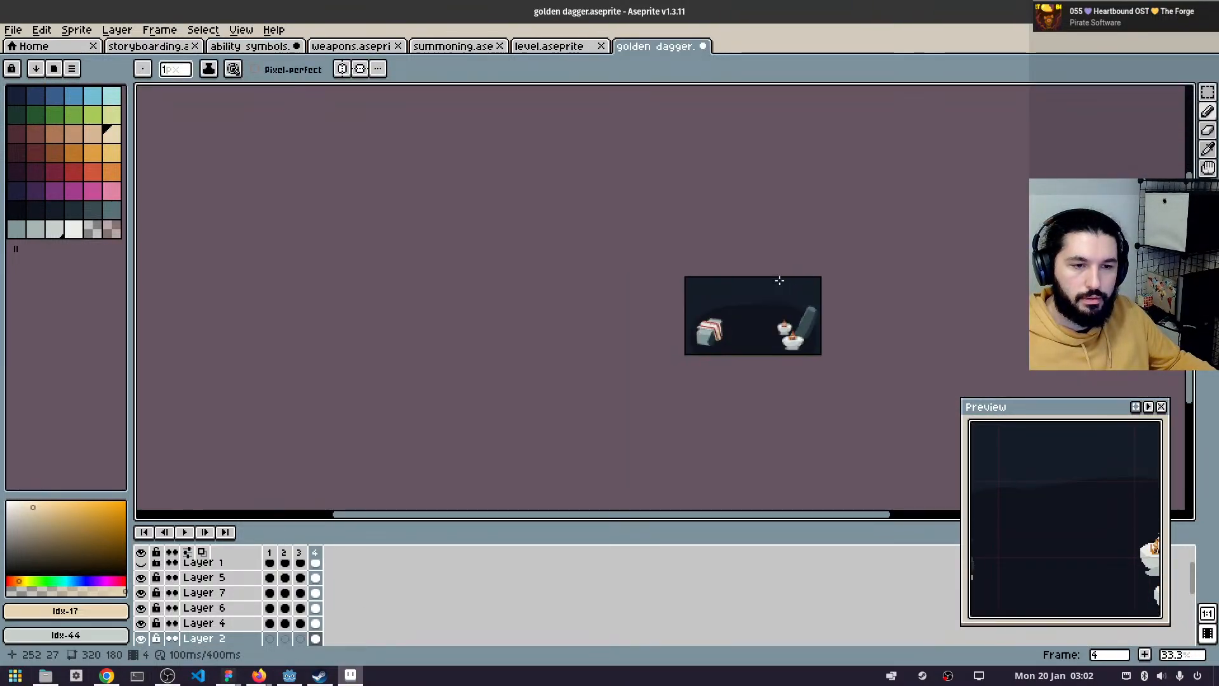
drag(780, 280, 733, 245)
drag(870, 229, 754, 259)
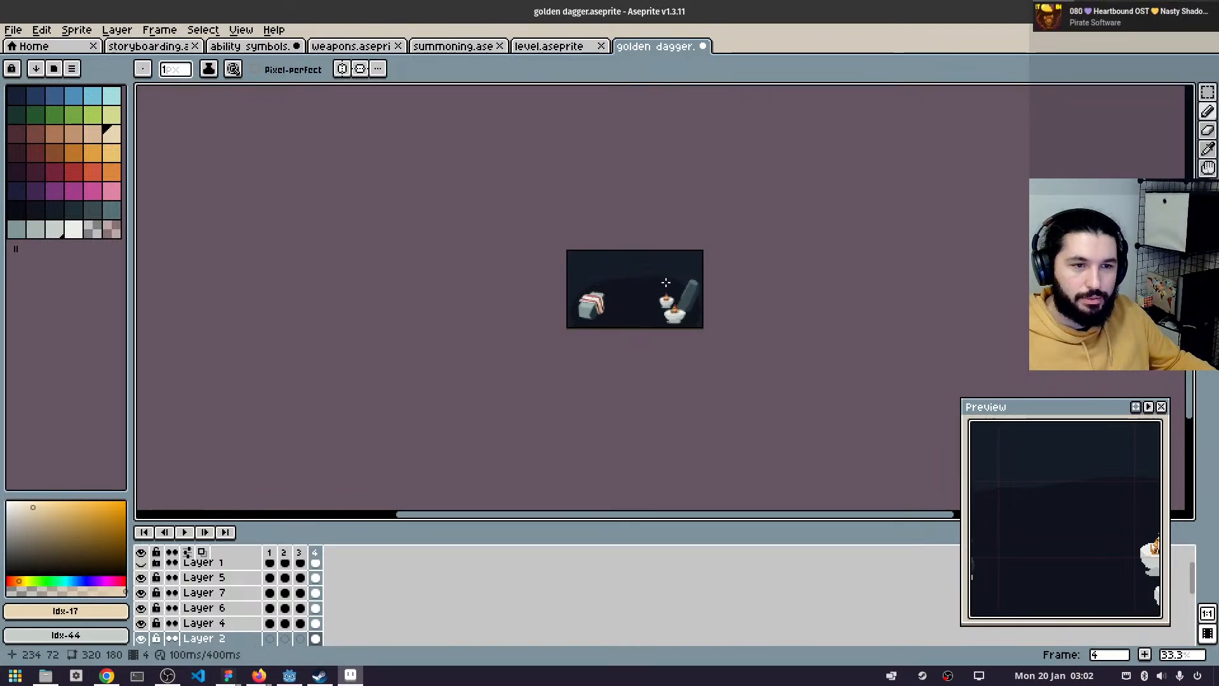
- Undo the cel paste in golden dagger and redo the pencil lines of the small hourglass symbol
key(v)
key(ctrl+z)
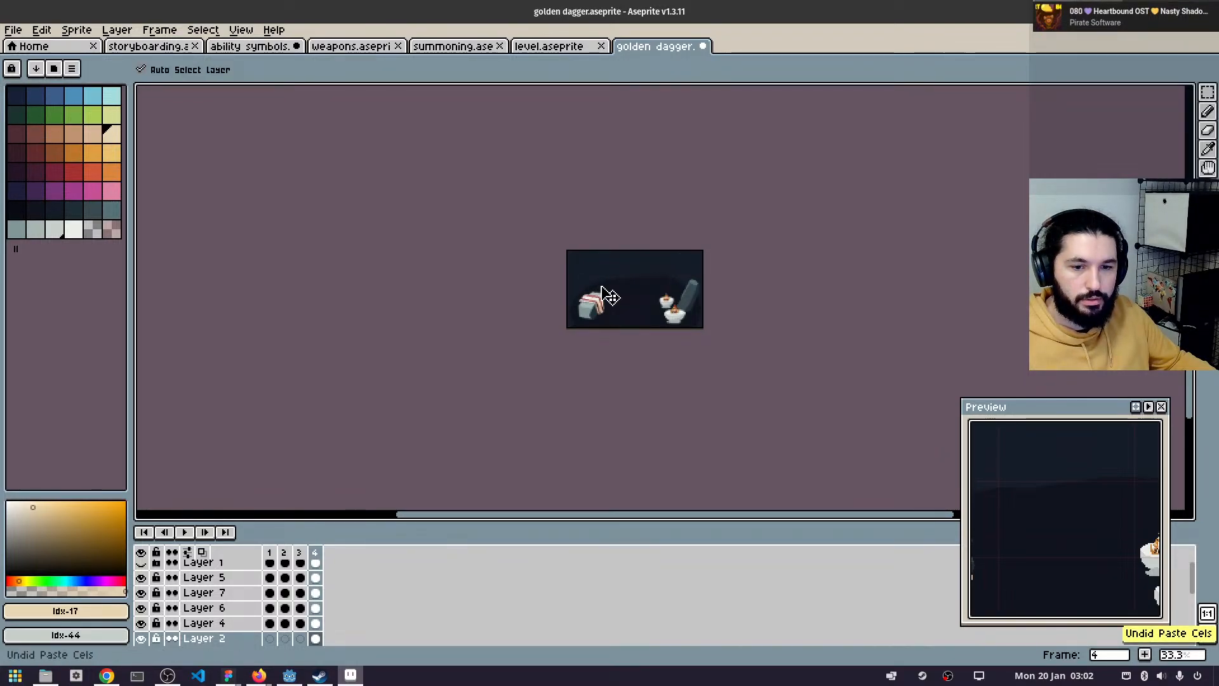
key(ctrl+z)
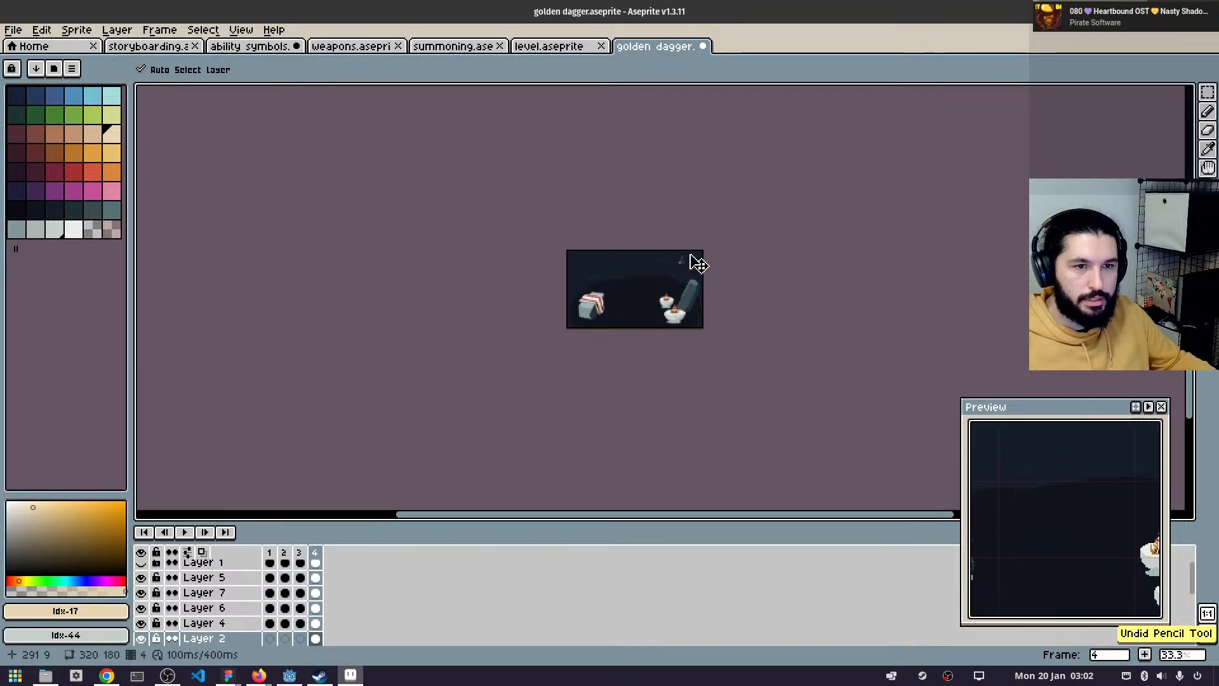
scroll(682, 254, up, 4)
key(ctrl+y)
key(ctrl+y)
key(ctrl+y)
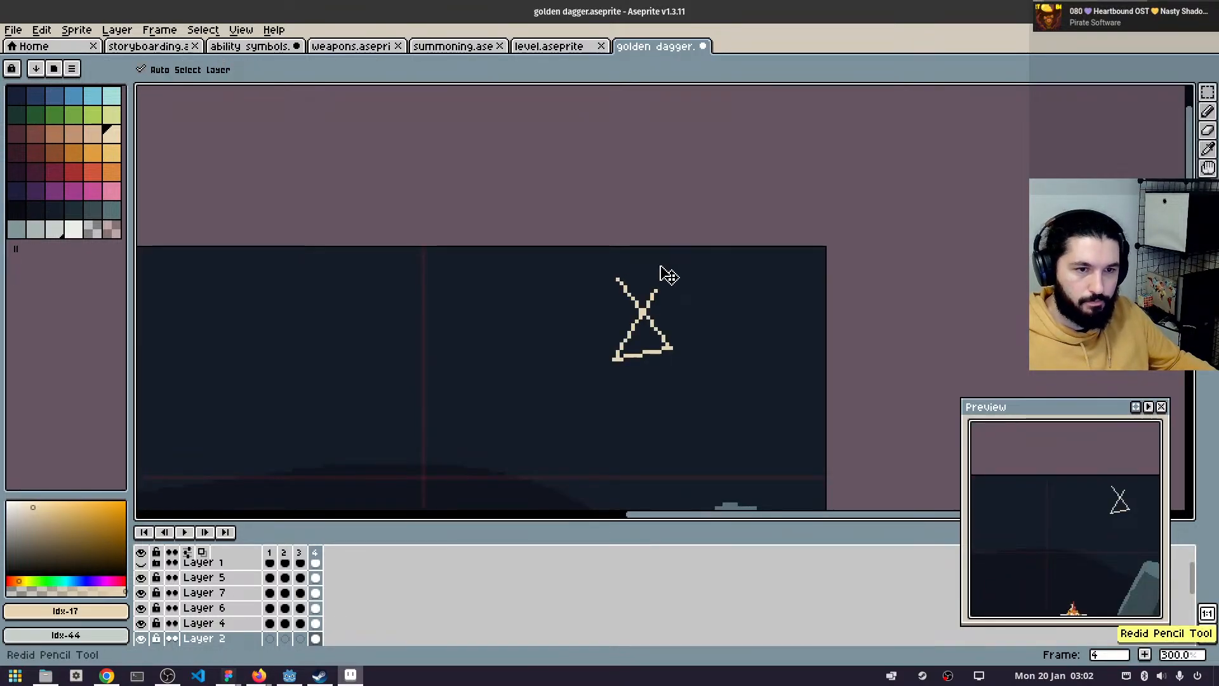
key(b)
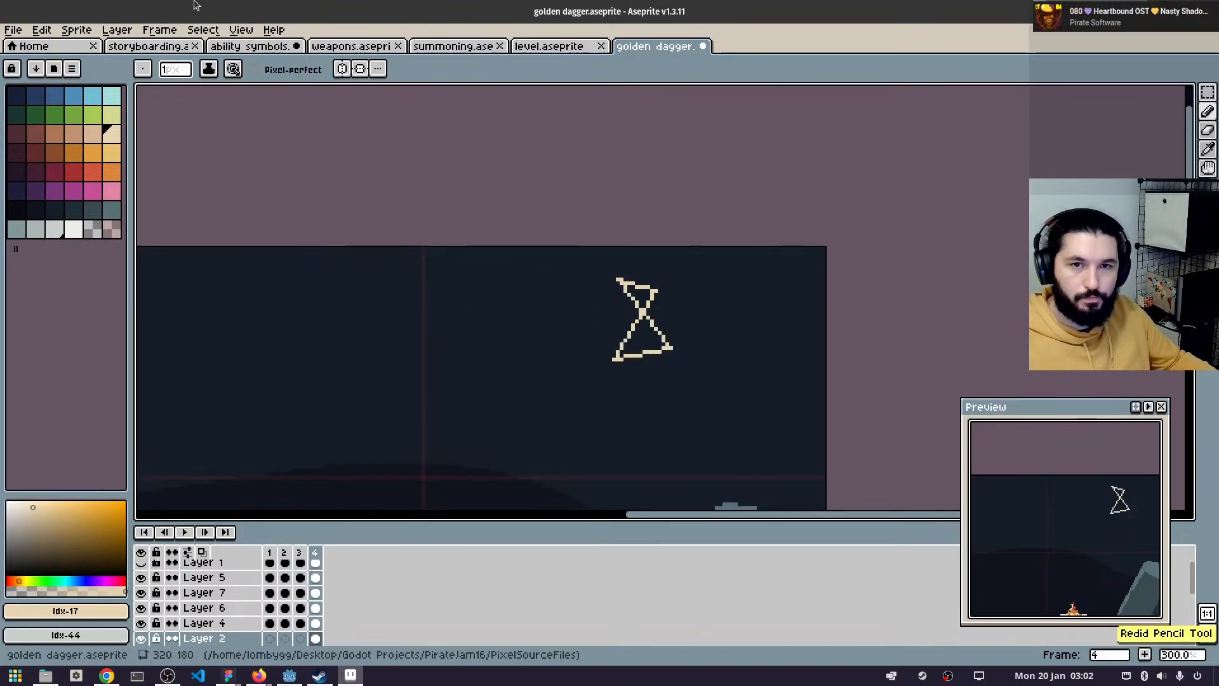
- Capture a screenshot of the area around the traced hourglass symbol in the ability symbols file
click(251, 46)
scroll(572, 304, up, 1)
scroll(572, 304, down, 1)
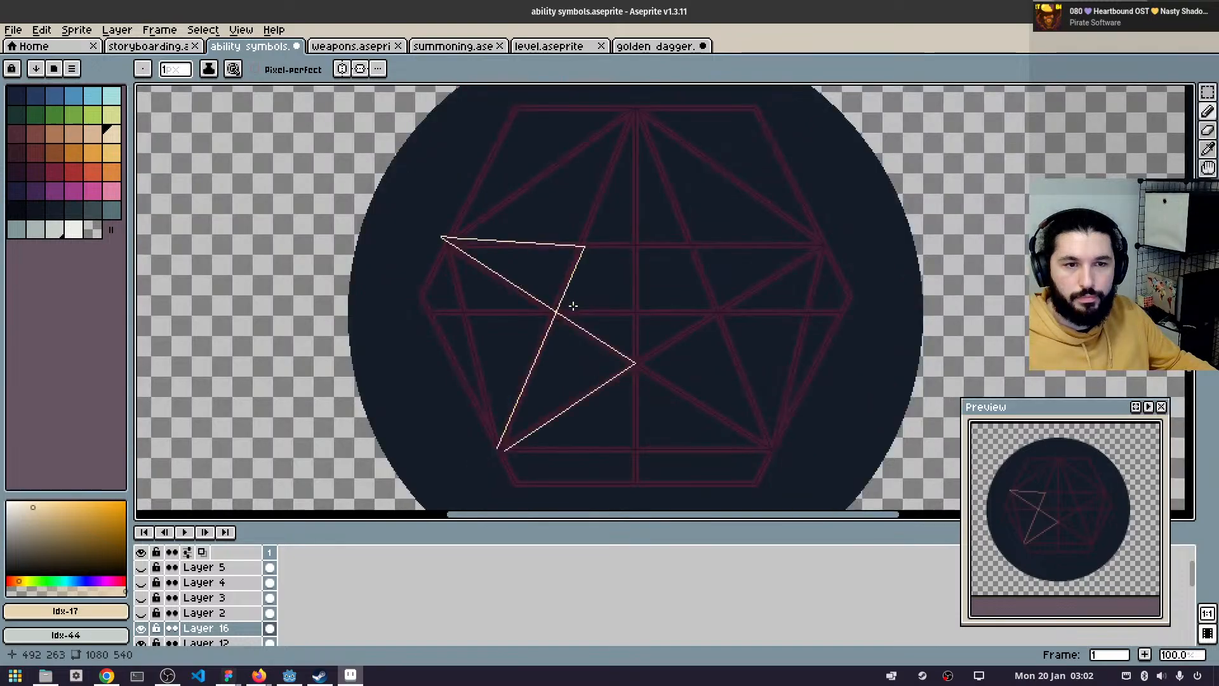
drag(659, 344, 641, 307)
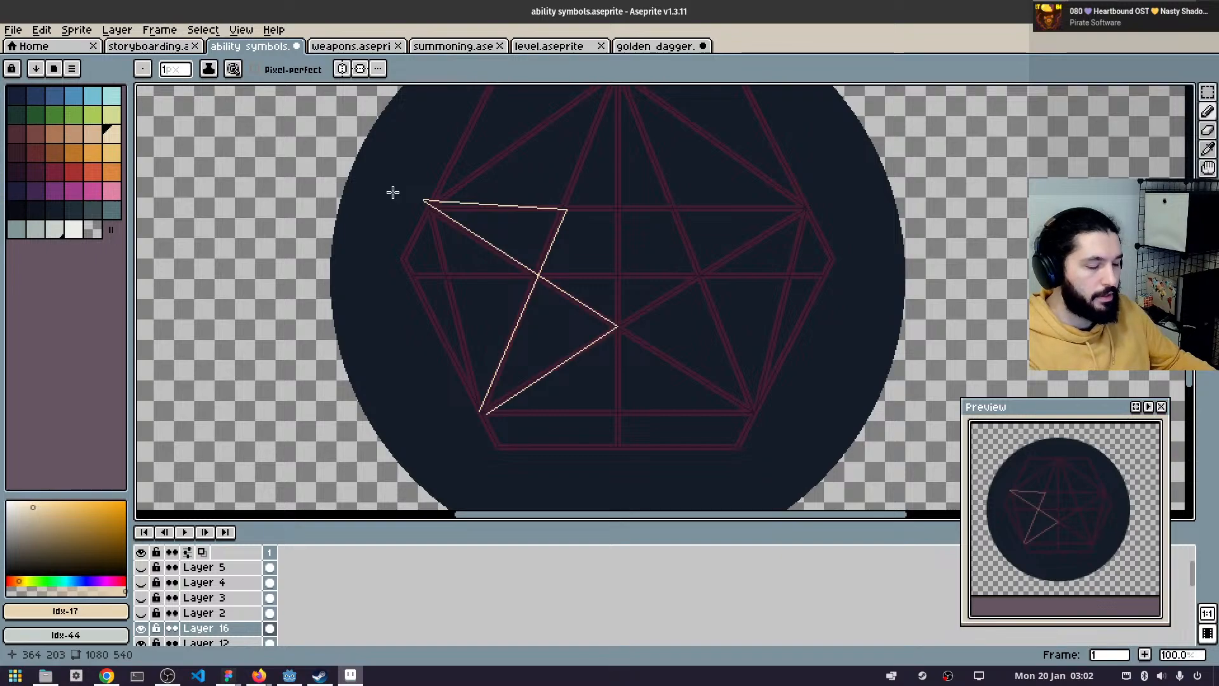
key(Print)
drag(650, 343, 592, 268)
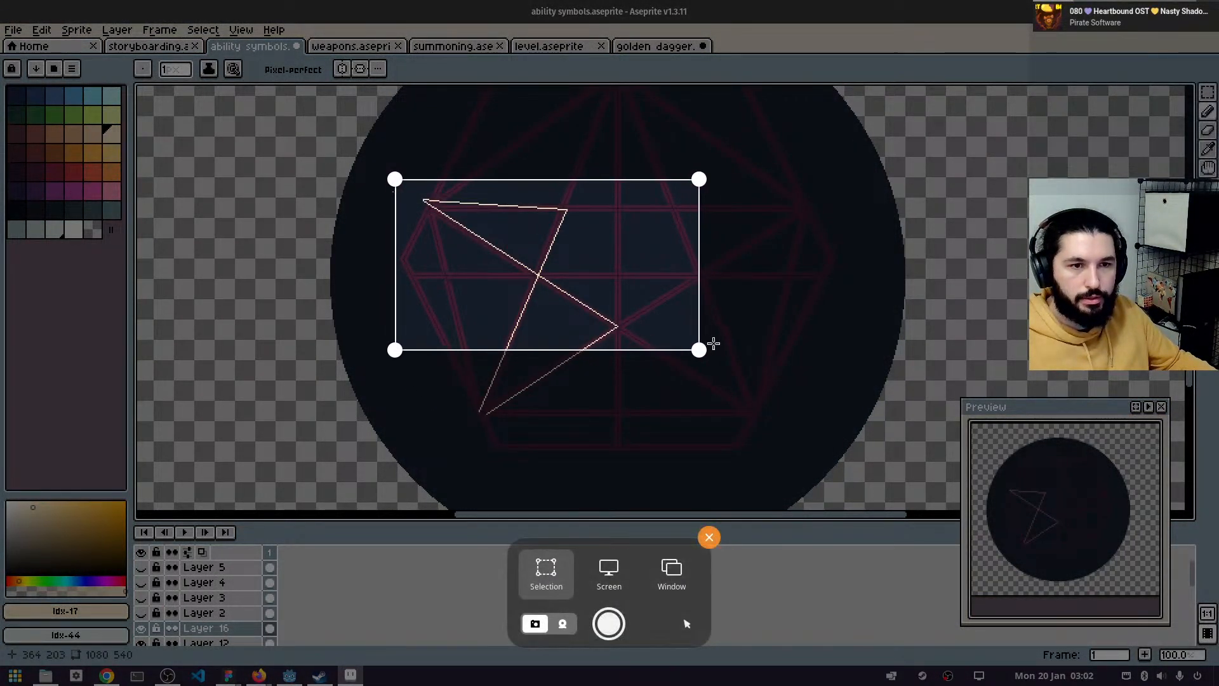
drag(699, 349, 664, 442)
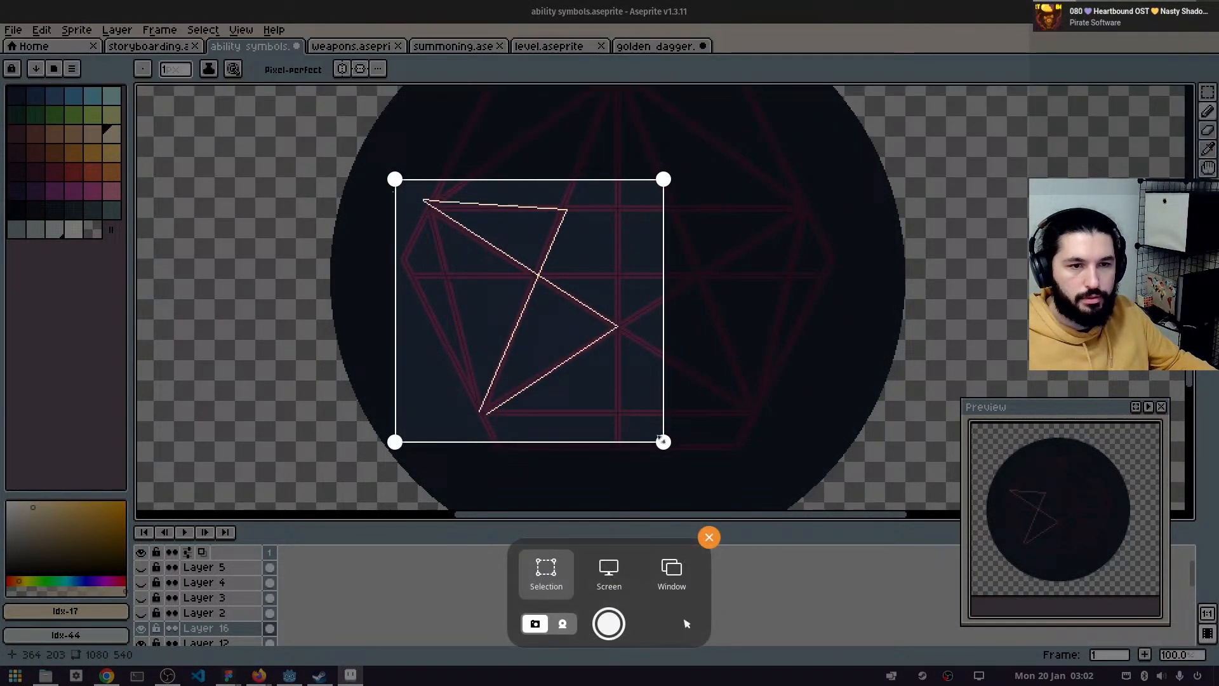
click(610, 624)
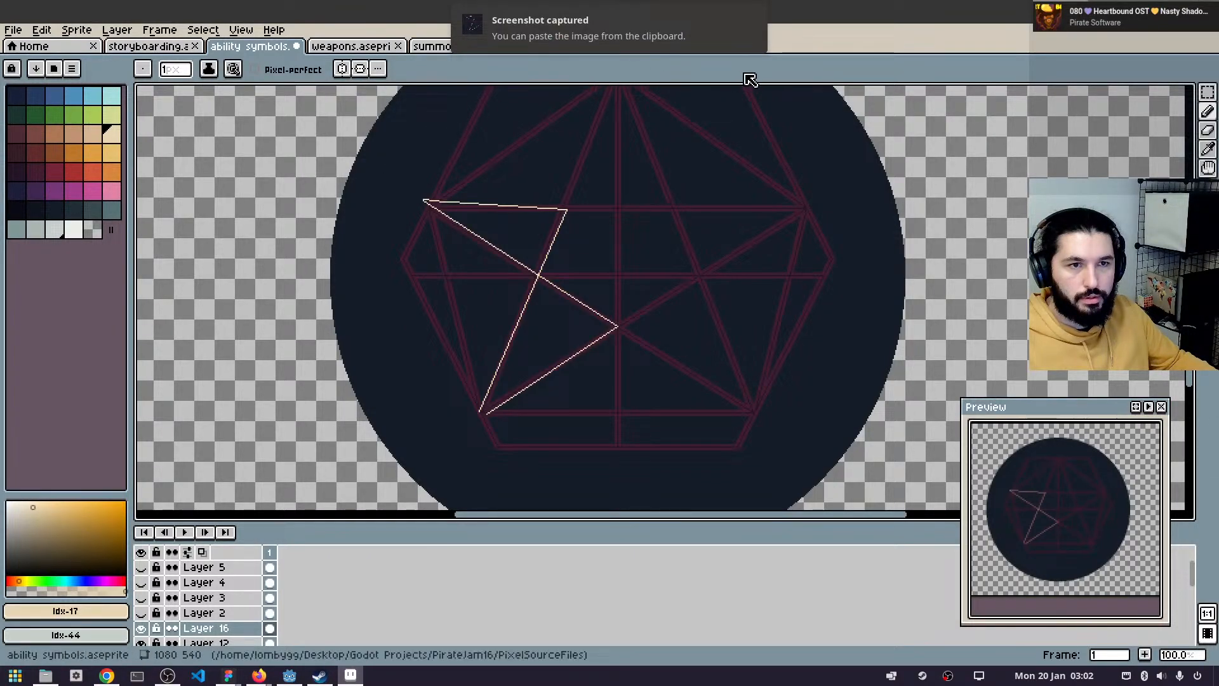
mouse_move(749, 66)
click(753, 17)
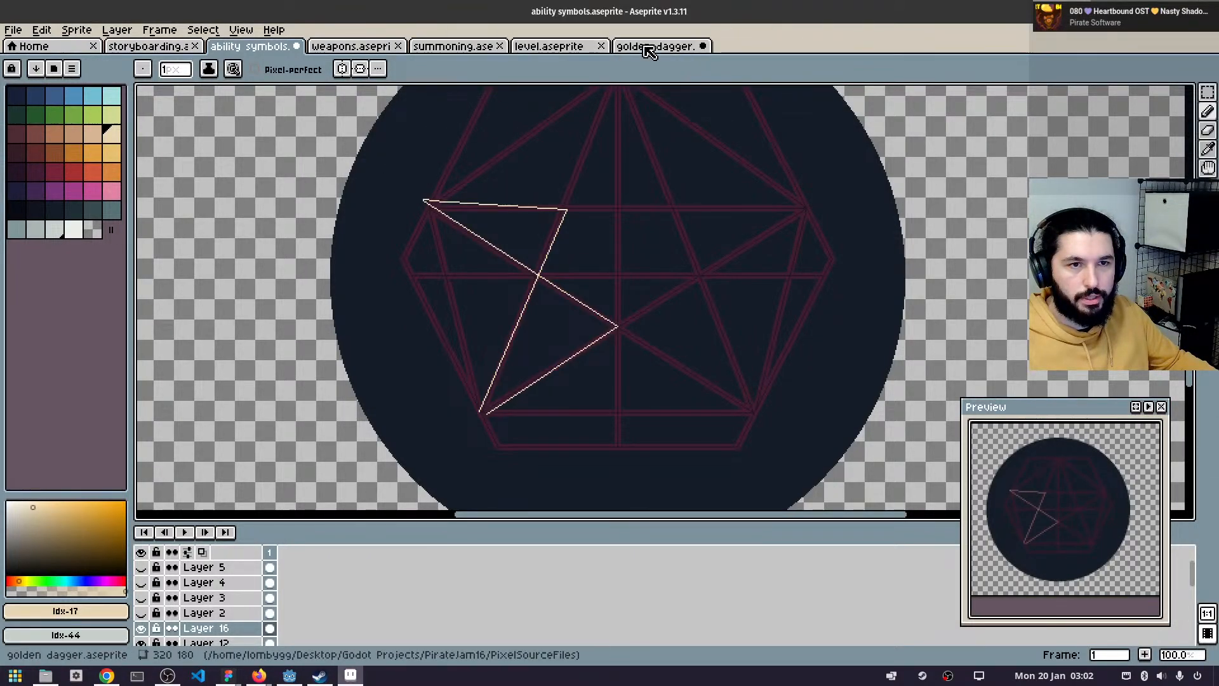
- Paste the captured image onto Layer 2 in golden dagger's frame 4, scaled to 54 × 51 px and moved to X 244, Y 0
click(657, 46)
key(ctrl+v)
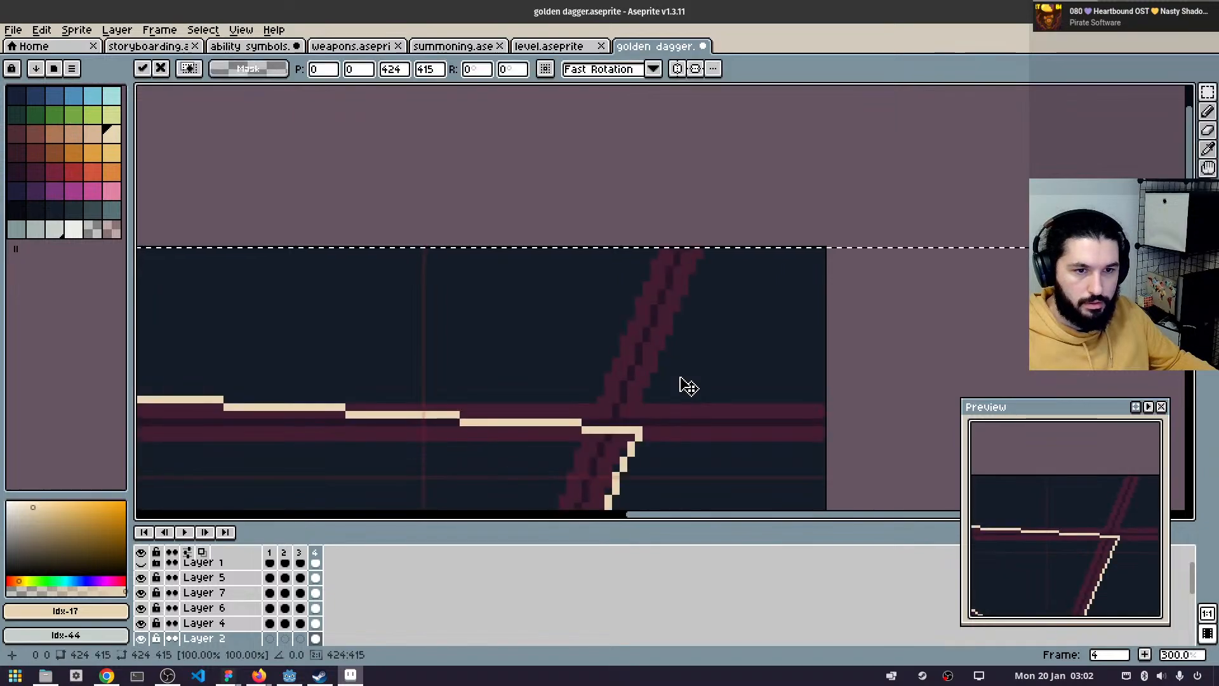
scroll(683, 356, down, 4)
scroll(692, 381, up, 2)
scroll(701, 408, down, 3)
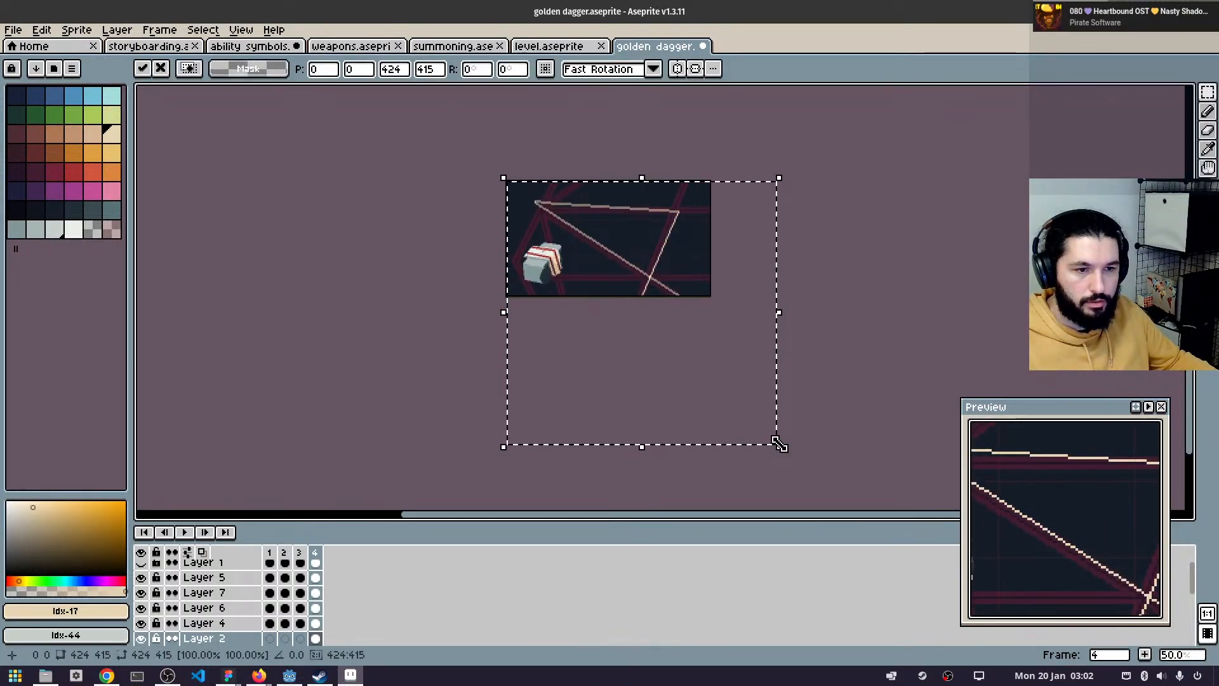
mouse_move(780, 444)
mouse_down()
mouse_move(654, 273)
mouse_move(566, 190)
mouse_move(559, 232)
mouse_move(546, 215)
mouse_move(560, 301)
mouse_up()
scroll(545, 214, up, 4)
scroll(539, 206, down, 1)
mouse_move(446, 215)
mouse_down()
mouse_move(836, 223)
mouse_move(579, 227)
mouse_move(451, 217)
mouse_move(1051, 209)
mouse_up()
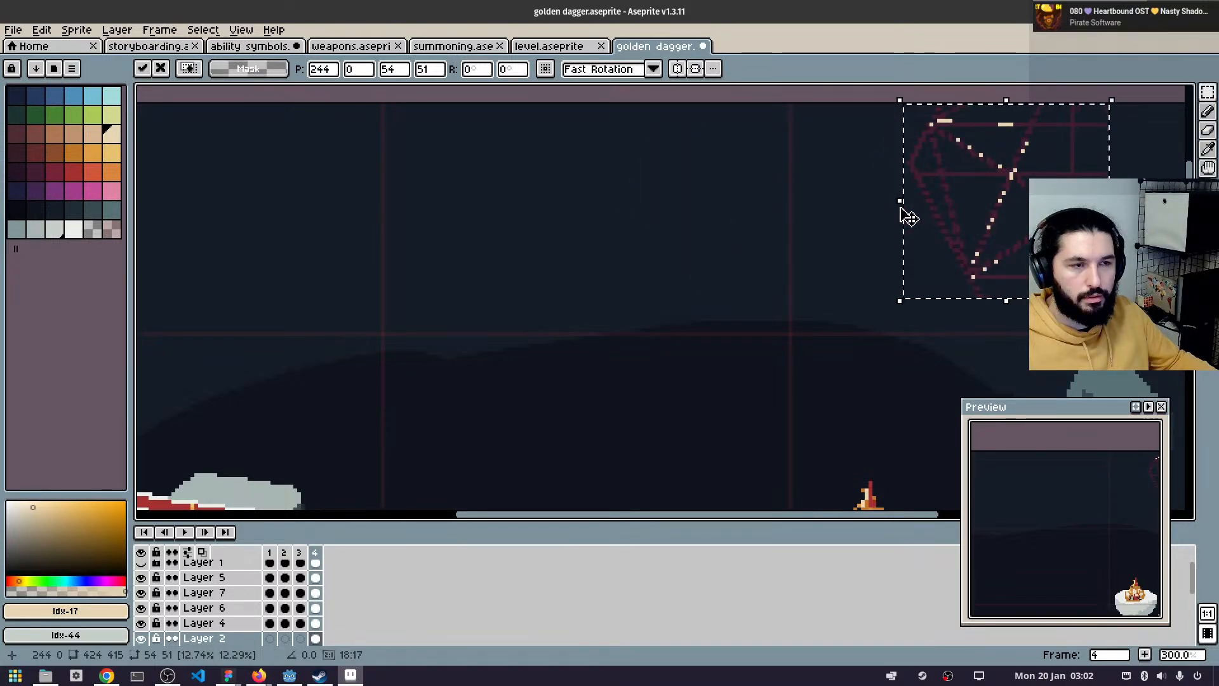
drag(901, 209, 739, 225)
scroll(838, 194, up, 3)
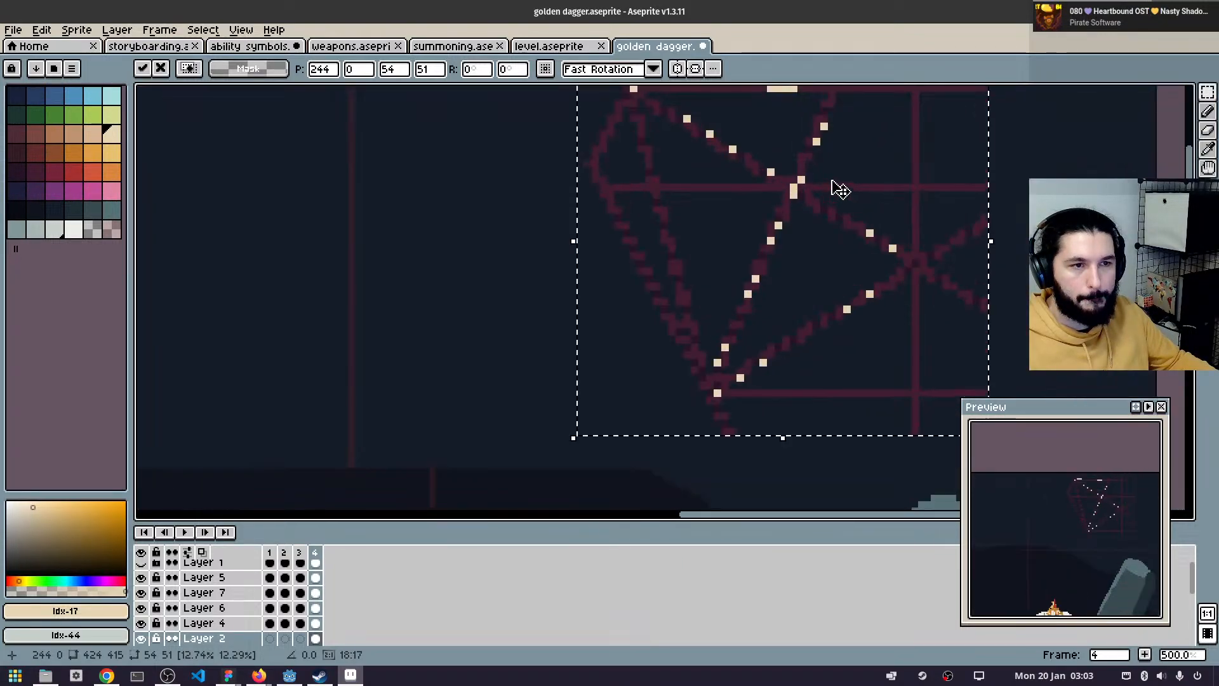
- Retrace the pasted hourglass symbol with continuous straight 1 px cream lines over its broken outline
key(b)
drag(824, 172, 820, 233)
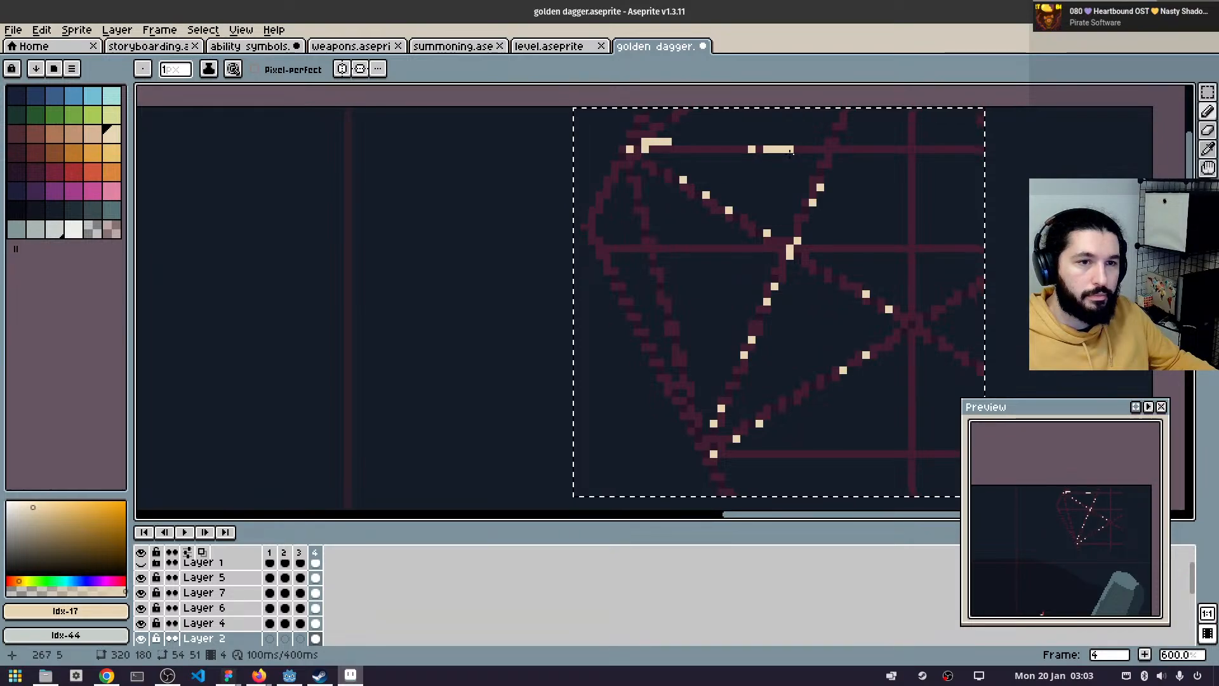
mouse_move(792, 152)
mouse_down()
mouse_move(837, 155)
mouse_move(800, 280)
mouse_move(732, 432)
mouse_move(704, 456)
mouse_move(882, 331)
mouse_move(911, 325)
mouse_move(637, 153)
mouse_move(662, 149)
mouse_up()
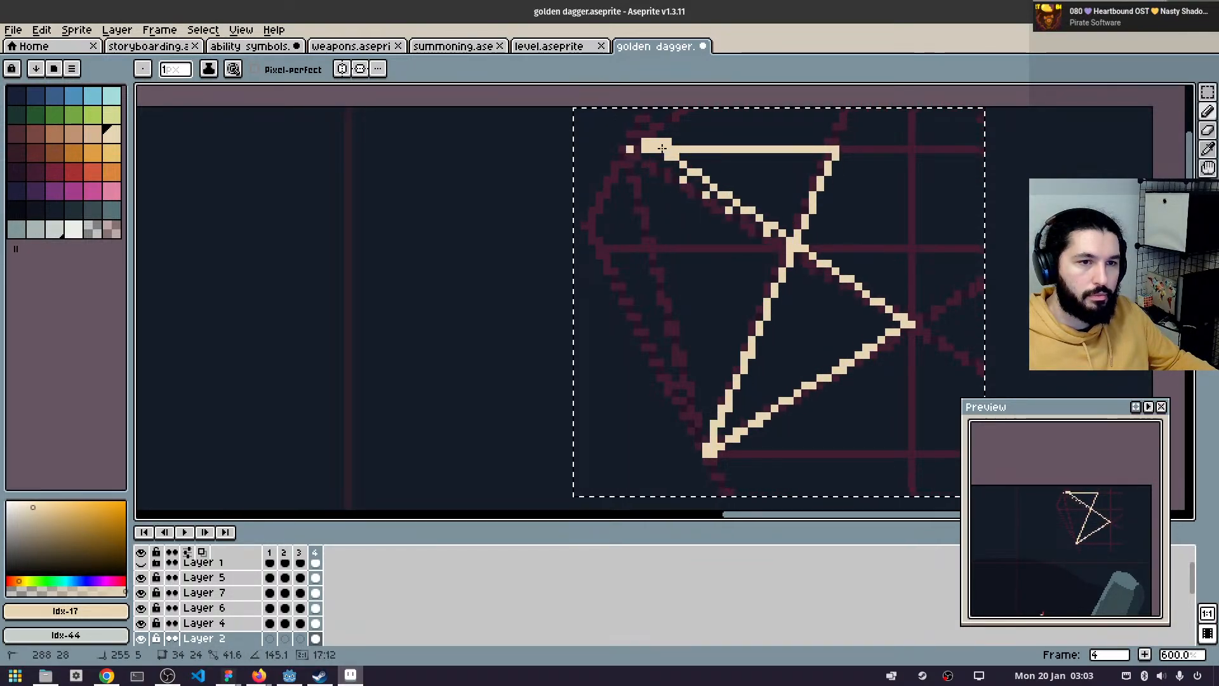
scroll(959, 245, down, 5)
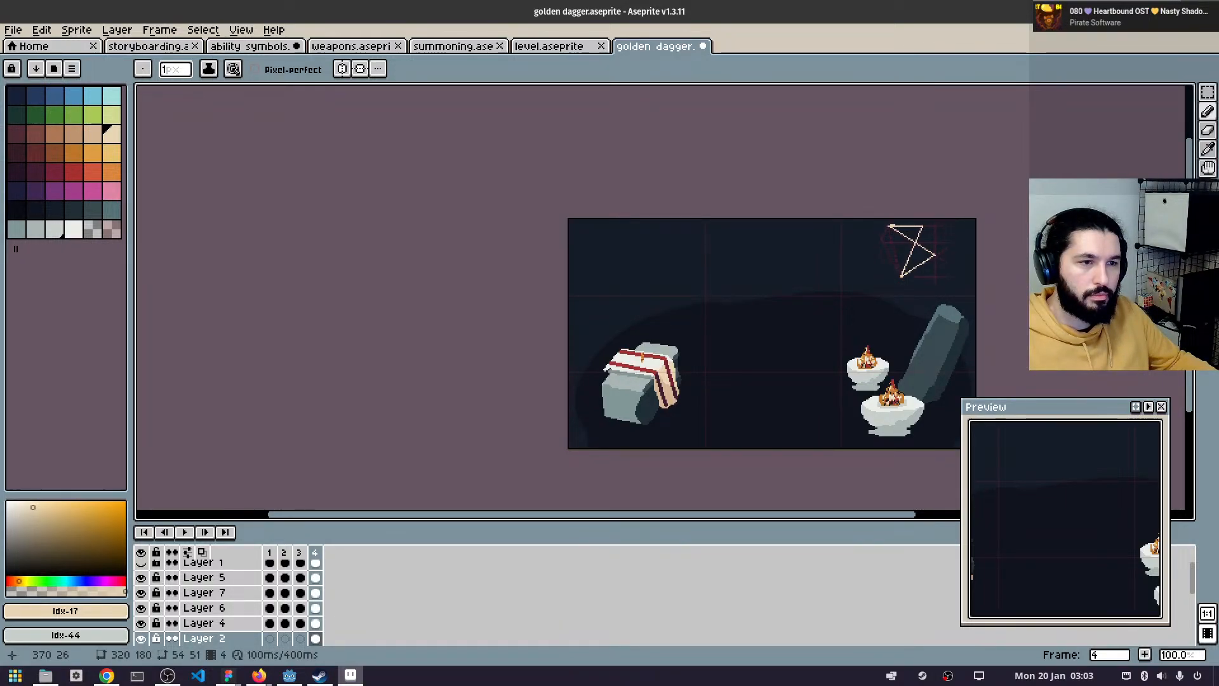
scroll(984, 282, up, 2)
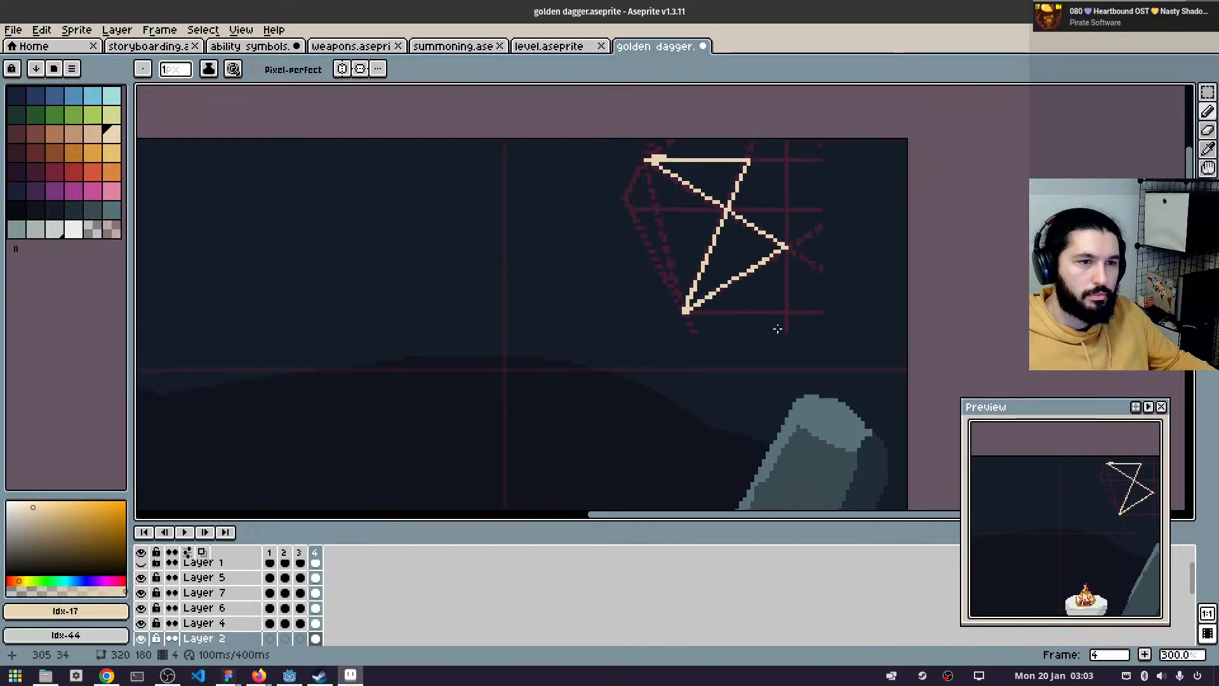
- Erase most of the dark red construction lines around the cream hourglass symbol with the 10 px eraser
key(v)
scroll(790, 314, up, 2)
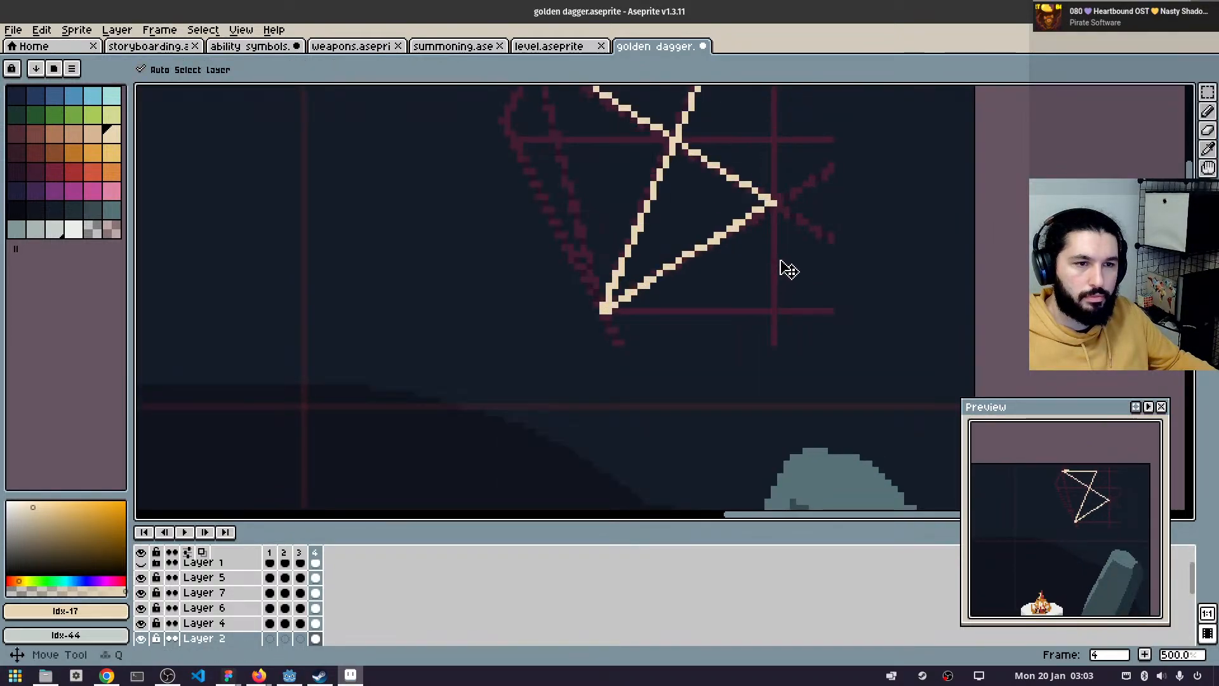
key(e)
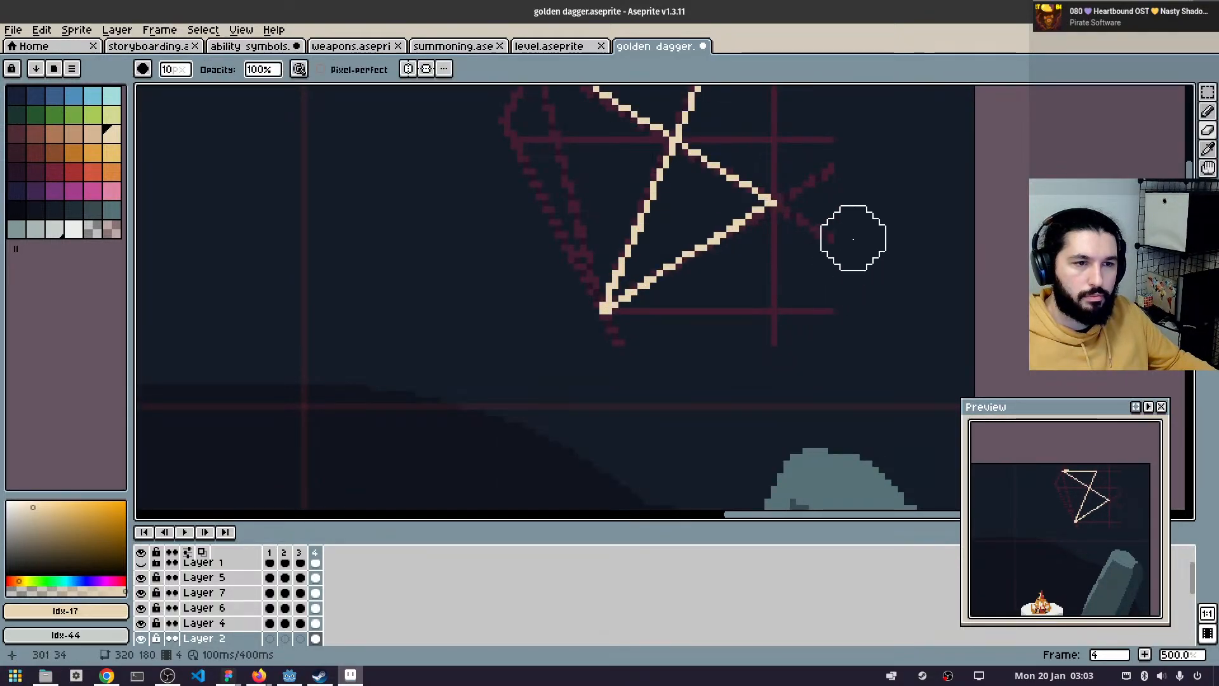
mouse_move(853, 239)
mouse_down()
mouse_move(808, 295)
mouse_move(764, 320)
mouse_move(828, 225)
mouse_move(765, 301)
mouse_move(682, 352)
mouse_move(644, 340)
mouse_up()
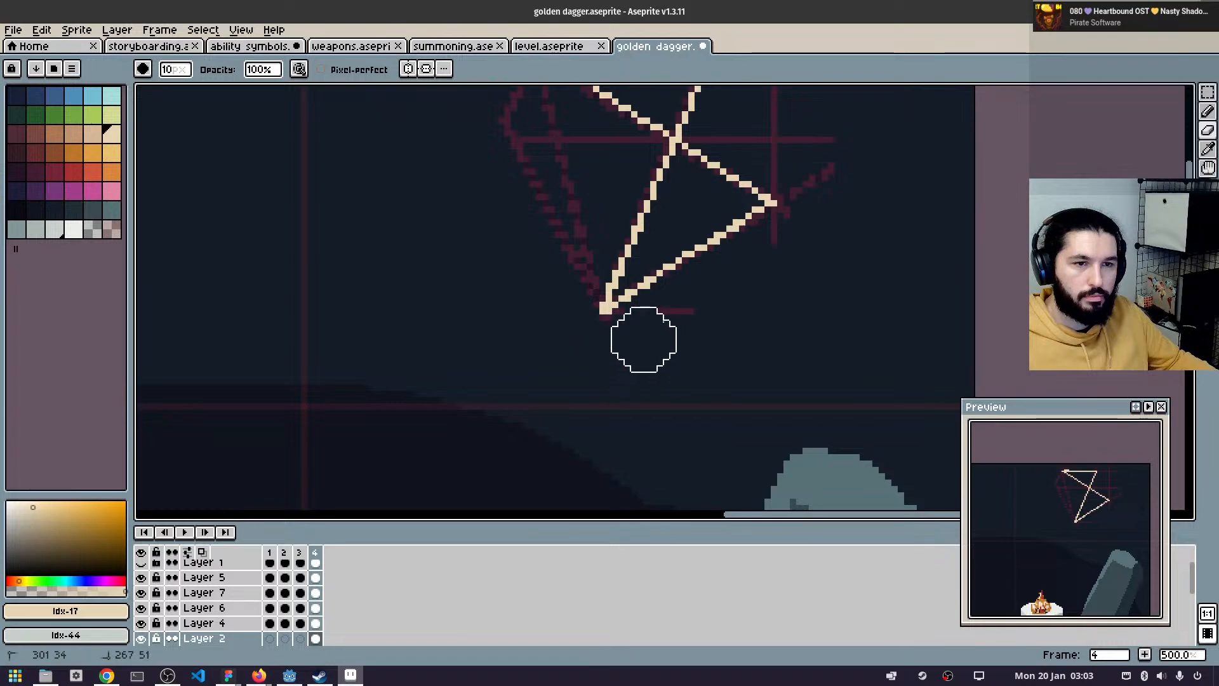
scroll(889, 292, up, 3)
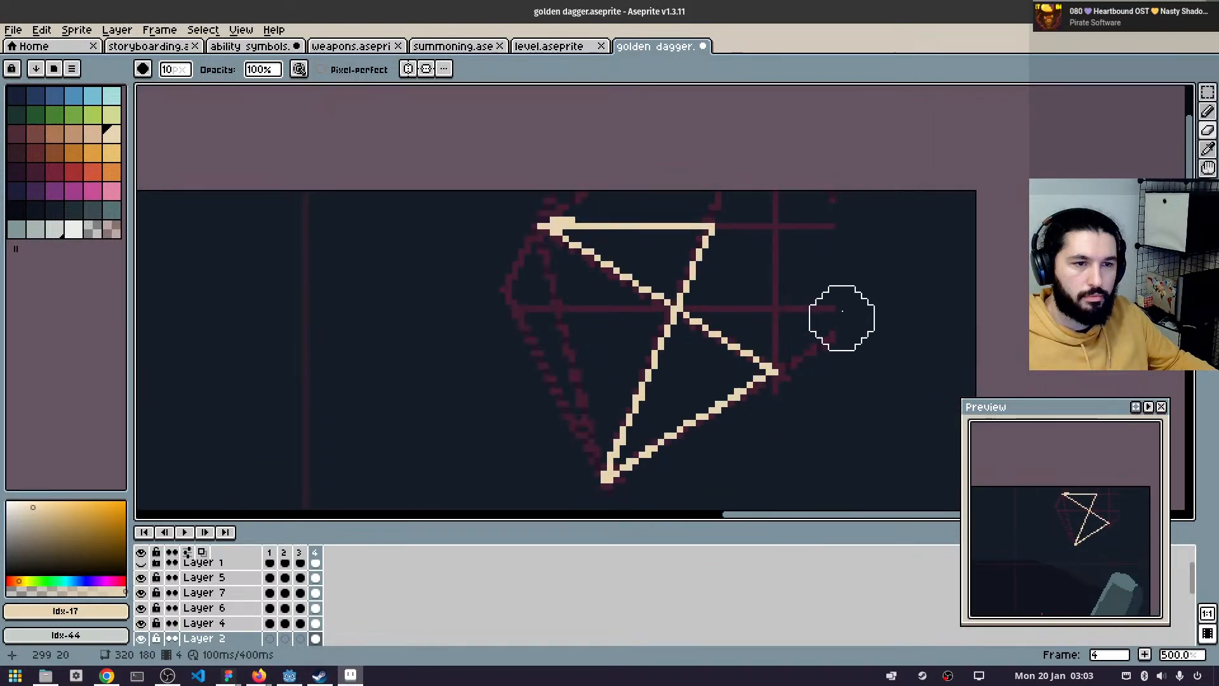
mouse_move(842, 311)
mouse_down()
mouse_move(819, 229)
mouse_move(841, 290)
mouse_move(831, 353)
mouse_move(769, 244)
mouse_move(772, 286)
mouse_up()
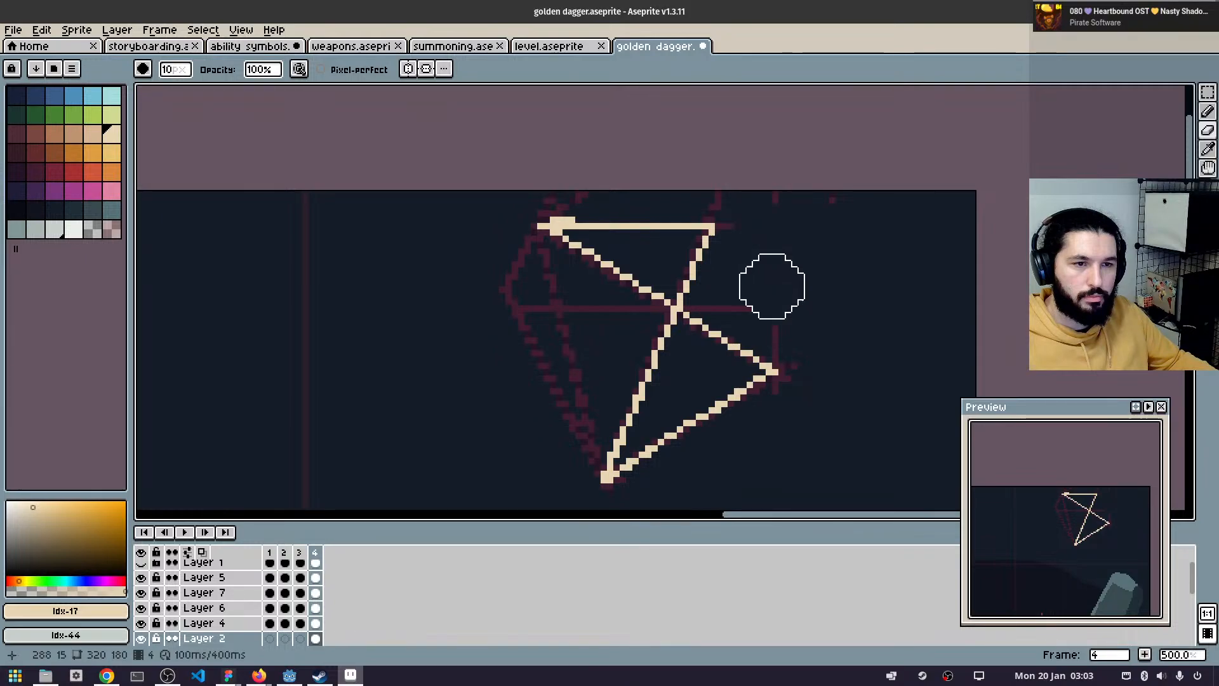
mouse_move(509, 340)
mouse_down()
mouse_move(525, 280)
mouse_move(537, 369)
mouse_move(512, 470)
mouse_move(539, 362)
mouse_up()
click(520, 263)
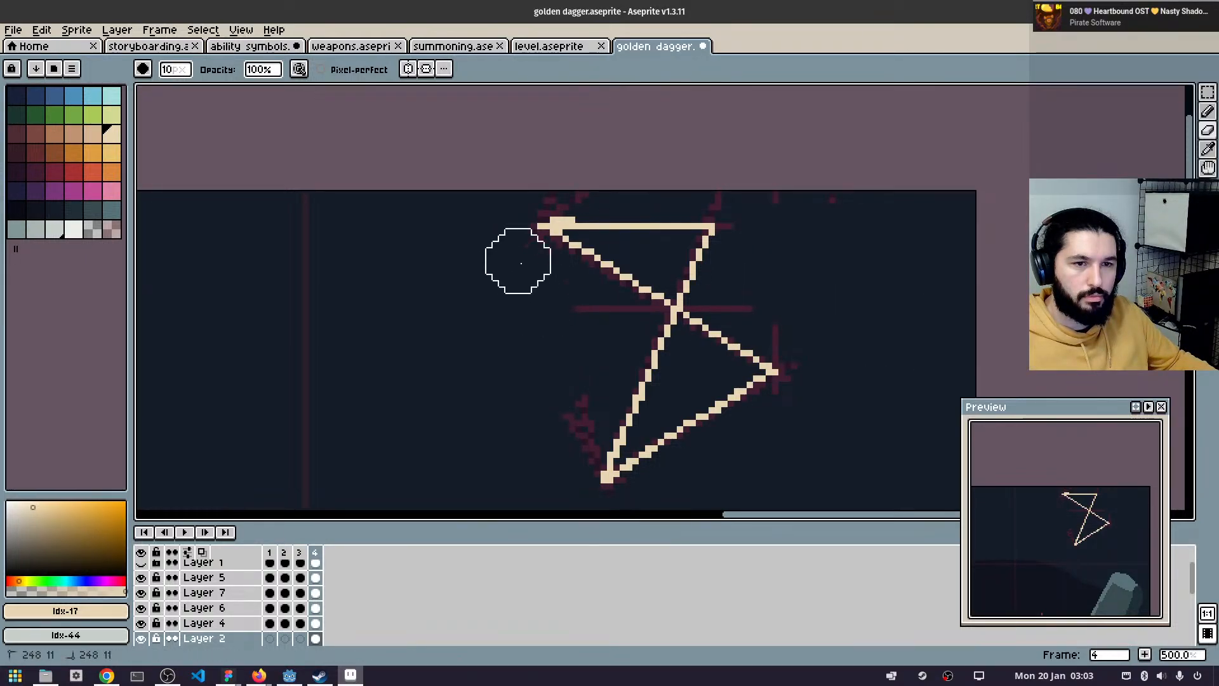
- Cut thin diagonal gaps through the hourglass symbol's cream lines with a 1 px eraser
scroll(804, 355, down, 1)
ctrl+scroll(730, 327, down, 3)
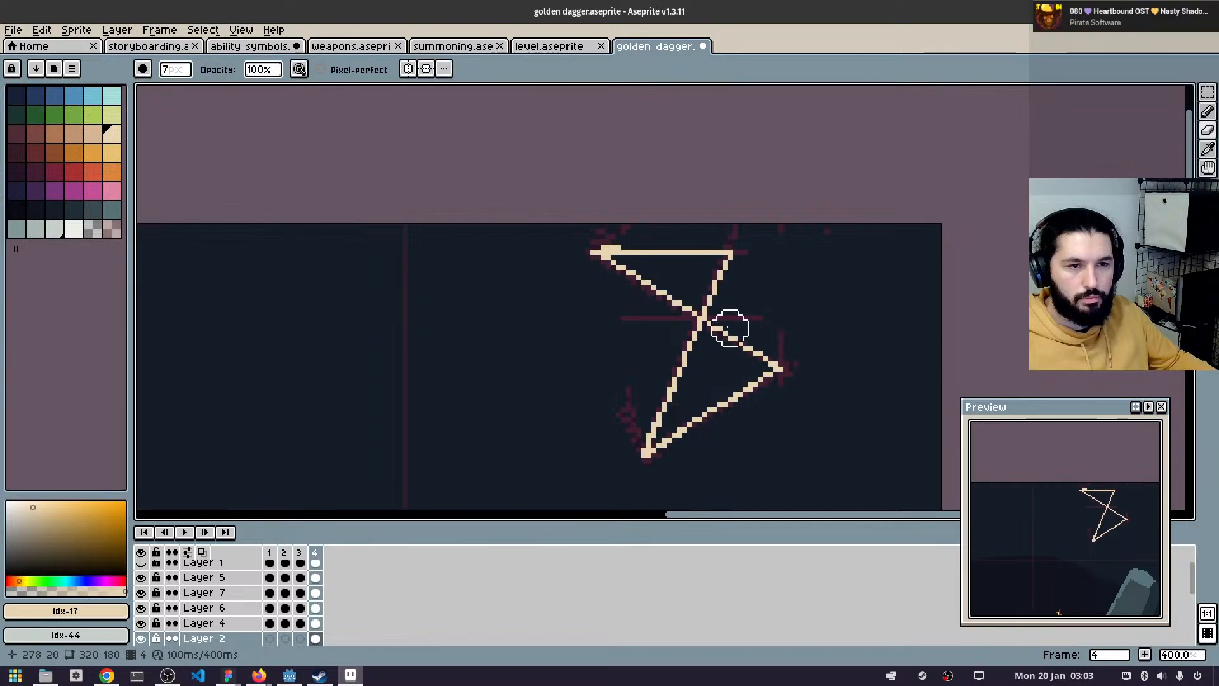
ctrl+scroll(730, 328, down, 5)
drag(695, 258, 555, 337)
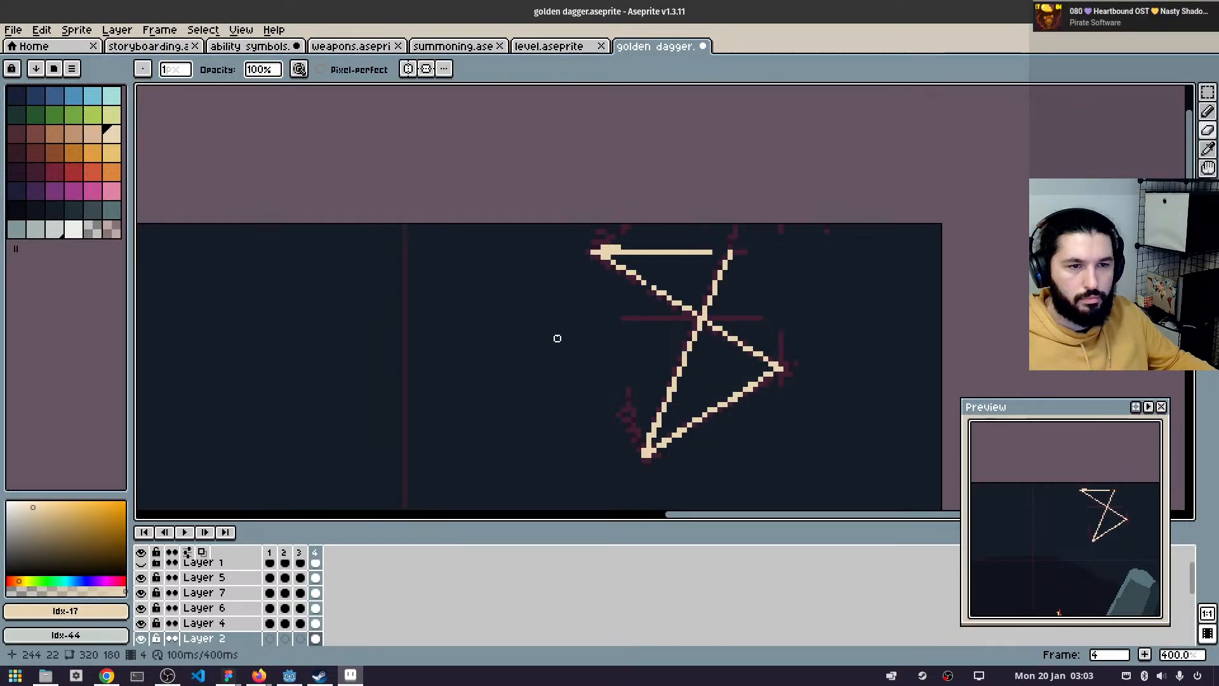
drag(772, 294, 623, 368)
drag(831, 328, 822, 334)
drag(903, 329, 786, 420)
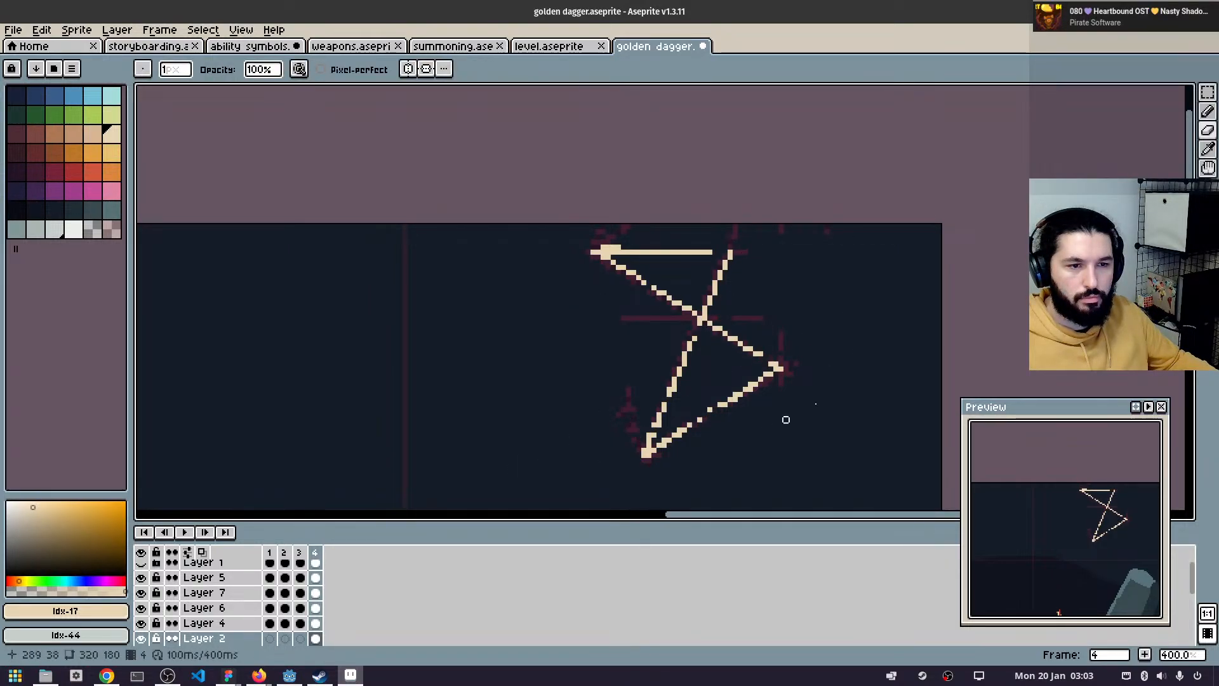
drag(725, 259, 735, 272)
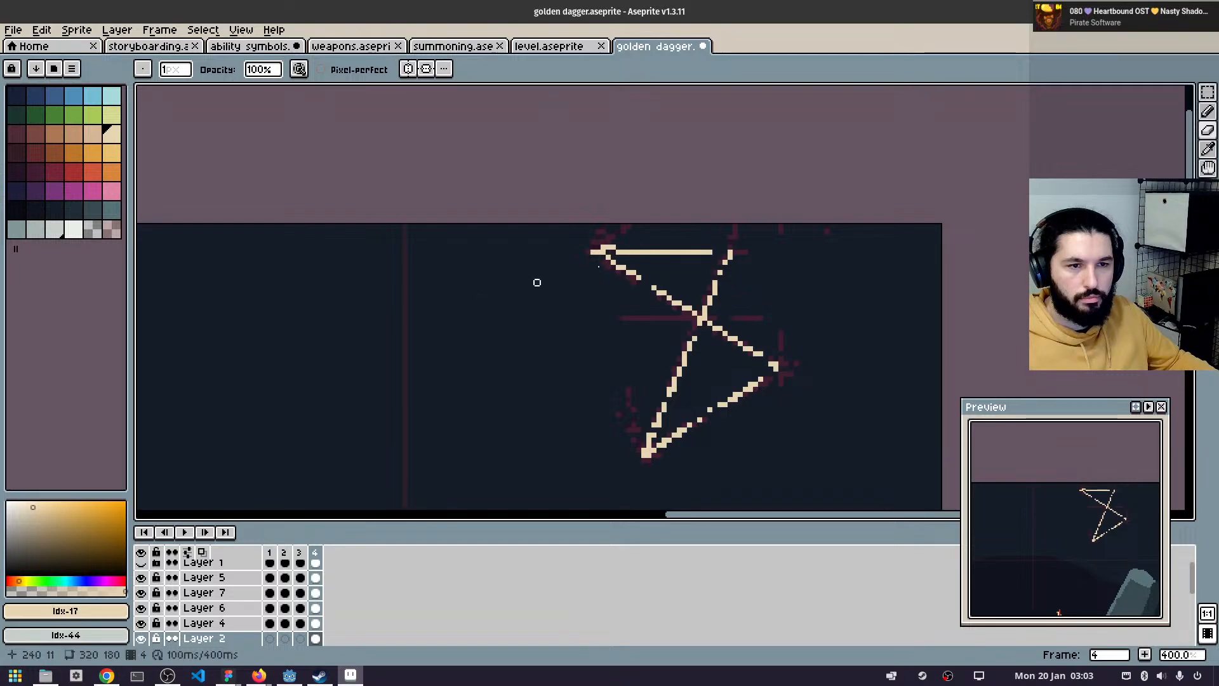
click(621, 252)
click(658, 252)
drag(826, 221, 593, 342)
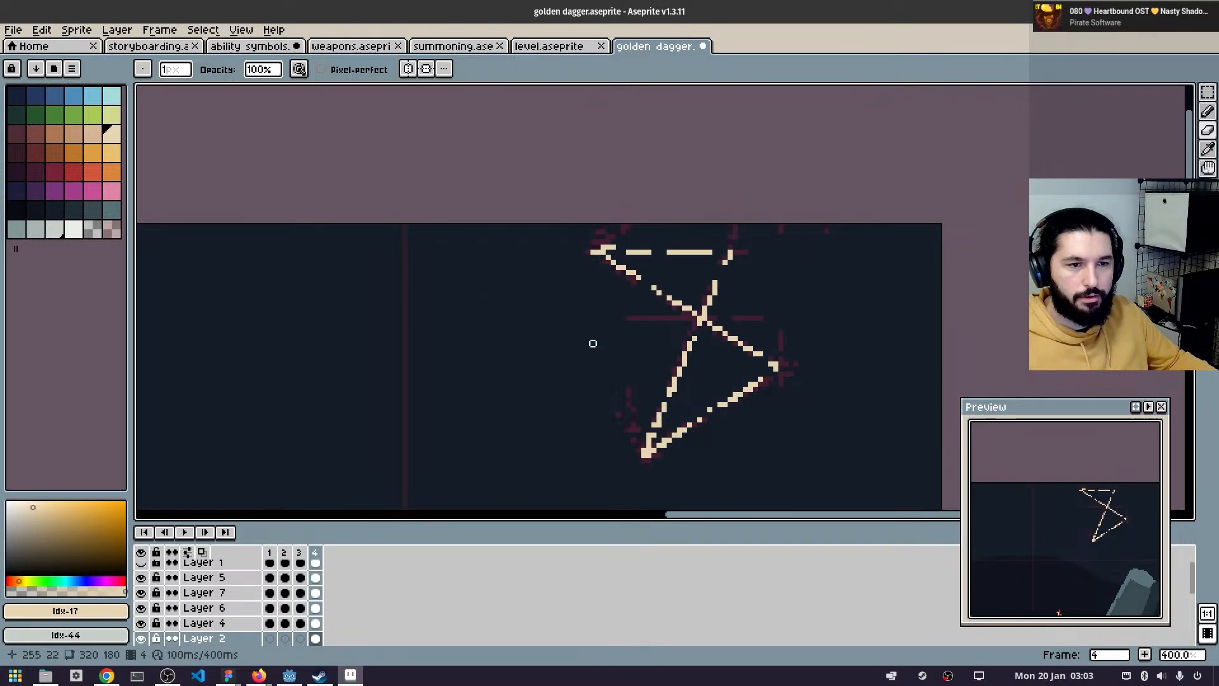
drag(832, 275, 641, 374)
drag(838, 318, 624, 409)
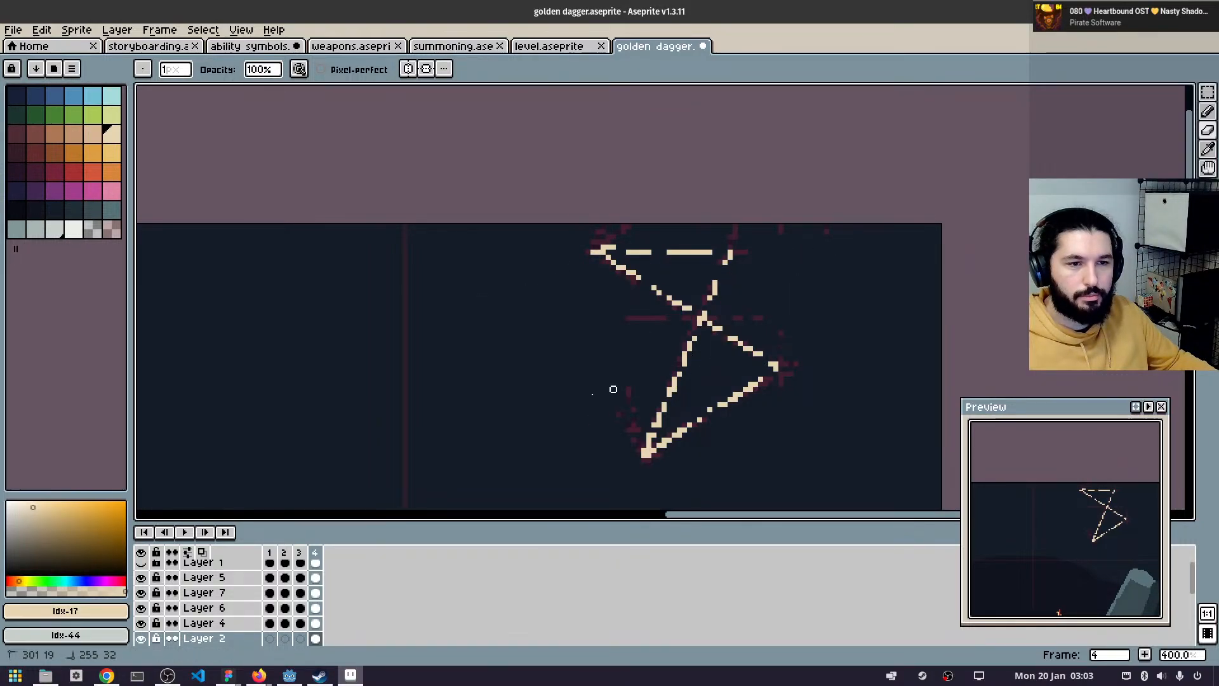
- Show Layer 1 briefly to check the symbol against the rocks, hide it again, and save the file
scroll(946, 356, down, 1)
scroll(1010, 352, down, 3)
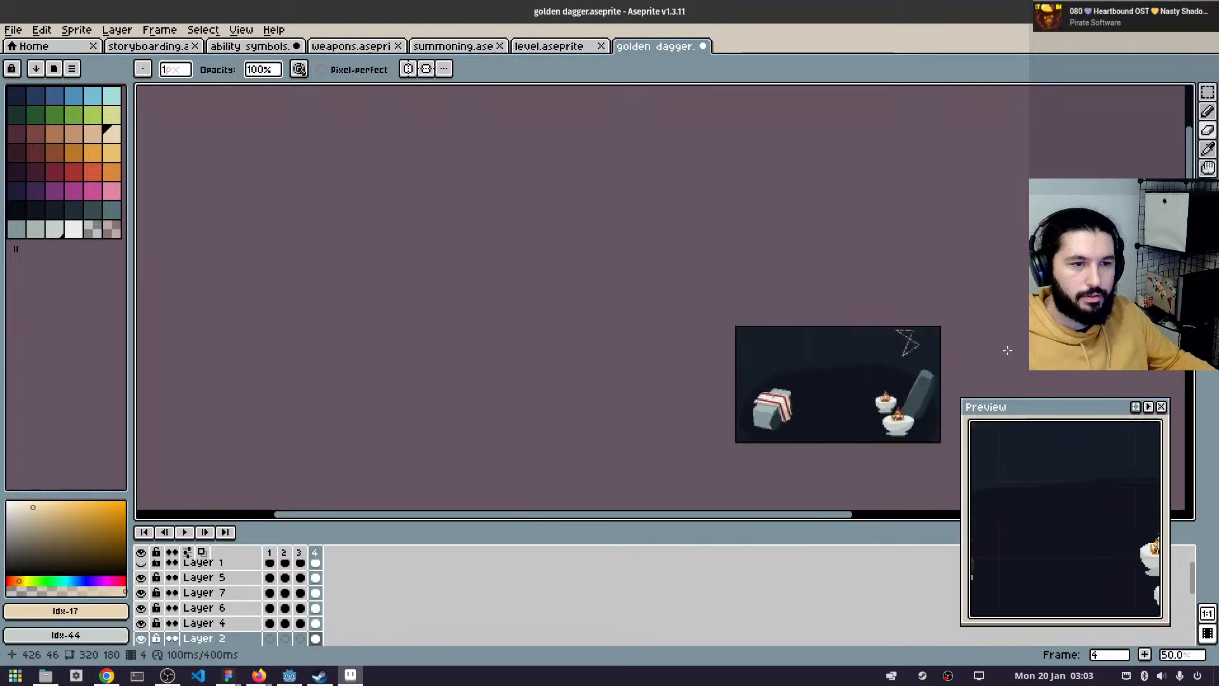
scroll(1007, 348, up, 1)
scroll(990, 318, up, 2)
scroll(940, 279, down, 2)
drag(904, 262, 760, 162)
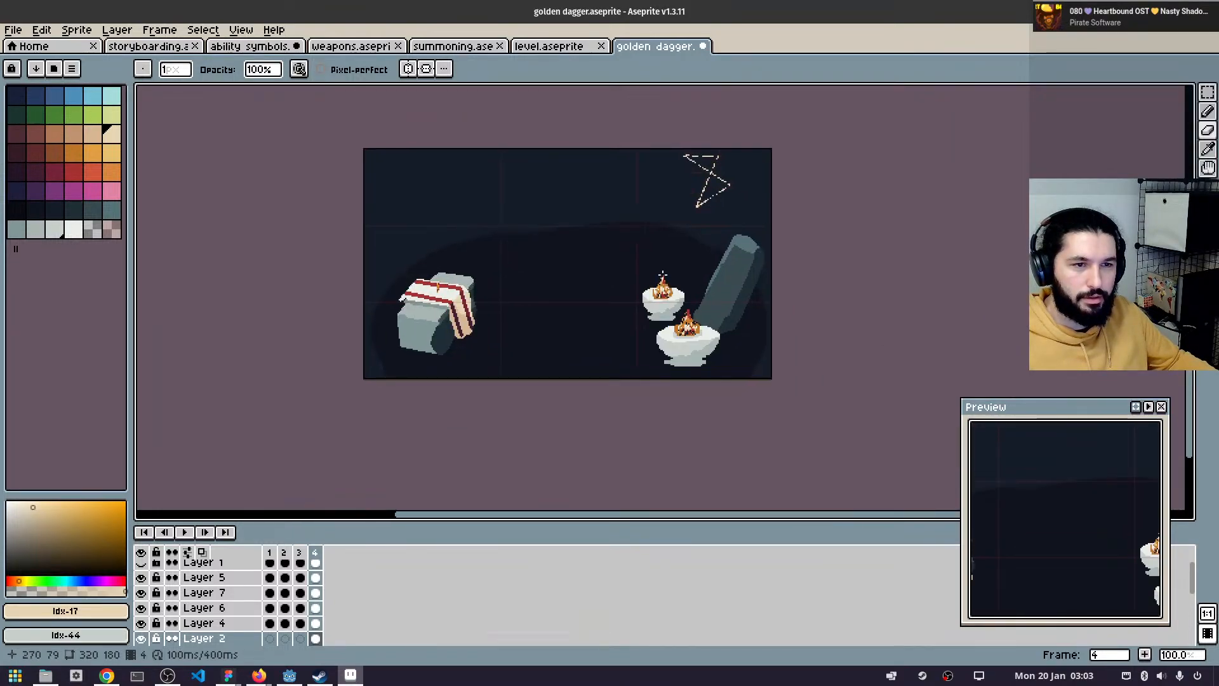
scroll(516, 333, up, 1)
drag(635, 275, 628, 391)
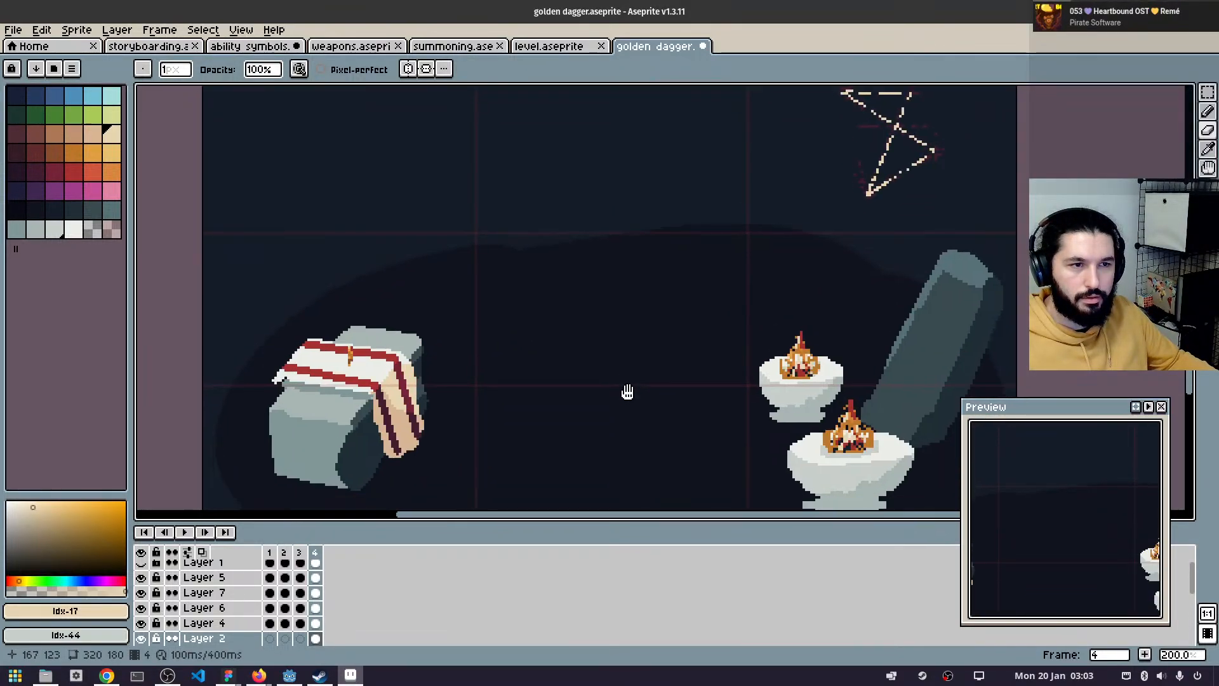
click(142, 566)
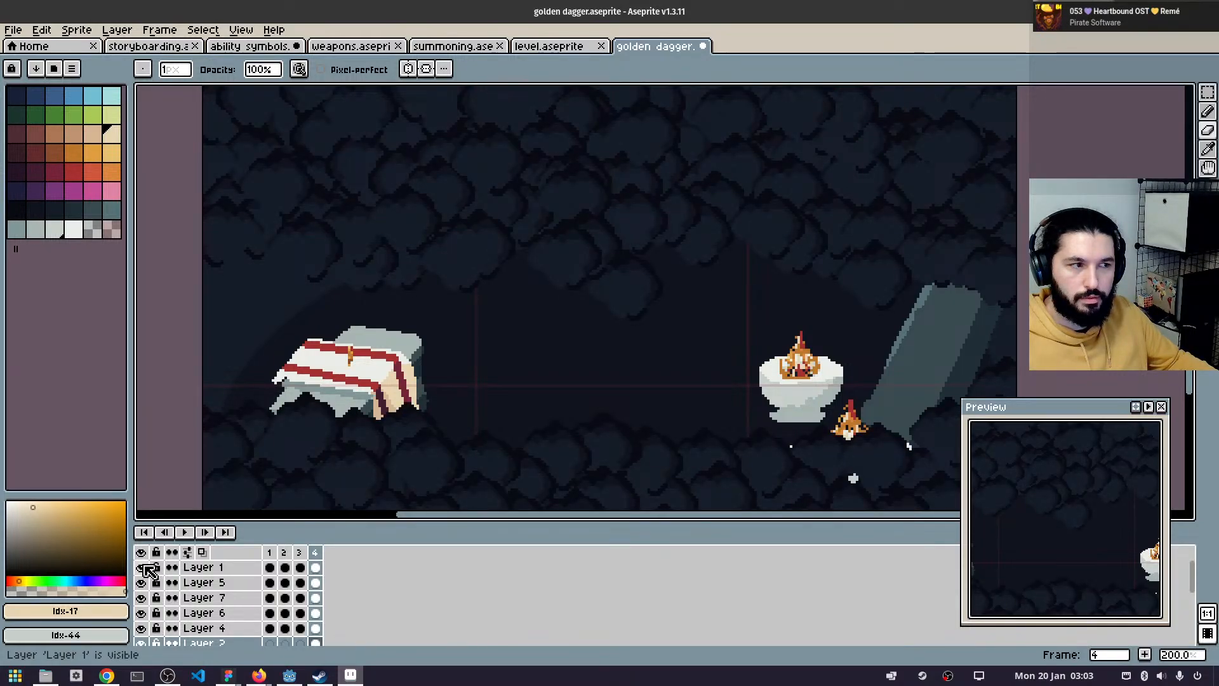
click(143, 567)
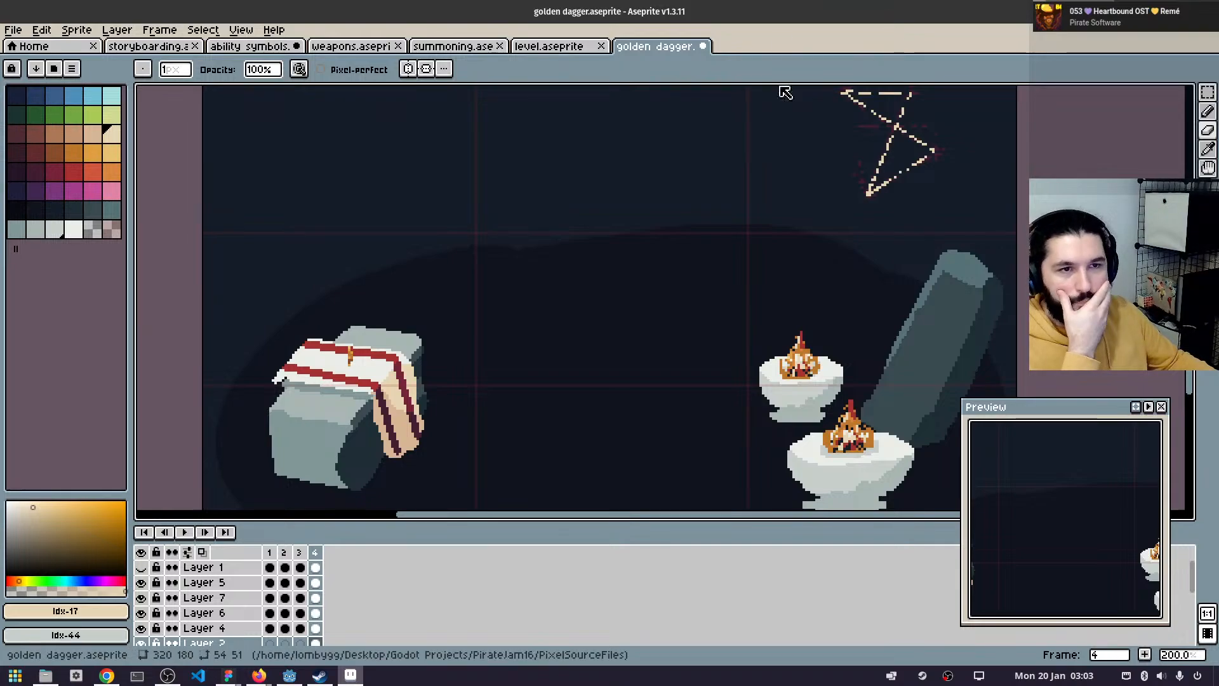
mouse_move(885, 231)
mouse_down()
mouse_move(838, 283)
mouse_move(882, 240)
mouse_up()
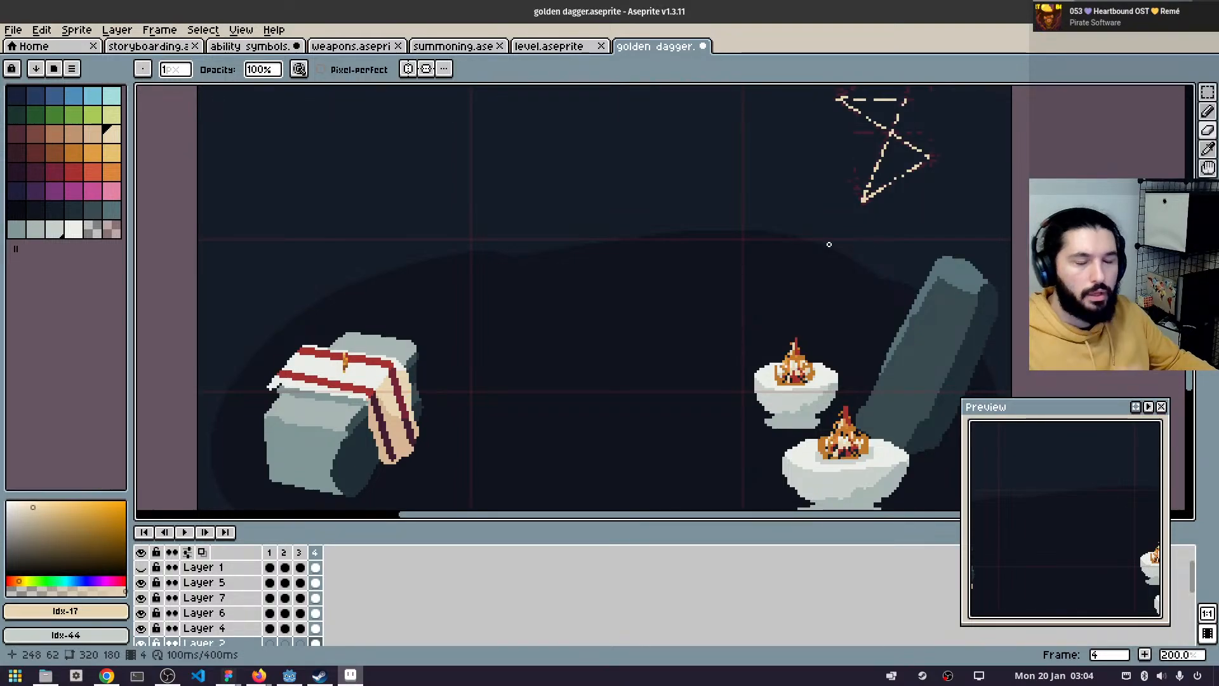
key(ctrl+s)
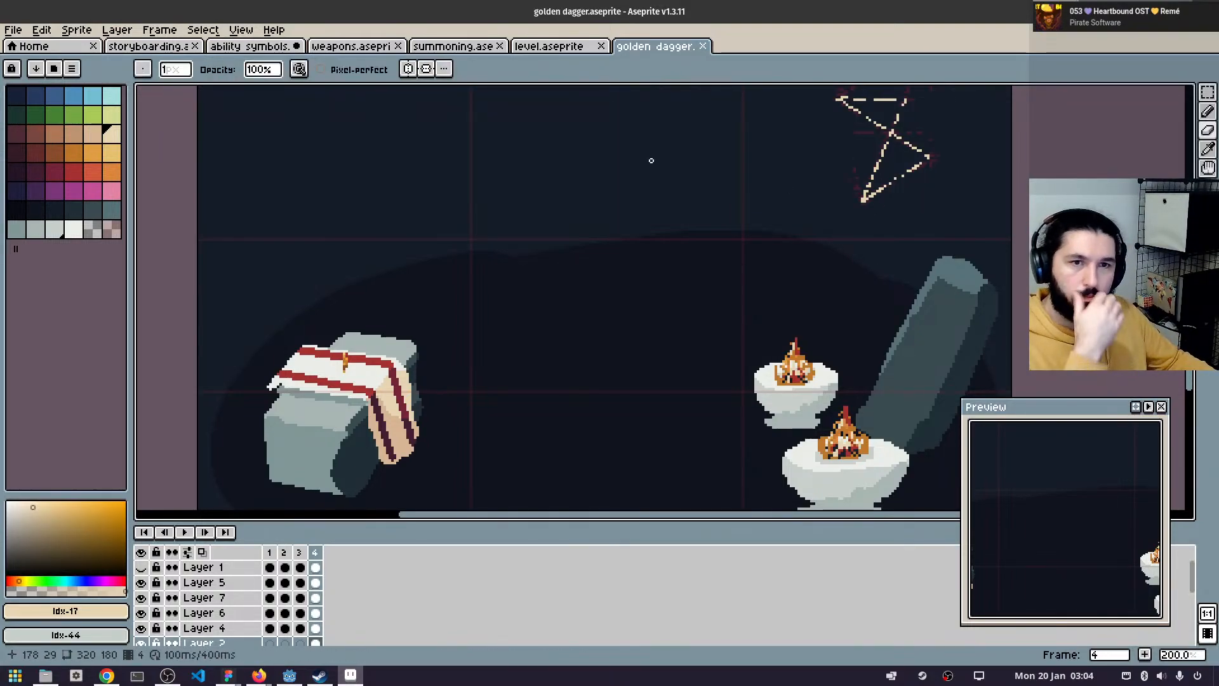
- Try to resize the sprite to 540 px wide with nearest-neighbor interpolation, and undo the resize
scroll(781, 185, down, 1)
drag(766, 221, 702, 254)
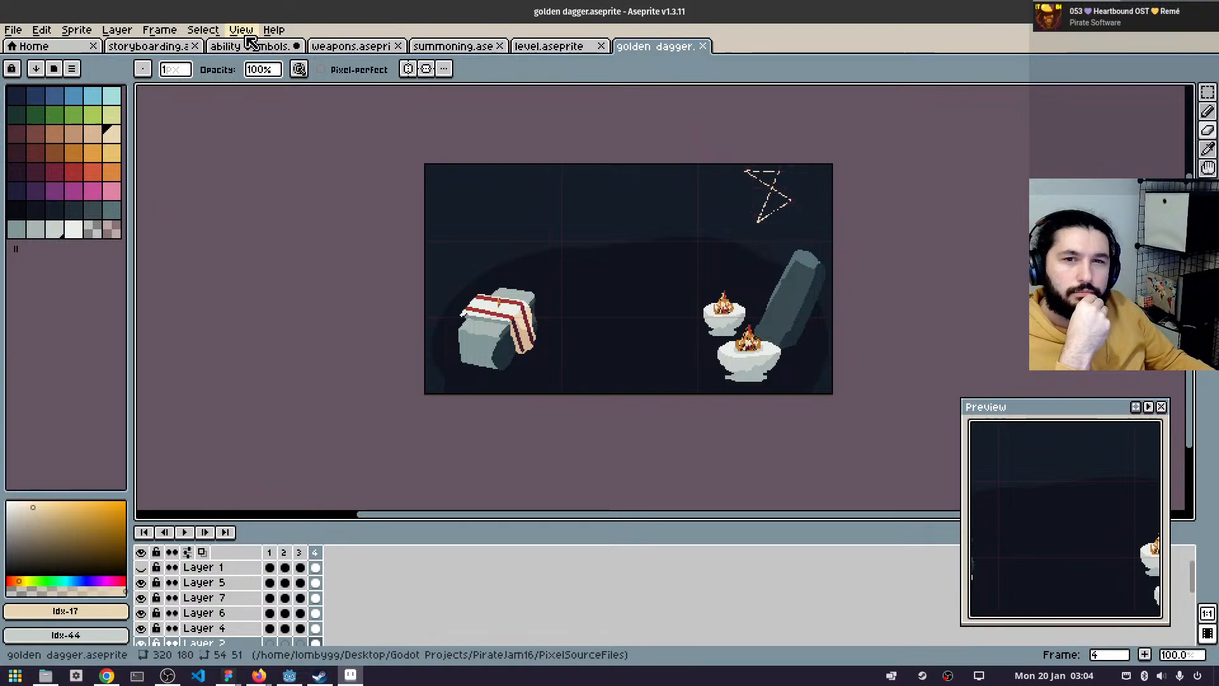
click(87, 33)
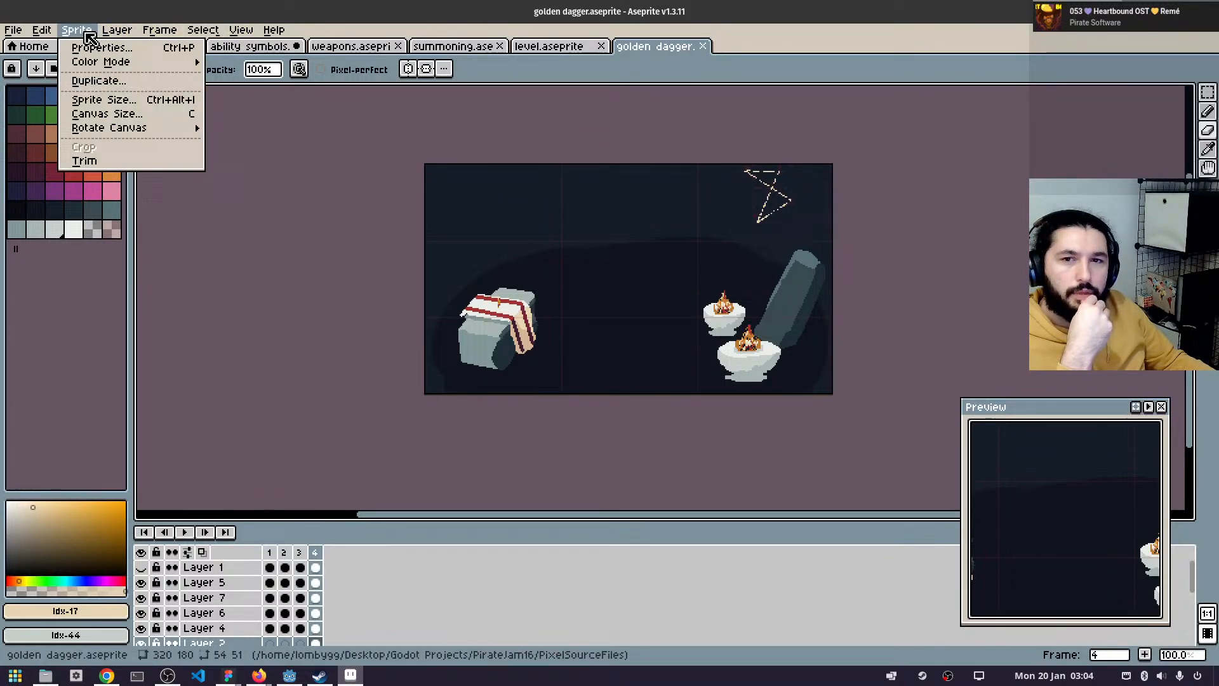
click(138, 100)
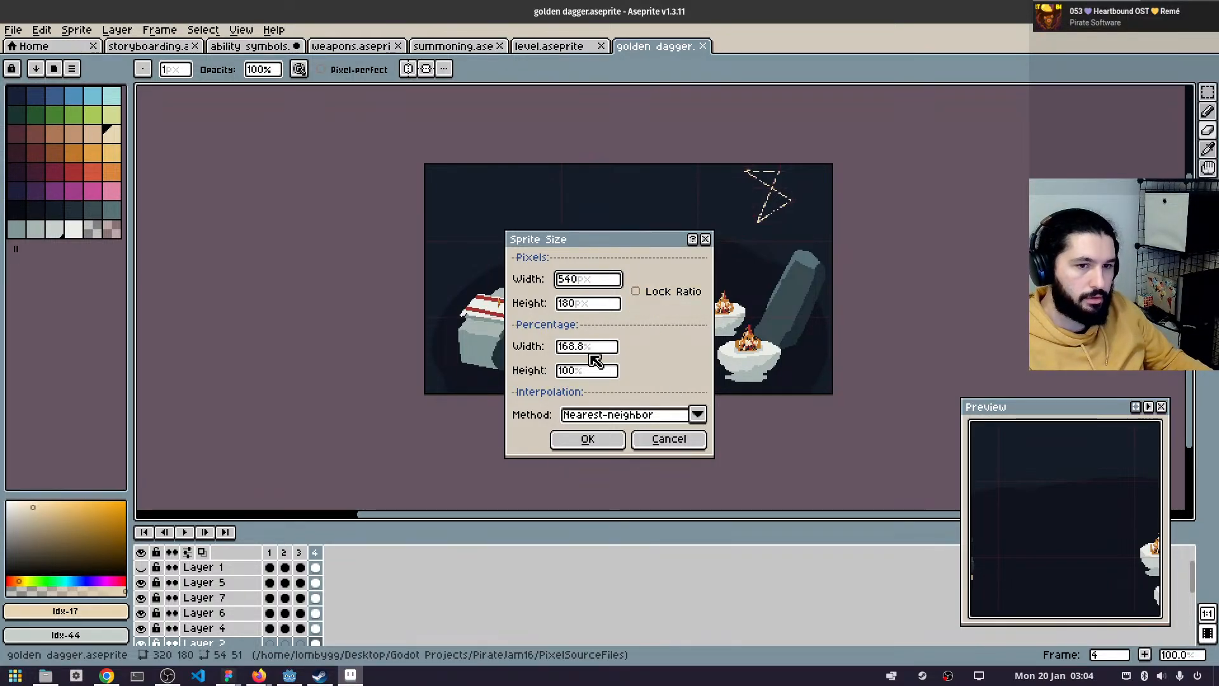
key(Return)
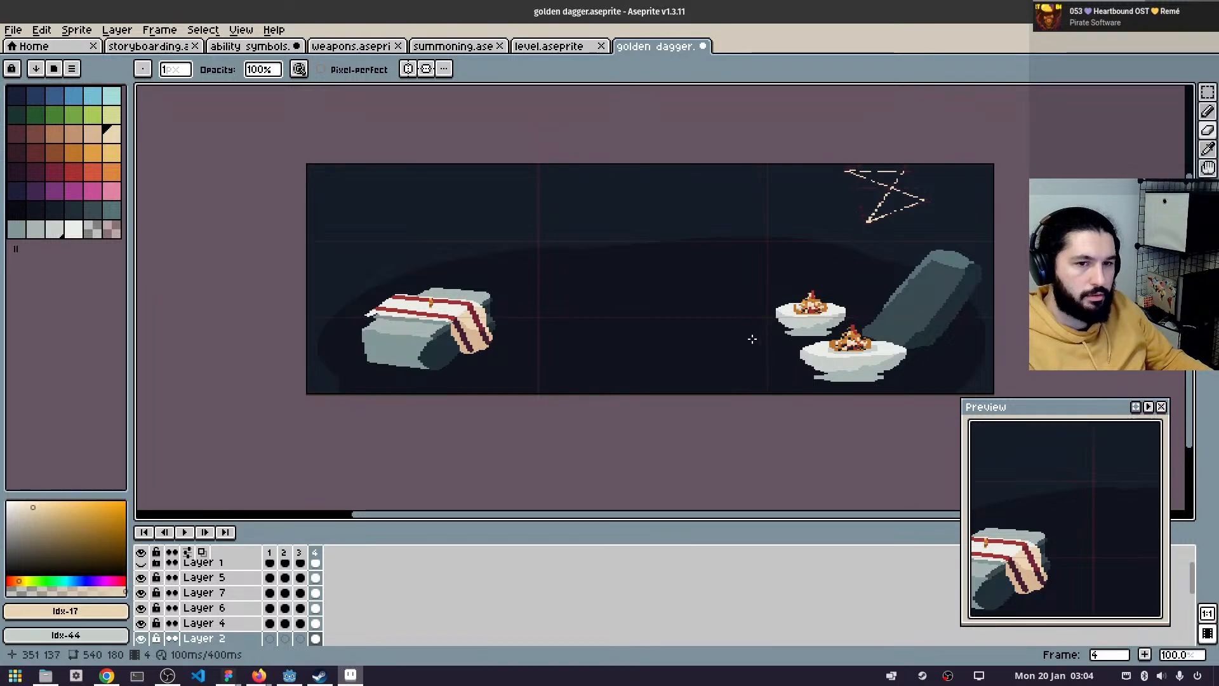
key(ctrl)
key(ctrl+z)
key(ctrl+z)
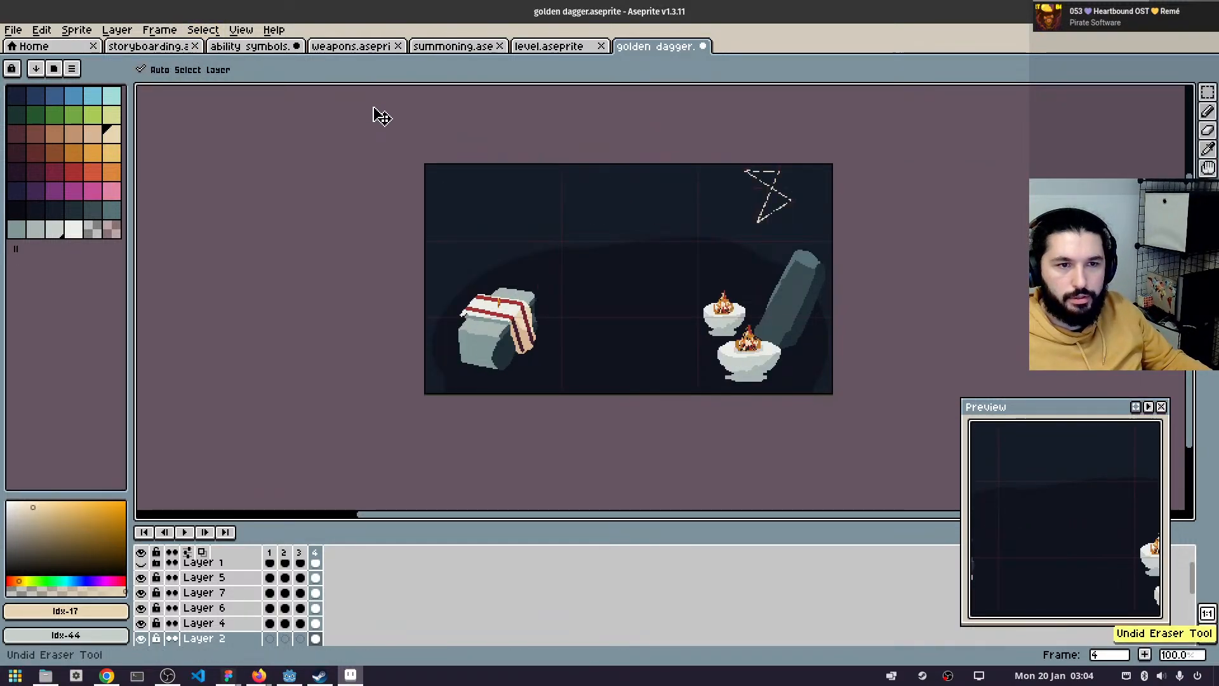
key(ctrl+z)
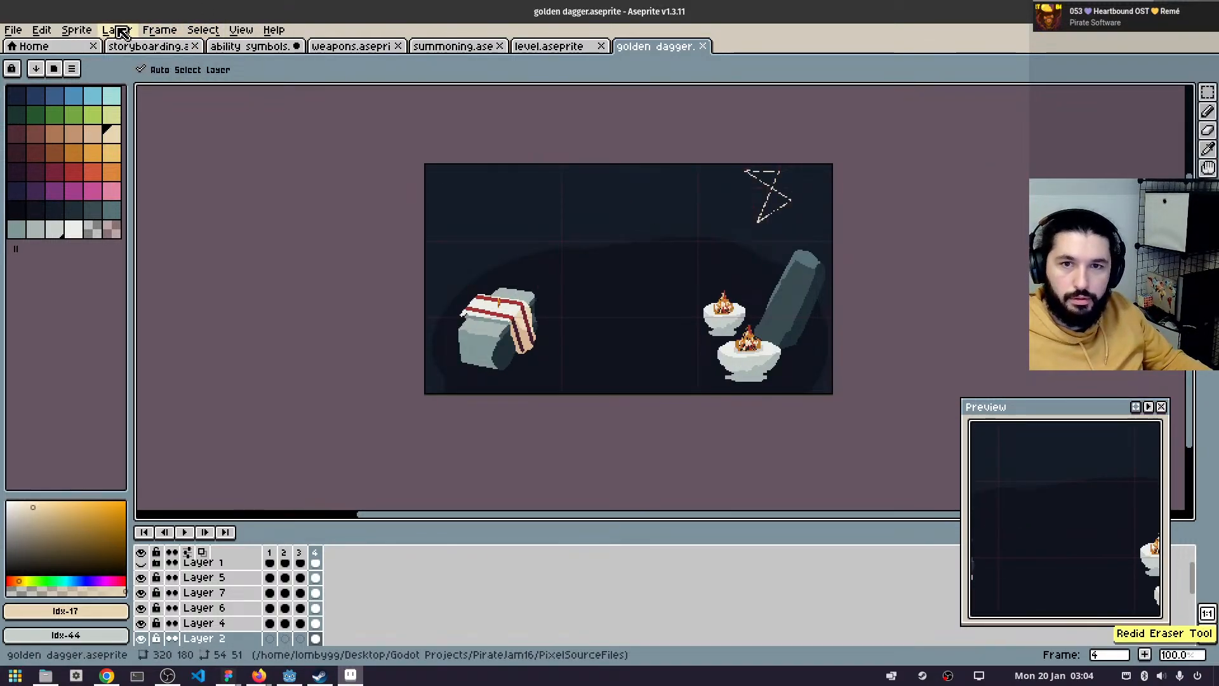
- Extend the canvas to 540 px wide, keeping the artwork anchored at the left edge
click(76, 30)
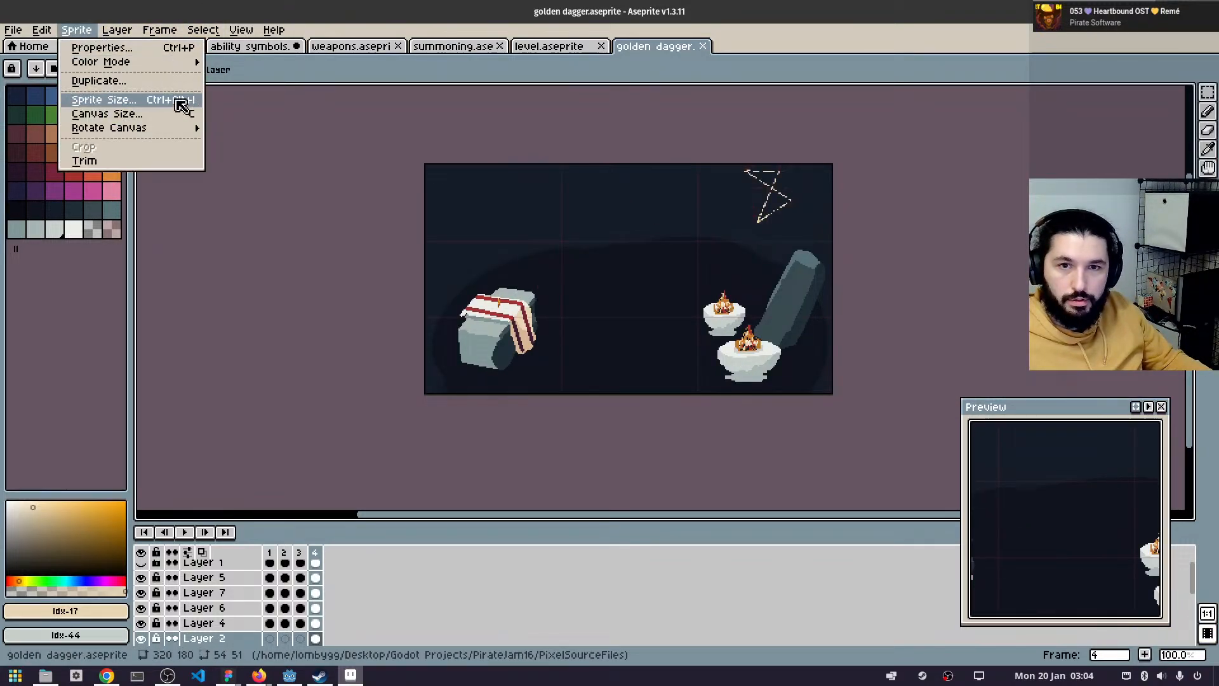
click(135, 118)
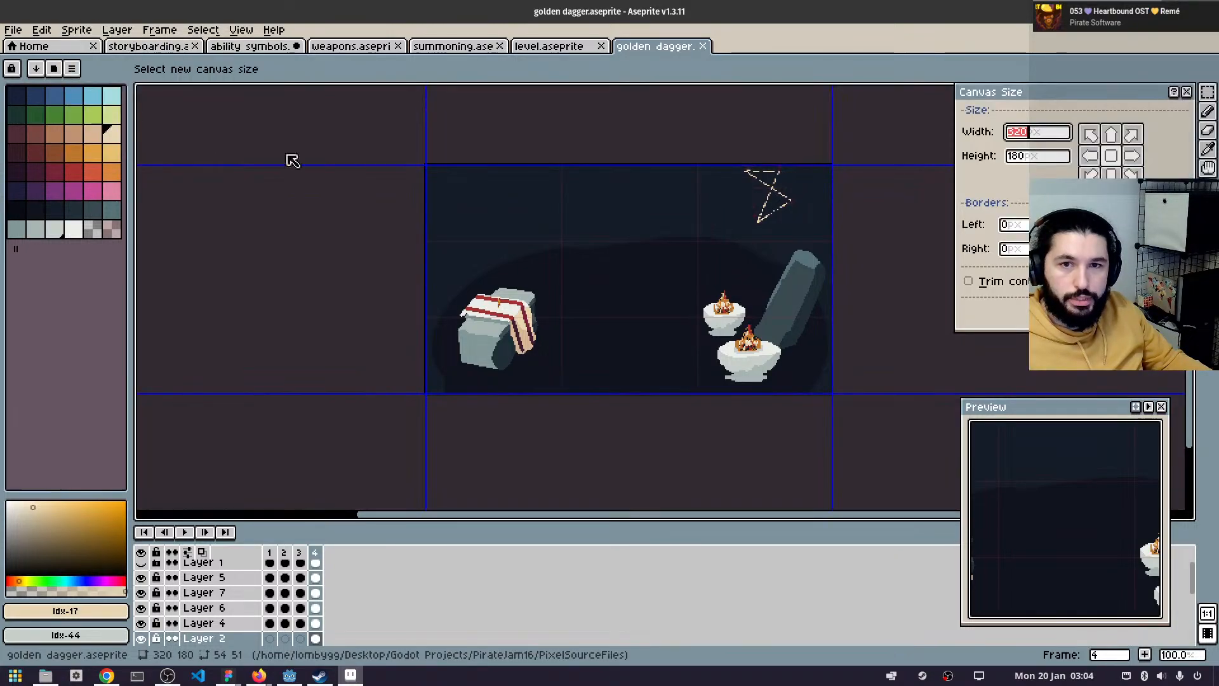
click(1094, 156)
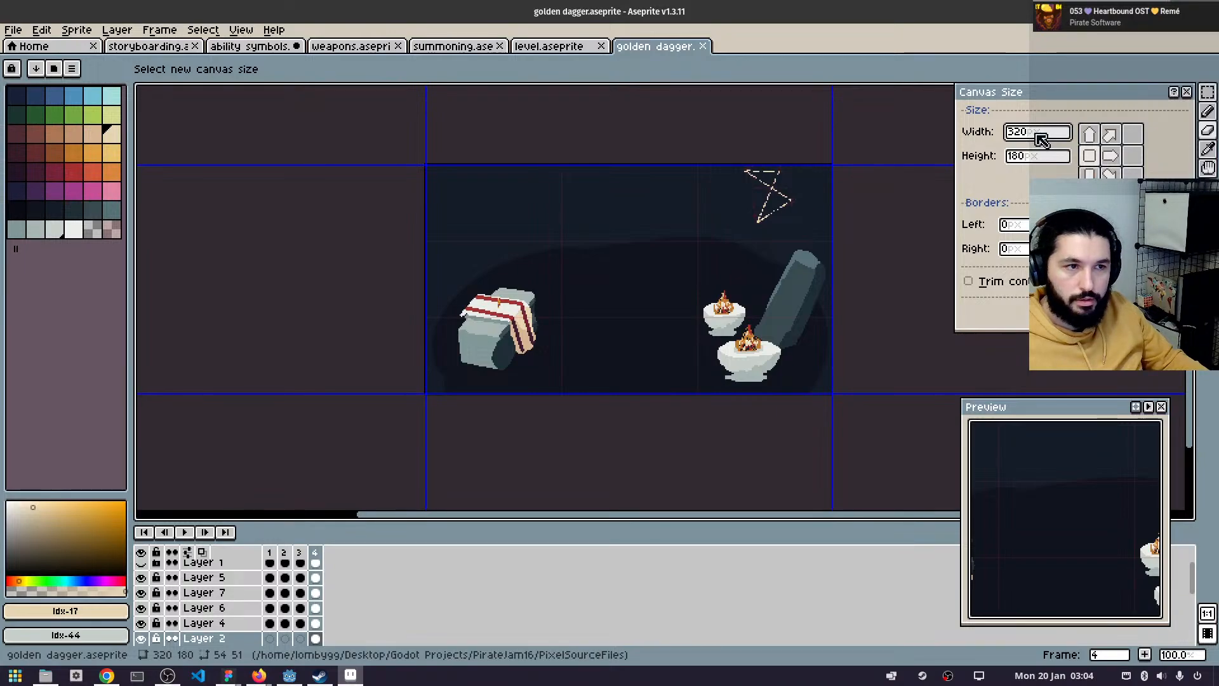
key(BackSpace)
key(BackSpace)
key(BackSpace)
text(540)
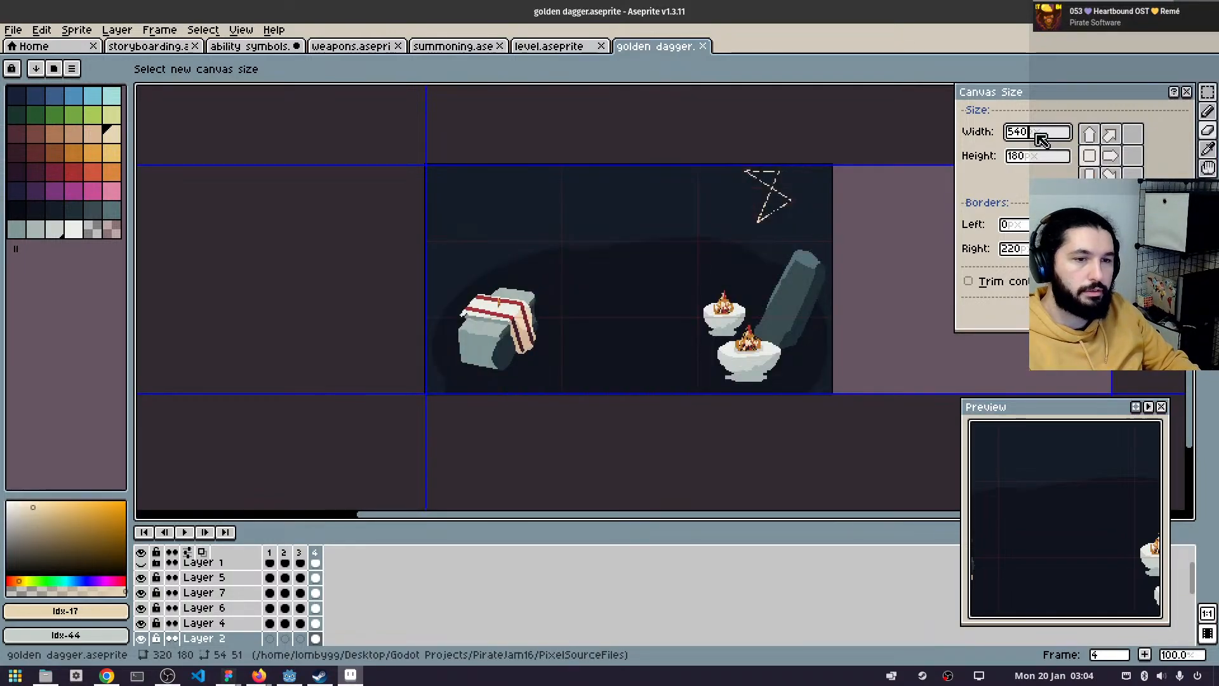
key(Return)
scroll(619, 205, up, 1)
scroll(722, 259, down, 1)
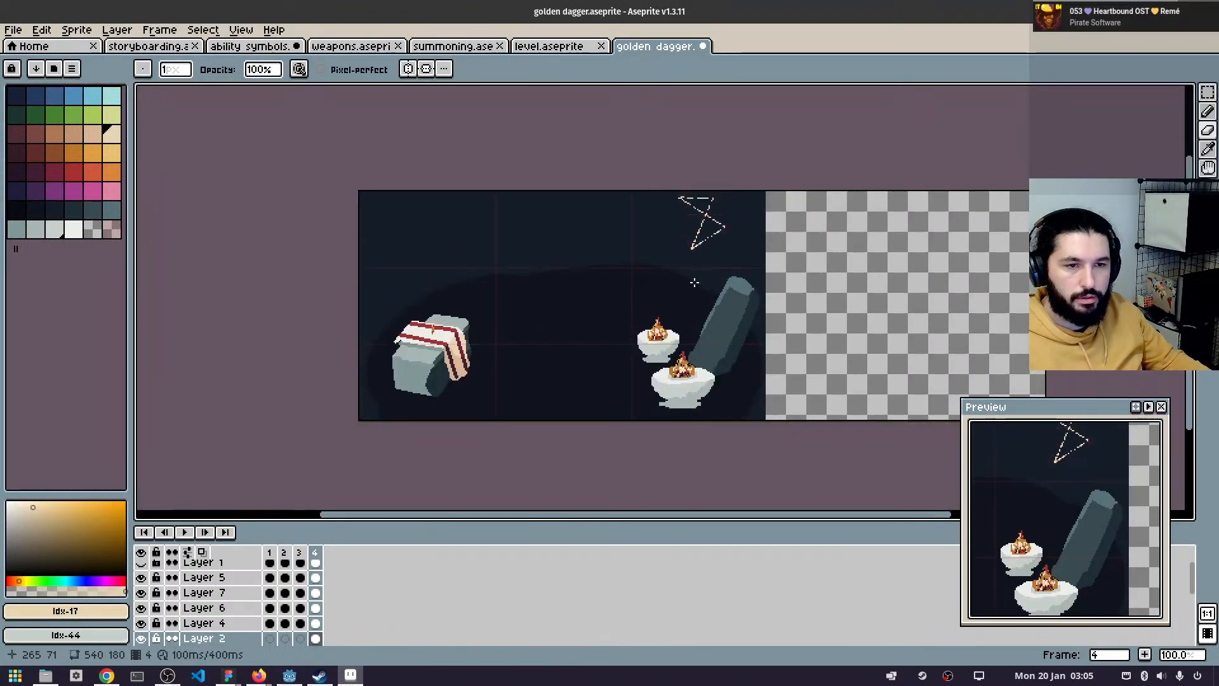
- Move the background on Layer 3 in frame 4 about 10 px to the right
drag(636, 252, 600, 232)
scroll(317, 622, down, 5)
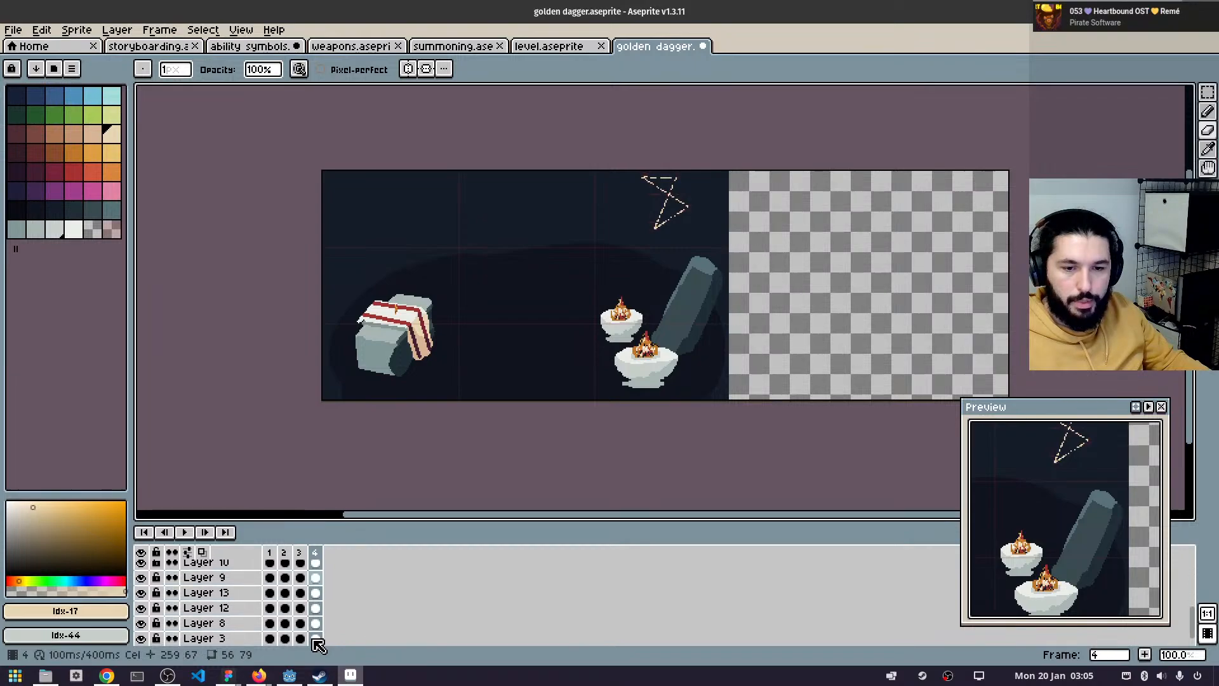
click(316, 622)
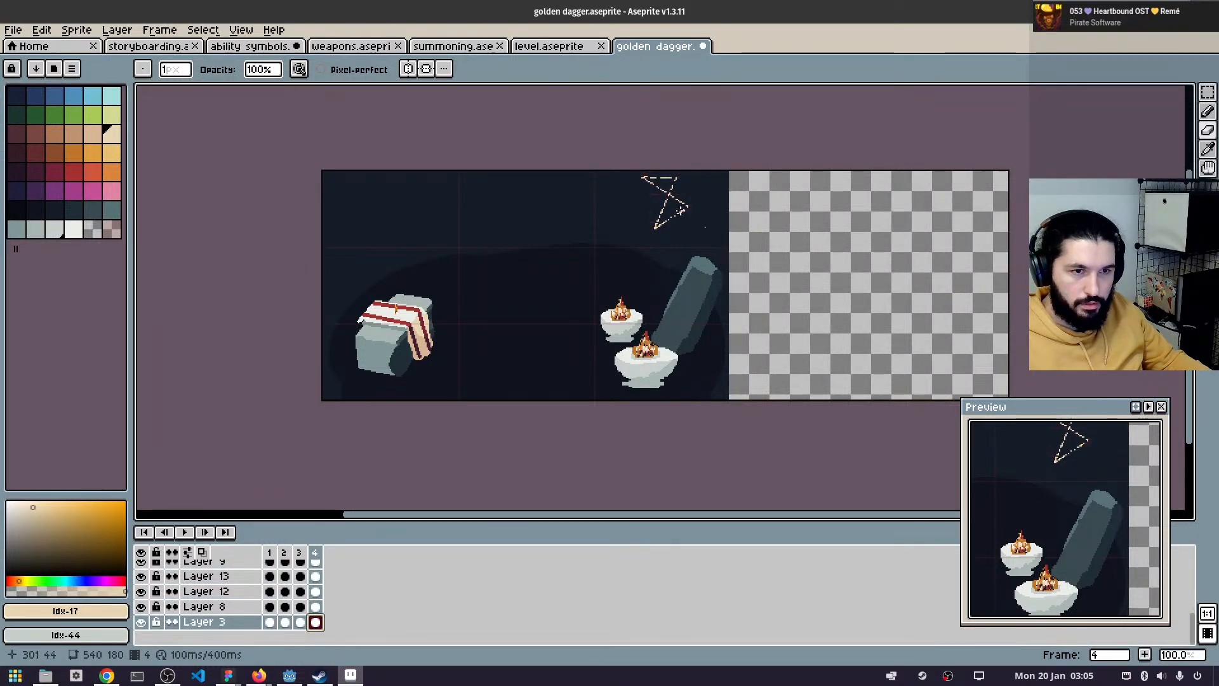
key(v)
drag(625, 213, 638, 213)
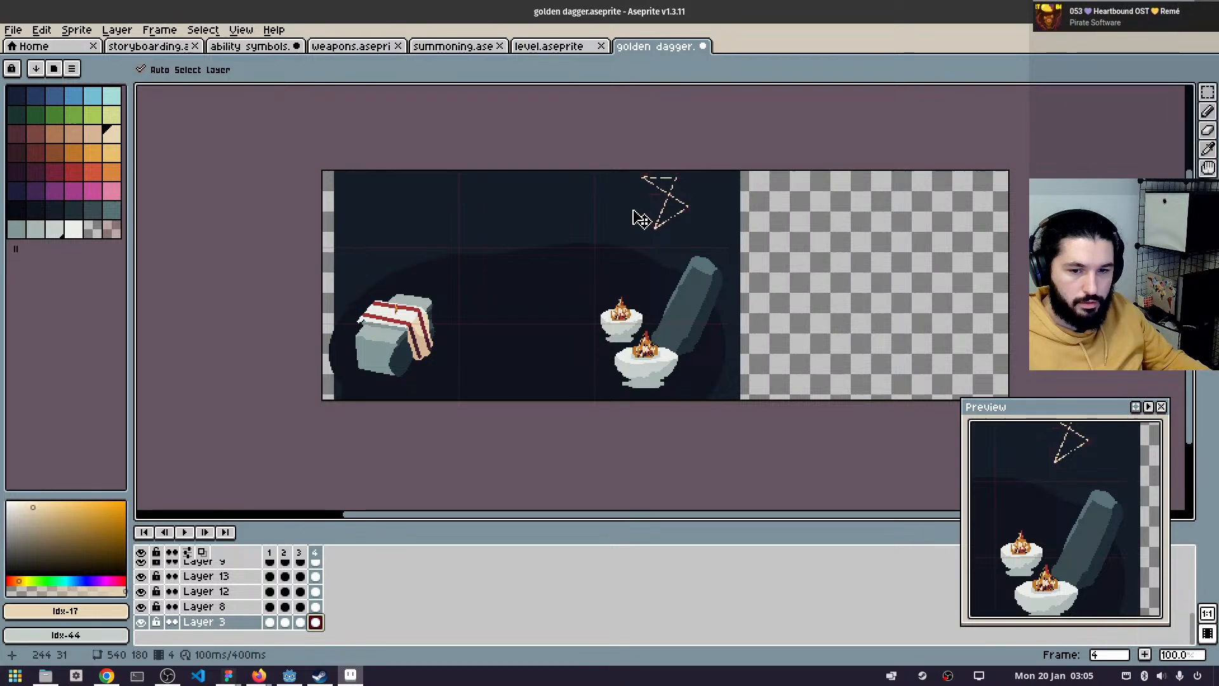
- Fill the transparent area to the right of Layer 3's background with its sampled wall color #151d28
key(g)
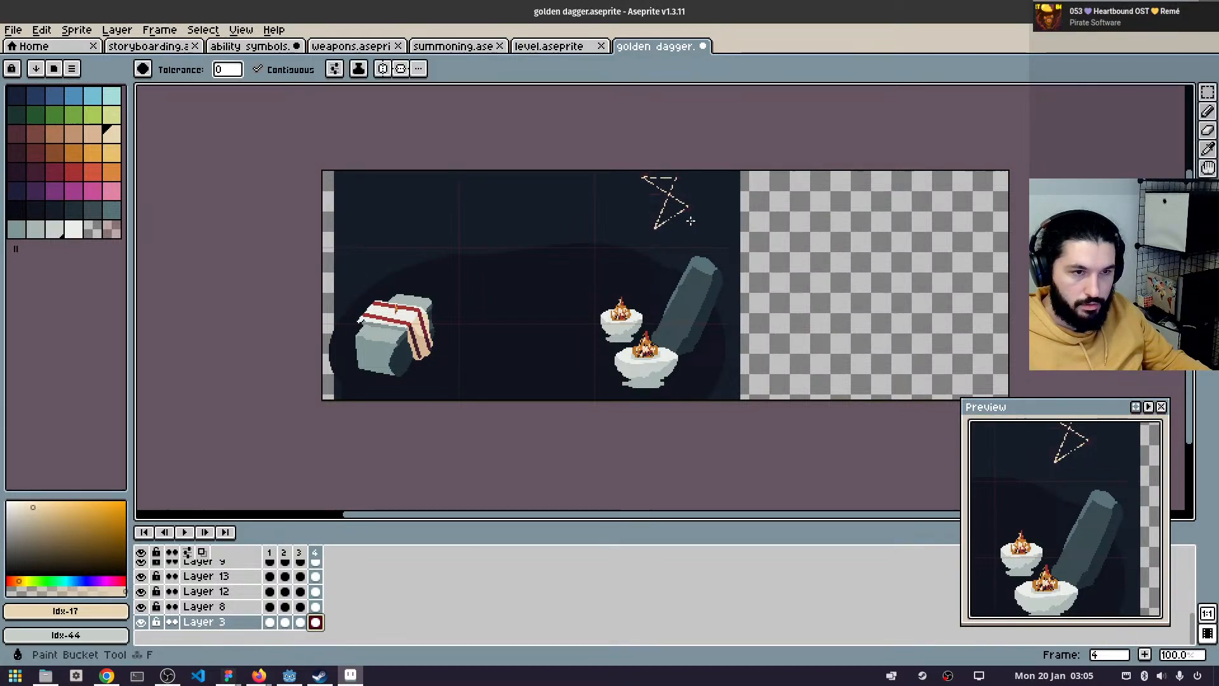
alt+click(724, 194)
click(797, 202)
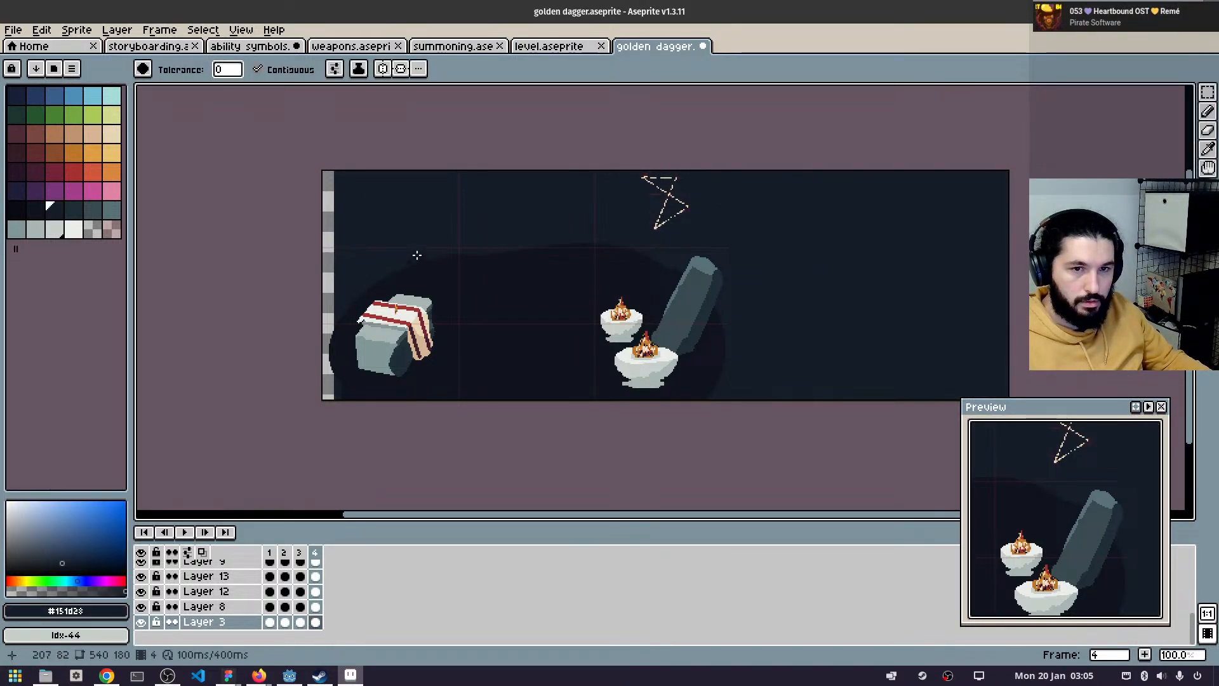
- Fill the remaining transparent strip along the left edge of Layer 3's background with #151d28
click(331, 200)
scroll(730, 314, up, 1)
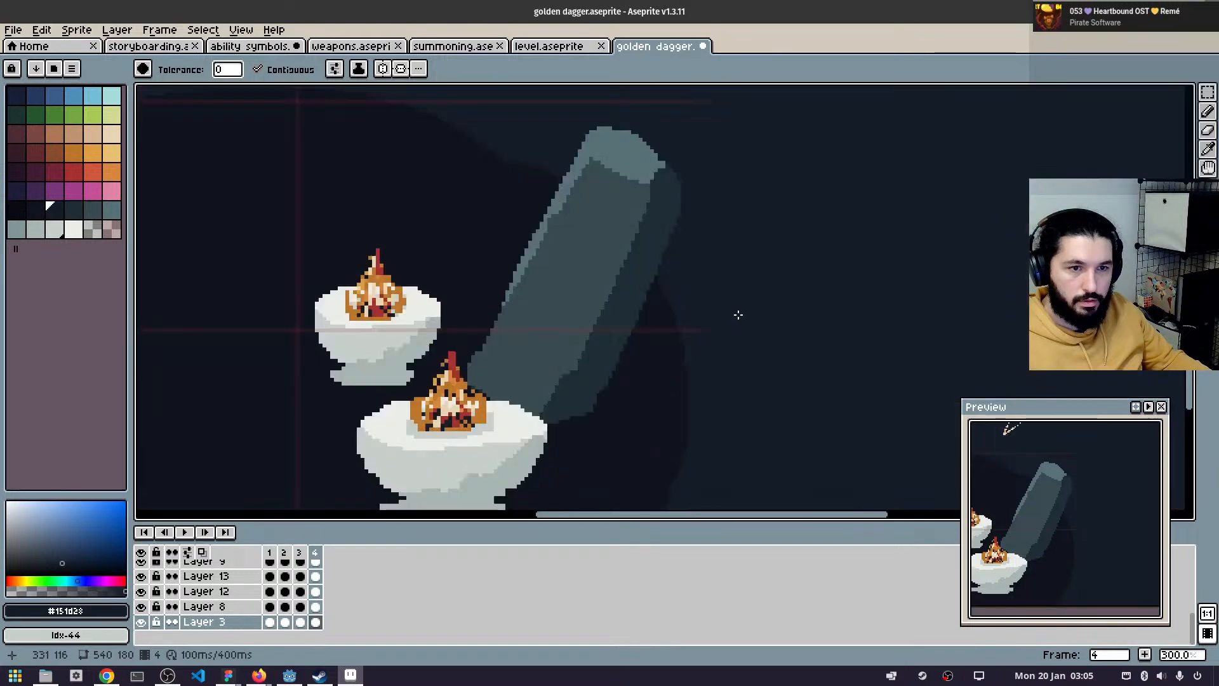
scroll(716, 292, down, 1)
- Move the stone pillar about 180 px and the large bowl about 185 px to the right in frame 4
key(v)
drag(686, 275, 917, 280)
key(shift+n)
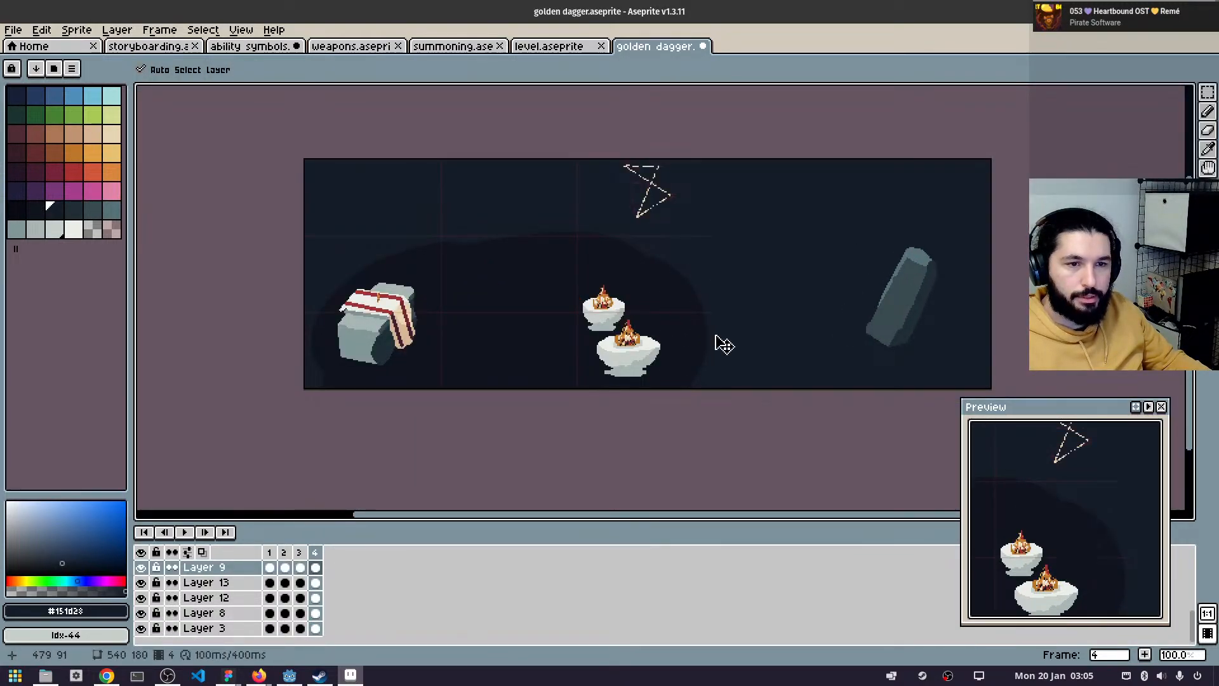
mouse_move(640, 356)
mouse_down()
mouse_move(880, 355)
mouse_move(879, 342)
mouse_move(642, 337)
mouse_up()
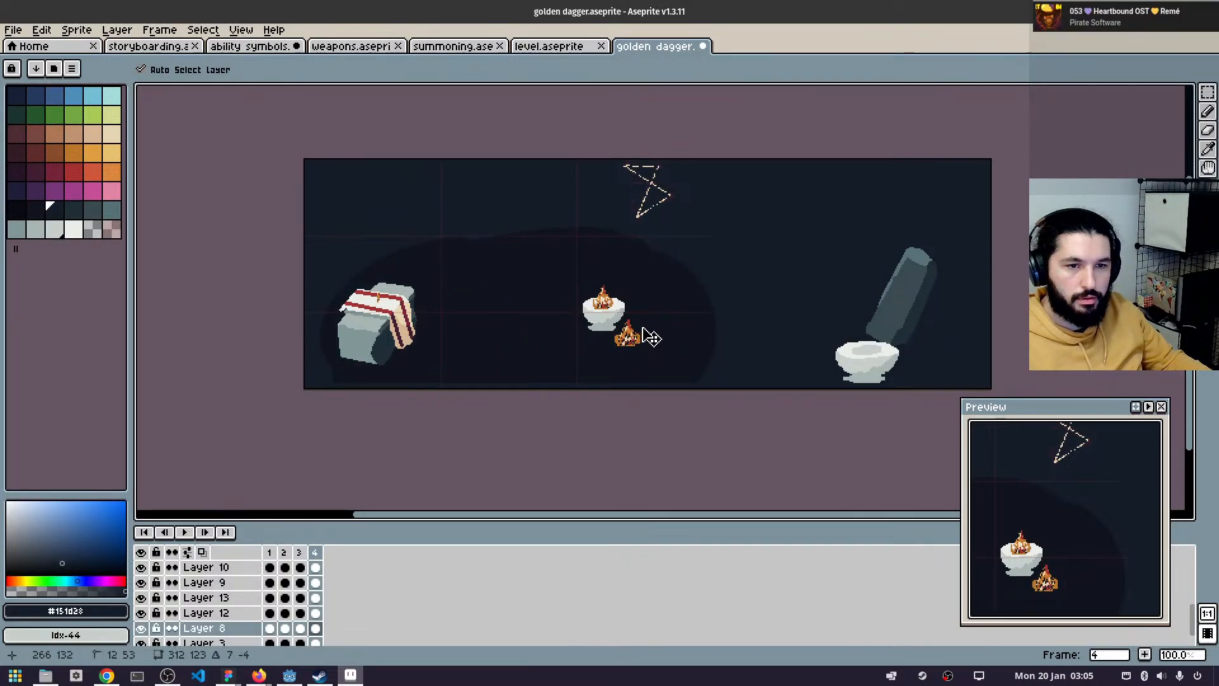
- Extend Layer 8's dark floor shadow right to the pillar, painting with a 44 px brush in the sampled color #10141f
alt+click(675, 296)
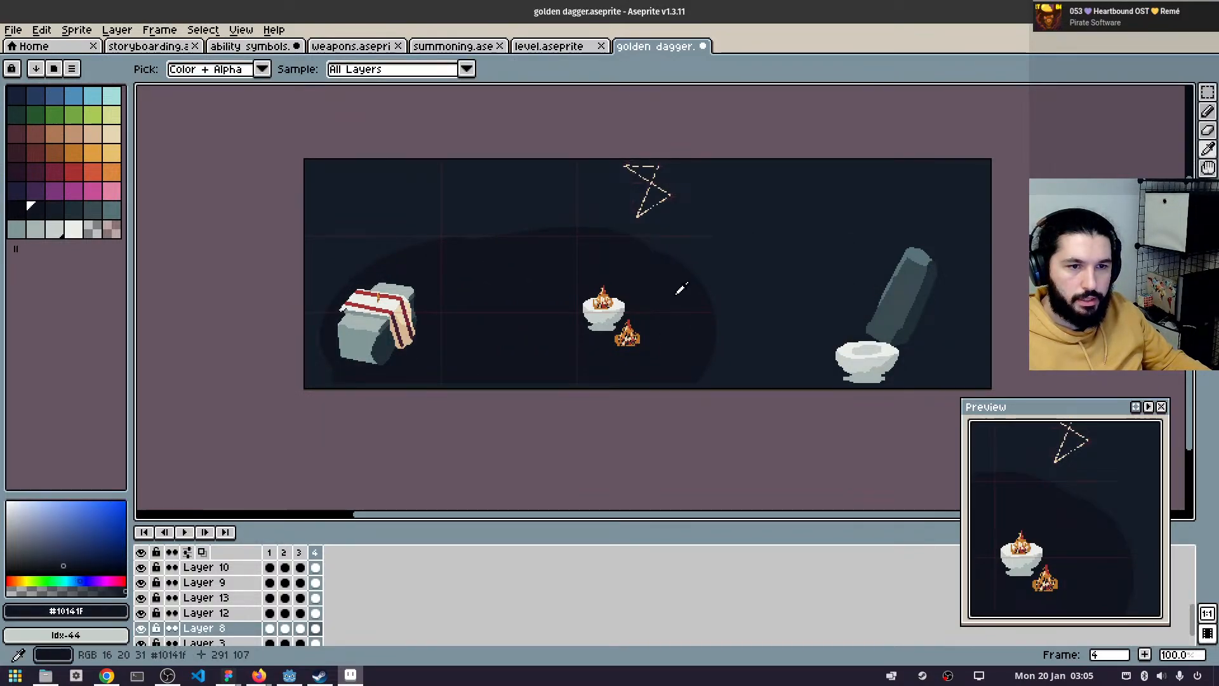
key(e)
key(b)
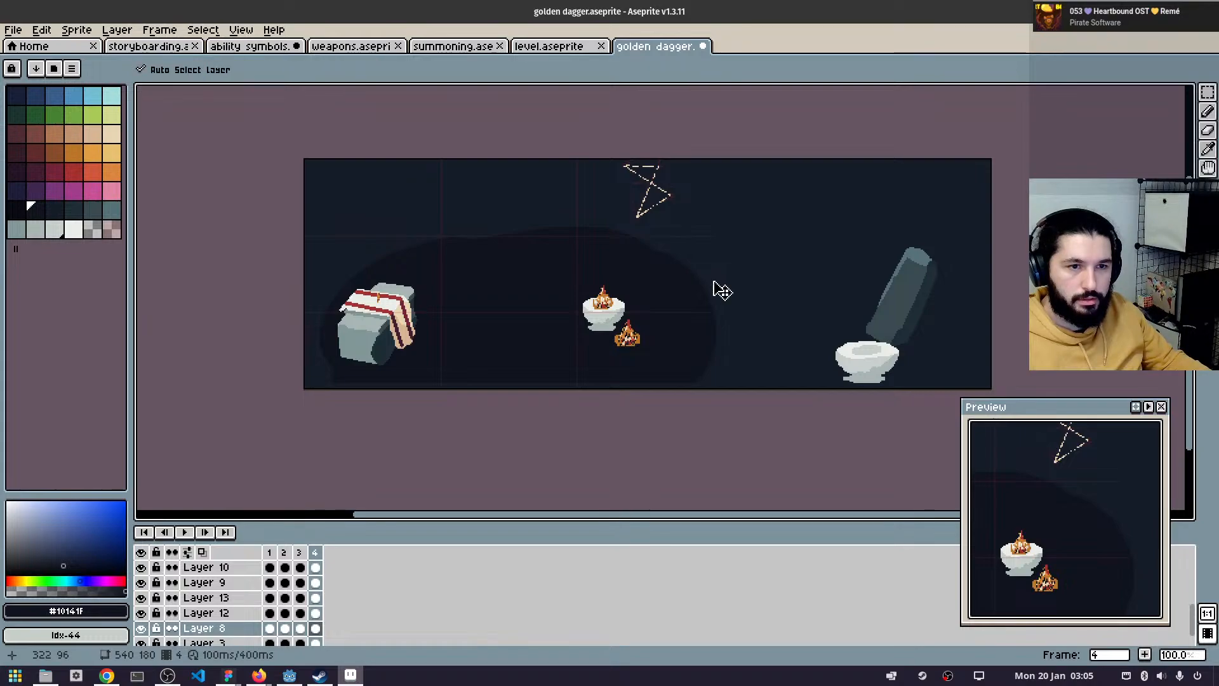
scroll(717, 289, down, 12)
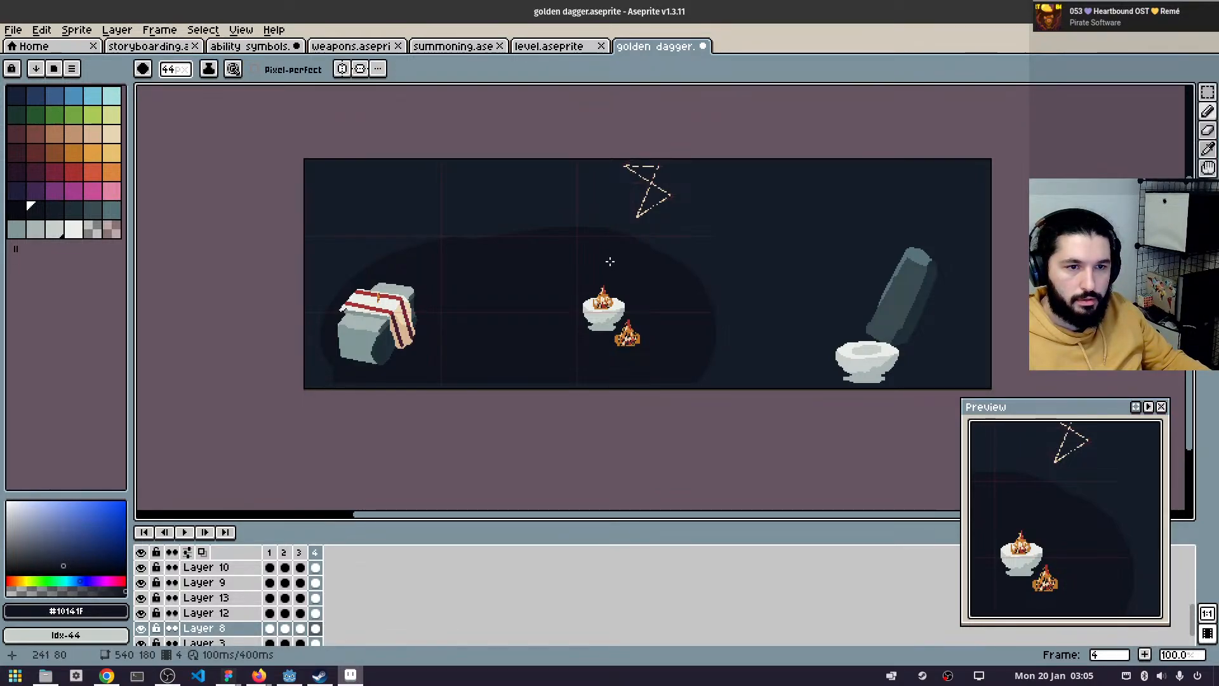
mouse_move(610, 261)
mouse_down()
mouse_move(820, 284)
mouse_move(728, 274)
mouse_move(785, 277)
mouse_move(894, 309)
mouse_move(820, 376)
mouse_move(903, 351)
mouse_move(749, 392)
mouse_move(806, 314)
mouse_up()
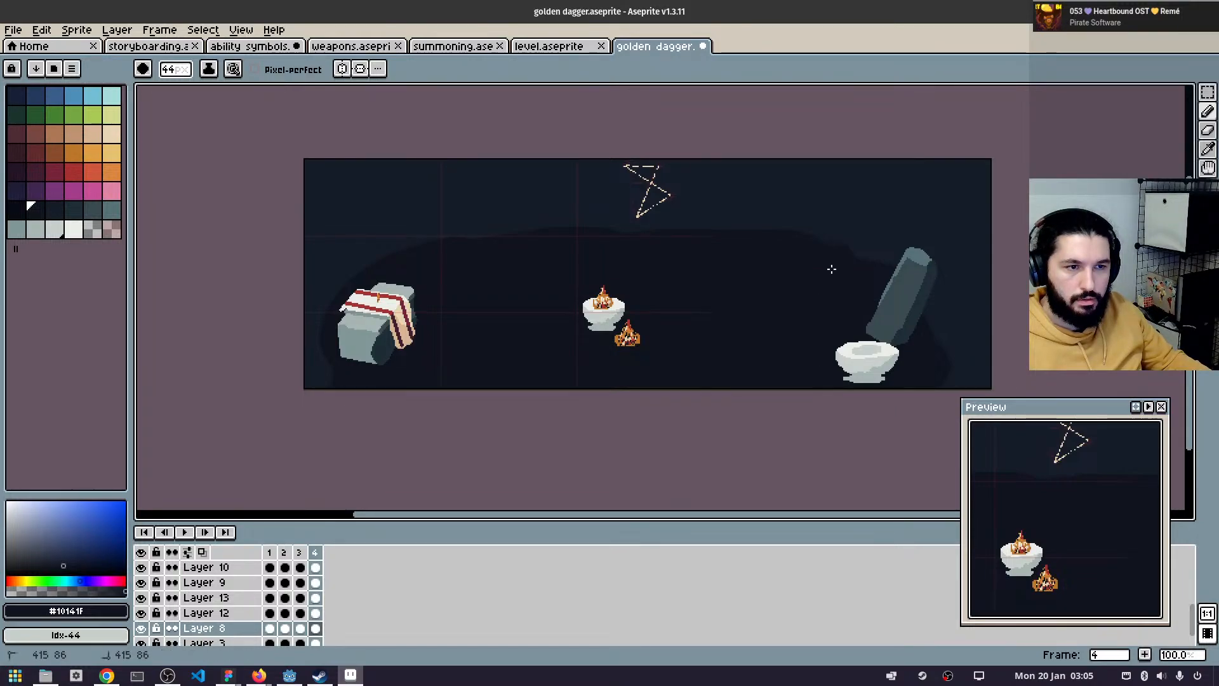
scroll(626, 317, up, 1)
scroll(789, 336, down, 1)
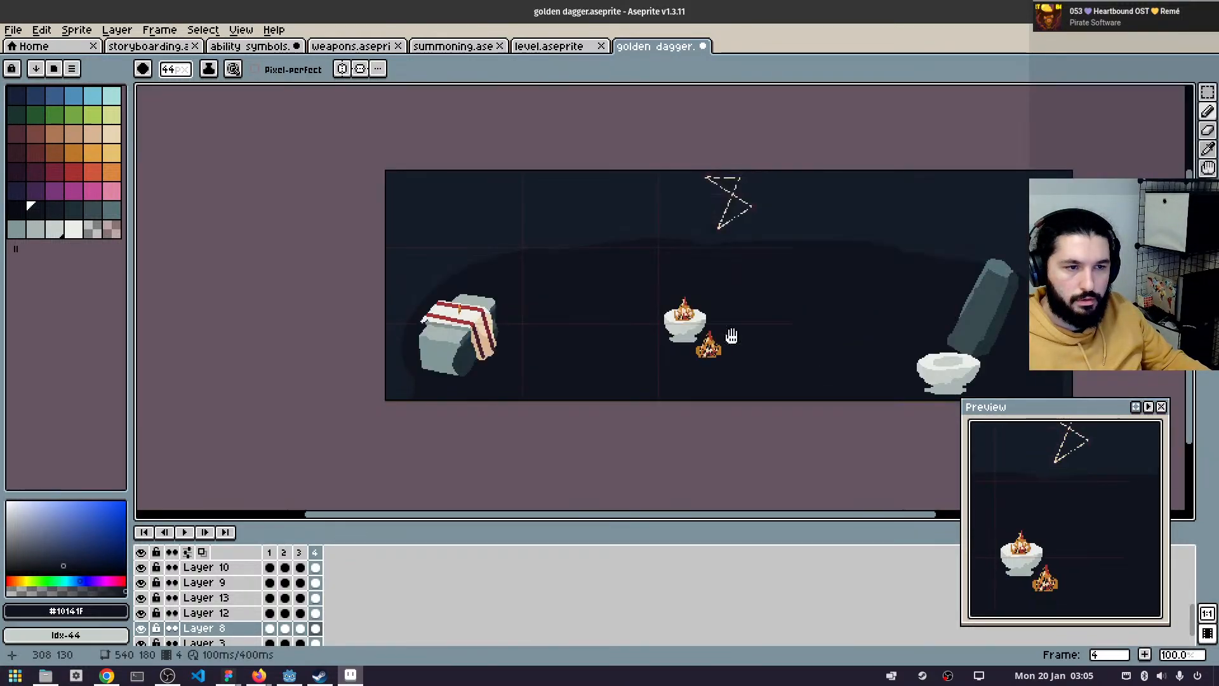
- Move the front flame into the large bowl, and shift the small bowl about 163 px right with its flame inside it
drag(733, 337, 608, 311)
scroll(648, 327, up, 1)
key(q)
drag(525, 323, 1004, 345)
drag(456, 280, 463, 279)
drag(627, 291, 879, 290)
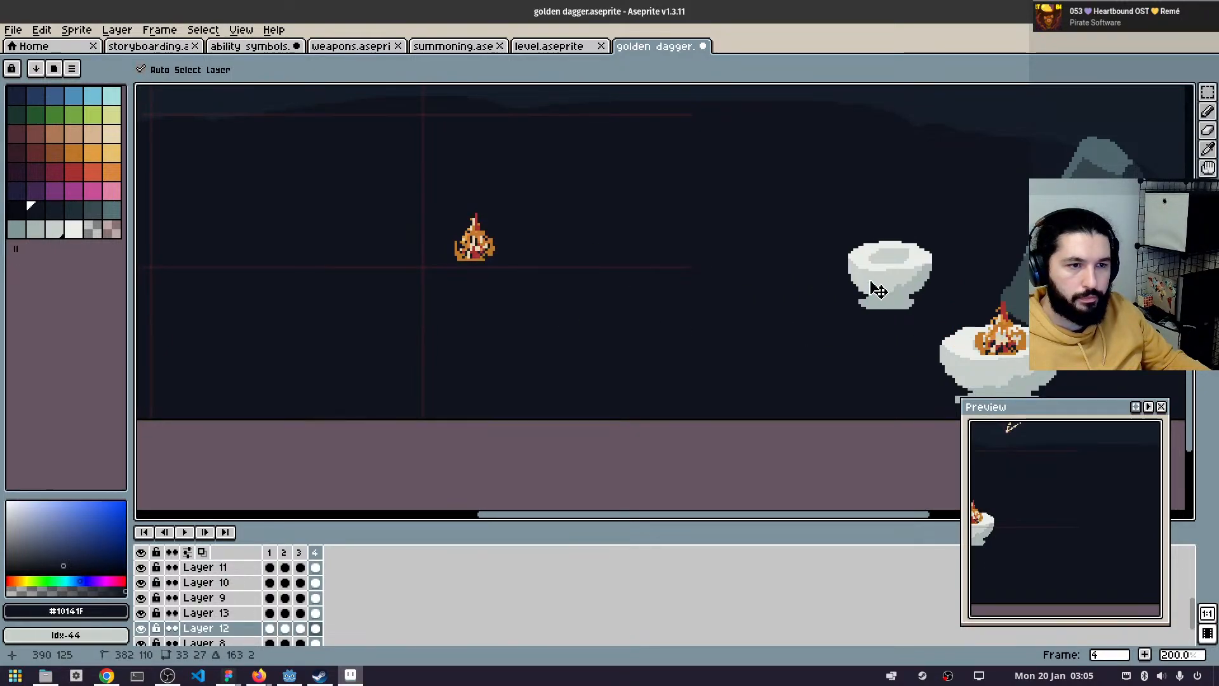
drag(489, 259, 897, 253)
drag(937, 331, 877, 310)
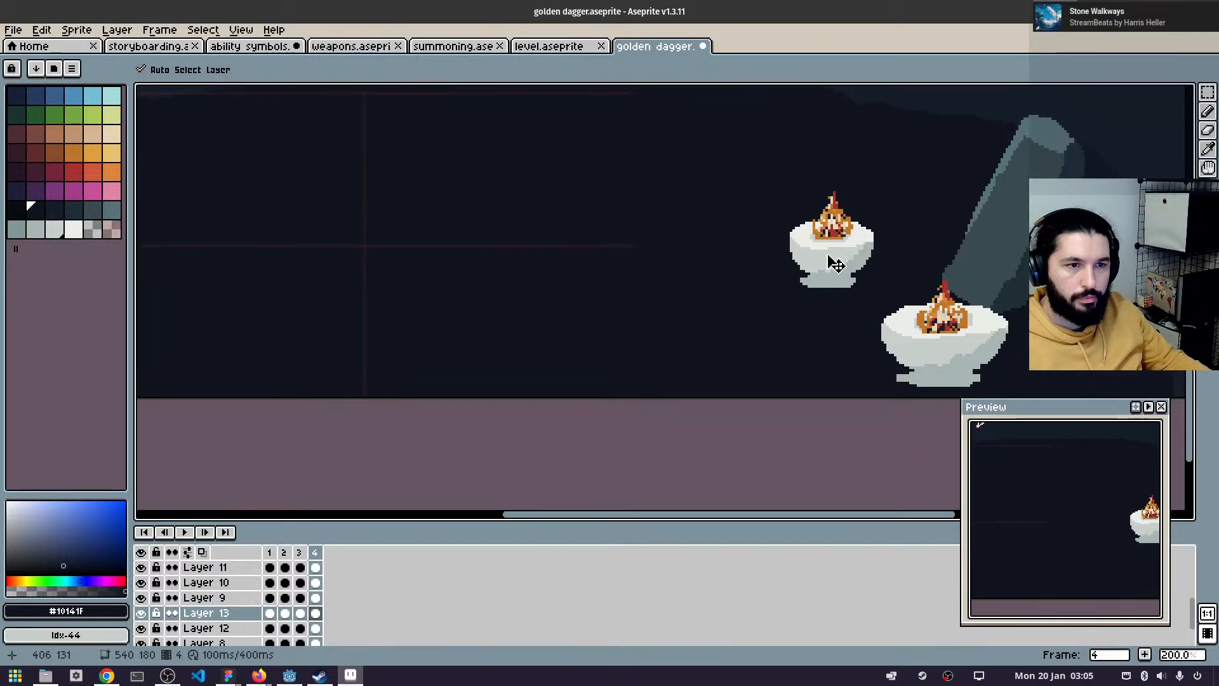
- Check which layers hold the two bowls and their flames in frame 4
click(834, 249)
click(836, 207)
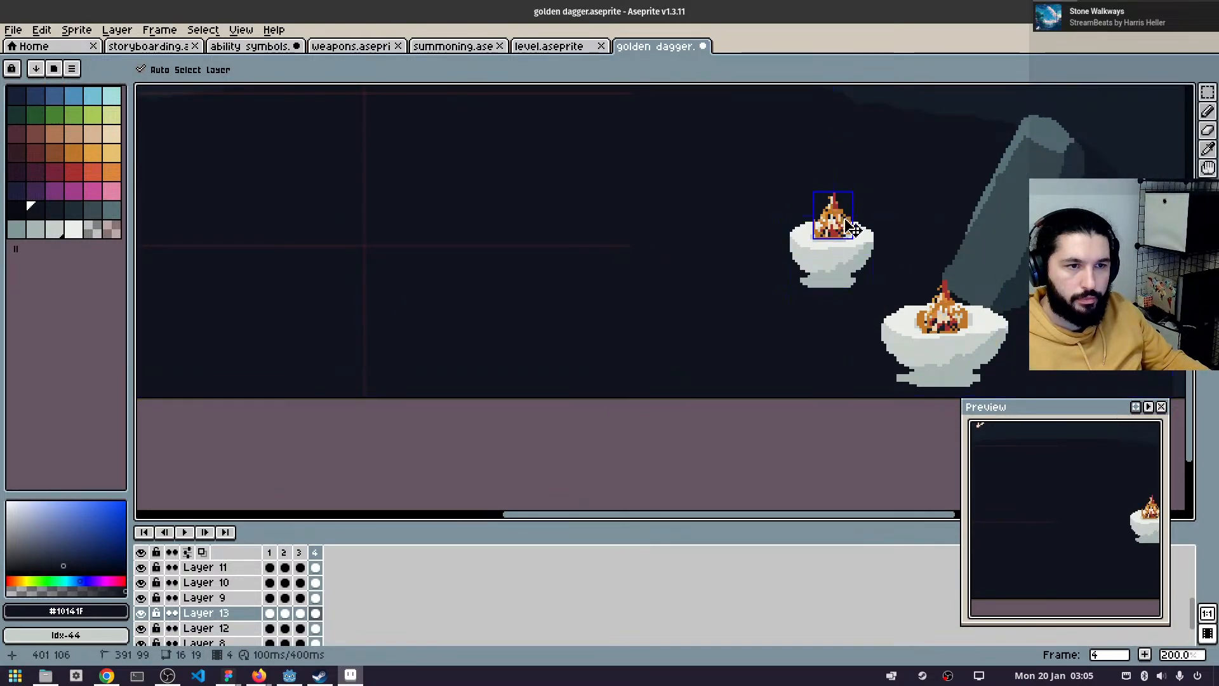
click(836, 269)
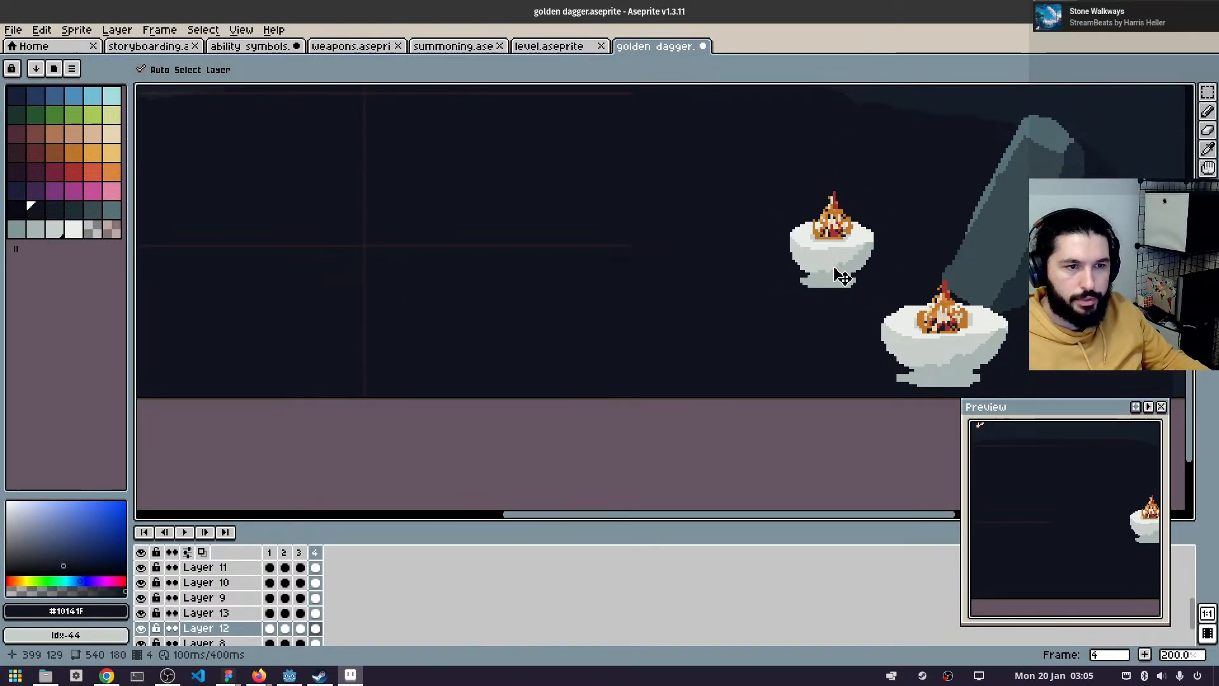
click(928, 376)
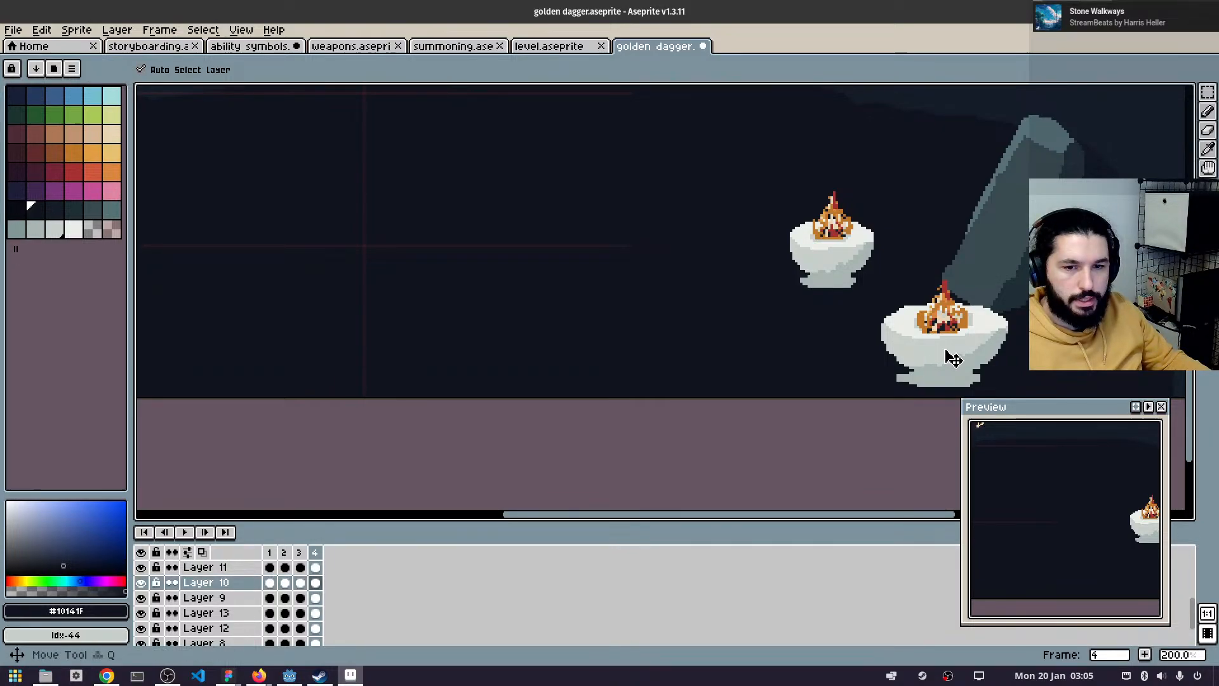
click(951, 326)
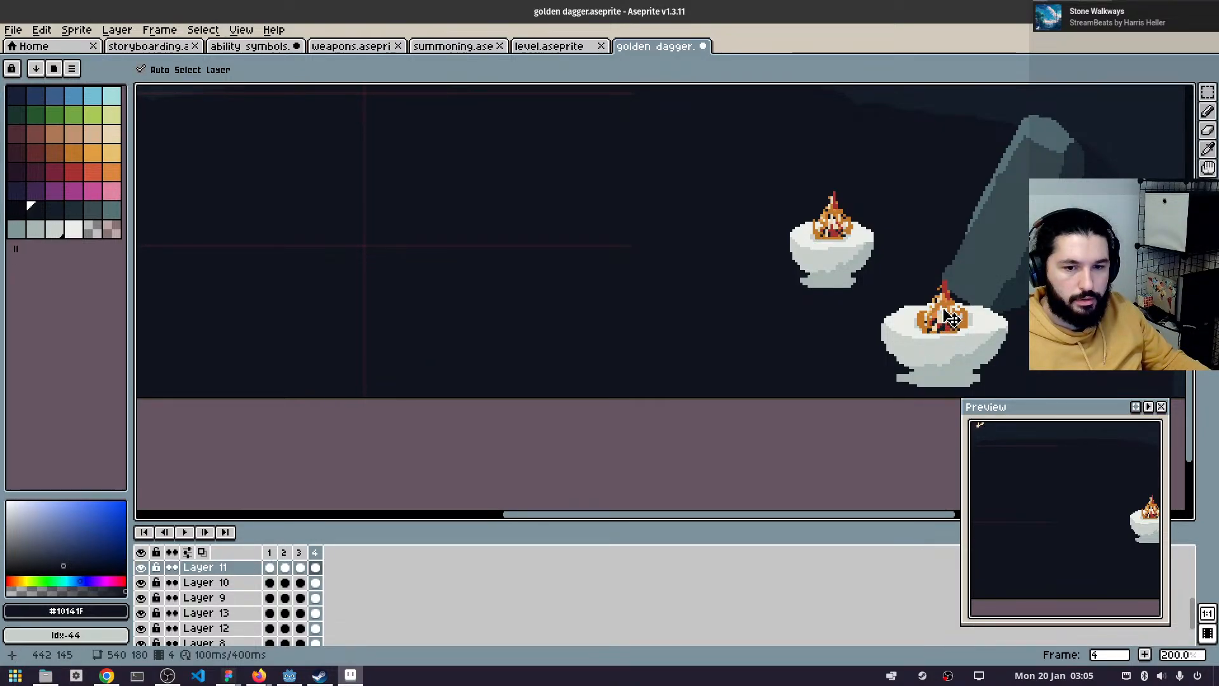
click(854, 273)
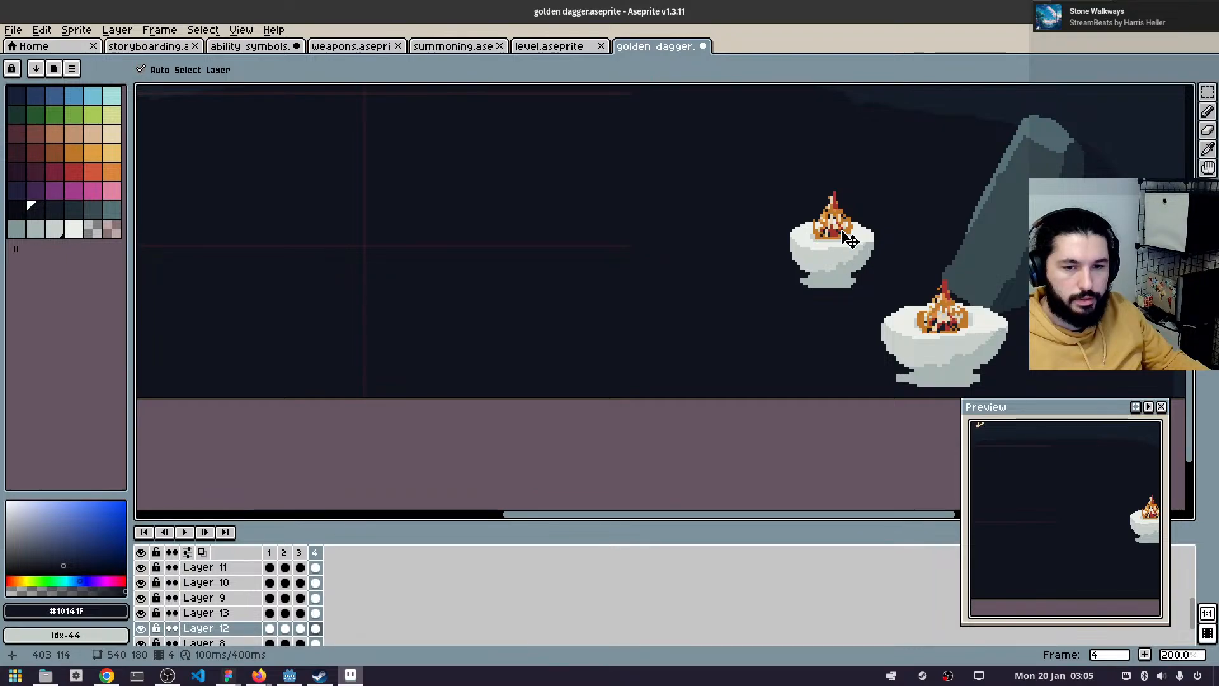
click(849, 239)
- Try to delete the frame 4 cels on Layers 10, 11, 12 and 13 together, and undo the change
click(315, 628)
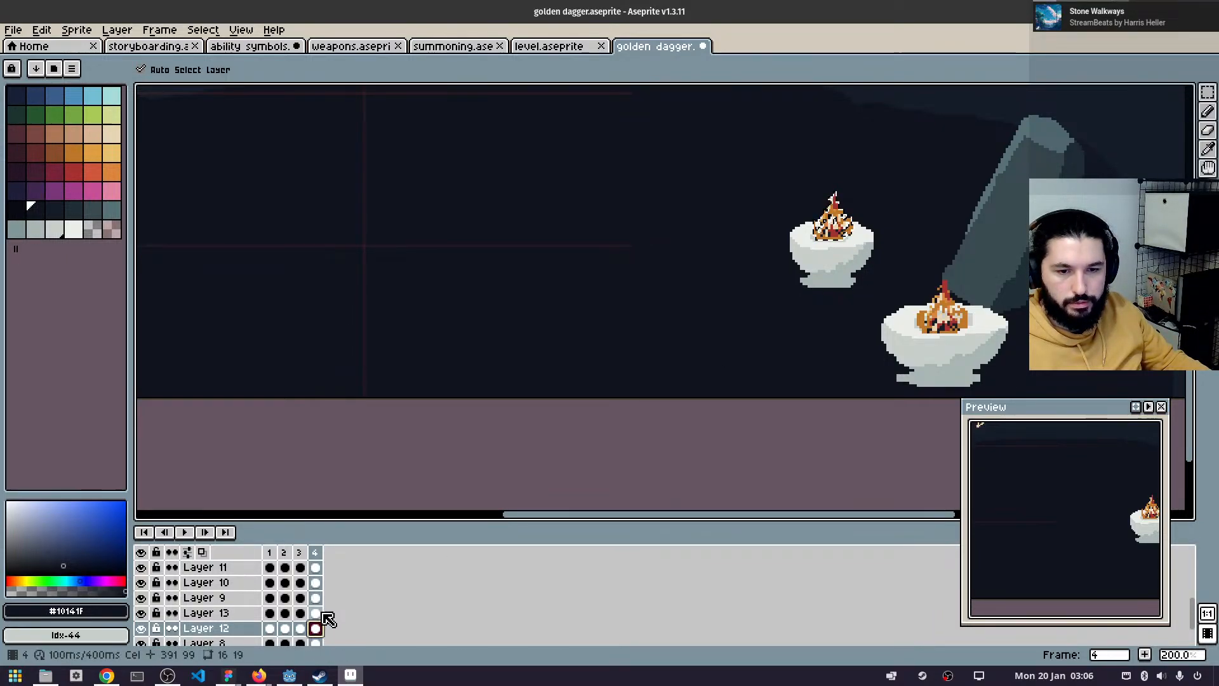
ctrl+click(315, 613)
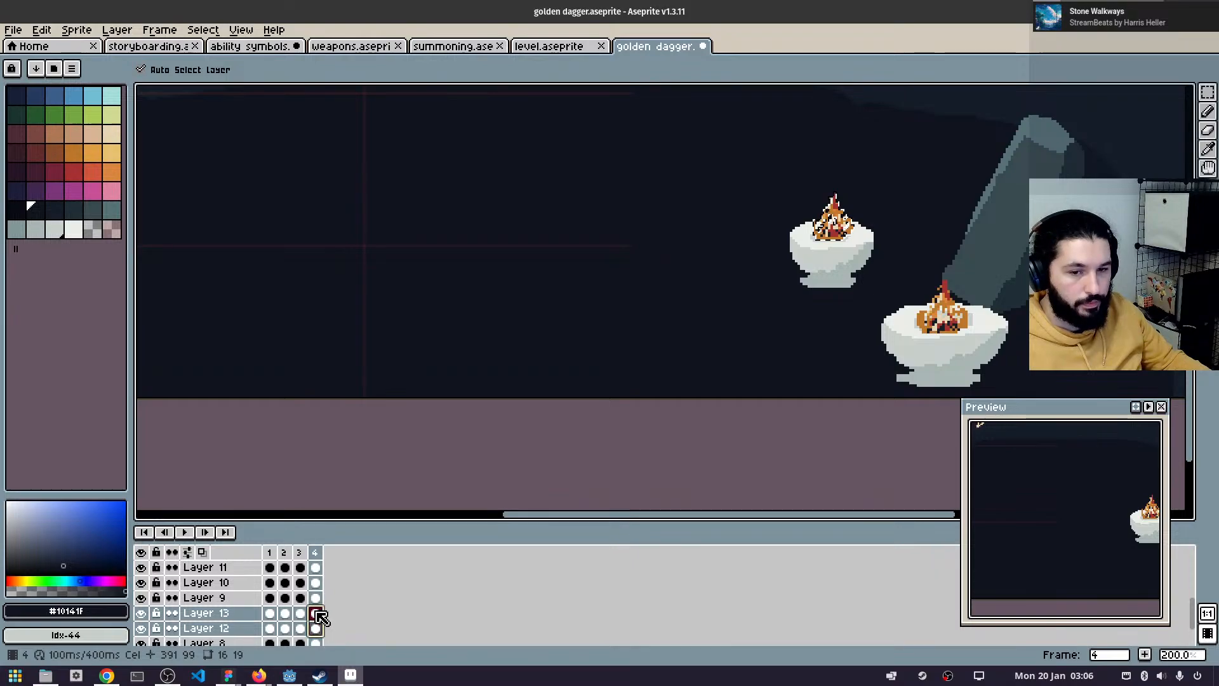
ctrl+click(316, 583)
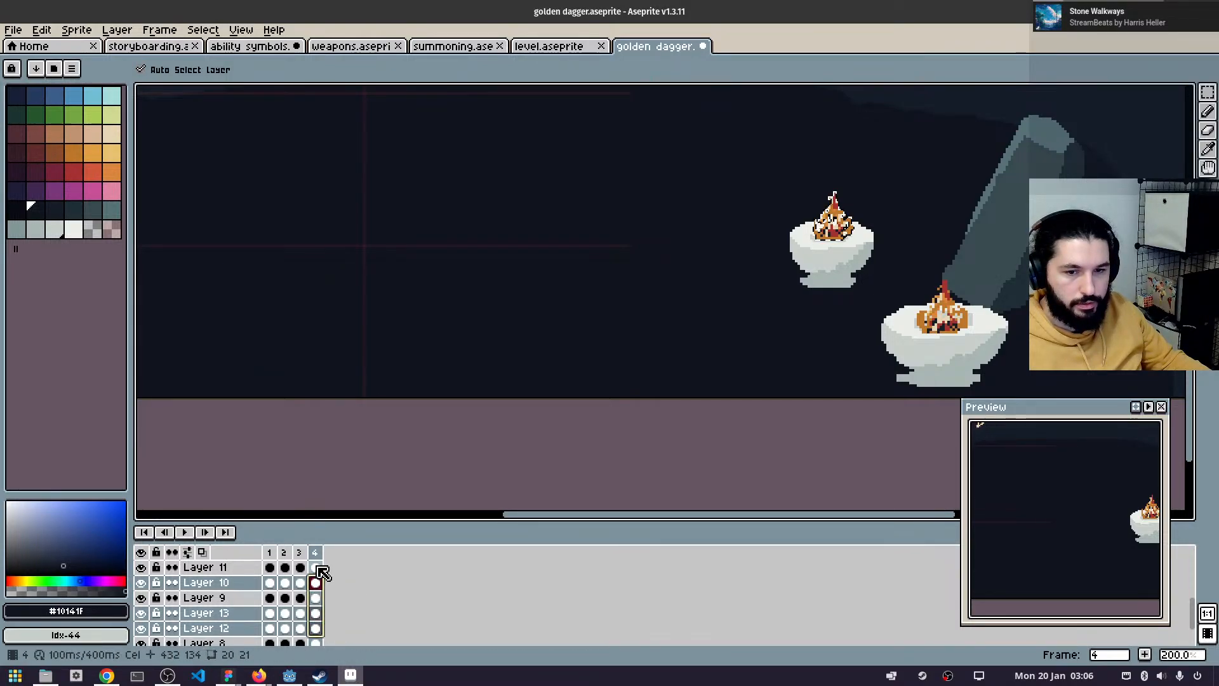
ctrl+click(315, 567)
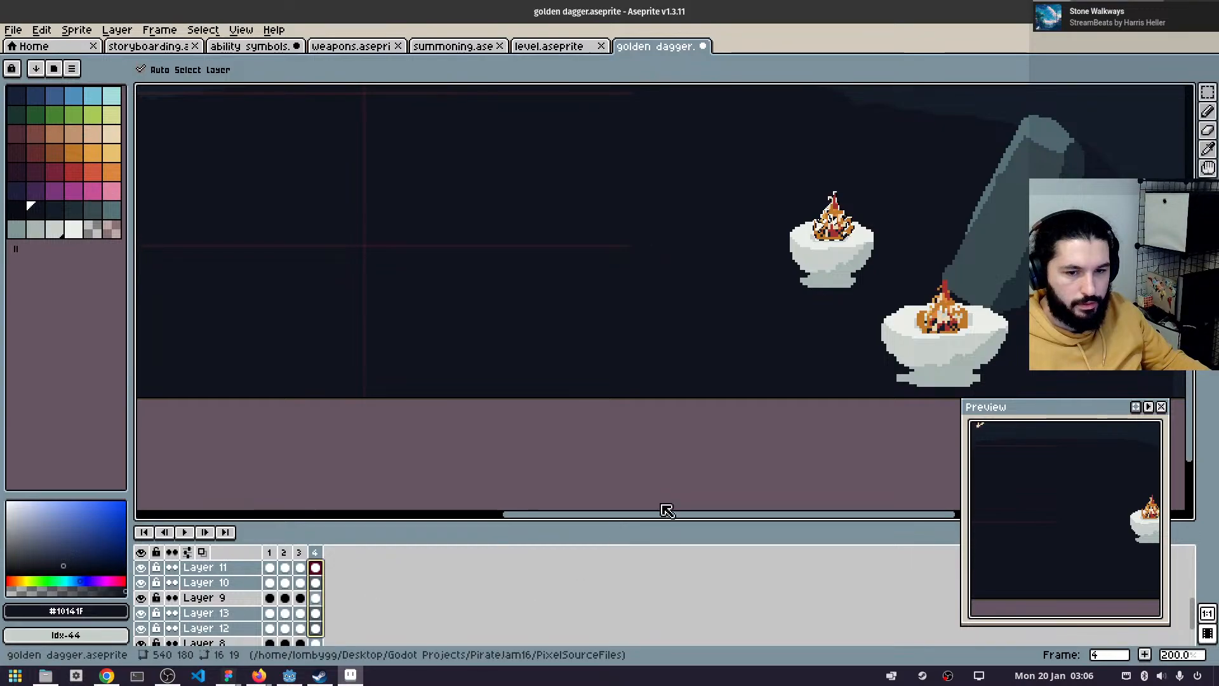
key(Delete)
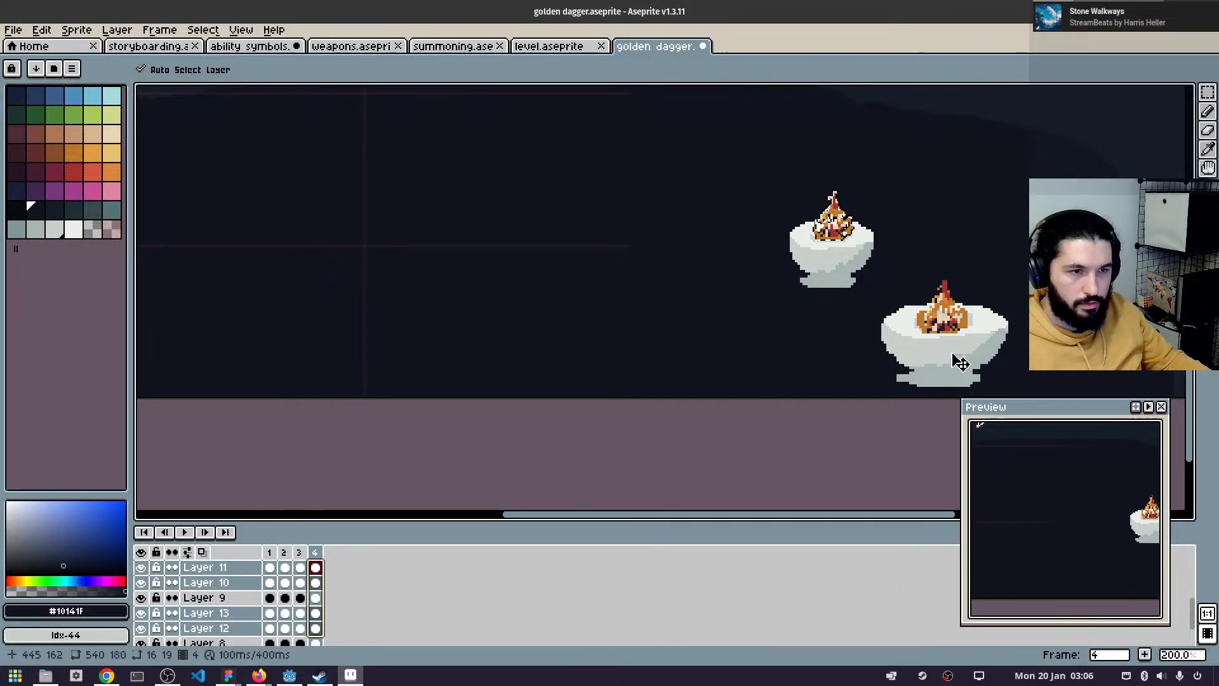
key(ctrl+z)
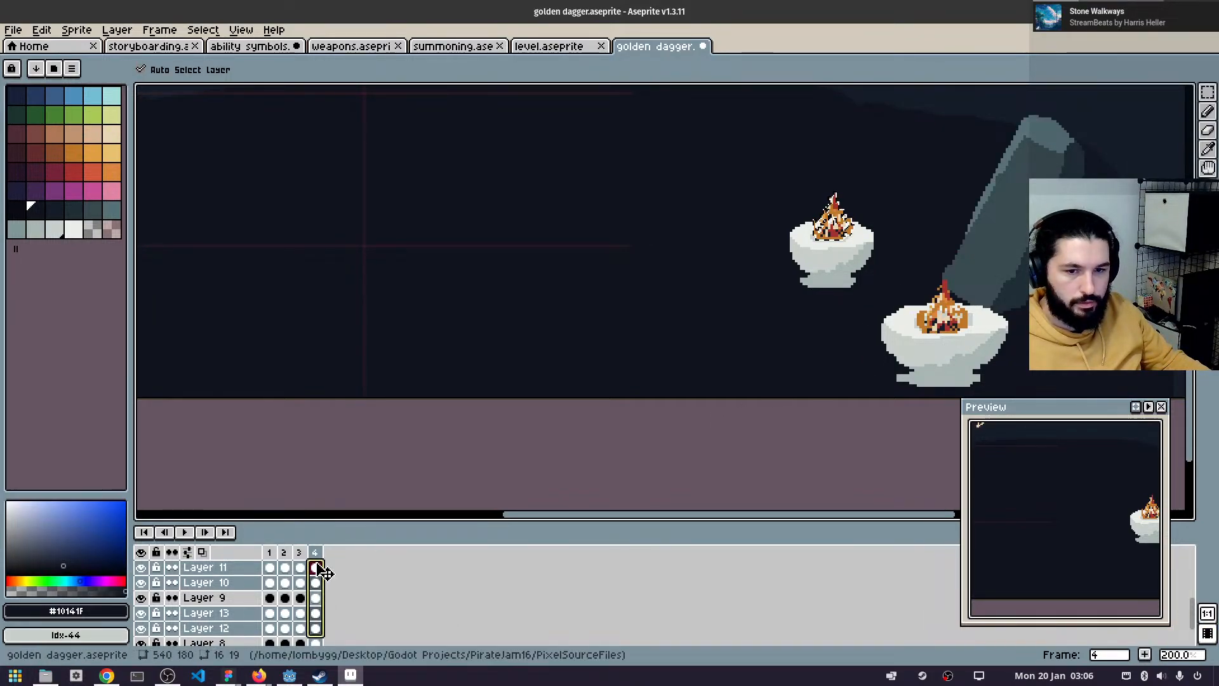
- Try to lasso the small bowl and its flame with the frame 4 cels of Layers 12 and 13 selected together
click(316, 582)
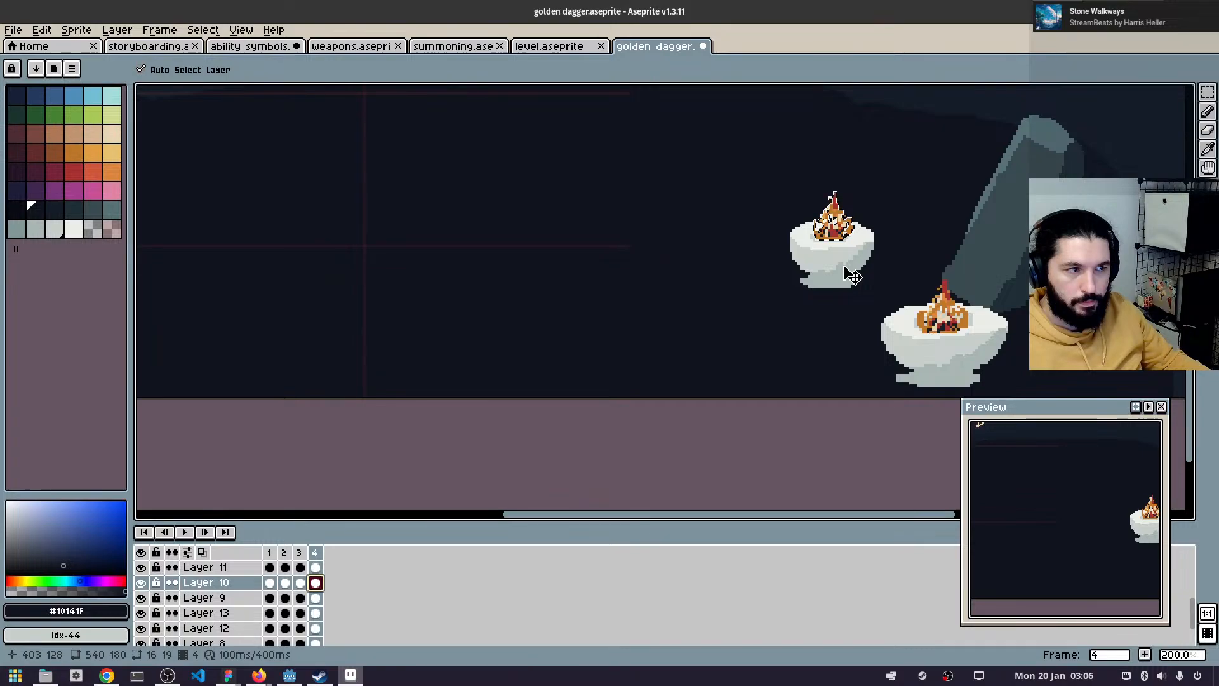
click(316, 628)
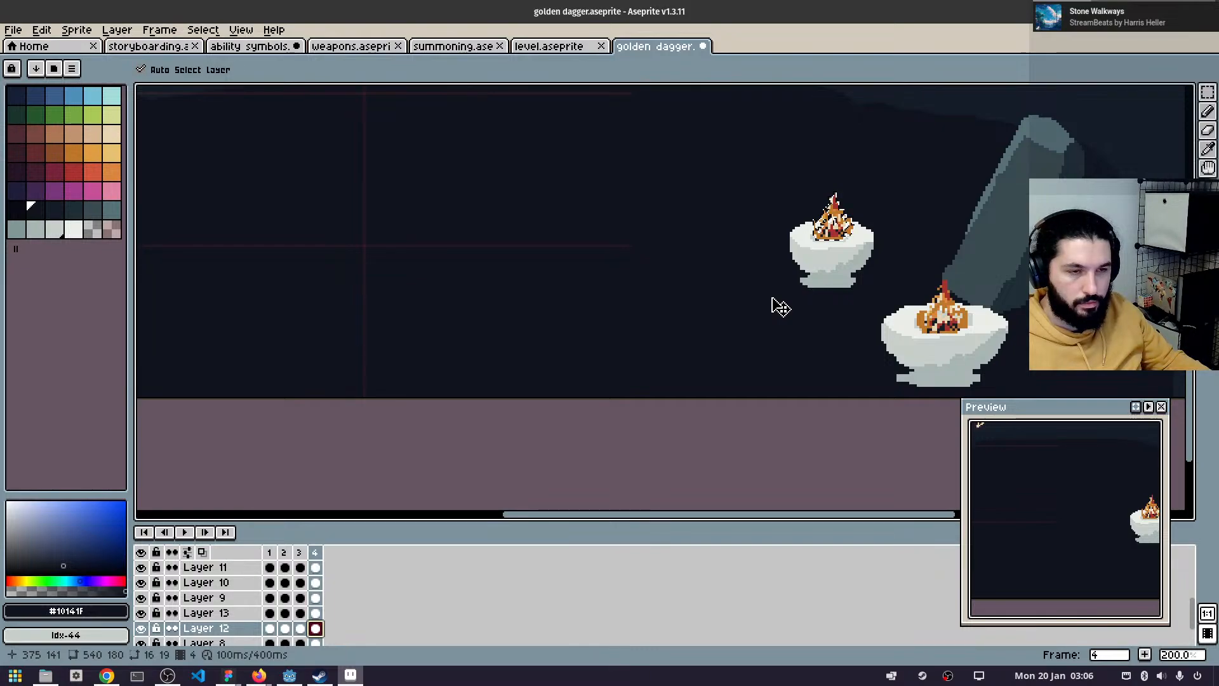
key(q)
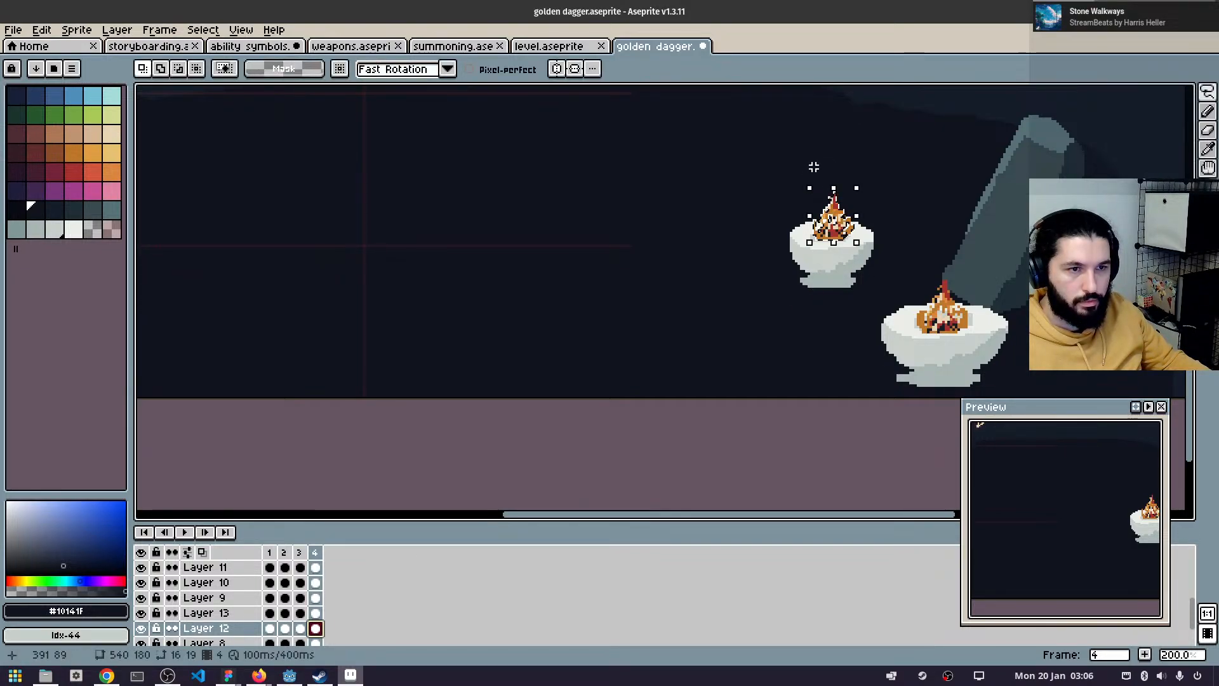
drag(877, 201, 773, 168)
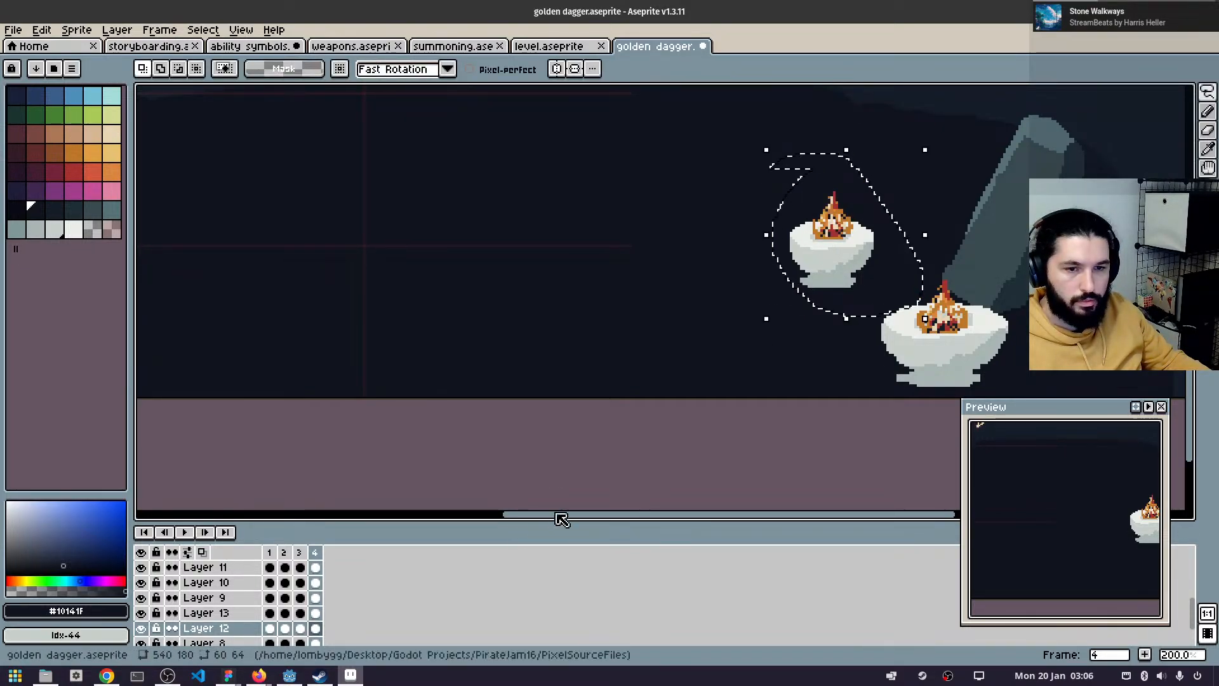
click(315, 615)
shift+click(316, 625)
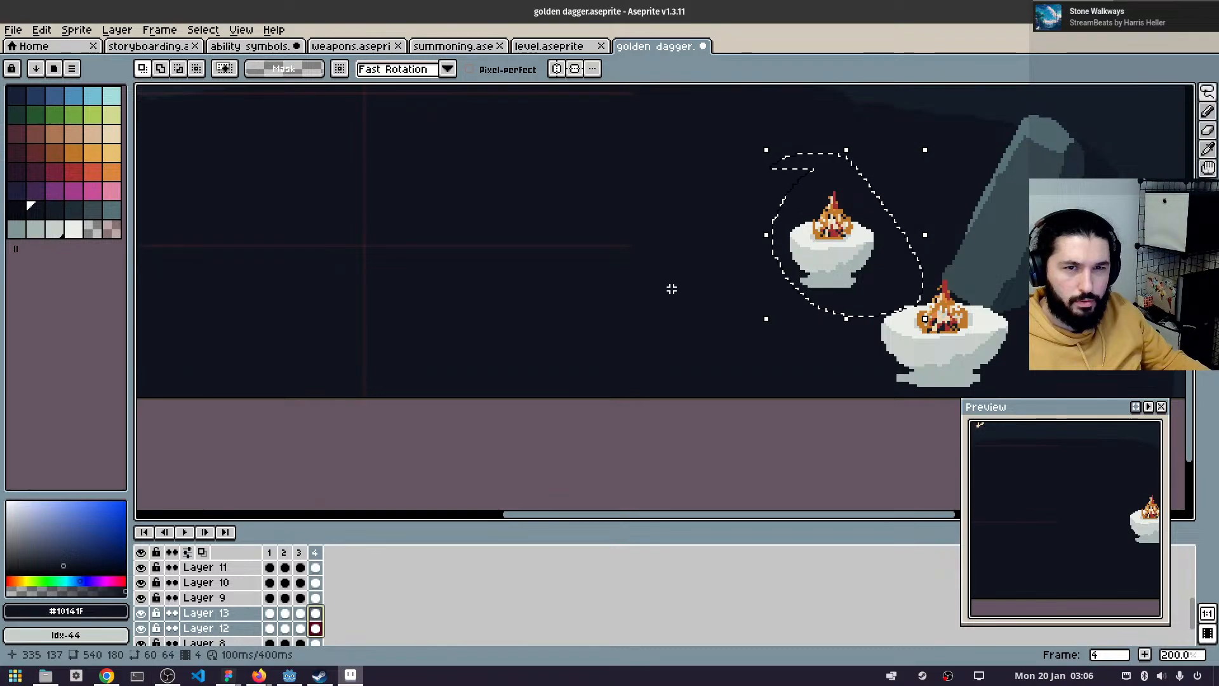
key(v)
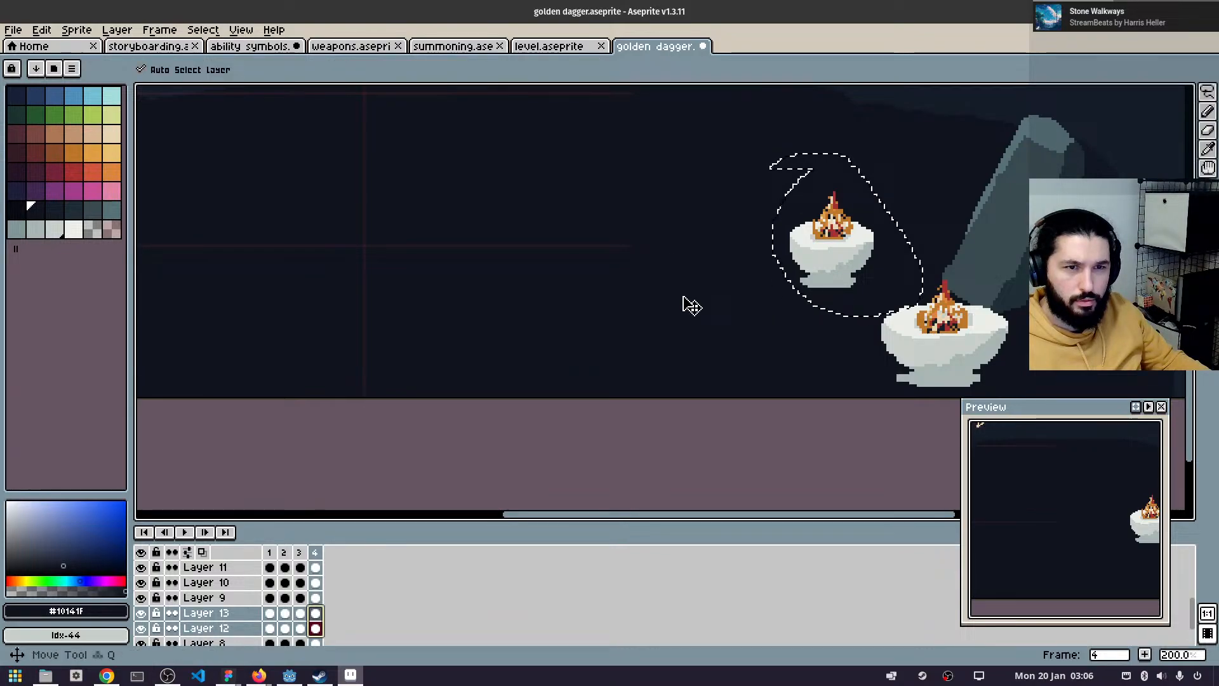
shift+click(315, 628)
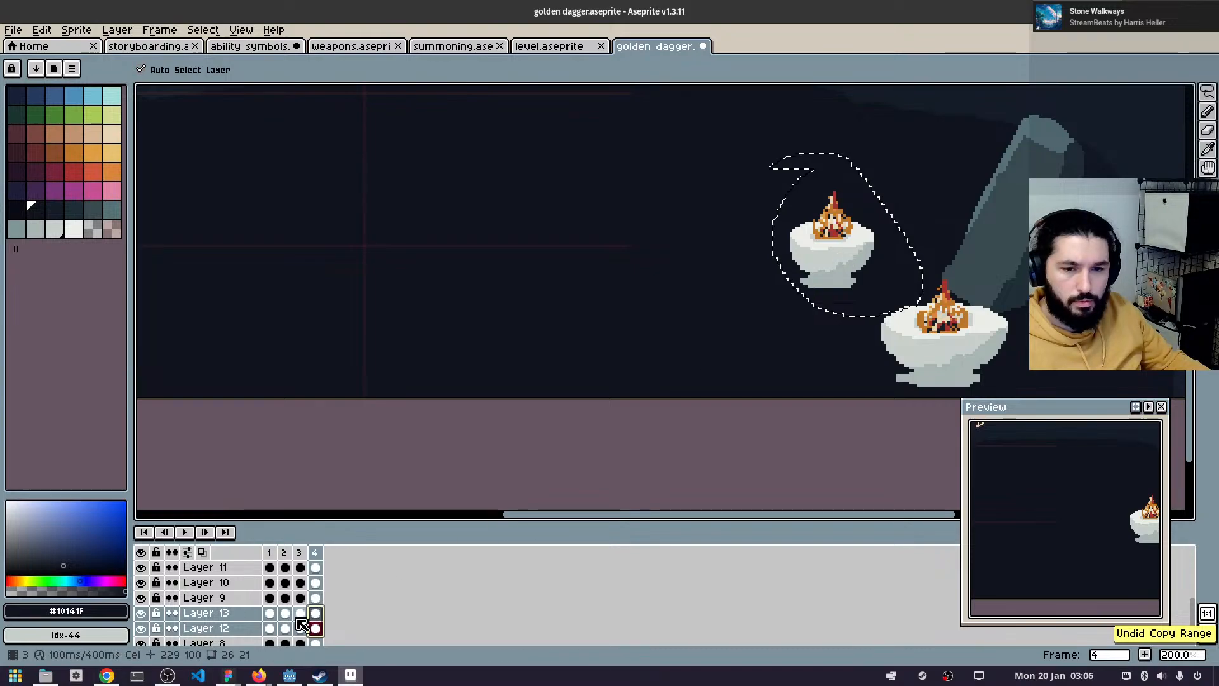
- Check the visibility of Layers 12 and 13, and compare the bowls in frame 3 with those in frame 4
scroll(316, 609, down, 1)
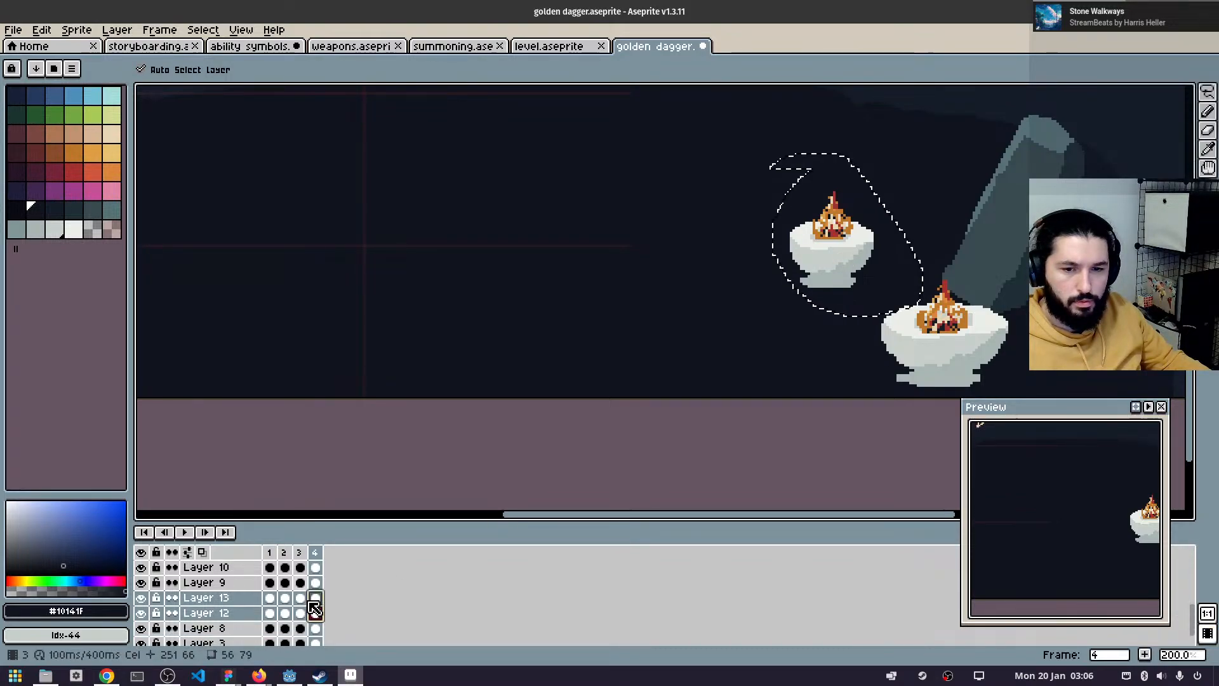
click(141, 599)
click(148, 614)
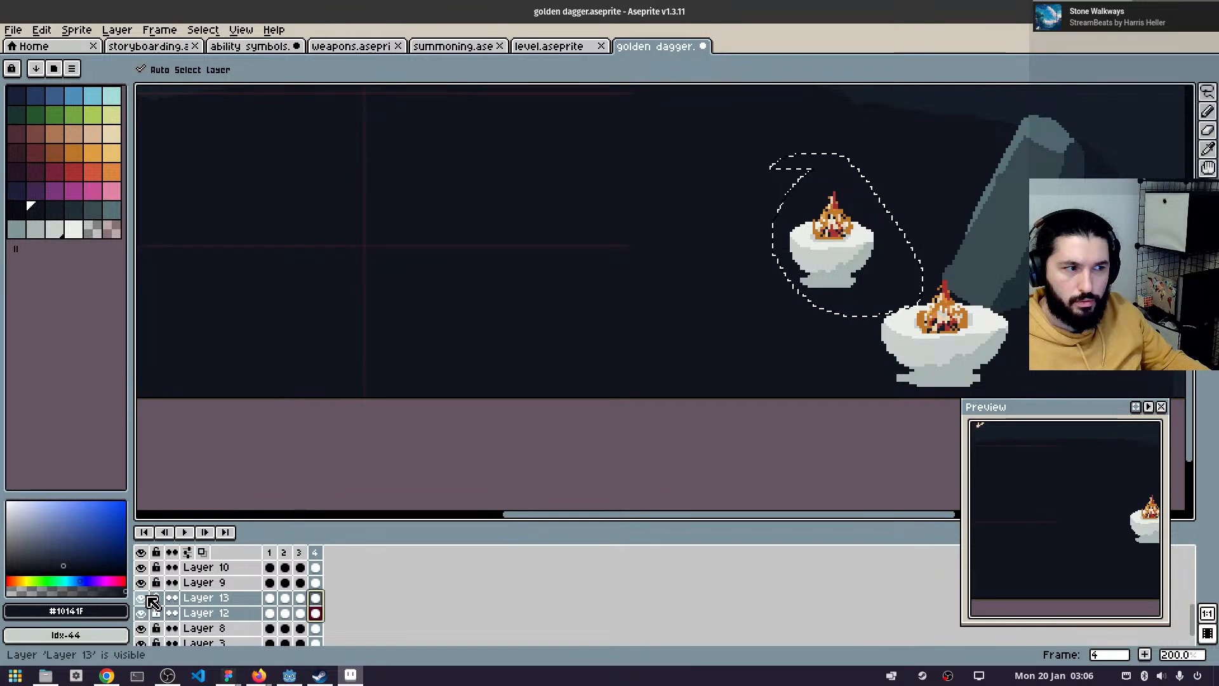
click(300, 613)
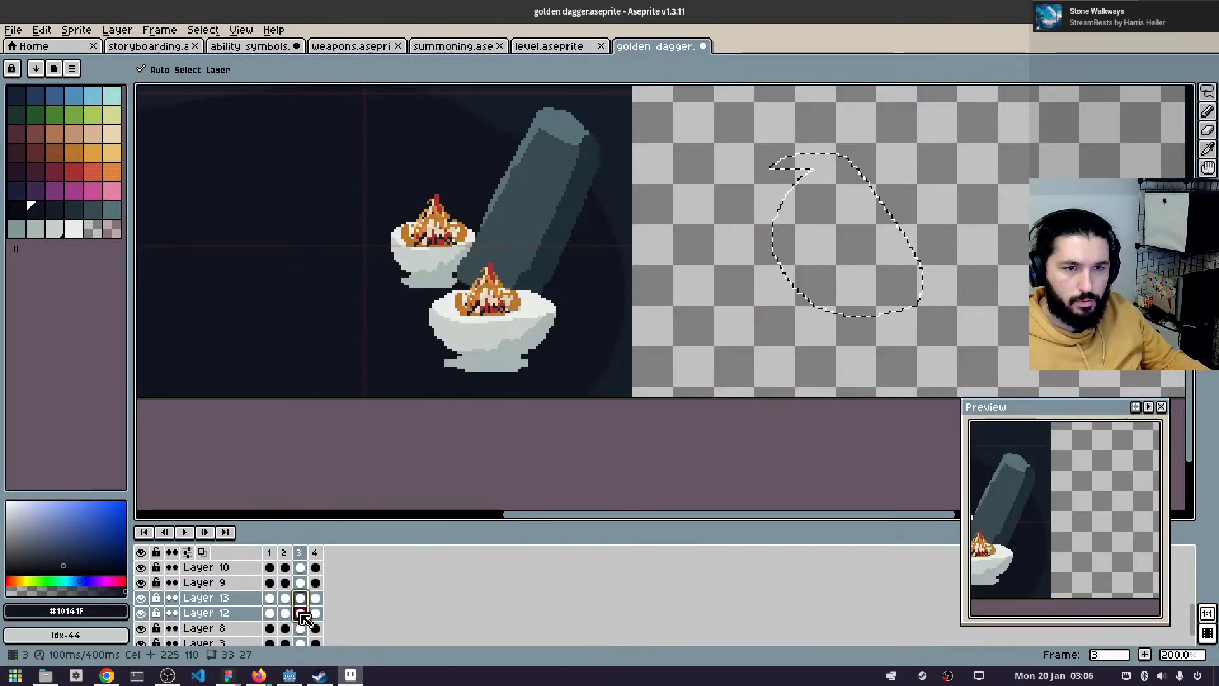
click(314, 614)
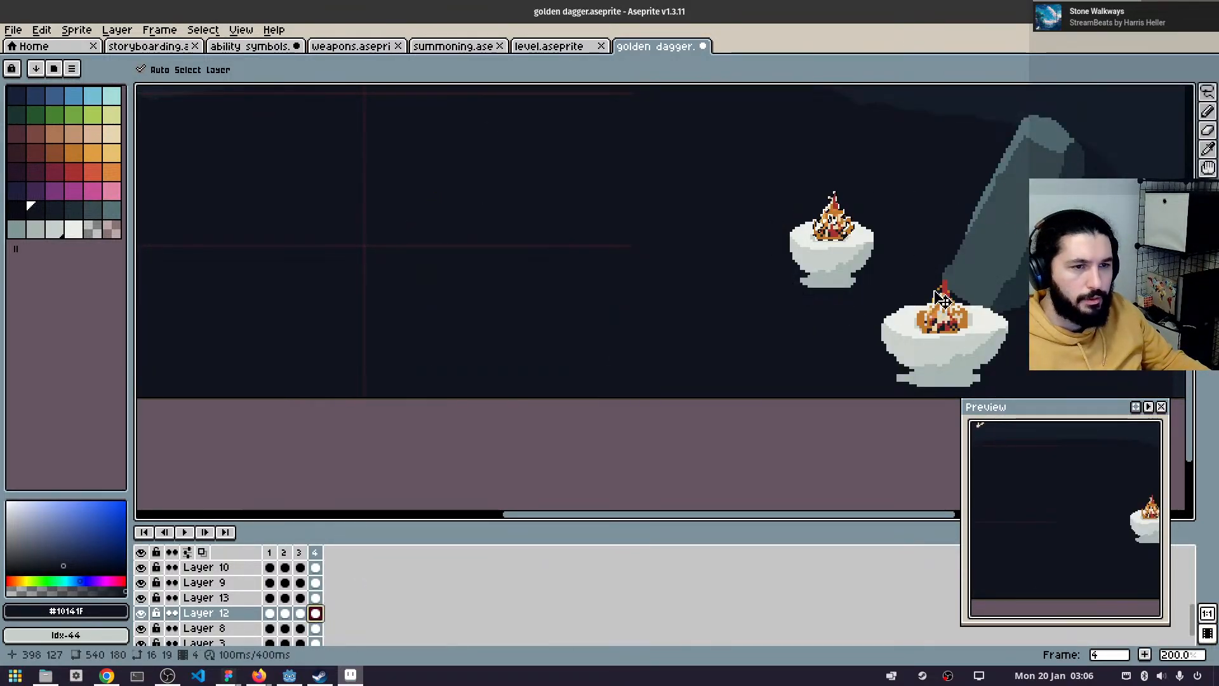
- Clear the current selection and lasso the area around the small bowl and its flame in frame 4 on Layer 12
scroll(946, 257, up, 1)
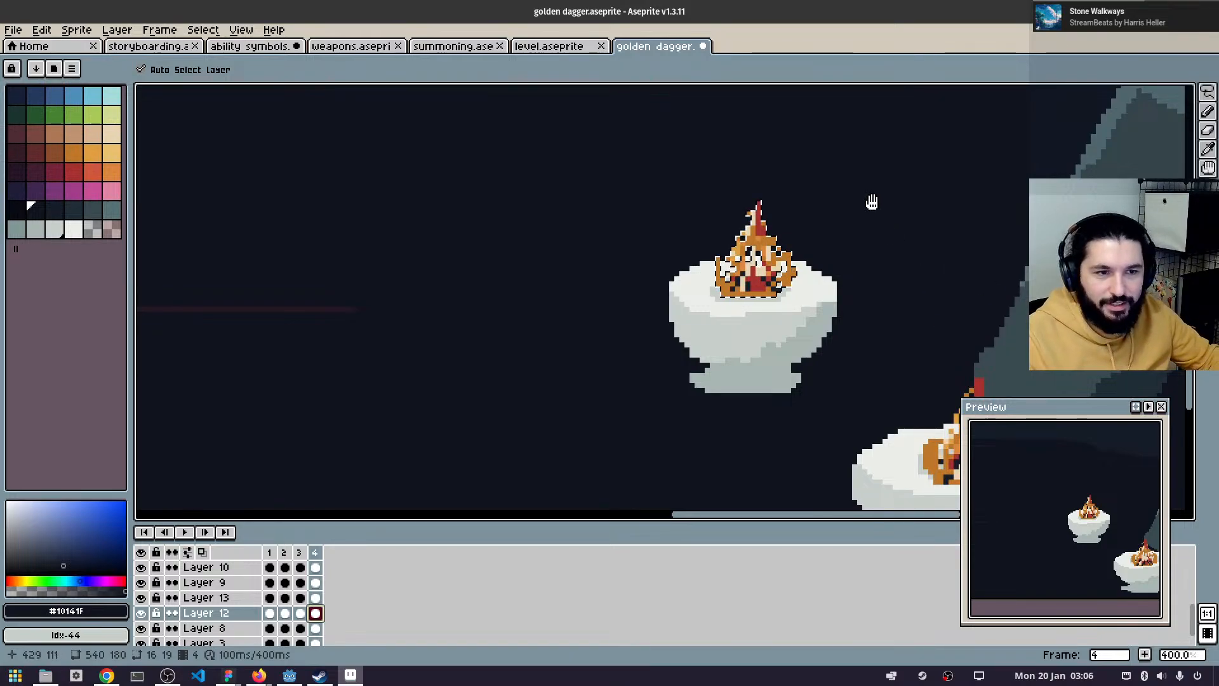
scroll(870, 199, up, 1)
key(v)
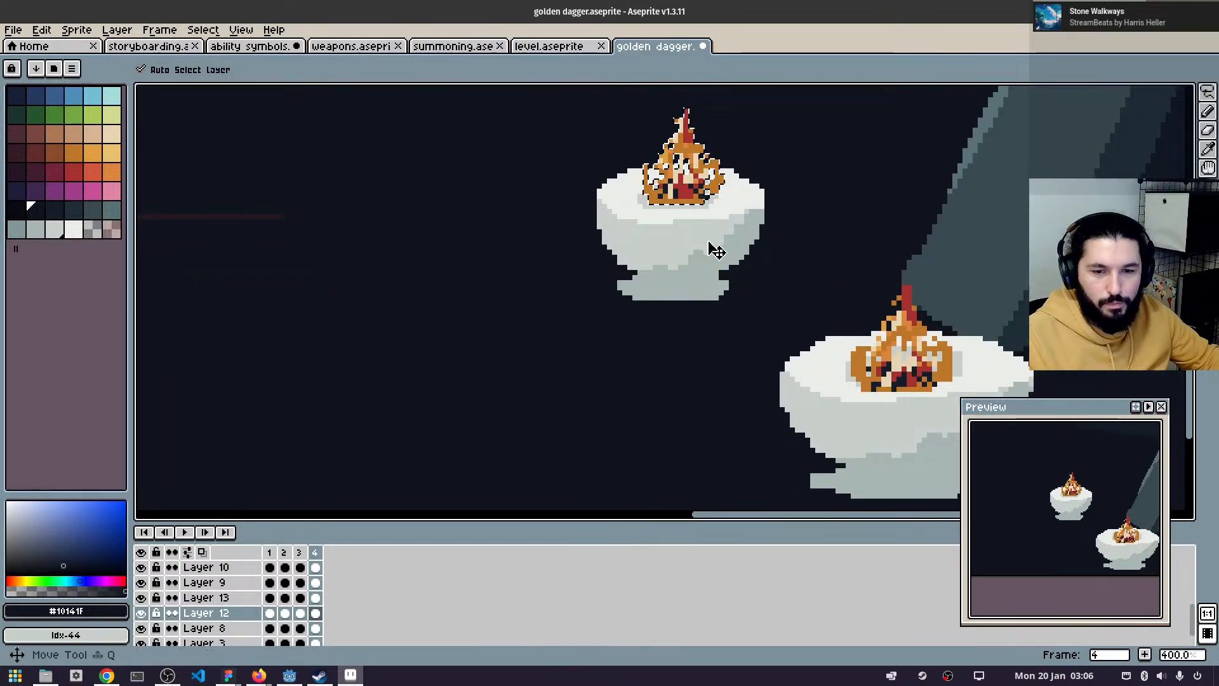
key(ctrl+d)
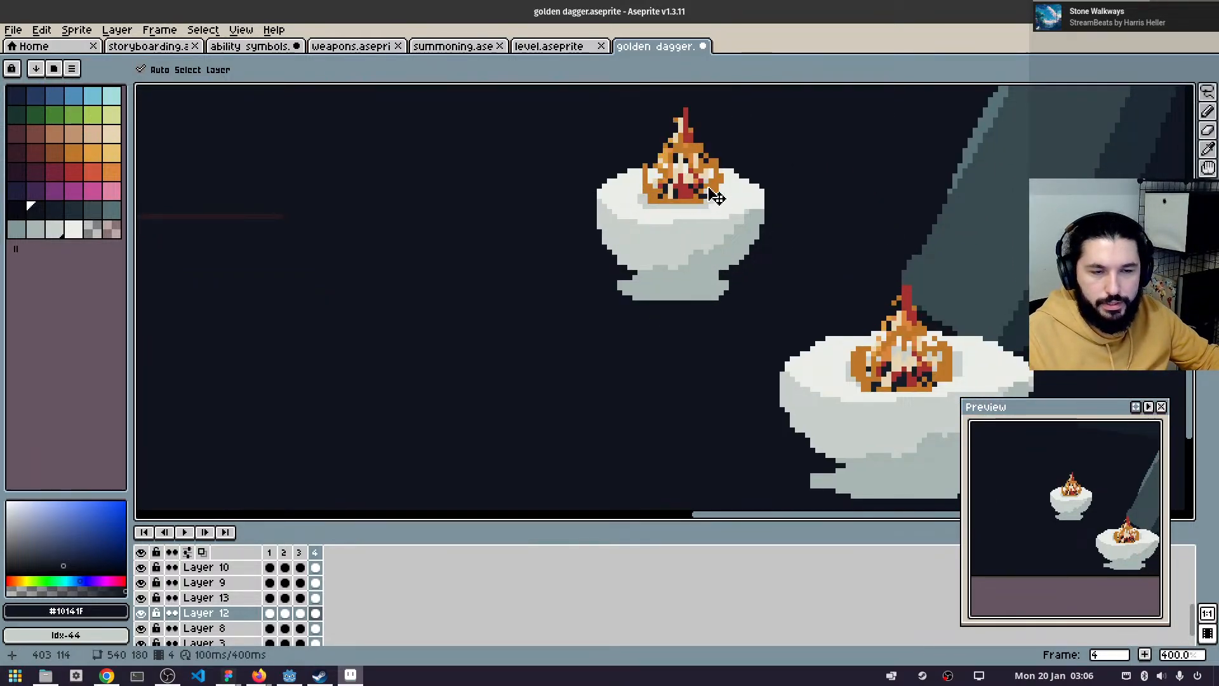
key(q)
mouse_move(683, 137)
mouse_down()
mouse_move(544, 231)
mouse_move(844, 216)
mouse_move(692, 126)
mouse_up()
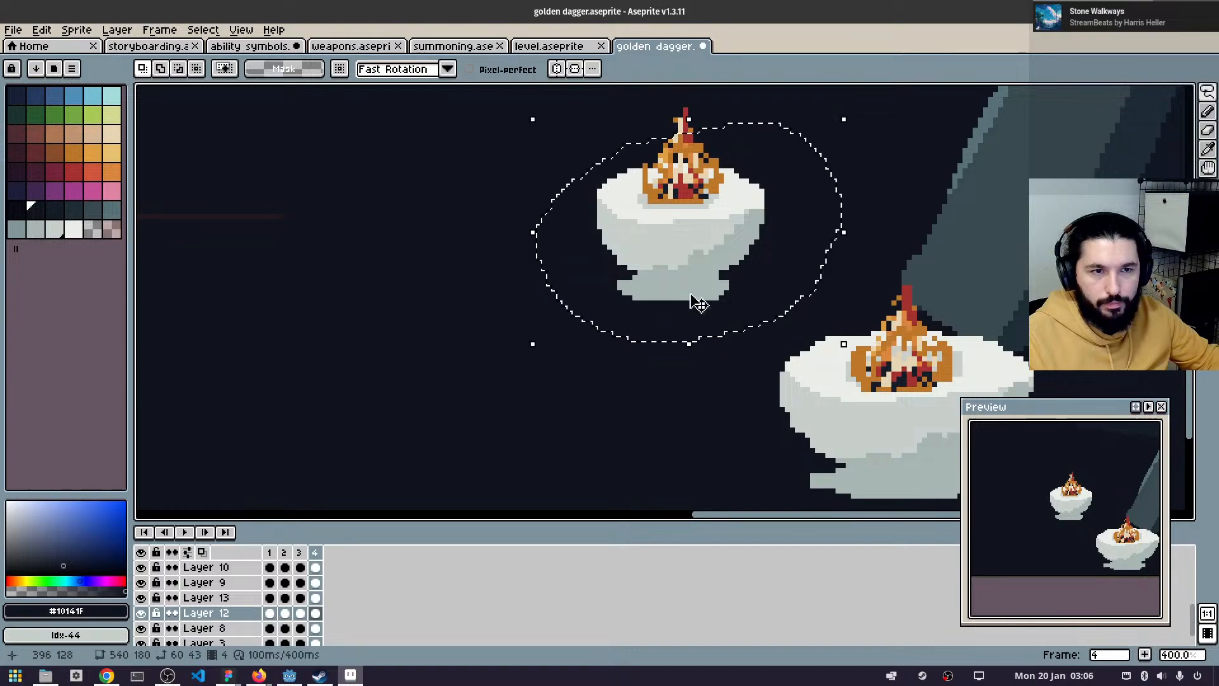
click(684, 251)
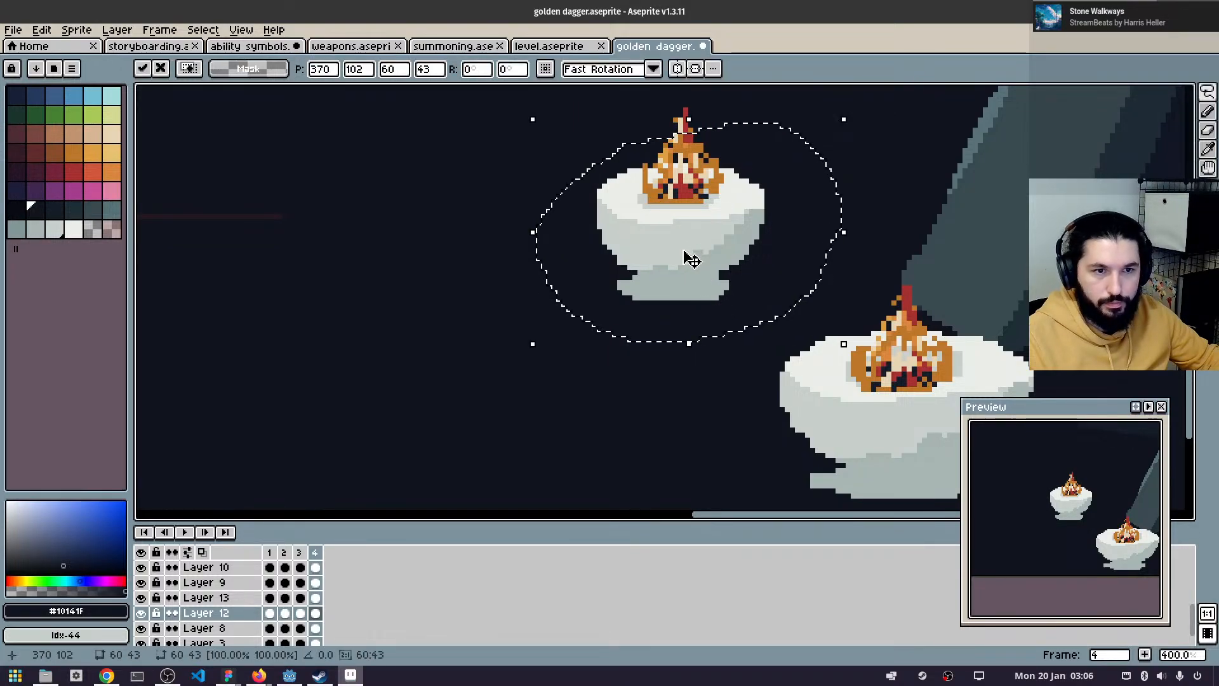
drag(684, 251, 358, 250)
scroll(362, 252, down, 2)
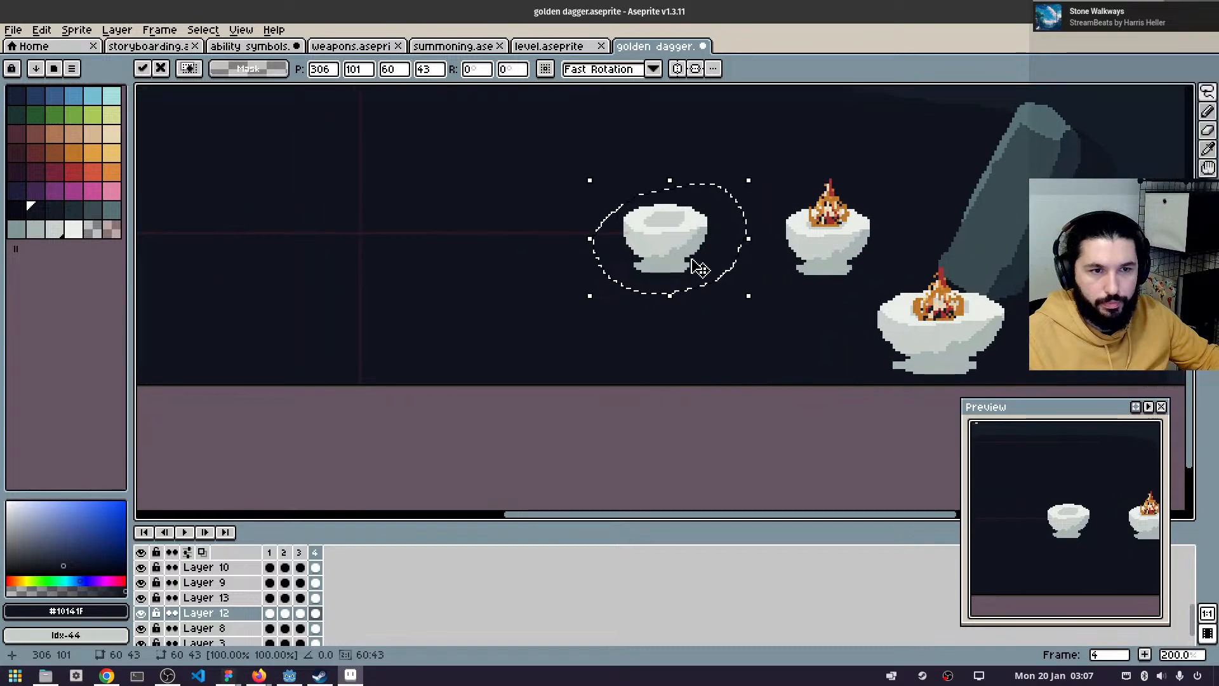
drag(567, 215, 667, 258)
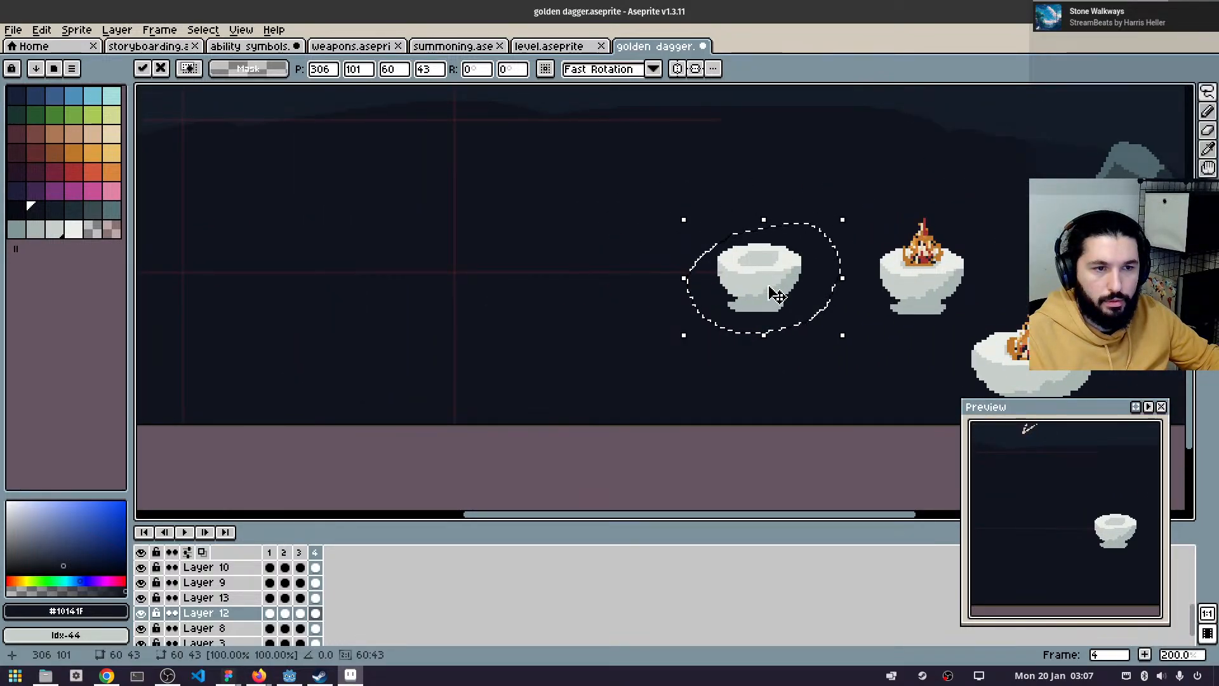
key(Escape)
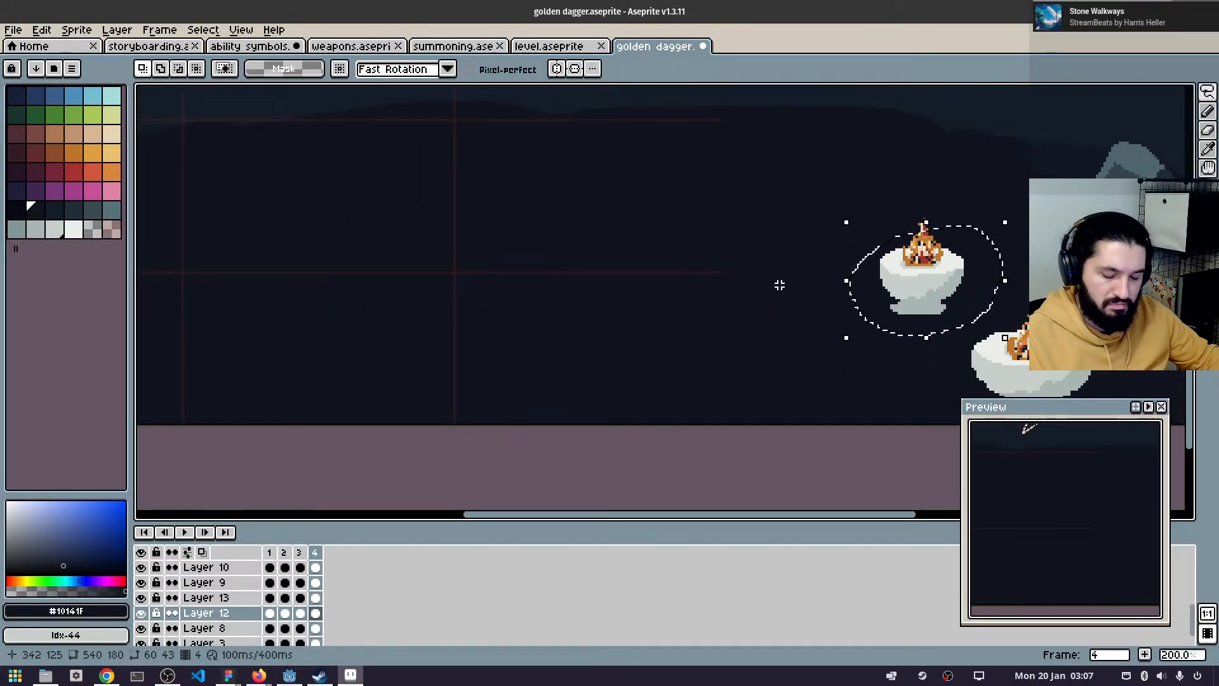
- Place two copies of the small bowl in a row to its left, positioning their selections at about 297, 97 and 218, 89
drag(942, 289, 756, 277)
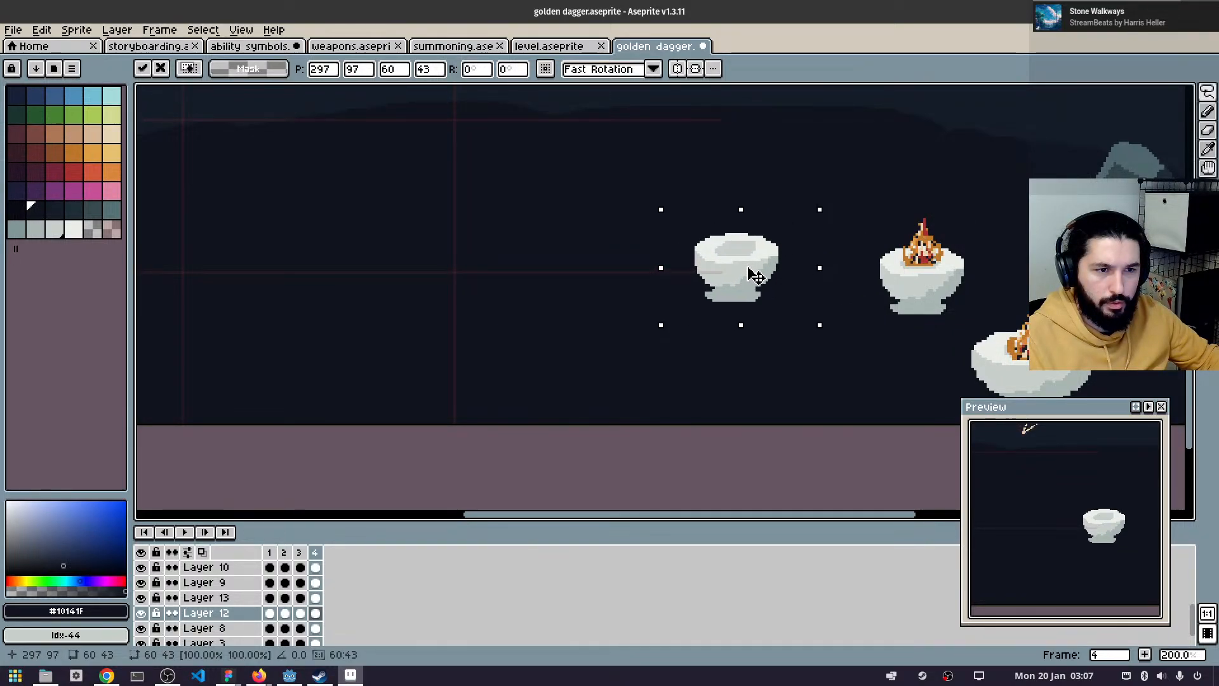
key(ctrl+z)
drag(904, 278, 517, 246)
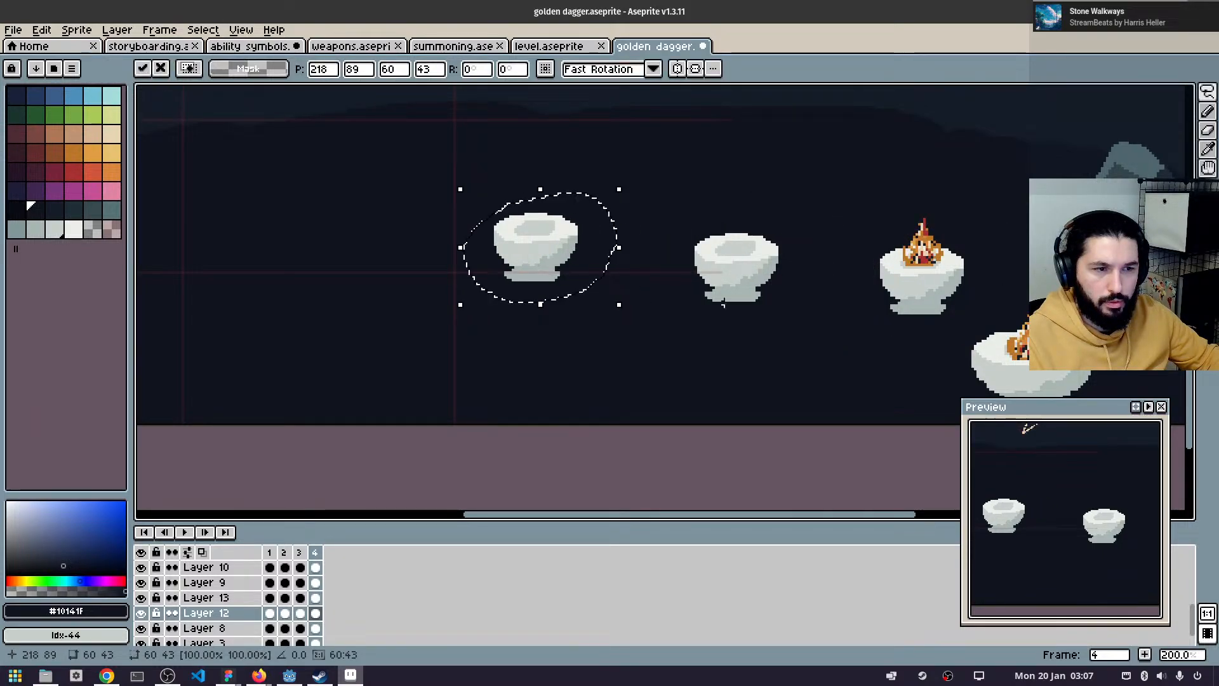
drag(767, 309, 645, 246)
key(ctrl+d)
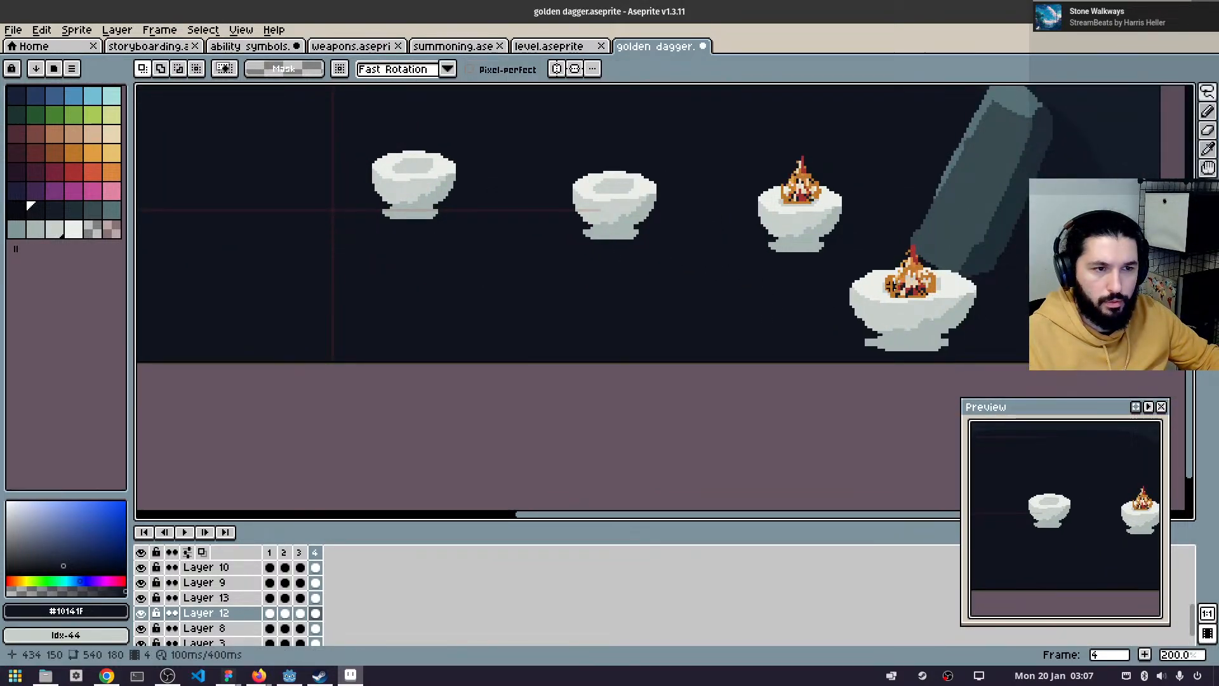
- Lasso the large bowl on Layer 10 and place a copy of it beneath the nearest small bowl copy
ctrl+click(929, 308)
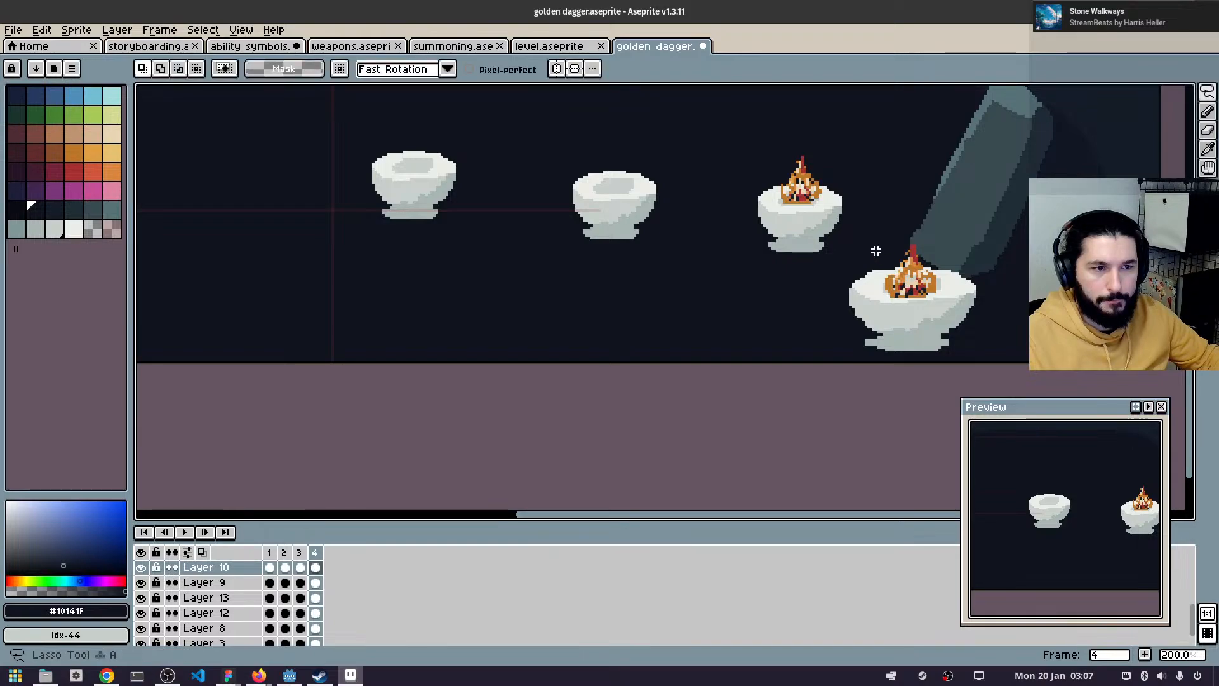
mouse_move(876, 251)
mouse_down()
mouse_move(805, 325)
mouse_move(845, 231)
mouse_up()
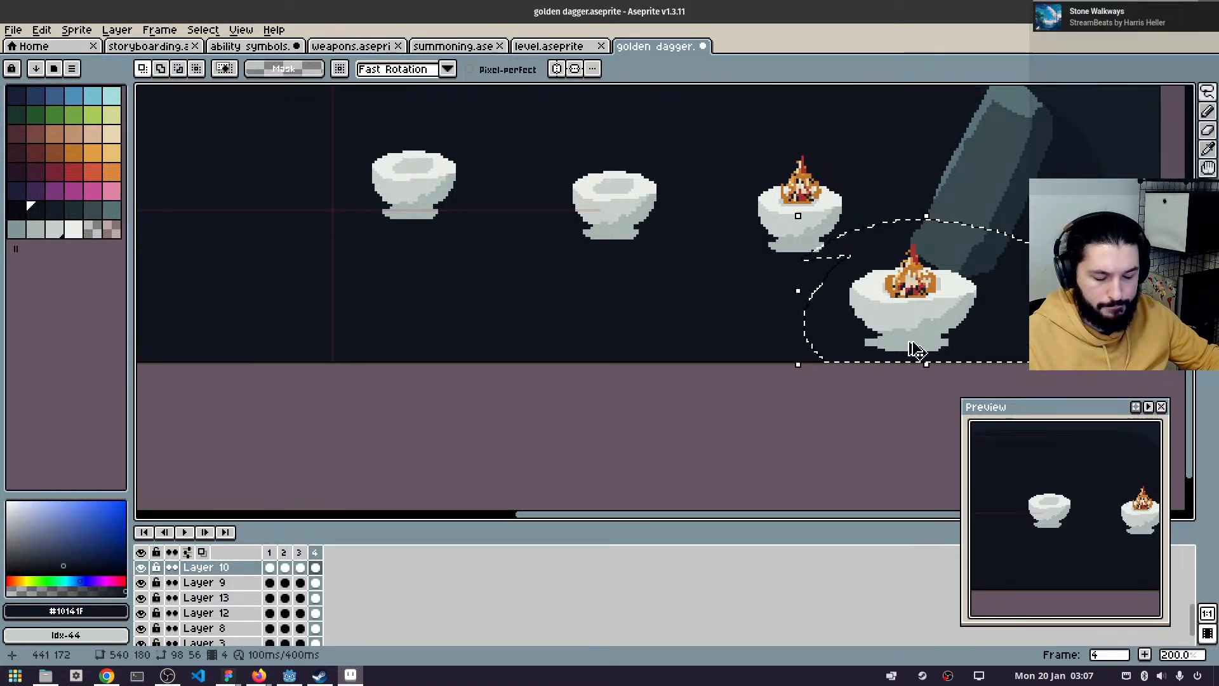
mouse_move(908, 348)
mouse_down()
mouse_move(817, 332)
mouse_move(633, 353)
mouse_move(621, 341)
mouse_up()
key(ctrl+z)
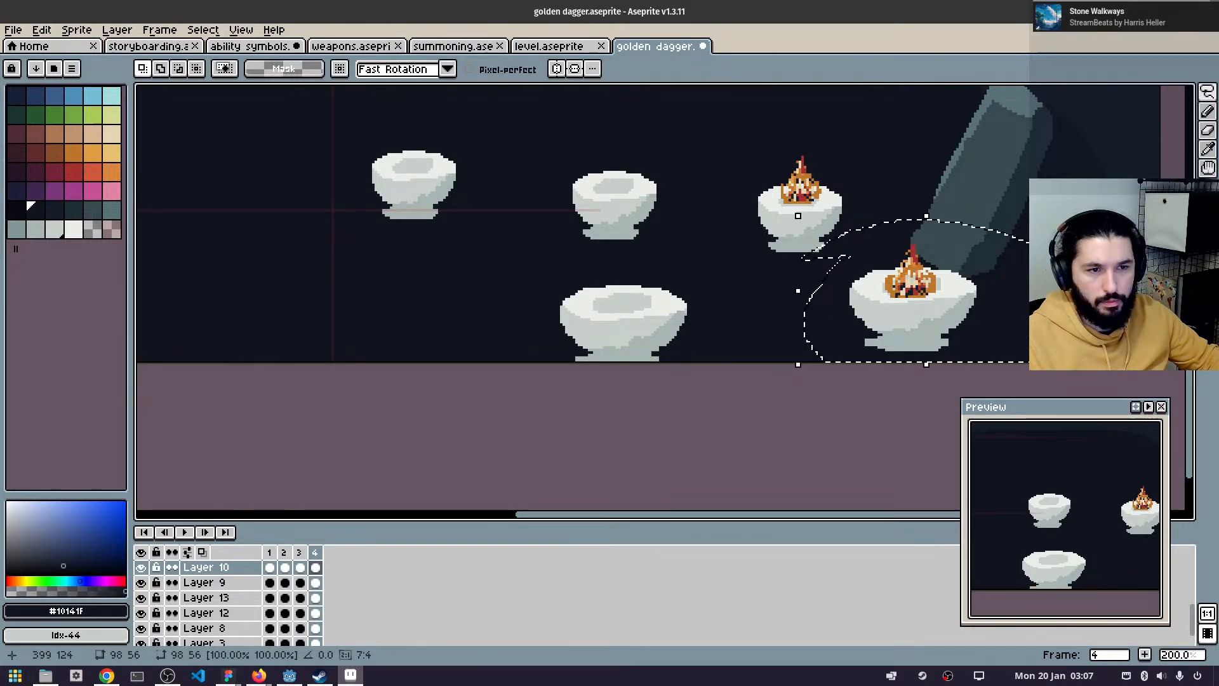
drag(870, 305, 357, 358)
key(ctrl+z)
mouse_move(861, 318)
mouse_down()
mouse_move(714, 315)
mouse_move(457, 340)
mouse_move(468, 346)
mouse_up()
key(ctrl+z)
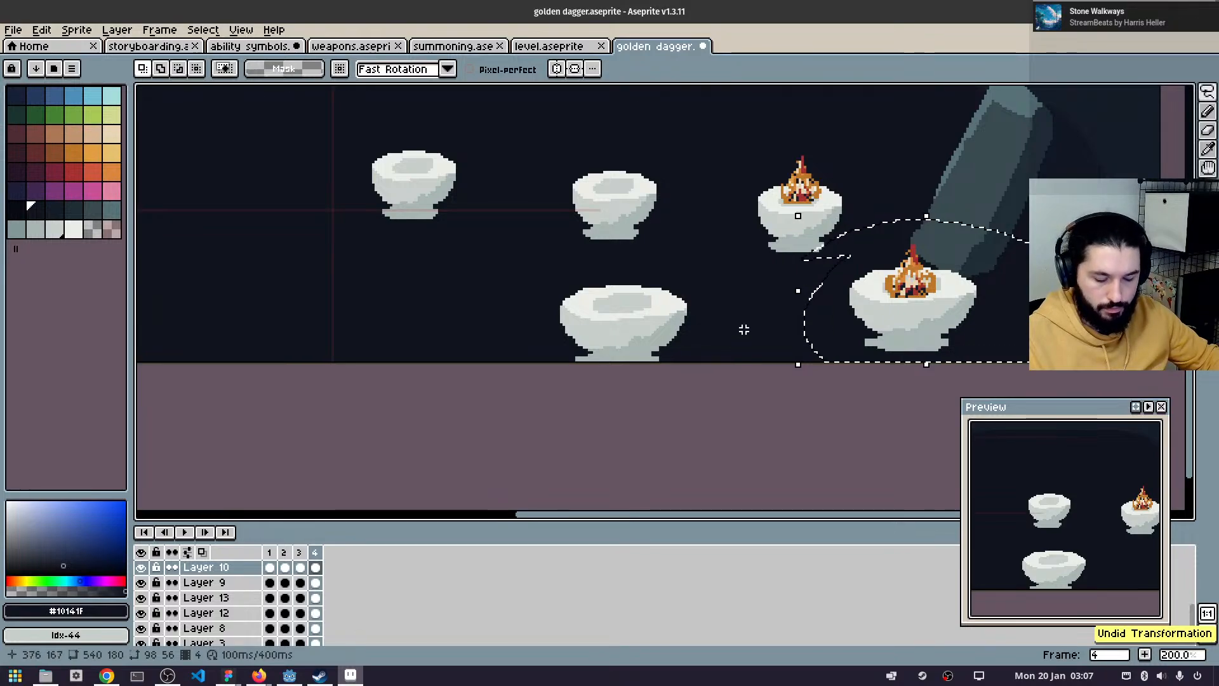
- Paste a second copy of the large bowl further left in the front row, with its selection at about 199, 135
key(ctrl+v)
drag(928, 325, 408, 348)
scroll(713, 313, down, 2)
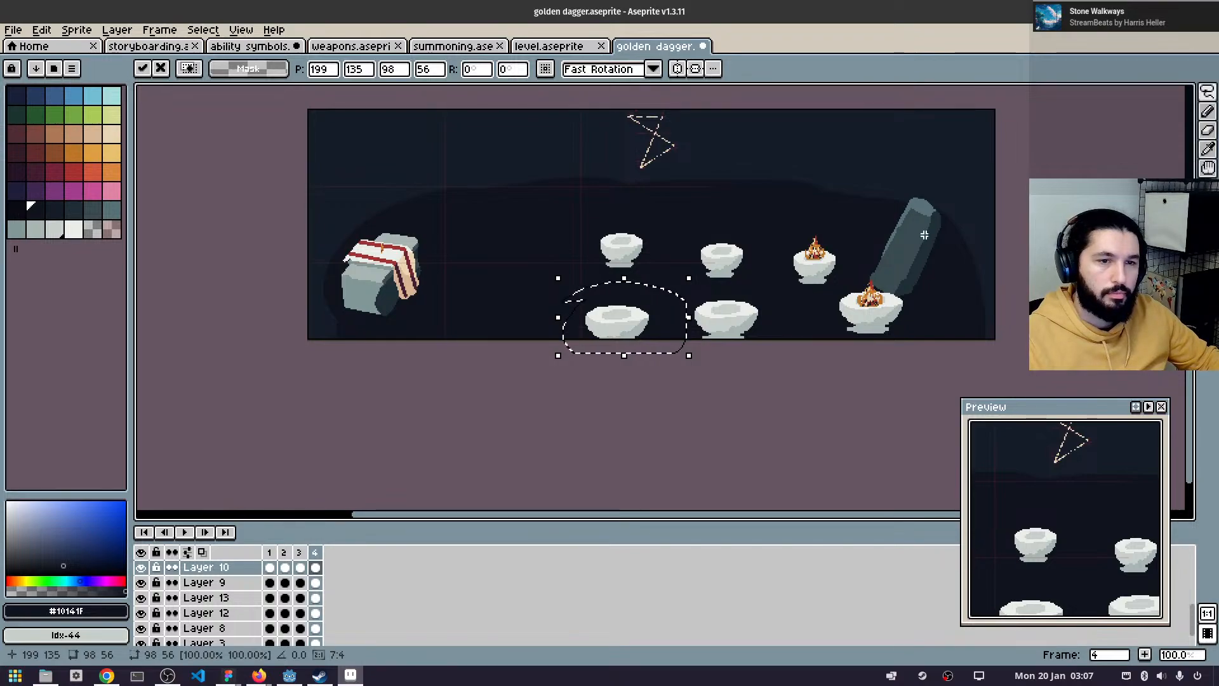
- Move the leaning pillar and the row of small bowls slightly up, and shift the row of large bowls up and left
key(v)
drag(920, 257, 919, 242)
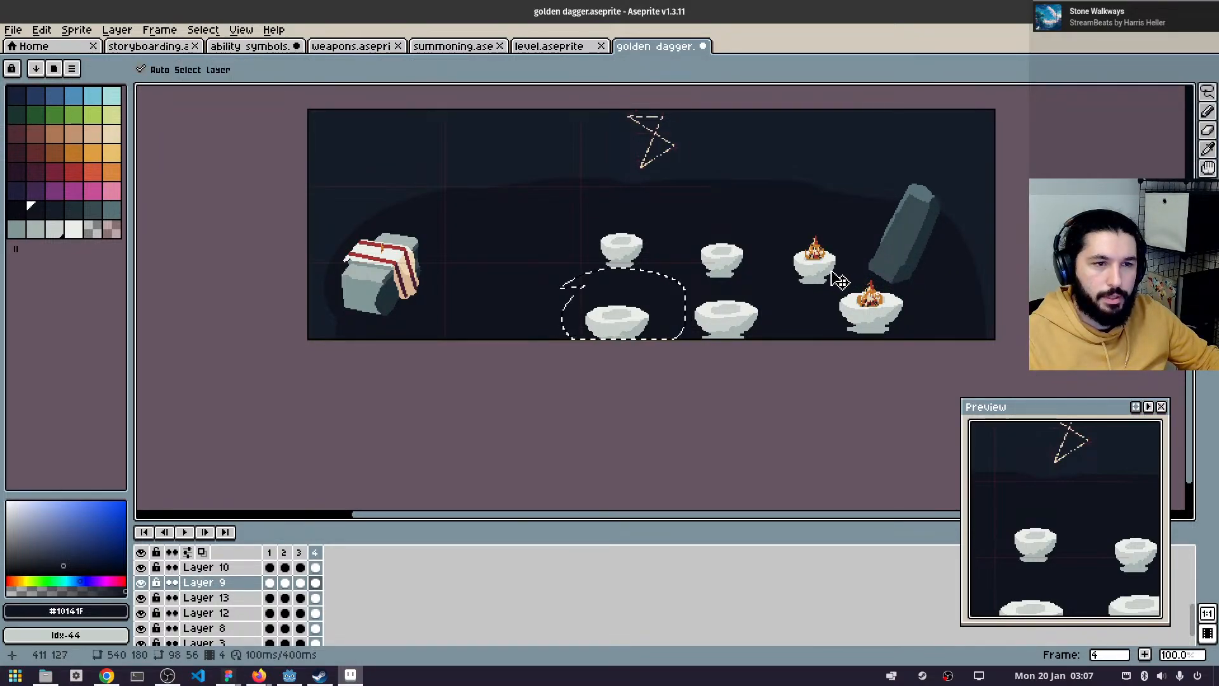
drag(830, 271, 833, 257)
mouse_move(871, 316)
mouse_down()
mouse_move(859, 314)
mouse_move(879, 286)
mouse_move(829, 248)
mouse_up()
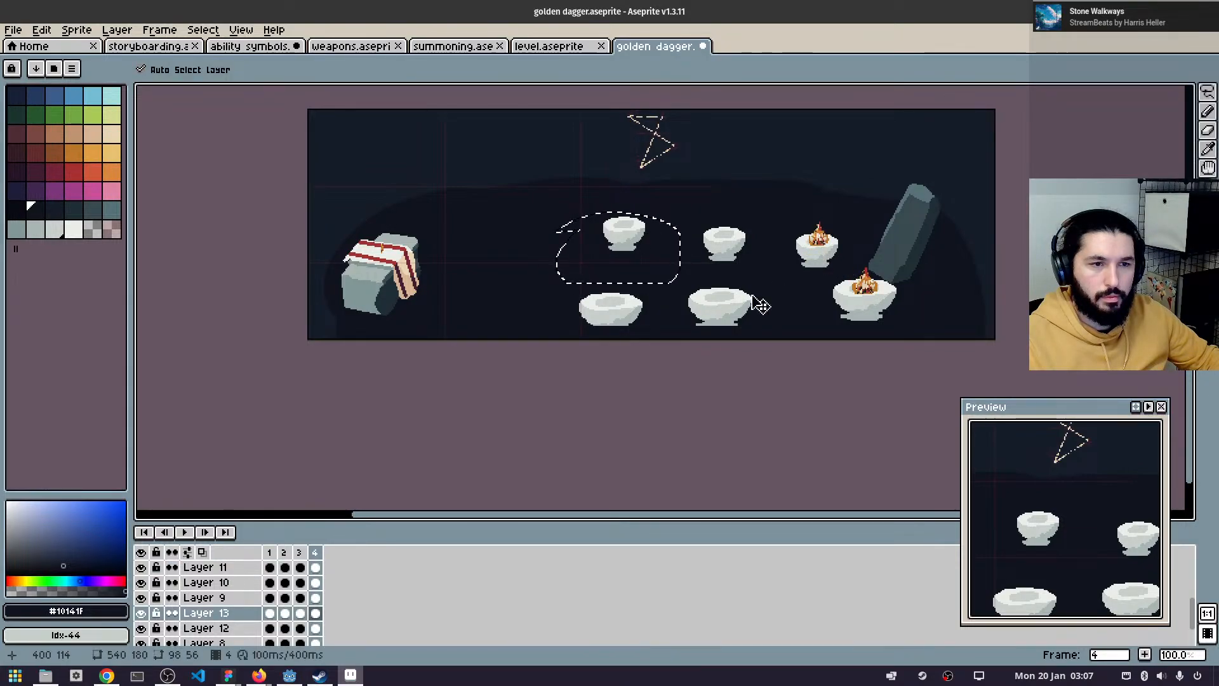
- Adjust the two empty large bowls on Layer 10 individually, moving one slightly right and the leftmost slightly down and right
ctrl+click(731, 313)
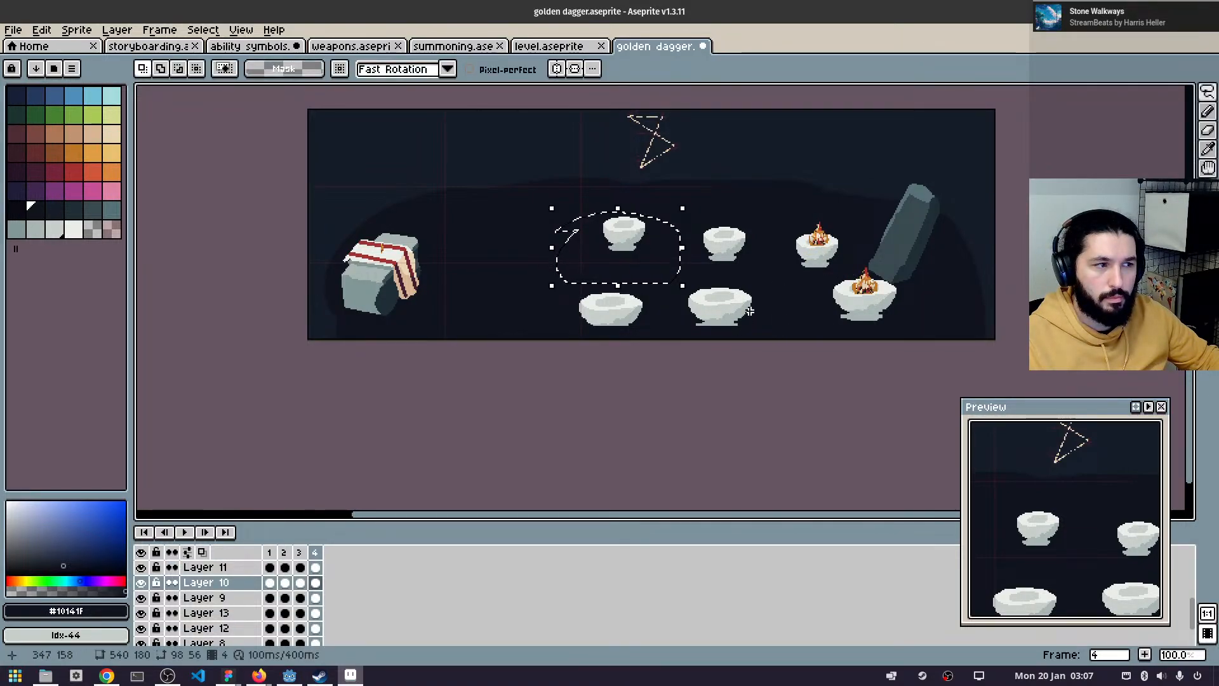
mouse_move(756, 284)
mouse_down()
mouse_move(767, 318)
mouse_move(721, 265)
mouse_up()
drag(738, 320, 744, 322)
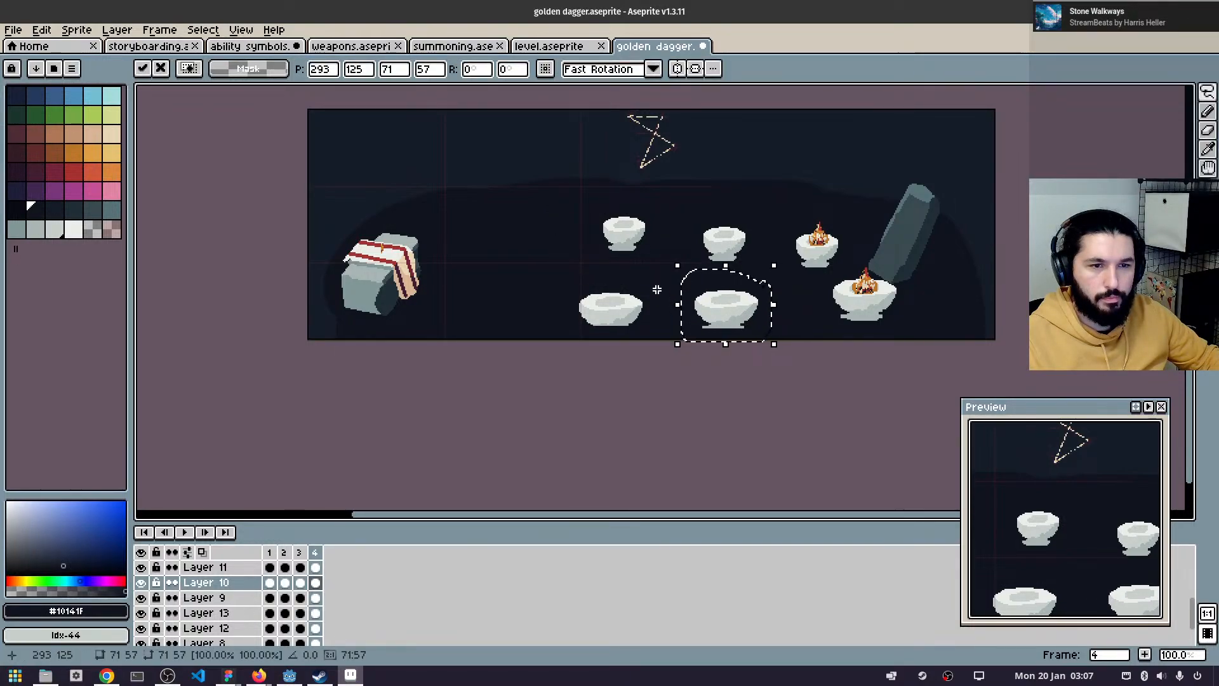
mouse_move(657, 280)
mouse_down()
mouse_move(534, 317)
mouse_move(654, 276)
mouse_up()
drag(634, 322, 640, 332)
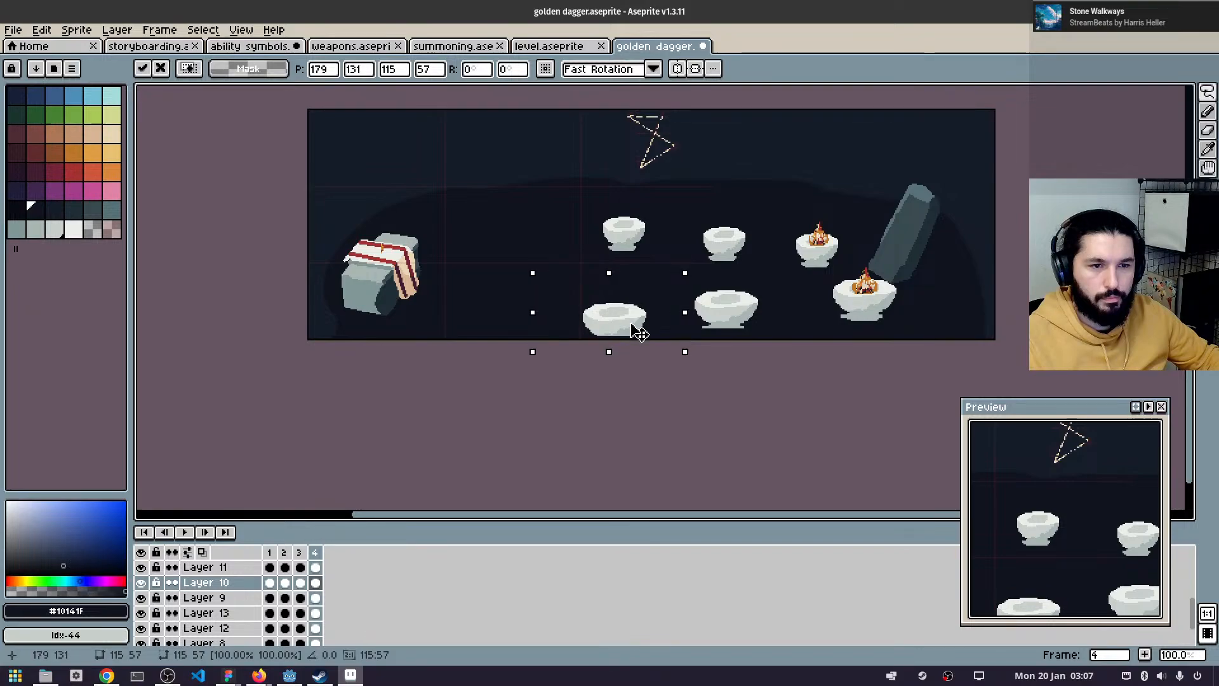
click(830, 297)
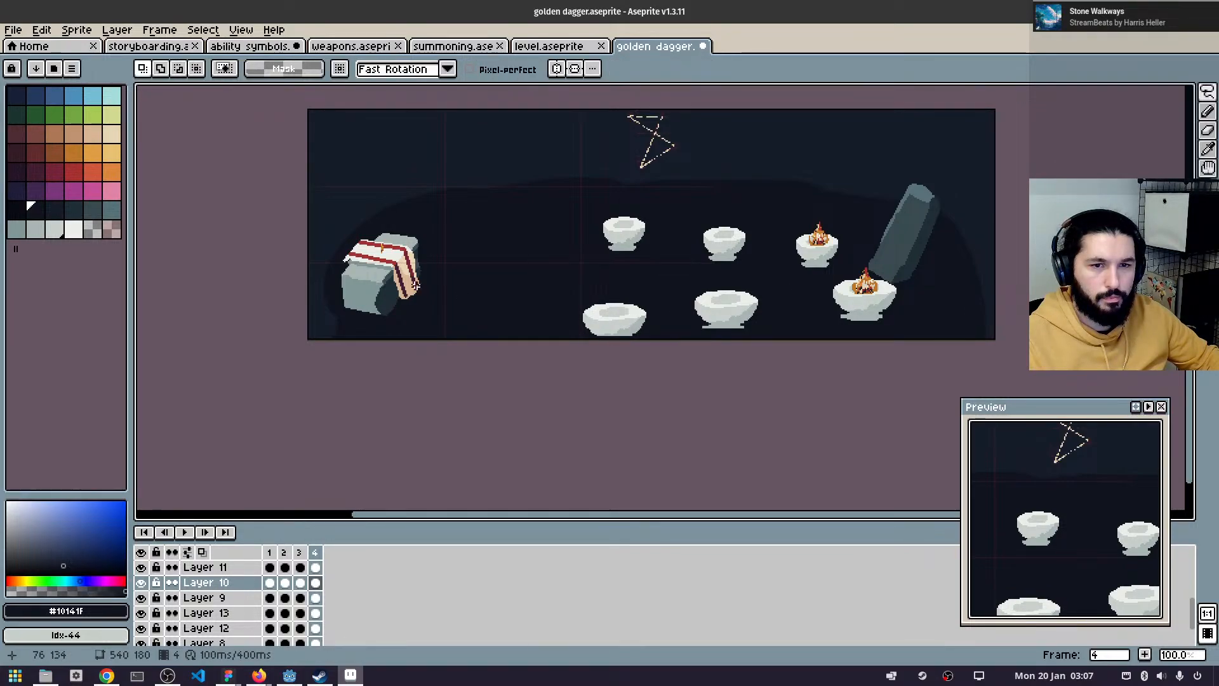
- Nudge the stone block and its striped cloth slightly up, and move the zigzag line symbol to the scene's upper right corner
key(v)
drag(416, 244, 416, 269)
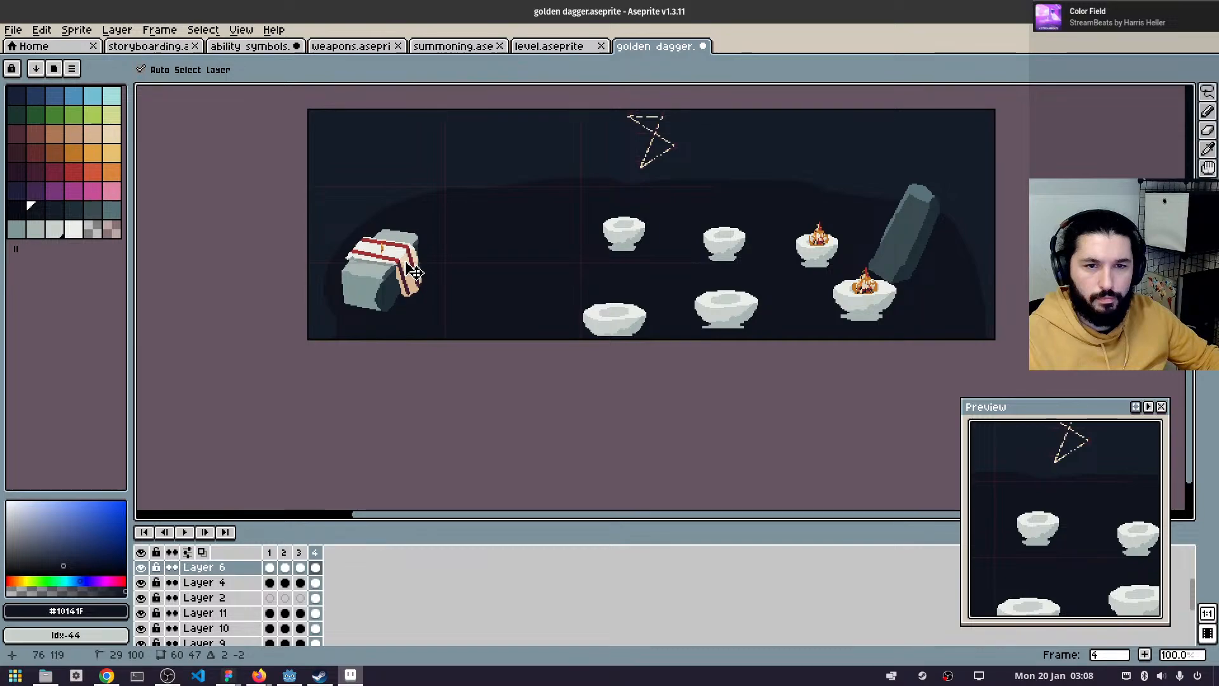
drag(537, 272, 512, 302)
scroll(677, 209, up, 1)
scroll(601, 188, down, 1)
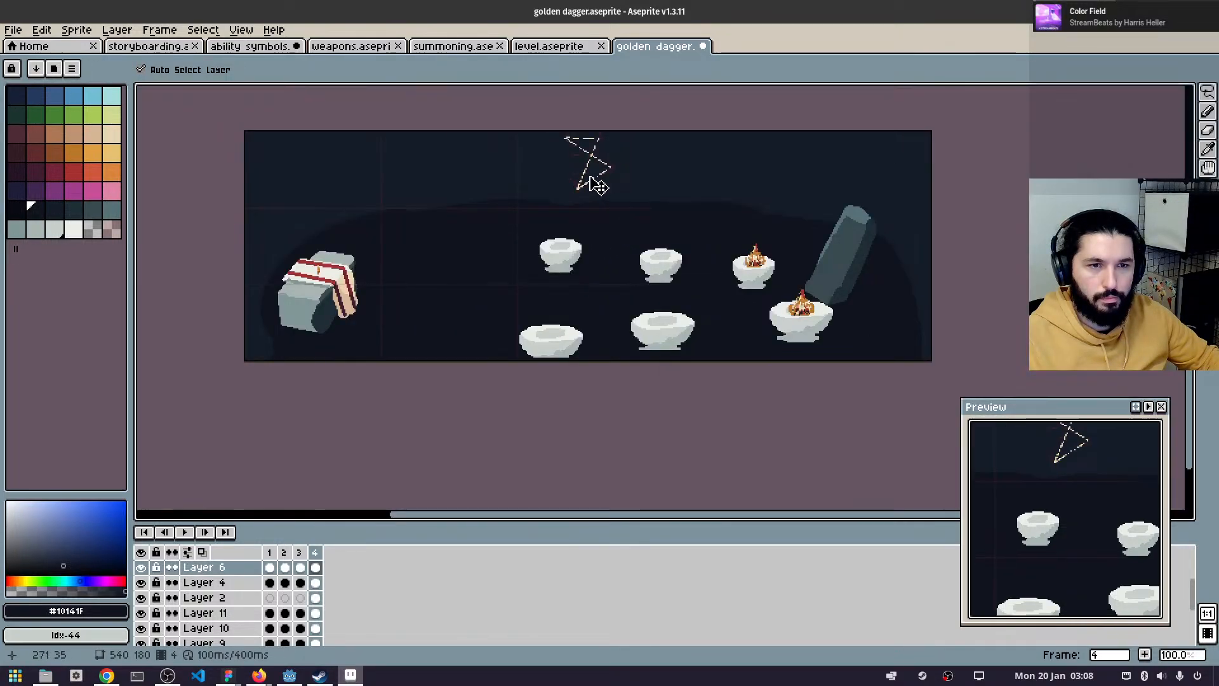
drag(594, 171, 929, 182)
- Examine the rearranged scene as a whole, and look closely at the dagger lying on the striped cloth
scroll(928, 247, up, 1)
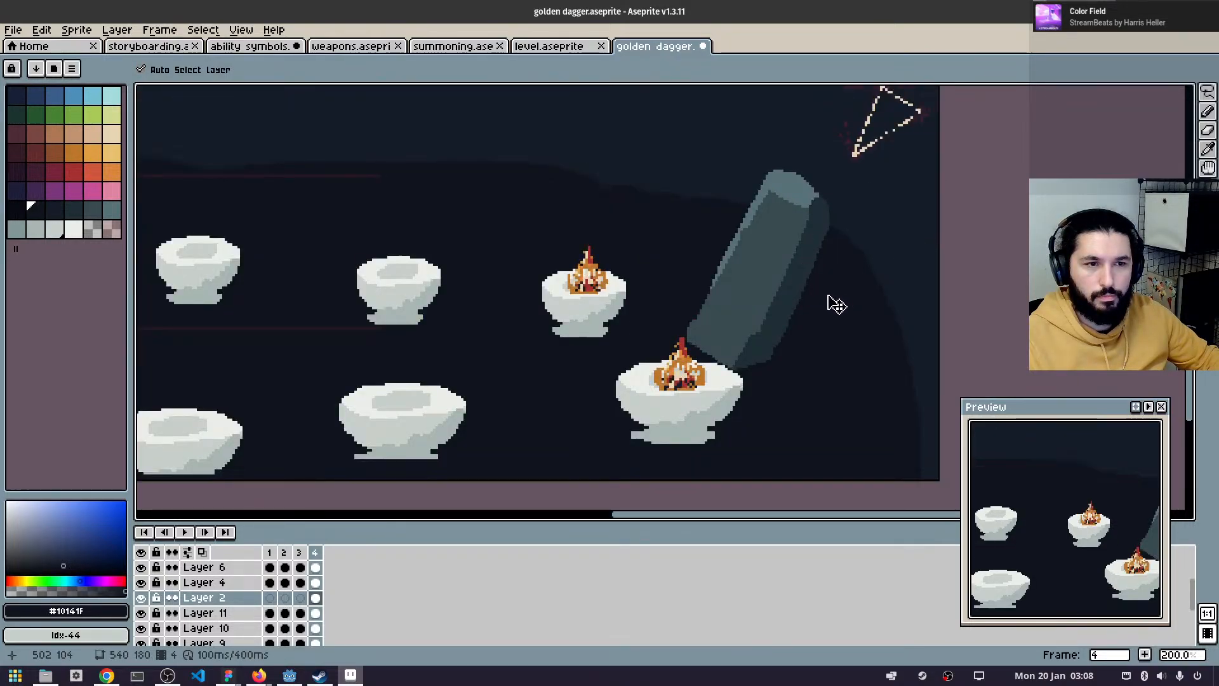
scroll(944, 228, down, 2)
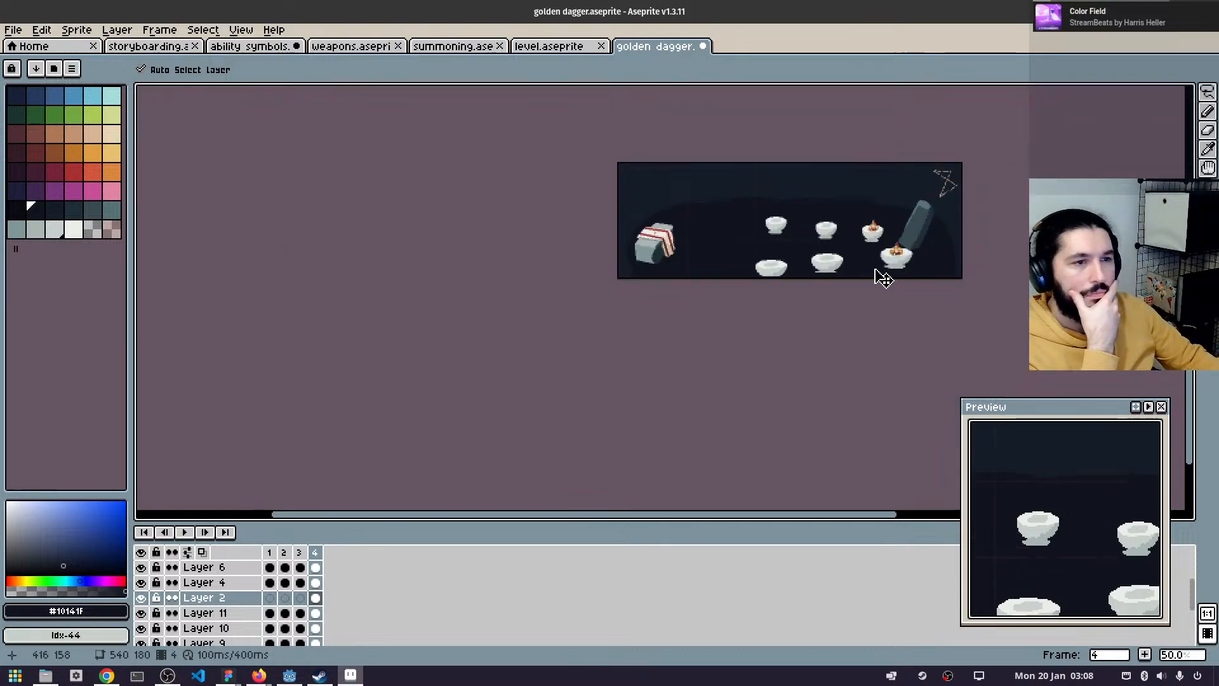
drag(876, 272, 727, 261)
scroll(571, 237, up, 1)
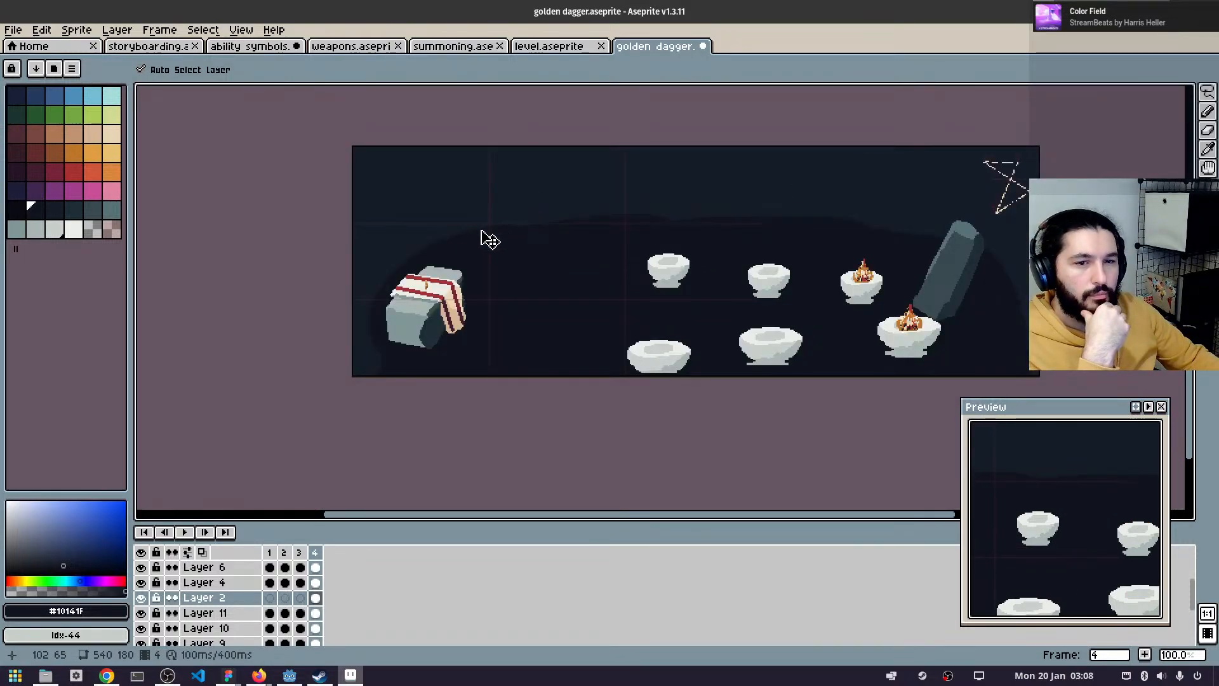
scroll(456, 293, up, 4)
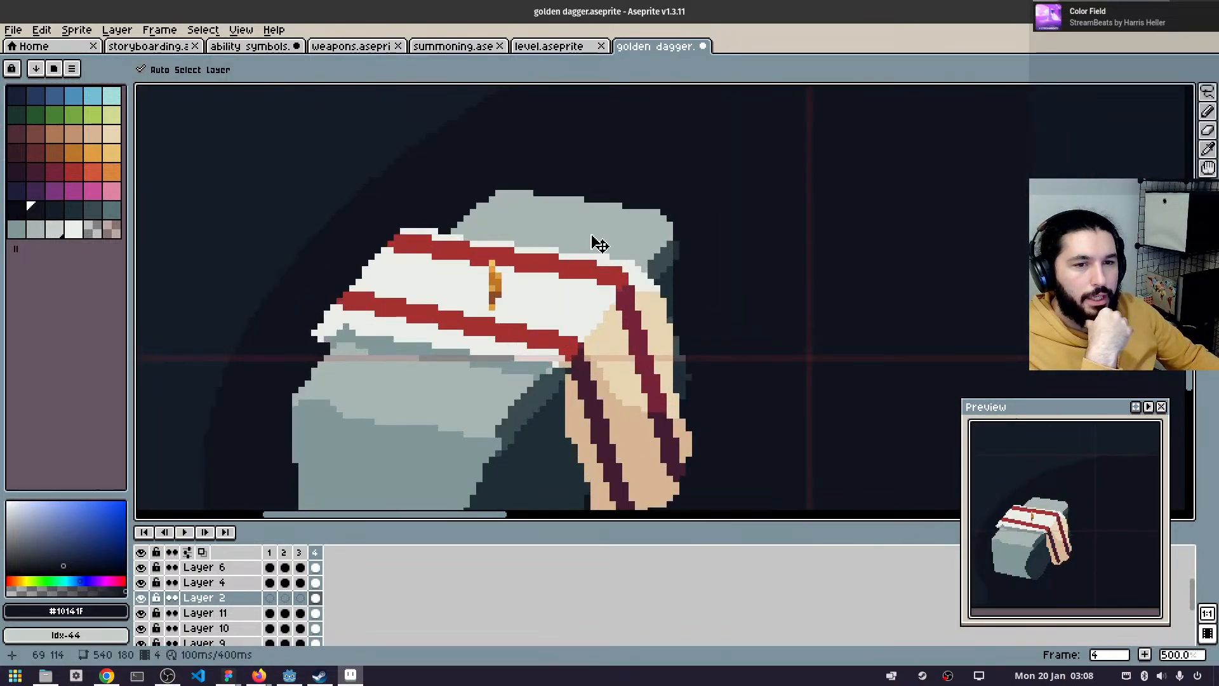
scroll(508, 286, up, 4)
drag(512, 304, 629, 319)
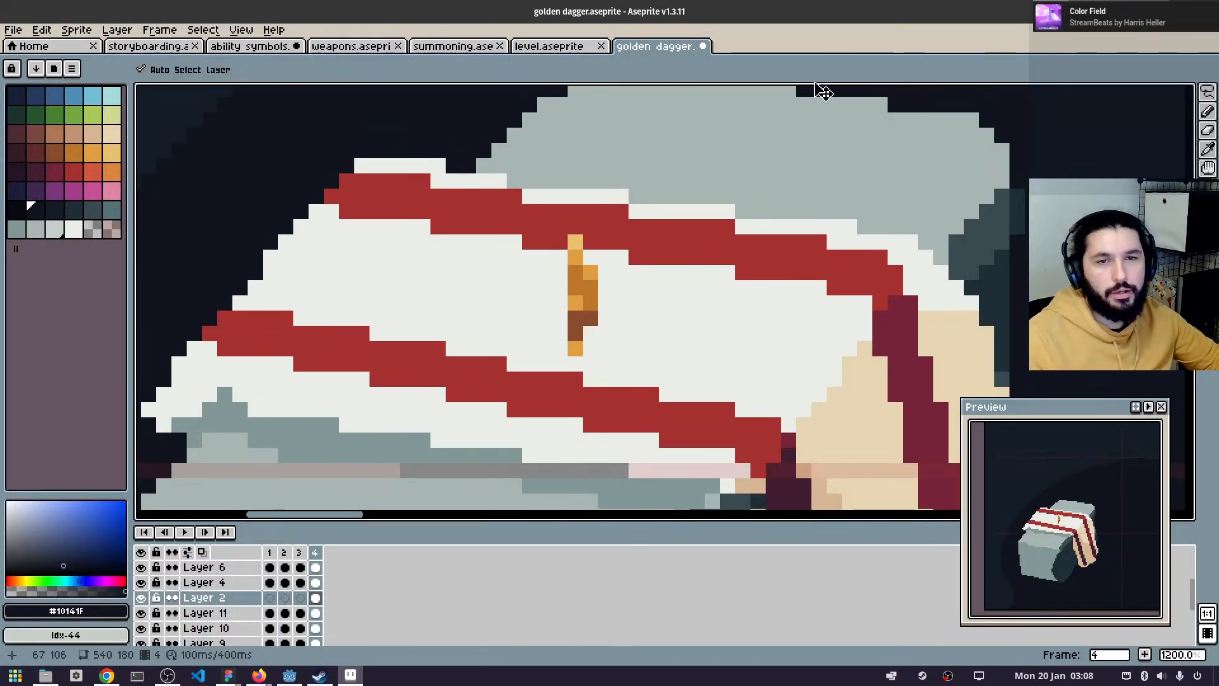
- Save the golden dagger and ability symbols files, and hide Layer 16 with the line symbol in ability symbols
click(277, 50)
key(ctrl+s)
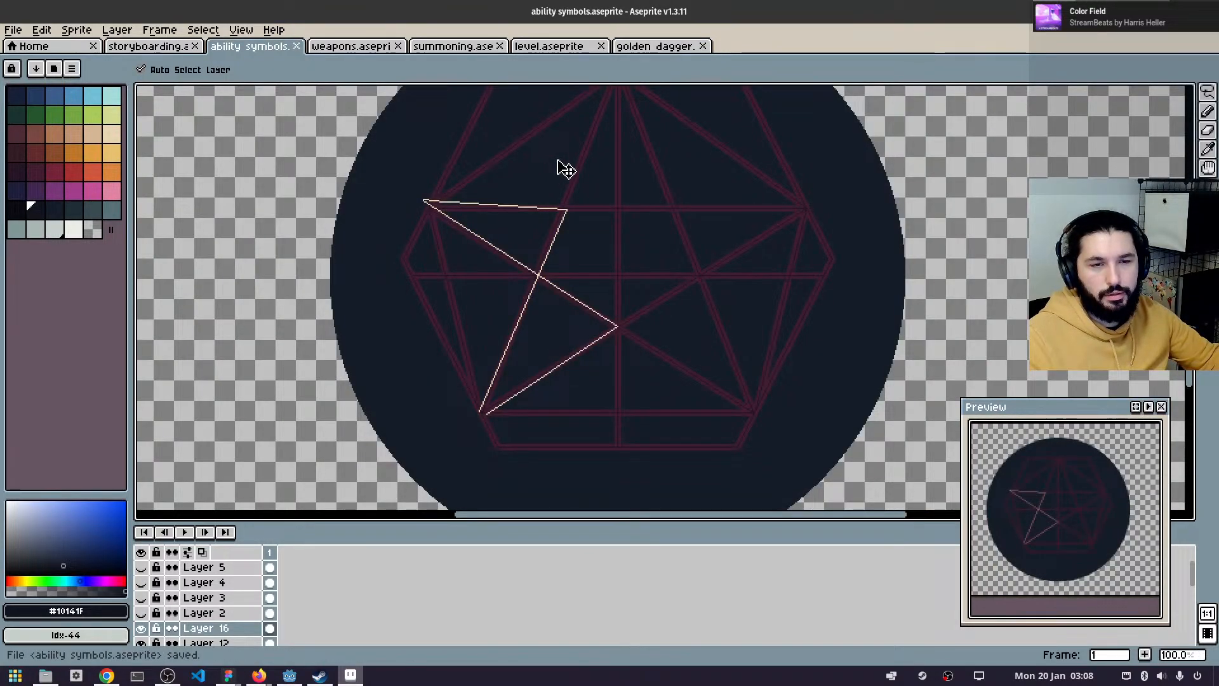
click(146, 627)
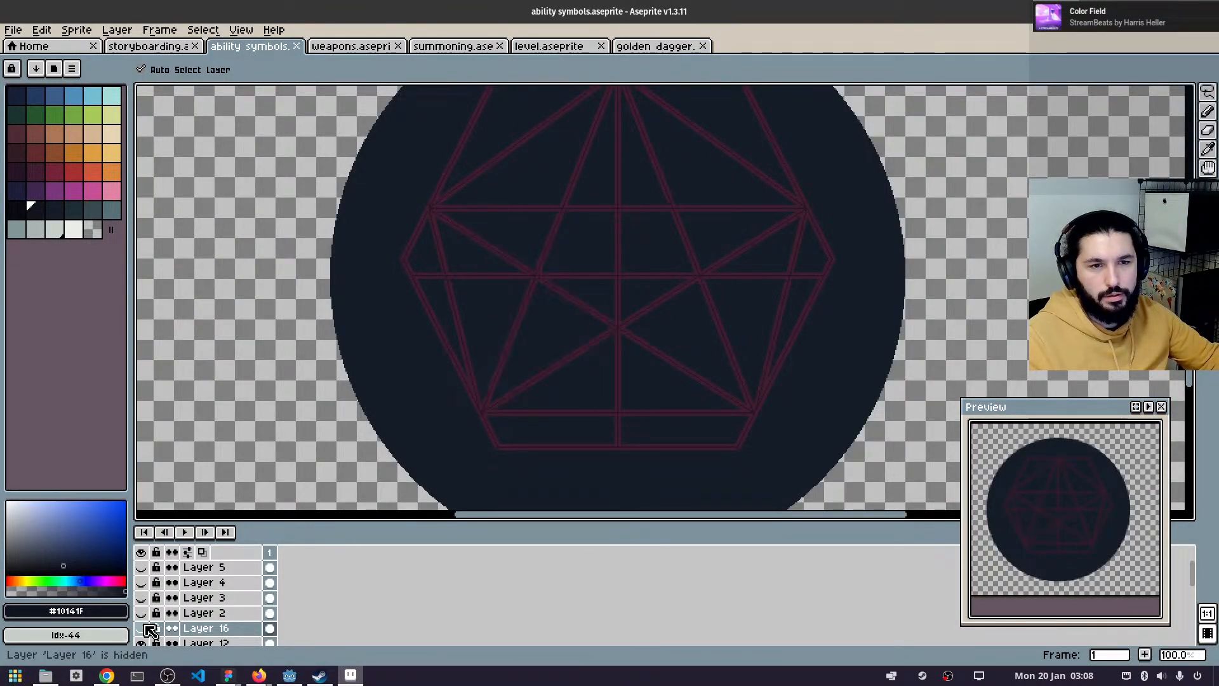
- Check the dagger in the golden dagger file, and return to the line grid in ability symbols
click(656, 45)
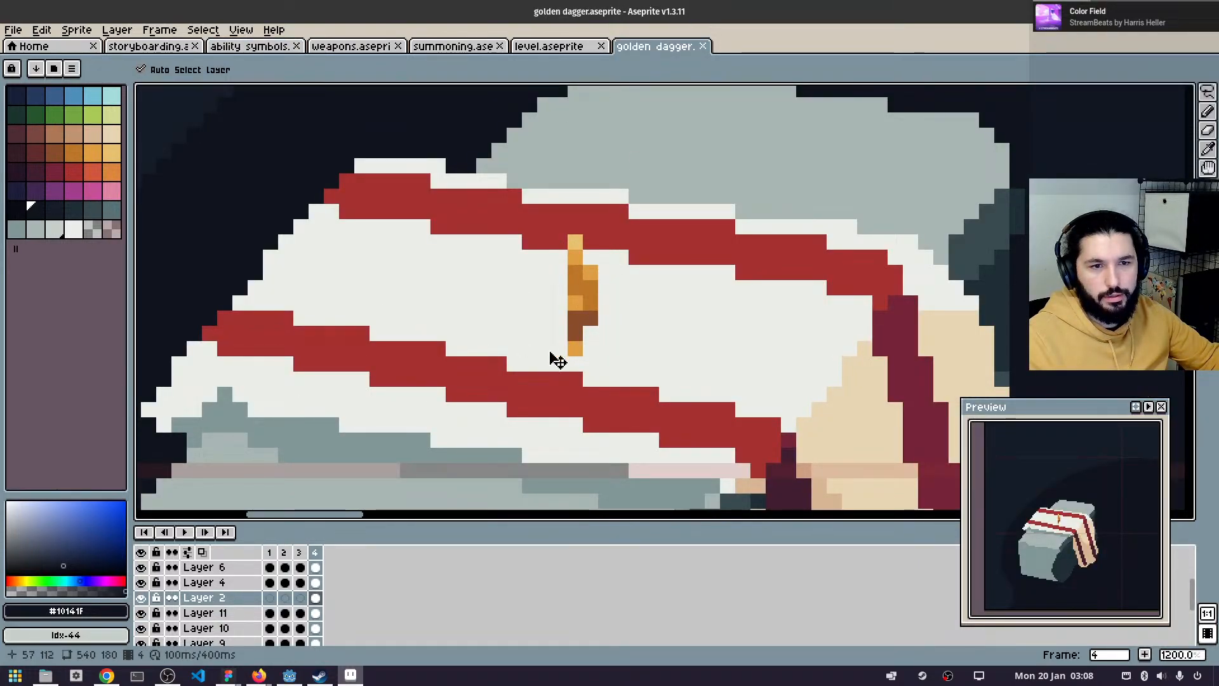
click(223, 50)
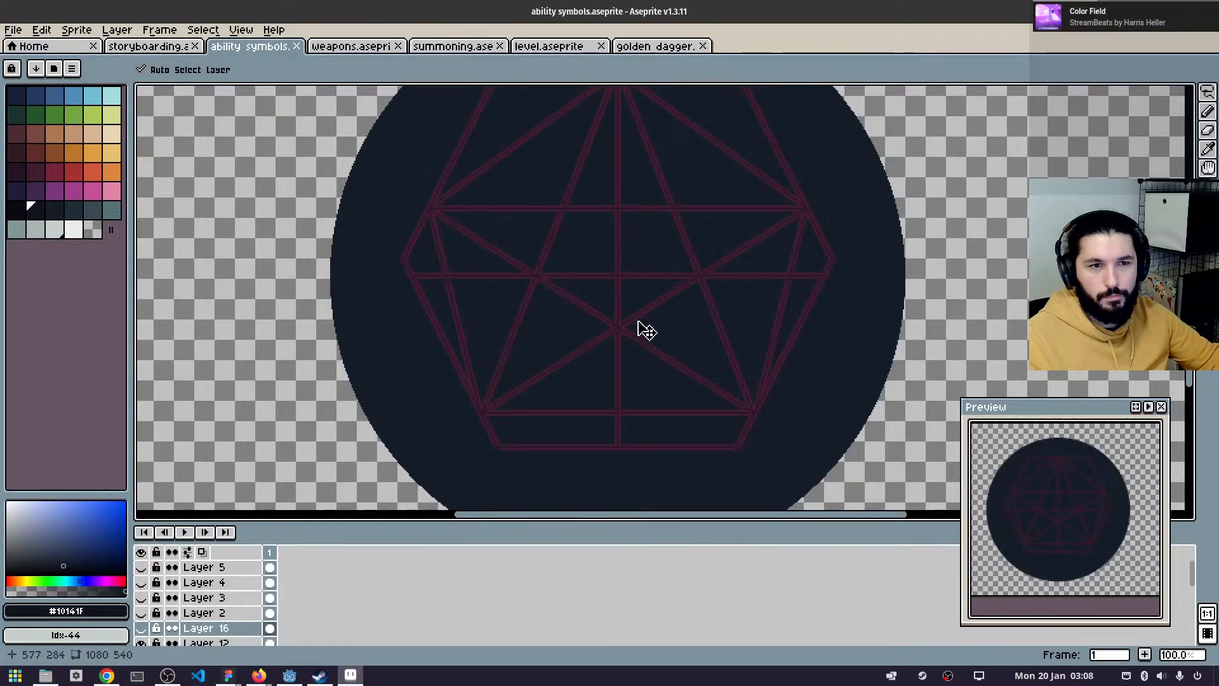
drag(651, 264, 637, 308)
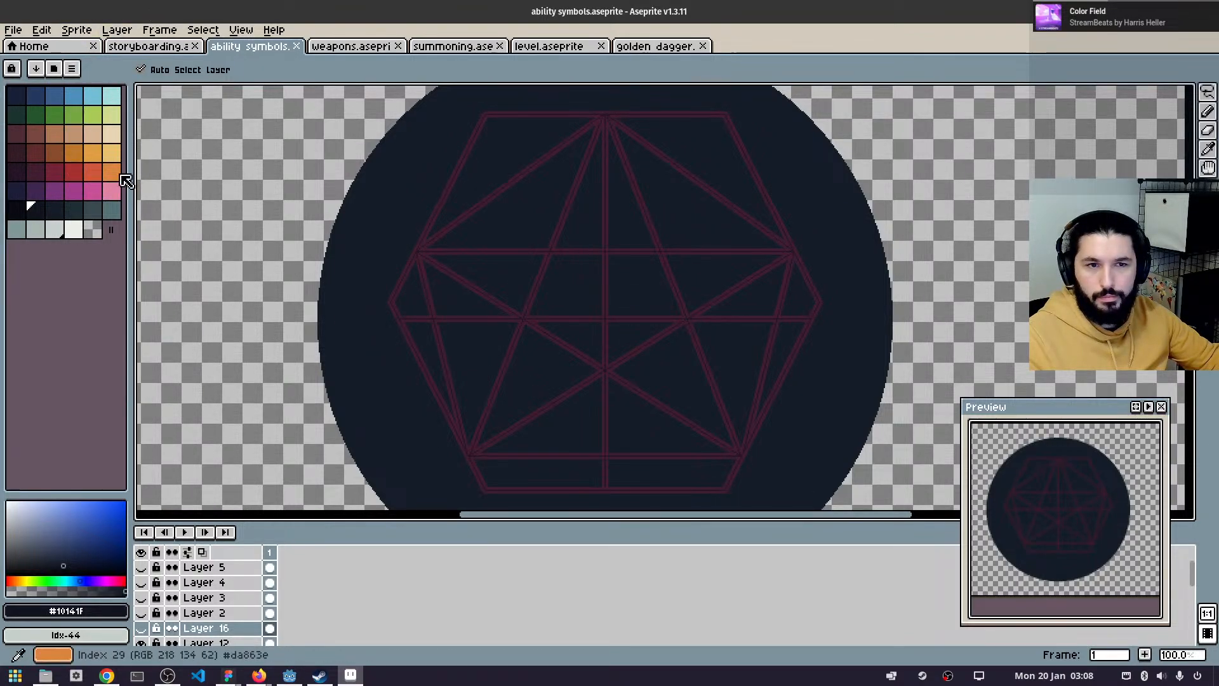
- Add a new layer above Layer 16 and choose the light gold palette colour with index 23 for drawing
click(92, 152)
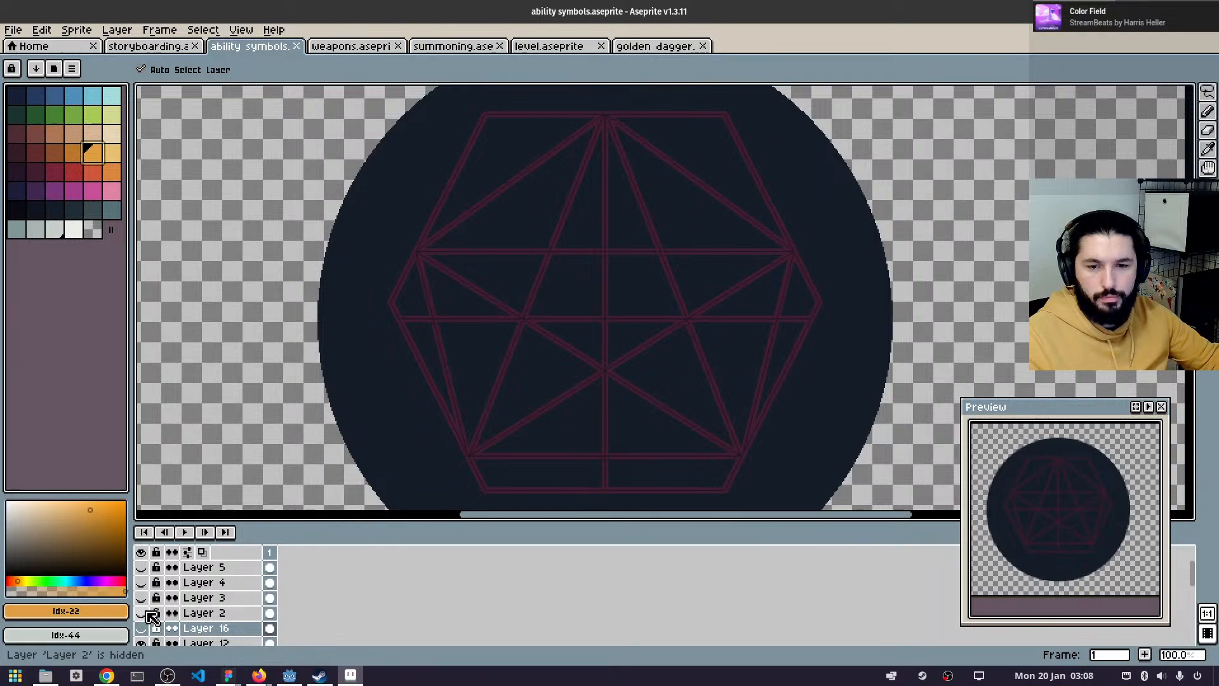
key(shift+n)
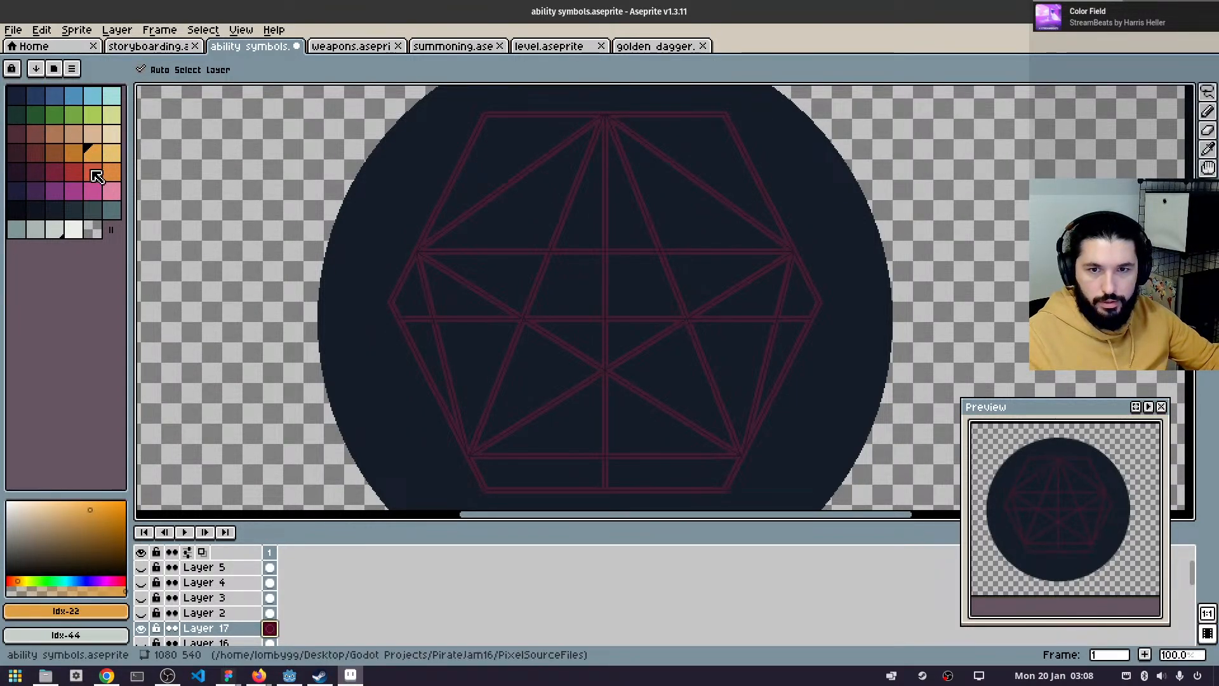
click(54, 170)
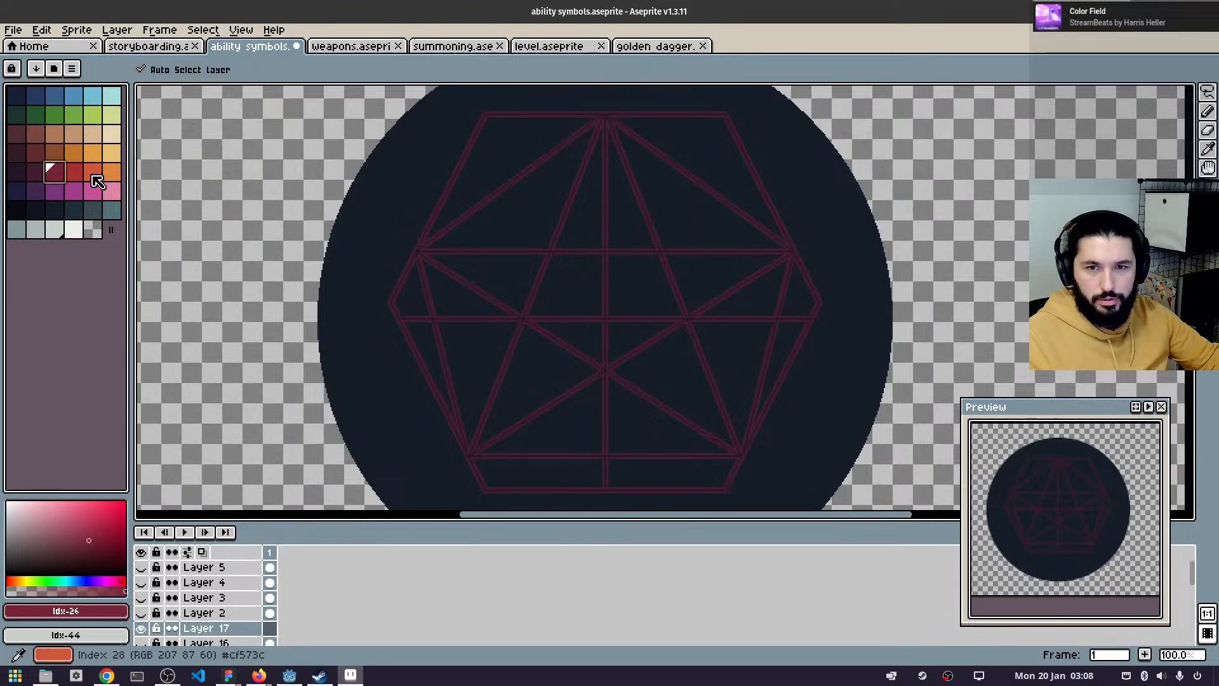
click(112, 153)
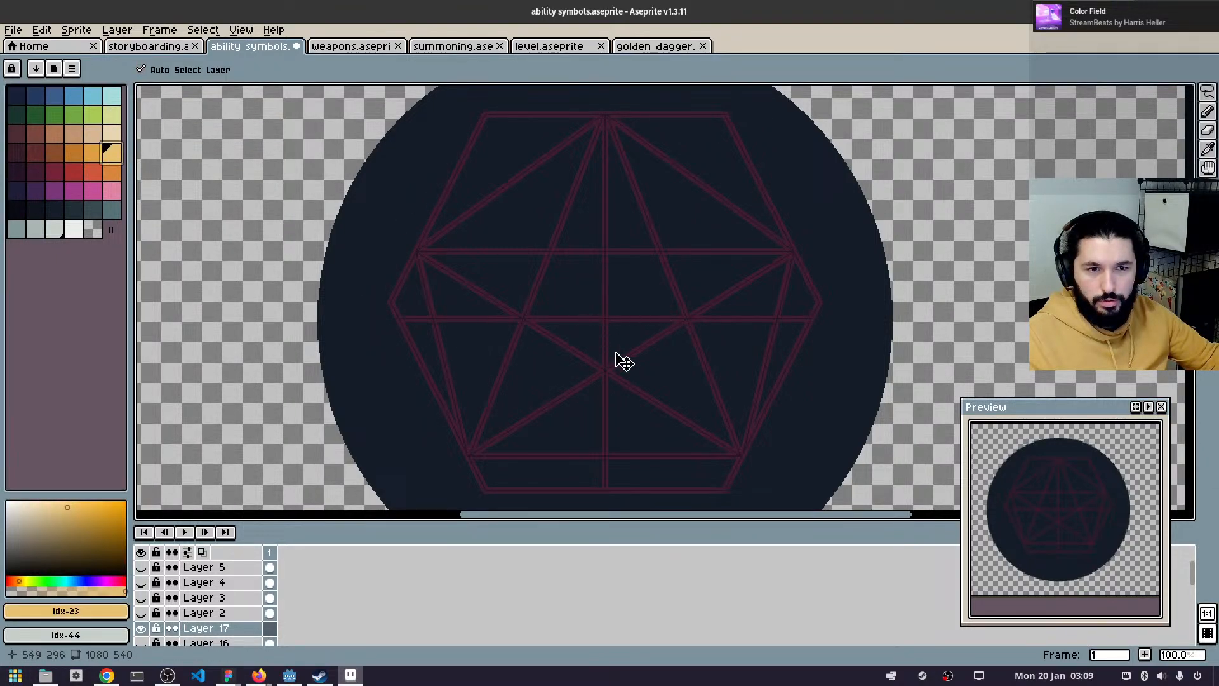
scroll(620, 358, left, 2)
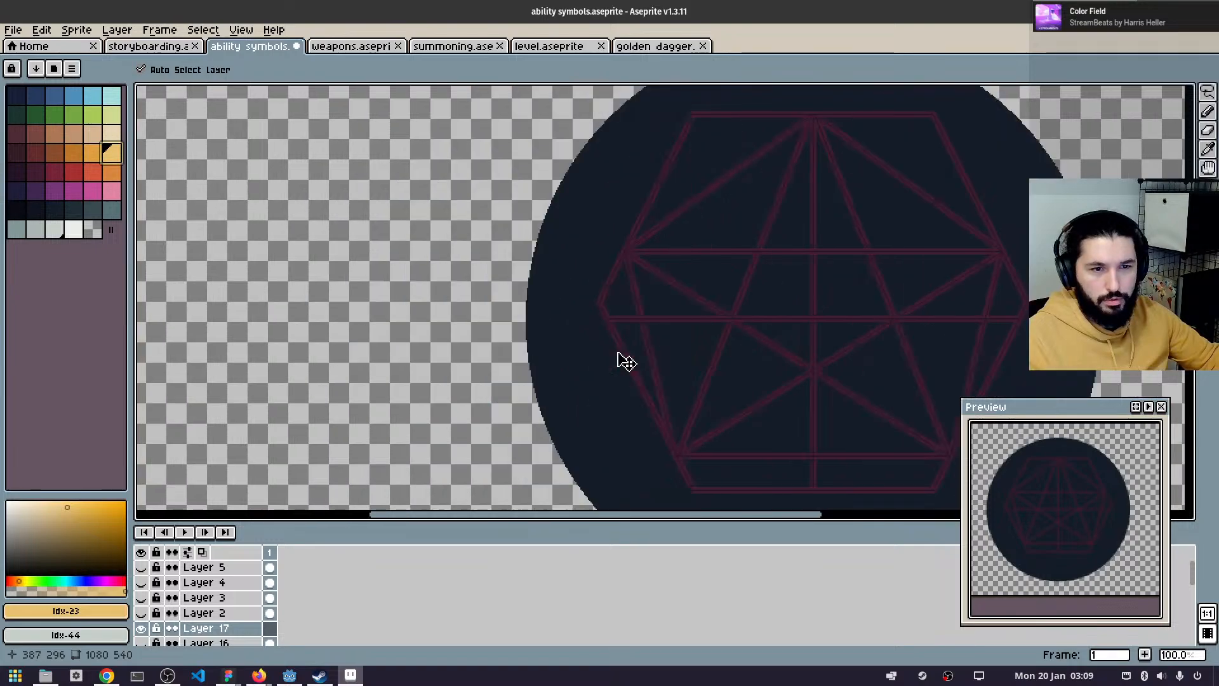
- Draw 10 px light gold strokes along the upper horizontal grid line to its outer corner, closing a small triangle beneath it on Layer 17
scroll(788, 350, right, 2)
key(b)
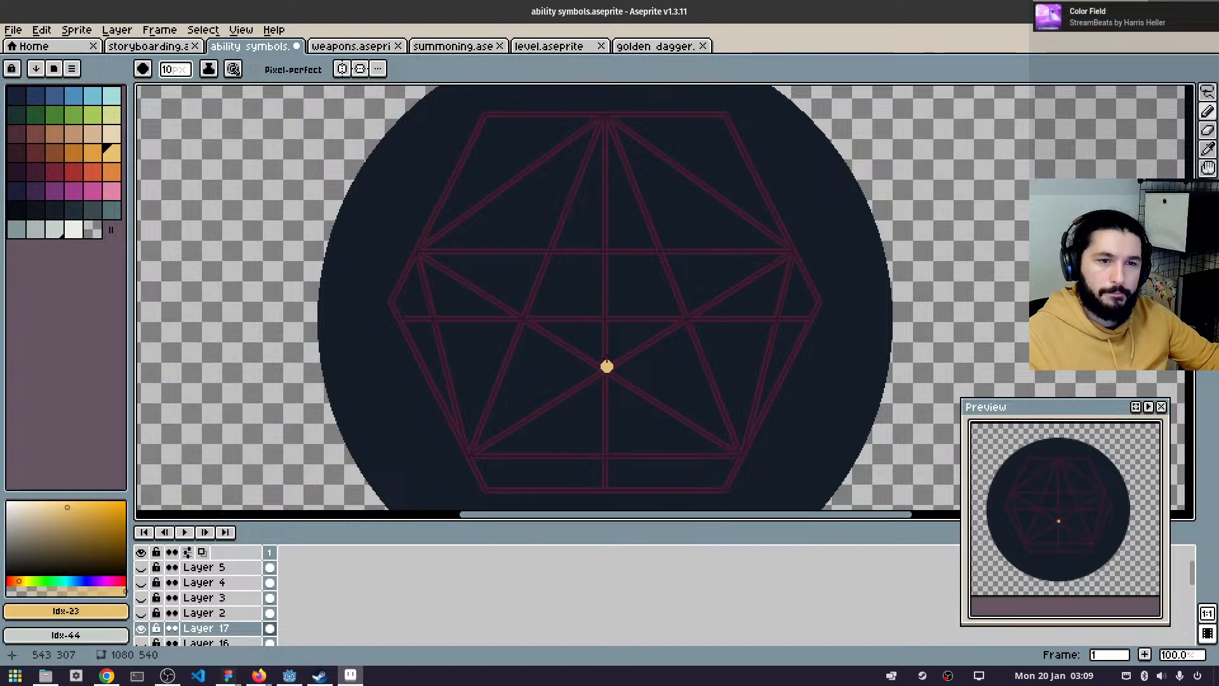
mouse_move(607, 367)
mouse_down()
mouse_move(588, 231)
mouse_move(604, 125)
mouse_up()
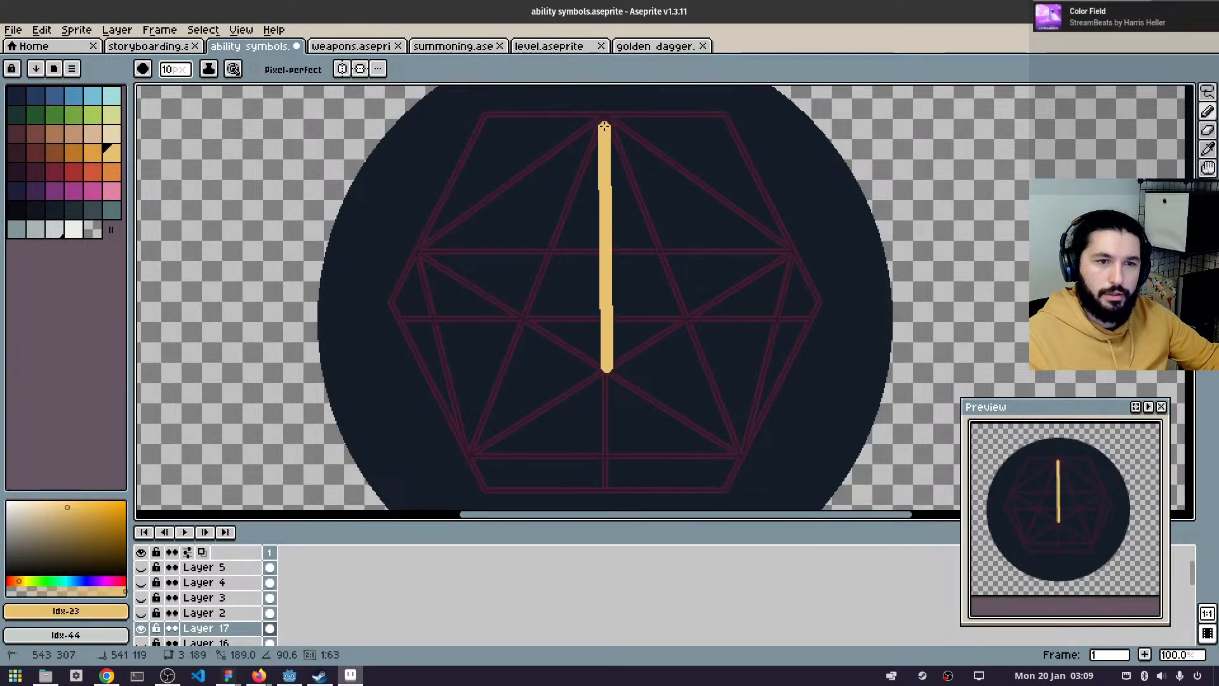
key(ctrl+z)
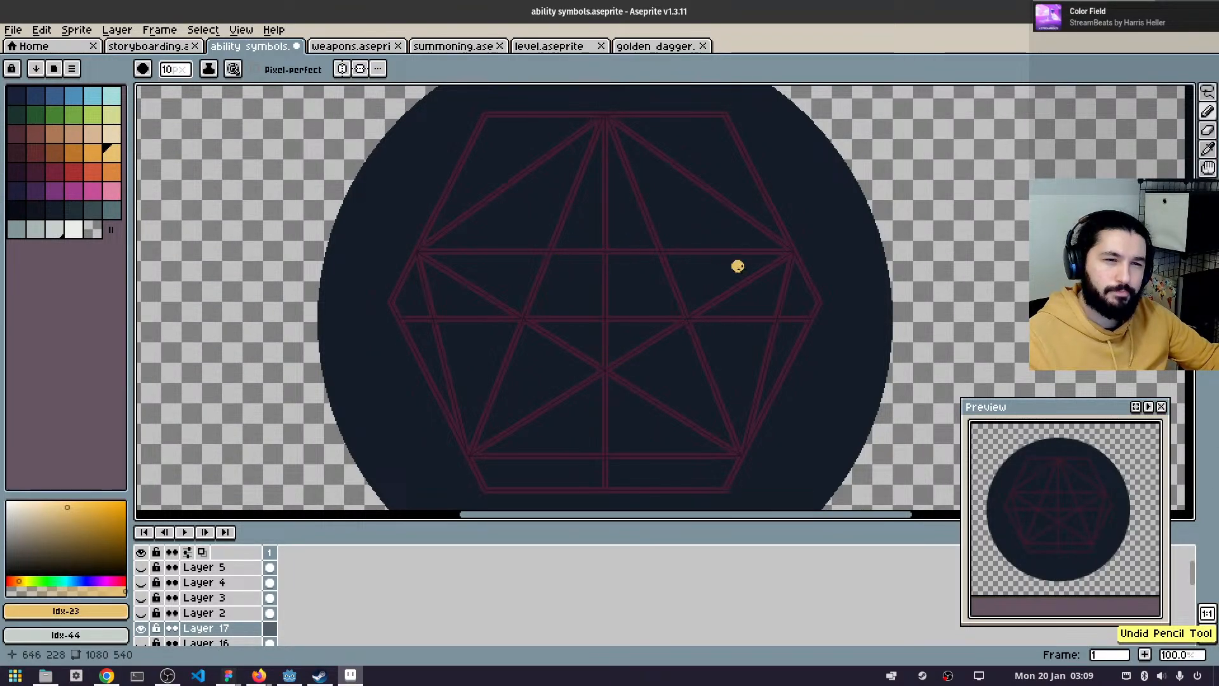
scroll(628, 302, up, 1)
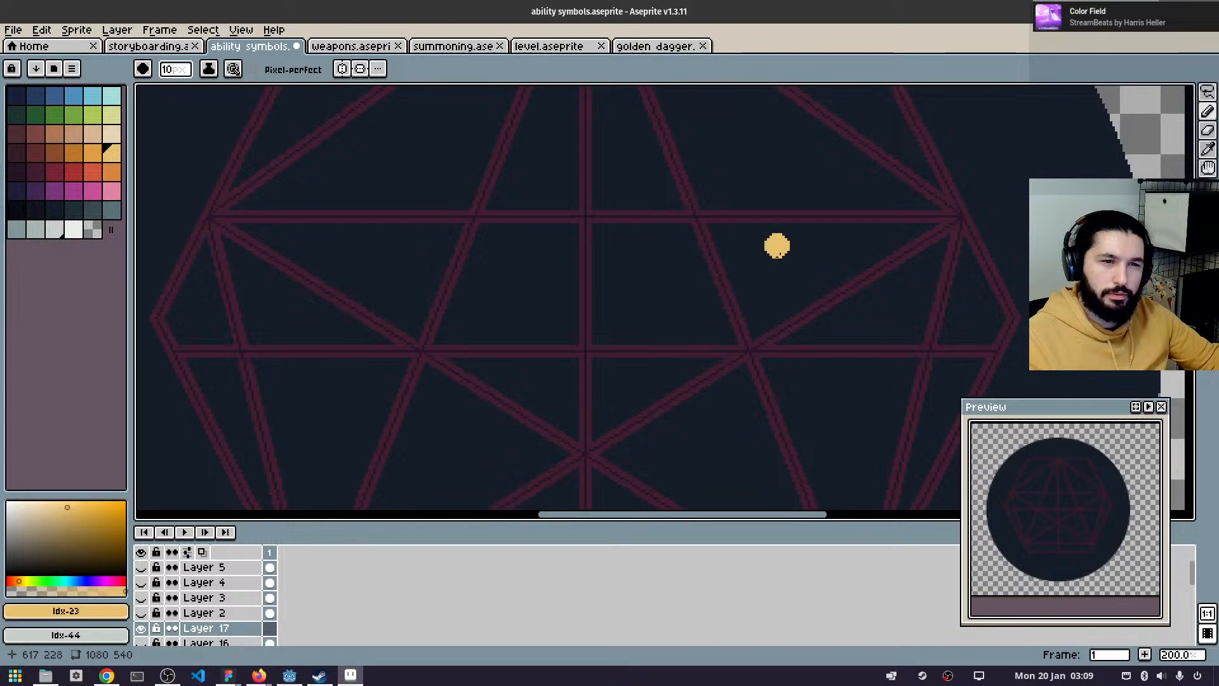
drag(769, 260, 702, 292)
drag(524, 246, 904, 250)
shift+click(682, 376)
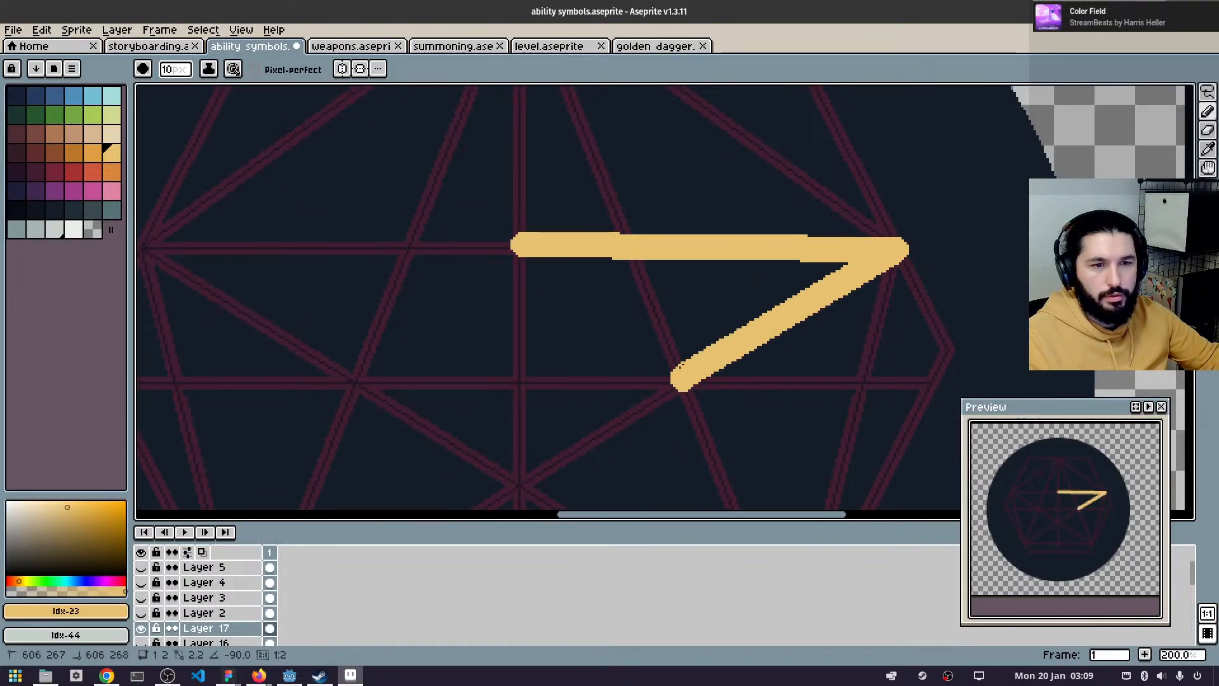
shift+click(634, 247)
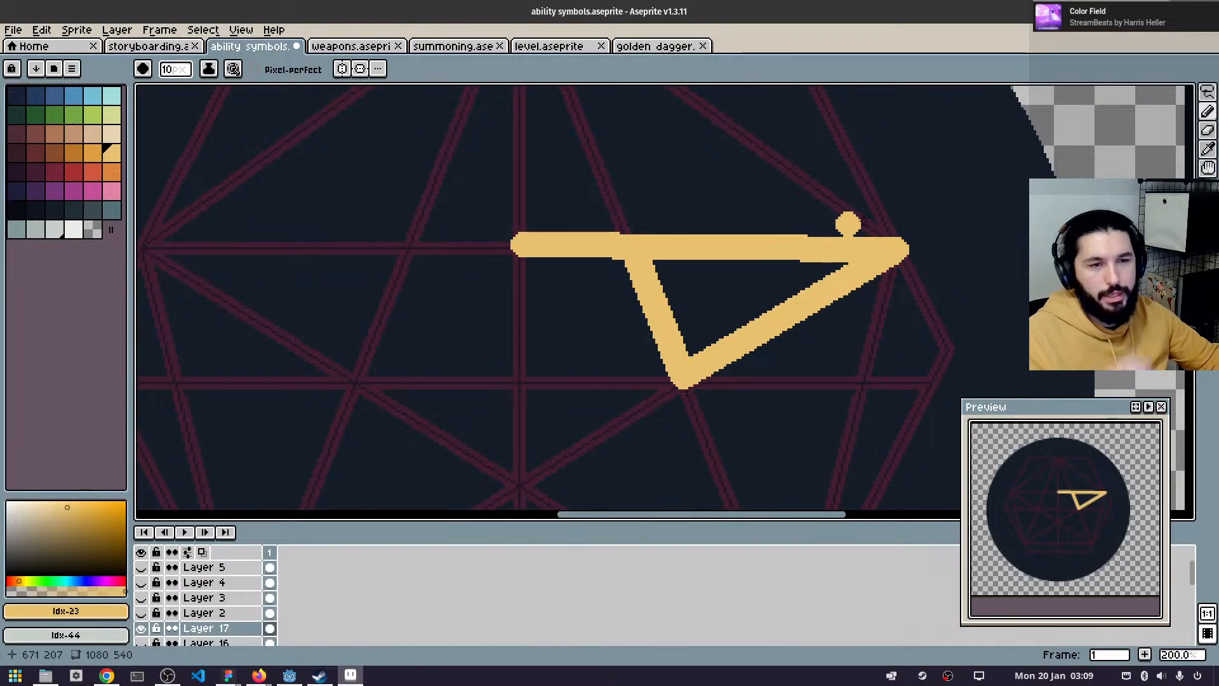
scroll(971, 193, down, 2)
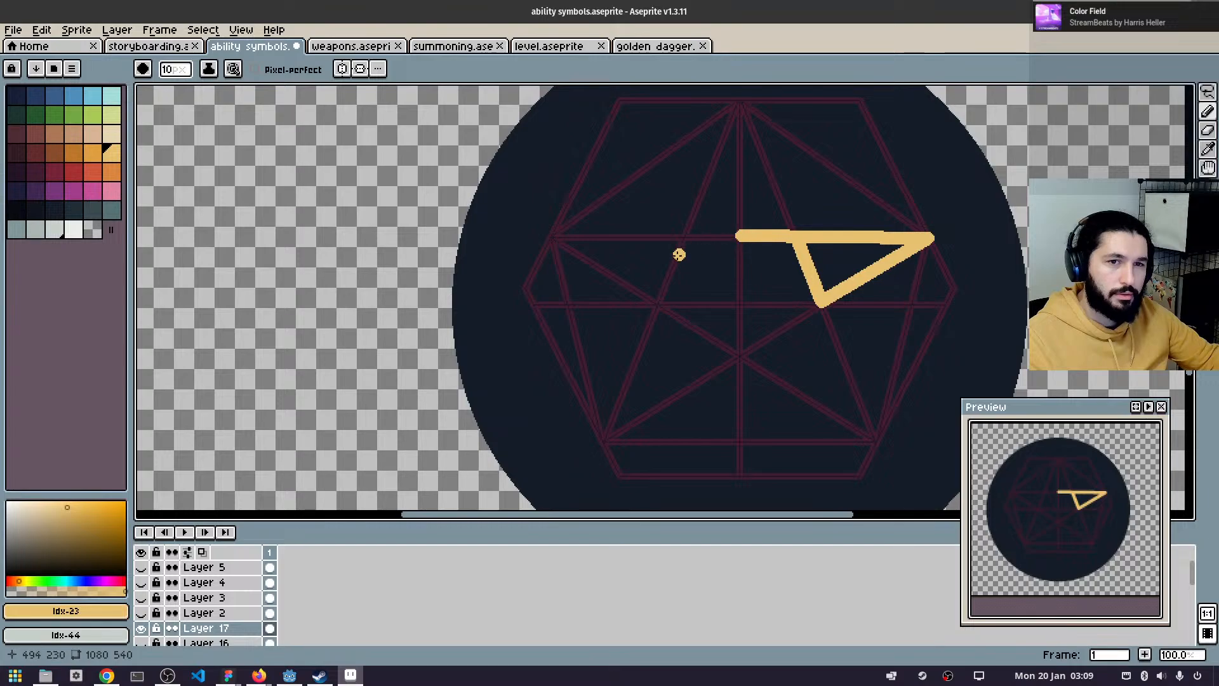
- Look over the golden dagger scene around the striped cloth and bowls, and check the dagger sprites in the weapons file
click(645, 47)
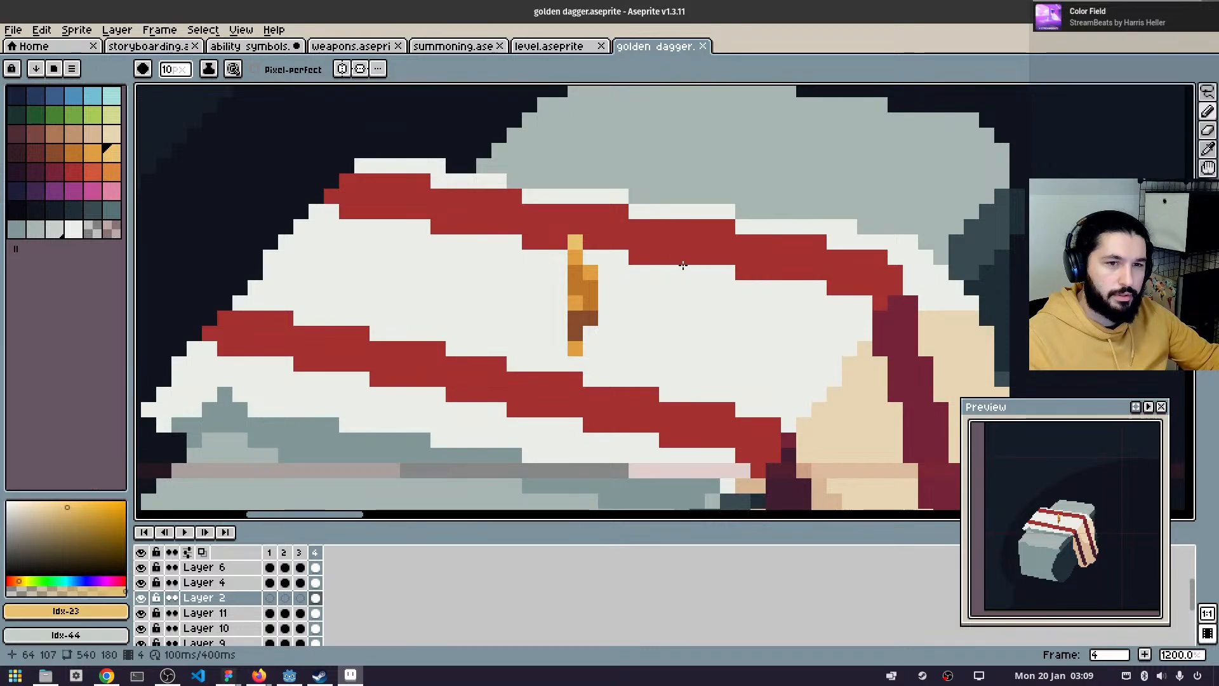
scroll(784, 321, down, 6)
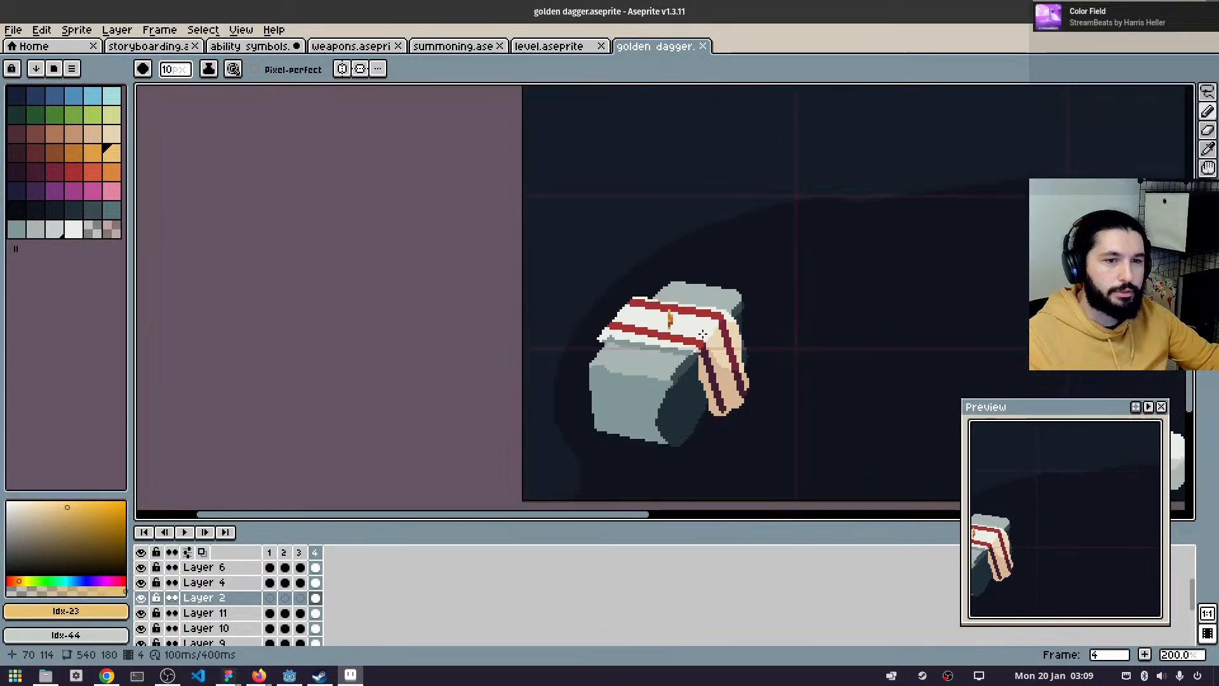
mouse_move(819, 341)
mouse_down()
mouse_move(623, 324)
mouse_move(514, 359)
mouse_move(450, 360)
mouse_up()
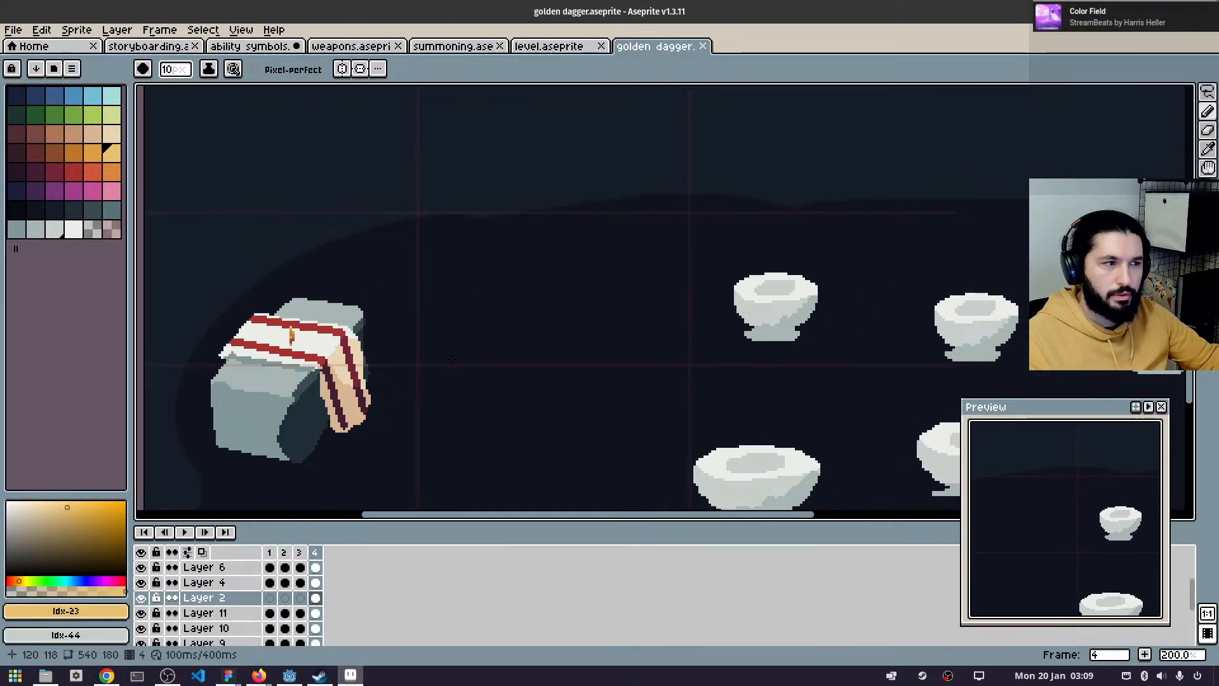
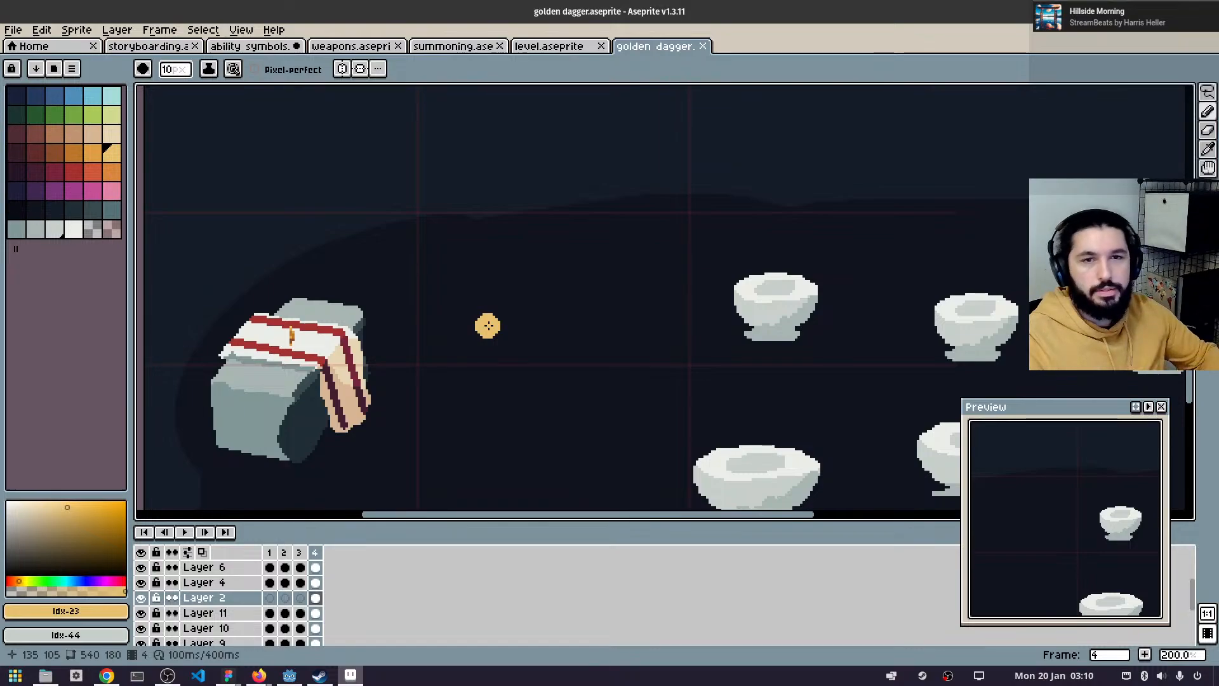
click(367, 52)
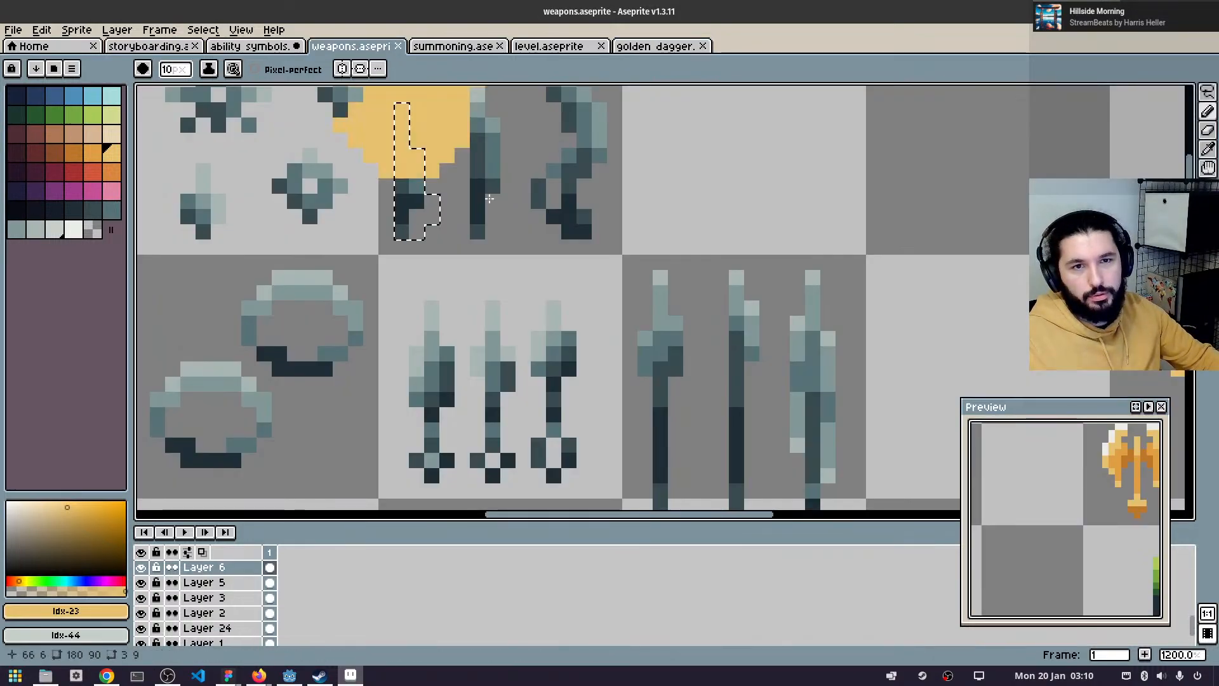
scroll(940, 354, down, 3)
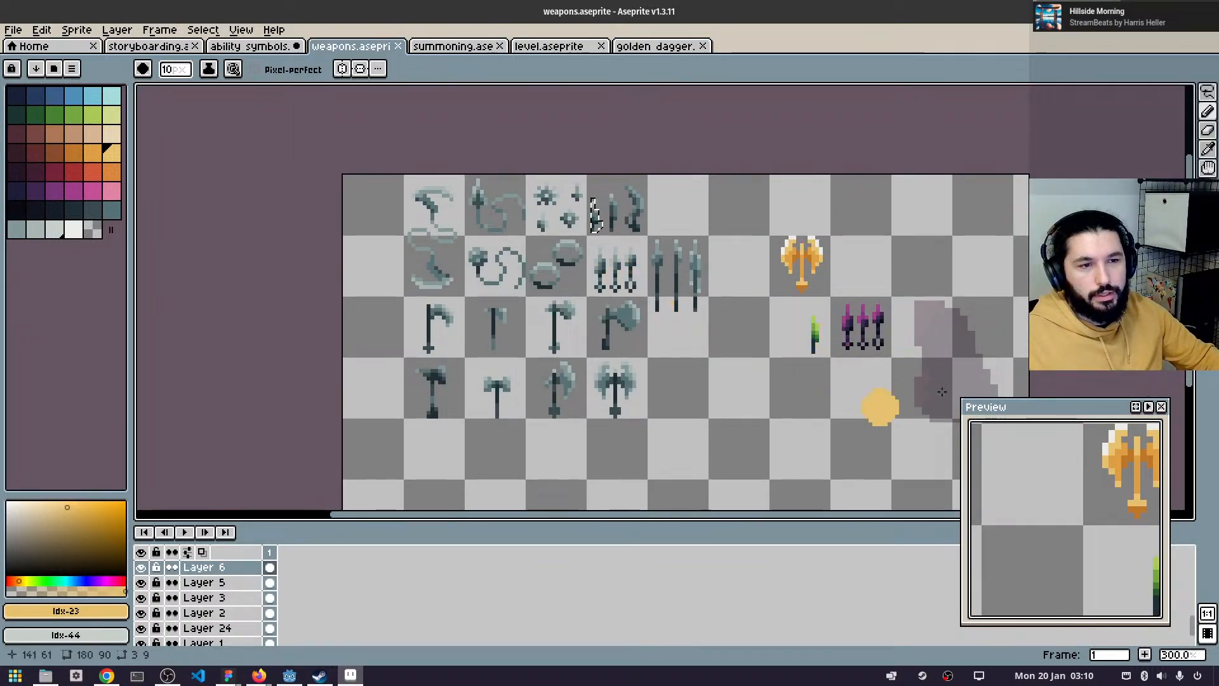
- Copy the gold dagger from the striped cloth into the weapons file, placing it at 115, 37 beside the green dagger
click(652, 45)
scroll(319, 351, up, 5)
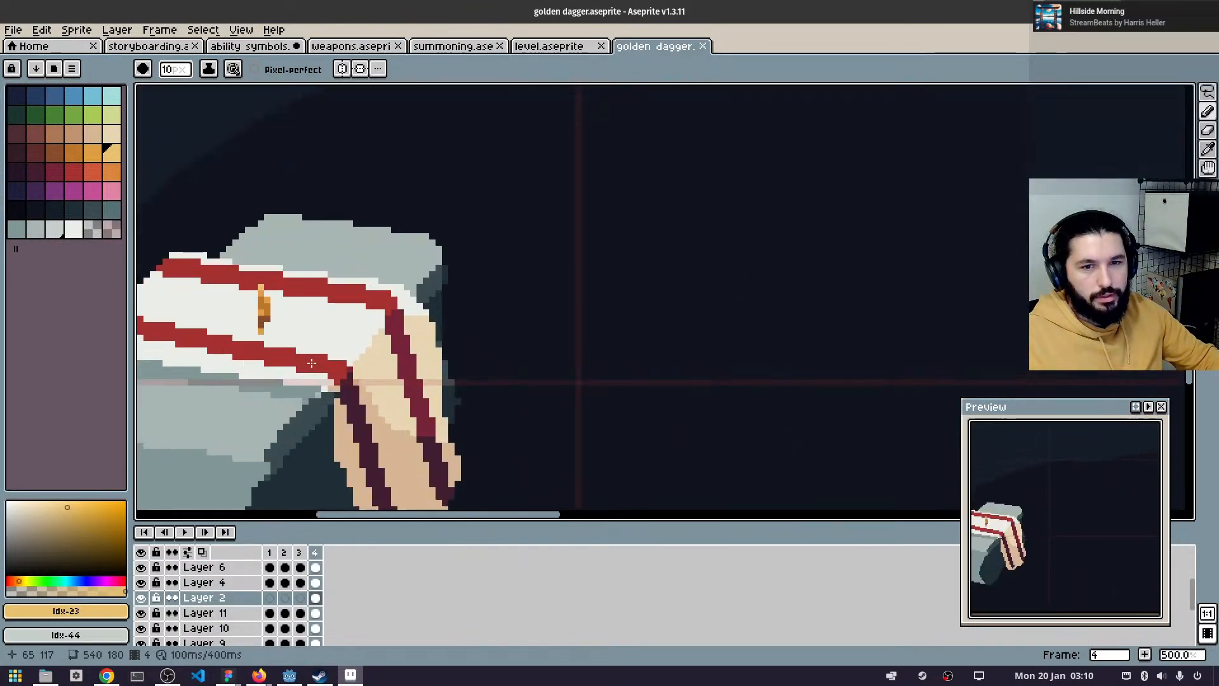
key(q)
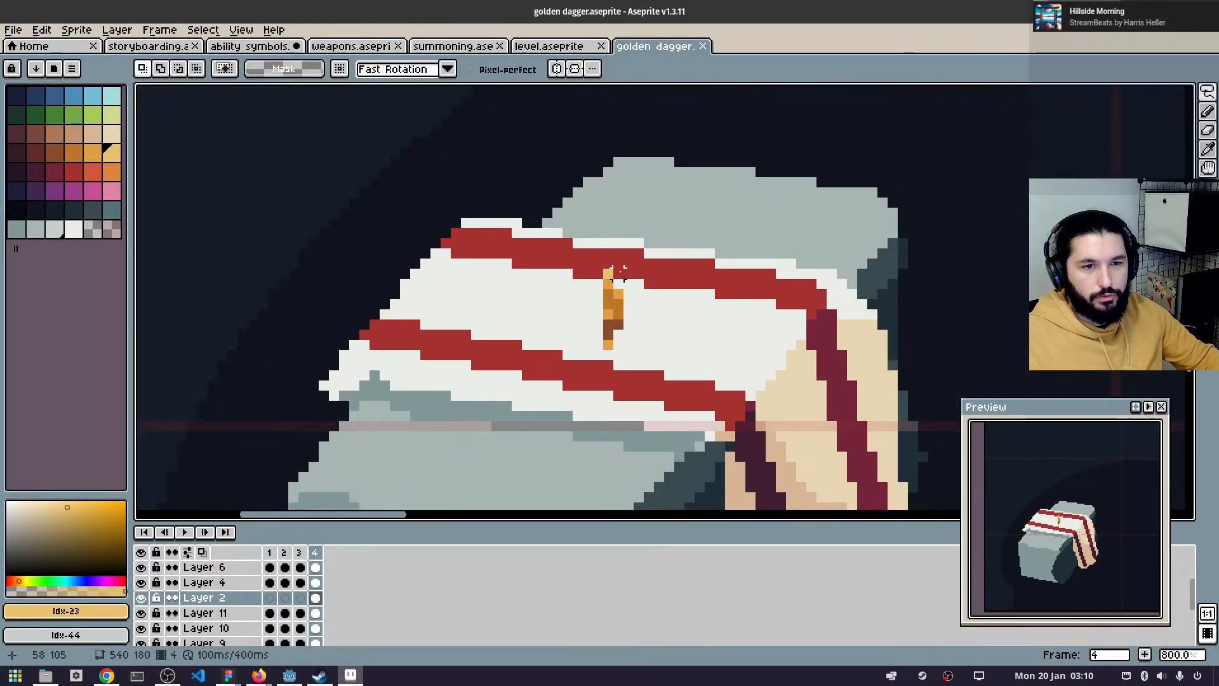
mouse_move(603, 273)
mouse_down()
mouse_move(605, 339)
mouse_move(617, 336)
mouse_move(610, 270)
mouse_up()
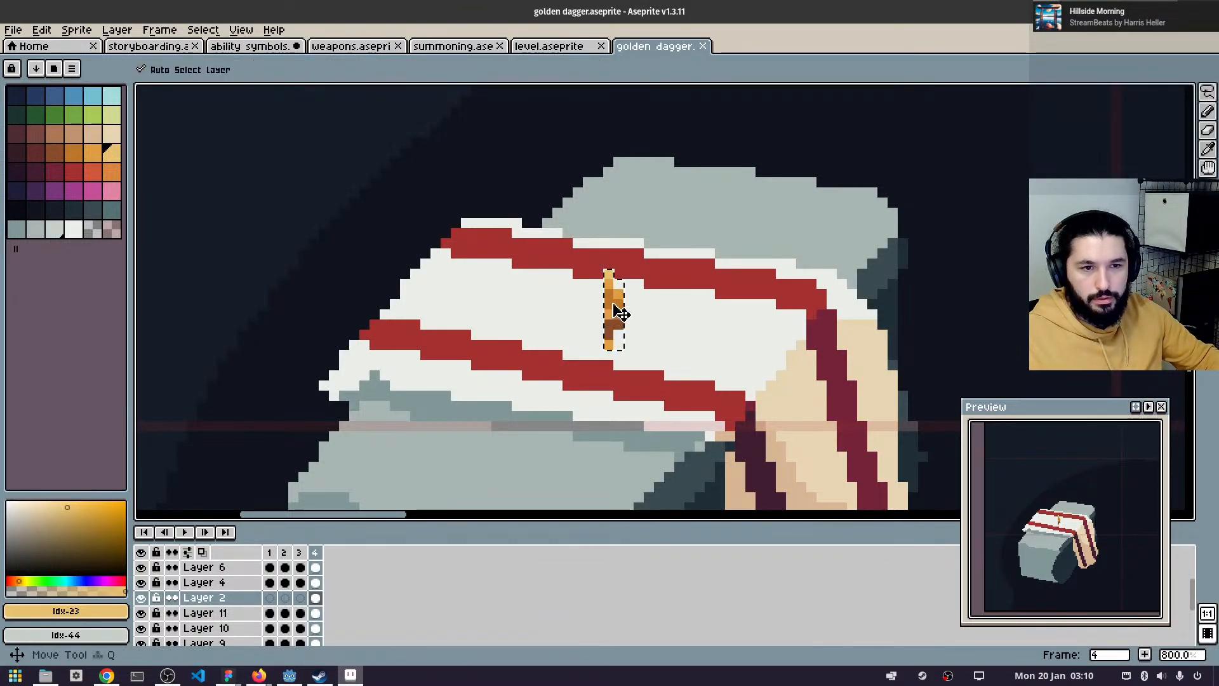
key(ctrl+j)
click(251, 46)
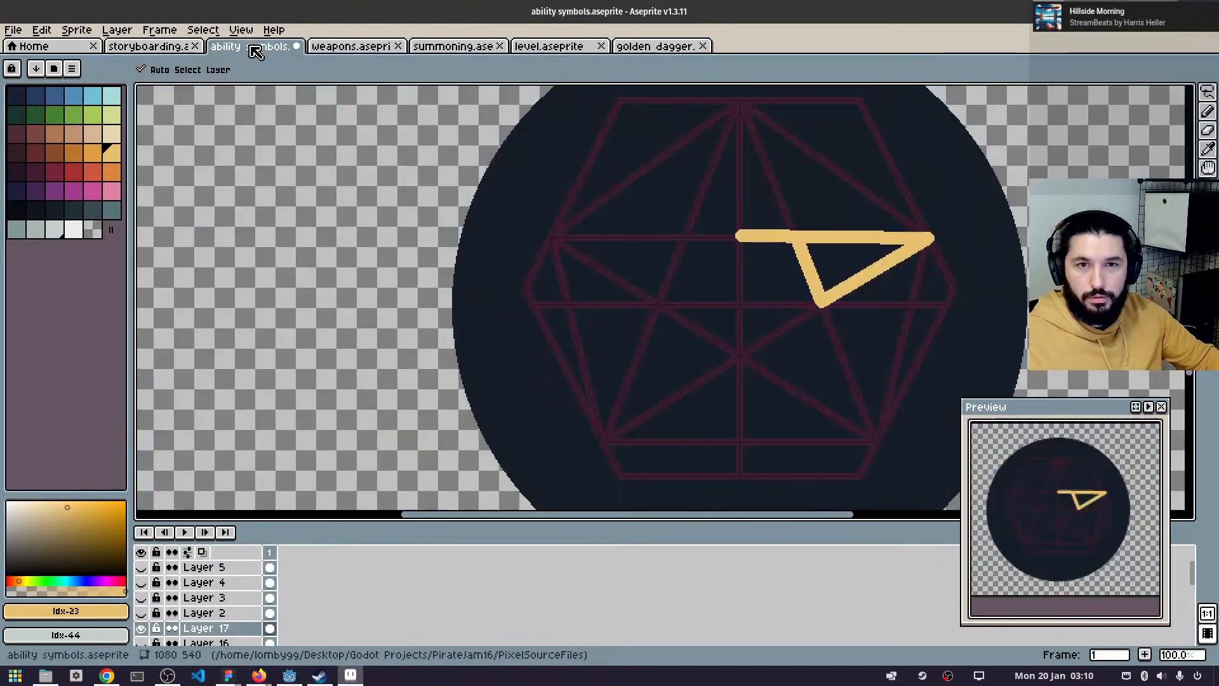
click(351, 46)
key(ctrl+v)
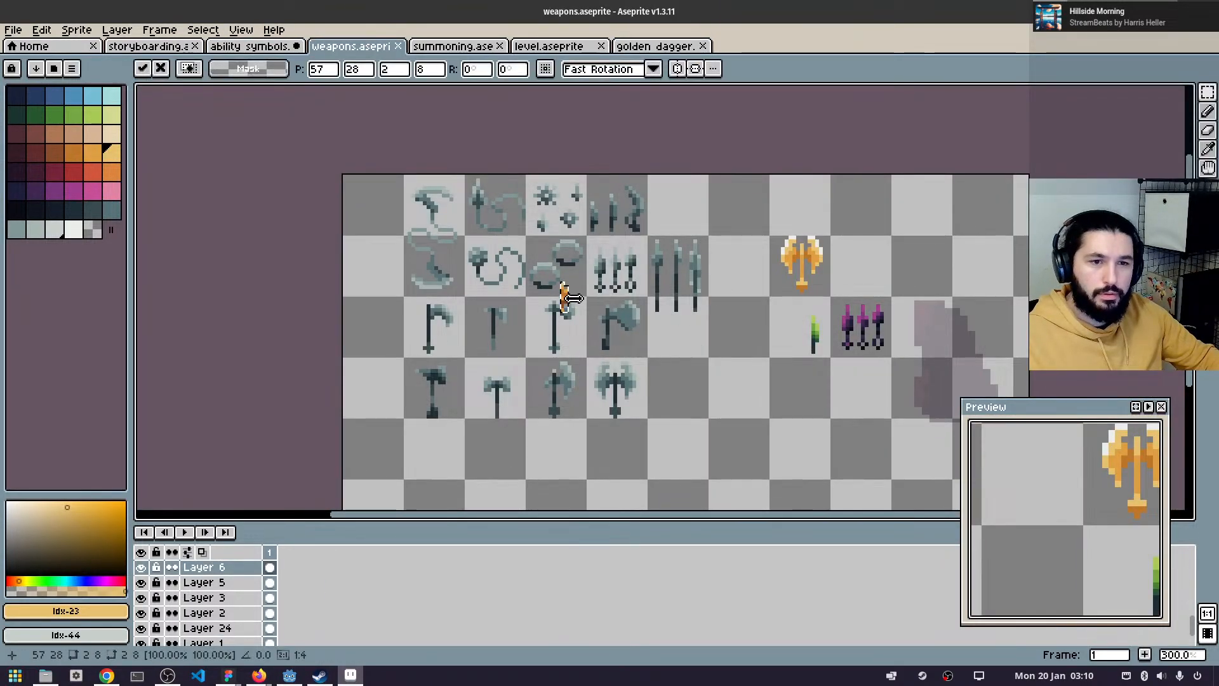
drag(563, 305, 791, 348)
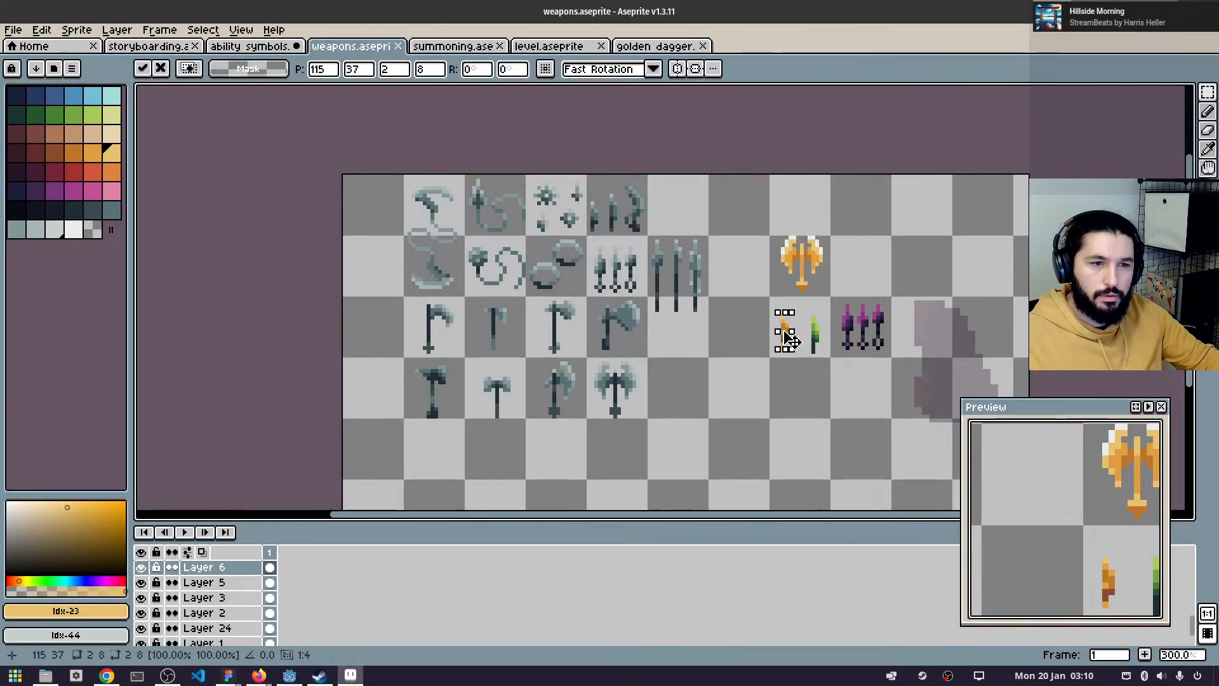
key(Return)
- Check the pasted gold dagger among the other coloured weapons and save the weapons file
scroll(827, 354, up, 1)
scroll(827, 355, up, 1)
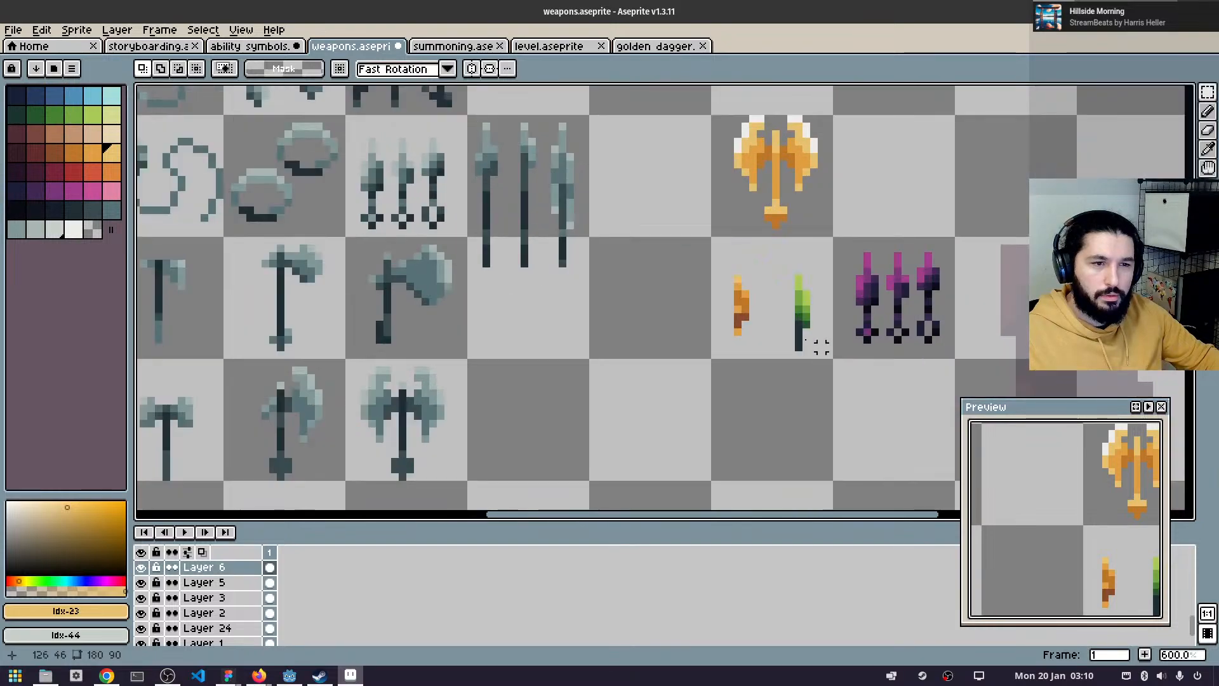
scroll(646, 195, down, 1)
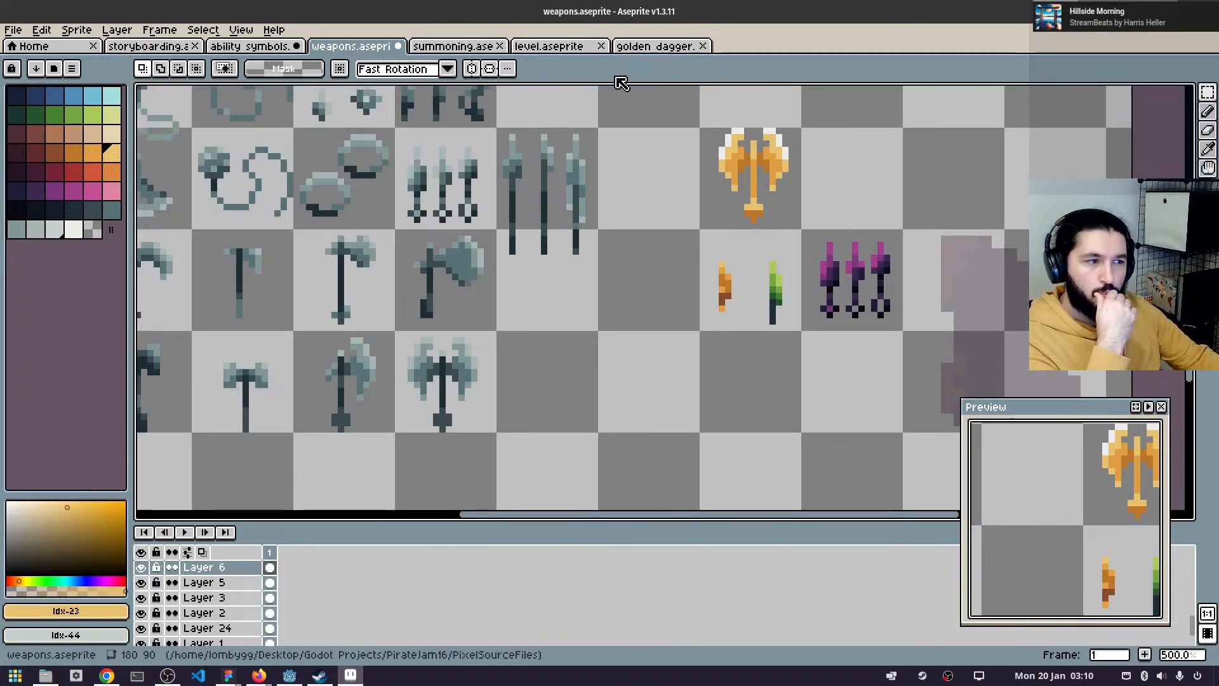
scroll(633, 130, down, 1)
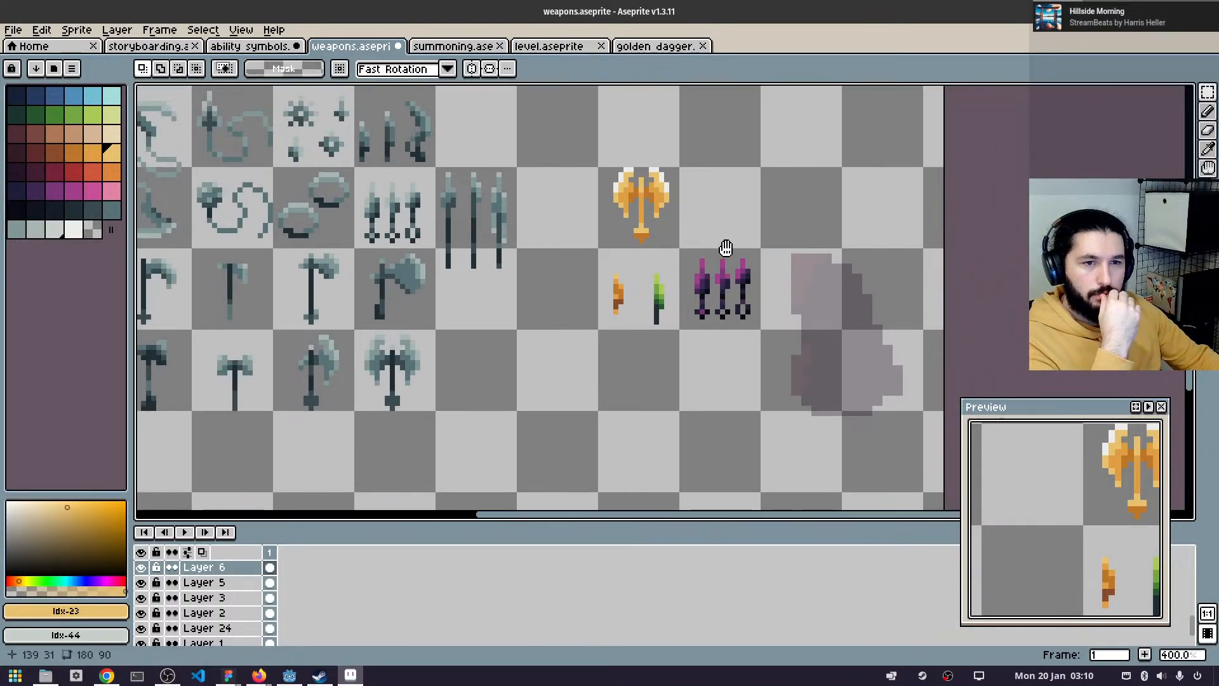
key(ctrl+s)
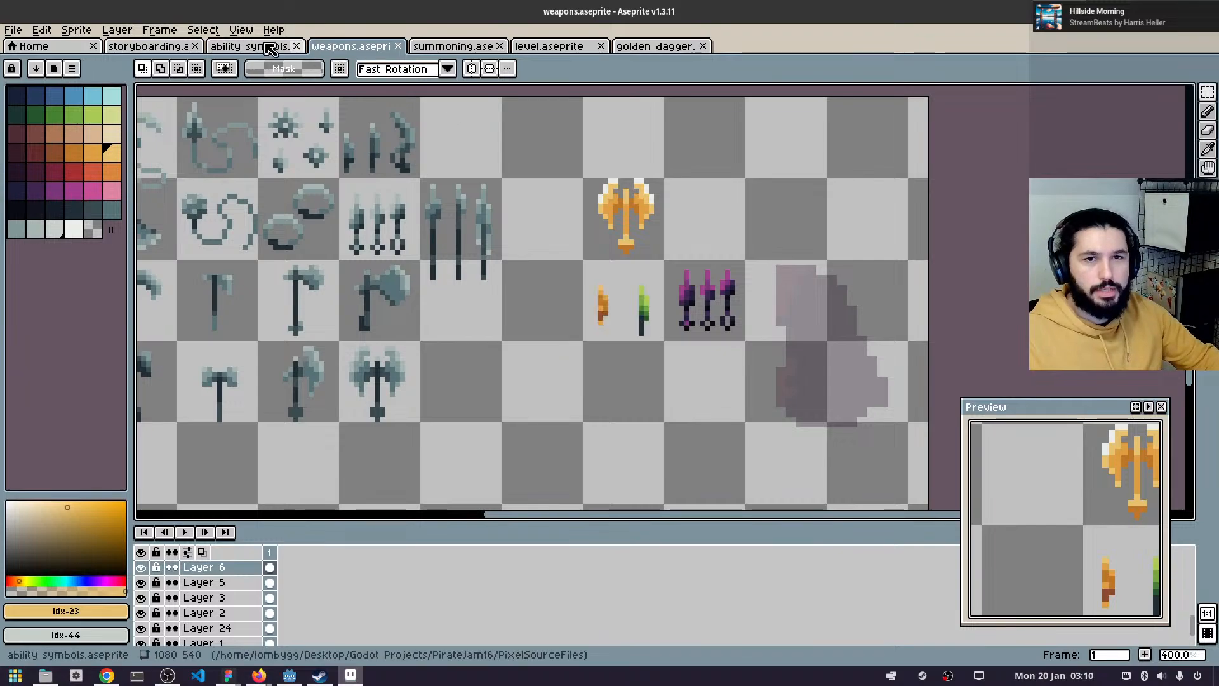
- Save the ability symbols file and hide Layer 17 with the new gold strokes
click(262, 48)
key(ctrl+s)
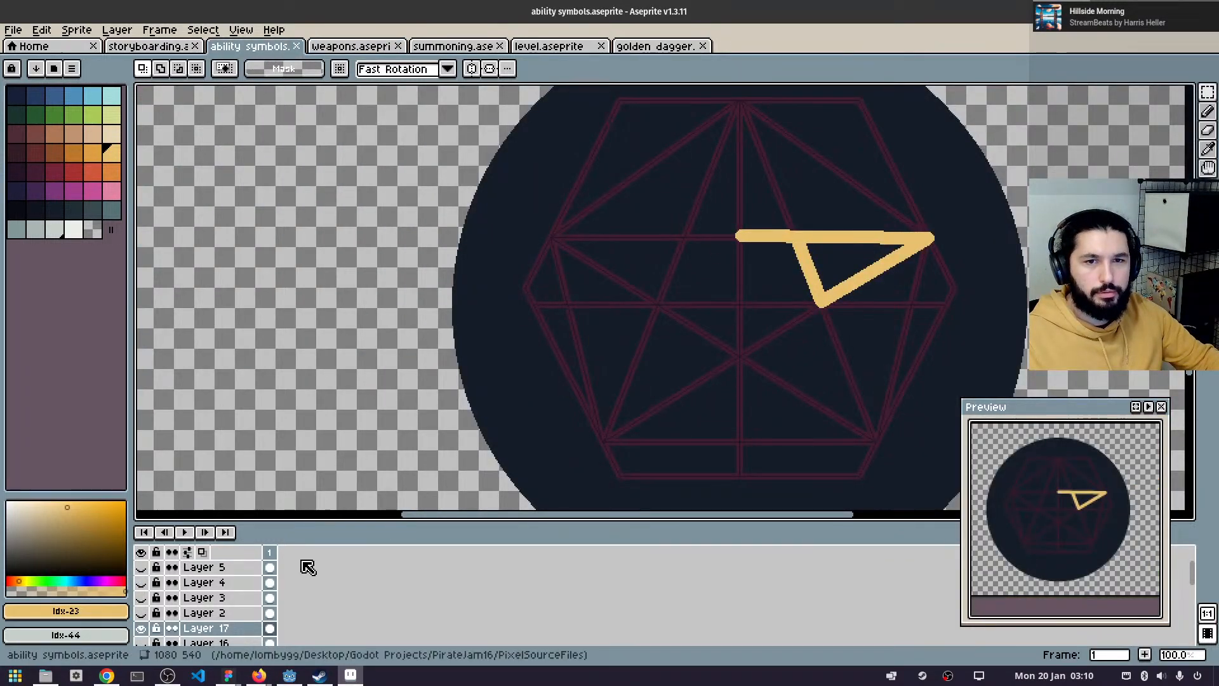
click(141, 628)
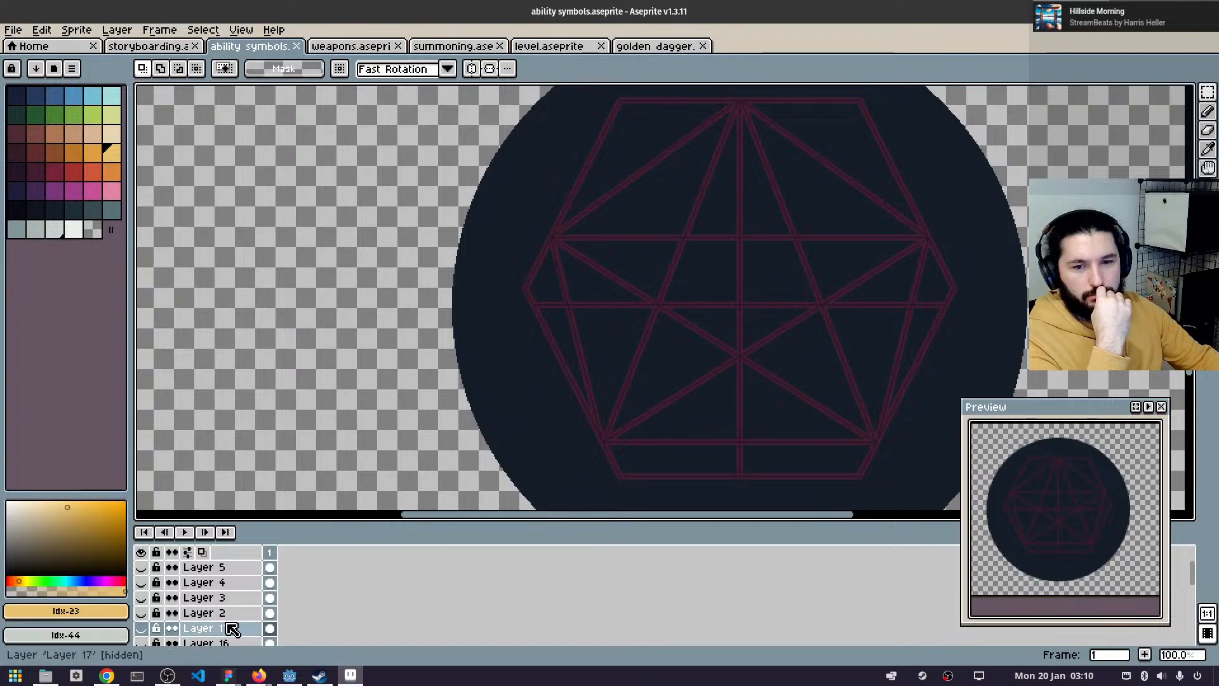
- Preview the hidden symbol layers one at a time, hiding each again, to review the existing ability symbols
click(141, 615)
click(140, 615)
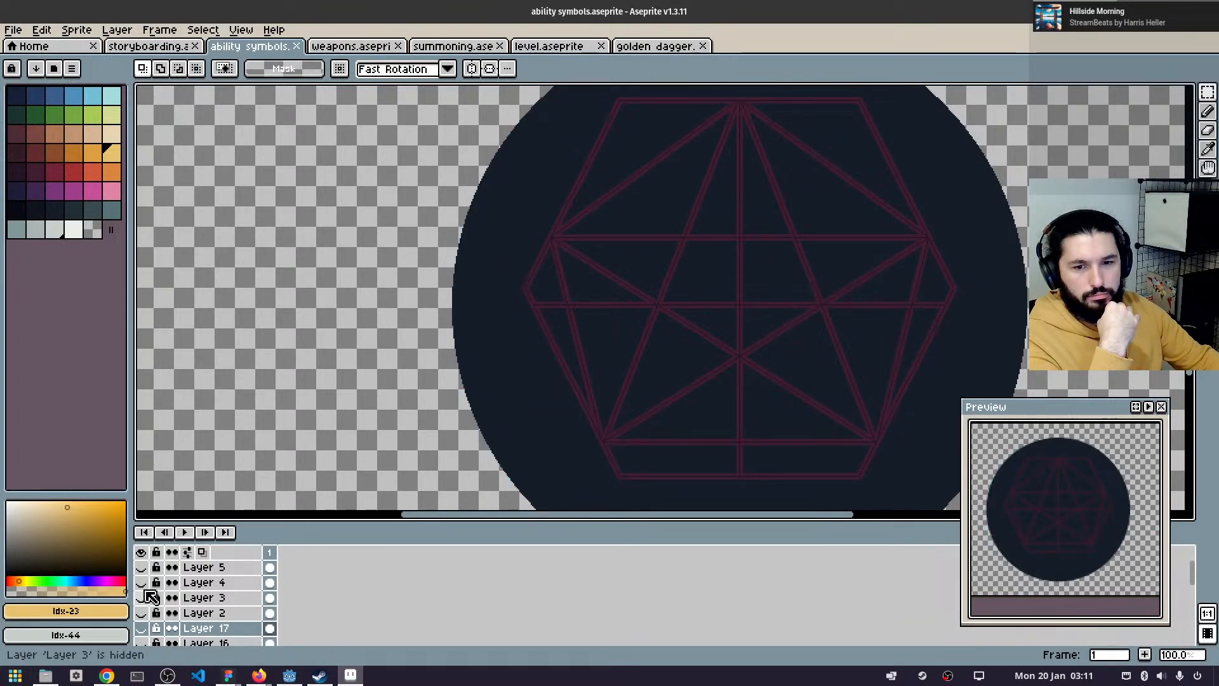
click(142, 596)
click(142, 597)
click(142, 582)
click(142, 582)
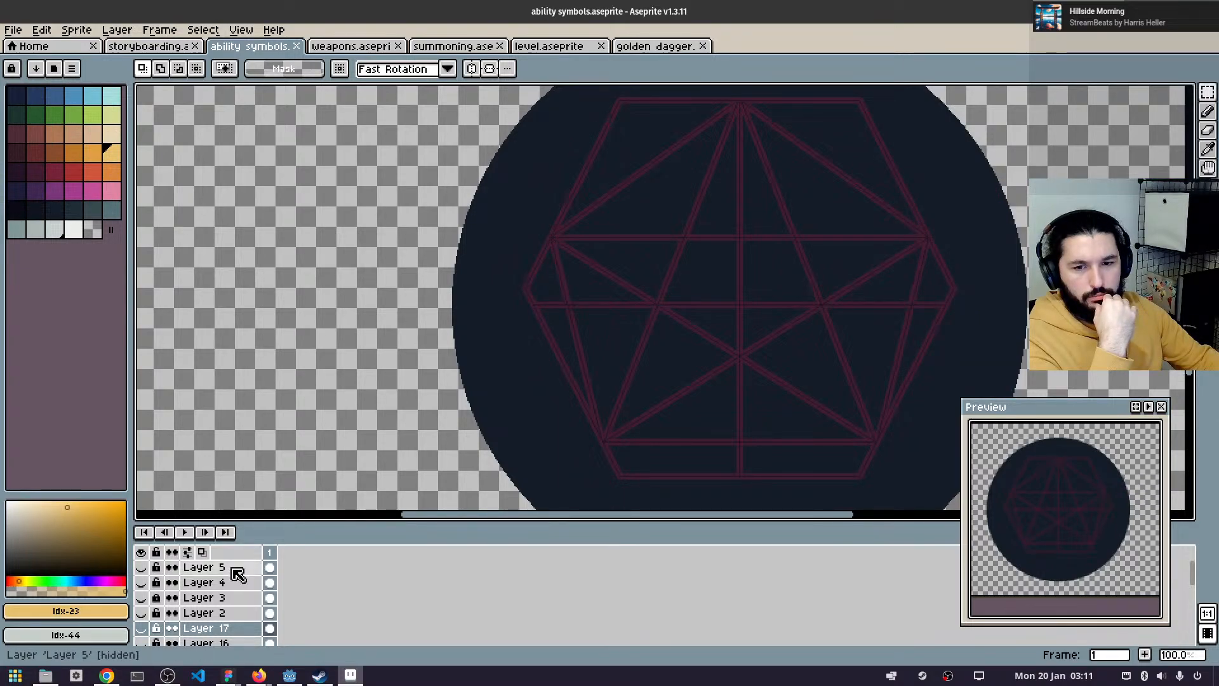
scroll(237, 575, down, 2)
click(153, 612)
click(154, 612)
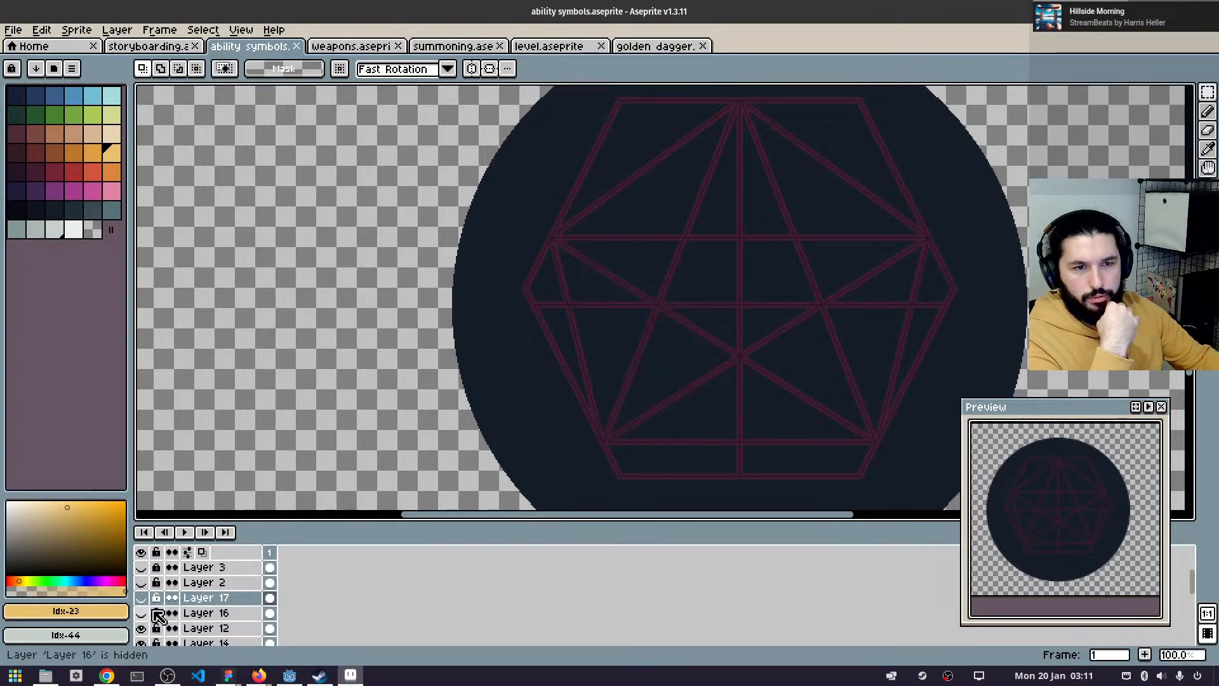
scroll(157, 616, down, 4)
click(150, 599)
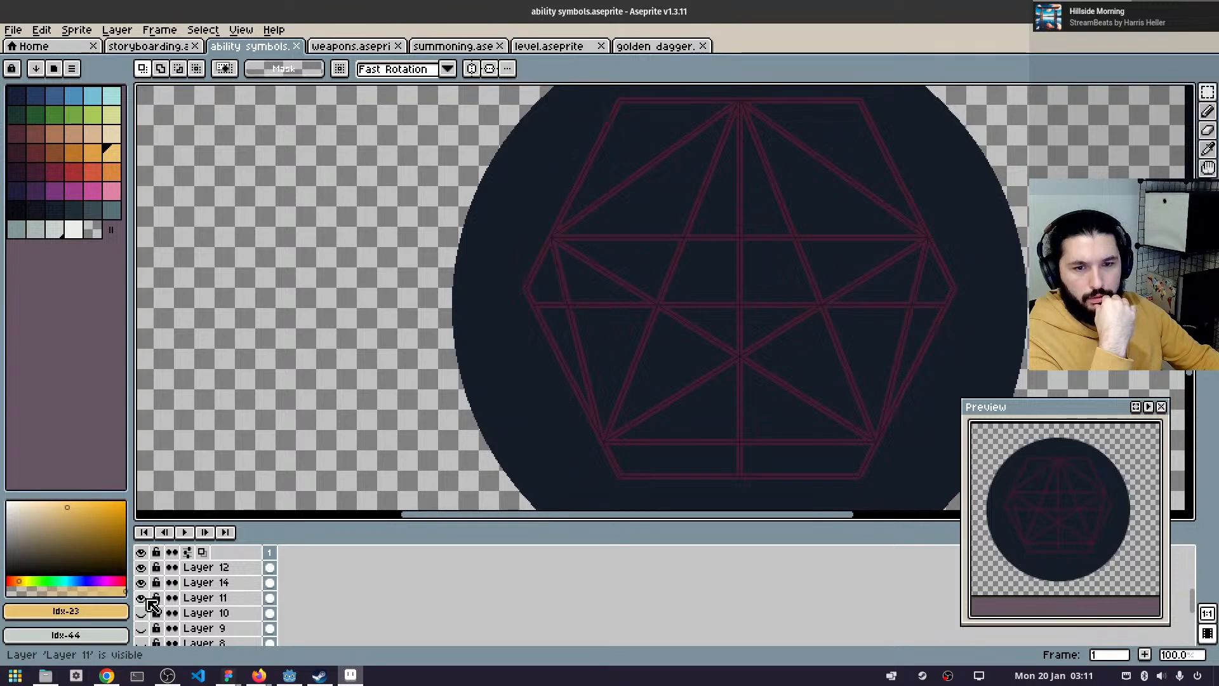
click(149, 599)
click(146, 614)
scroll(166, 627, down, 3)
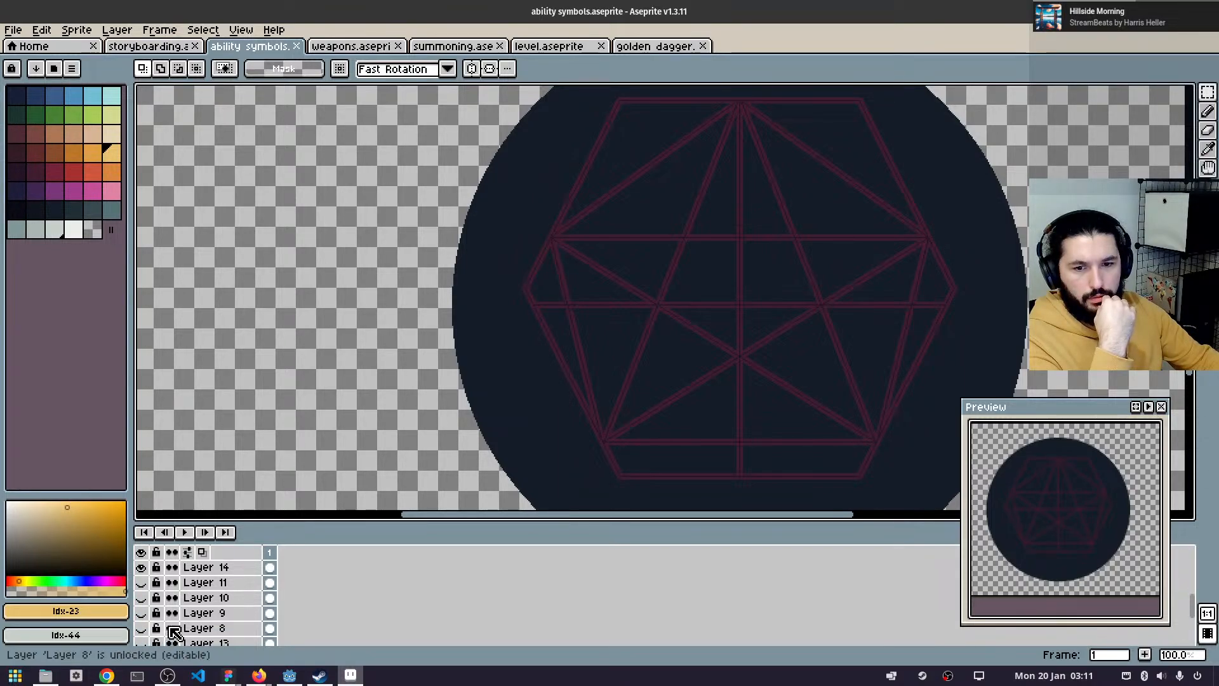
click(141, 614)
scroll(156, 639, down, 3)
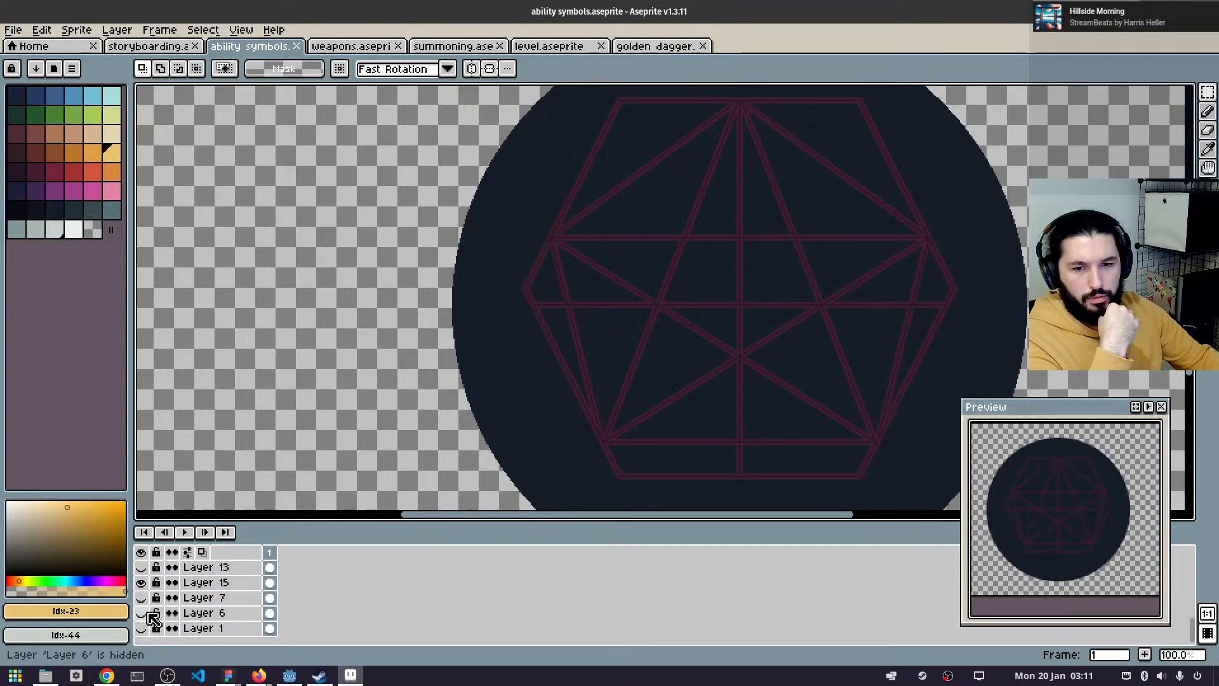
scroll(759, 368, down, 3)
- Examine the empty line grid as a whole and close up around its centre lines for a new symbol shape
scroll(760, 368, up, 2)
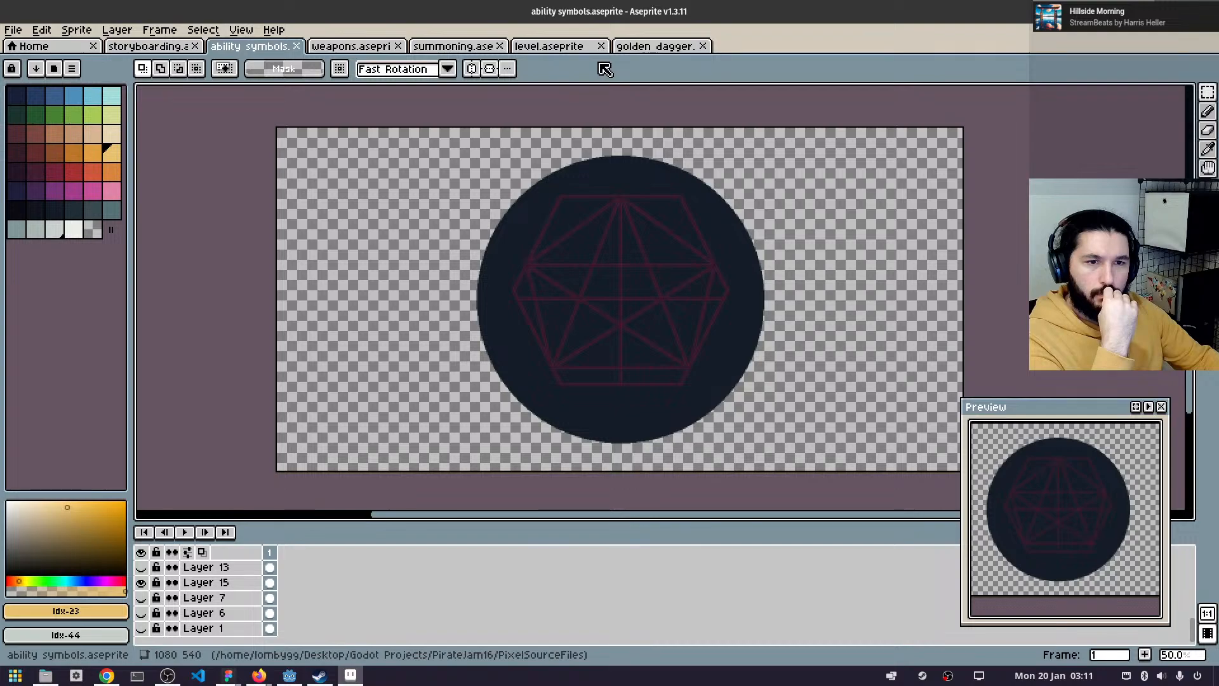
scroll(556, 168, up, 2)
scroll(797, 495, up, 1)
drag(797, 496, 663, 327)
scroll(663, 326, down, 1)
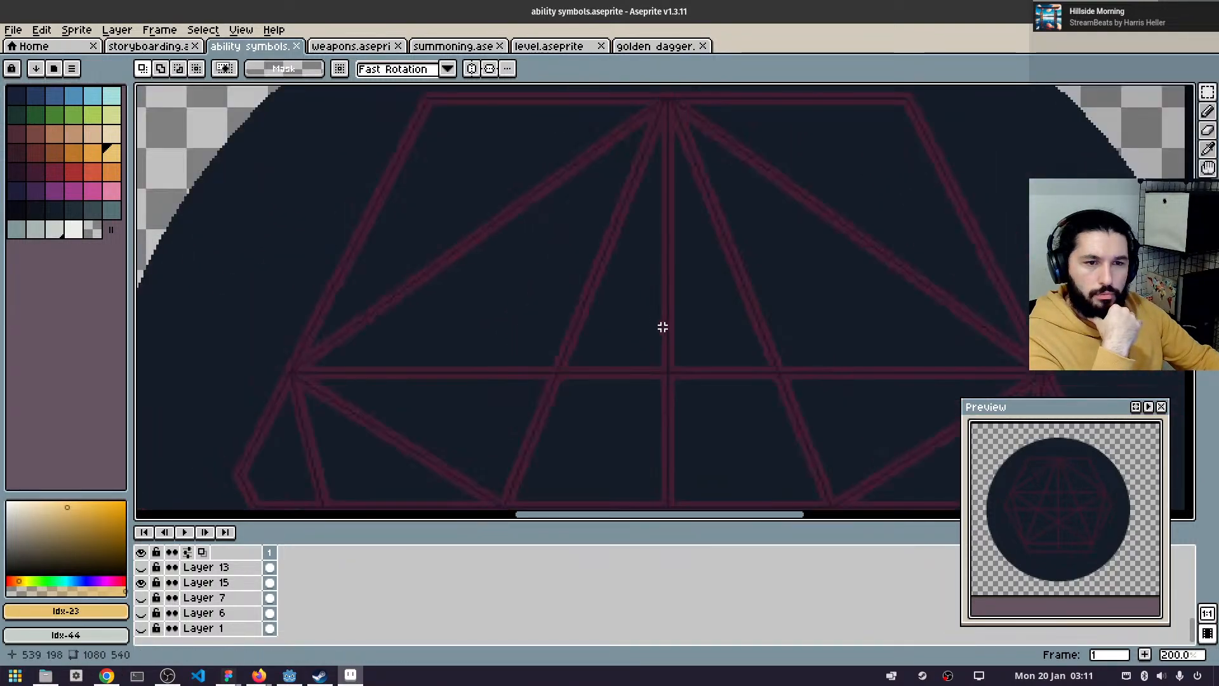
scroll(663, 326, down, 2)
scroll(657, 318, up, 1)
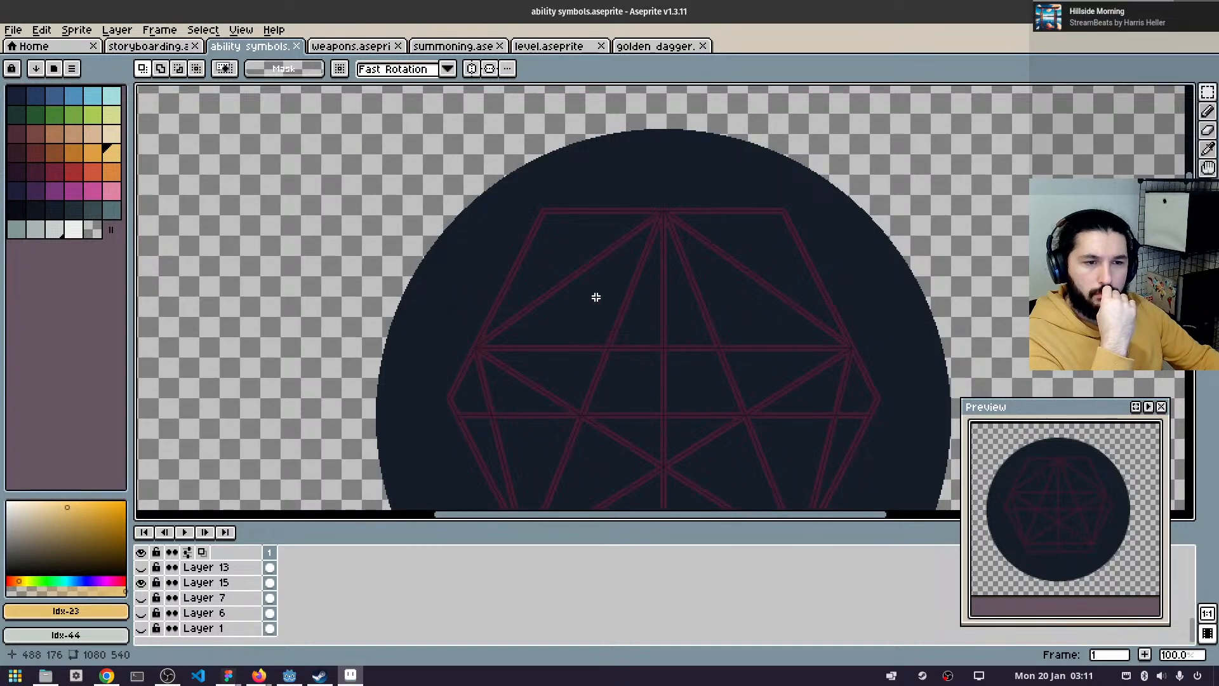
scroll(590, 297, down, 1)
scroll(601, 320, up, 2)
drag(664, 325, 581, 184)
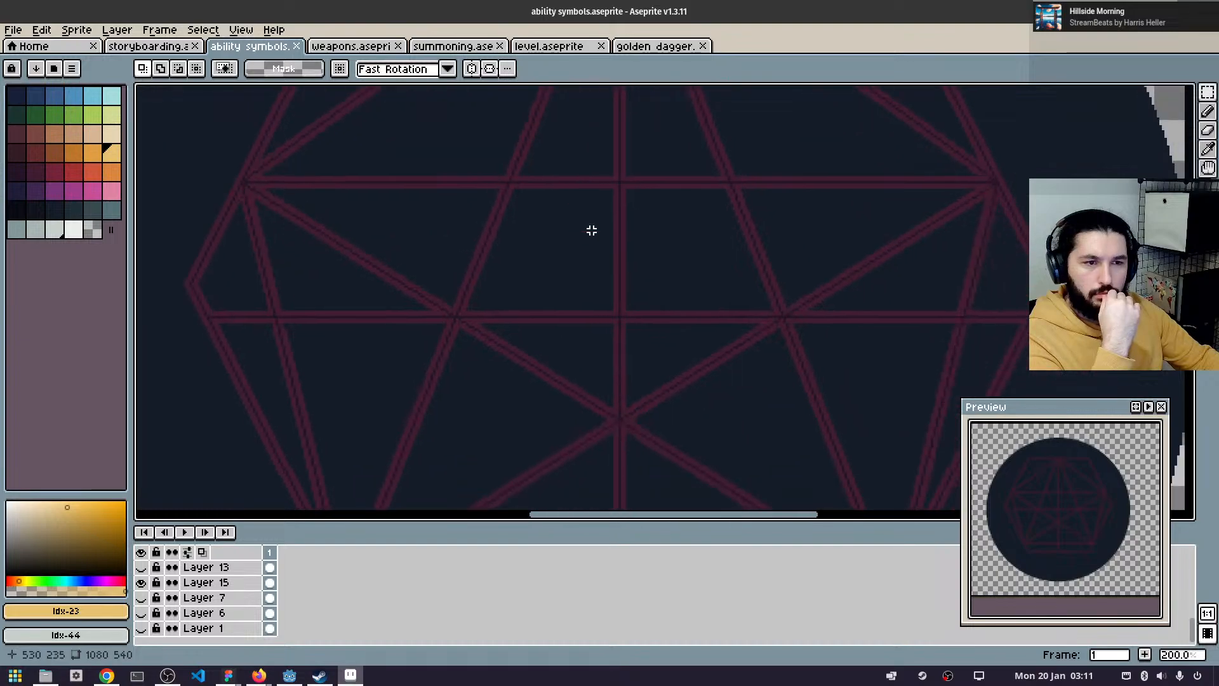
- Read the casting-map and pattern-unlock notes on the Storyboarding board in Figma, comparing them with the line grid in Aseprite
scroll(625, 286, down, 1)
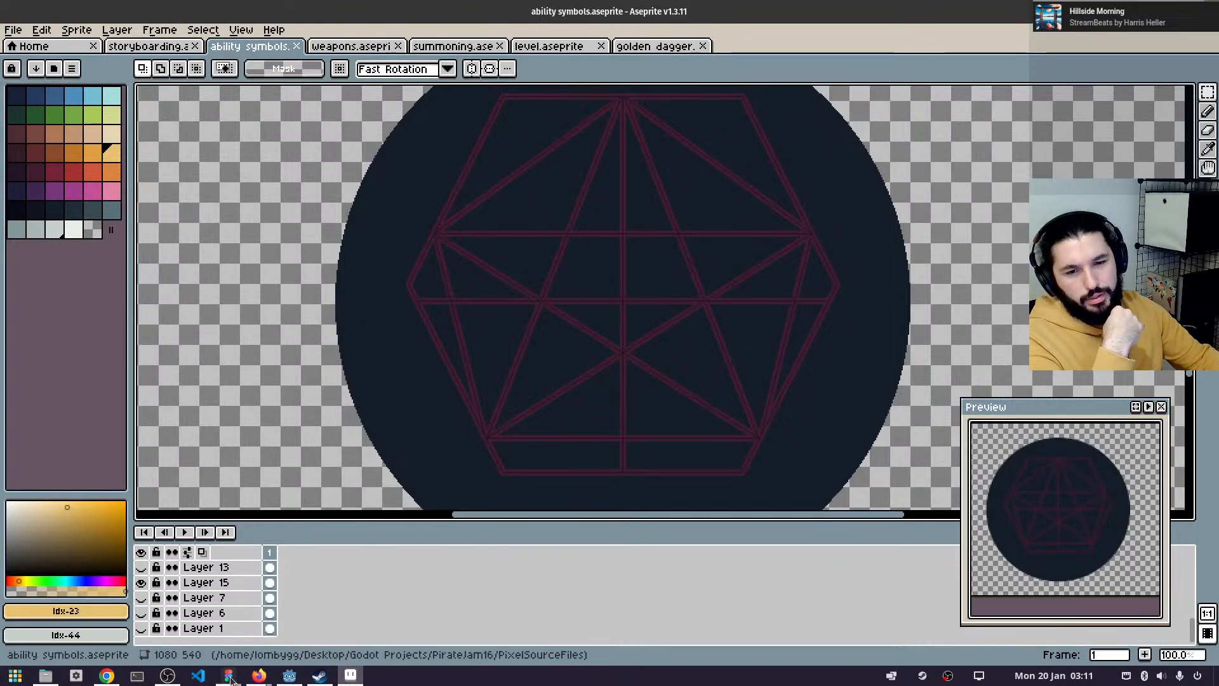
mouse_move(228, 675)
click(167, 605)
scroll(647, 309, up, 5)
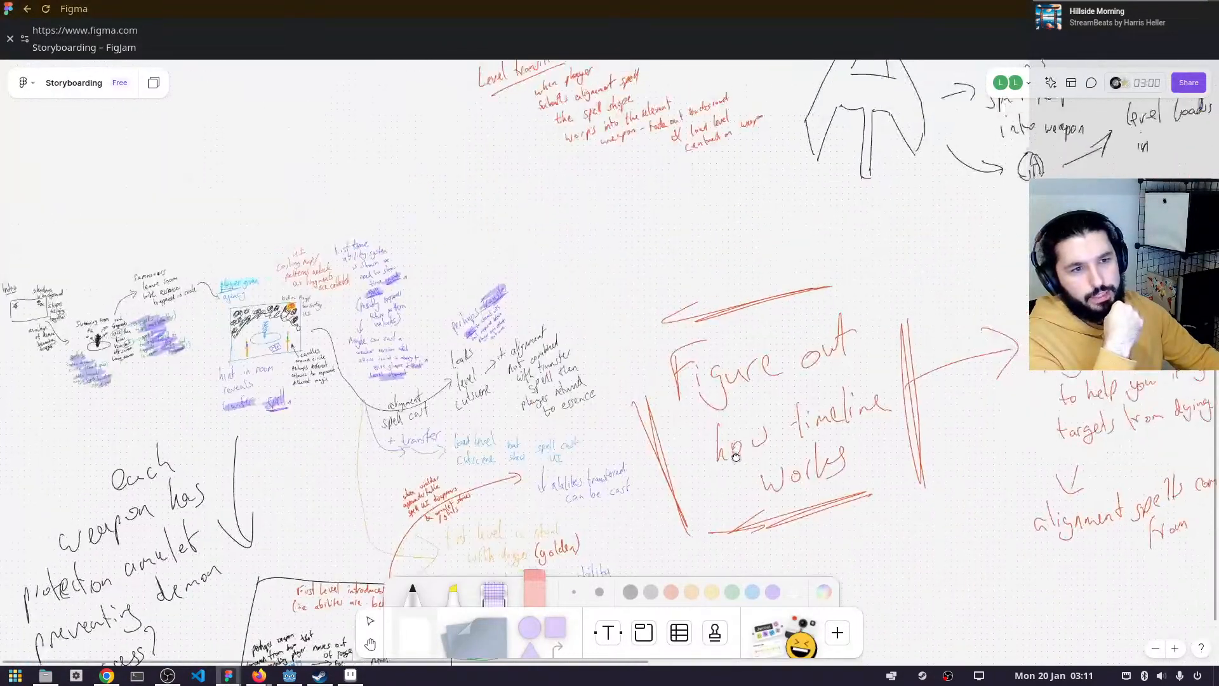
scroll(648, 309, up, 5)
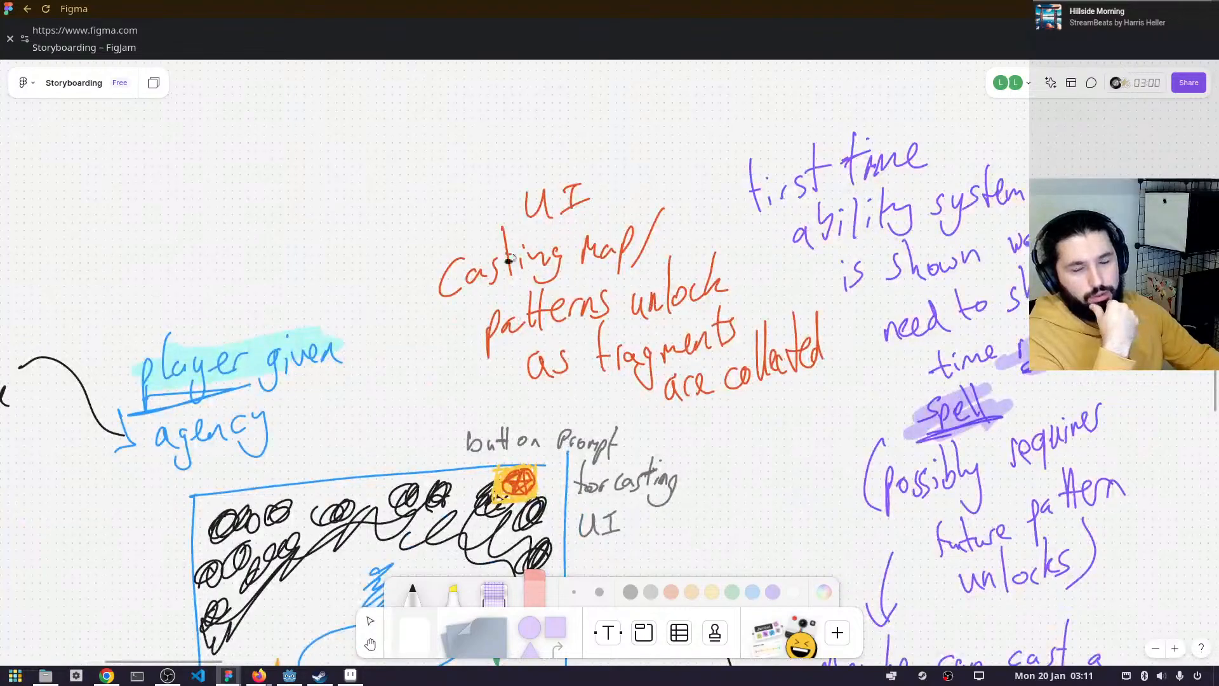
mouse_move(350, 675)
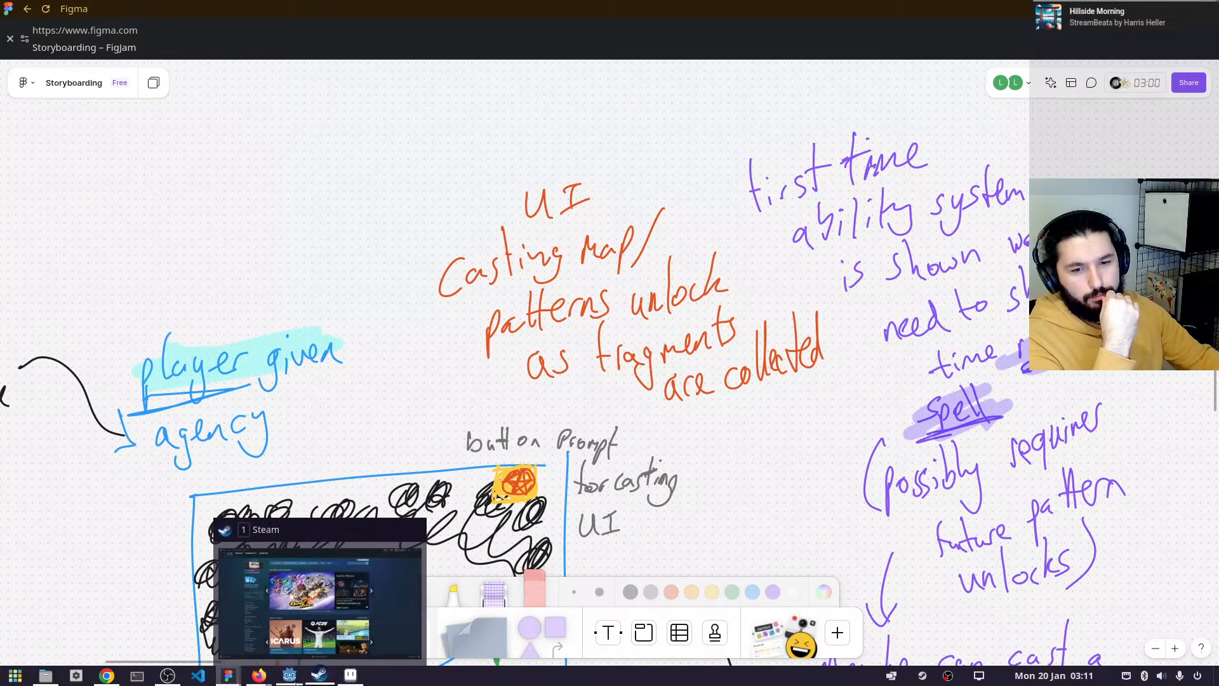
click(337, 597)
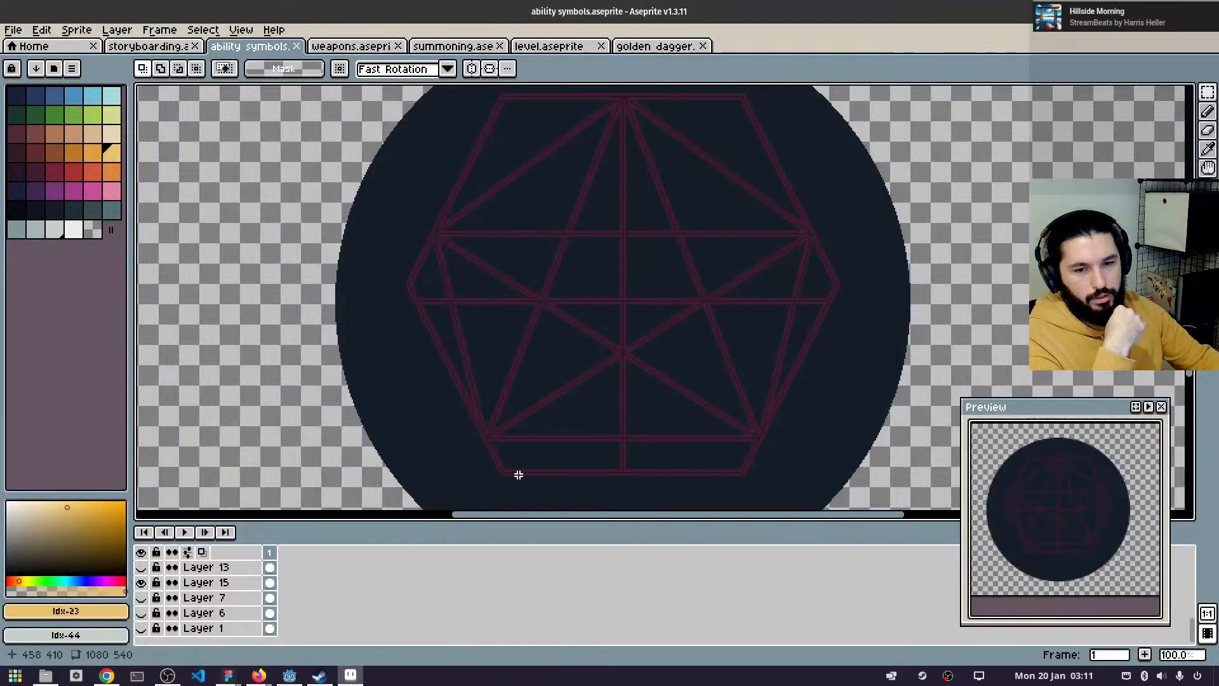
key(alt+Tab)
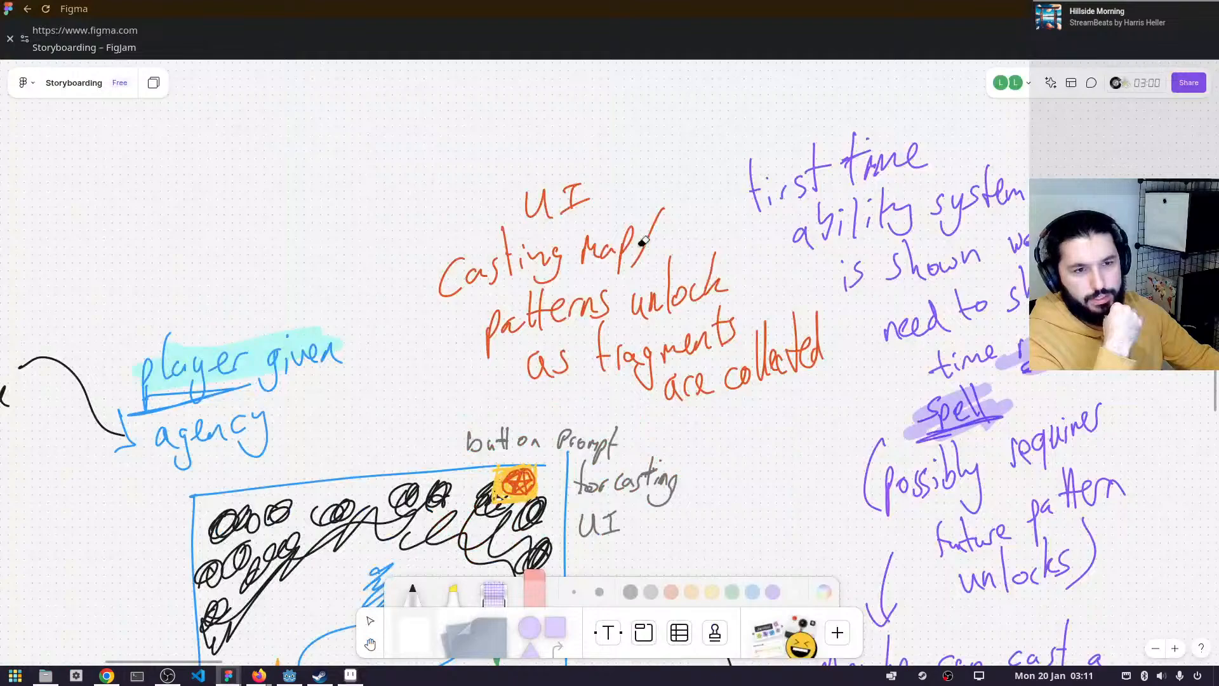
click(349, 678)
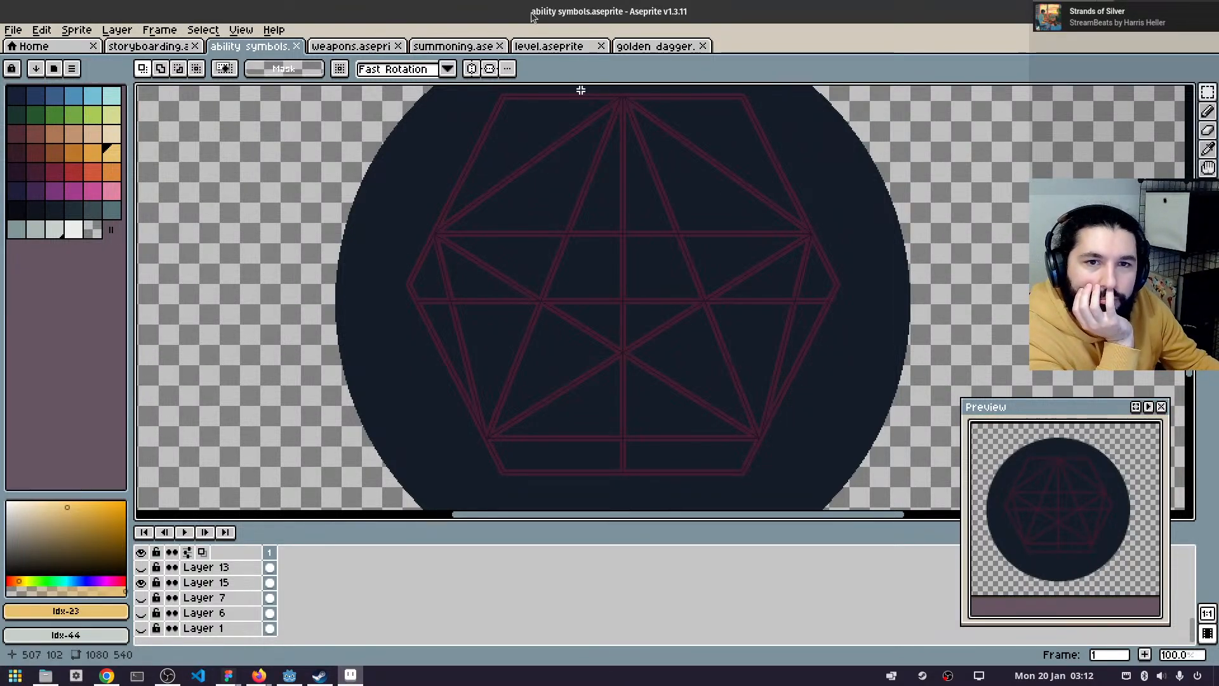
- Examine the golden dagger scene from the draped stone to the fire bowls and clear the selection around the dagger
click(646, 48)
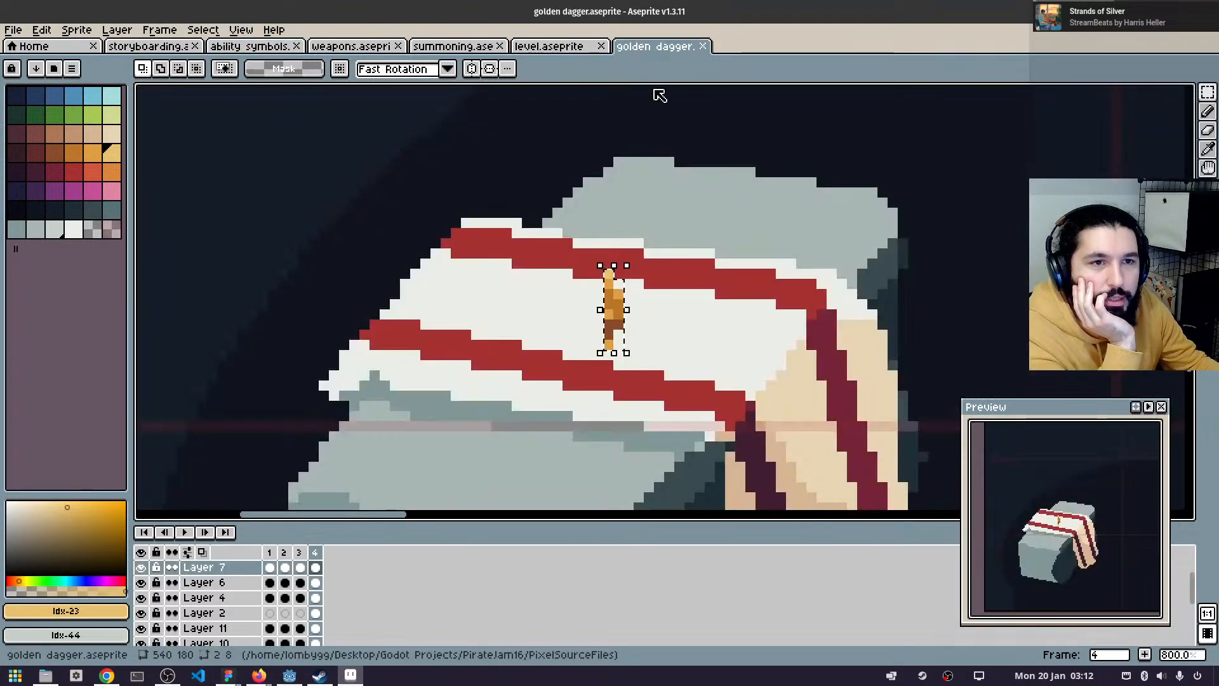
scroll(800, 250, down, 2)
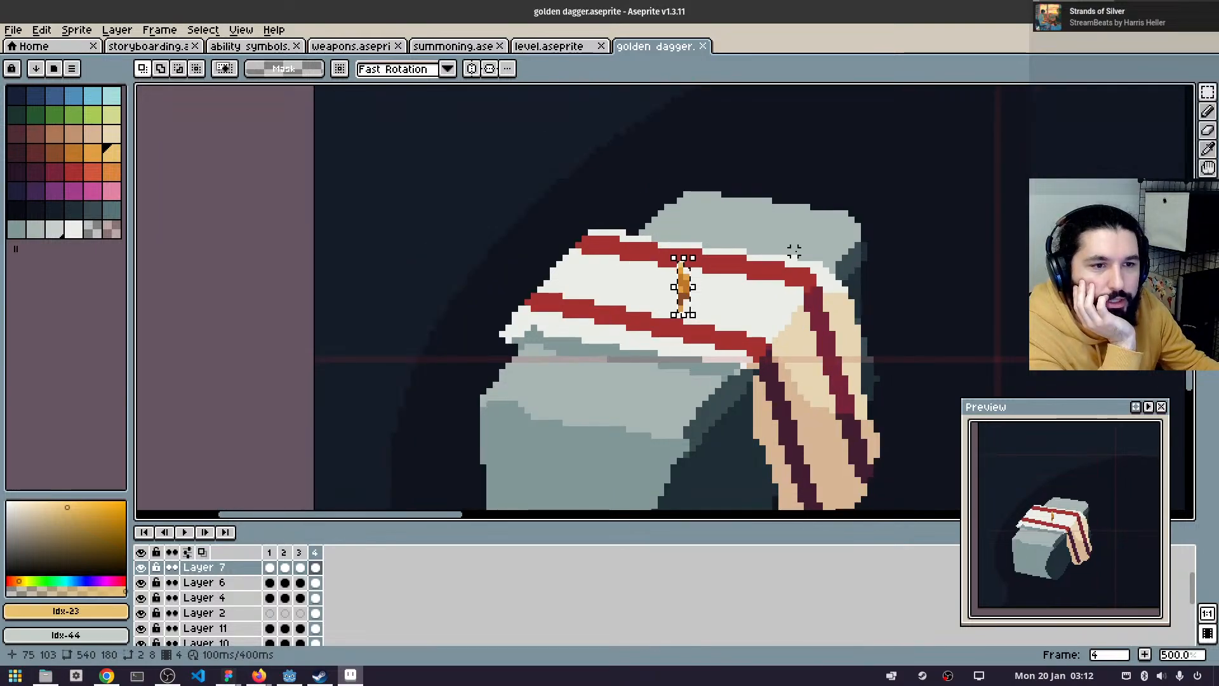
click(264, 46)
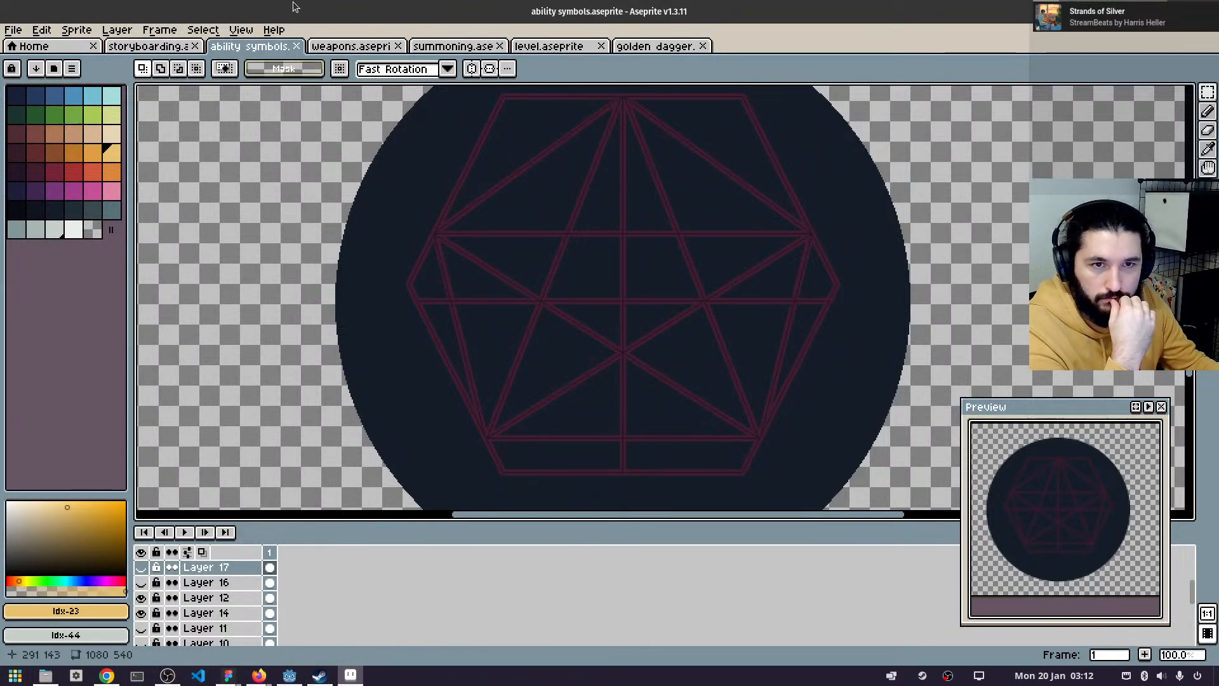
click(664, 51)
scroll(746, 218, down, 2)
drag(879, 254, 422, 306)
scroll(635, 273, down, 1)
scroll(636, 273, down, 2)
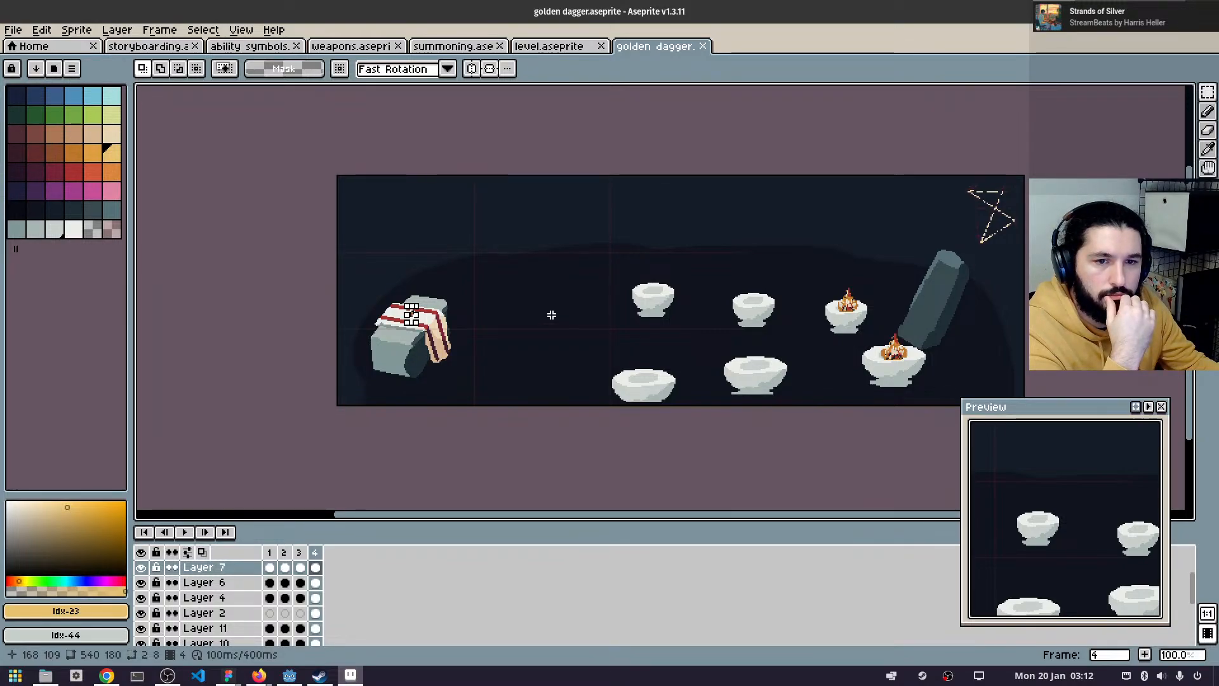
click(266, 271)
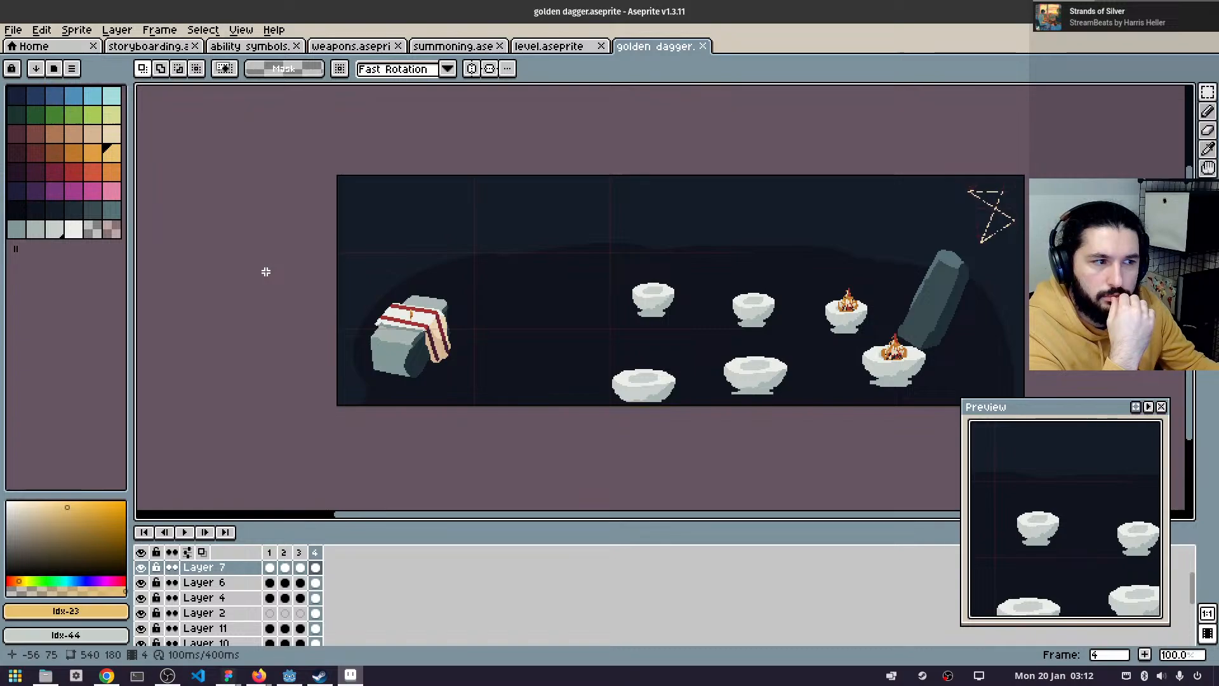
scroll(421, 327, up, 2)
scroll(465, 320, down, 2)
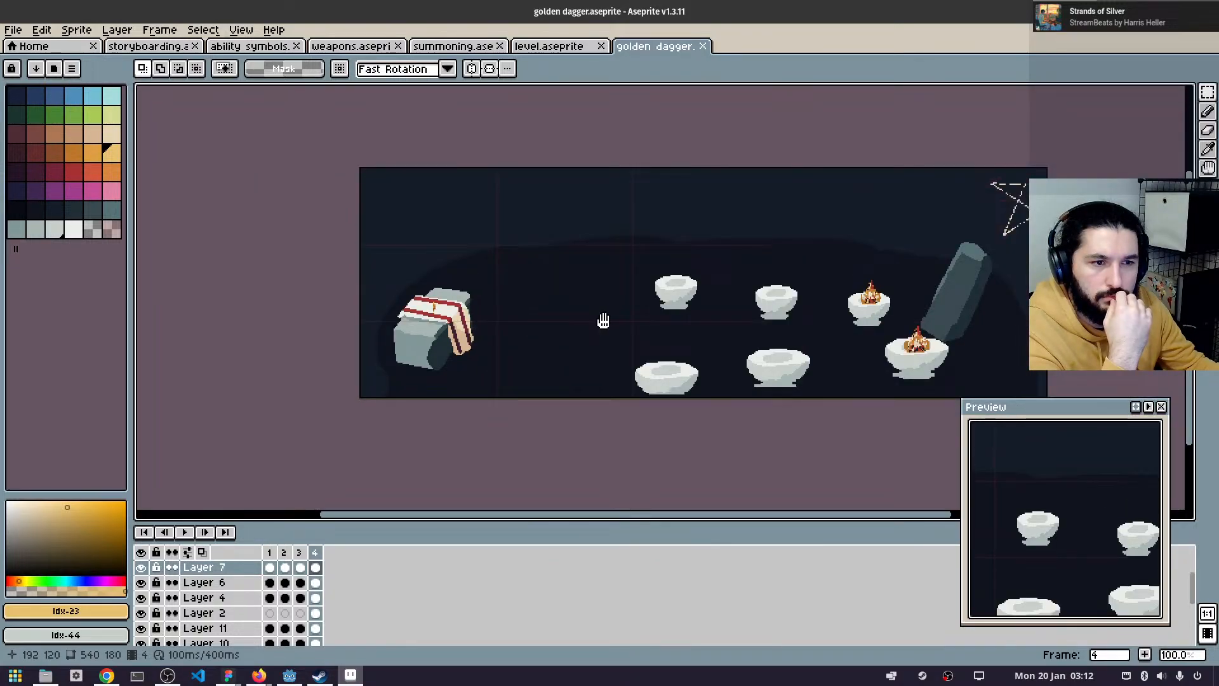
scroll(587, 312, up, 1)
drag(711, 321, 572, 315)
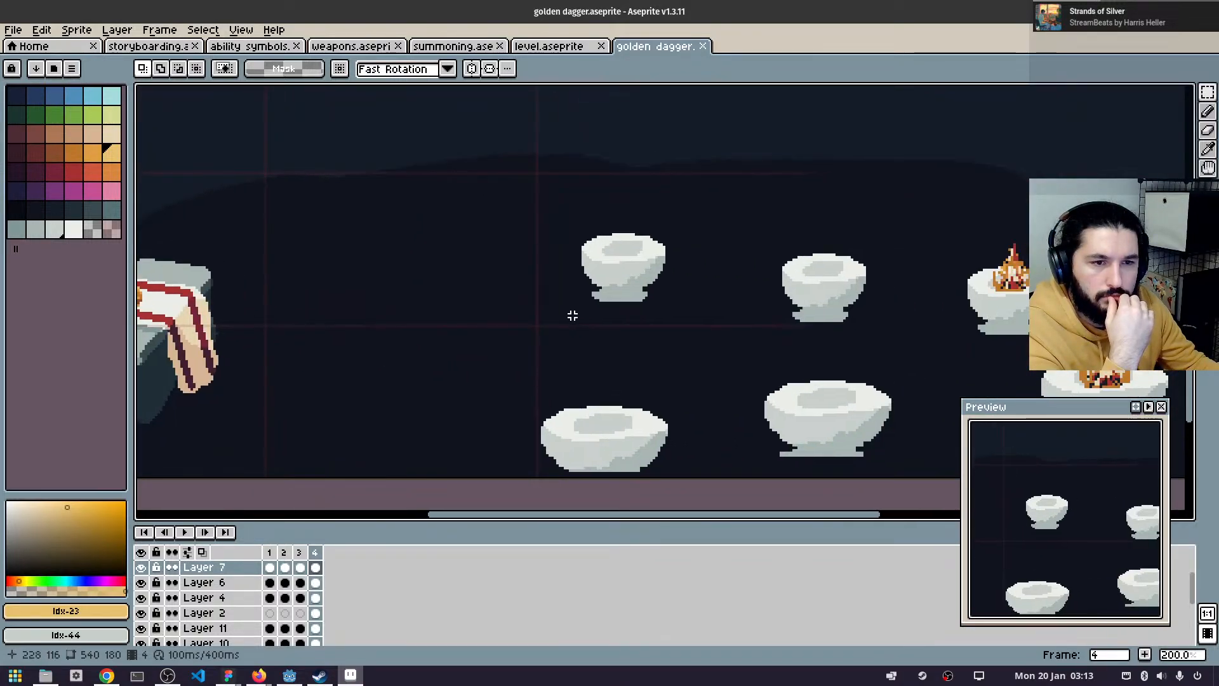
scroll(567, 313, down, 1)
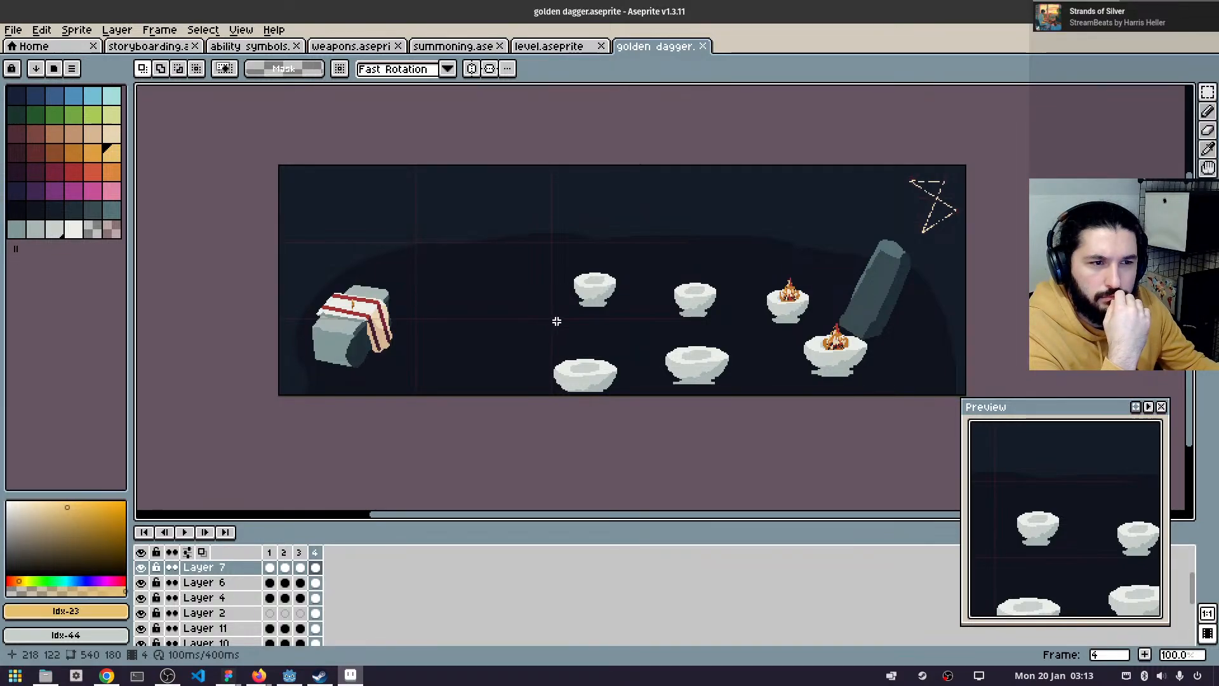
scroll(903, 322, up, 1)
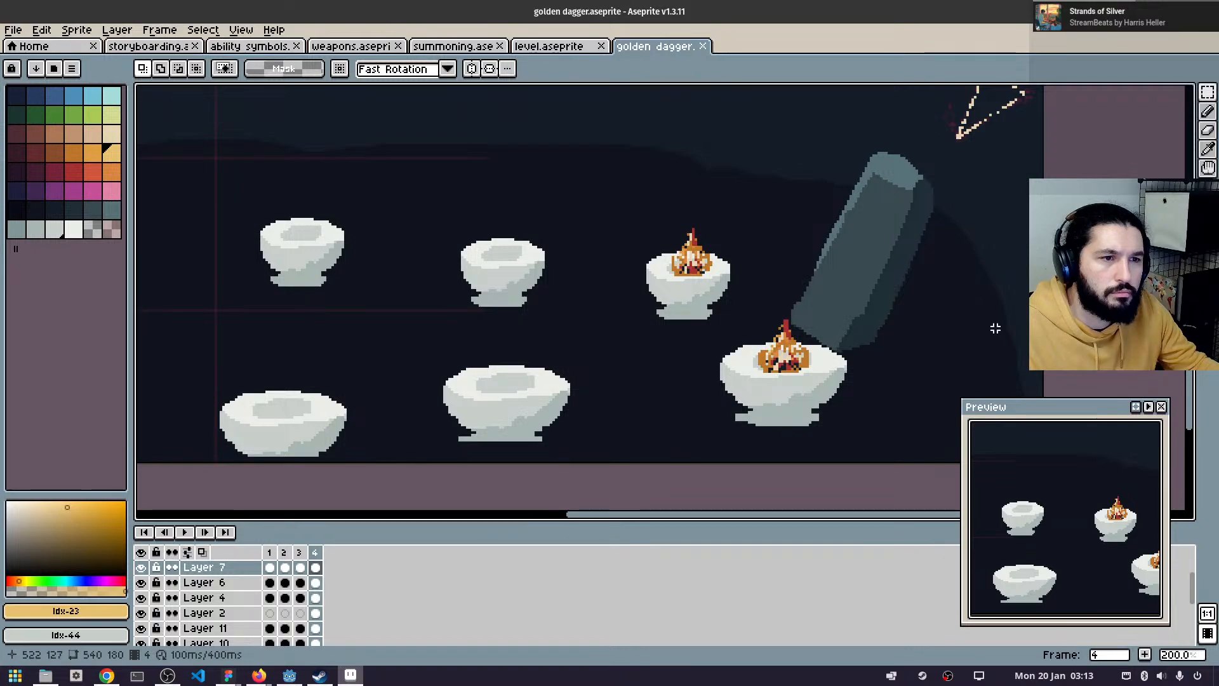
- Try erasing the leaning grey pillar on Layer 9 with the 21 px Eraser, and undo the stroke
key(b)
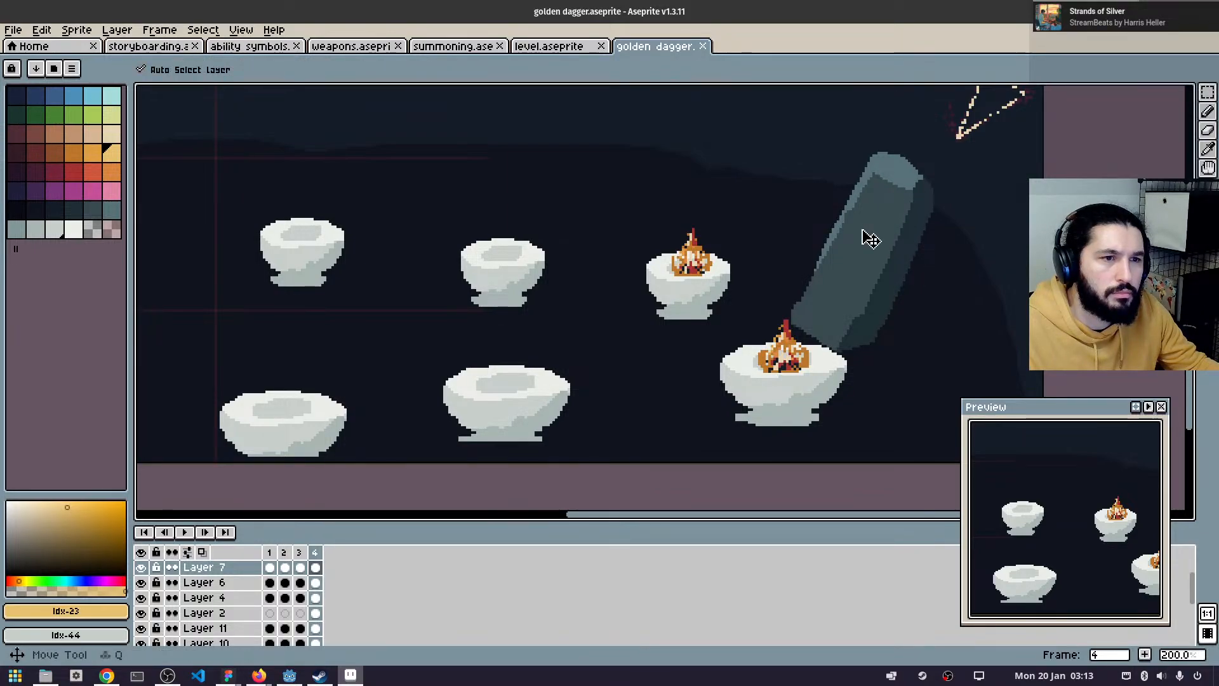
ctrl+click(882, 225)
drag(856, 245, 685, 263)
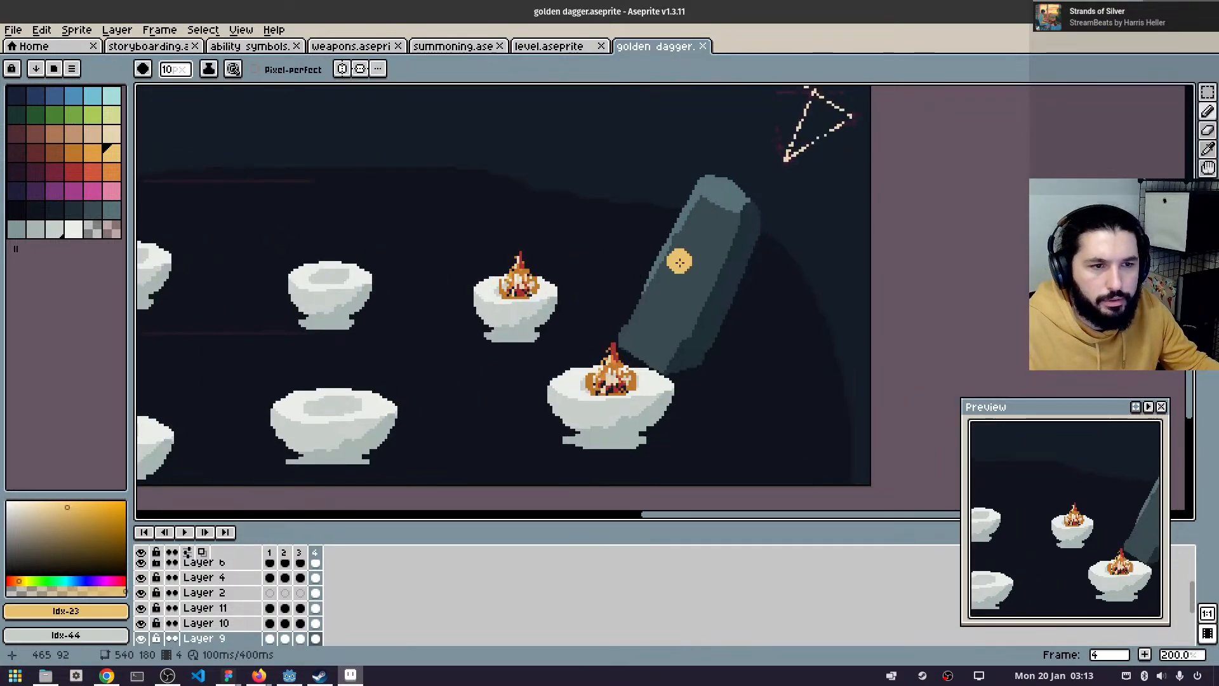
key(v)
key(e)
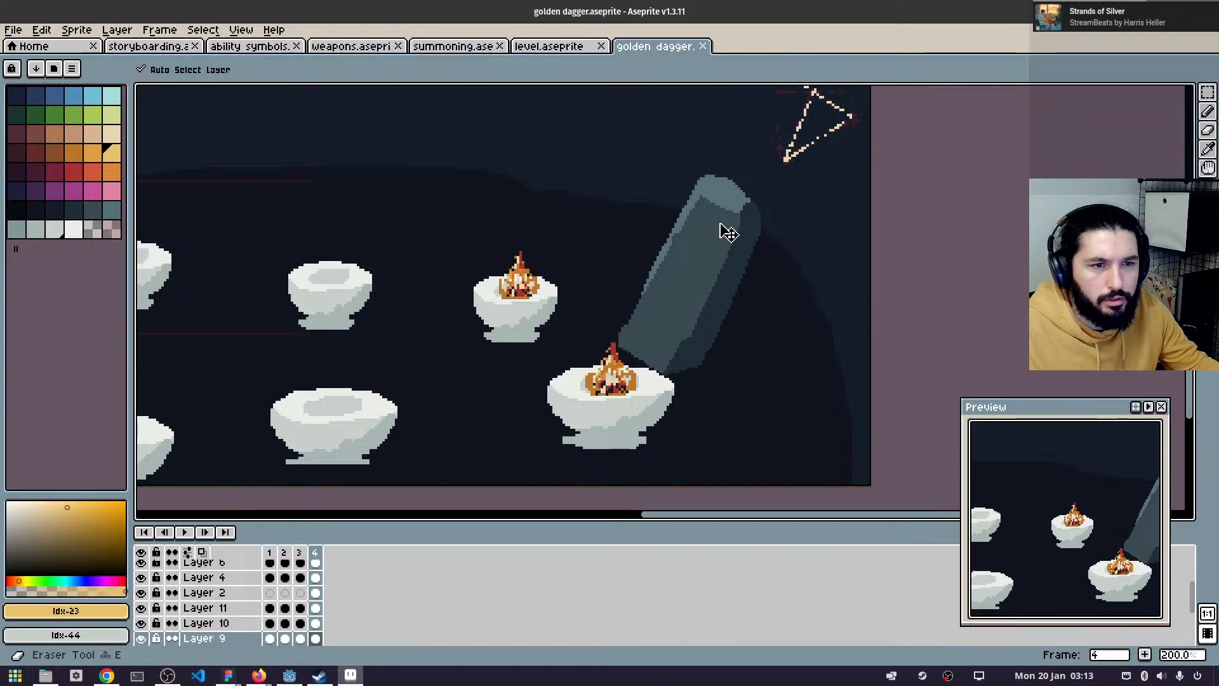
mouse_move(724, 198)
mouse_down()
mouse_move(833, 194)
mouse_move(740, 250)
mouse_up()
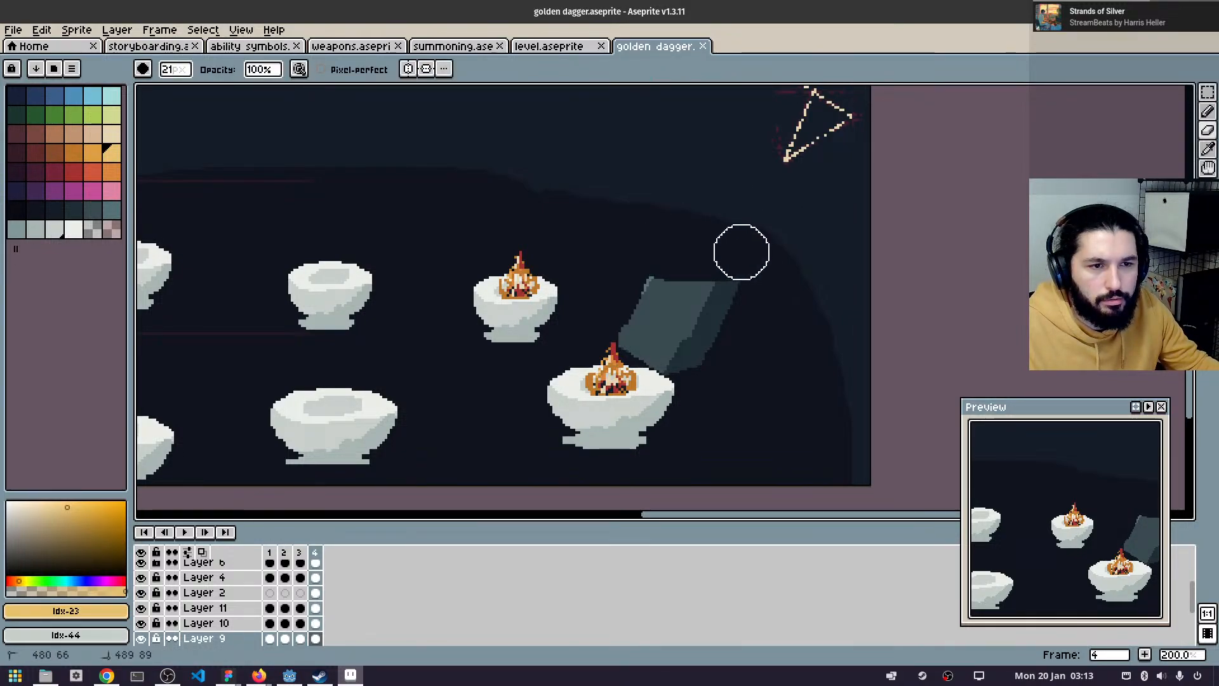
key(ctrl+z)
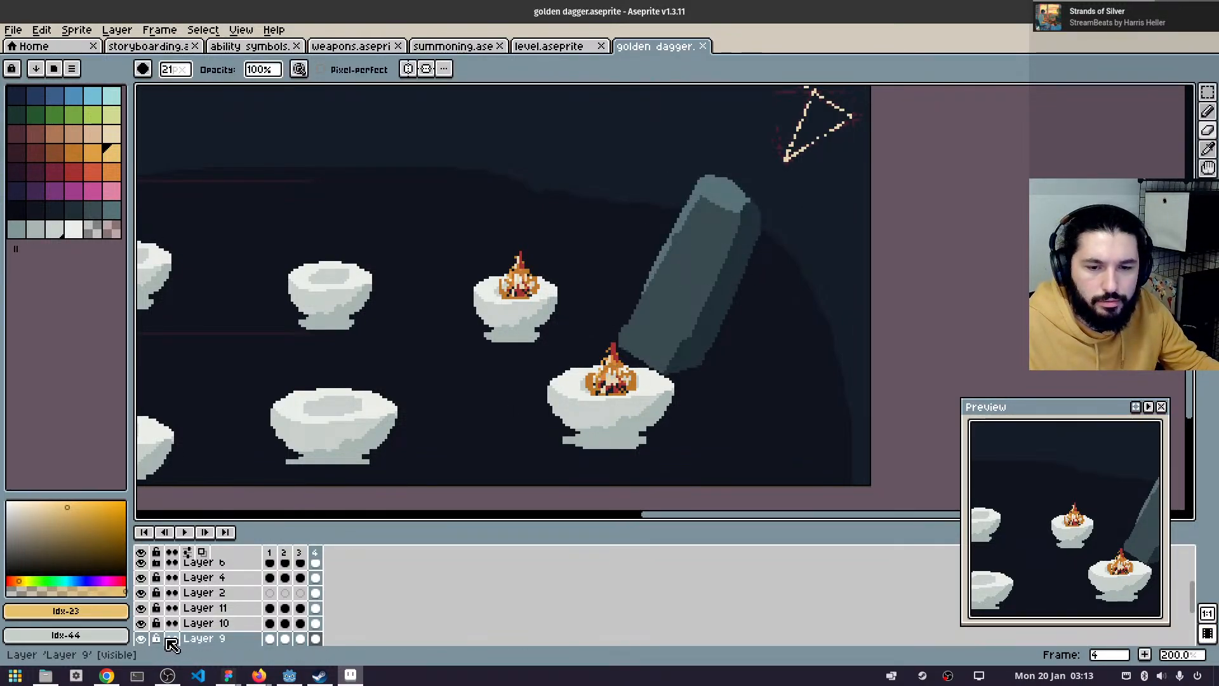
- Hide Layer 9 with the grey pillar, add a new layer above it, and check the summoning file for reference
click(140, 638)
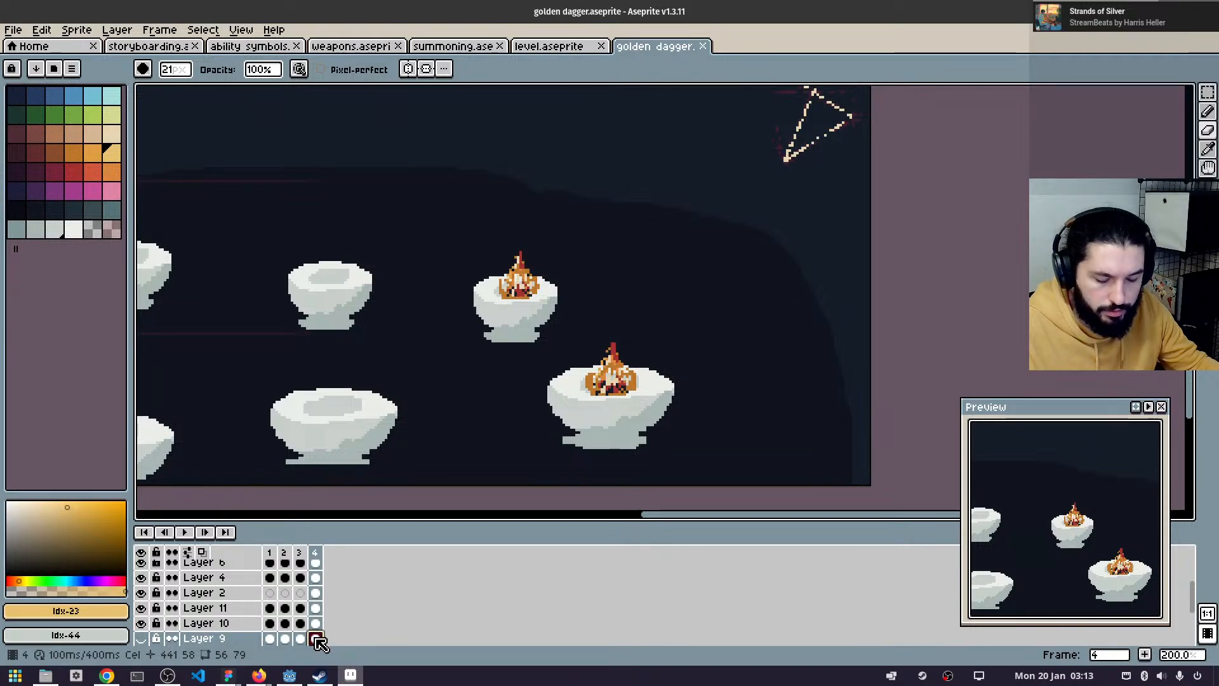
key(shift+n)
key(b)
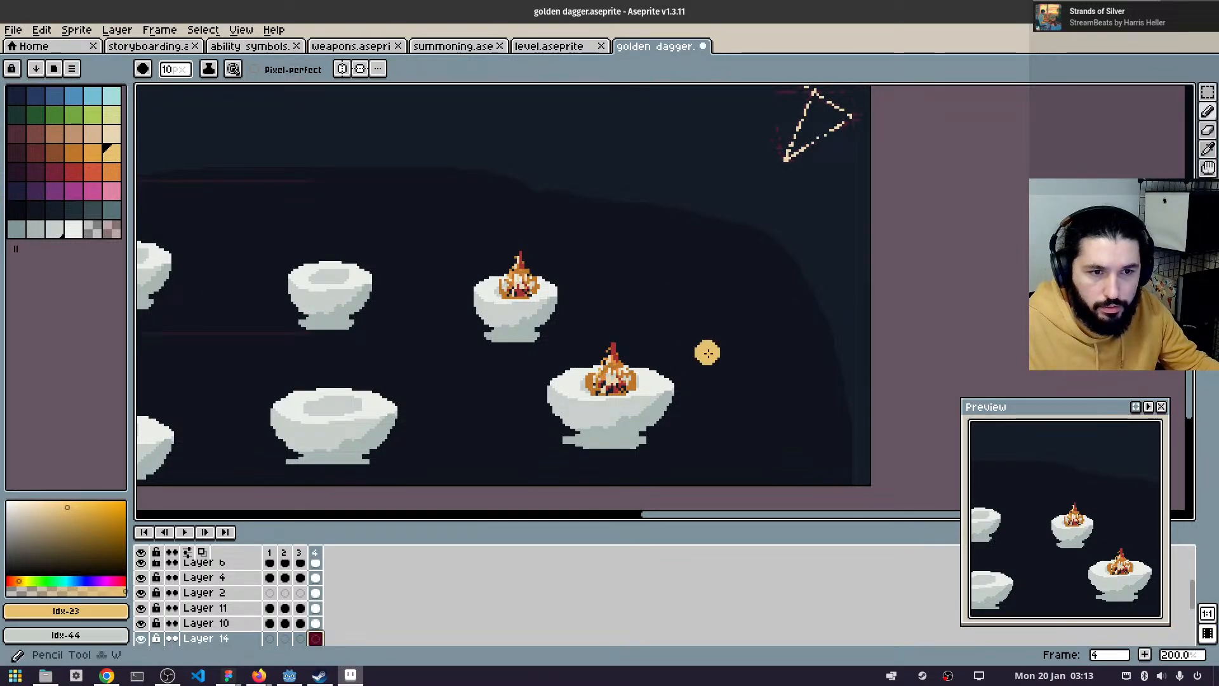
drag(456, 400, 655, 320)
drag(581, 258, 629, 280)
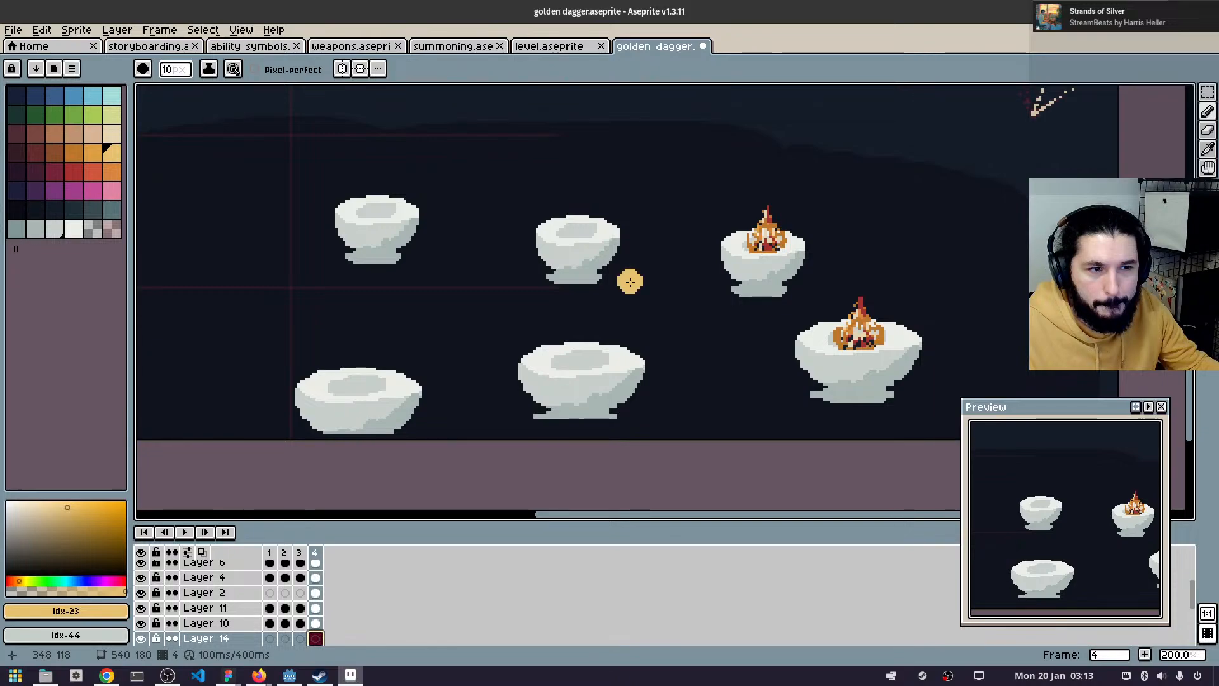
scroll(610, 289, up, 1)
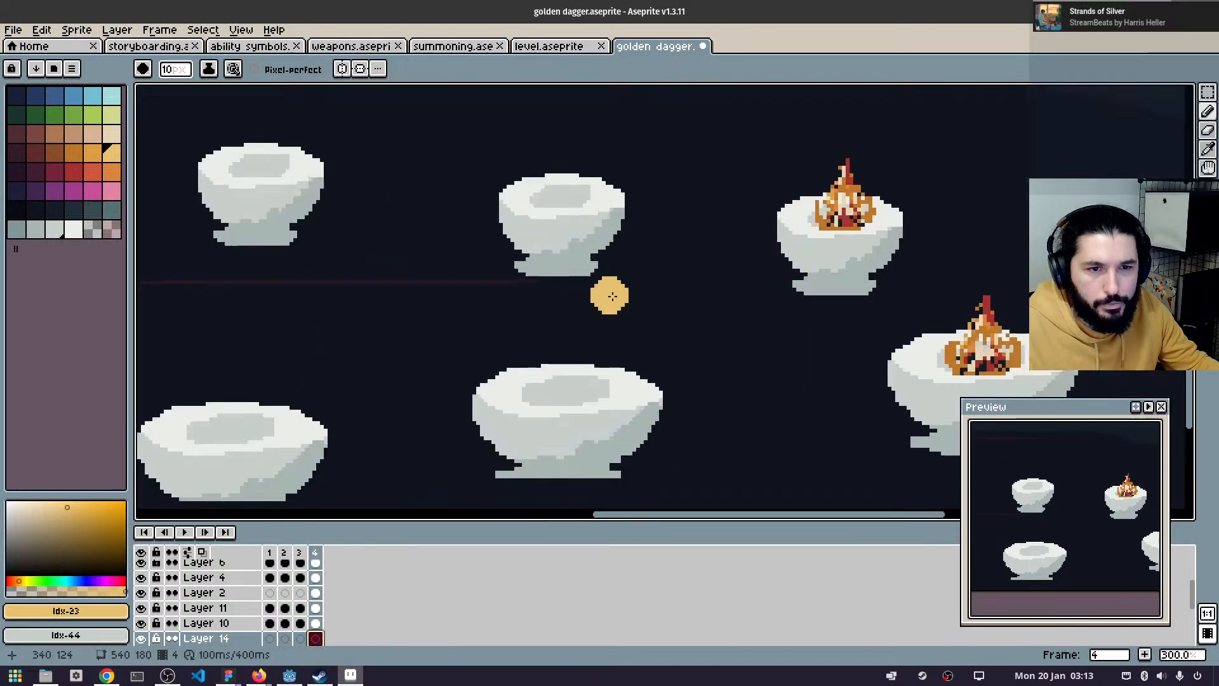
drag(710, 283, 541, 317)
scroll(546, 311, down, 1)
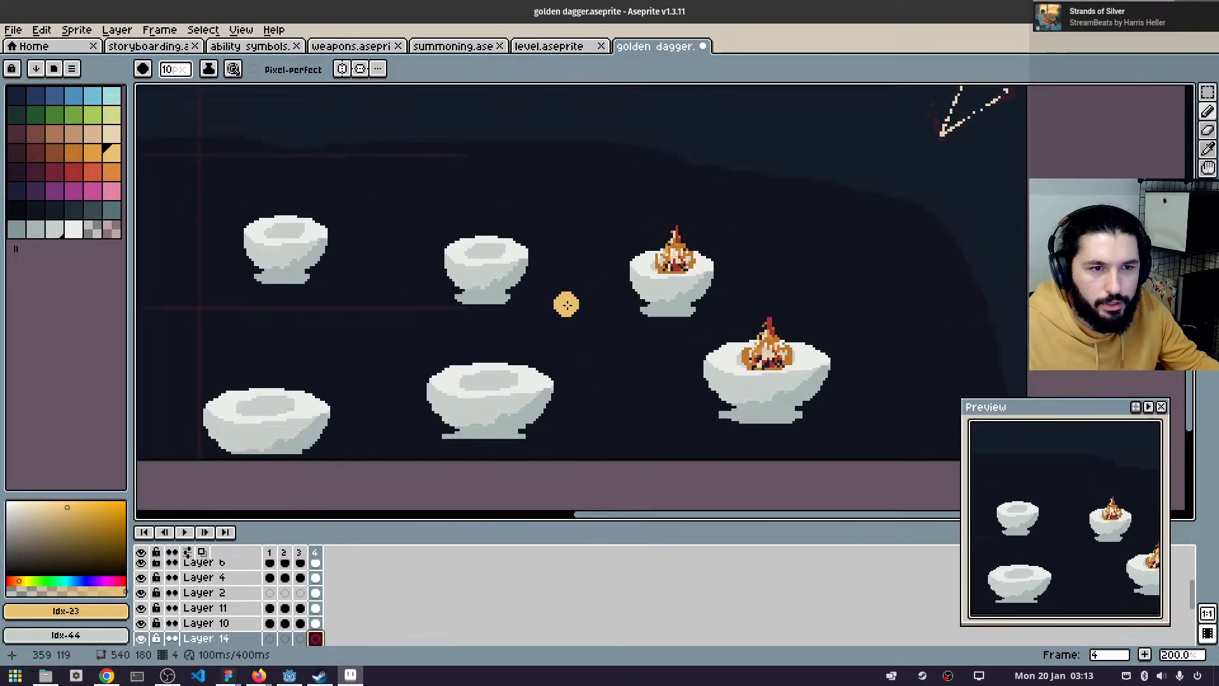
click(470, 49)
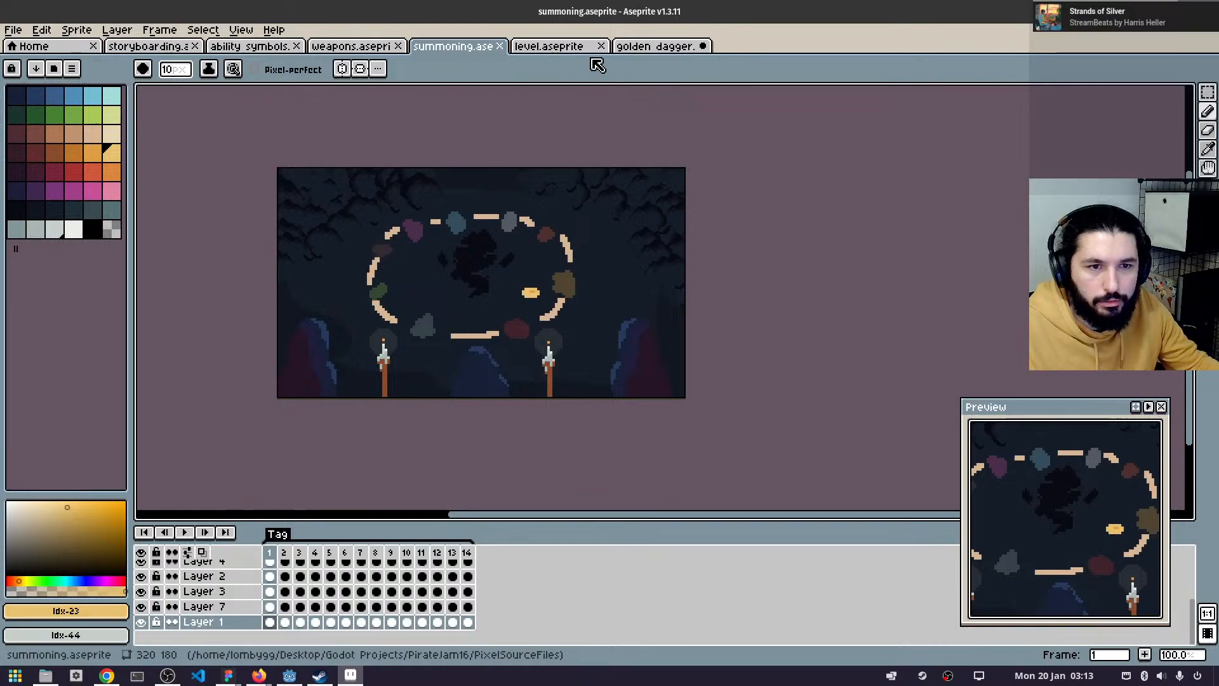
click(654, 47)
- Move the upper row of bowls on Layer 12 by 17 px right and 9 px up
key(ctrl)
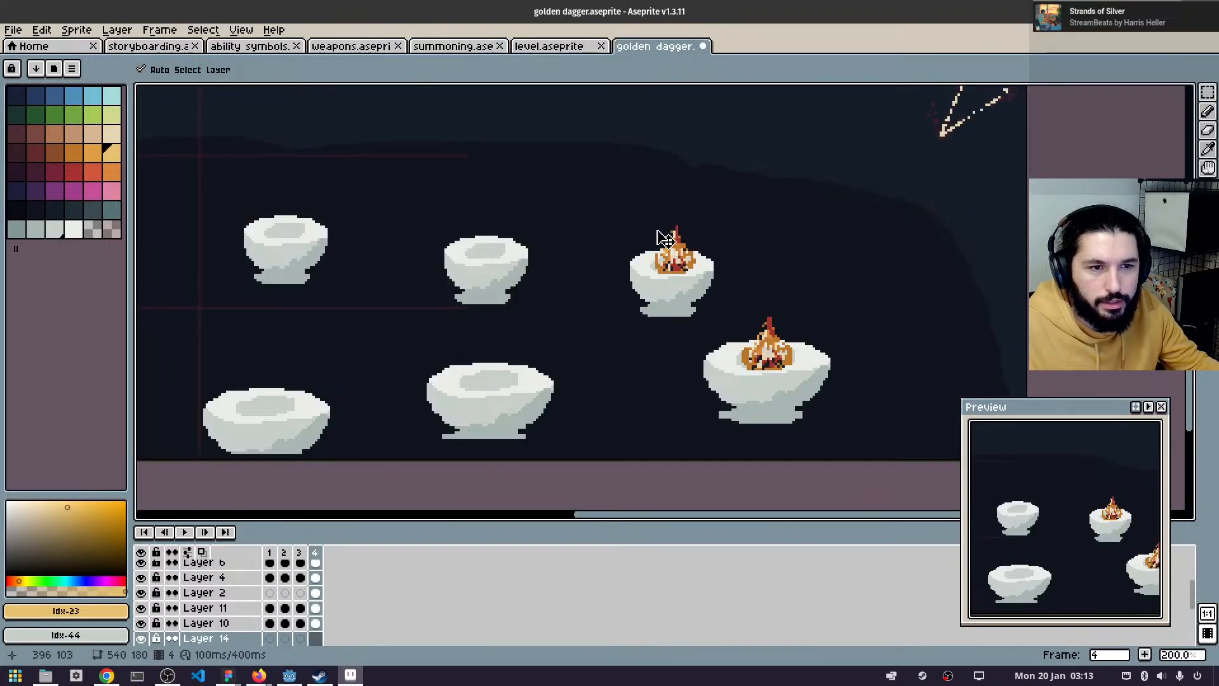
key(q)
mouse_move(637, 237)
mouse_down()
mouse_move(676, 335)
mouse_move(740, 235)
mouse_move(607, 226)
mouse_up()
key(ctrl)
drag(689, 292, 737, 273)
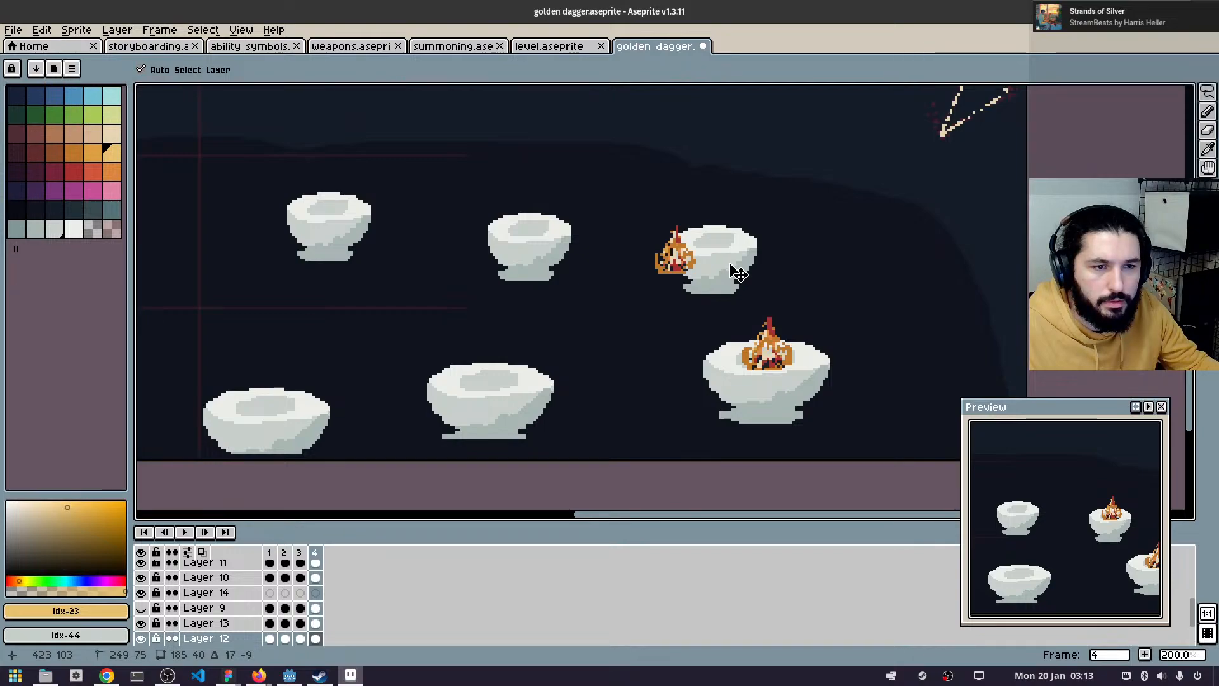
click(842, 244)
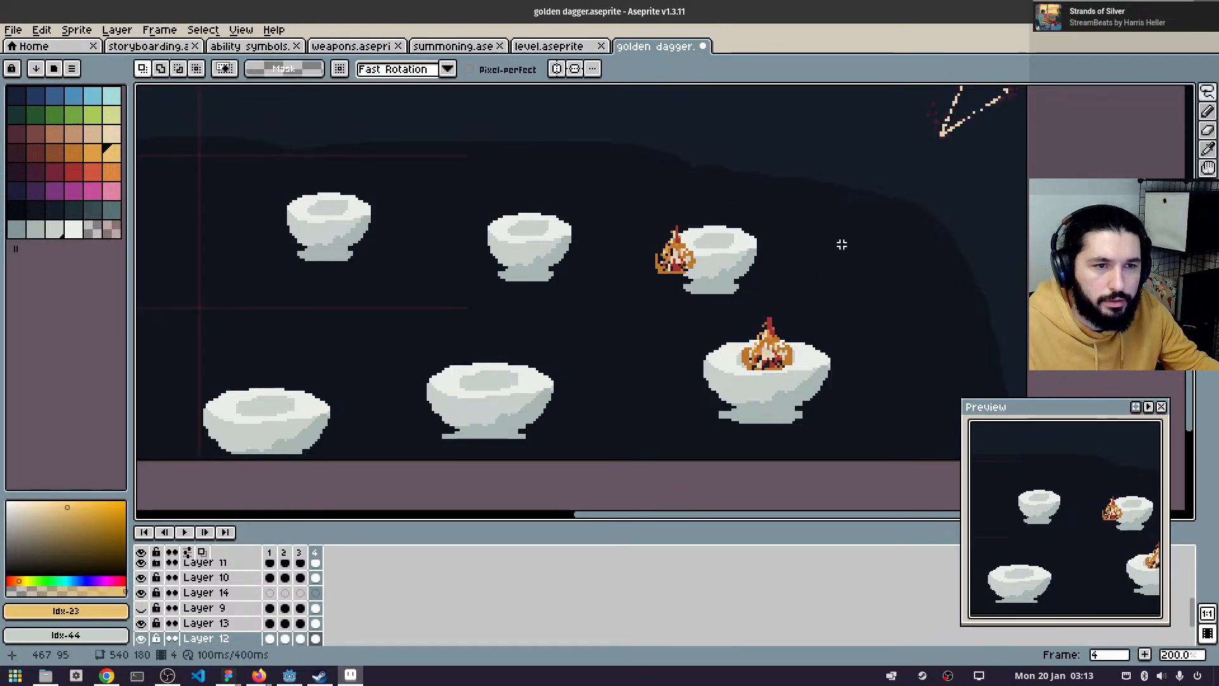
- Lasso the upper row's last bowl and shift it slightly down and right; move the middle bowl slightly up and left
mouse_move(751, 219)
mouse_down()
mouse_move(691, 205)
mouse_move(635, 280)
mouse_move(710, 318)
mouse_move(791, 268)
mouse_move(705, 207)
mouse_up()
mouse_move(749, 261)
mouse_down()
mouse_move(770, 254)
mouse_move(747, 271)
mouse_up()
drag(578, 307, 711, 285)
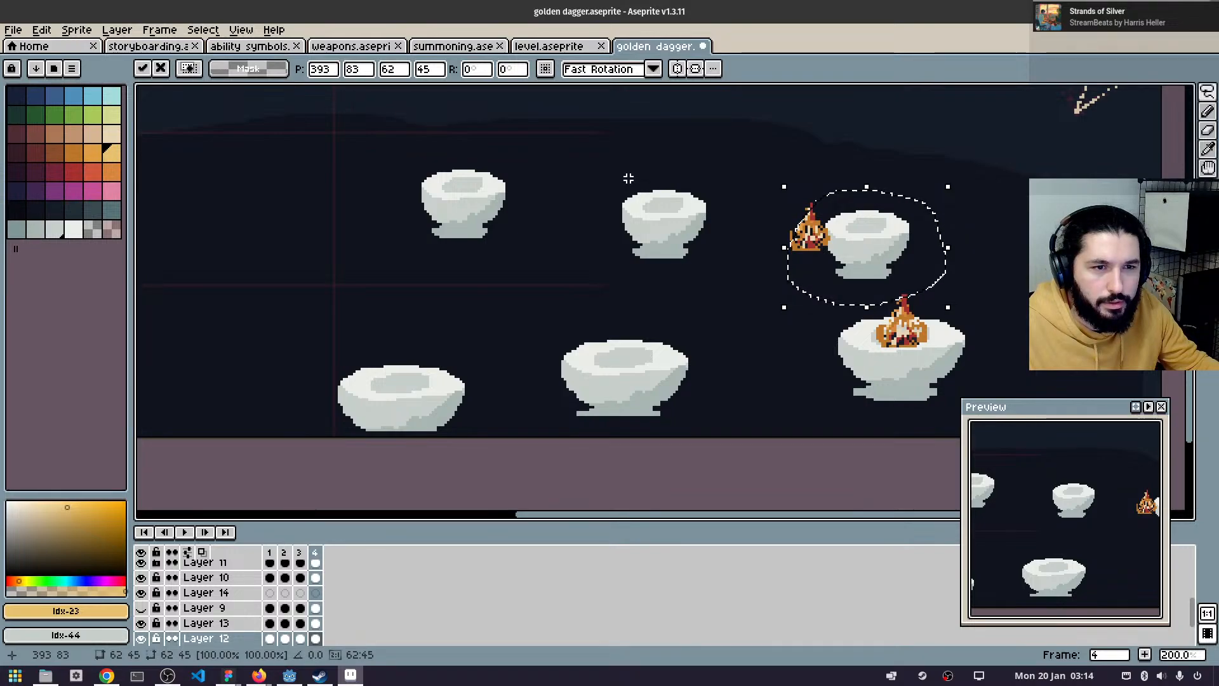
mouse_move(625, 183)
mouse_down()
mouse_move(612, 239)
mouse_move(740, 268)
mouse_move(718, 173)
mouse_move(575, 200)
mouse_up()
drag(657, 239, 640, 219)
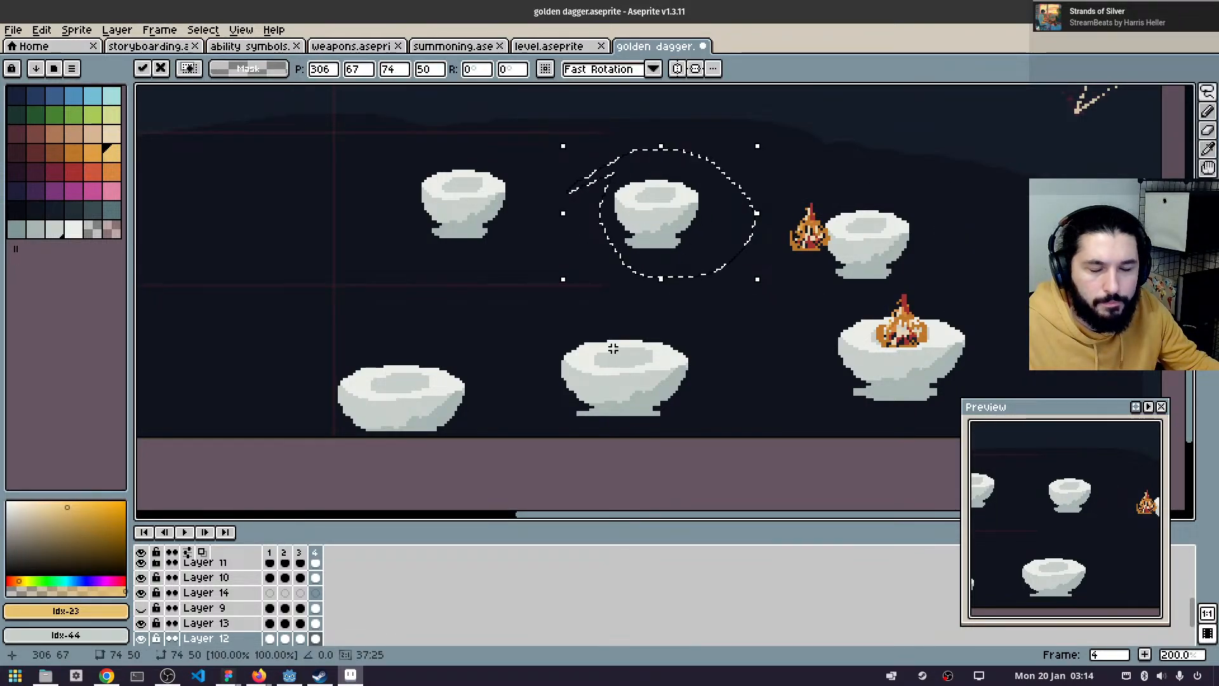
mouse_move(574, 330)
mouse_down()
mouse_move(558, 368)
mouse_move(713, 308)
mouse_move(610, 311)
mouse_up()
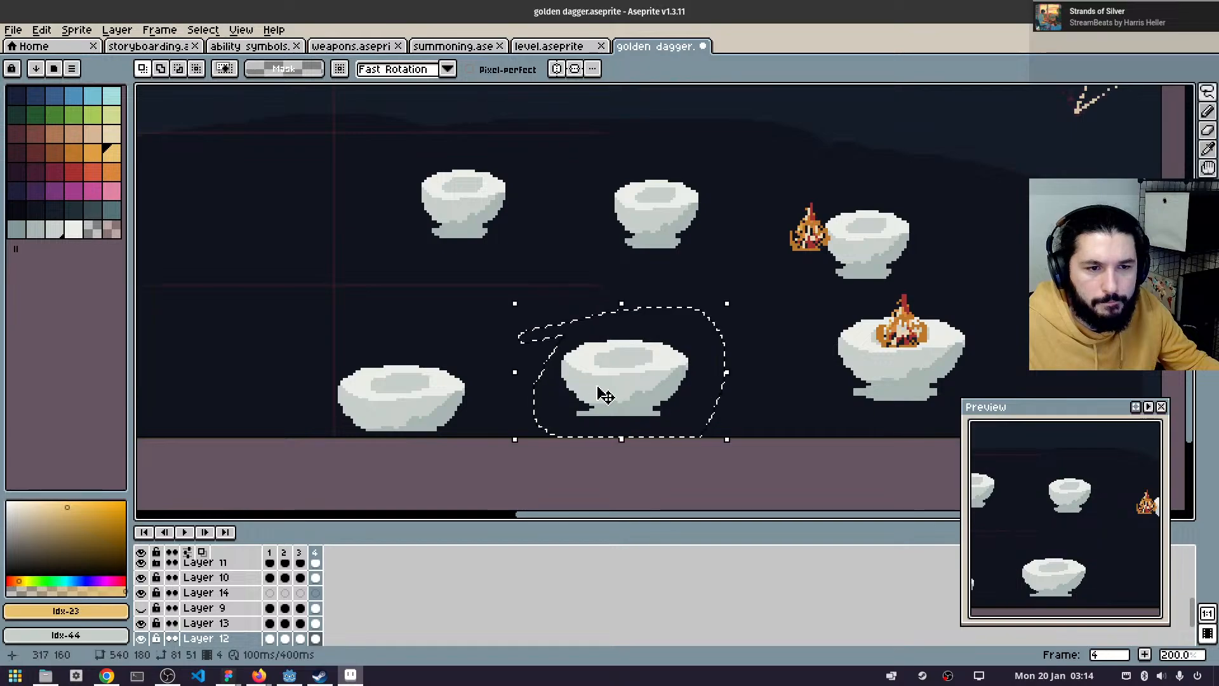
ctrl+click(646, 400)
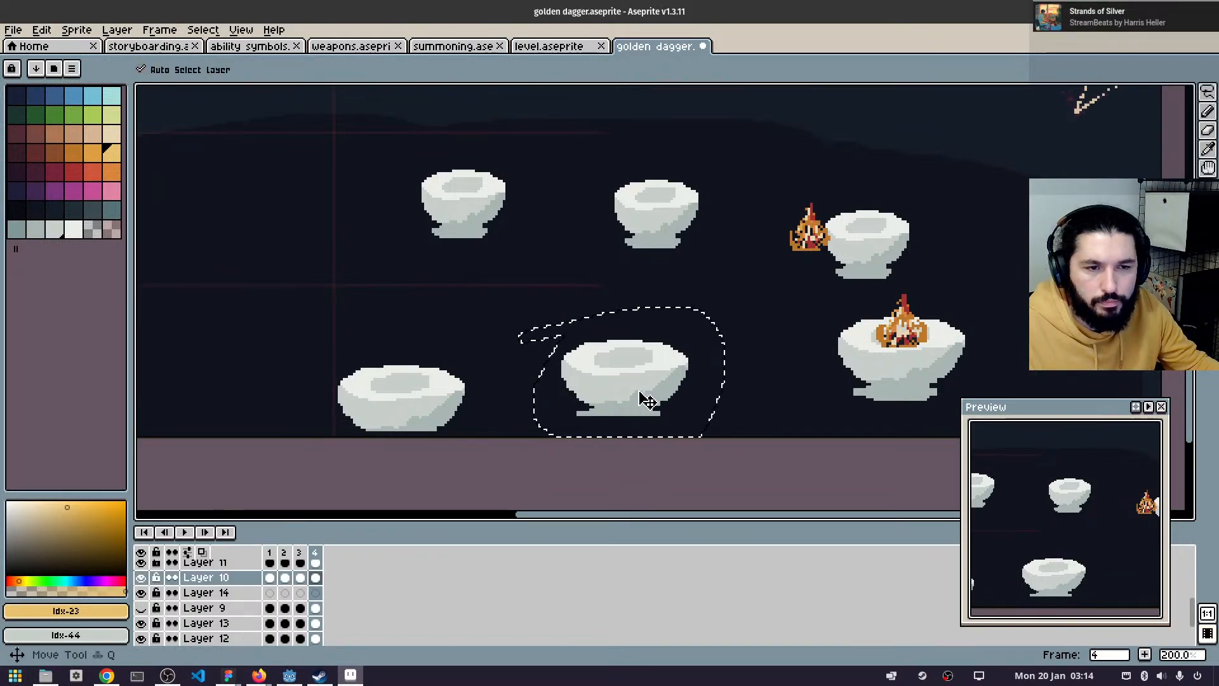
ctrl+drag(646, 400, 661, 403)
key(ctrl+z)
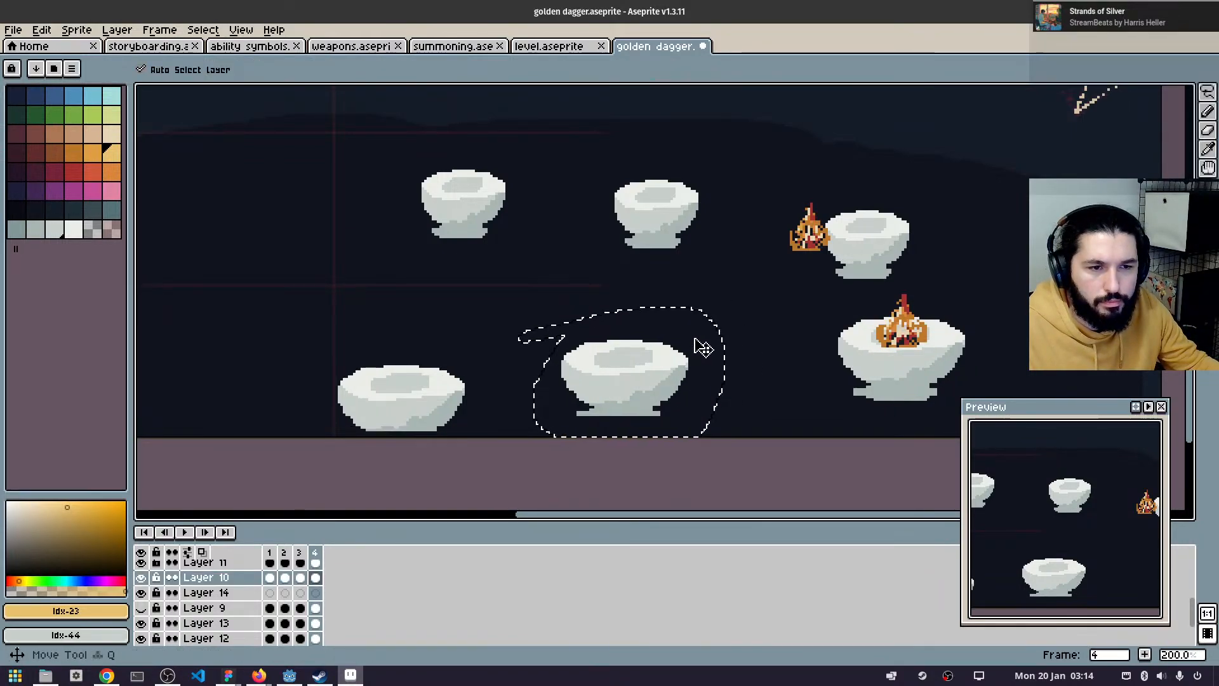
ctrl+click(702, 348)
key(ctrl+d)
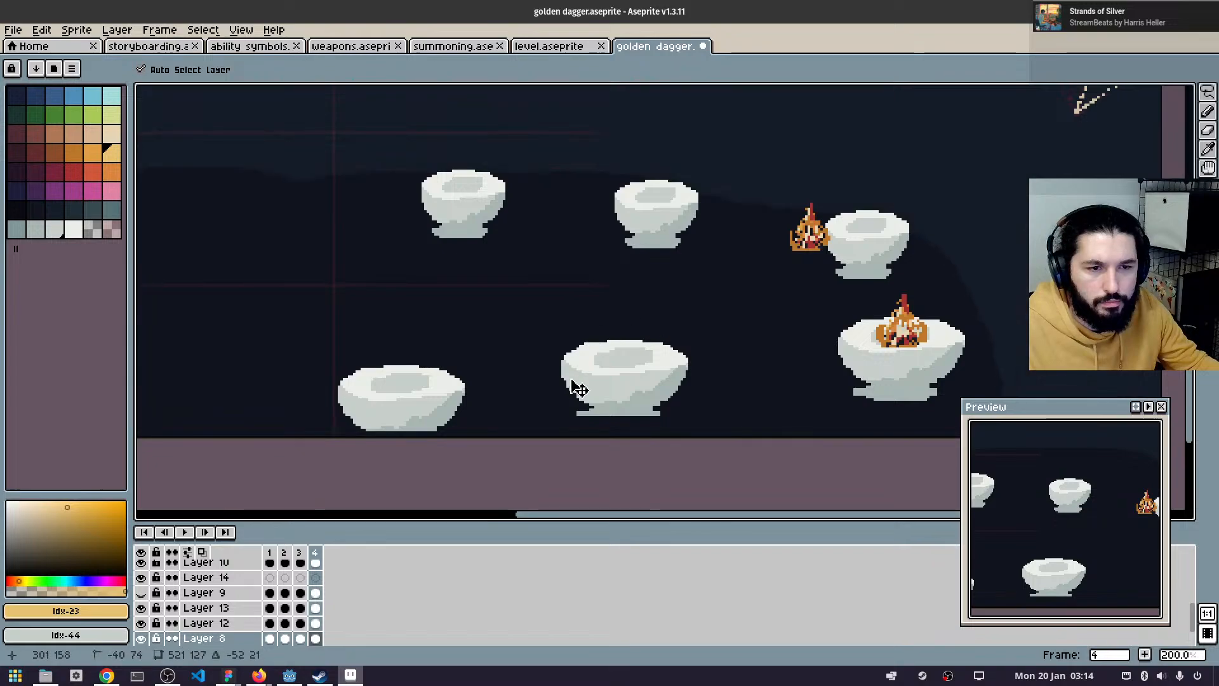
key(ctrl+z)
ctrl+drag(572, 381, 645, 378)
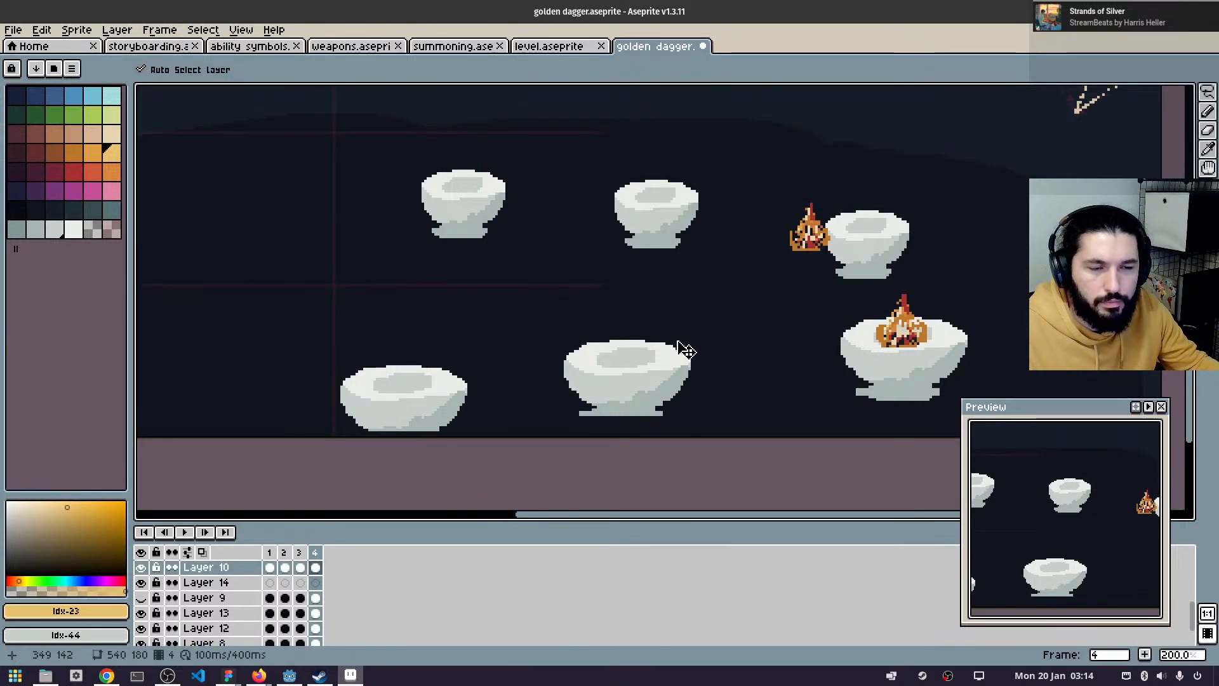
key(ctrl+z)
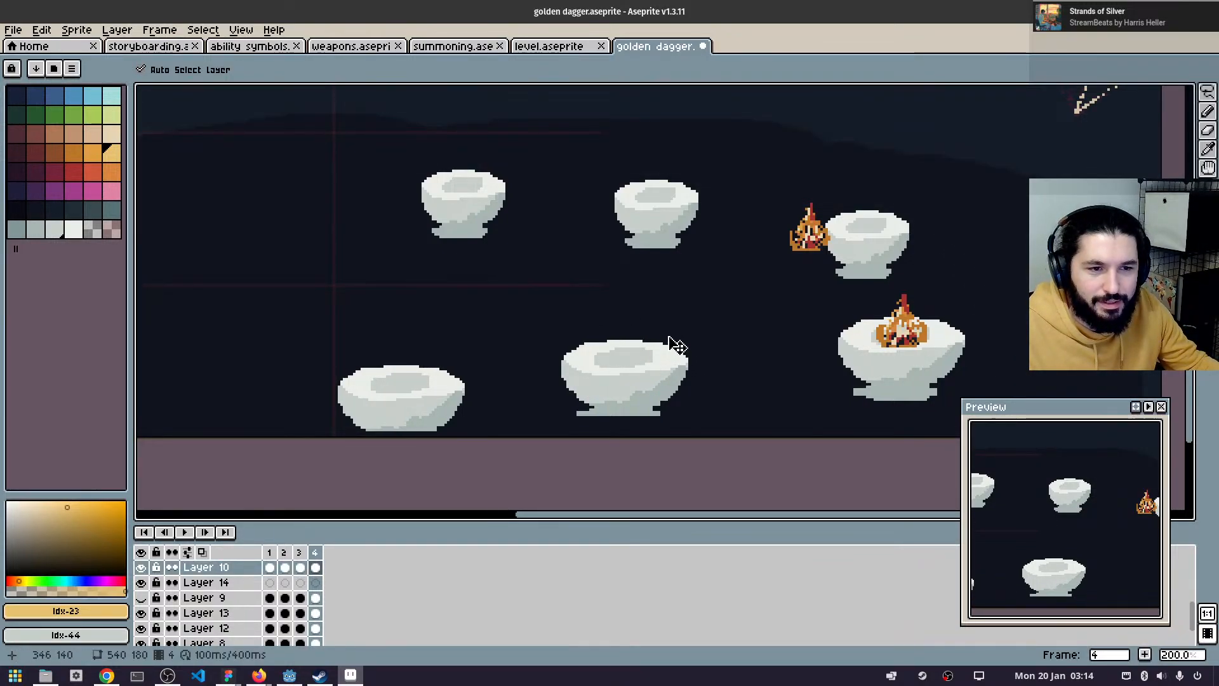
- Lasso the lower row's middle bowl on Layer 10 and move it slightly right and down to the canvas's lower edge
key(q)
mouse_move(676, 340)
mouse_down()
mouse_move(647, 325)
mouse_move(547, 342)
mouse_move(580, 428)
mouse_move(715, 385)
mouse_move(617, 329)
mouse_up()
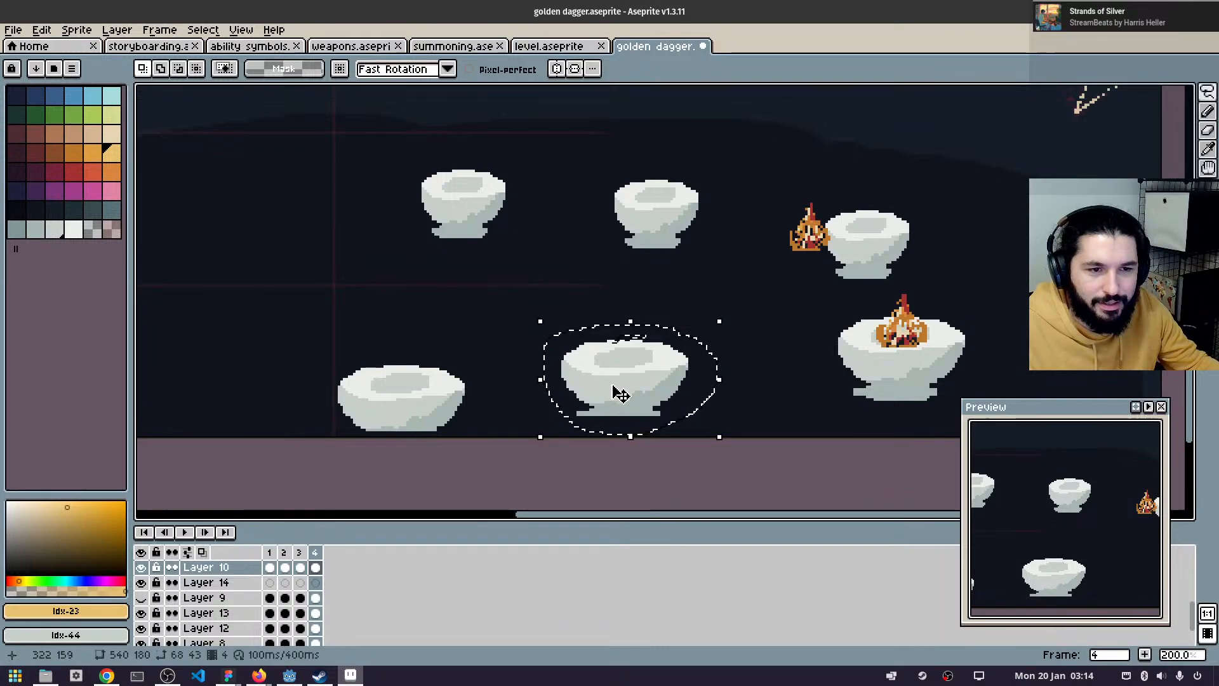
drag(619, 395, 649, 416)
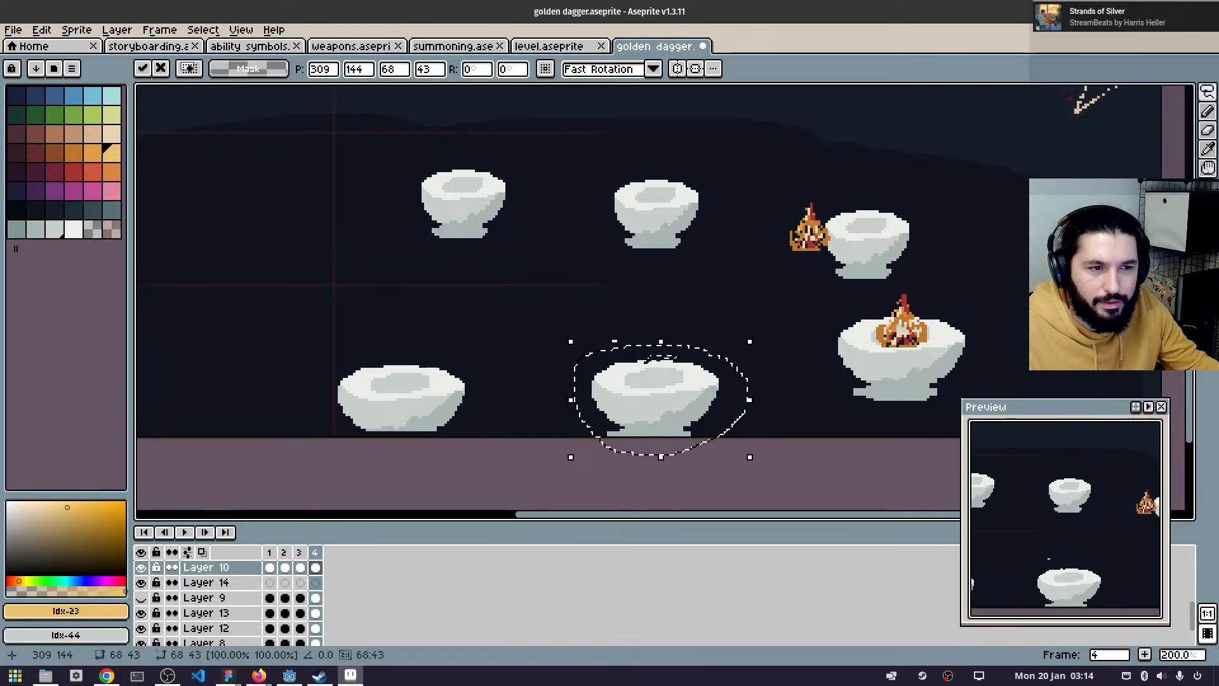
- Lasso the lower row's last bowl on Layer 10 and shift it about 9 px left and up, without its flame
key(v)
drag(935, 359, 780, 319)
key(a)
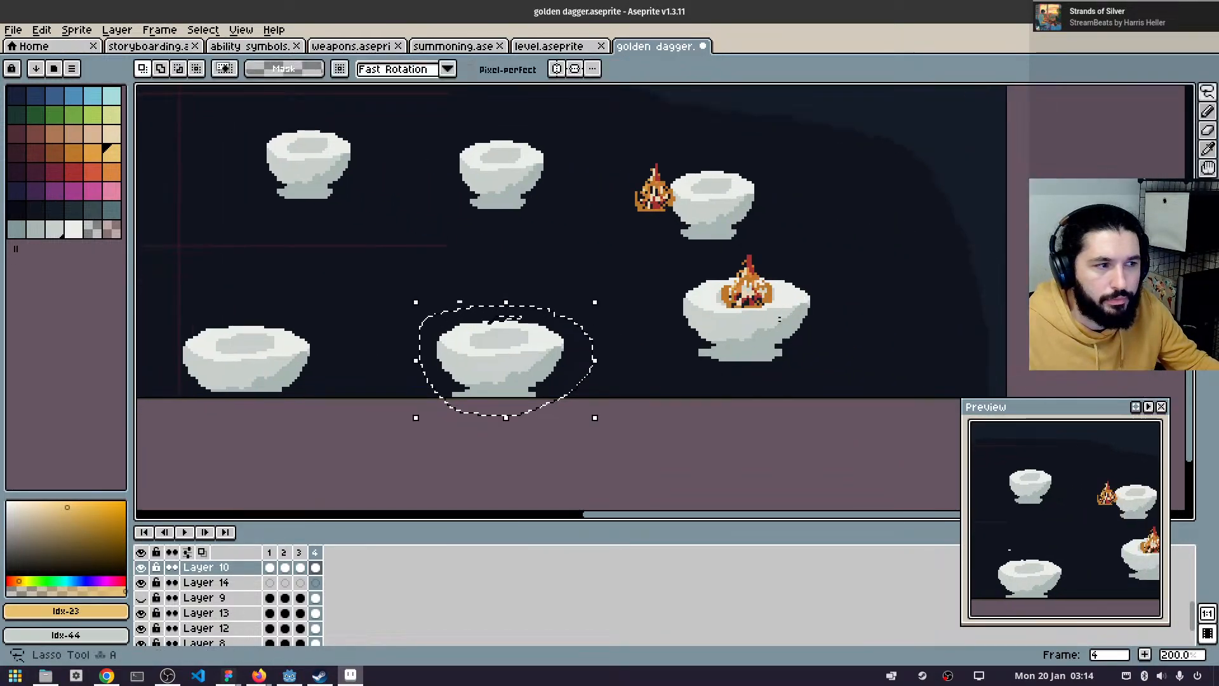
mouse_move(707, 274)
mouse_down()
mouse_move(681, 289)
mouse_move(674, 339)
mouse_move(742, 378)
mouse_move(859, 309)
mouse_move(750, 248)
mouse_move(663, 299)
mouse_up()
drag(721, 346, 701, 325)
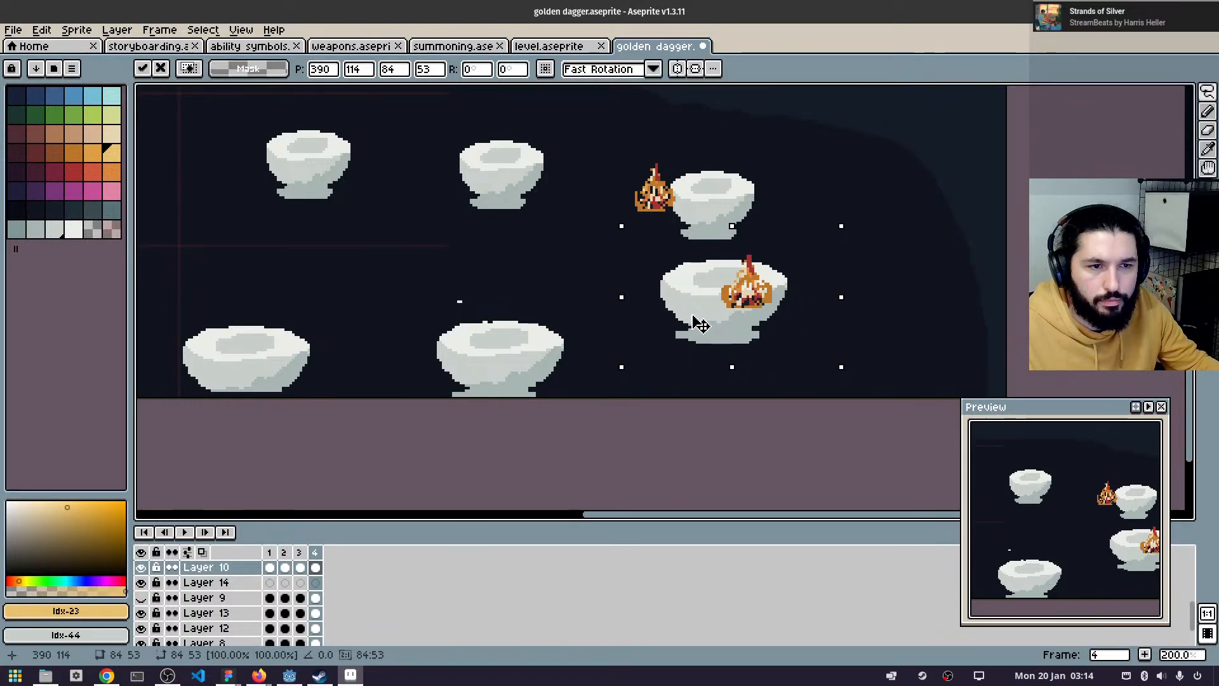
- Lasso the lower row's first bowl and move it up and slightly right, placing the selection at 219, 113
drag(488, 291, 688, 286)
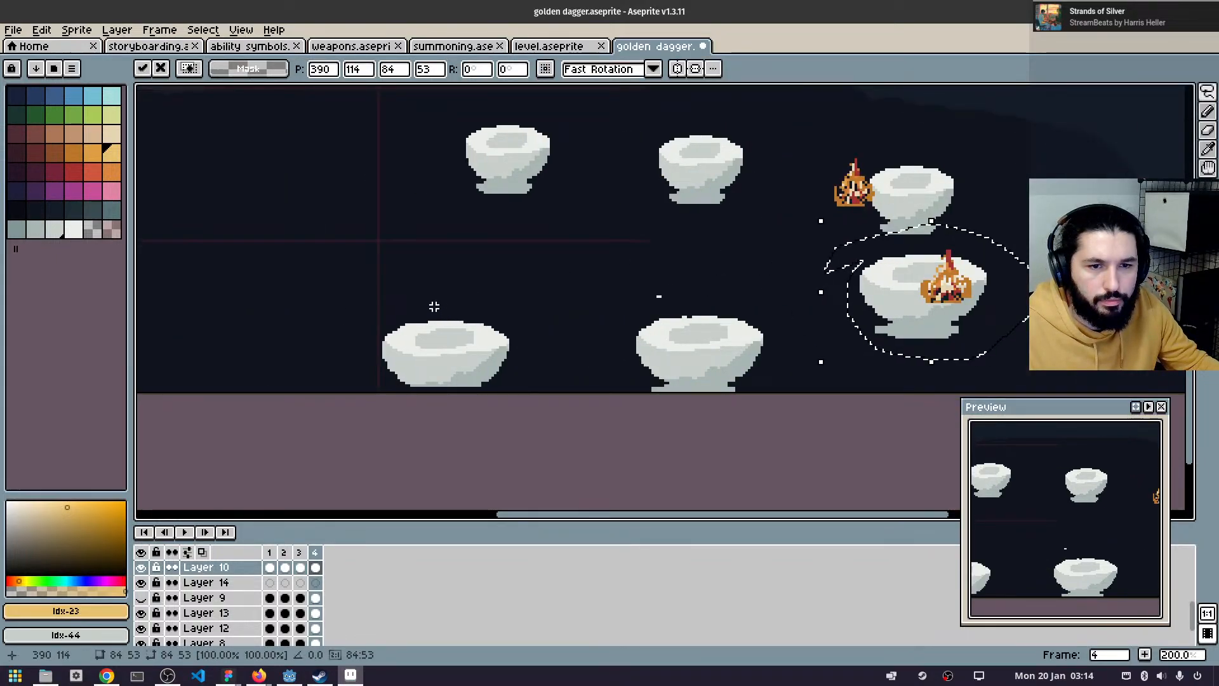
drag(430, 301, 368, 337)
mouse_move(544, 375)
mouse_down()
mouse_move(431, 300)
mouse_move(471, 276)
mouse_move(473, 313)
mouse_up()
key(Right)
key(Right)
key(Right)
key(Right)
key(Right)
key(Right)
key(Right)
key(Right)
key(Right)
key(Right)
key(Up)
key(Up)
key(Up)
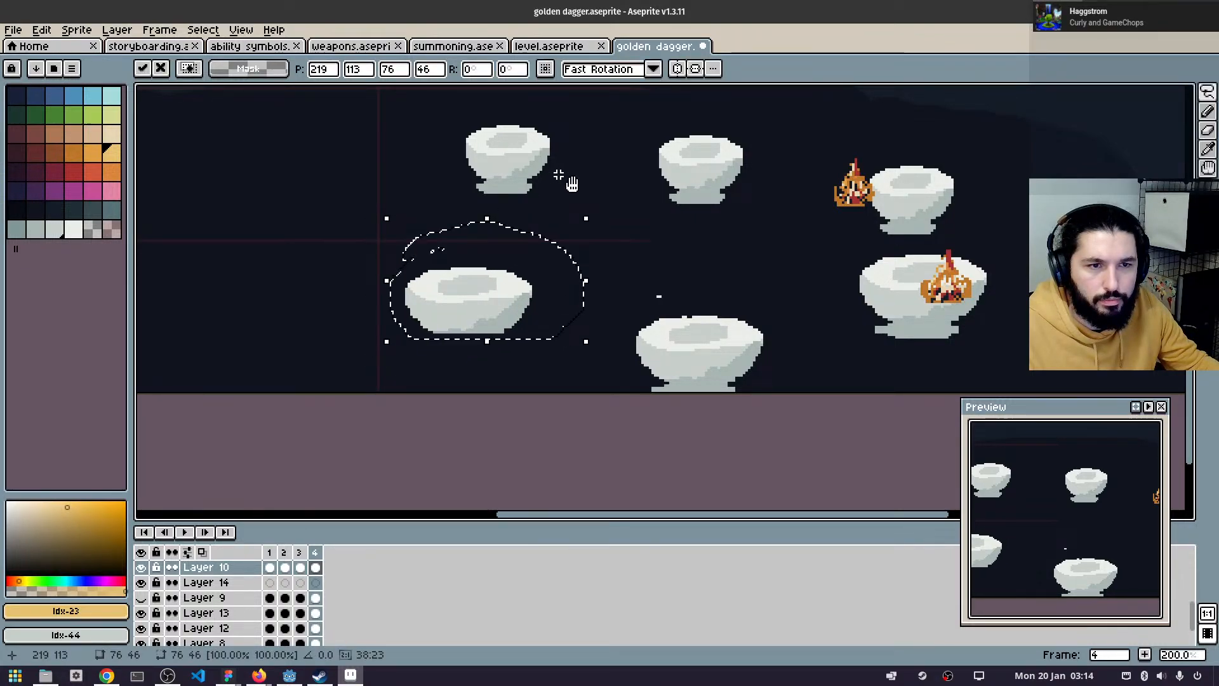
- Lasso the upper row's first bowl on Layer 12 and shift it right and down, placing the selection at 236, 77
drag(558, 175, 580, 211)
ctrl+click(535, 216)
mouse_move(516, 164)
mouse_down()
mouse_move(486, 162)
mouse_move(575, 212)
mouse_move(515, 138)
mouse_up()
drag(514, 219, 510, 244)
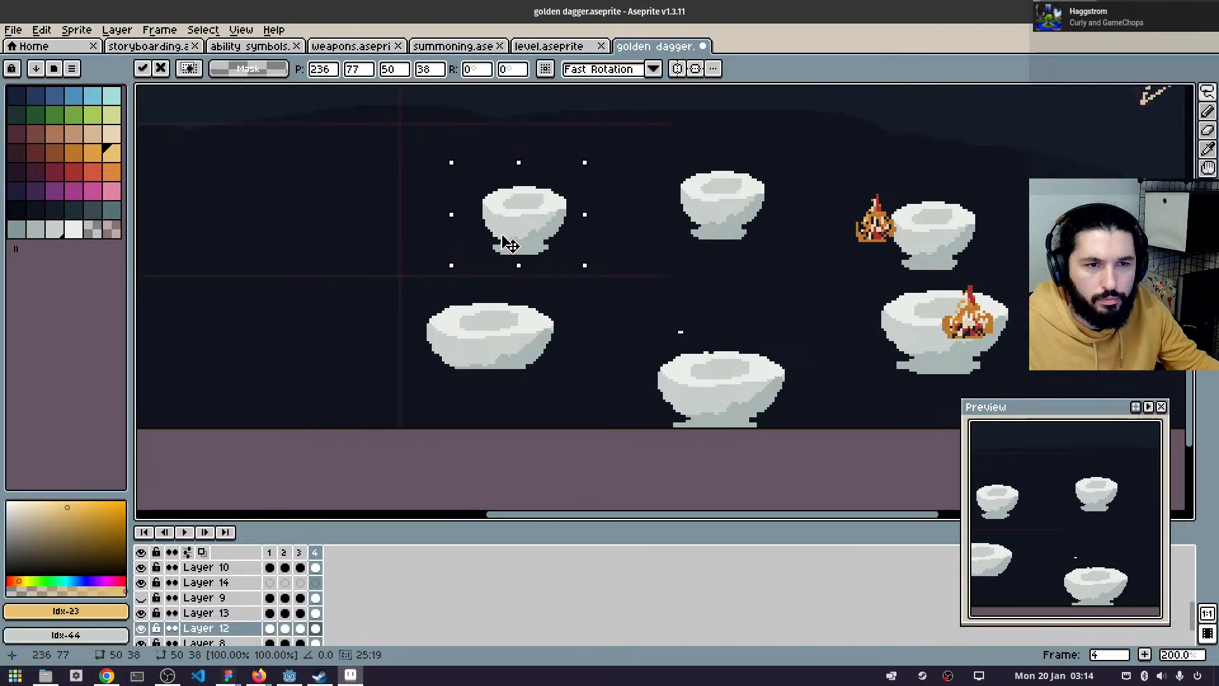
- Move the whole upper row of bowls on Layer 12 and lower row on Layer 10 about 46 px right
scroll(765, 291, down, 3)
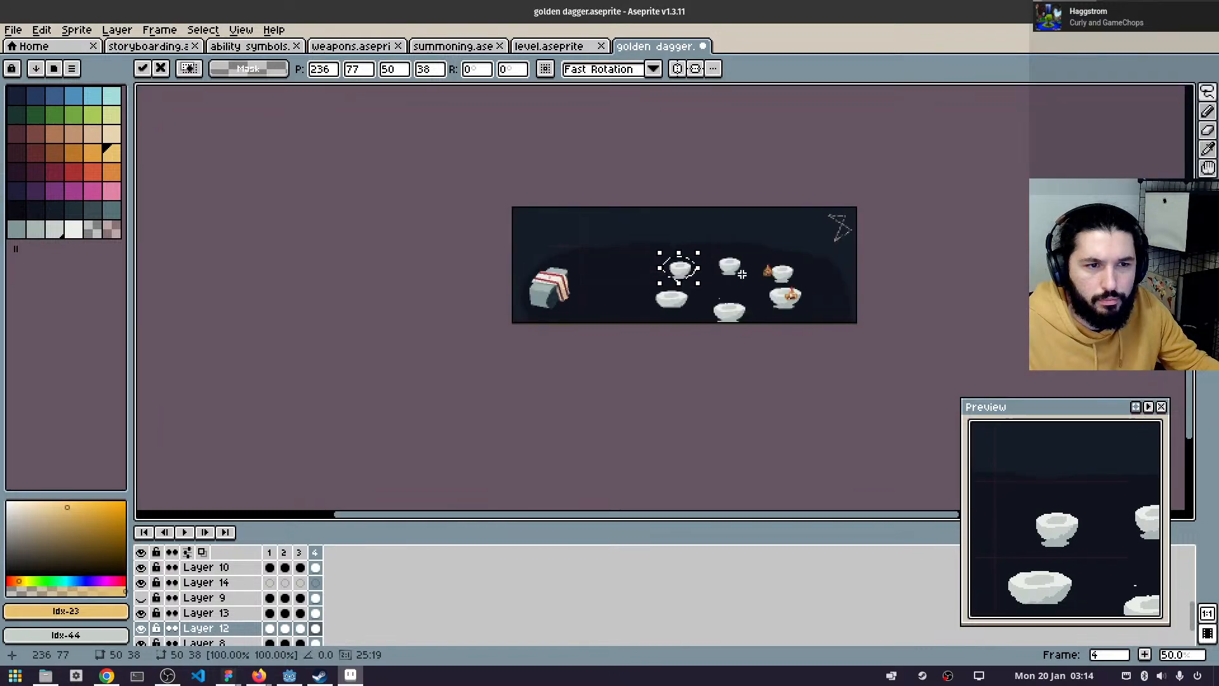
scroll(687, 322, up, 3)
scroll(843, 272, down, 1)
drag(816, 269, 720, 290)
key(v)
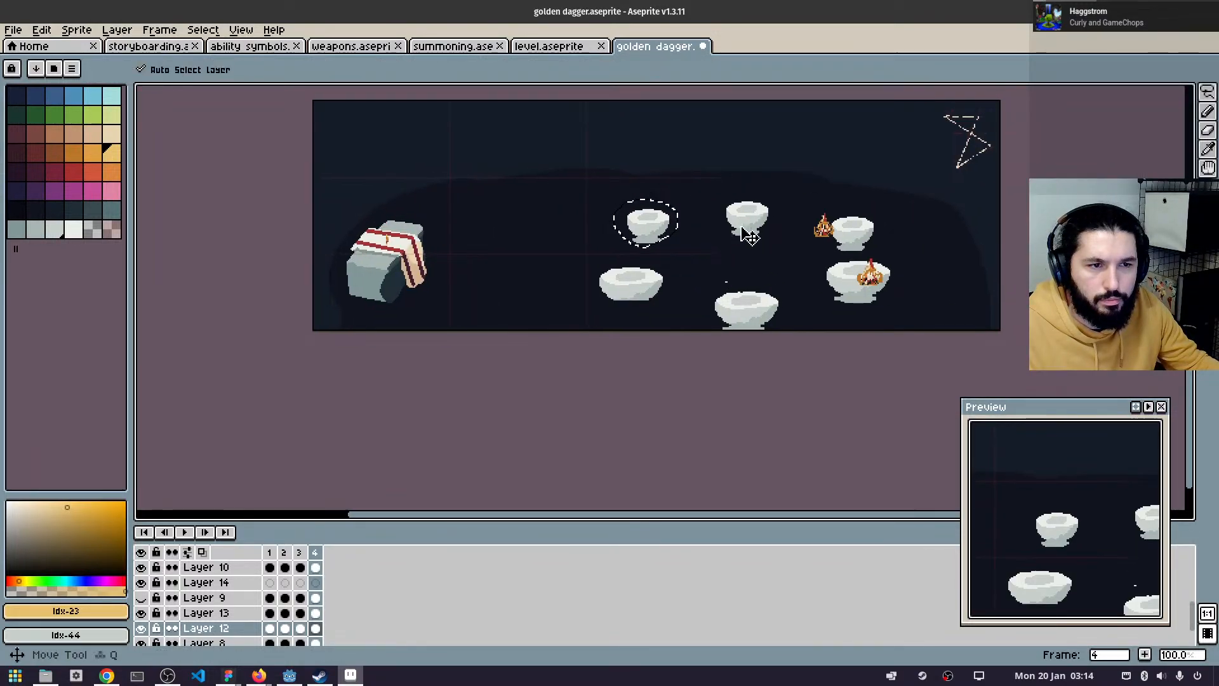
drag(741, 224, 801, 235)
mouse_move(767, 318)
mouse_down()
mouse_move(833, 320)
mouse_move(825, 315)
mouse_up()
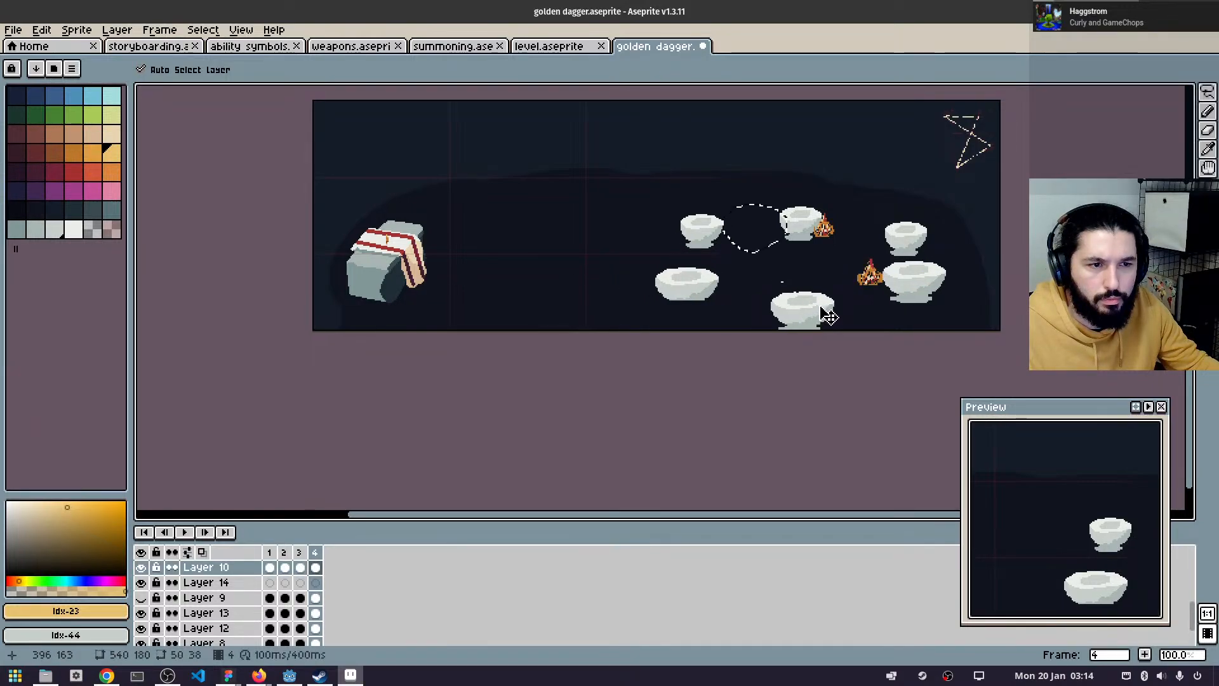
- Erase the stray pixels above the lower row's middle bowl on Layer 10, using a 15 px Eraser
scroll(832, 305, up, 2)
key(e)
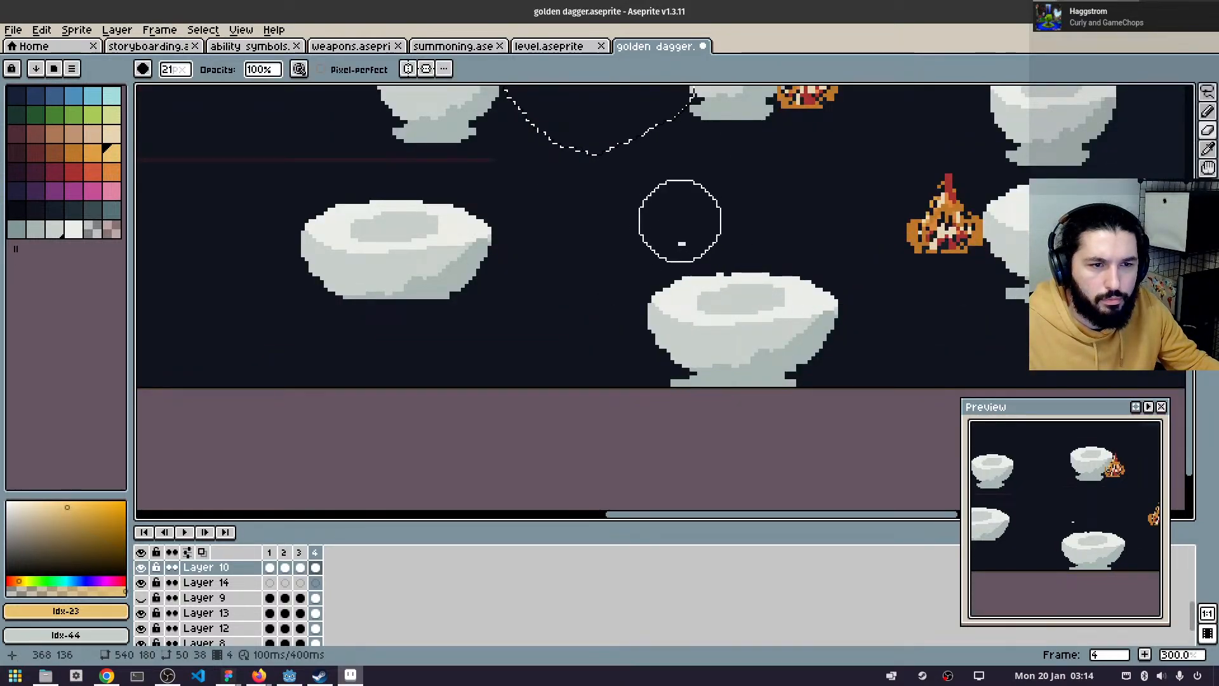
key(q)
click(682, 244)
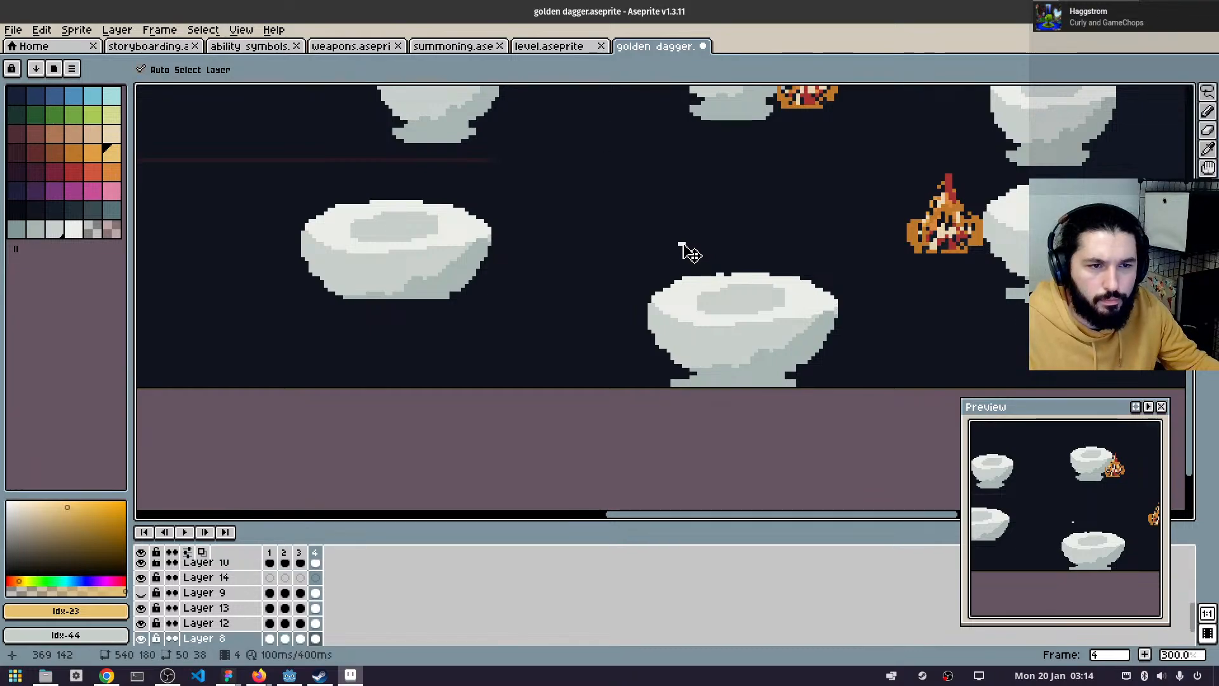
key(e)
key(ctrl+z)
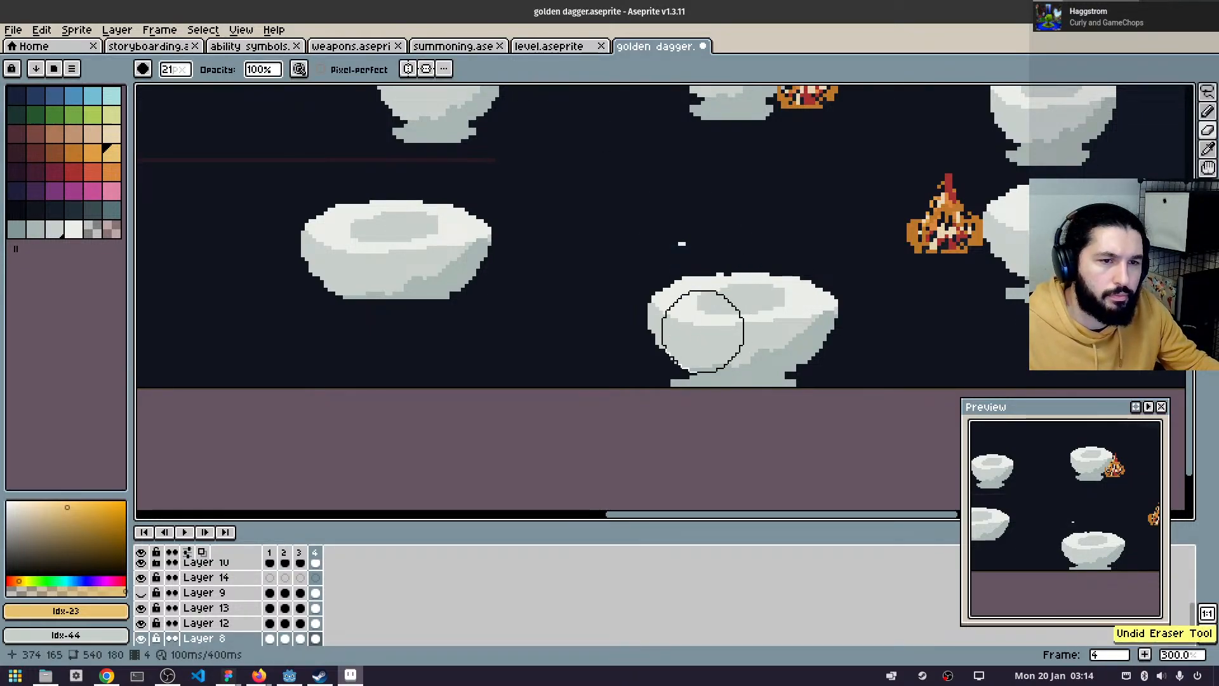
key(q)
click(694, 293)
key(e)
key(minus)
key(minus)
key(minus)
key(minus)
key(minus)
key(minus)
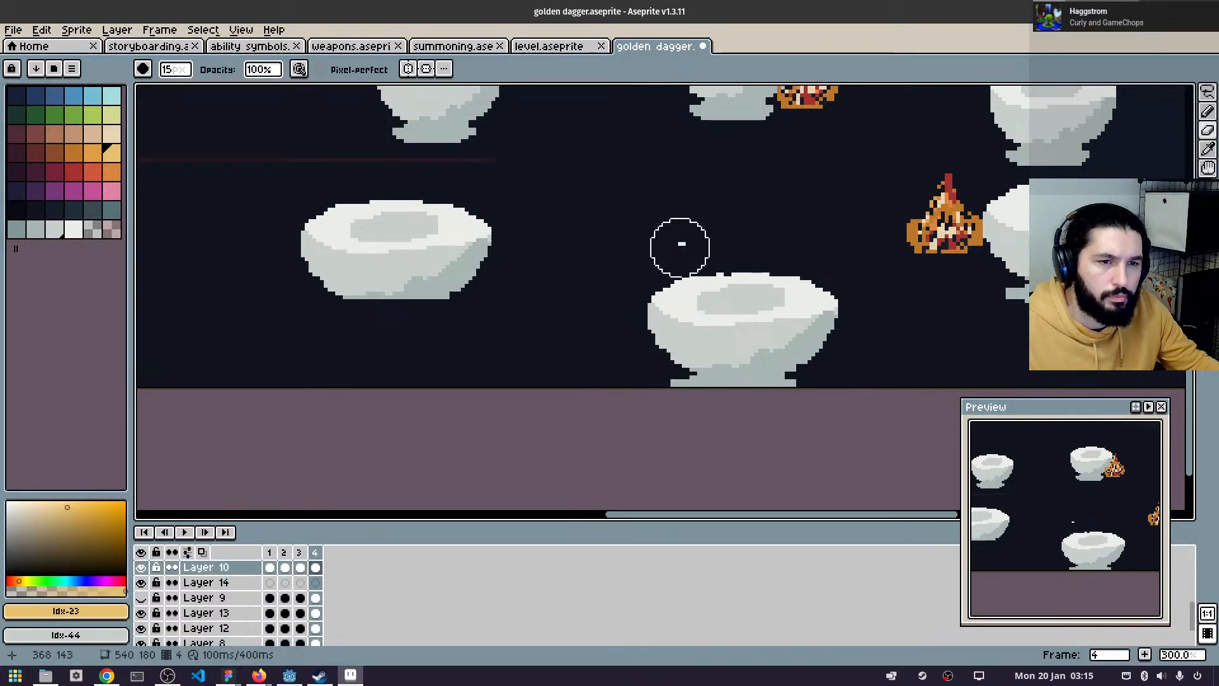
- Move the large flame into the lower row's last bowl and the small Layer 13 flame into the upper row's last bowl
key(v)
drag(868, 277, 719, 297)
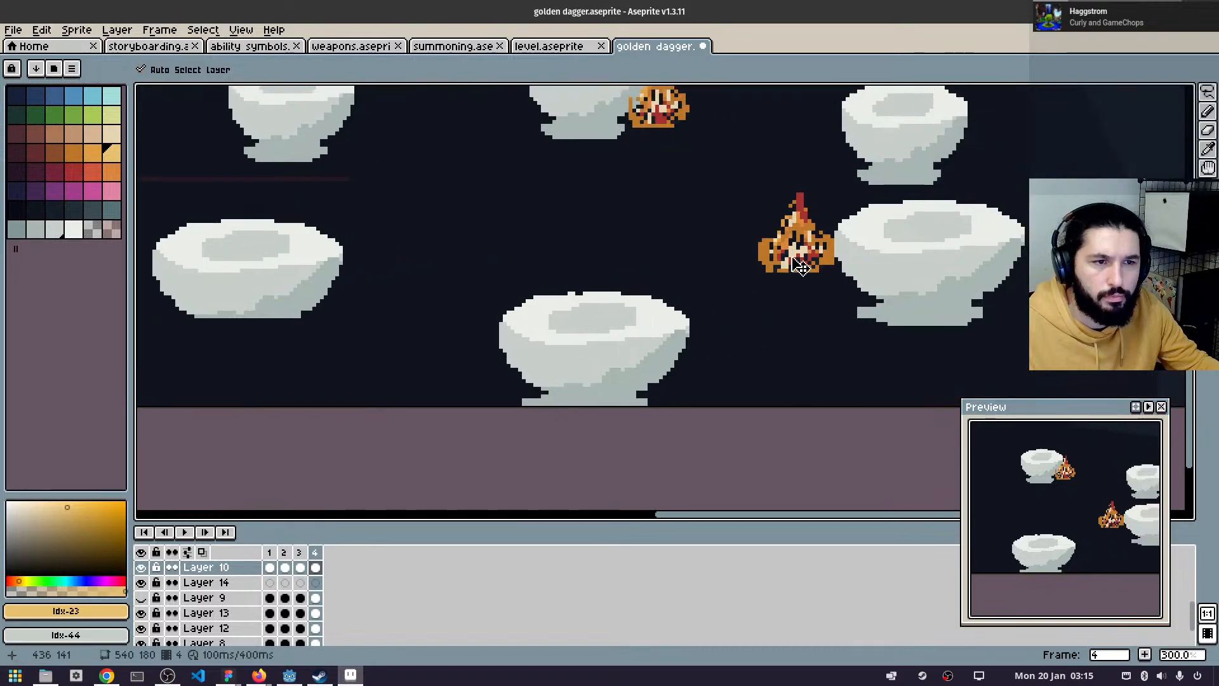
drag(816, 251, 924, 233)
drag(864, 341, 778, 445)
drag(594, 212, 841, 204)
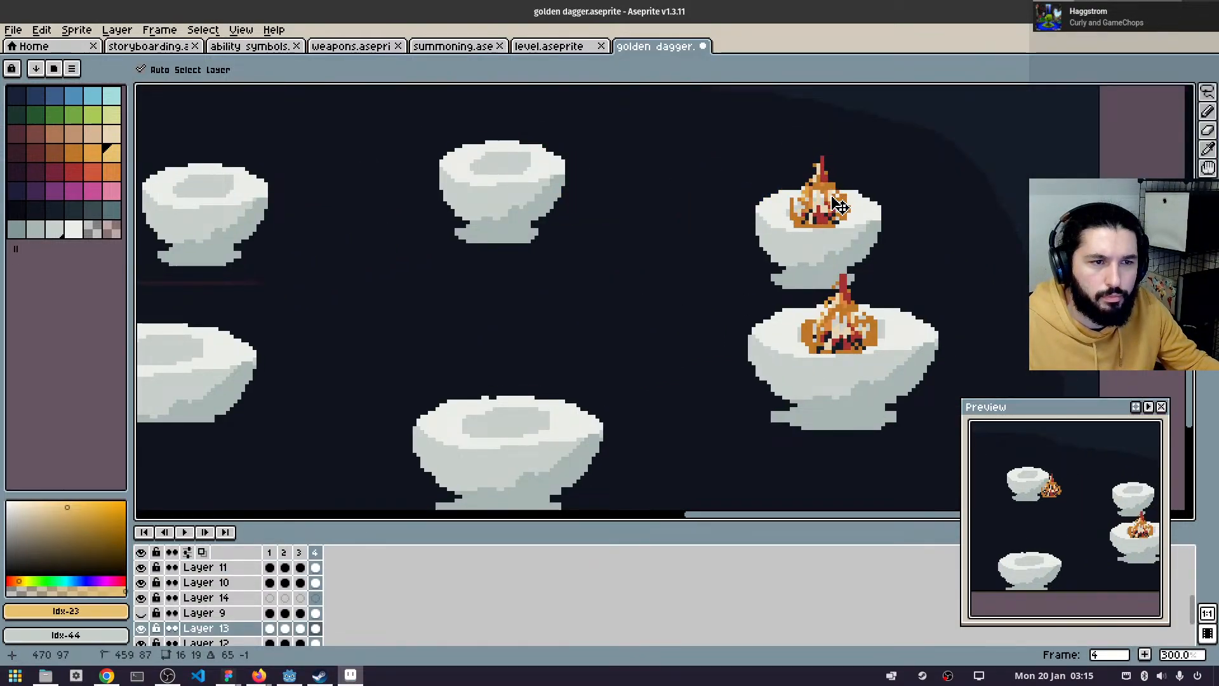
- Sketch six short gold arcs with a 1 px Pencil on Layer 14, frame 4, marking an ellipse about 93 by 48 px between the bowls
drag(429, 317, 609, 321)
key(b)
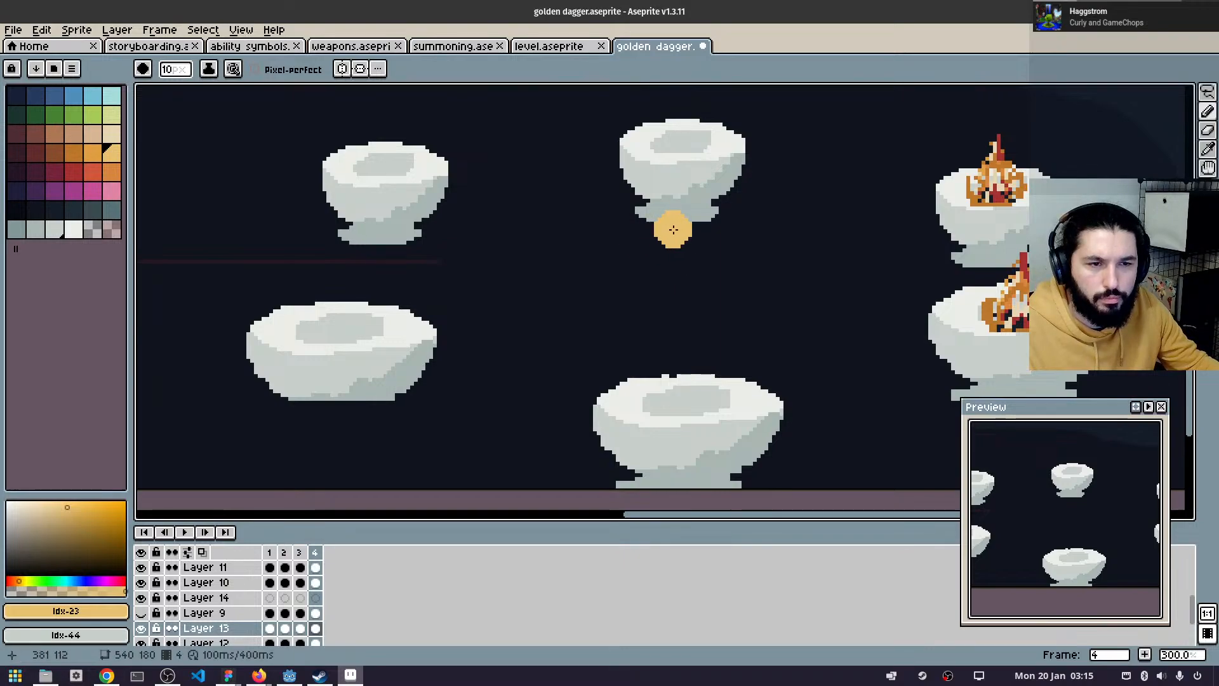
click(316, 597)
drag(626, 239, 575, 254)
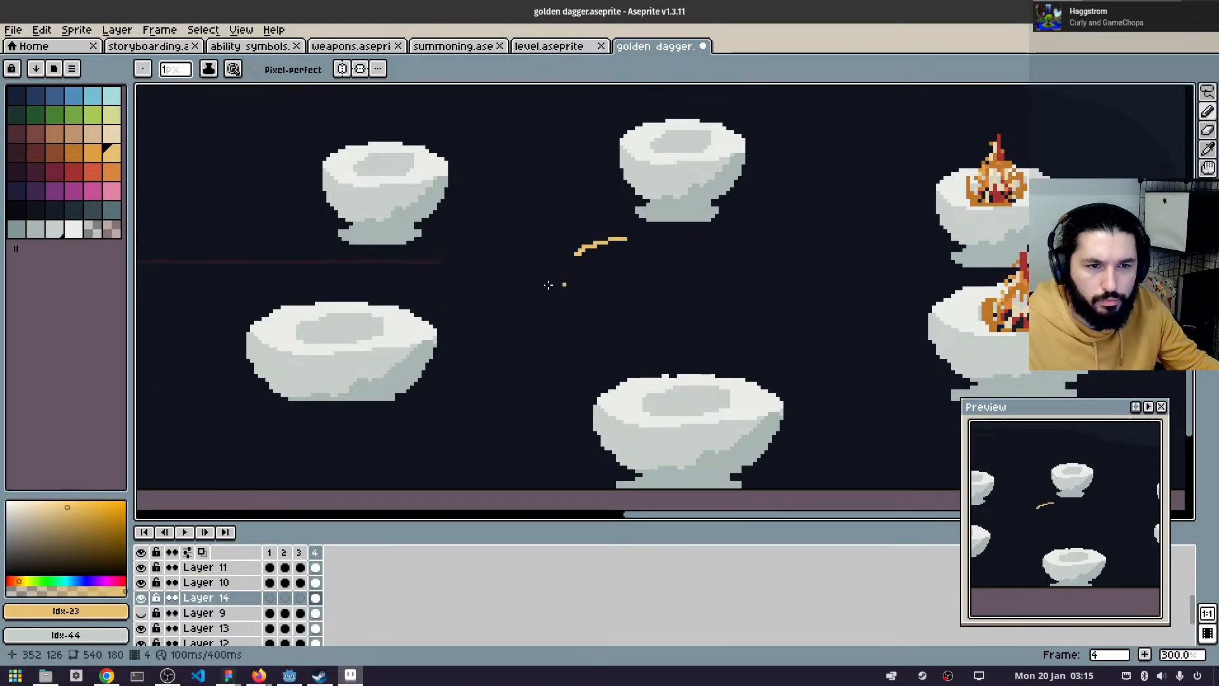
drag(522, 310, 534, 342)
click(572, 380)
drag(579, 384, 600, 394)
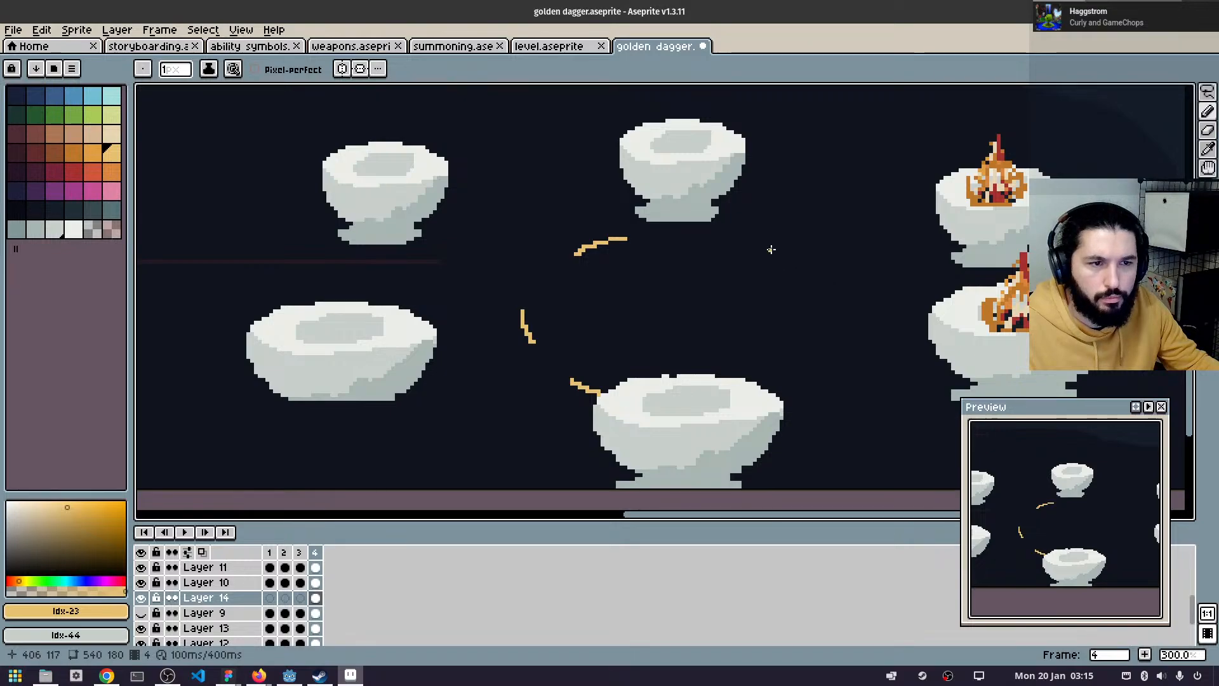
drag(771, 249, 815, 259)
drag(871, 309, 864, 343)
drag(822, 381, 791, 397)
- Add a new layer above Layer 14 and dab a gold 11 px circle over the upper middle bowl's base as a figure's head
scroll(470, 417, down, 2)
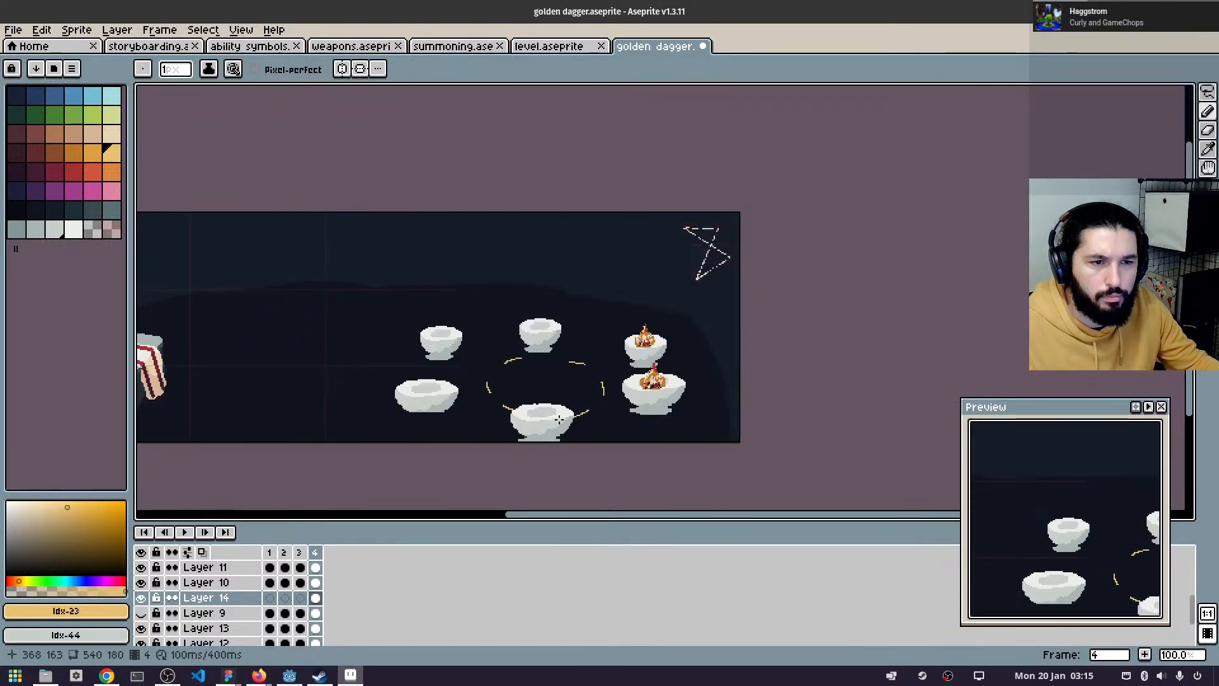
drag(847, 303, 956, 254)
scroll(586, 322, up, 1)
drag(851, 247, 946, 212)
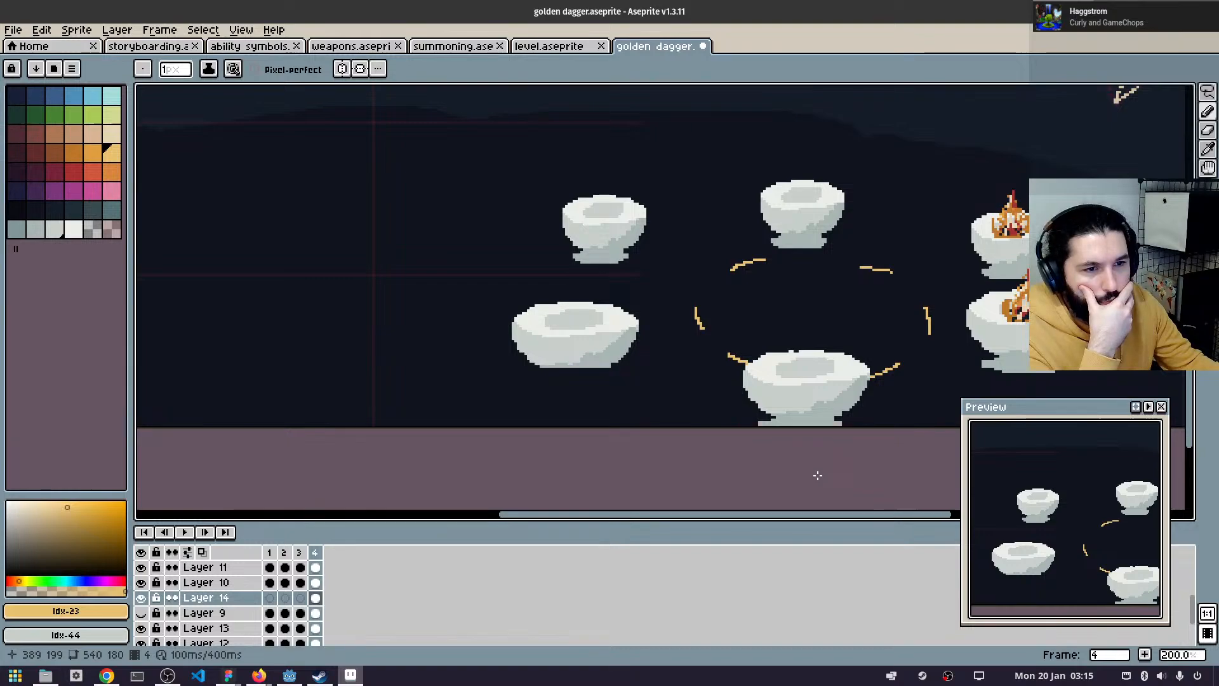
scroll(851, 241, up, 1)
drag(805, 296, 704, 317)
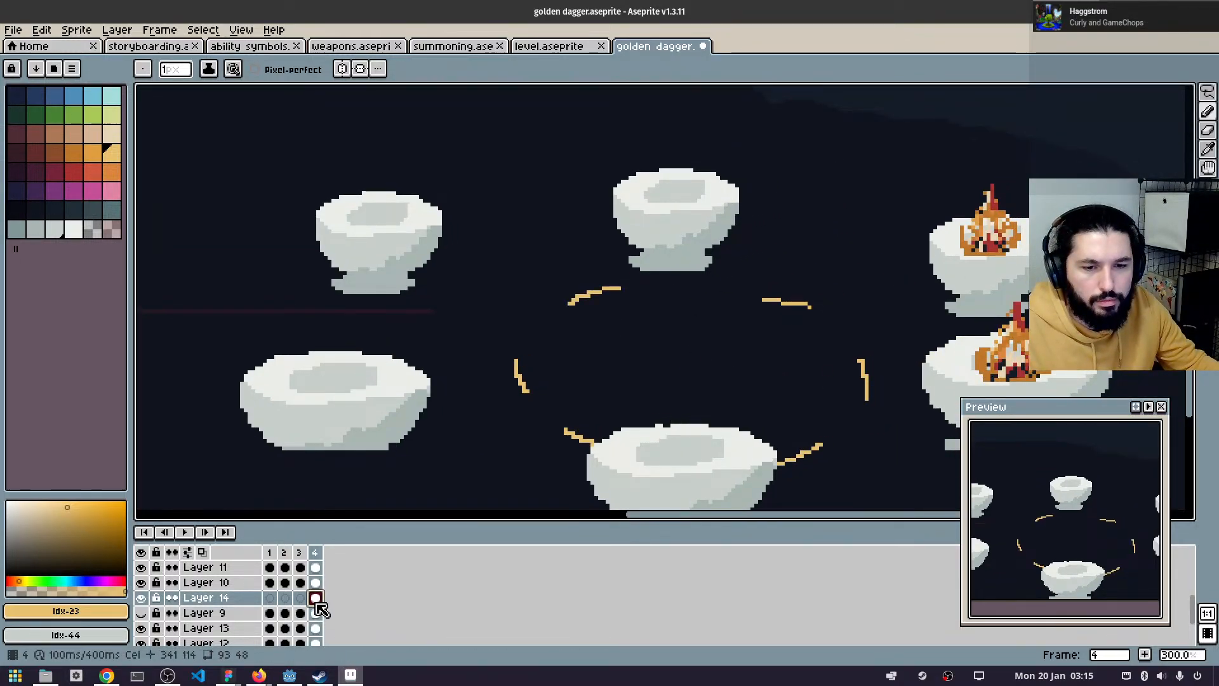
key(shift+n)
key(b)
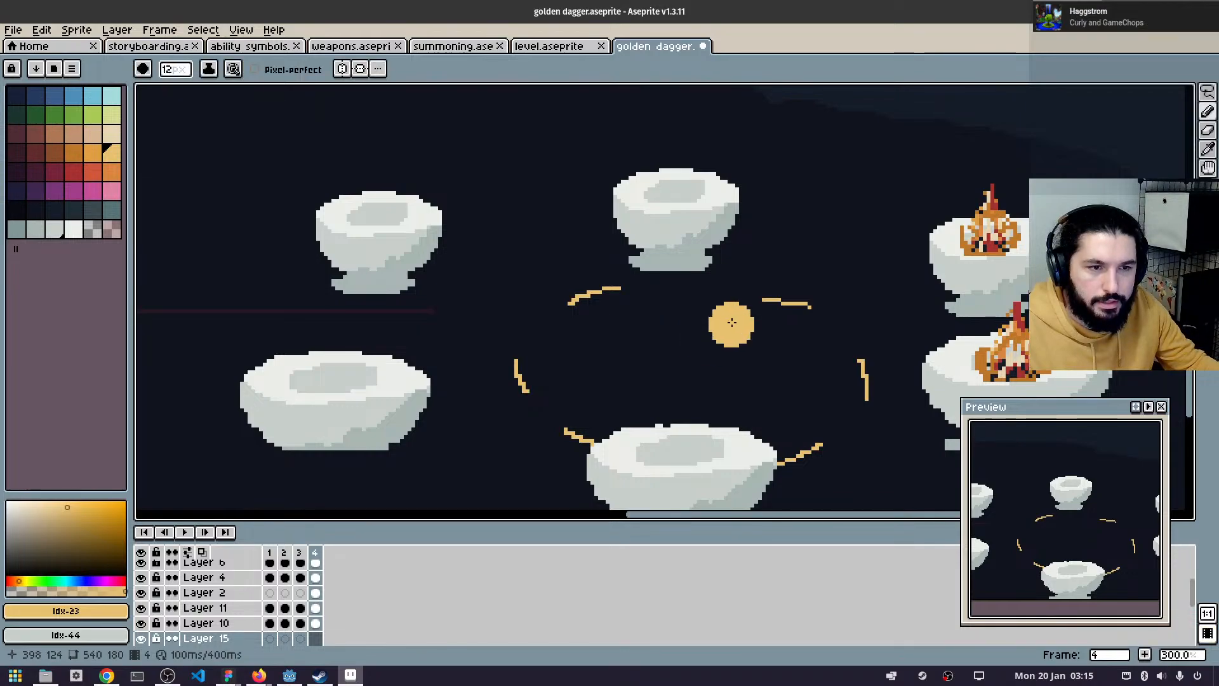
key(minus)
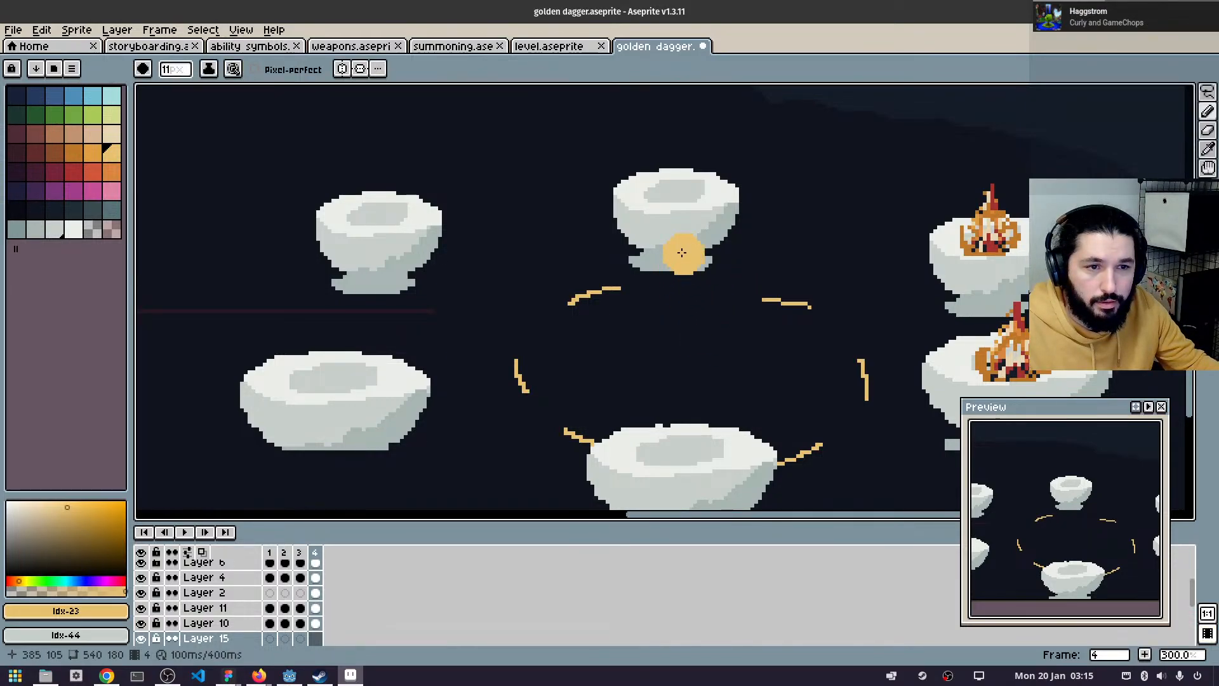
click(681, 253)
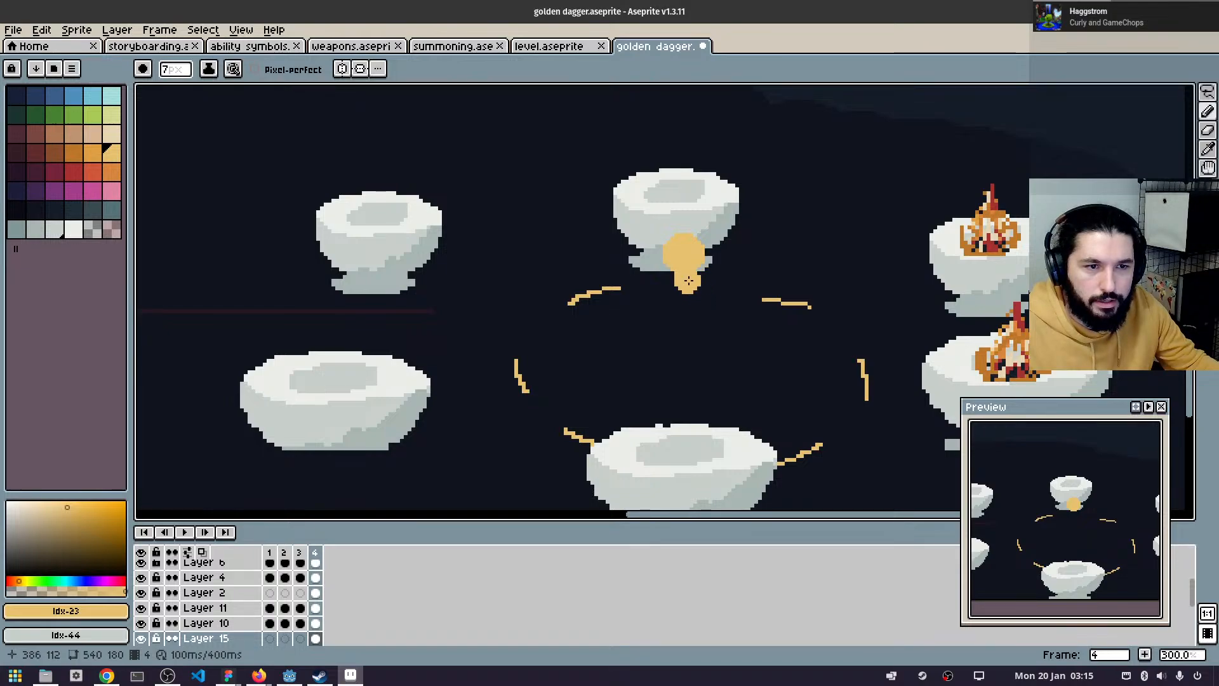
- Paint the figure's gold body and flared base below the head with a 7 px Pencil, and undo the stray last stroke
drag(700, 291, 694, 313)
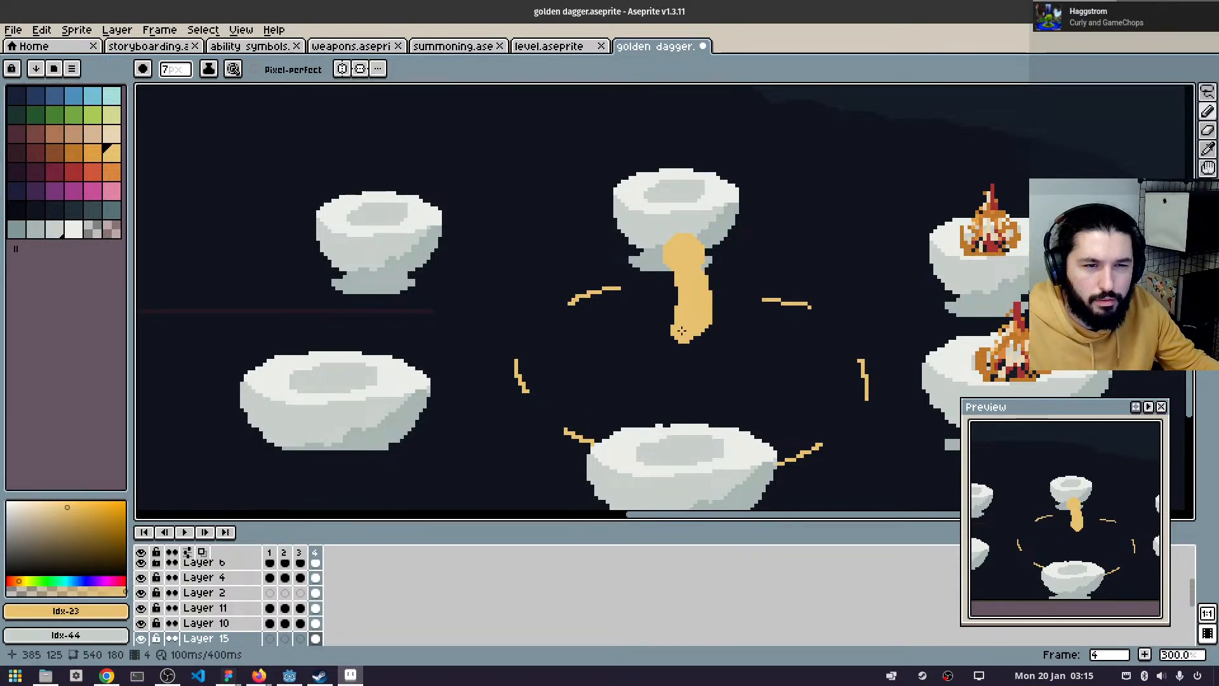
mouse_move(686, 328)
mouse_down()
mouse_move(666, 347)
mouse_move(749, 364)
mouse_up()
key(ctrl+z)
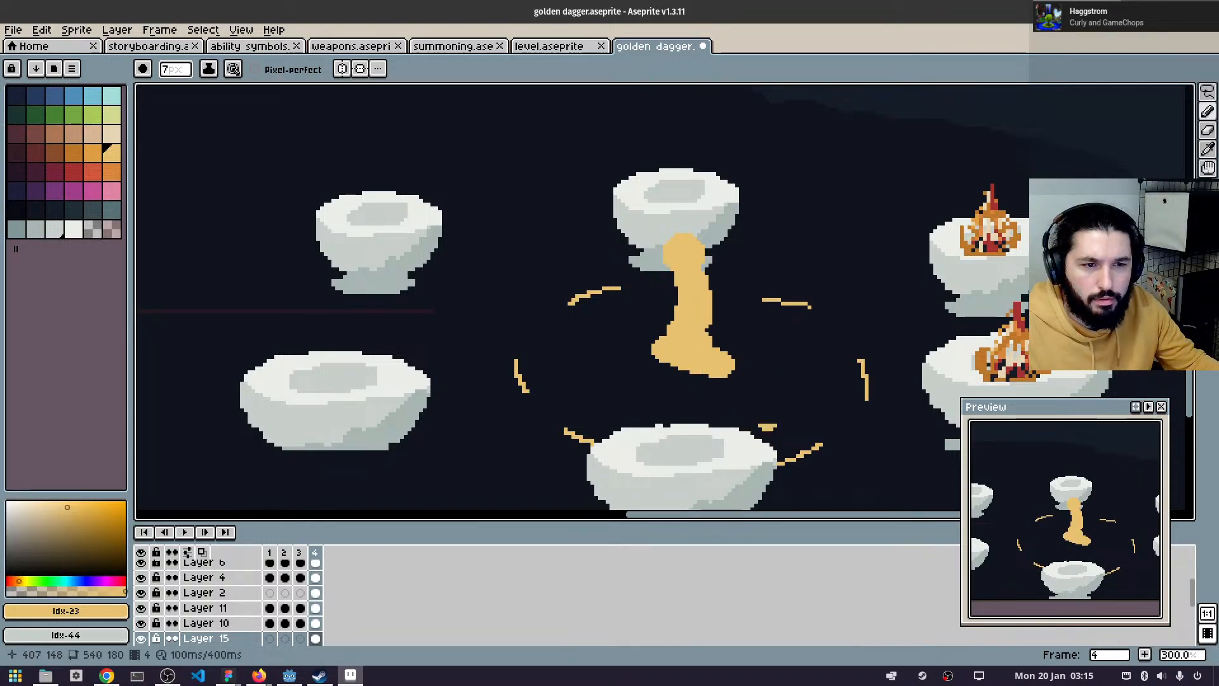
- Trim the lower edge of the gold figure's base with the Eraser and repaint the base wider and more even
scroll(598, 393, down, 2)
scroll(598, 393, up, 5)
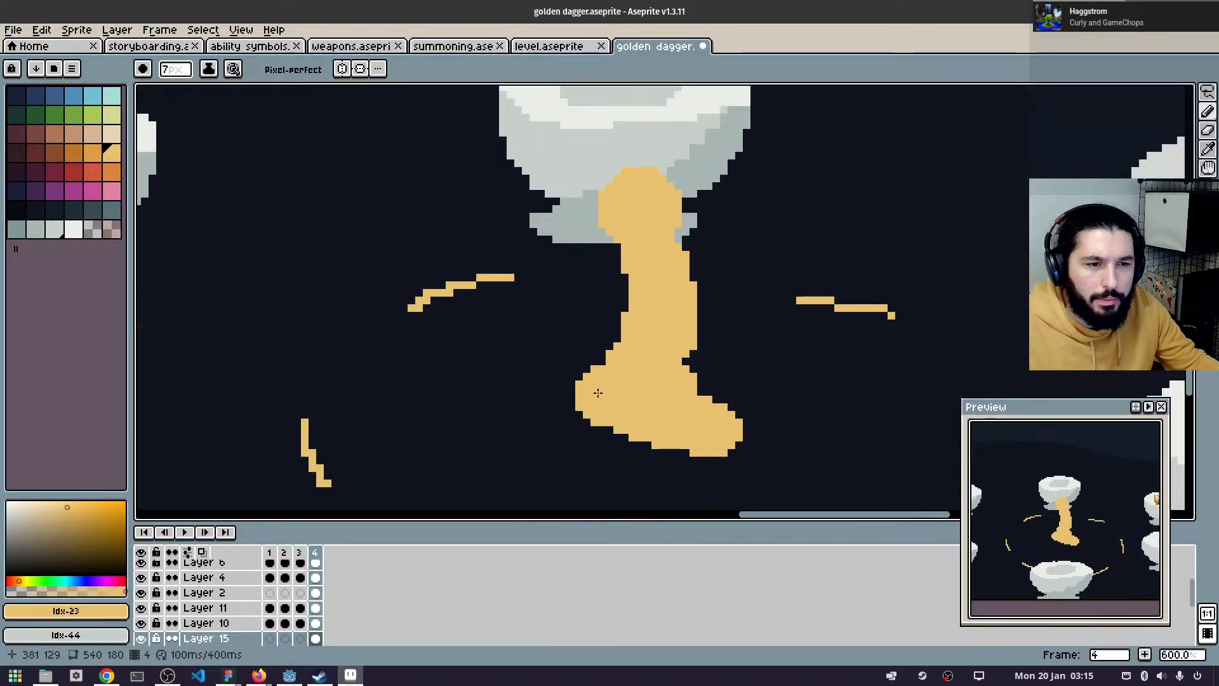
key(e)
mouse_move(692, 467)
mouse_down()
mouse_move(602, 458)
mouse_move(633, 461)
mouse_move(582, 472)
mouse_move(742, 462)
mouse_up()
key(b)
drag(618, 414, 648, 421)
drag(626, 395, 710, 418)
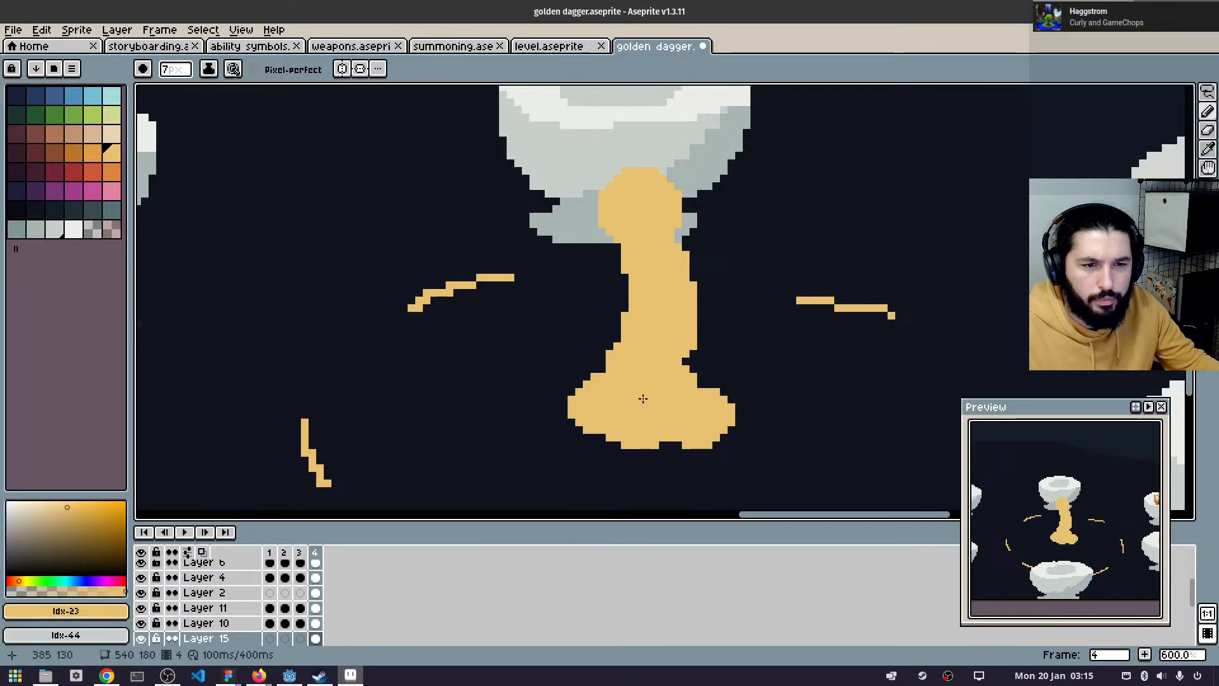
- Paint a shoulder bump and a foot on the right side of the gold figure, trimming around the foot with the Eraser
drag(698, 258, 699, 289)
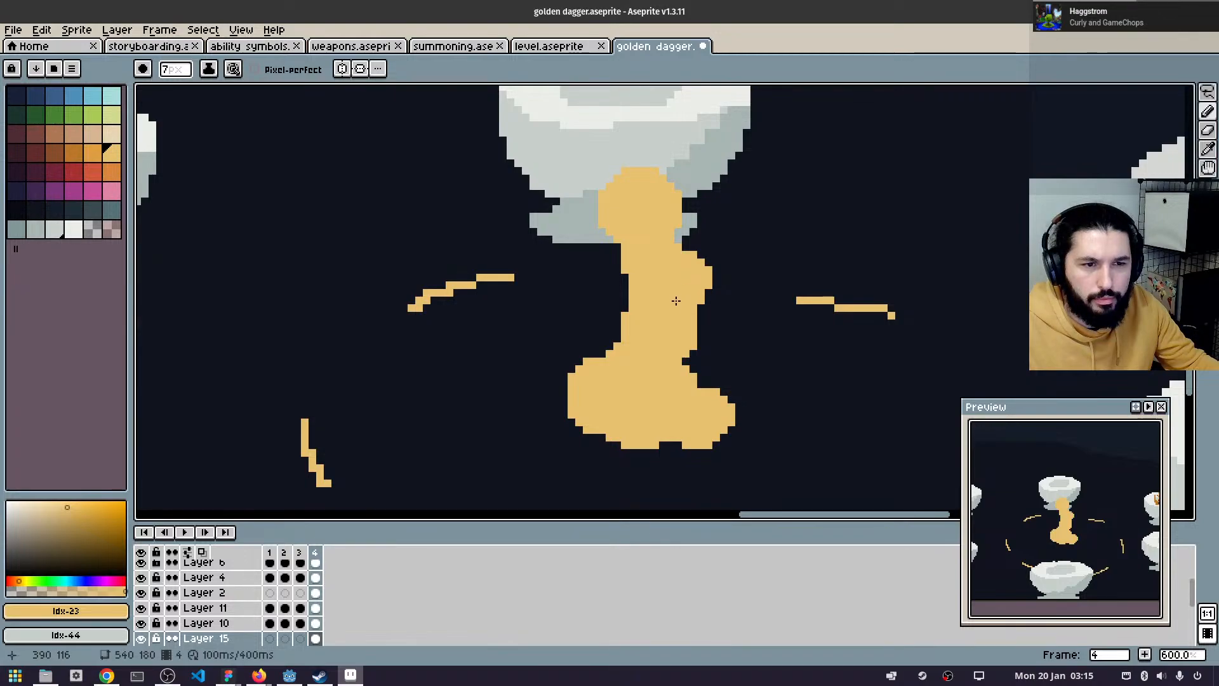
scroll(661, 354, down, 2)
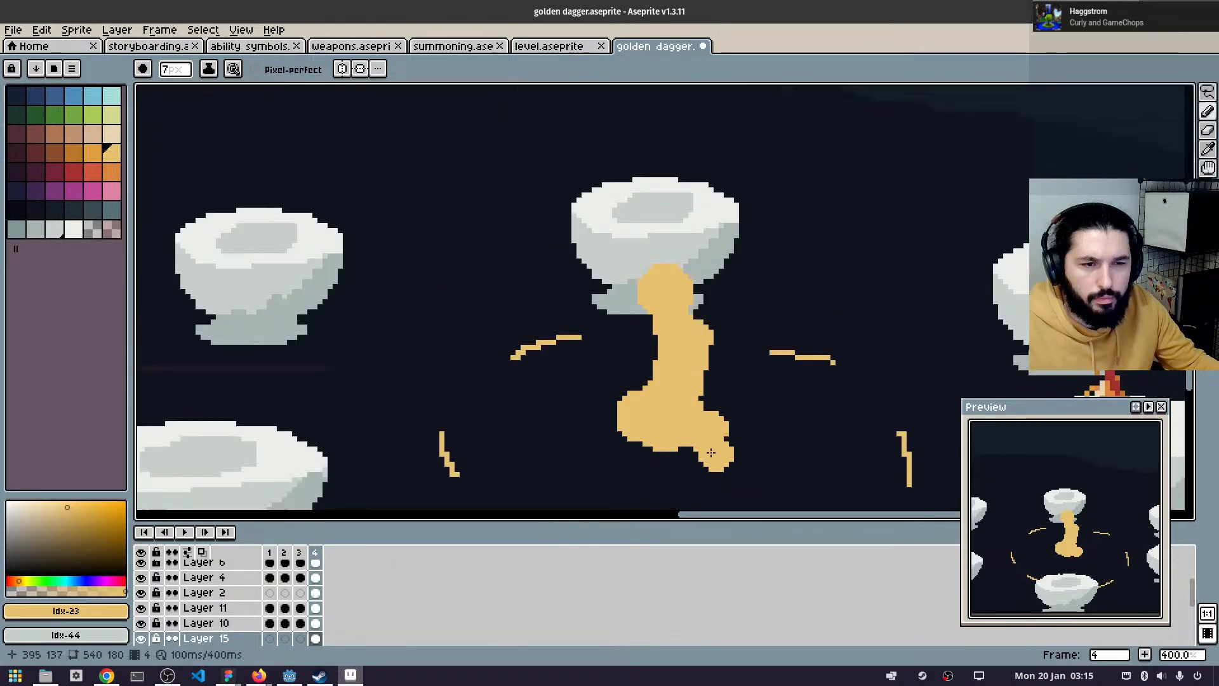
scroll(621, 430, up, 2)
mouse_move(664, 389)
mouse_down()
mouse_move(665, 427)
mouse_move(698, 431)
mouse_up()
key(e)
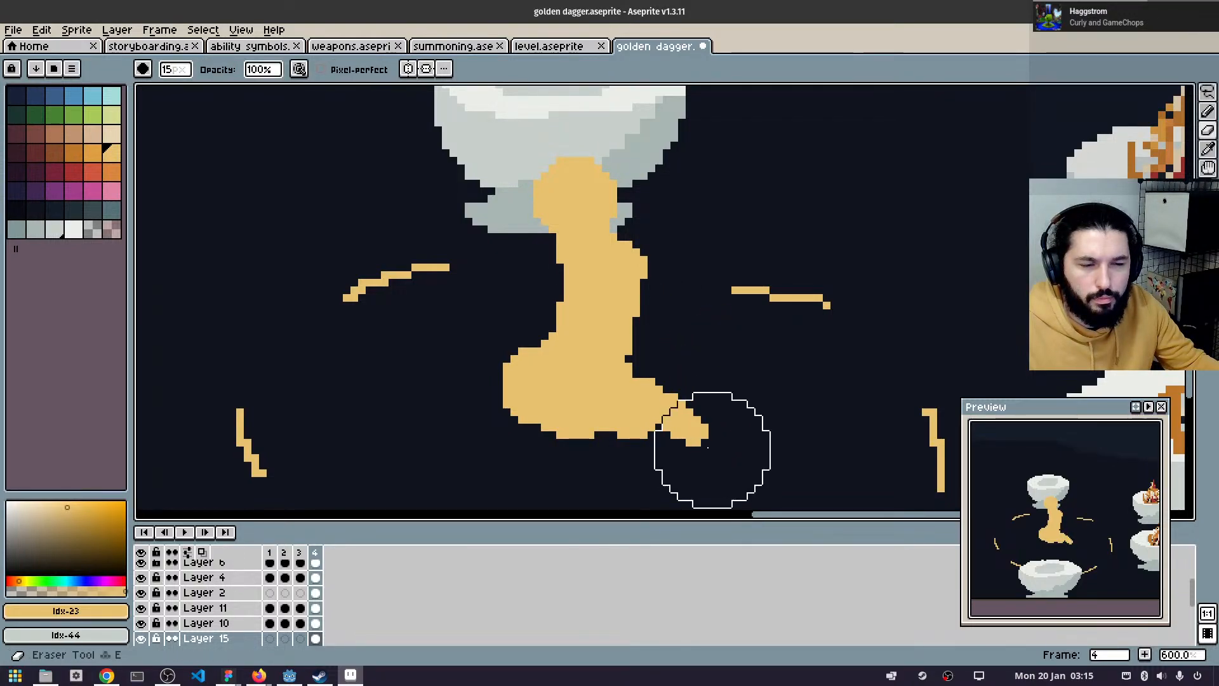
drag(710, 449, 653, 451)
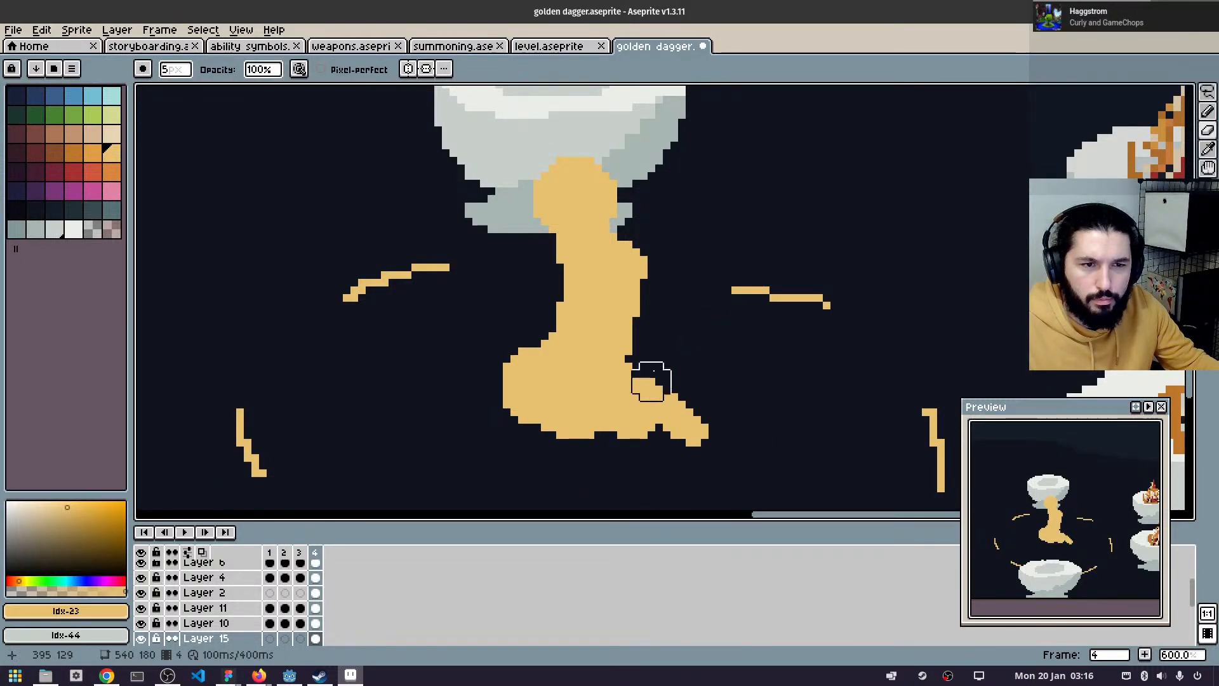
- Add a new layer above Layer 15 and dab a tan (idx-15) 11 px circle between the draped altar and the bowls as a second figure's head
scroll(653, 374, down, 5)
scroll(575, 308, up, 2)
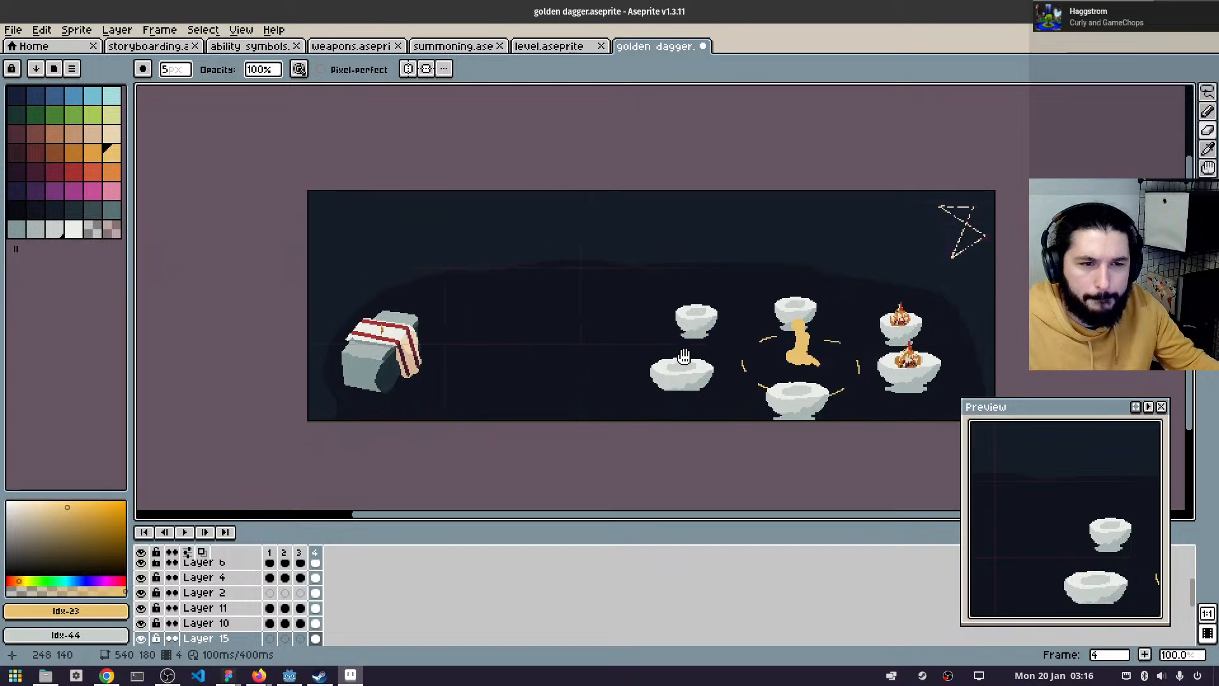
key(b)
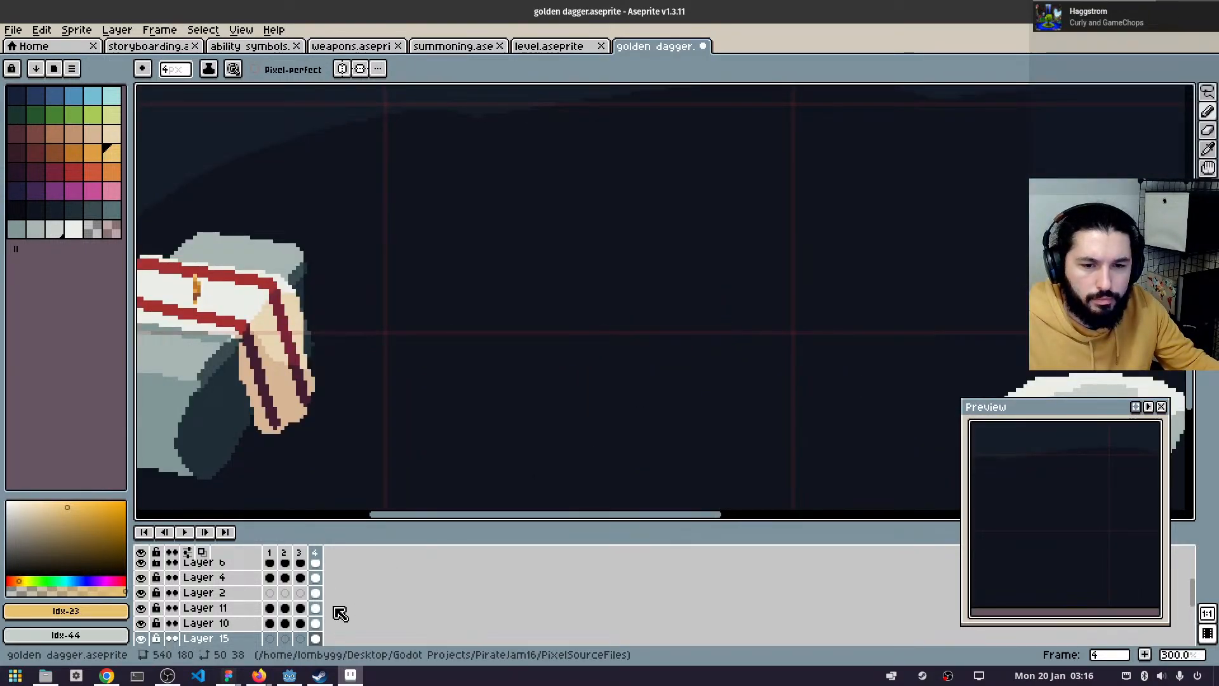
click(320, 637)
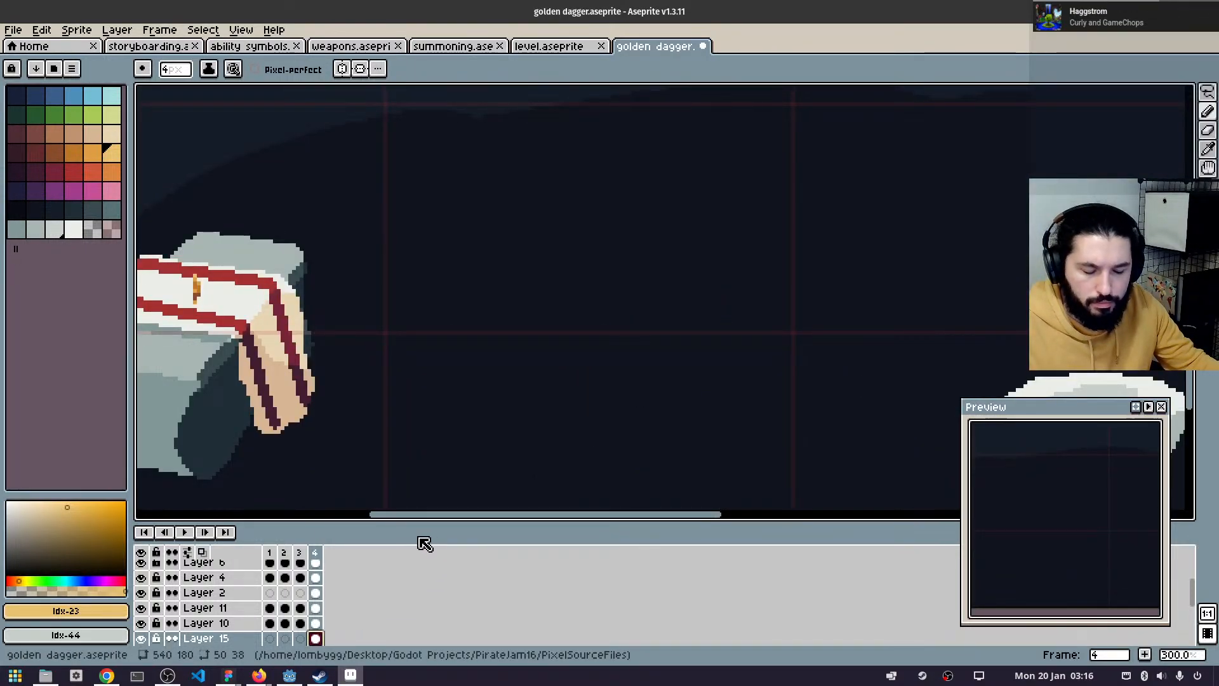
key(shift+n)
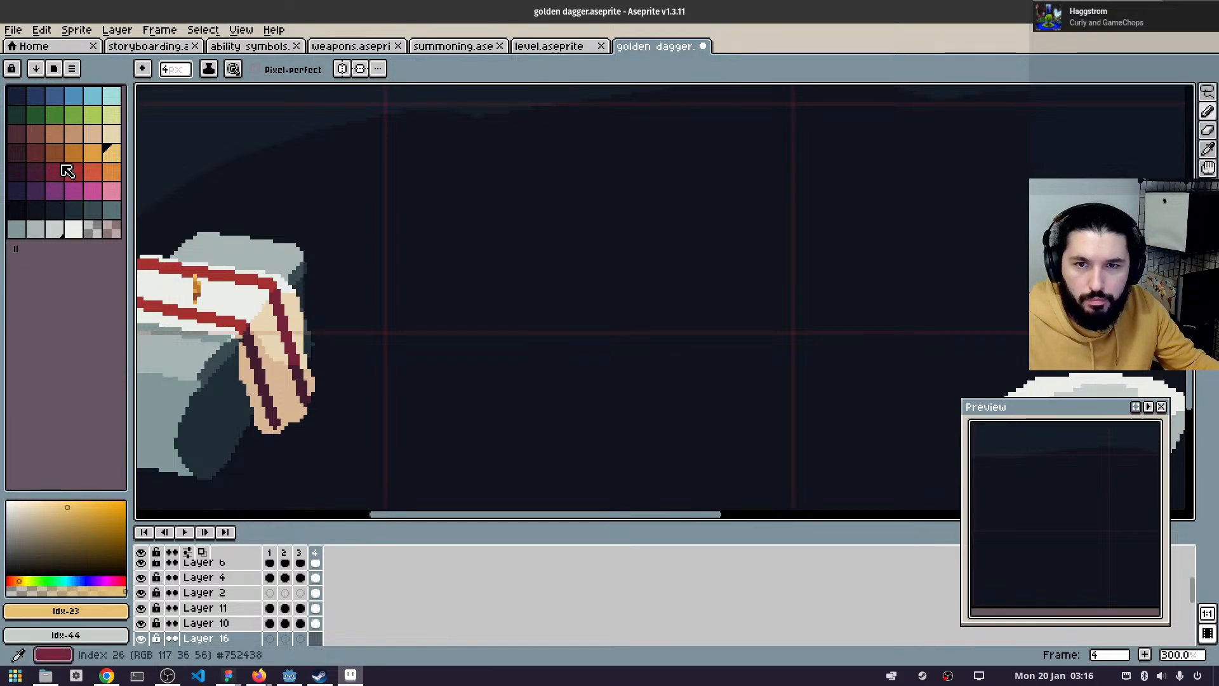
click(73, 133)
key(plus)
key(plus)
key(plus)
key(plus)
key(plus)
key(plus)
key(plus)
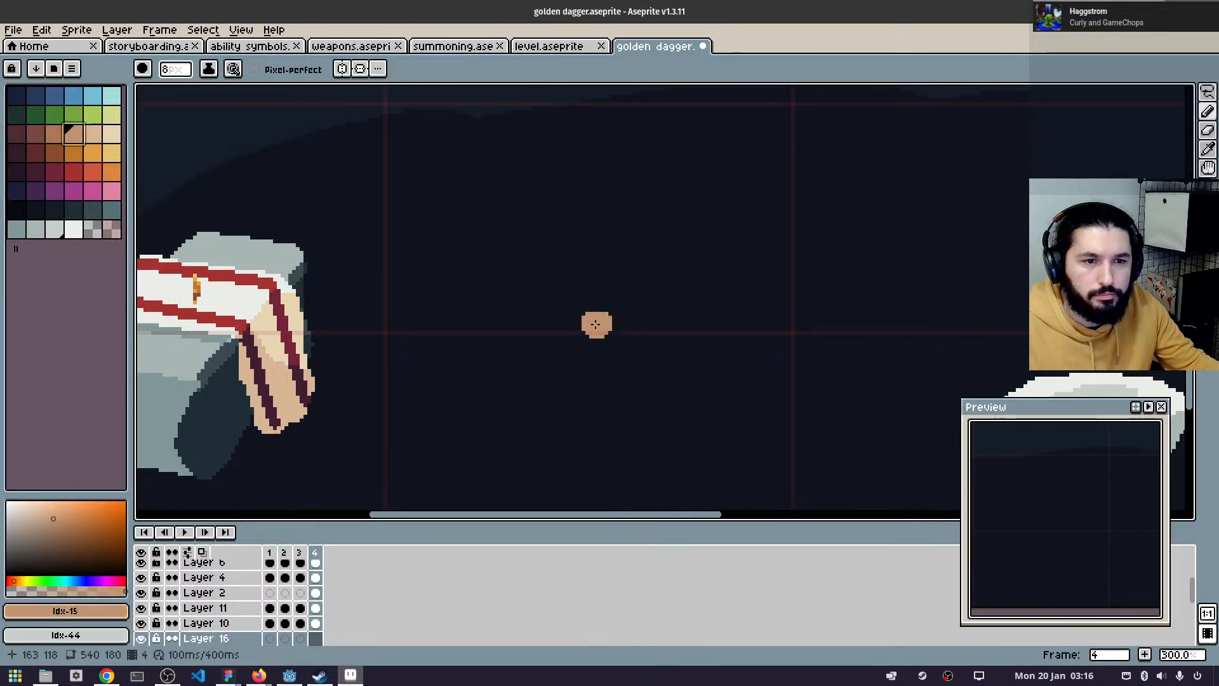
click(606, 300)
key(minus)
key(minus)
key(minus)
key(minus)
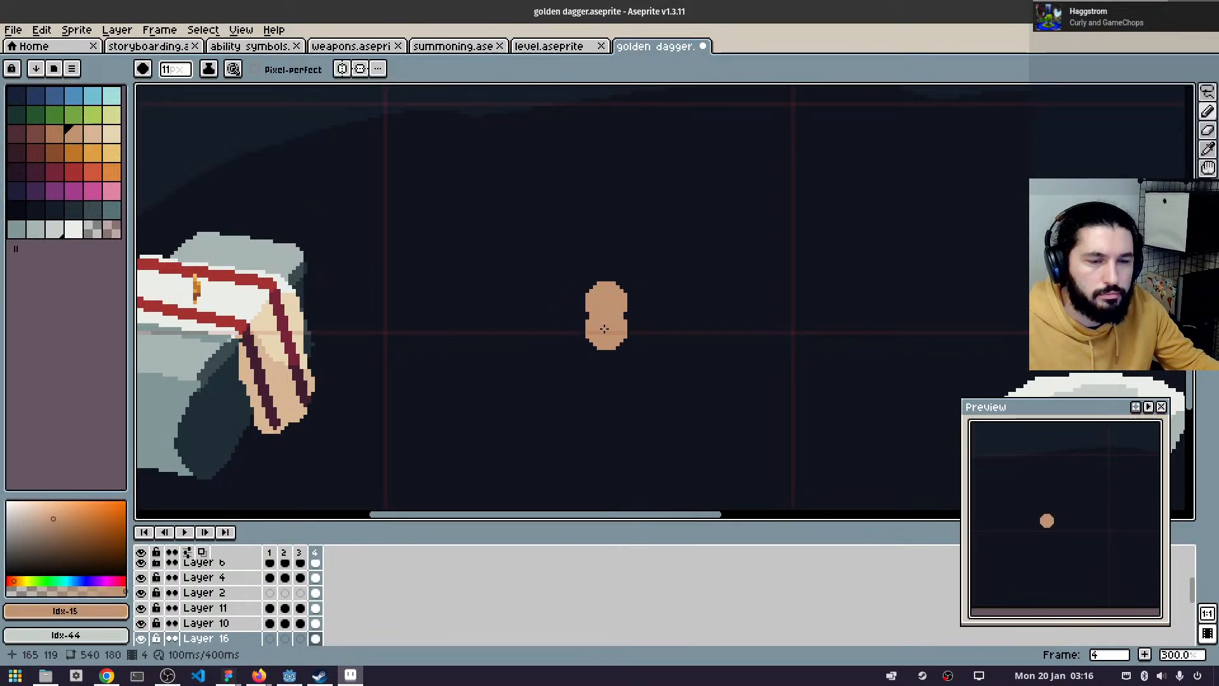
scroll(607, 330, up, 1)
key(plus)
key(plus)
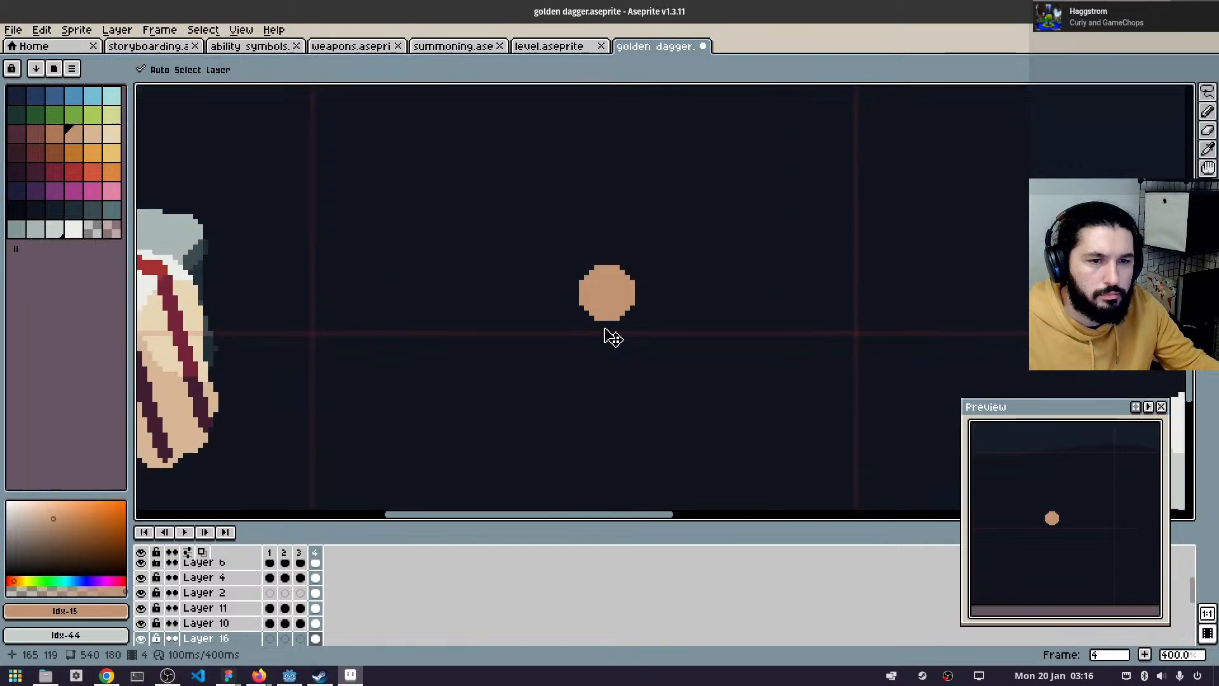
mouse_move(611, 335)
mouse_down()
mouse_move(594, 392)
mouse_move(585, 371)
mouse_move(581, 400)
mouse_up()
drag(667, 448, 670, 343)
scroll(668, 339, down, 1)
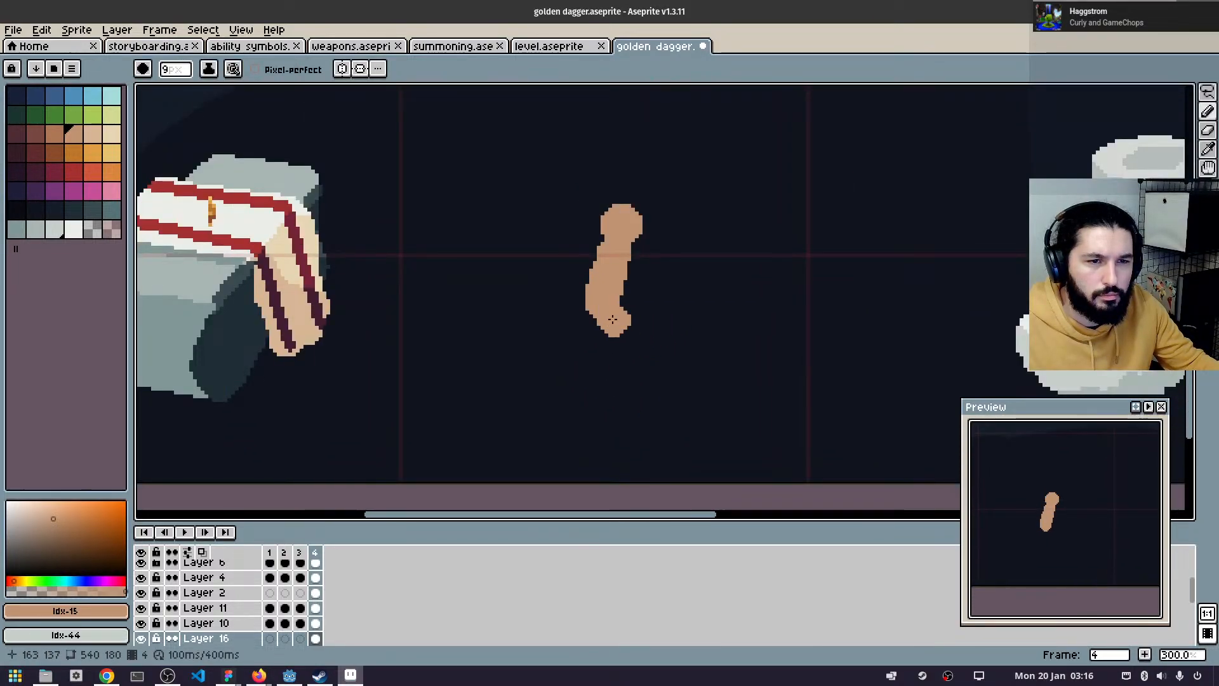
mouse_move(597, 332)
mouse_down()
mouse_move(579, 362)
mouse_move(625, 366)
mouse_up()
key(ctrl+z)
key(ctrl+z)
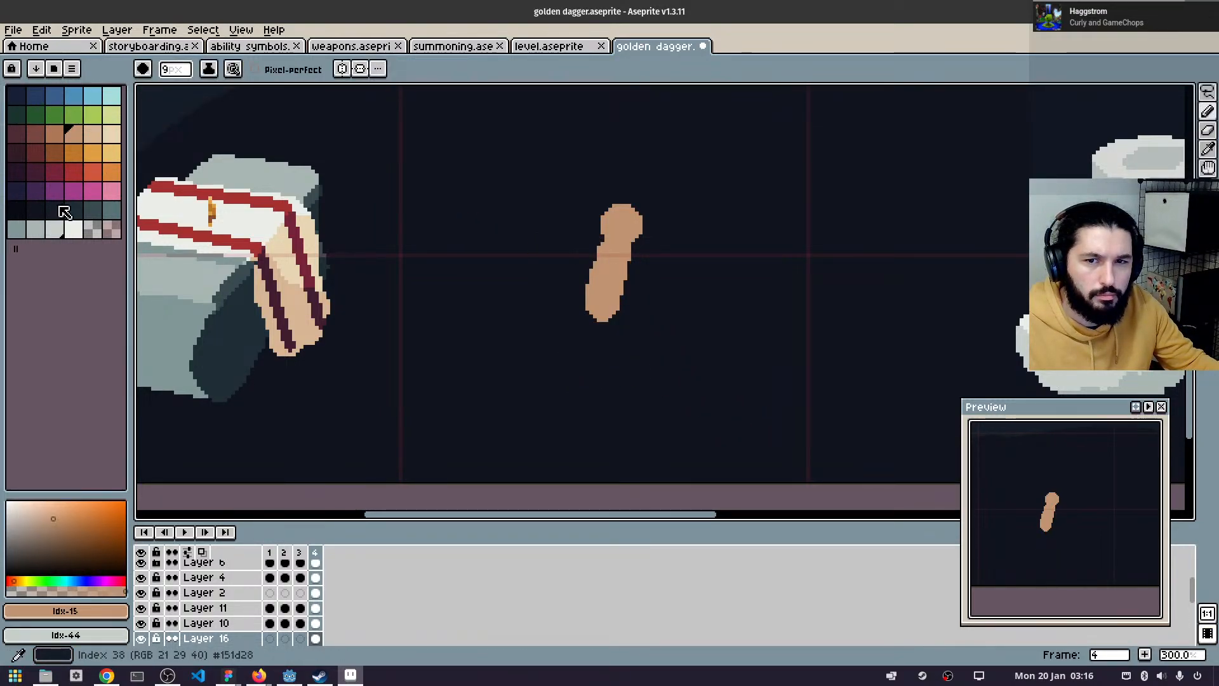
key(ctrl+z)
key(ctrl+z)
key(ctrl+z)
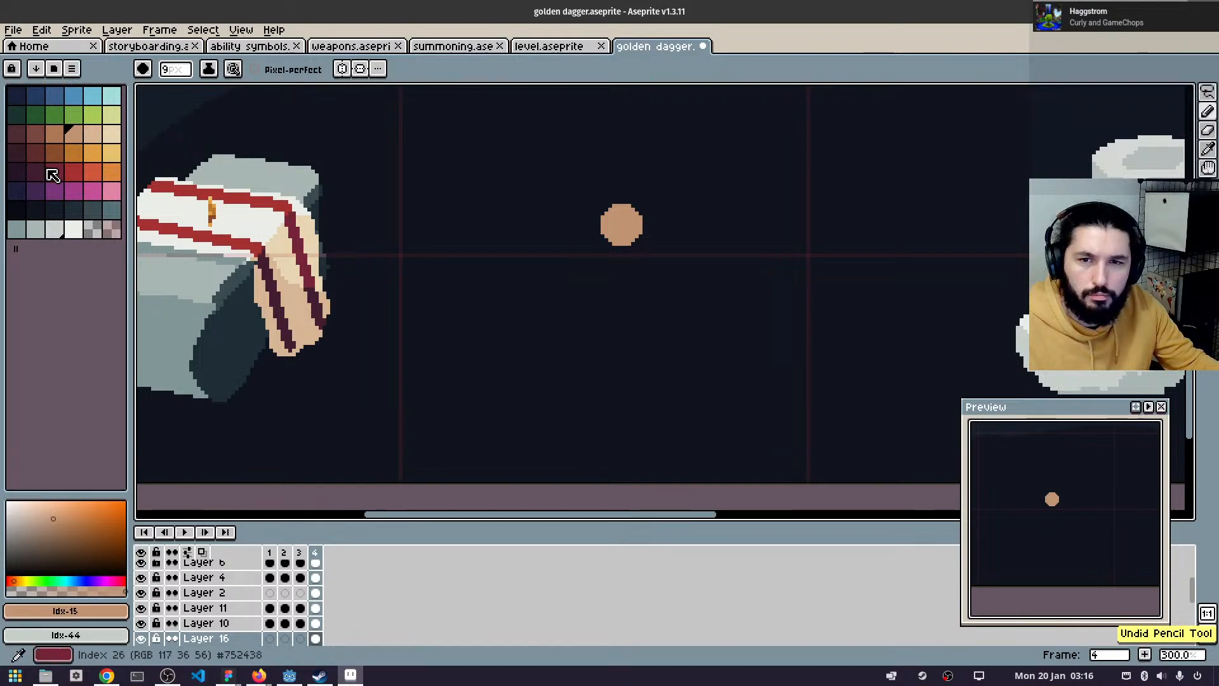
- Paint a dark maroon (idx-25) hood over the tan head and a flared robe below it with an 8 px Pencil
click(16, 172)
click(36, 190)
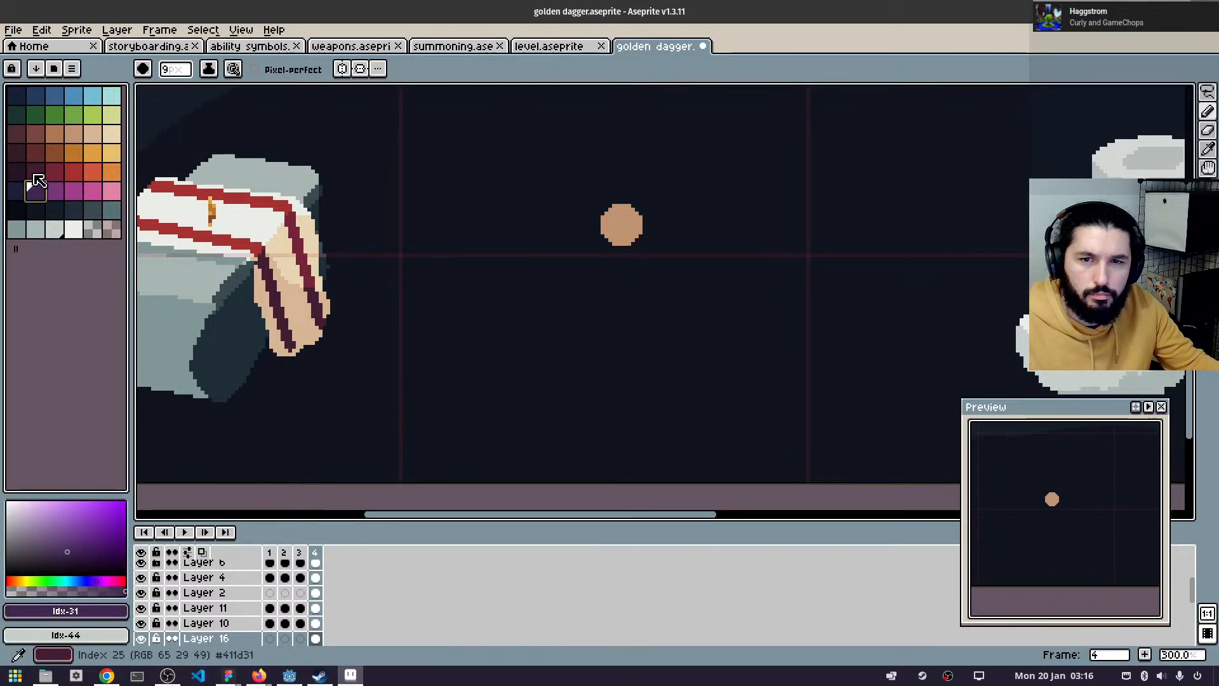
click(35, 171)
click(547, 236)
scroll(586, 232, down, 5)
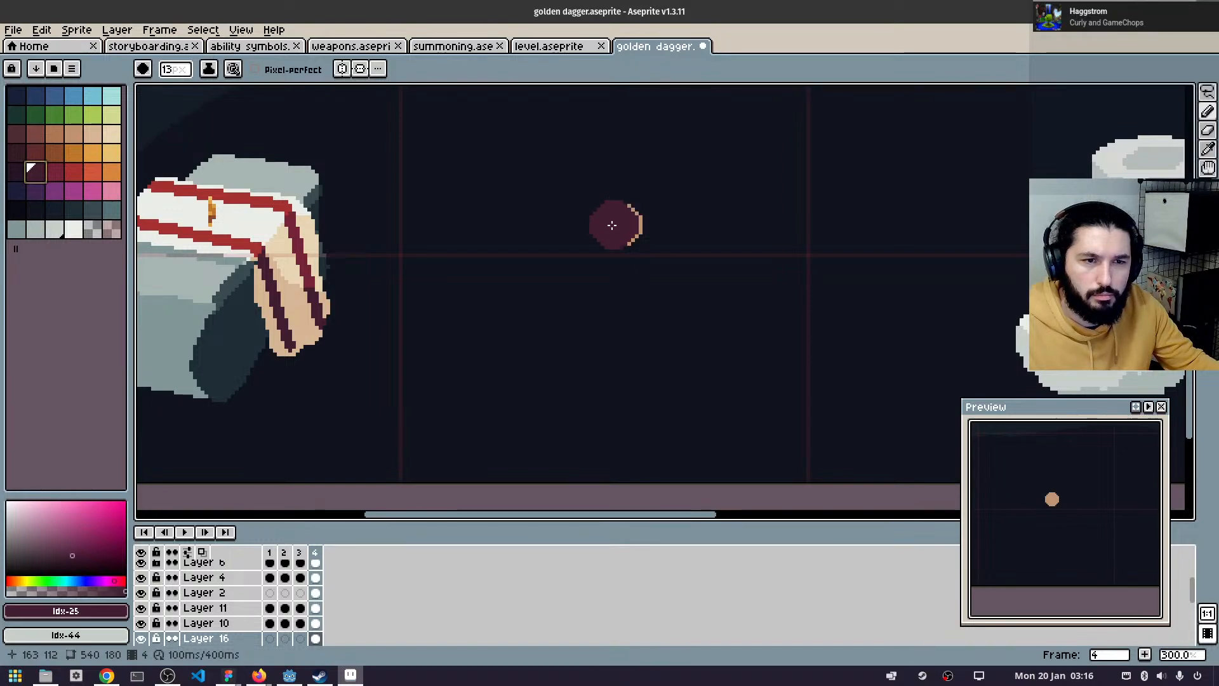
scroll(626, 214, up, 4)
click(629, 214)
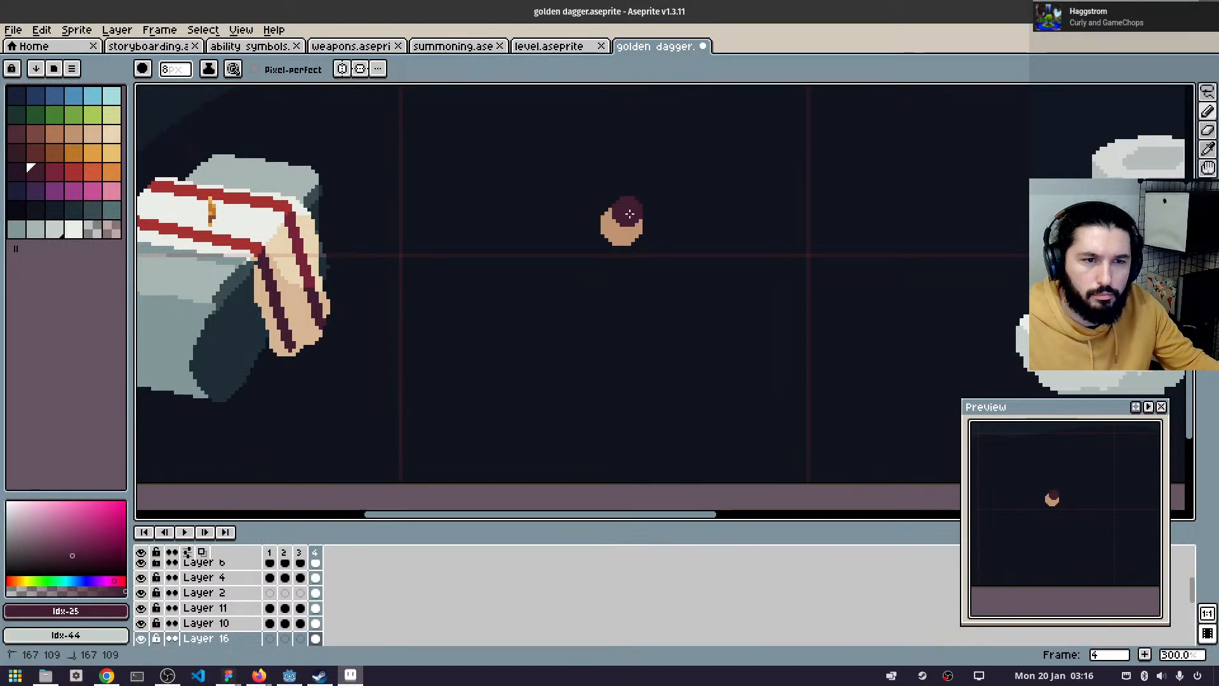
mouse_move(612, 213)
mouse_down()
mouse_move(597, 247)
mouse_move(610, 224)
mouse_move(612, 247)
mouse_move(621, 215)
mouse_move(611, 251)
mouse_move(606, 228)
mouse_move(602, 271)
mouse_move(610, 251)
mouse_move(616, 286)
mouse_move(621, 260)
mouse_move(656, 340)
mouse_up()
click(610, 245)
key(ctrl+z)
key(ctrl+z)
mouse_move(597, 279)
mouse_down()
mouse_move(584, 324)
mouse_move(642, 343)
mouse_move(534, 305)
mouse_up()
- Switch to Layer 15, sample the figure's gold and paint an upper arm down its right side with a 4 px Pencil
scroll(731, 324, down, 2)
scroll(852, 280, up, 1)
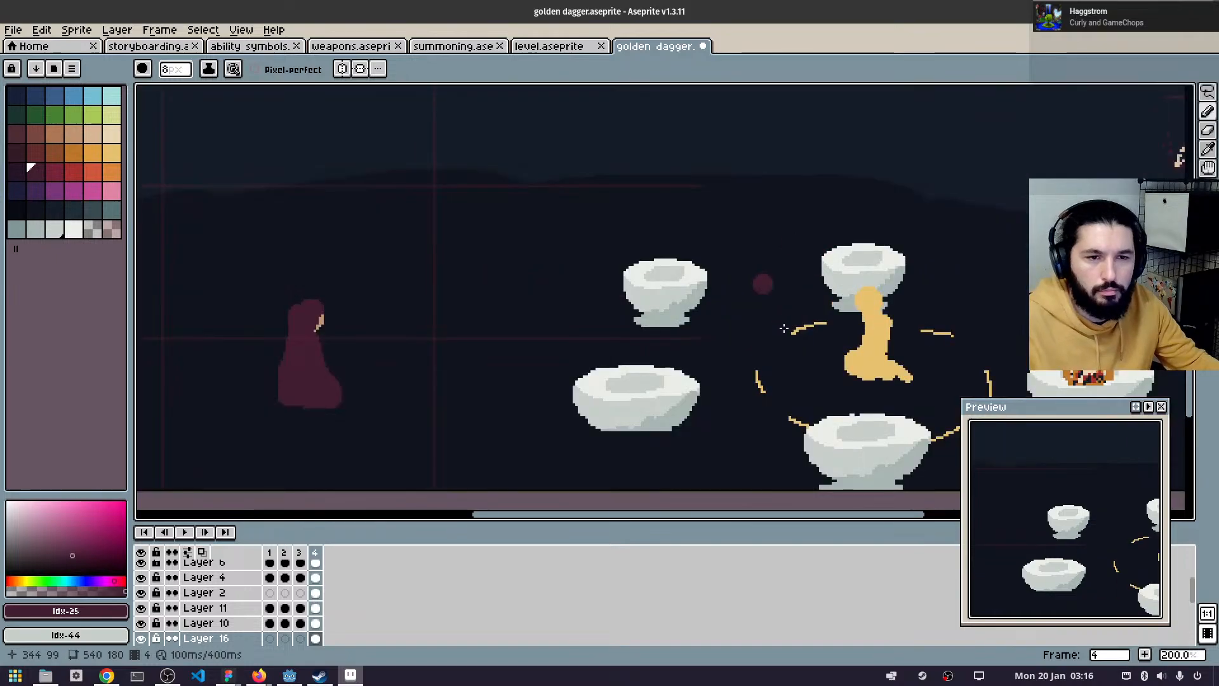
scroll(774, 317, up, 1)
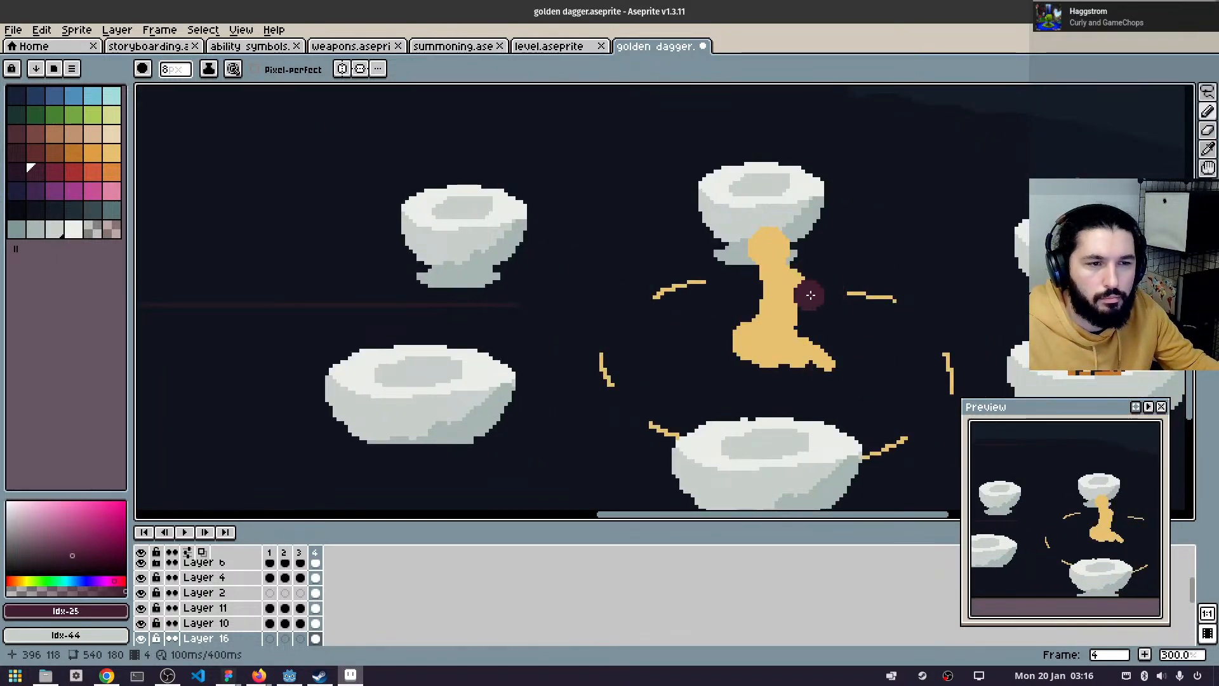
ctrl+click(797, 304)
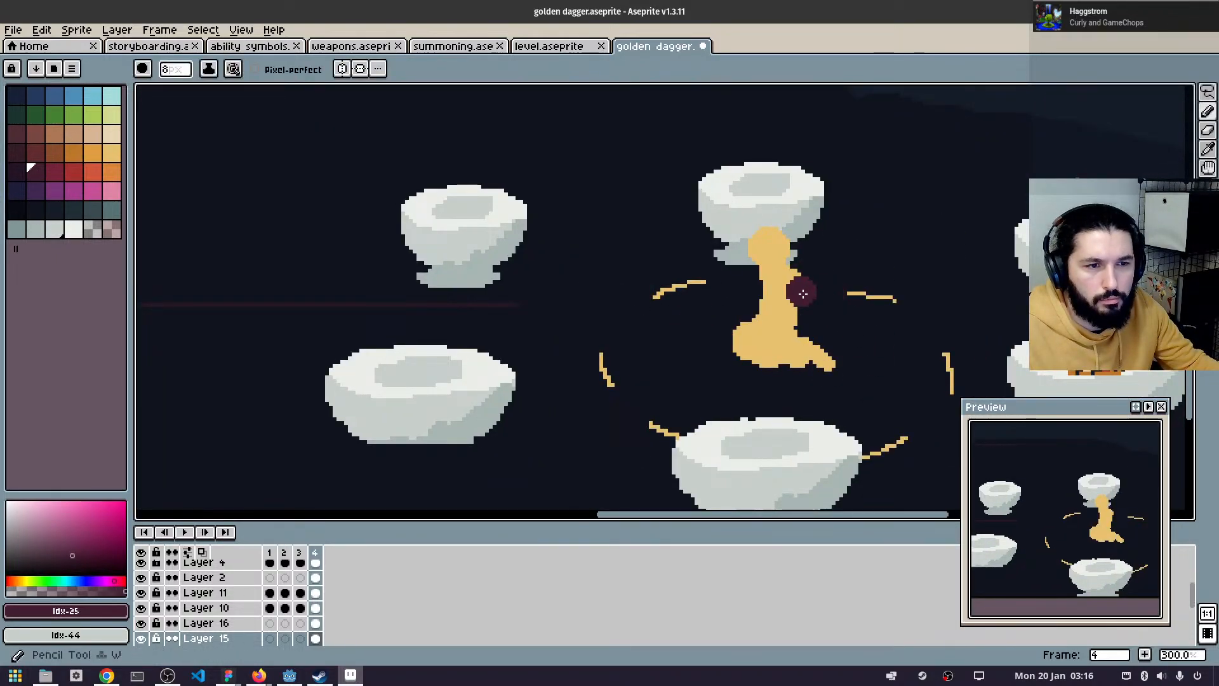
alt+click(787, 280)
key(minus)
key(minus)
key(minus)
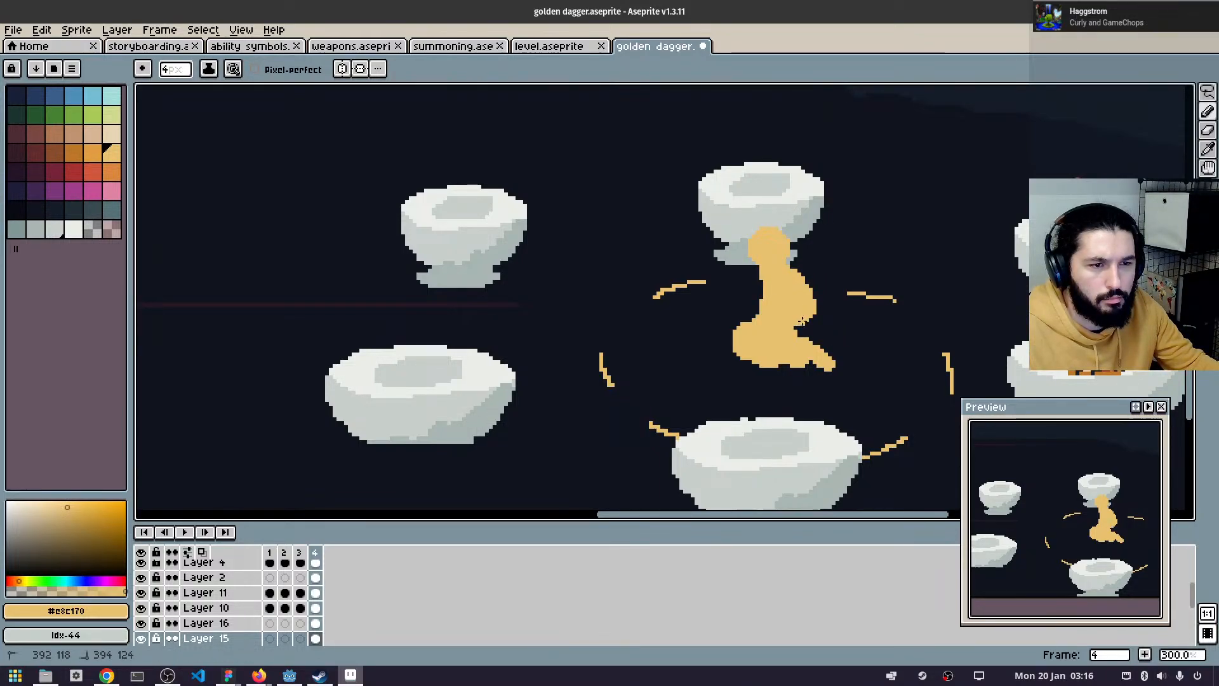
drag(794, 290, 792, 372)
key(ctrl+z)
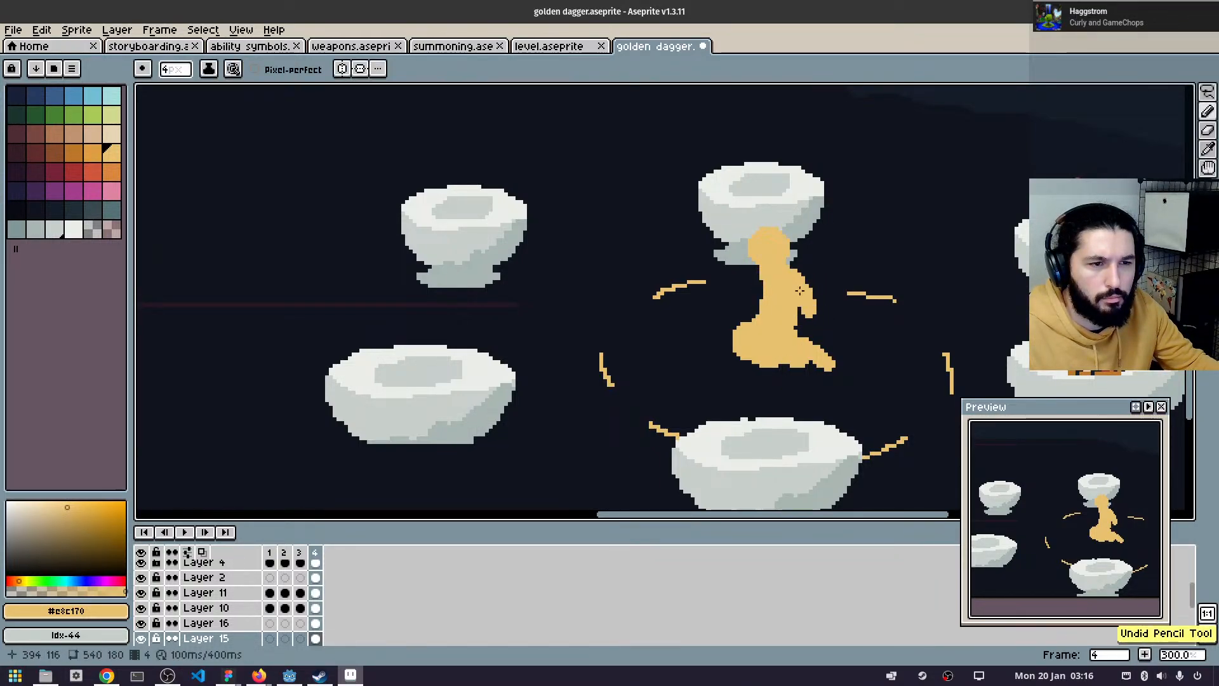
drag(803, 294, 810, 315)
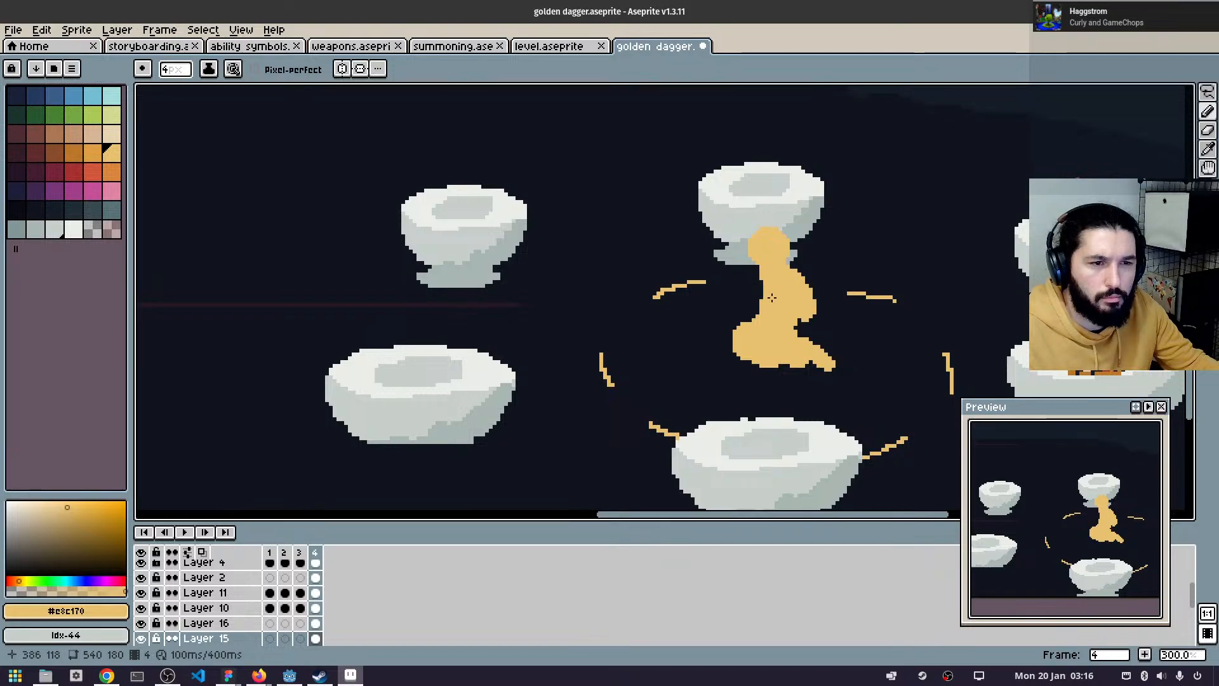
- Paint a dark slate (idx-40) blob about 8 by 6 px inside the circle, below and right of the gold figure, as a weapon's end
scroll(851, 358, up, 2)
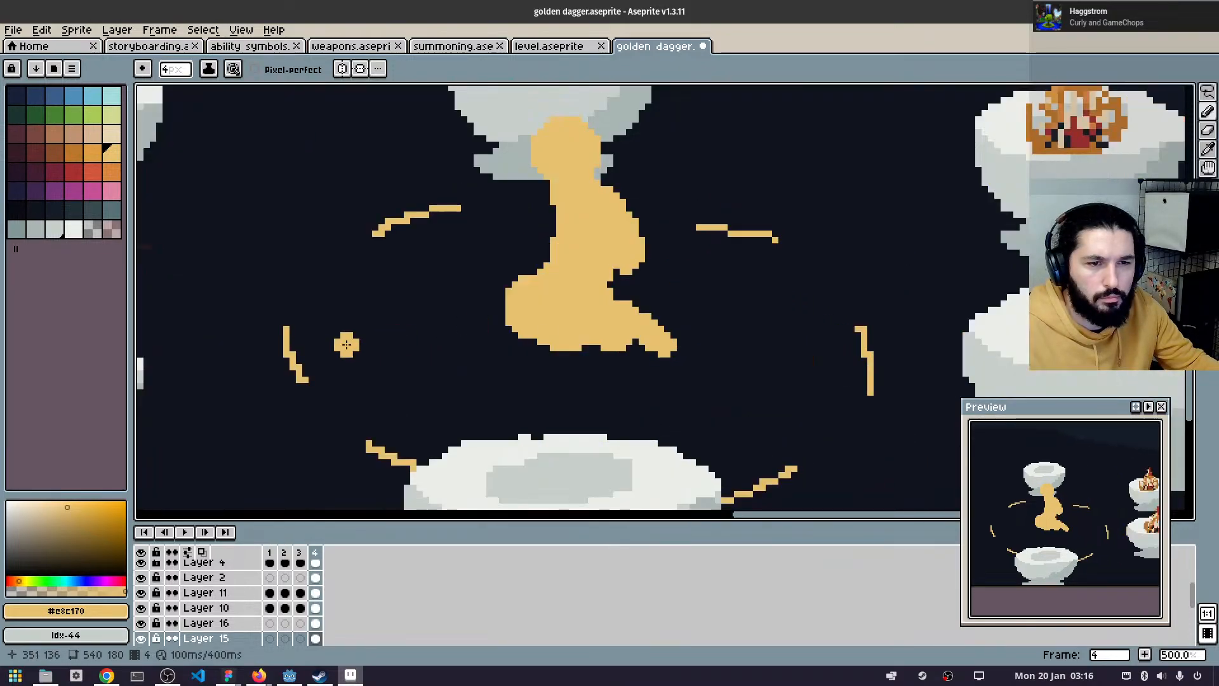
click(92, 209)
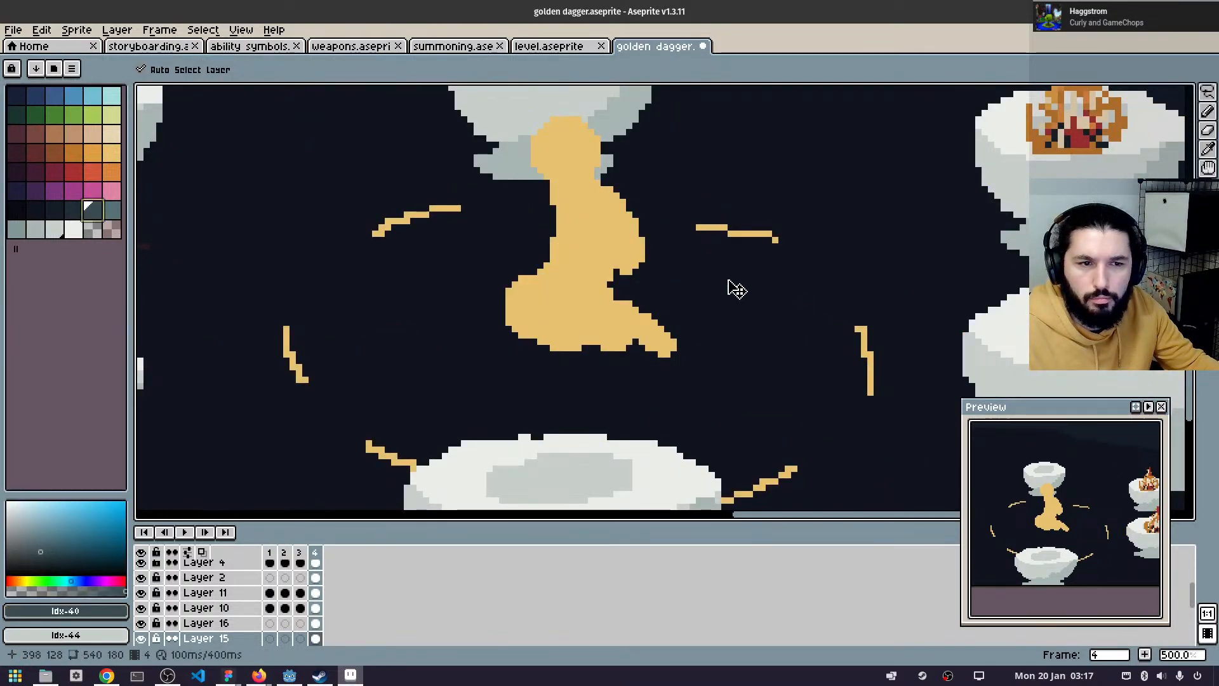
key(plus)
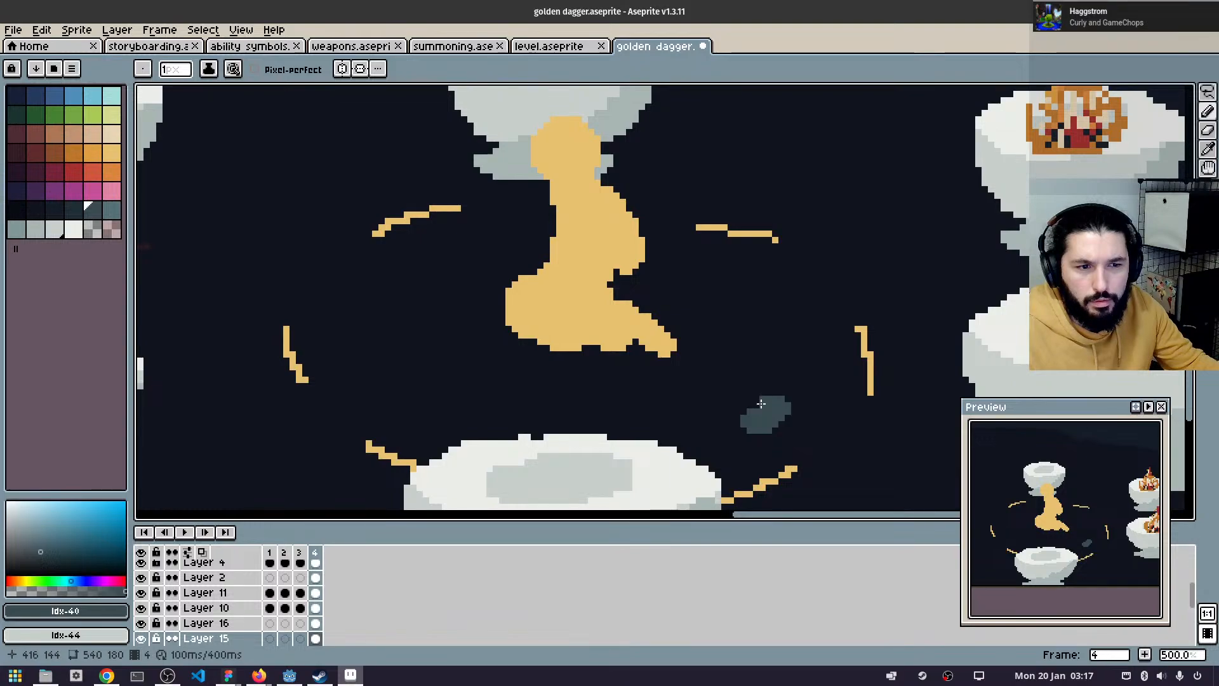
scroll(751, 424, up, 2)
click(740, 375)
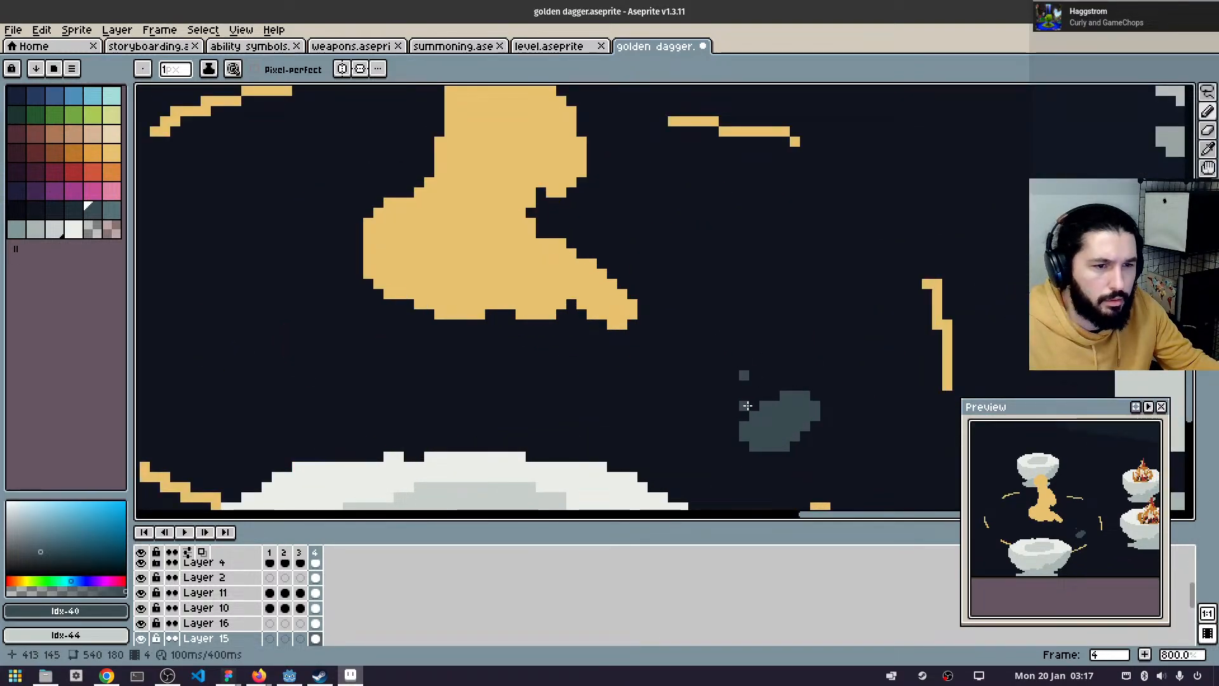
click(739, 387)
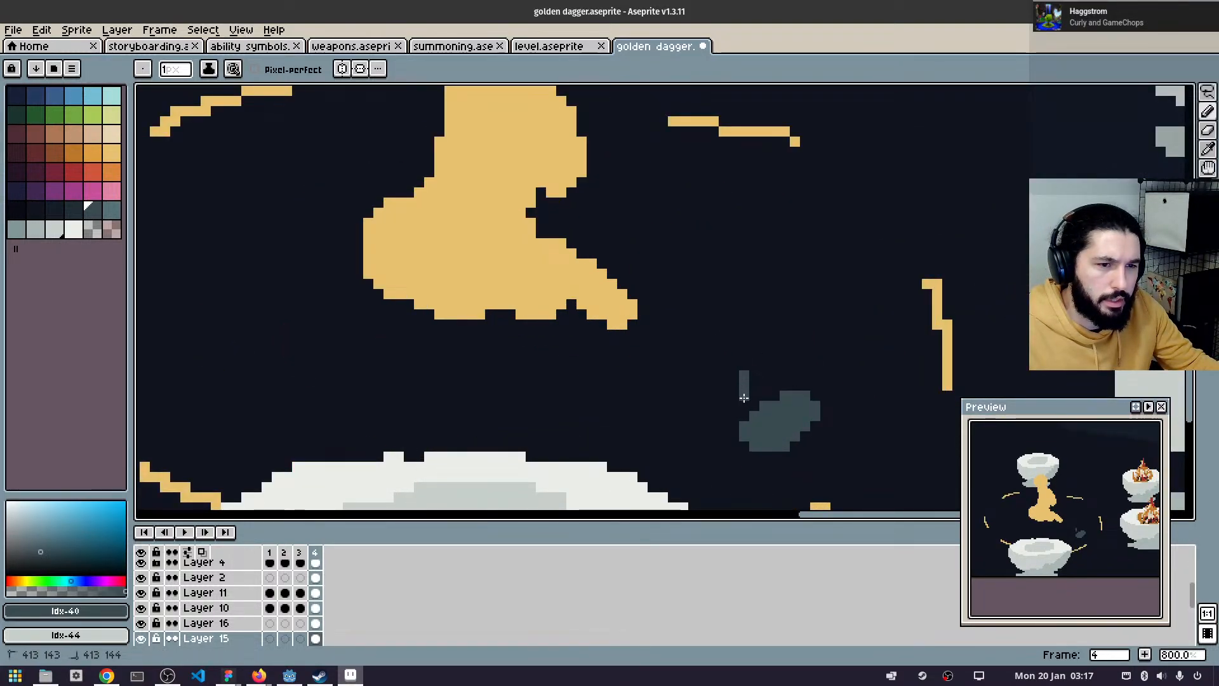
mouse_move(744, 398)
mouse_down()
mouse_move(763, 434)
mouse_move(711, 355)
mouse_move(742, 361)
mouse_move(723, 345)
mouse_move(734, 367)
mouse_up()
key(ctrl+z)
- Draw a diagonal slate shaft from the blob up to the gold figure's foot with a 3 px Pencil
key(plus)
key(plus)
key(plus)
key(plus)
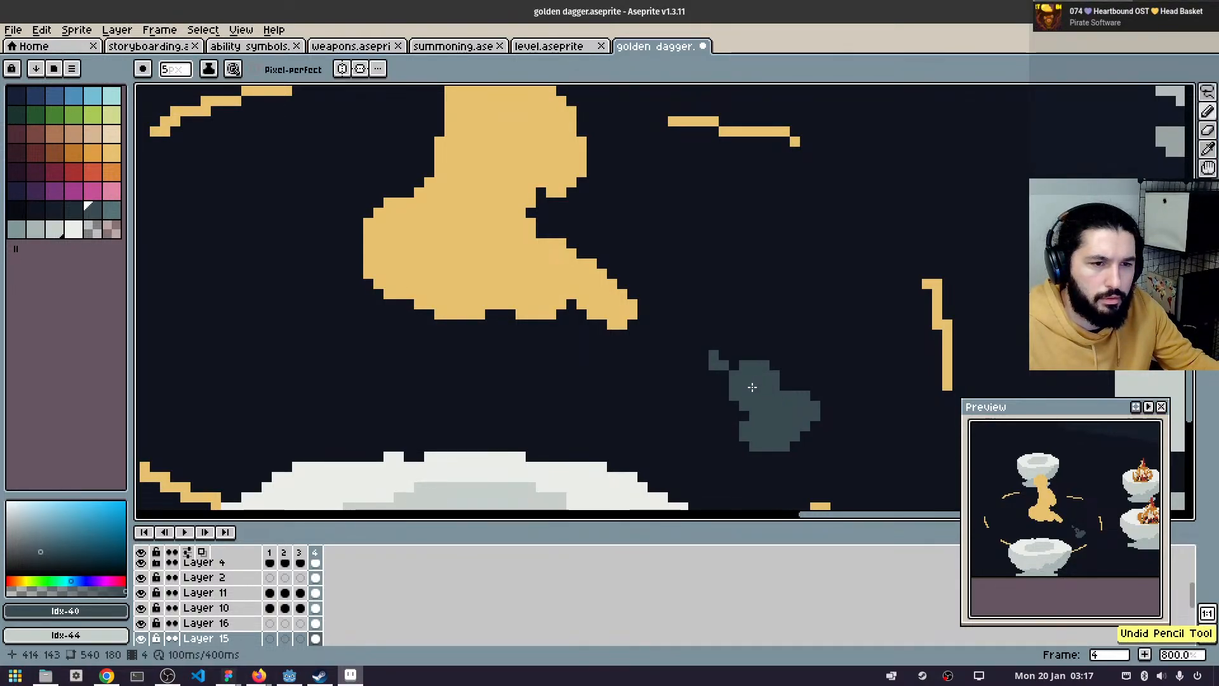
key(minus)
mouse_move(753, 388)
mouse_down()
mouse_move(666, 294)
mouse_move(642, 287)
mouse_up()
scroll(680, 314, up, 2)
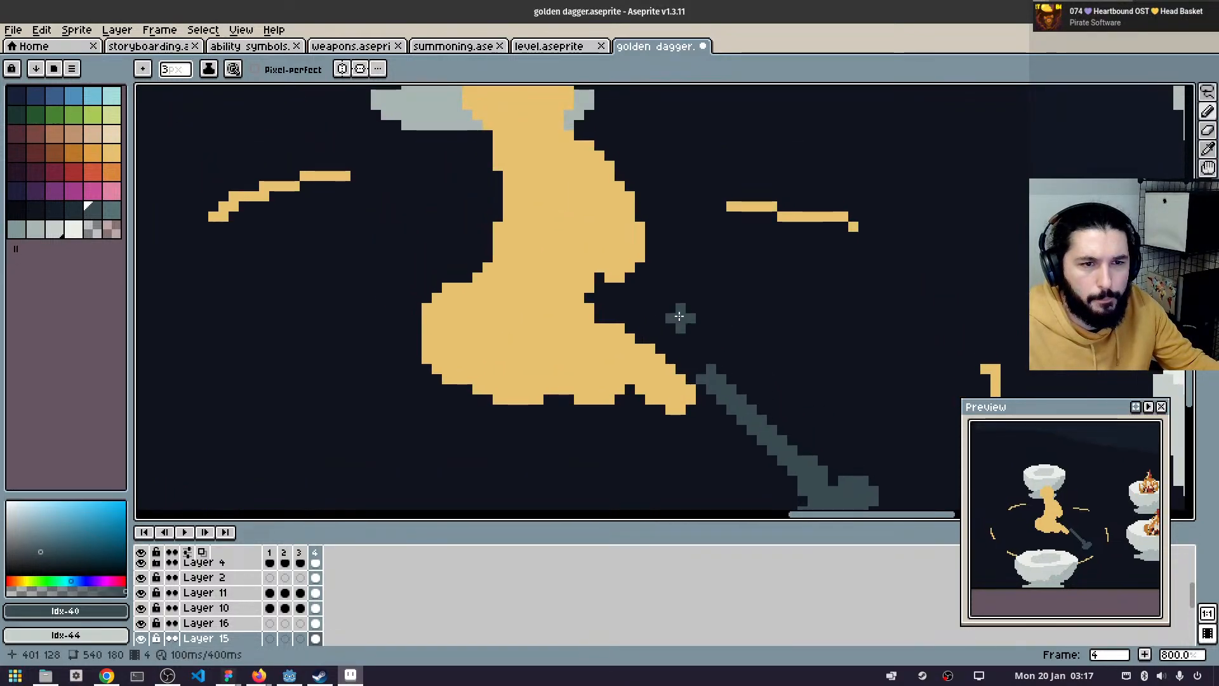
- Sample the figure's gold and extend its arm down to the slate shaft with a 5 px Pencil
key(v)
key(b)
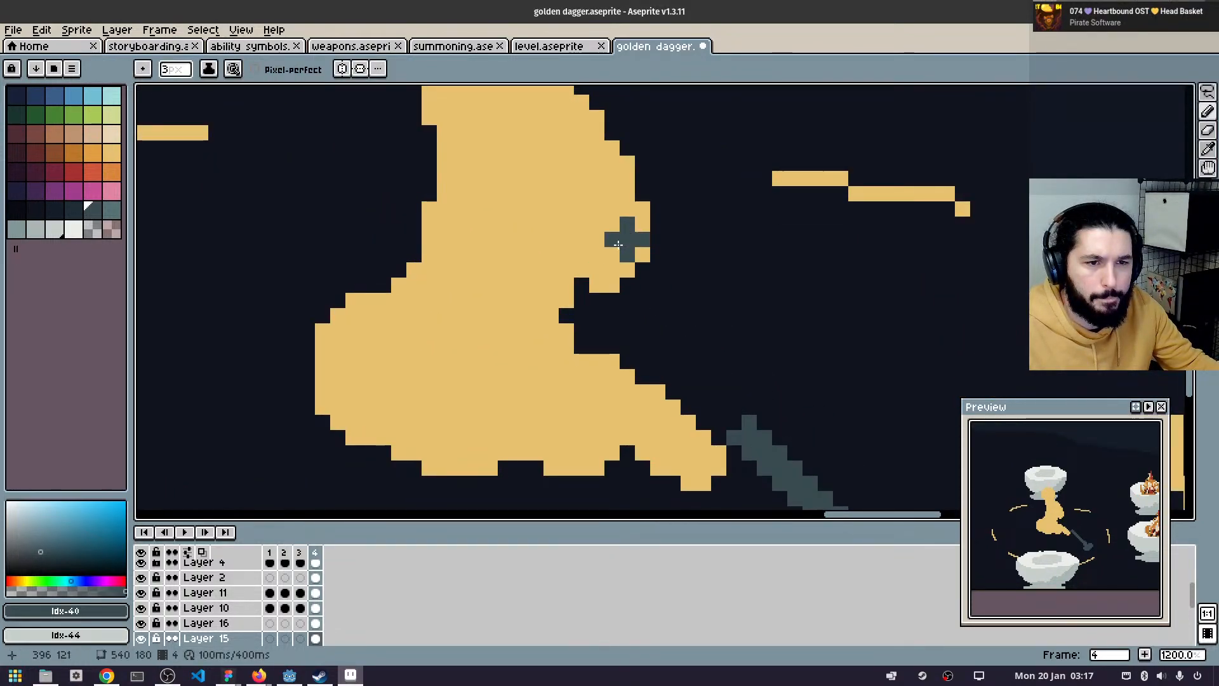
alt+click(626, 241)
click(643, 300)
key(plus)
key(plus)
key(plus)
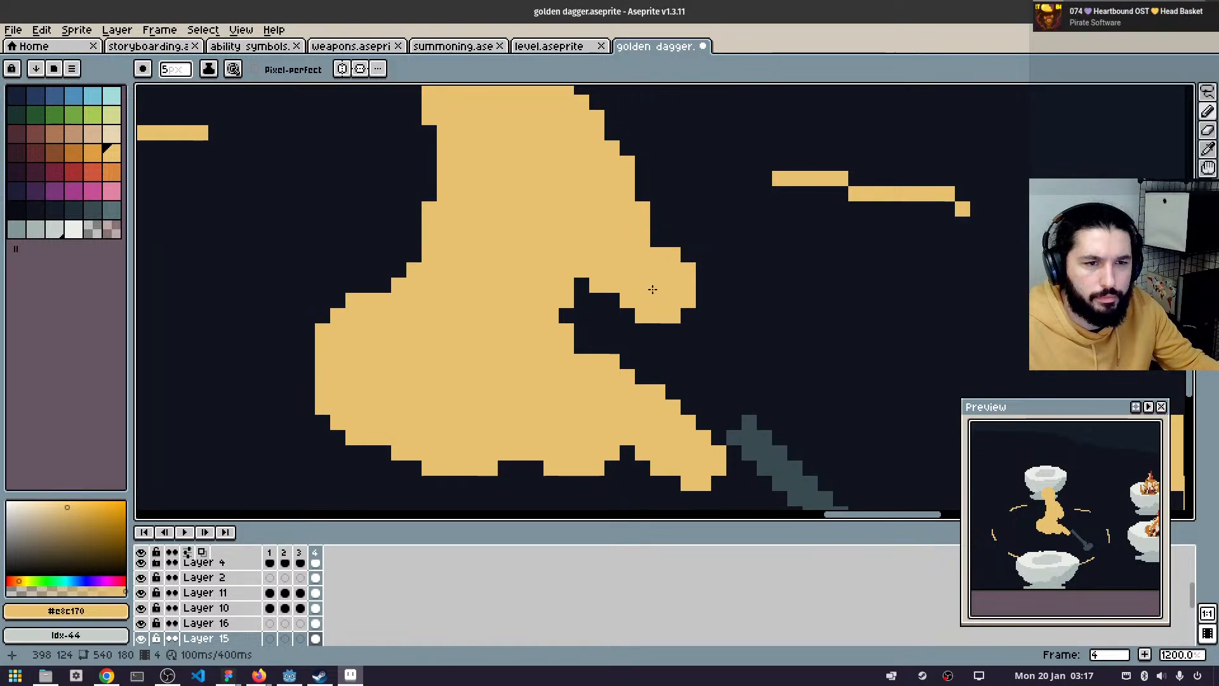
click(690, 345)
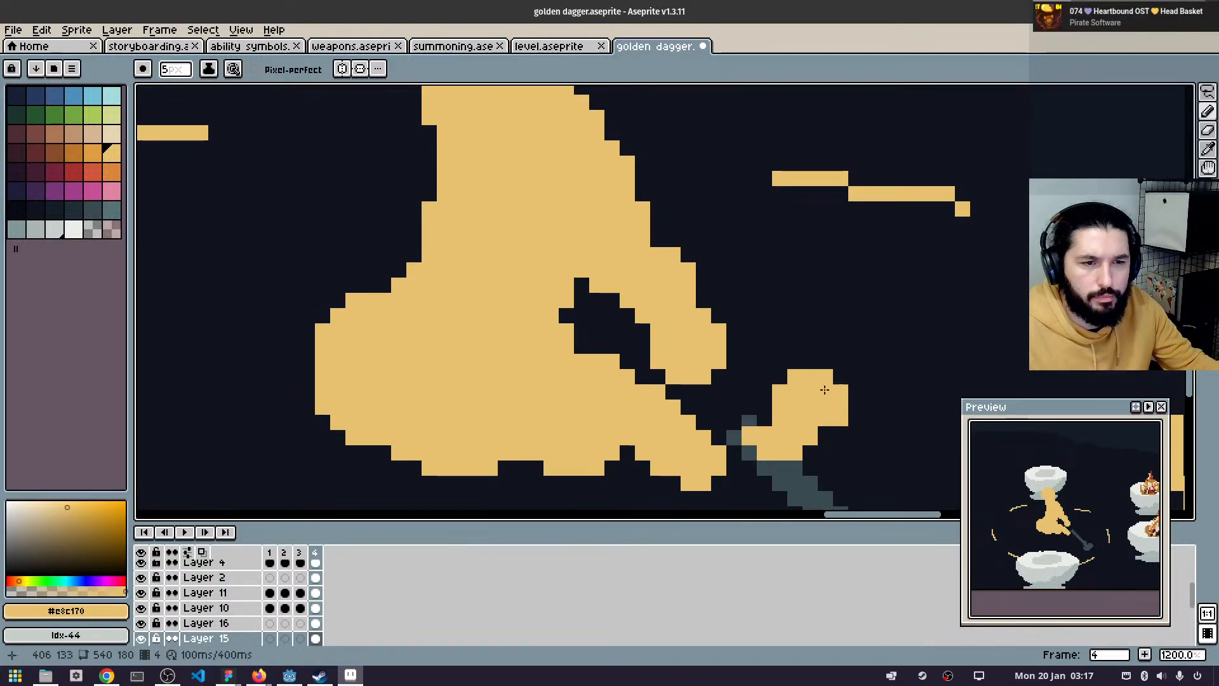
scroll(760, 310, down, 2)
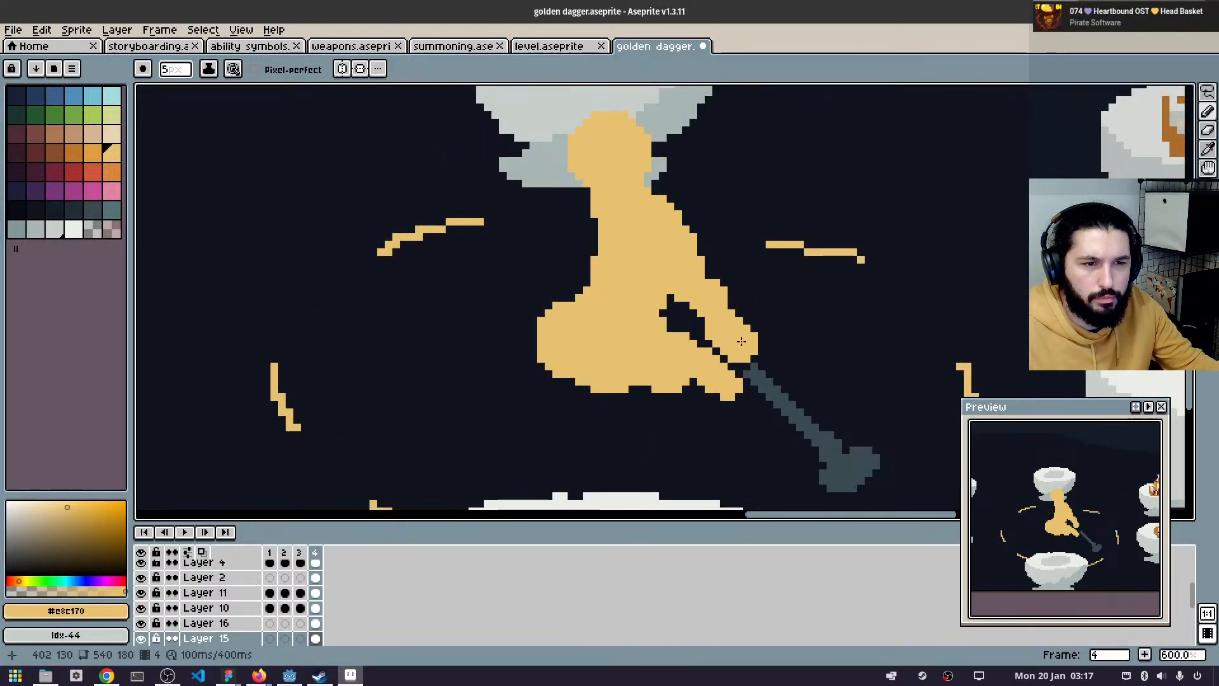
scroll(798, 318, up, 2)
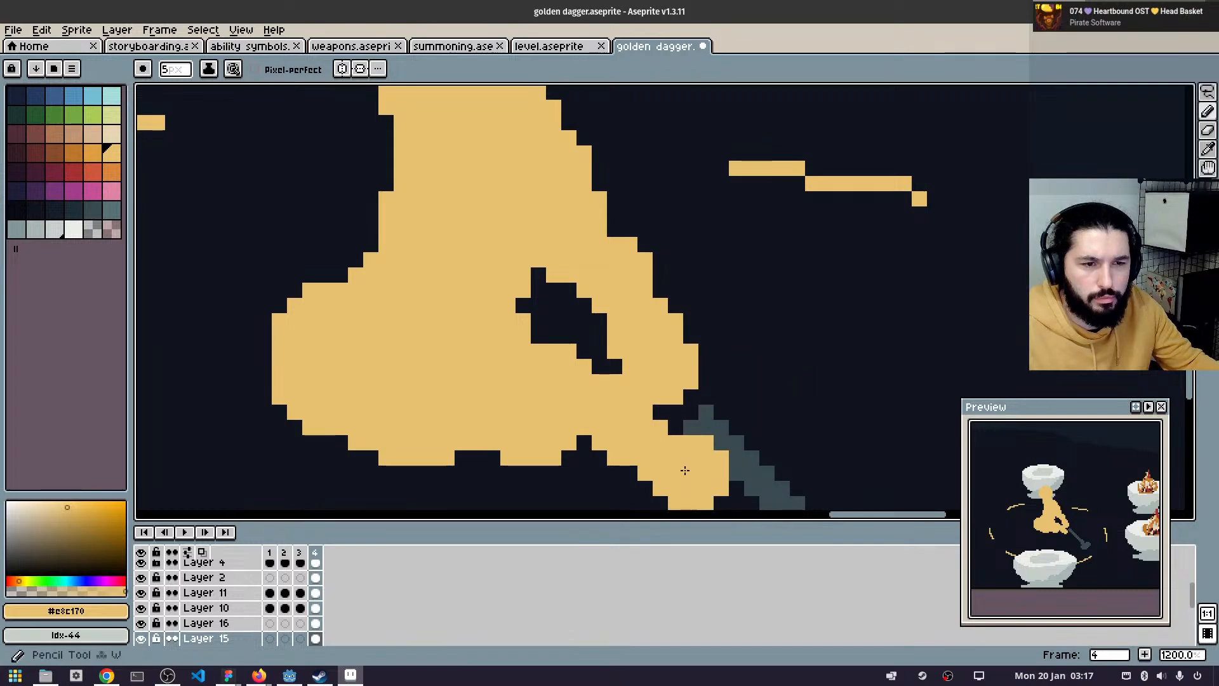
- Sample the shaft's slate colour and paint its missing segment between the gold figure's arm and hand with a 3 px Pencil
alt+click(718, 422)
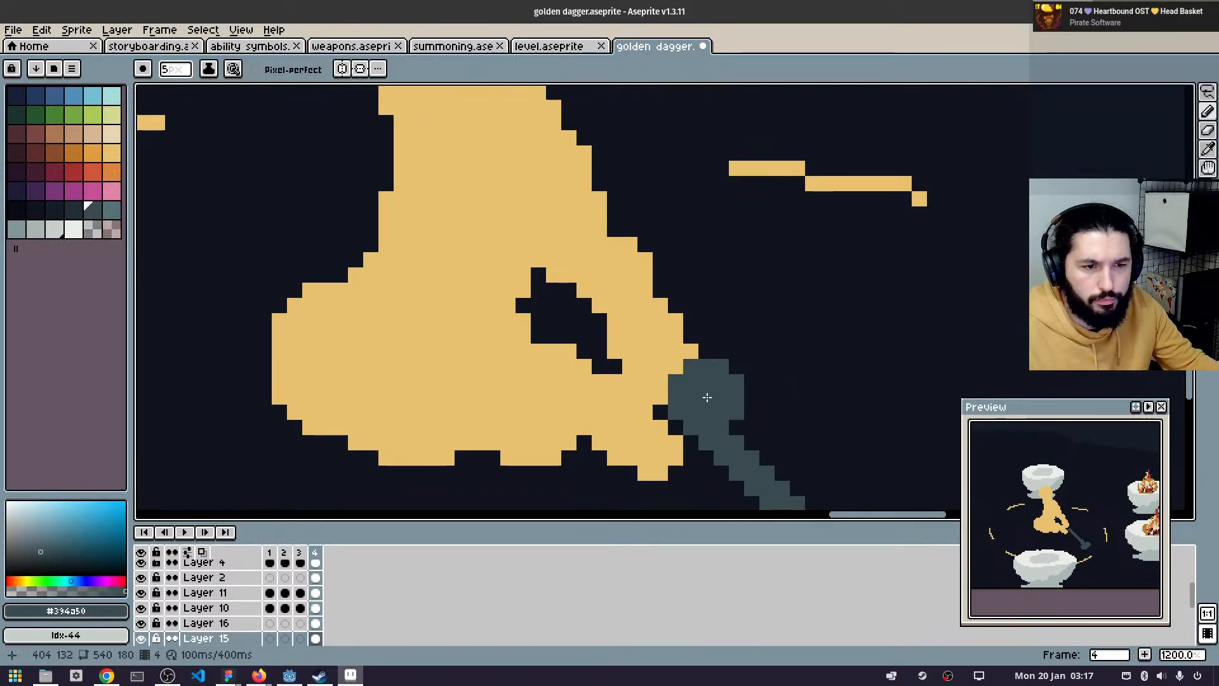
scroll(708, 394, down, 3)
scroll(708, 394, down, 2)
scroll(708, 406, up, 2)
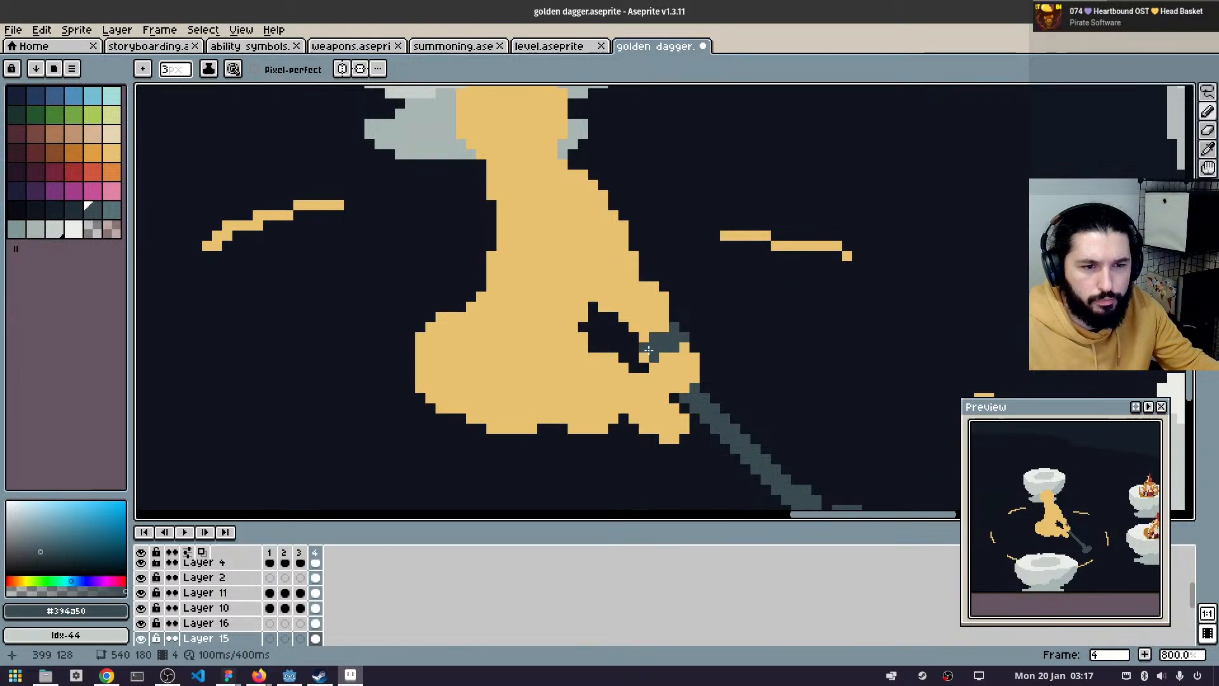
key(ctrl+z)
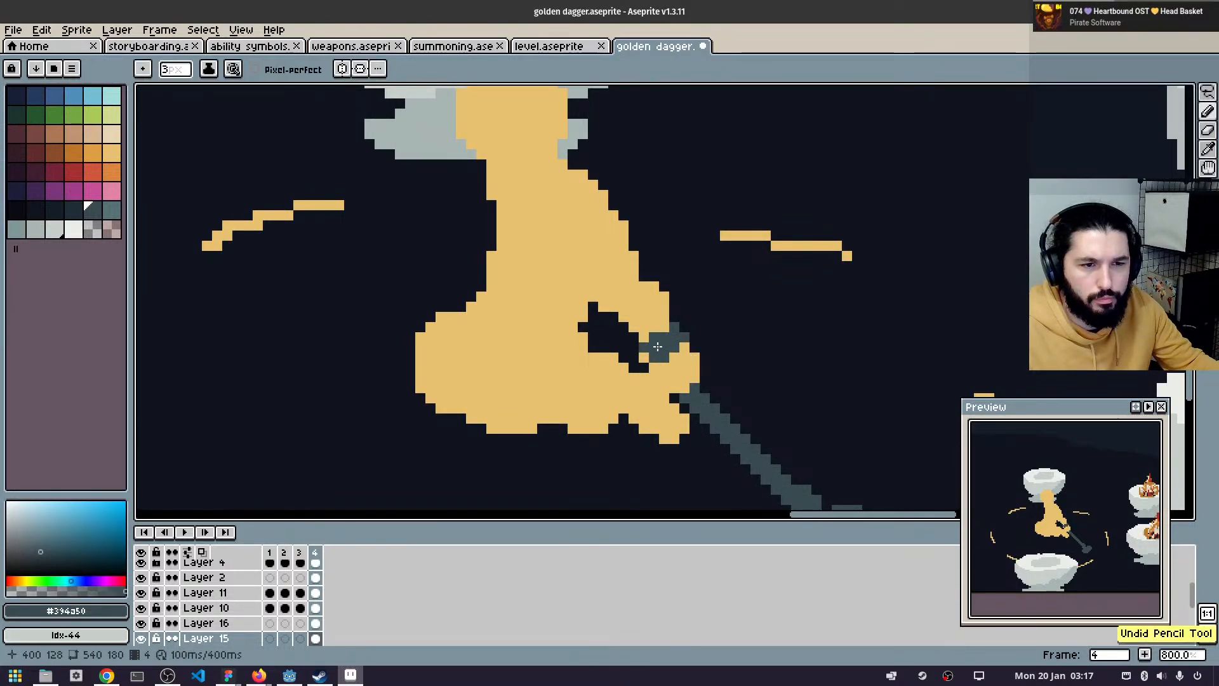
drag(646, 348, 666, 326)
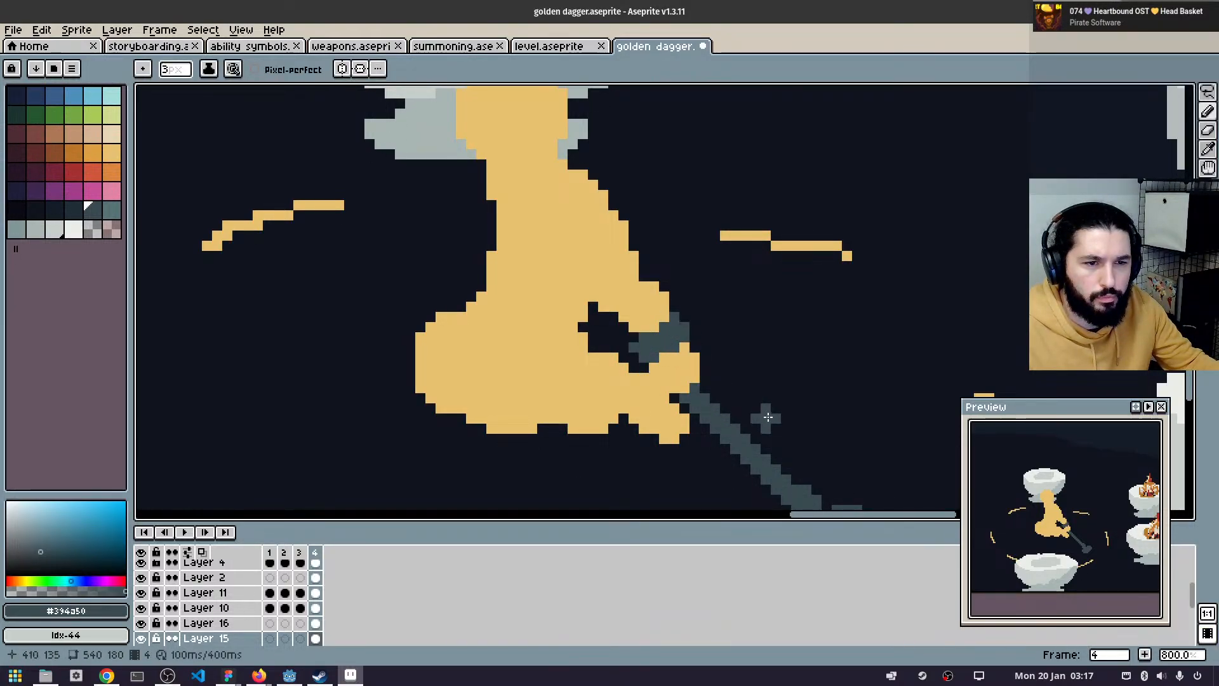
- On Layer 8, paint a slate blob beside the figure's torso with a 5 px Pencil and taper it to the body at 3 px
scroll(767, 417, down, 3)
scroll(688, 399, up, 1)
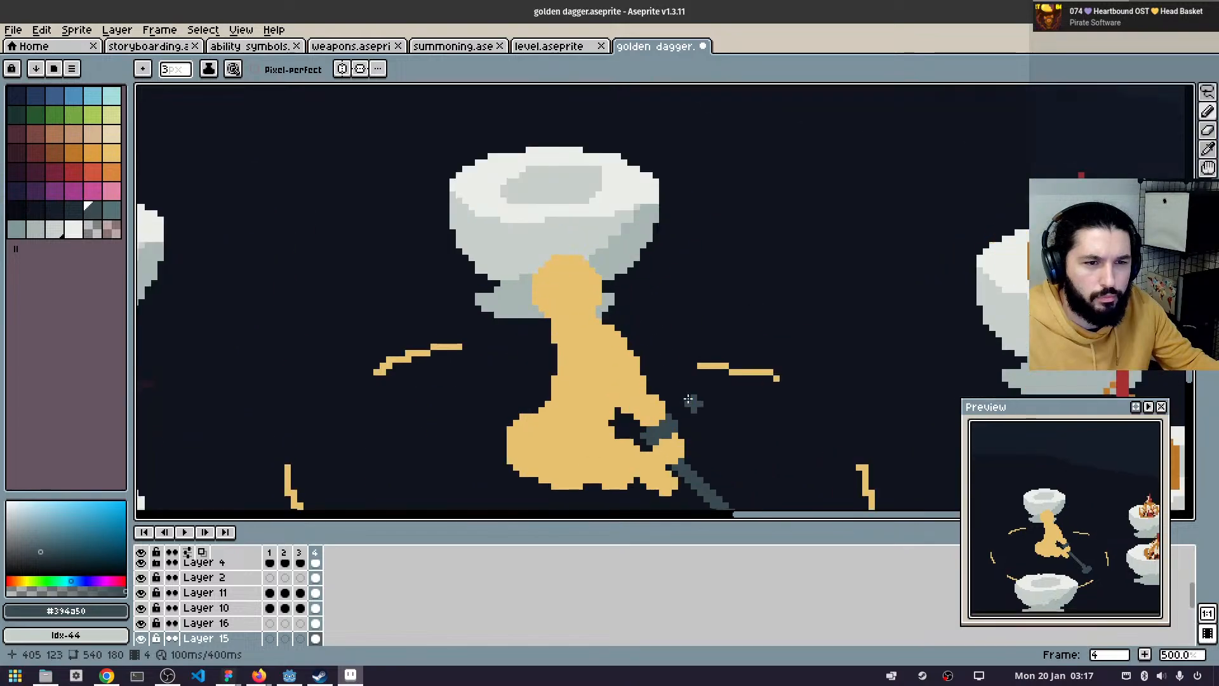
scroll(688, 398, up, 2)
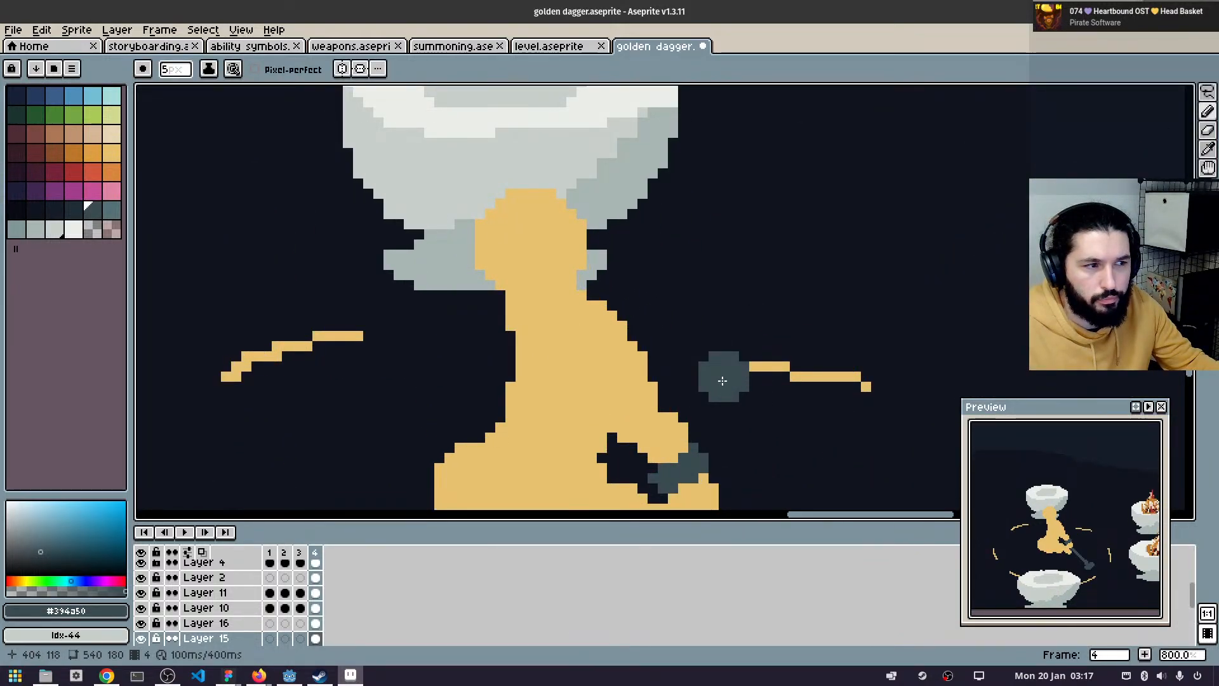
ctrl+click(725, 385)
click(724, 386)
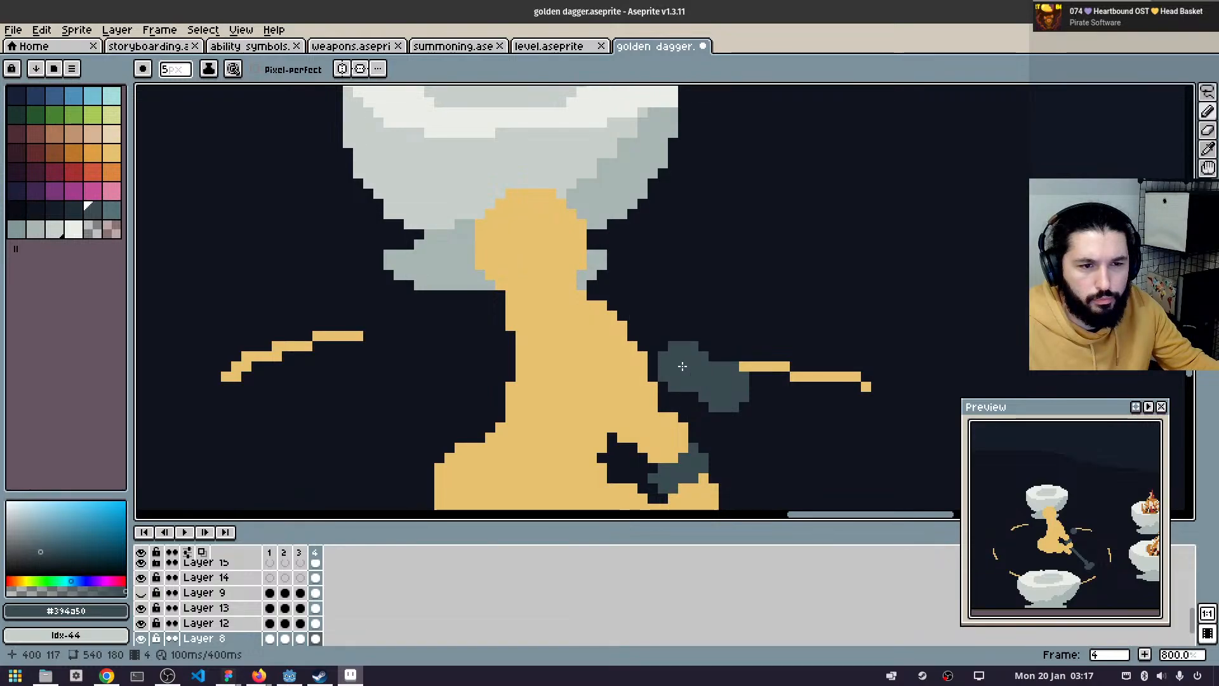
key(minus)
key(minus)
click(694, 375)
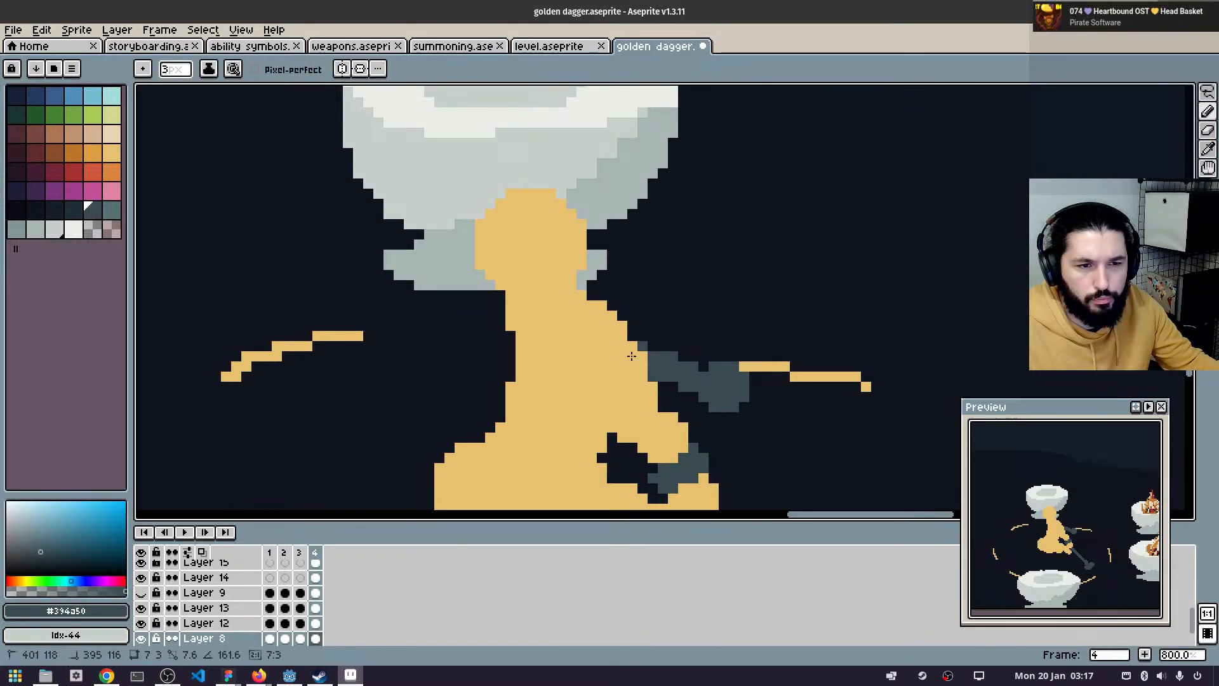
- Switch to Layer 15 and shade the figure's lower body orange (idx-22) with Shading ink on a two-colour orange and gold ramp
scroll(627, 357, down, 6)
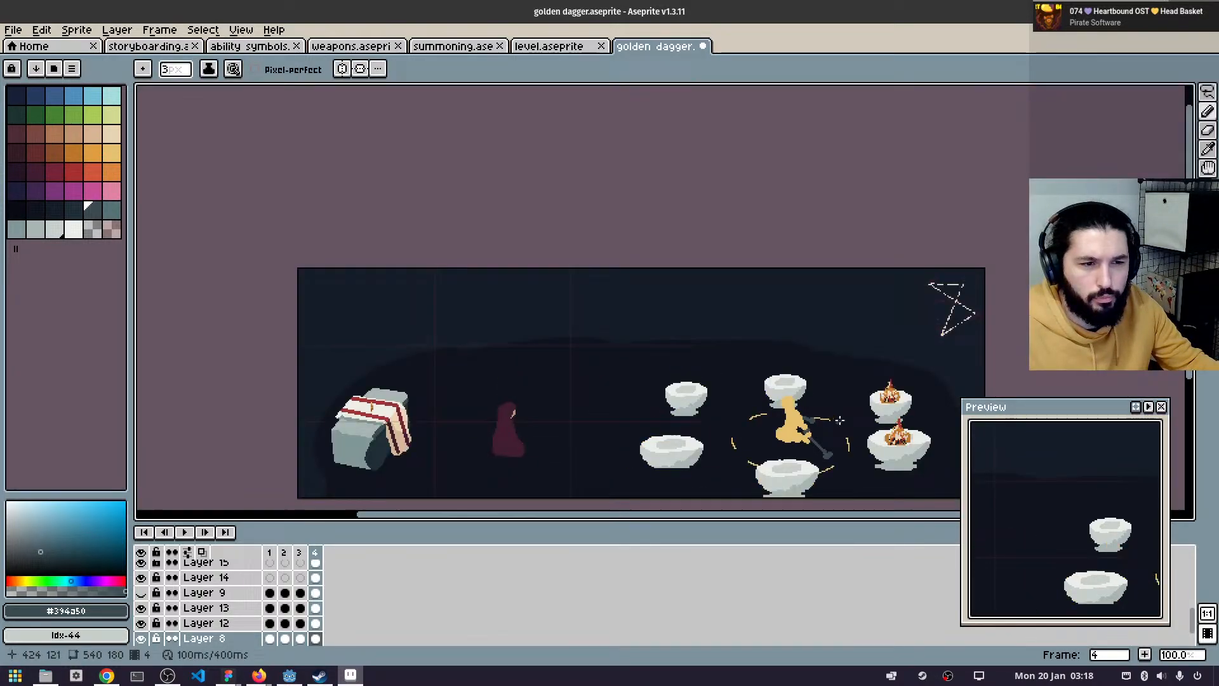
scroll(837, 359, up, 1)
drag(837, 358, 897, 291)
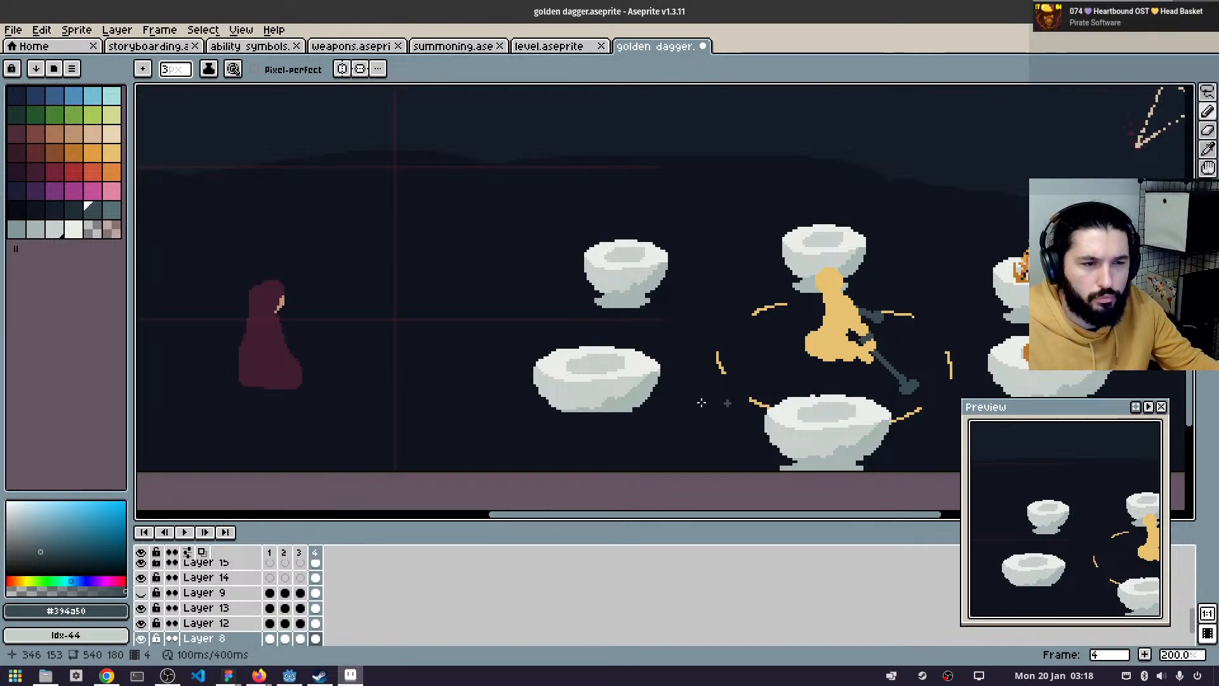
scroll(898, 341, up, 5)
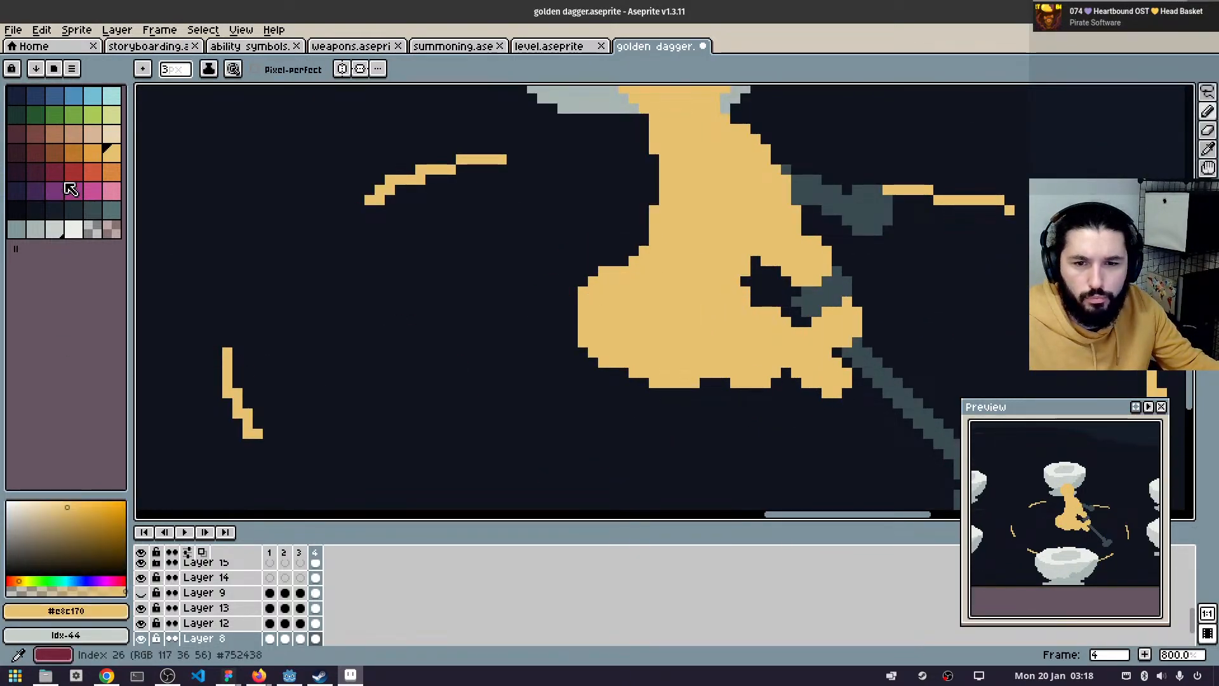
click(97, 152)
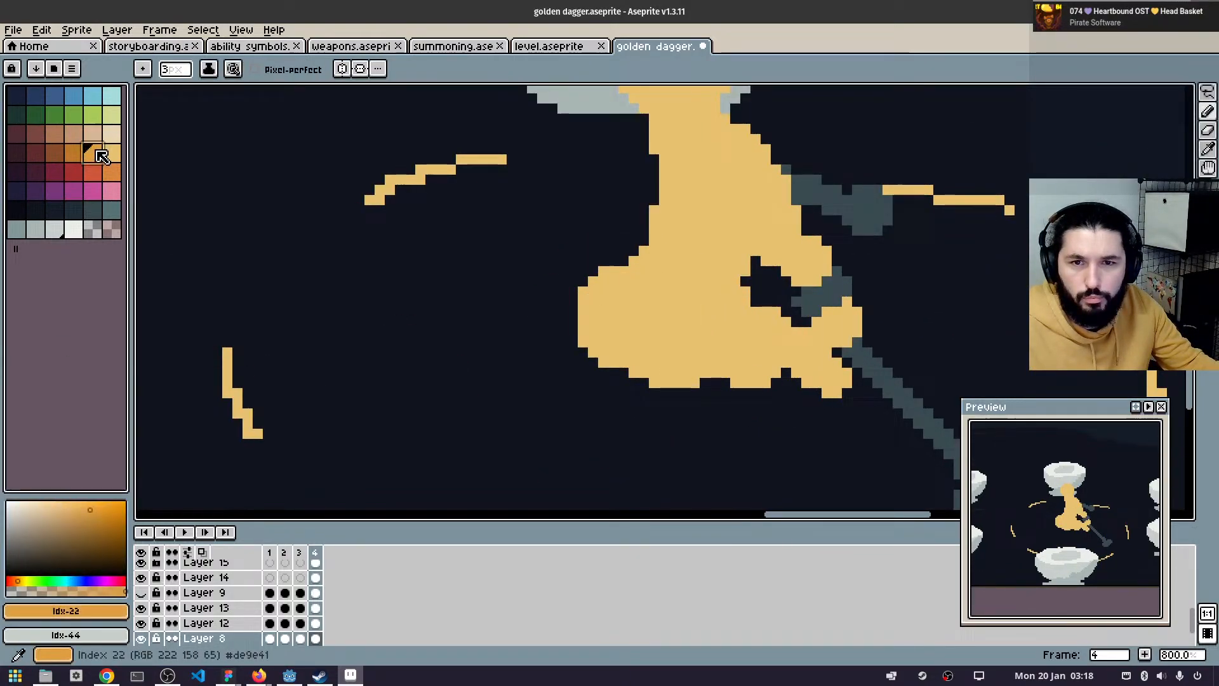
ctrl+click(698, 337)
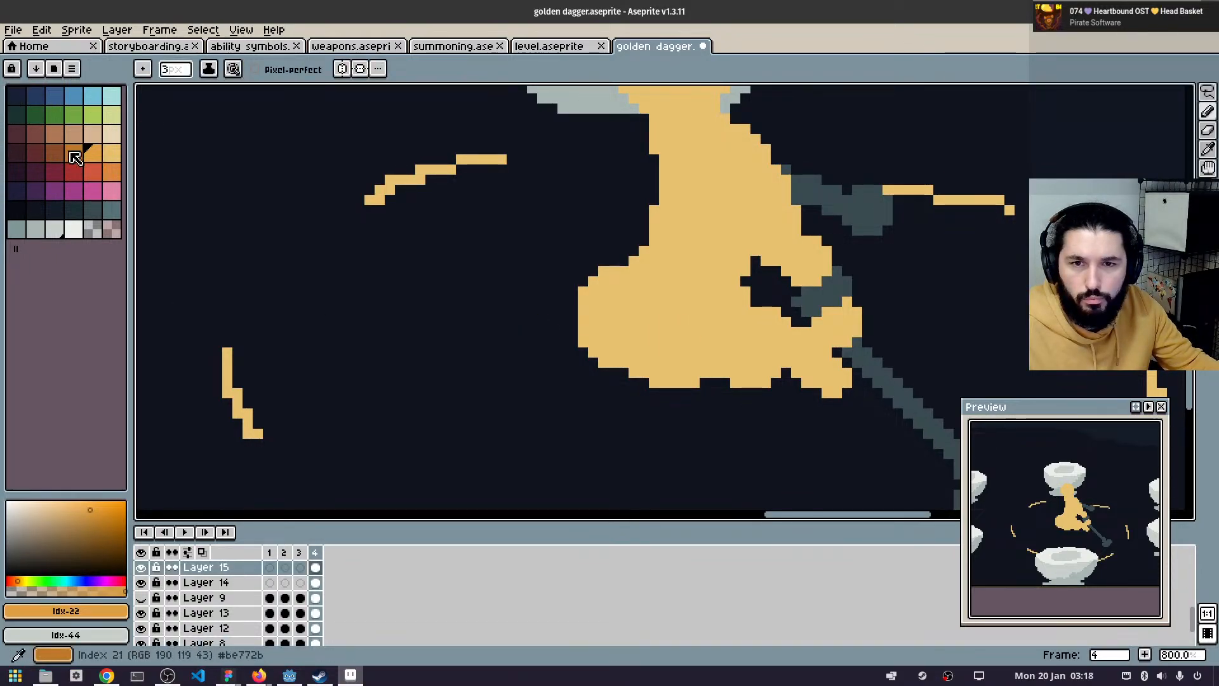
click(112, 153)
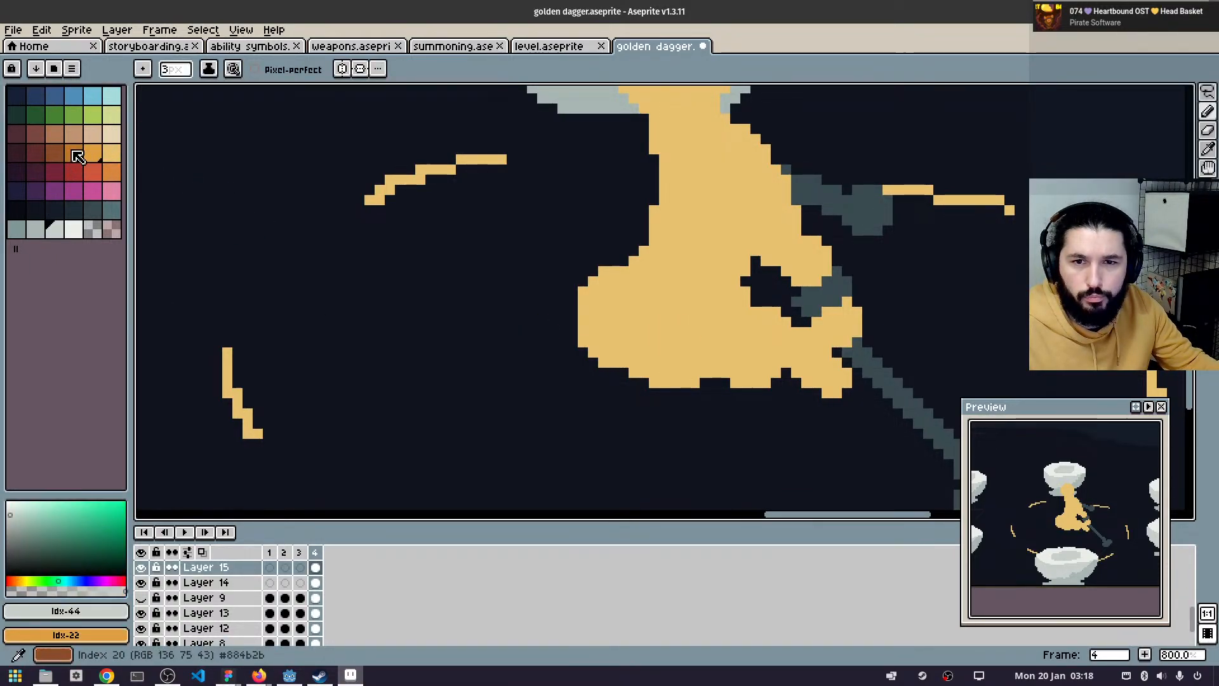
right_click(93, 154)
drag(106, 154, 92, 154)
scroll(767, 361, down, 7)
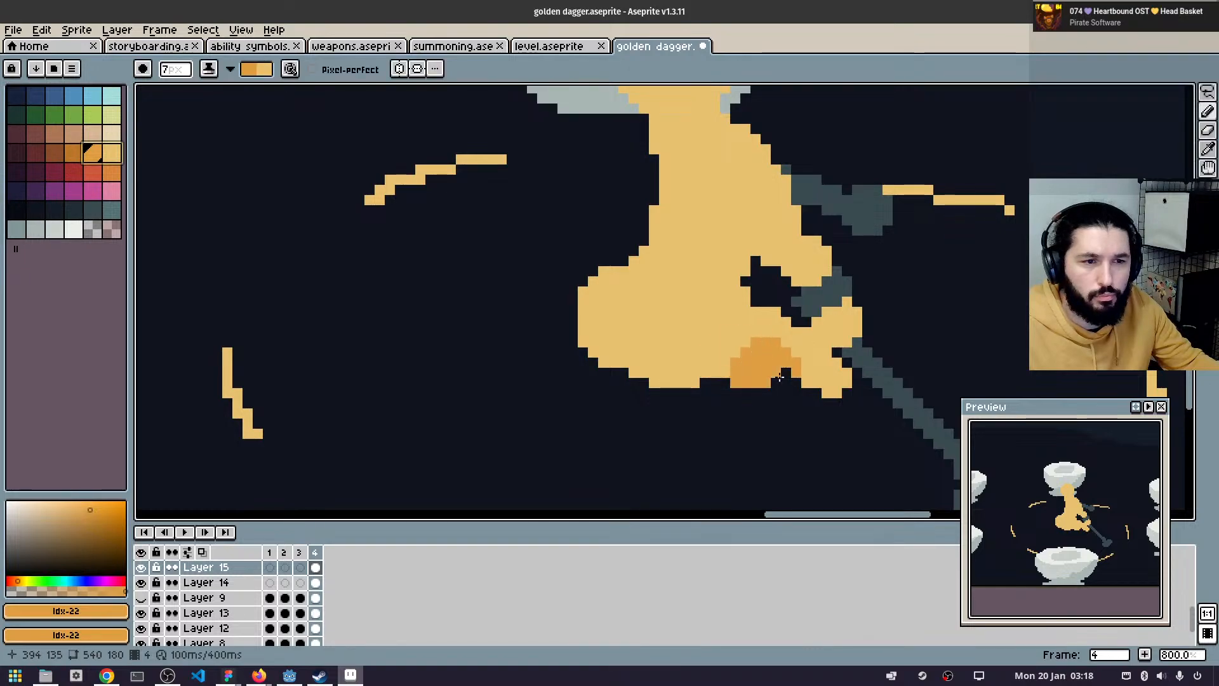
mouse_move(808, 358)
mouse_down()
mouse_move(807, 398)
mouse_move(786, 374)
mouse_move(798, 415)
mouse_move(810, 396)
mouse_move(795, 381)
mouse_move(661, 345)
mouse_move(714, 324)
mouse_move(642, 318)
mouse_move(684, 321)
mouse_move(676, 303)
mouse_move(594, 325)
mouse_up()
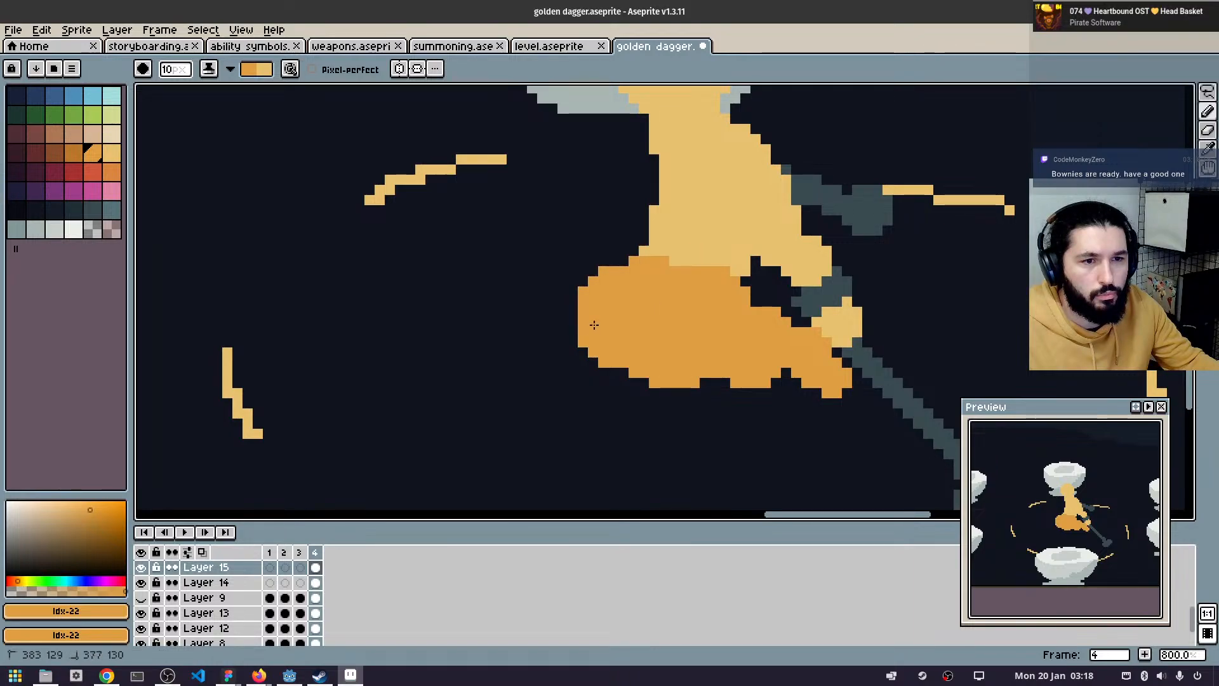
- Try to extend the orange shading up into the figure's torso with a 10 px brush
scroll(594, 325, down, 3)
scroll(798, 269, up, 2)
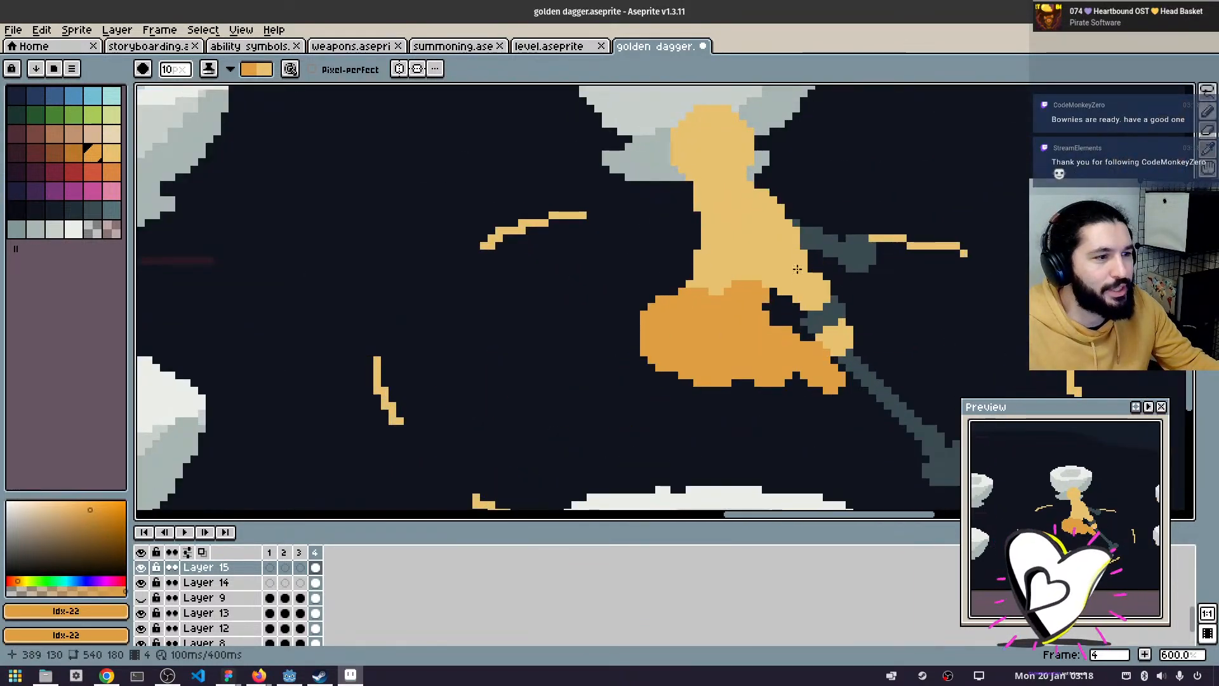
drag(778, 249, 784, 258)
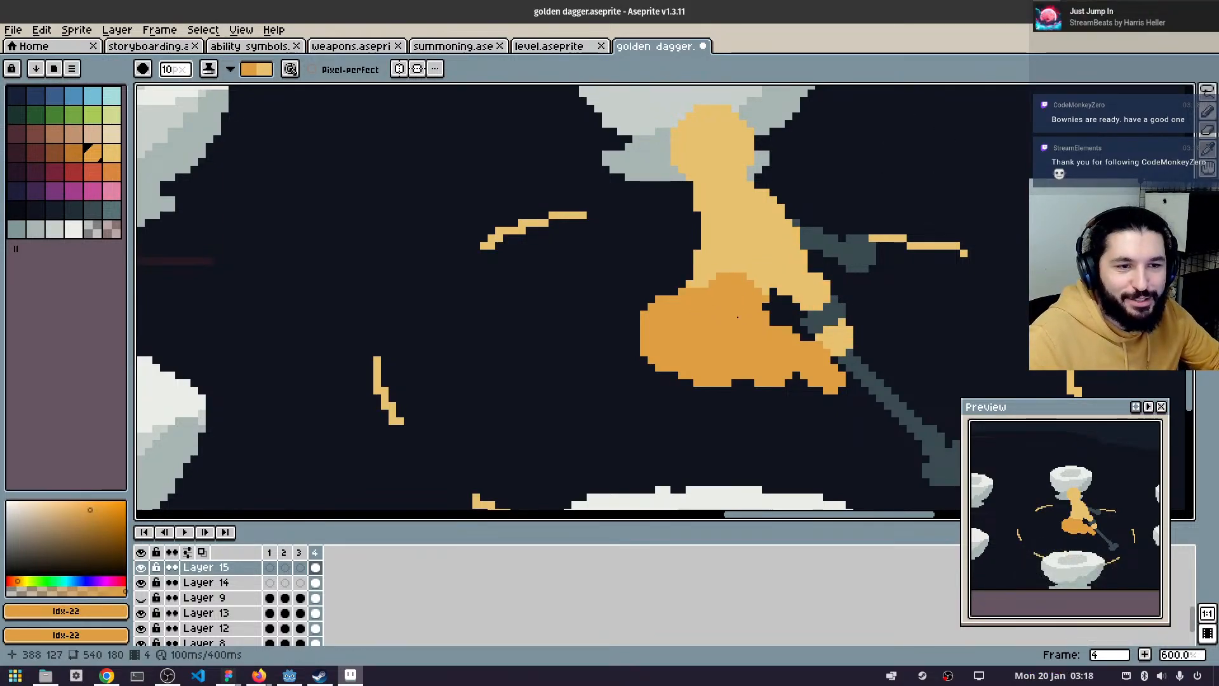
key(e)
key(b)
alt+click(726, 259)
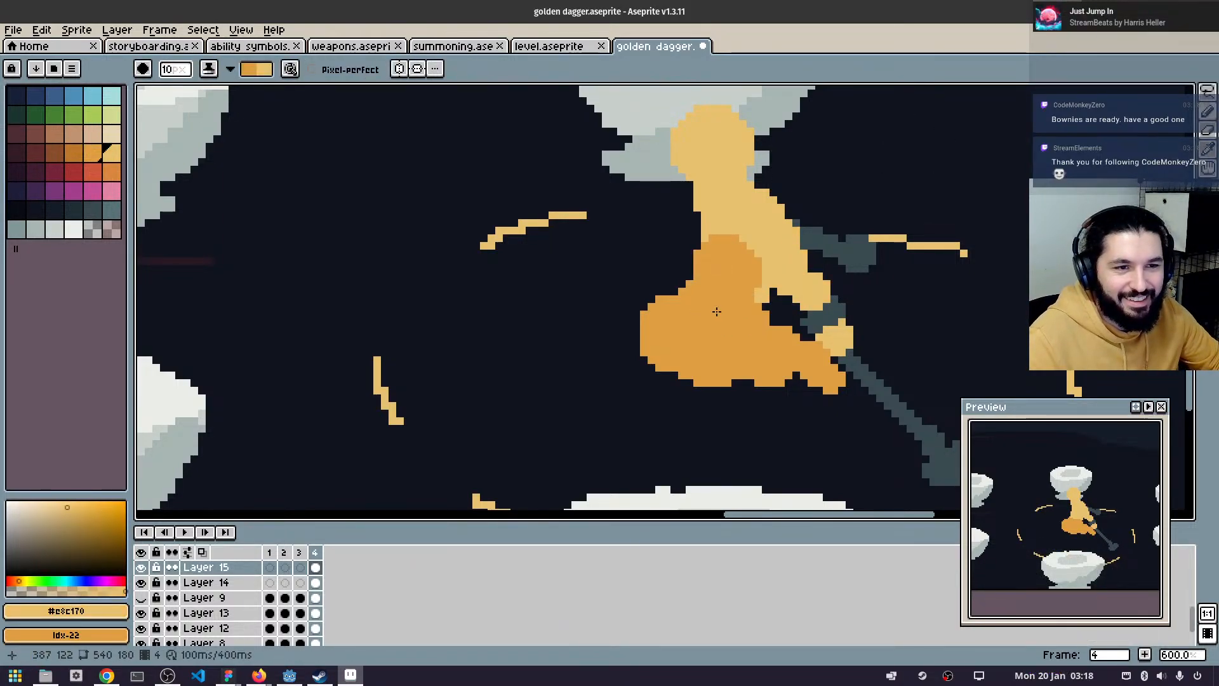
- Rework the gold and orange boundary at the figure's waist with a 7 px shading brush and undo the orange torso stroke
scroll(711, 304, down, 3)
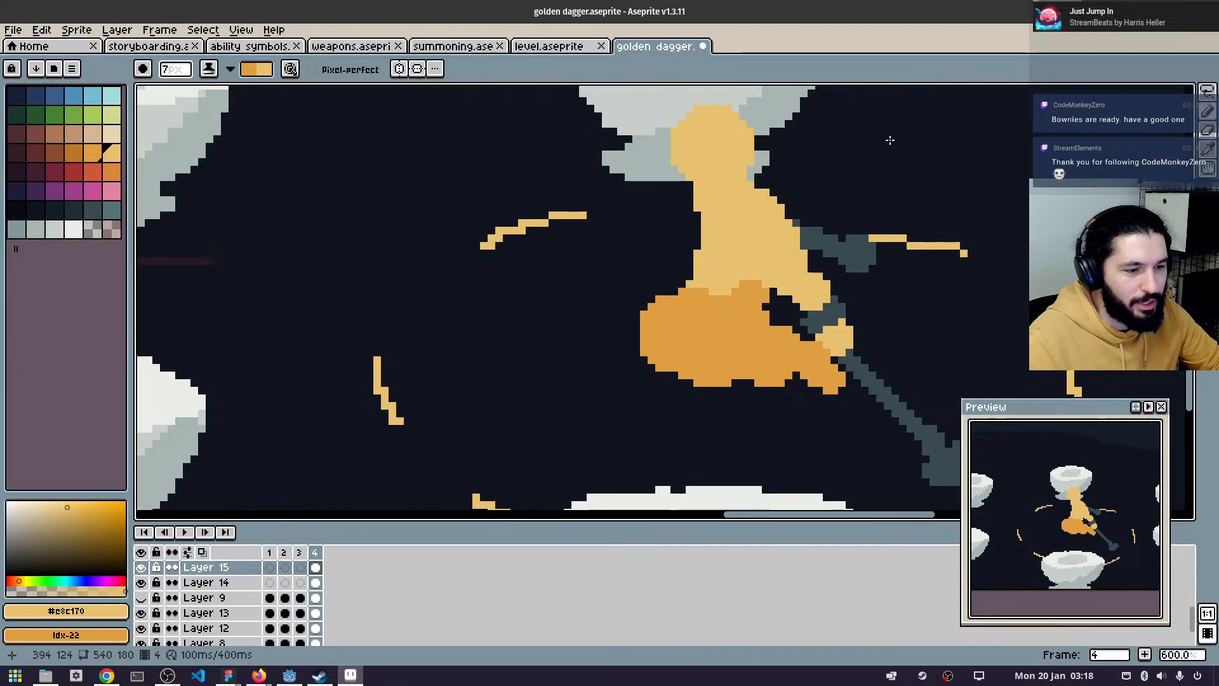
drag(743, 302, 654, 314)
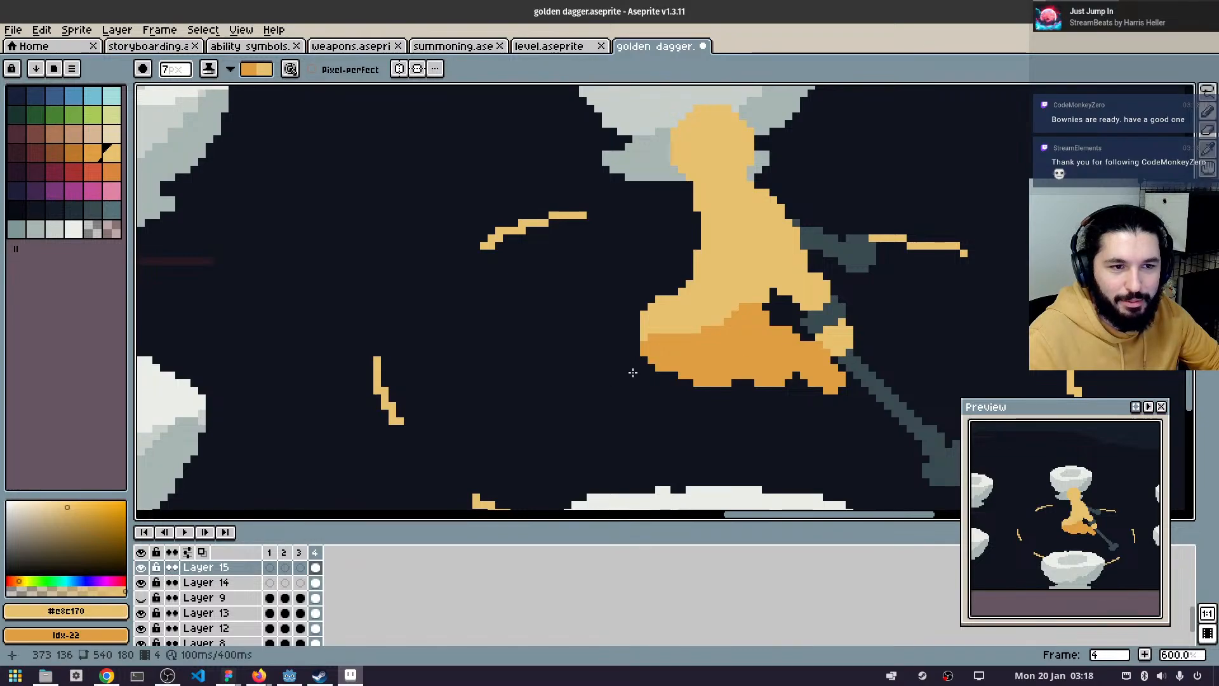
key(ctrl+z)
key(ctrl+z)
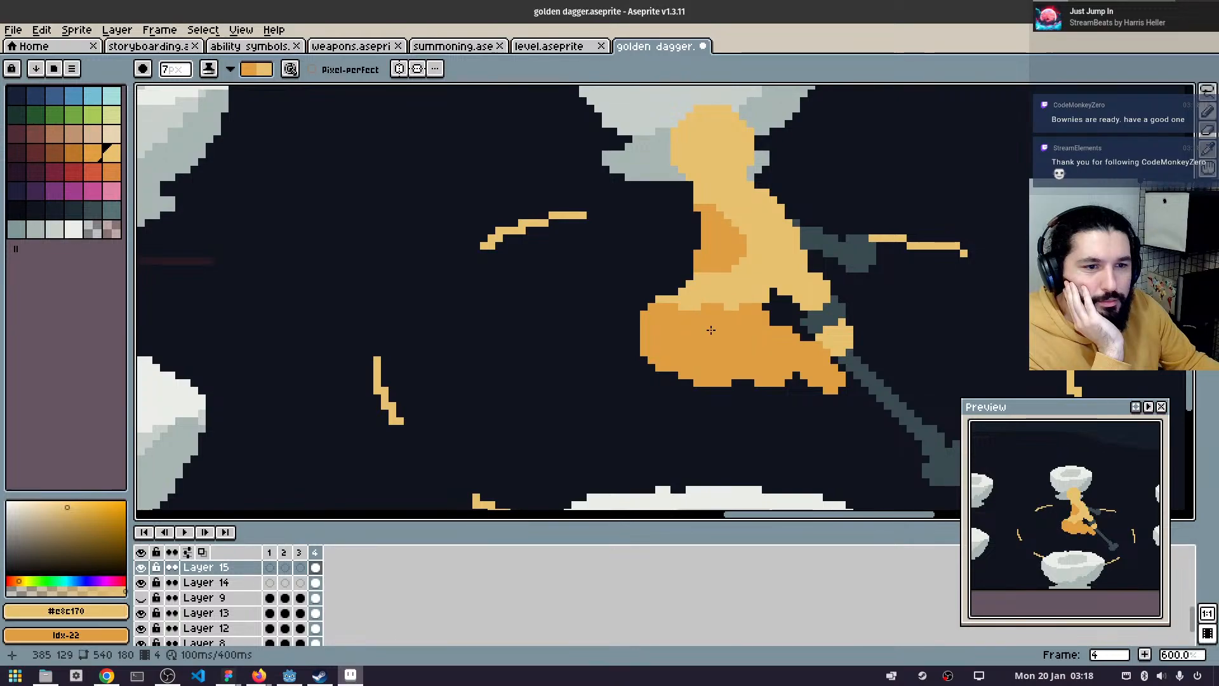
scroll(719, 336, down, 1)
scroll(719, 336, down, 3)
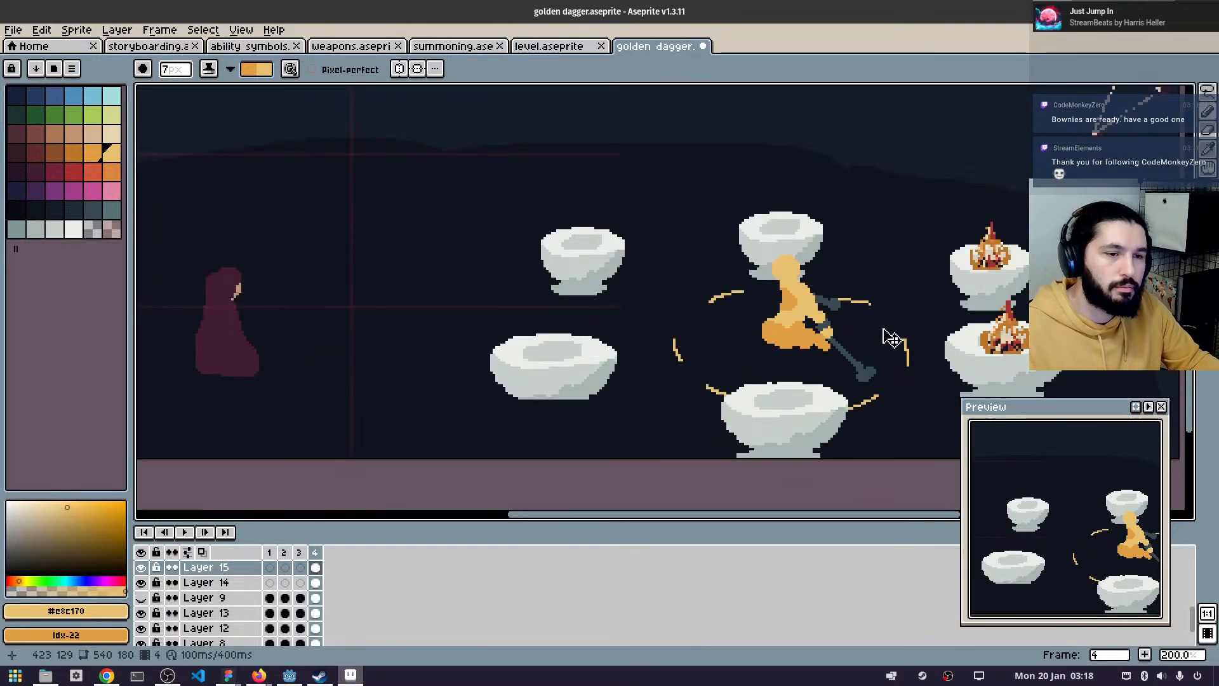
key(ctrl+z)
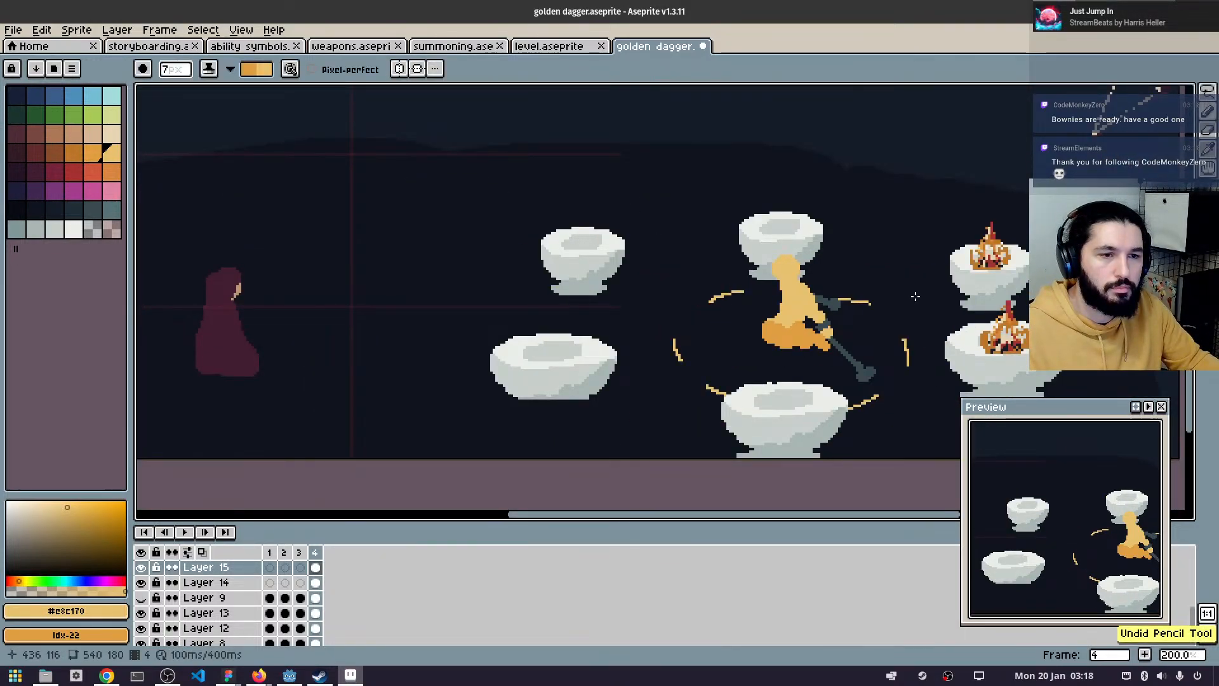
- Flatten the ragged underside of the figure's lower body and remove its extended foot with a 3 px Eraser
scroll(911, 295, down, 1)
scroll(842, 309, up, 3)
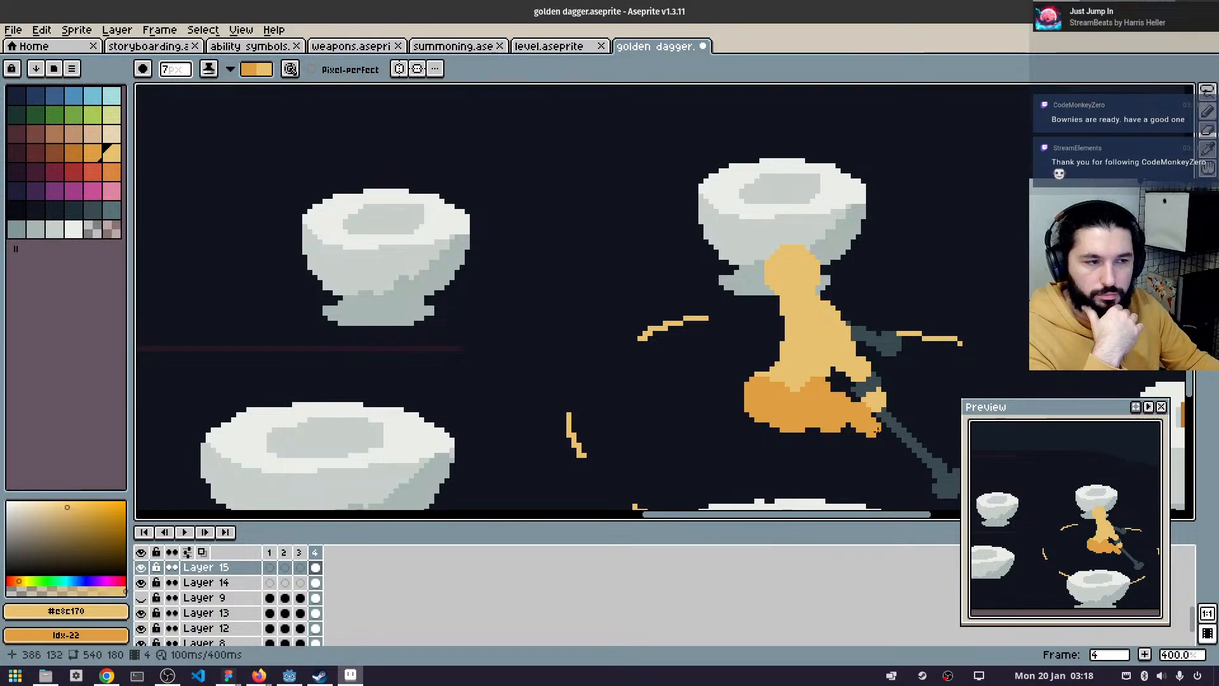
scroll(851, 444, up, 5)
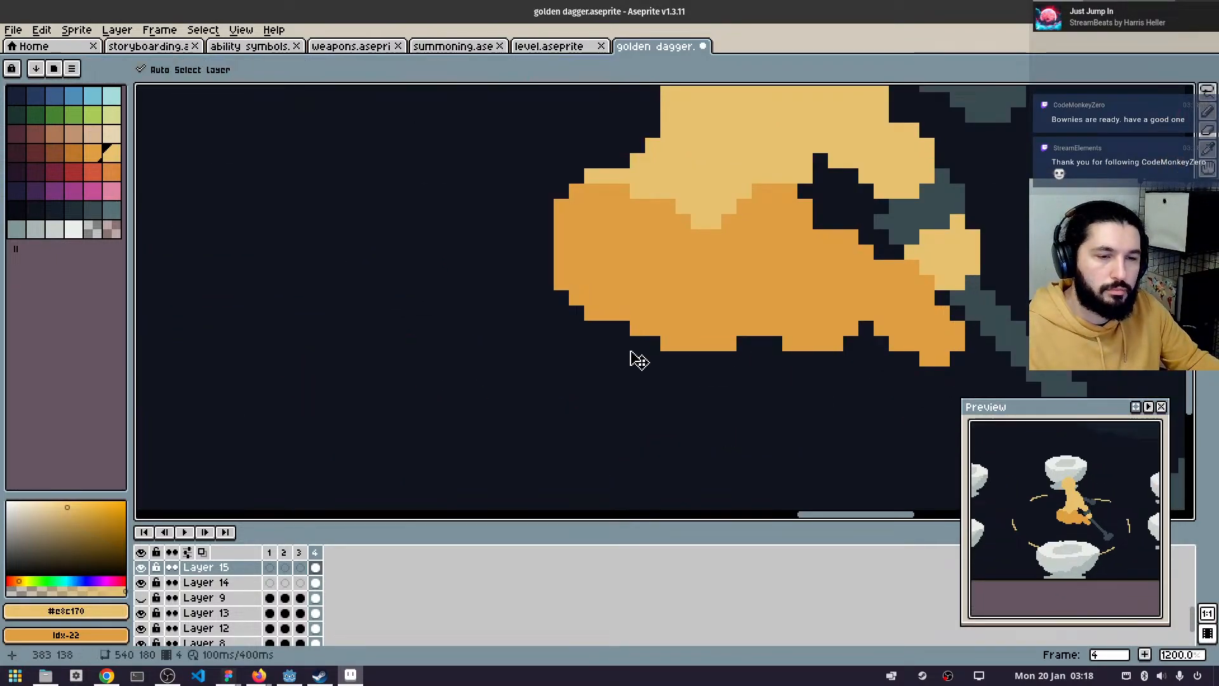
drag(587, 324, 750, 364)
key(ctrl+z)
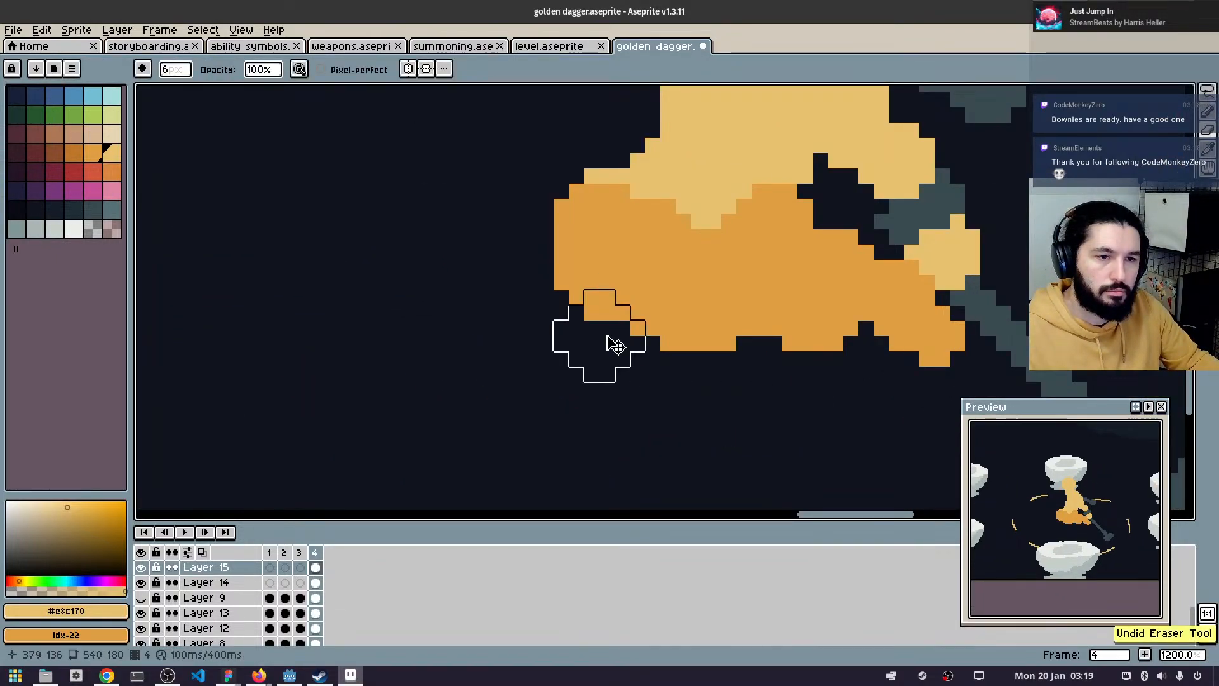
scroll(599, 330, up, 4)
scroll(574, 313, down, 1)
mouse_move(562, 296)
mouse_down()
mouse_move(882, 358)
mouse_move(638, 329)
mouse_move(760, 359)
mouse_move(744, 343)
mouse_move(775, 374)
mouse_move(806, 375)
mouse_move(729, 359)
mouse_move(851, 374)
mouse_move(866, 359)
mouse_move(820, 344)
mouse_move(759, 359)
mouse_move(866, 344)
mouse_move(790, 312)
mouse_move(729, 328)
mouse_move(805, 343)
mouse_move(836, 327)
mouse_move(773, 327)
mouse_up()
key(ctrl+z)
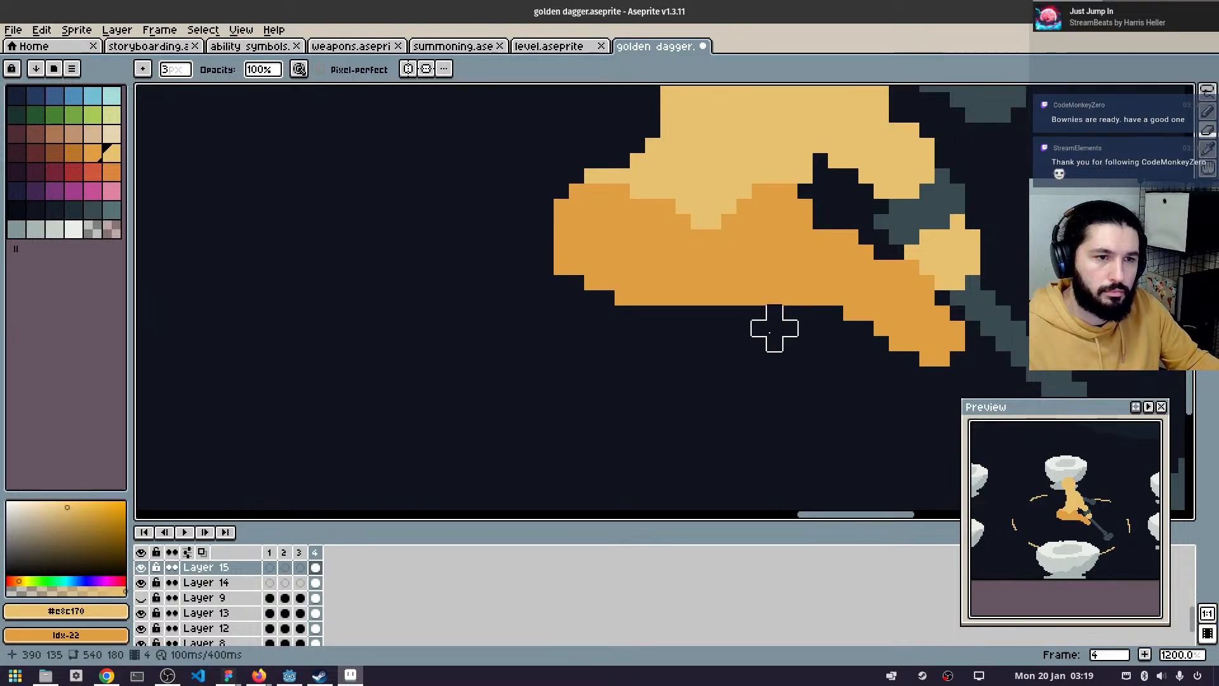
mouse_move(912, 283)
mouse_down()
mouse_move(928, 348)
mouse_move(946, 343)
mouse_move(936, 331)
mouse_move(896, 344)
mouse_up()
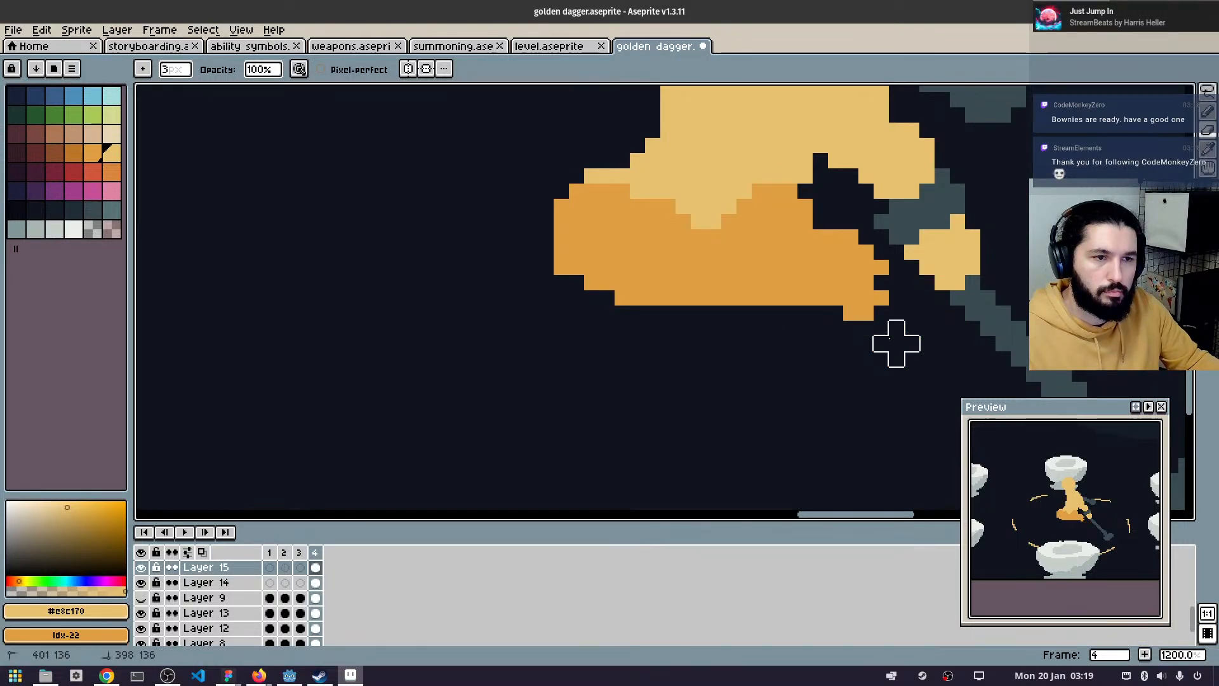
- Reshape the figure's waist into a smooth diagonal curve between gold torso and orange lower body with a 7 px shading brush
scroll(724, 321, up, 3)
scroll(715, 349, down, 5)
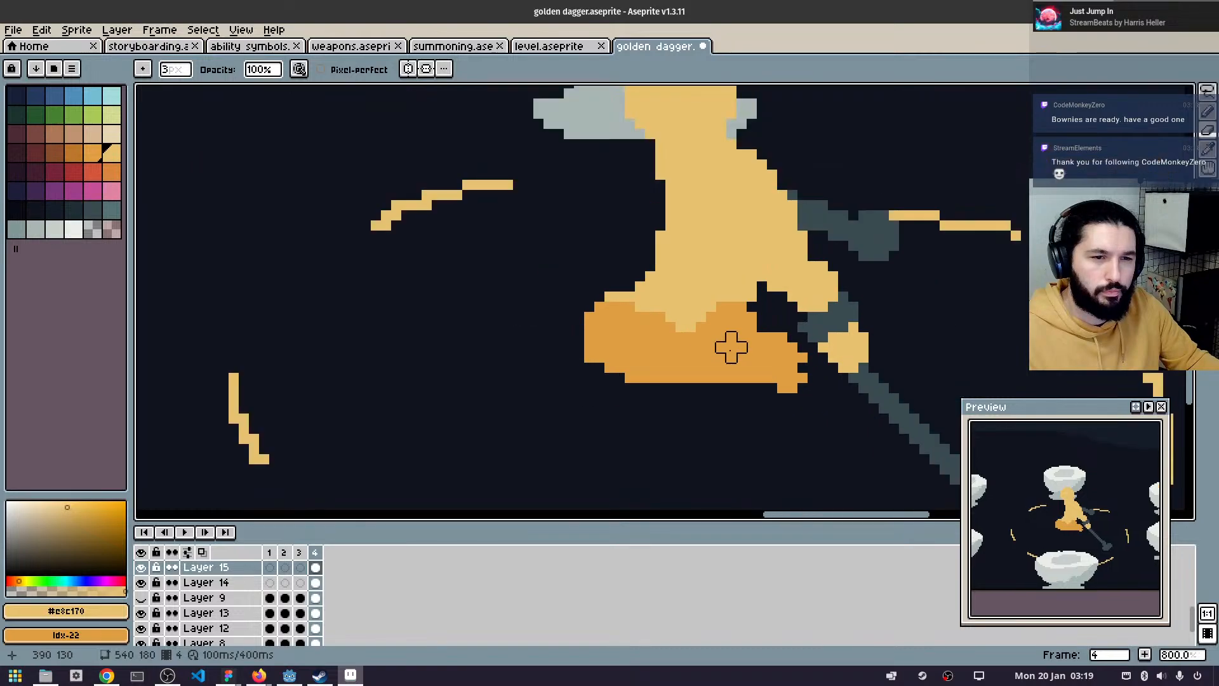
scroll(731, 347, down, 1)
scroll(652, 352, up, 1)
key(w)
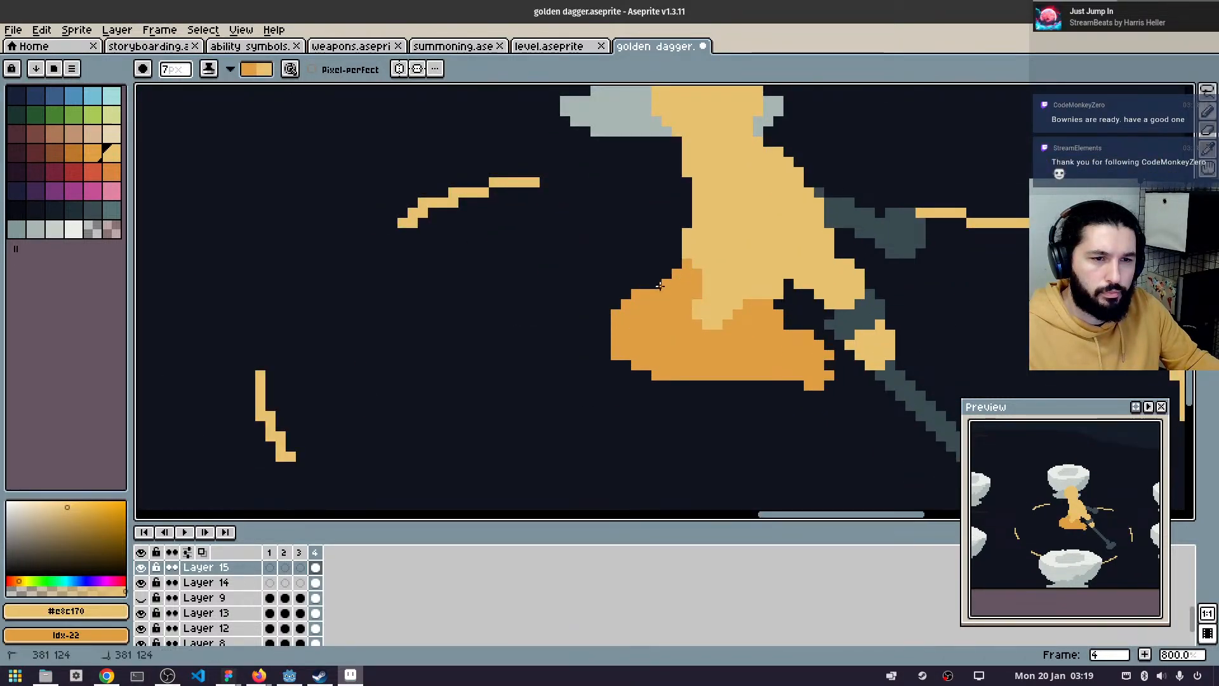
mouse_move(660, 286)
mouse_down()
mouse_move(635, 313)
mouse_move(717, 327)
mouse_up()
scroll(722, 367, down, 3)
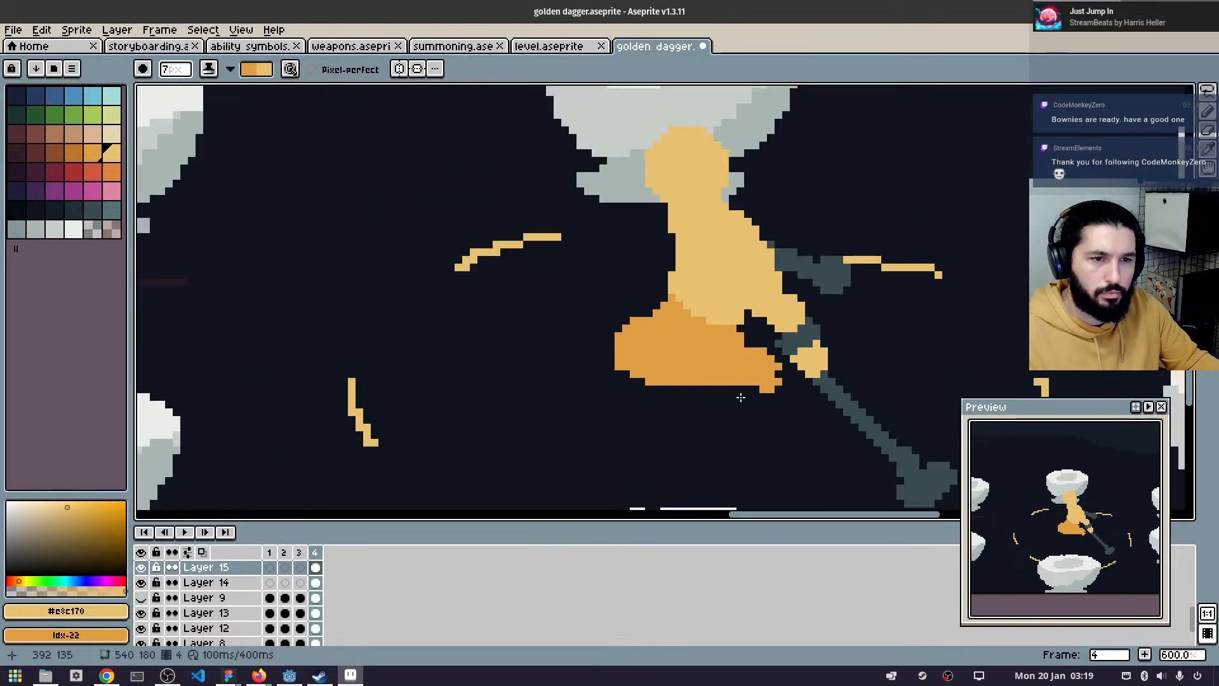
- Thicken the underside of the figure's orange lower body with a 4 px pencil in sampled orange #de9e41, undoing the last stroke
scroll(736, 394, up, 5)
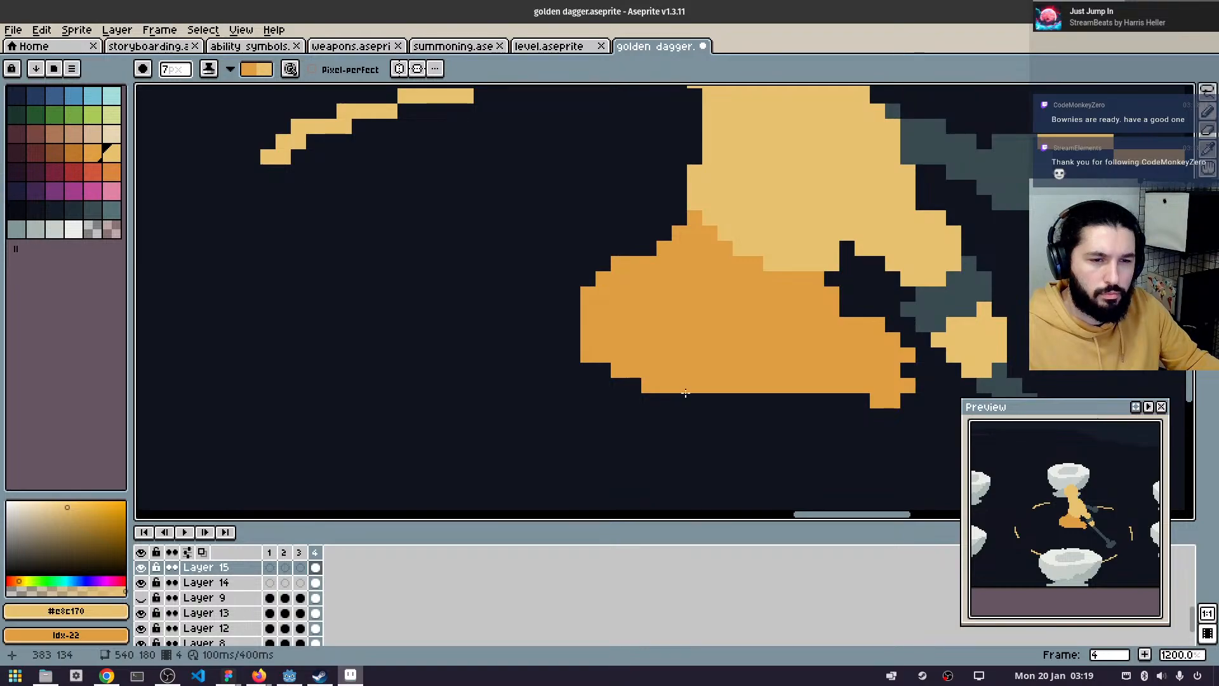
key(b)
key(b)
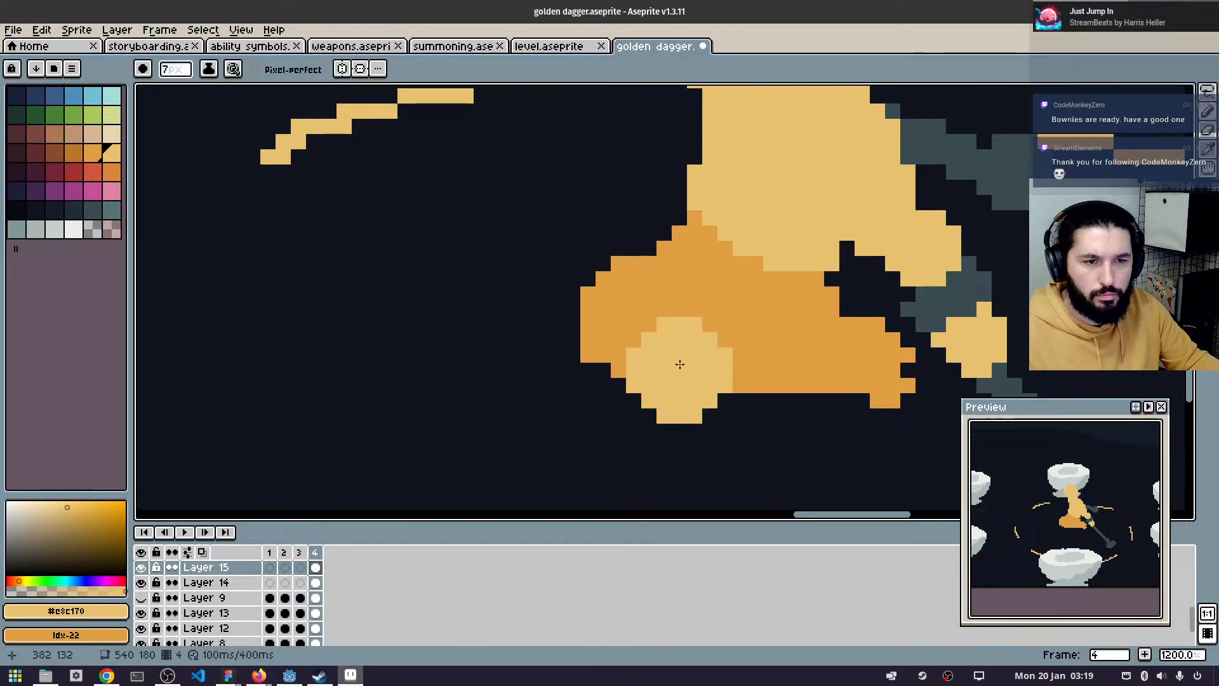
alt+click(678, 343)
key(minus)
key(minus)
key(minus)
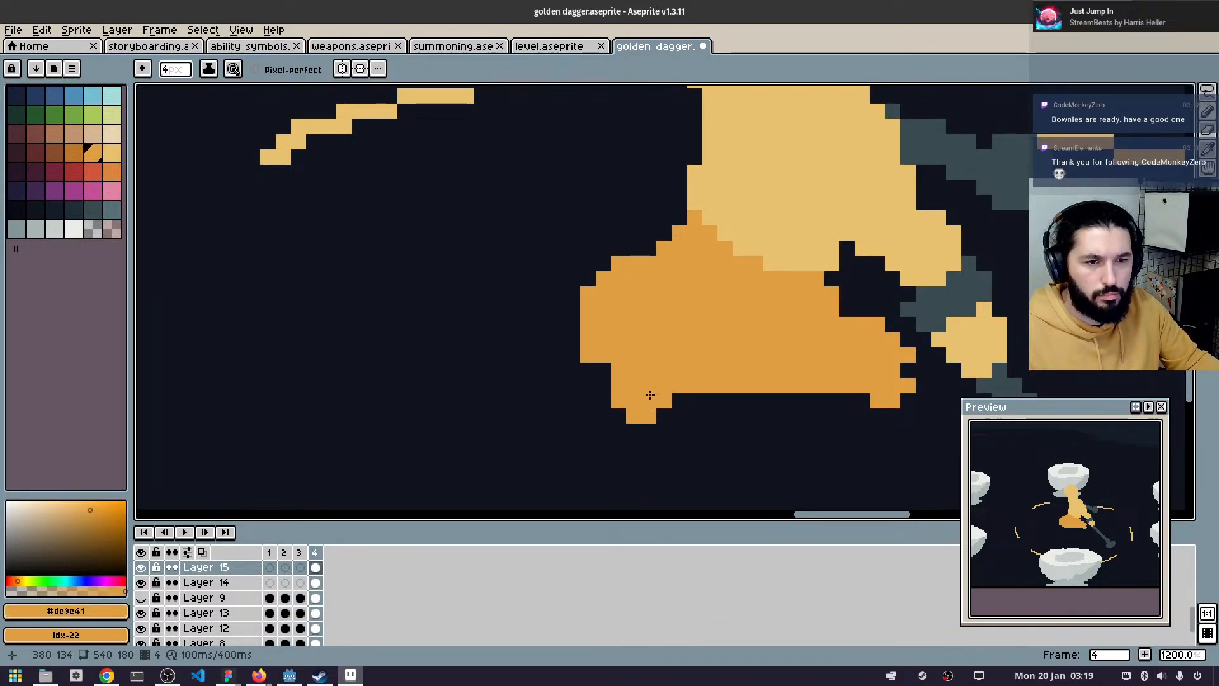
click(650, 395)
click(674, 400)
drag(725, 387, 741, 388)
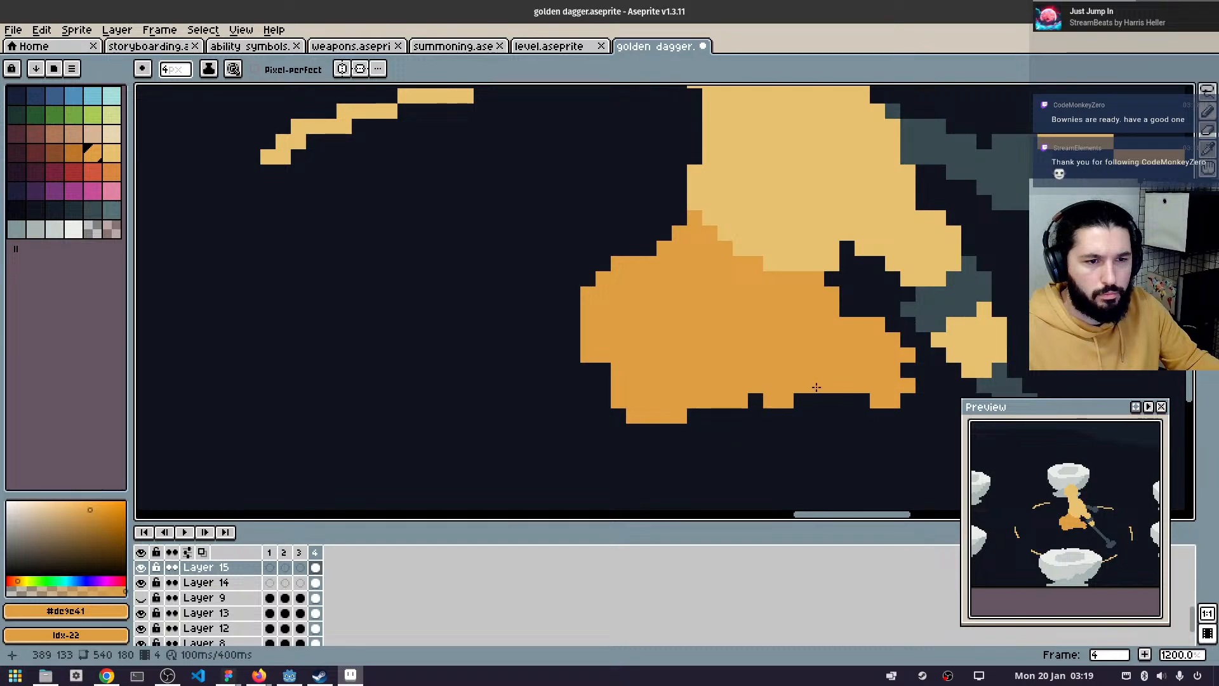
key(ctrl+z)
- Carve a dark notch between the figure's thigh and lower leg with a 3 px Eraser
key(e)
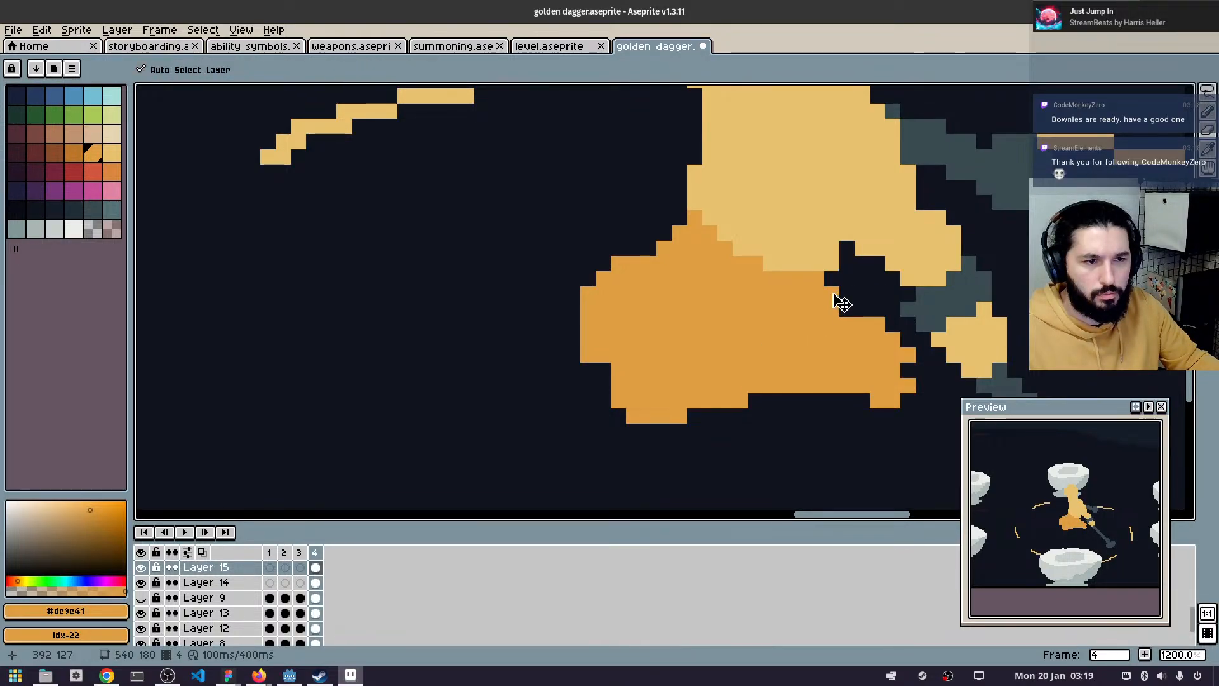
drag(831, 293, 817, 294)
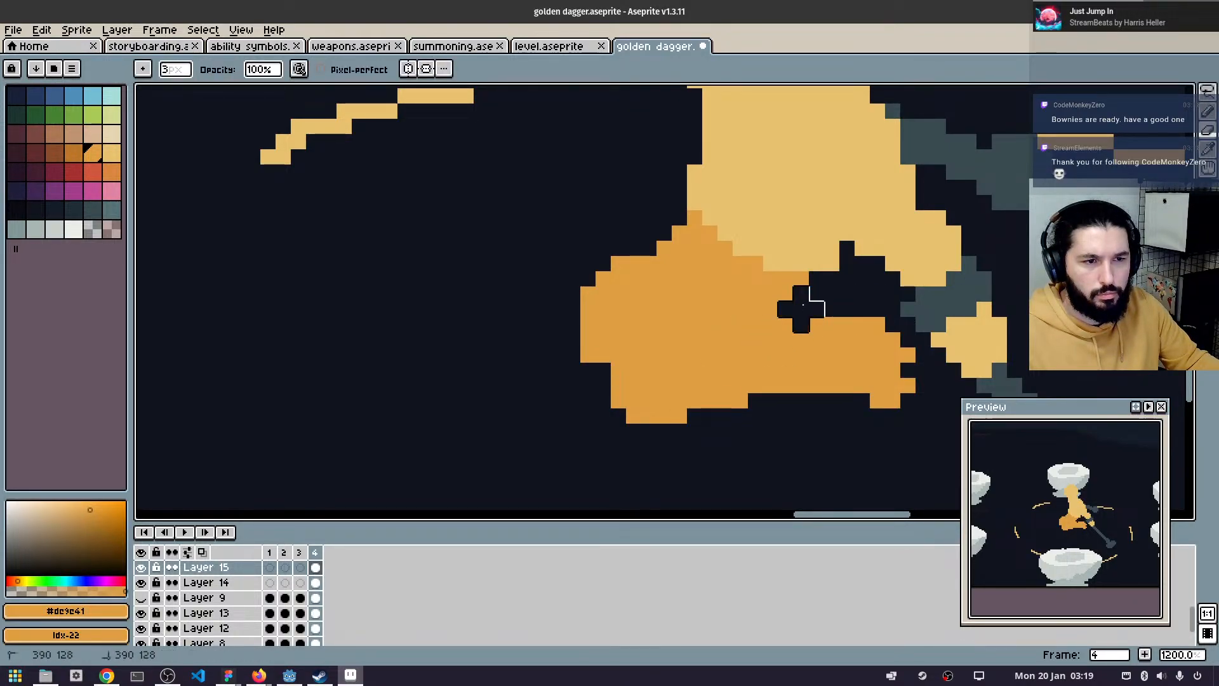
scroll(702, 372, down, 6)
scroll(617, 384, down, 1)
scroll(637, 379, up, 5)
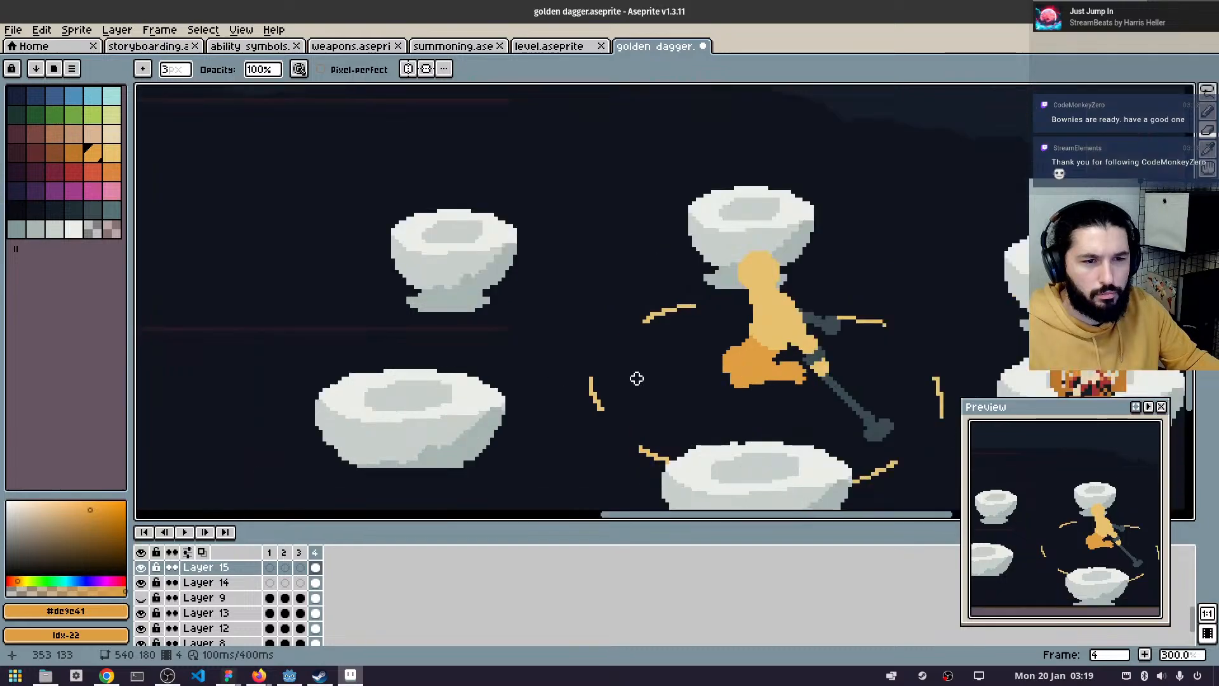
scroll(607, 318, up, 1)
- Fill out the figure's upper thigh in orange along the torso's lower edge with a 4 px pencil
key(b)
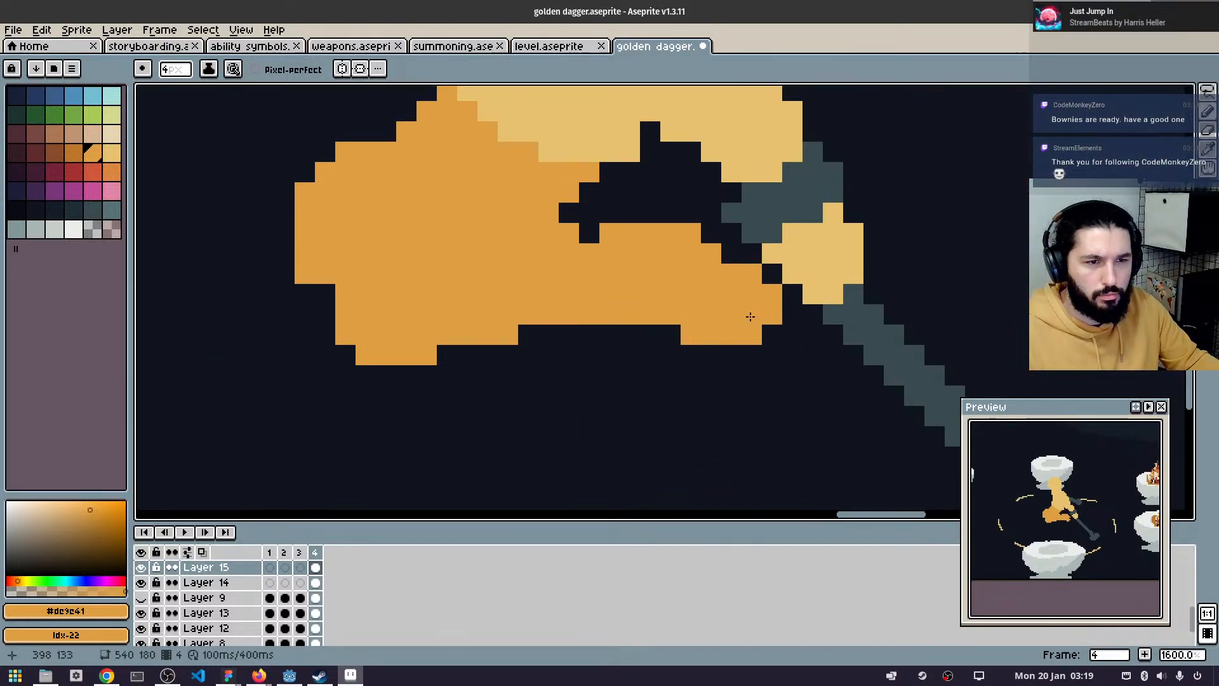
scroll(727, 342, down, 4)
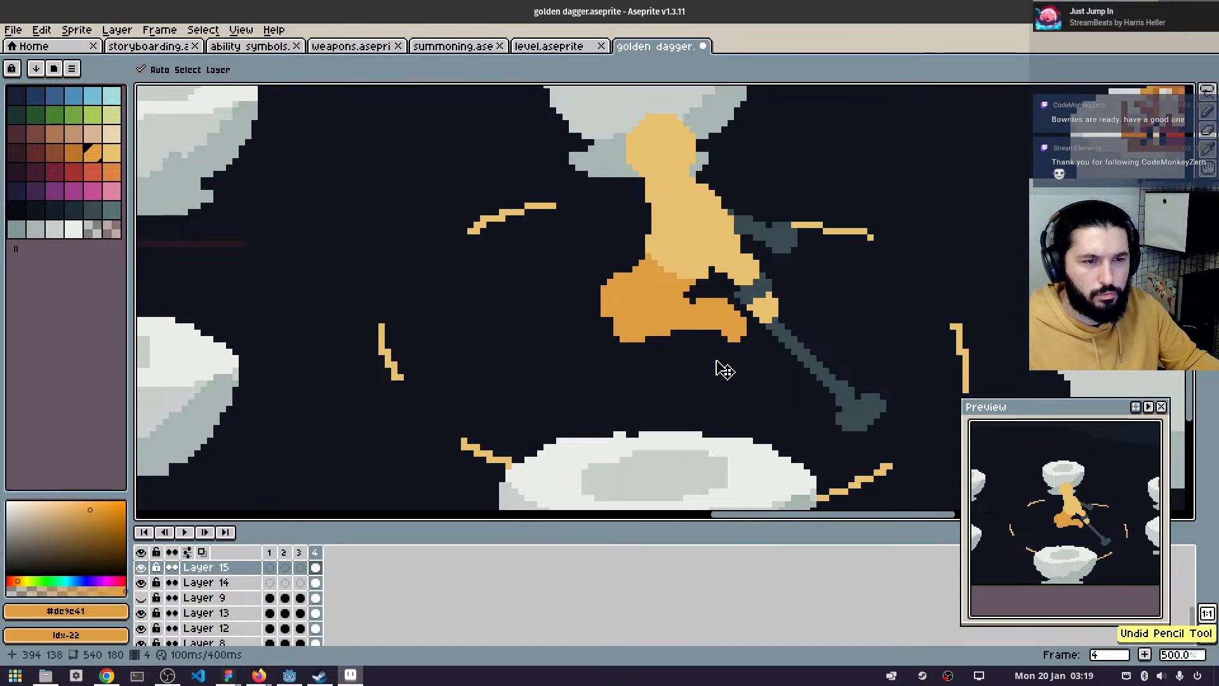
drag(704, 275, 685, 283)
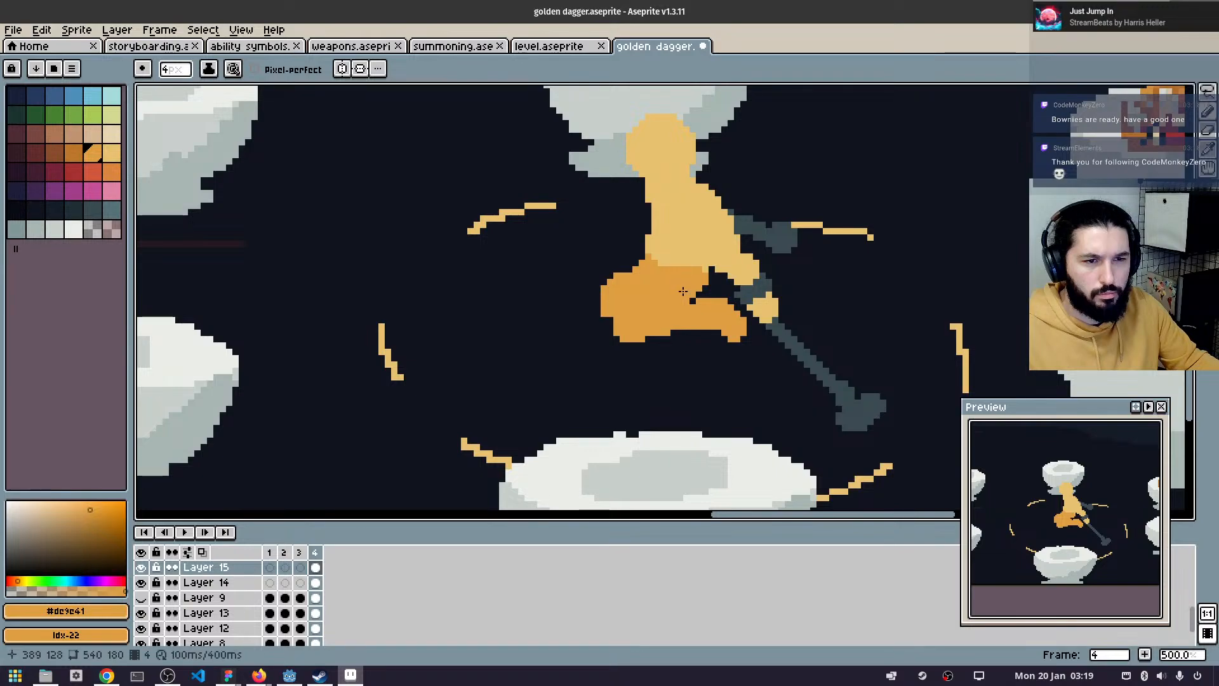
- Shade the fold between the figure's thigh and lower leg in darker orange Idx-21 with a 2 px shading brush, redoing the first stroke
scroll(680, 285, up, 2)
scroll(714, 303, up, 2)
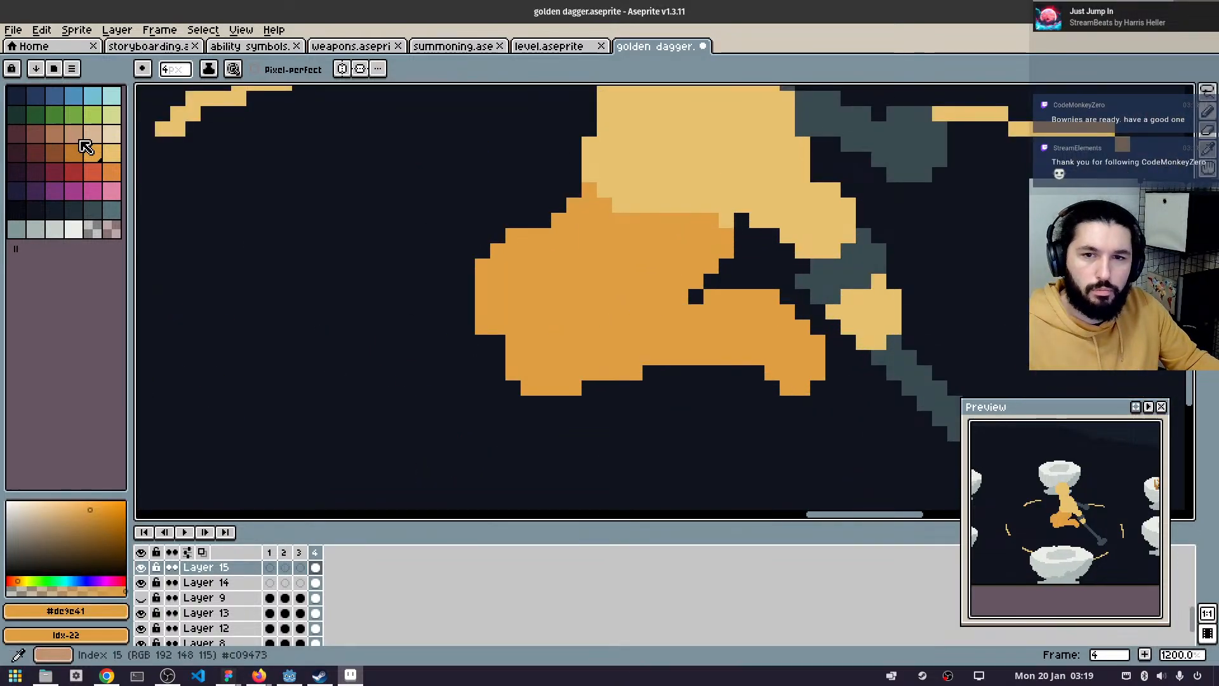
click(74, 153)
key(s)
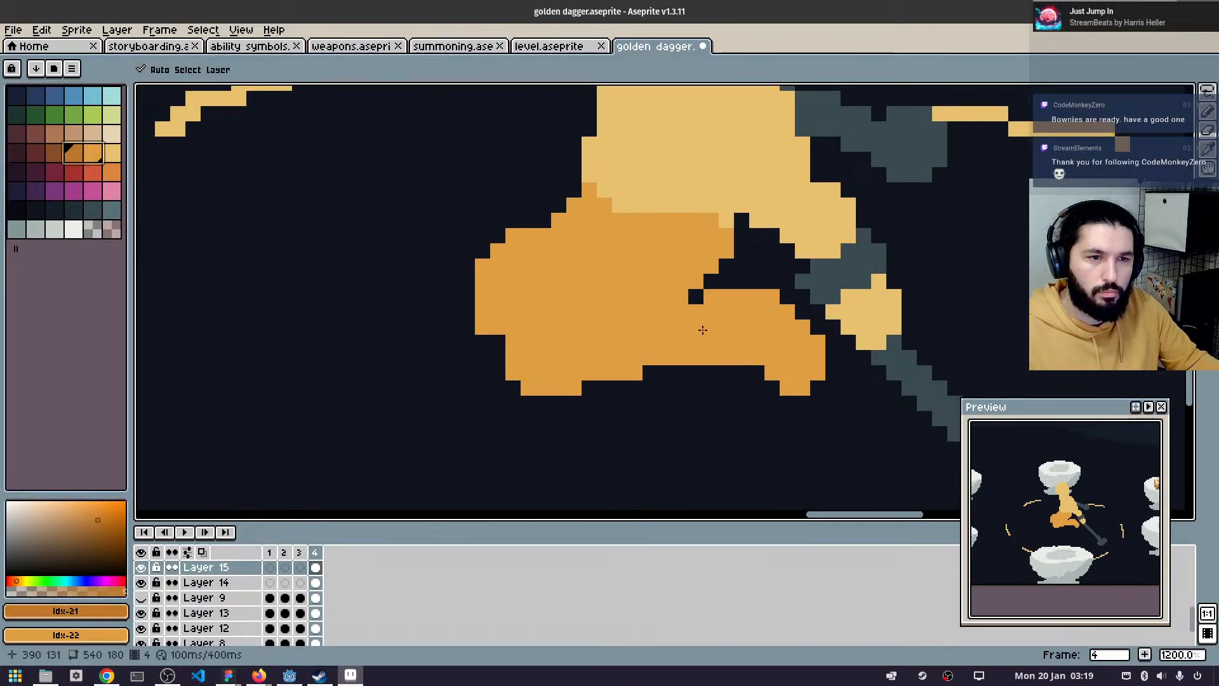
scroll(702, 330, up, 2)
mouse_move(719, 304)
mouse_down()
mouse_move(684, 321)
mouse_move(597, 321)
mouse_up()
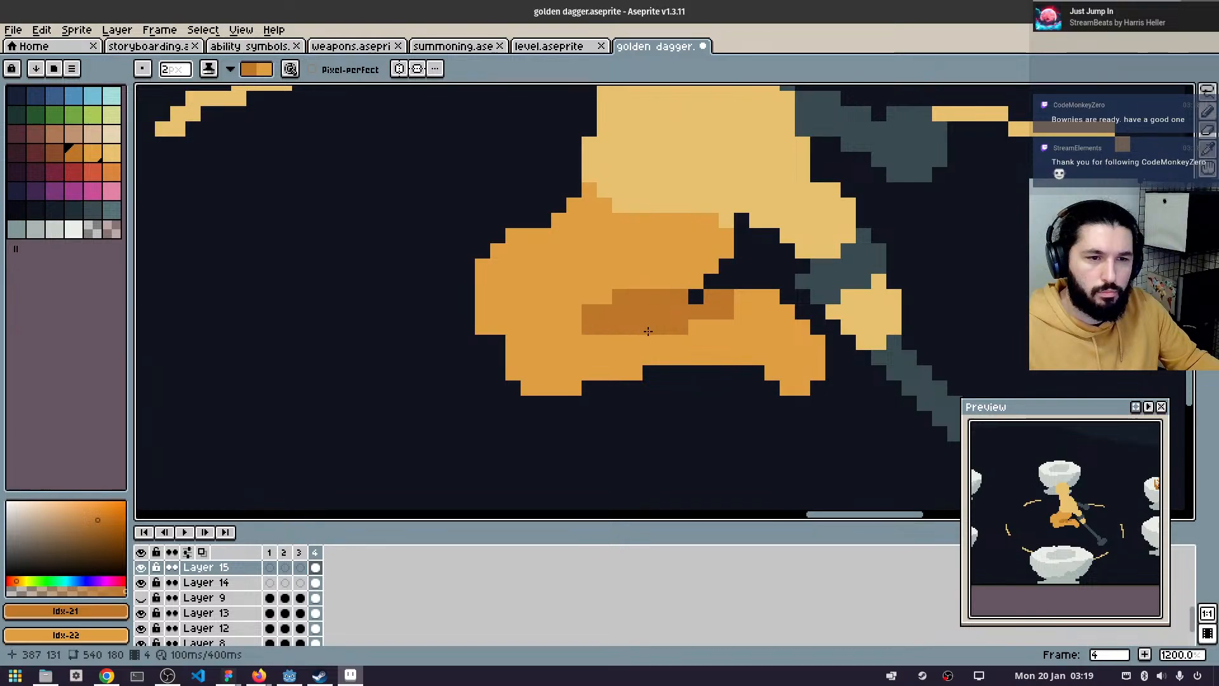
key(ctrl+z)
drag(688, 306, 626, 320)
drag(743, 305, 765, 305)
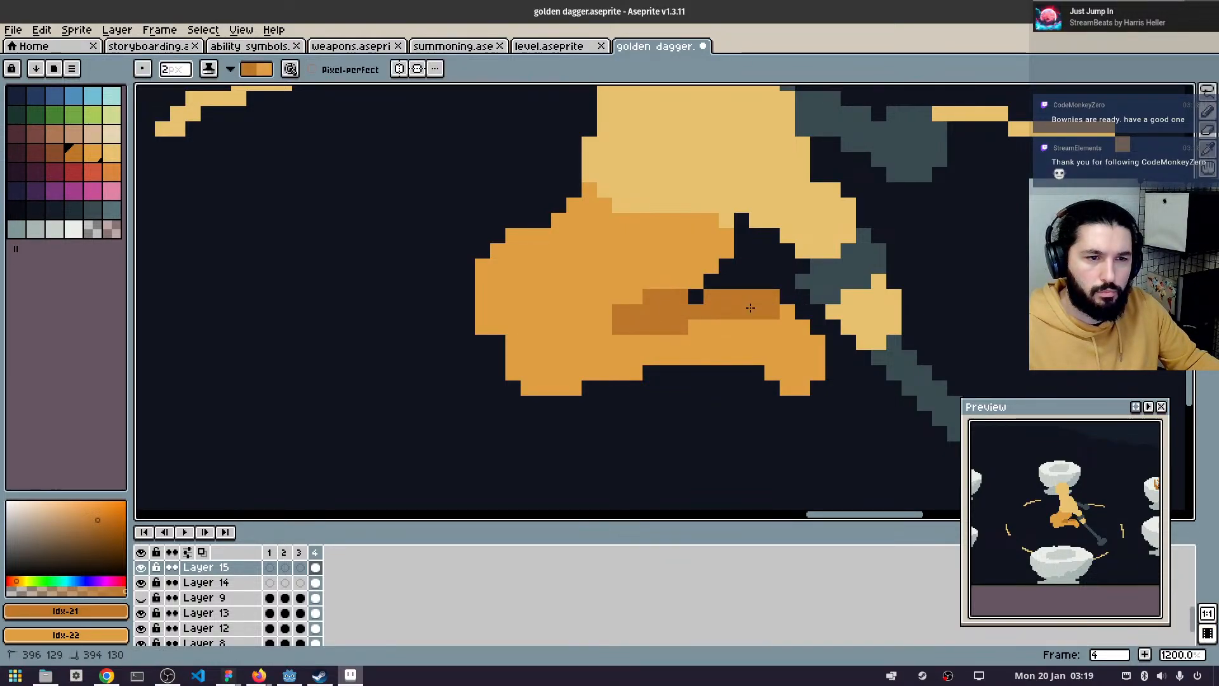
- Shade the underside of the figure's lower leg and add a diagonal crease at the back of the thigh in darker orange
mouse_move(699, 383)
mouse_down()
mouse_move(771, 387)
mouse_move(757, 373)
mouse_move(585, 402)
mouse_move(562, 401)
mouse_move(595, 395)
mouse_move(549, 391)
mouse_move(591, 400)
mouse_up()
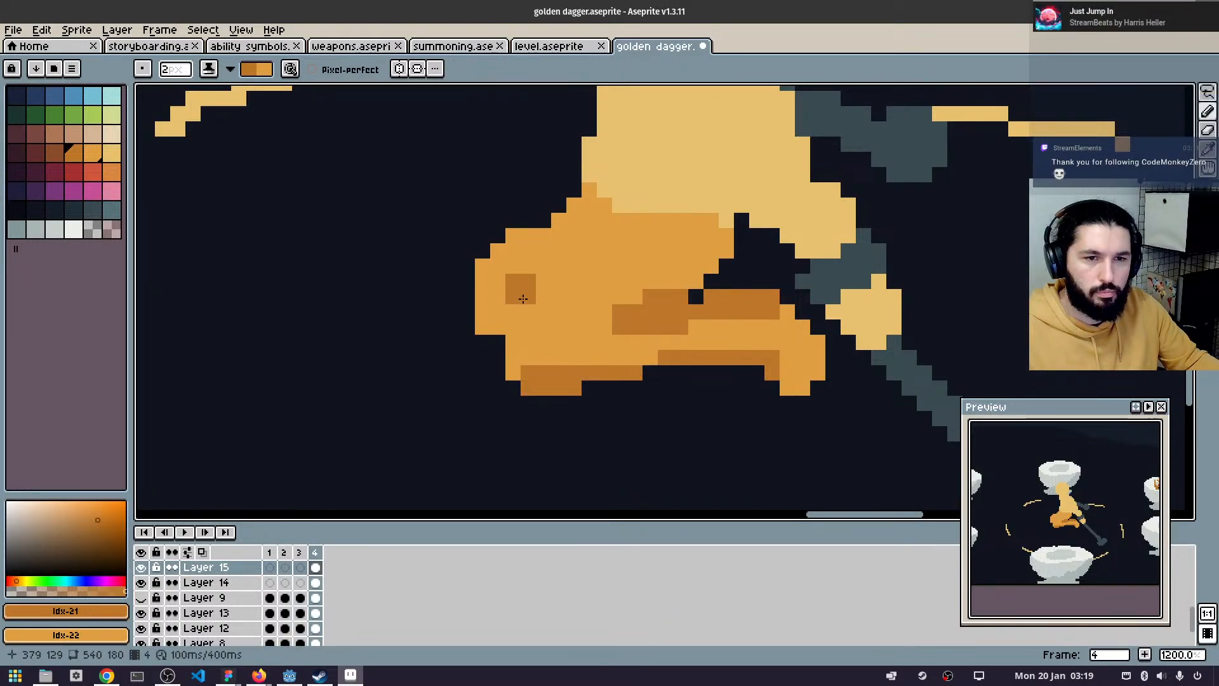
mouse_move(518, 300)
mouse_down()
mouse_move(554, 272)
mouse_move(491, 308)
mouse_move(527, 299)
mouse_move(474, 328)
mouse_up()
scroll(474, 329, down, 6)
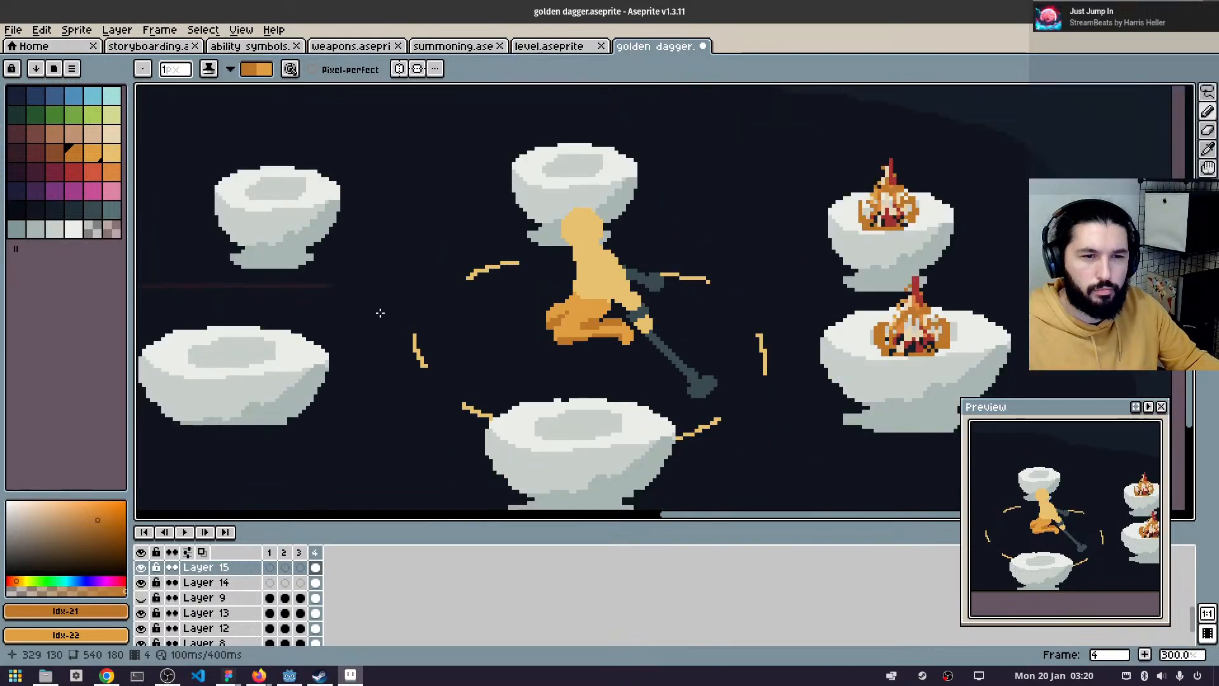
- Trim the protruding back edge of the figure's gold waist with a 3 px Eraser
scroll(643, 342, up, 4)
key(e)
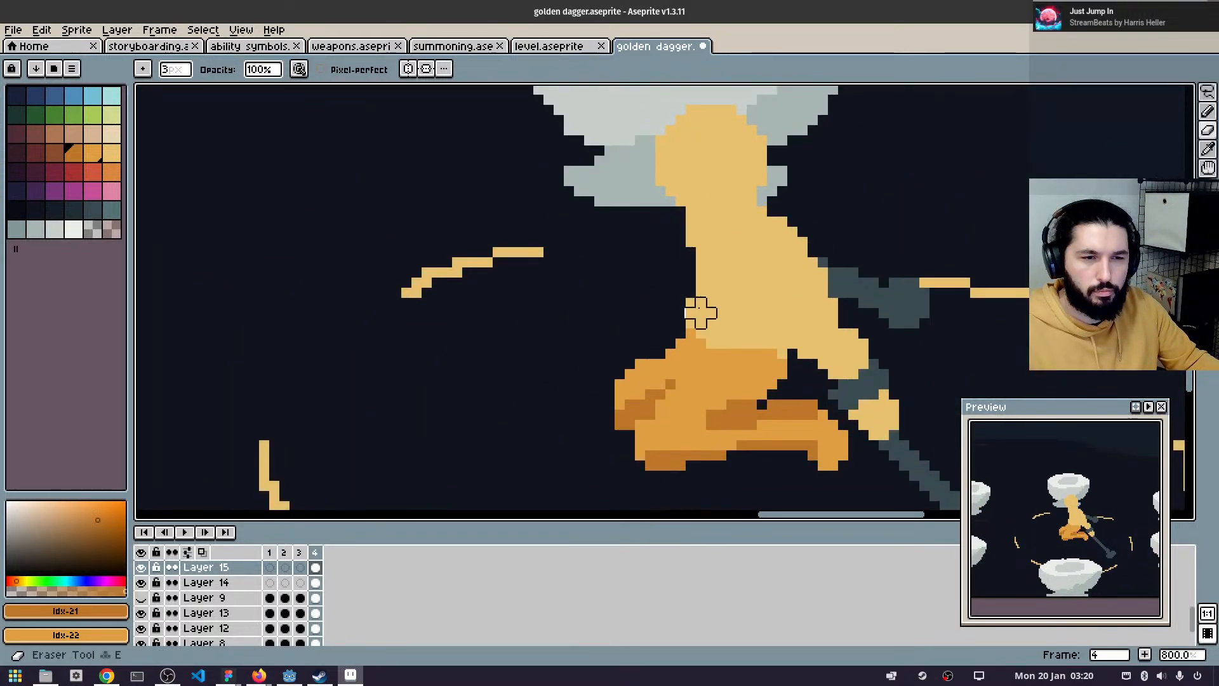
drag(691, 292, 671, 312)
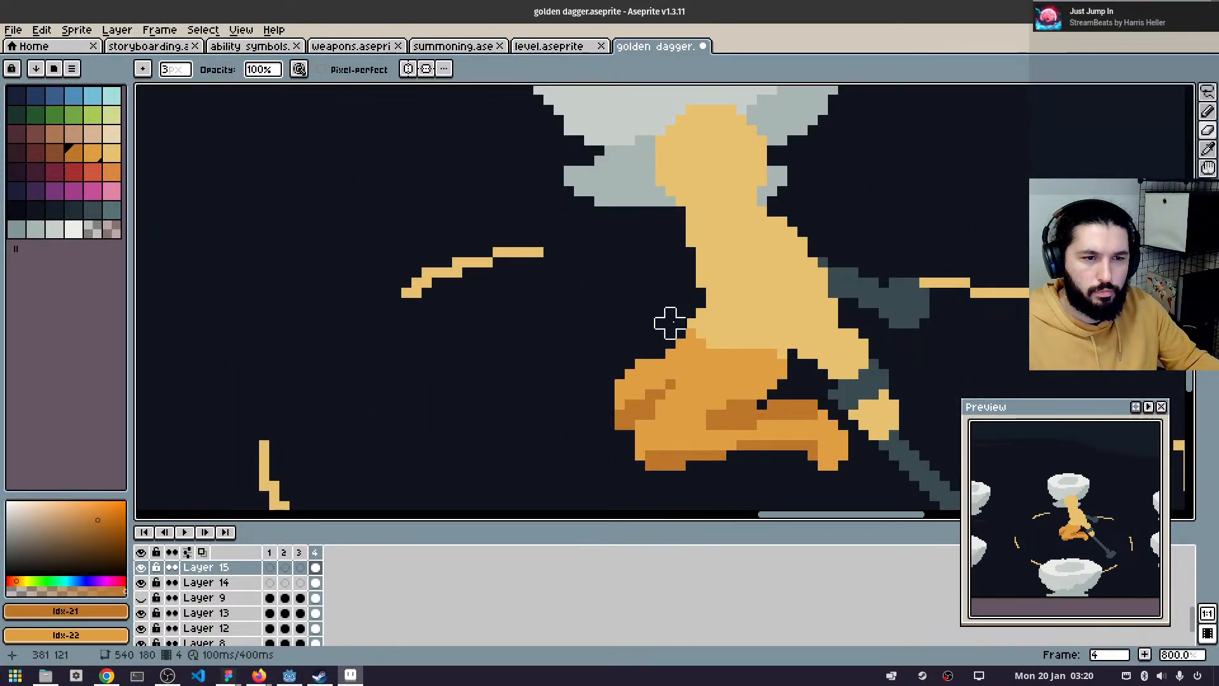
scroll(539, 394, down, 2)
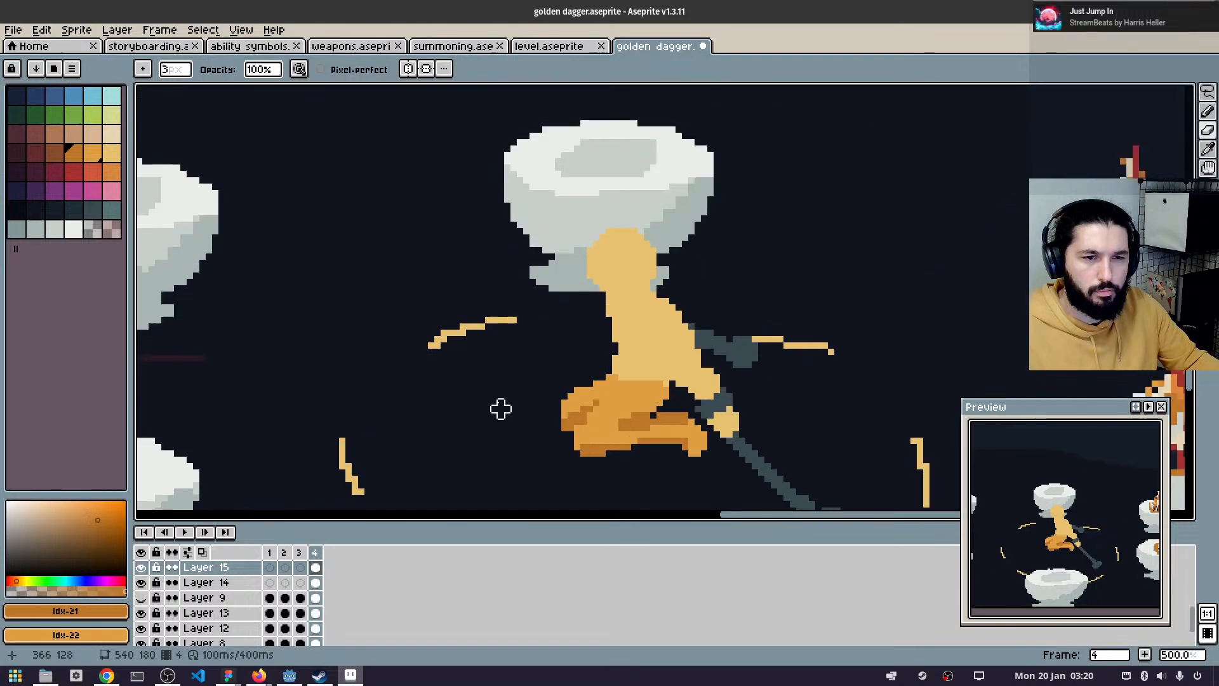
- Round out the upper back of the figure's hip with a 1 px pencil in sampled orange #de9e41
scroll(501, 409, up, 5)
key(v)
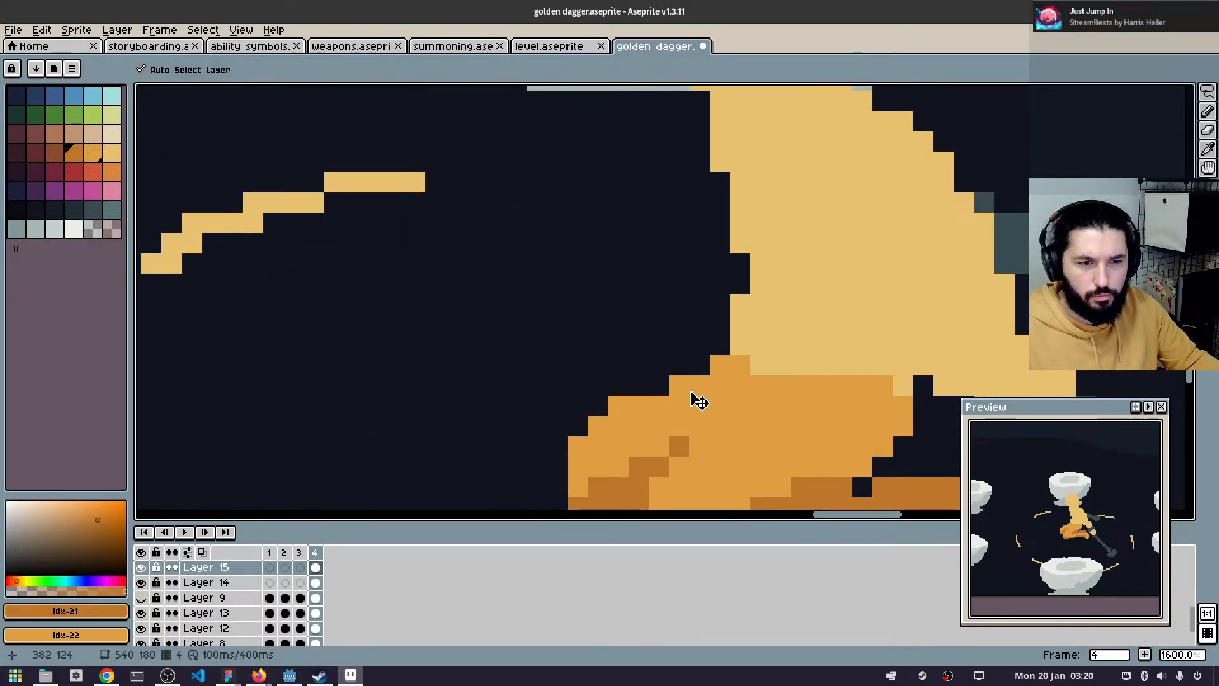
key(i)
click(702, 384)
key(b)
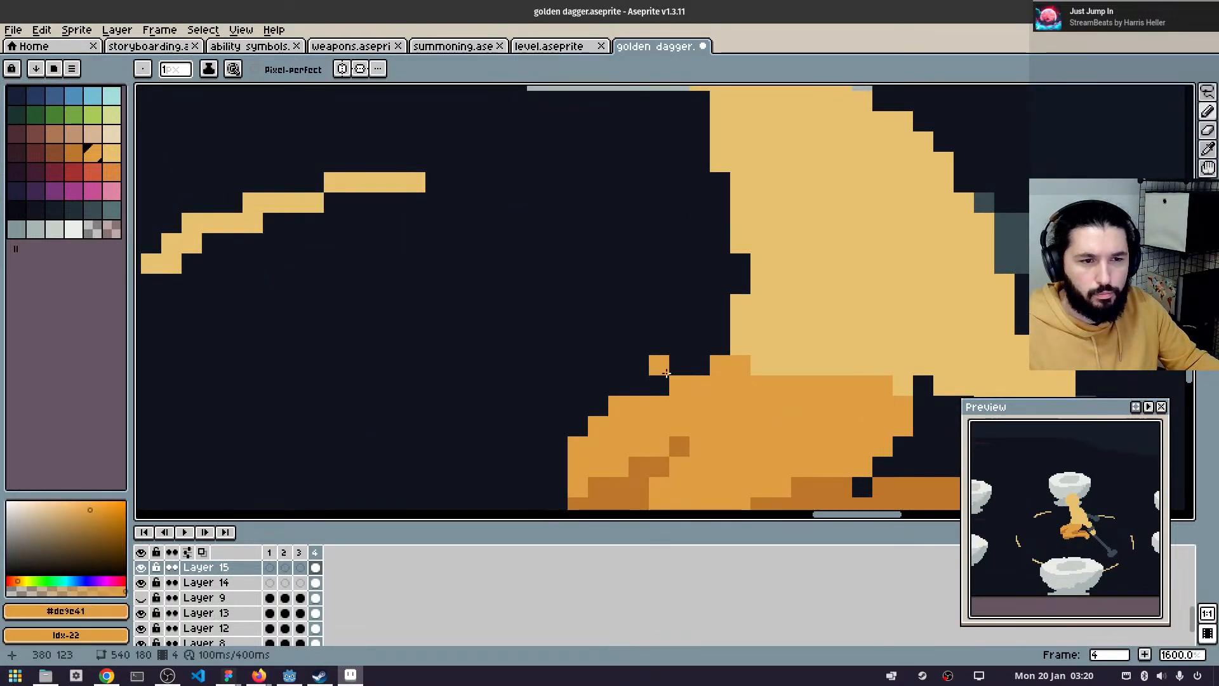
drag(706, 365, 632, 392)
click(718, 348)
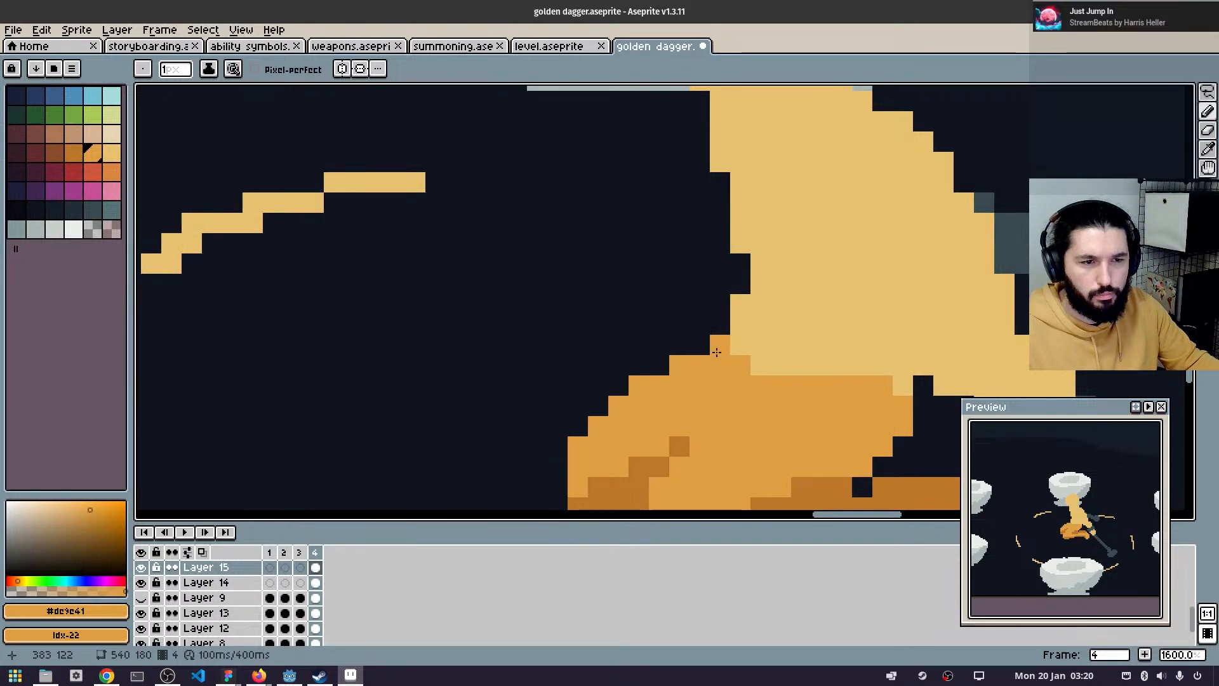
- Sample the circle's gold #e8c170 and move the broken gold circle slightly up and left around the figure
scroll(847, 384, down, 8)
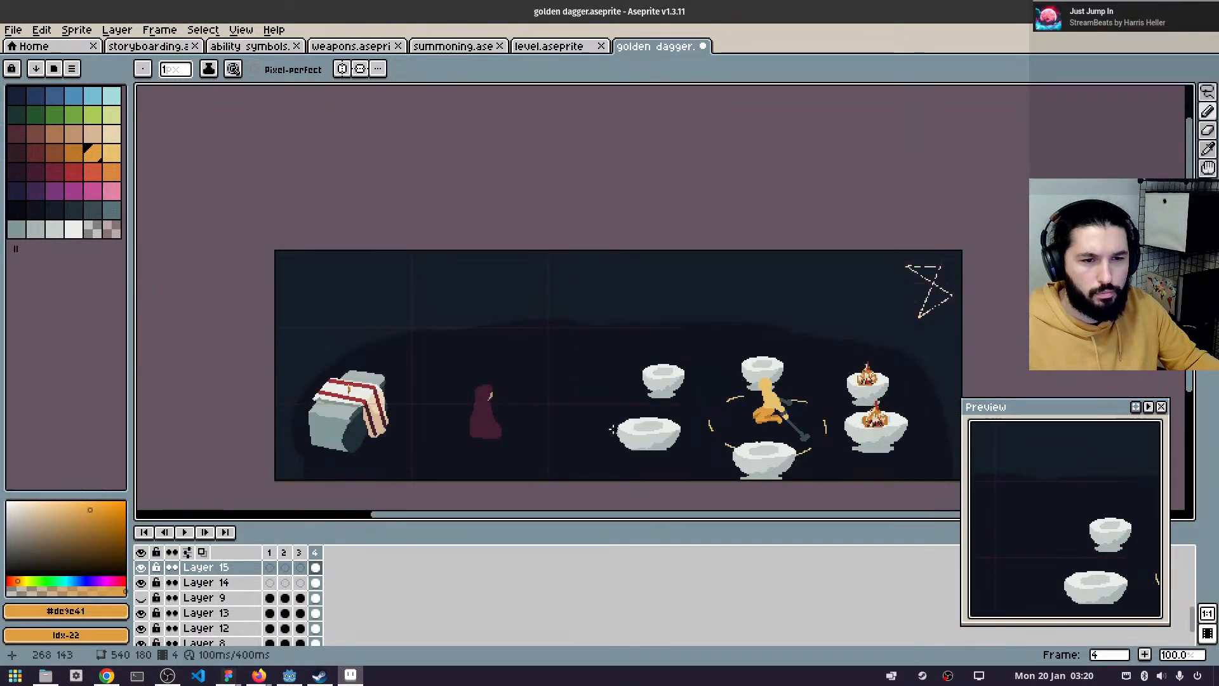
drag(612, 430, 631, 341)
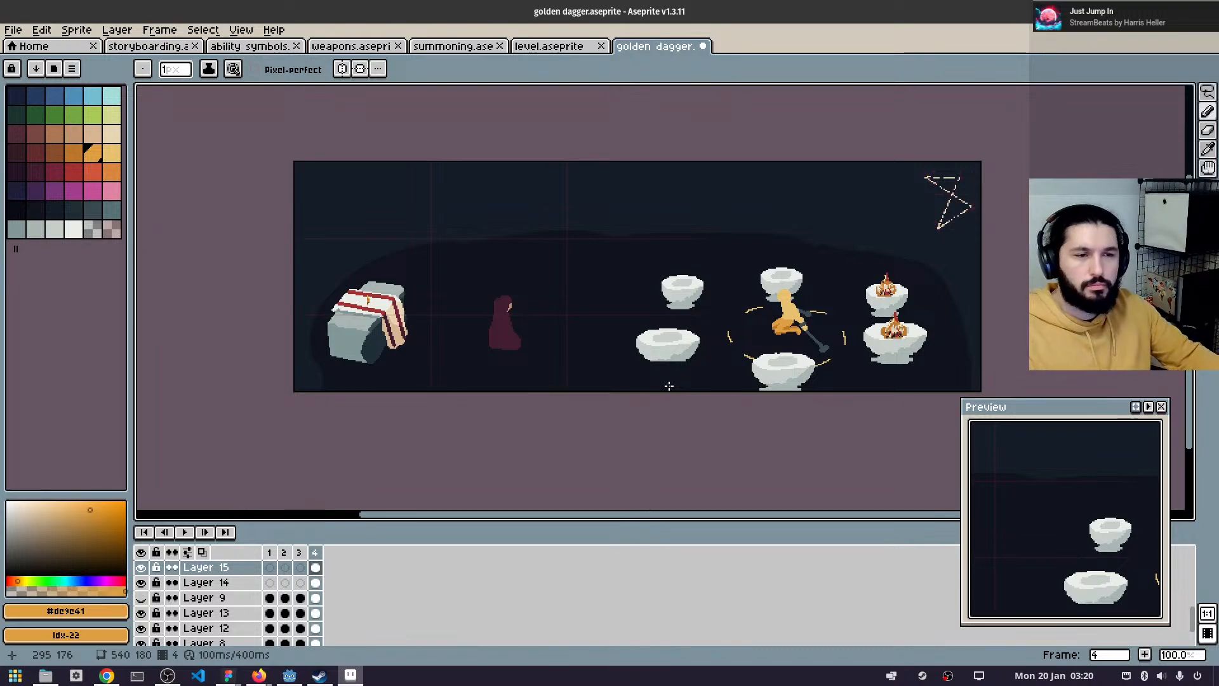
scroll(770, 332, up, 3)
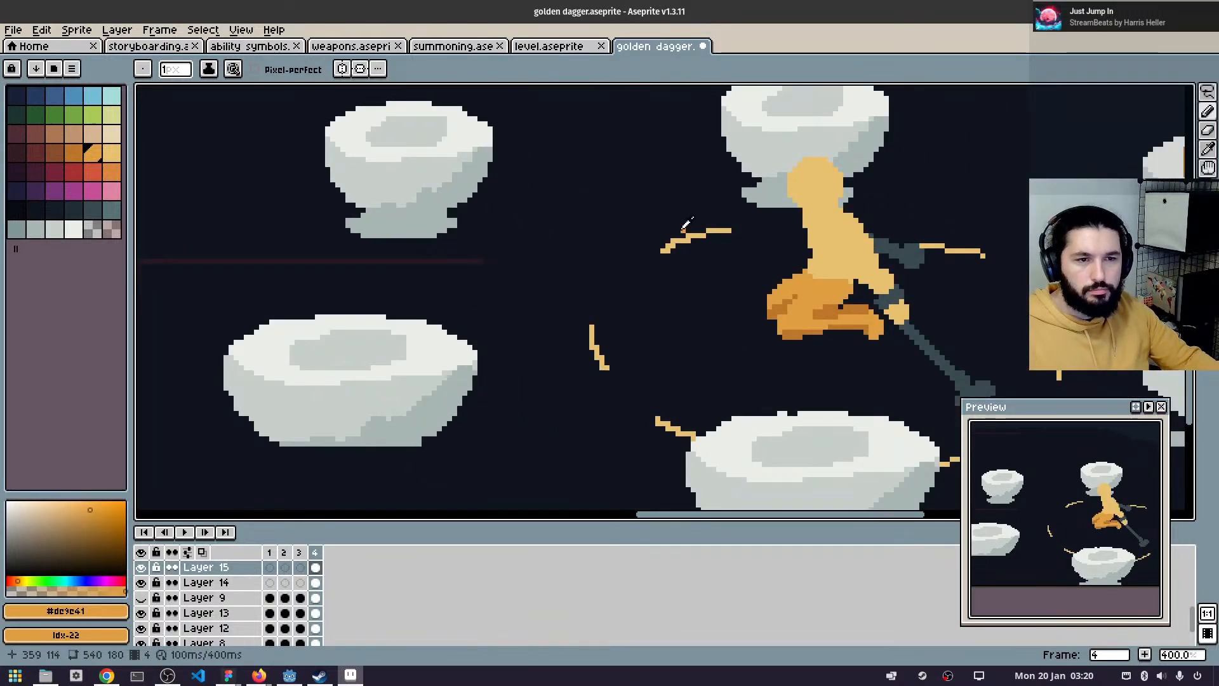
alt+click(687, 236)
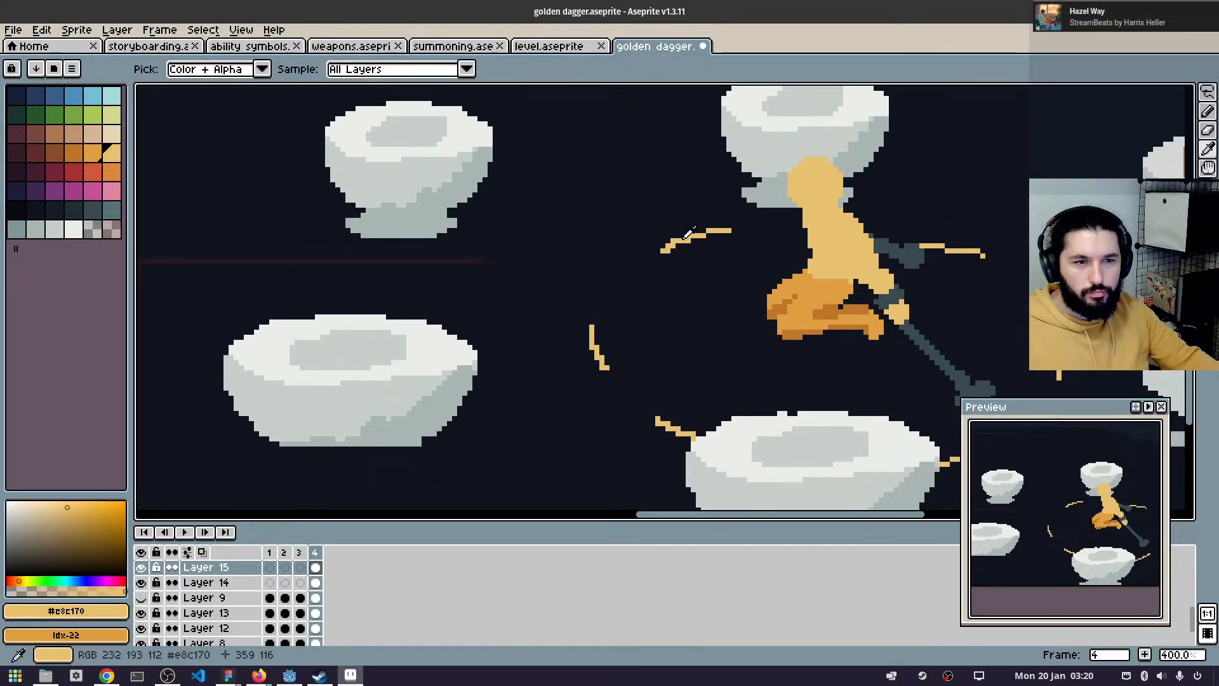
mouse_move(685, 238)
mouse_down()
mouse_move(663, 218)
mouse_move(679, 228)
mouse_up()
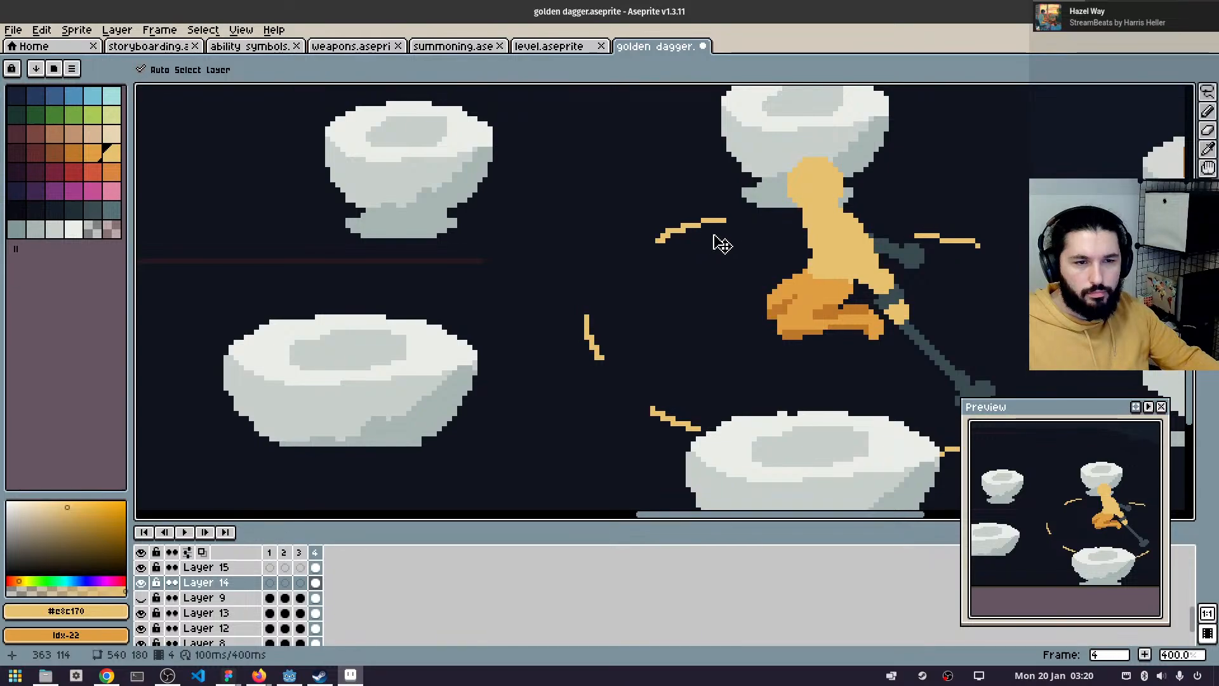
scroll(722, 243, down, 2)
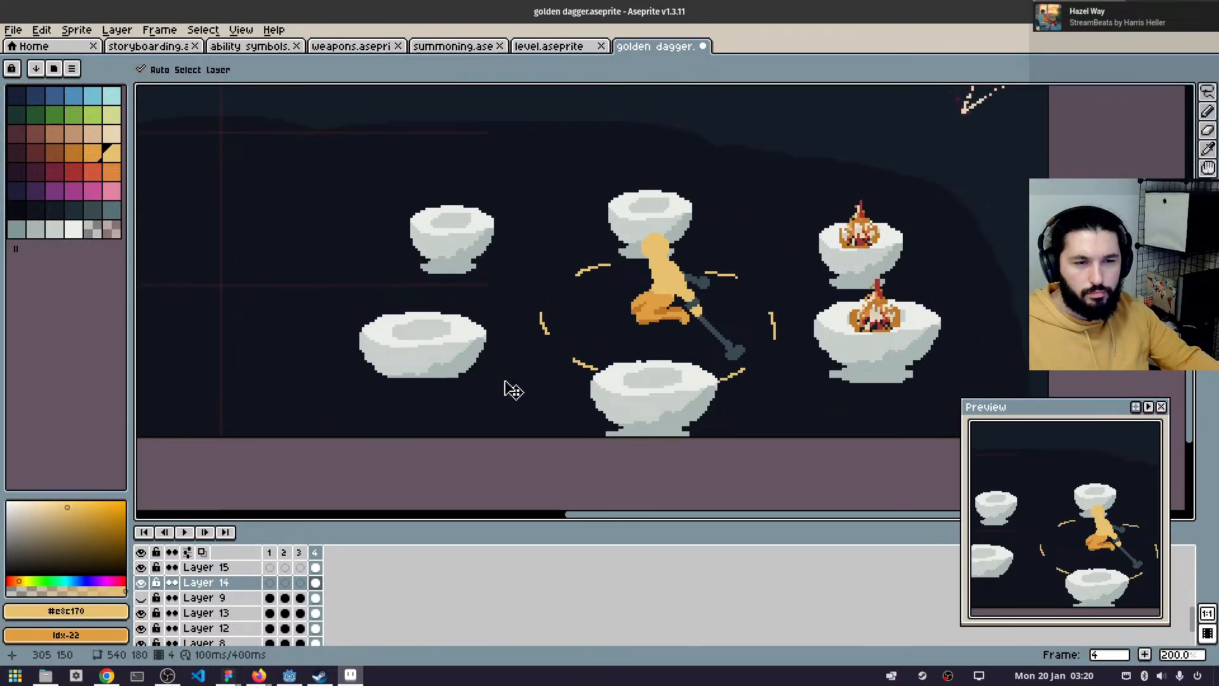
- Try a short 1 px gold line beside the rim of the small unlit bowl and undo it
key(b)
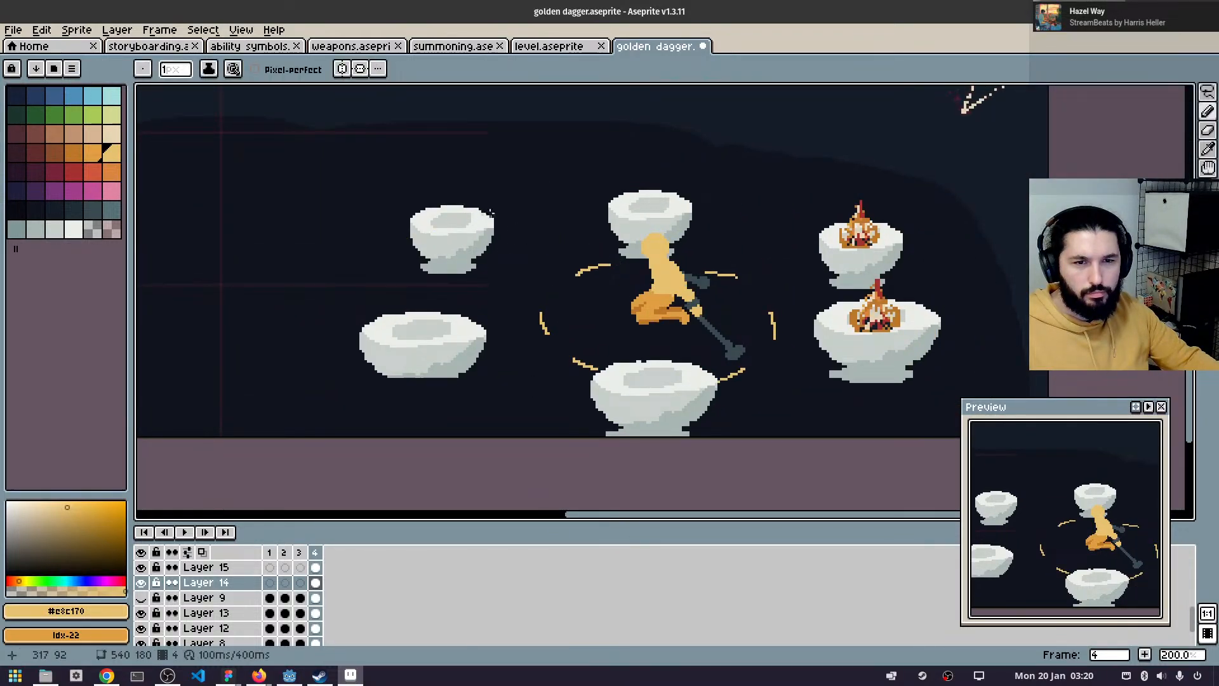
key(ctrl+z)
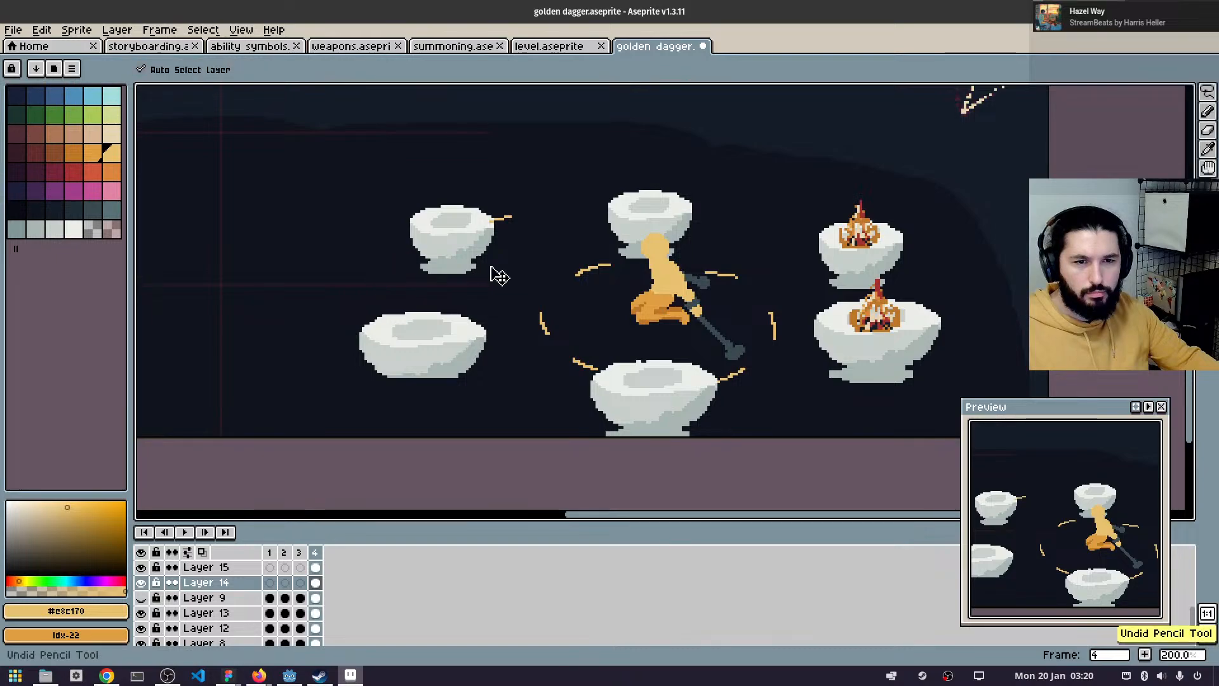
- Inspect which layers in frame 4 hold the bowls and flames by toggling the visibility of Layer 13 and Layer 12
scroll(321, 604, down, 1)
alt+click(465, 250)
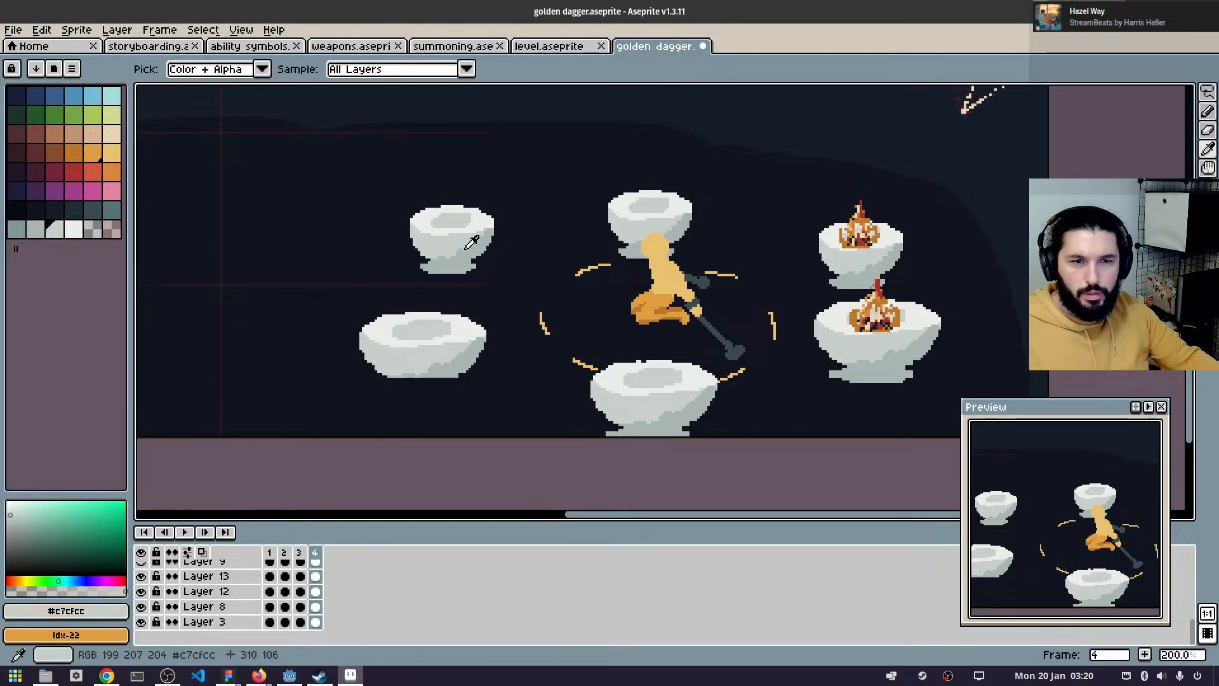
scroll(330, 604, up, 1)
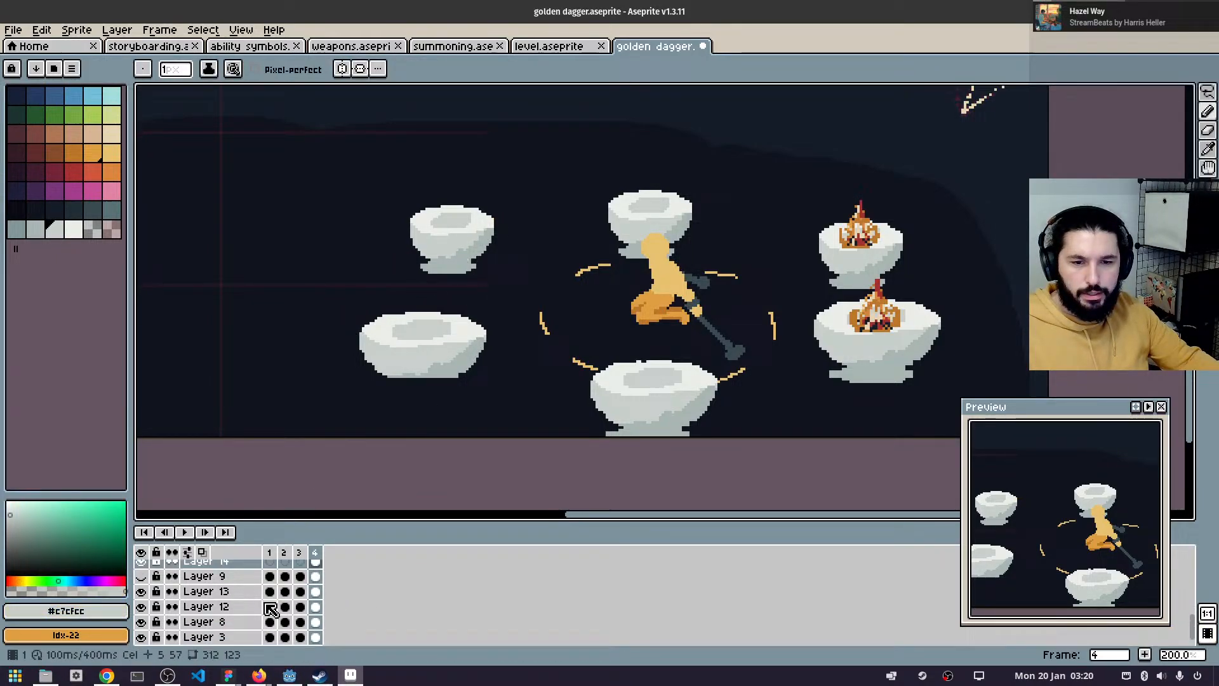
click(318, 576)
click(315, 591)
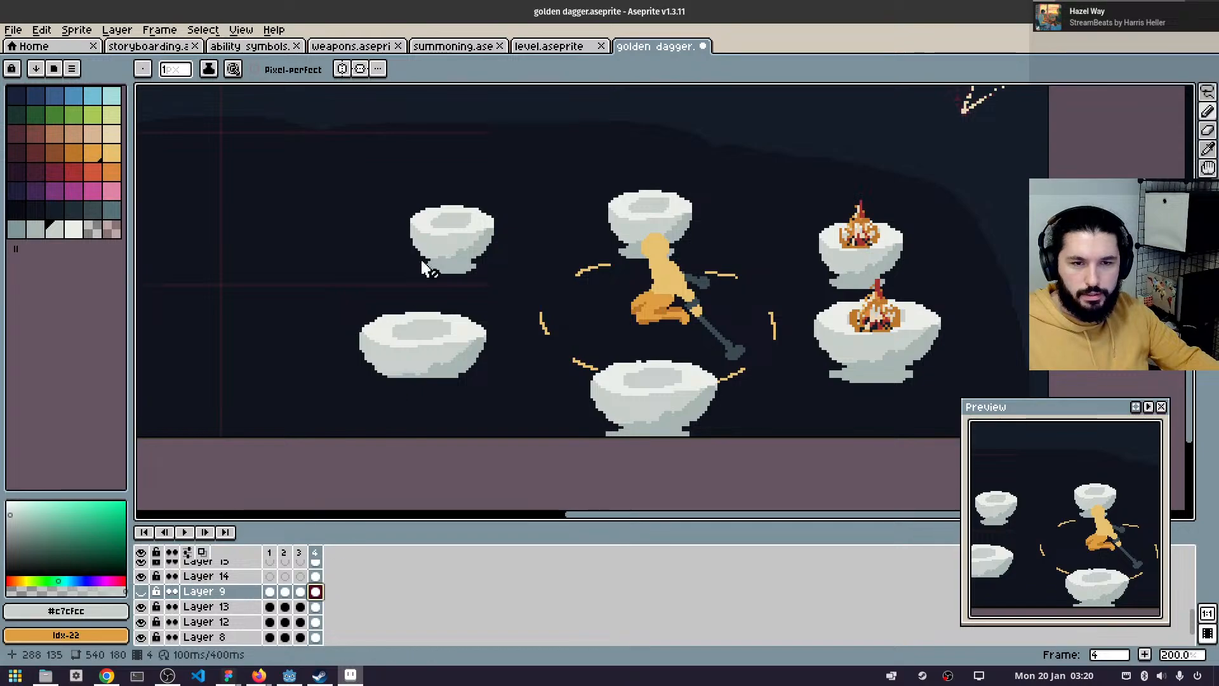
click(316, 606)
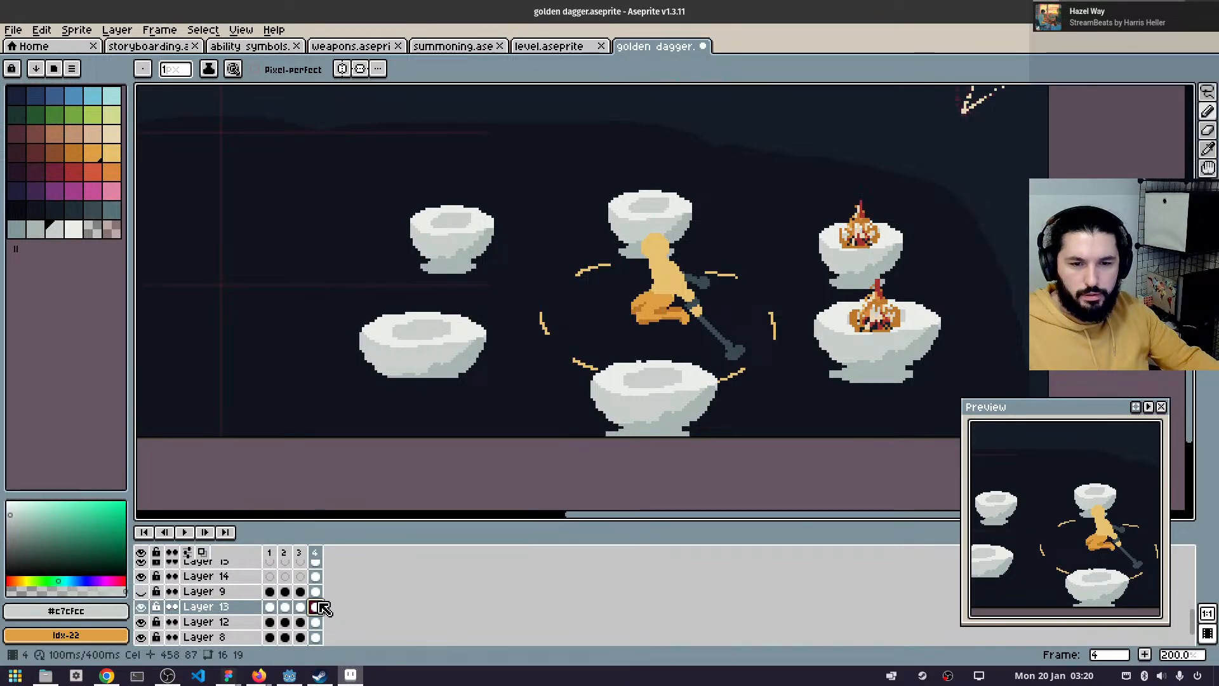
click(141, 606)
click(141, 606)
click(141, 607)
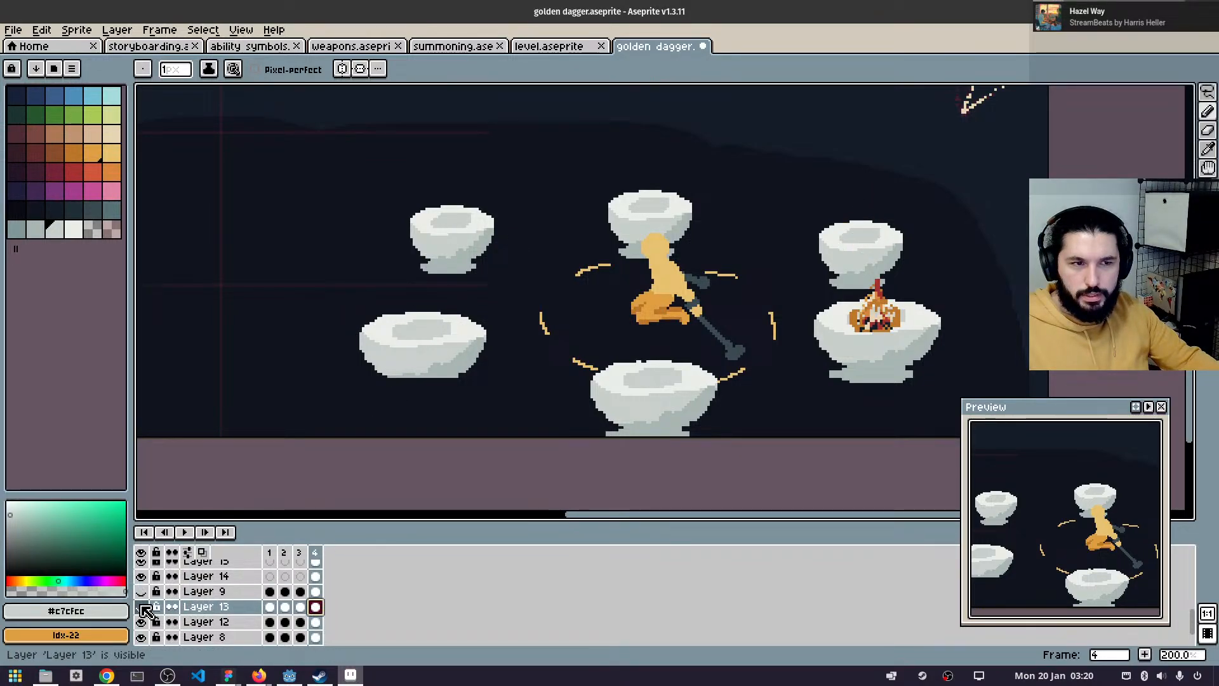
click(141, 606)
click(141, 621)
click(141, 622)
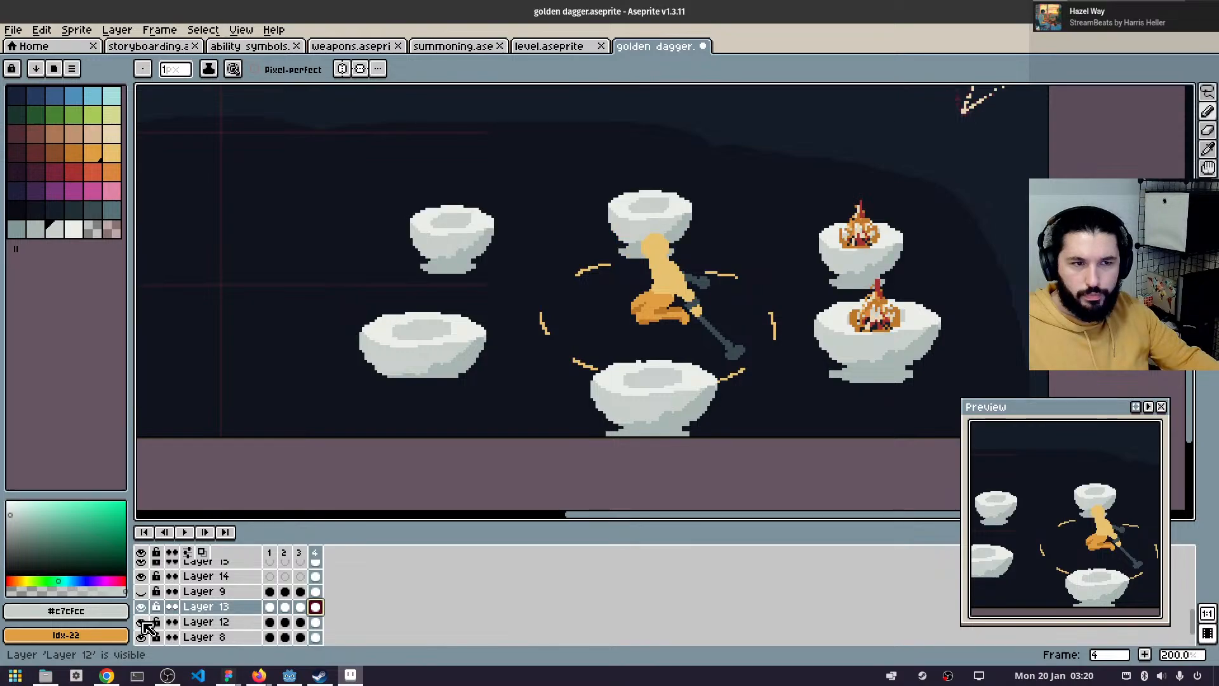
- Add a new layer above Layer 8 and draw a broken 1 px outer arc in gold #e8c170 around the two left bowls
click(315, 637)
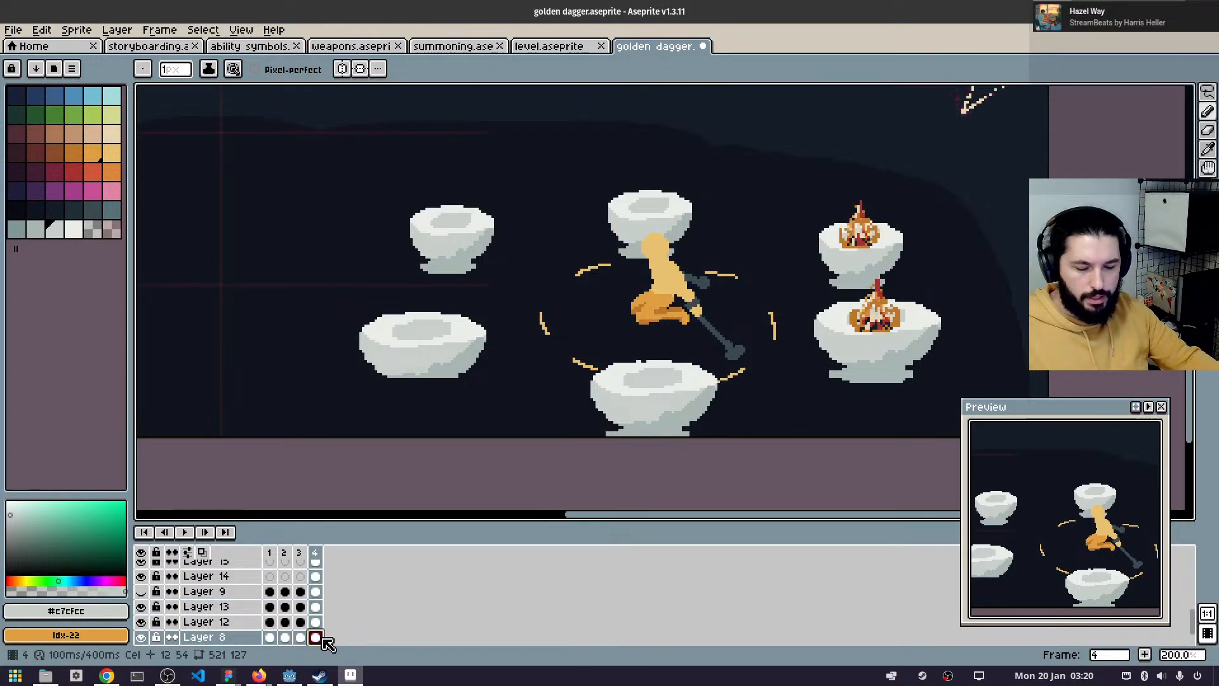
key(shift+n)
drag(577, 255, 659, 222)
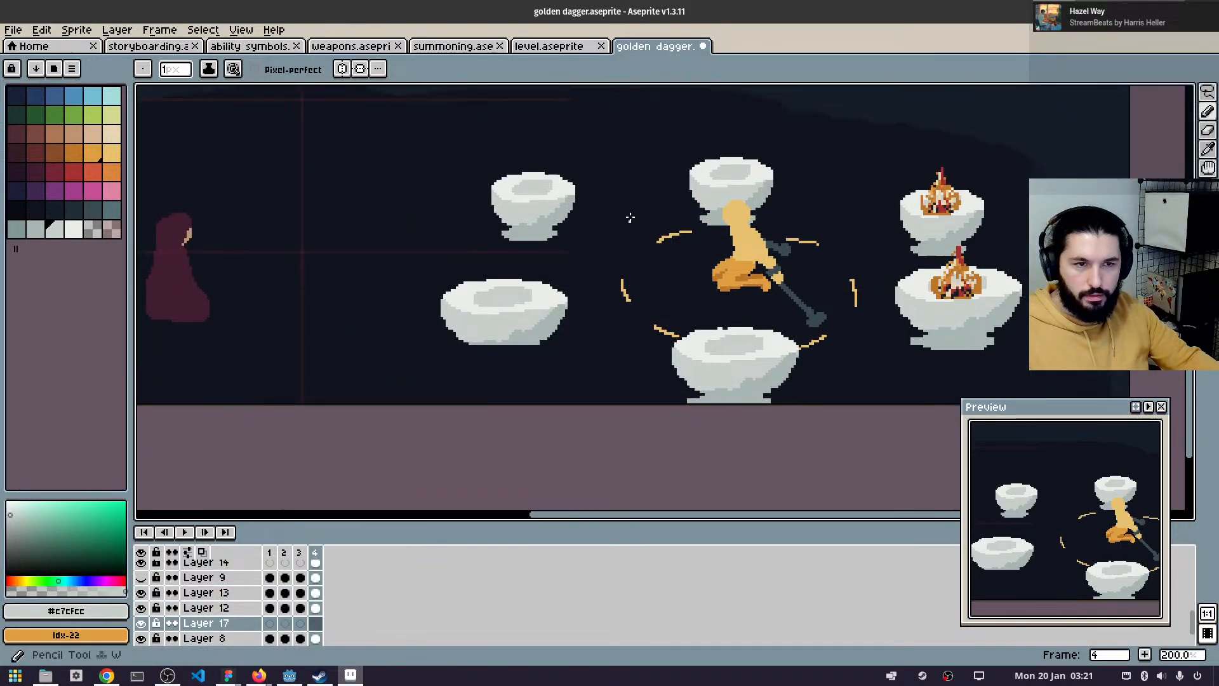
click(112, 152)
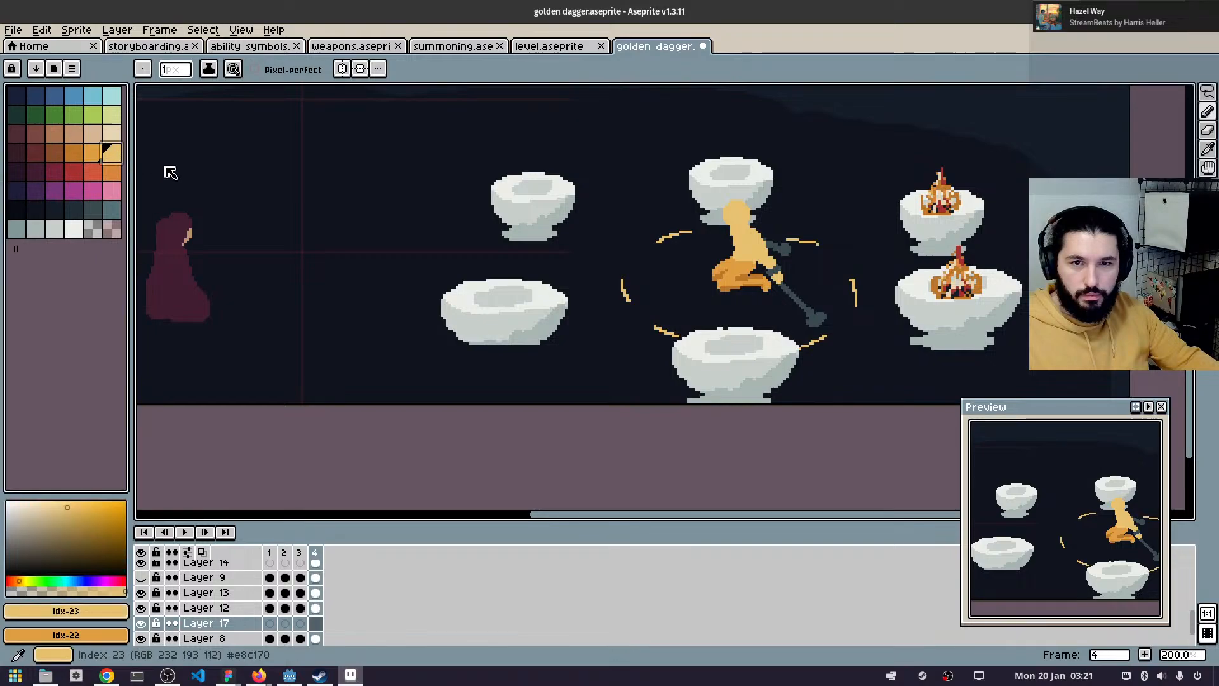
mouse_move(647, 153)
mouse_down()
mouse_move(470, 225)
mouse_move(426, 299)
mouse_up()
drag(436, 363, 486, 402)
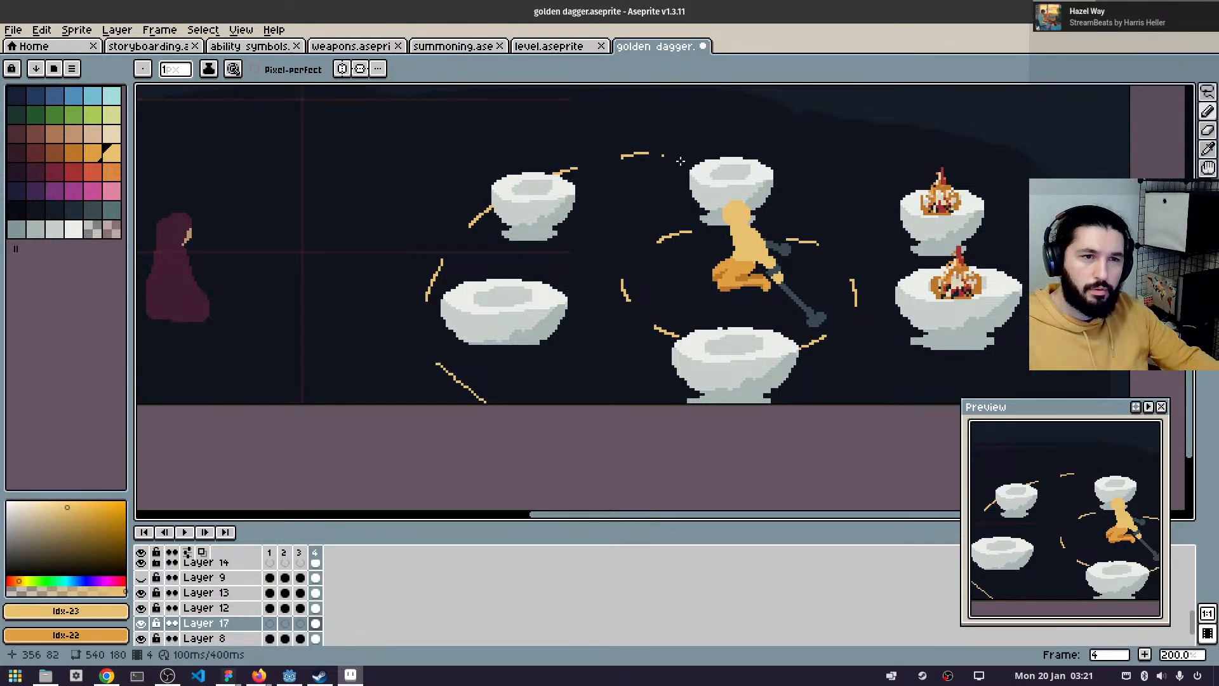
- Continue the broken gold outer circle past the back centre bowl's rim and around the two right-hand fire bowls
mouse_move(704, 149)
mouse_down()
mouse_move(884, 179)
mouse_move(884, 168)
mouse_move(990, 202)
mouse_up()
key(ctrl+z)
key(ctrl+z)
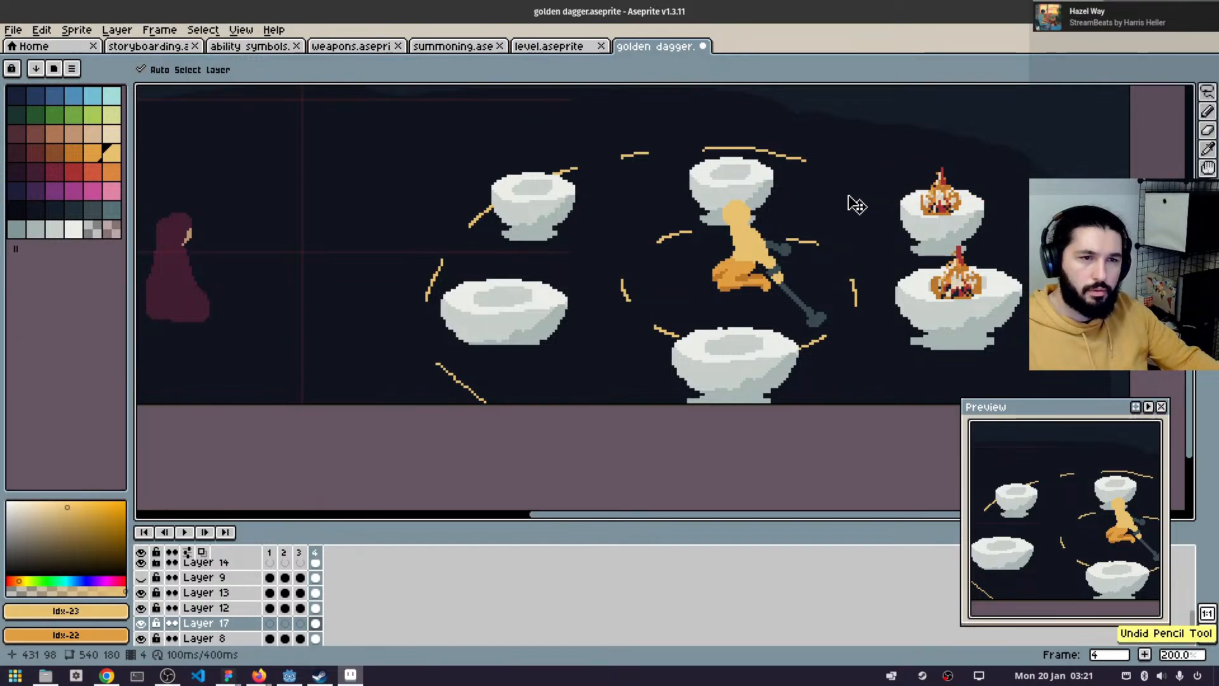
drag(718, 155, 786, 168)
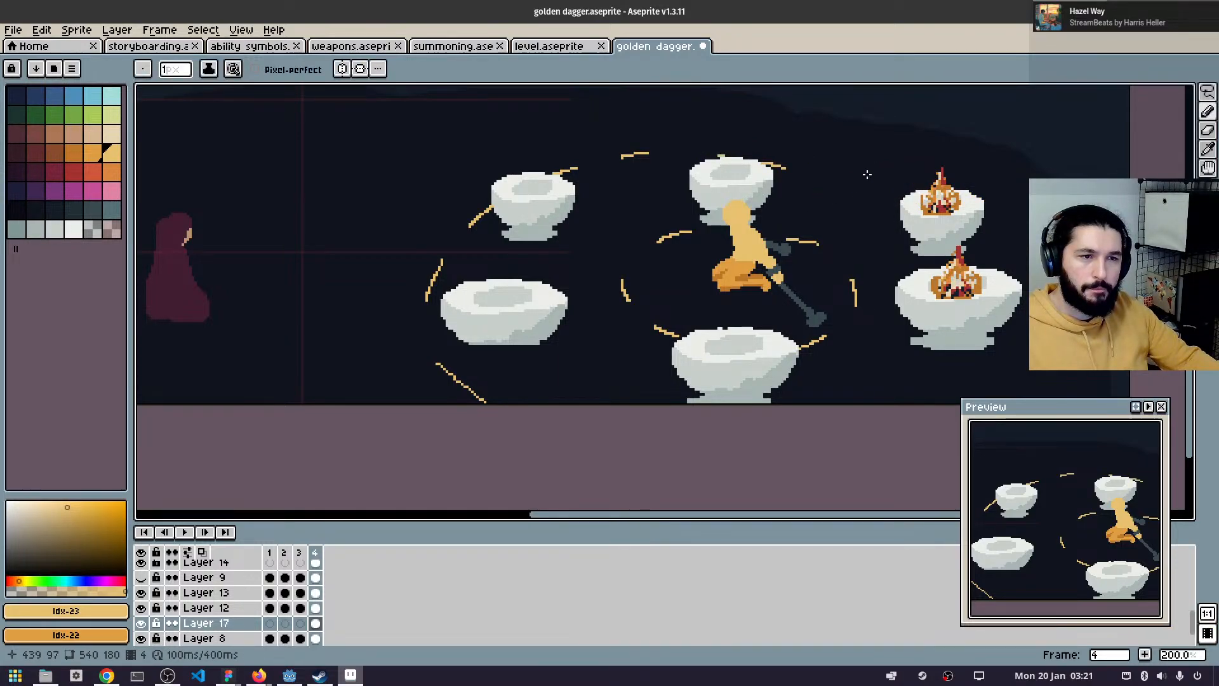
drag(867, 174, 928, 221)
key(ctrl+z)
drag(861, 183, 925, 221)
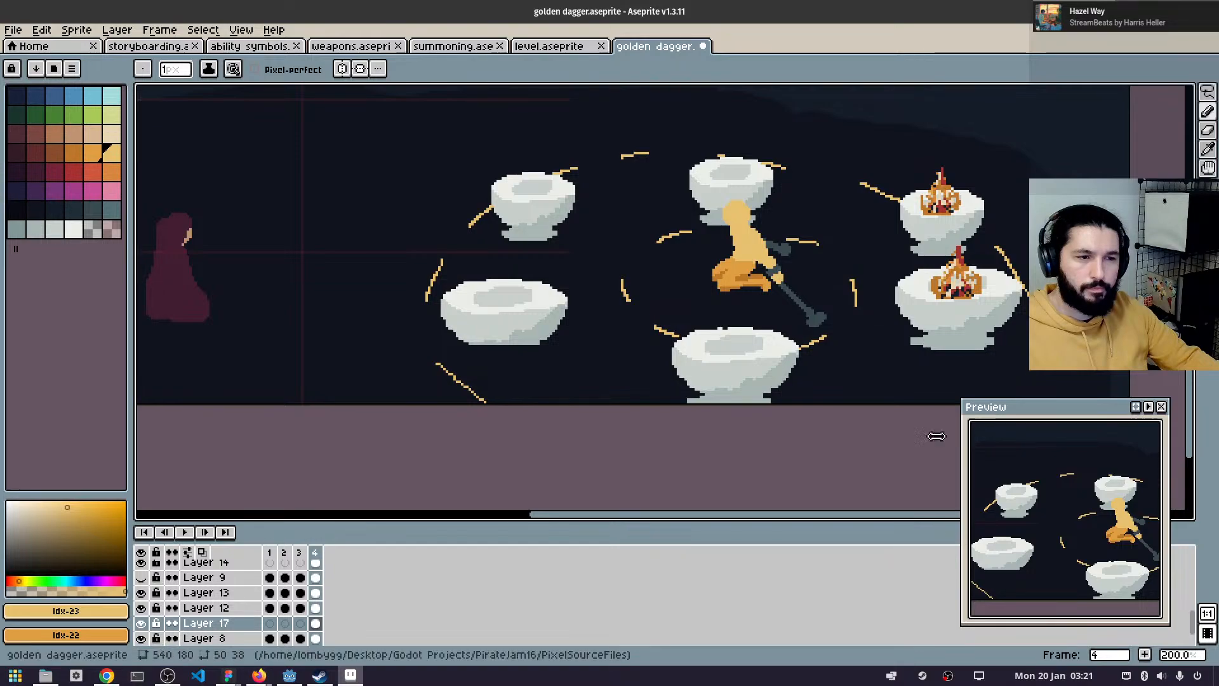
- Redraw the gold outer arc segment between the small left bowl and the back centre bowl with a flatter line
scroll(850, 439, down, 1)
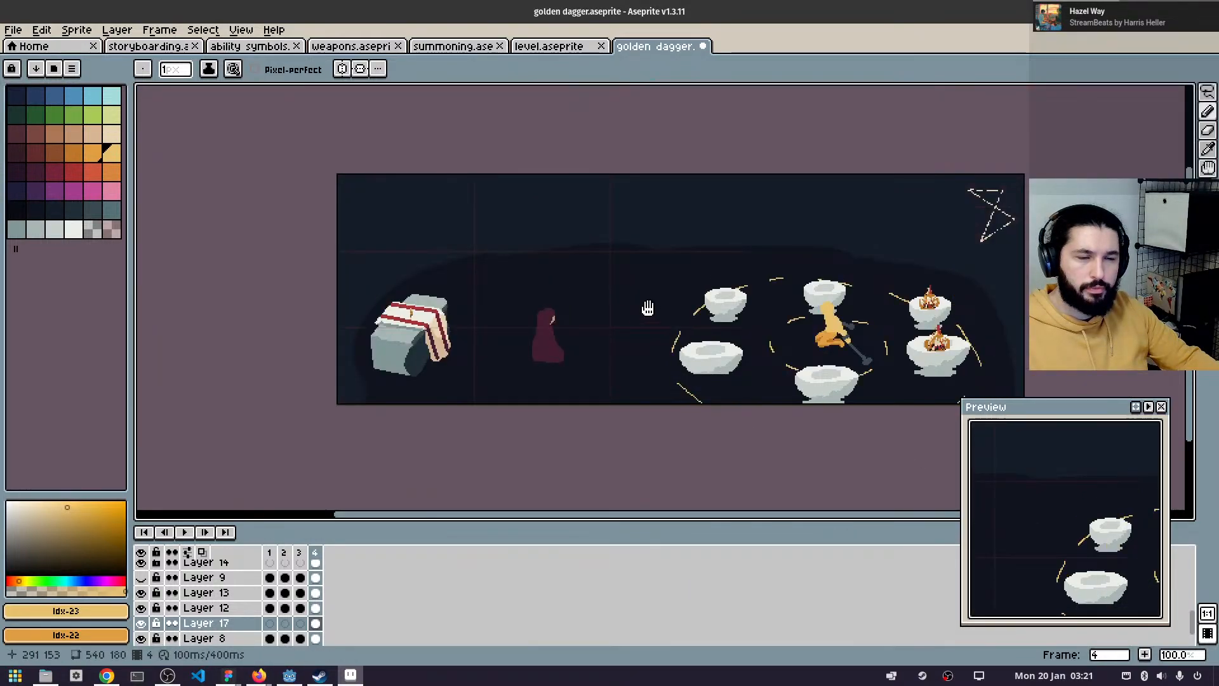
scroll(720, 204, up, 1)
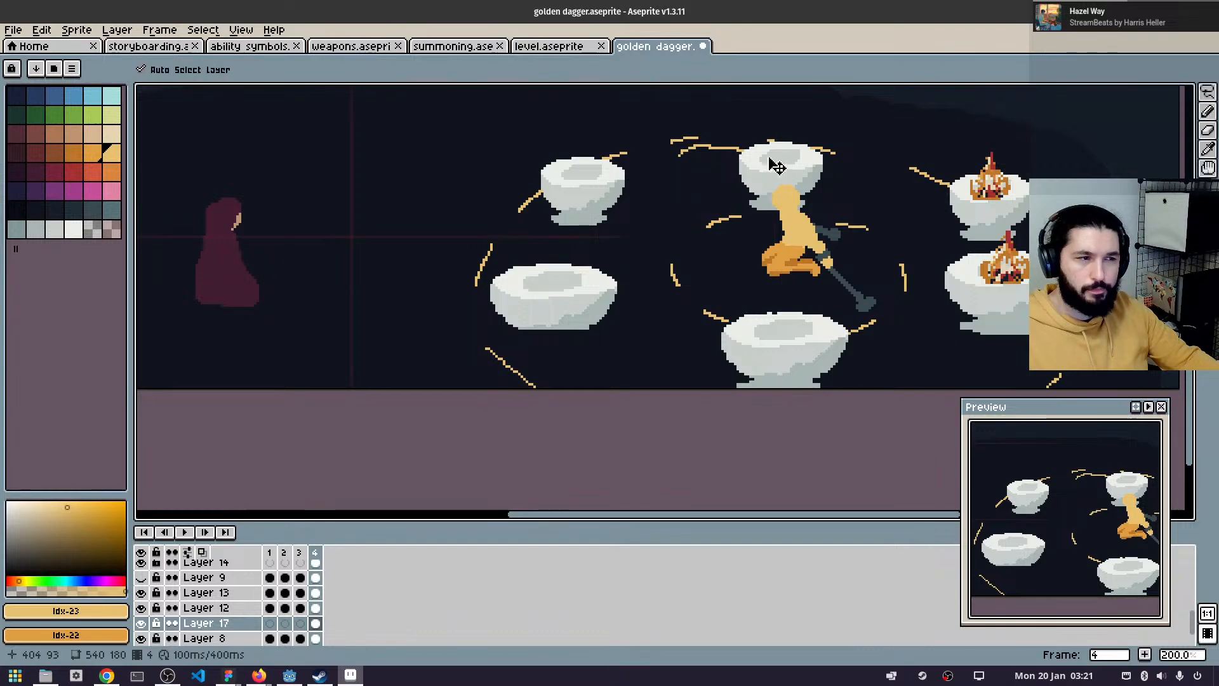
key(ctrl+z)
drag(674, 147, 724, 146)
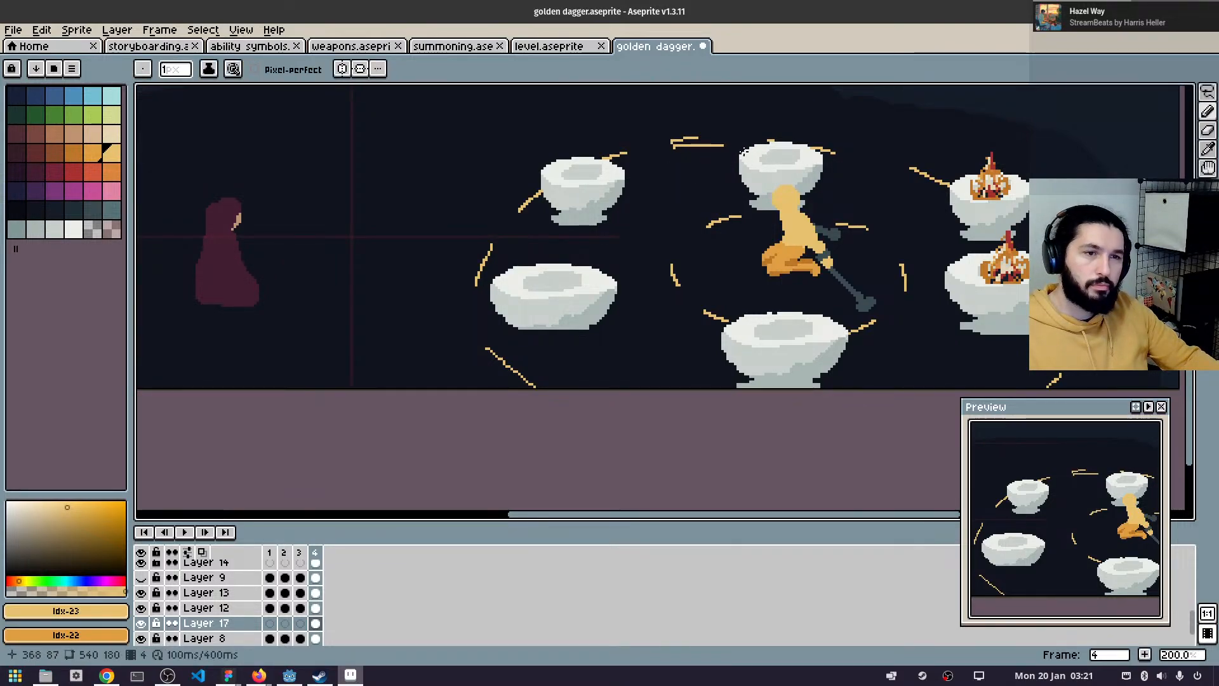
- Erase the doubled gold outer arc pieces on both sides of and above the back centre bowl with a 3 px Eraser
key(e)
scroll(851, 143, up, 3)
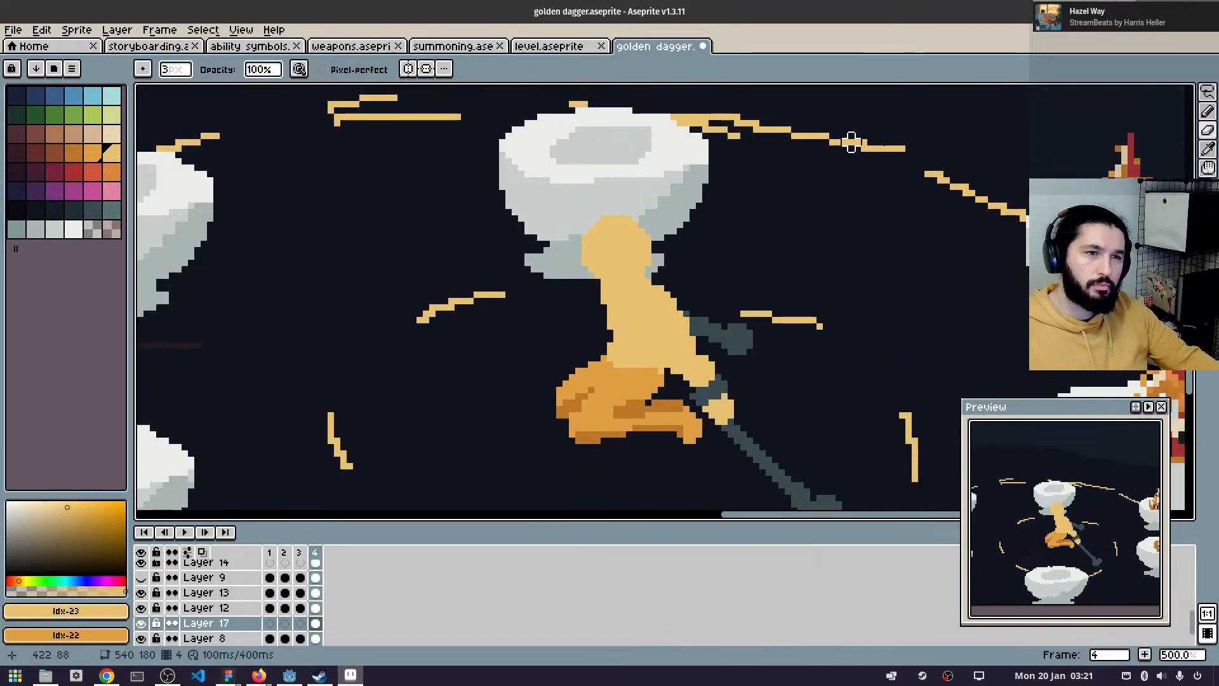
mouse_move(907, 142)
mouse_down()
mouse_move(864, 136)
mouse_move(724, 143)
mouse_move(687, 129)
mouse_up()
mouse_move(609, 110)
mouse_down()
mouse_move(553, 110)
mouse_move(565, 110)
mouse_up()
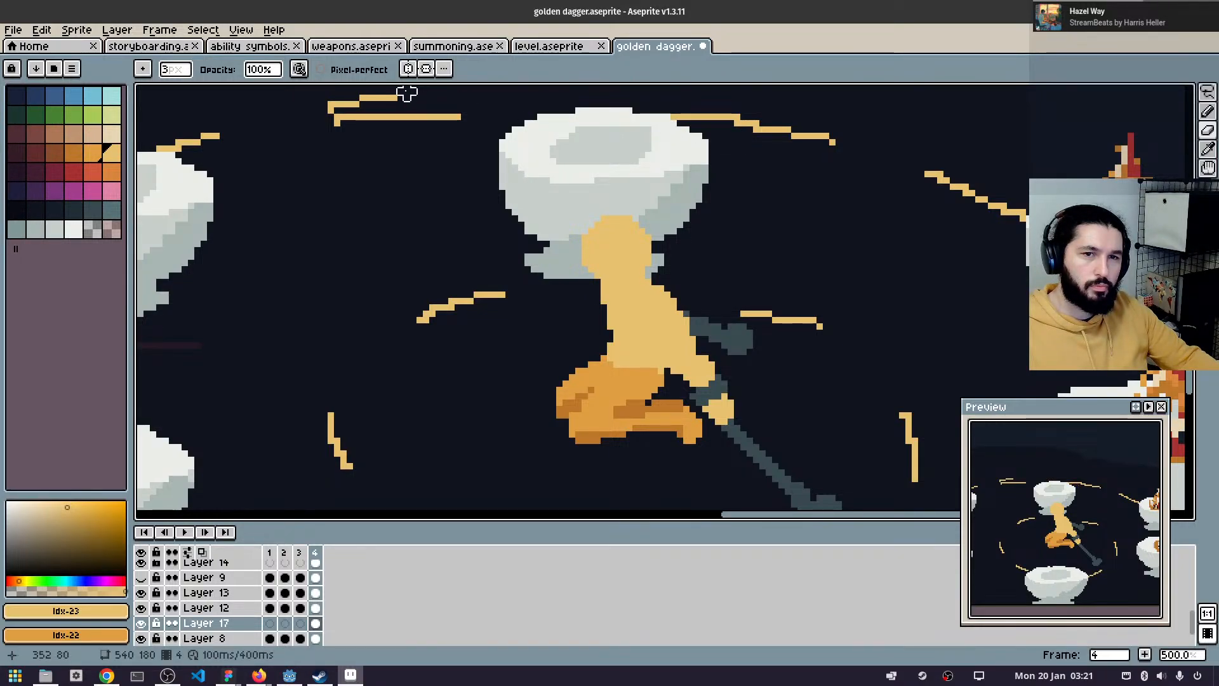
mouse_move(406, 93)
mouse_down()
mouse_move(305, 98)
mouse_move(407, 97)
mouse_move(292, 123)
mouse_up()
scroll(266, 251, down, 4)
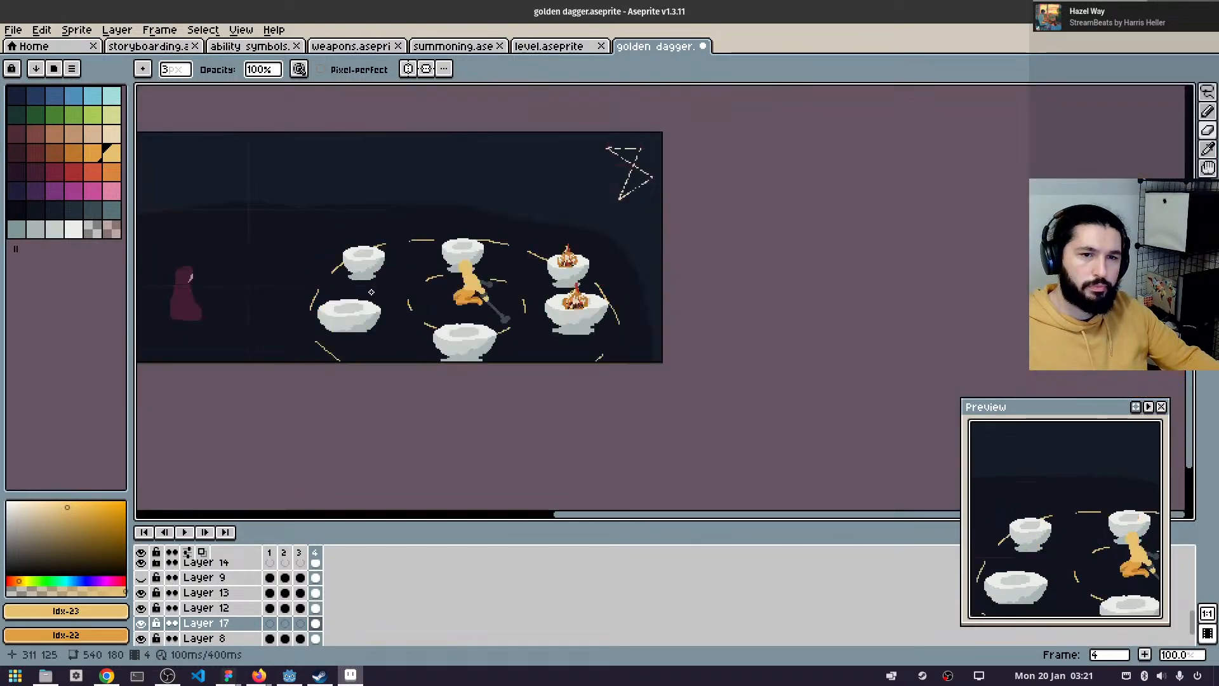
drag(480, 226, 793, 164)
drag(557, 195, 501, 226)
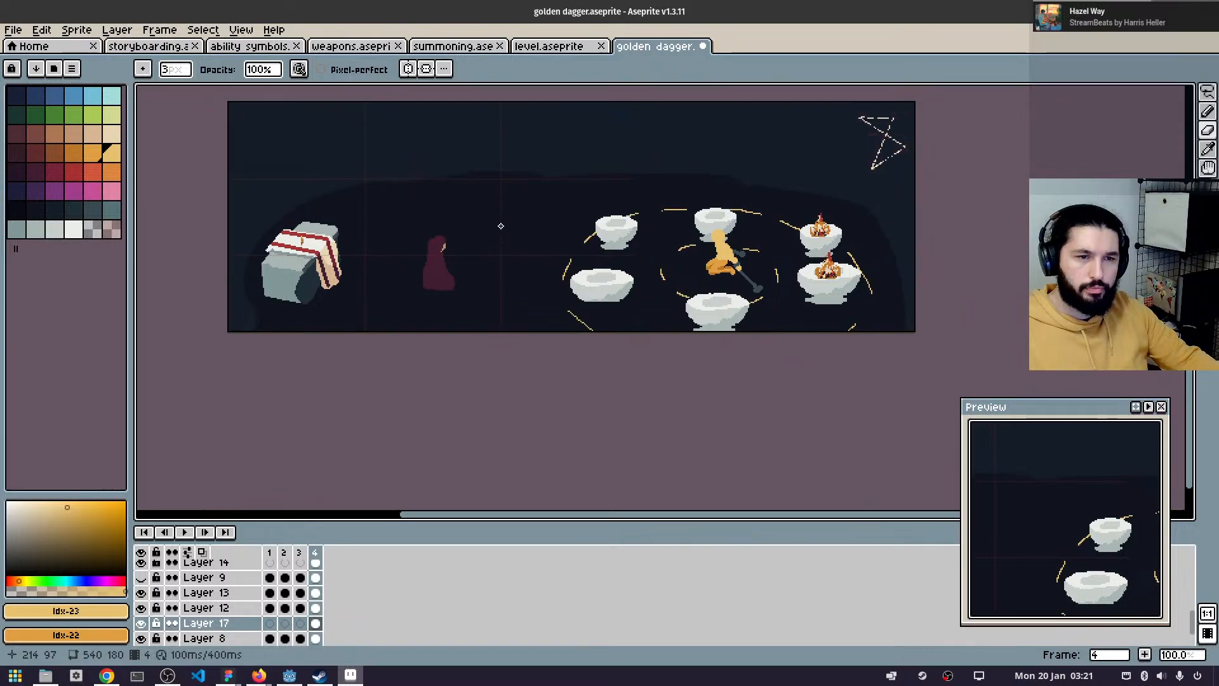
scroll(508, 251, up, 1)
drag(672, 219, 493, 195)
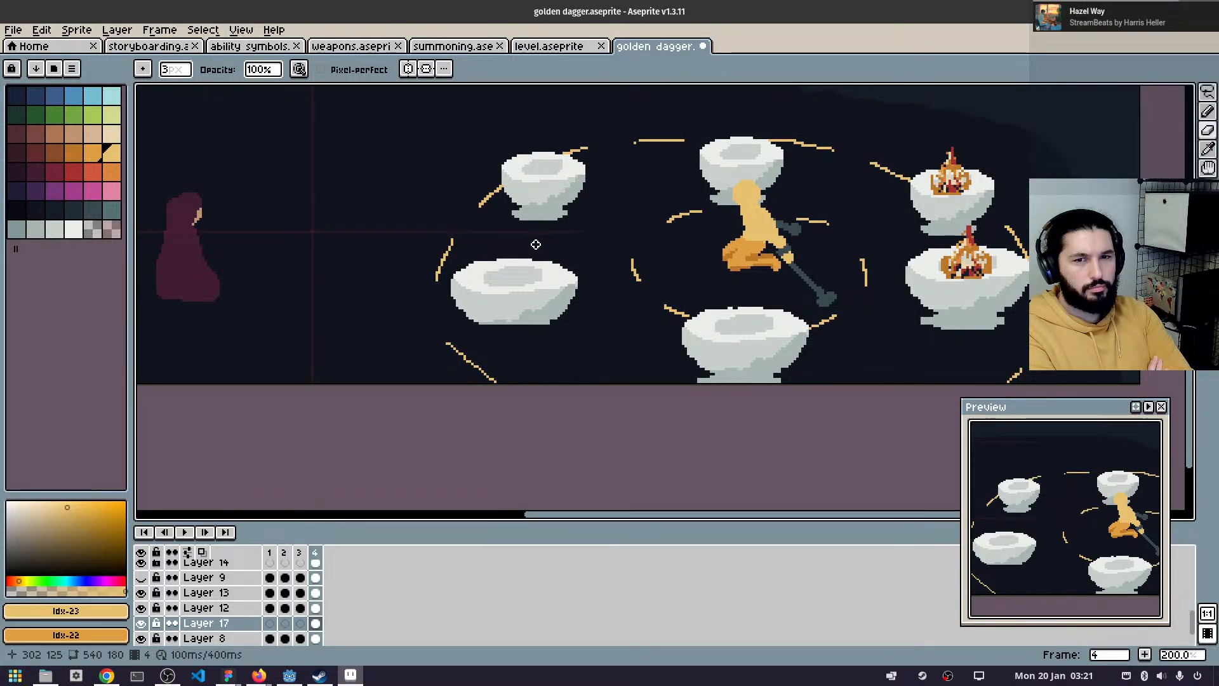
- Try a 3 px white pencil stroke over the gold figure's head on Layer 15 and undo it
scroll(795, 203, up, 5)
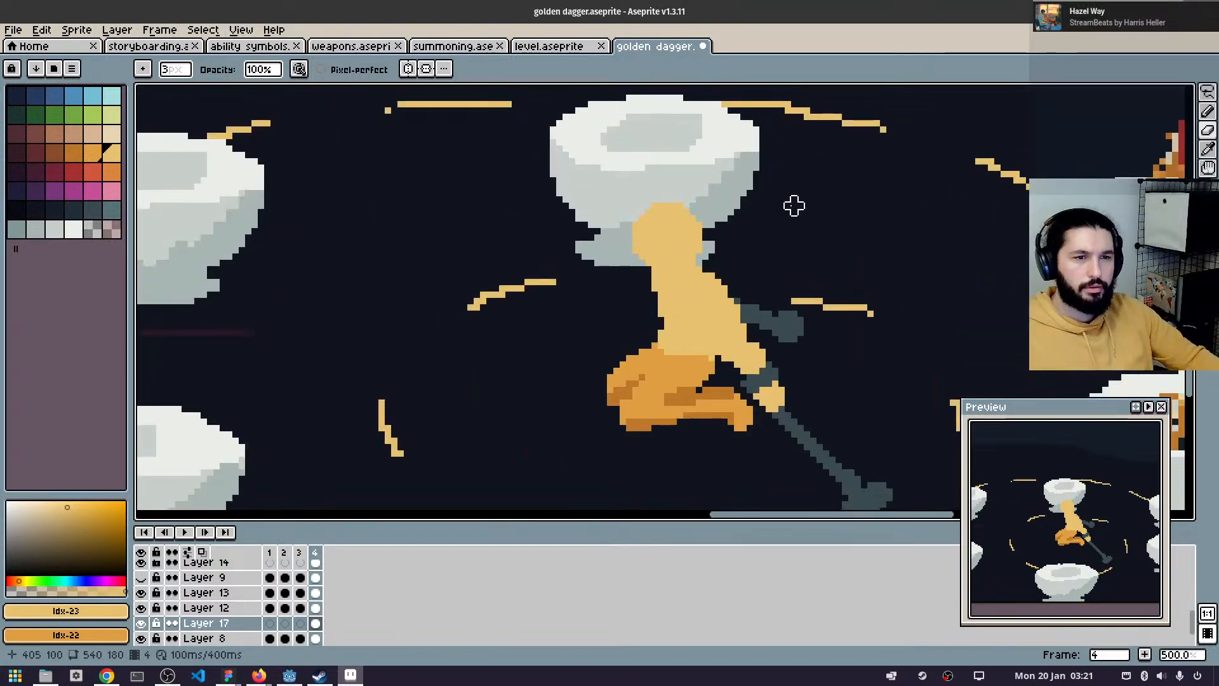
key(shift+n)
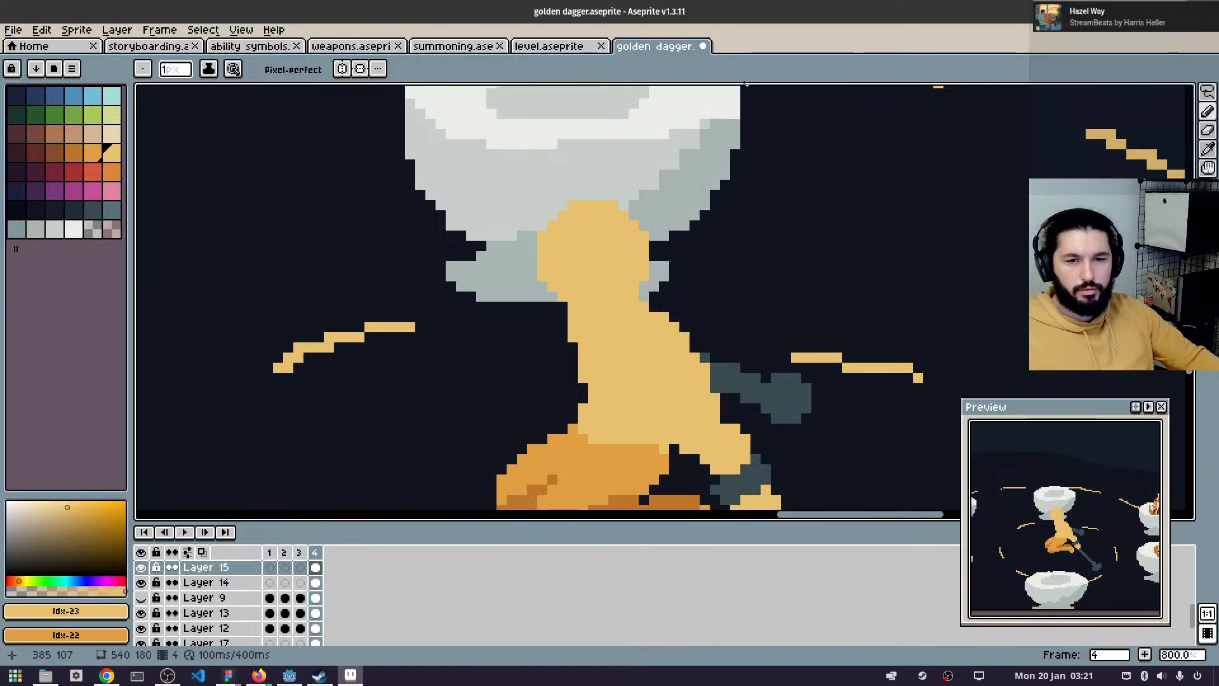
click(73, 229)
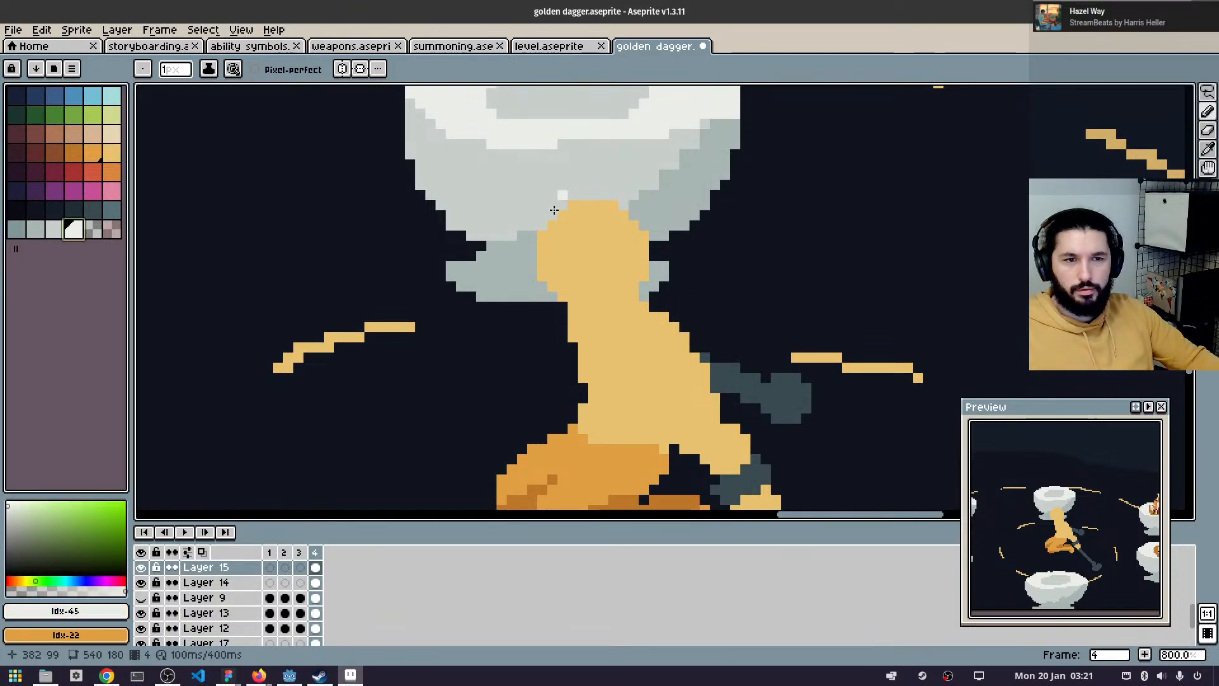
click(60, 234)
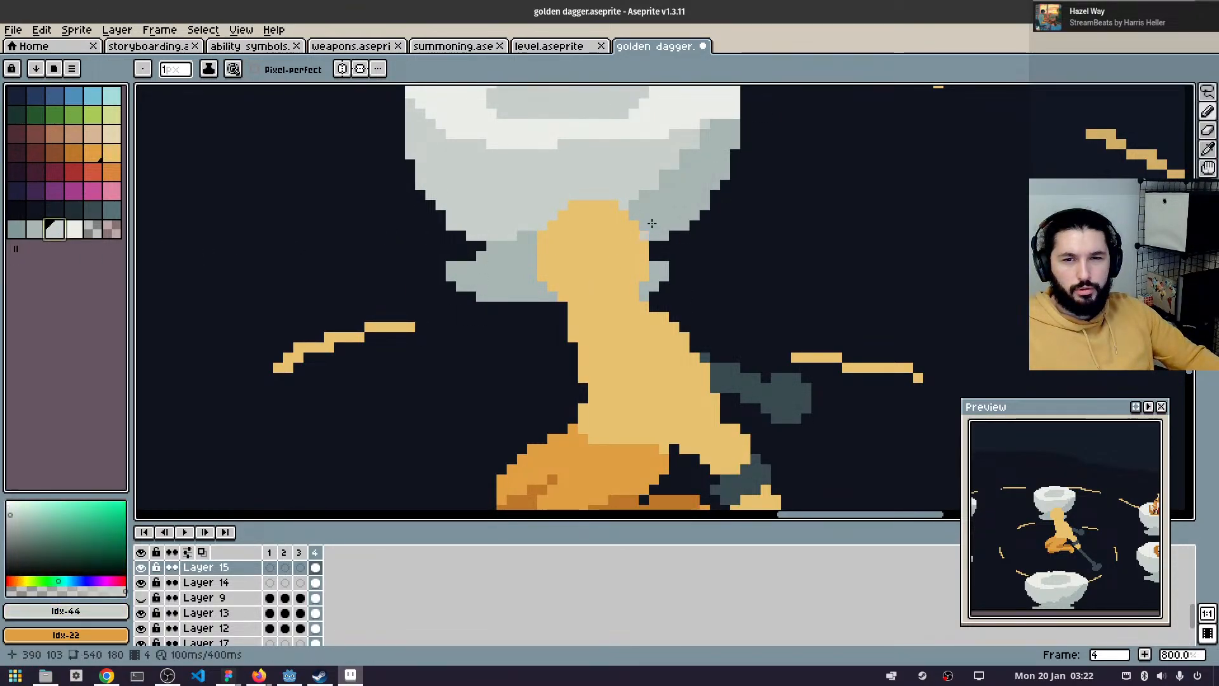
key(plus)
key(plus)
key(plus)
drag(627, 230, 617, 266)
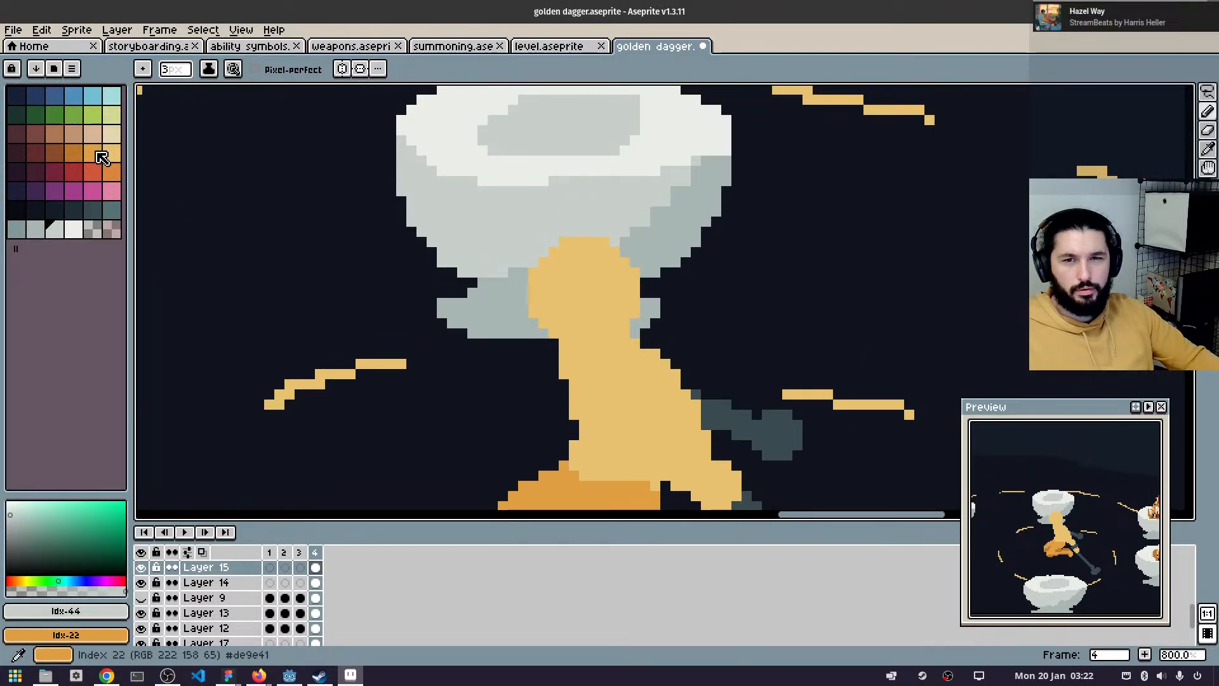
click(93, 190)
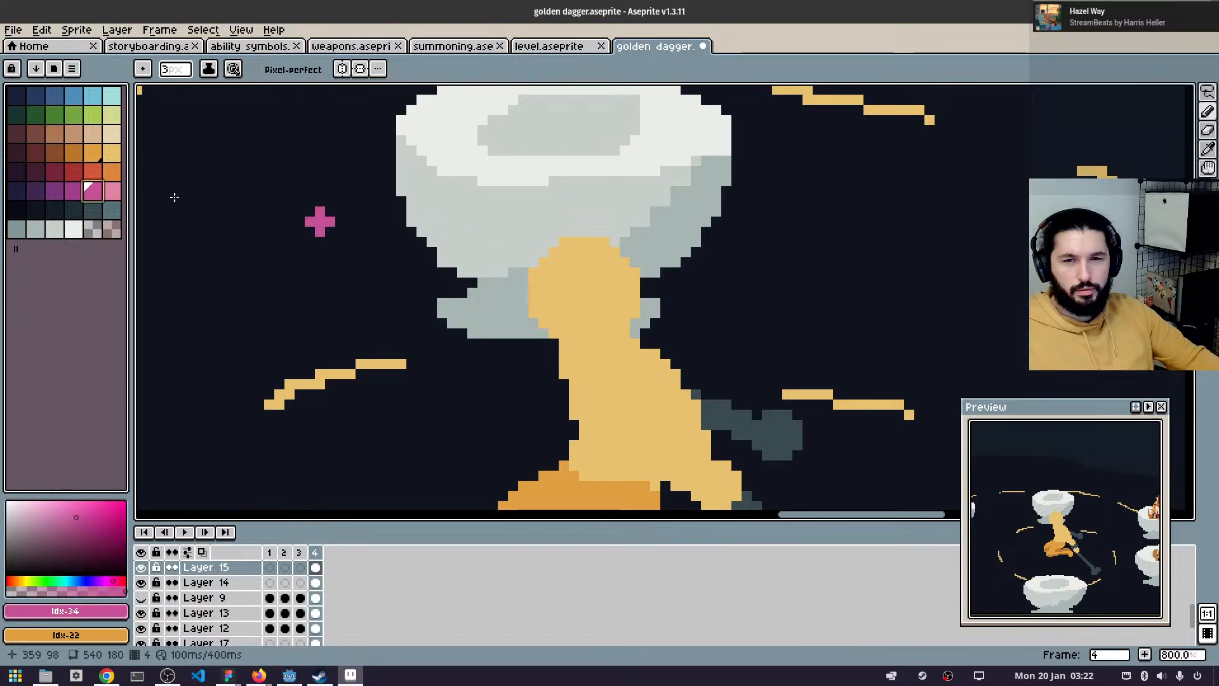
click(94, 172)
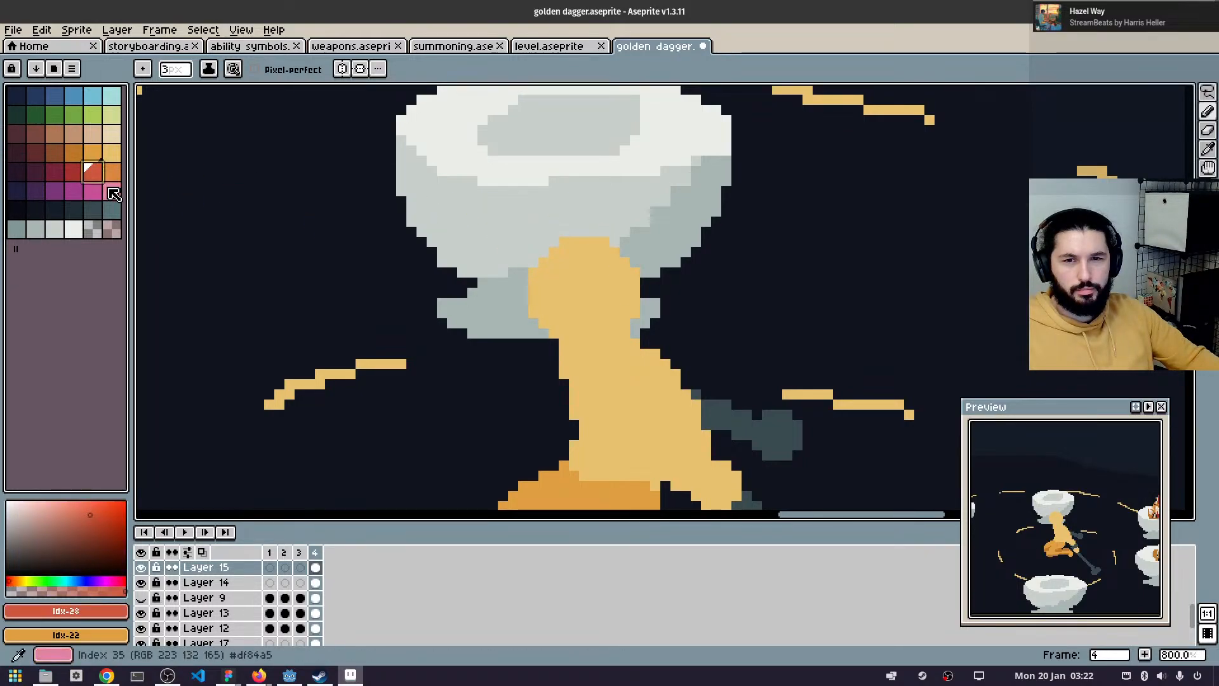
click(73, 228)
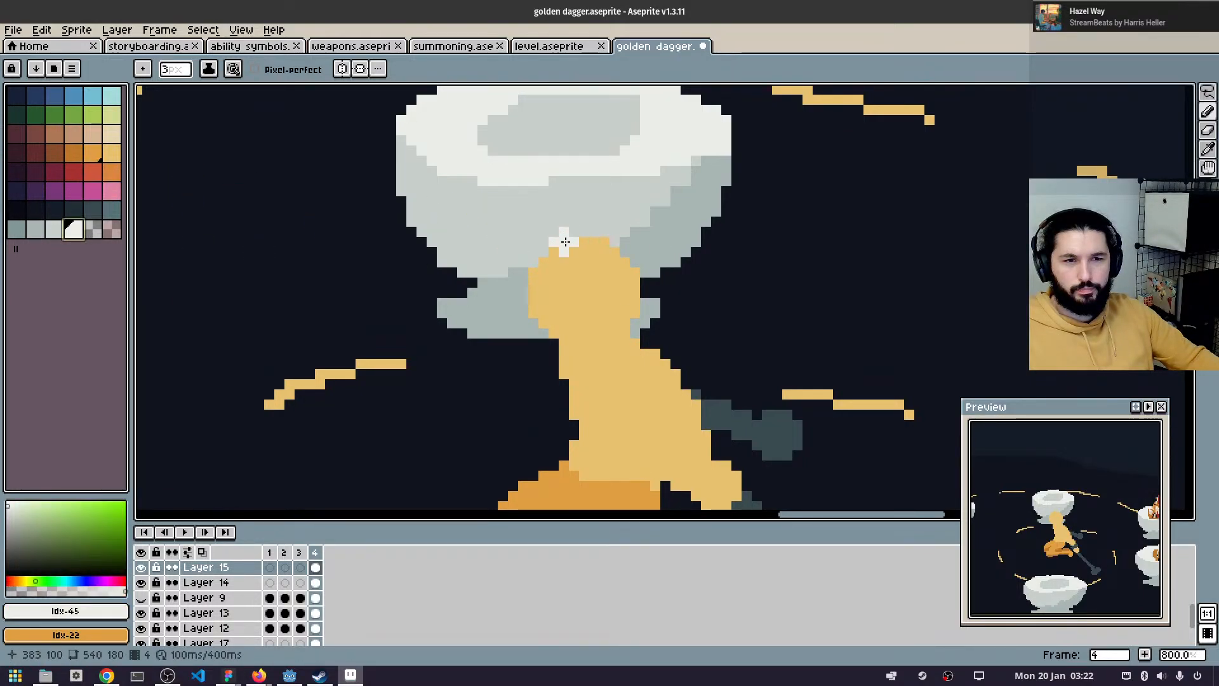
drag(561, 240, 644, 292)
key(ctrl+z)
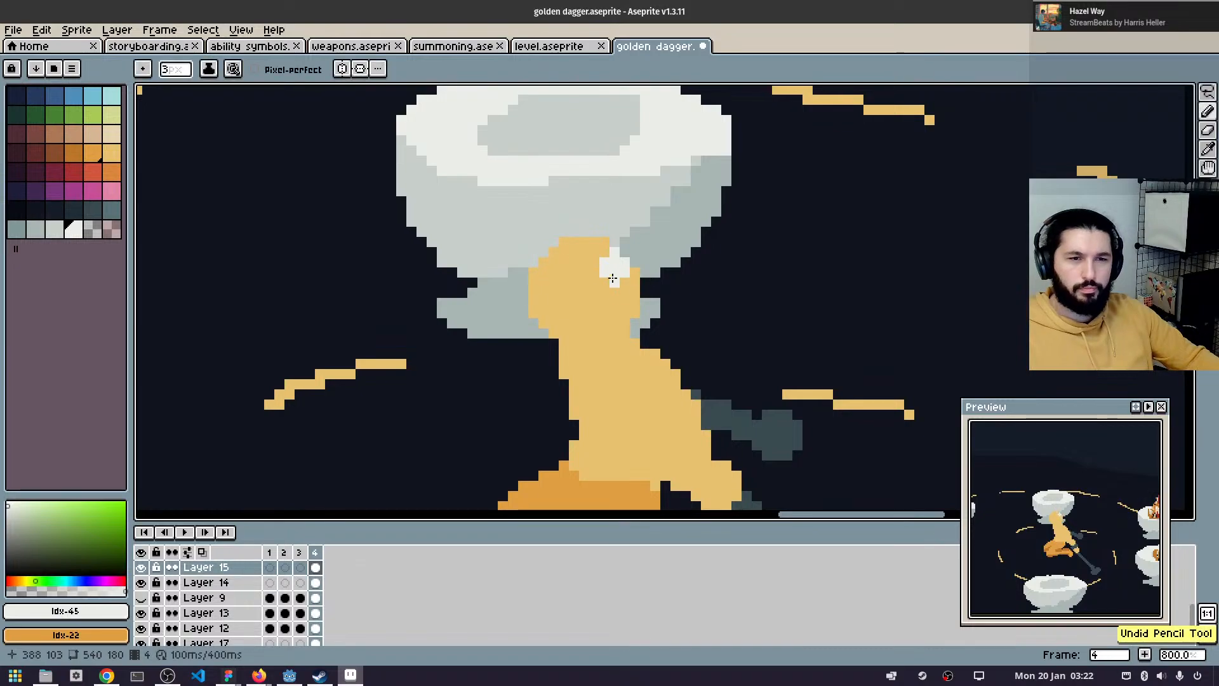
- Try a thicker 6 px white stroke from the top of the gold figure's head down past its shoulder
key(plus)
key(plus)
key(plus)
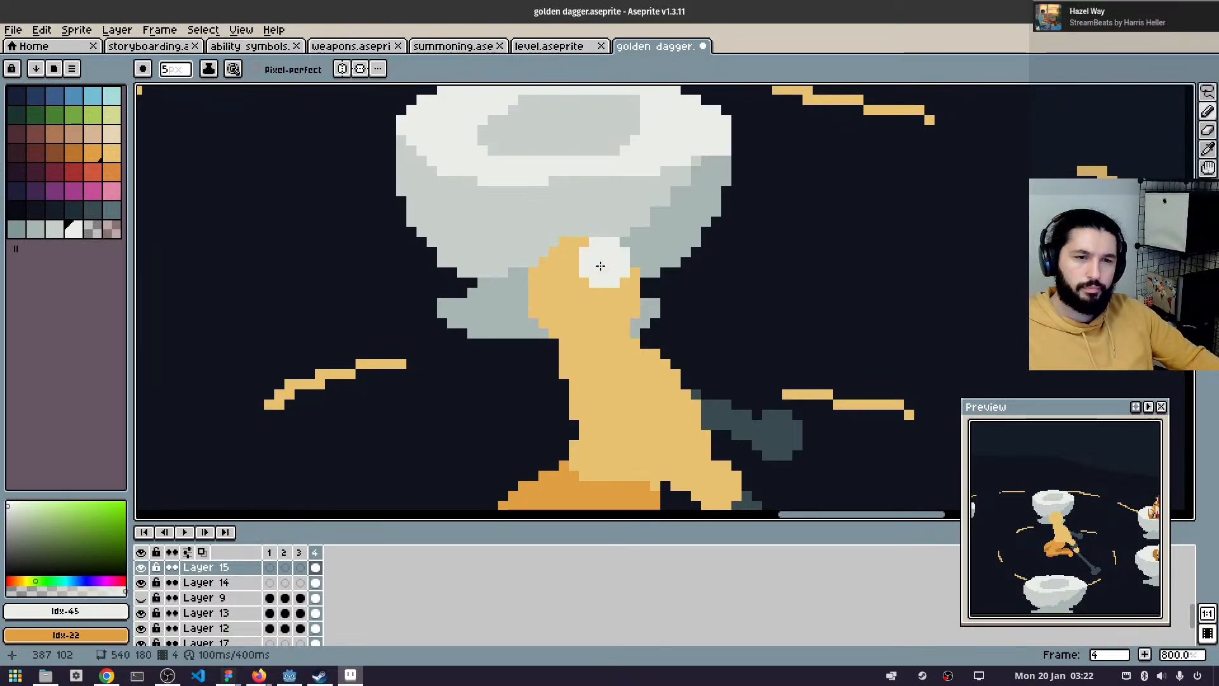
drag(575, 245, 648, 289)
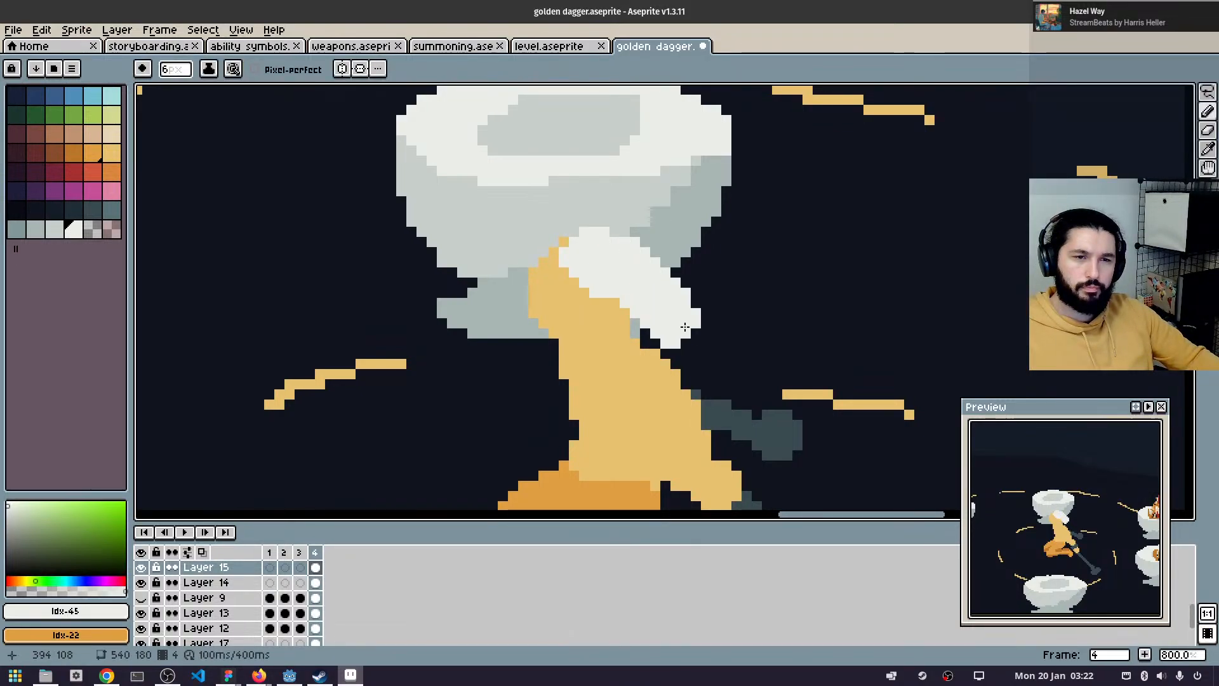
scroll(794, 416, down, 6)
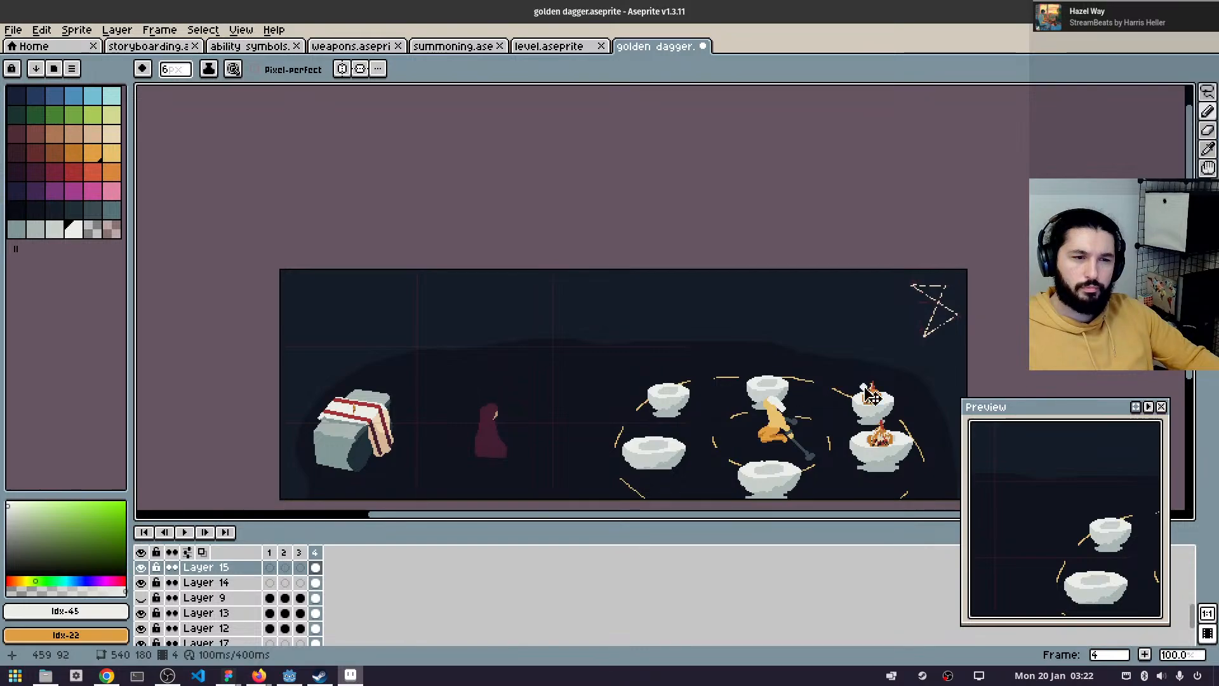
scroll(851, 390, down, 1)
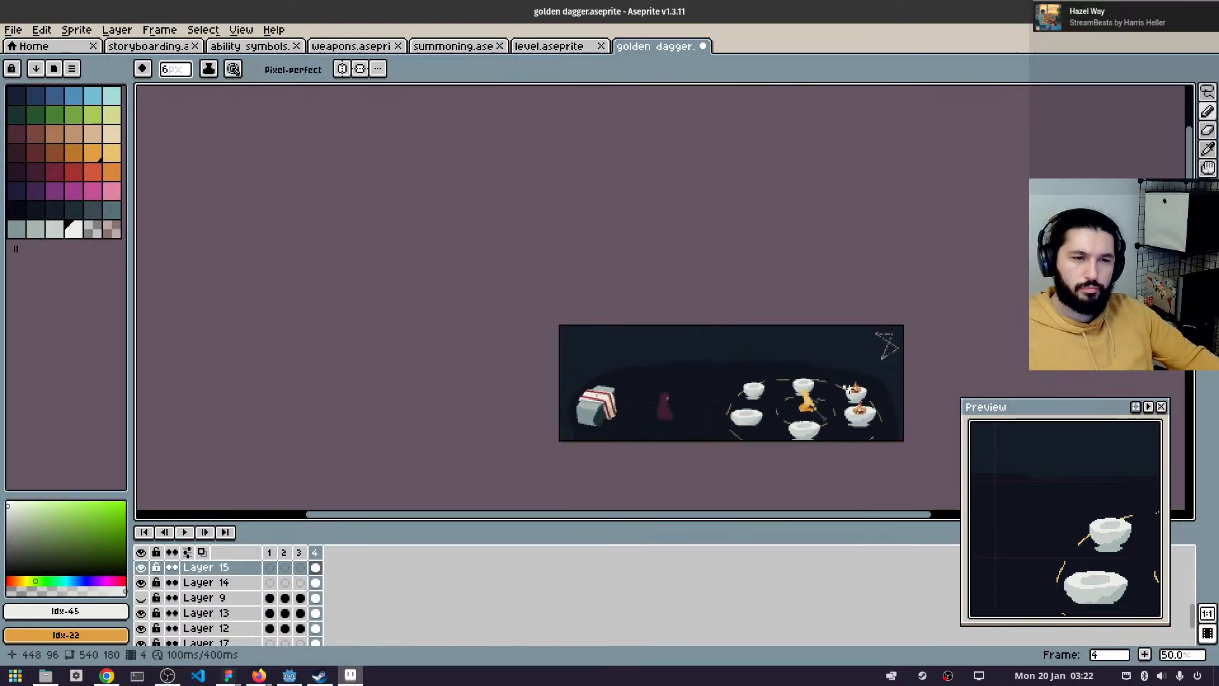
scroll(851, 391, up, 2)
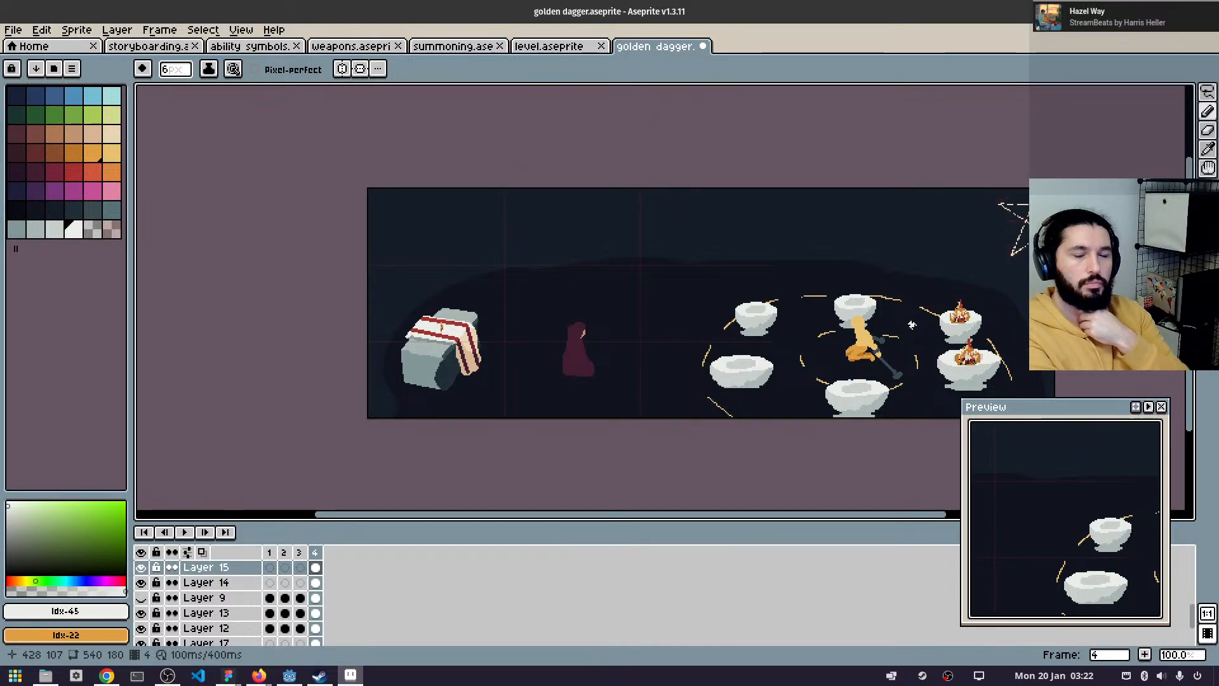
- Save the file and move the robed maroon figure left and slightly up, nearer the cloth-draped stone block
key(ctrl+s)
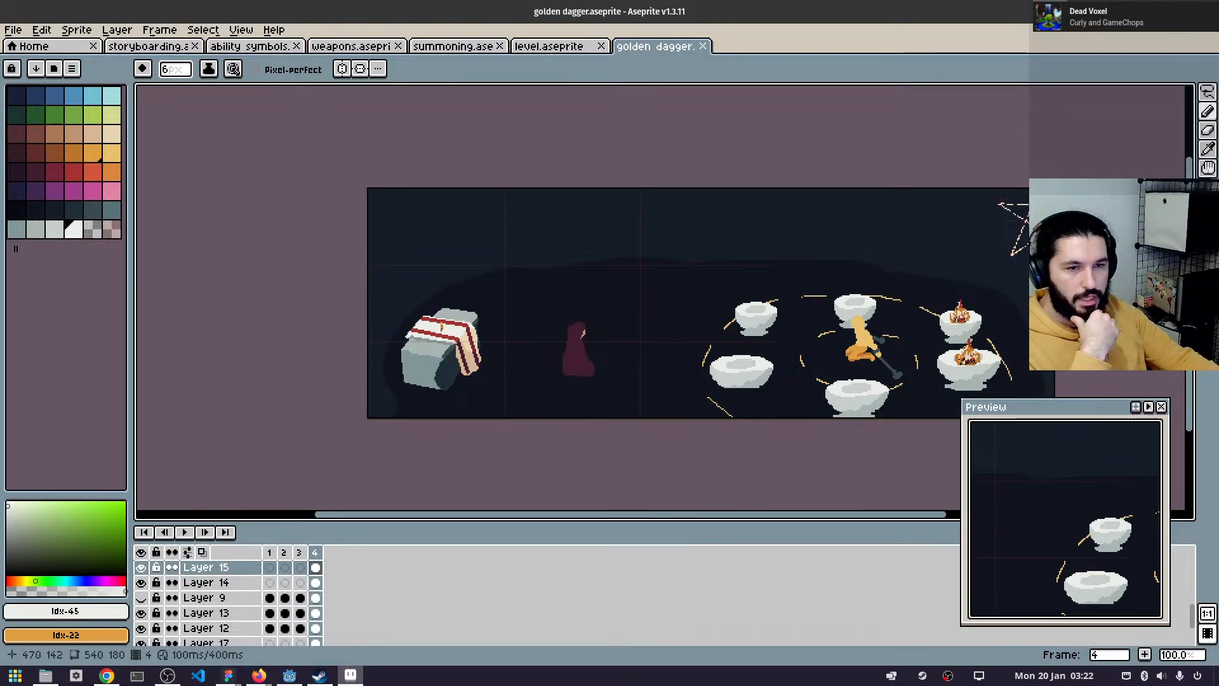
drag(881, 257, 764, 221)
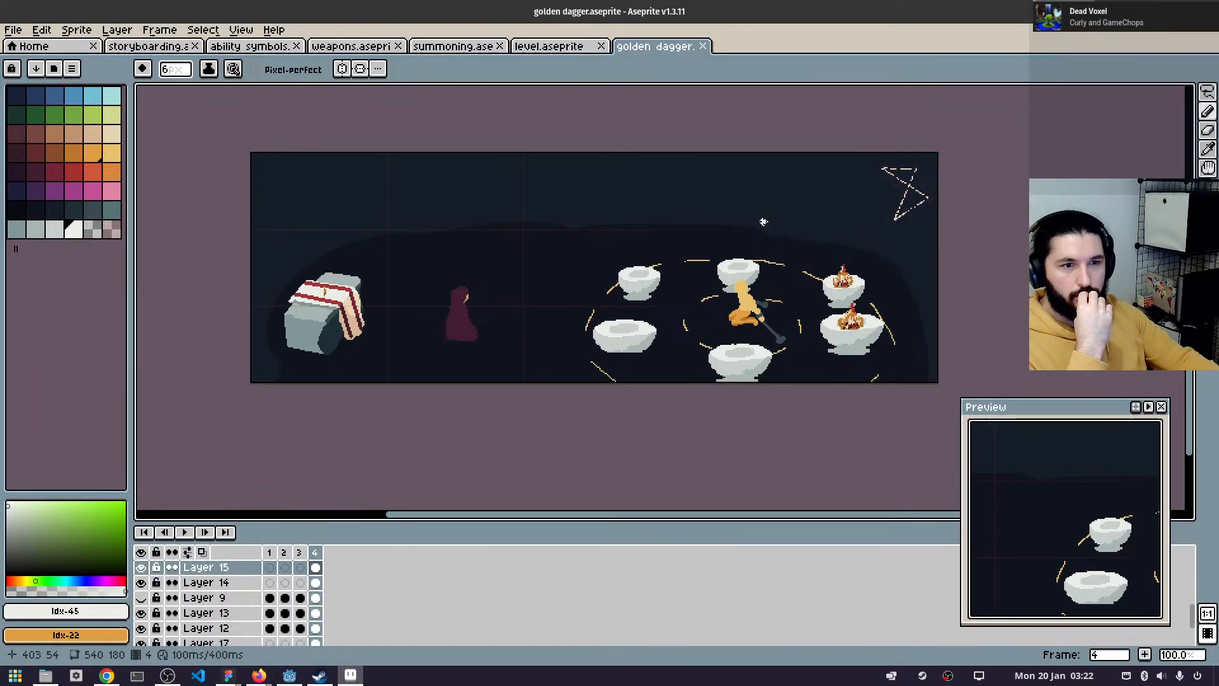
scroll(499, 334, up, 1)
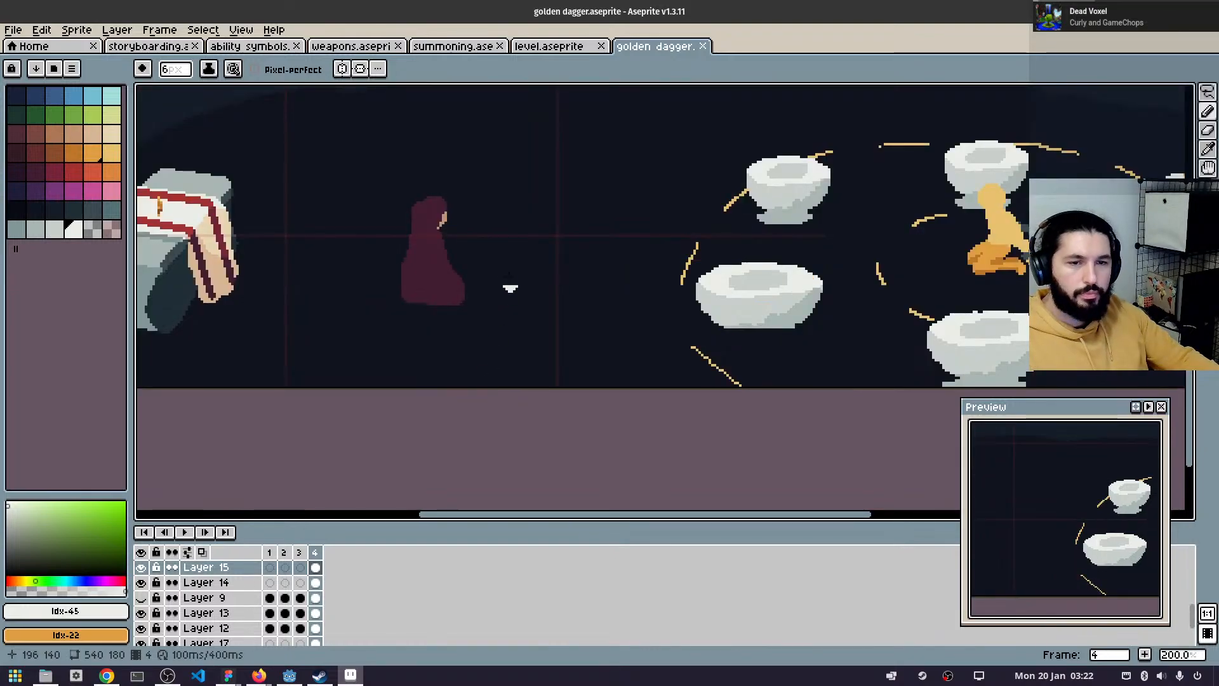
key(v)
drag(413, 250, 356, 246)
scroll(533, 260, down, 1)
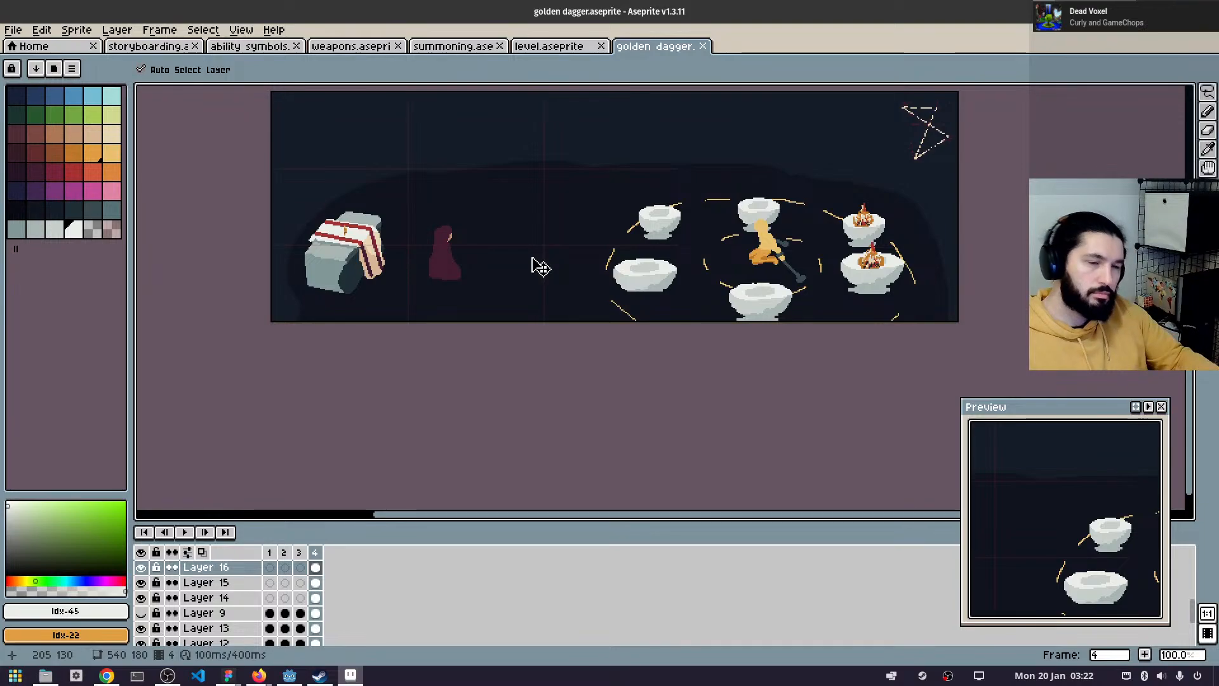
scroll(467, 254, up, 1)
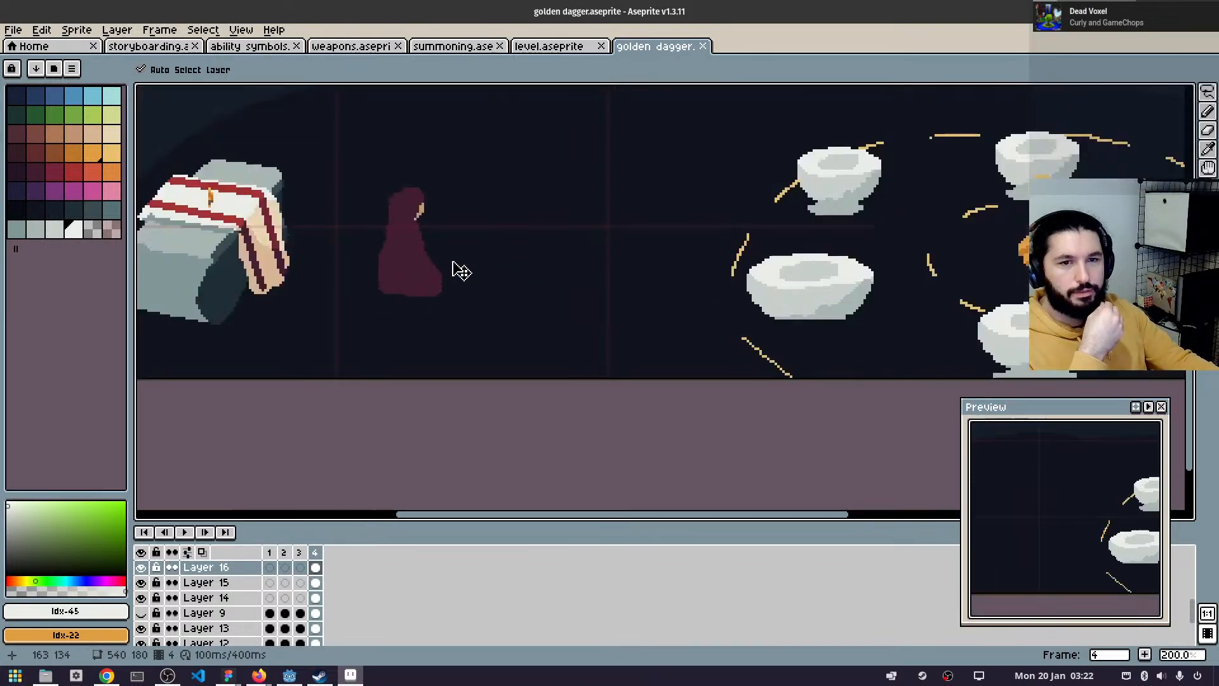
drag(631, 248, 629, 283)
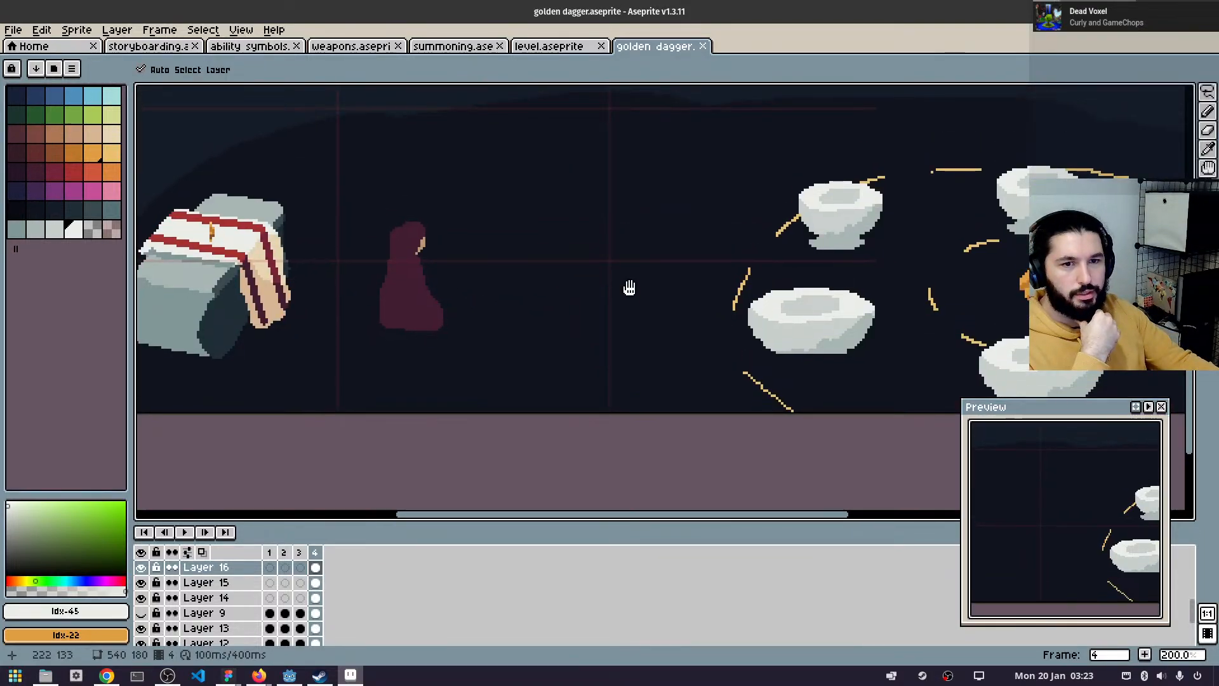
drag(442, 286, 410, 243)
- Lengthen the robe downward and fill out its back edge with a 10 px pencil in the sampled maroon #411d31
scroll(402, 303, up, 1)
scroll(402, 303, up, 1)
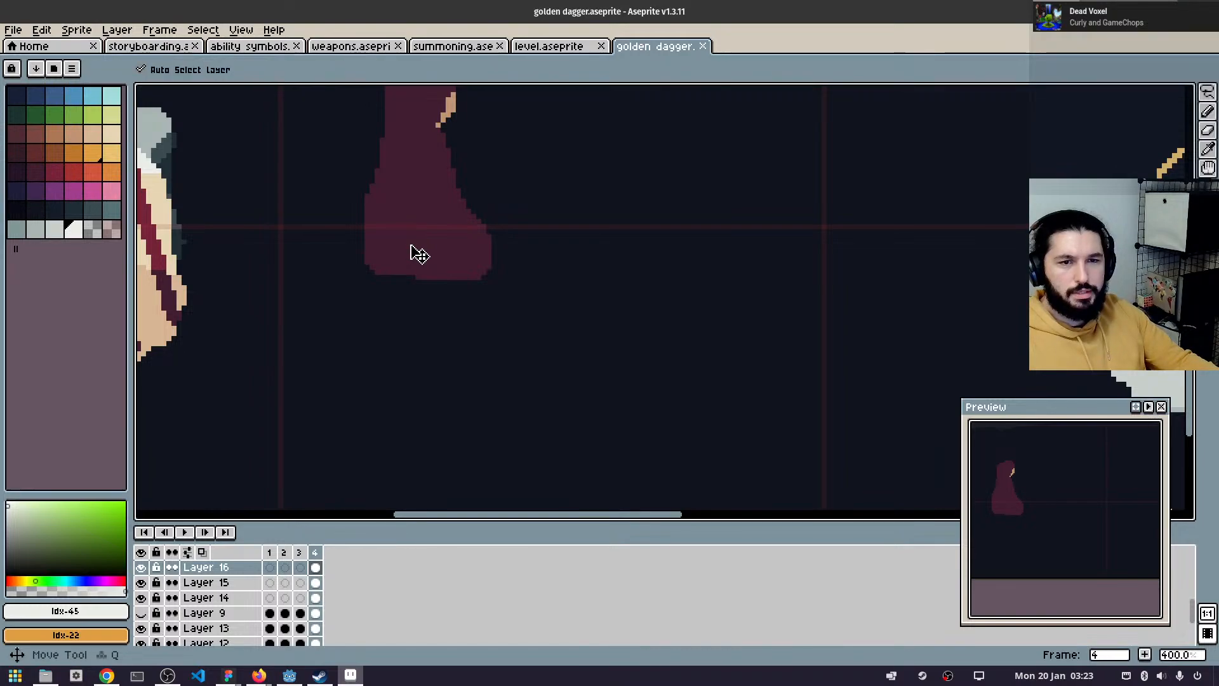
key(e)
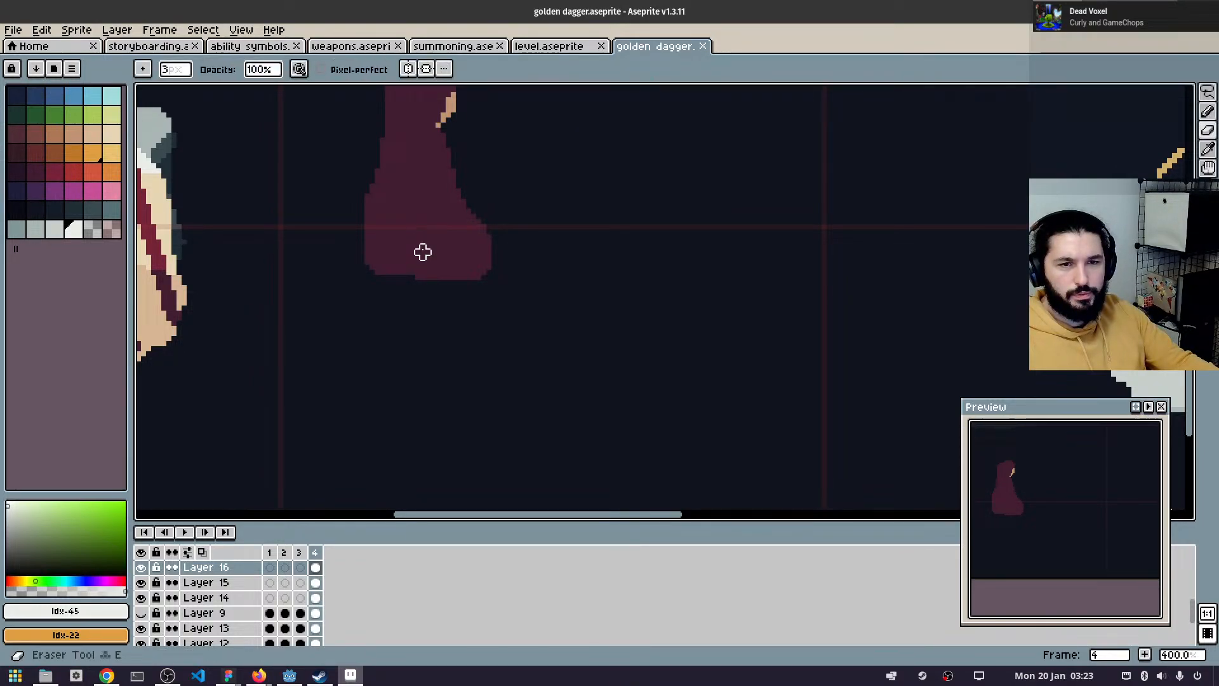
key(b)
alt+click(422, 253)
mouse_move(475, 291)
mouse_down()
mouse_move(453, 254)
mouse_move(496, 342)
mouse_move(465, 275)
mouse_move(493, 339)
mouse_move(456, 299)
mouse_move(469, 329)
mouse_up()
mouse_move(419, 290)
mouse_down()
mouse_move(381, 325)
mouse_move(373, 285)
mouse_move(395, 348)
mouse_move(470, 340)
mouse_up()
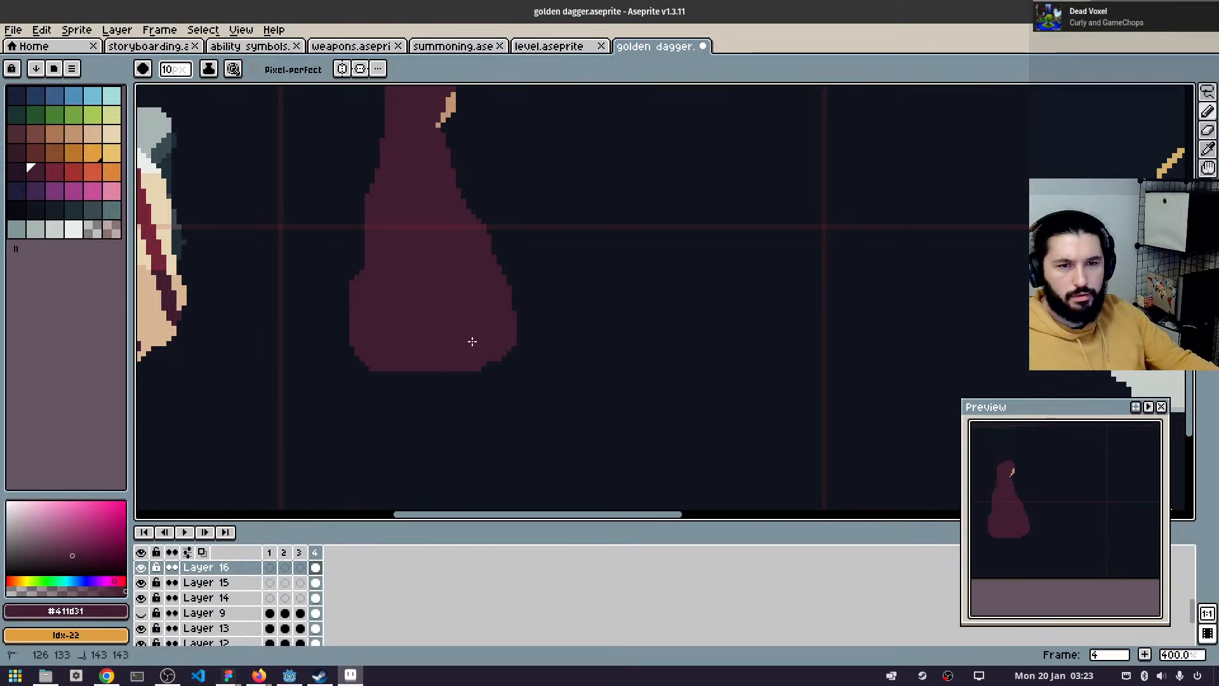
scroll(450, 254, down, 2)
drag(570, 289, 558, 320)
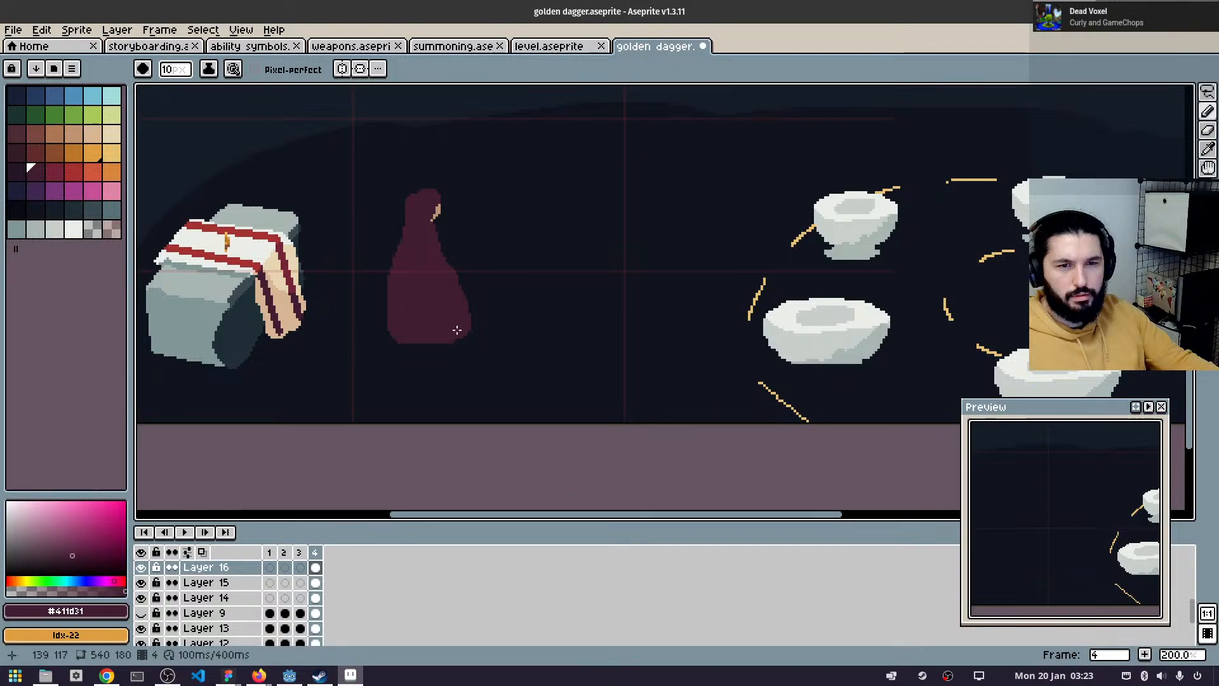
drag(420, 245, 439, 288)
- Trim the front edge of the robe's lower half and remove the leftover strip with a 3 px Eraser
scroll(439, 288, up, 1)
scroll(530, 393, up, 2)
key(e)
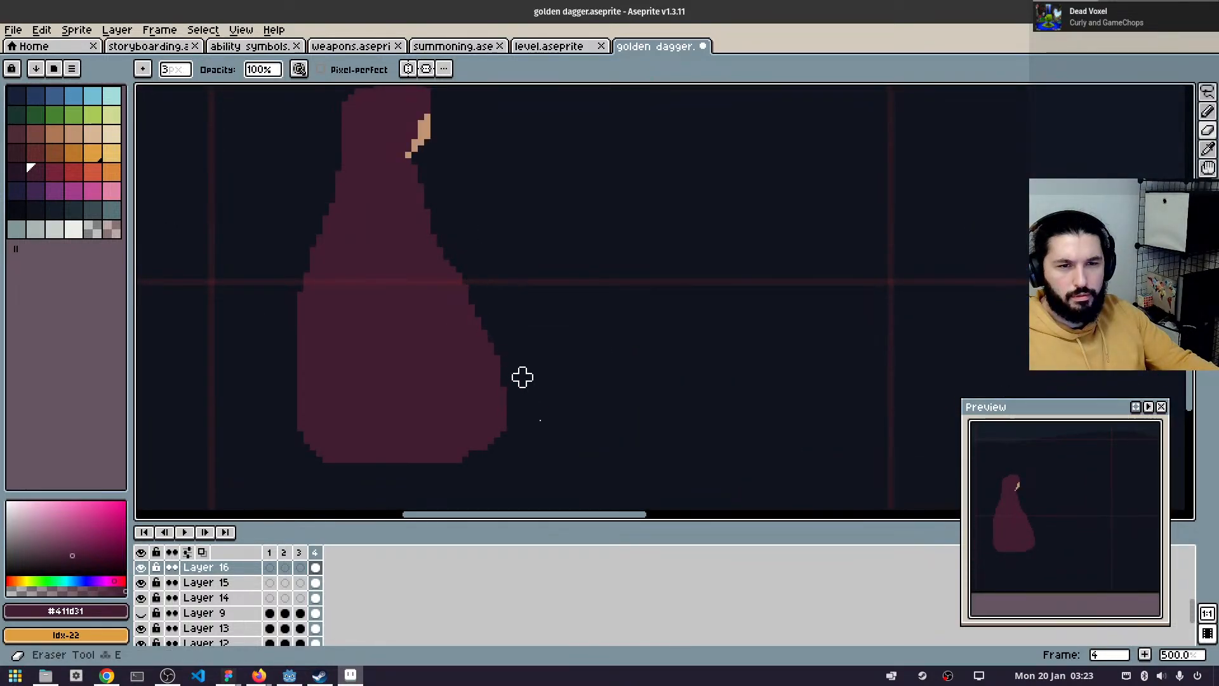
drag(484, 320, 501, 448)
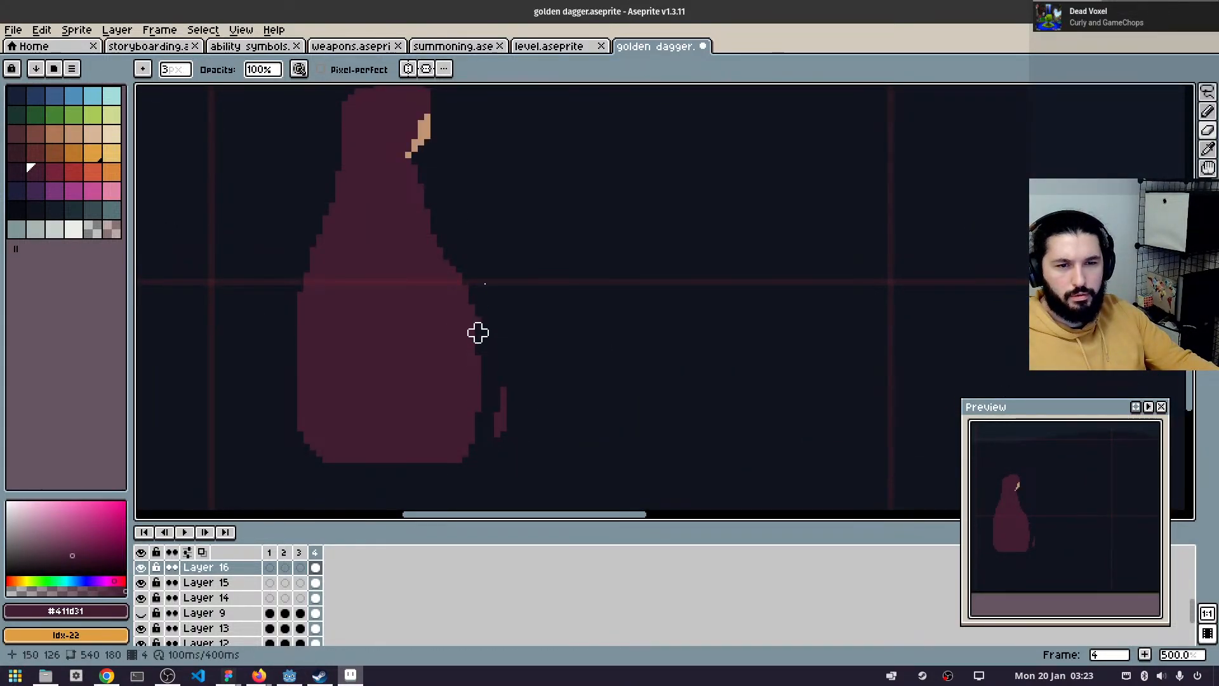
mouse_move(516, 389)
mouse_down()
mouse_move(497, 409)
mouse_move(504, 435)
mouse_up()
drag(579, 392, 618, 299)
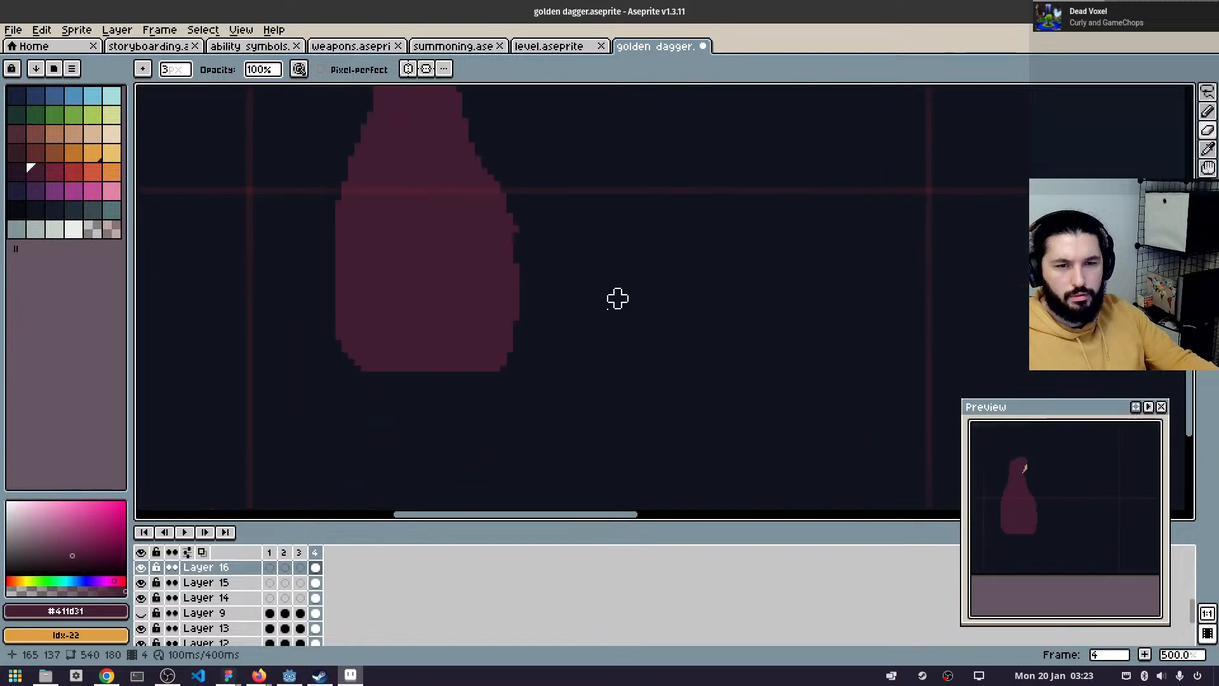
- Paint a flared, trailing hem behind the robed figure with the 10 px maroon pencil
key(w)
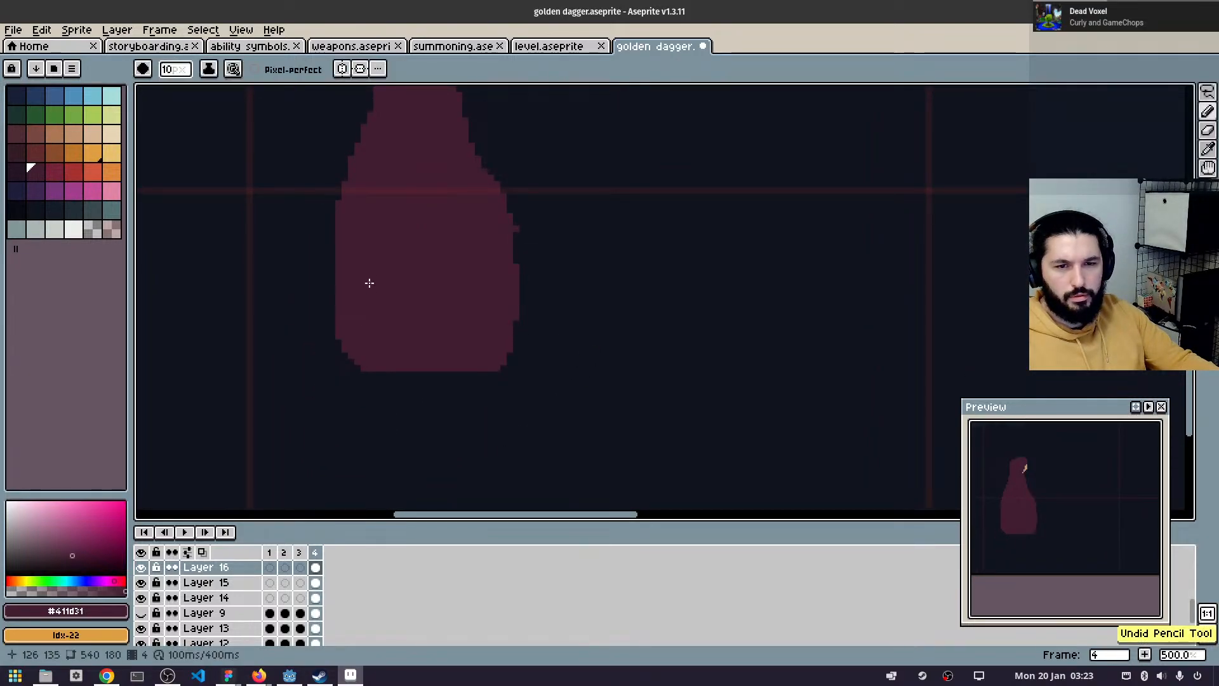
mouse_move(367, 280)
mouse_down()
mouse_move(354, 342)
mouse_move(314, 378)
mouse_move(372, 362)
mouse_move(475, 367)
mouse_move(359, 375)
mouse_up()
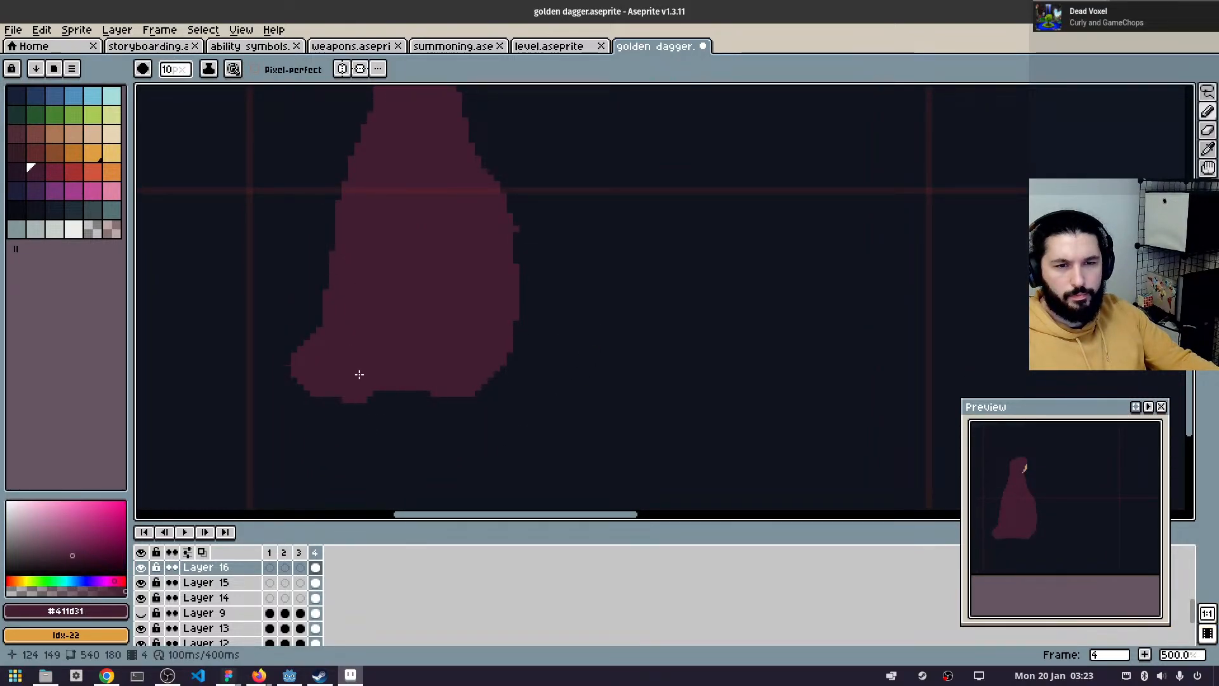
scroll(462, 357, down, 2)
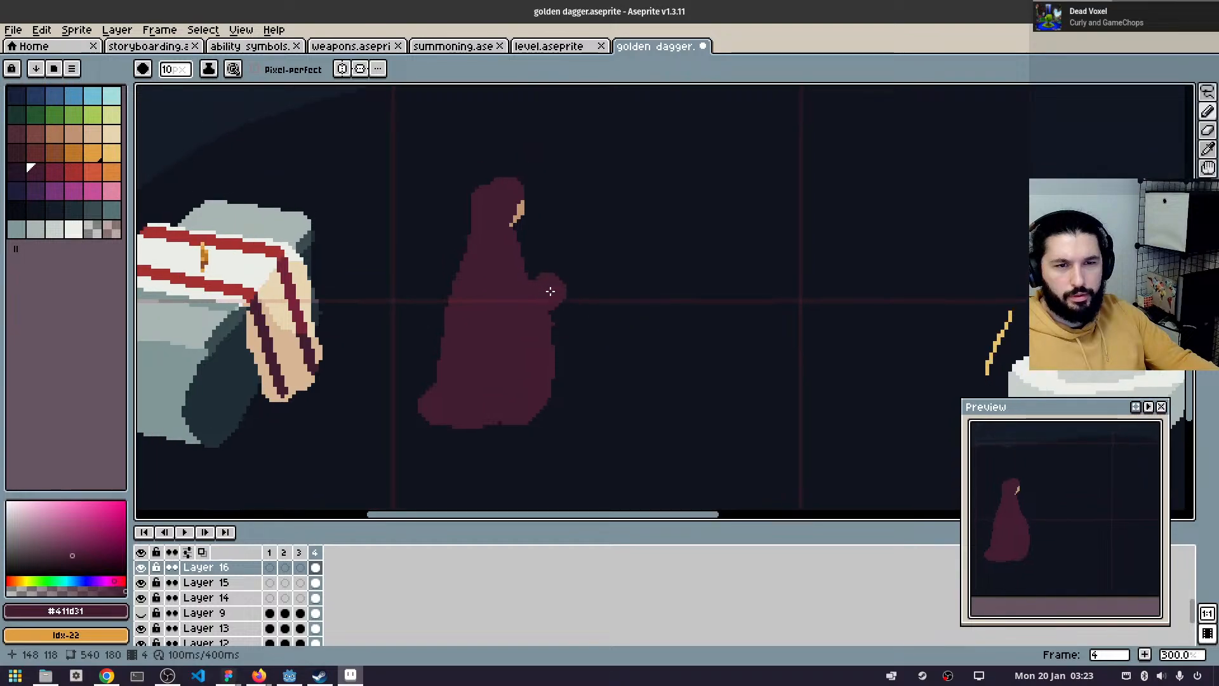
- Shade the back of the hood and robe in darker maroon Idx-24 with shading ink, leaving a lighter strip along the front
scroll(498, 197, up, 6)
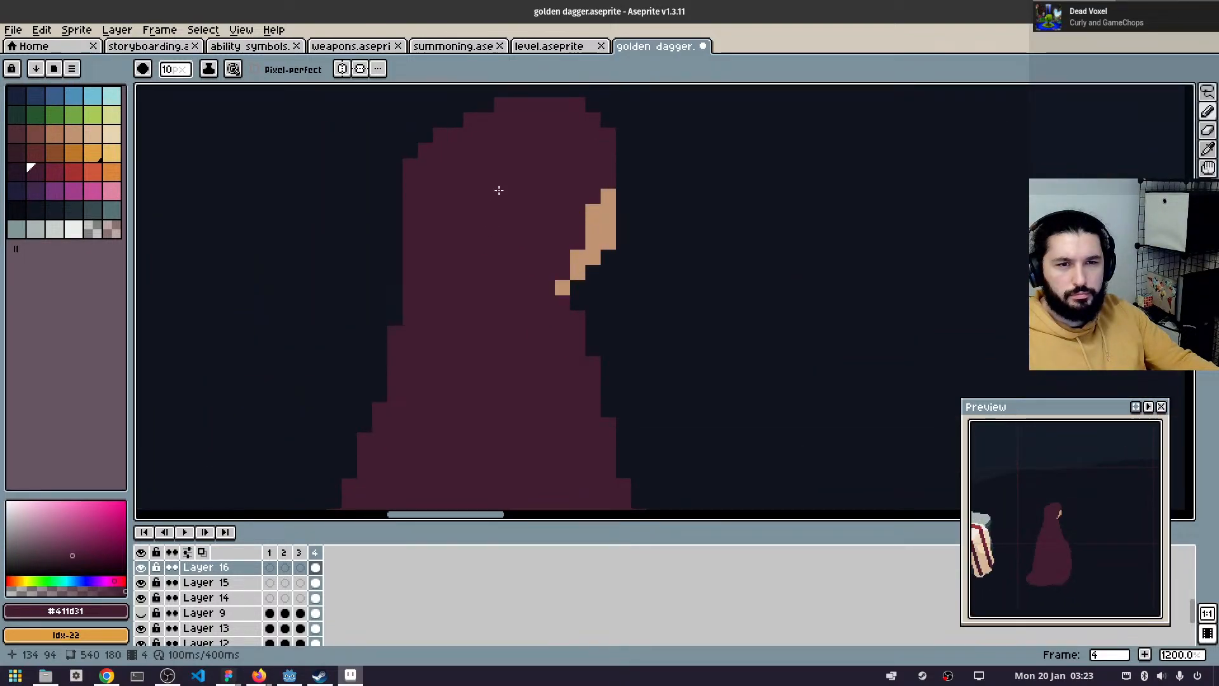
scroll(505, 177, down, 3)
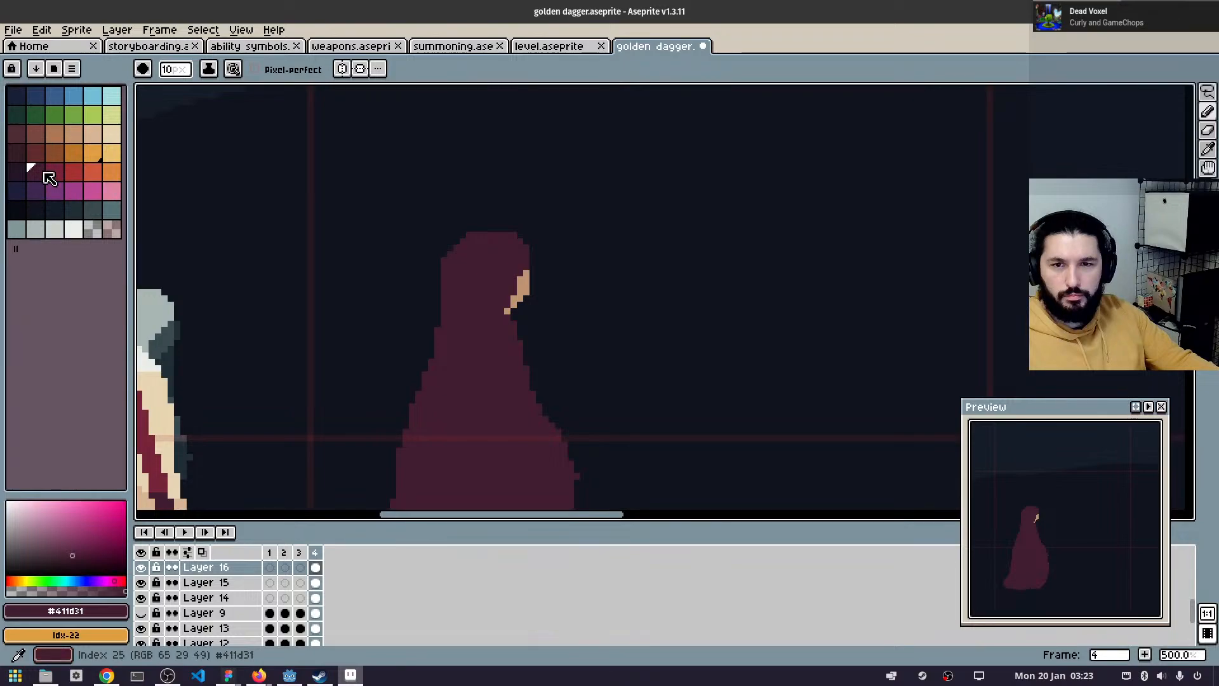
key(s)
drag(36, 175, 17, 173)
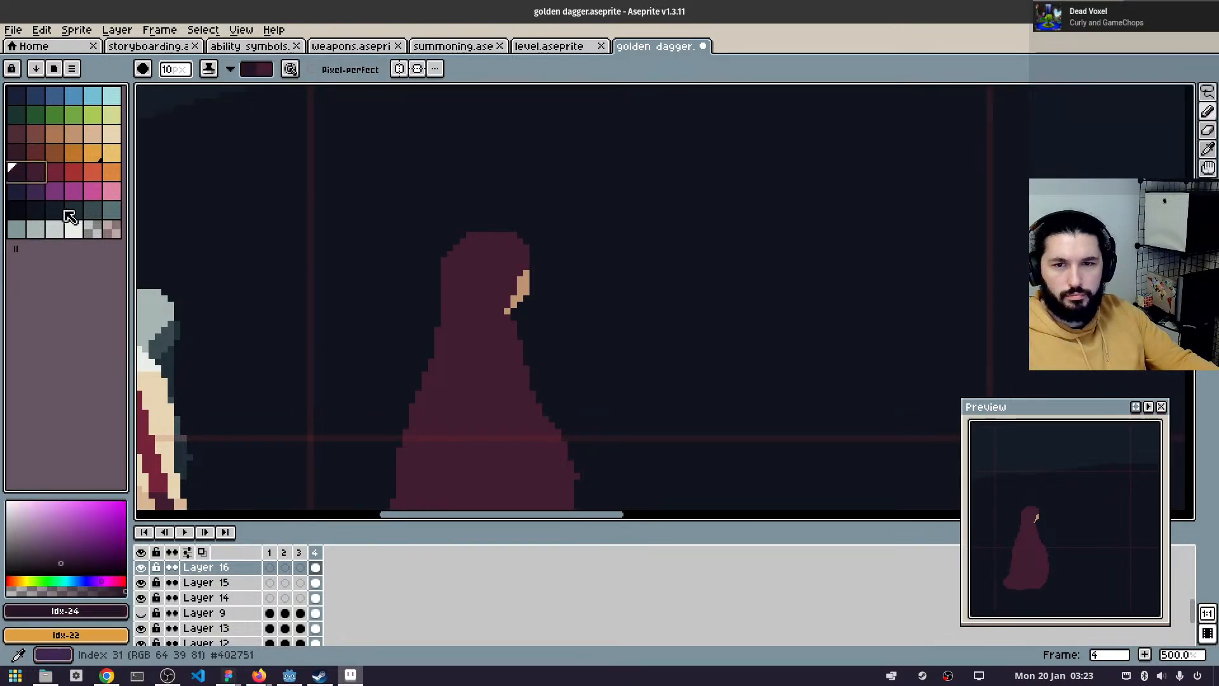
scroll(500, 383, down, 1)
drag(430, 432, 374, 333)
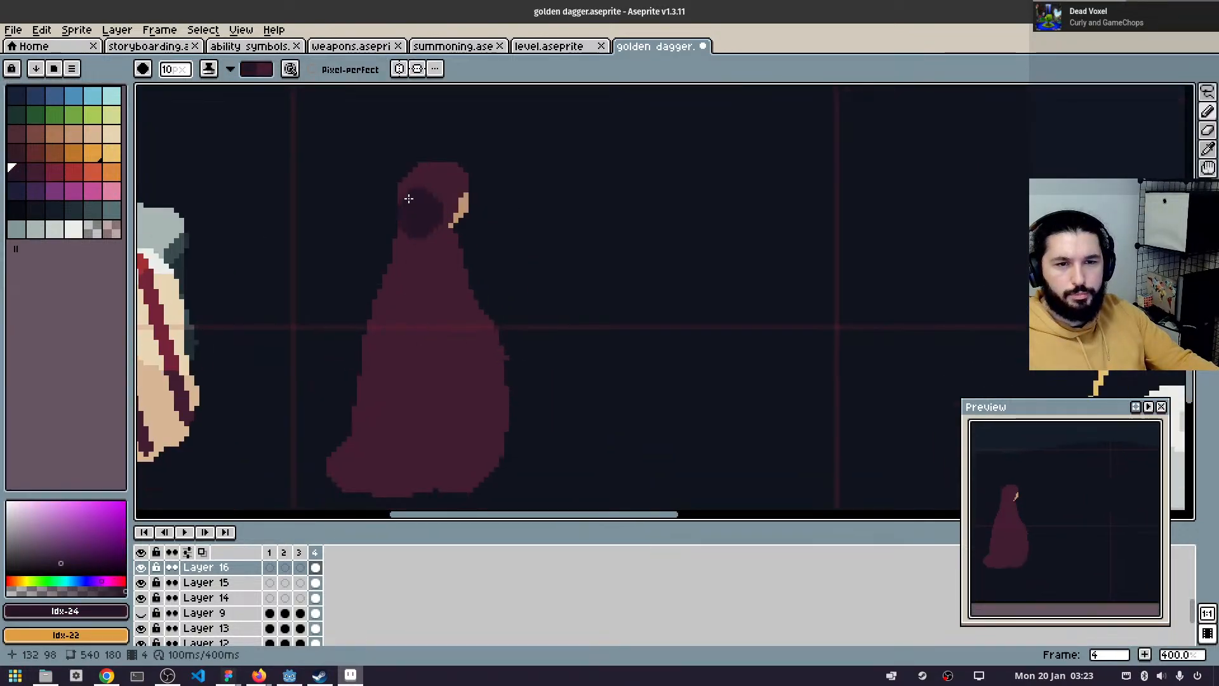
mouse_move(403, 187)
mouse_down()
mouse_move(413, 209)
mouse_move(332, 411)
mouse_move(365, 322)
mouse_move(323, 485)
mouse_move(351, 421)
mouse_move(357, 490)
mouse_move(386, 424)
mouse_move(391, 364)
mouse_move(425, 479)
mouse_move(396, 483)
mouse_move(387, 462)
mouse_move(382, 267)
mouse_move(418, 400)
mouse_move(439, 370)
mouse_move(440, 445)
mouse_up()
drag(464, 389, 428, 478)
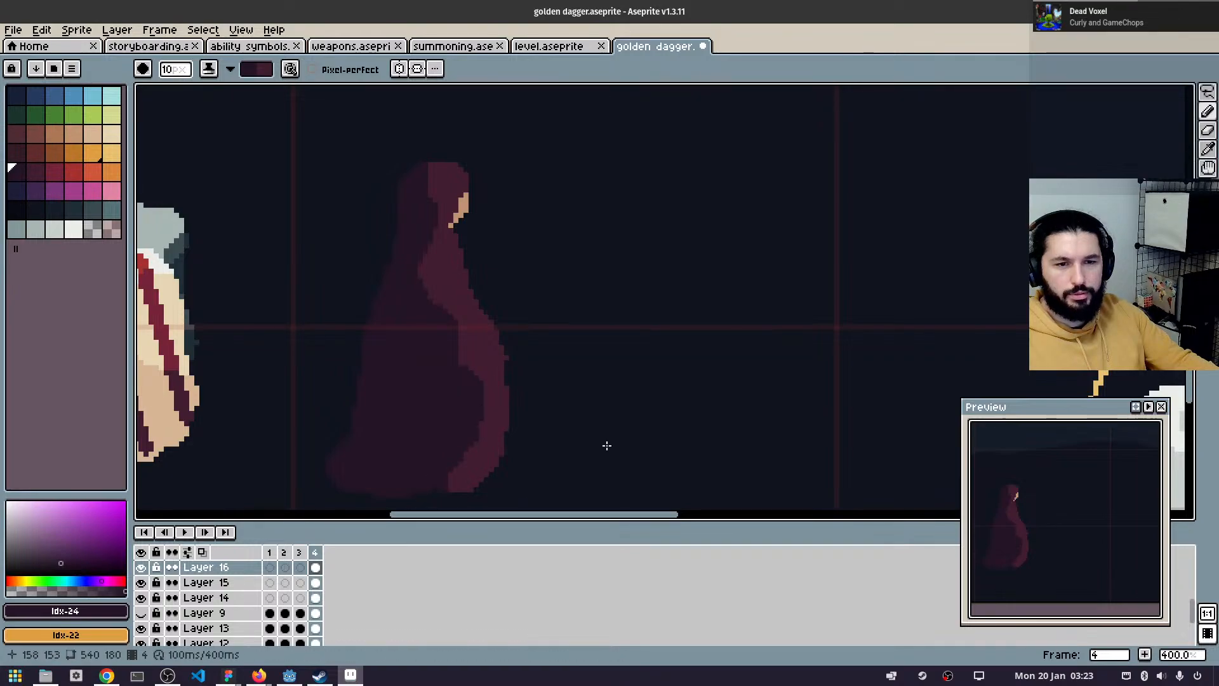
- Check the shaded robed figure against the whole scene and save the file
scroll(635, 406, down, 2)
scroll(492, 332, down, 3)
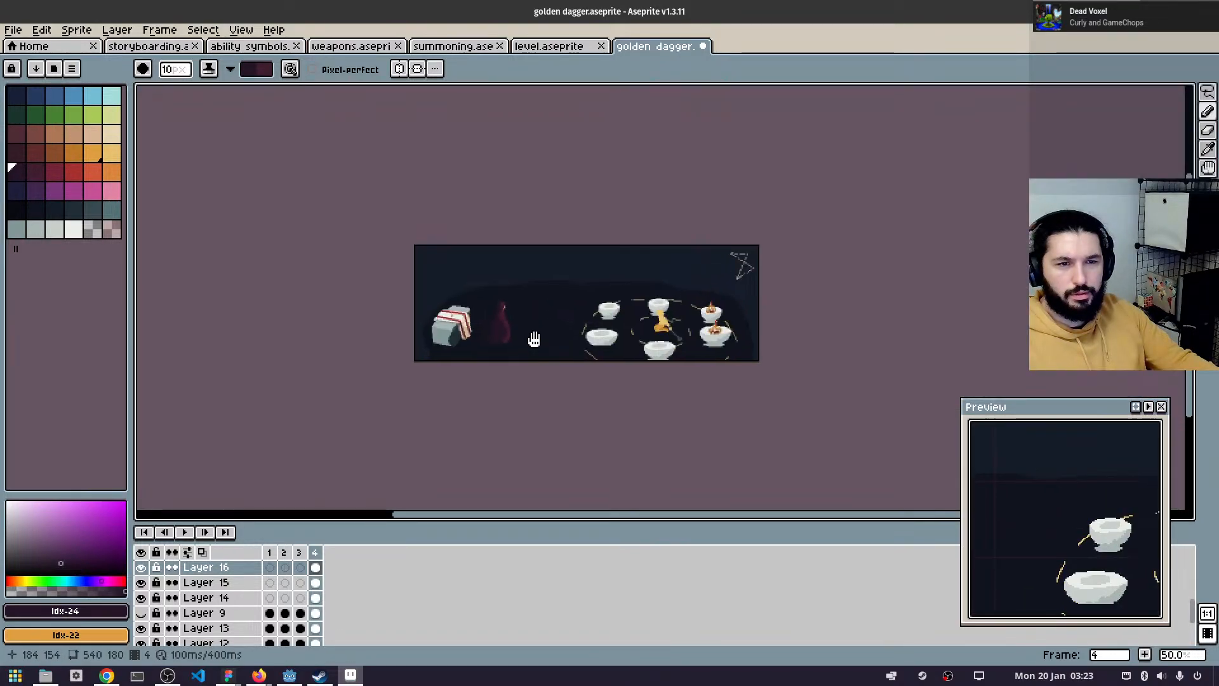
scroll(534, 366, up, 1)
drag(535, 324, 507, 345)
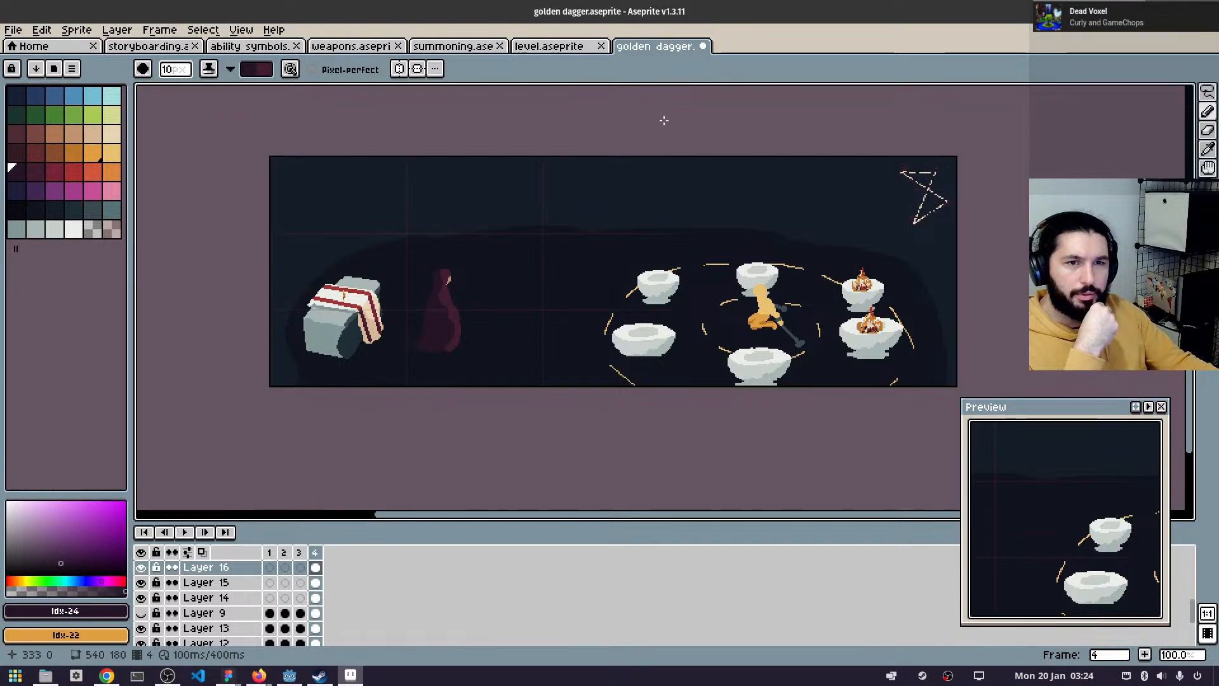
key(ctrl+s)
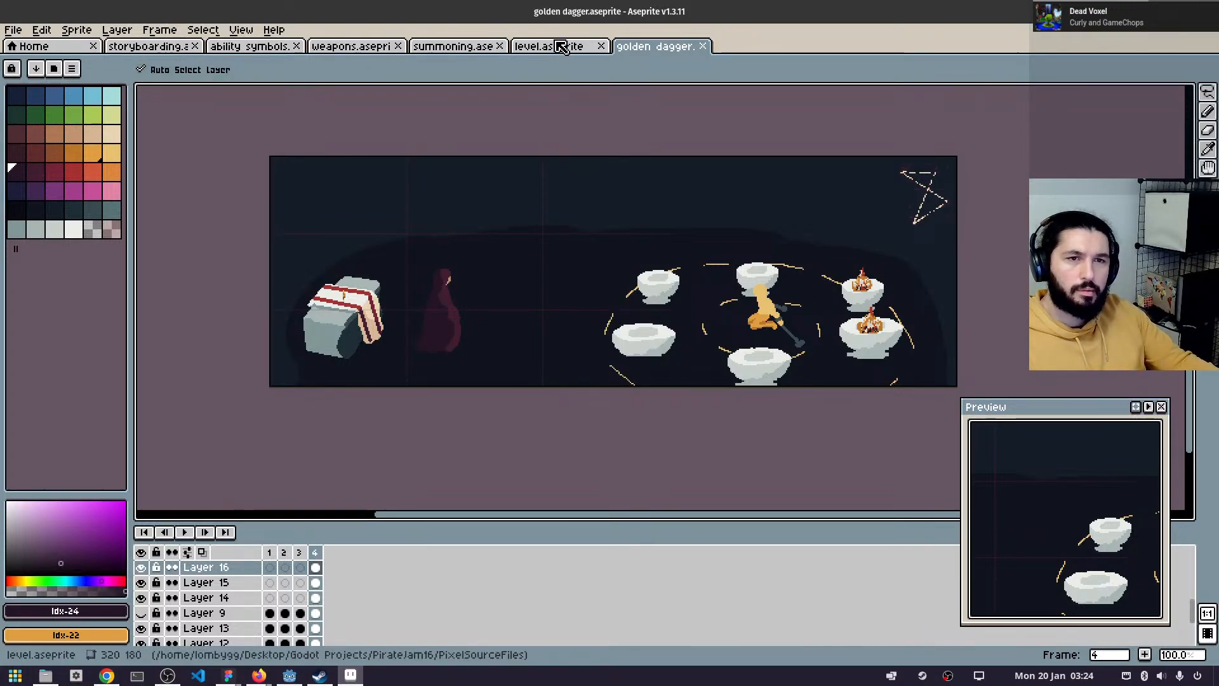
- Compare the hooded figure in level.aseprite with the robed figure in the golden dagger scene
click(559, 46)
scroll(660, 328, up, 1)
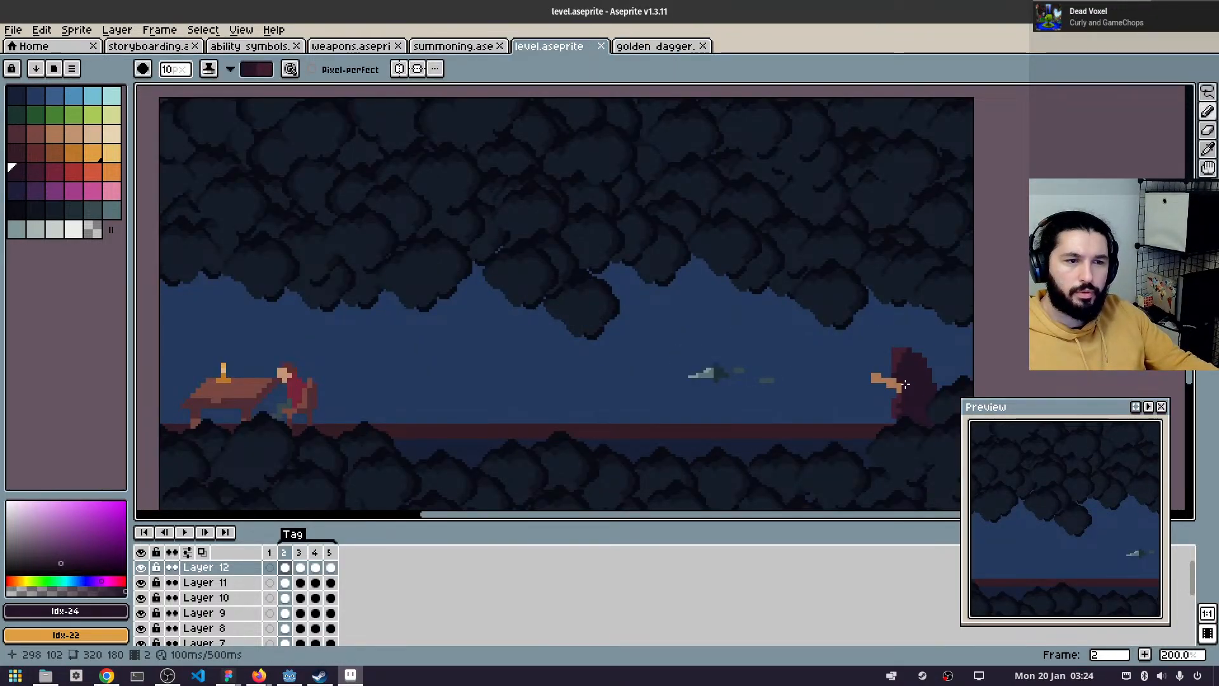
scroll(786, 212, down, 1)
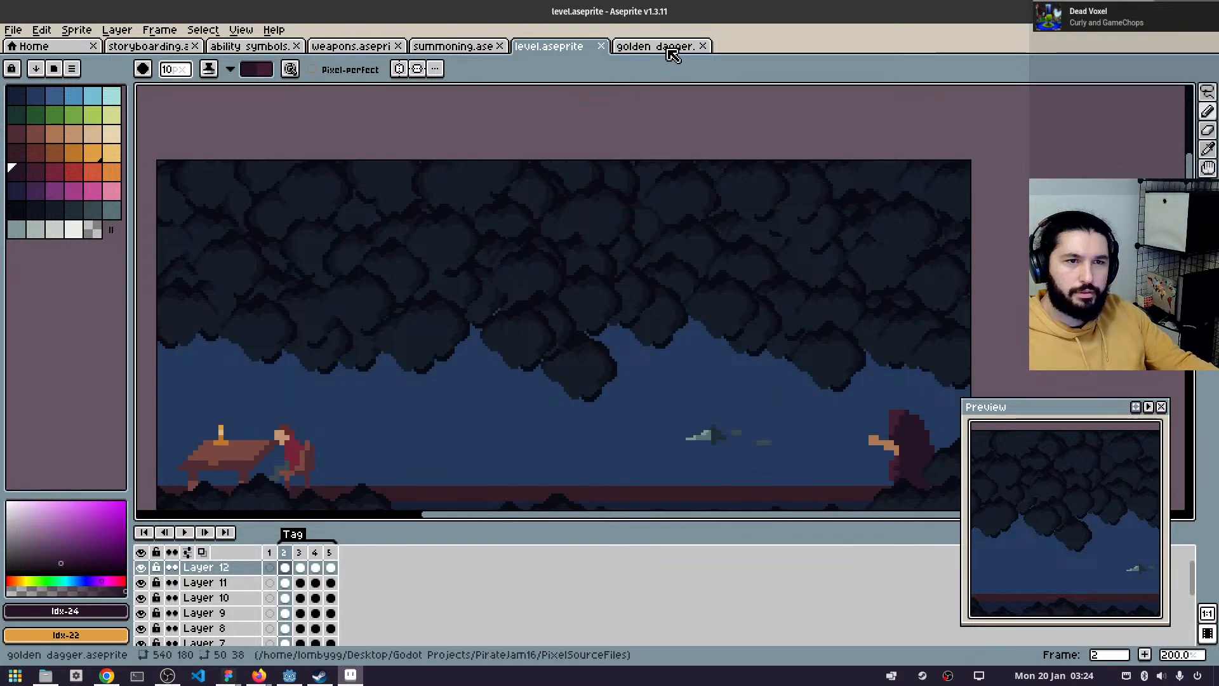
click(656, 46)
click(564, 48)
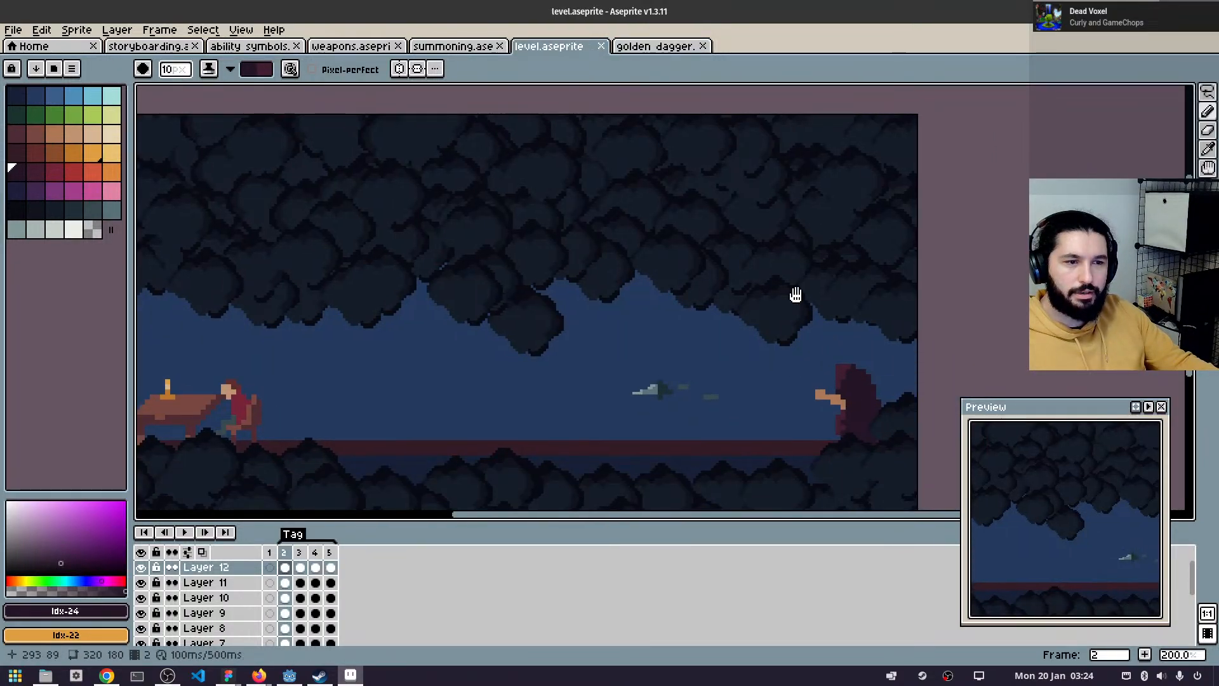
scroll(794, 291, down, 1)
scroll(783, 261, up, 1)
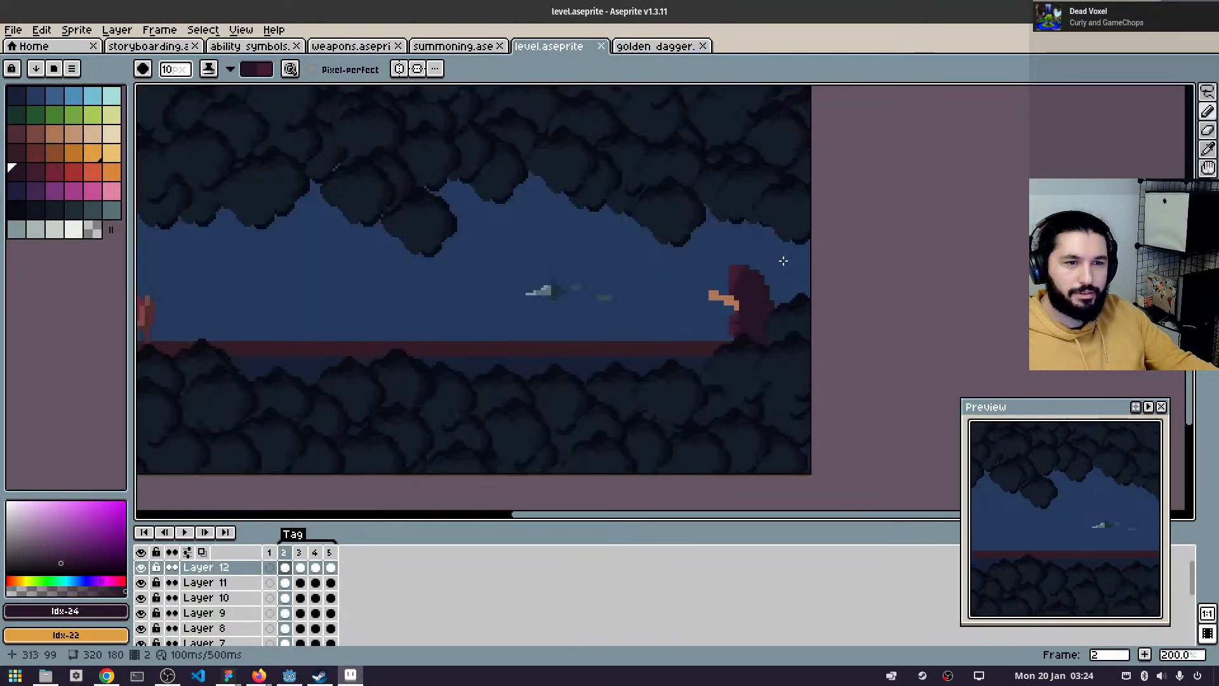
click(666, 47)
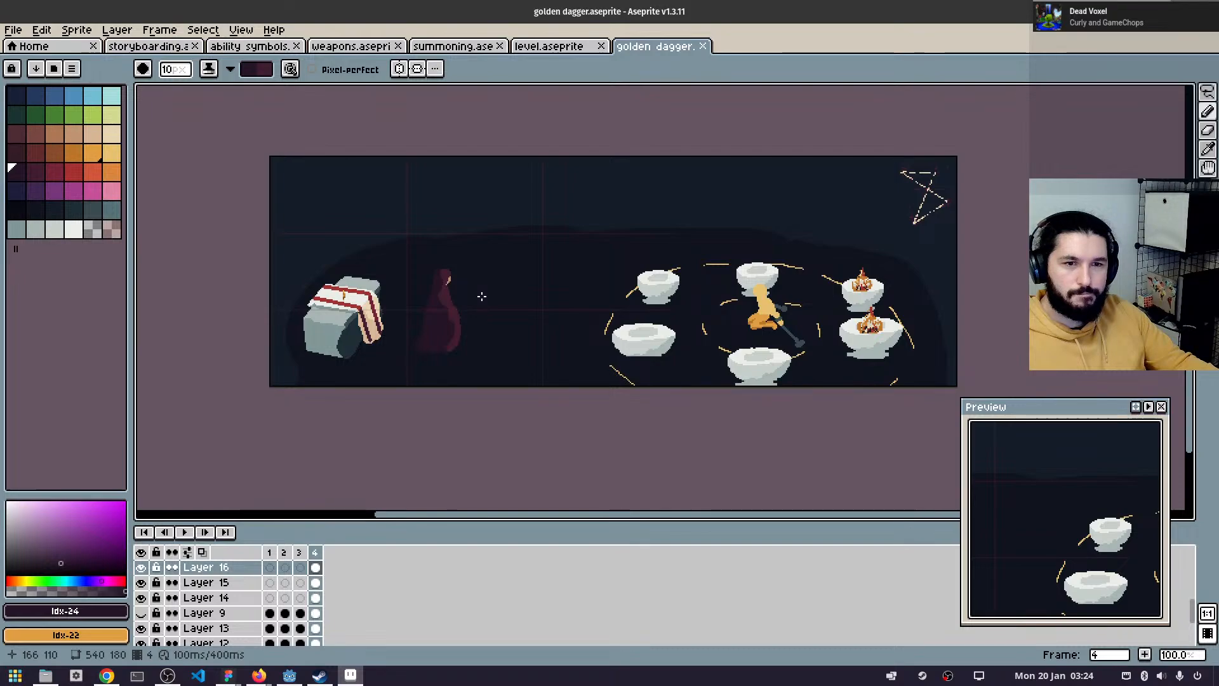
scroll(482, 297, up, 1)
drag(544, 294, 635, 274)
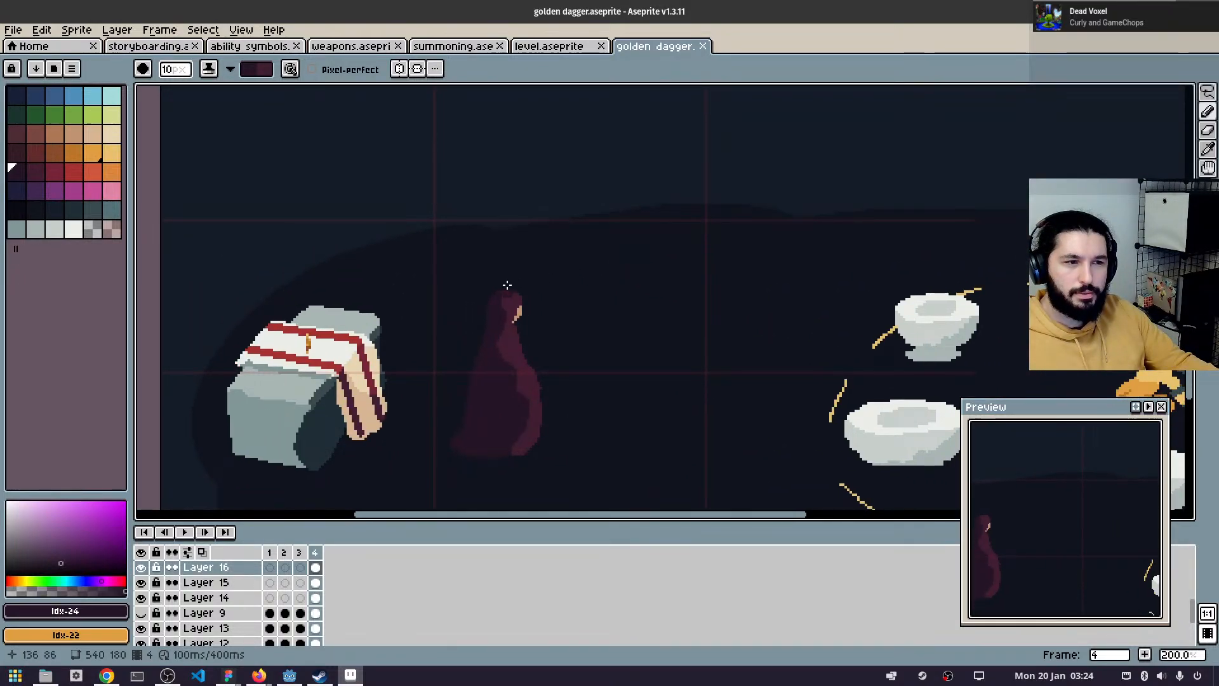
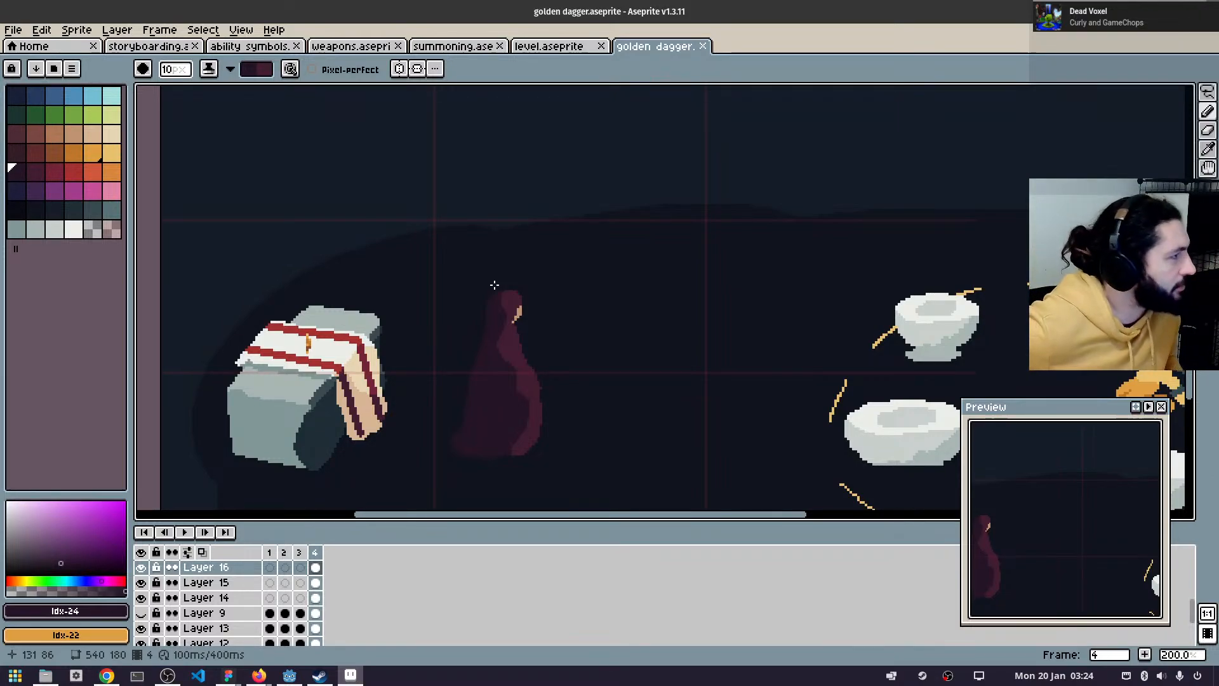
scroll(775, 275, down, 2)
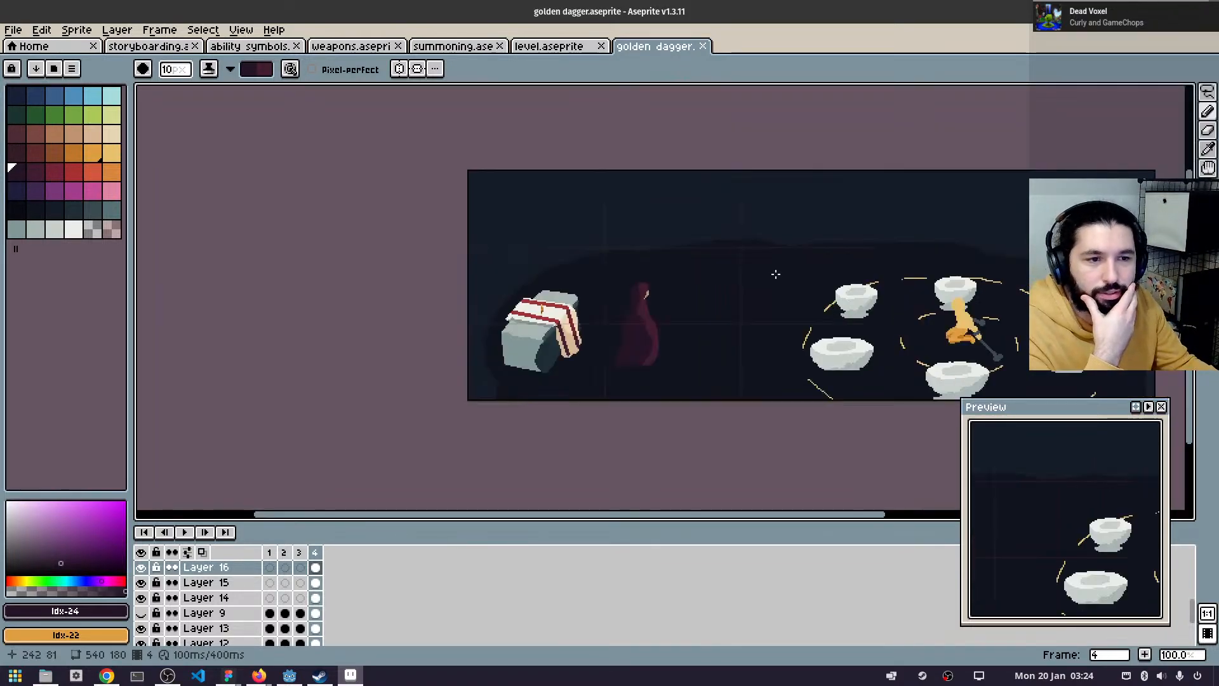
drag(769, 277, 460, 313)
scroll(688, 319, up, 1)
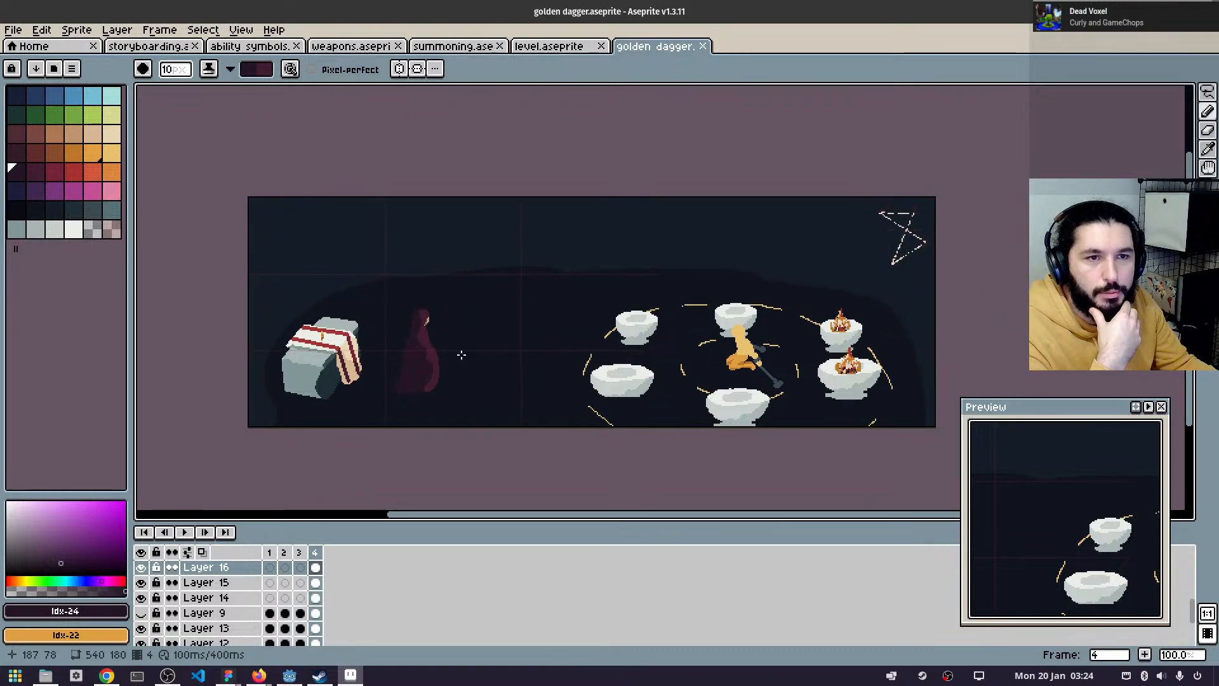
- Switch to the Storyboarding board in FigJam and look over the sketched level ideas, altar scene and timeline notes
click(228, 675)
scroll(496, 315, down, 6)
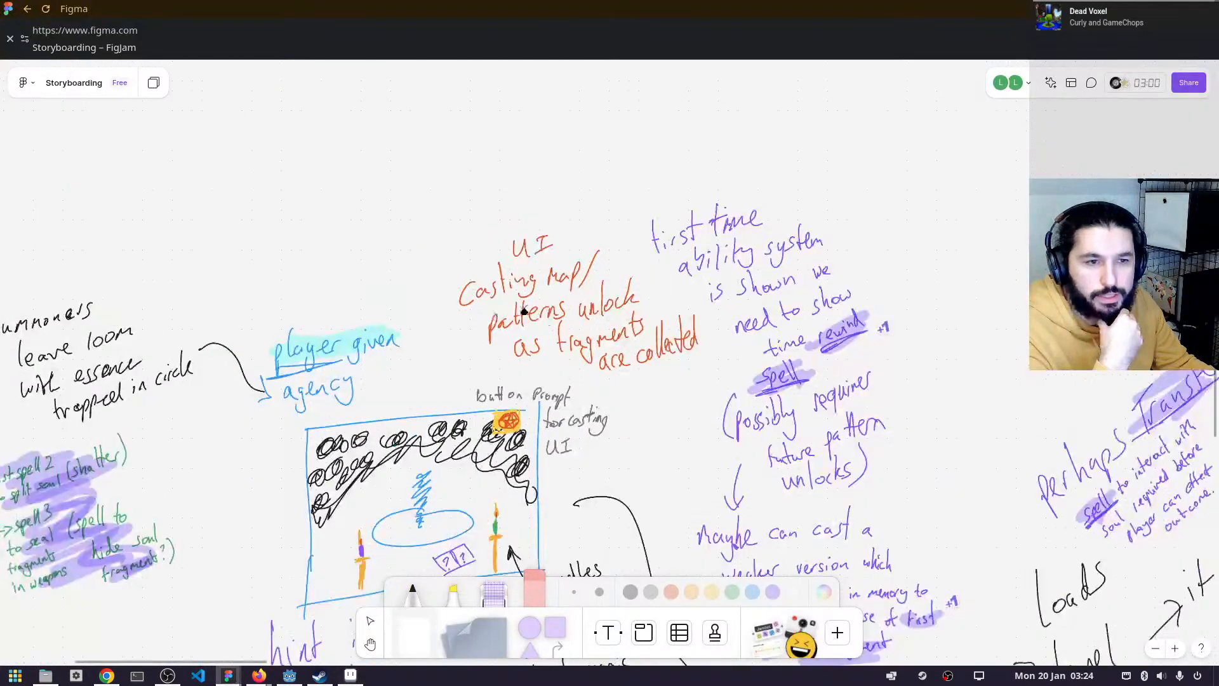
drag(860, 422, 617, 267)
scroll(889, 185, down, 3)
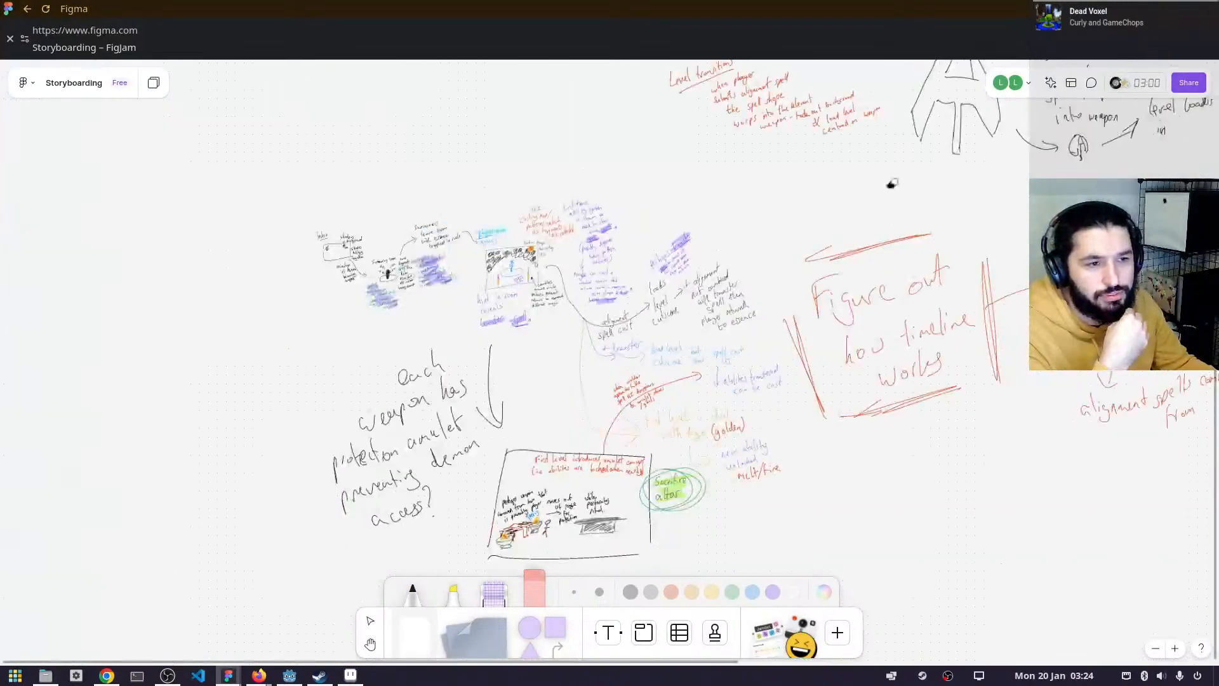
scroll(838, 190, down, 2)
drag(870, 202, 790, 278)
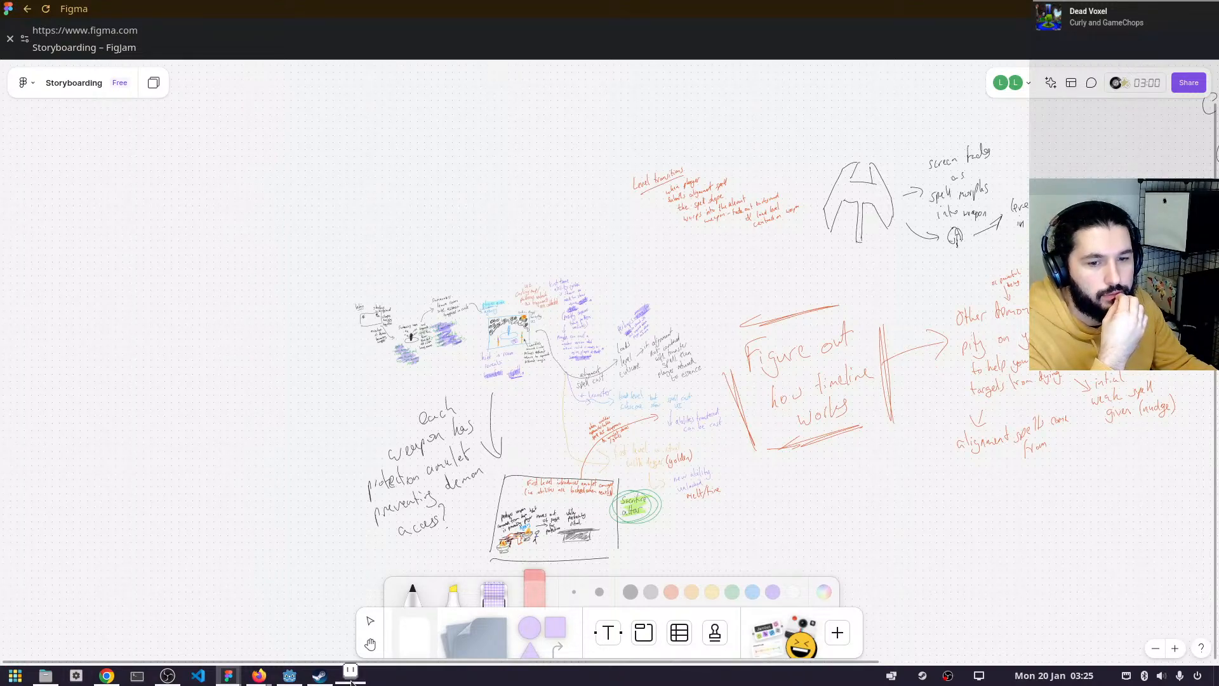
- Close Steam, then quit the Godot Engine project, saving the changes to weapon.gd
click(317, 678)
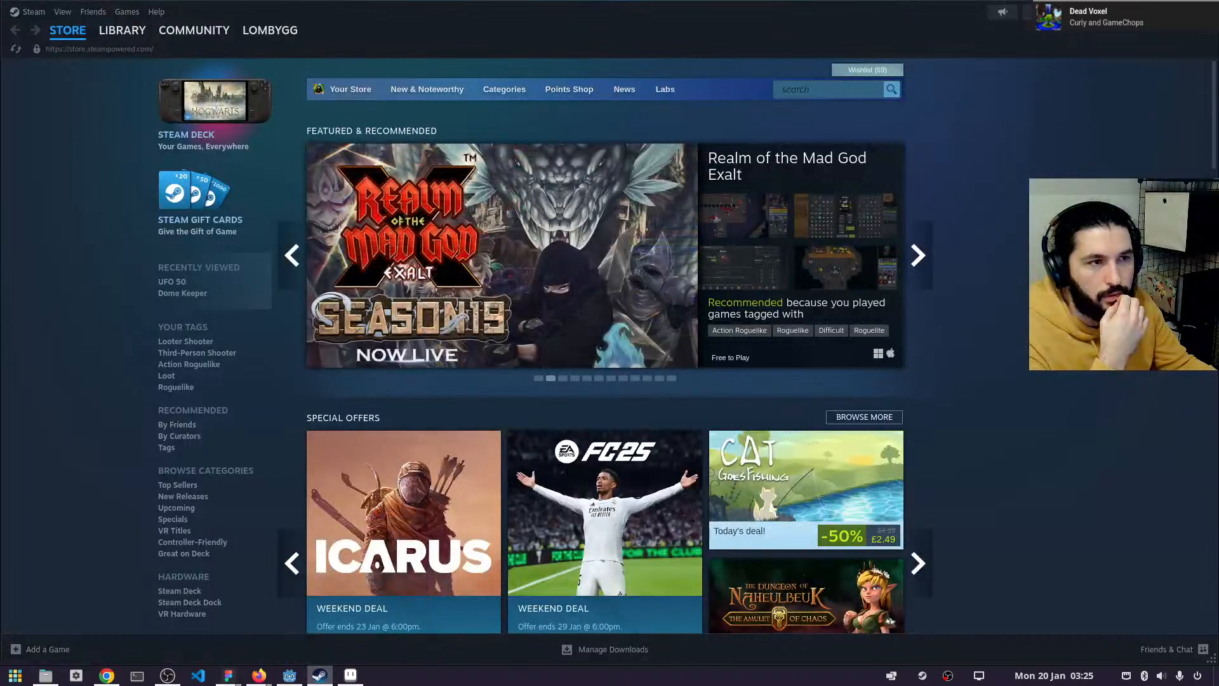
key(alt+F4)
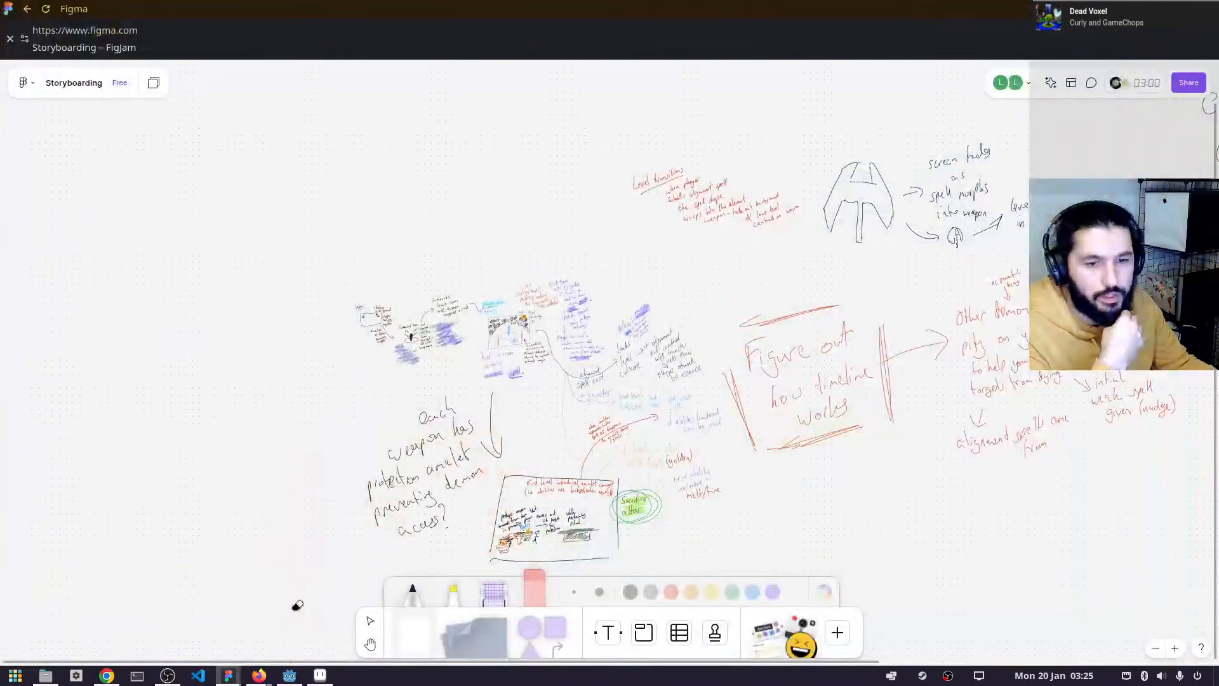
click(290, 677)
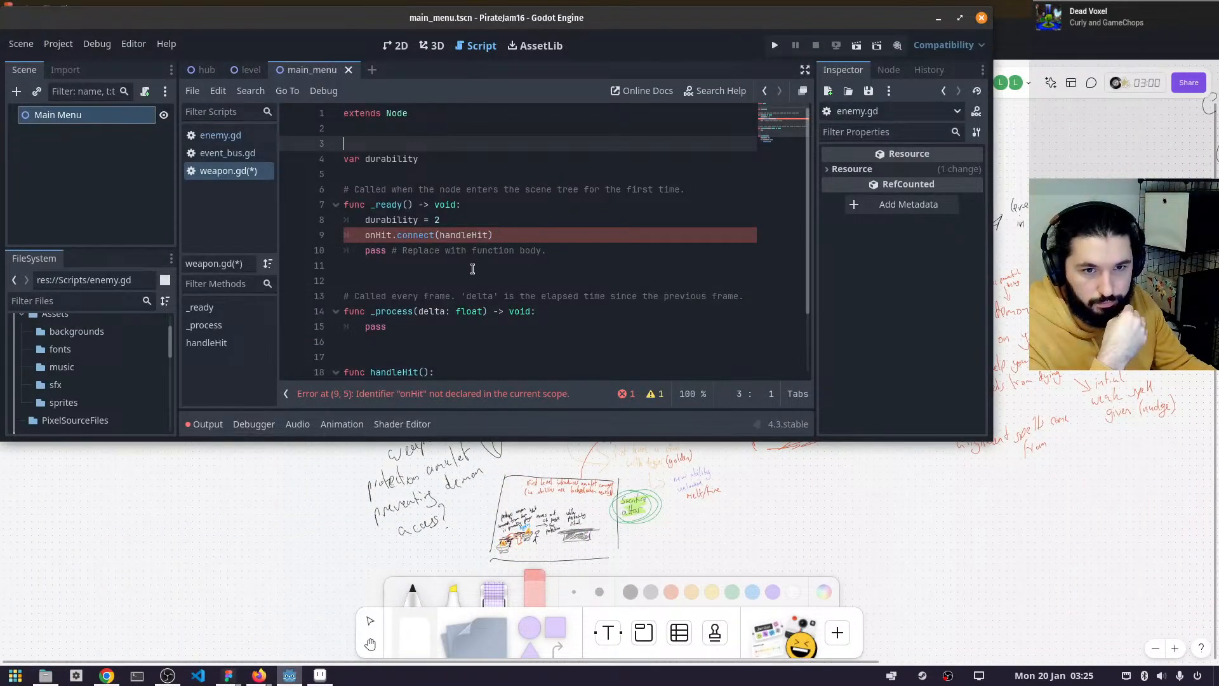
click(982, 18)
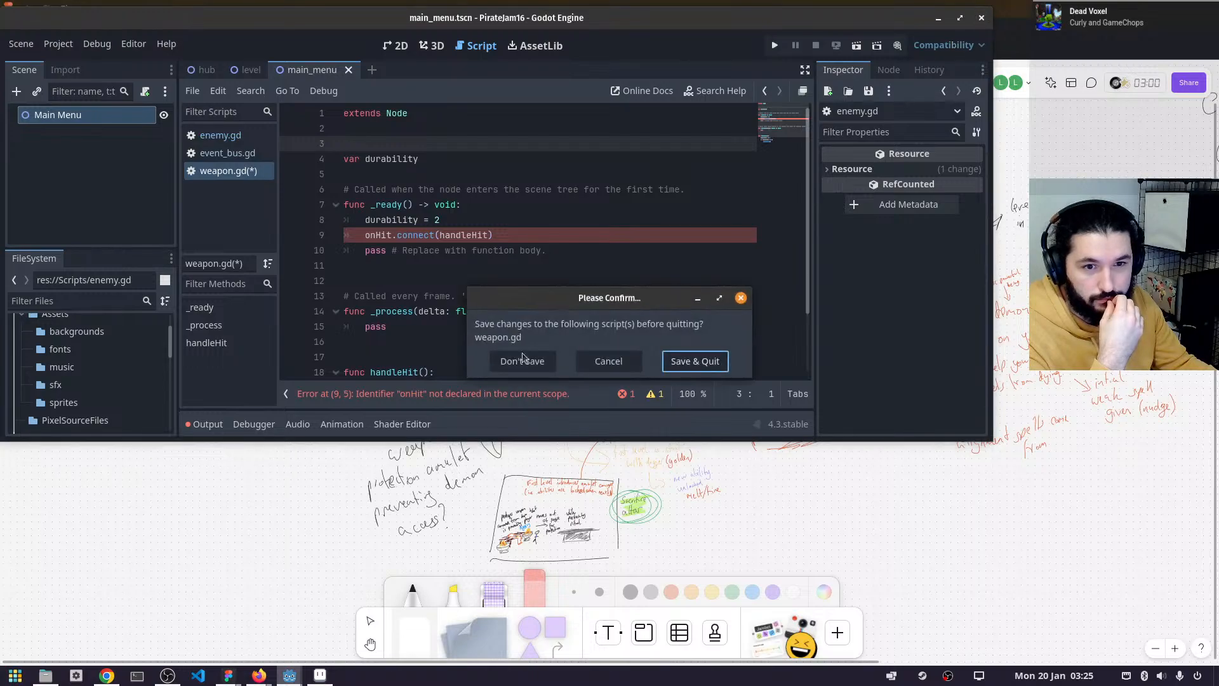
click(709, 367)
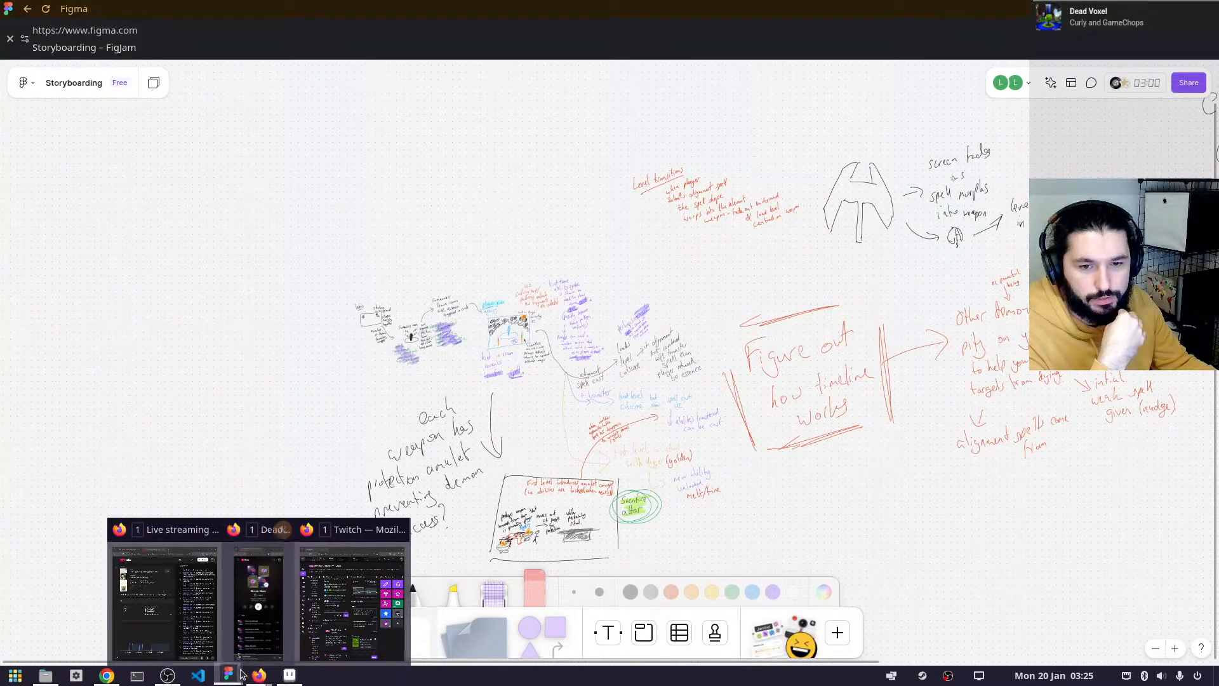
- Switch to the PirateJam16 file in Figma and read the level, alignment spell and story boarding notes
mouse_move(228, 675)
click(201, 600)
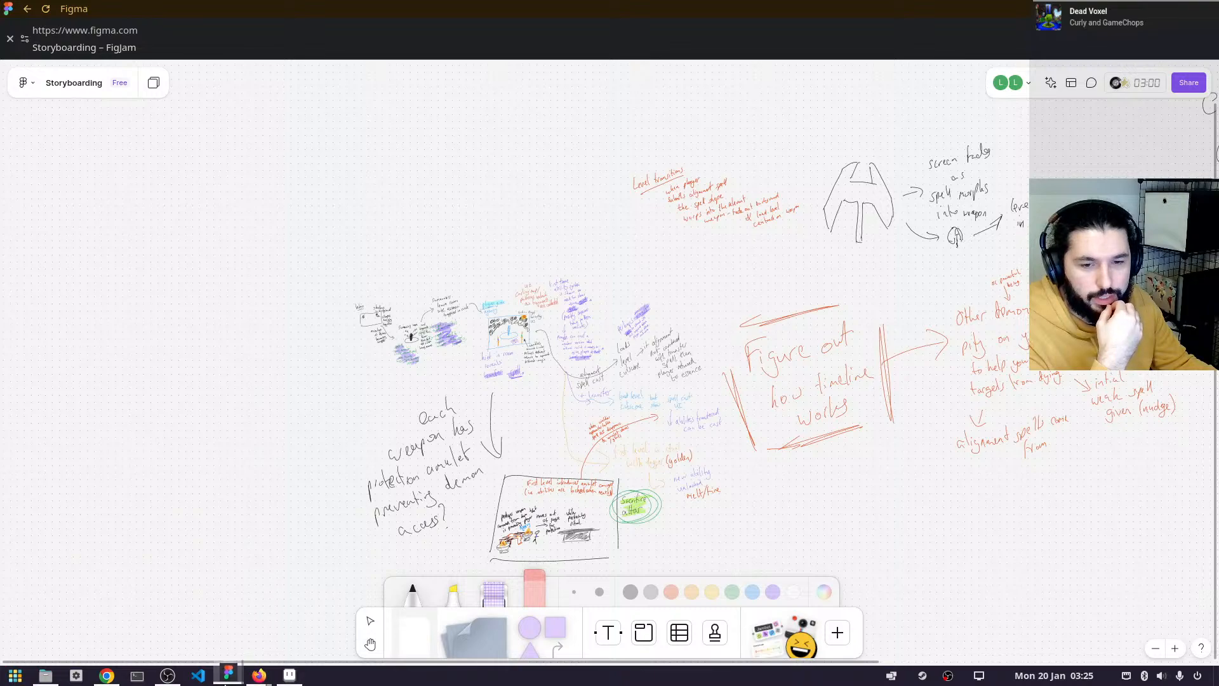
click(315, 593)
scroll(793, 381, down, 3)
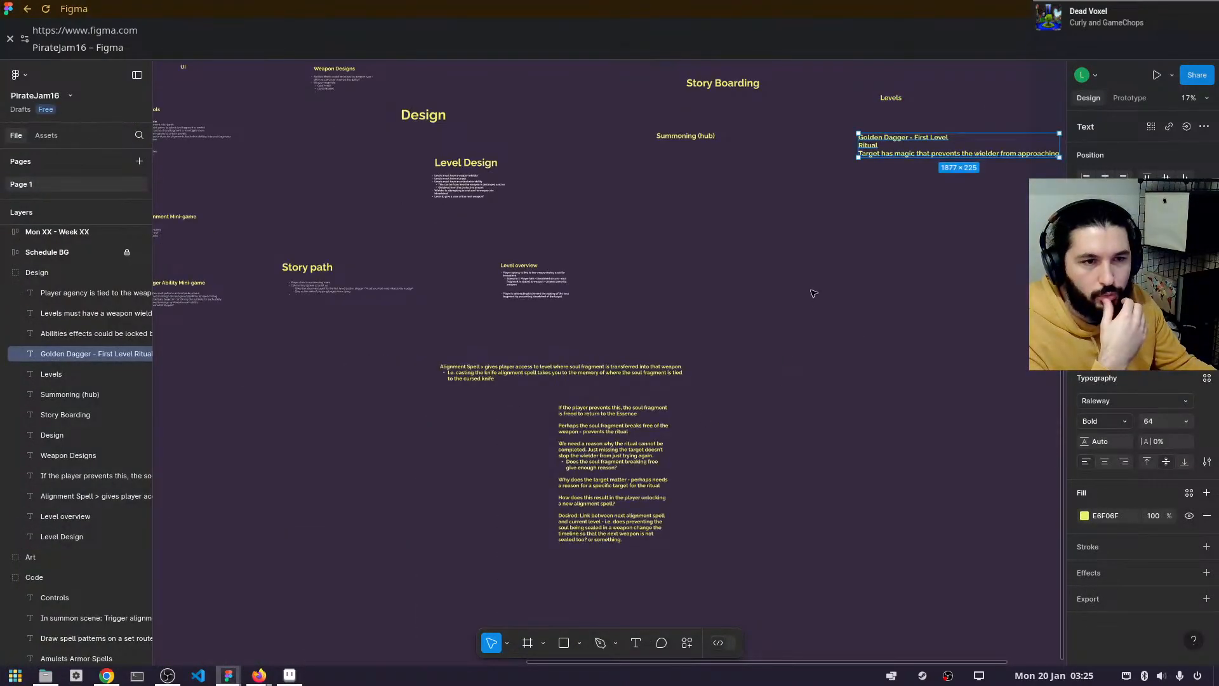
scroll(602, 394, up, 3)
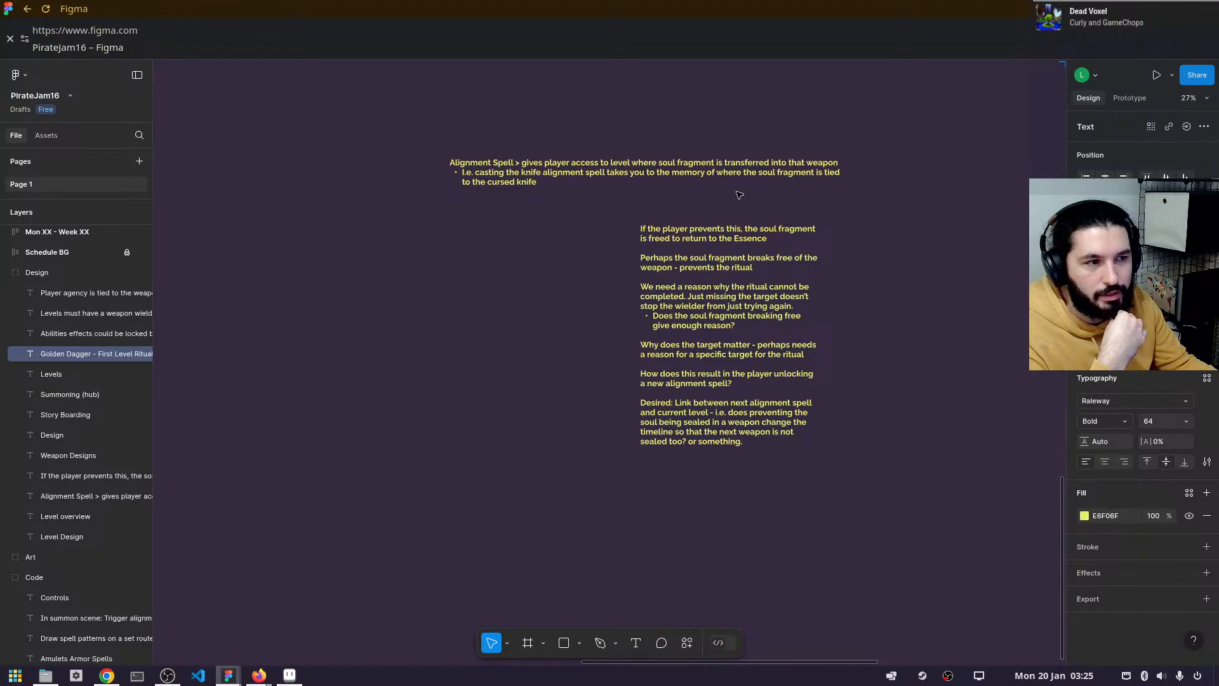
scroll(657, 392, down, 5)
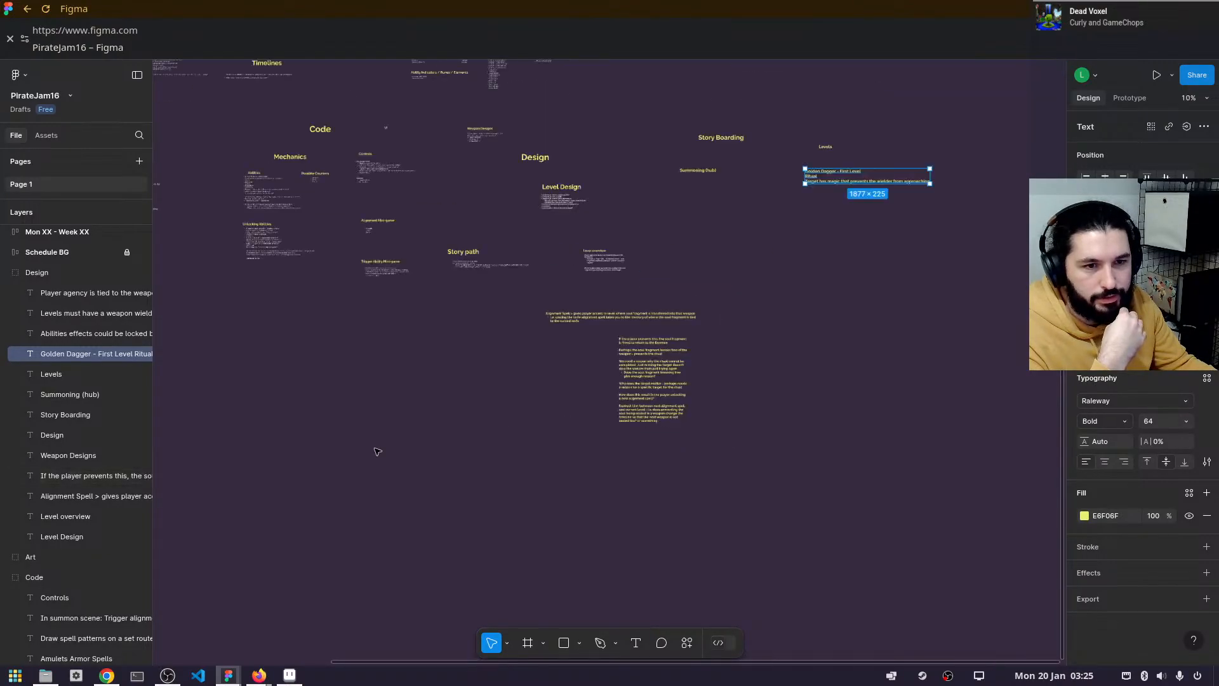
drag(445, 453, 504, 553)
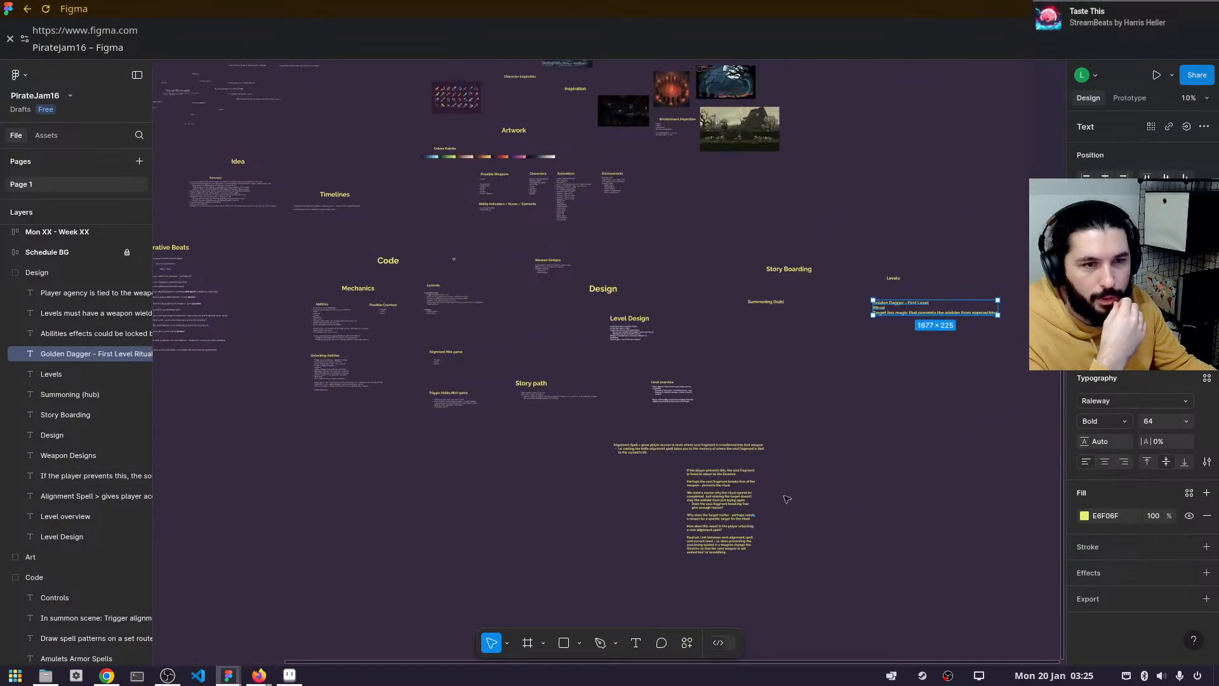
scroll(834, 273, up, 2)
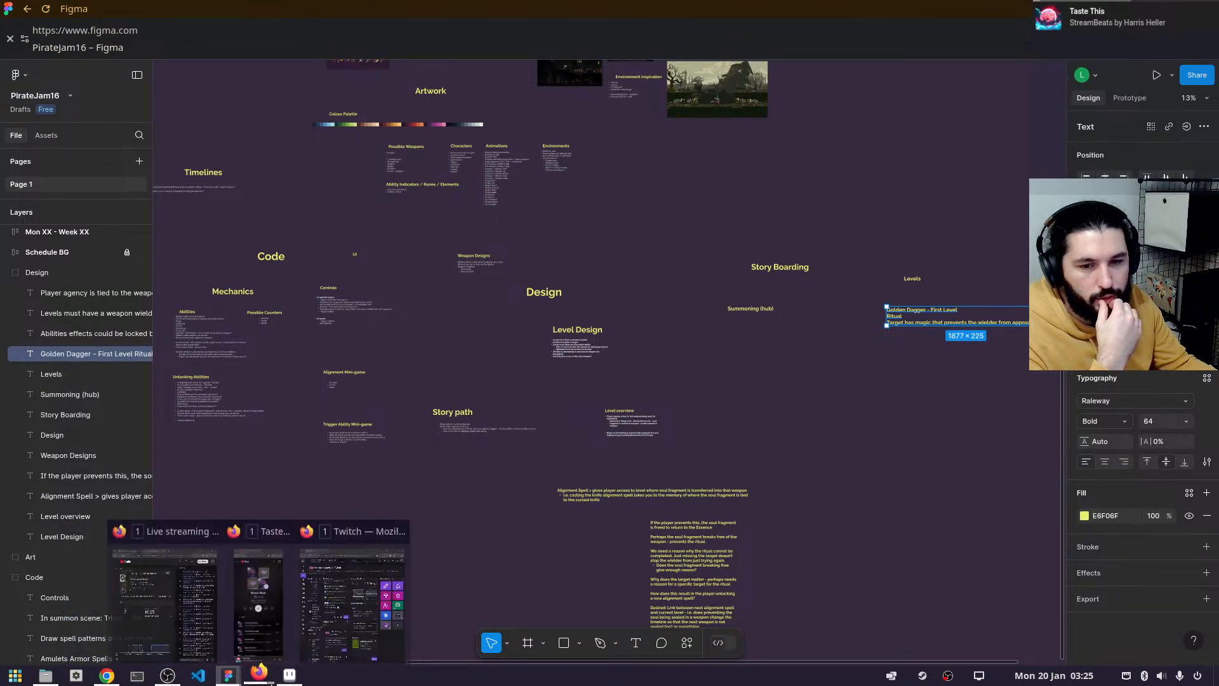
- Return to Aseprite and look over the weapon sprites in weapons.aseprite
click(289, 675)
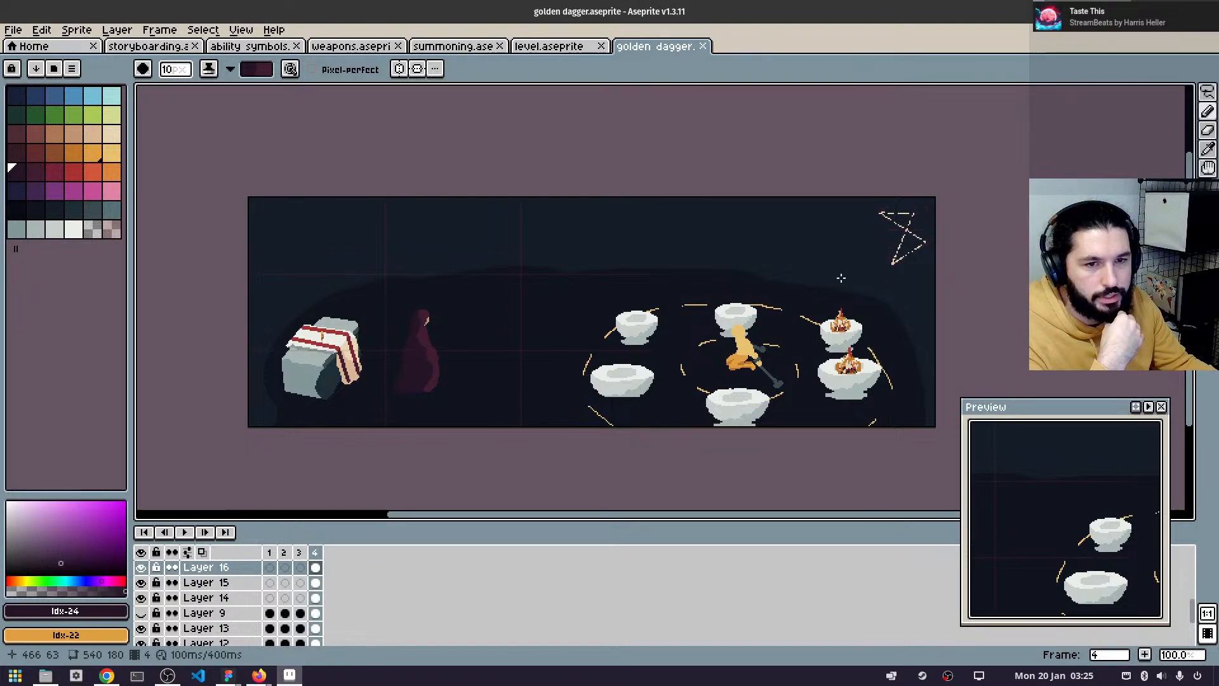
click(327, 46)
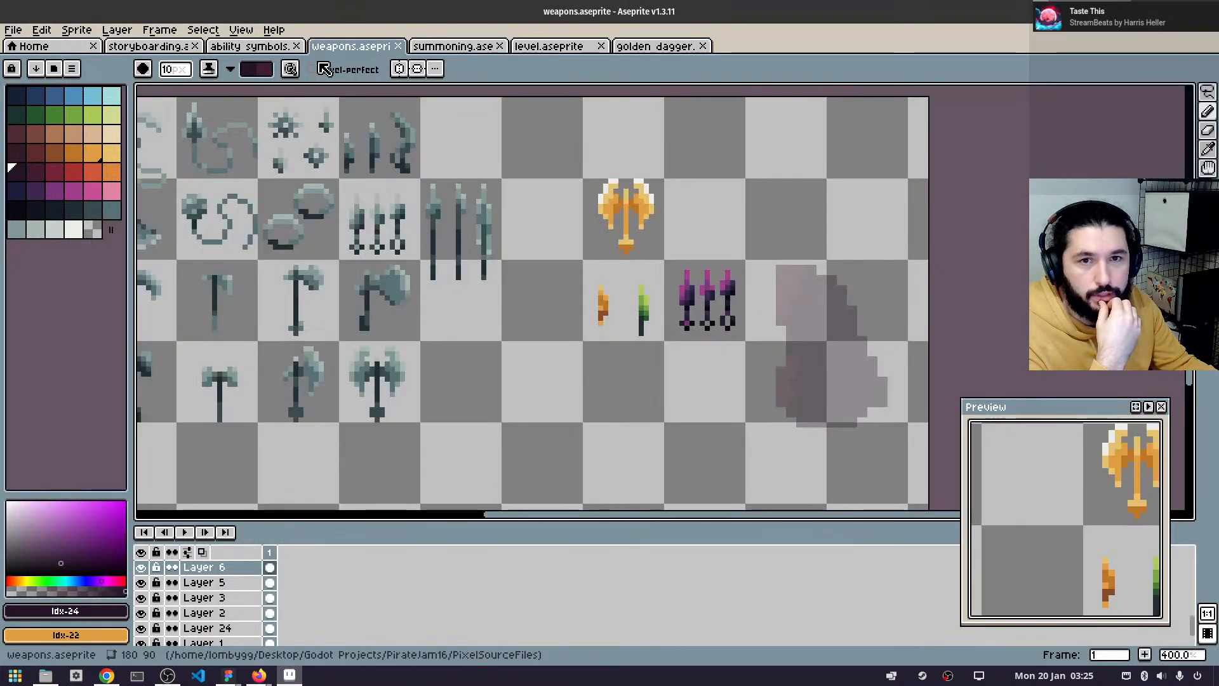
drag(640, 256, 718, 234)
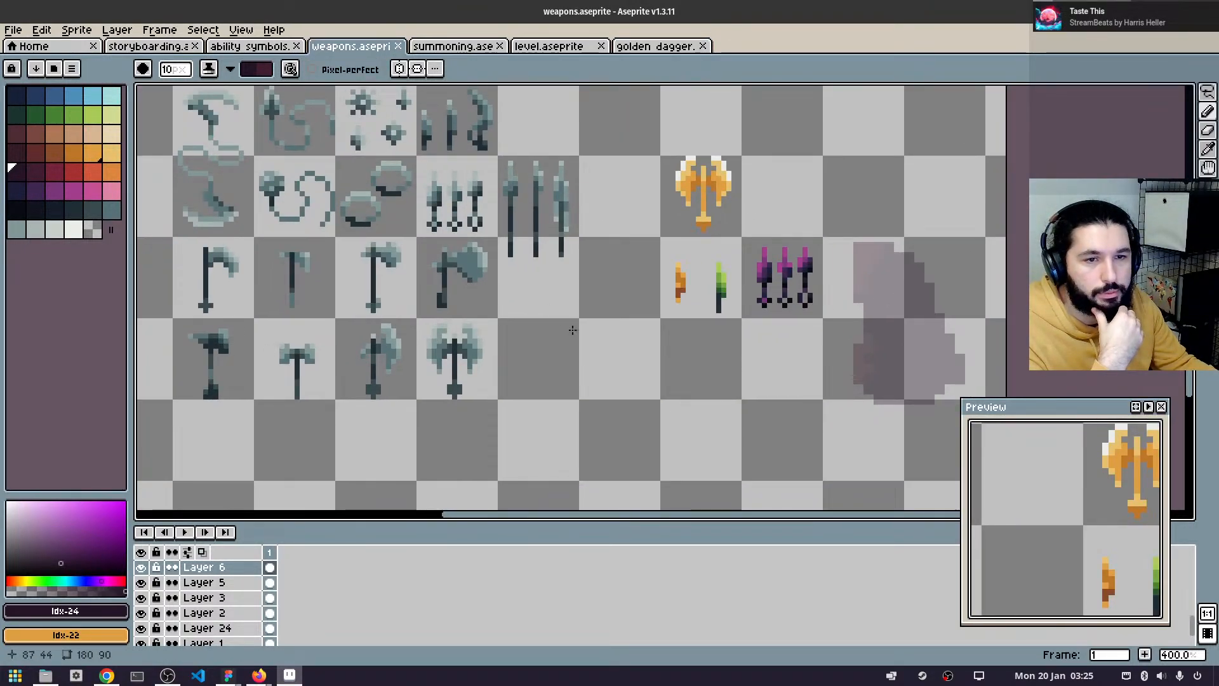
drag(572, 330, 670, 379)
drag(671, 321, 634, 313)
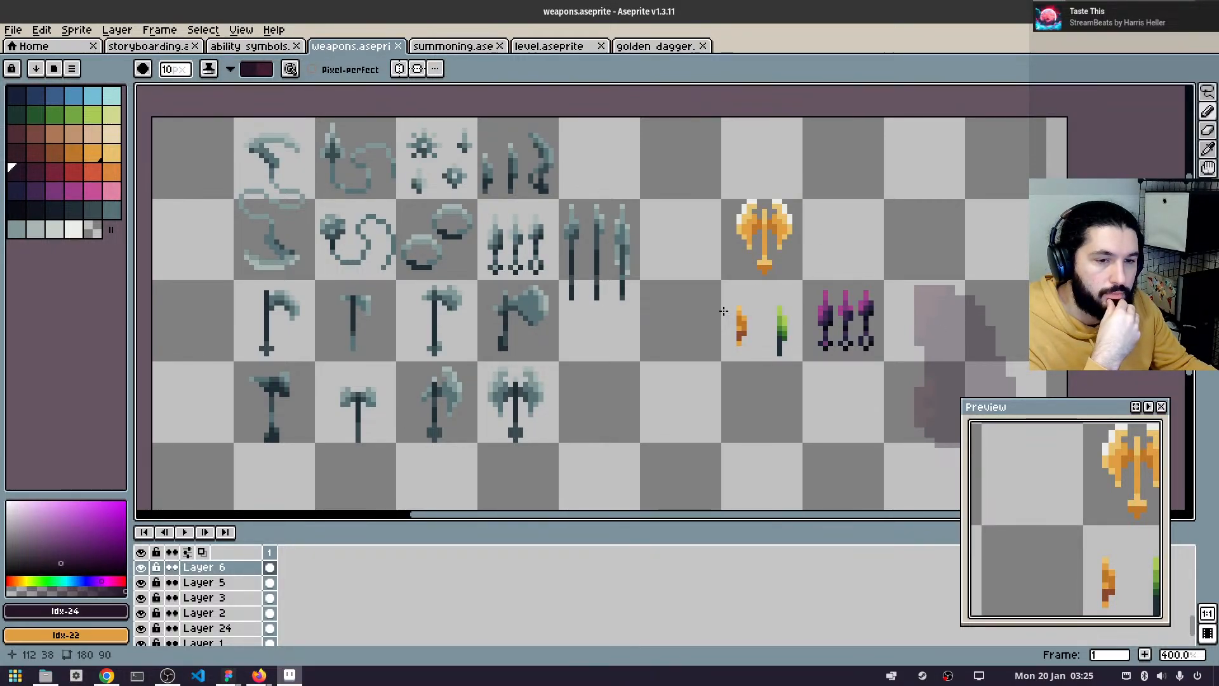
- Switch back to the PirateJam16 Figma file and read the Abilities, Possible Counters and Unlocking Abilities notes under Mechanics
mouse_move(113, 674)
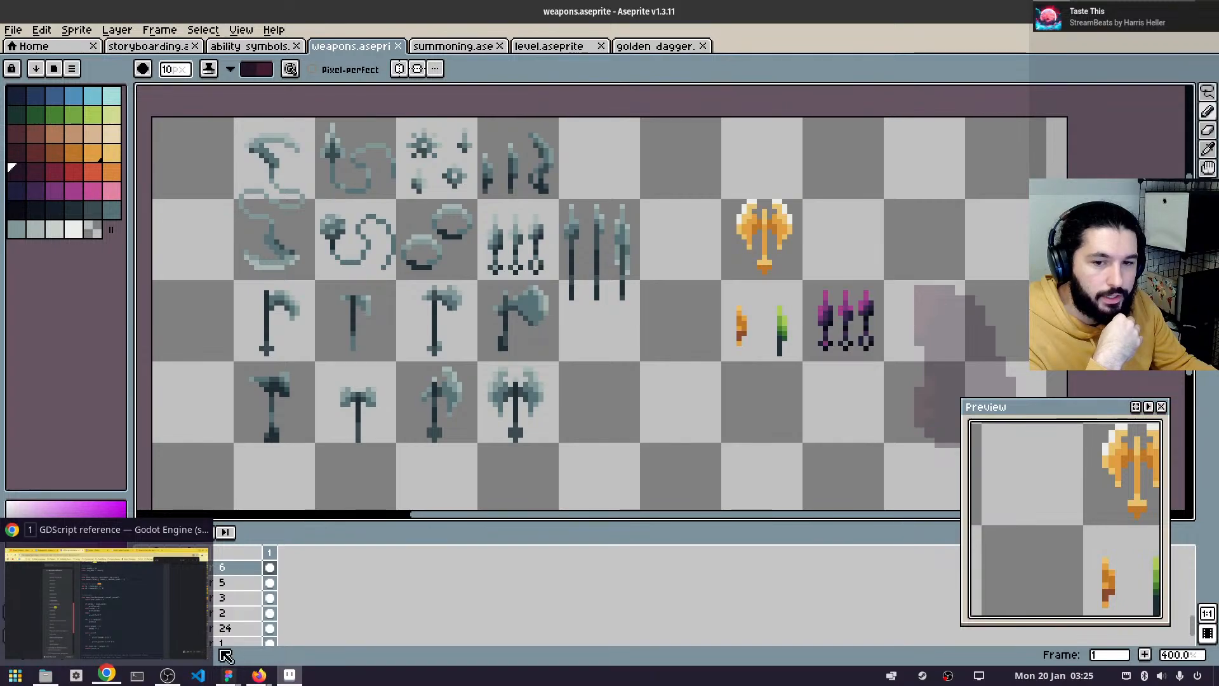
mouse_move(228, 674)
click(330, 587)
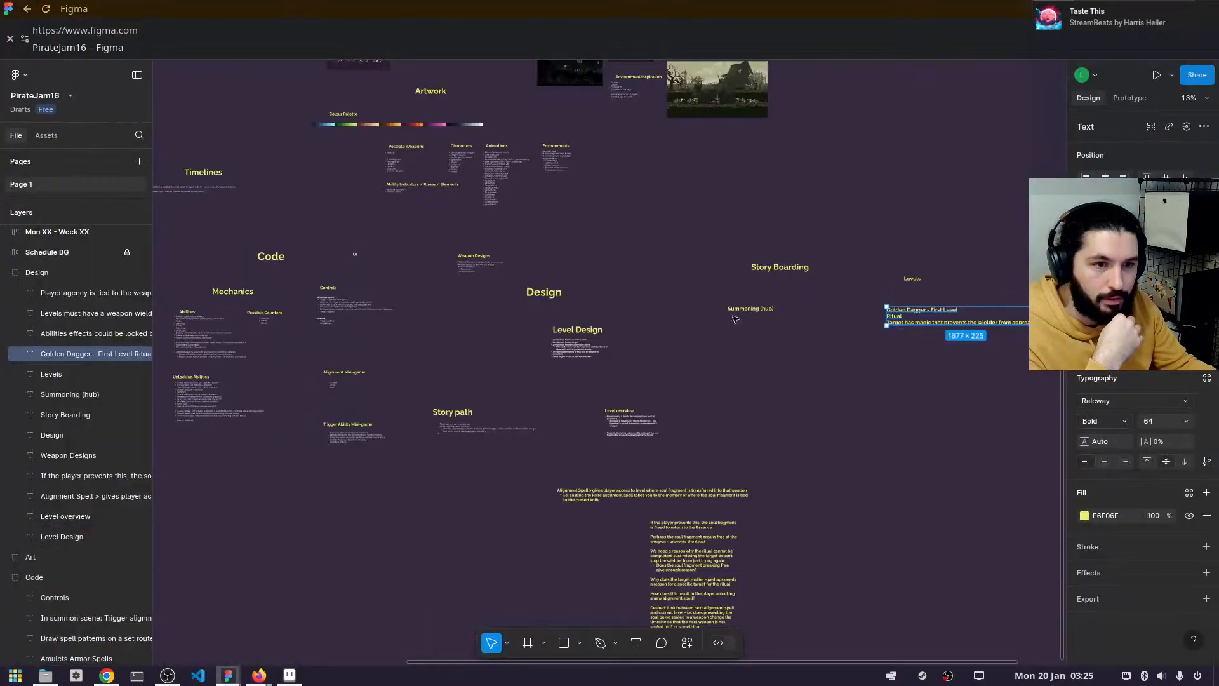
scroll(867, 409, down, 4)
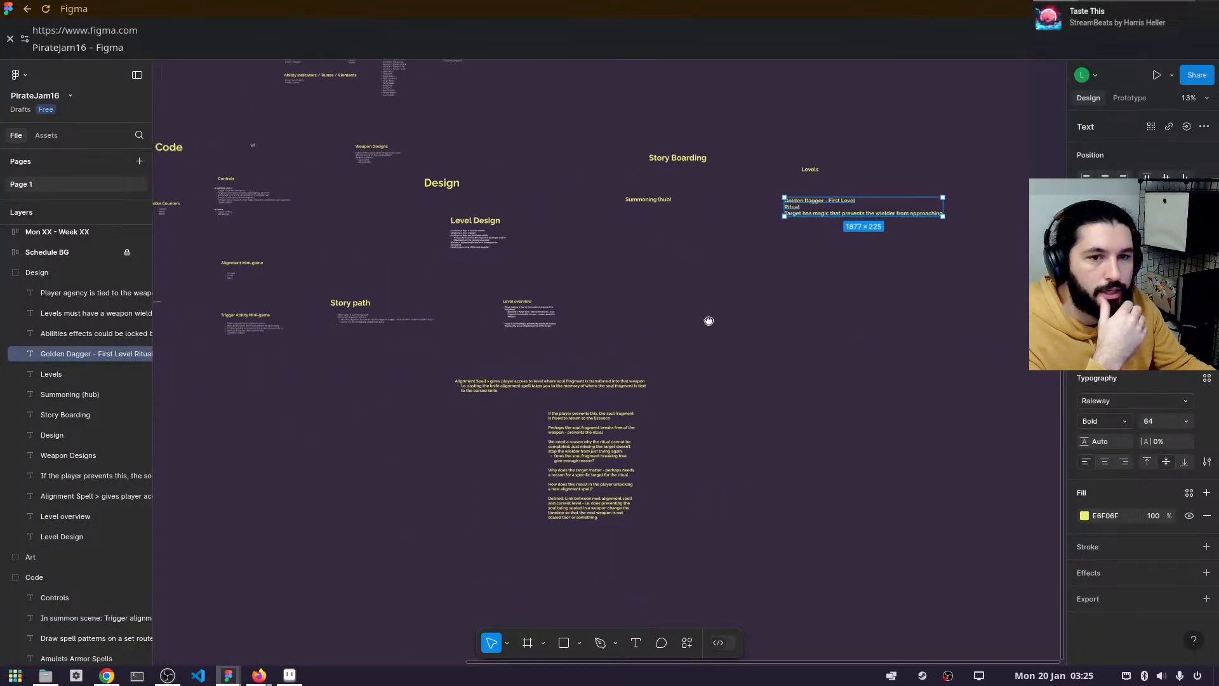
scroll(531, 354, left, 3)
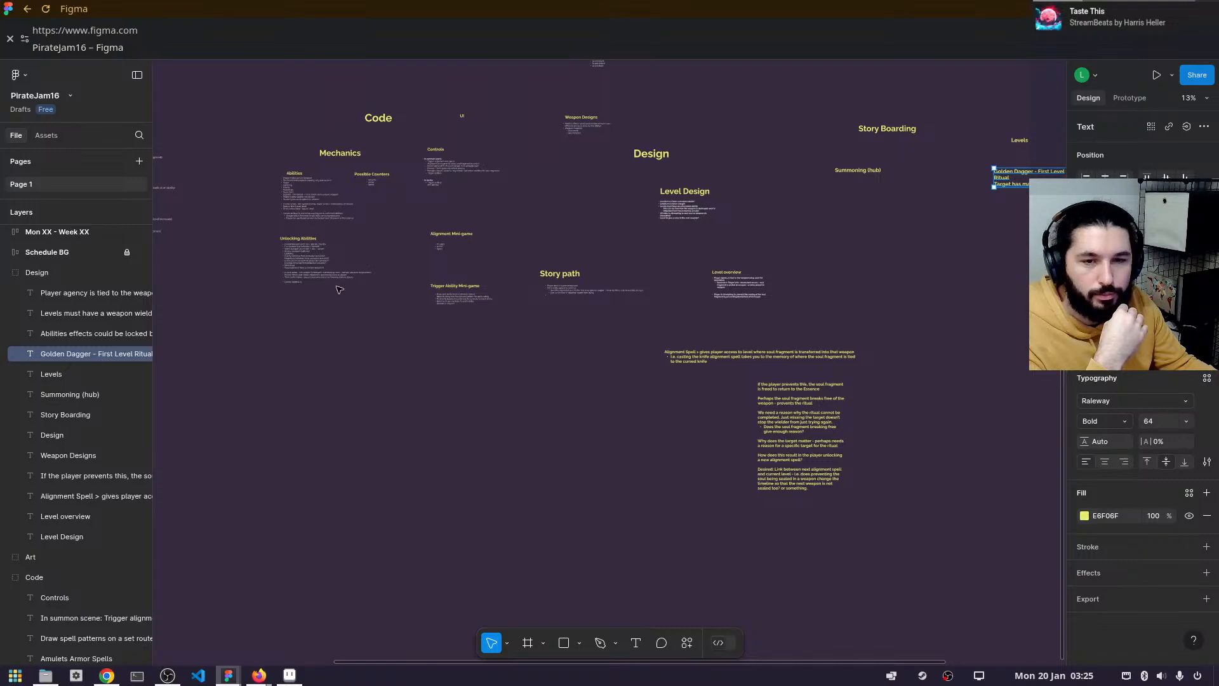
scroll(339, 290, up, 2)
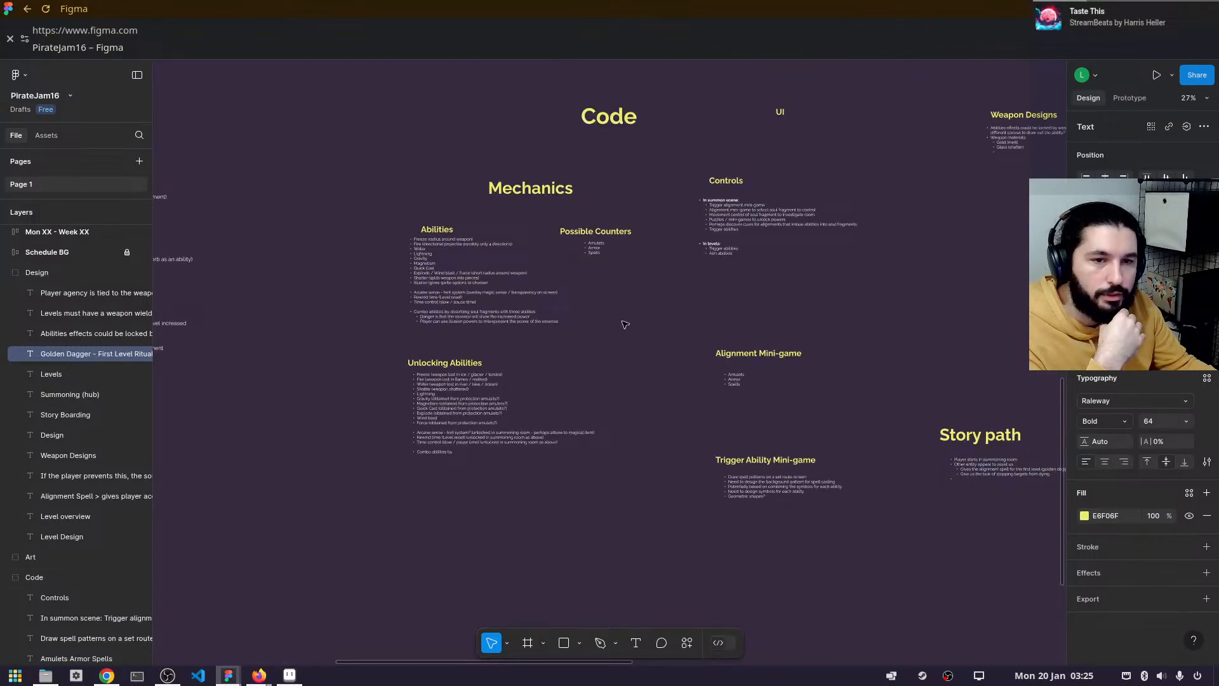
scroll(625, 324, up, 3)
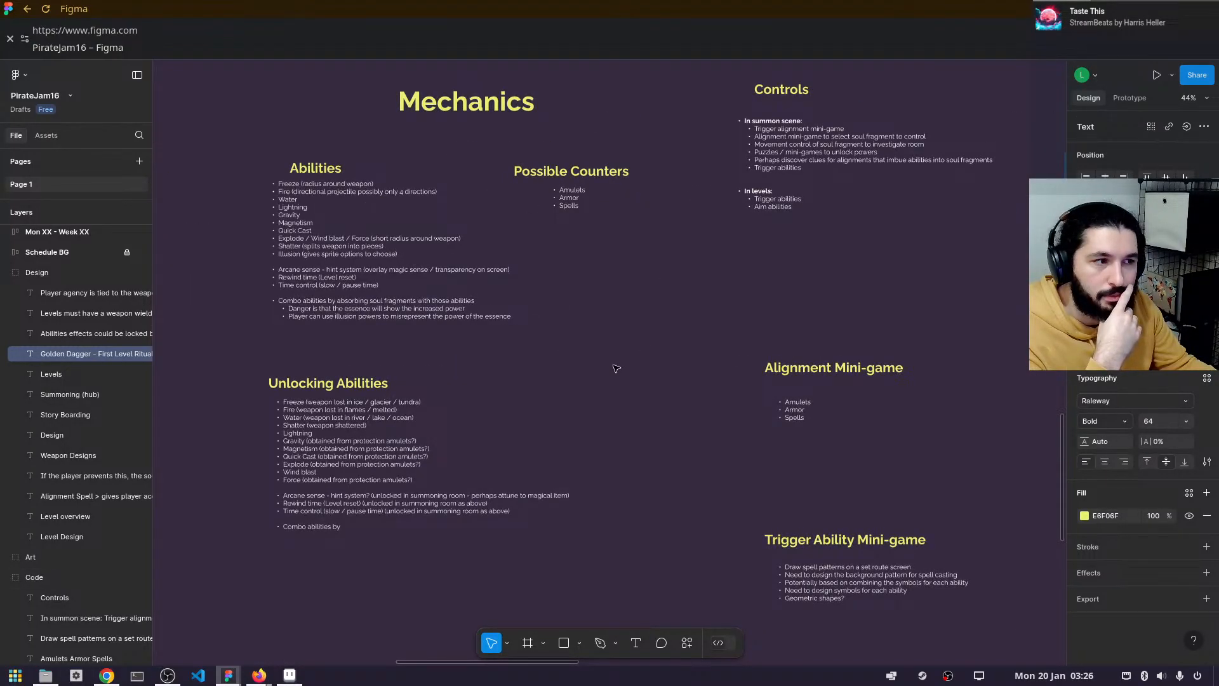
drag(616, 368, 923, 408)
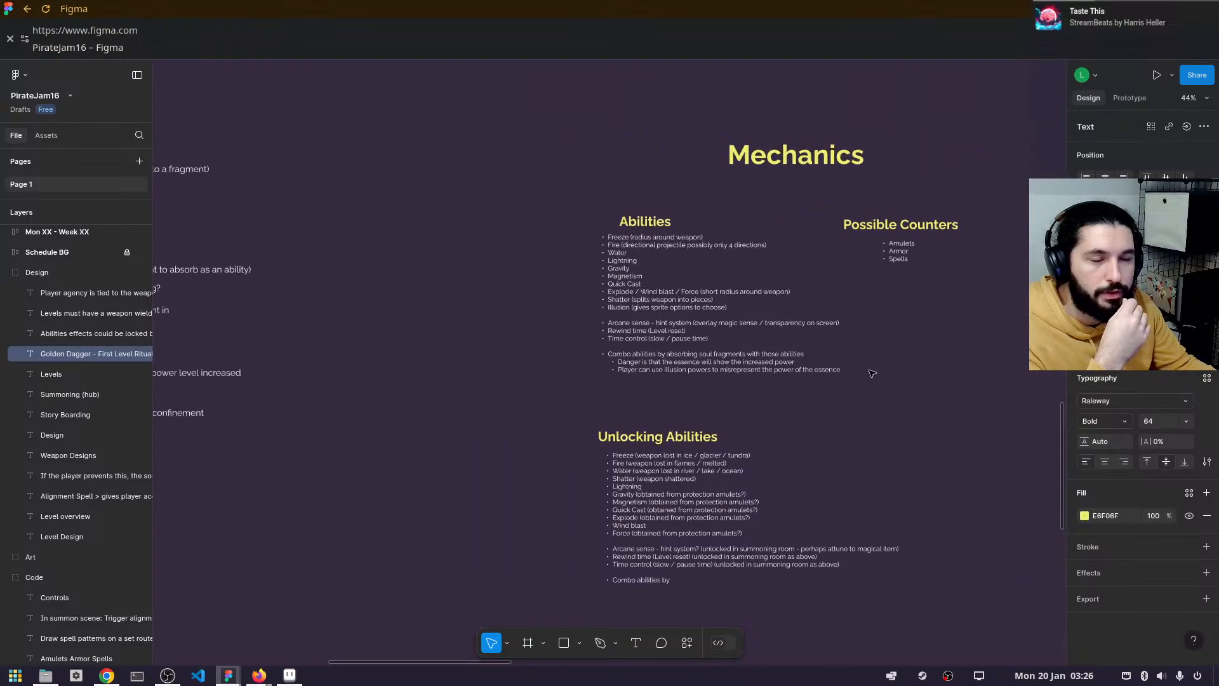
scroll(874, 376, down, 1)
- Read through the MVP, Narrative Beats, Story path, Level Design and alignment spell notes on the design page
drag(509, 333, 908, 467)
drag(600, 330, 975, 356)
scroll(463, 194, down, 4)
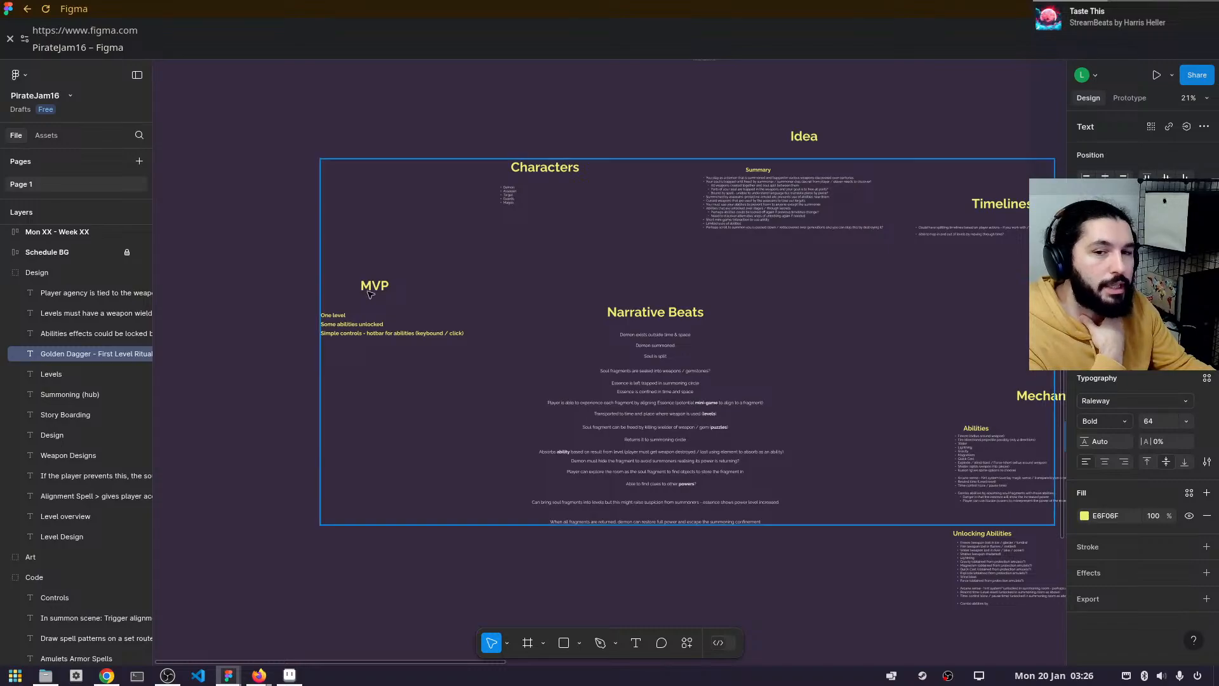
drag(752, 337, 441, 264)
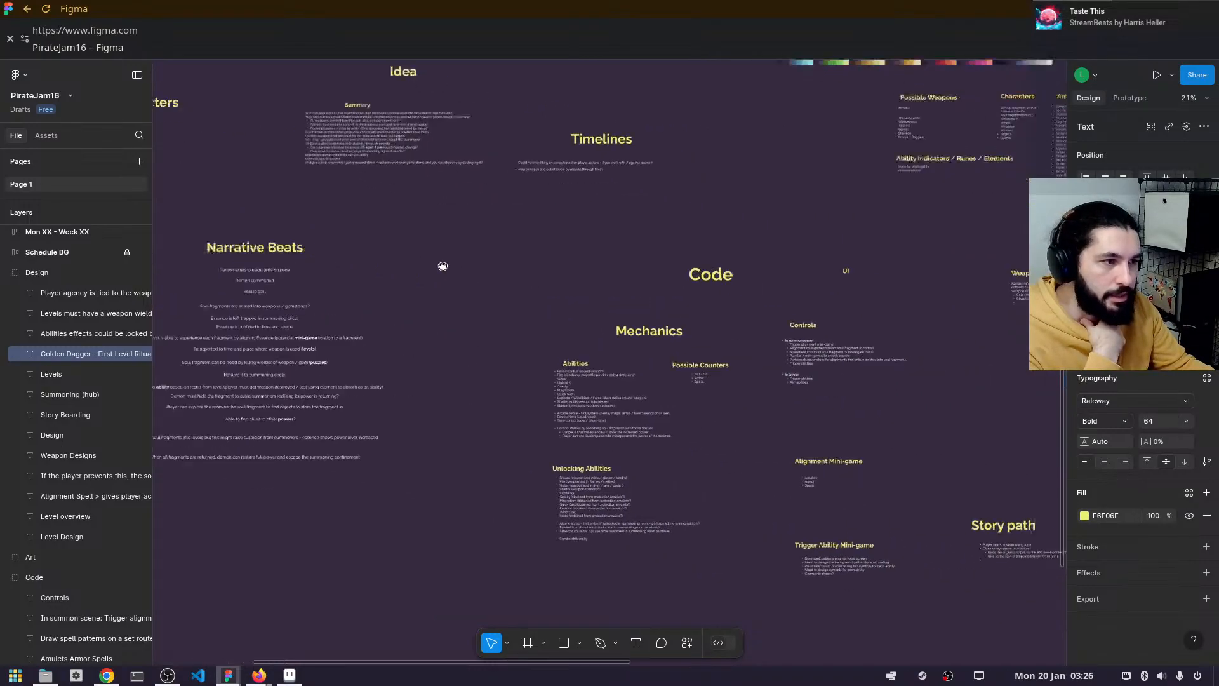
drag(797, 371, 619, 323)
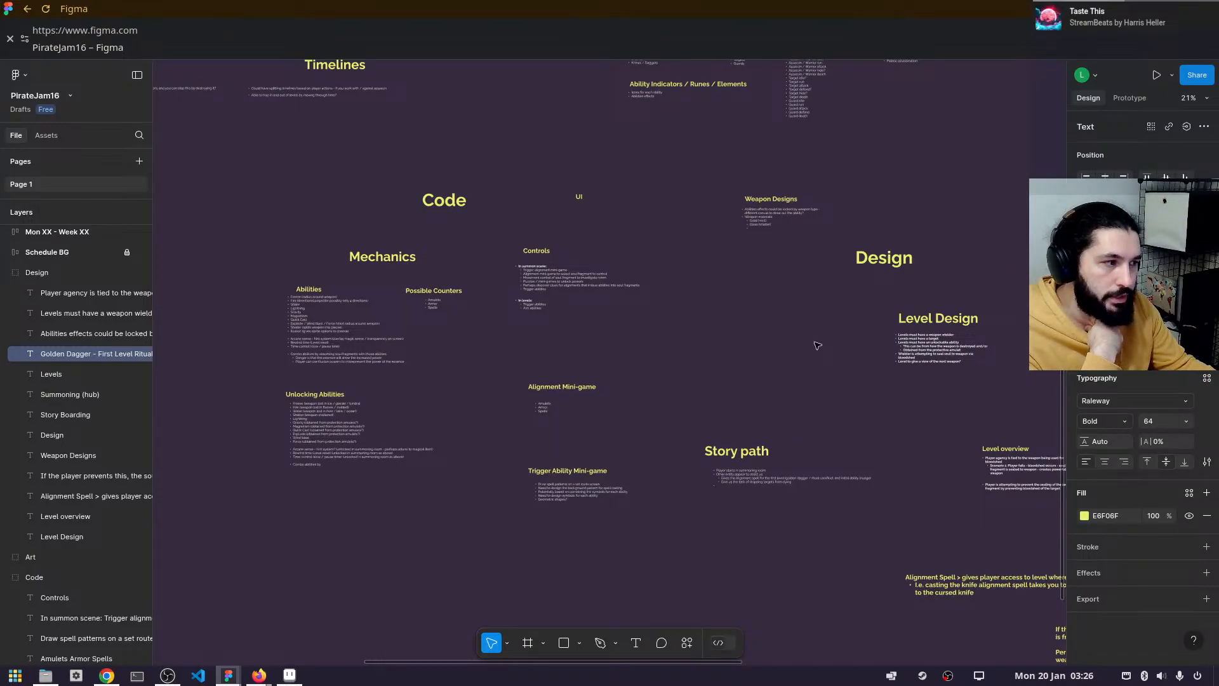
drag(903, 485, 544, 358)
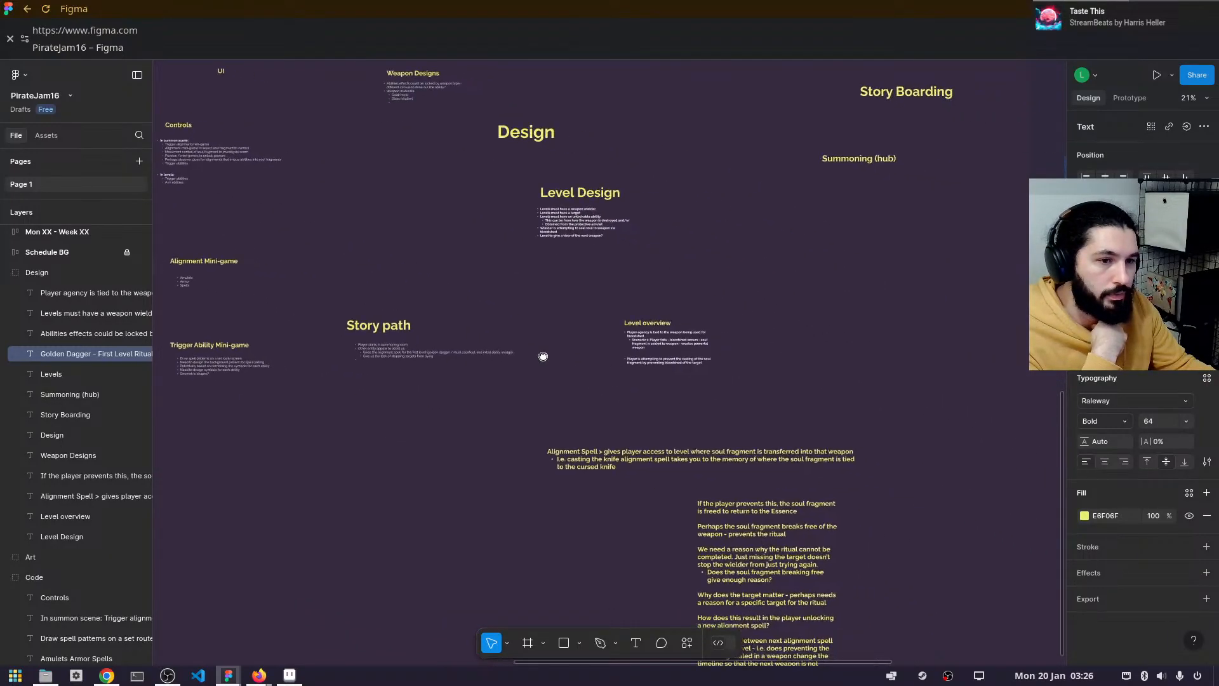
drag(630, 516, 637, 338)
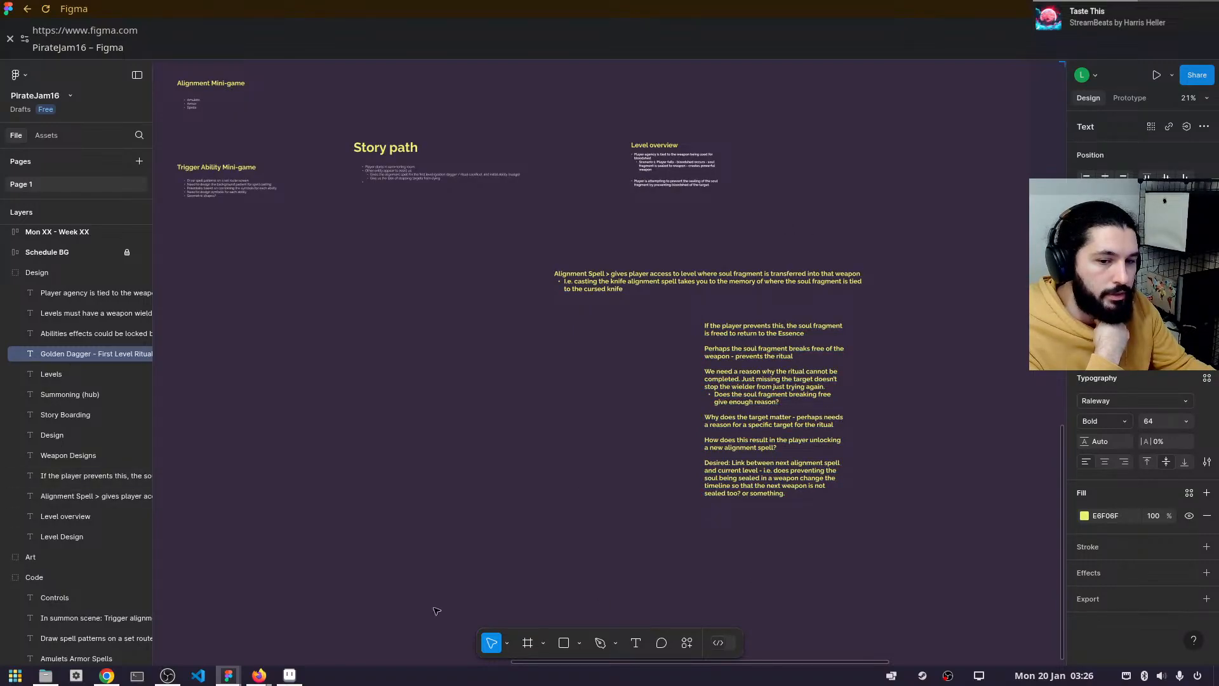
- Return to Aseprite and reorder the open files so golden dagger.aseprite sits between summoning.aseprite and level.aseprite
mouse_move(303, 682)
click(303, 616)
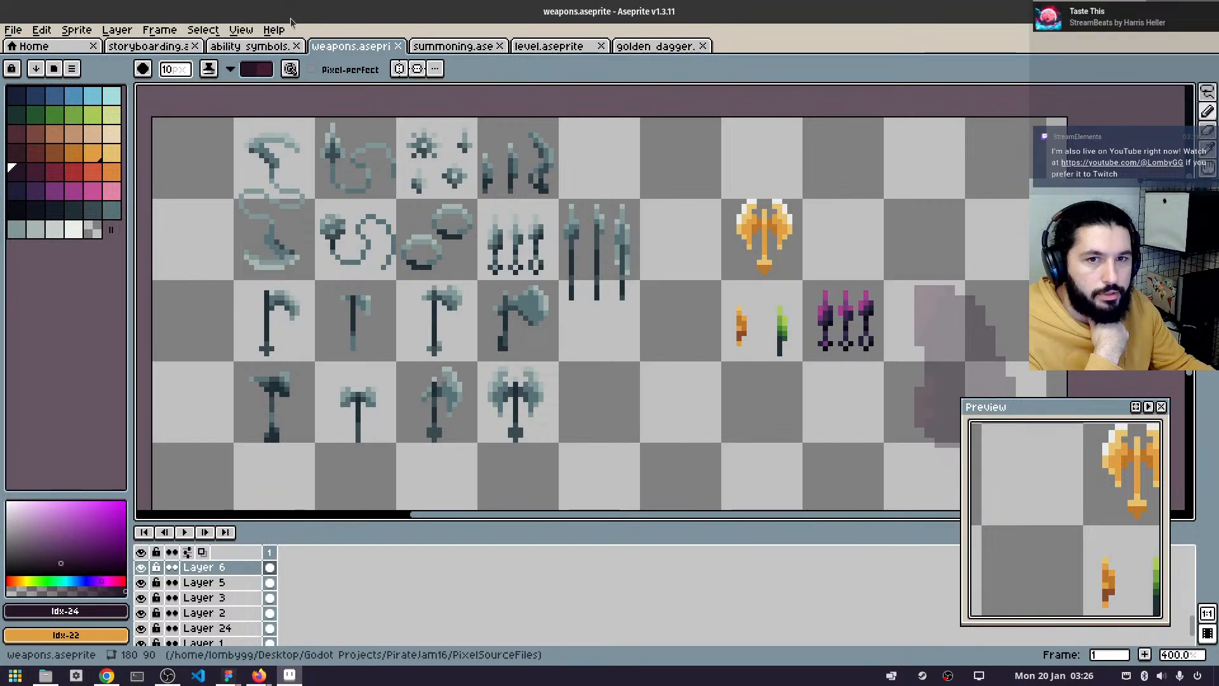
click(434, 47)
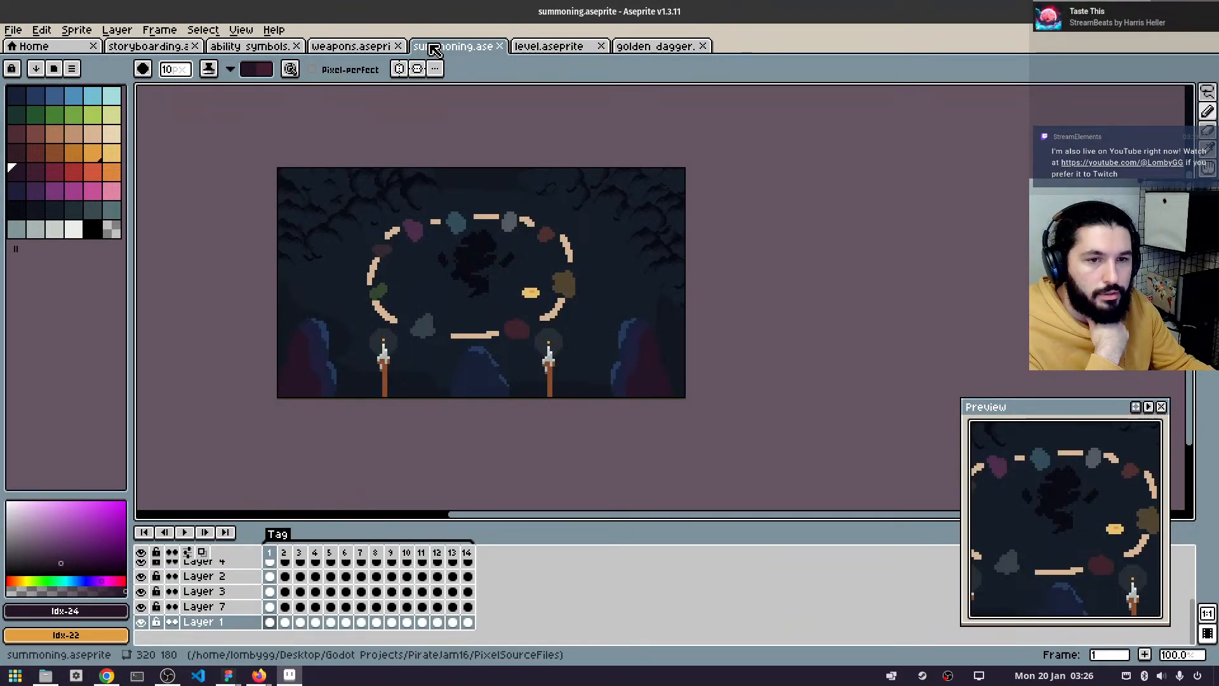
click(531, 47)
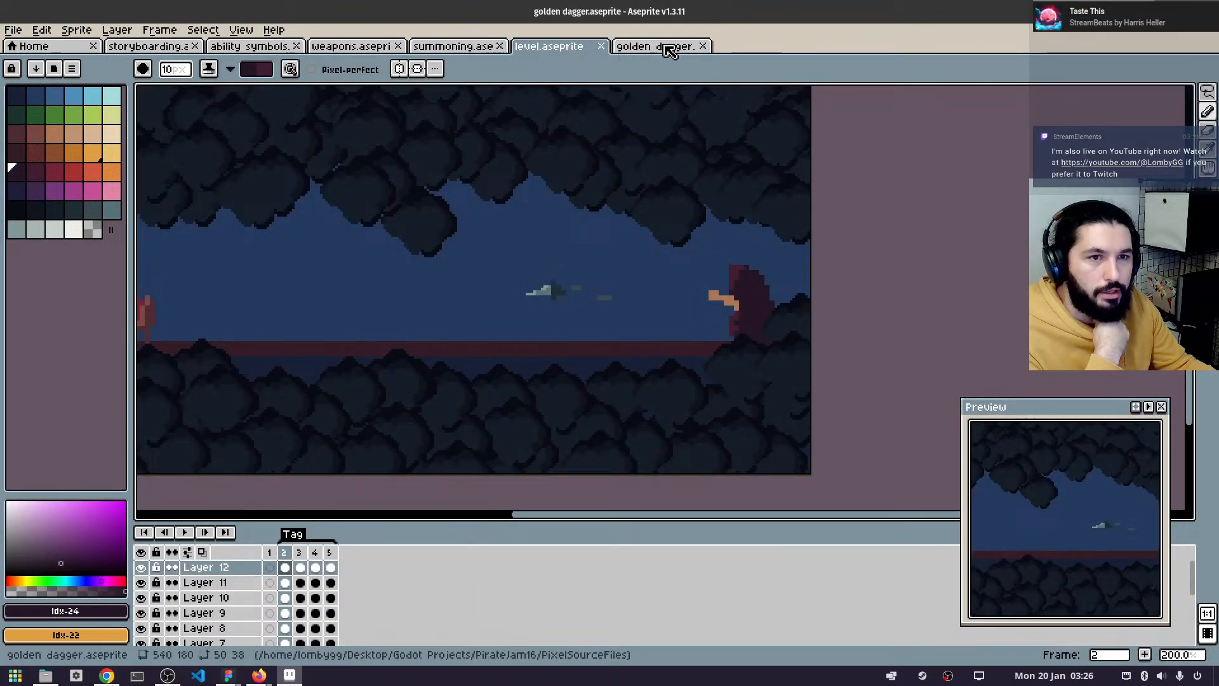
drag(669, 51, 484, 52)
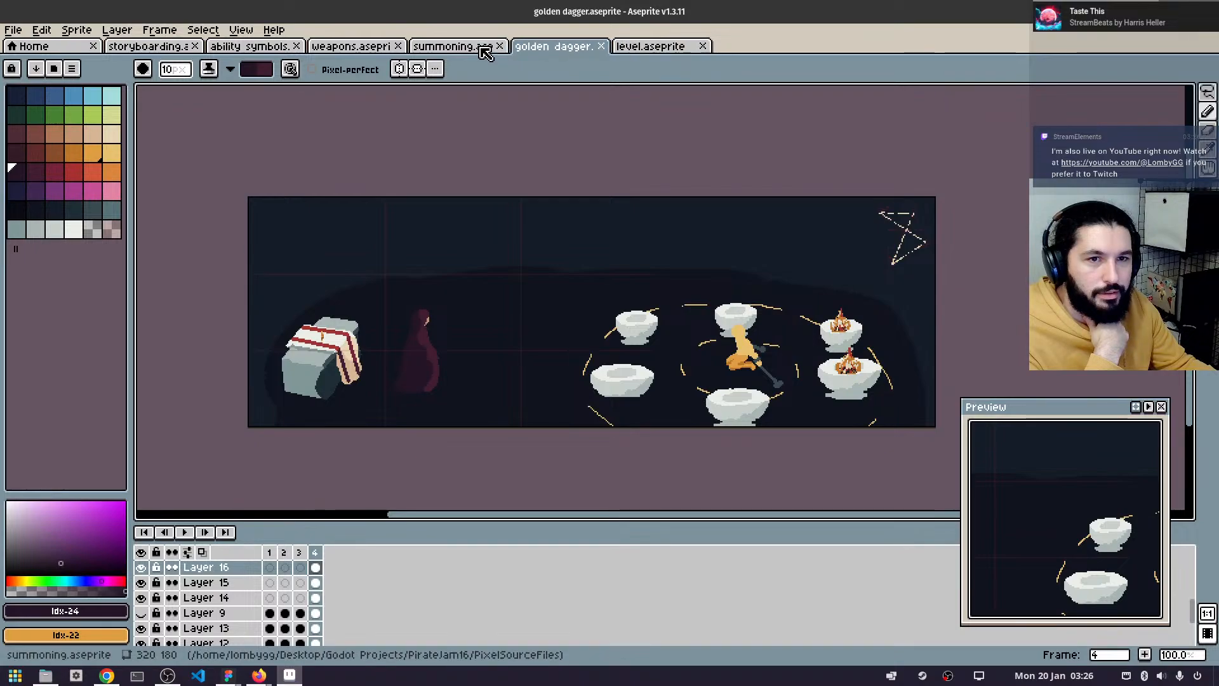
click(485, 52)
click(545, 51)
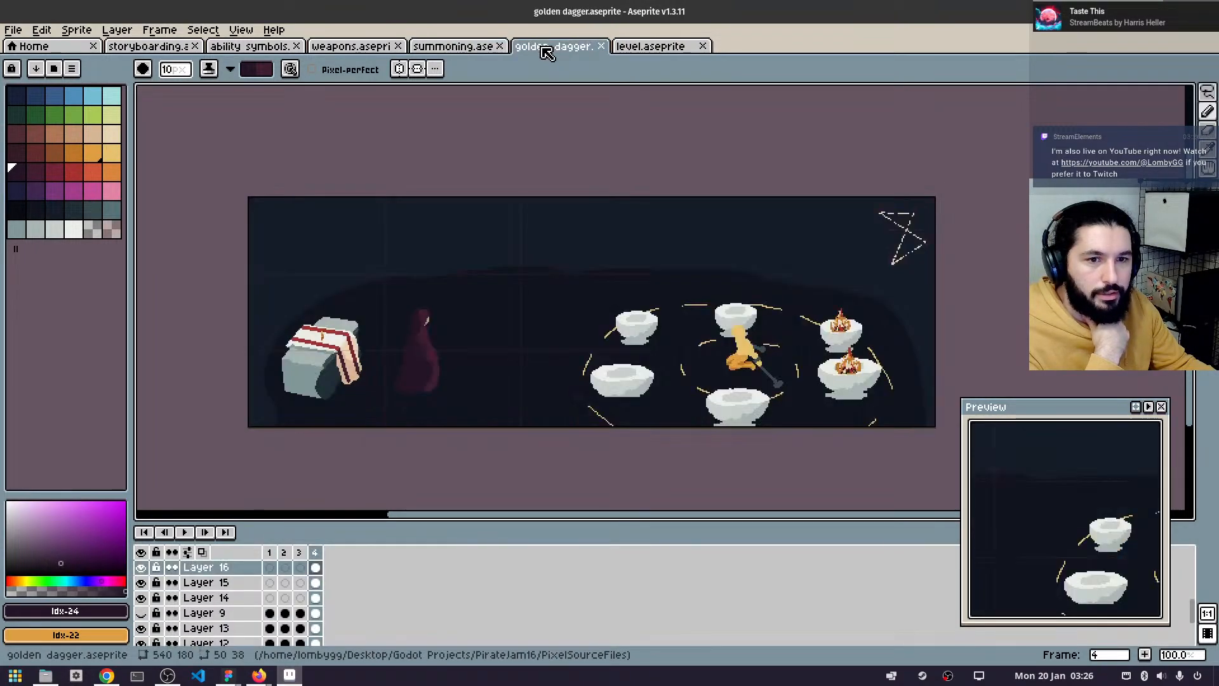
- Look through the weapons and ability symbols files, and play the summoning.aseprite animation before returning to its first frame
click(456, 48)
click(346, 50)
click(254, 48)
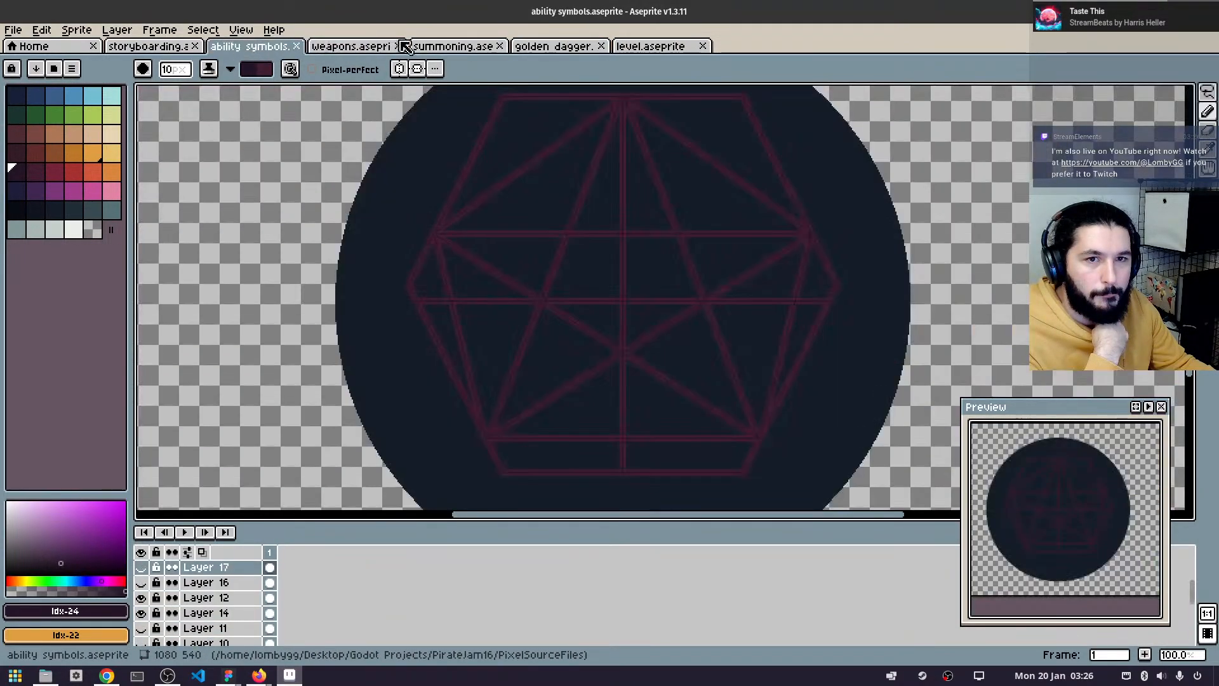
click(407, 48)
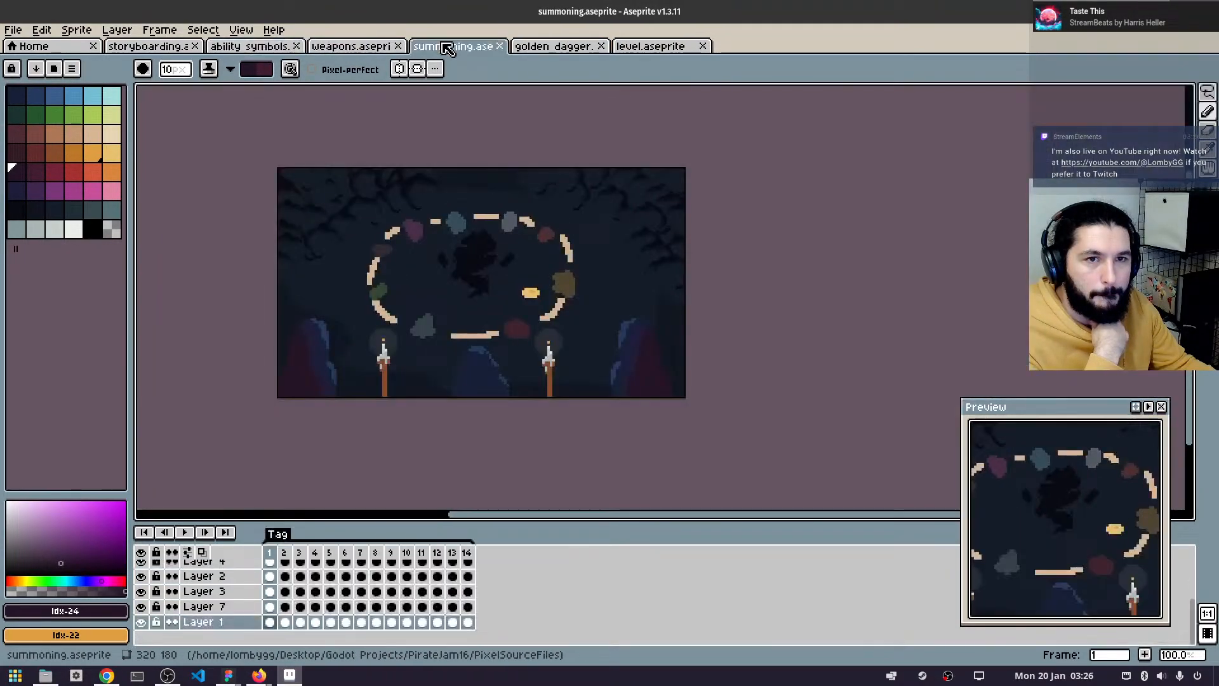
click(185, 533)
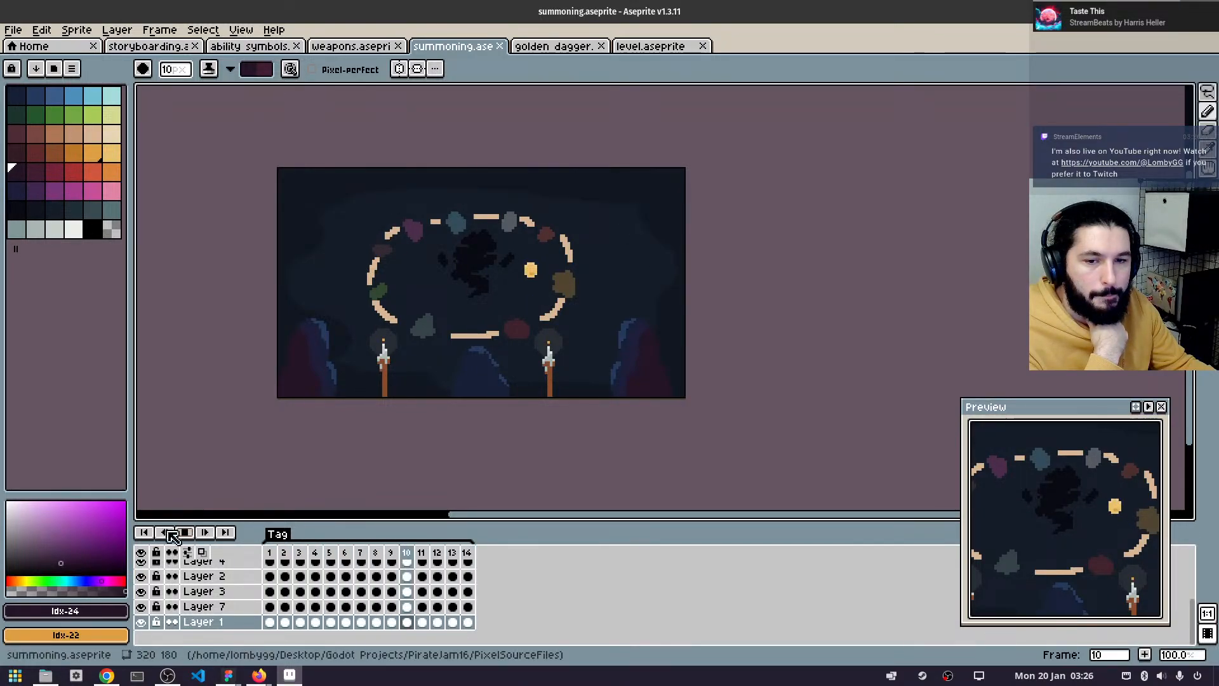
click(187, 534)
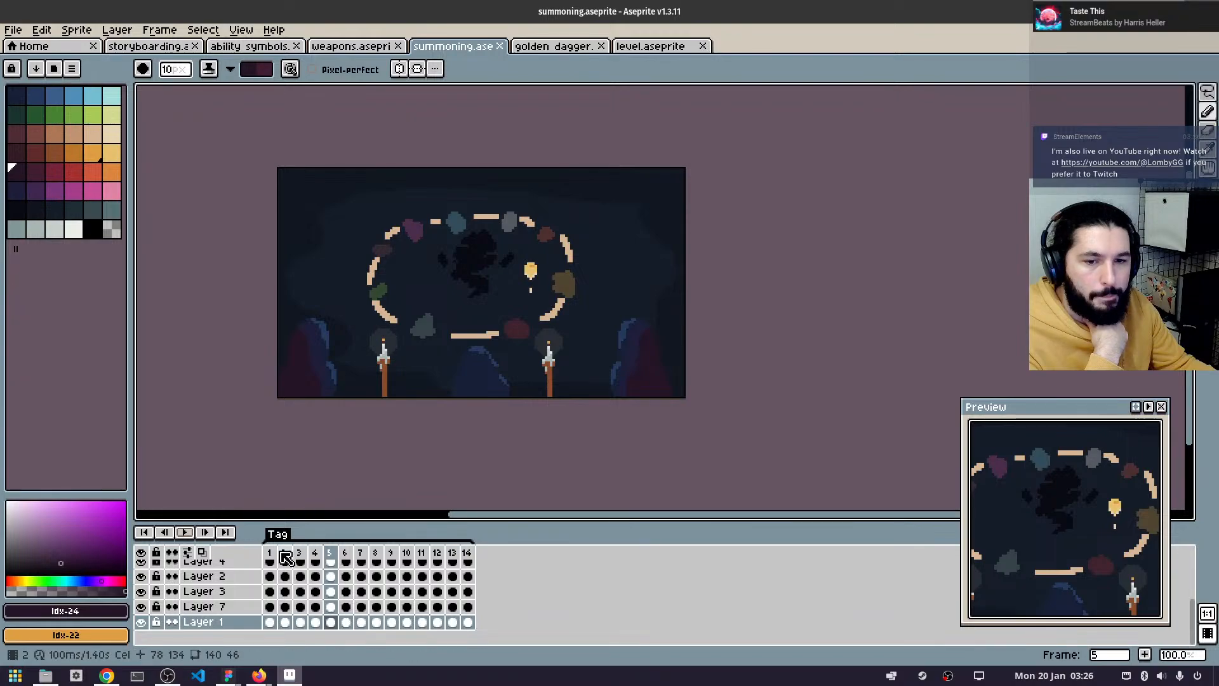
drag(287, 558, 270, 558)
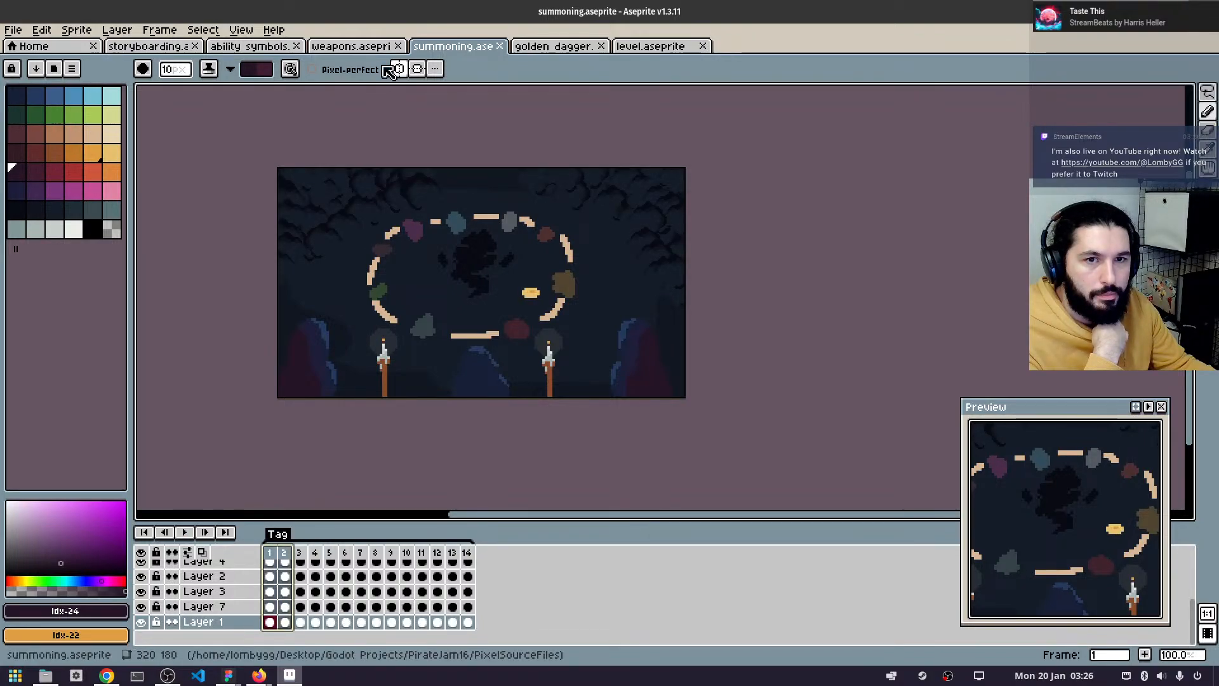
- Glance over the ability symbols and weapons artwork, and return to golden dagger.aseprite
click(257, 46)
click(357, 47)
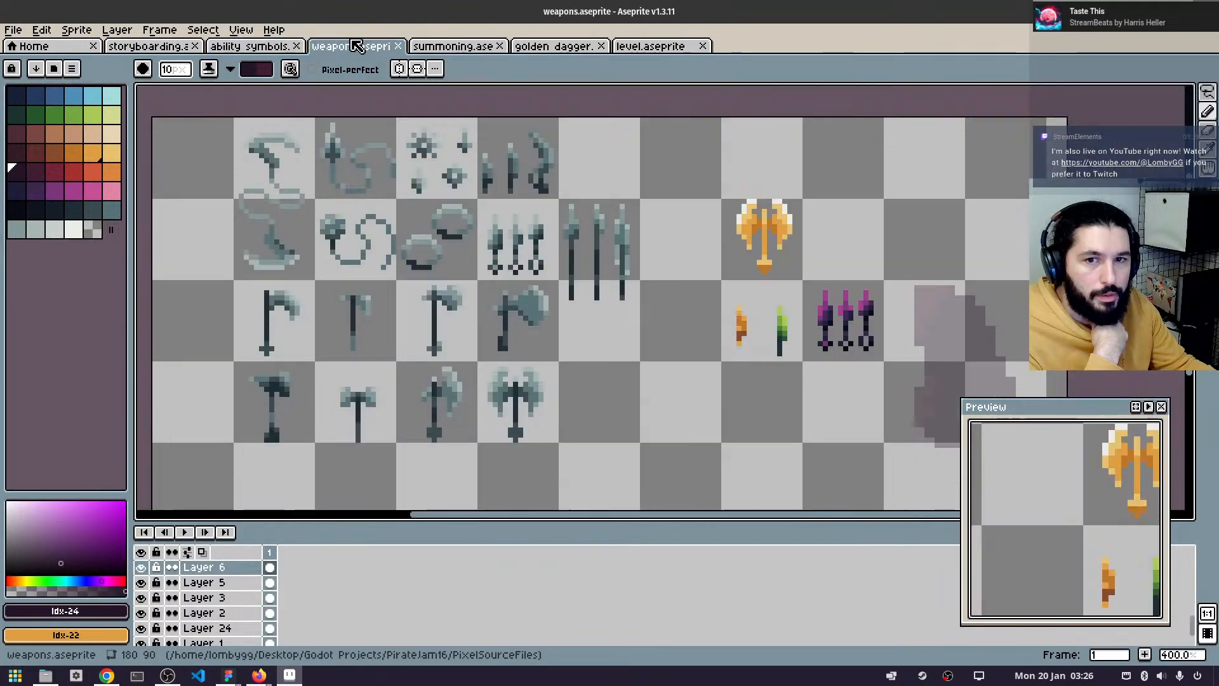
click(524, 45)
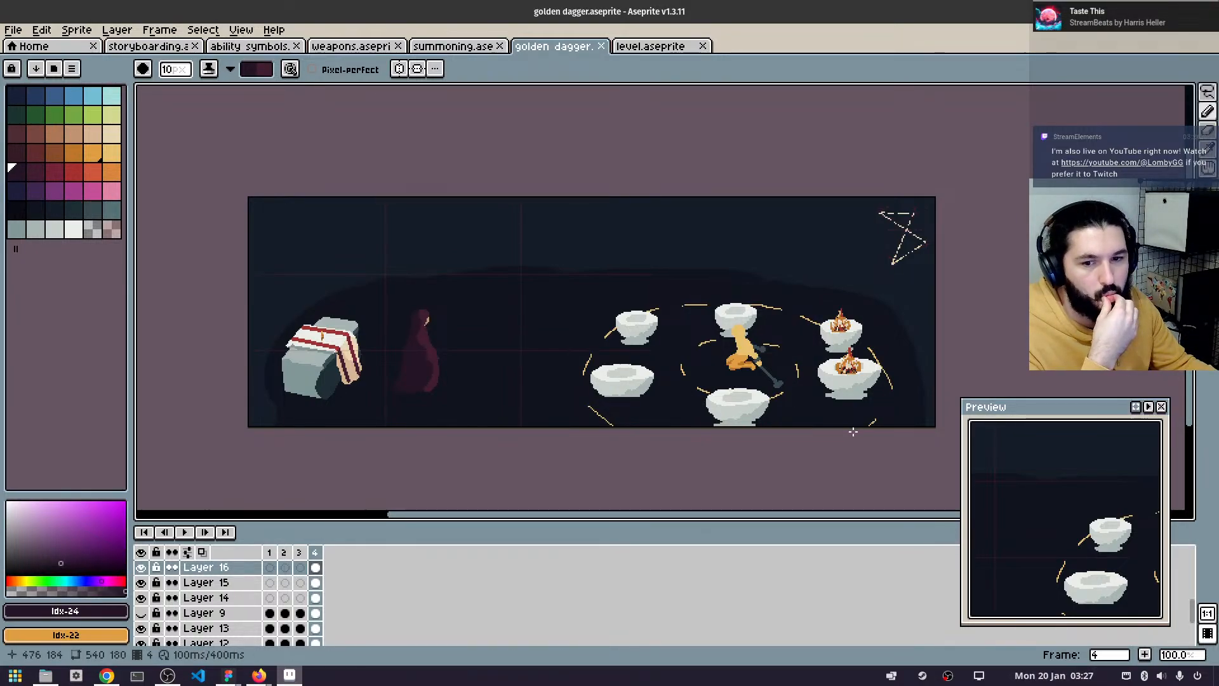
- Switch to Chrome and skim the PirateJam16 Game Design Document from the Development Timeline back to the Concept section
mouse_move(267, 677)
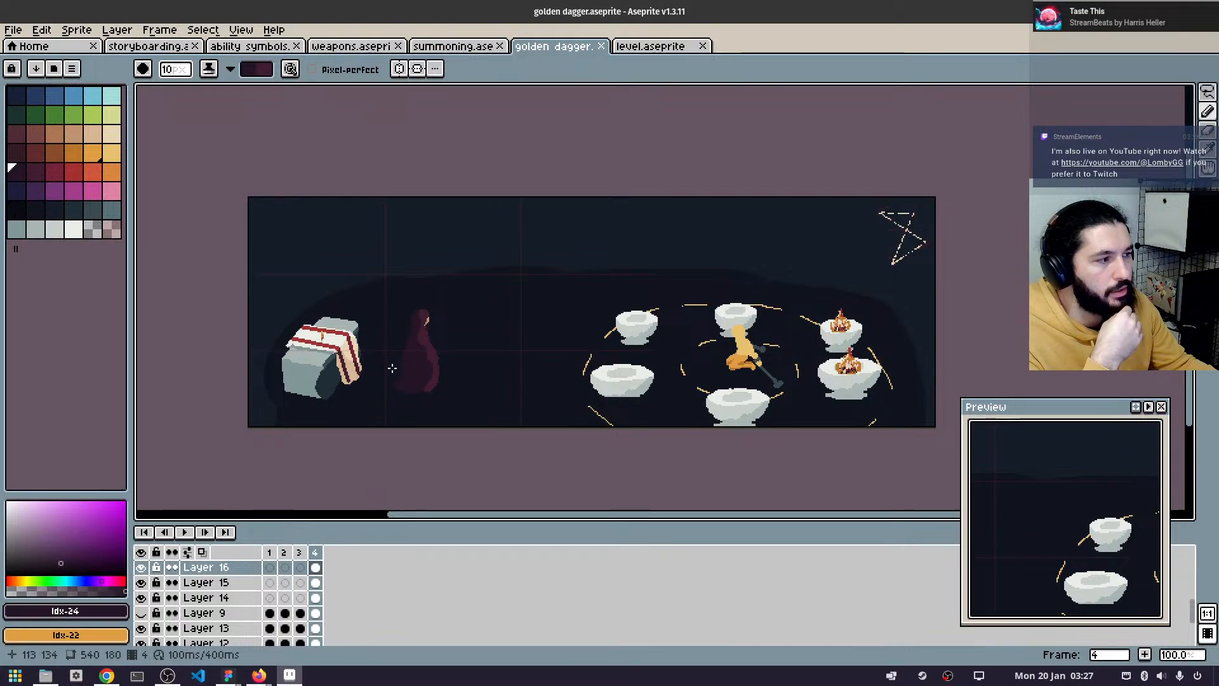
click(106, 675)
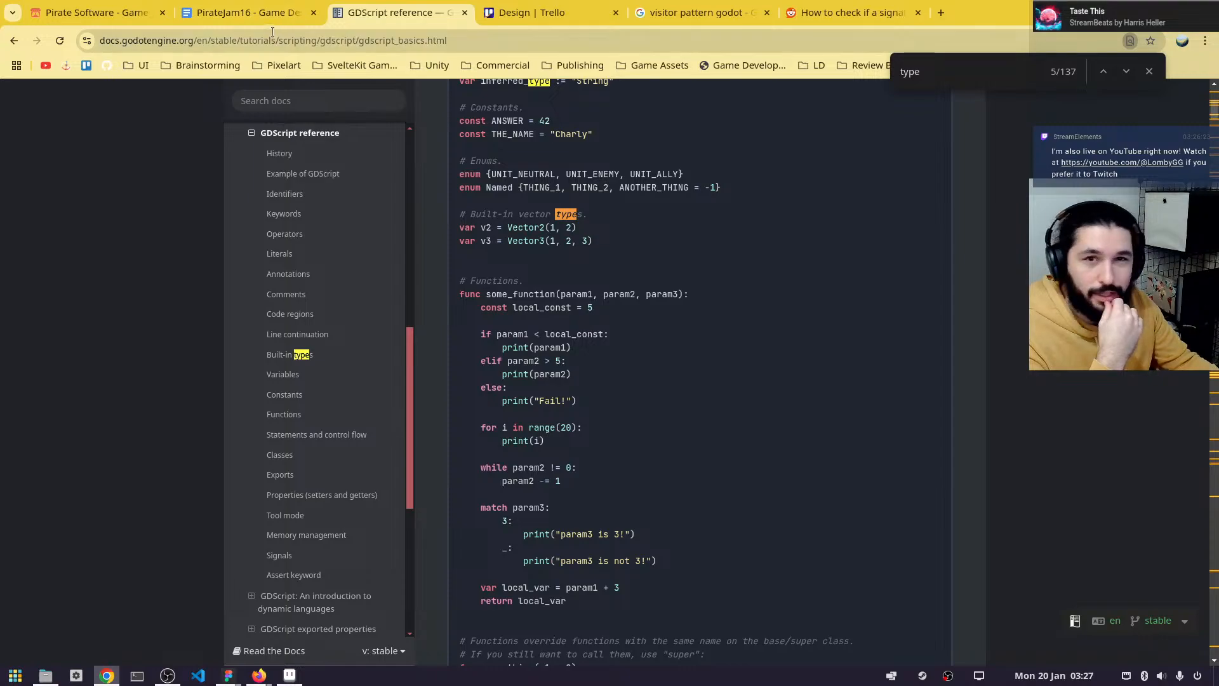
click(248, 13)
scroll(908, 436, down, 2)
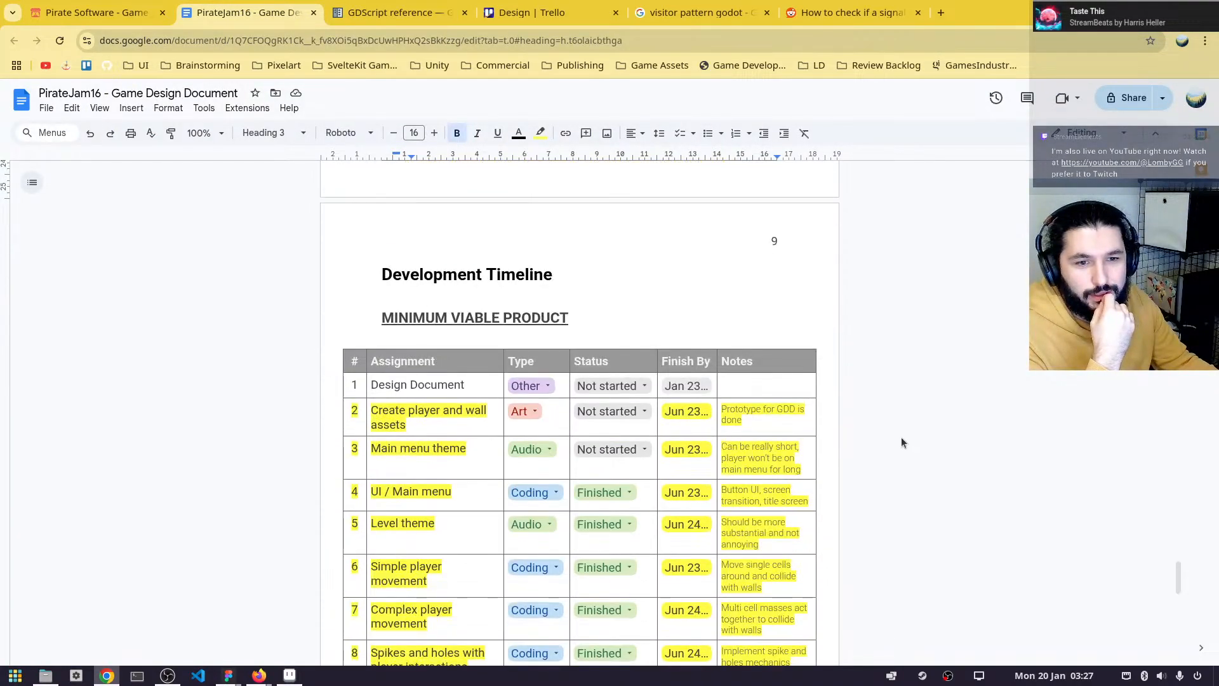
scroll(892, 442, up, 5)
scroll(889, 448, up, 20)
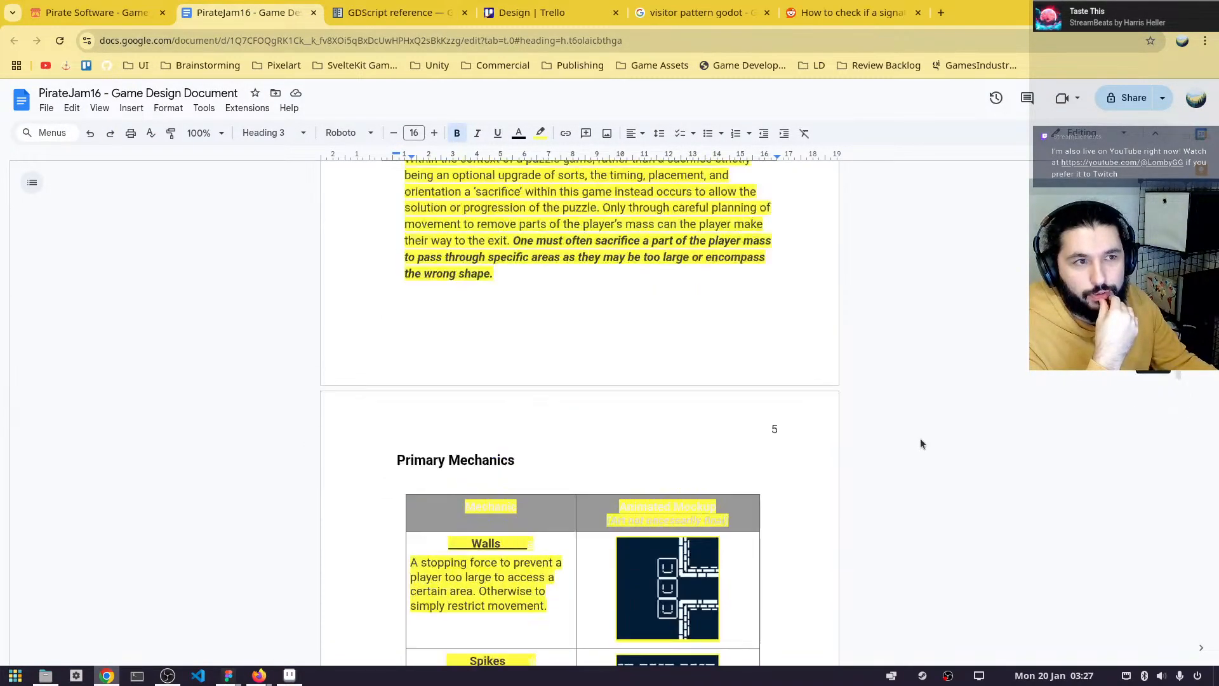
click(47, 109)
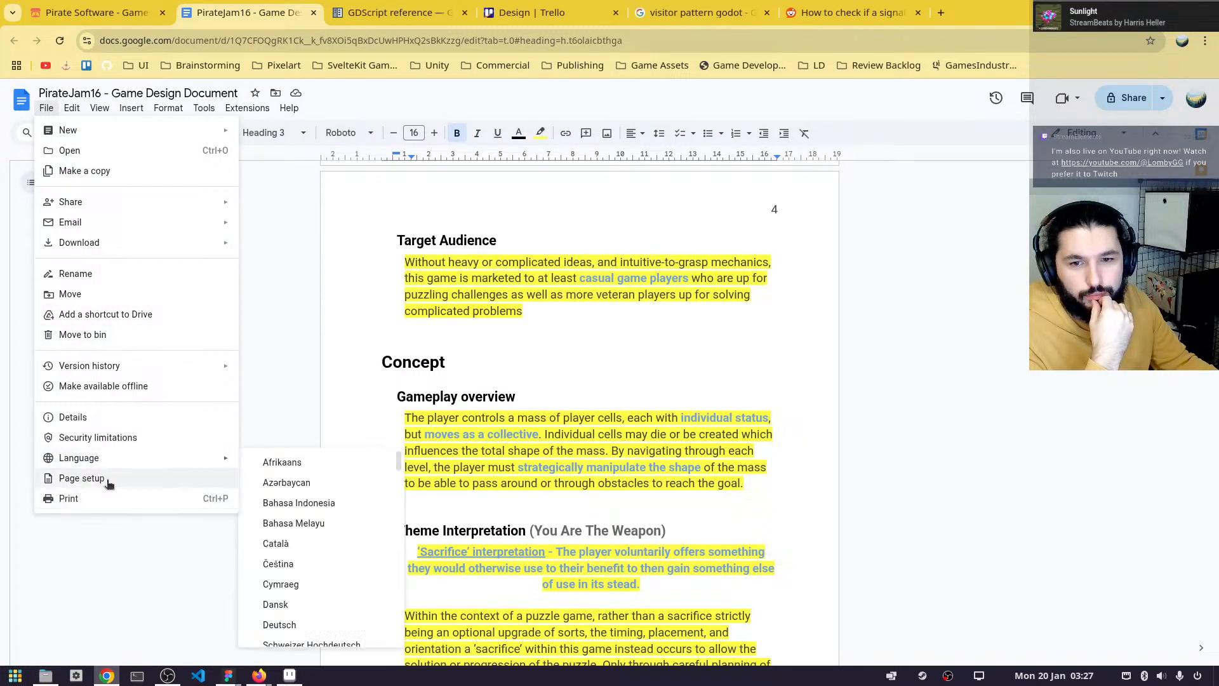
click(19, 102)
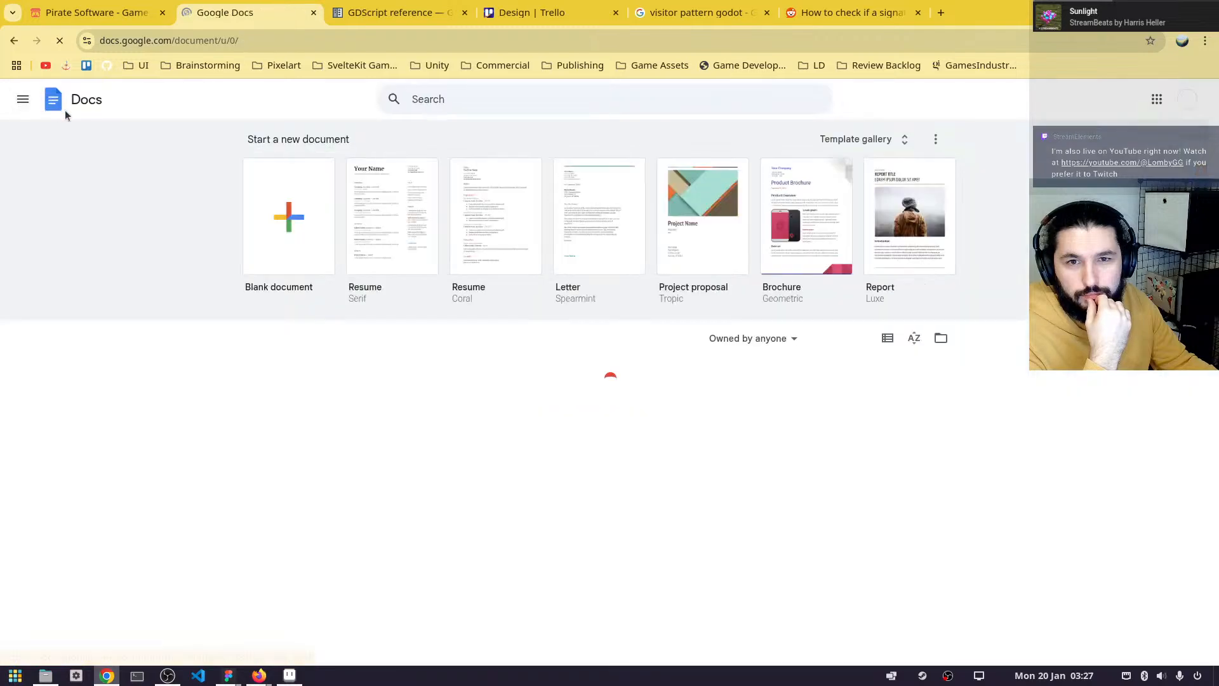
key(alt+Left)
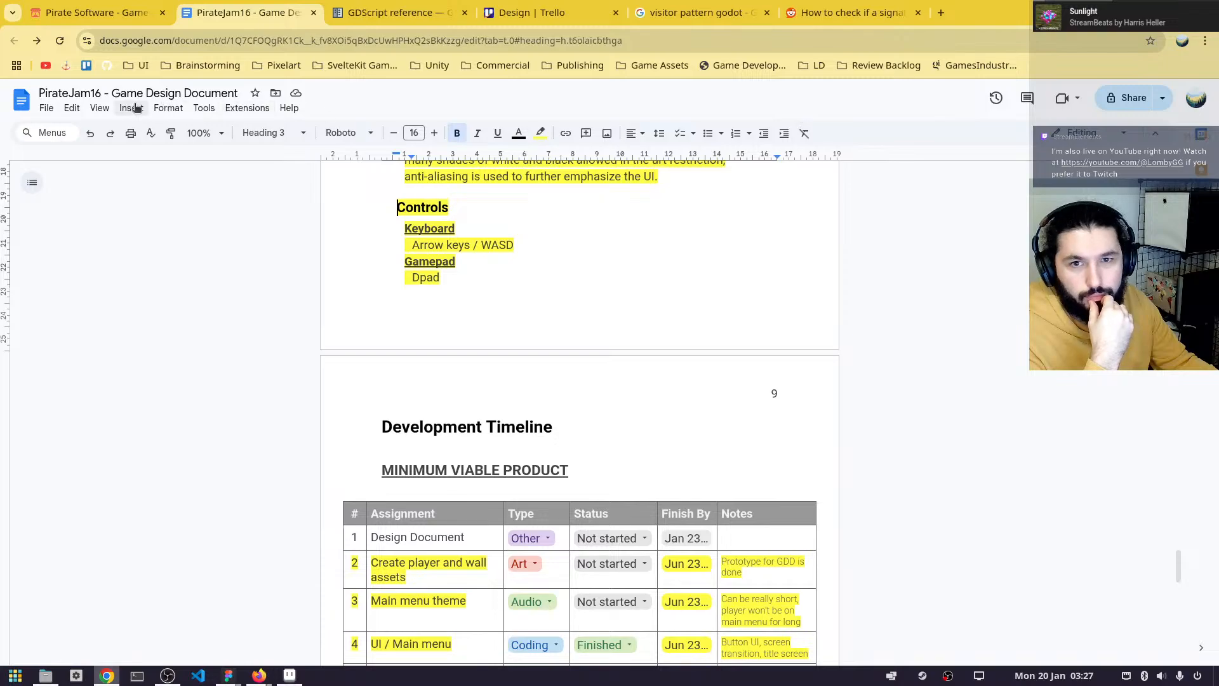
click(100, 109)
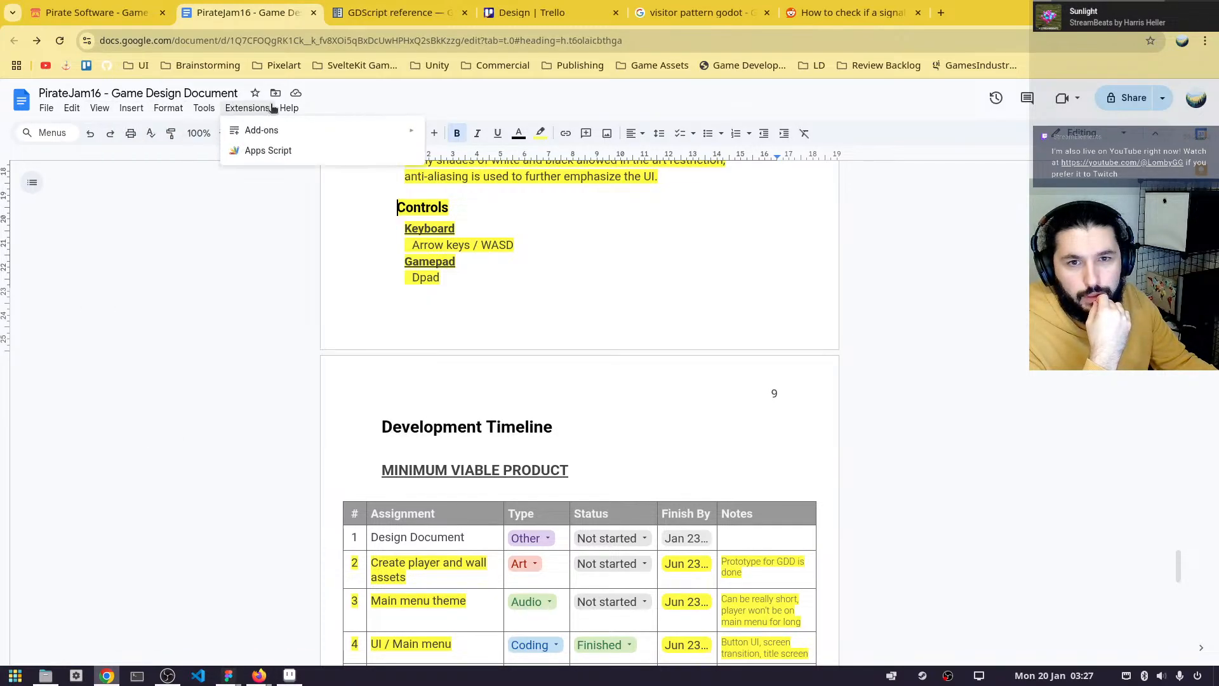
mouse_move(296, 111)
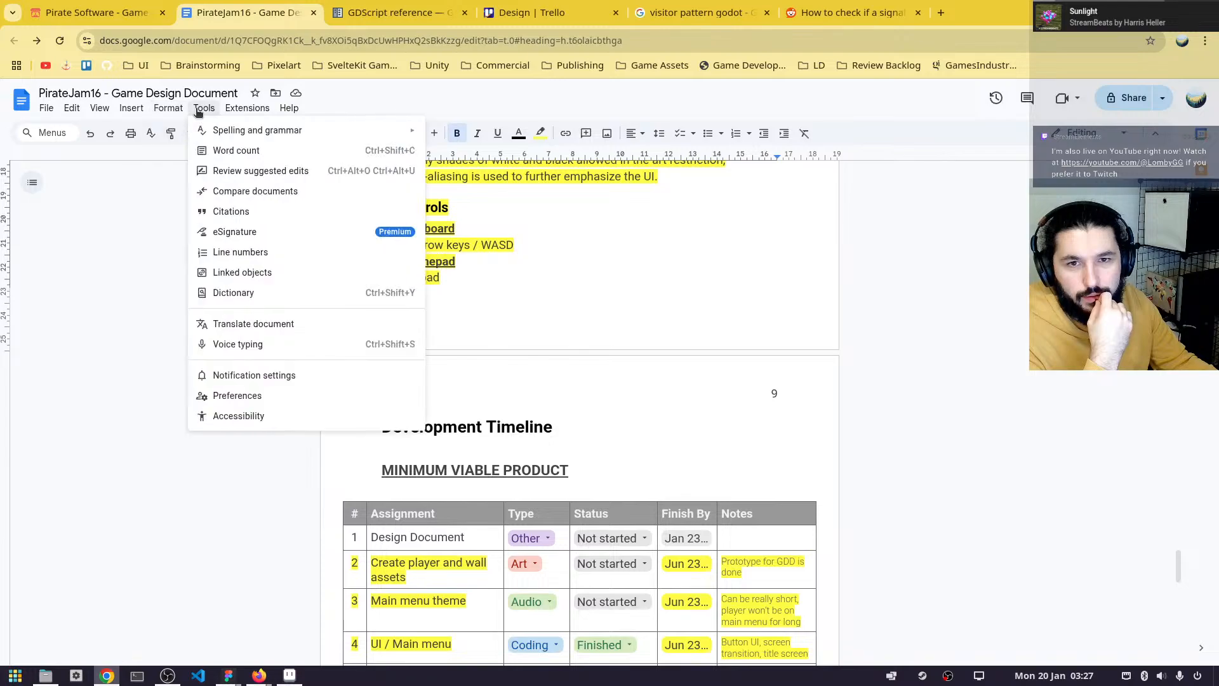
mouse_move(181, 112)
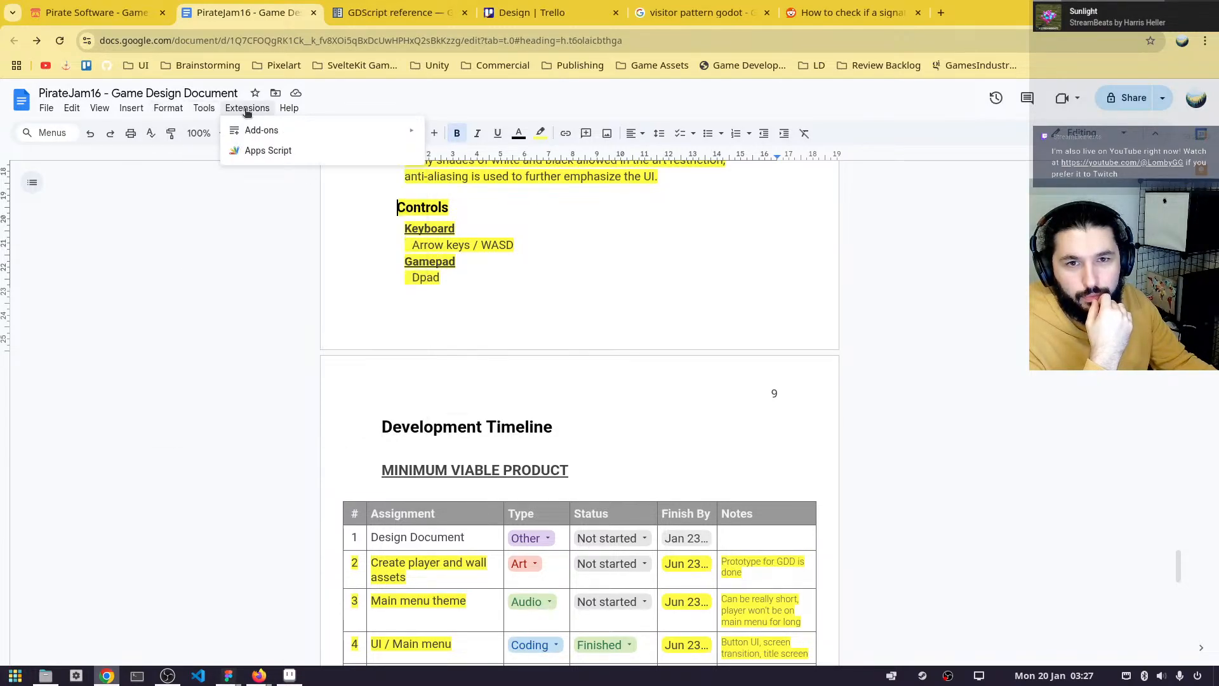
click(946, 338)
- Skim the design document's timeline, mechanics, player experience, table of contents and Mass Flux title image
scroll(942, 338, down, 3)
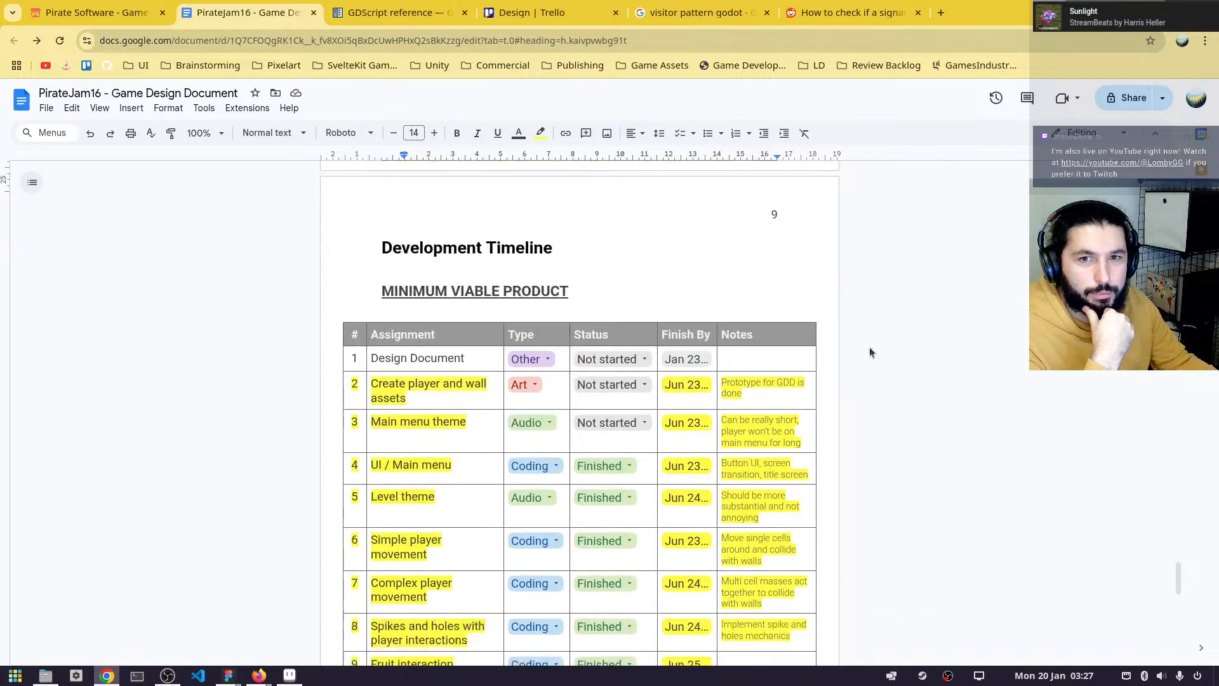
scroll(741, 401, up, 5)
scroll(741, 400, up, 20)
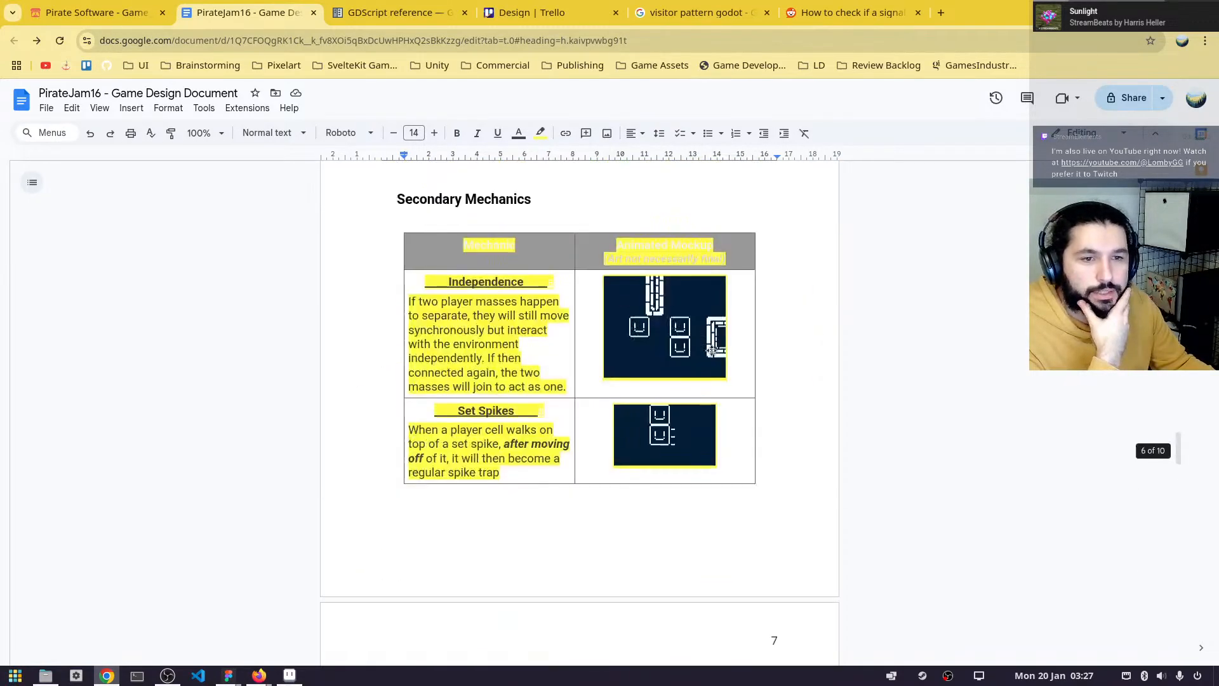
scroll(698, 343, up, 20)
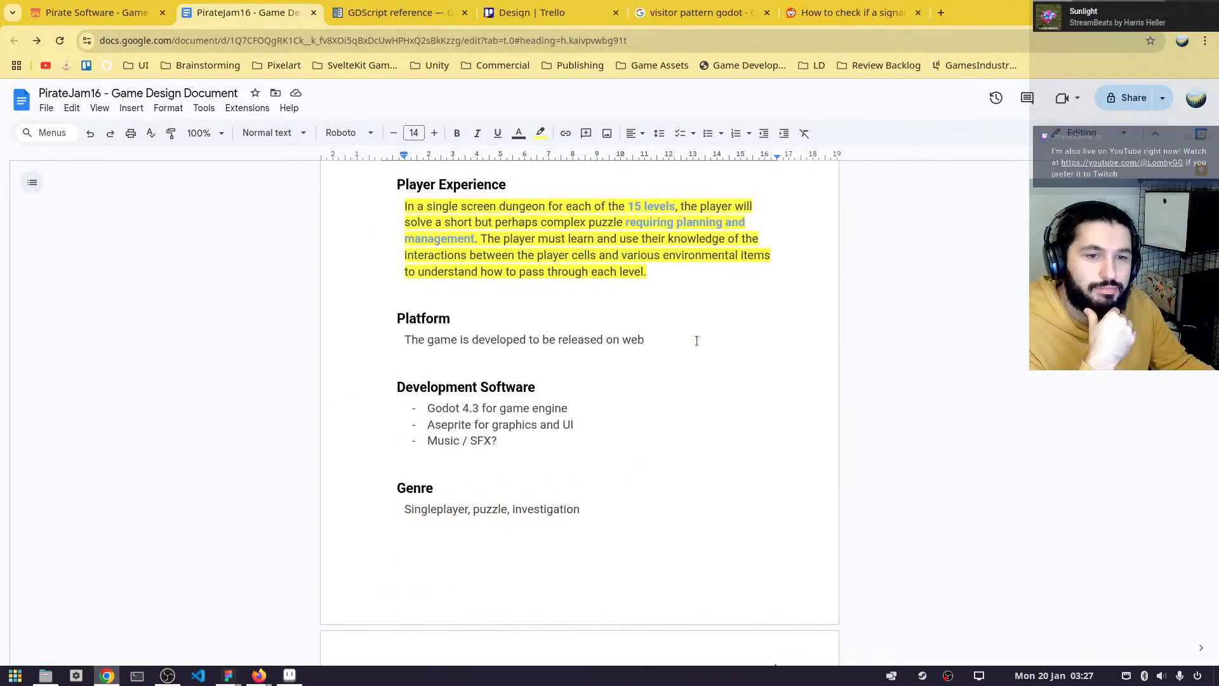
scroll(697, 352, up, 11)
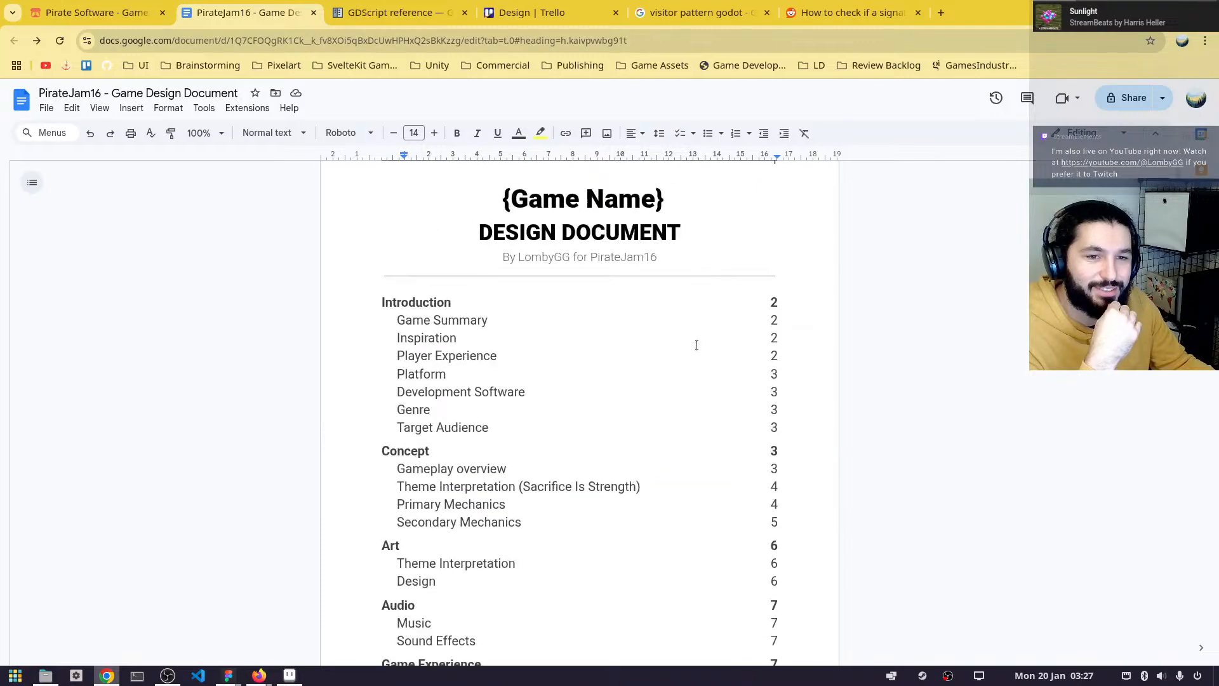
scroll(696, 345, down, 3)
scroll(696, 344, down, 5)
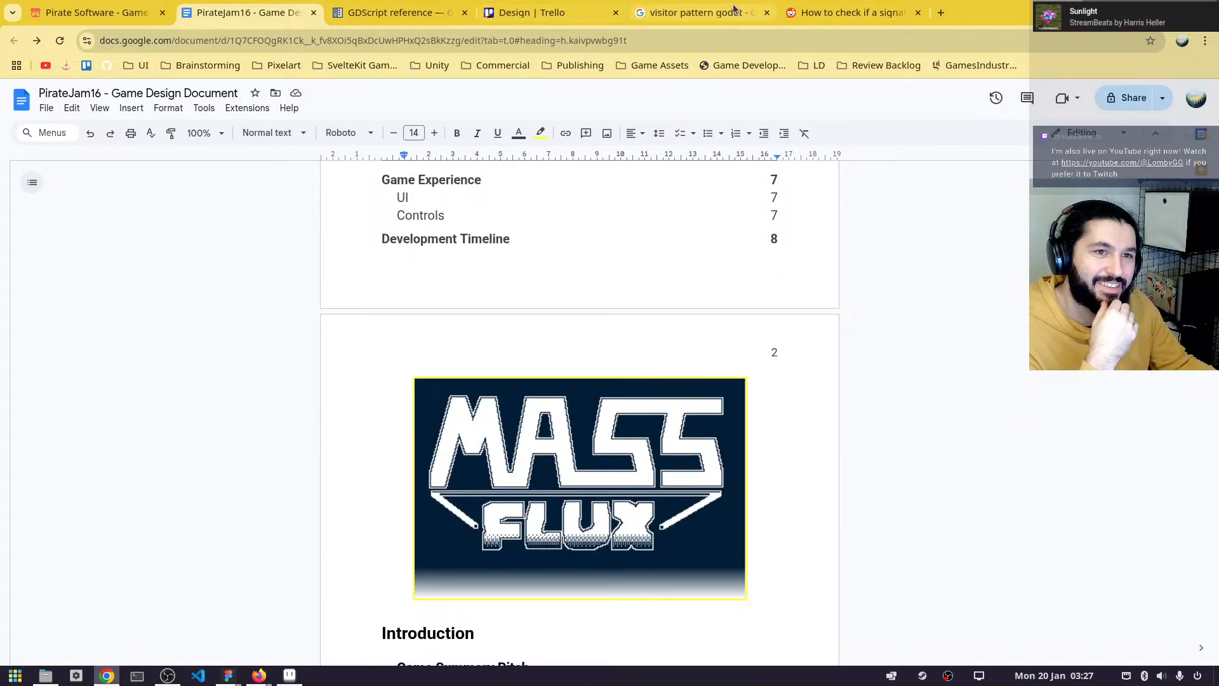
- Close the visitor pattern search and signal question pages, and bring up the Trello Design board
middle_click(699, 13)
middle_click(699, 12)
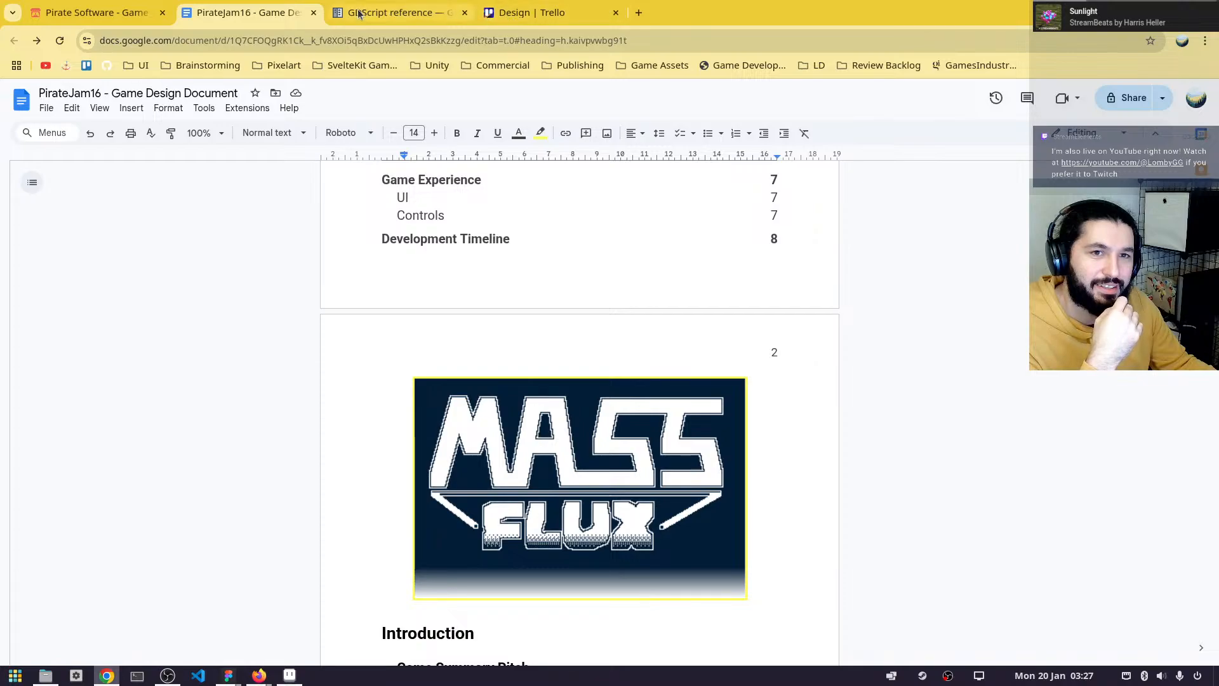
click(394, 13)
click(540, 13)
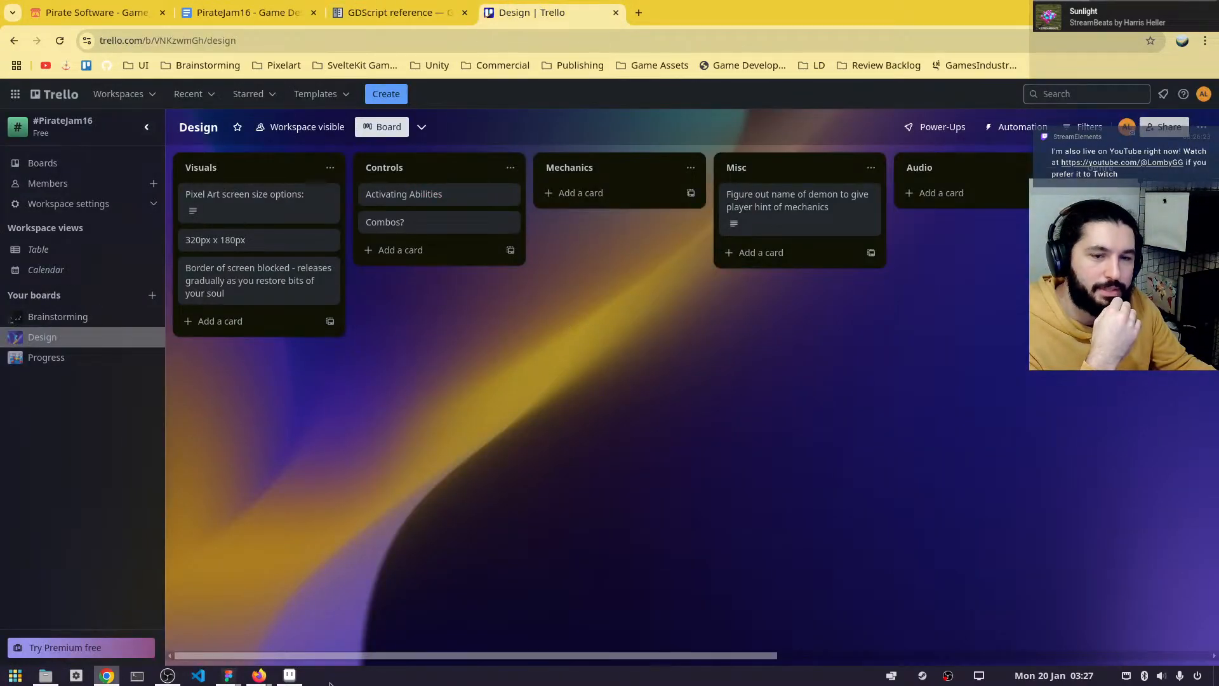
- Switch to the Storyboarding FigJam board in Figma and examine the timeline, level transition and weapon notes
click(228, 676)
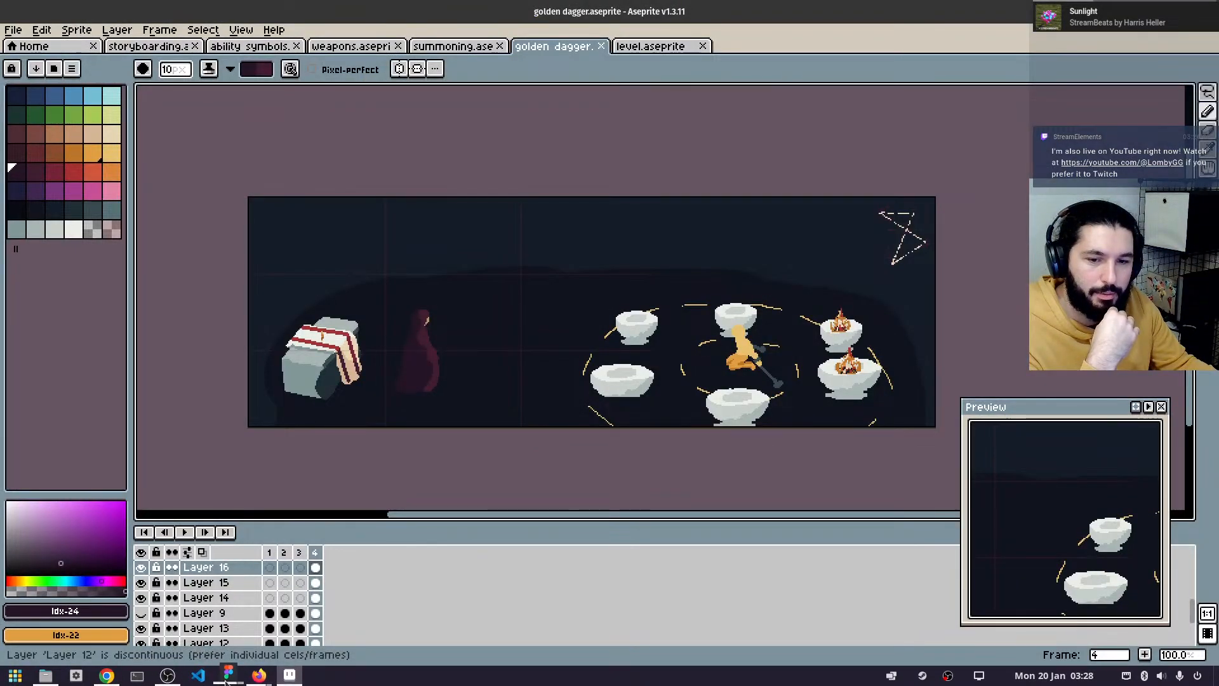
mouse_move(226, 678)
click(178, 627)
drag(851, 440, 801, 390)
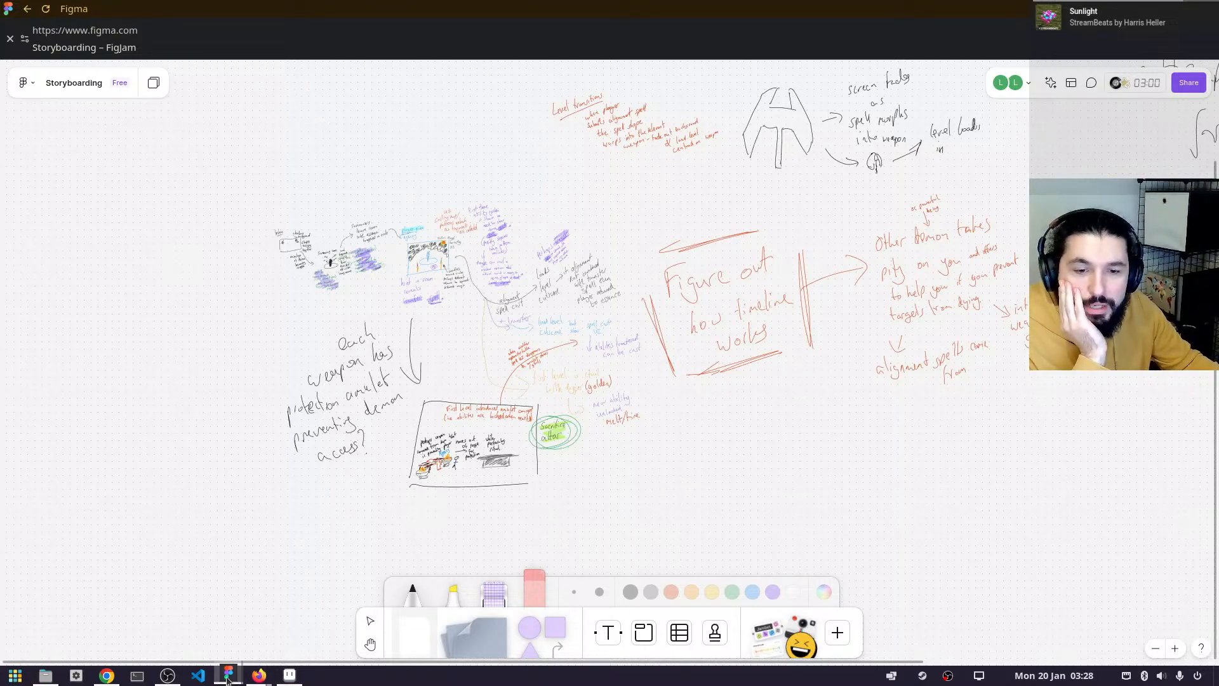
- Read the Story path, Level overview and alignment spell notes in the PirateJam16 Figma file, and return to Chrome
mouse_move(228, 677)
click(313, 616)
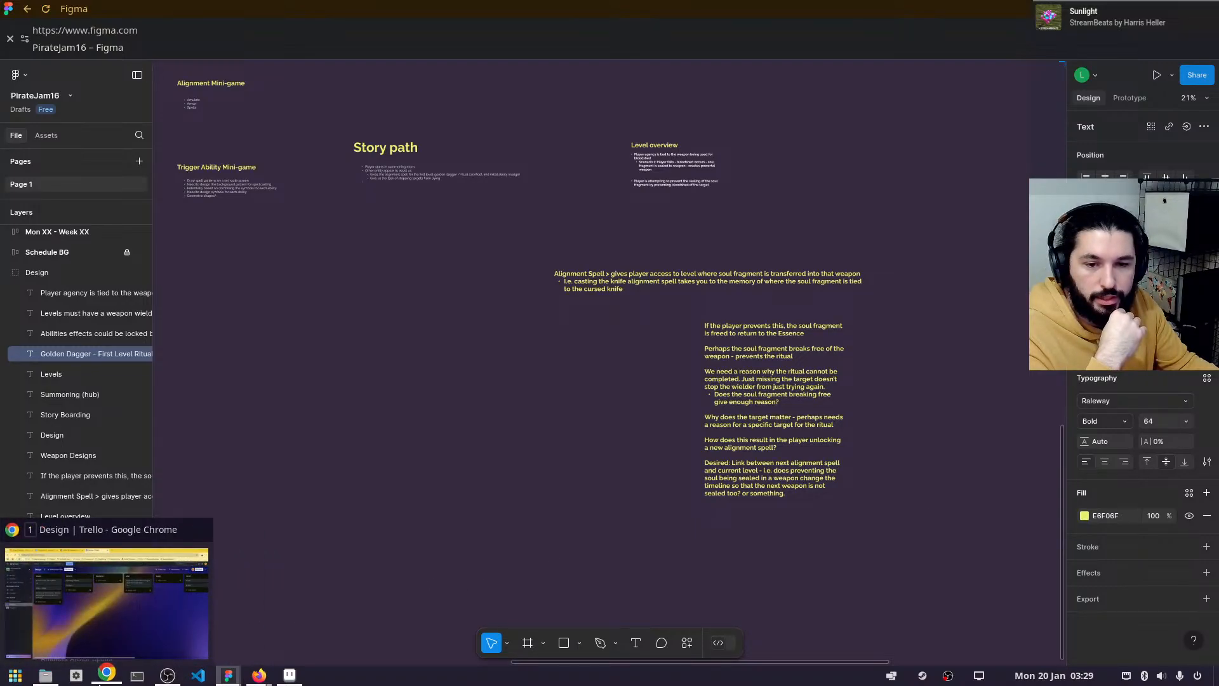
click(101, 682)
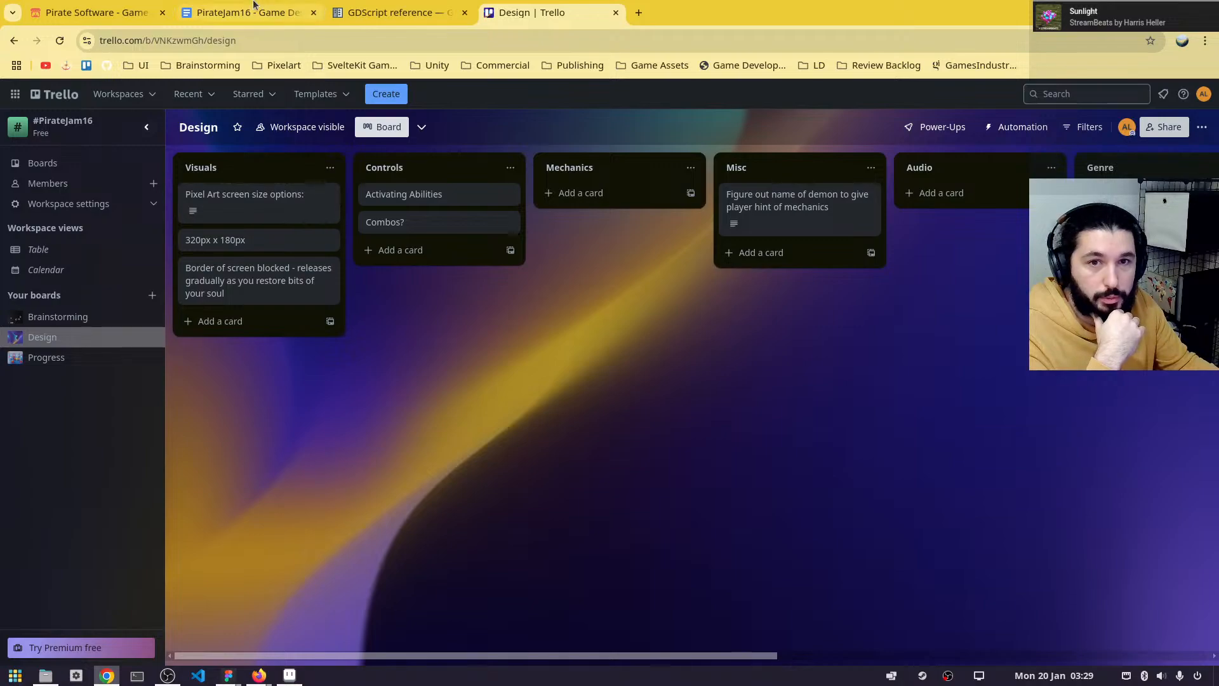